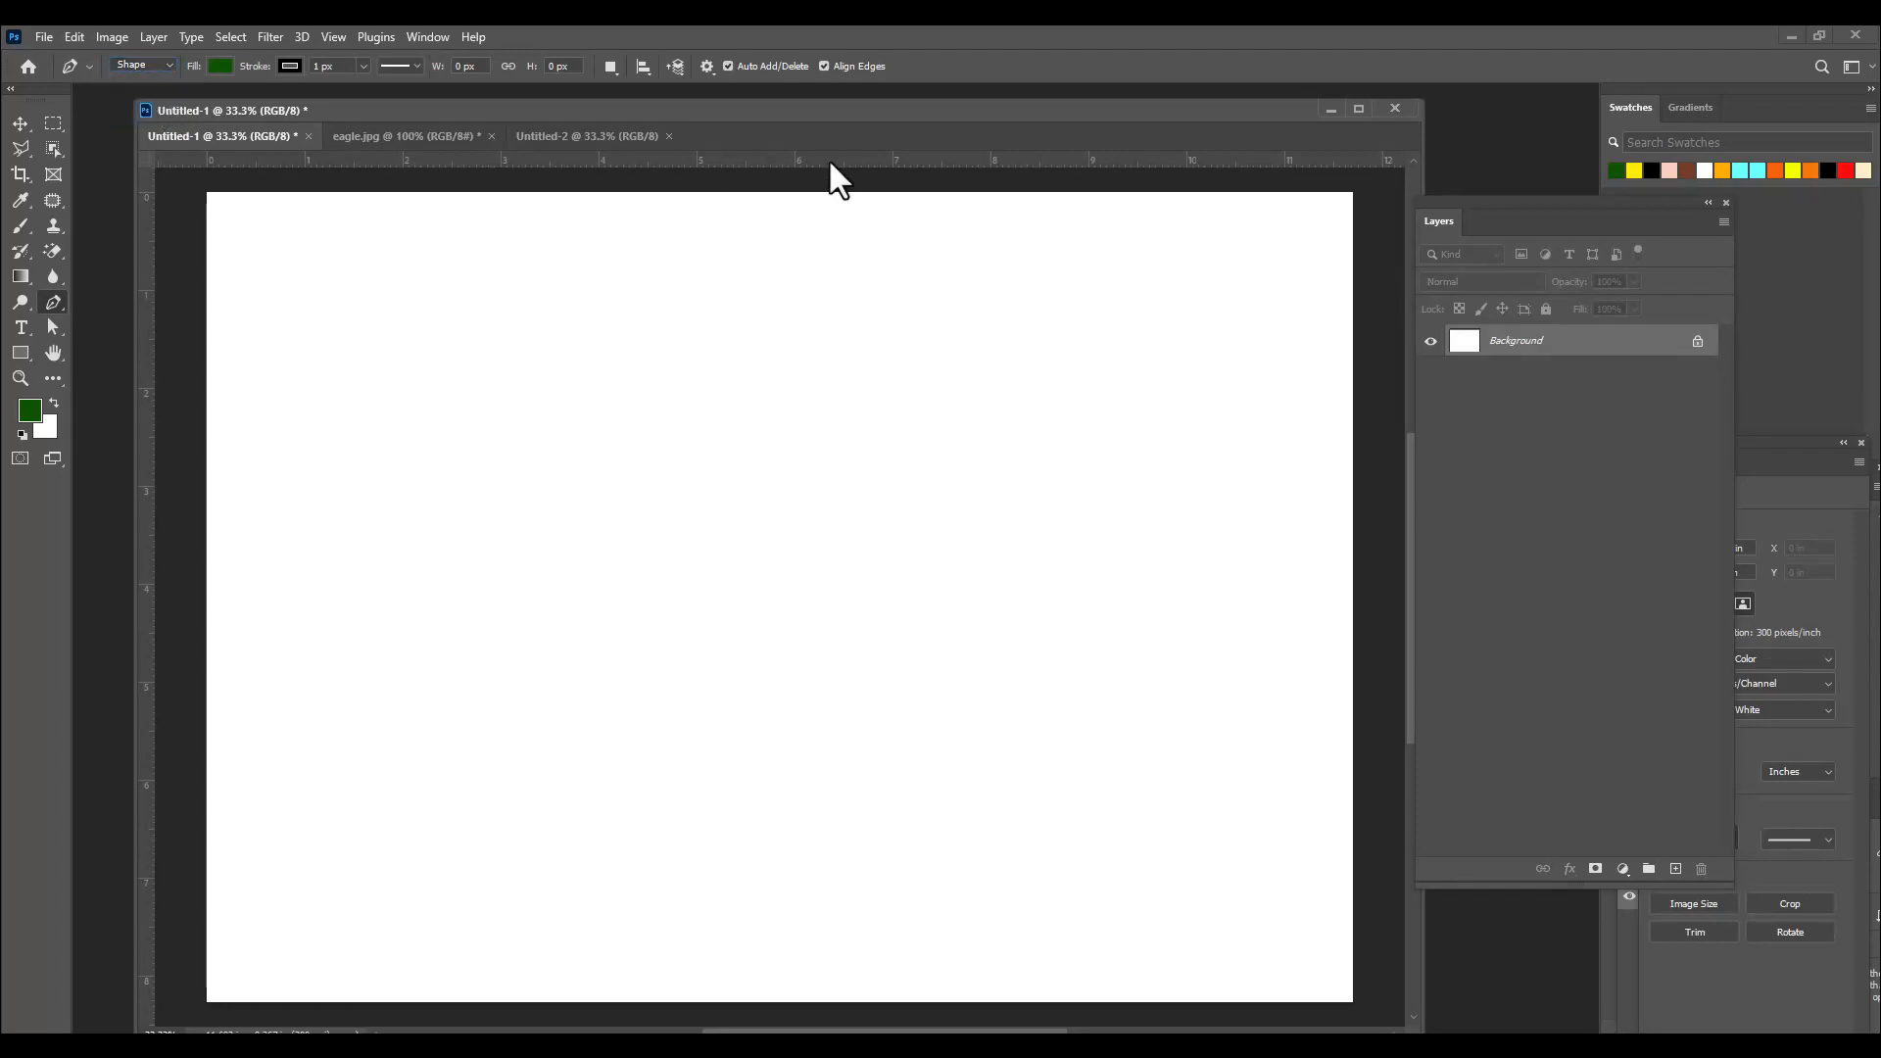
Set up the Brush tool with the Hard Round brush at a size of 30 px.
left_click_drag(750, 112, 755, 111)
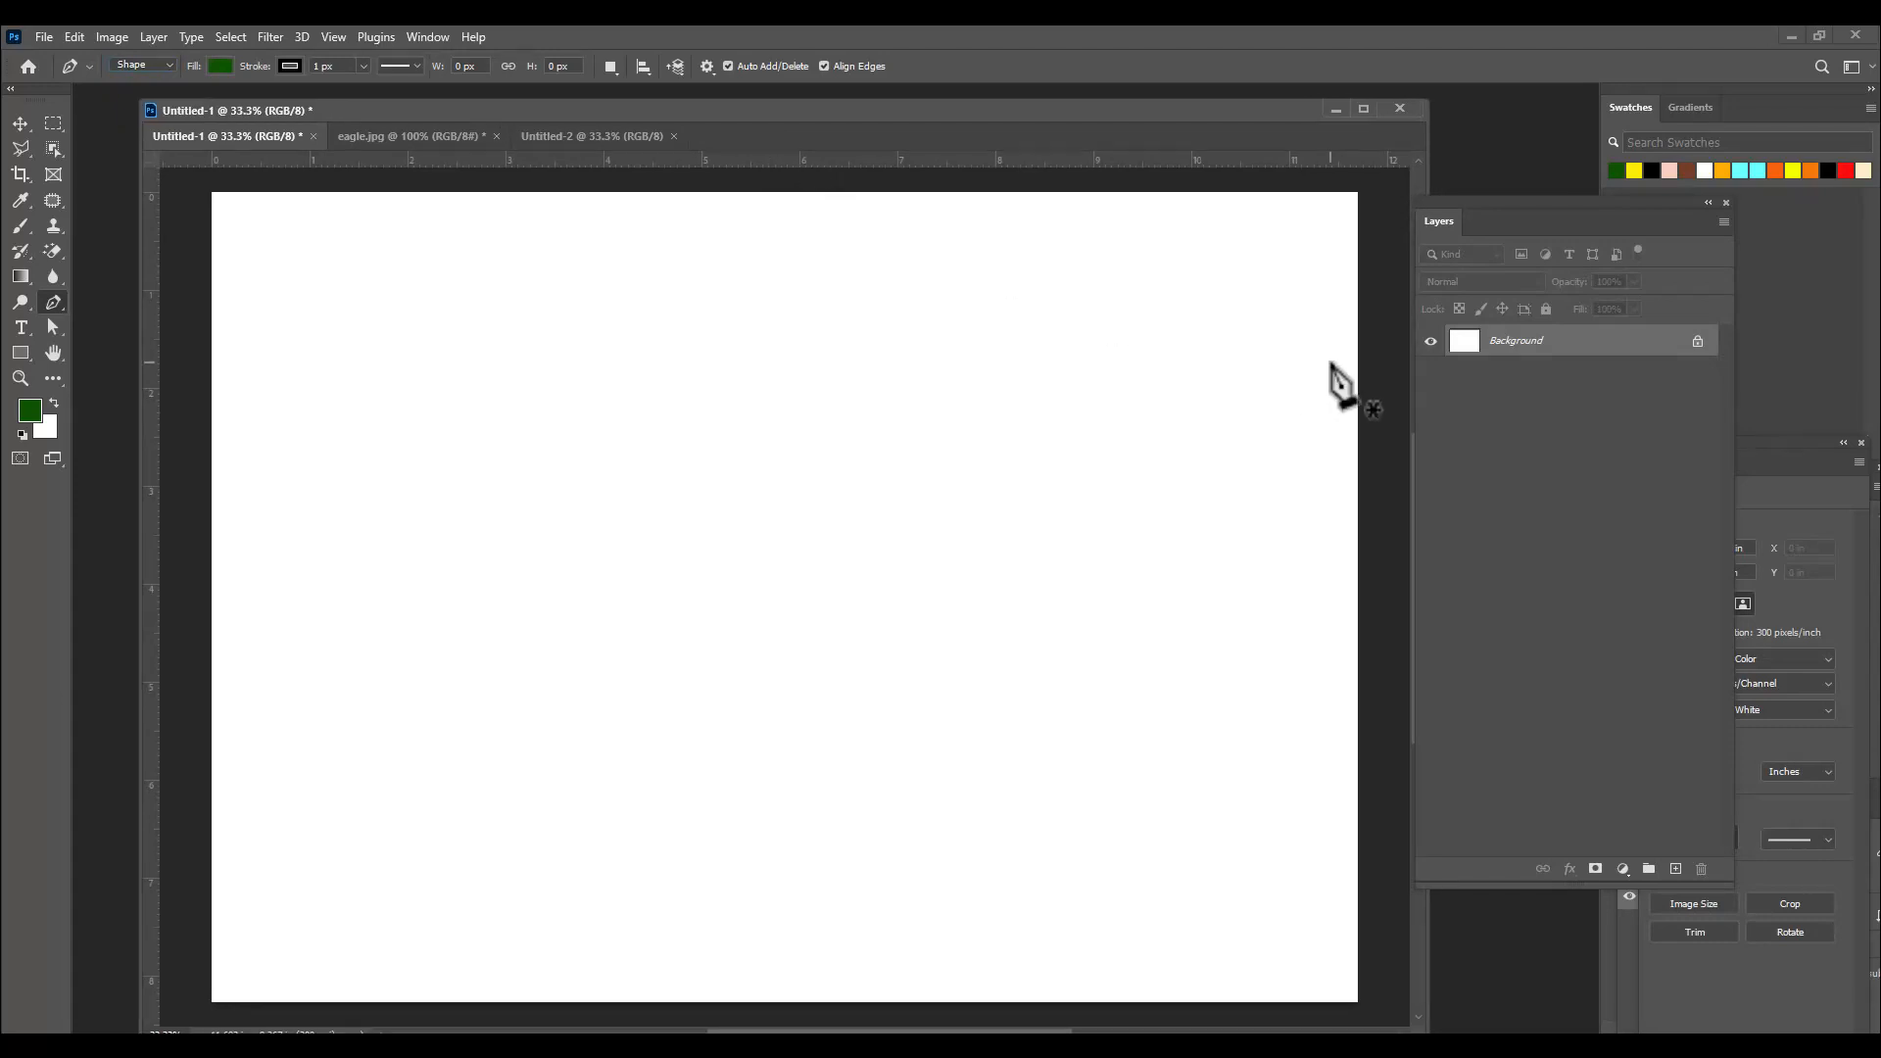
left_click(16, 229)
left_click(116, 65)
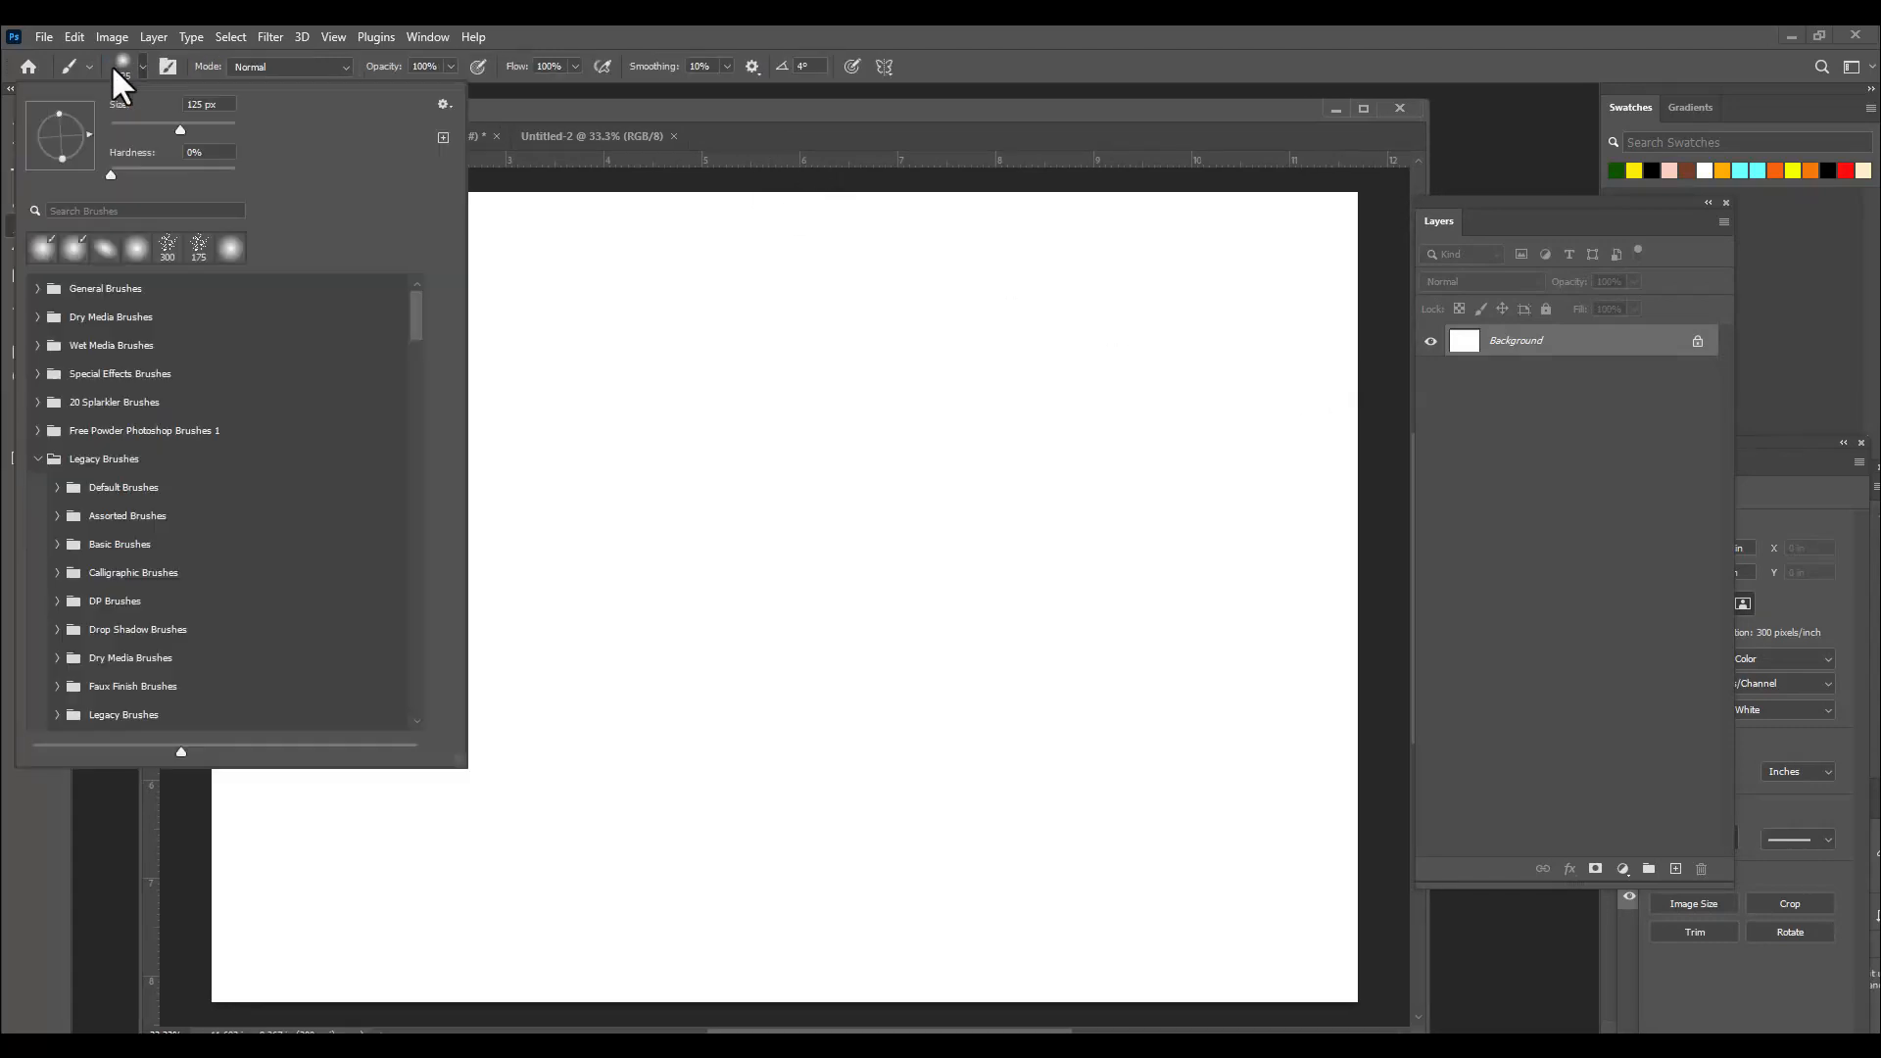
left_click(37, 288)
left_click(138, 380)
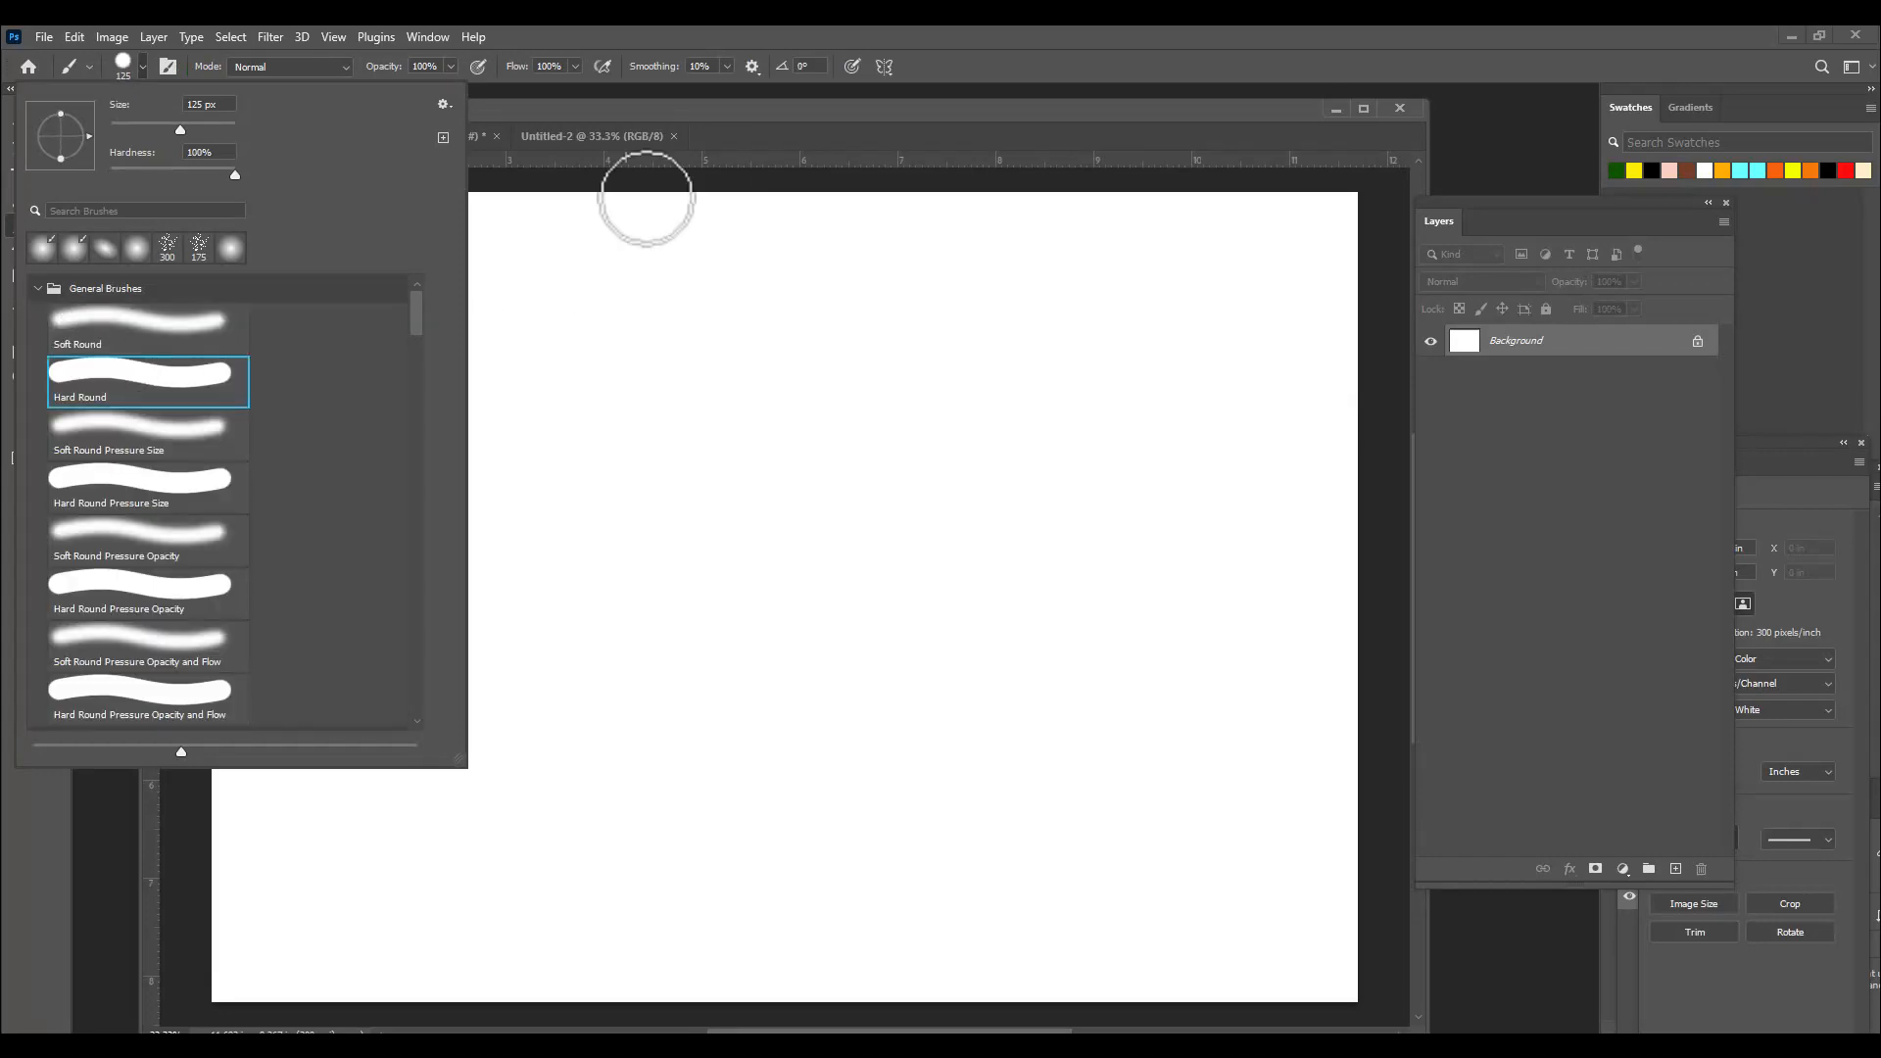
left_click(694, 108)
key("bracketleft")
key("bracketleft")
key("bracketleft")
key("bracketleft")
key("bracketleft")
key("bracketleft")
key("bracketleft")
key("bracketleft")
key("bracketleft")
key("bracketleft")
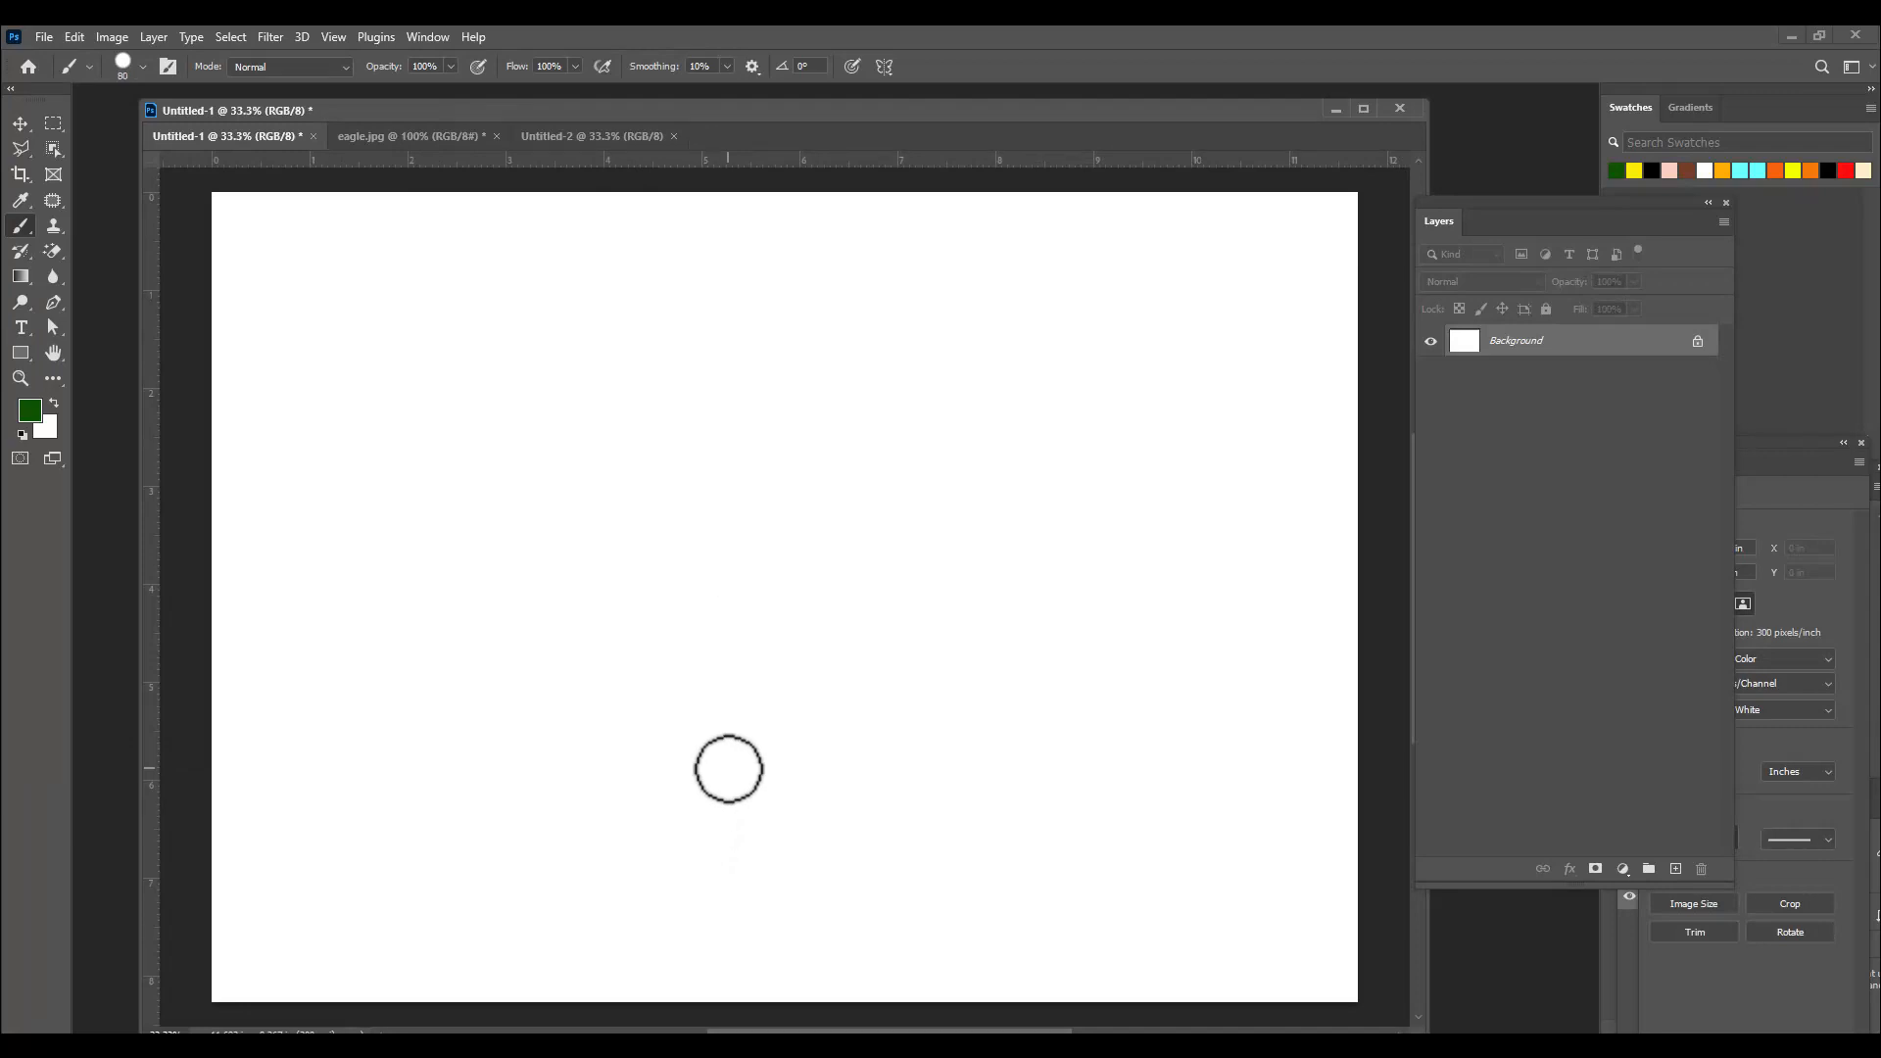
left_click(137, 72)
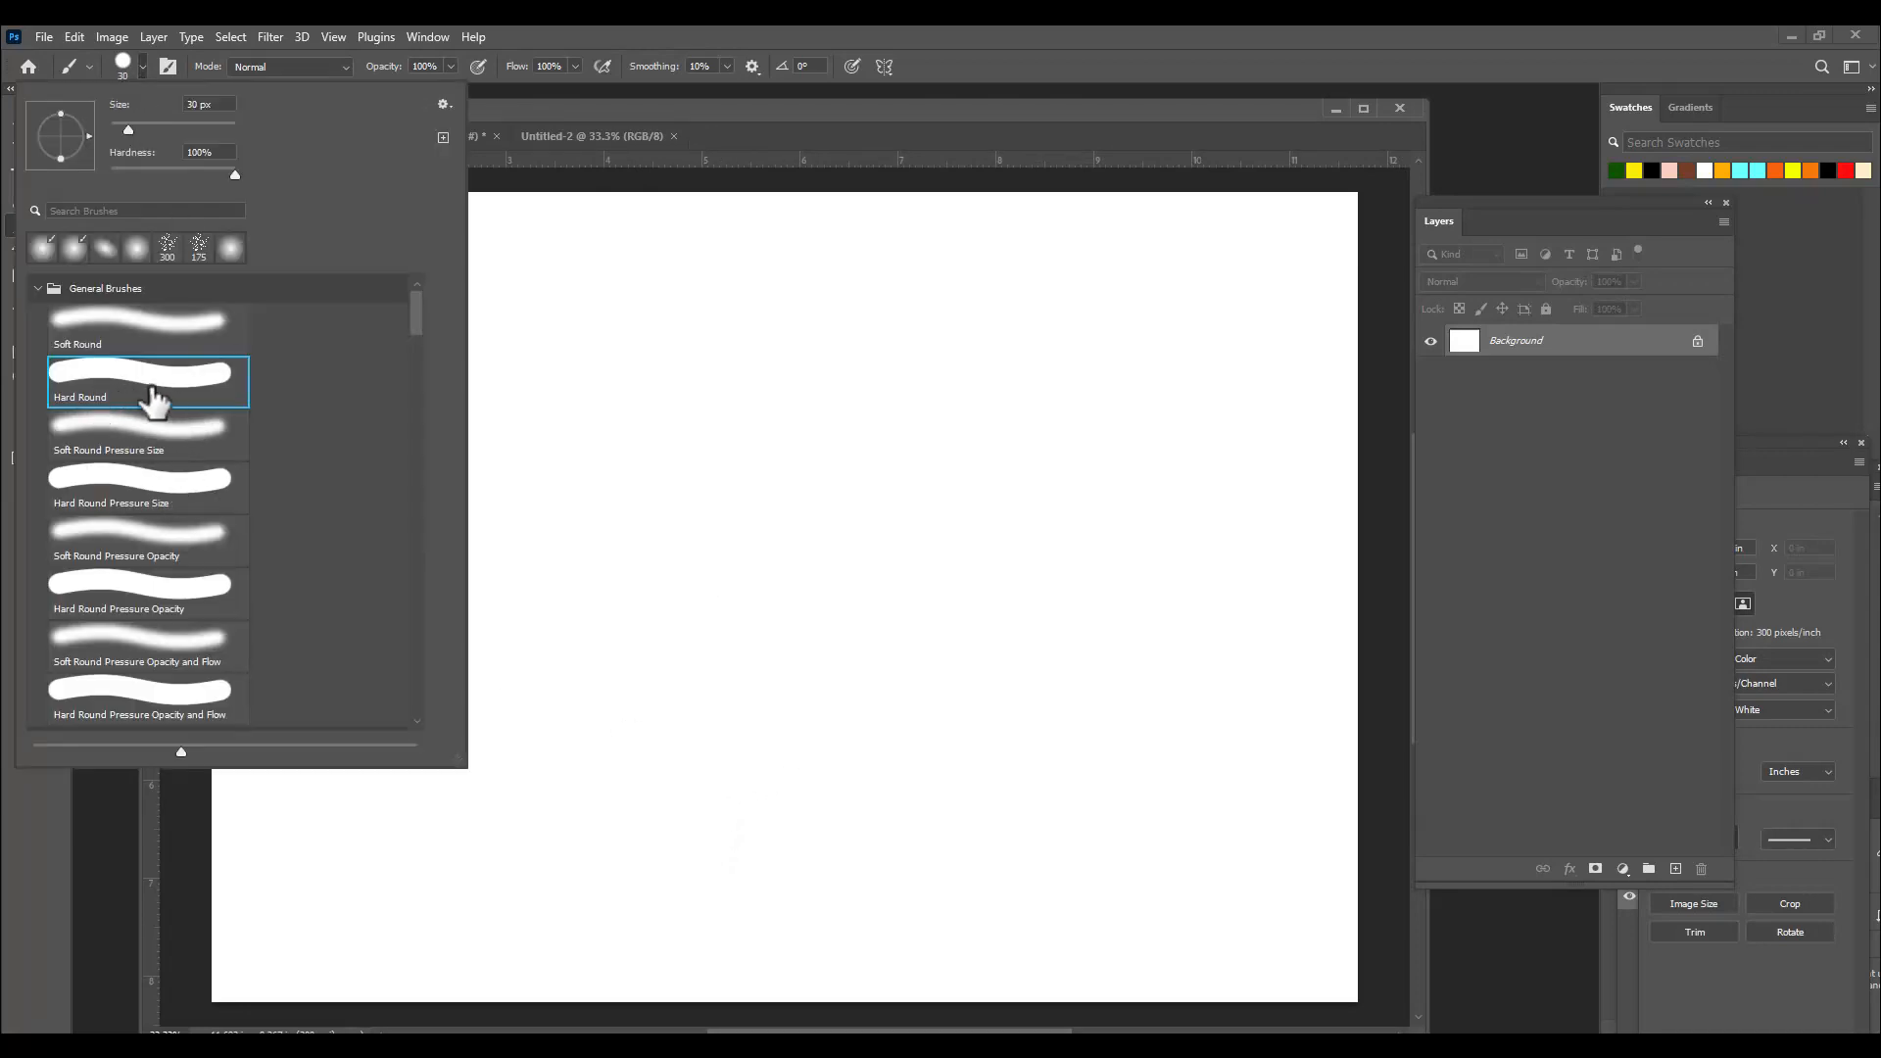
left_click(818, 125)
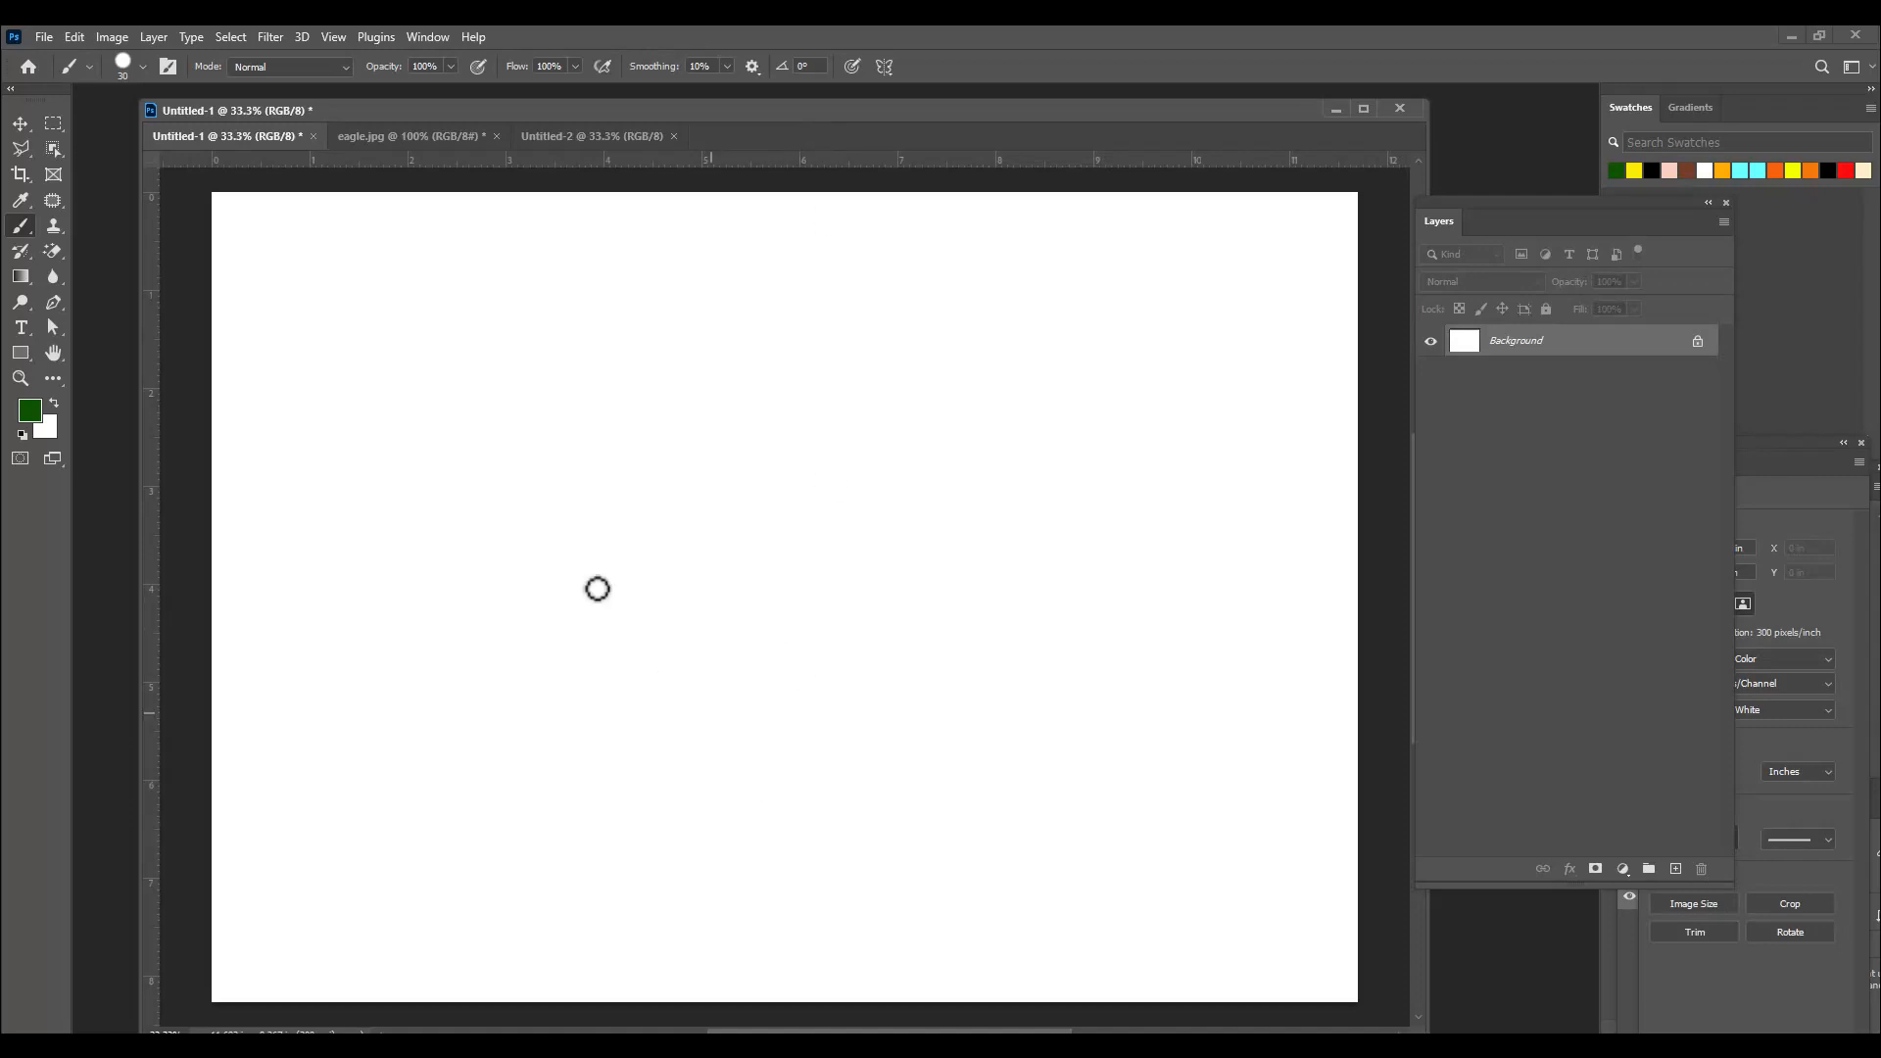
Paint a dark green heart outline freehand in the middle of the white canvas.
mouse_move(805, 796)
left_mouse_down()
mouse_move(665, 651)
mouse_move(608, 548)
mouse_move(590, 462)
mouse_move(629, 376)
mouse_move(713, 360)
mouse_move(774, 372)
mouse_move(842, 461)
mouse_move(890, 378)
mouse_move(972, 331)
mouse_move(1071, 373)
mouse_move(1091, 449)
mouse_move(1056, 587)
mouse_move(971, 701)
mouse_move(814, 799)
left_mouse_up()
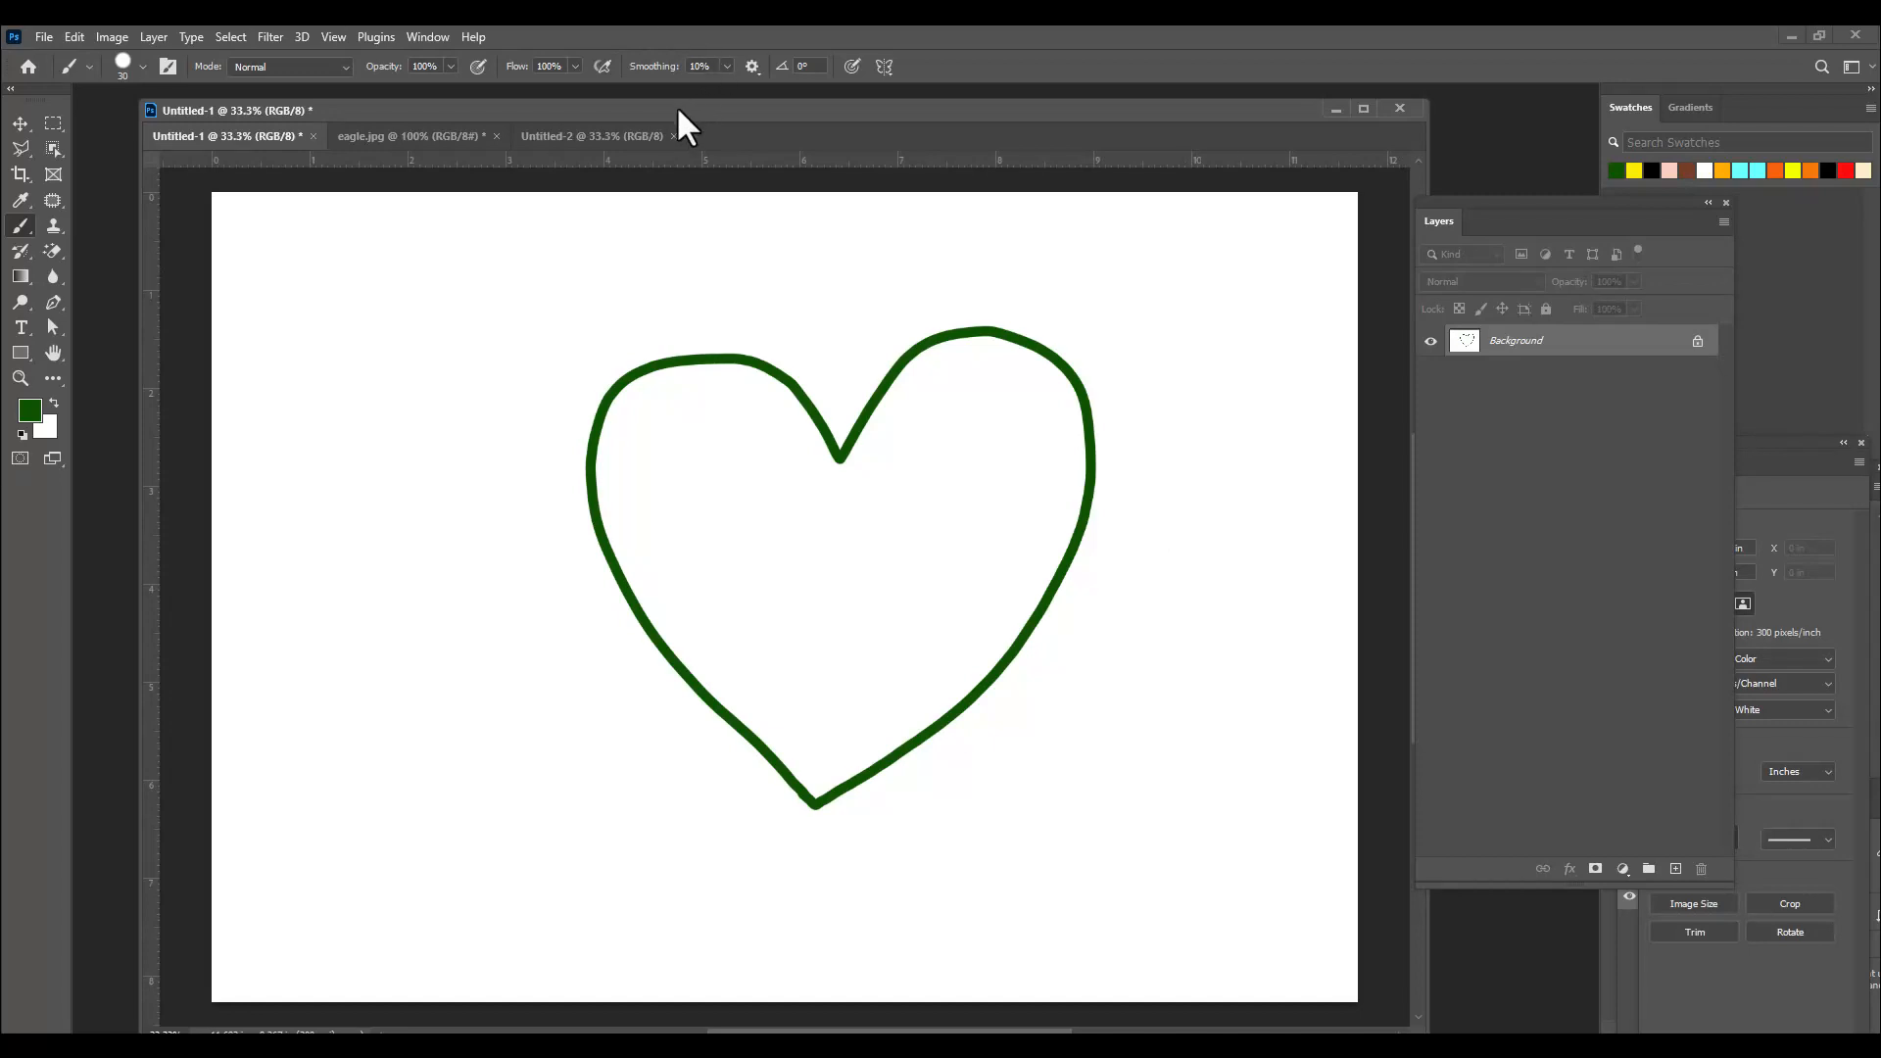
left_click_drag(678, 109, 705, 108)
Activate the Pen tool in Shape mode and set its stroke to no color.
left_click_drag(66, 304, 84, 302)
left_click_drag(479, 106, 428, 133)
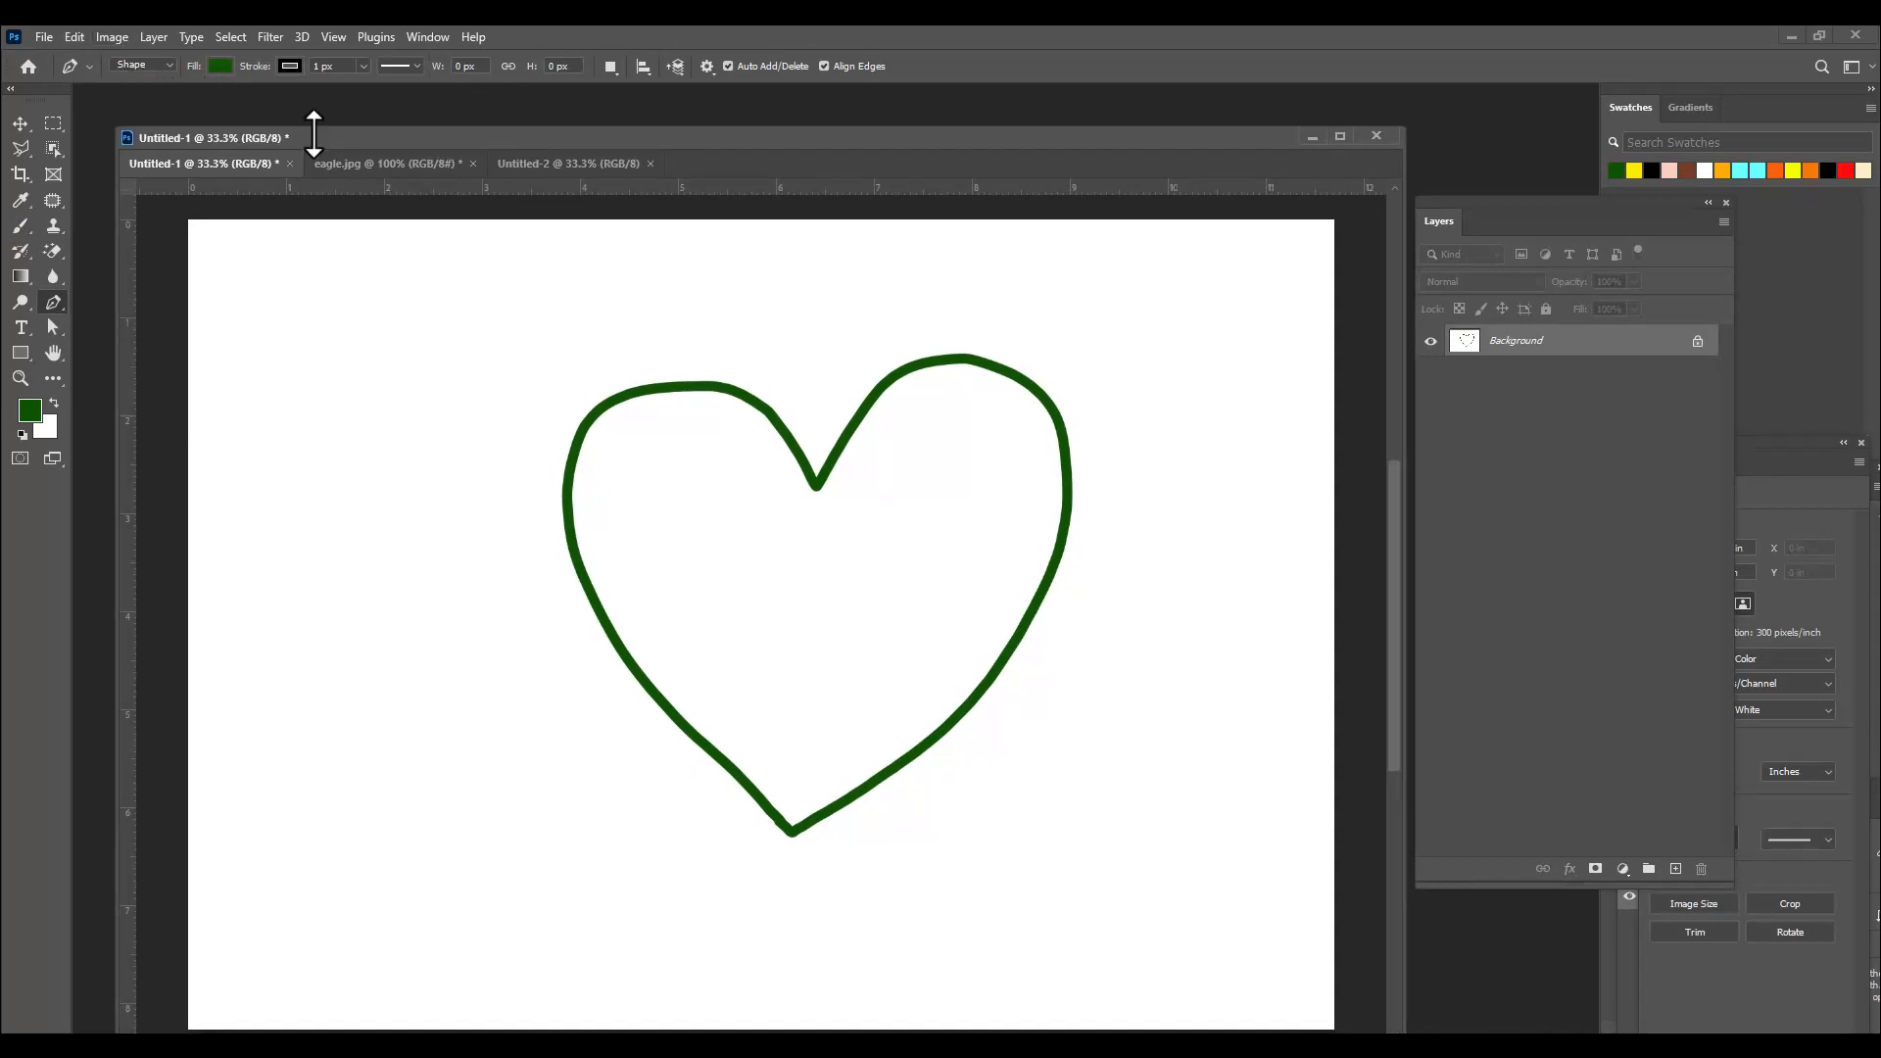
left_click_drag(356, 135, 352, 143)
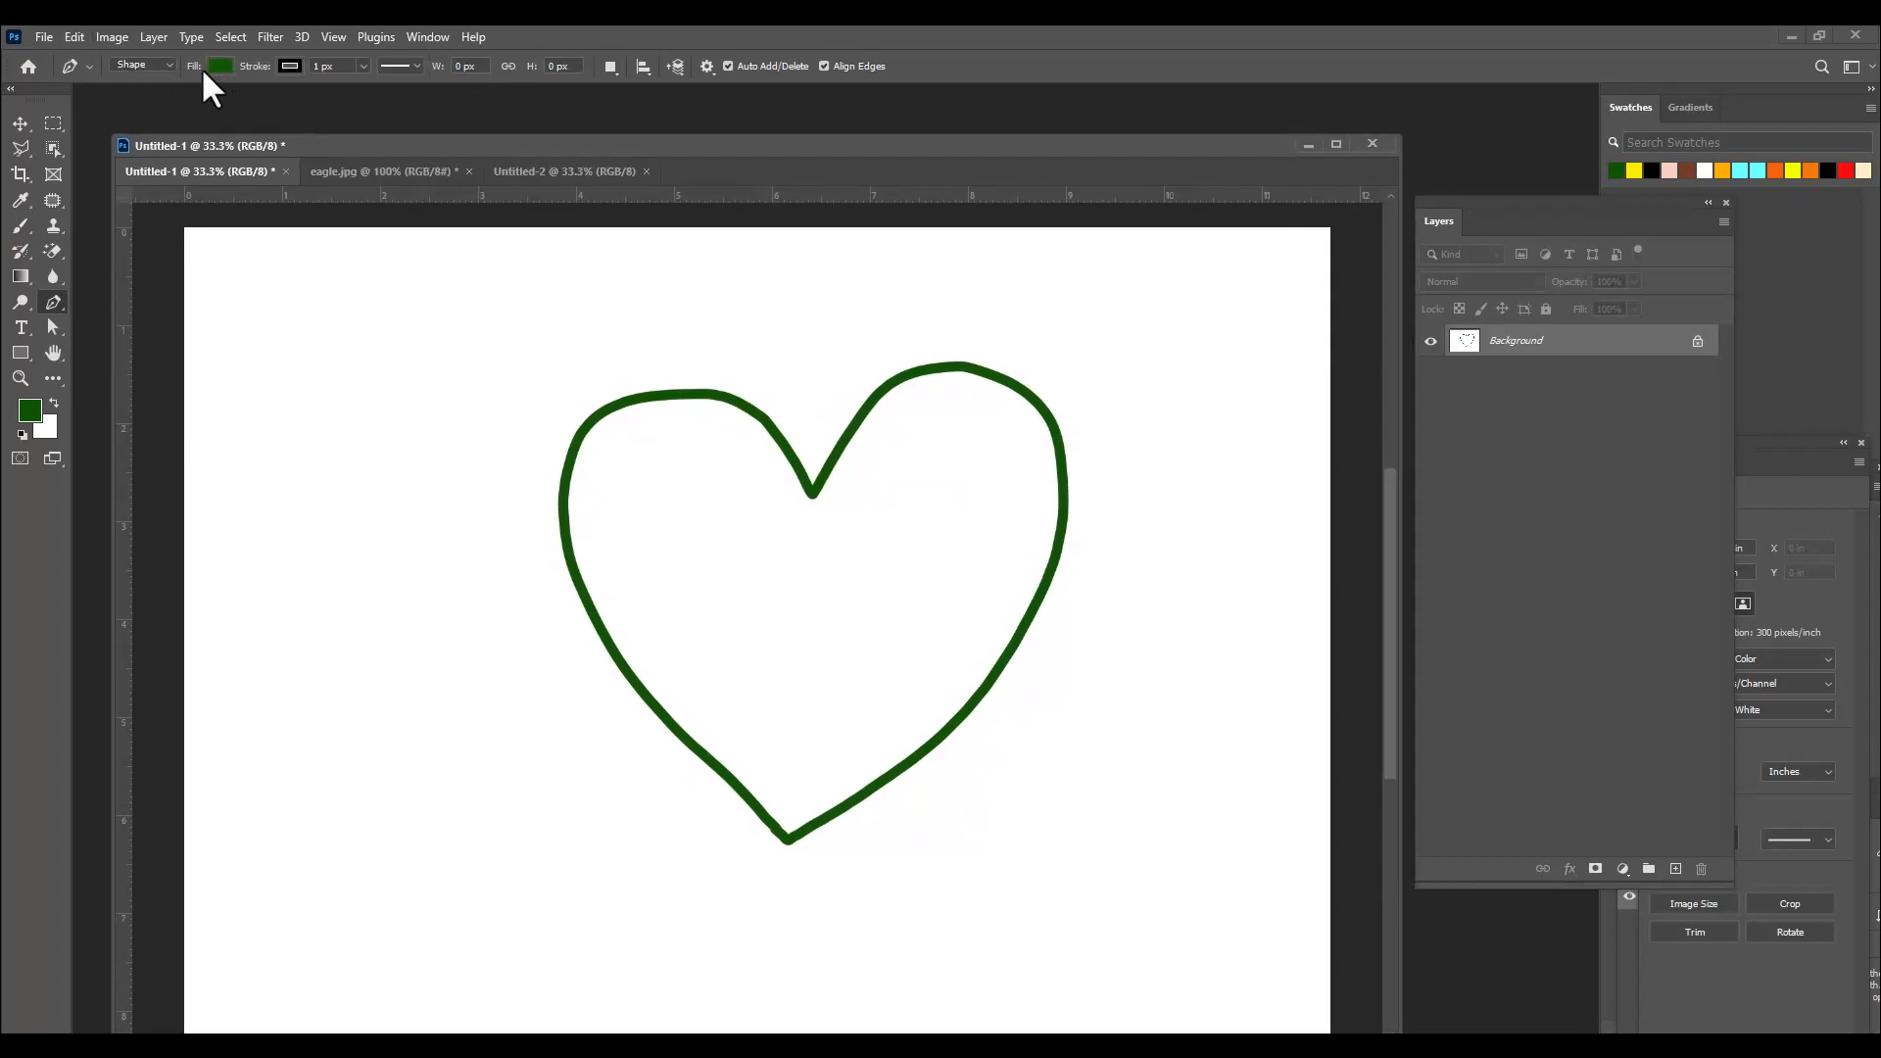
left_click(288, 65)
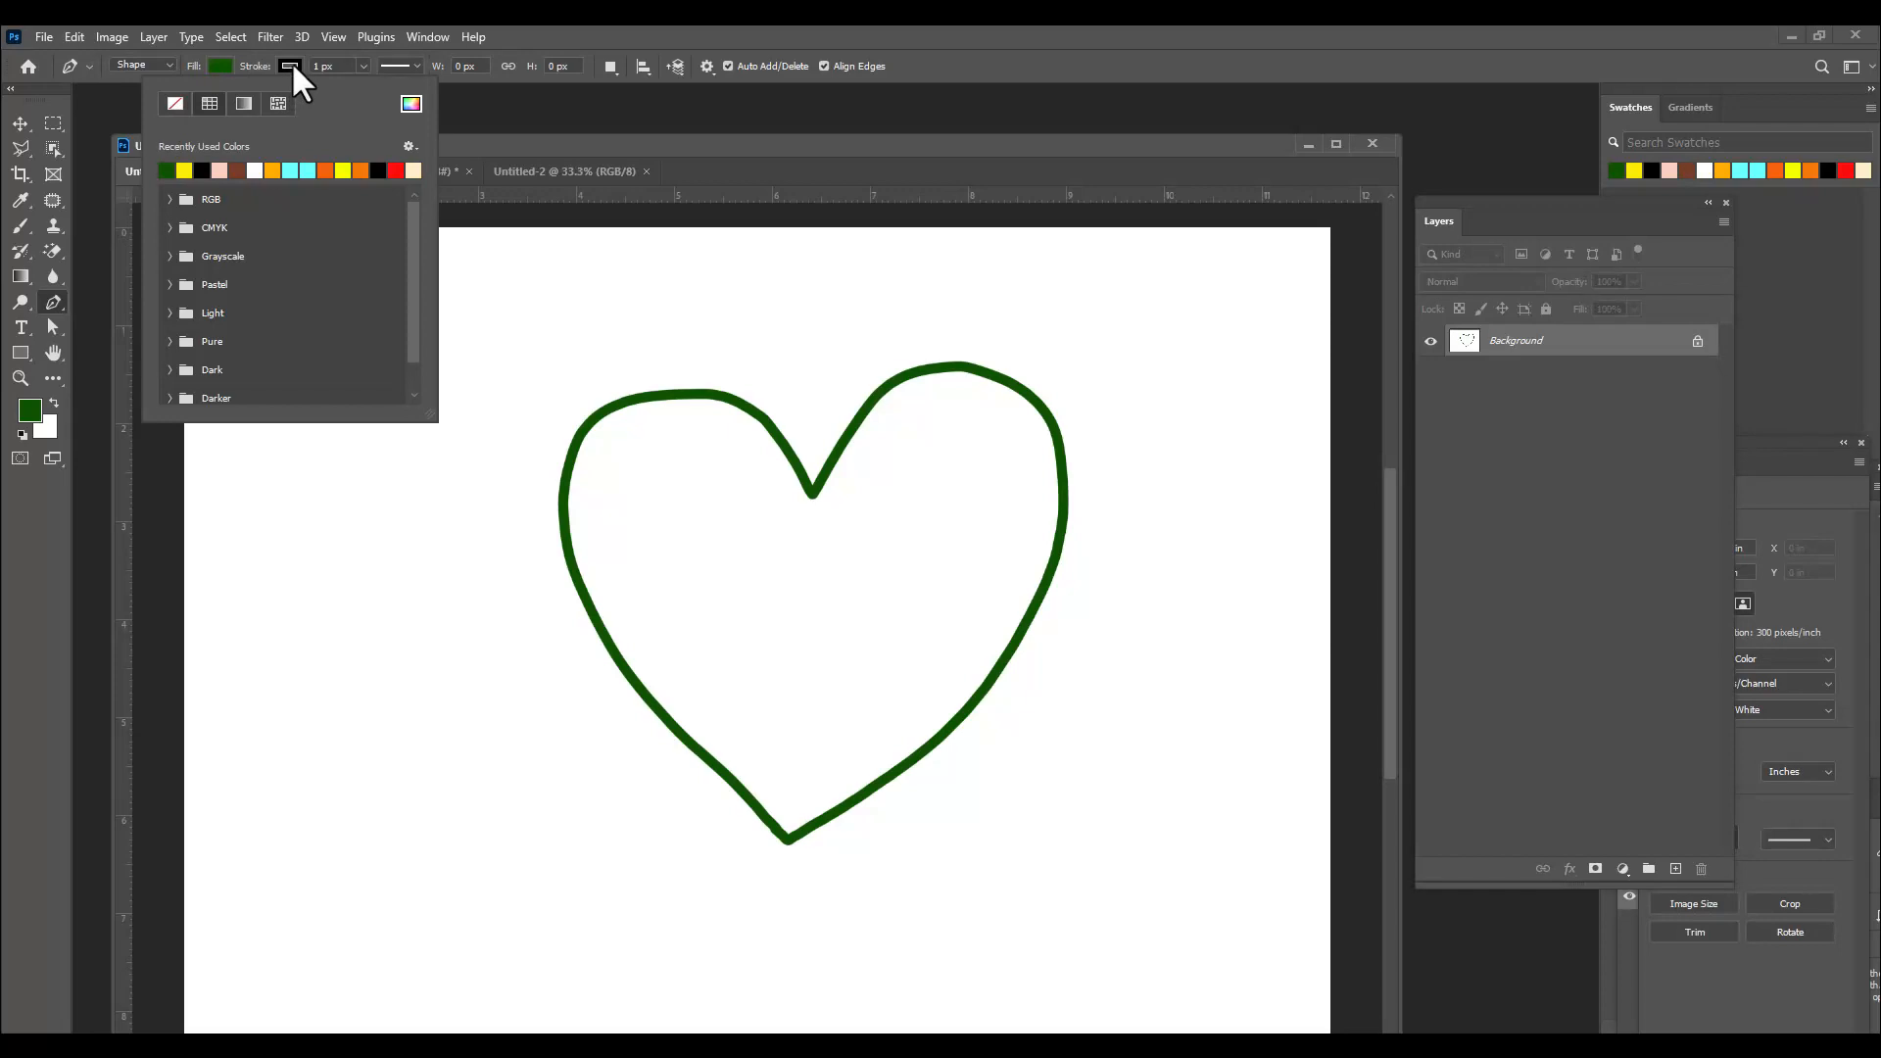
left_click(173, 103)
left_click(718, 37)
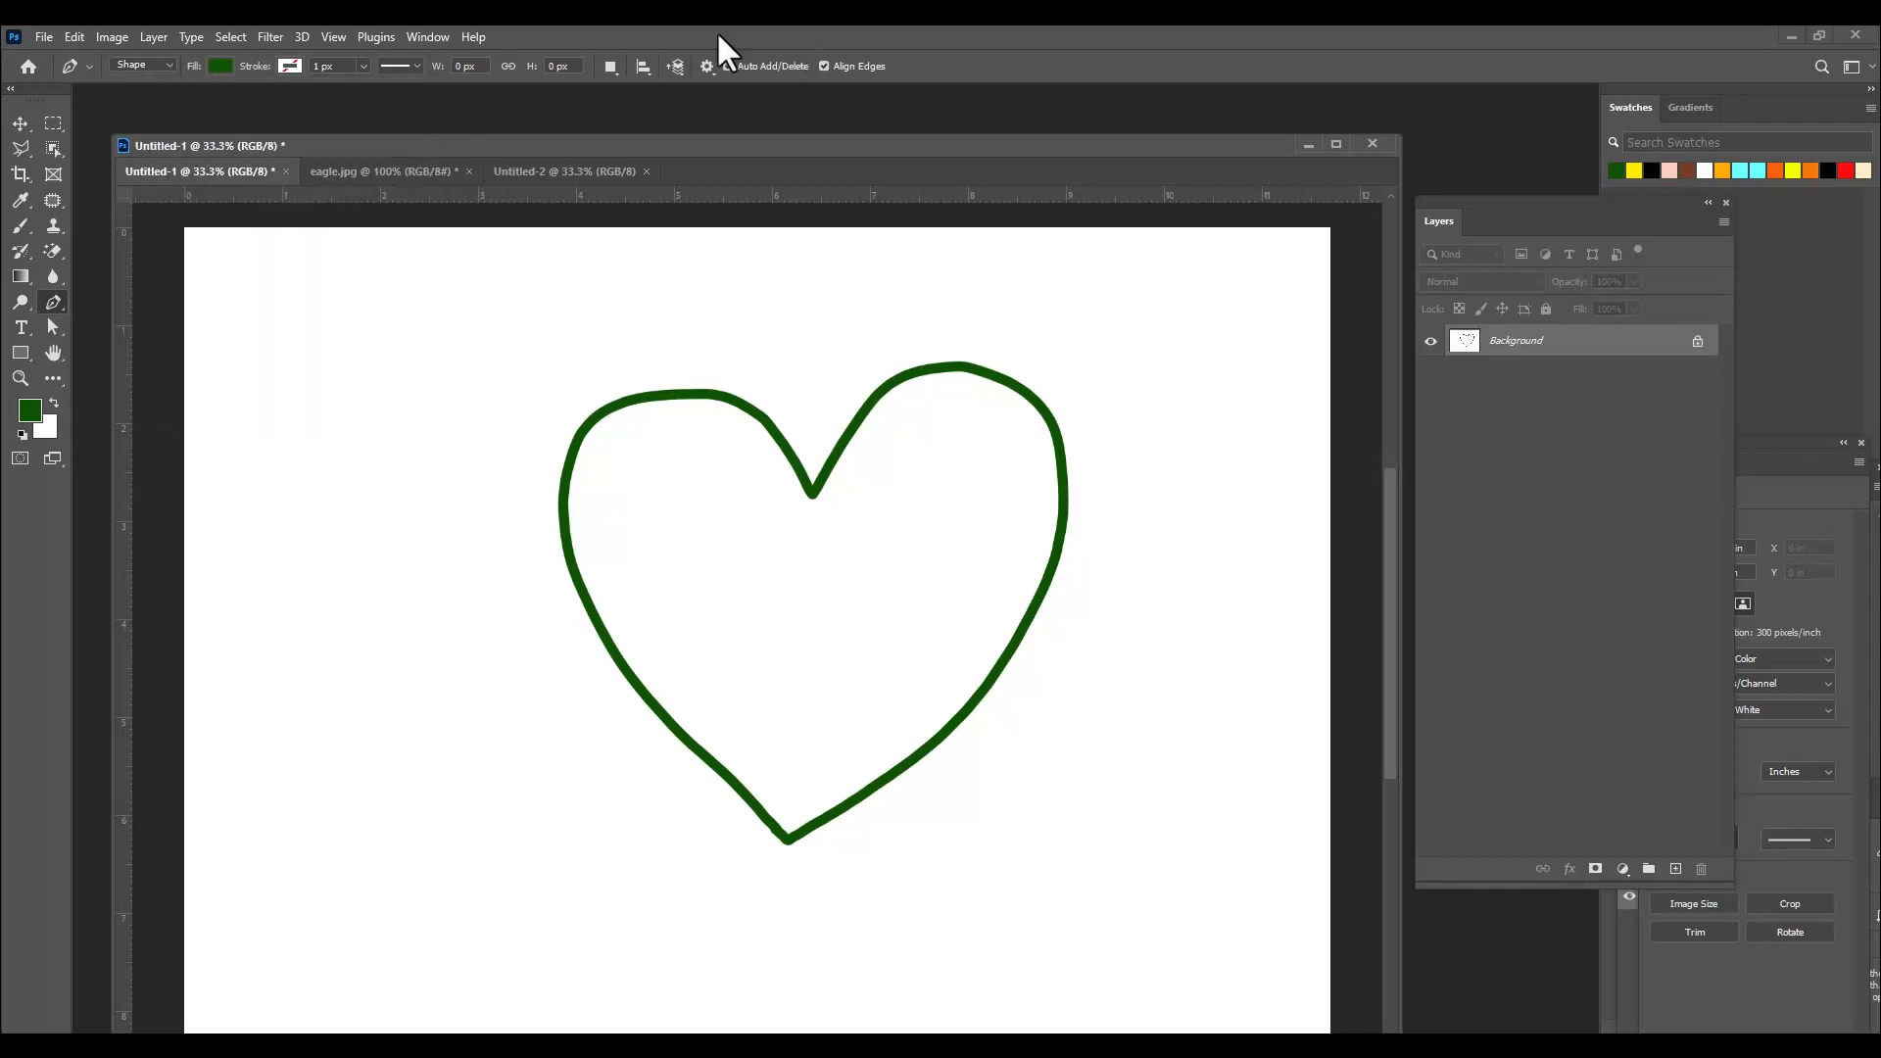
Change the Pen tool's shape fill to bright red with the color picker.
left_click(219, 65)
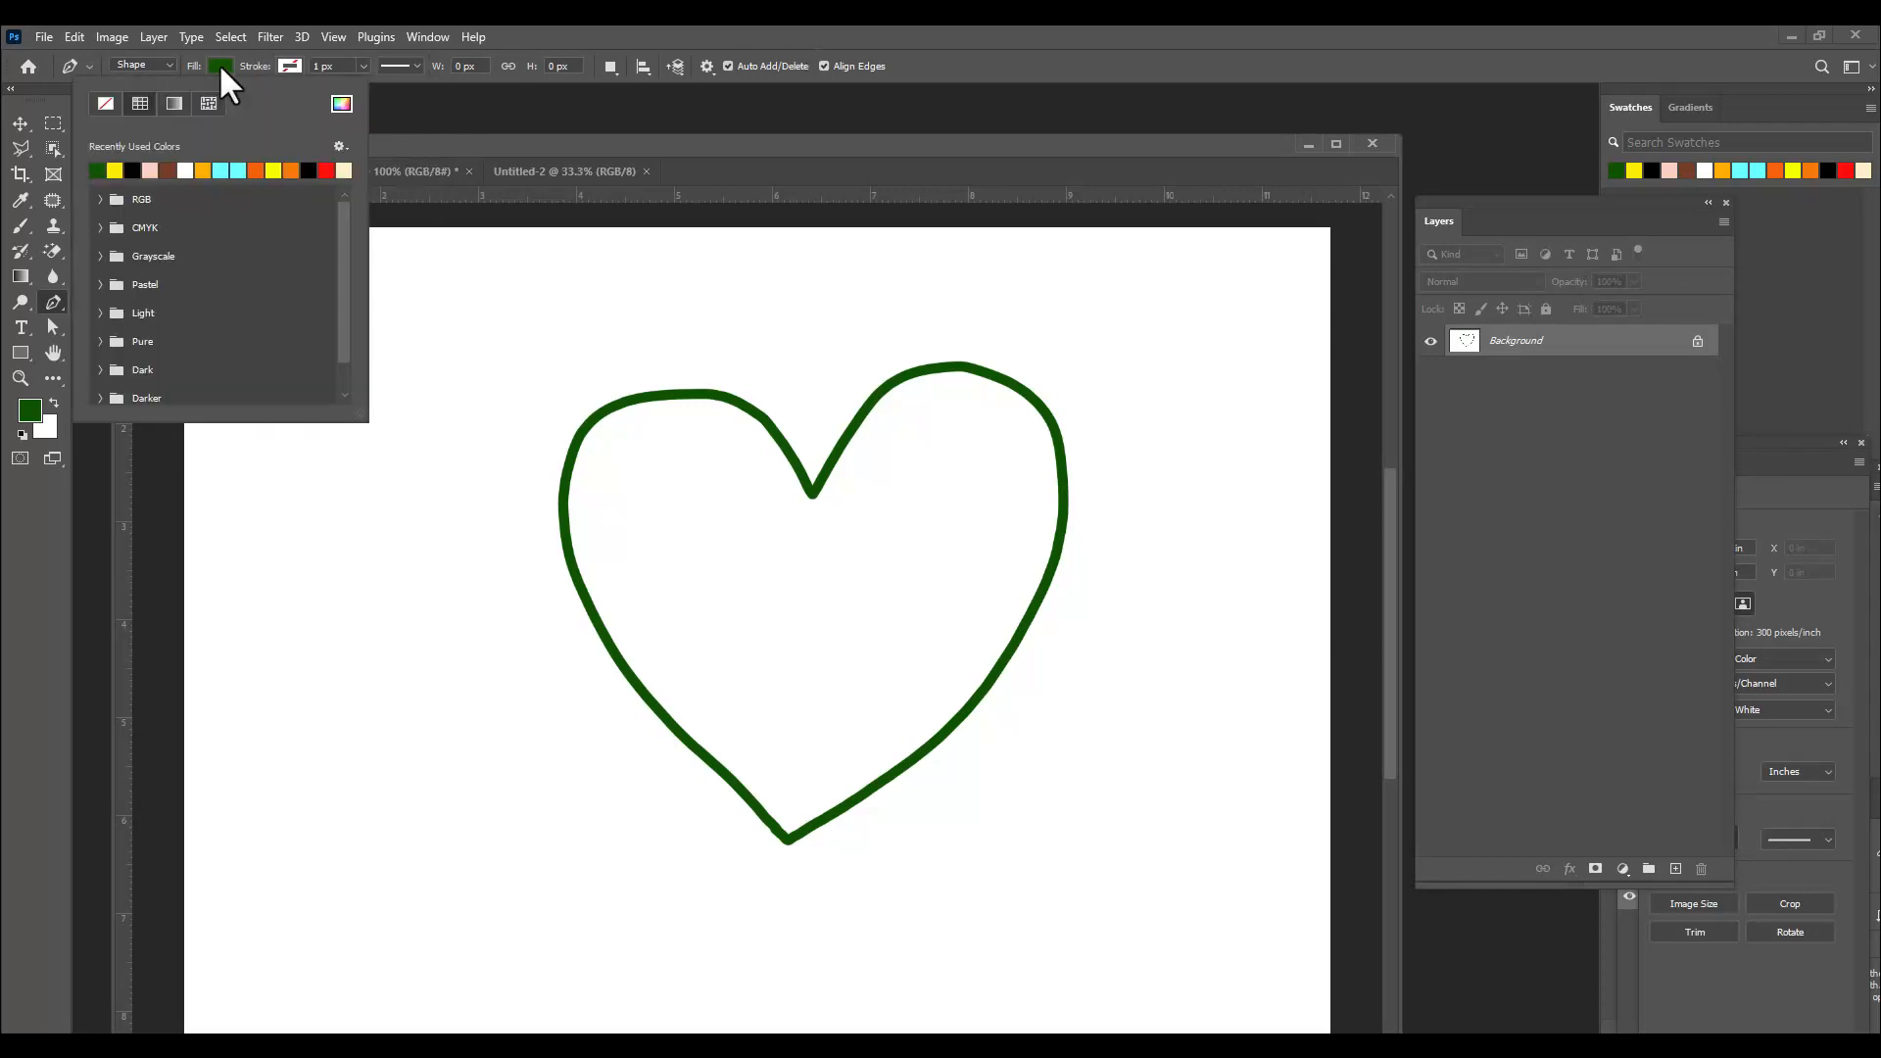
left_click(341, 103)
left_click_drag(1474, 387, 1481, 337)
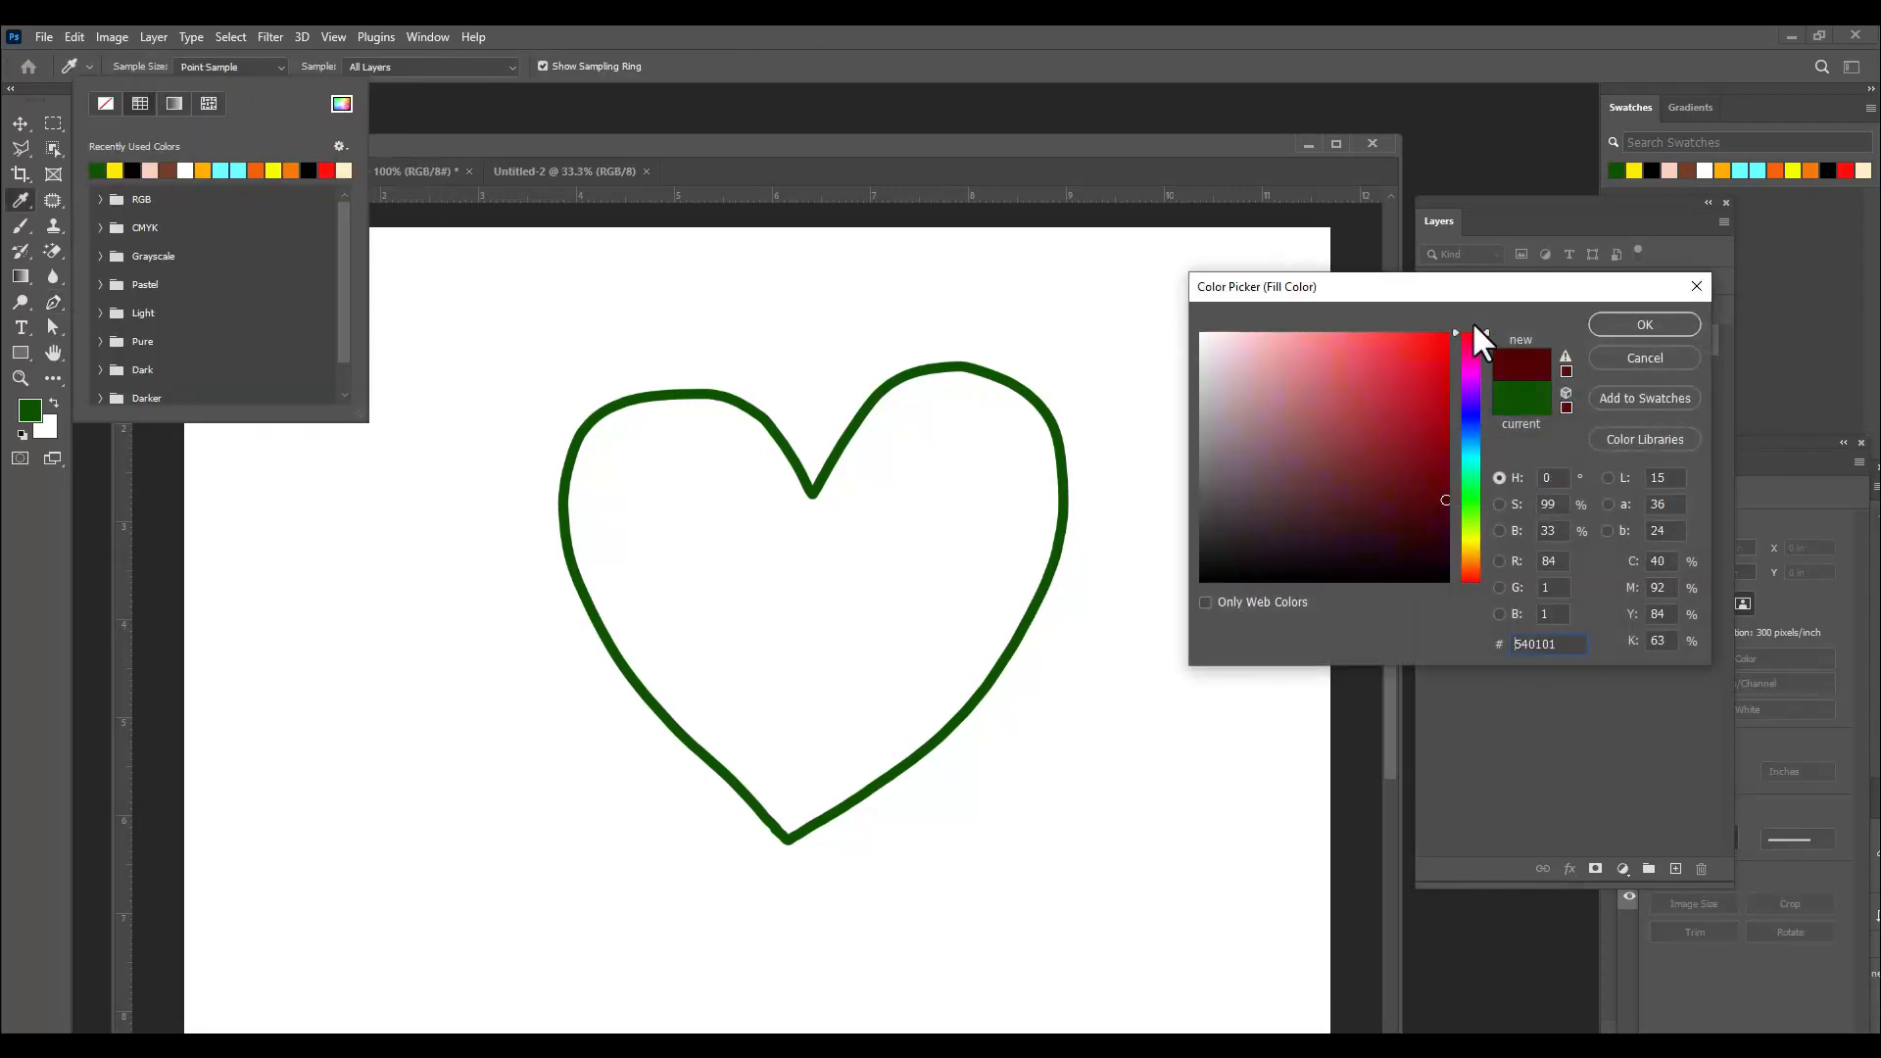
left_click(1638, 326)
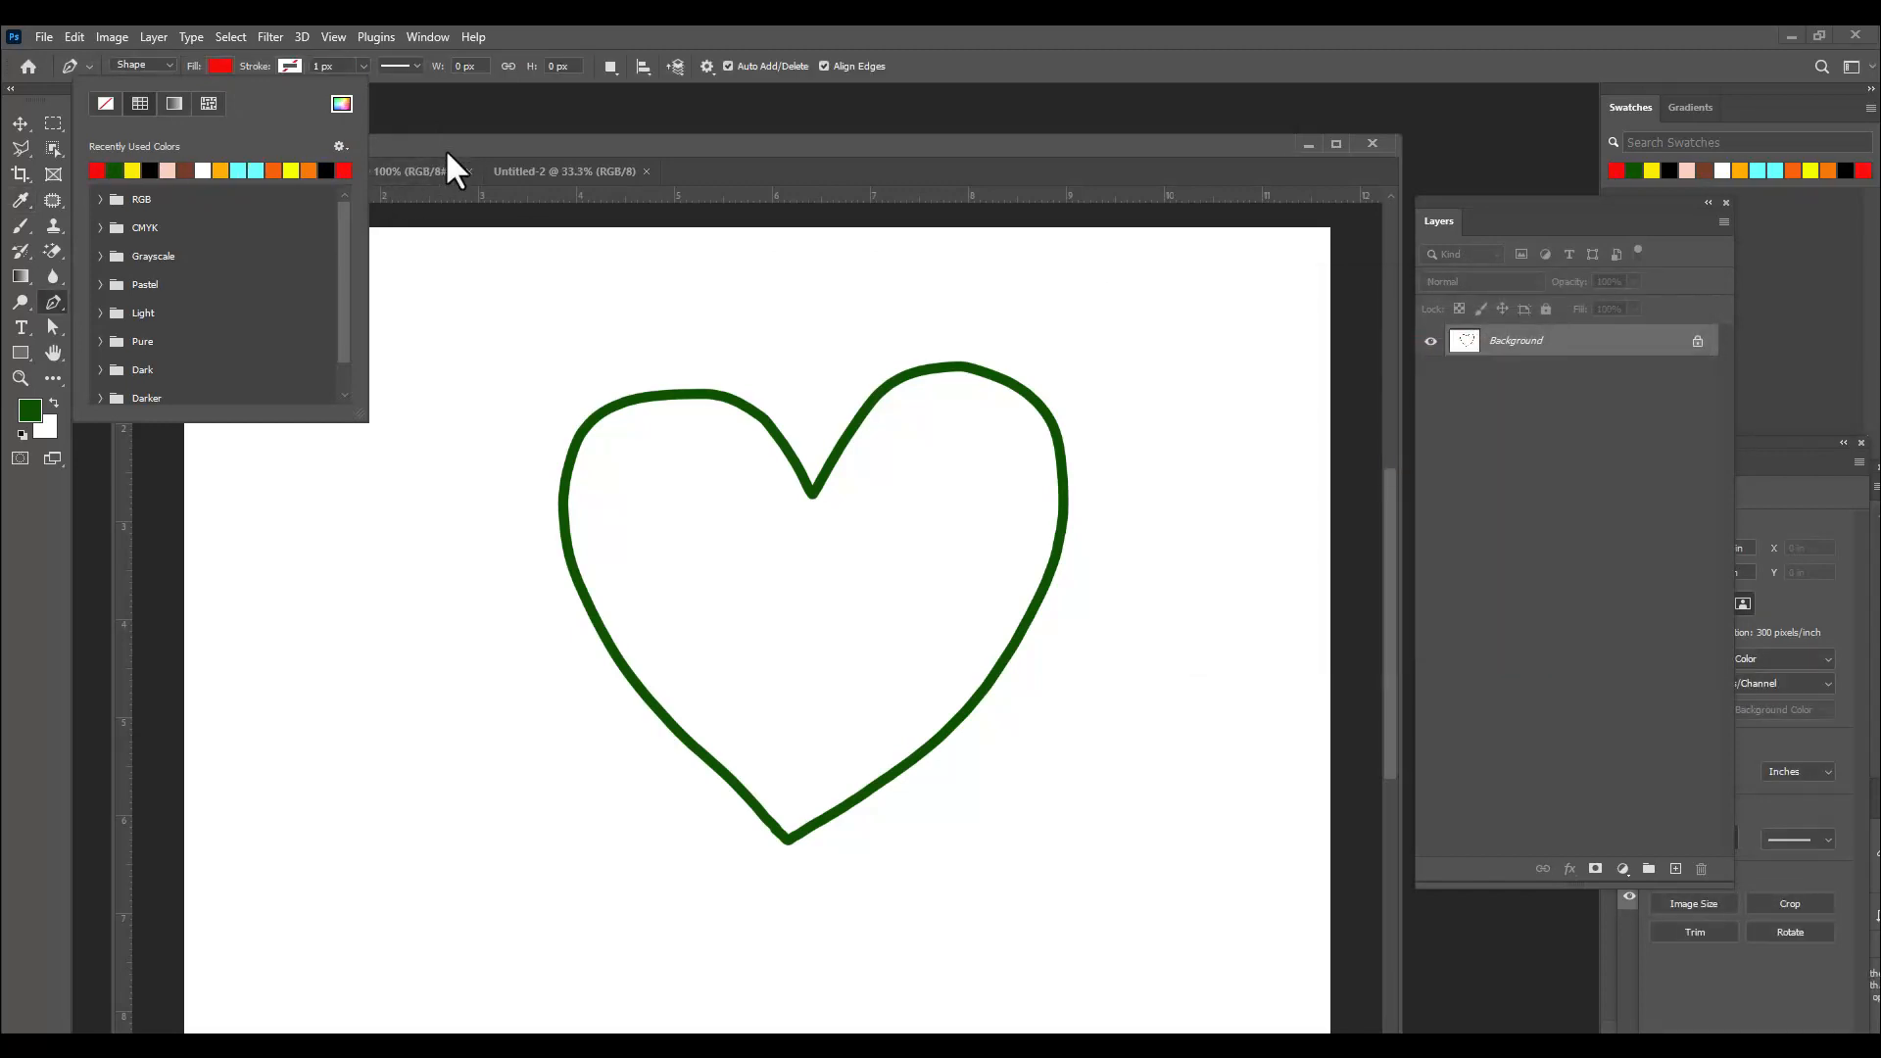
left_click_drag(448, 148, 463, 146)
mouse_move(588, 146)
left_mouse_down()
mouse_move(631, 144)
mouse_move(610, 148)
left_mouse_up()
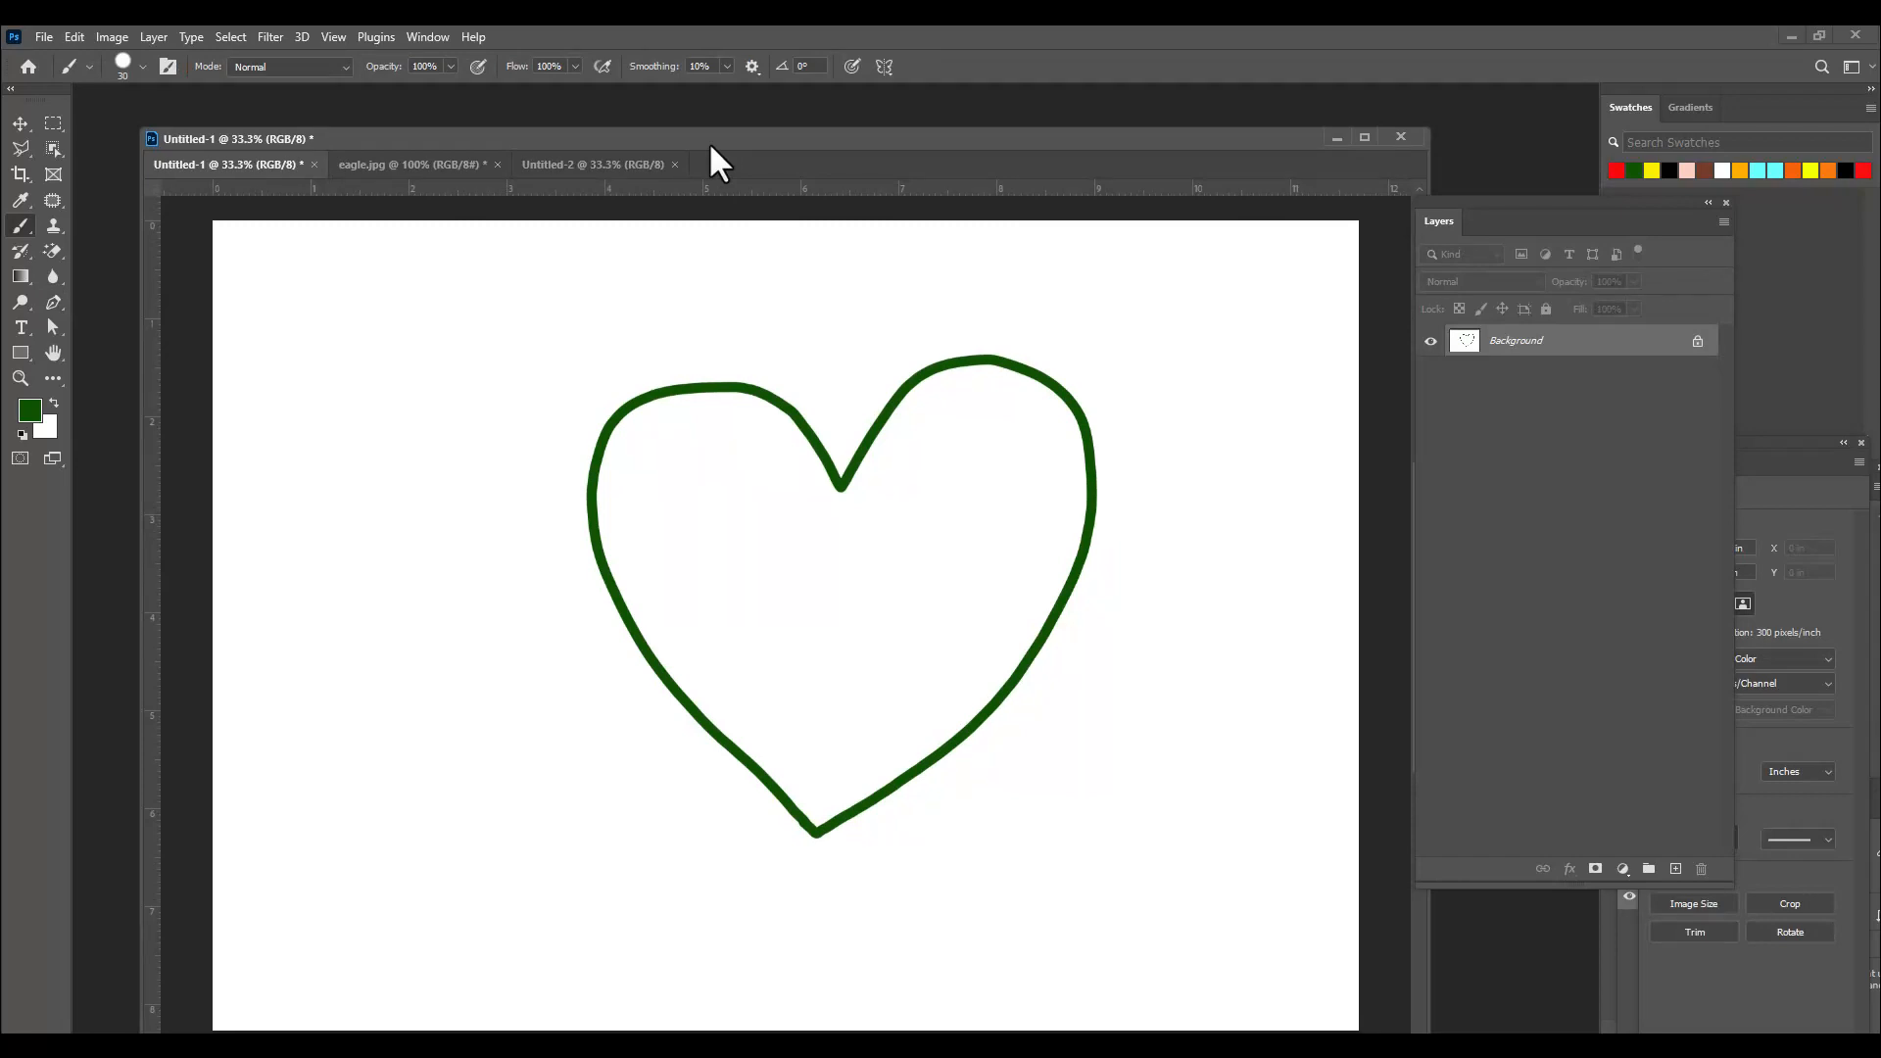
Paint short marks at the heart's notch and bottom tip, and short arcs inside both upper lobes, as anchor point guides.
left_click_drag(733, 140, 767, 124)
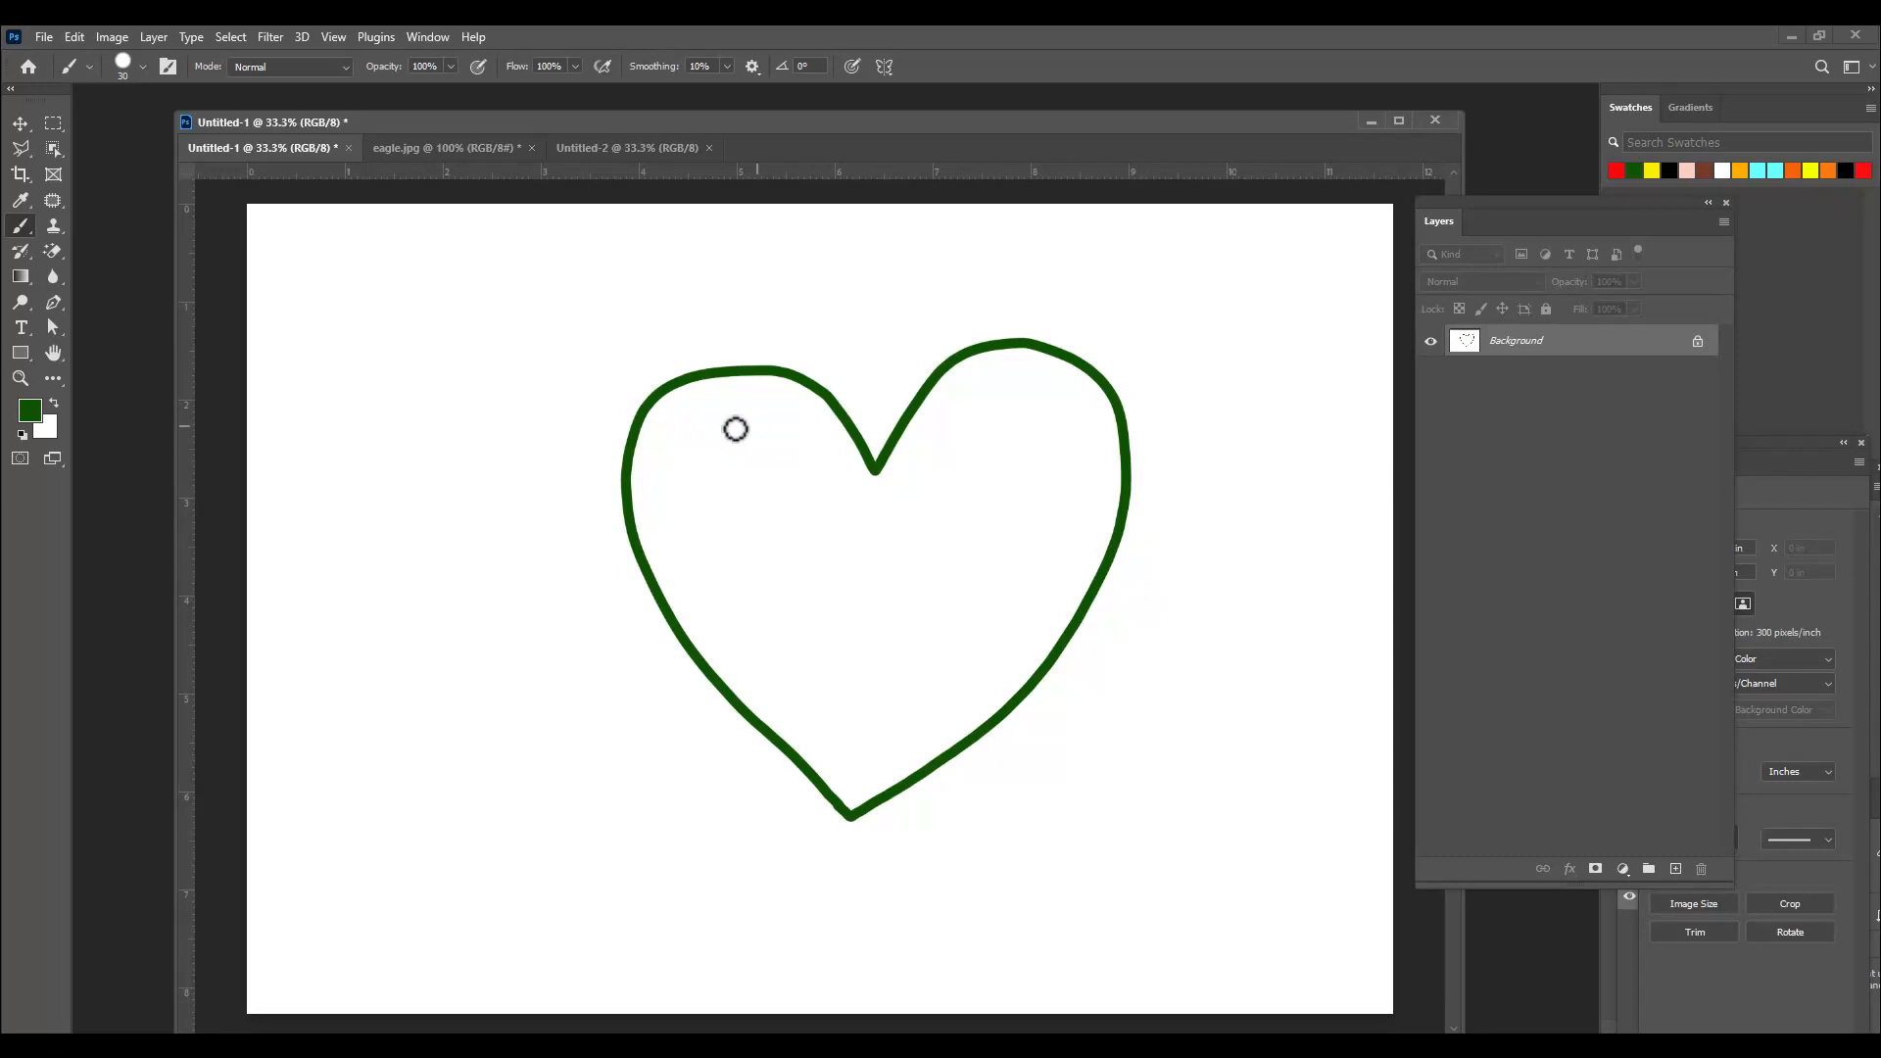
left_click_drag(841, 123, 814, 129)
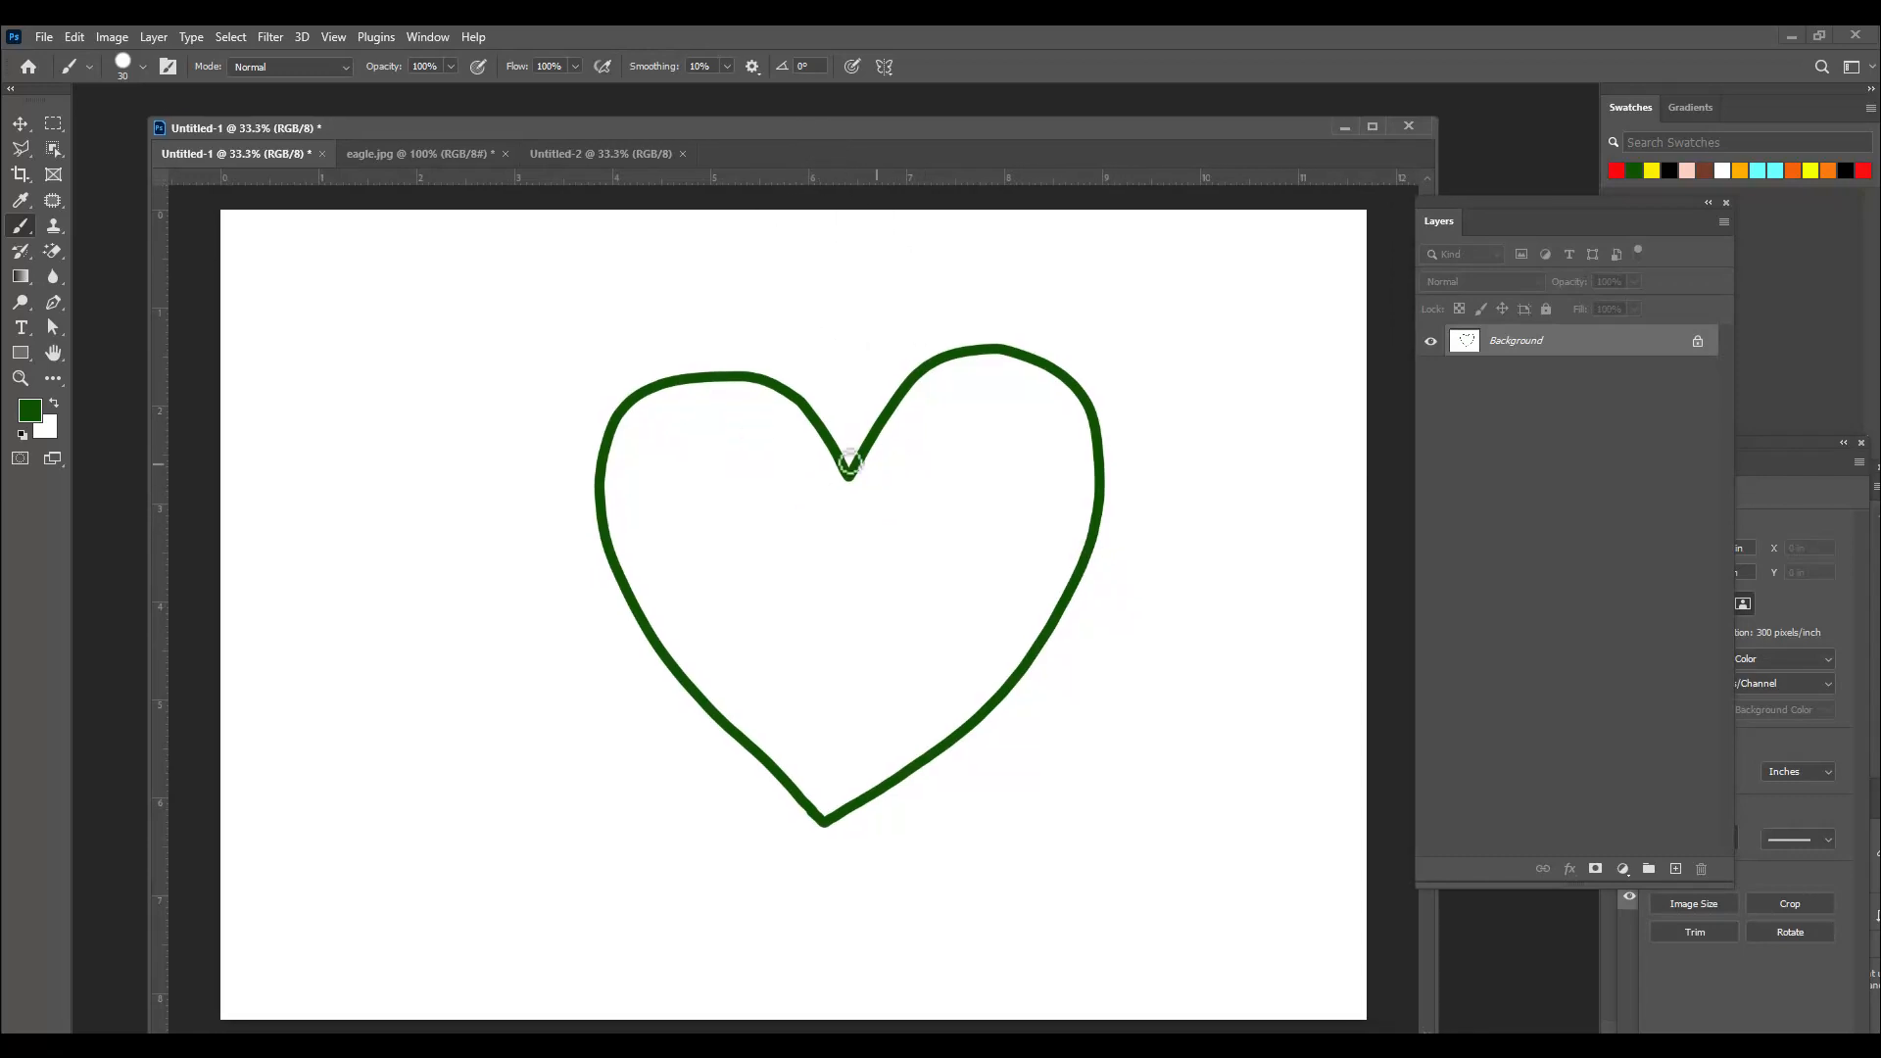
left_click_drag(825, 479, 881, 479)
left_click_drag(805, 826, 850, 829)
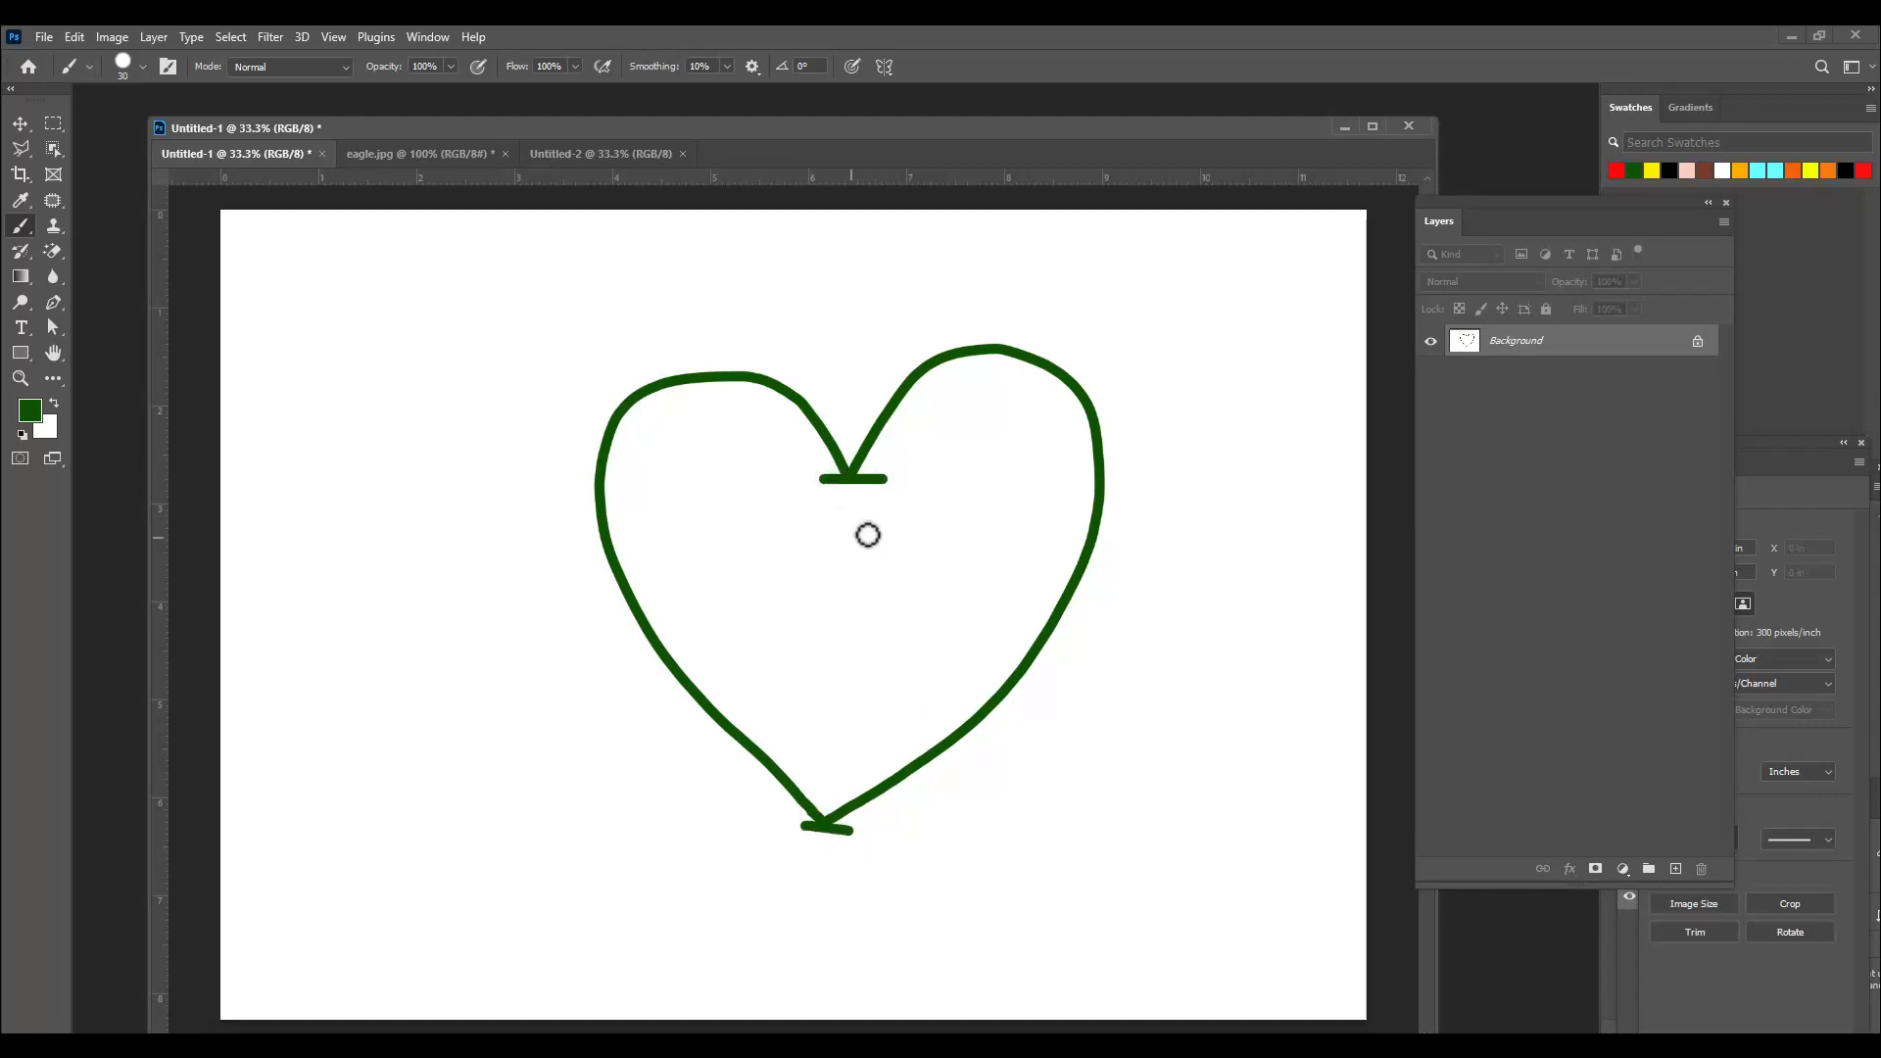
left_click_drag(637, 434, 742, 402)
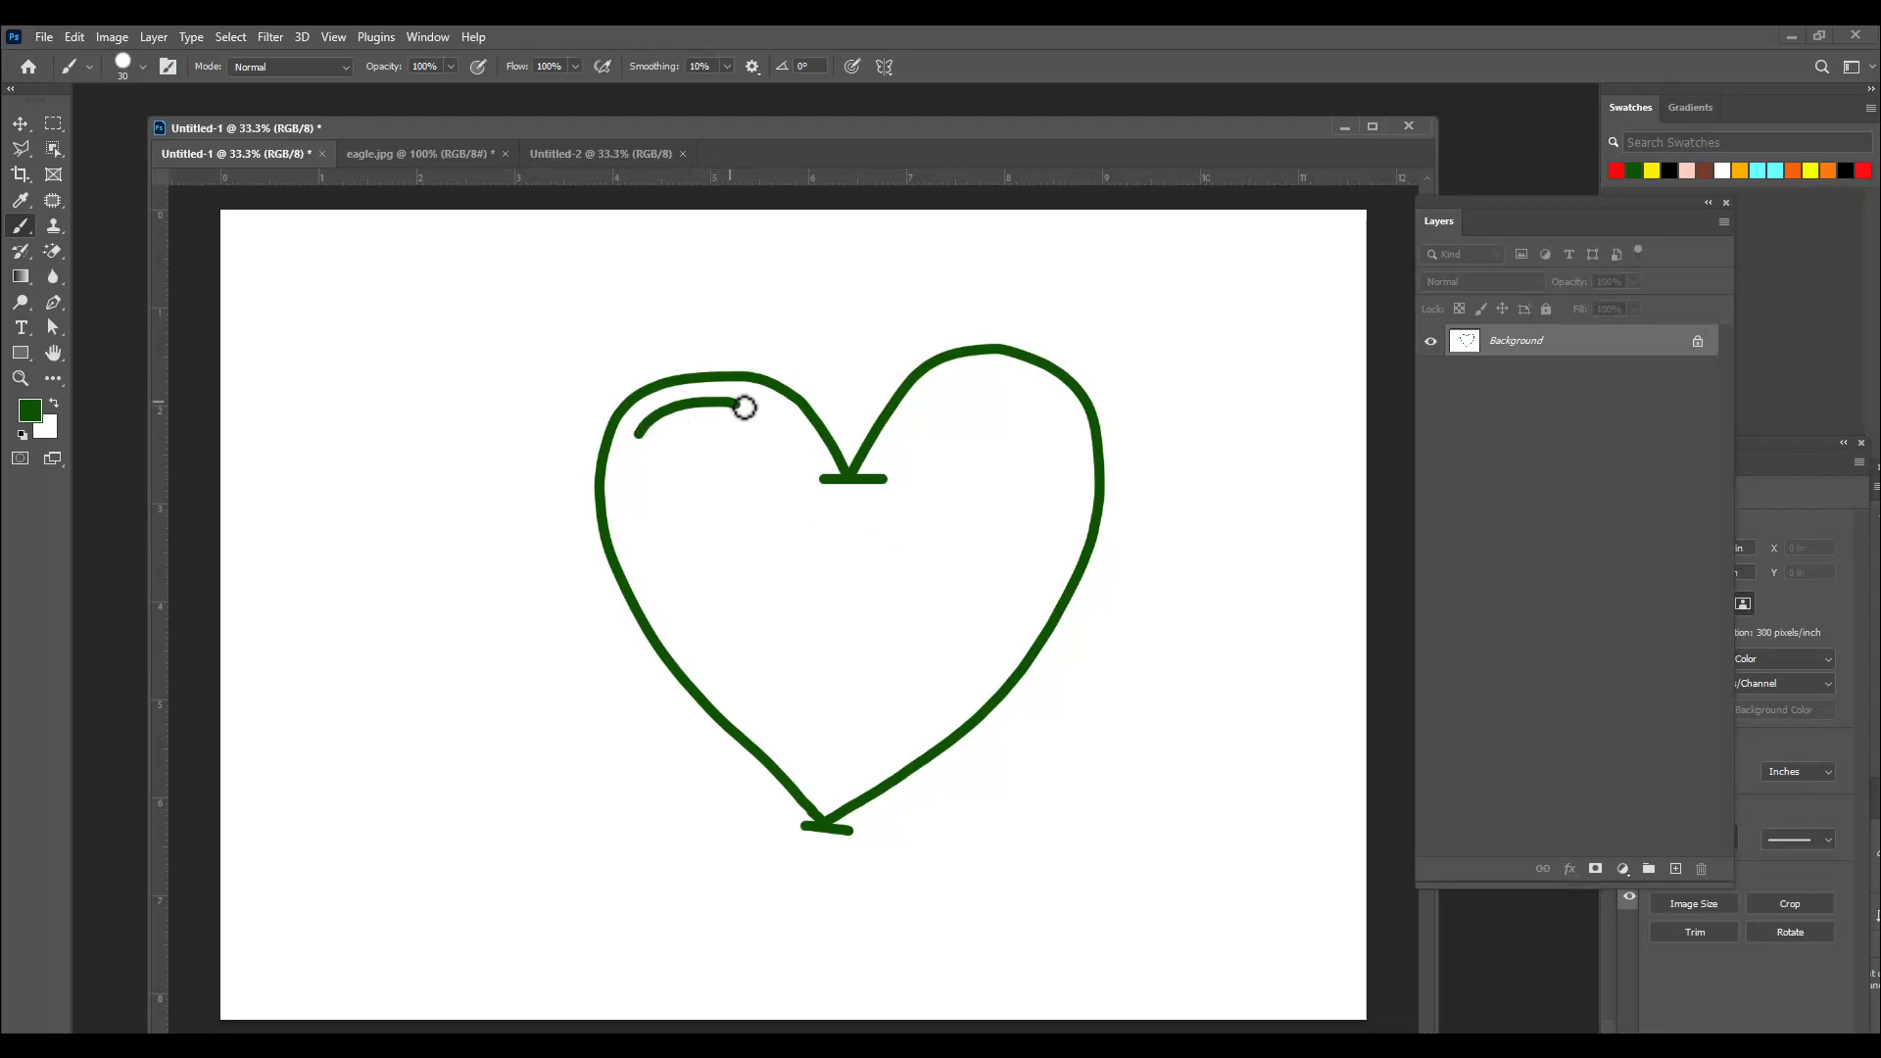
mouse_move(960, 384)
left_mouse_down()
mouse_move(1017, 376)
mouse_move(1069, 417)
left_mouse_up()
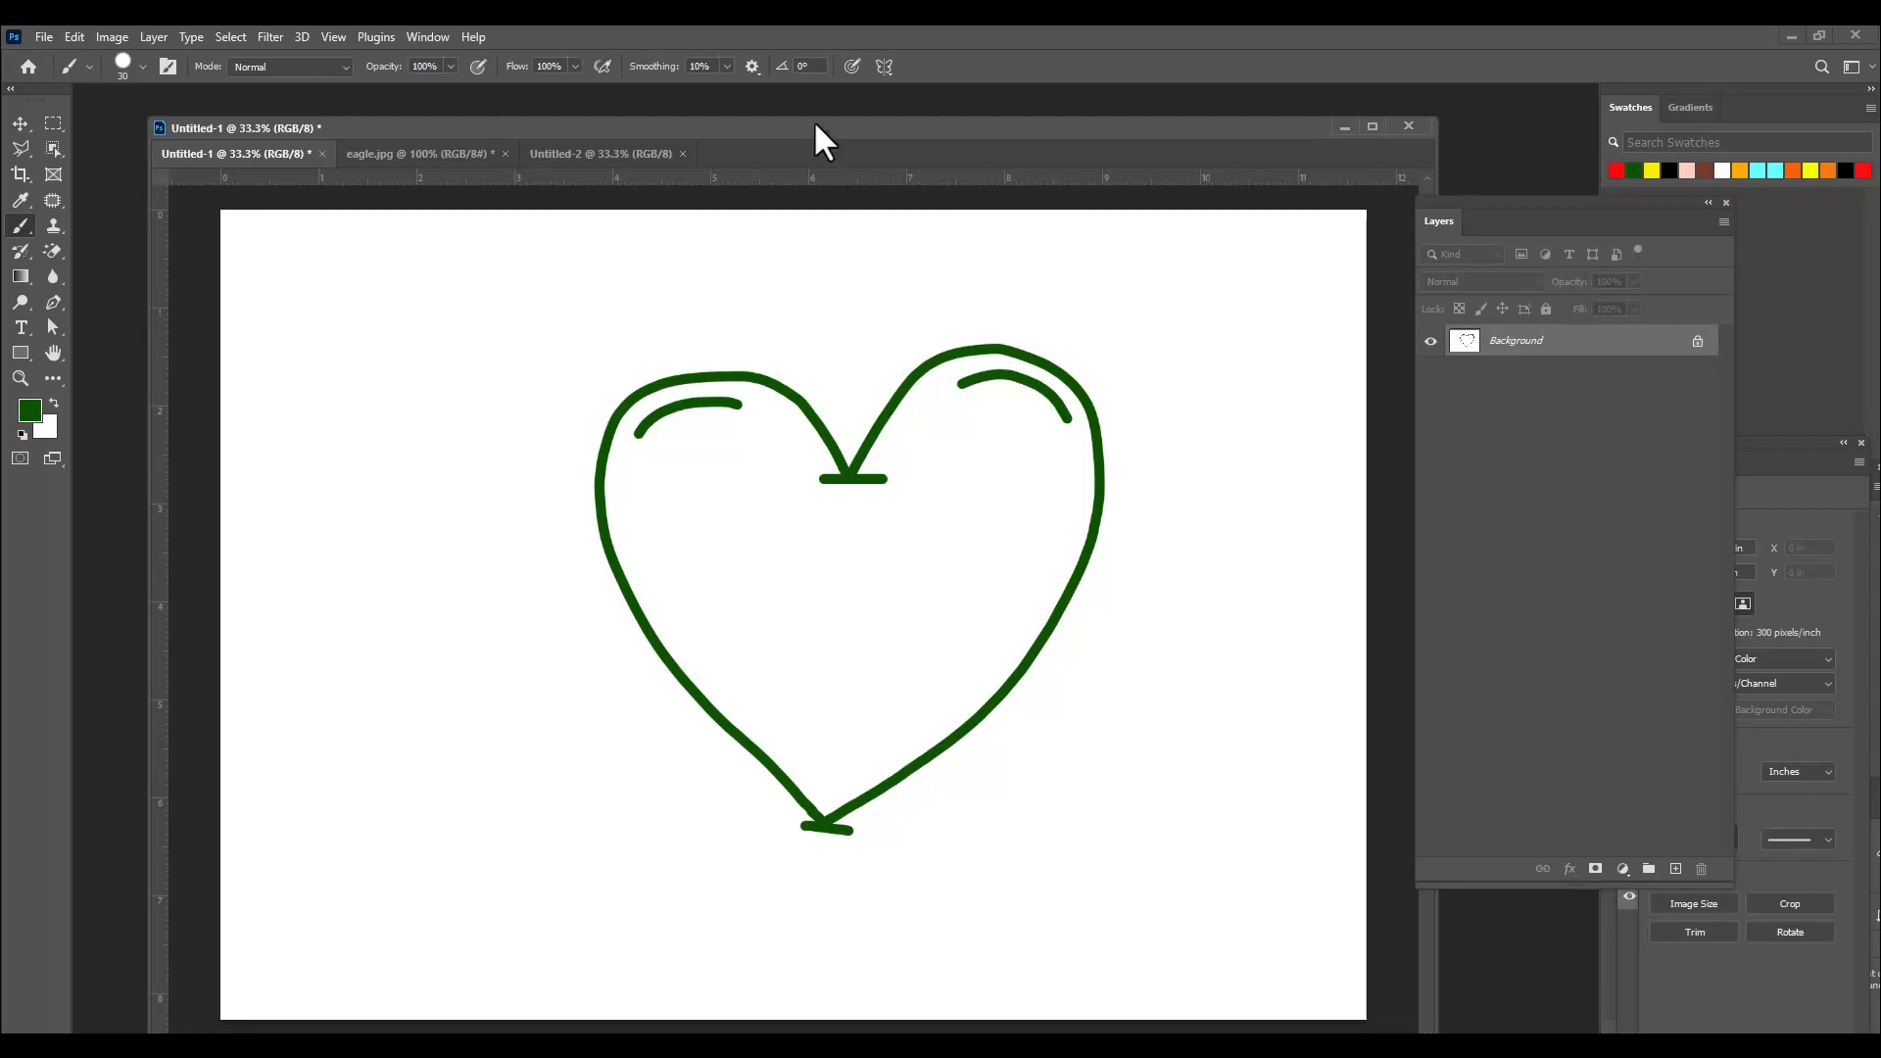
mouse_move(815, 124)
left_mouse_down()
mouse_move(789, 131)
mouse_move(813, 127)
left_mouse_up()
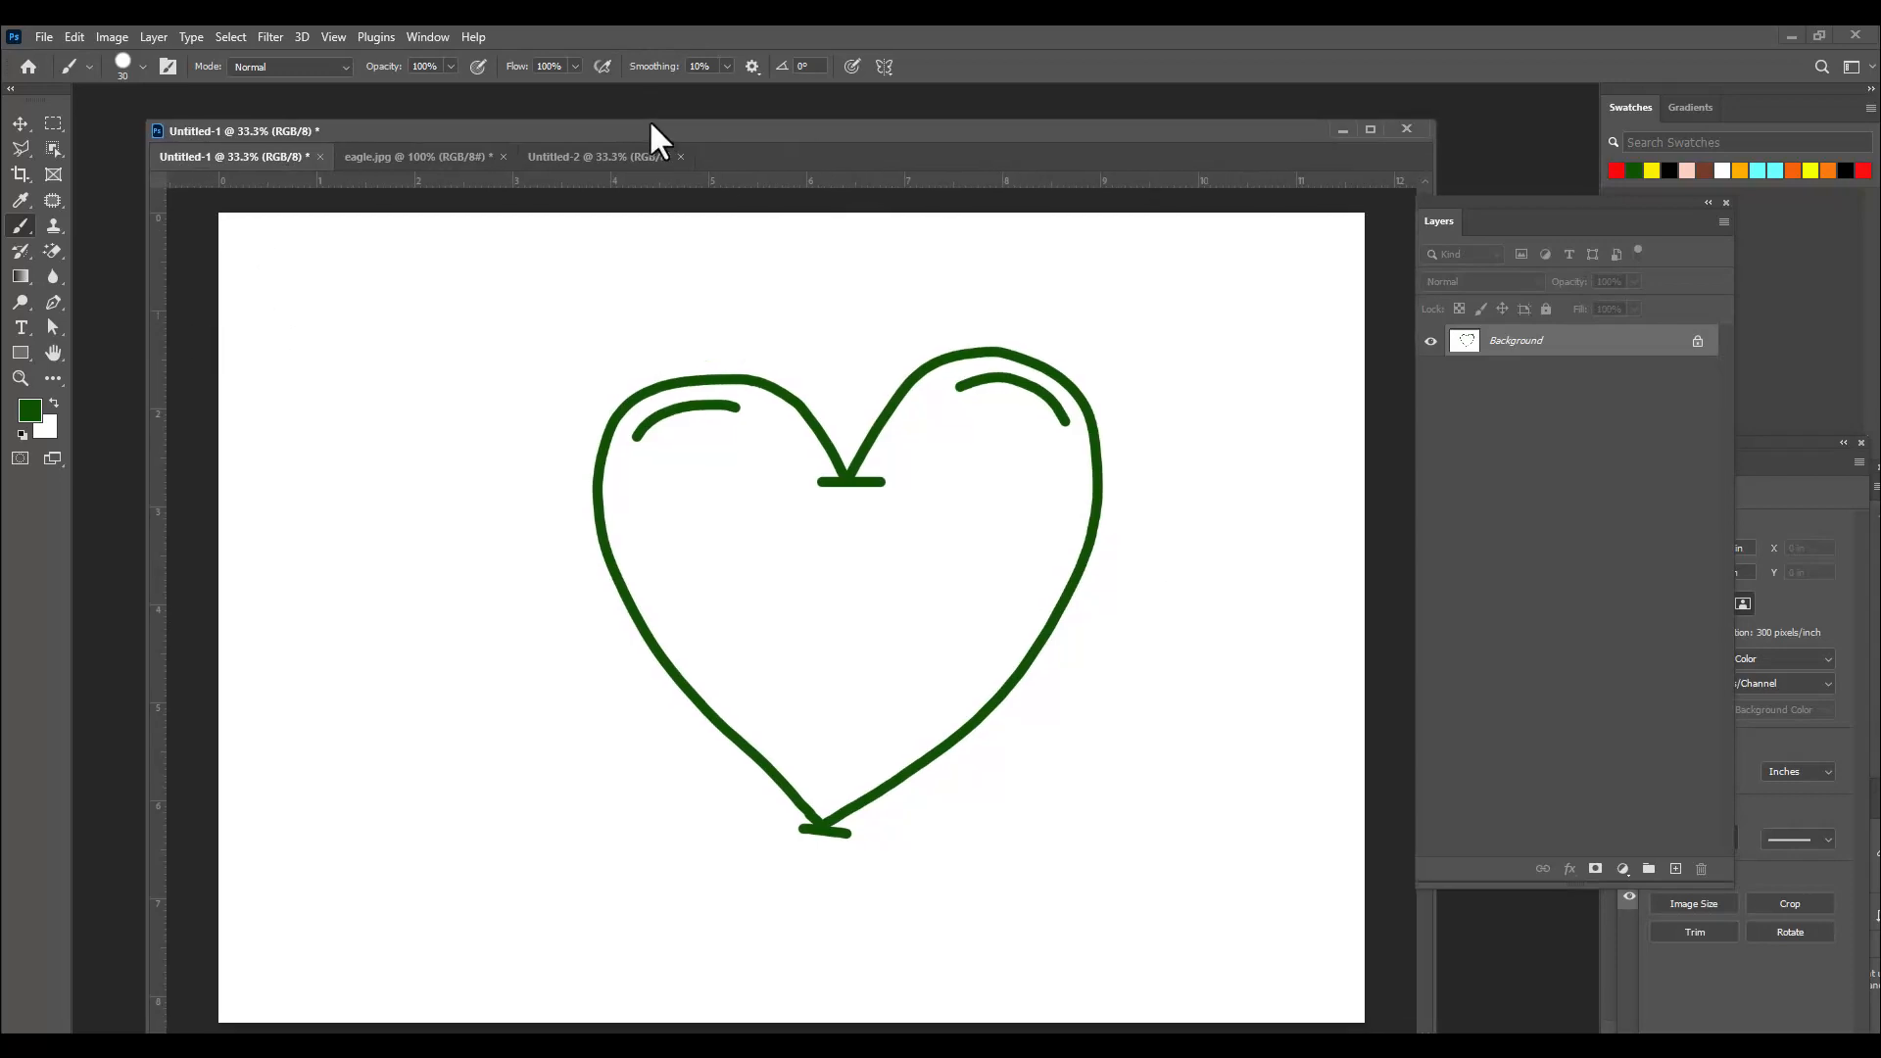
left_click_drag(651, 125, 653, 122)
left_click_drag(798, 125, 802, 124)
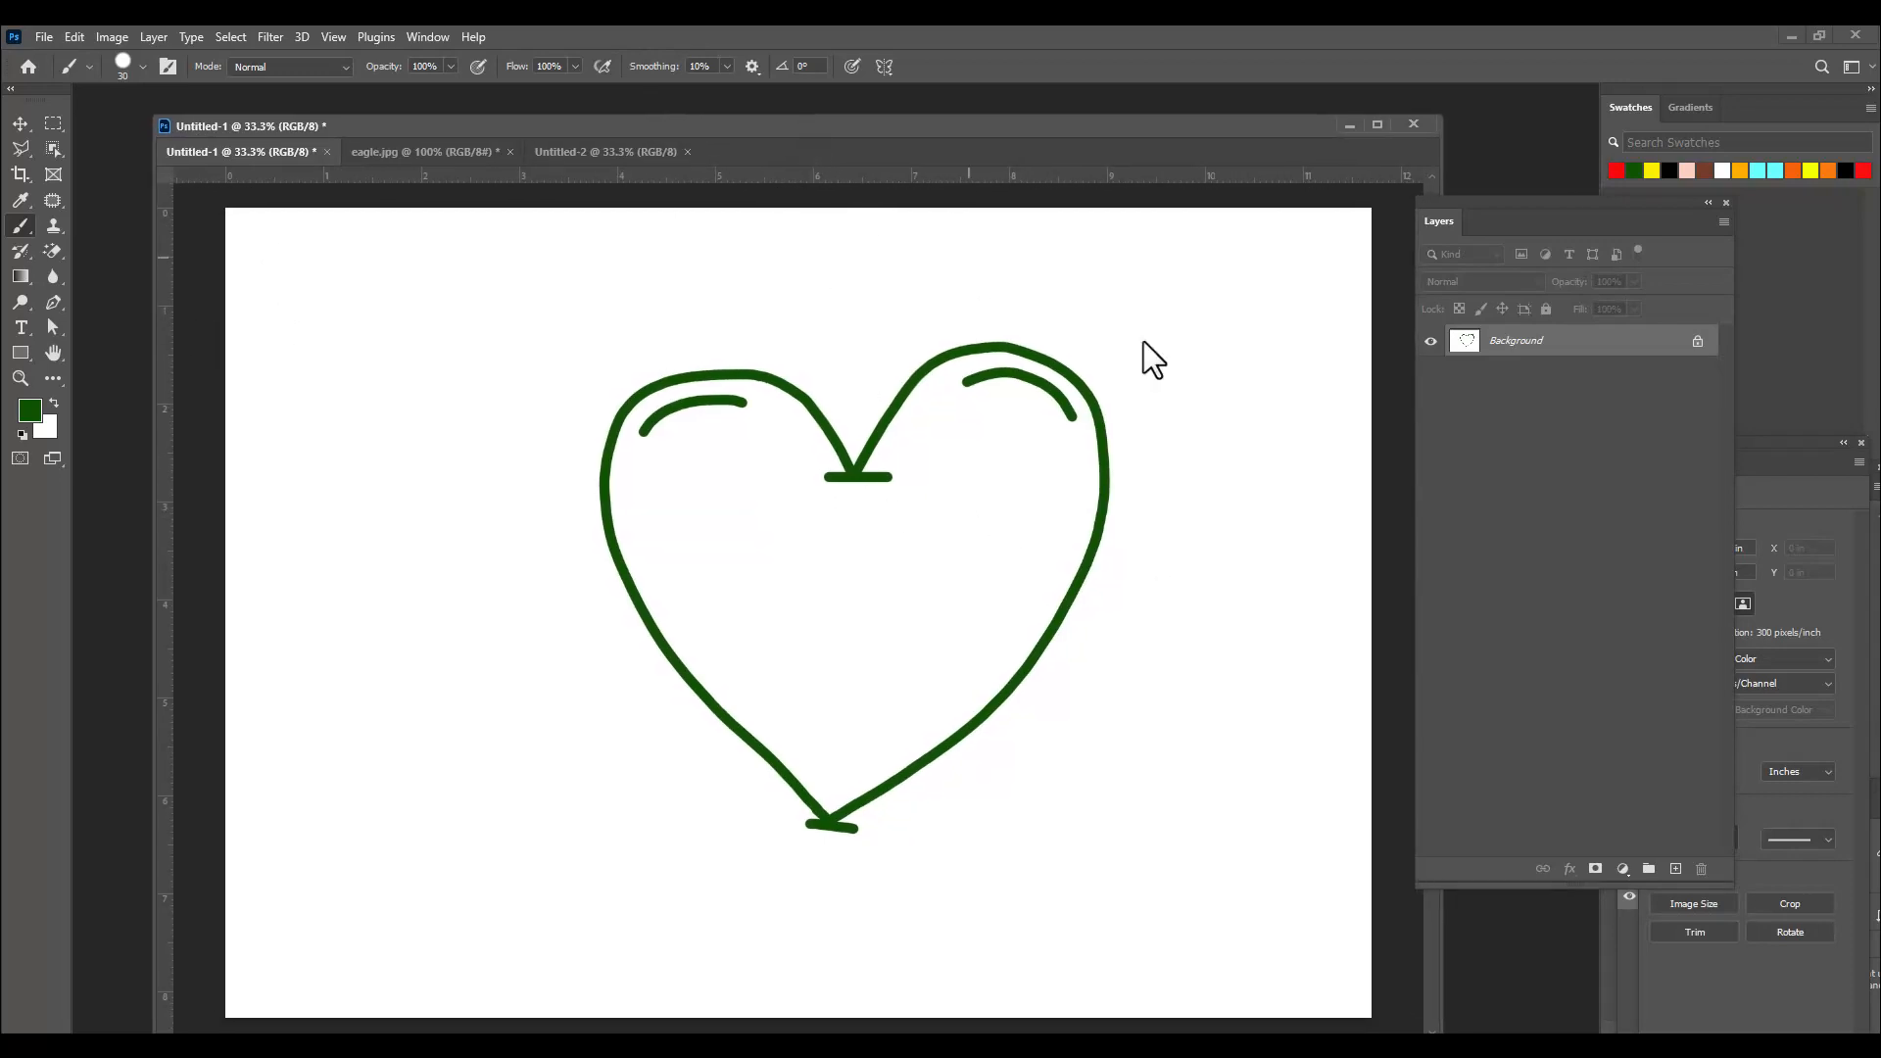
Start a Pen tool shape at the heart's notch and add an anchor on the right lobe, curved to follow the outline.
left_click(51, 300)
left_click(108, 303)
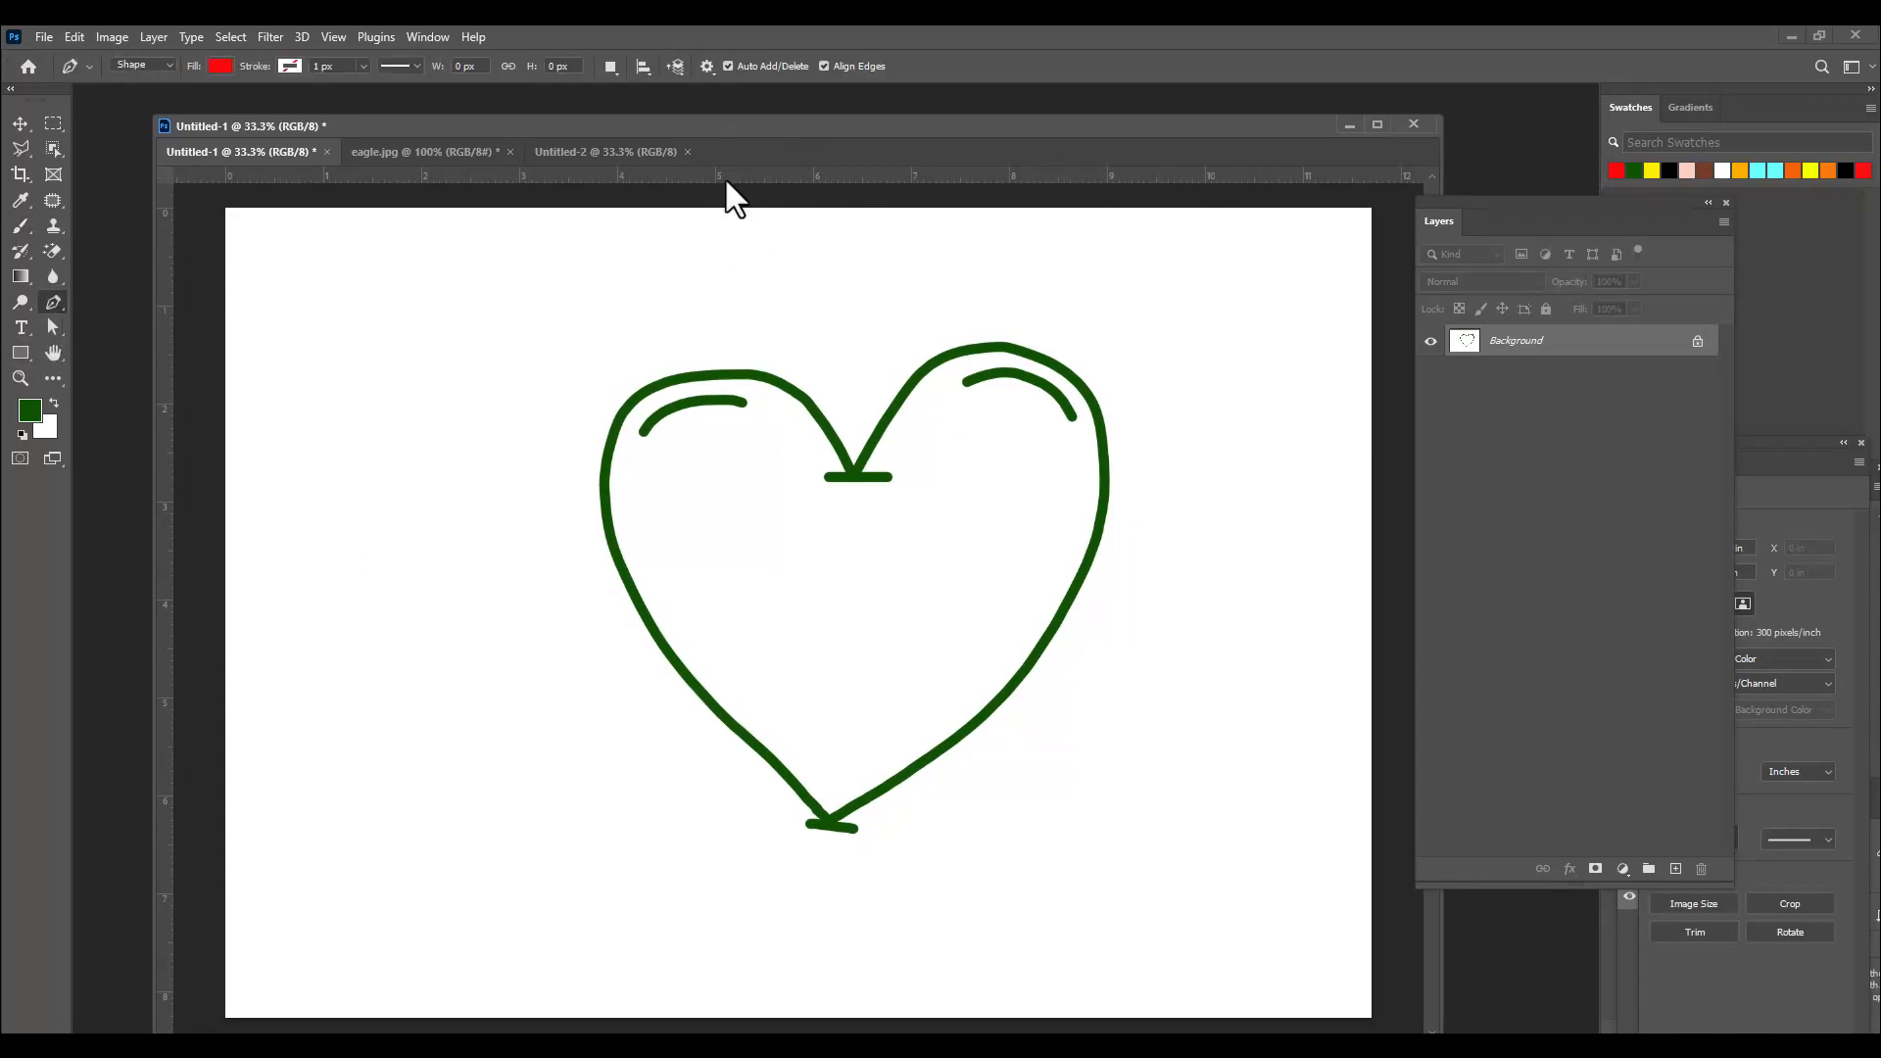
left_click_drag(769, 128, 733, 154)
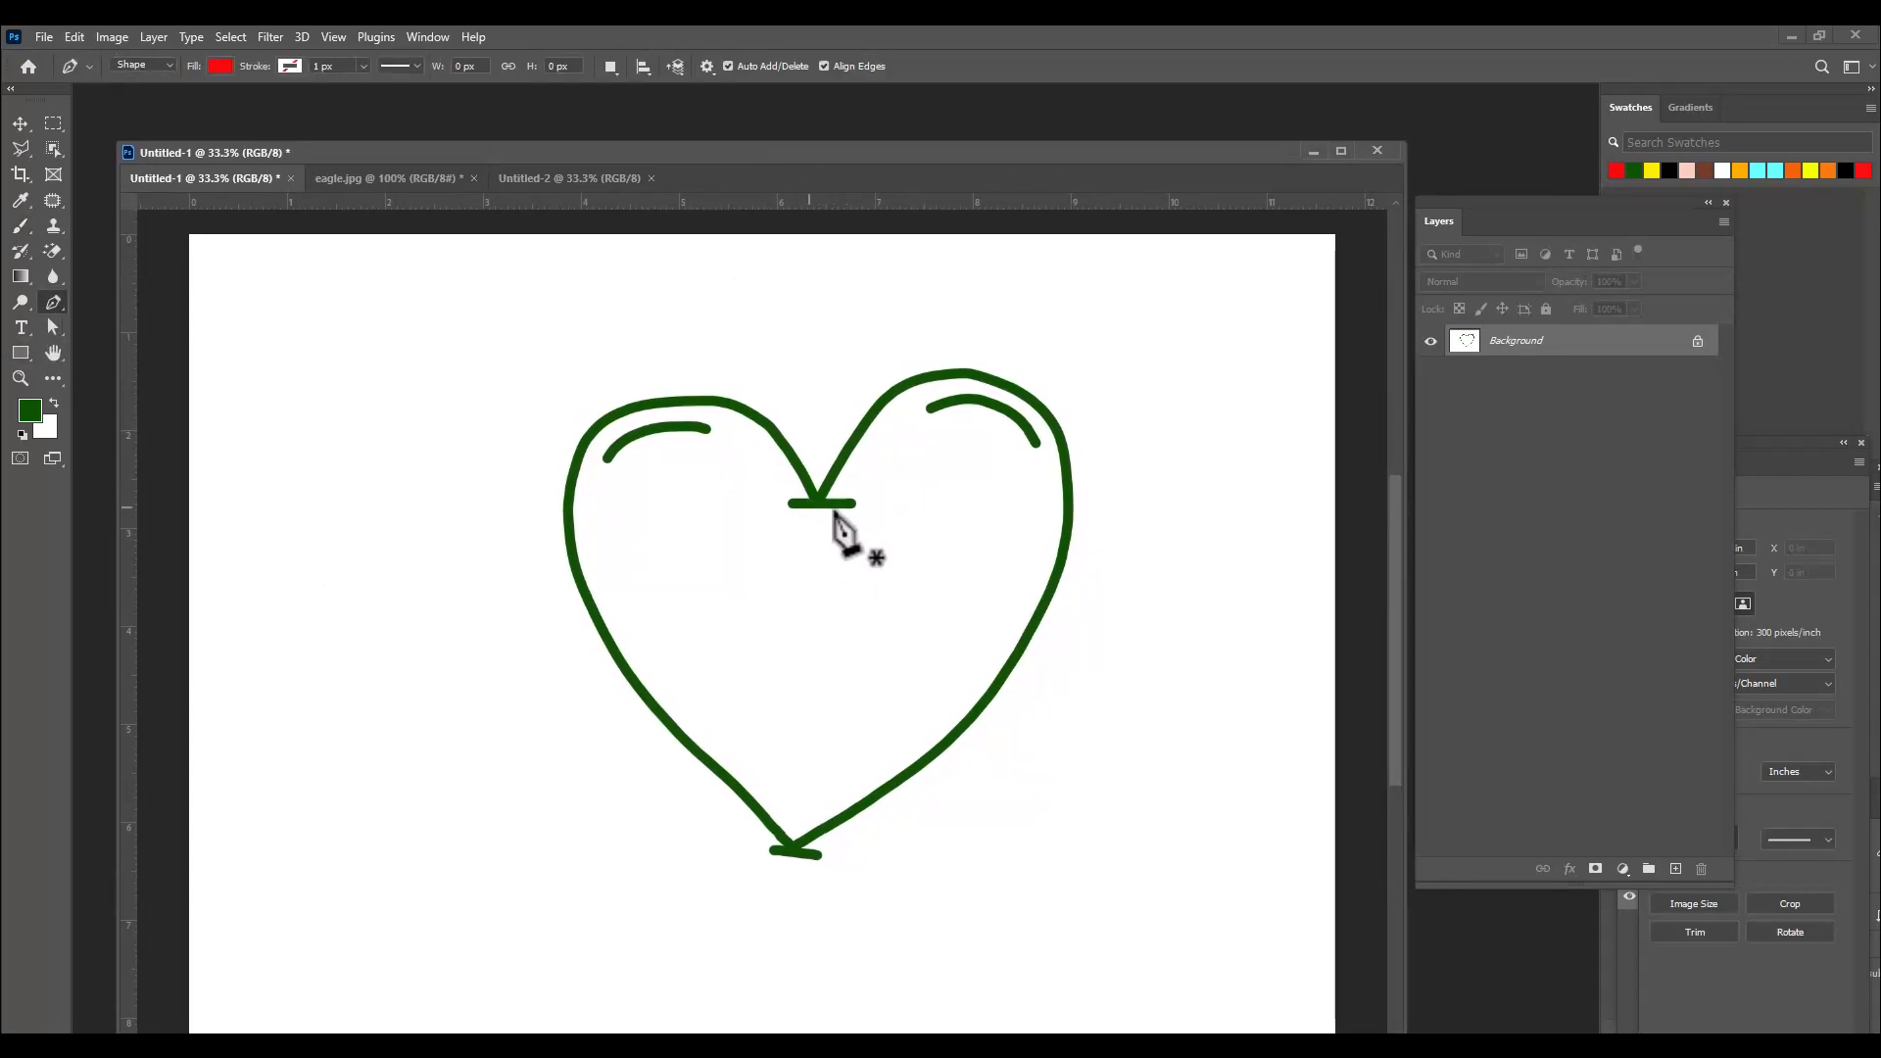
left_click_drag(917, 153, 946, 128)
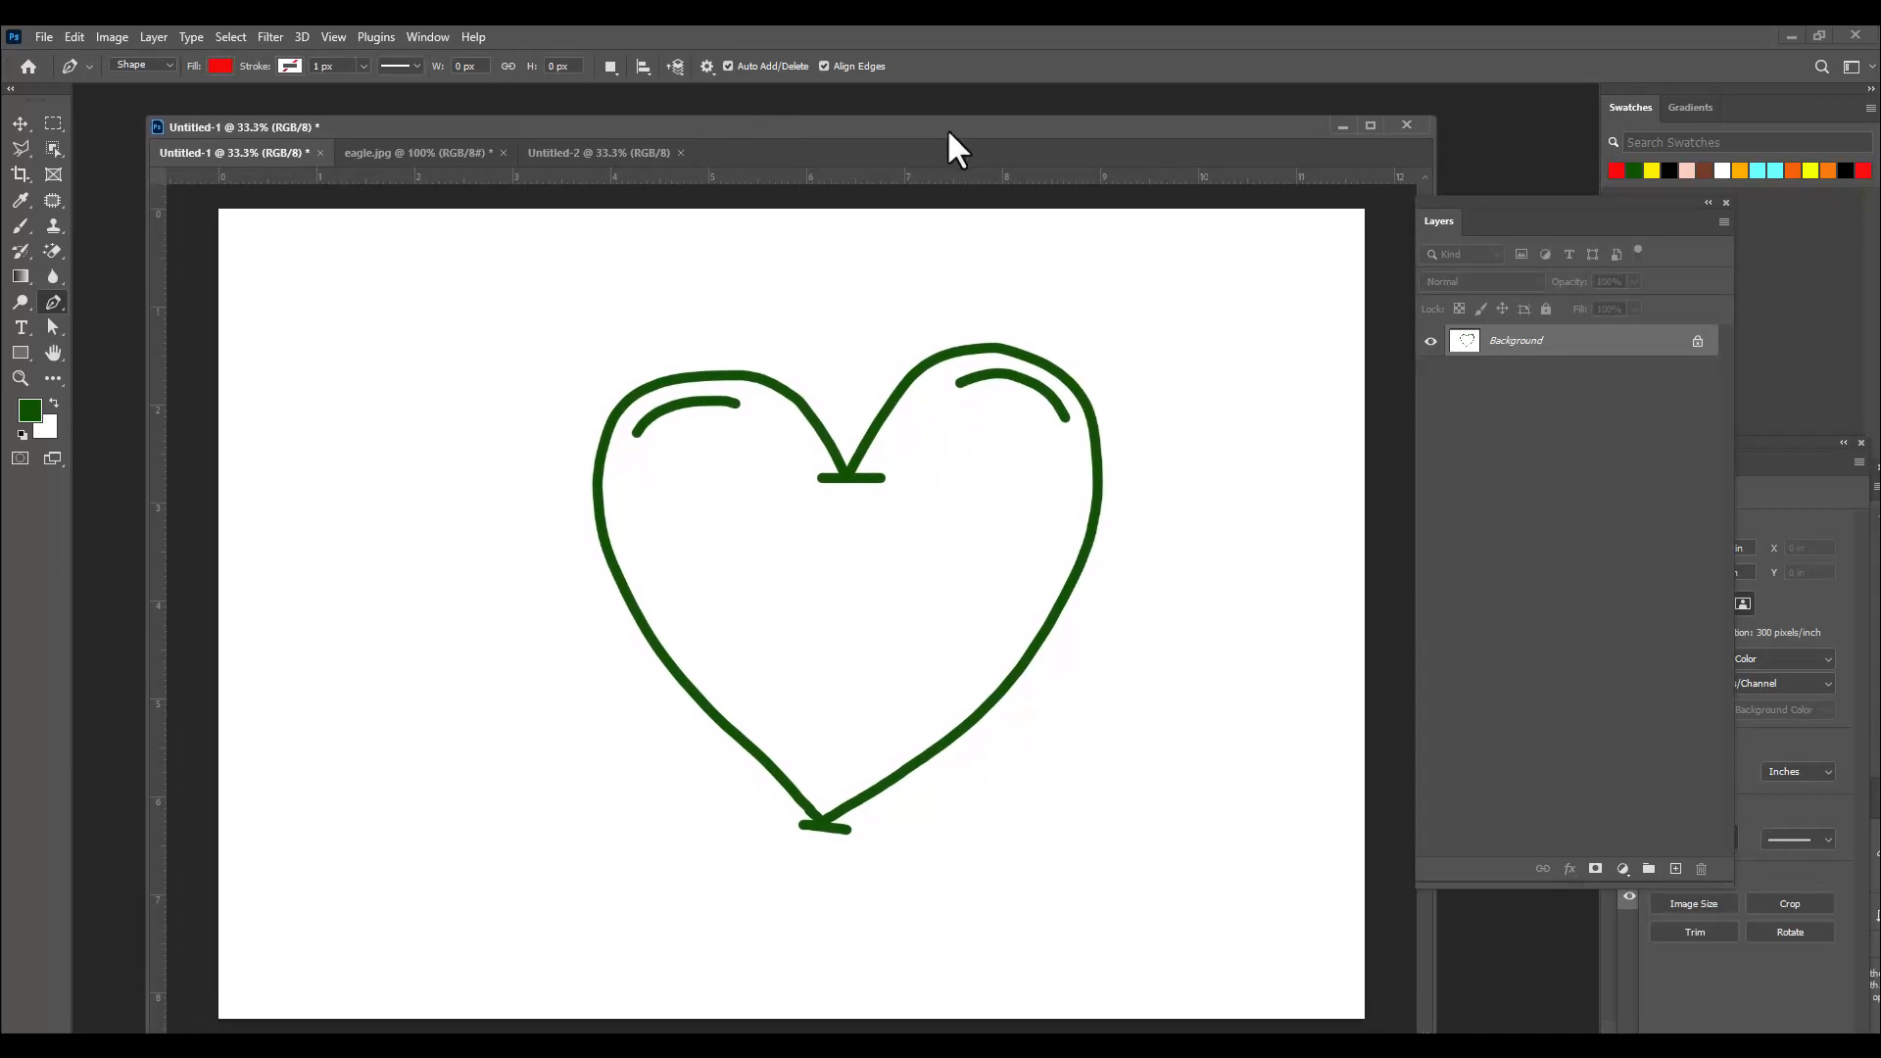
left_click(845, 479)
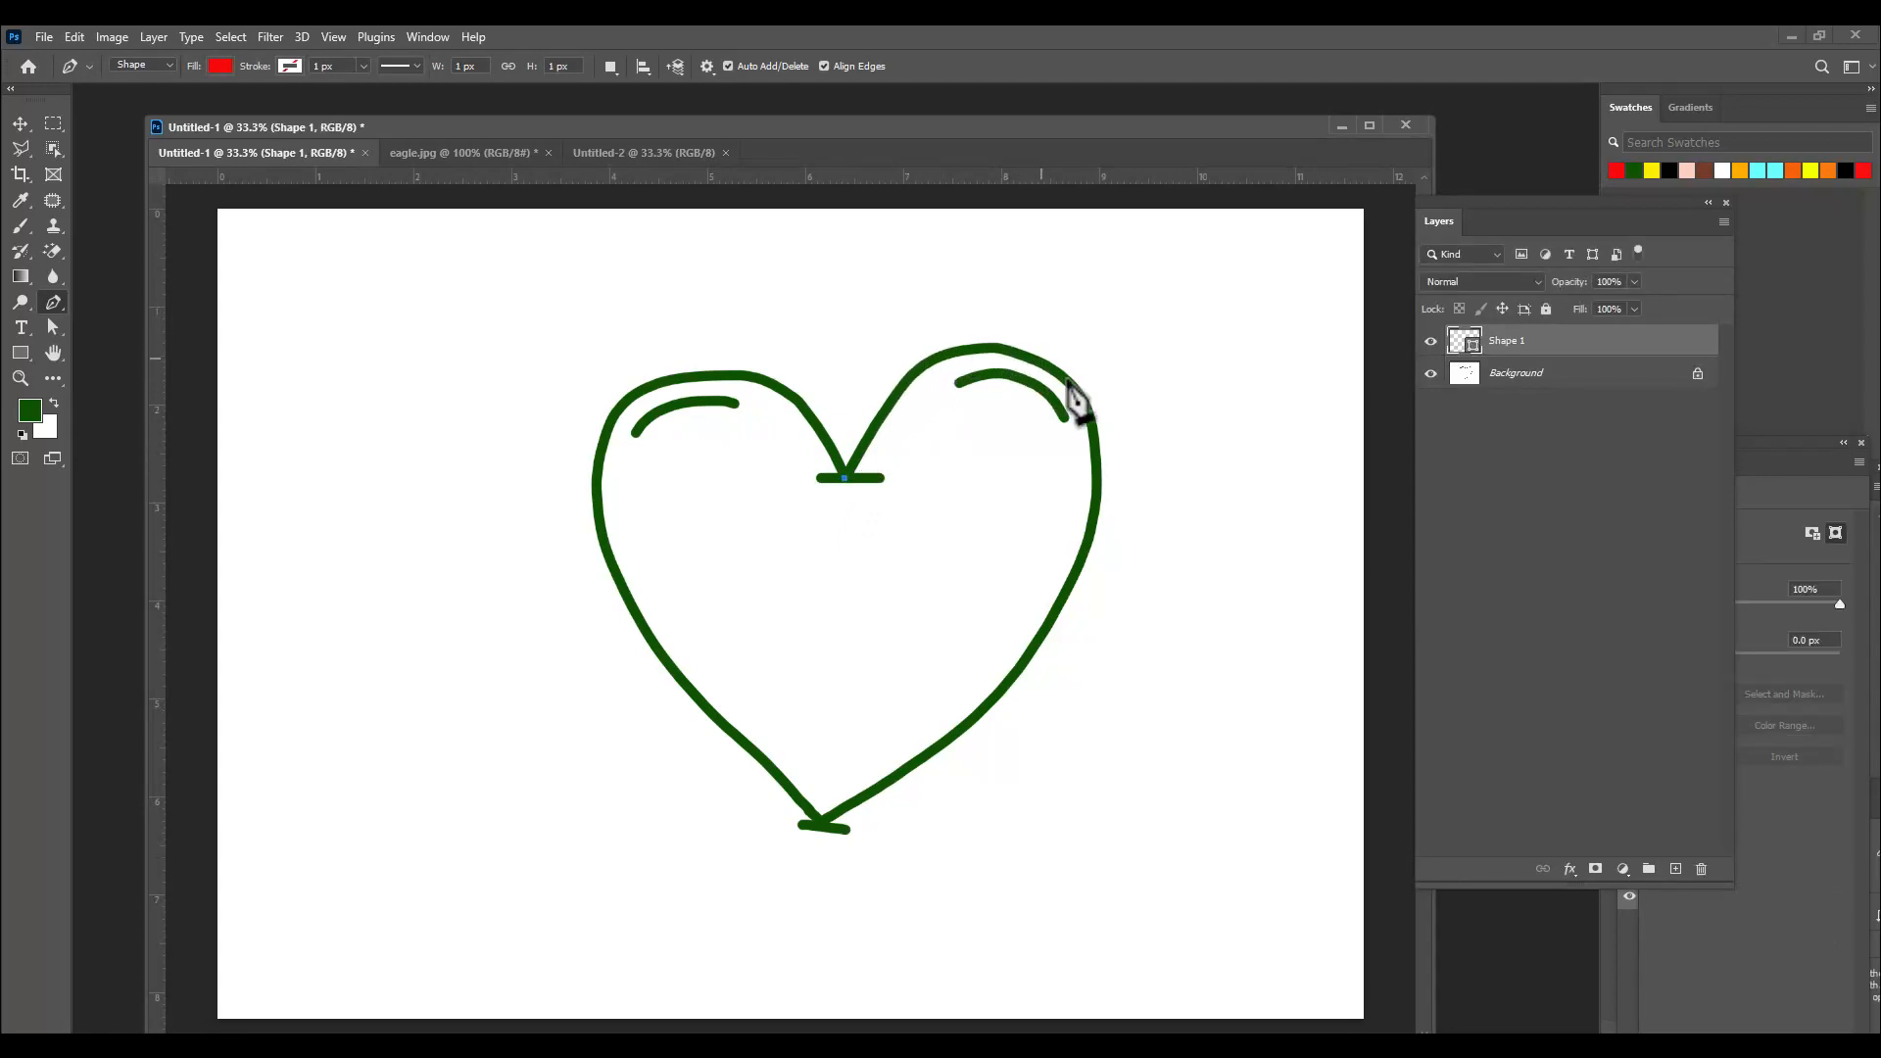
left_click(1035, 358)
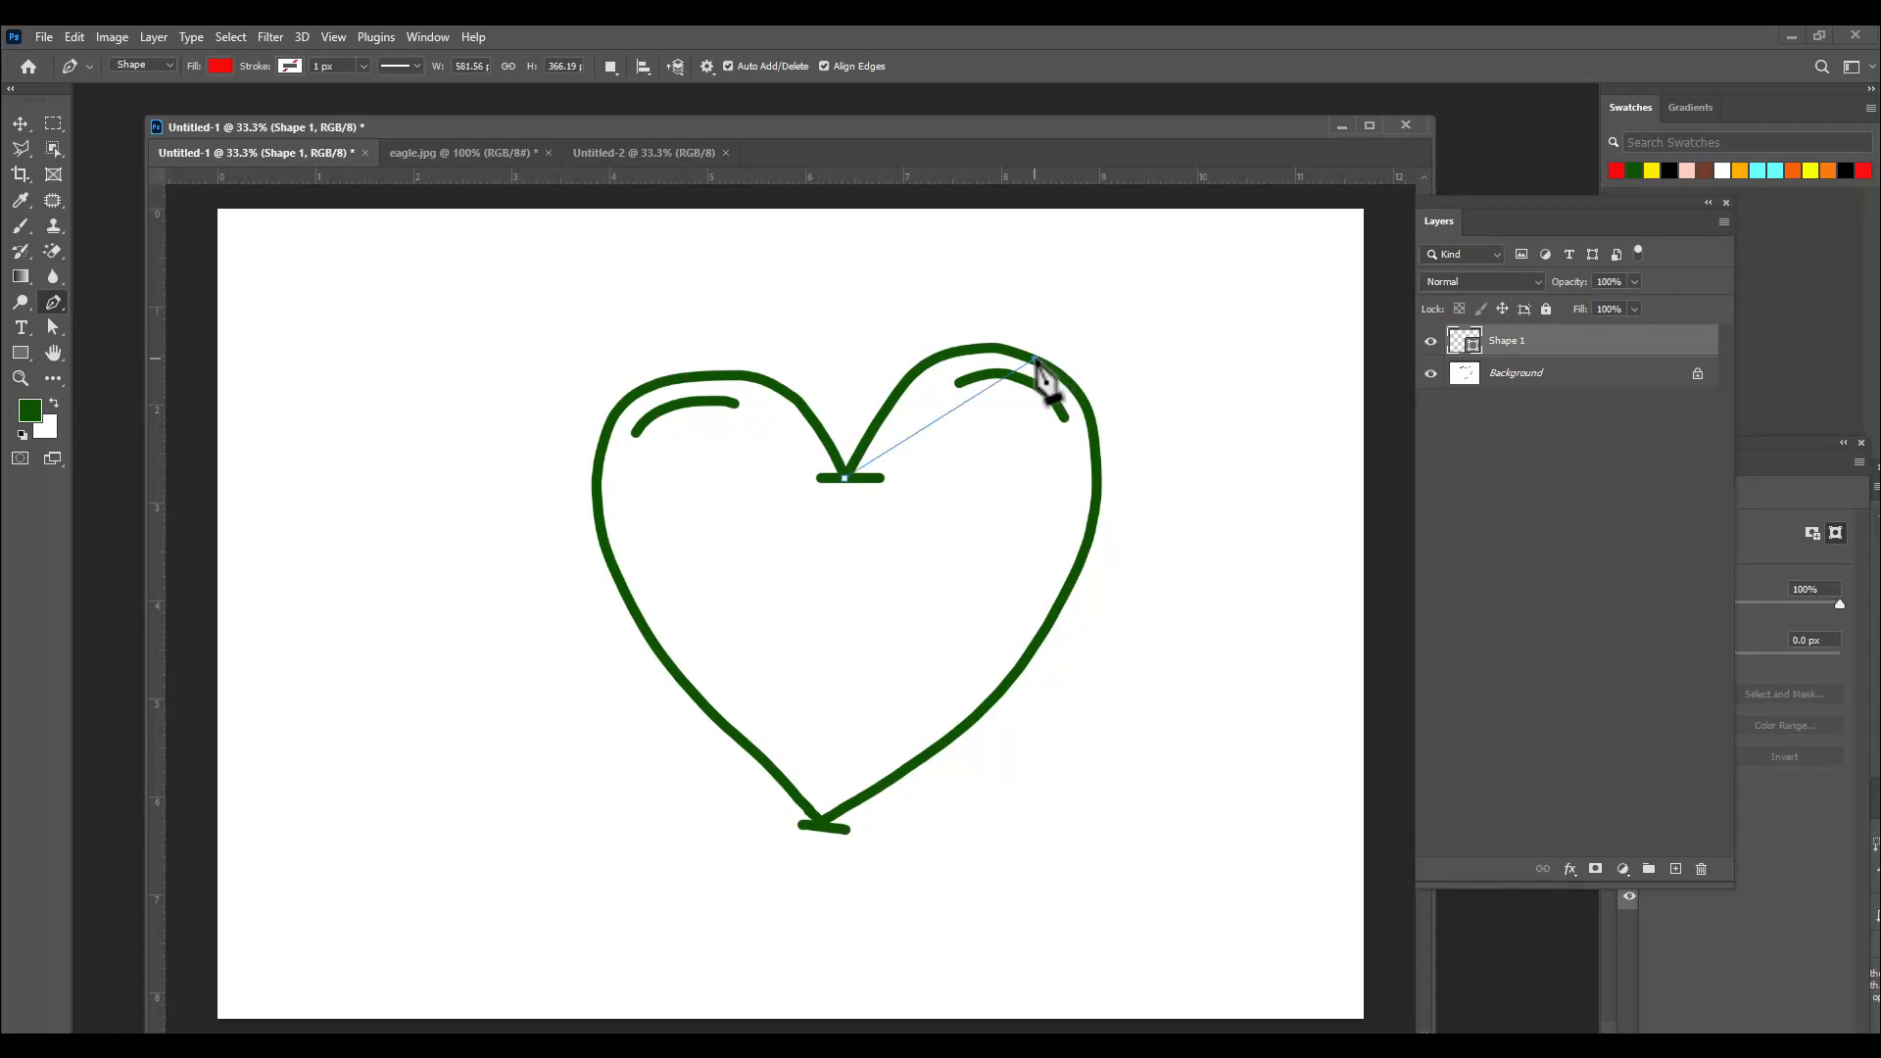
left_click_drag(1036, 359, 1158, 412)
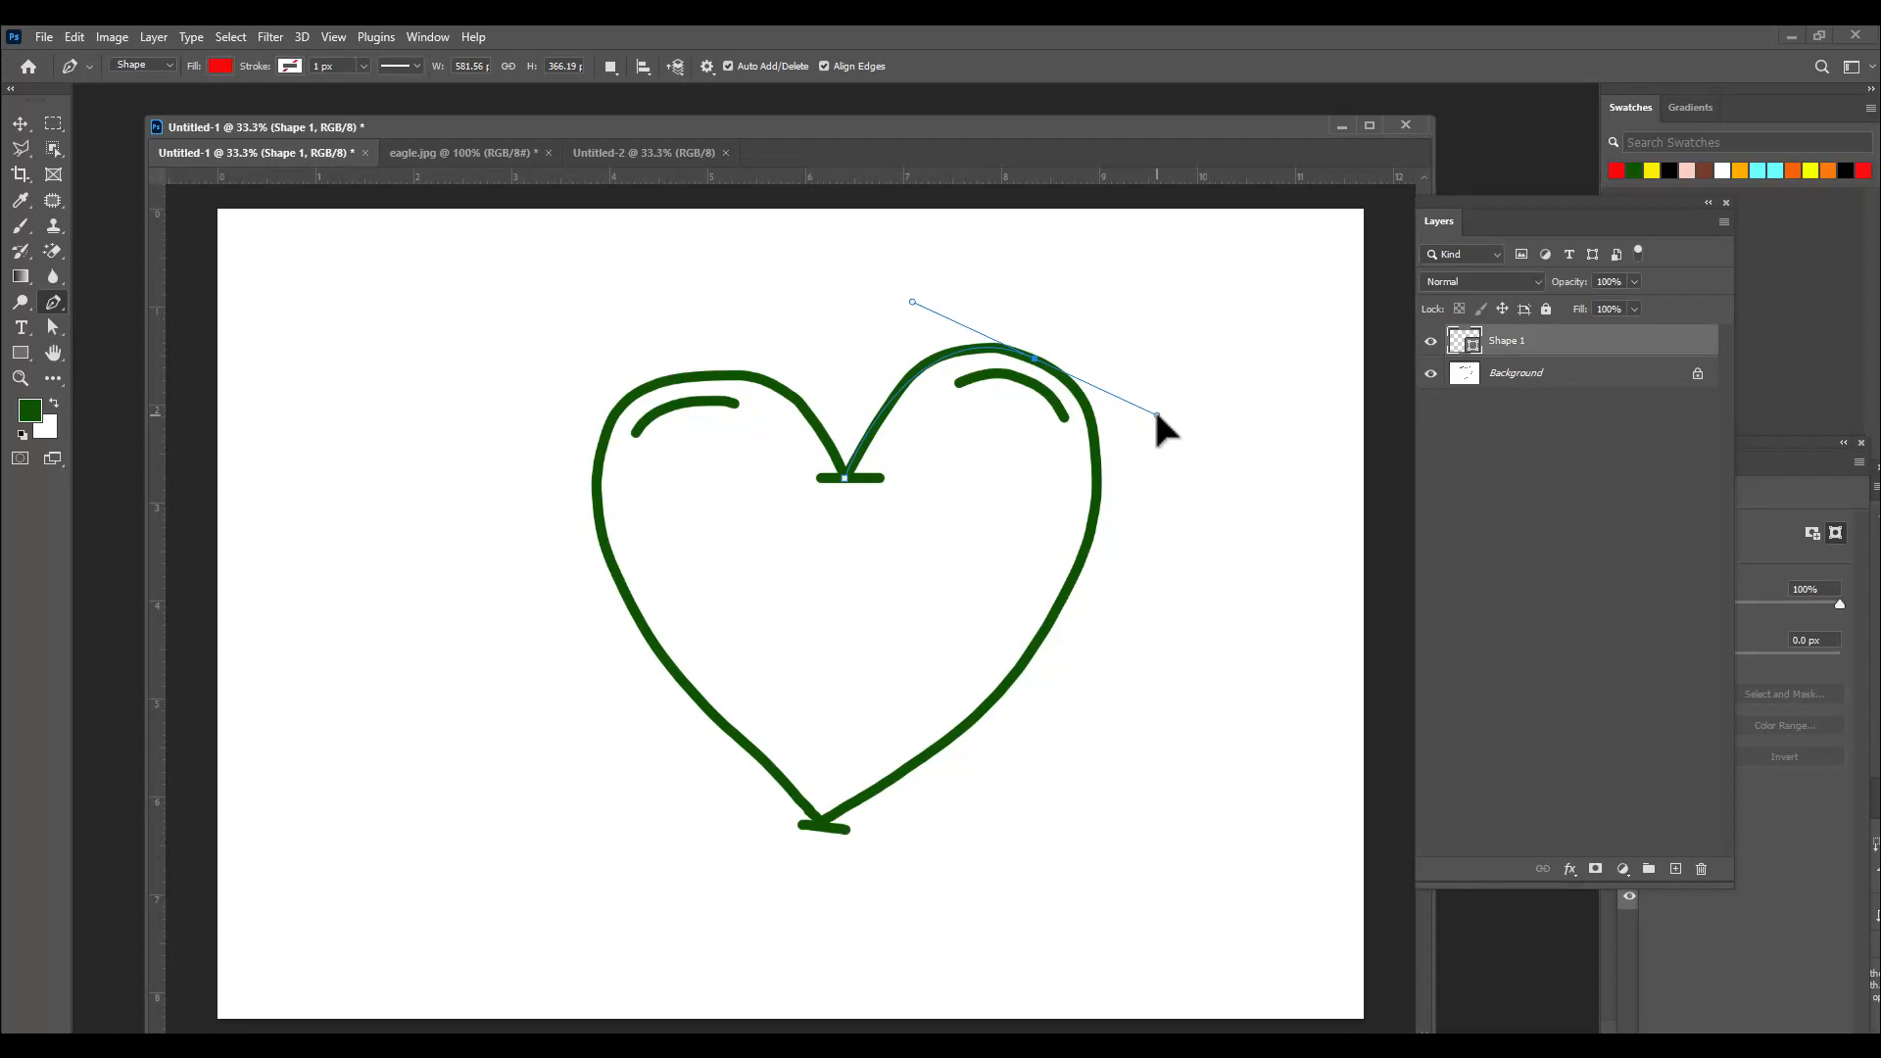
left_click_drag(1157, 415, 1156, 415)
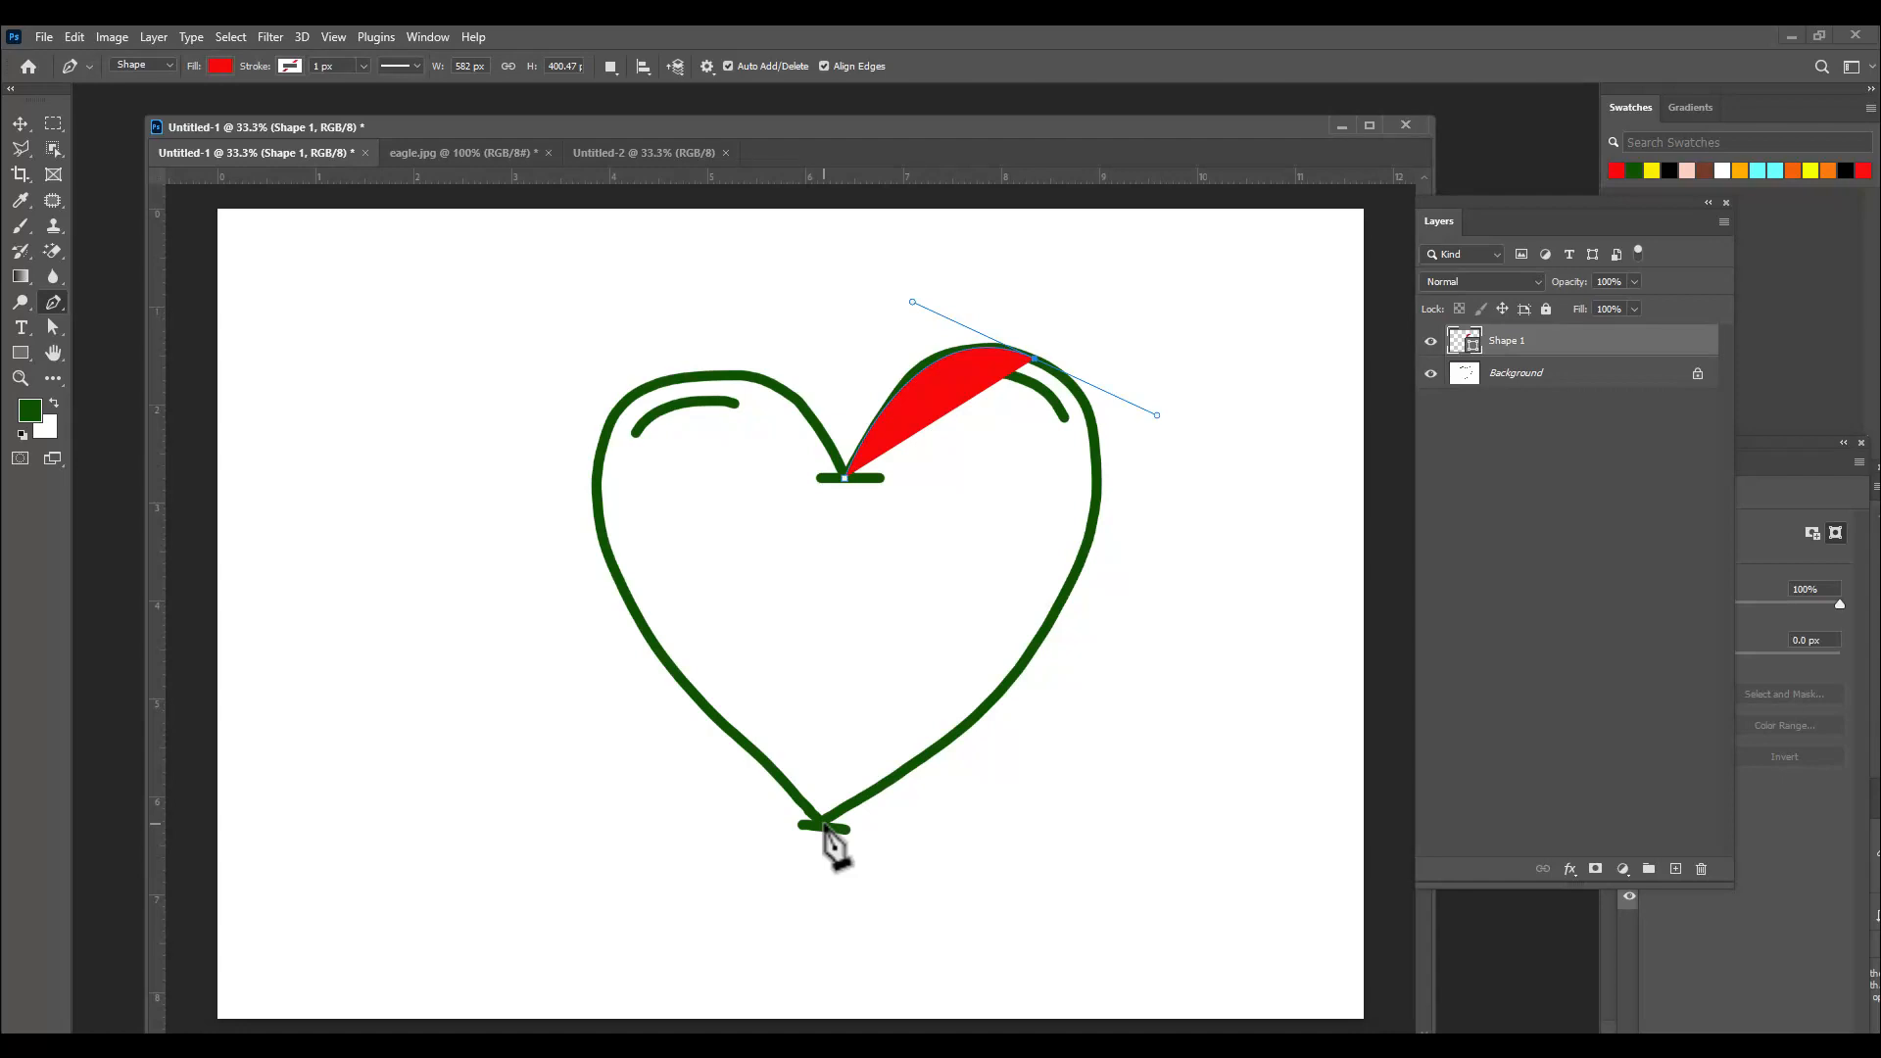
Continue the path through the bottom tip and a curved anchor on the left lobe, closing it at the notch.
left_click(825, 823)
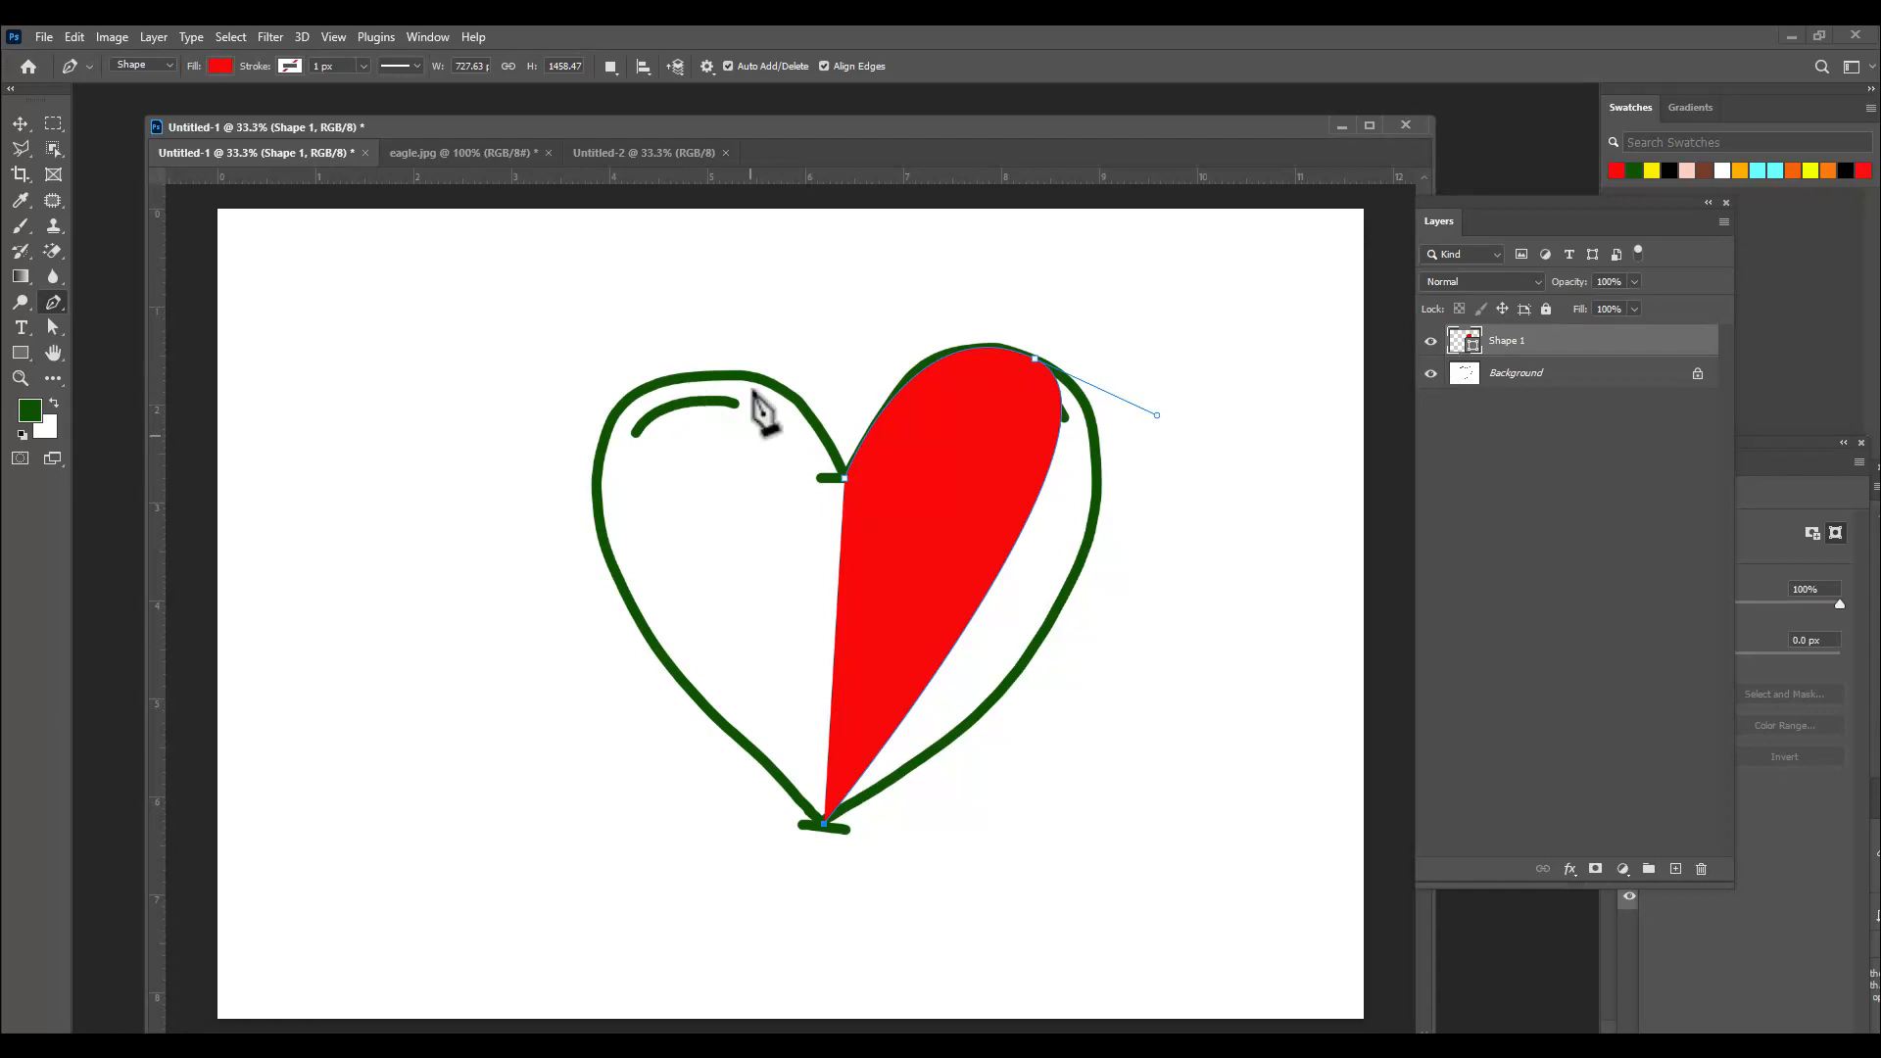
left_click(669, 381)
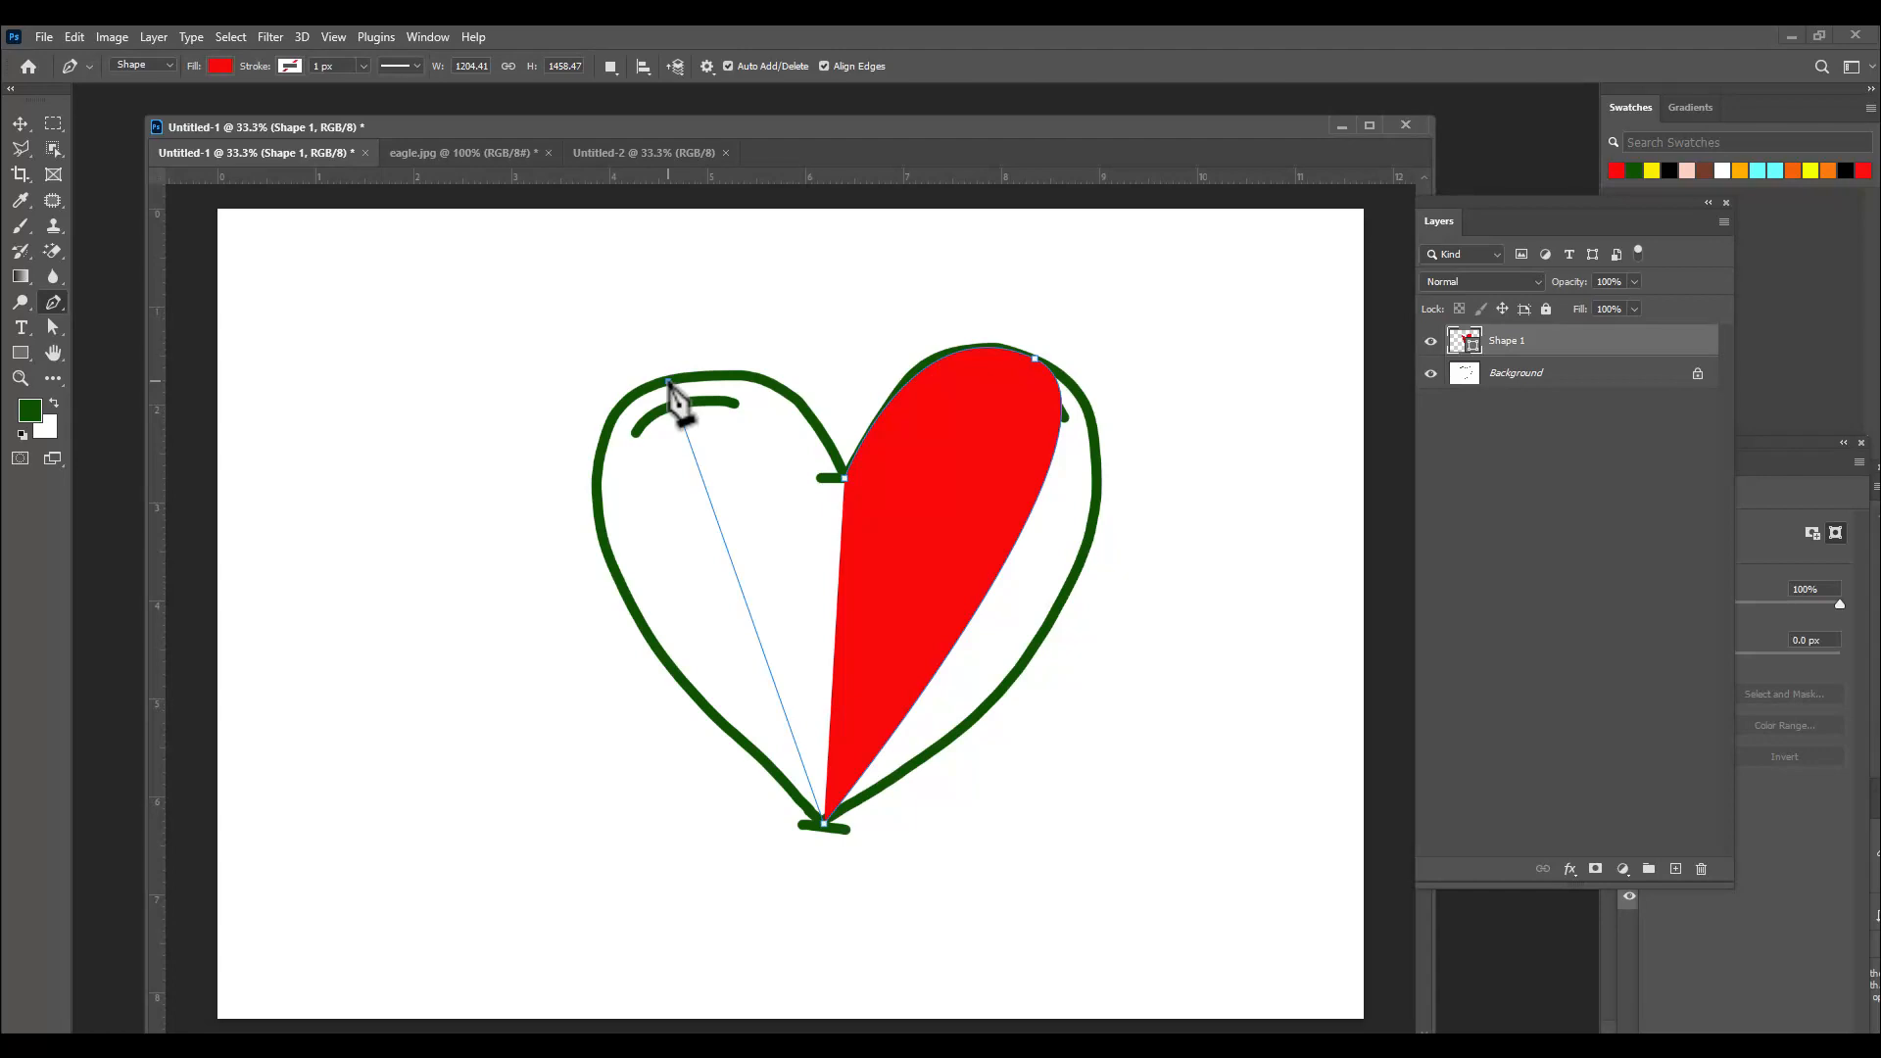
left_click_drag(669, 381, 794, 291)
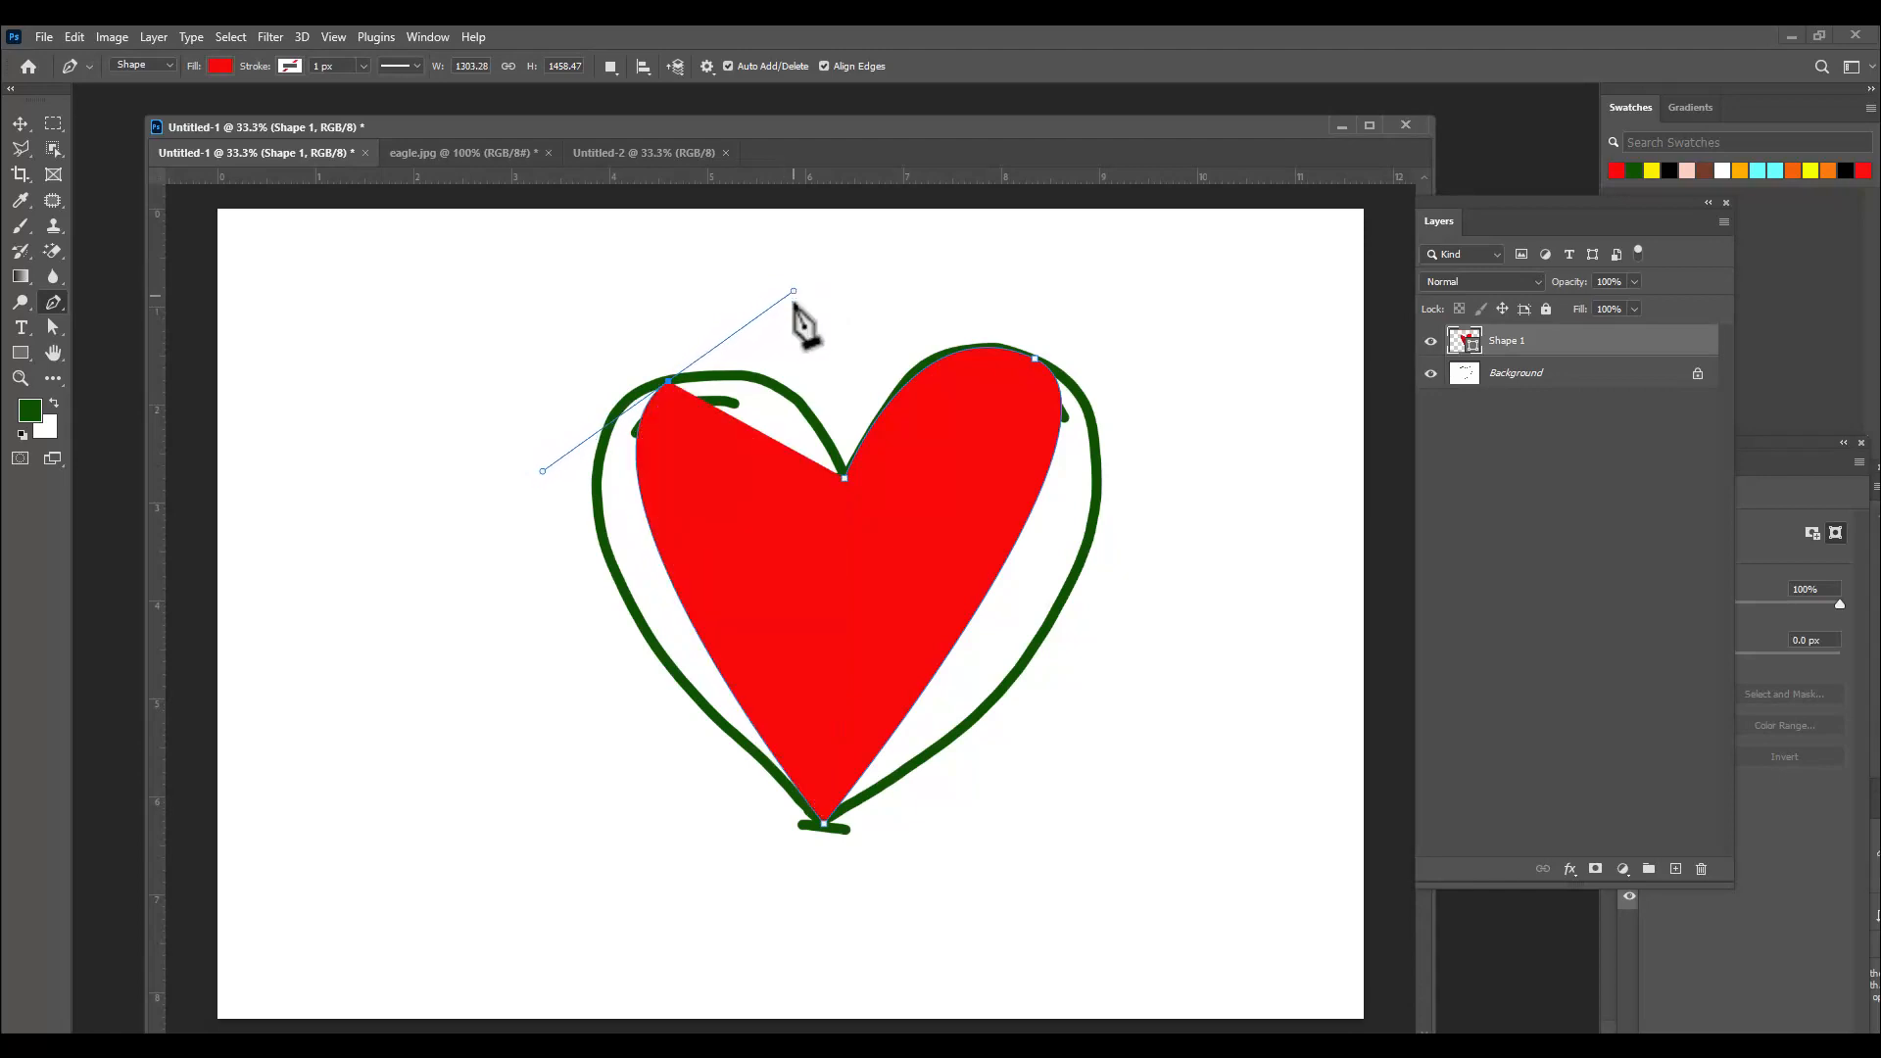
left_click(844, 478)
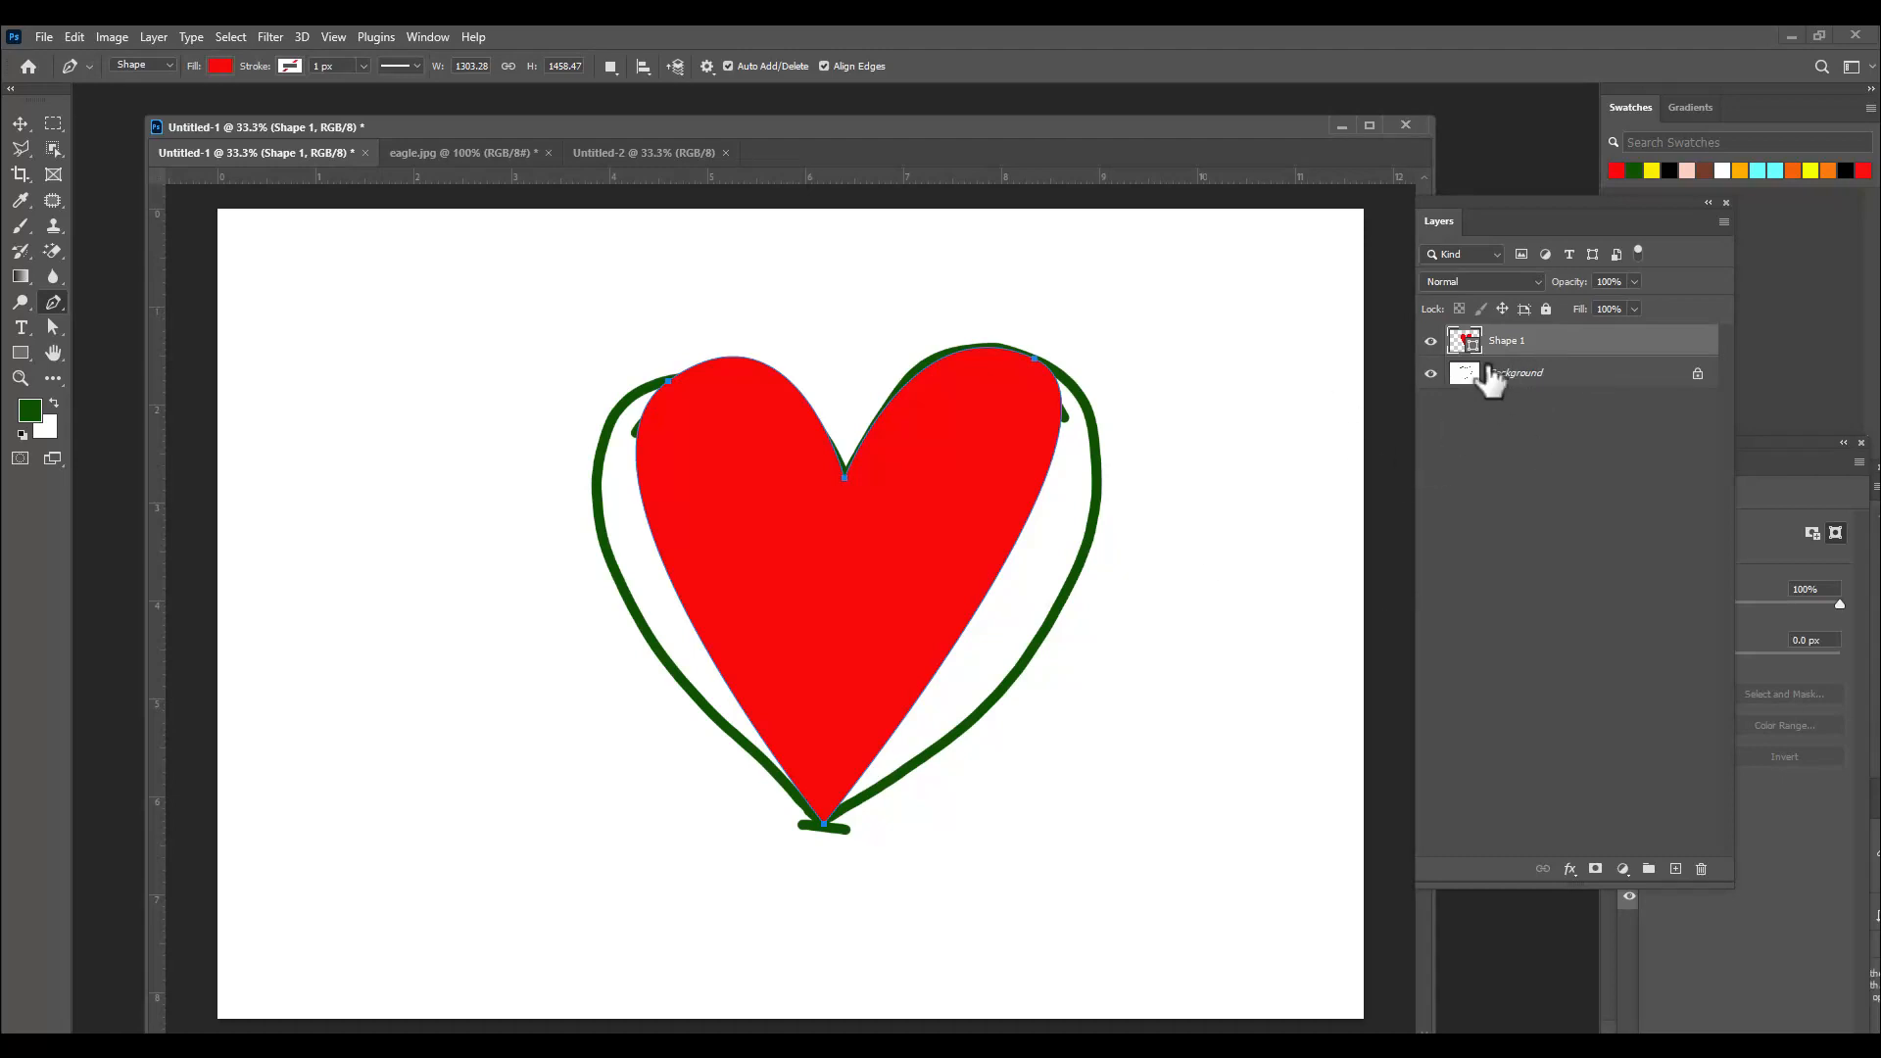
Delete the Background layer containing the painted green sketch, keeping only the red heart shape.
left_click(1534, 380)
key("Delete")
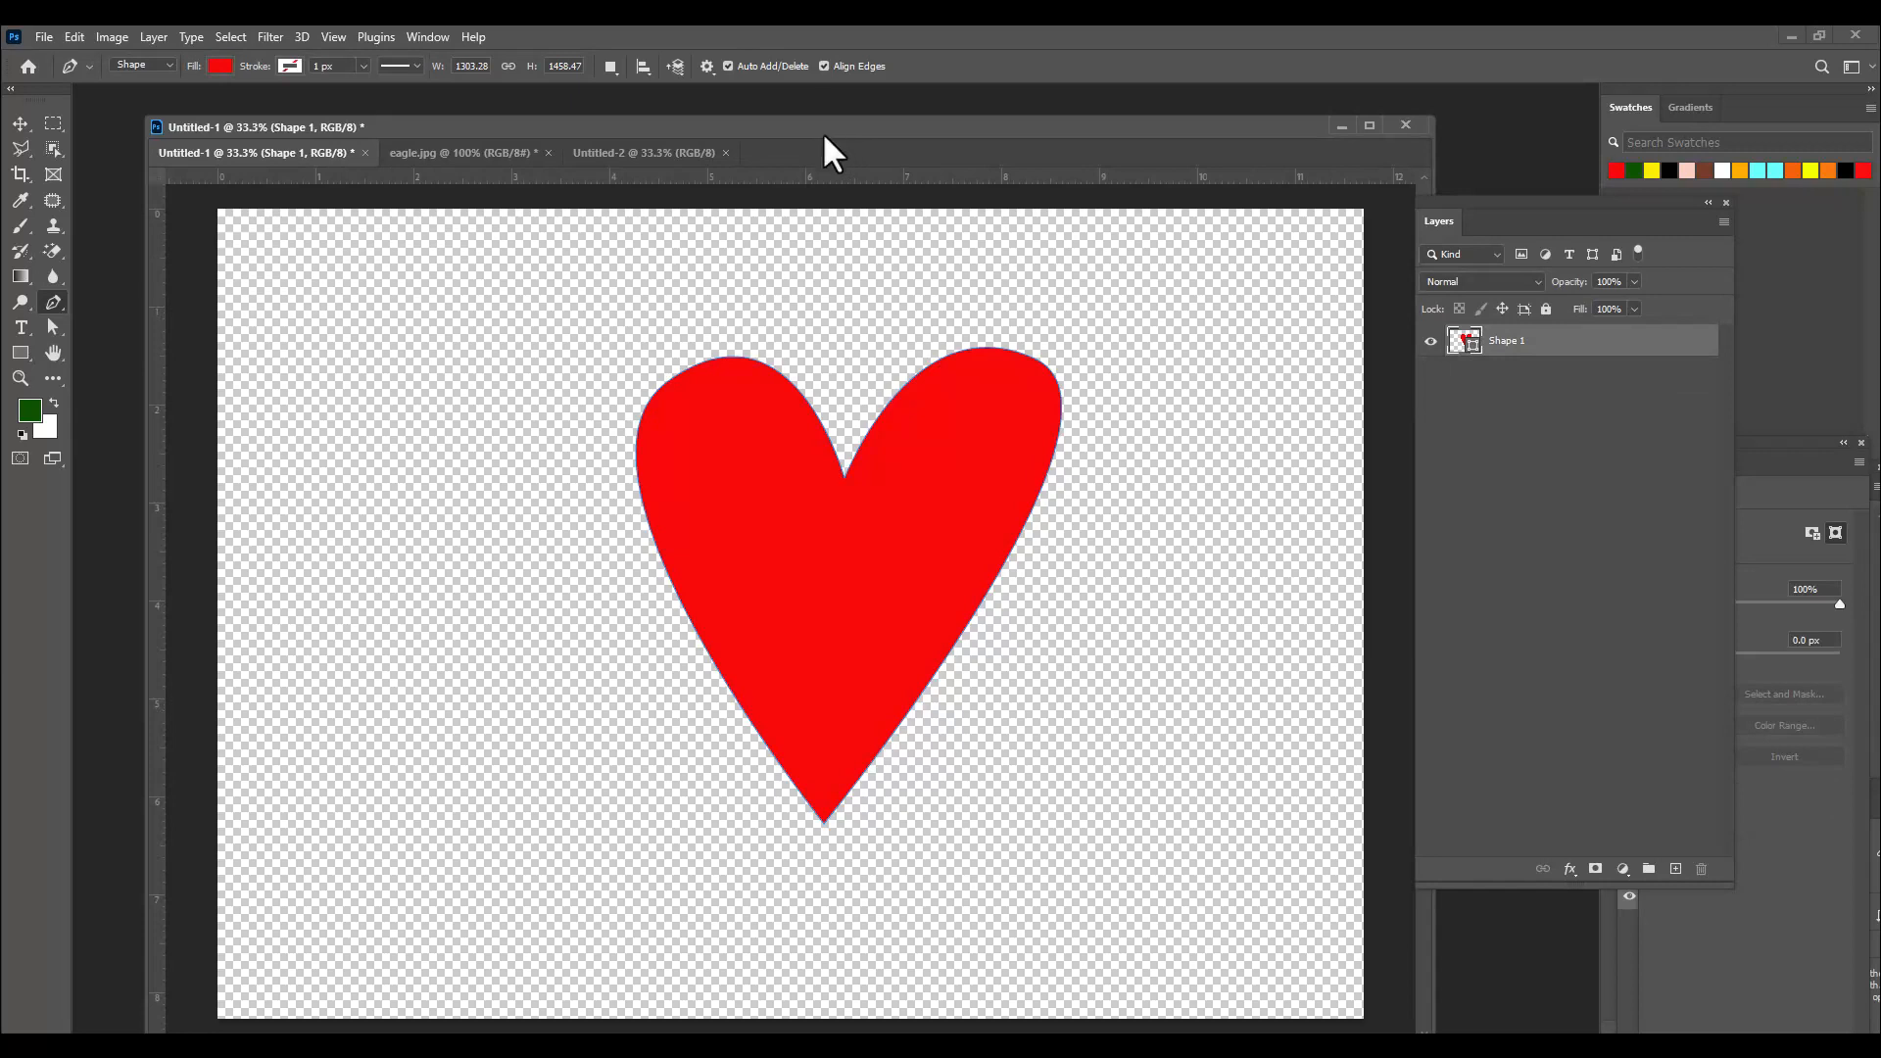
left_click_drag(829, 117, 862, 120)
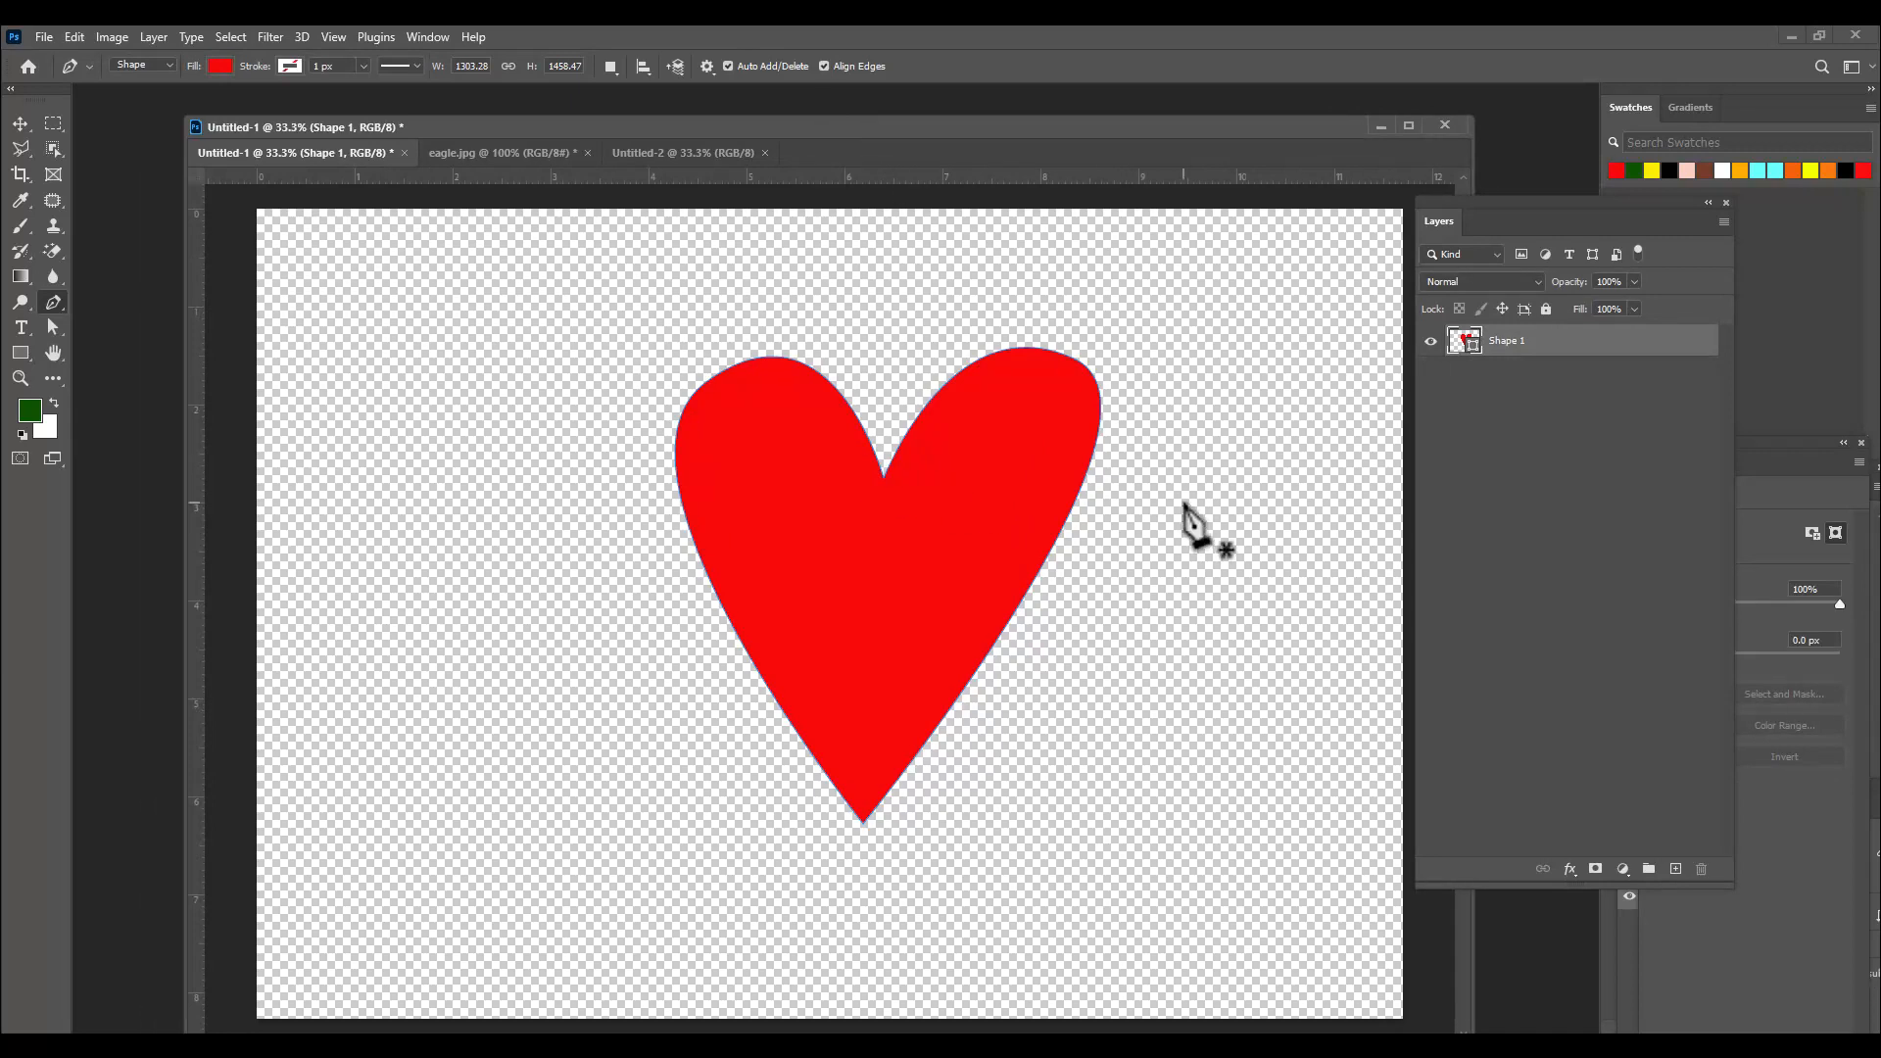
Examine how the Direct Selection and Path Selection tools select the heart's path and anchor points.
left_click_drag(773, 128, 769, 128)
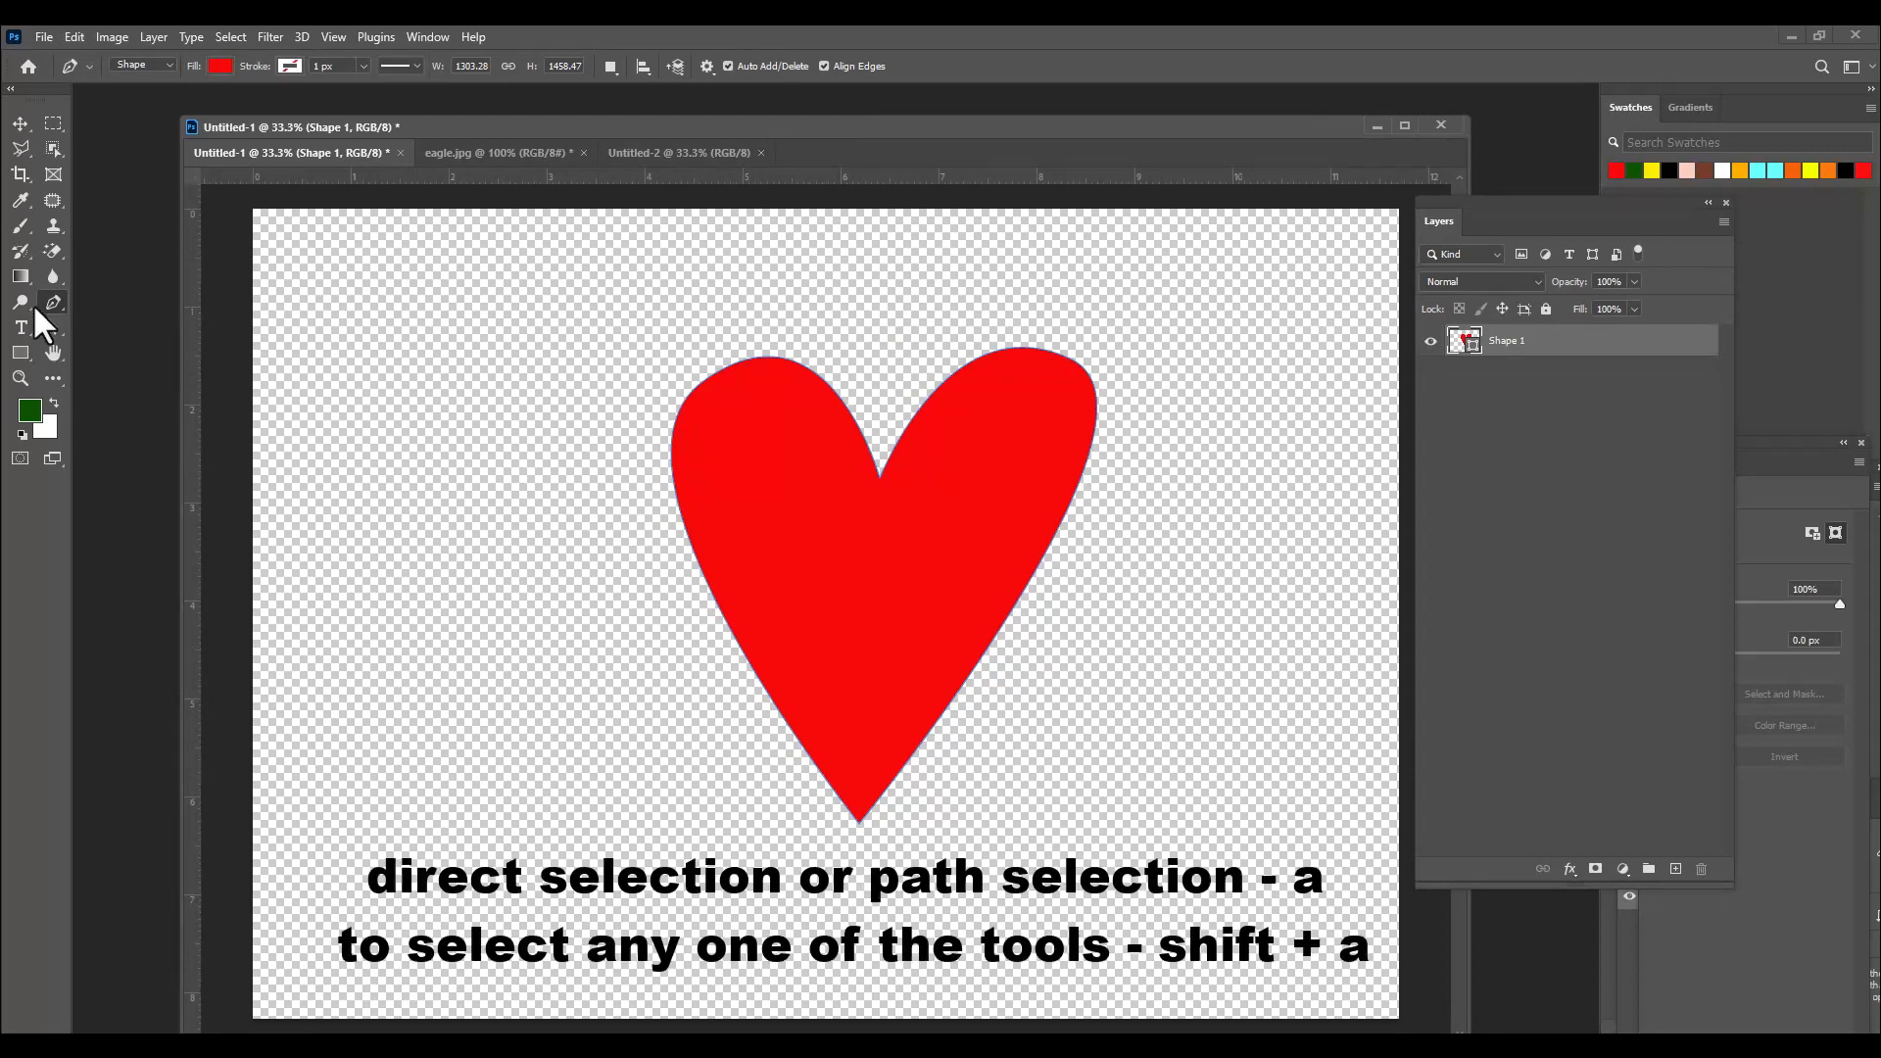
left_click(53, 333)
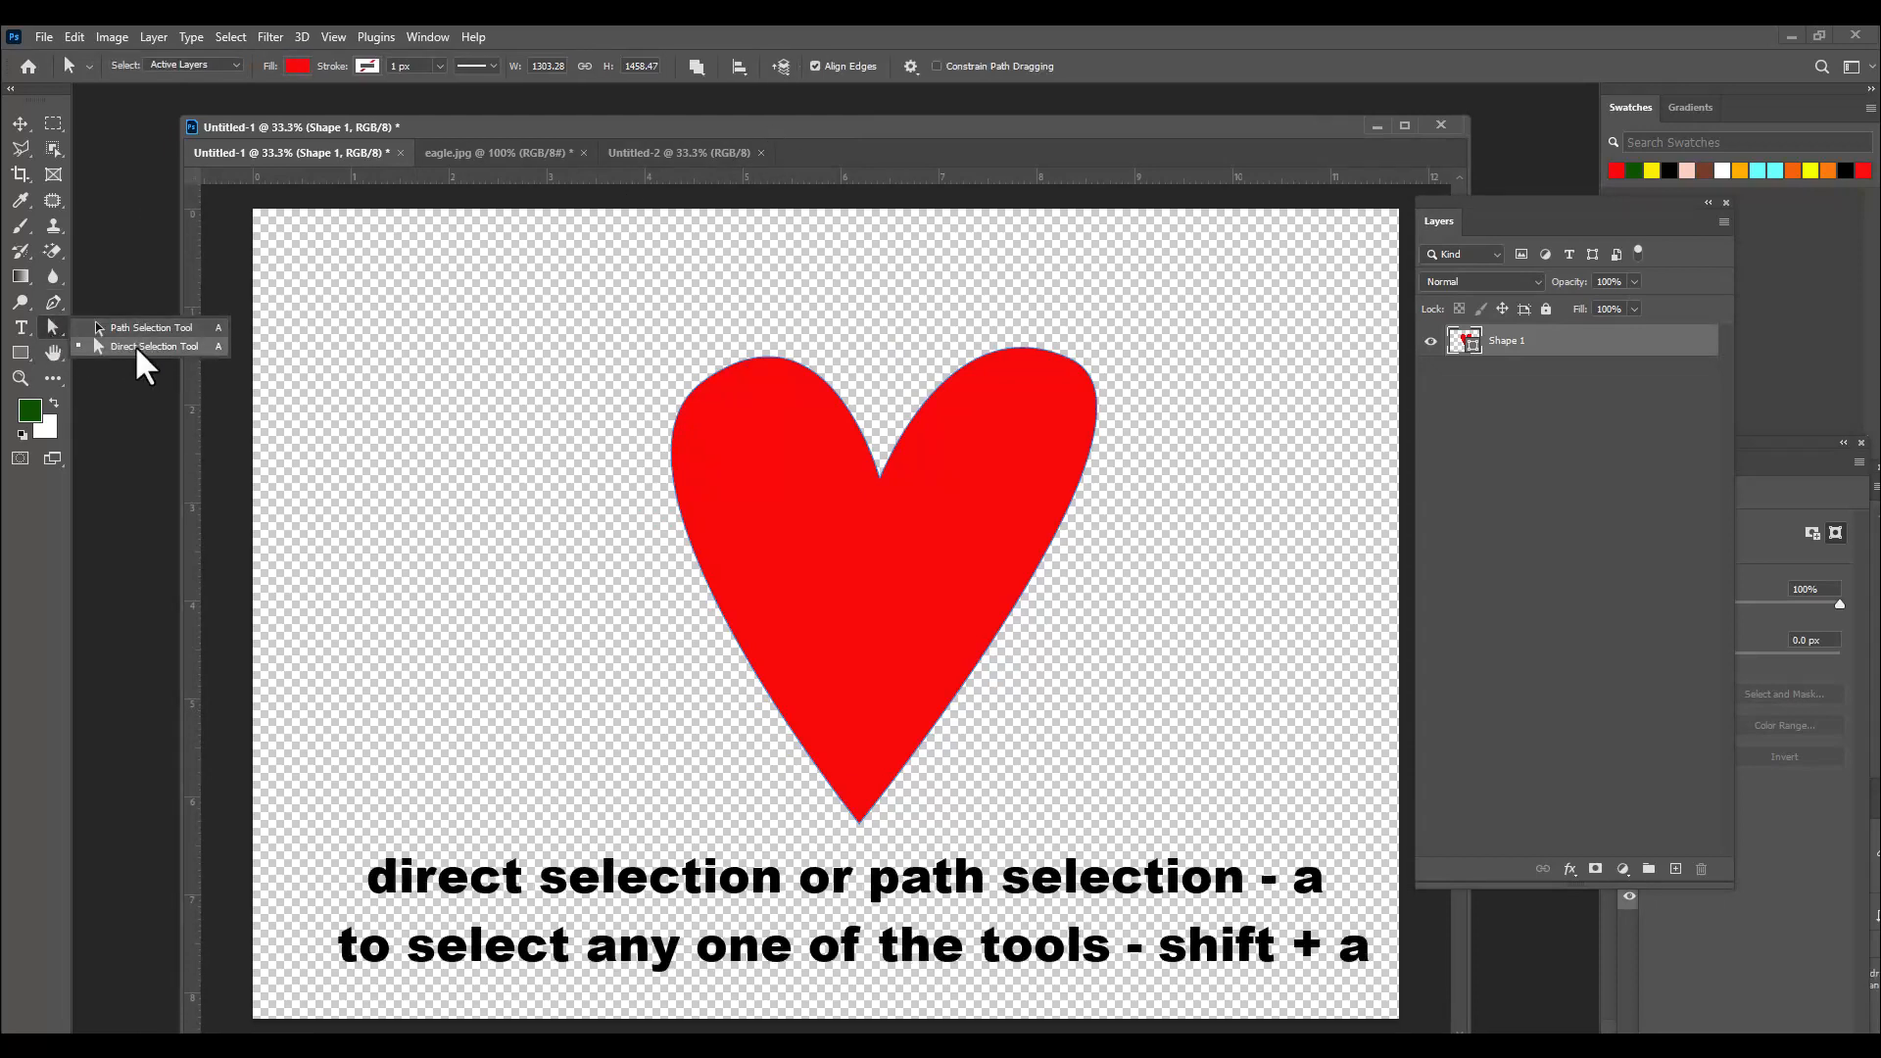
left_click(166, 347)
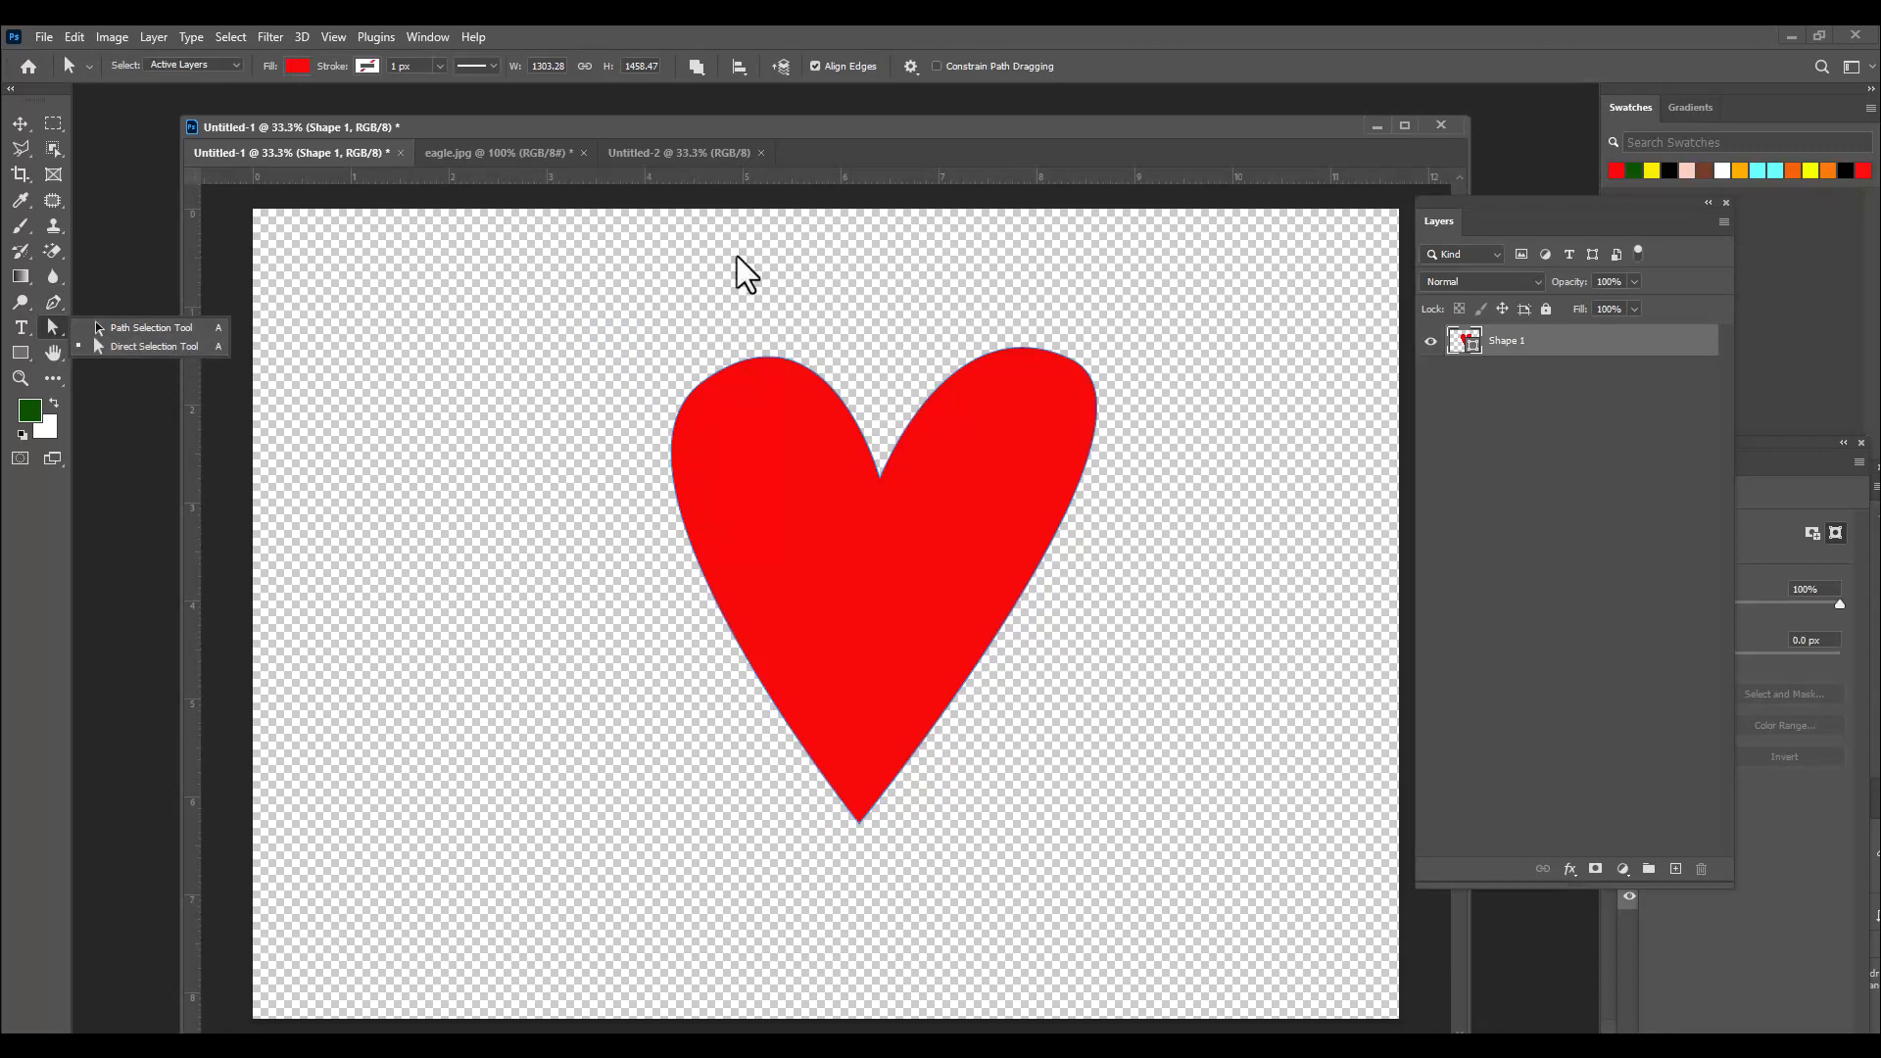
left_click(764, 370)
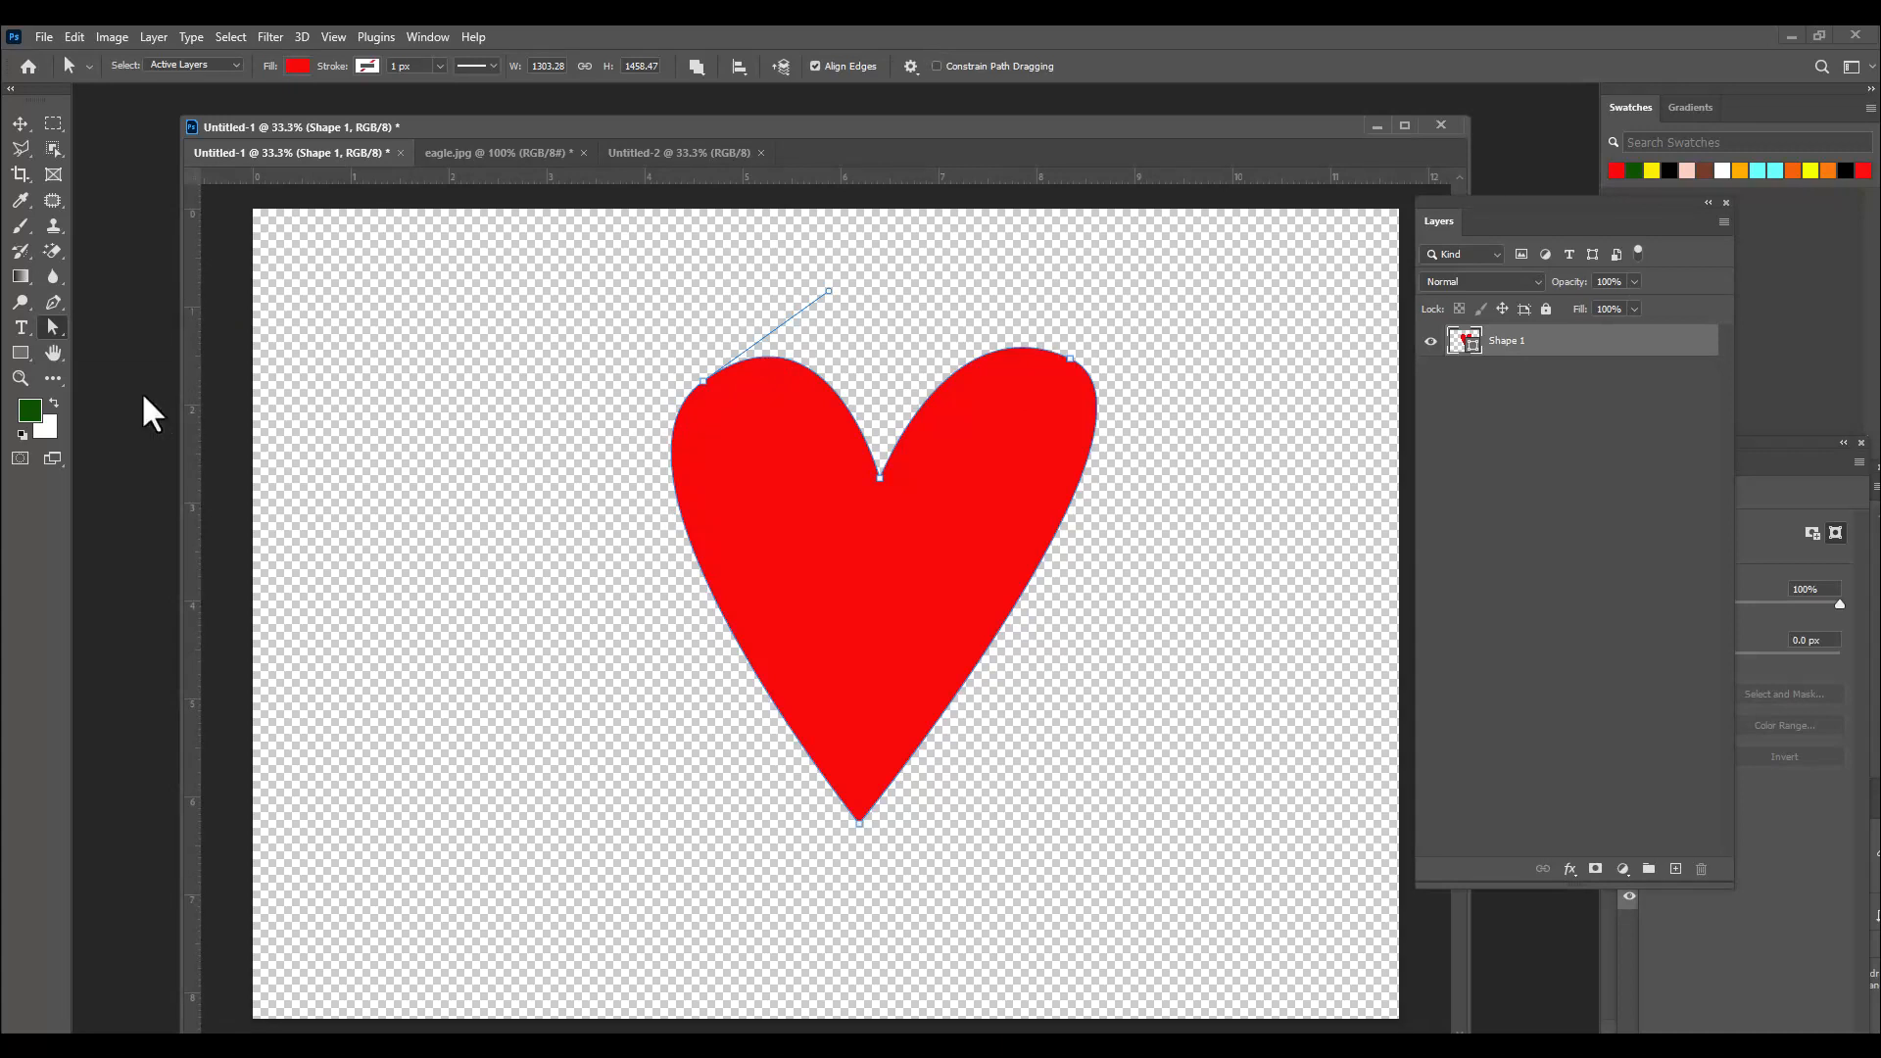
right_click(55, 329)
left_click(167, 347)
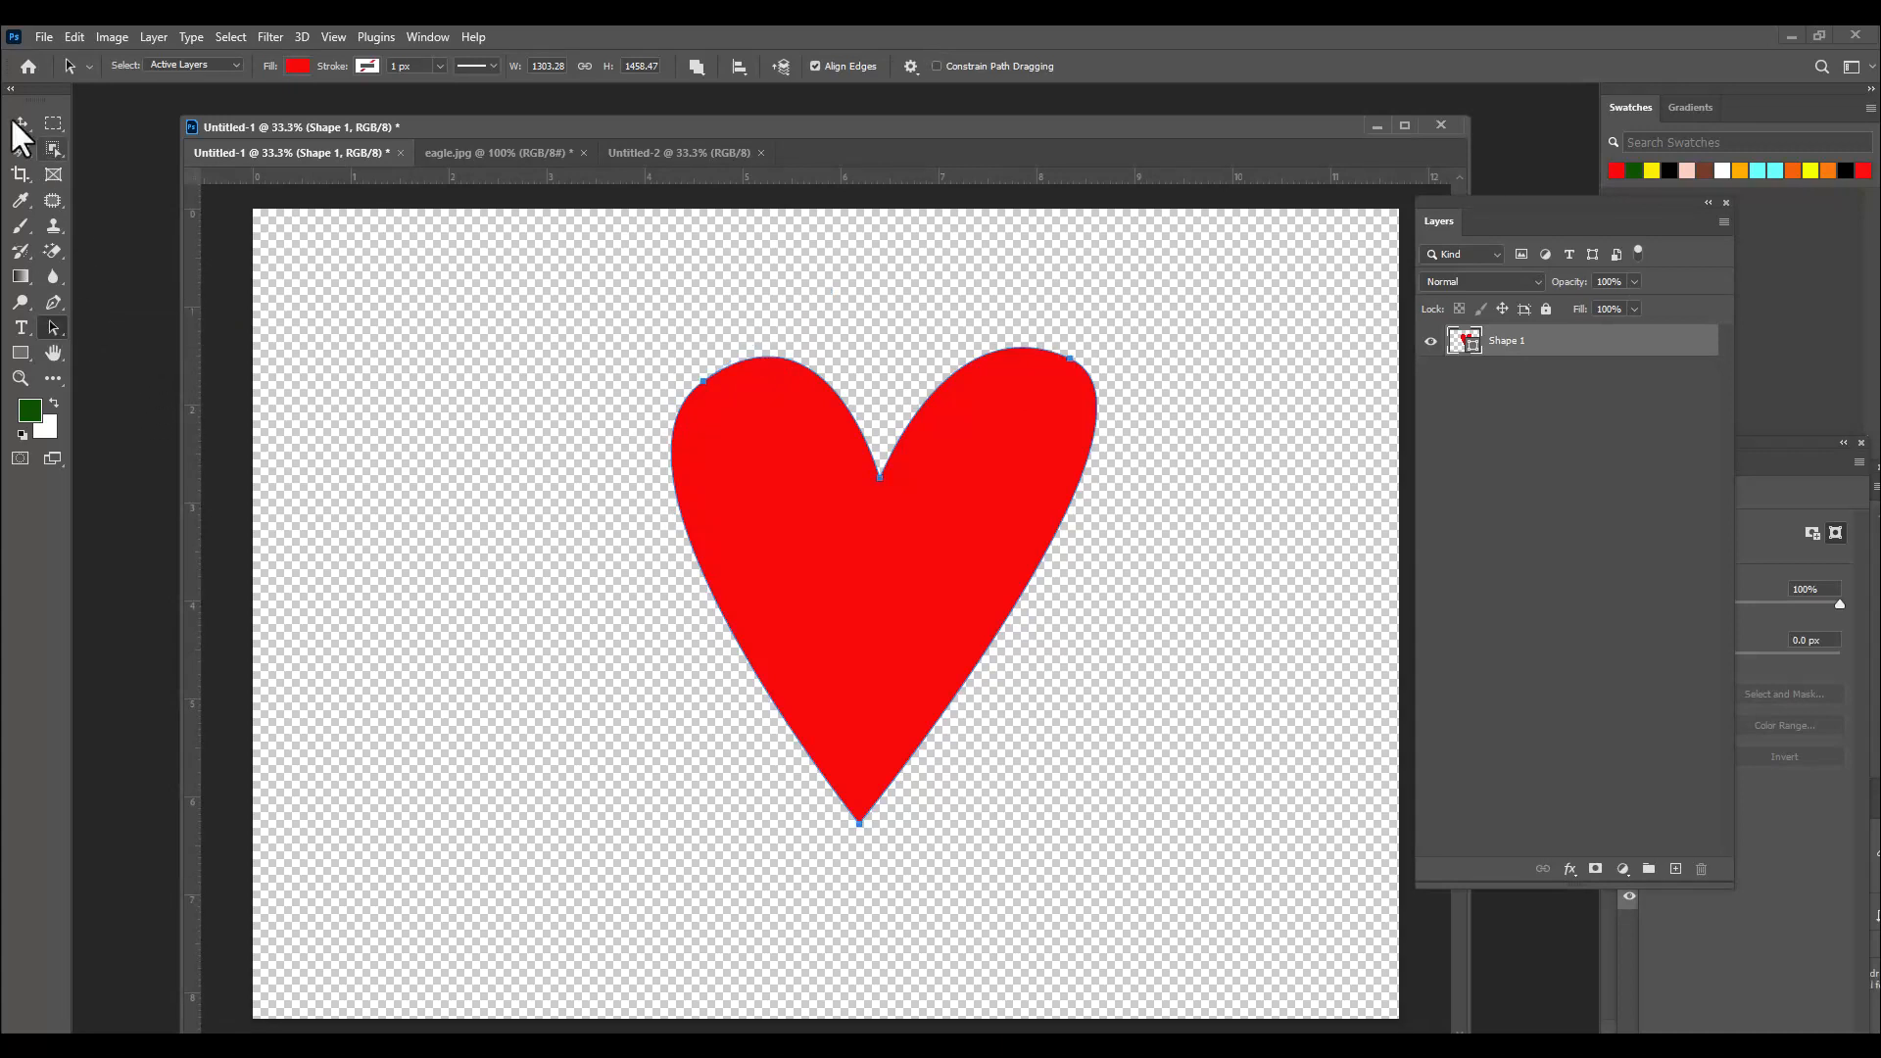
Select the curved anchors on both upper lobes individually to examine their direction handles, trying temporary Direct Selection from the Pen tool.
left_click(55, 303)
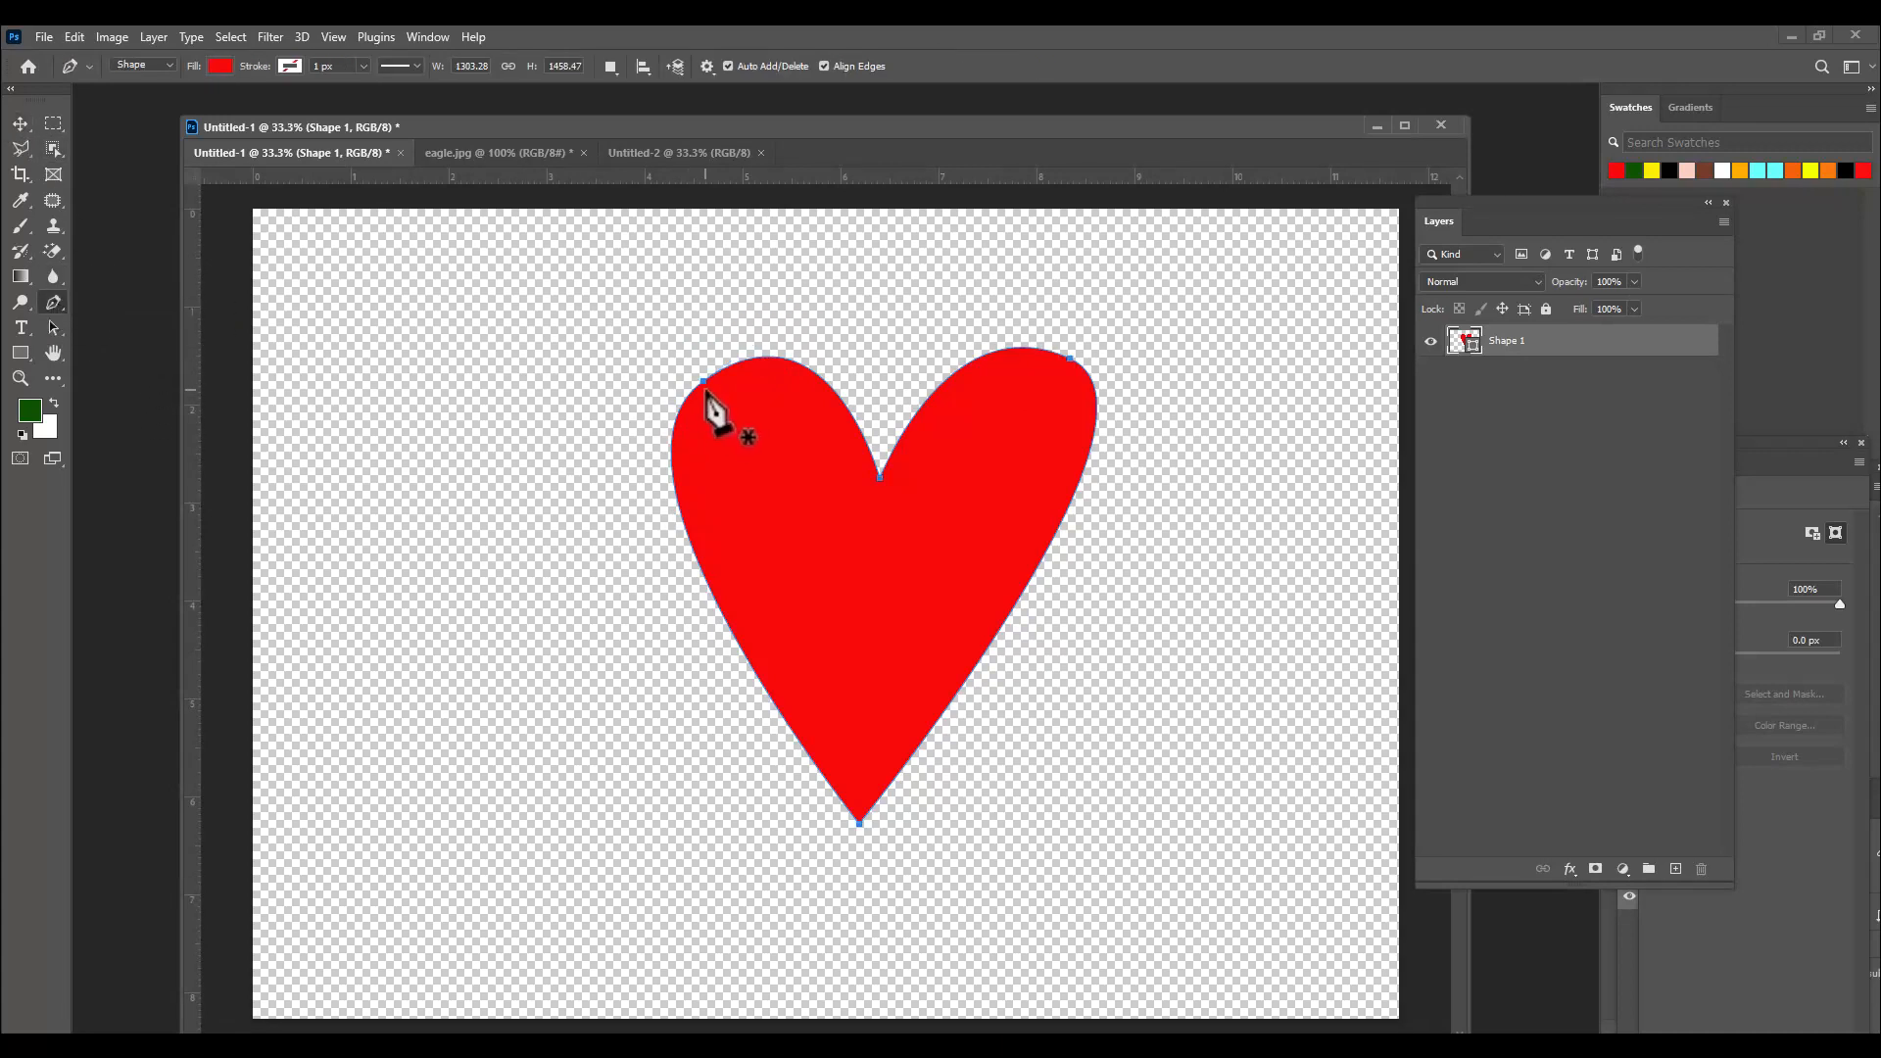
left_click(1071, 362, "ctrl")
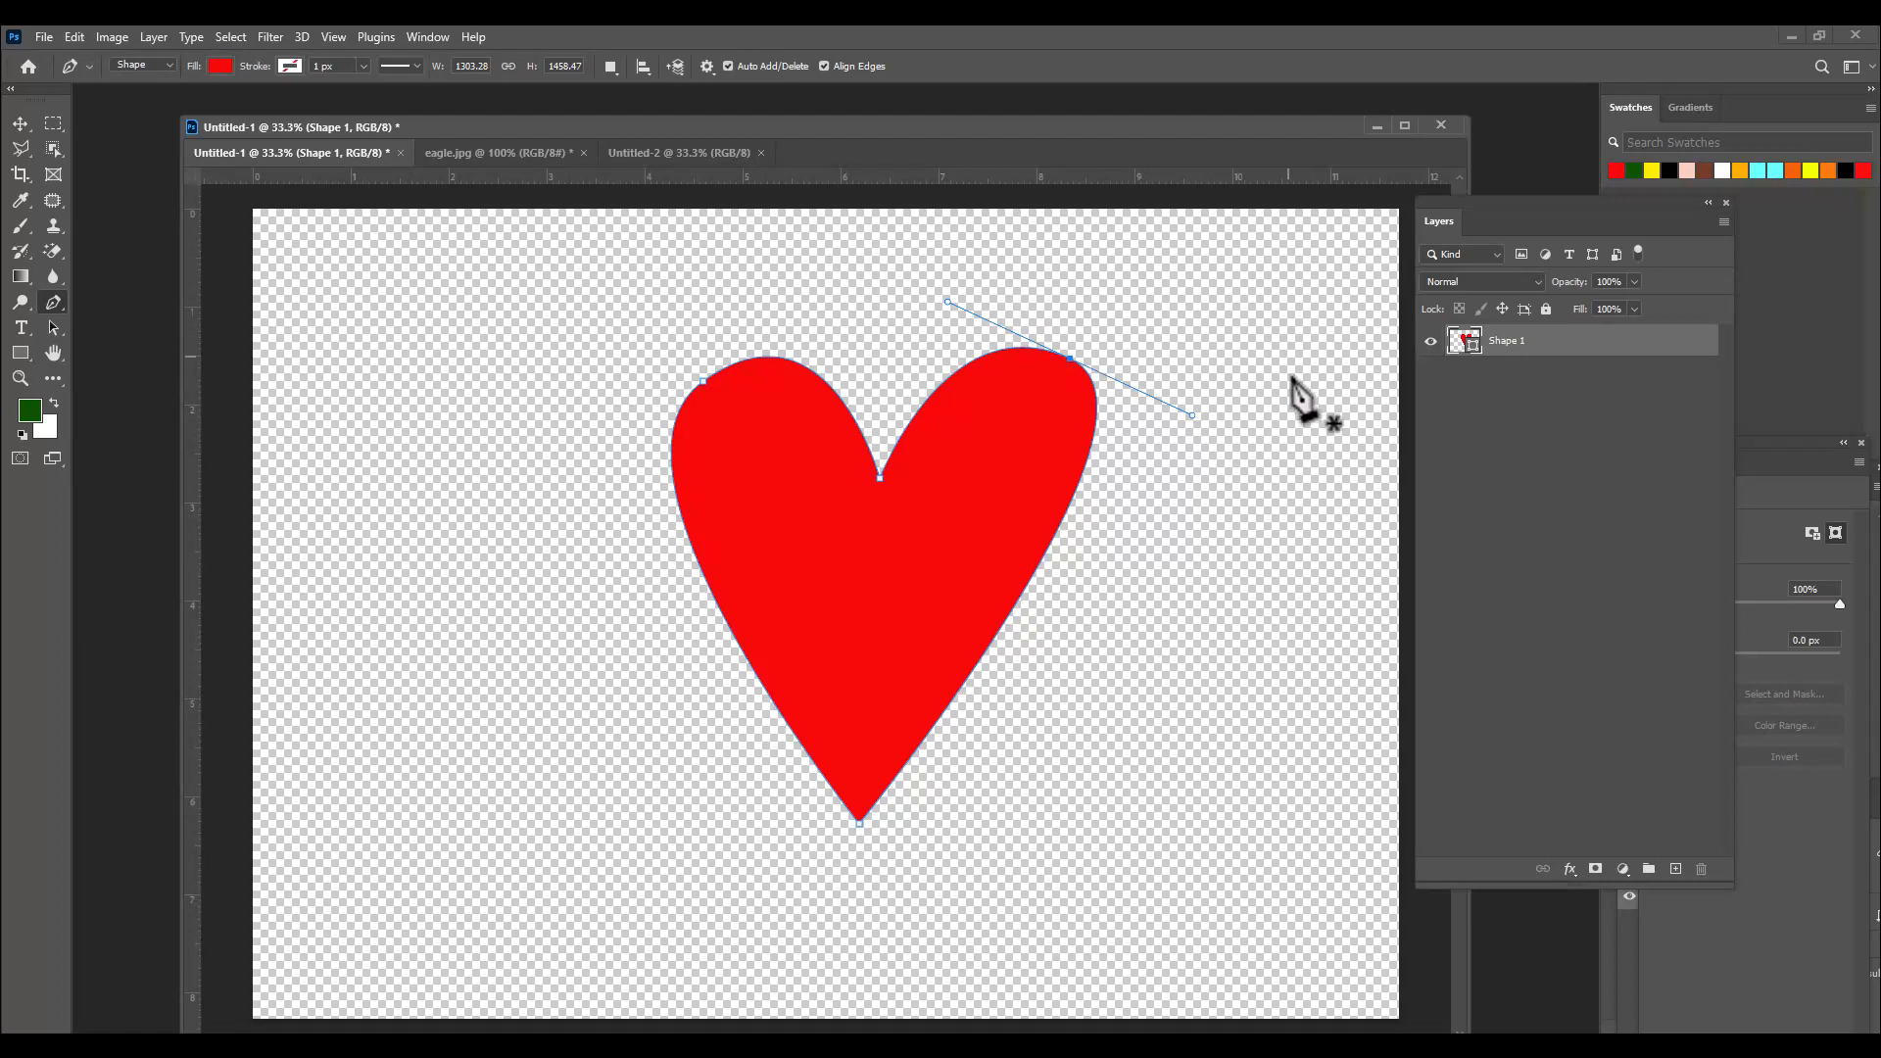
left_click(54, 331)
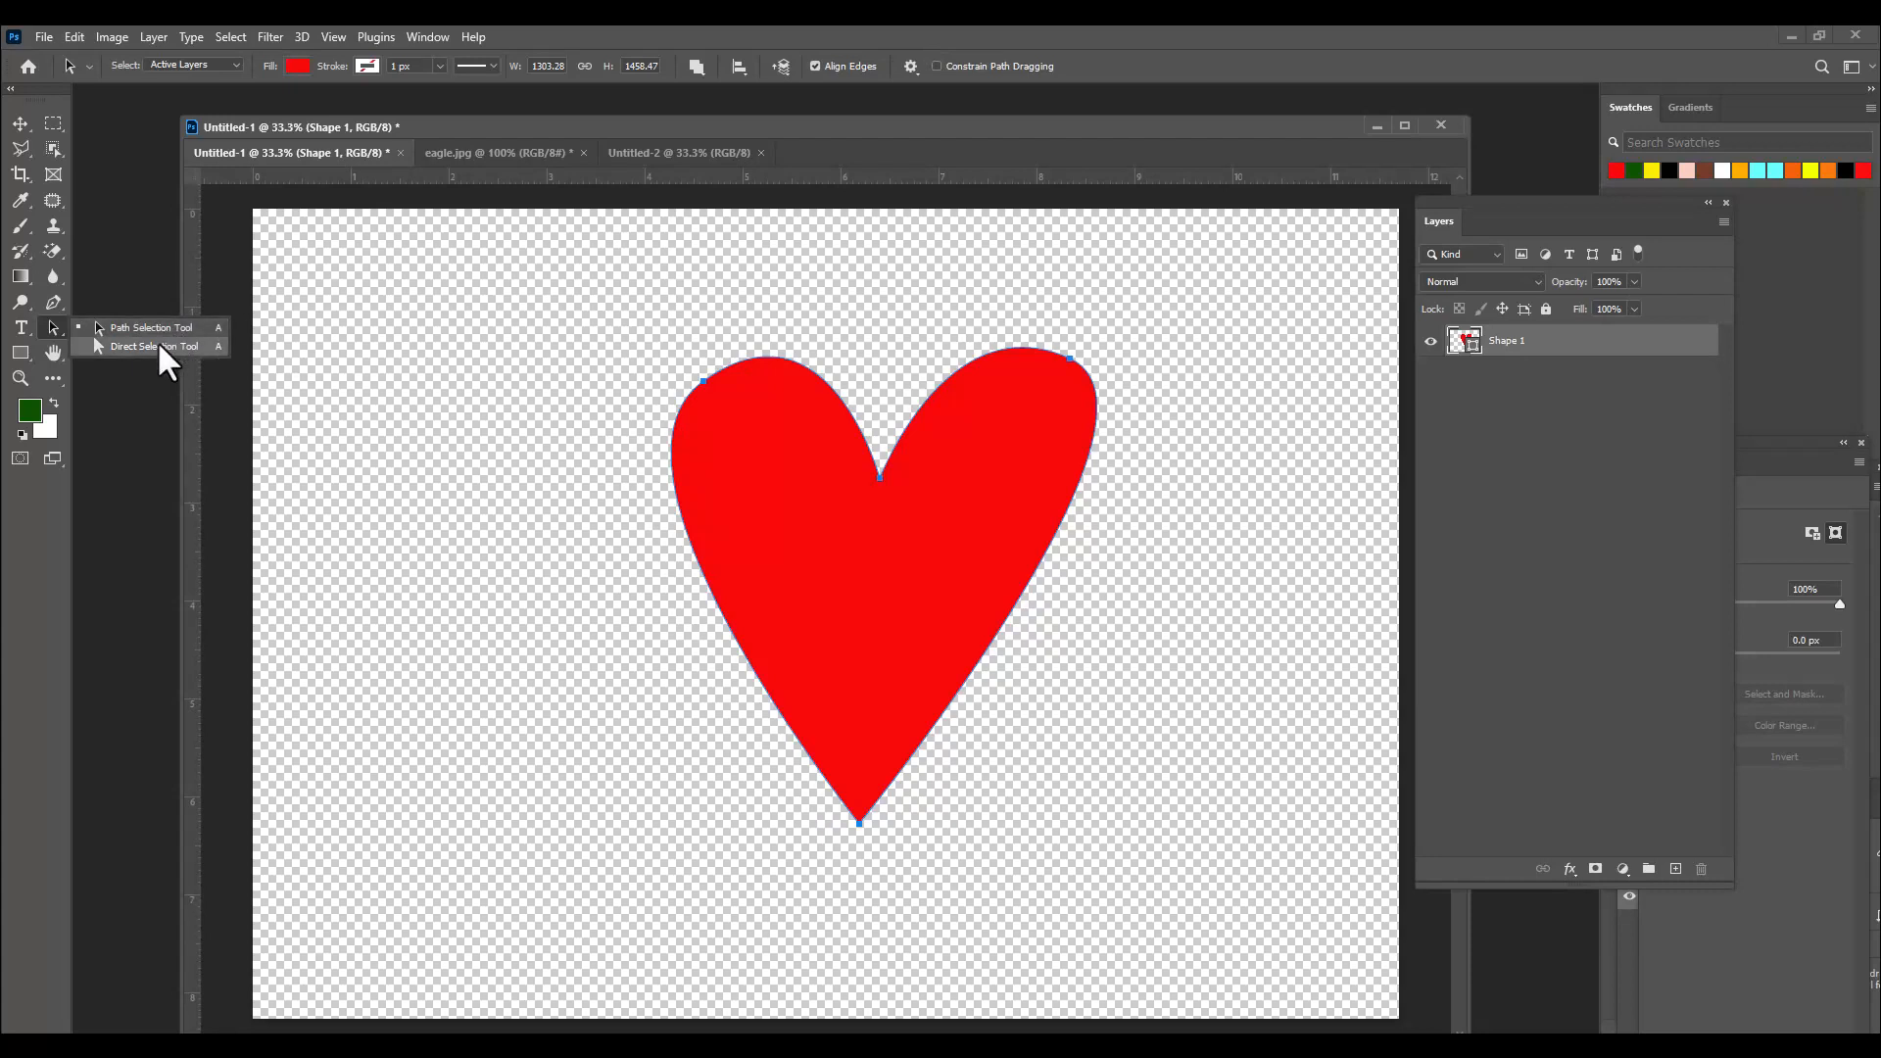
left_click(154, 346)
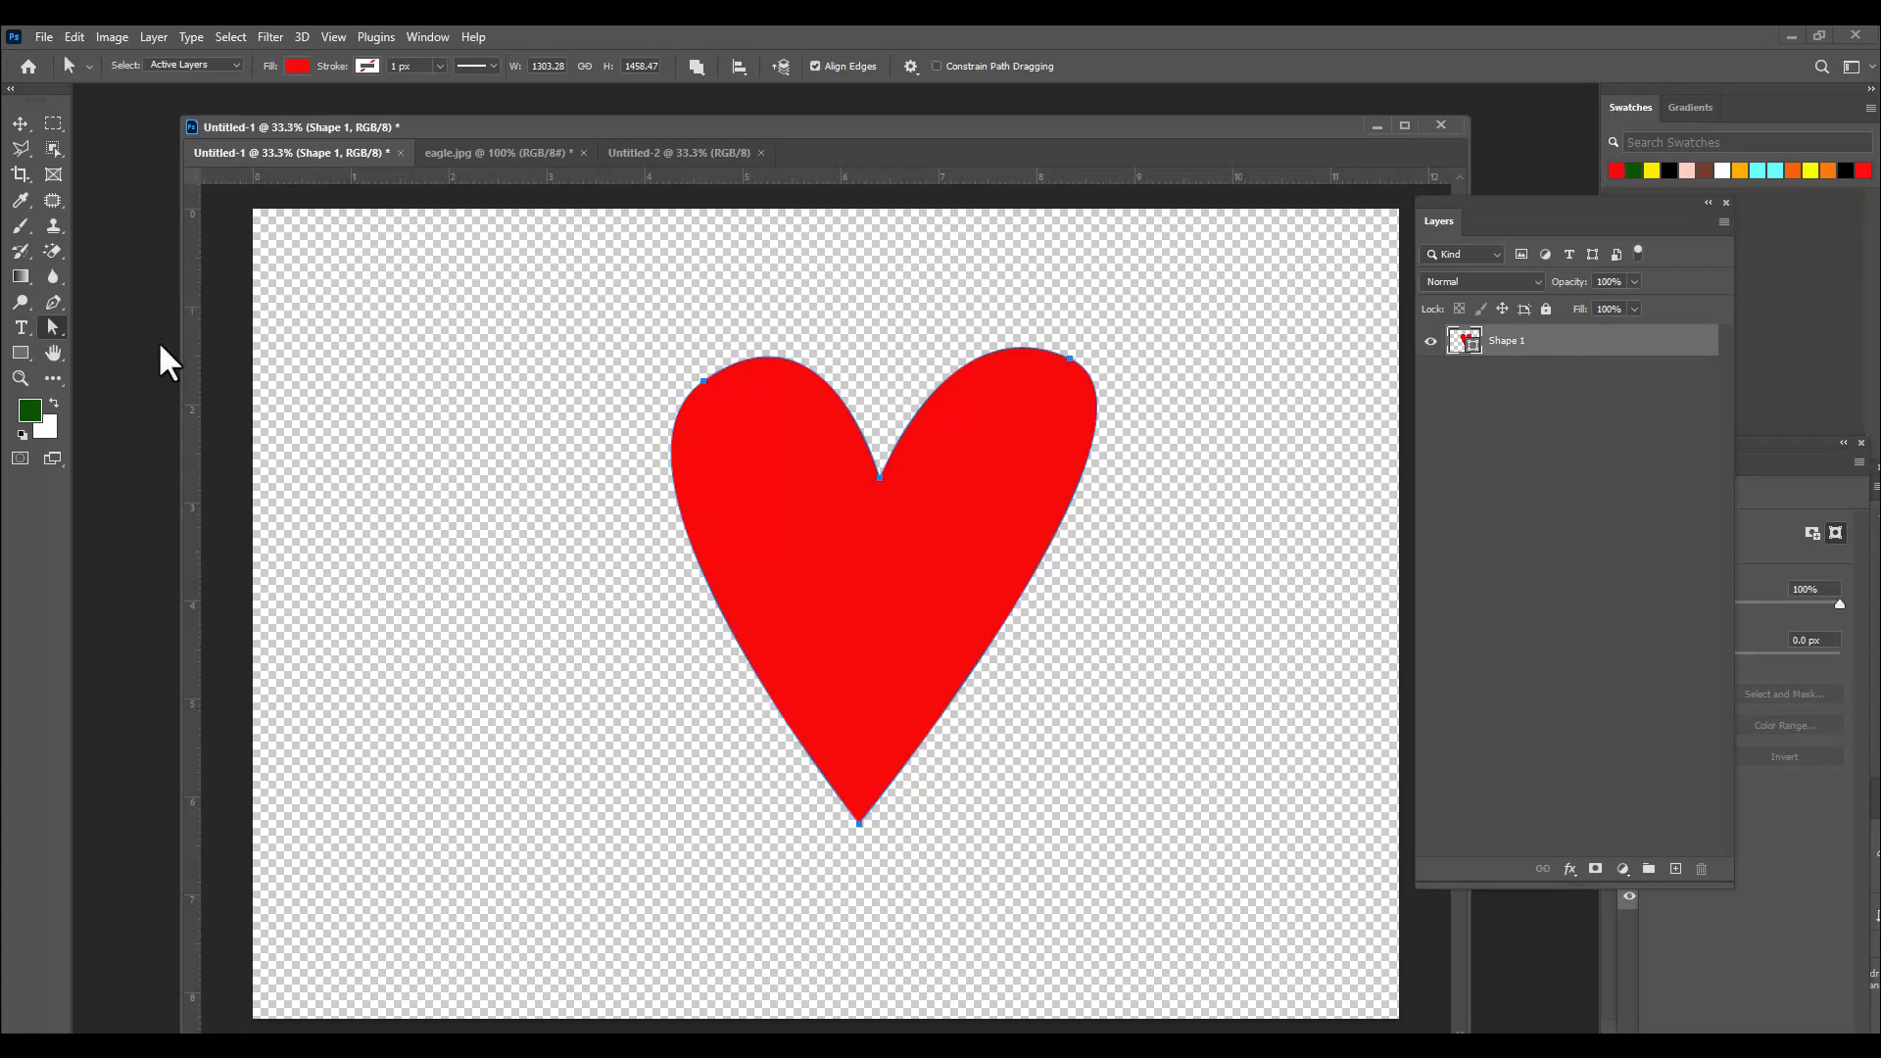
left_click(1071, 359)
left_click(703, 381)
left_click(57, 304)
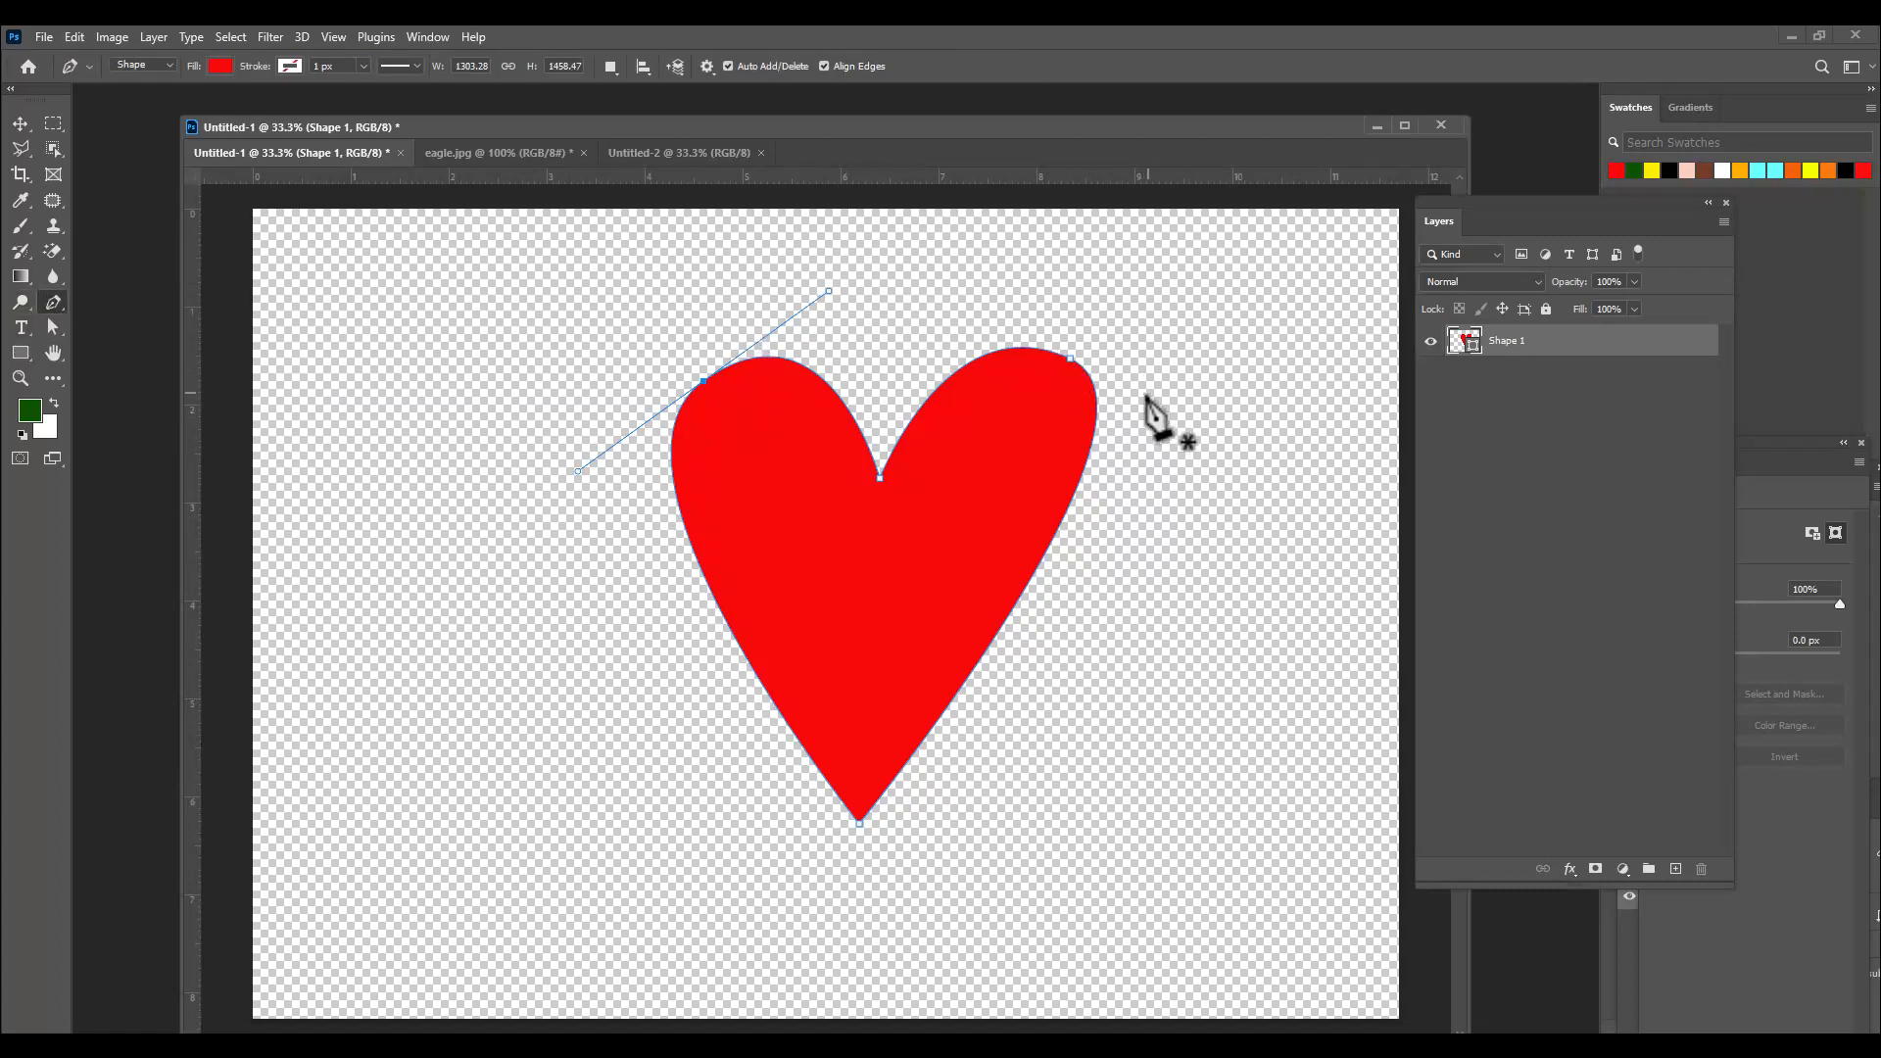
Round the heart's right lobe by adjusting both direction handles of its anchor with the Direct Selection tool.
left_click(54, 327)
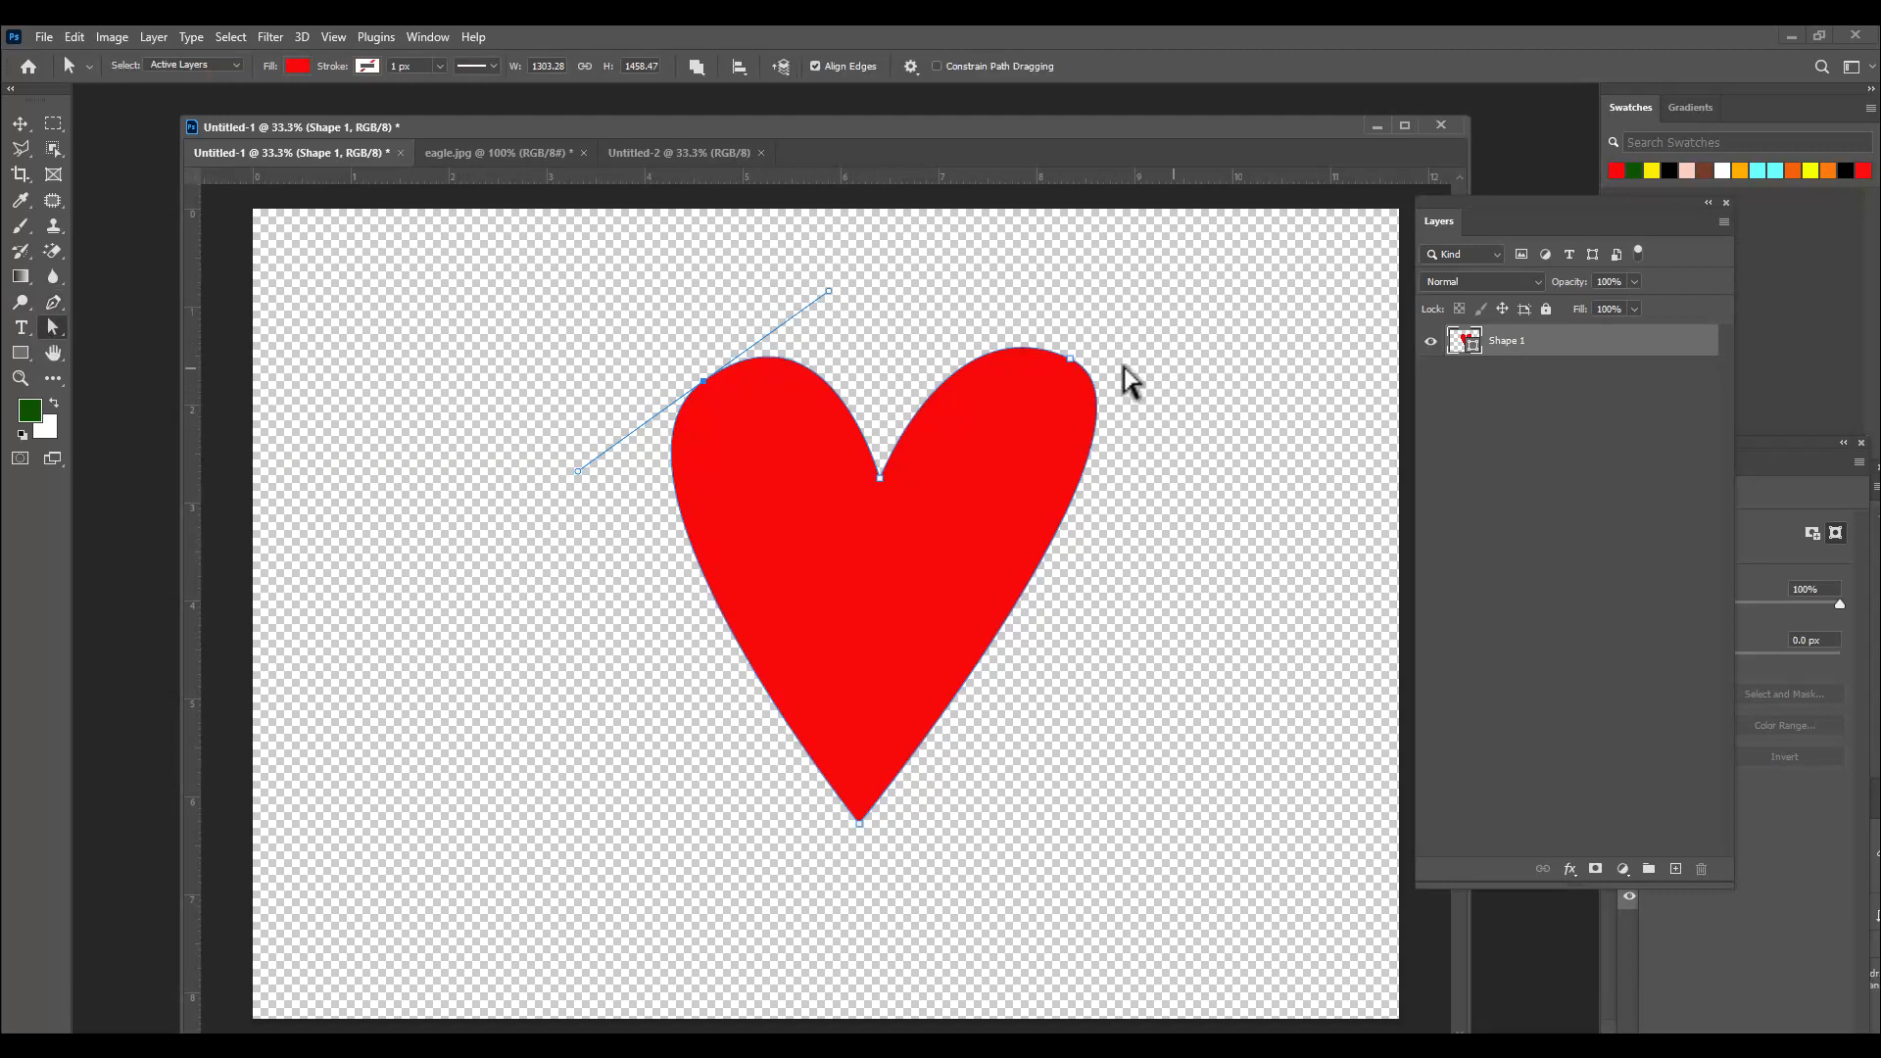
left_click(1071, 358)
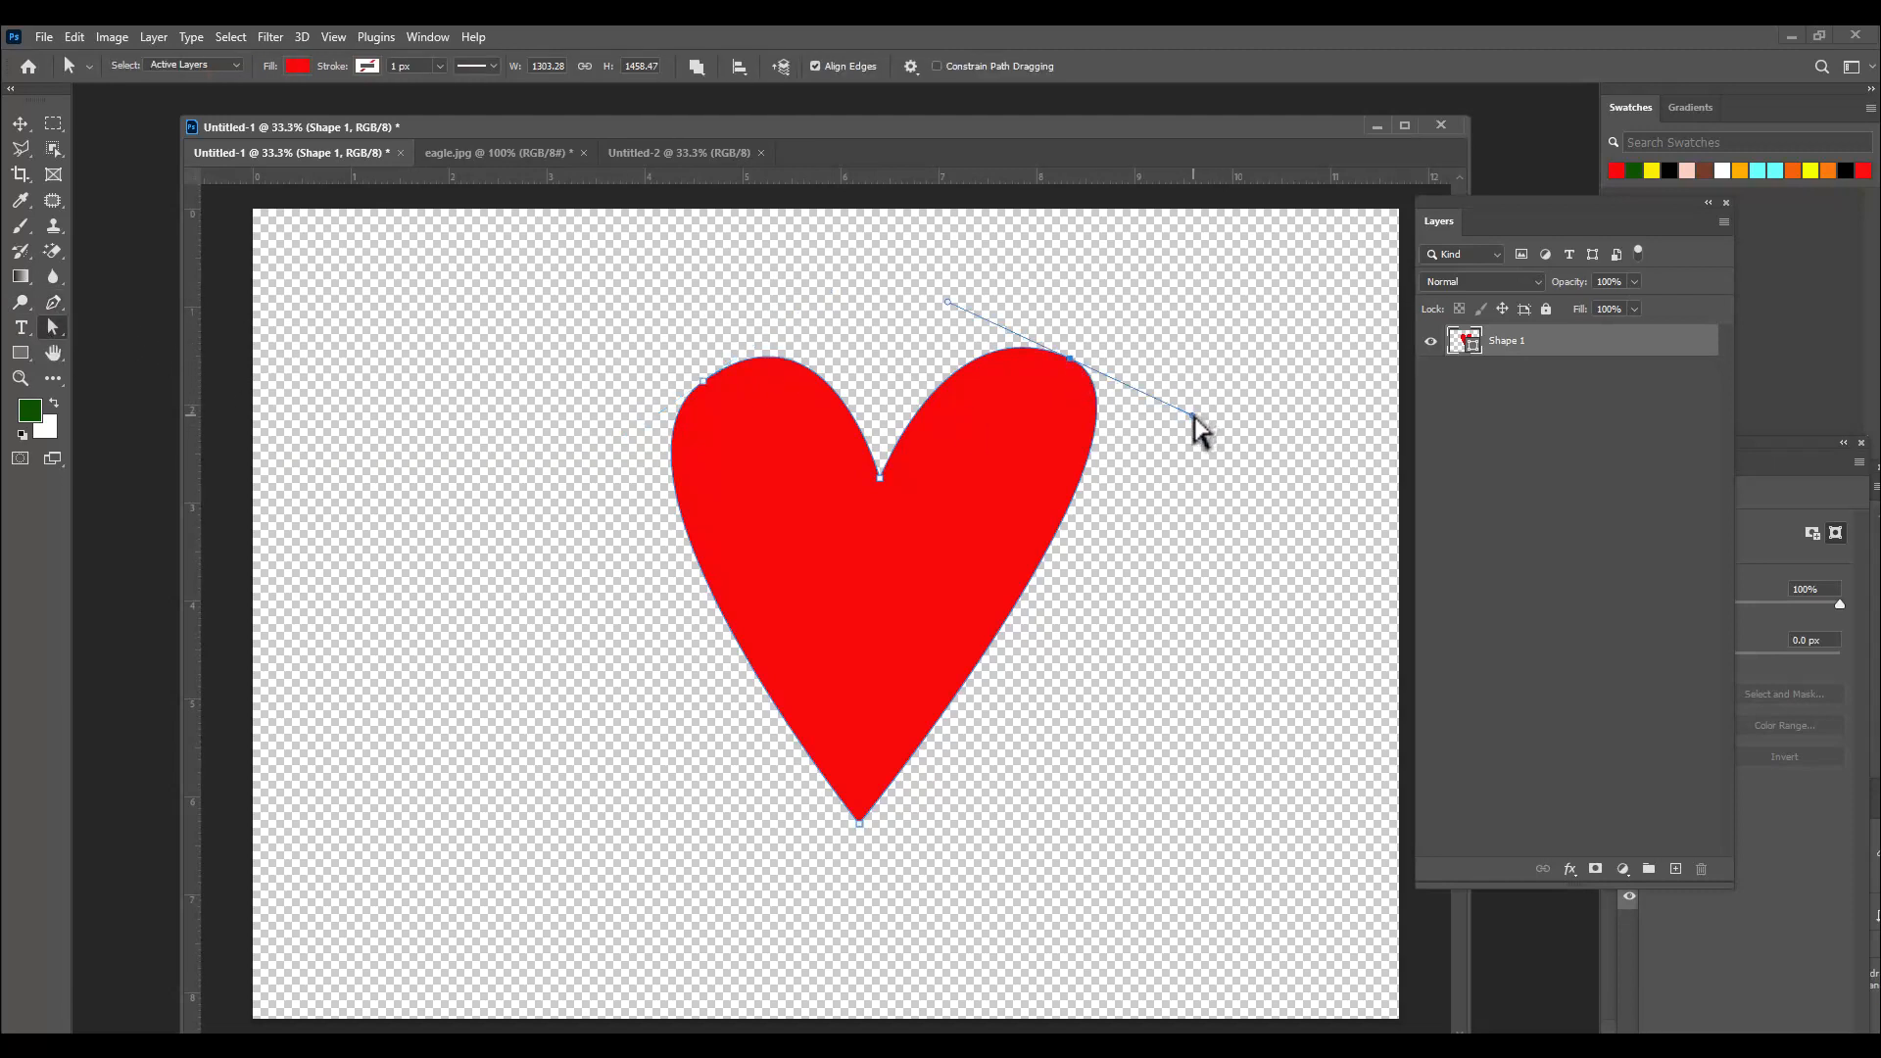
left_click_drag(1195, 417, 1218, 454)
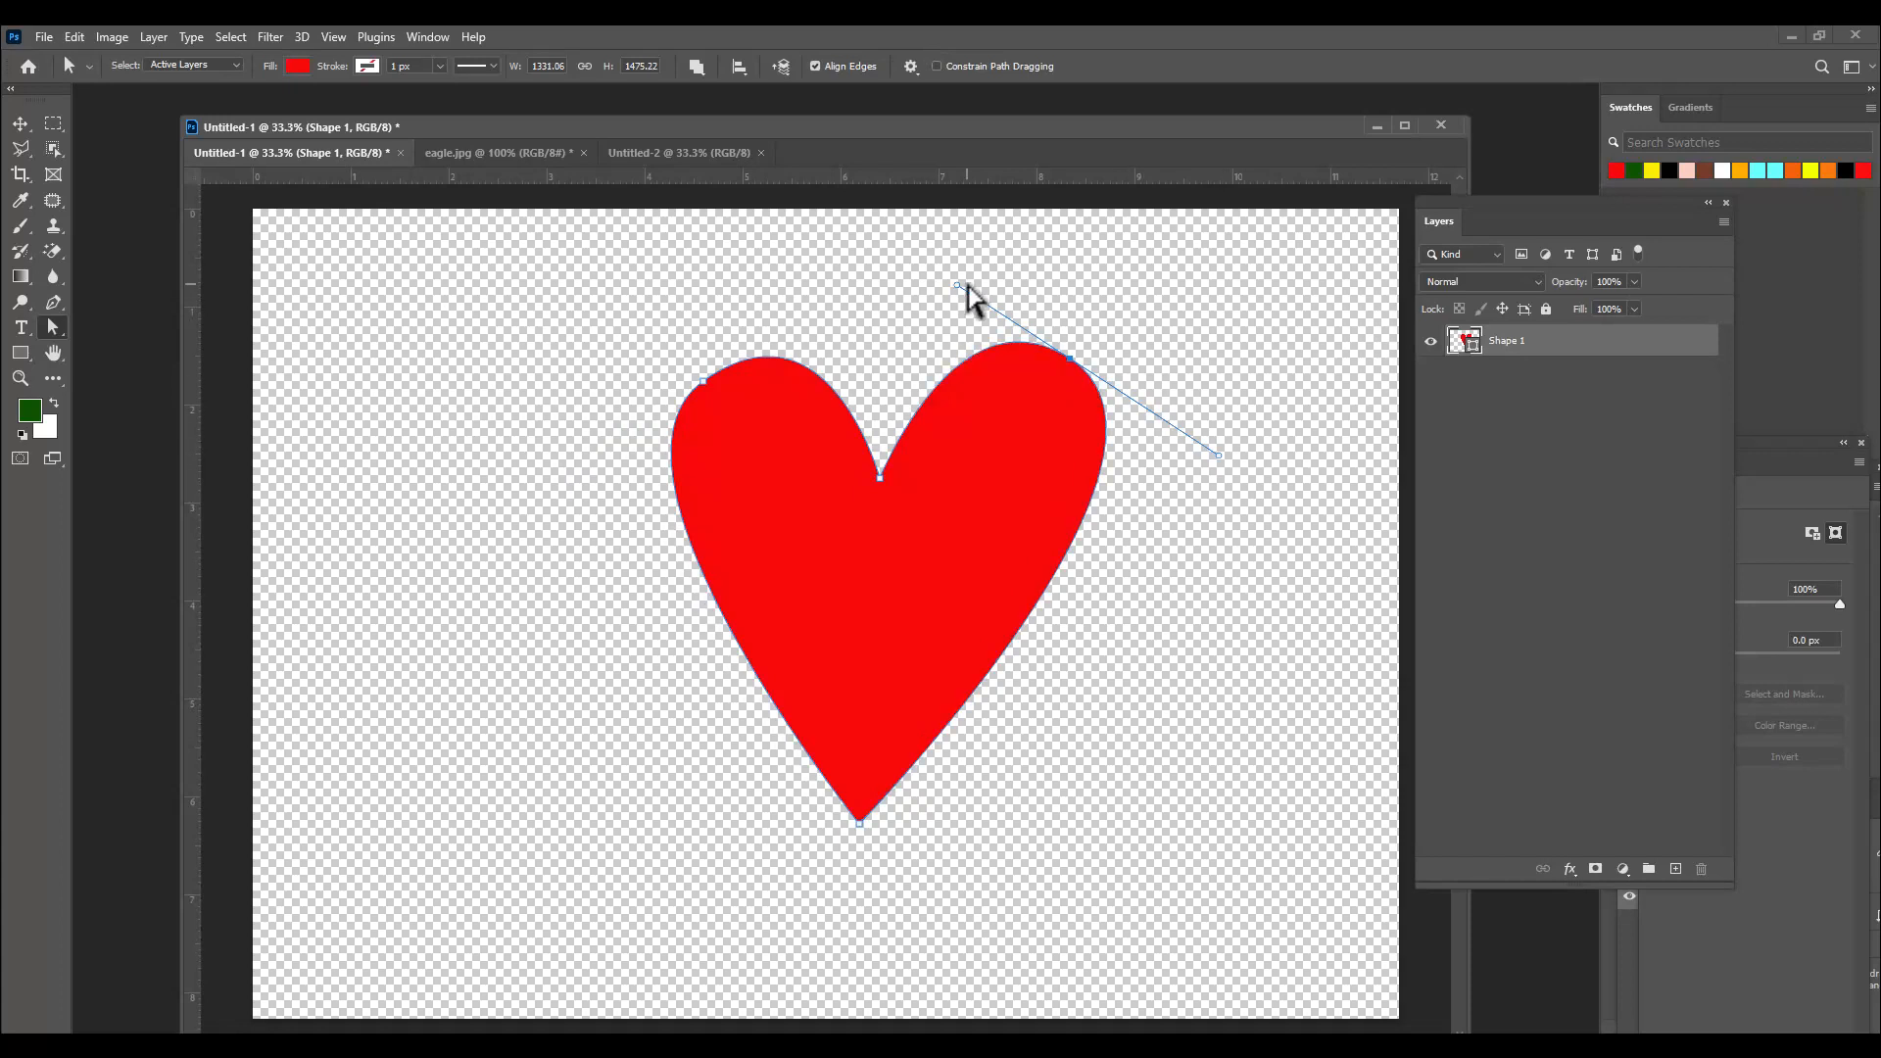
left_click_drag(957, 286, 950, 276)
Make the left lobe fuller by adjusting its direction handles and moving its anchor slightly outward.
left_click(704, 382)
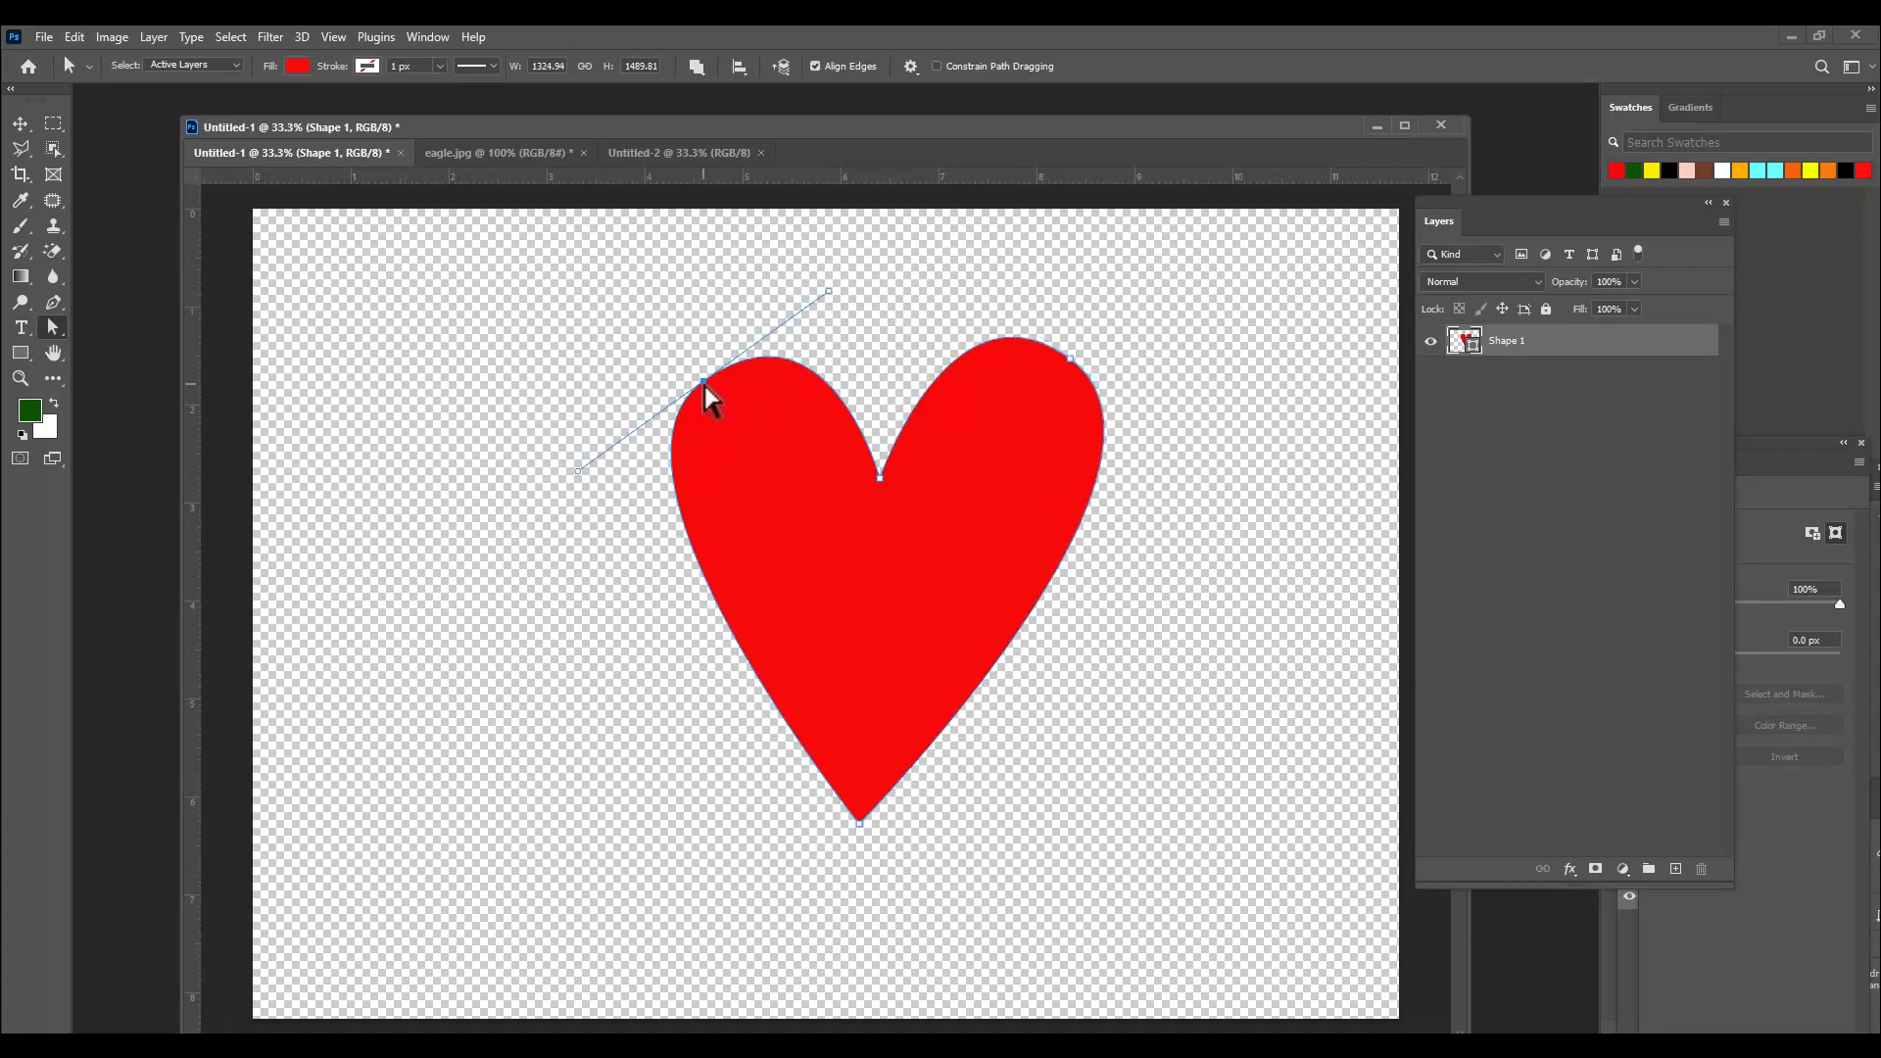
left_click_drag(829, 290, 824, 283)
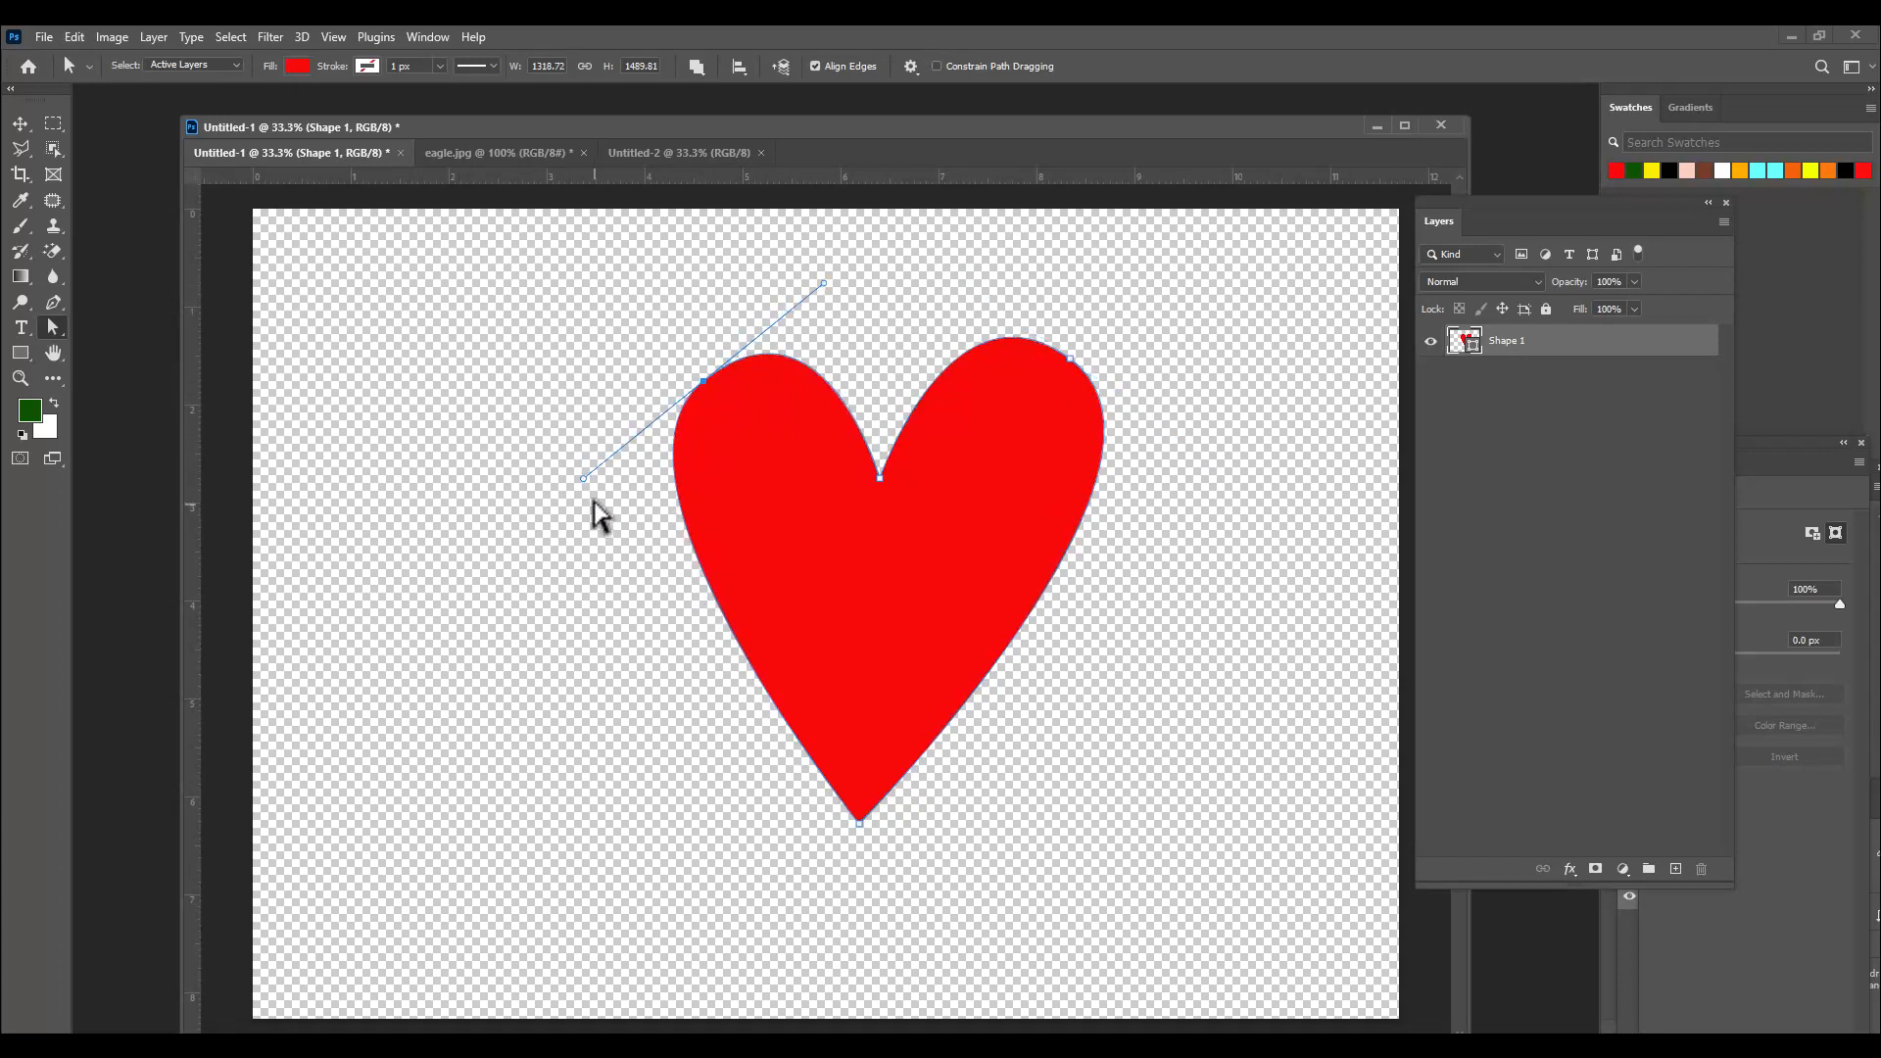
left_click_drag(584, 480, 552, 514)
left_click_drag(703, 381, 690, 385)
left_click_drag(807, 281, 817, 291)
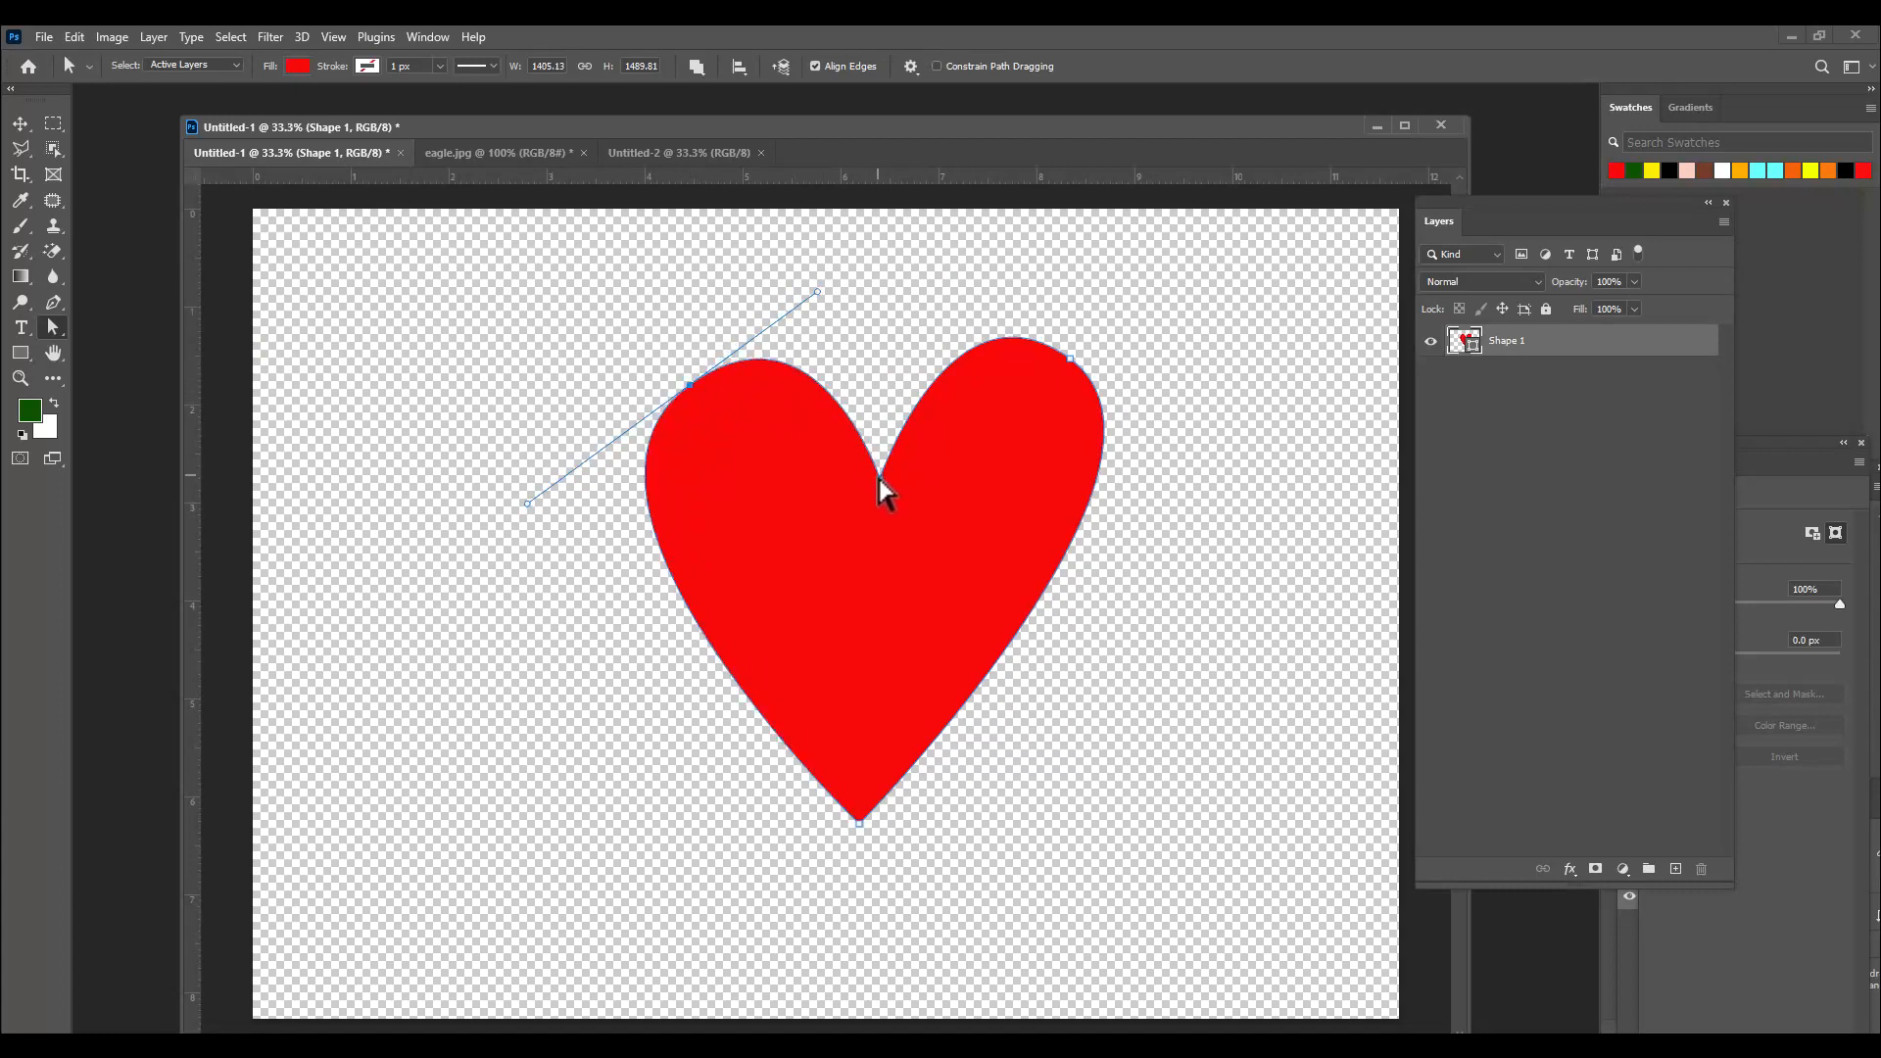
Lengthen and widen the heart by moving the notch up, the bottom tip down and right, and both lobe anchors outward.
left_click_drag(879, 478, 879, 459)
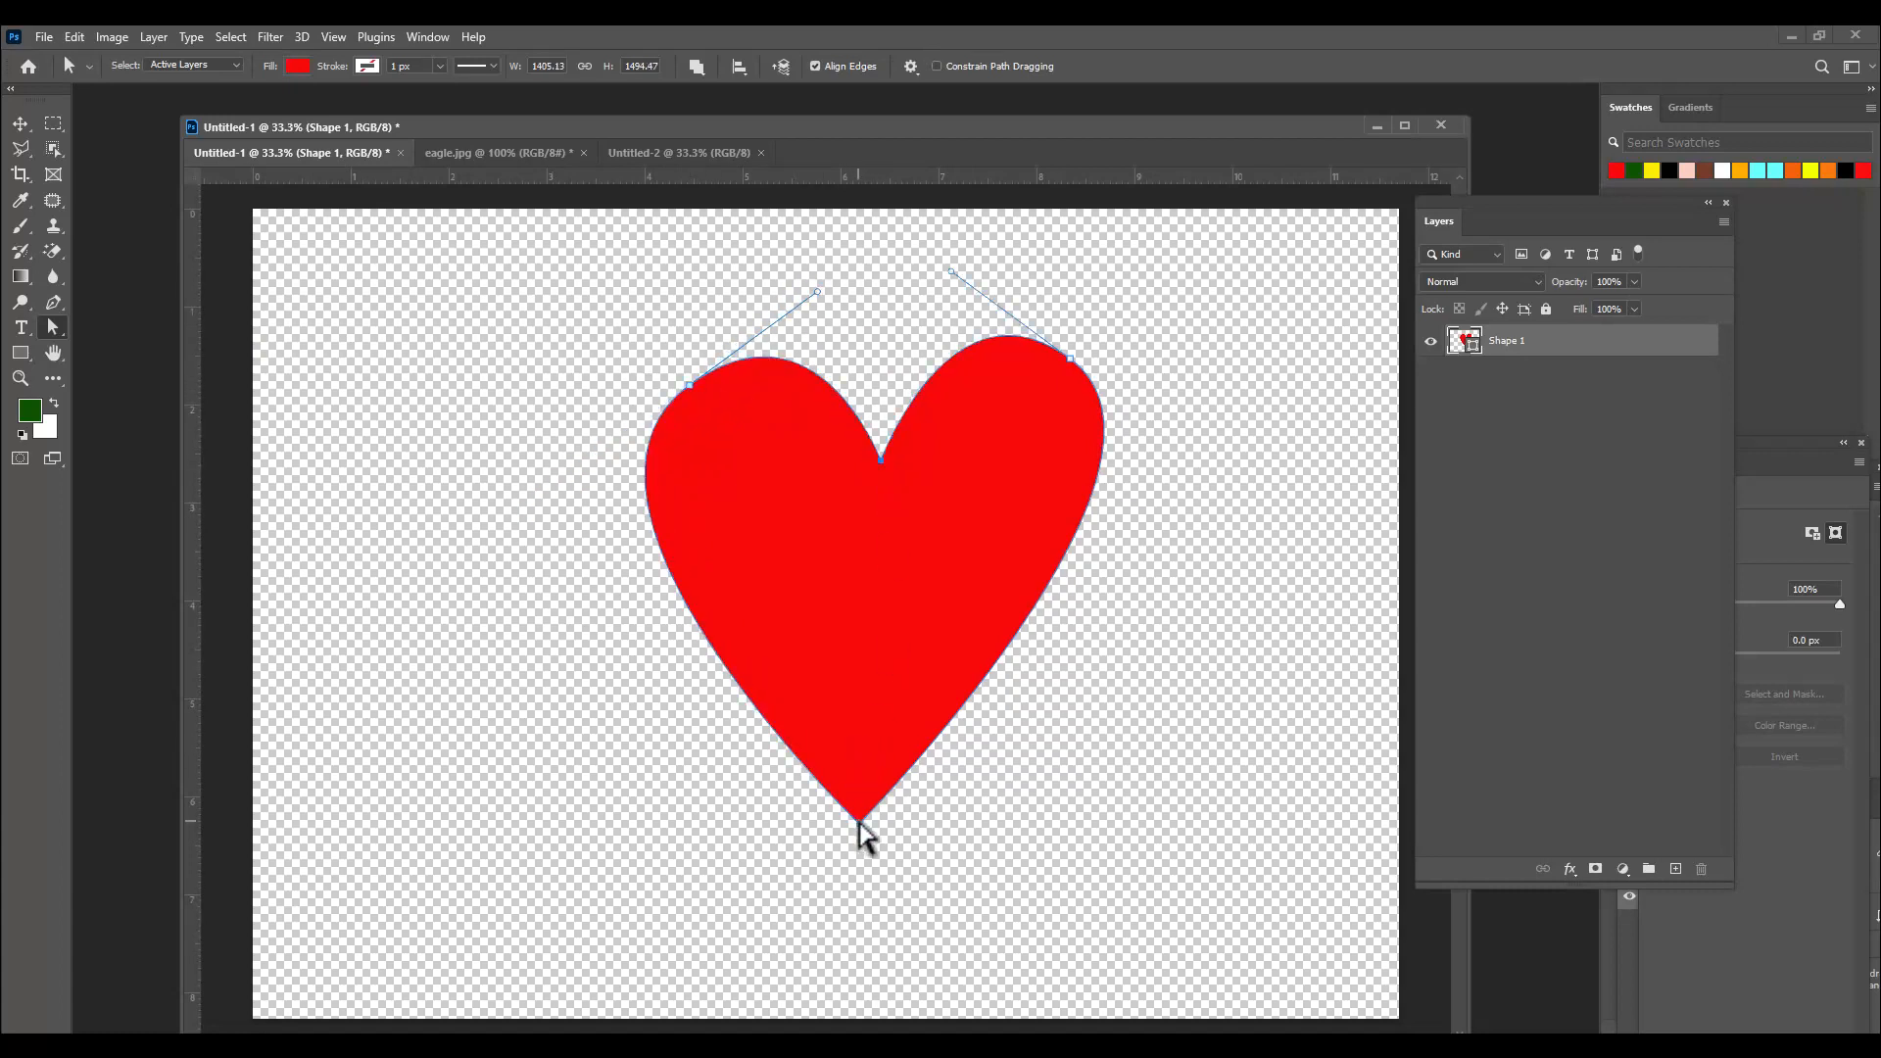
left_click_drag(859, 823, 887, 843)
left_click(1075, 360)
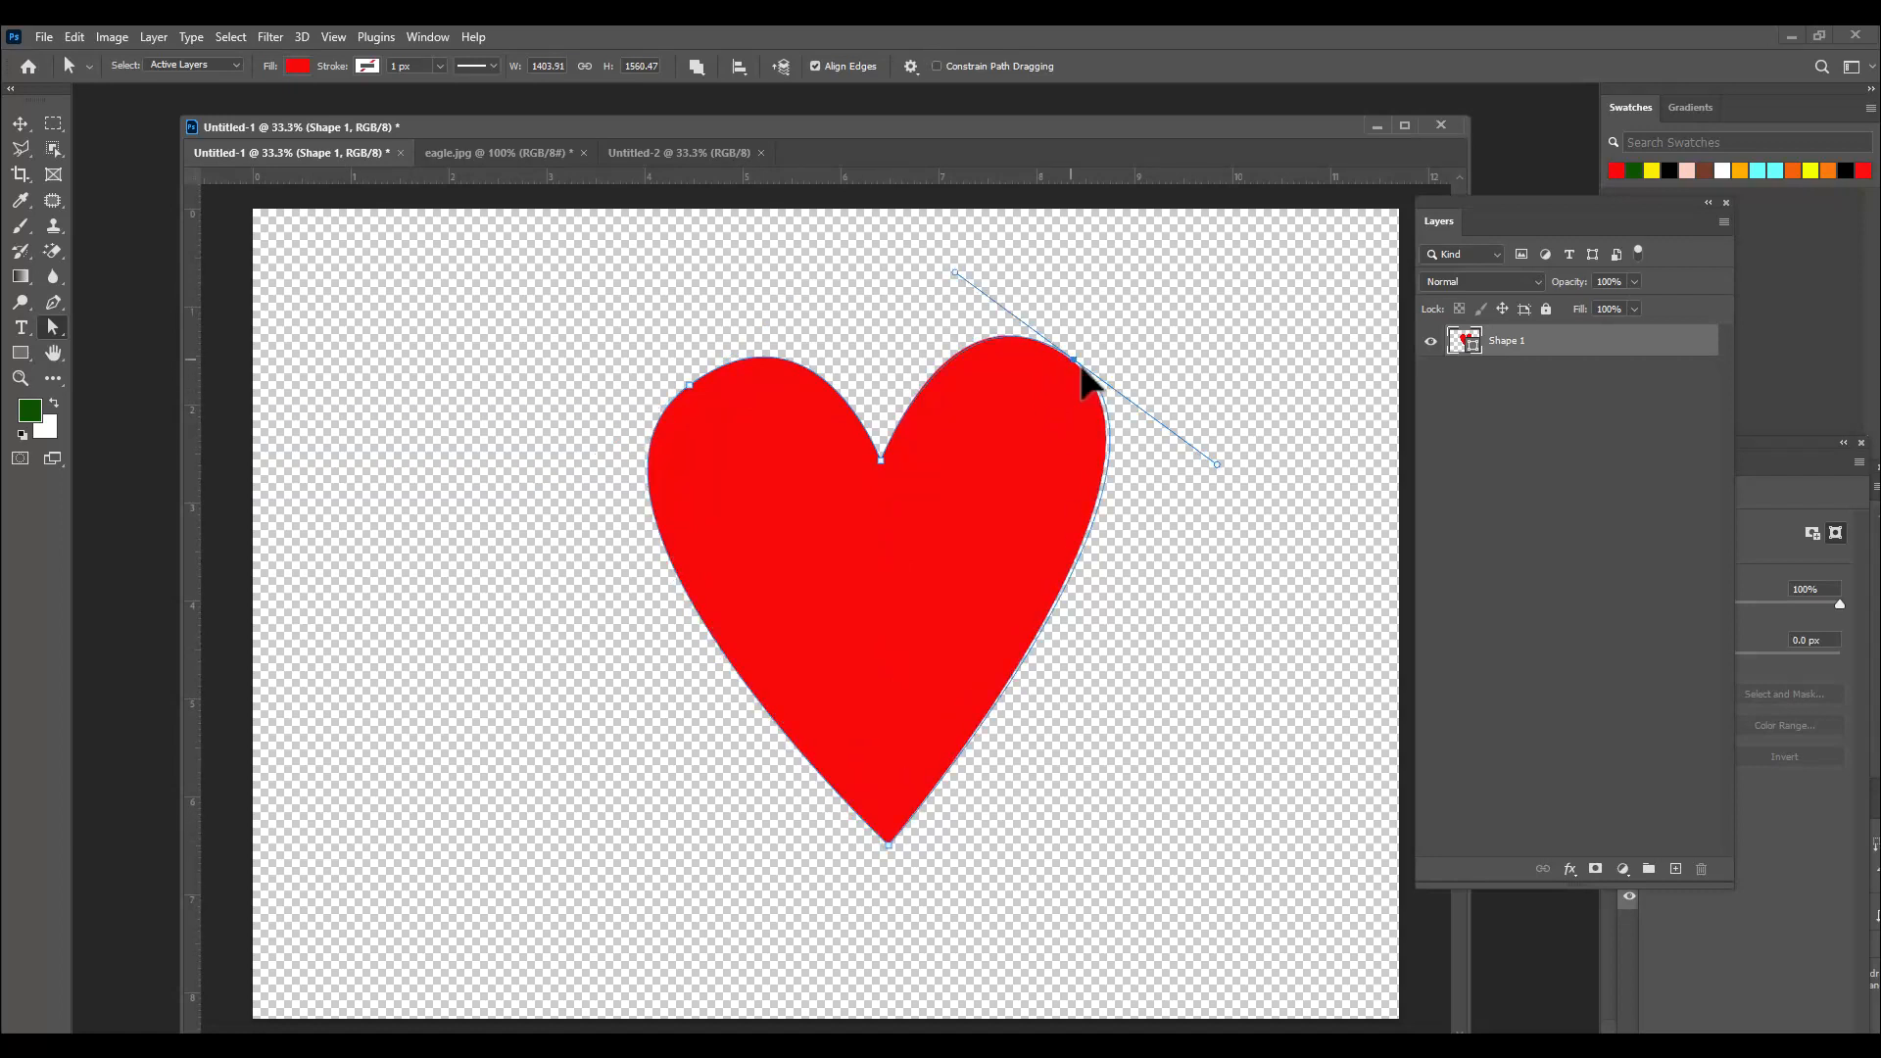
left_click_drag(1074, 361, 1093, 365)
left_click(690, 385)
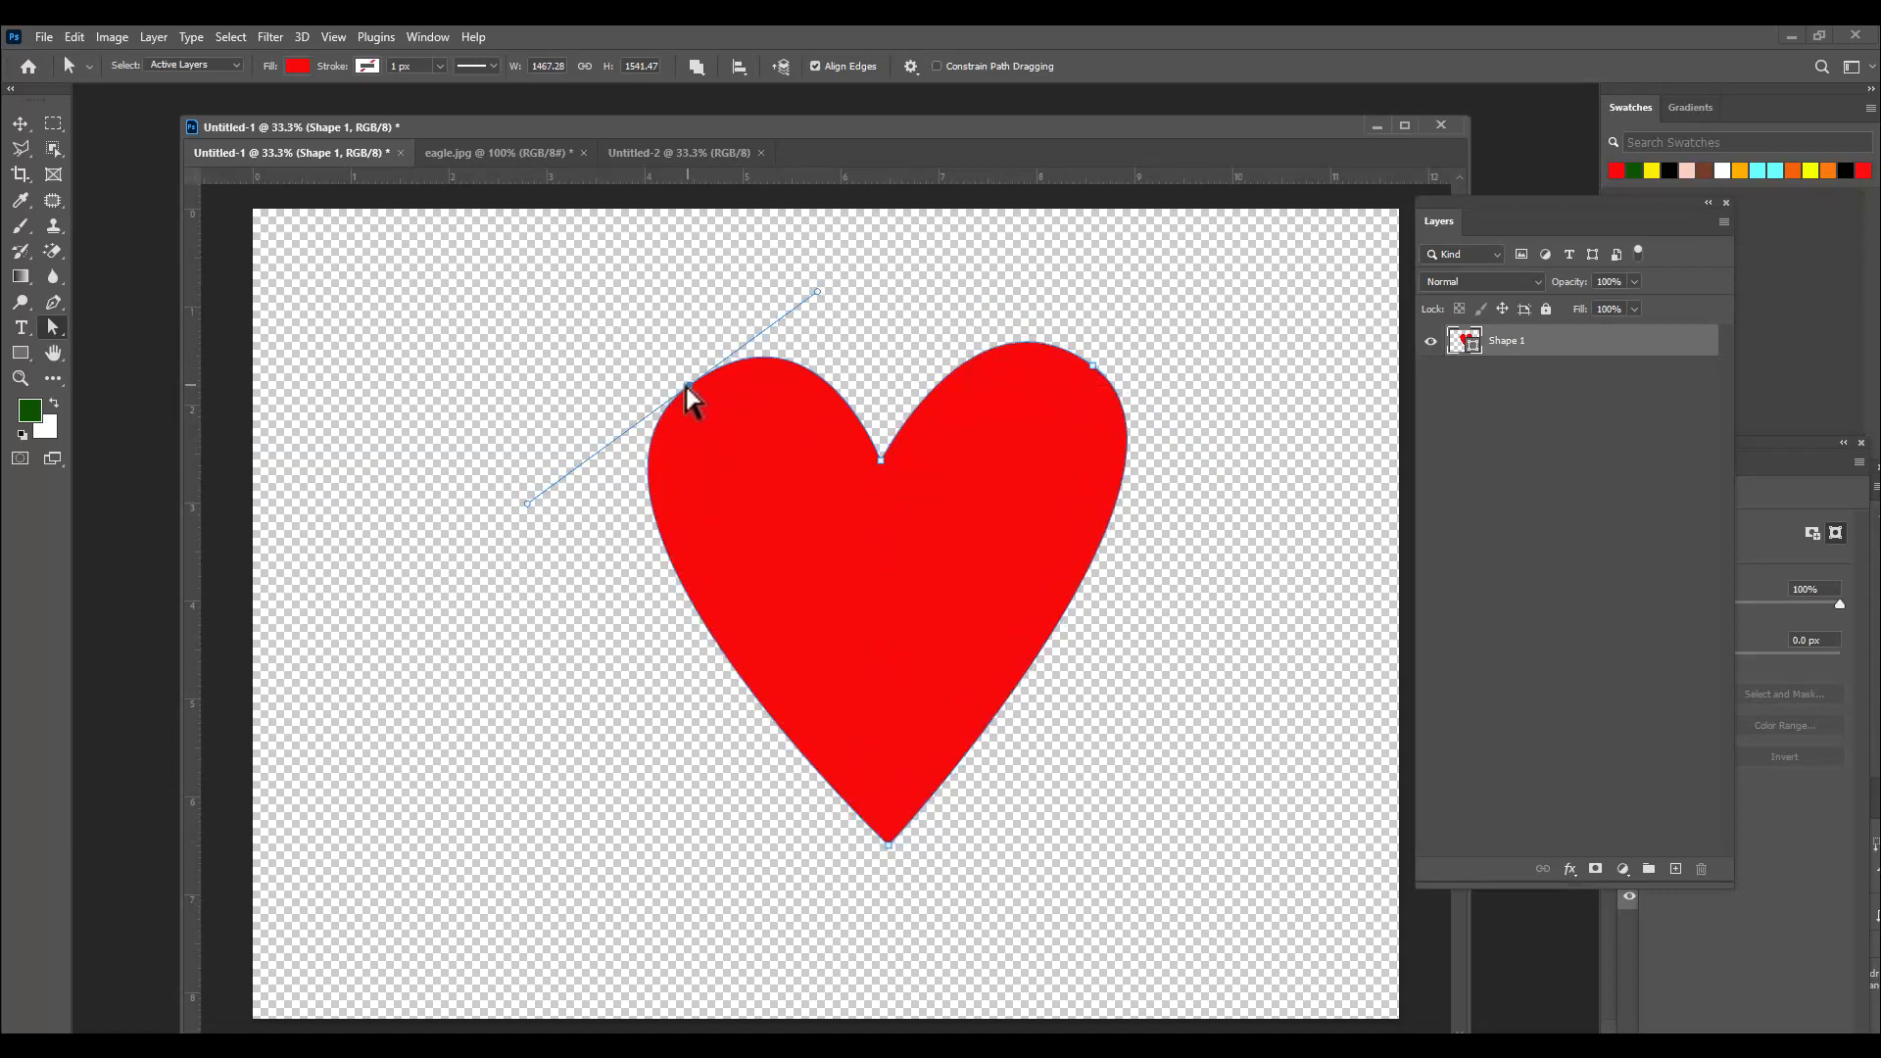
left_click_drag(687, 387, 677, 389)
Shift the notch slightly right and the bottom tip slightly left, and fine-tune the right lobe's anchor and lower handle.
left_click_drag(883, 462, 890, 459)
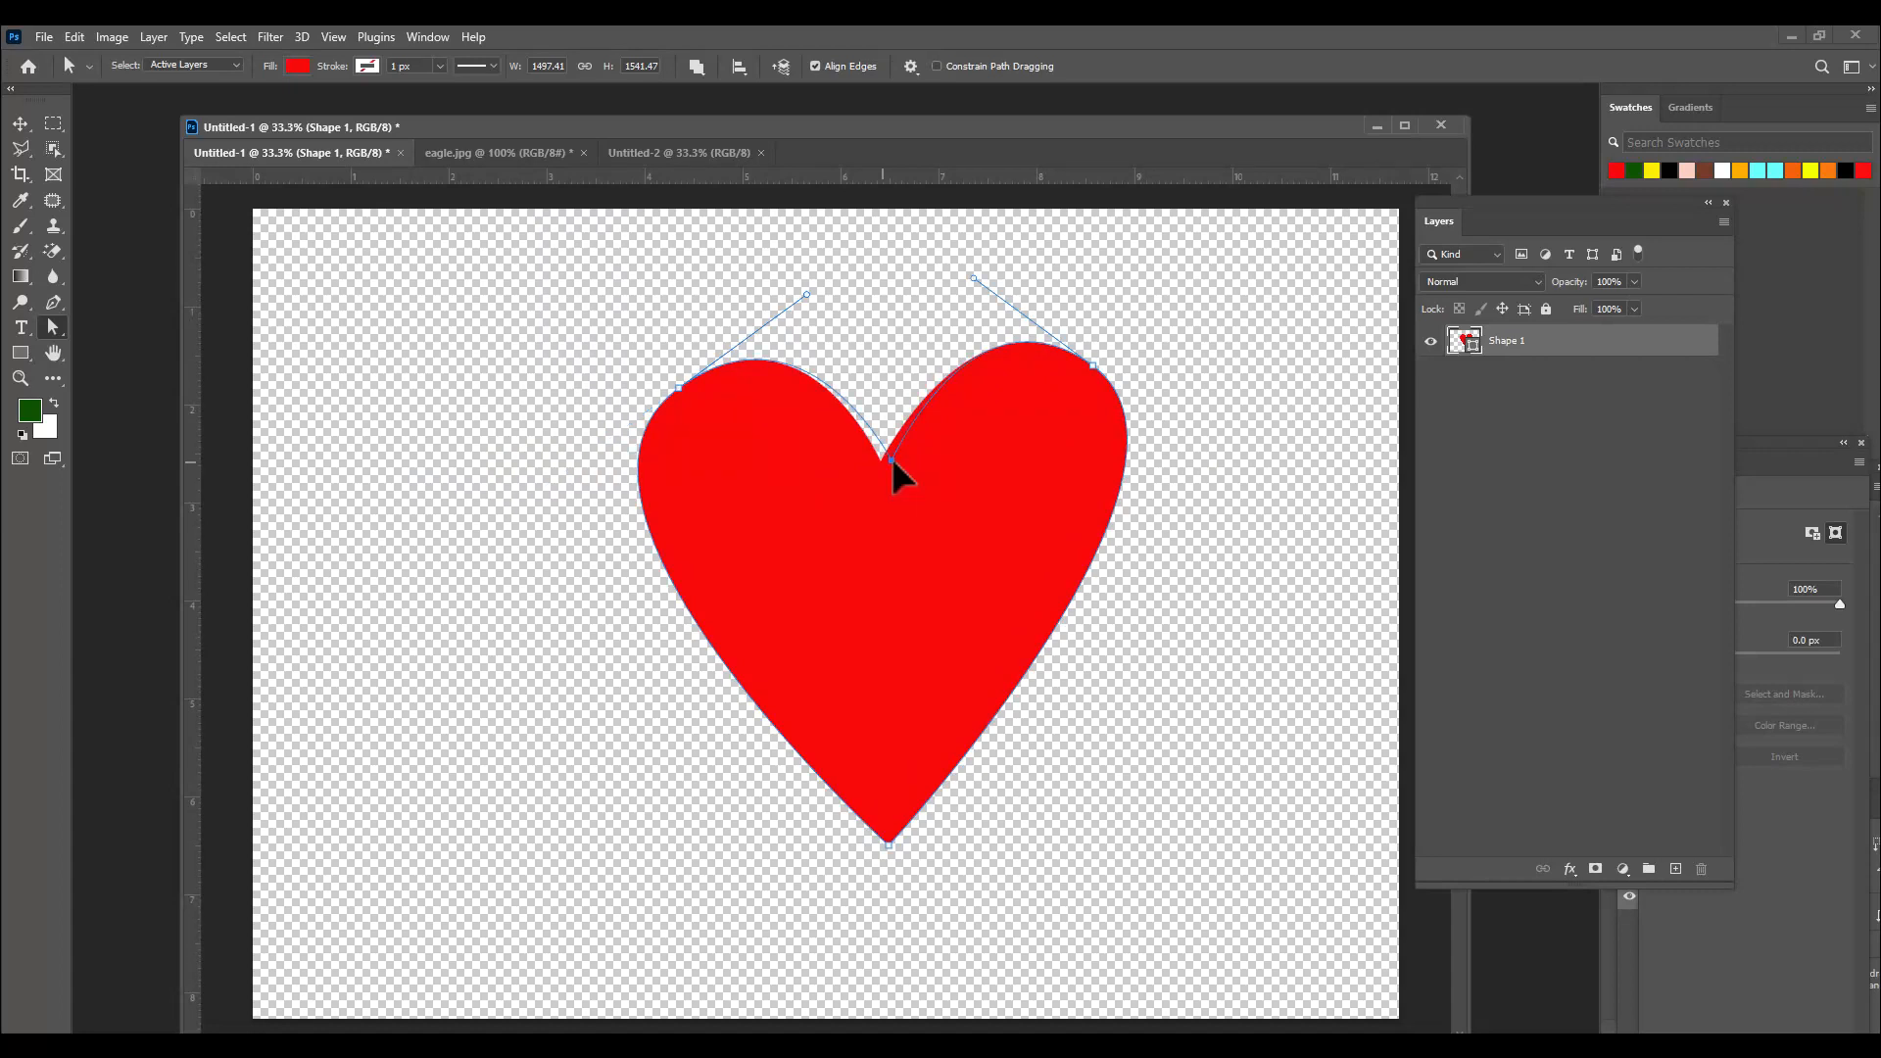
left_click_drag(890, 846, 882, 848)
left_click_drag(1095, 366, 1098, 372)
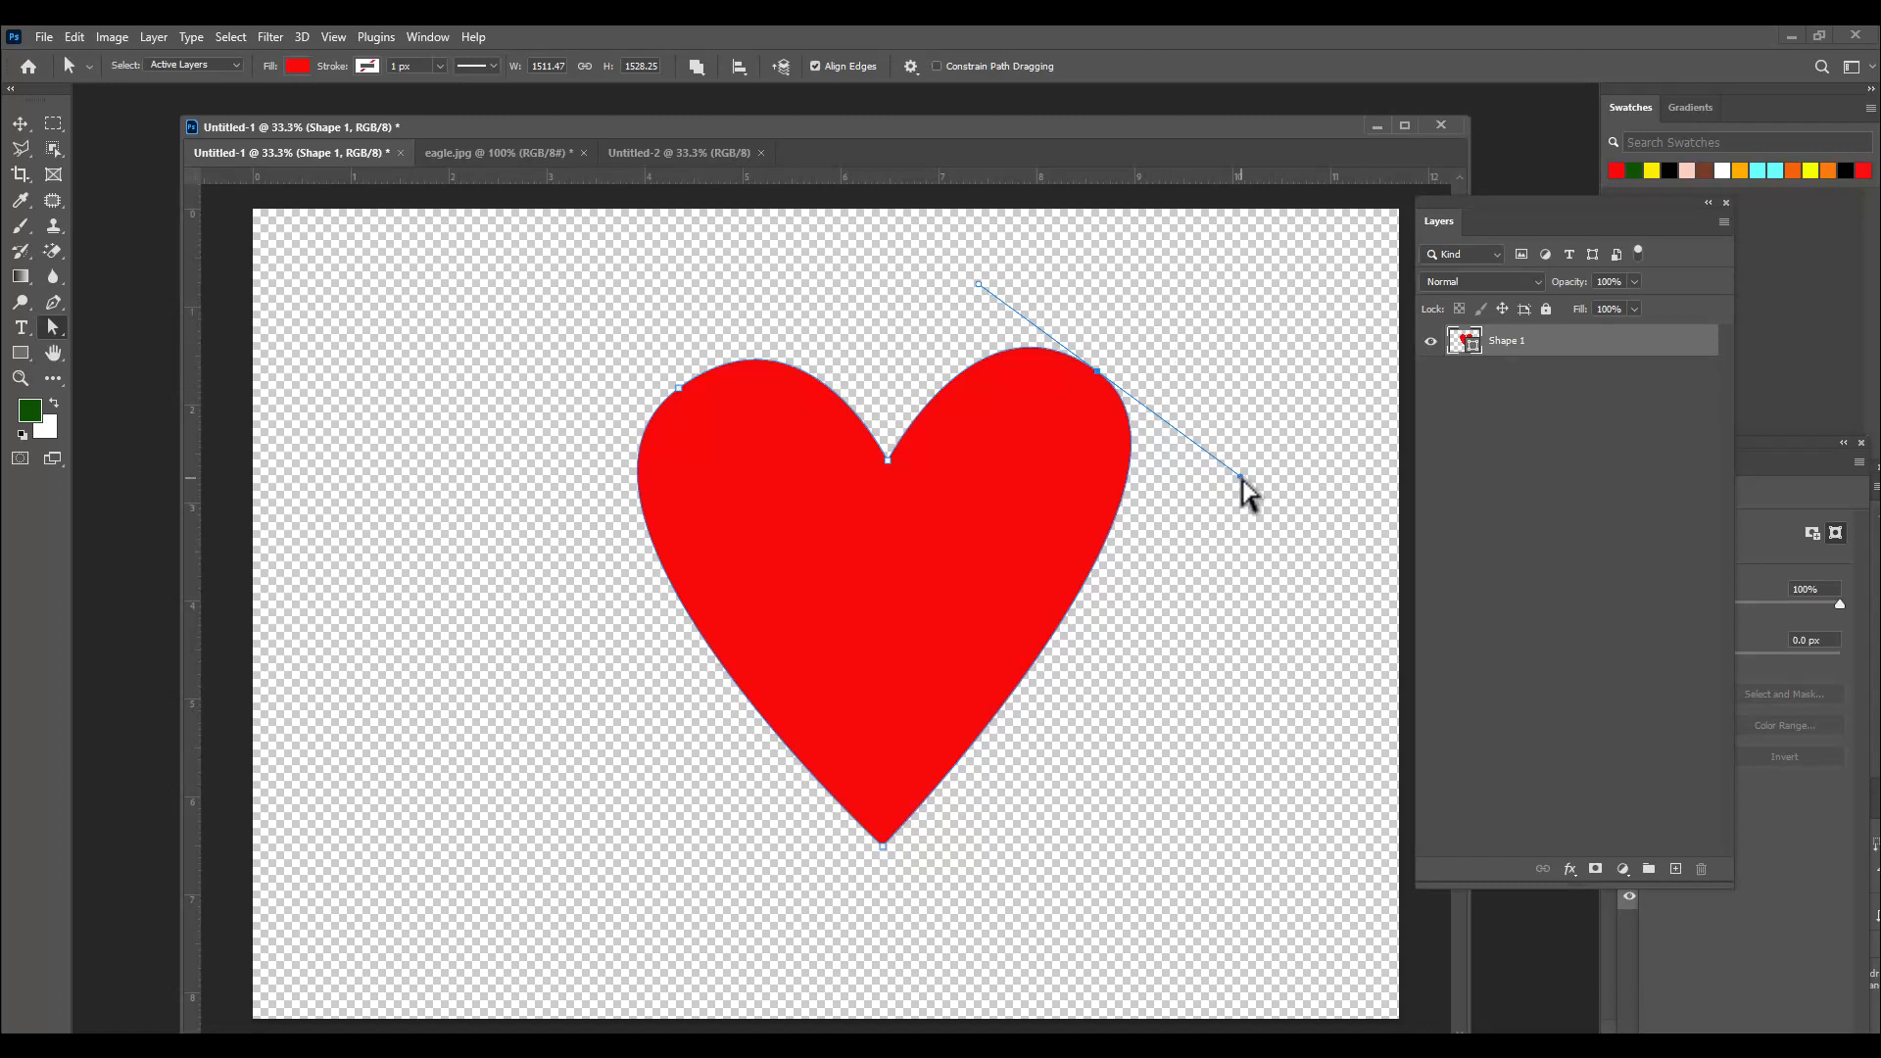
left_click_drag(1240, 476, 1244, 485)
Even out the two lobes by adjusting both handles of the left anchor and the upper handle of the right anchor.
left_click(679, 389)
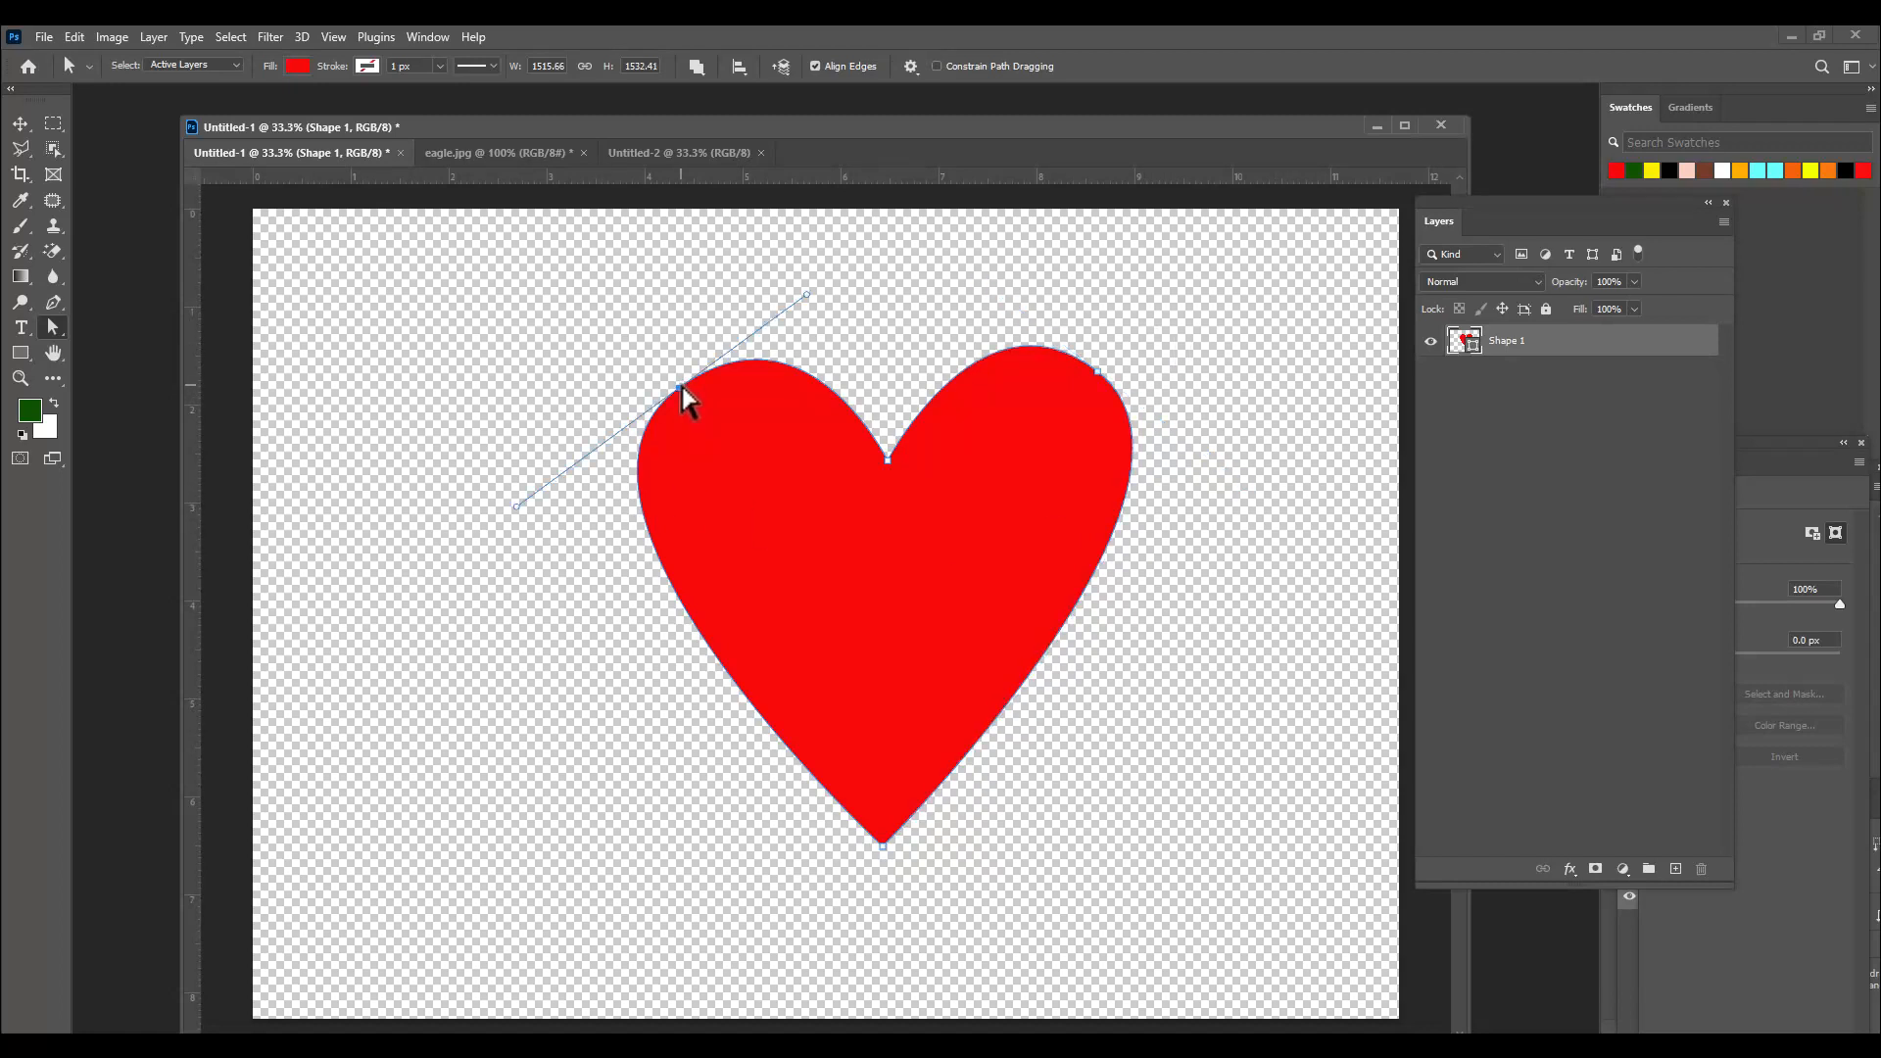
left_click_drag(516, 507, 513, 522)
left_click_drag(802, 288, 802, 280)
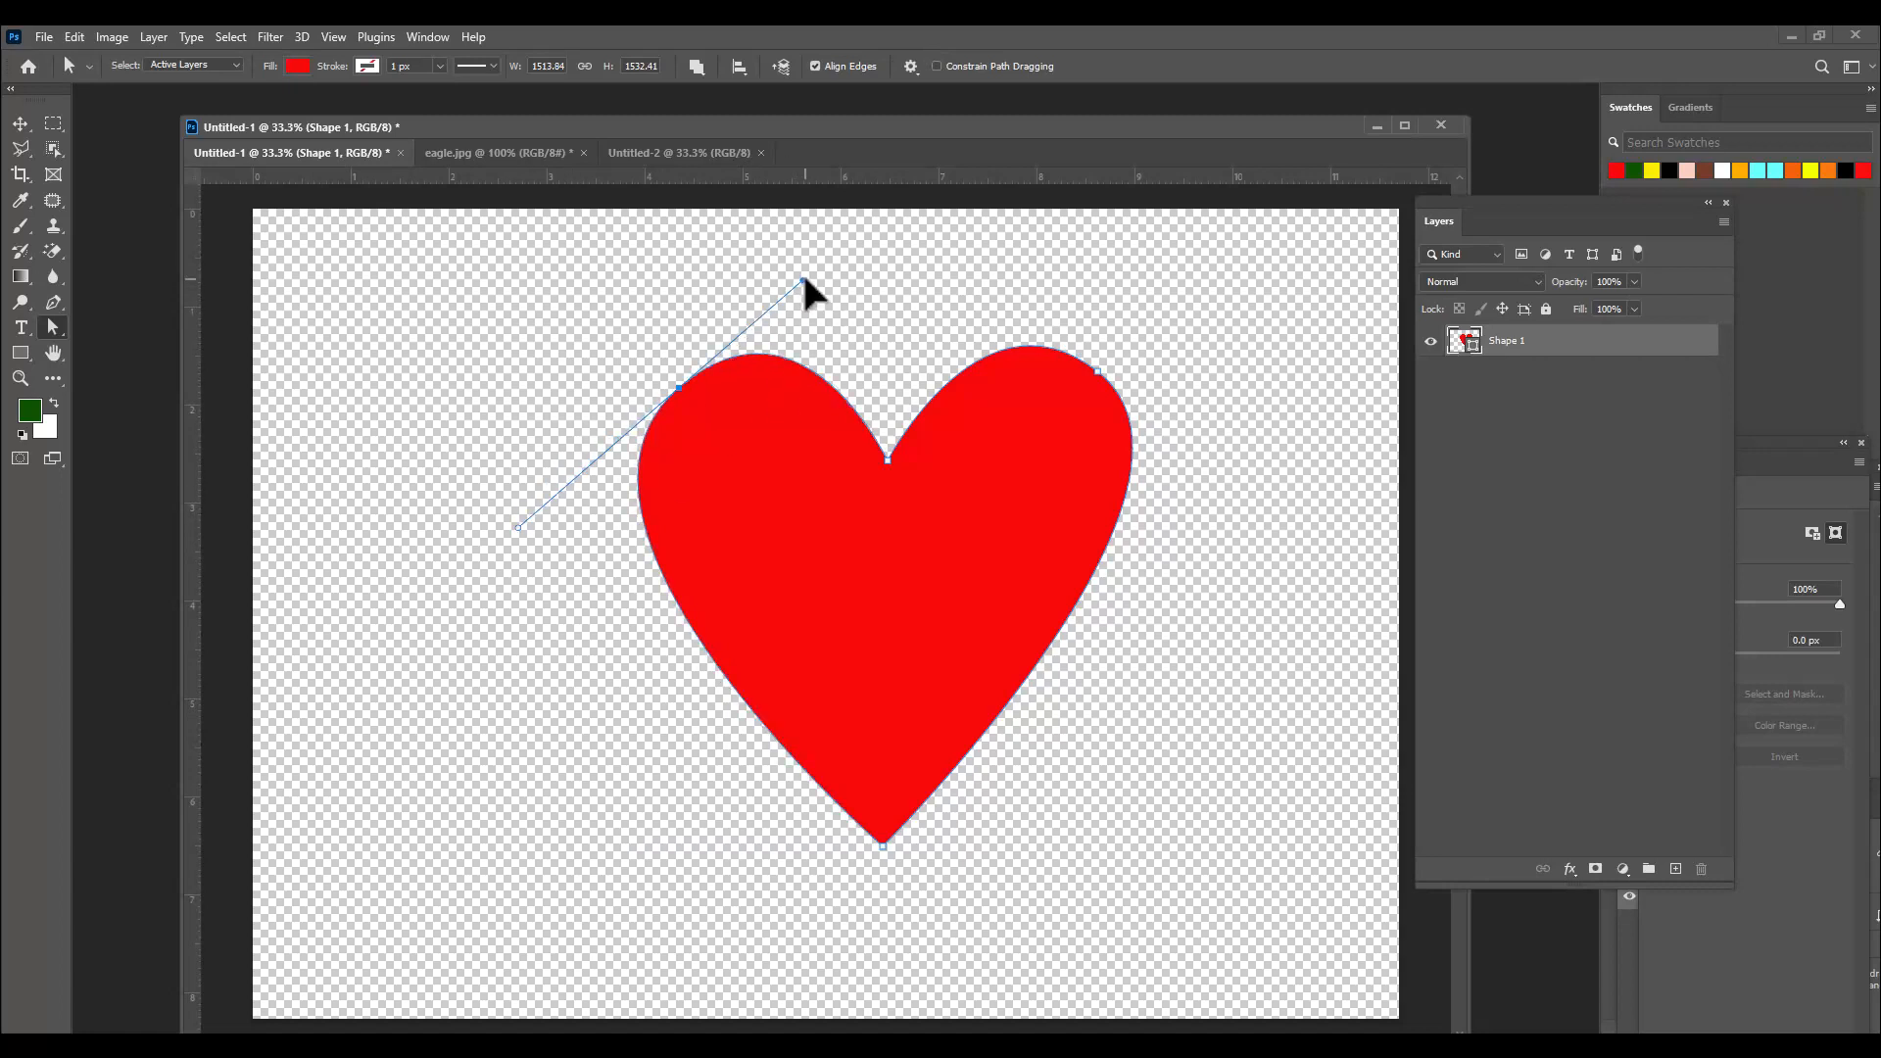
left_click(1098, 375)
left_click_drag(978, 282, 976, 277)
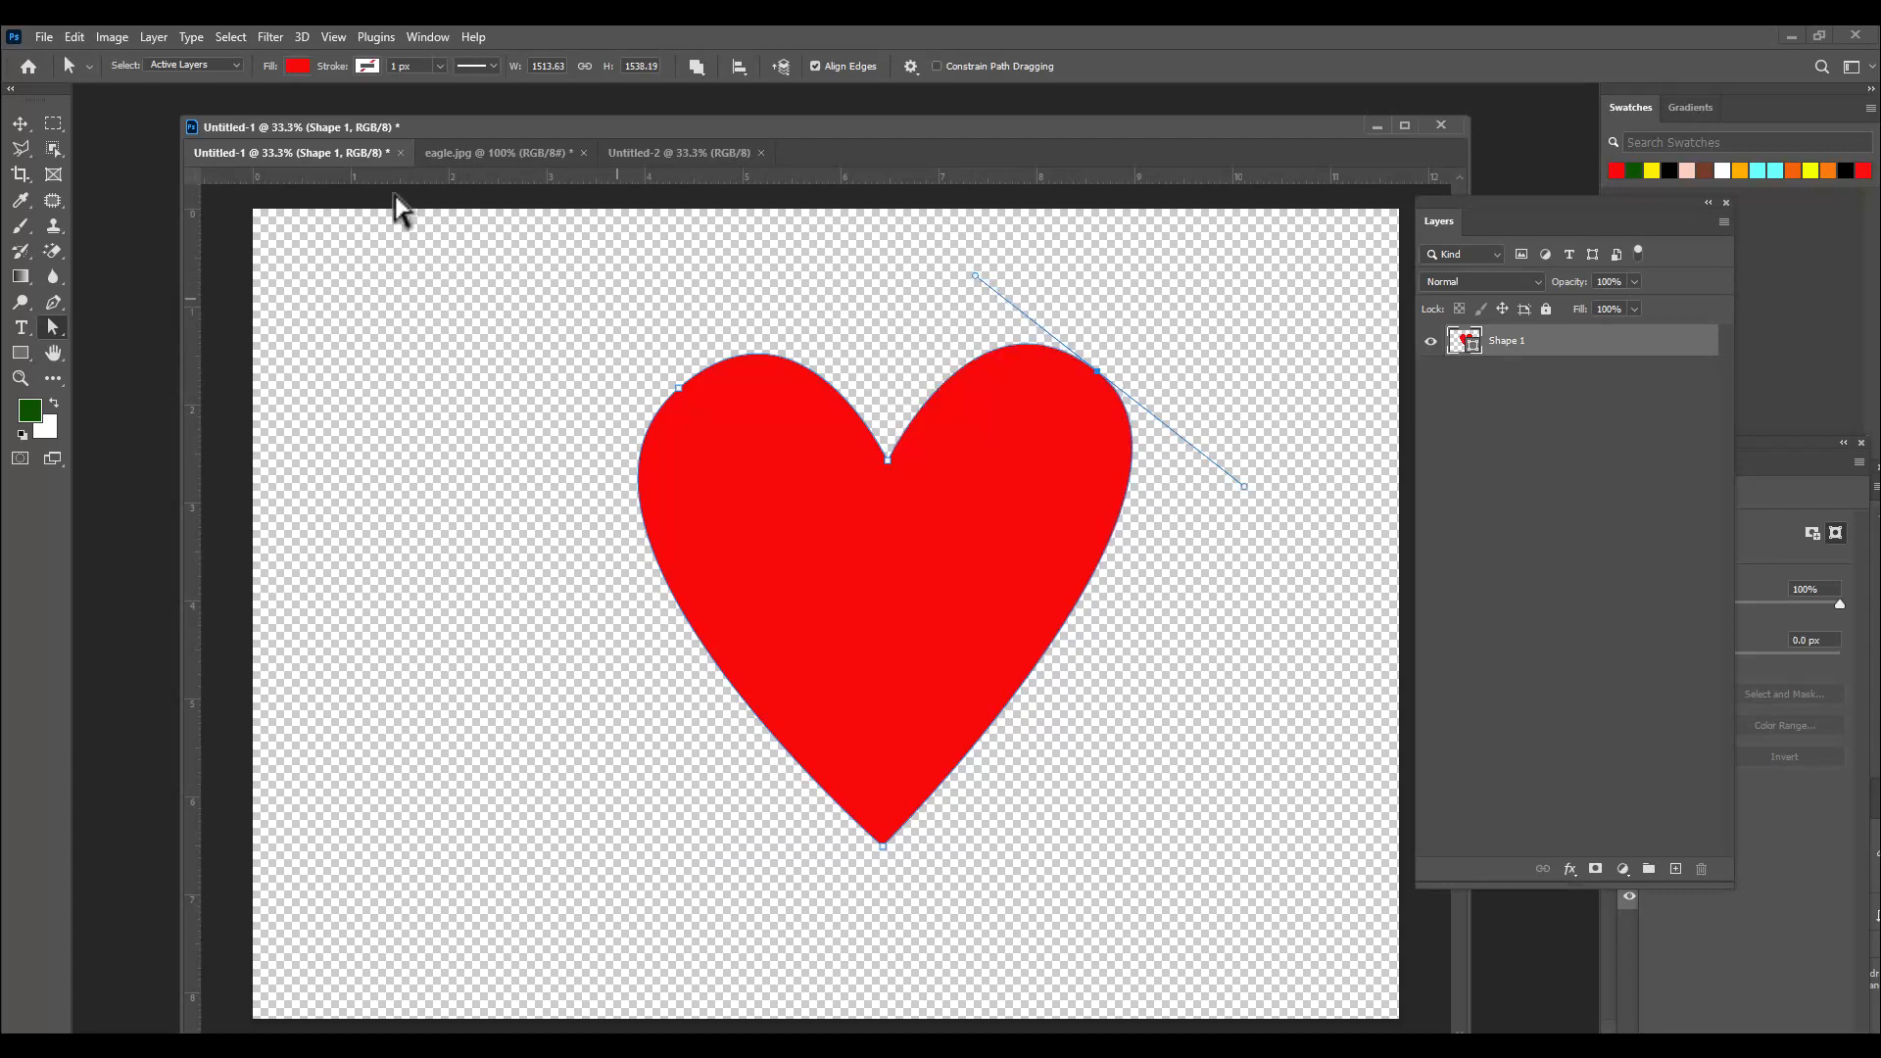
Change the heart's fill to a linear gradient and set its black color stop to dark red c70505.
left_click(298, 66)
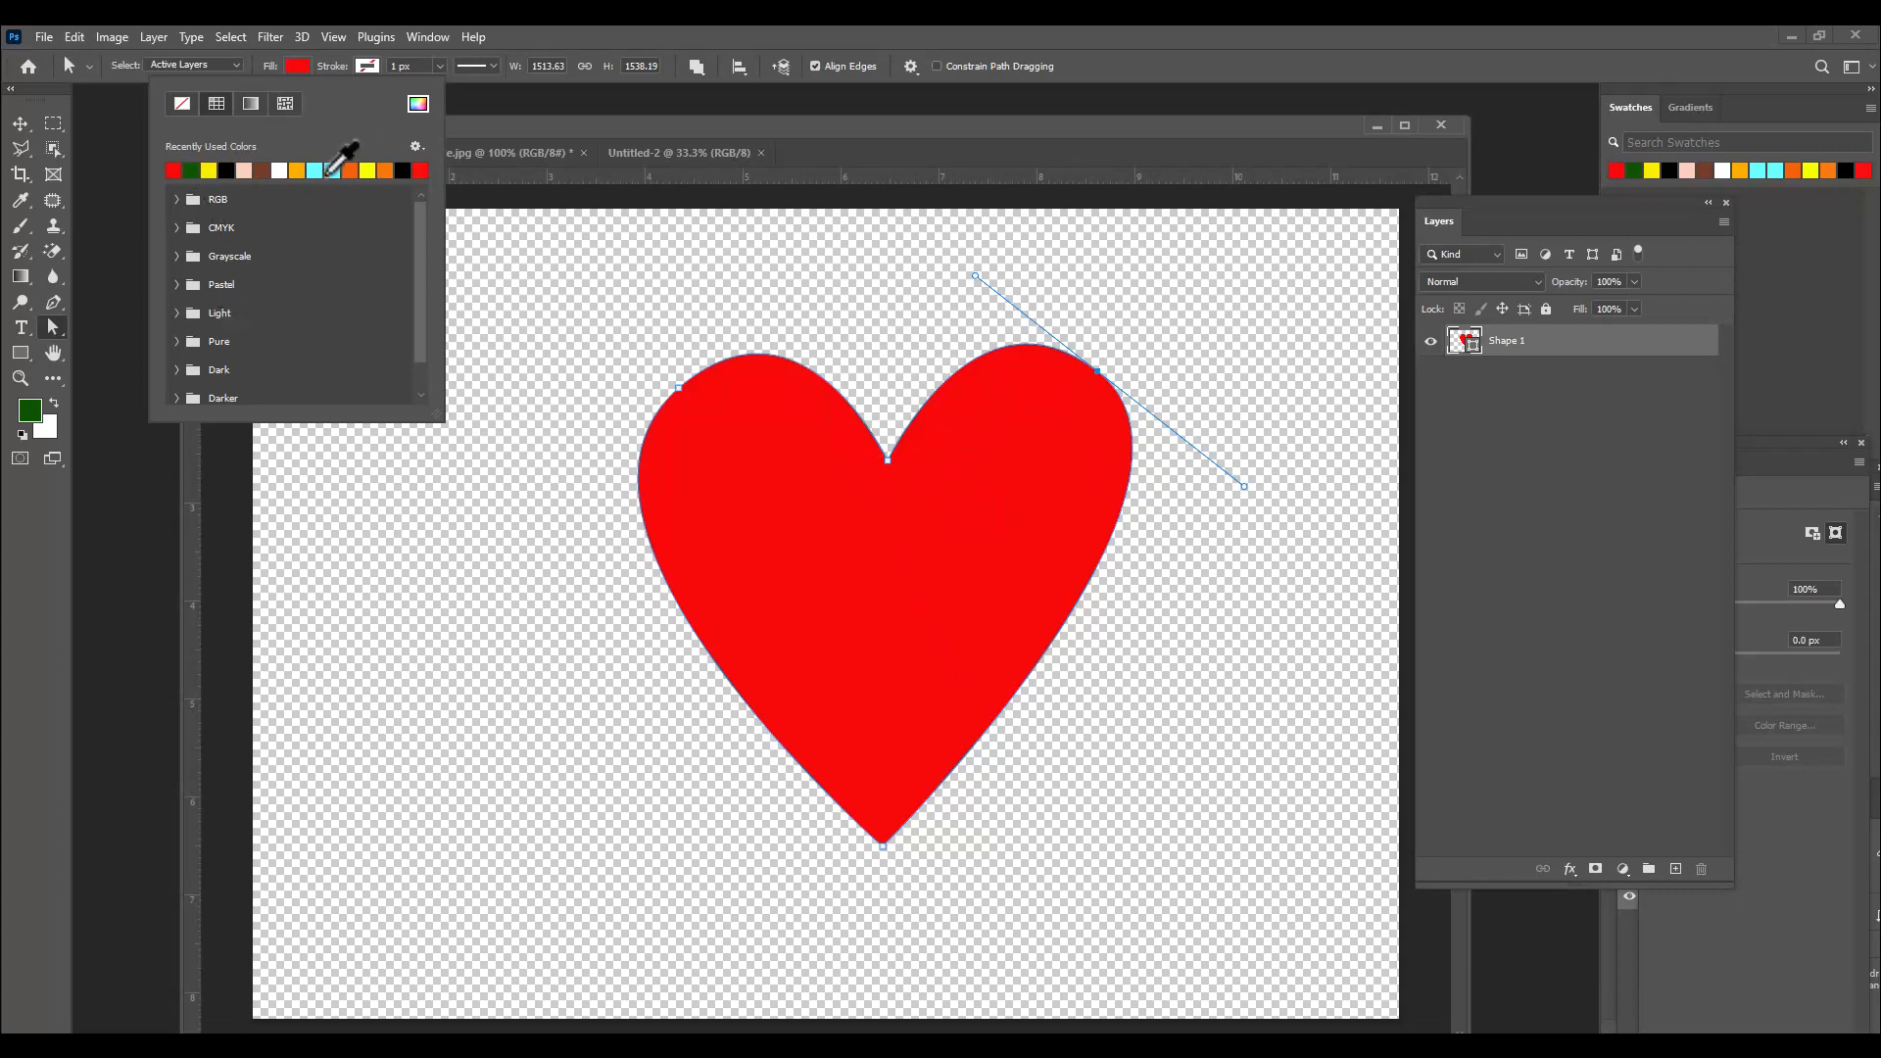
left_click(250, 104)
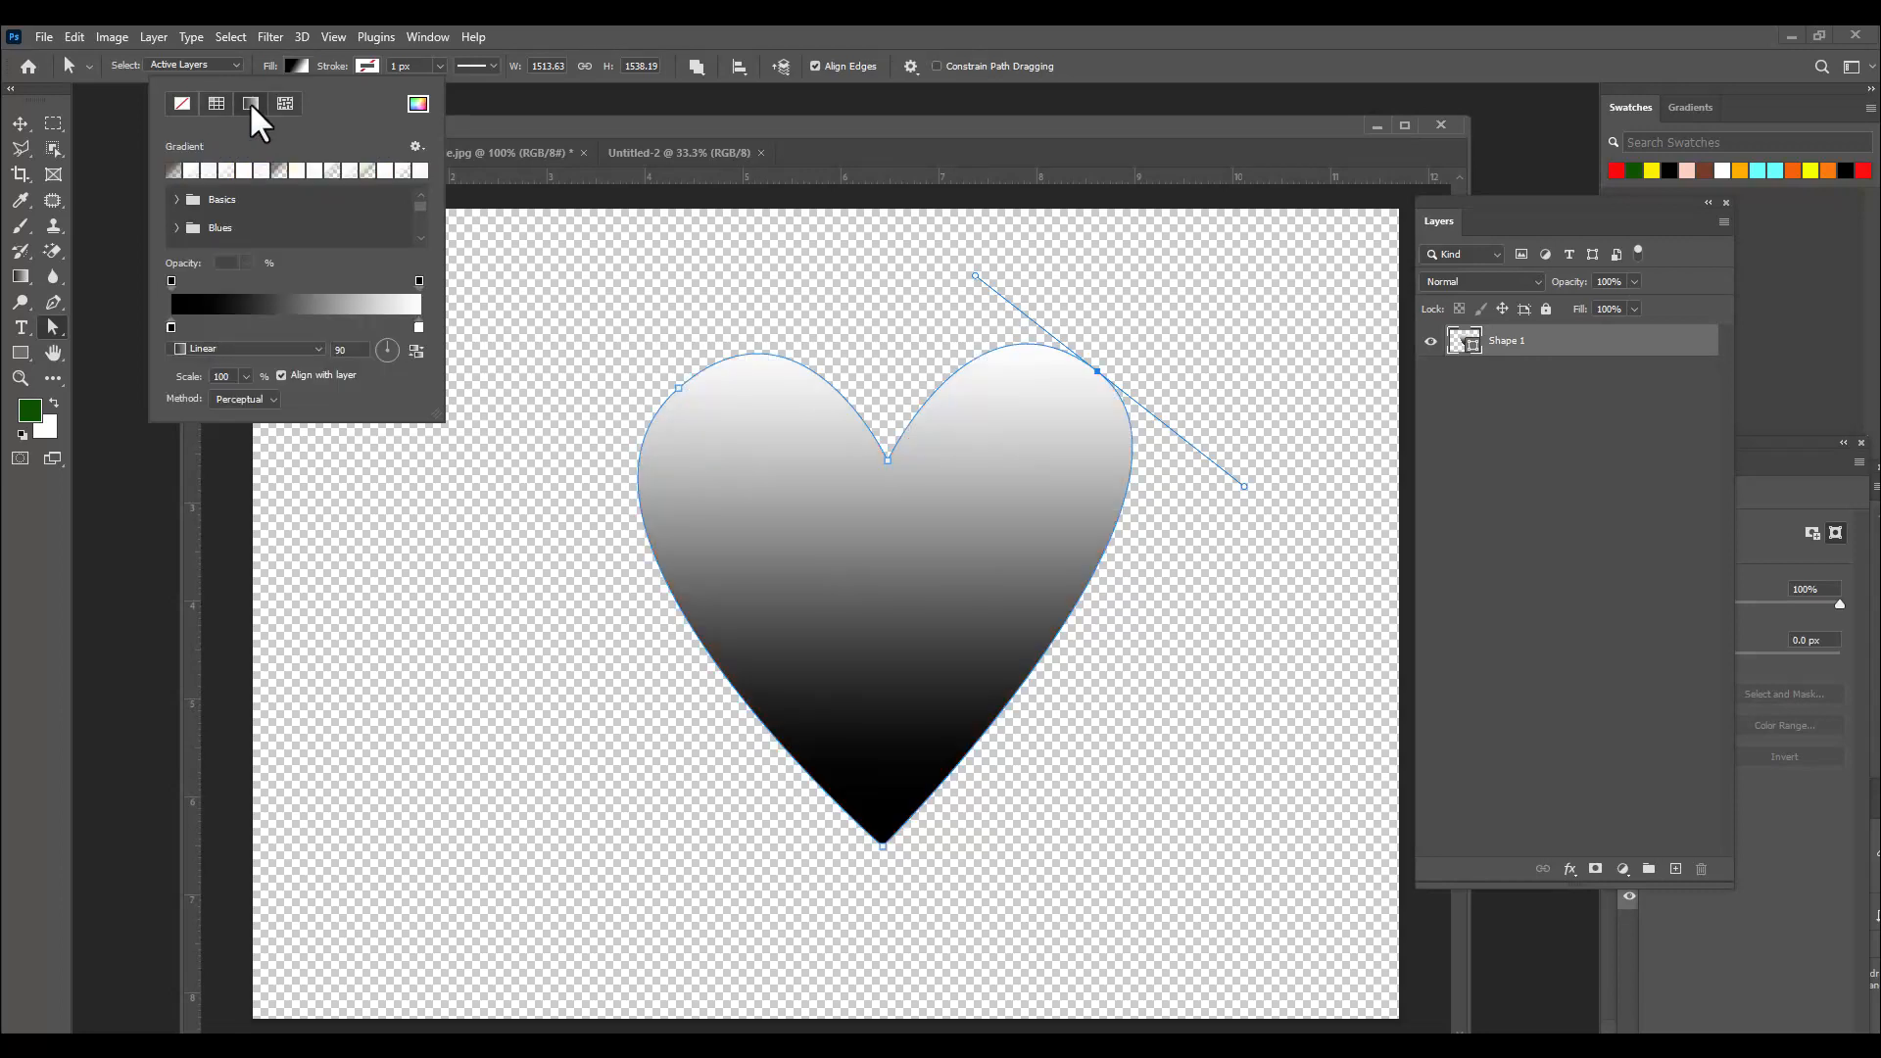
double_click(172, 327)
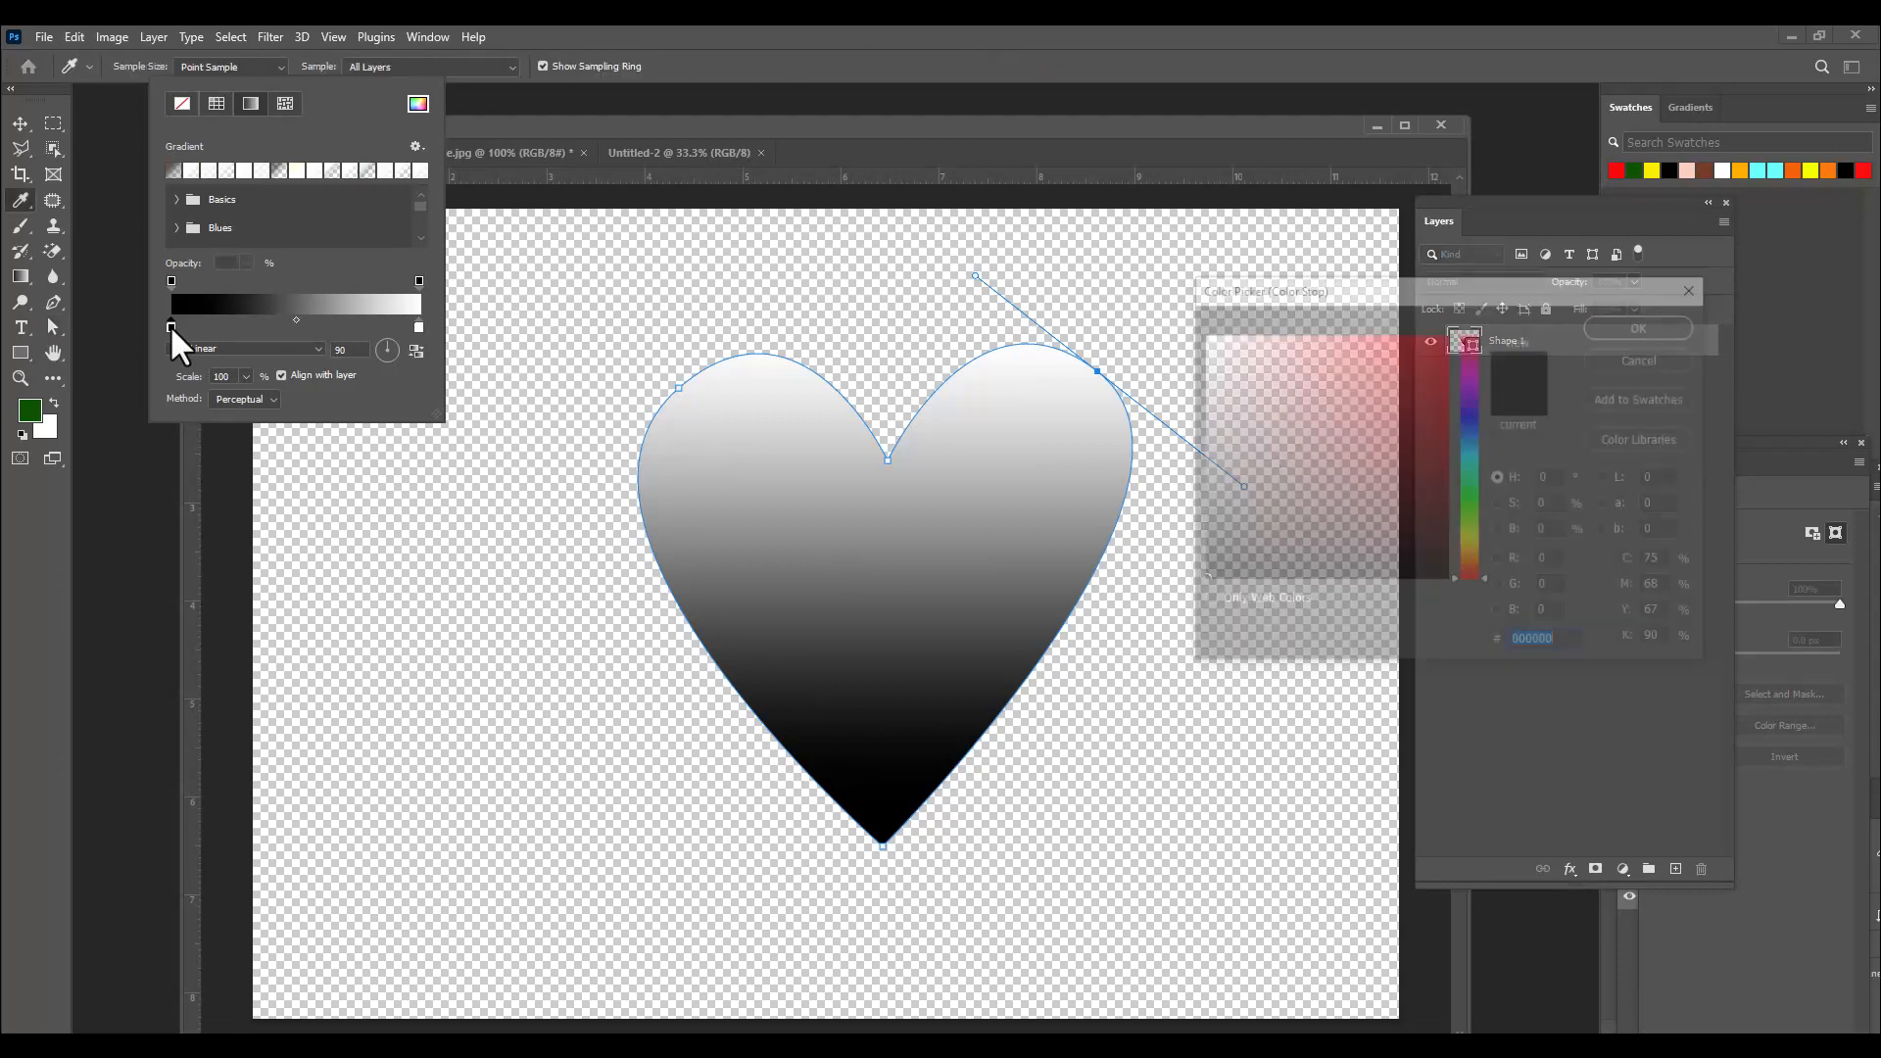
left_click(1448, 387)
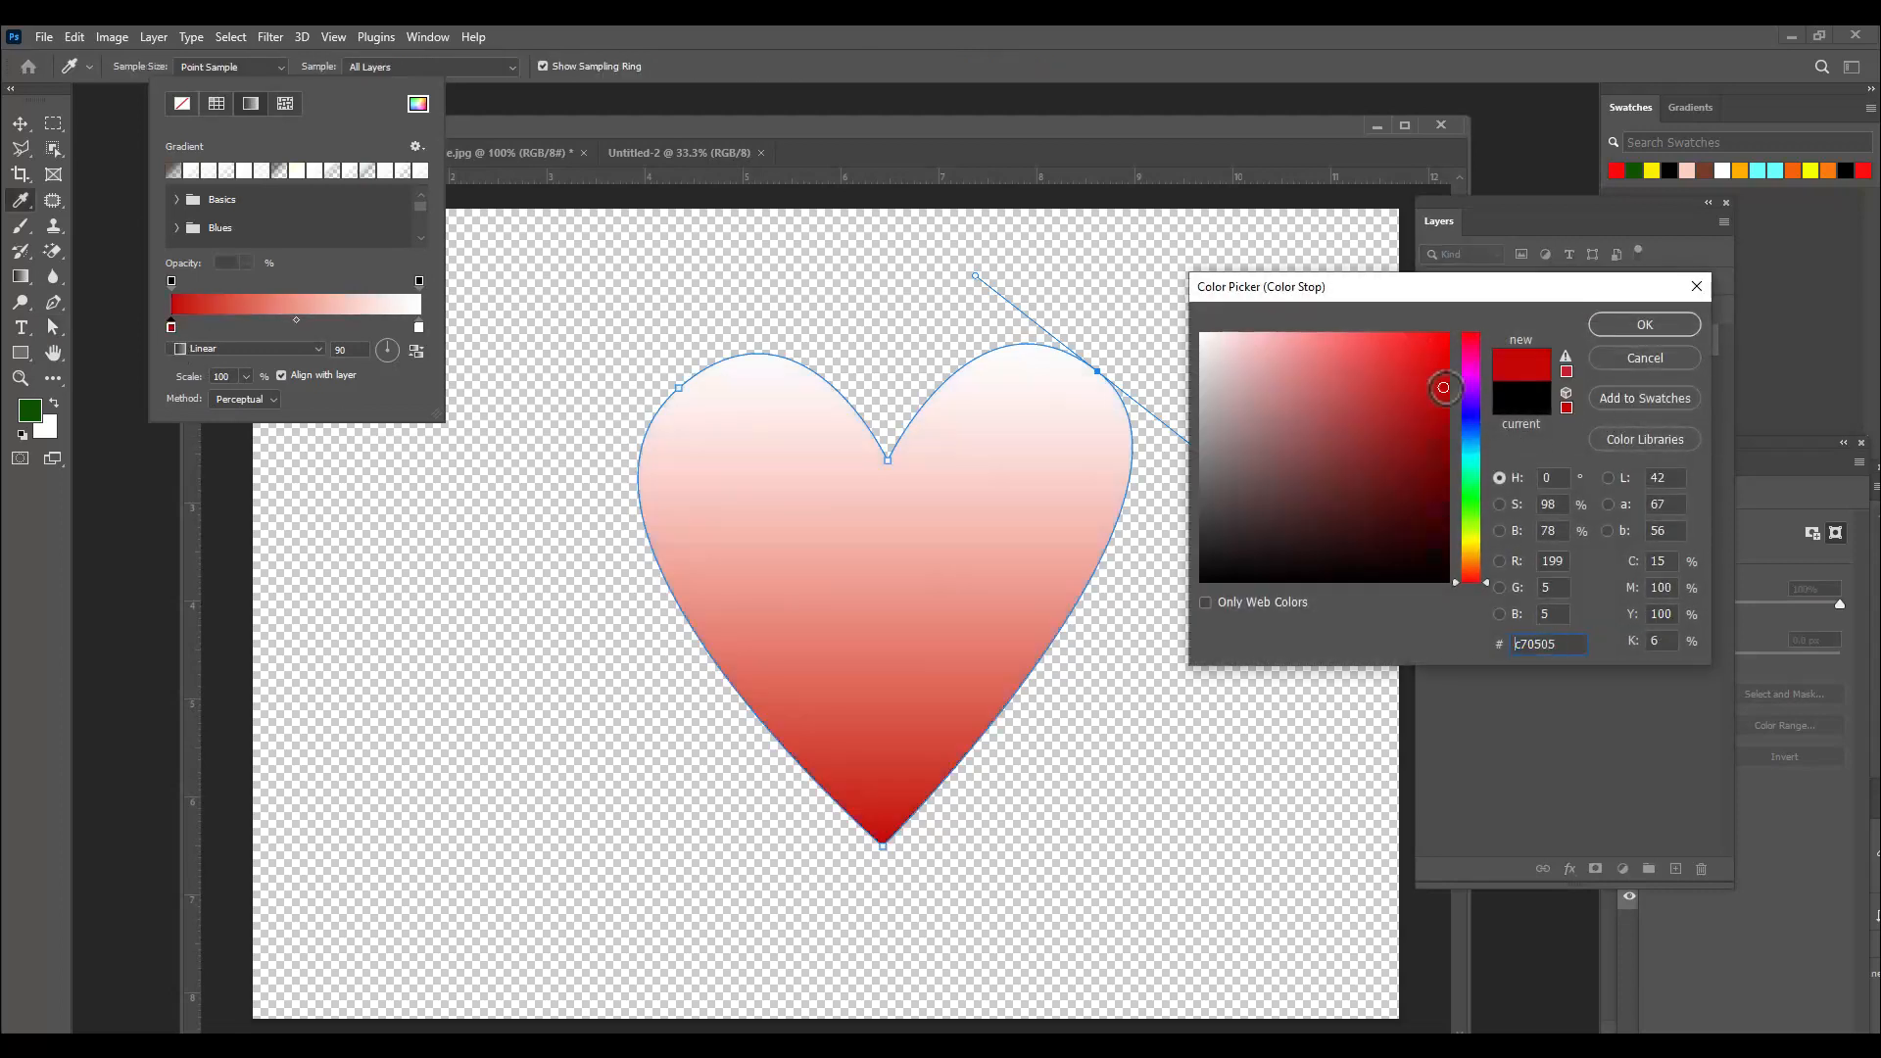
left_click(1645, 324)
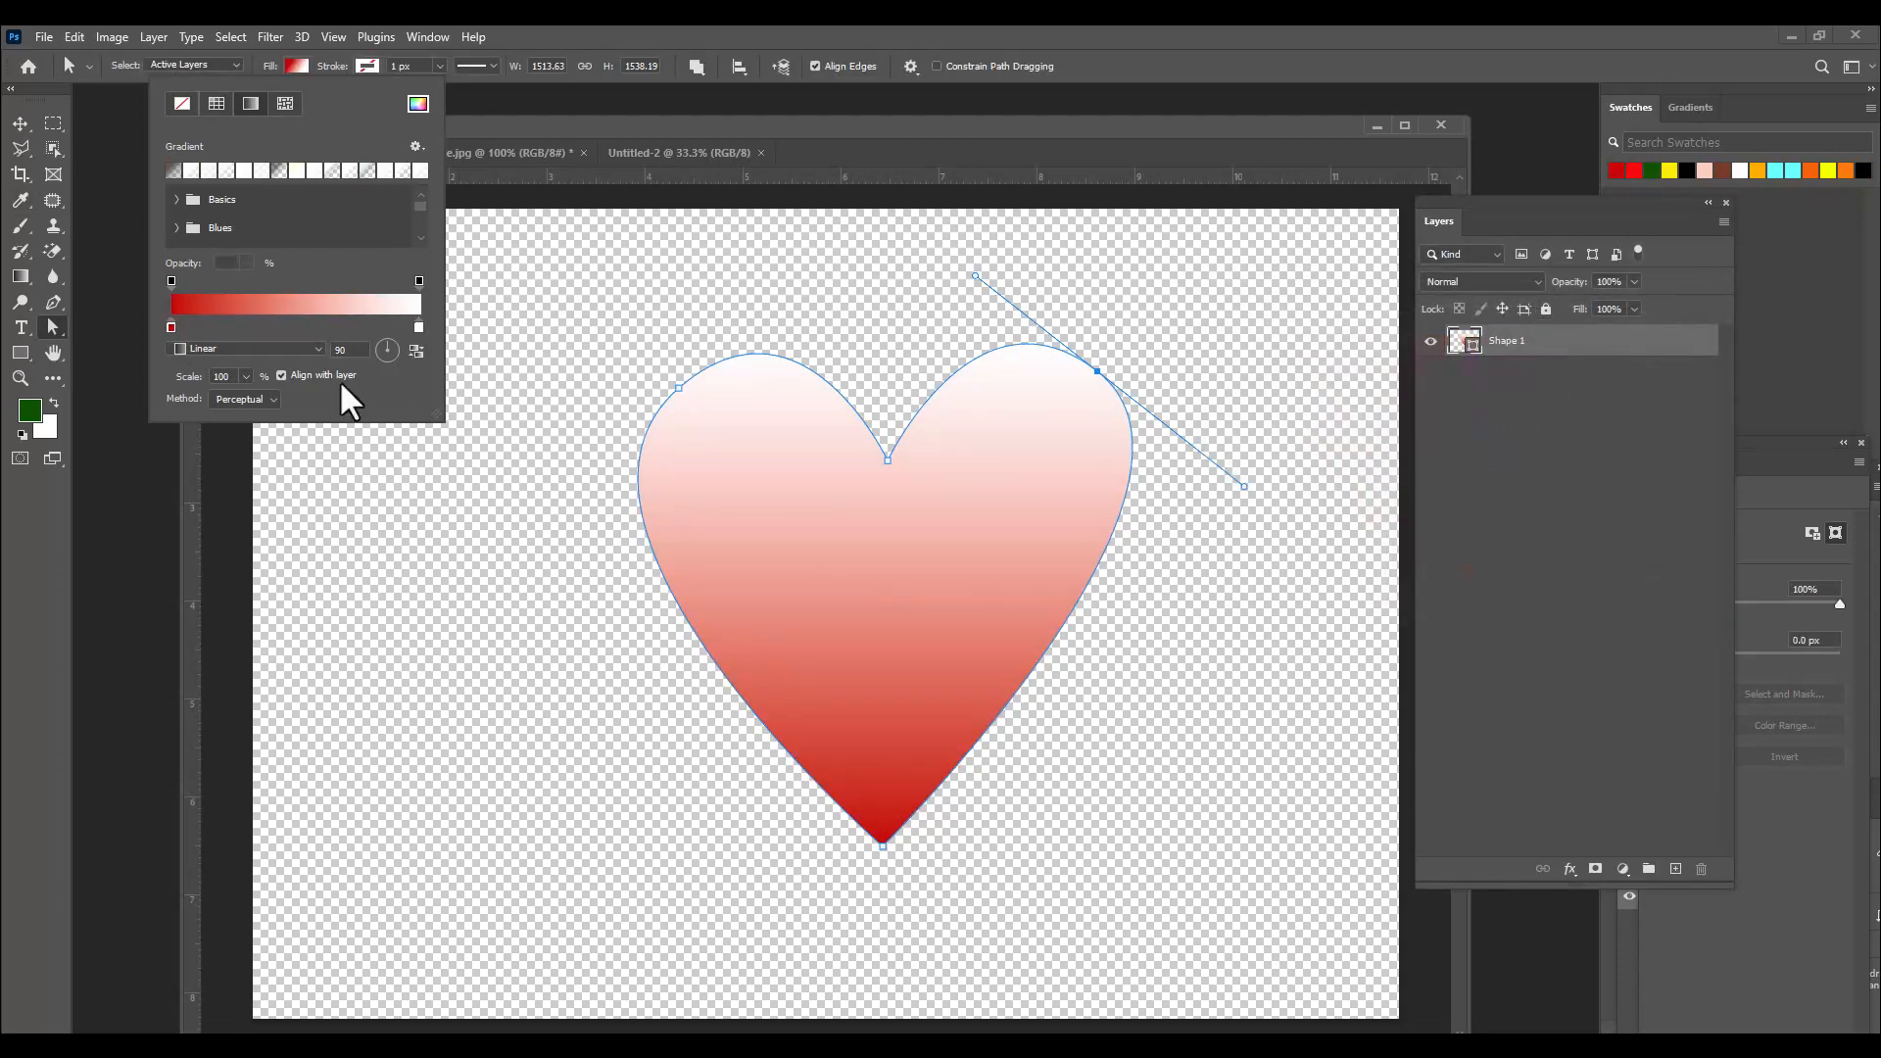
Set the gradient's white color stop to light pink f9b2b2.
double_click(420, 324)
left_click(1344, 342)
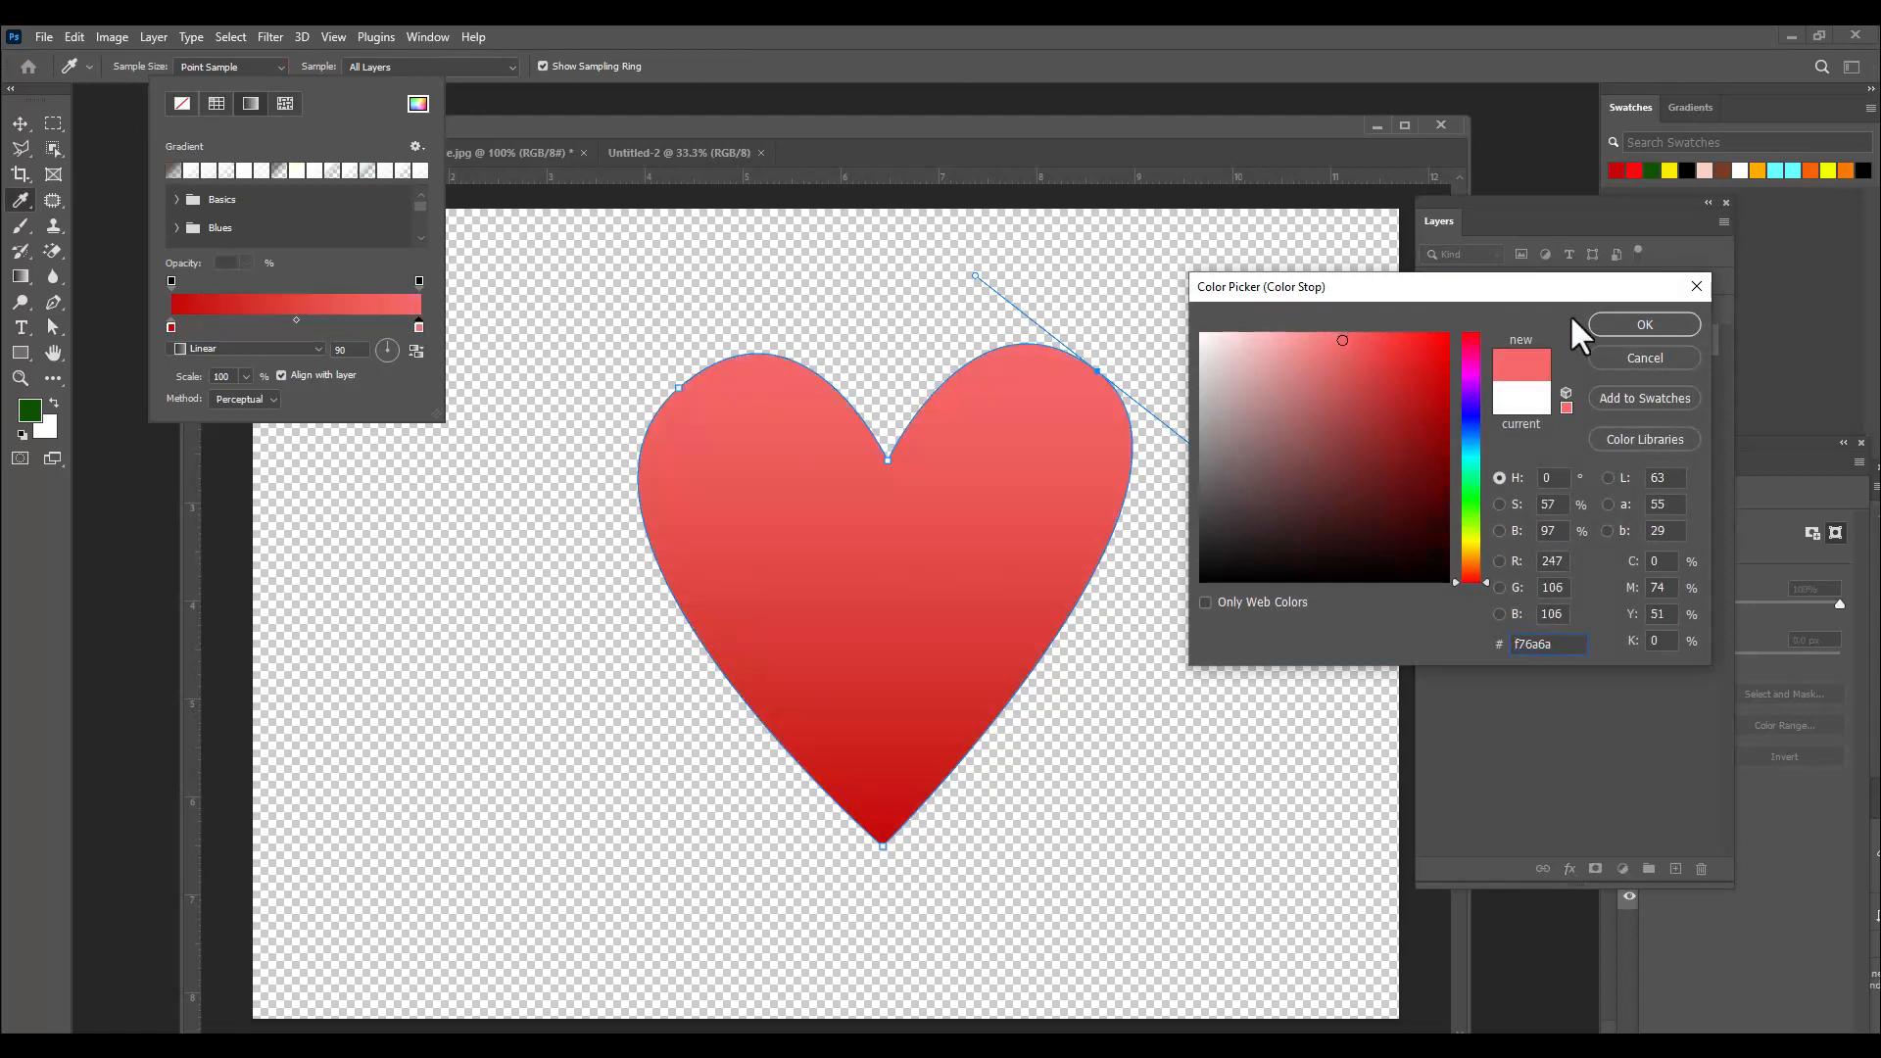
left_click(1270, 339)
left_click(1626, 325)
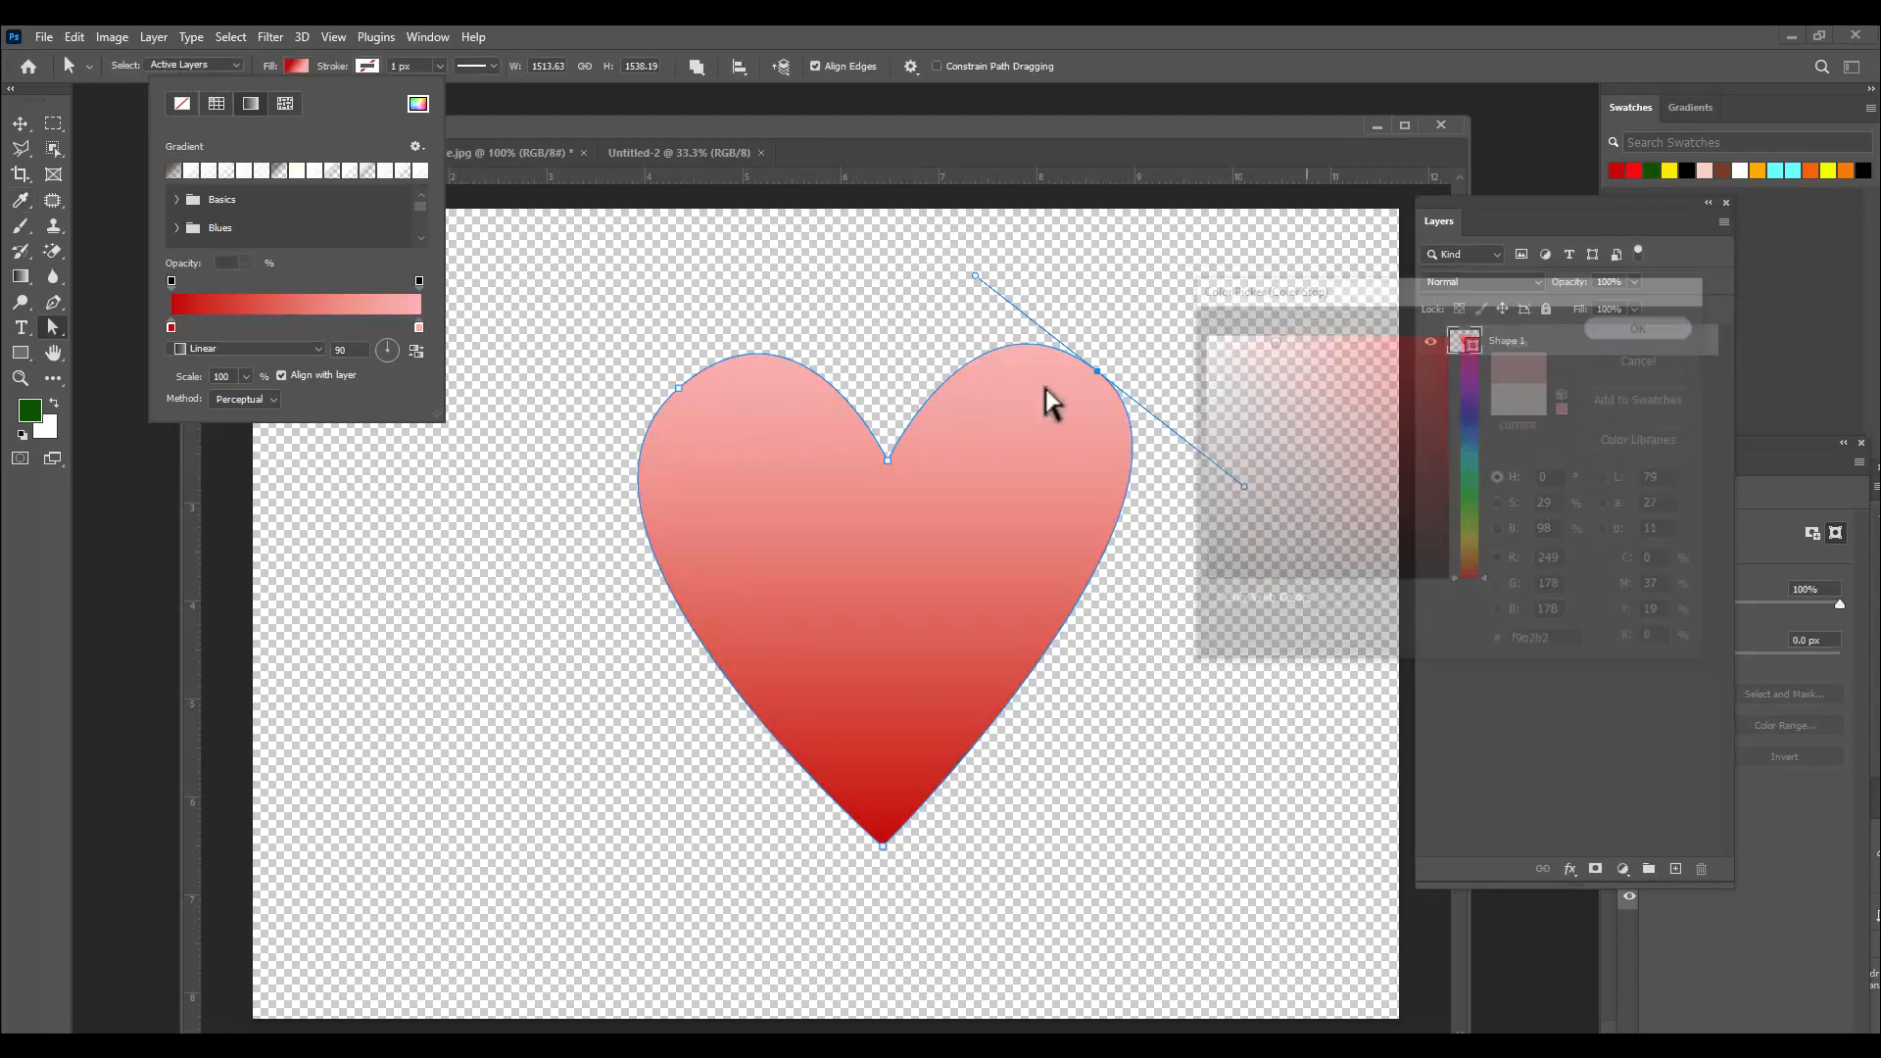
Change the heart's gradient style to Radial and reverse it so the light color sits in the center.
left_click(237, 344)
left_click(237, 375)
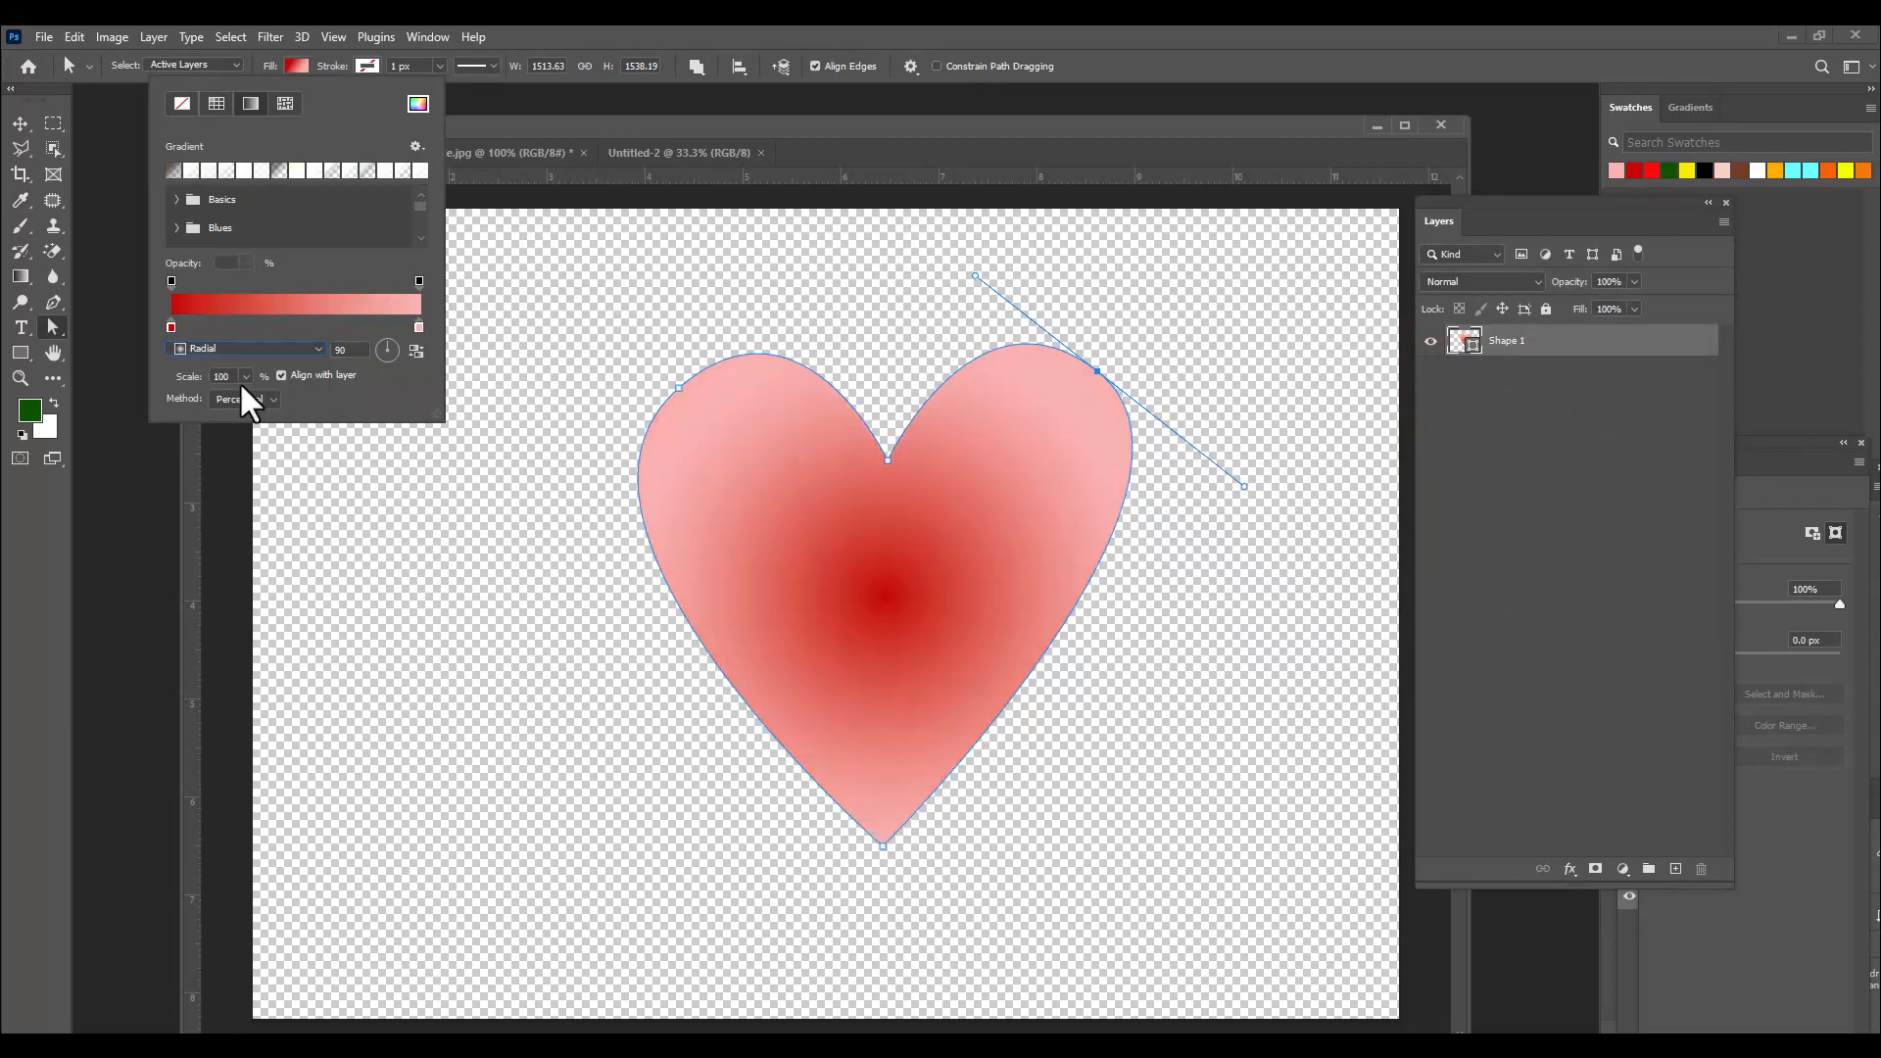
left_click(414, 350)
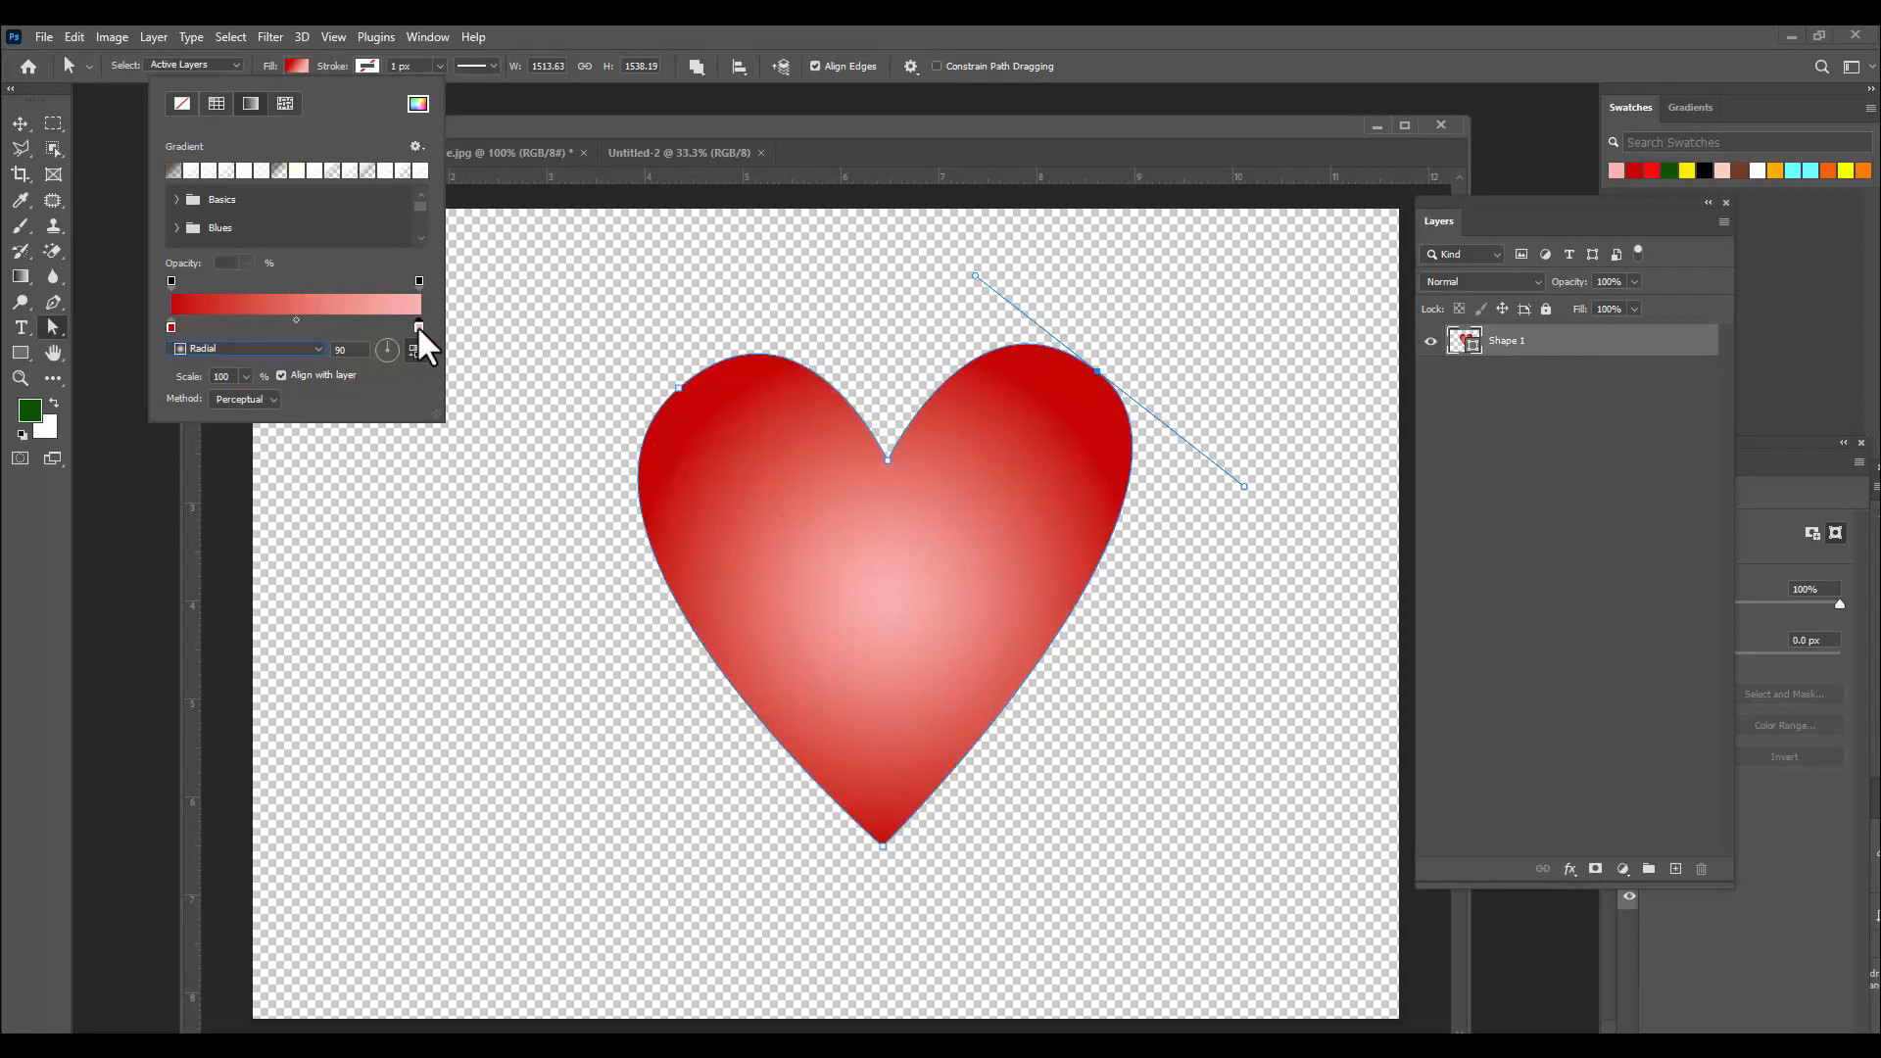
Change the gradient's light pink color stop to a more saturated coral red.
double_click(418, 326)
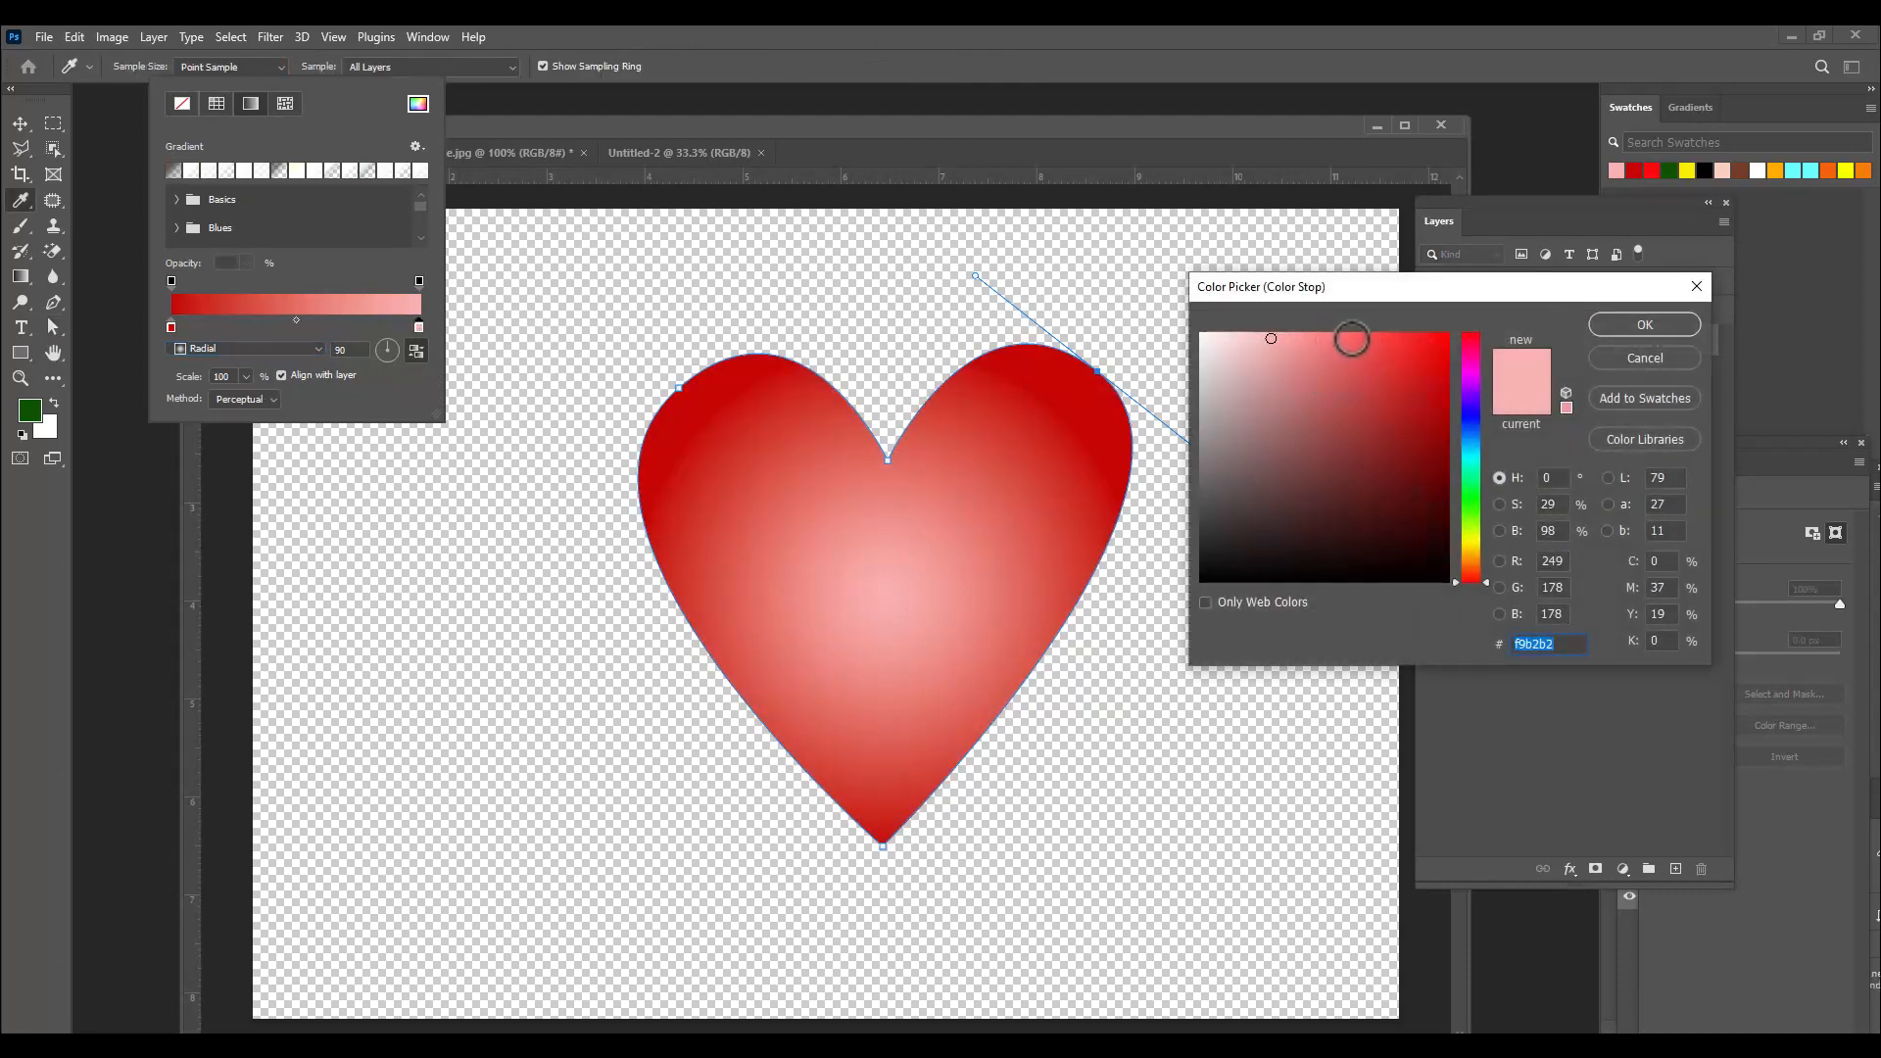
left_click(1350, 337)
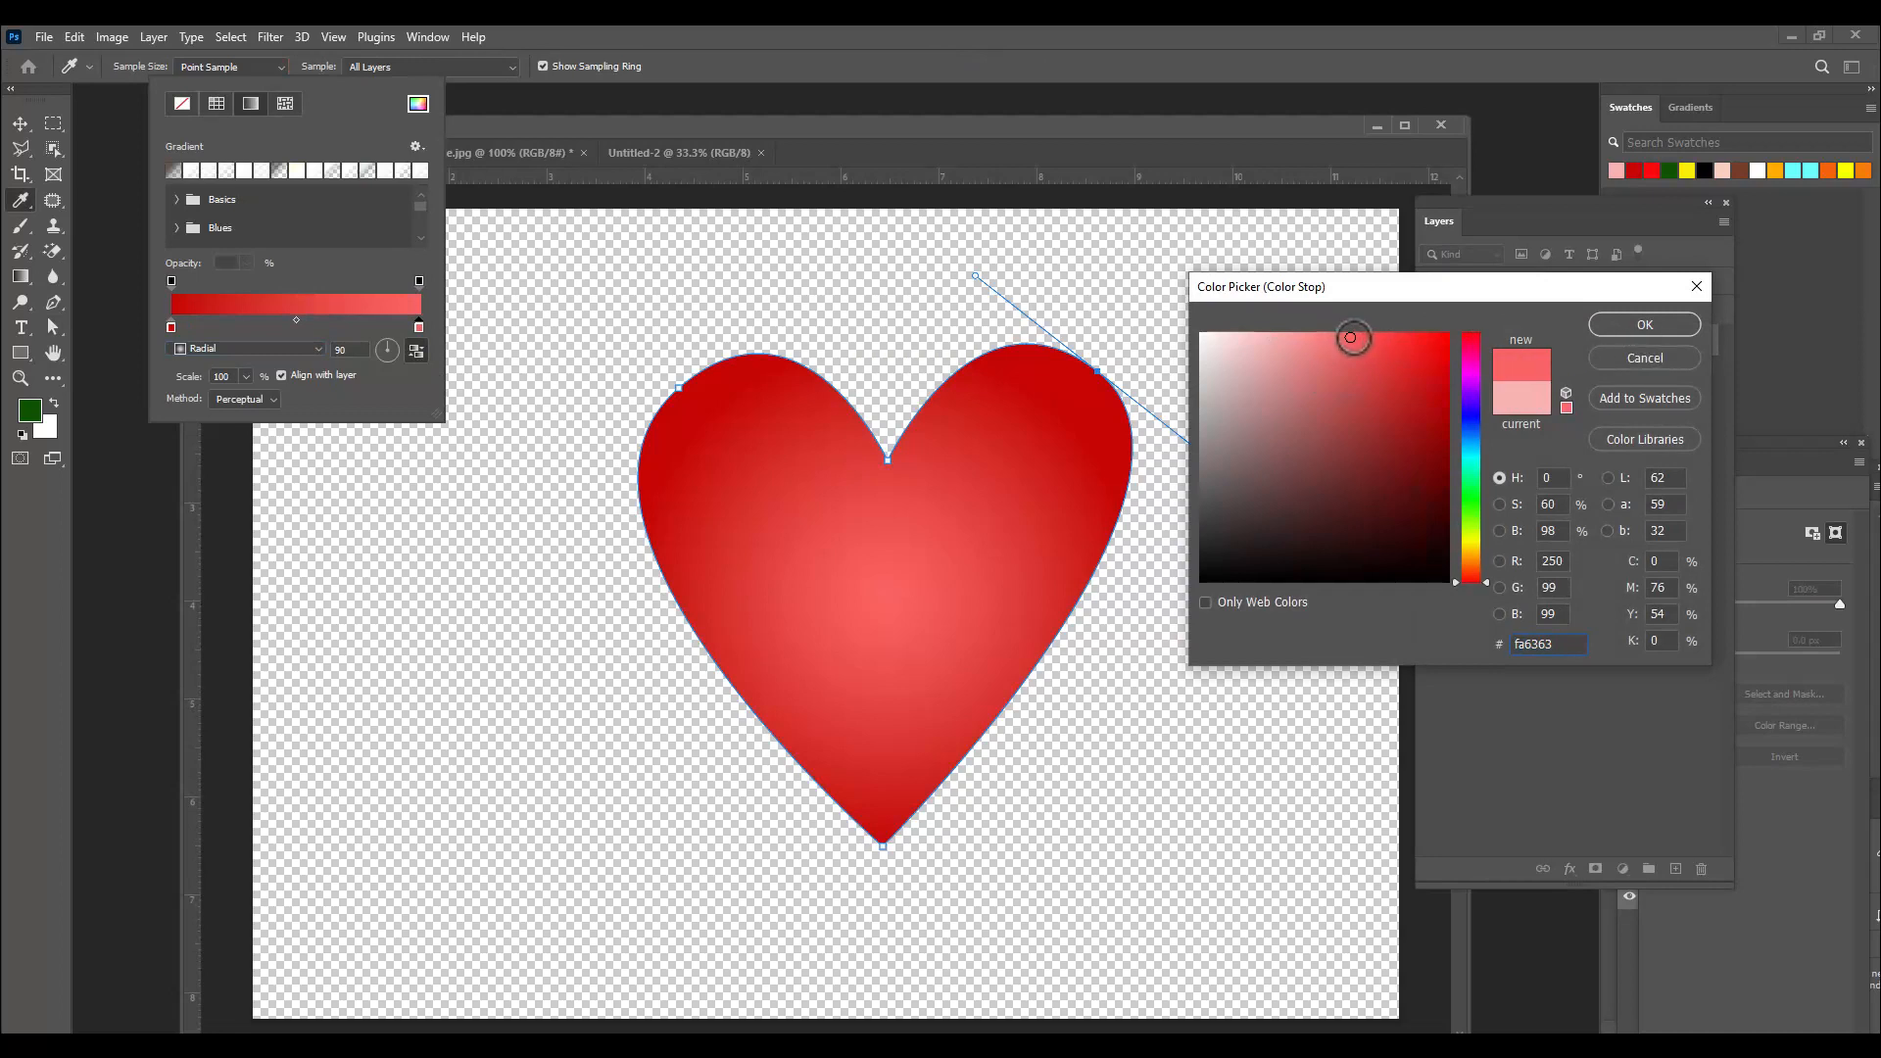
left_click(1357, 336)
left_click(1335, 336)
left_click(1642, 329)
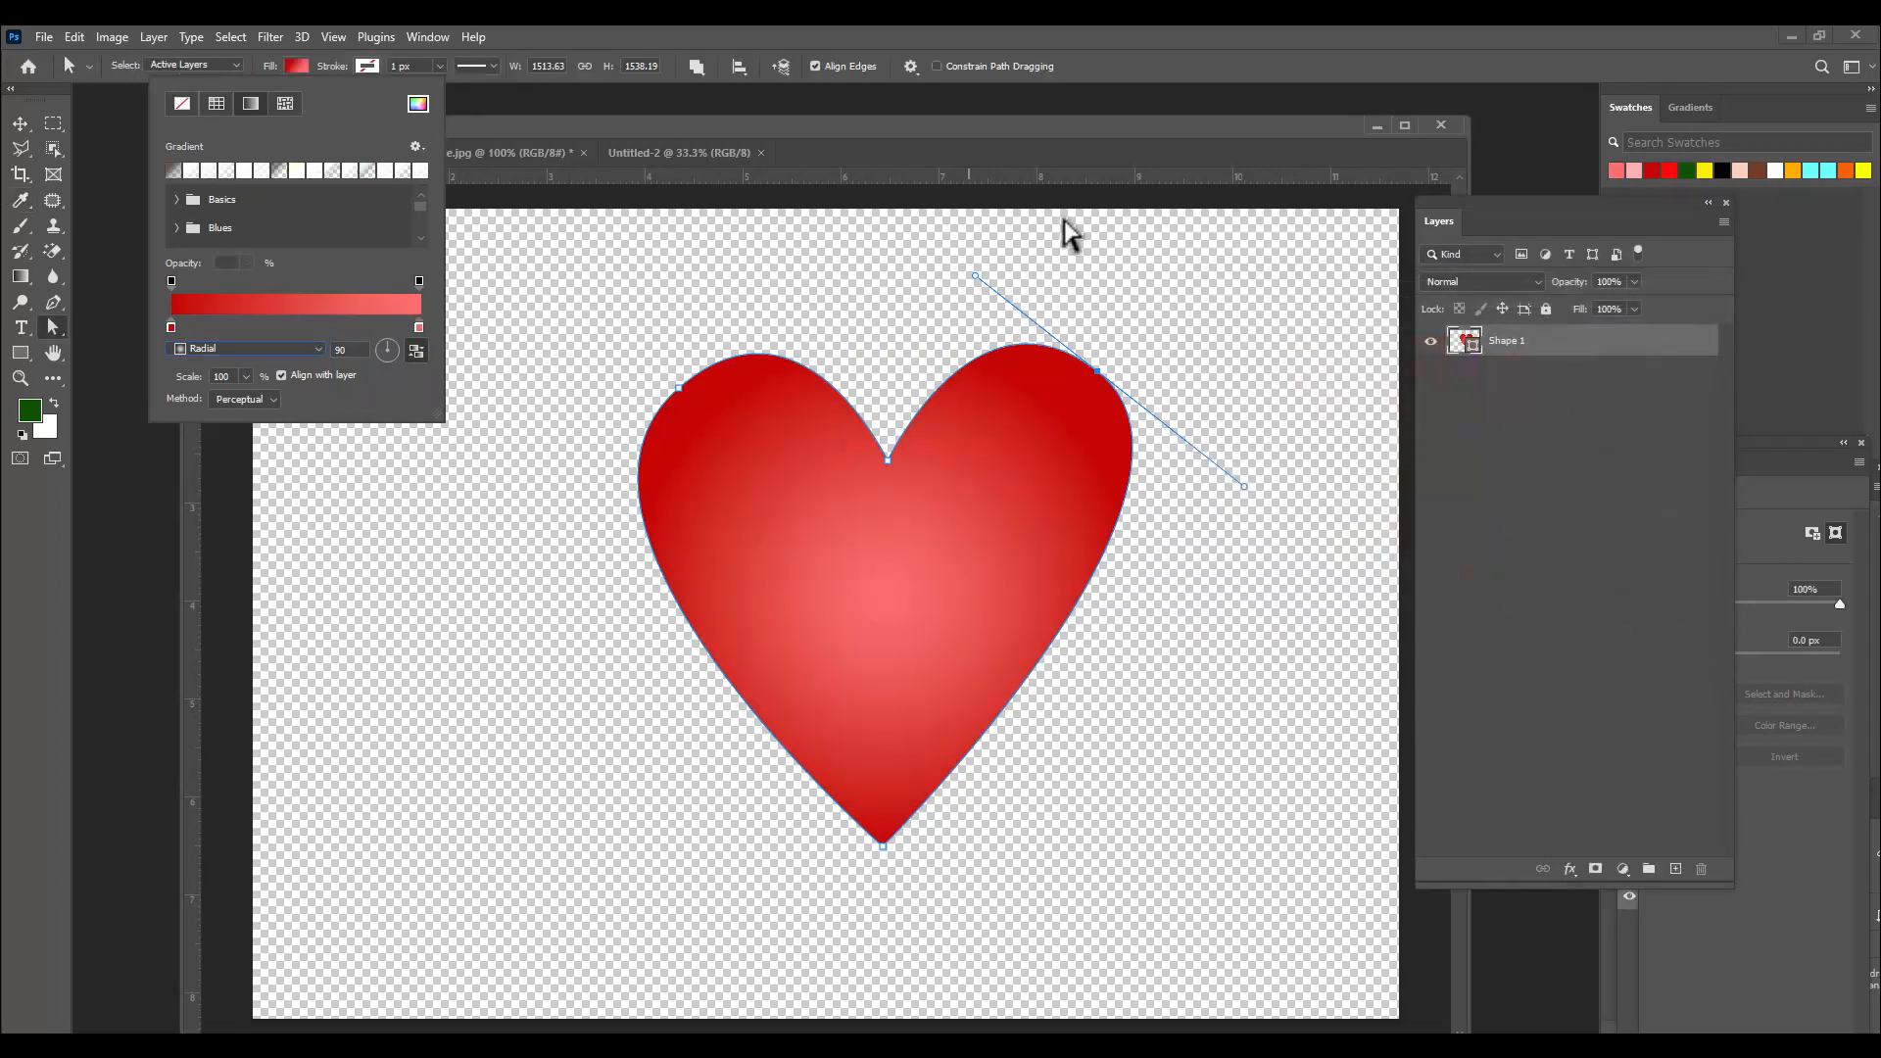
left_click(705, 127)
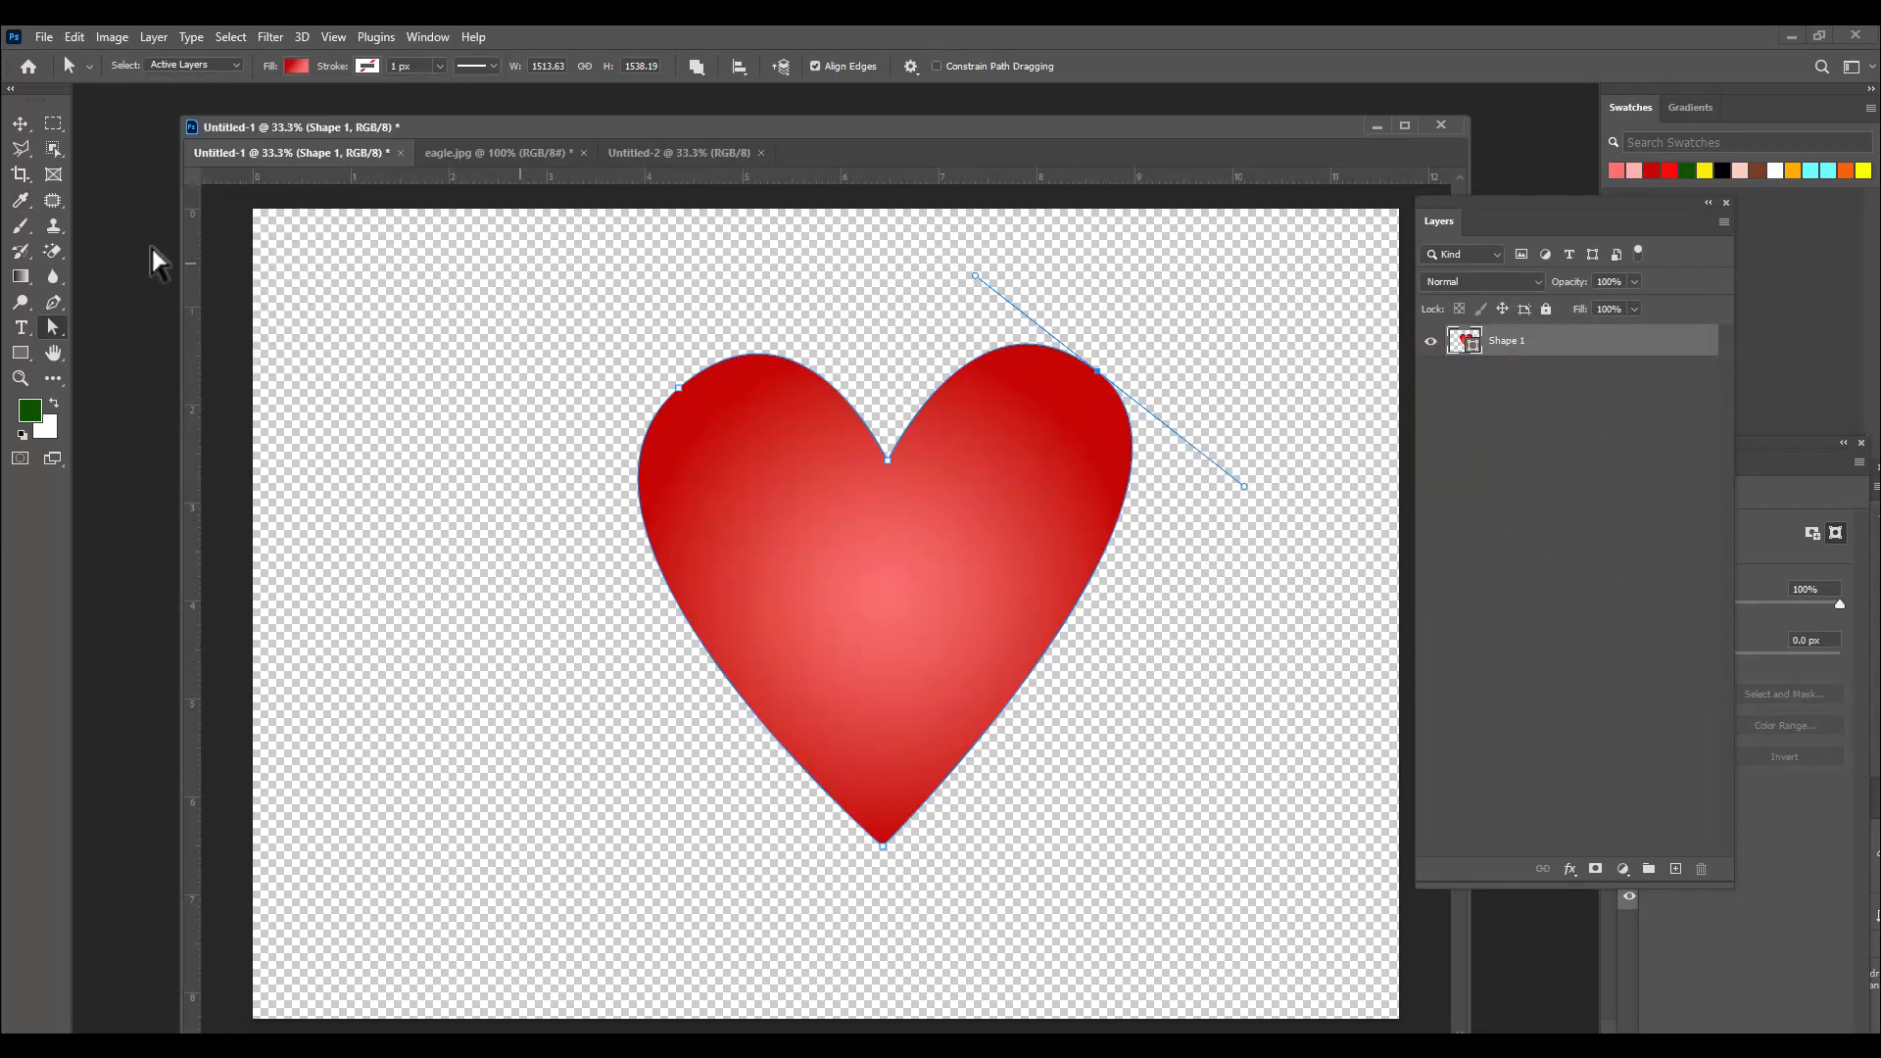
Fine-tune the curves of both lobes and the notch between them with the Direct Selection tool.
left_click(48, 325)
left_click_drag(1098, 376, 1231, 503)
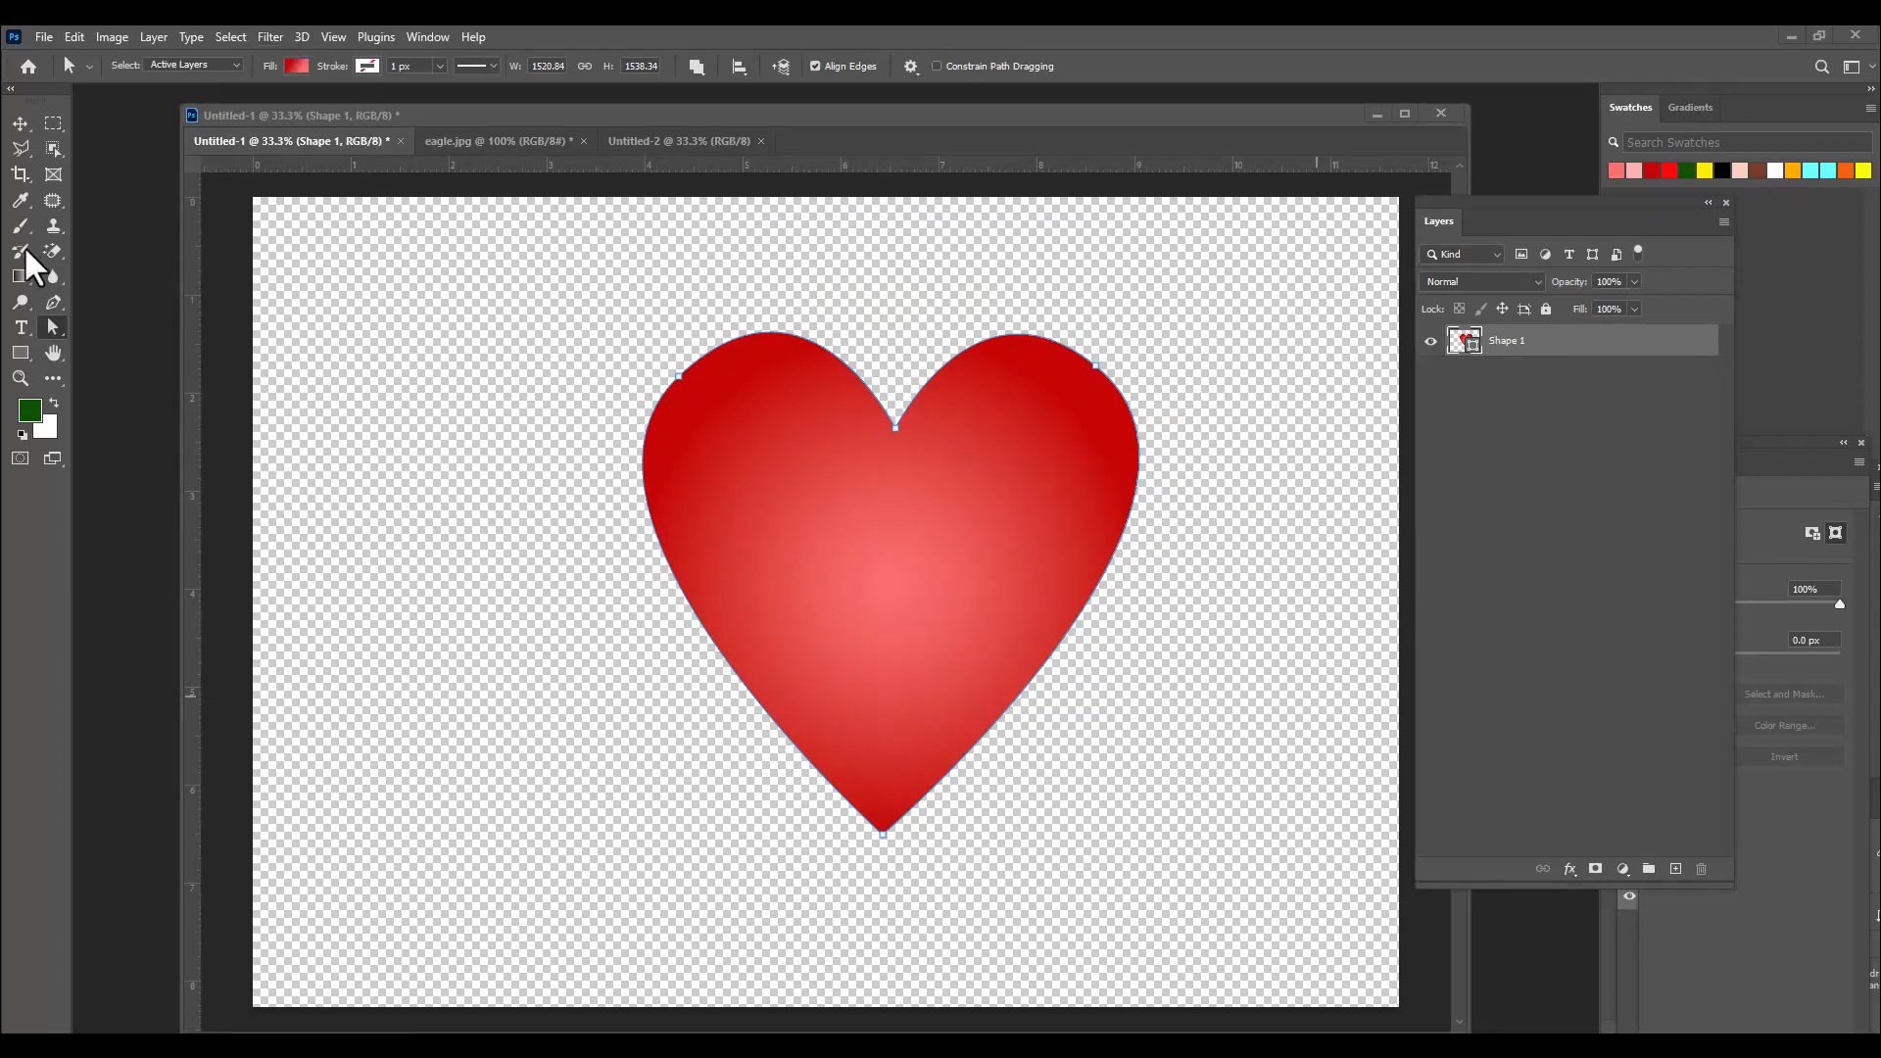
Add one anchor point midway down each lower side of the heart with the Add Anchor Point tool.
left_click(55, 303)
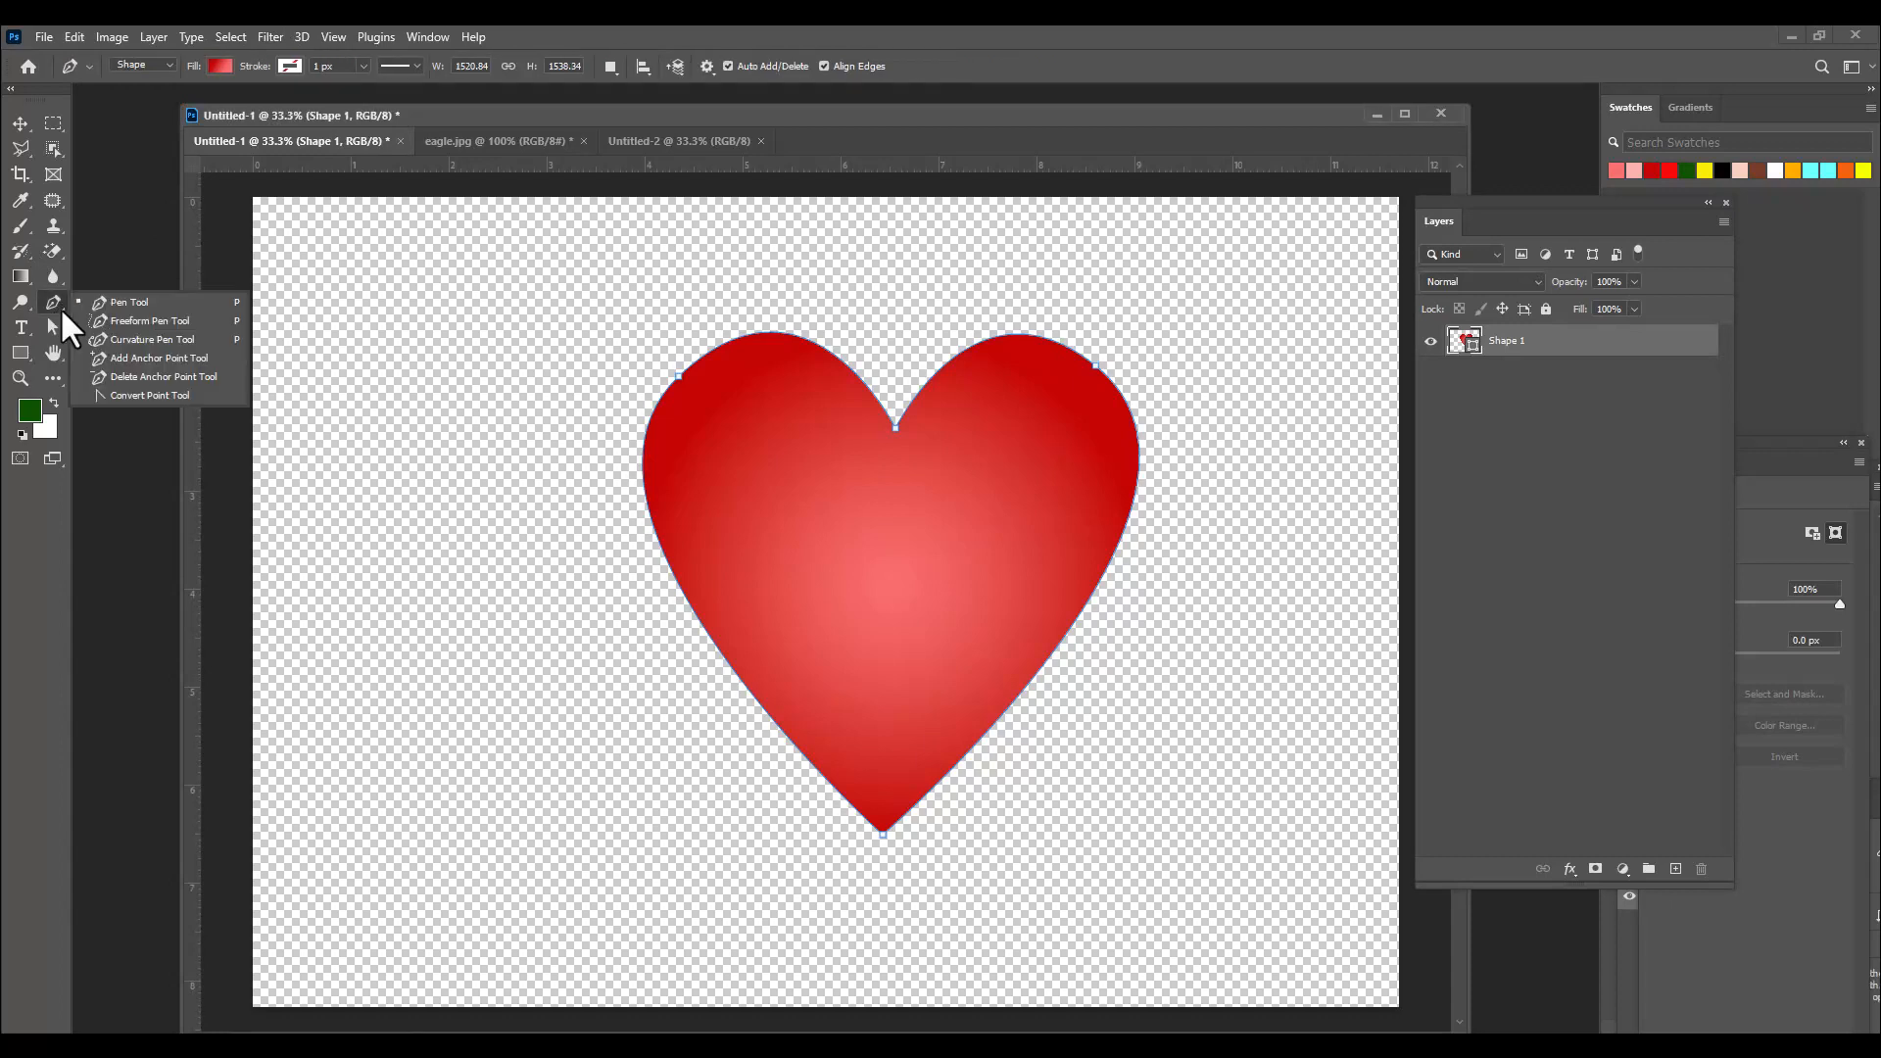
left_click(155, 358)
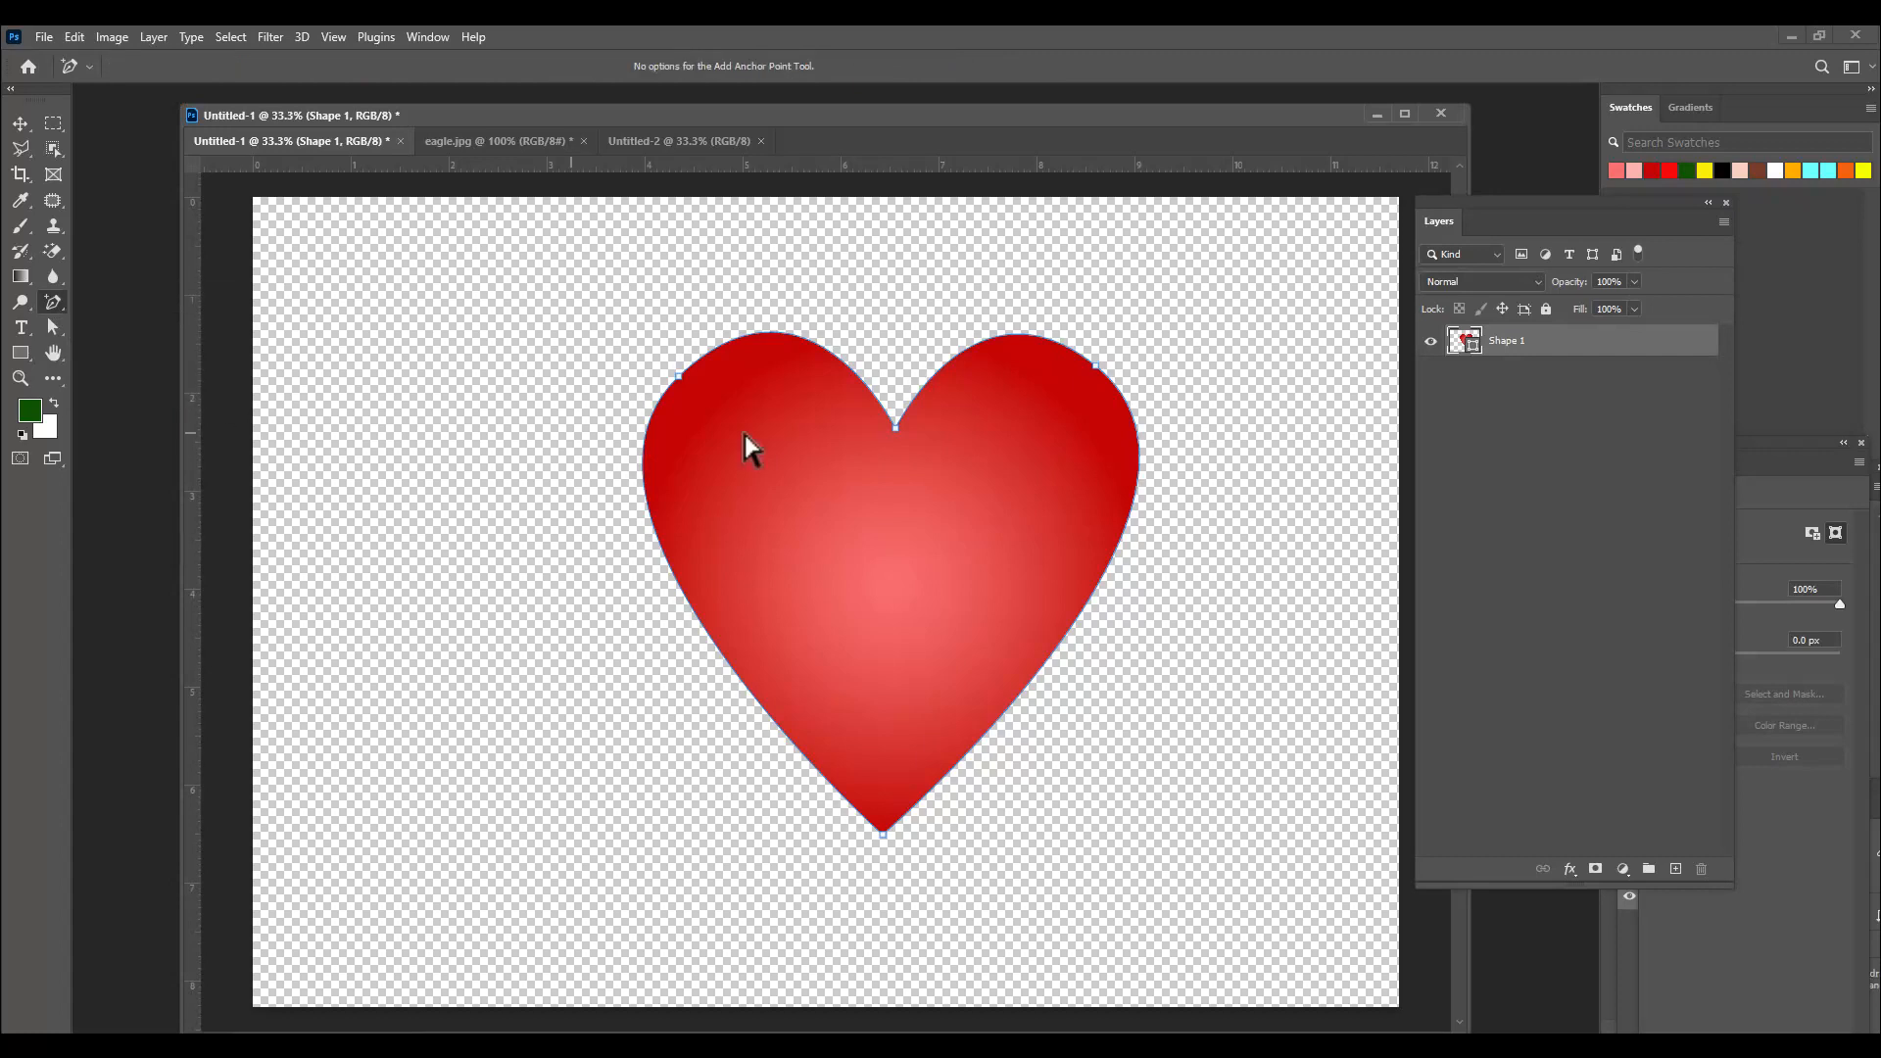
left_click(710, 638)
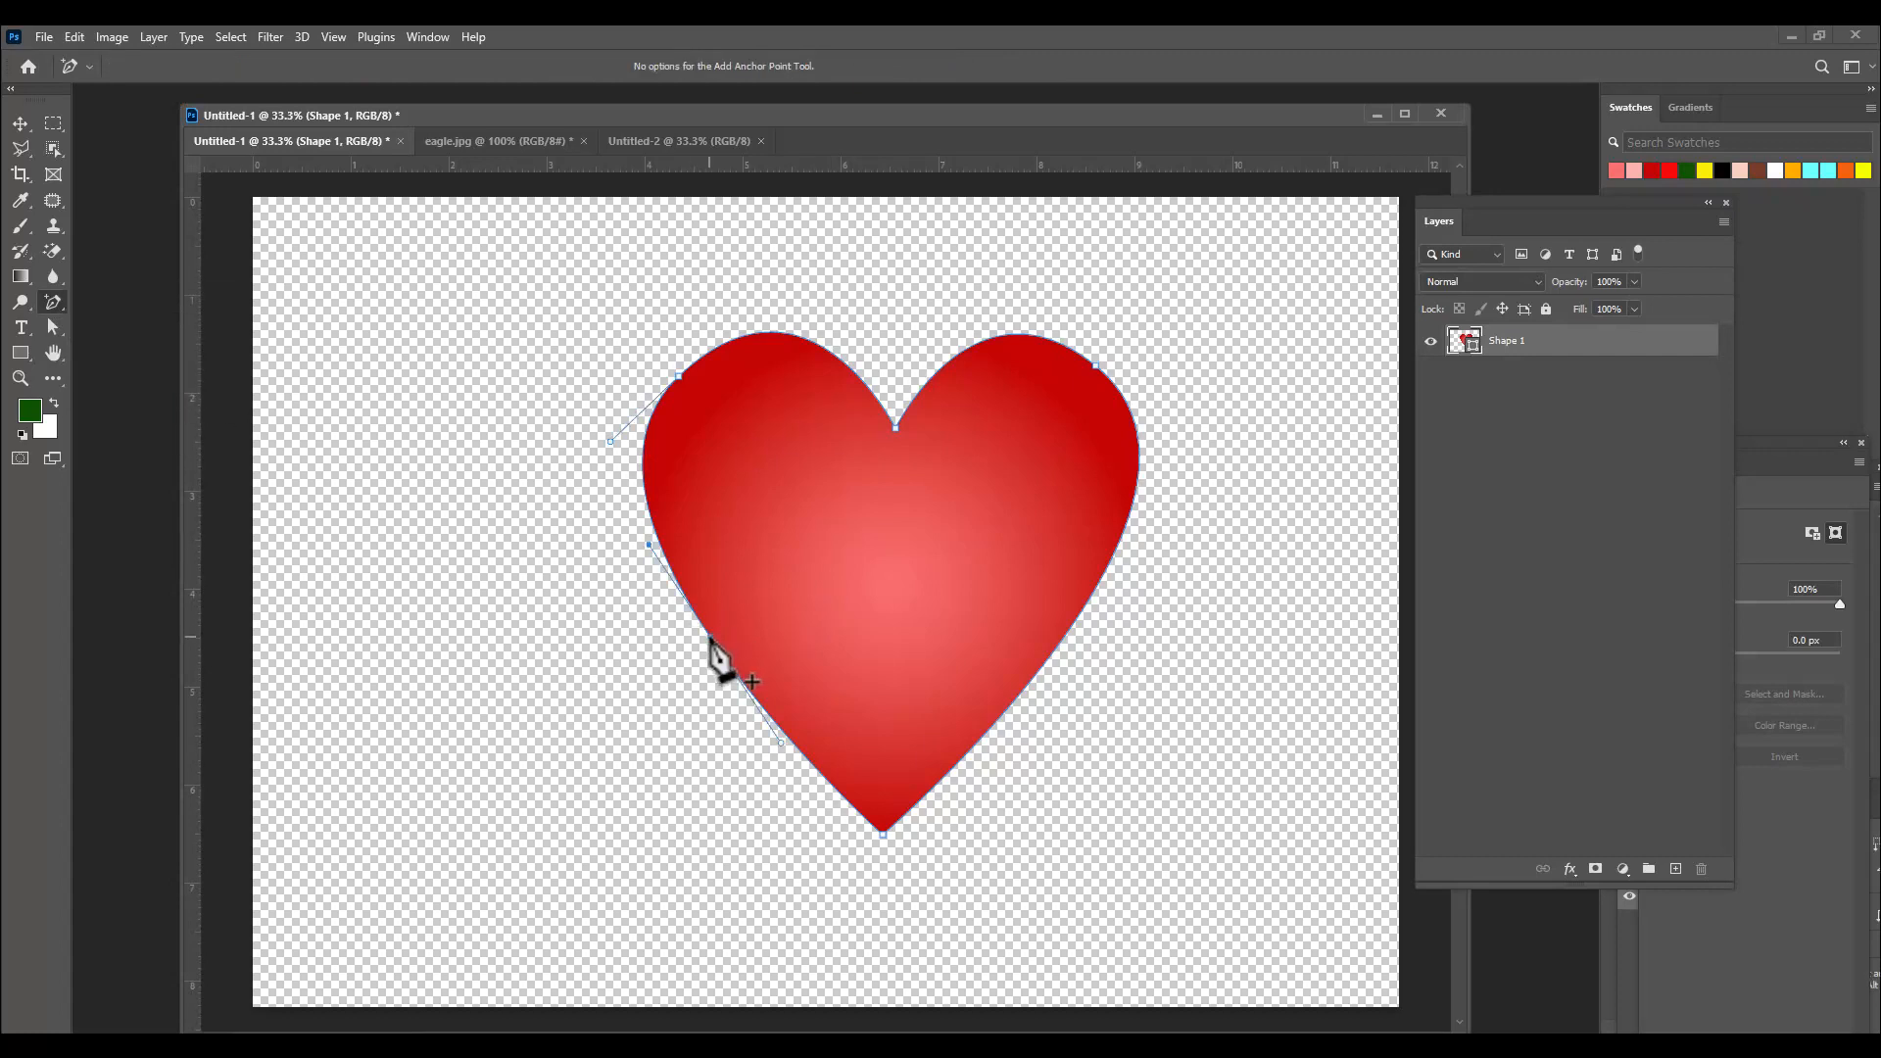
left_click(1049, 654)
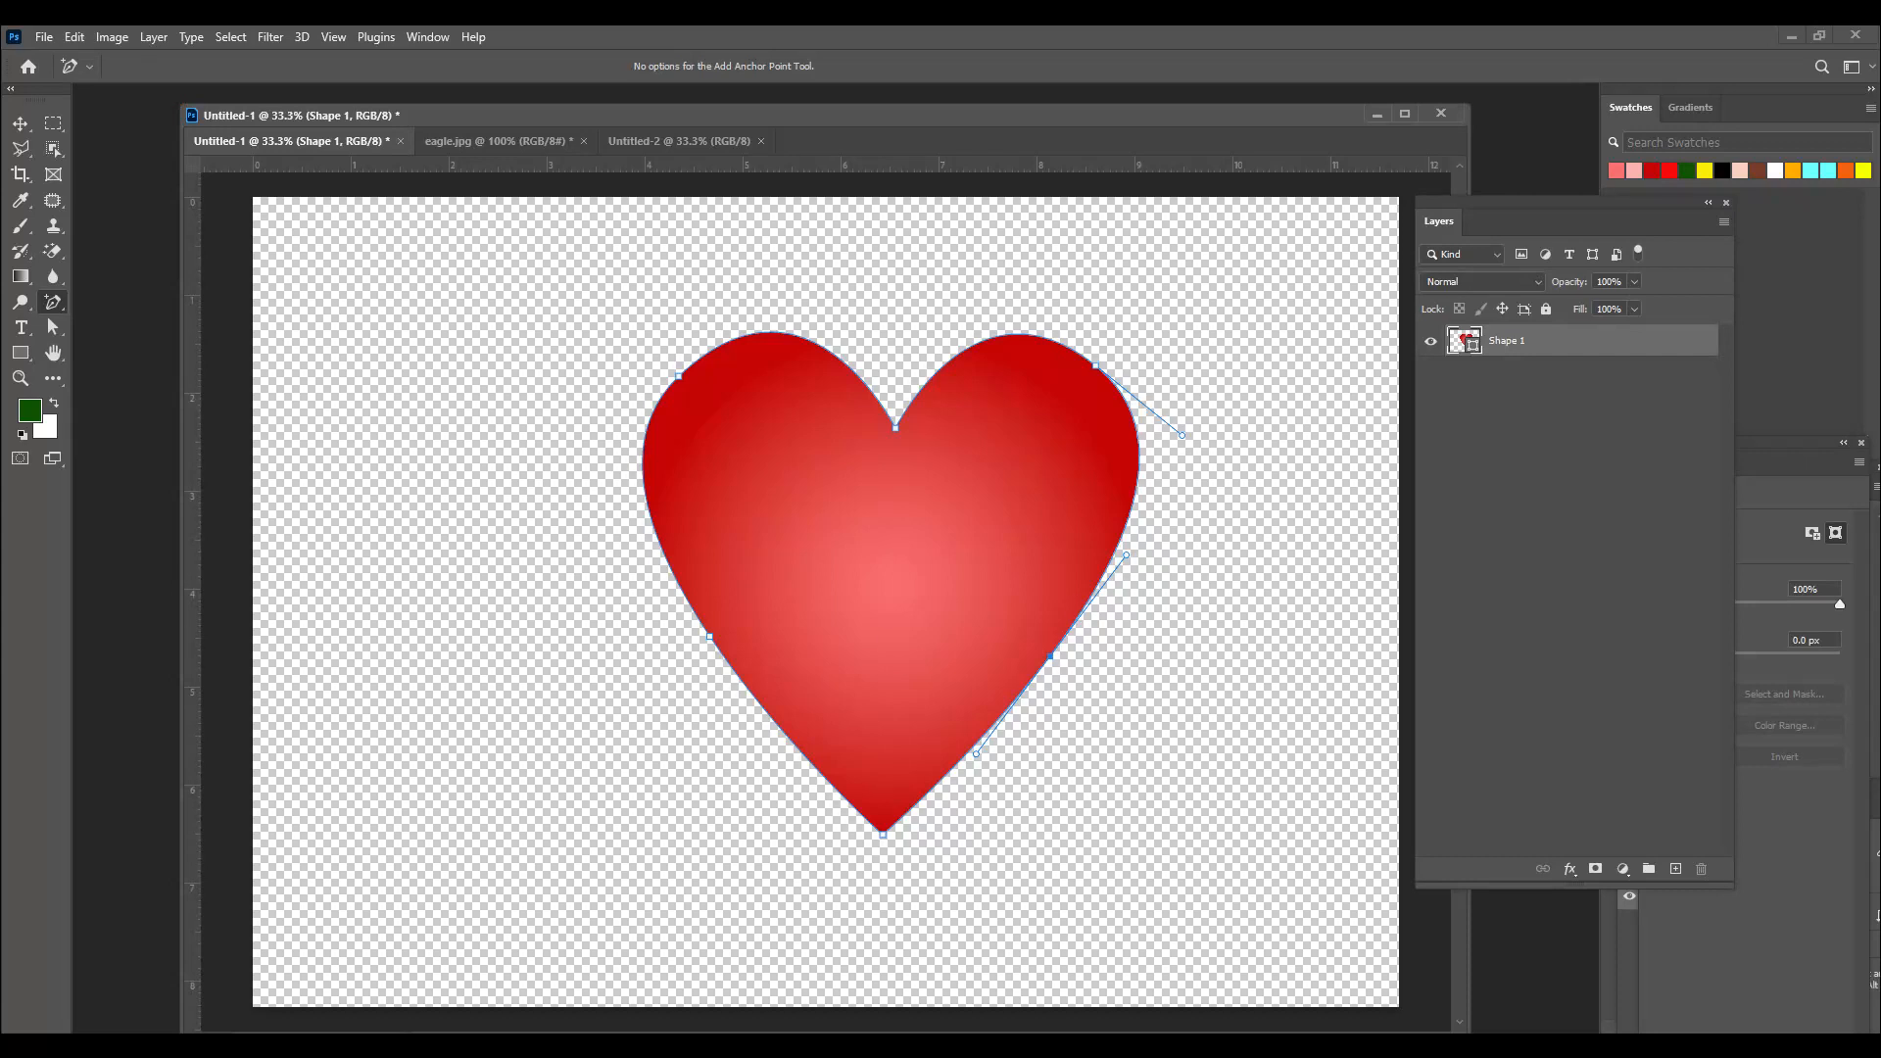
Move the two lower side anchors inward with the Direct Selection tool to narrow the heart toward its tip.
left_click(57, 329)
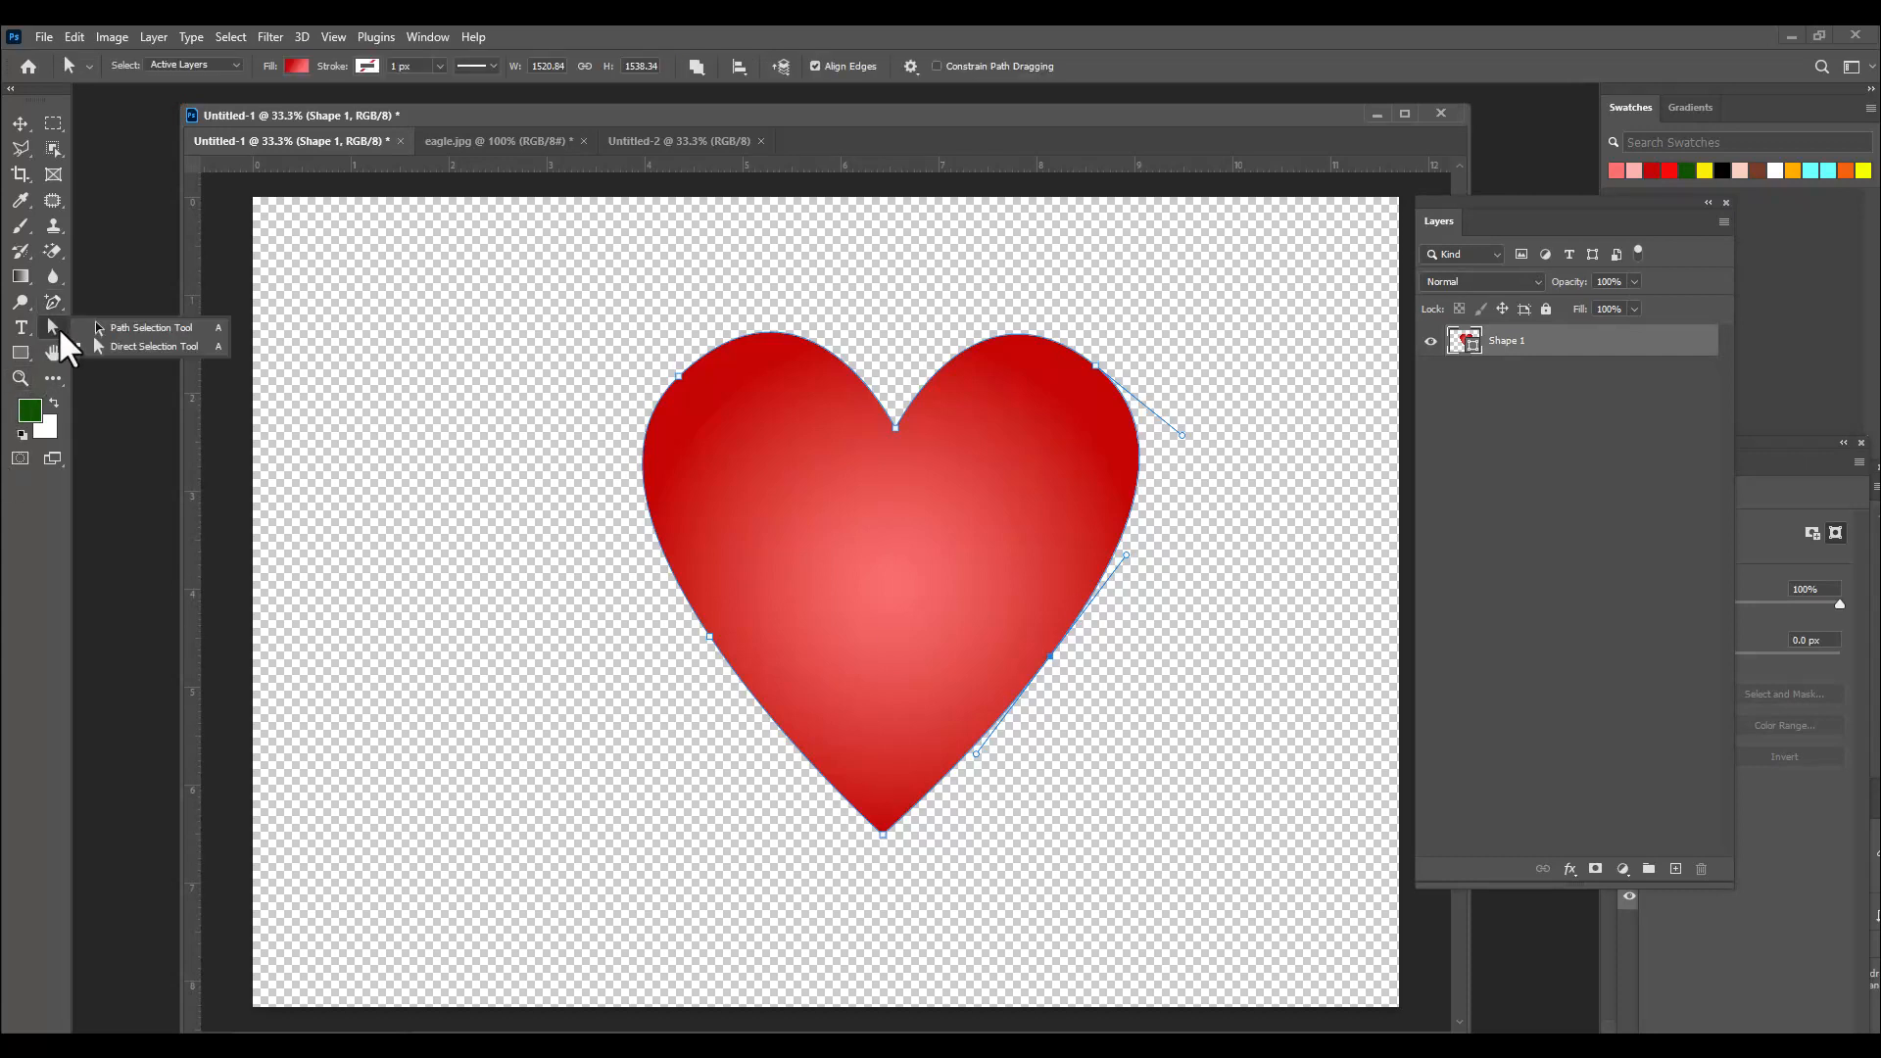
left_click(109, 346)
left_click_drag(712, 638, 761, 617)
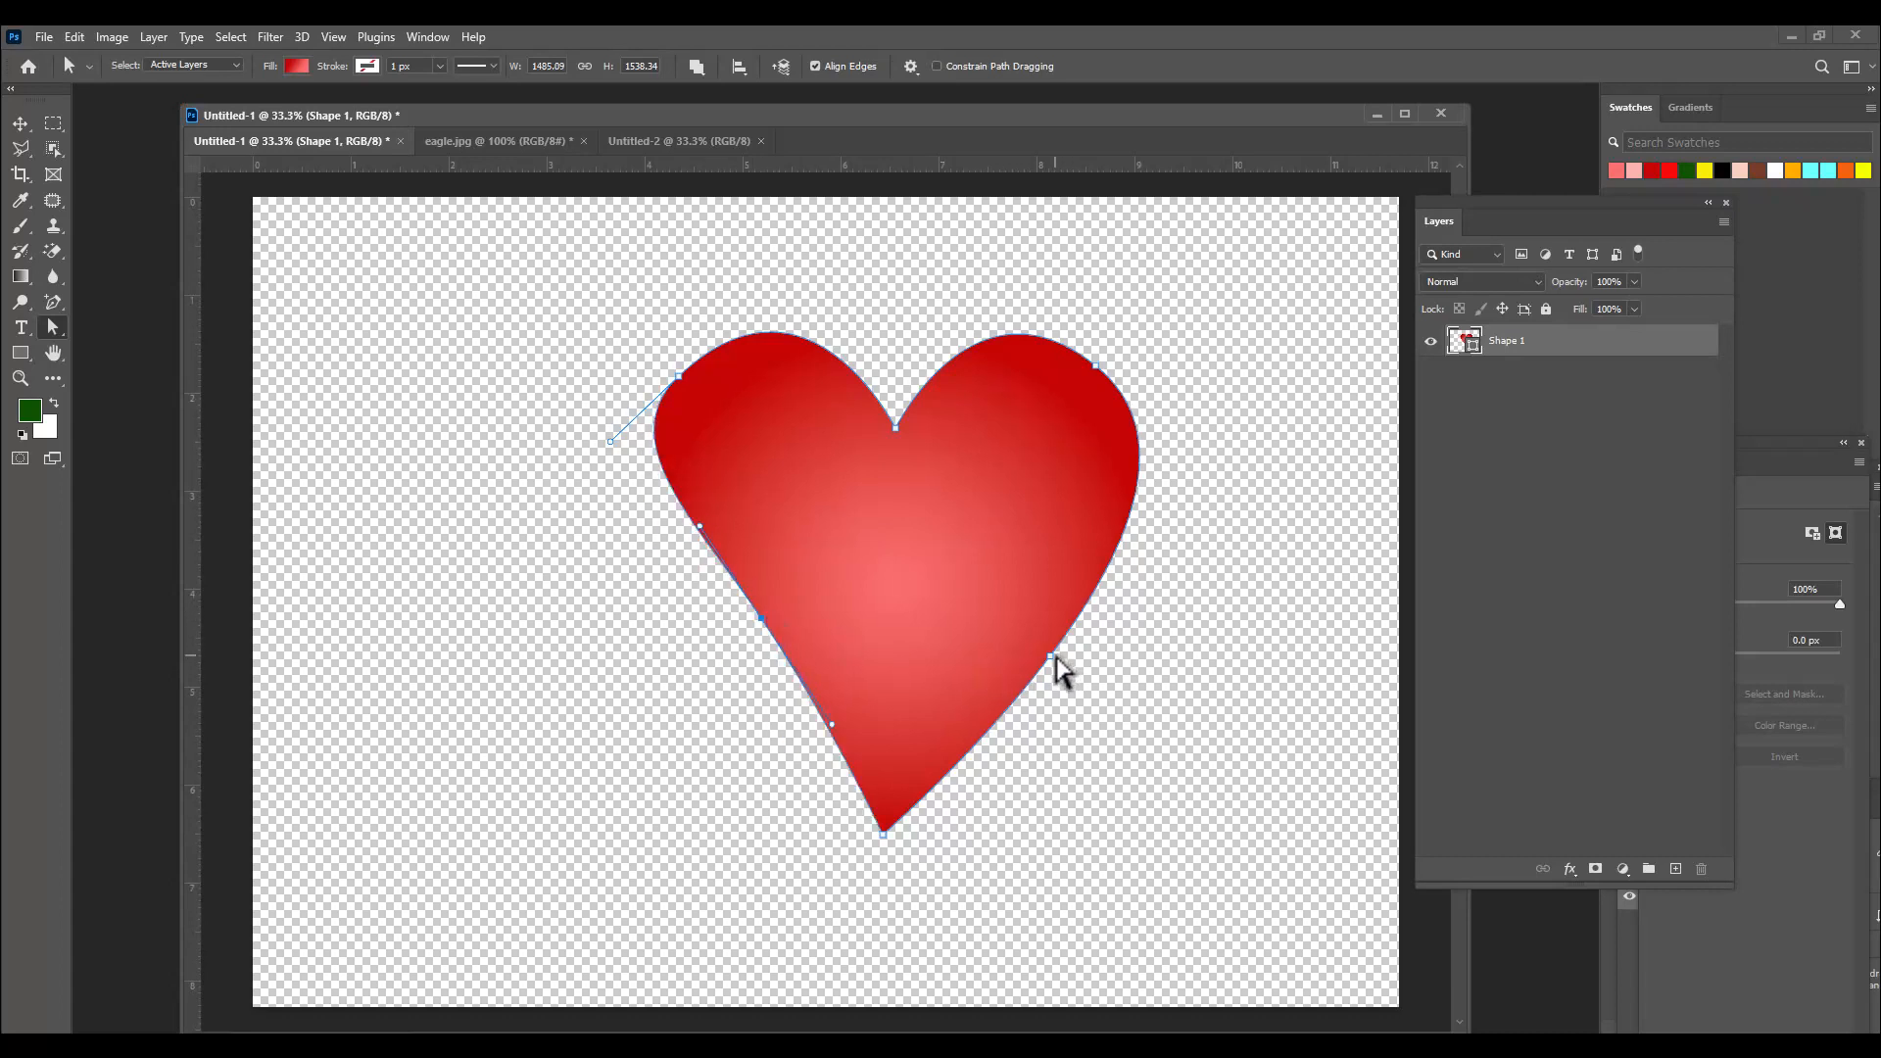
left_click_drag(1050, 657, 1004, 616)
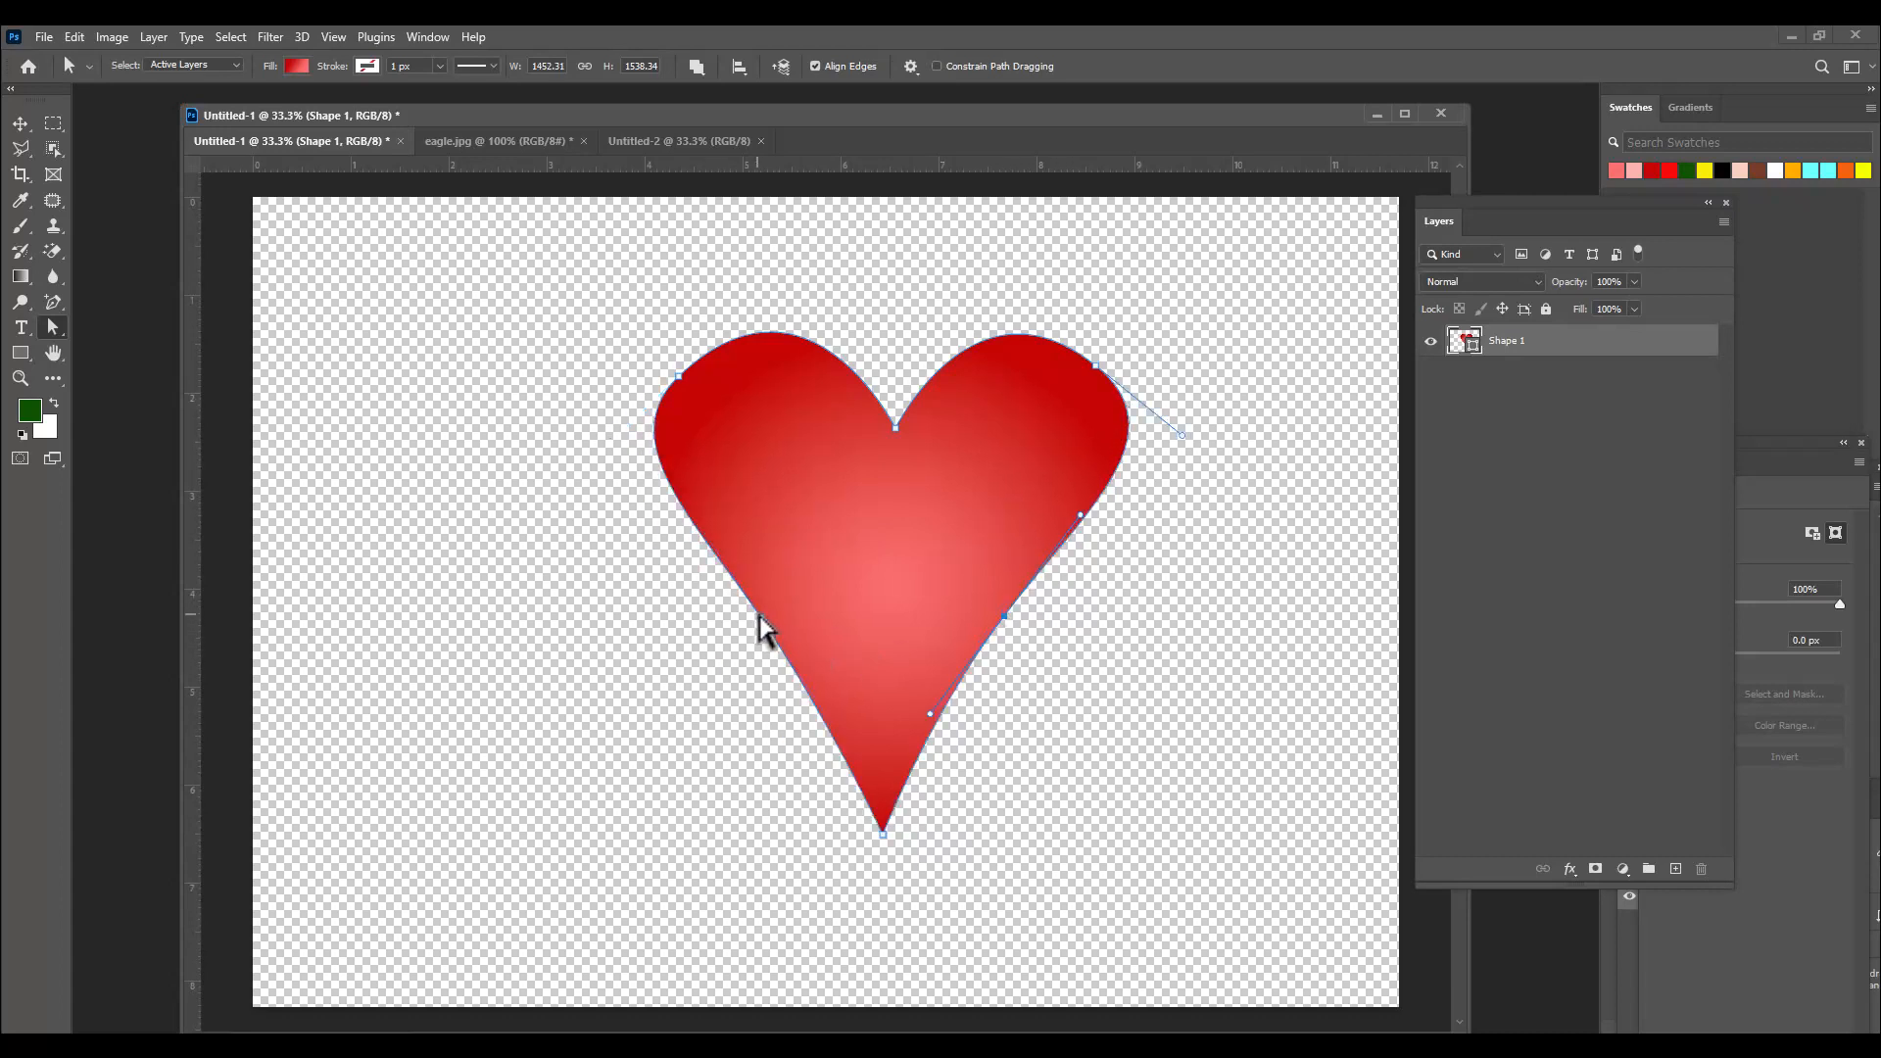
left_click_drag(761, 626, 781, 625)
left_click_drag(1009, 619, 1002, 619)
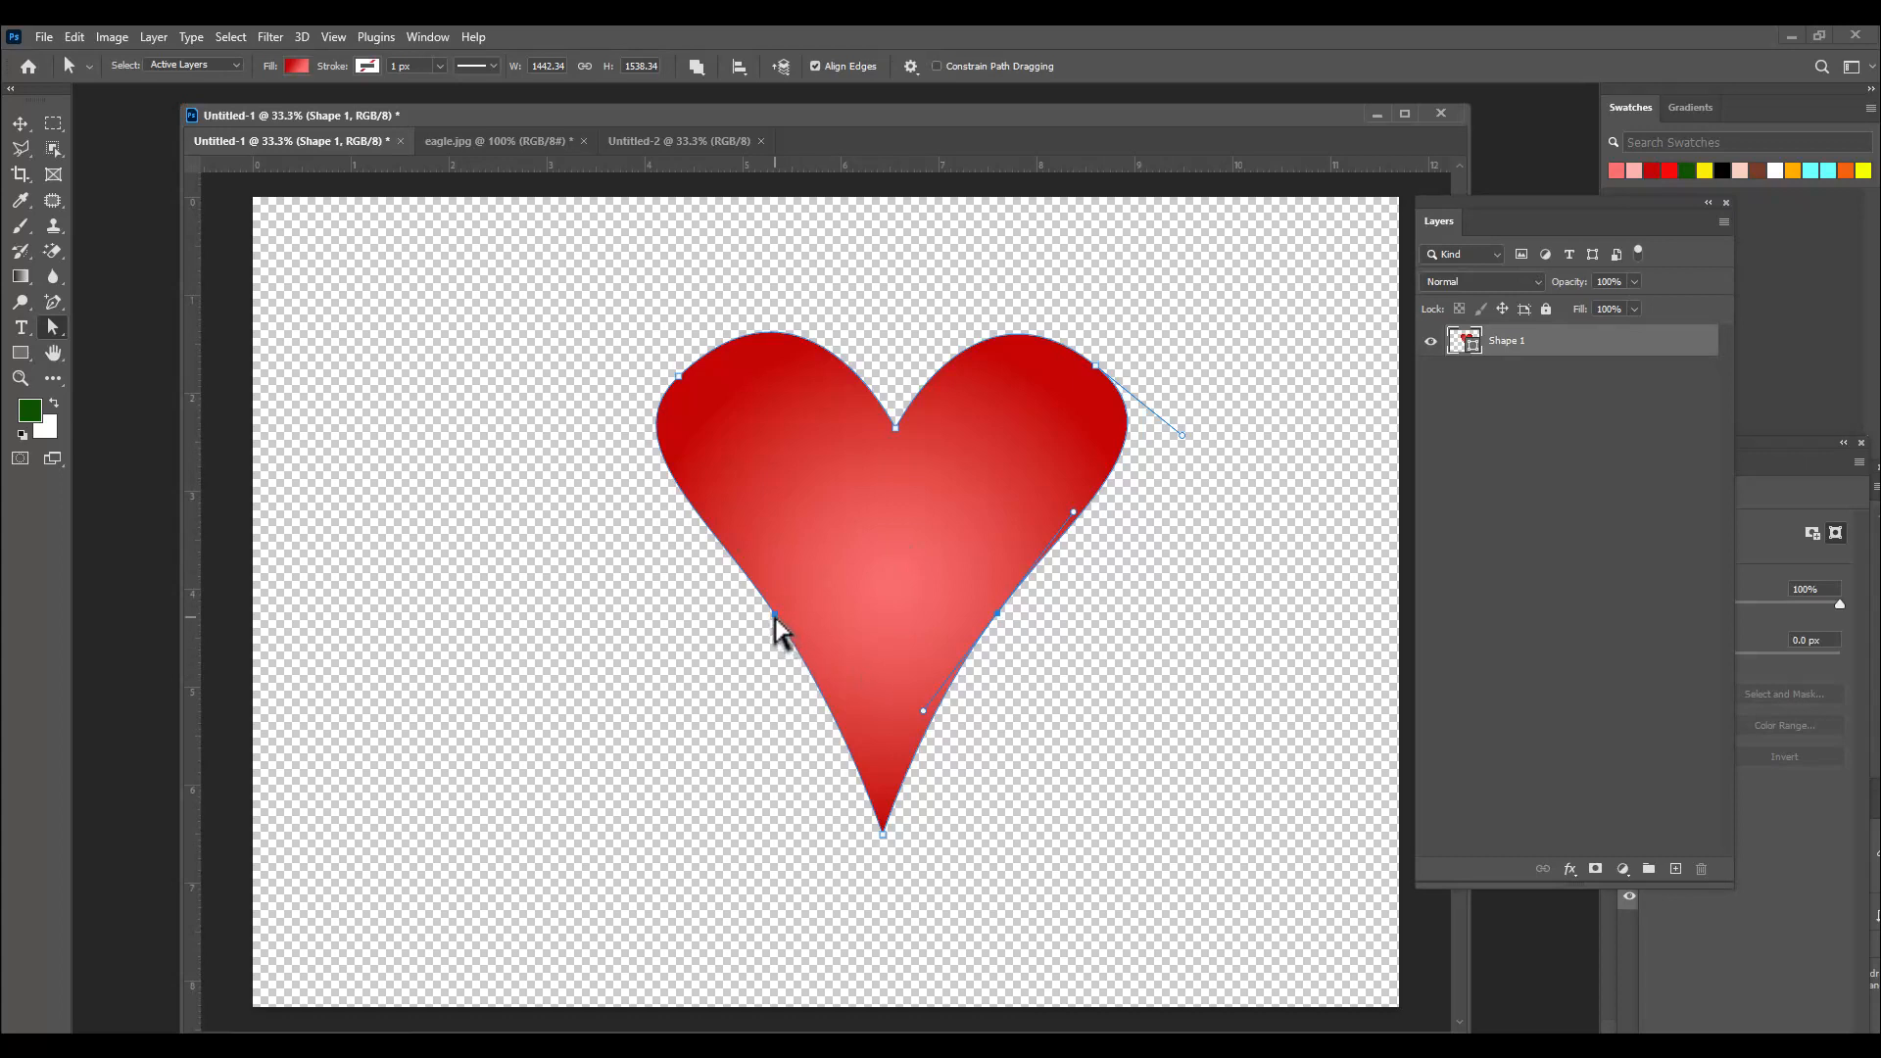
Remove the anchor on each lower side of the heart with the Delete Anchor Point tool.
left_click(51, 303)
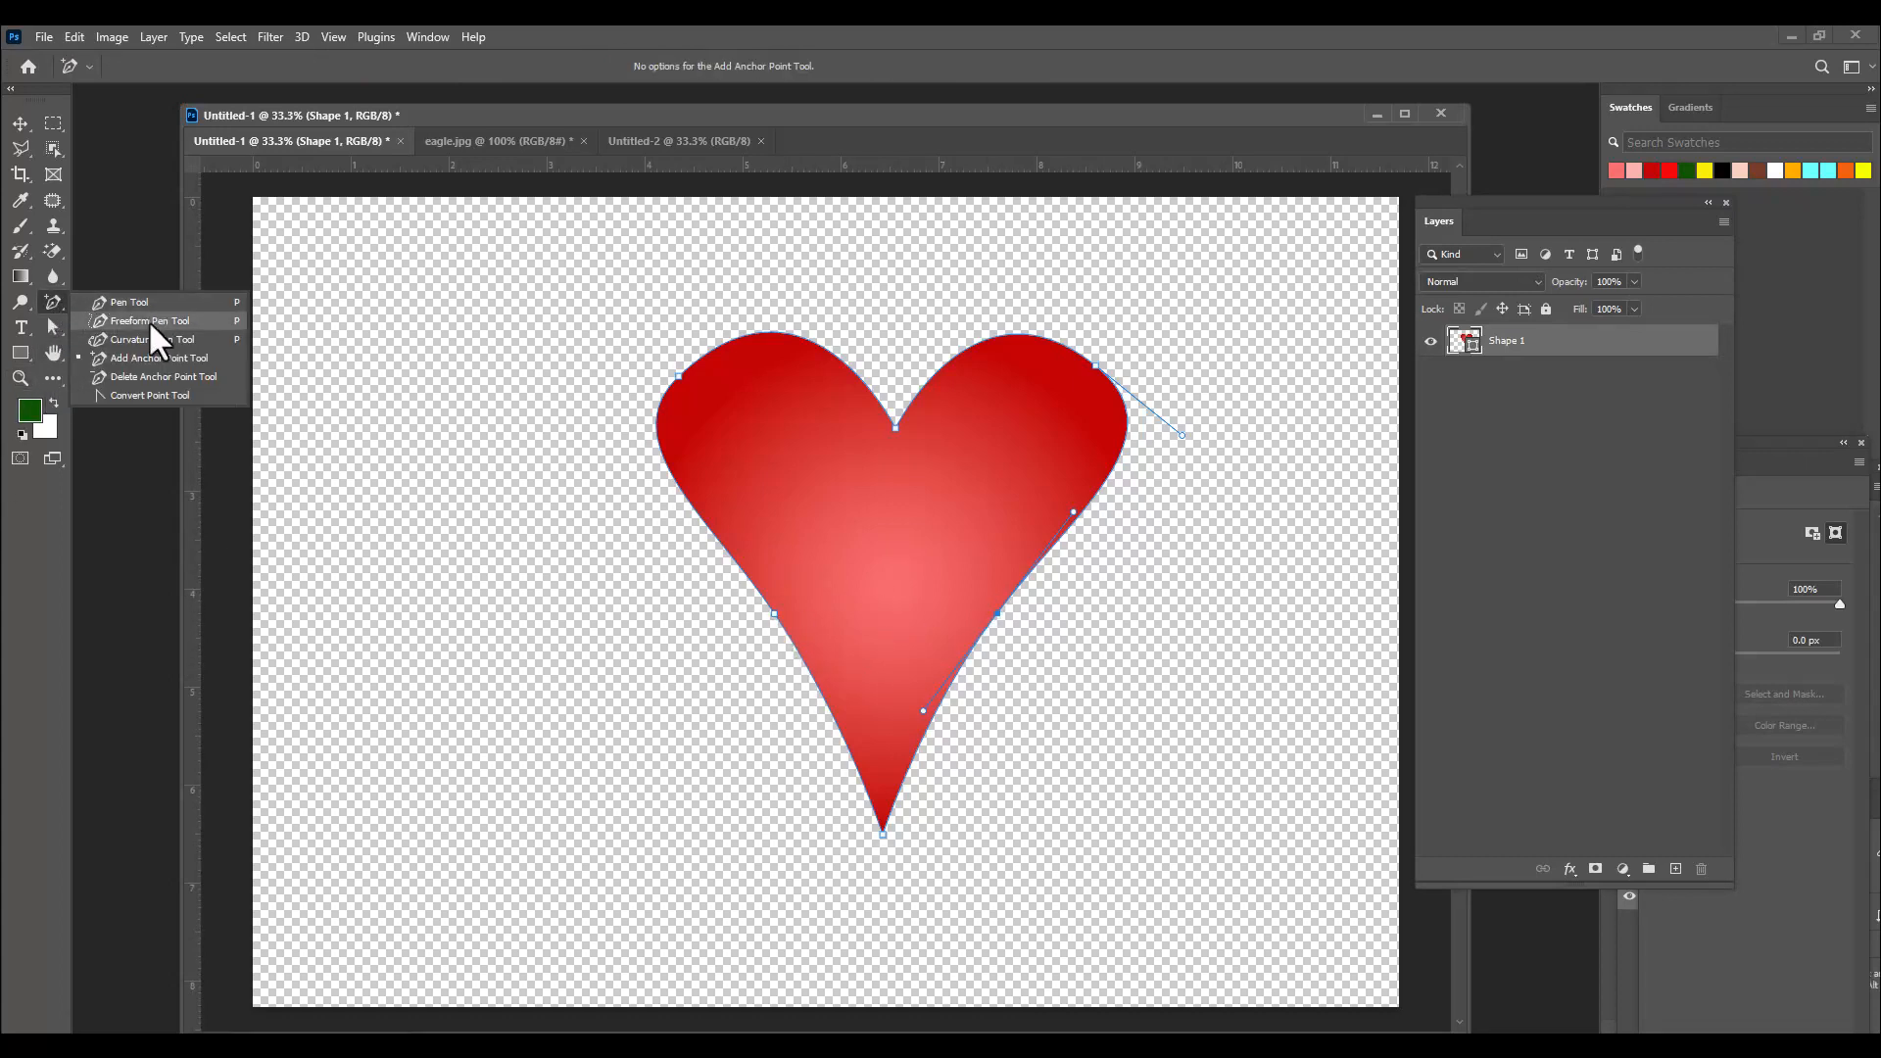
left_click(152, 378)
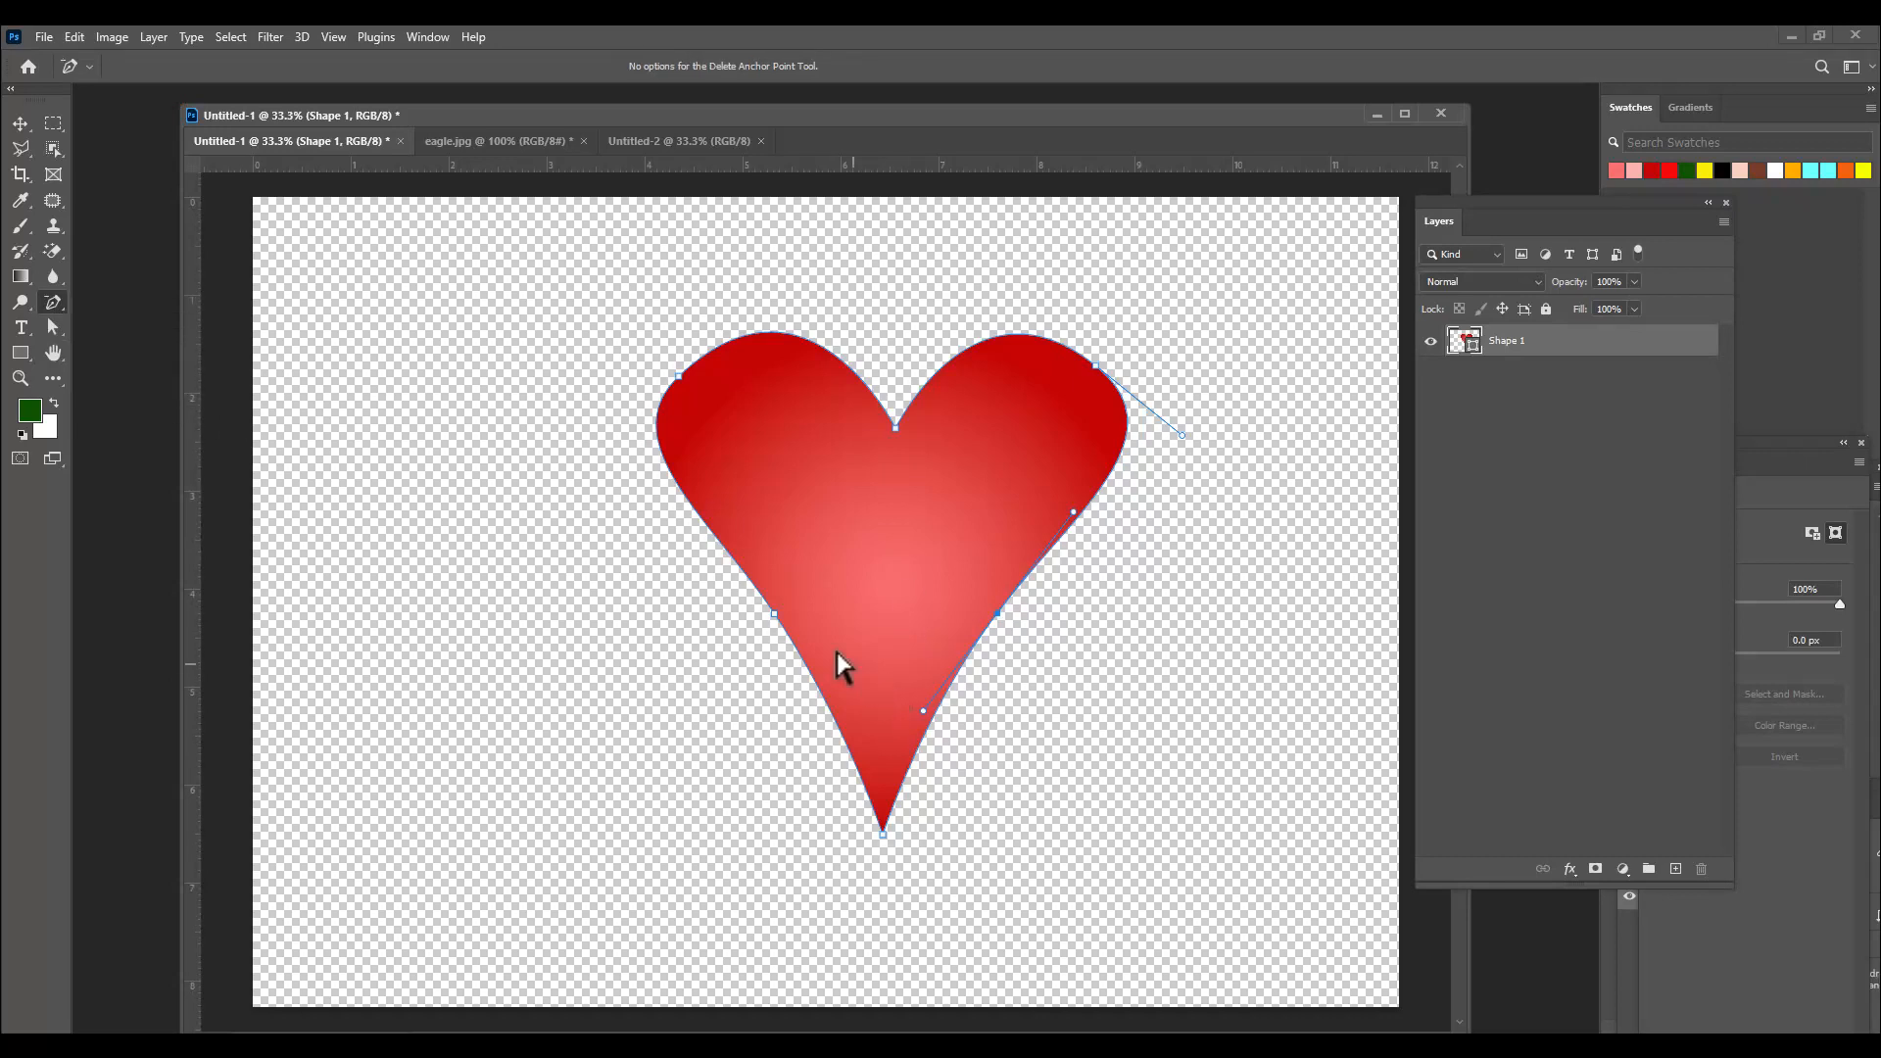
left_click(774, 614)
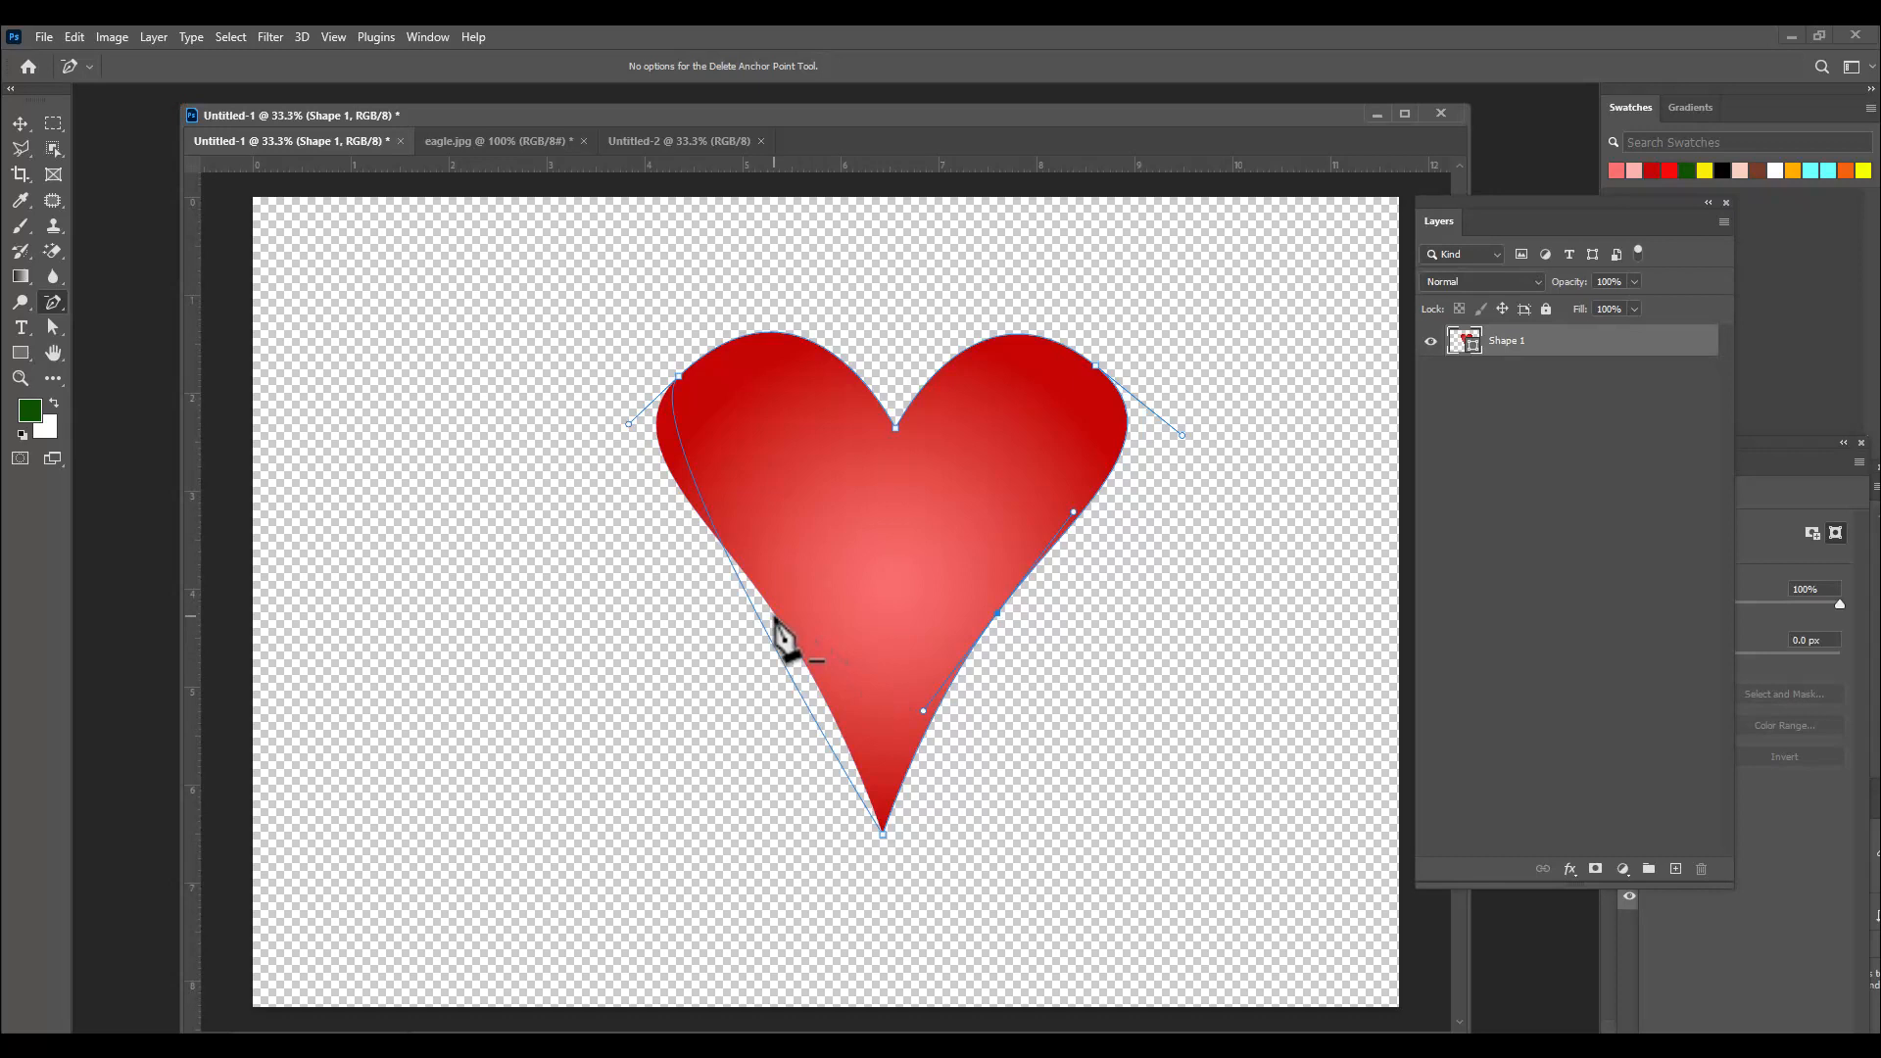
left_click(997, 614)
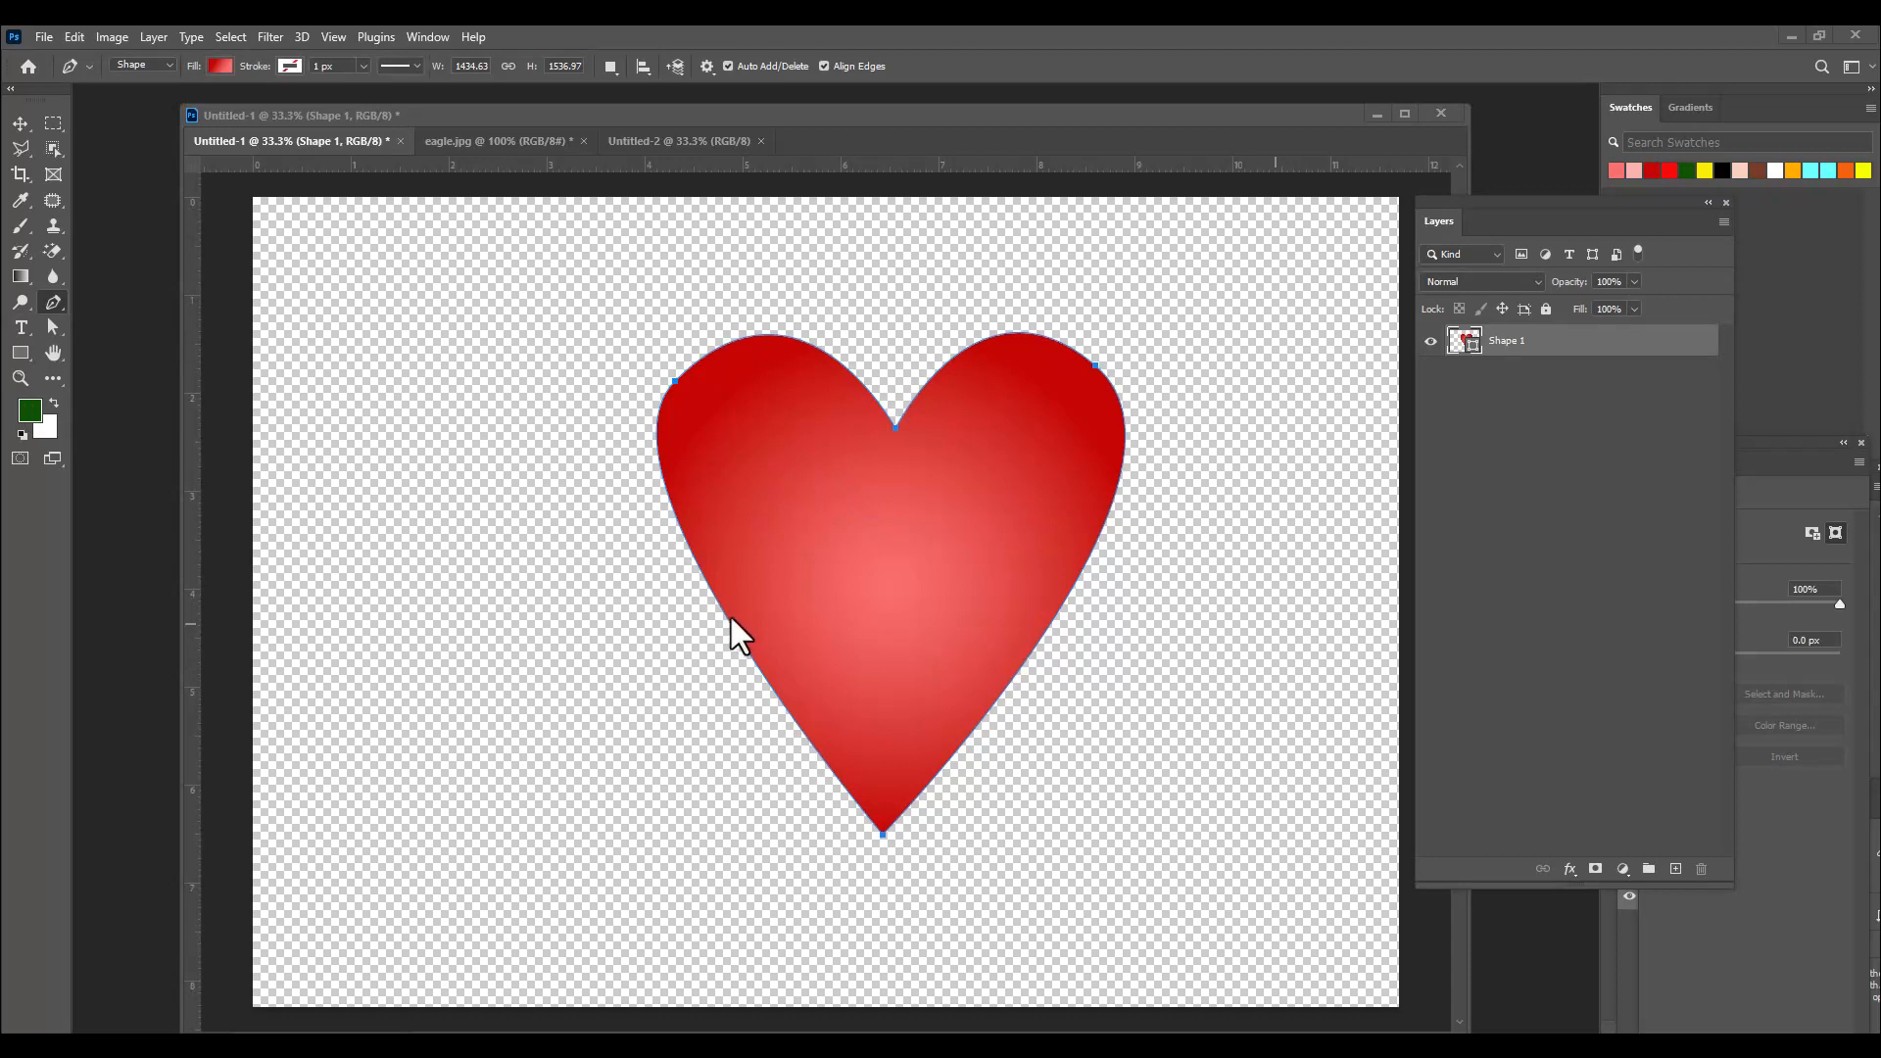
Add an anchor point to each lower side of the heart using the regular Pen tool.
right_click(51, 299)
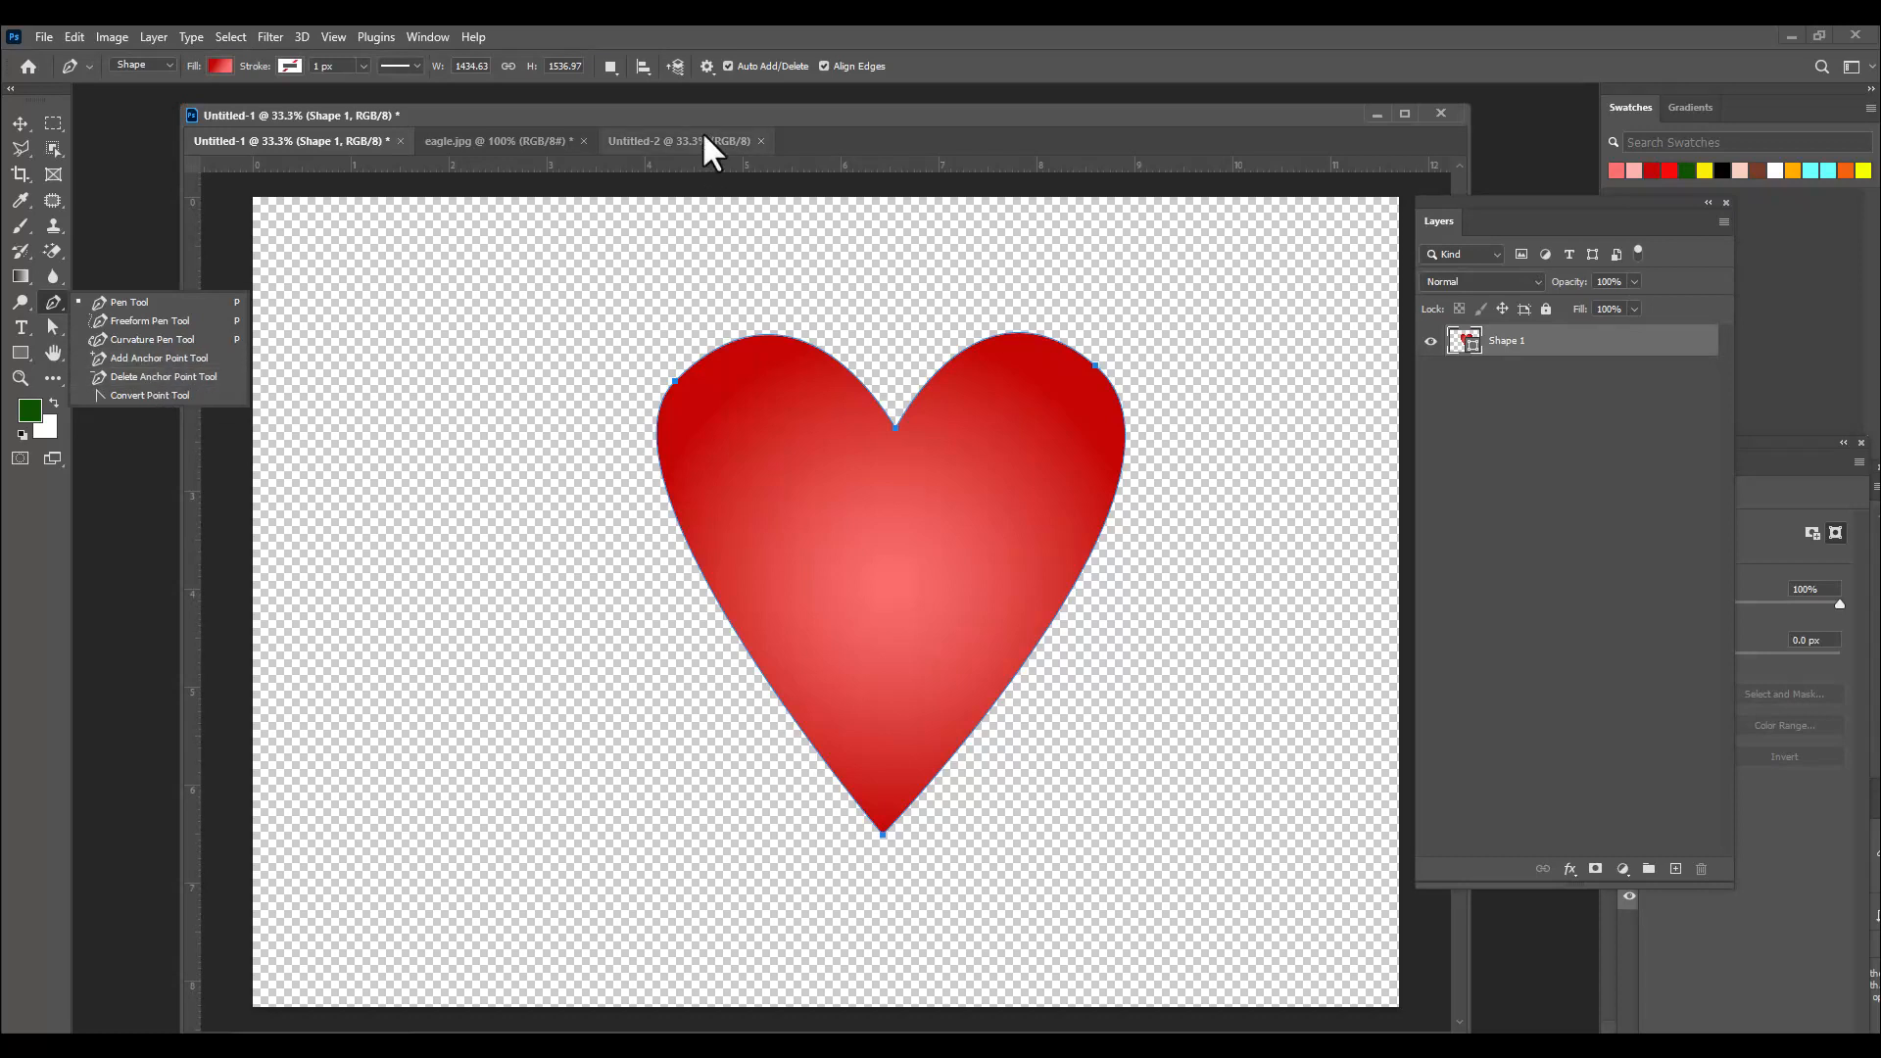
left_click(54, 328)
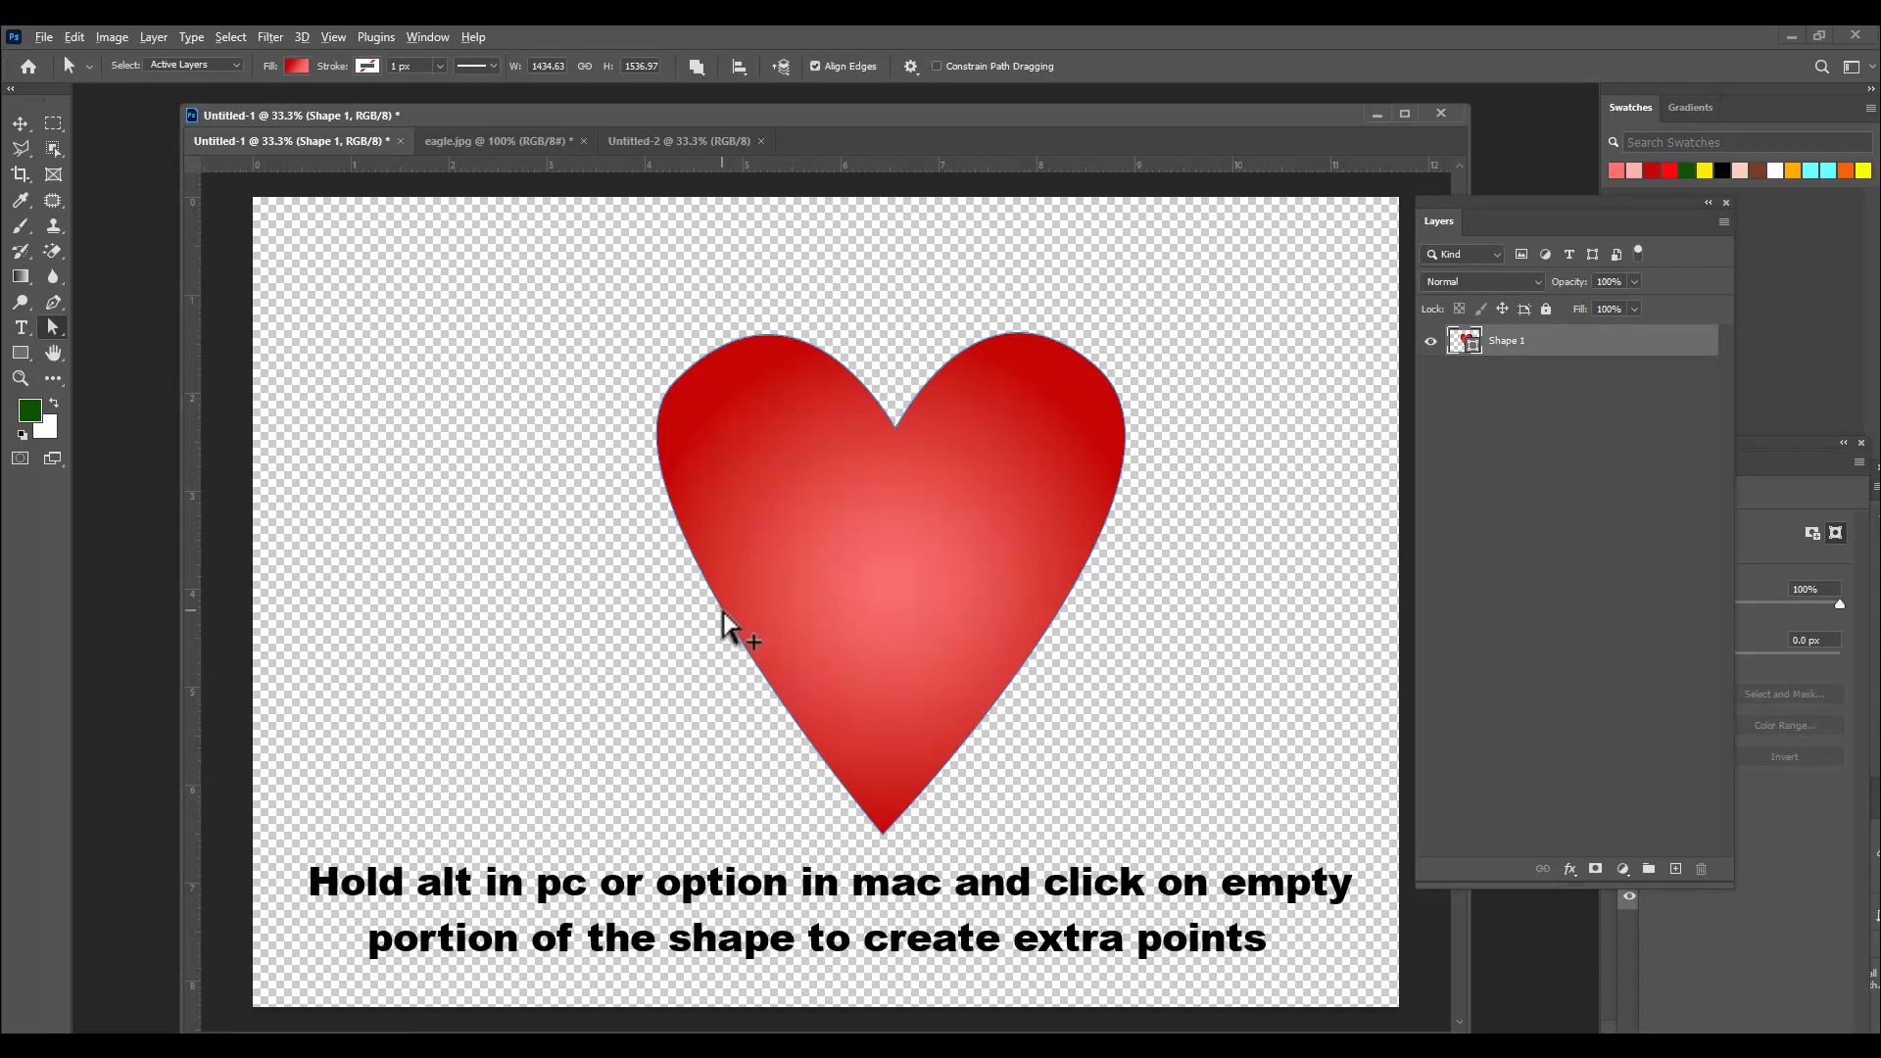
left_click(51, 303)
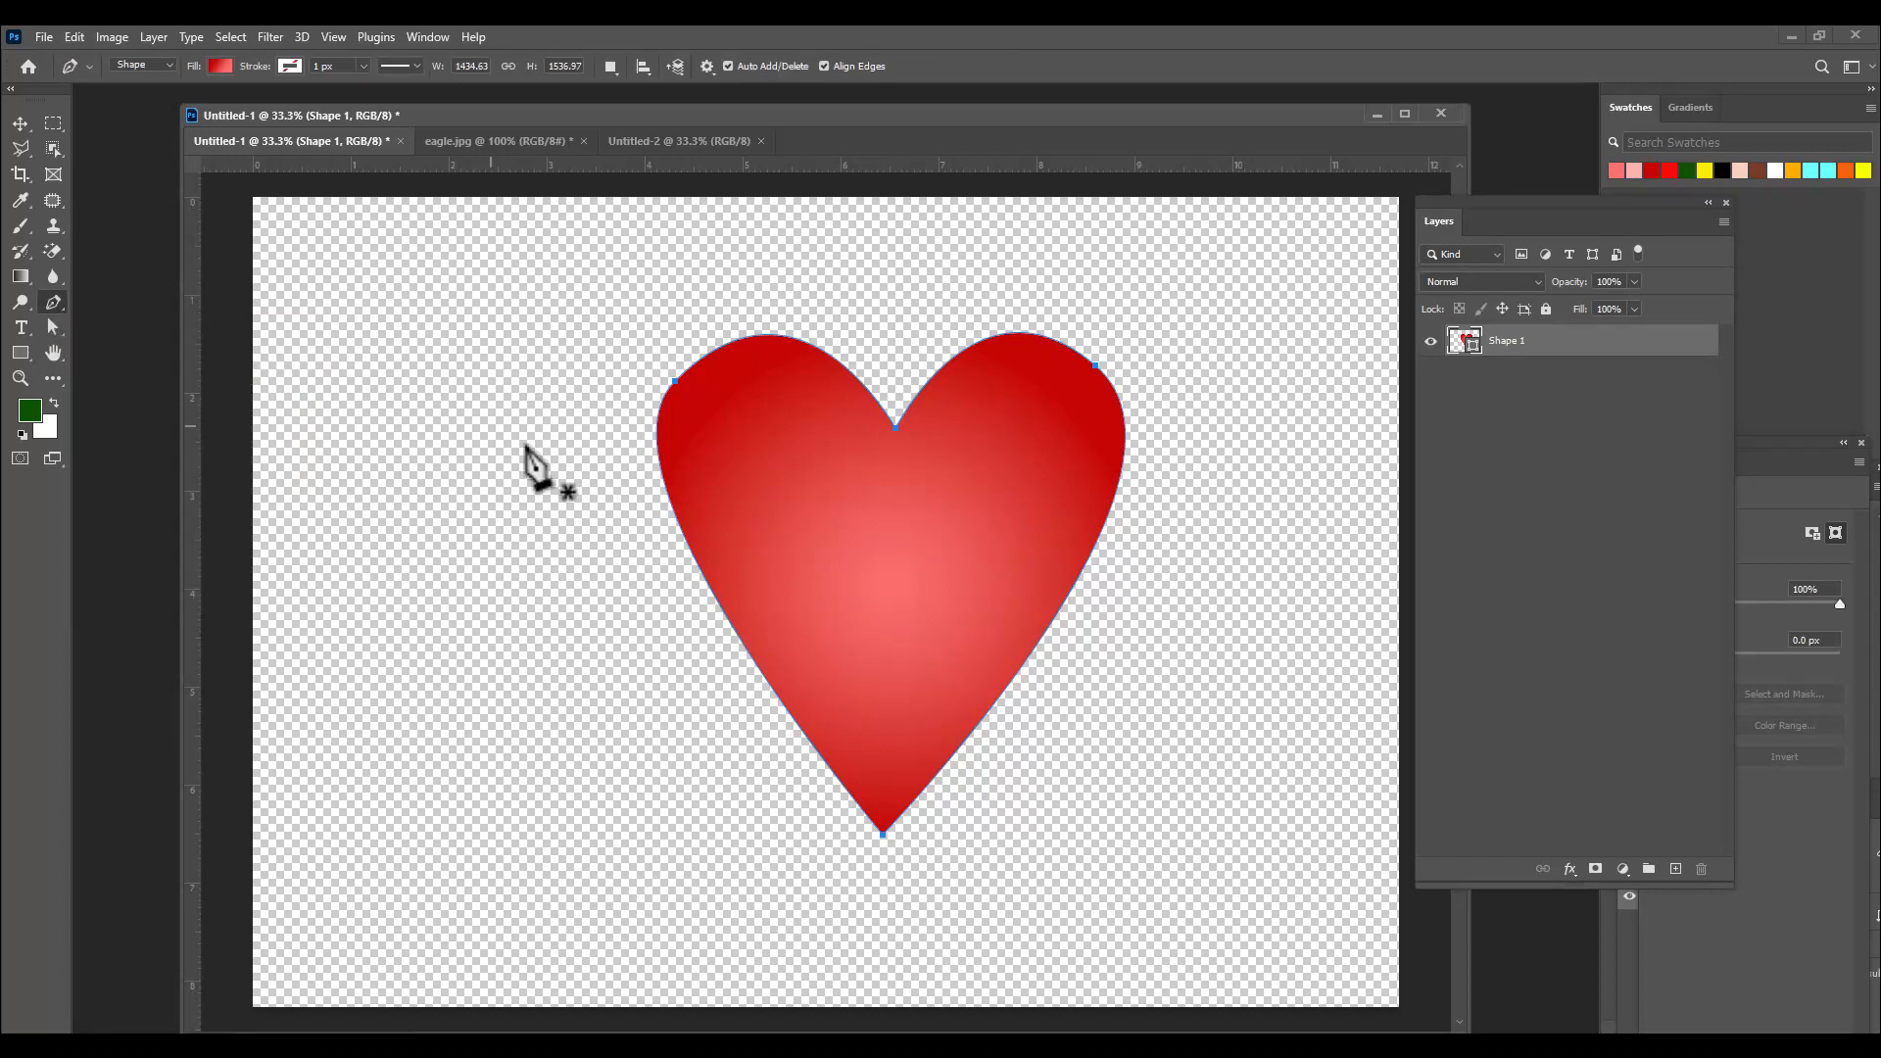
left_click(716, 597)
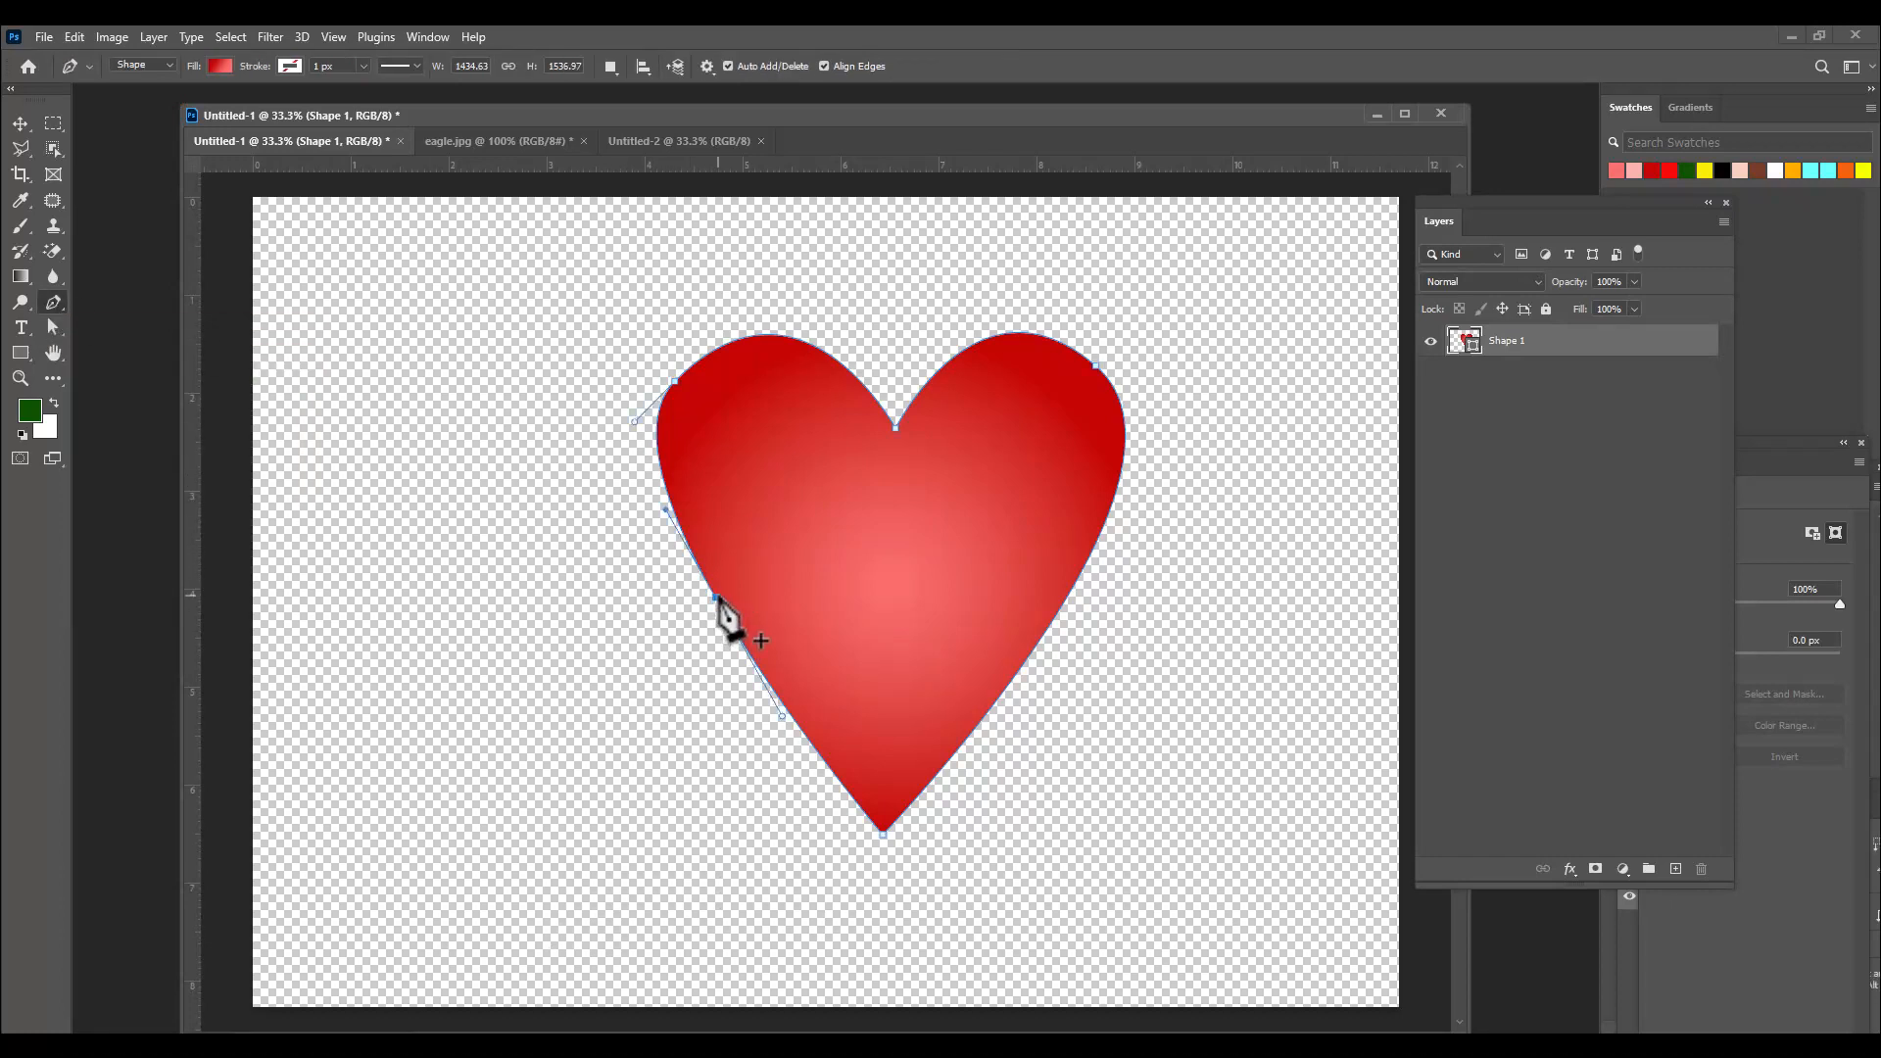
left_click(1060, 609)
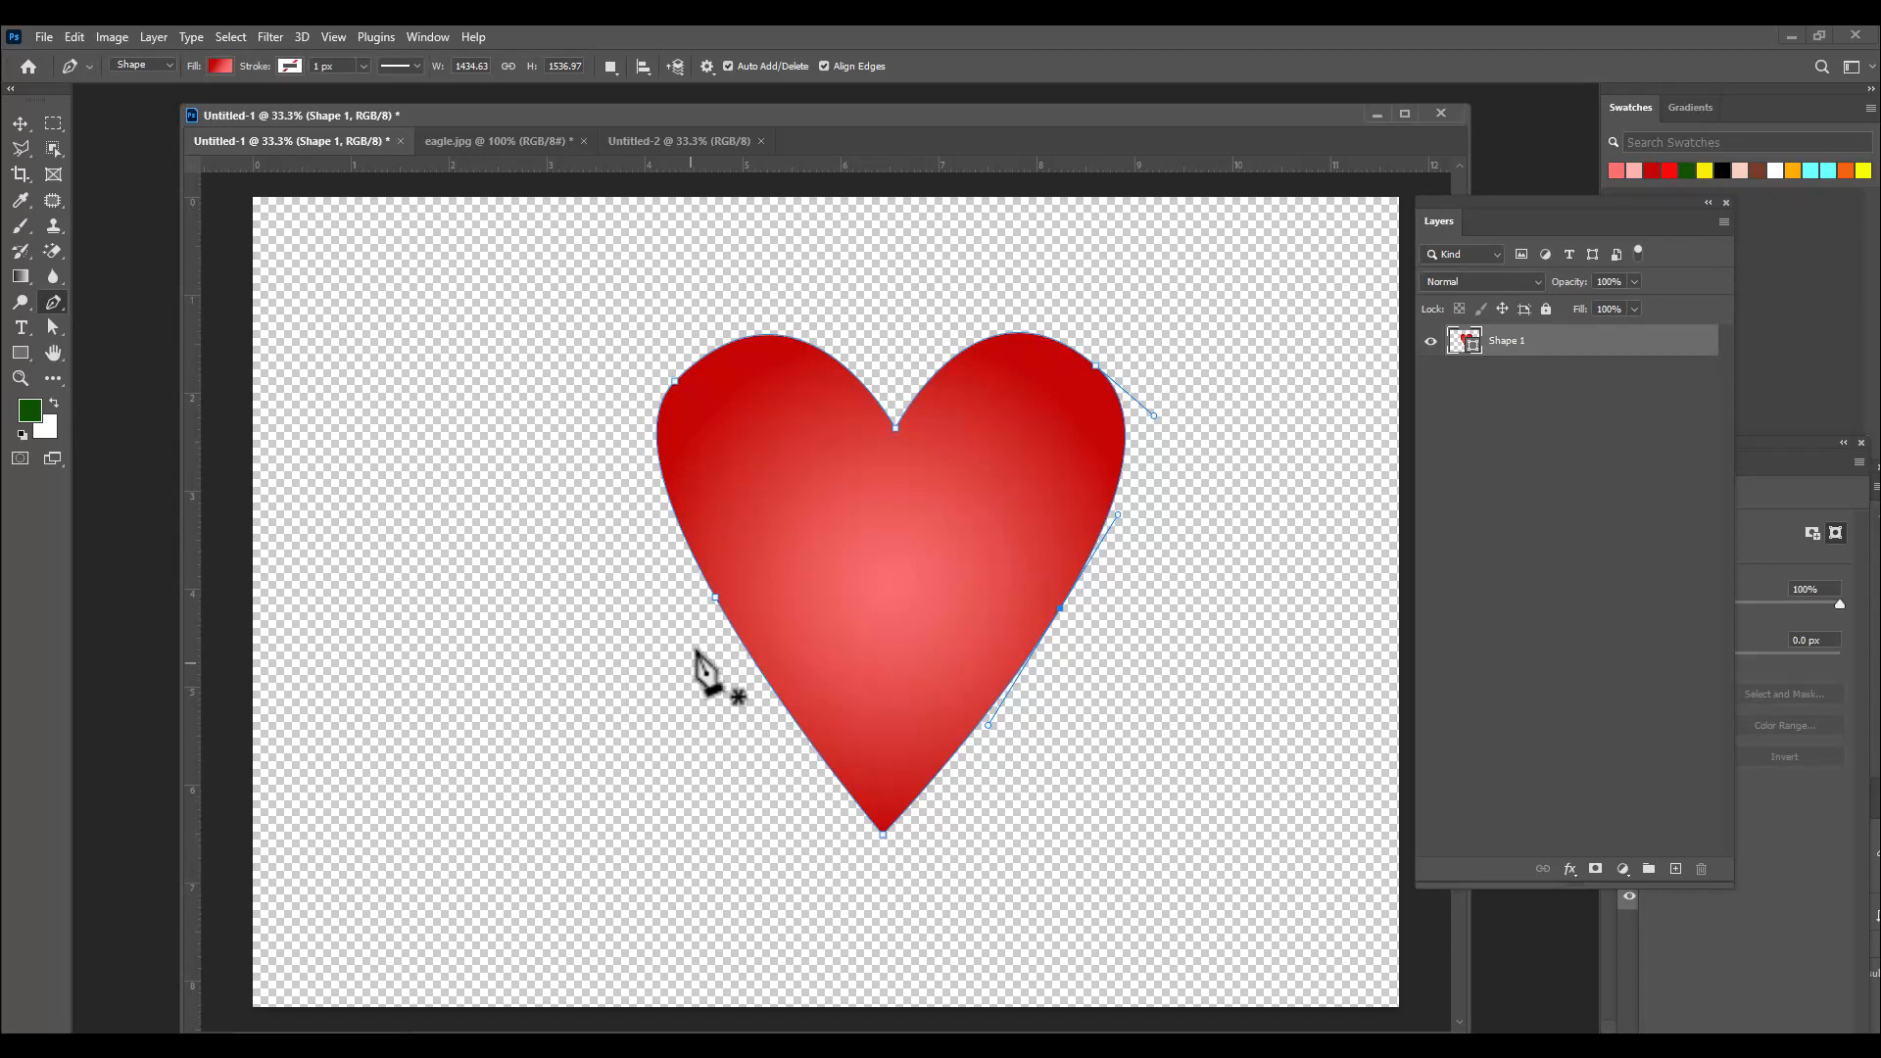
Delete both lower side anchors using the regular Pen tool.
left_click(715, 597)
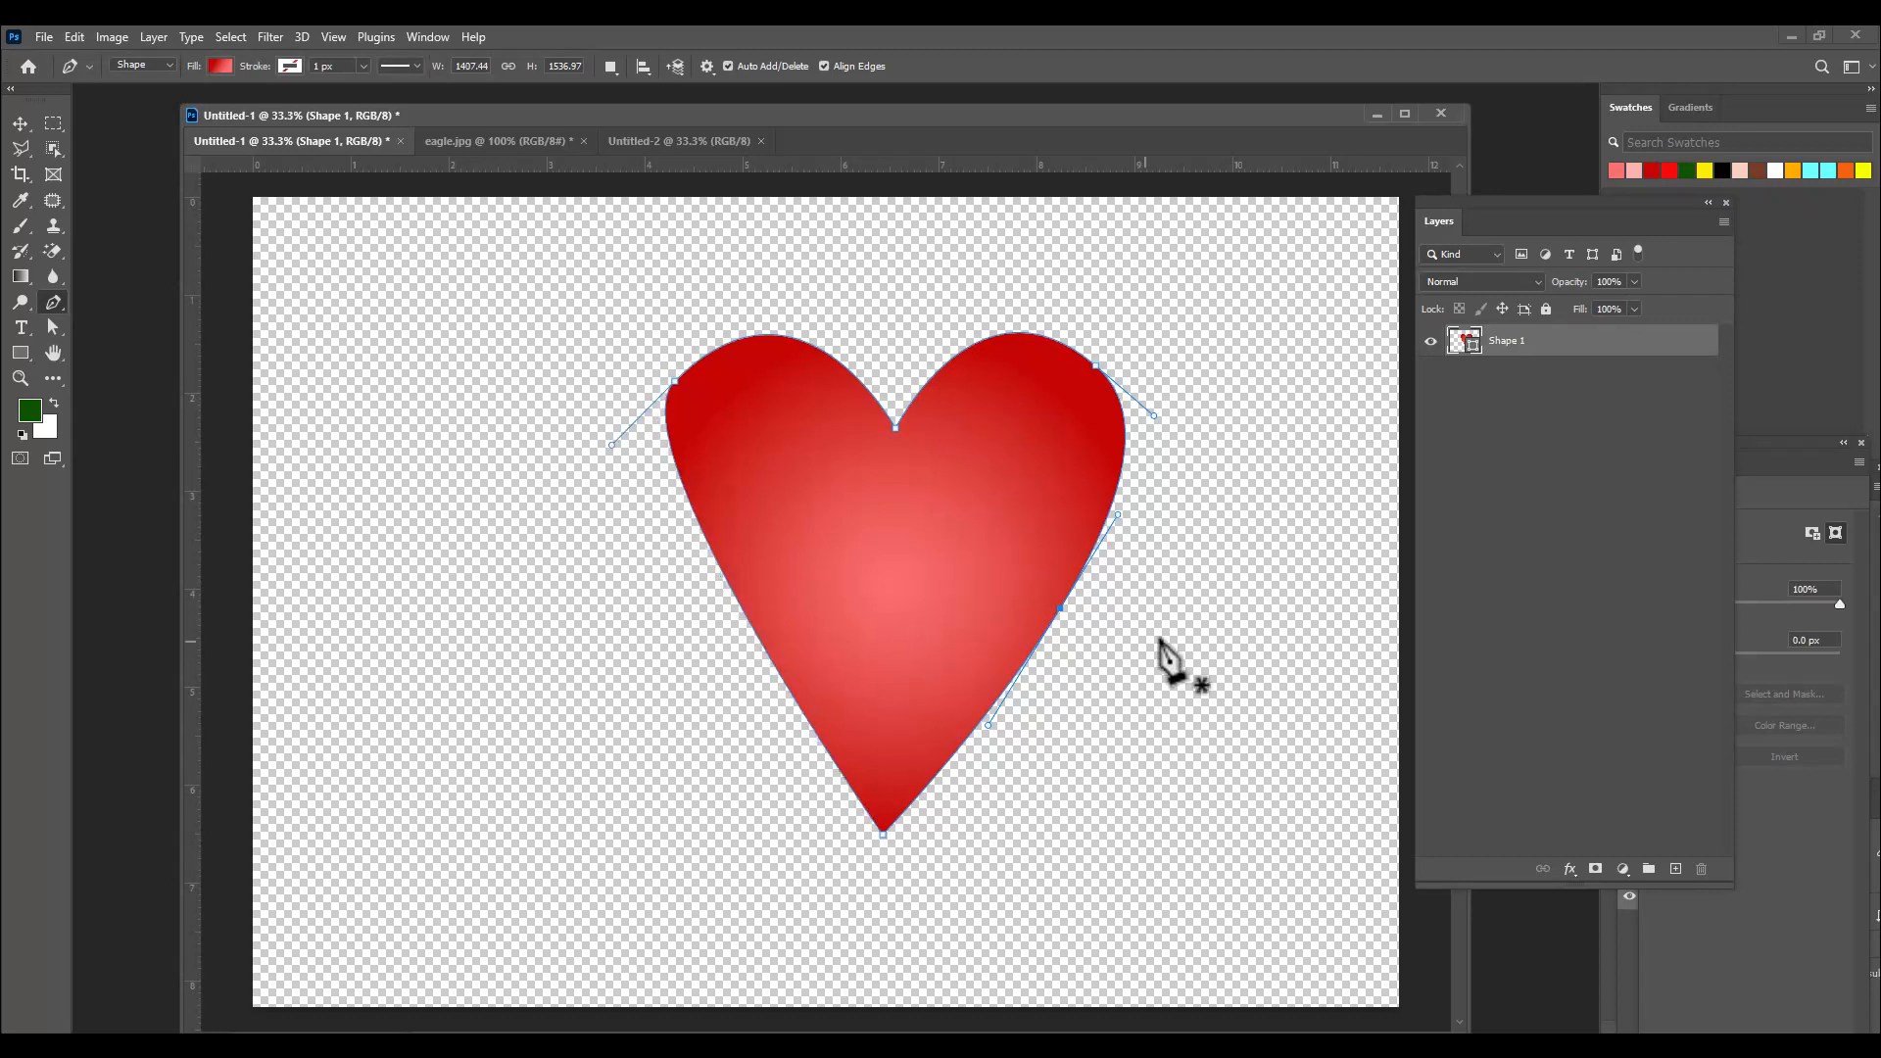
left_click(1060, 609)
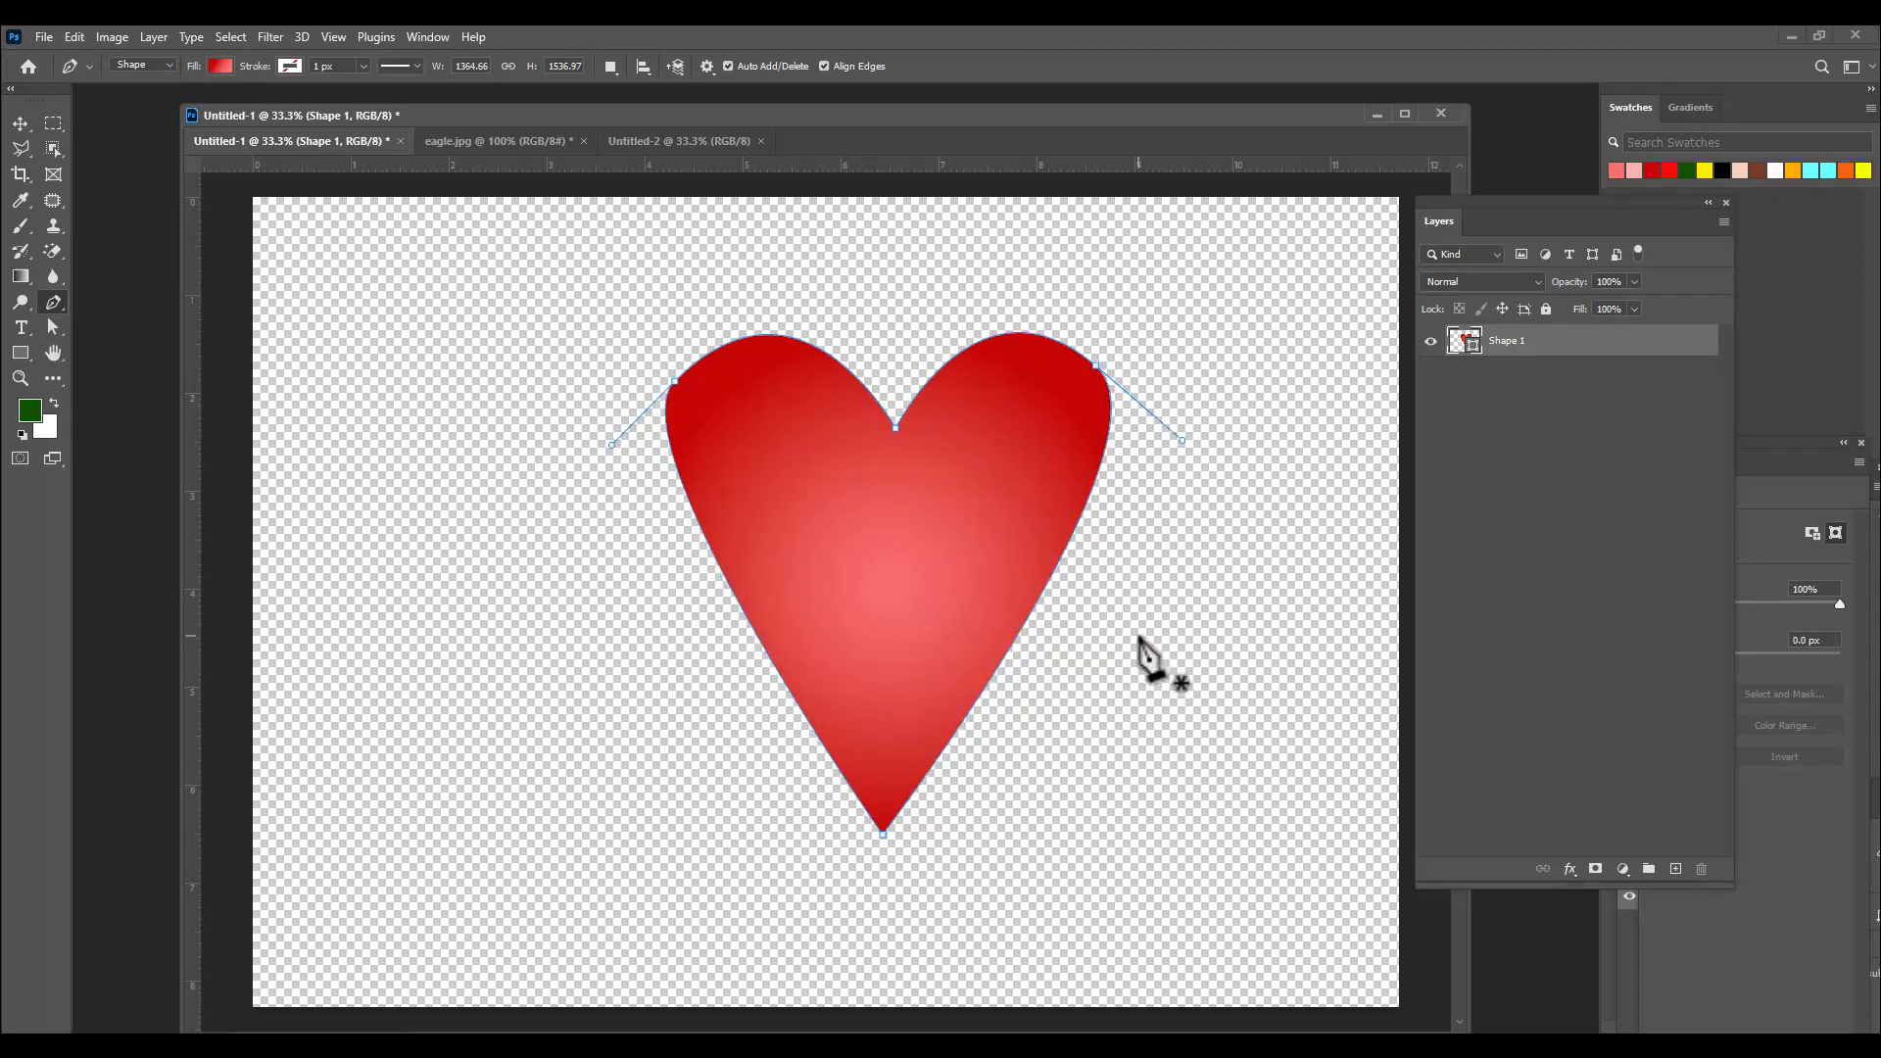
Try deleting the right and left lobe anchors with the Pen tool, and undo both deletions.
left_click(51, 298)
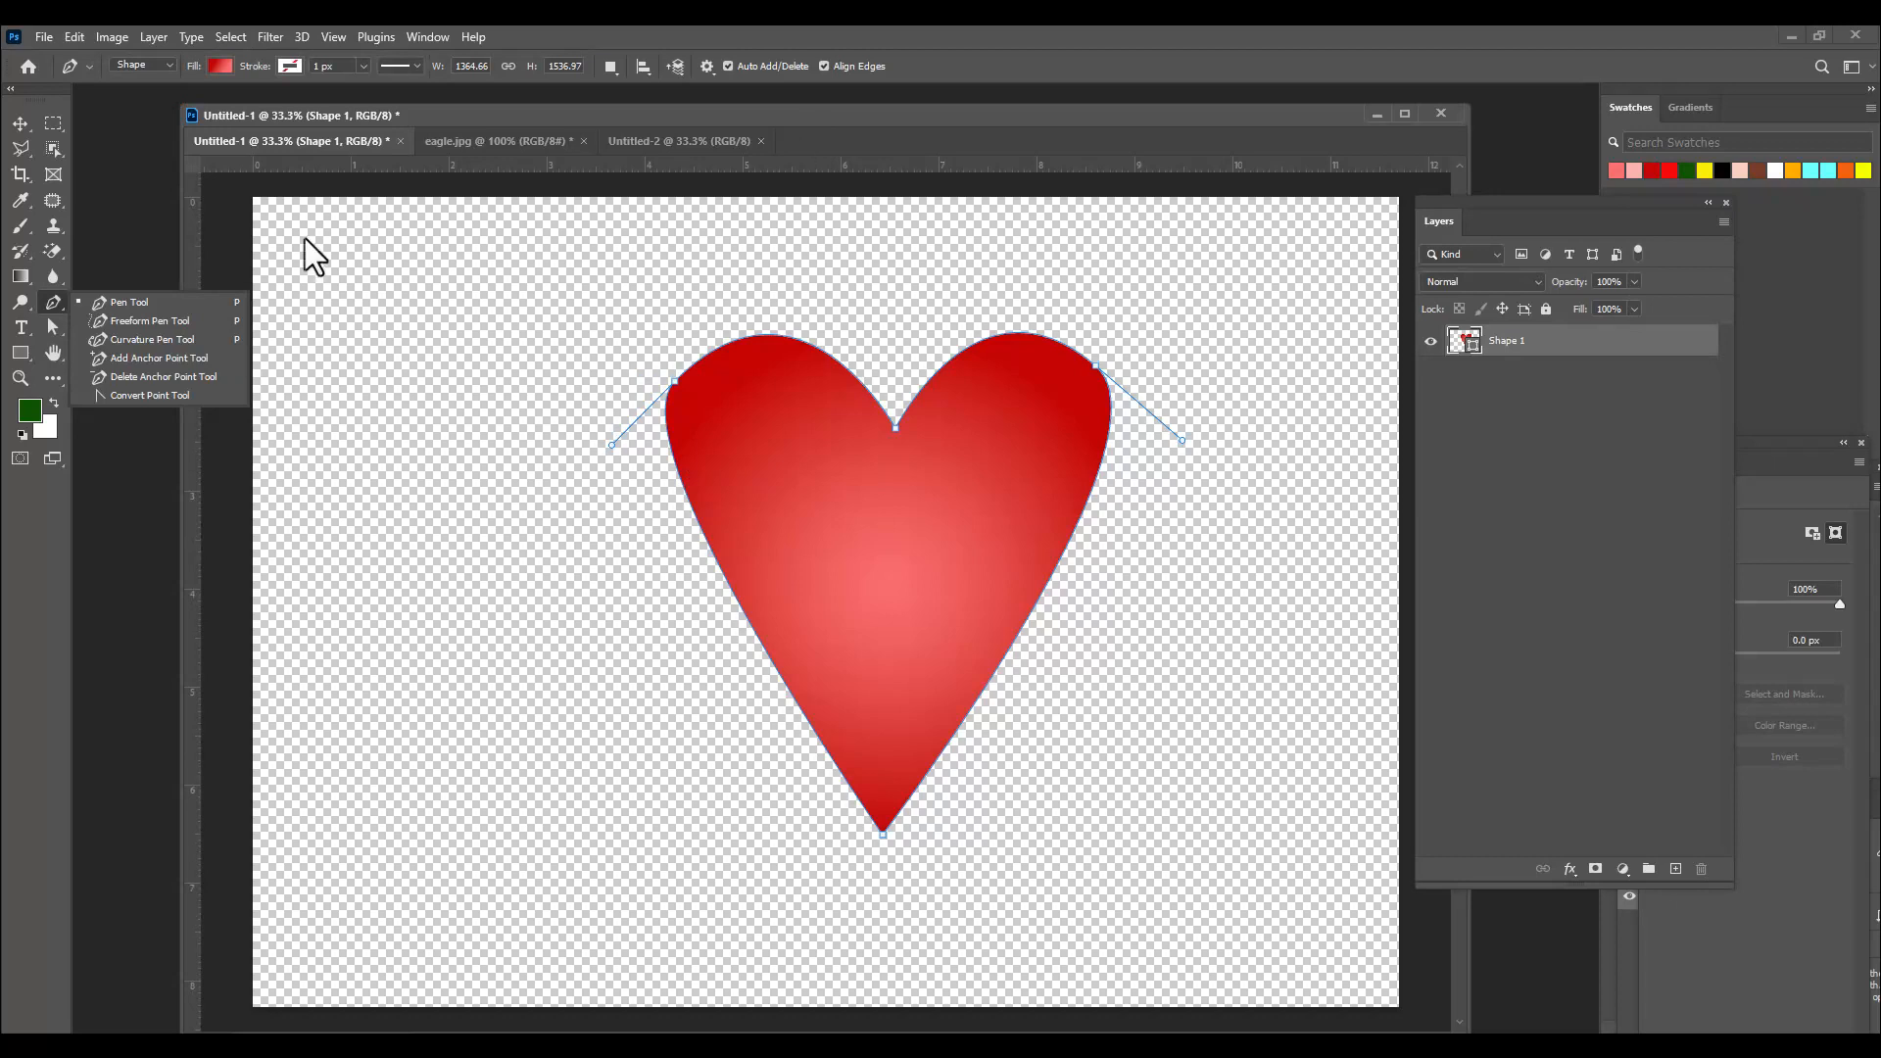
left_click(49, 300)
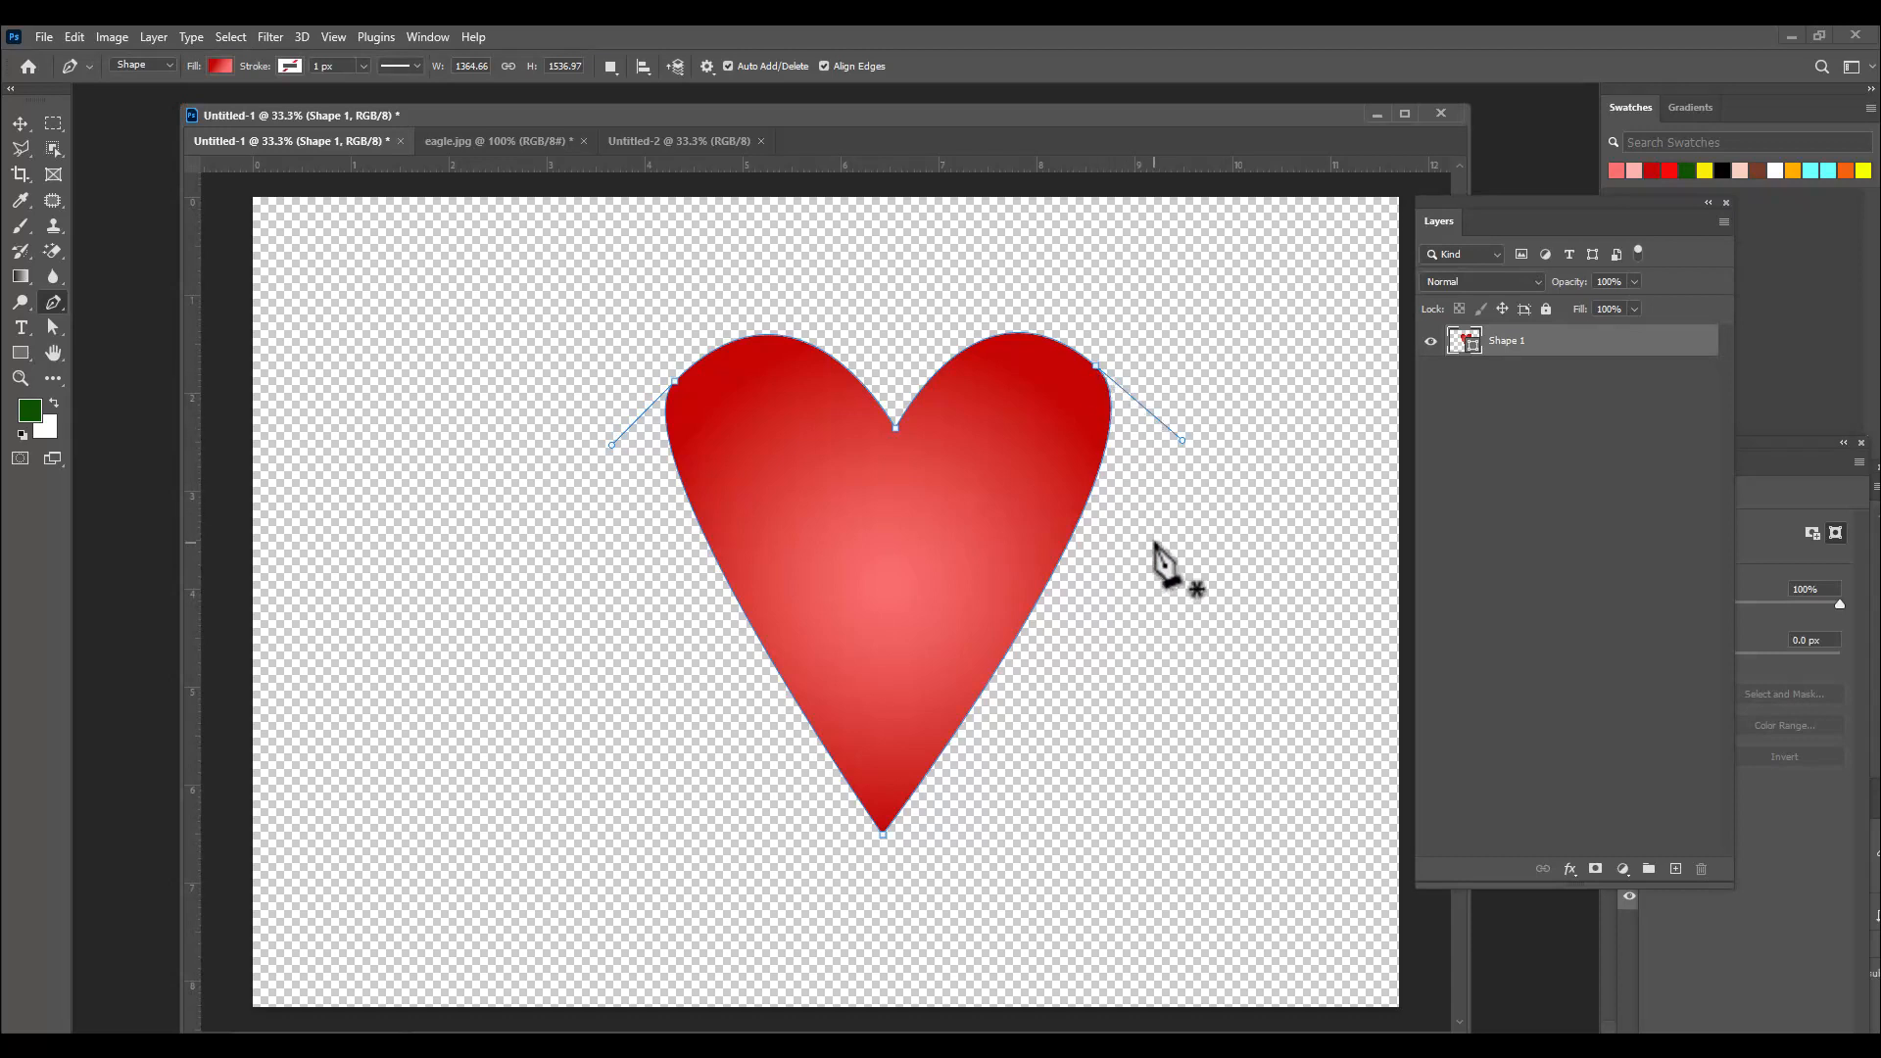
left_click(1096, 368)
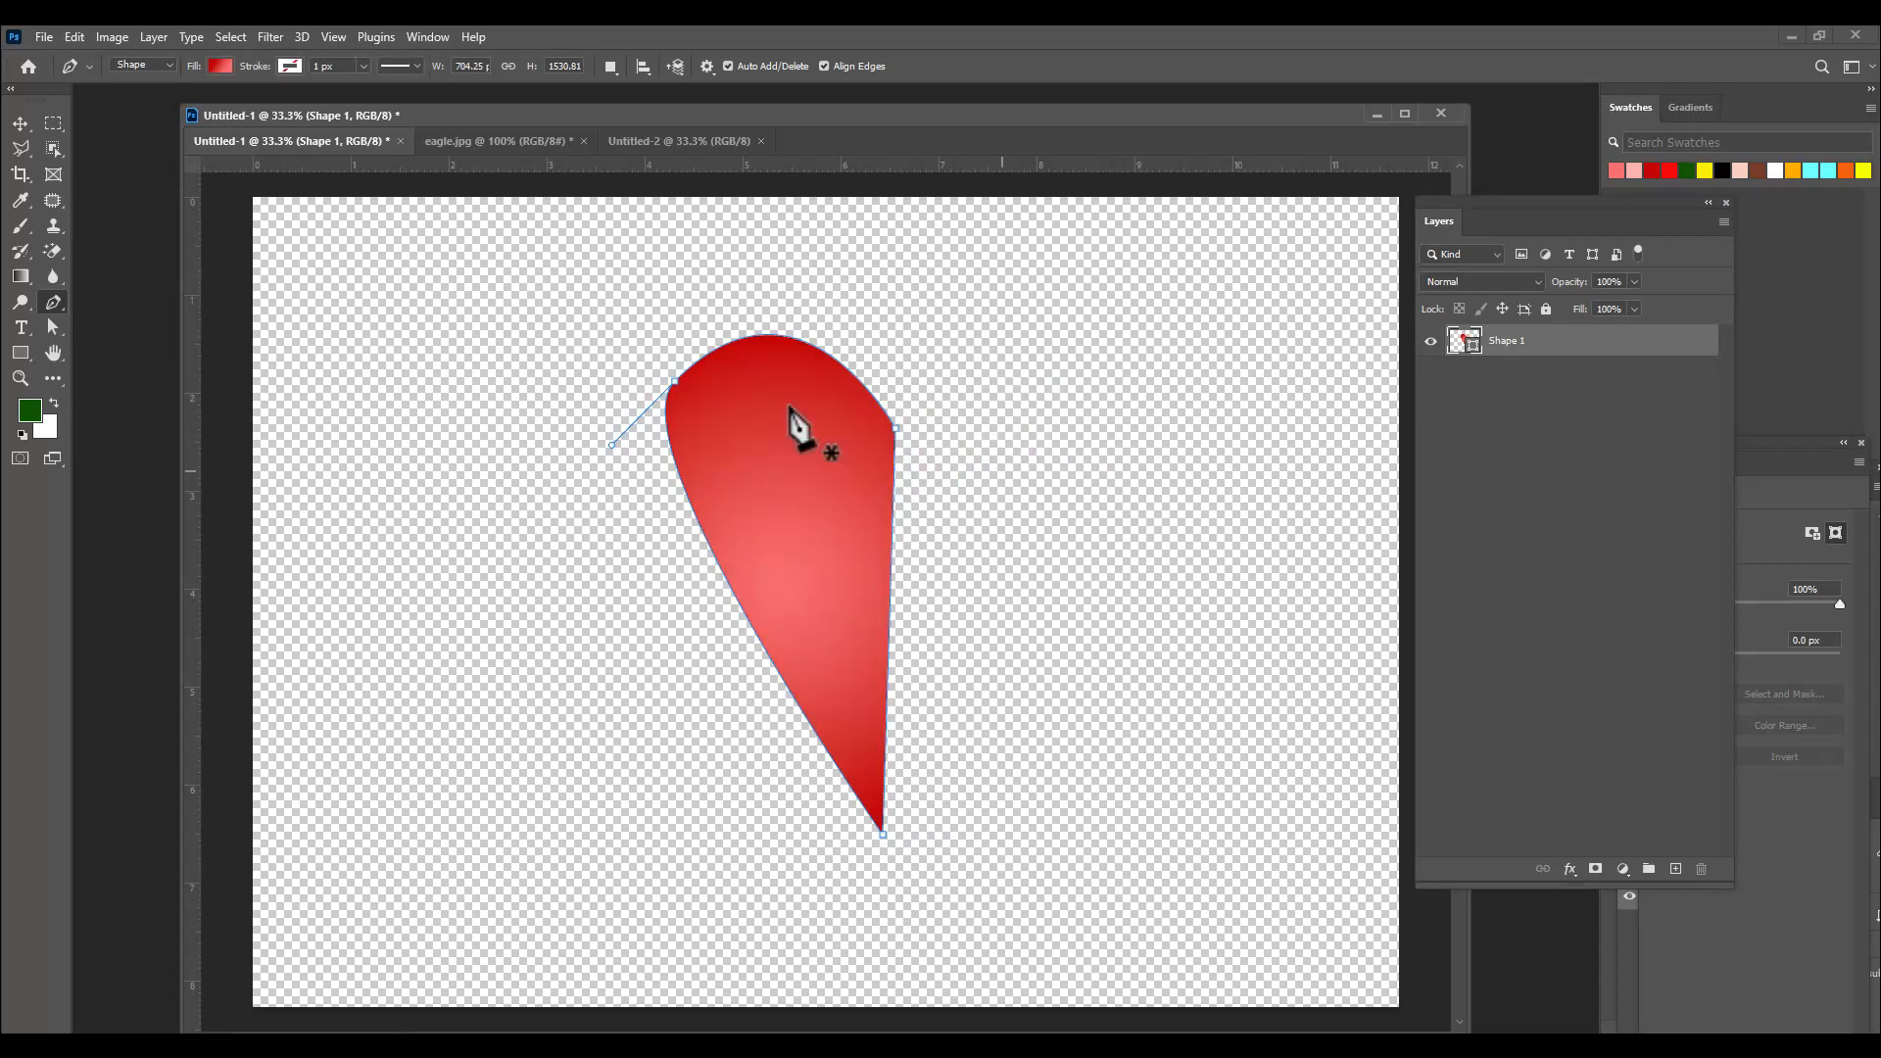
left_click(674, 381)
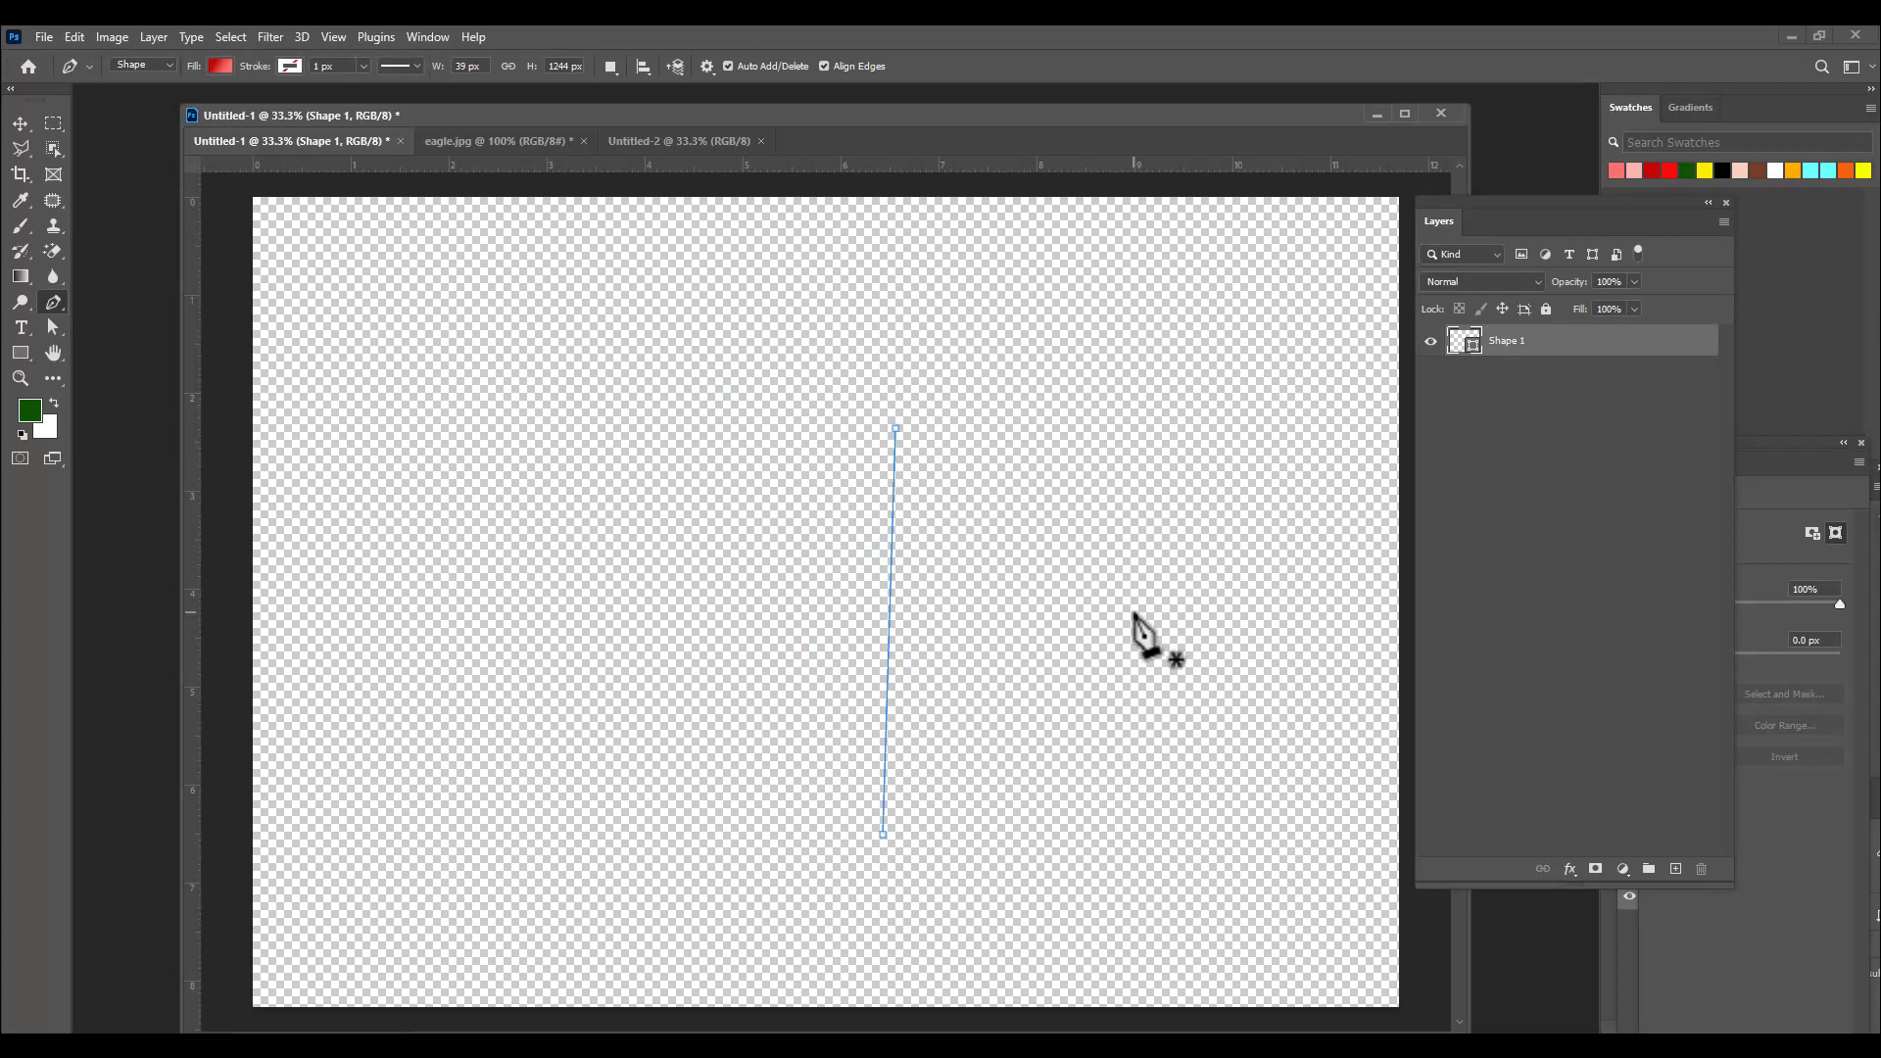
key("ctrl+z")
key("ctrl+z")
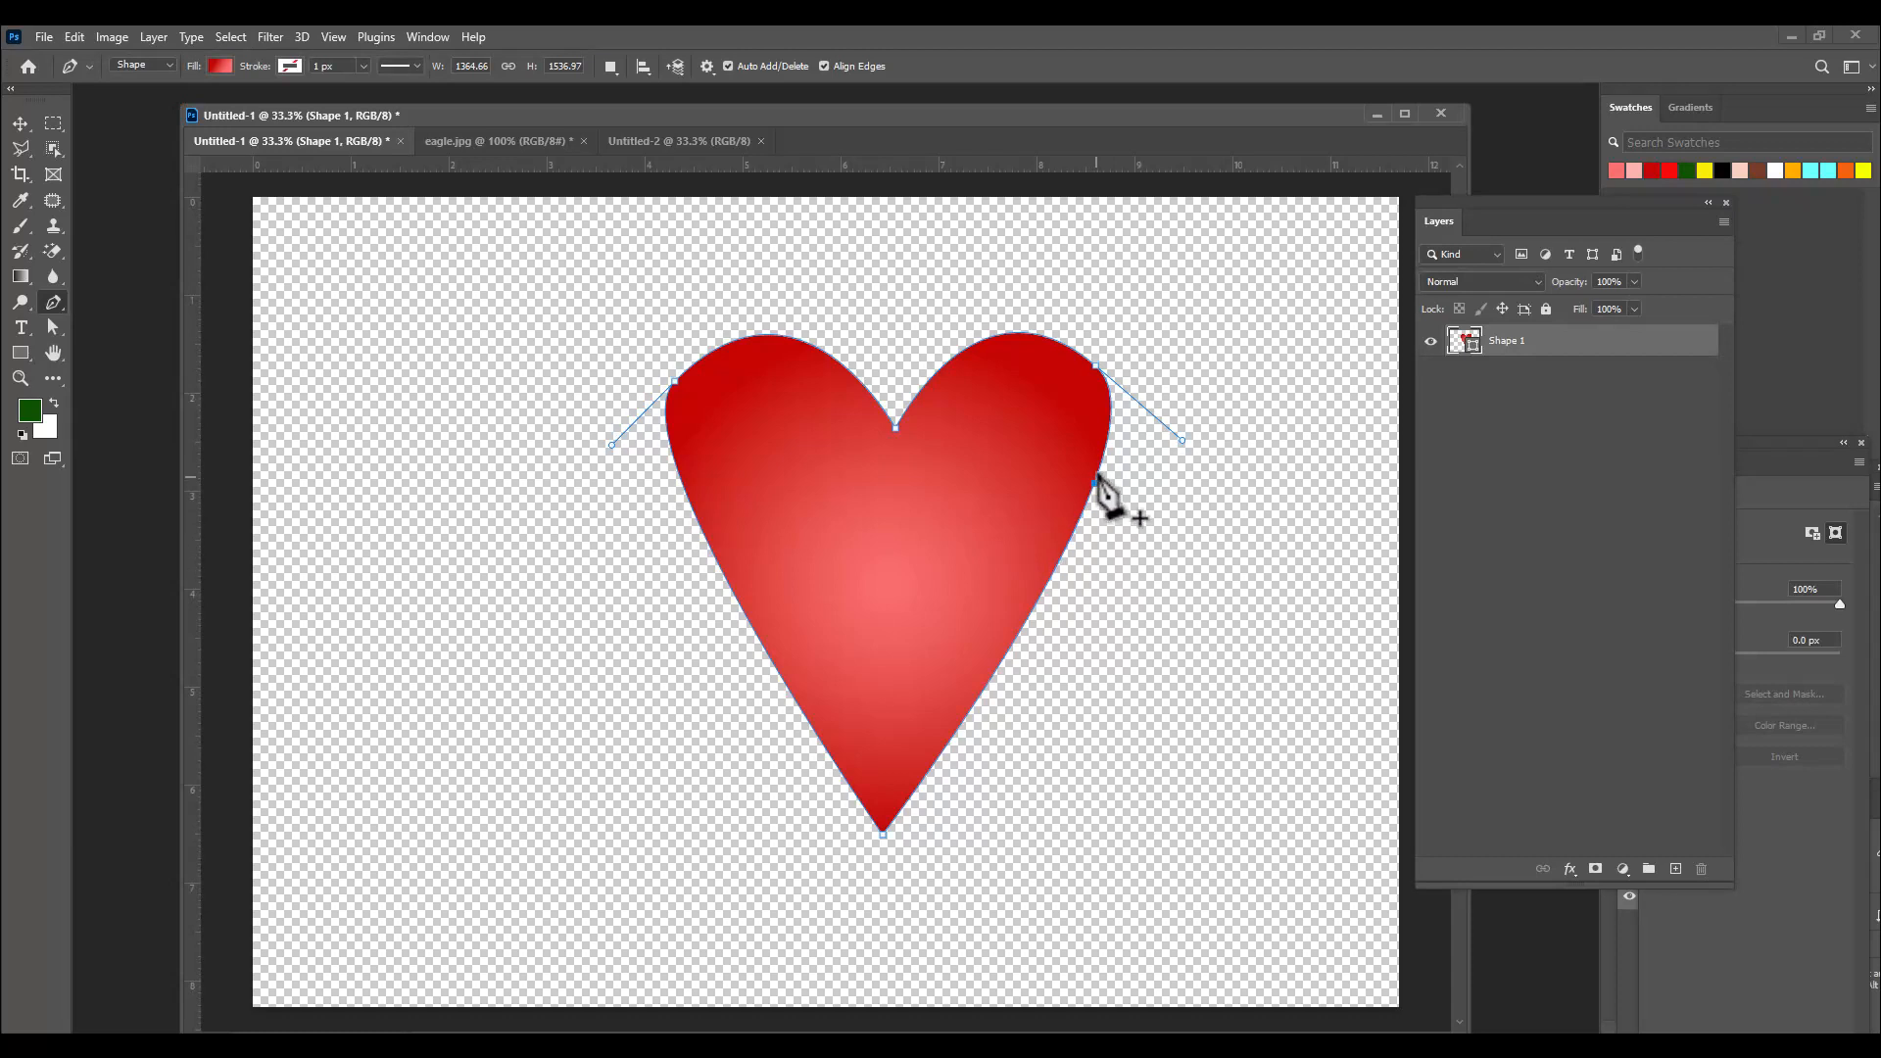
Add an anchor to each lower side with the Pen tool and move both outward to make the heart fuller.
left_click(1061, 555)
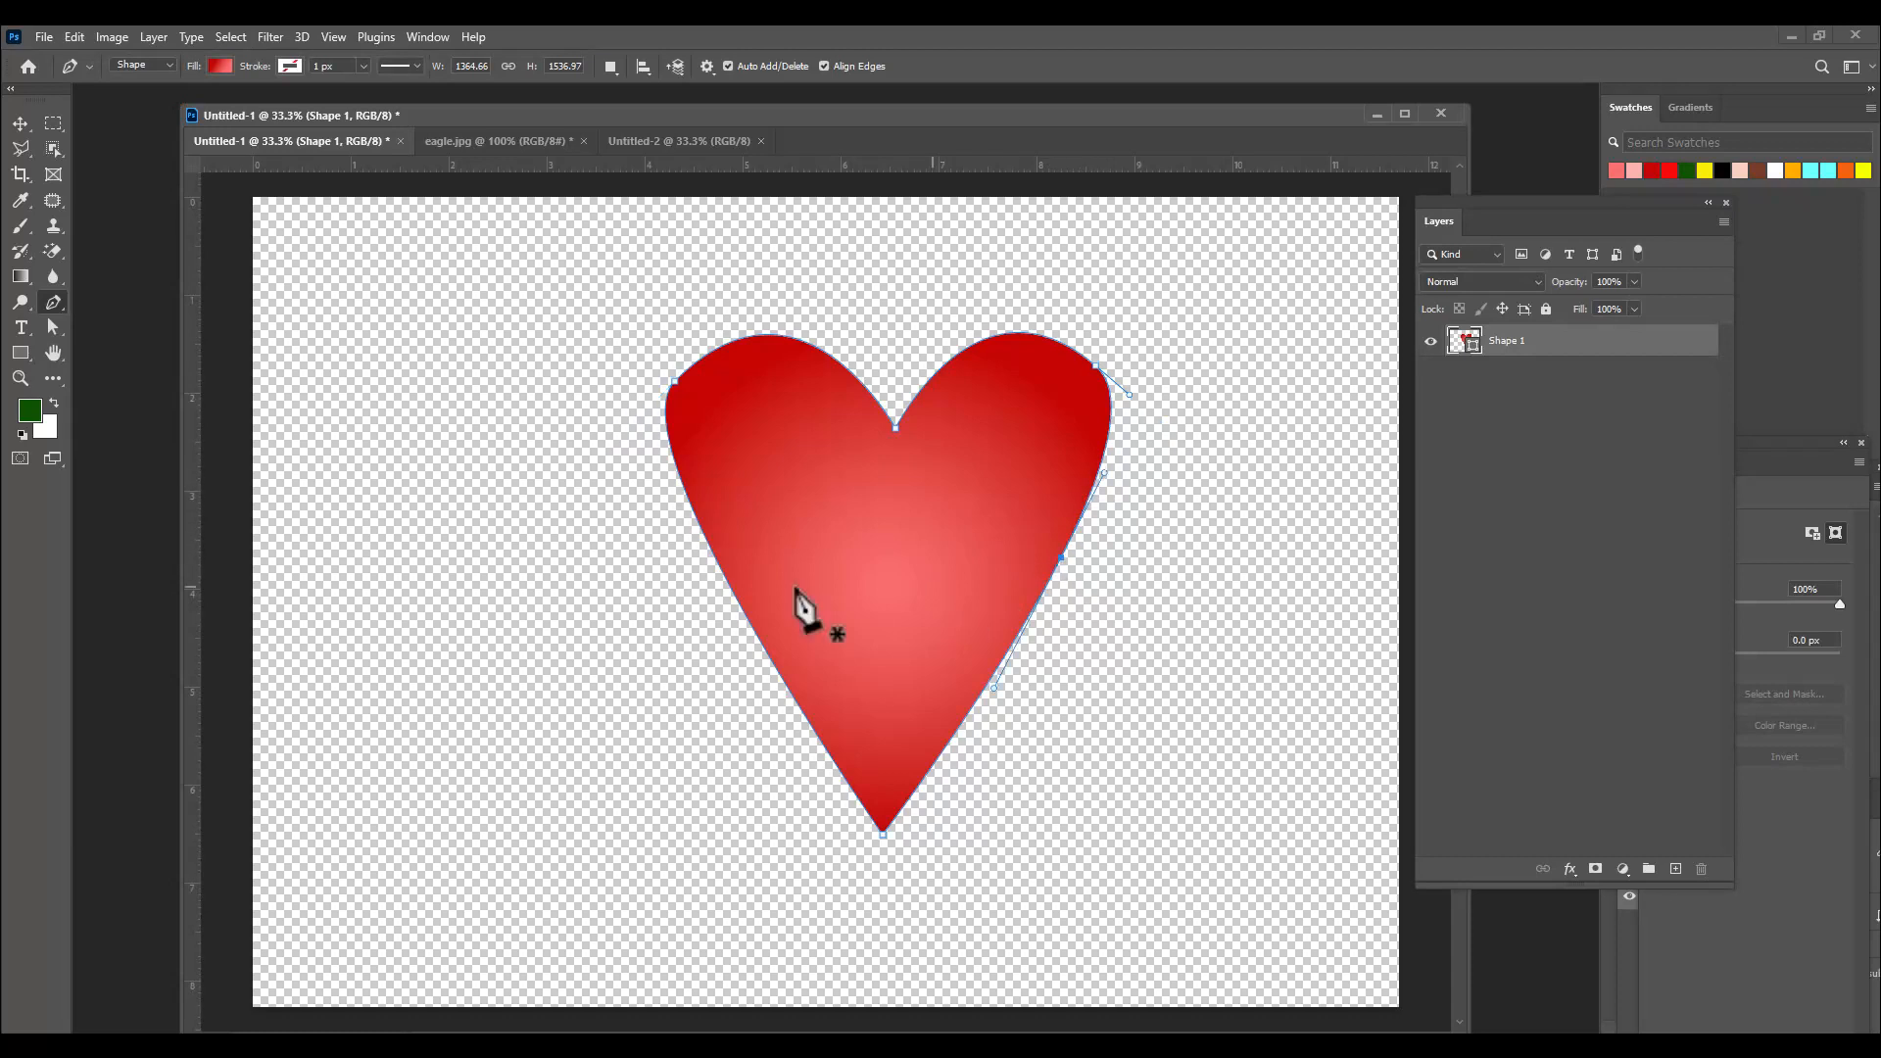
left_click(725, 578)
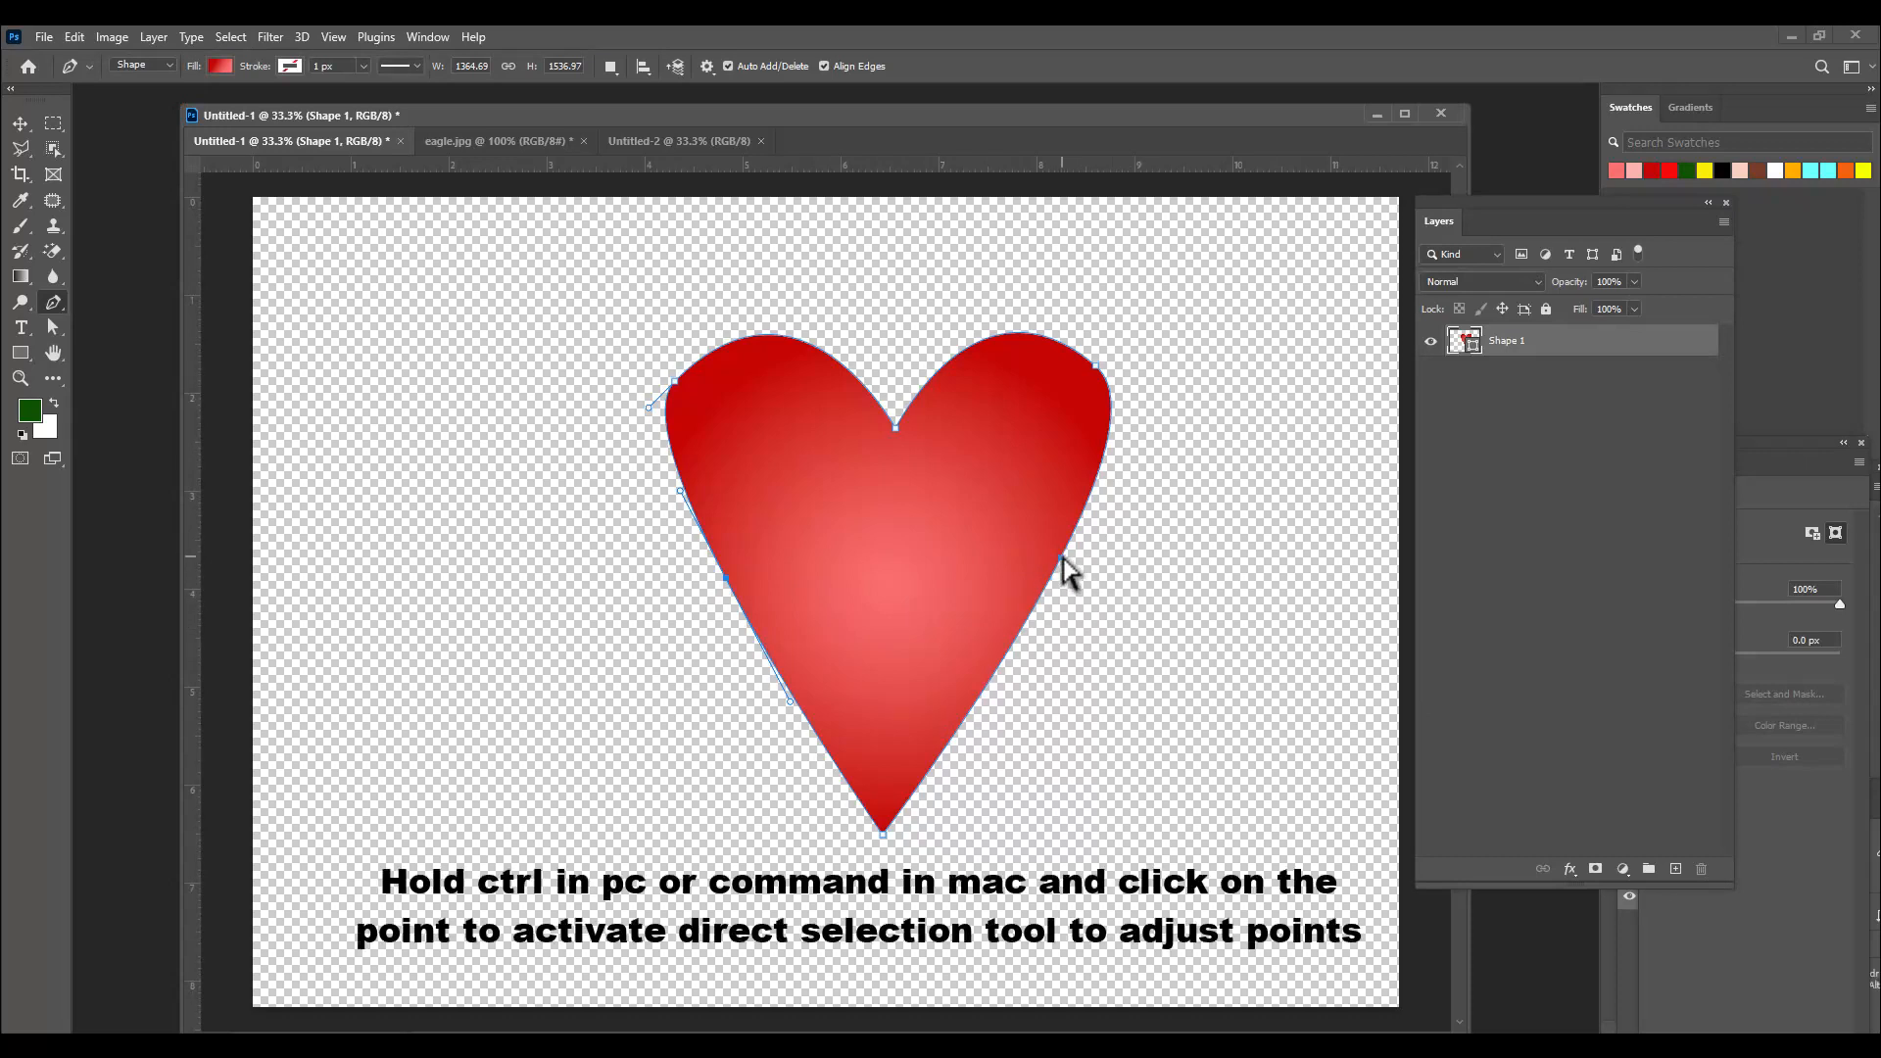
left_click_drag(1062, 557, 1094, 567)
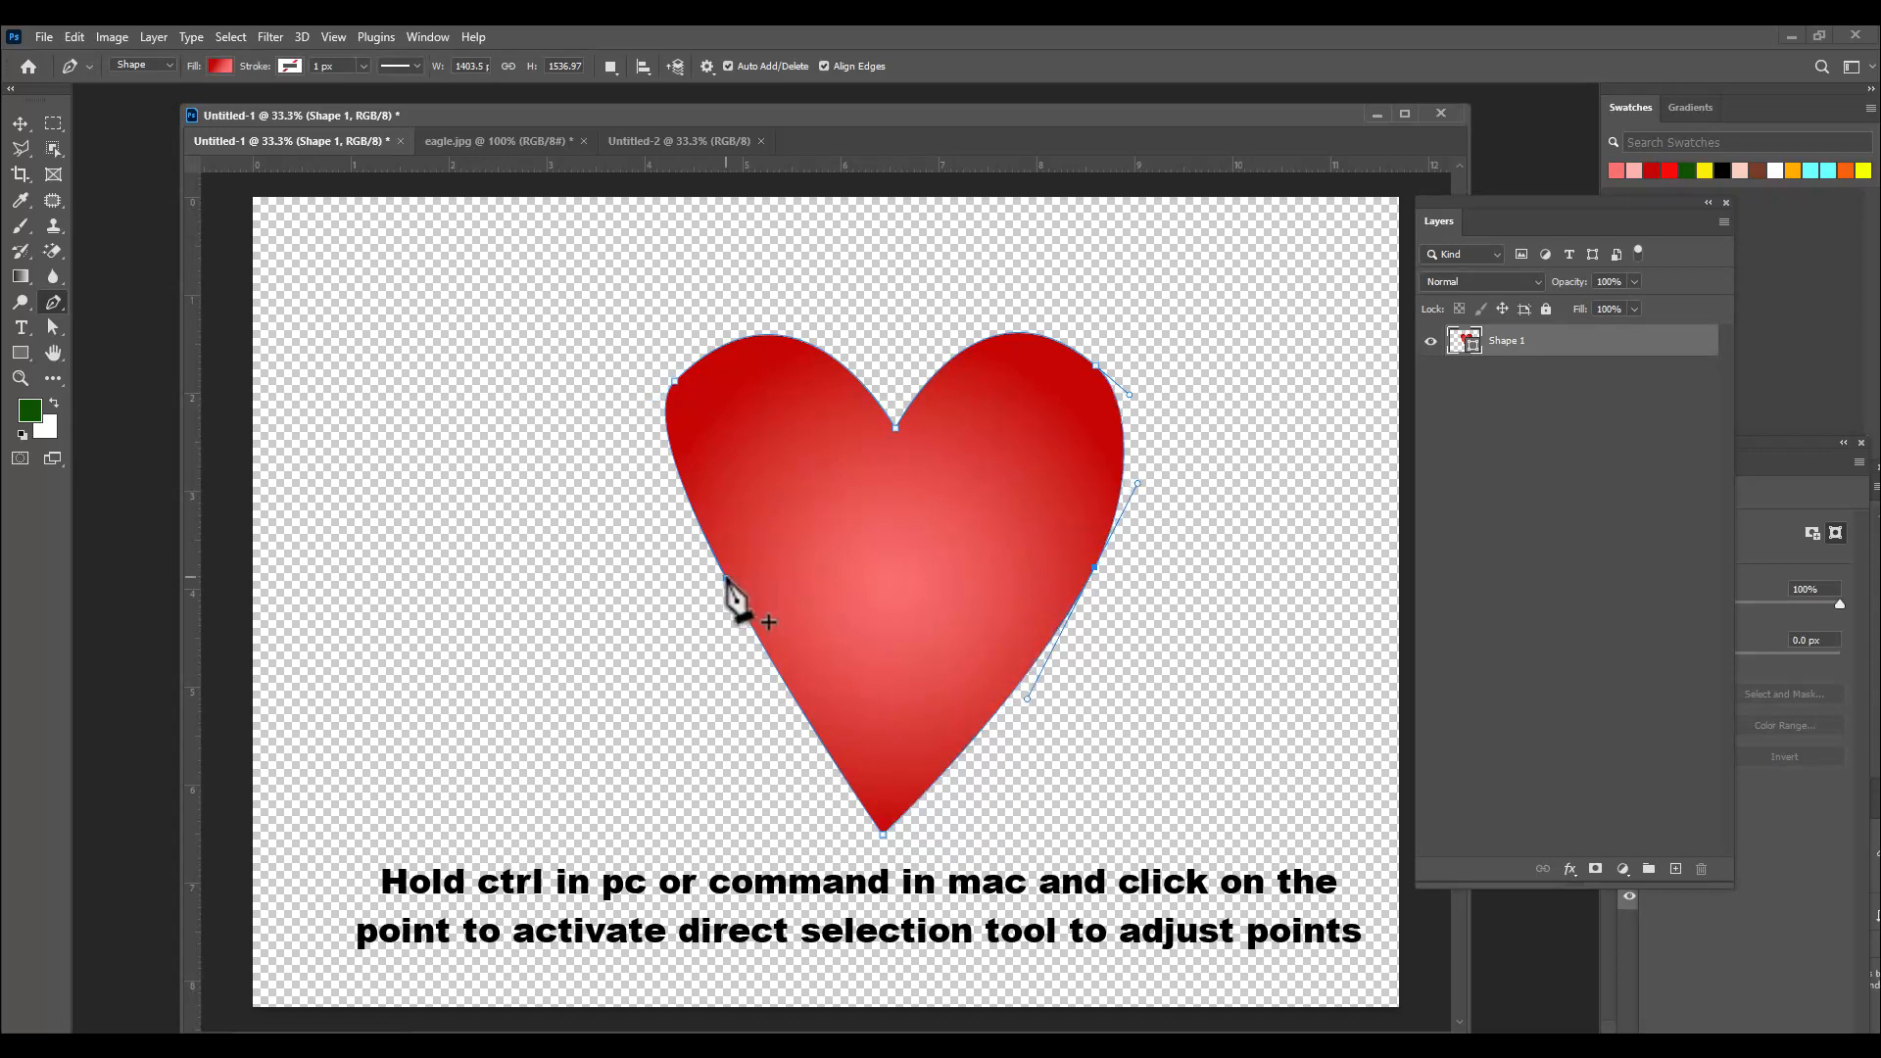
left_click_drag(726, 578, 689, 587)
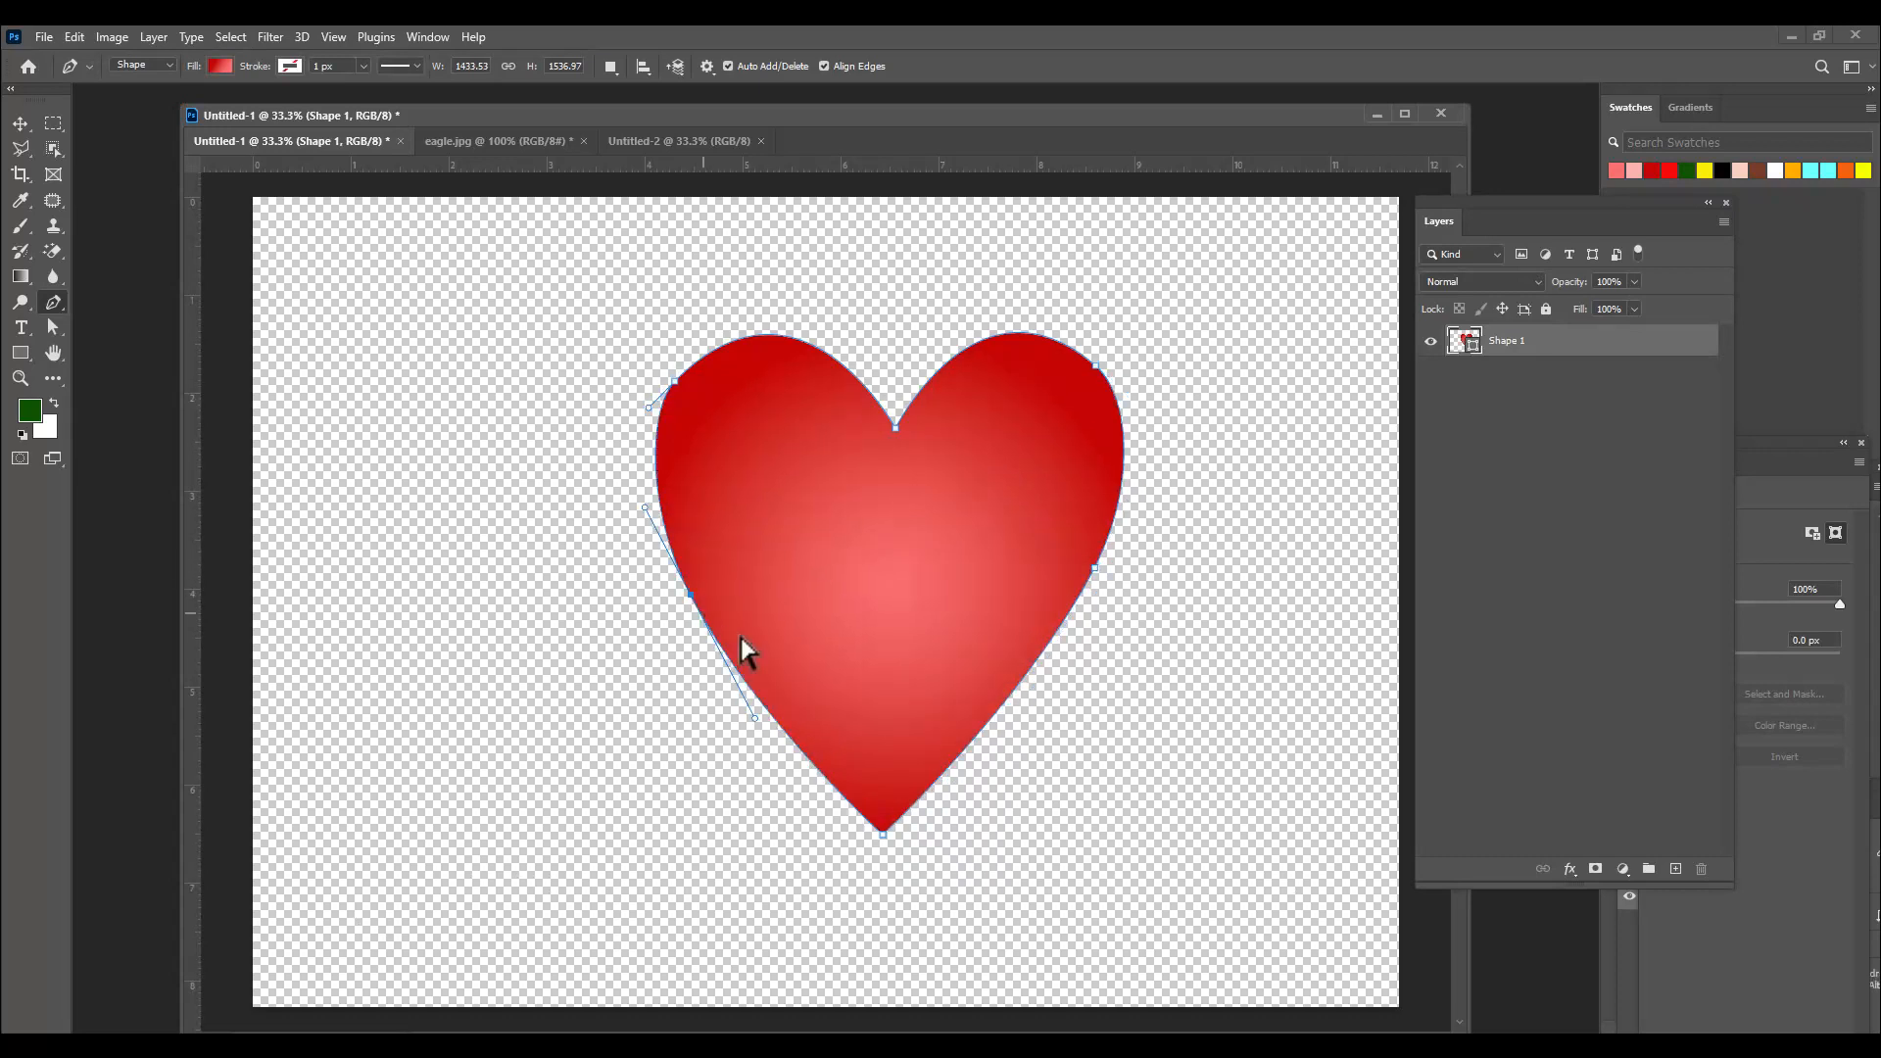
left_click(1095, 568, "ctrl")
left_click_drag(1098, 570, 1107, 576)
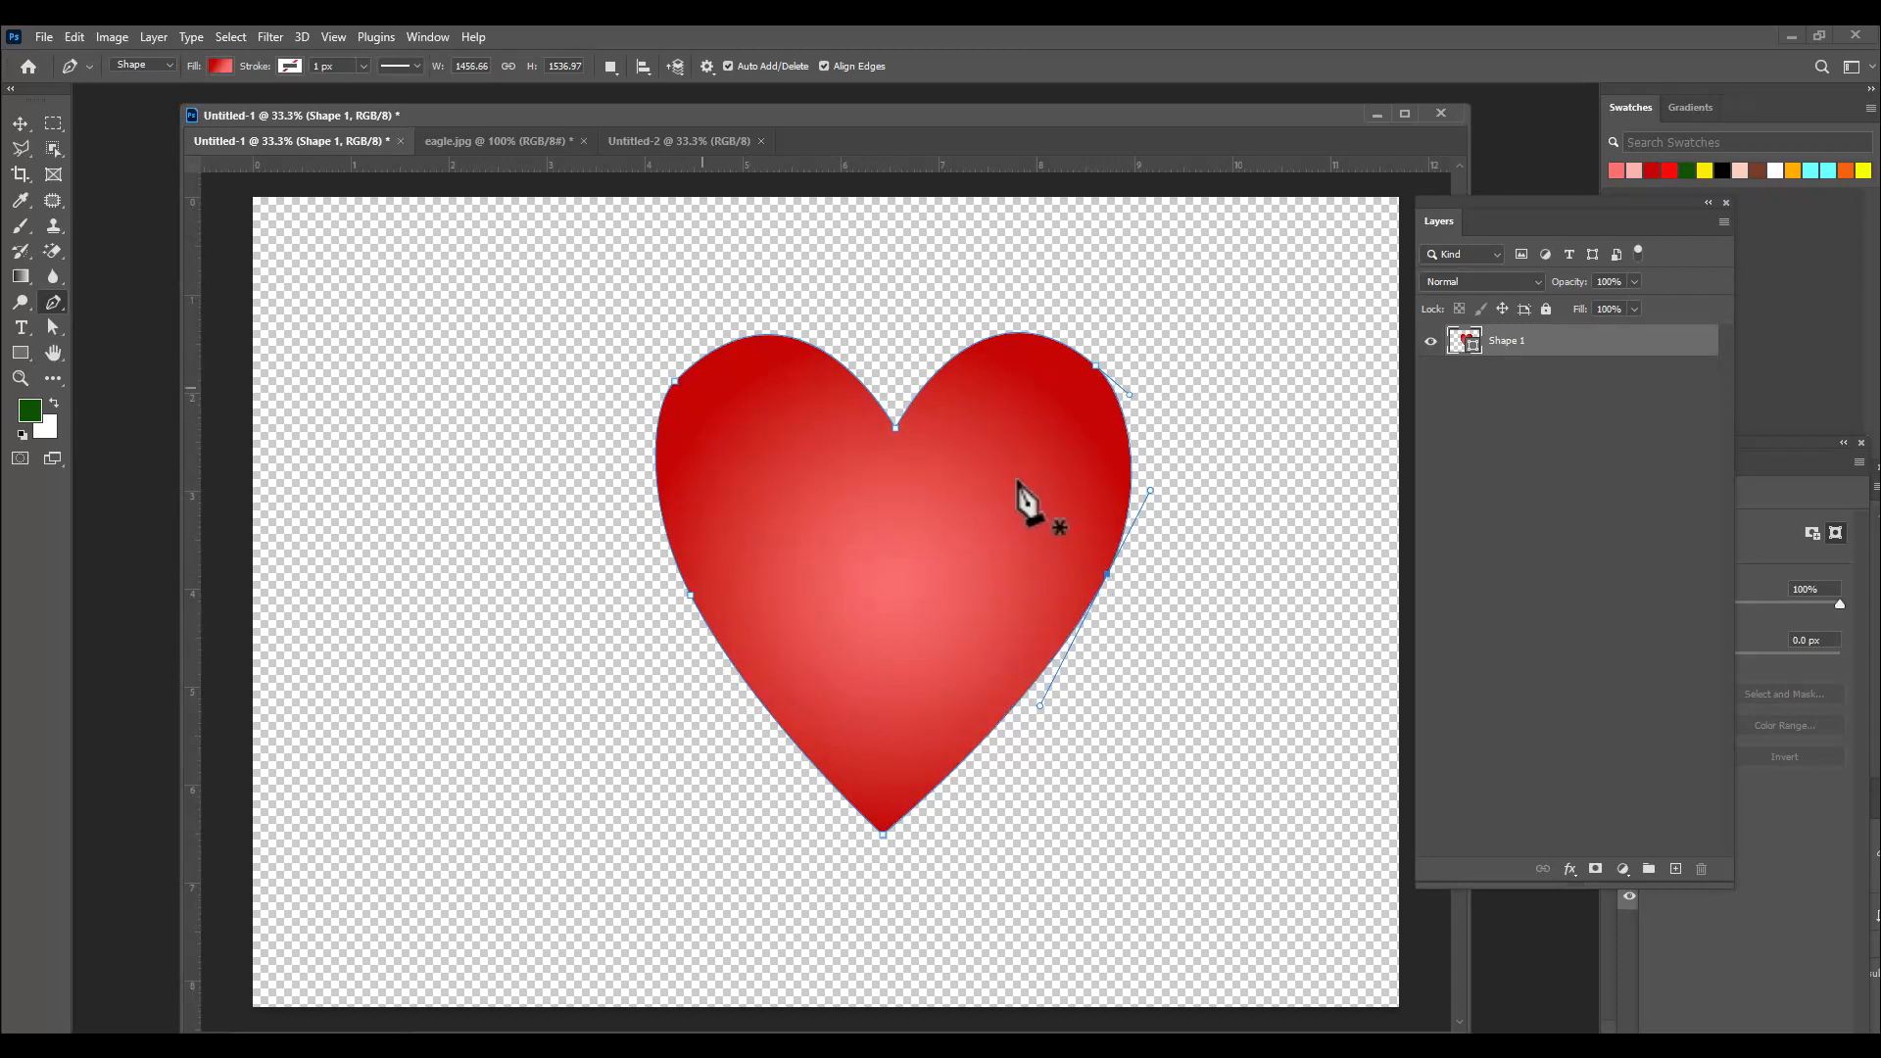
left_click(50, 297)
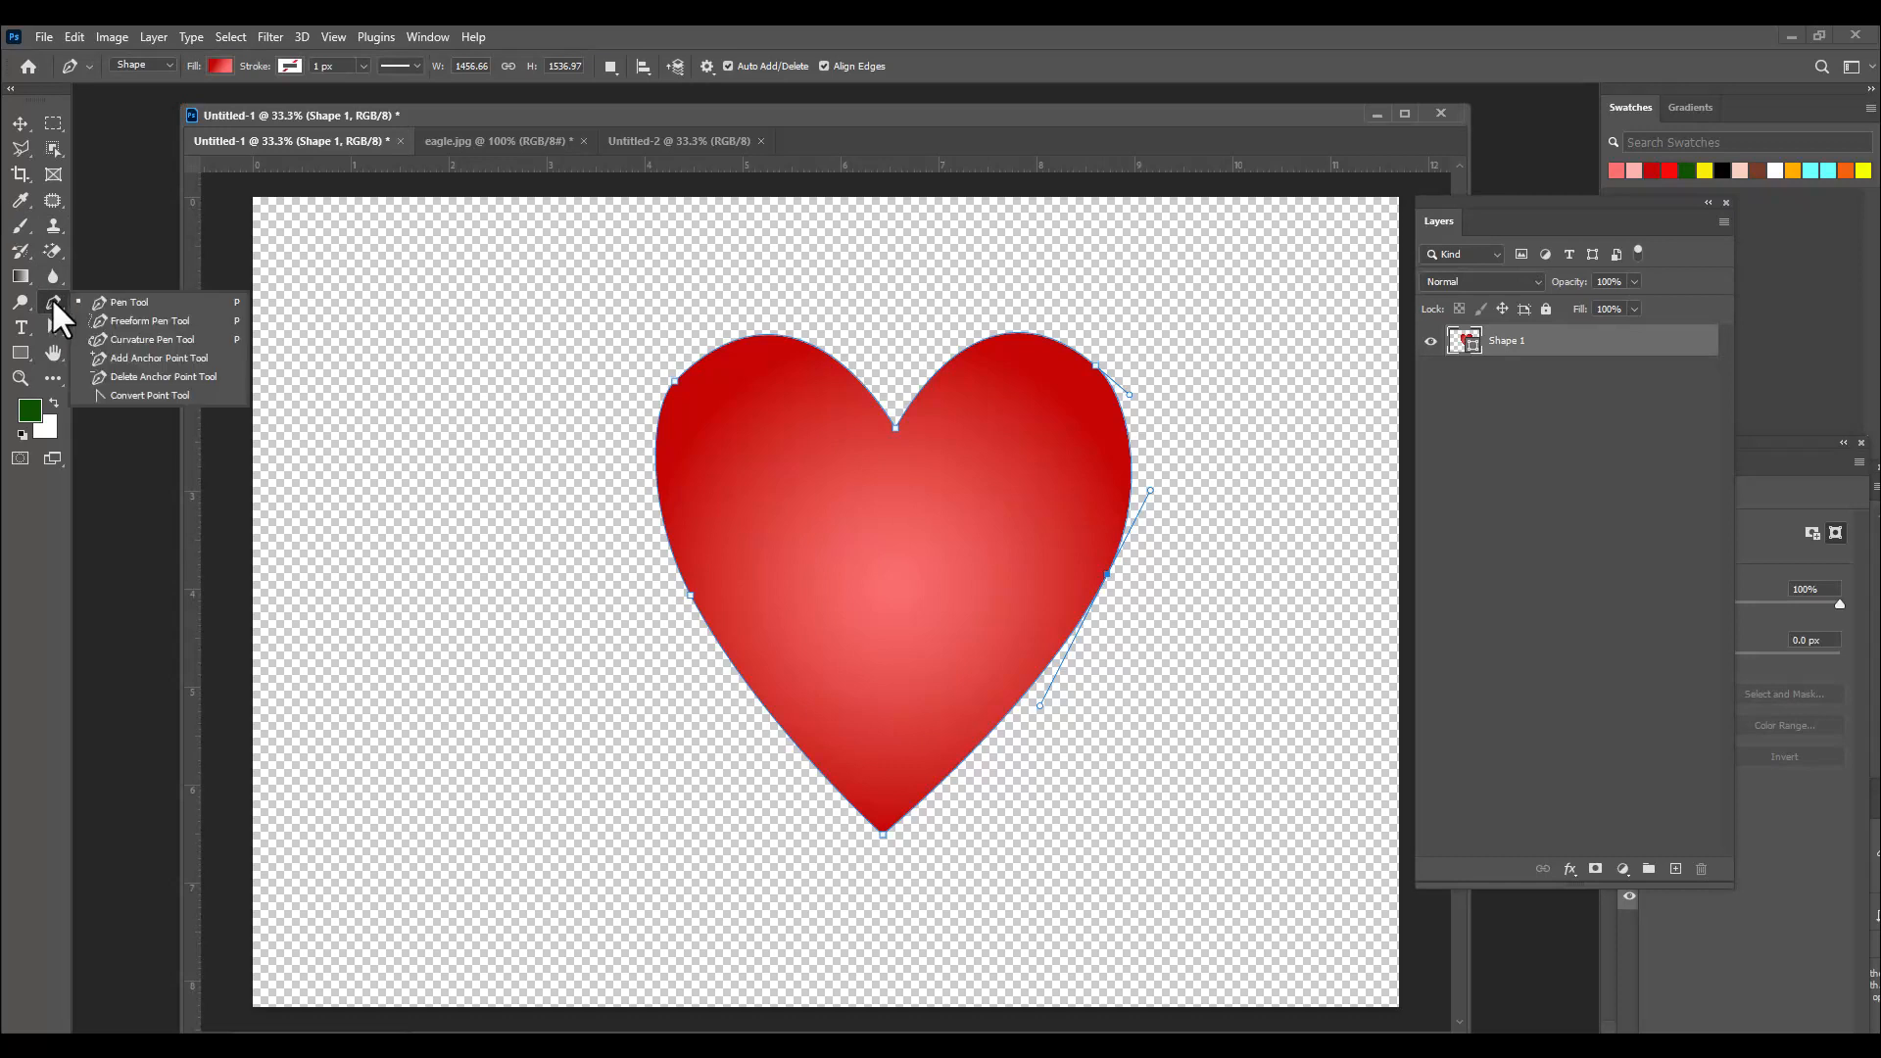
left_click(188, 394)
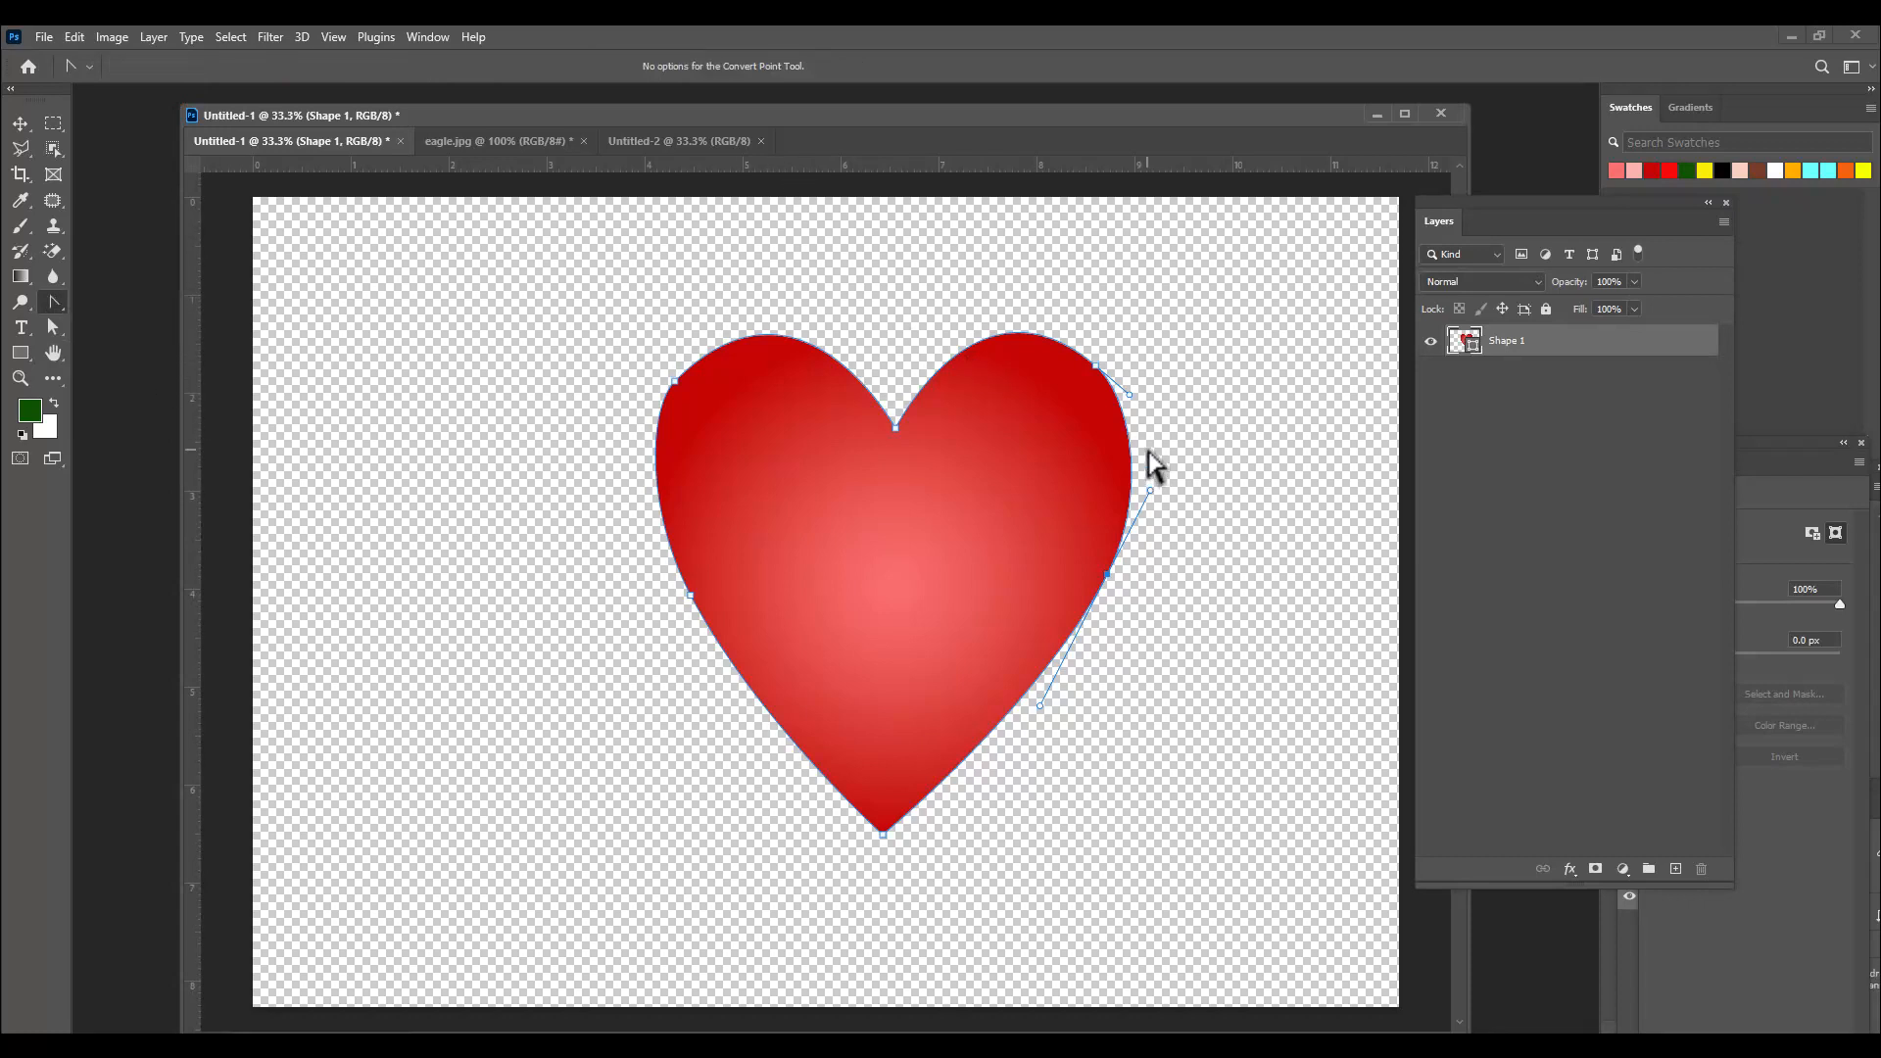
left_click(54, 328)
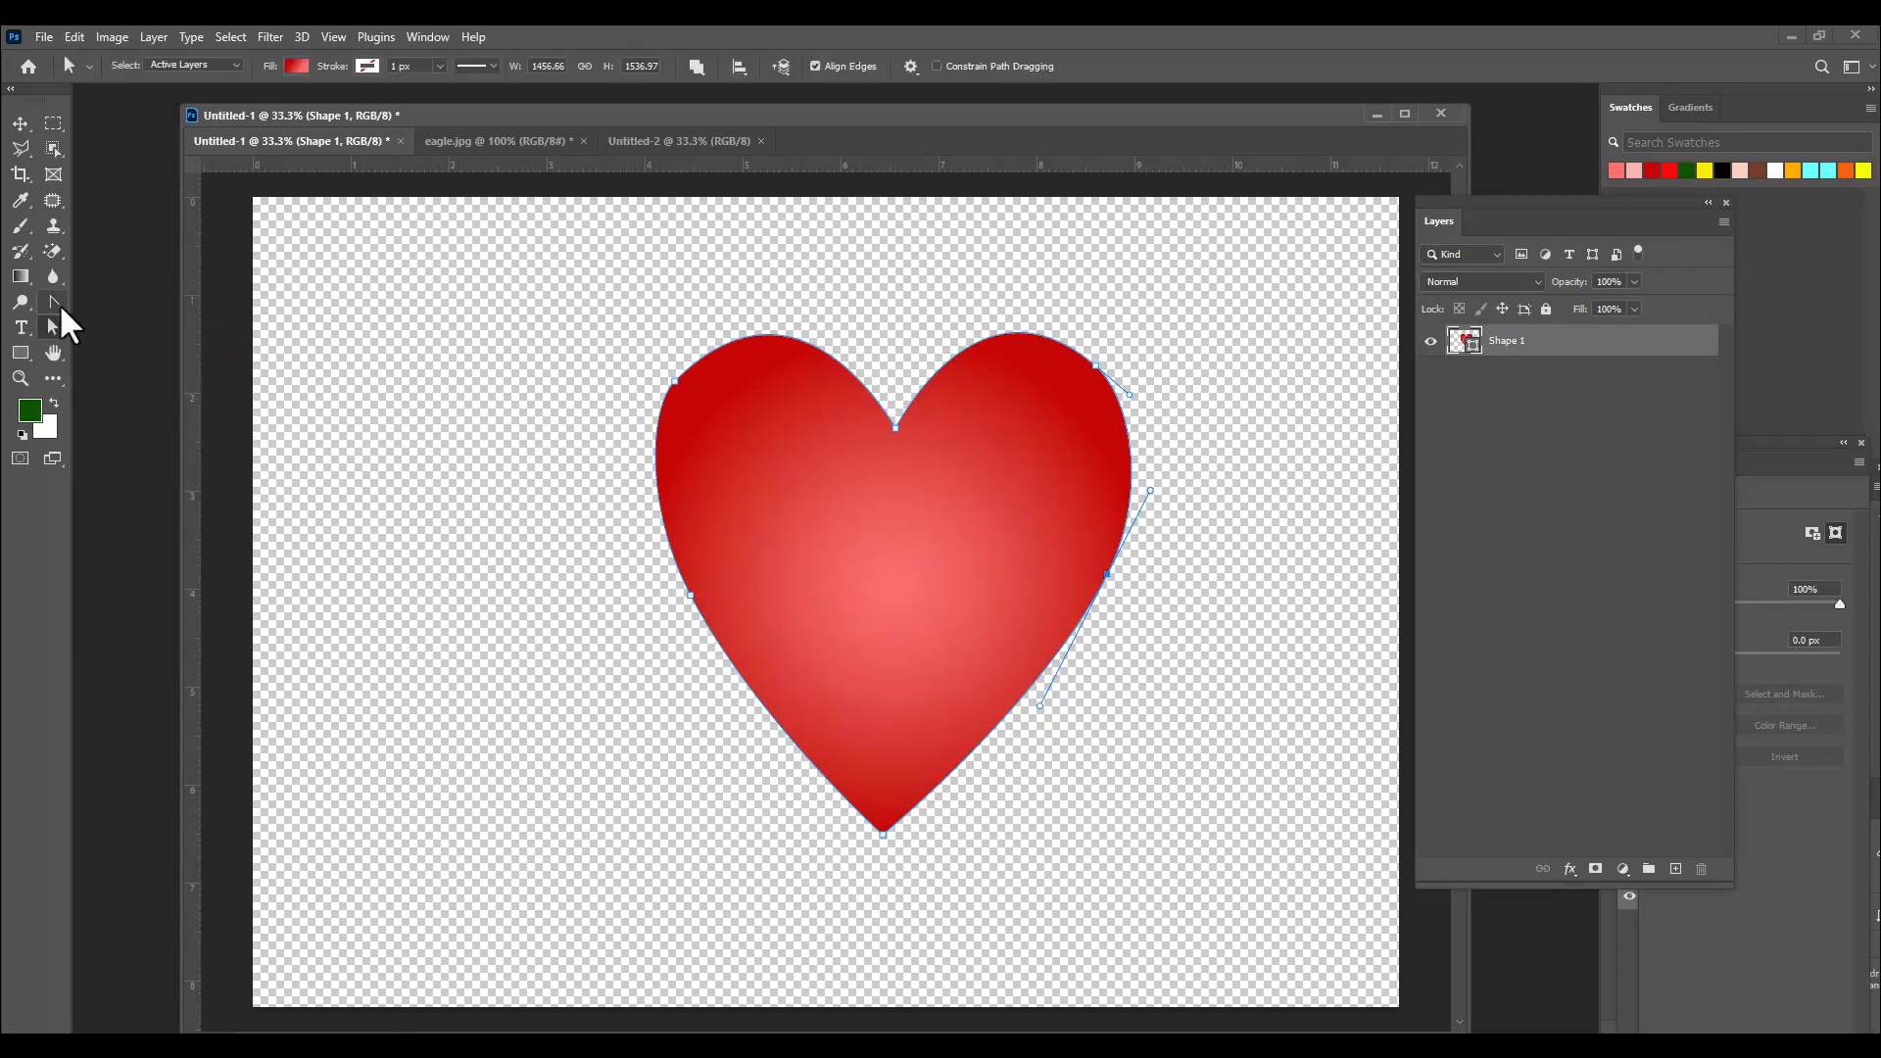
Delete the anchor on each lower side of the heart with the Pen tool.
right_click(55, 302)
left_click(93, 302)
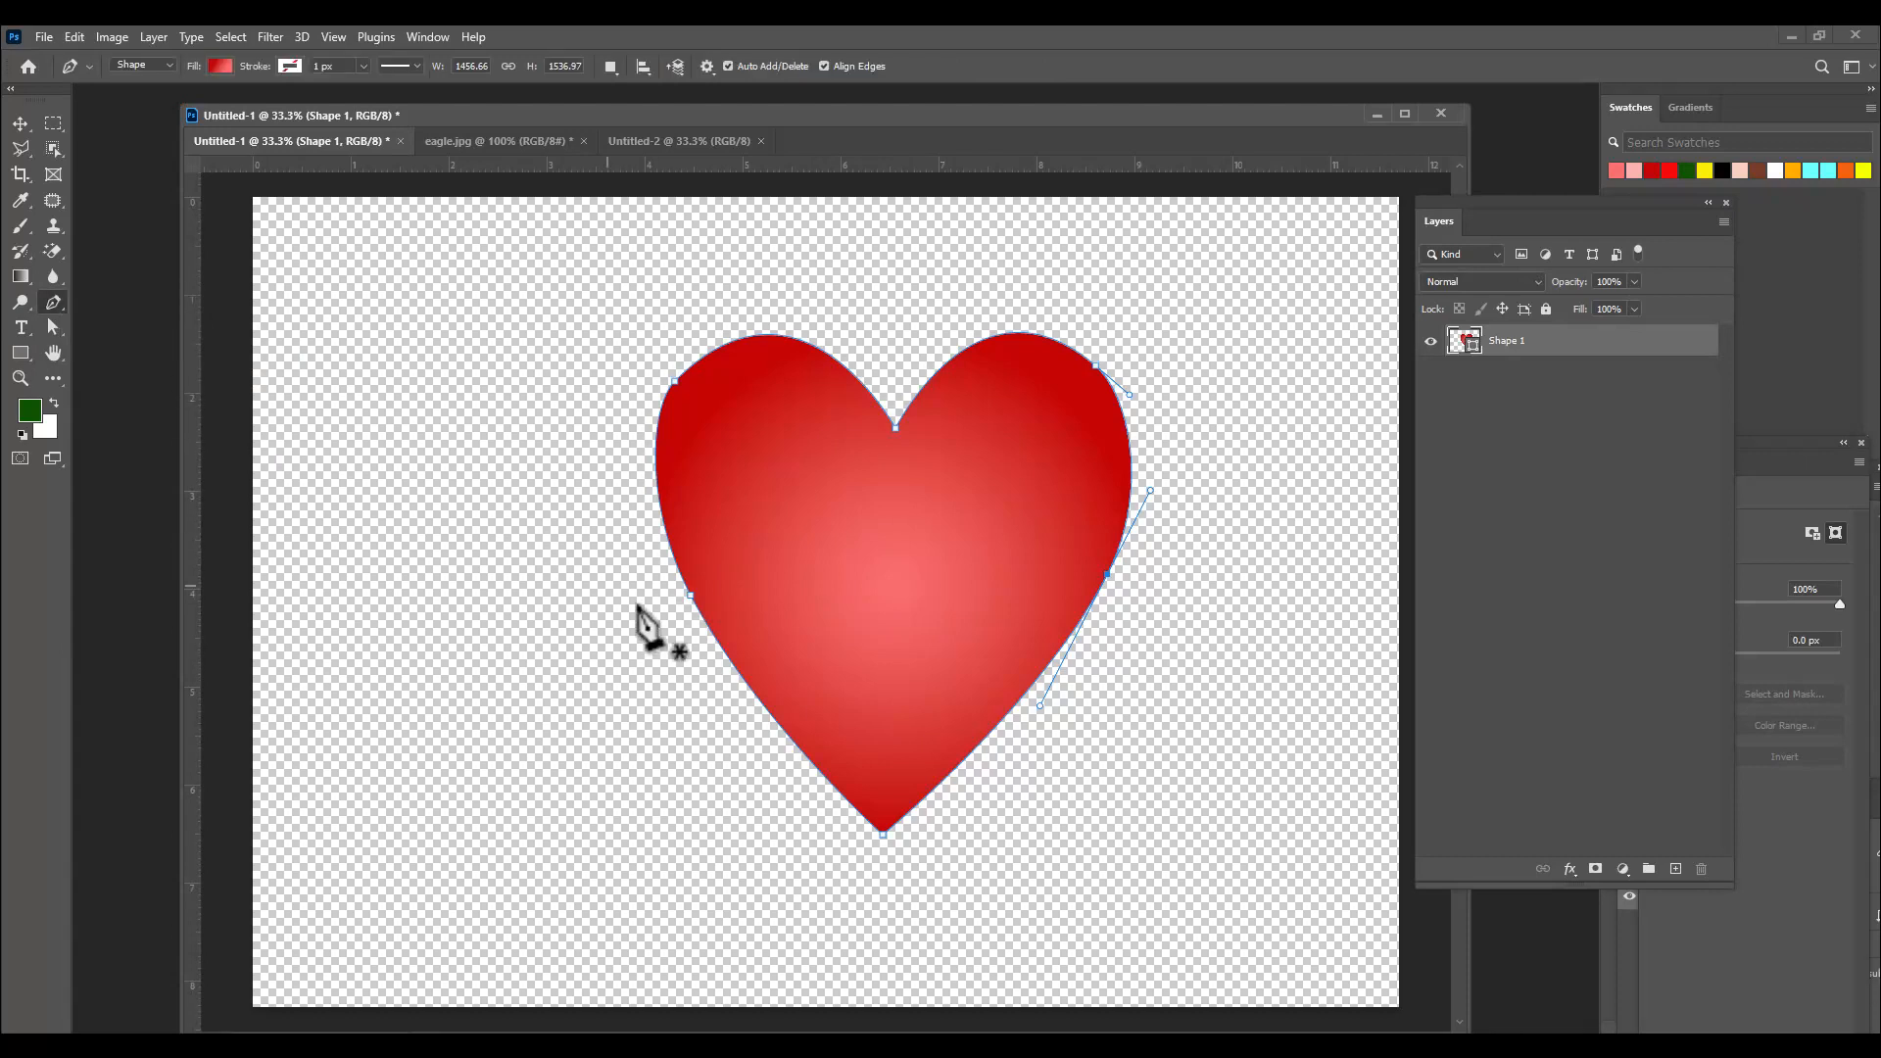
left_click(689, 594)
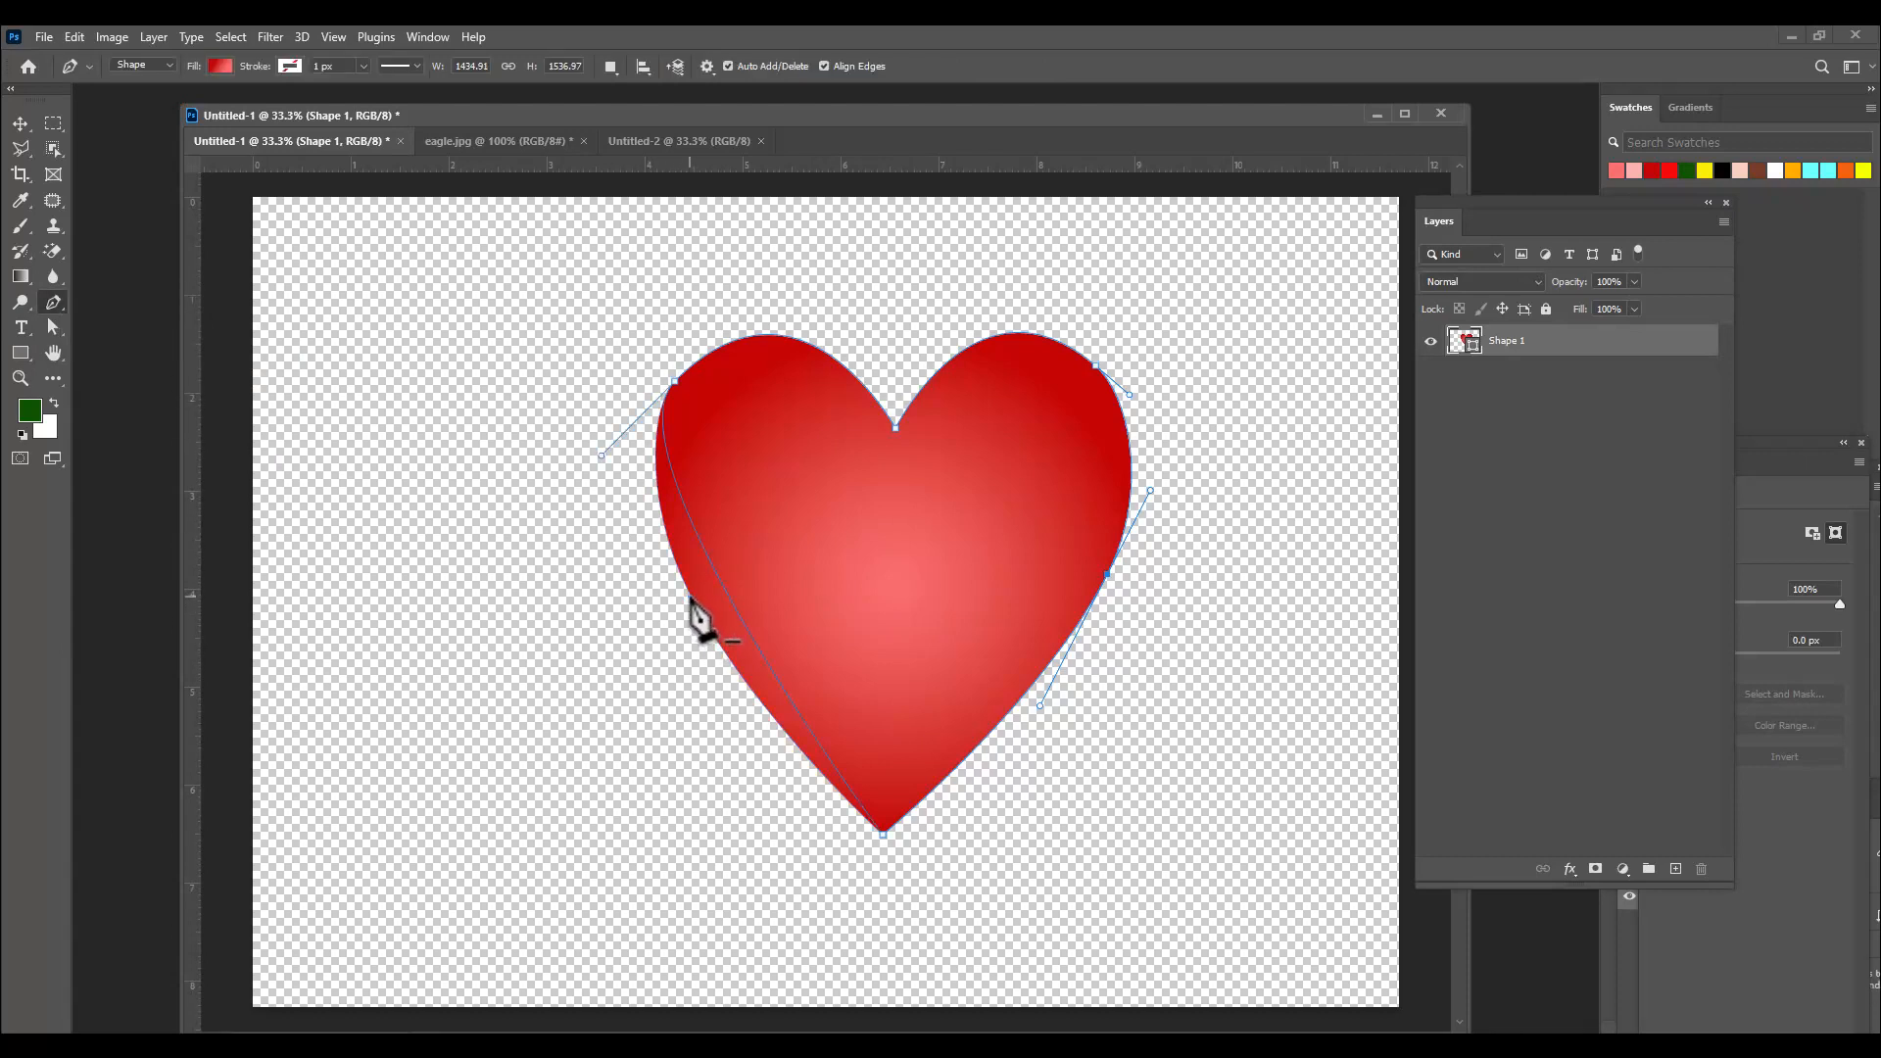
left_click(1107, 577)
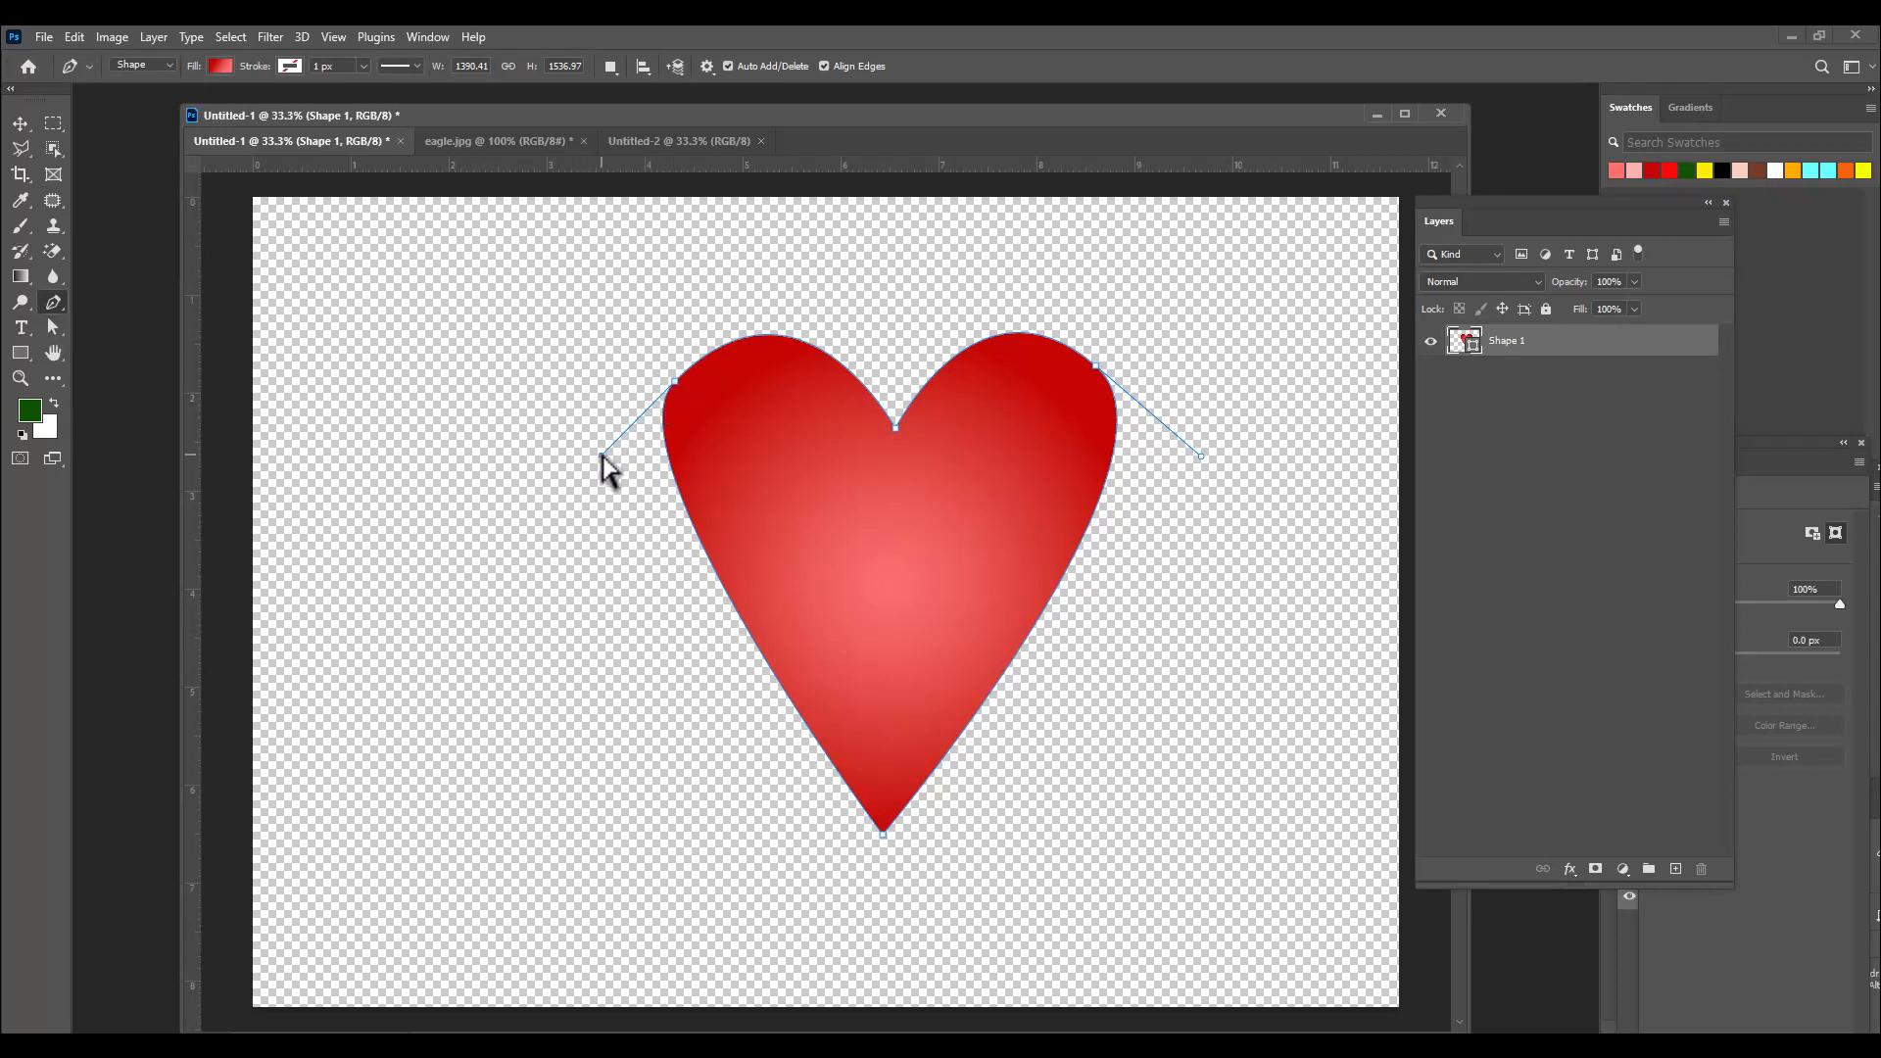
Extend the lower direction handles of both lobe anchors outward and down to widen the heart's sides.
left_click_drag(601, 456, 548, 483)
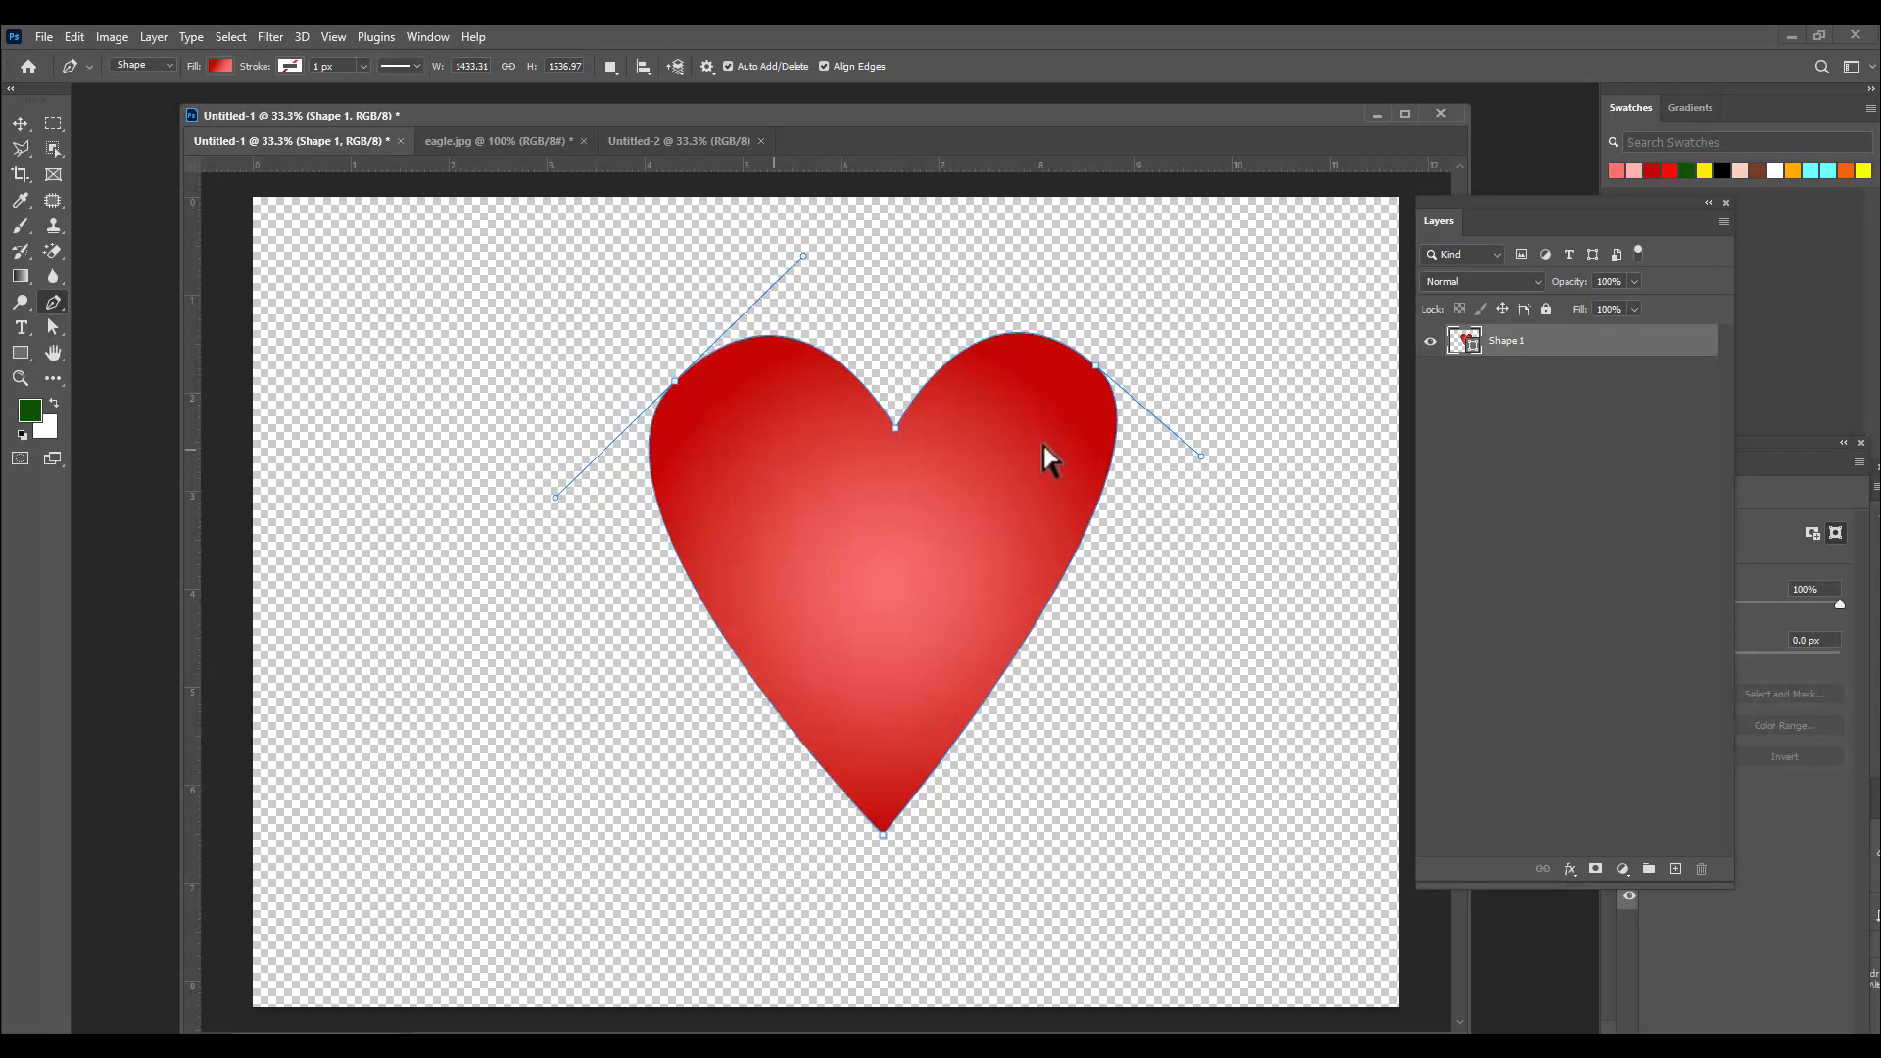
left_click(1096, 365)
left_click_drag(1201, 456, 1251, 498)
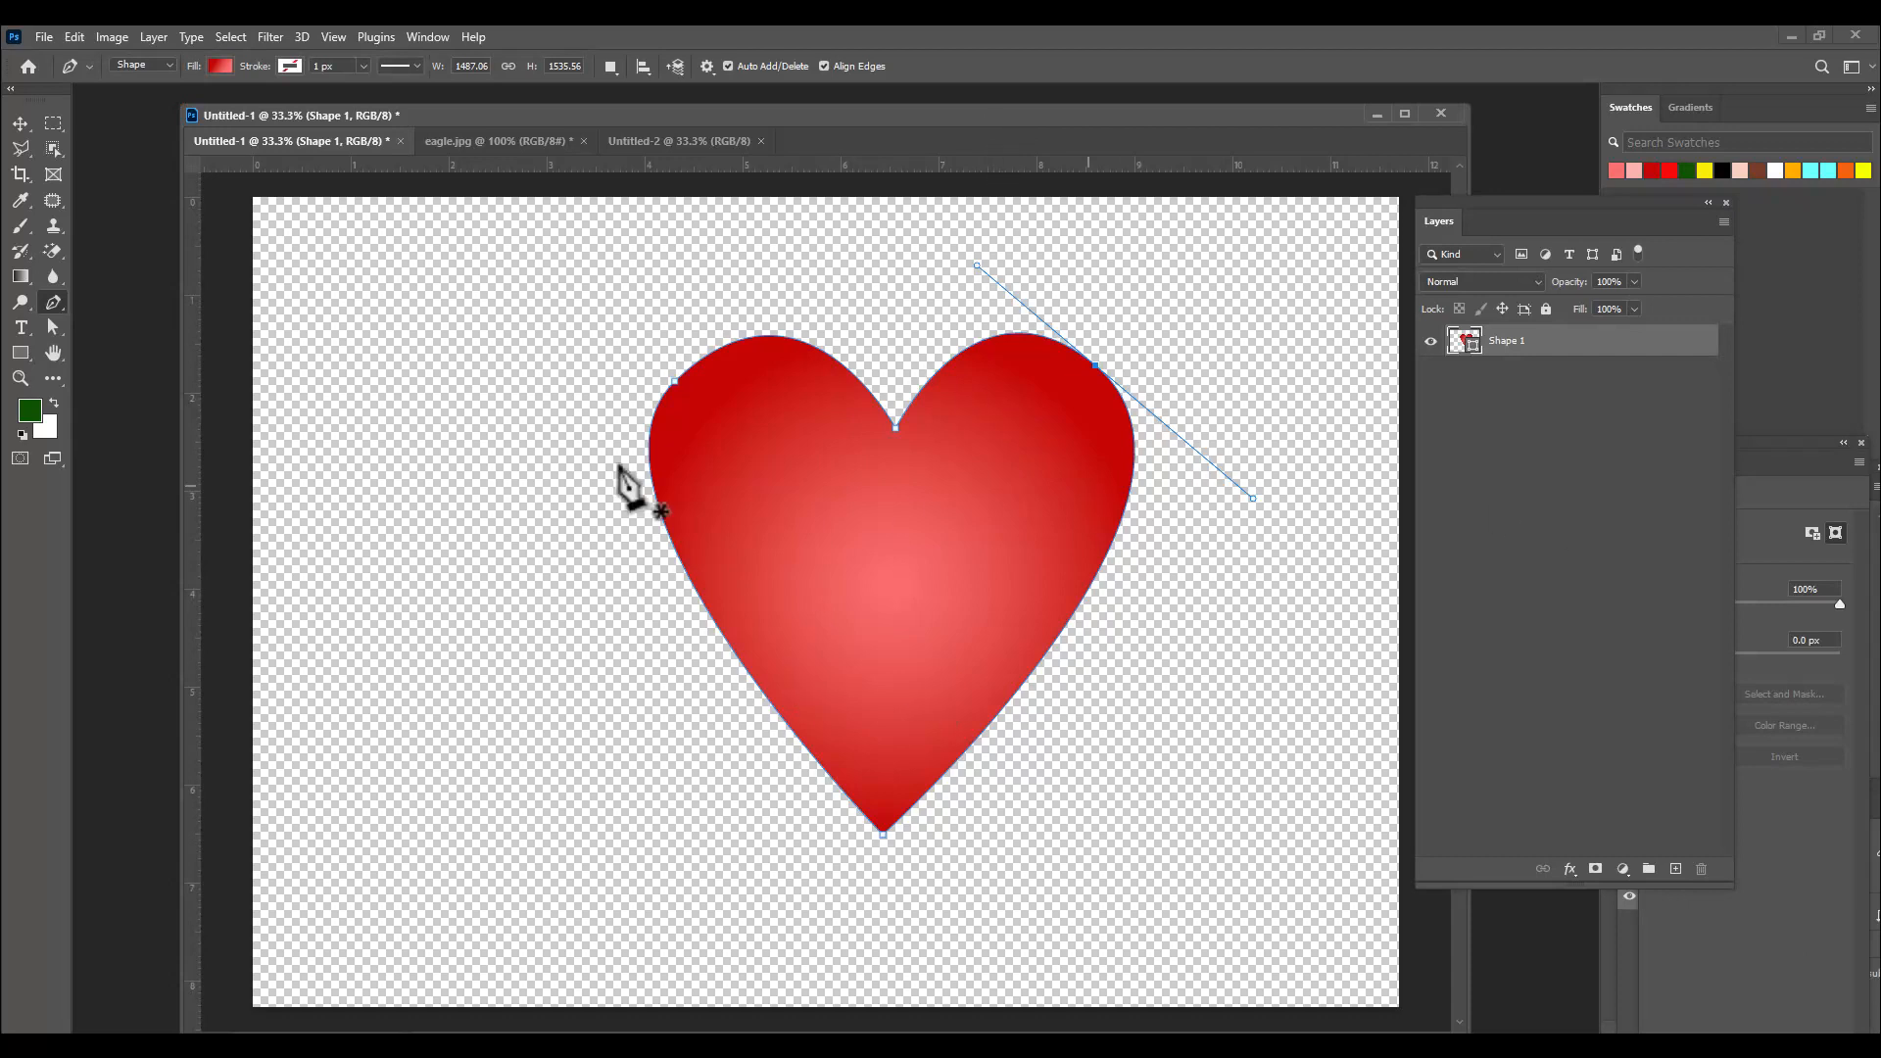
Convert the heart's top cleft and bottom tip anchors into smooth points with horizontal handles using the Convert Point tool.
right_click(53, 302)
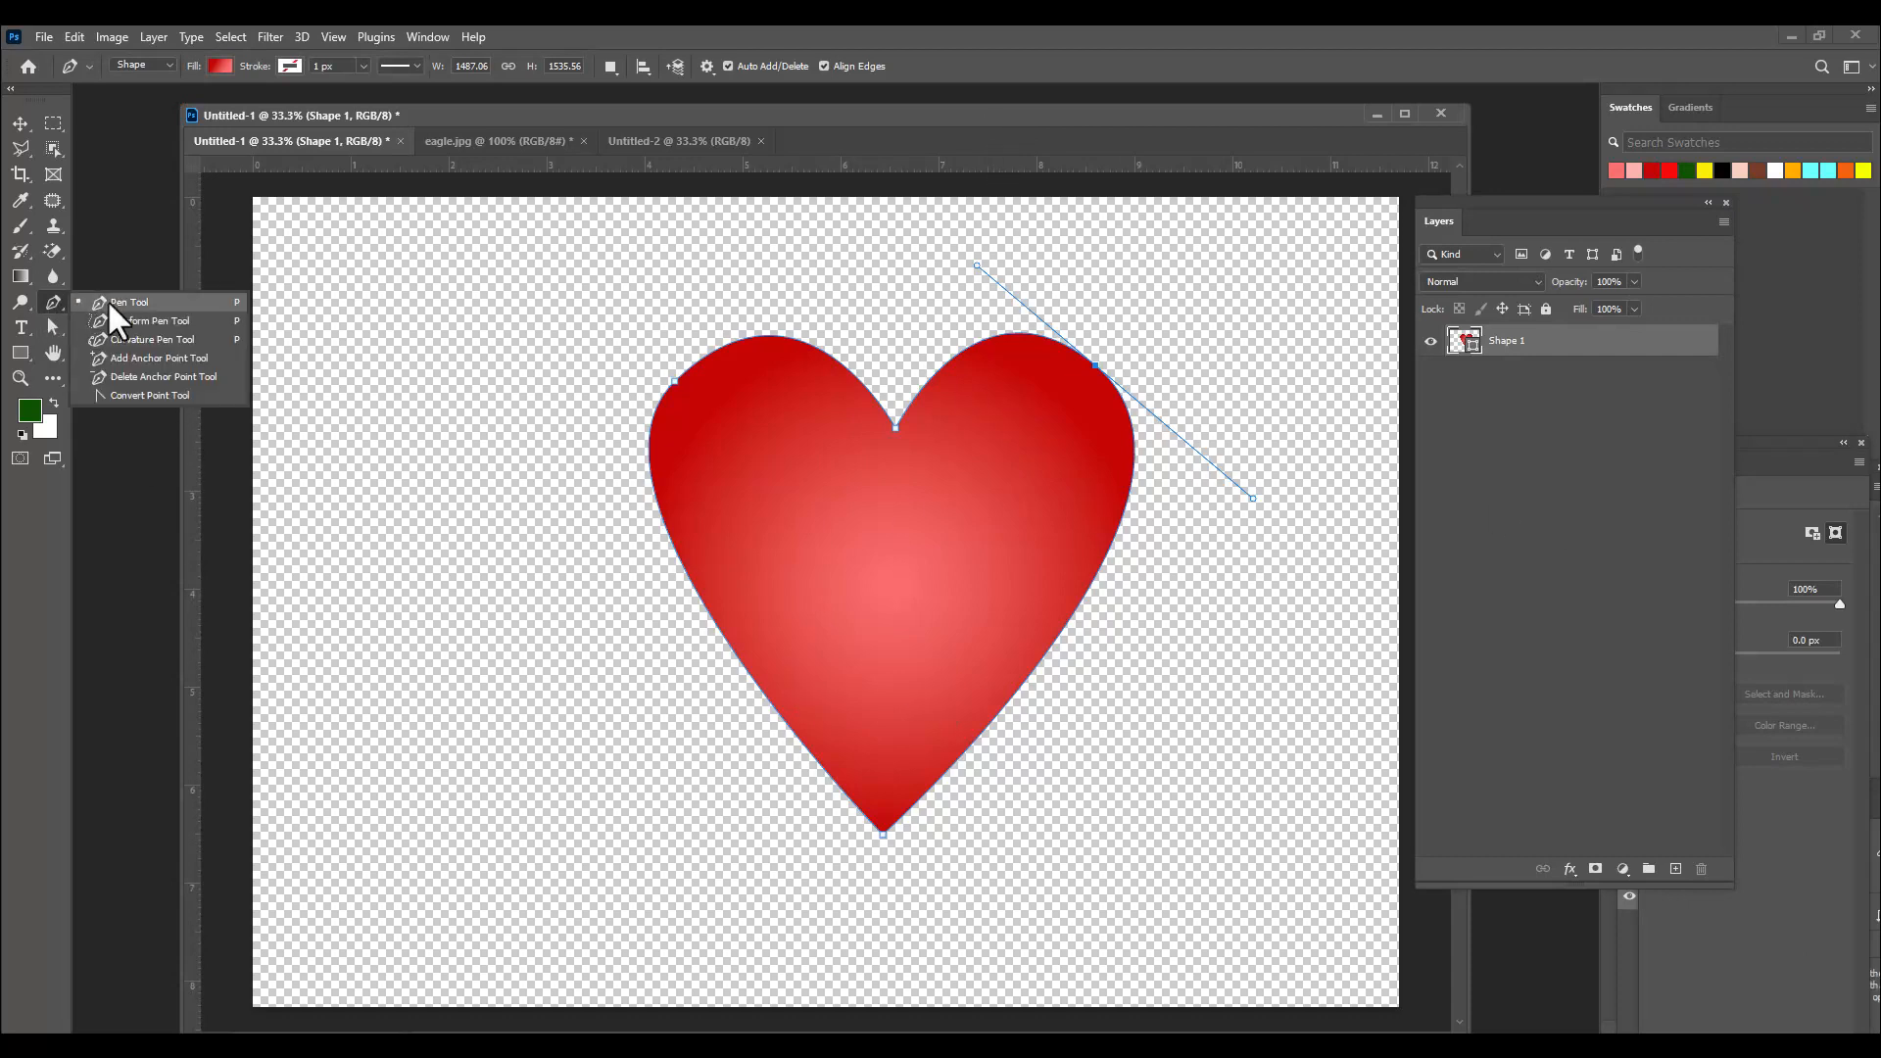
left_click(144, 391)
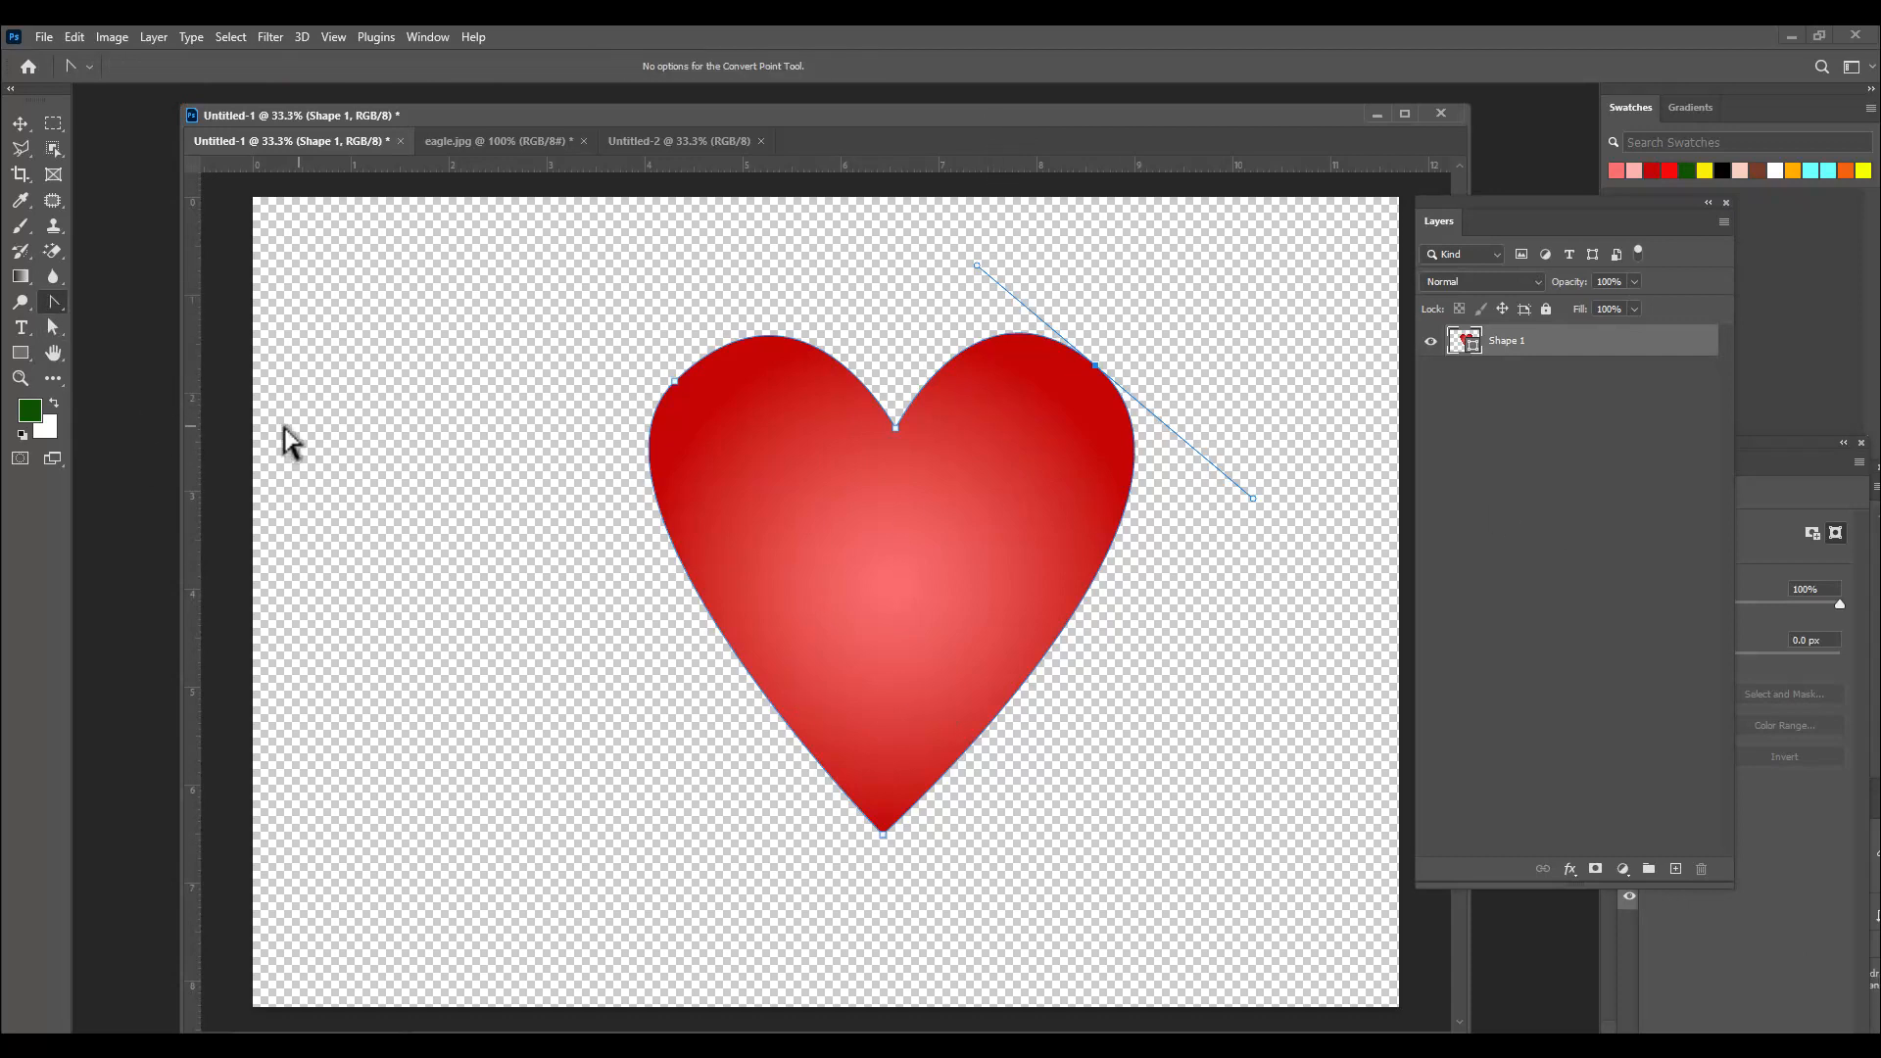
left_click(895, 428)
left_click_drag(924, 431, 982, 431)
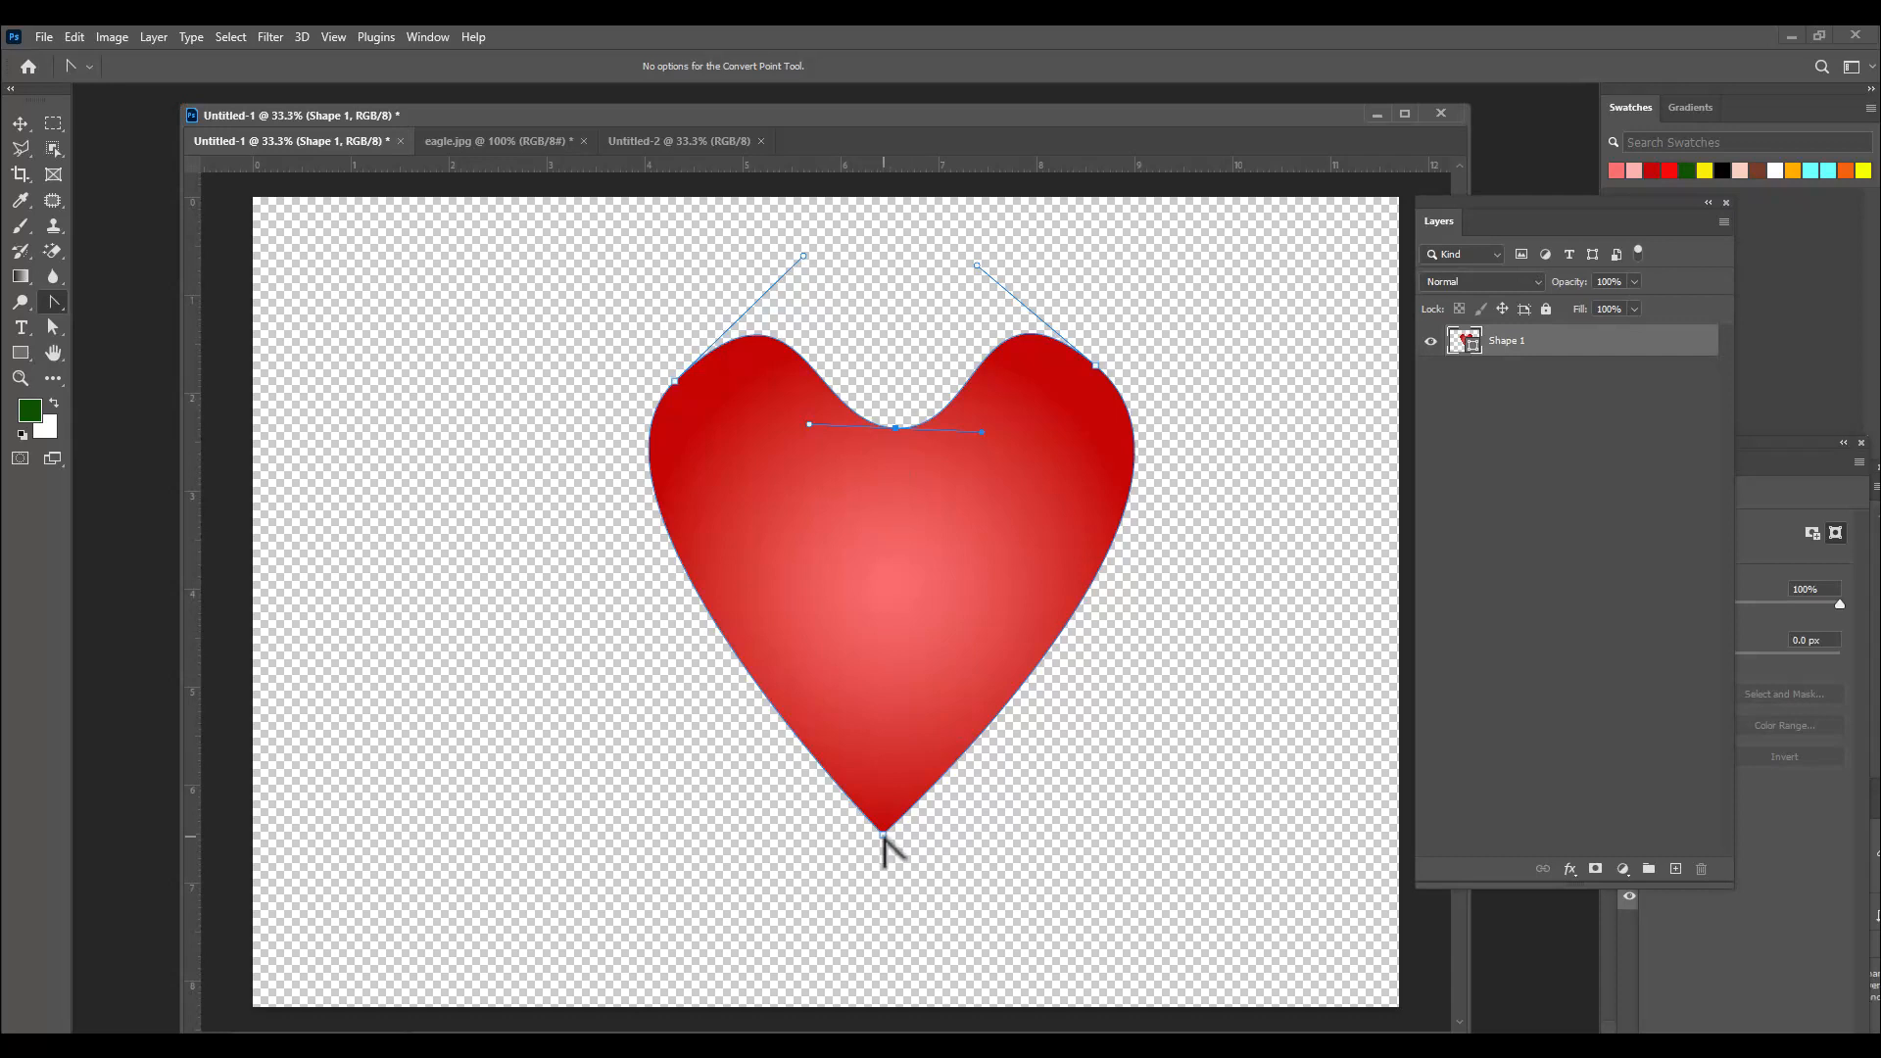
left_click_drag(883, 833, 783, 835)
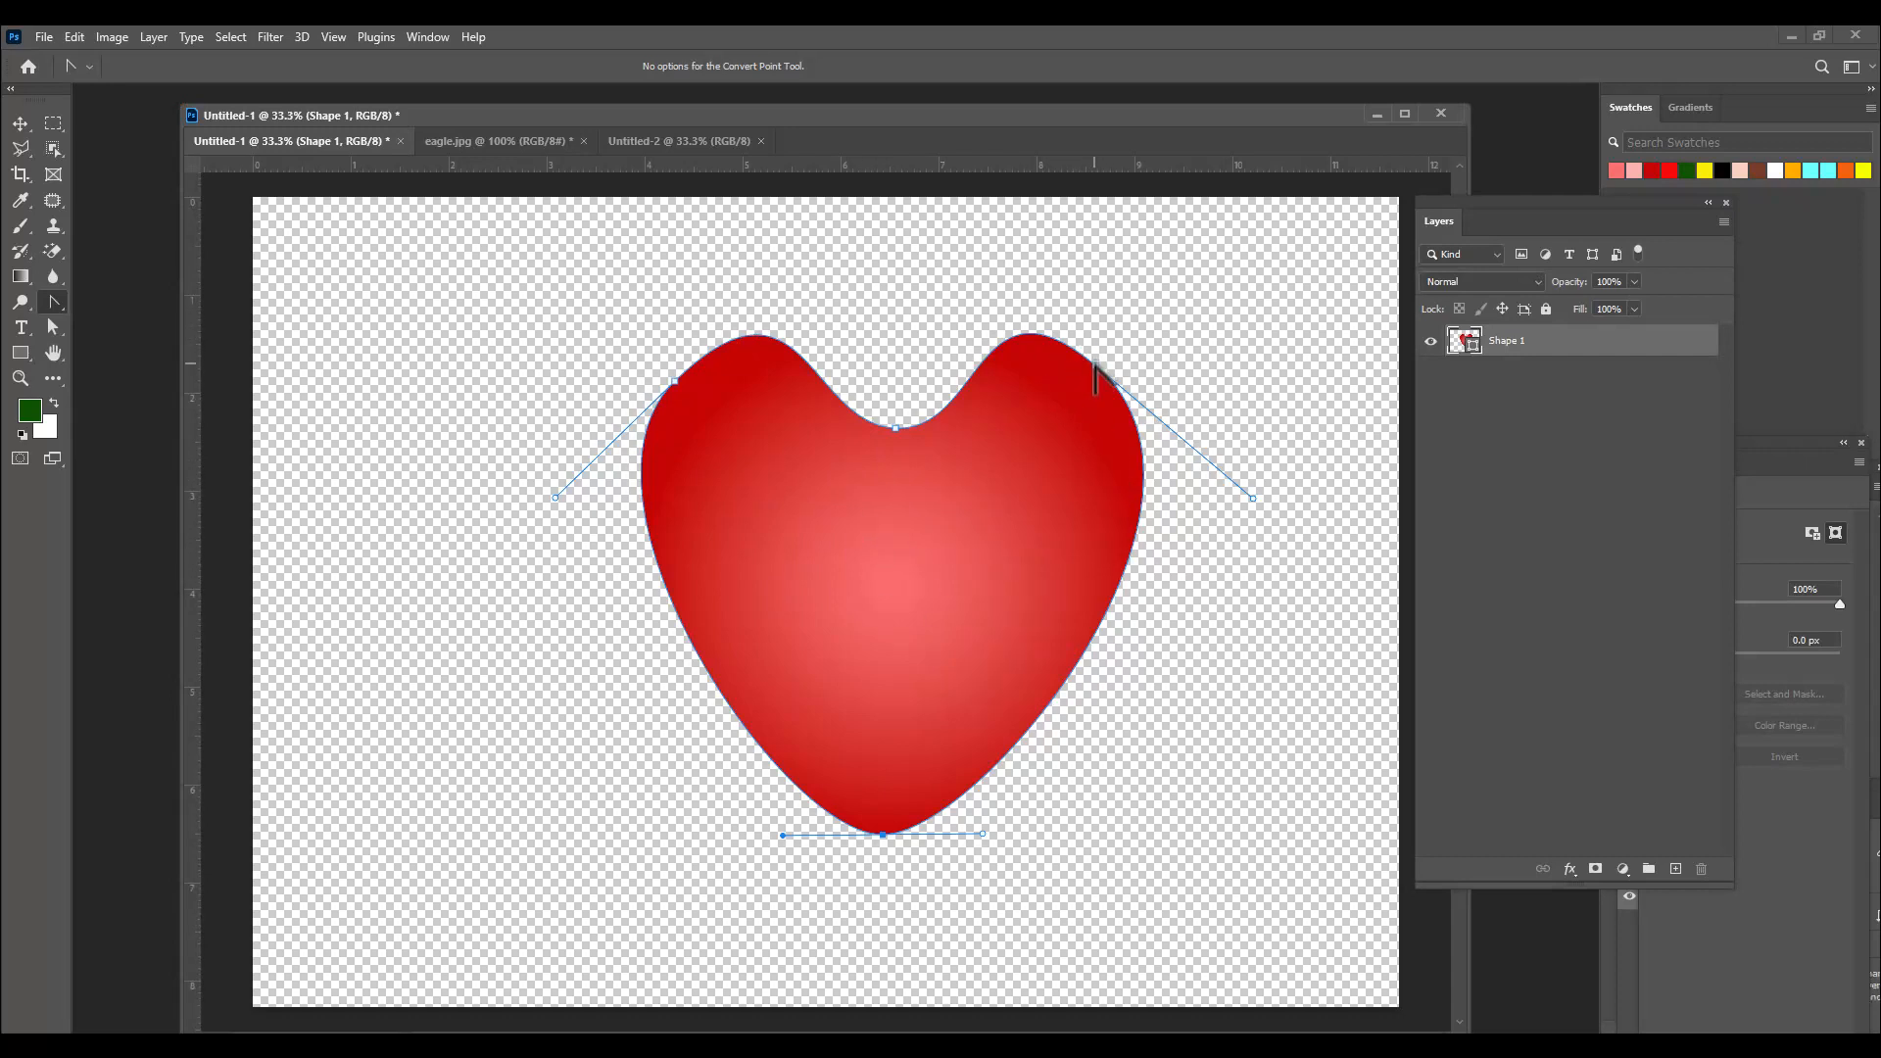
Convert both lobe anchors to corner points and back to smooth points with diagonal handles using the Convert Point tool.
left_click(675, 381)
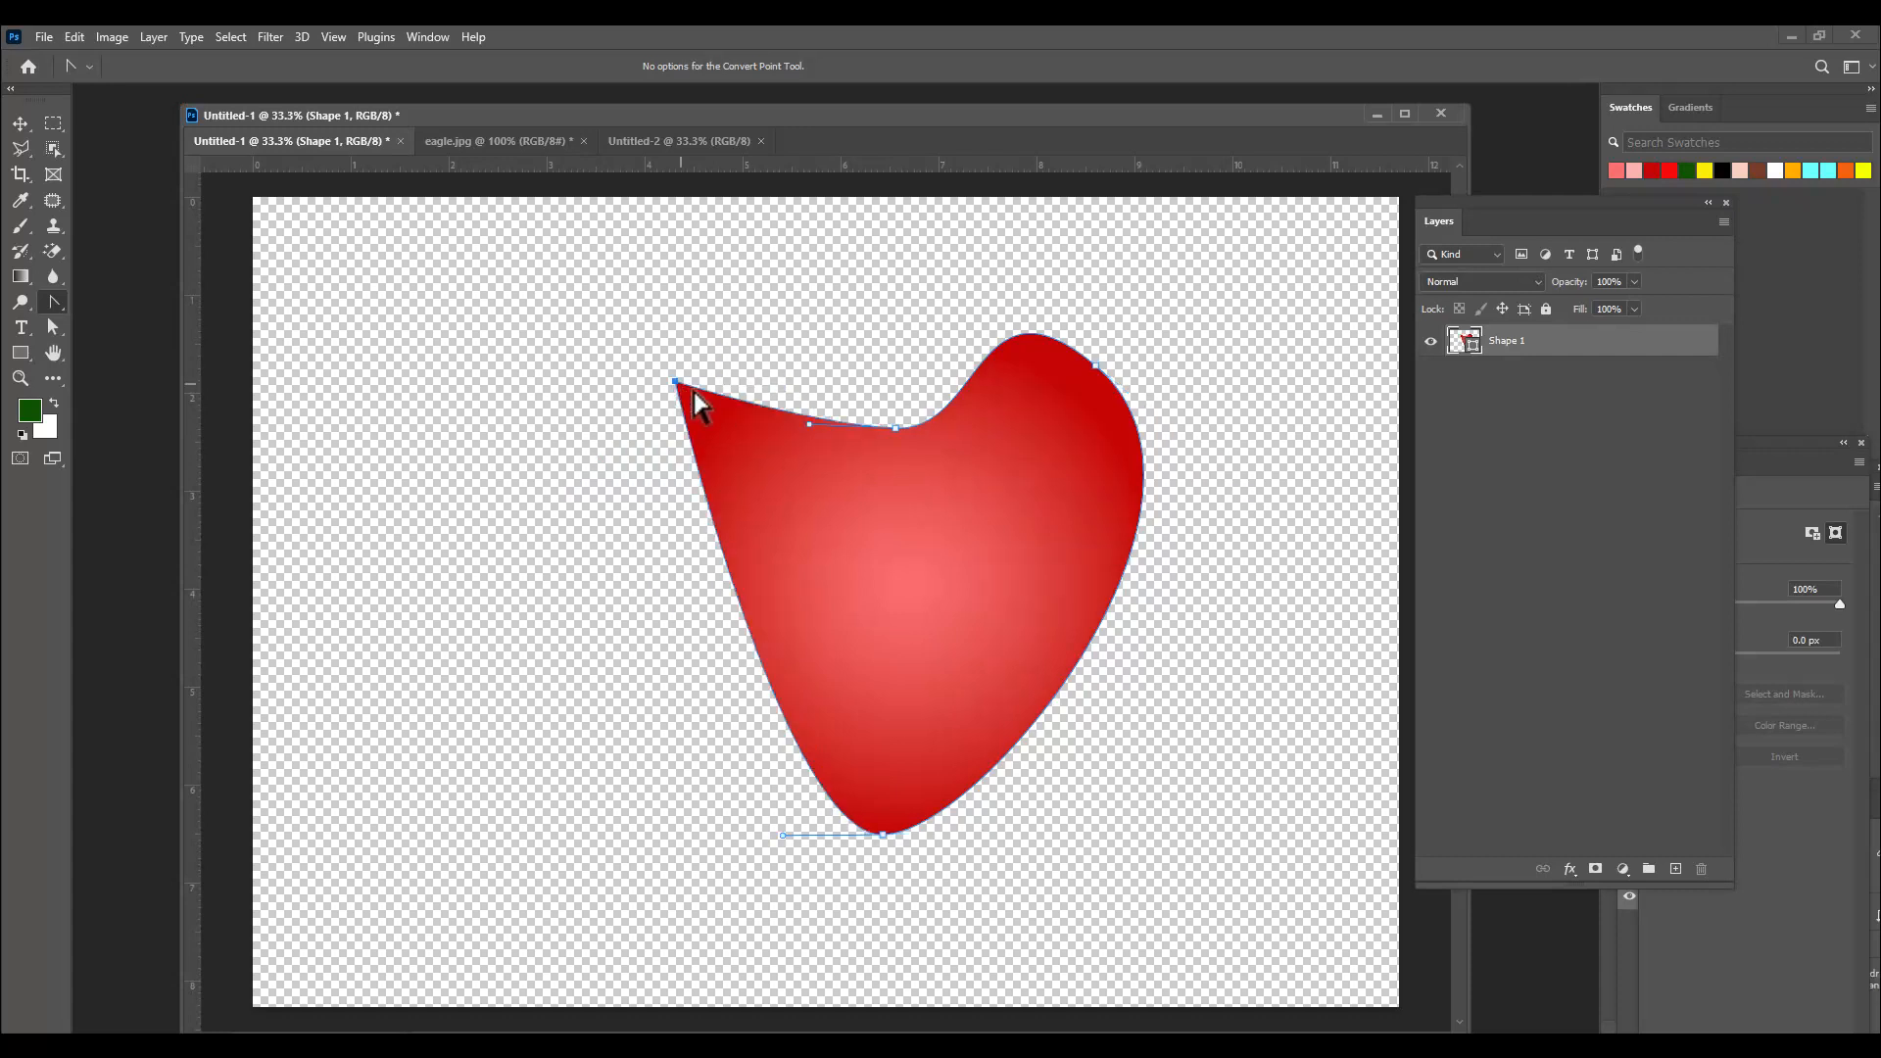
left_click(1095, 366)
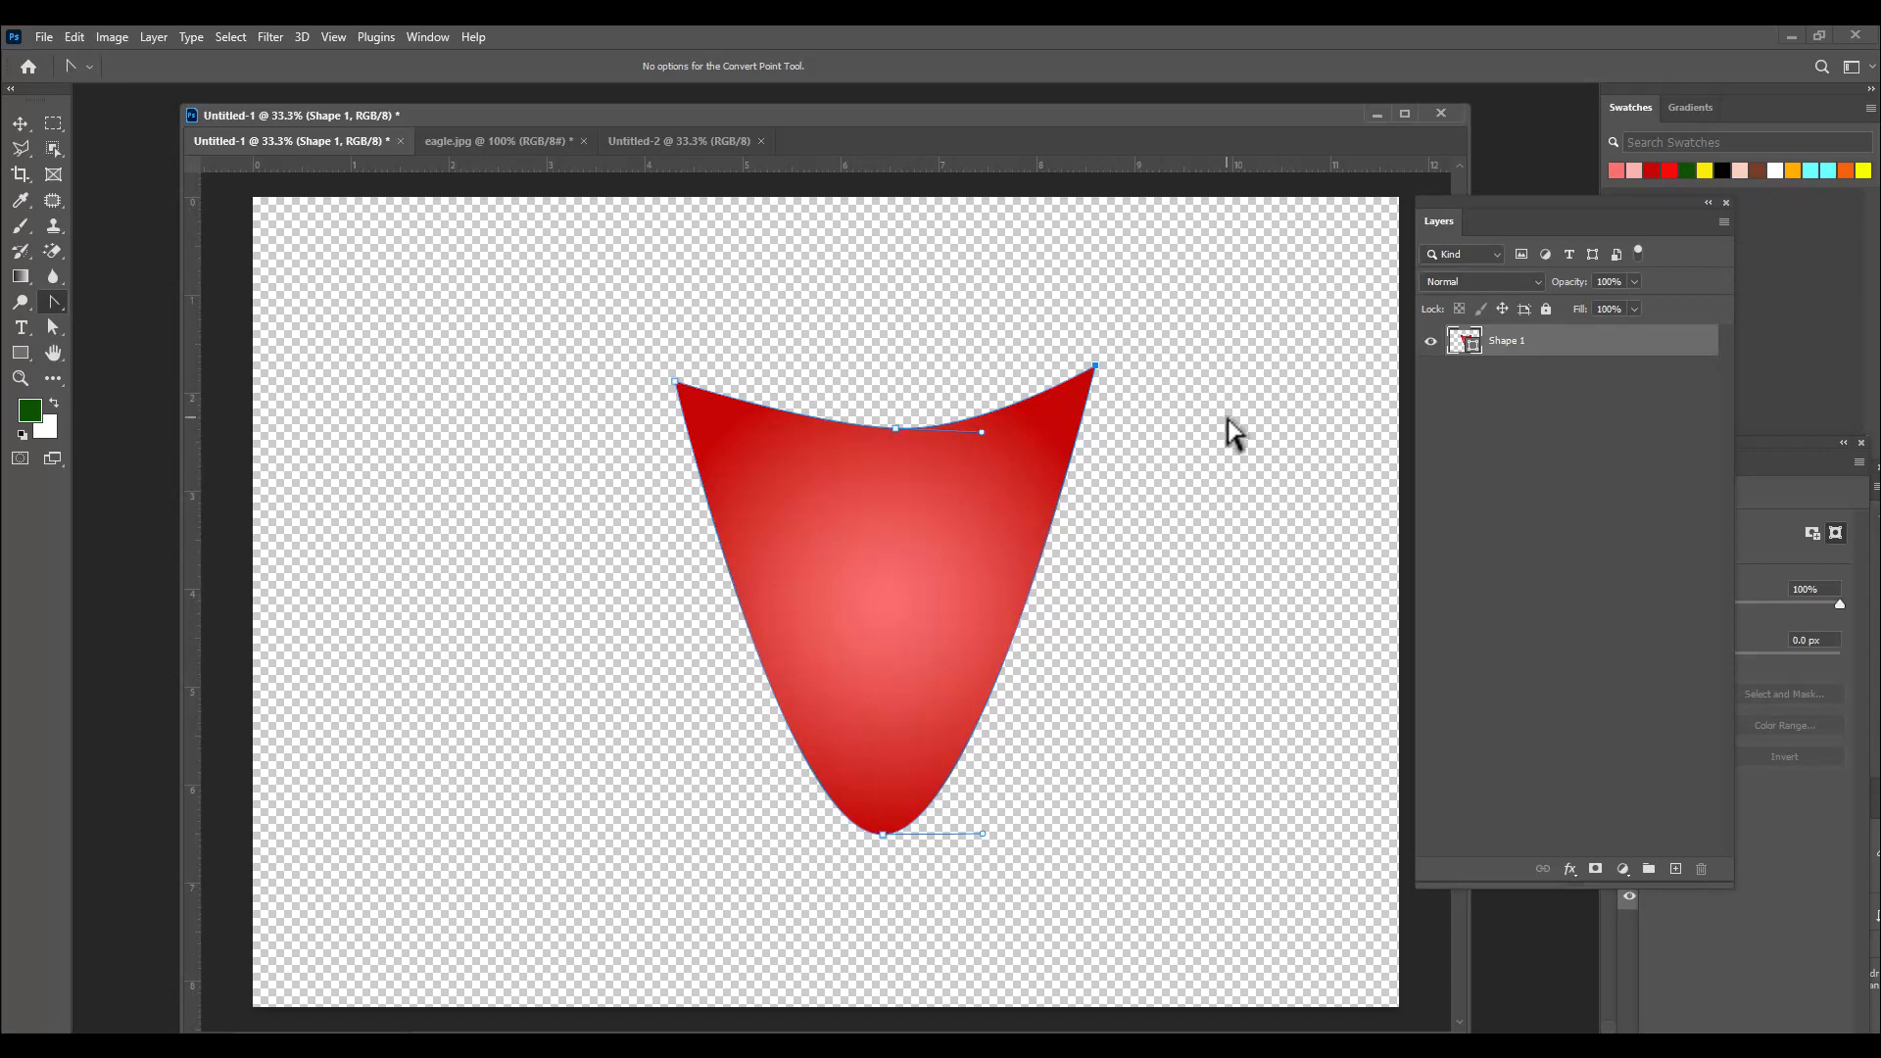
right_click(50, 298)
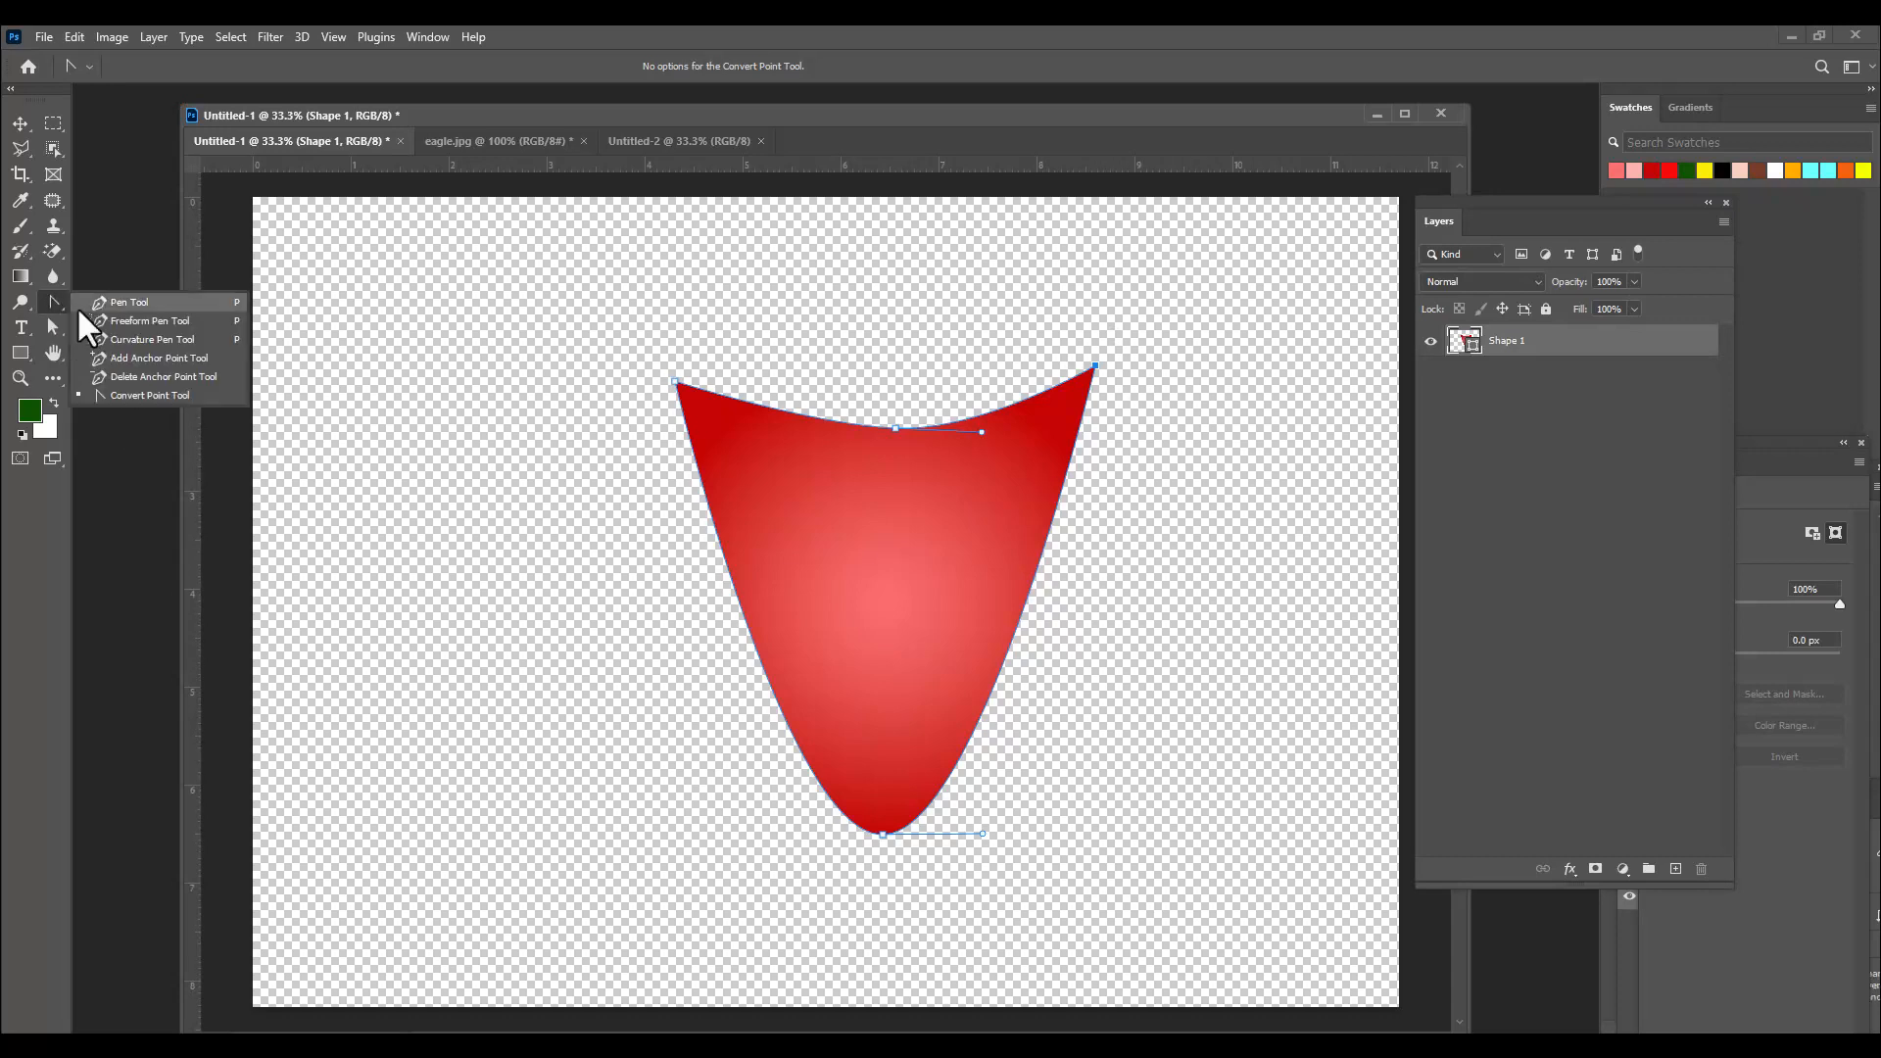
left_click(137, 391)
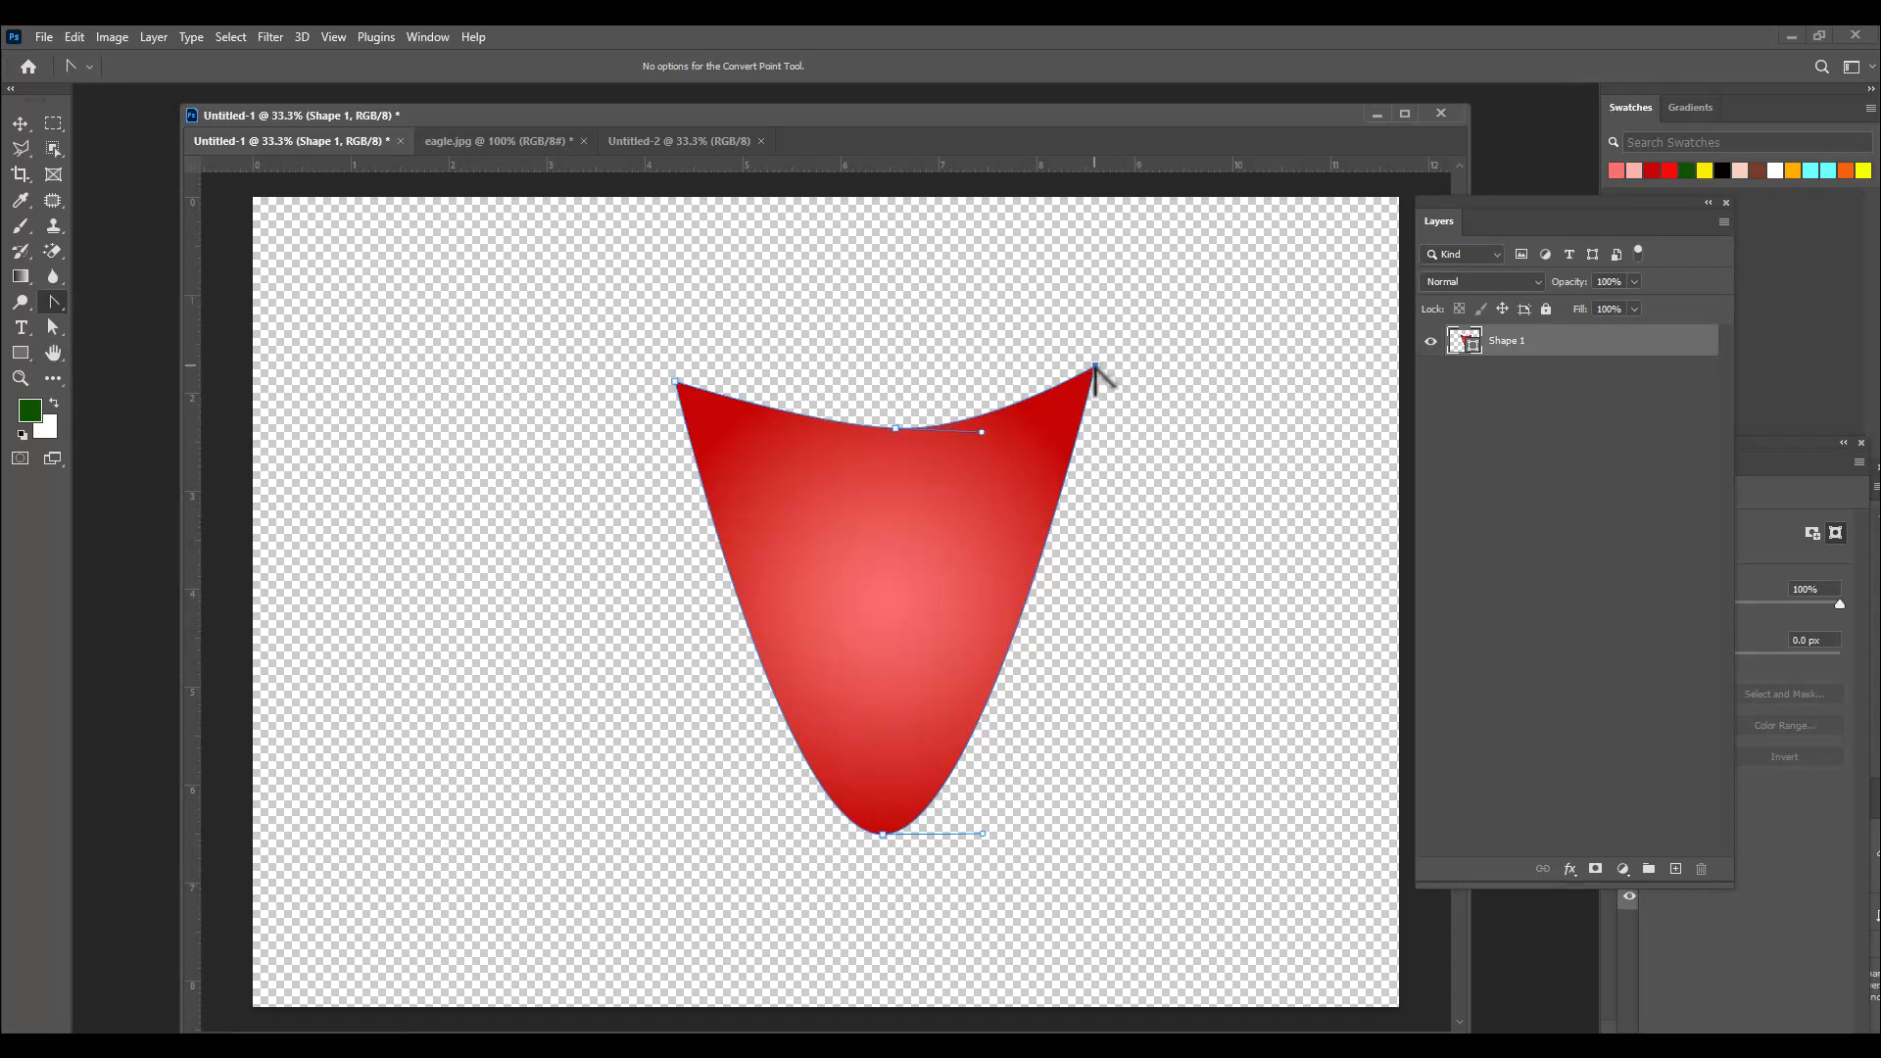
left_click_drag(1095, 365, 1205, 449)
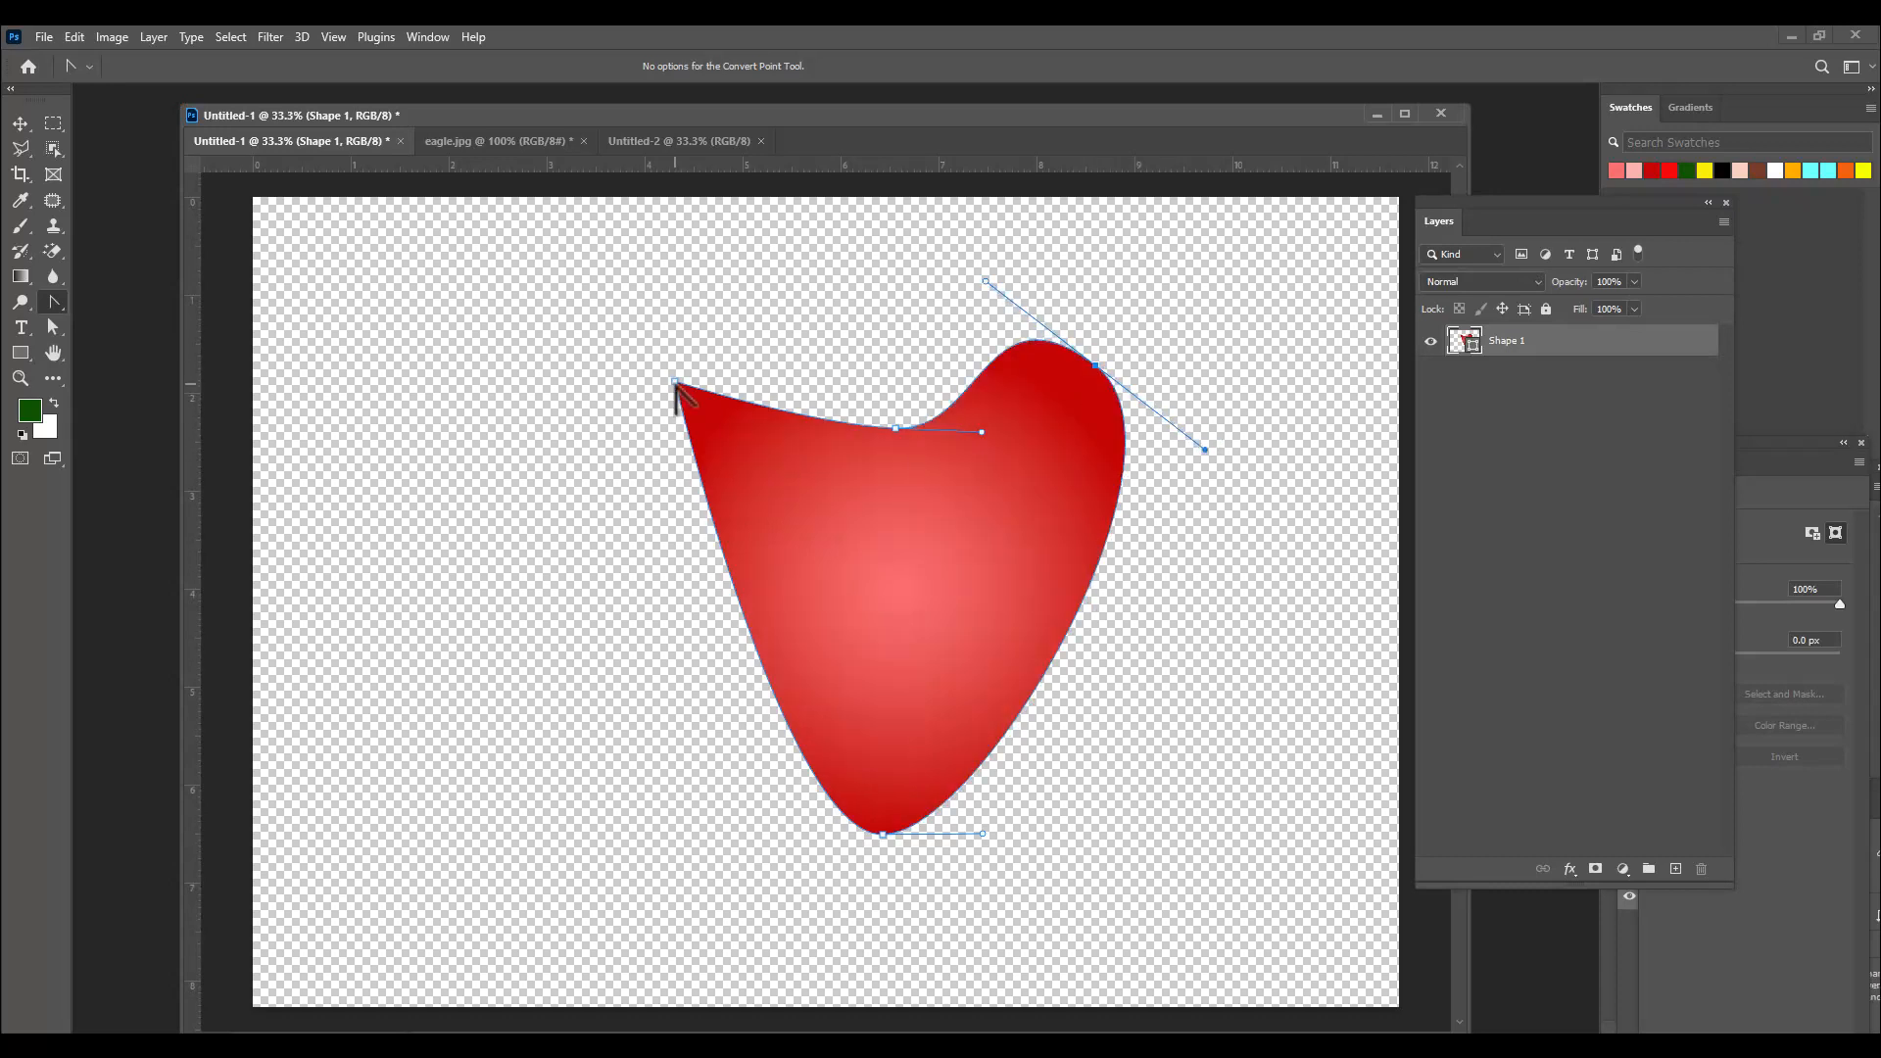
left_click_drag(674, 382, 758, 282)
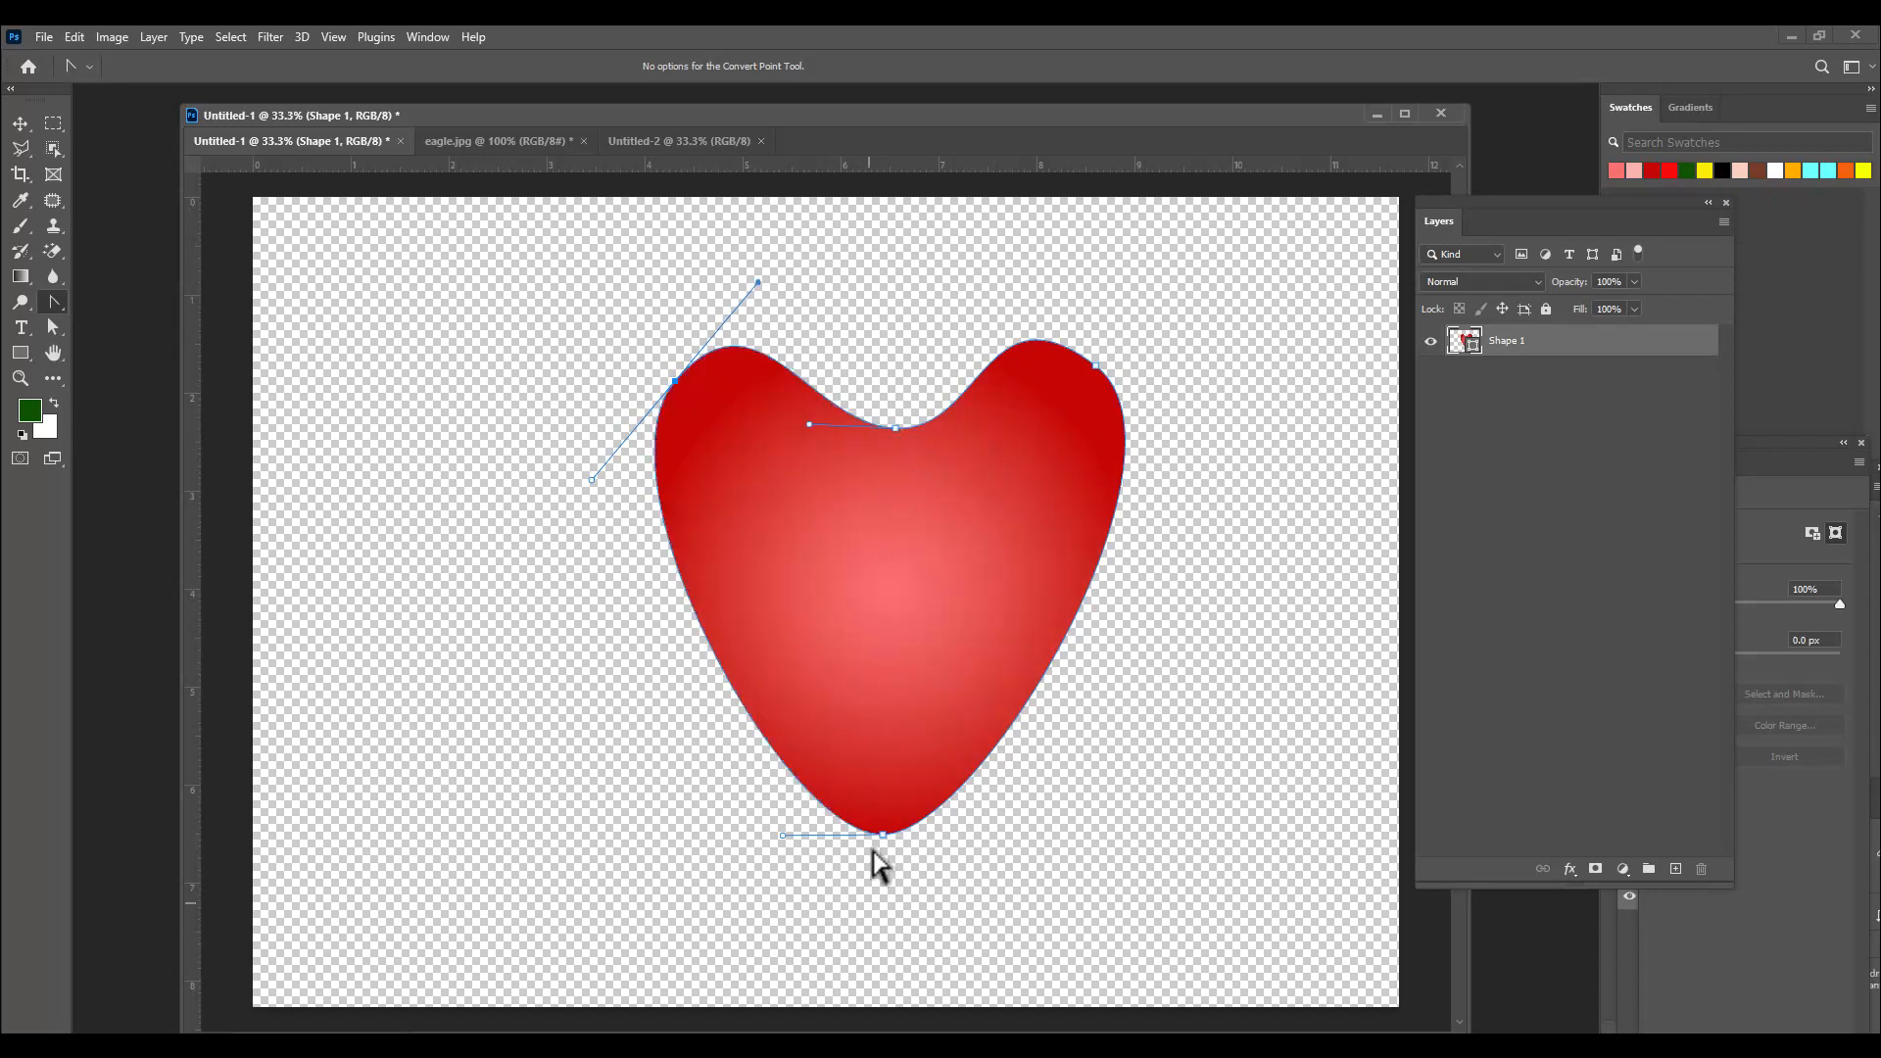
Convert the top cleft and bottom tip anchors back to corner points.
left_click(894, 428)
left_click(882, 834)
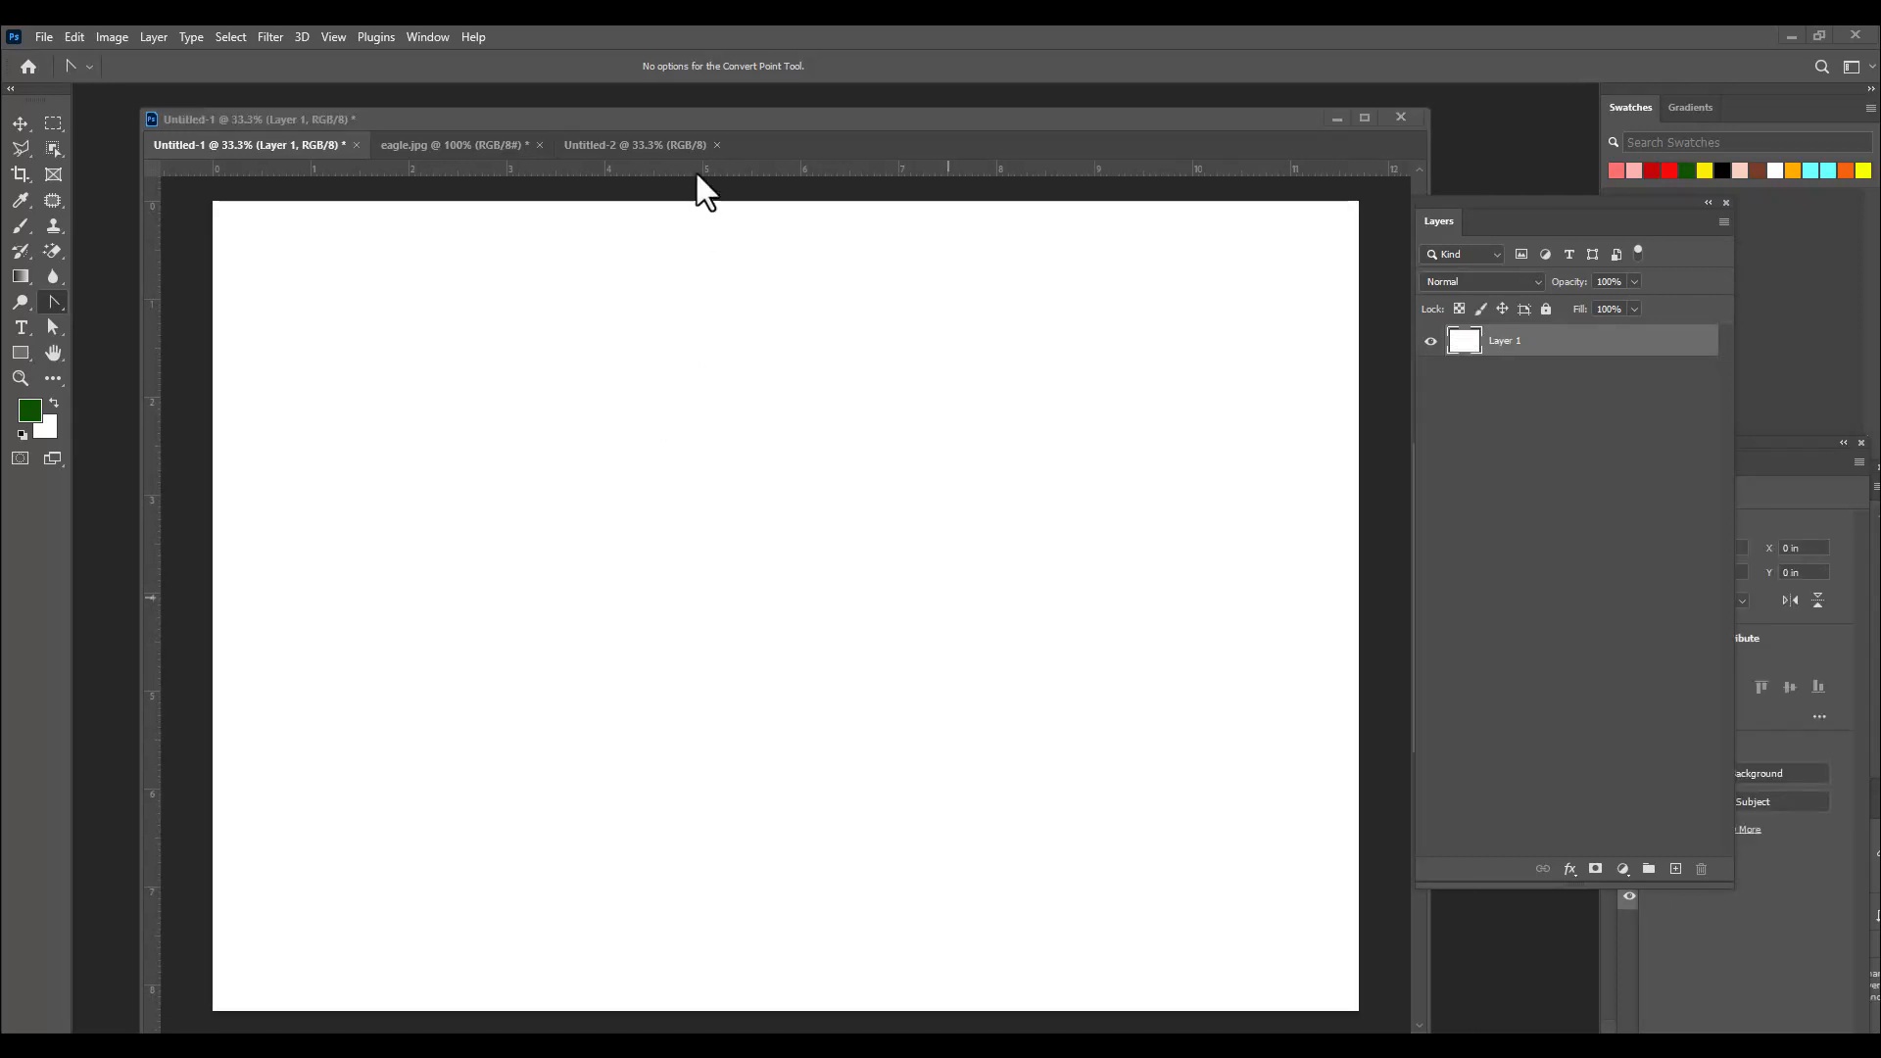
Paint a dark green leaf outline with a rectangular stem on the white layer using the 30 px Hard Round brush.
left_click_drag(718, 114, 751, 110)
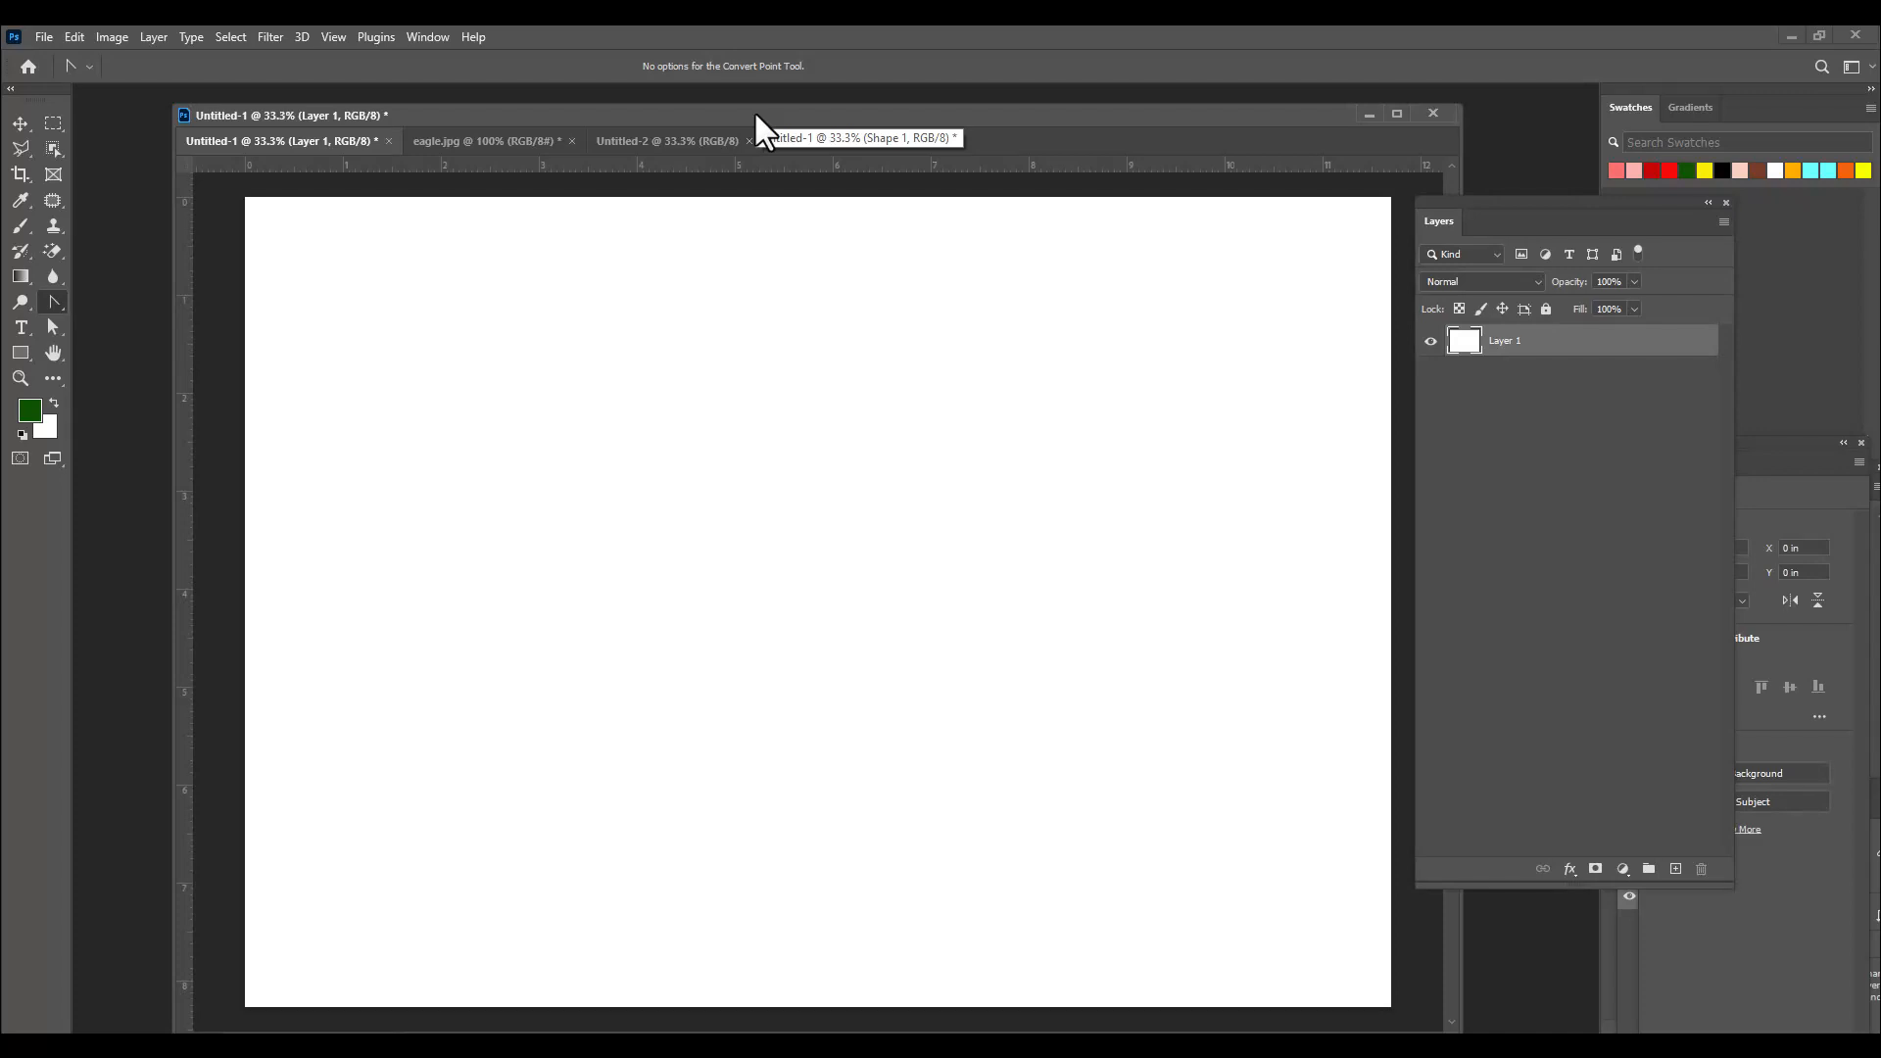
left_click_drag(754, 110, 737, 113)
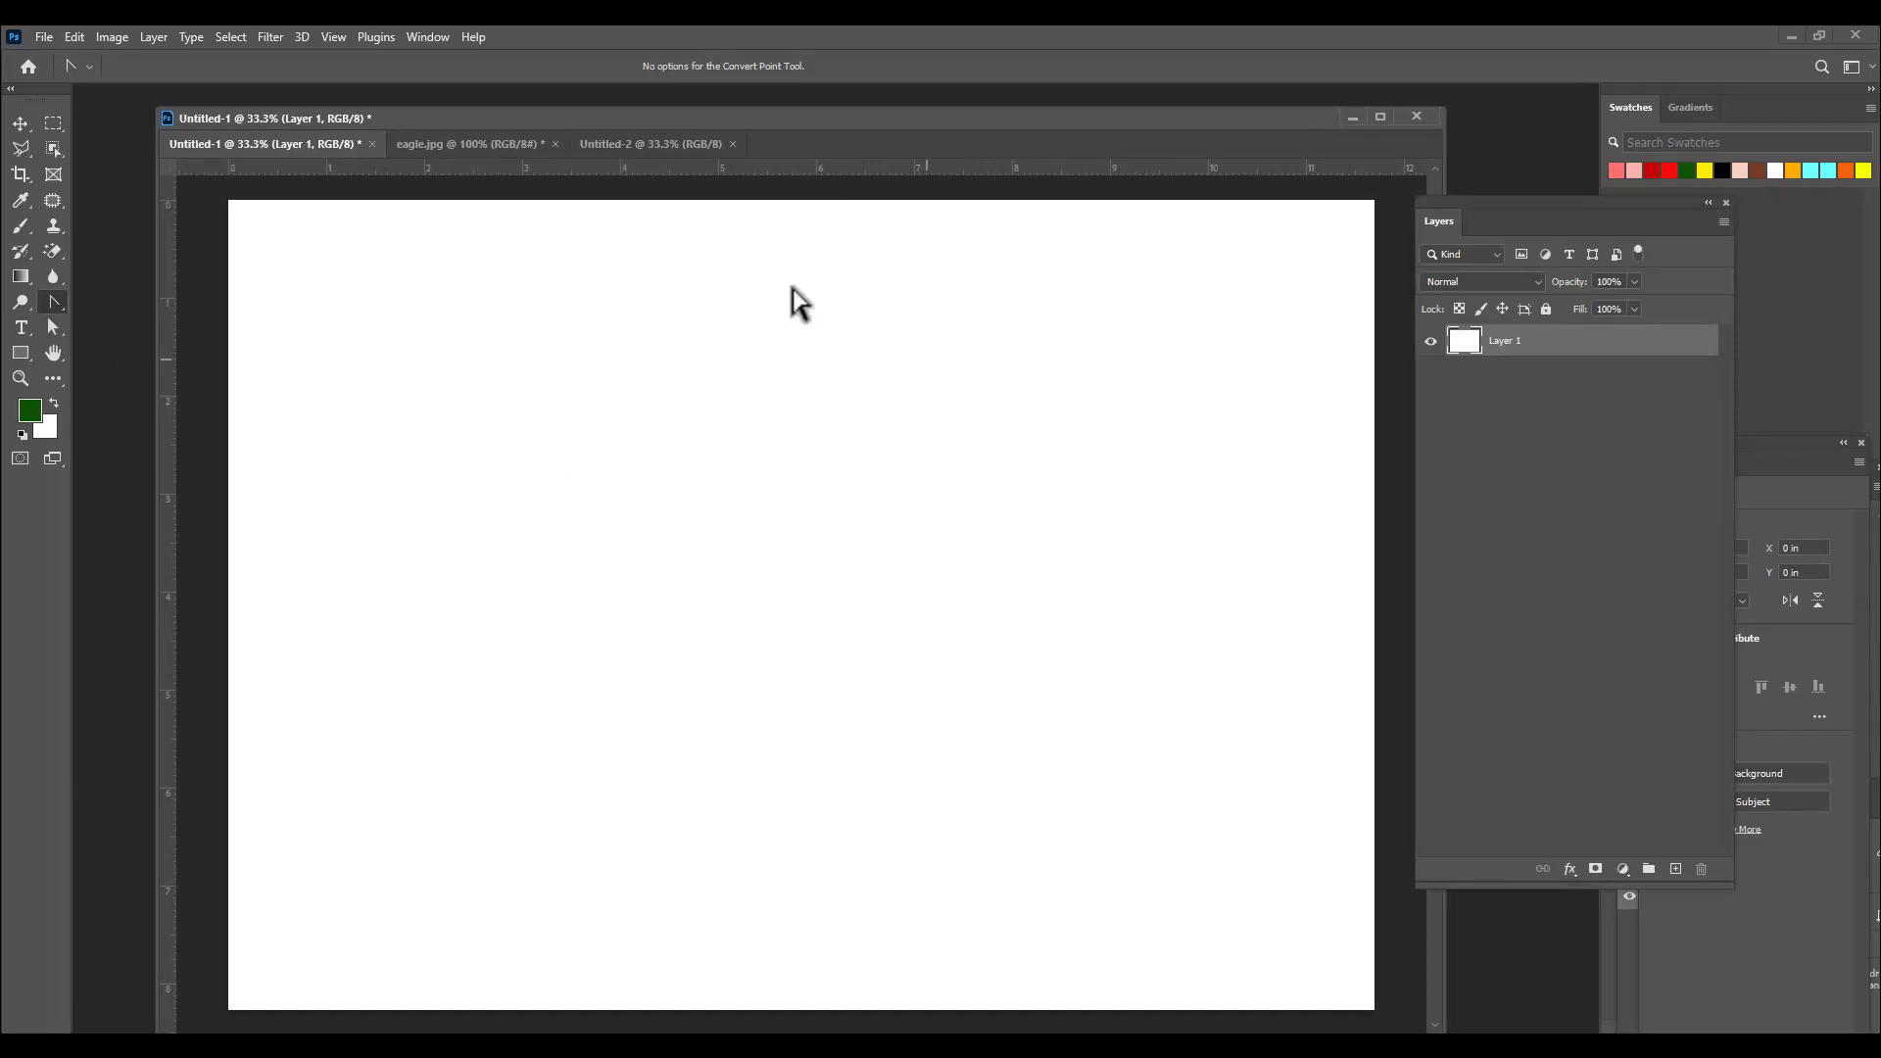
left_click_drag(659, 126, 653, 125)
left_click_drag(20, 228, 71, 239)
left_click(143, 65)
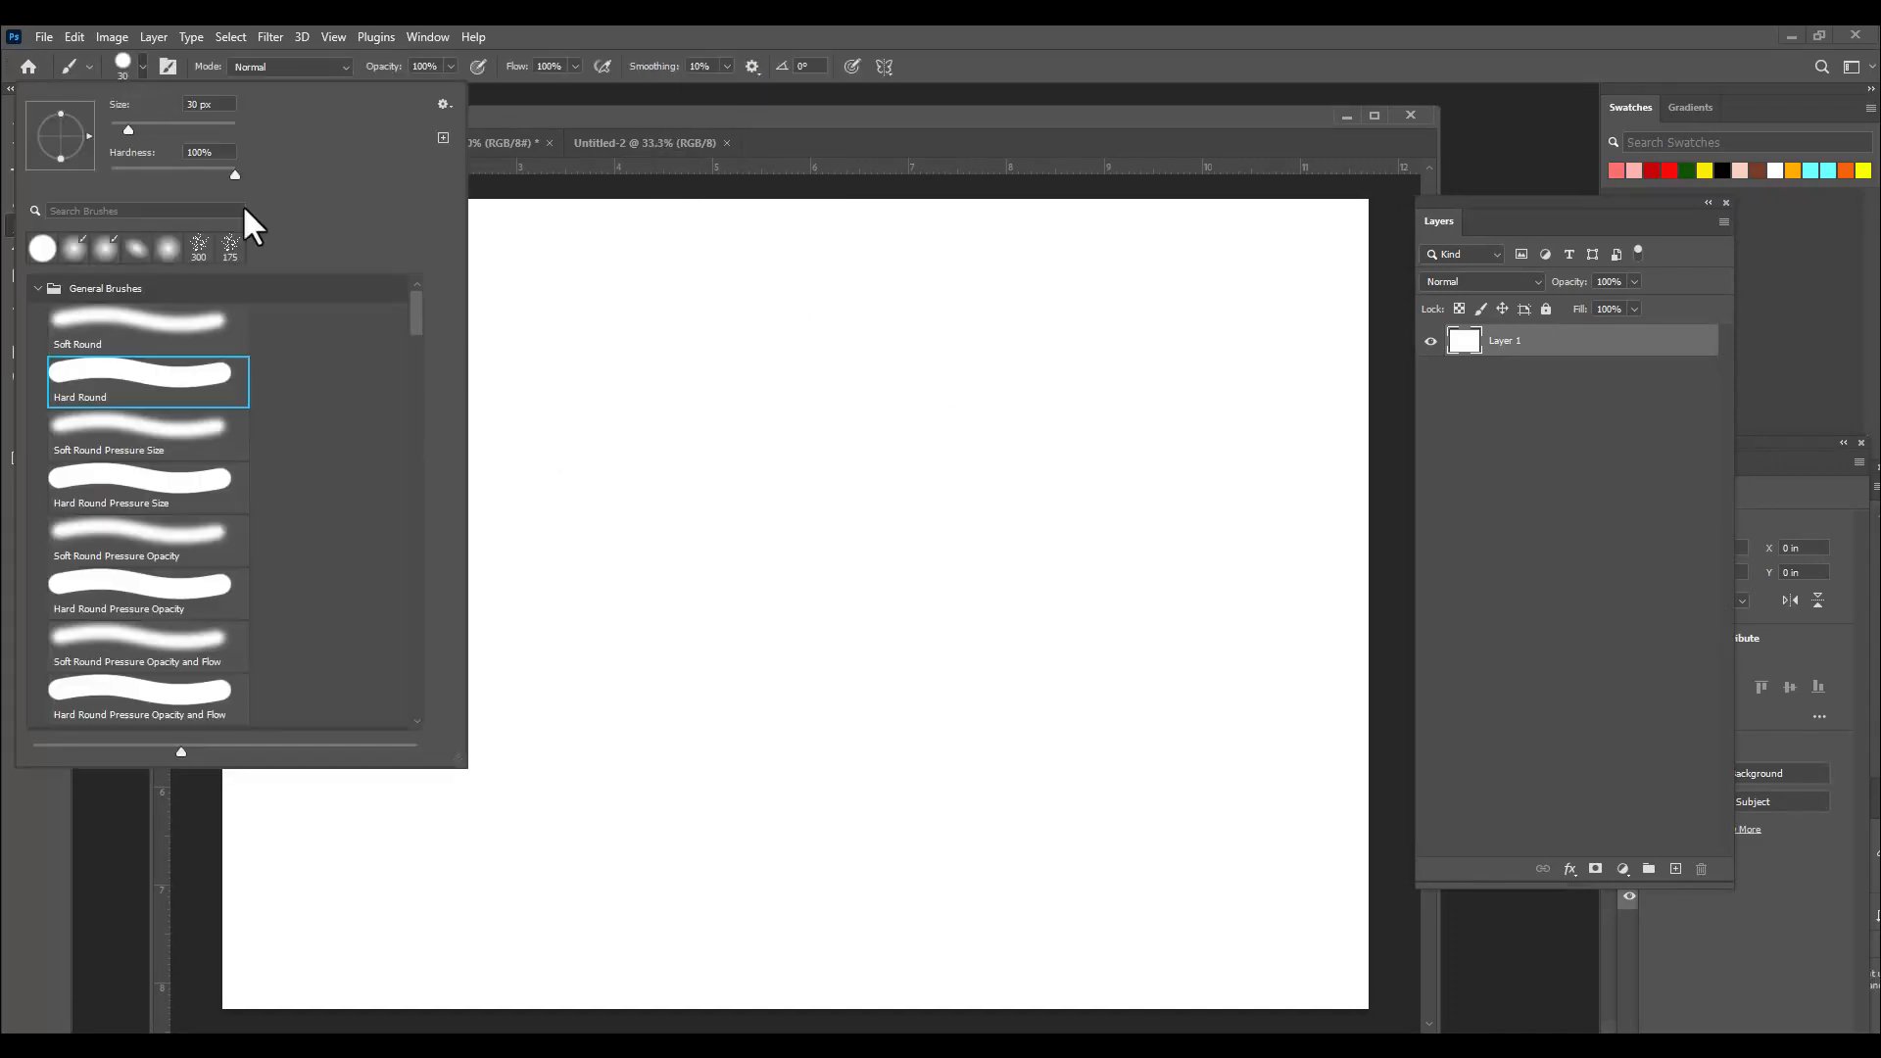
left_click(643, 134)
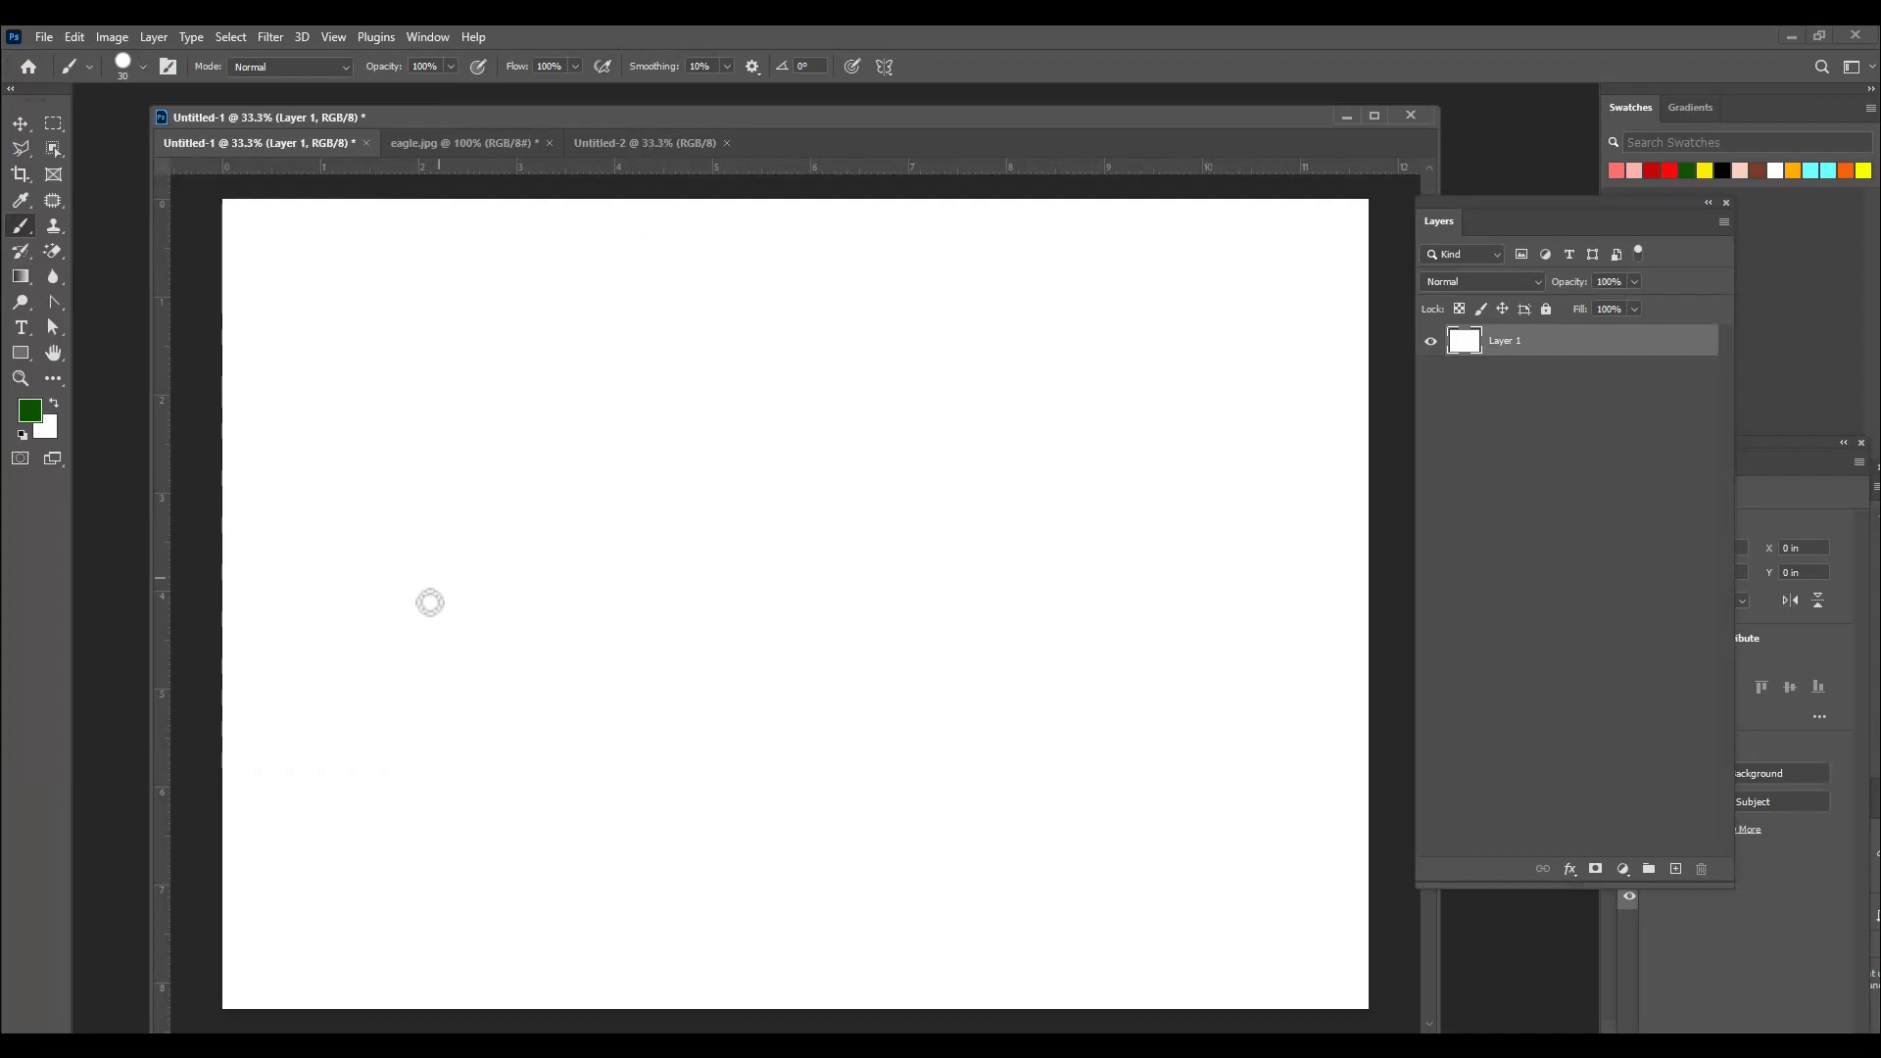
mouse_move(423, 571)
left_mouse_down()
mouse_move(542, 571)
mouse_move(576, 526)
mouse_move(649, 492)
mouse_move(761, 483)
mouse_move(1059, 592)
mouse_move(830, 678)
mouse_move(714, 688)
mouse_move(579, 664)
mouse_move(542, 603)
mouse_move(423, 576)
left_mouse_up()
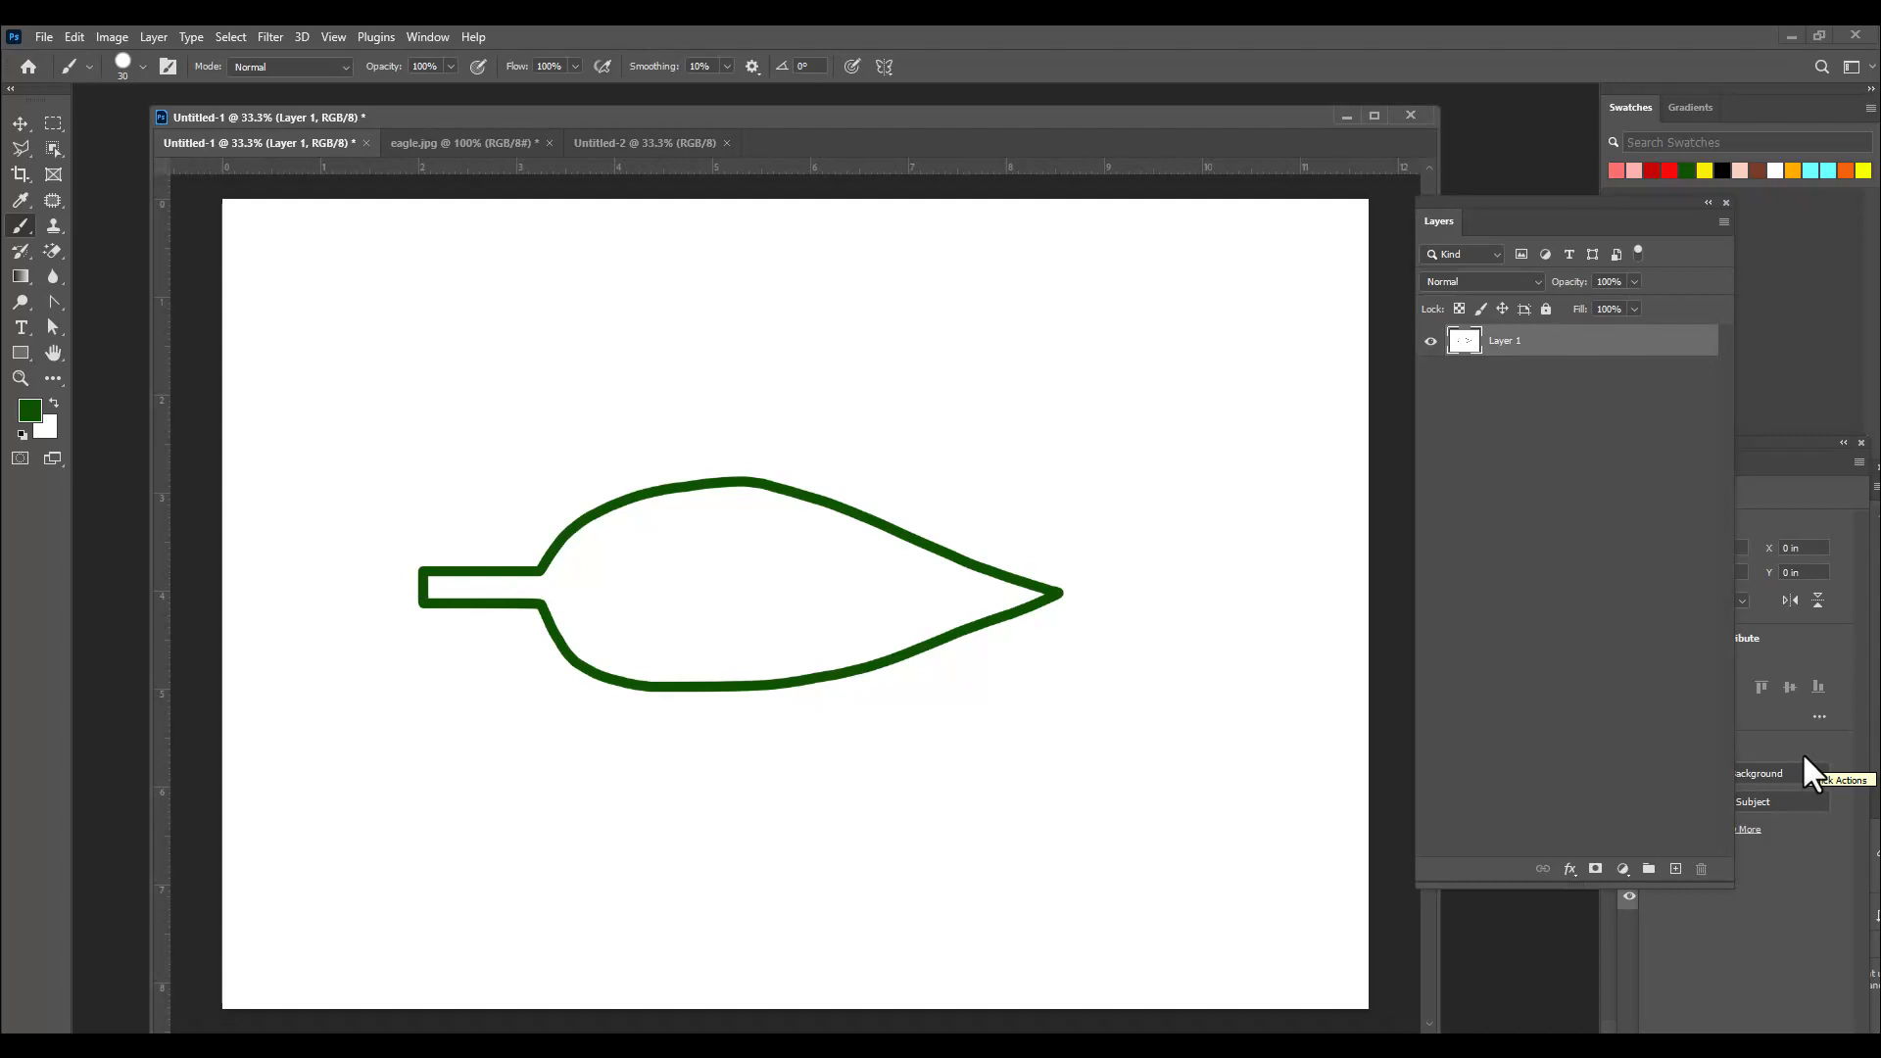
Mark the leaf tip and stem corners with short brush strokes, and paint a curved guide stroke inside the upper and lower edges.
left_click_drag(867, 114, 888, 110)
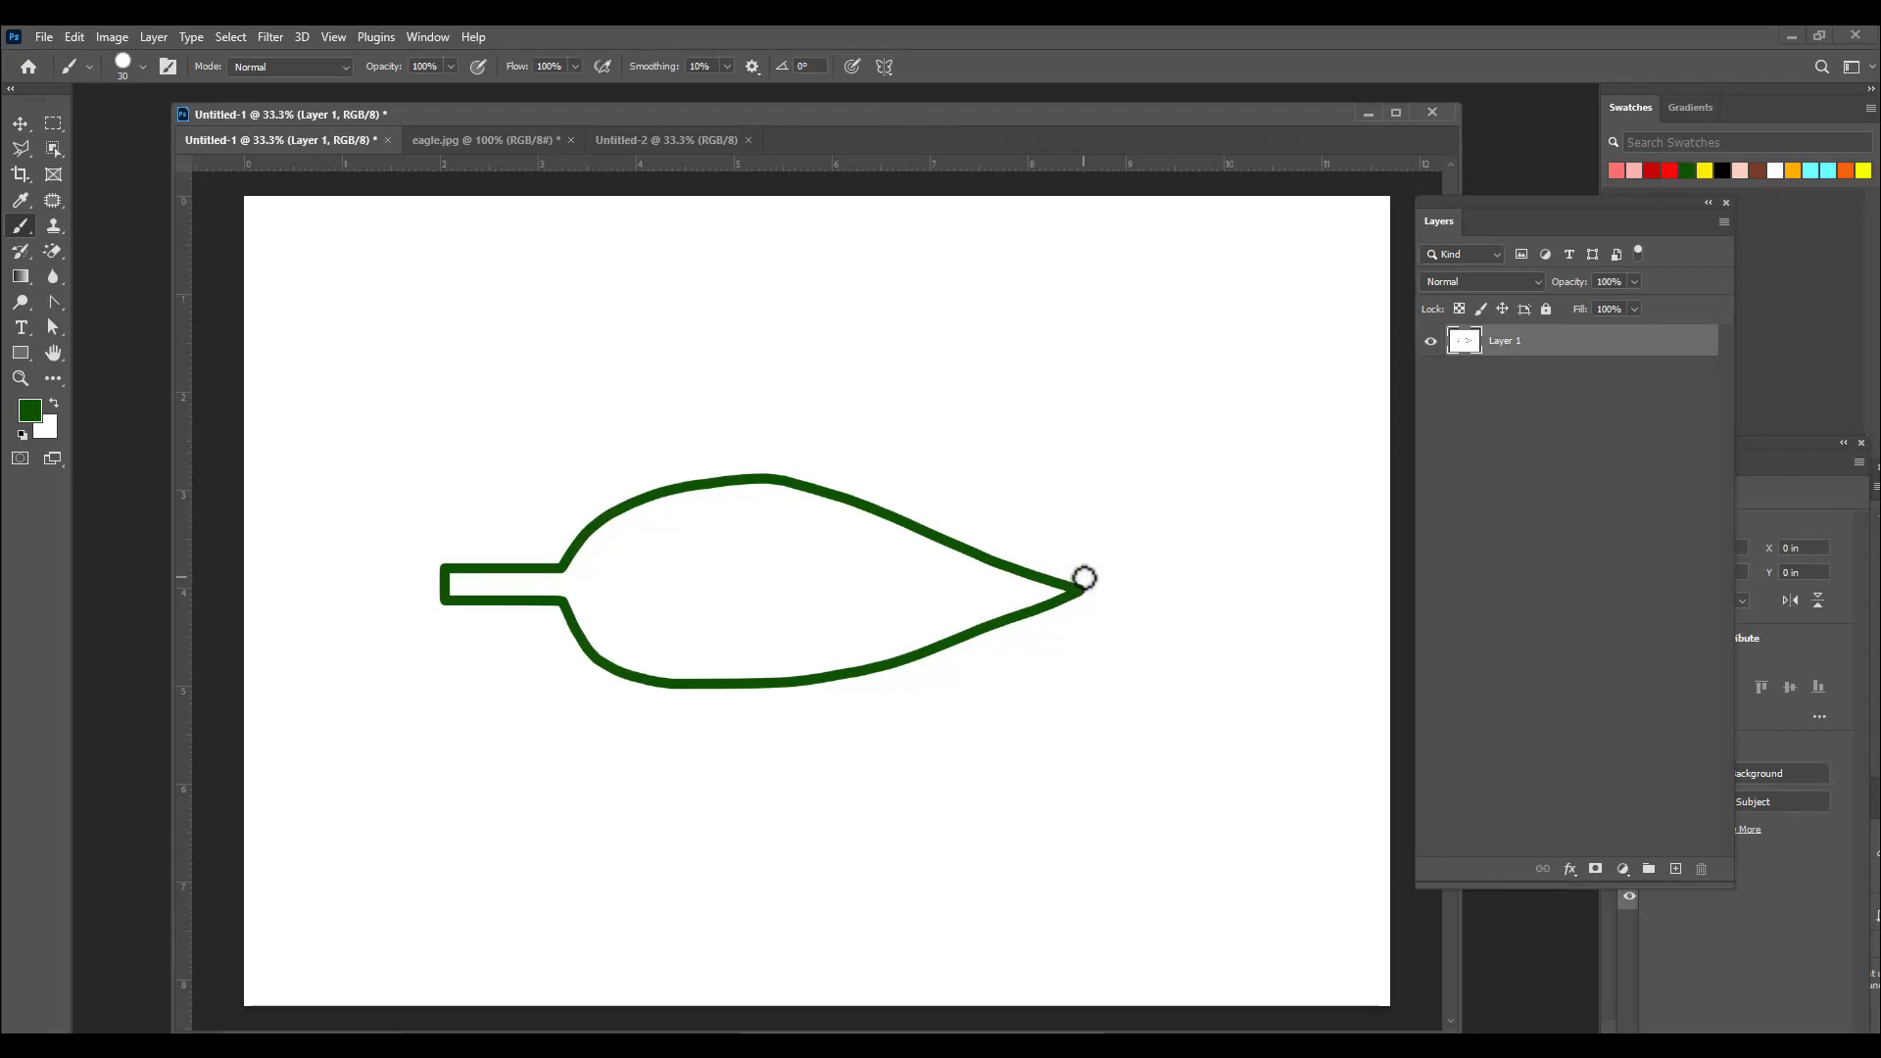
left_click_drag(1084, 578, 1084, 612)
mouse_move(555, 559)
left_mouse_down()
mouse_move(552, 609)
mouse_move(441, 609)
mouse_move(457, 593)
mouse_move(432, 609)
mouse_move(453, 570)
left_mouse_up()
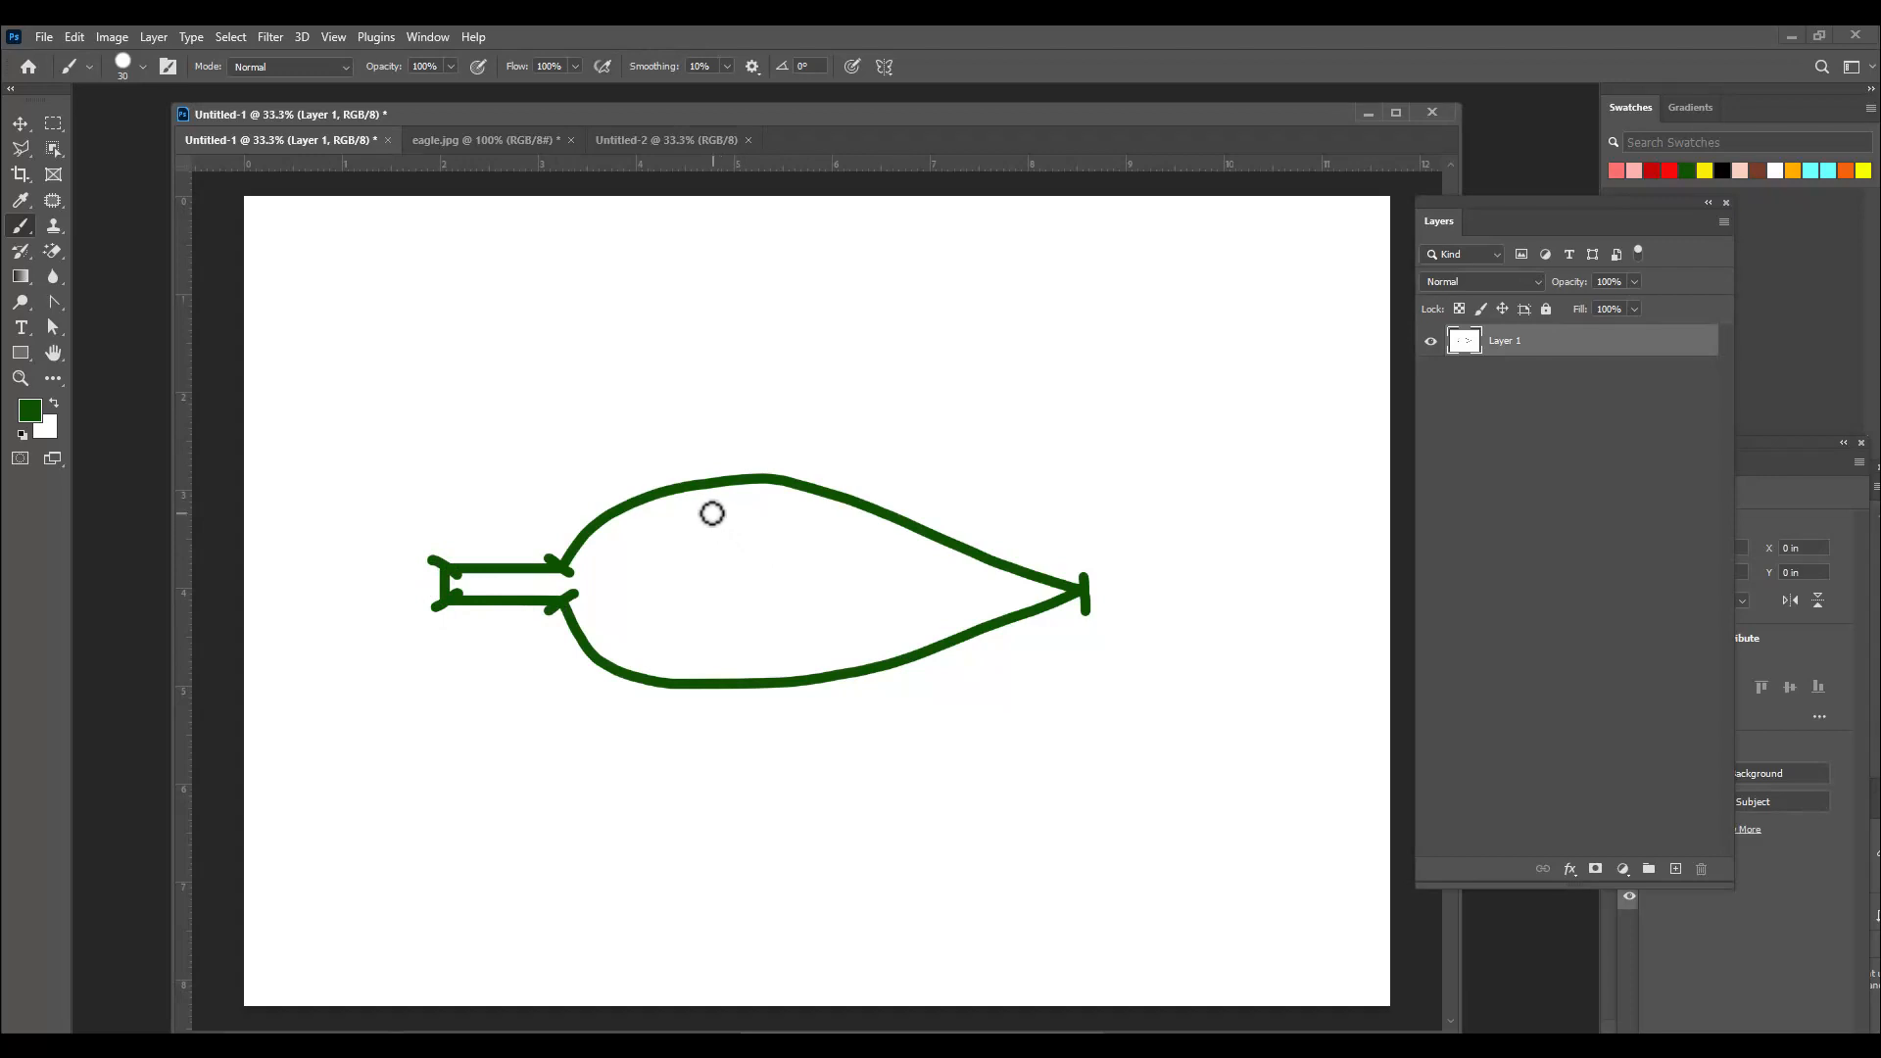
mouse_move(712, 513)
left_mouse_down()
mouse_move(756, 500)
mouse_move(855, 527)
left_mouse_up()
left_click_drag(693, 642, 857, 638)
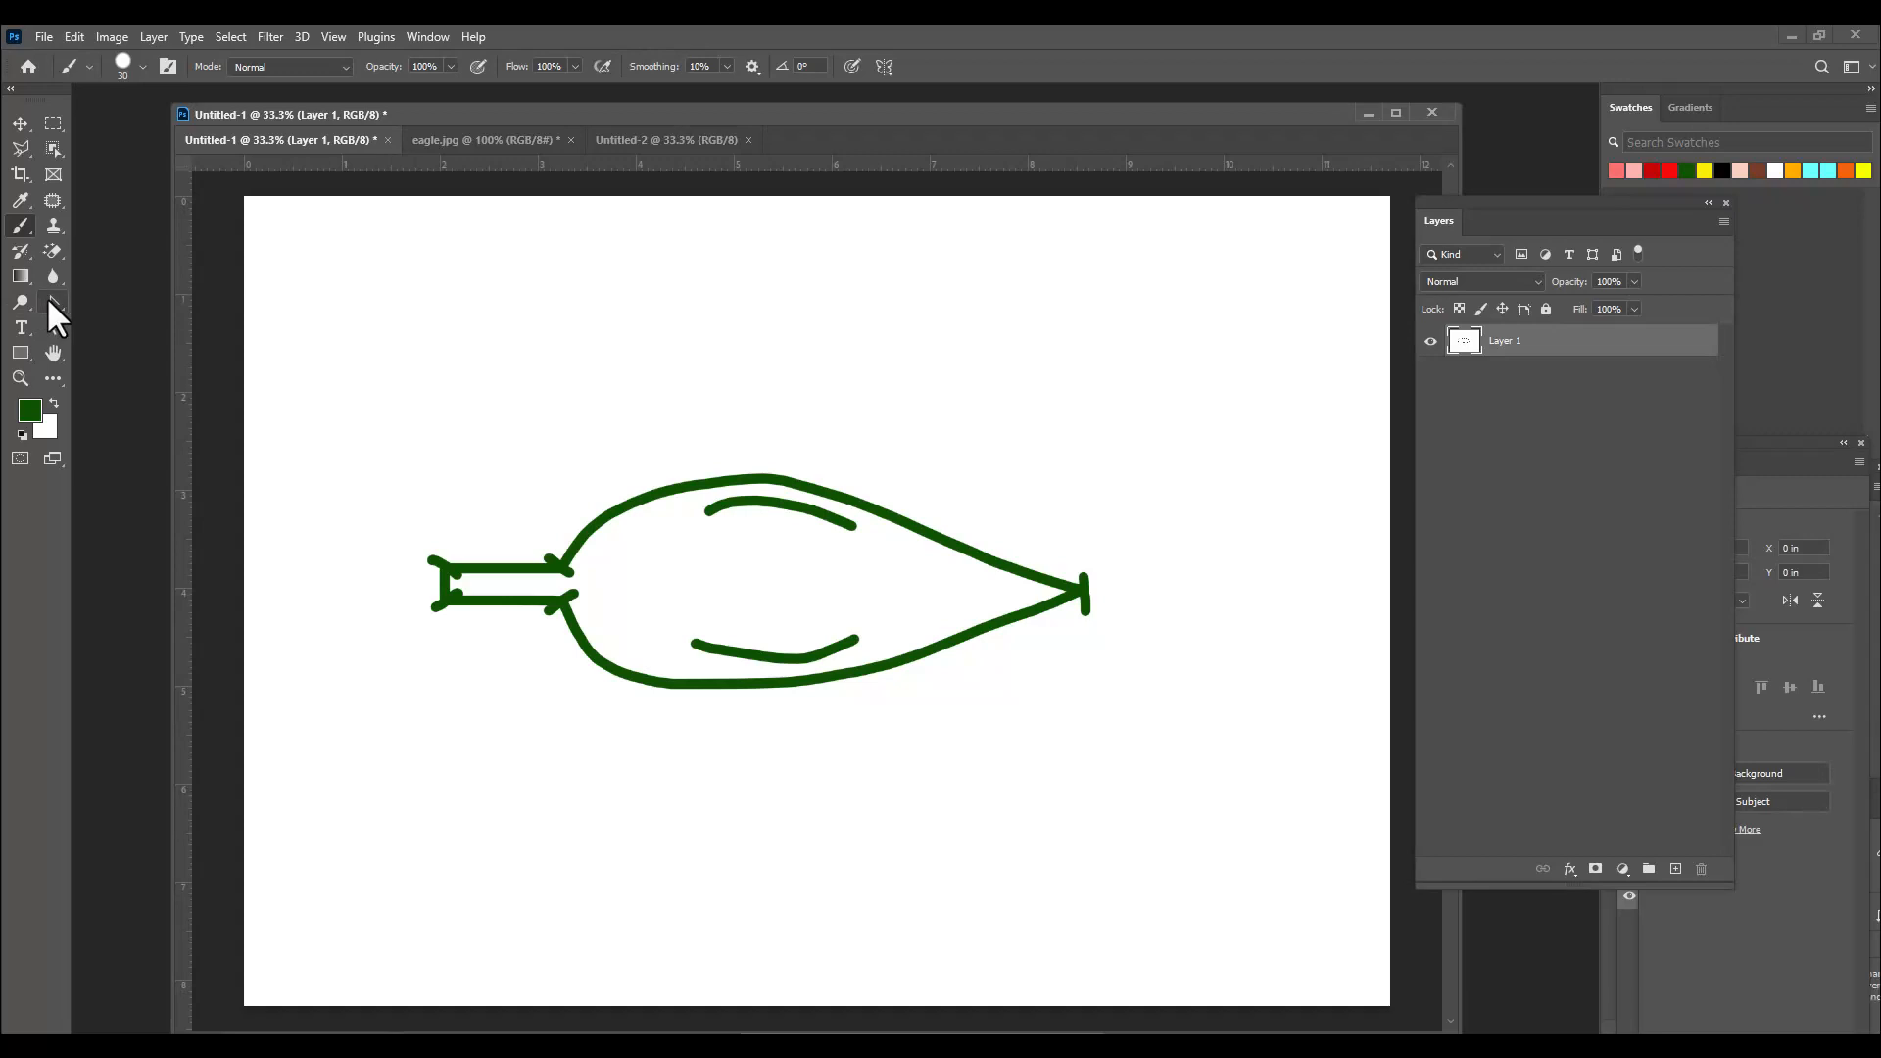
Try tracing the stem and the upper edge of the leaf as a red shape with the Pen tool, and undo the path.
left_click_drag(46, 296, 92, 300)
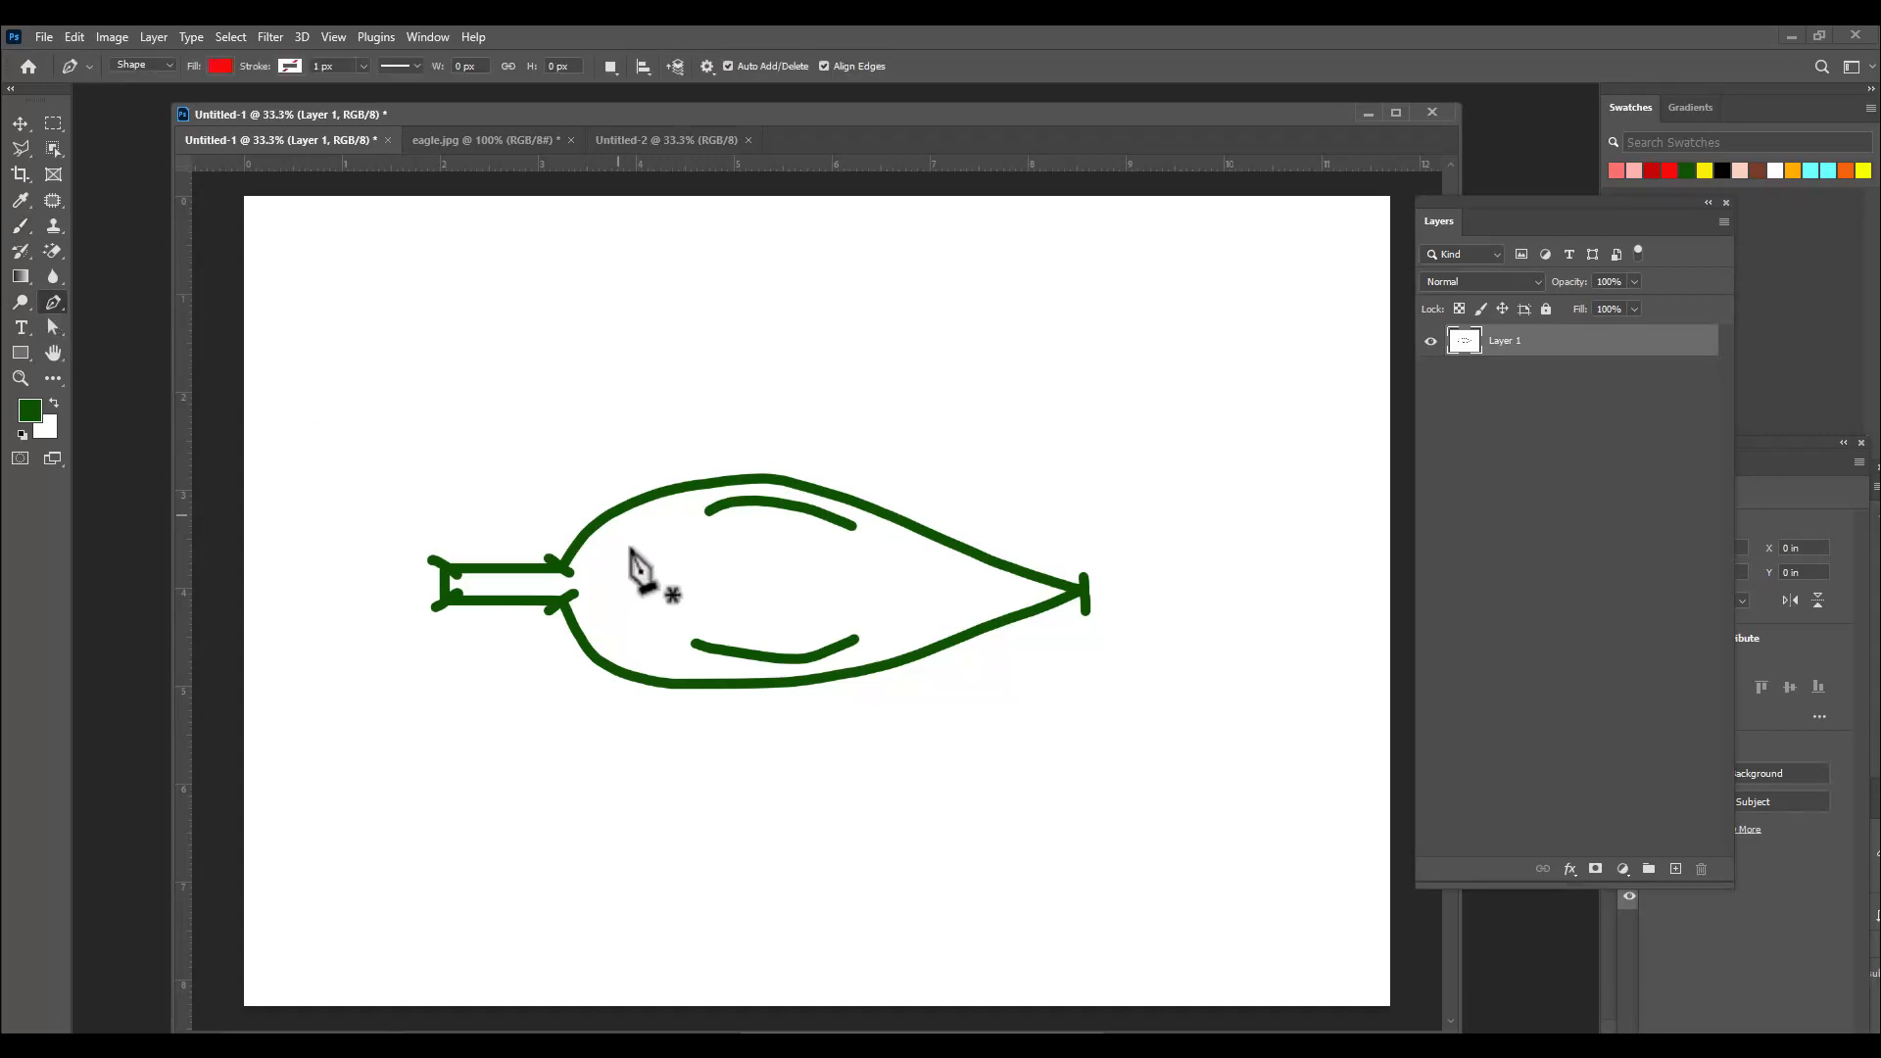
left_click(562, 601)
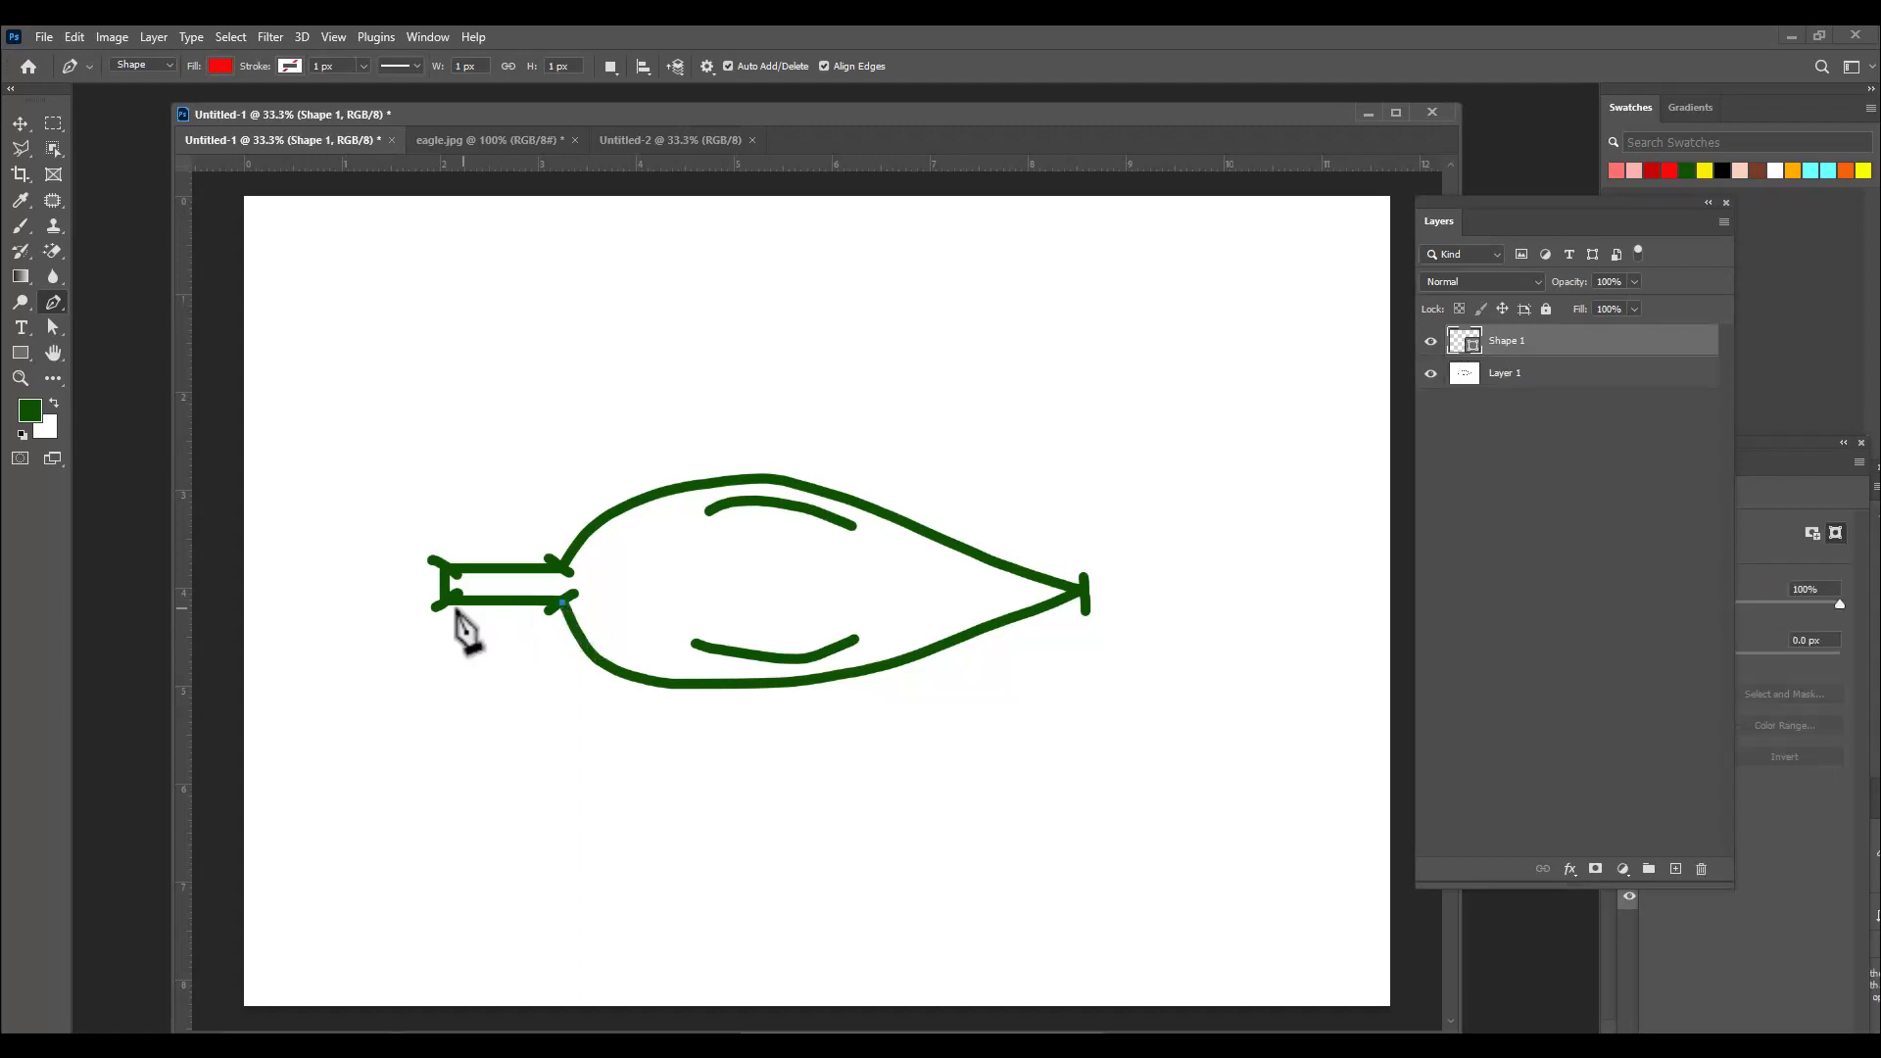
left_click(444, 601)
left_click(441, 566)
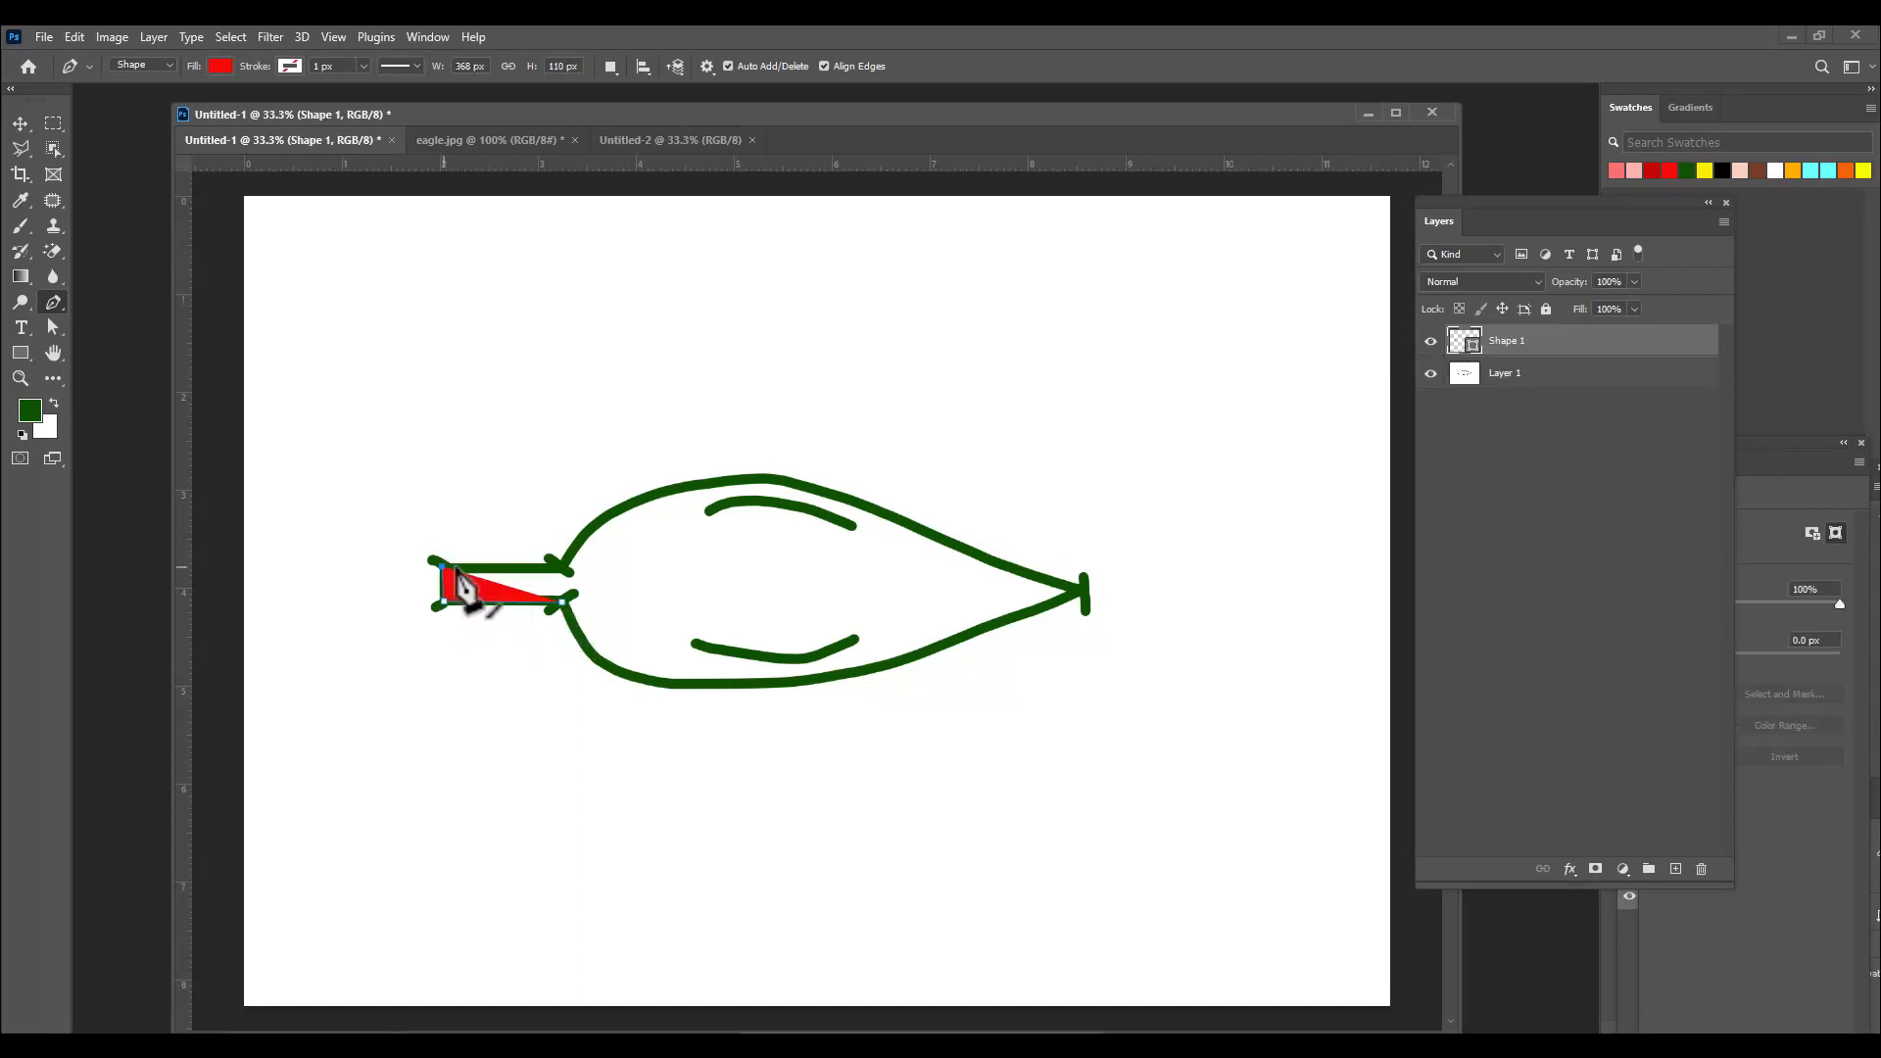
left_click(561, 567)
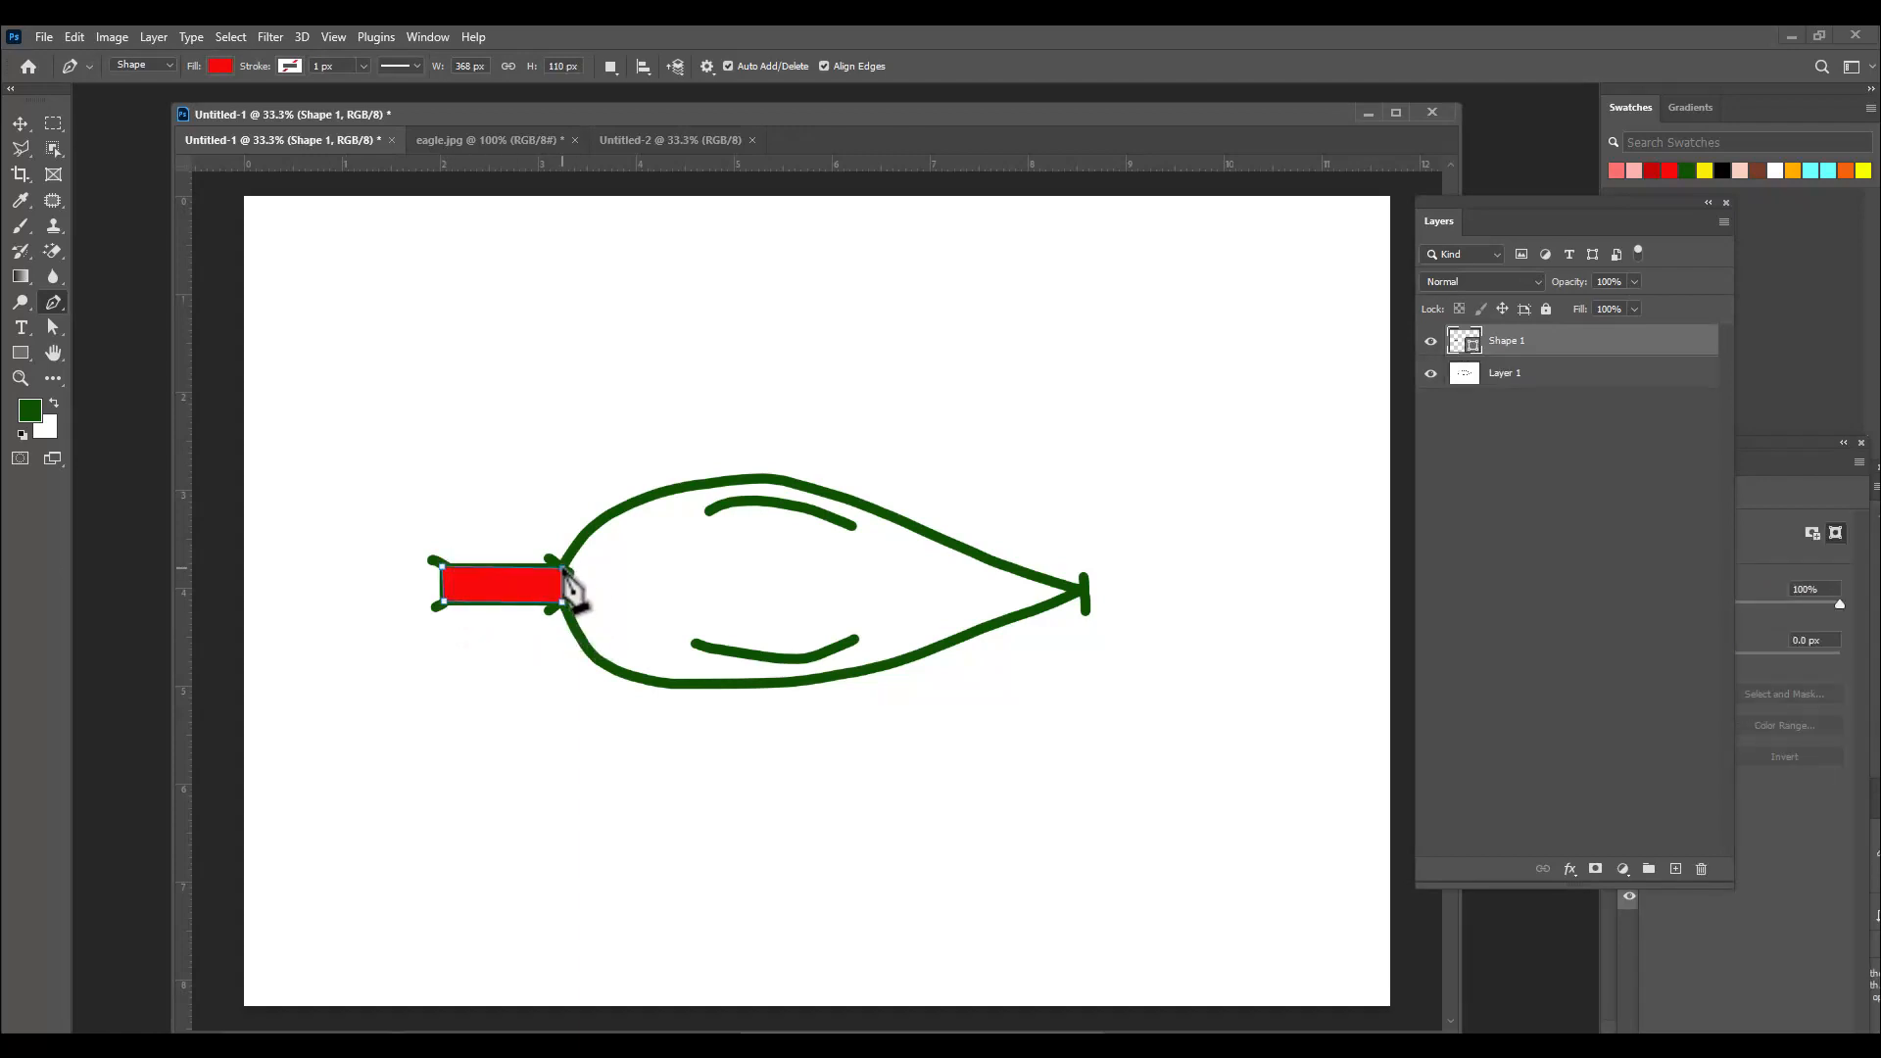
left_click(771, 479)
left_click_drag(771, 479, 901, 490)
key("ctrl+z")
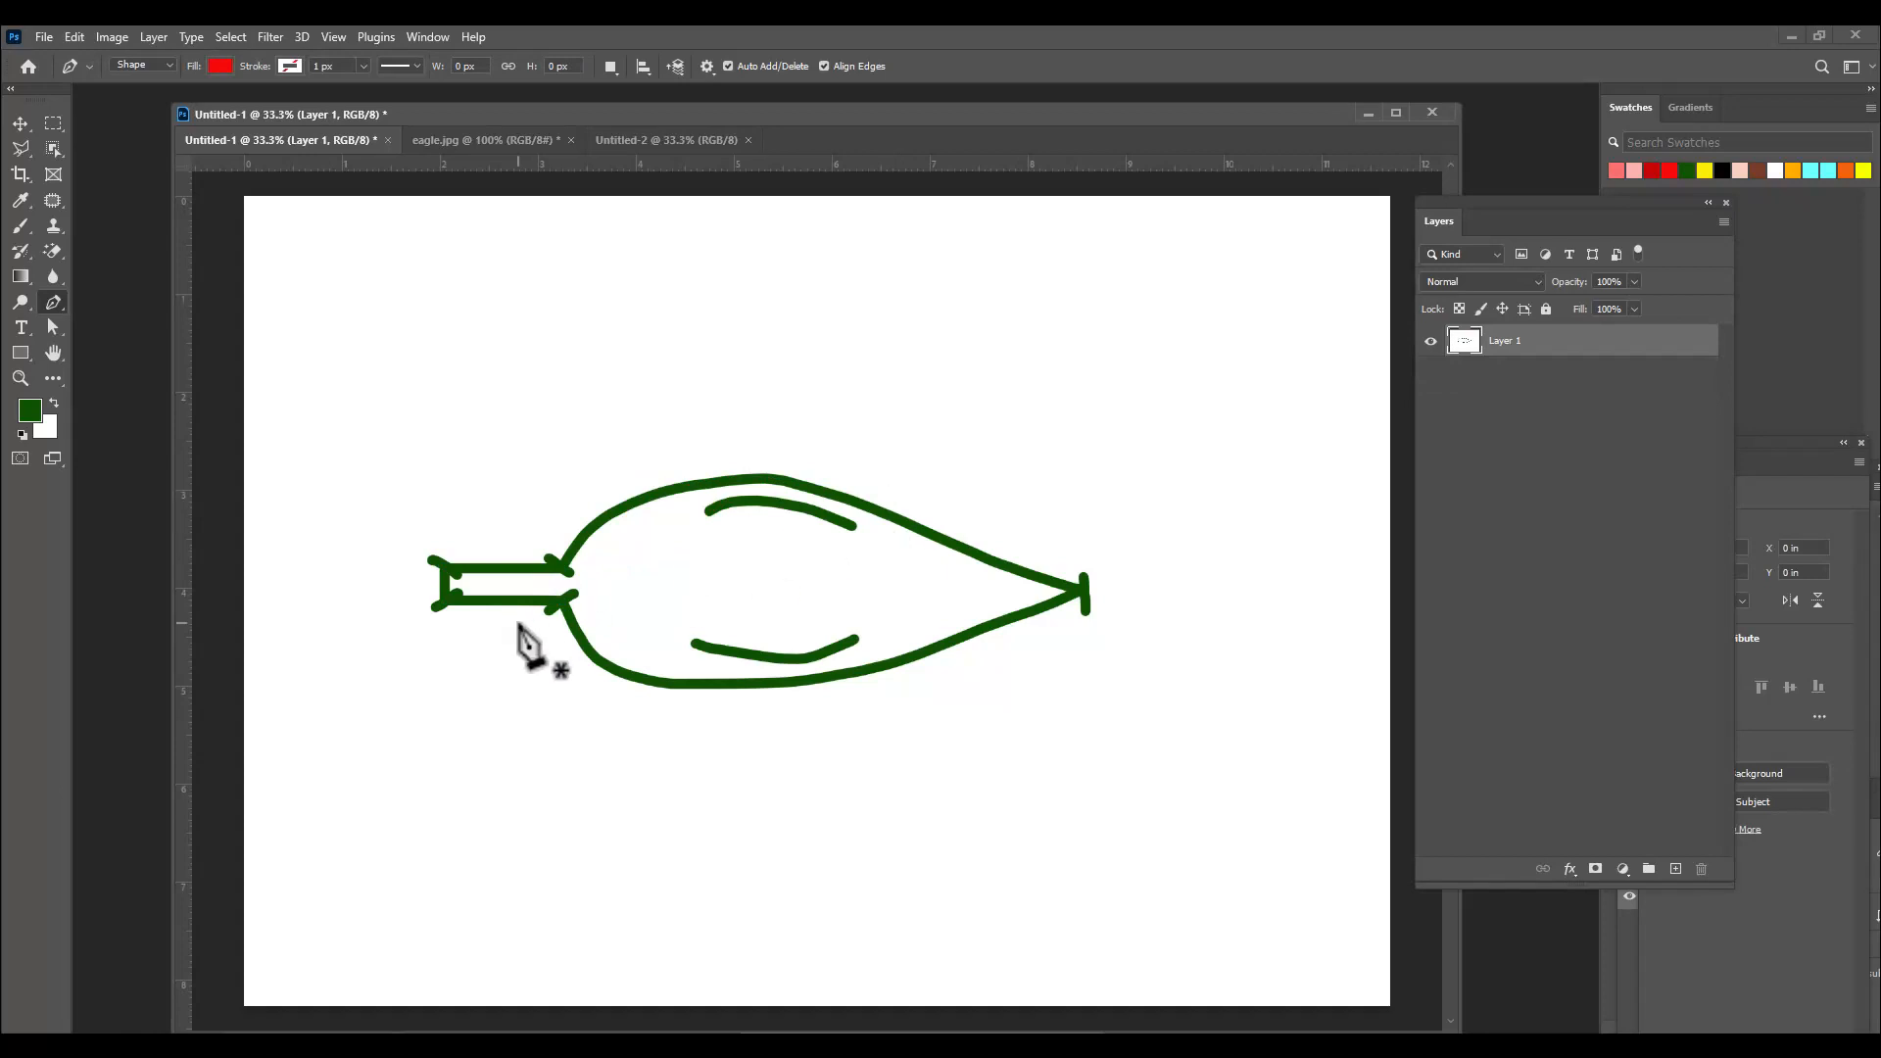
Trace the four corners of the leaf's stem as a red-filled shape with the Pen tool, starting at the lower junction with the blade.
left_click(566, 604)
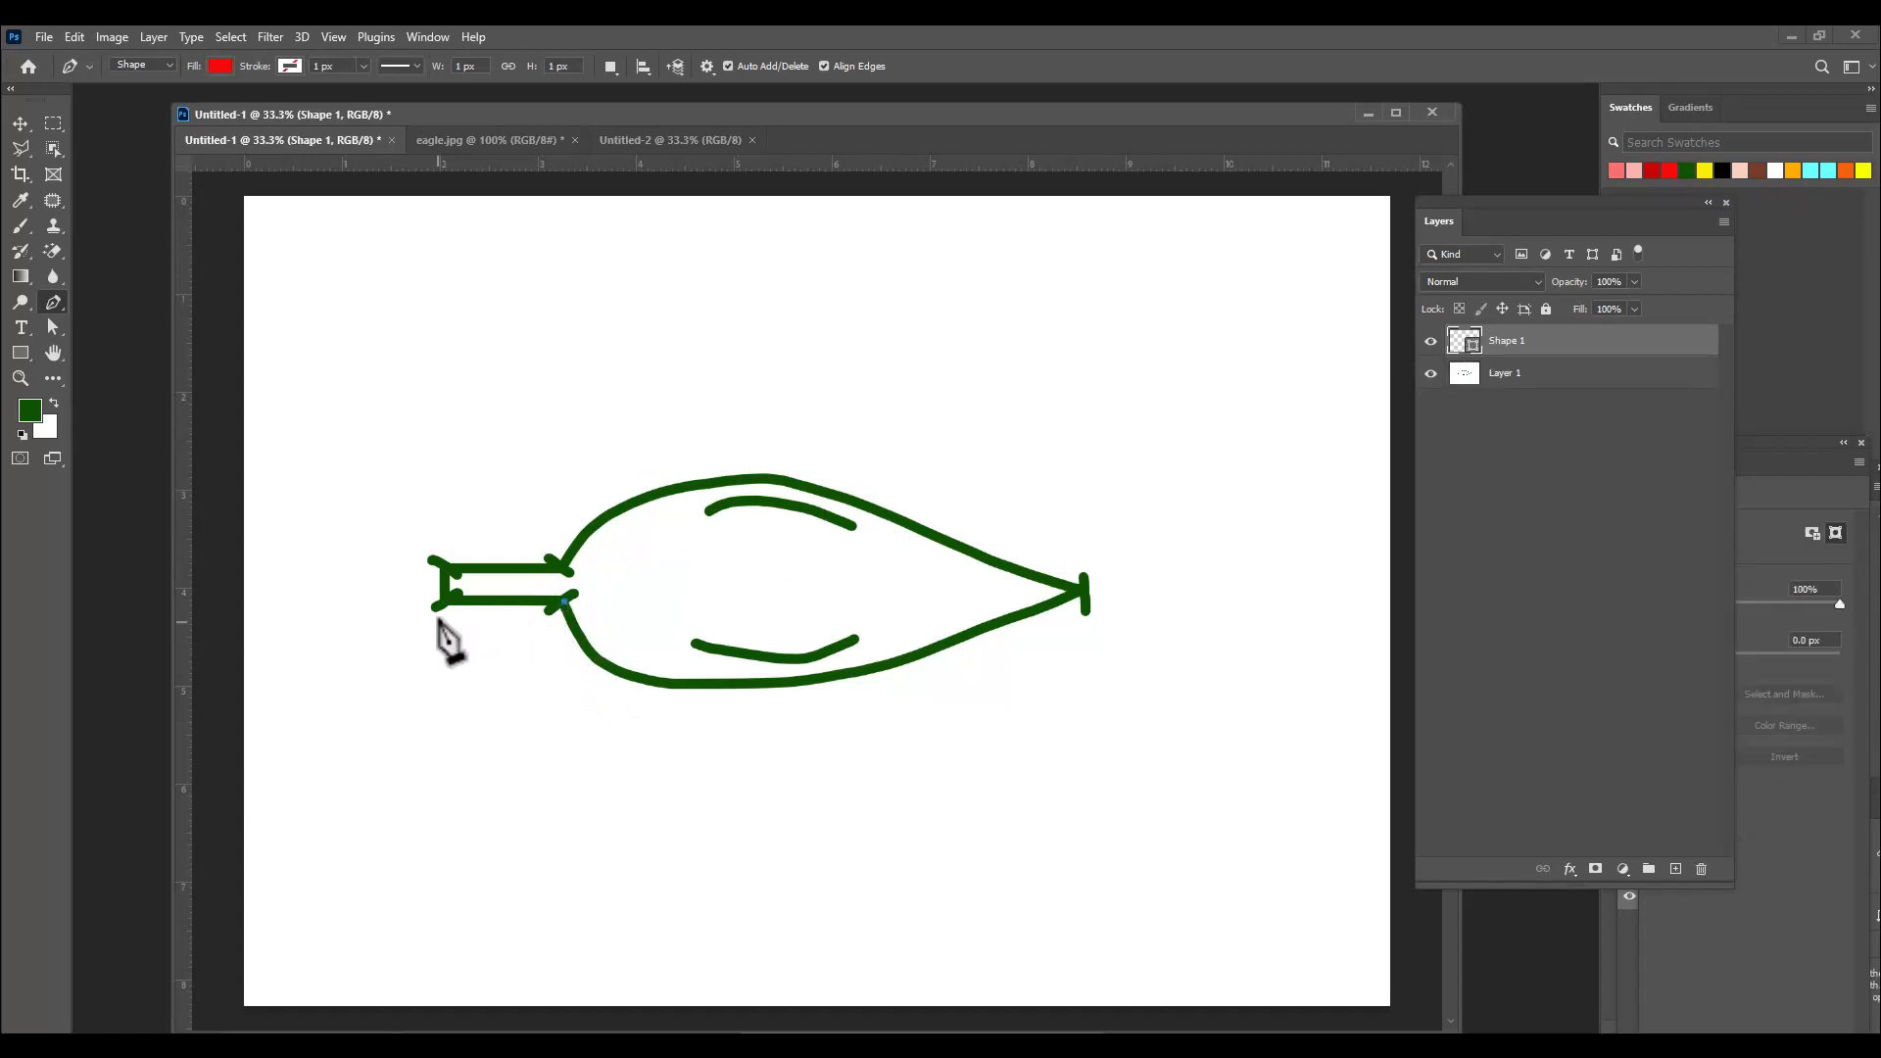
left_click(446, 602)
left_click(446, 567)
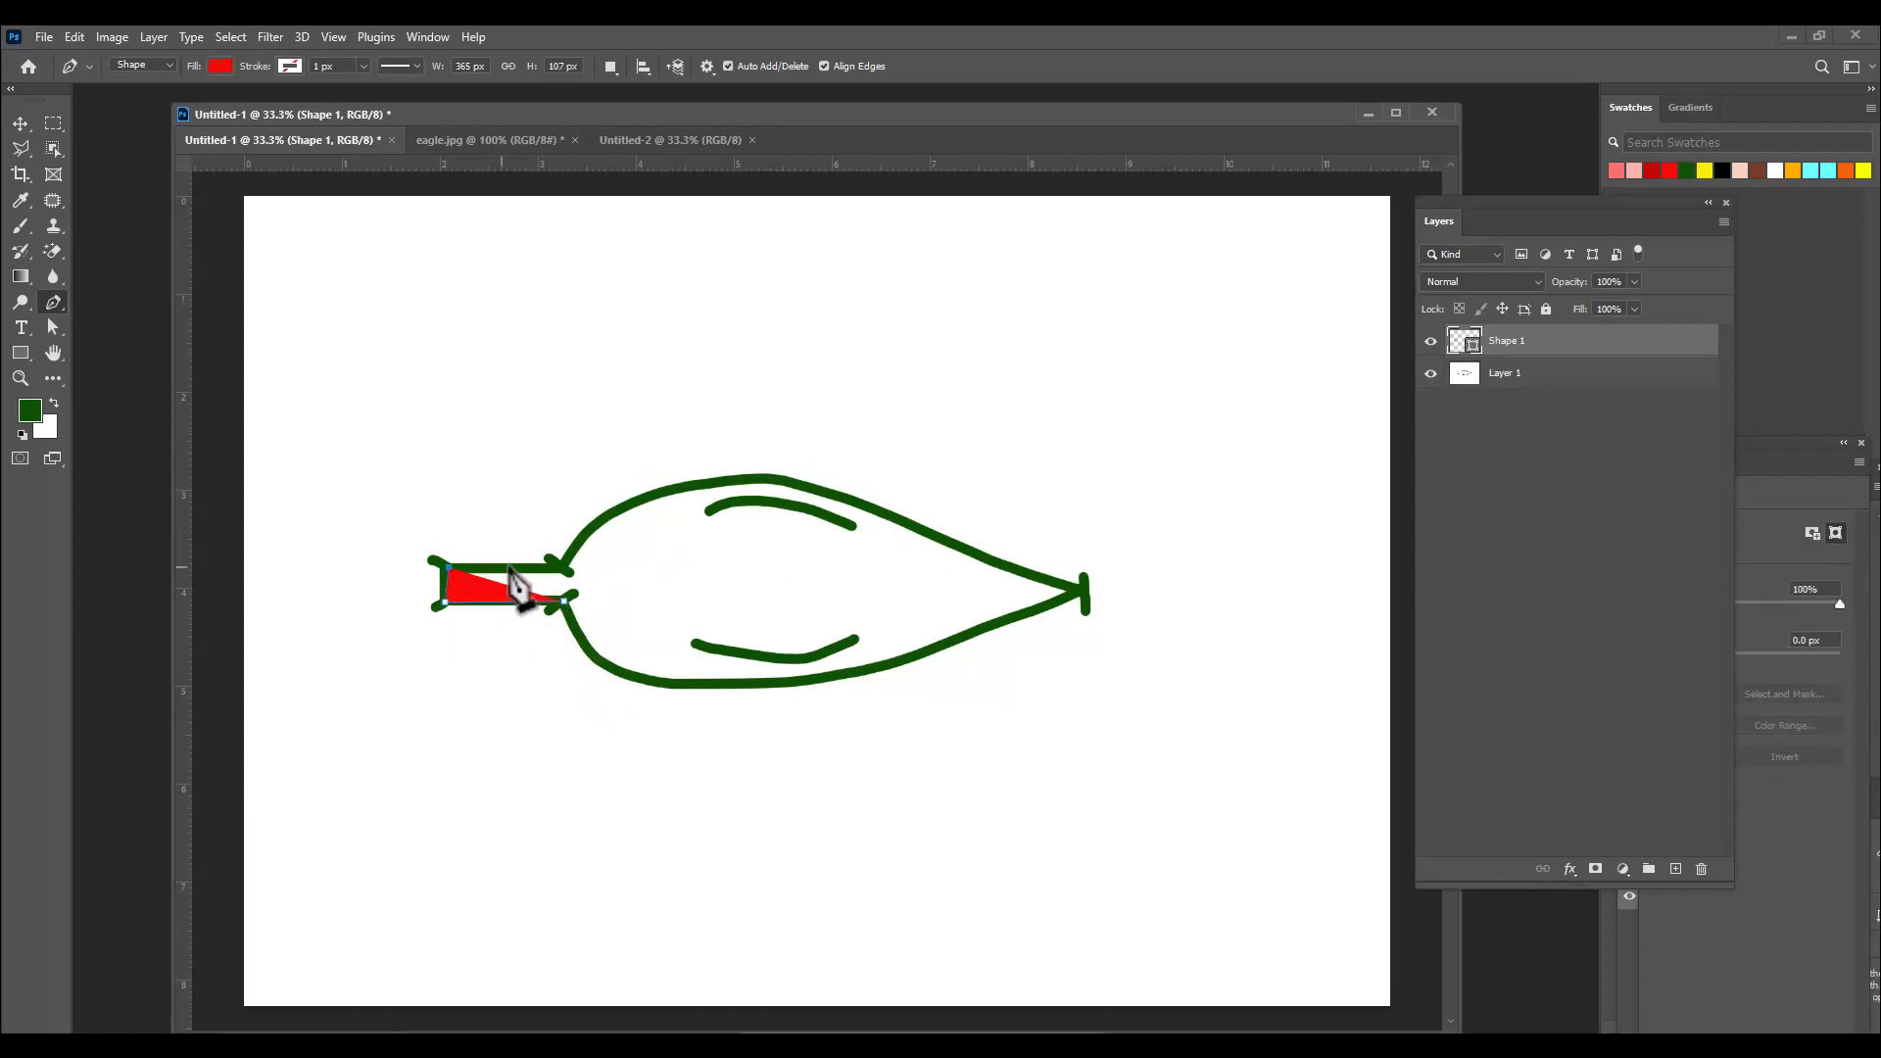
left_click(564, 564)
left_click(564, 600)
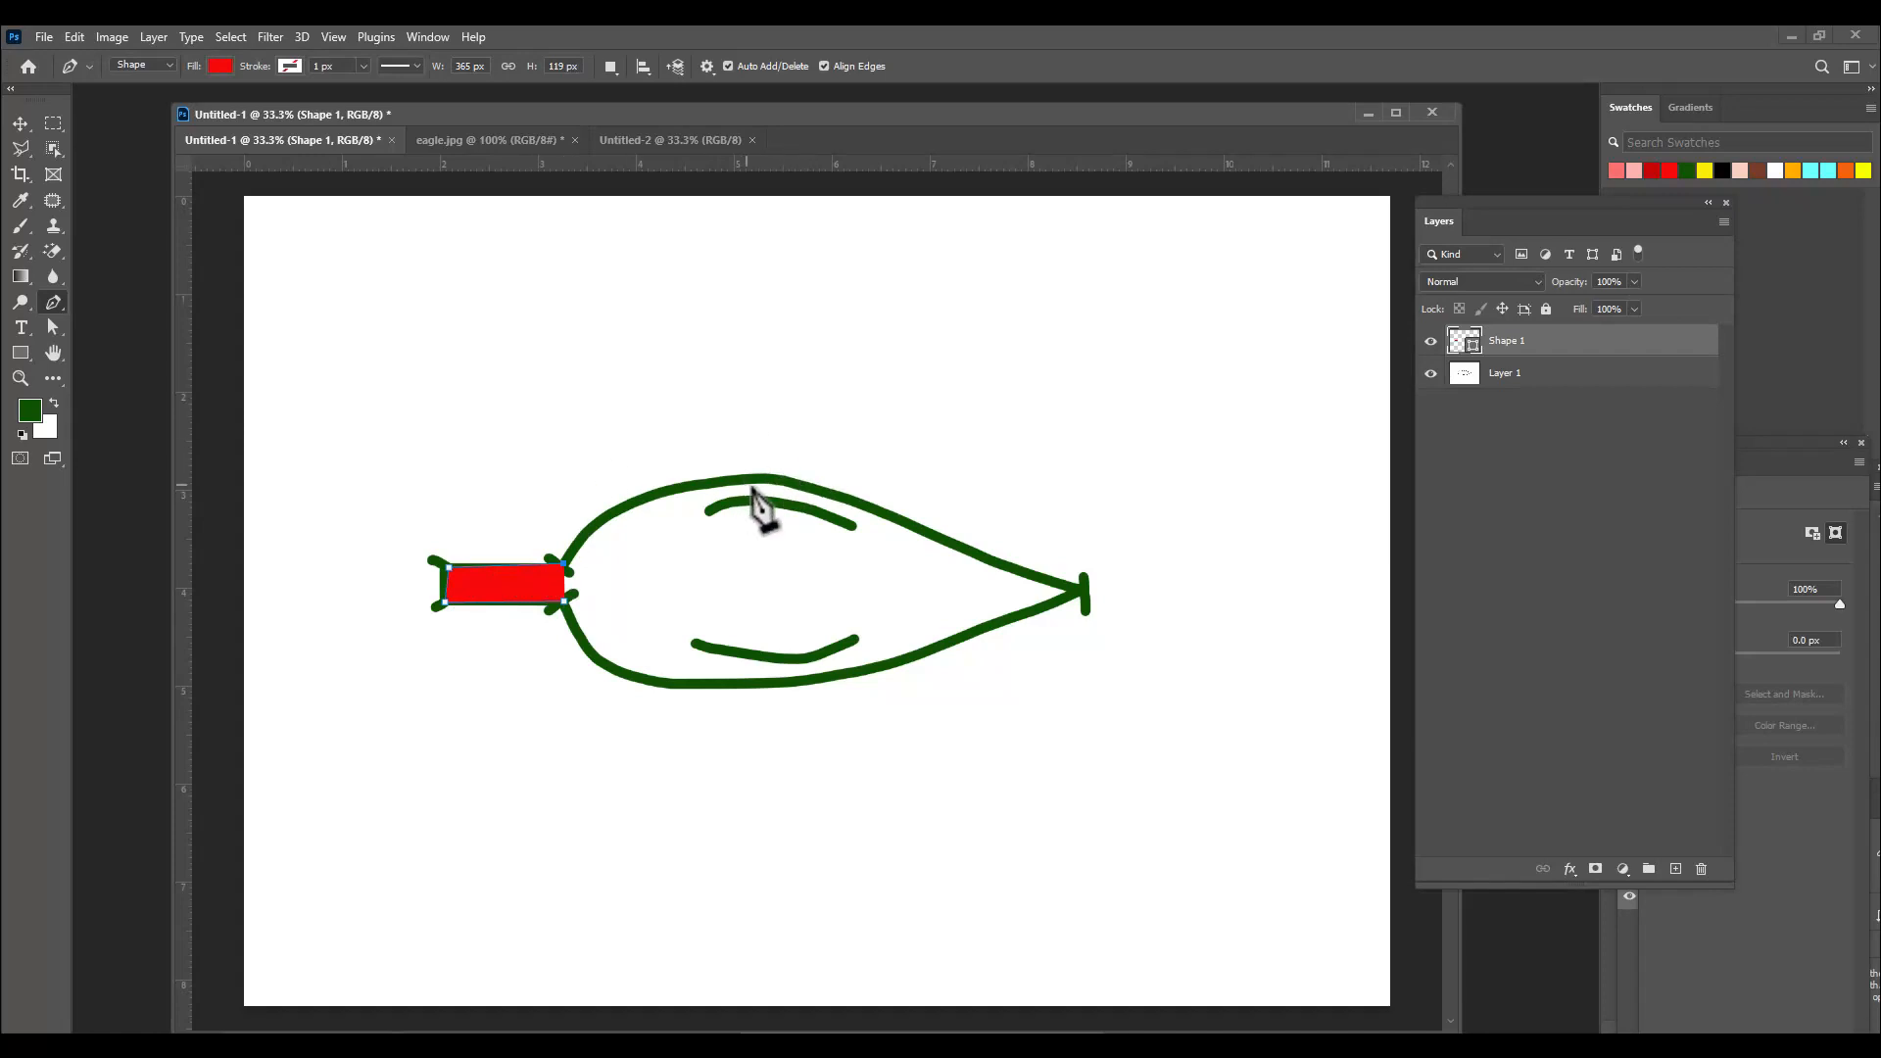
Try adding two anchors along the leaf's upper edge to continue the stem path, and undo the whole shape.
left_click(770, 478)
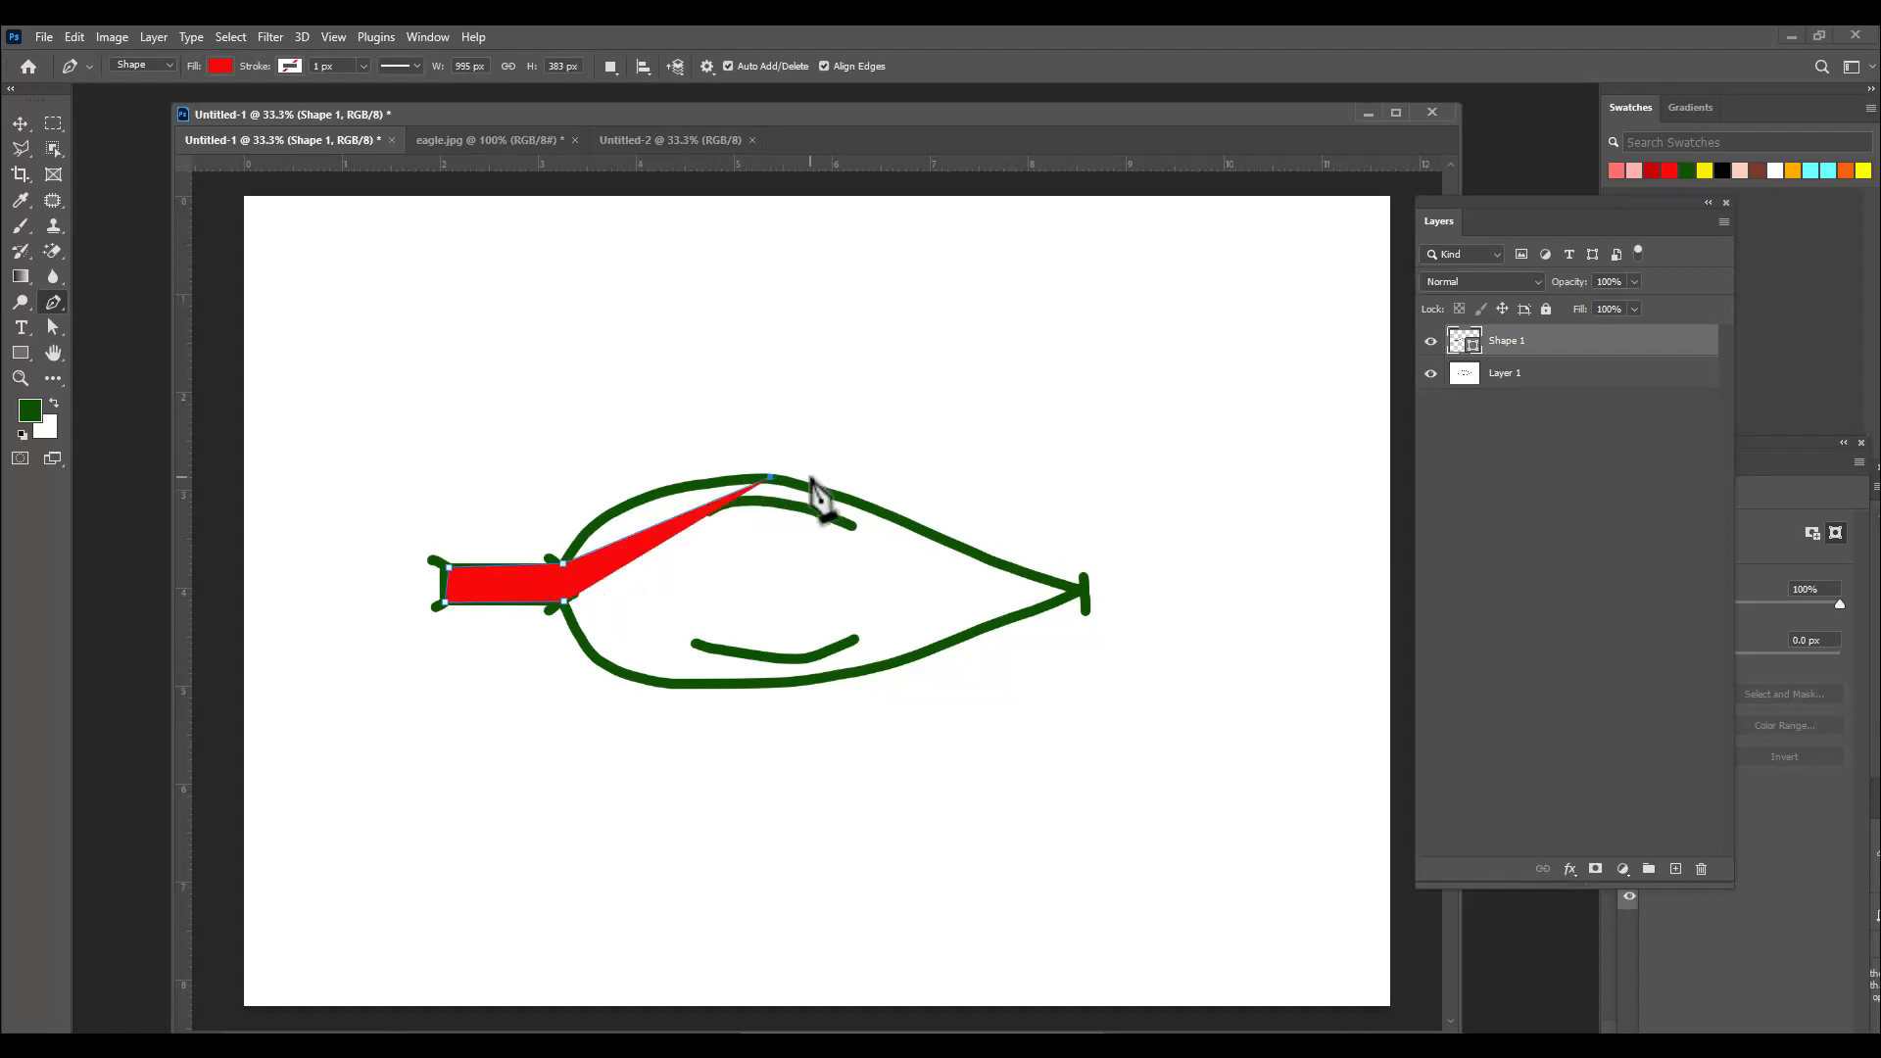
left_click_drag(814, 484, 877, 503)
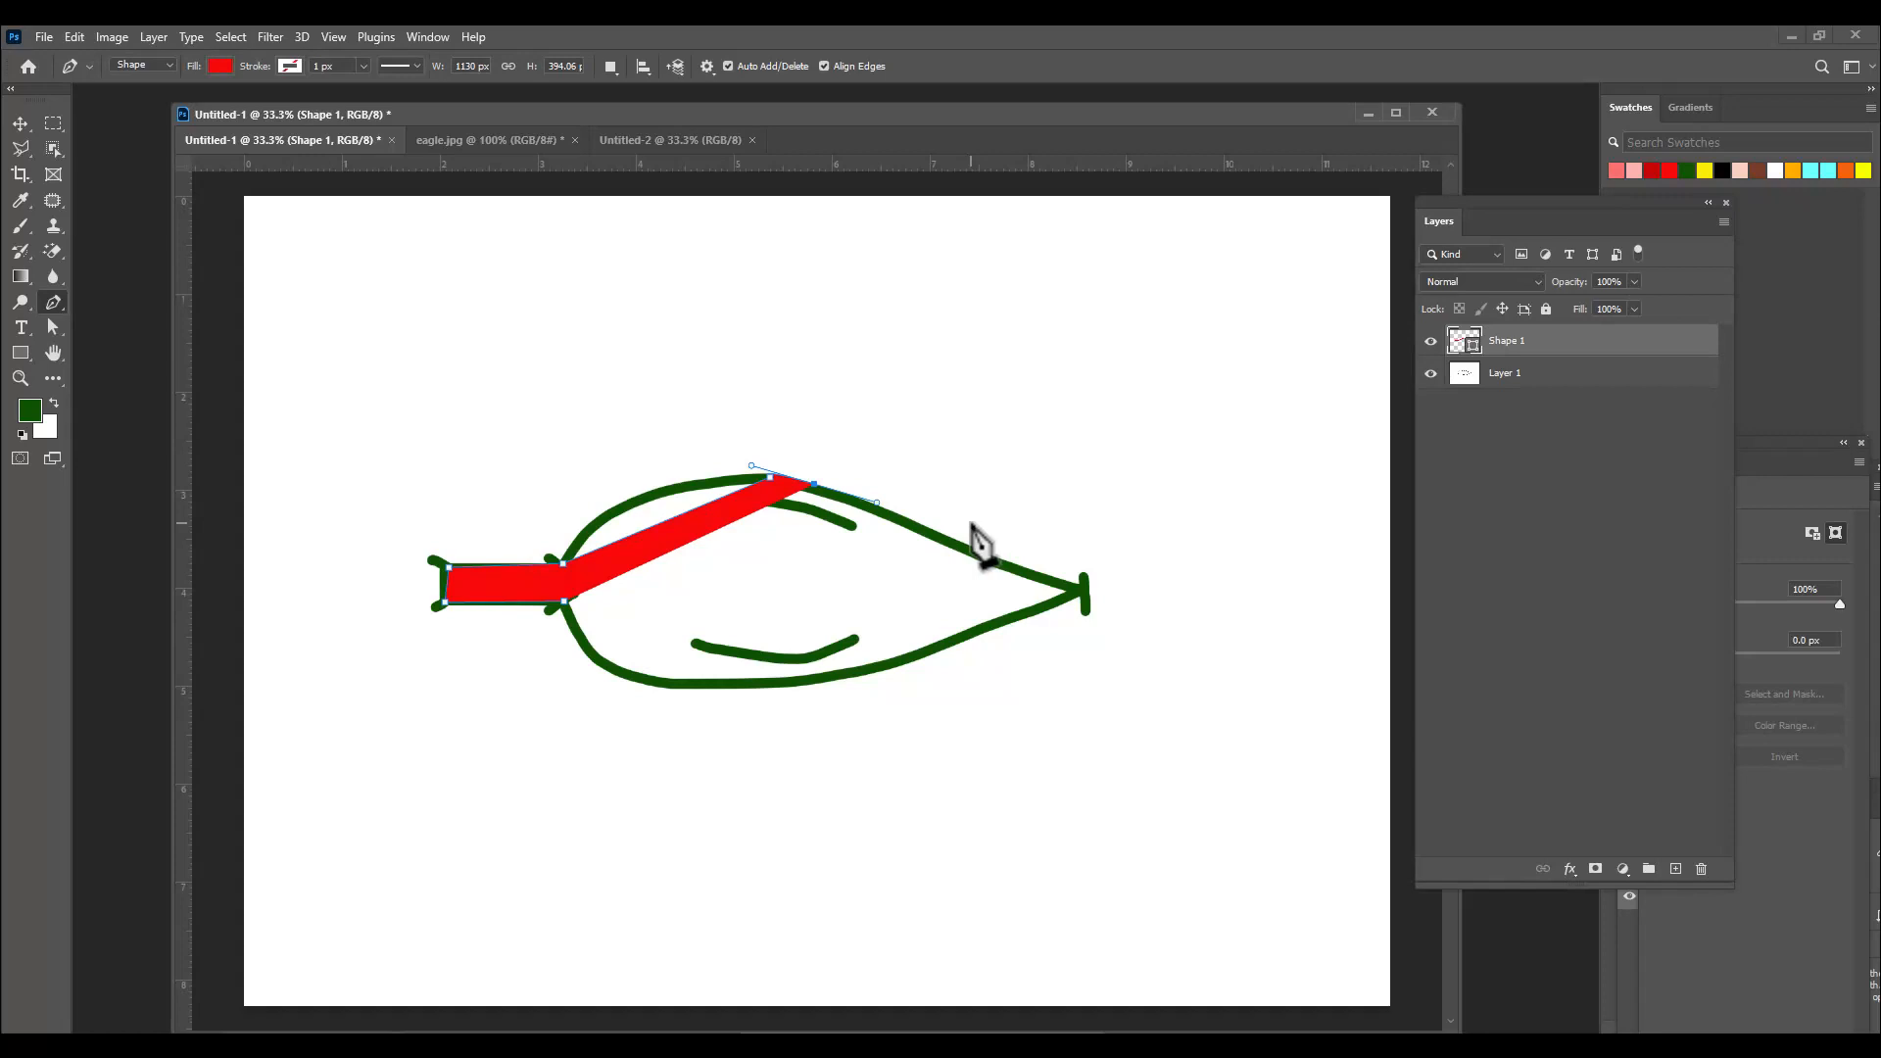
key("ctrl+z")
key("ctrl+z")
key("ctrl+z")
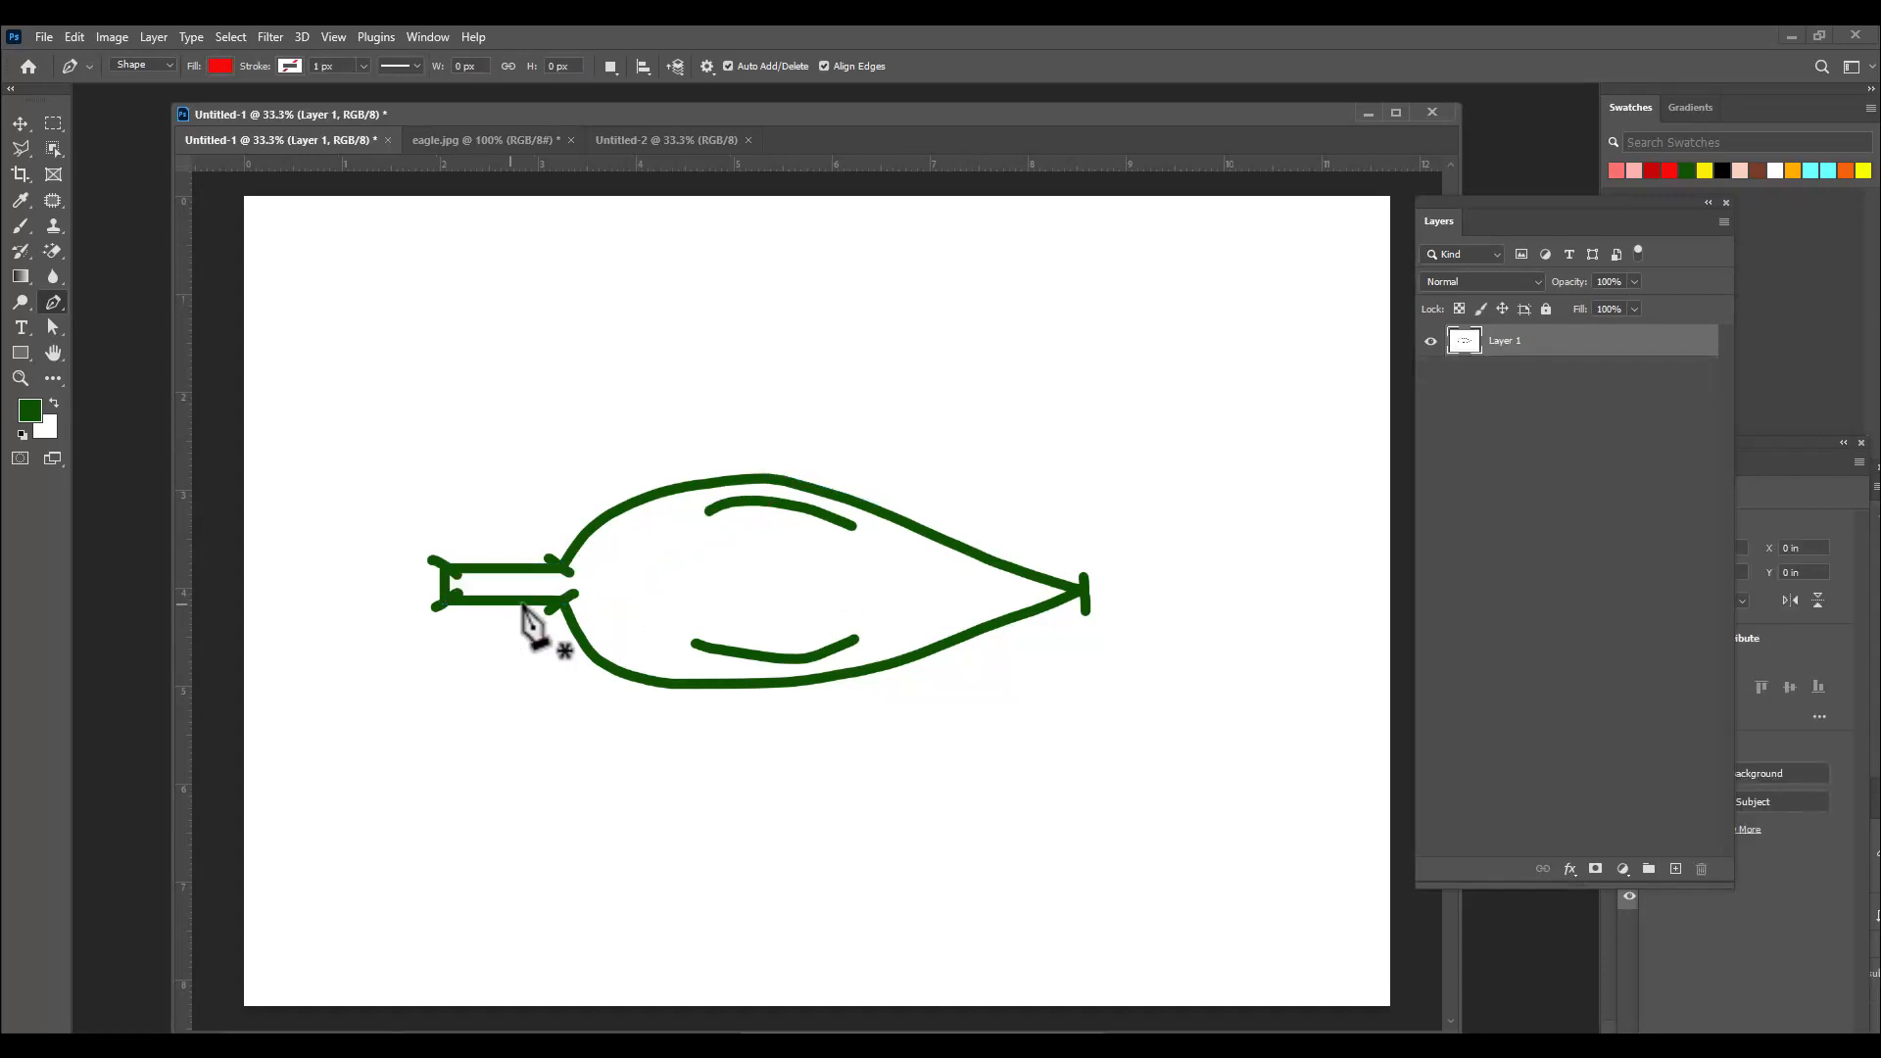
Trace the leaf stem's four corners again as a red shape with the Pen tool, from the lower blade junction around to the upper one.
left_click(559, 601)
left_click(446, 600)
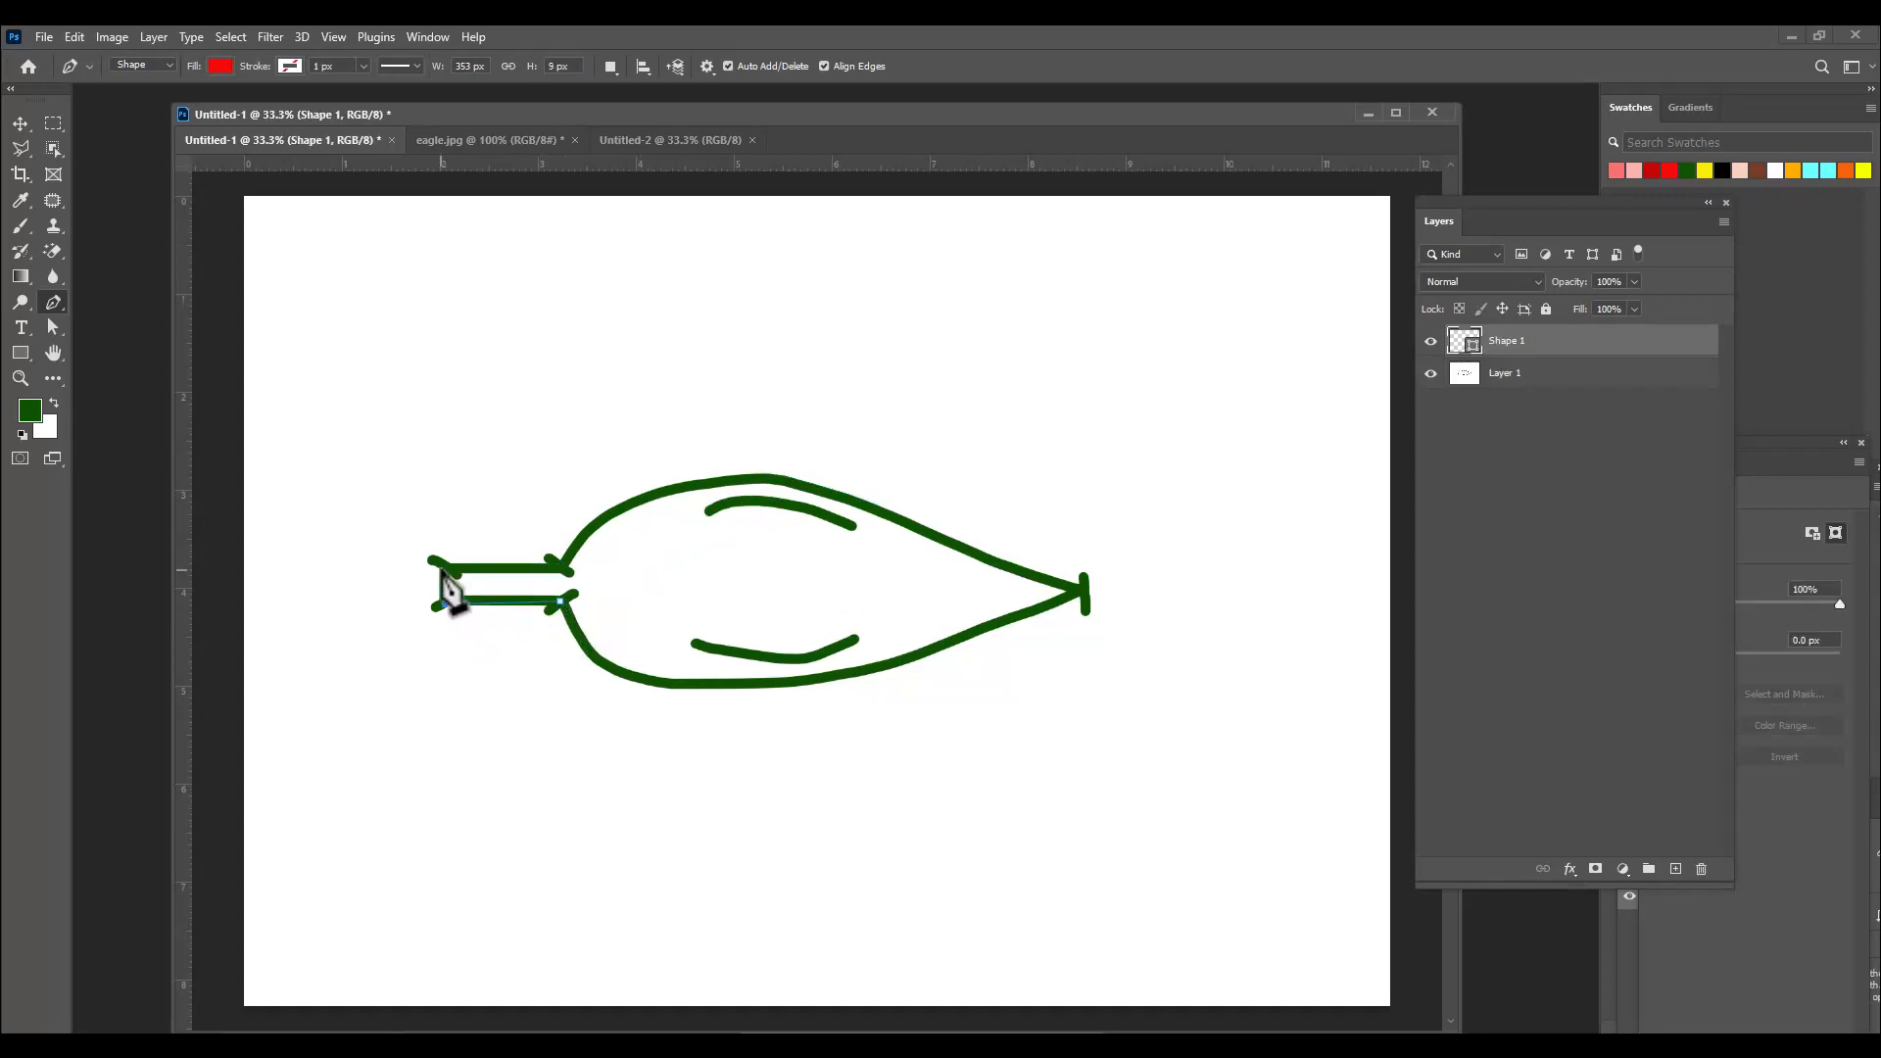
left_click(443, 567)
left_click(564, 566)
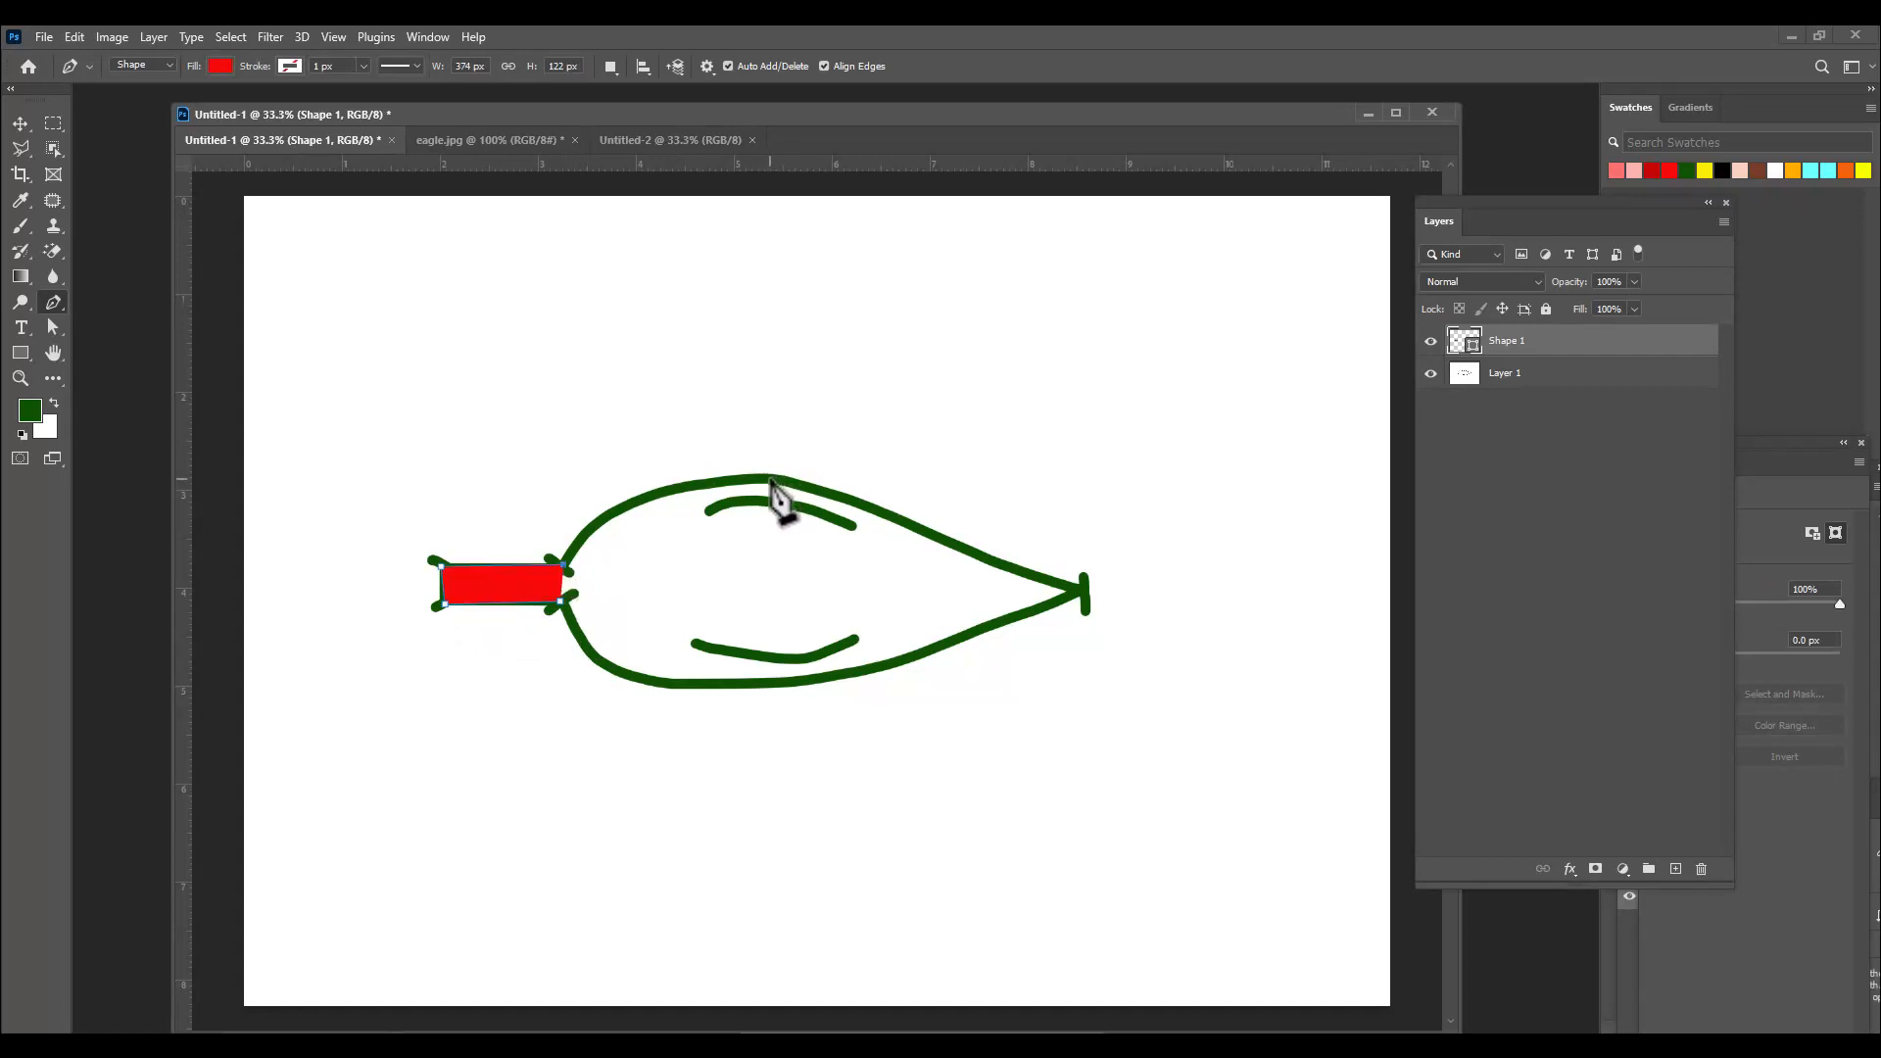
Trace the blade with a curved anchor on the upper edge, a corner at the tip and a curved anchor below, closing the path at its start.
left_click_drag(773, 478, 922, 497)
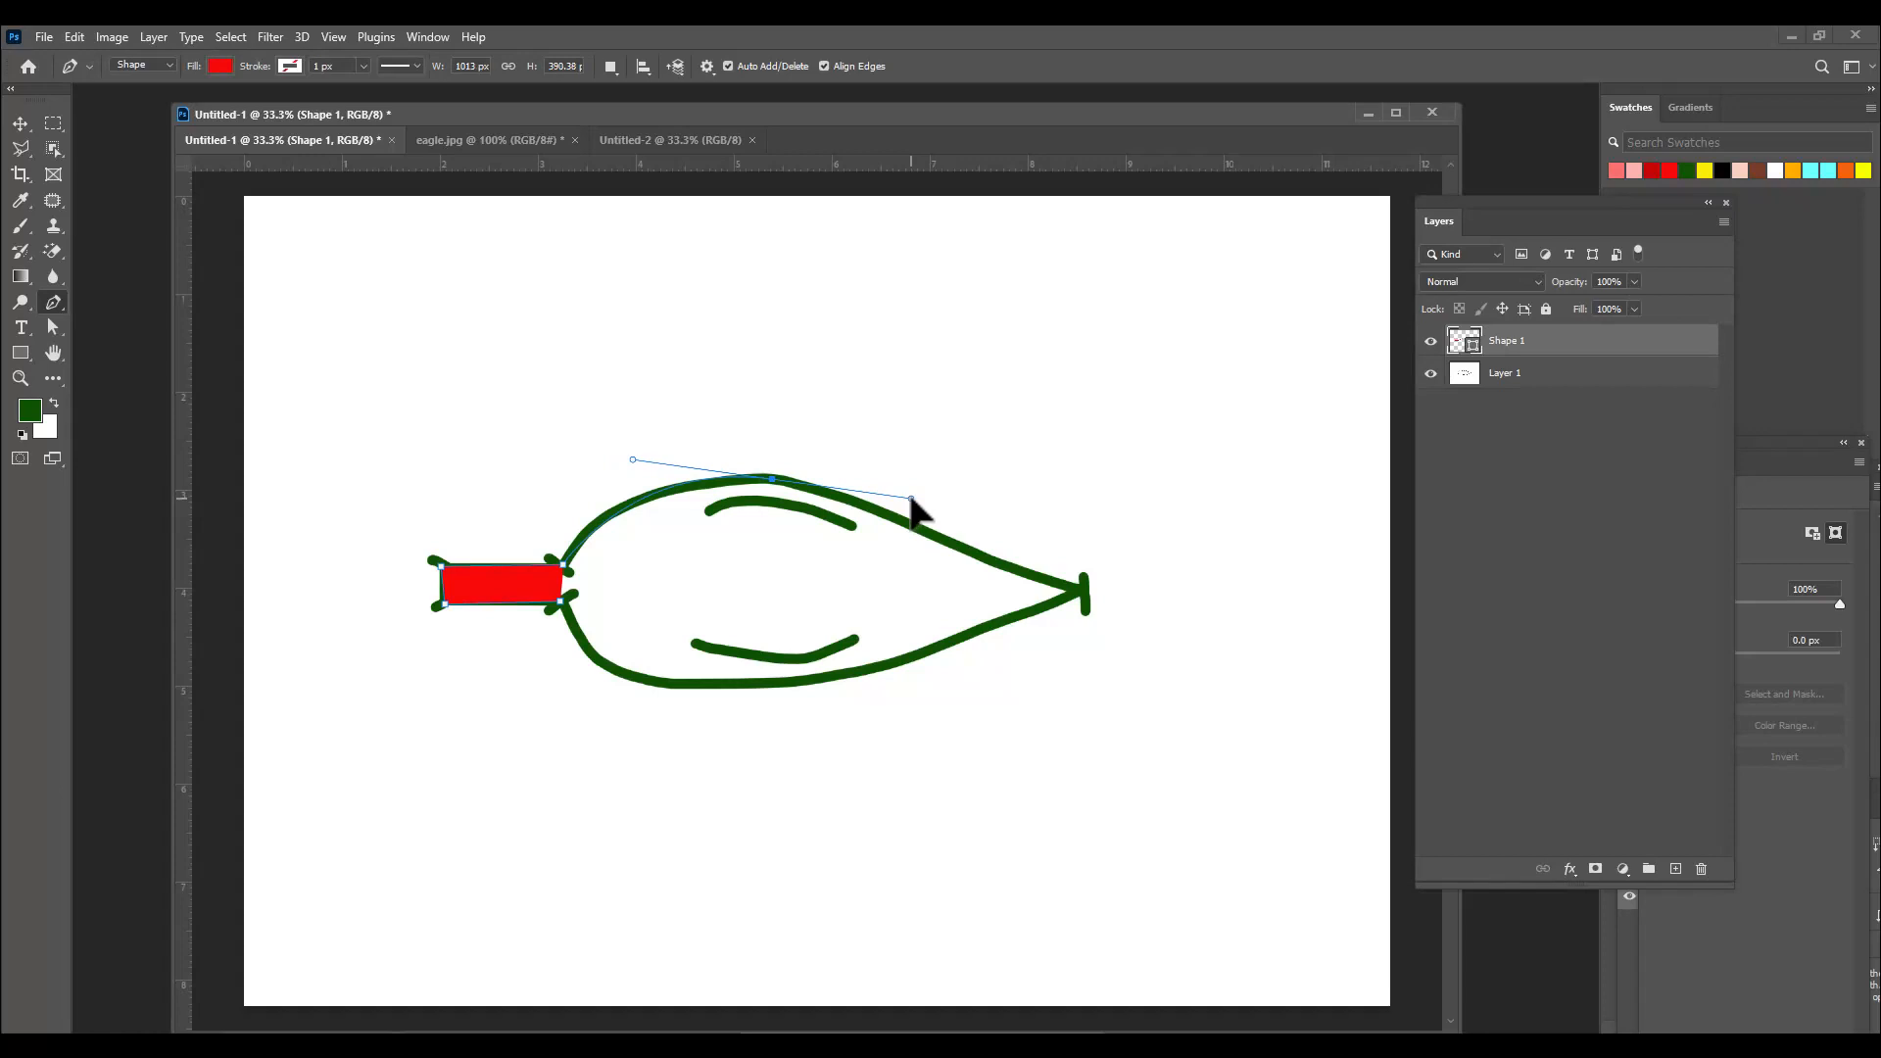
left_click_drag(911, 498, 911, 499)
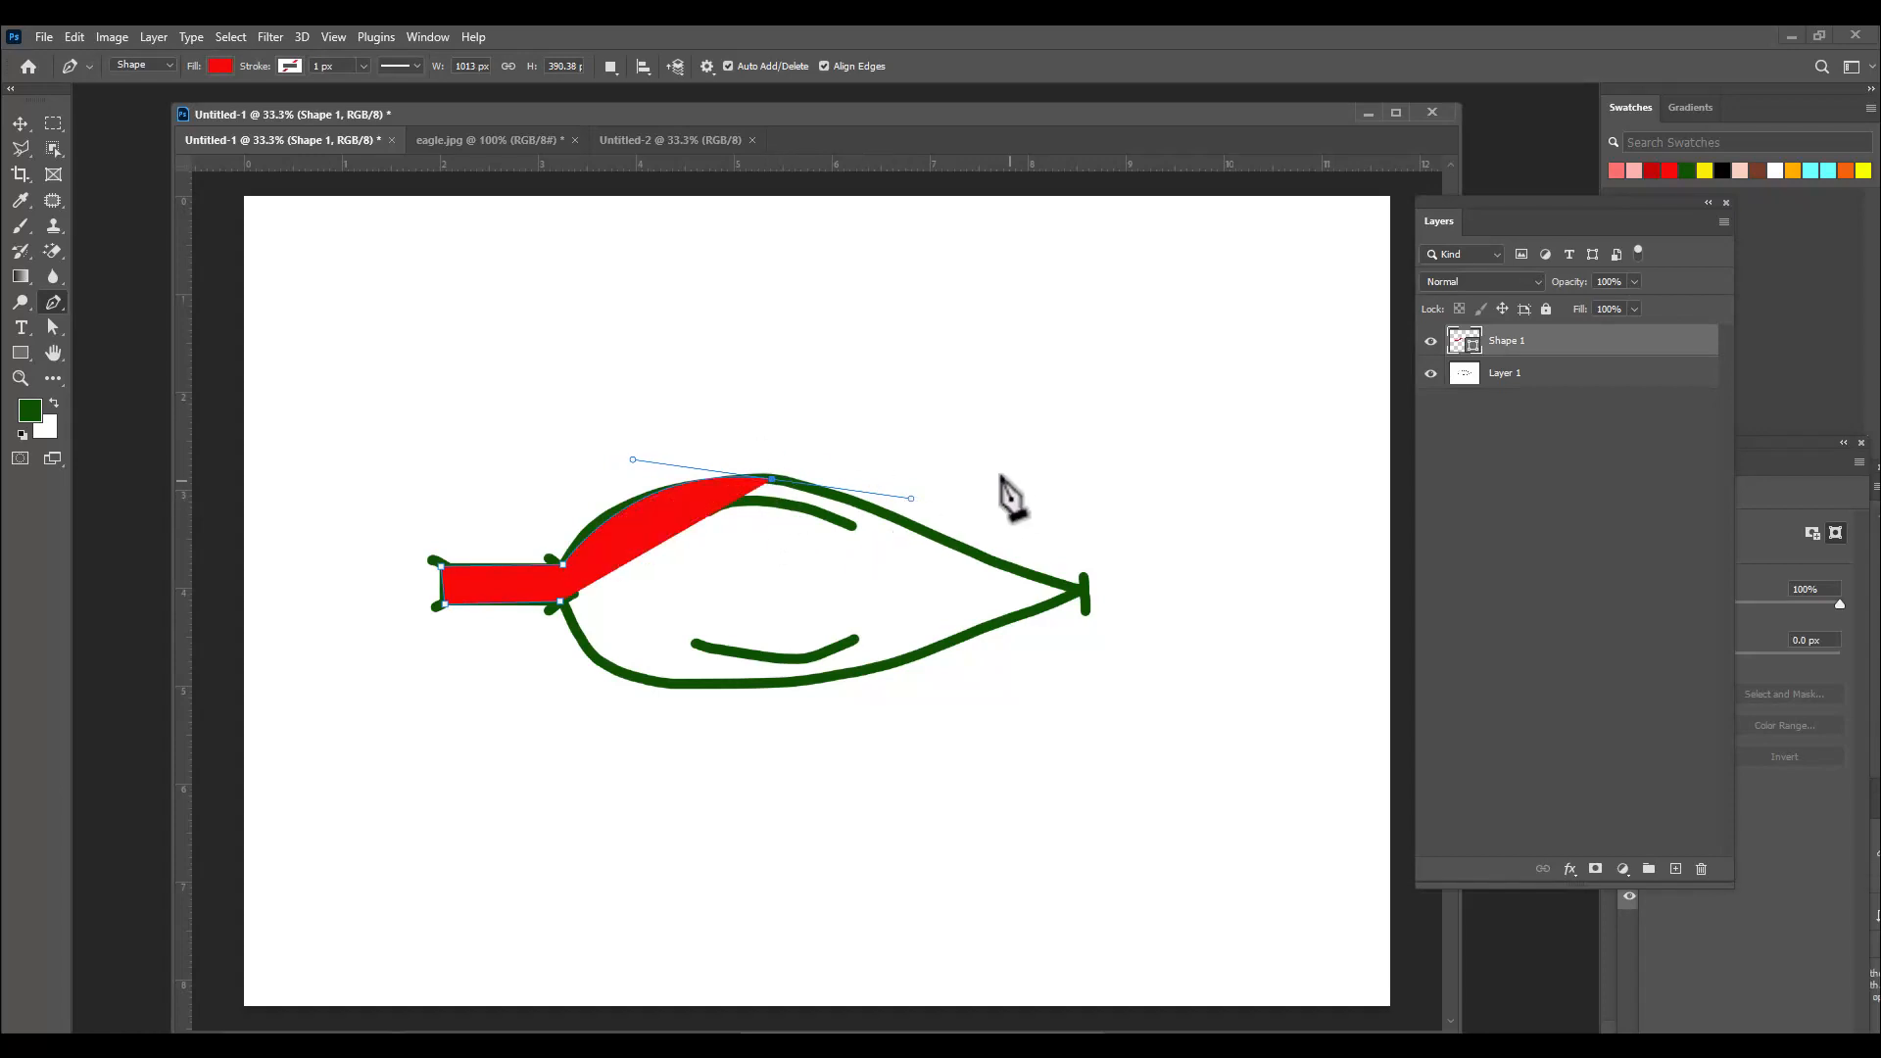
left_click(1085, 590)
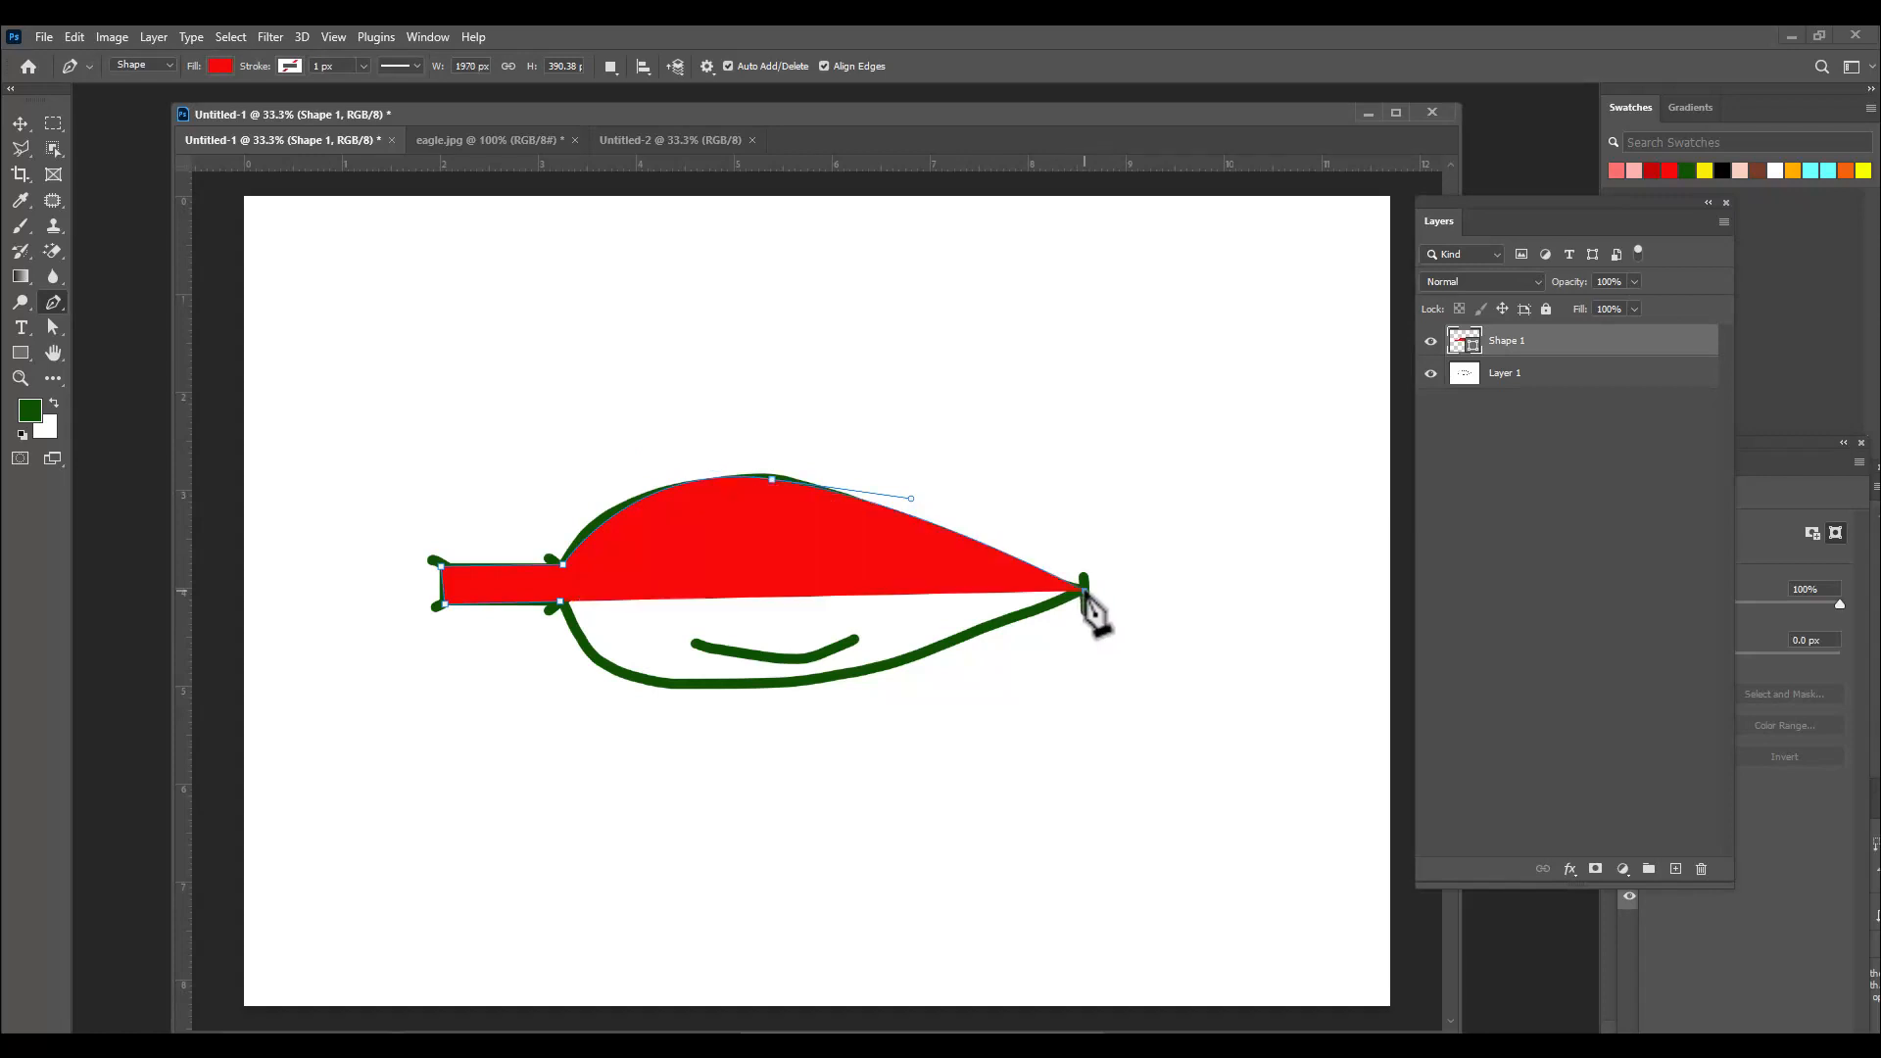
left_click(781, 683)
left_click_drag(757, 688, 674, 686)
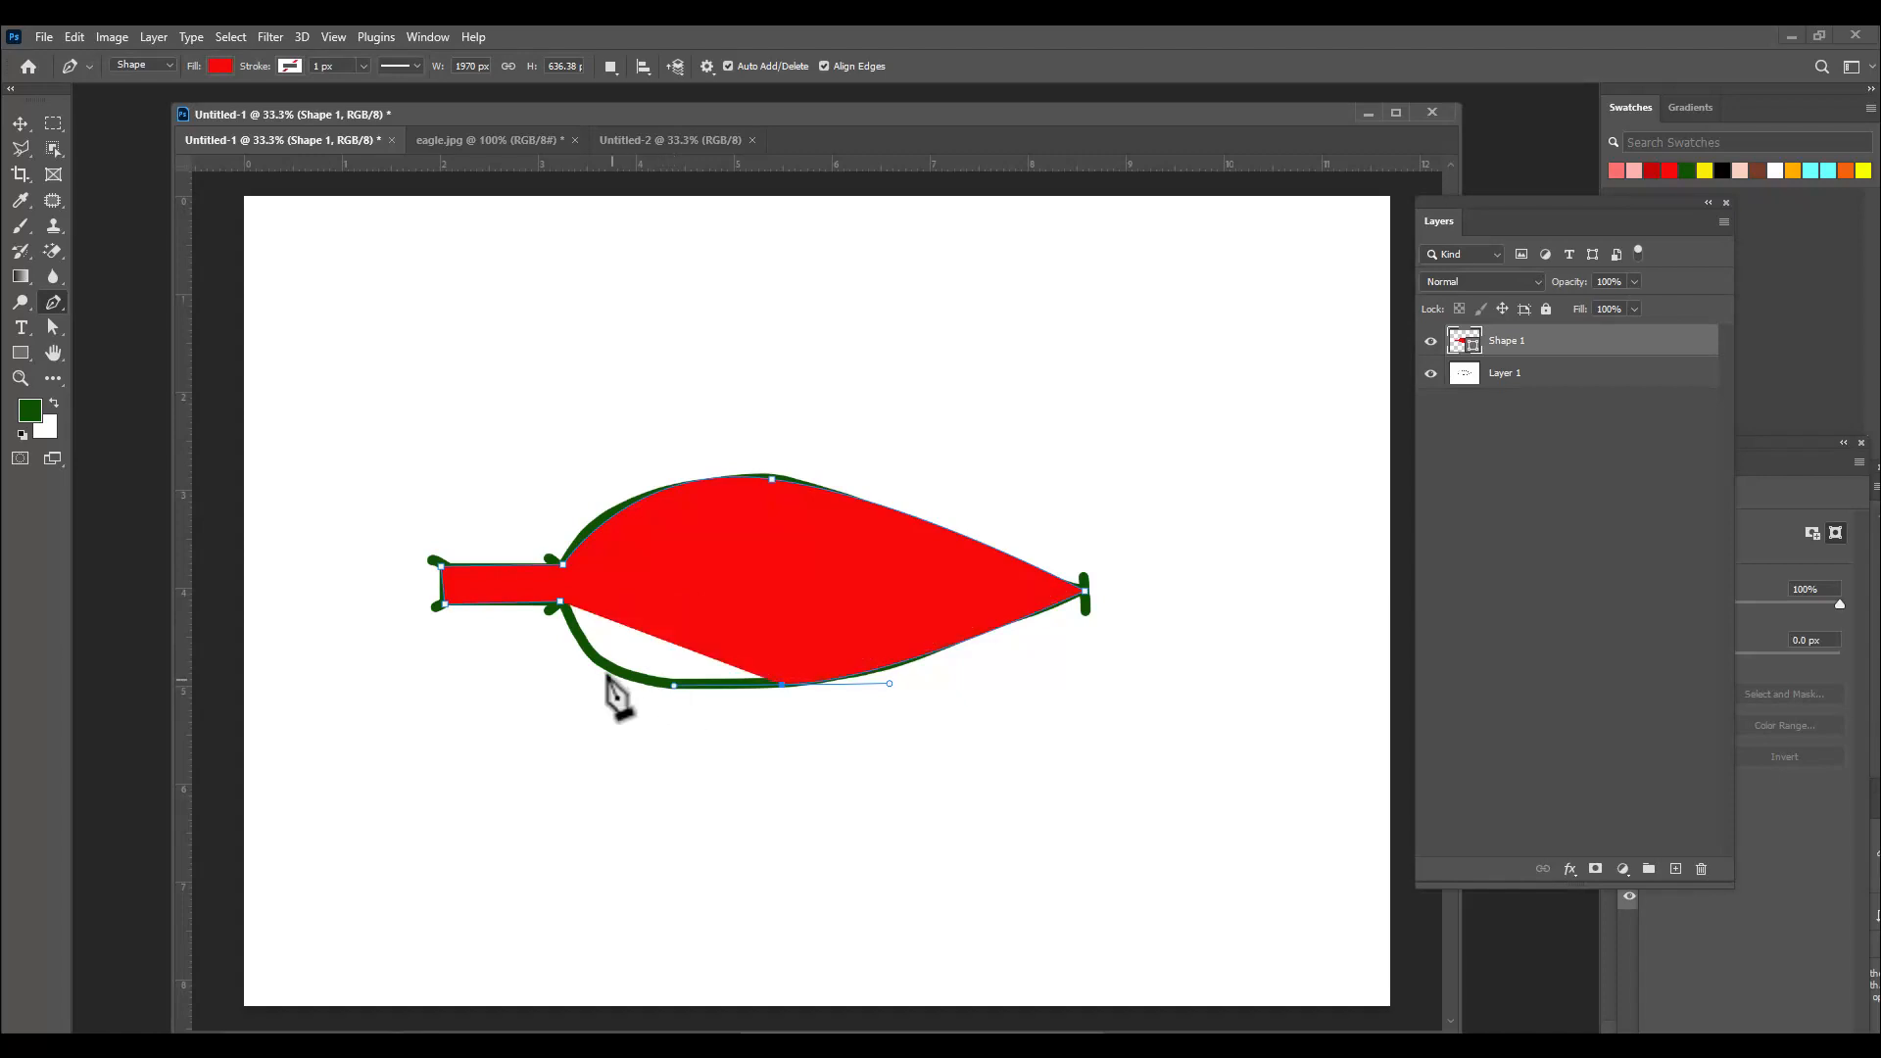
left_click(562, 604)
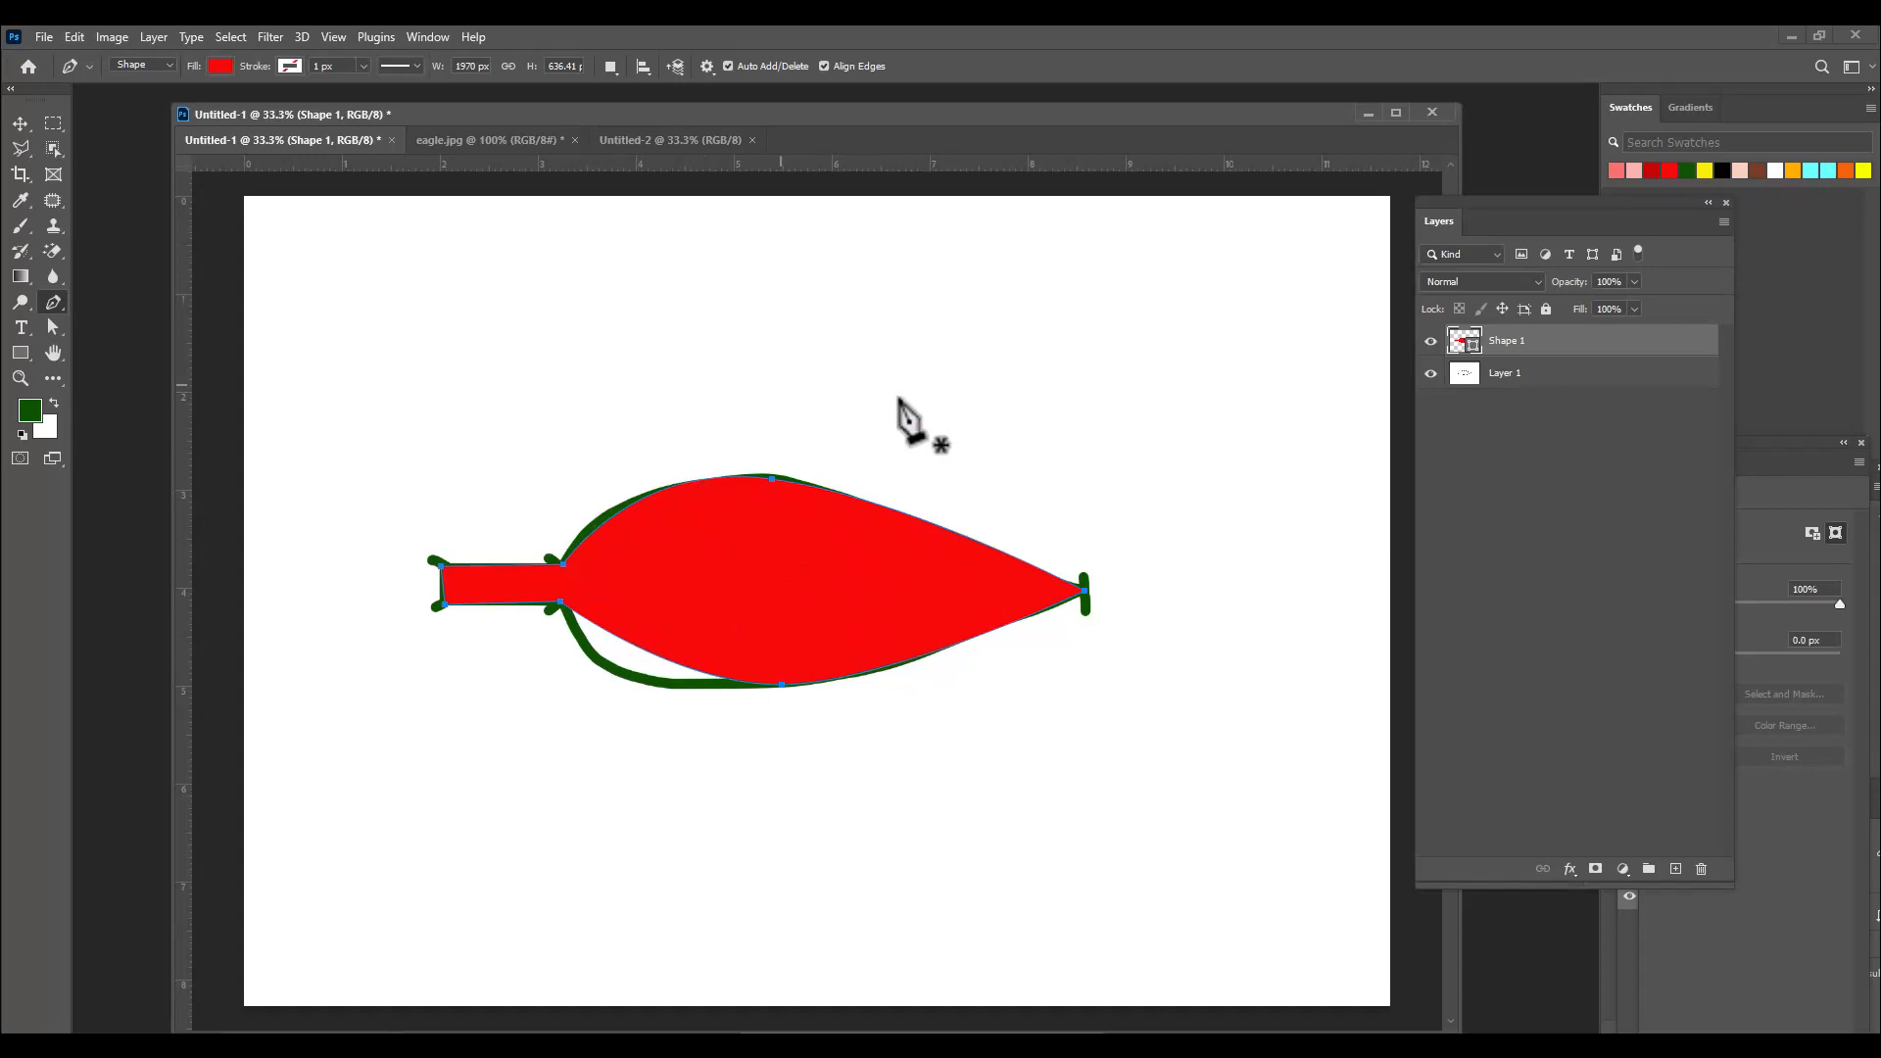
Delete the hand-painted guide layer and nearly level the direction handles of the blade's upper anchor to smooth the upper edge.
left_click(1528, 382)
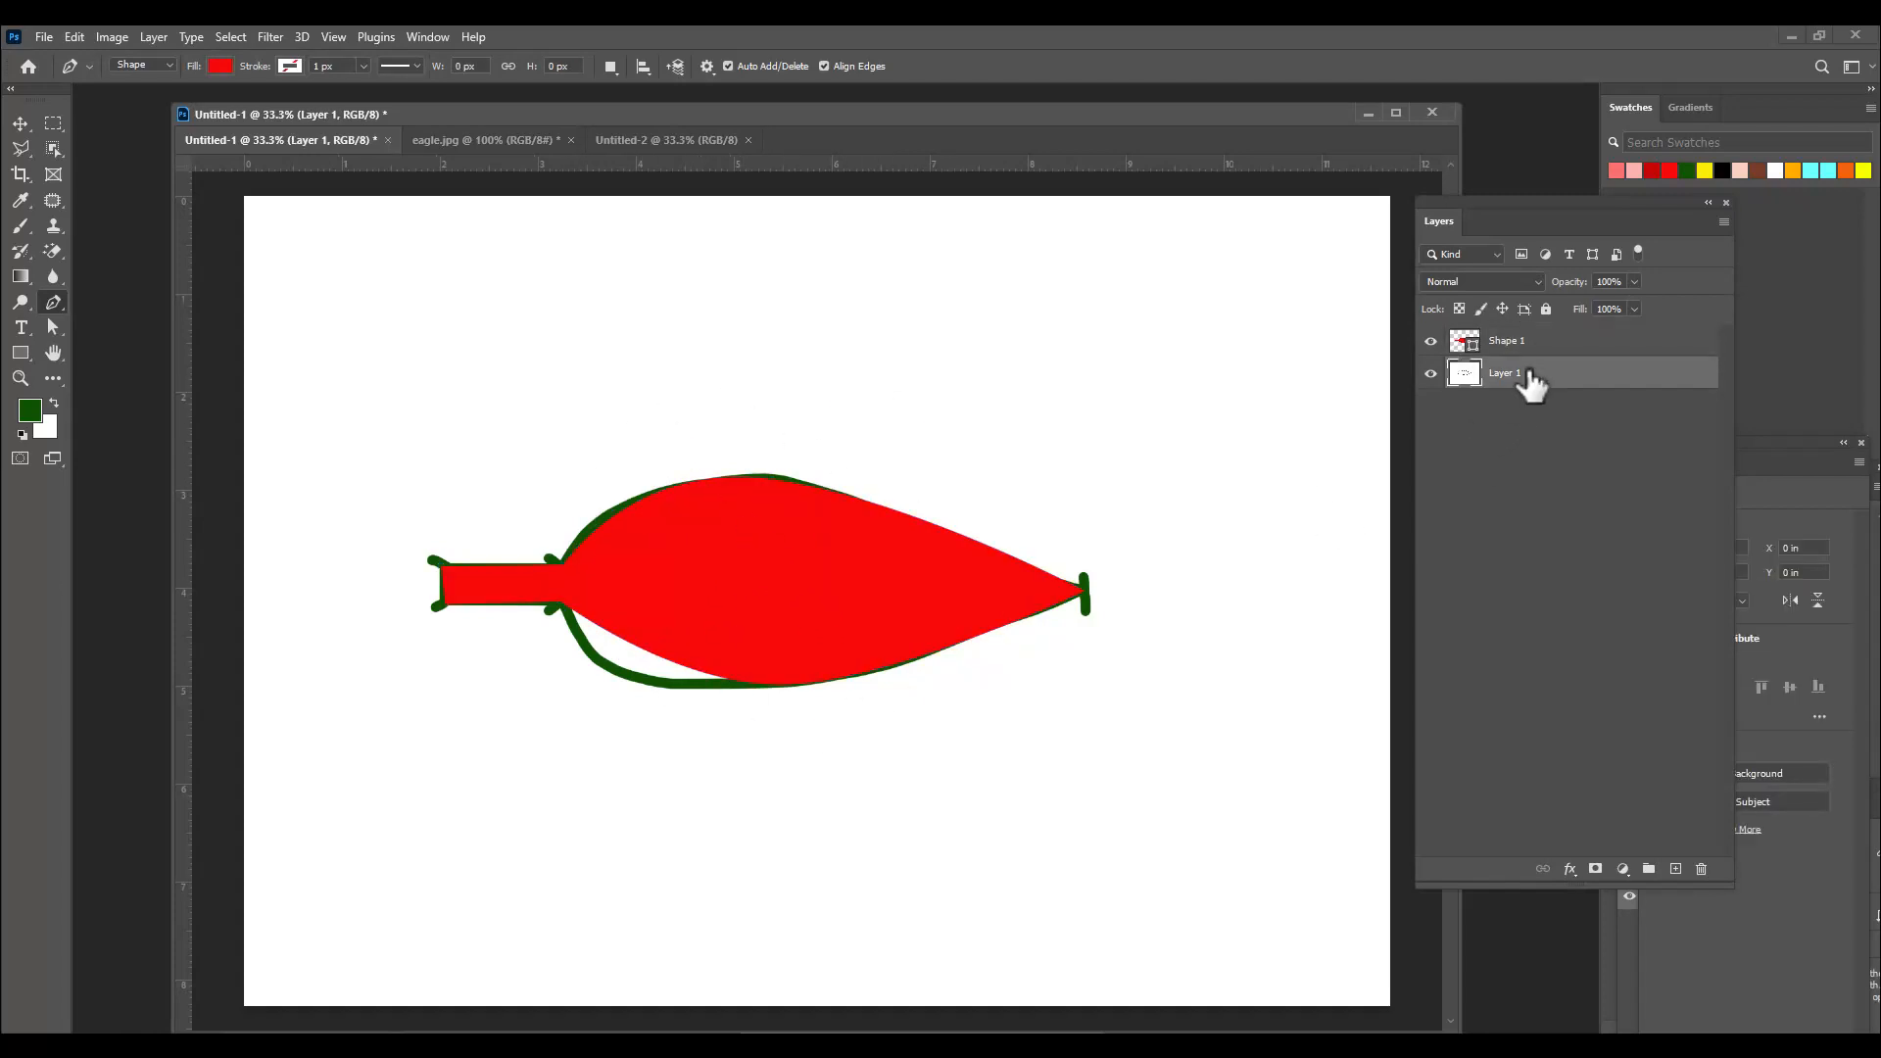
key("Delete")
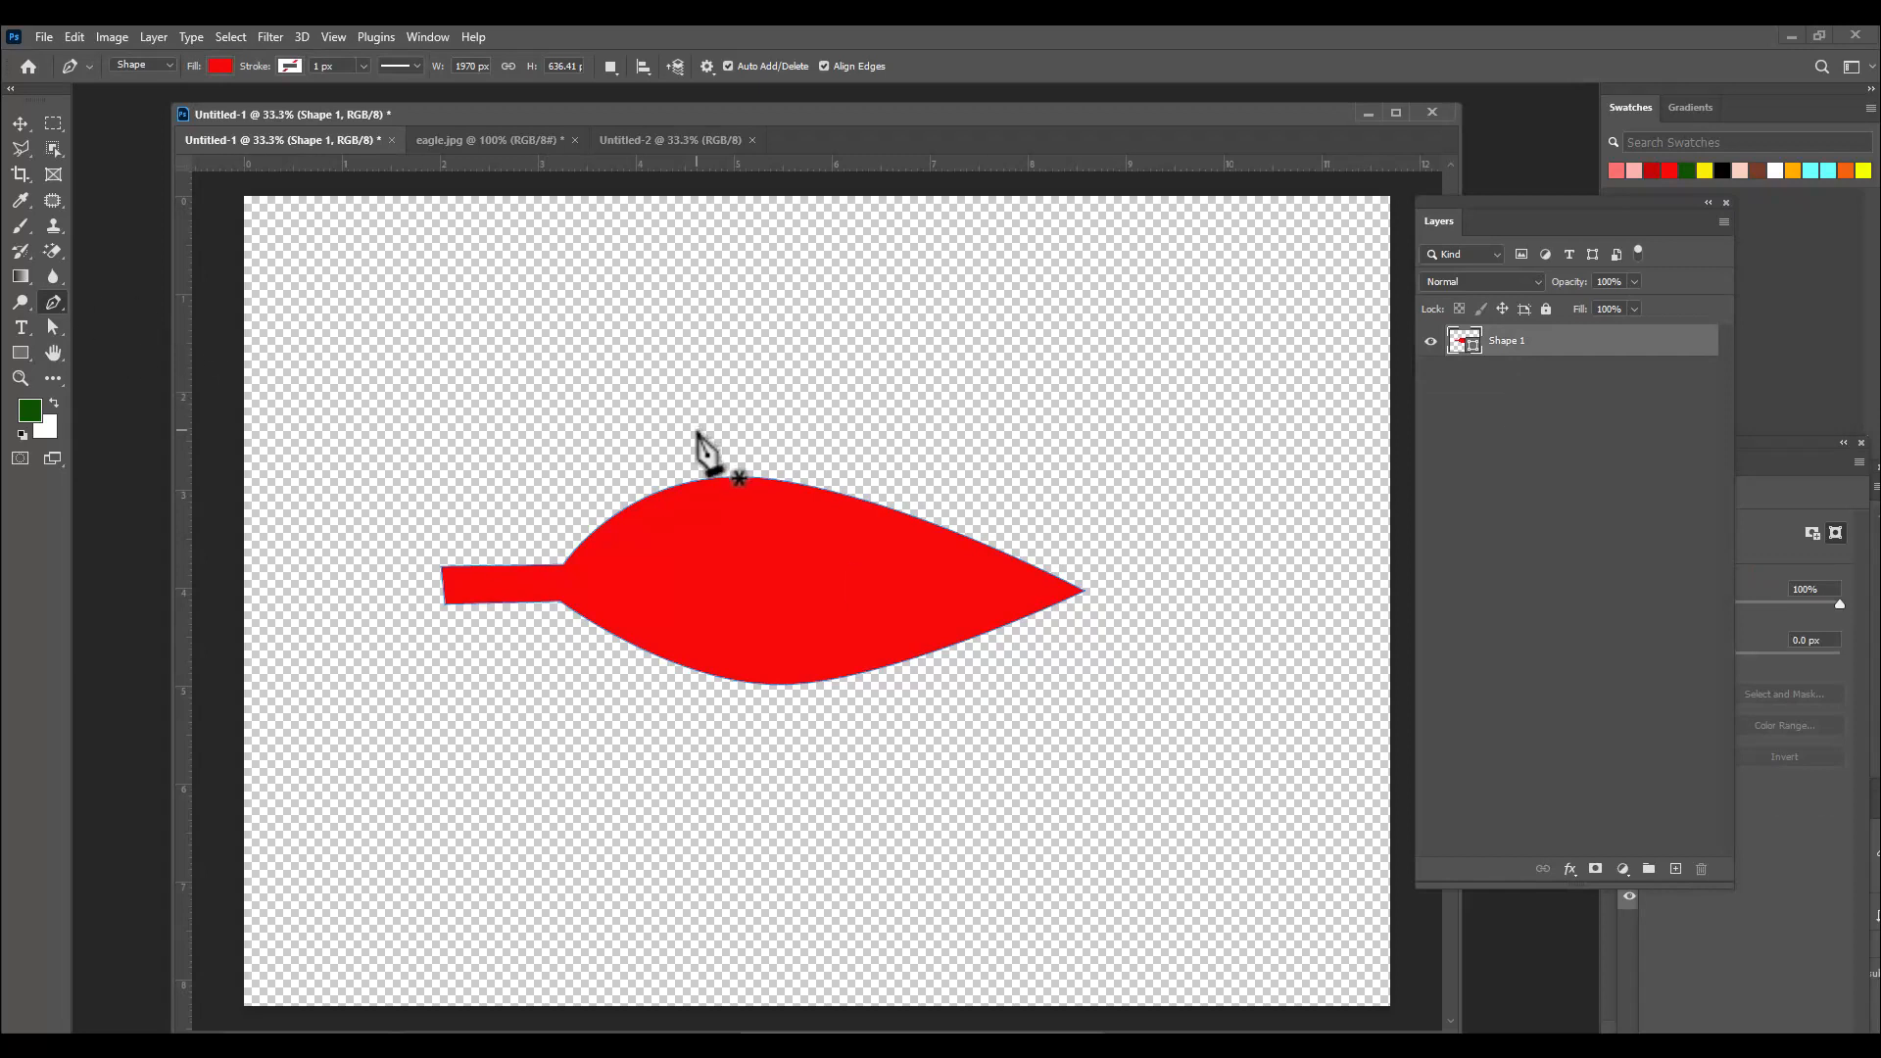
key("a")
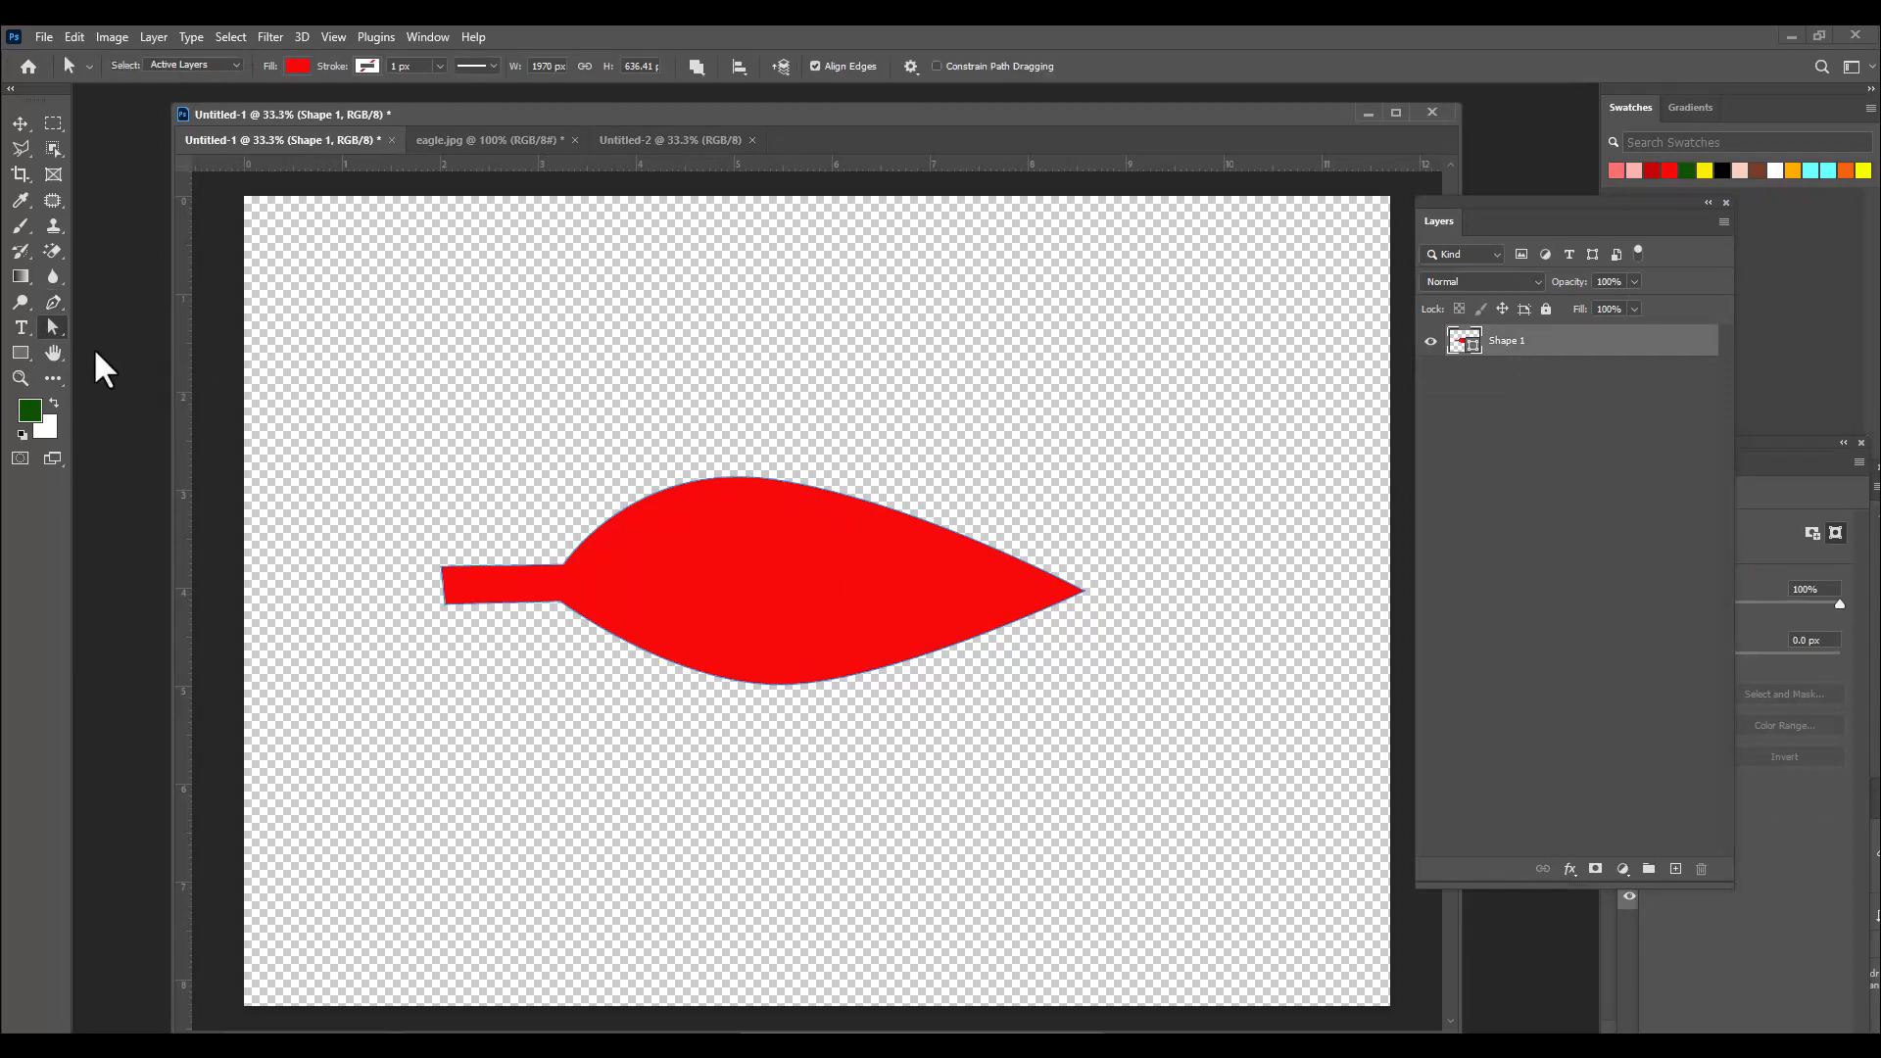
left_click(772, 480)
left_click_drag(632, 458, 626, 467)
left_click_drag(912, 489, 930, 487)
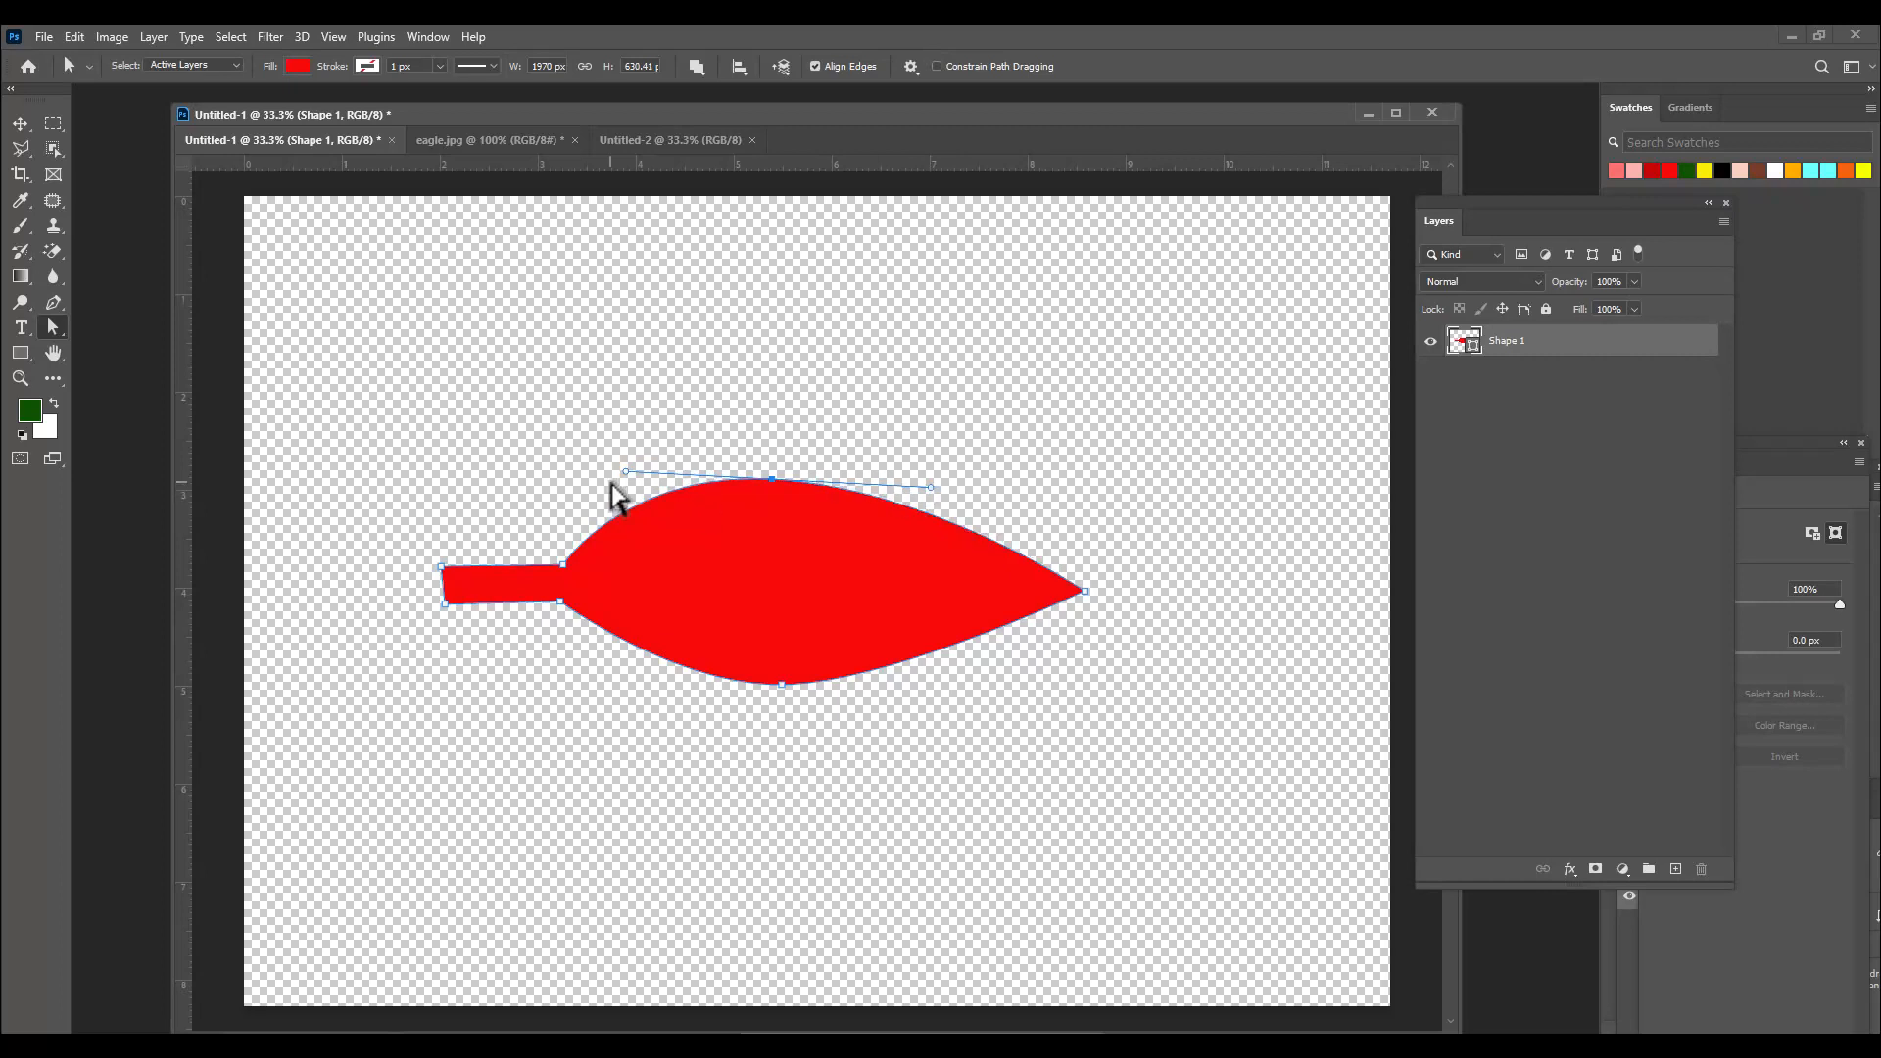
left_click_drag(624, 472, 608, 476)
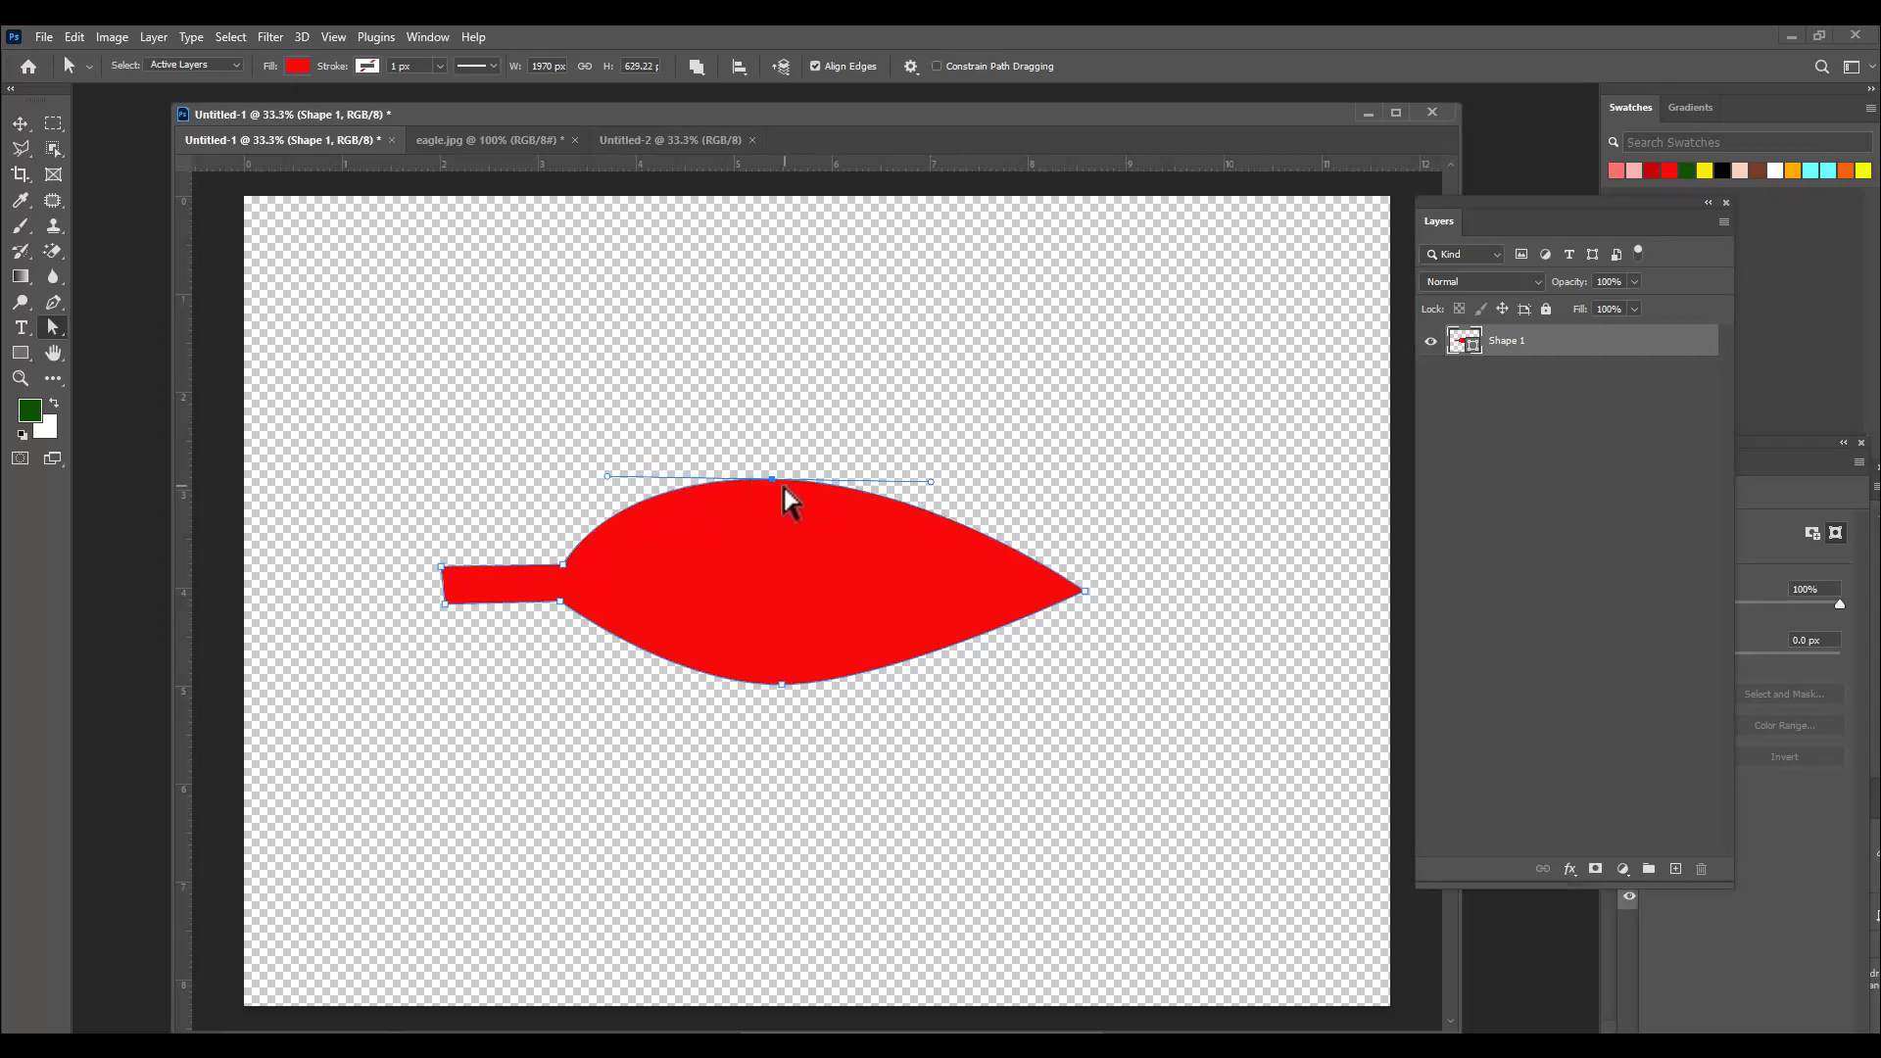
Reshape the leaf's lower edge into an S-curve by tilting its anchor's handles, shifting that anchor towards the tip, and lowering the tip slightly.
left_click(782, 686)
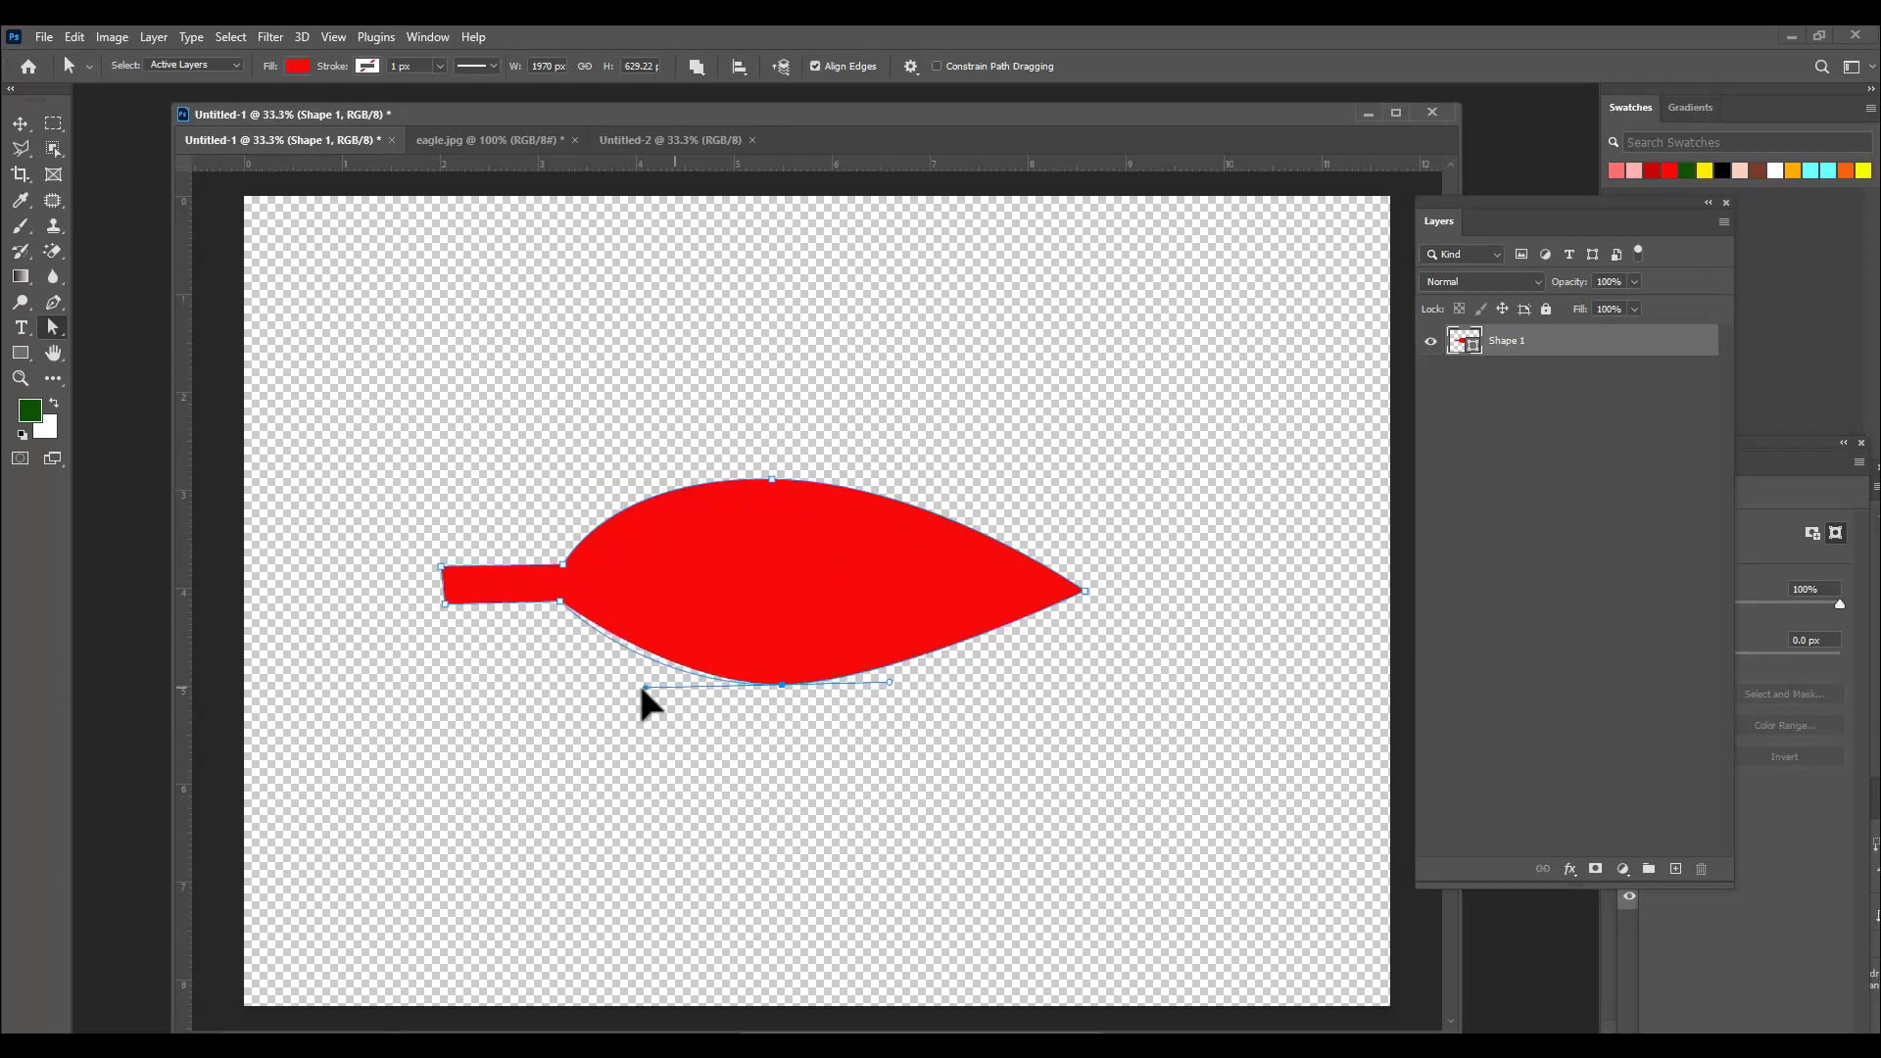
left_click_drag(642, 687, 622, 688)
left_click_drag(891, 685, 915, 638)
left_click_drag(784, 686, 816, 677)
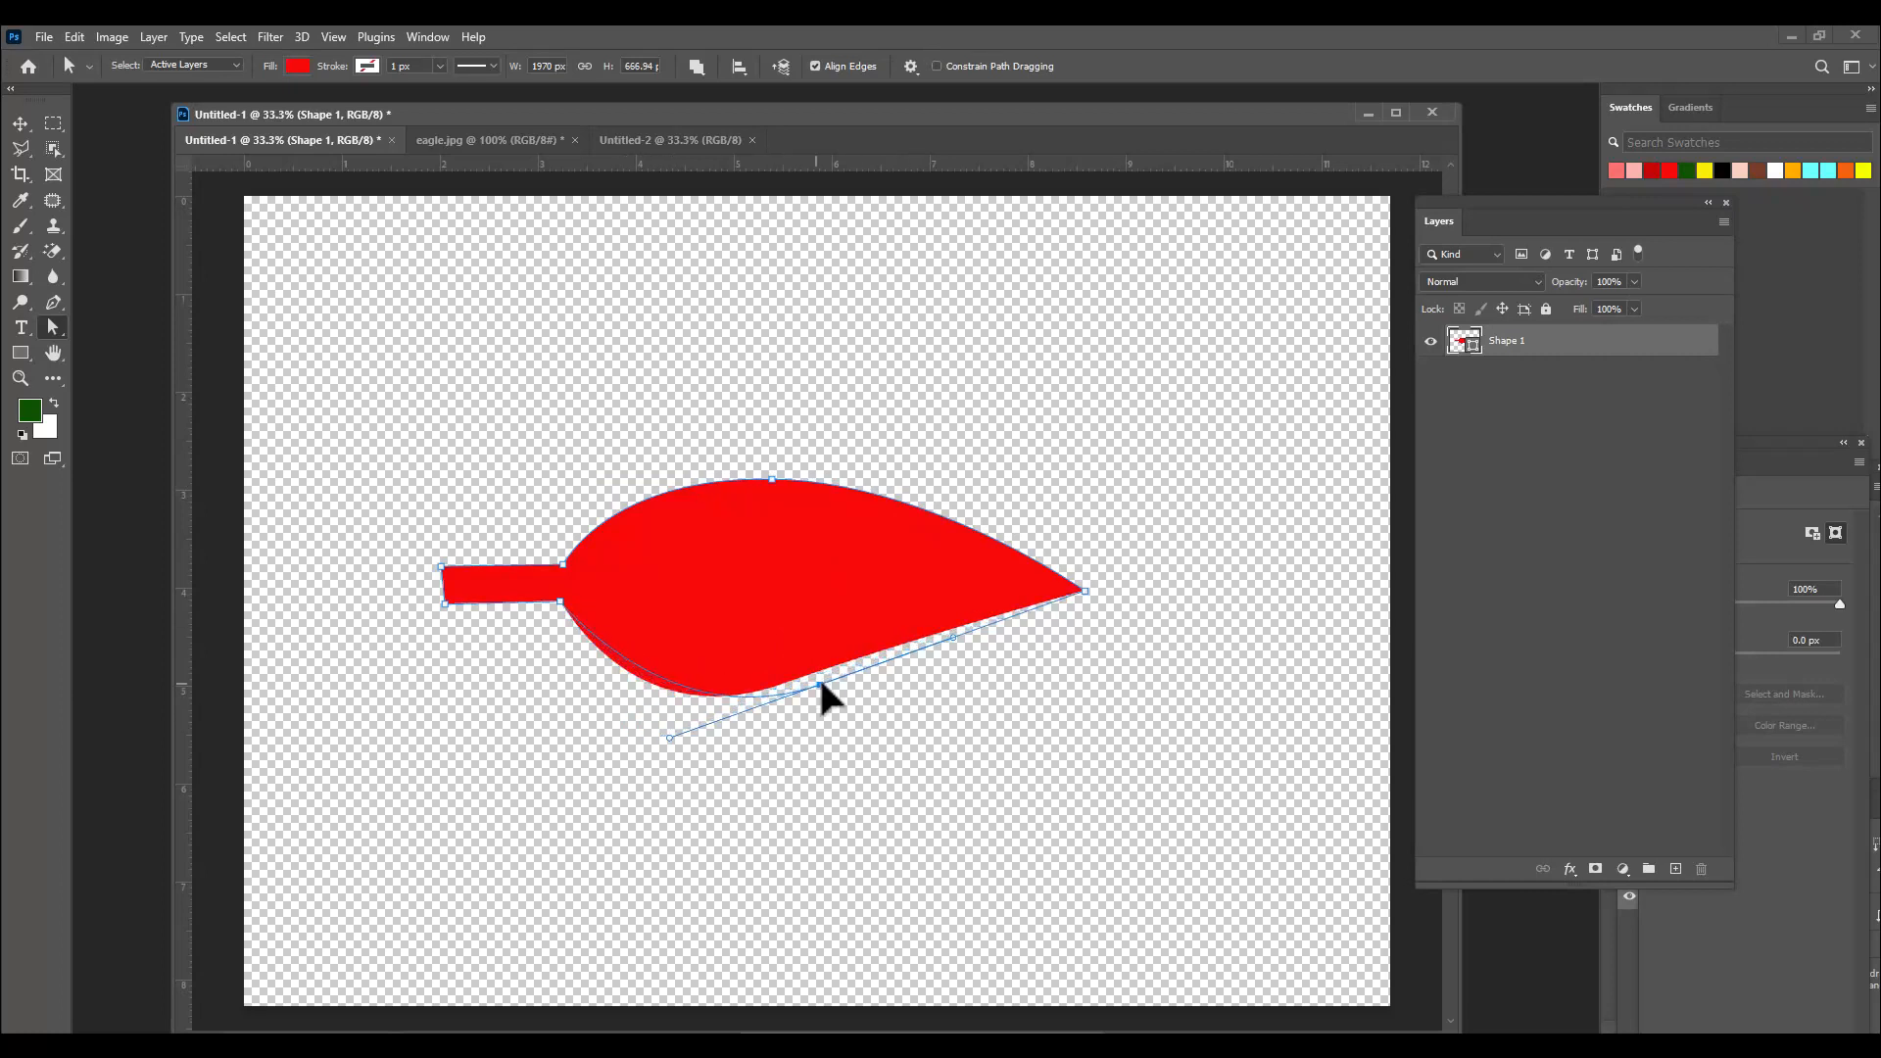
left_click_drag(946, 627, 948, 620)
left_click_drag(1087, 592, 1091, 600)
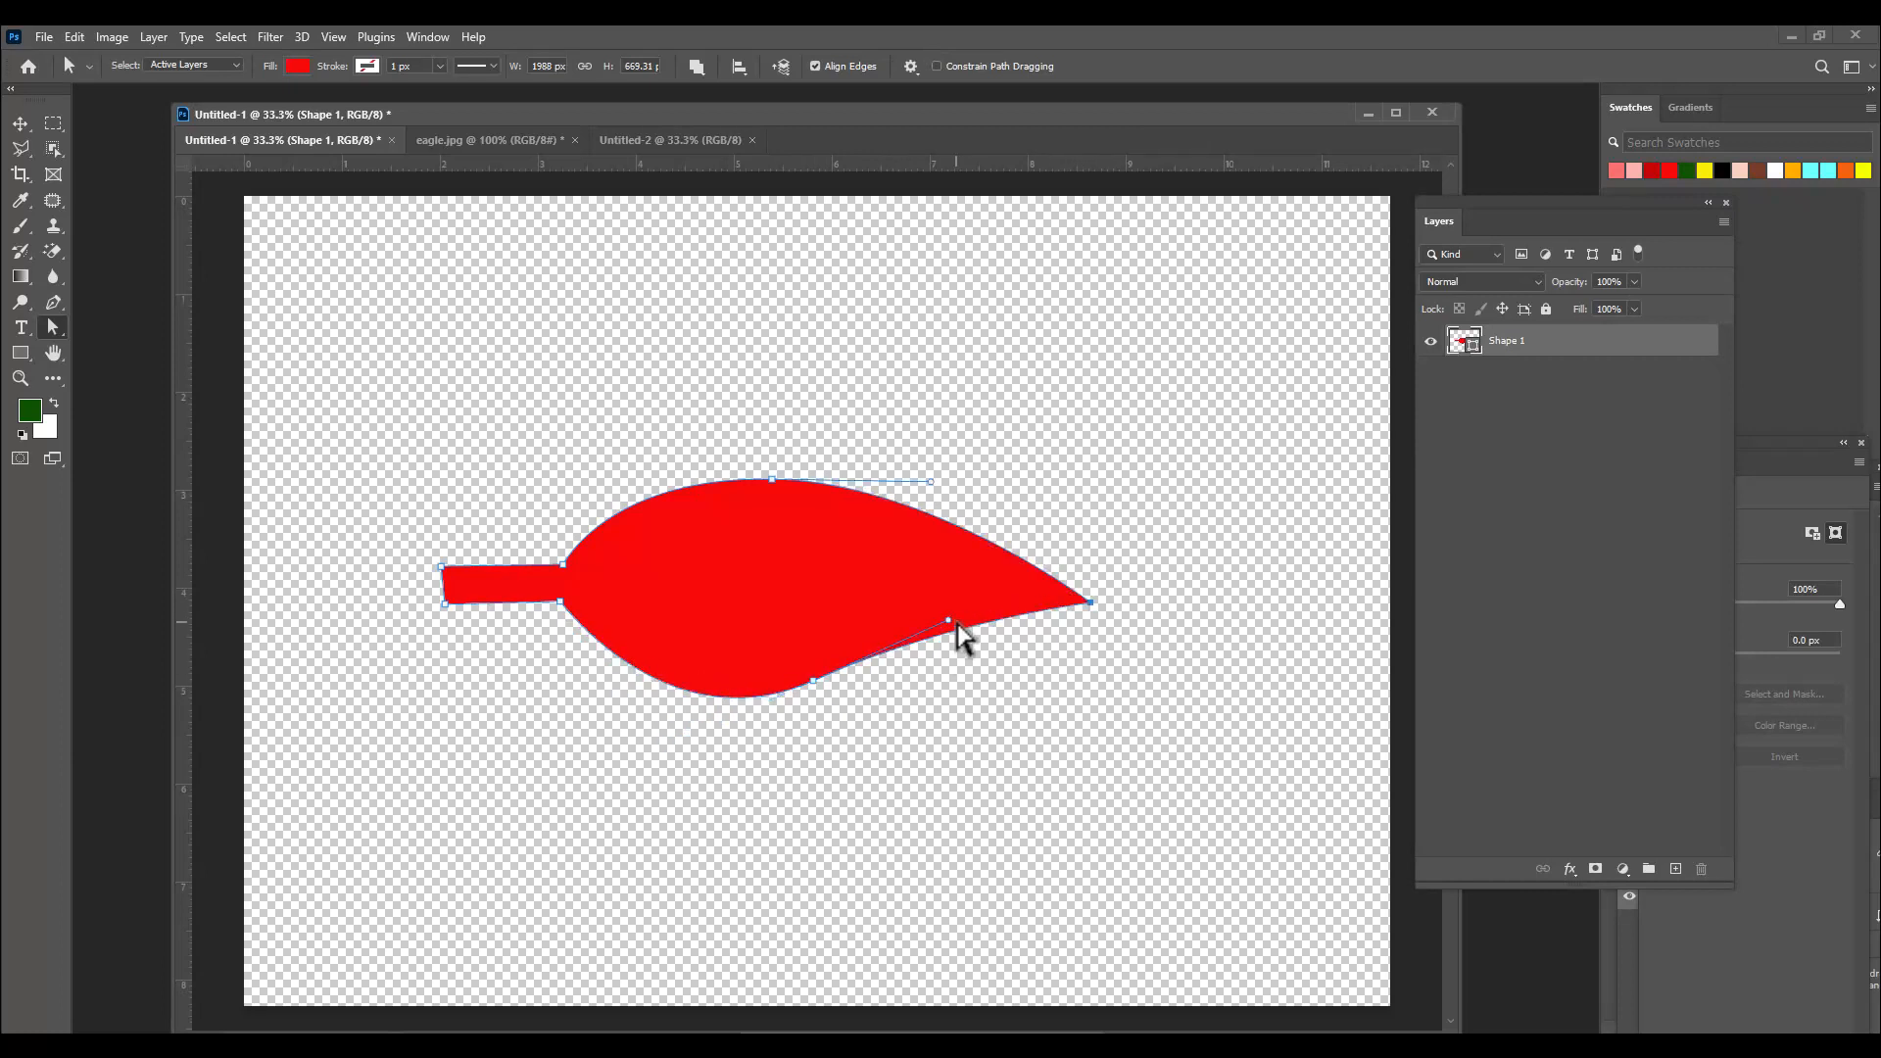
left_click_drag(949, 621, 957, 612)
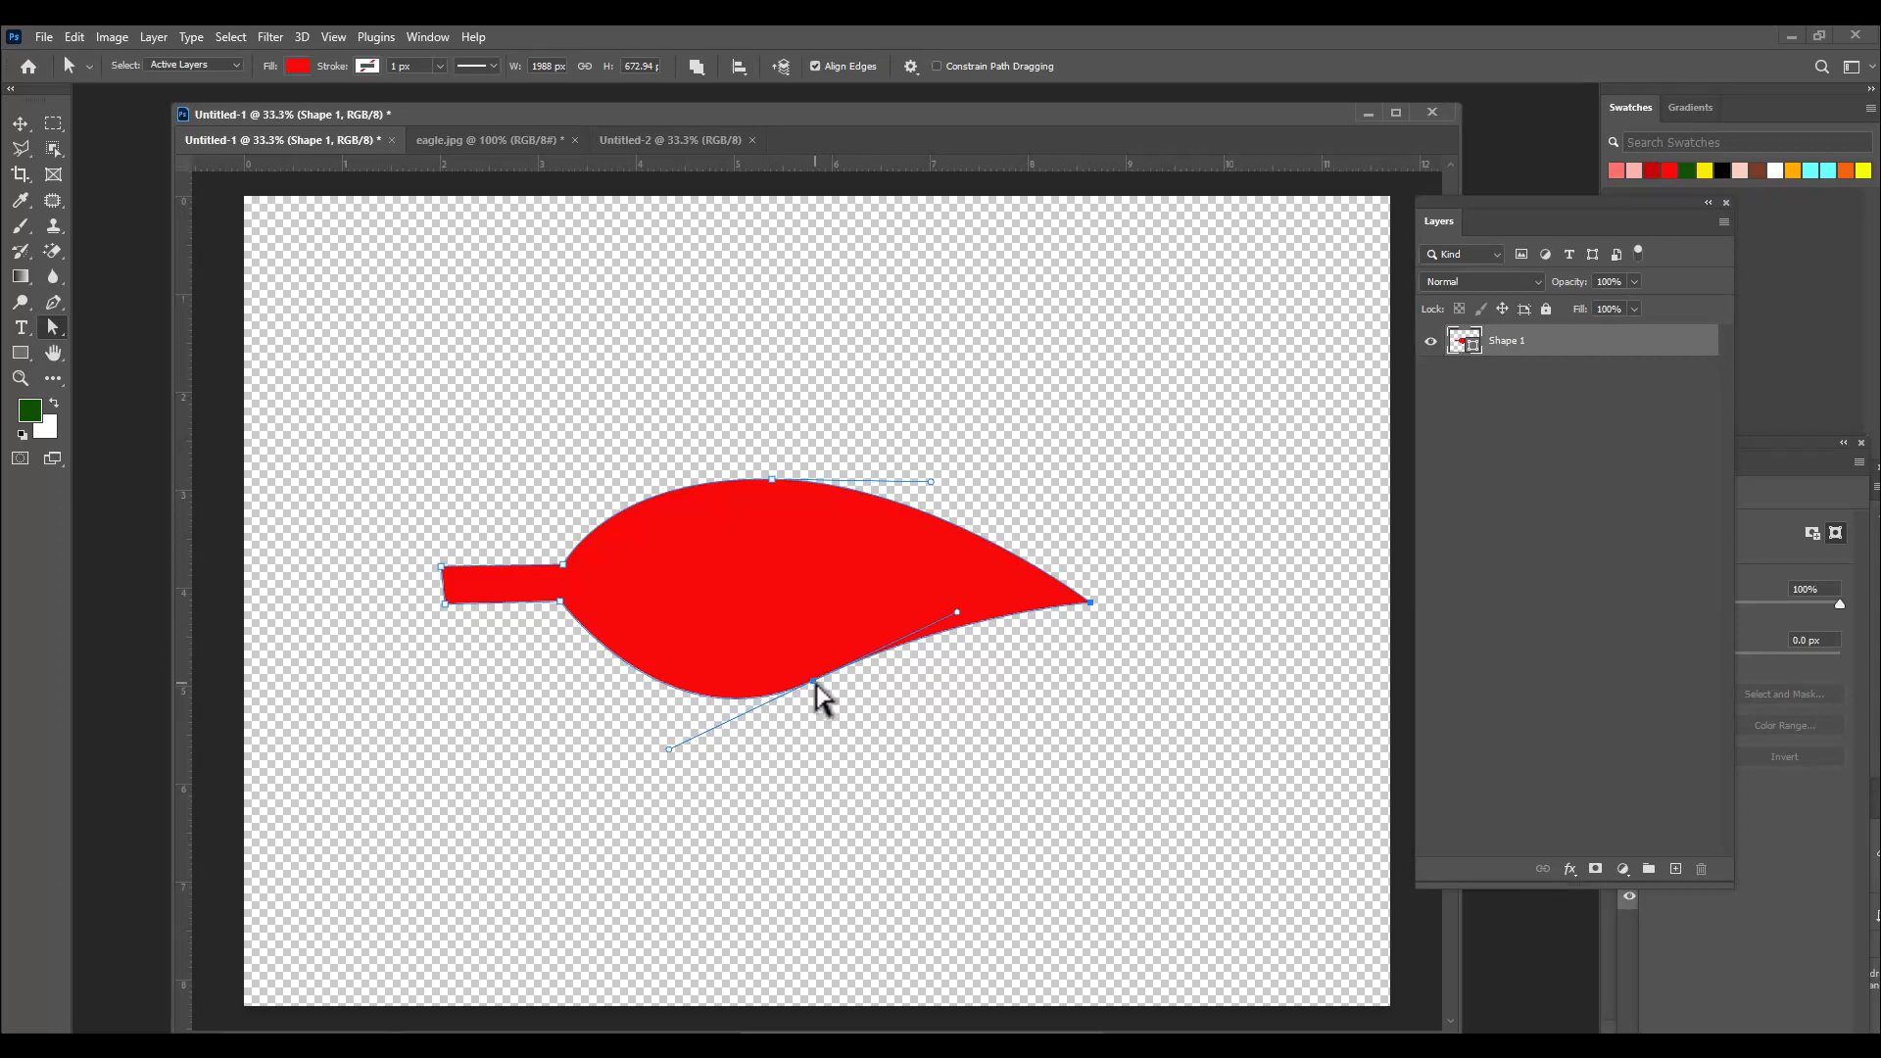
left_click_drag(813, 680, 828, 670)
left_click(1101, 717)
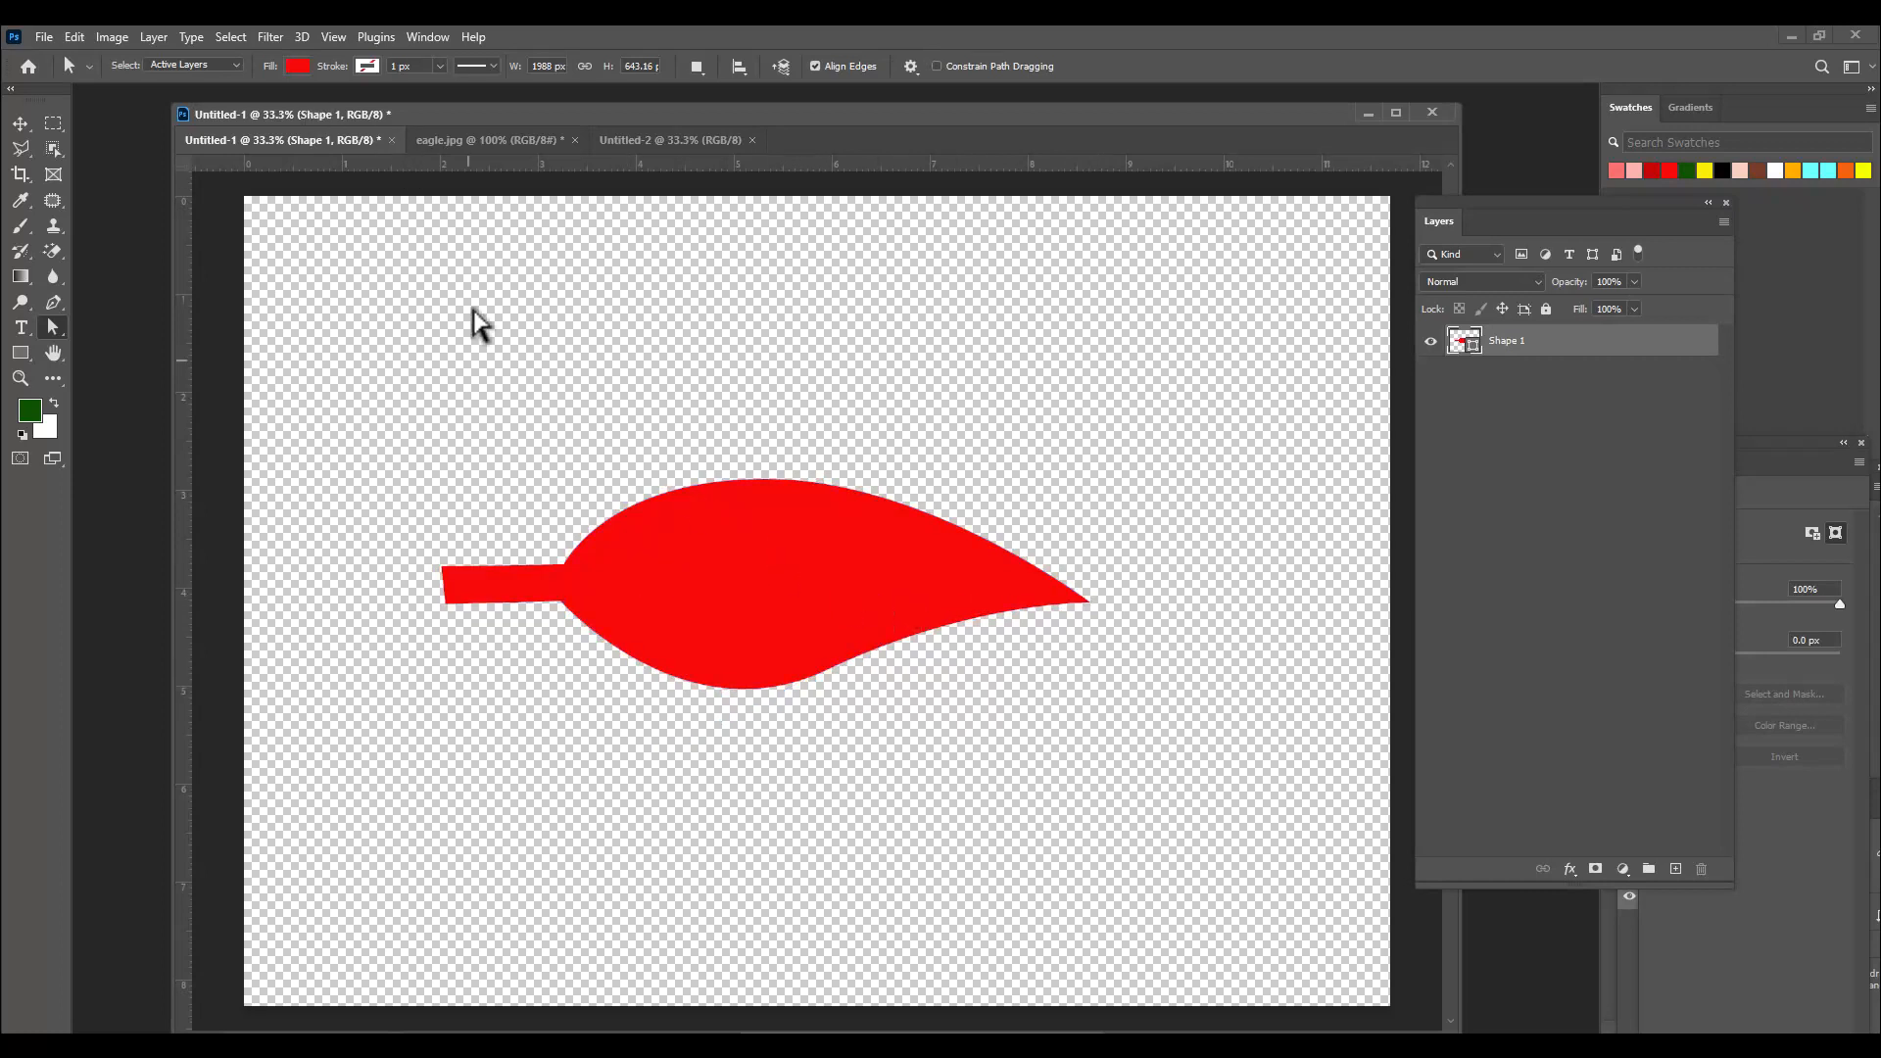
Give the leaf a linear gradient fill and change the gradient's black color stop to dark green.
left_click(298, 67)
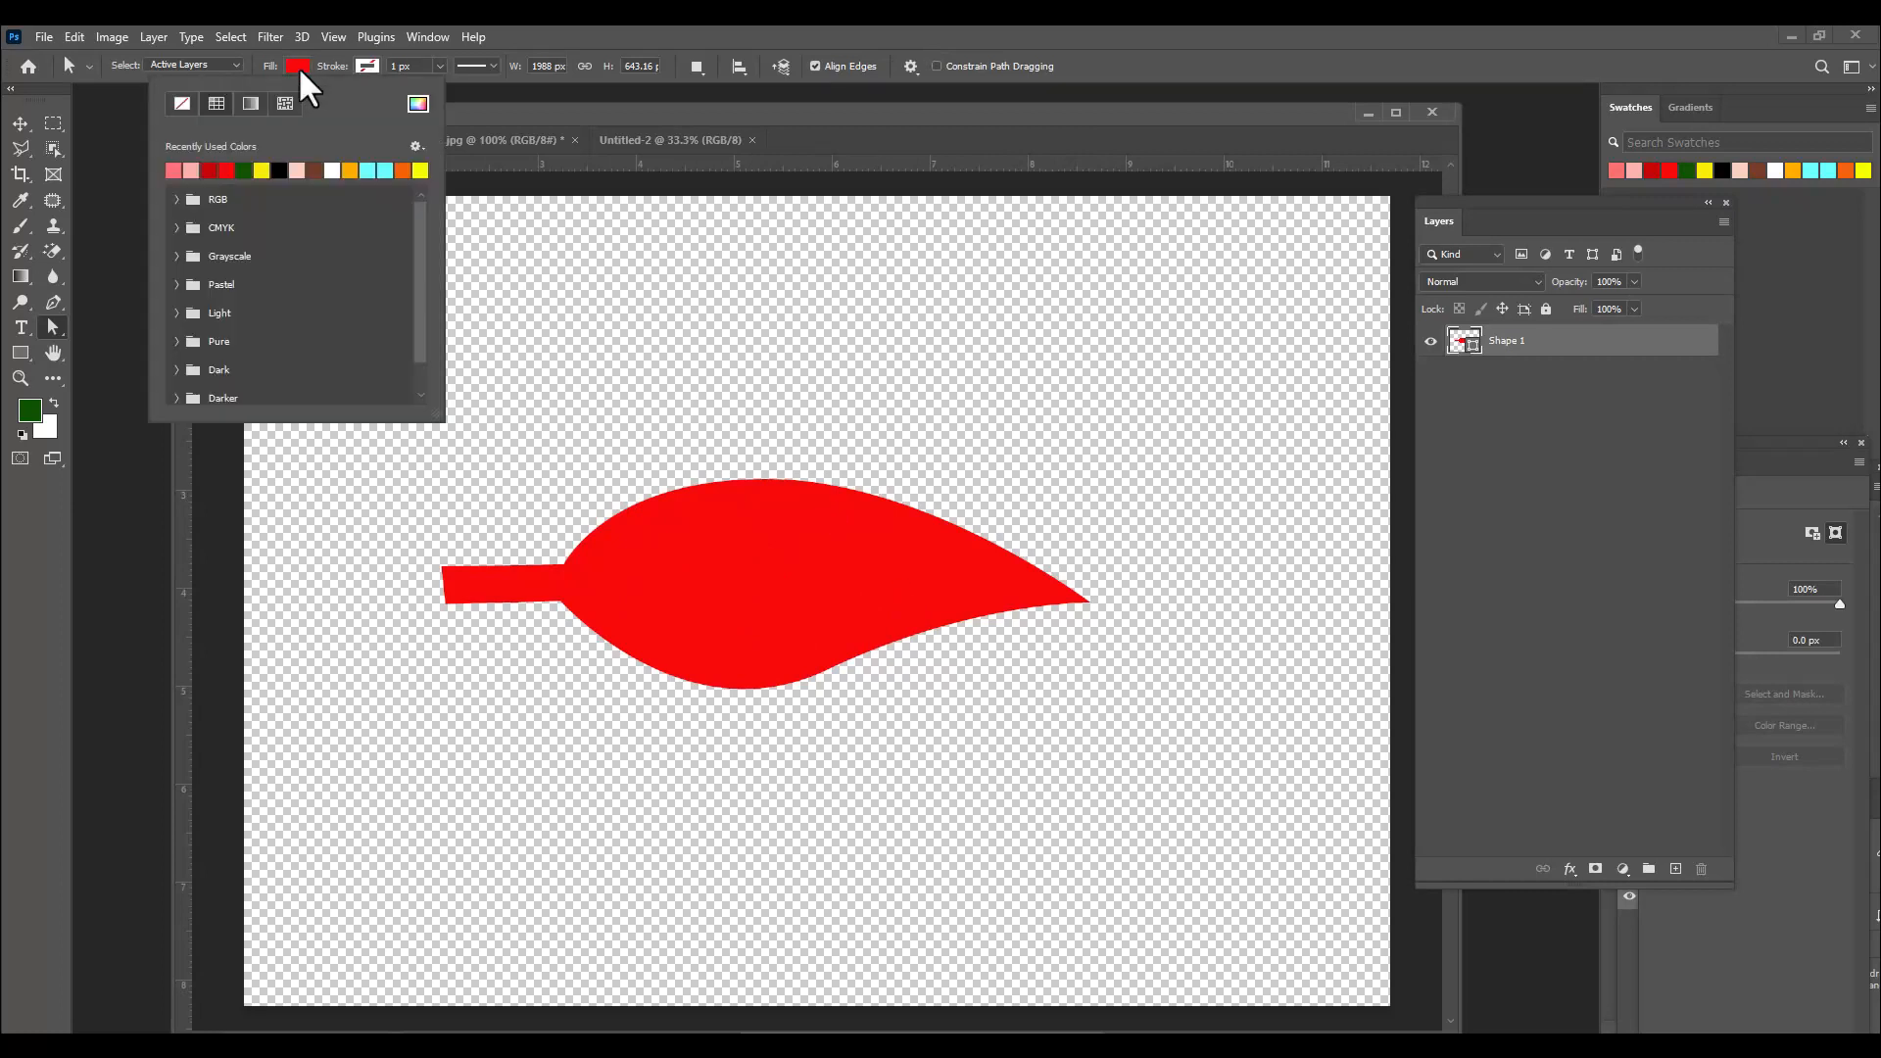
left_click(245, 169)
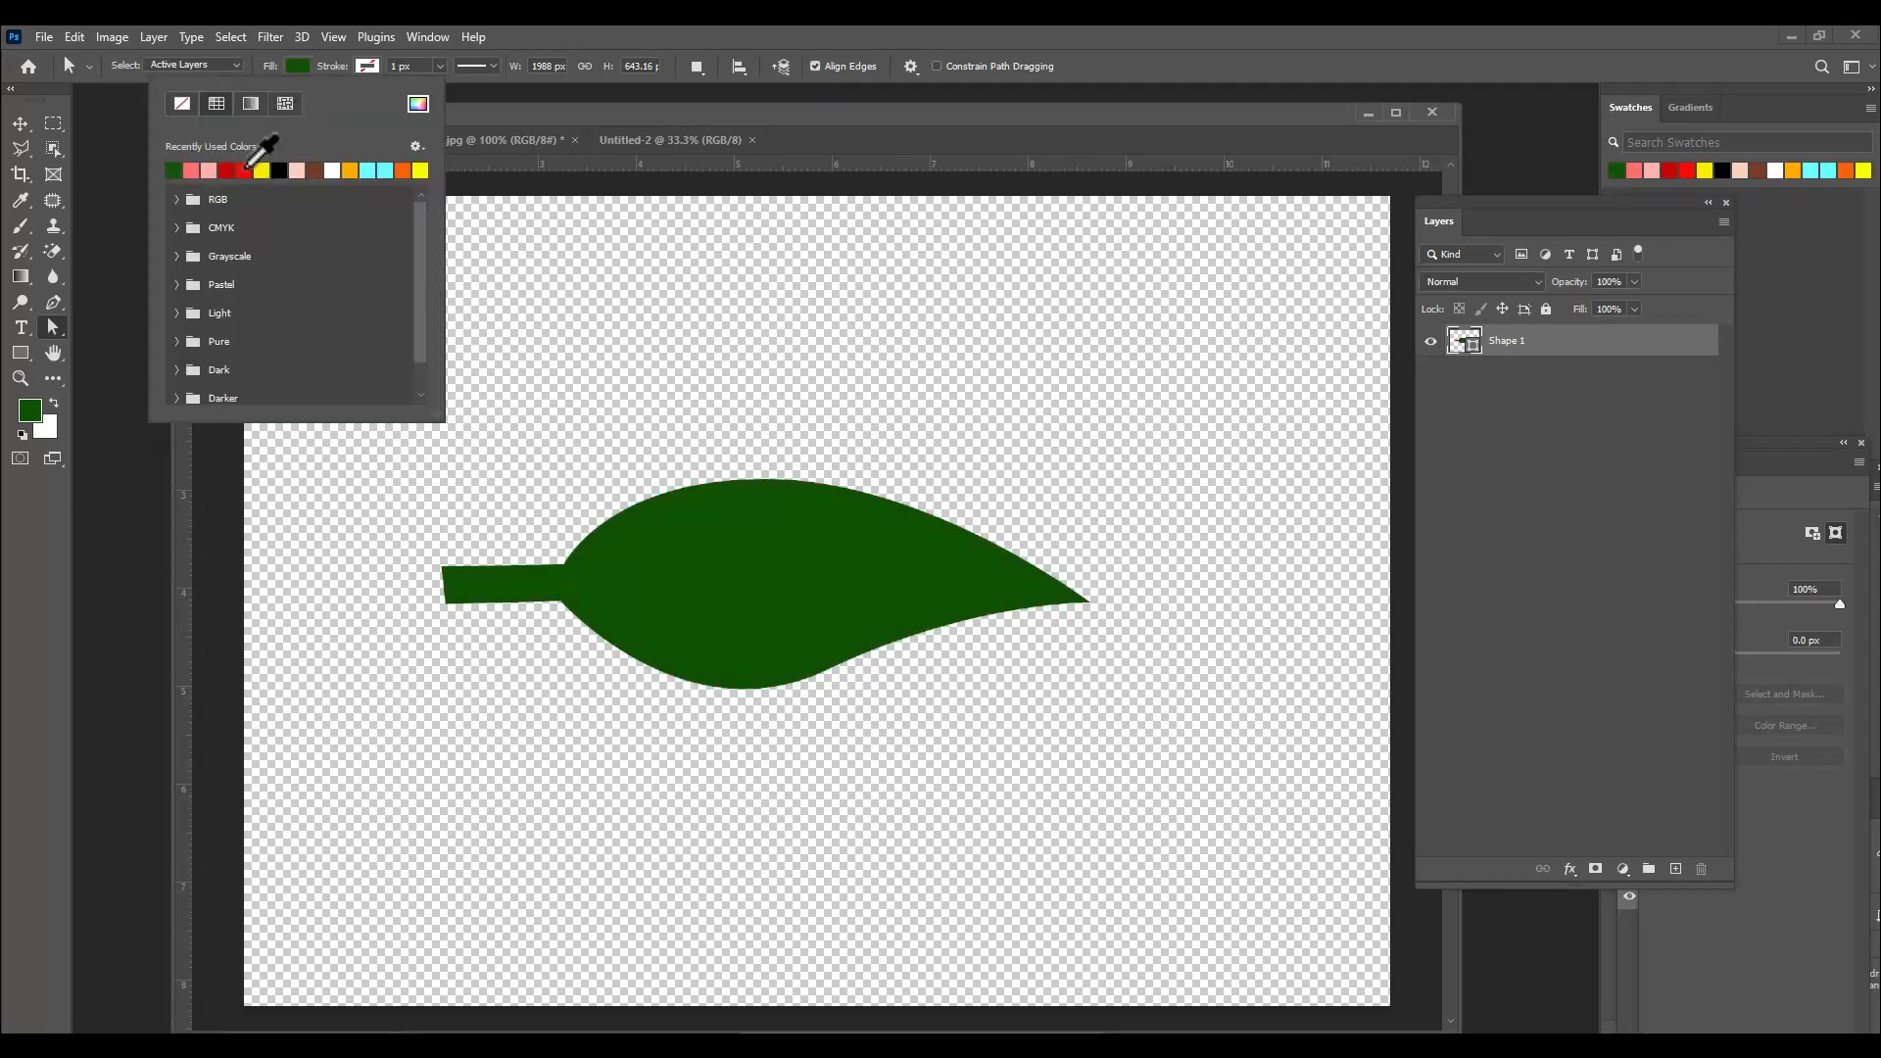
left_click(252, 104)
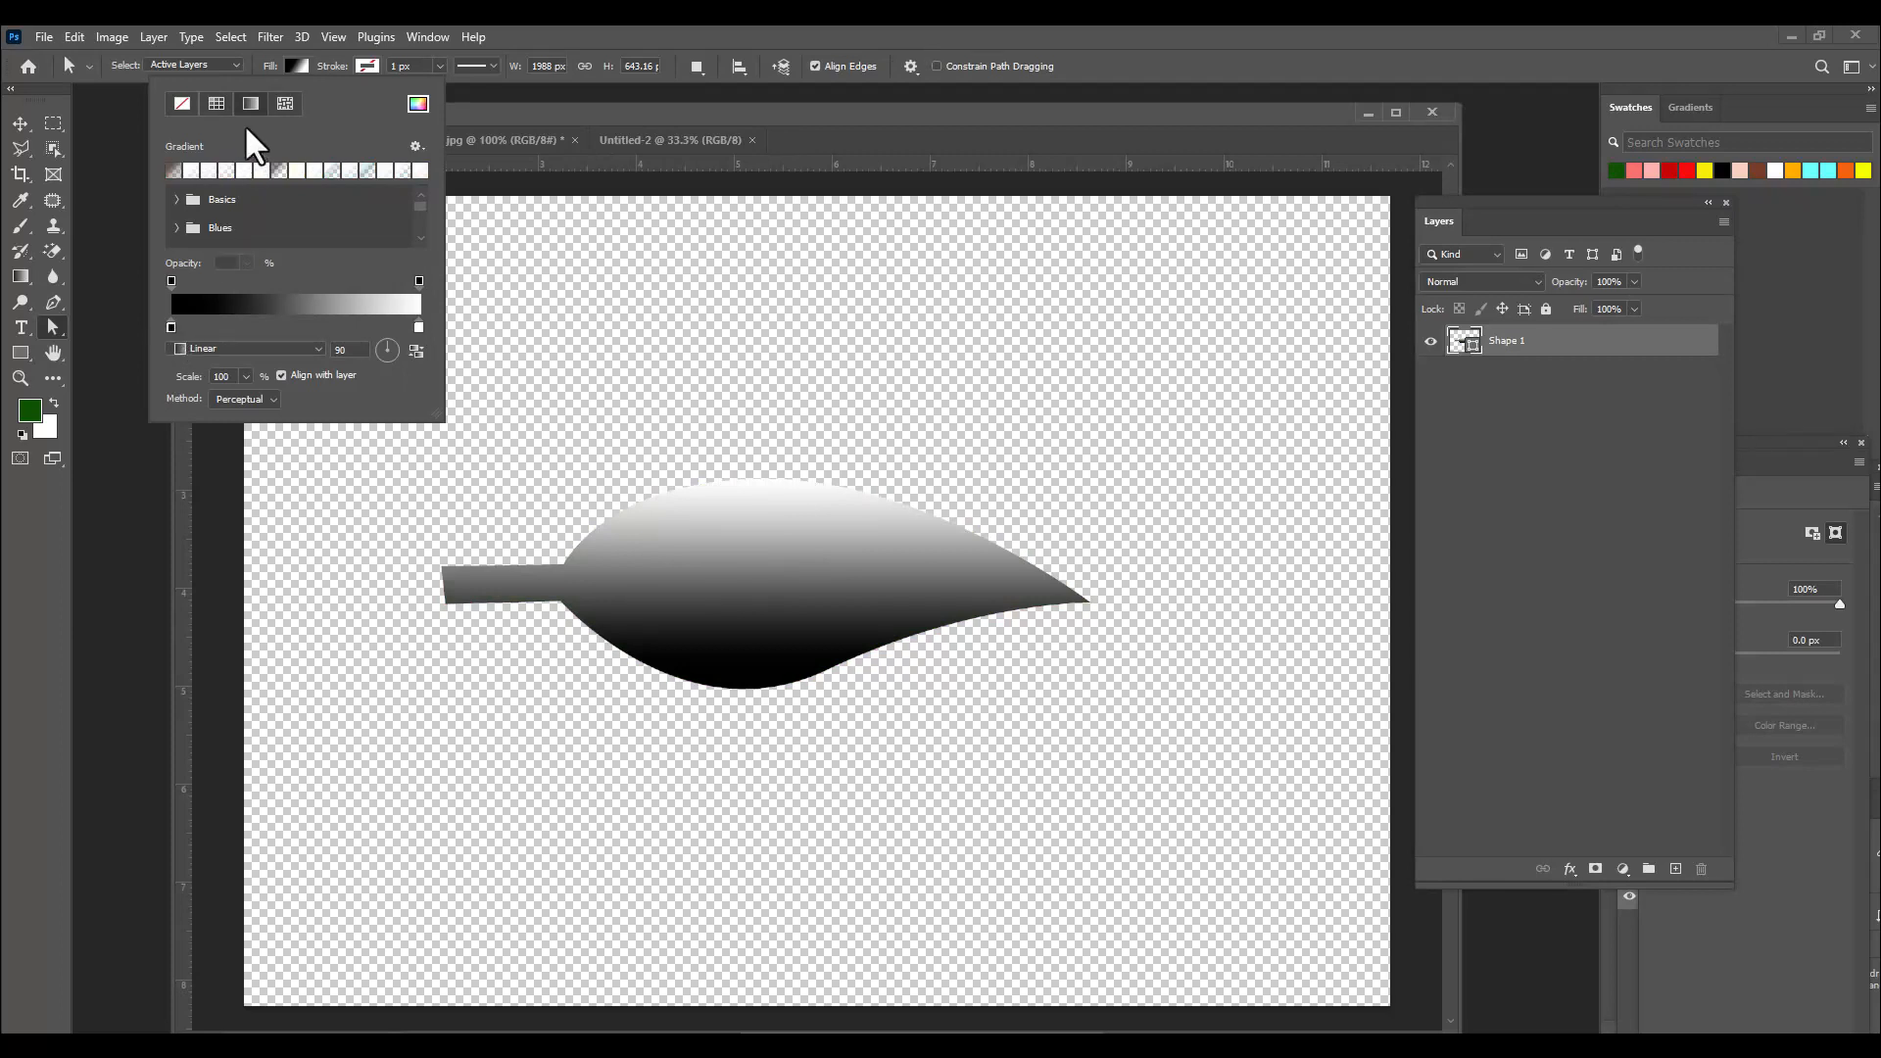
double_click(172, 329)
left_click(1463, 509)
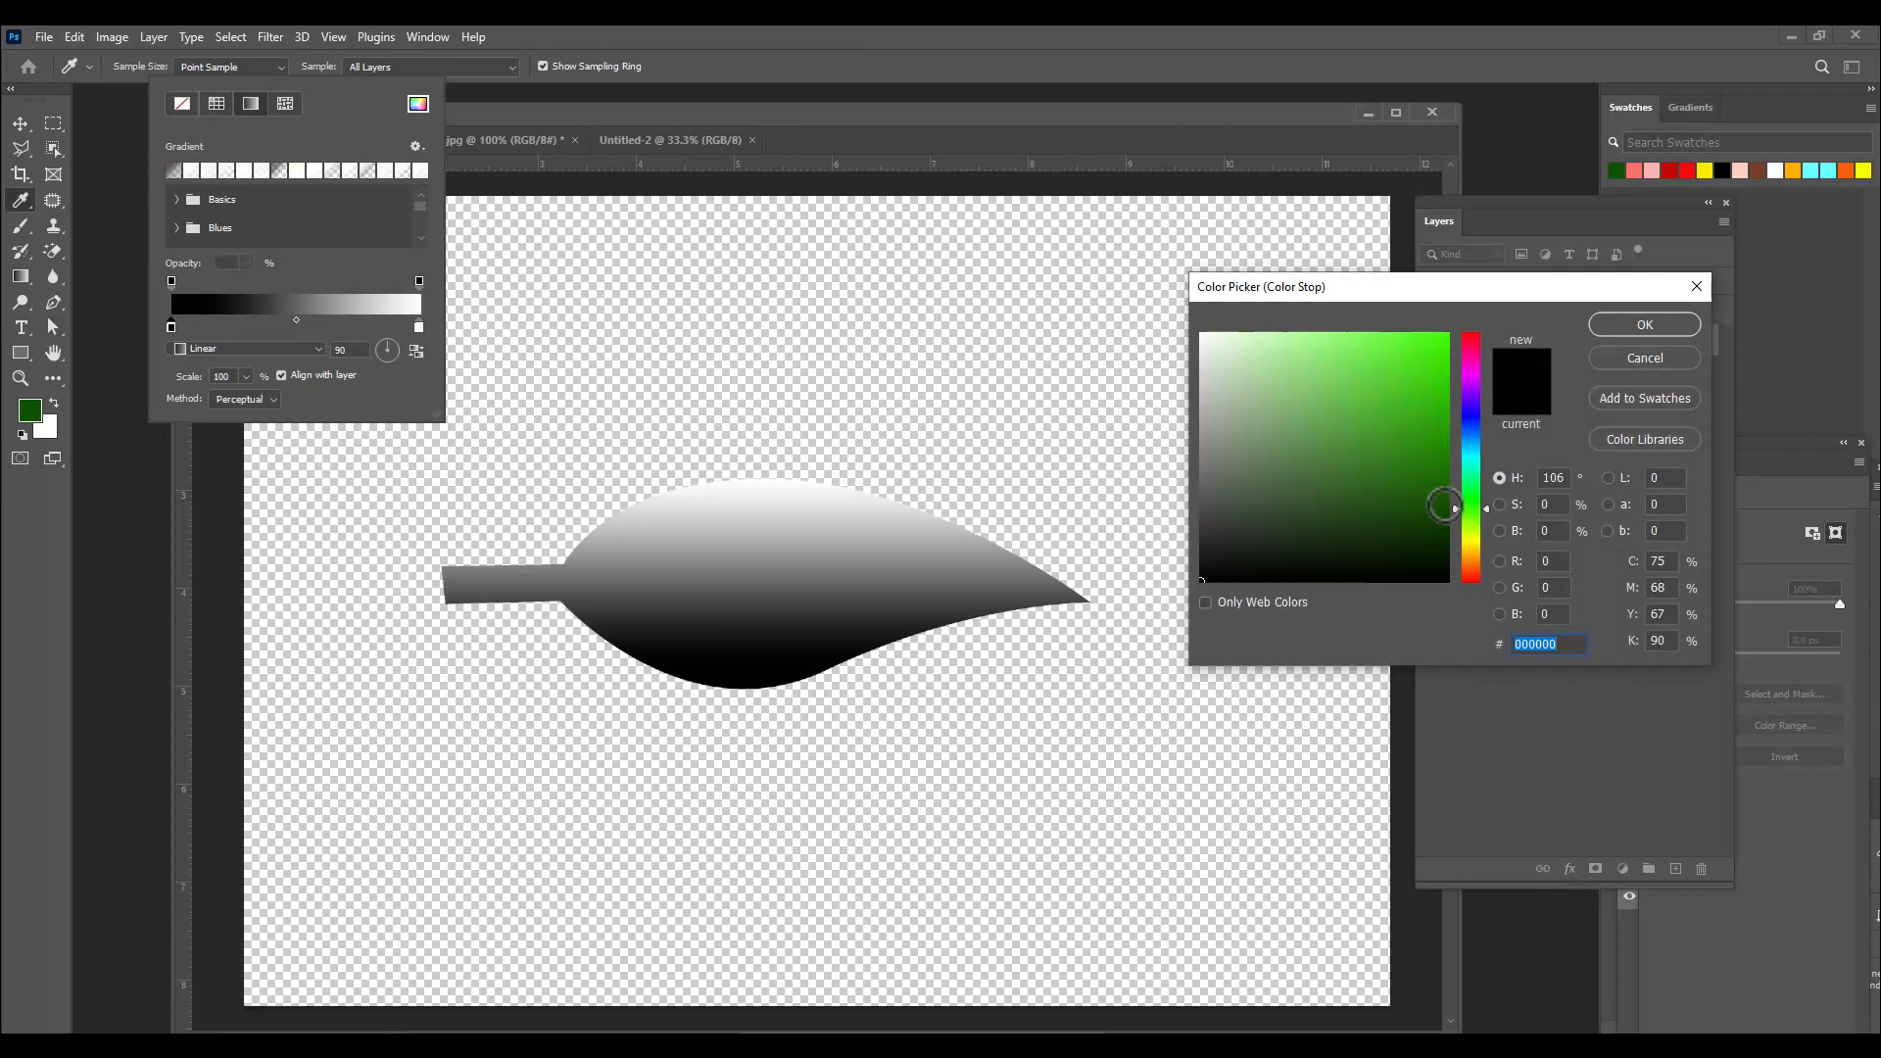
left_click(1443, 506)
left_click(1644, 324)
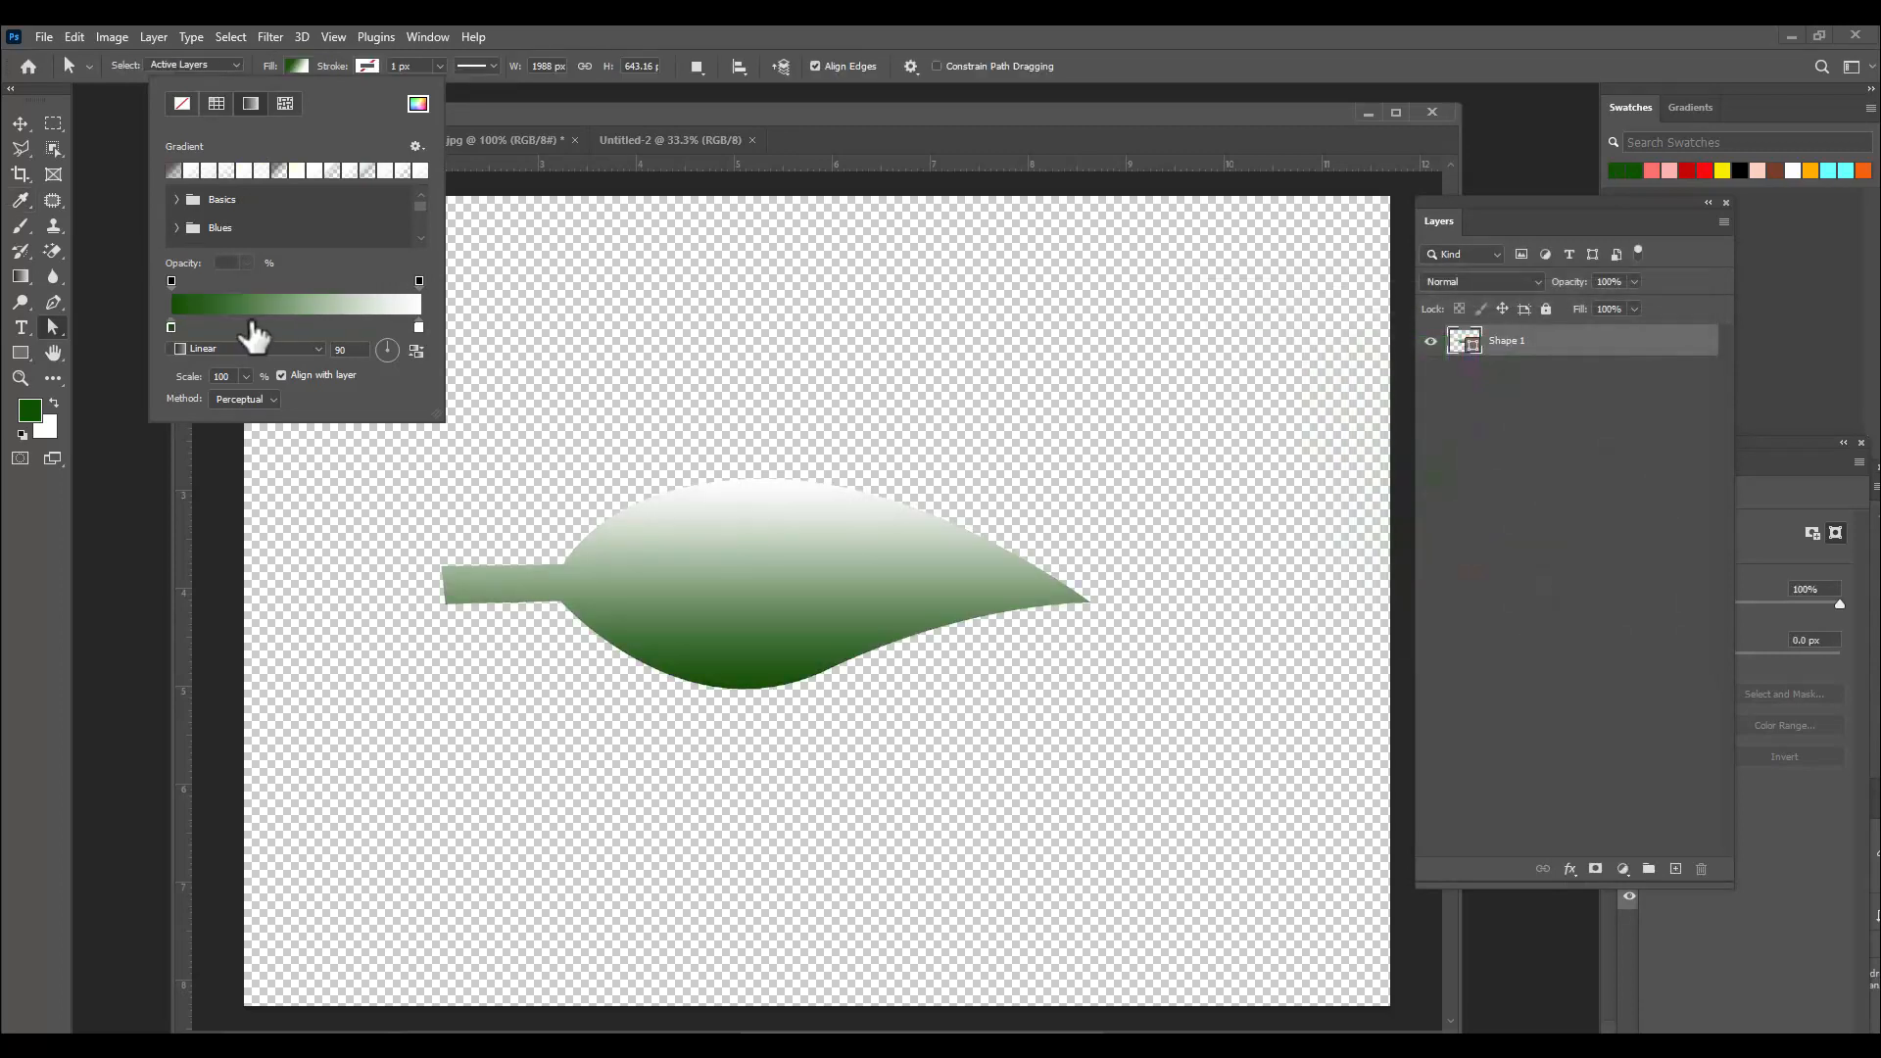
Change the gradient's white color stop to a bright light green and close the fill settings.
double_click(419, 327)
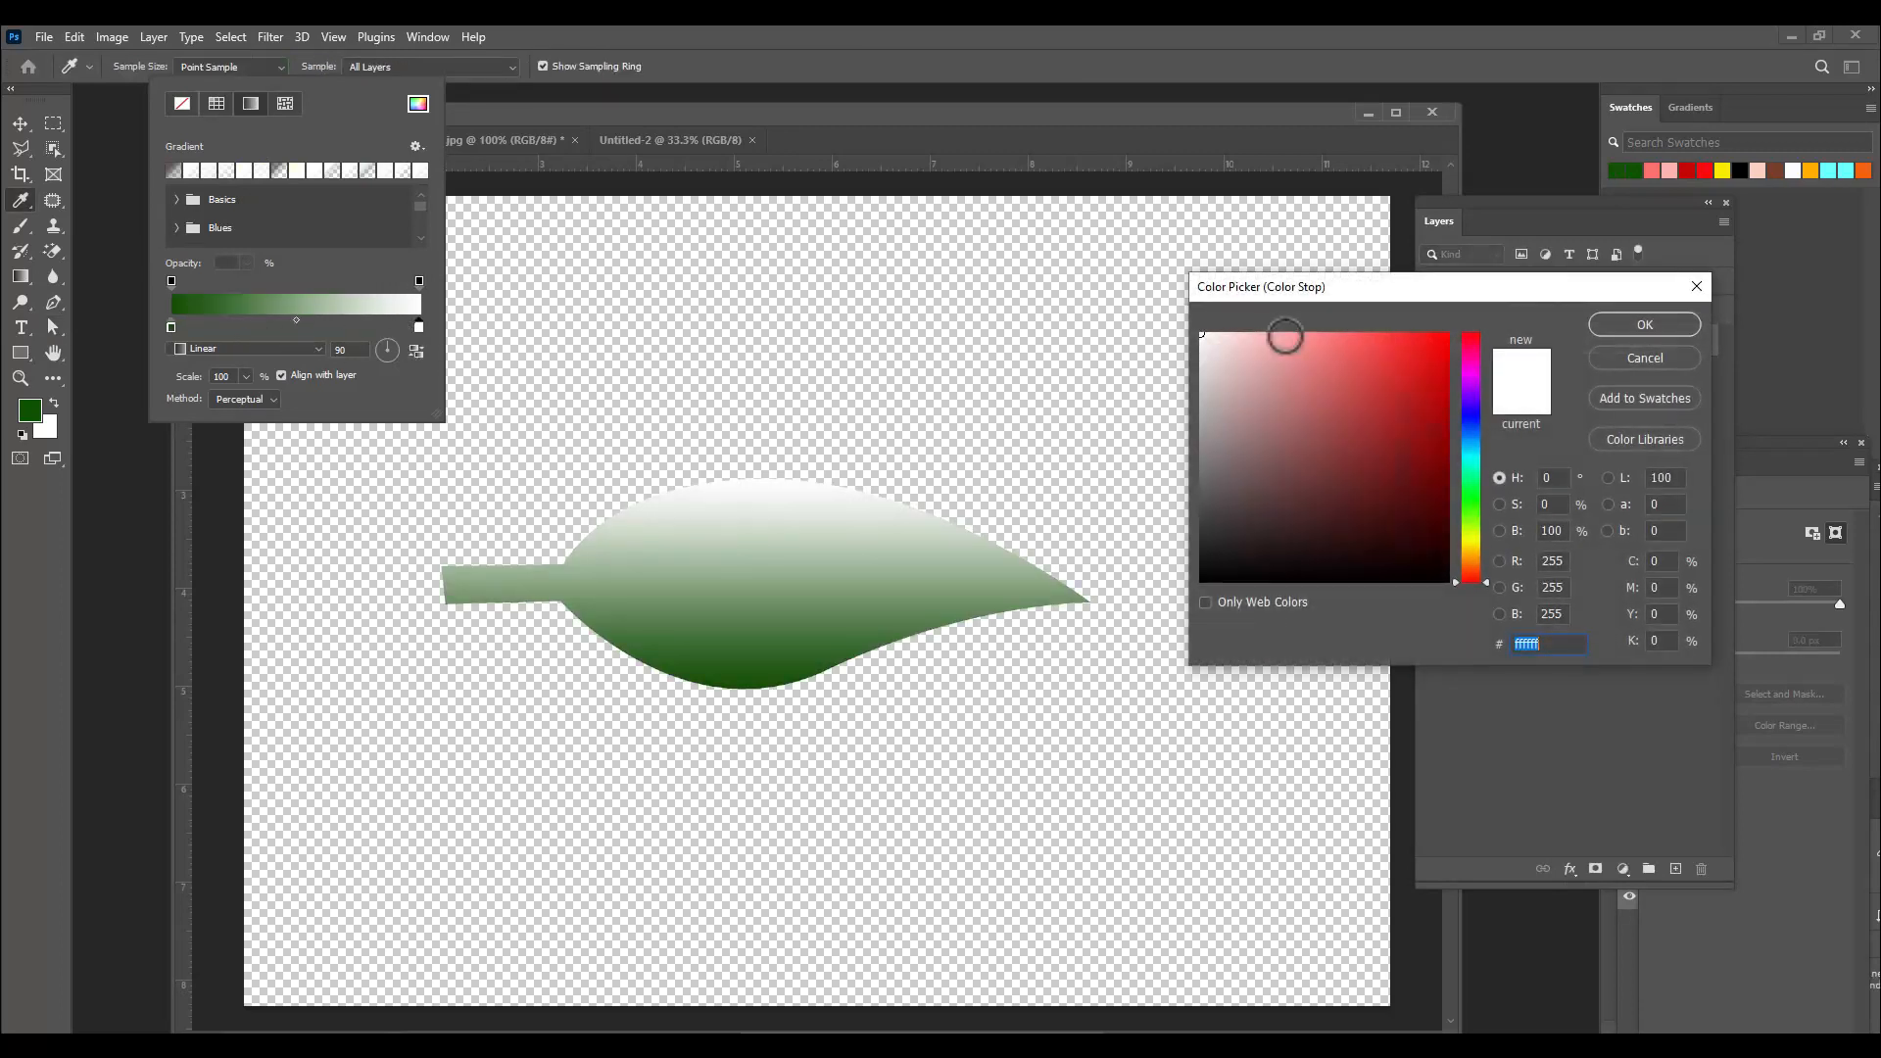
left_click(1470, 482)
left_click(1333, 341)
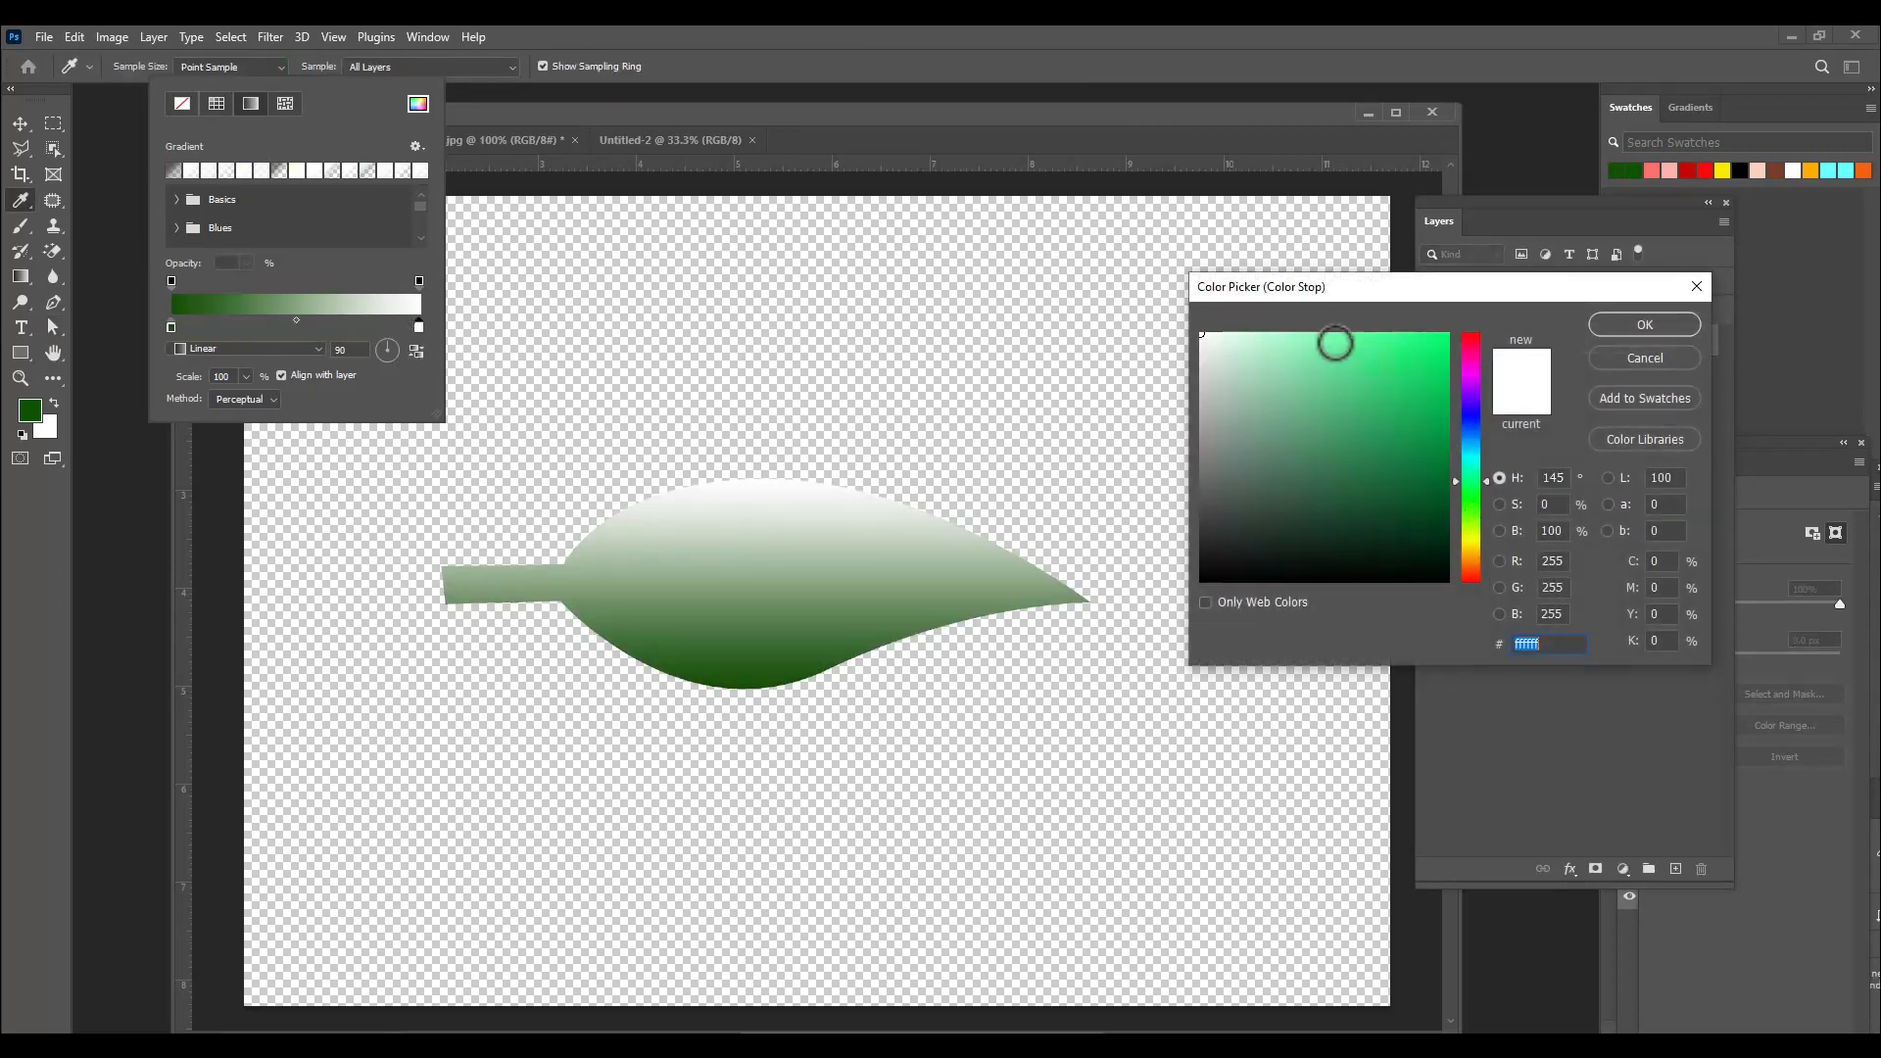
left_click(1476, 517)
left_click(1375, 339)
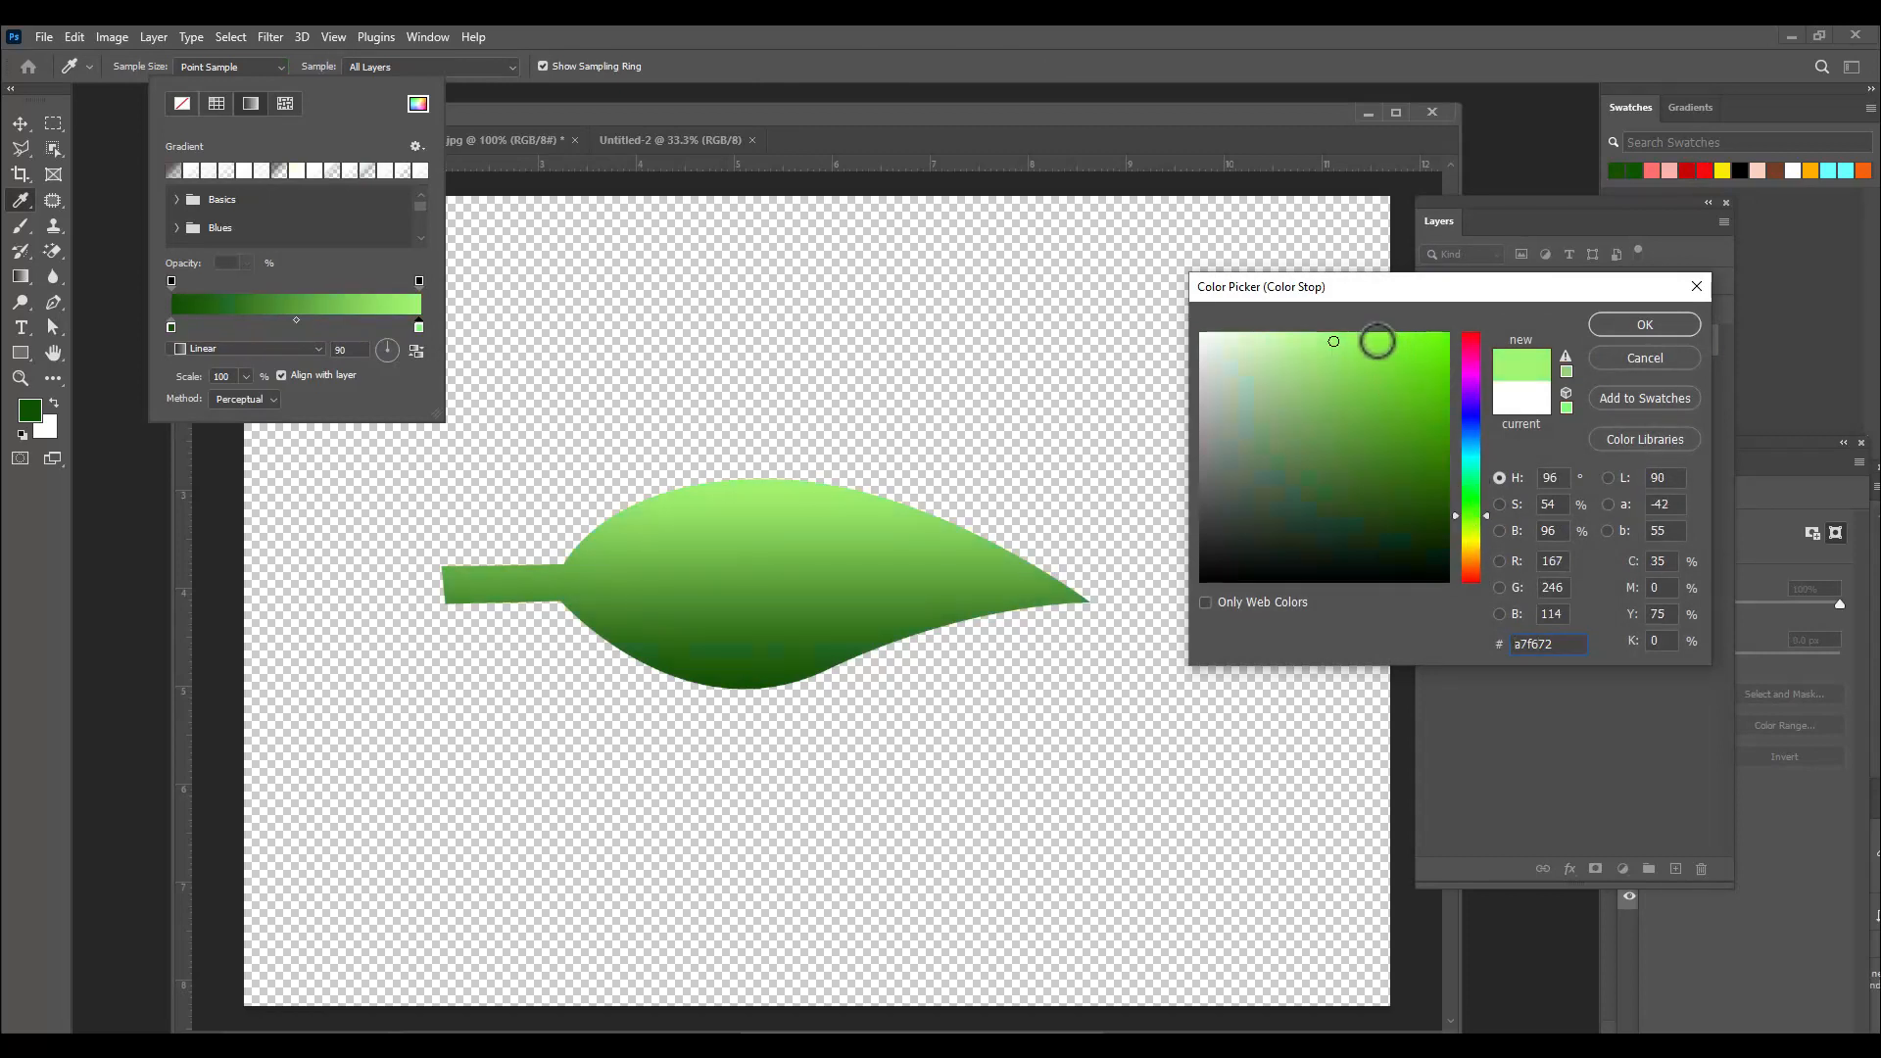
left_click(1657, 330)
left_click(760, 128)
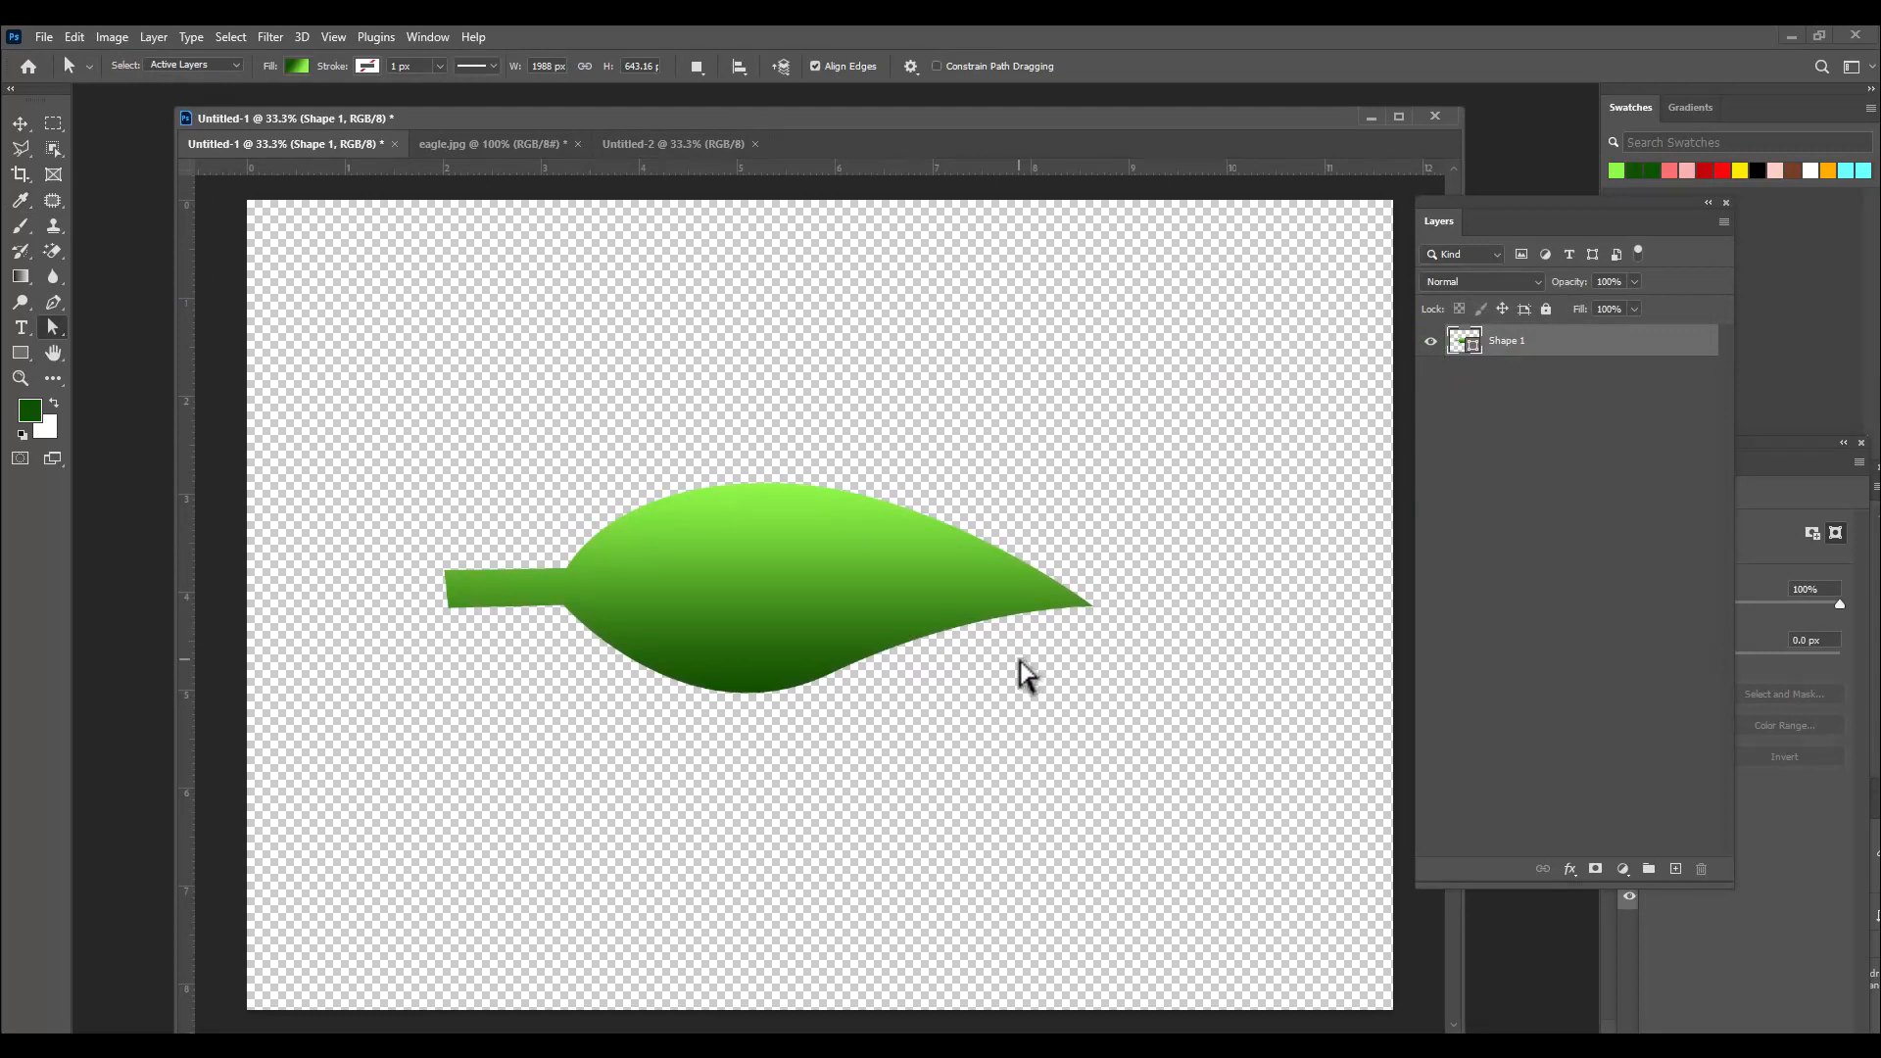
left_click(1082, 595)
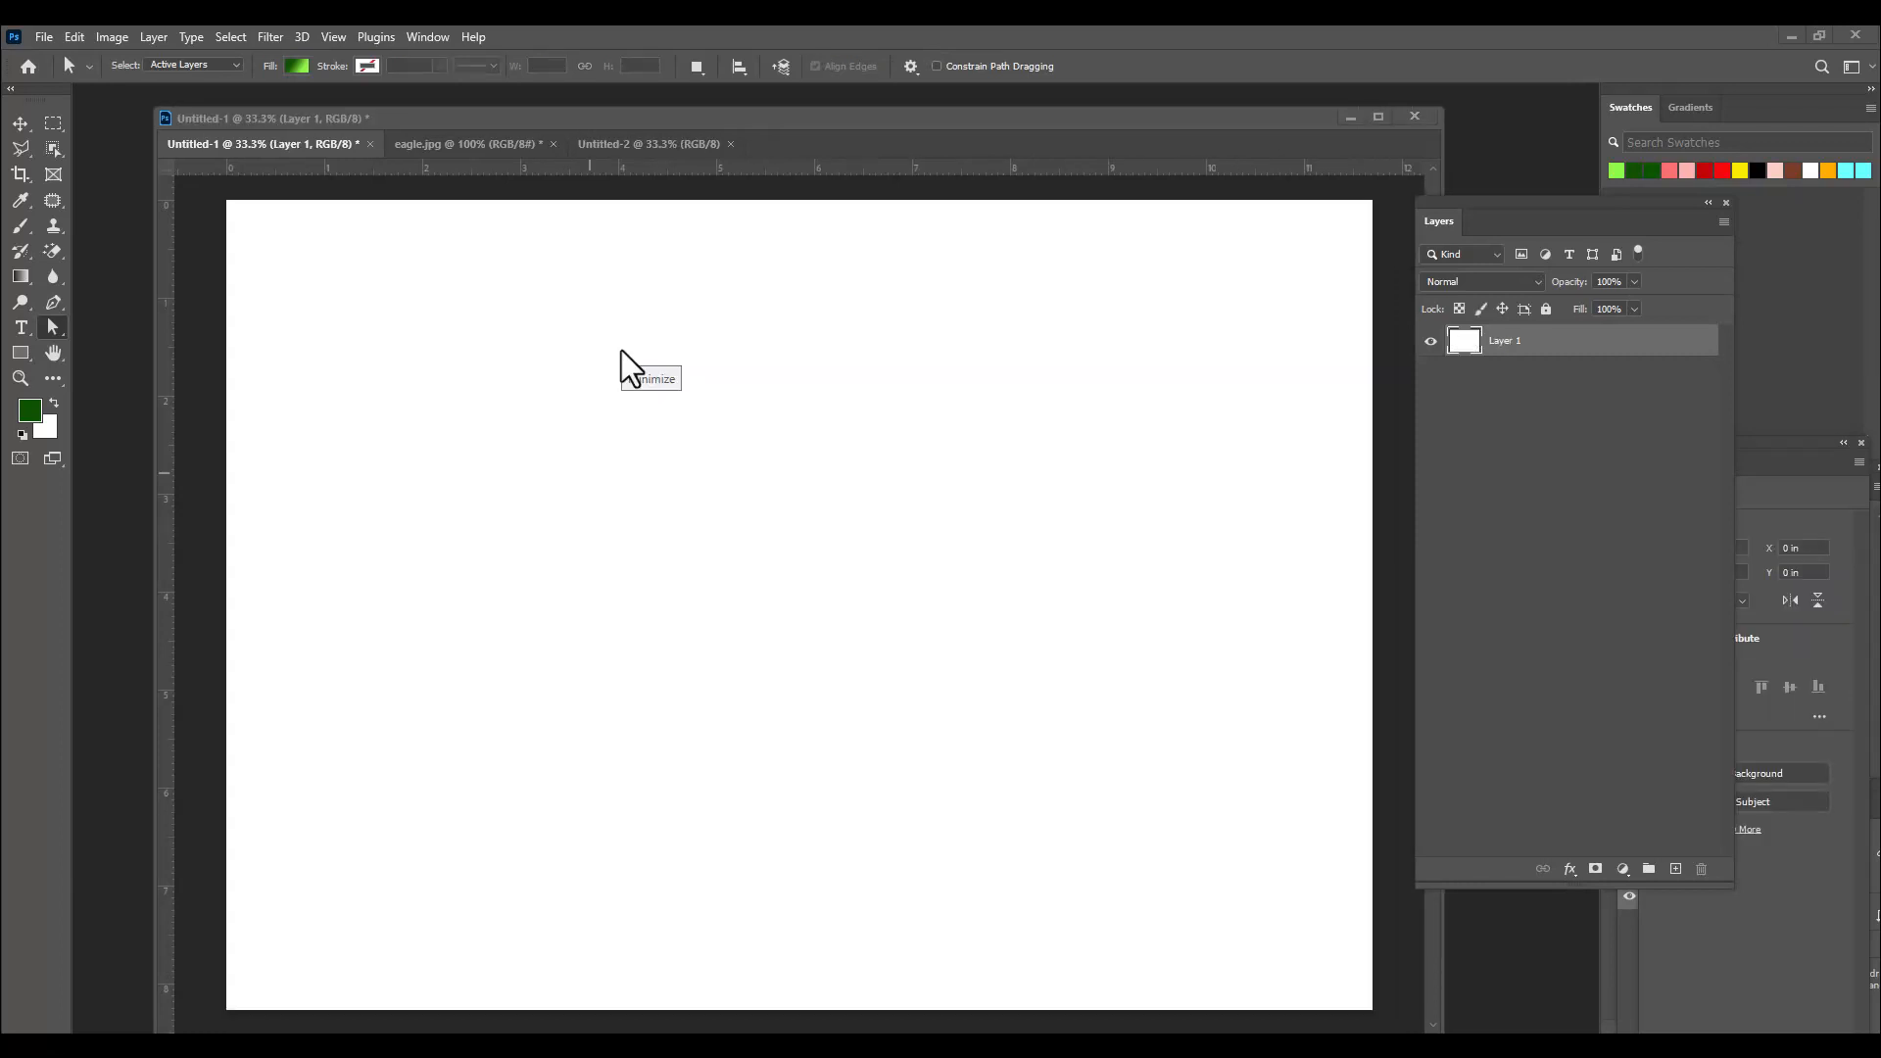
Paint a dark green whale outline with an open mouth and forked tail on the blank white layer using the 30 px brush.
left_click_drag(679, 111, 671, 113)
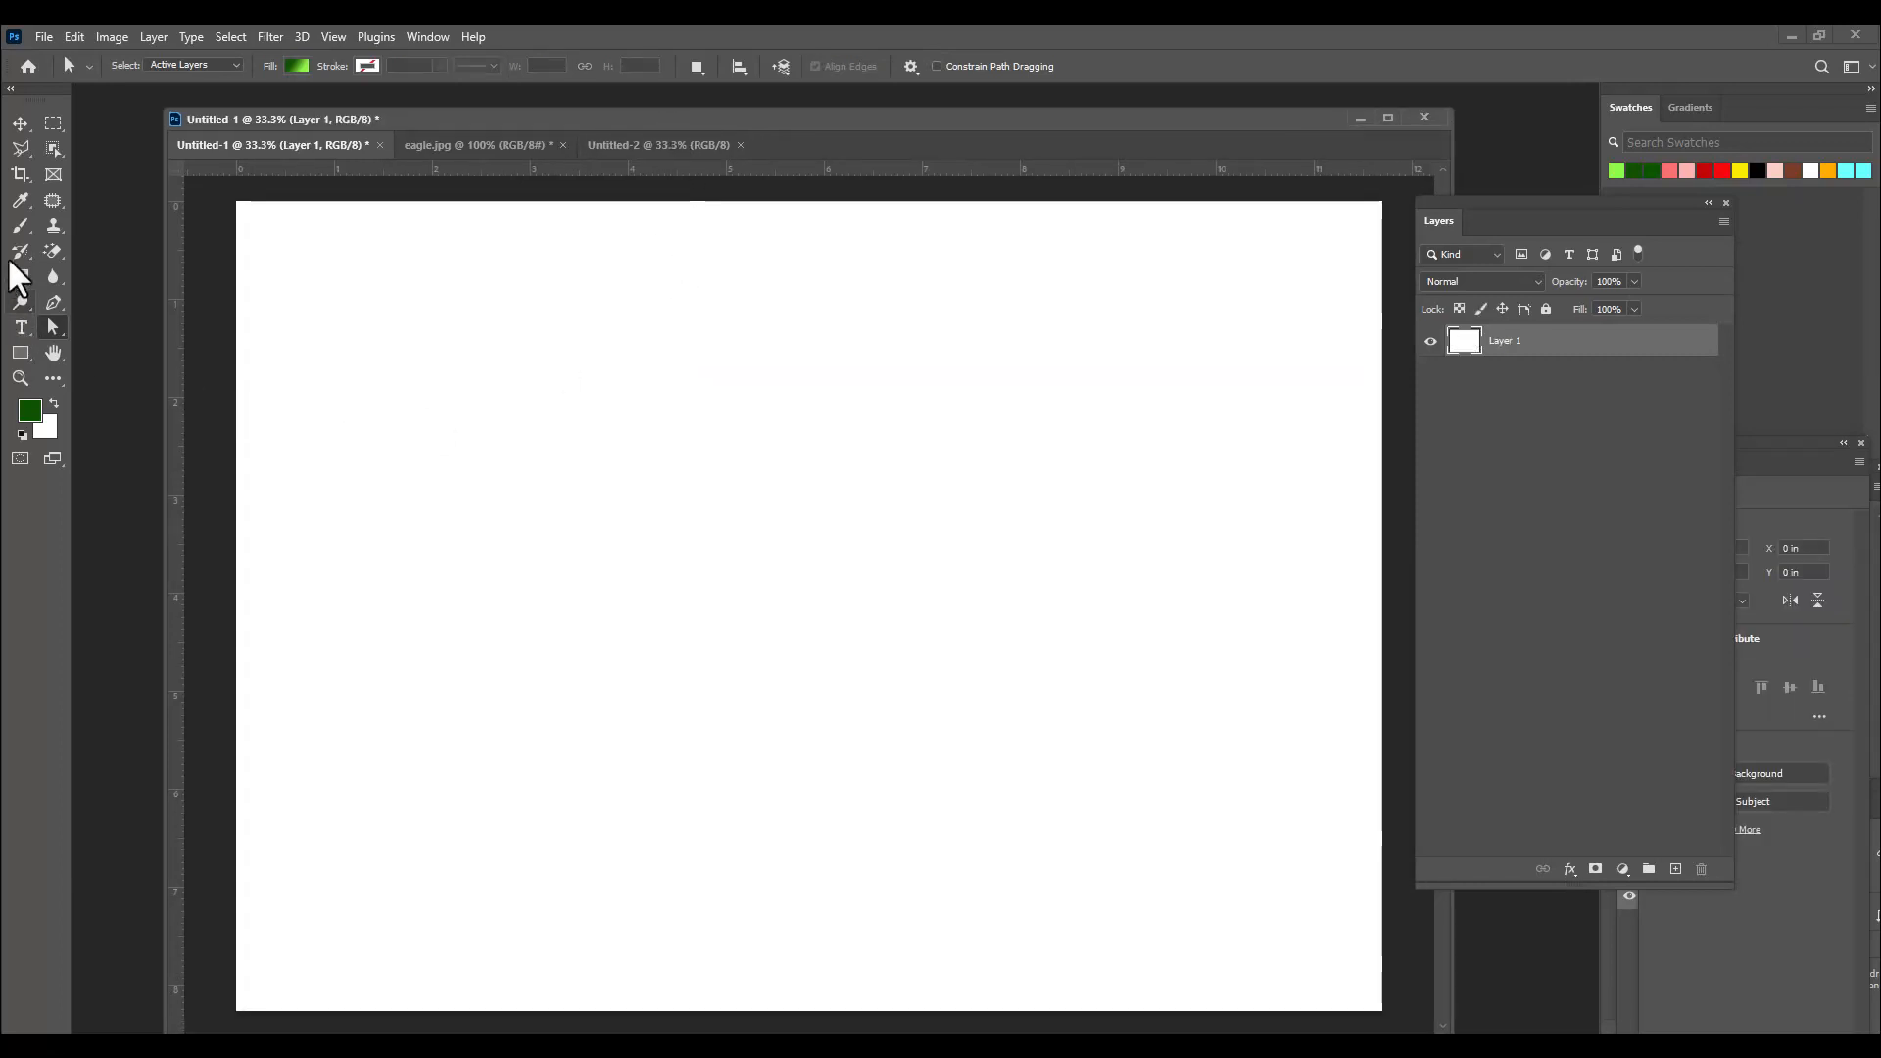
left_click(21, 226)
left_click(55, 225)
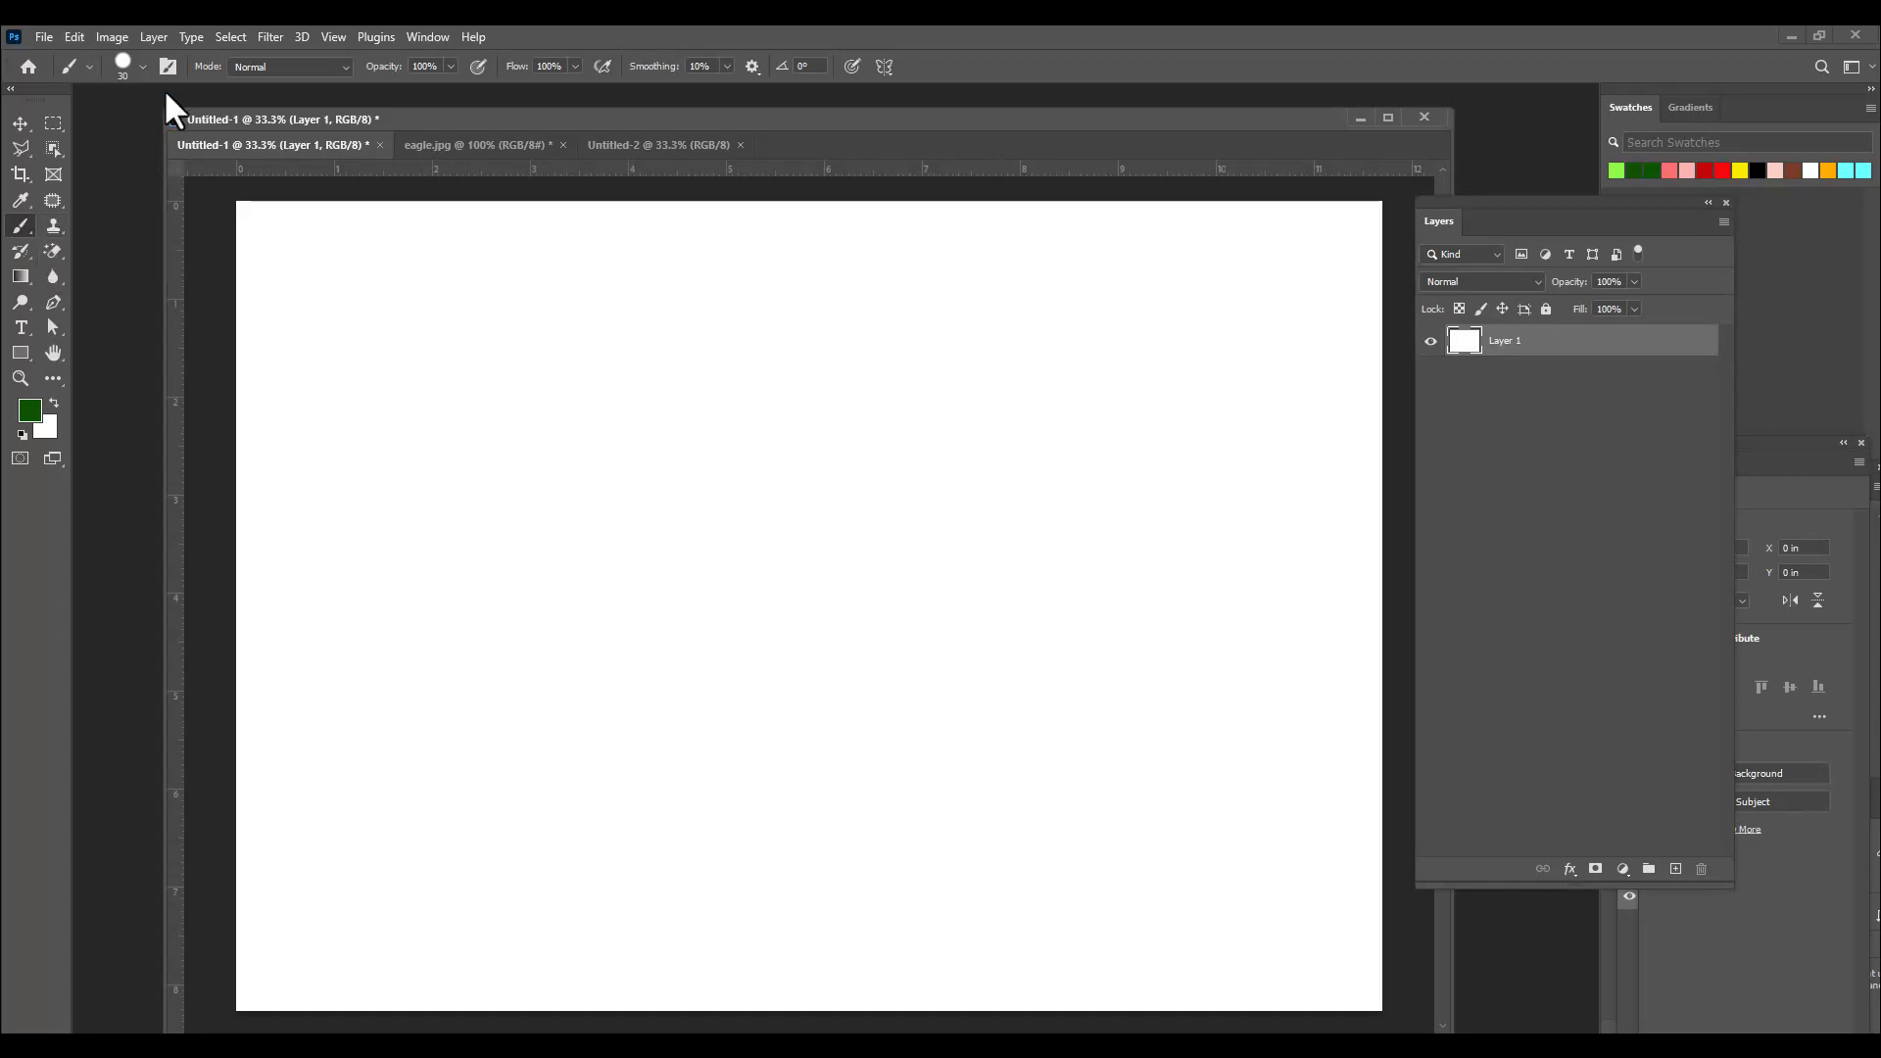
left_click(118, 63)
left_click(750, 126)
left_click_drag(886, 119, 855, 119)
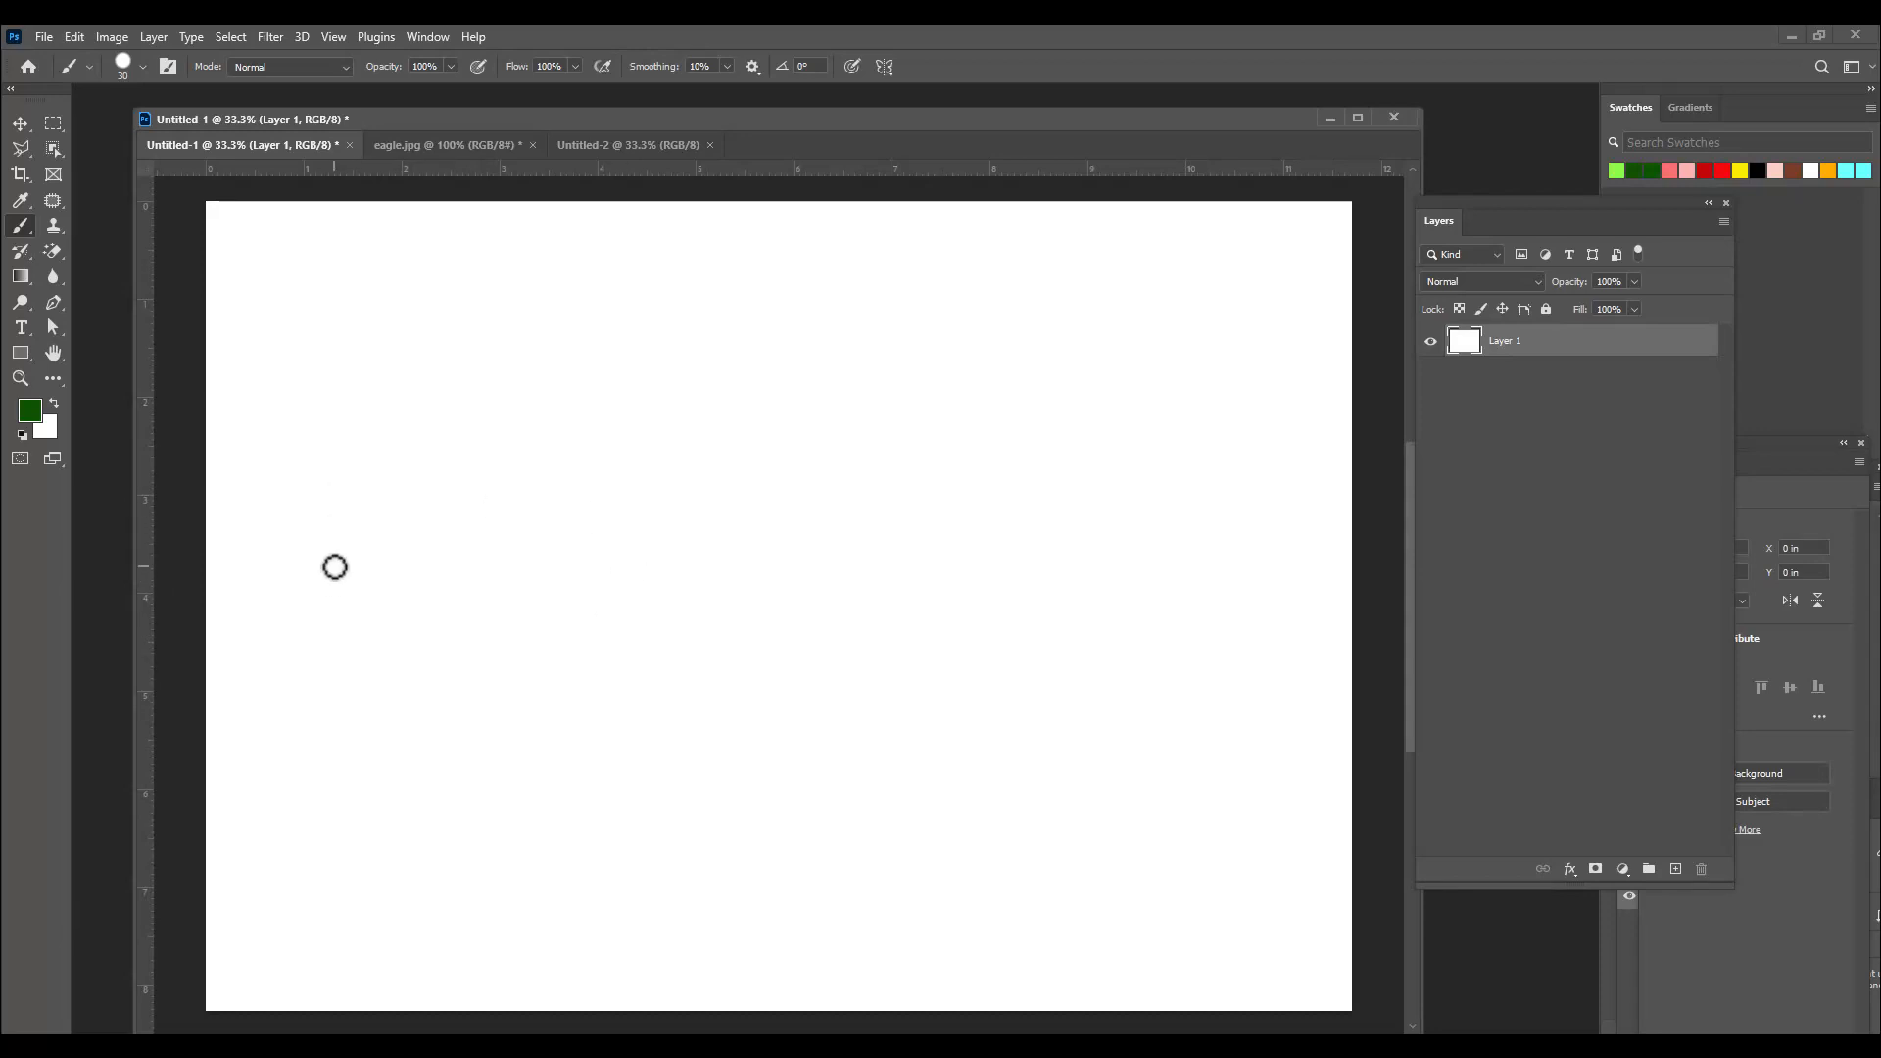
mouse_move(335, 567)
left_mouse_down()
mouse_move(447, 477)
mouse_move(574, 454)
mouse_move(634, 468)
mouse_move(848, 619)
mouse_move(978, 624)
mouse_move(1081, 489)
mouse_move(1202, 435)
mouse_move(1153, 520)
mouse_move(1138, 657)
mouse_move(1100, 690)
mouse_move(1137, 721)
mouse_move(1156, 834)
mouse_move(1210, 866)
mouse_move(1113, 893)
mouse_move(1068, 863)
mouse_move(1009, 758)
mouse_move(975, 744)
mouse_move(926, 739)
mouse_move(729, 806)
mouse_move(518, 786)
mouse_move(363, 701)
mouse_move(327, 619)
mouse_move(522, 638)
left_mouse_up()
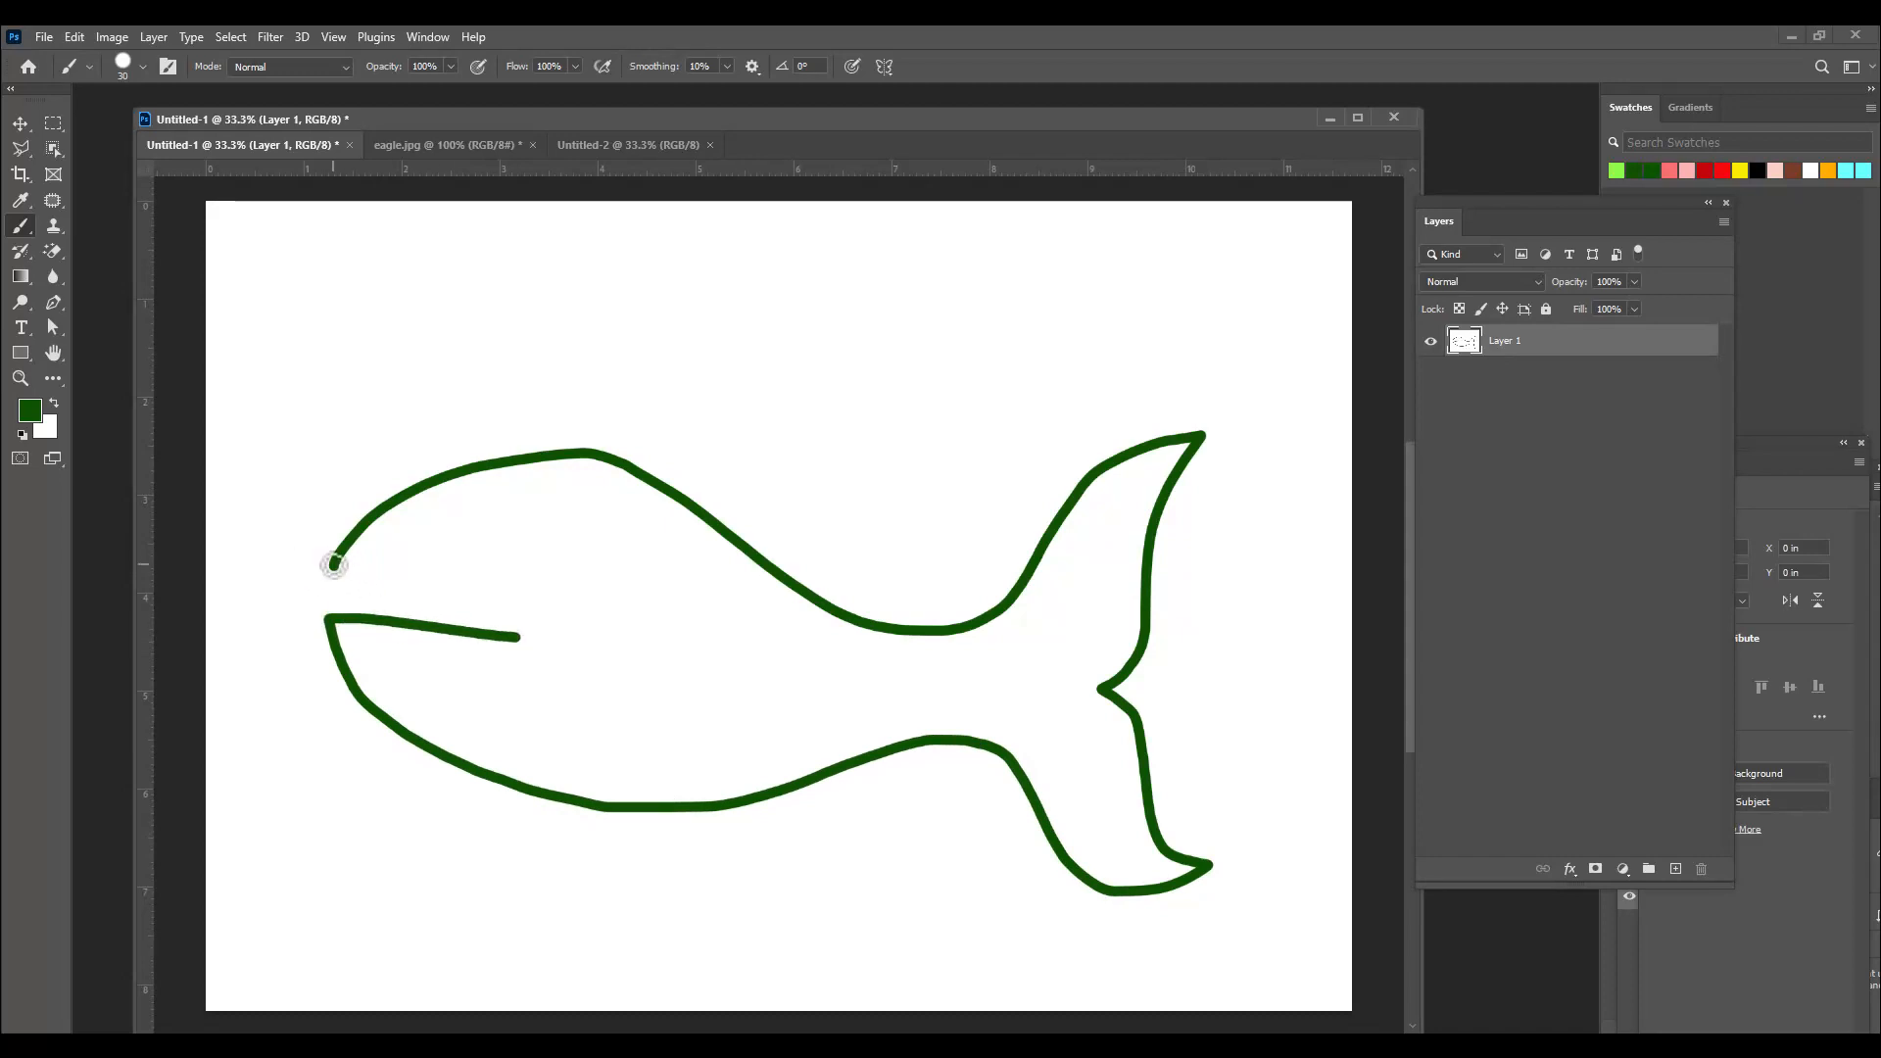
left_click_drag(333, 564, 490, 624)
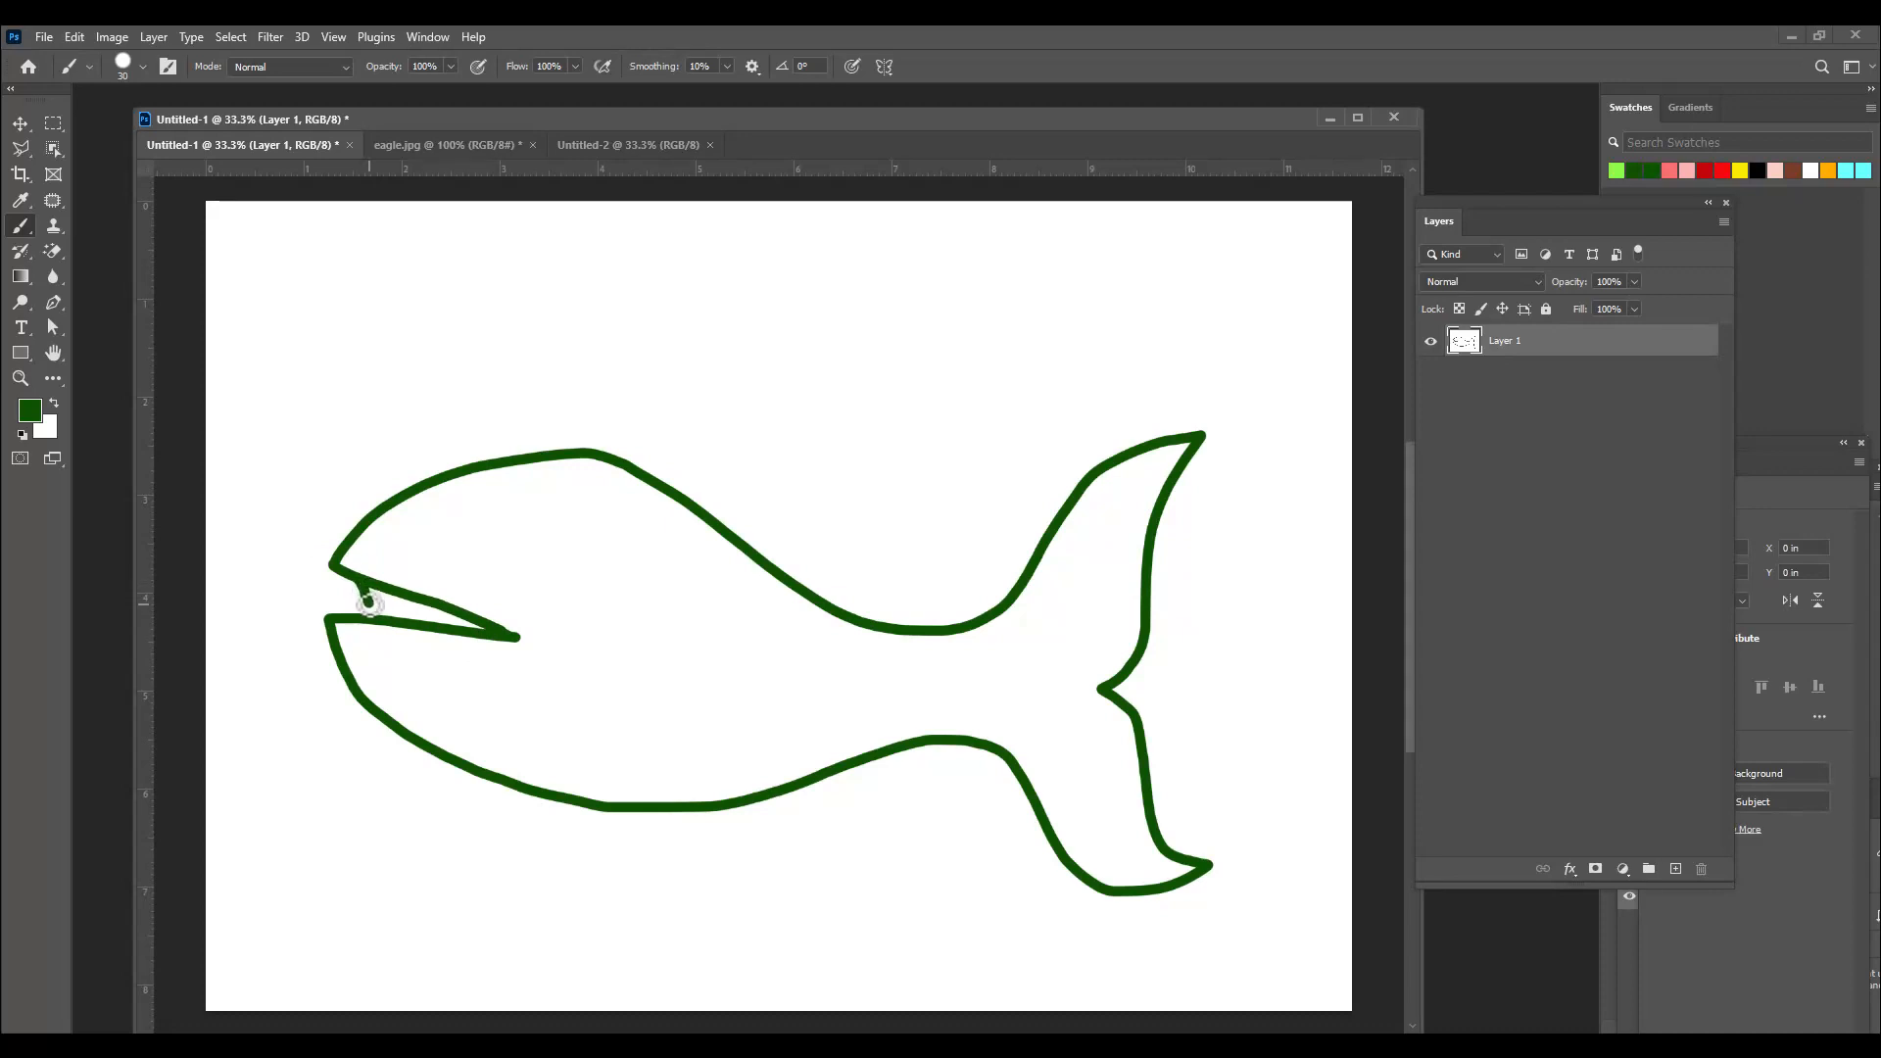
Paint pointed teeth in the whale's mouth, a round eye with a pupil, a dorsal fin and a belly fin.
left_click_drag(339, 613, 350, 593)
mouse_move(480, 502)
left_mouse_down()
mouse_move(458, 562)
mouse_move(532, 574)
mouse_move(544, 539)
mouse_move(524, 503)
mouse_move(479, 502)
mouse_move(460, 560)
left_mouse_up()
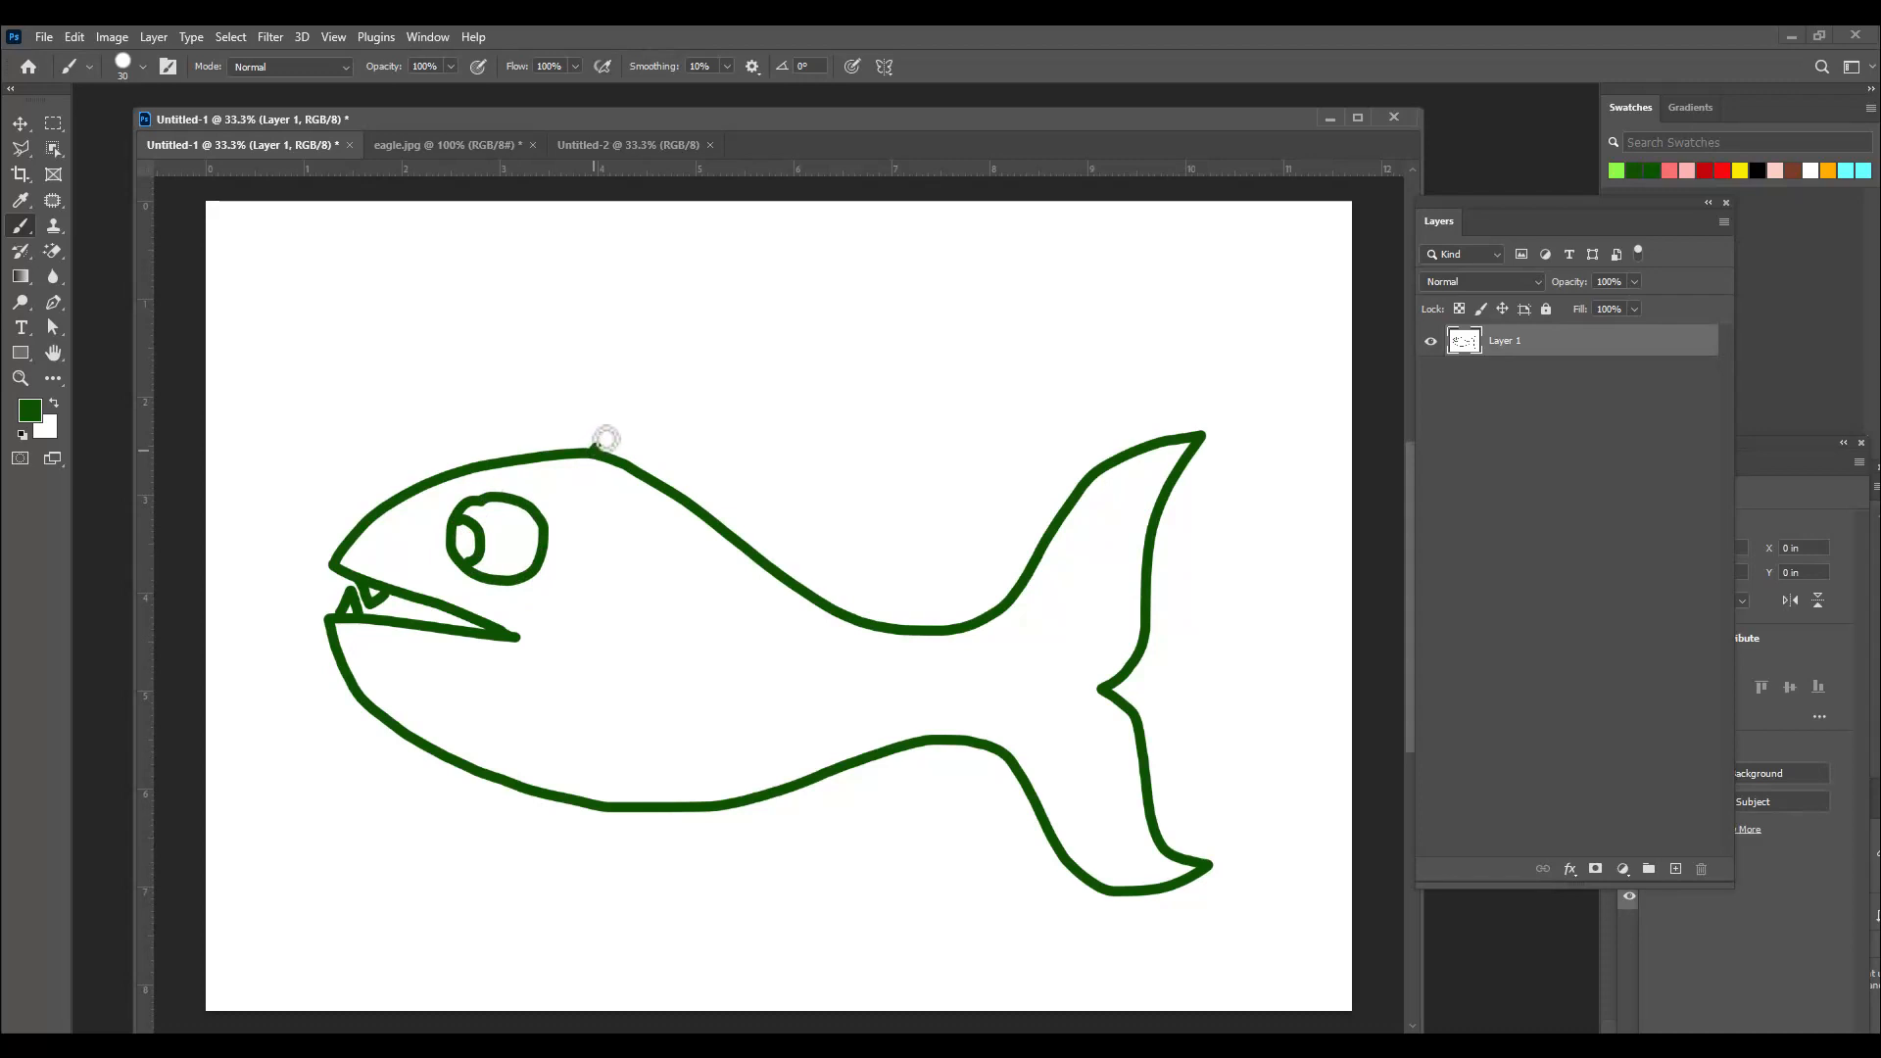
mouse_move(606, 439)
left_mouse_down()
mouse_move(783, 460)
mouse_move(730, 529)
left_mouse_up()
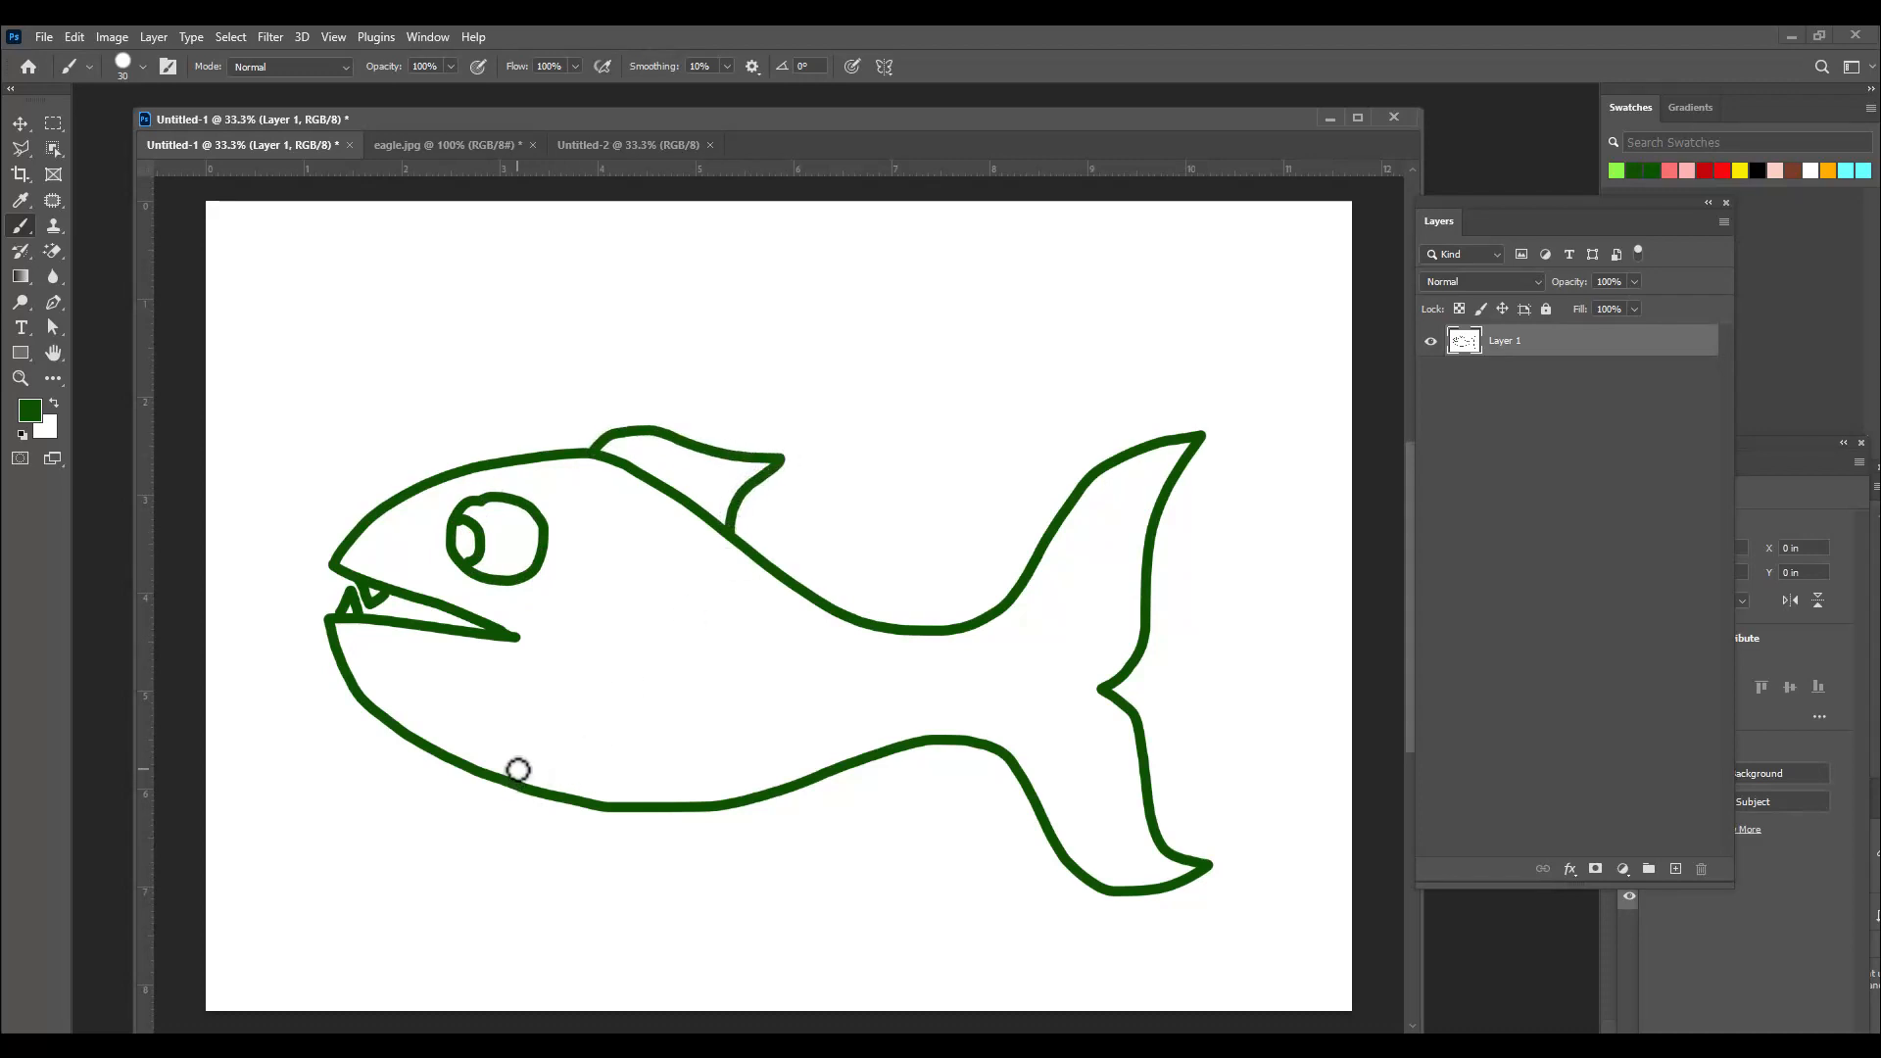
mouse_move(518, 768)
left_mouse_down()
mouse_move(563, 843)
mouse_move(672, 869)
mouse_move(689, 865)
mouse_move(691, 786)
left_mouse_up()
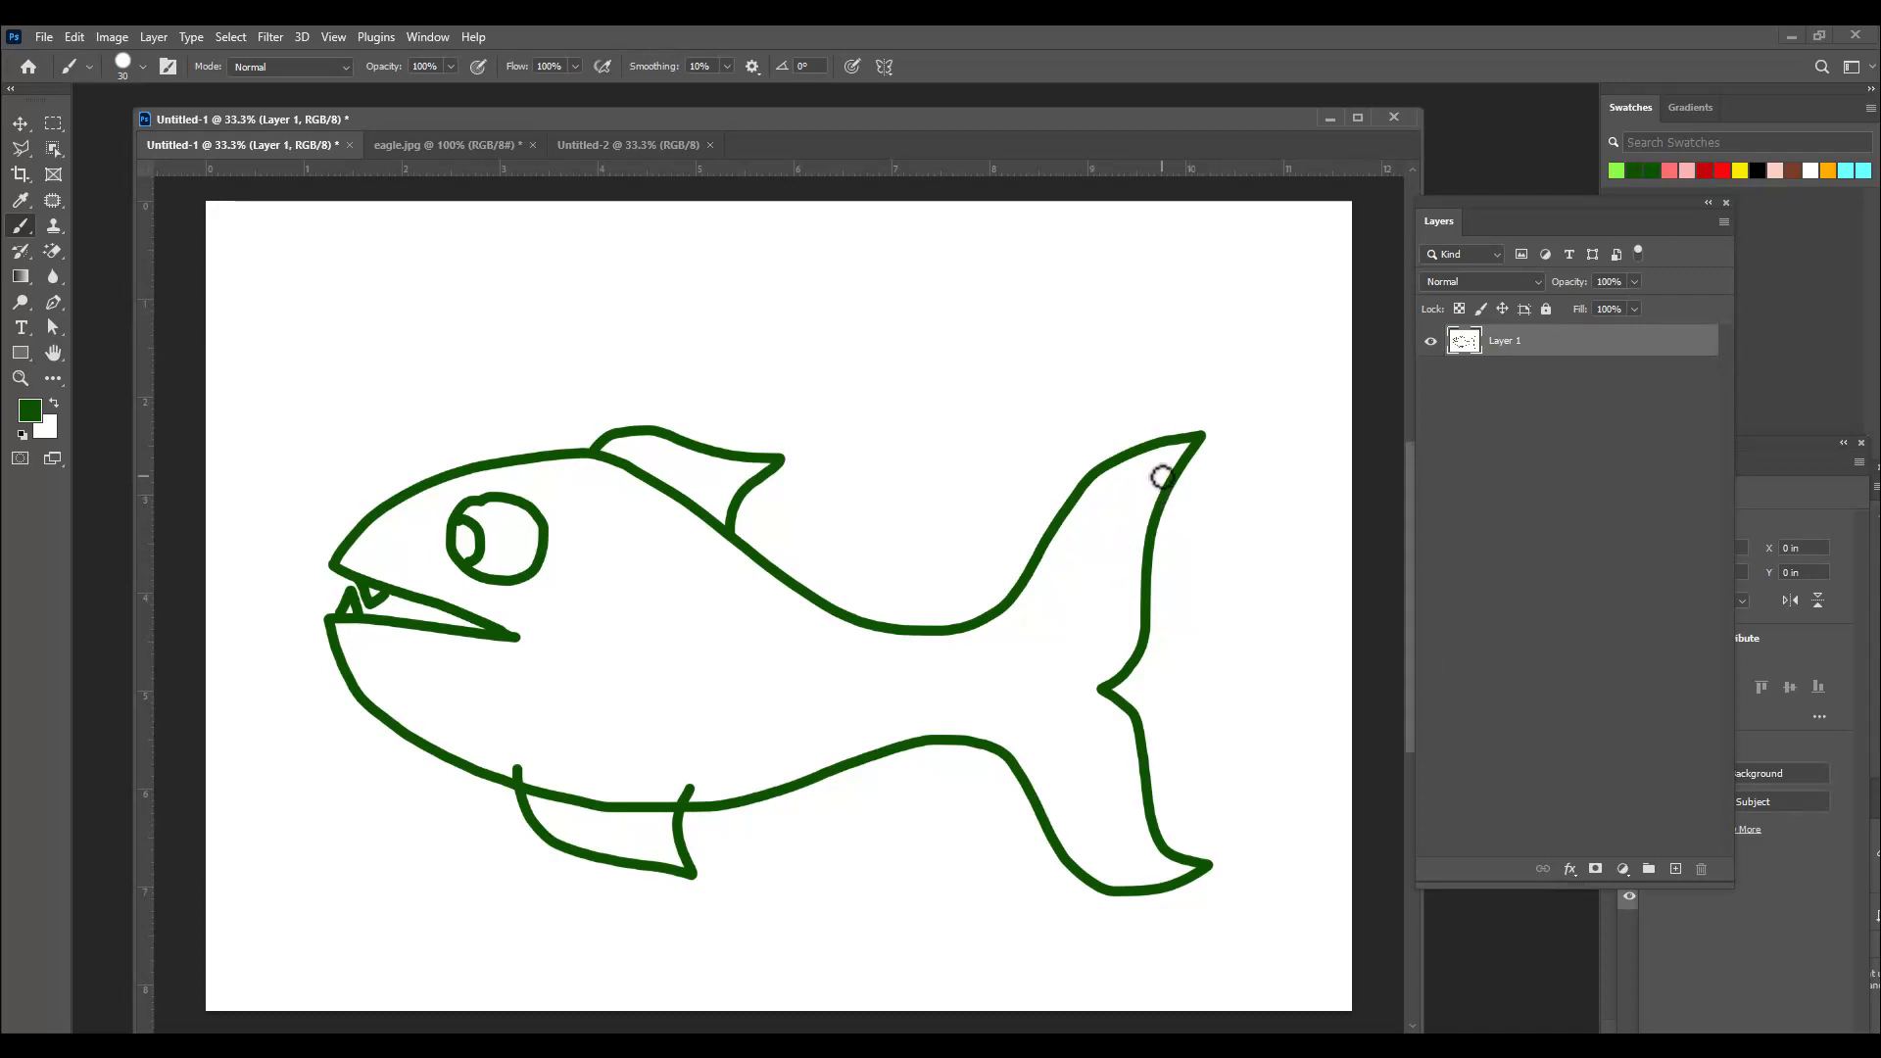
Paint short curved dashes inside the tail's bends and along both sides of the narrow tail base to mark the curves.
left_click_drag(1163, 474, 1131, 537)
left_click_drag(1130, 623, 1108, 650)
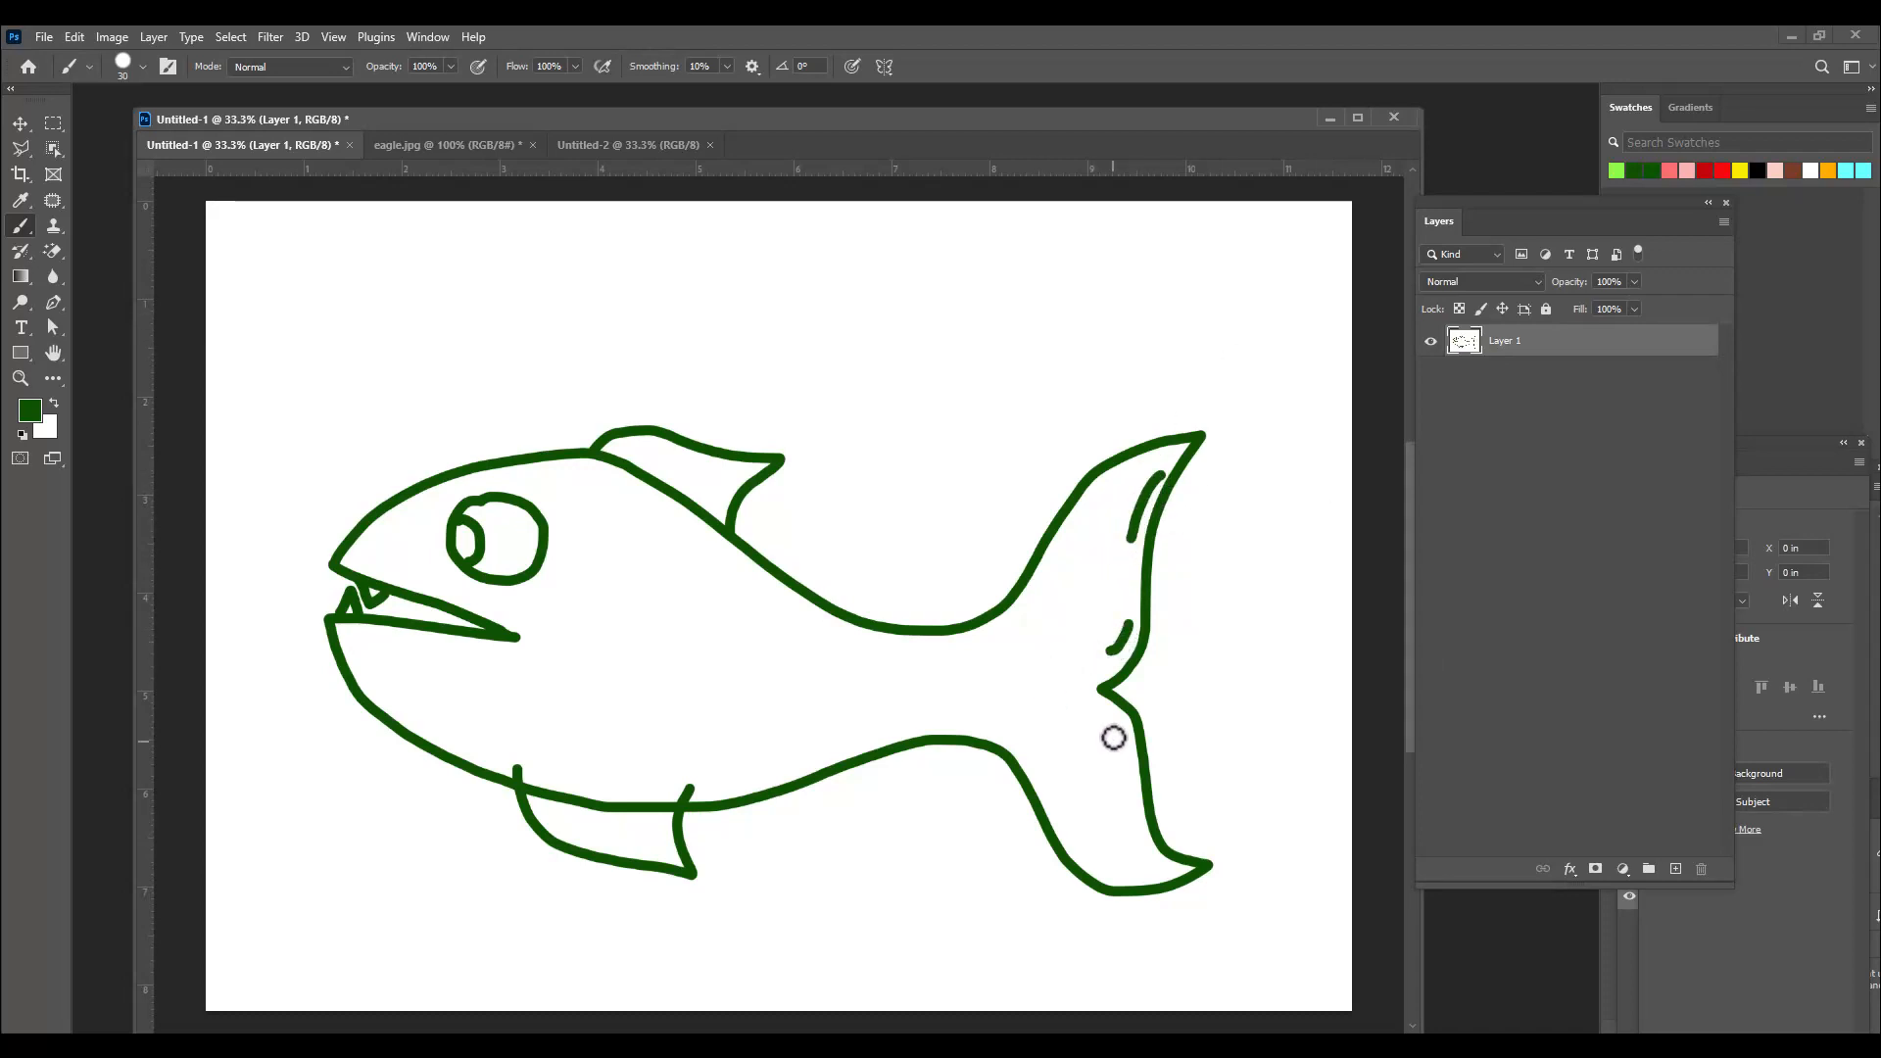
left_click_drag(1104, 717, 1125, 747)
mouse_move(1130, 816)
left_mouse_down()
mouse_move(1165, 862)
mouse_move(1112, 876)
left_mouse_up()
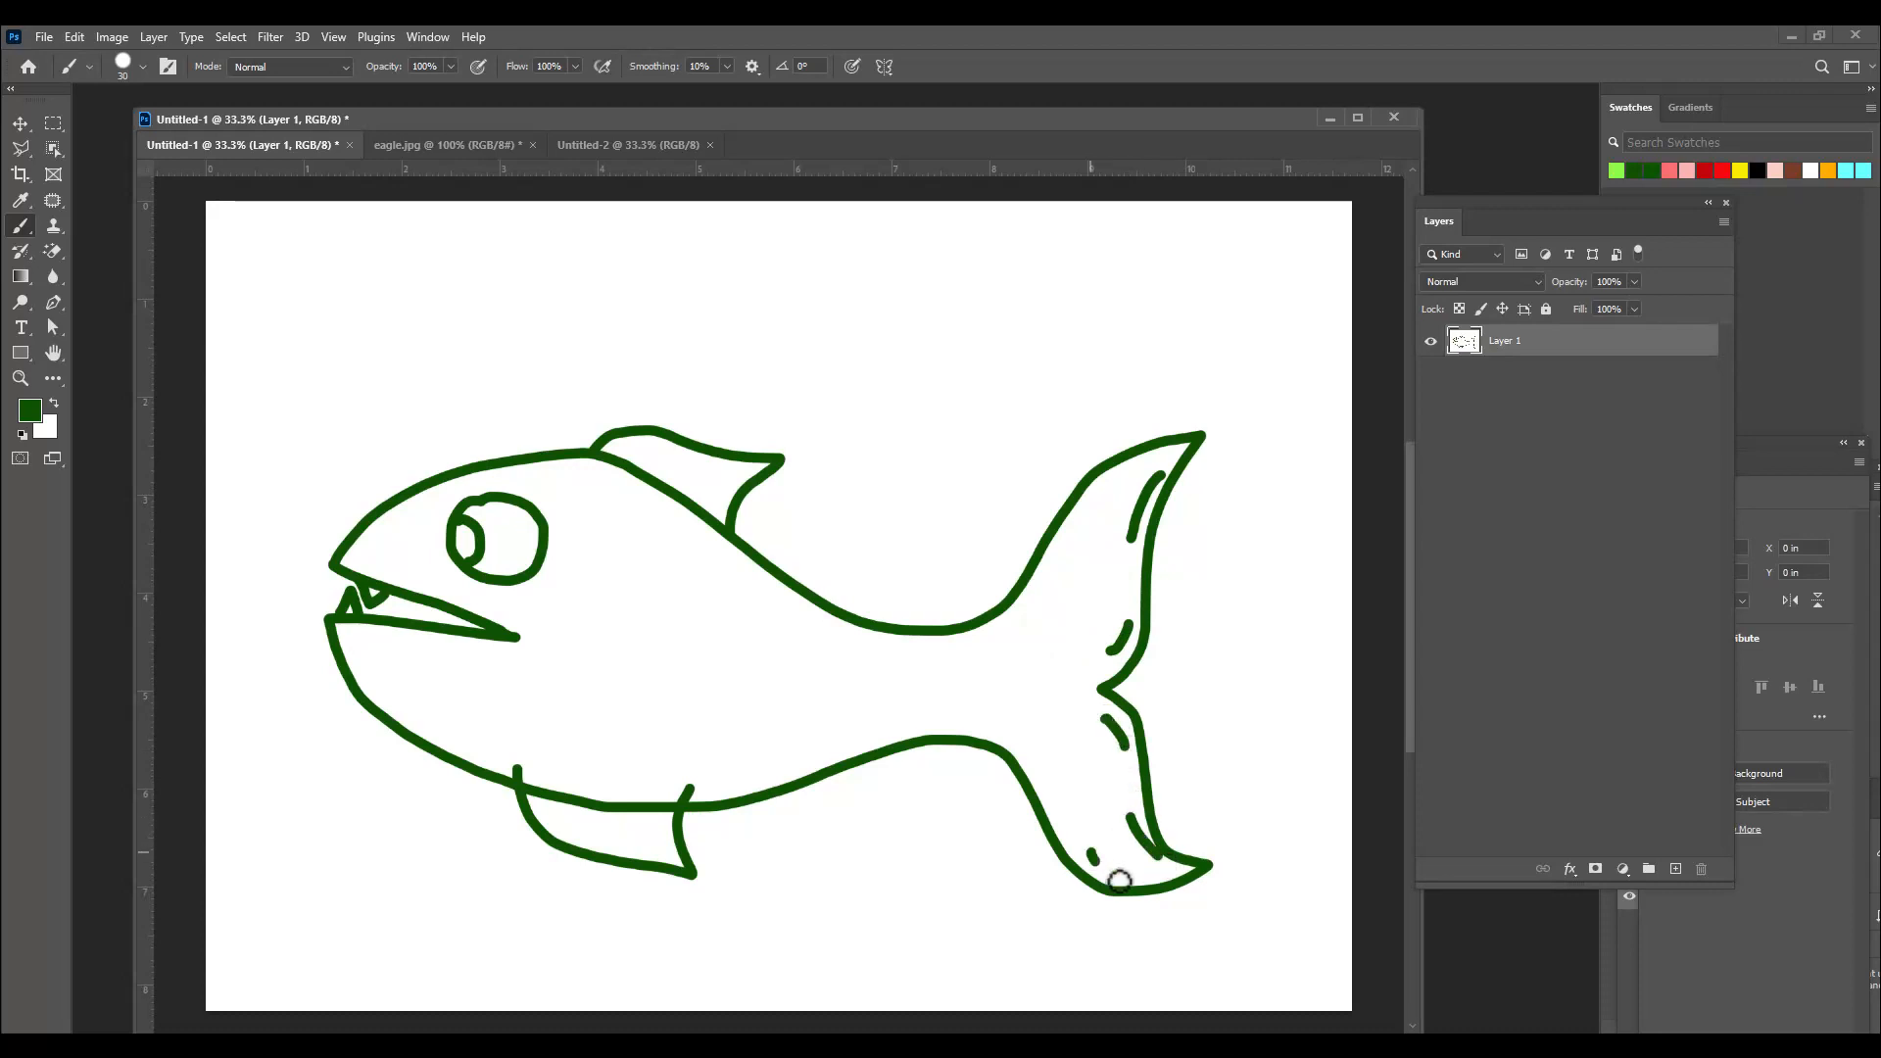
left_click_drag(959, 723, 980, 716)
left_click_drag(905, 651, 954, 649)
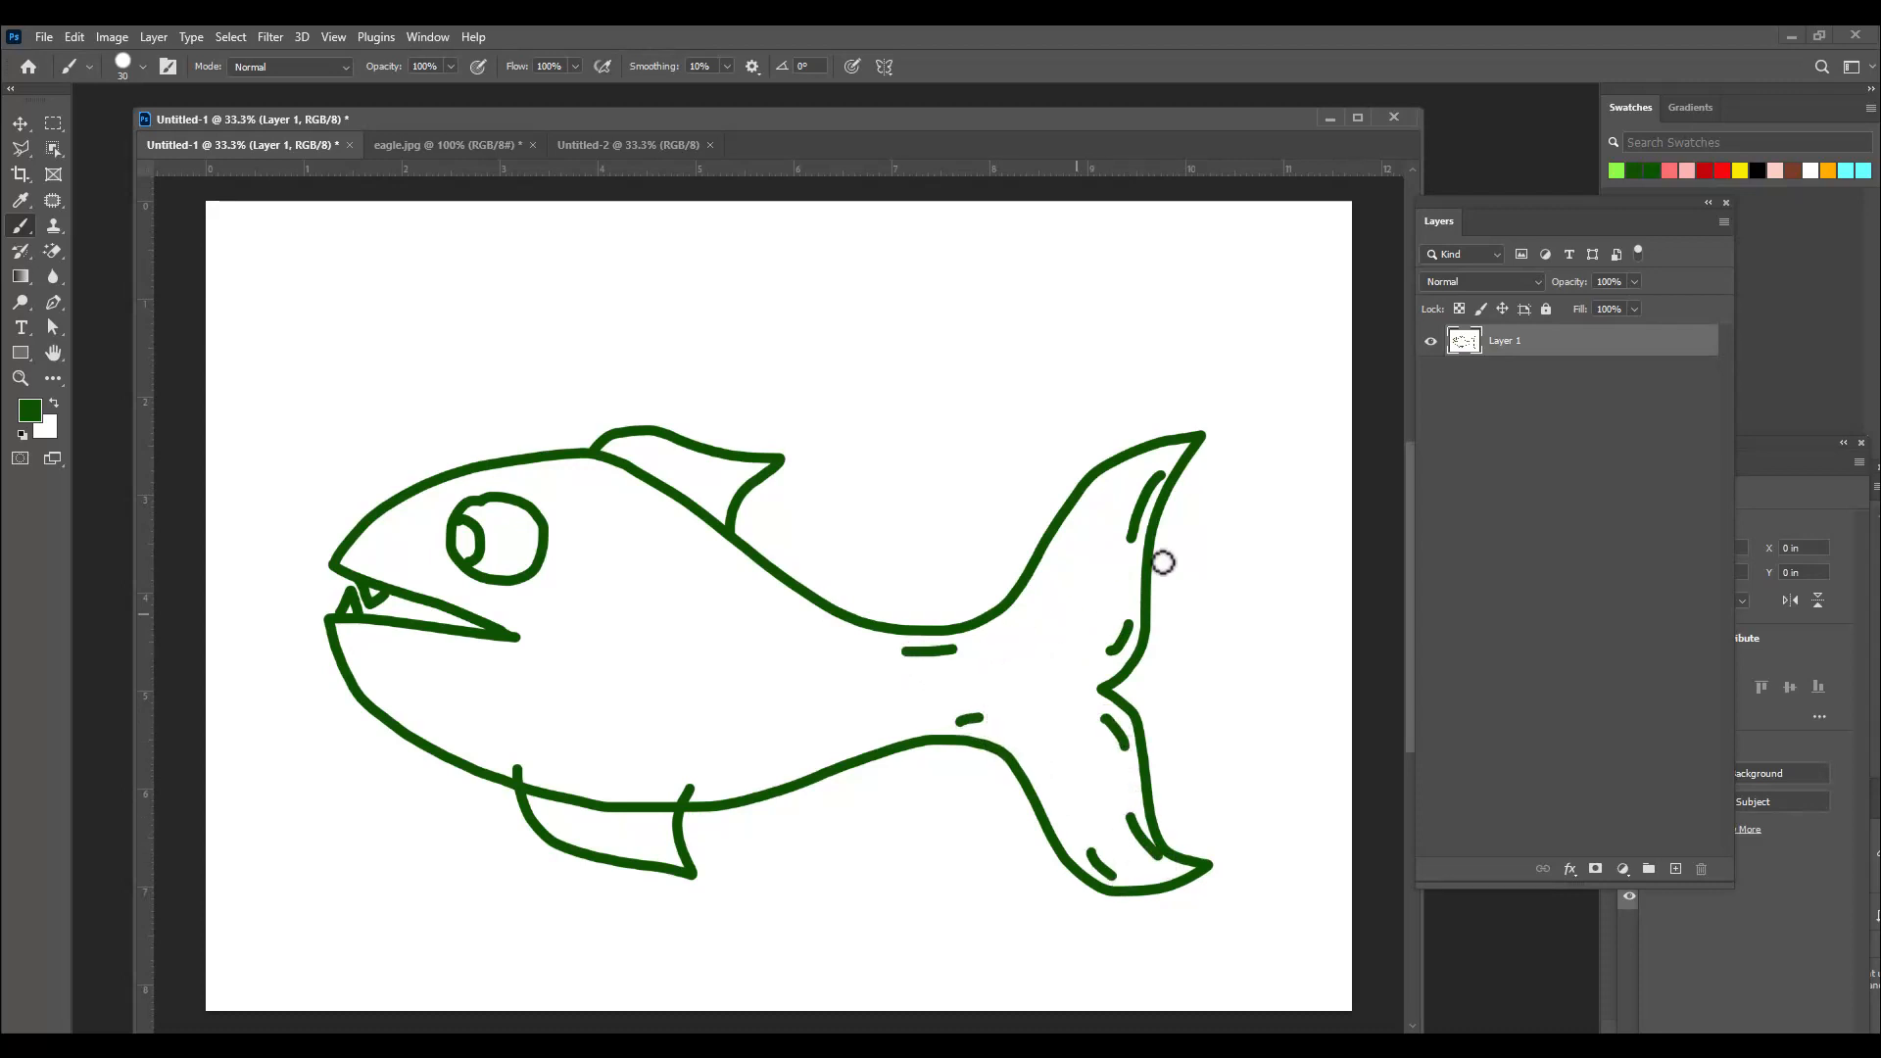
Paint short tick marks on the whale's sharp corners at the upper tail tip, the tail notch and the mouth's inner corner.
left_click_drag(1203, 413, 1206, 453)
left_click_drag(1097, 676, 1096, 694)
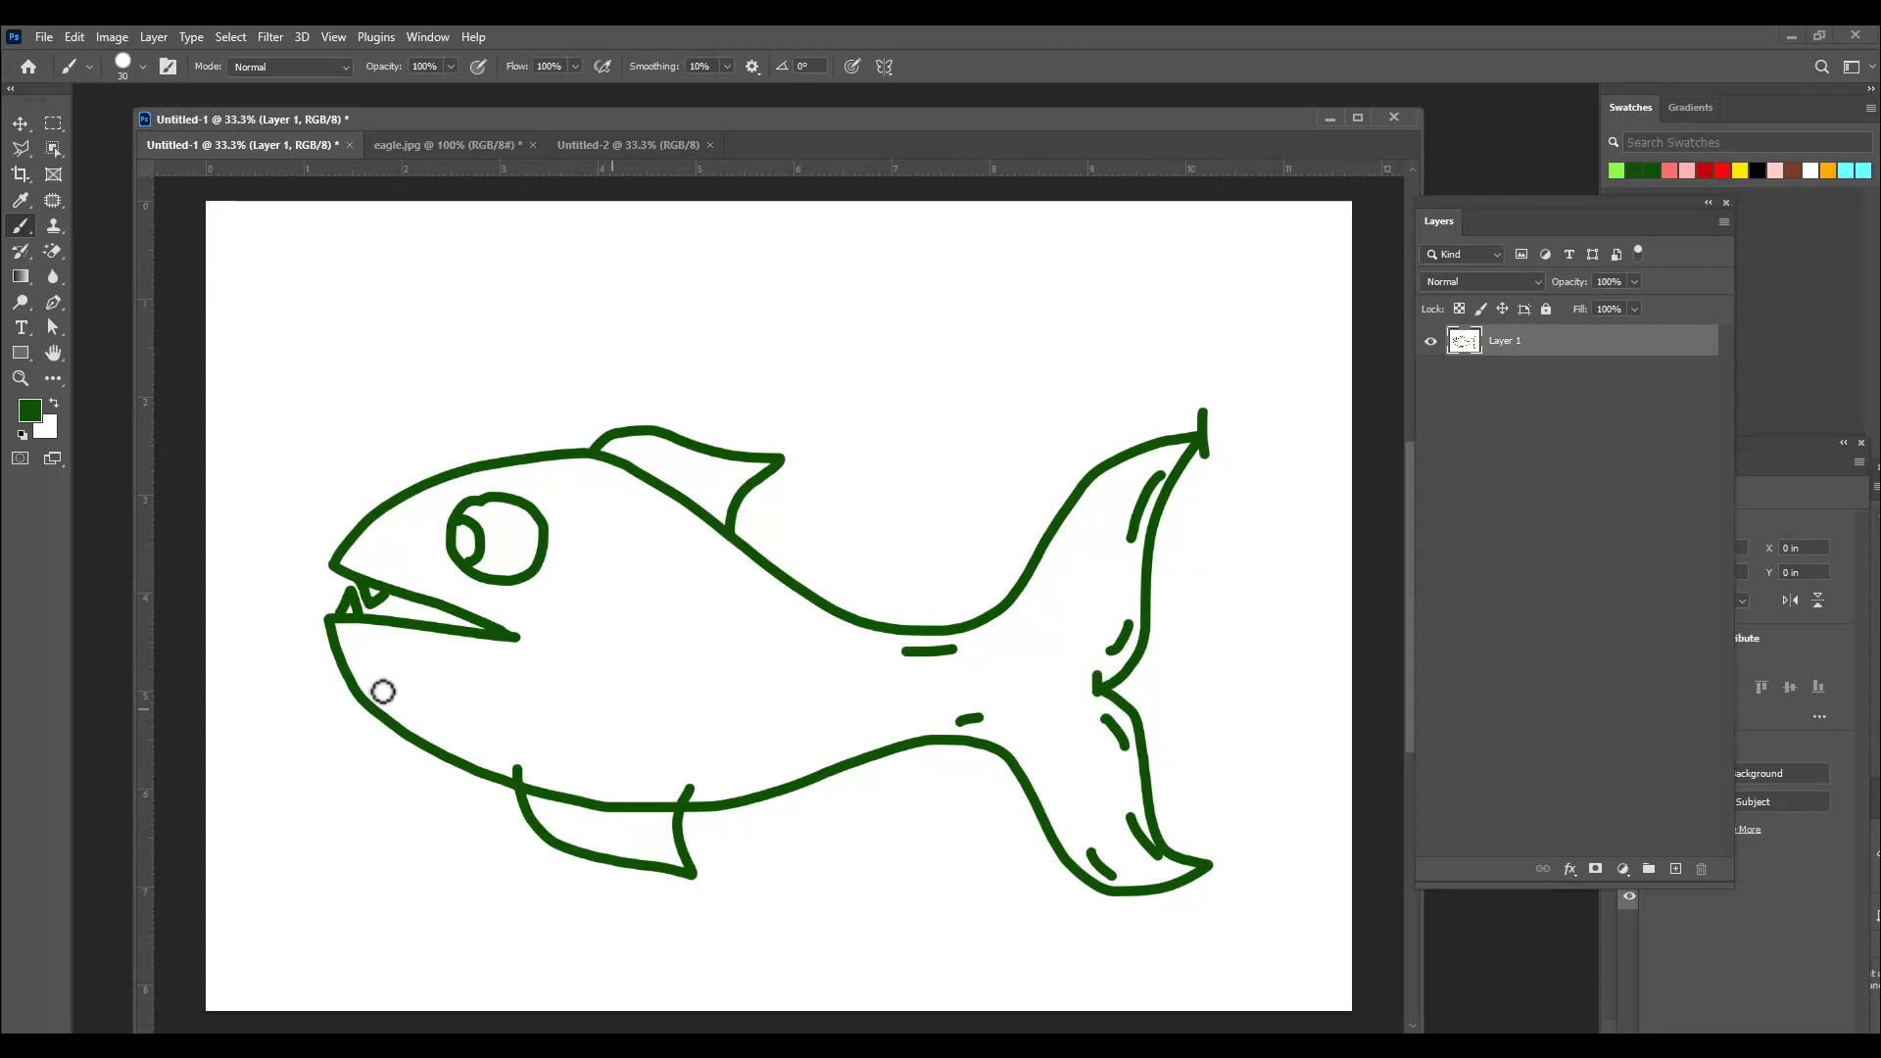
left_click_drag(519, 627, 518, 651)
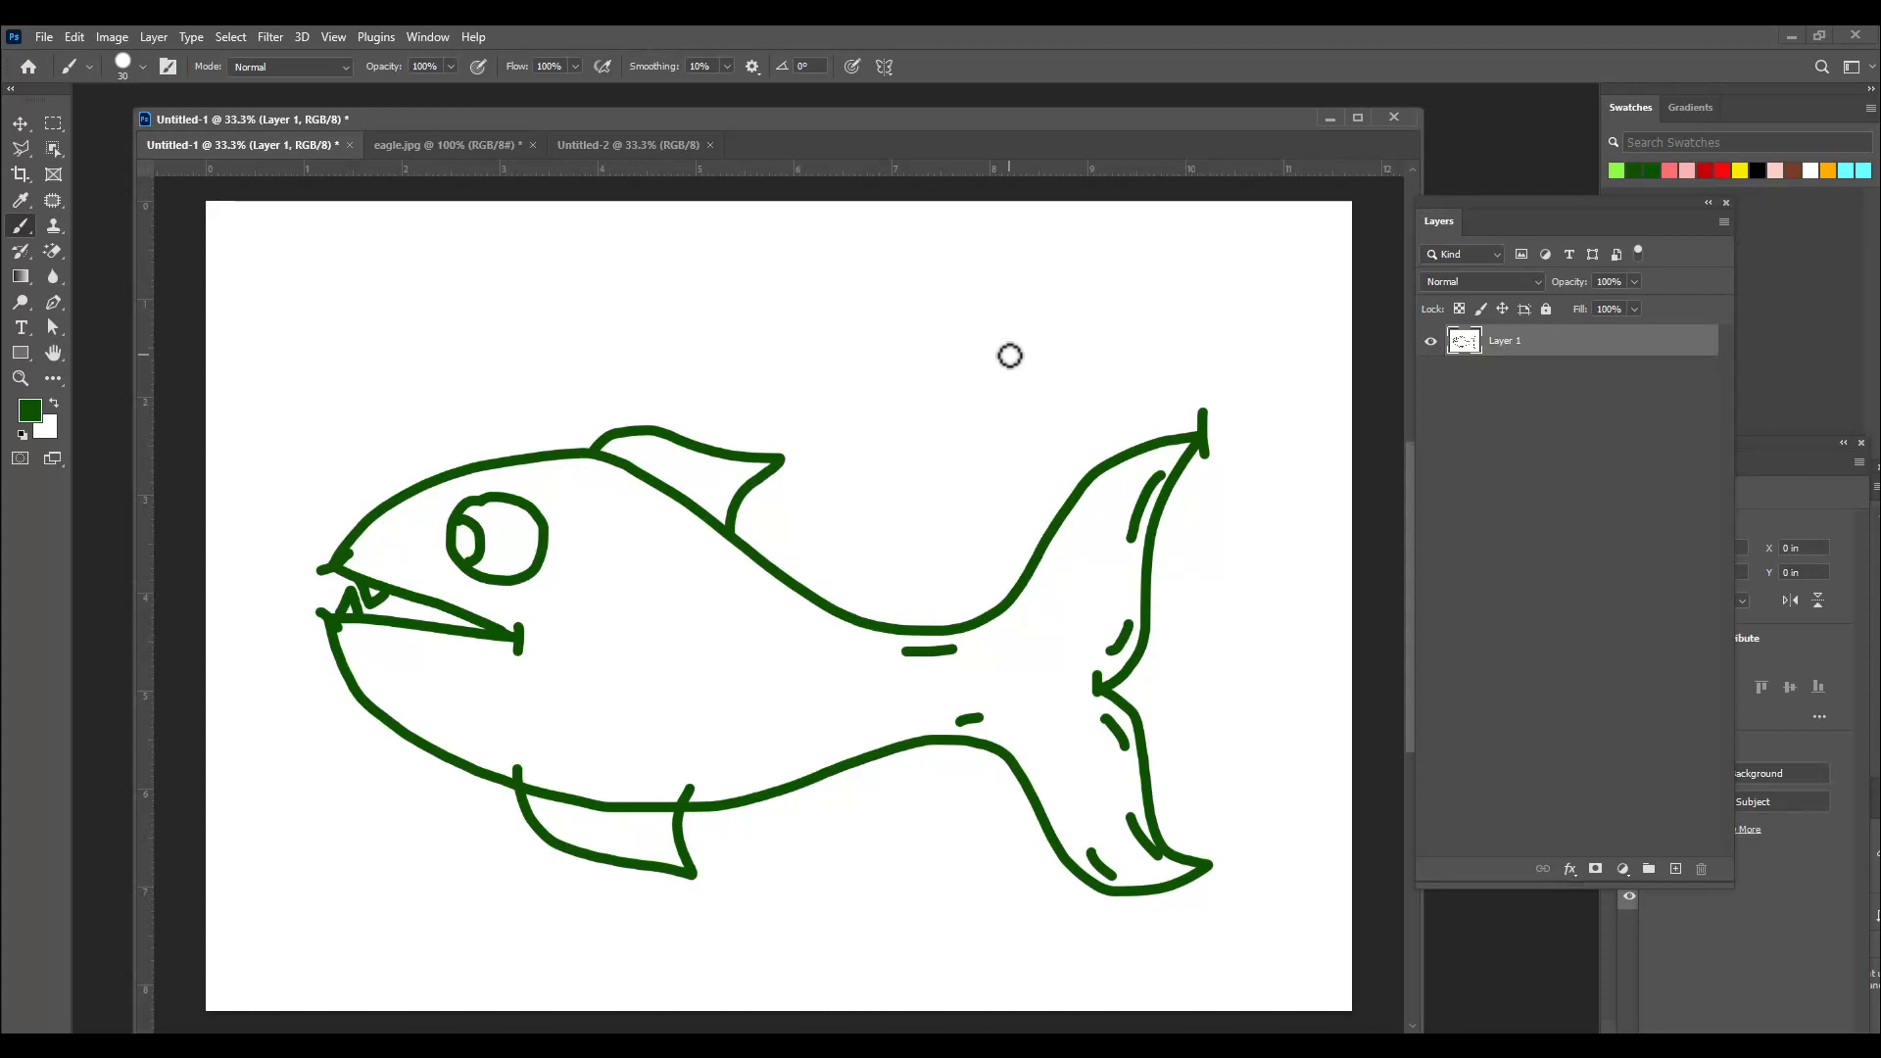
Begin a red Pen tool shape at the mouth's inner corner, running to the upper lip and curving over the head to the dorsal fin.
left_click(51, 304)
left_click(106, 303)
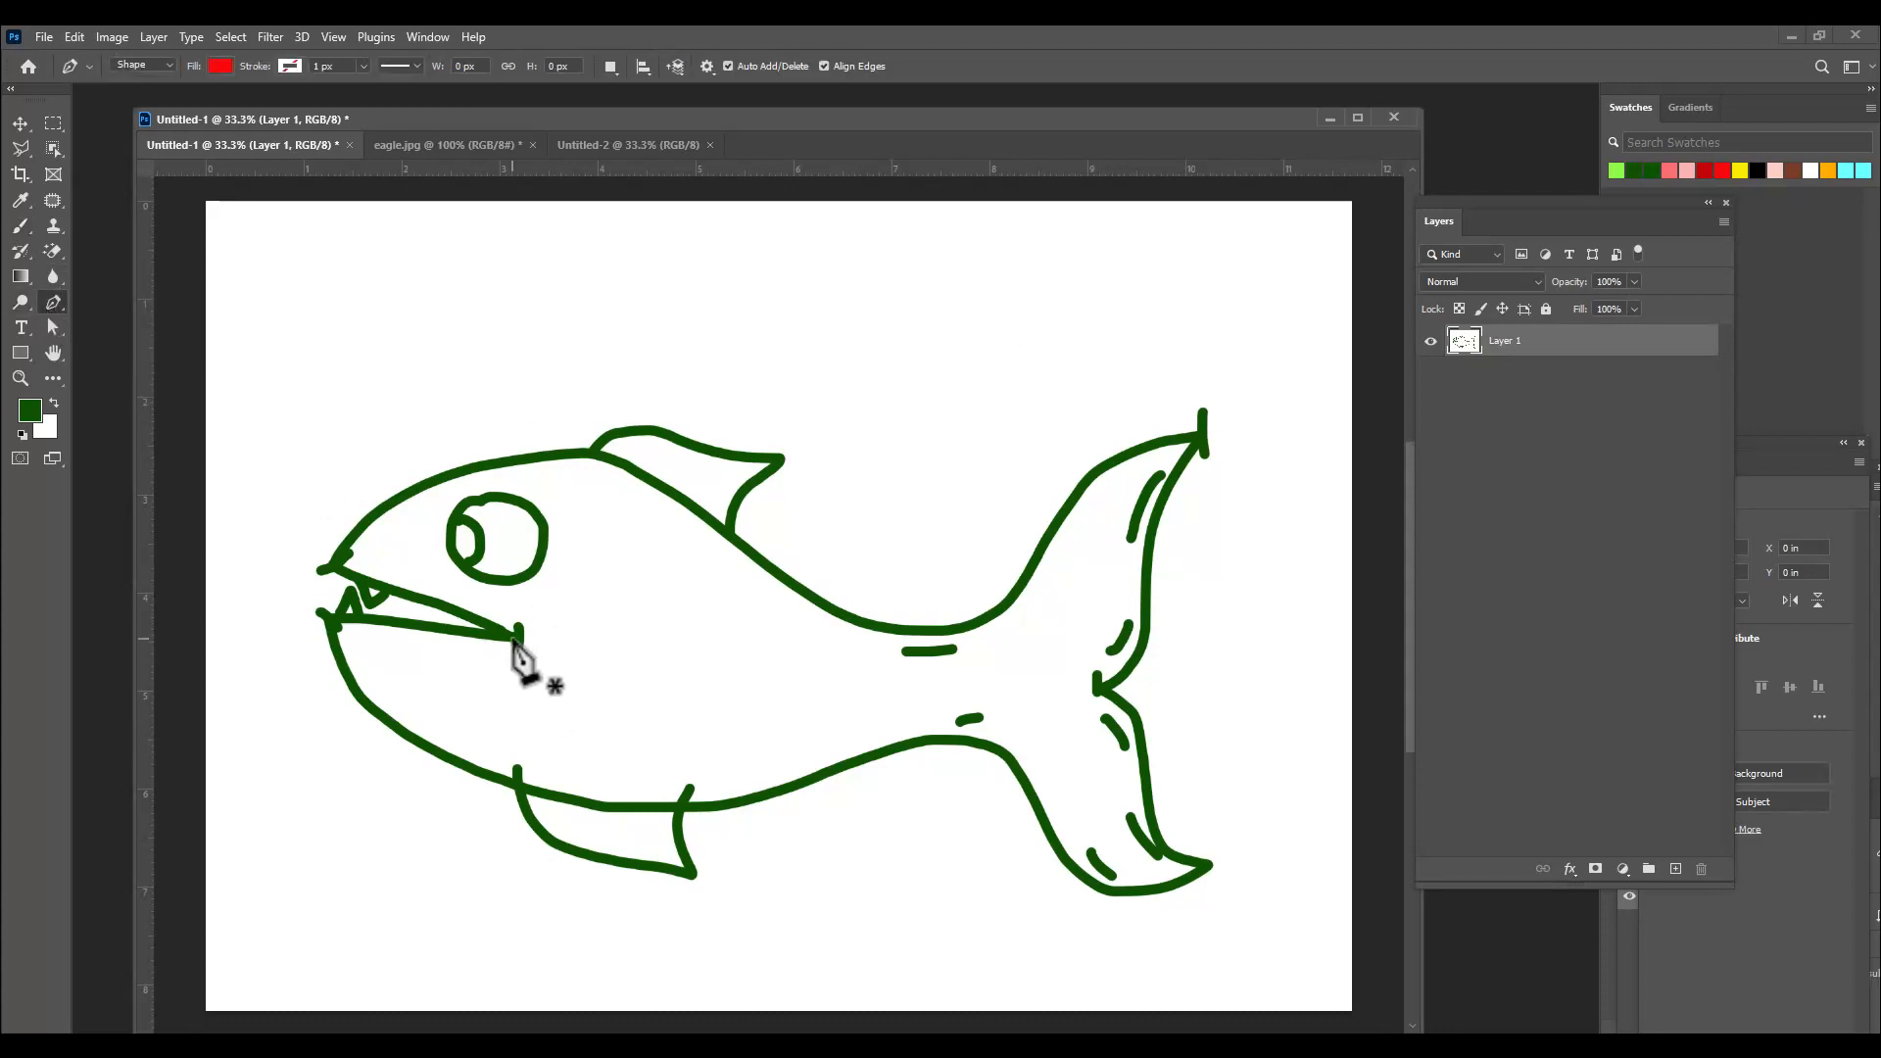
left_click_drag(690, 120, 727, 111)
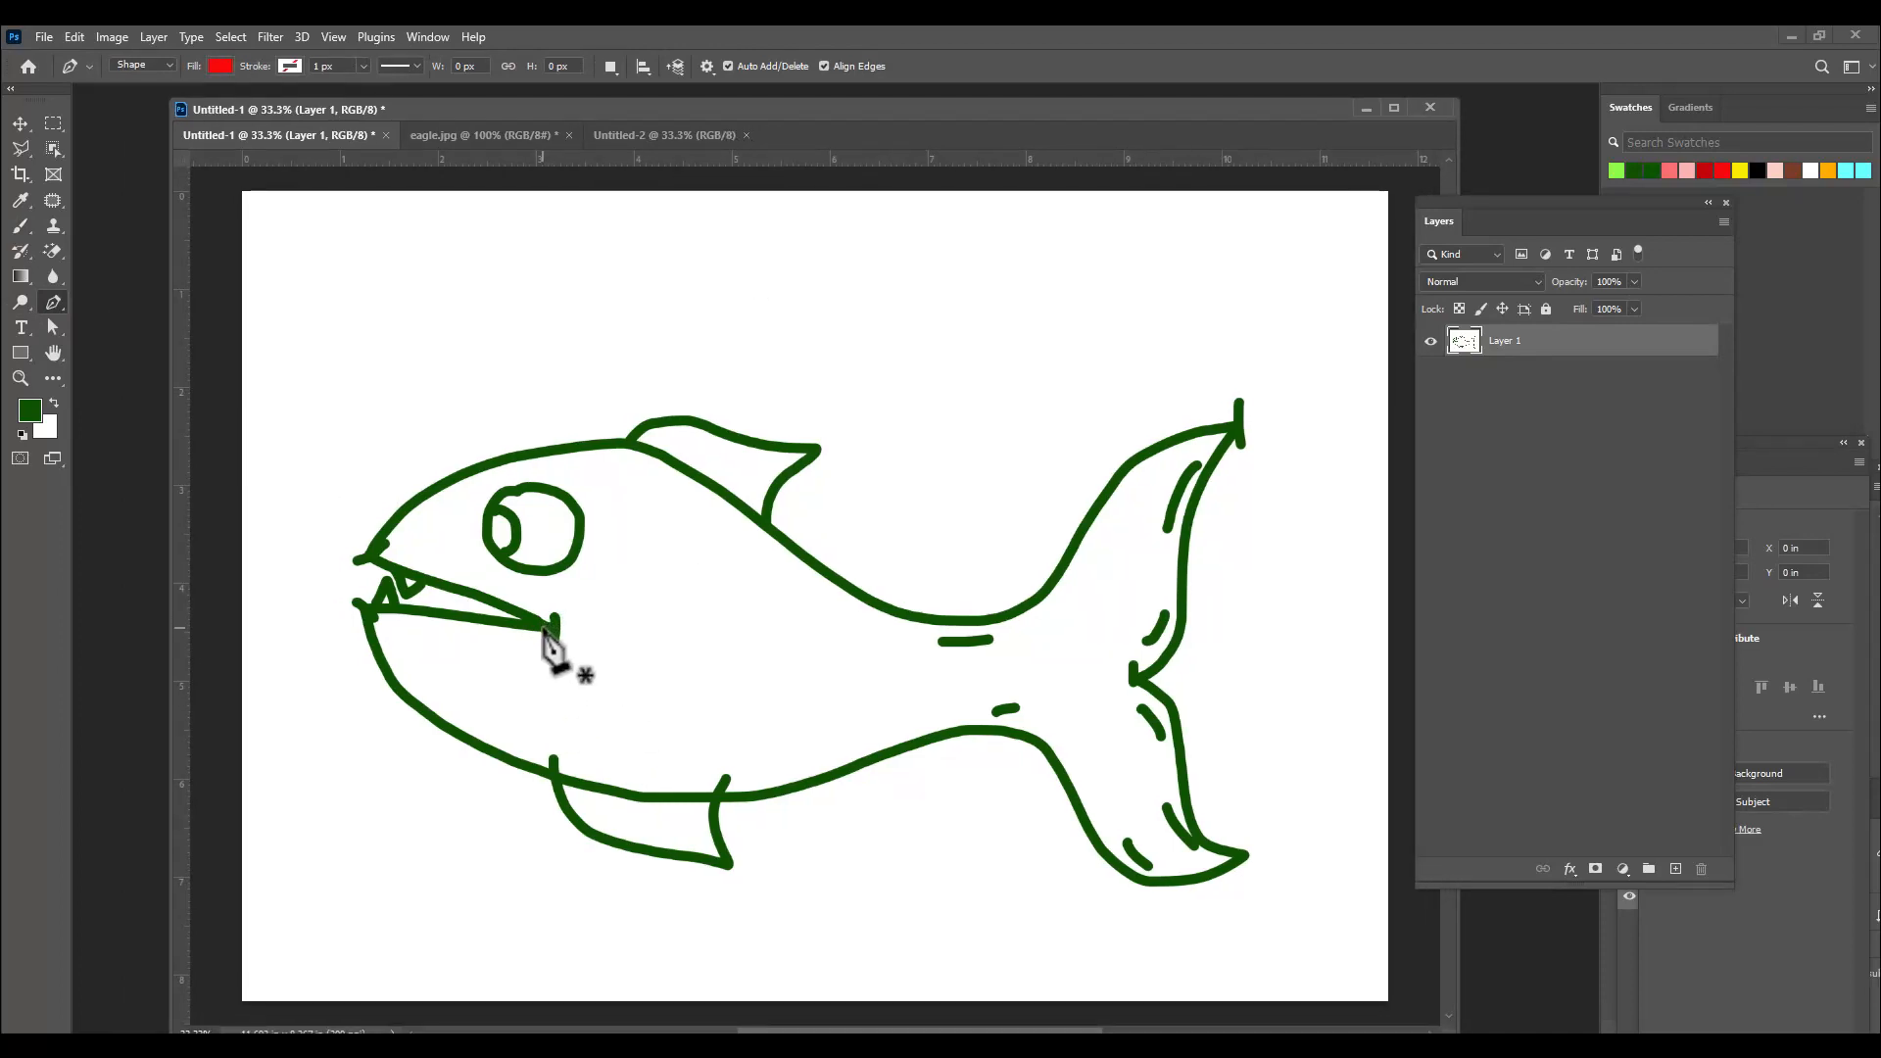
left_click(542, 627)
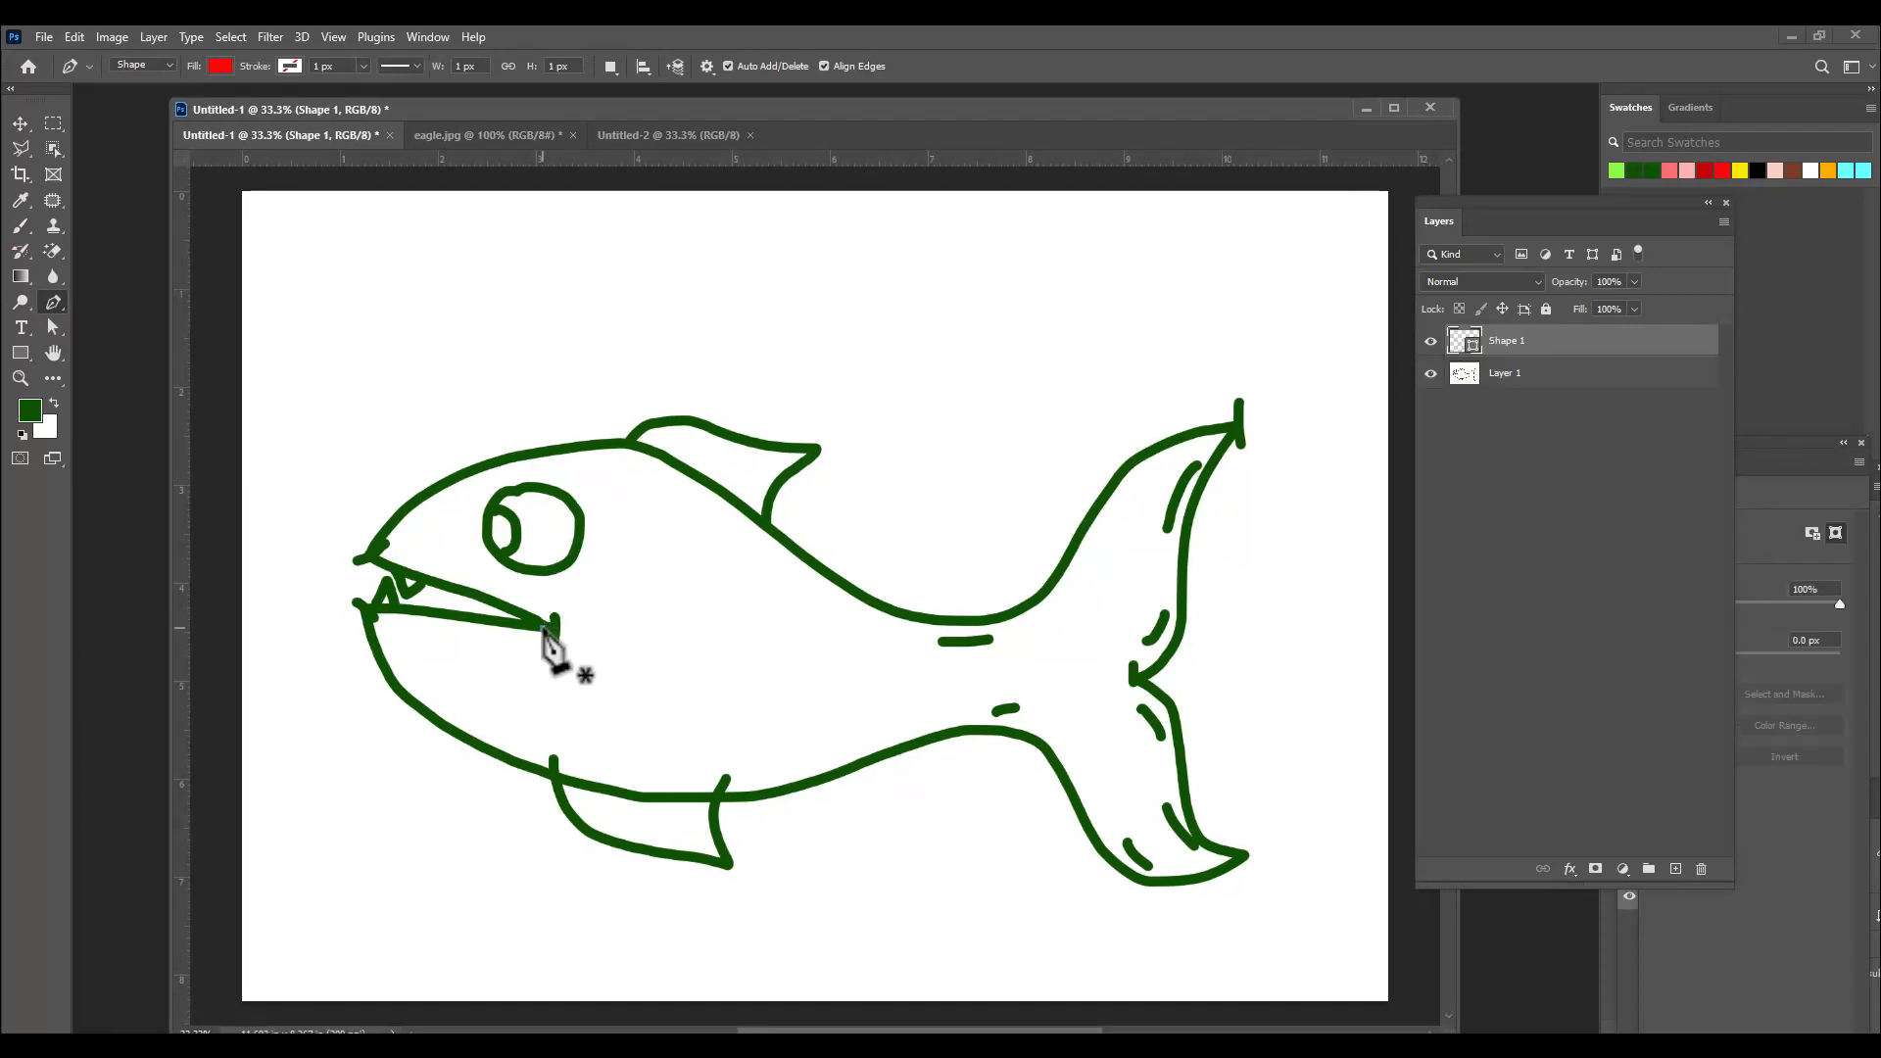
left_click(364, 555)
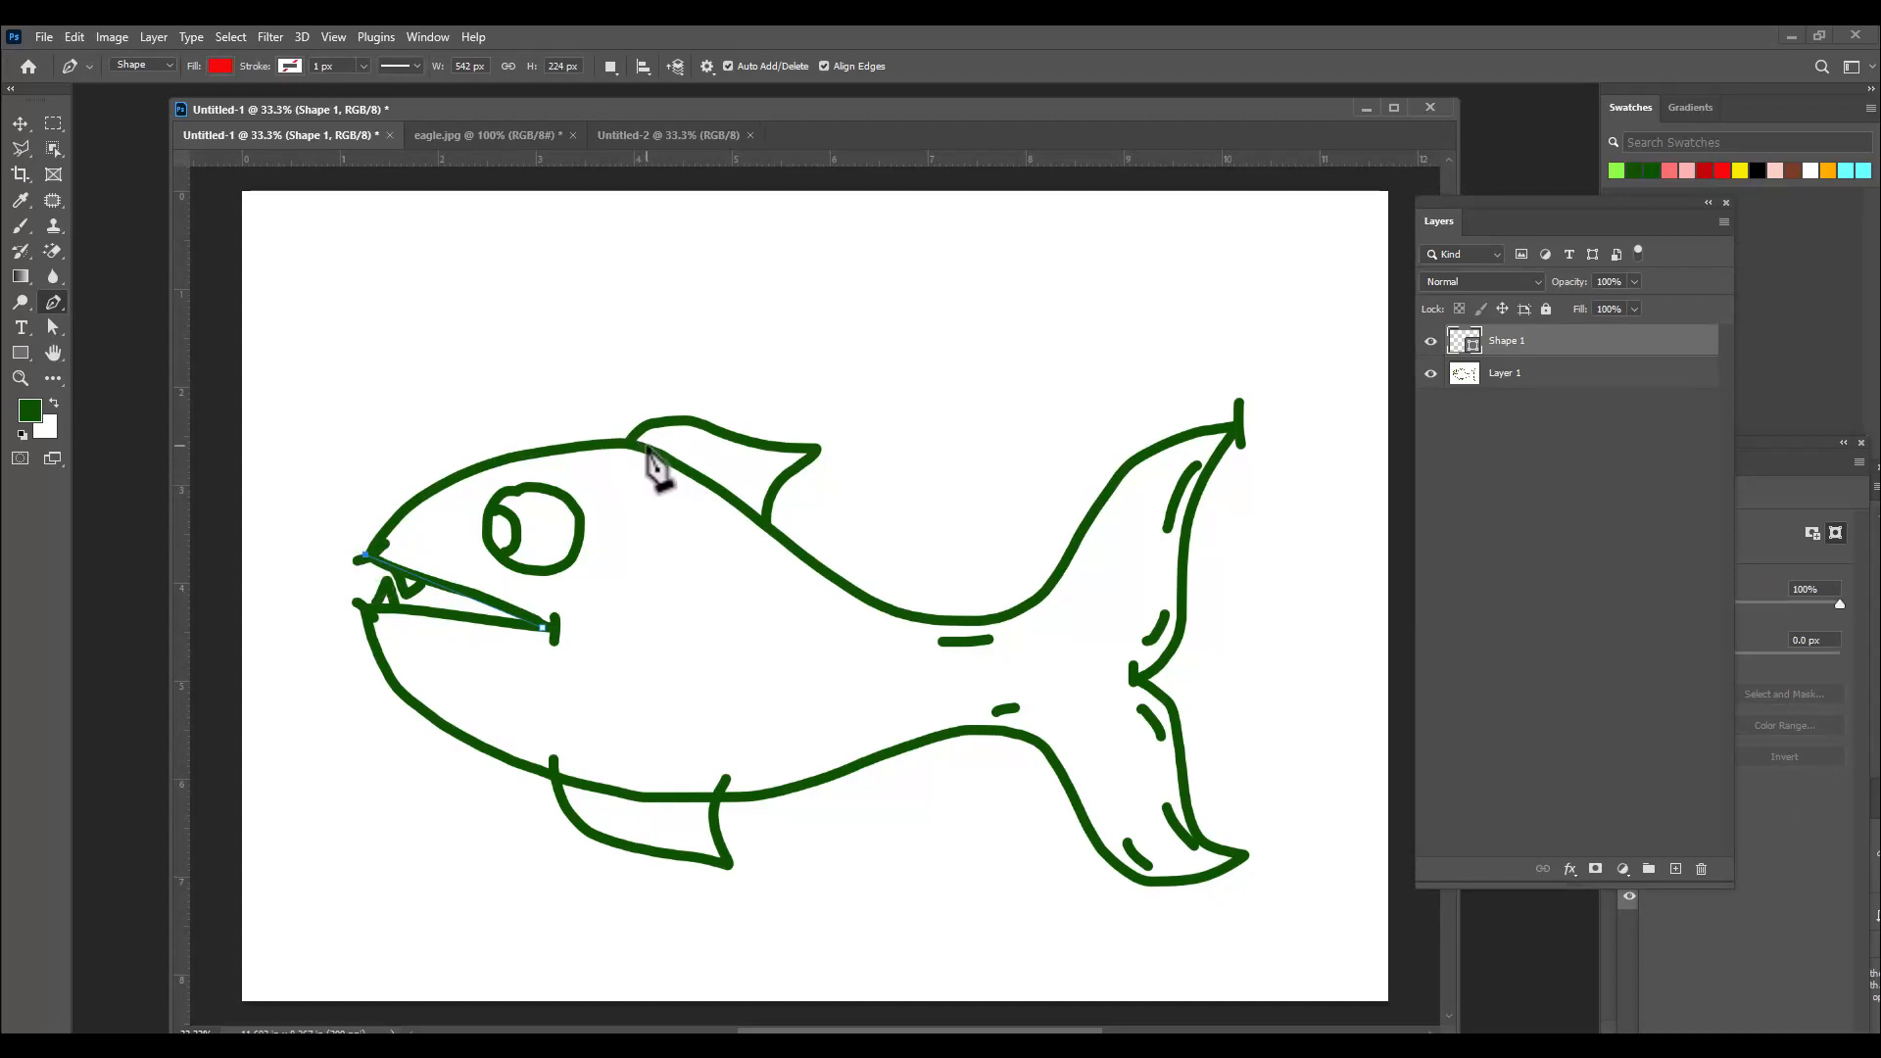
left_click_drag(634, 443, 798, 493)
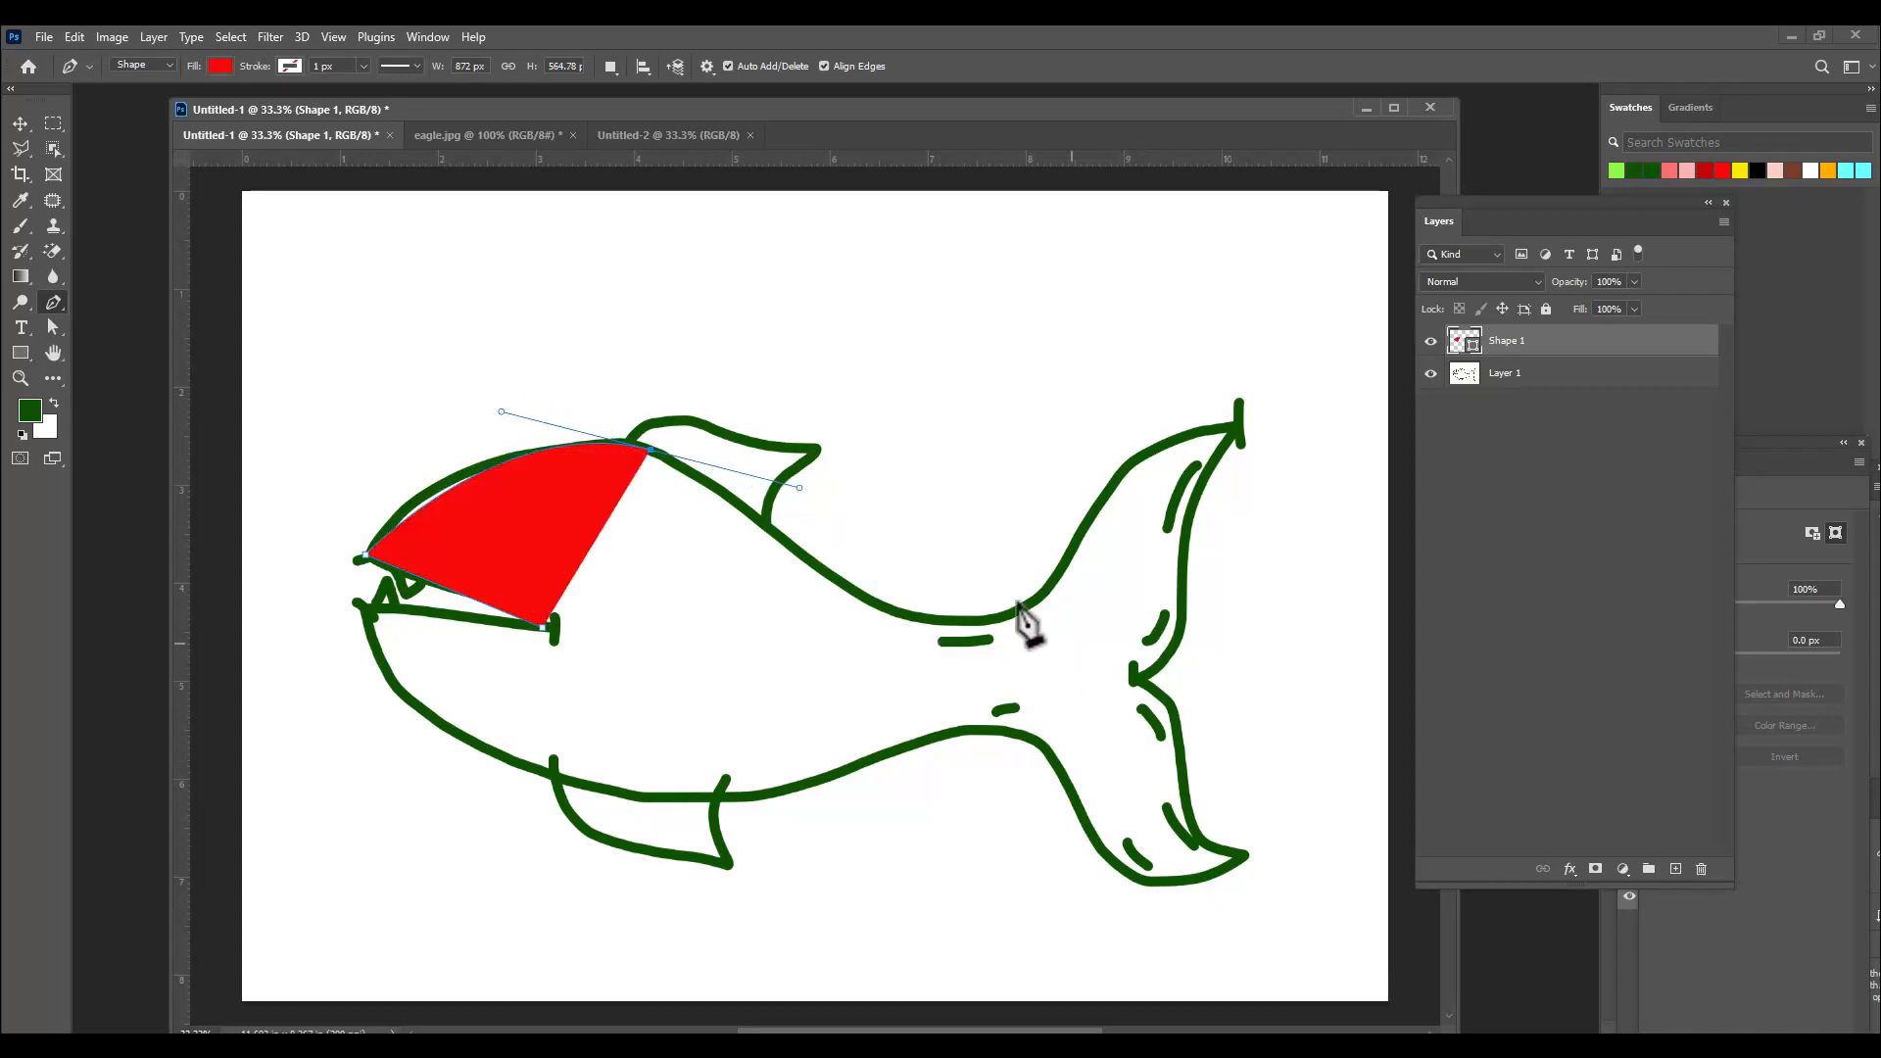
Continue the Pen path along the back and tail base, around the upper tail fluke's tip and down its inner edge.
left_click_drag(983, 622, 1106, 616)
left_click_drag(1137, 460, 1186, 429)
left_click(1236, 427)
left_click_drag(1183, 527, 1158, 661)
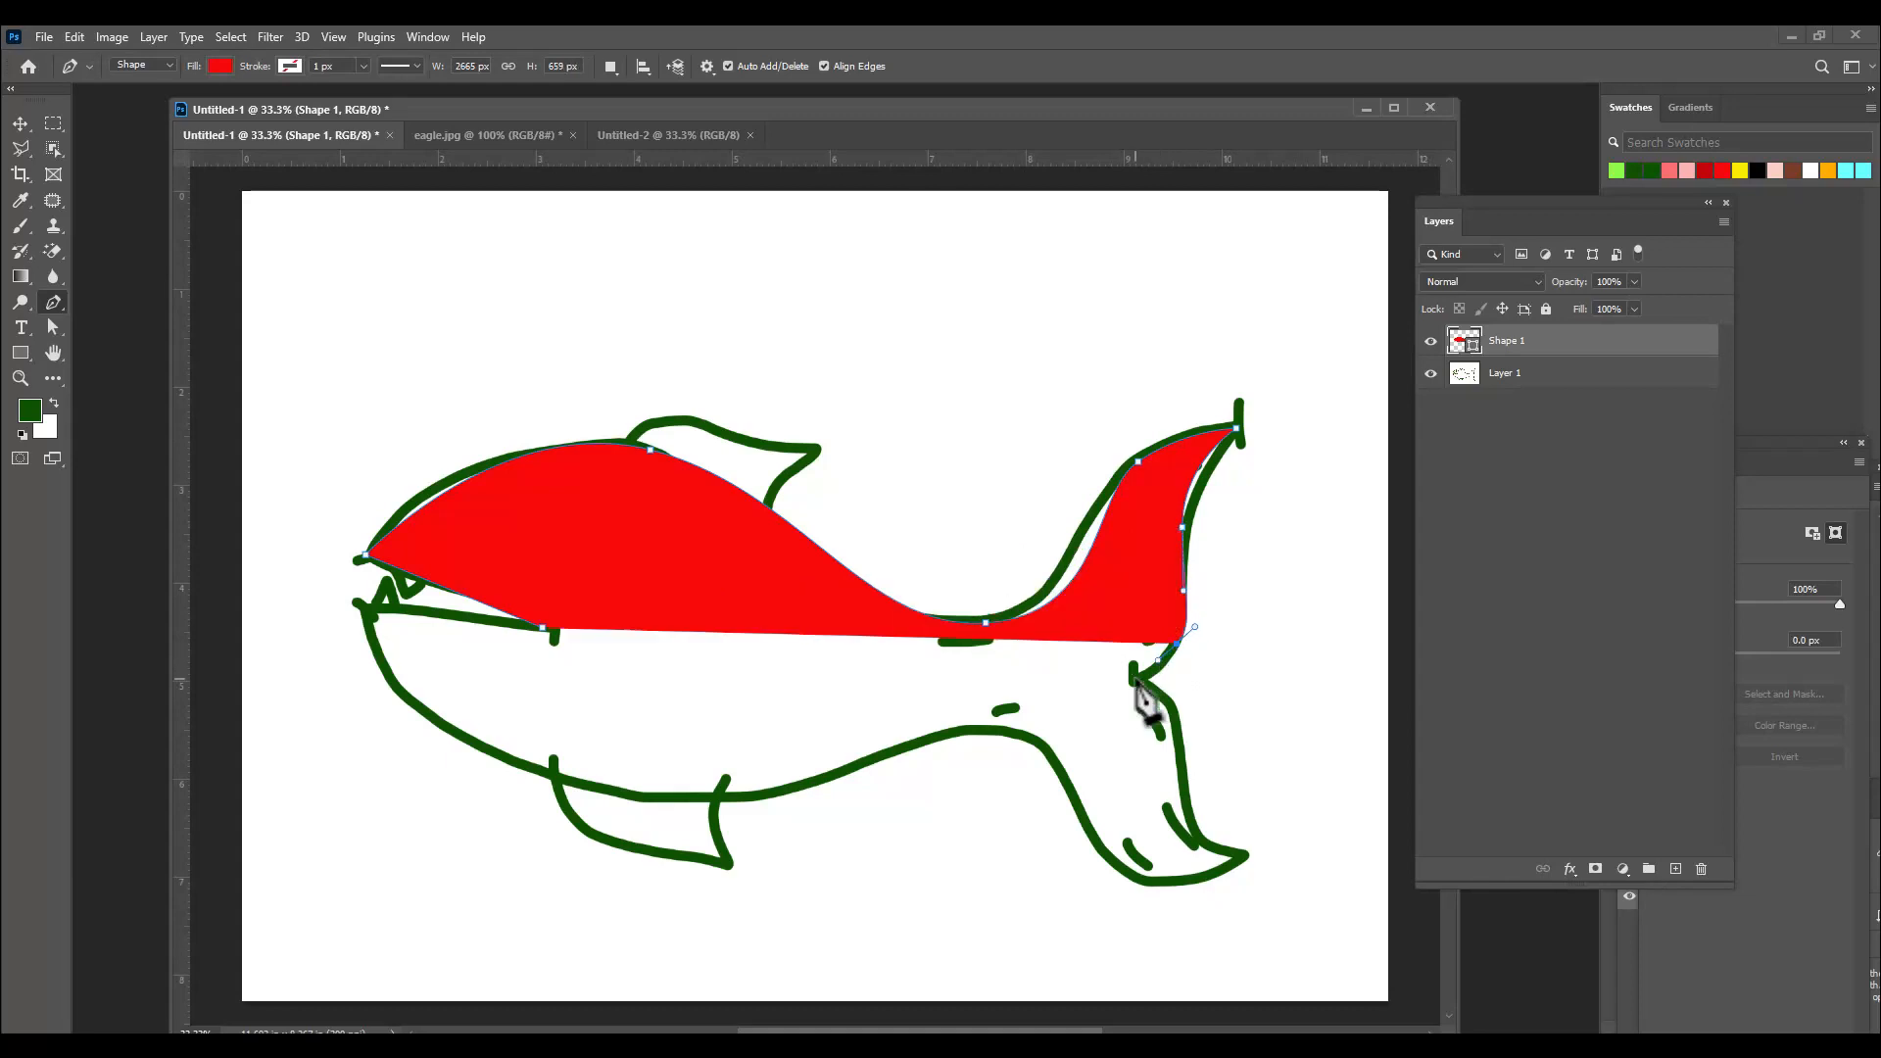
Trace the tail notch, lower fluke, belly and lower jaw with the Pen tool, and close the path at the mouth corner.
left_click(1134, 678)
left_click_drag(1175, 735, 1098, 847)
left_click(1245, 858)
left_click_drag(1006, 695, 946, 707)
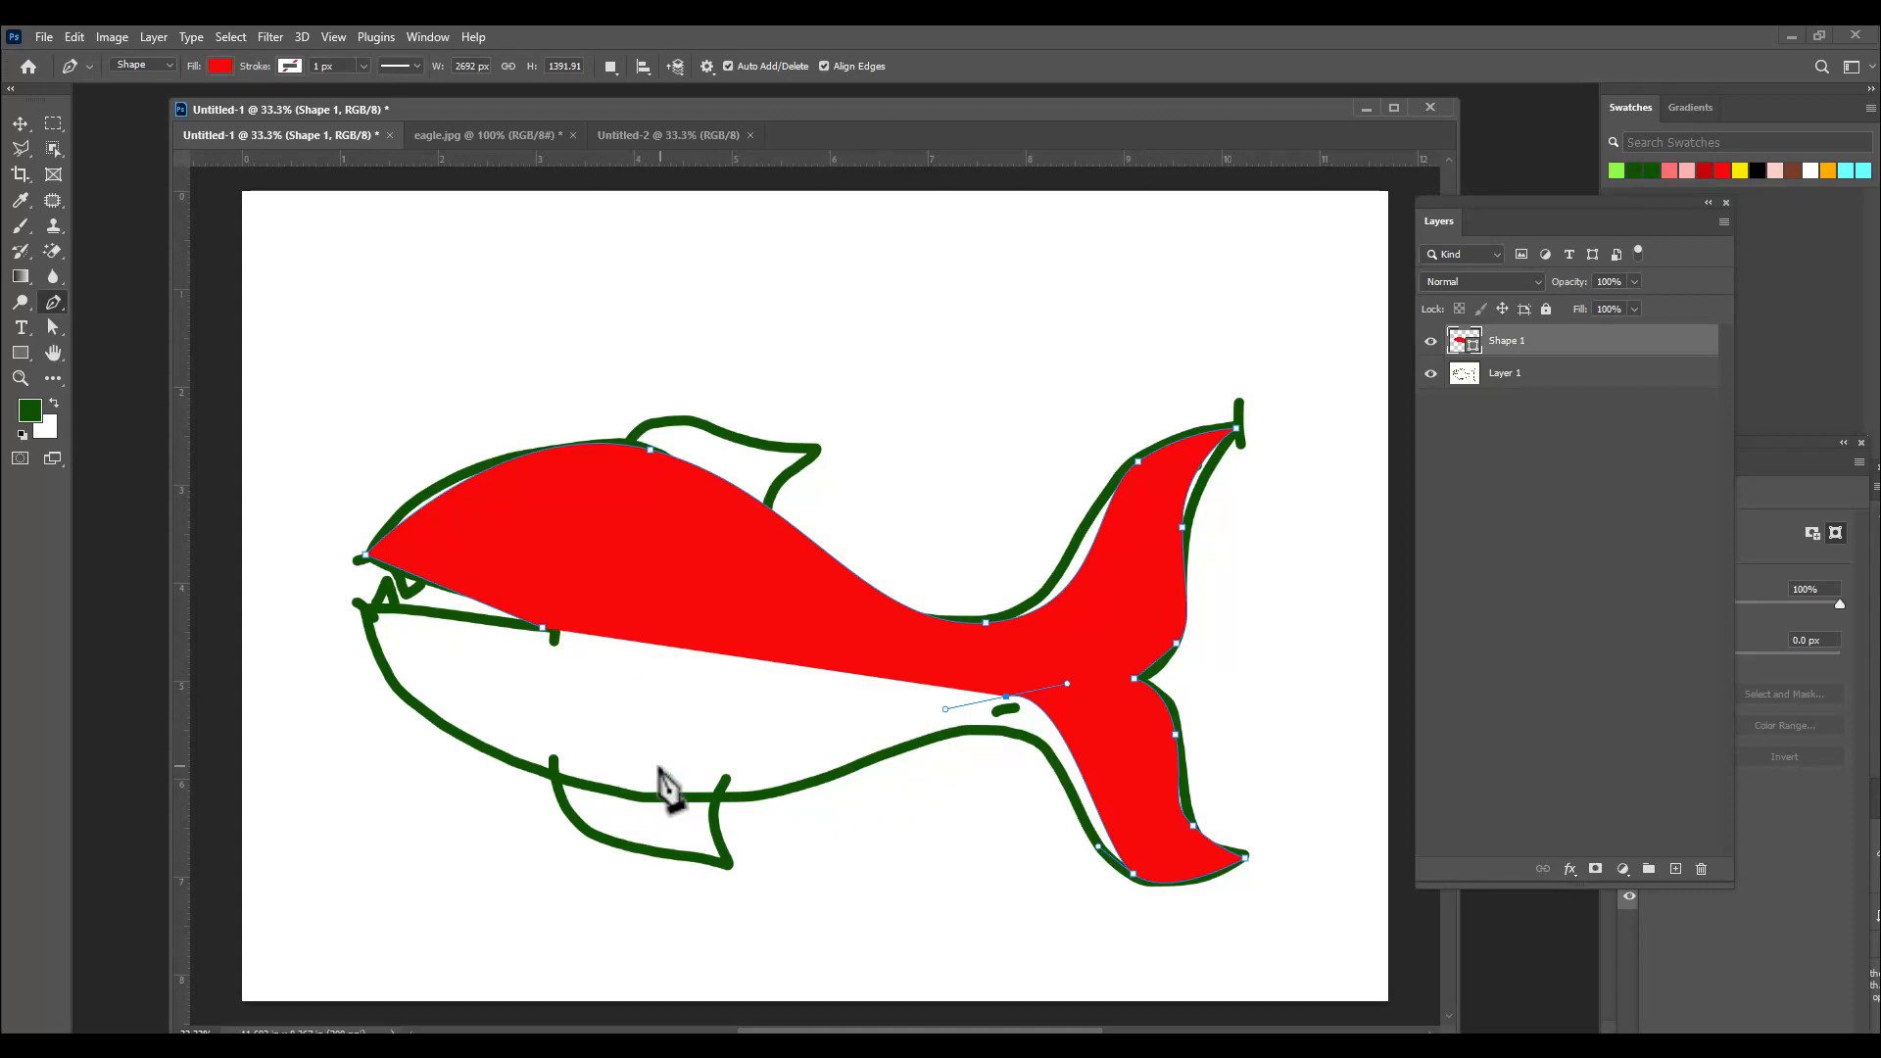
left_click_drag(618, 786, 516, 762)
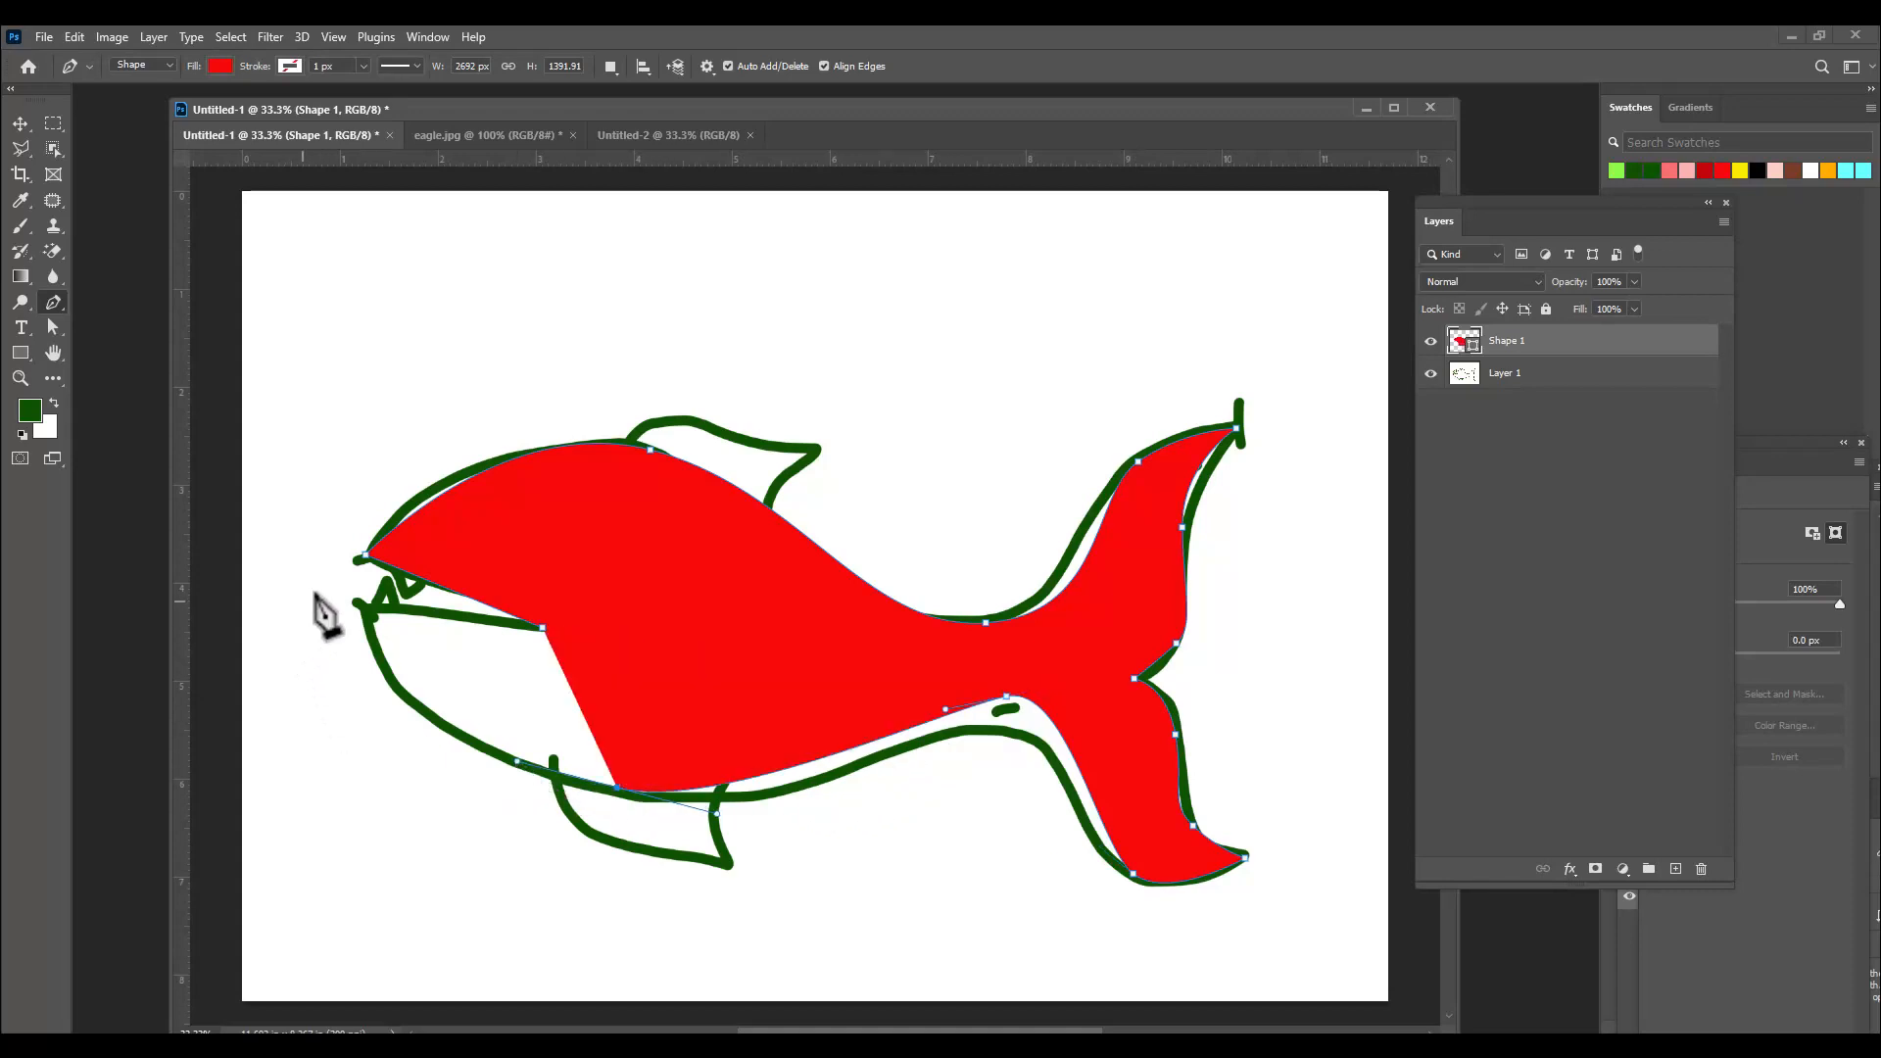
left_click(367, 610)
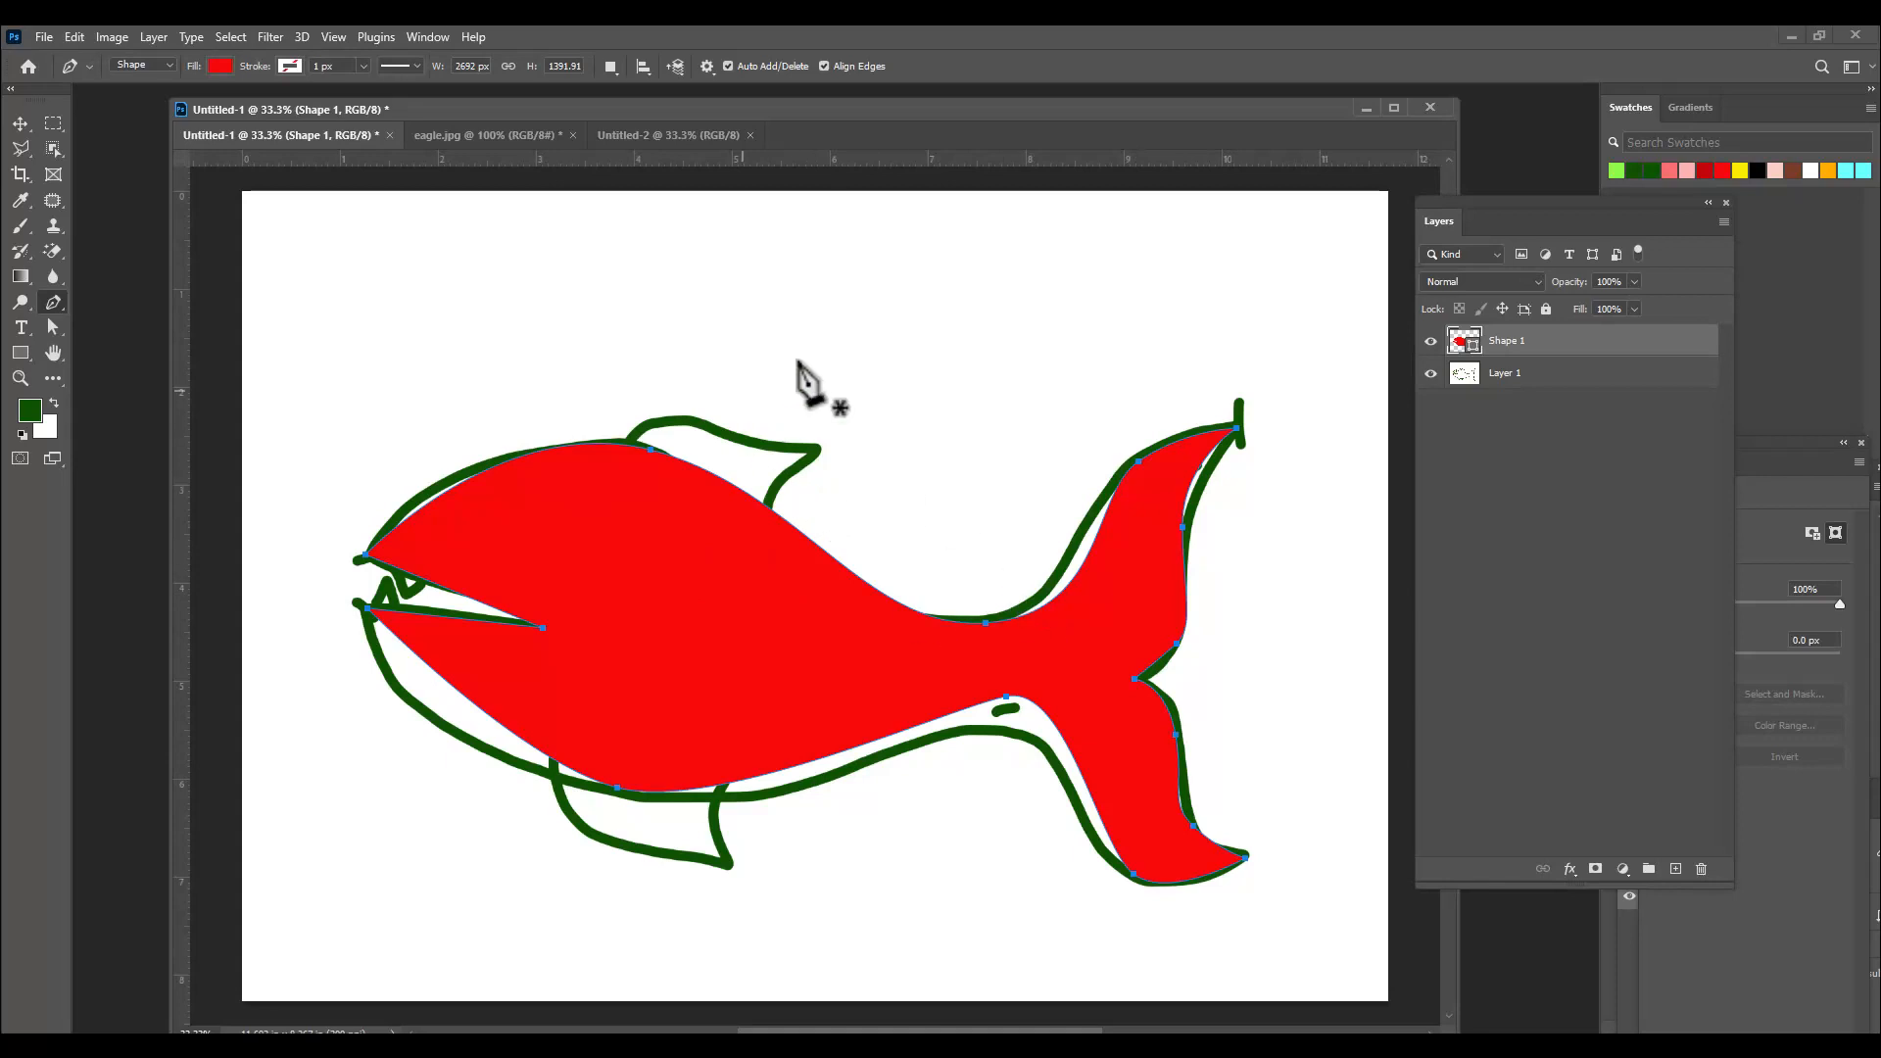
Fit the head curve to the guide with the Direct Selection Tool by lengthening the handles of the anchor below the dorsal fin.
key("a")
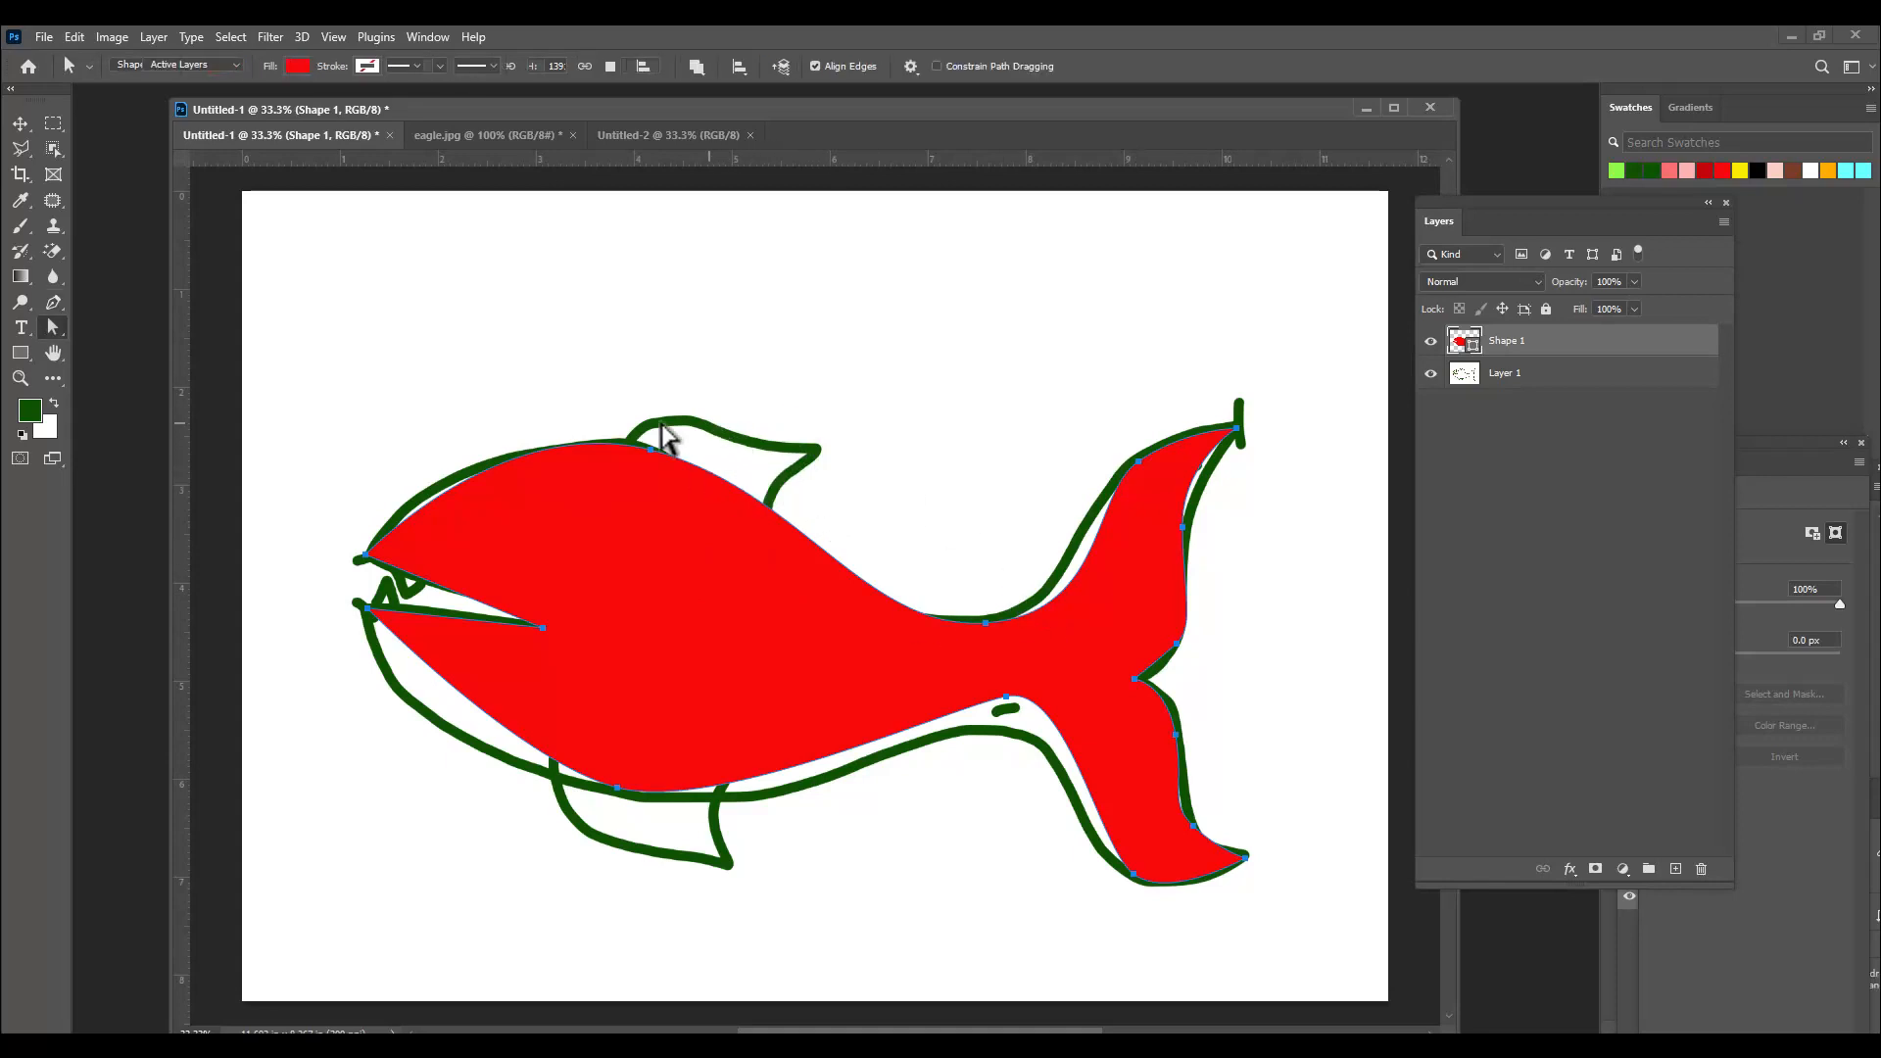
right_click(52, 329)
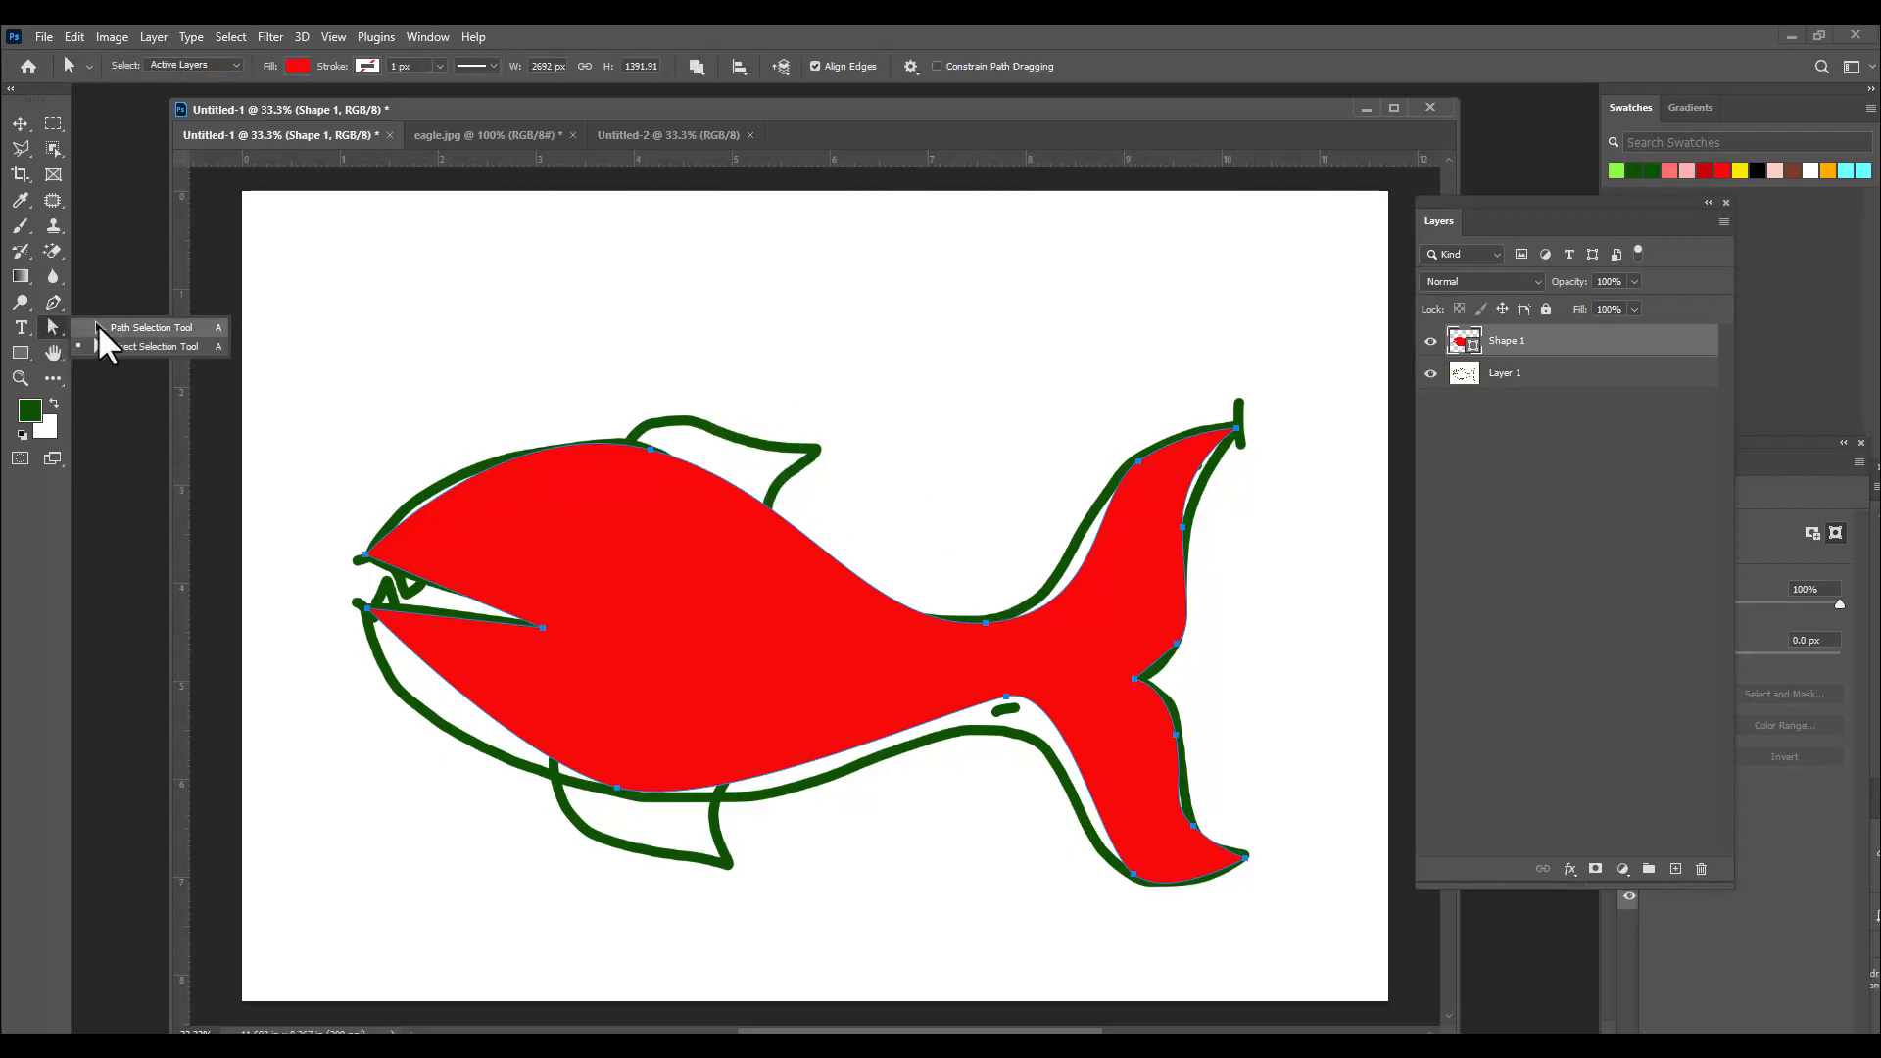
left_click(103, 345)
left_click(649, 449)
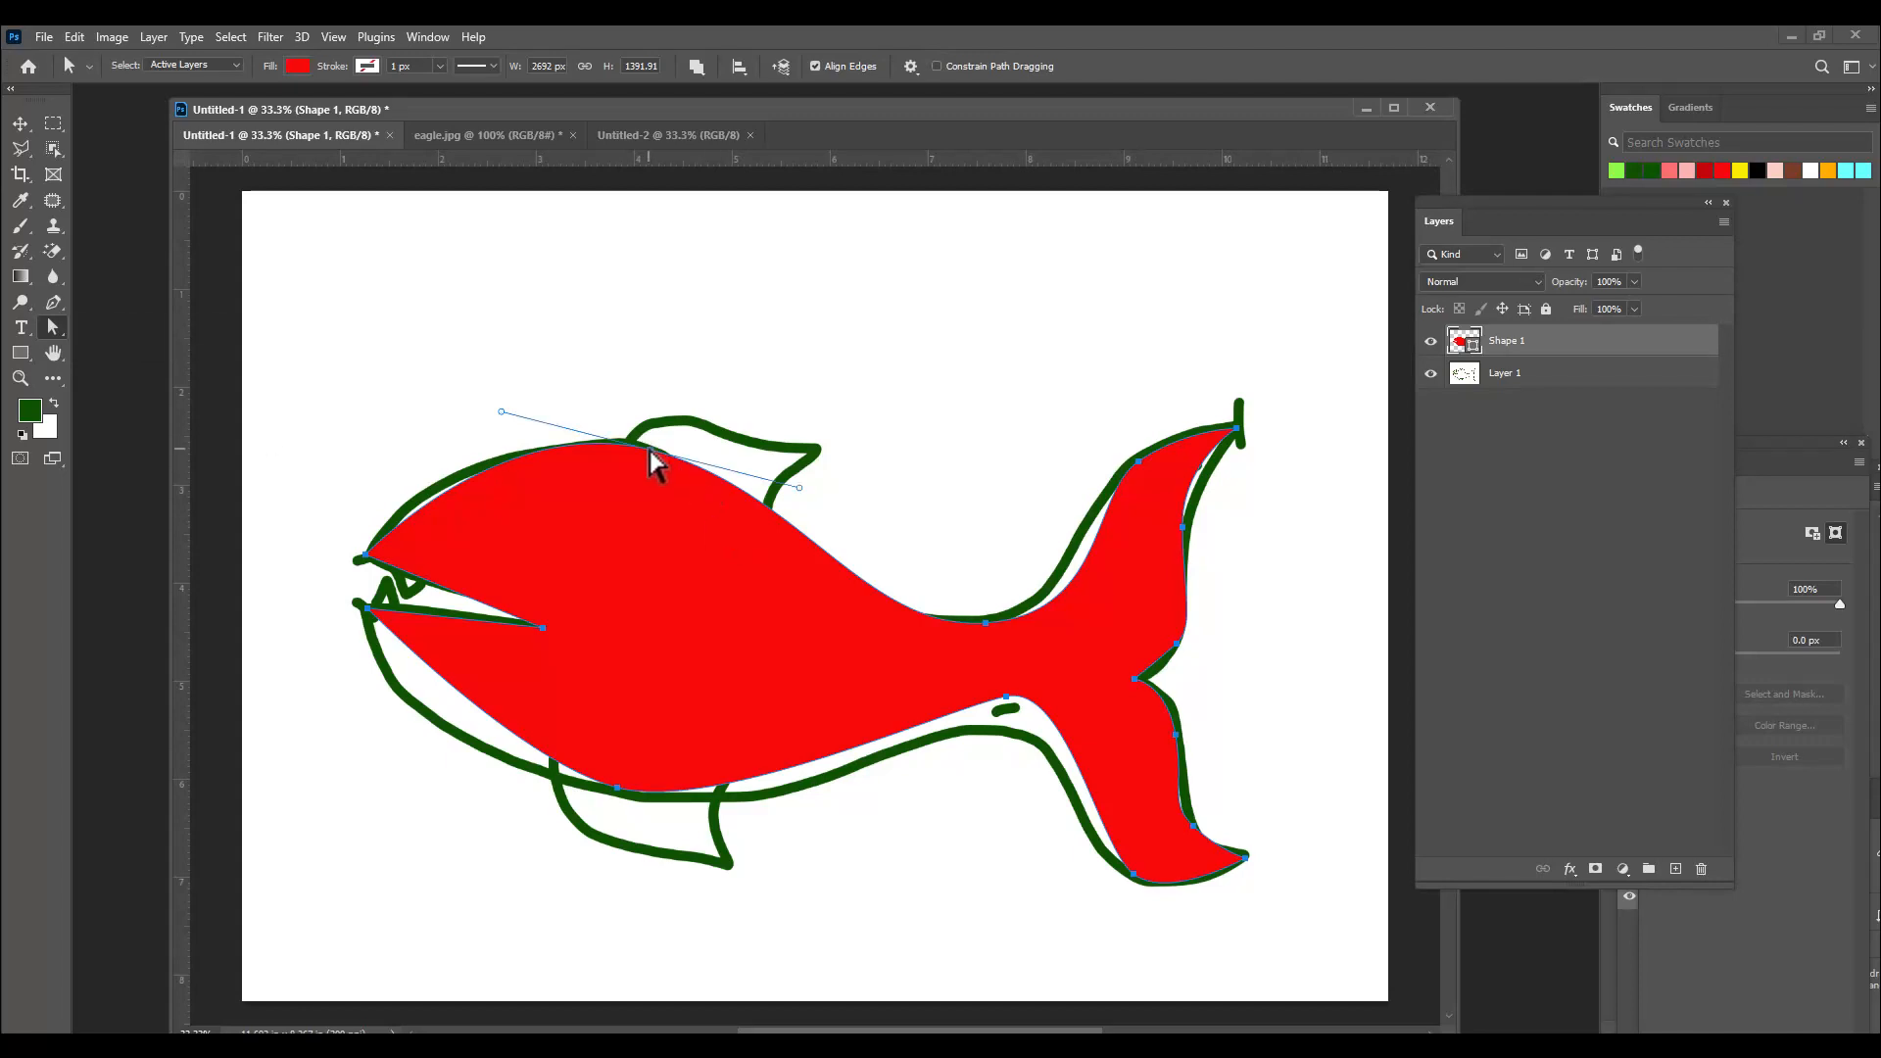
left_click_drag(500, 411, 417, 402)
left_click_drag(801, 480, 811, 479)
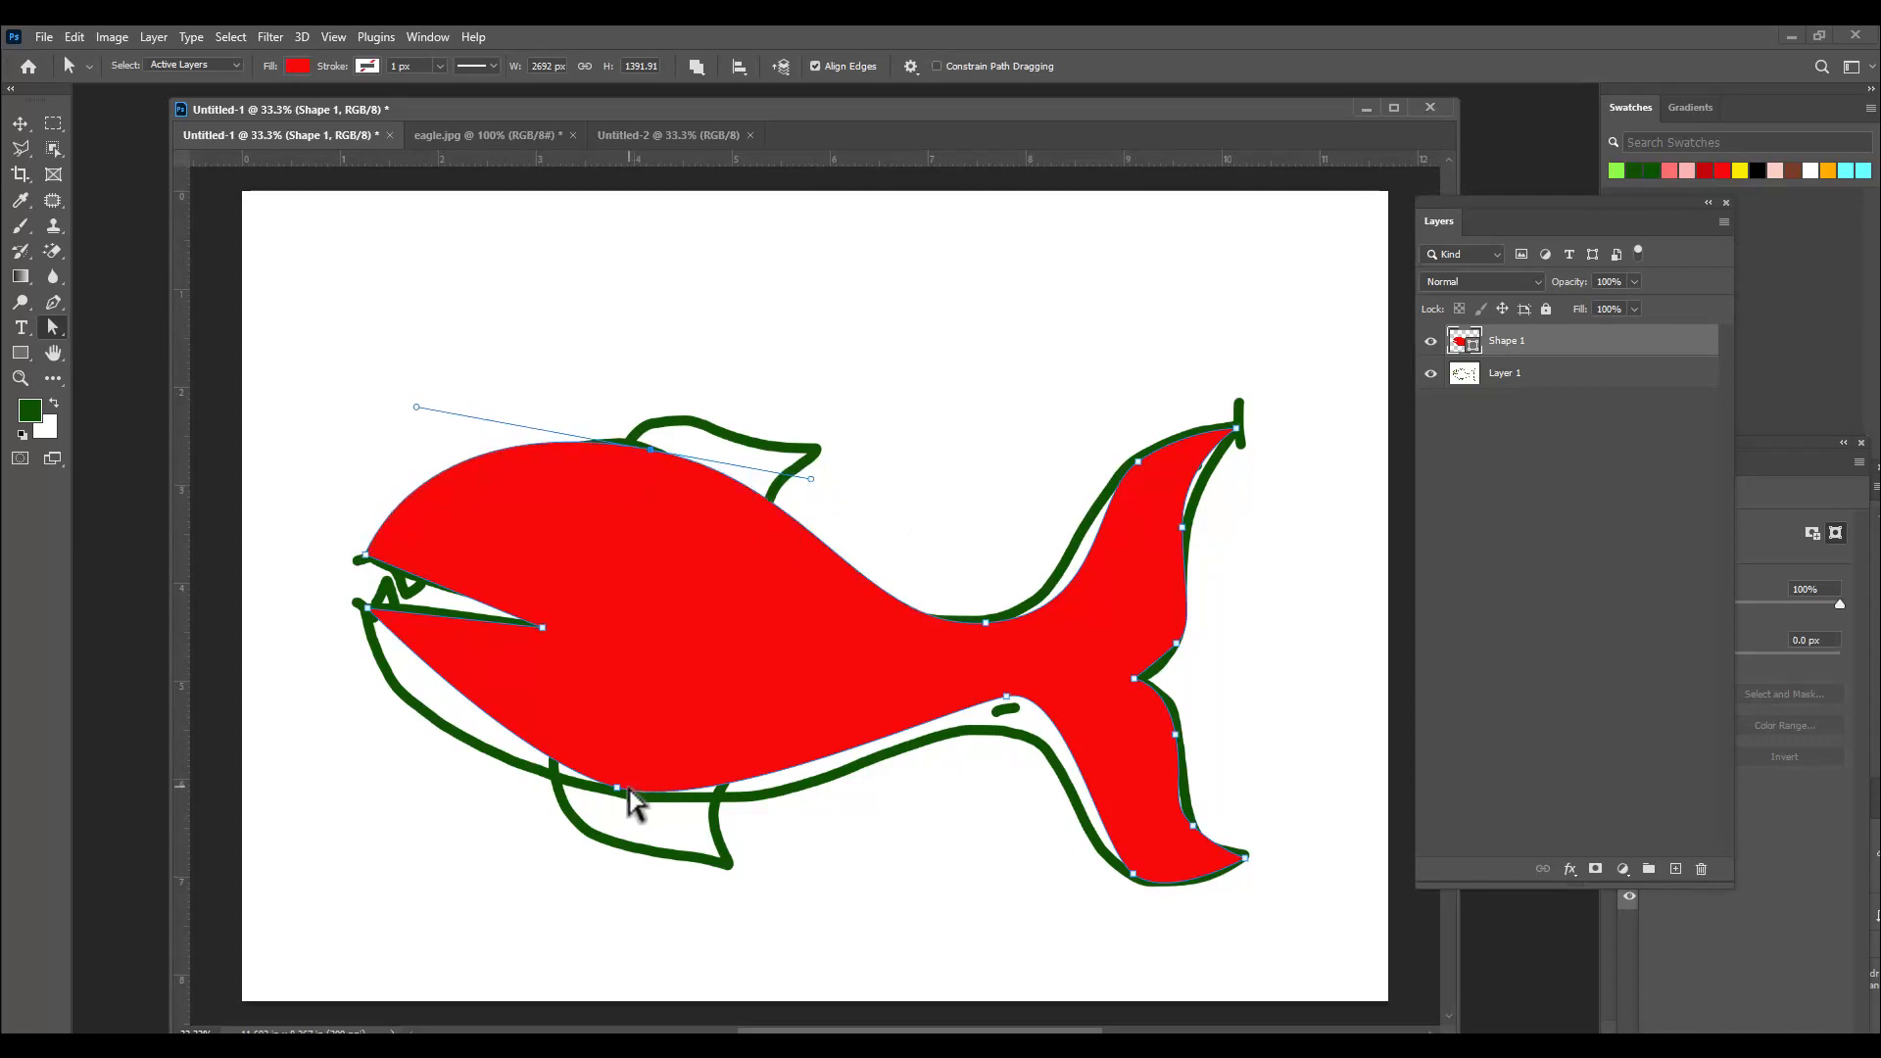
Lengthen both handles of the belly anchor and lower the anchor under the tail base onto the guide line.
left_click(618, 787)
left_click_drag(520, 776, 398, 764)
left_click_drag(720, 796, 823, 810)
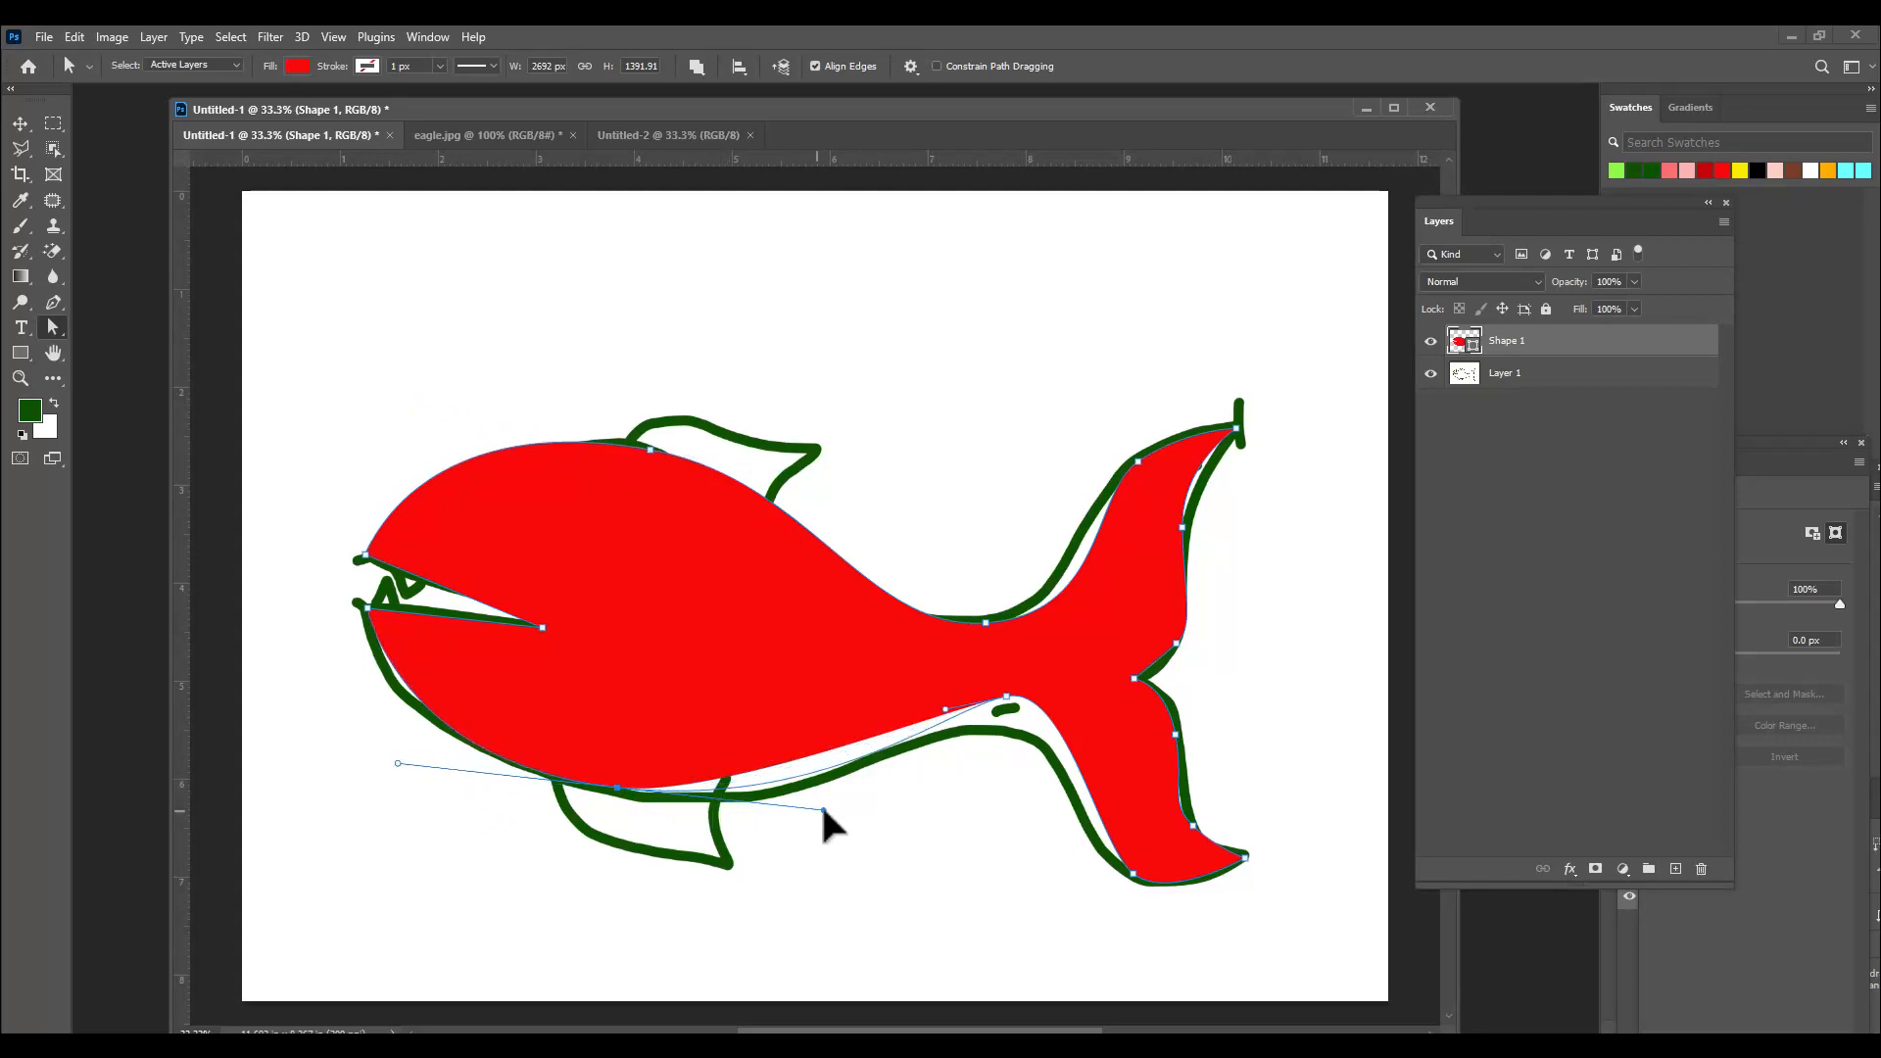
left_click_drag(1007, 696, 979, 723)
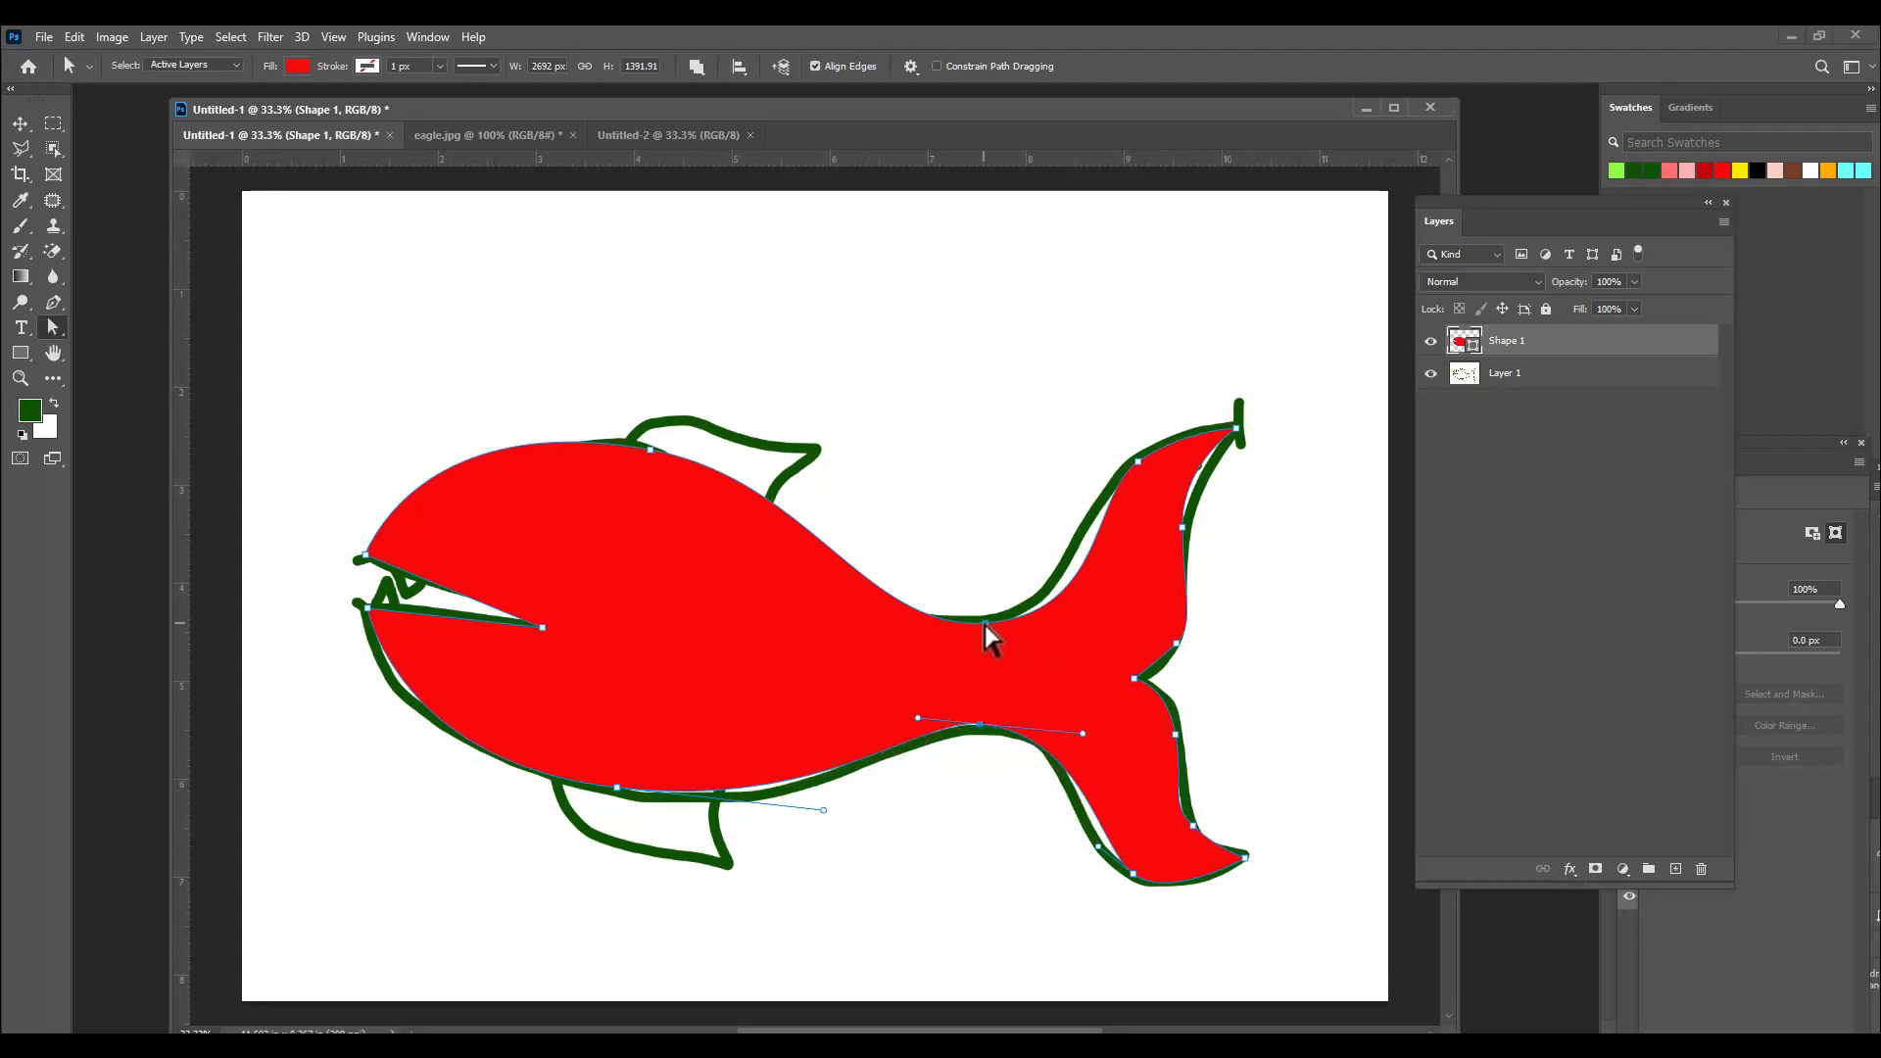
Shift the upper tail-base anchor slightly towards the head and shorten its two handles to match the guide.
left_click_drag(985, 622, 966, 622)
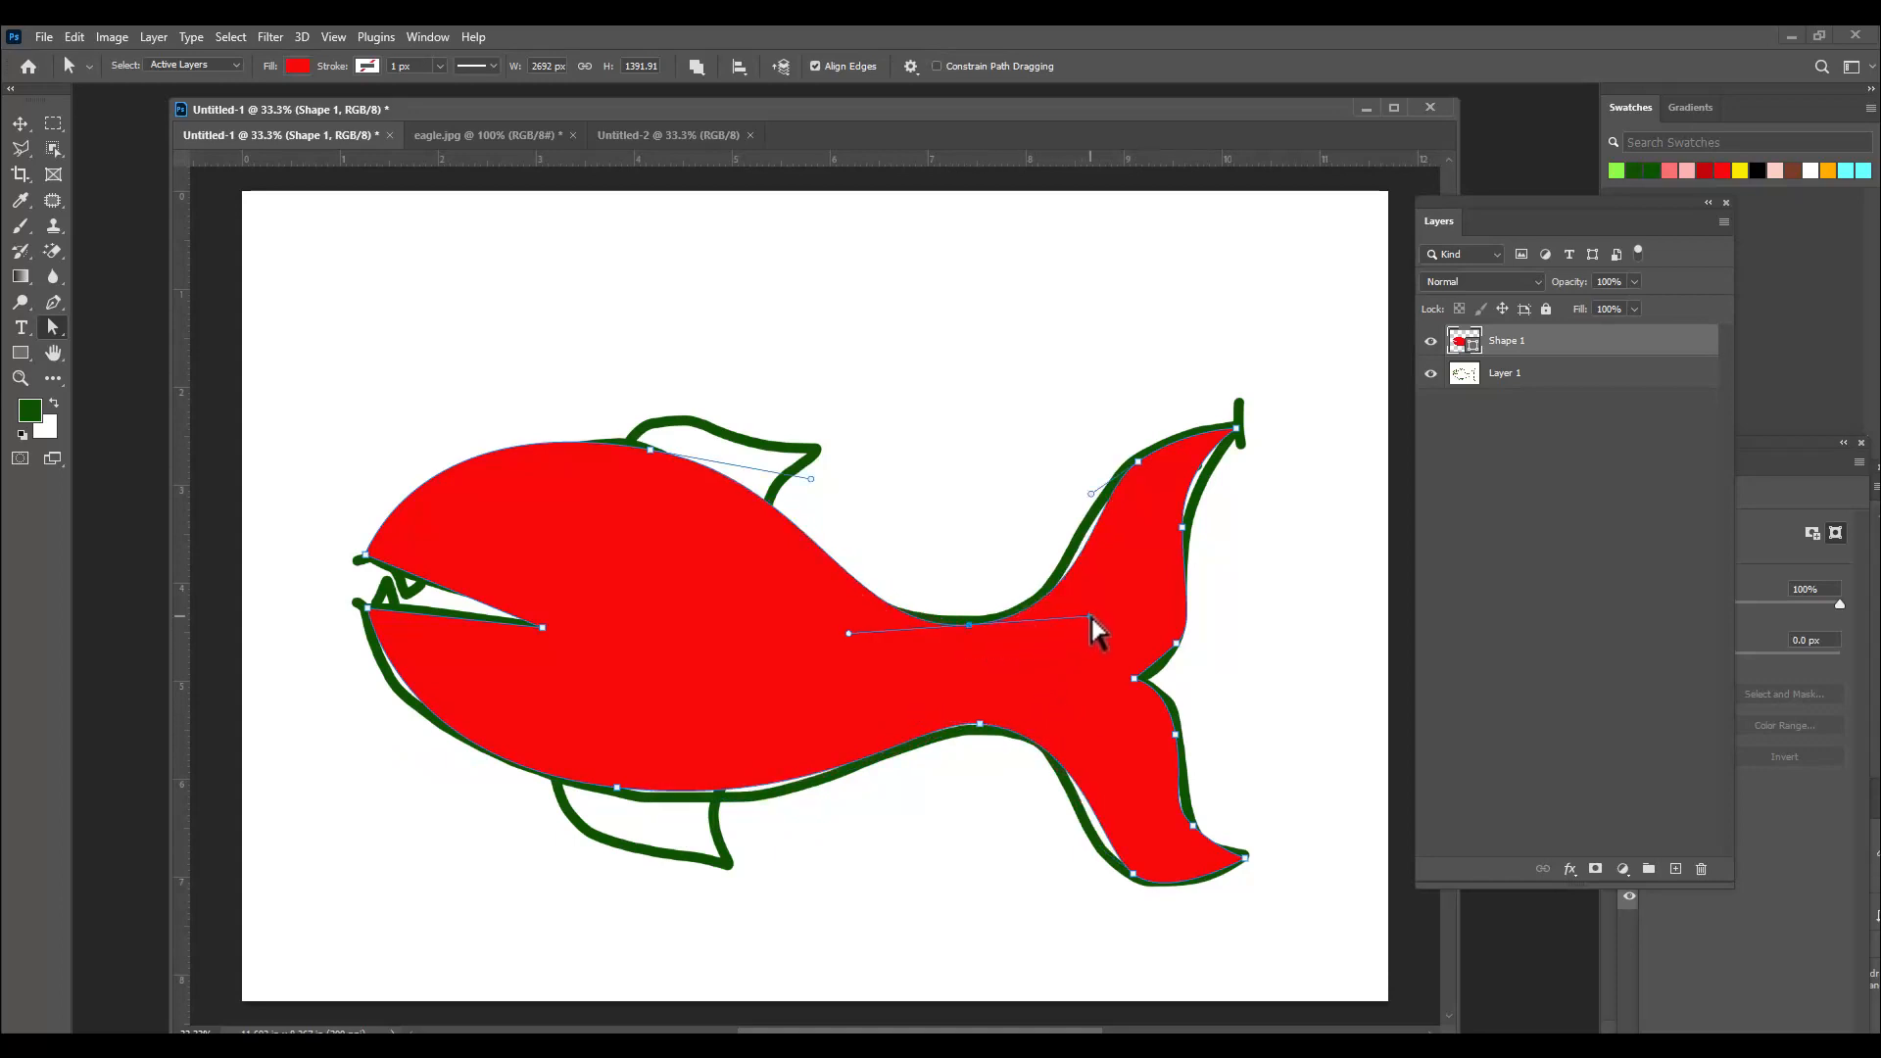
left_click_drag(1091, 618, 1078, 620)
left_click_drag(847, 632, 864, 627)
Adjust the upper tail fluke's anchors and handles at its outer bend, tip and inner edge so the shape follows the guide.
left_click(1137, 460)
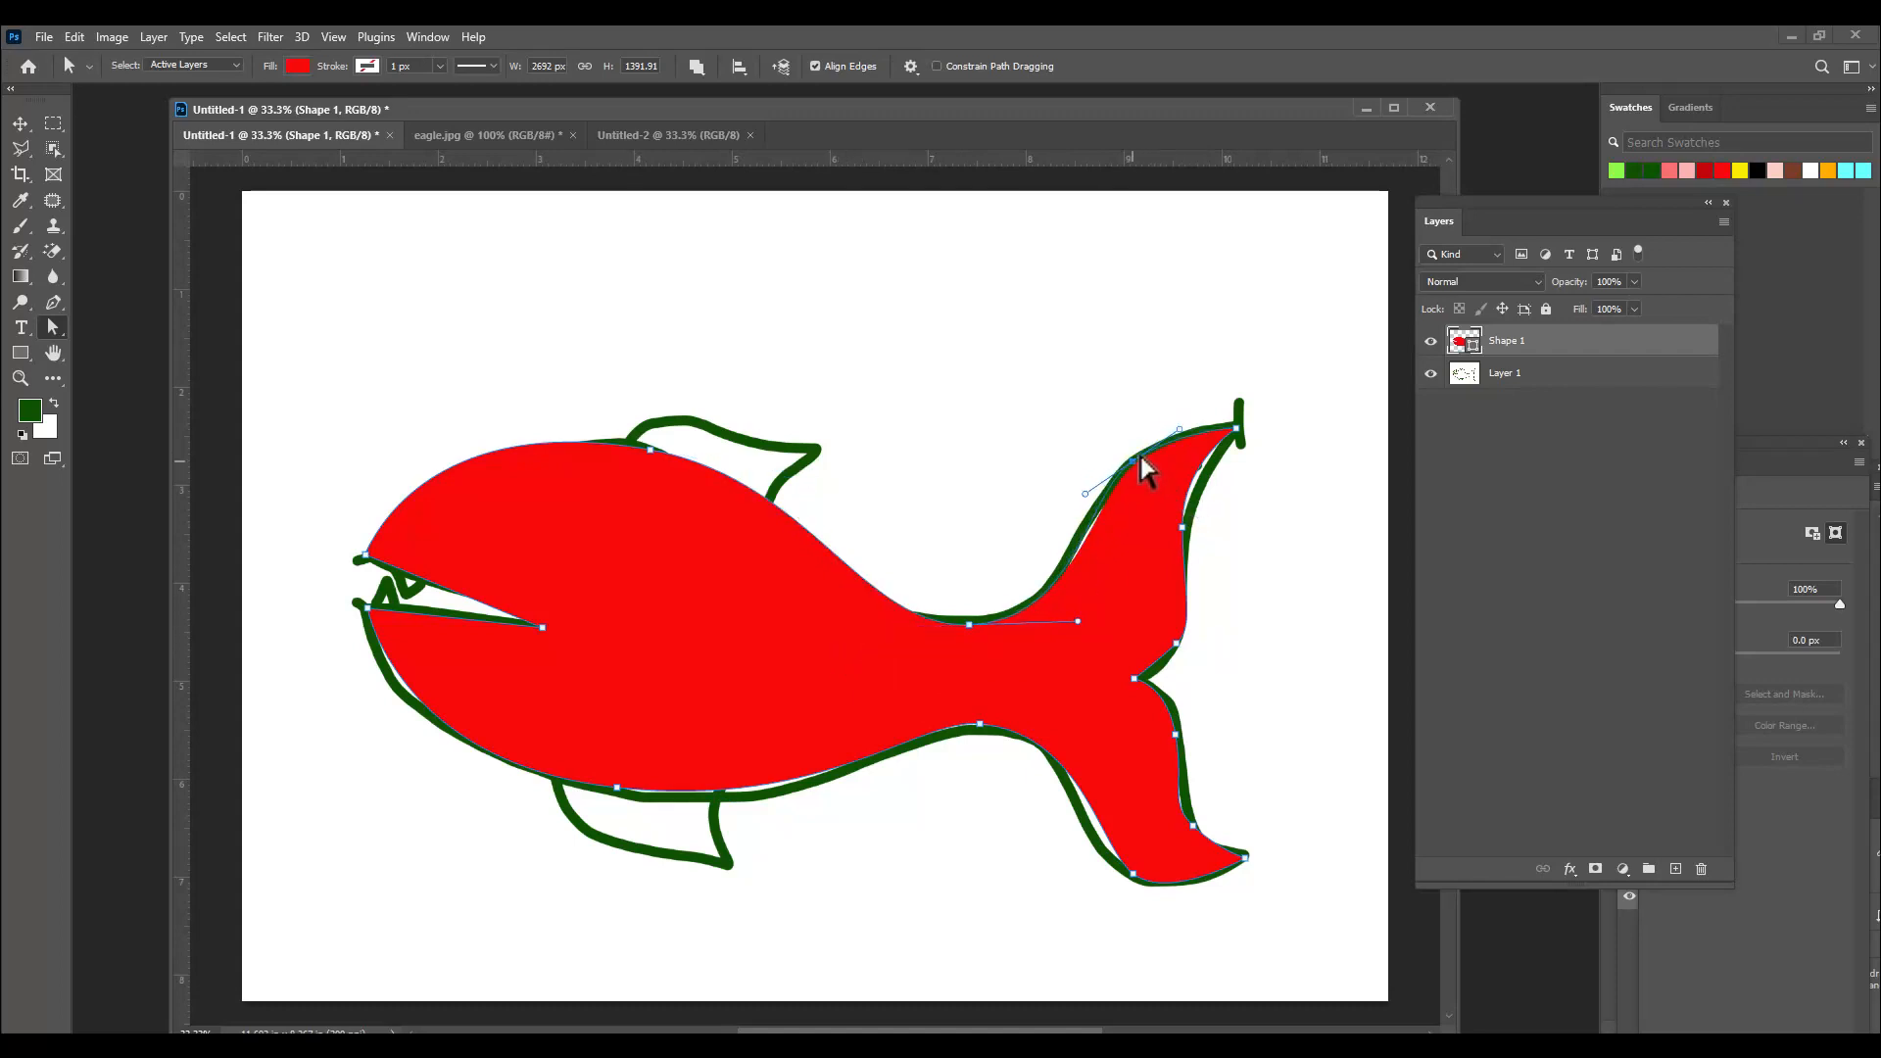
left_click_drag(1179, 429, 1200, 415)
left_click(1237, 431)
left_click(1191, 530)
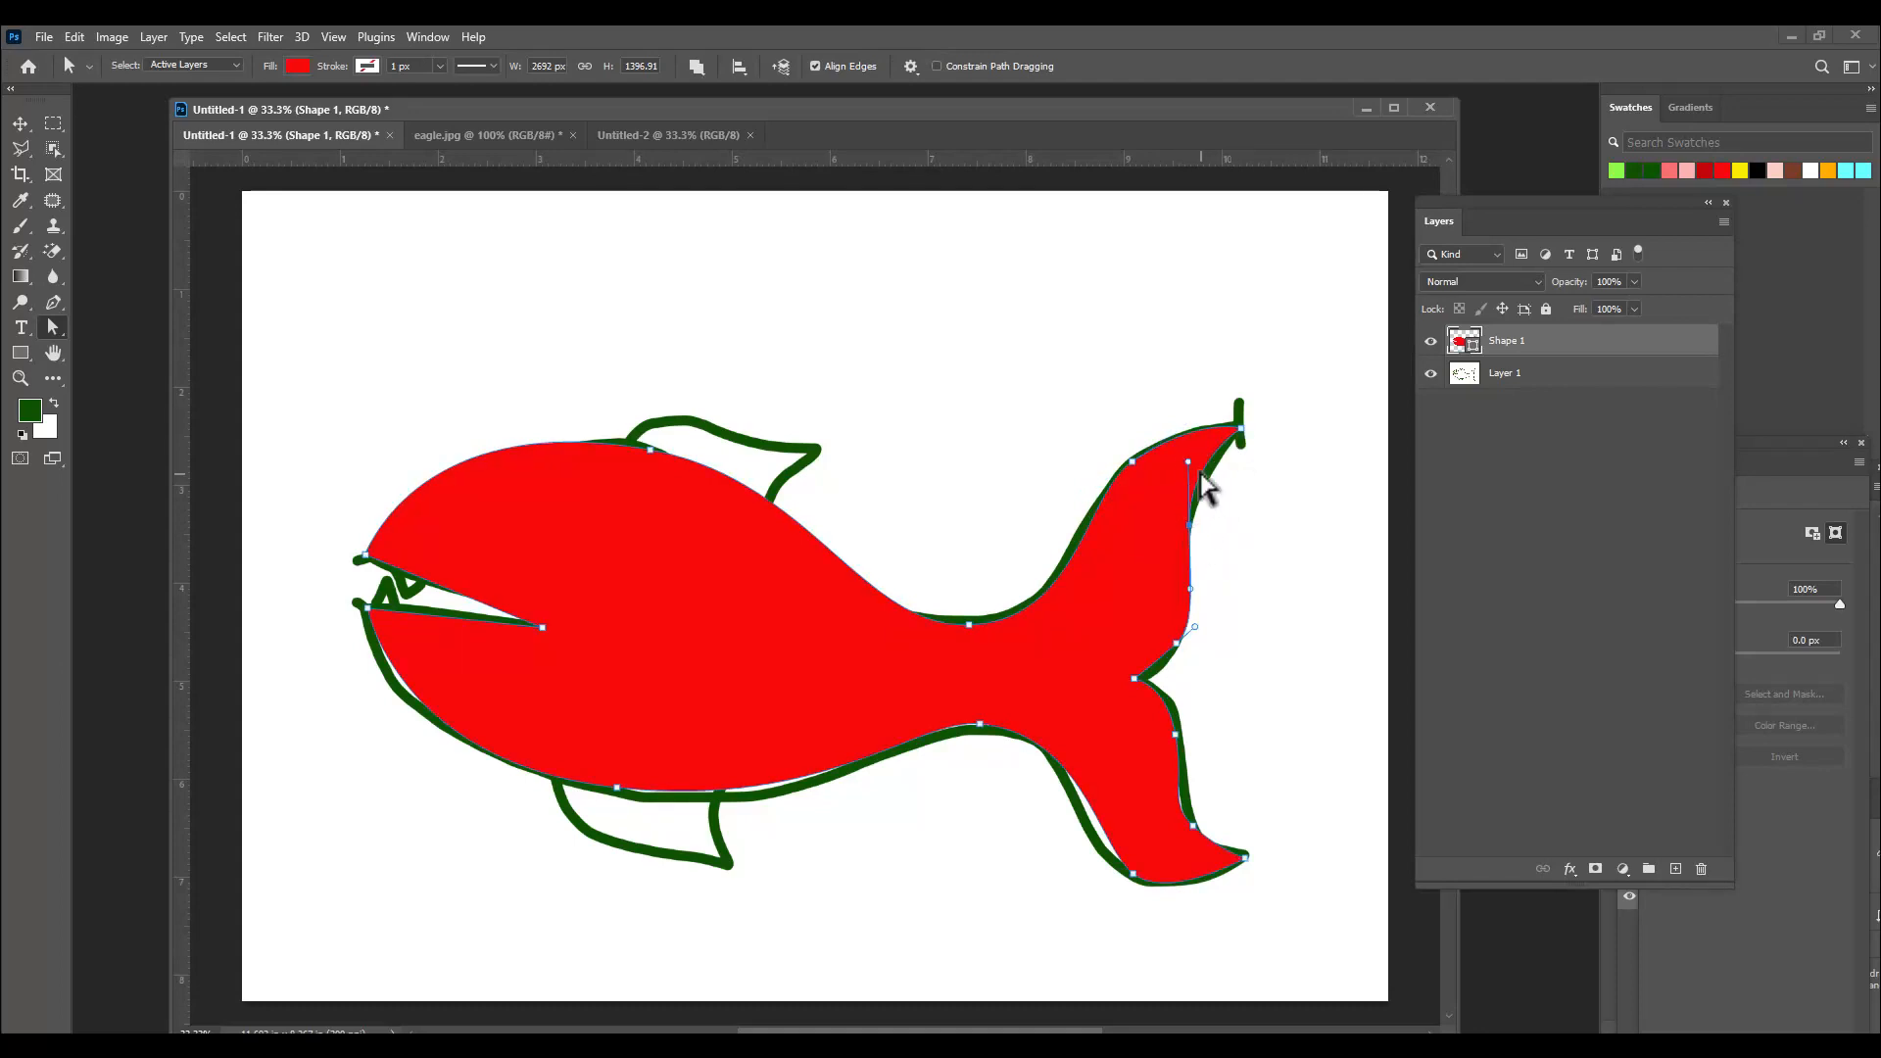
left_click_drag(1187, 460, 1198, 460)
left_click(1176, 645)
left_click_drag(1194, 627, 1195, 612)
Adjust the lower tail fluke's anchors and handles so its outer and inner edges follow the guide.
left_click(1134, 873)
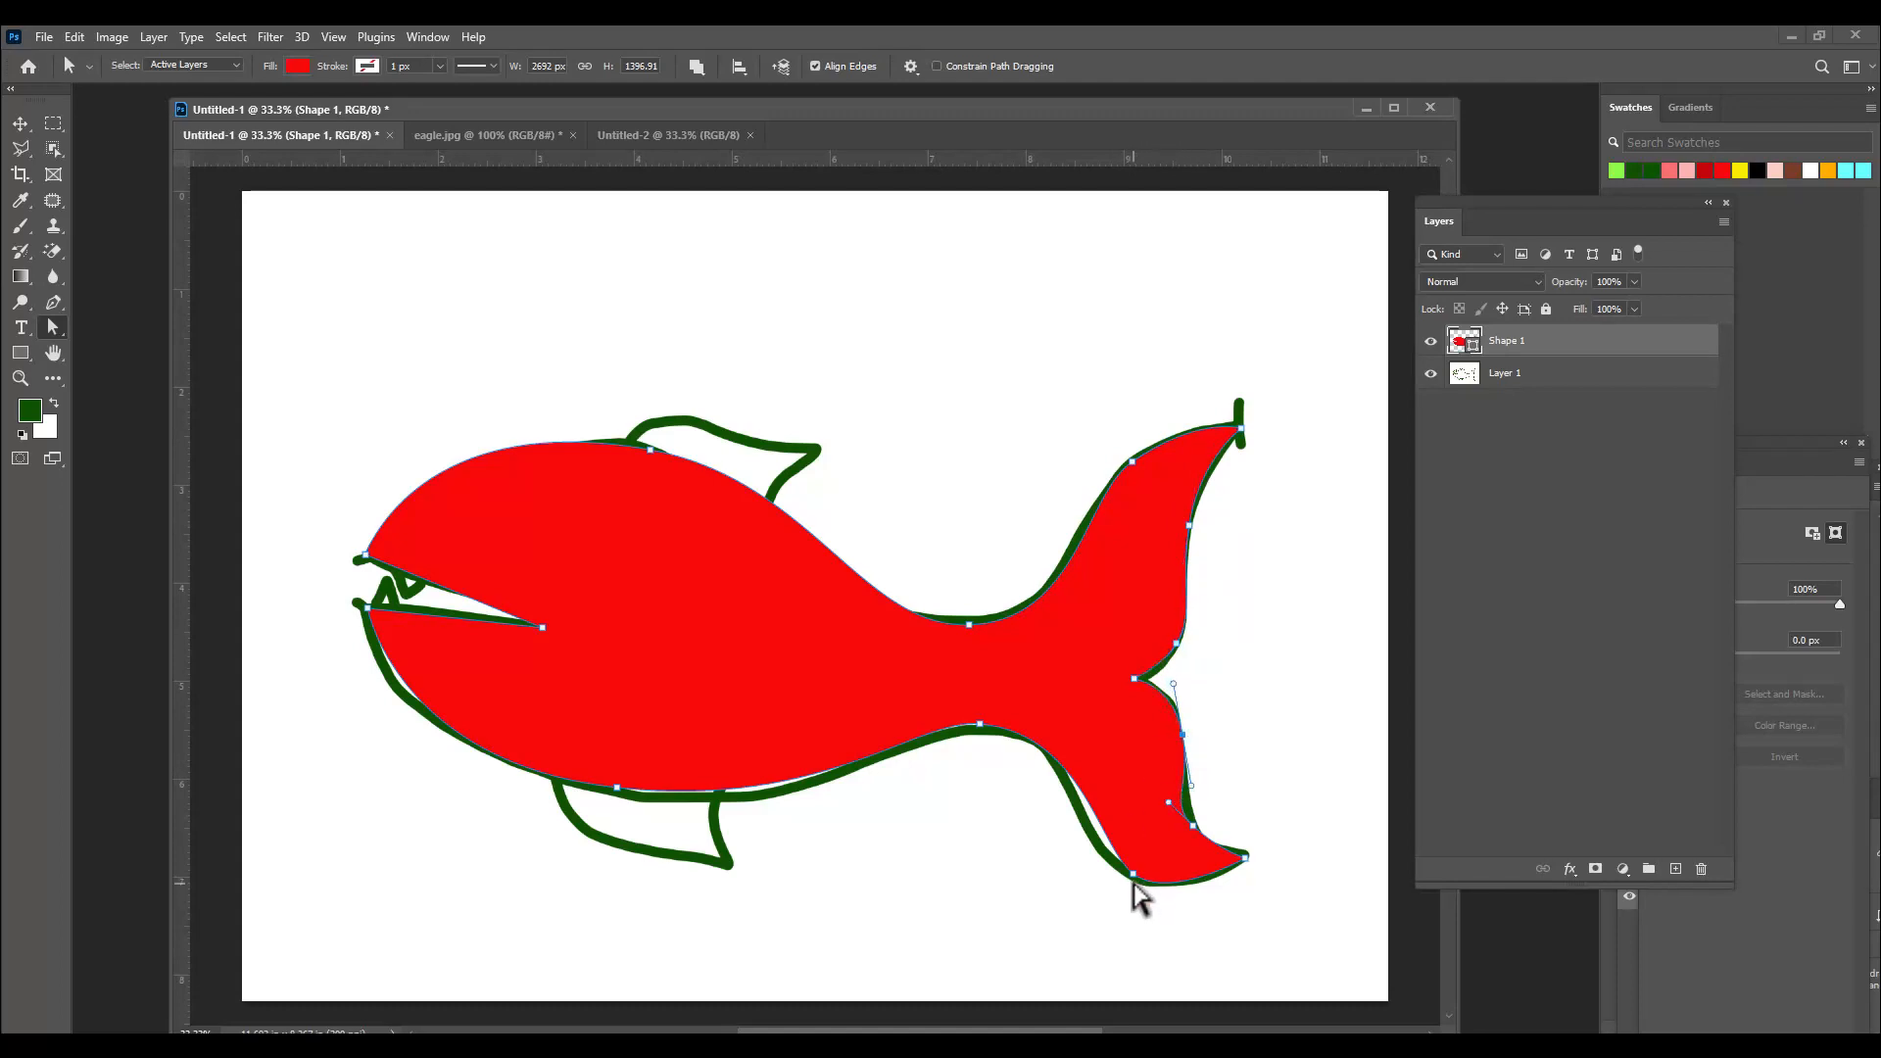
left_click(1094, 862)
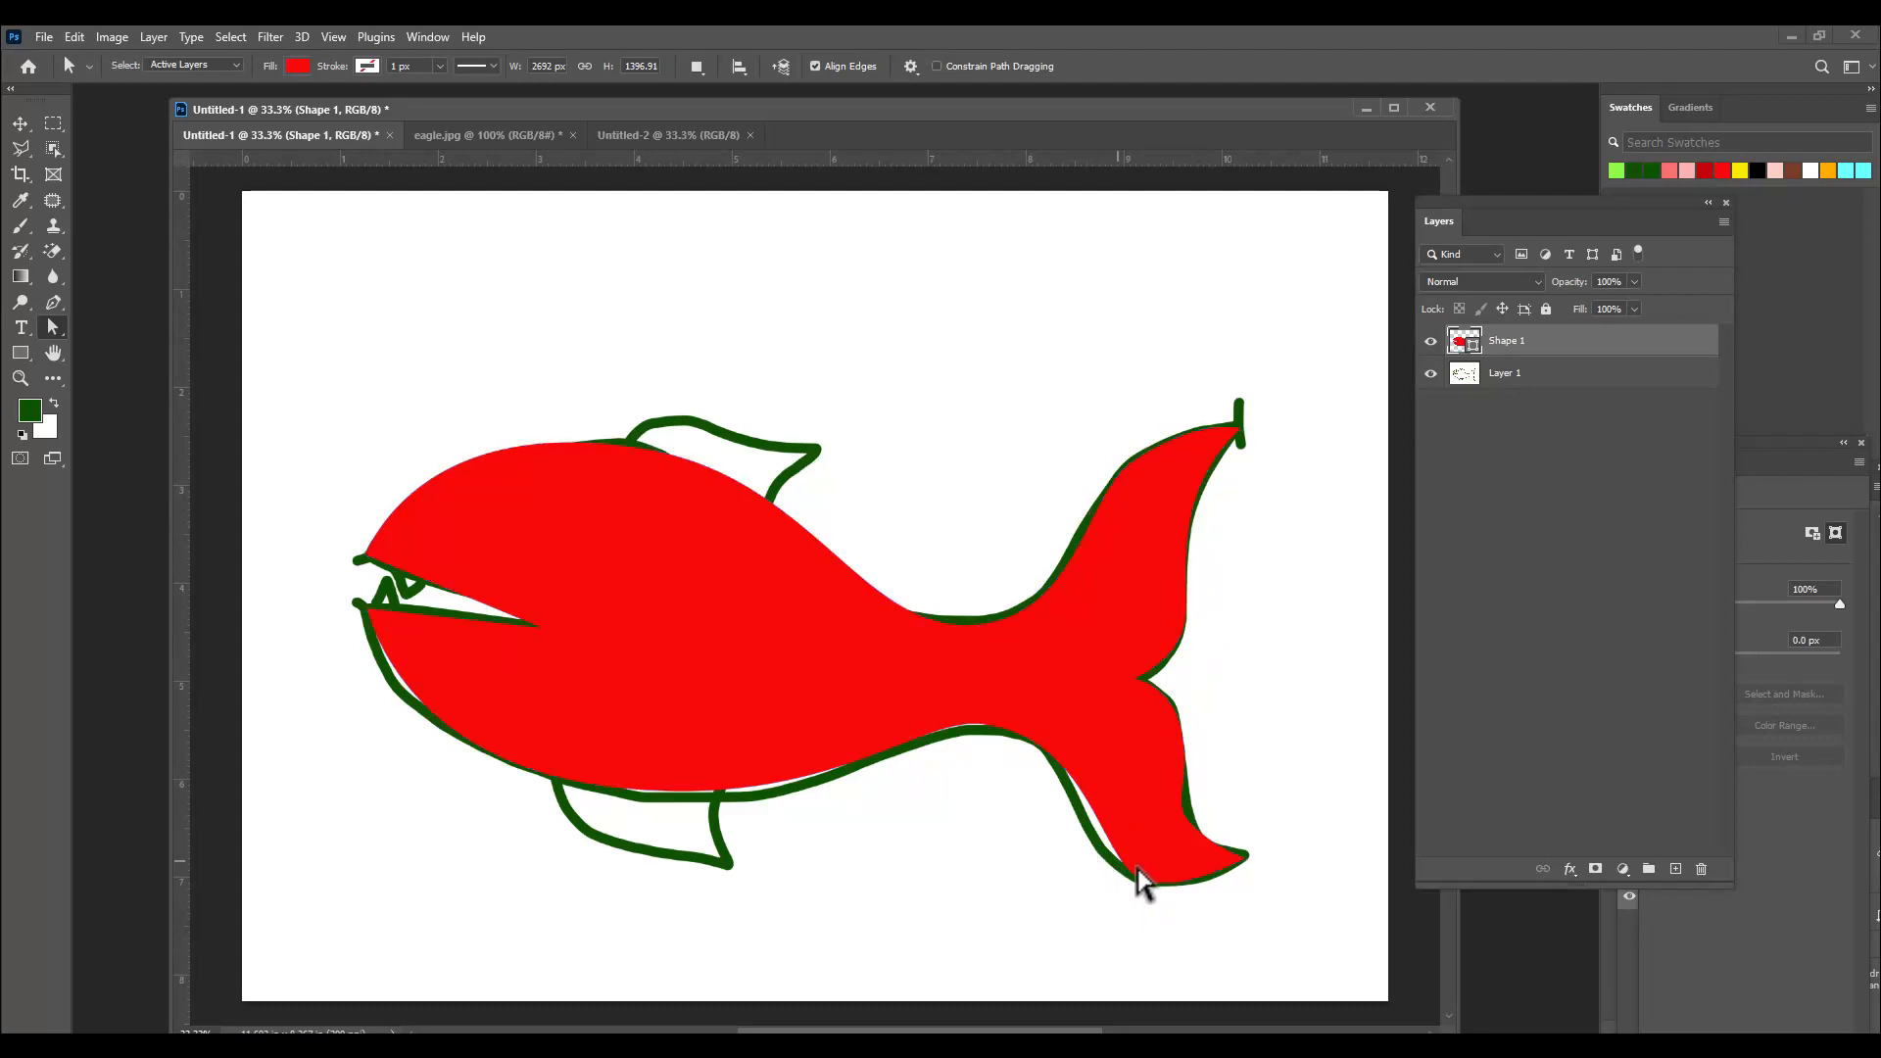
left_click(1132, 873)
left_click_drag(1098, 847, 1199, 825)
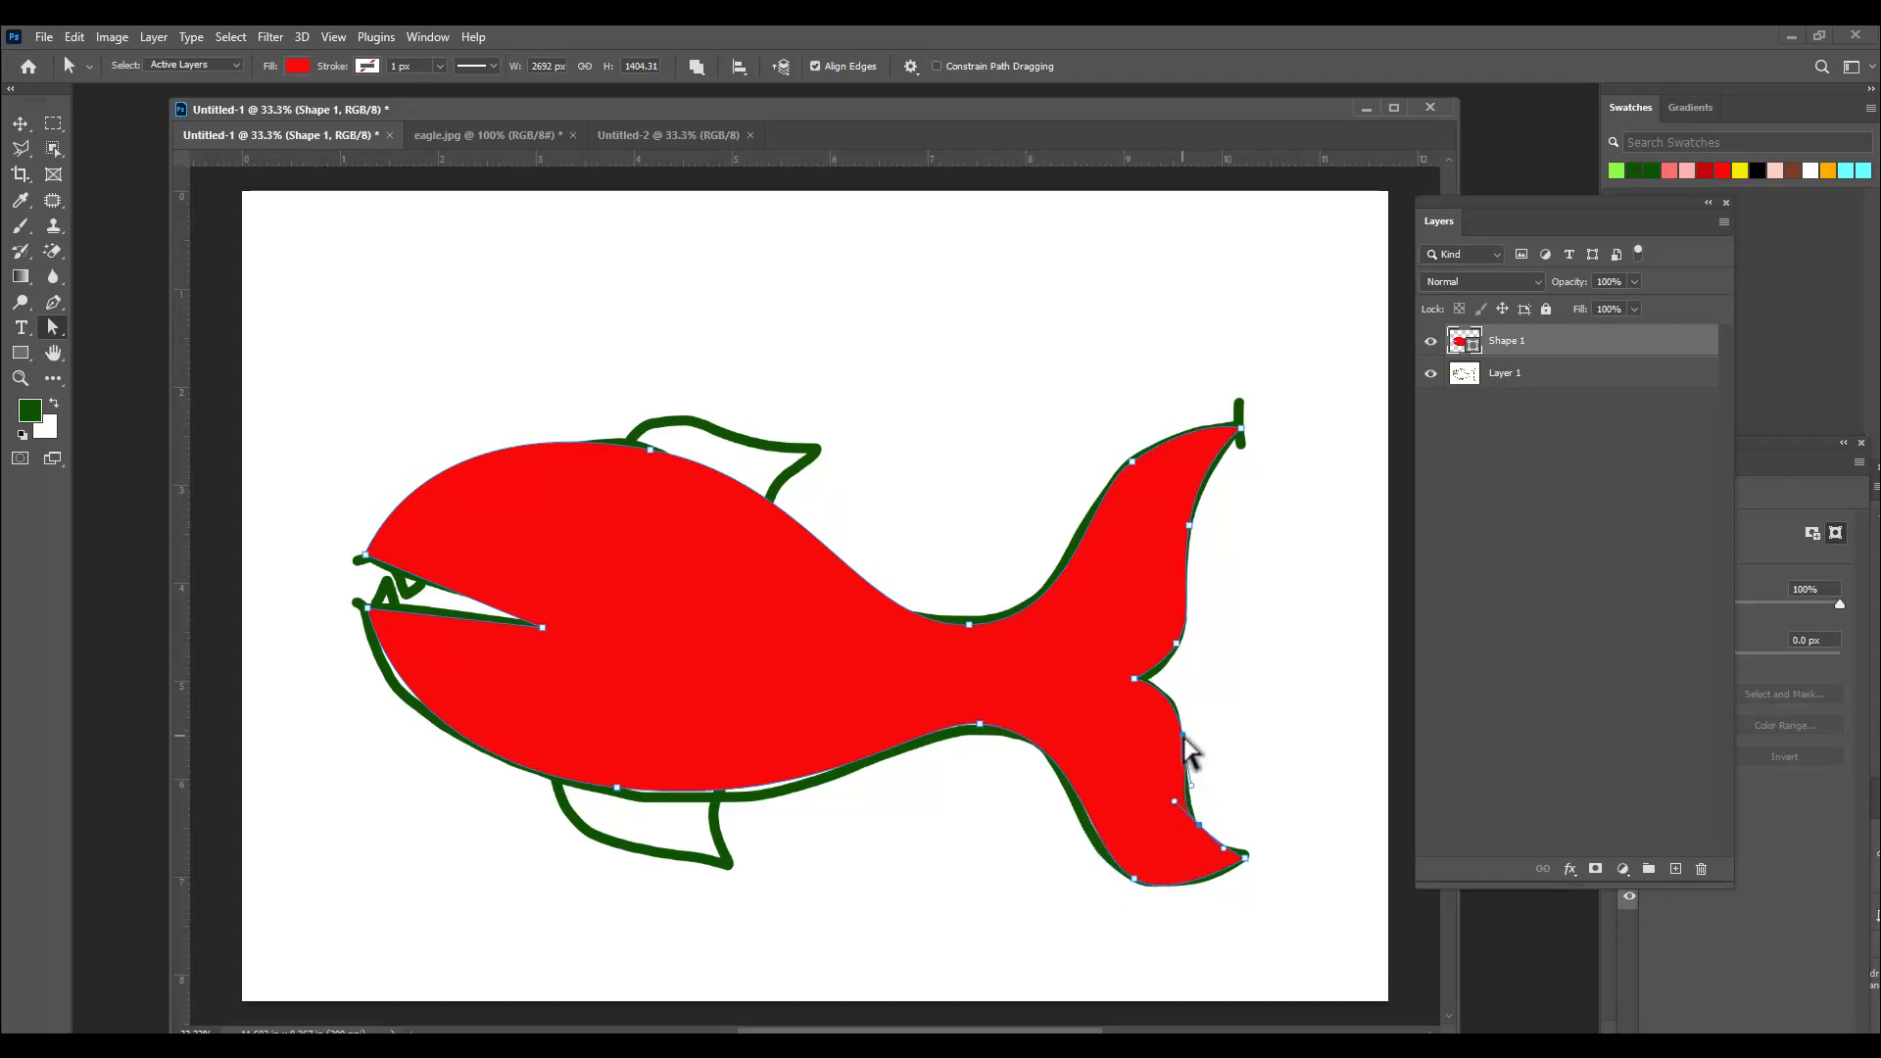
Refine the belly and lower jaw curve by extending the belly anchor's rear handle and nudging the anchor towards the head.
left_click(617, 788)
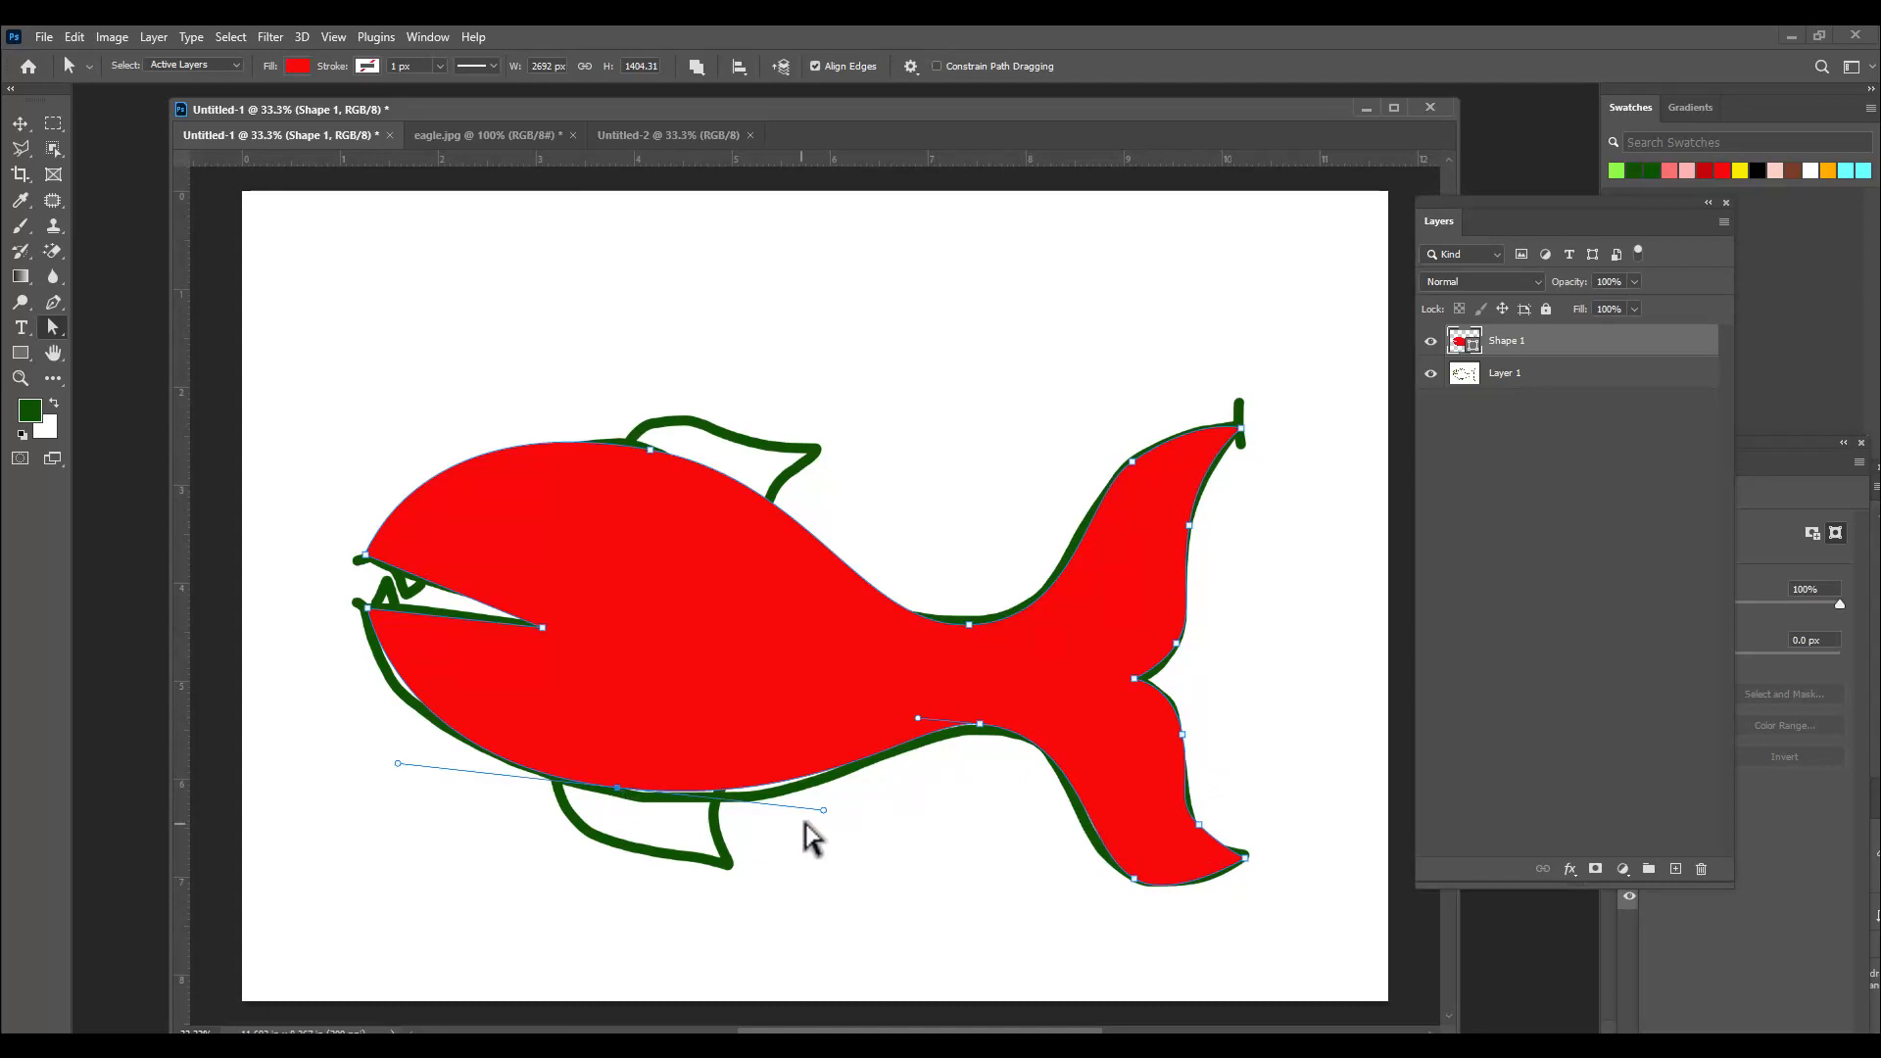
left_click_drag(821, 811, 851, 818)
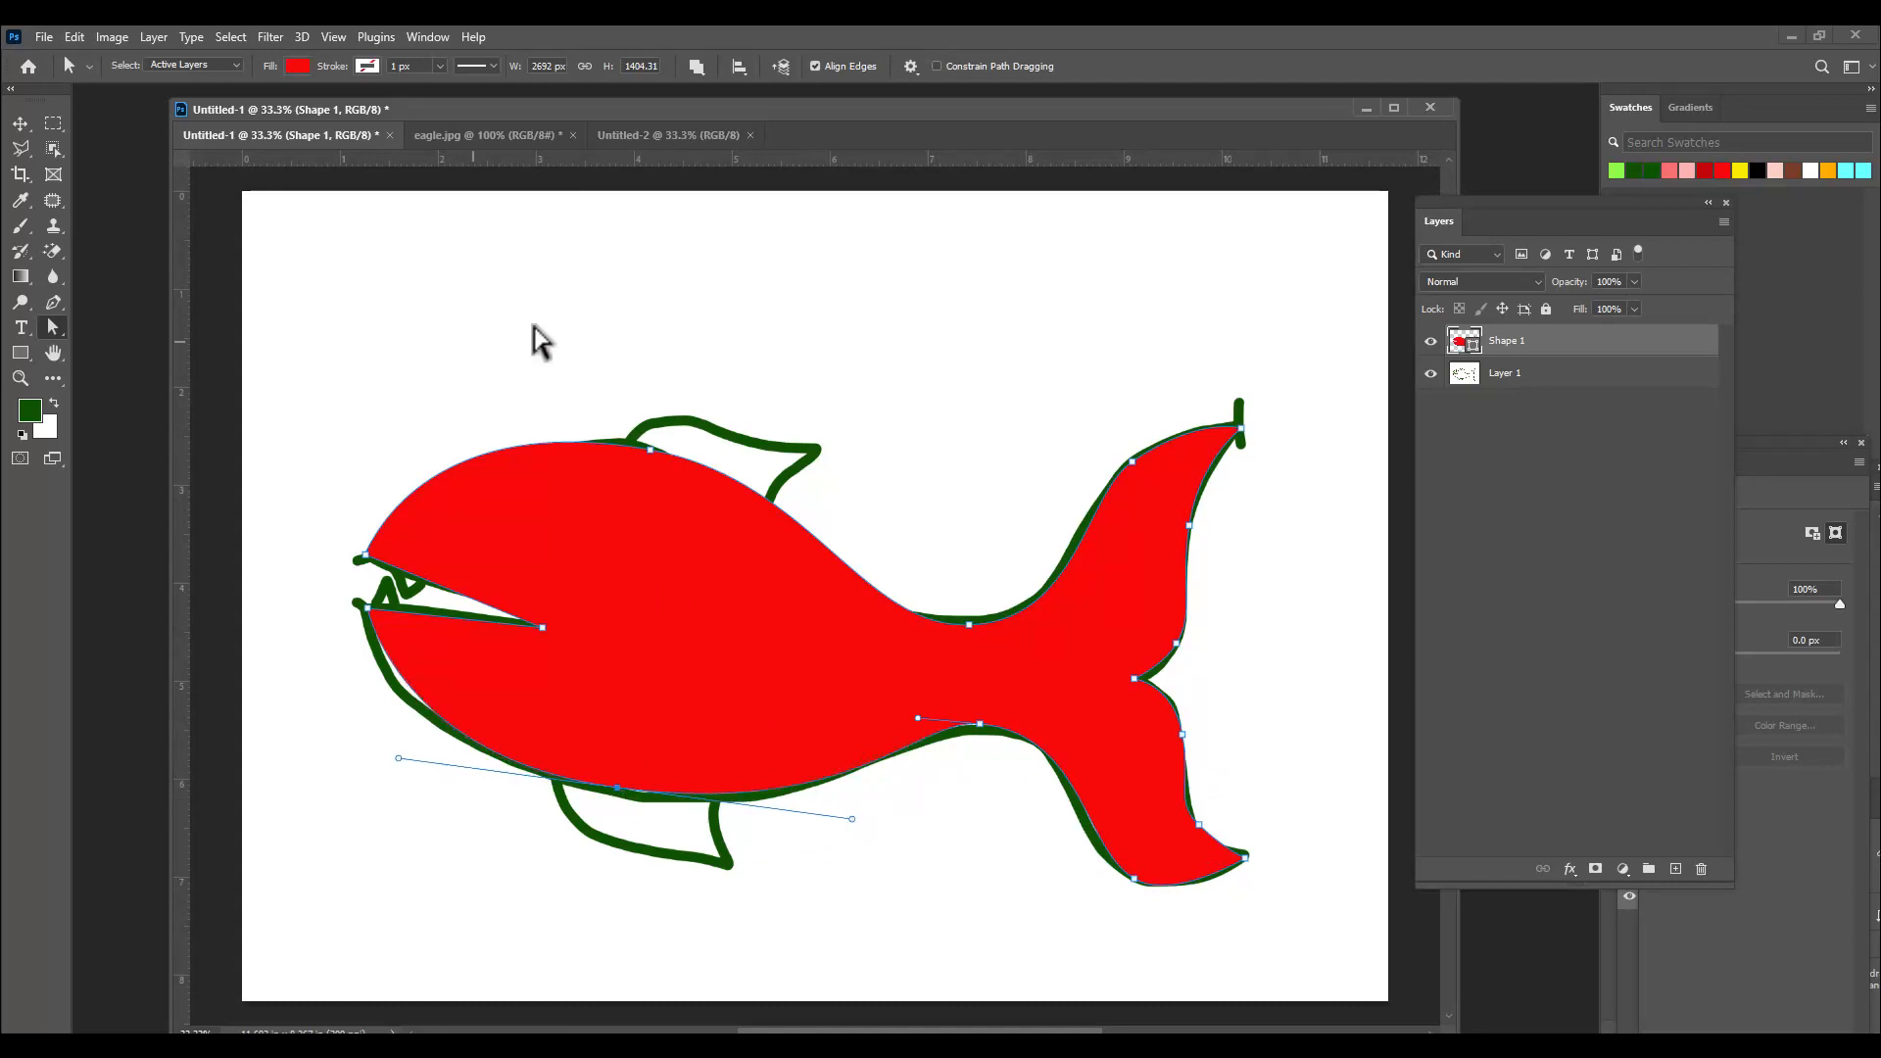
left_click(367, 609)
left_click_drag(617, 789, 609, 788)
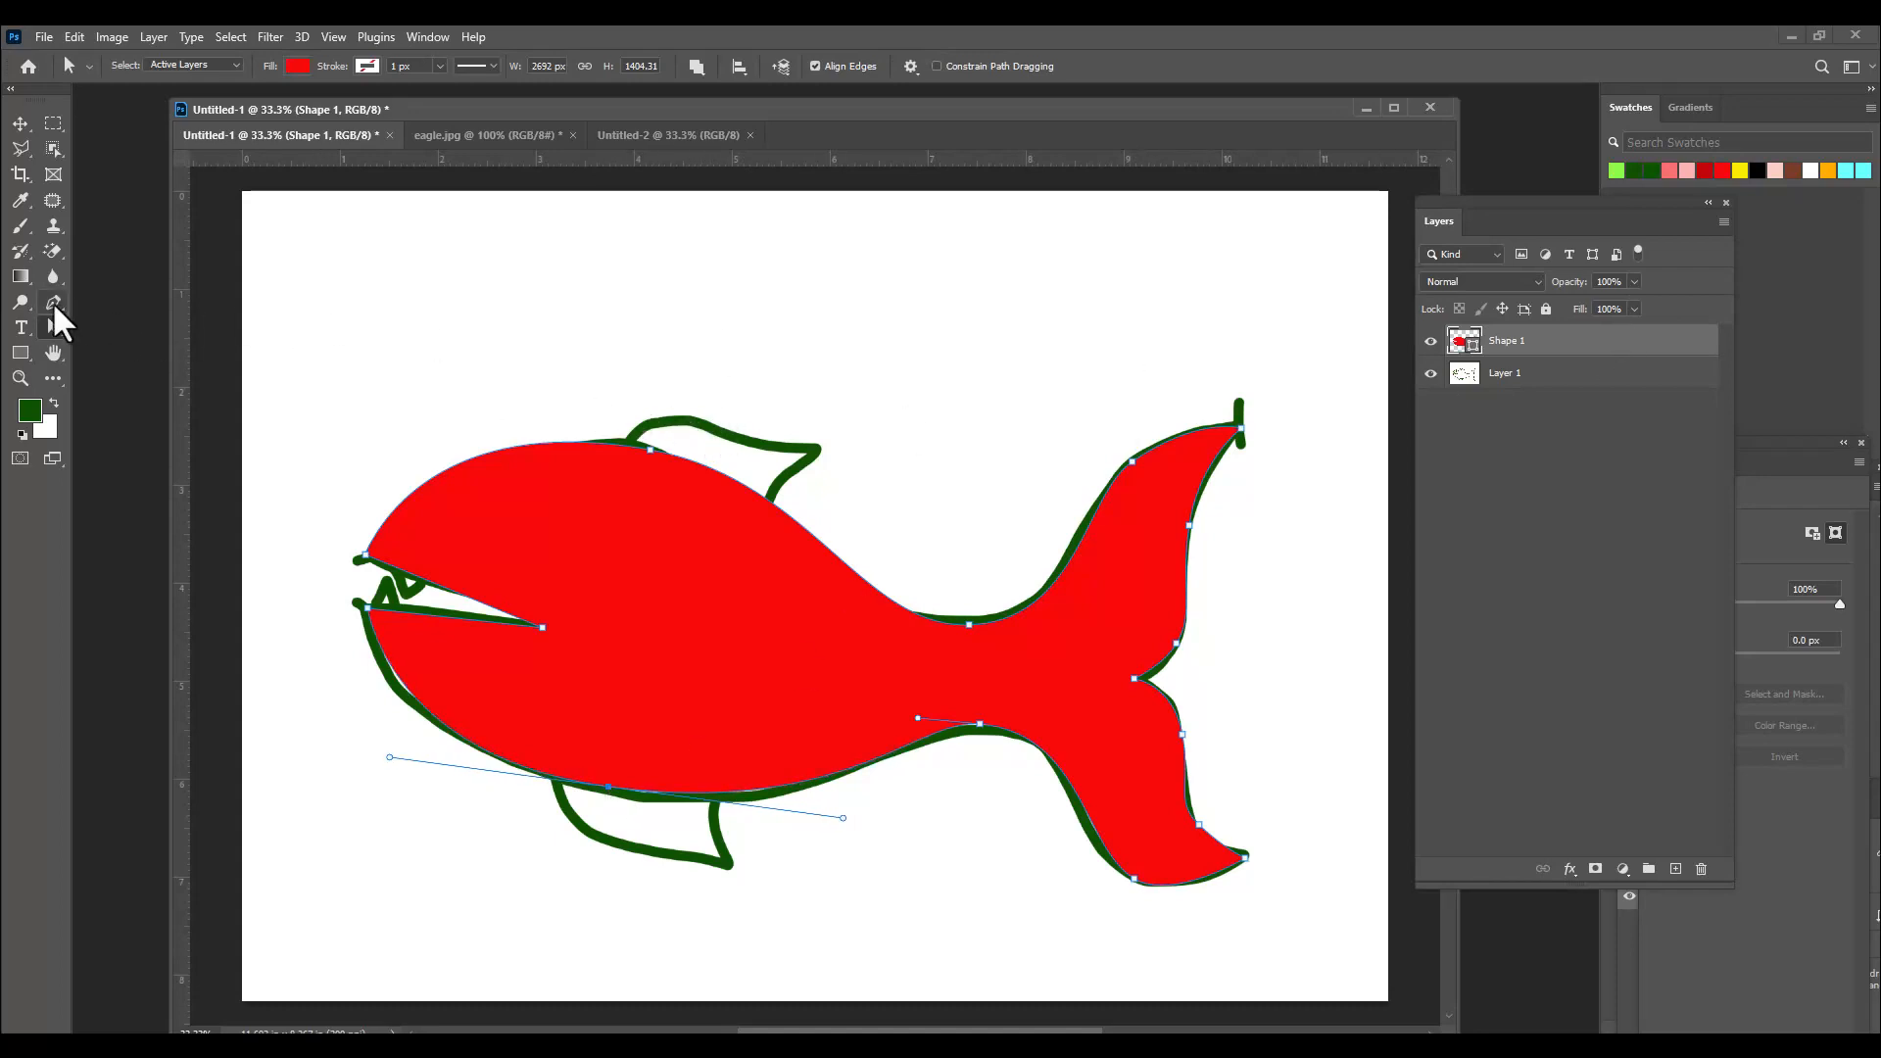
Delete the painted guide layer, Layer 1, and activate the Pen tool.
left_click(1577, 380)
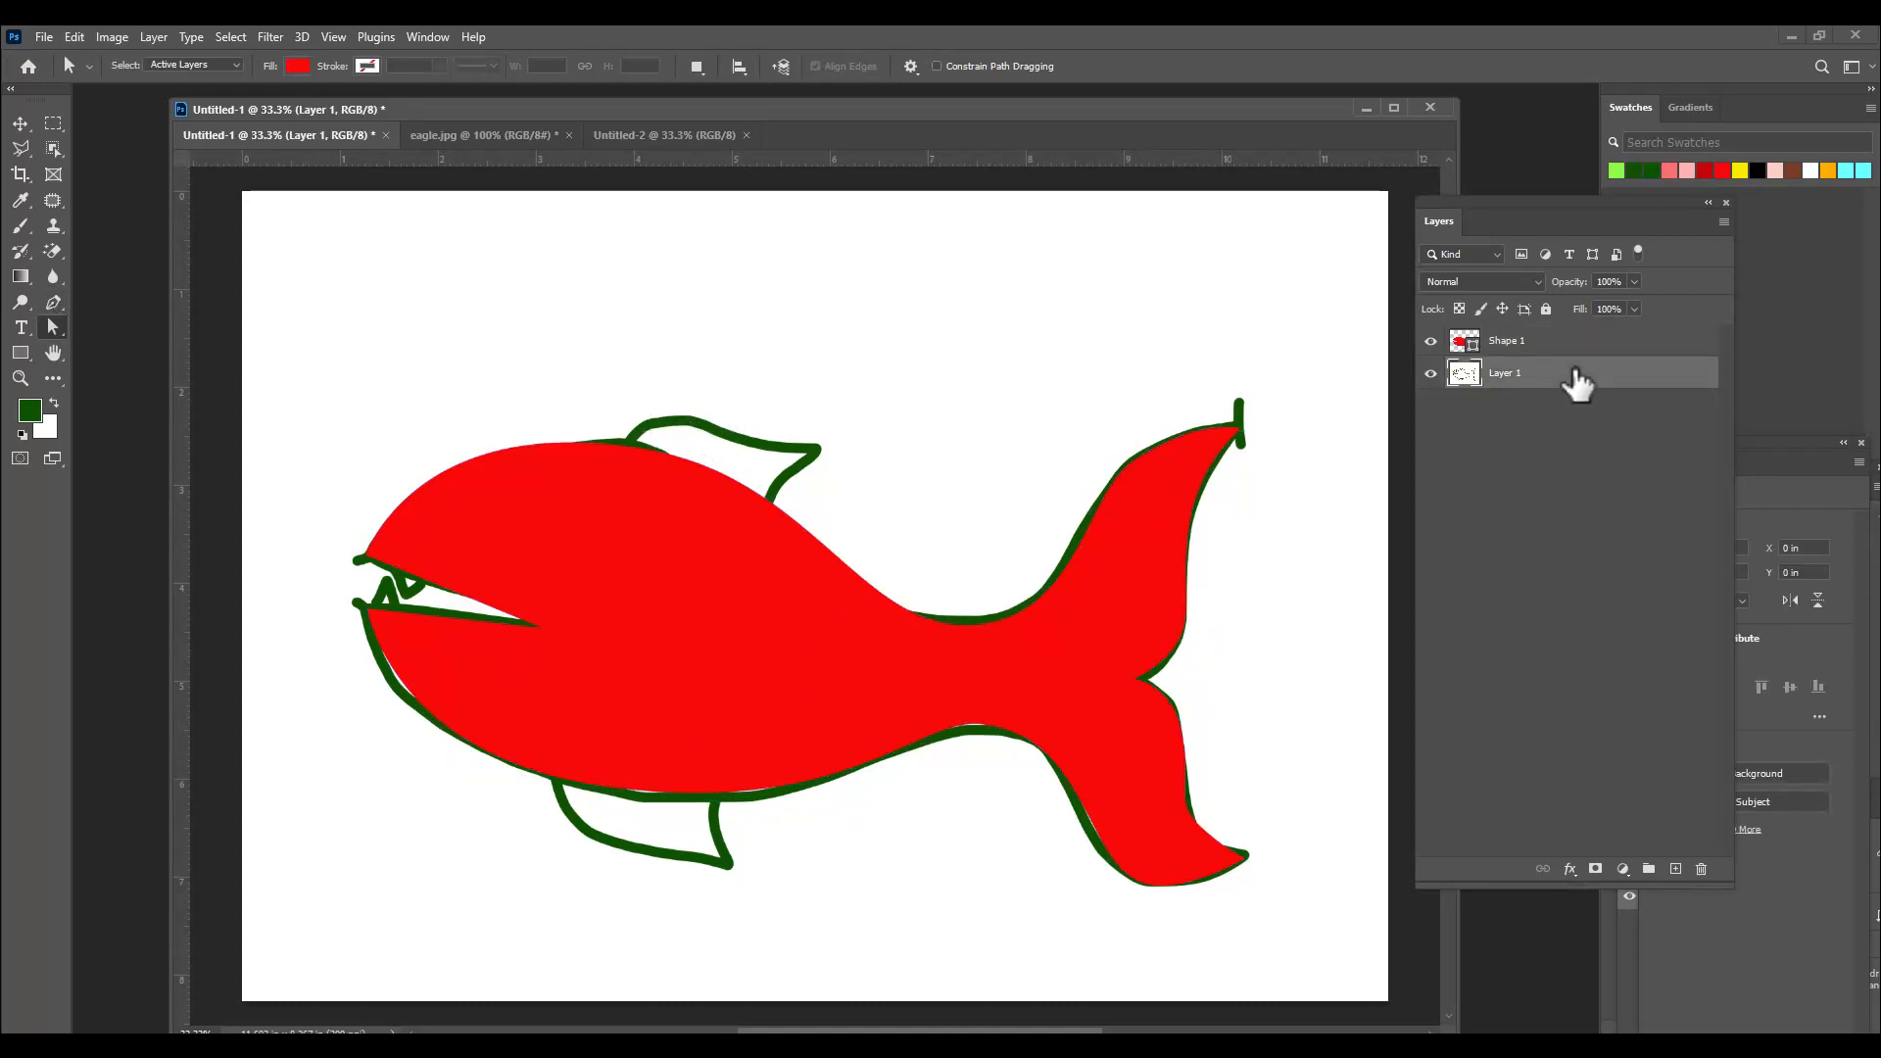
key("Delete")
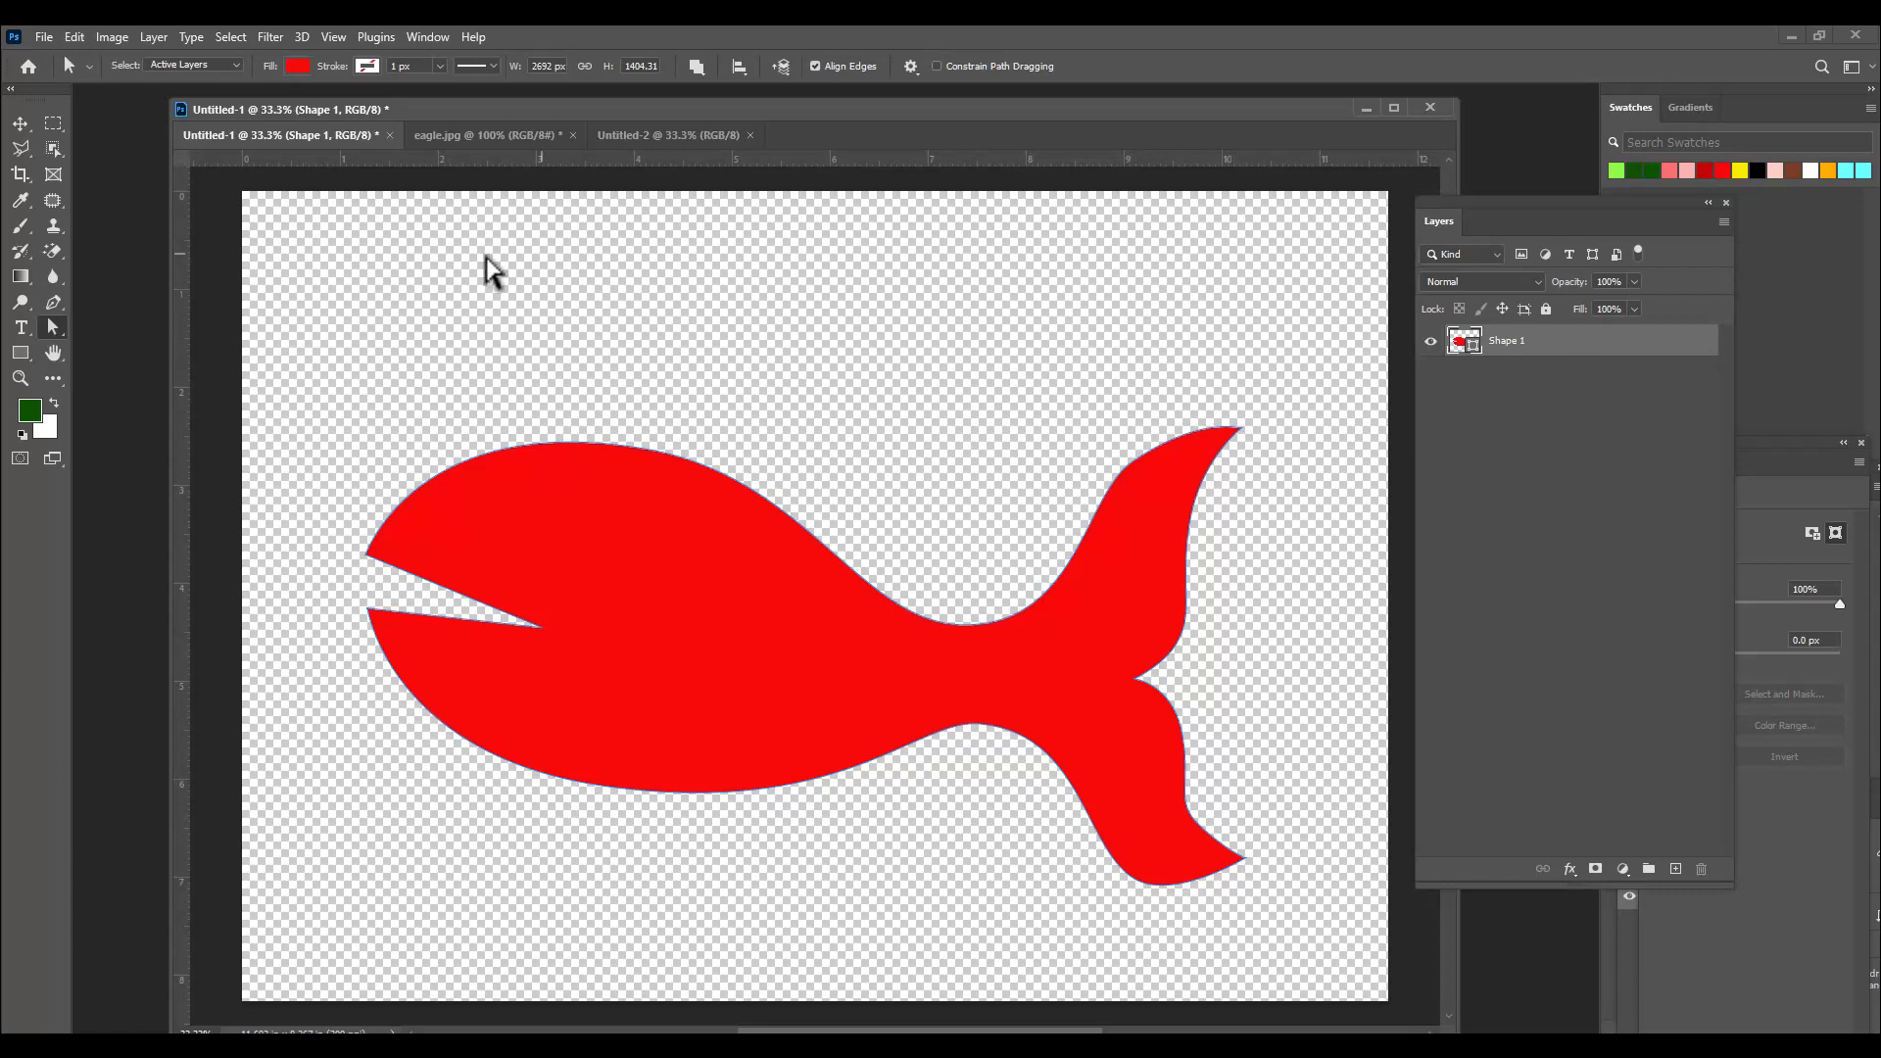
left_click(51, 300)
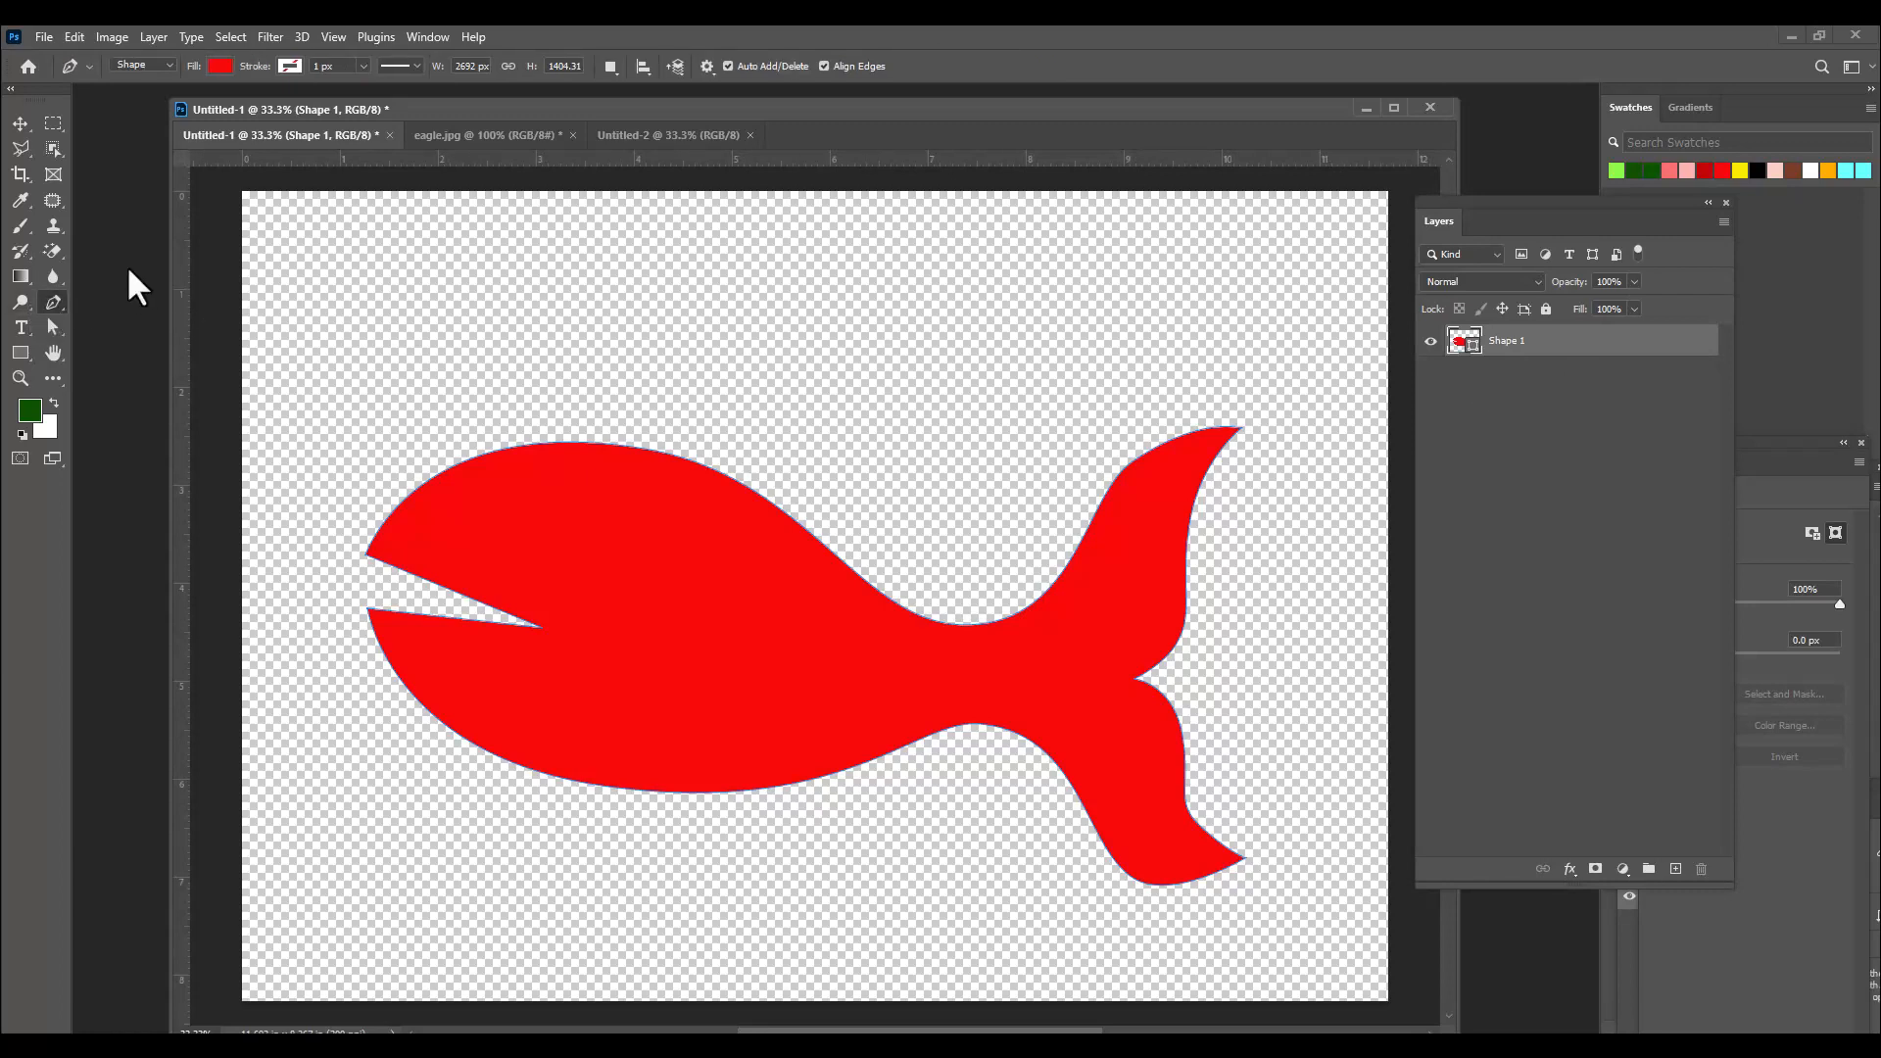
Draw a closed red dorsal fin shape with the Pen tool on the whale's back, with its tip pointing towards the tail.
left_click(626, 452)
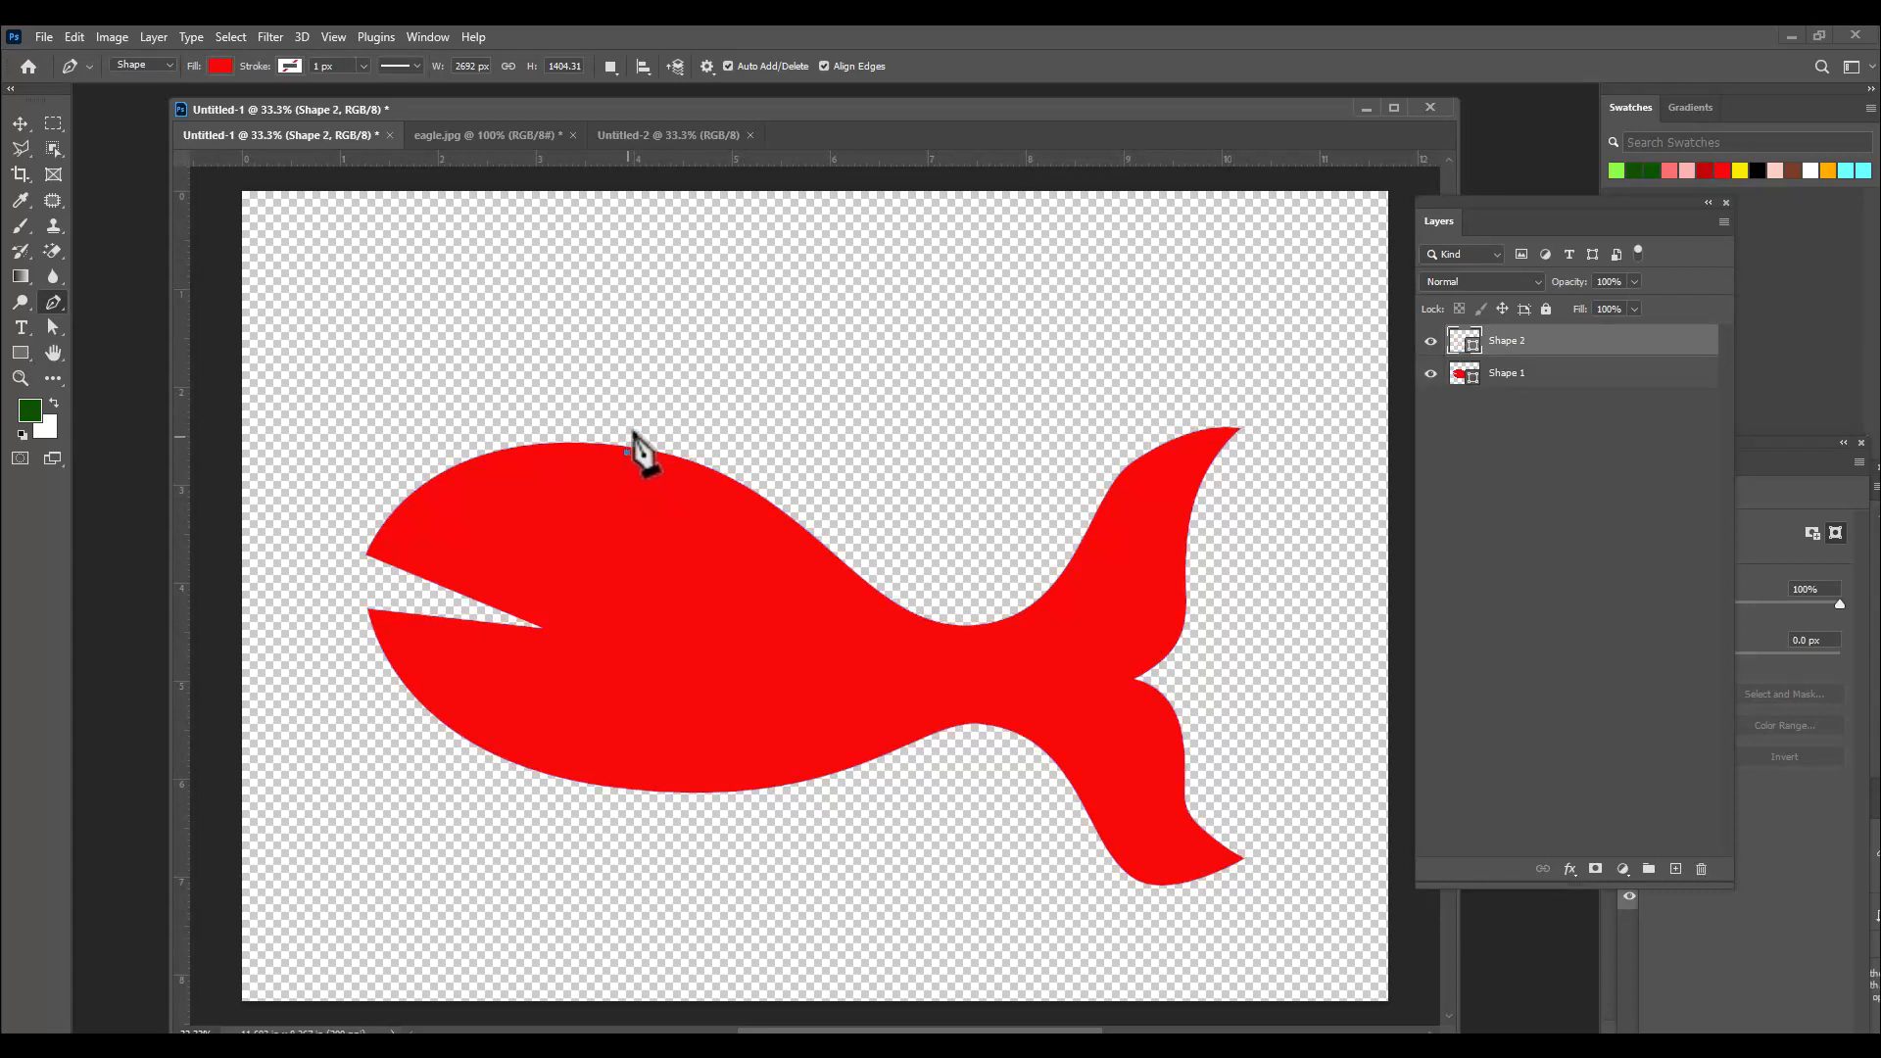
left_click_drag(665, 412, 750, 485)
left_click(807, 427)
left_click(751, 499)
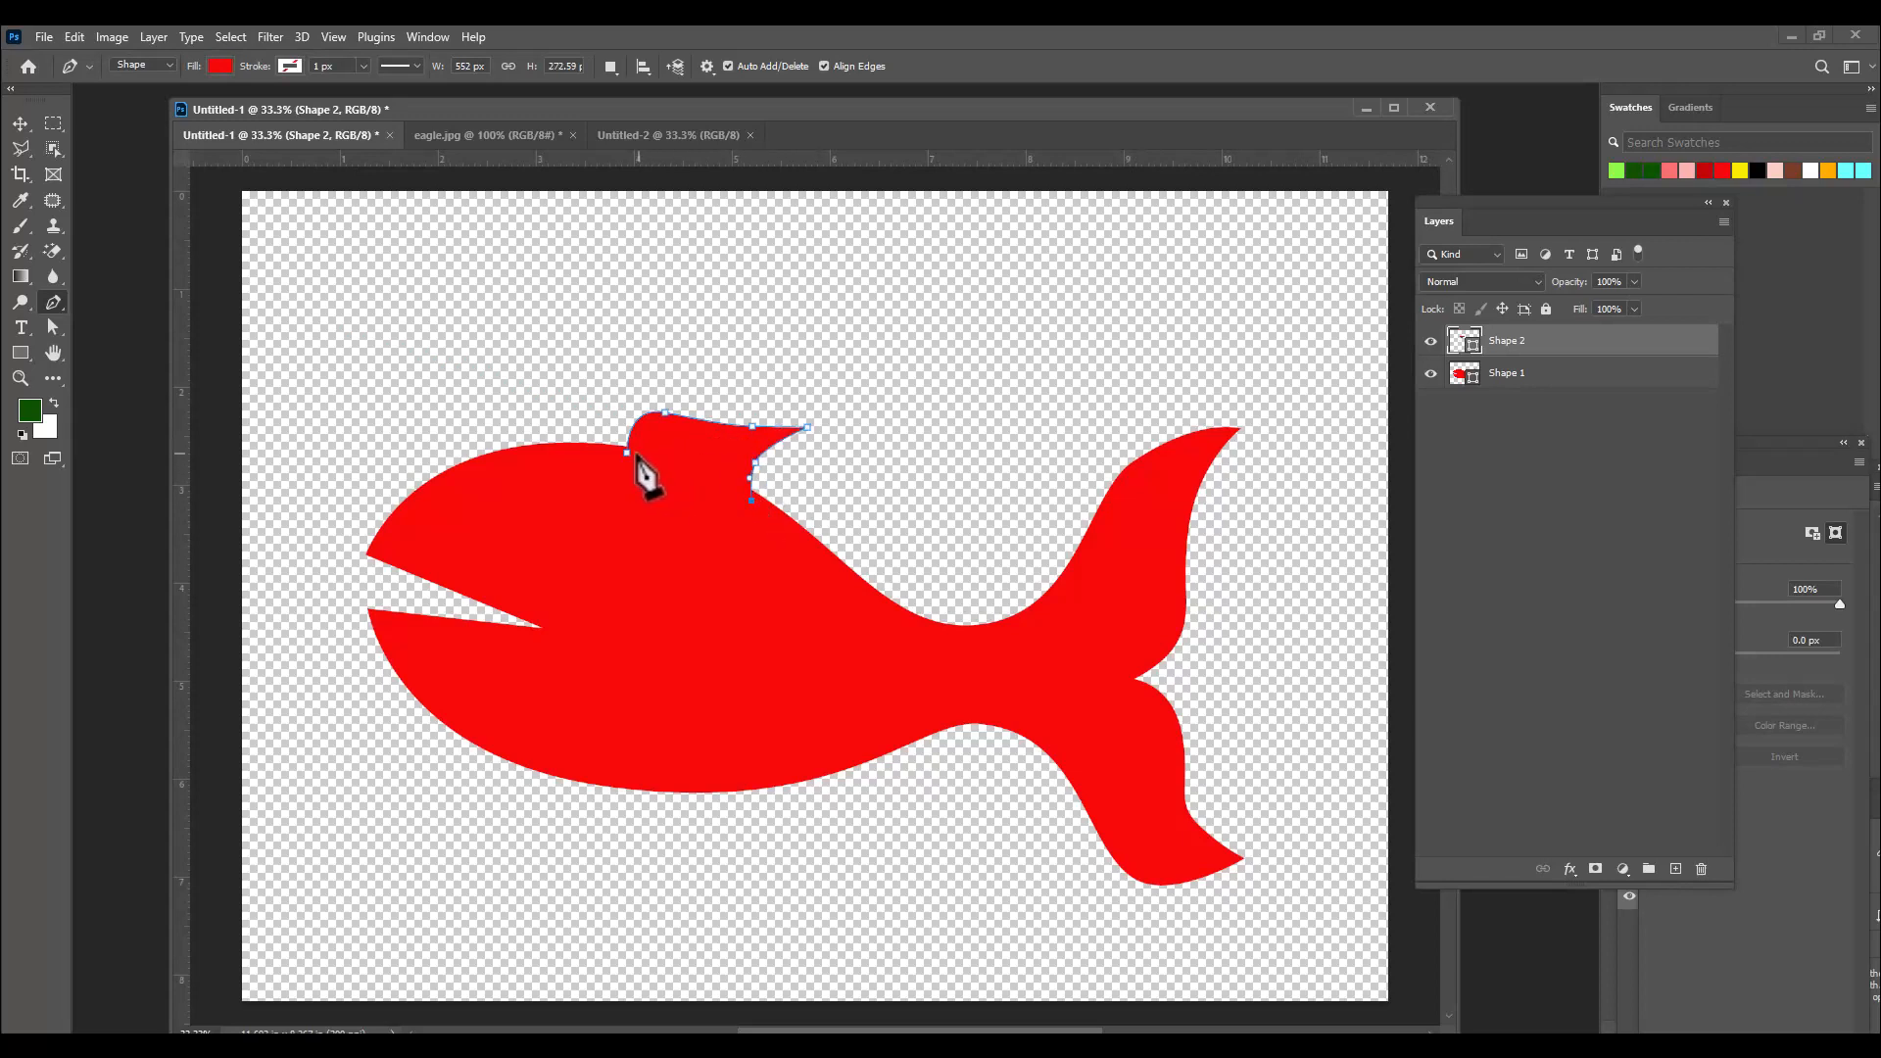
left_click(628, 452)
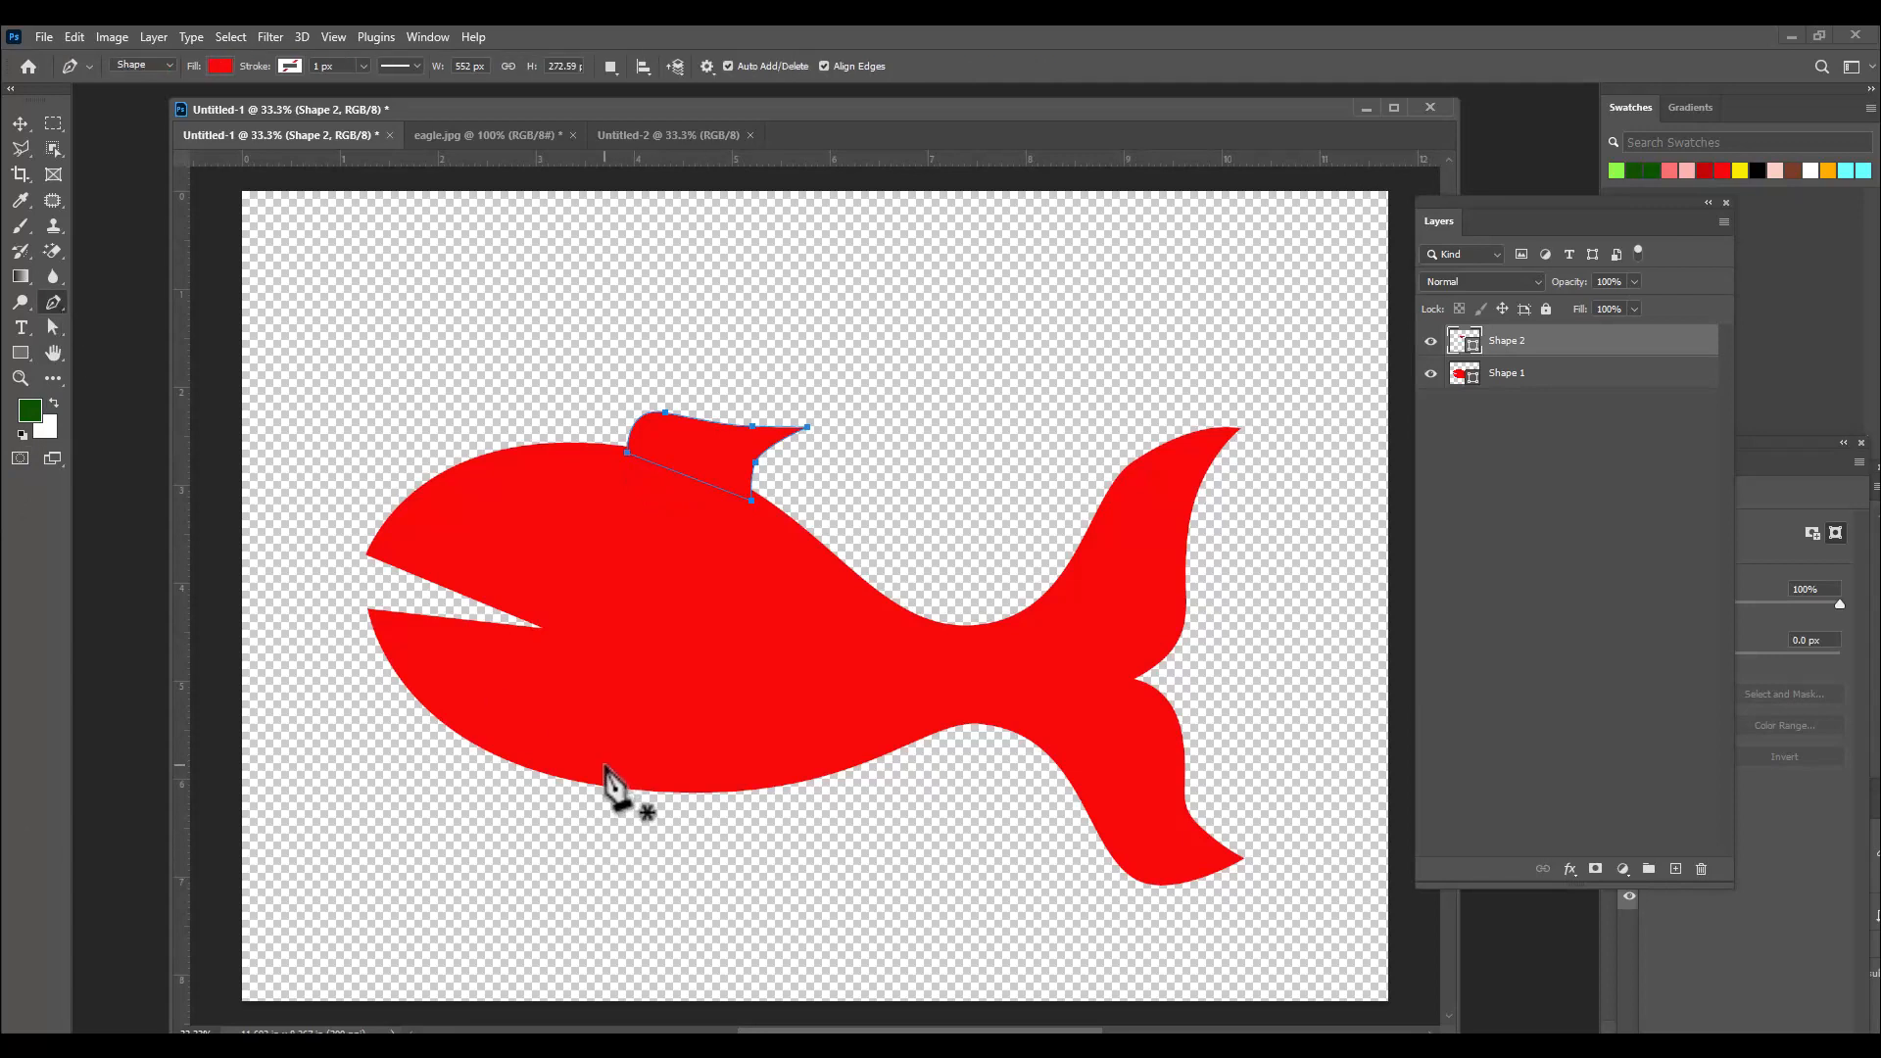
Draw a closed red fin shape with the Pen tool under the whale's belly, with its tip pointing towards the tail.
left_click(604, 764)
left_click_drag(632, 829, 682, 840)
left_click(725, 842)
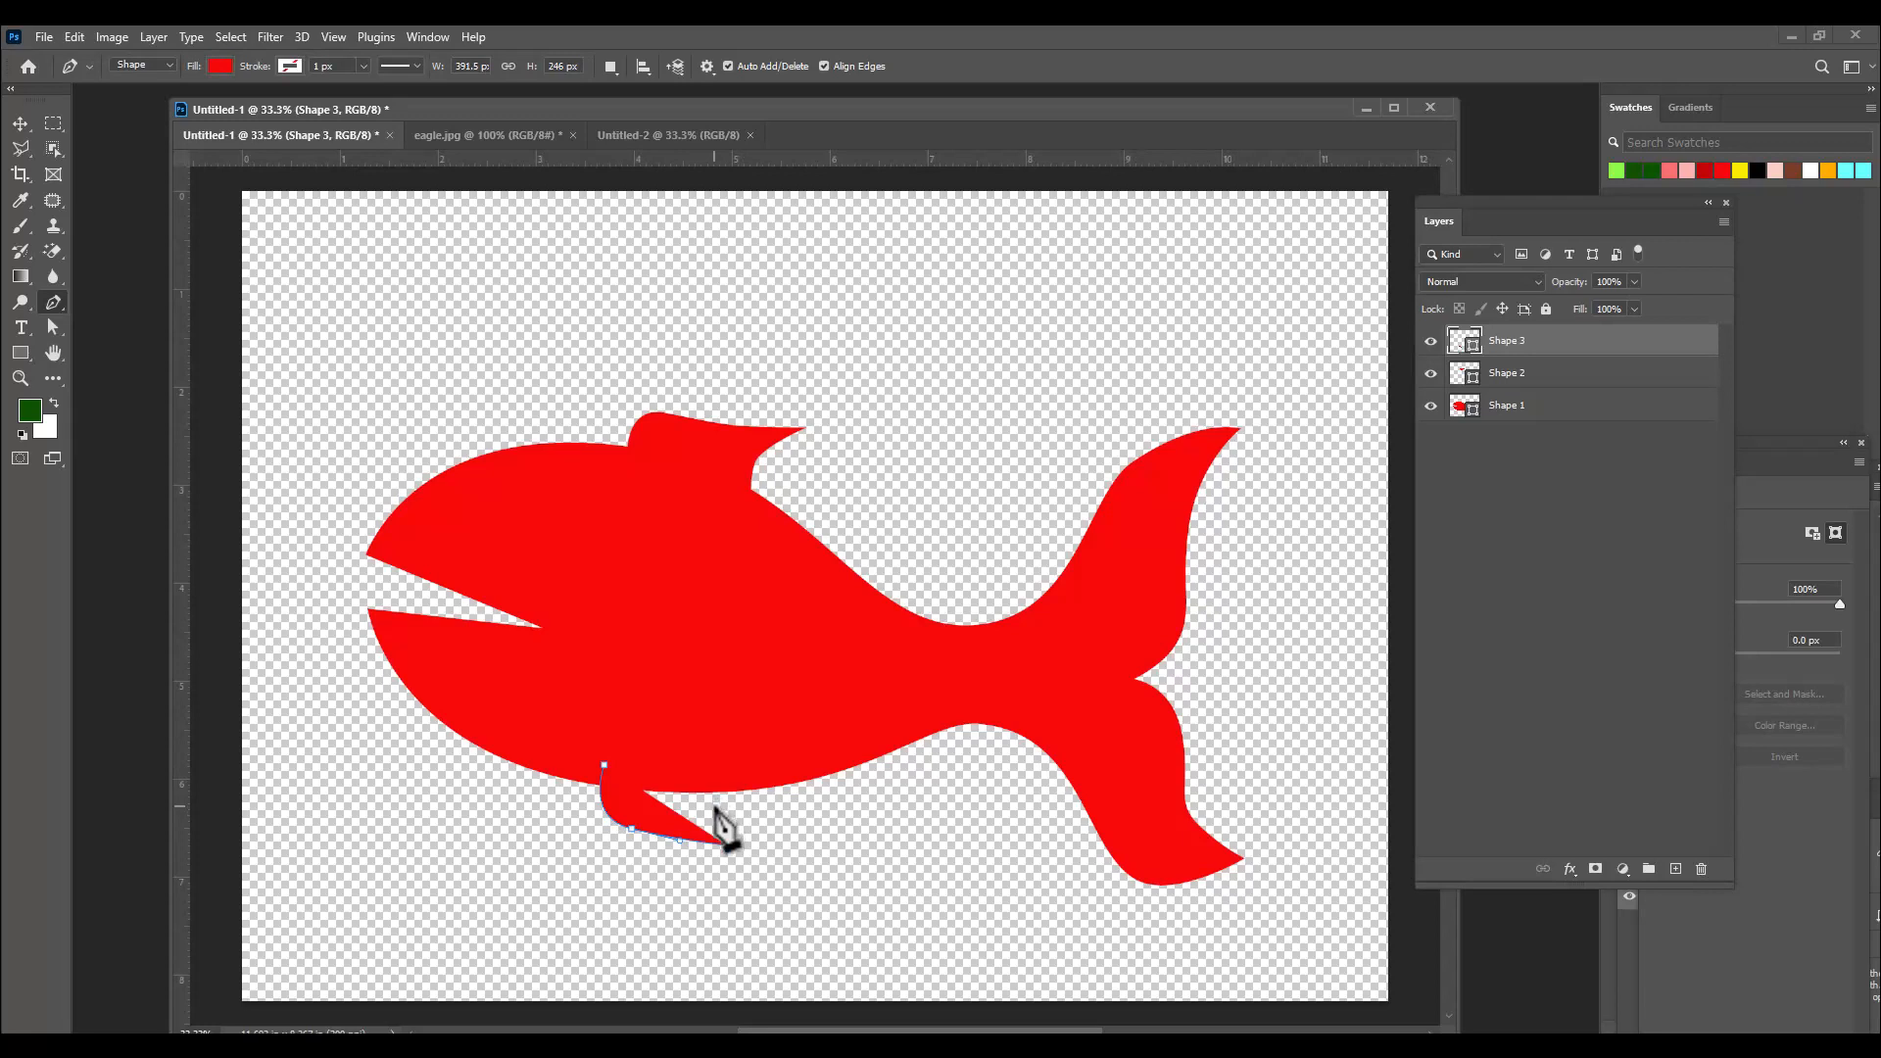
left_click(730, 777)
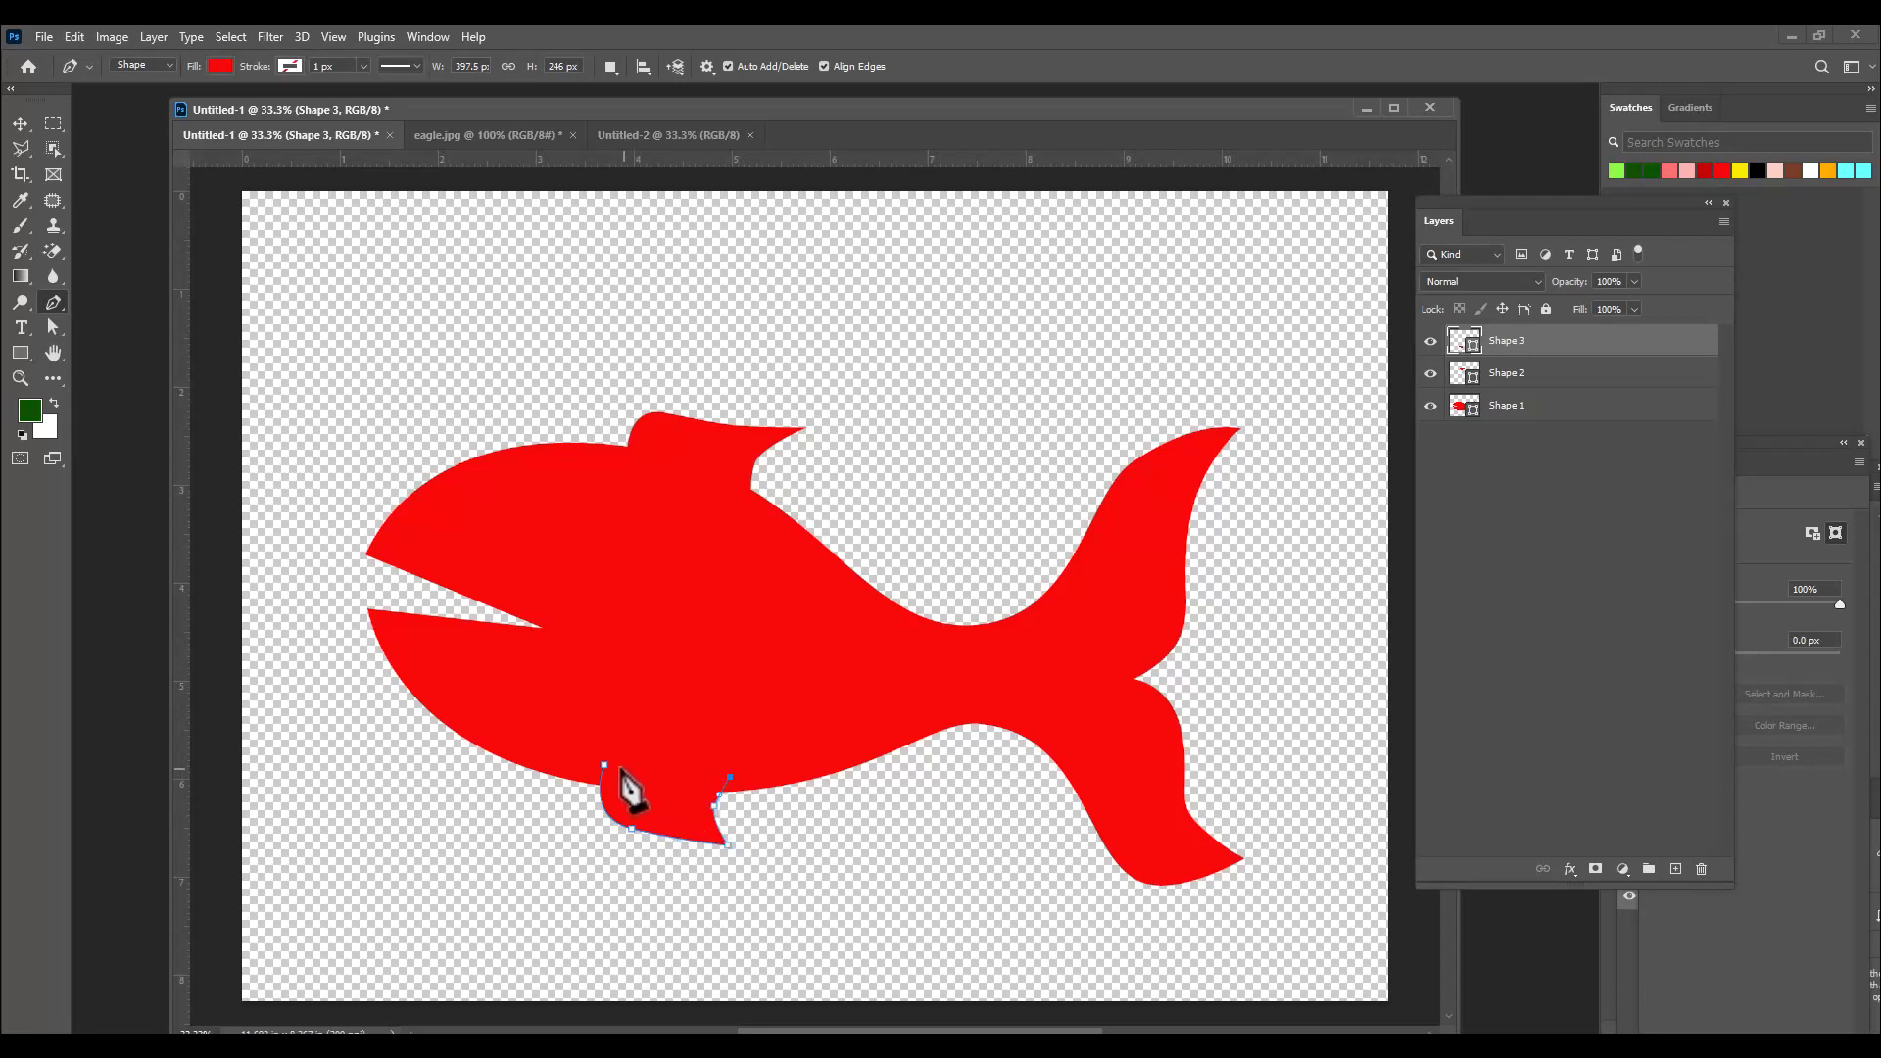
left_click(604, 765)
On Shape 1, move the top head anchor up and forward with the Direct Selection tool to make the forehead taller and rounder.
left_click(52, 327)
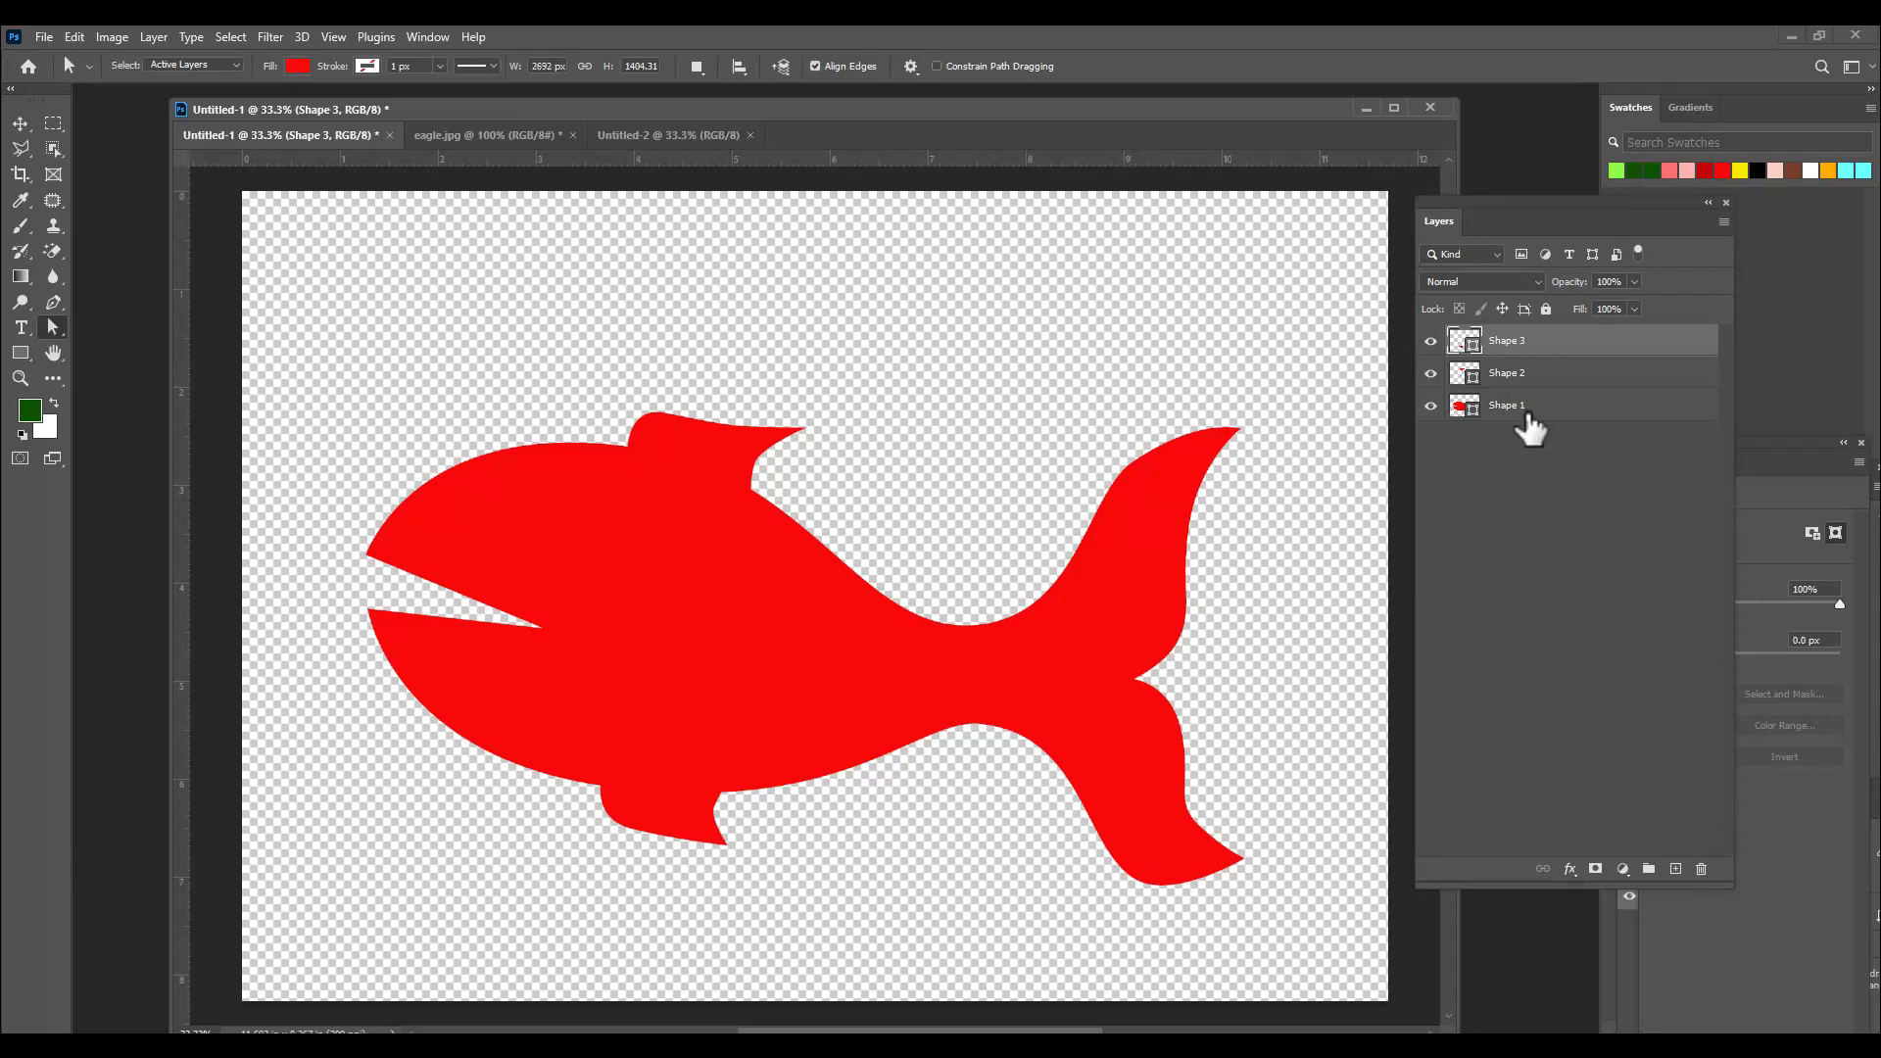
left_click(1490, 411)
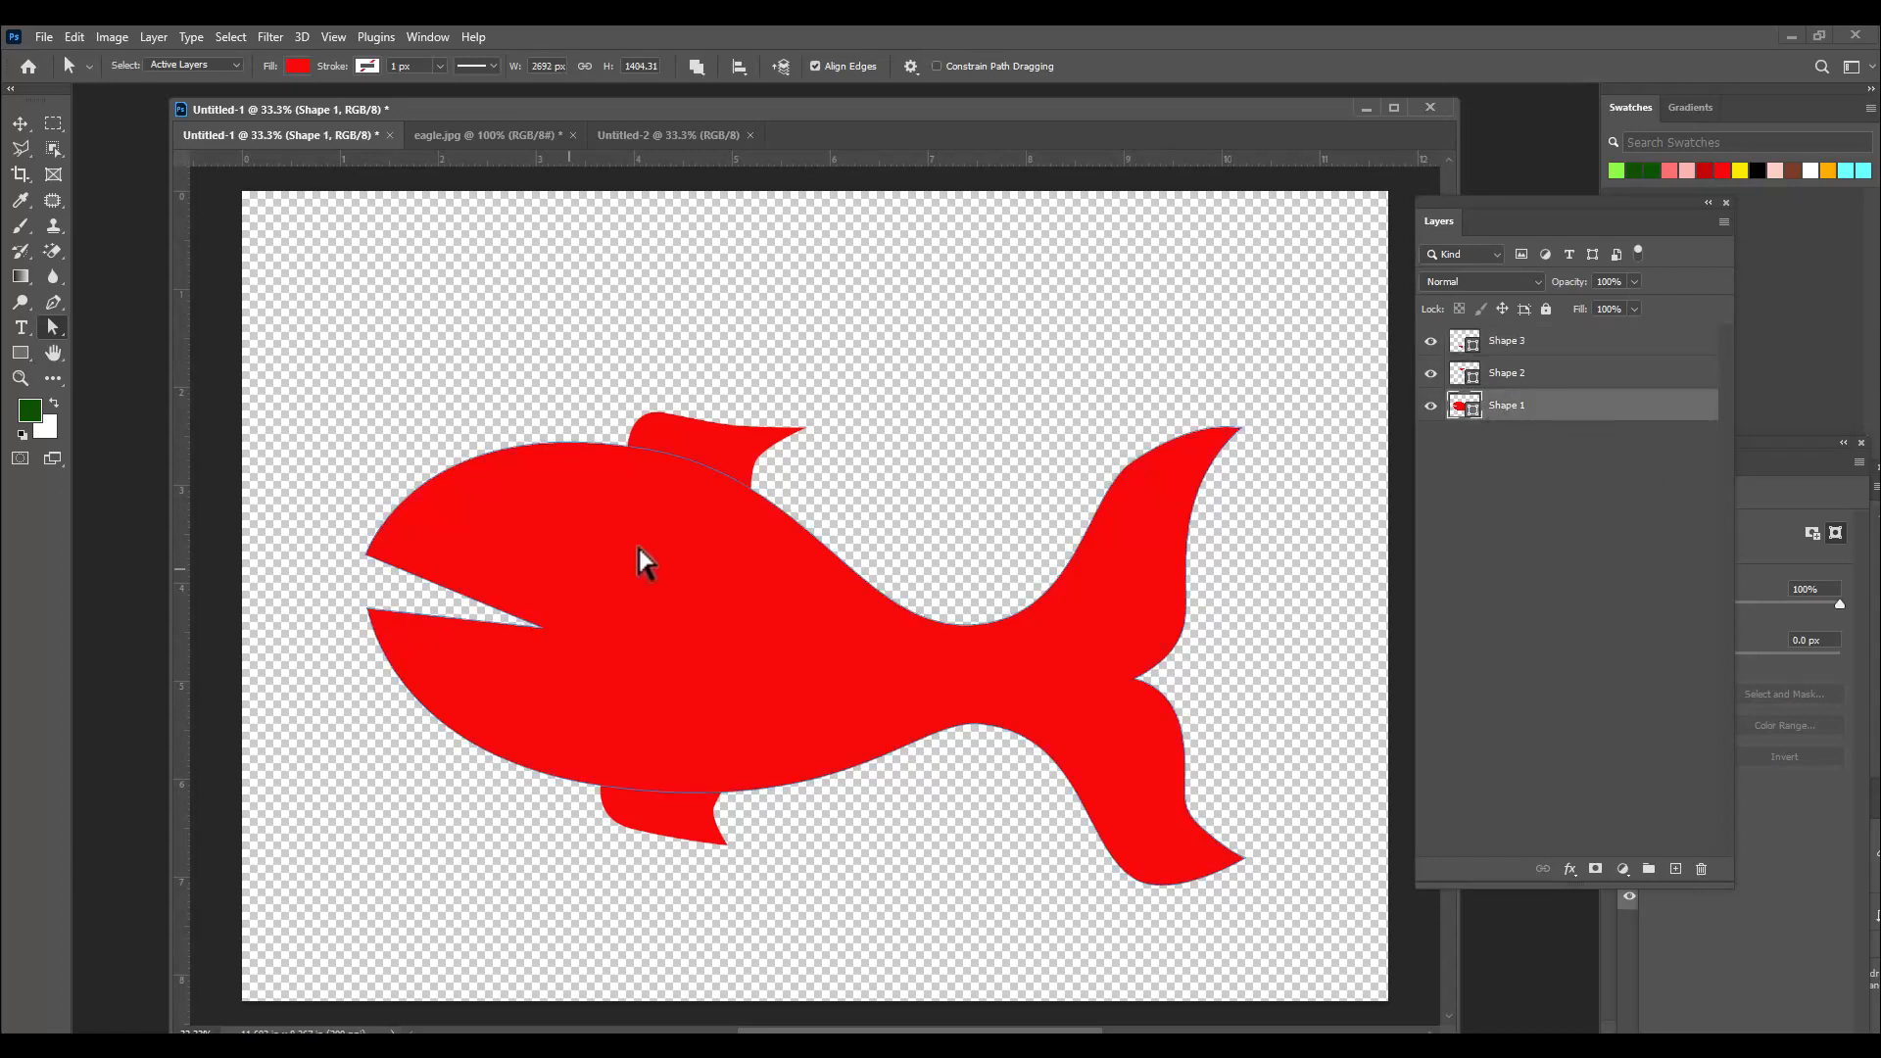
right_click(53, 326)
left_click(108, 349)
left_click_drag(651, 450, 519, 362)
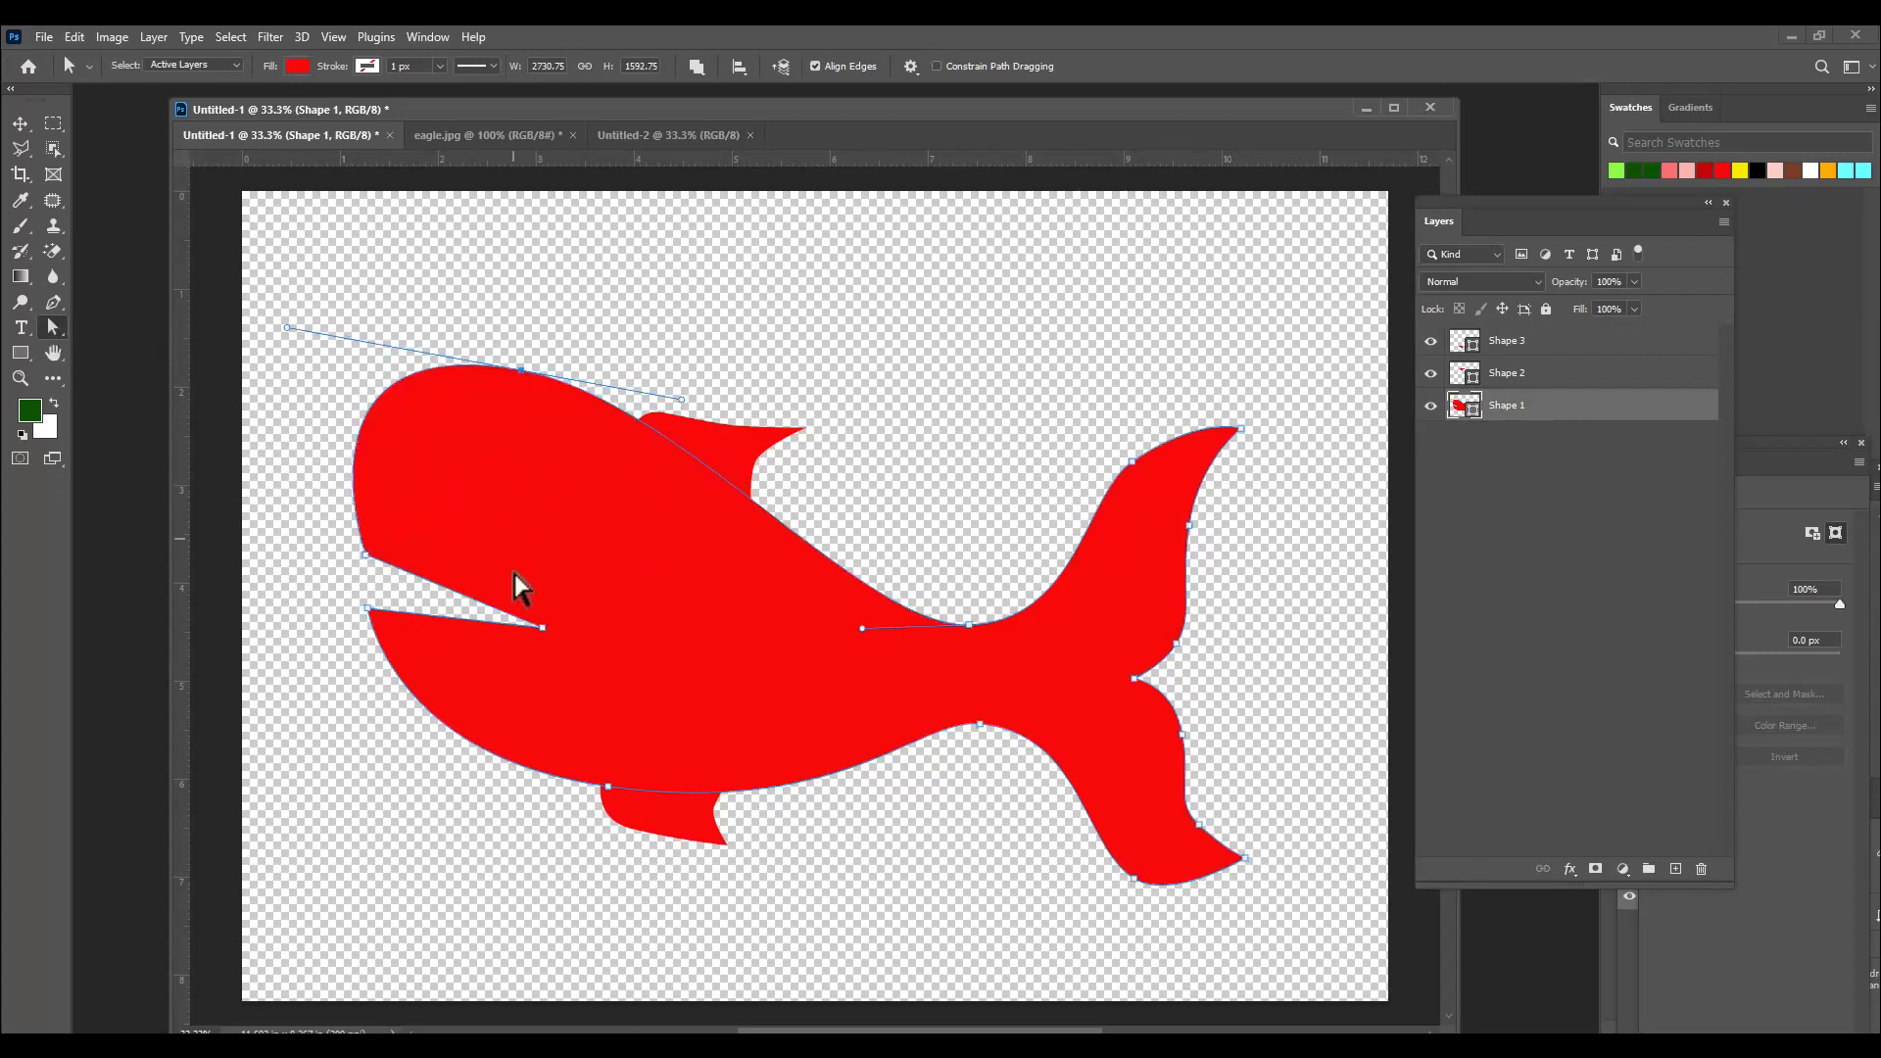
Narrow the whale's mouth by raising its inner corner and shifting the upper and lower lip anchors forward.
left_click_drag(543, 627, 558, 602)
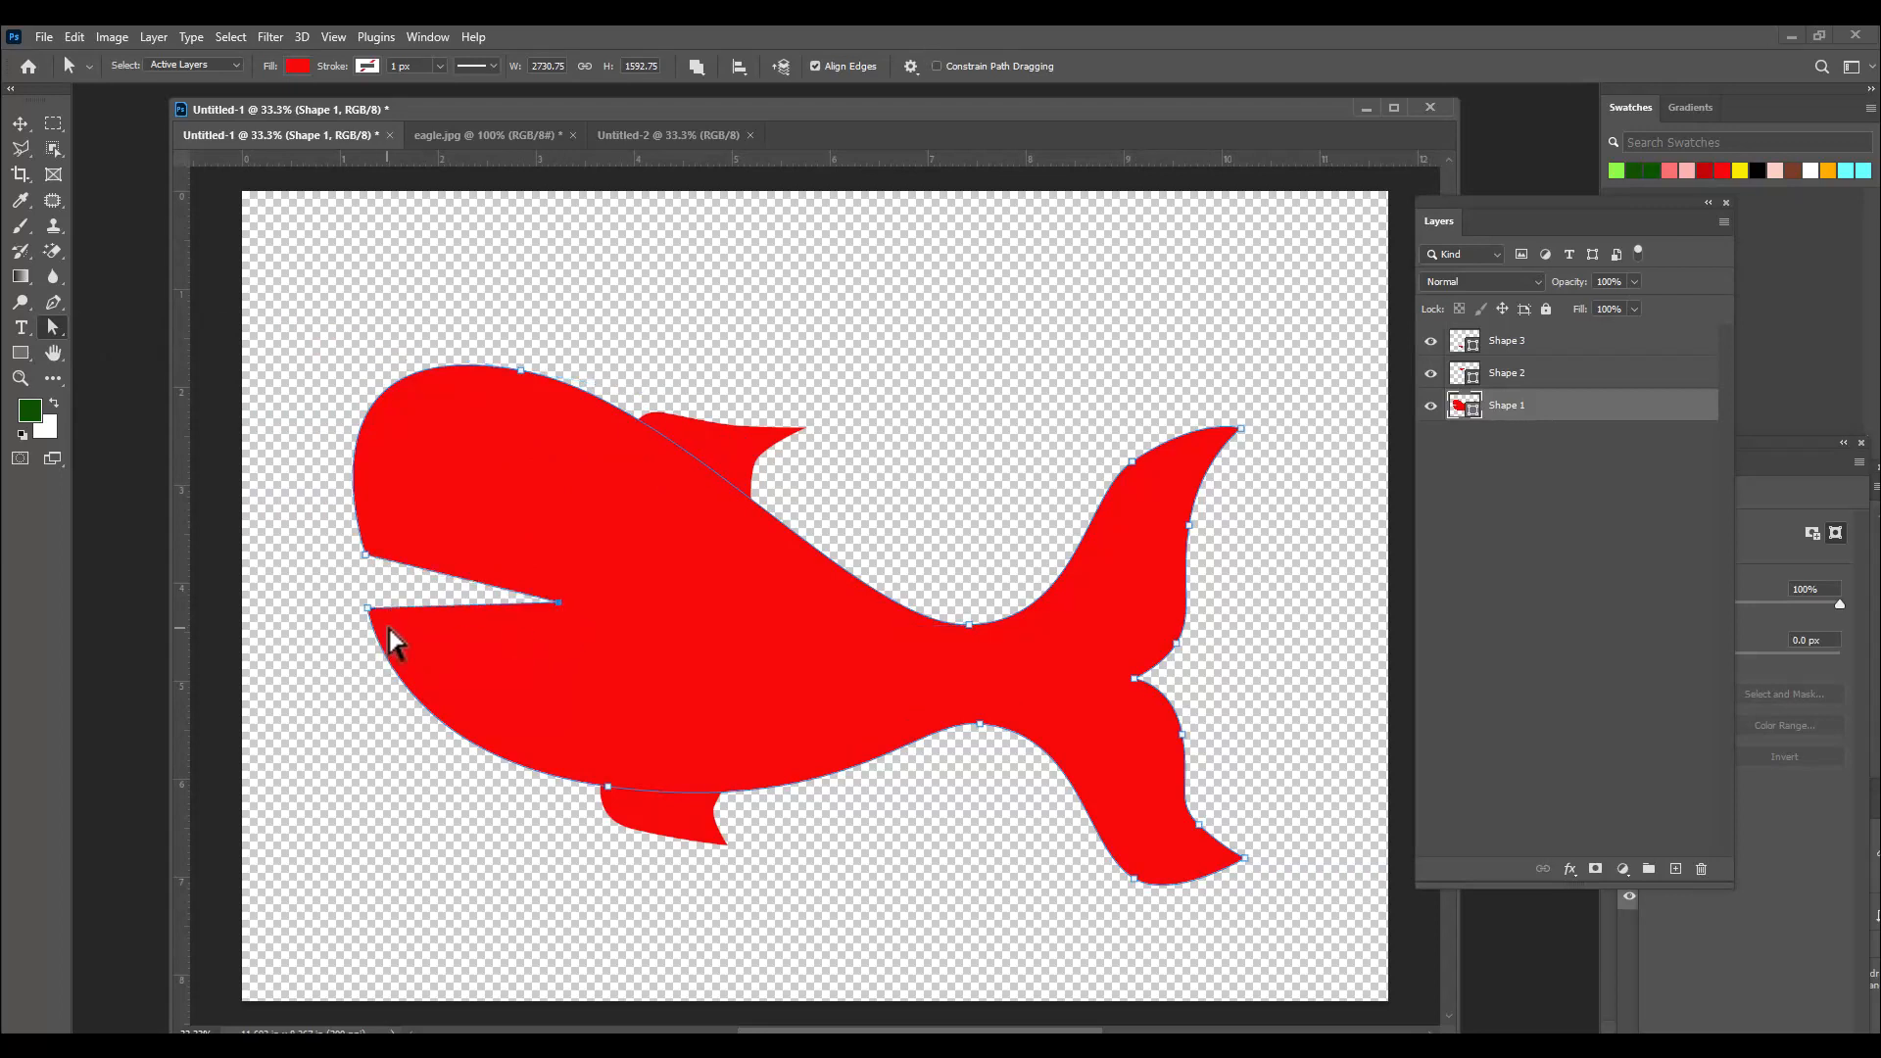
left_click(366, 608)
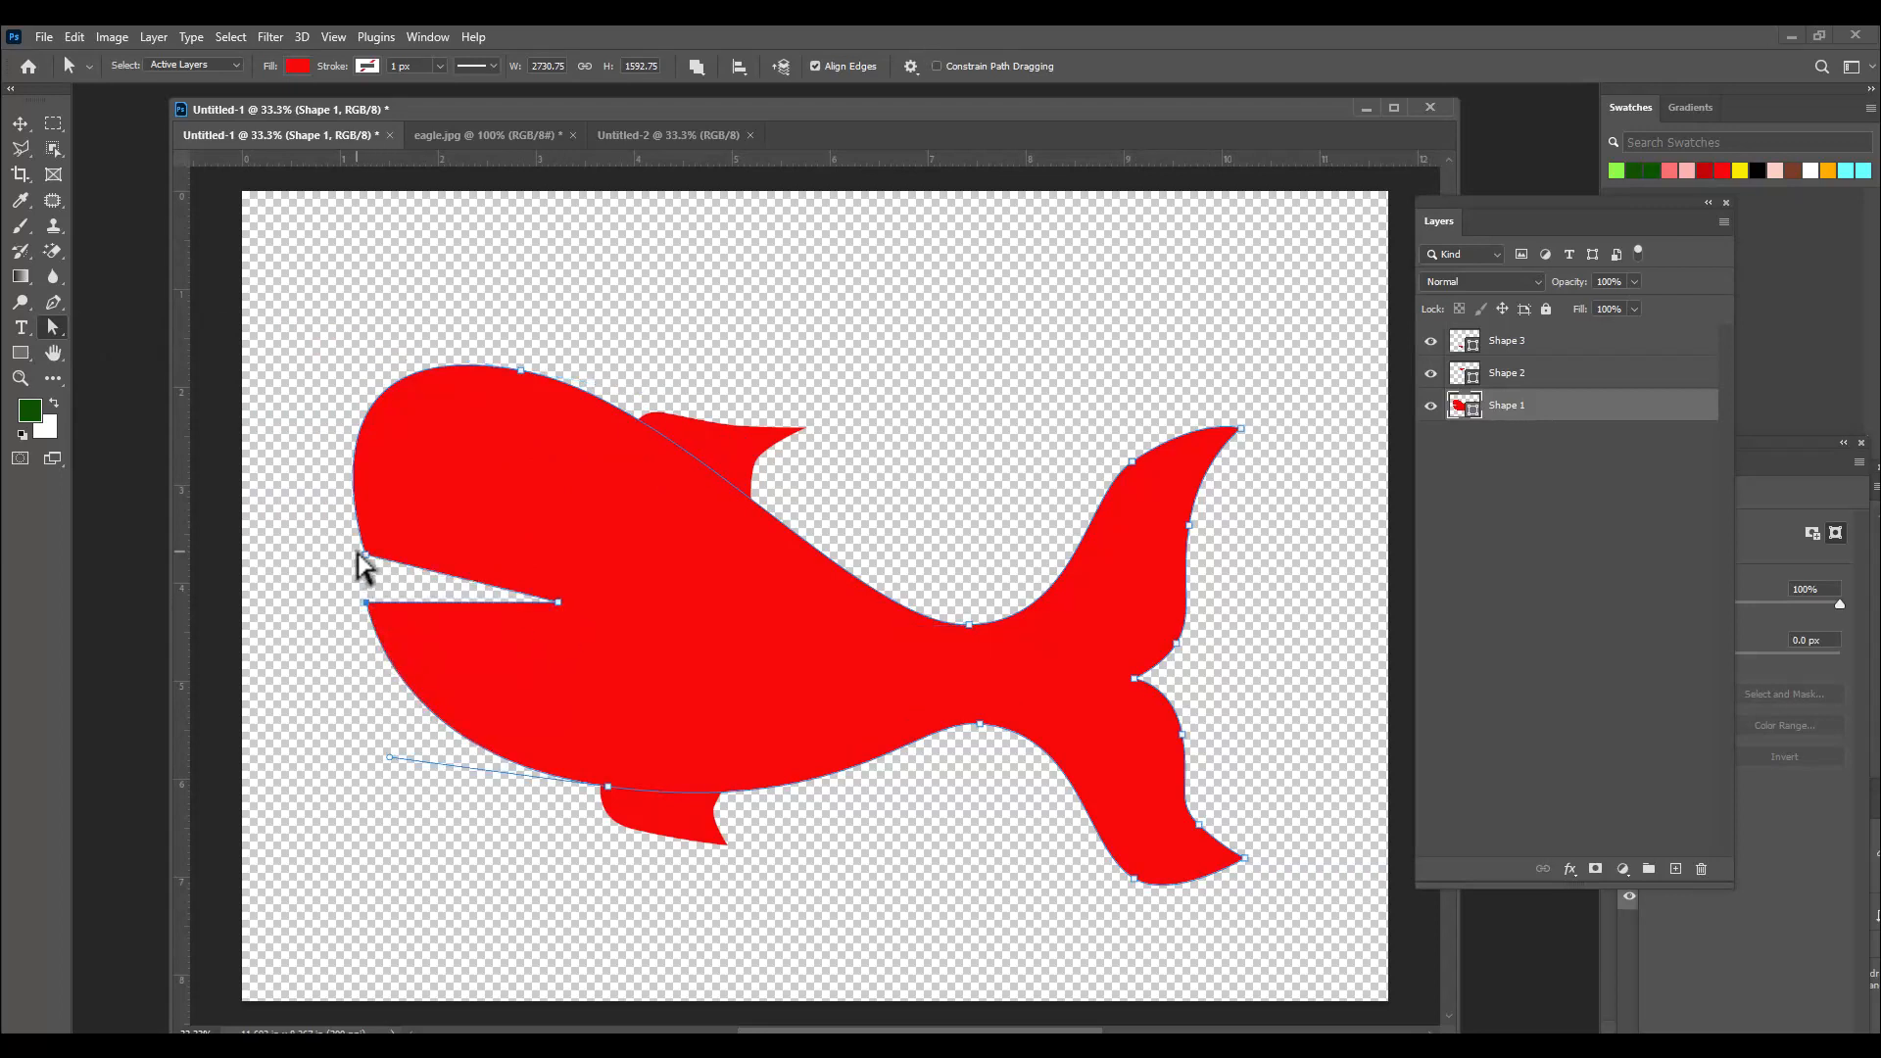
left_click_drag(365, 555, 347, 594)
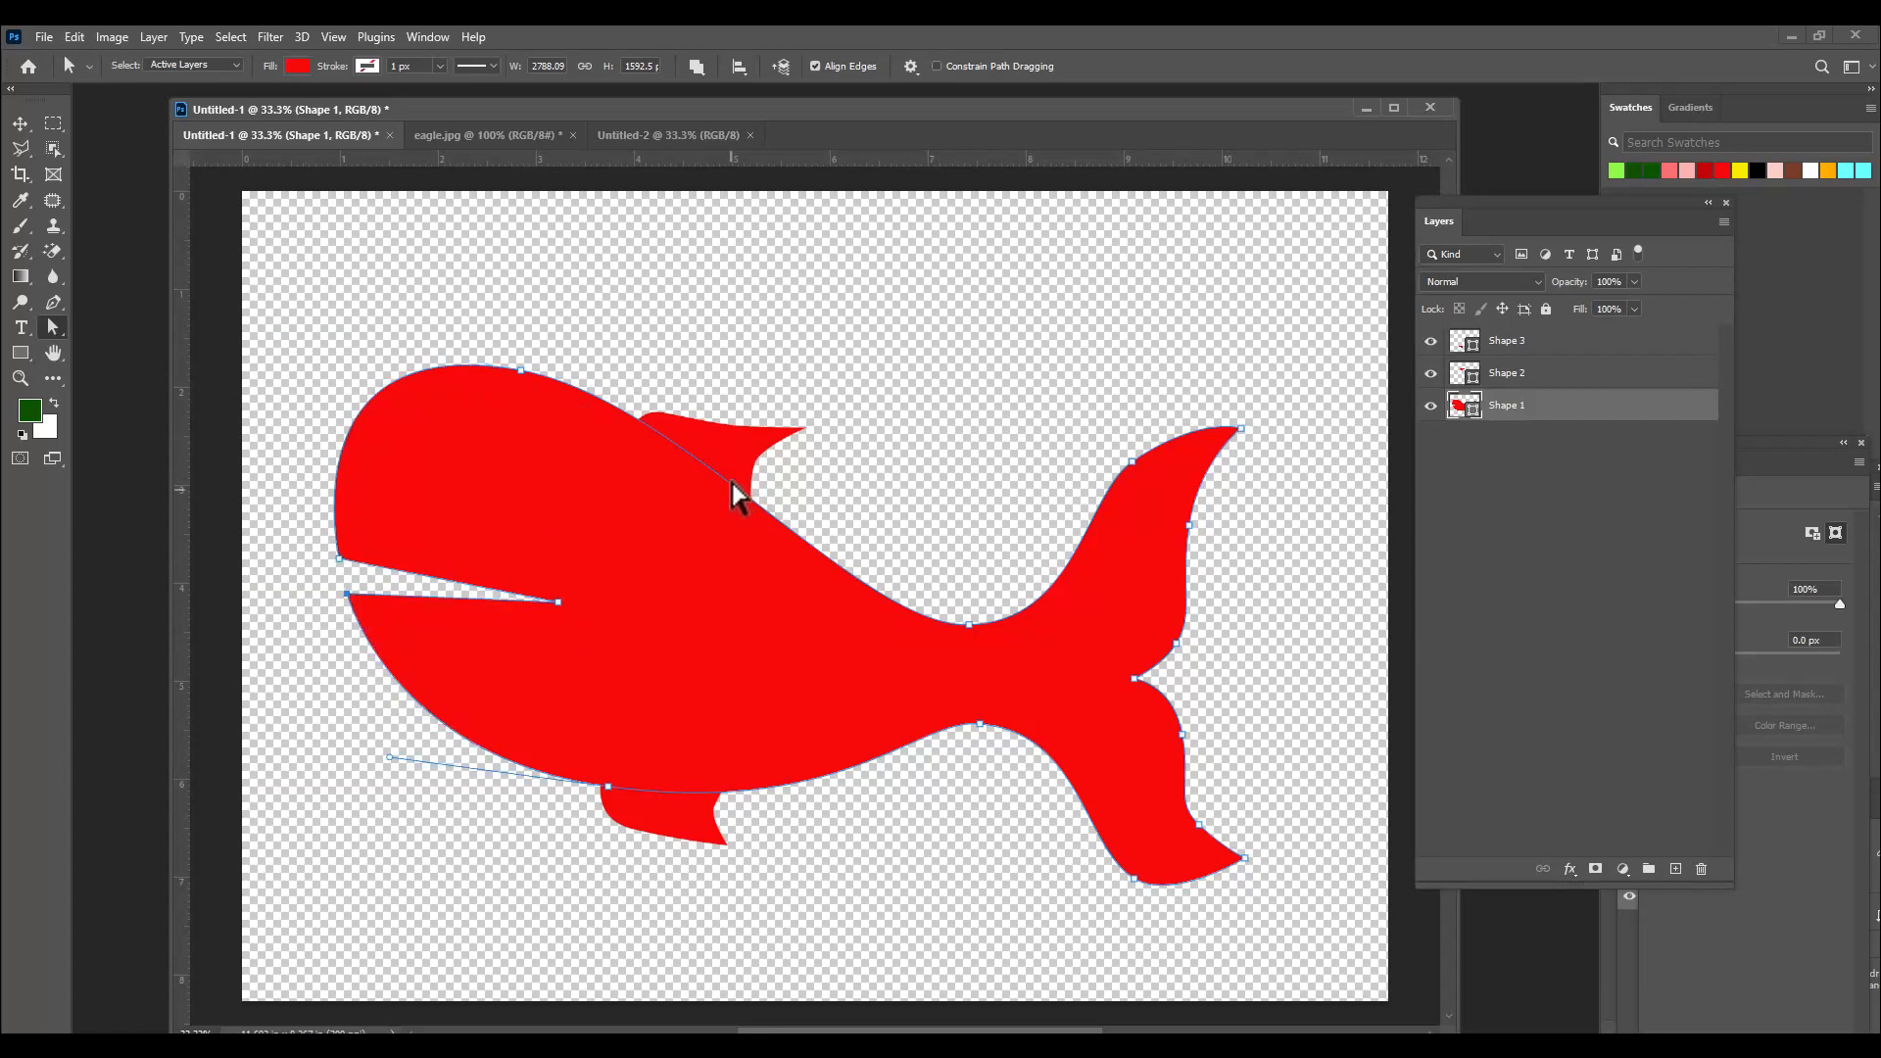
Select the dorsal fin on Shape 2 with the Path Selection tool and shift it slightly up and towards the tail.
left_click(1607, 374)
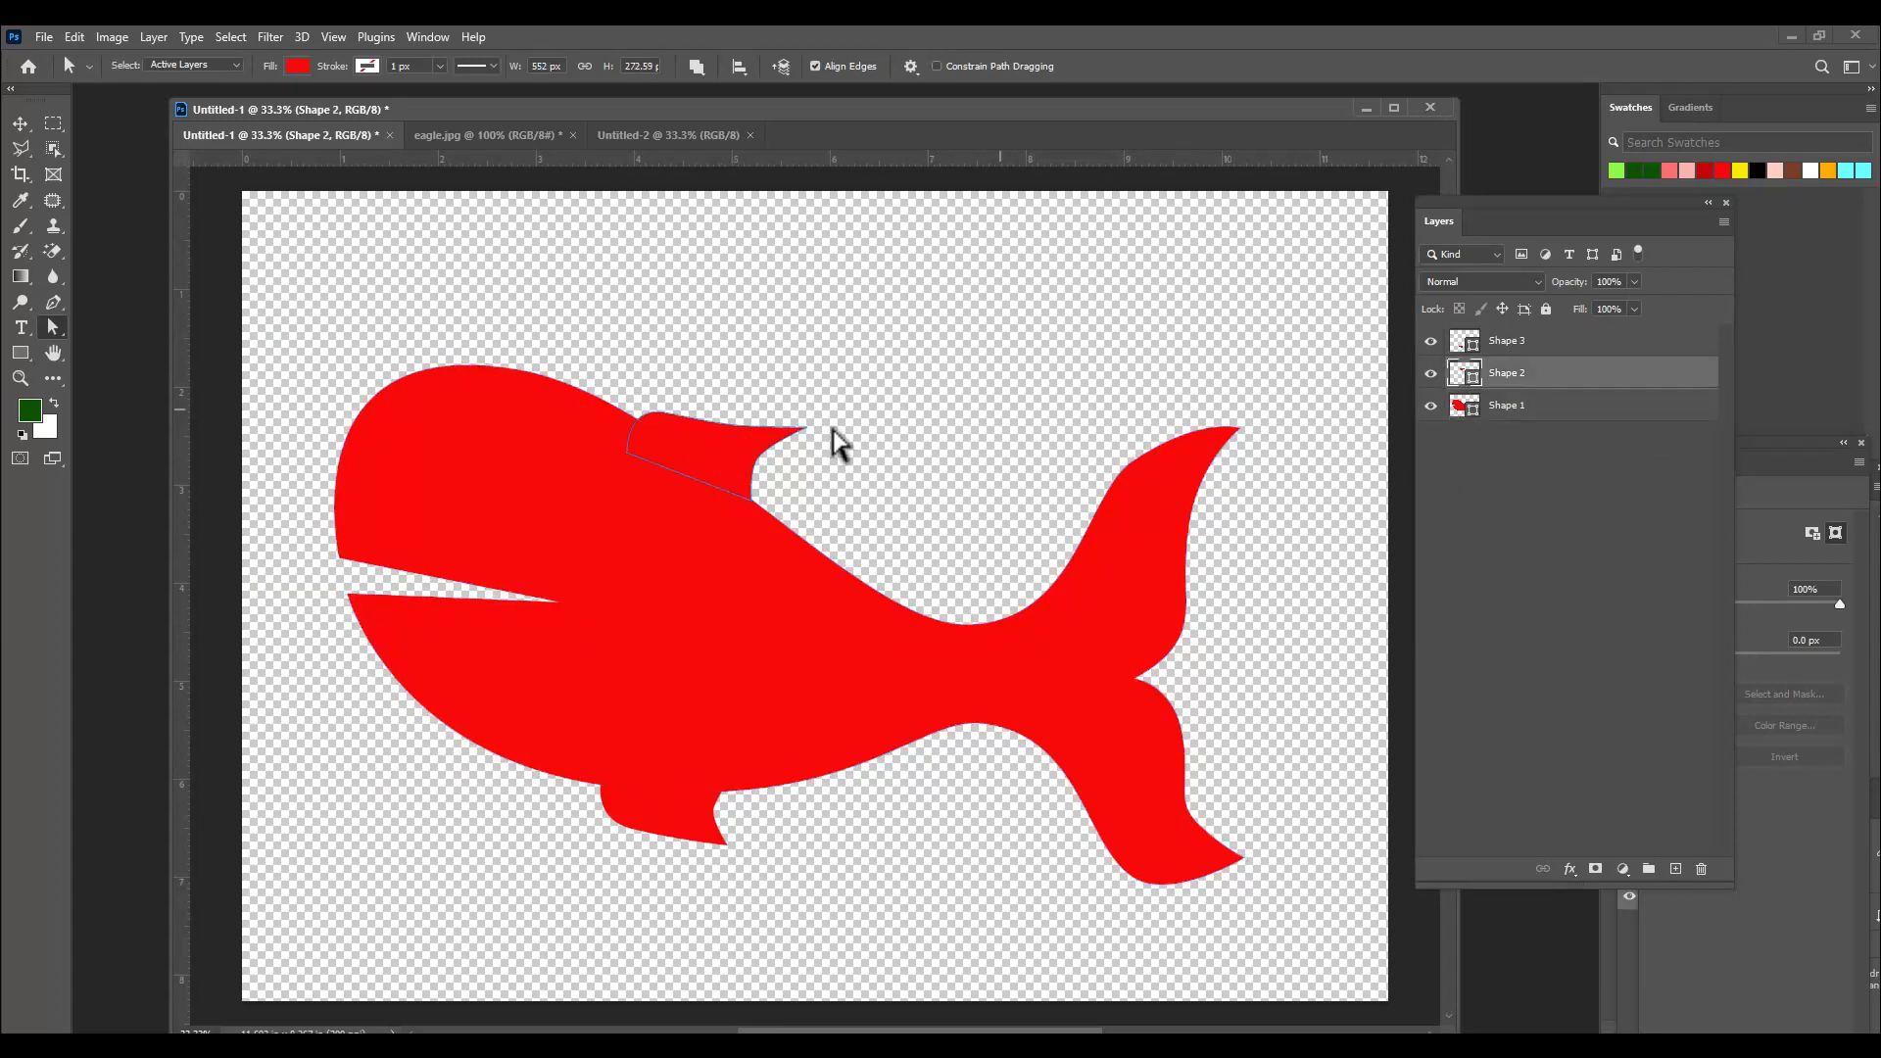
left_click(708, 421)
left_click(53, 326)
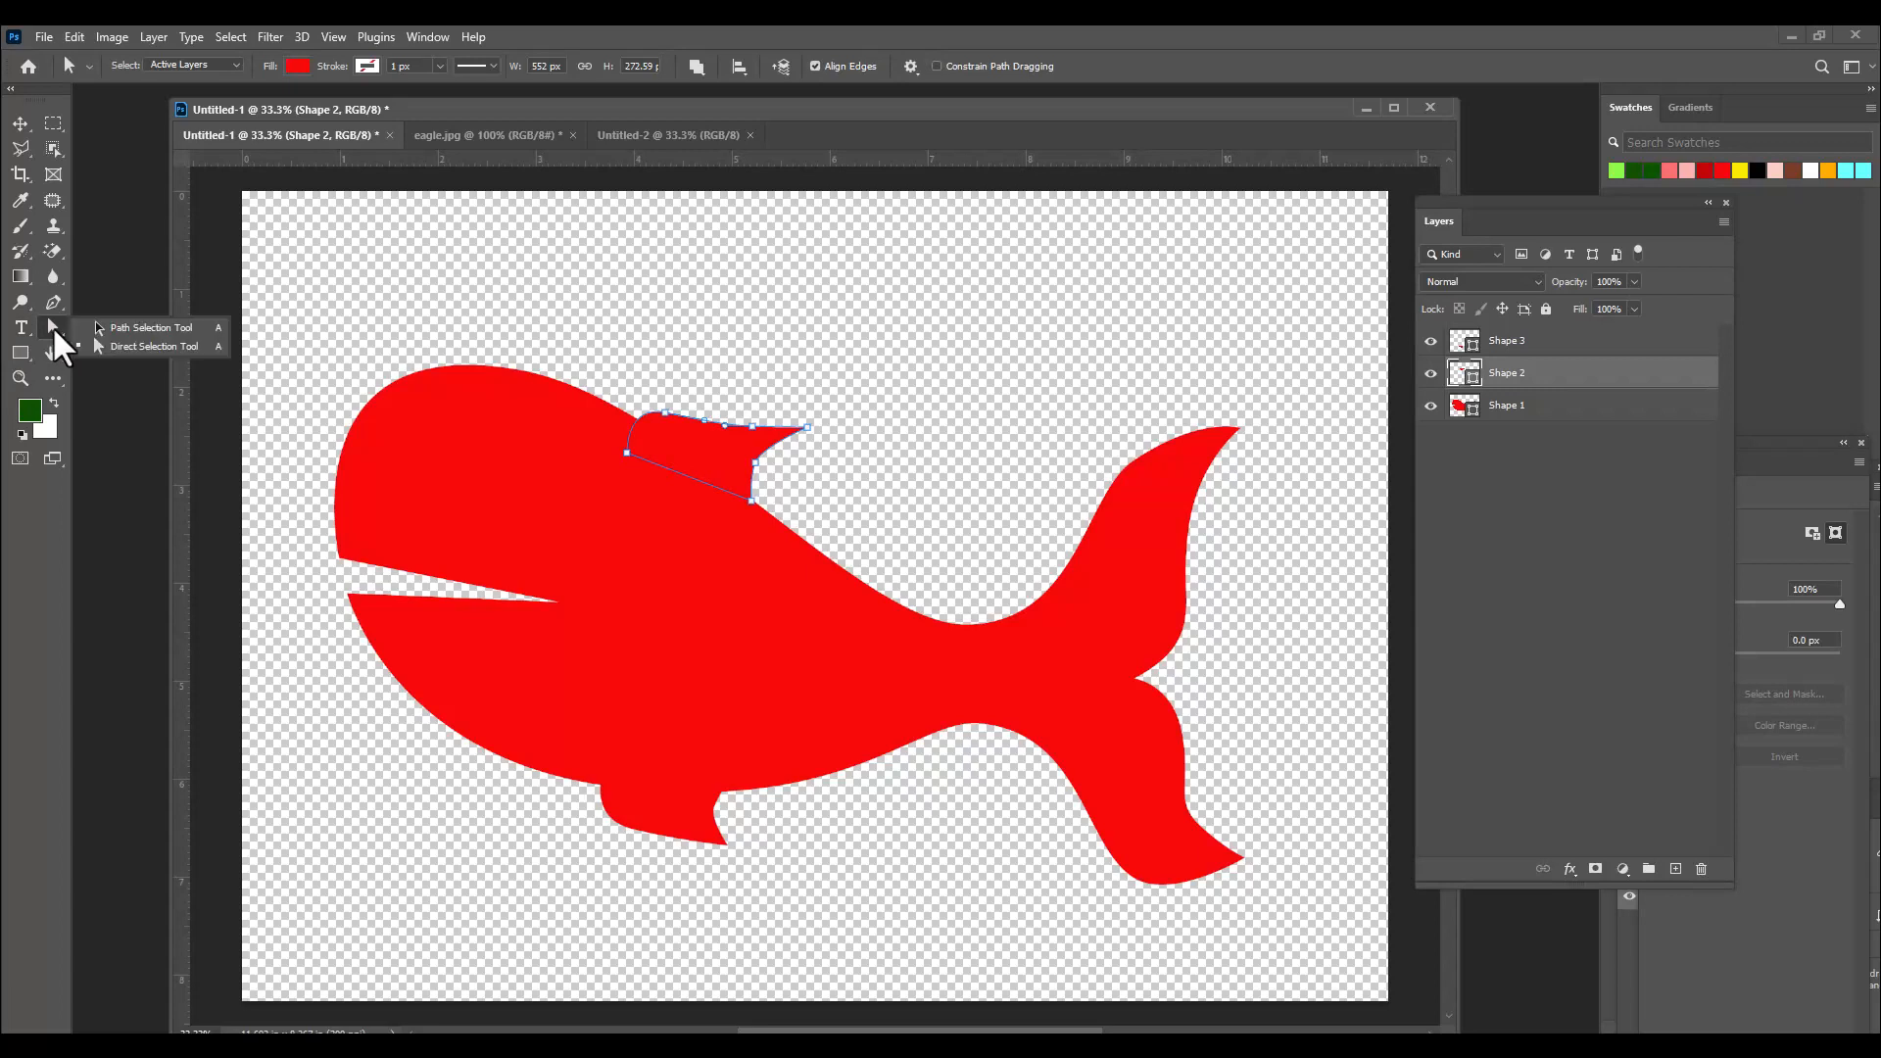
left_click(147, 346)
left_click_drag(663, 439, 712, 447)
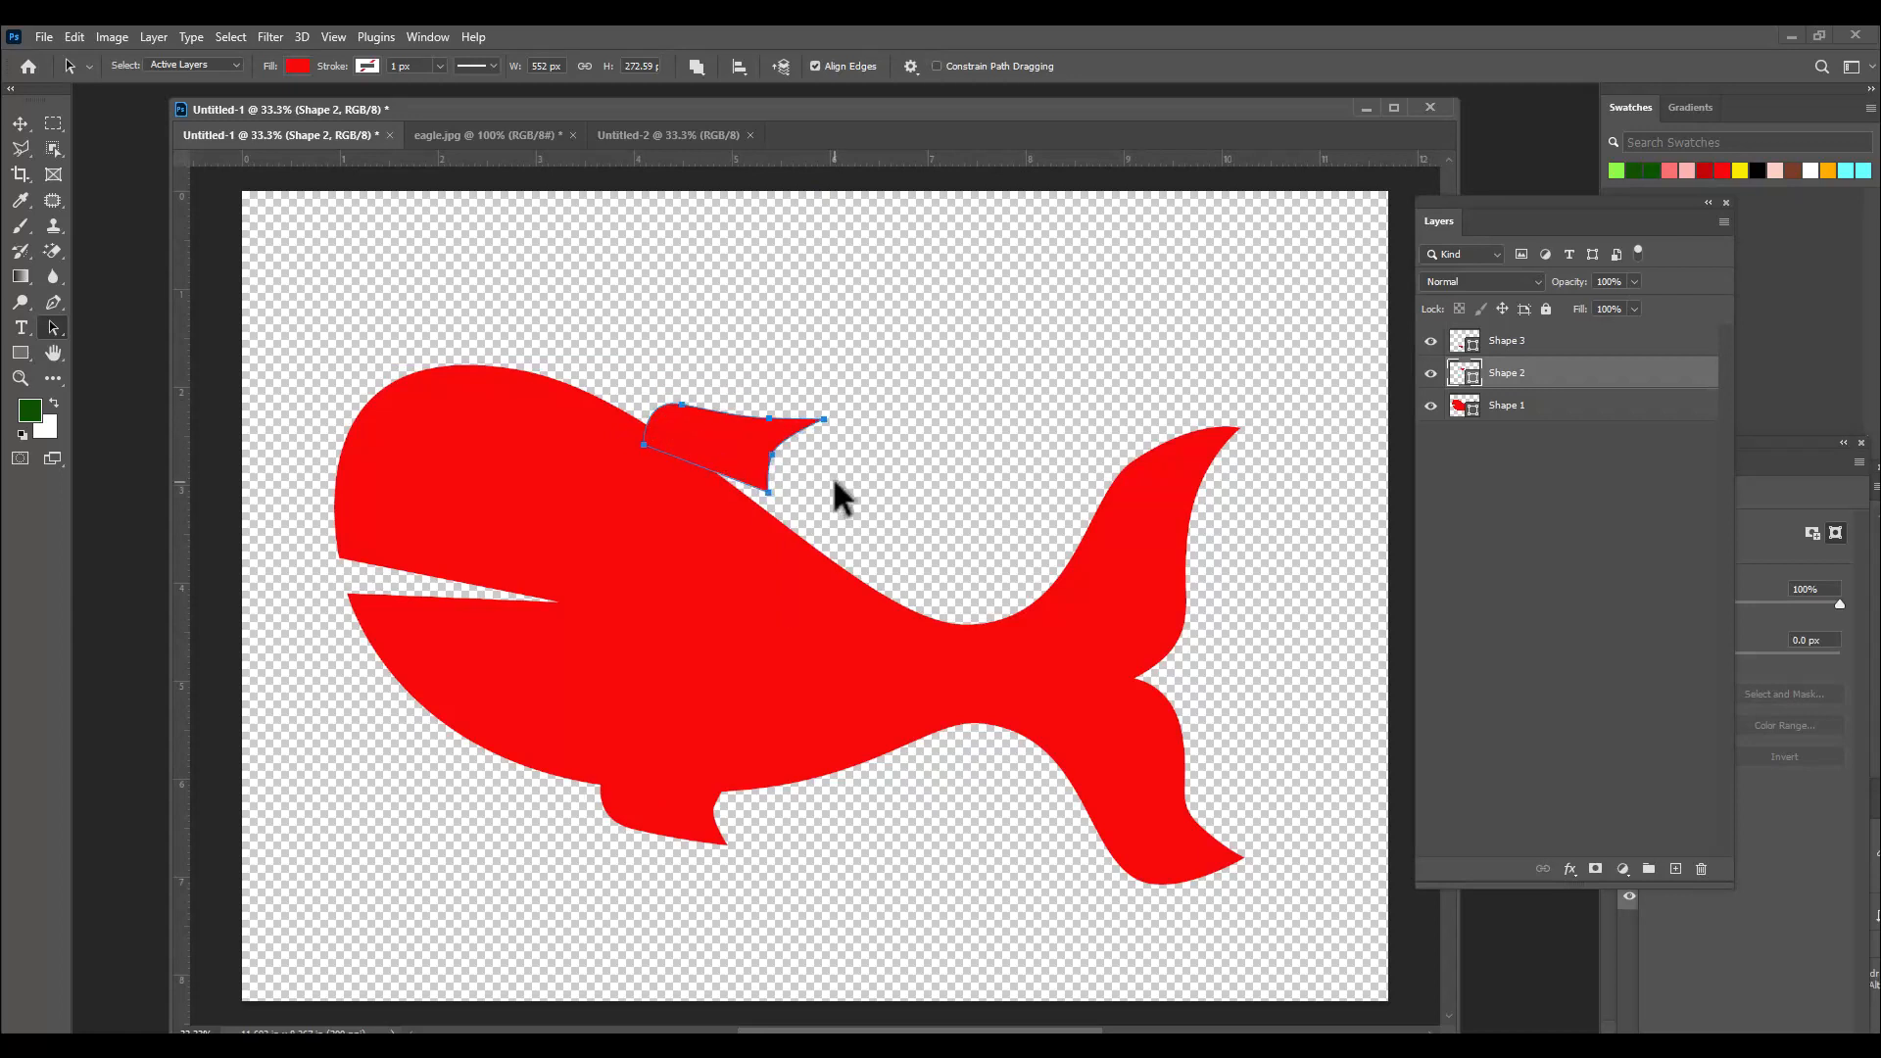
Rotate the dorsal fin to 14.26° with Free Transform and reposition it so its base sits on the whale's back.
key("ctrl+t")
left_click_drag(886, 483, 832, 514)
left_click_drag(696, 405, 692, 421)
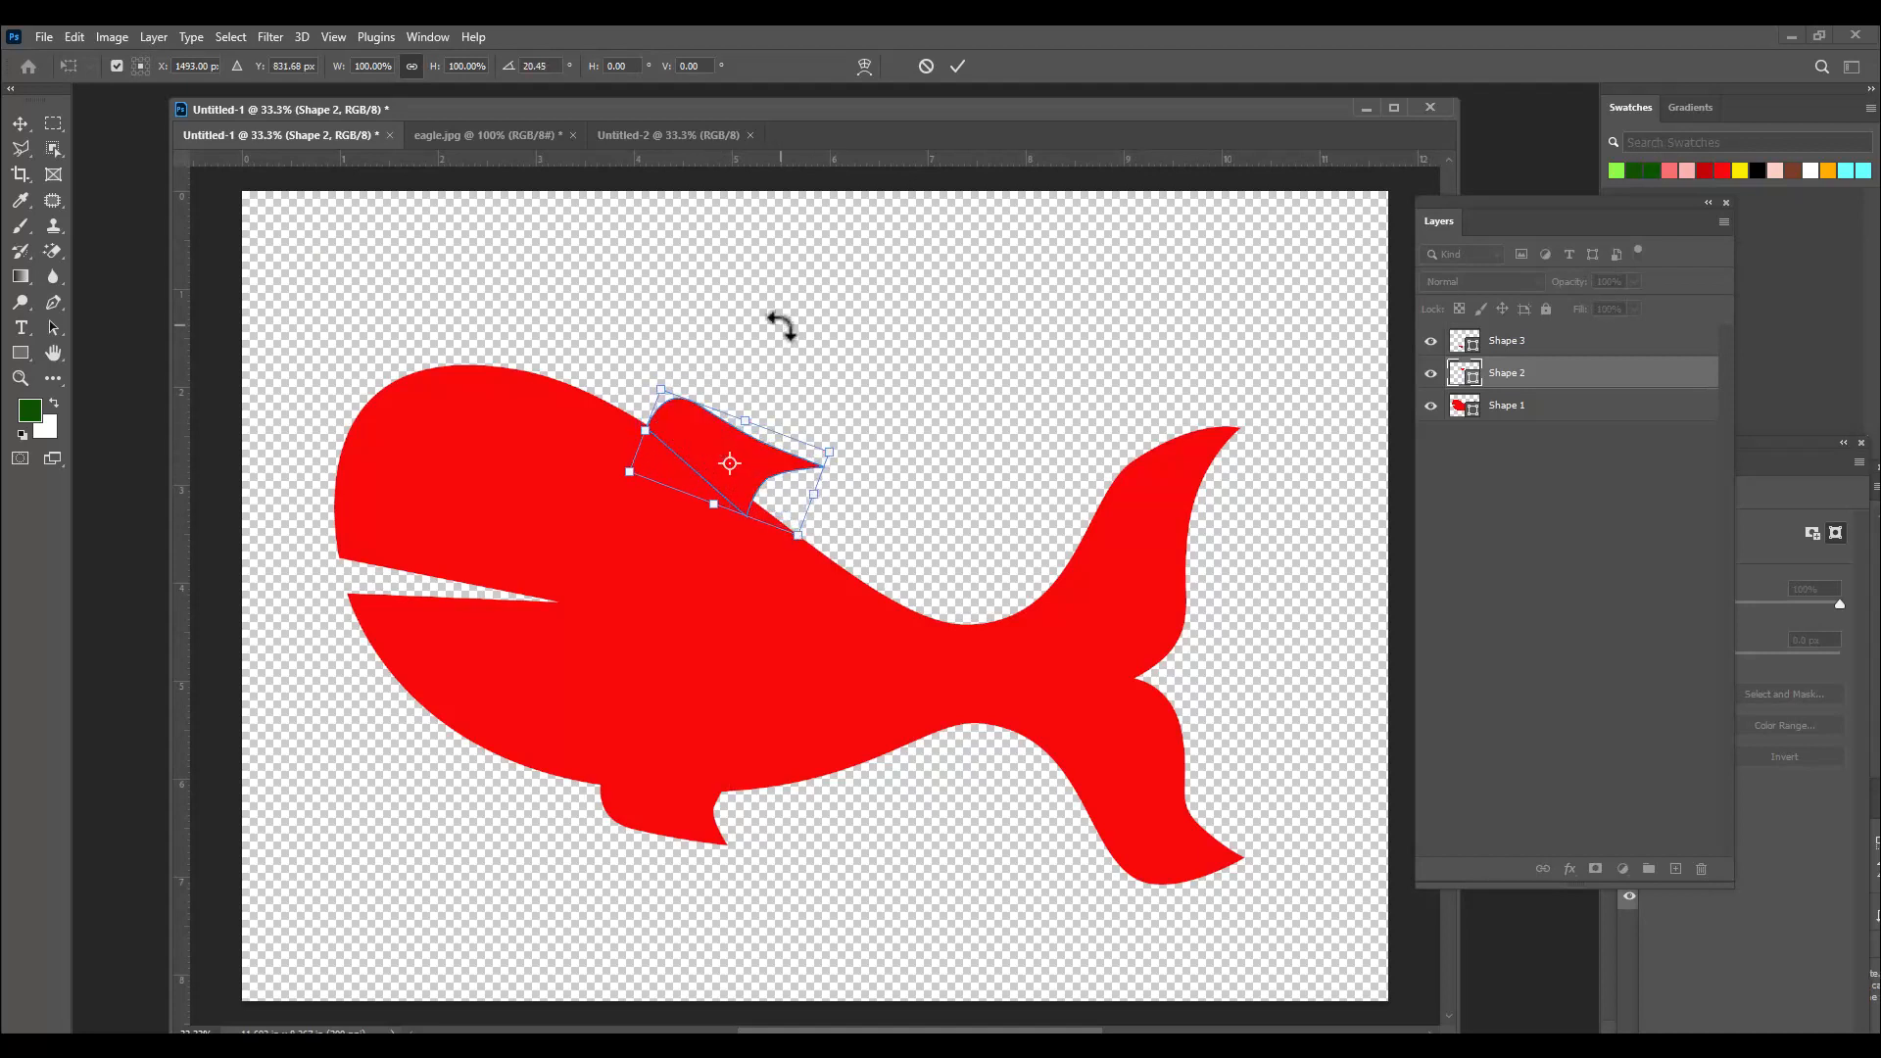
left_click_drag(839, 538, 842, 532)
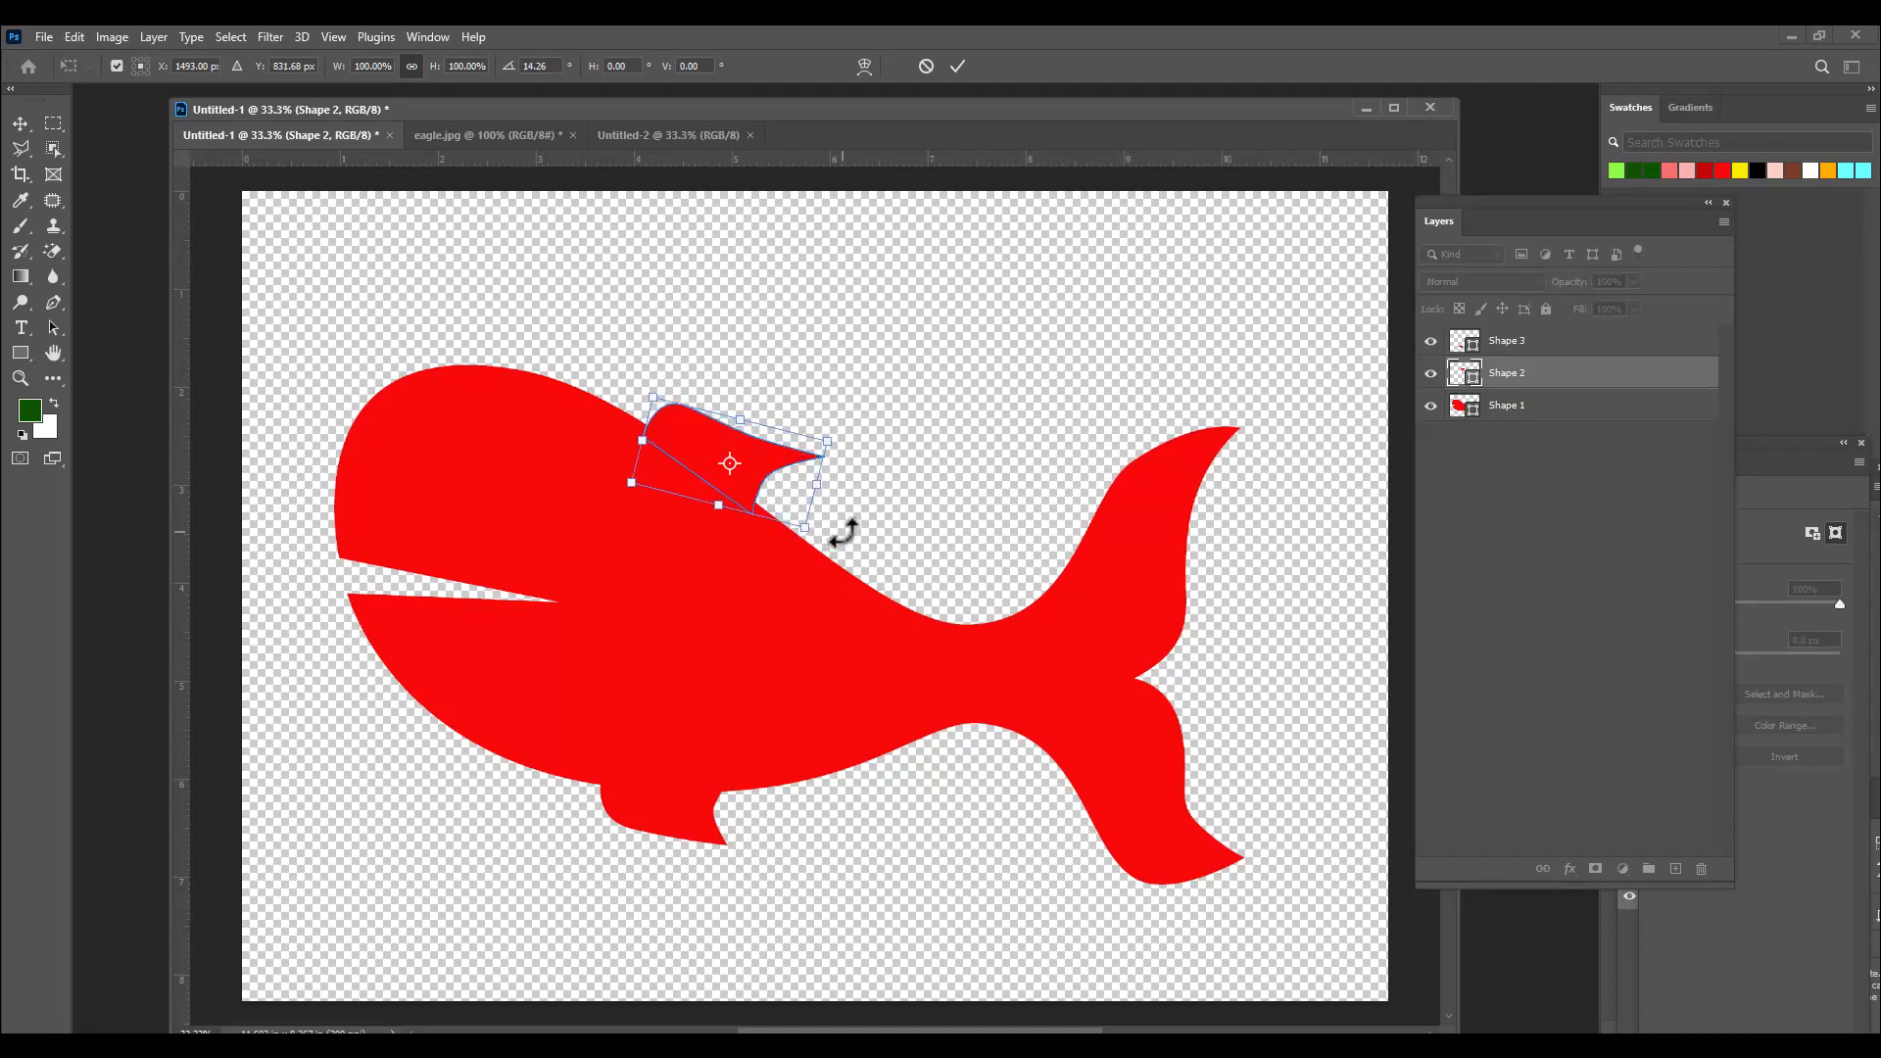
key("Return")
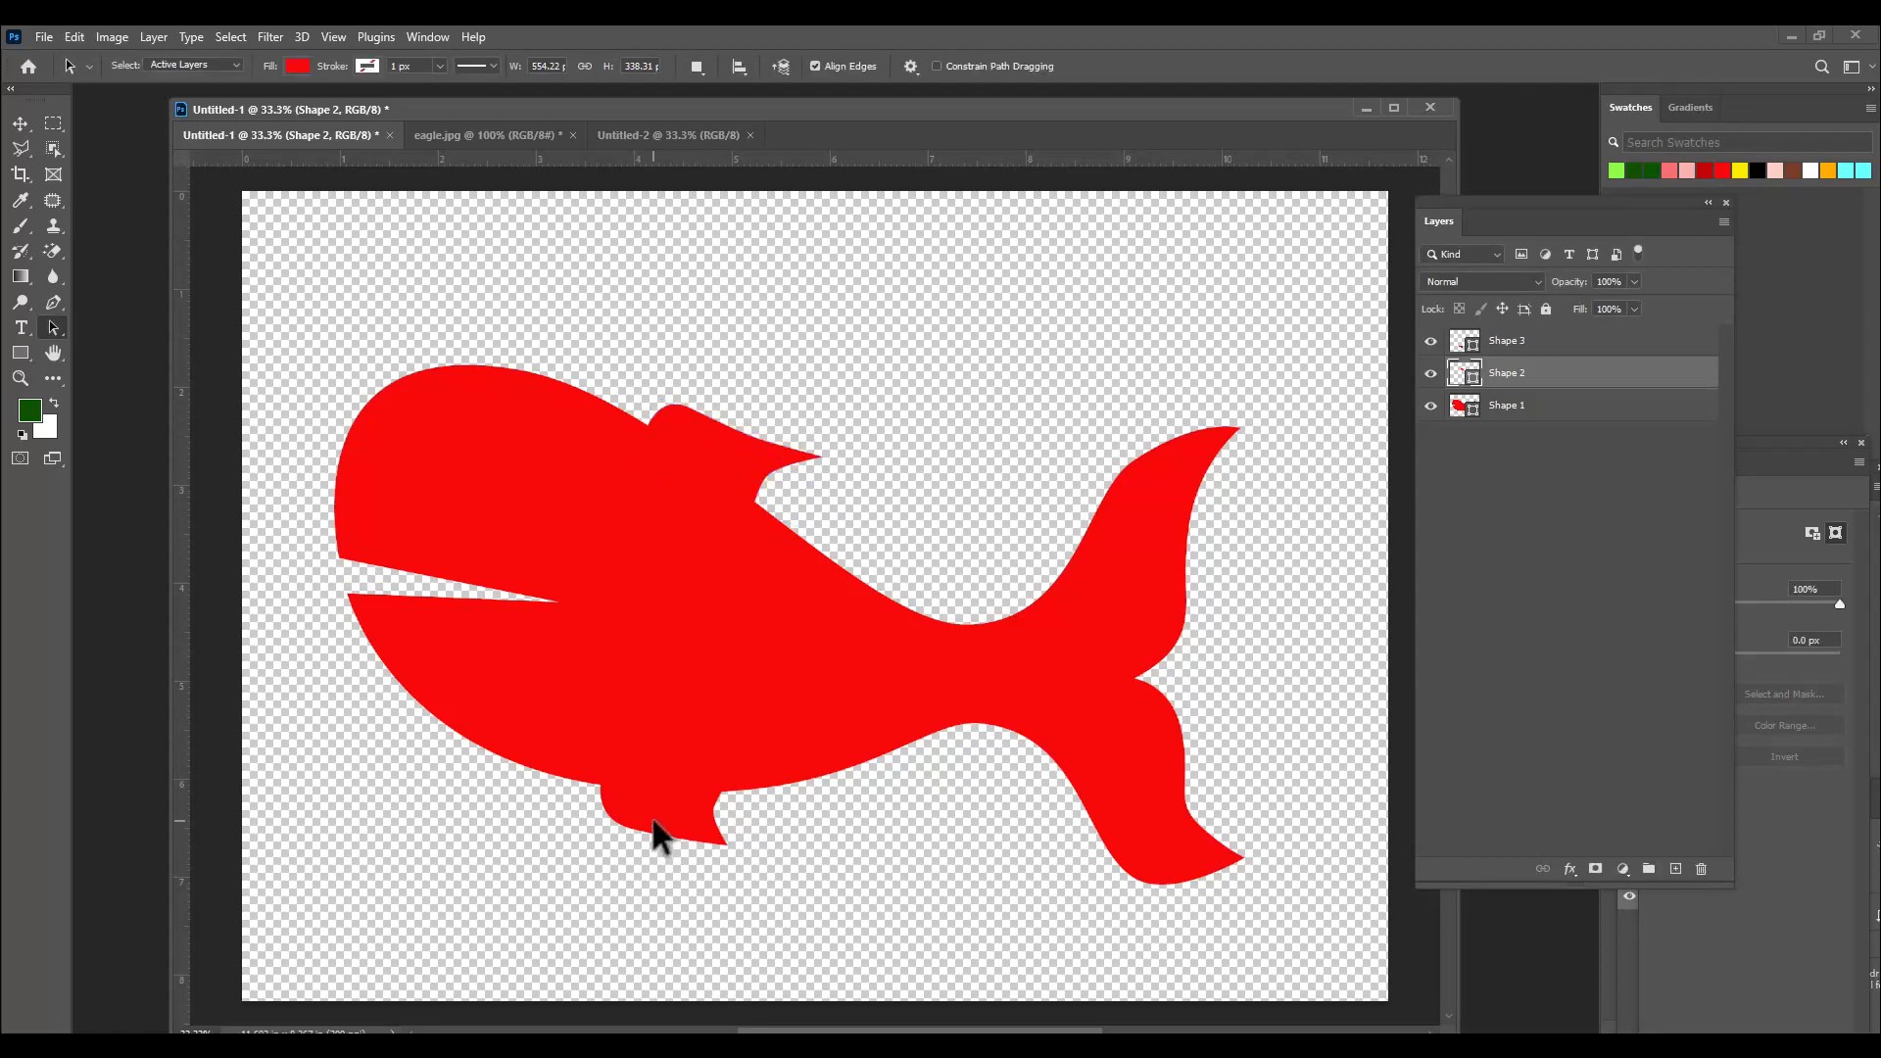
Move the belly fin on Shape 3 slightly towards the head and rotate it a little with Free Transform.
left_click(1582, 341)
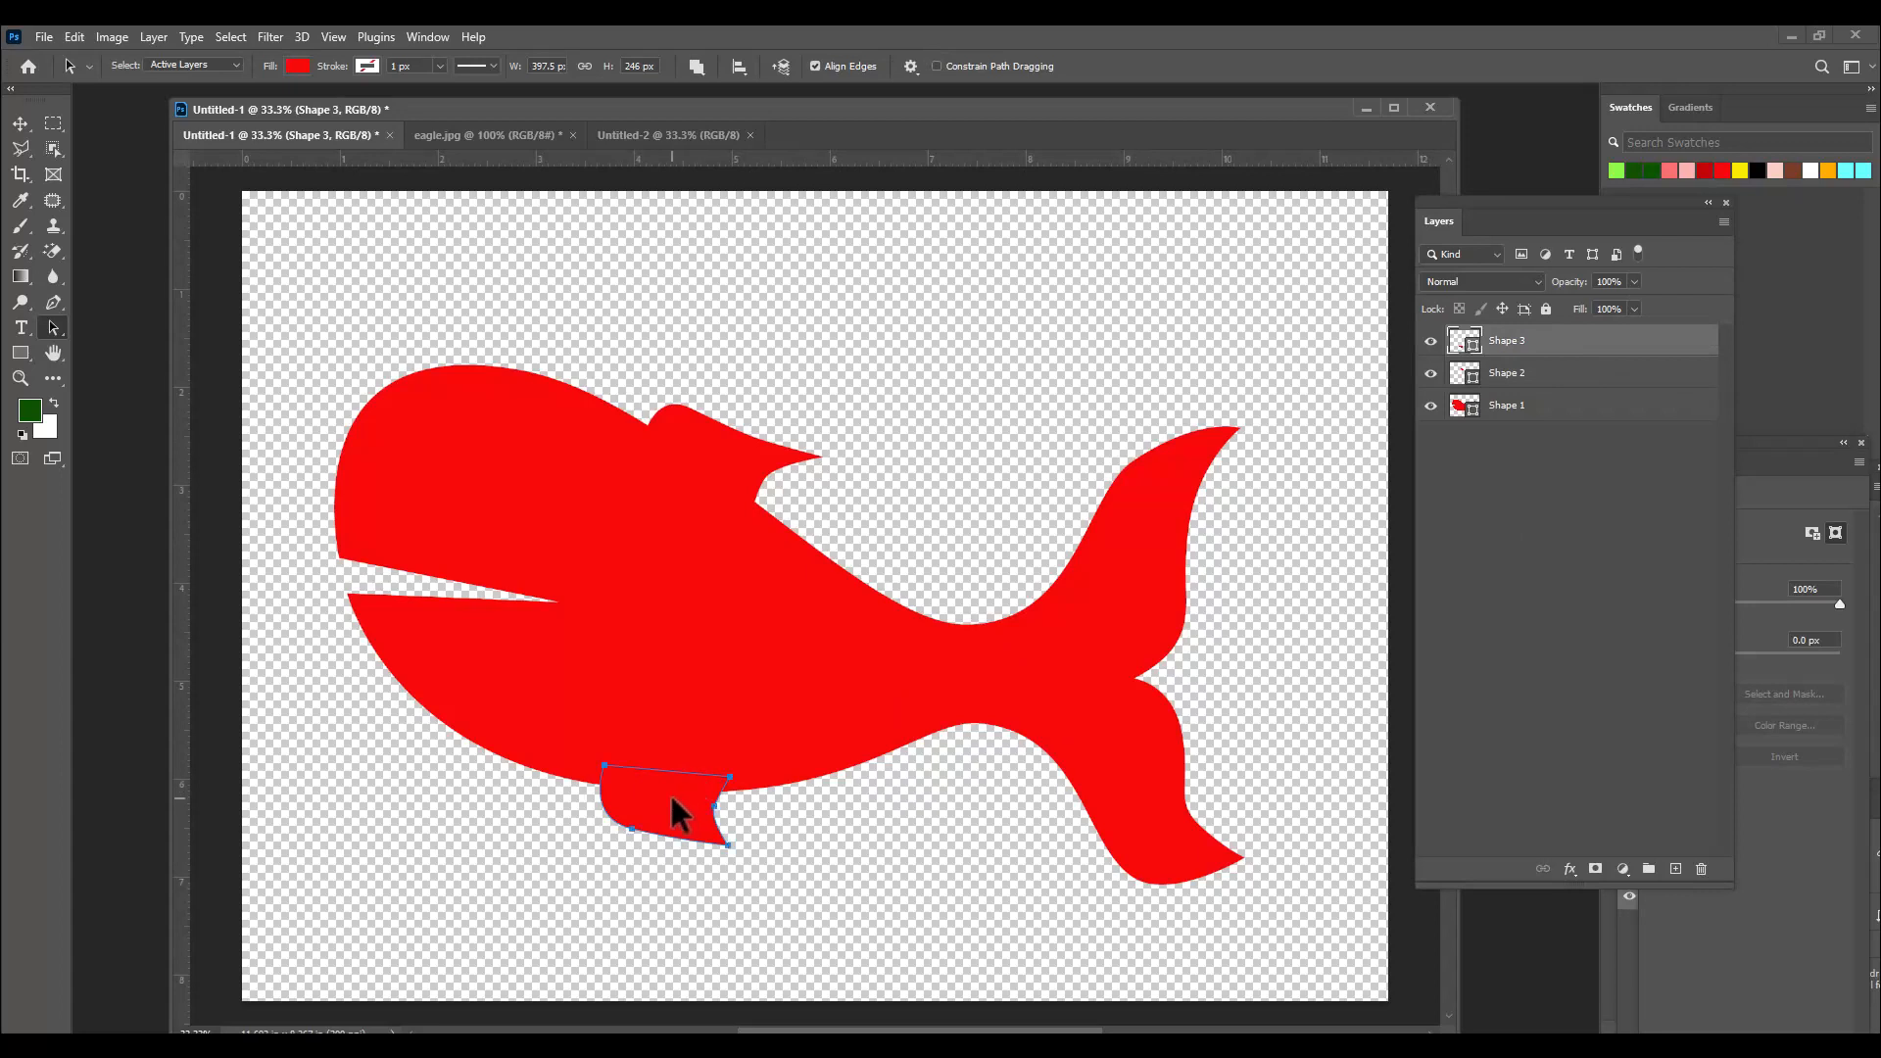
left_click_drag(668, 794, 650, 809)
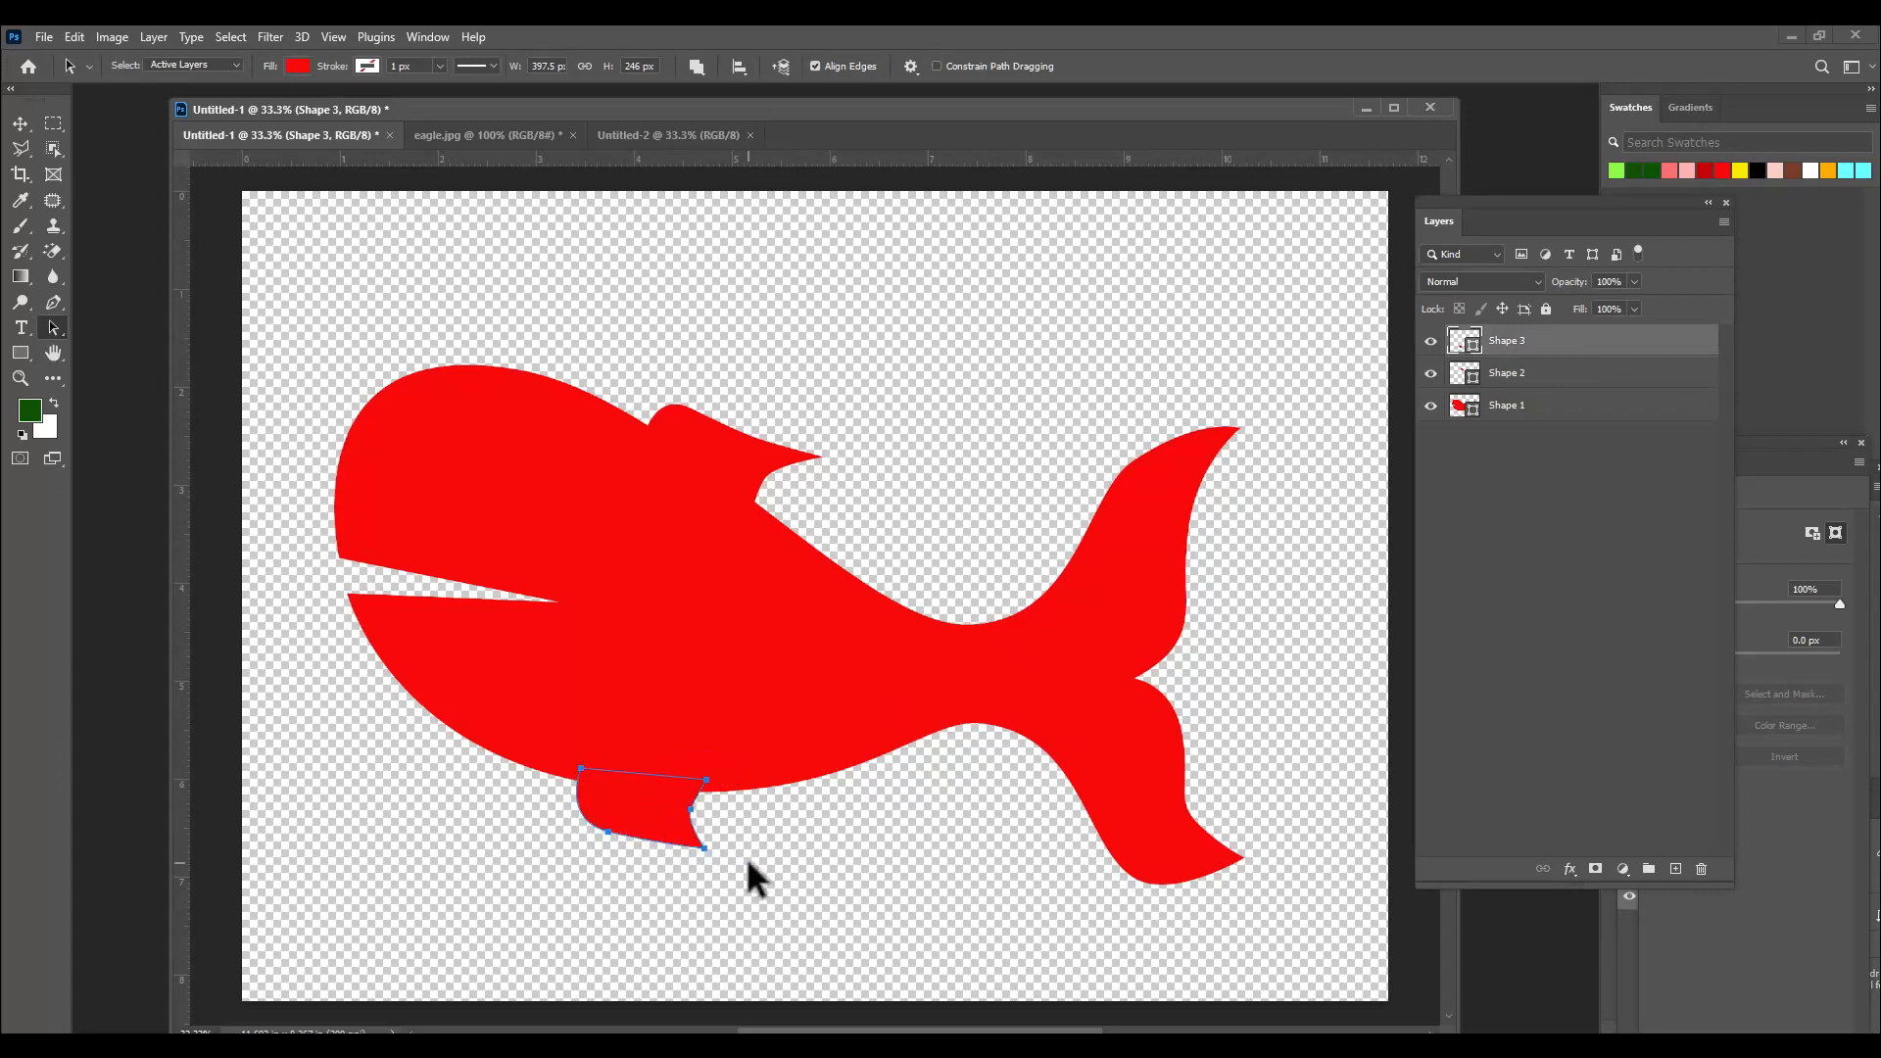
key("ctrl+t")
left_click_drag(723, 858, 733, 858)
key("Return")
On Shape 1, move the belly anchor forward under the lower jaw and adjust its handles to give the jaw a rounder curve.
left_click(1484, 409)
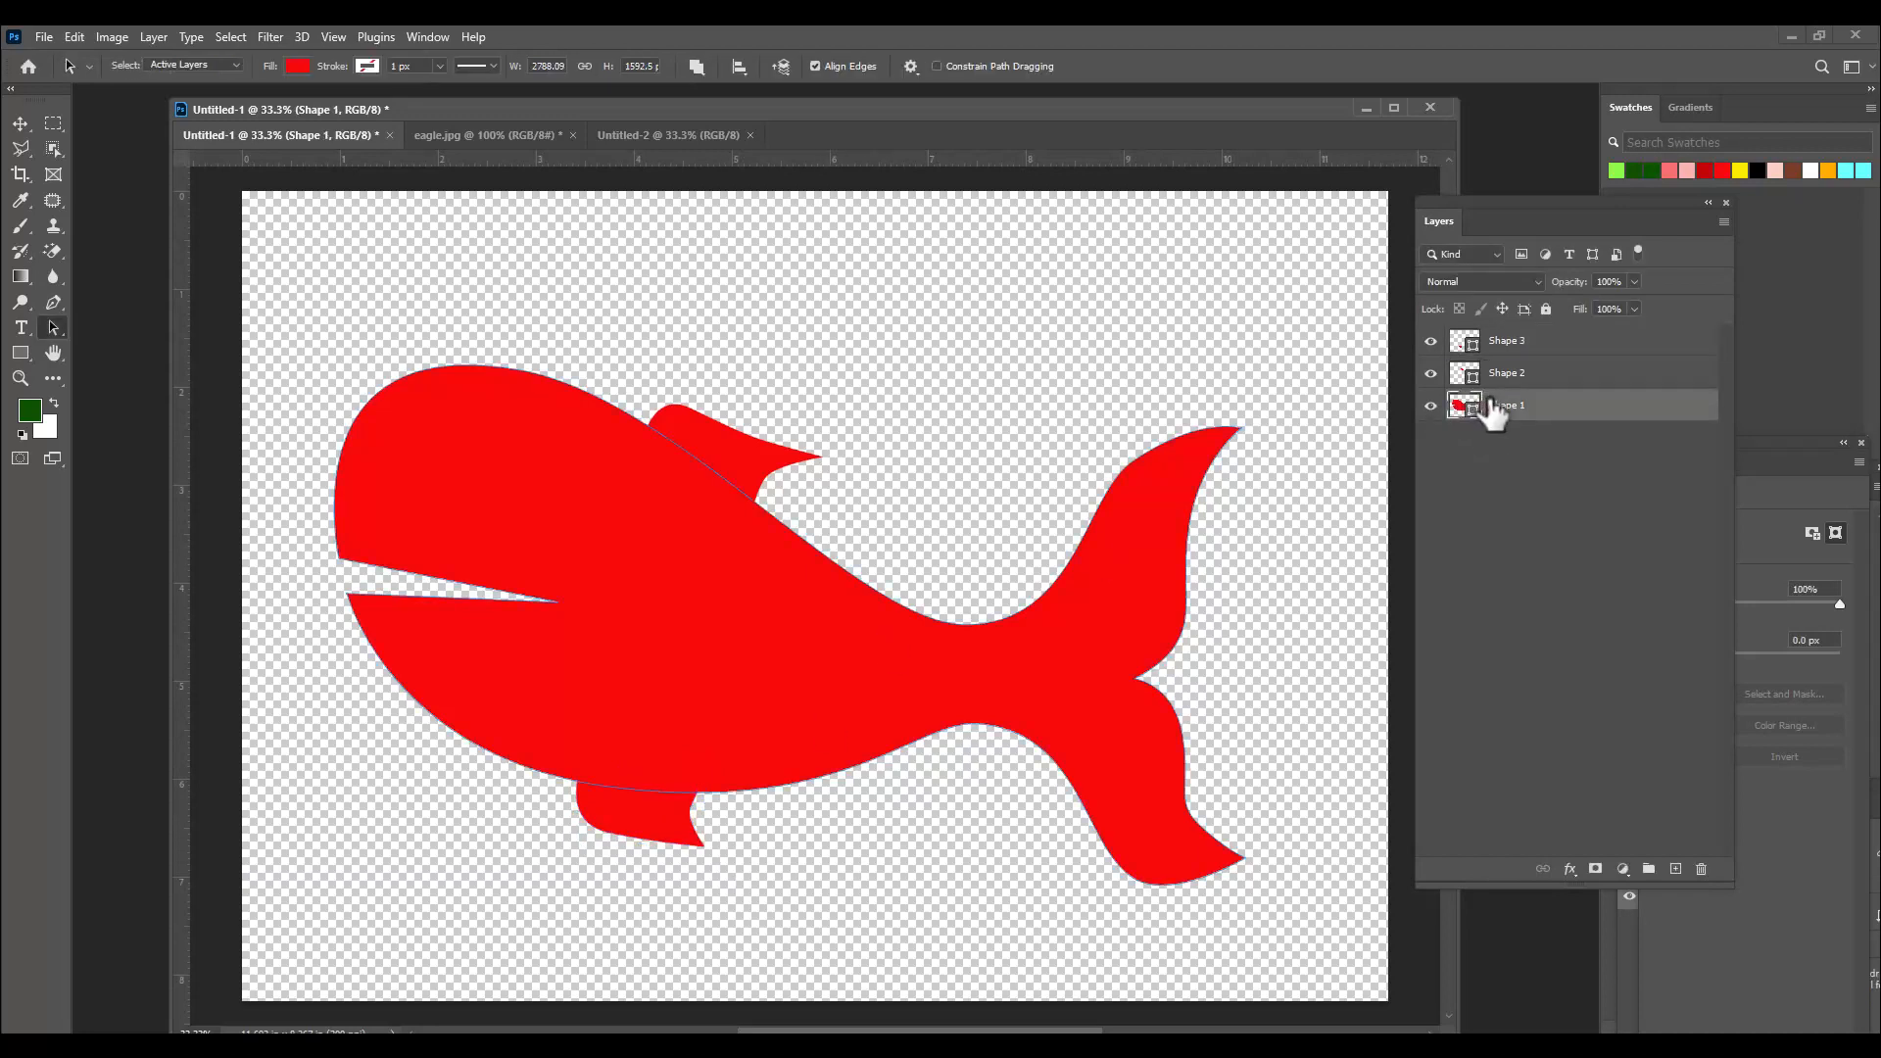
left_click(55, 333)
left_click(167, 326)
left_click(608, 789)
left_click_drag(608, 788, 527, 759)
left_click_drag(310, 734, 330, 718)
left_click_drag(760, 812, 477, 751)
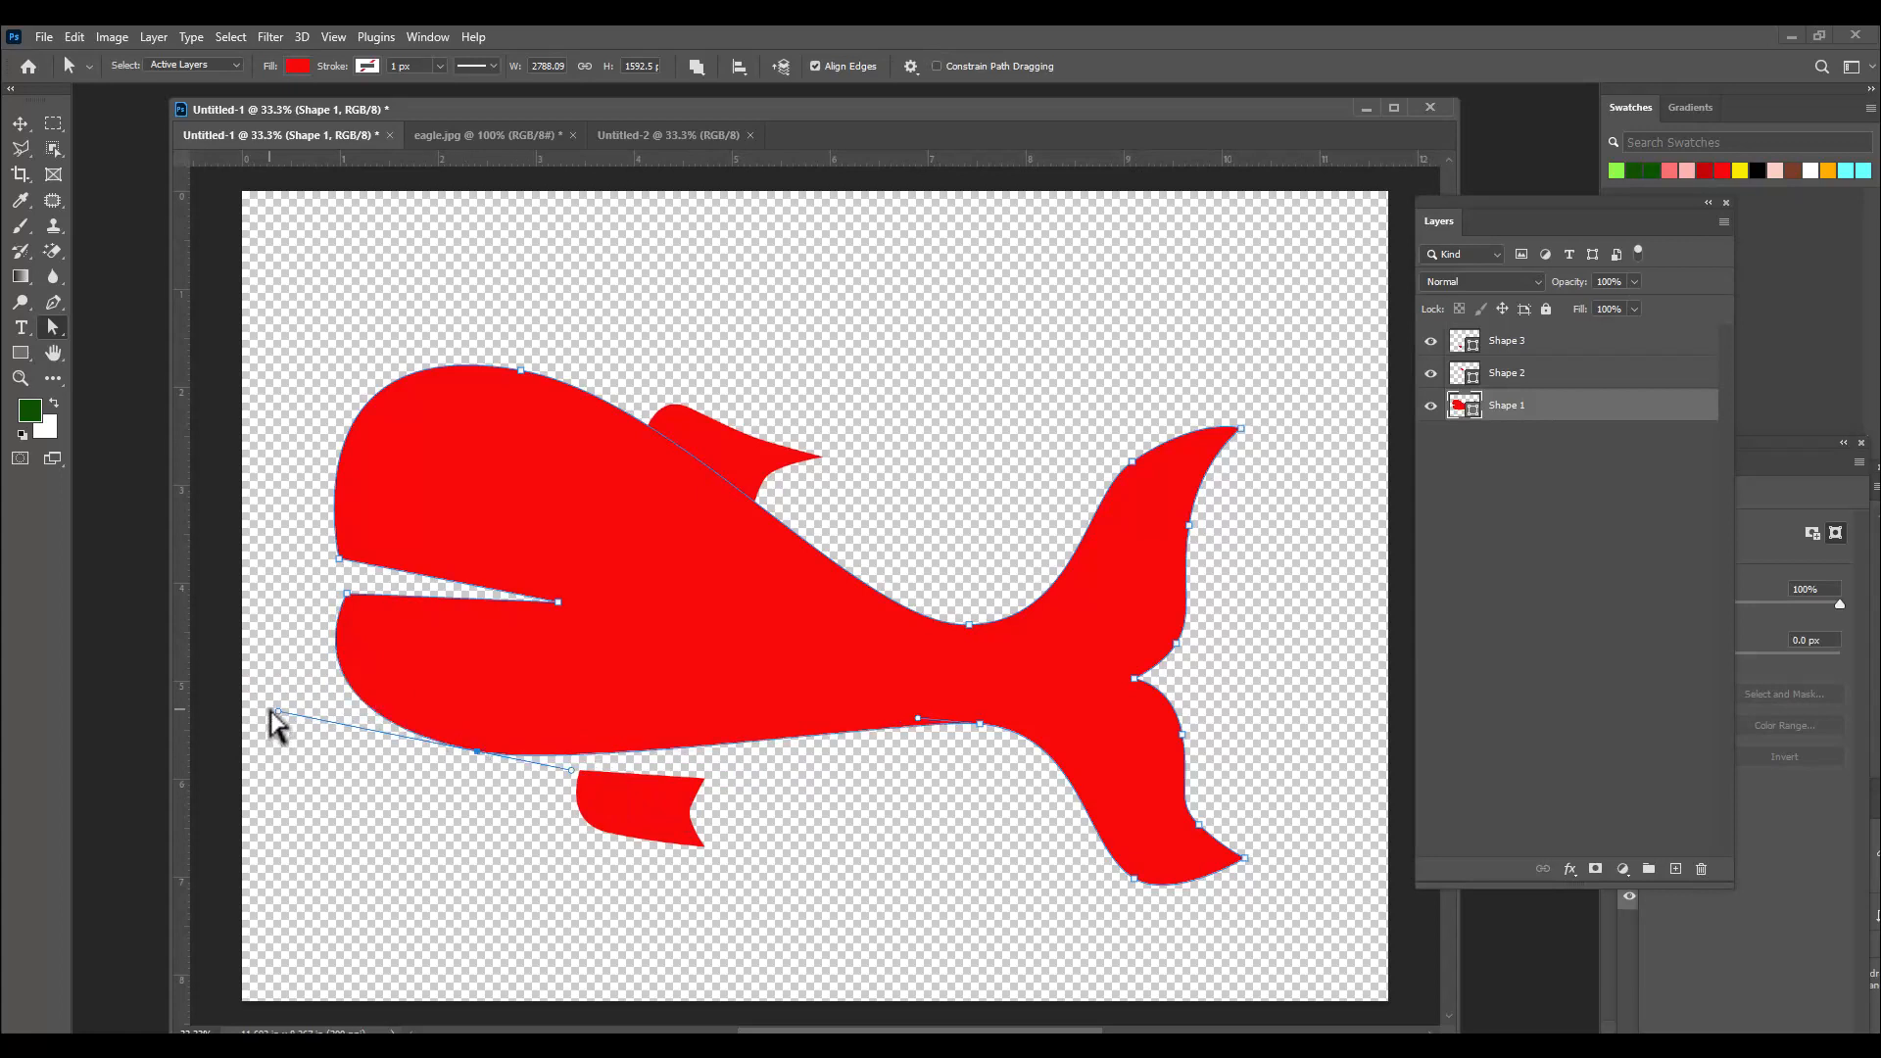
left_click_drag(279, 712, 338, 724)
mouse_move(572, 772)
left_mouse_down()
mouse_move(450, 749)
mouse_move(460, 770)
mouse_move(599, 754)
mouse_move(561, 775)
left_mouse_up()
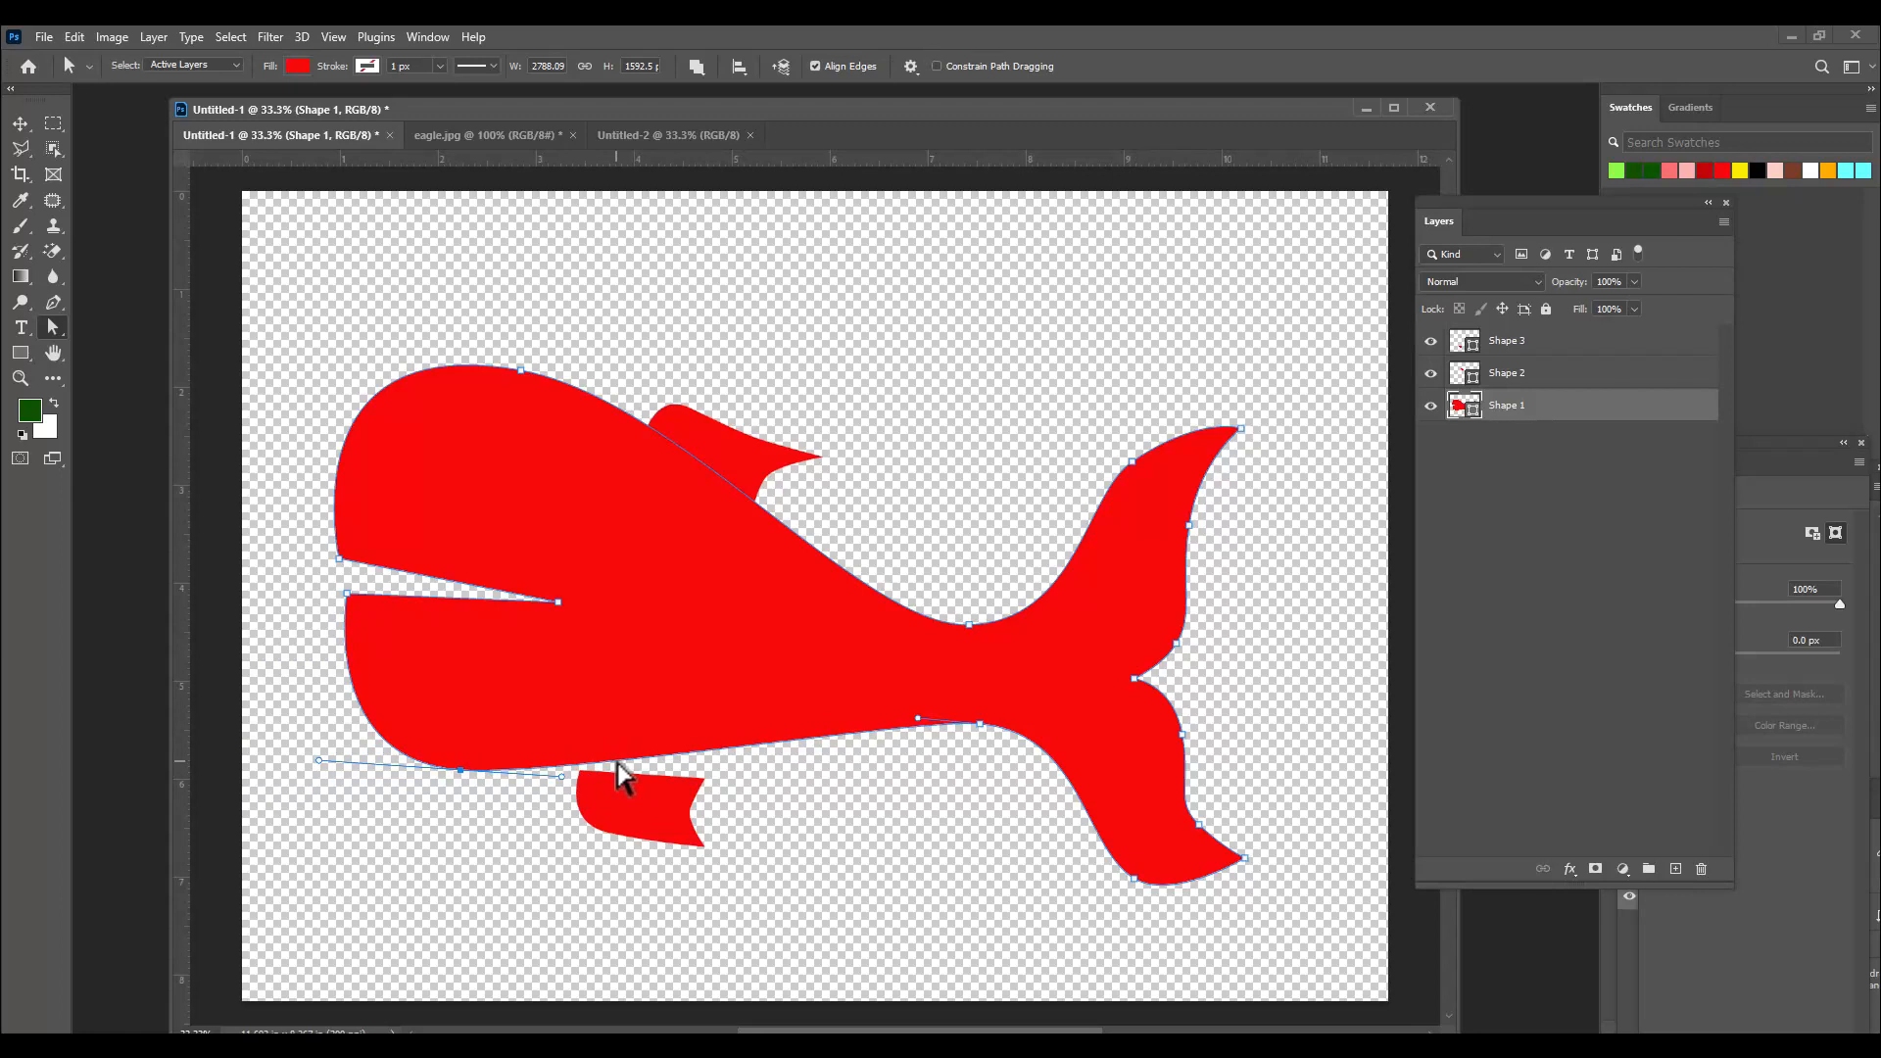
Add an anchor on the belly edge above the belly fin, raise it to slim the belly, and lower the jaw anchor slightly.
left_click(53, 304)
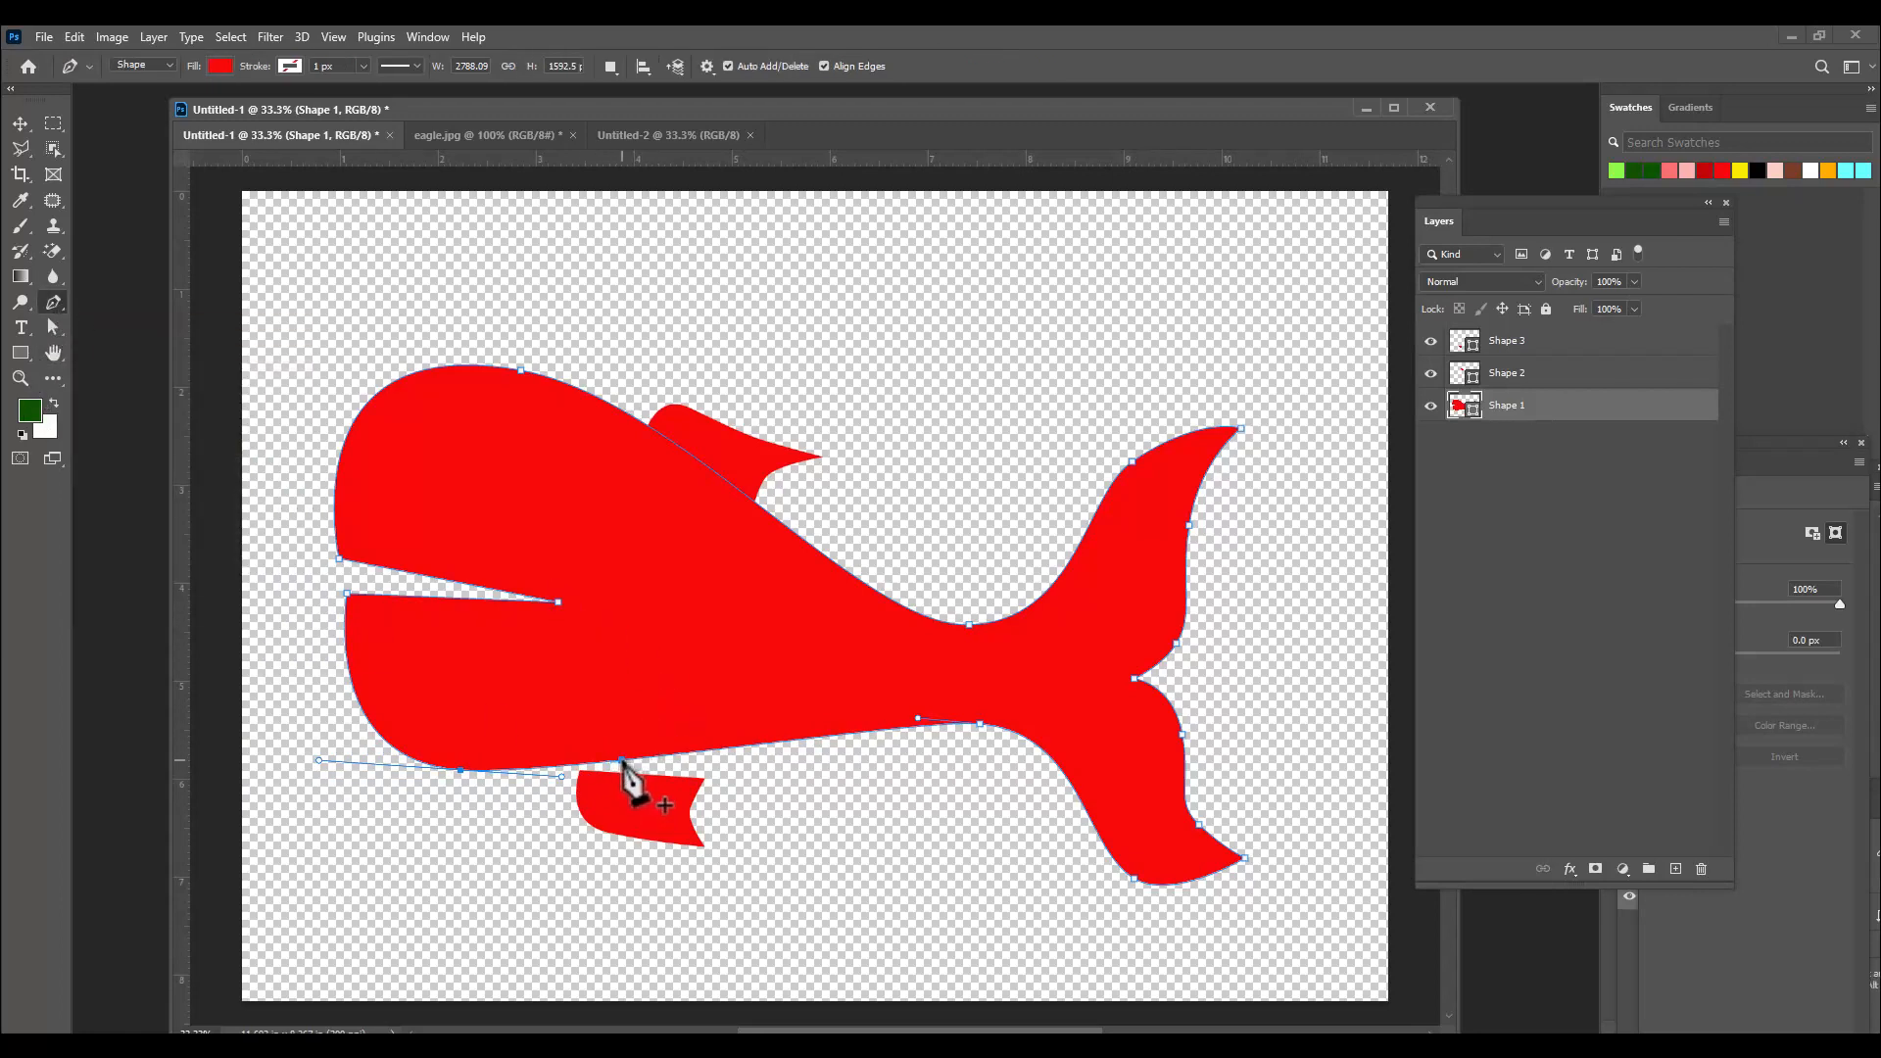
left_click(614, 762)
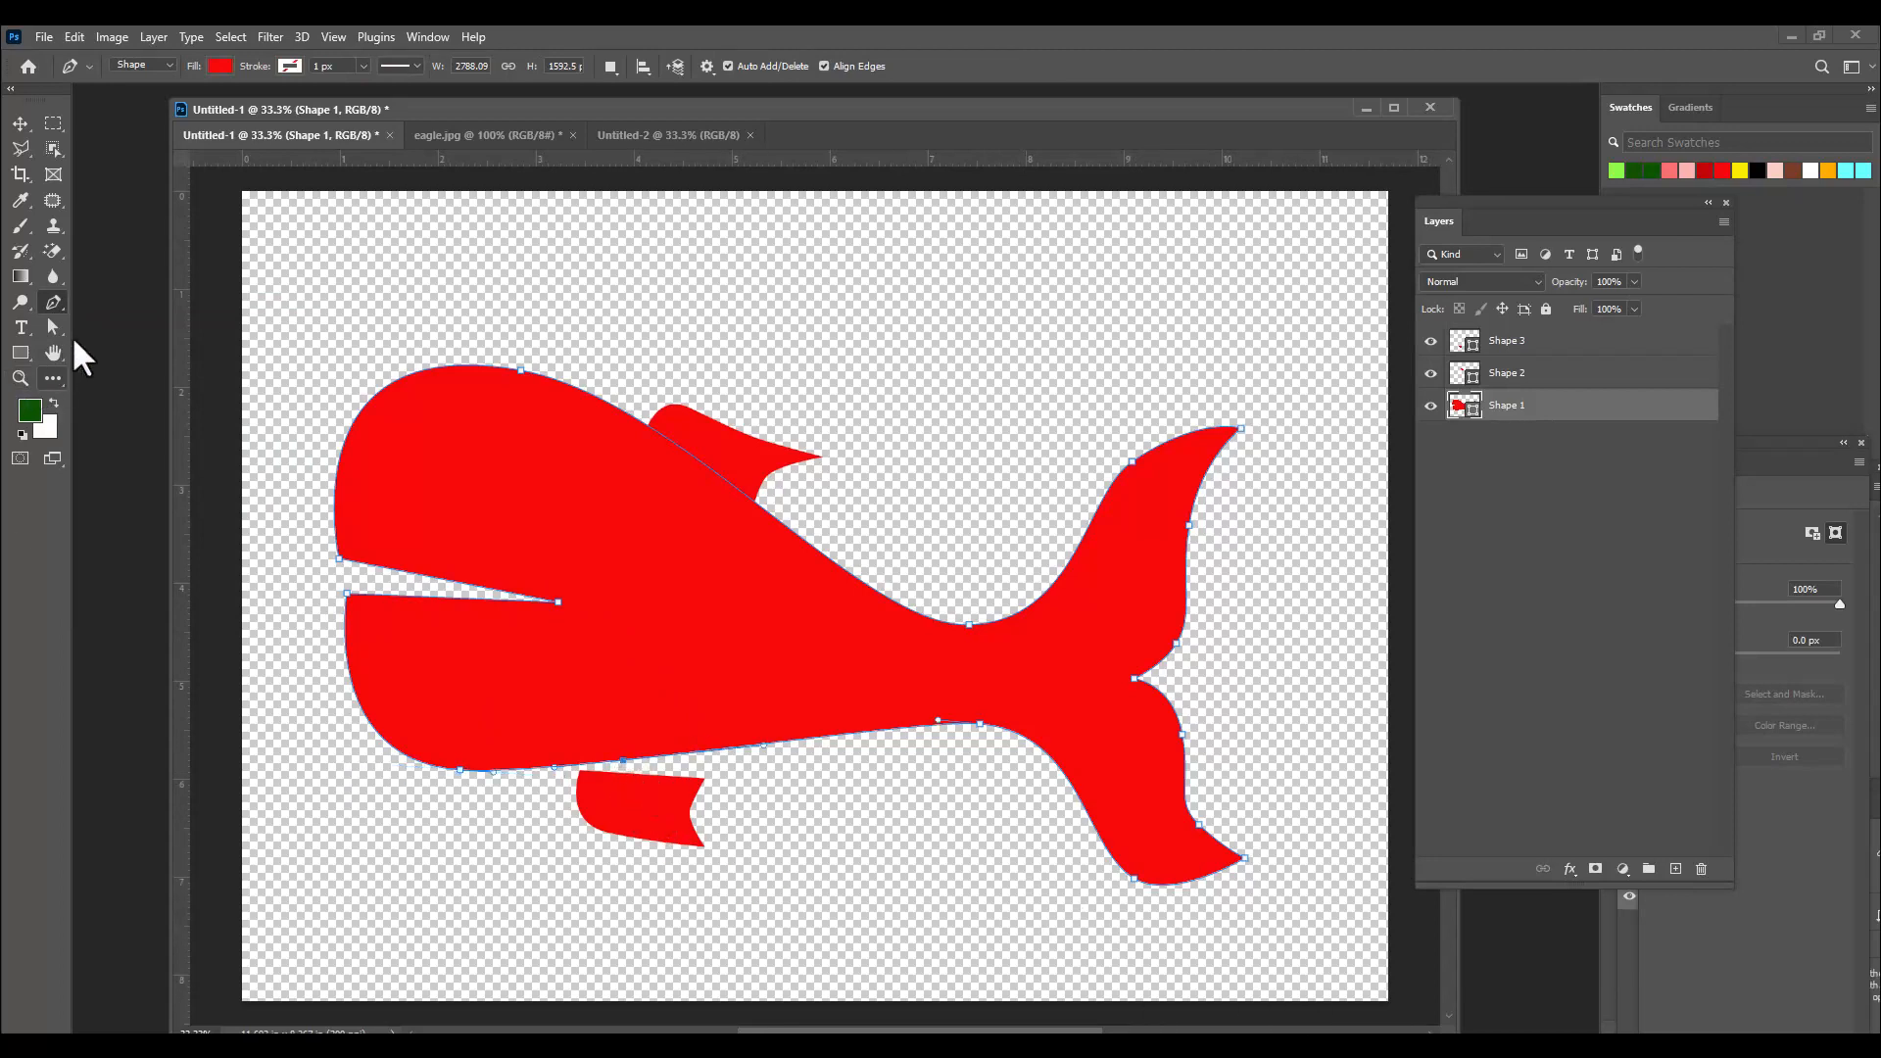
left_click(54, 327)
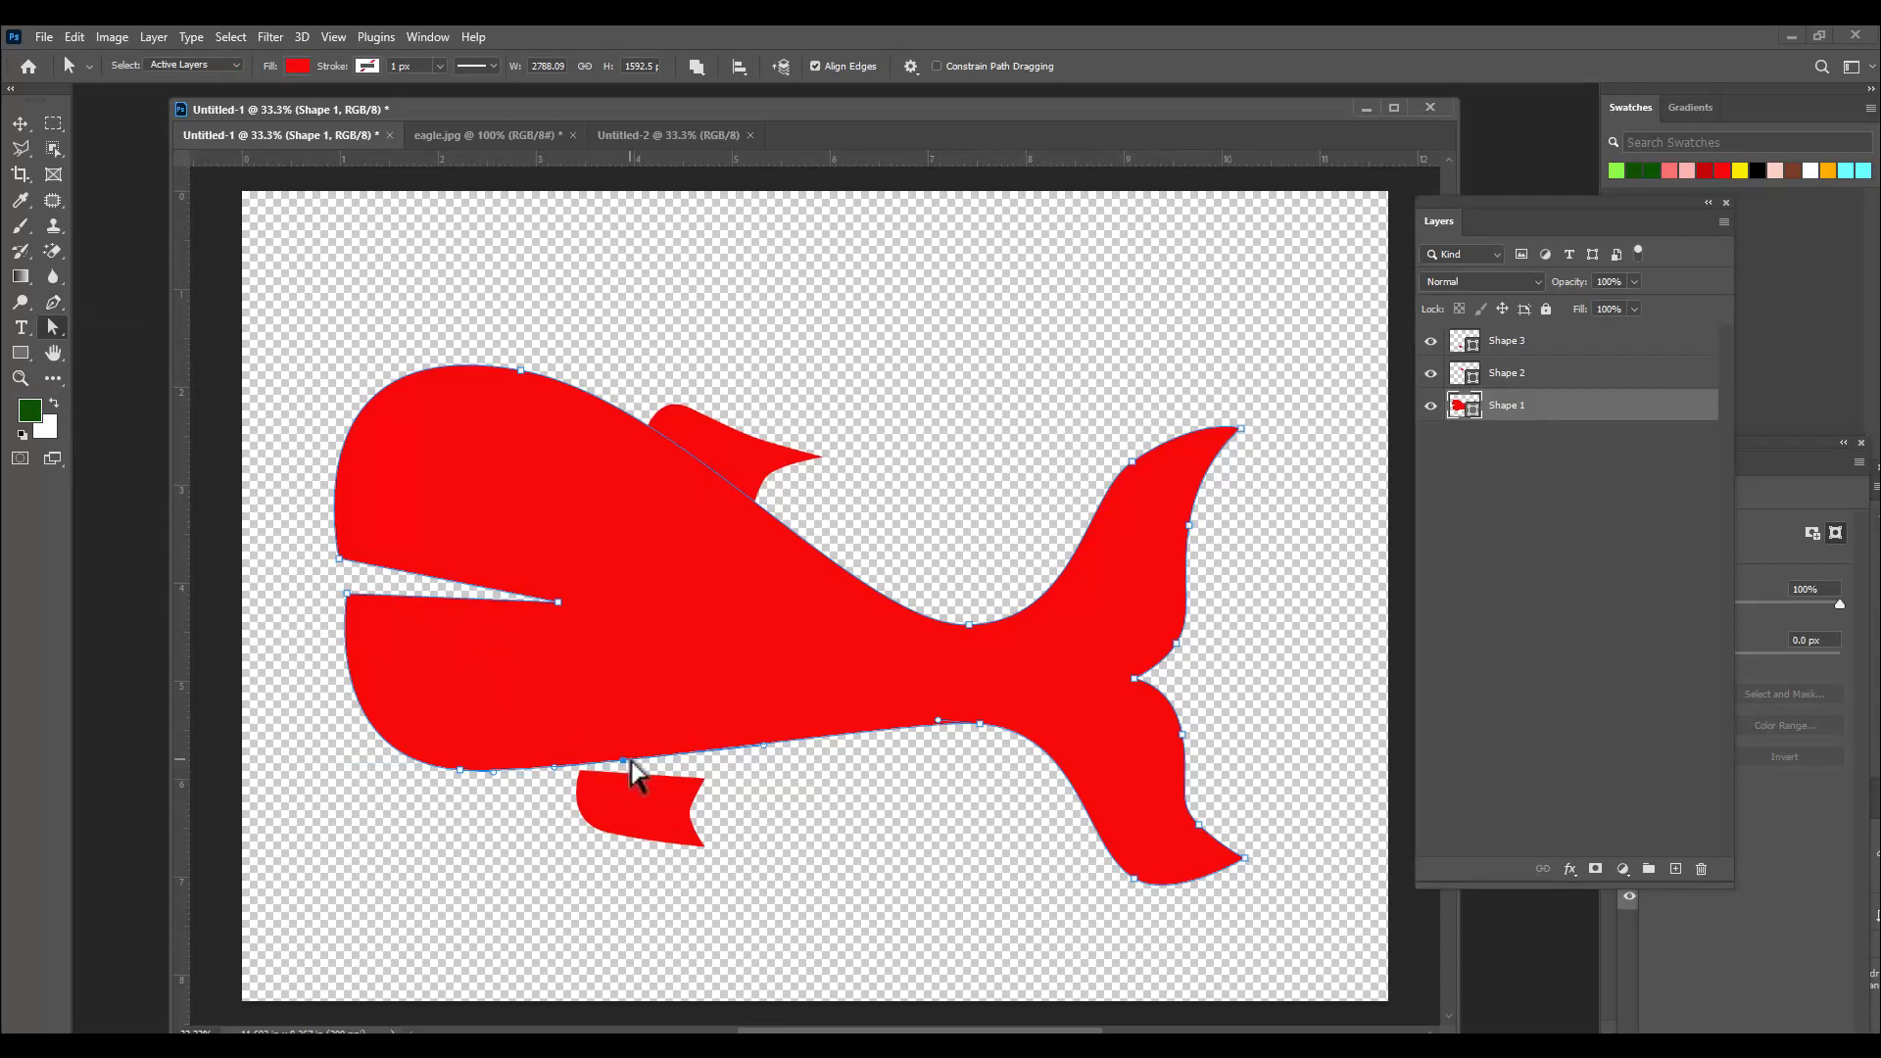
left_click_drag(624, 761, 632, 740)
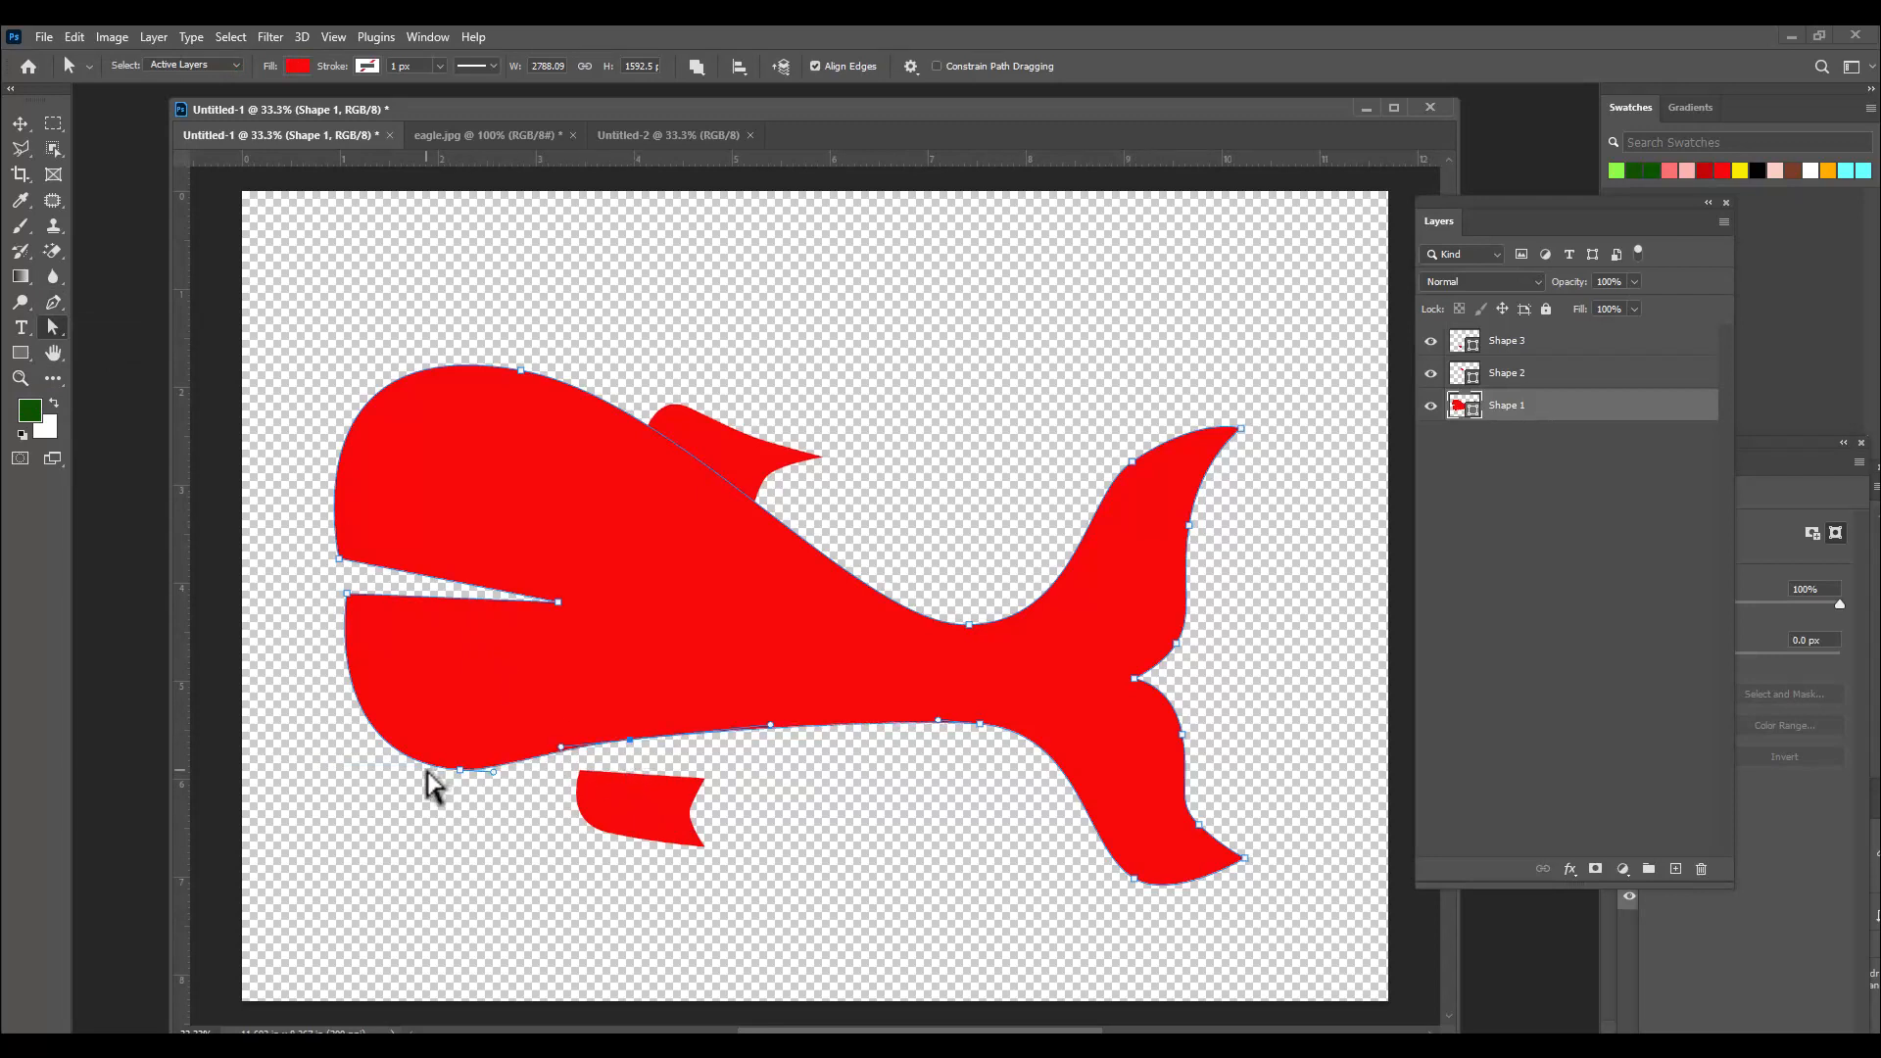
left_click(460, 771)
left_click_drag(630, 739, 634, 728)
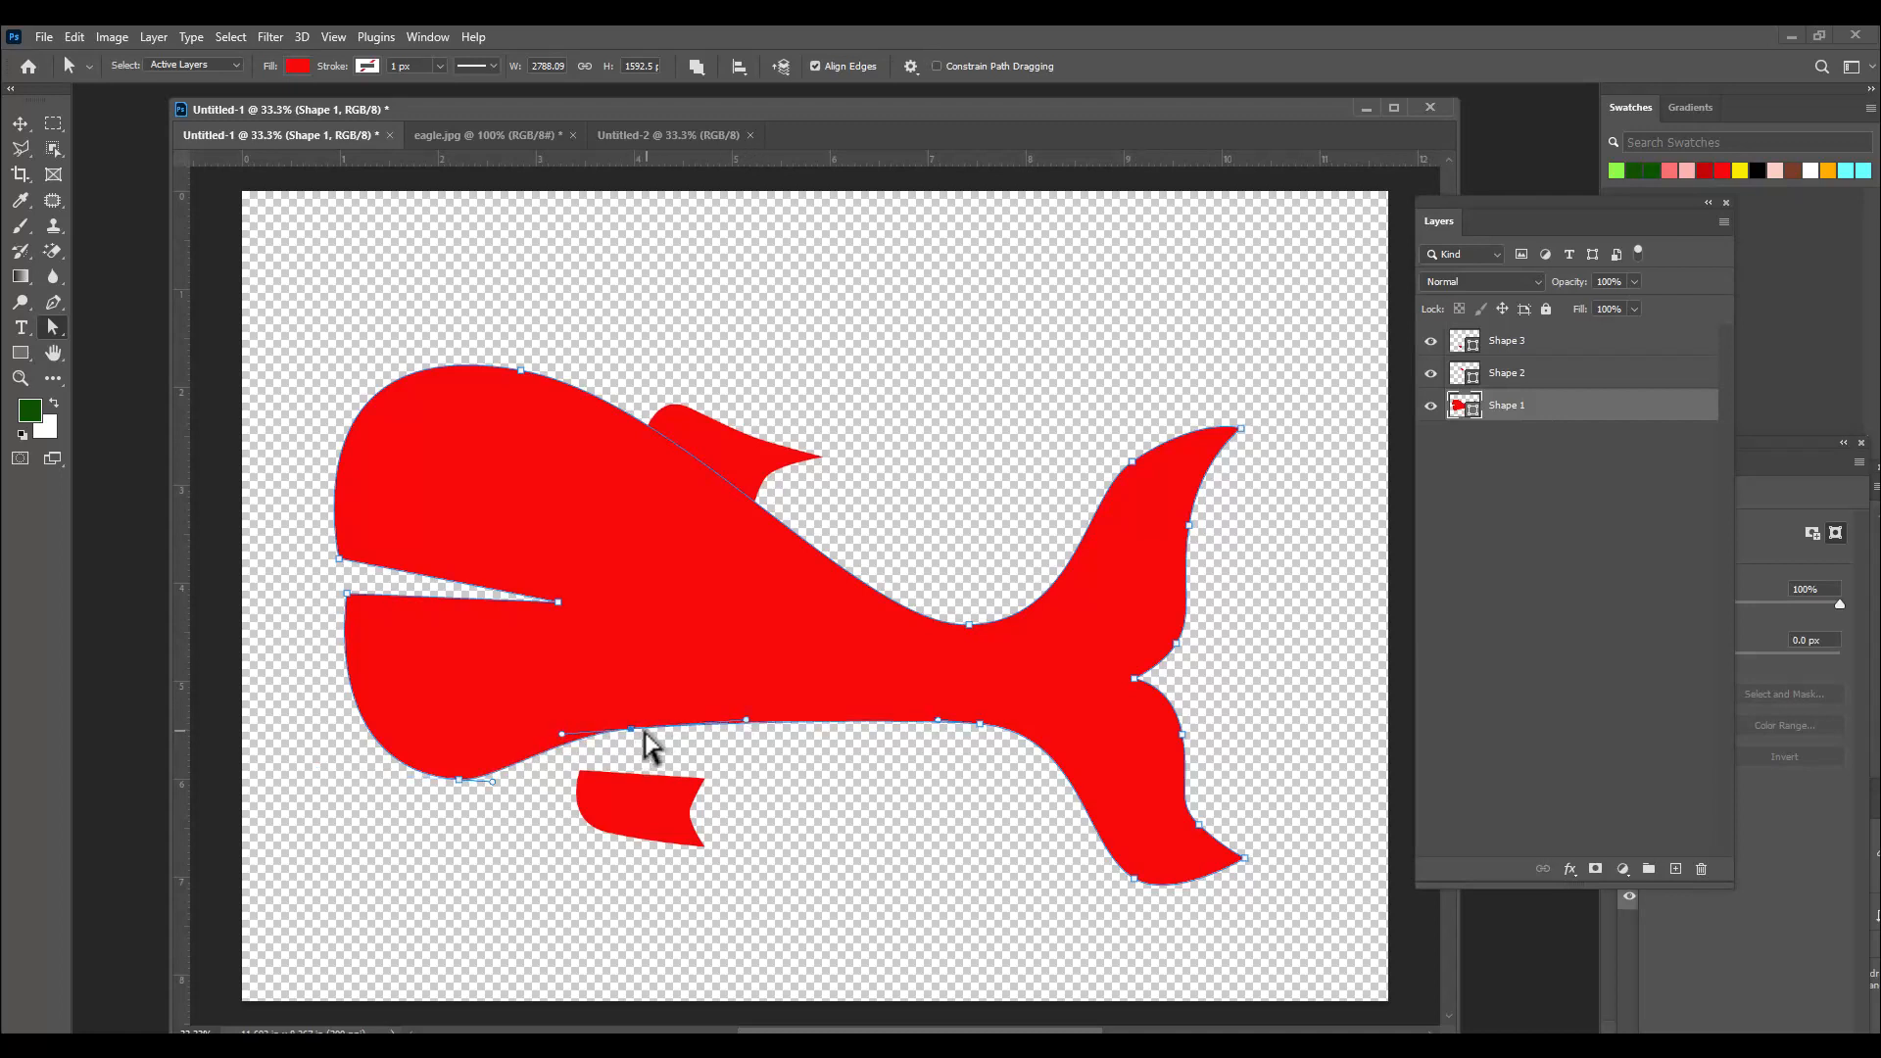
left_click_drag(632, 728, 643, 724)
Move the lip anchors forward, raise the mouth's inner corner and lower the bottom lip to open the mouth, then deselect the path.
left_click_drag(339, 559, 332, 590)
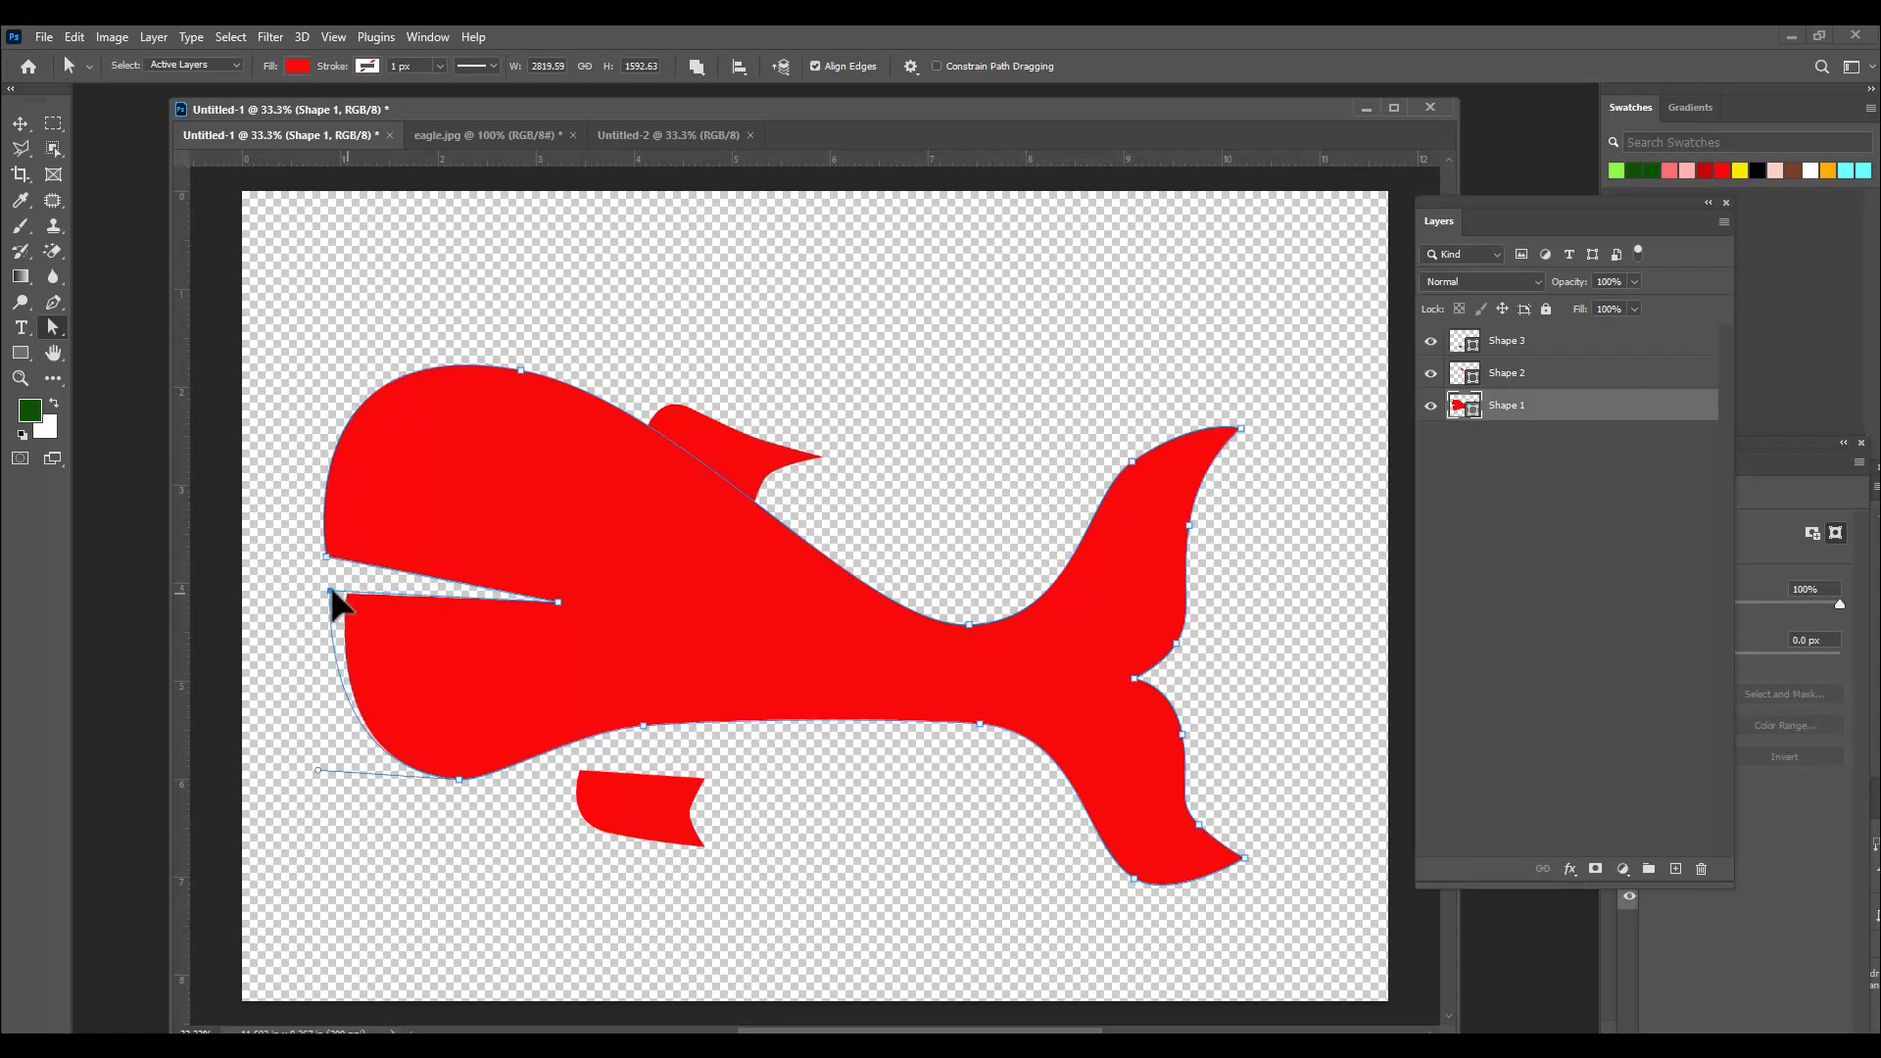
left_click_drag(558, 601, 564, 586)
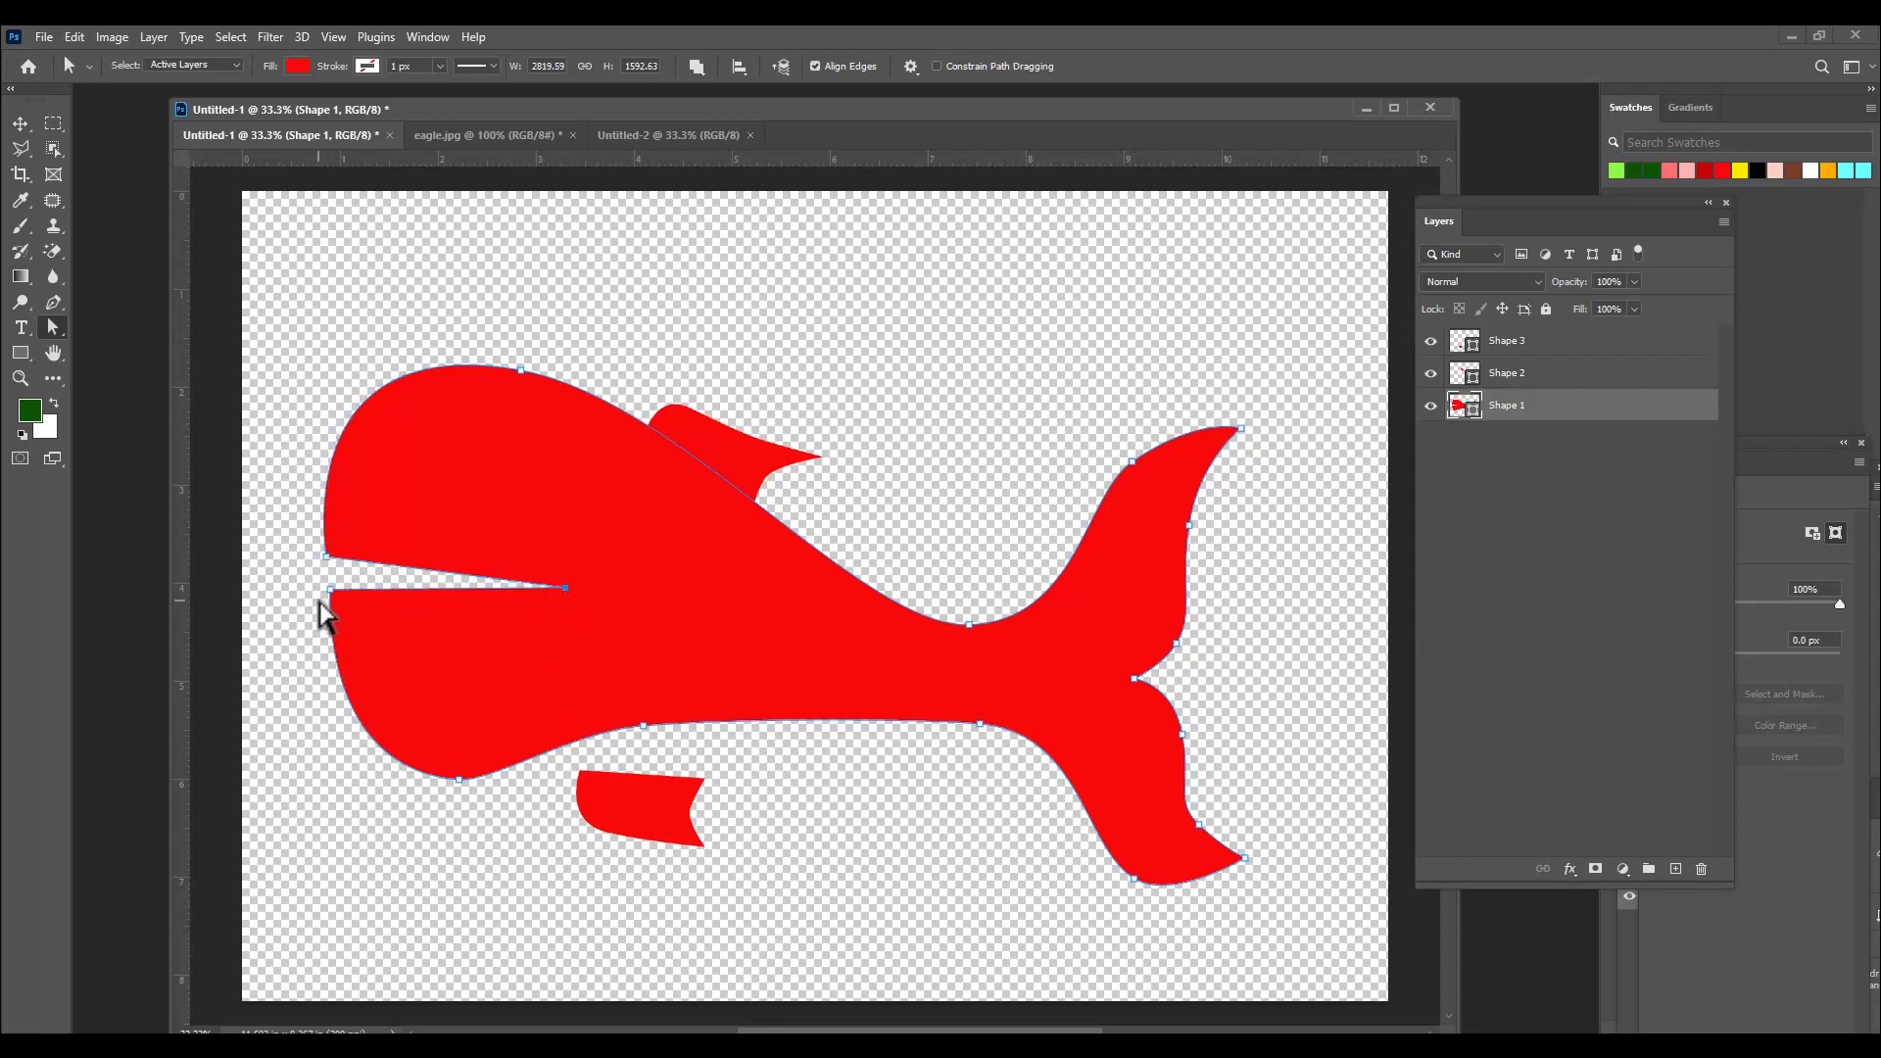
left_click_drag(329, 592, 330, 608)
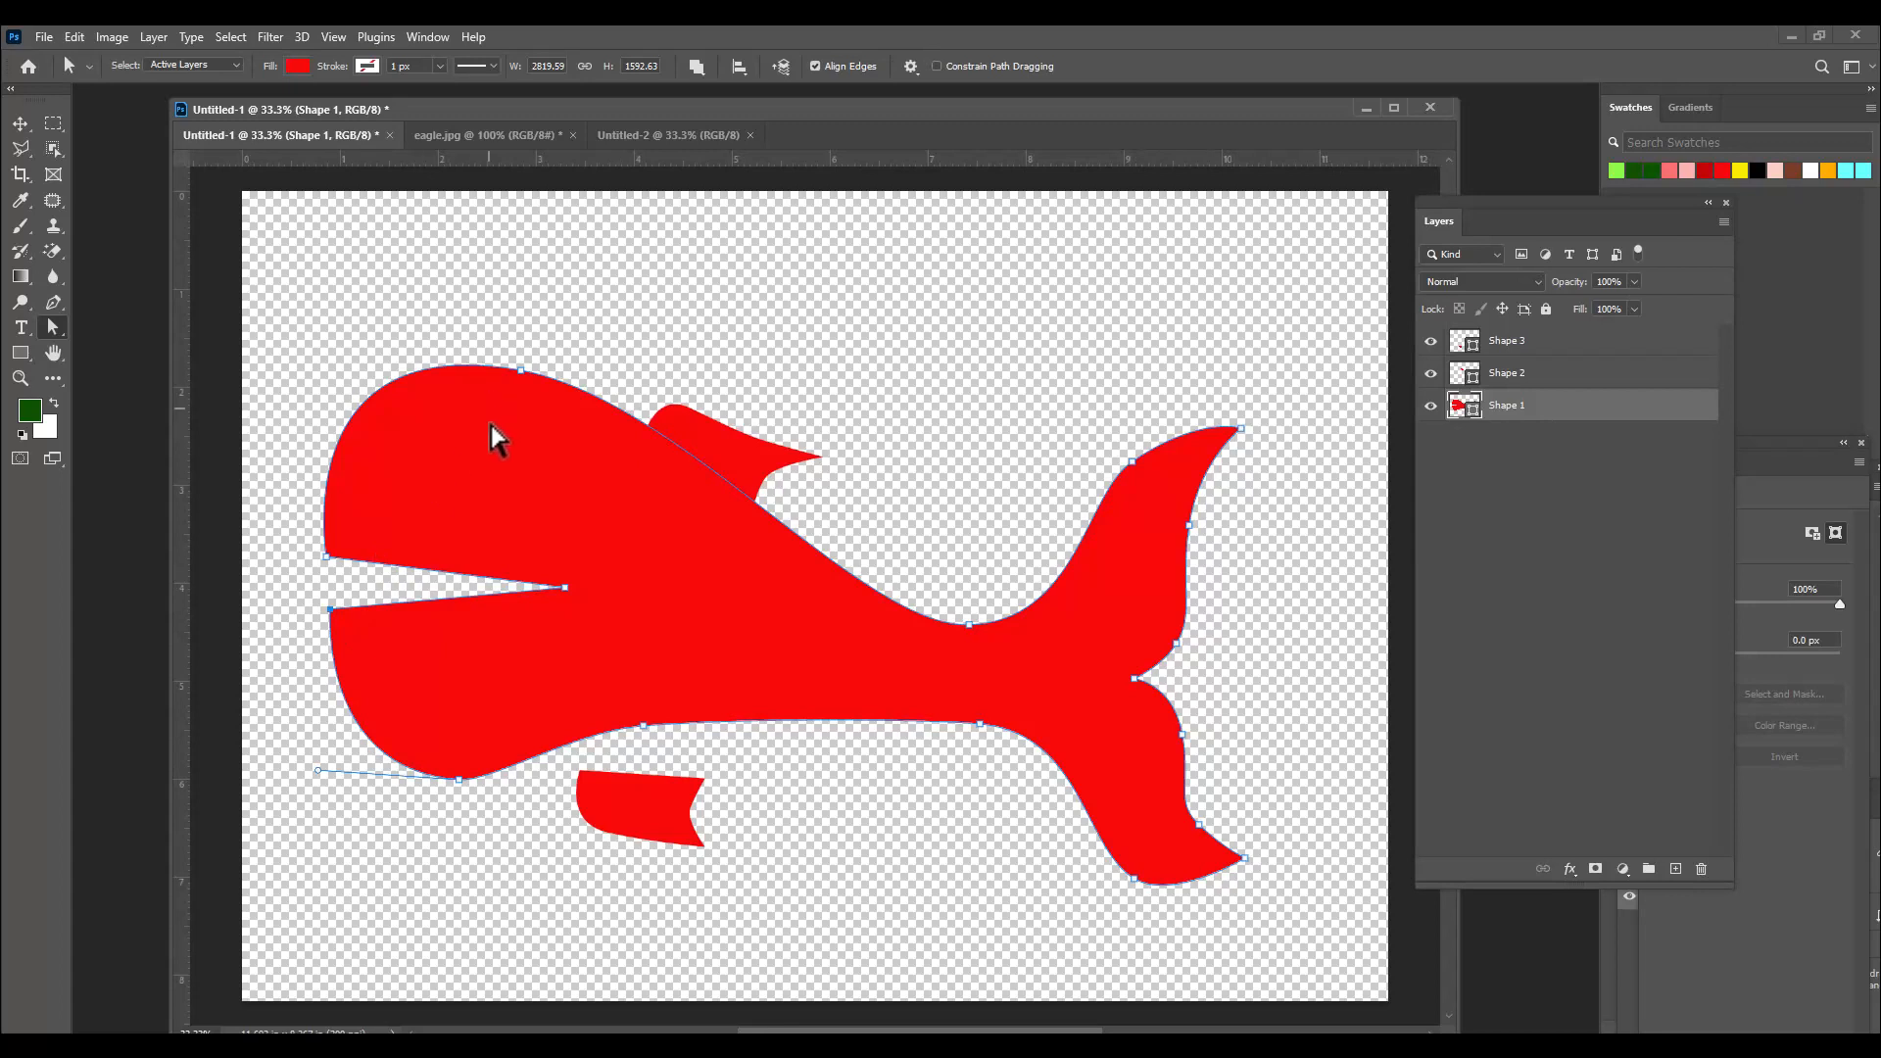
left_click(792, 845)
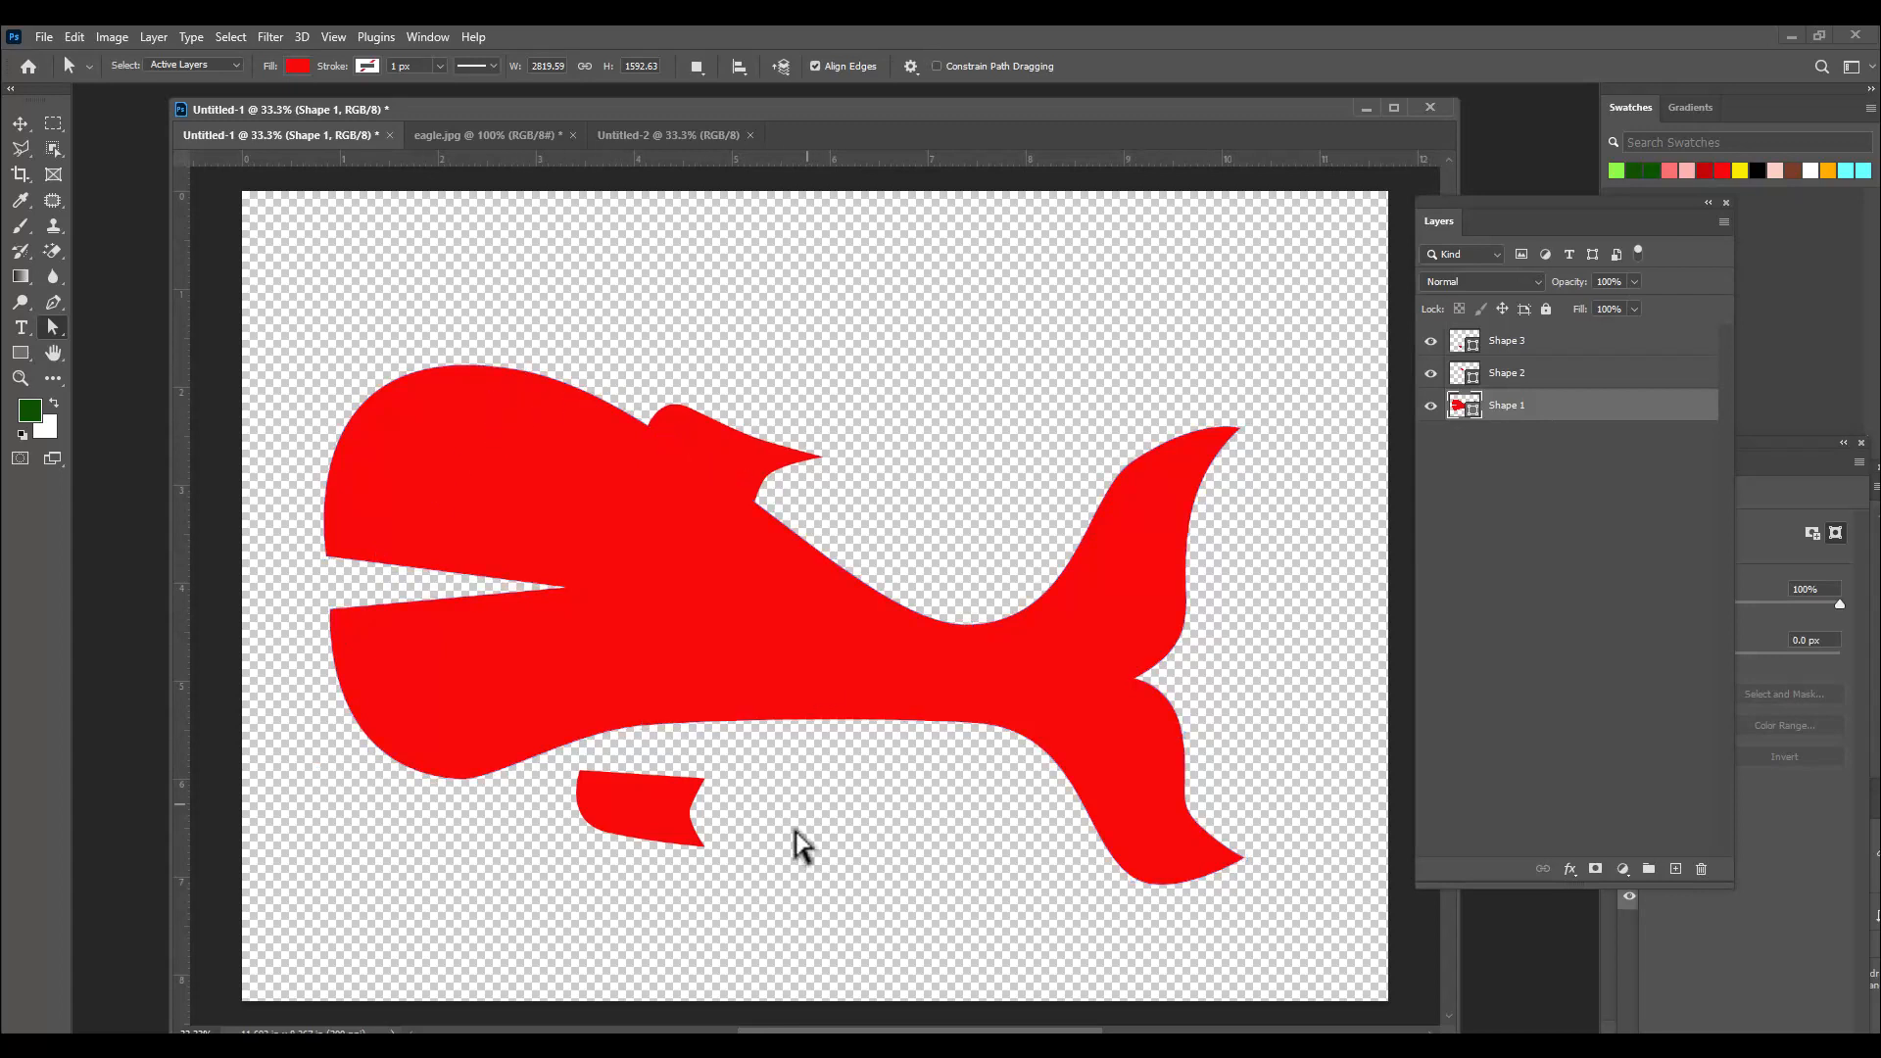
Move the belly fin on Shape 3 back up against the body, scaling it to 89.65% and rotating it to -10.40°.
left_click(1513, 375)
left_click(1526, 343)
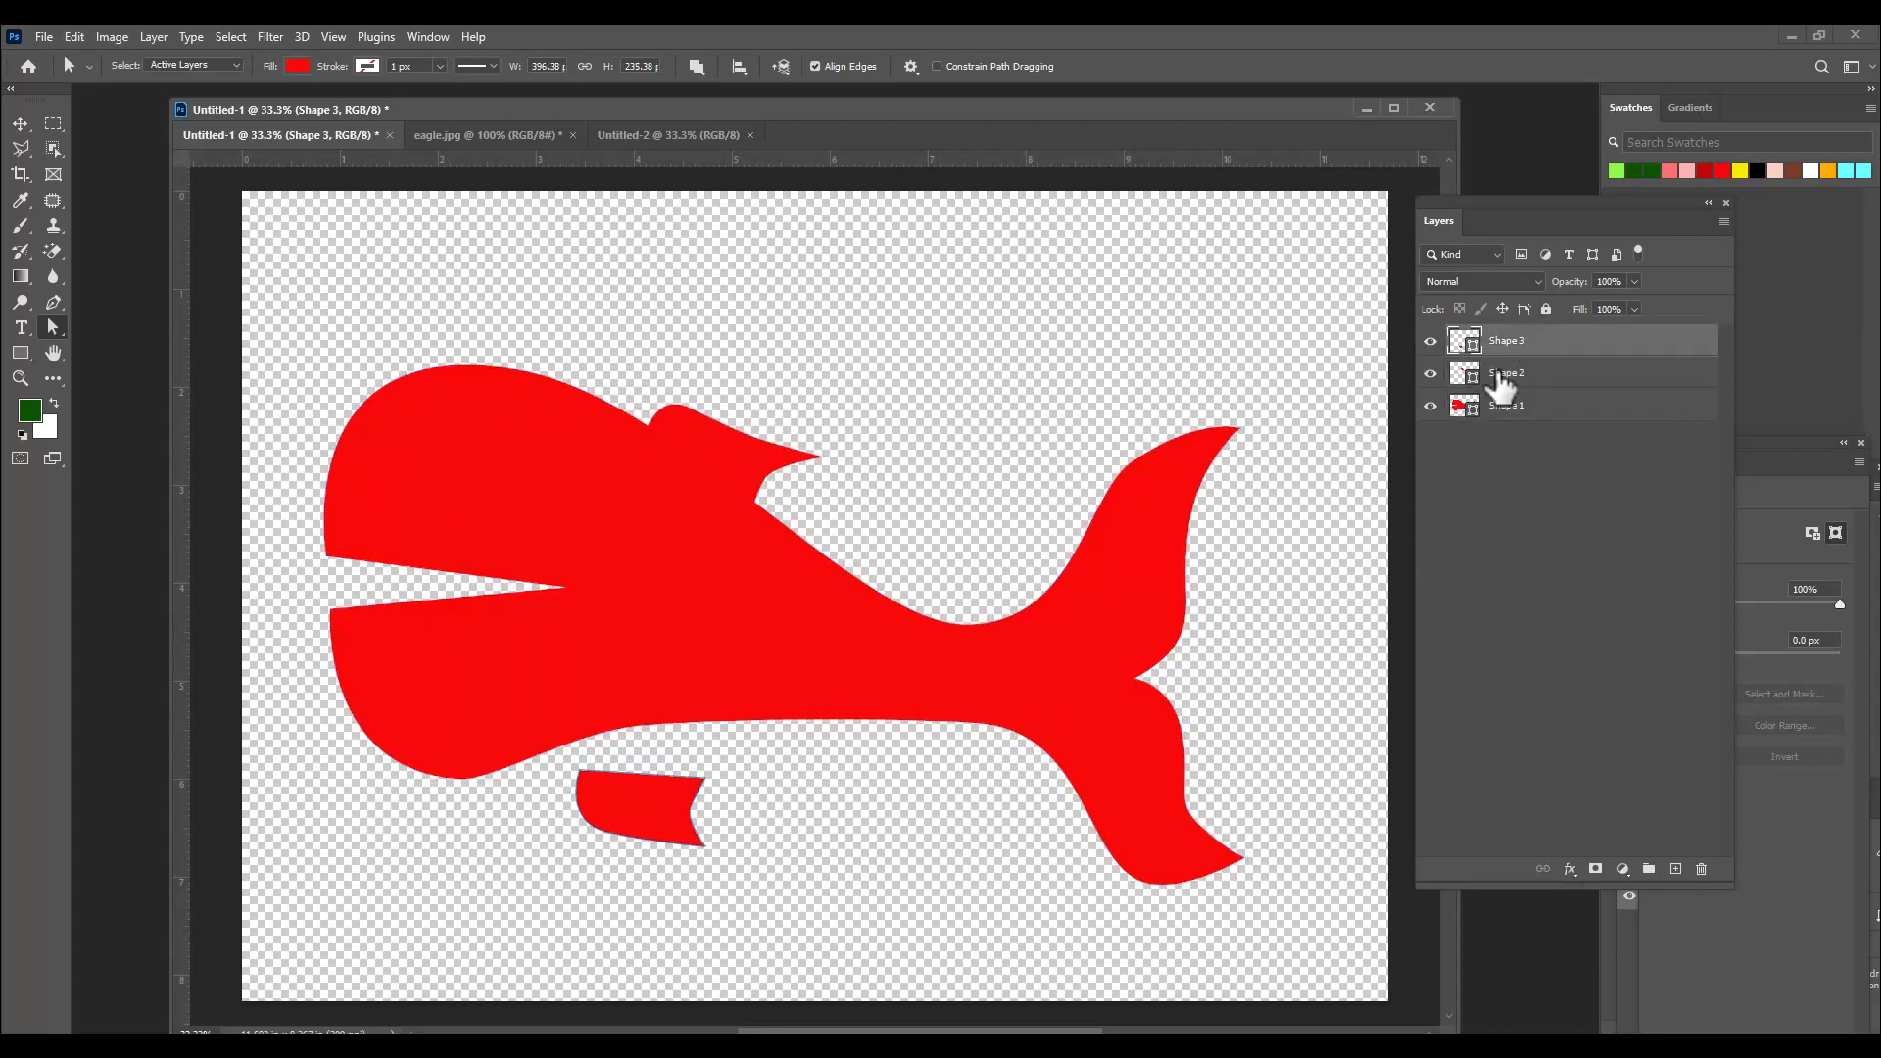
right_click(50, 323)
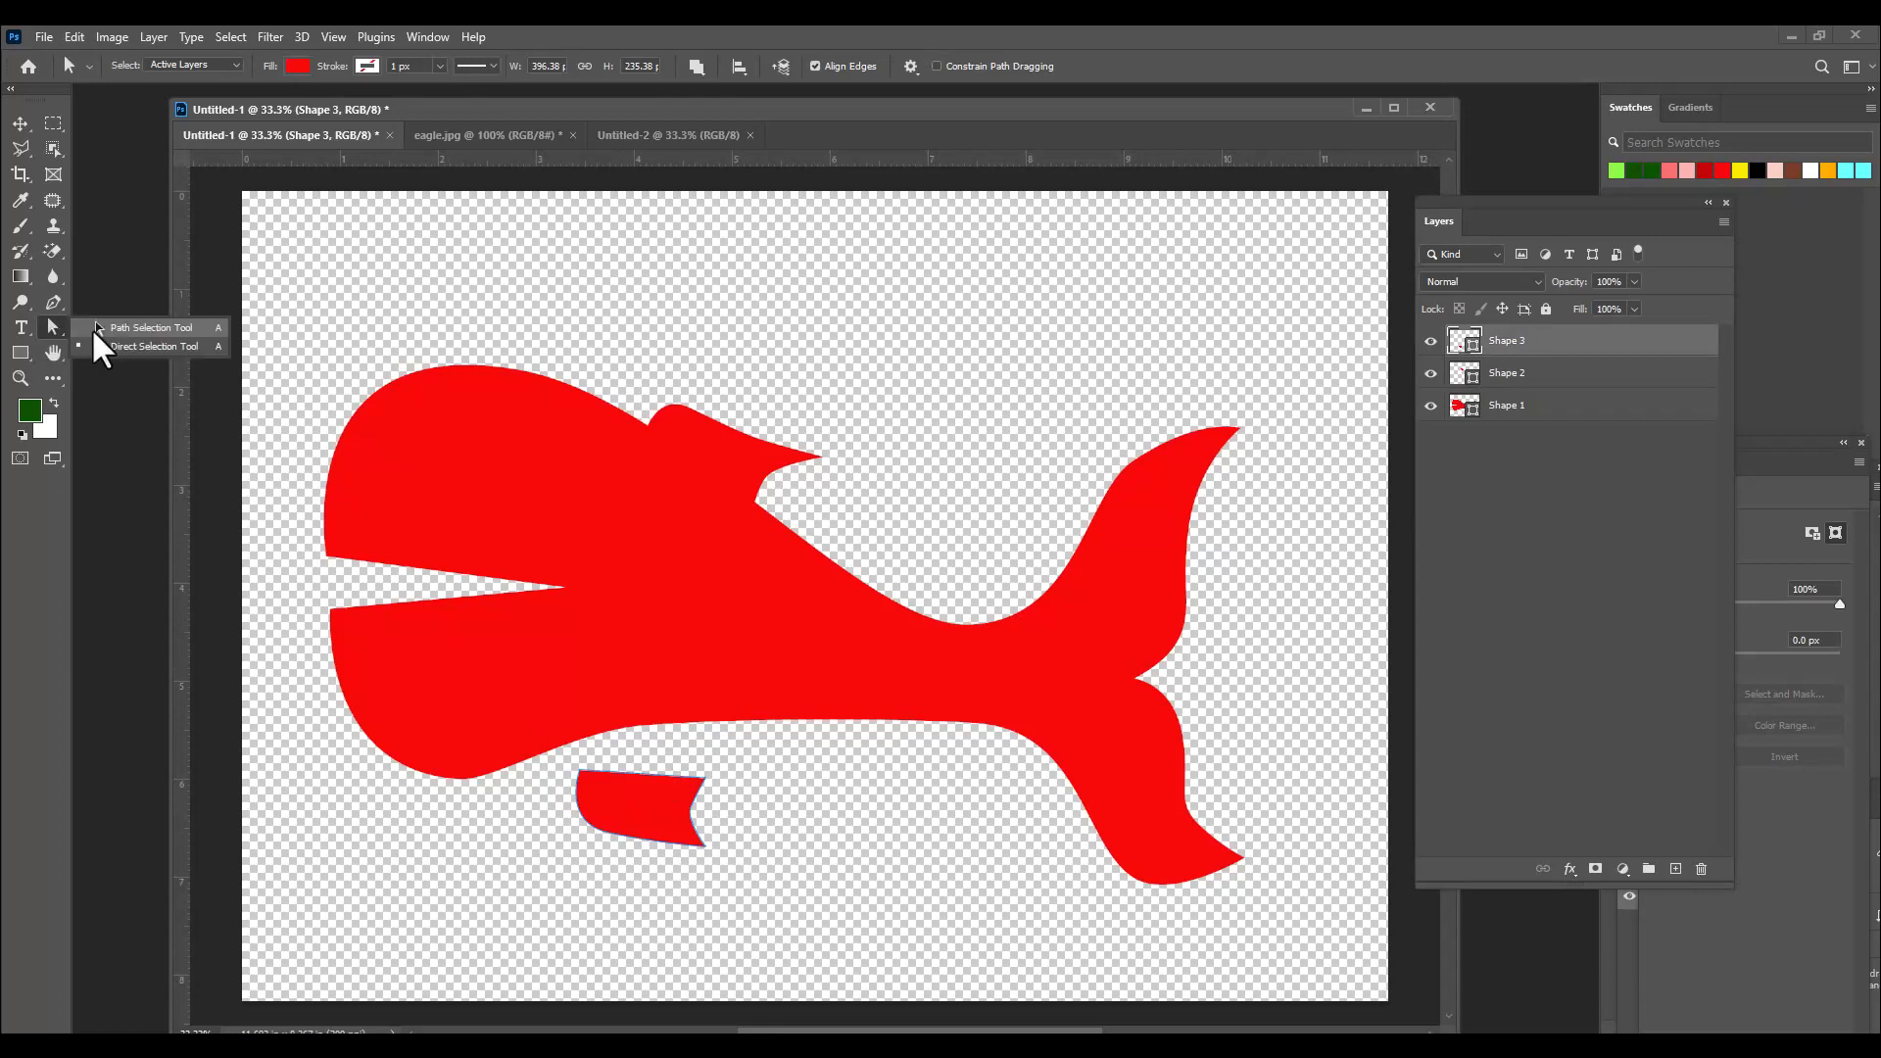
left_click(98, 348)
left_click_drag(697, 777, 772, 754)
key("ctrl+t")
key("Left")
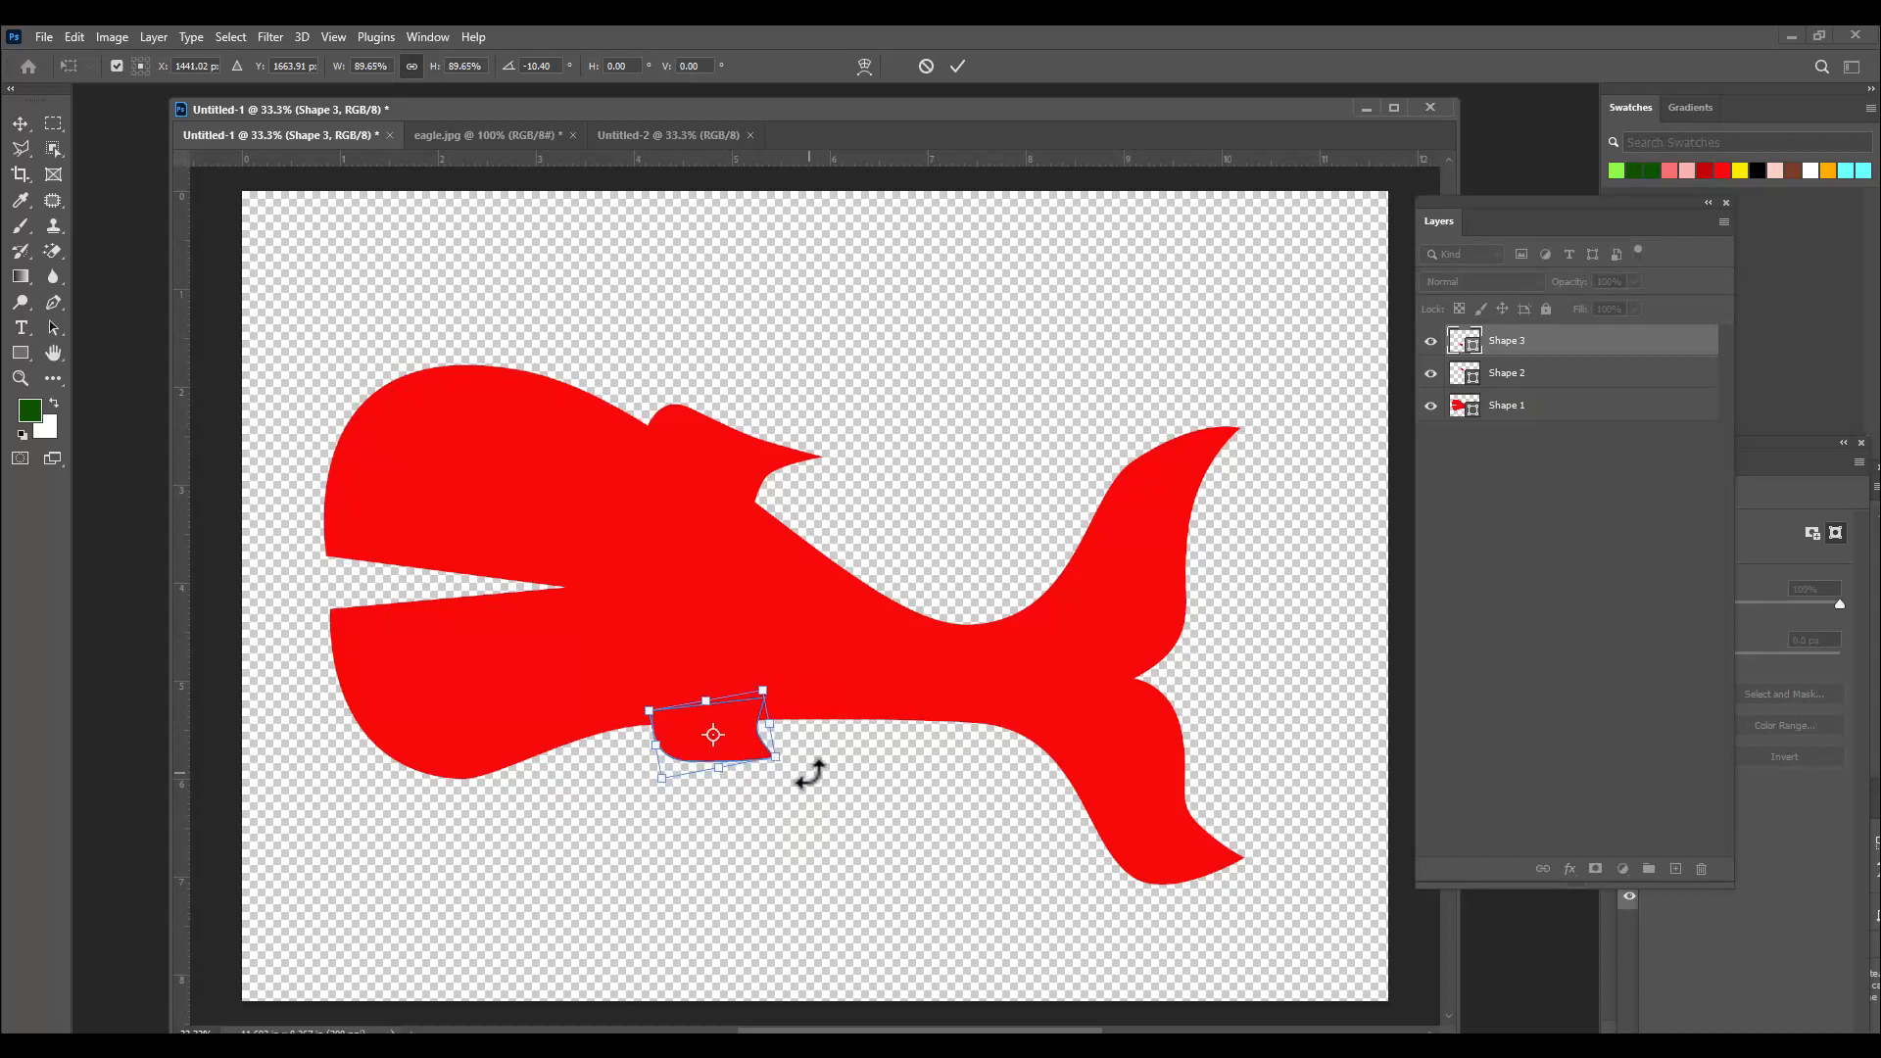
key("Return")
key("a")
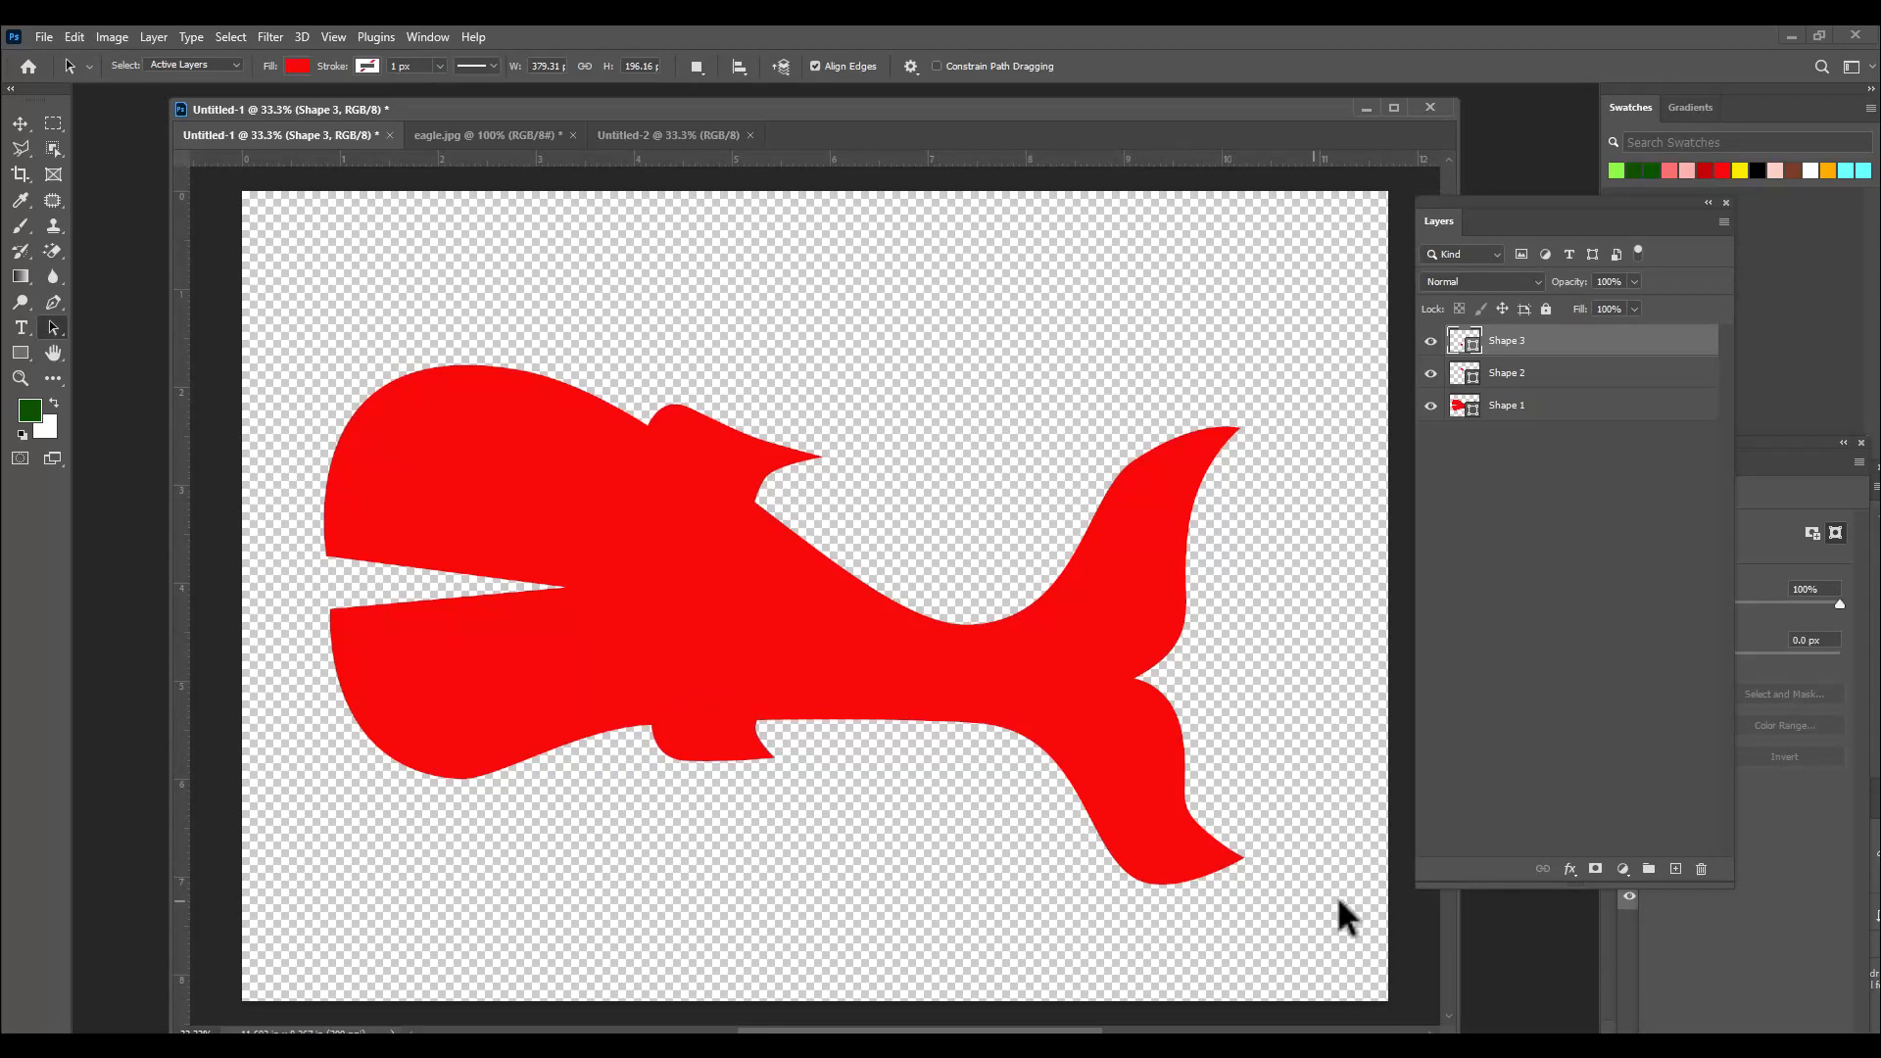
Add a new layer above Shape 3 and make a circular selection about 1.22 in wide on the whale's head.
left_click_drag(1545, 202, 1511, 207)
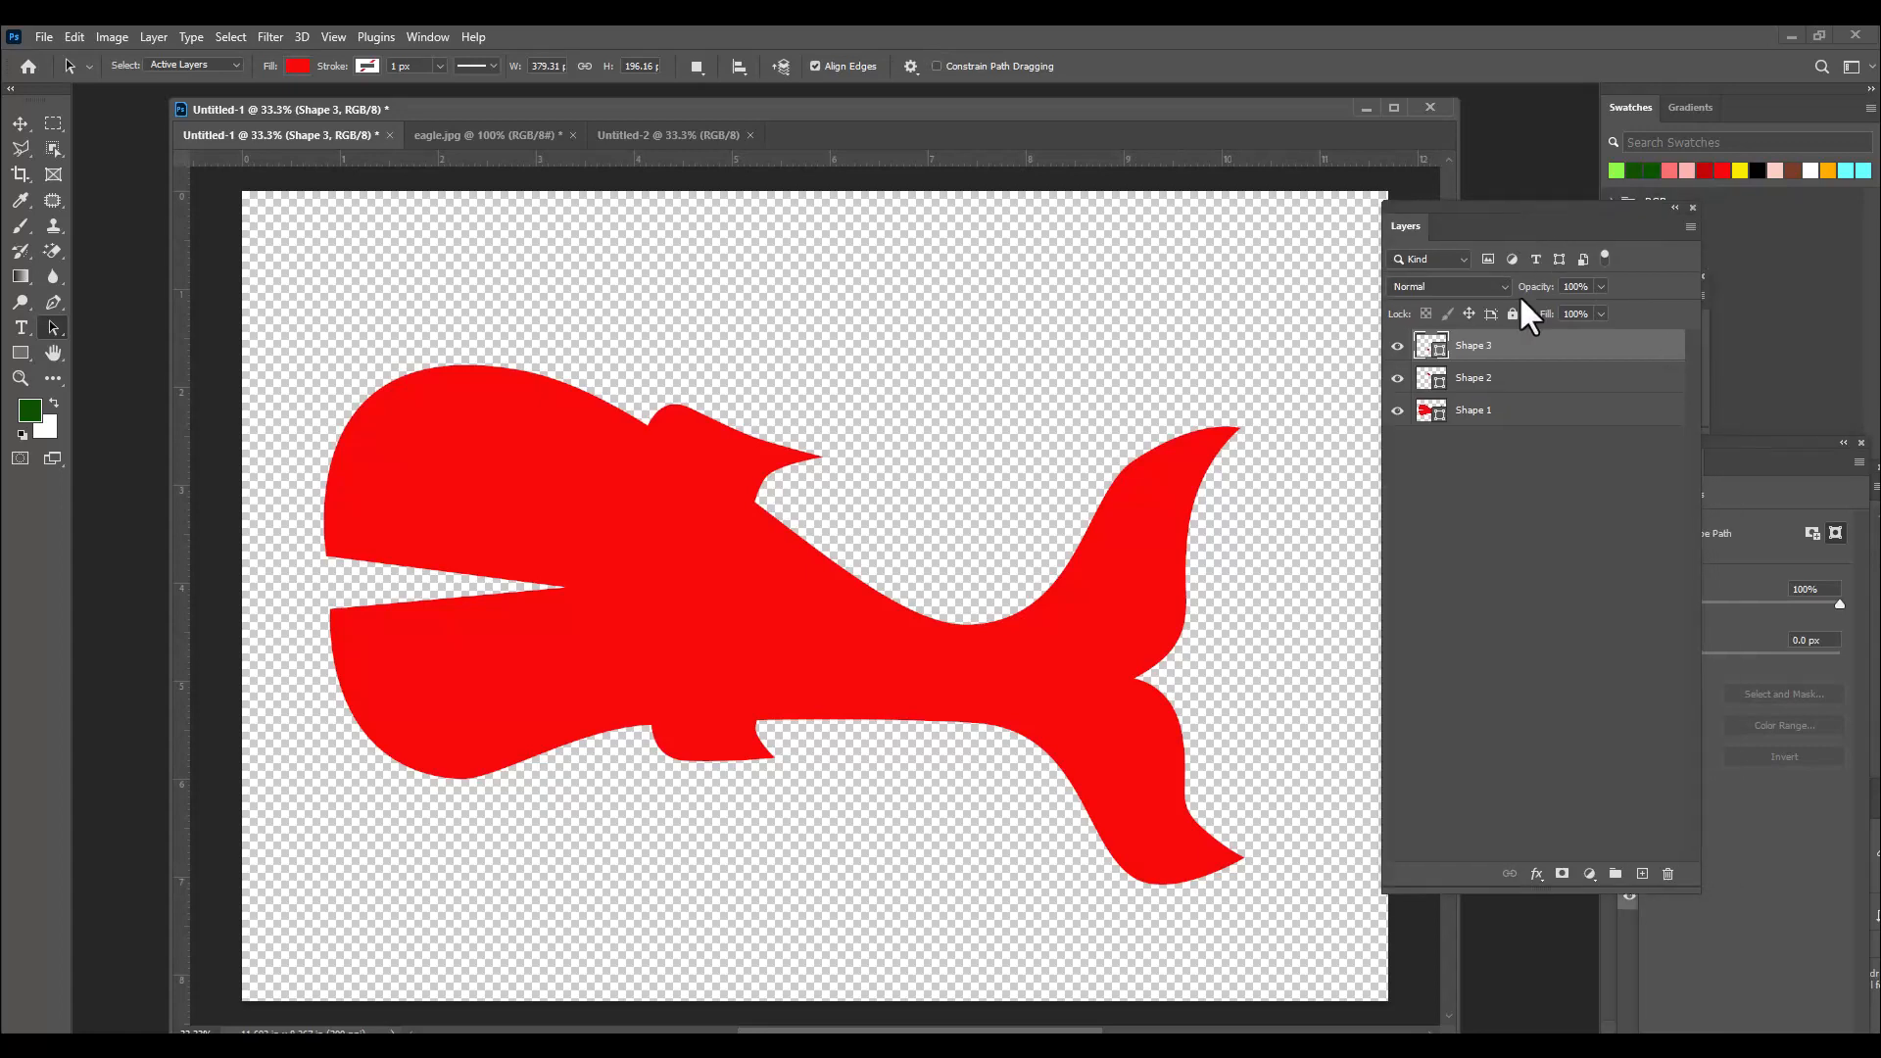
left_click(1638, 870)
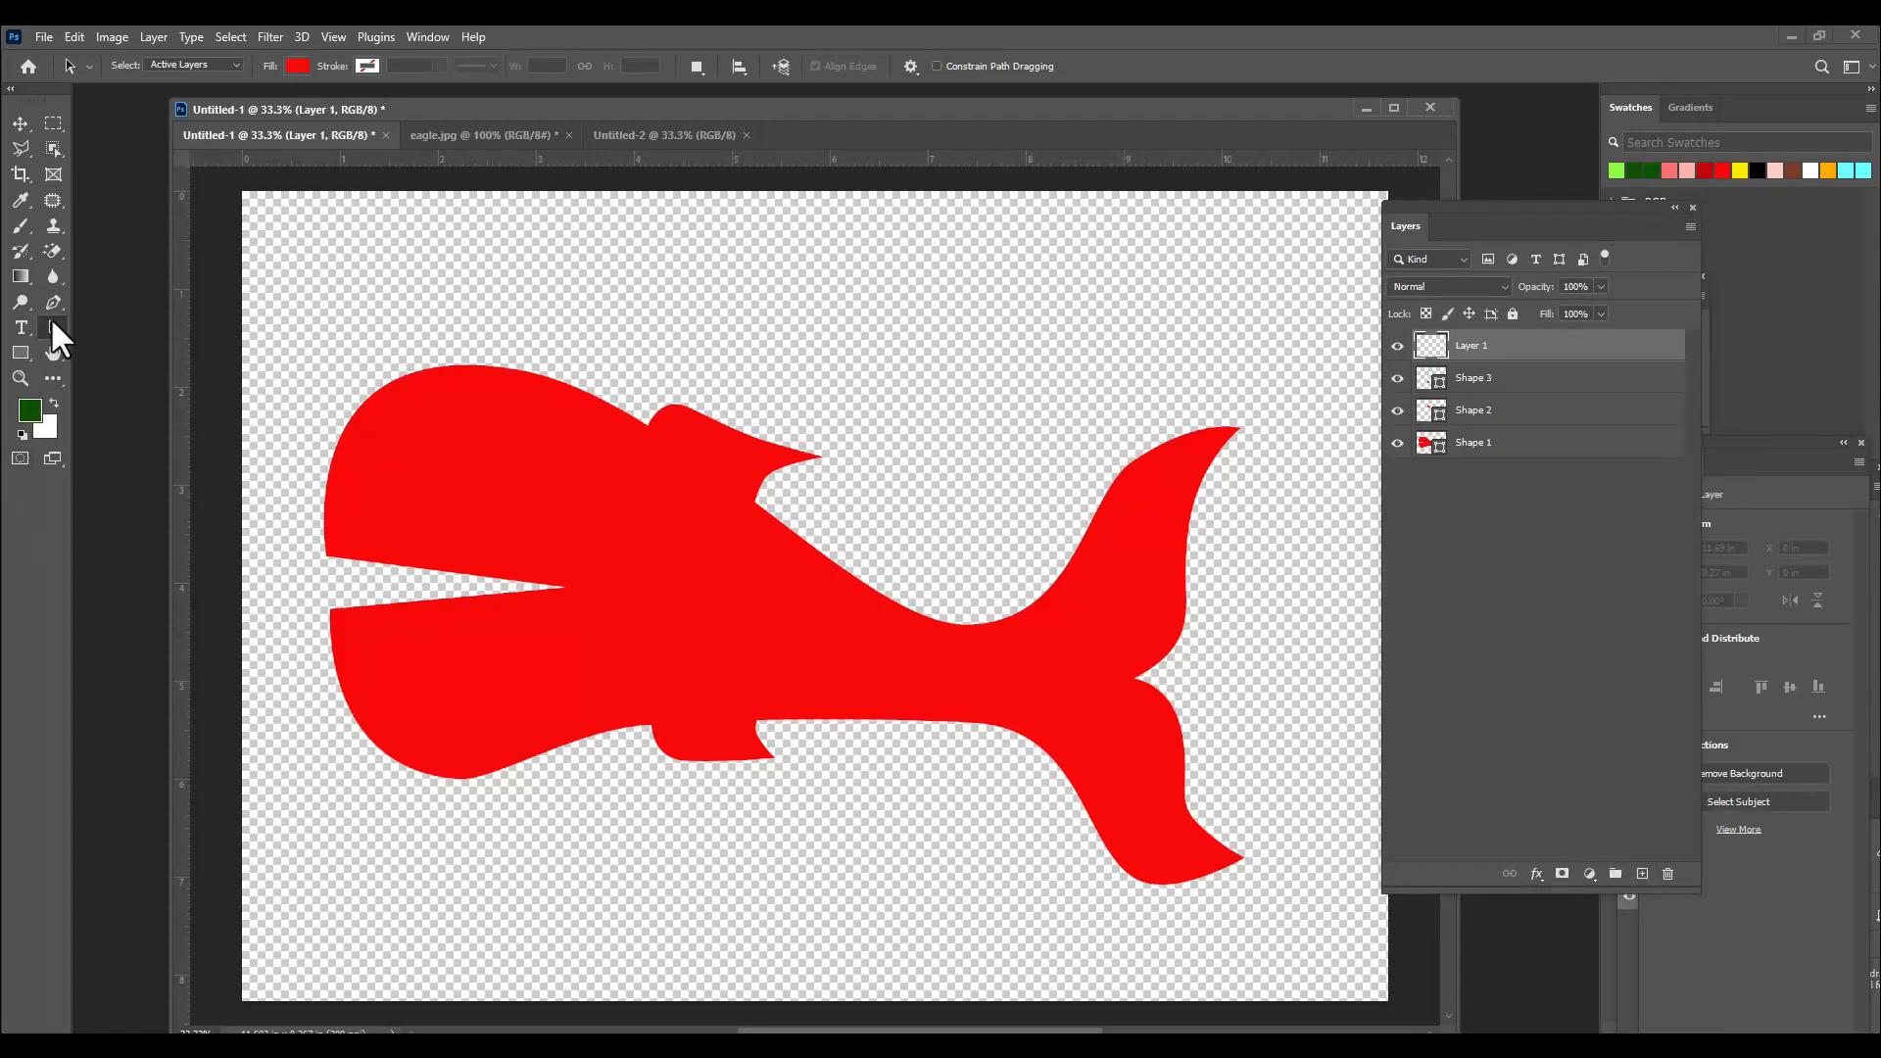
left_click(45, 117)
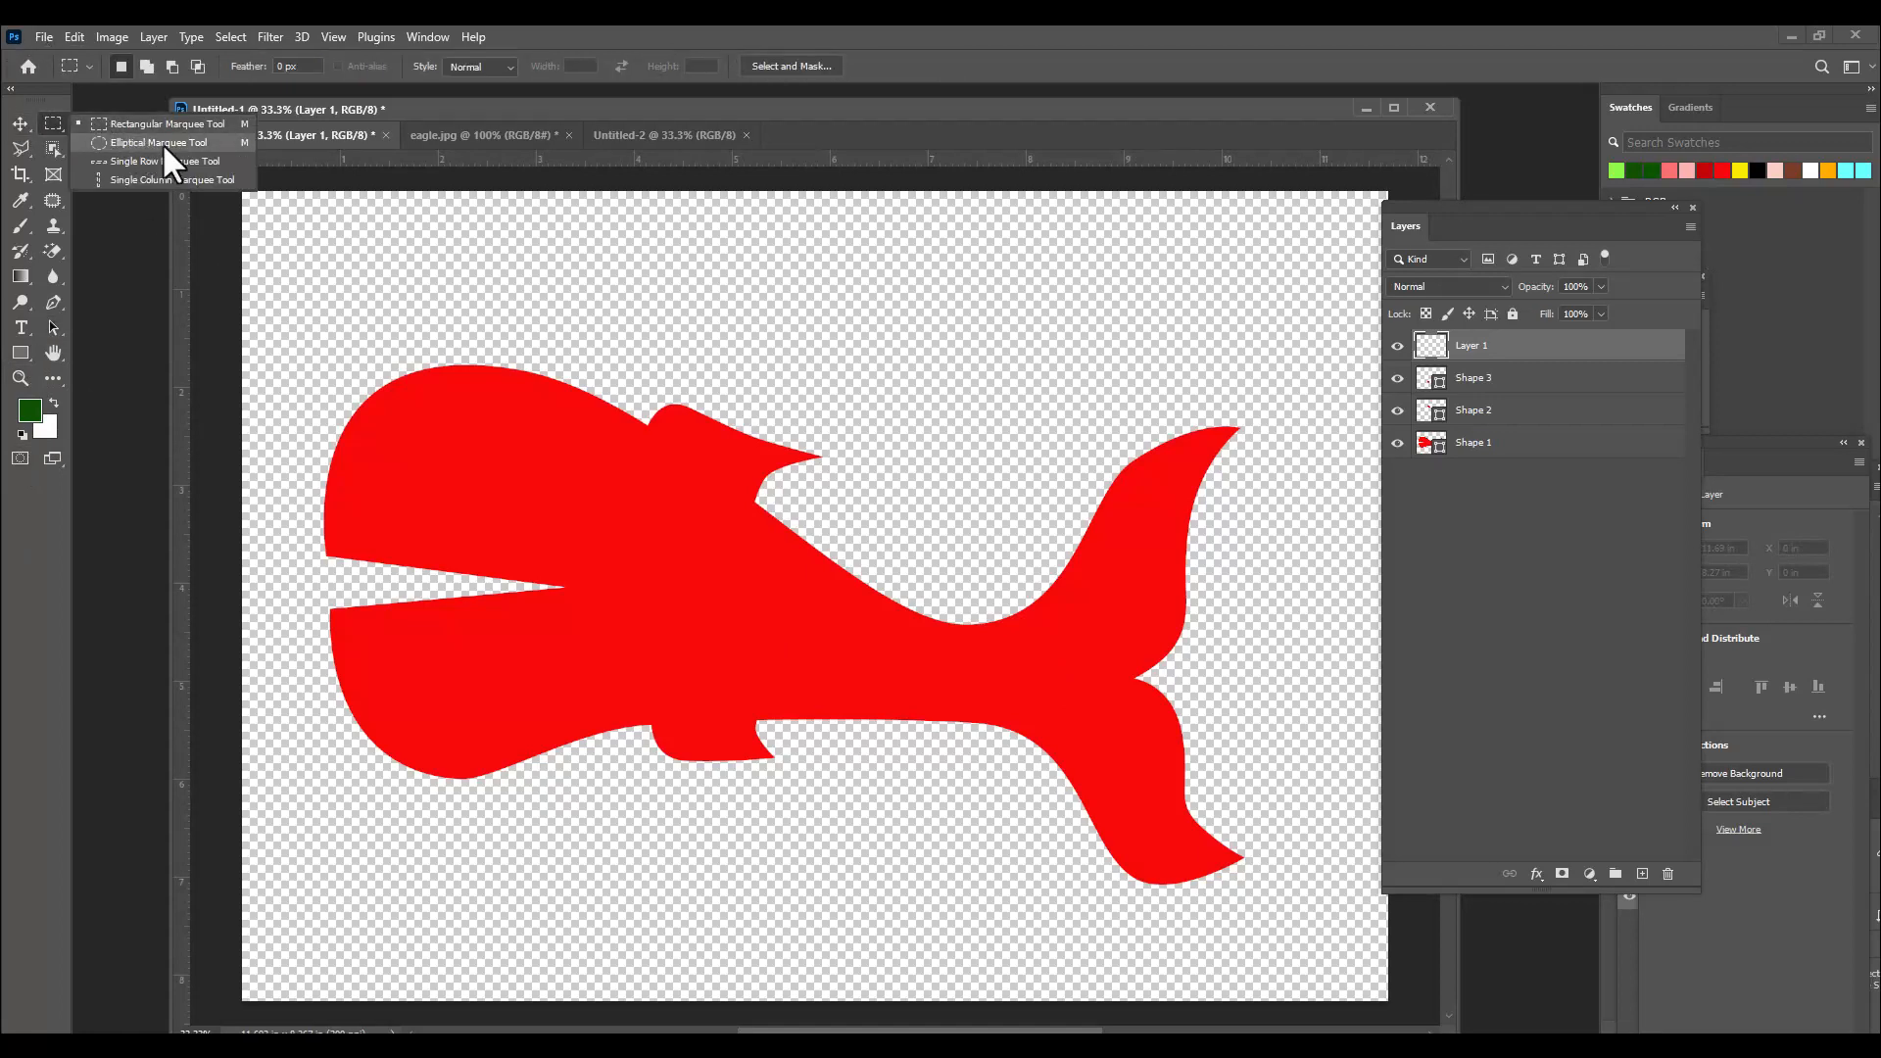
left_click(161, 143)
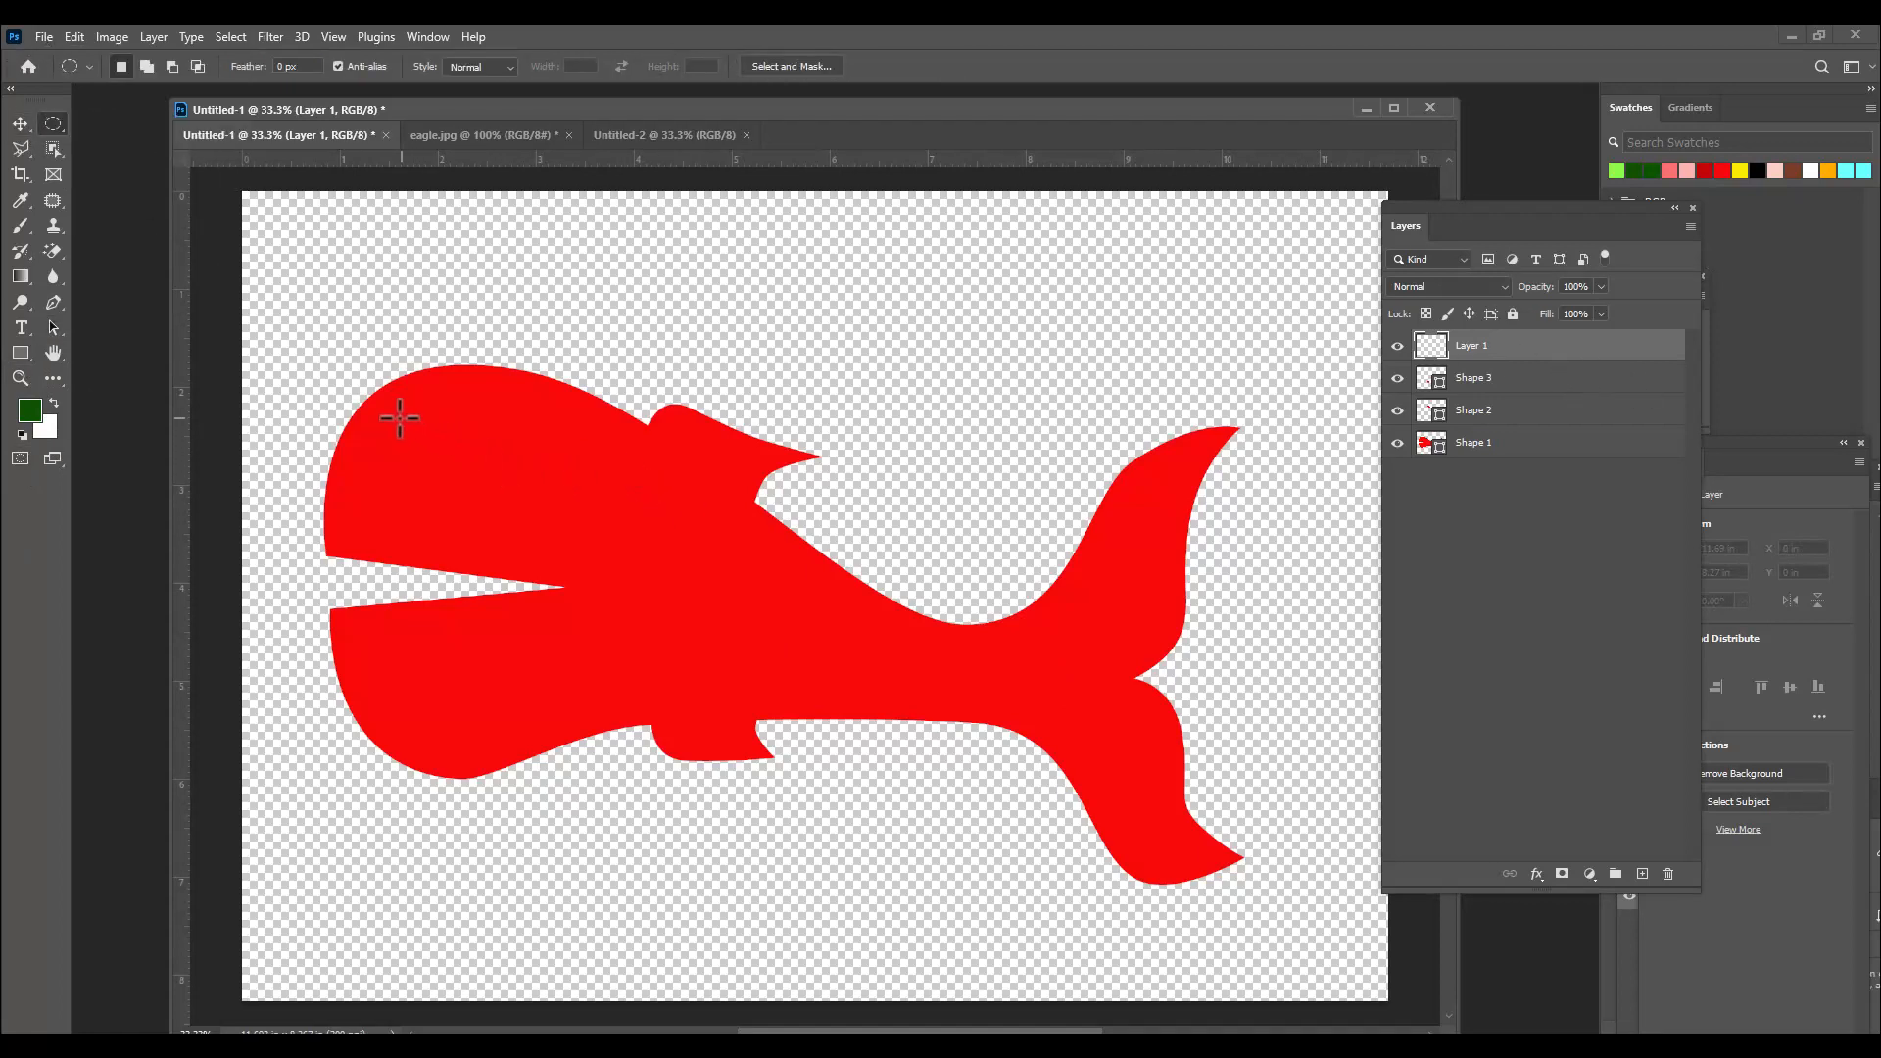
left_click_drag(388, 416, 472, 478)
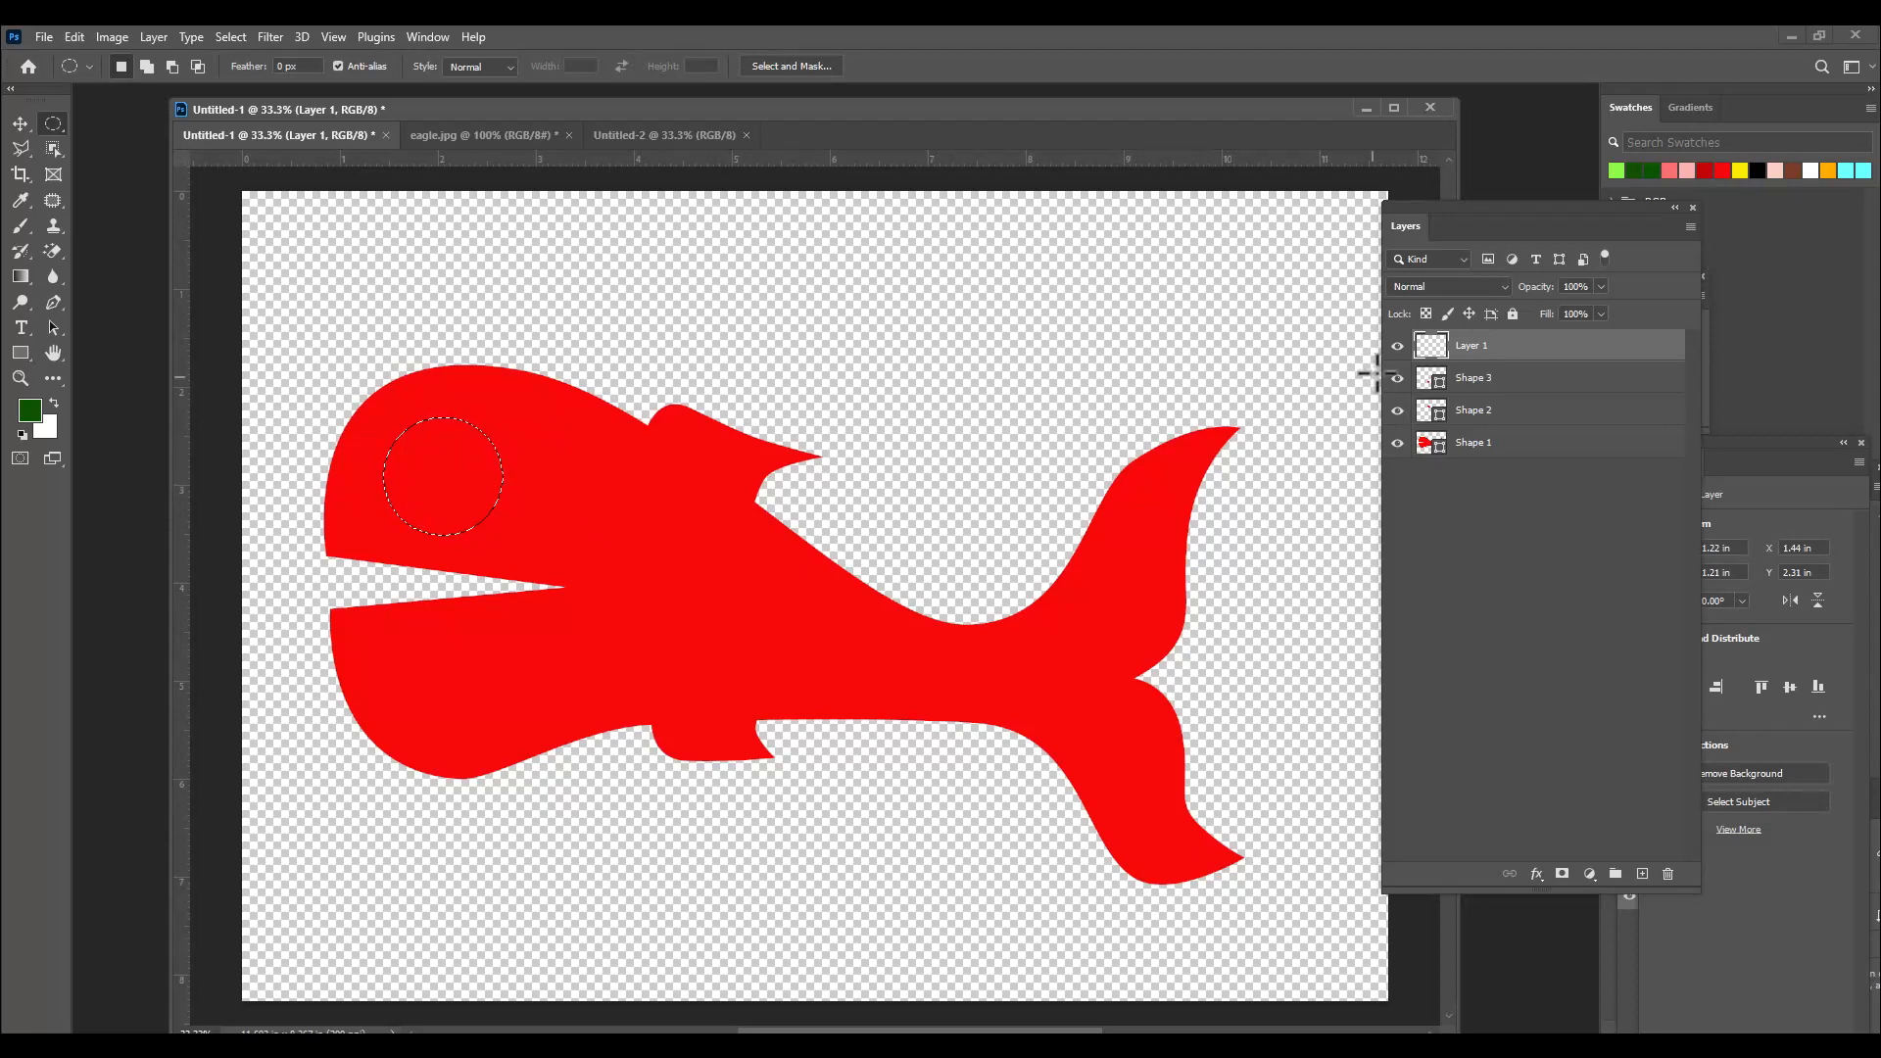
Set the foreground colour to blue 076abe and fill the circular selection on the new layer.
left_click(27, 416)
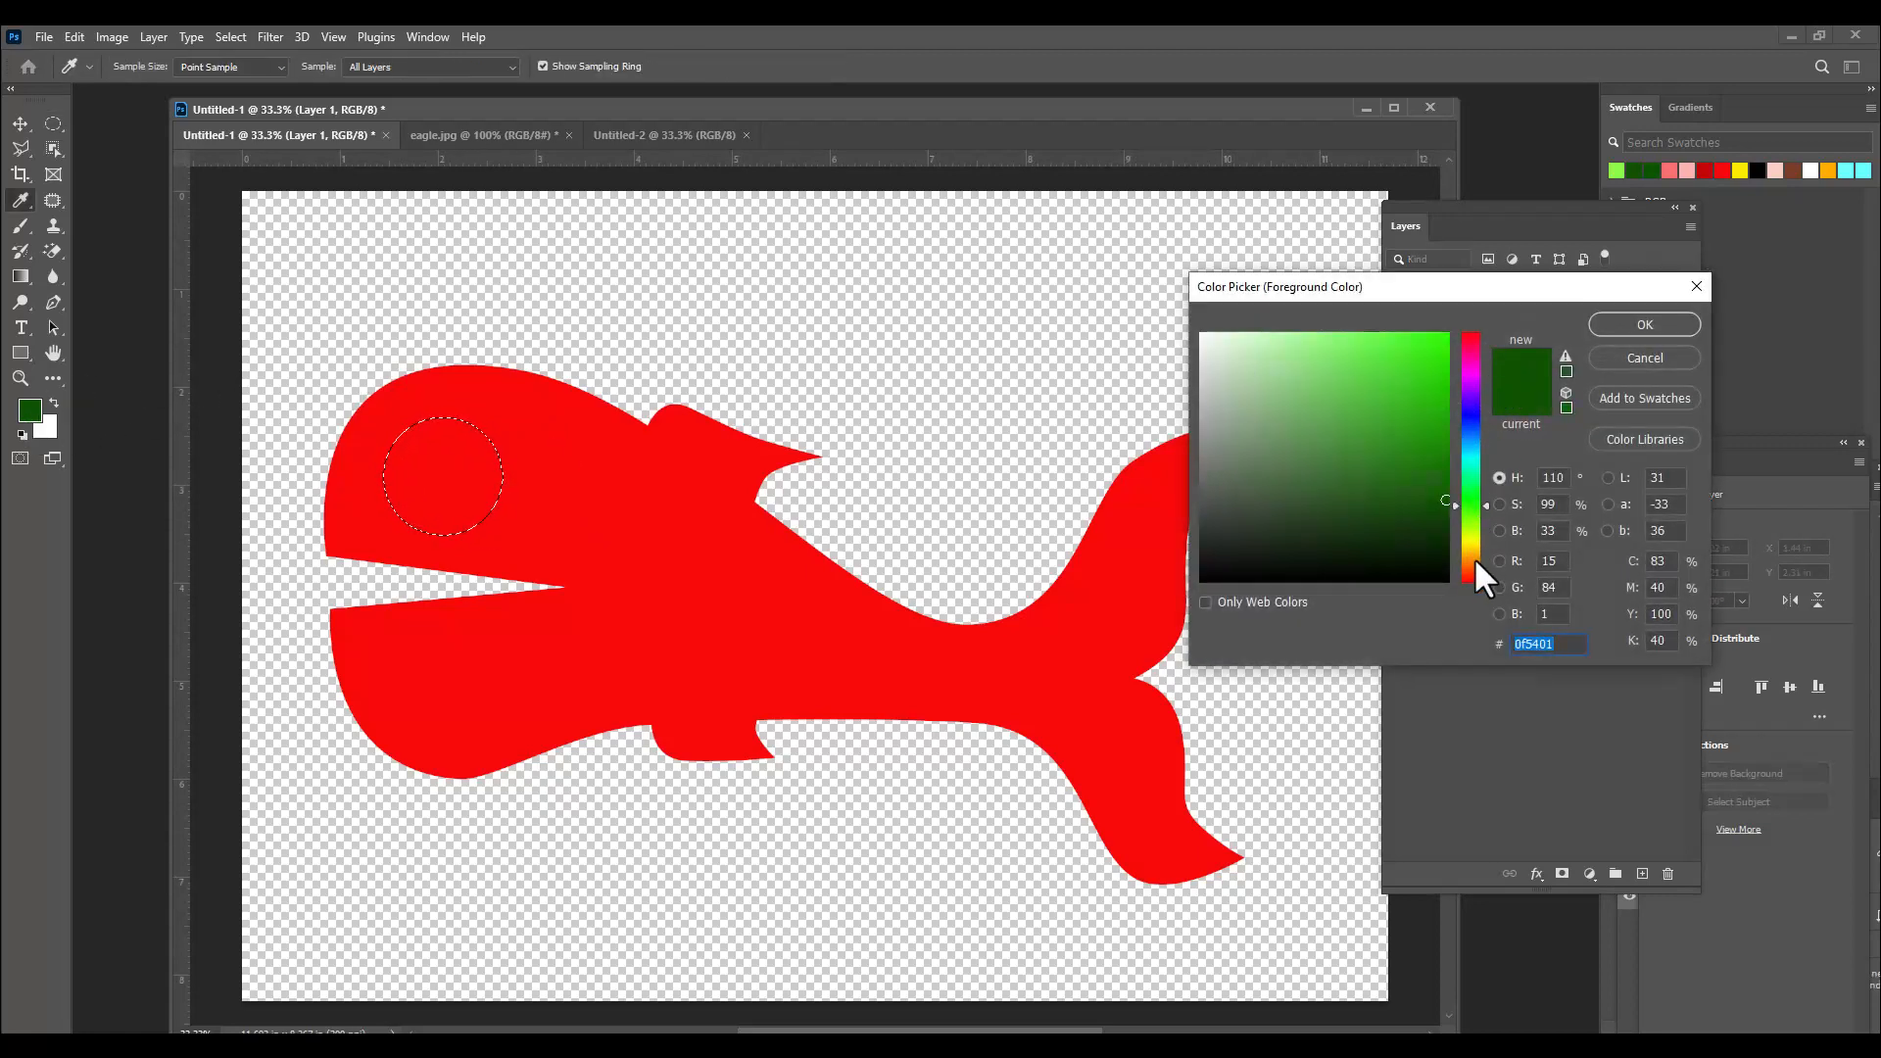
left_click_drag(1472, 433, 1475, 438)
left_click(1440, 396)
left_click(1644, 324)
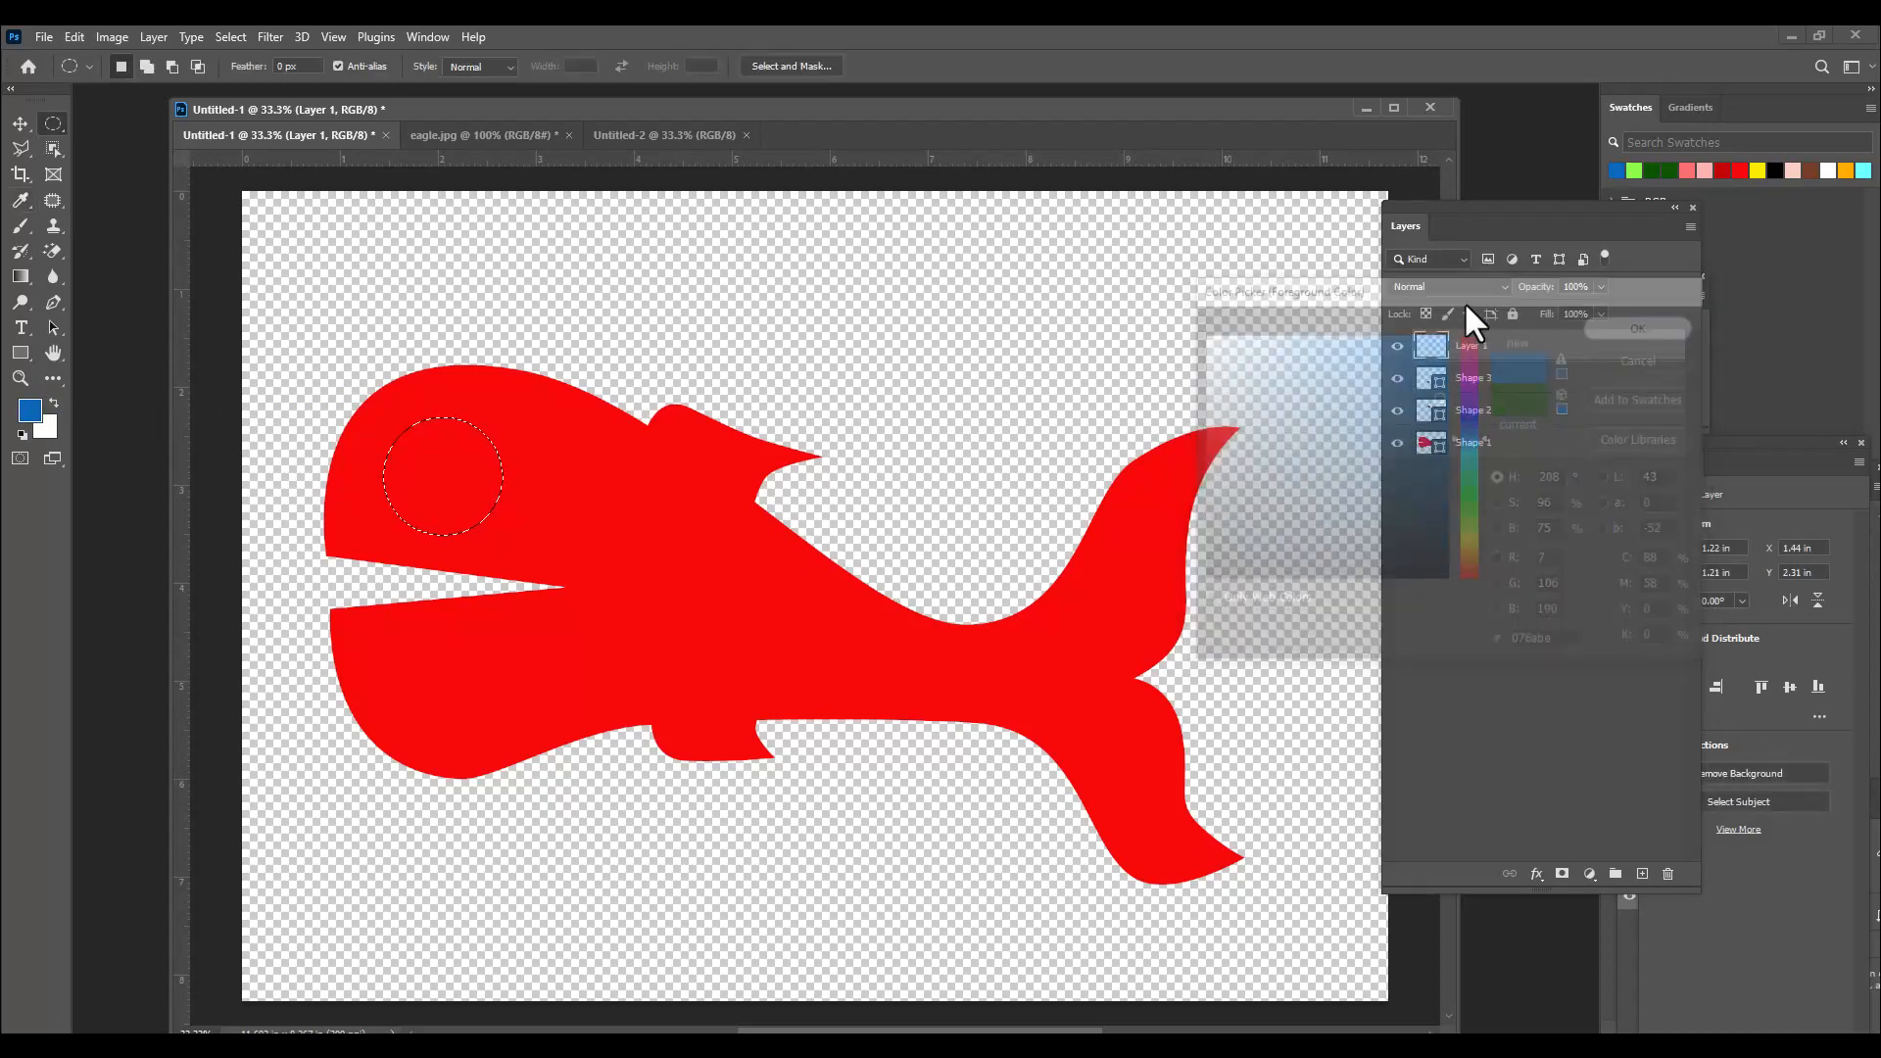
key("alt+BackSpace")
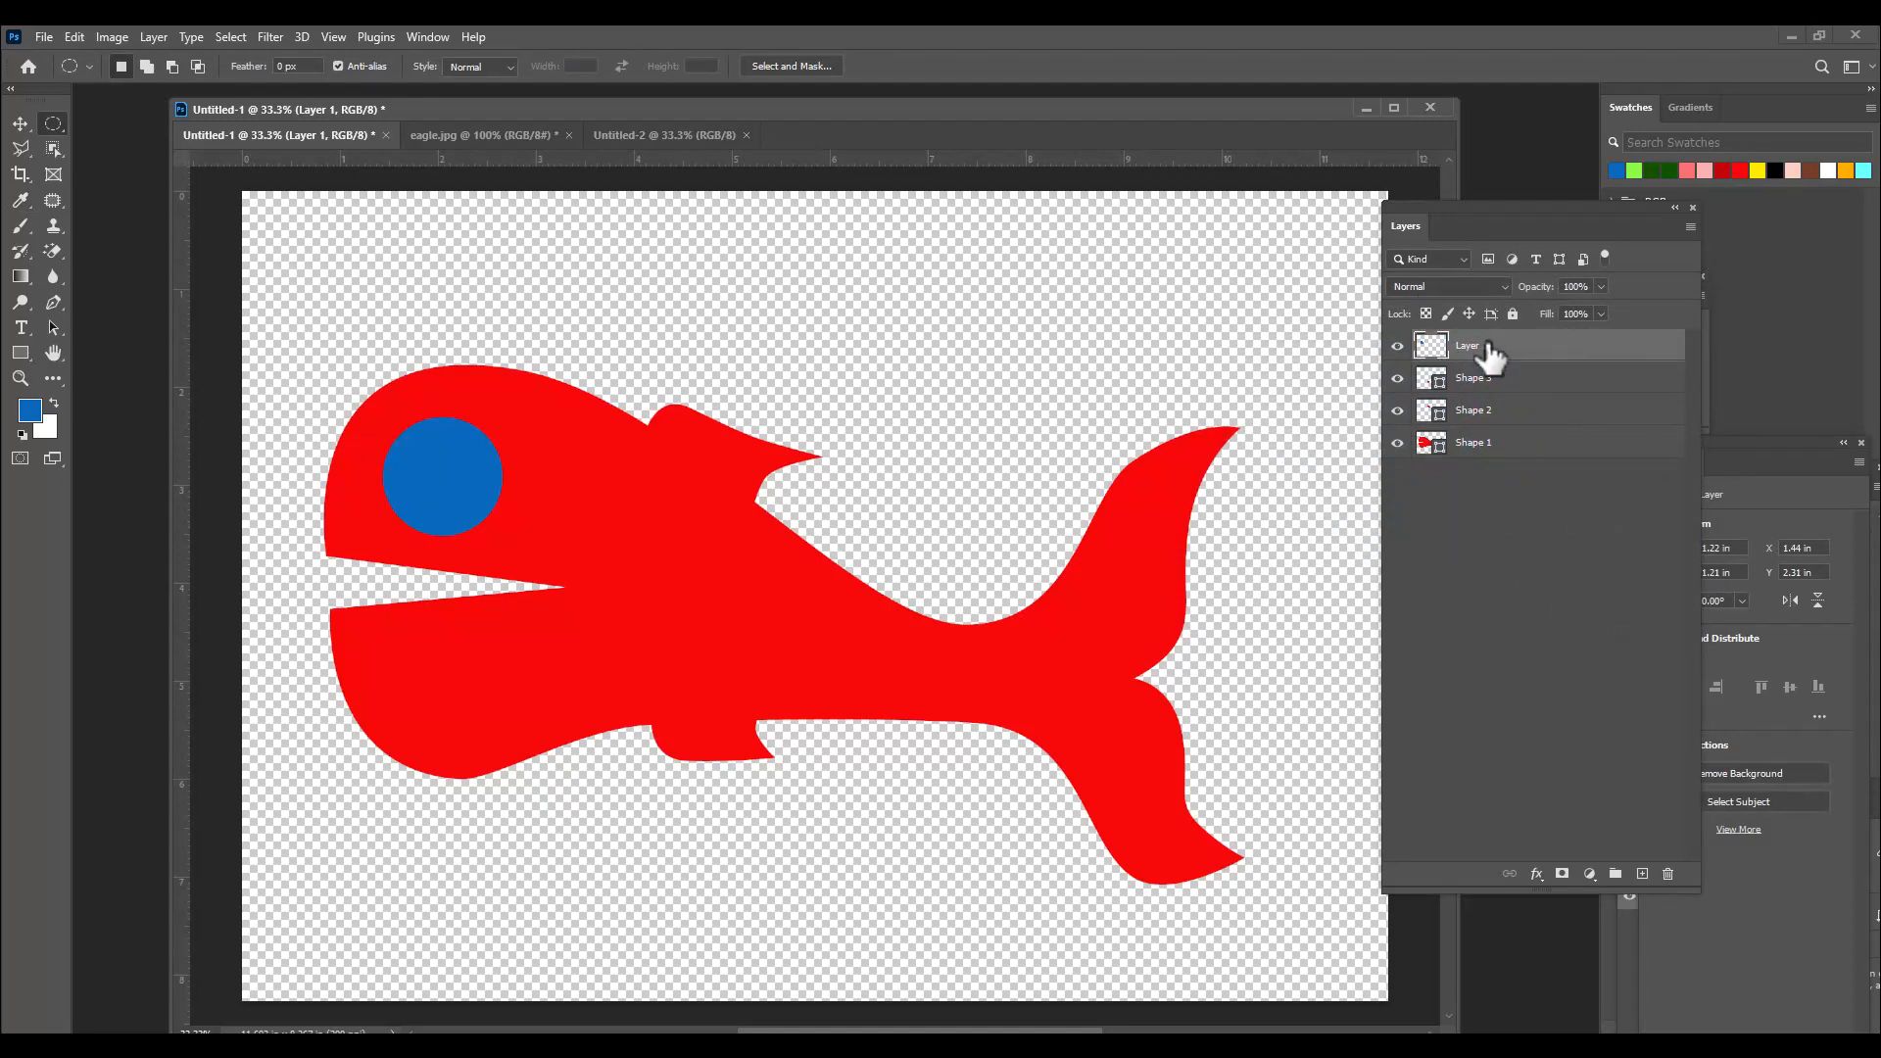
Duplicate the blue circle's layer and scale the copy about its centre to about 0.86 in wide.
key("ctrl+j")
key("ctrl+t")
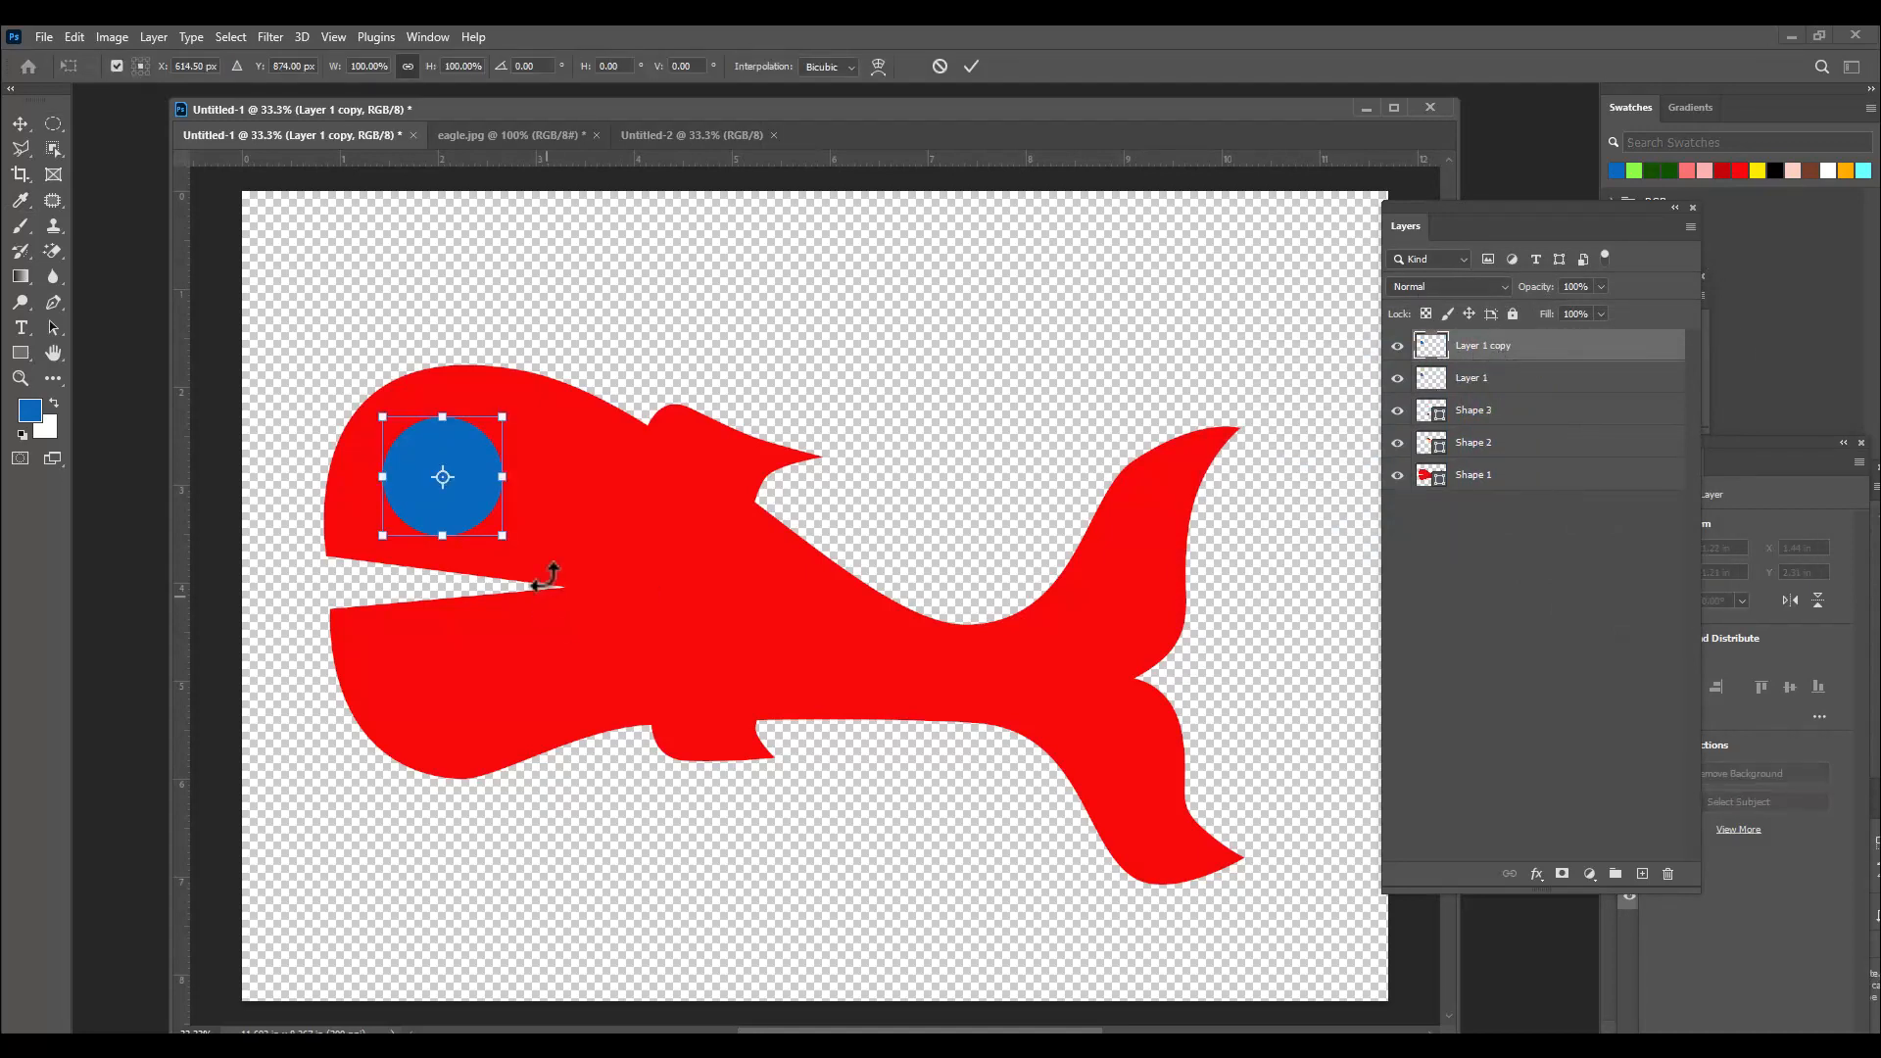
left_click_drag(504, 415, 487, 435)
key("Return")
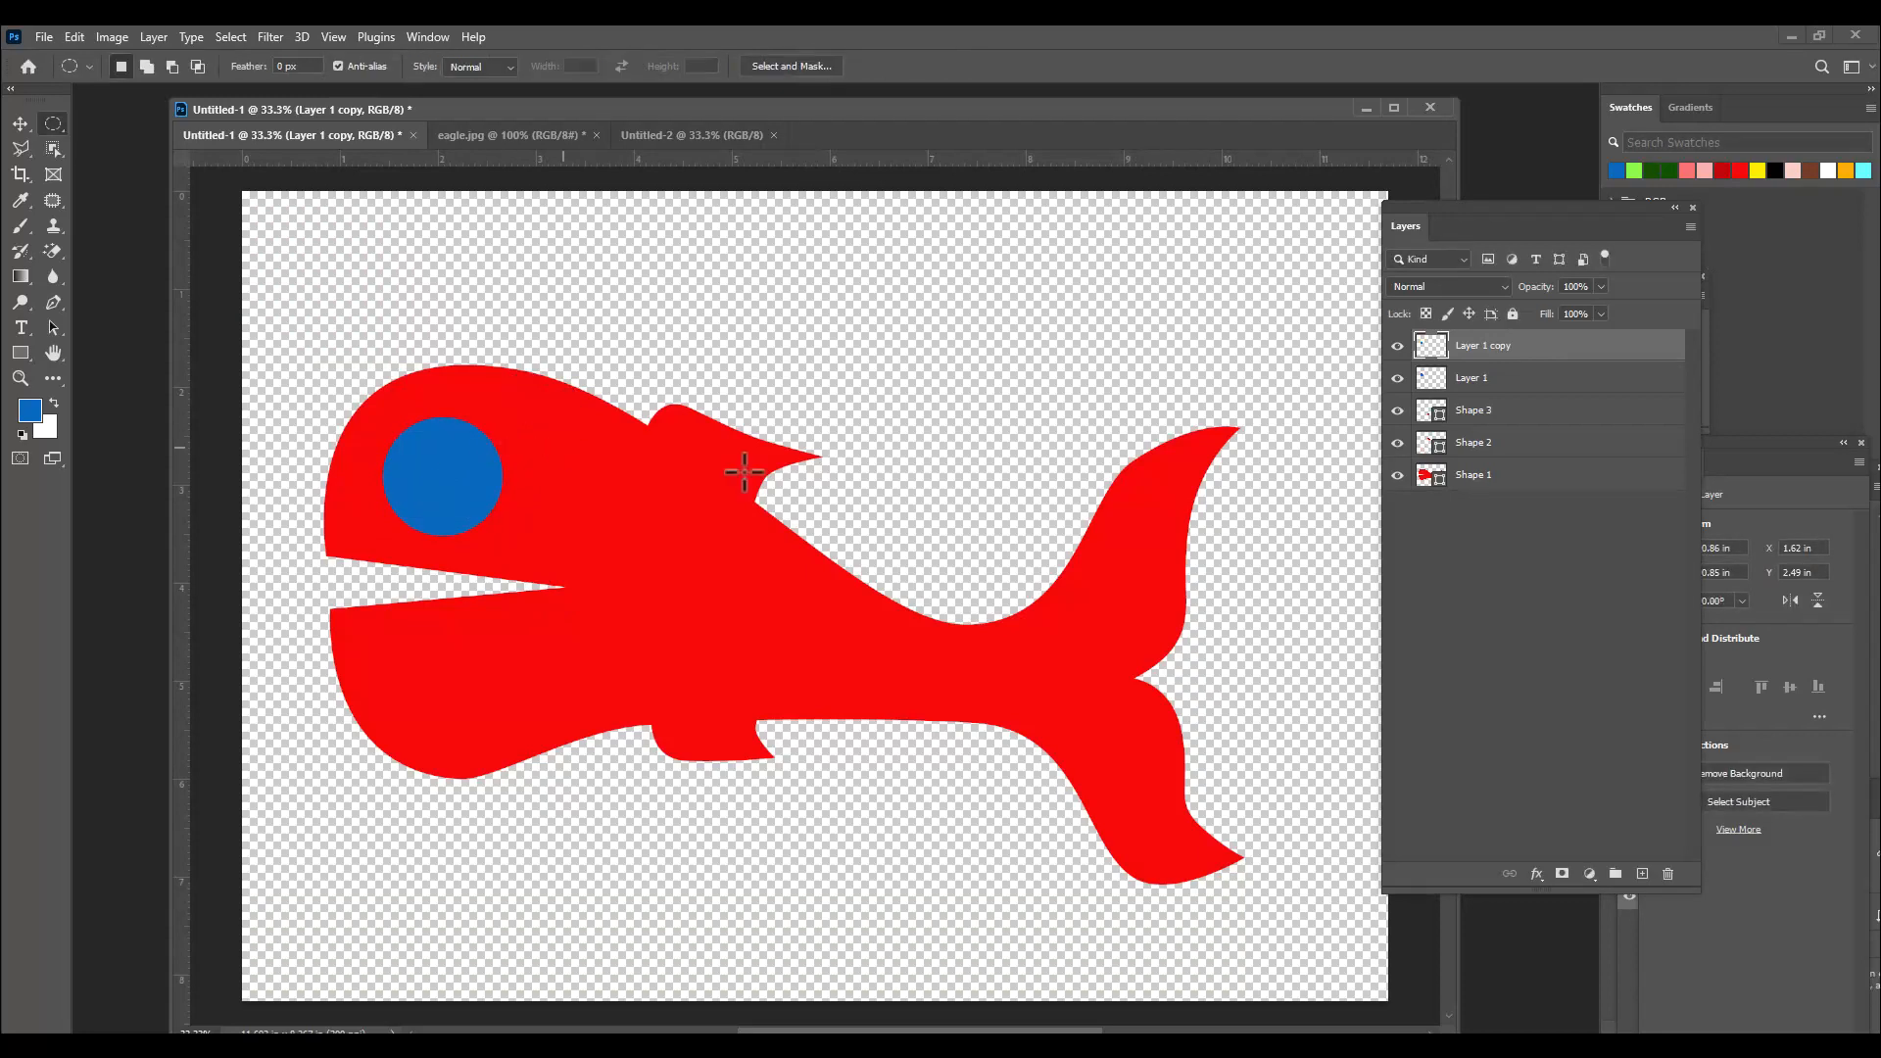
Fill the smaller circle on Layer 1 copy with yellow f0e208, then clear the selection.
left_click(1430, 345, "ctrl")
left_click(32, 411)
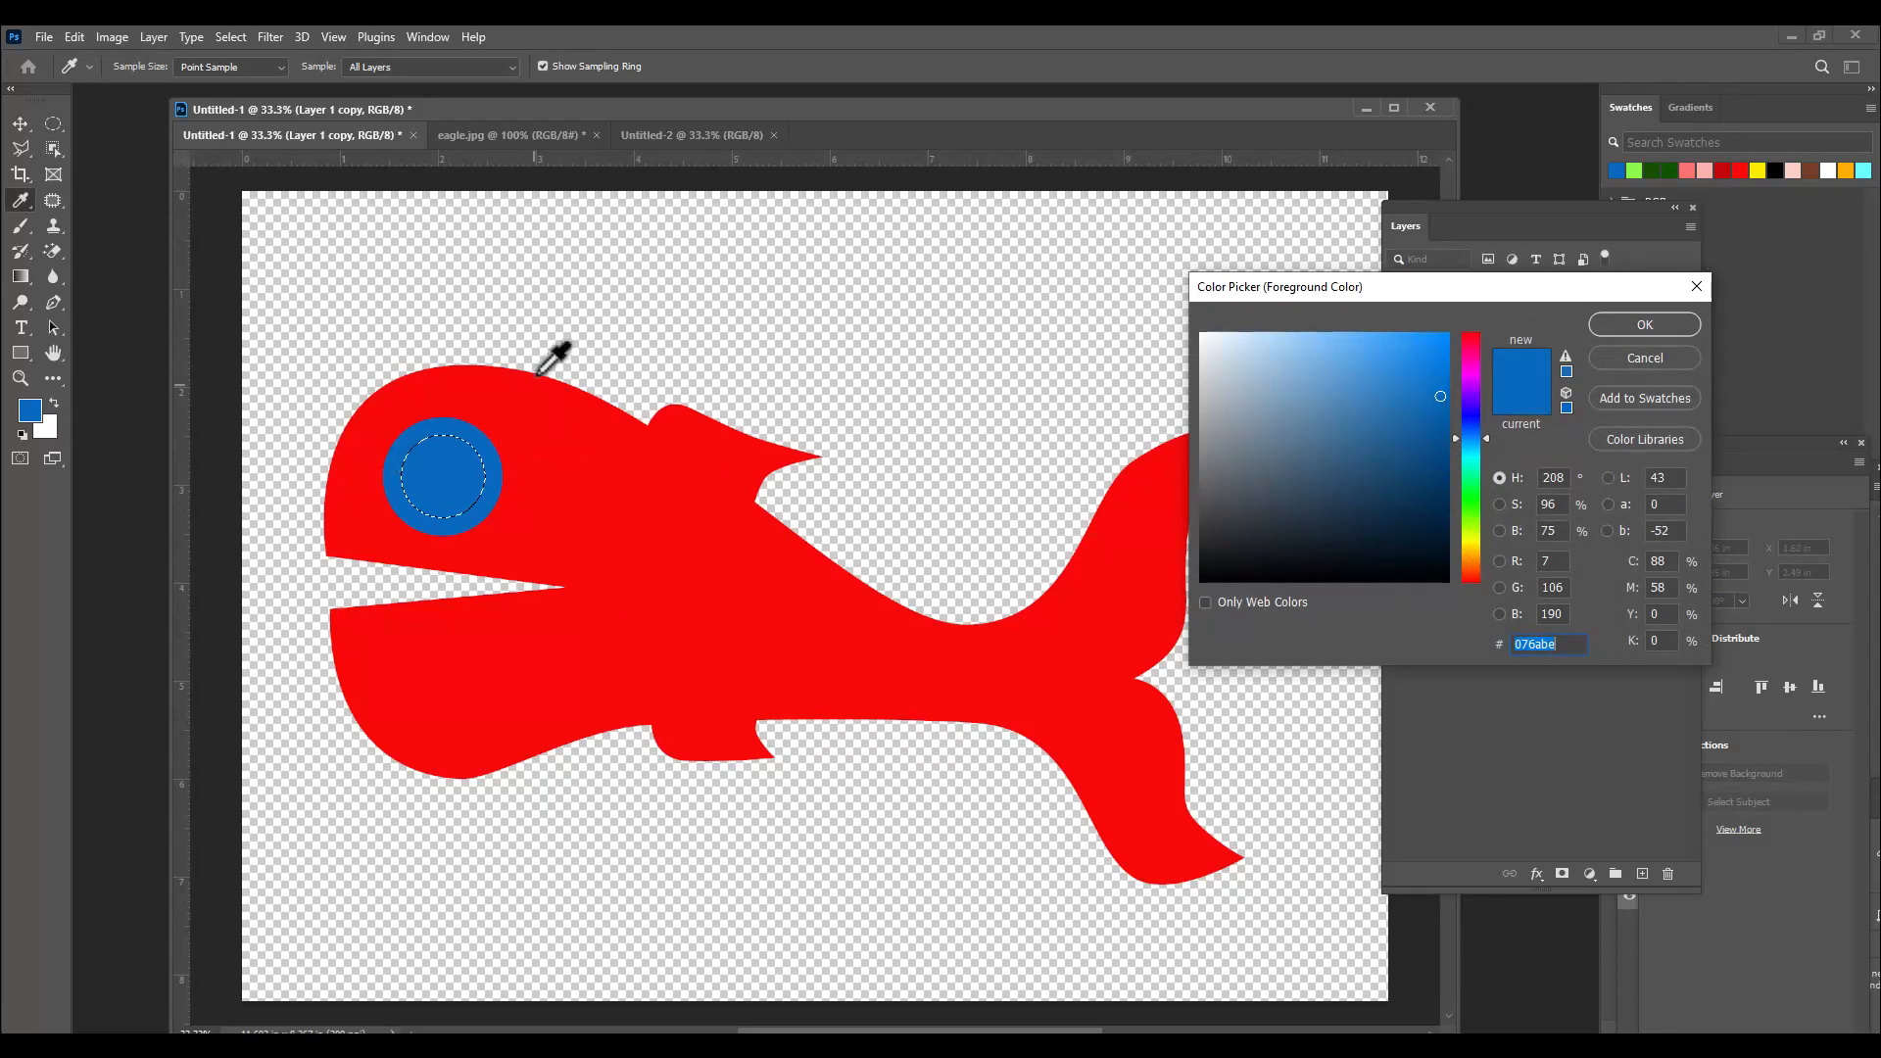
left_click(1471, 542)
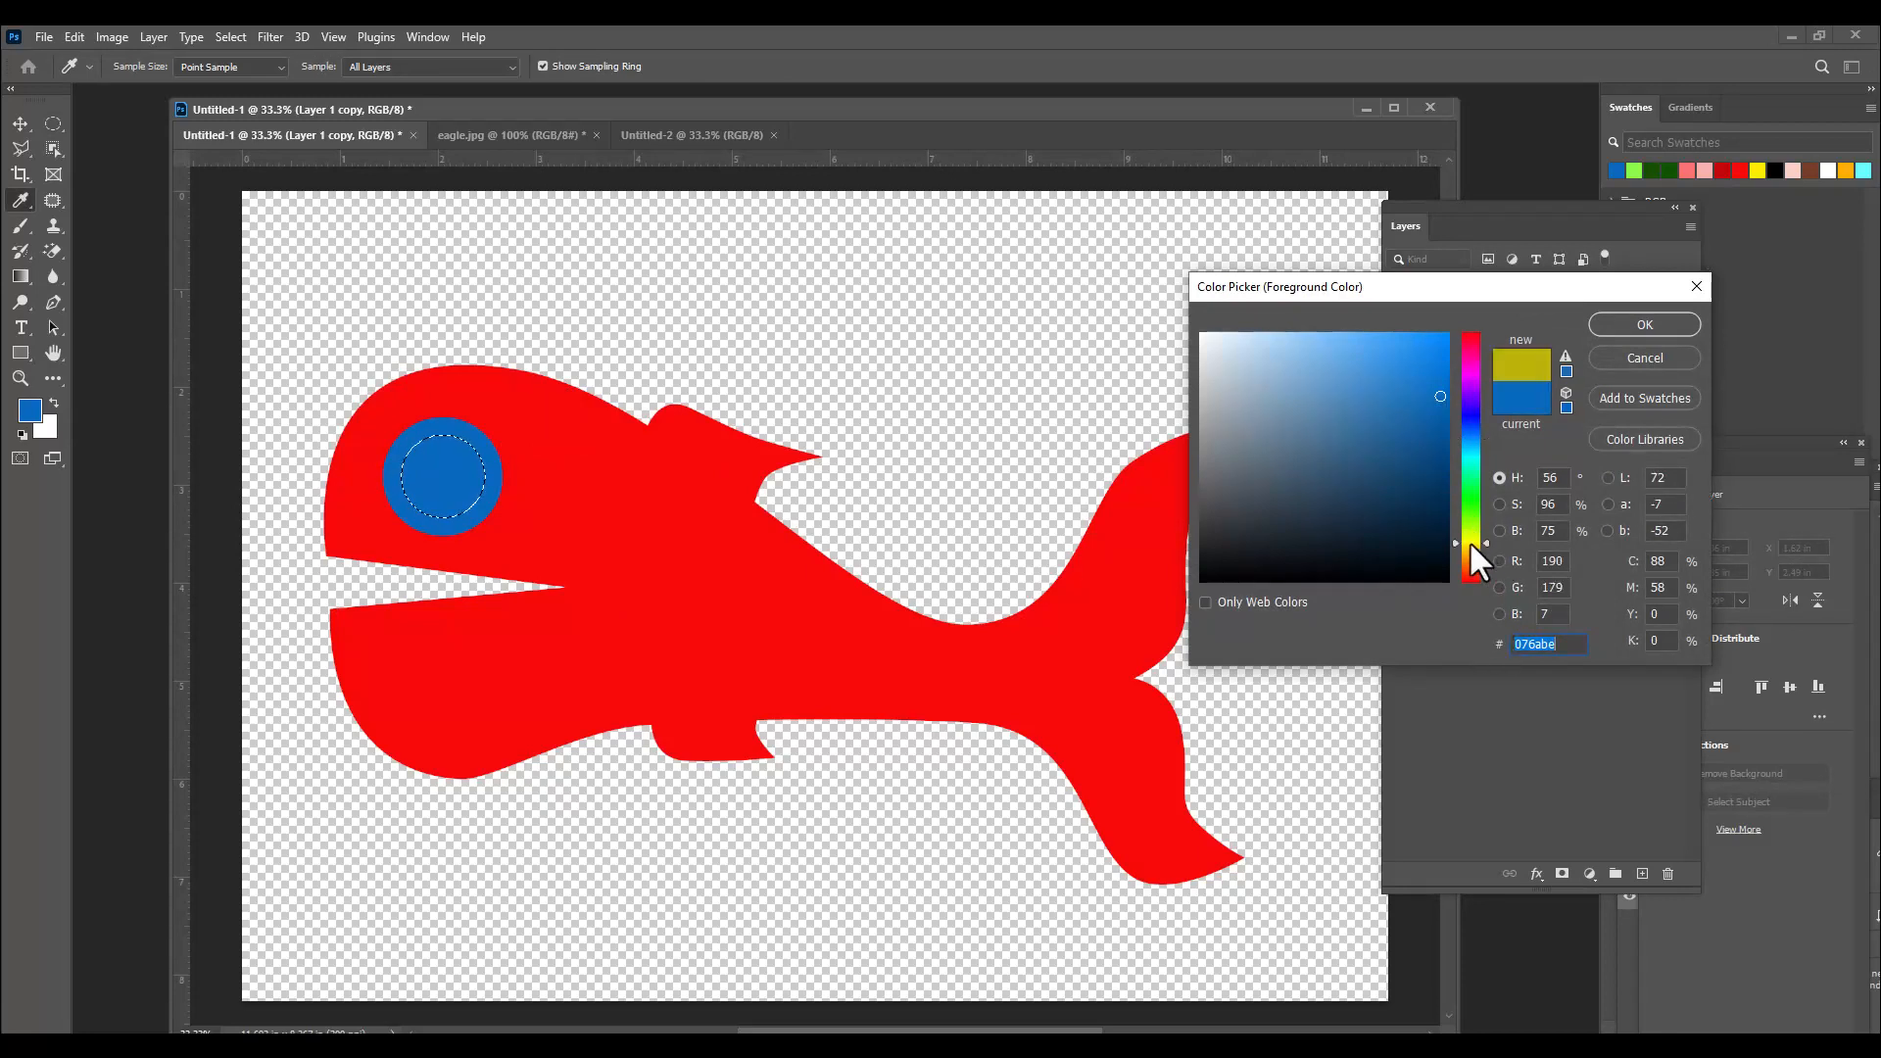
left_click(1440, 346)
left_click(1667, 315)
key("m")
key("alt+BackSpace")
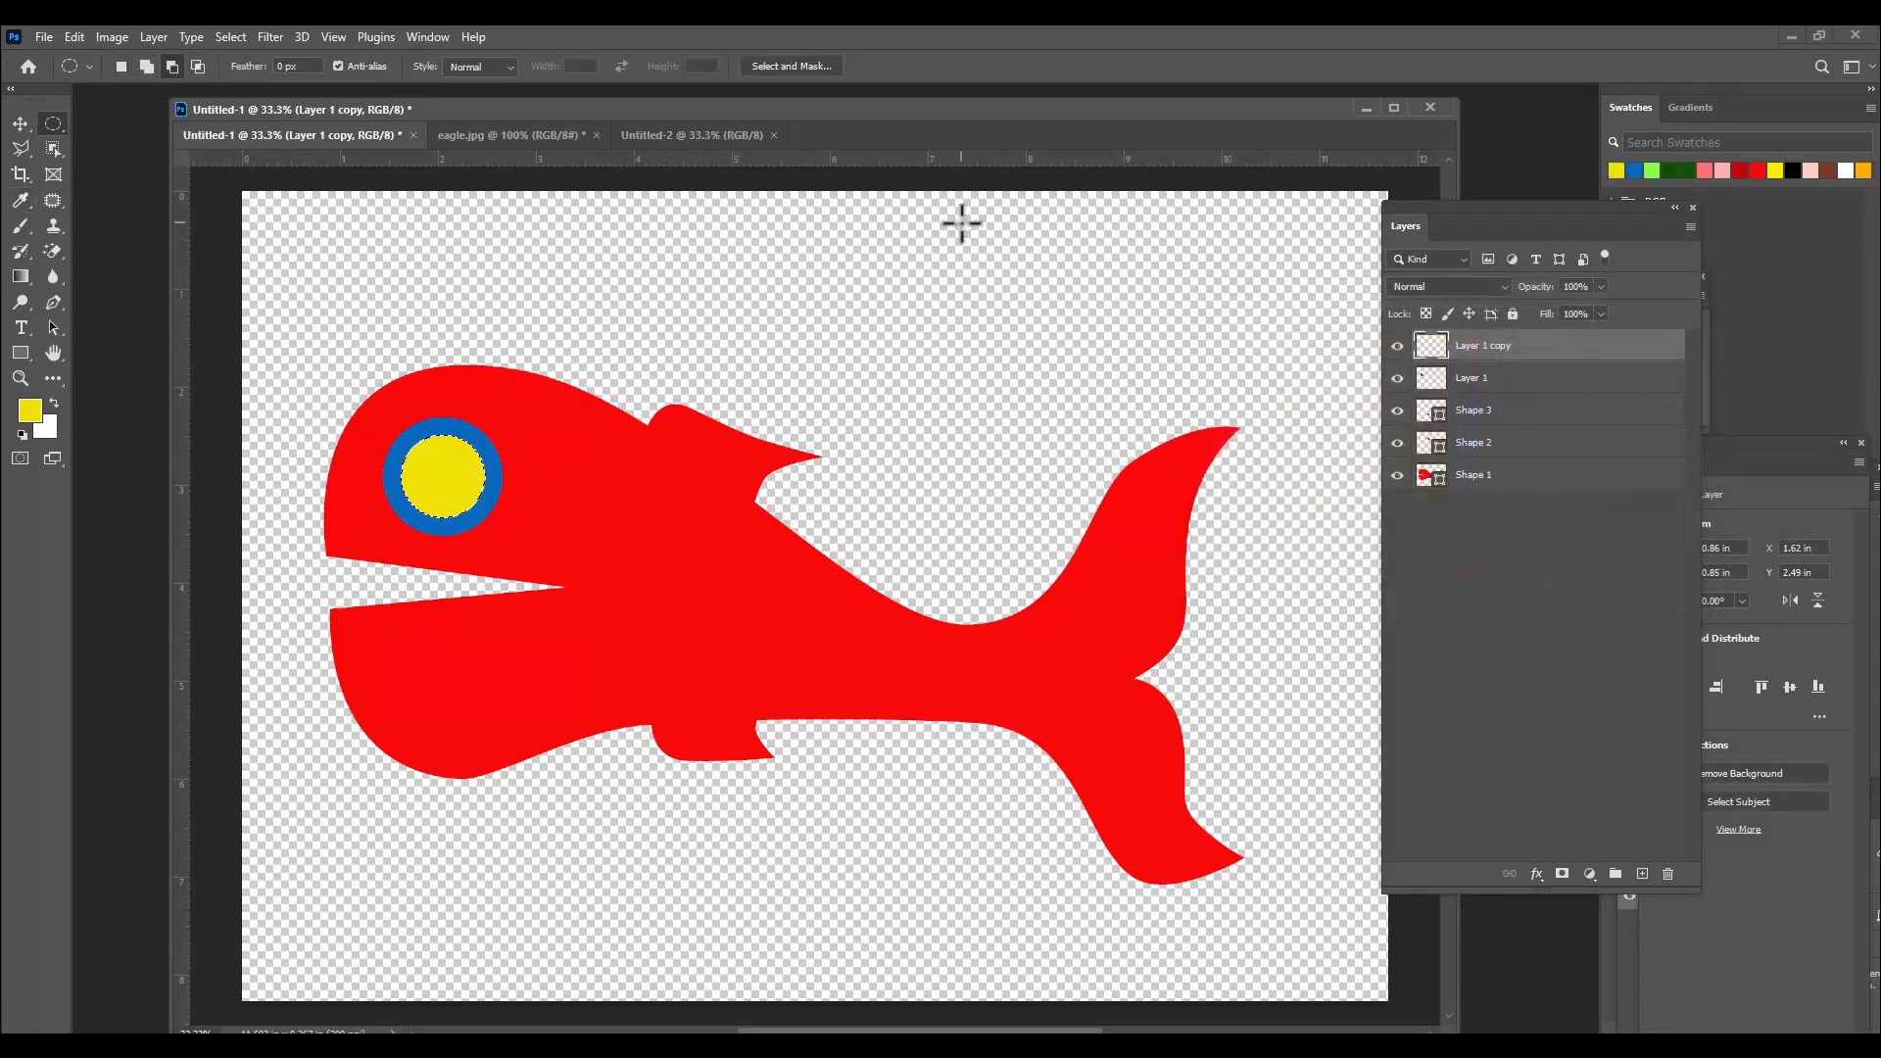
key("ctrl+d")
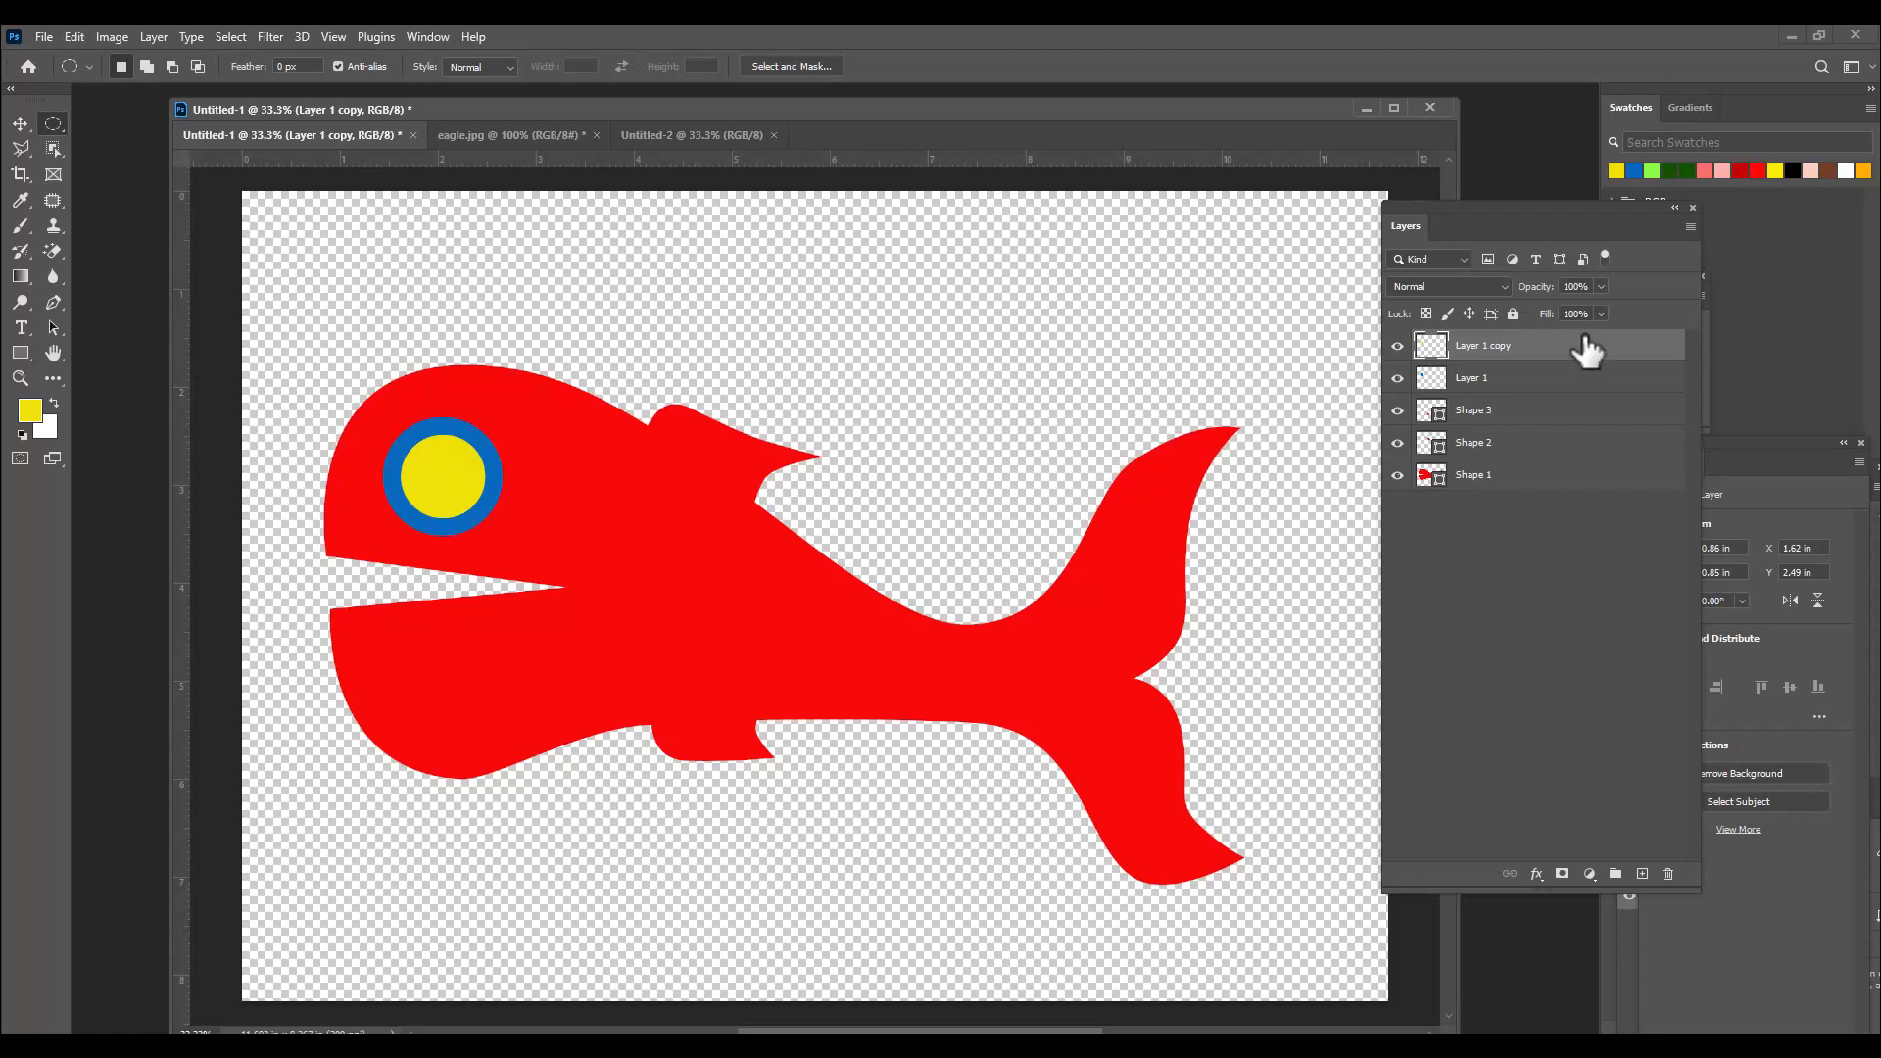
Duplicate the yellow circle's layer and scale the copy about its centre to about 0.53 in wide.
key("ctrl+j")
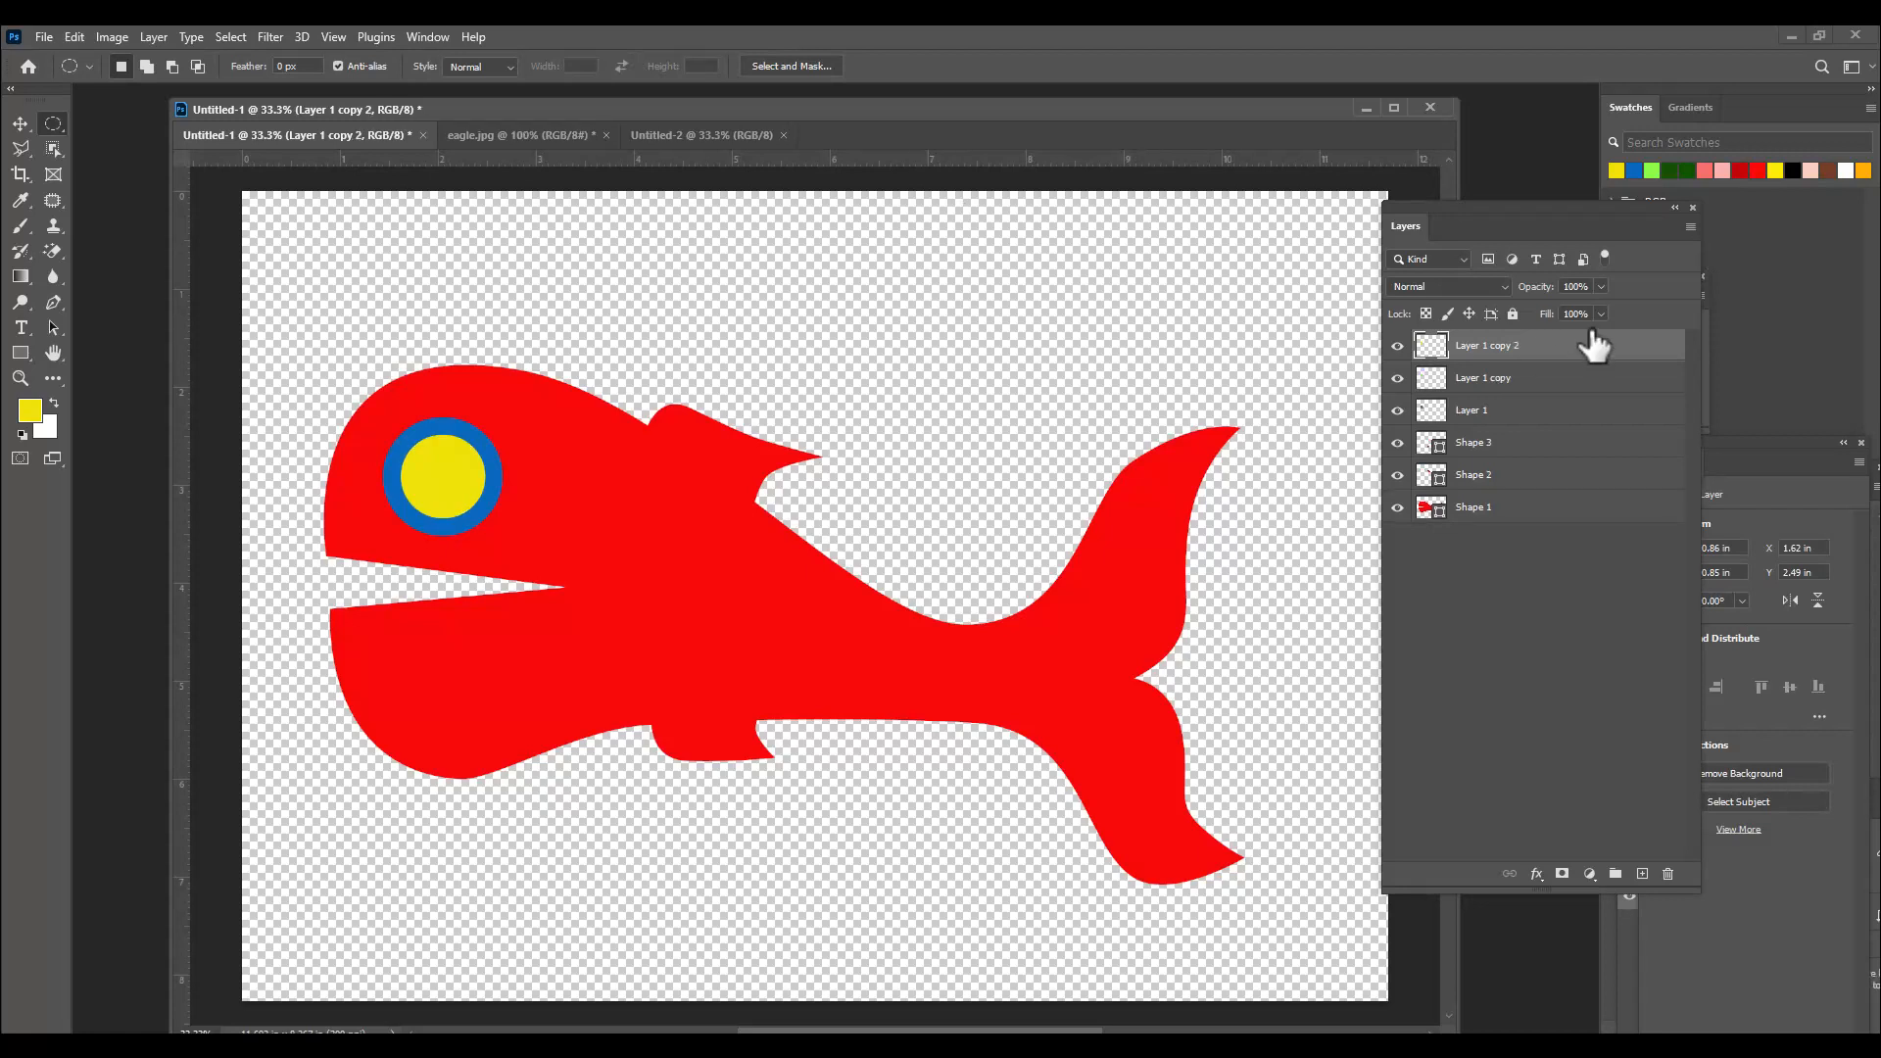
key("ctrl+t")
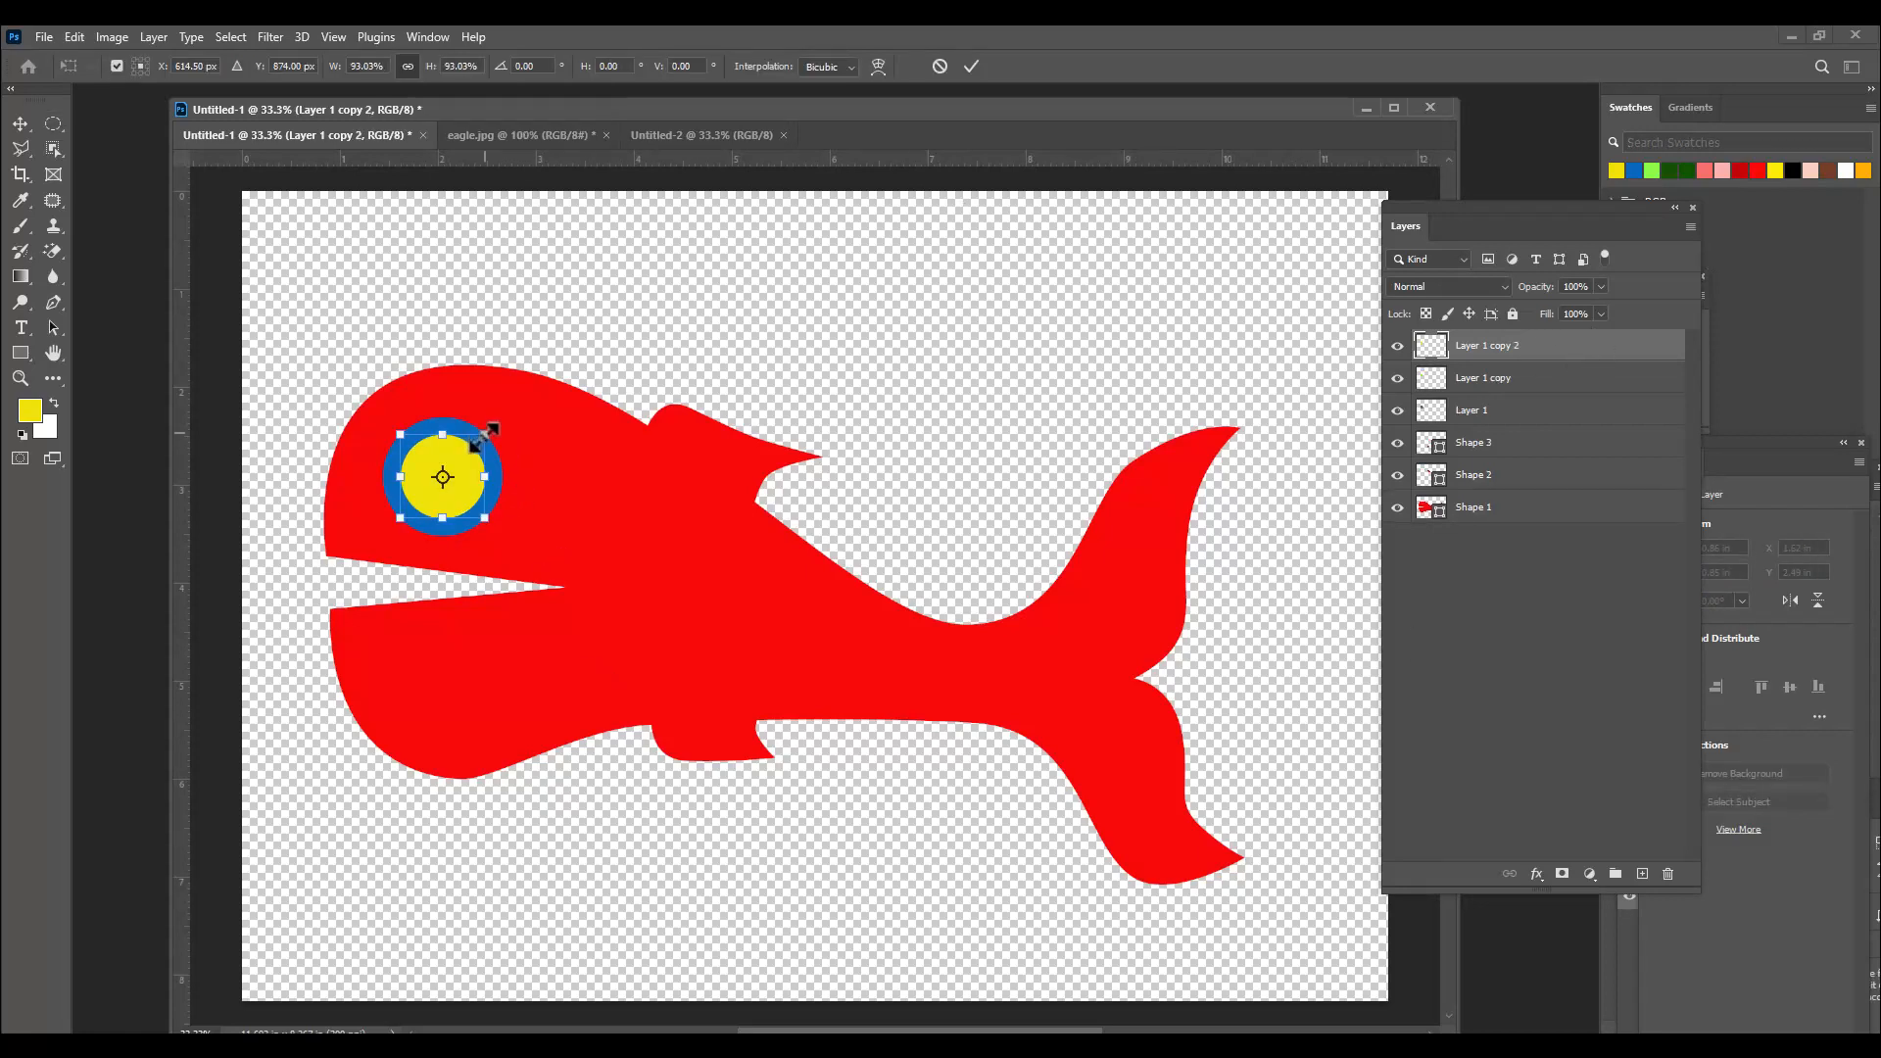
left_click_drag(480, 431, 468, 449)
key("Return")
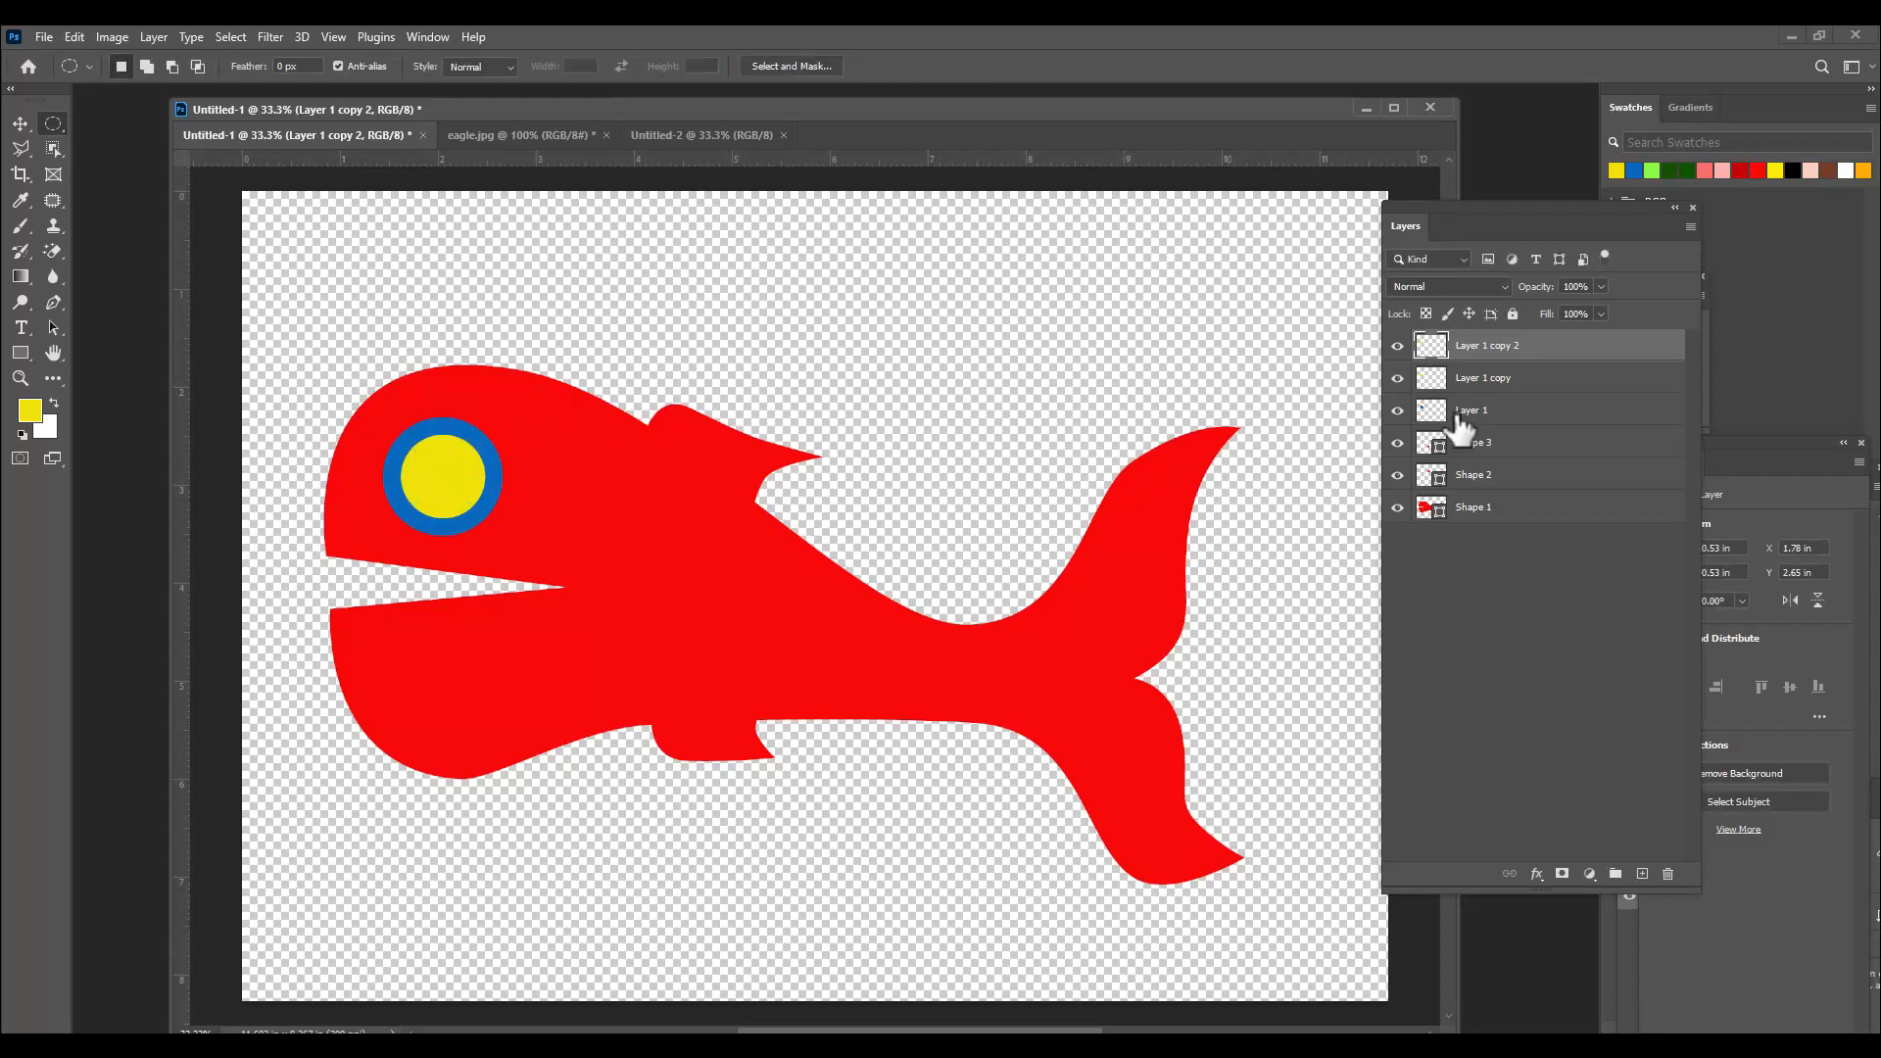
Load the smallest circle on Layer 1 copy 2 as a selection and fill it with black for the pupil.
left_click_drag(1432, 345, 1438, 365)
left_click(30, 409)
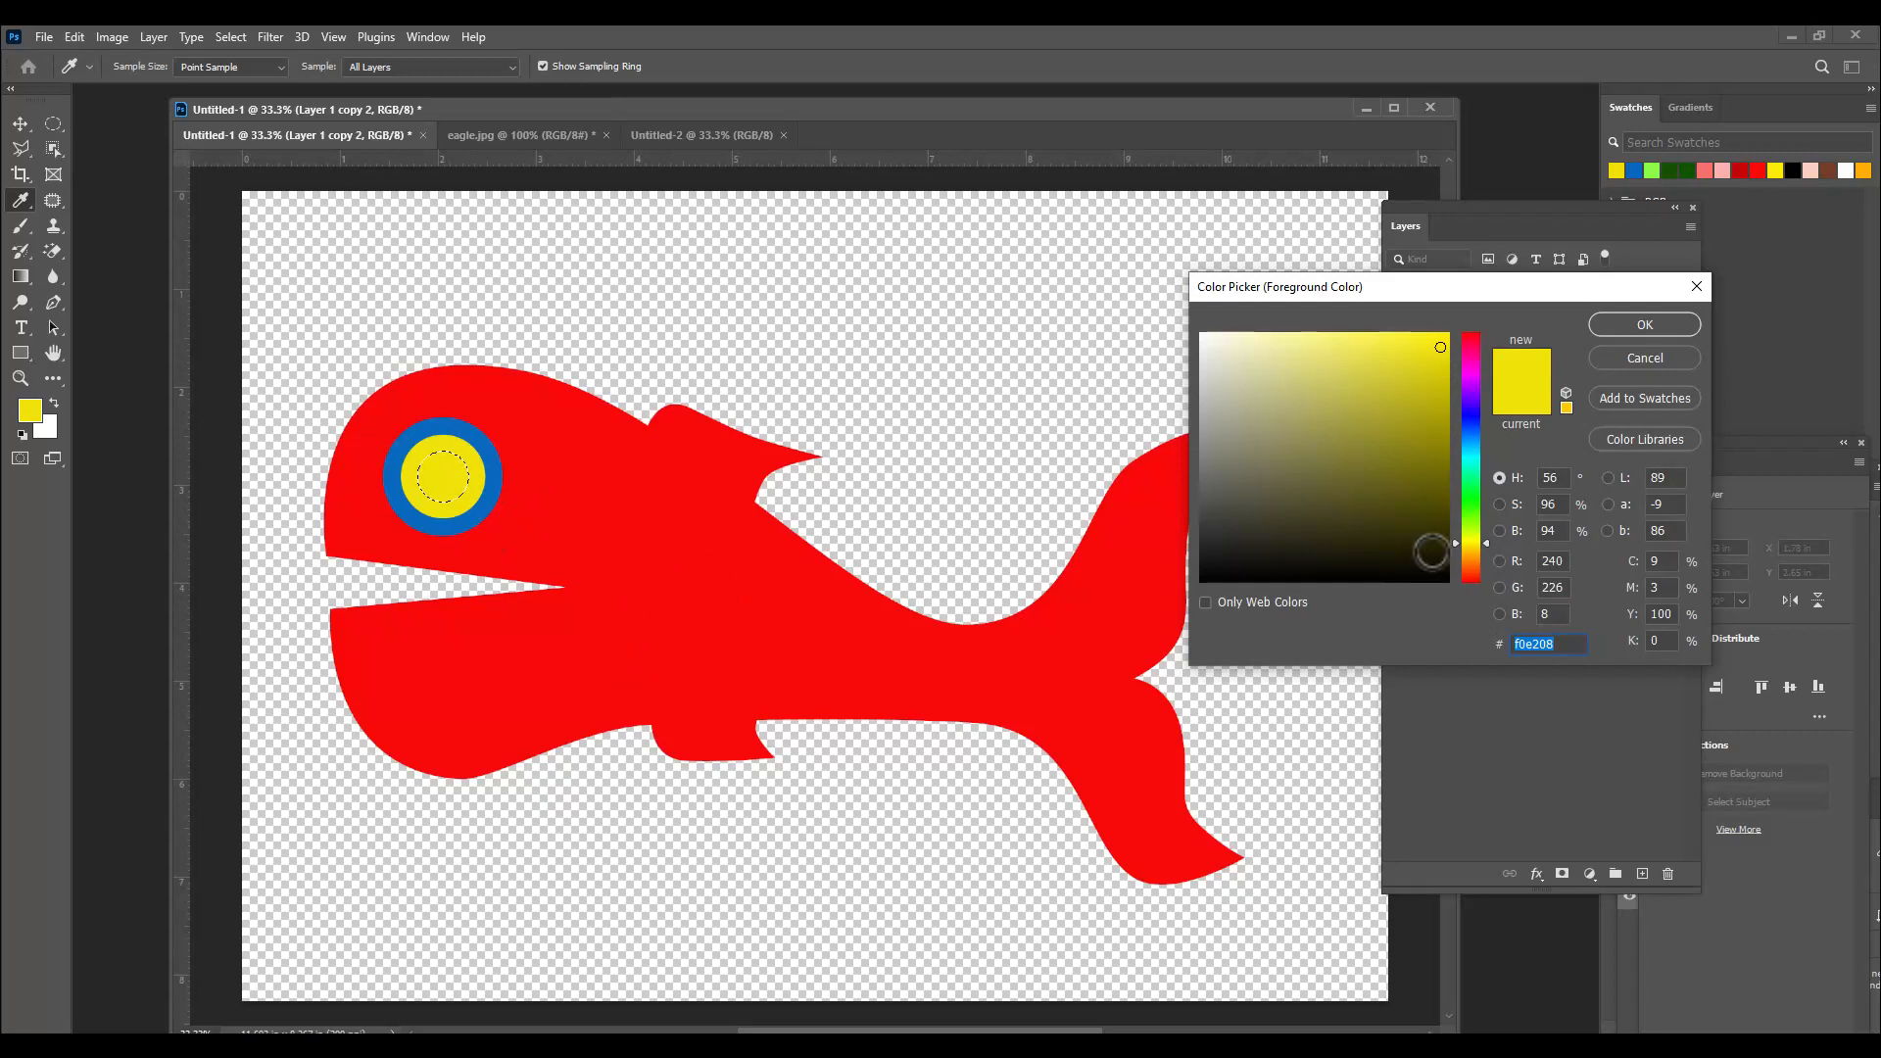
left_click_drag(1438, 563, 1451, 613)
left_click(1619, 327)
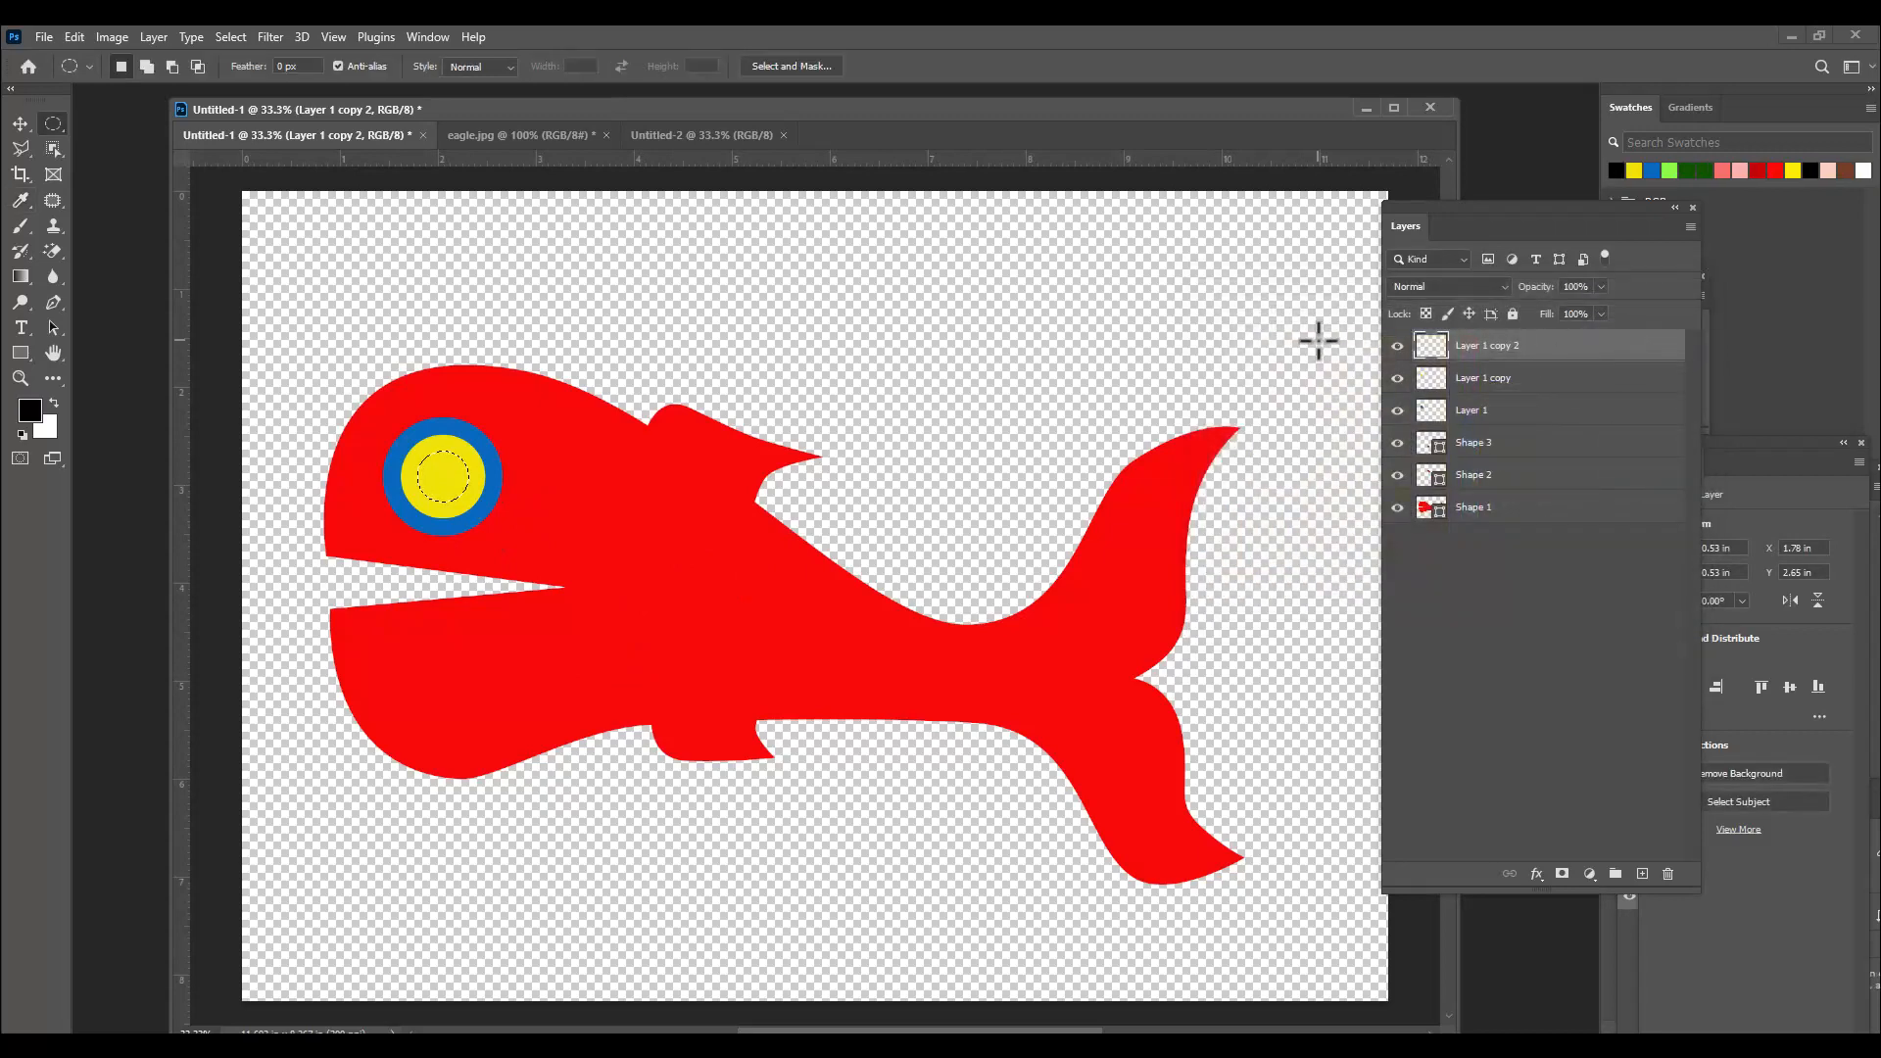
key("alt+BackSpace")
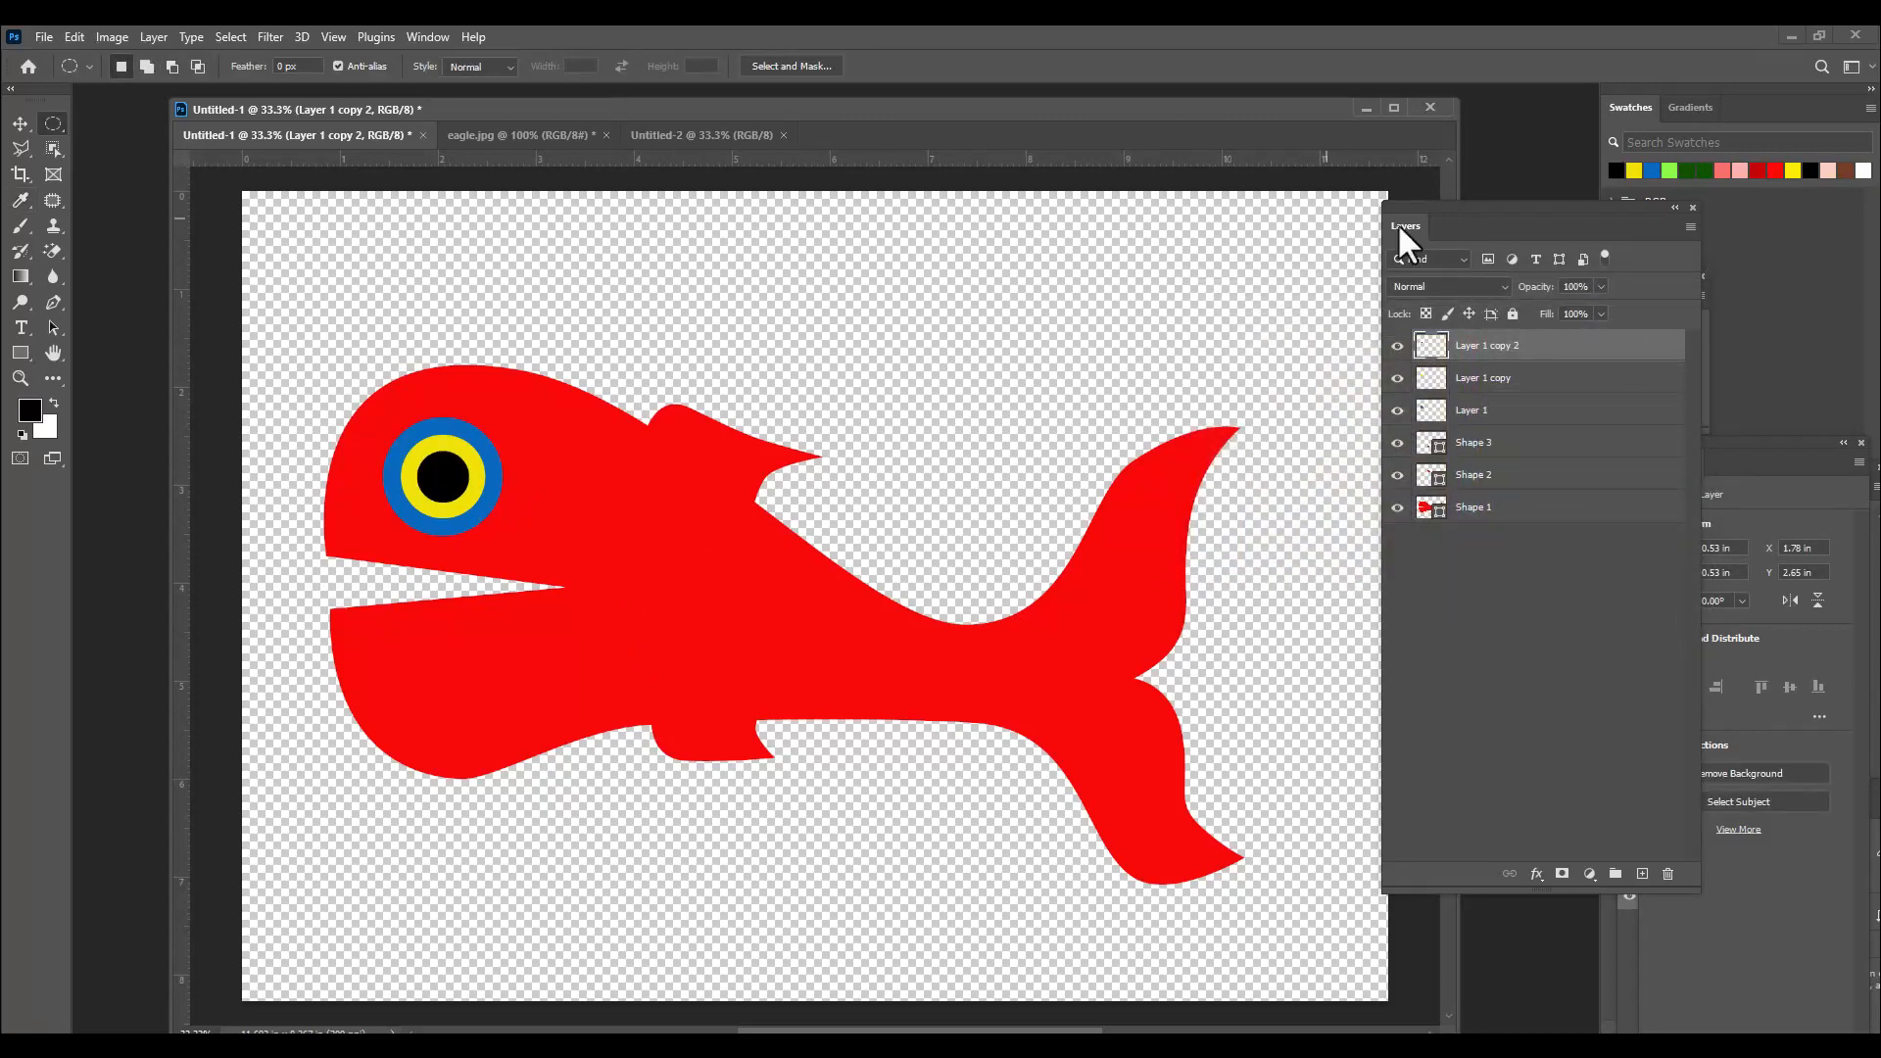
Shrink the black pupil to about 0.42 in and shift it toward the lower front of the yellow circle.
key("ctrl+t")
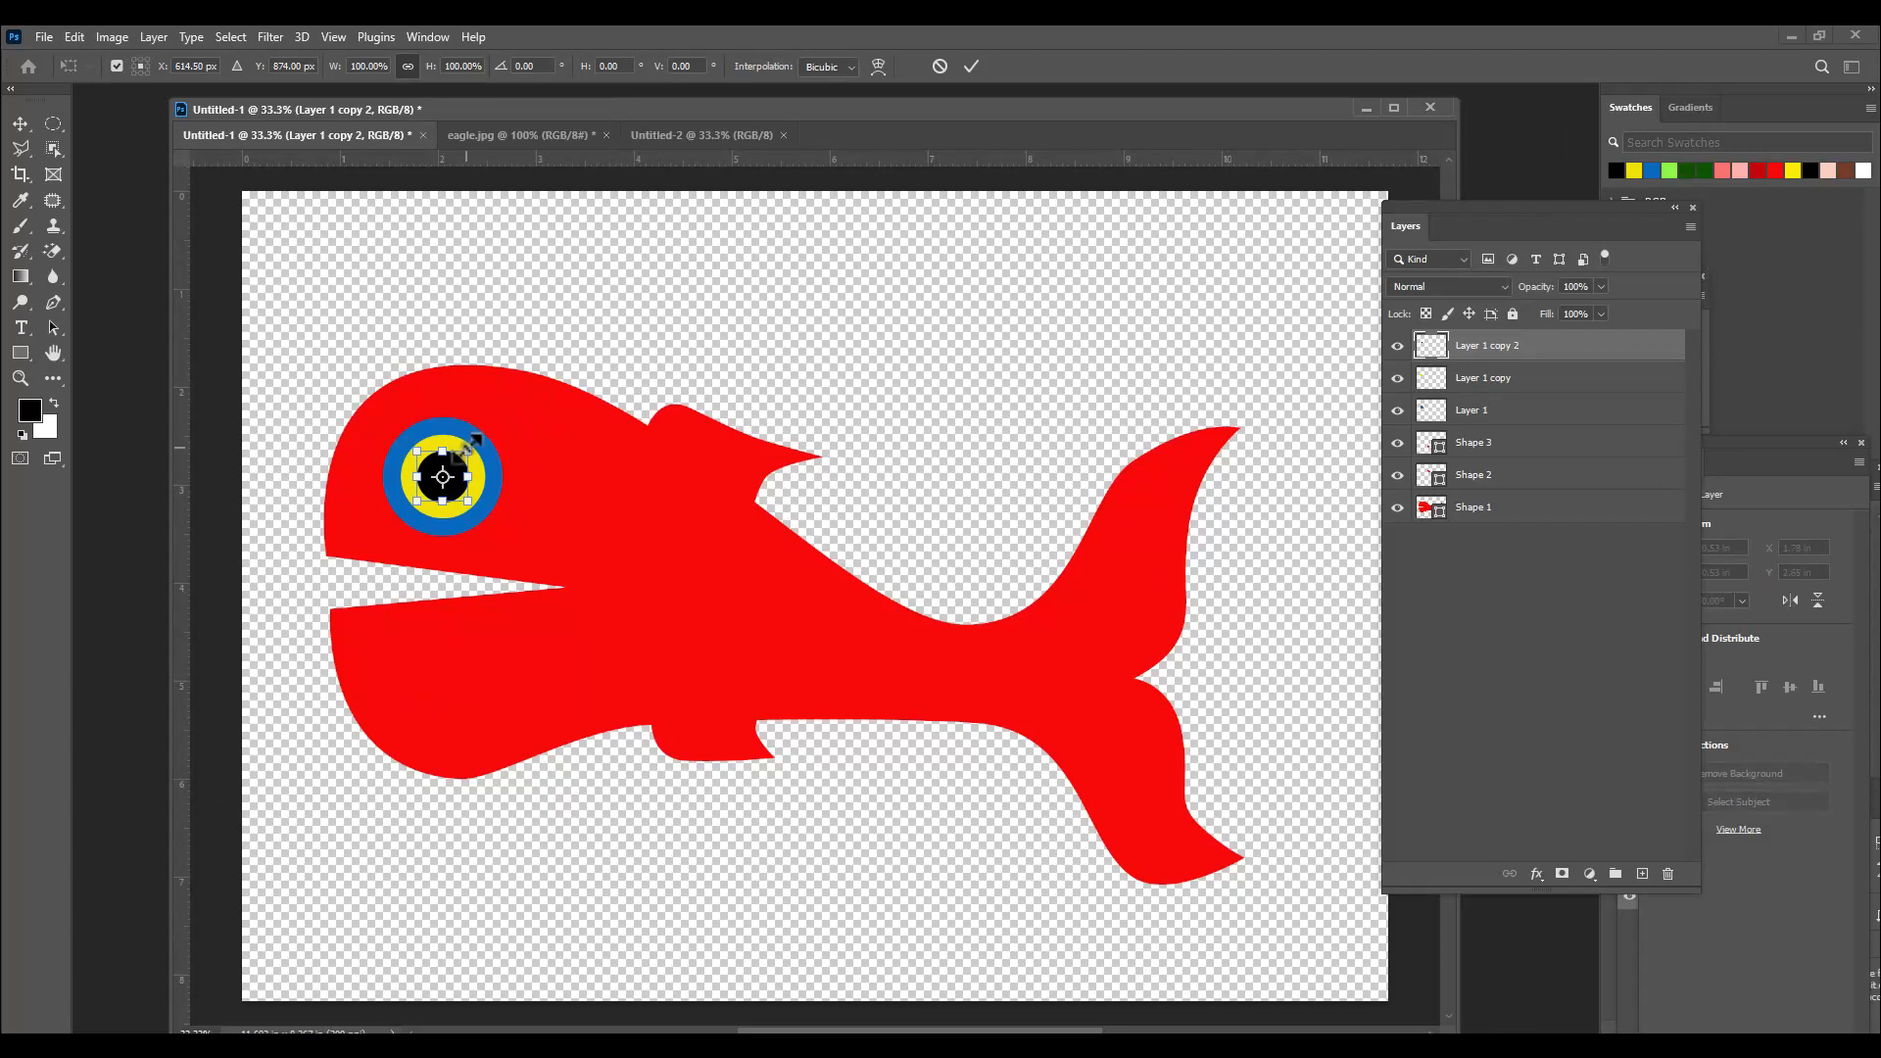
left_click_drag(475, 442, 439, 497)
key("Return")
left_click(21, 124)
key("Left")
key("Left")
key("Left")
key("Left")
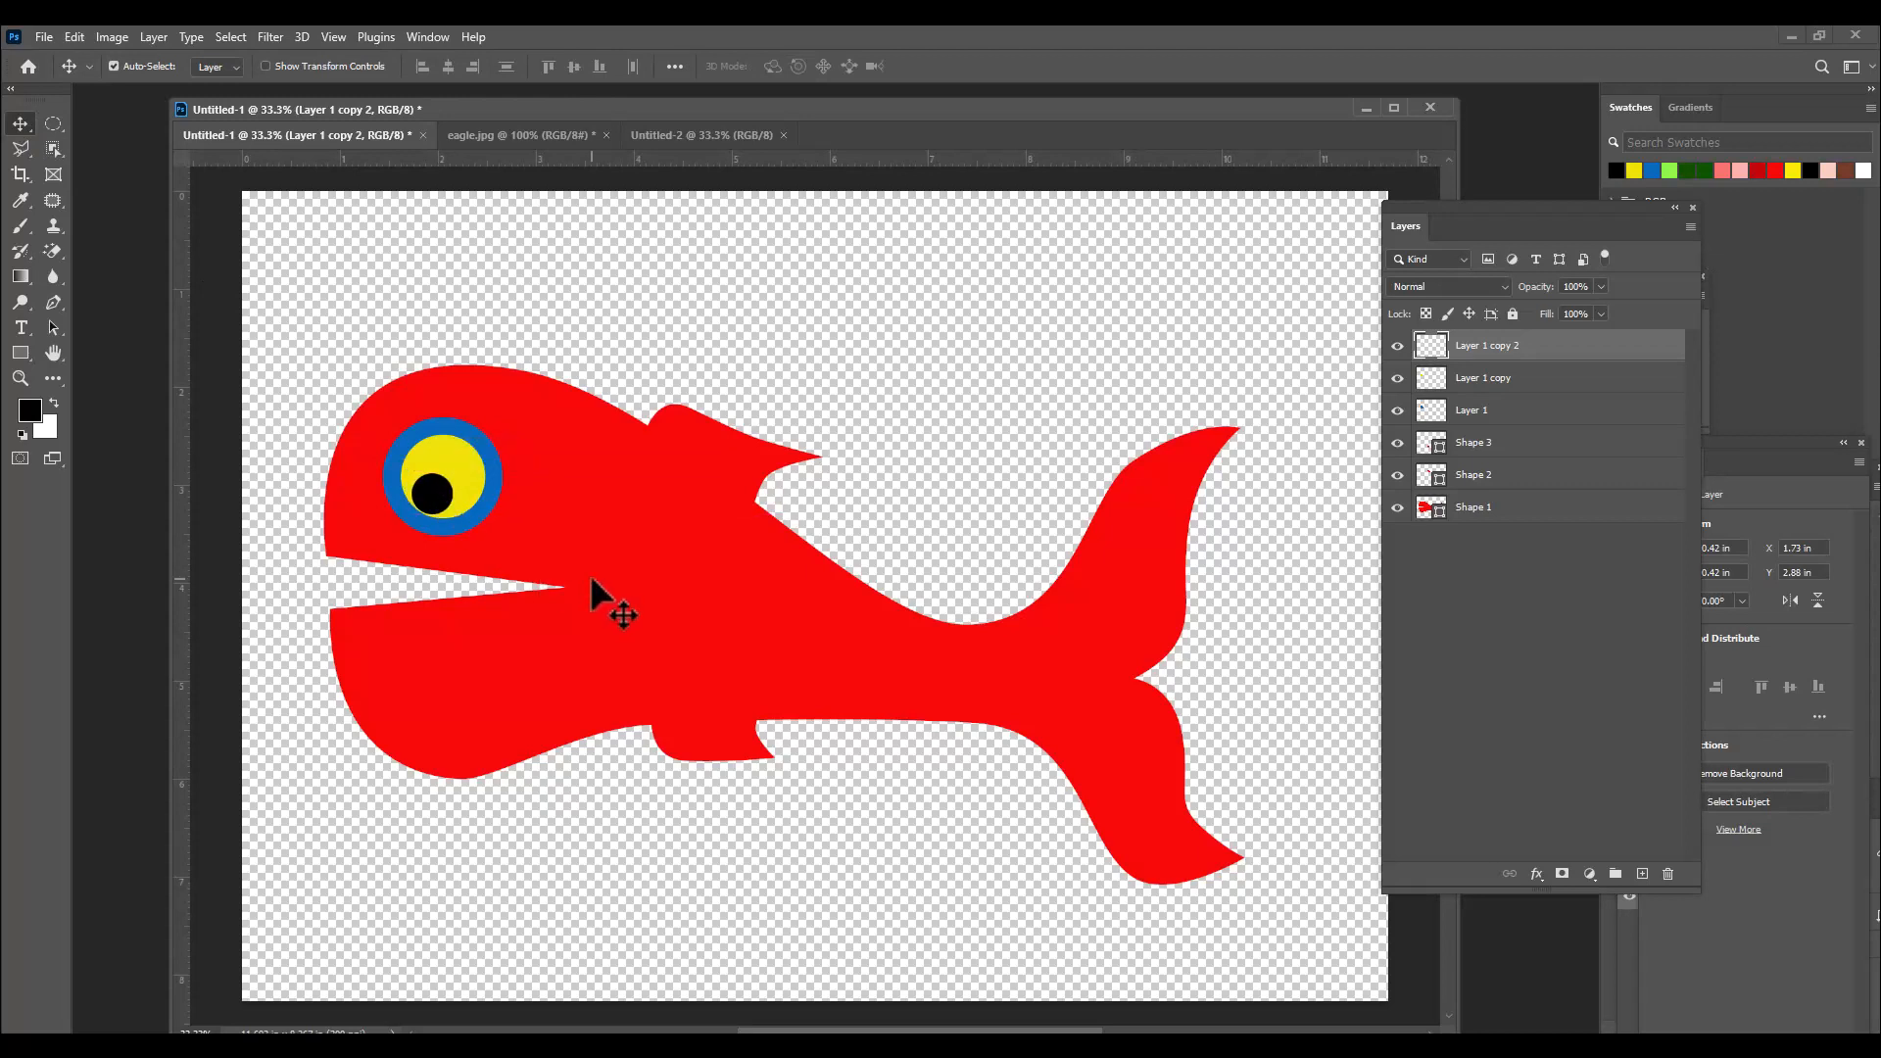
key("Up")
key("Up")
key("Up")
key("Up")
key("Up")
key("Up")
key("Up")
key("Up")
key("Up")
key("Left")
key("Left")
key("Up")
key("Up")
key("Up")
Enlarge the yellow circle and pupil together to 116.29%, nudge them slightly forward and down, and deselect the layers.
left_click(1545, 380, "ctrl")
key("ctrl+t")
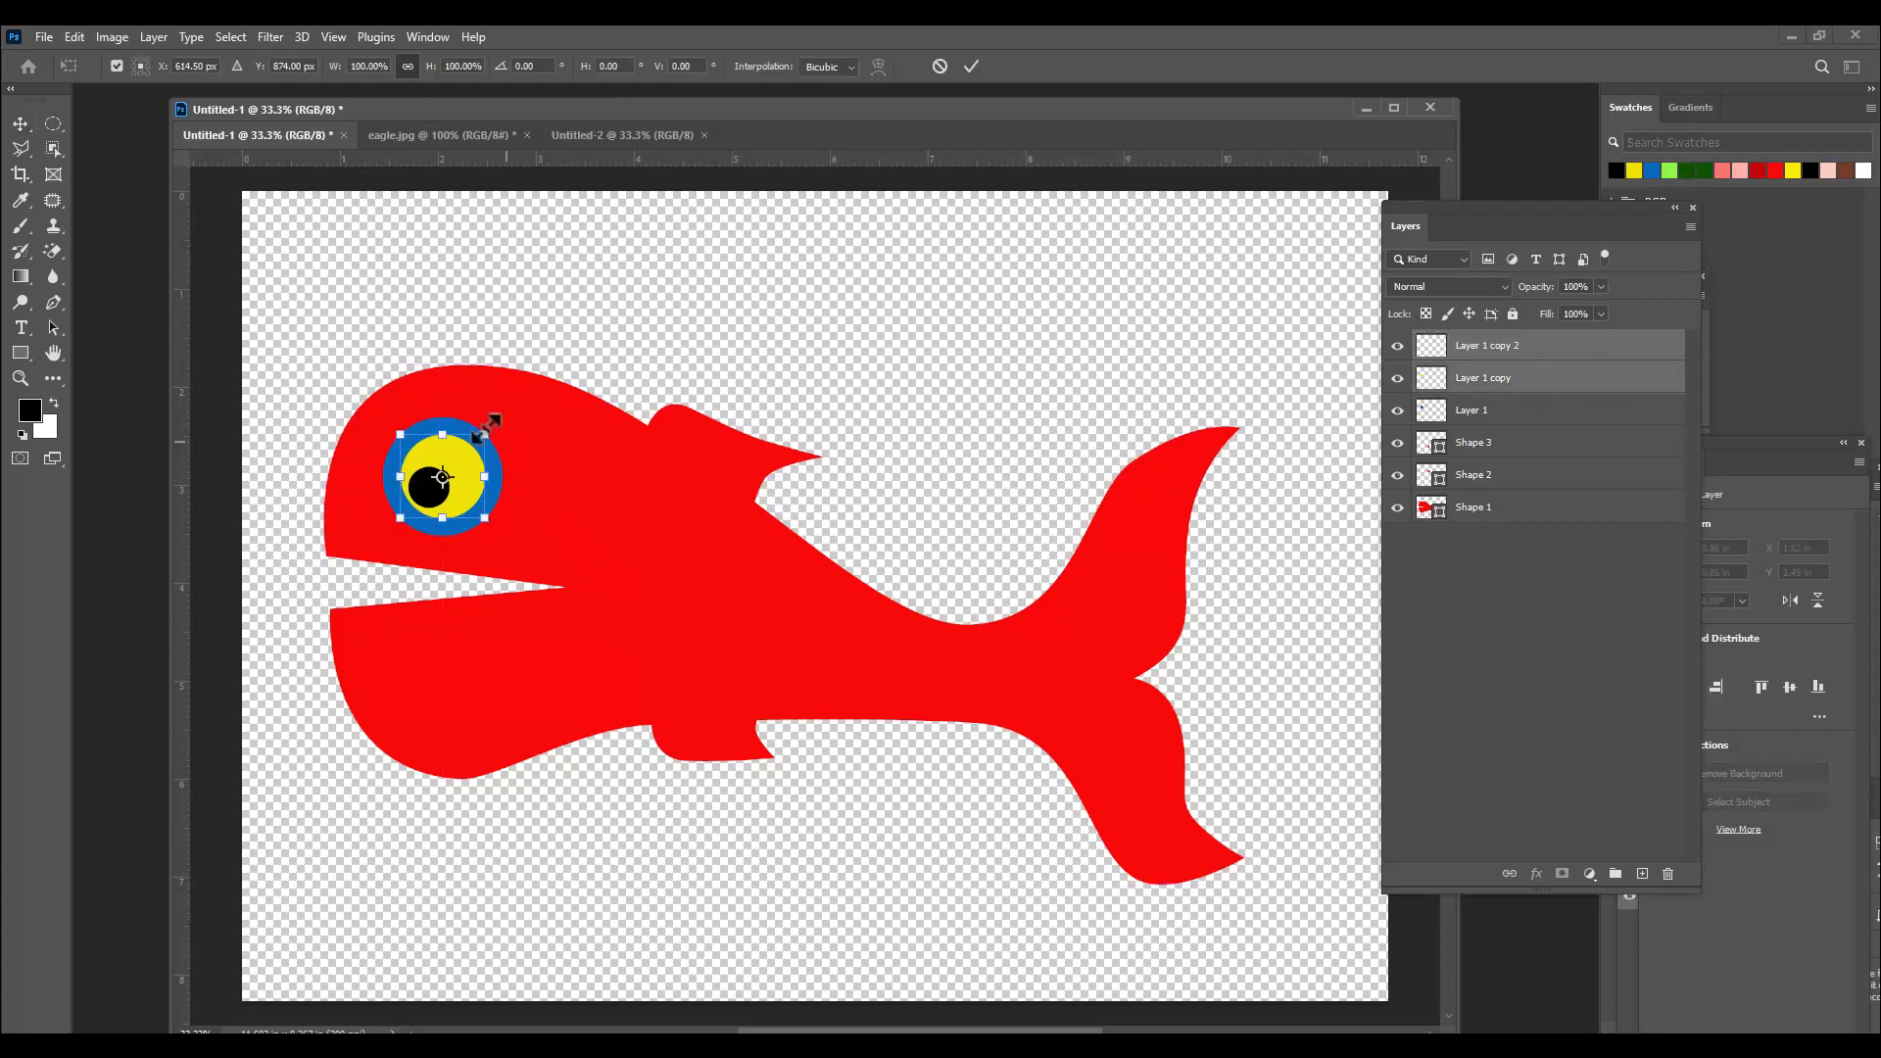
left_click_drag(490, 431, 497, 425)
key("Left")
key("Left")
key("Down")
key("Down")
key("Down")
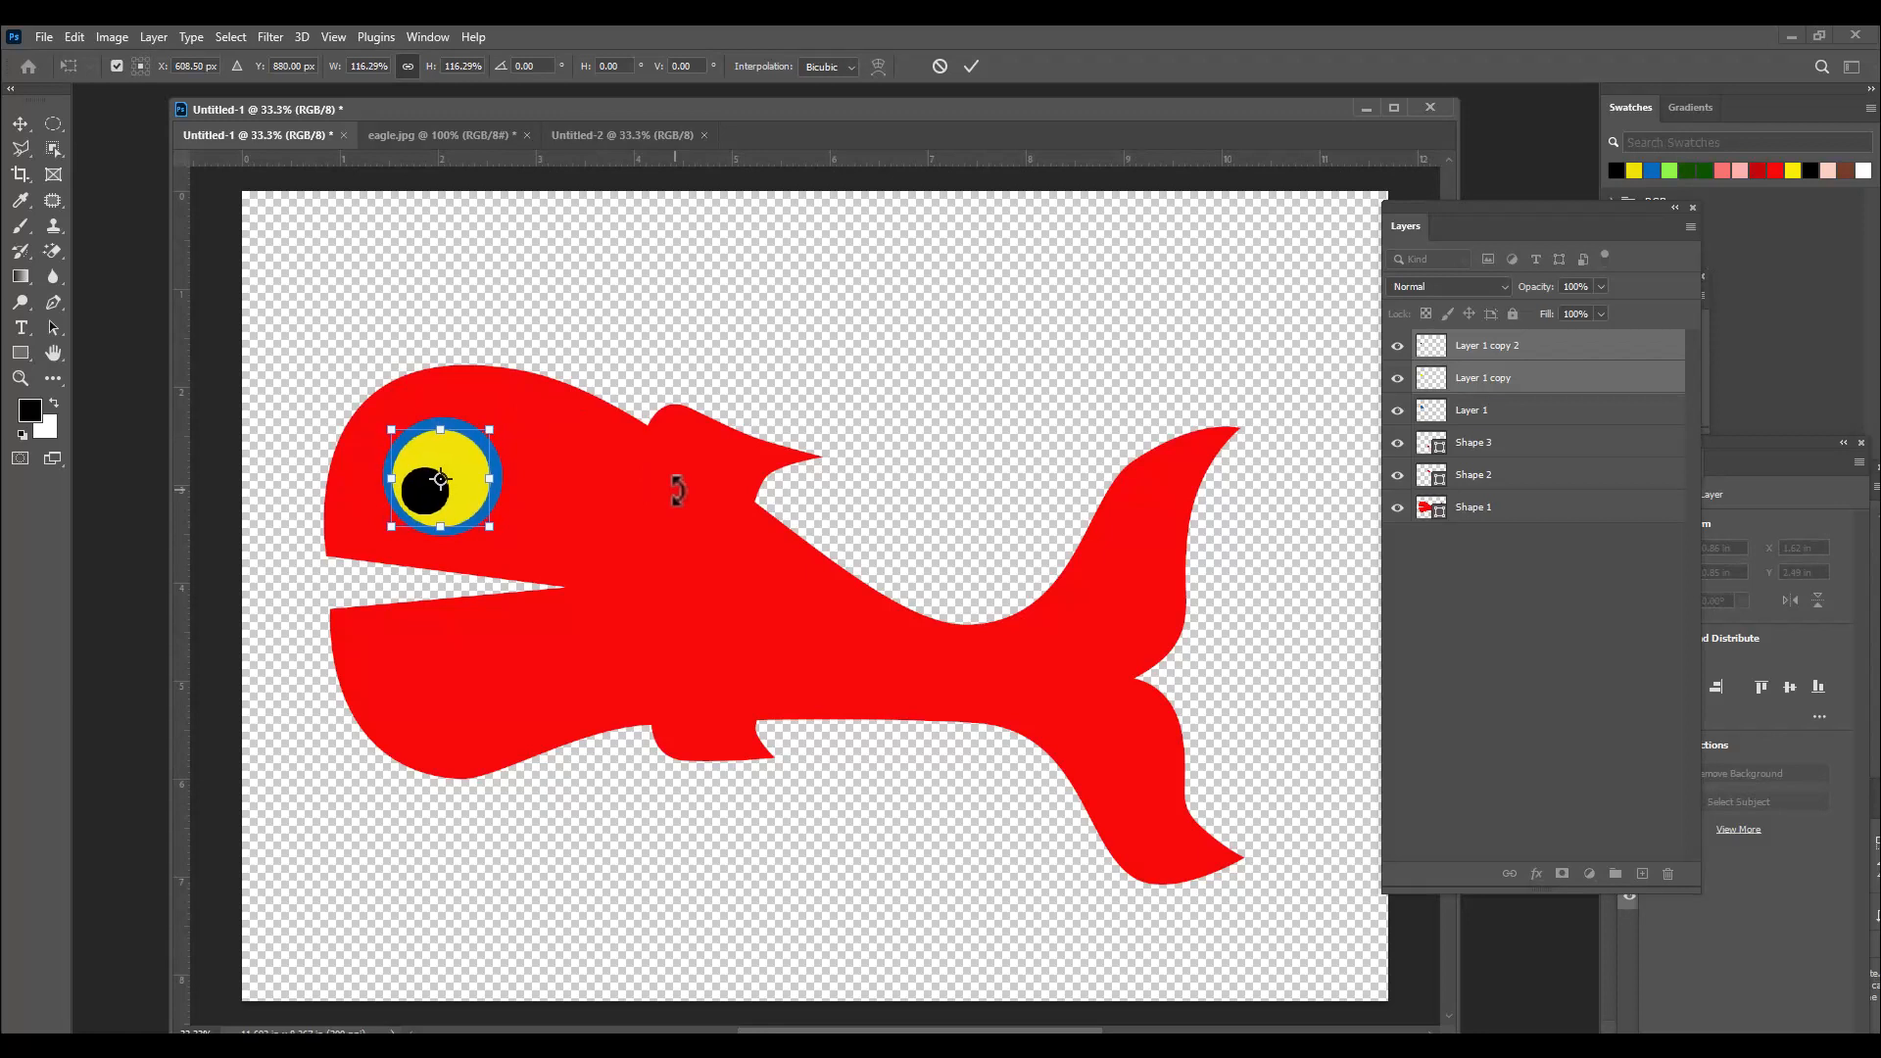
key("Return")
left_click(870, 348)
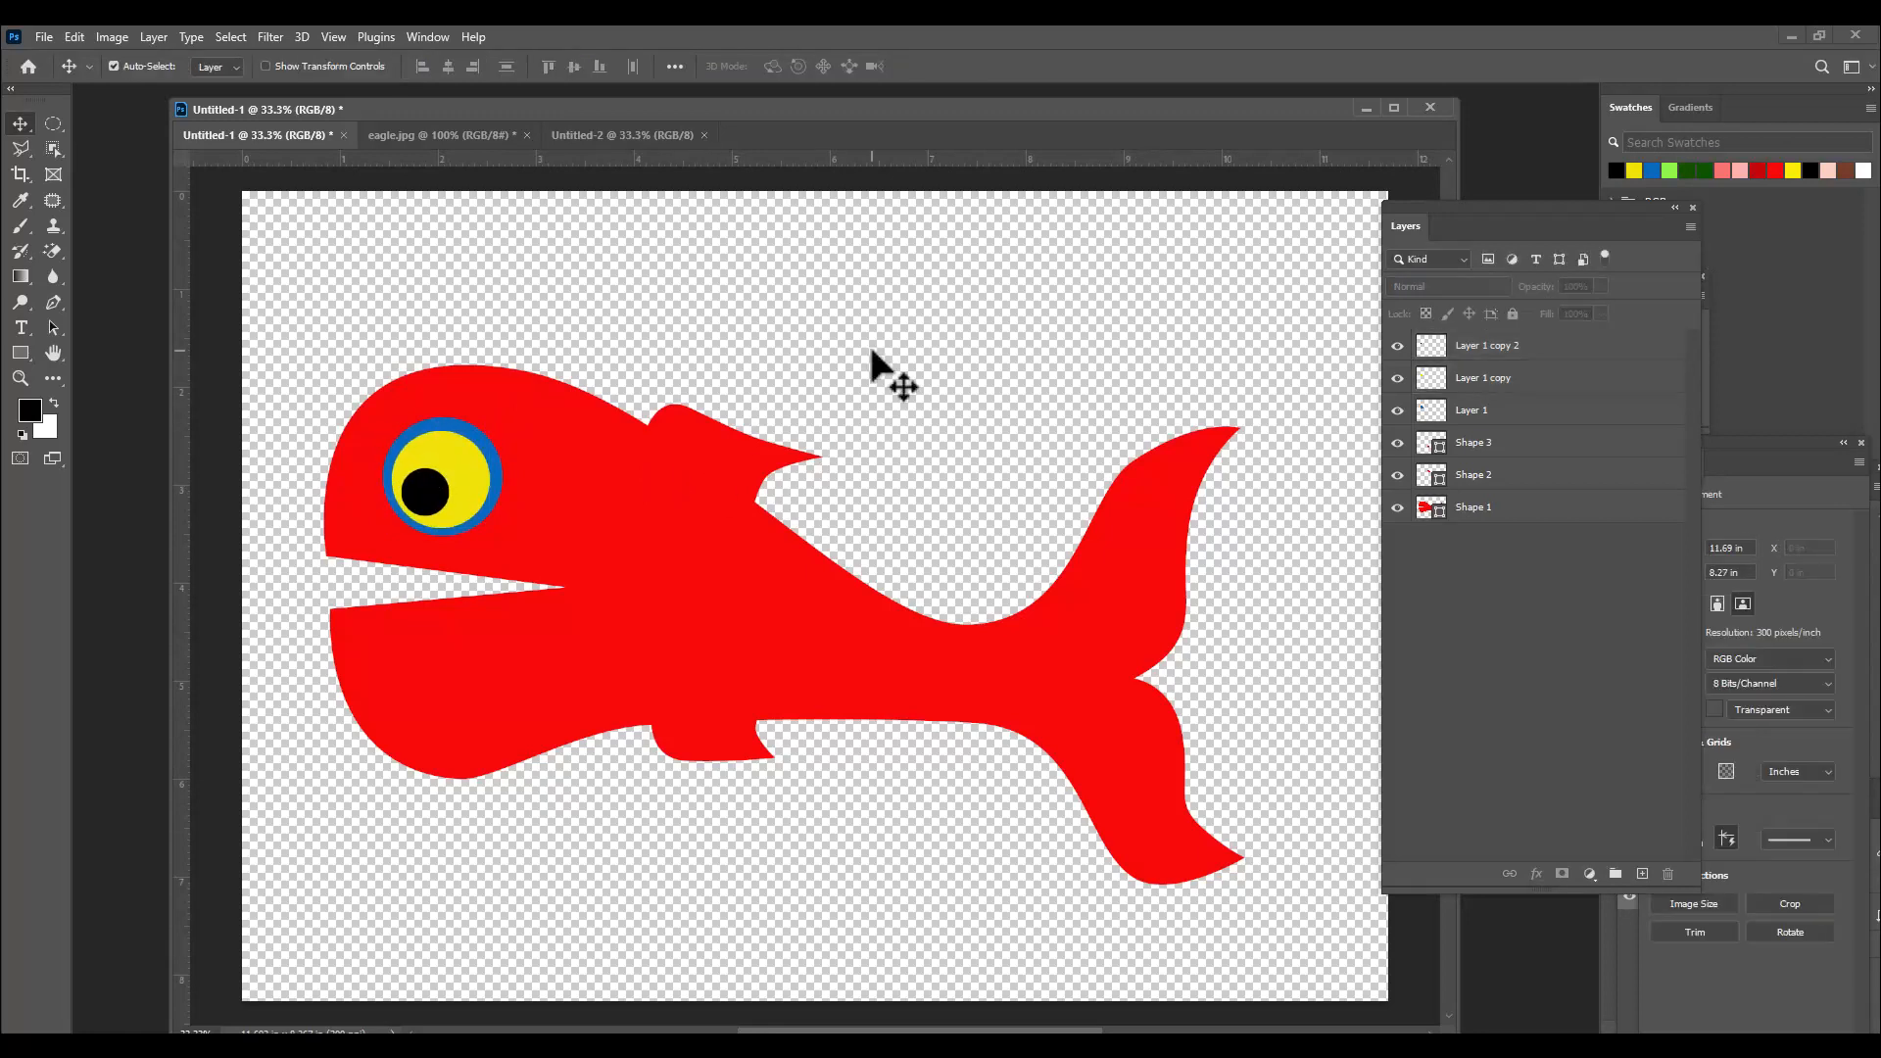
Scale the black pupil on Layer 1 copy 2 to 112.38%.
left_click(1499, 347)
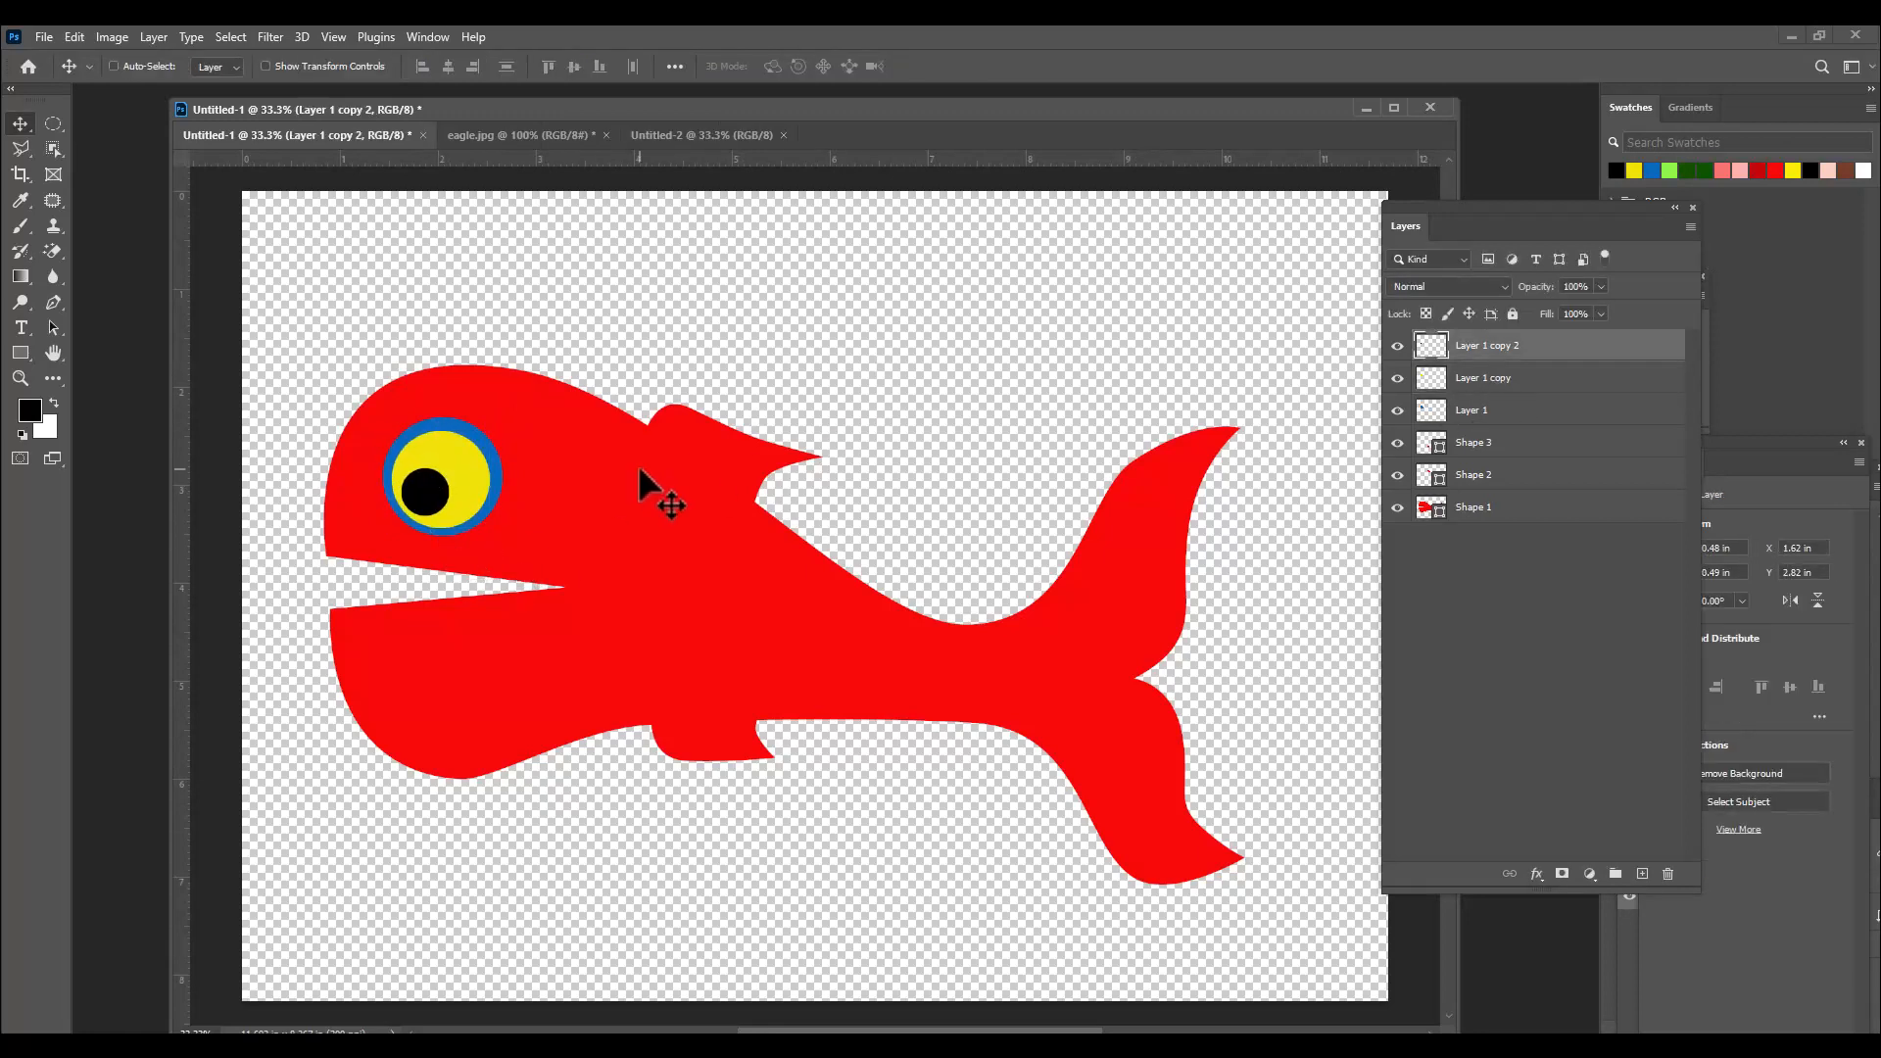
key("ctrl+t")
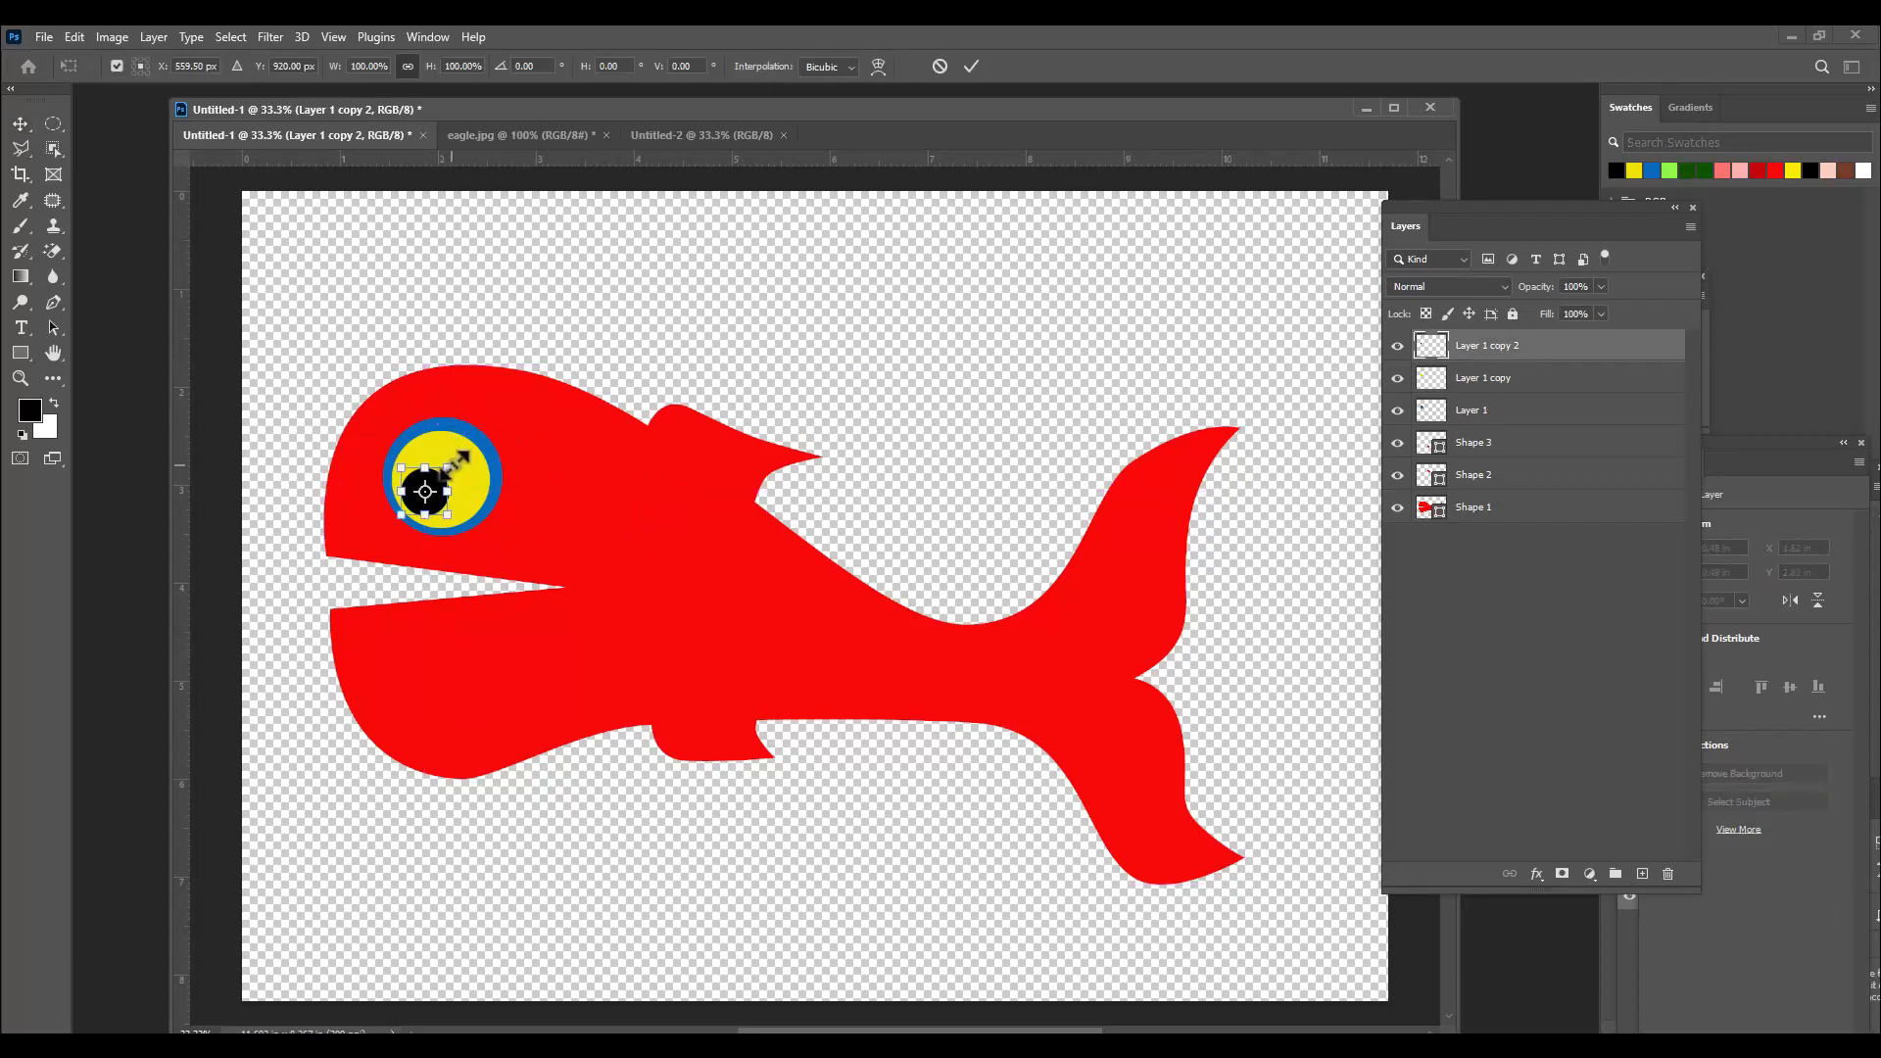
left_click_drag(457, 460, 428, 490)
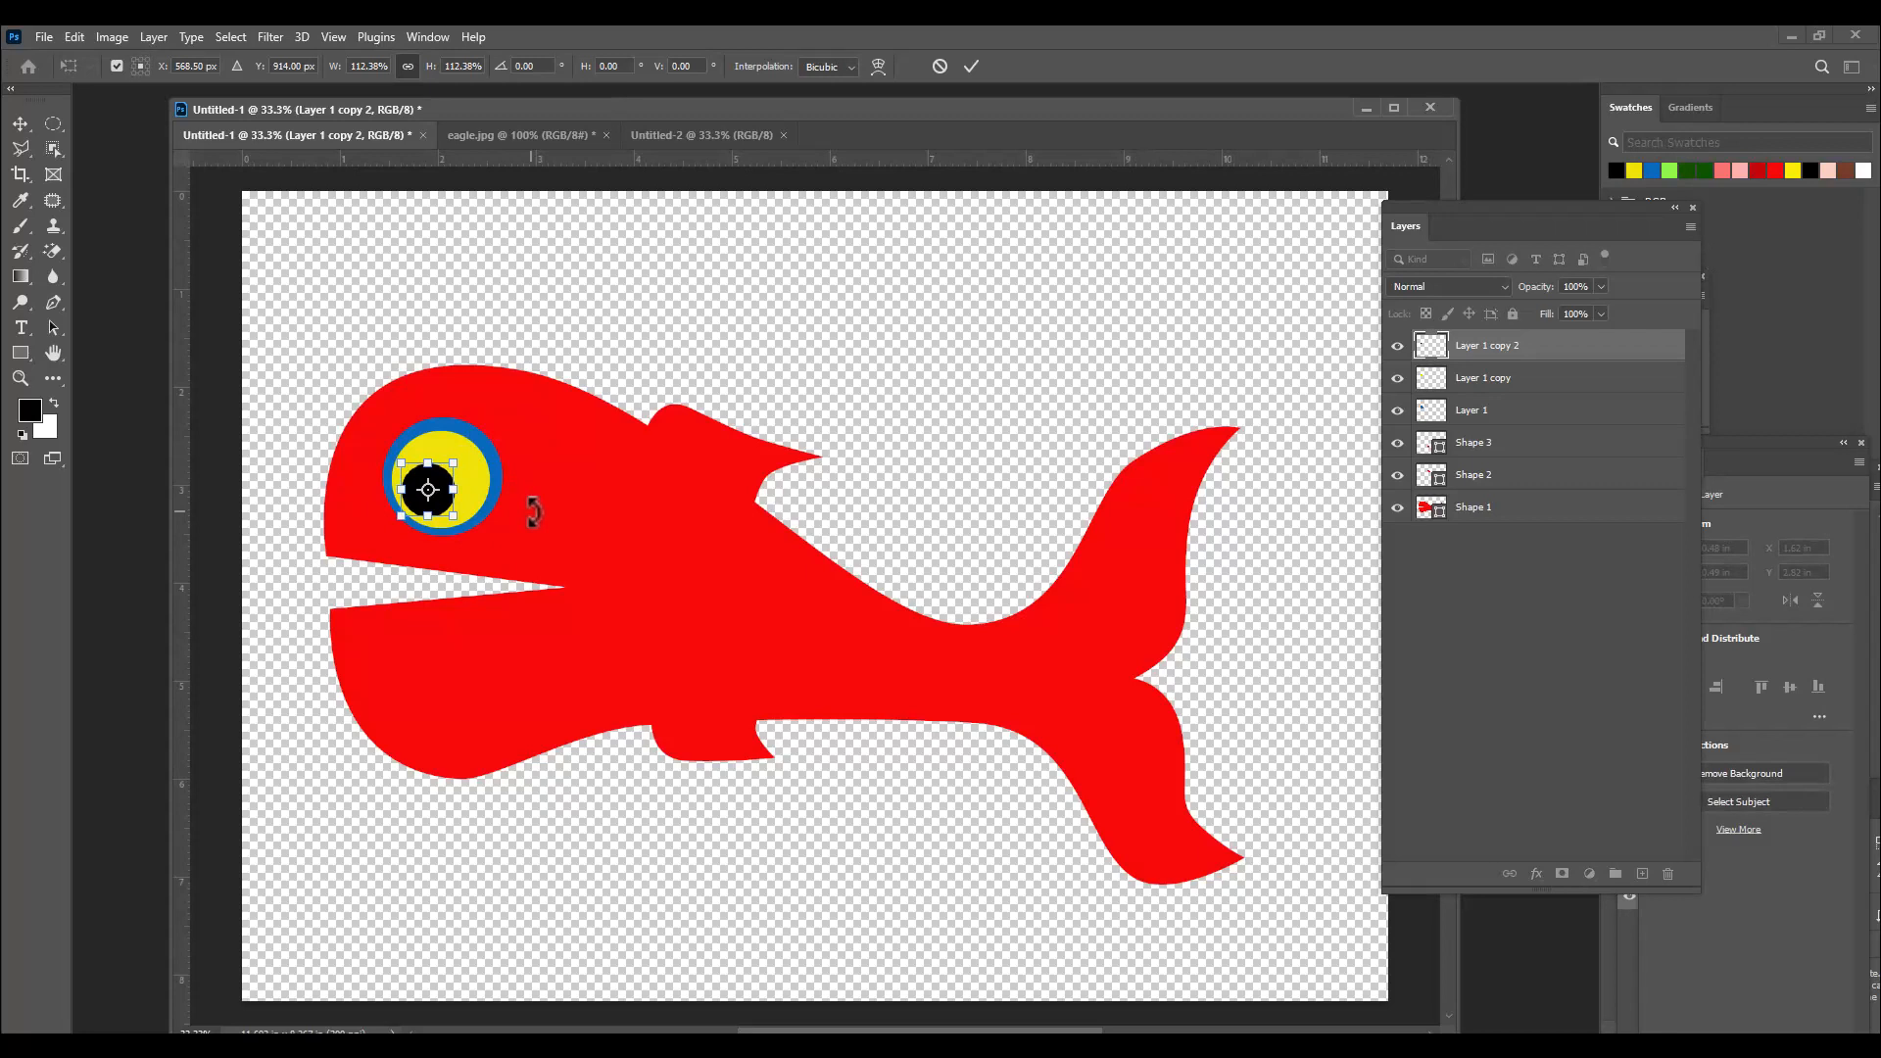
key("Return")
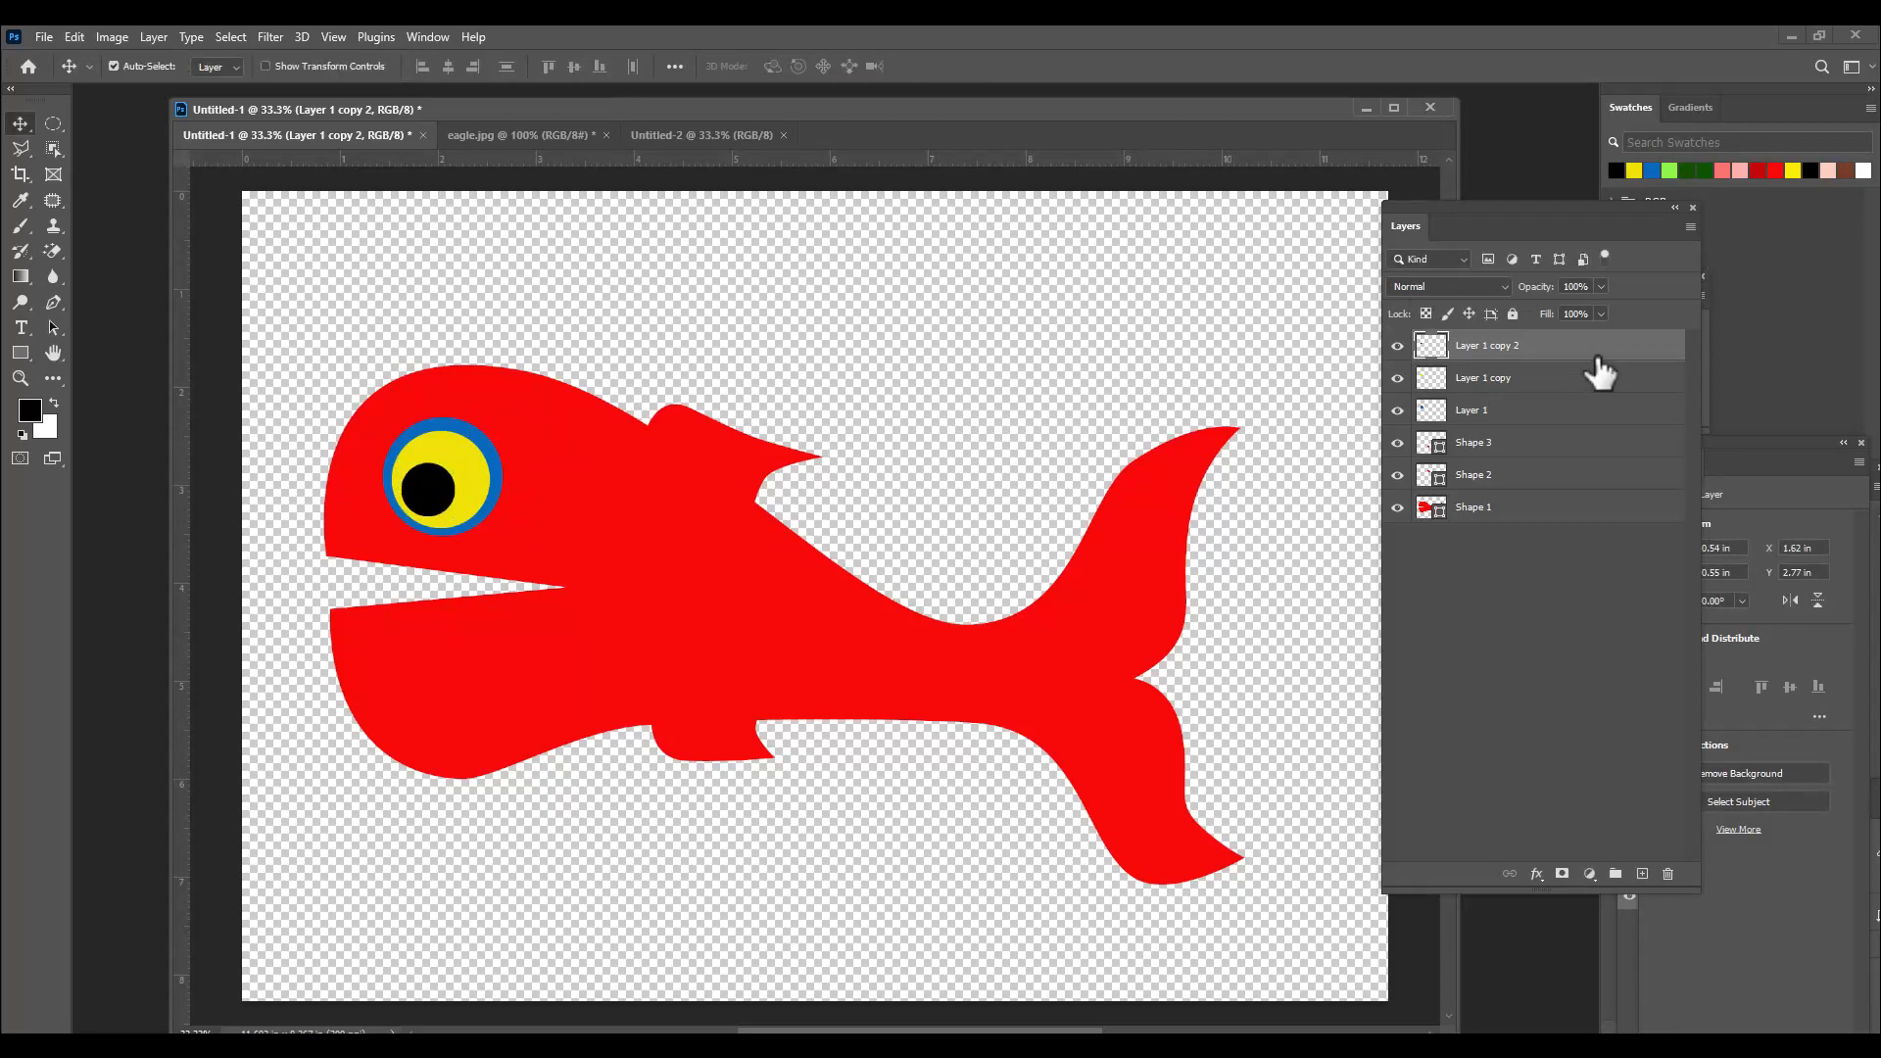
Duplicate the pupil layer, fill the copied circle with the white background colour, and clear the selection.
key("ctrl+j")
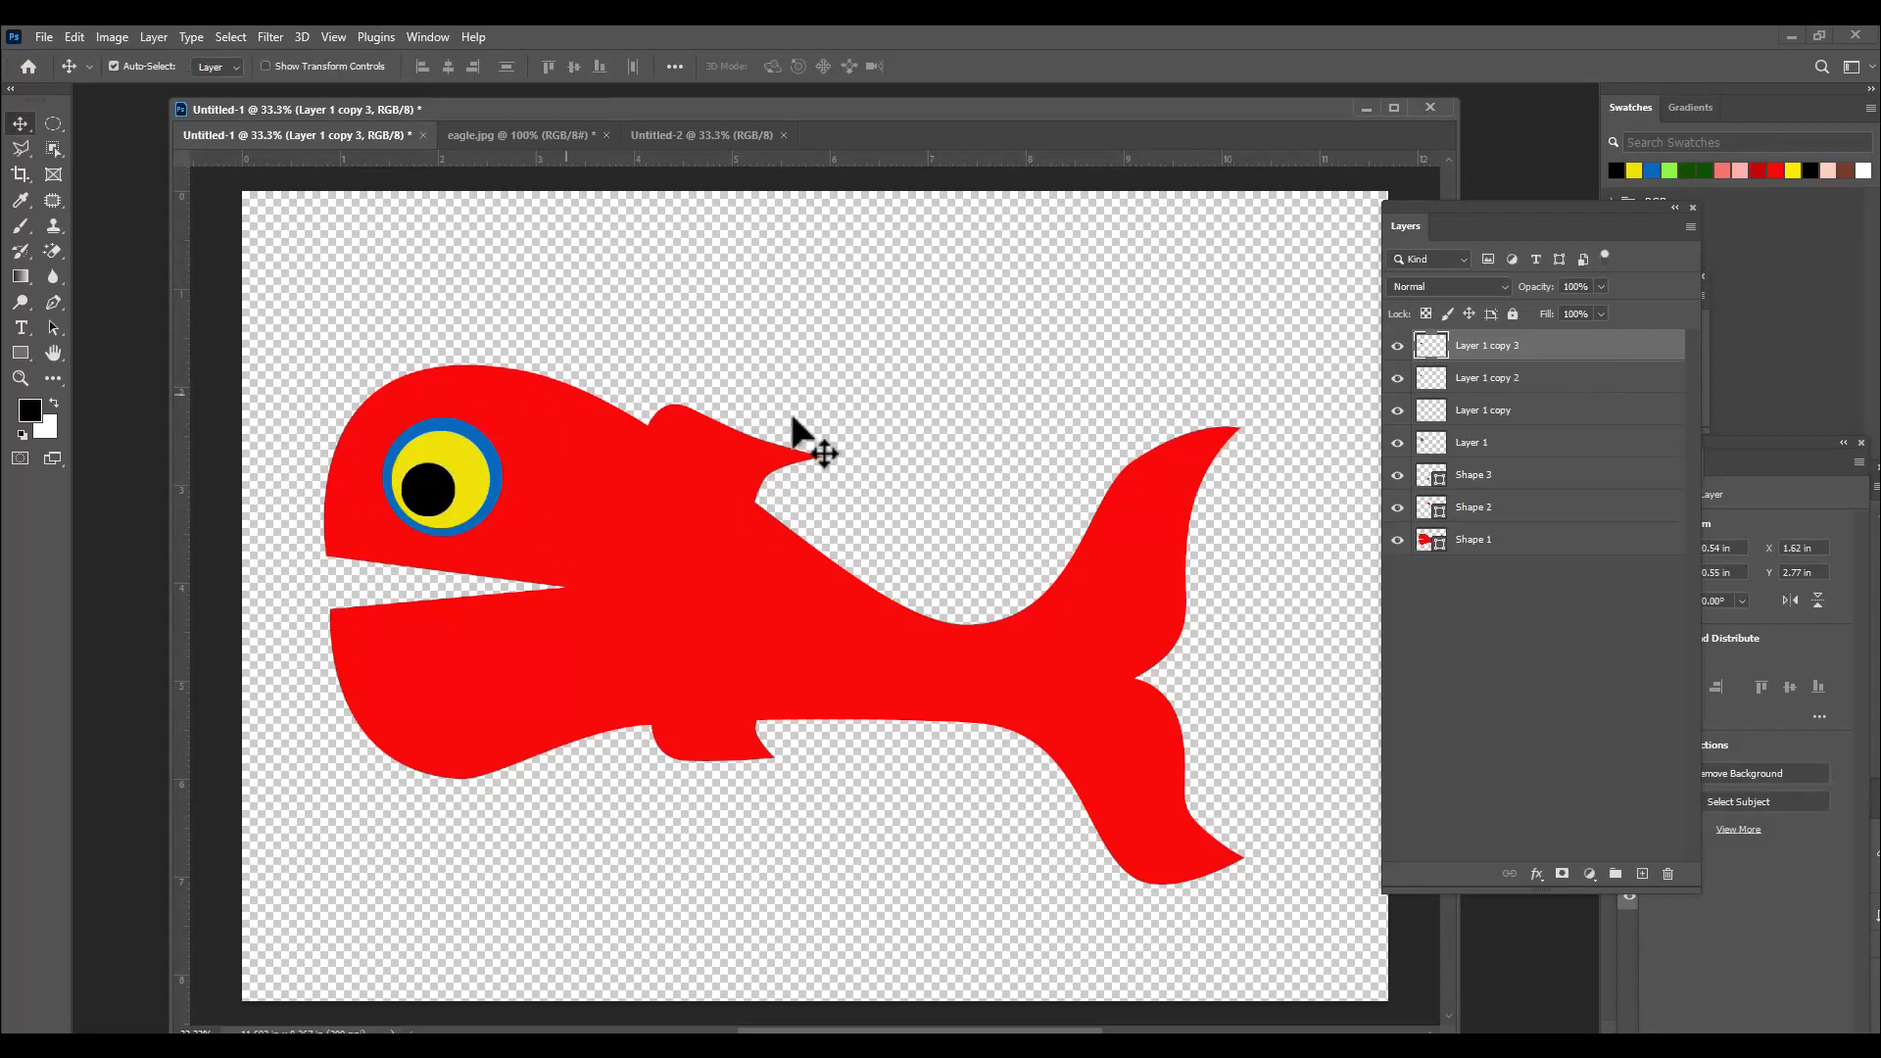
left_click(1434, 348, "ctrl")
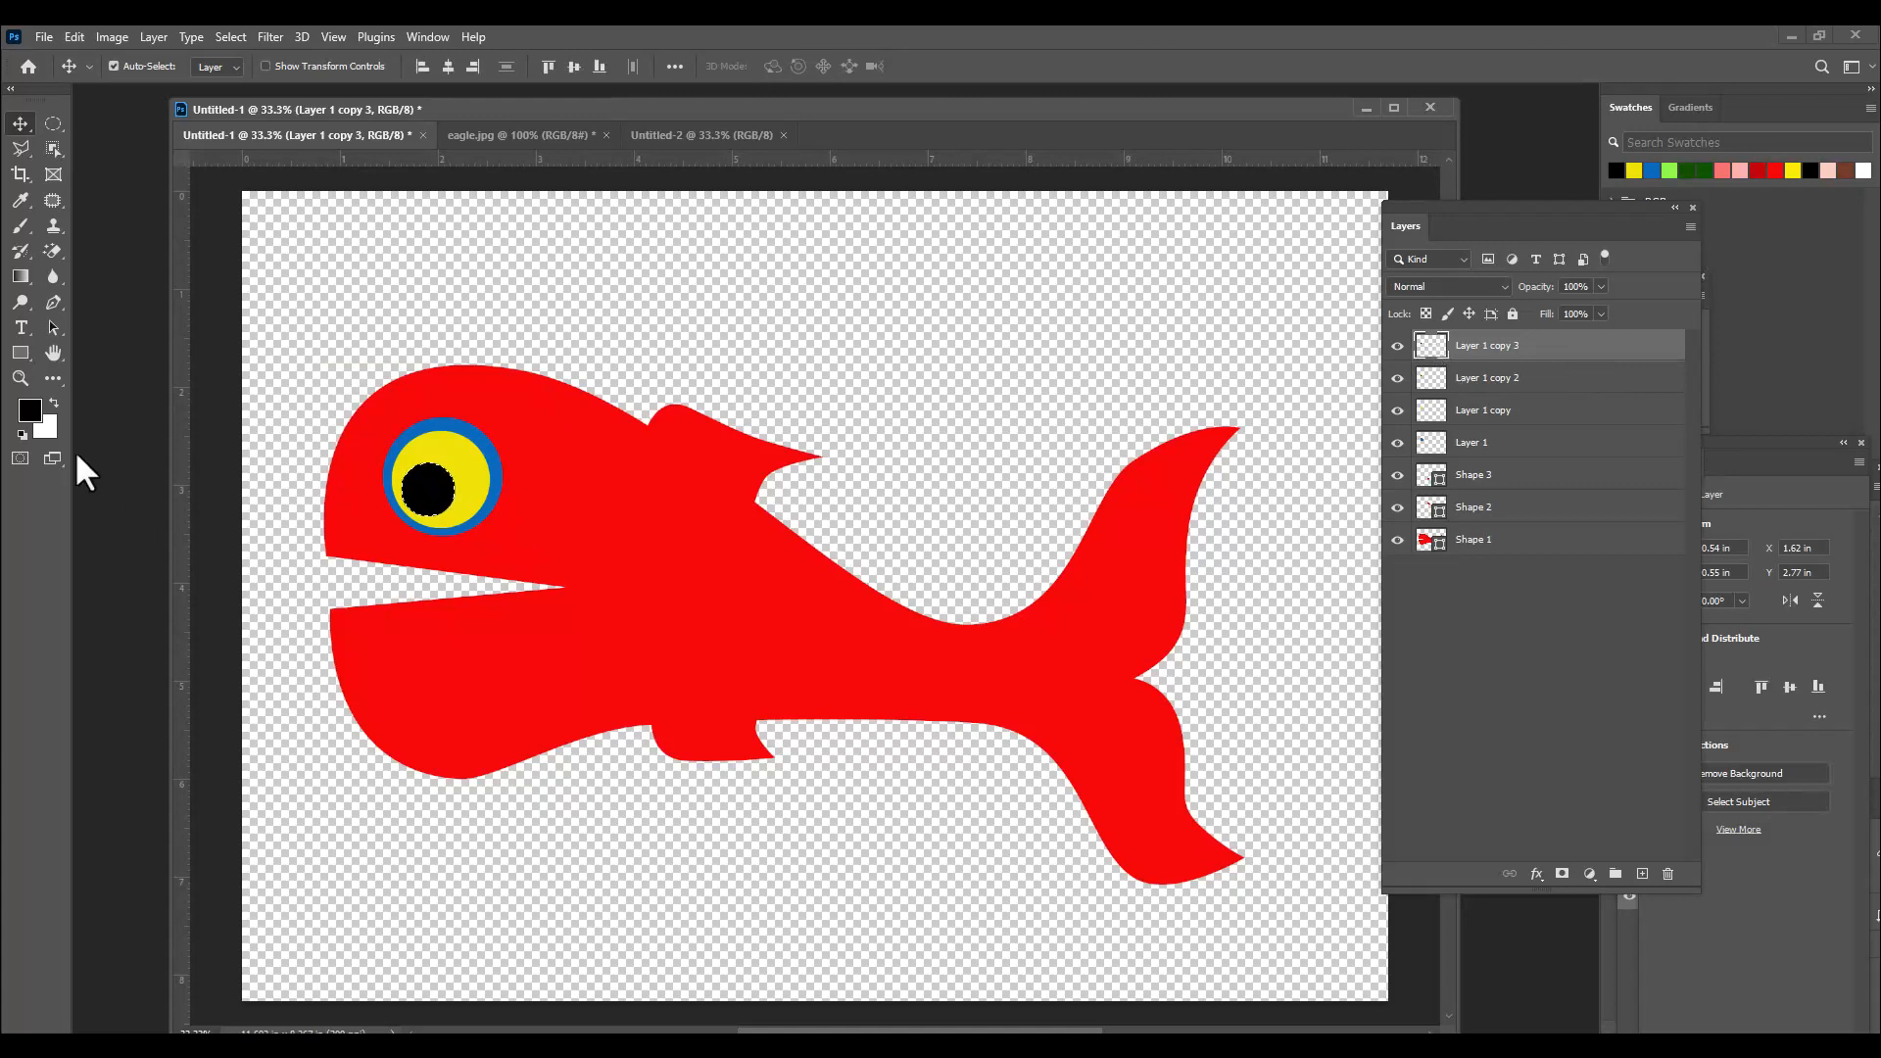
key("ctrl+BackSpace")
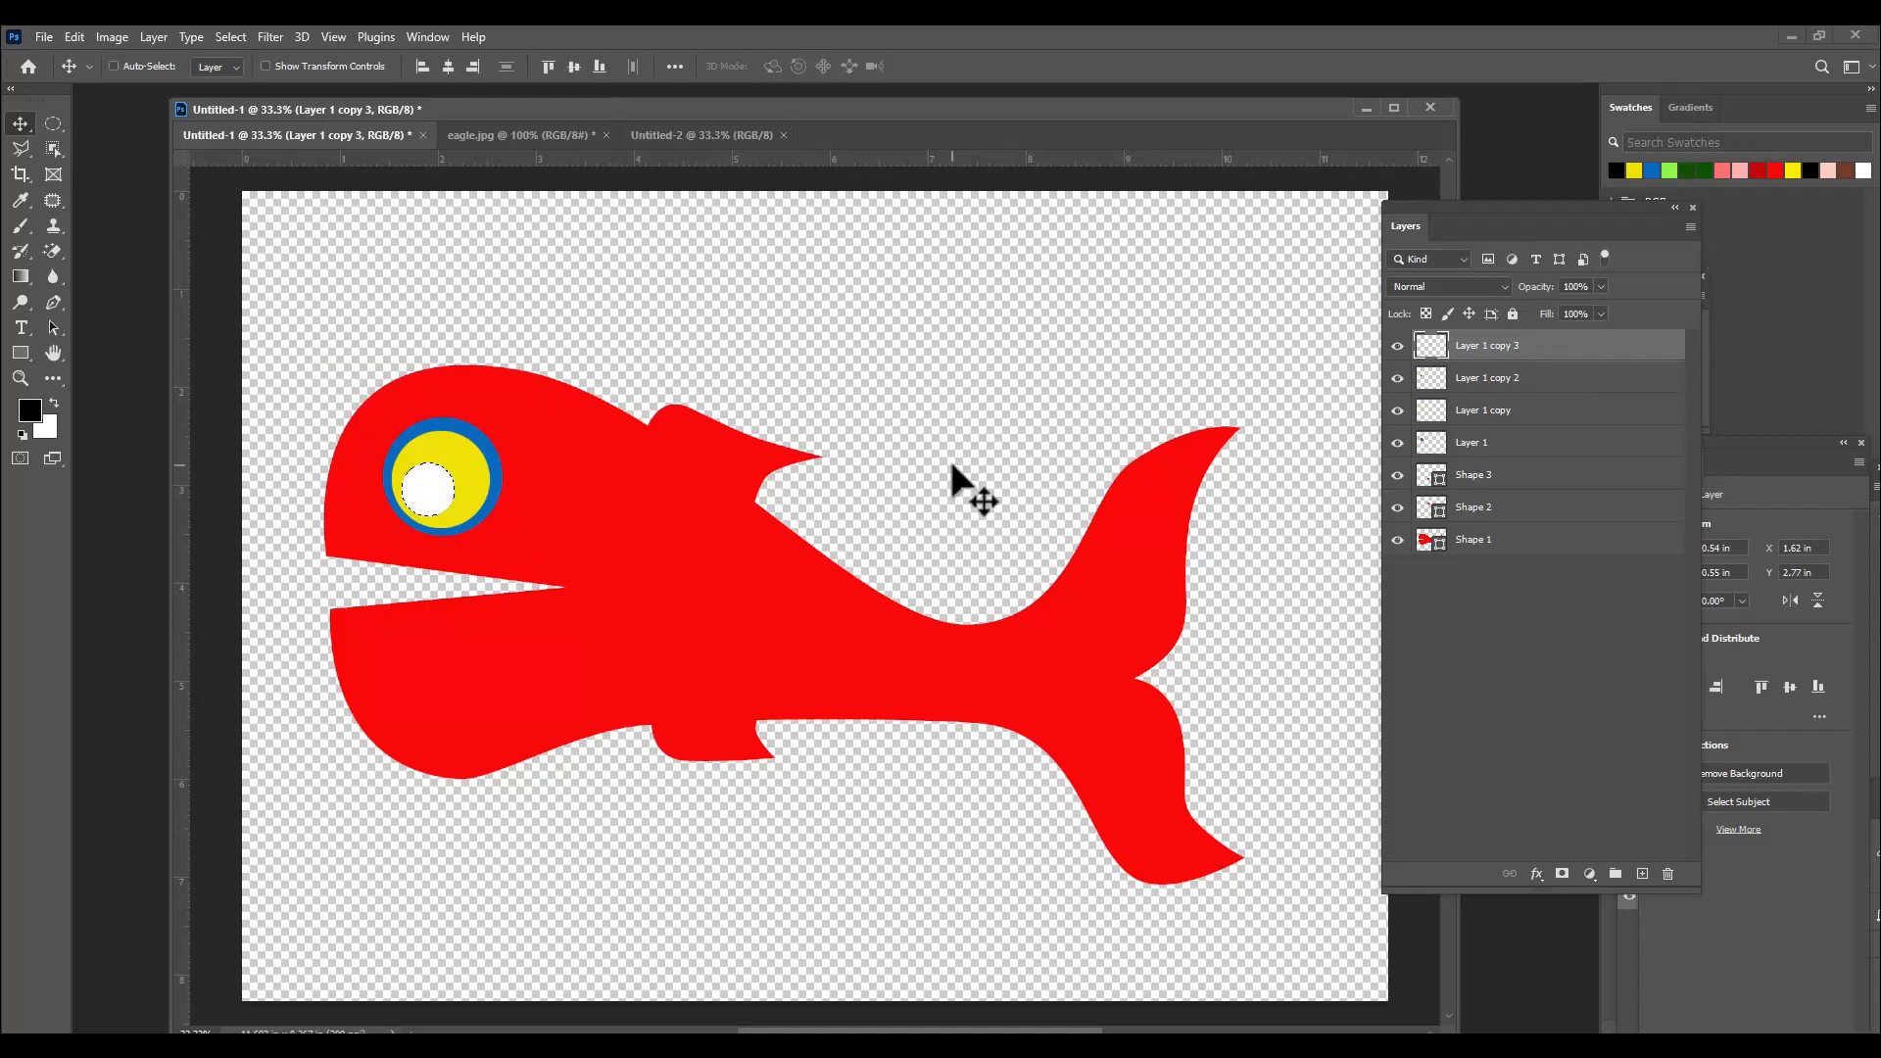
key("ctrl+d")
Shrink the white circle to about 0.26 in and place it as a highlight over the pupil's upper rear edge.
key("ctrl+t")
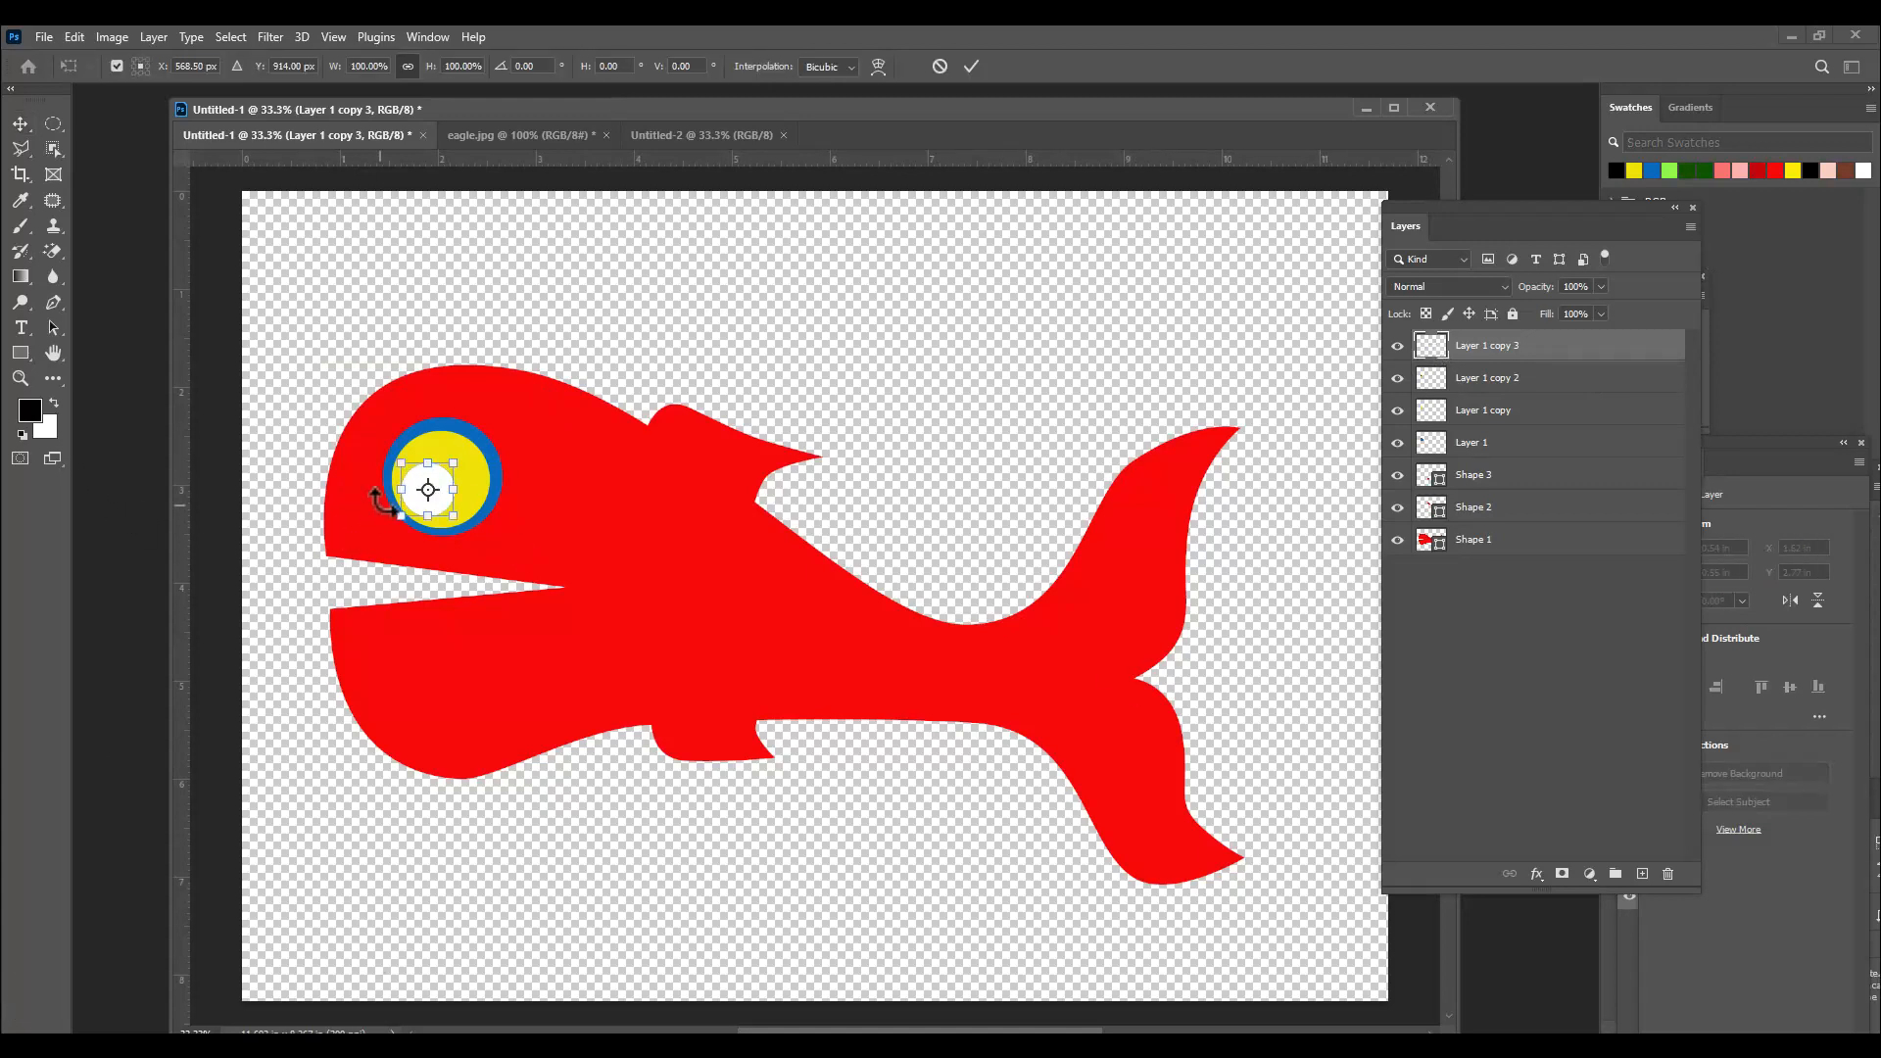
left_click_drag(455, 460, 446, 482)
key("Return")
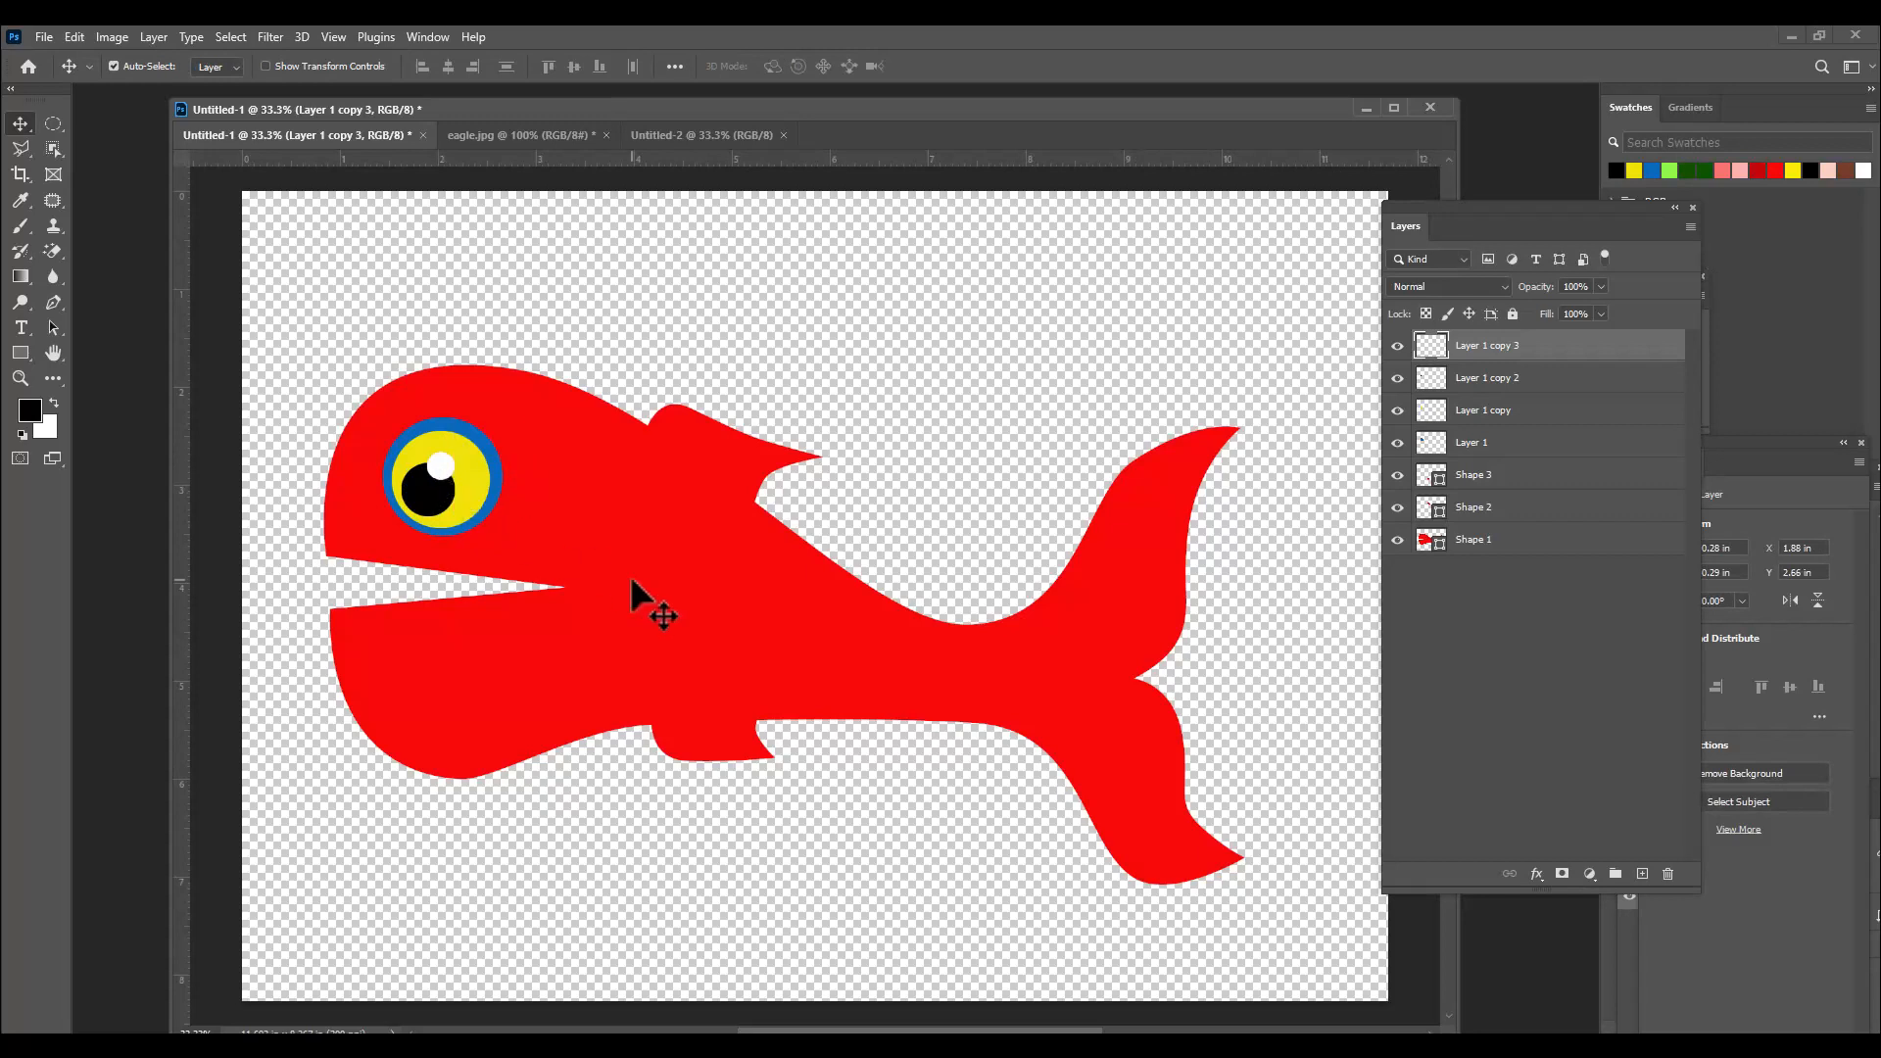
key("ctrl+t")
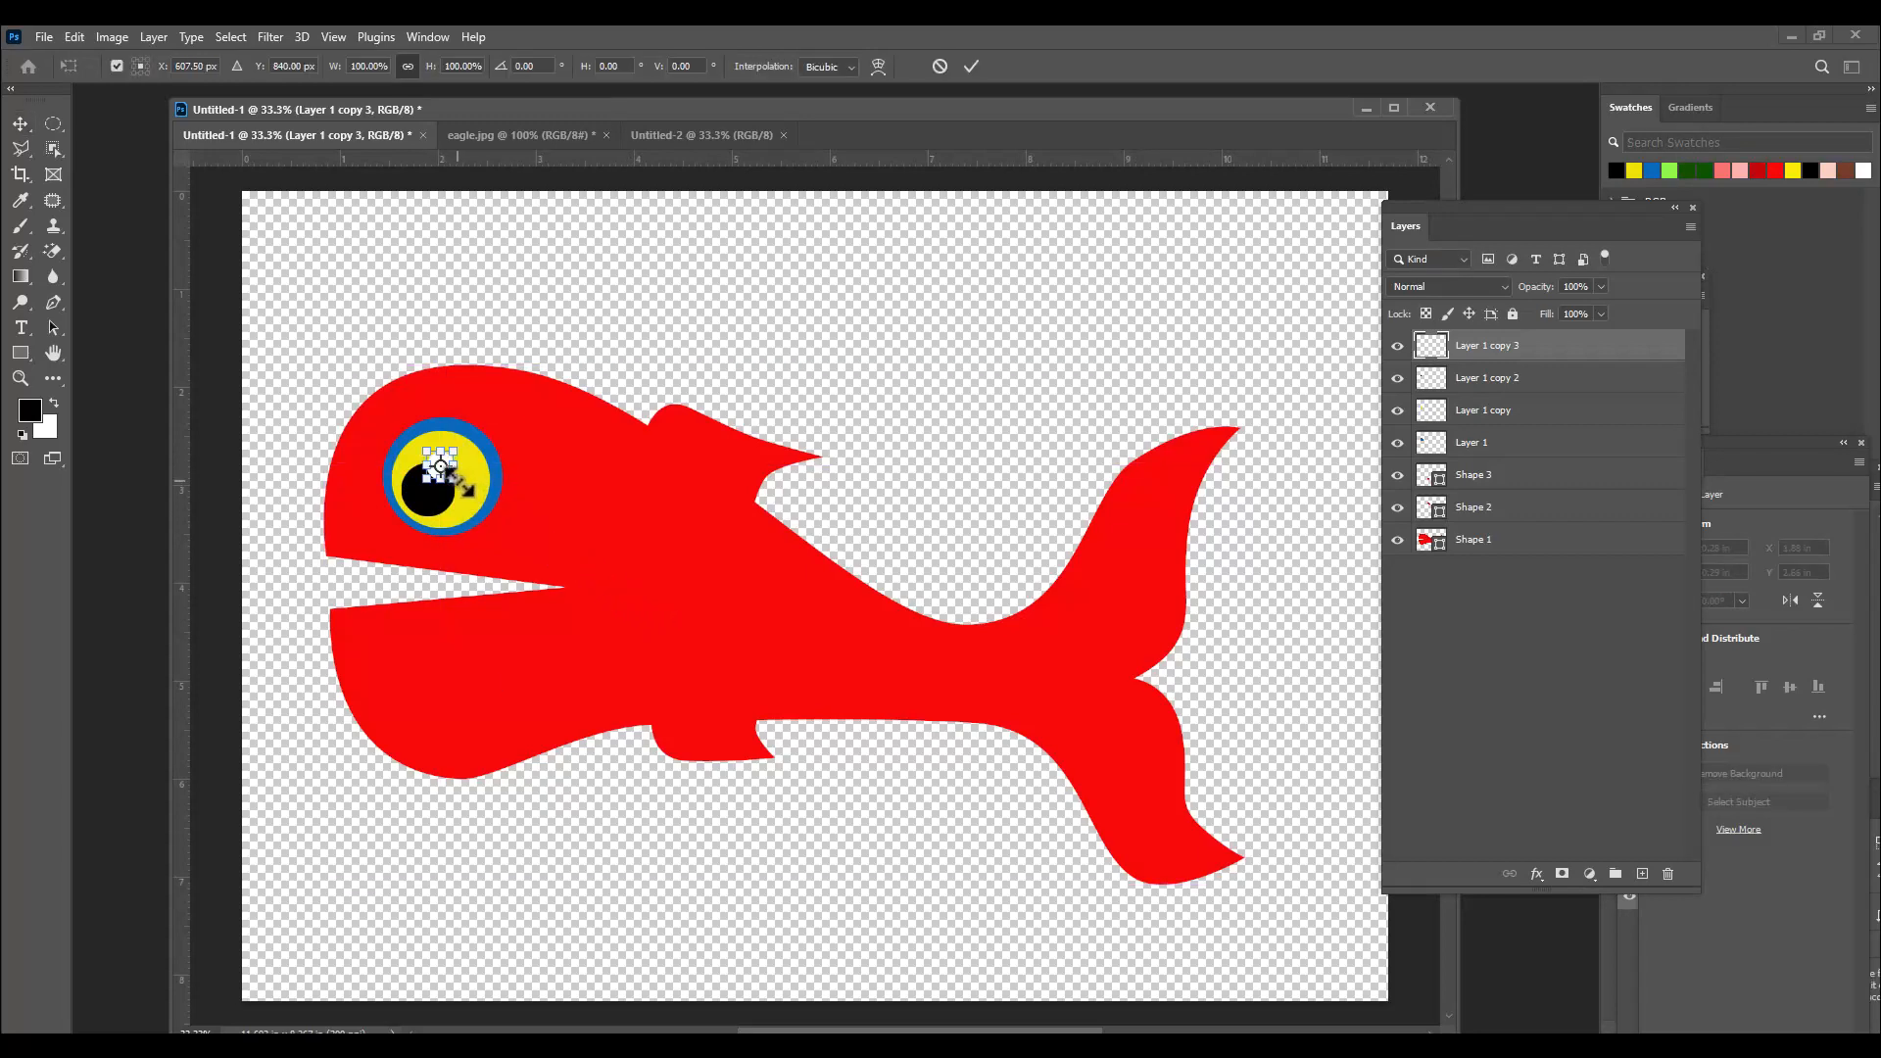
left_click_drag(462, 485, 457, 477)
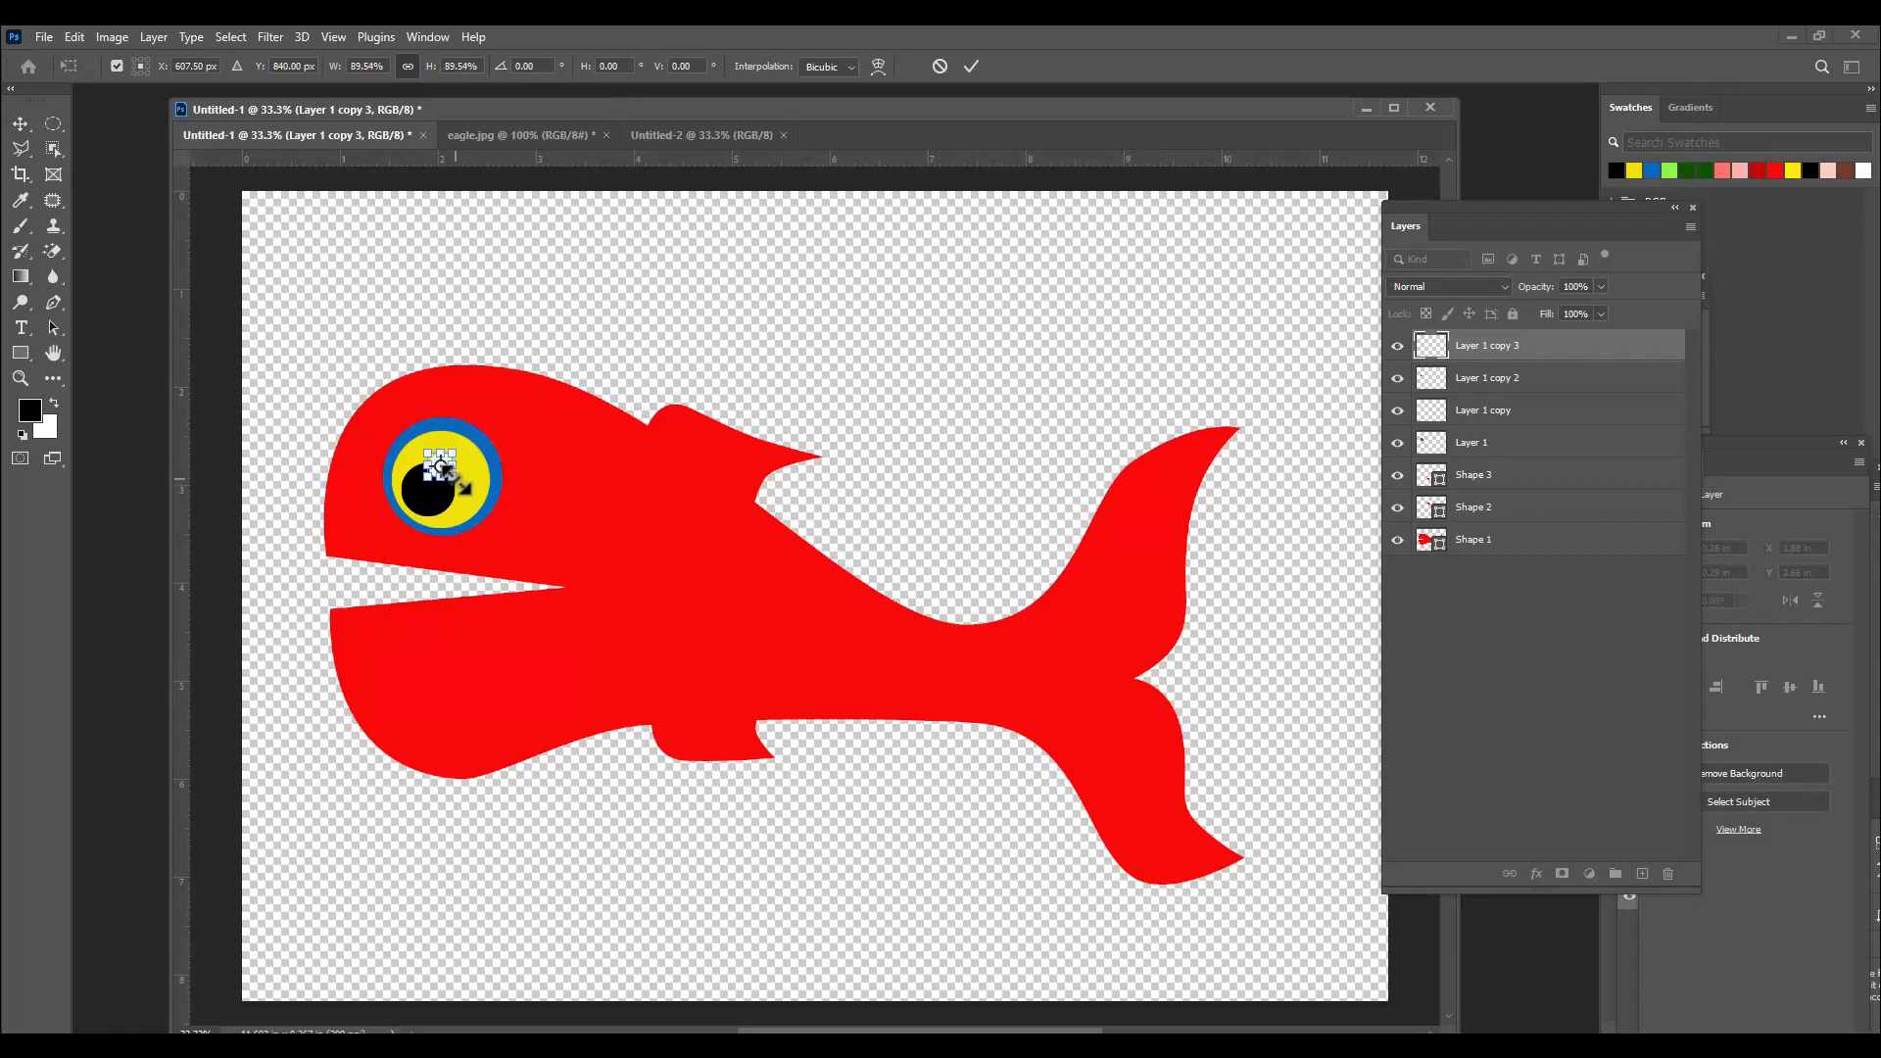
key("Return")
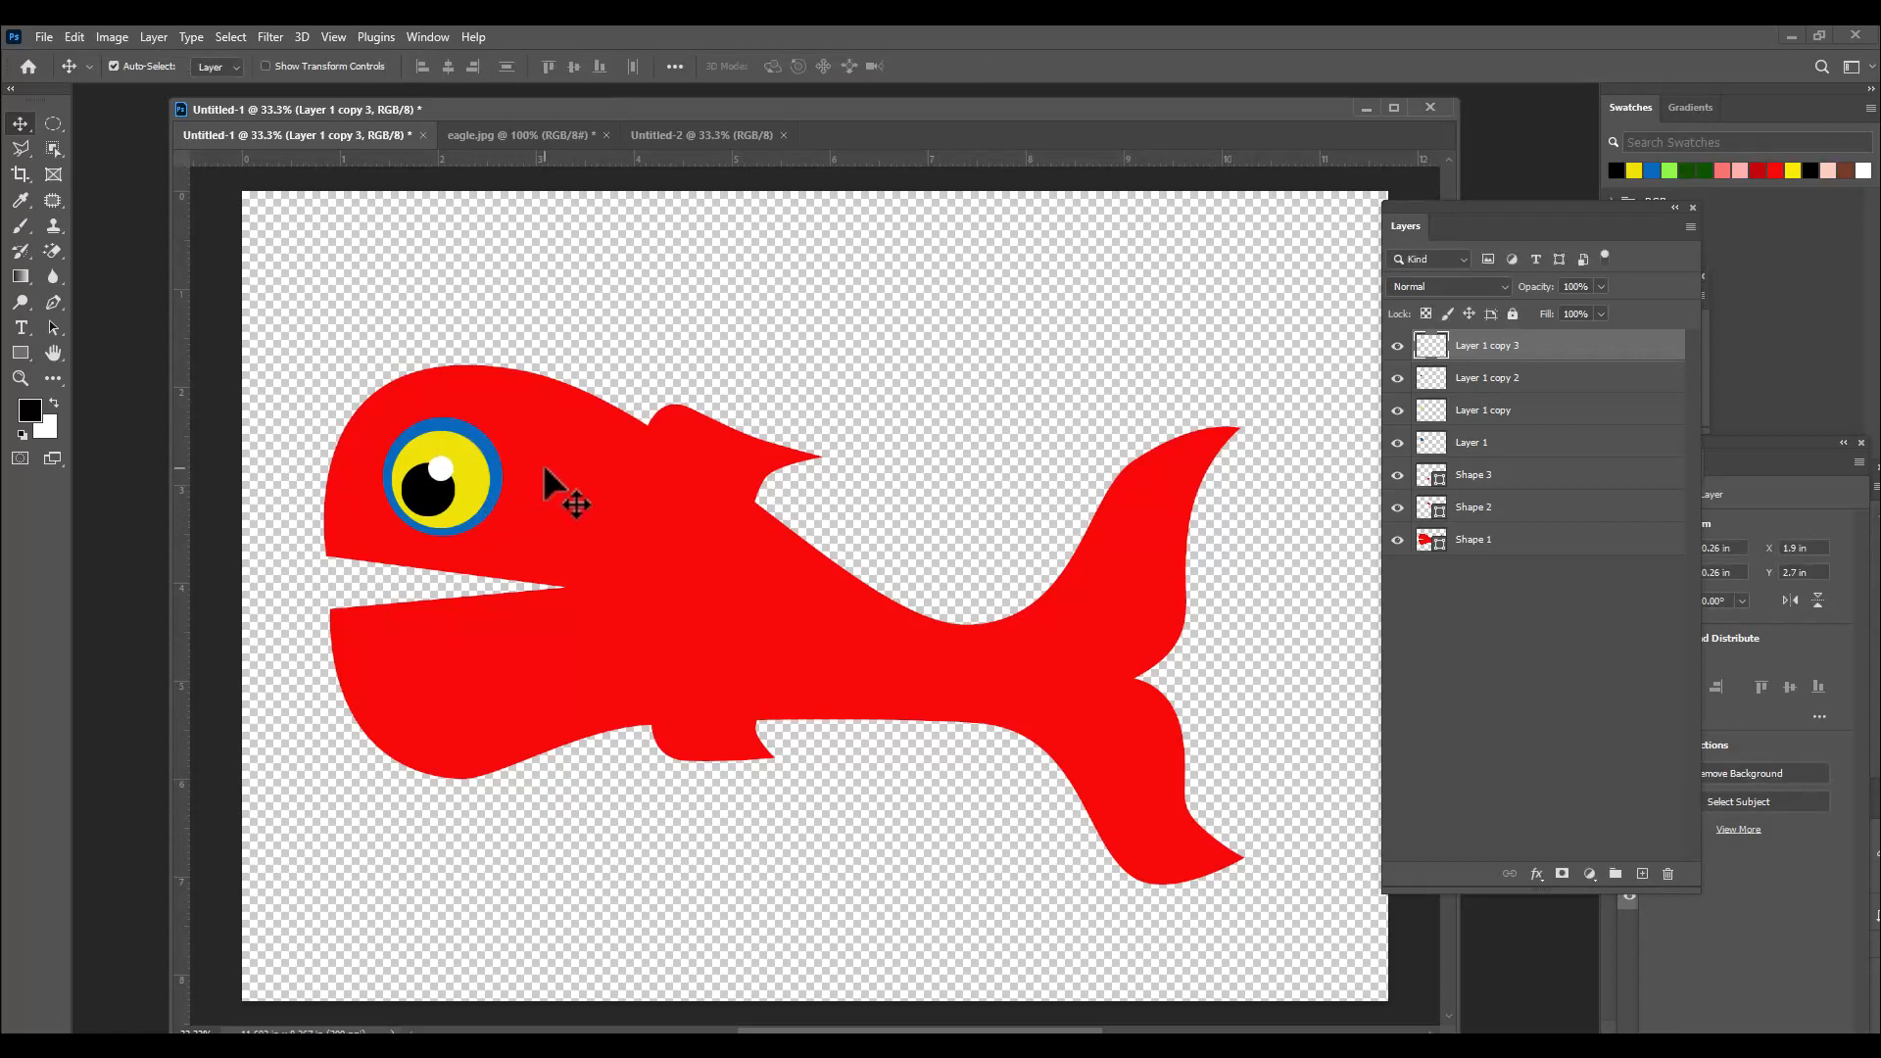
Nudge the white eye highlight slightly toward the tail and clear the layer selection.
key("Right")
key("Right")
key("Right")
key("Right")
key("Right")
key("Right")
left_click(632, 243)
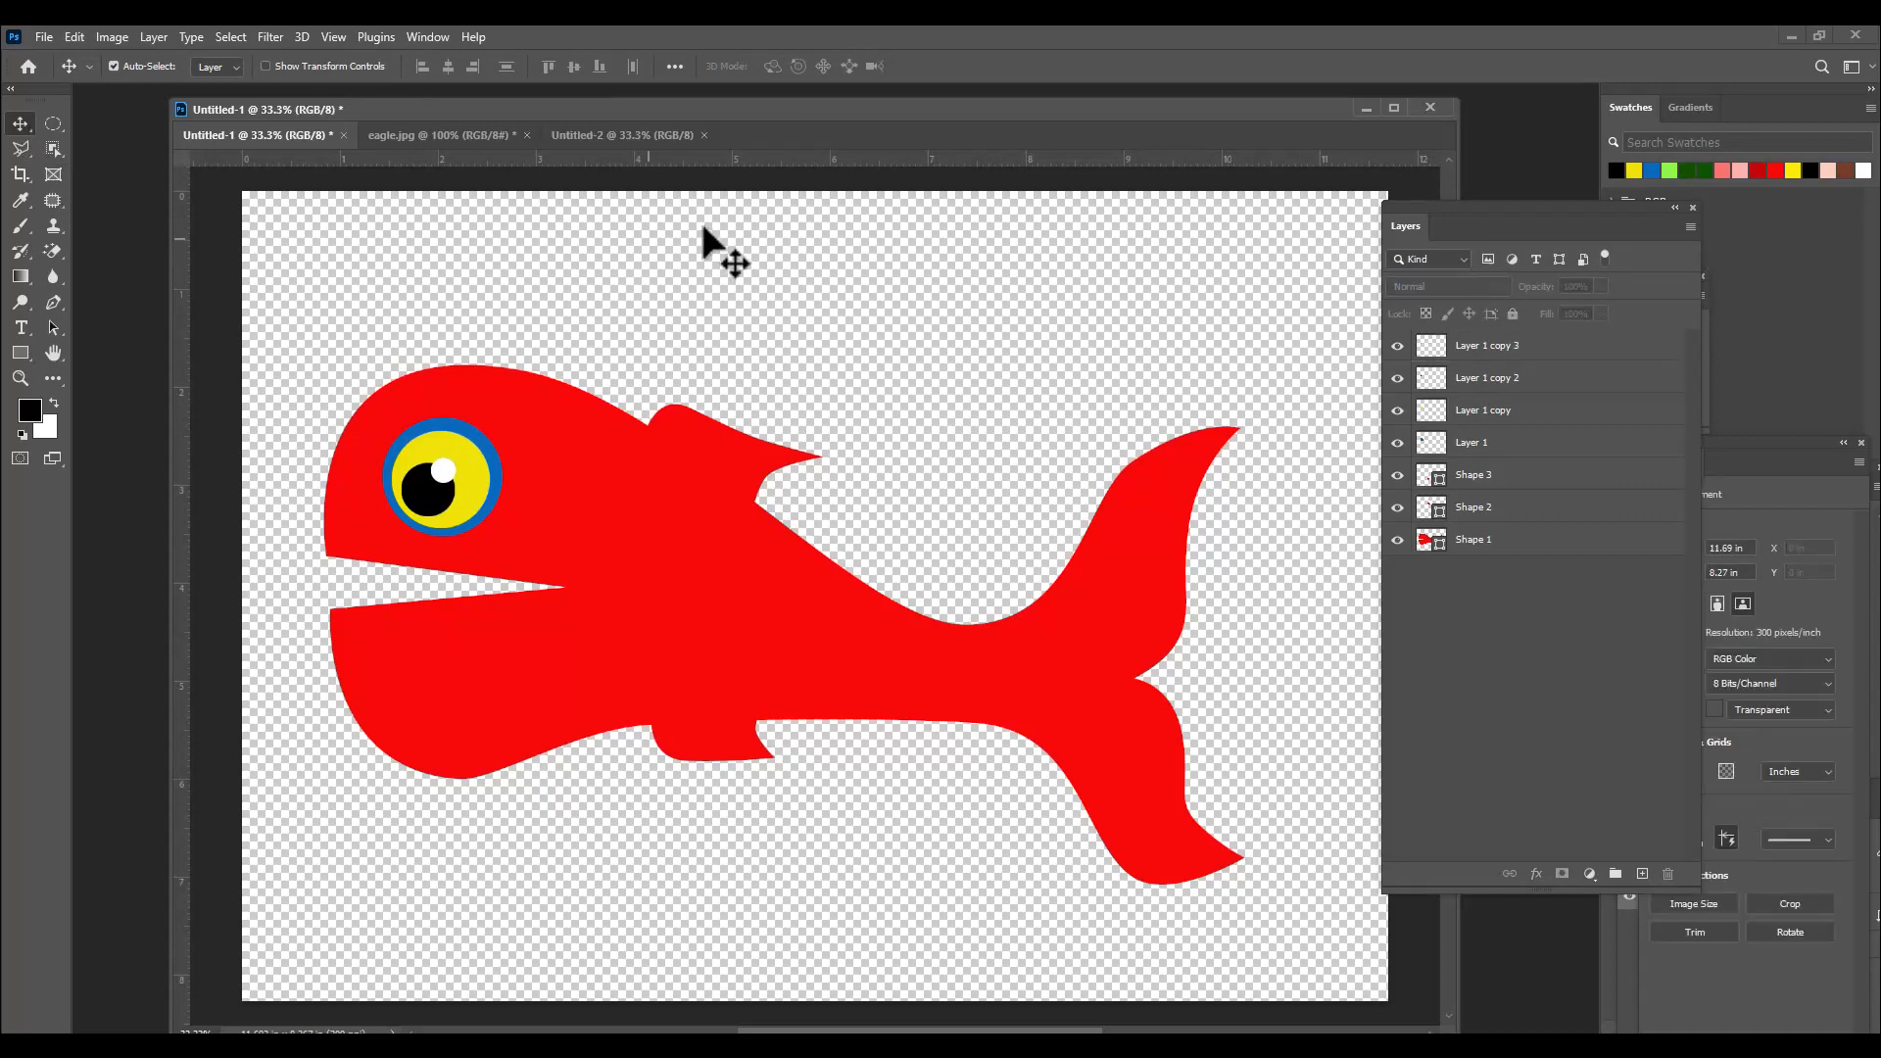
With the Pen tool, draw a closed triangular tooth about 90 by 84 px hanging from the whale's upper jaw.
left_click(1567, 346)
left_click(54, 303)
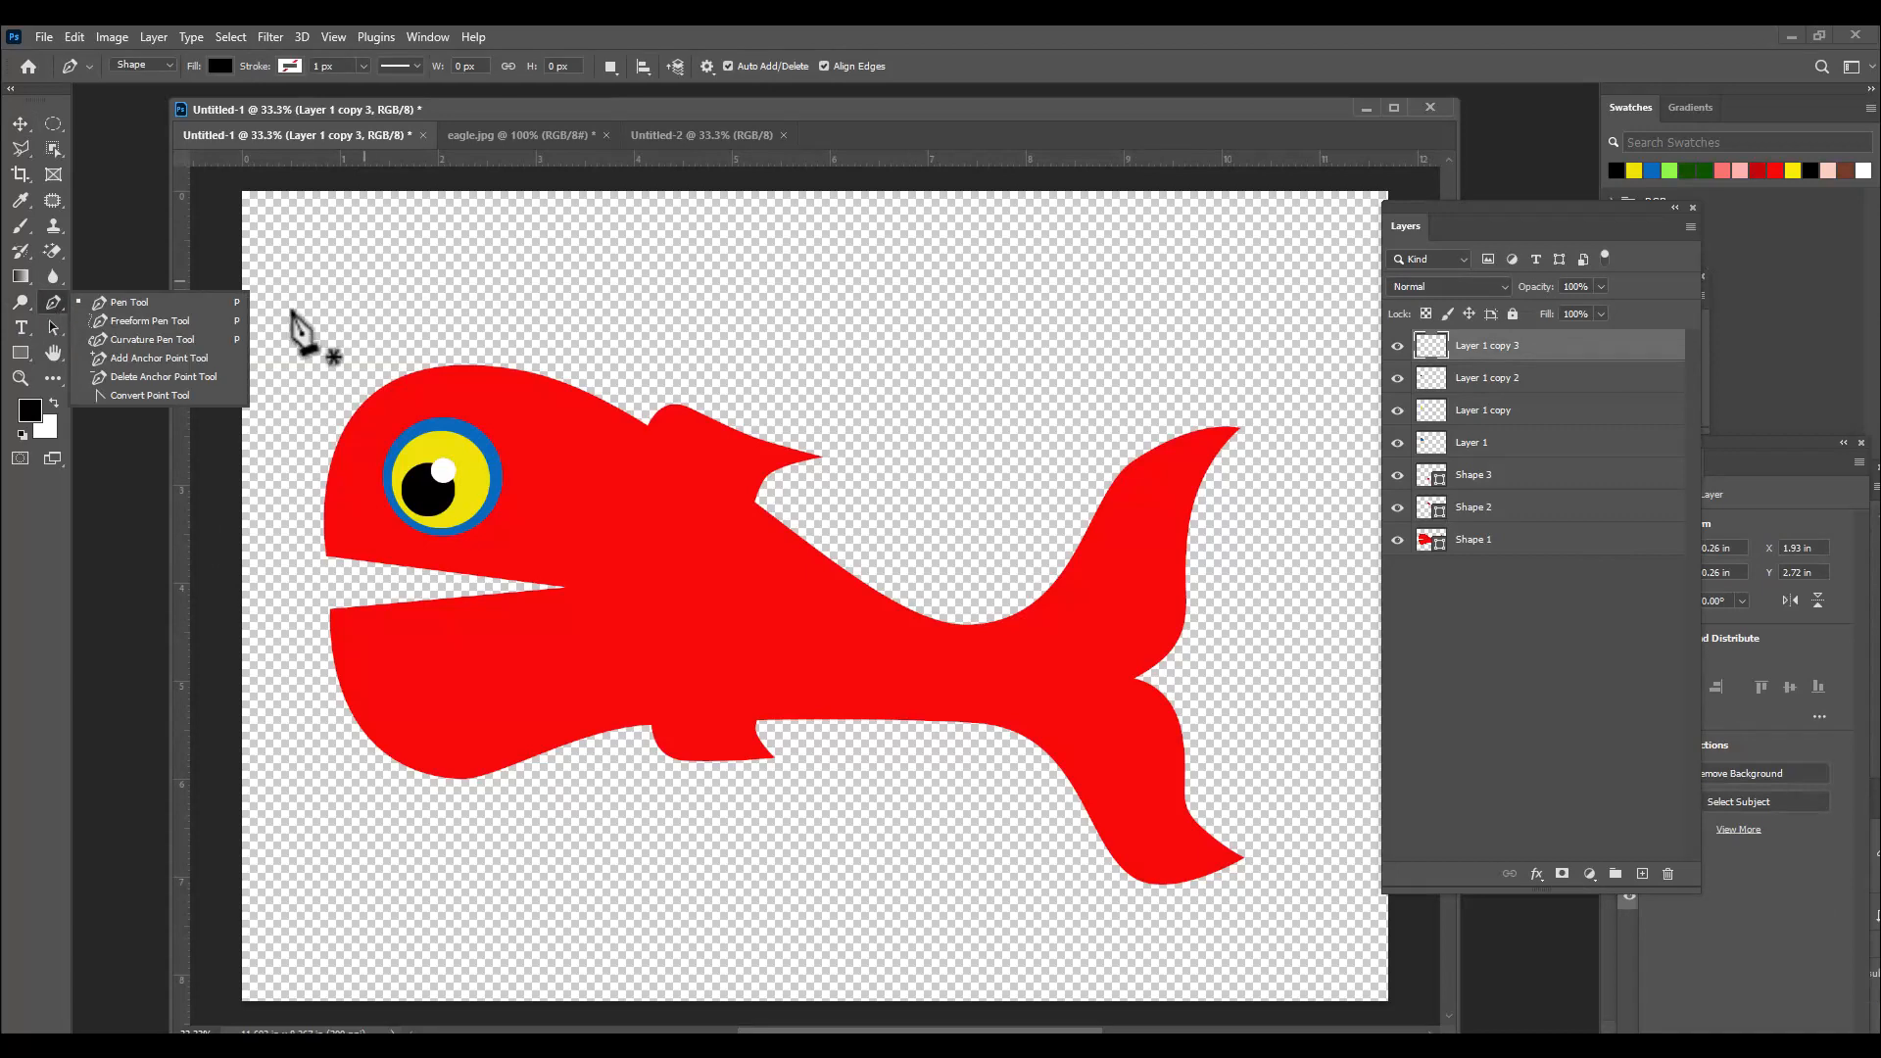
left_click(176, 305)
left_click_drag(684, 106, 730, 107)
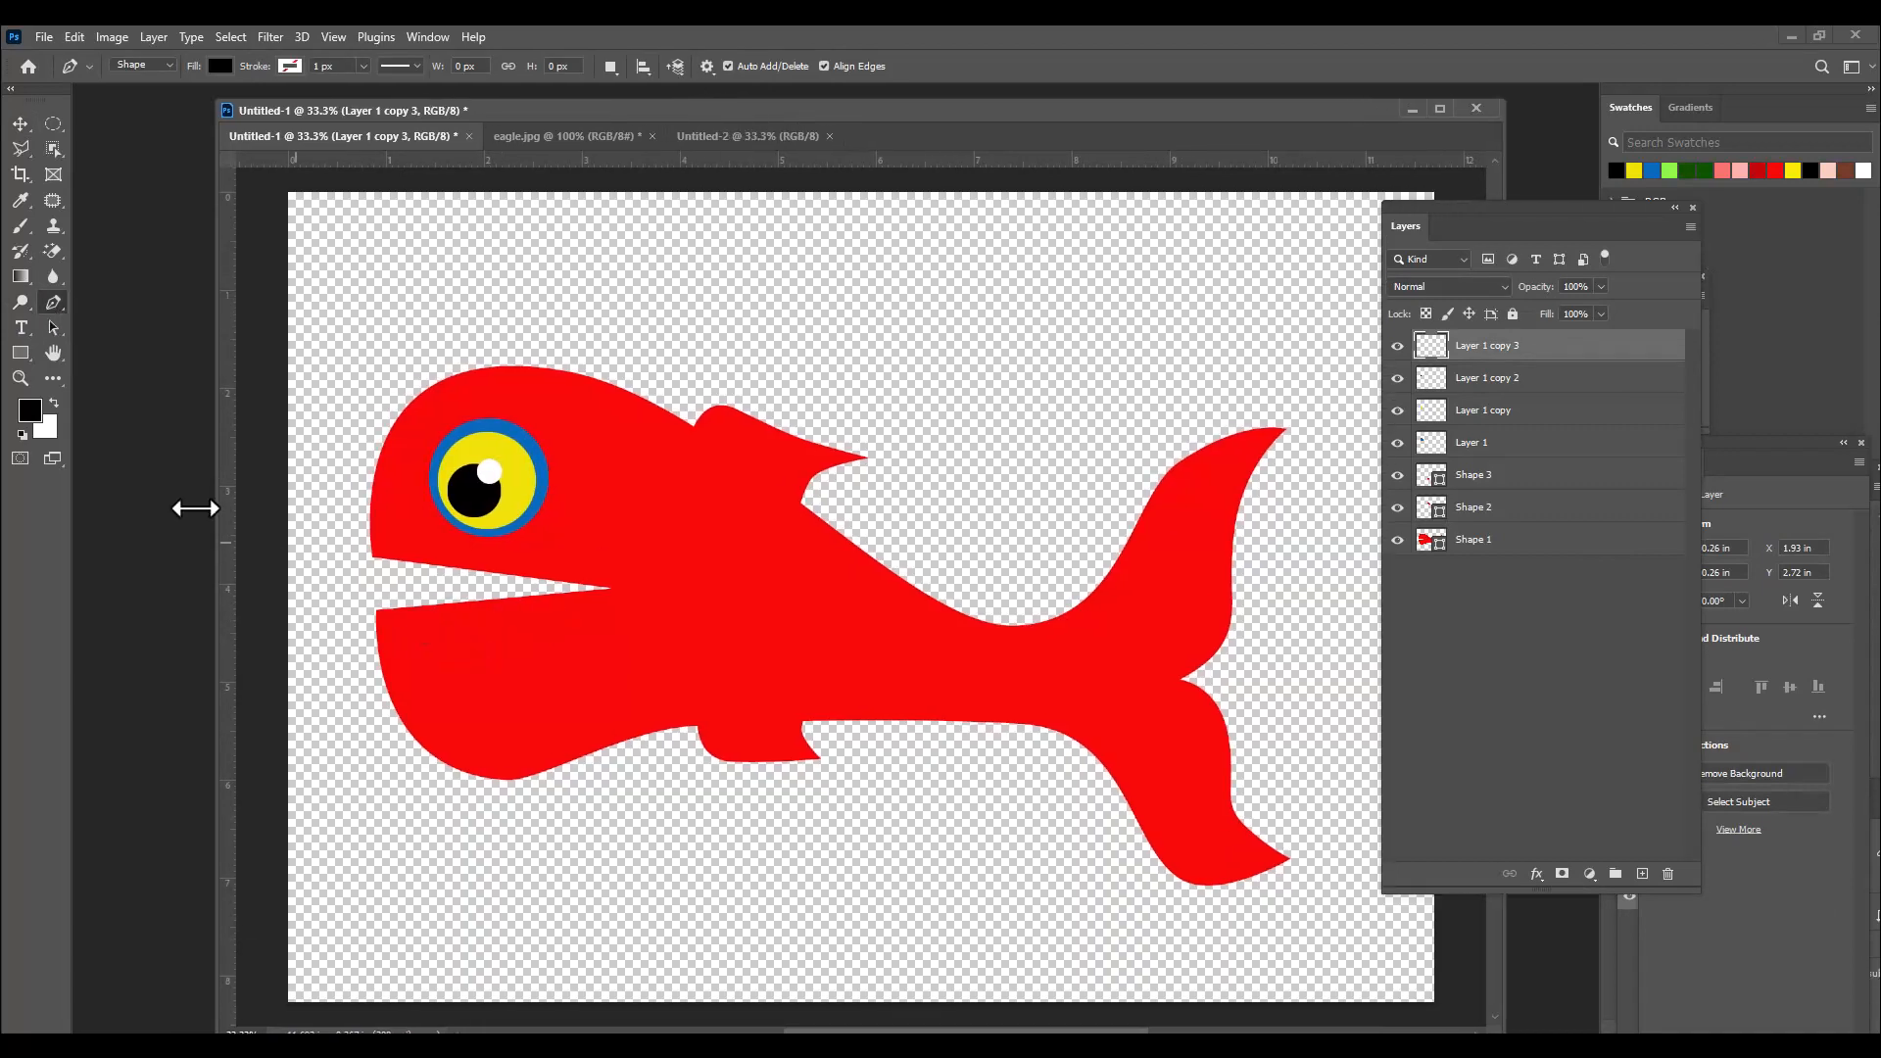
left_click(56, 309)
left_click(102, 308)
left_click(420, 560)
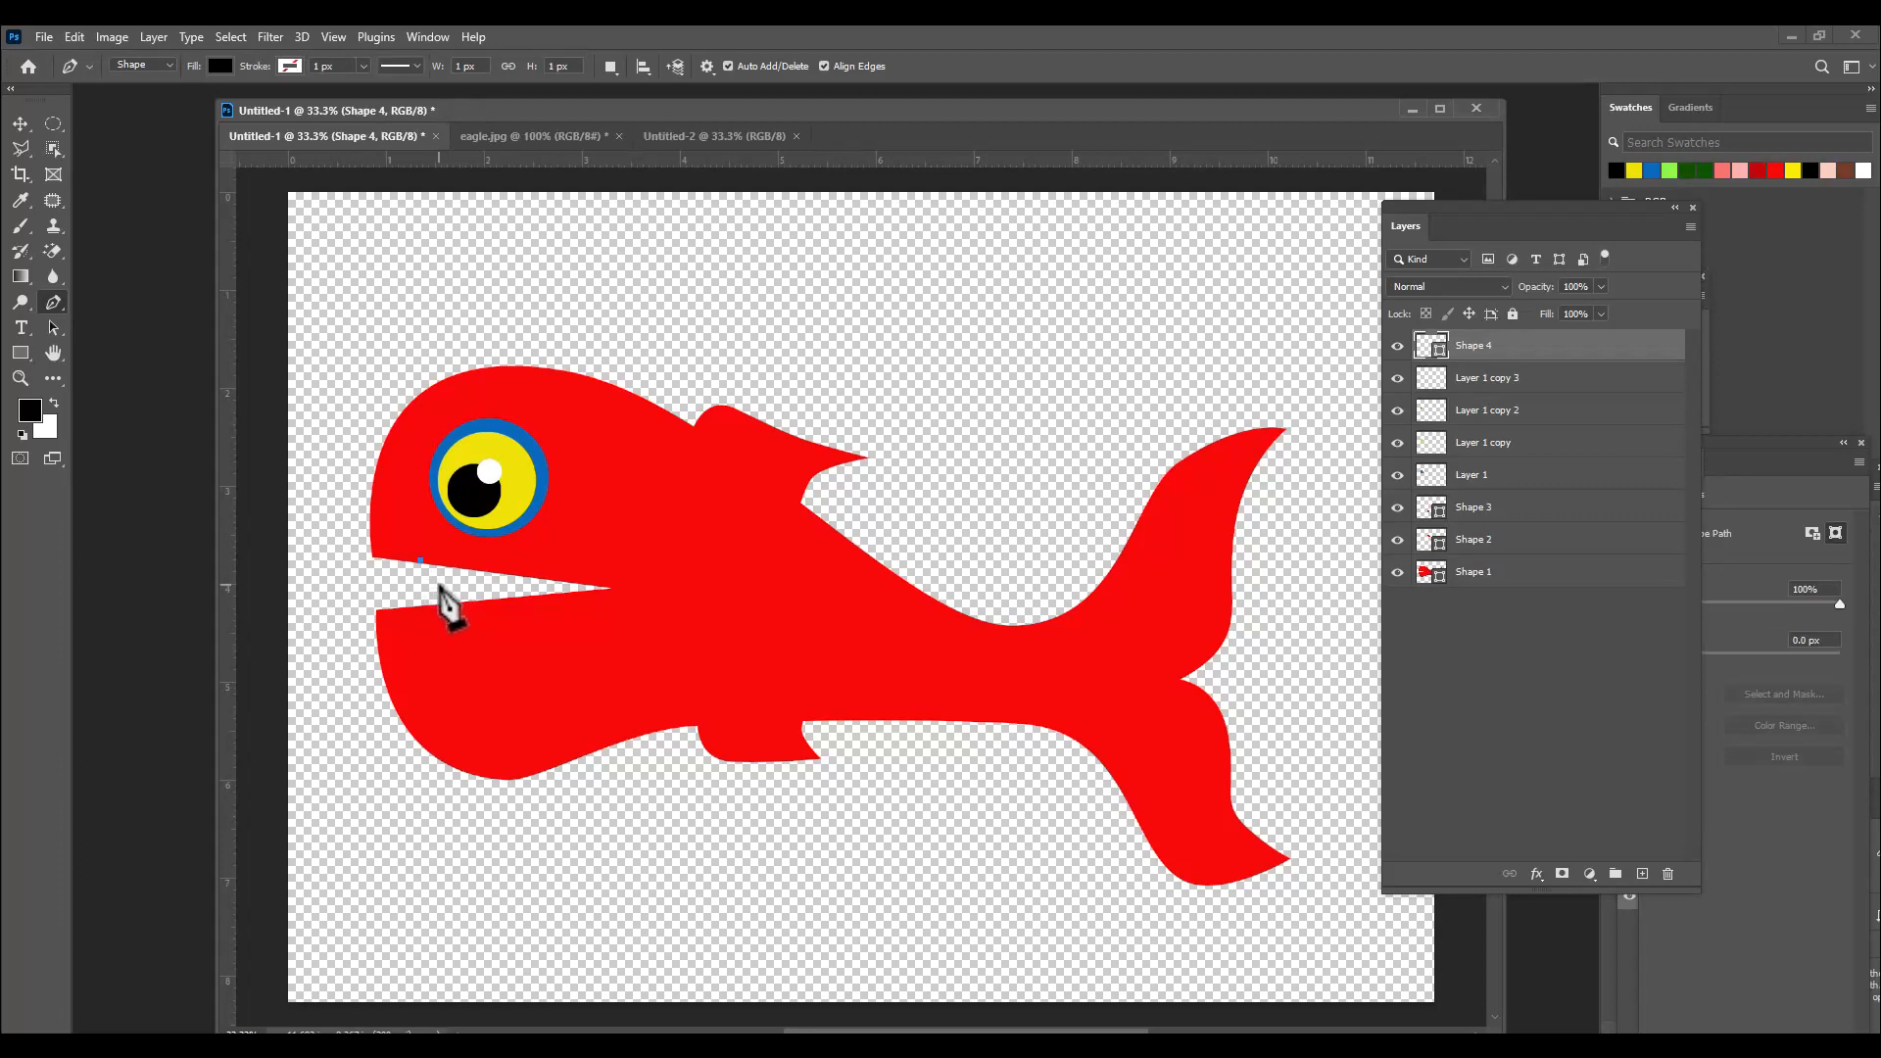
left_click(445, 588)
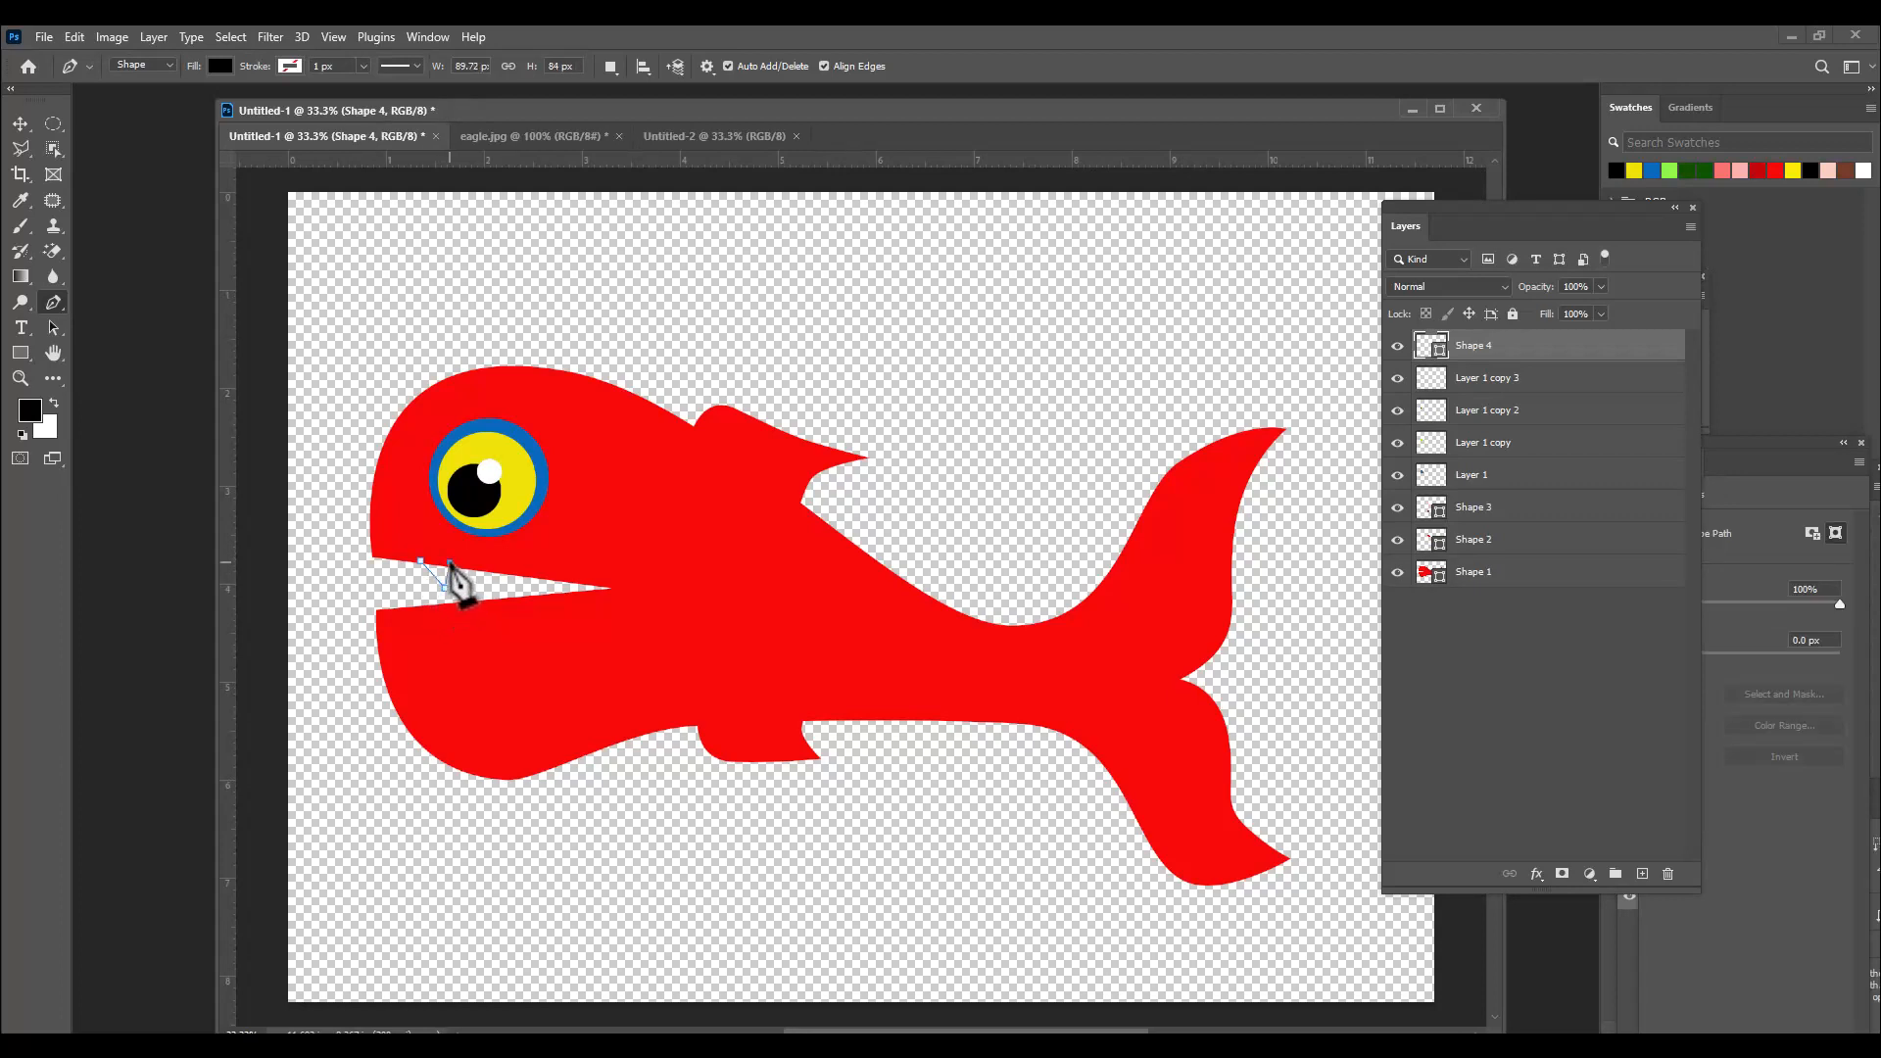
left_click(450, 562)
left_click(421, 560)
Set the upper tooth's fill to the whale's red and deselect its path.
left_click(218, 65)
left_click(258, 170)
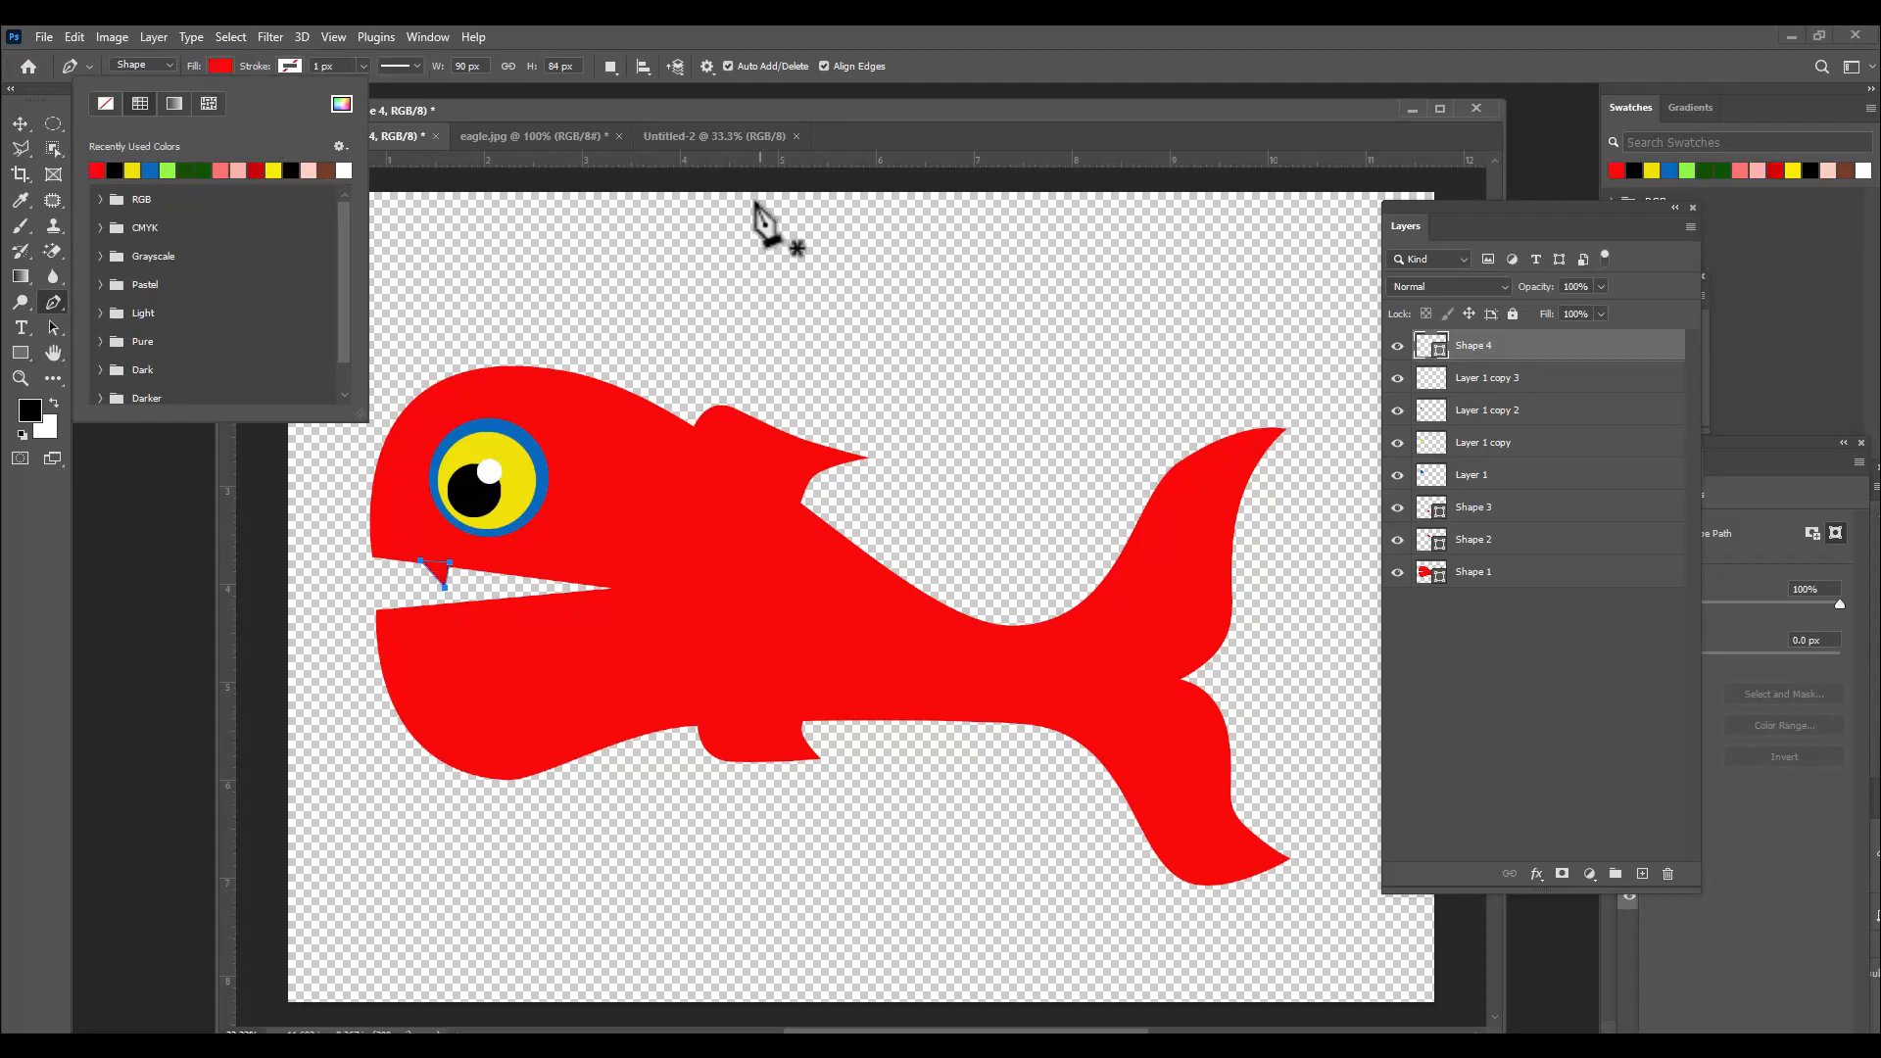
left_click(752, 116)
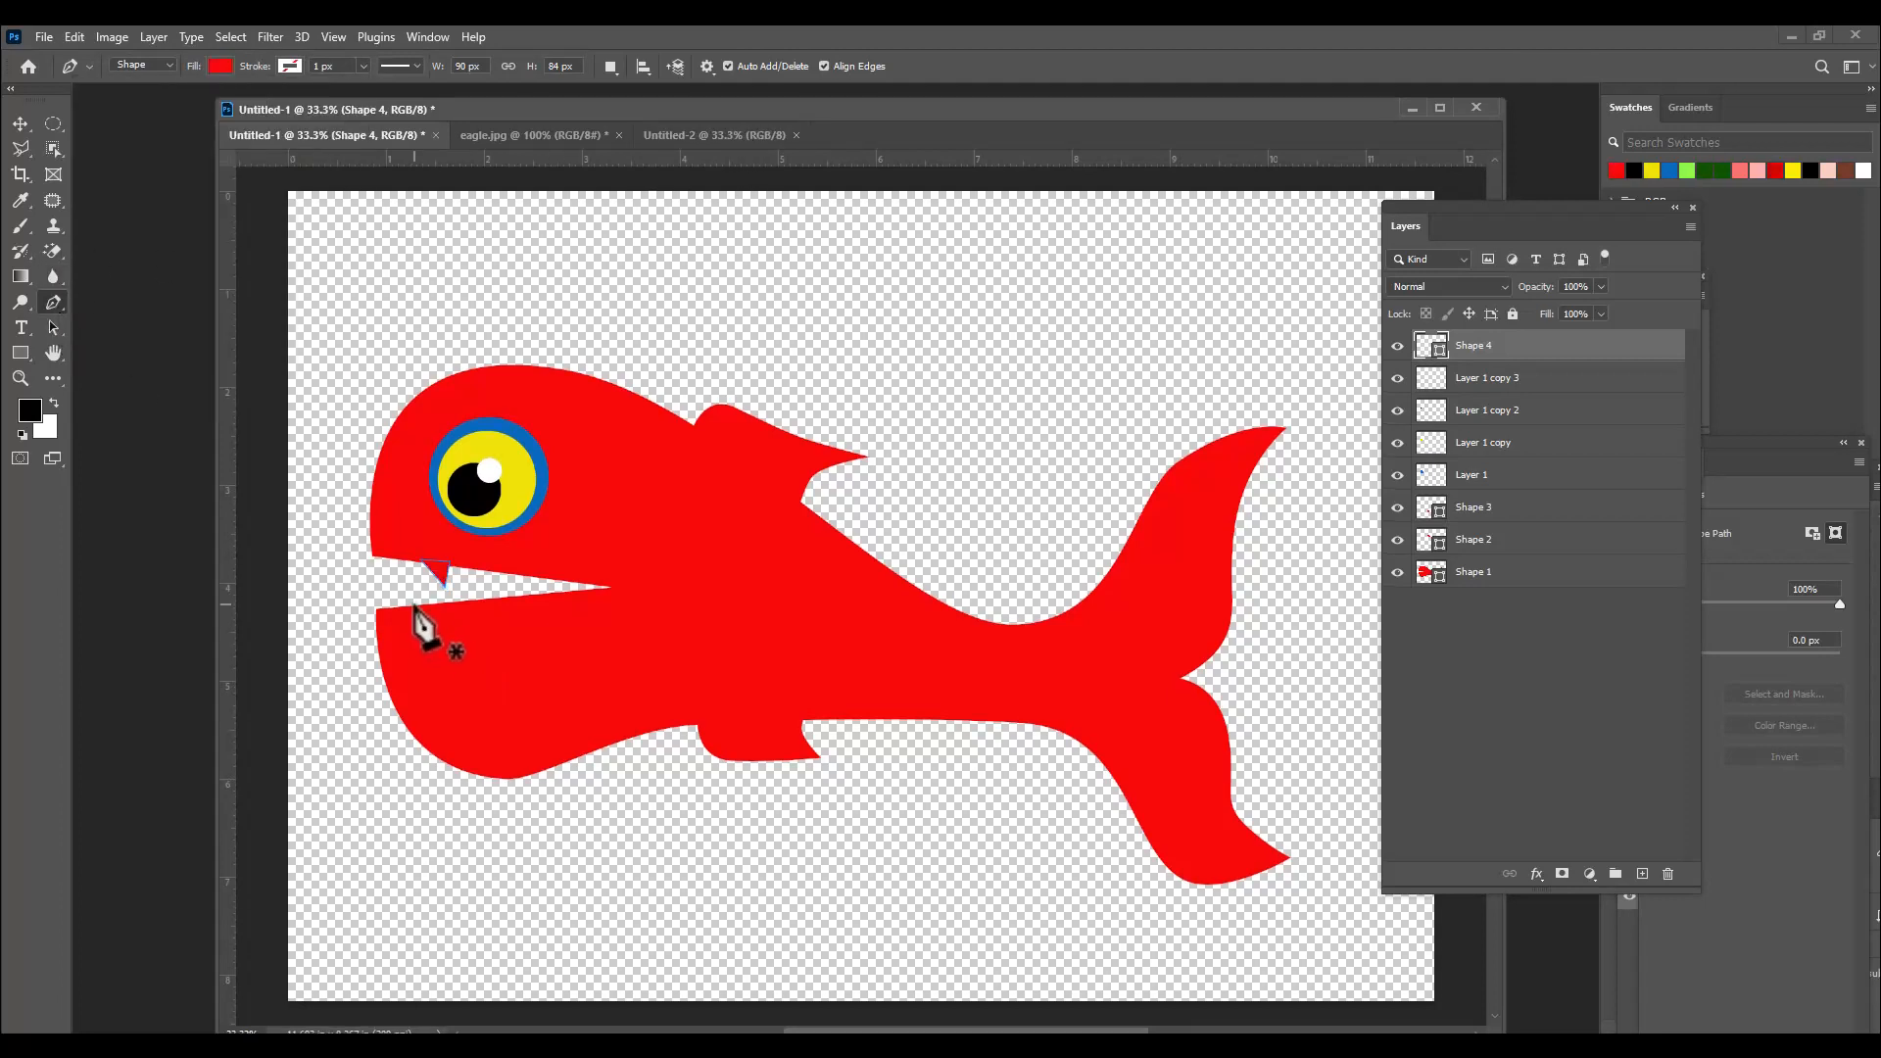
Draw a red triangular tooth about 87 by 77 px rising from the lower jaw and switch to the Path Selection Tool.
left_click(401, 610)
left_click(411, 591)
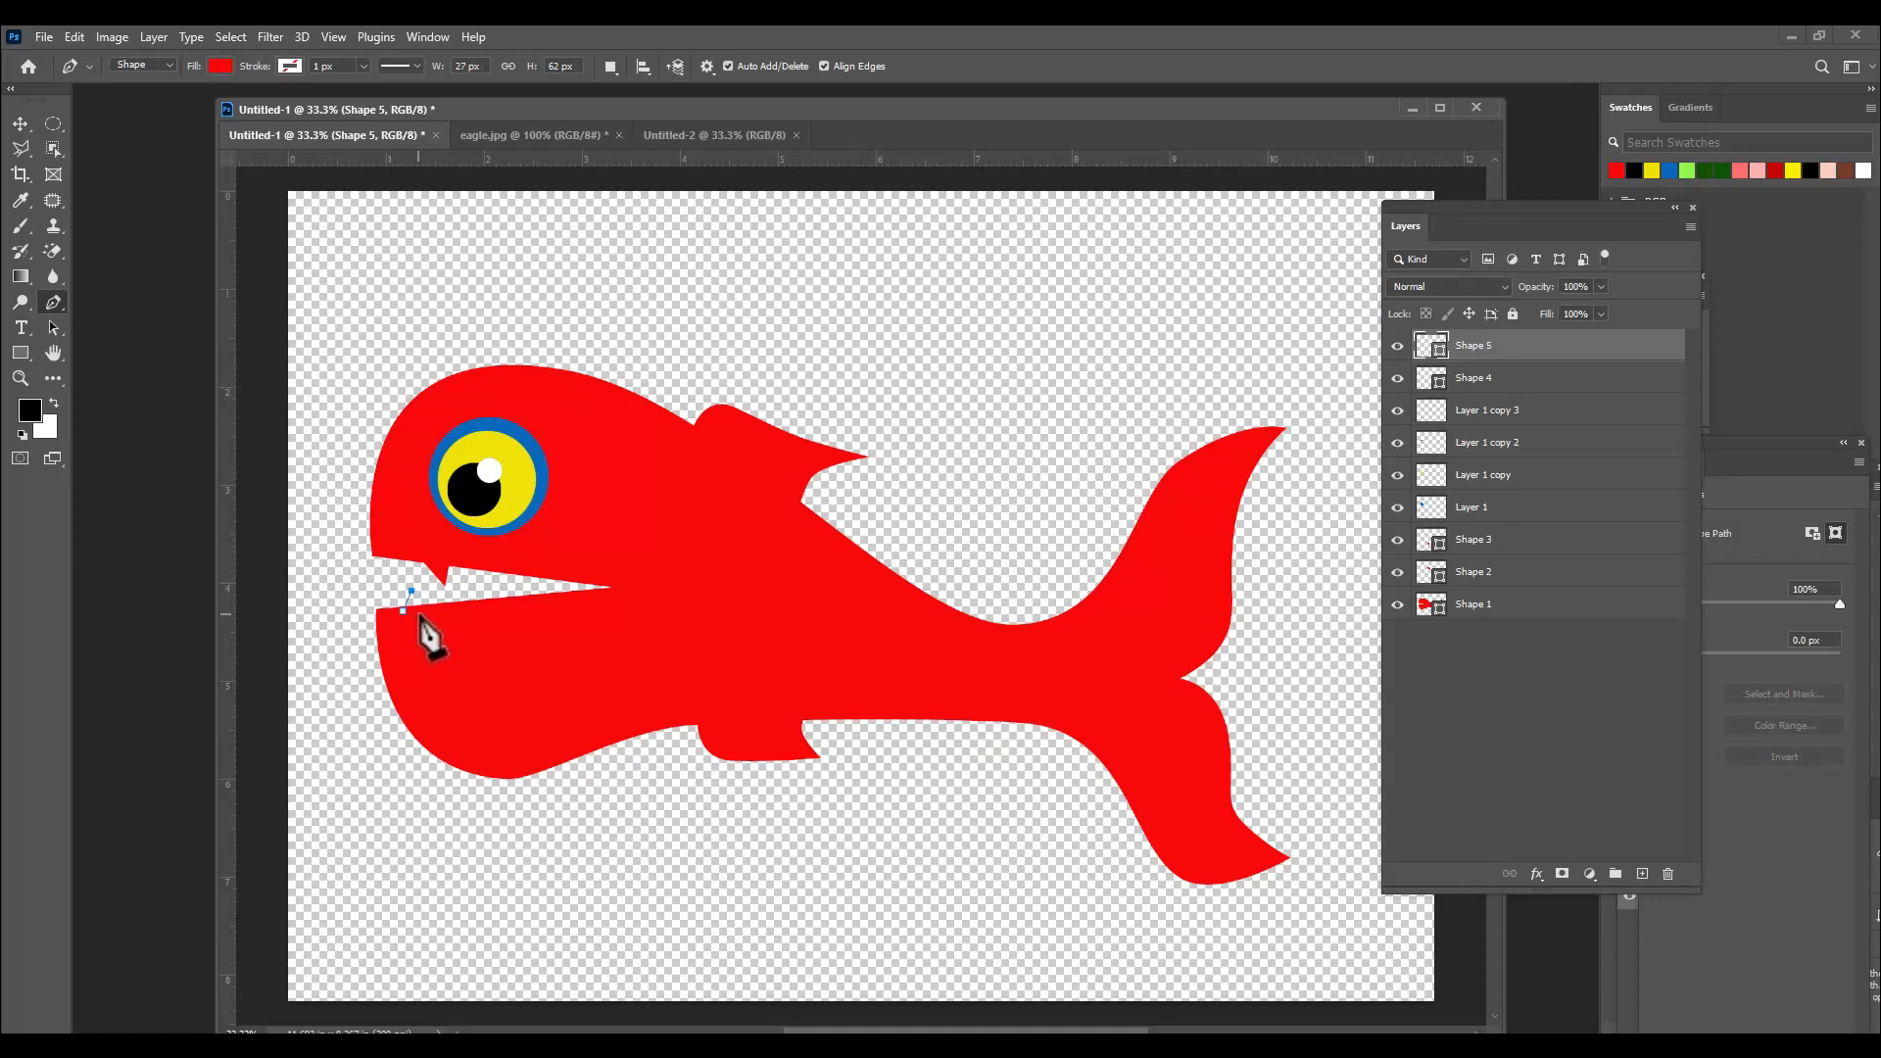
left_click(431, 615)
left_click(401, 610)
left_click(49, 328)
right_click(54, 338)
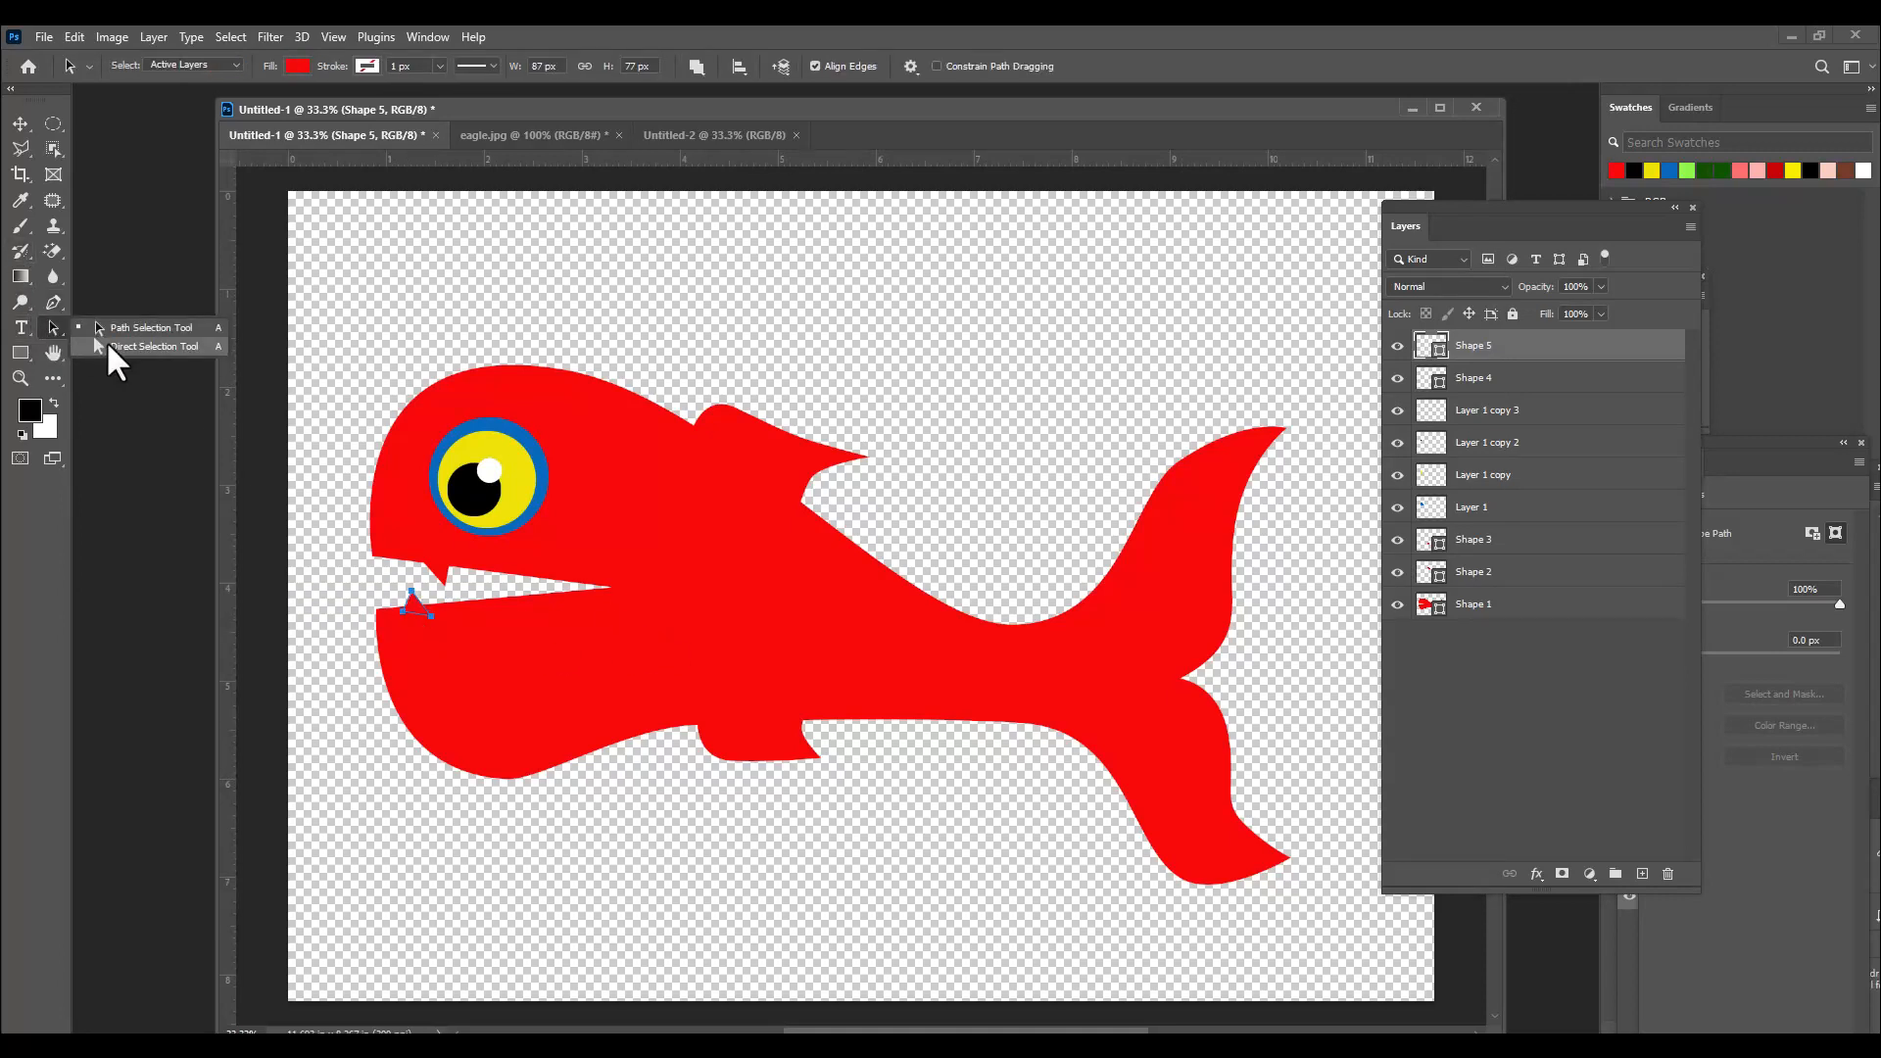
left_click(128, 331)
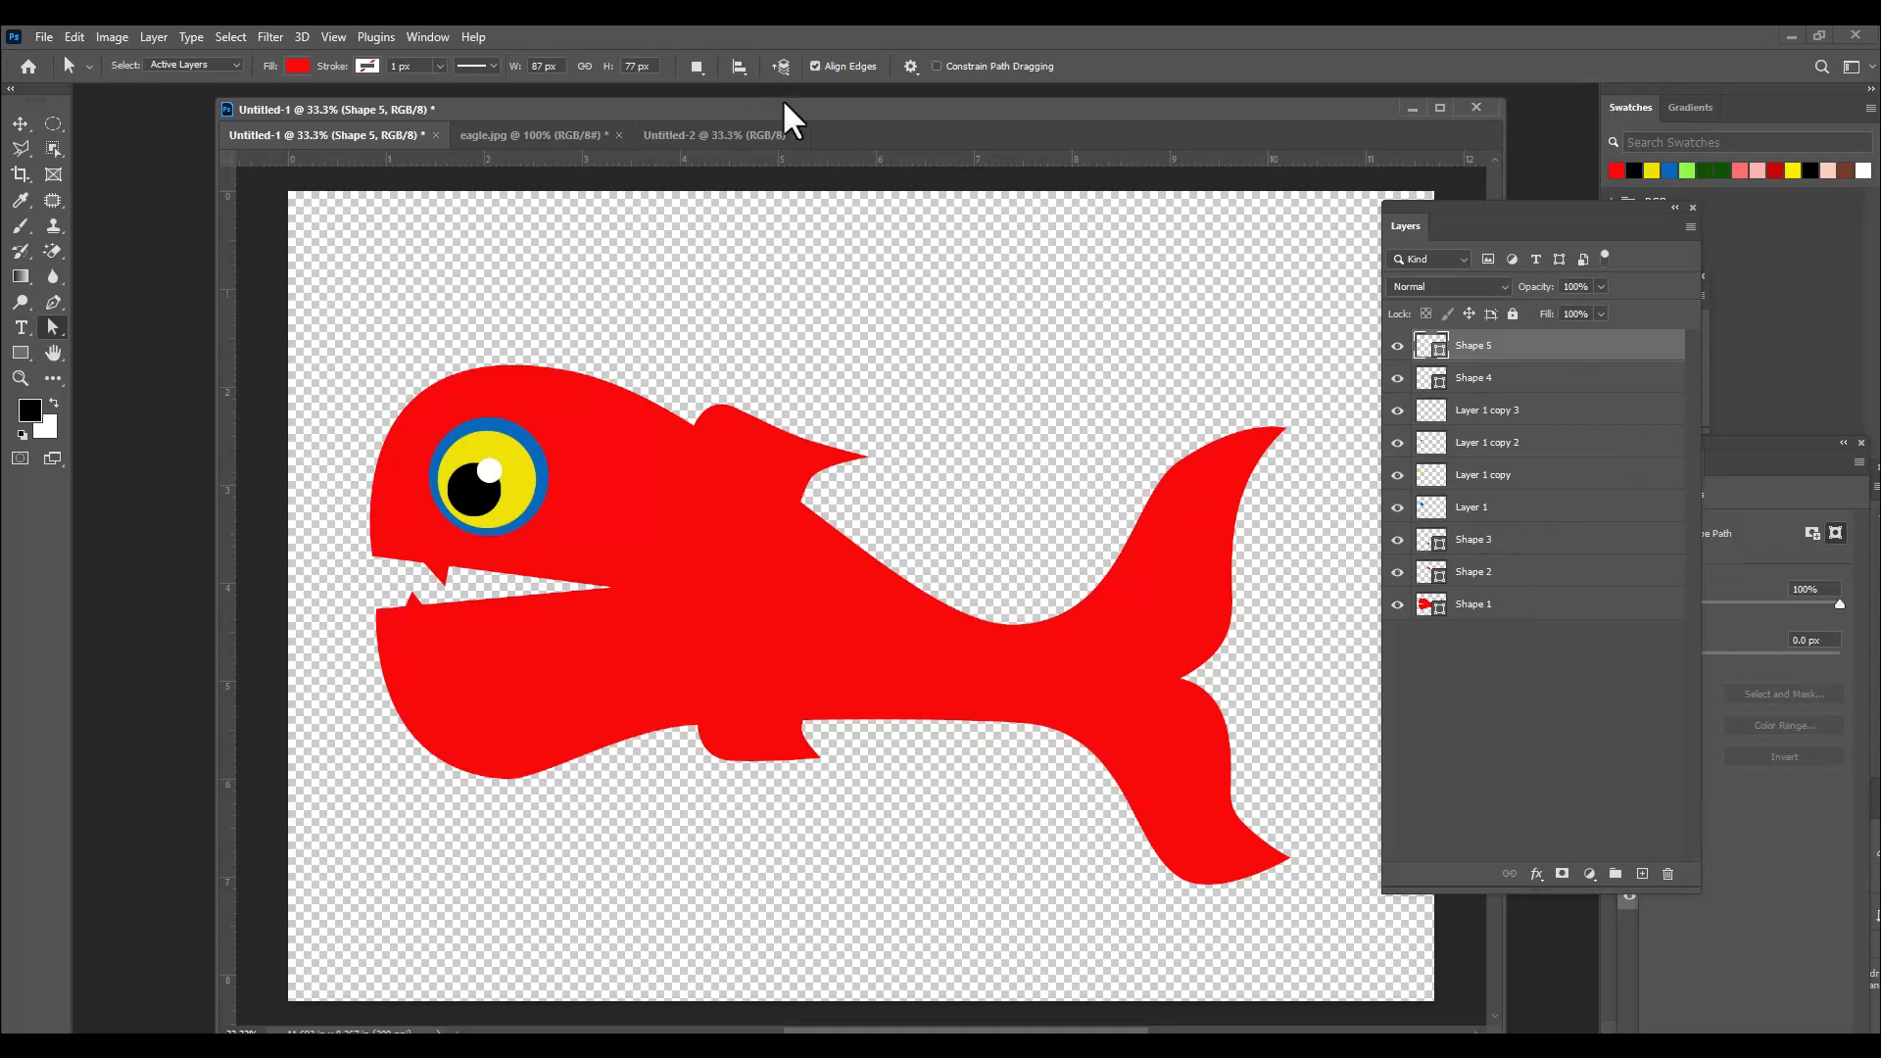
Select all layers from Shape 5 down to Shape 1 and convert them into one smart object.
left_click_drag(780, 110, 657, 107)
left_click_drag(848, 109, 892, 106)
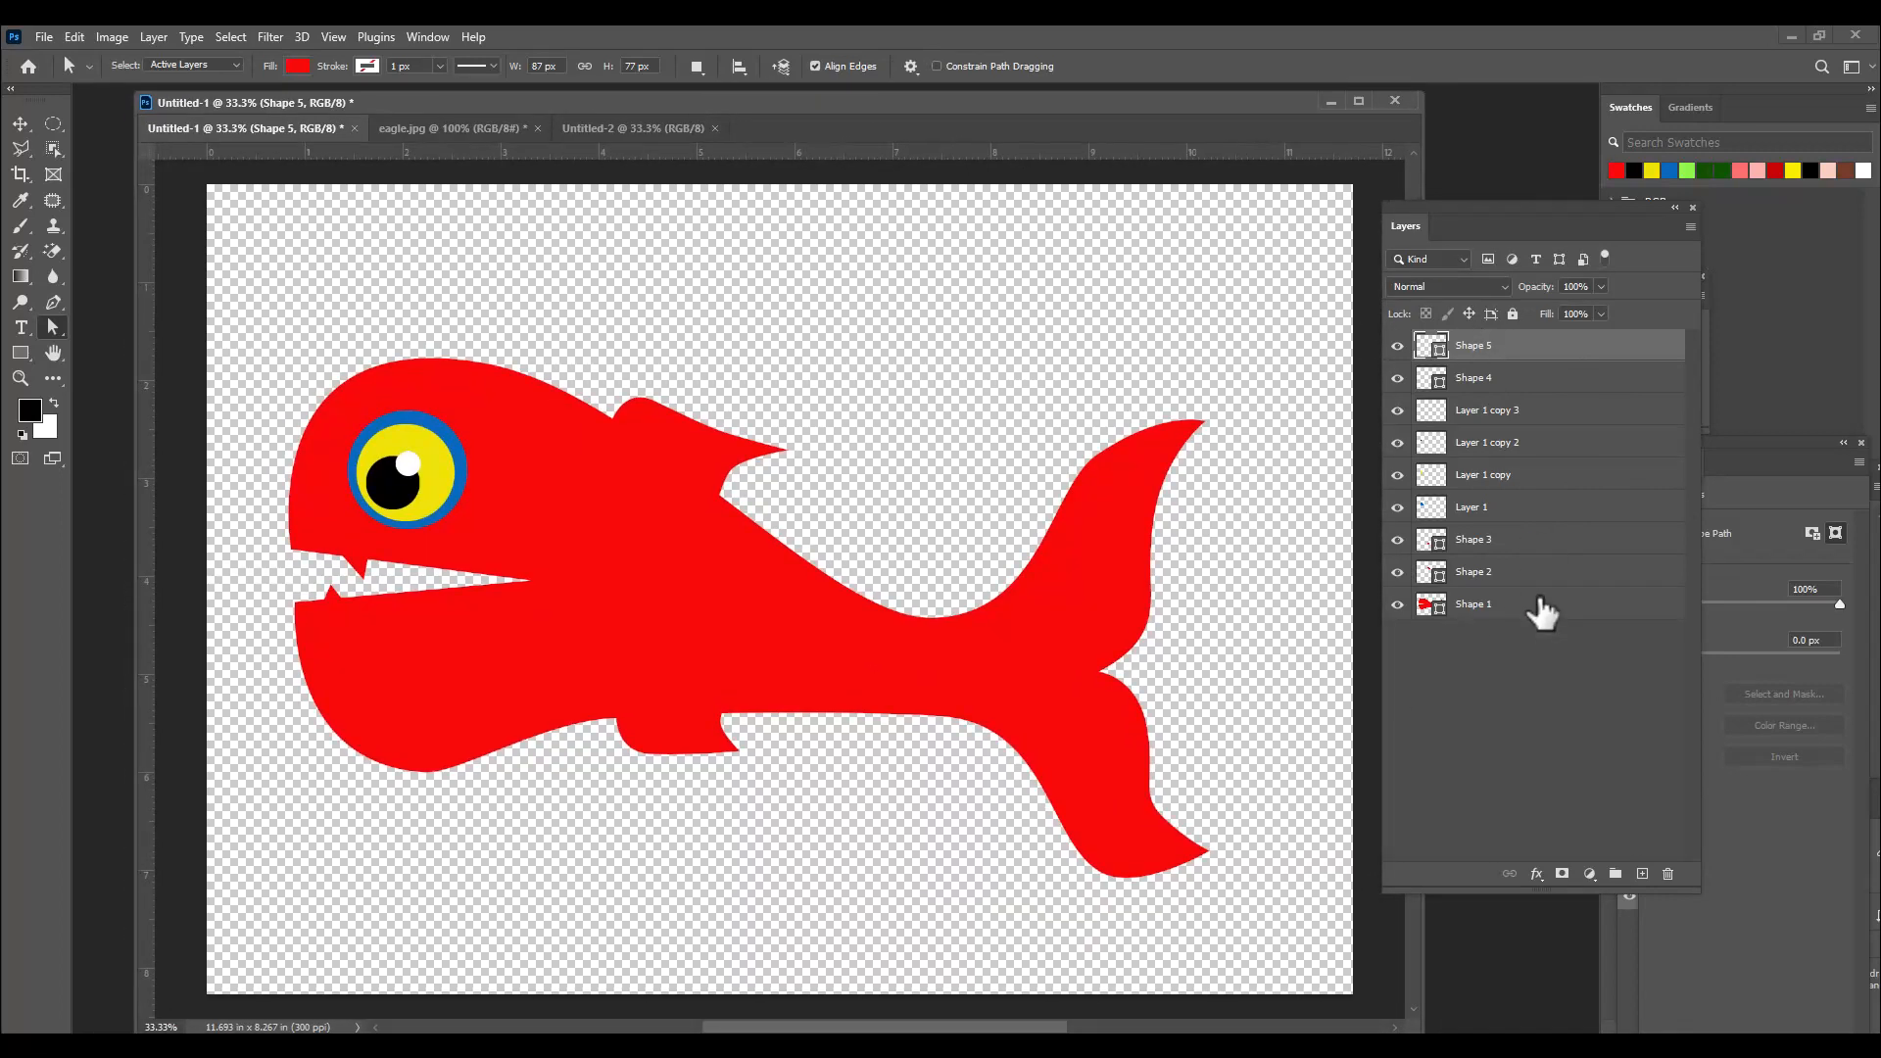
left_click(1515, 612, "shift")
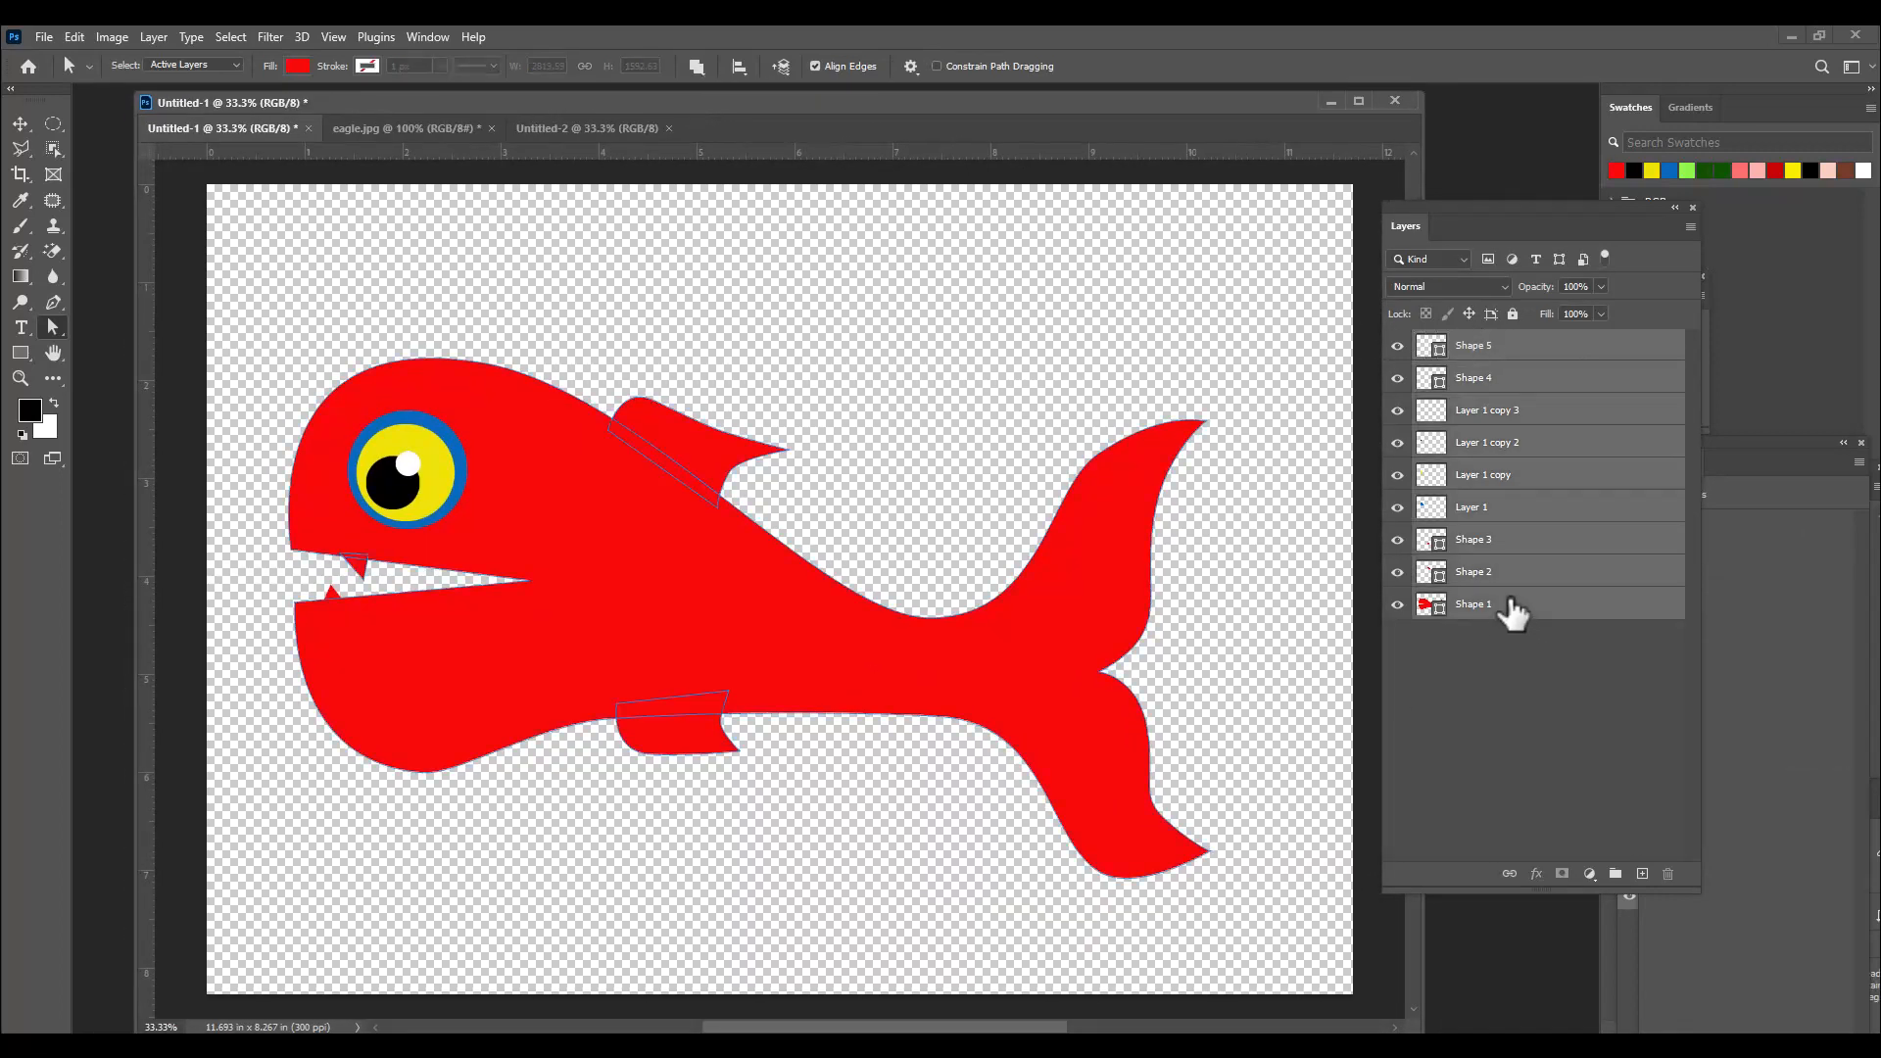
right_click(1548, 343)
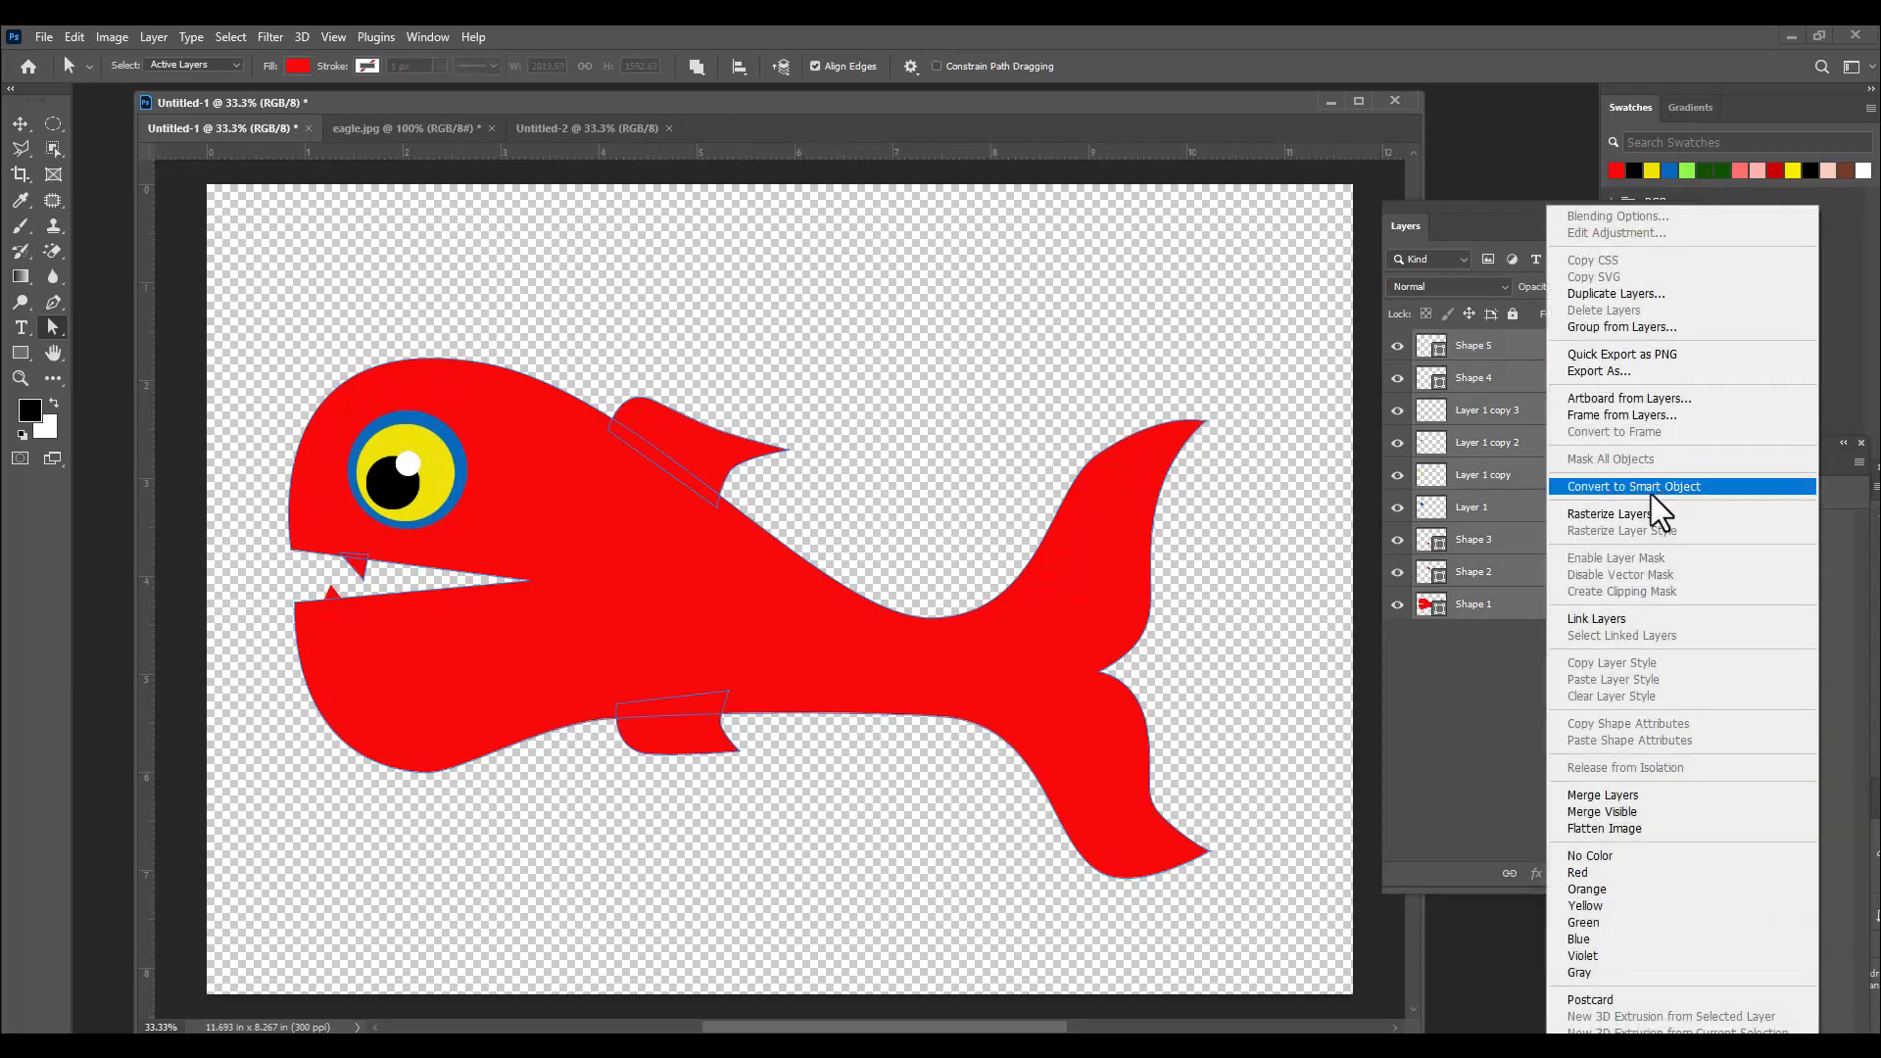
left_click(1712, 486)
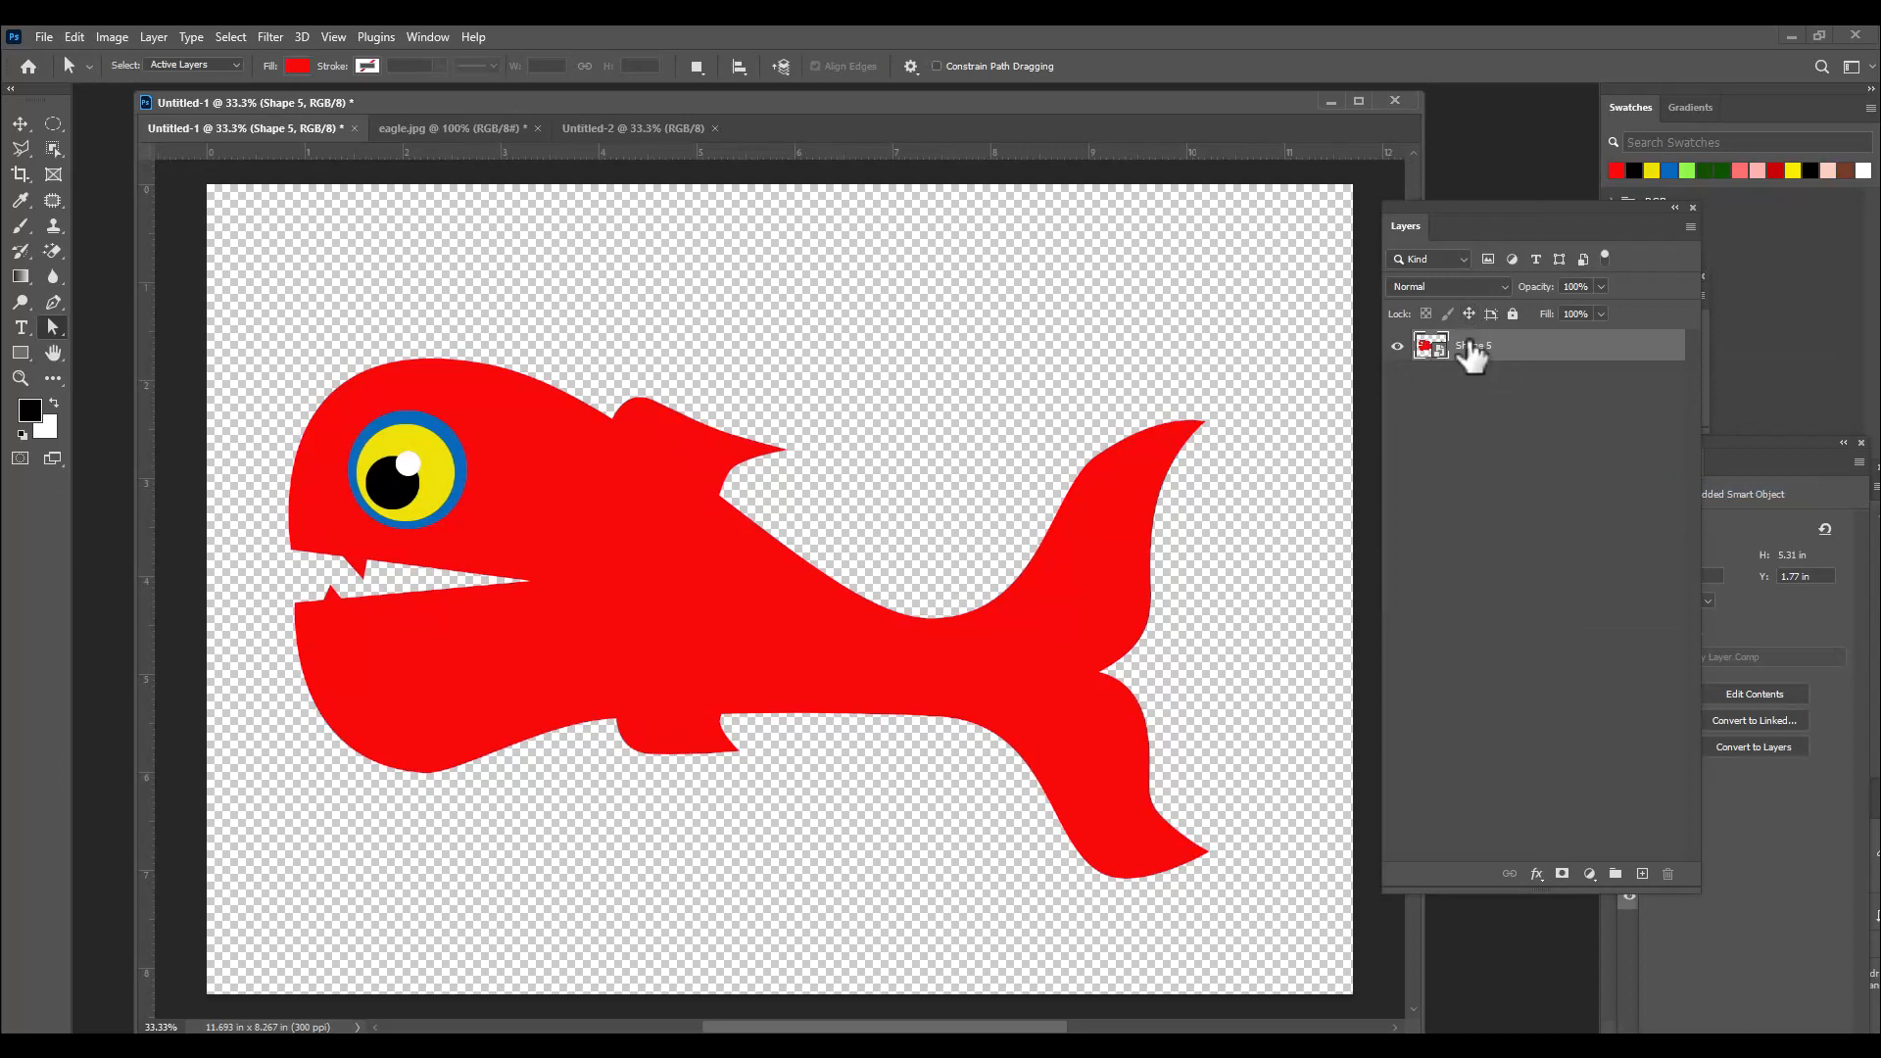
Scale the whale smart object to 61.29%, place it at the canvas's upper left, and duplicate it to the lower and upper right.
left_click(19, 116)
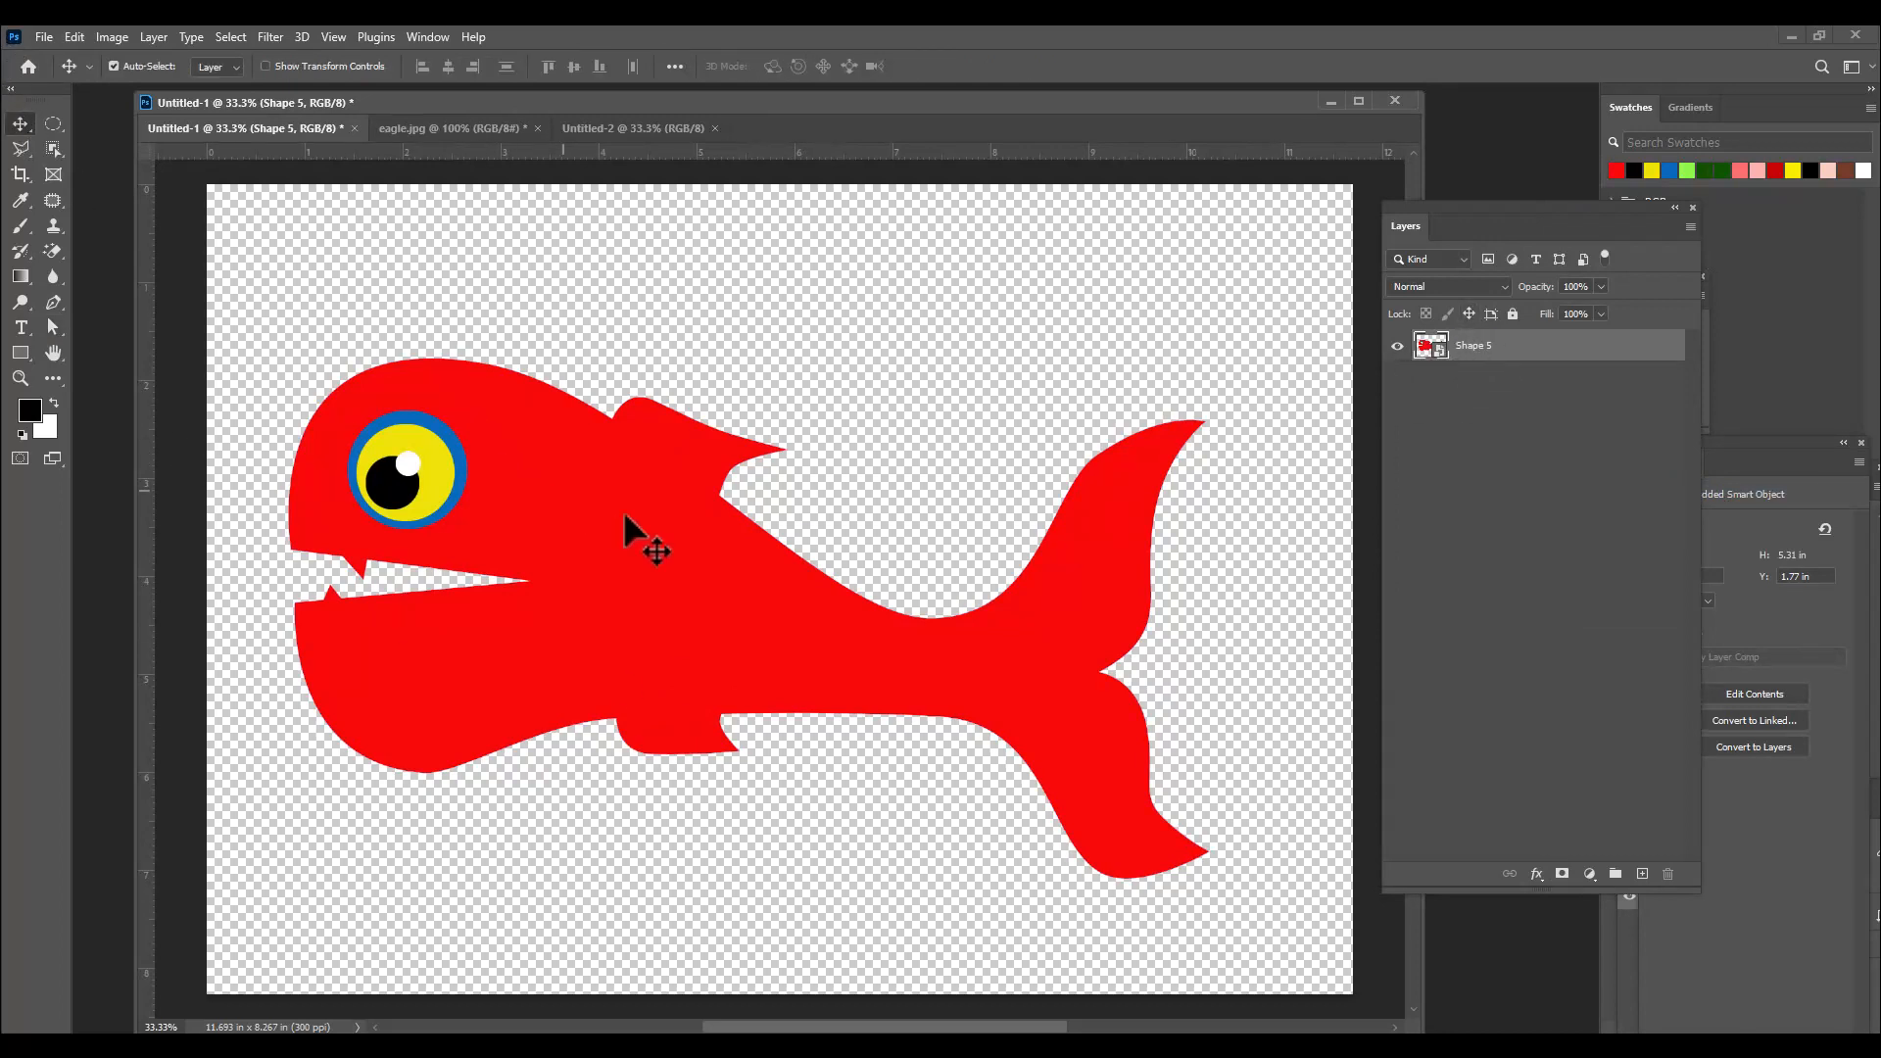
left_click_drag(623, 509, 701, 477)
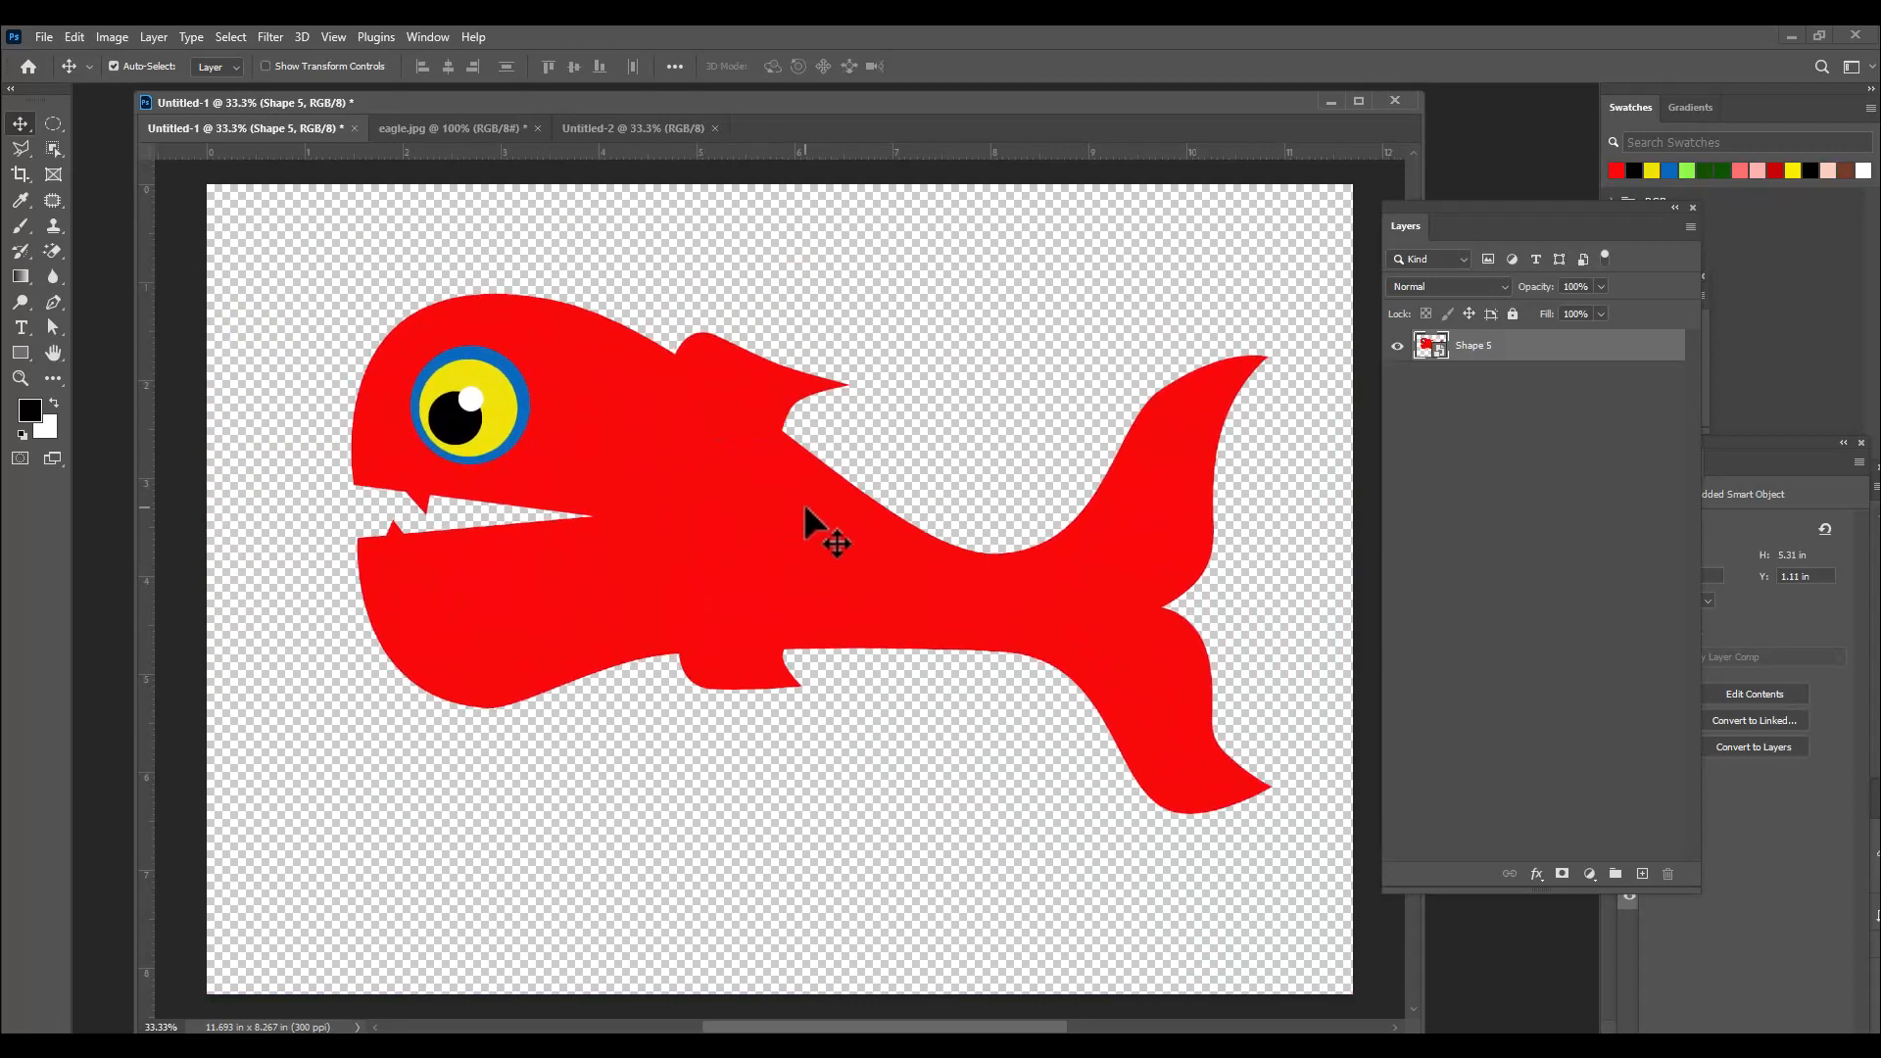
key("ctrl+t")
left_click_drag(1277, 290, 1095, 392)
left_click_drag(842, 529, 1043, 458)
key("Return")
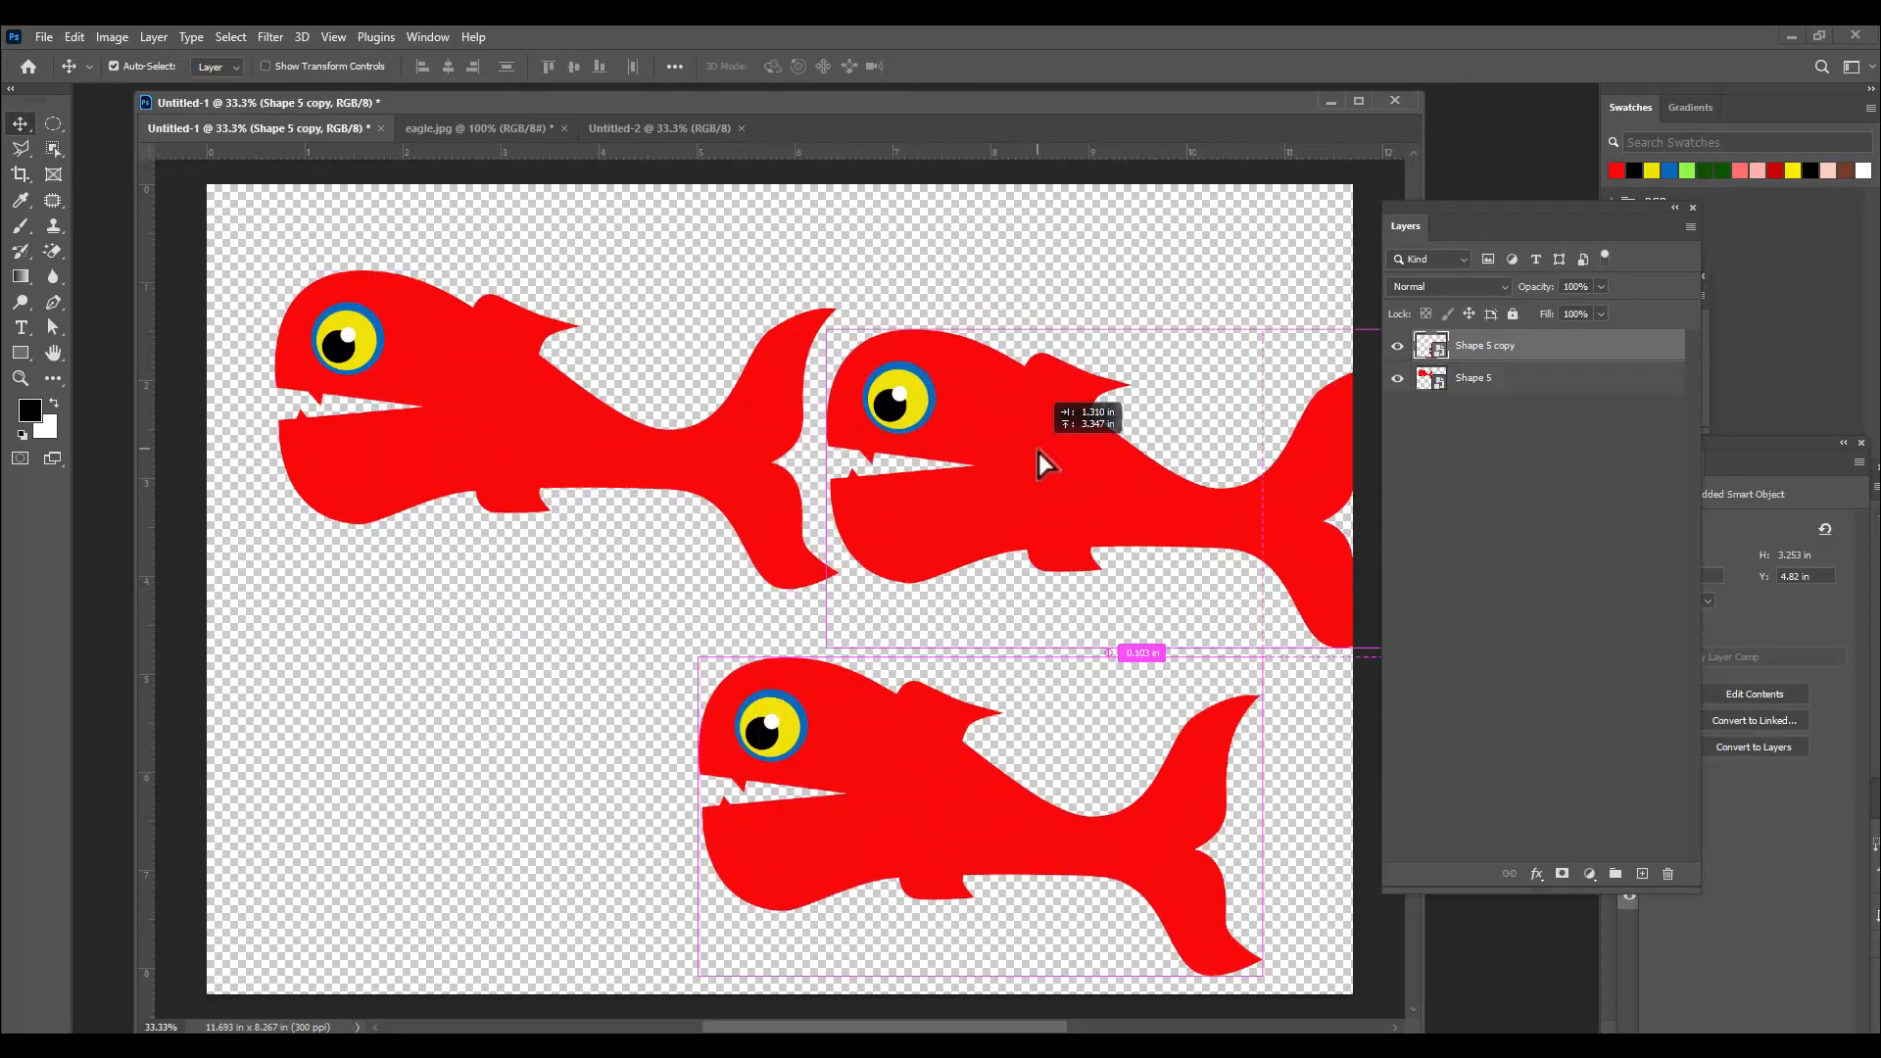
Scale the second whale copy to 34.64% in the canvas's upper-right corner, and shift the lower copy slightly left and up.
key("ctrl+t")
left_click_drag(1258, 485, 1208, 496)
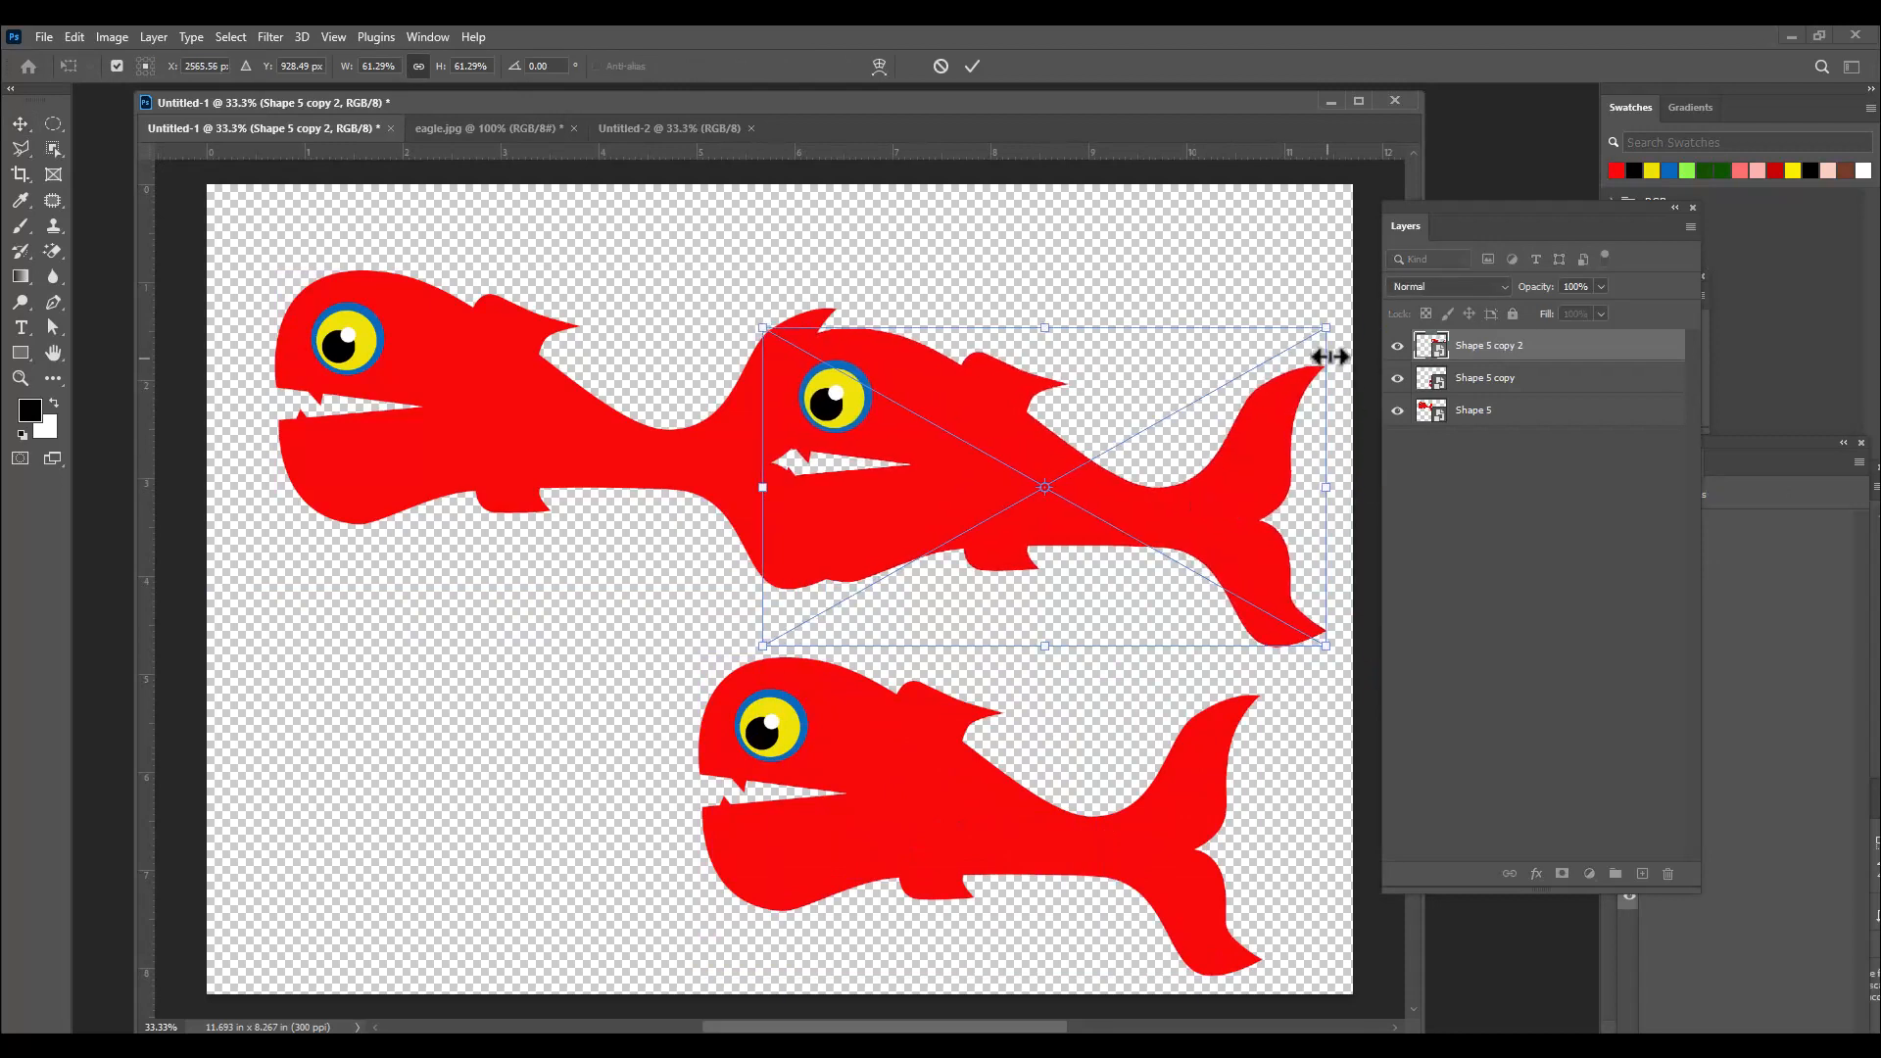
left_click_drag(1324, 325, 1214, 404)
left_click_drag(1158, 504, 1244, 353)
left_click_drag(1288, 433, 1278, 421)
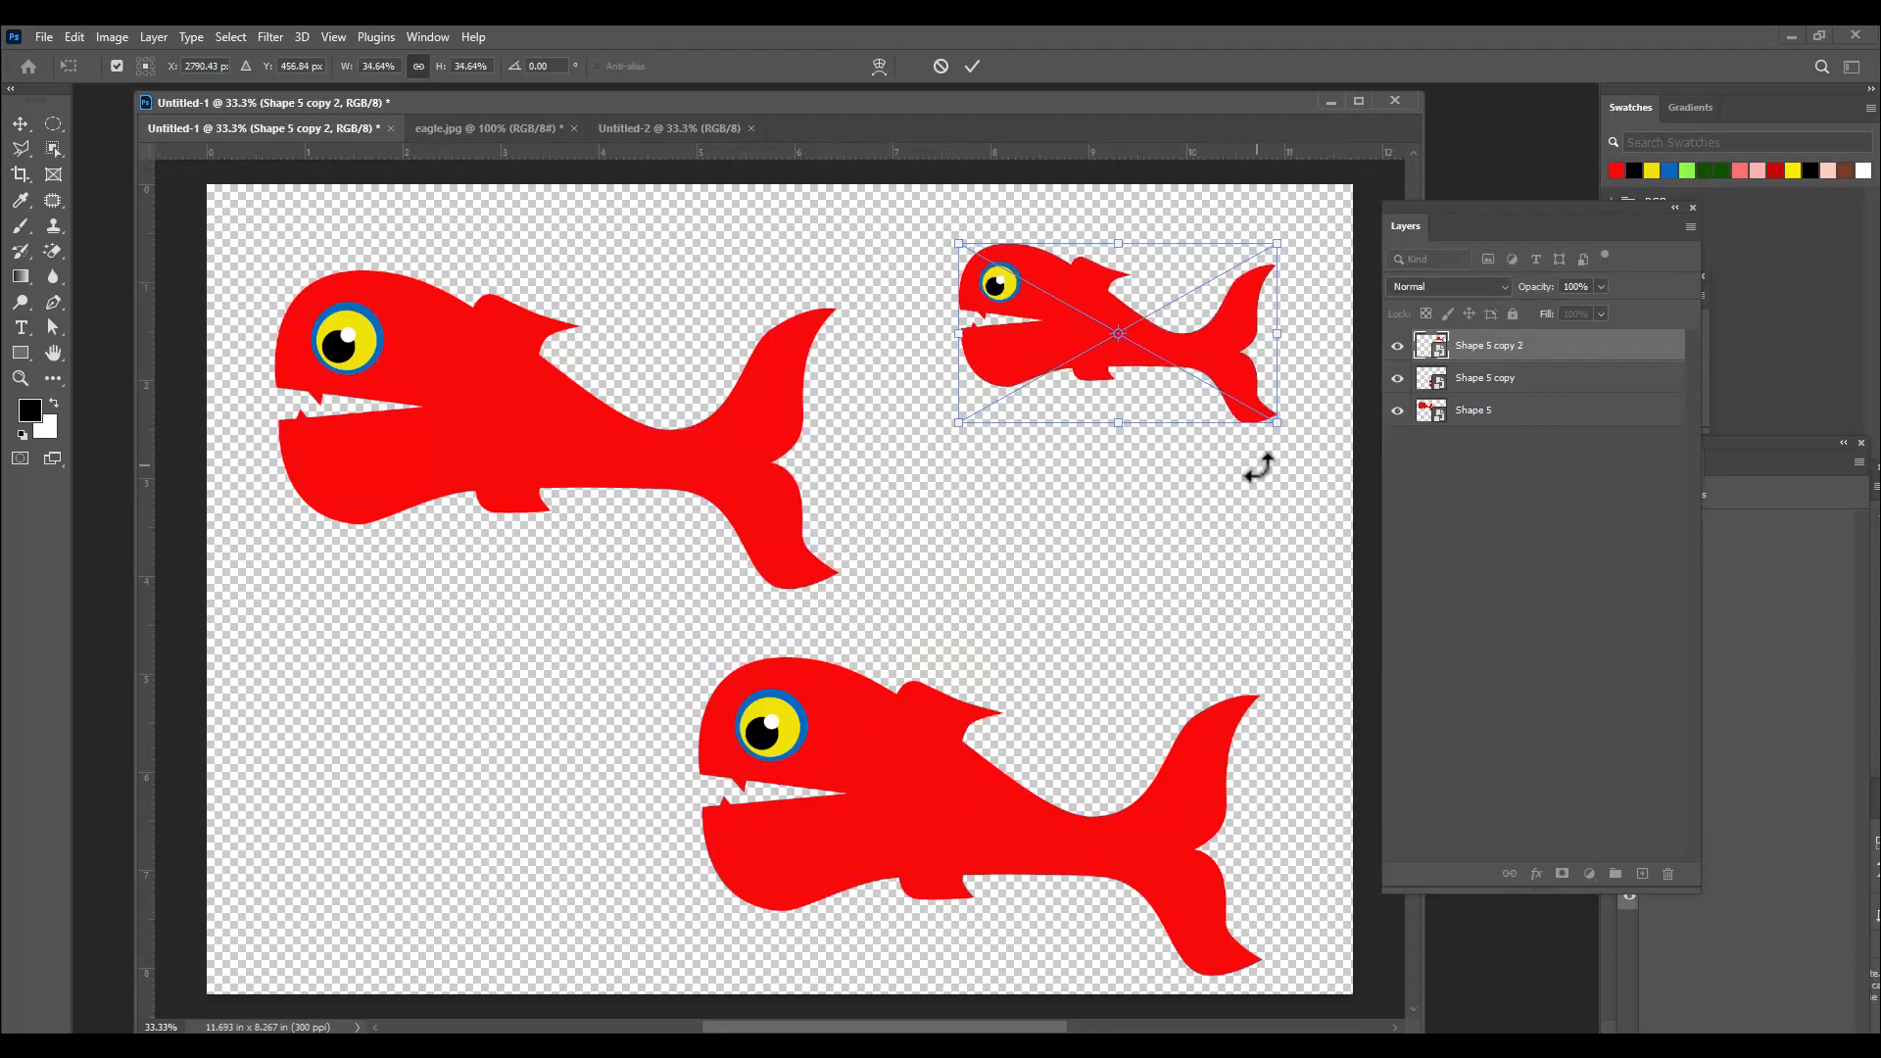
key("Return")
left_click_drag(892, 791, 827, 773)
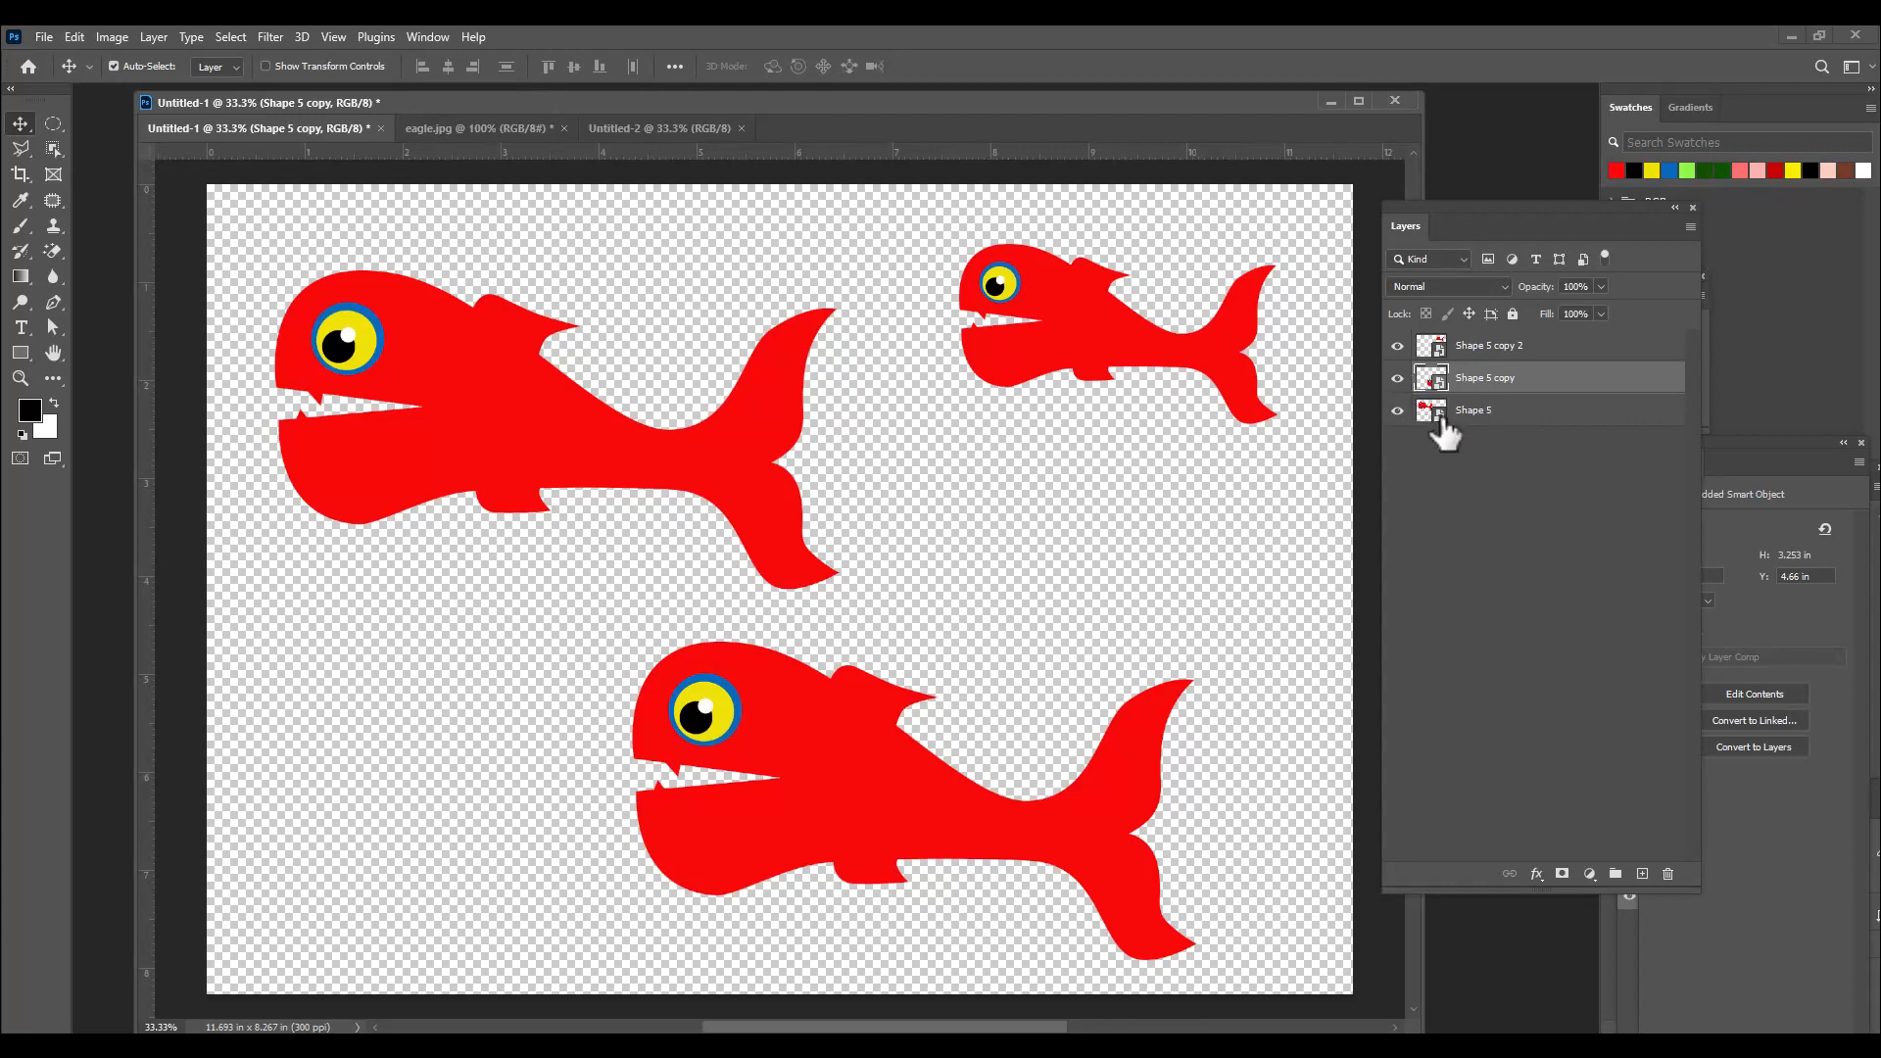
Open the Shape 5 smart object's contents and enlarge its document window to show the whole whale.
left_click_drag(1438, 211, 1410, 209)
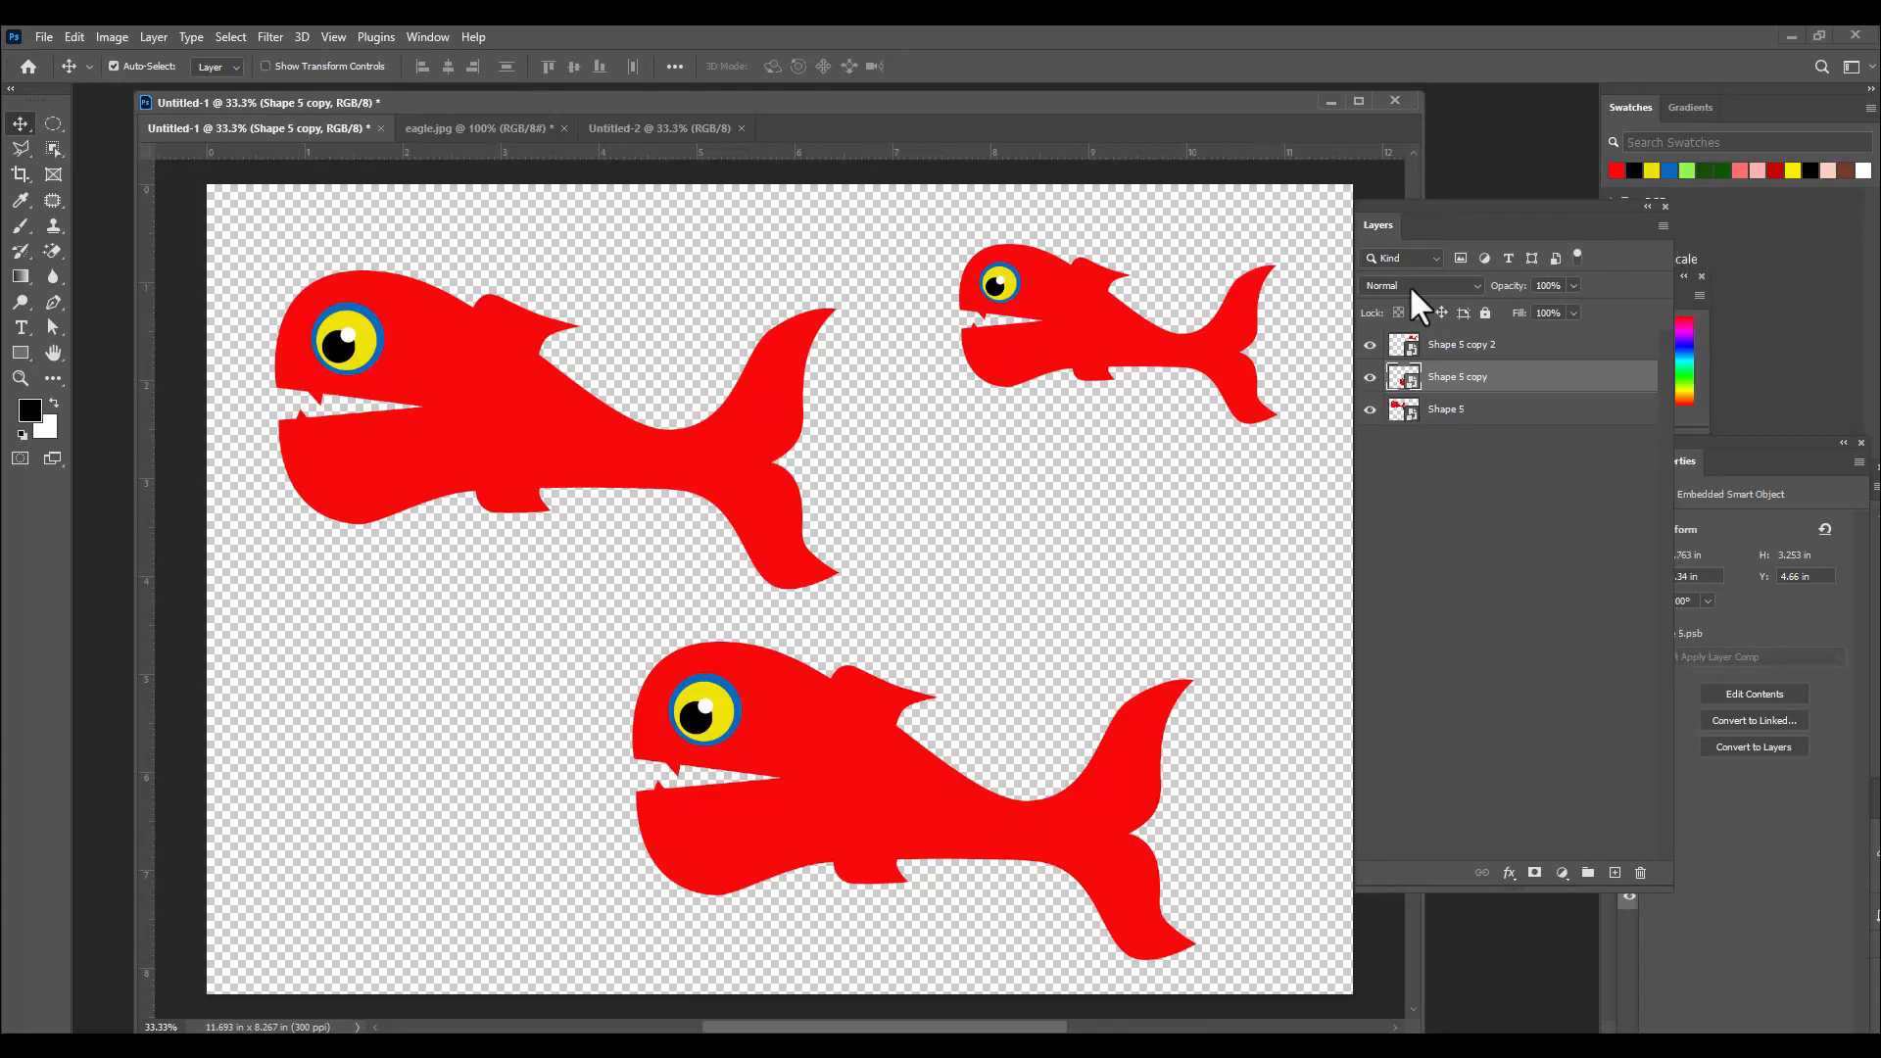
double_click(1406, 411)
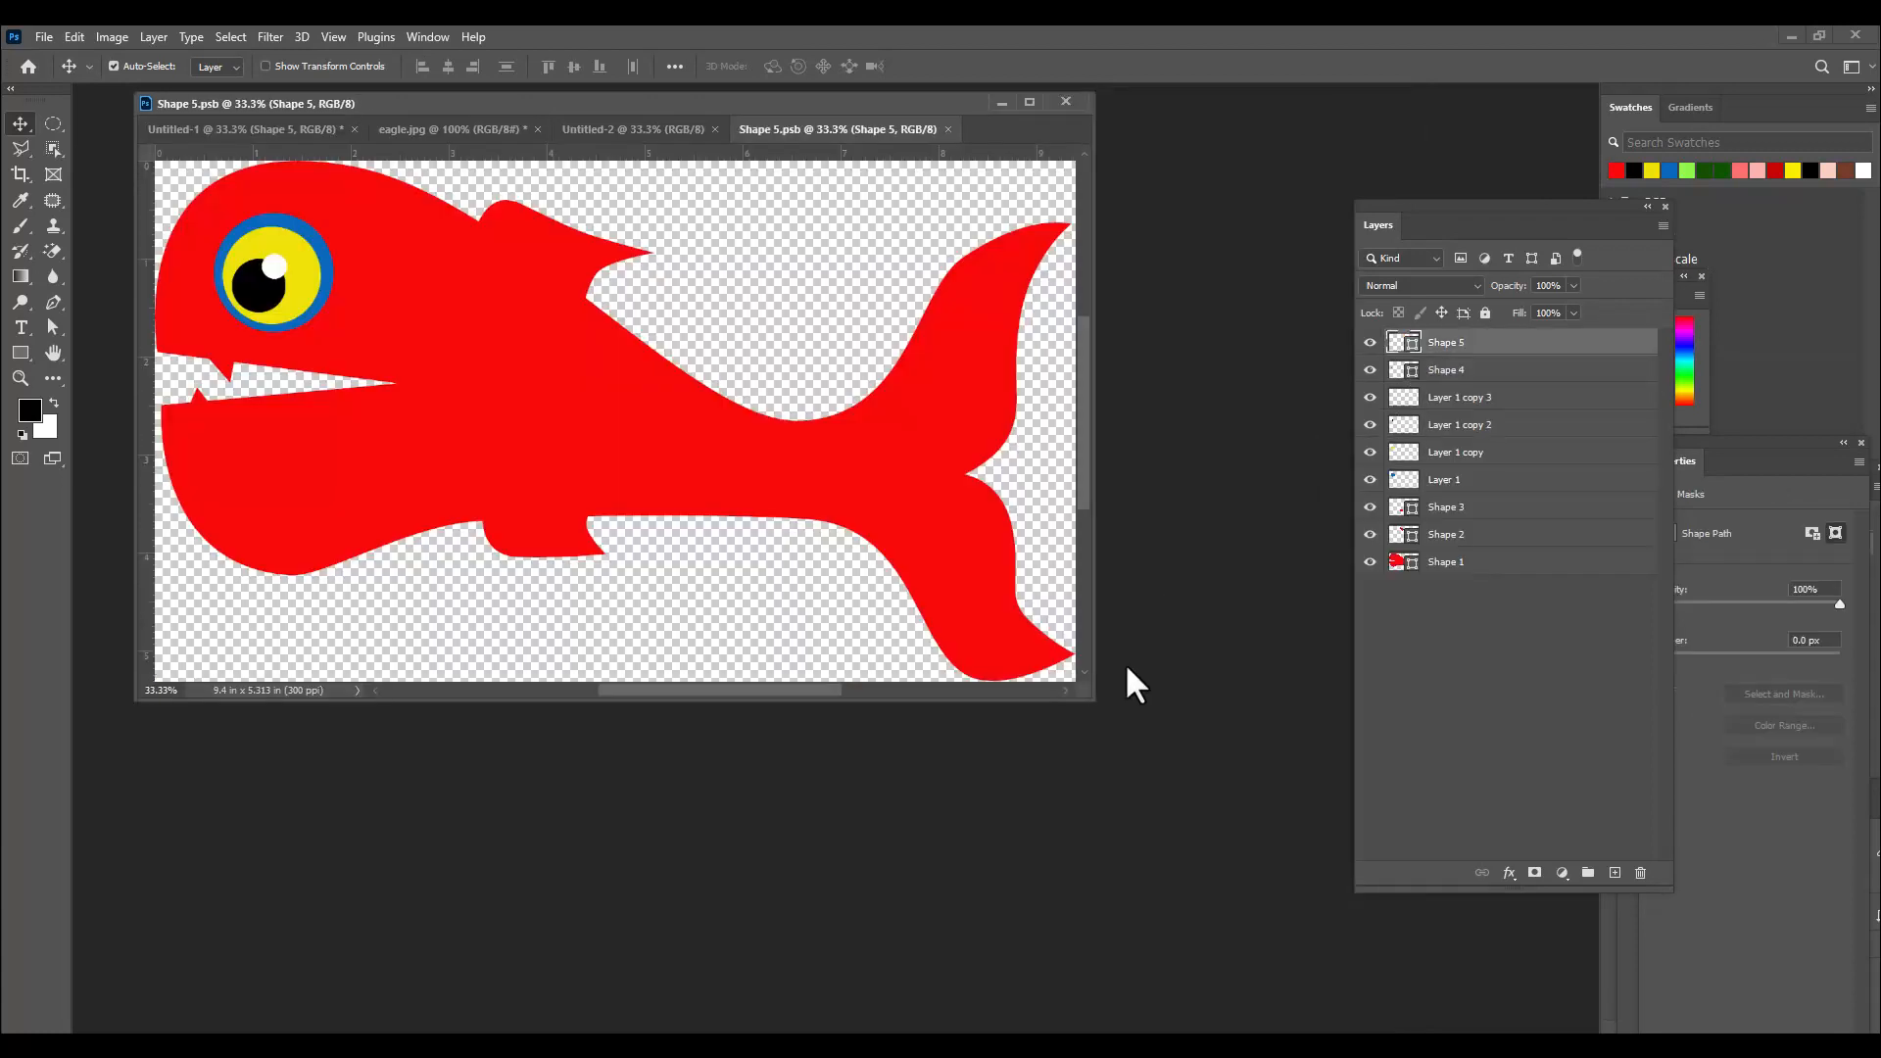
left_click_drag(1087, 691, 1352, 882)
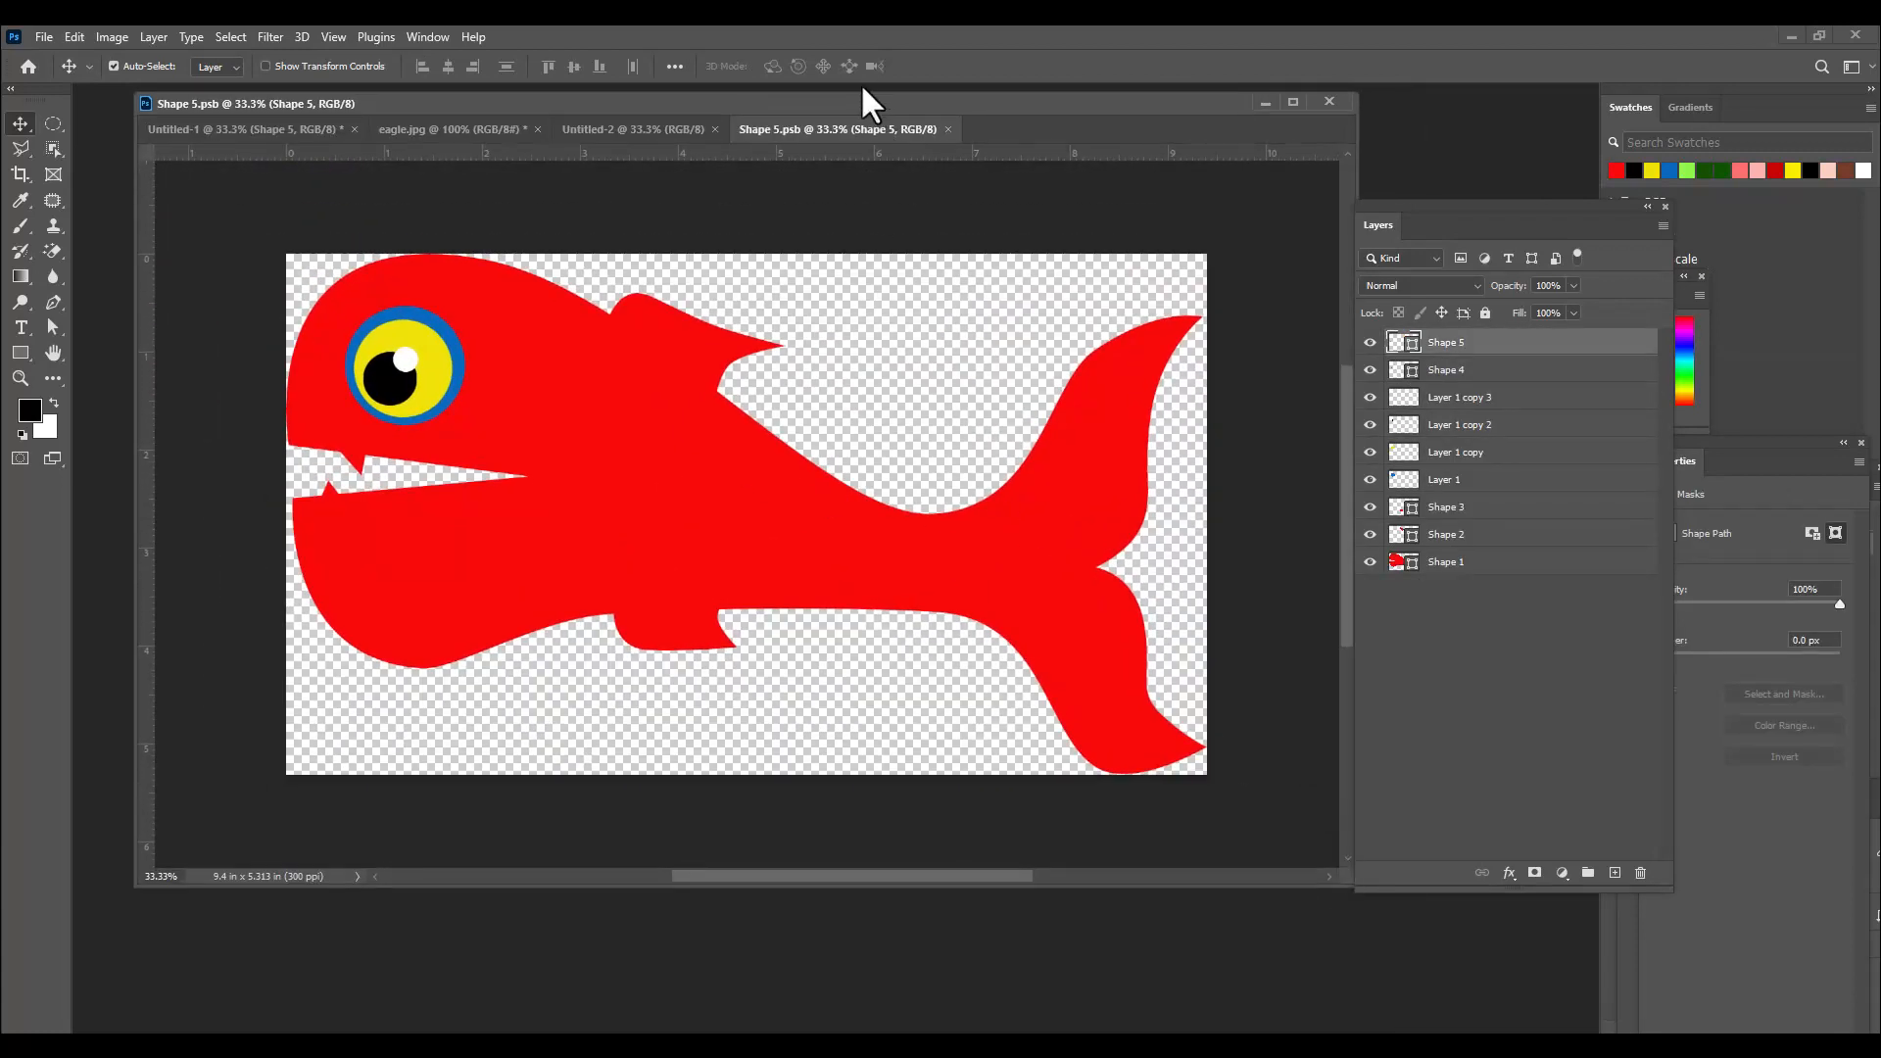
left_click_drag(857, 94, 911, 142)
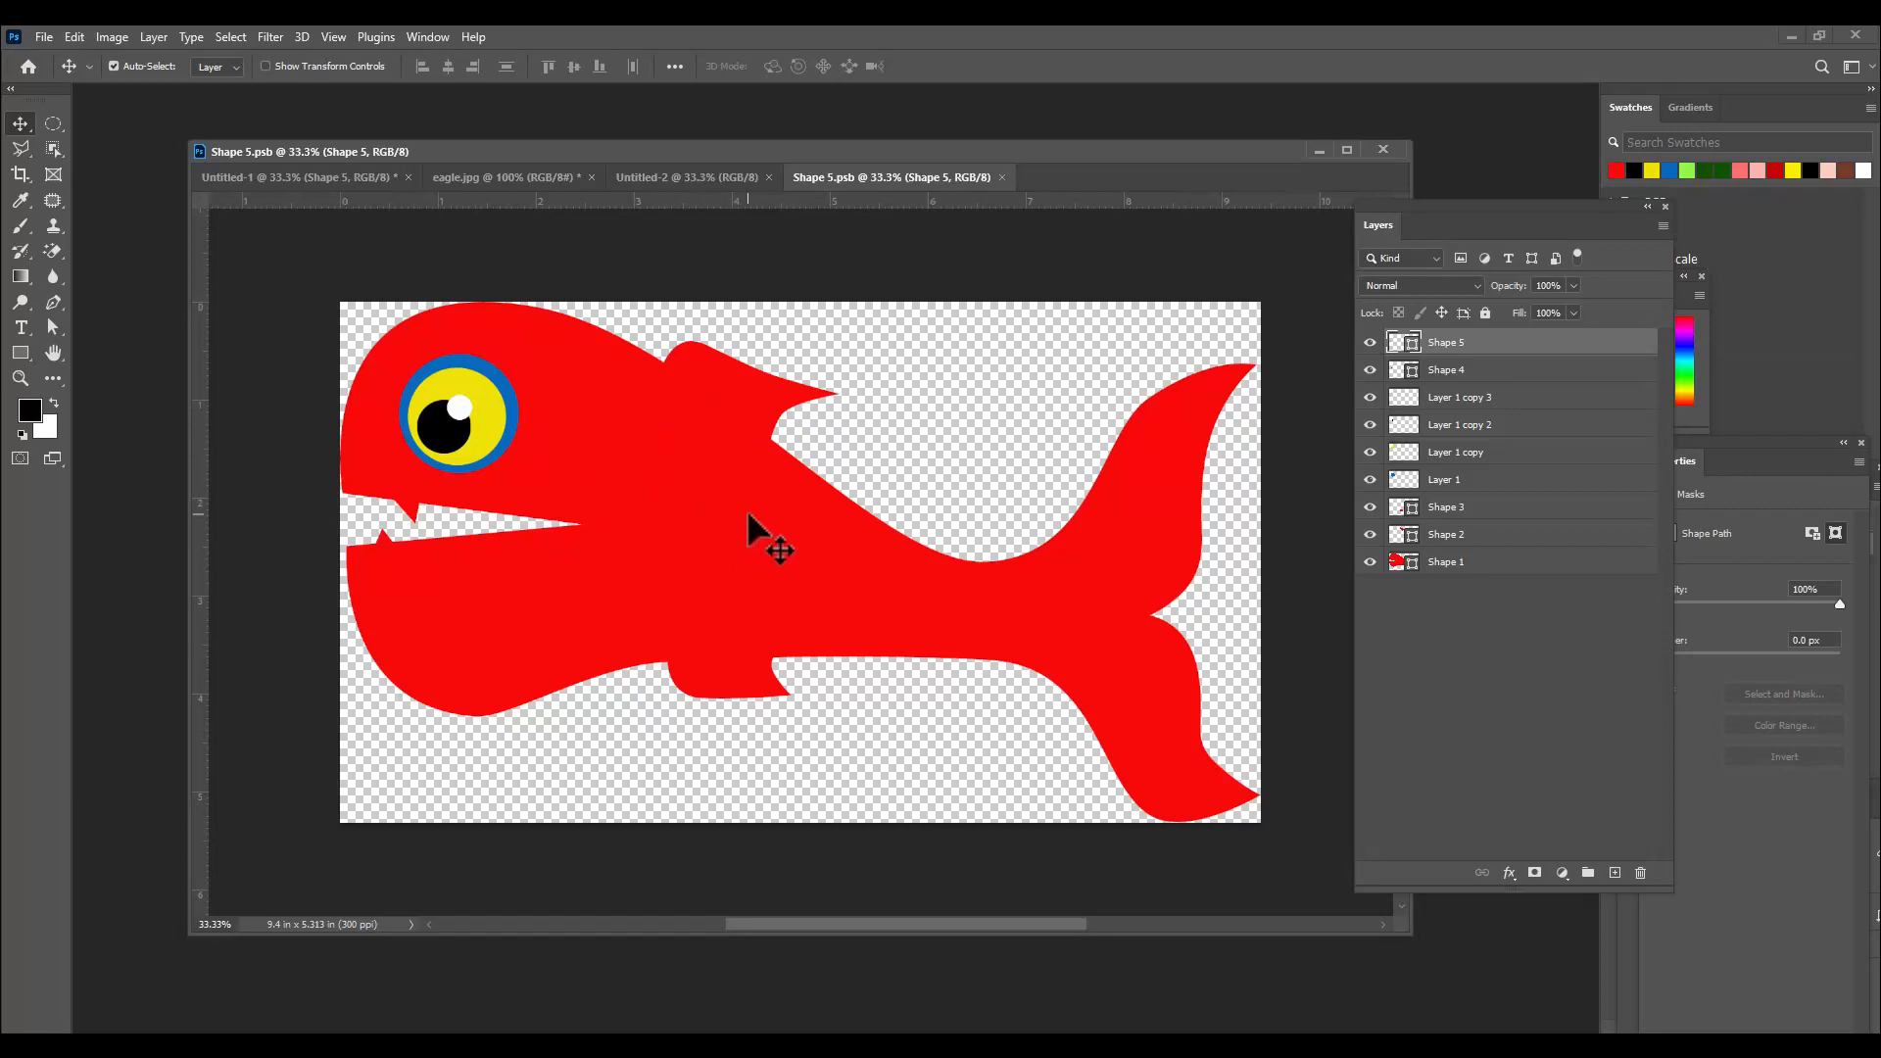
Fill the whale's body, Shape 1, with the recently used yellow inside the smart object.
left_click(1448, 572)
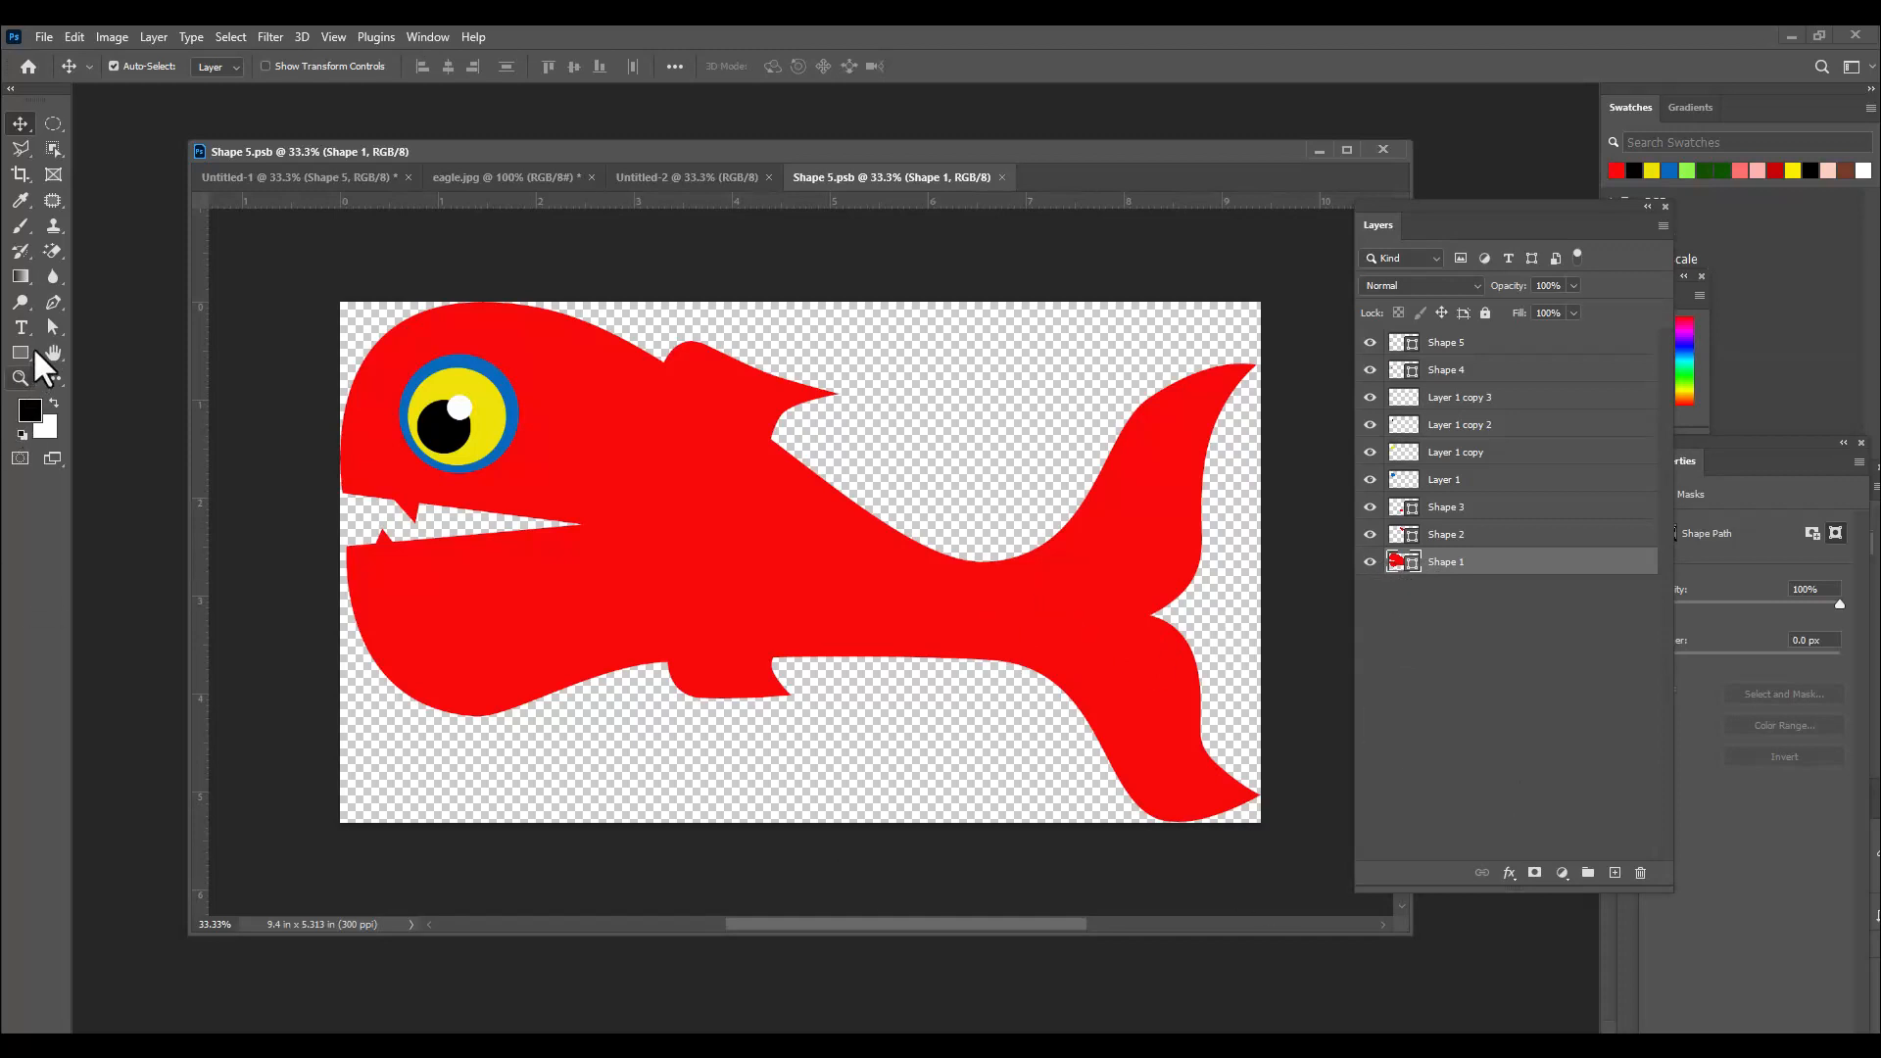
left_click(54, 302)
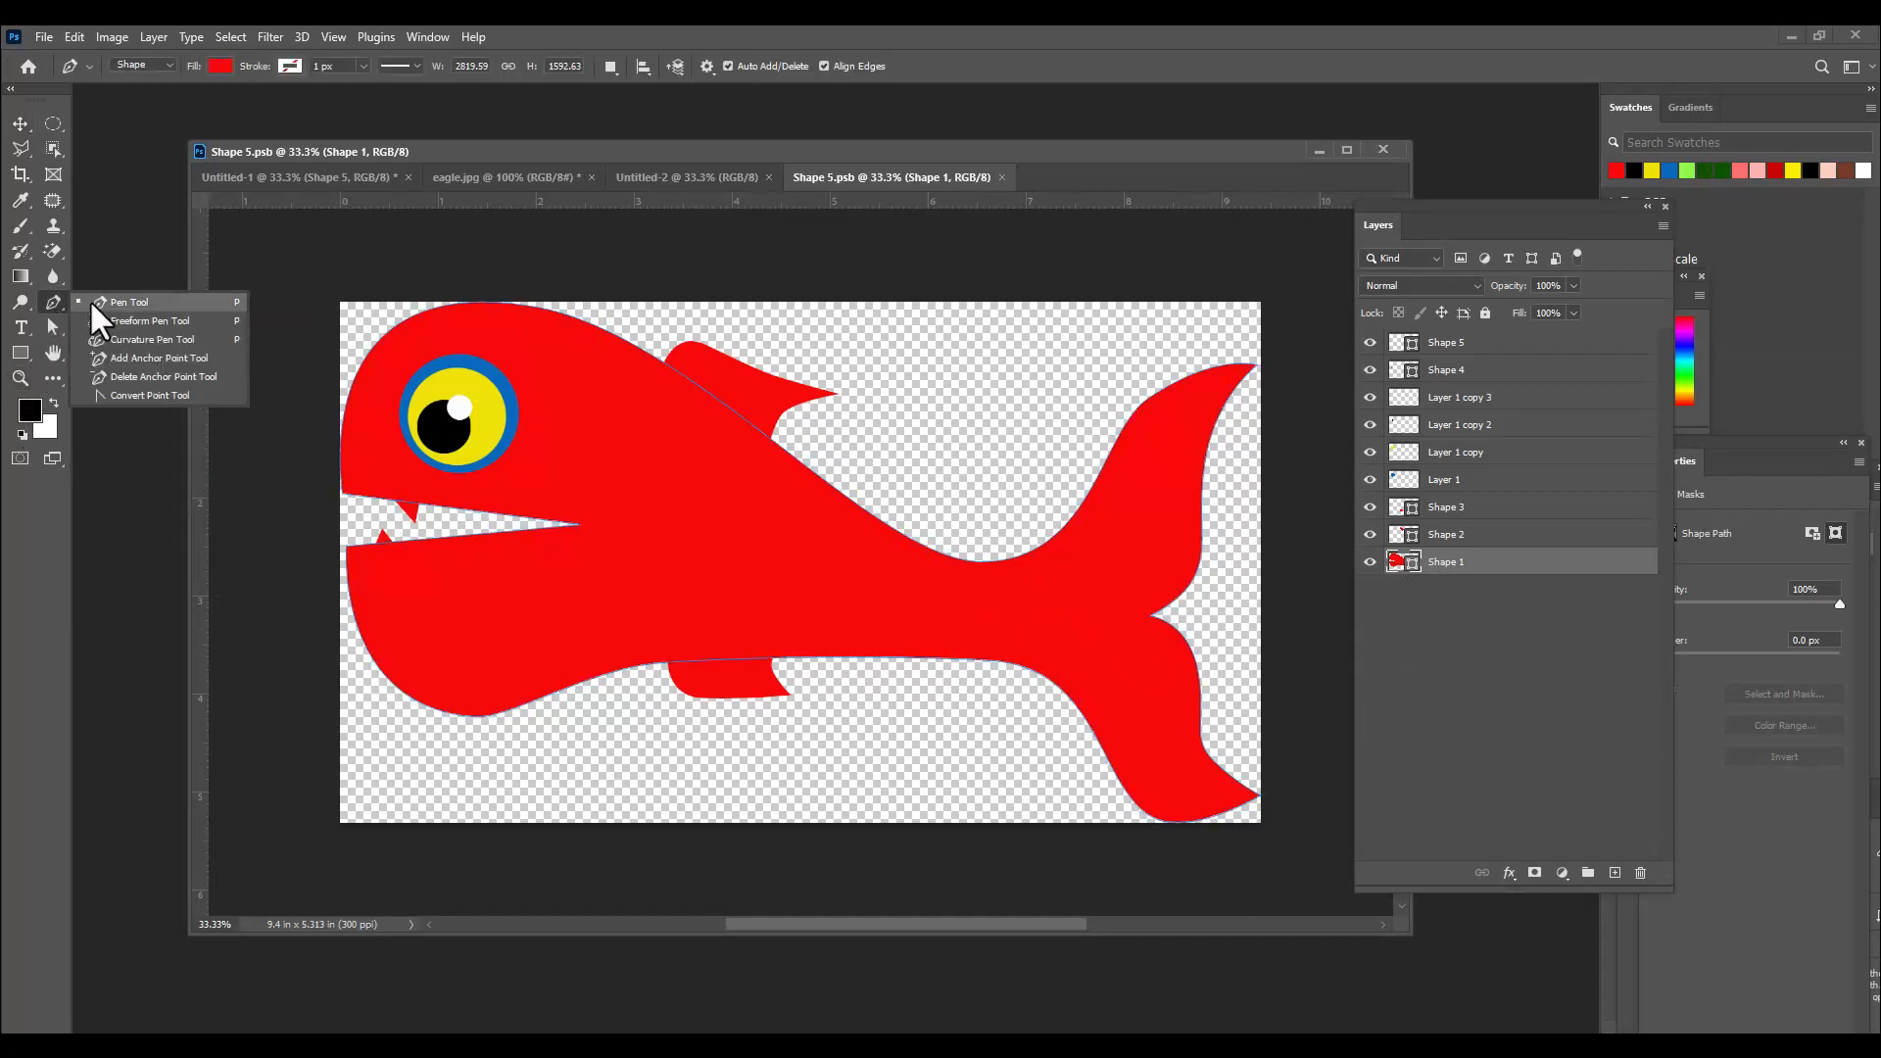
left_click(90, 300)
left_click(220, 64)
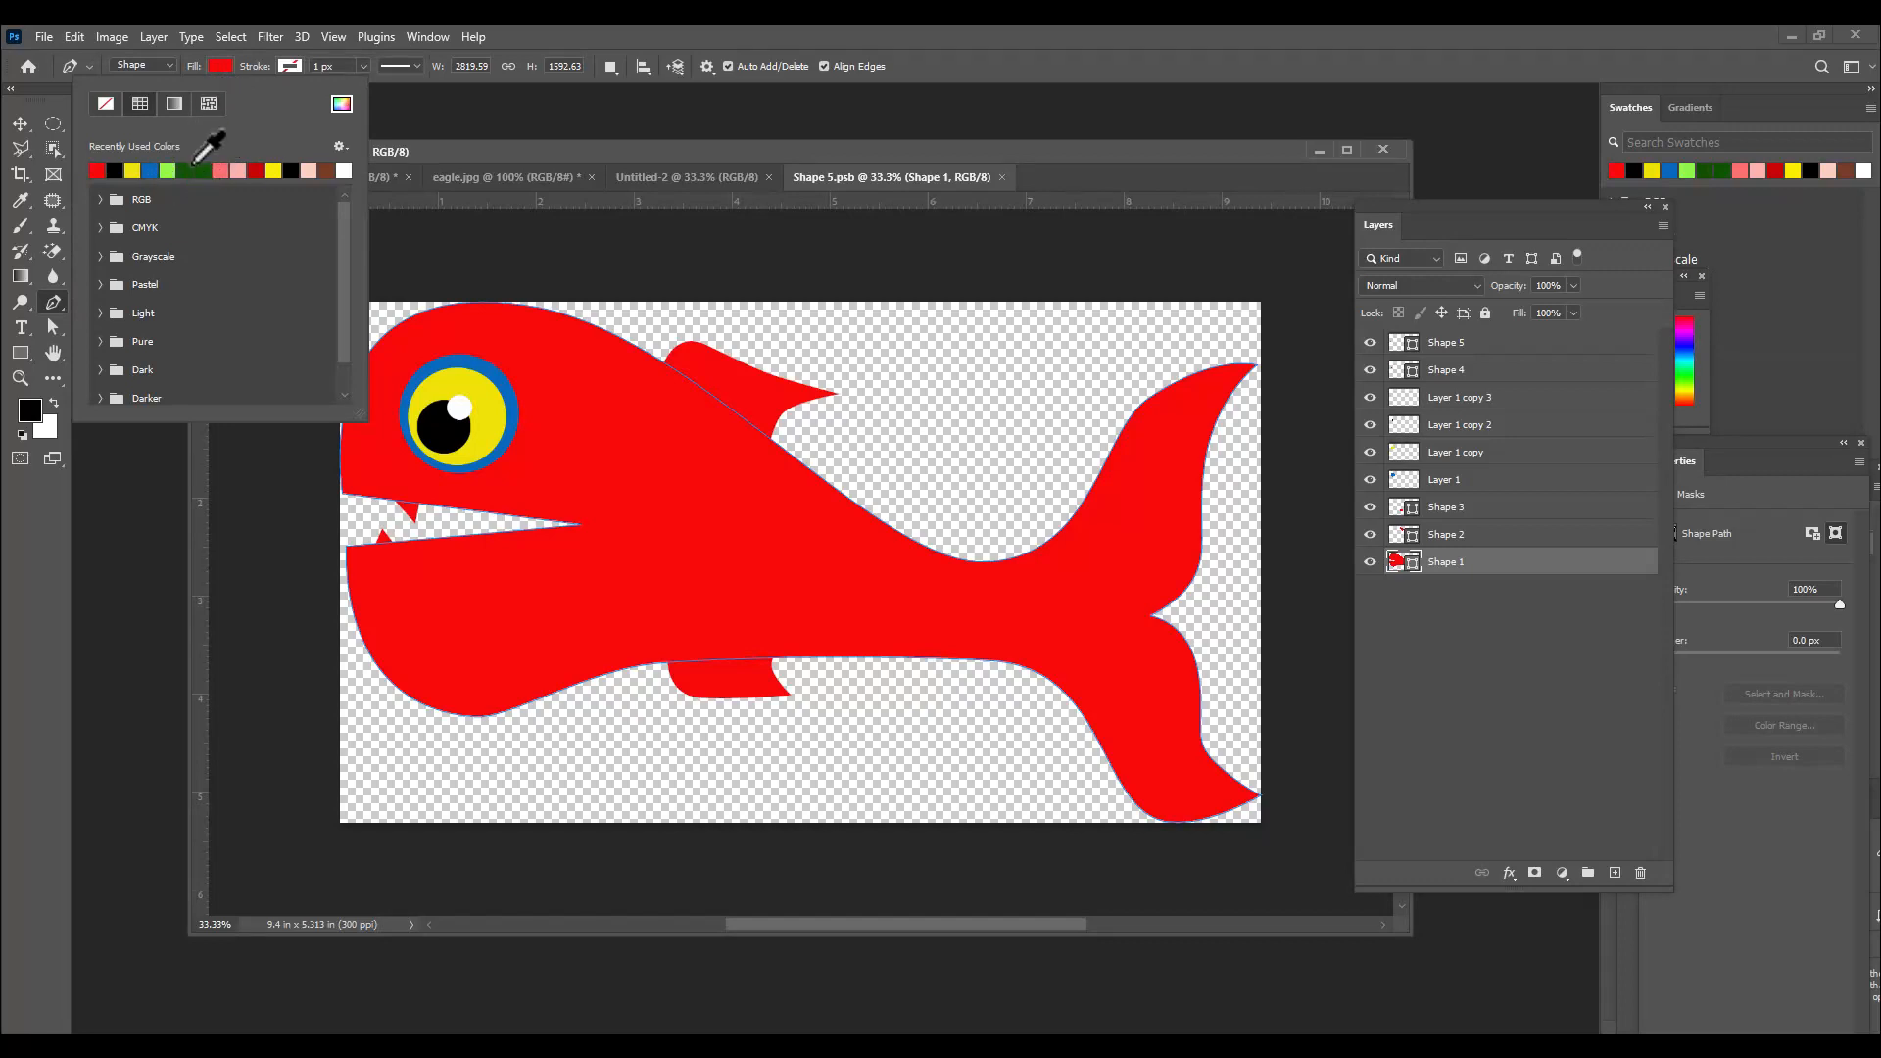
left_click(133, 171)
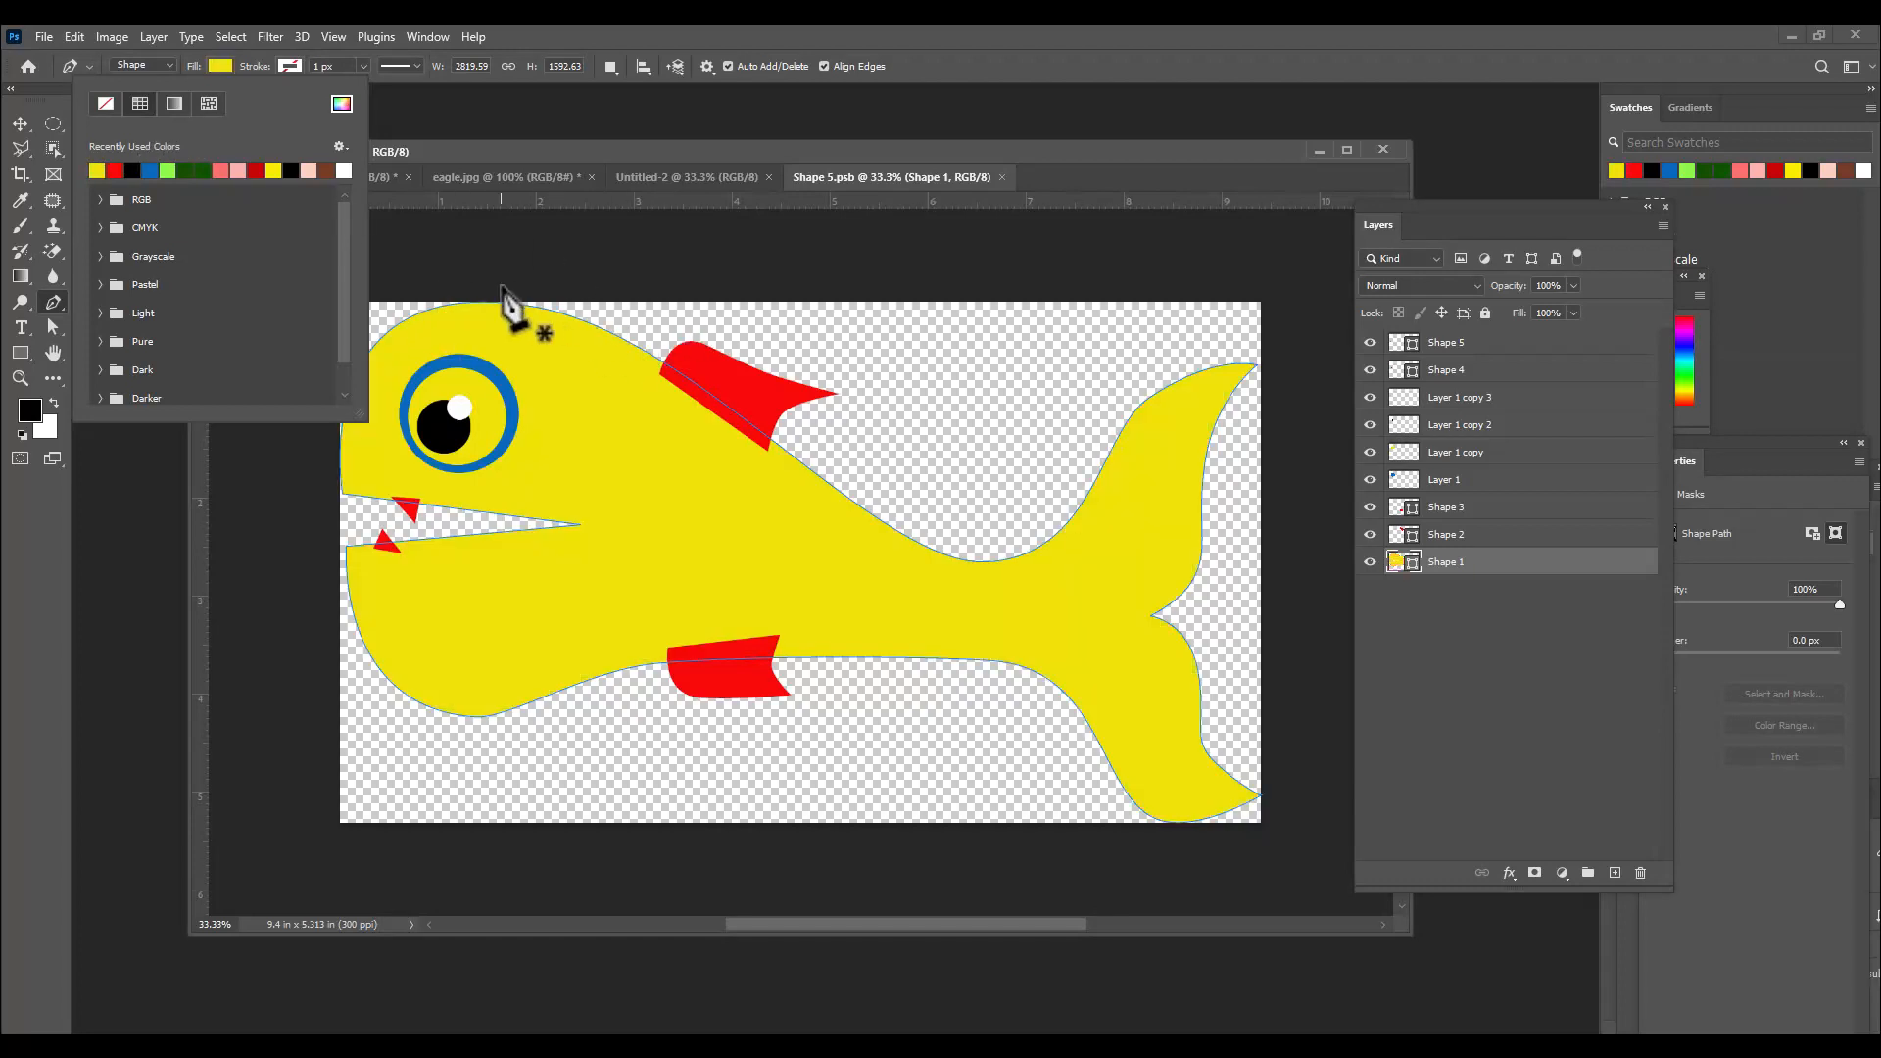
Fill the whale's body, Shape 1, with a custom orange, #f66f1e, replacing the yellow inside the smart object.
left_click(341, 103)
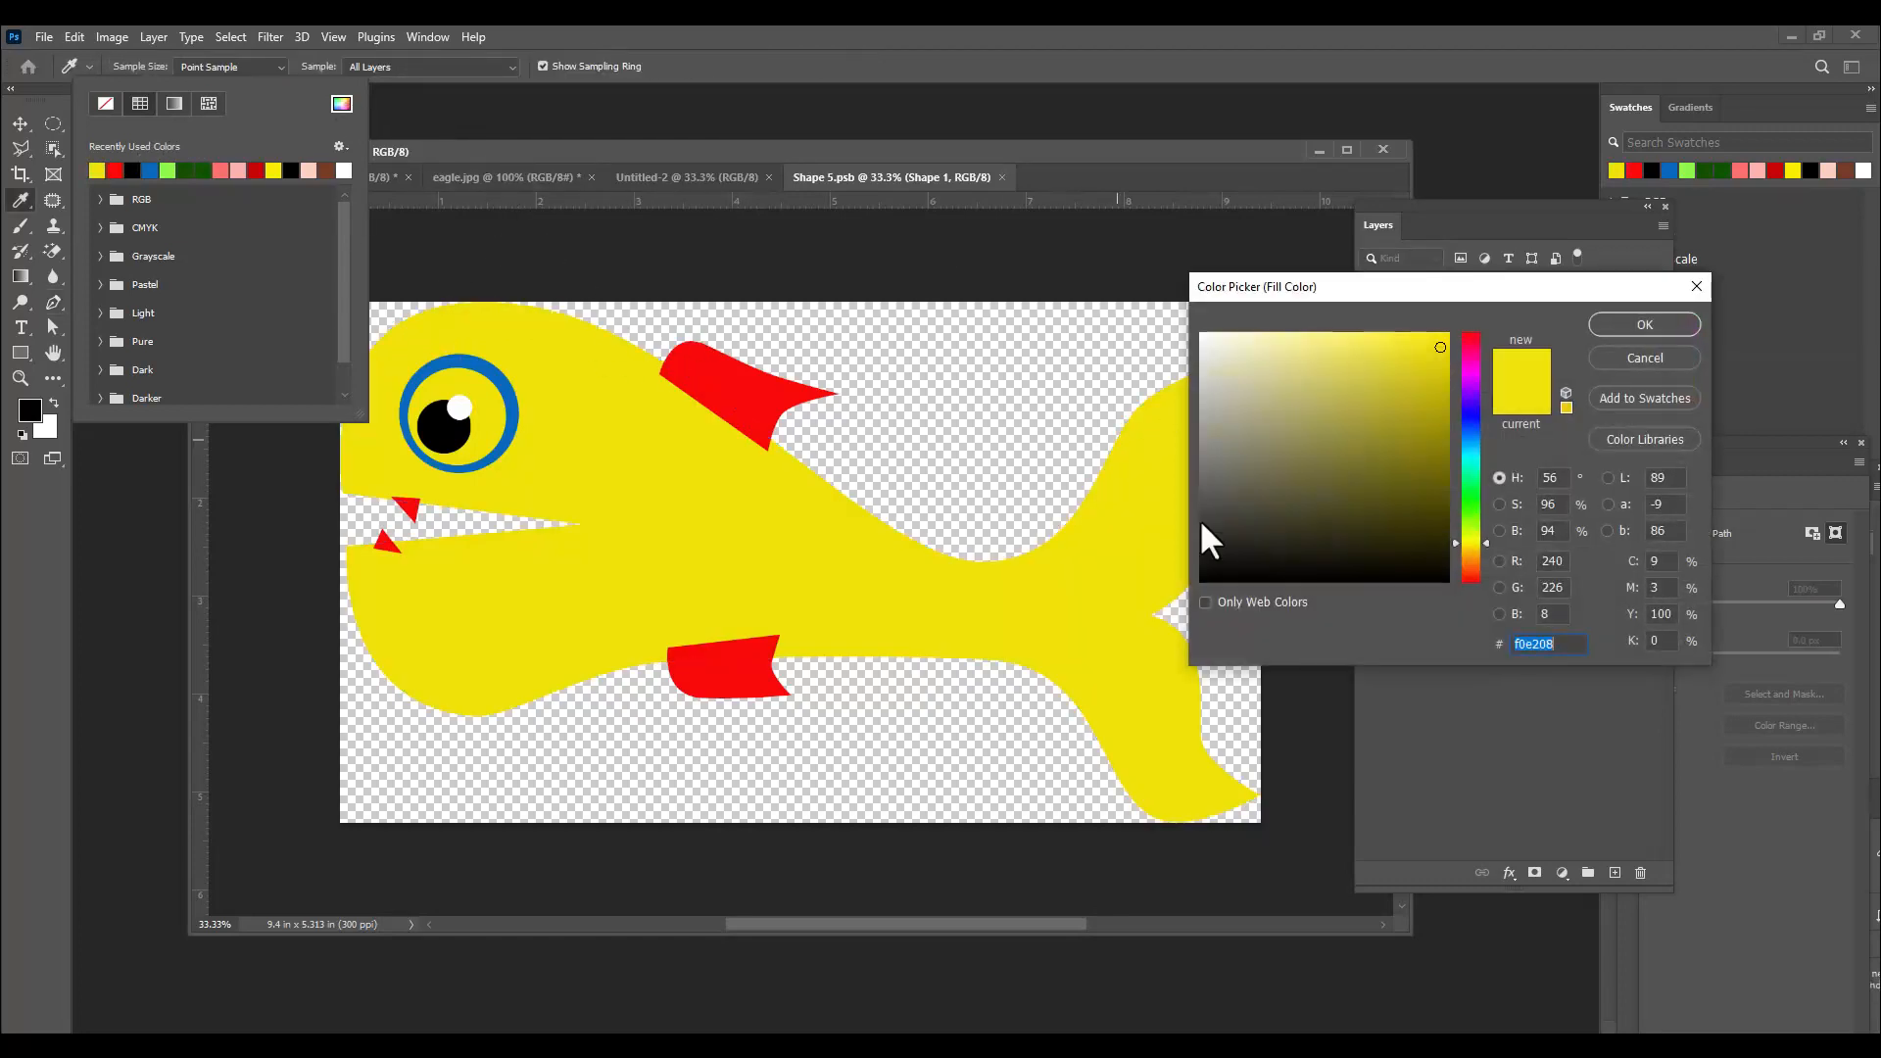
left_click_drag(1466, 553, 1467, 565)
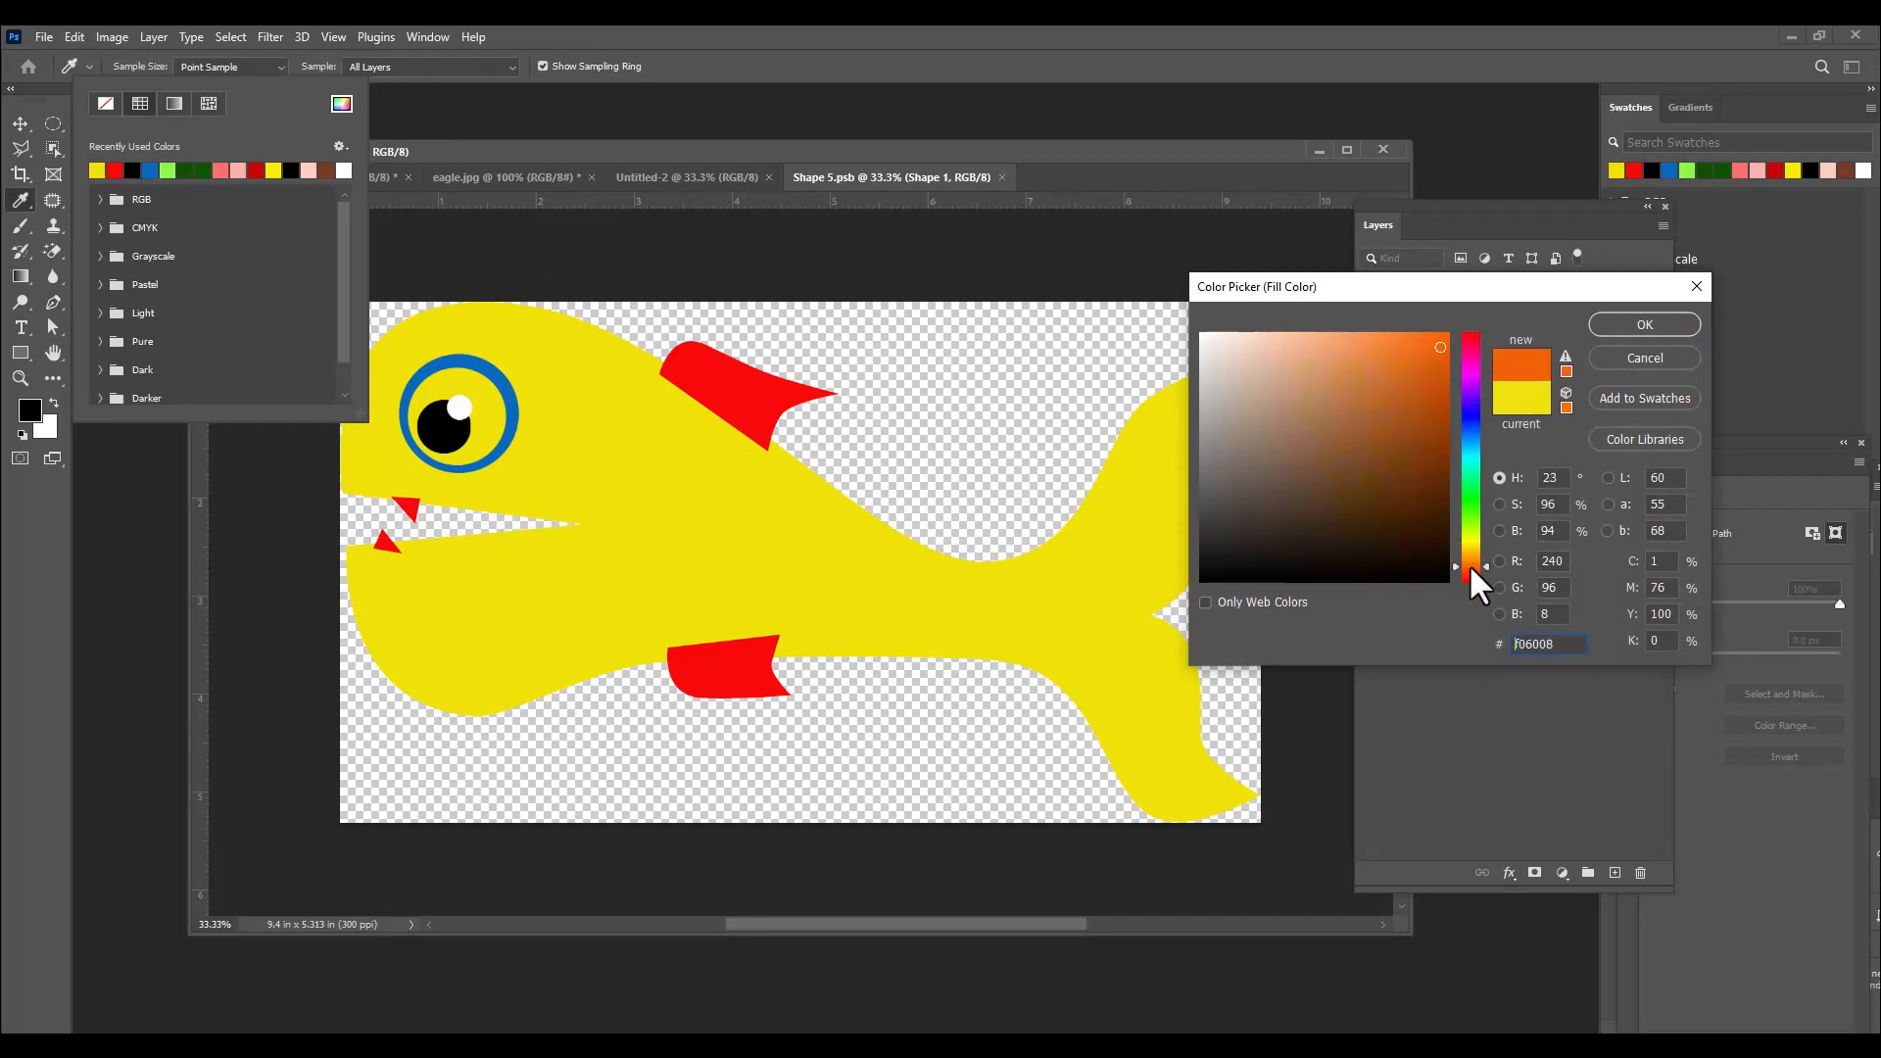
left_click(1420, 341)
left_click(1634, 332)
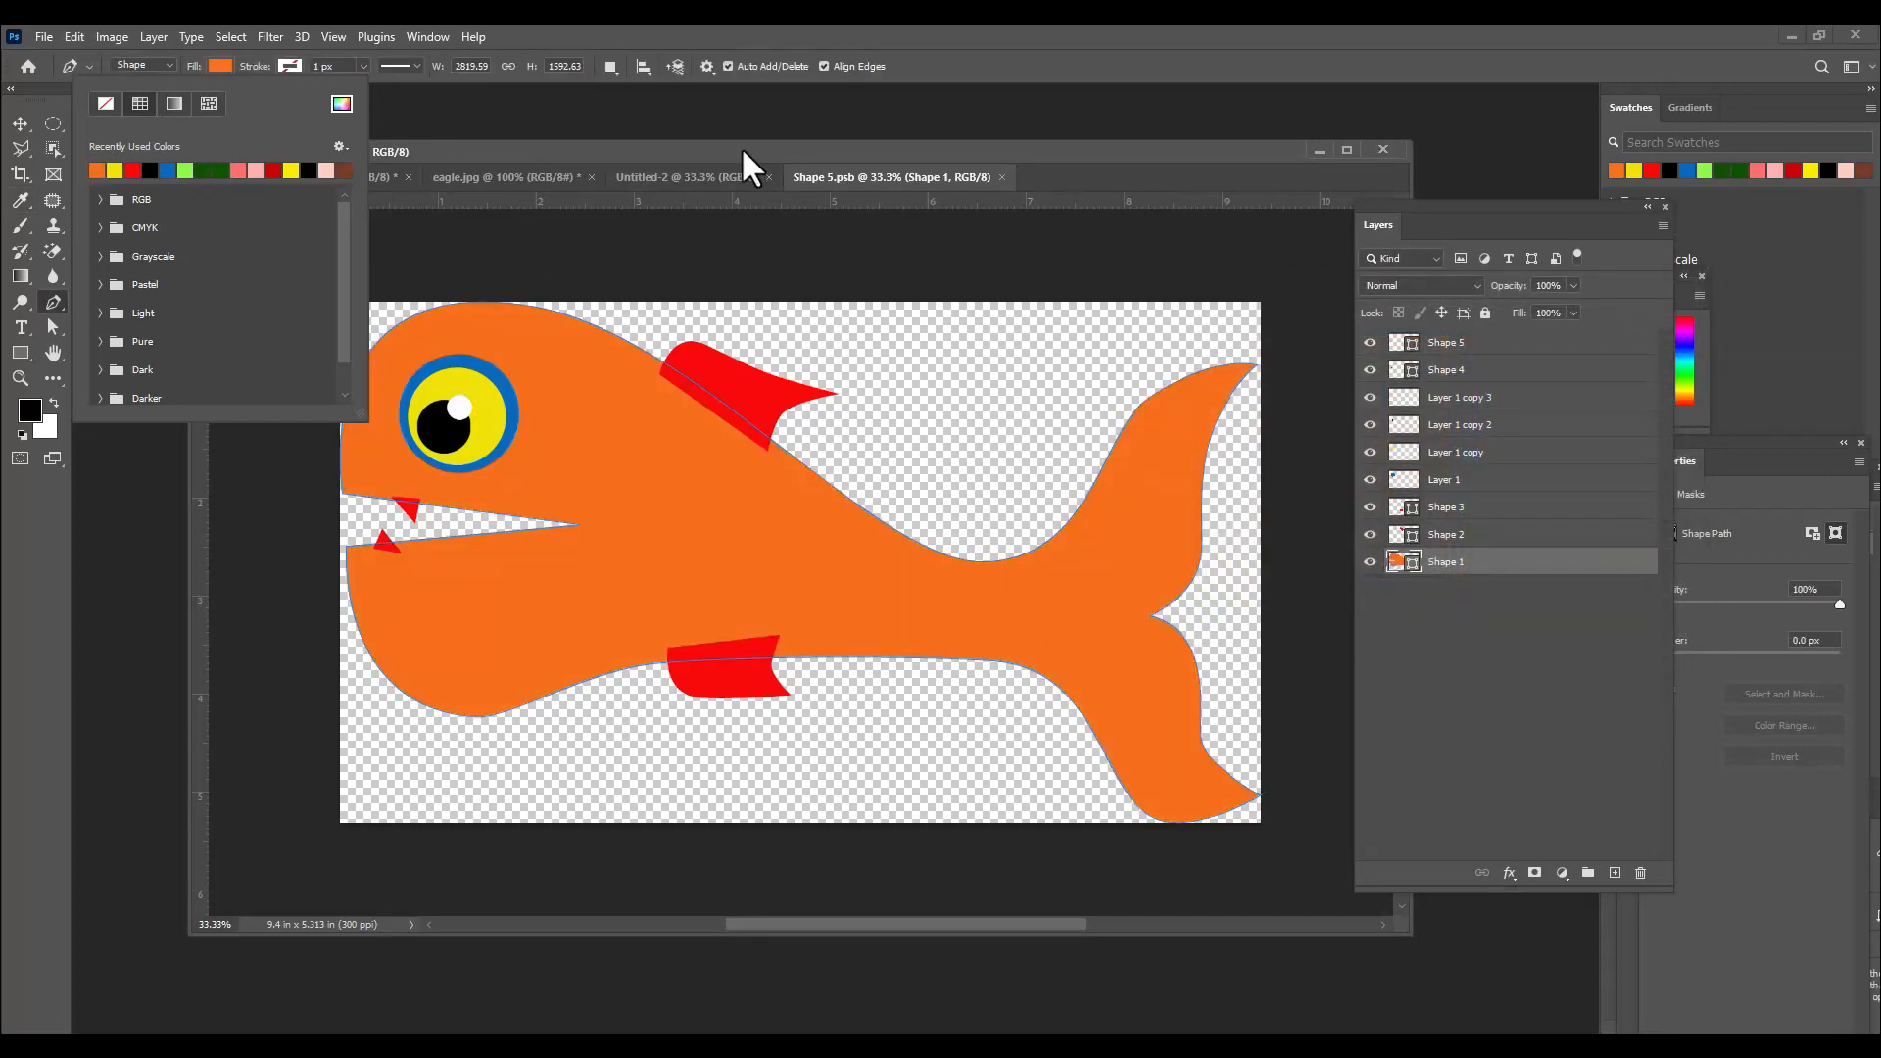
left_click_drag(747, 145, 762, 145)
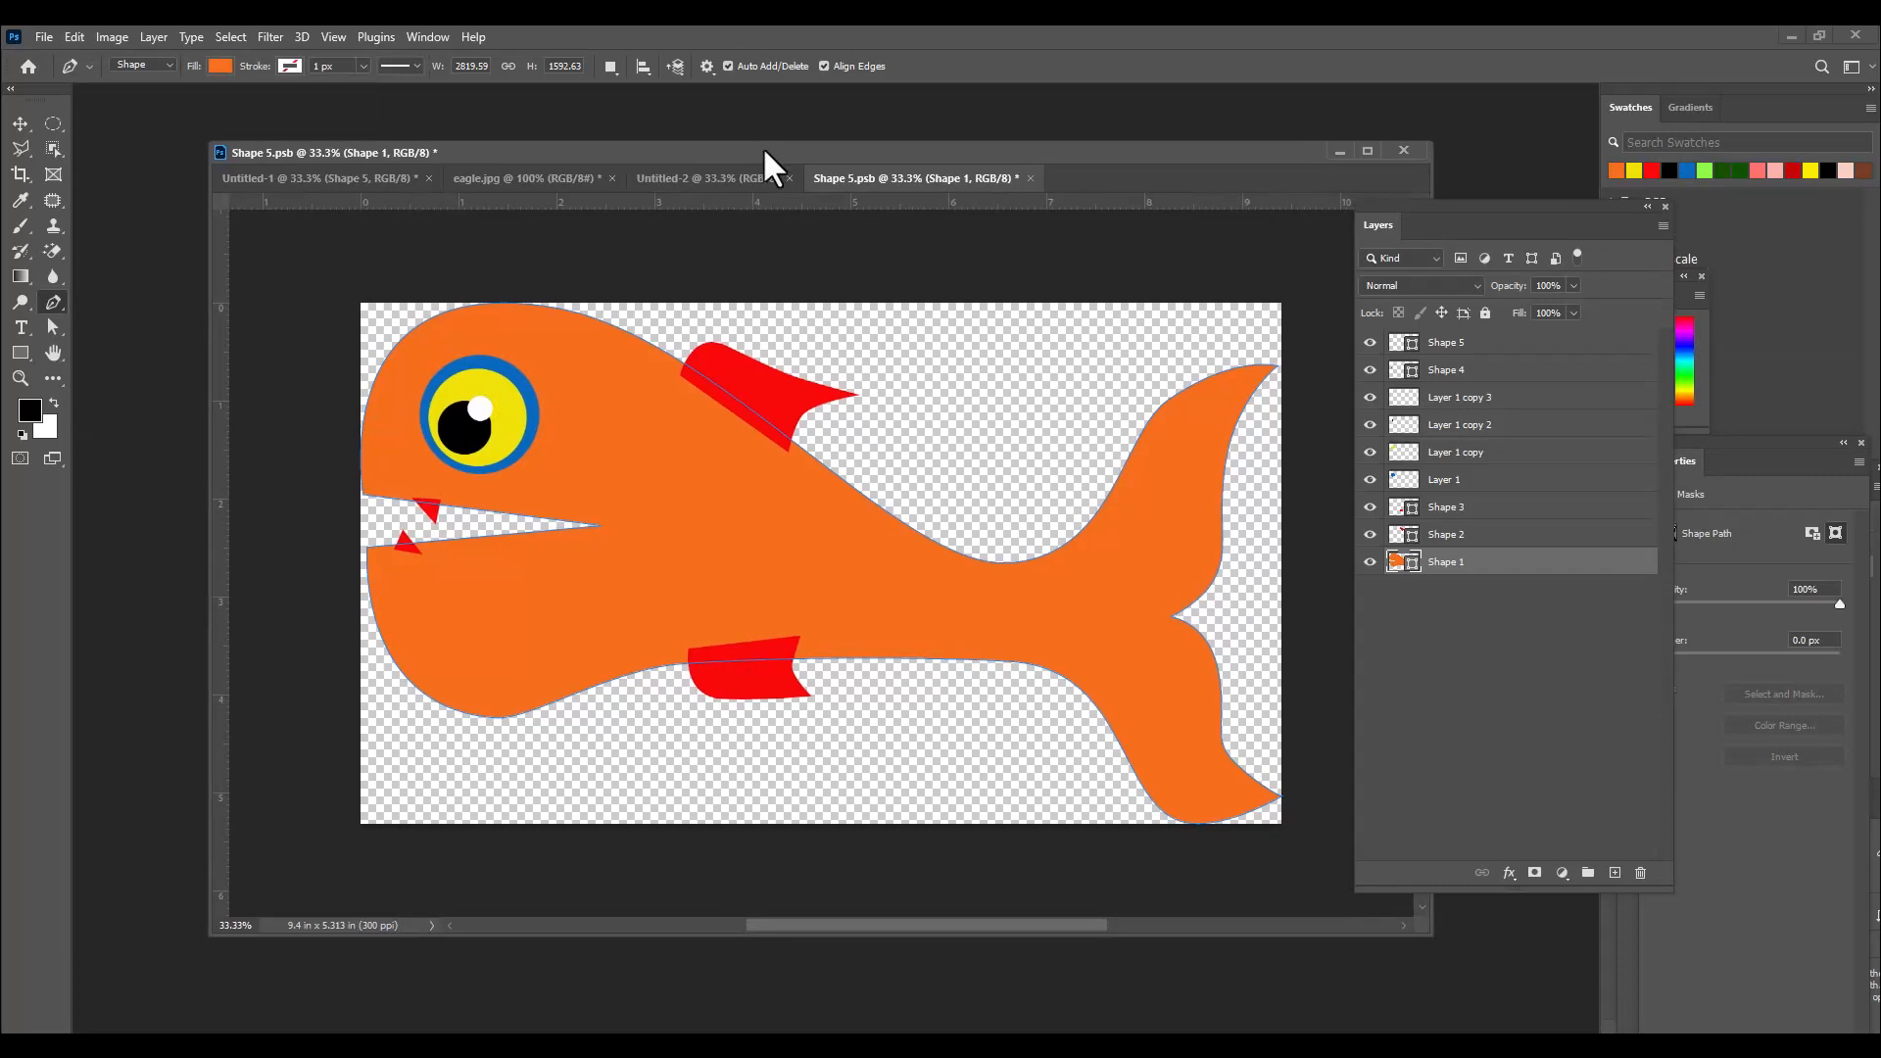
Fill the whale's upper fin, Shape 2, with the orange sampled from the body.
left_click(1479, 534)
left_click(220, 67)
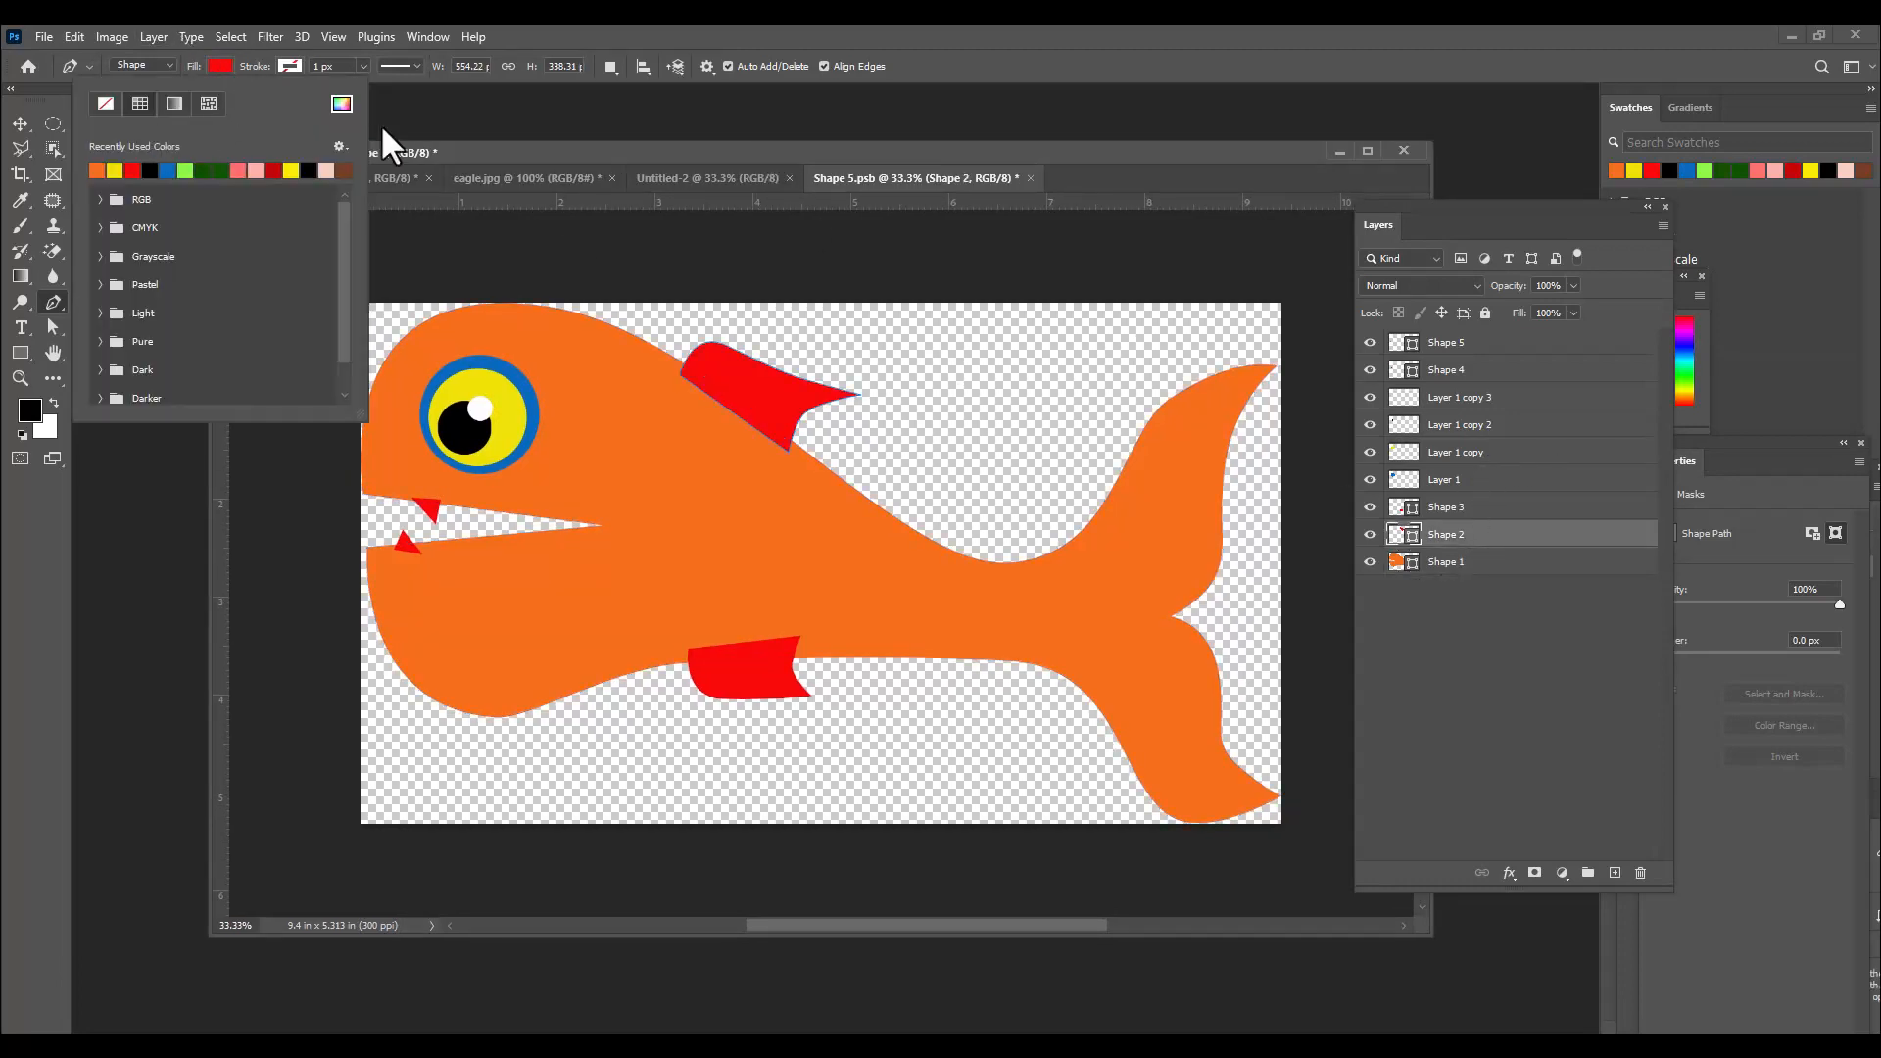
left_click(342, 104)
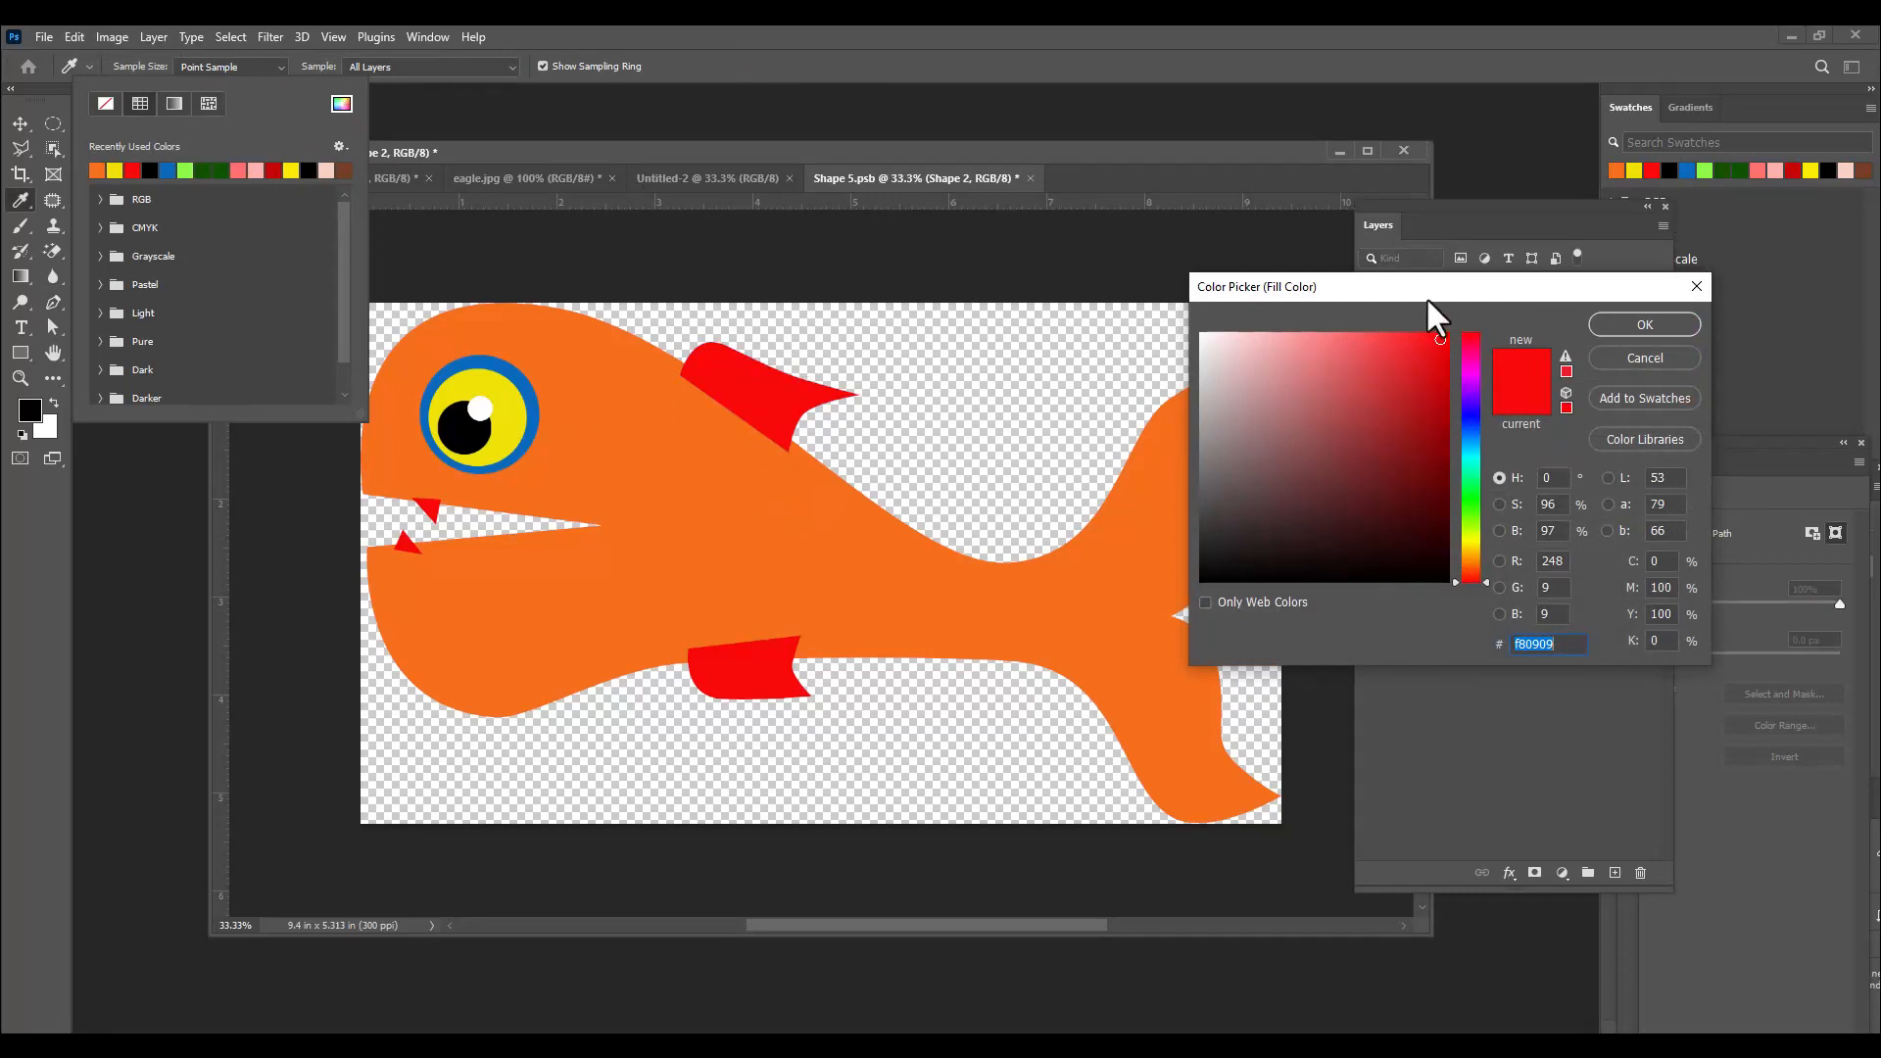
left_click_drag(1427, 292, 1230, 306)
left_click(803, 519)
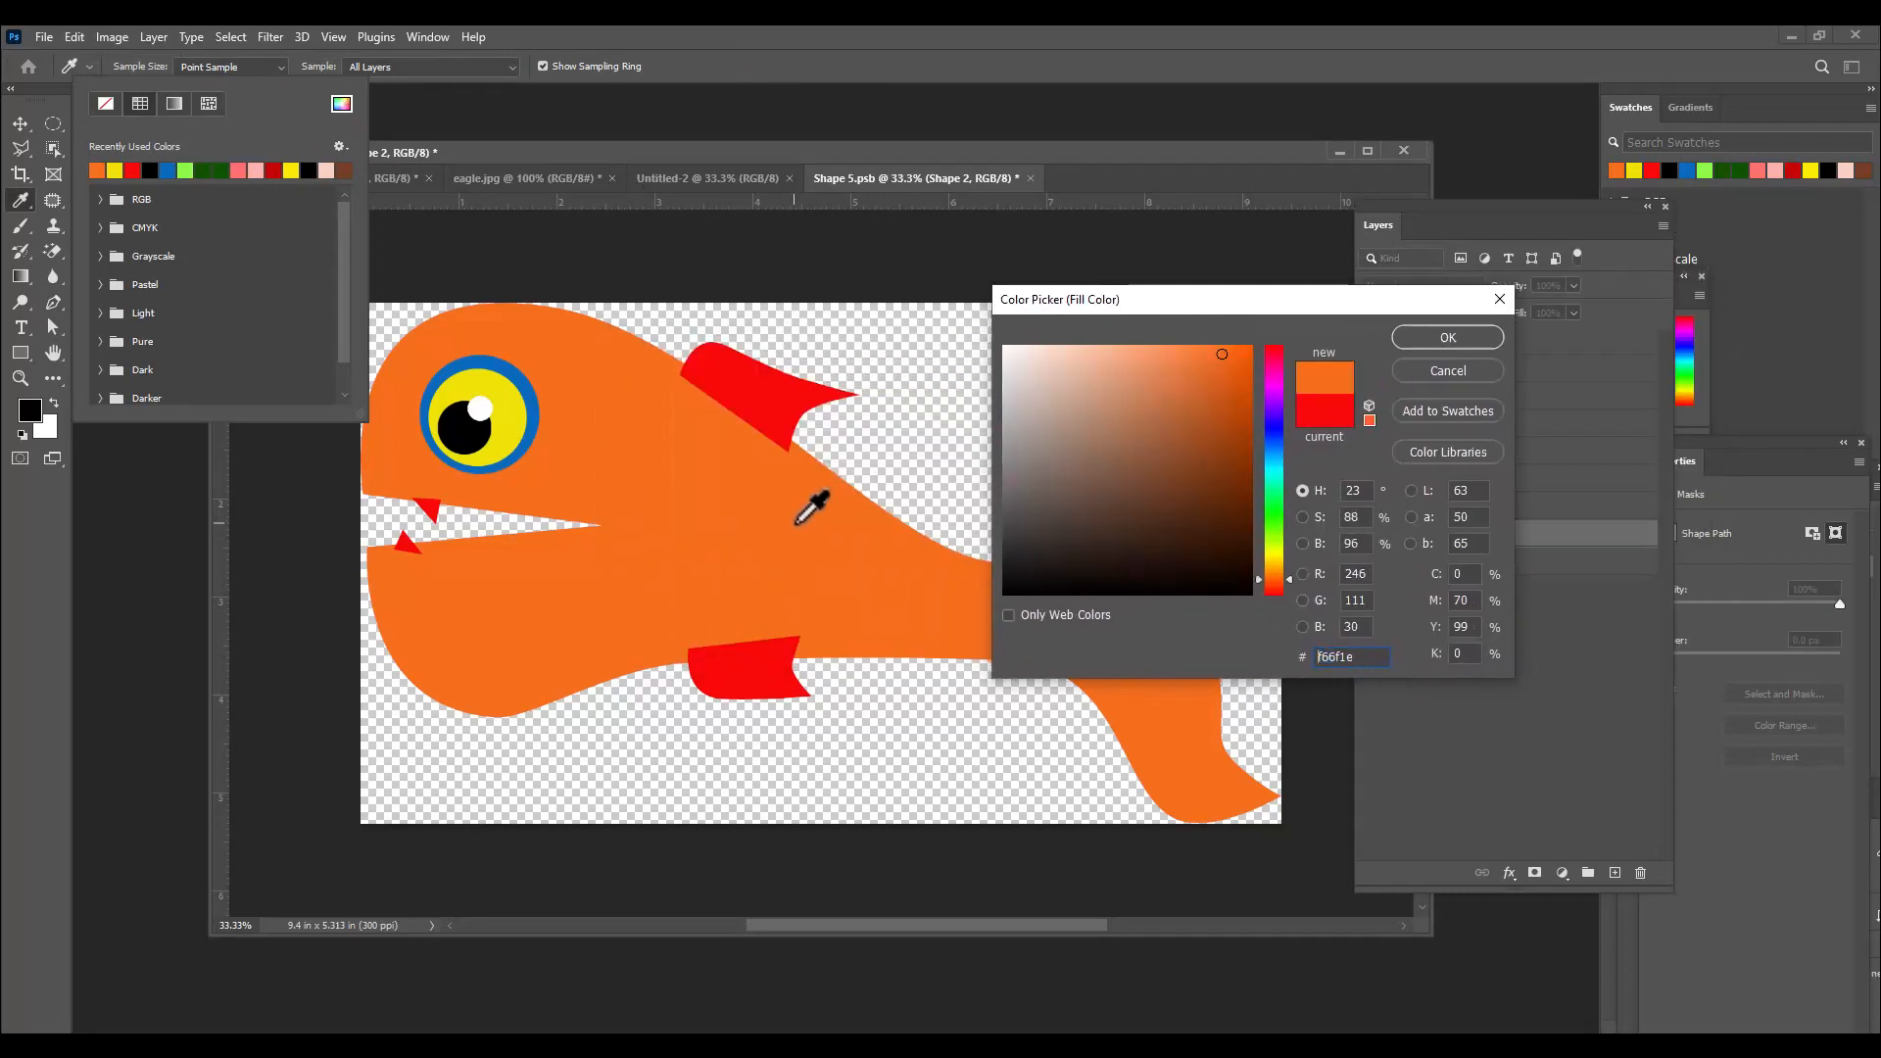
left_click(1448, 337)
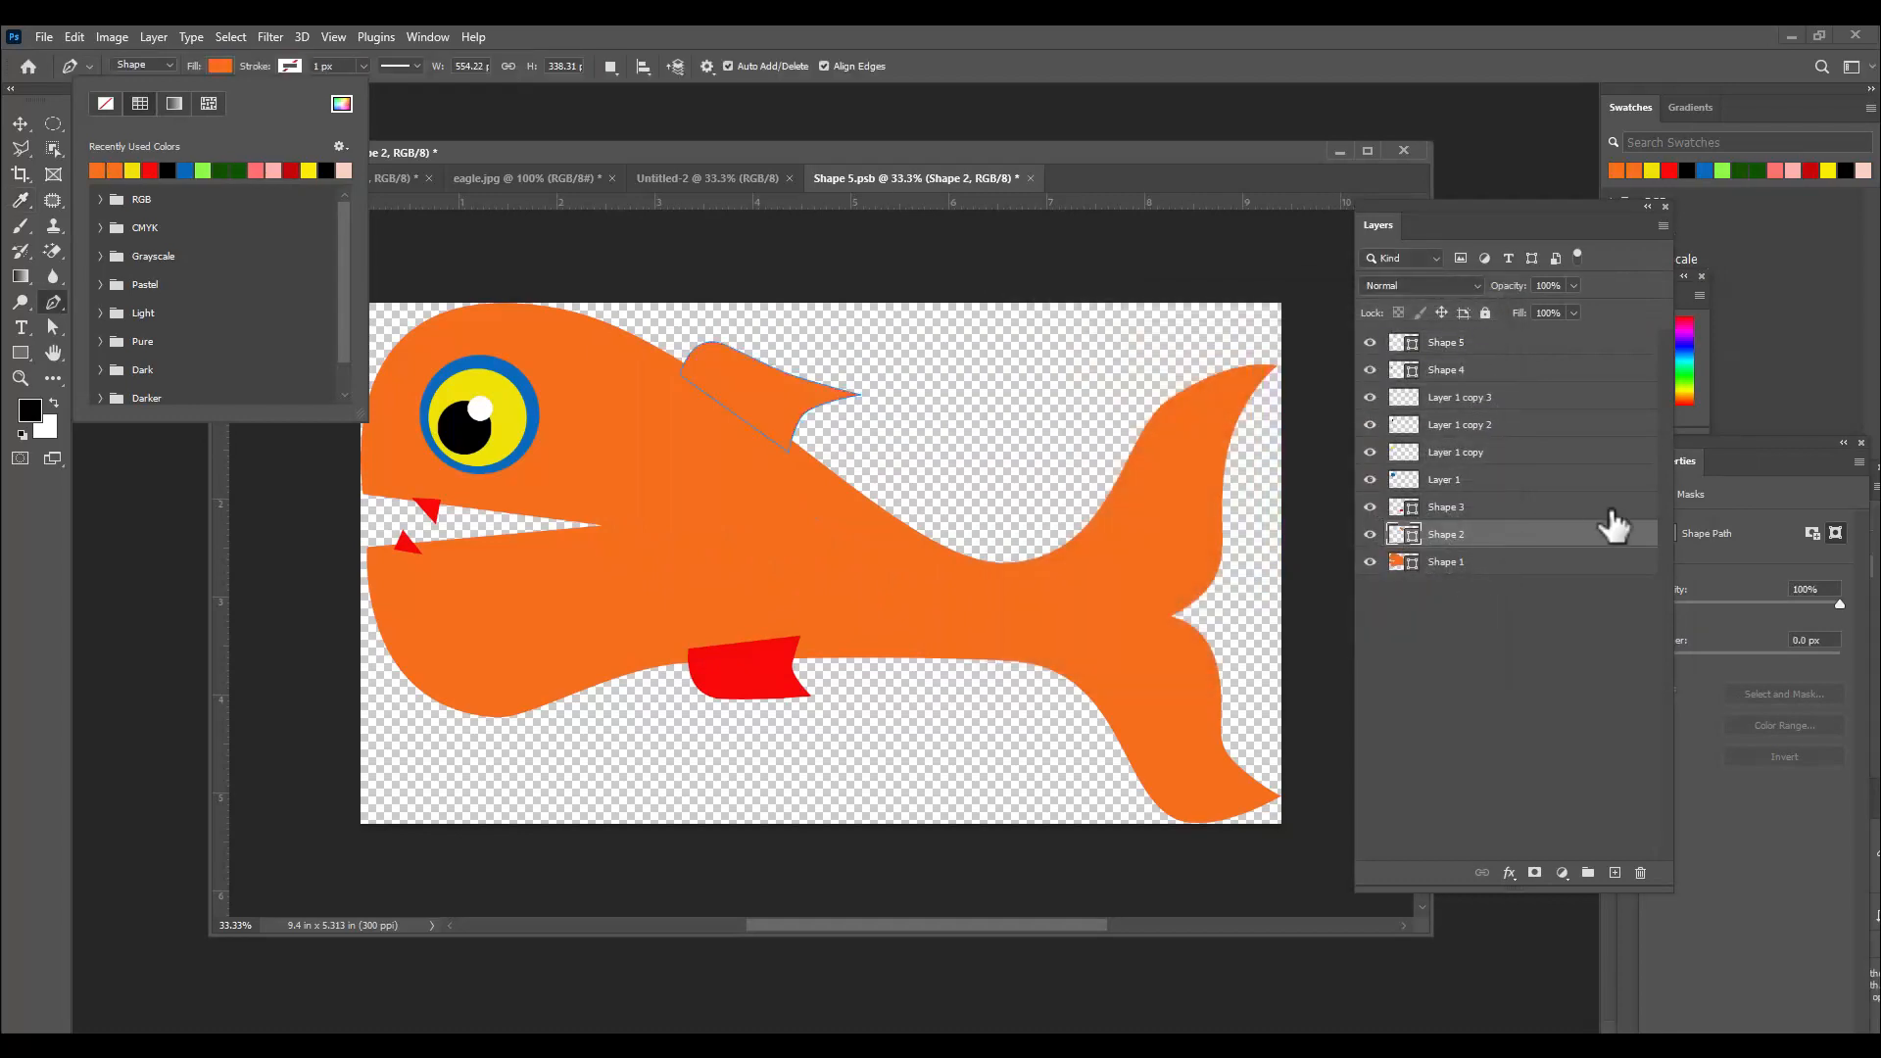
Recolour the lower fin, Shape 3, with the body's sampled orange.
left_click(1535, 510)
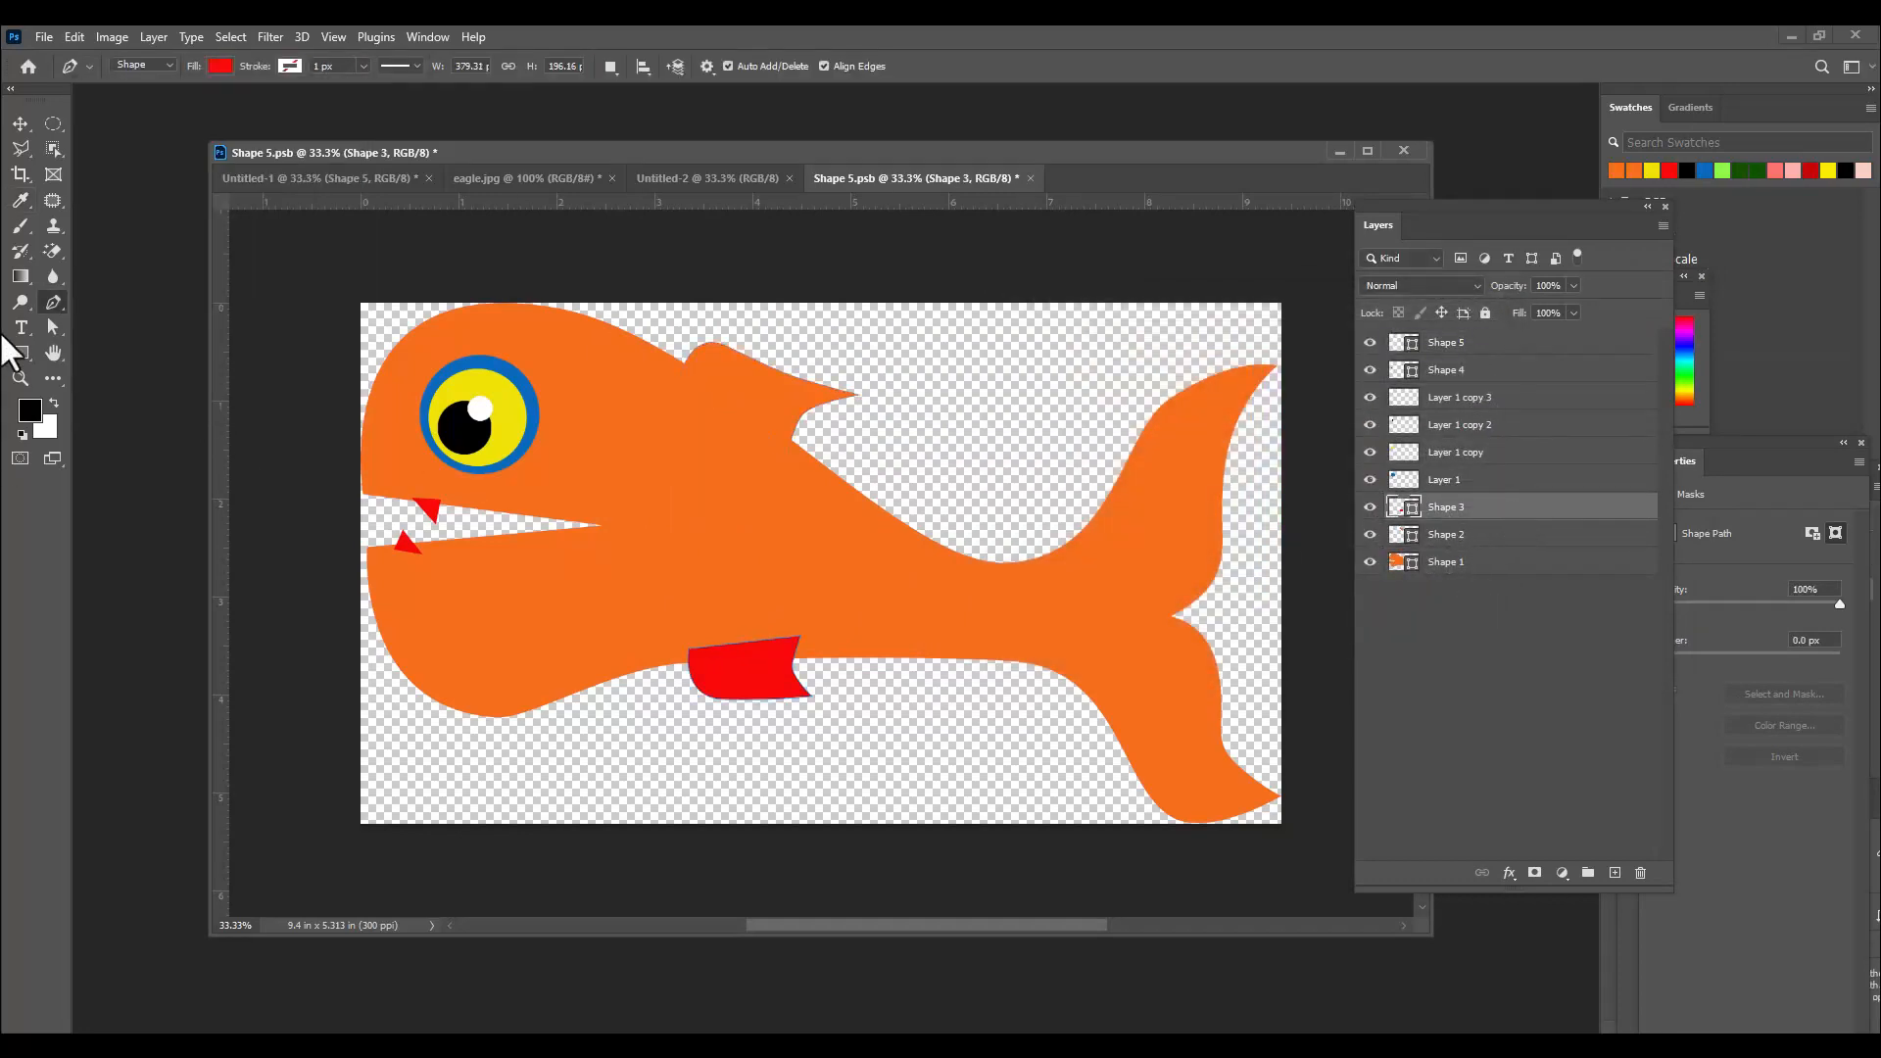
left_click(218, 66)
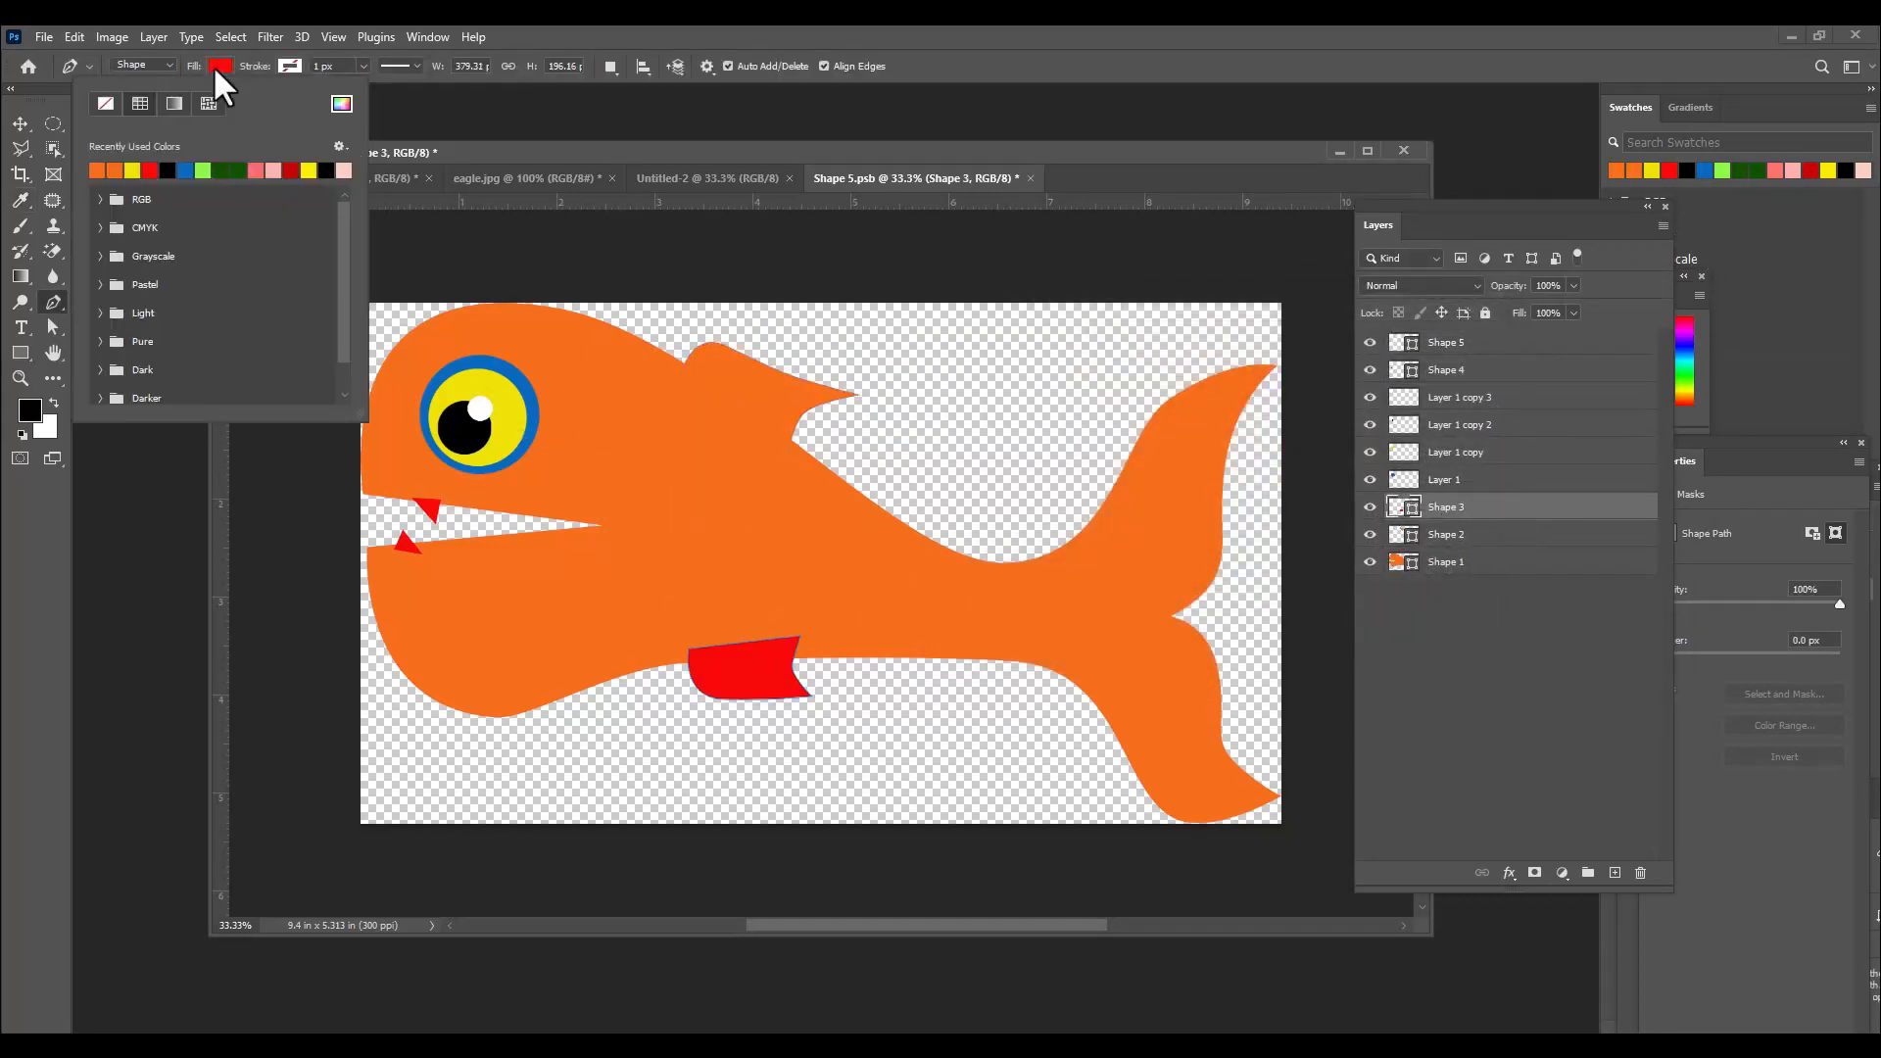
left_click(341, 104)
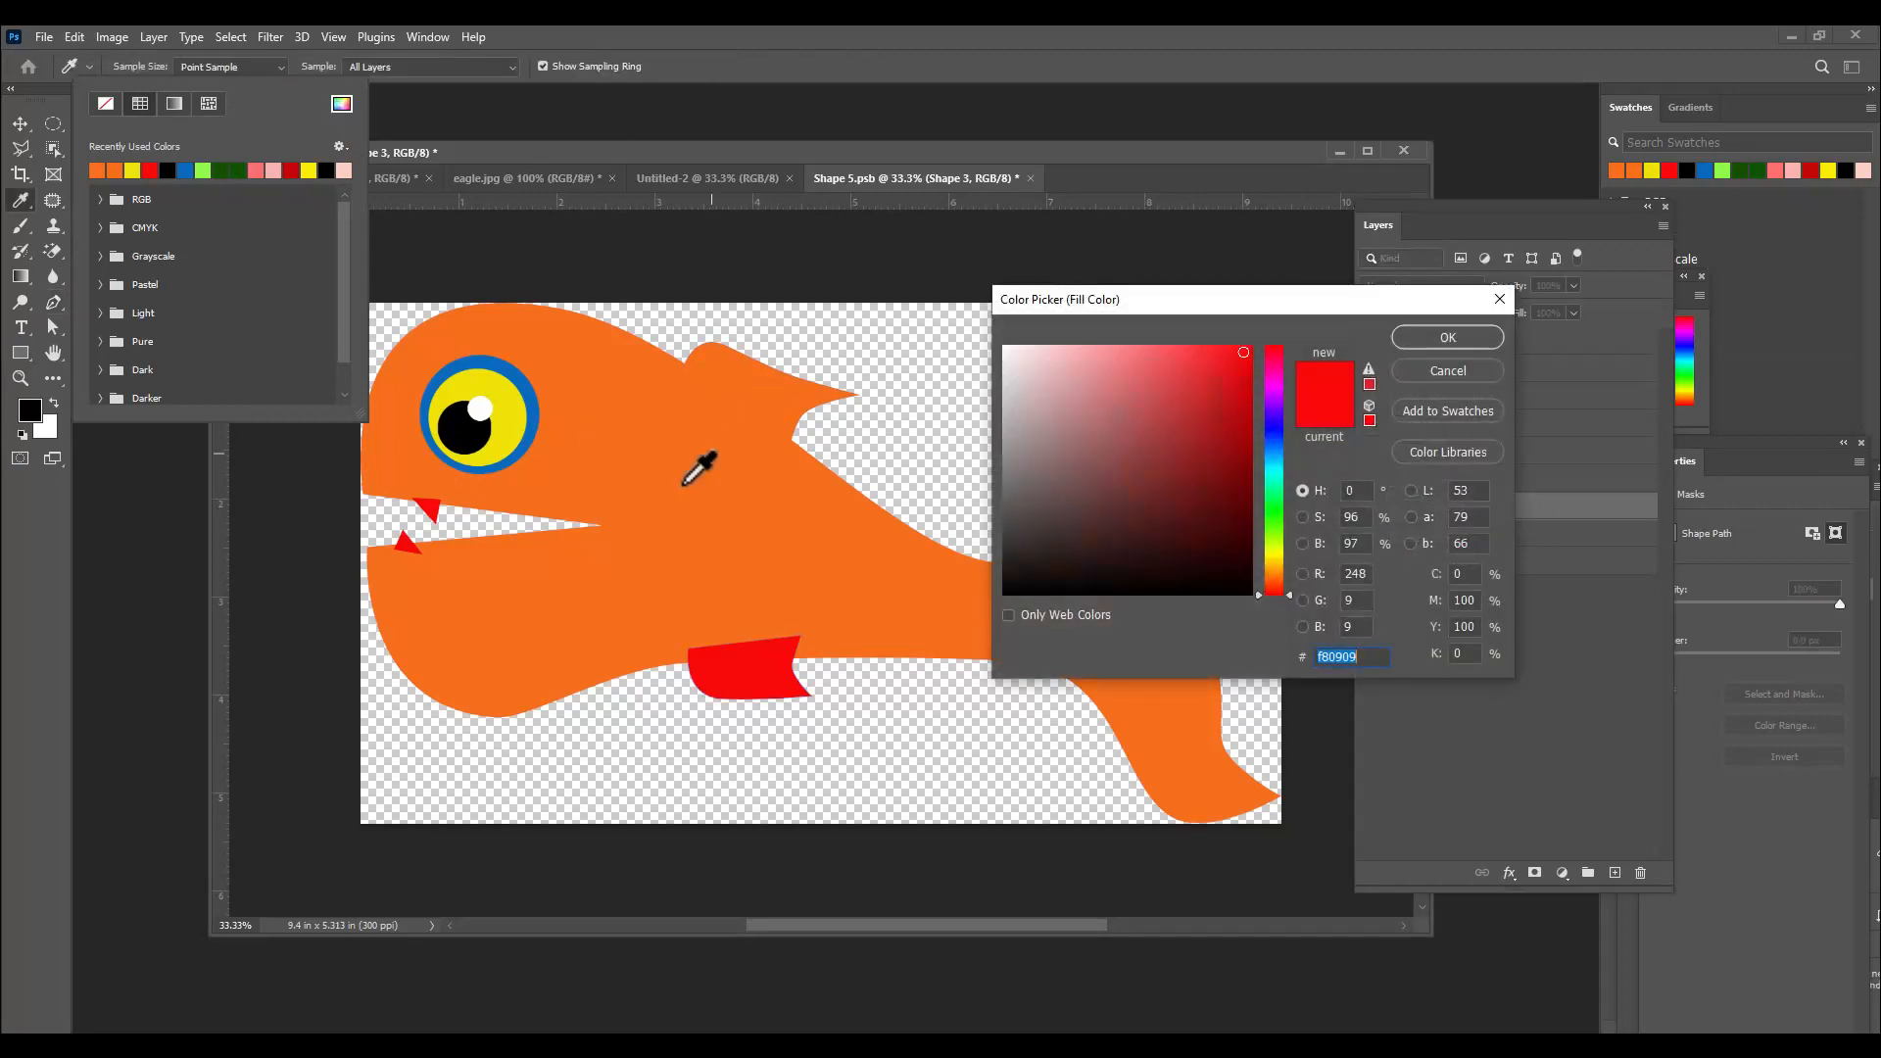
left_click(756, 589)
left_click(1448, 338)
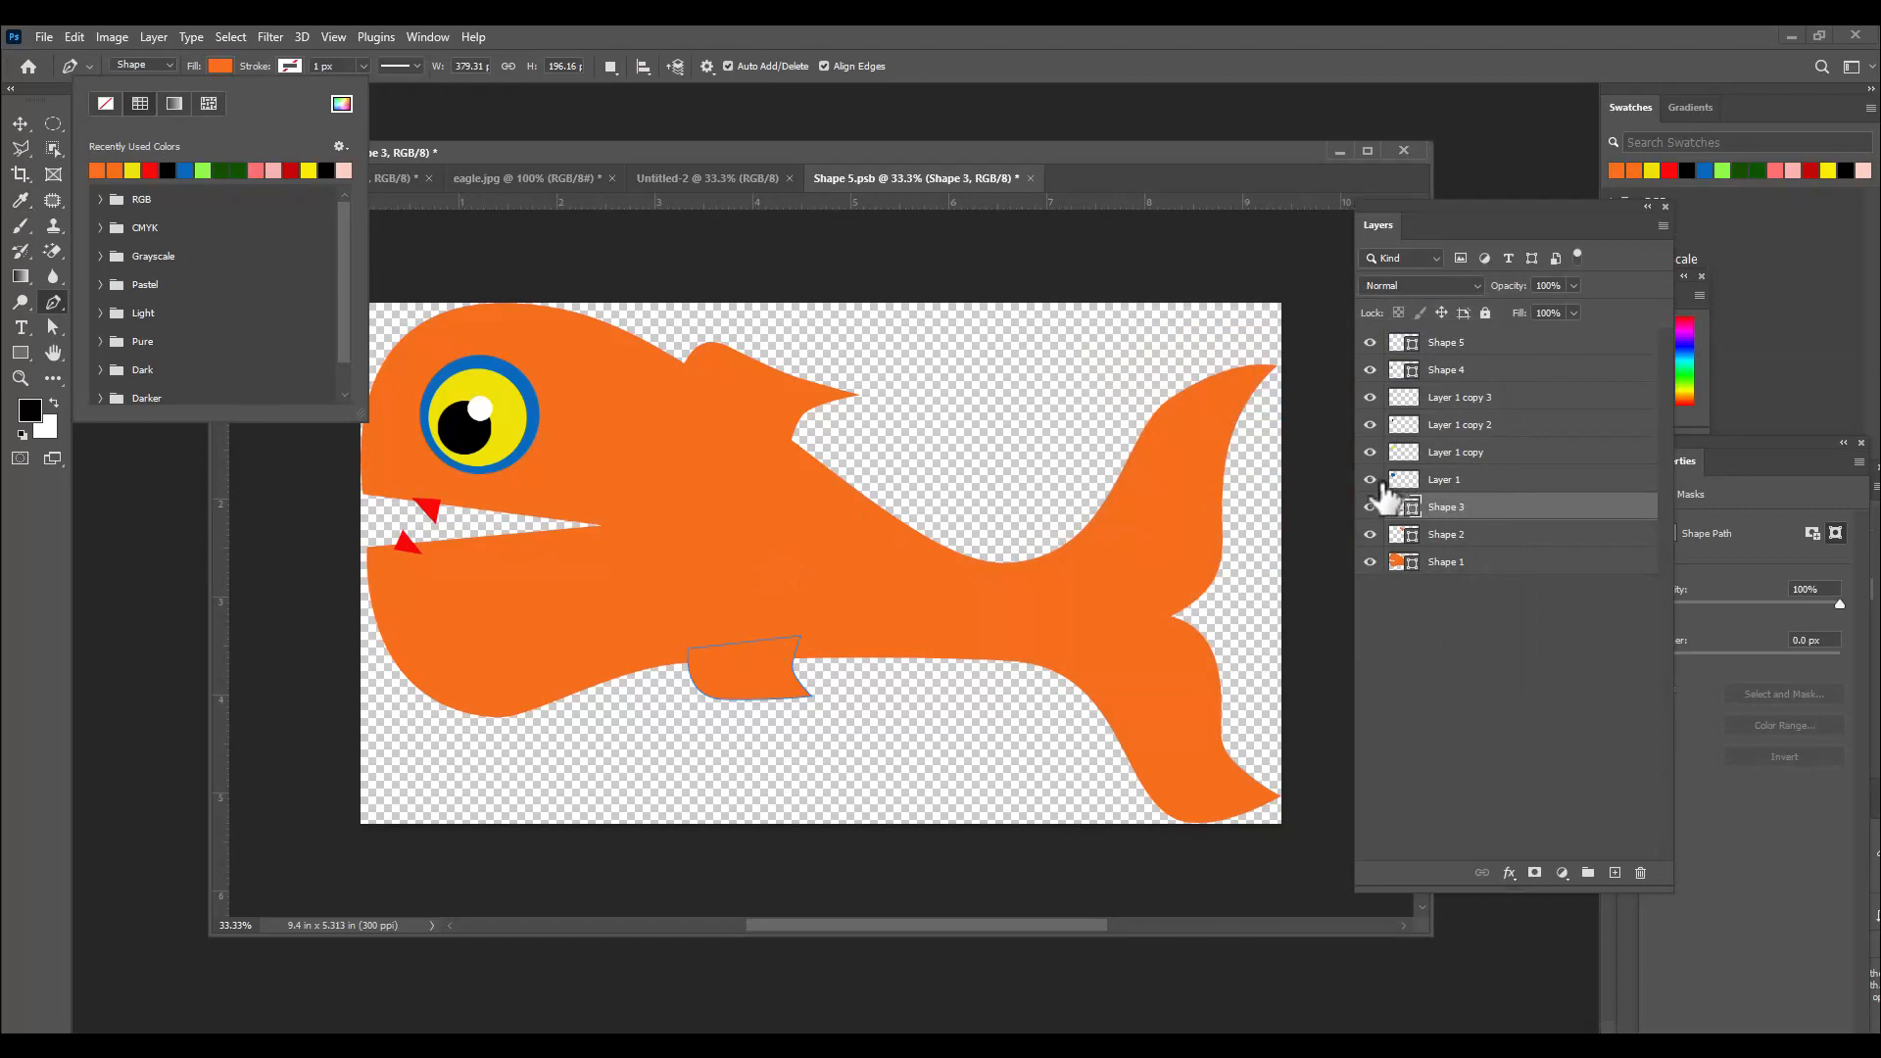
Identify the lower tooth's layer, Shape 5, by toggling its visibility, and fill it with the orange sampled from the body.
left_click(1368, 344)
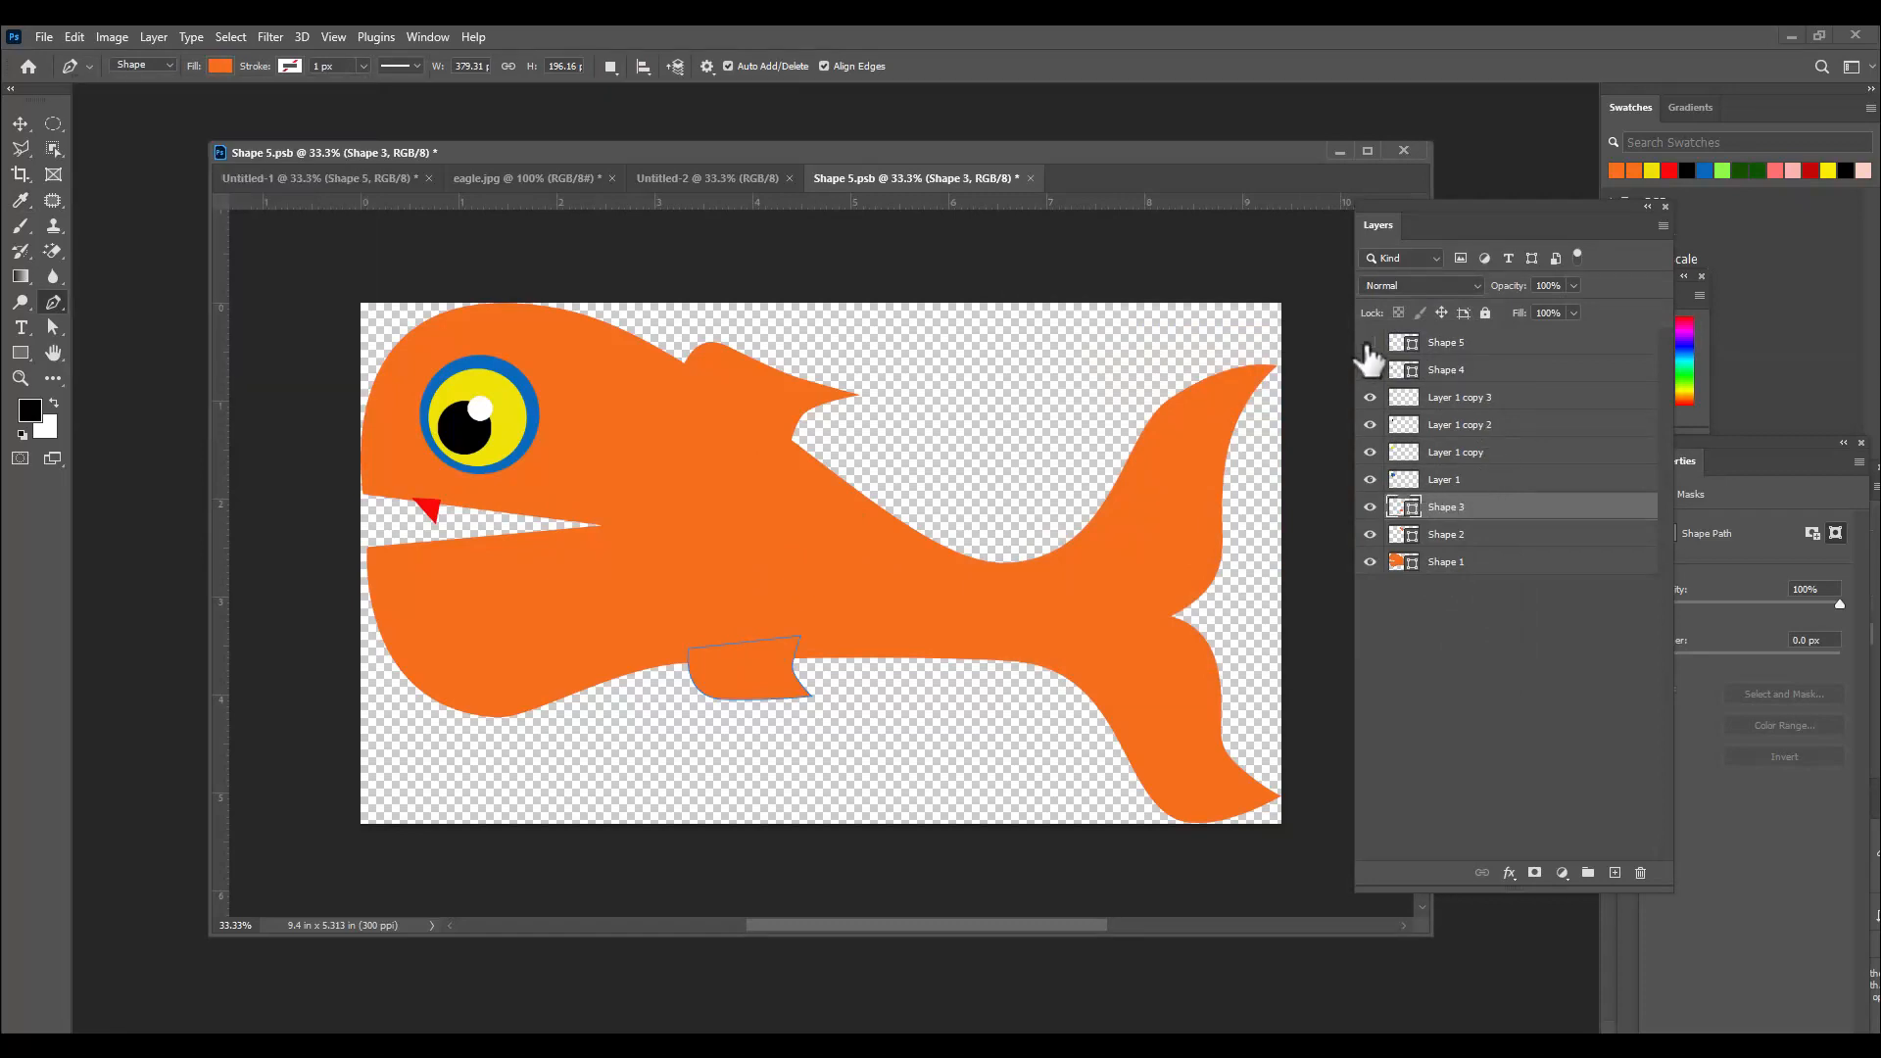
left_click(1368, 344)
left_click(1448, 345)
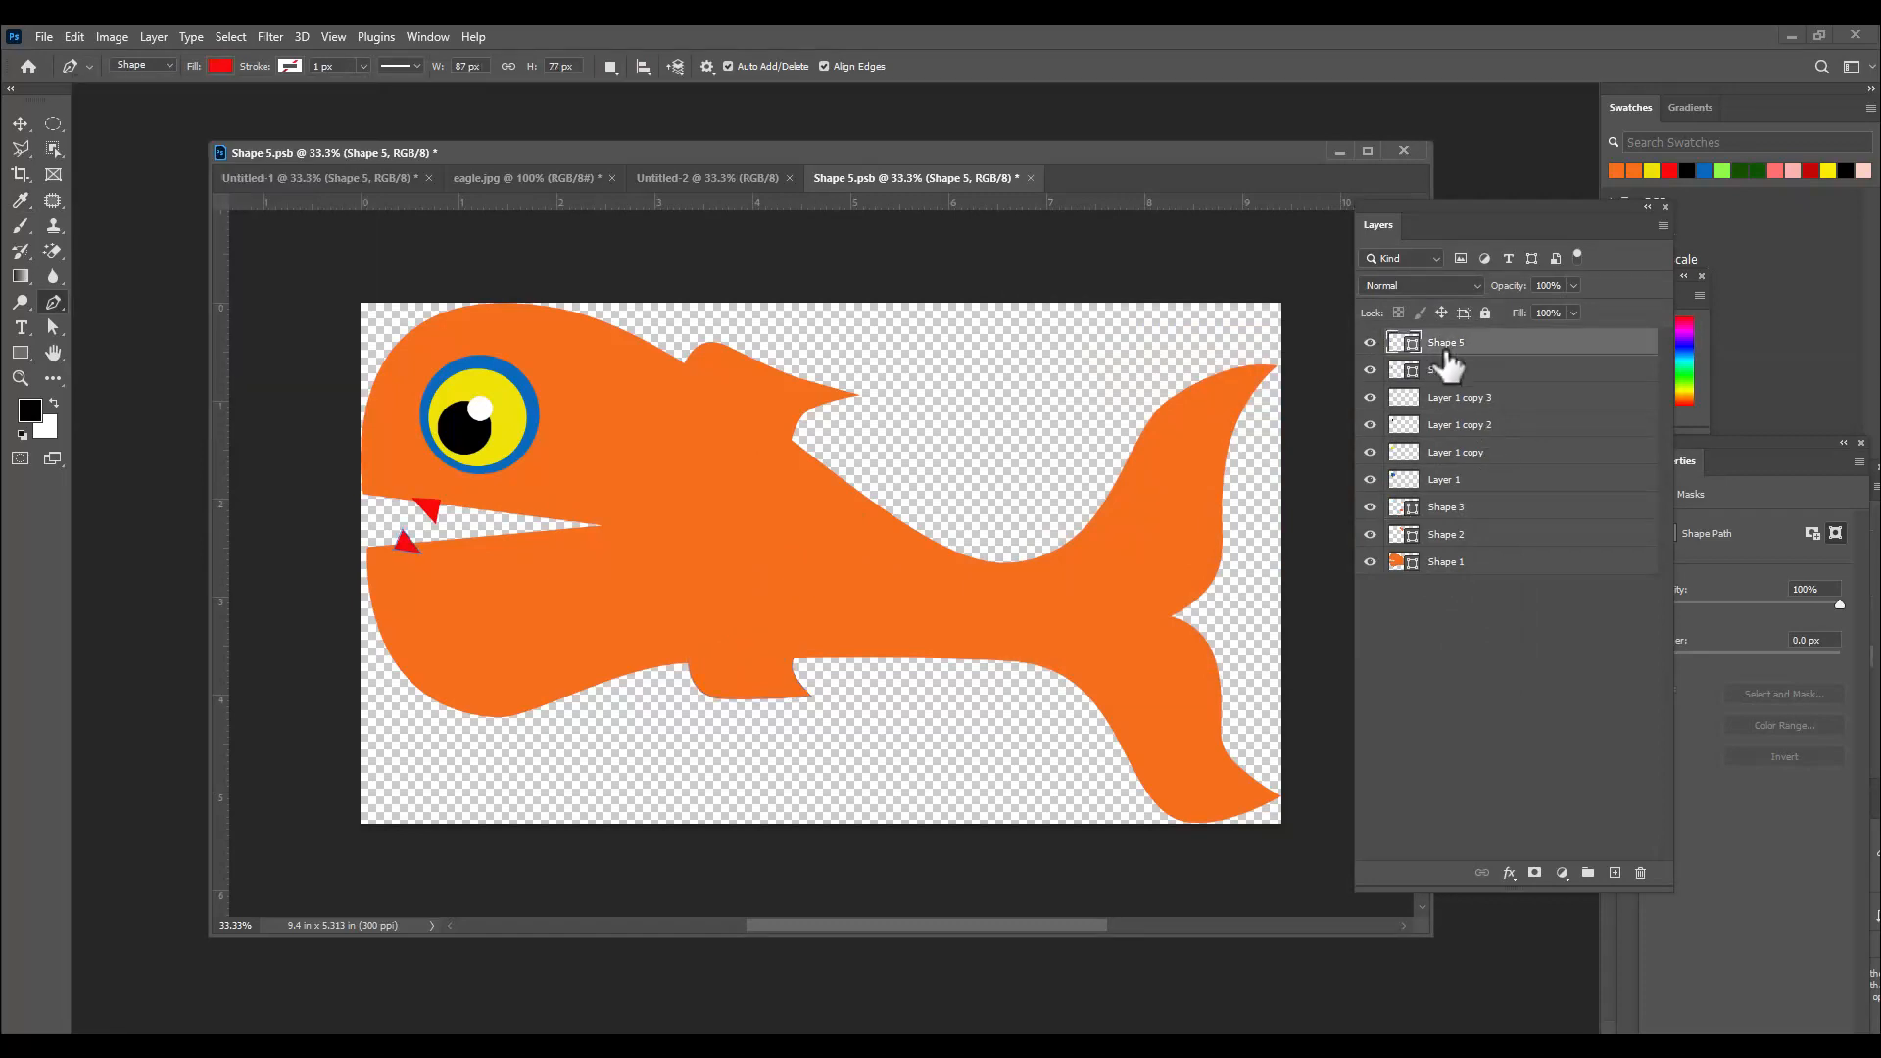
left_click(217, 65)
left_click(341, 104)
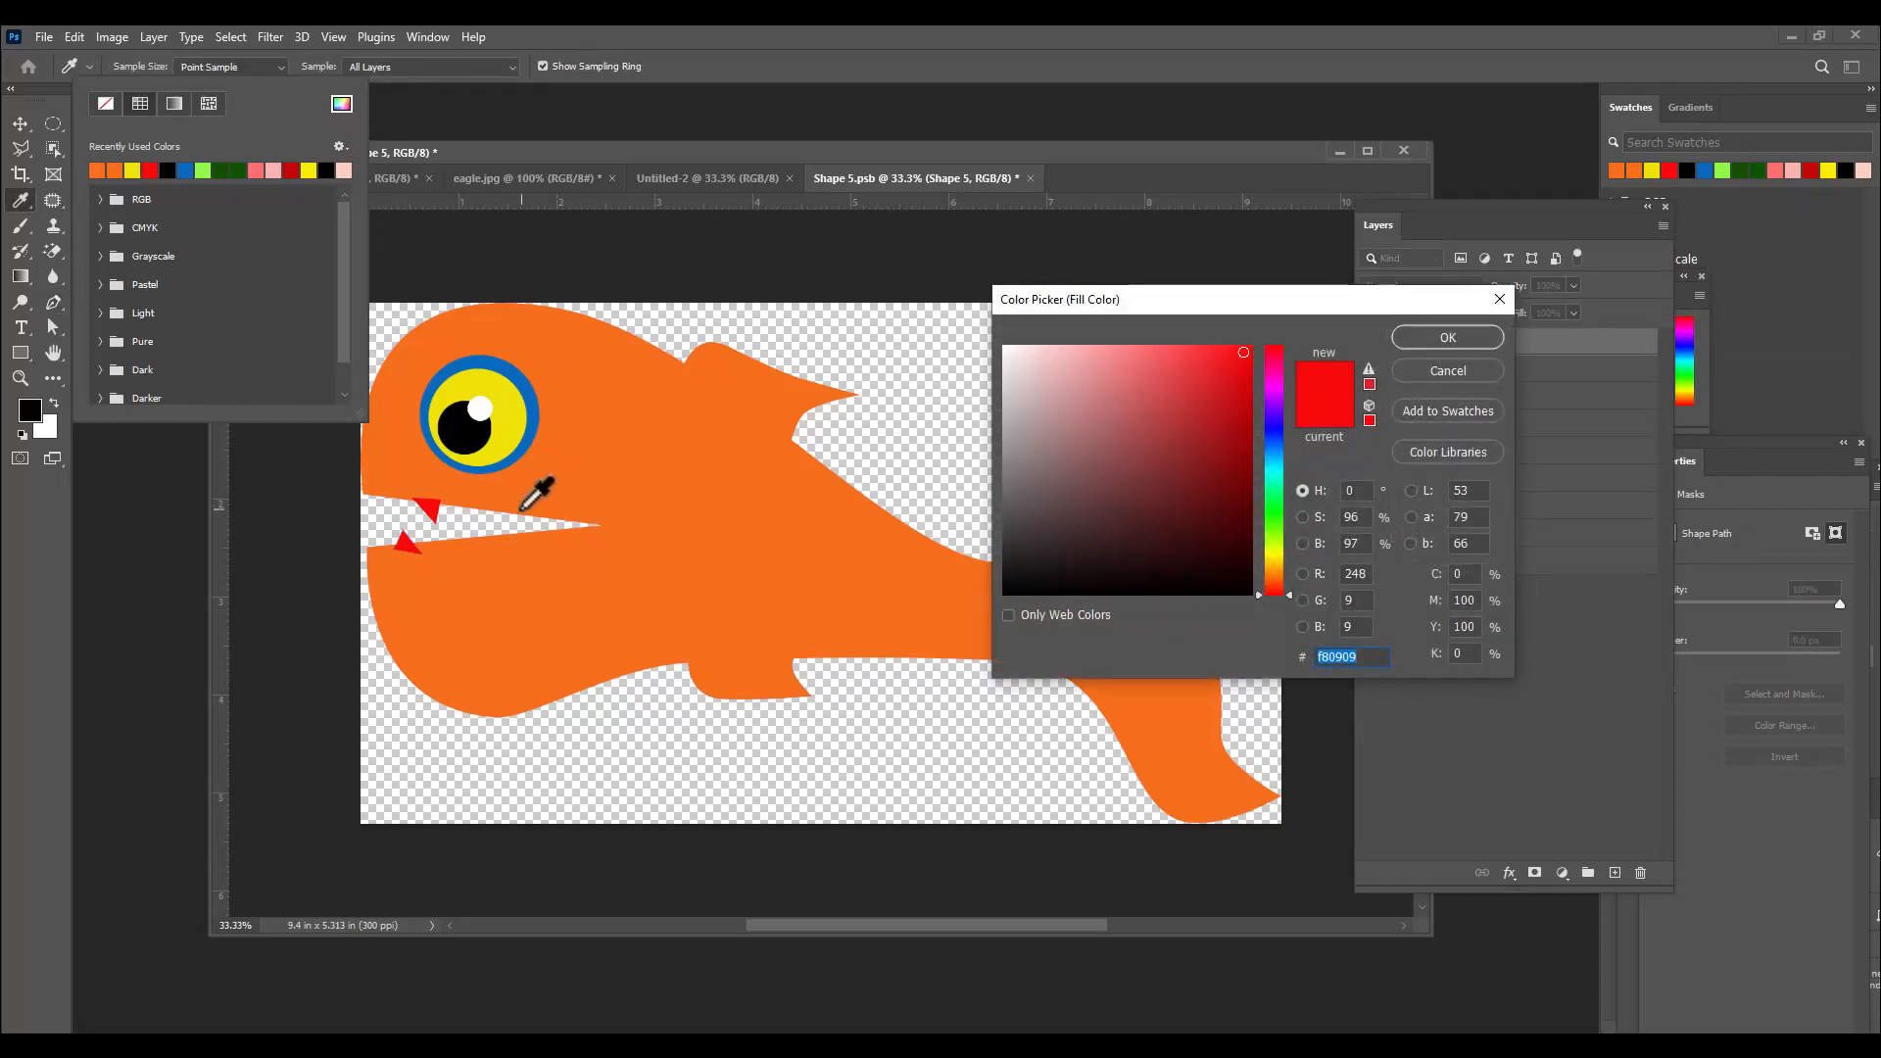
left_click(600, 594)
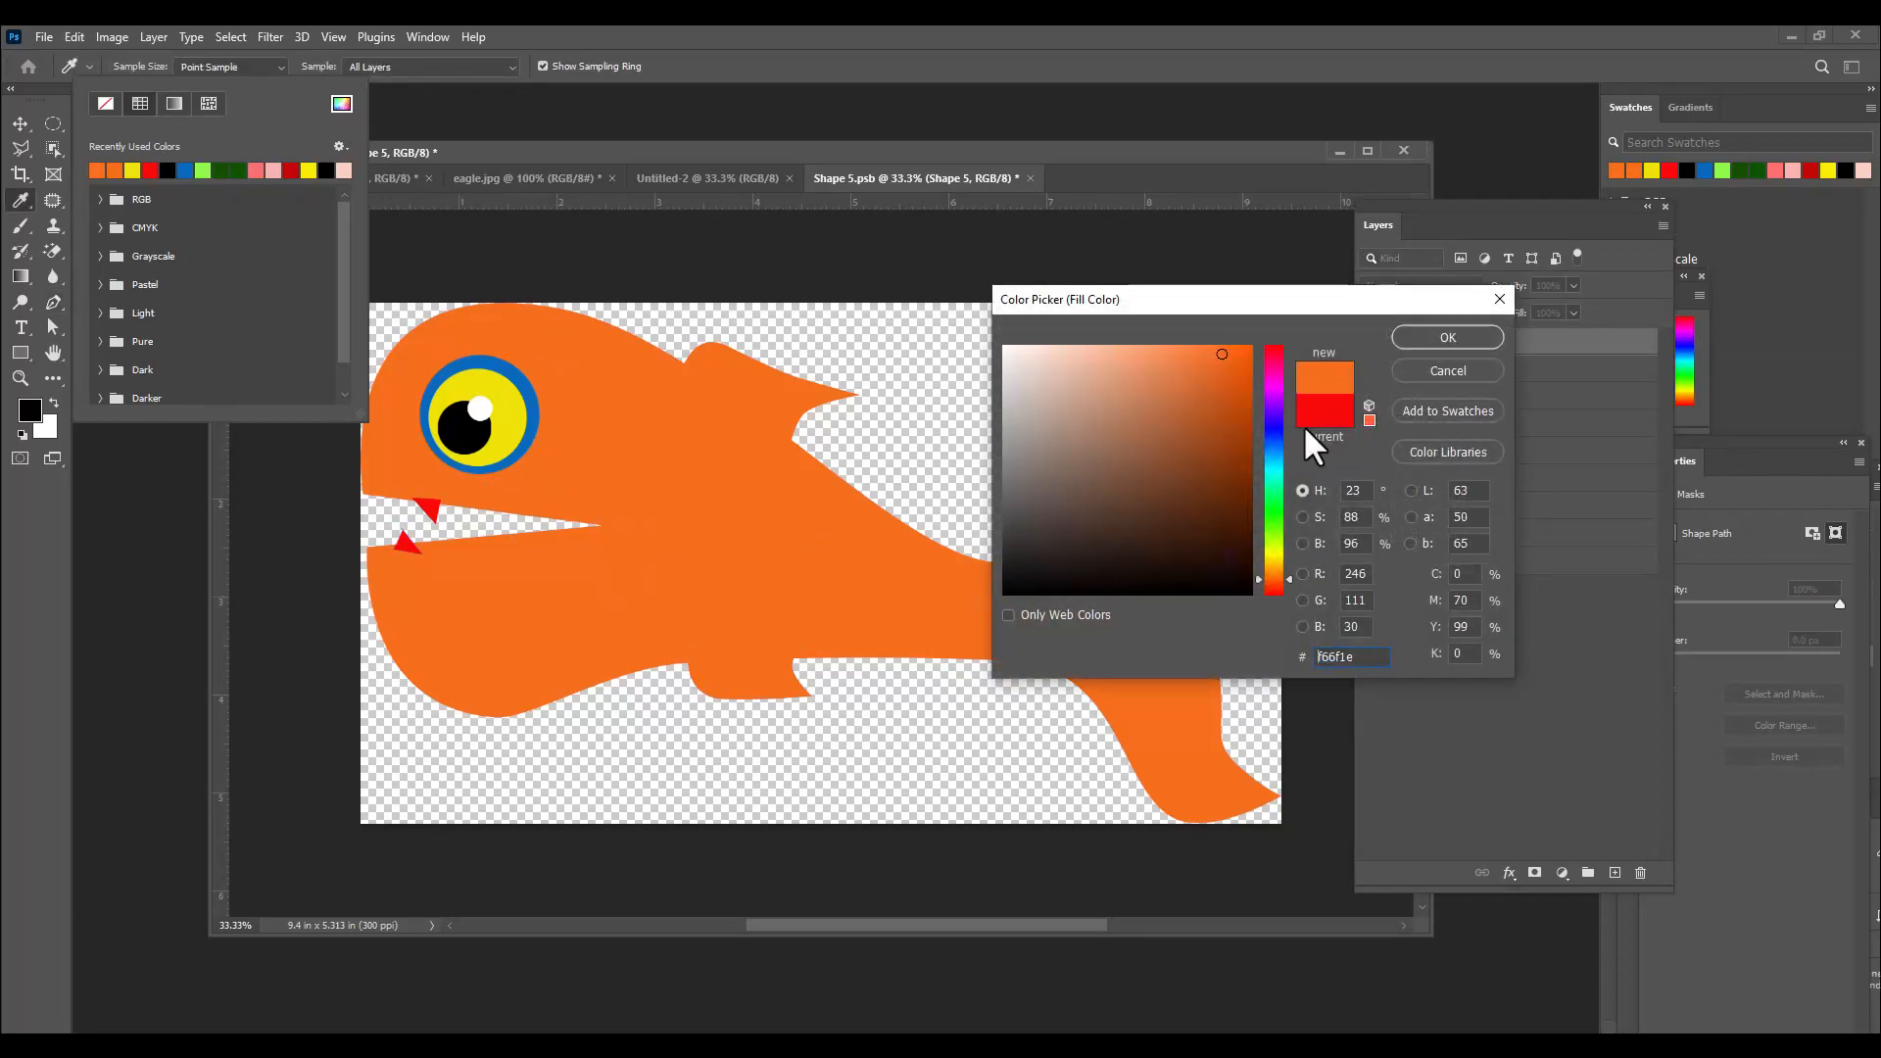
left_click(1428, 335)
Fill the upper tooth, Shape 4, with the body's sampled orange and switch to the Move tool.
left_click(1502, 369)
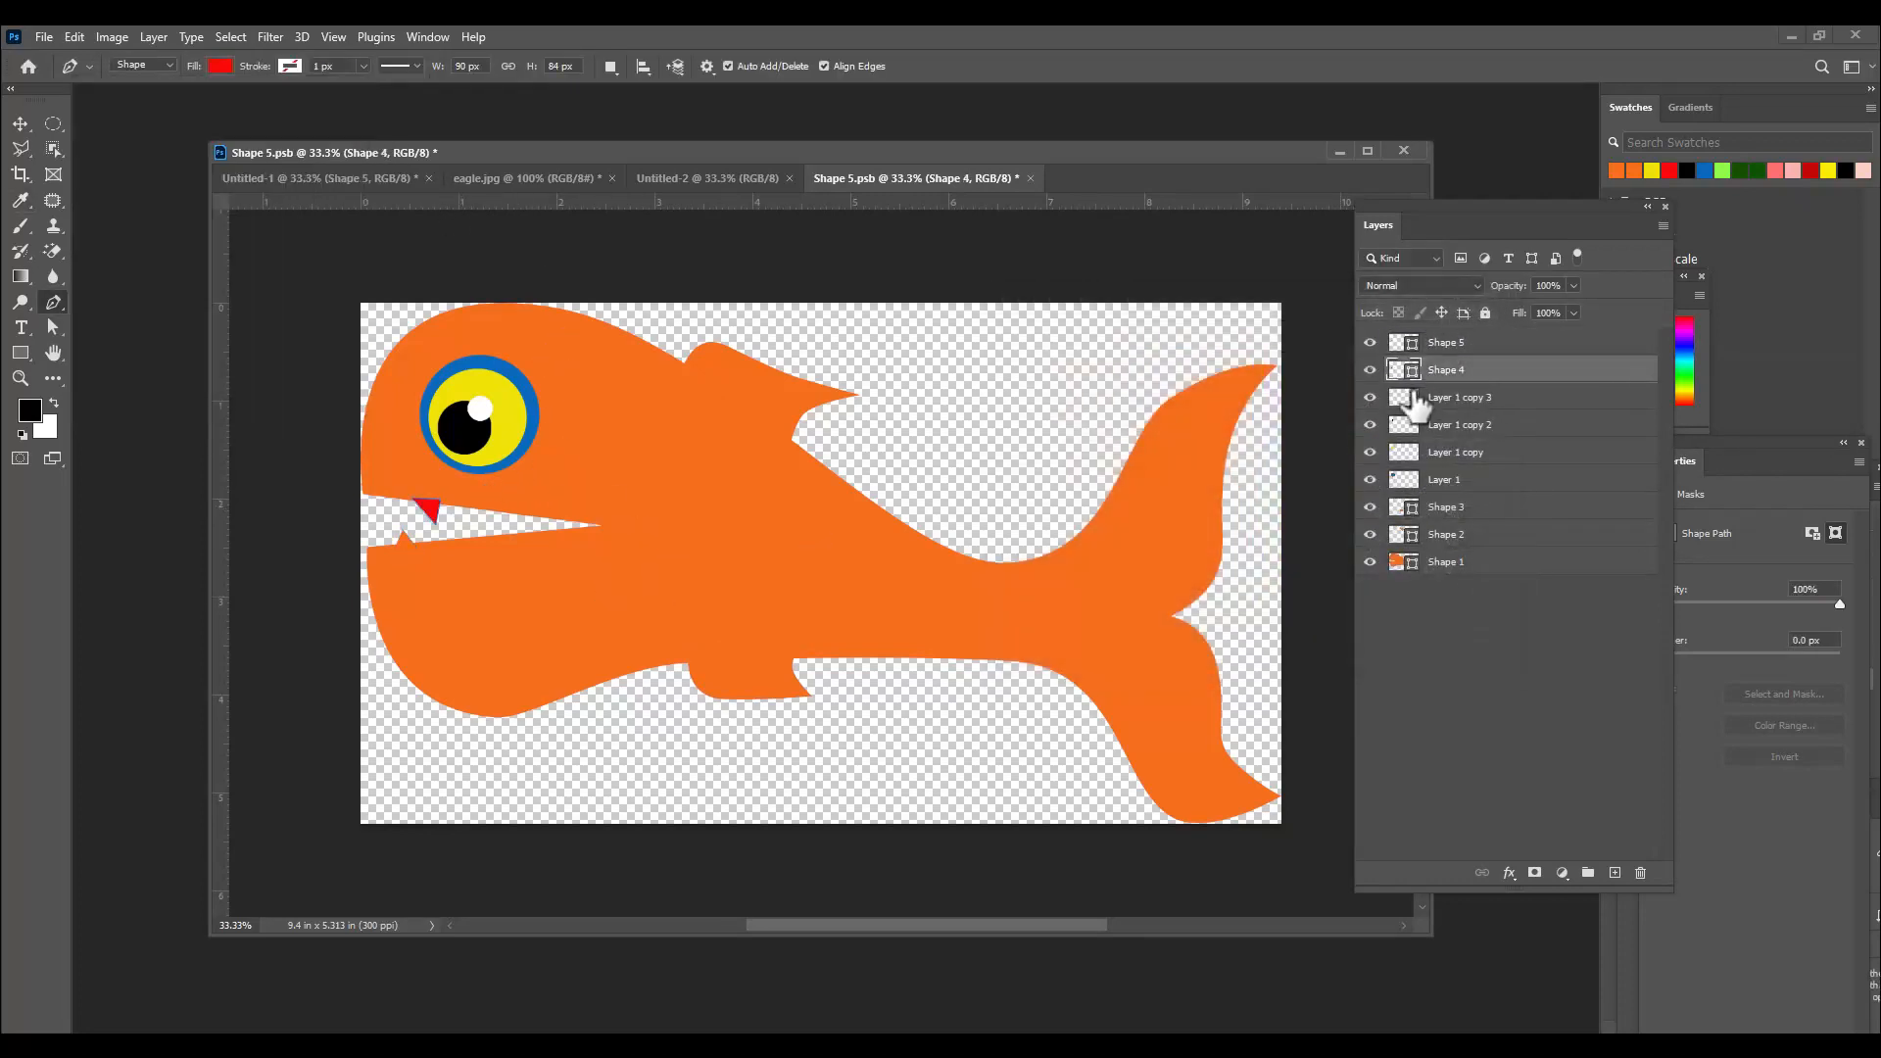
left_click(220, 65)
left_click(341, 104)
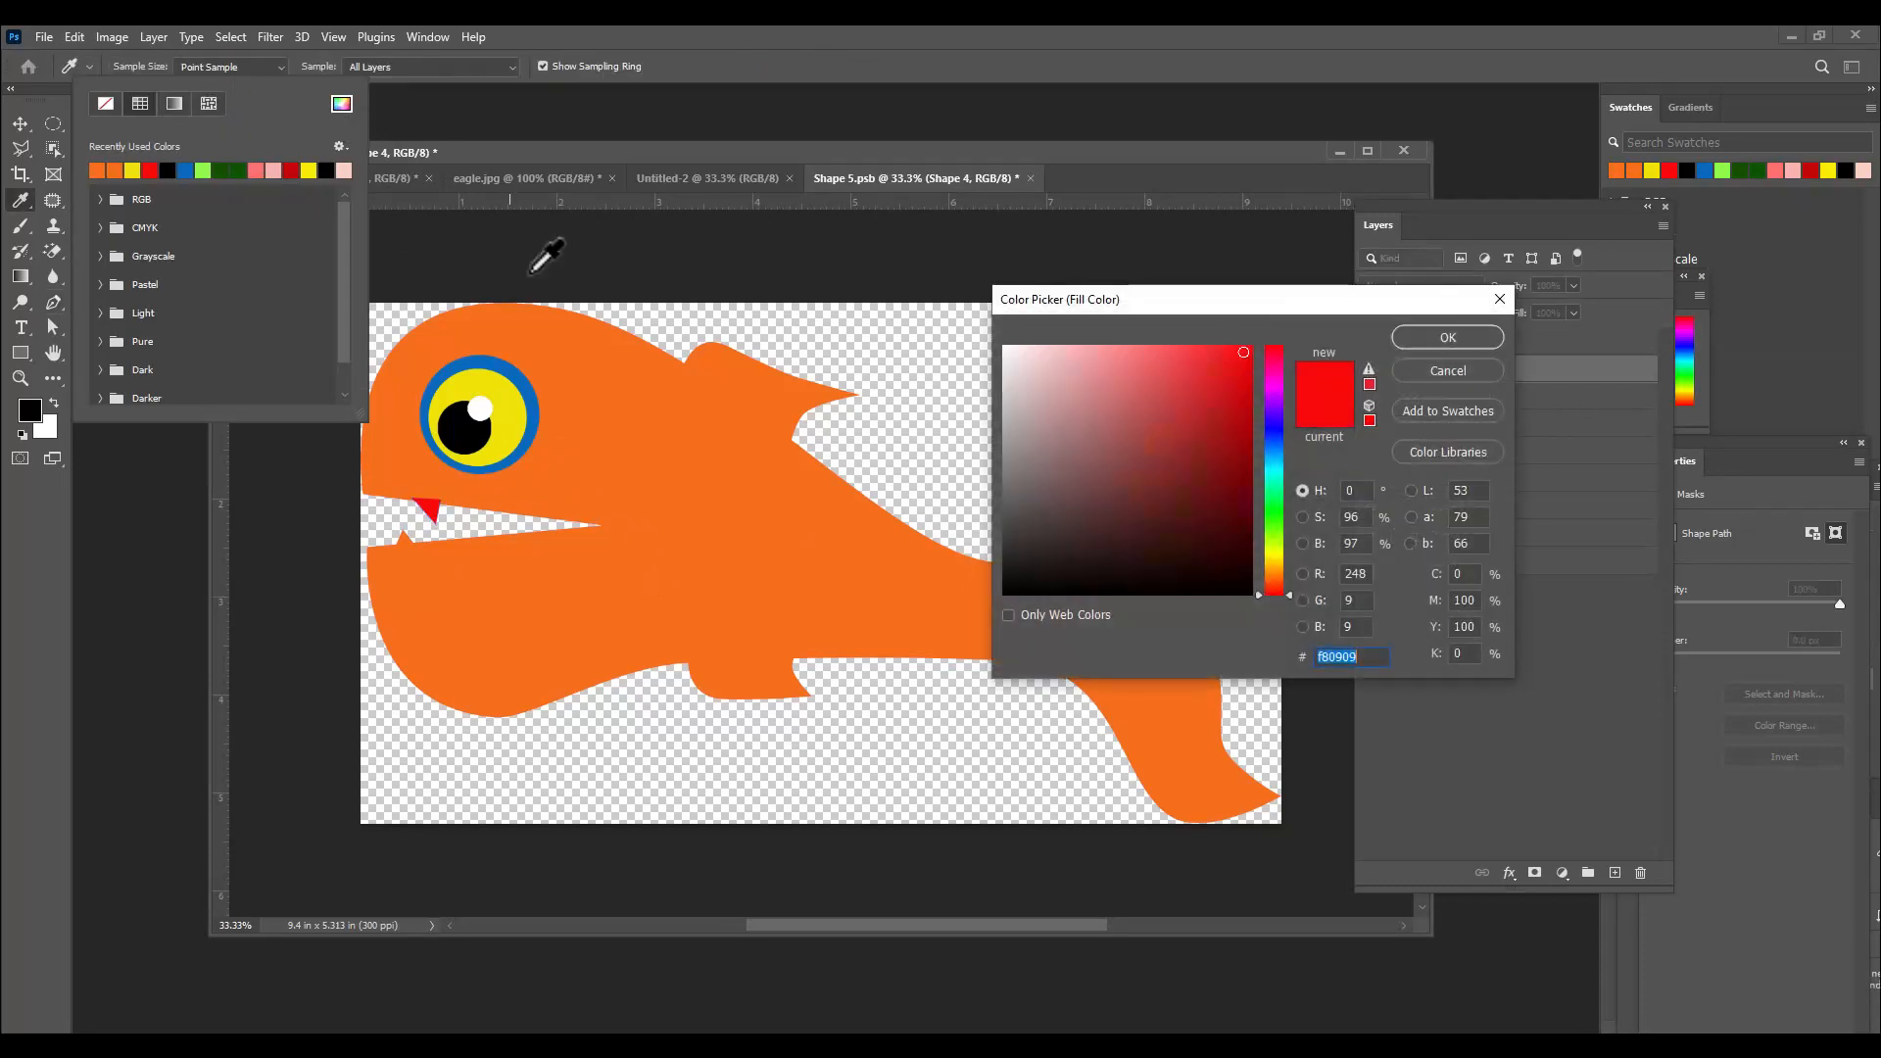
left_click(597, 392)
left_click(1428, 335)
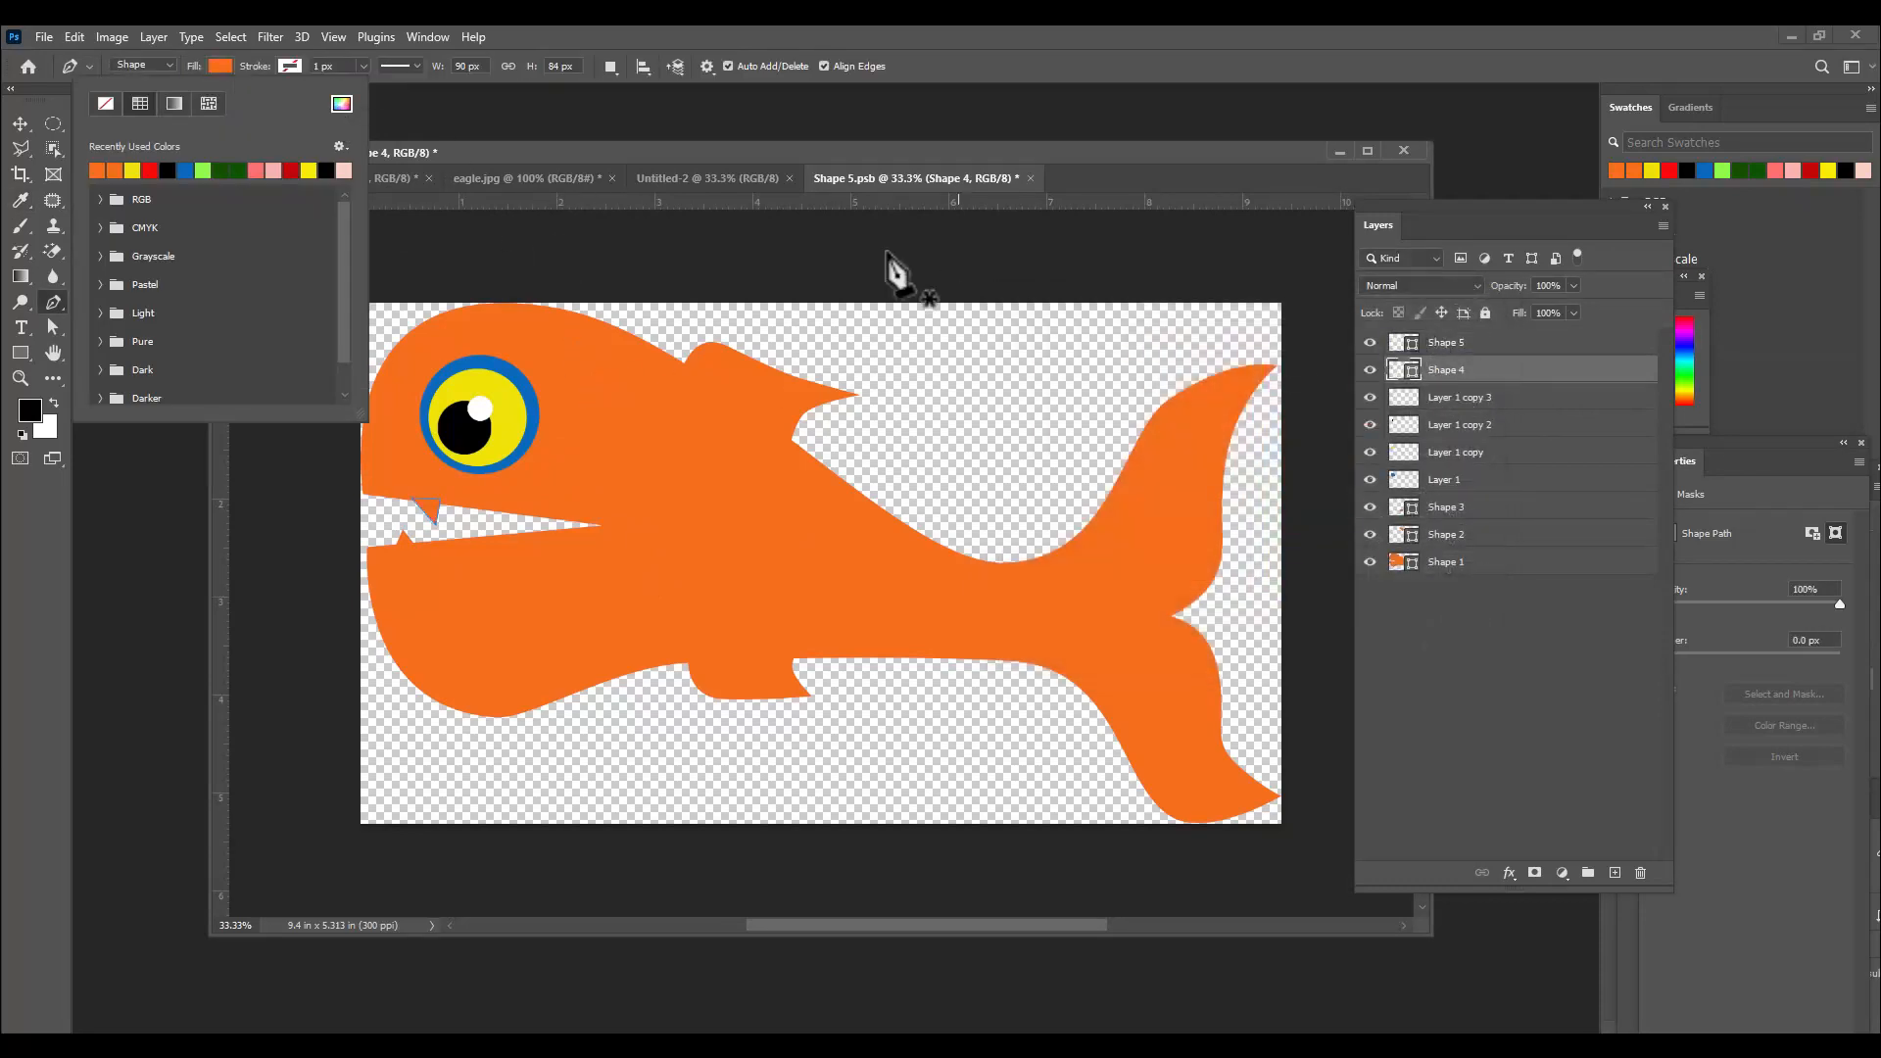
left_click(20, 122)
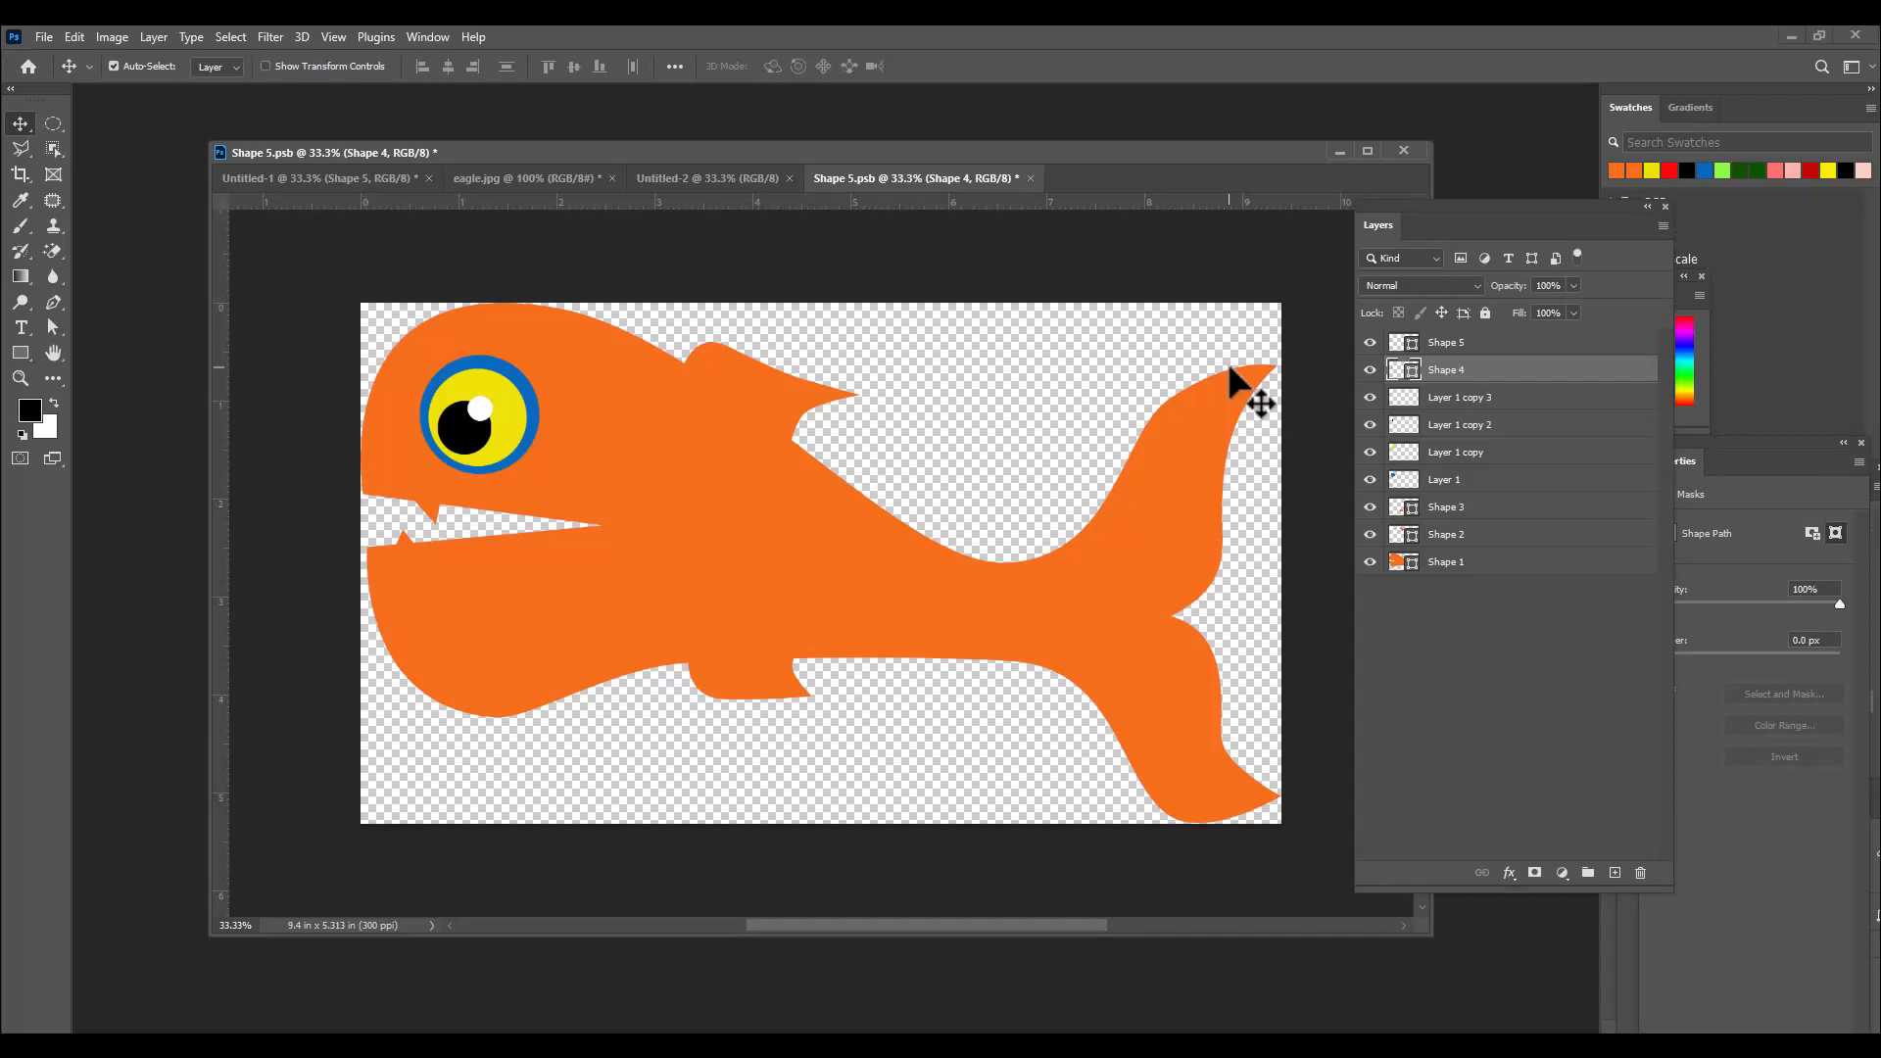
Save the recoloured contents of the Shape 5 smart object.
left_click(40, 35)
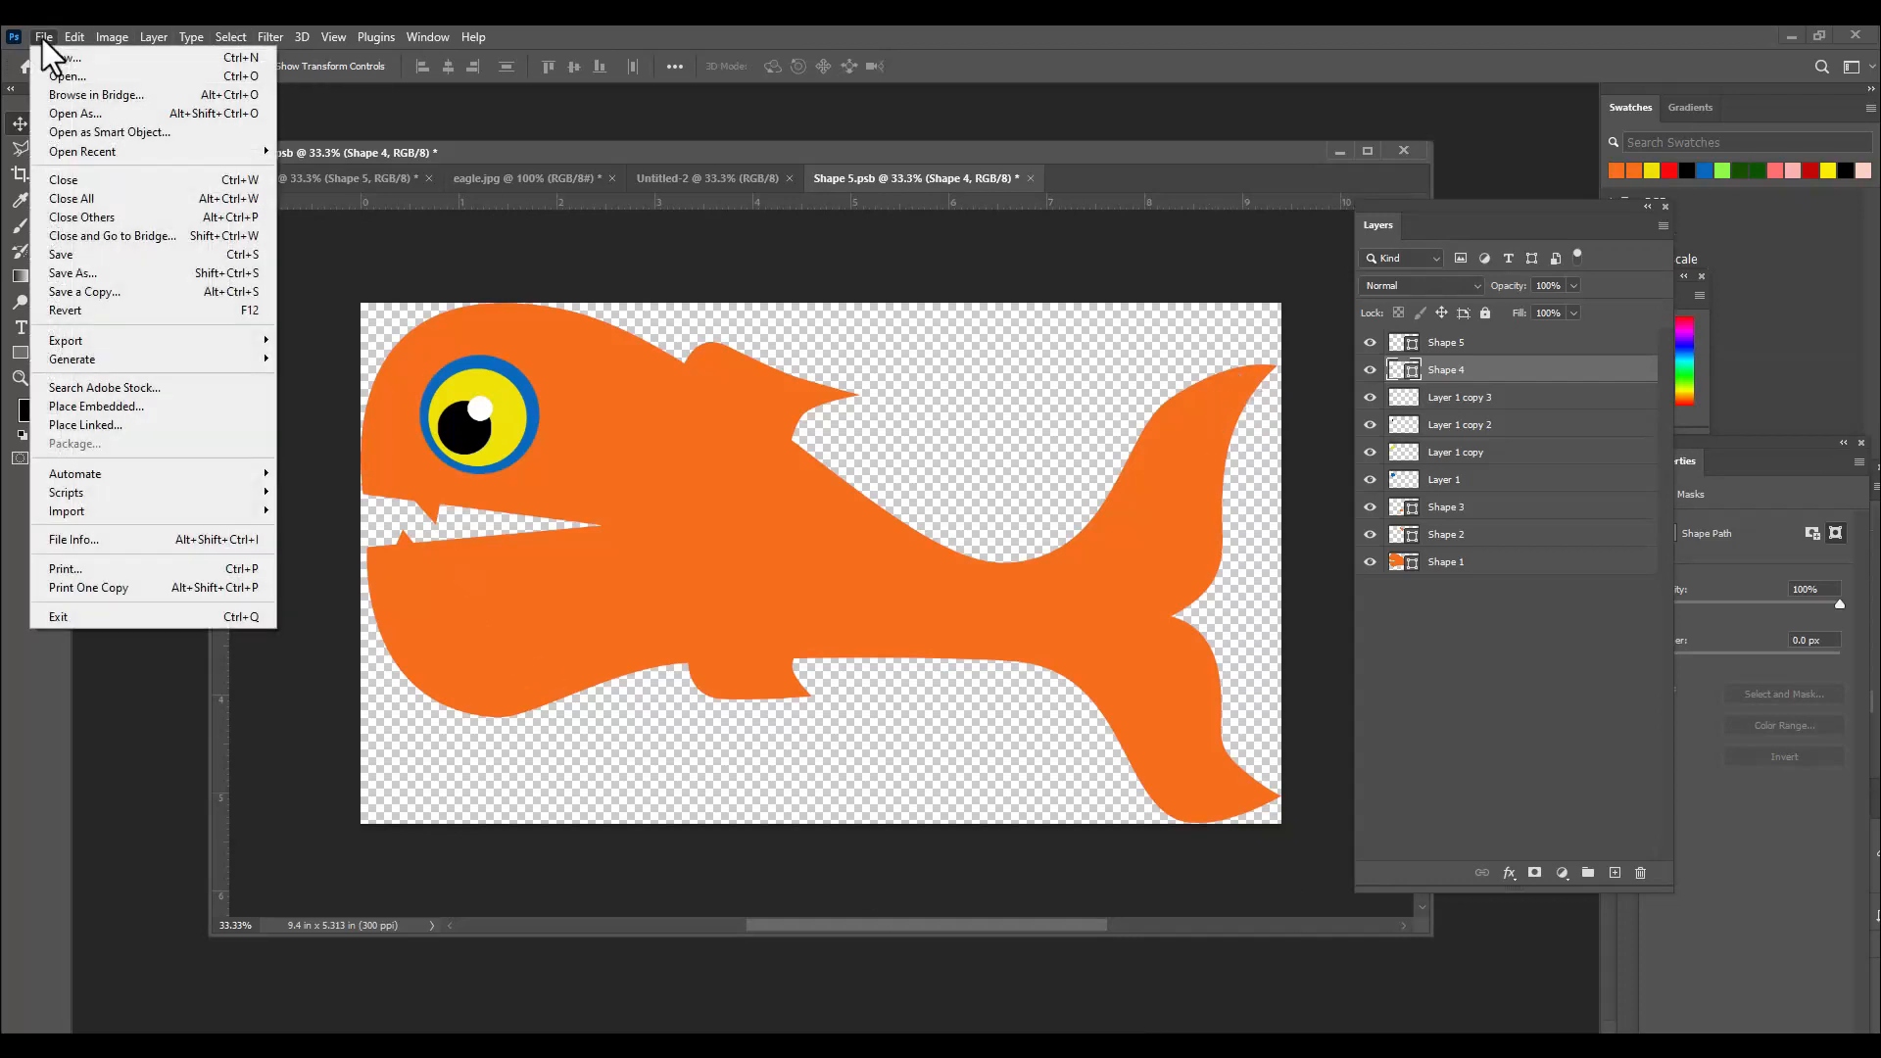
Save the edited fish smart object in Shape 5.psb and switch back to the Untitled-1 document.
left_click(78, 257)
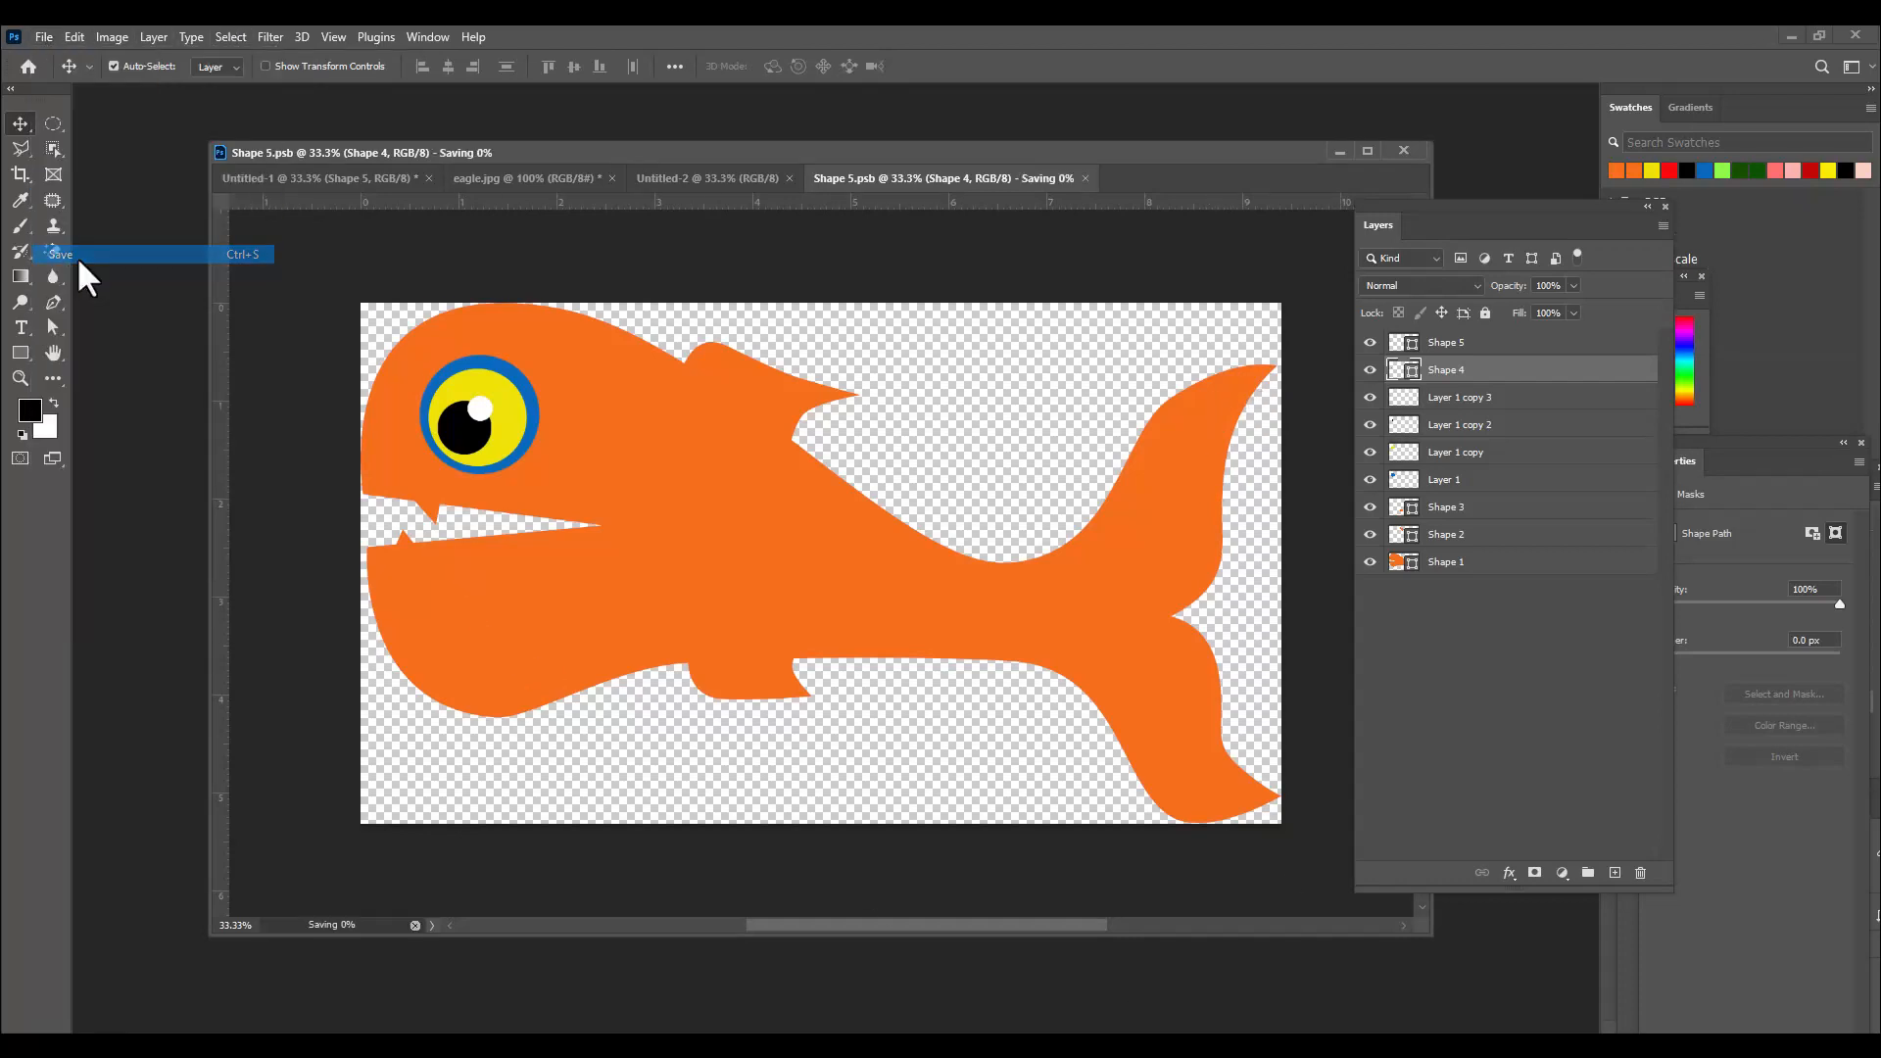
mouse_move(631, 152)
left_mouse_down()
mouse_move(612, 153)
mouse_move(651, 153)
left_mouse_up()
left_click(646, 191)
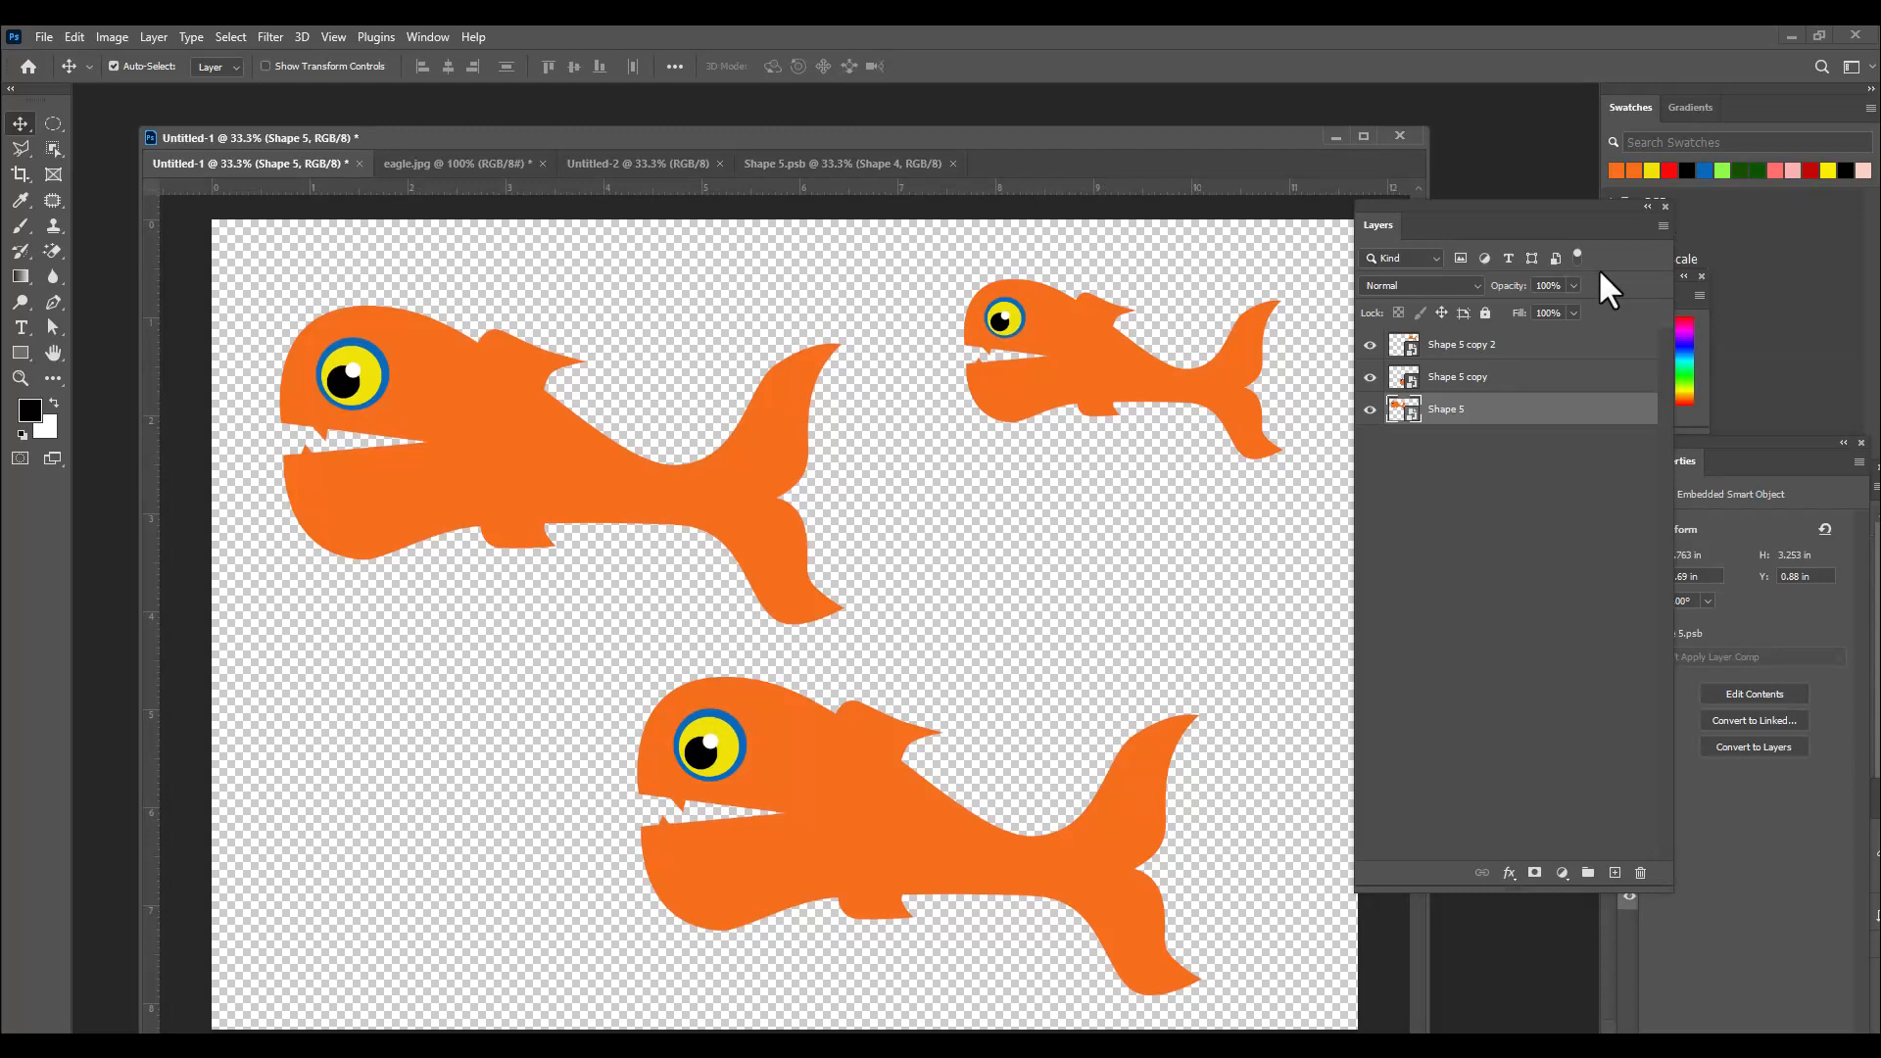
left_click_drag(937, 139, 886, 104)
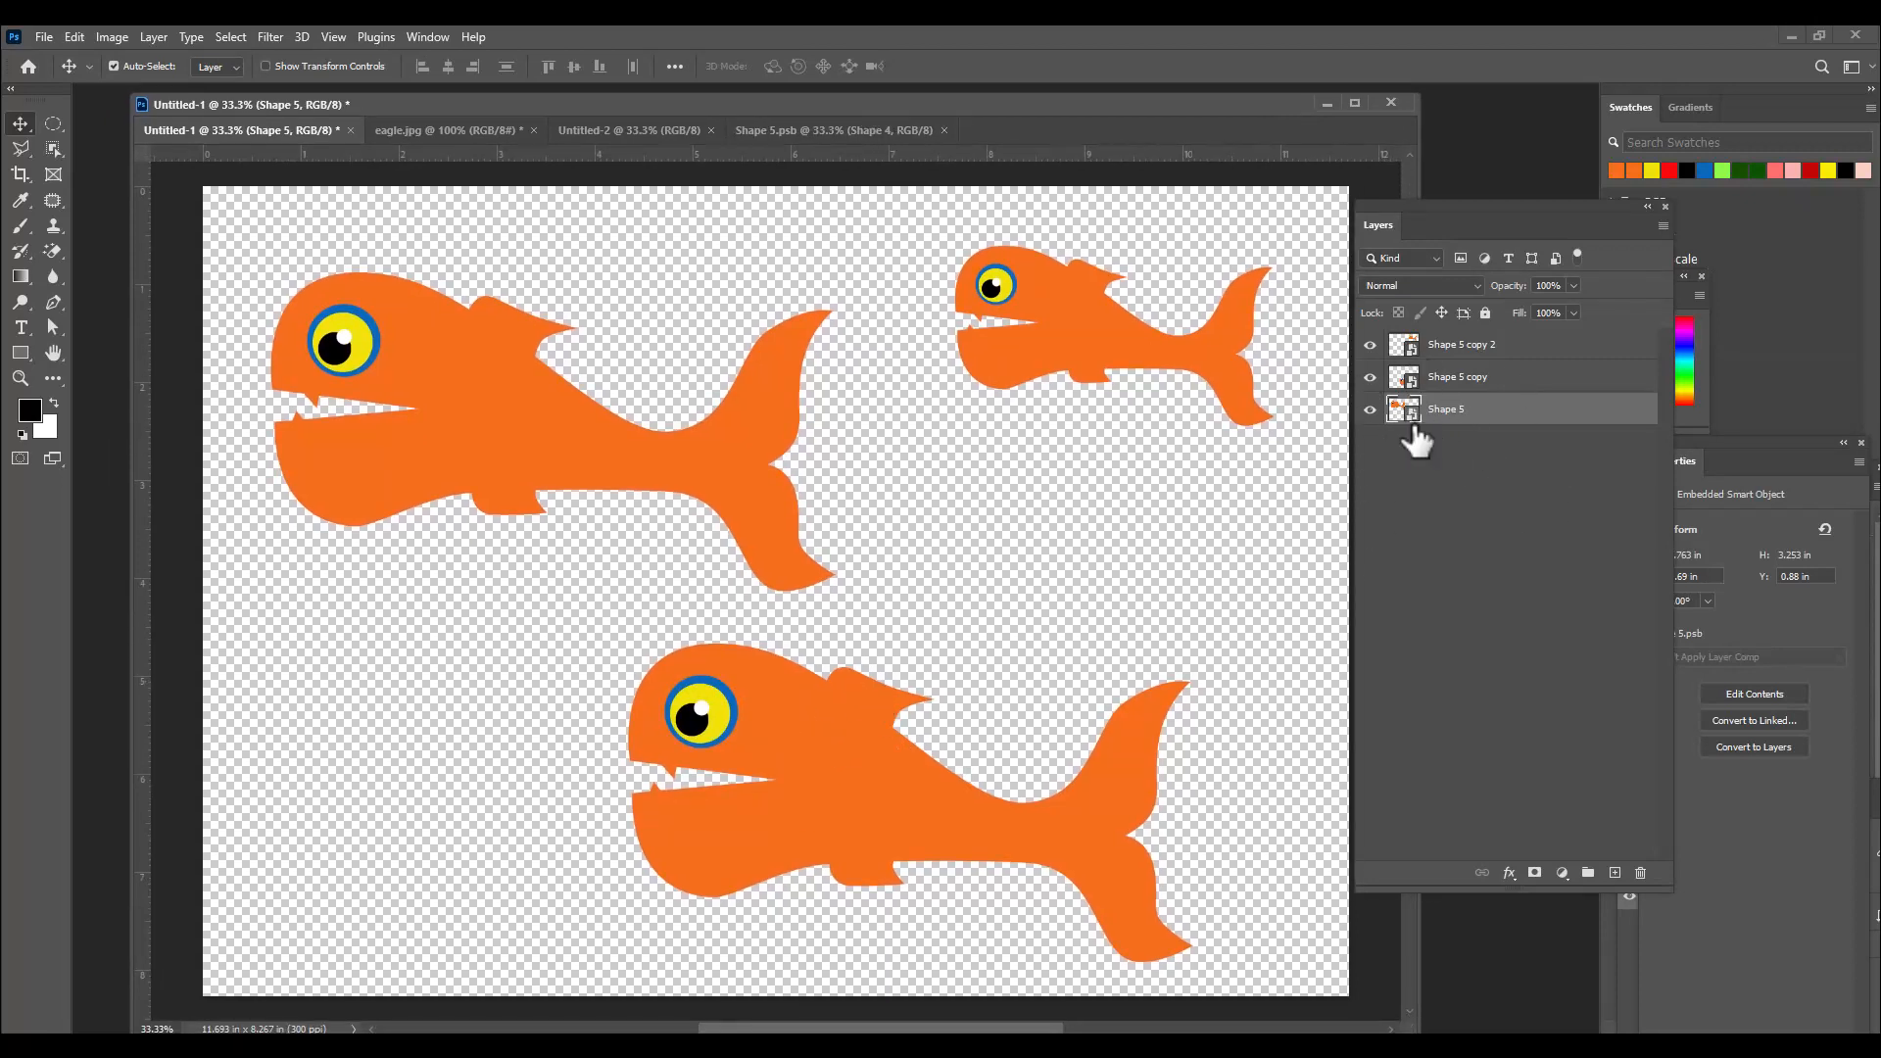
Rasterize the Shape 5 smart object layer so its pixels can be edited directly.
right_click(1490, 409)
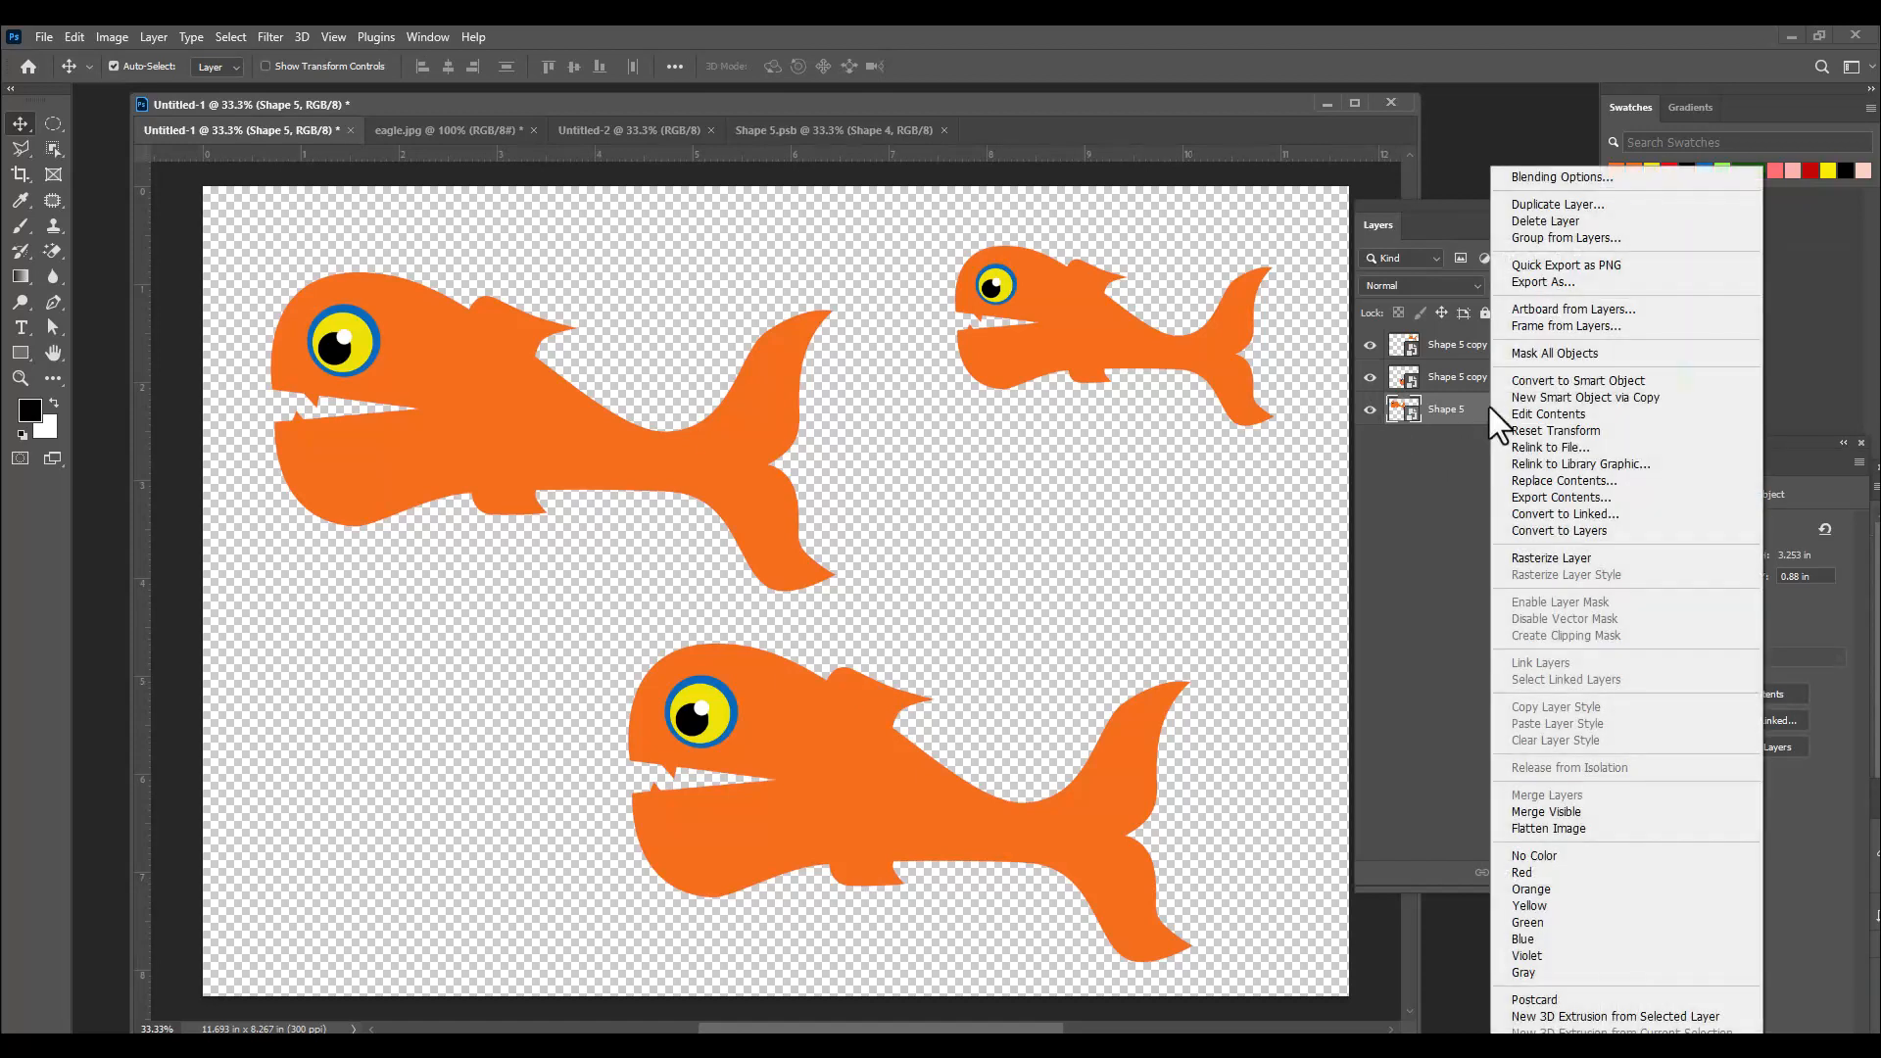
left_click(1566, 559)
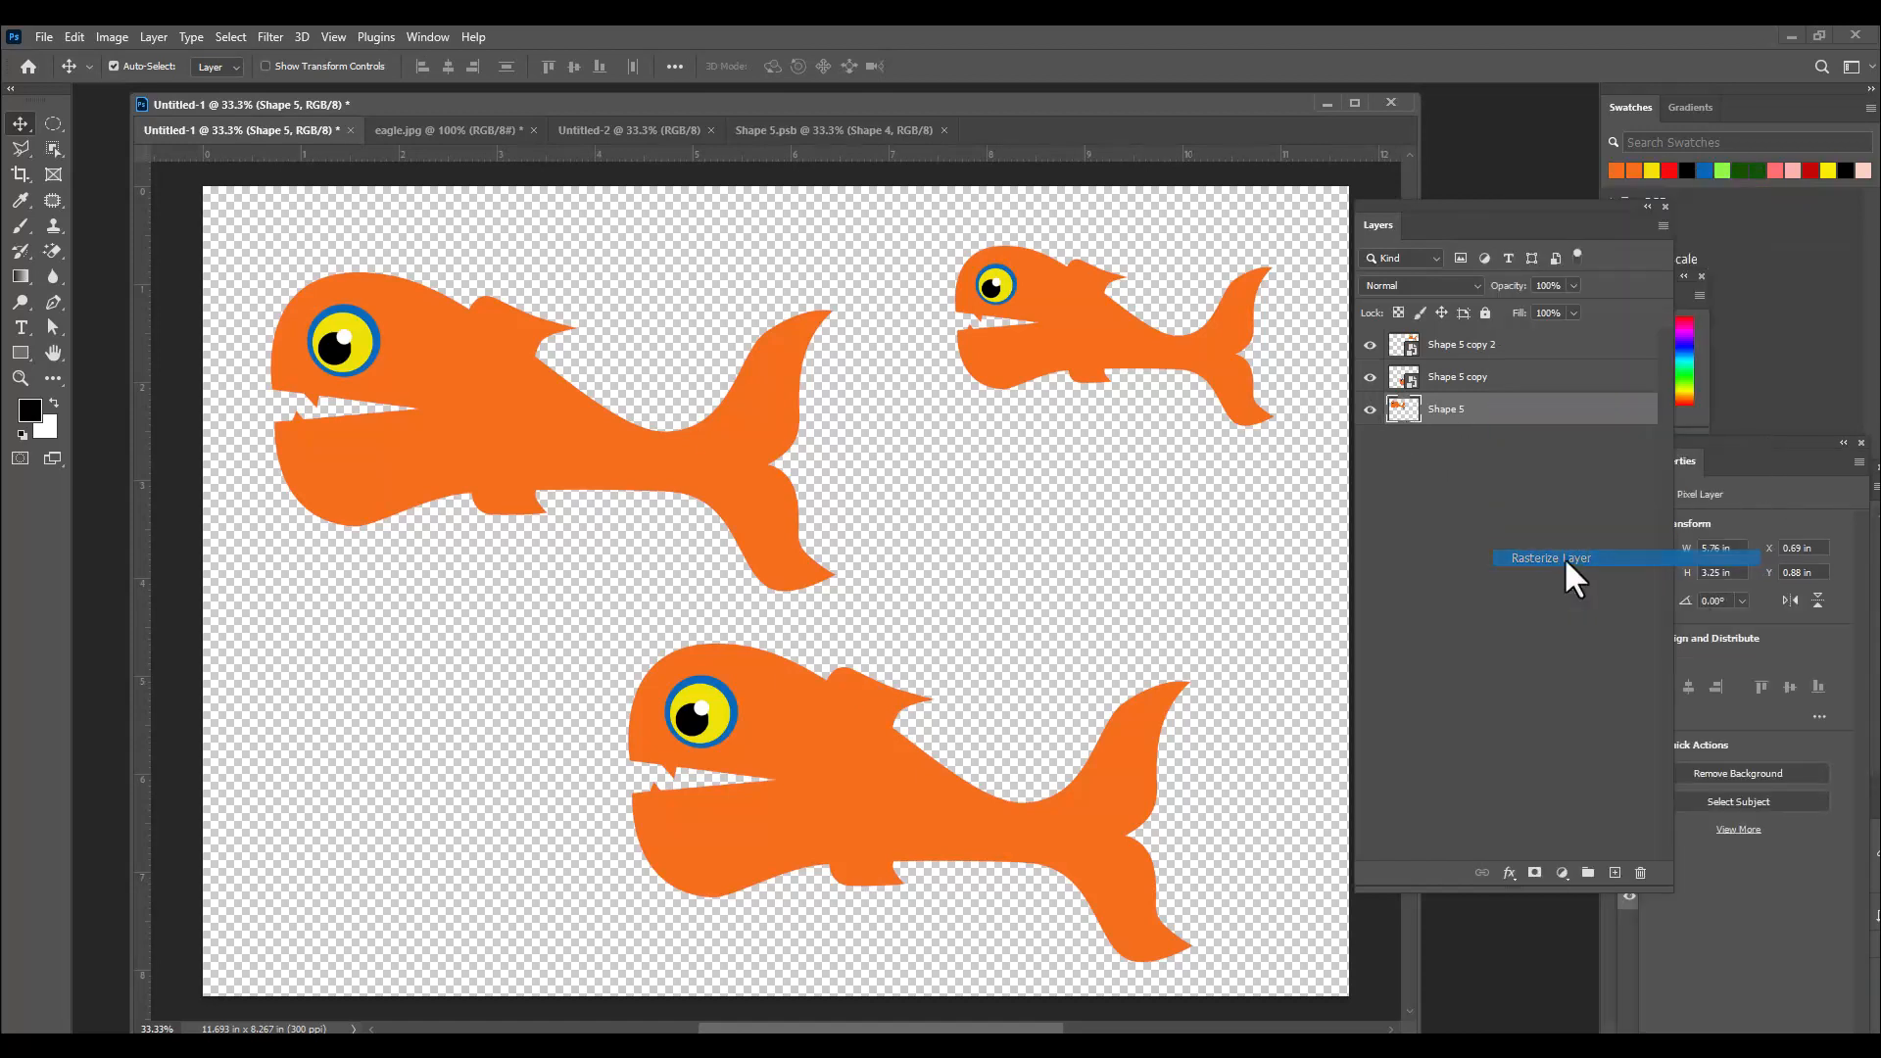
left_click(1370, 409)
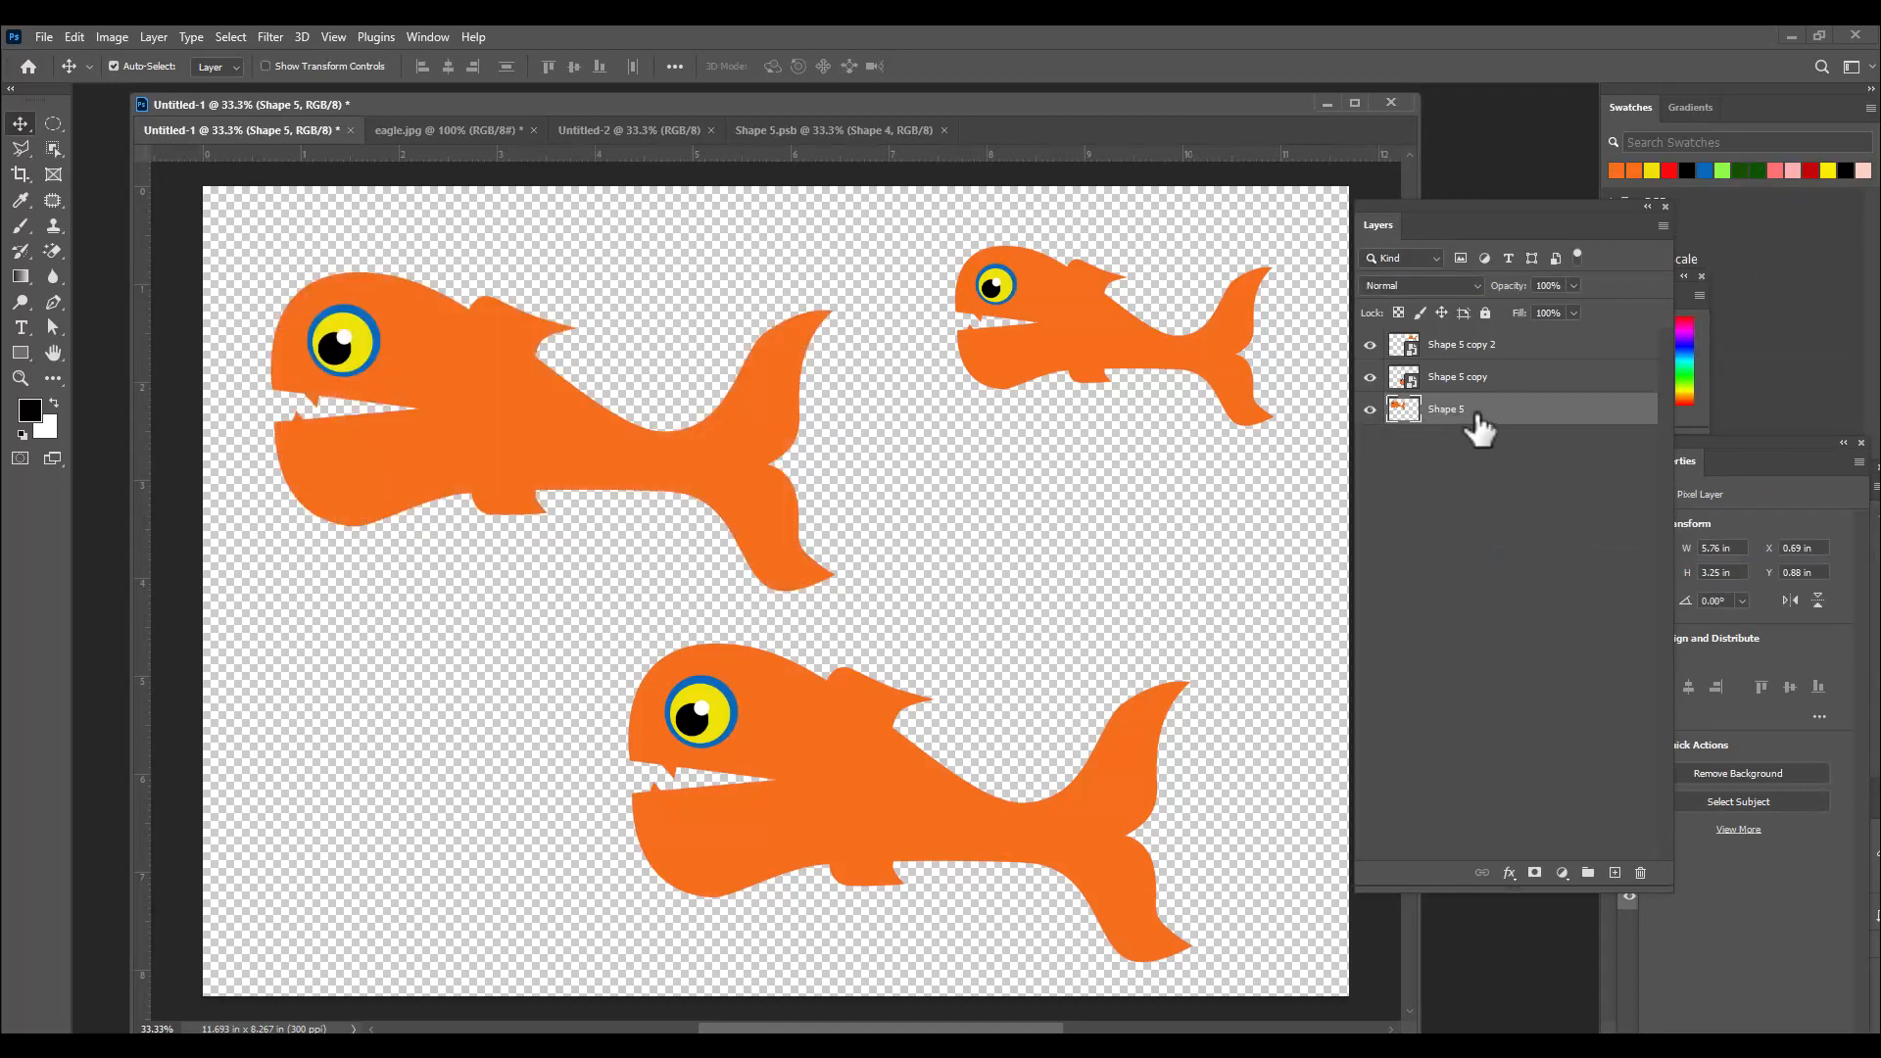
left_click_drag(332, 107, 394, 118)
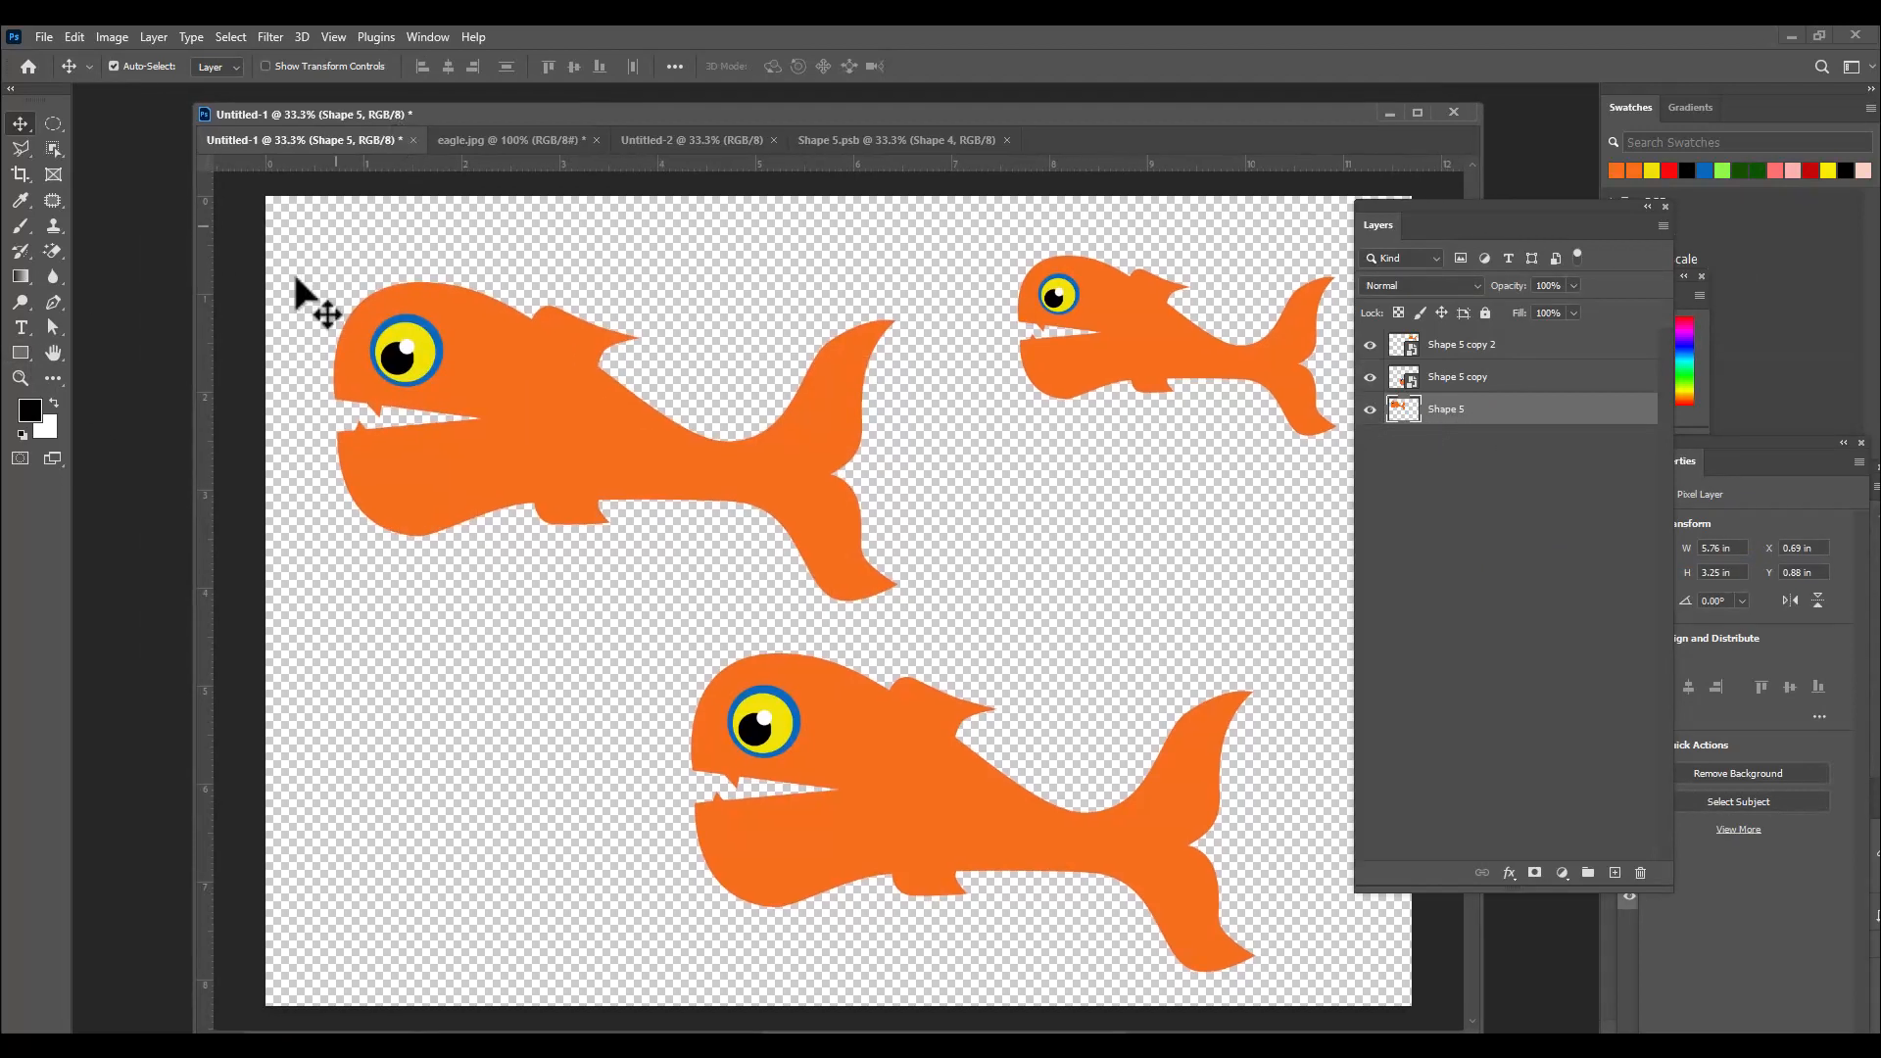
Select the orange body of the upper-left fish on the Shape 5 layer with the Magic Wand tool.
right_click(52, 153)
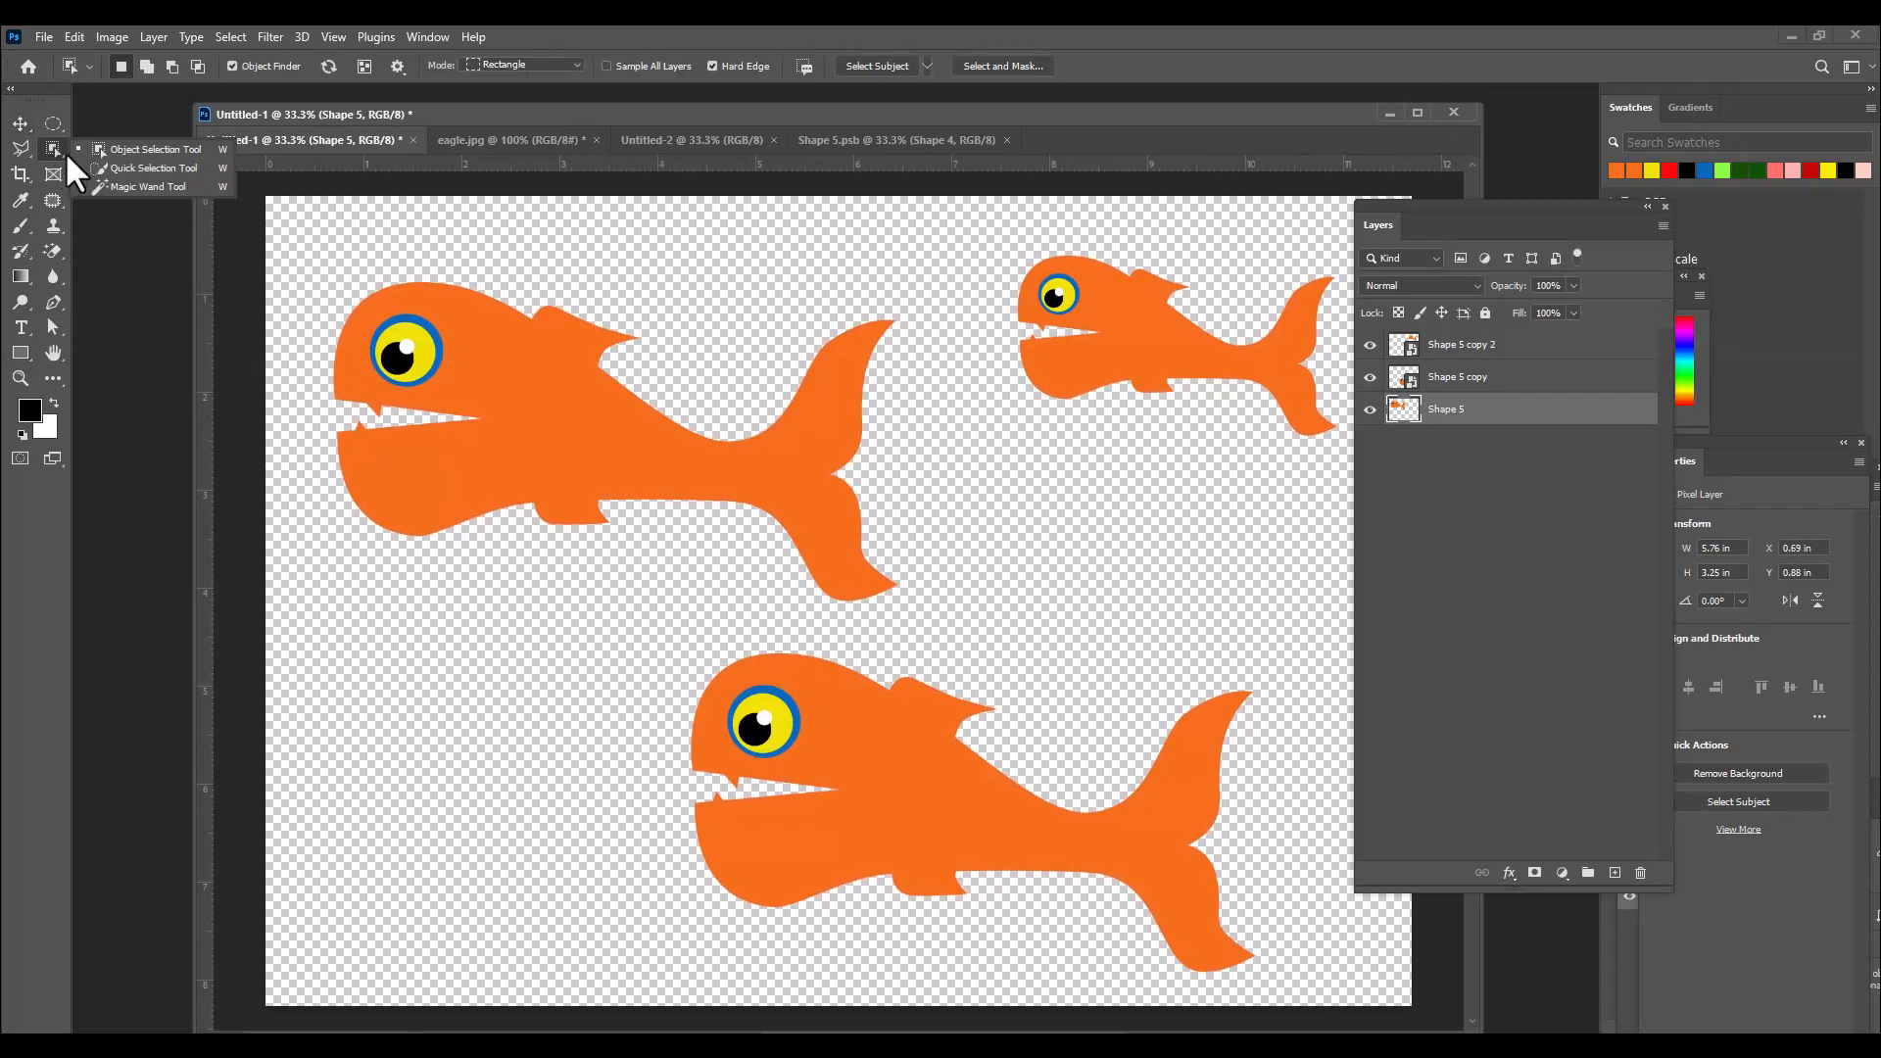
left_click(109, 189)
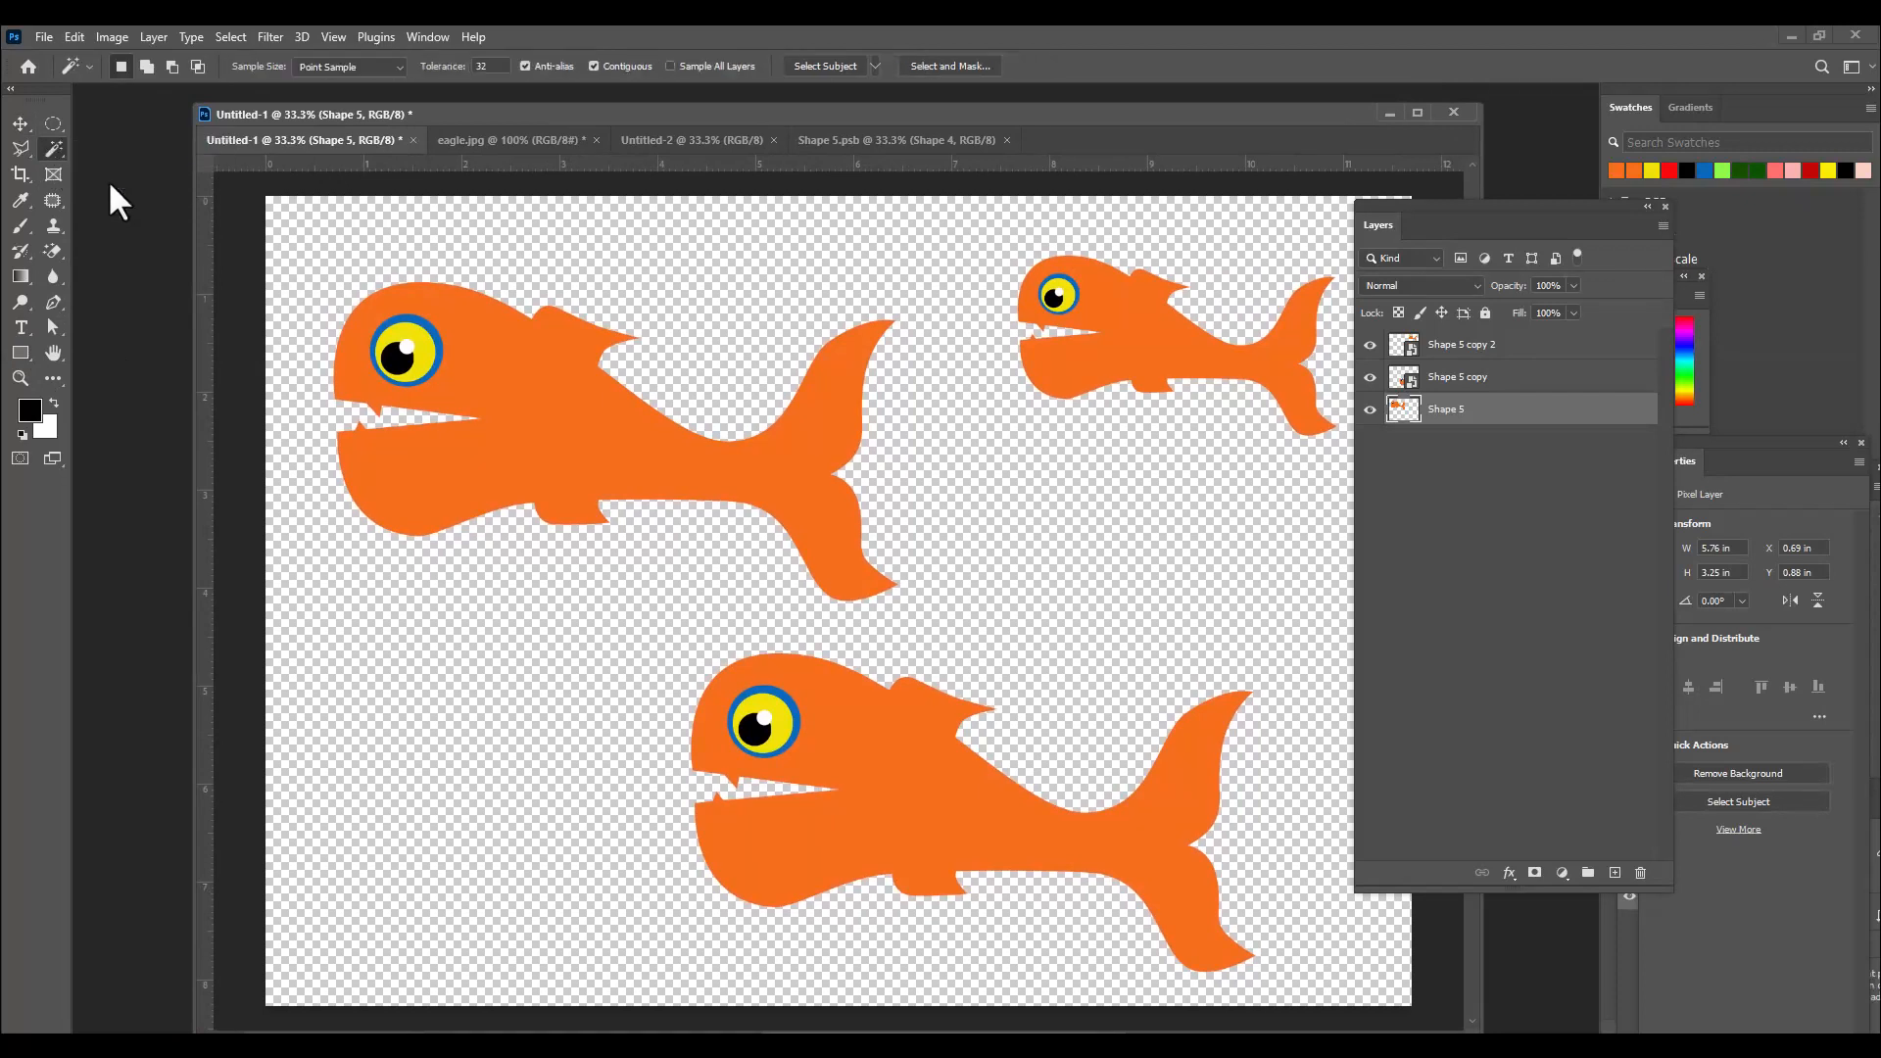
left_click(494, 338)
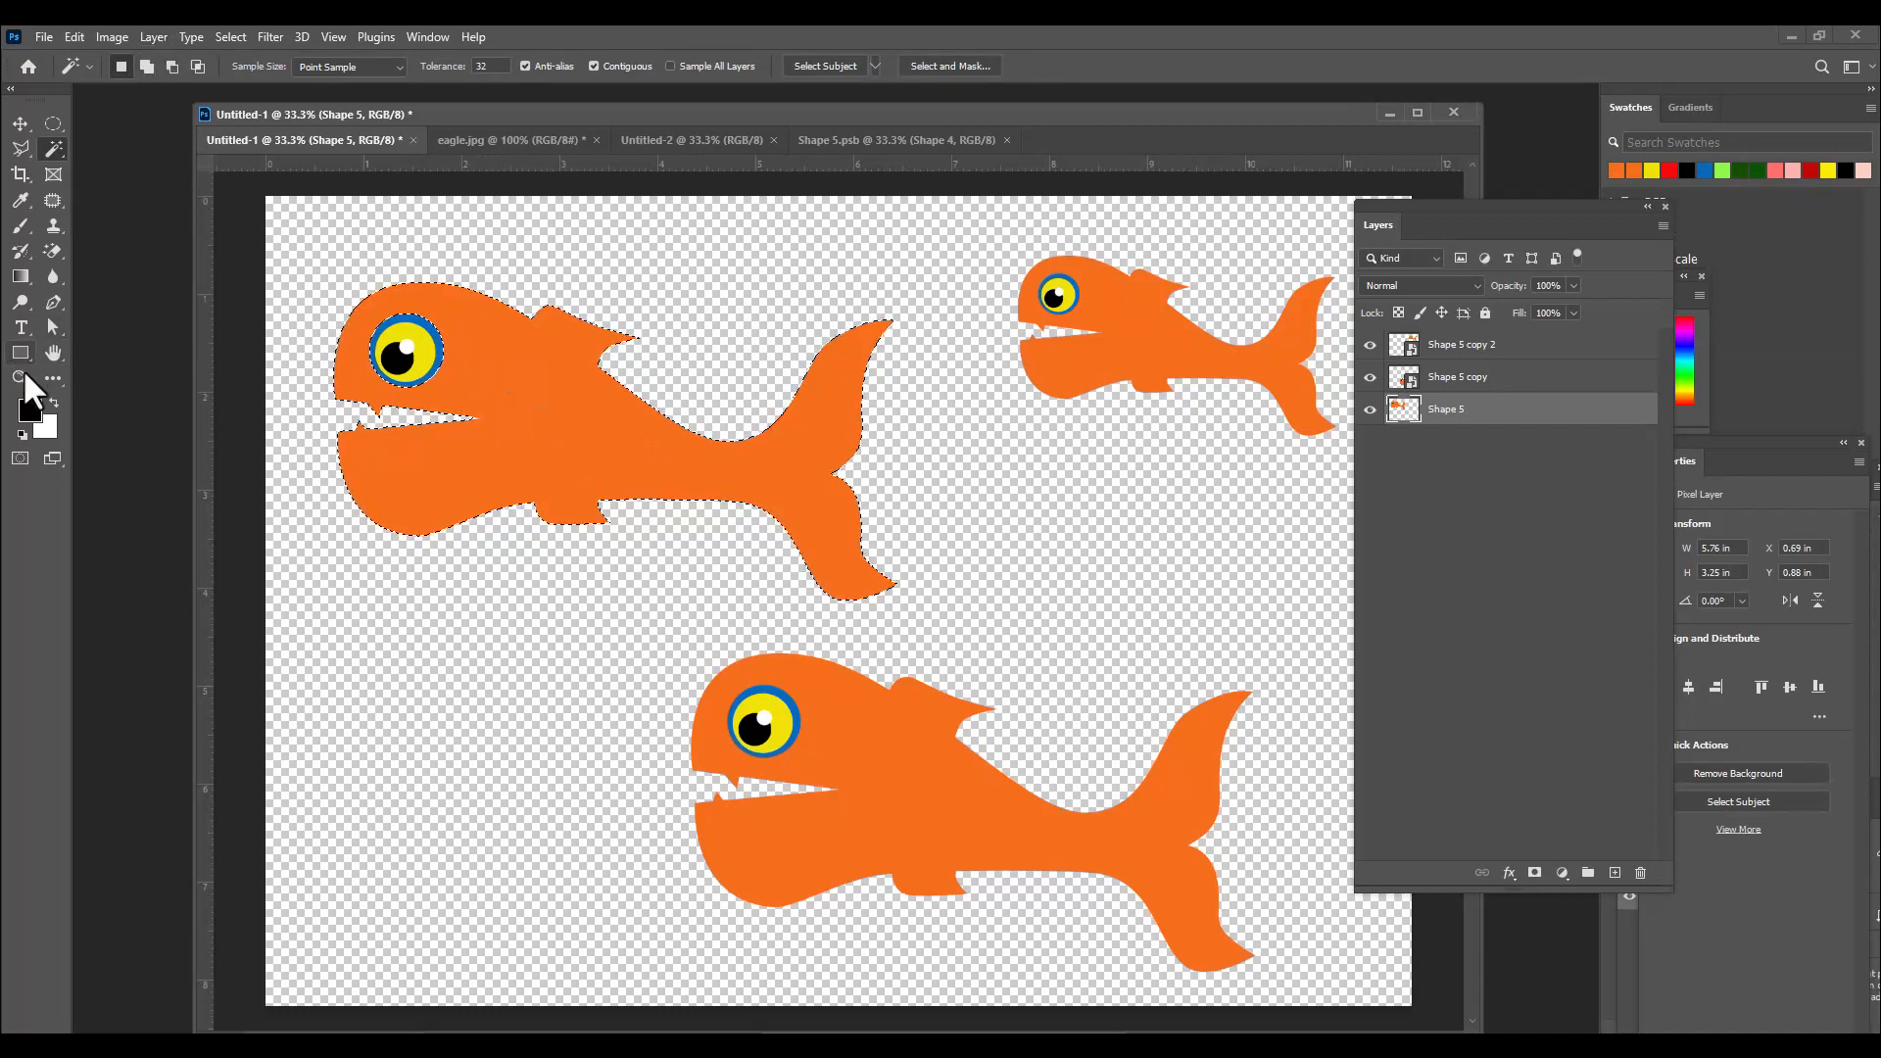
Set the foreground colour to a bright, saturated blue.
left_click(23, 402)
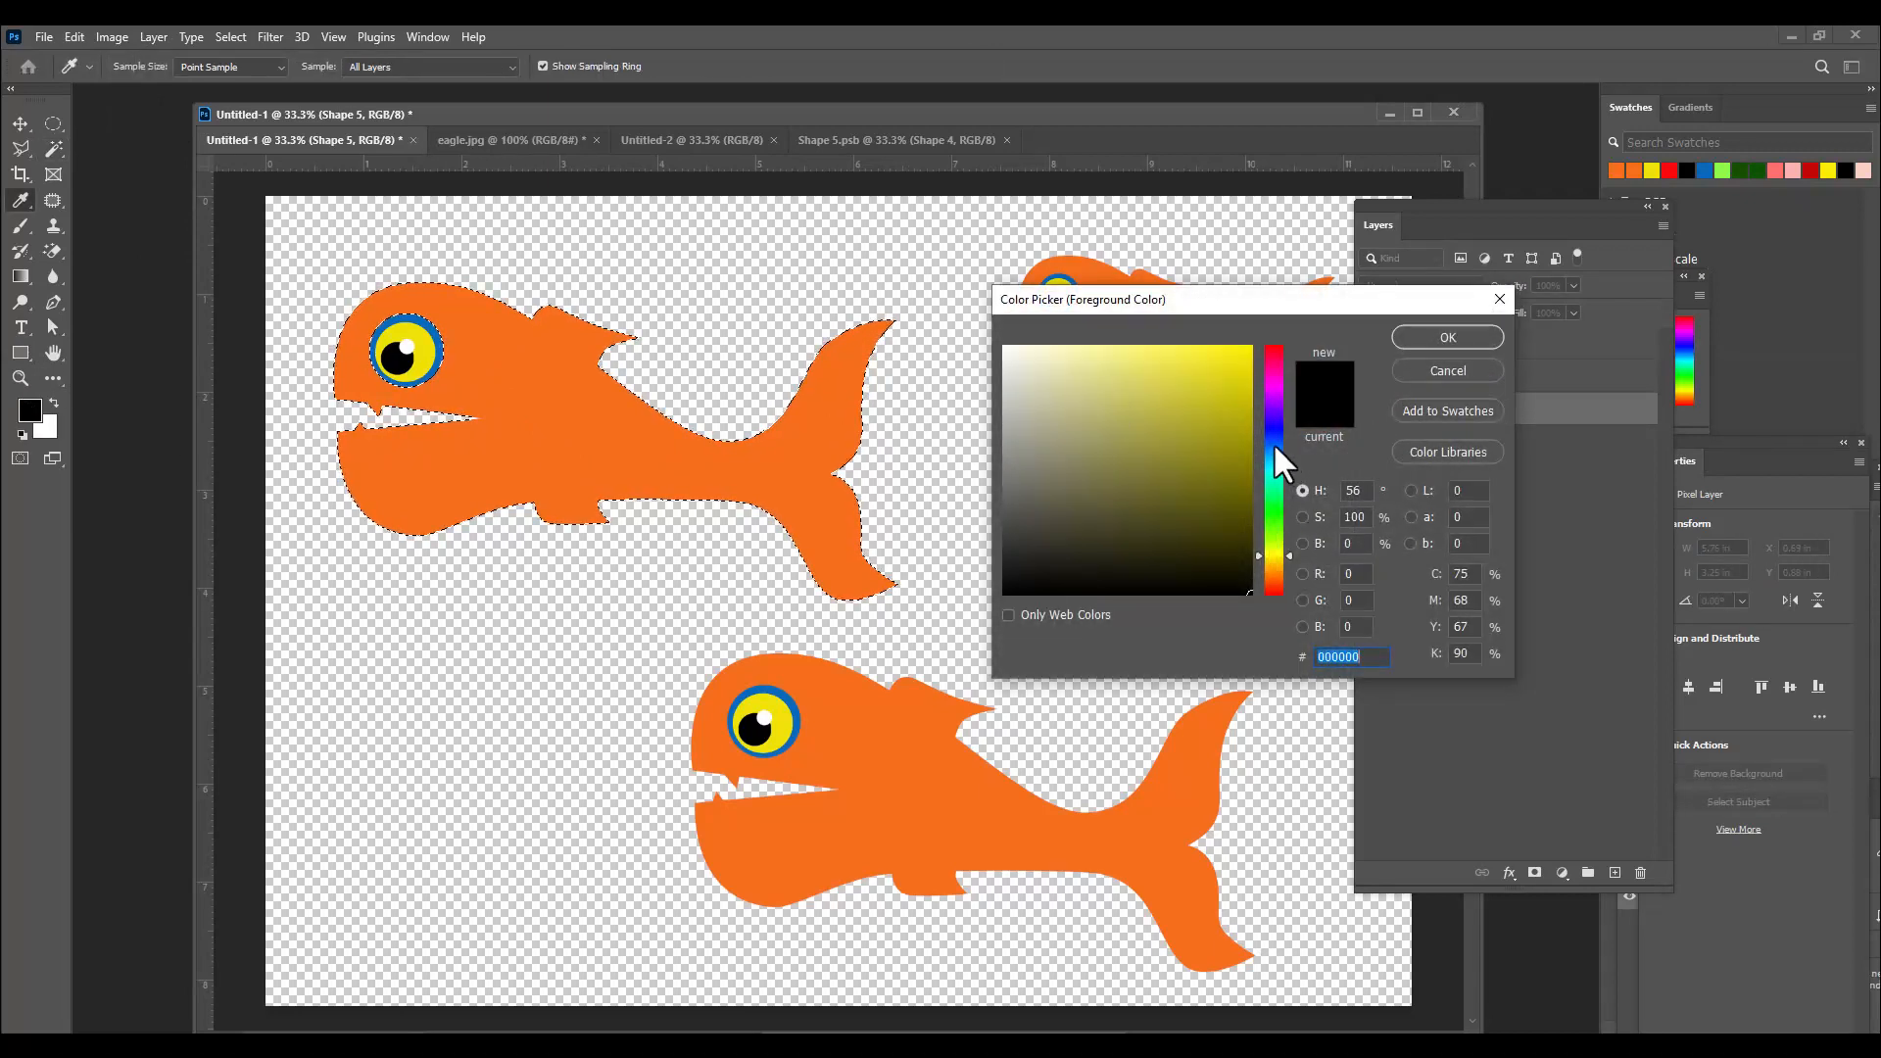
left_click(1273, 444)
left_click(1250, 350)
left_click(1410, 336)
key("w")
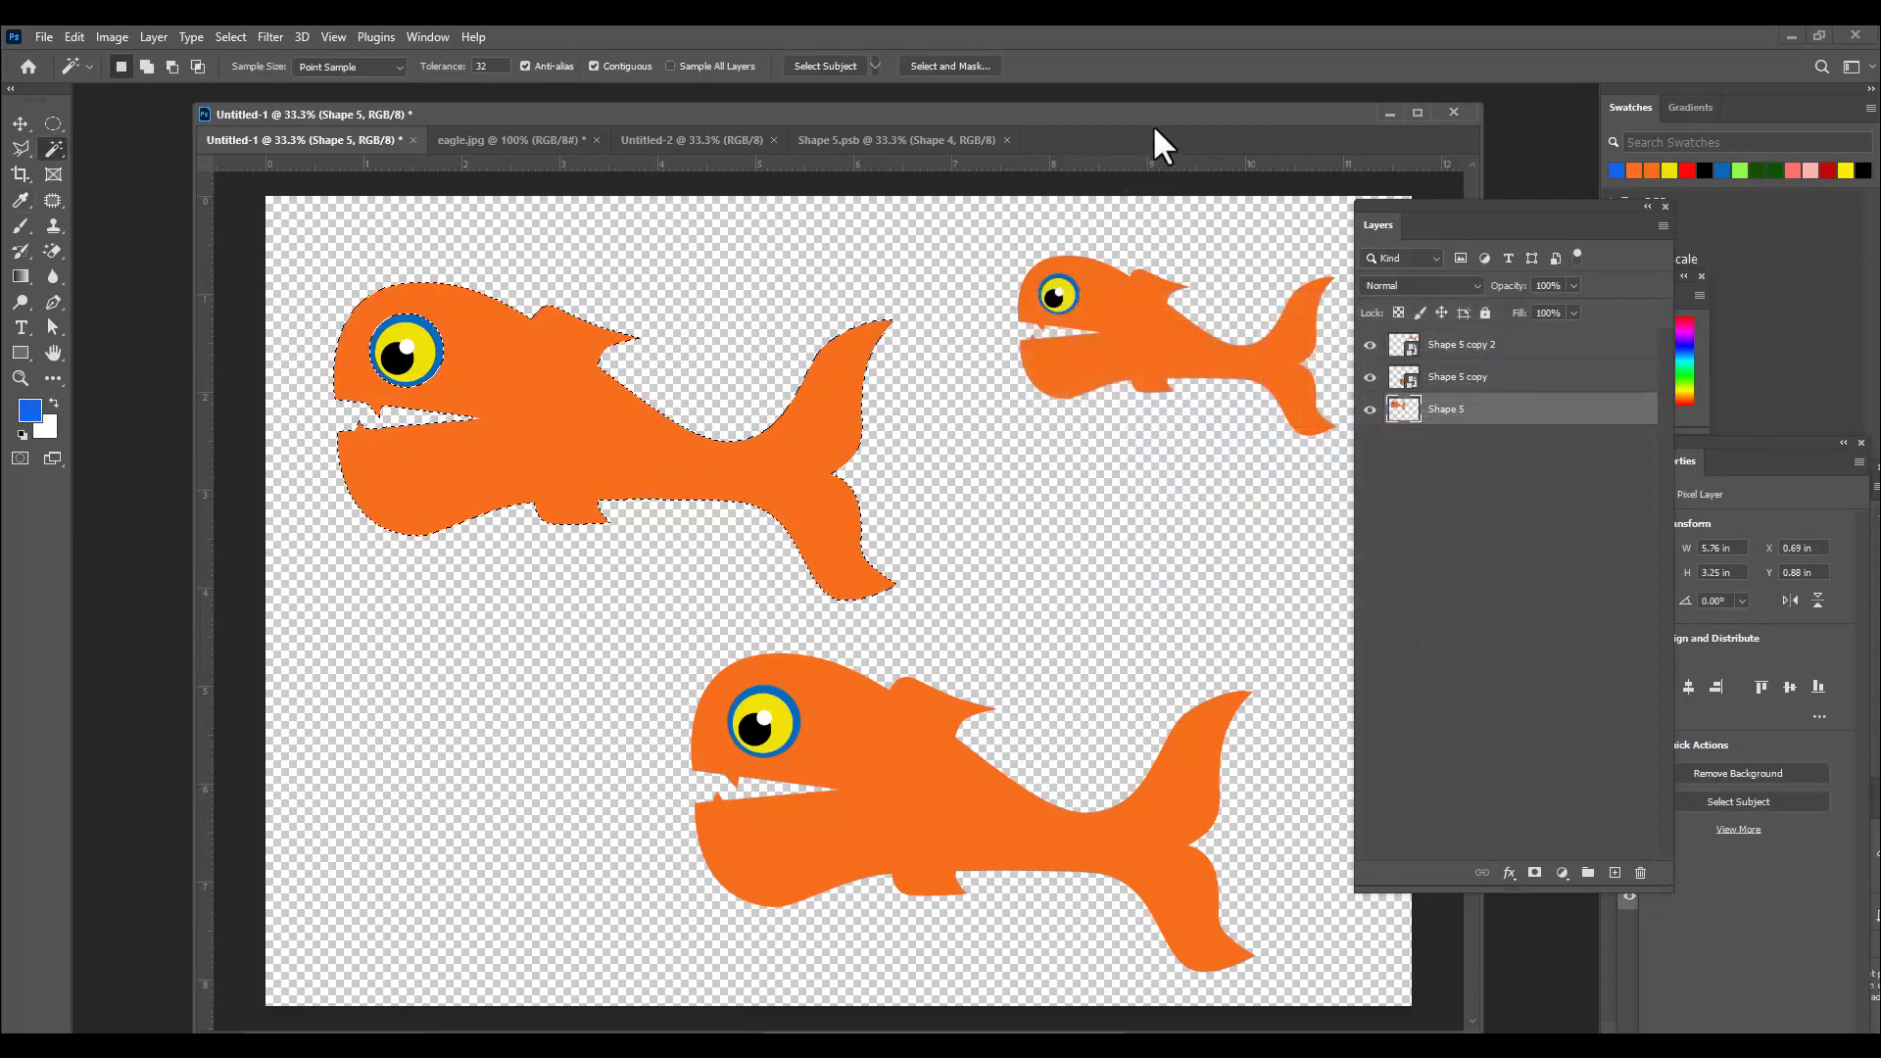
Fill the selected fish body with a dark blue foreground colour, #0724b5, and clear the selection.
left_click(30, 410)
left_click(1277, 435)
left_click(1242, 417)
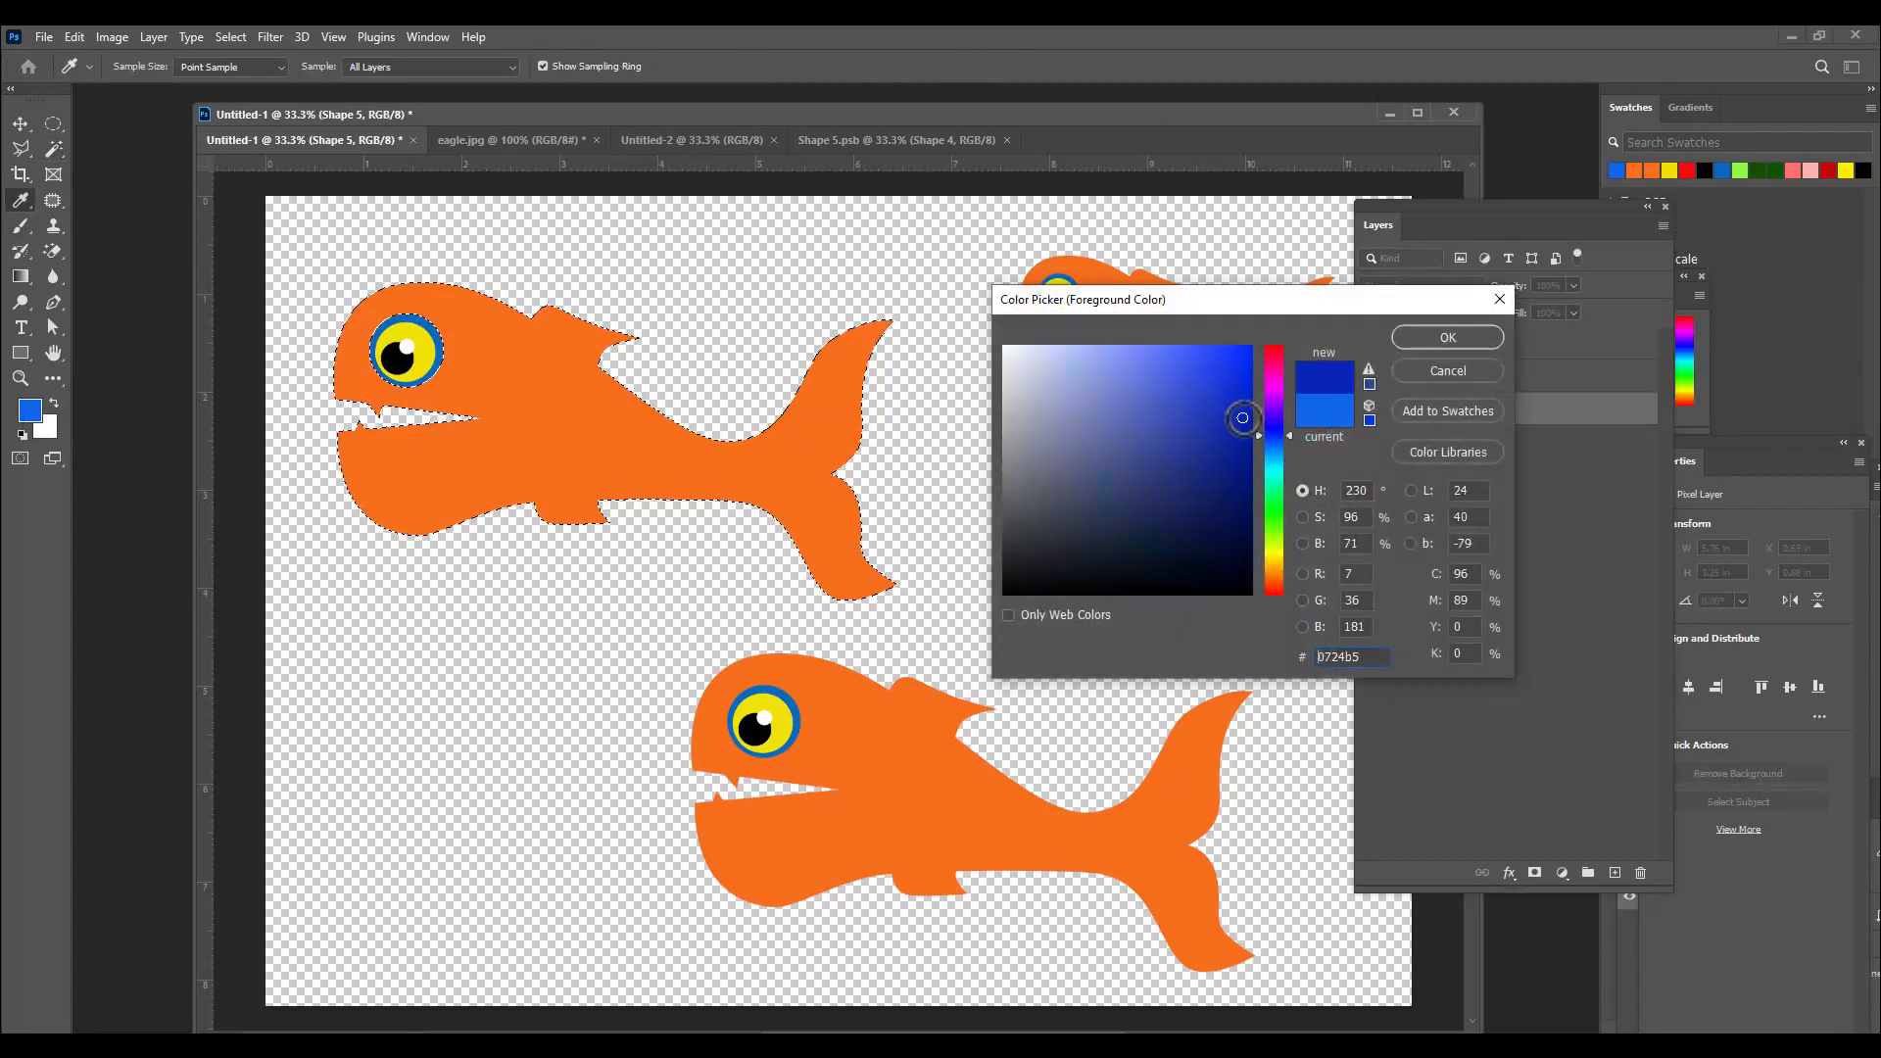
left_click(1420, 343)
key("alt+BackSpace")
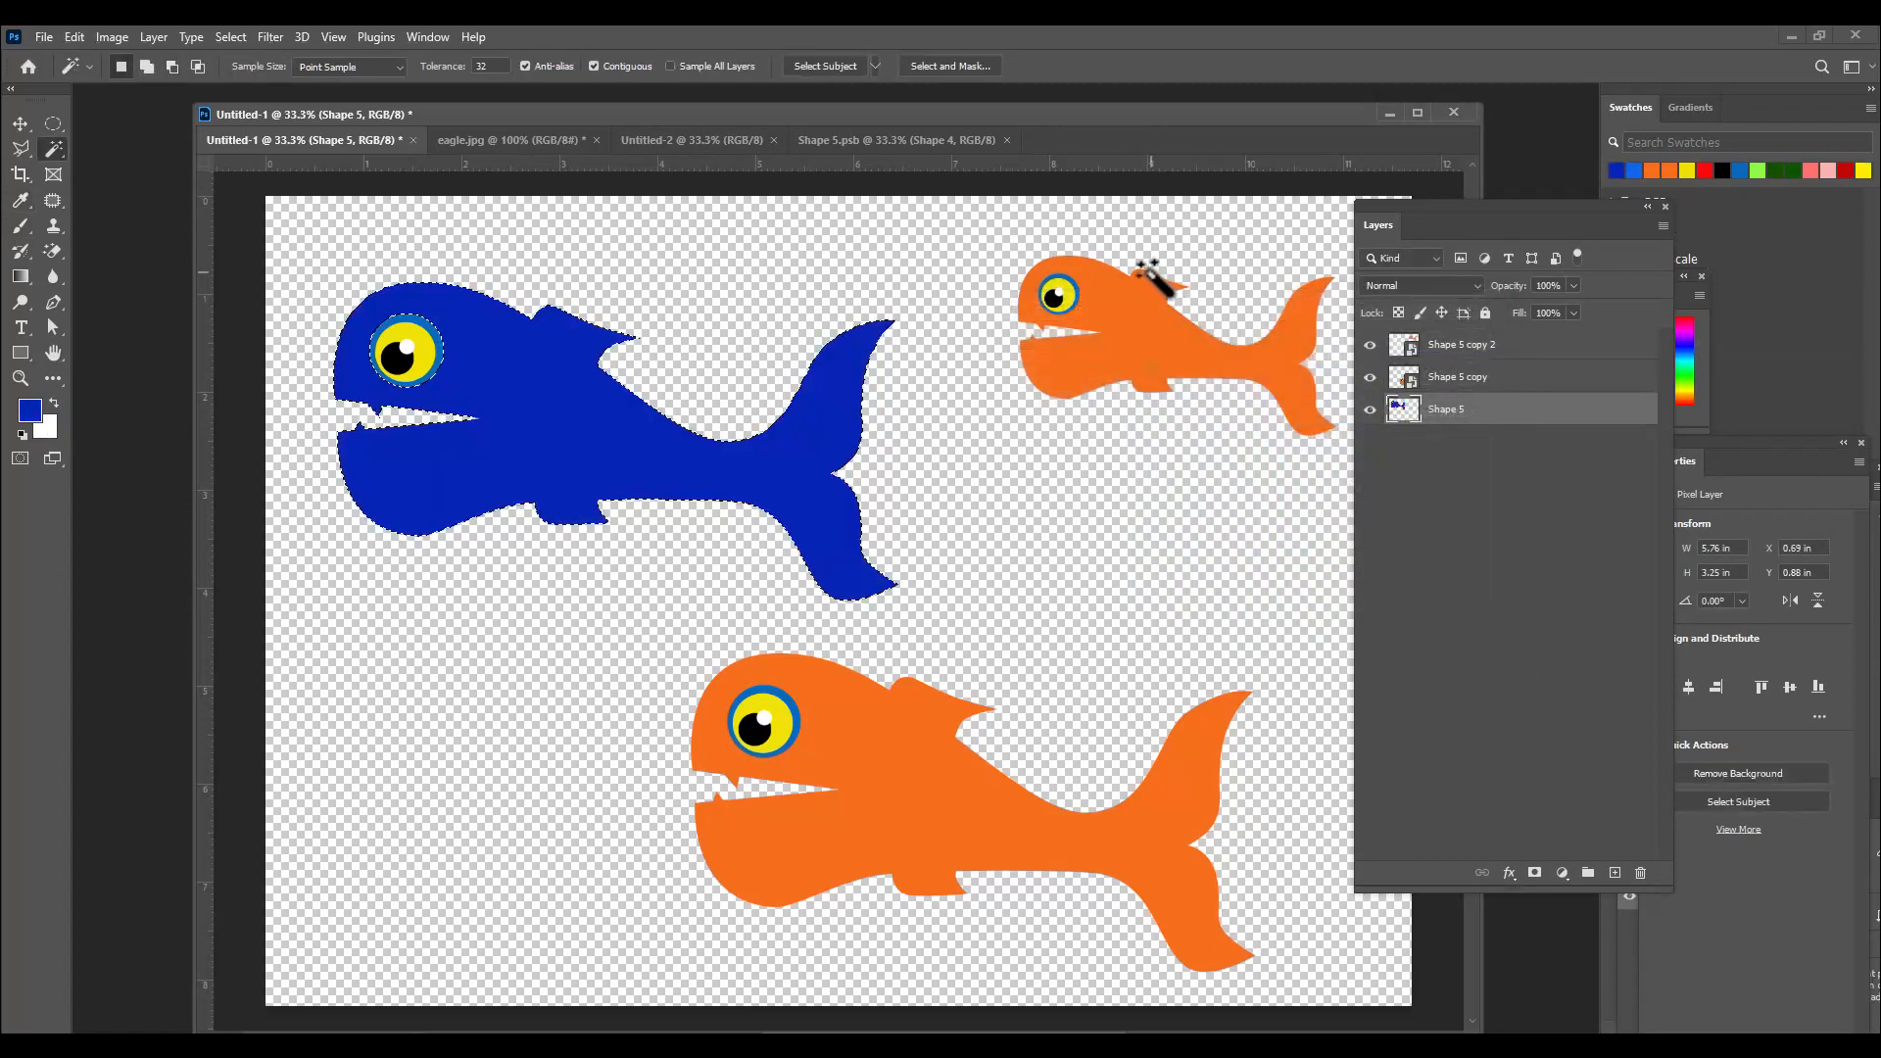
key("ctrl+d")
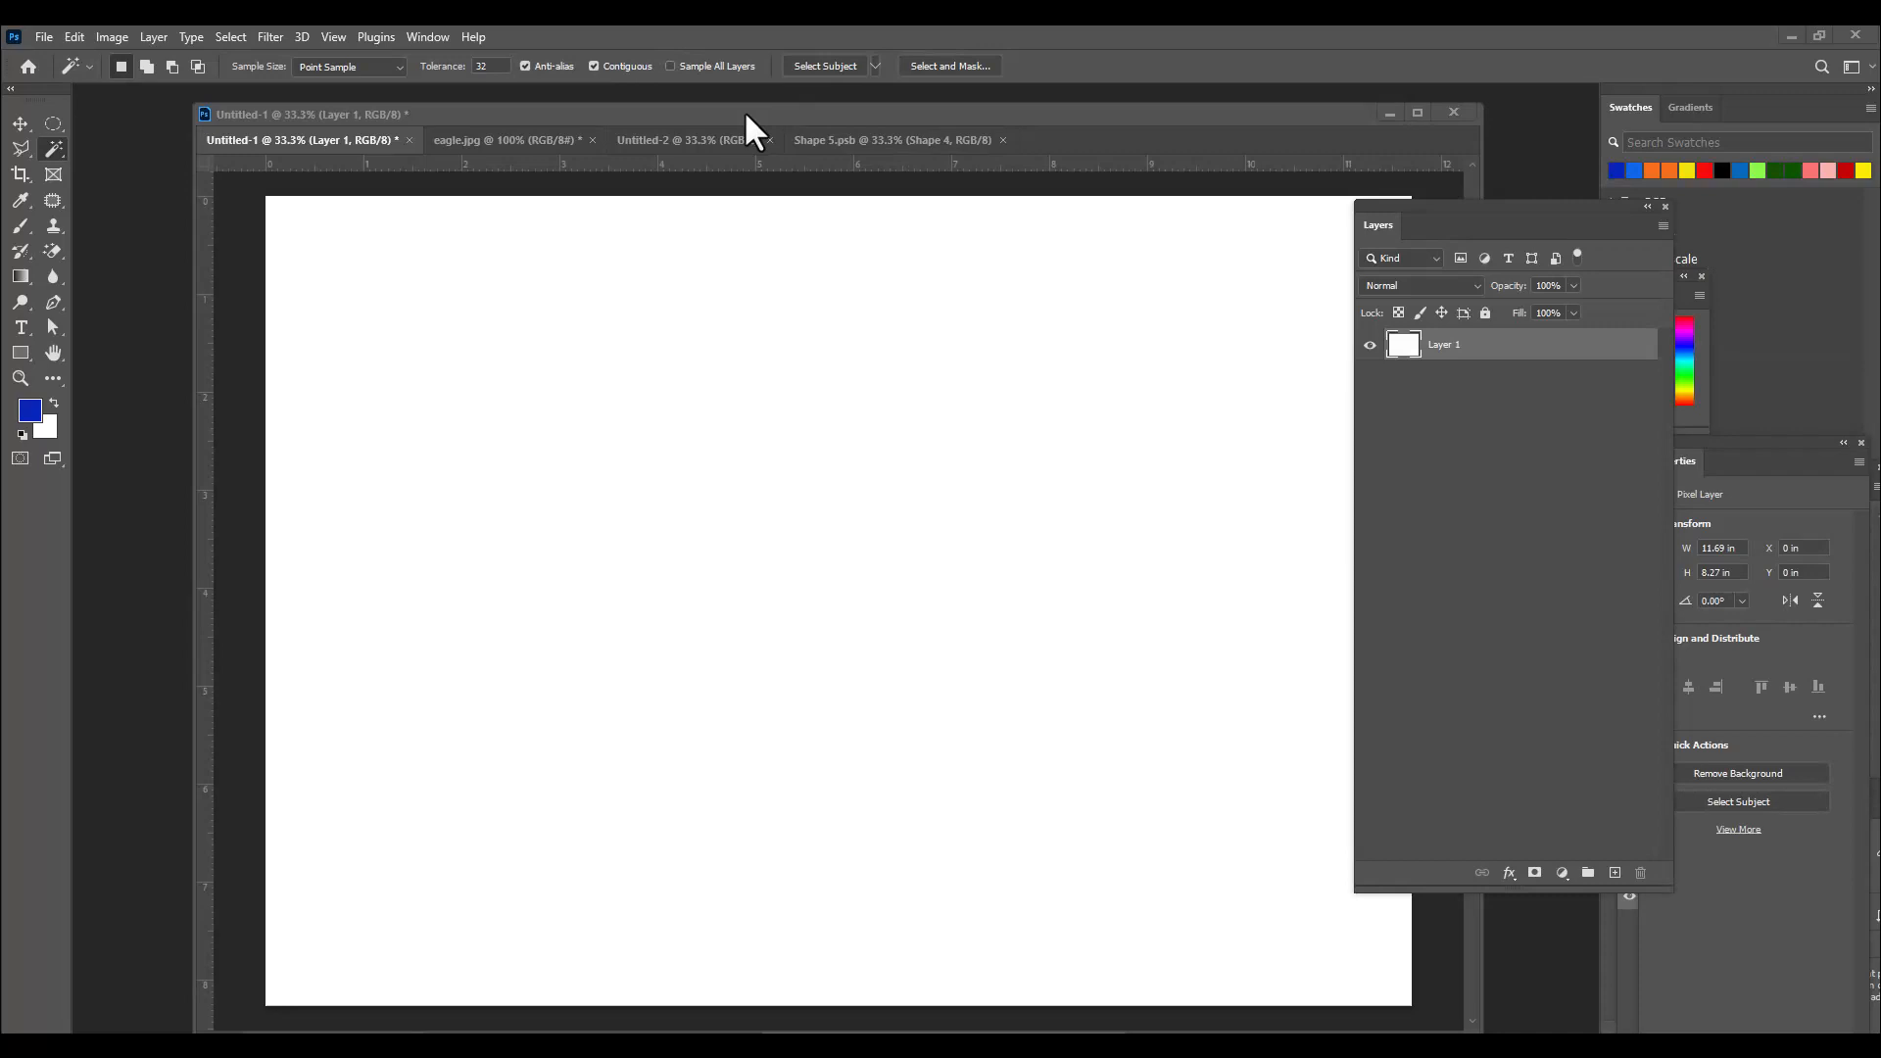
Paint the outline of a five-petal flower in blue on the blank white Layer 1 with the Brush tool.
left_click_drag(745, 114, 754, 116)
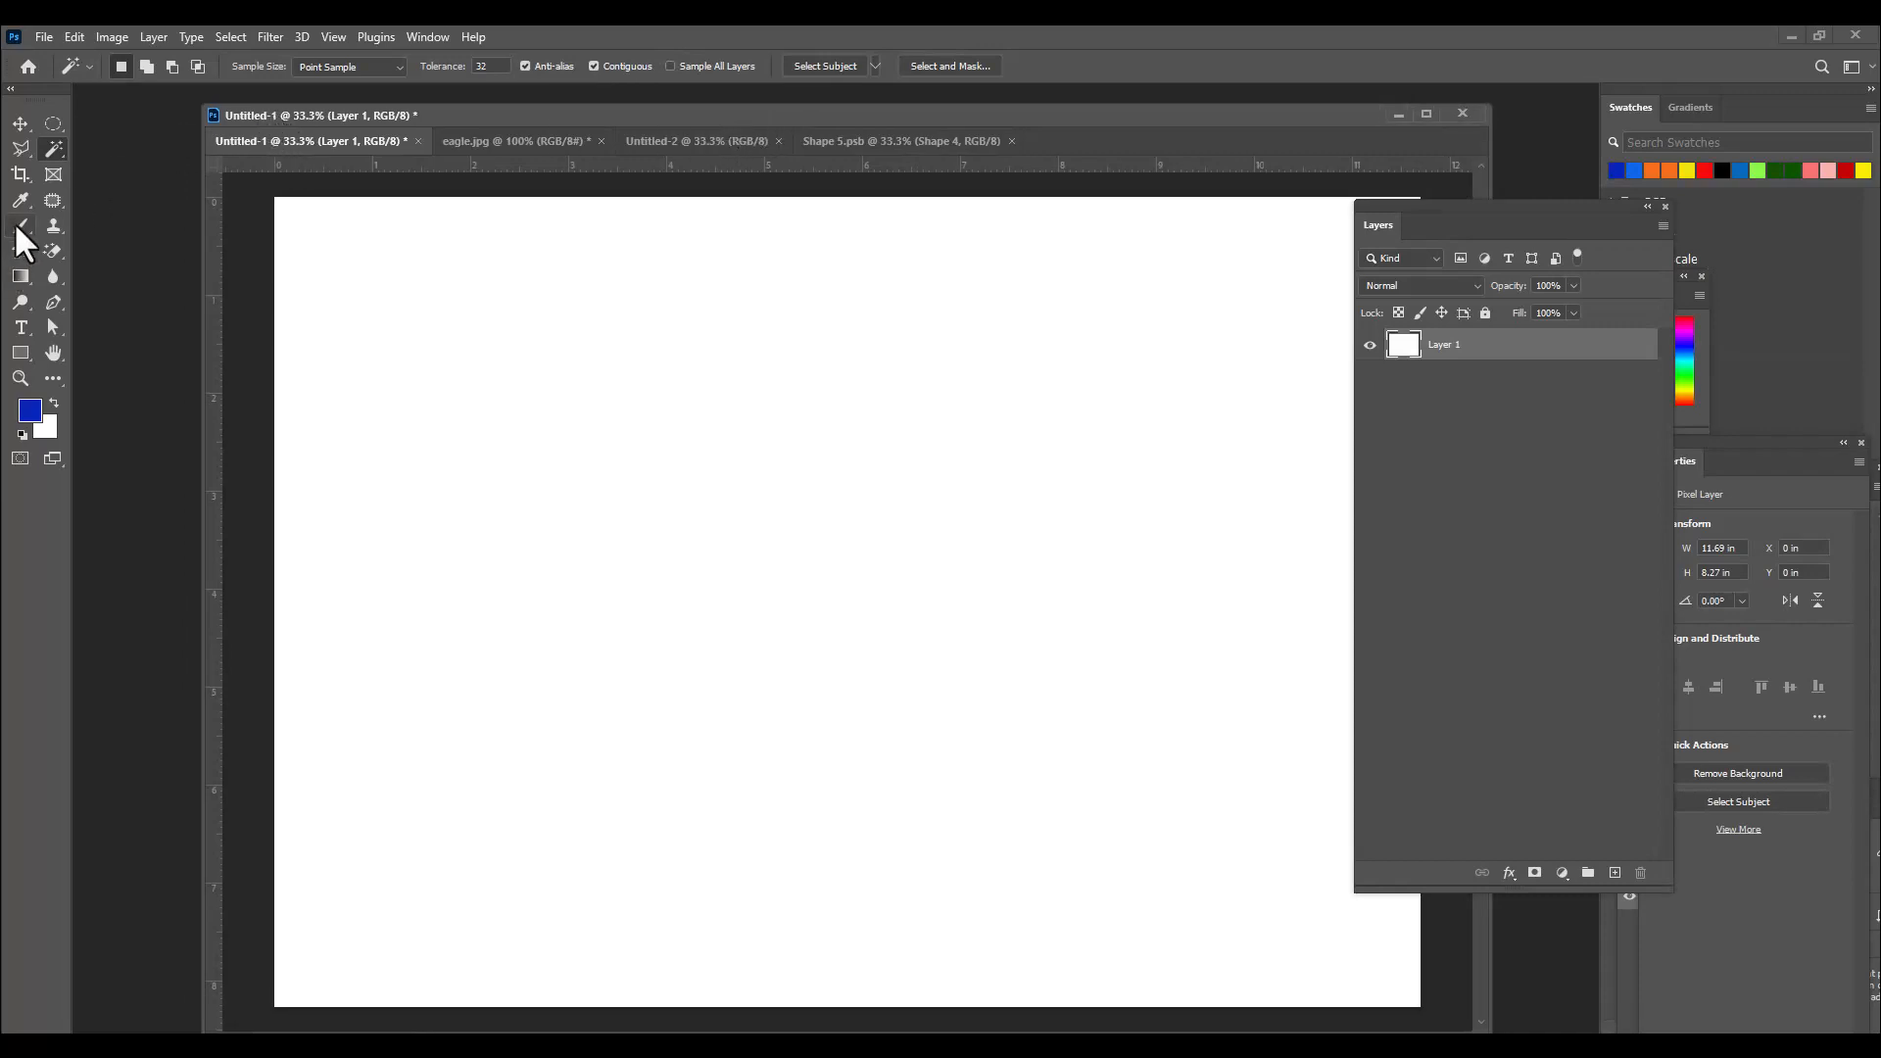
left_click_drag(13, 221, 66, 229)
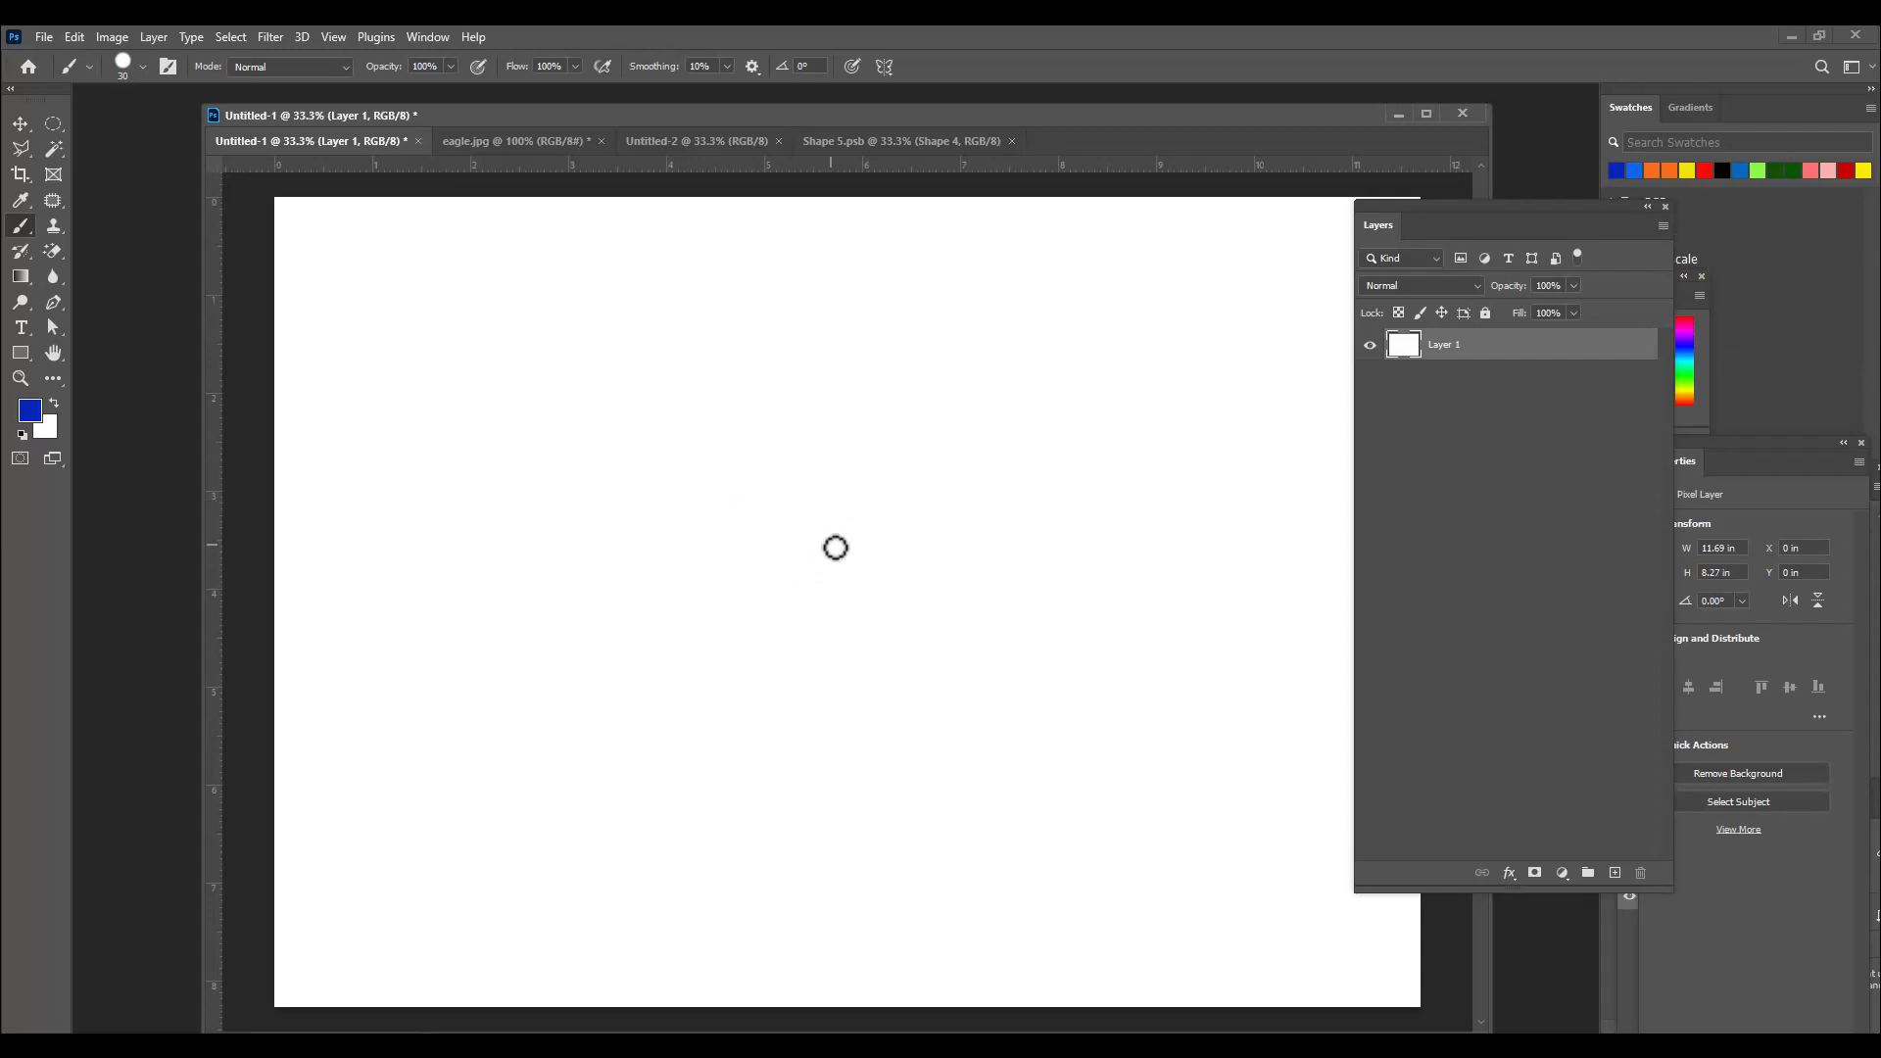
mouse_move(836, 547)
left_mouse_down()
mouse_move(739, 377)
mouse_move(757, 347)
mouse_move(930, 339)
mouse_move(955, 370)
mouse_move(873, 554)
mouse_move(1068, 447)
mouse_move(1112, 466)
mouse_move(1134, 633)
mouse_move(1106, 662)
mouse_move(1034, 656)
mouse_move(888, 580)
mouse_move(1062, 723)
mouse_move(1039, 762)
mouse_move(903, 826)
mouse_move(866, 602)
mouse_move(836, 798)
mouse_move(824, 821)
mouse_move(774, 820)
mouse_move(703, 757)
mouse_move(707, 716)
mouse_move(836, 584)
mouse_move(630, 661)
mouse_move(602, 629)
mouse_move(601, 483)
mouse_move(624, 474)
mouse_move(844, 556)
left_mouse_up()
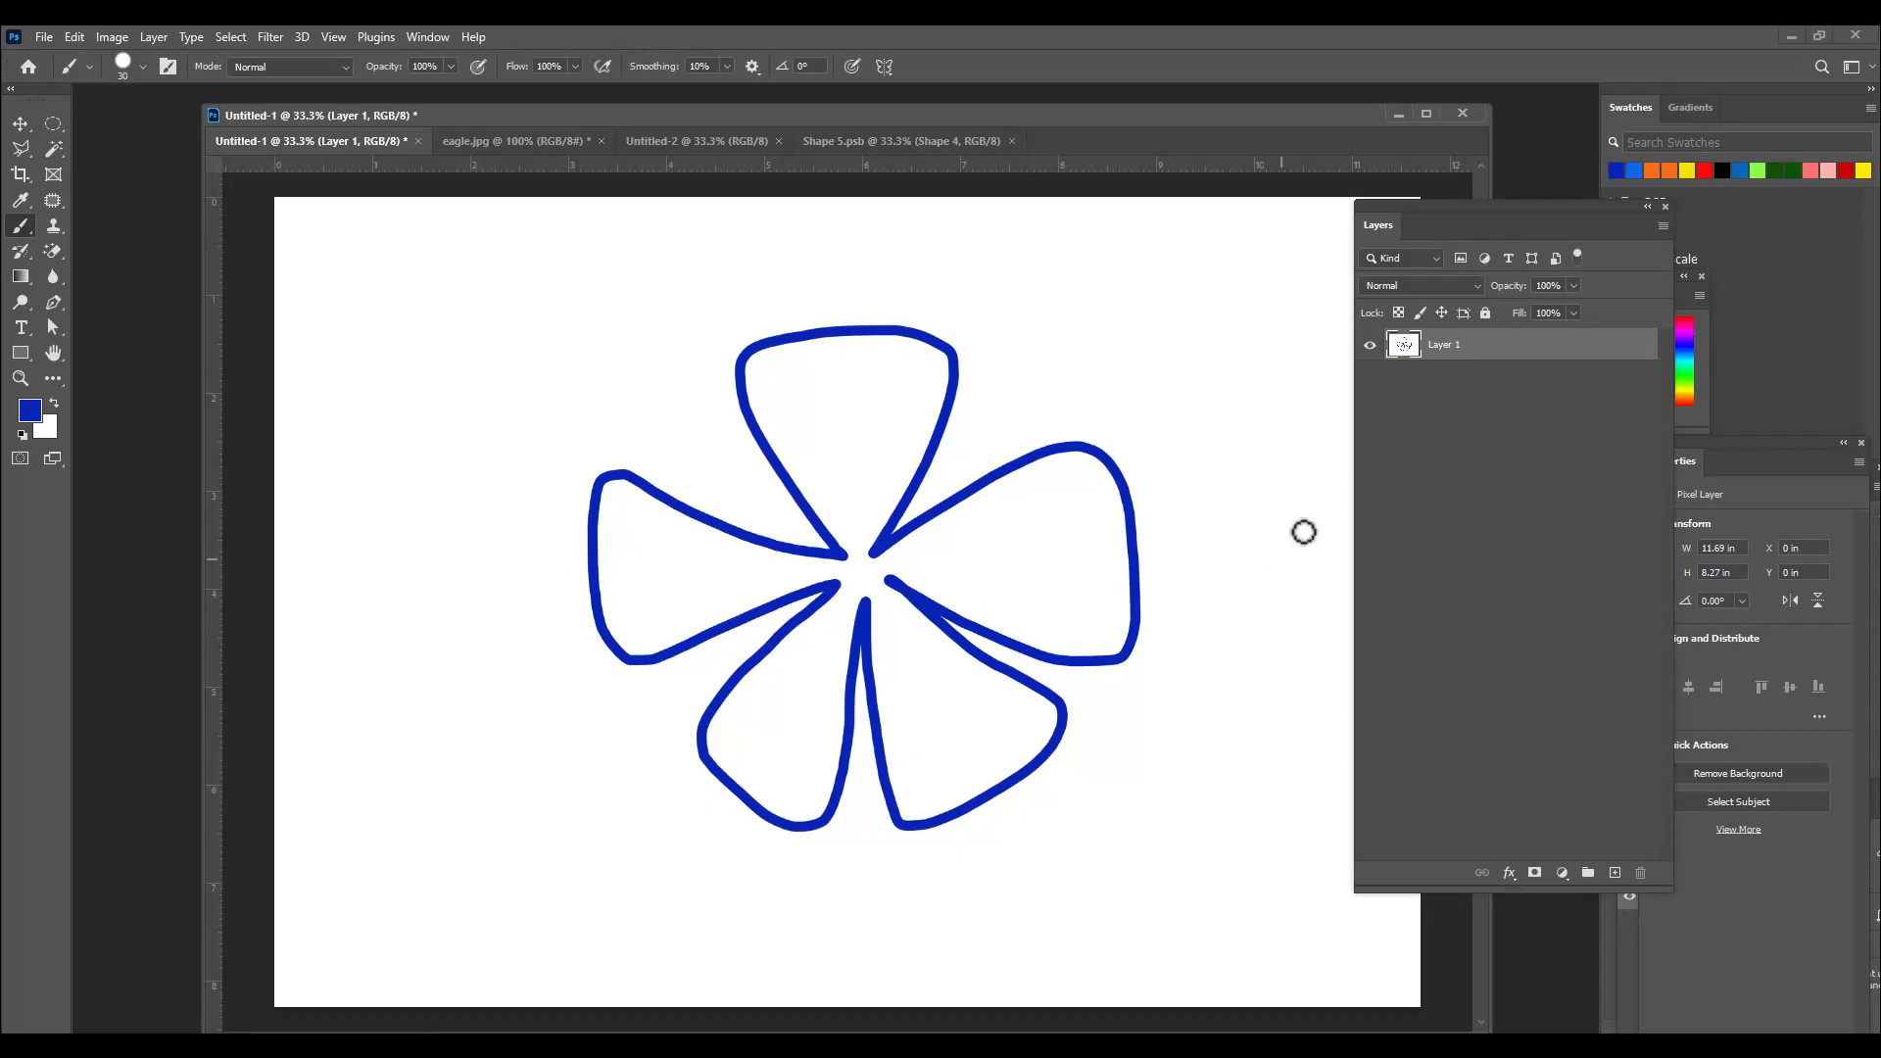
left_click_drag(869, 117, 832, 112)
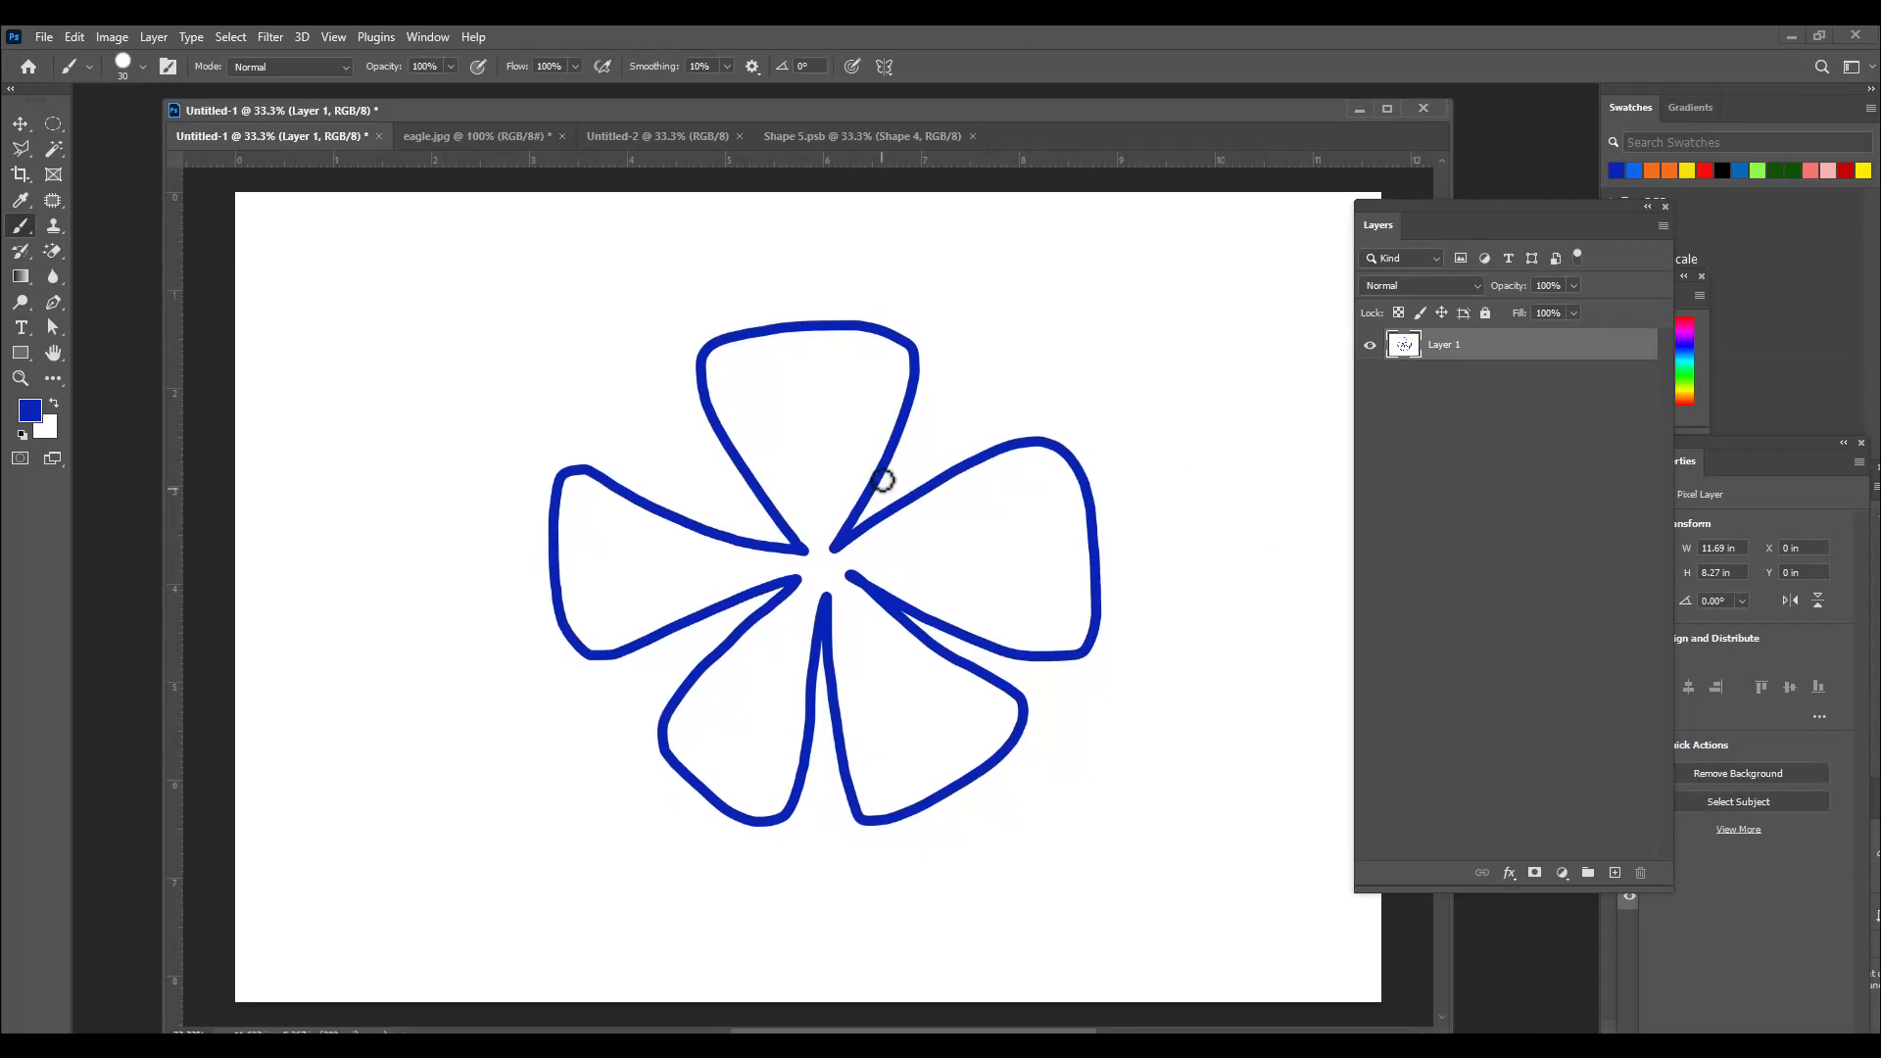
Mark the anchor point positions with short brush strokes at each petal's outer corners and around the flower's centre.
left_click_drag(732, 360, 720, 373)
left_click_drag(867, 345, 883, 355)
left_click_drag(1020, 463, 1042, 471)
left_click_drag(1035, 625, 1062, 622)
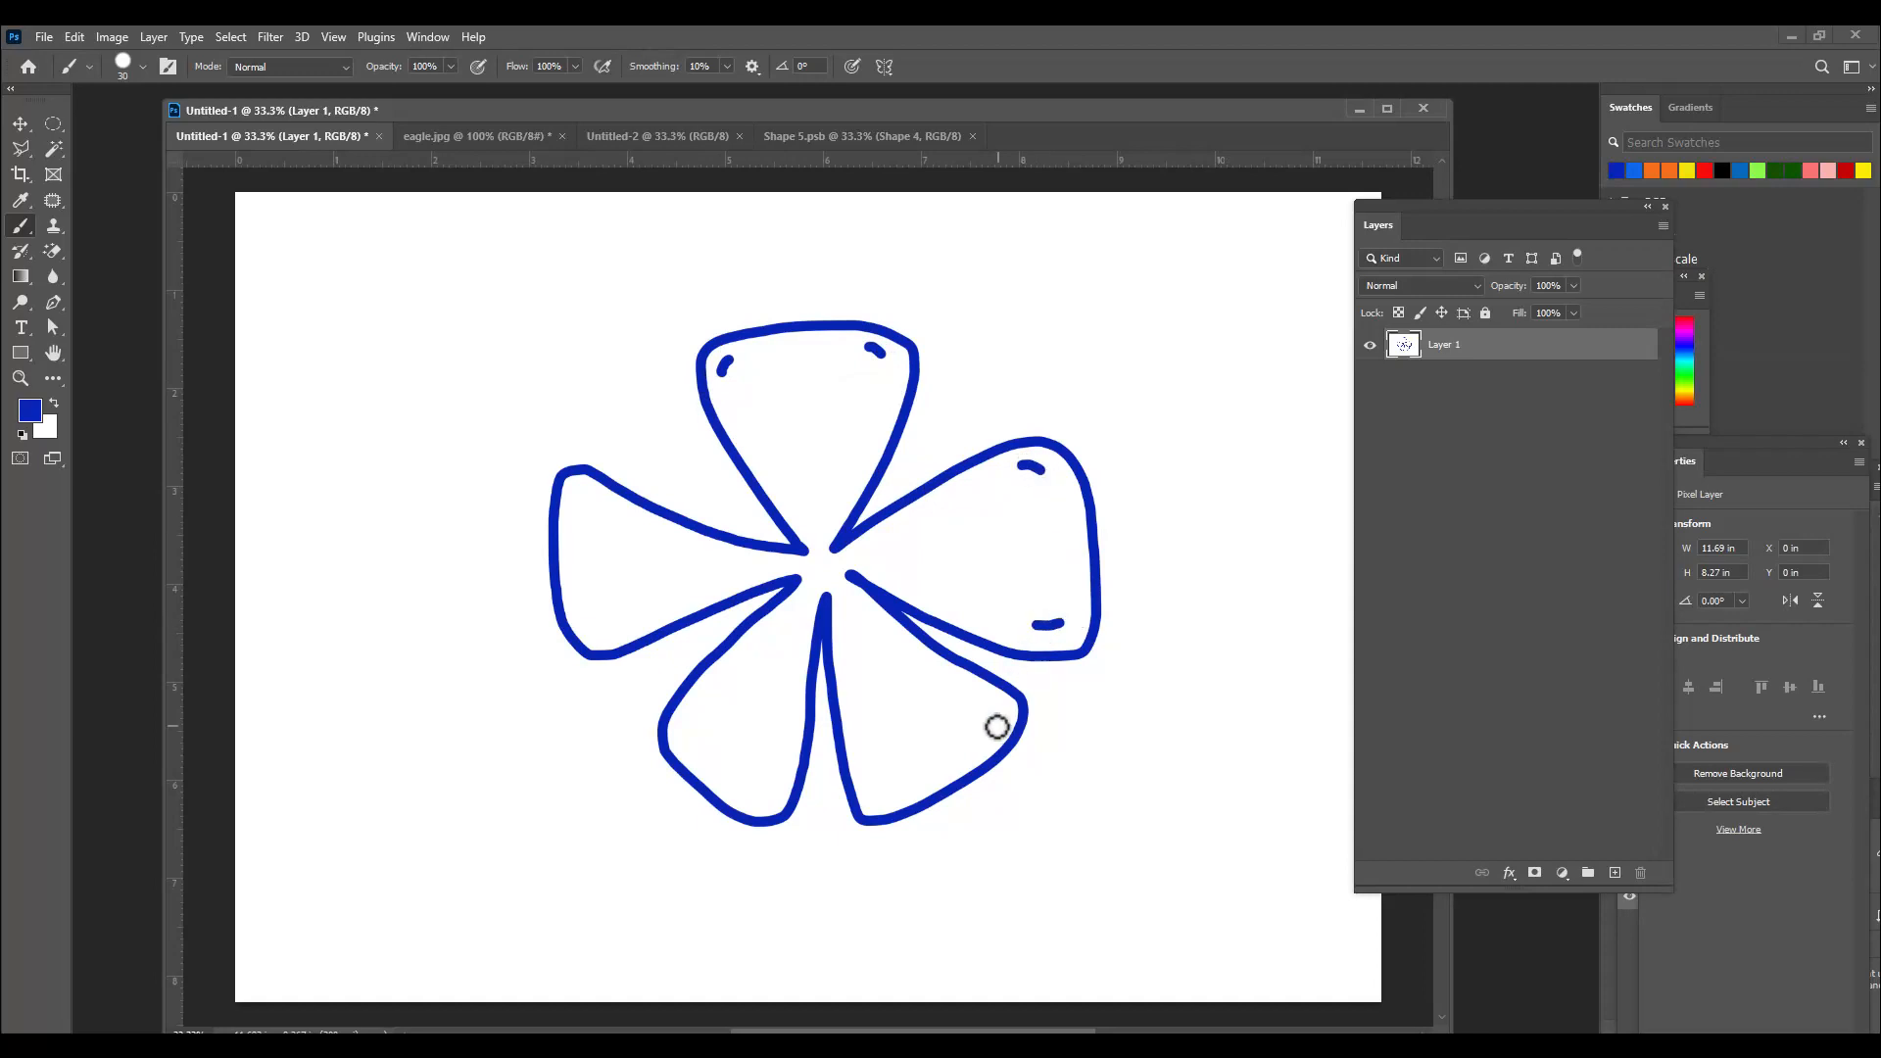
left_click_drag(984, 702, 989, 716)
left_click_drag(867, 792, 883, 805)
left_click_drag(756, 799, 771, 791)
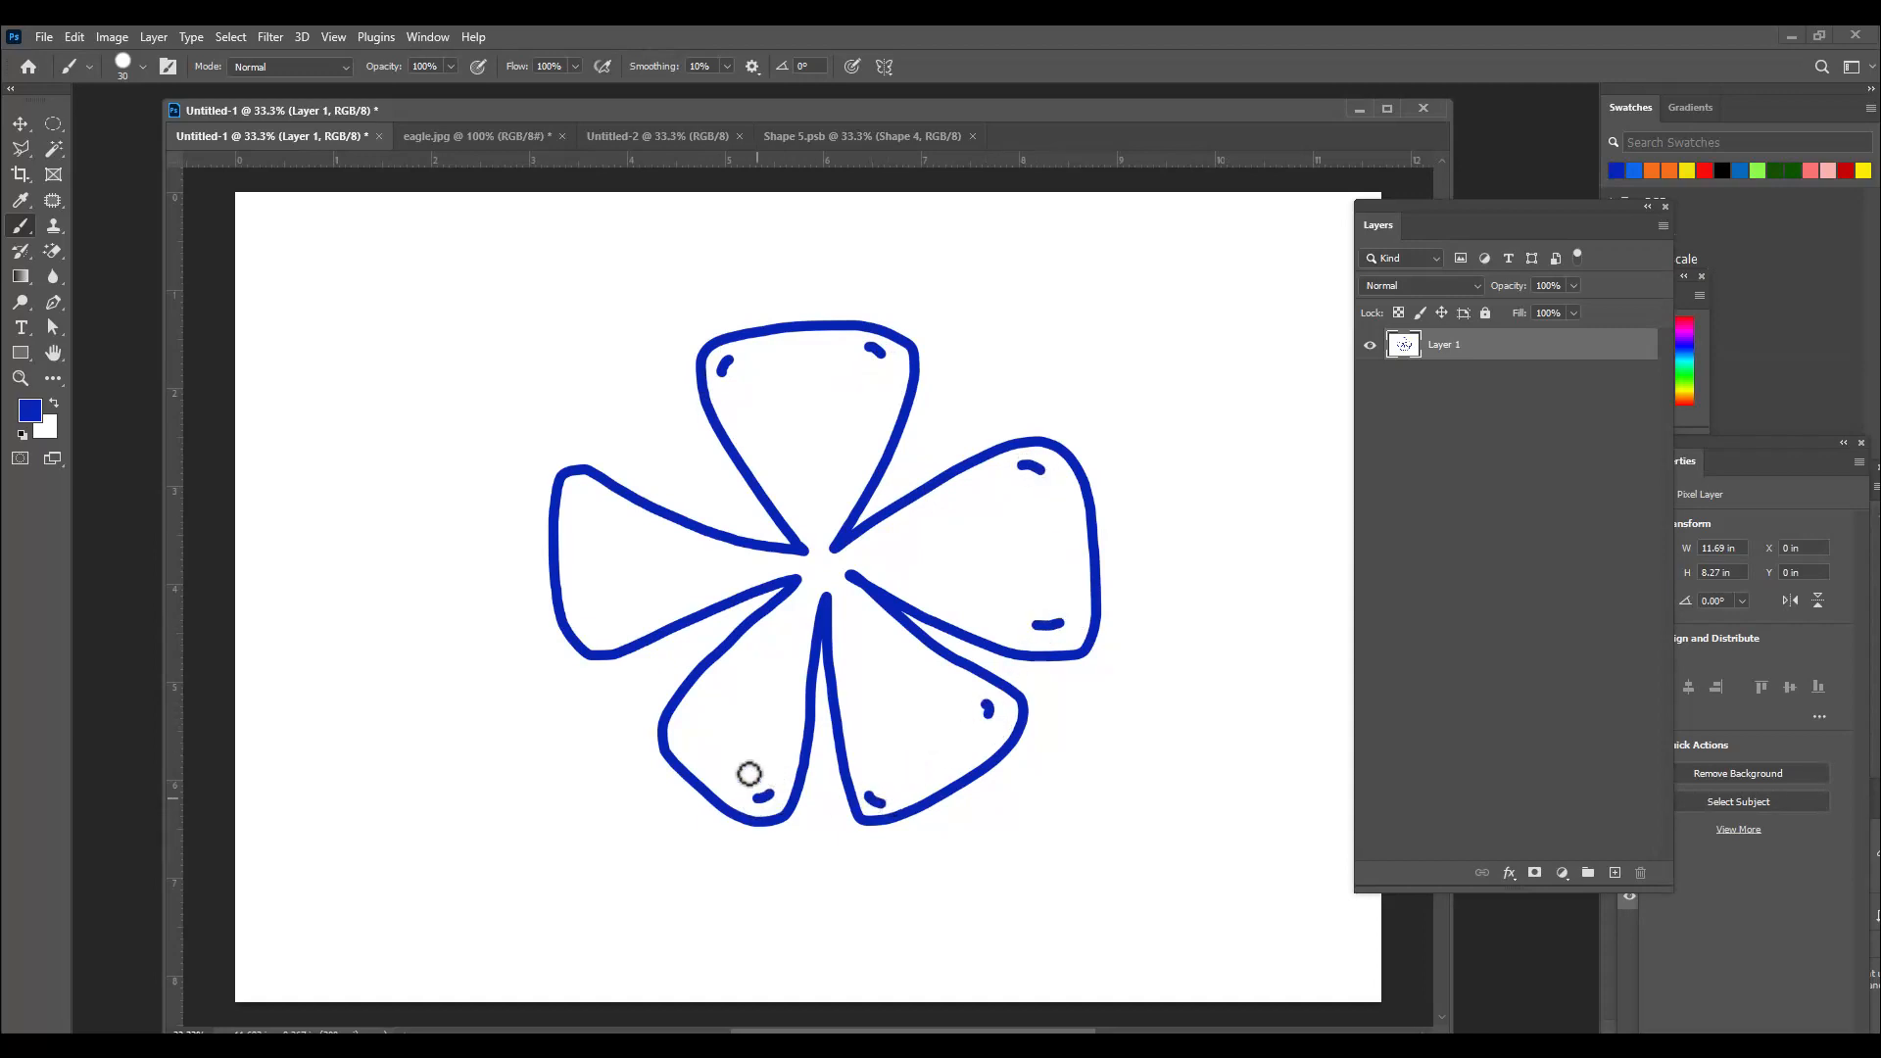
left_click_drag(677, 742, 677, 726)
left_click_drag(599, 627, 583, 622)
left_click_drag(574, 492, 590, 497)
mouse_move(810, 538)
left_mouse_down()
mouse_move(813, 582)
mouse_move(790, 563)
mouse_move(809, 587)
mouse_move(875, 587)
mouse_move(839, 546)
left_mouse_up()
left_click_drag(793, 111, 819, 114)
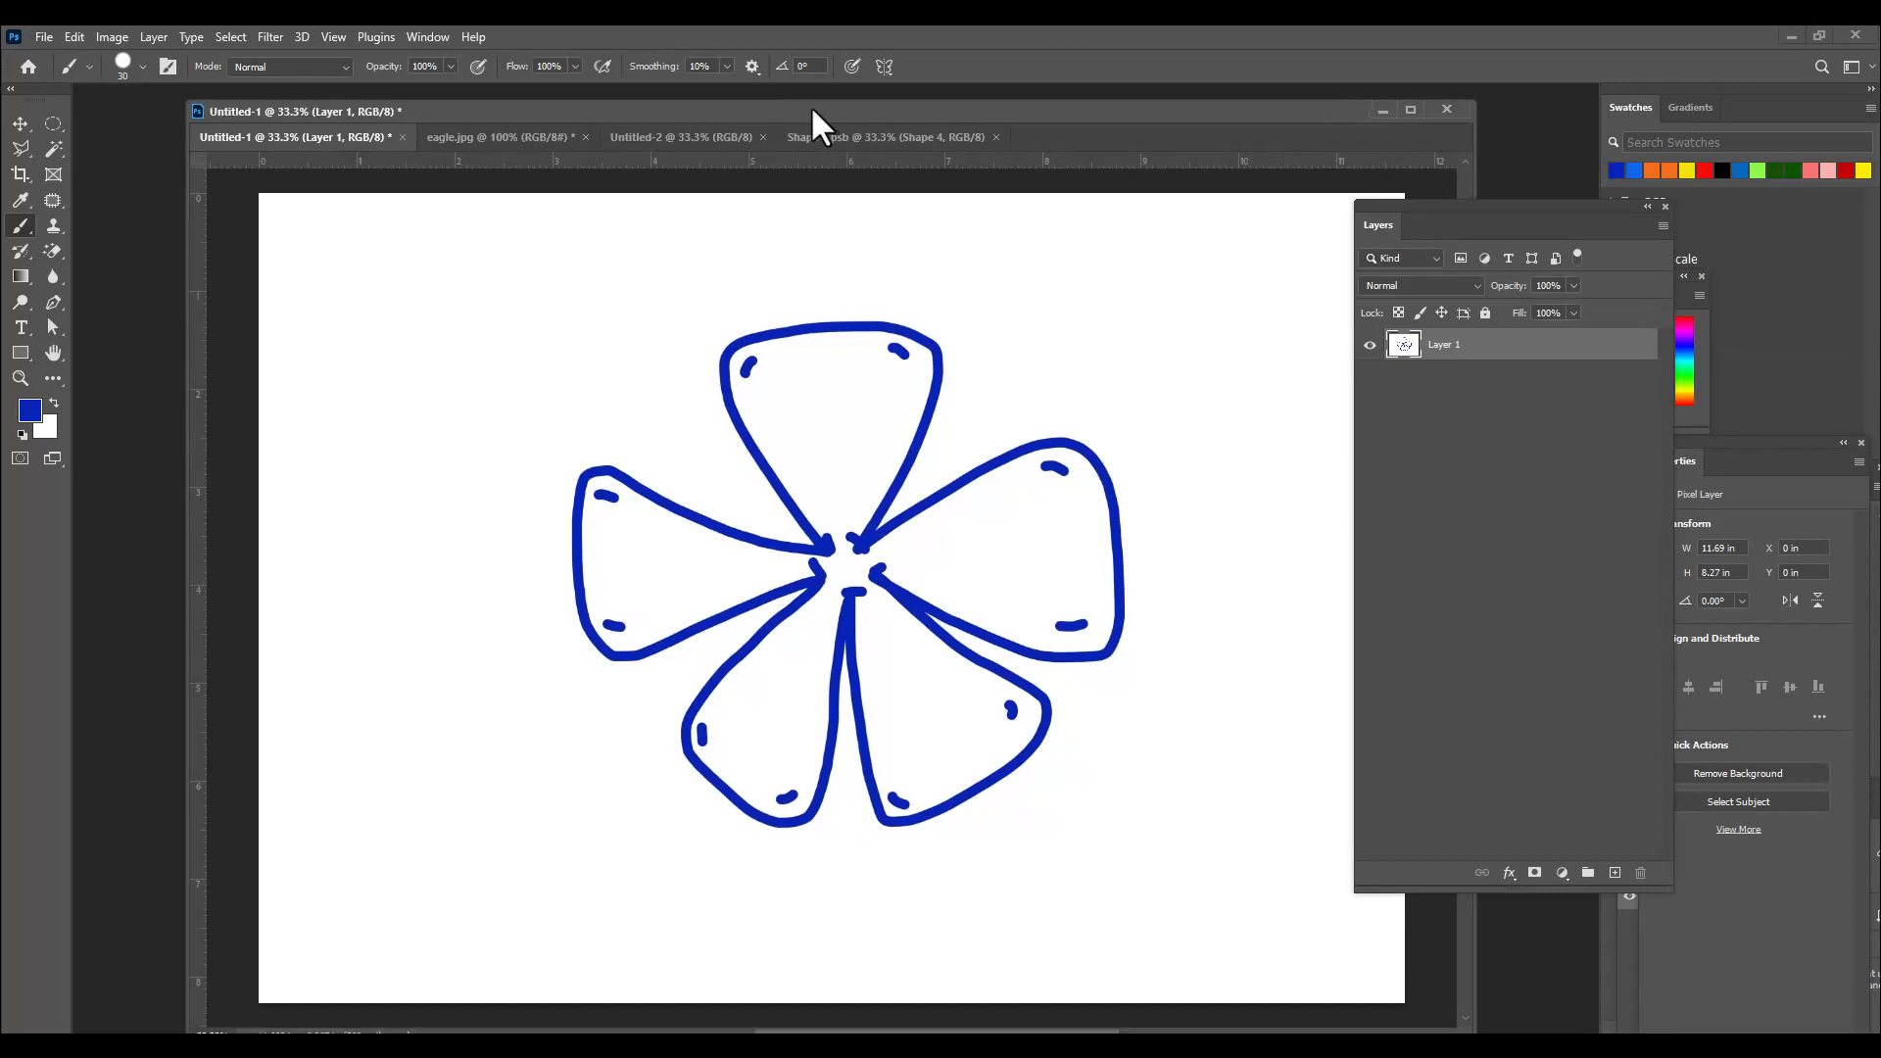
Trace the top petal with the Pen tool in Shape mode, using curved anchors at its outer corners and sharp ones at the centre.
left_click(53, 302)
right_click(54, 303)
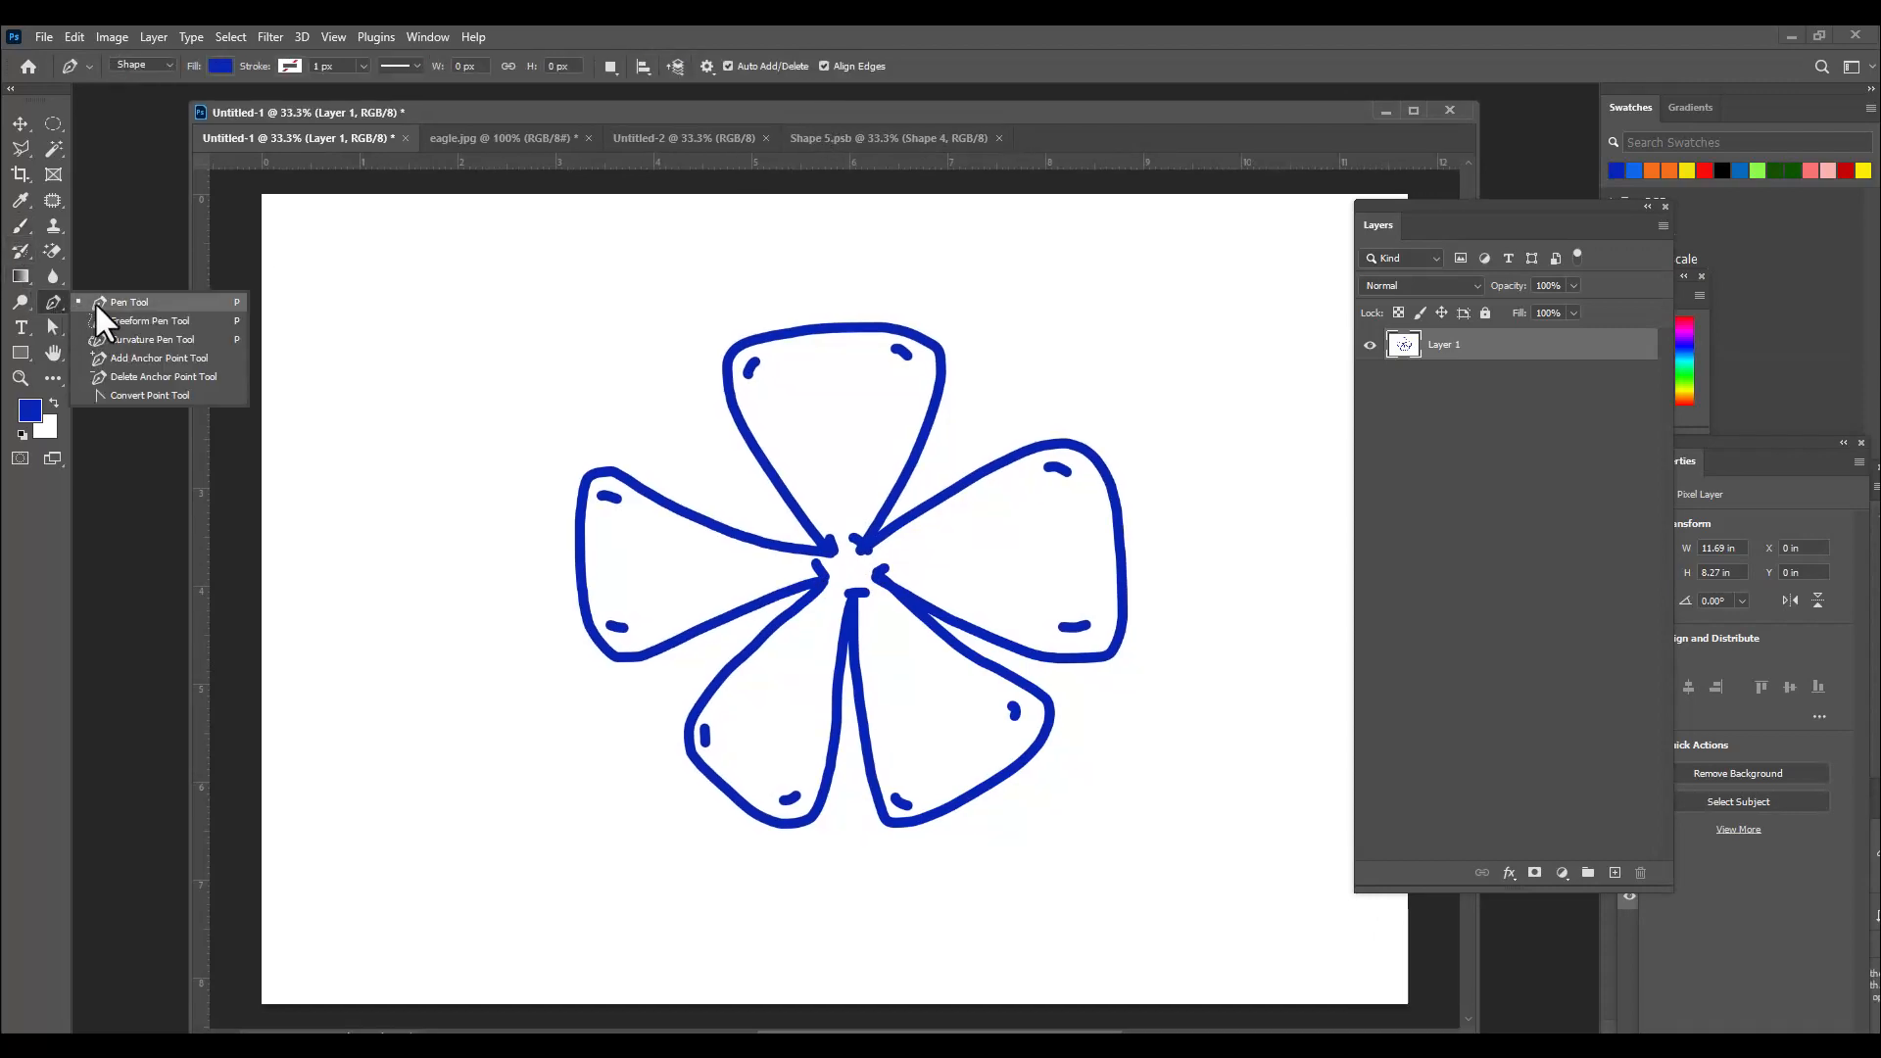
left_click(92, 309)
left_click_drag(678, 113, 648, 115)
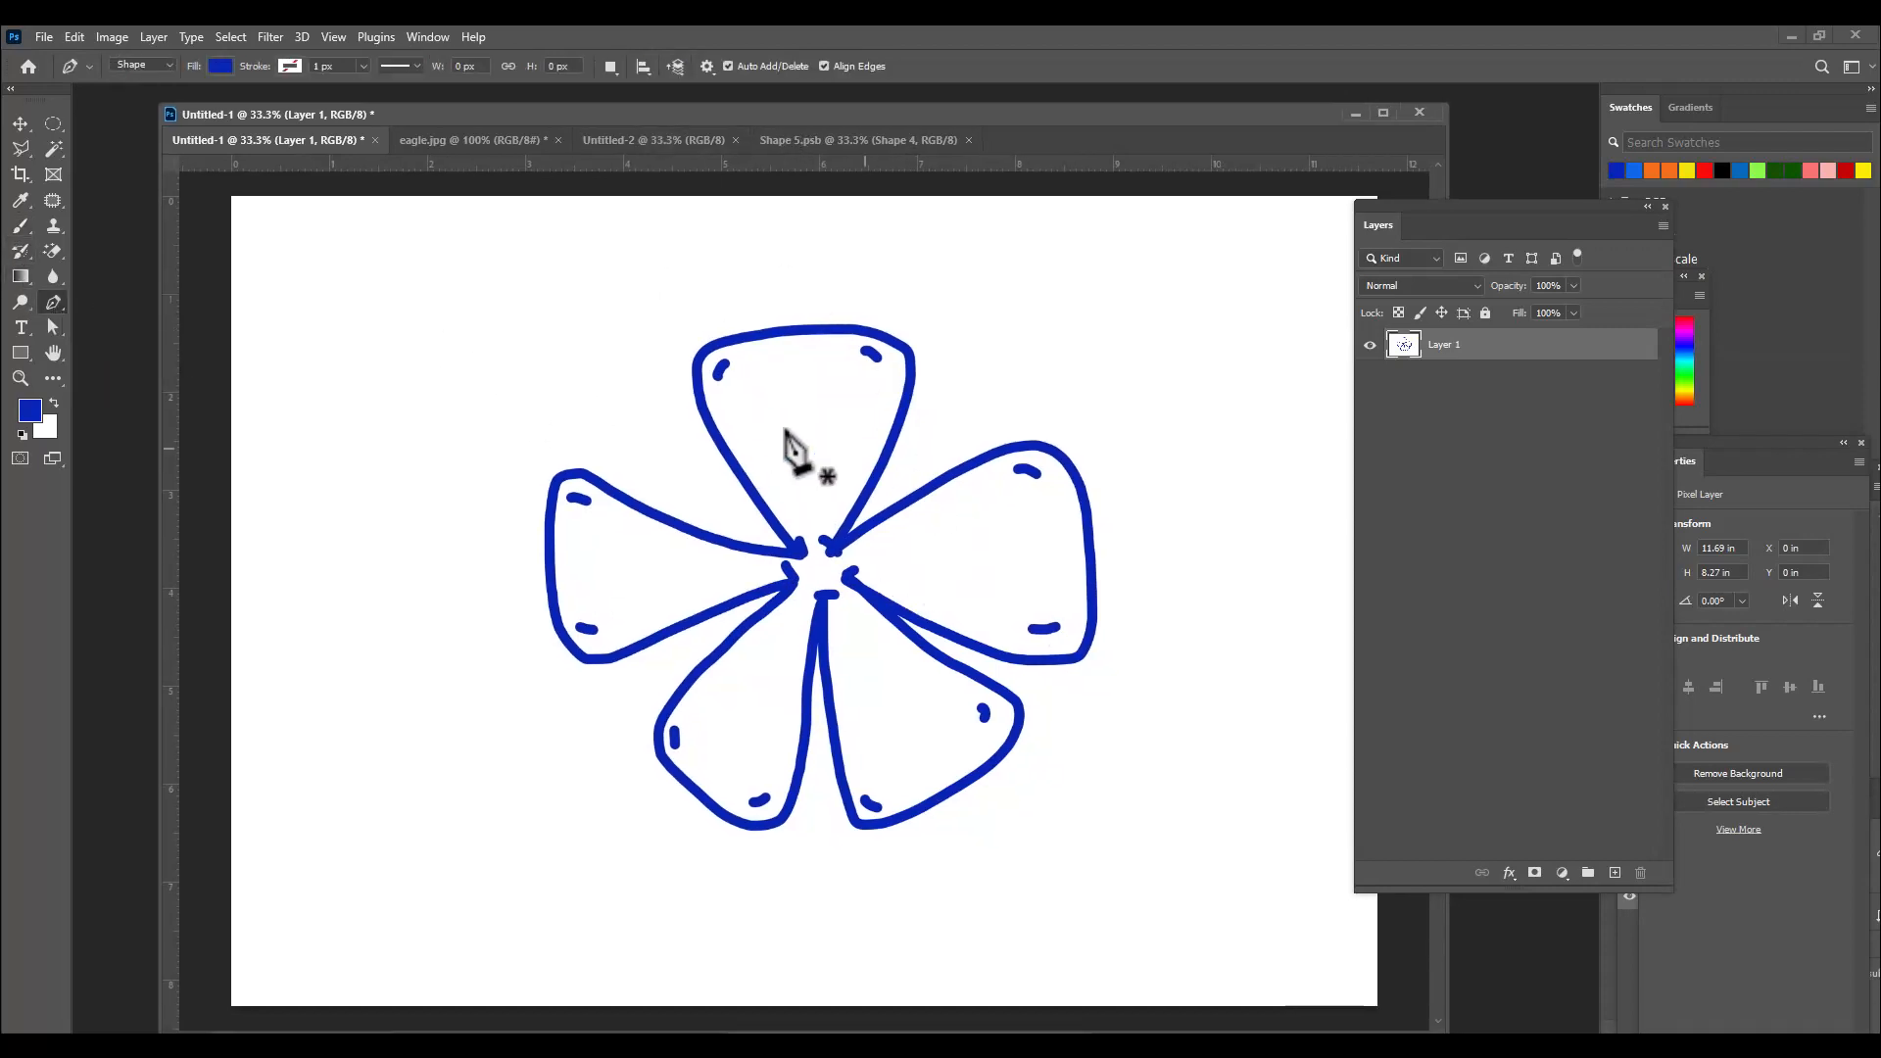
left_click(801, 556)
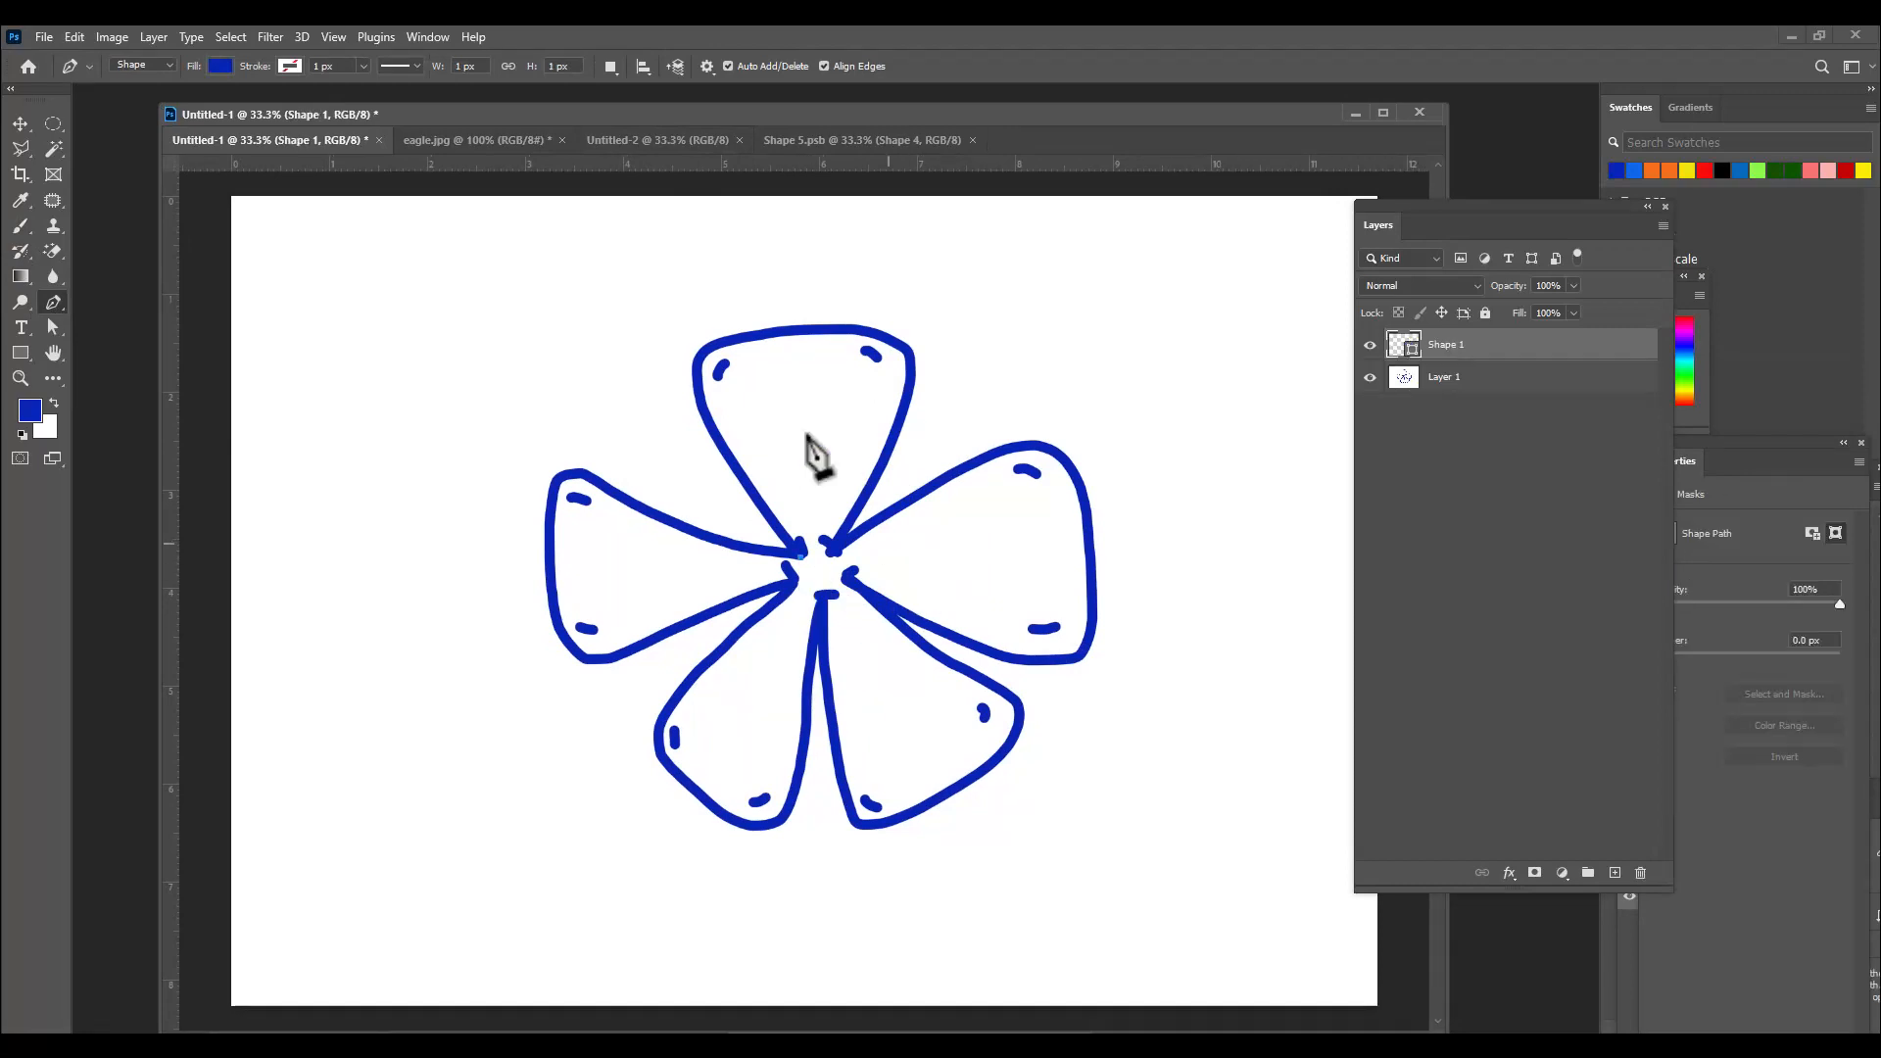
left_click_drag(701, 349, 738, 291)
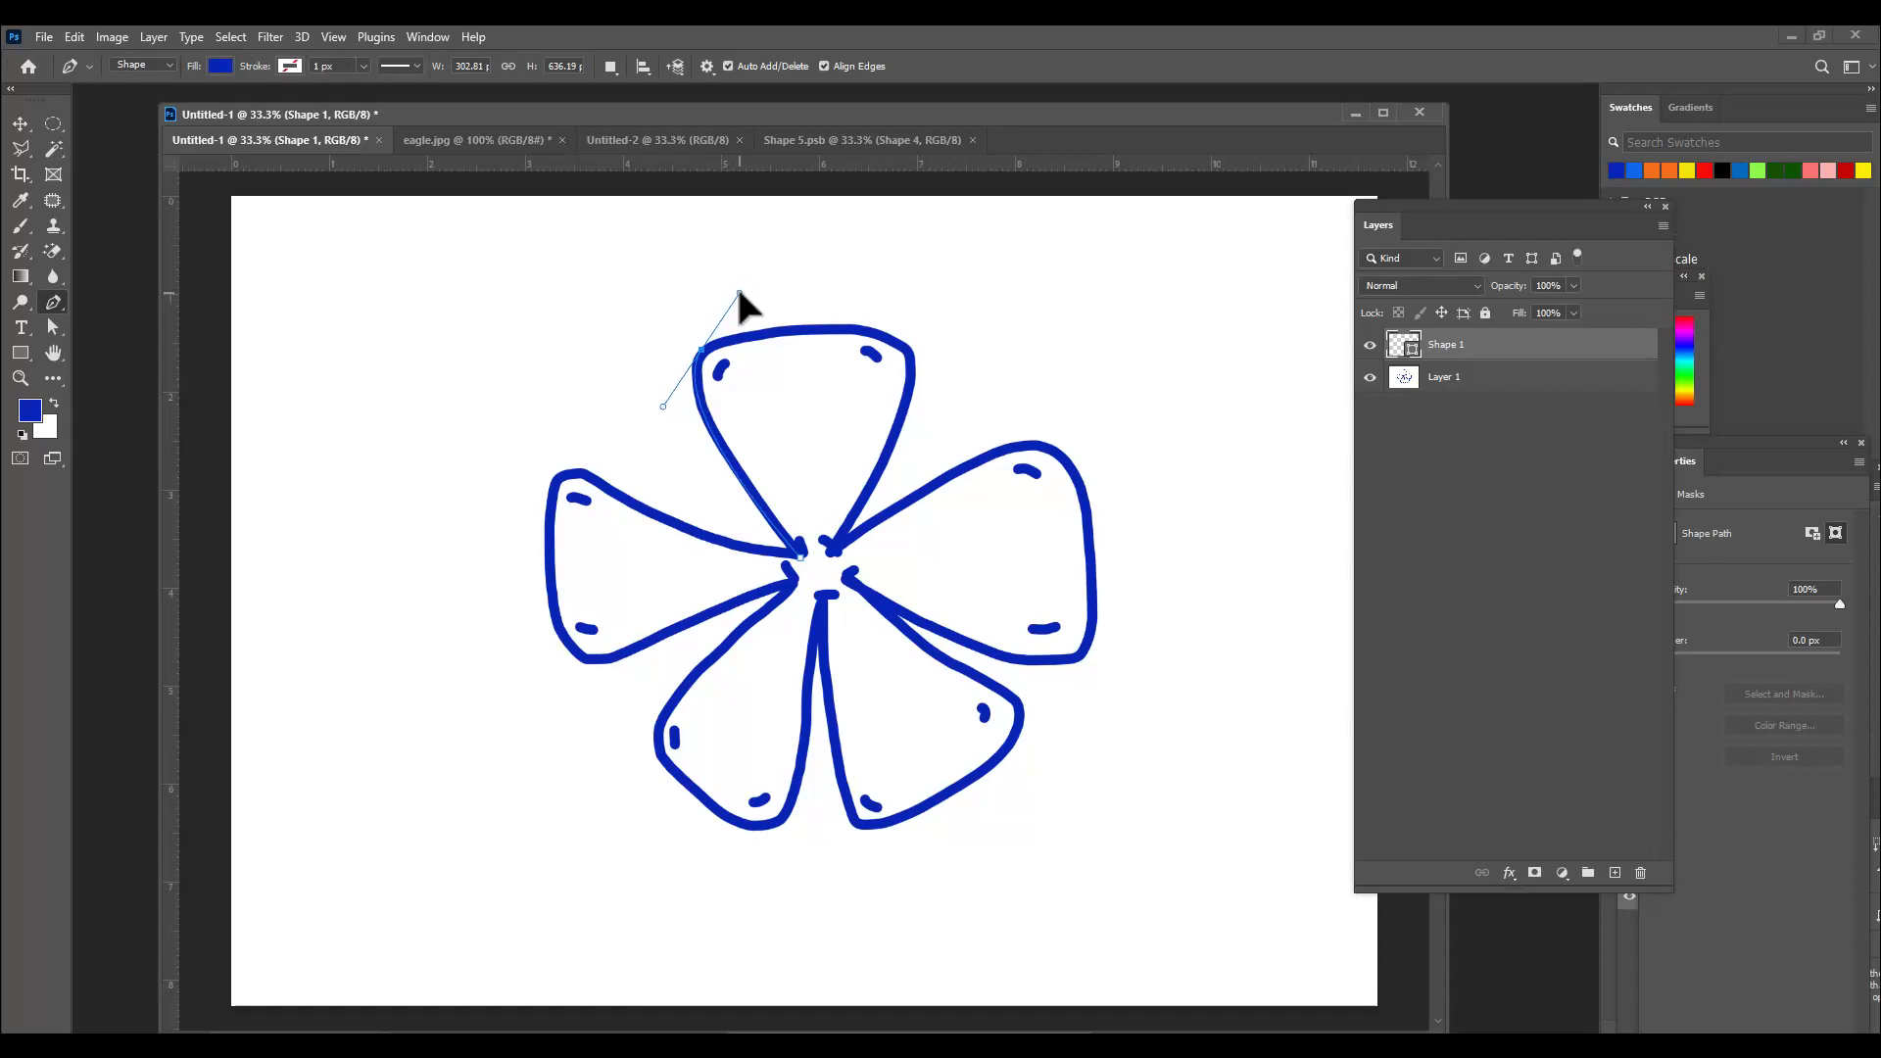
left_click_drag(911, 346, 935, 384)
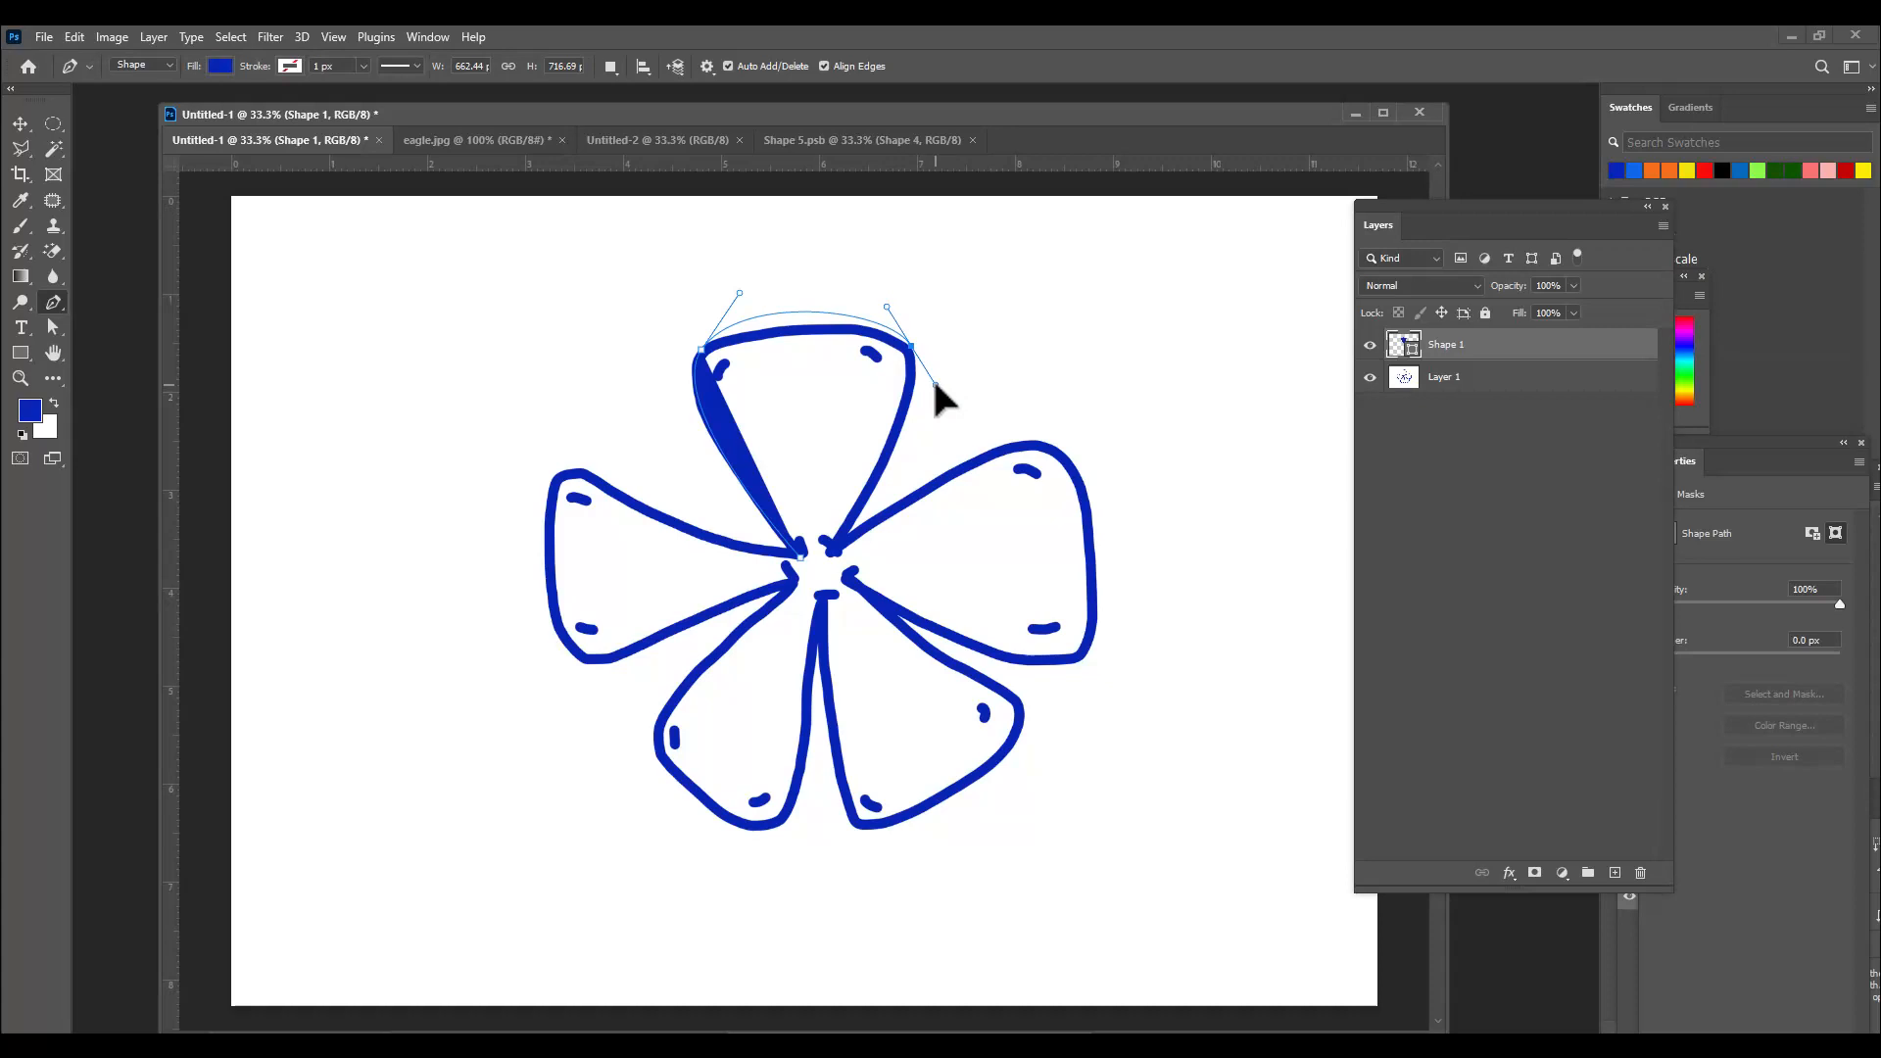
left_click(832, 551)
Trace the remaining four petals clockwise along the painted outline and close the path at its starting anchor.
left_click_drag(1054, 447, 1123, 471)
left_click_drag(1078, 651, 1017, 760)
left_click(848, 584)
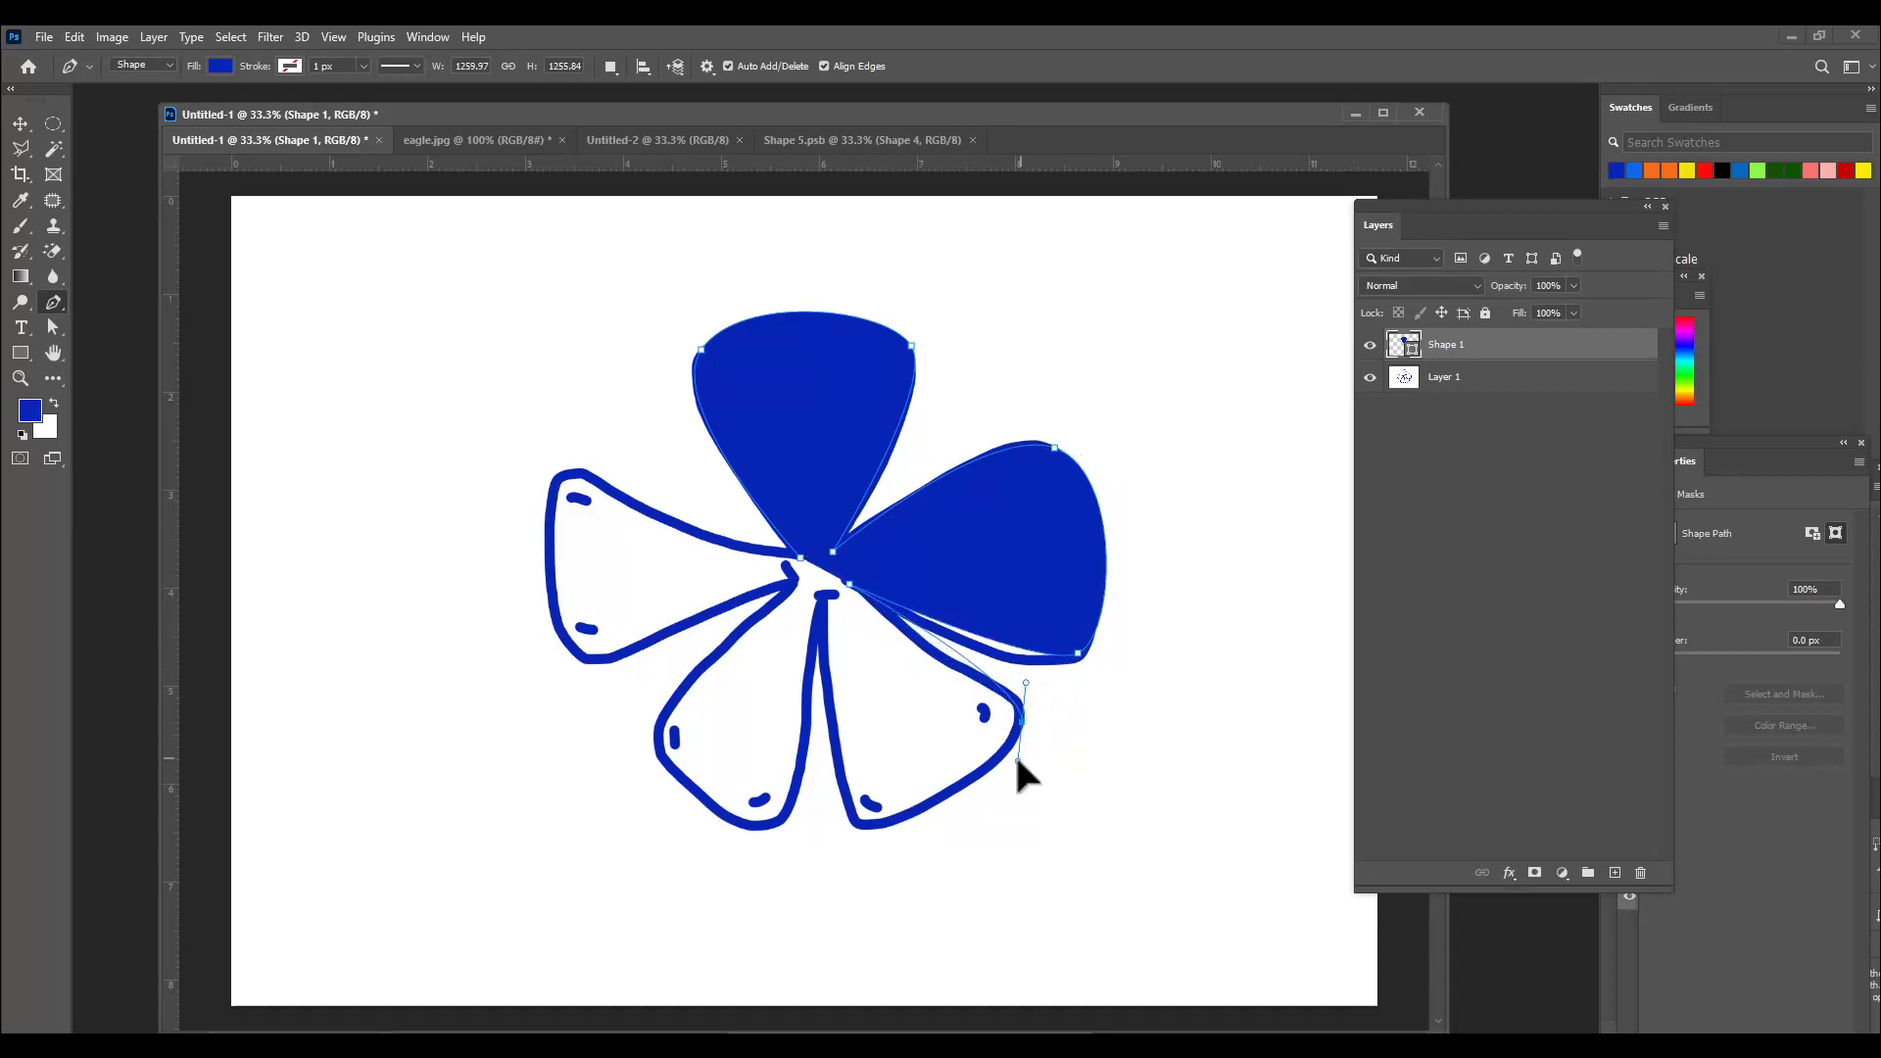
left_click_drag(860, 819, 731, 838)
left_click(820, 607)
left_click_drag(654, 736, 547, 623)
left_click(794, 585)
left_click_drag(565, 474, 604, 456)
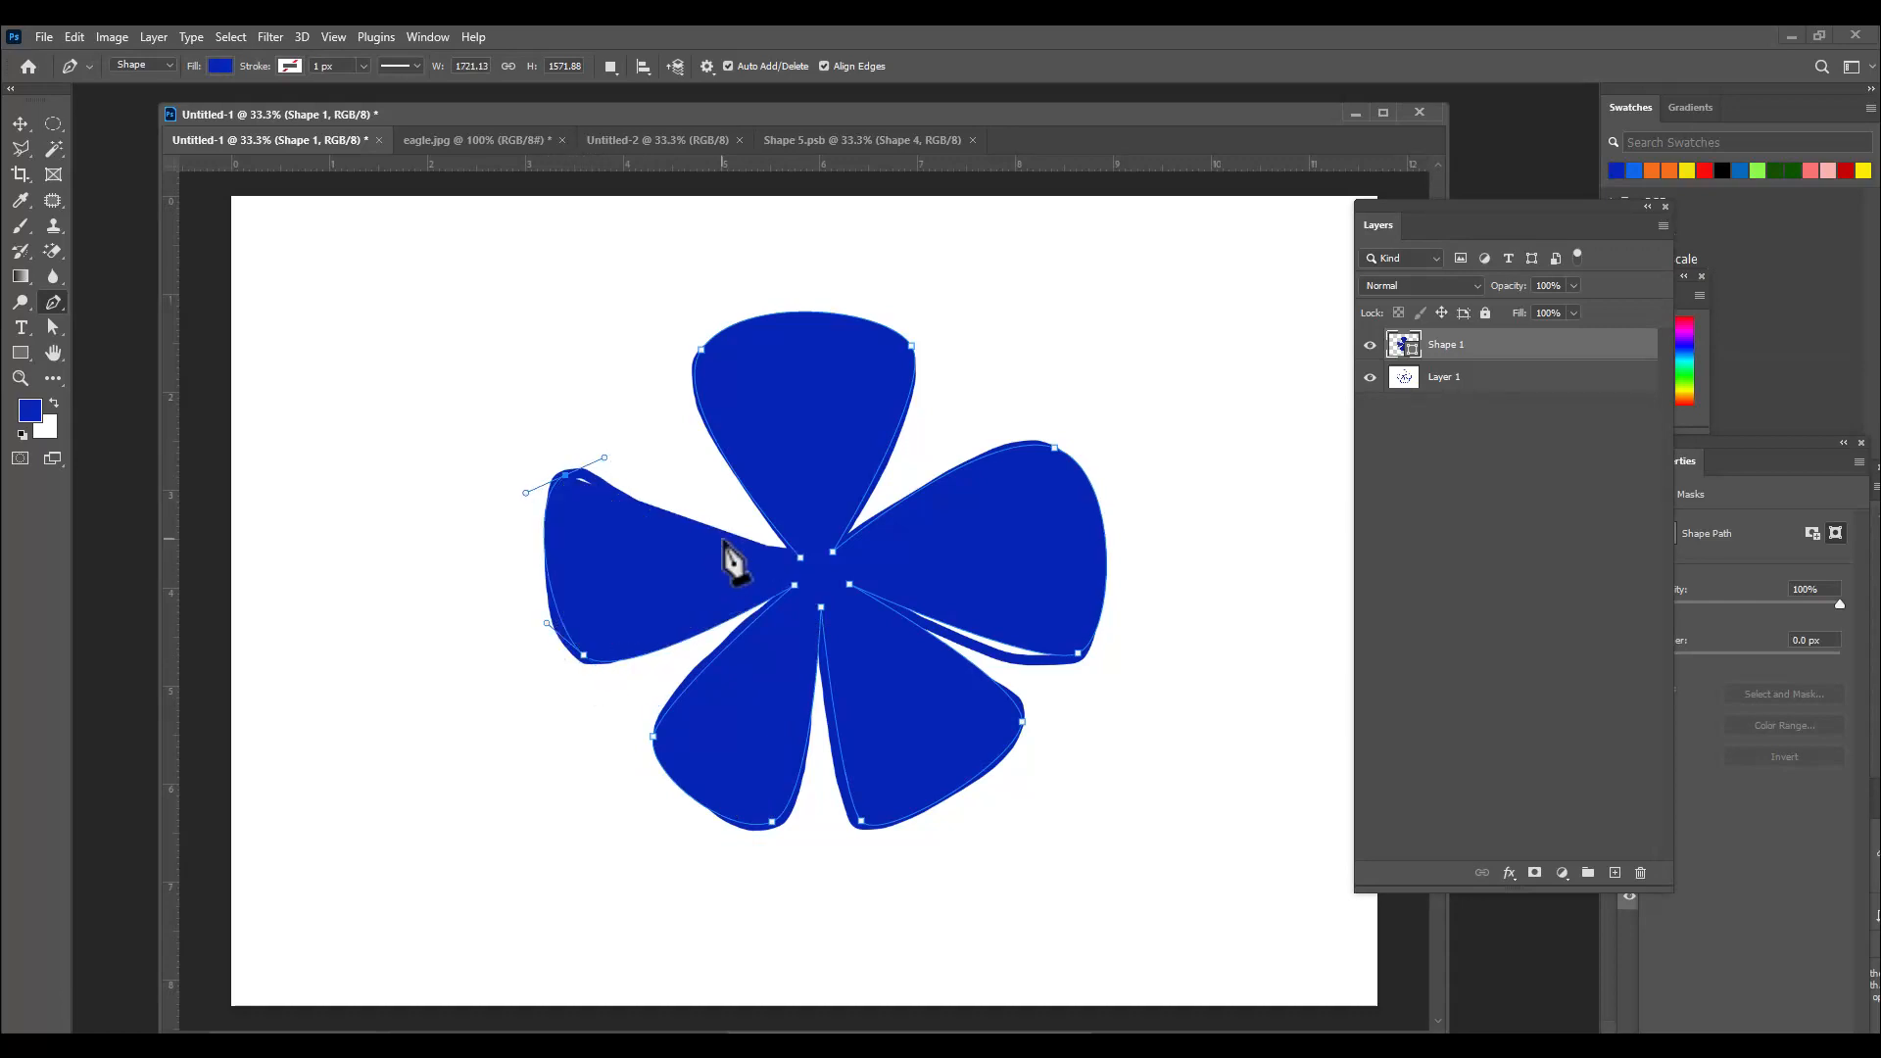
left_click(800, 558)
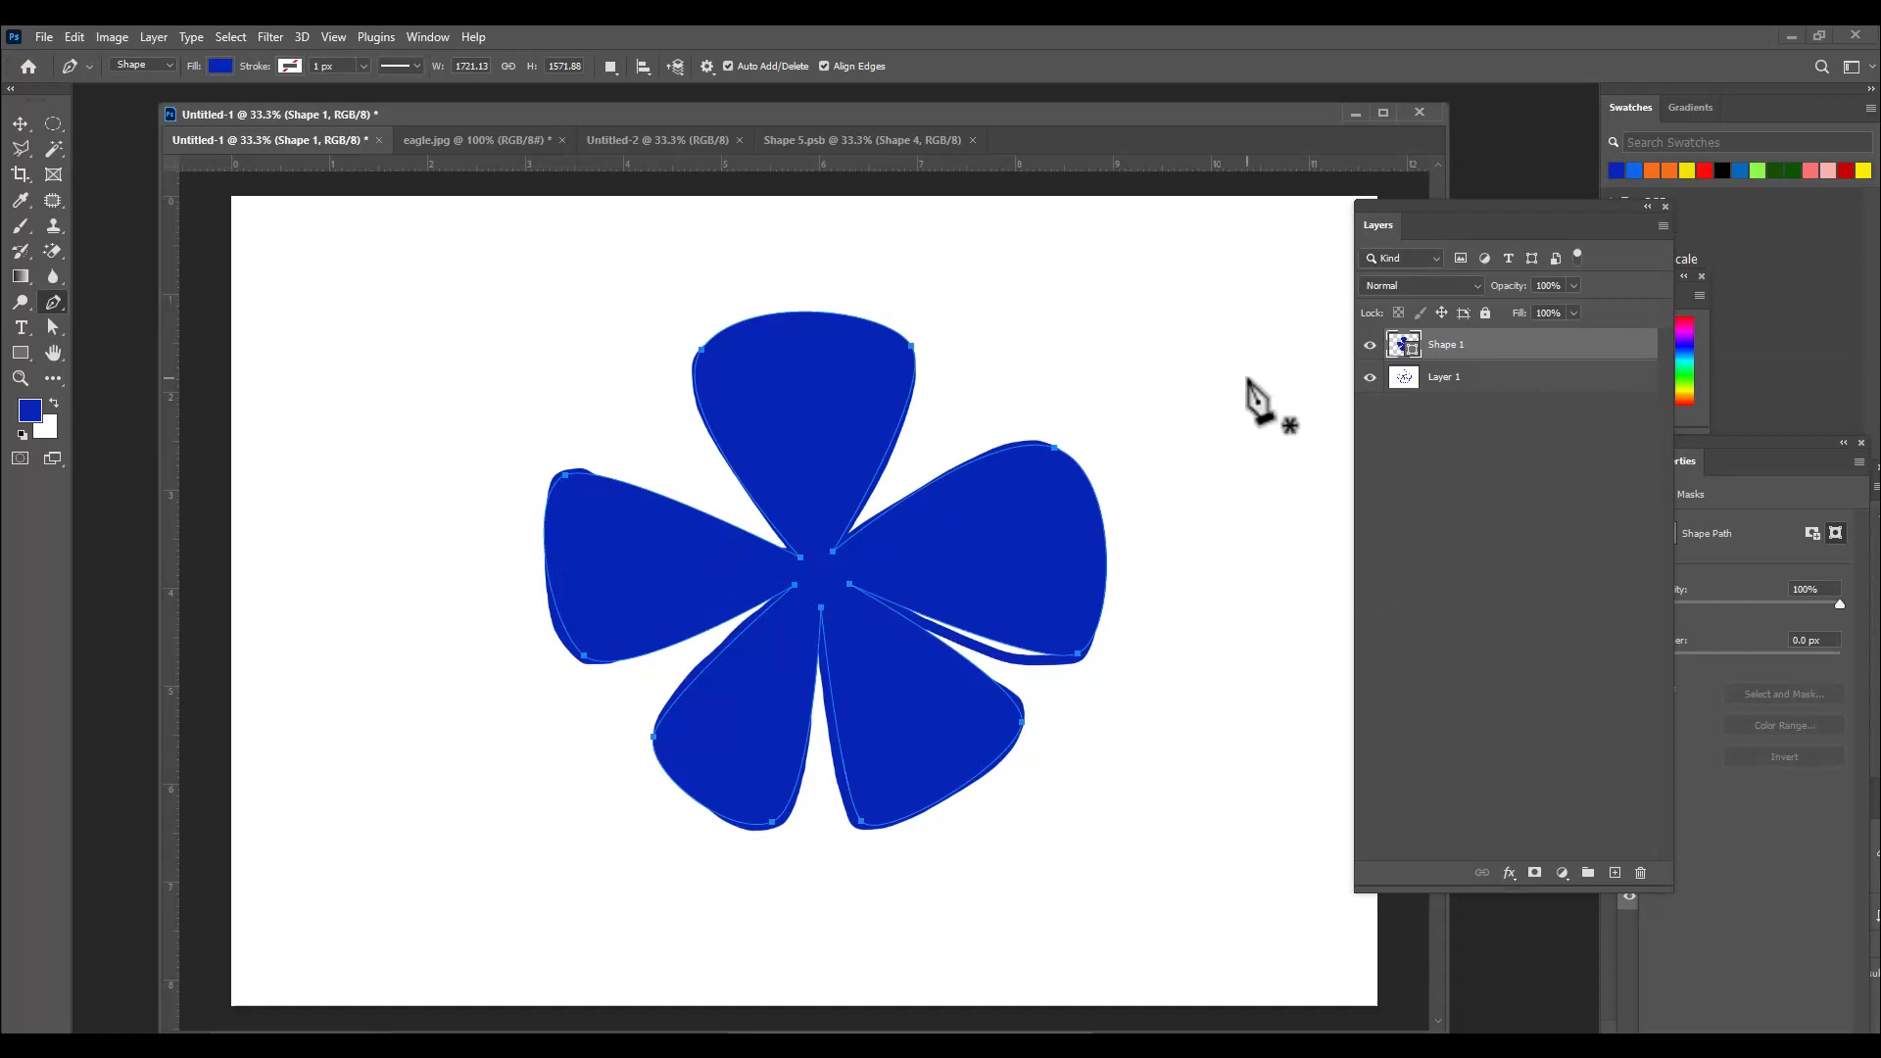
Delete the Layer 1 sketch layer beneath the traced flower shape.
left_click(1476, 404)
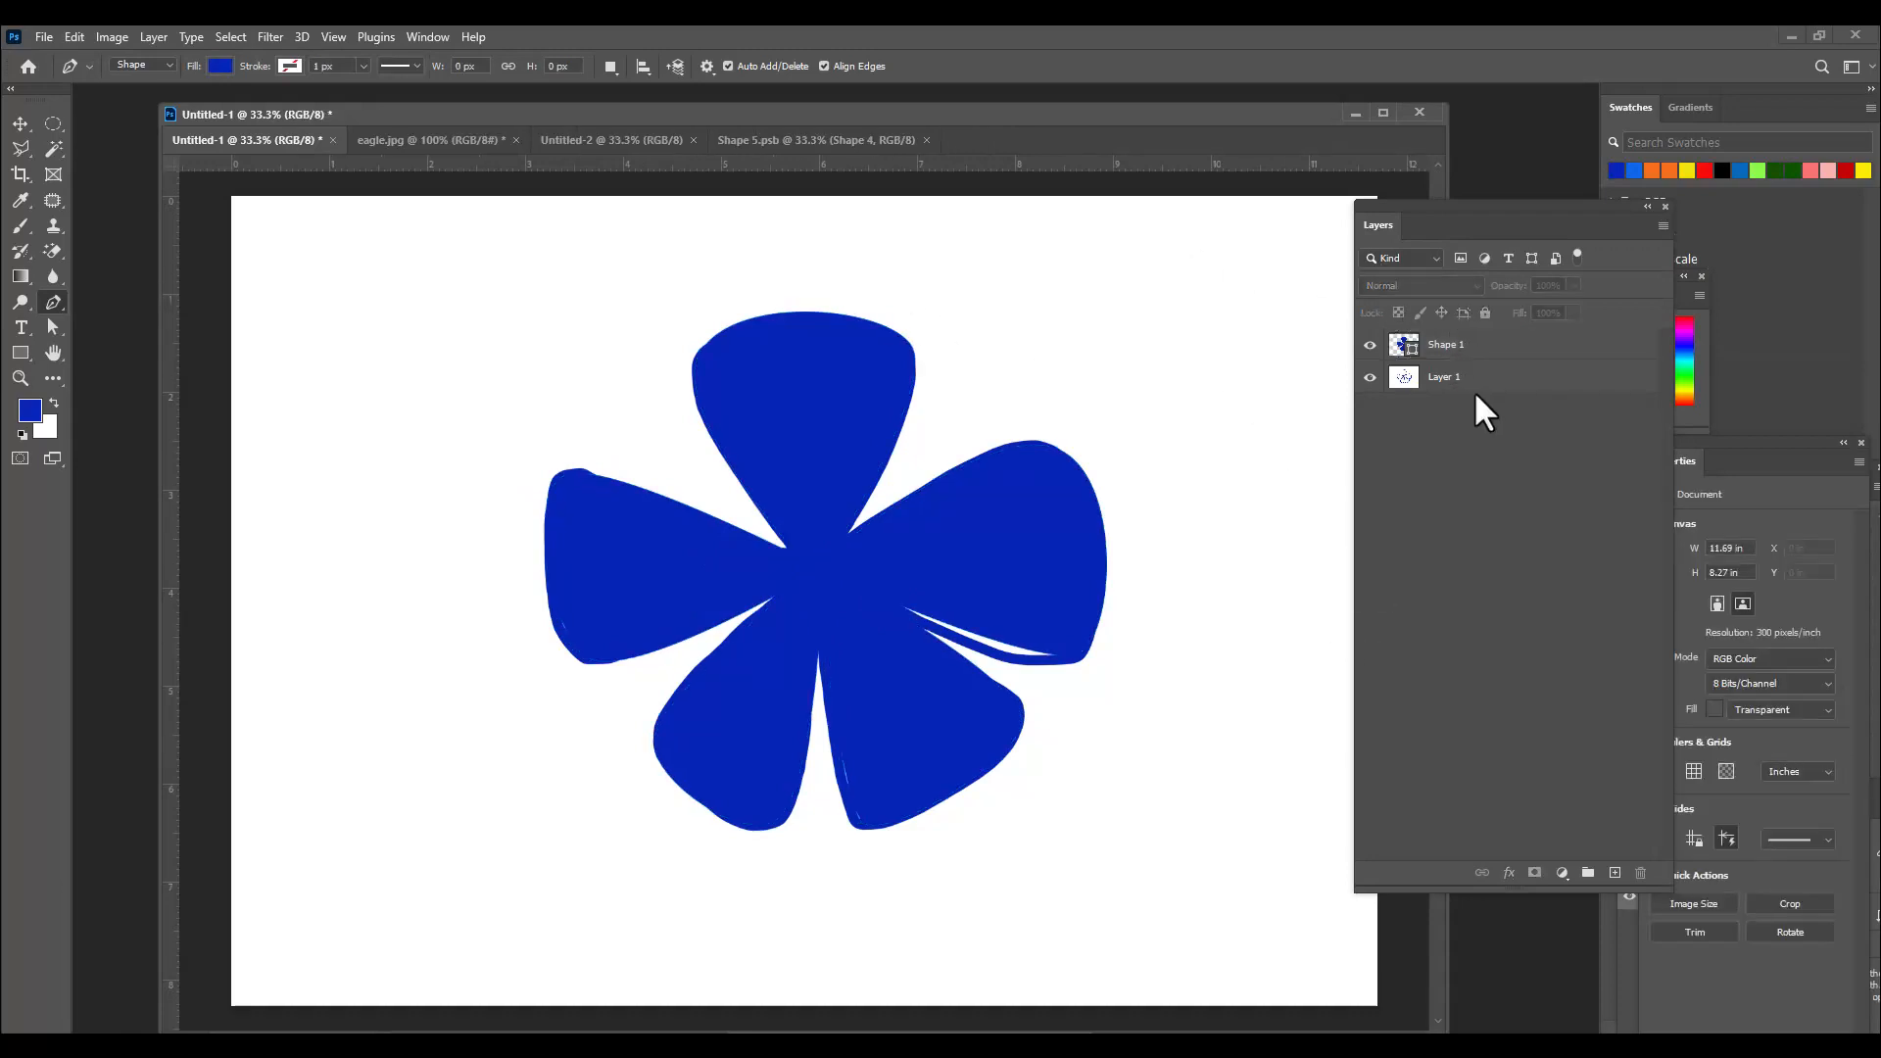
left_click(1474, 385)
key("Delete")
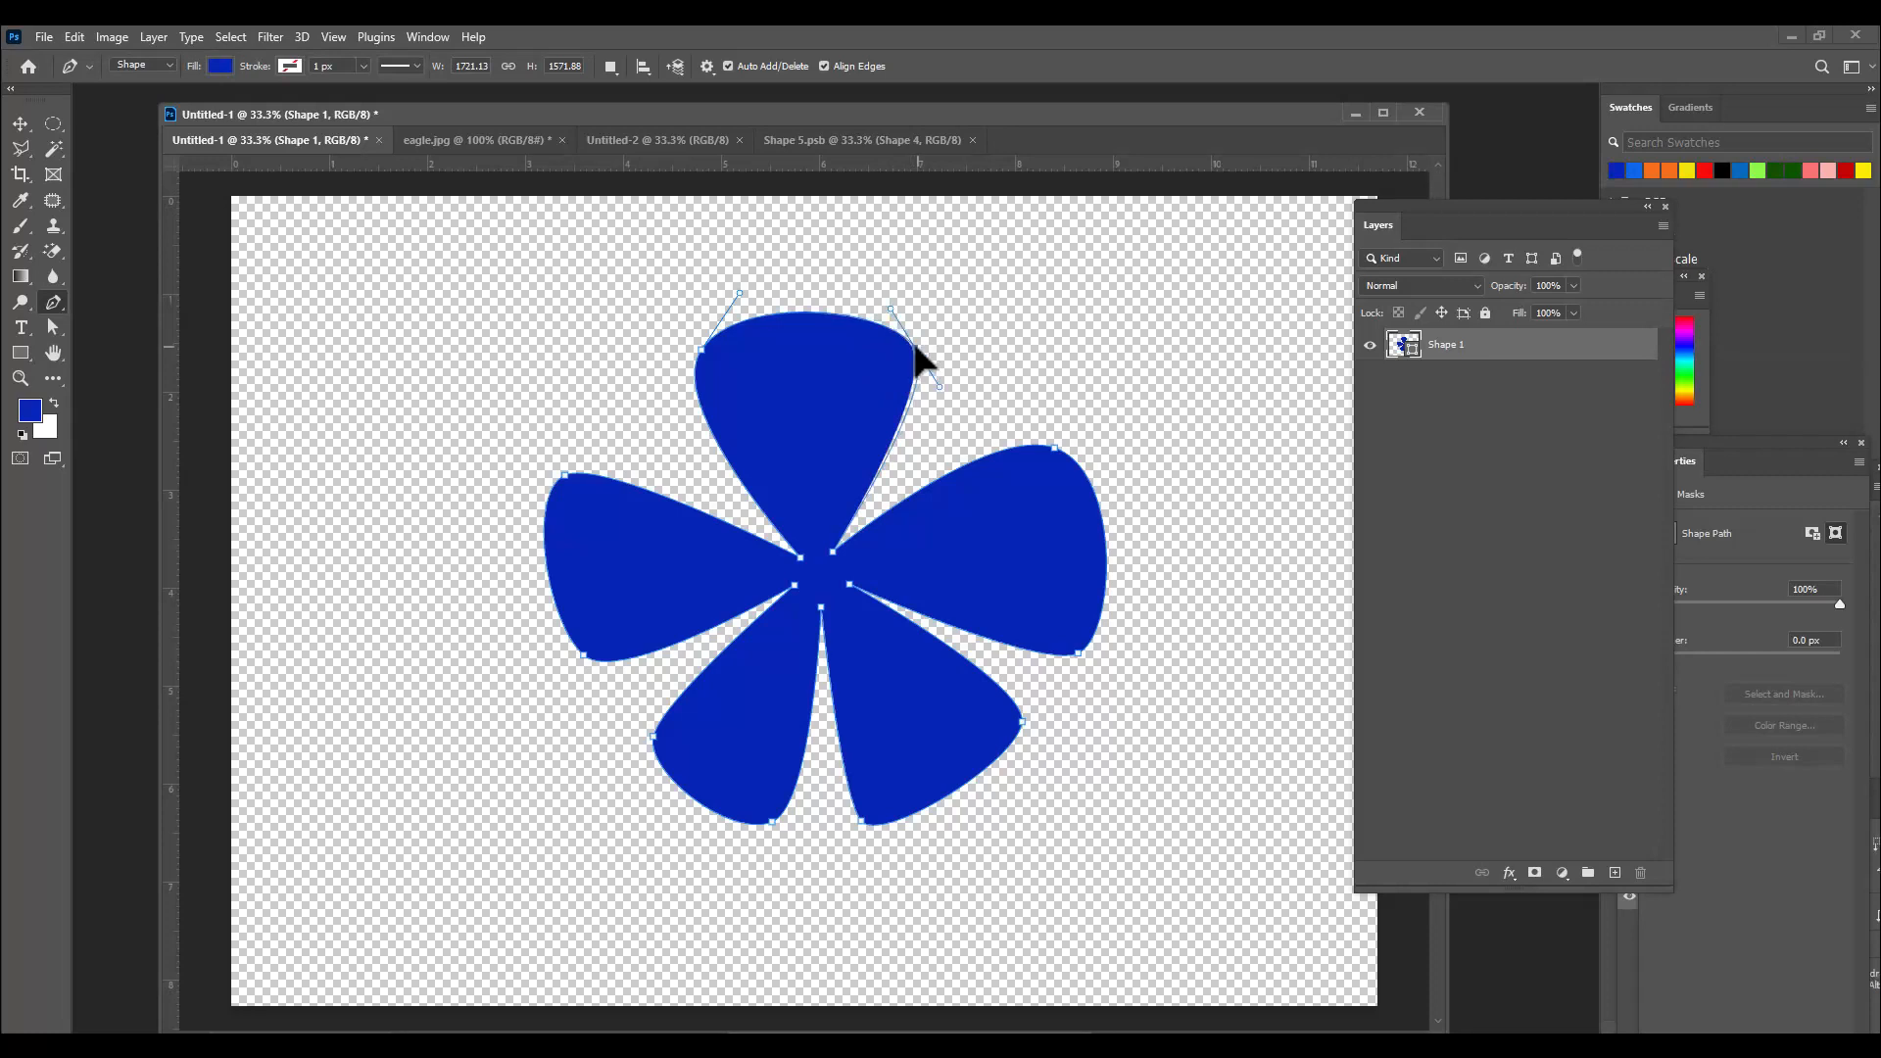
Refine the top and left petals of the flower by moving their outer anchor points slightly outward.
mouse_move(915, 347)
left_mouse_down()
mouse_move(923, 328)
mouse_move(910, 338)
left_mouse_up()
left_click_drag(703, 350, 702, 337)
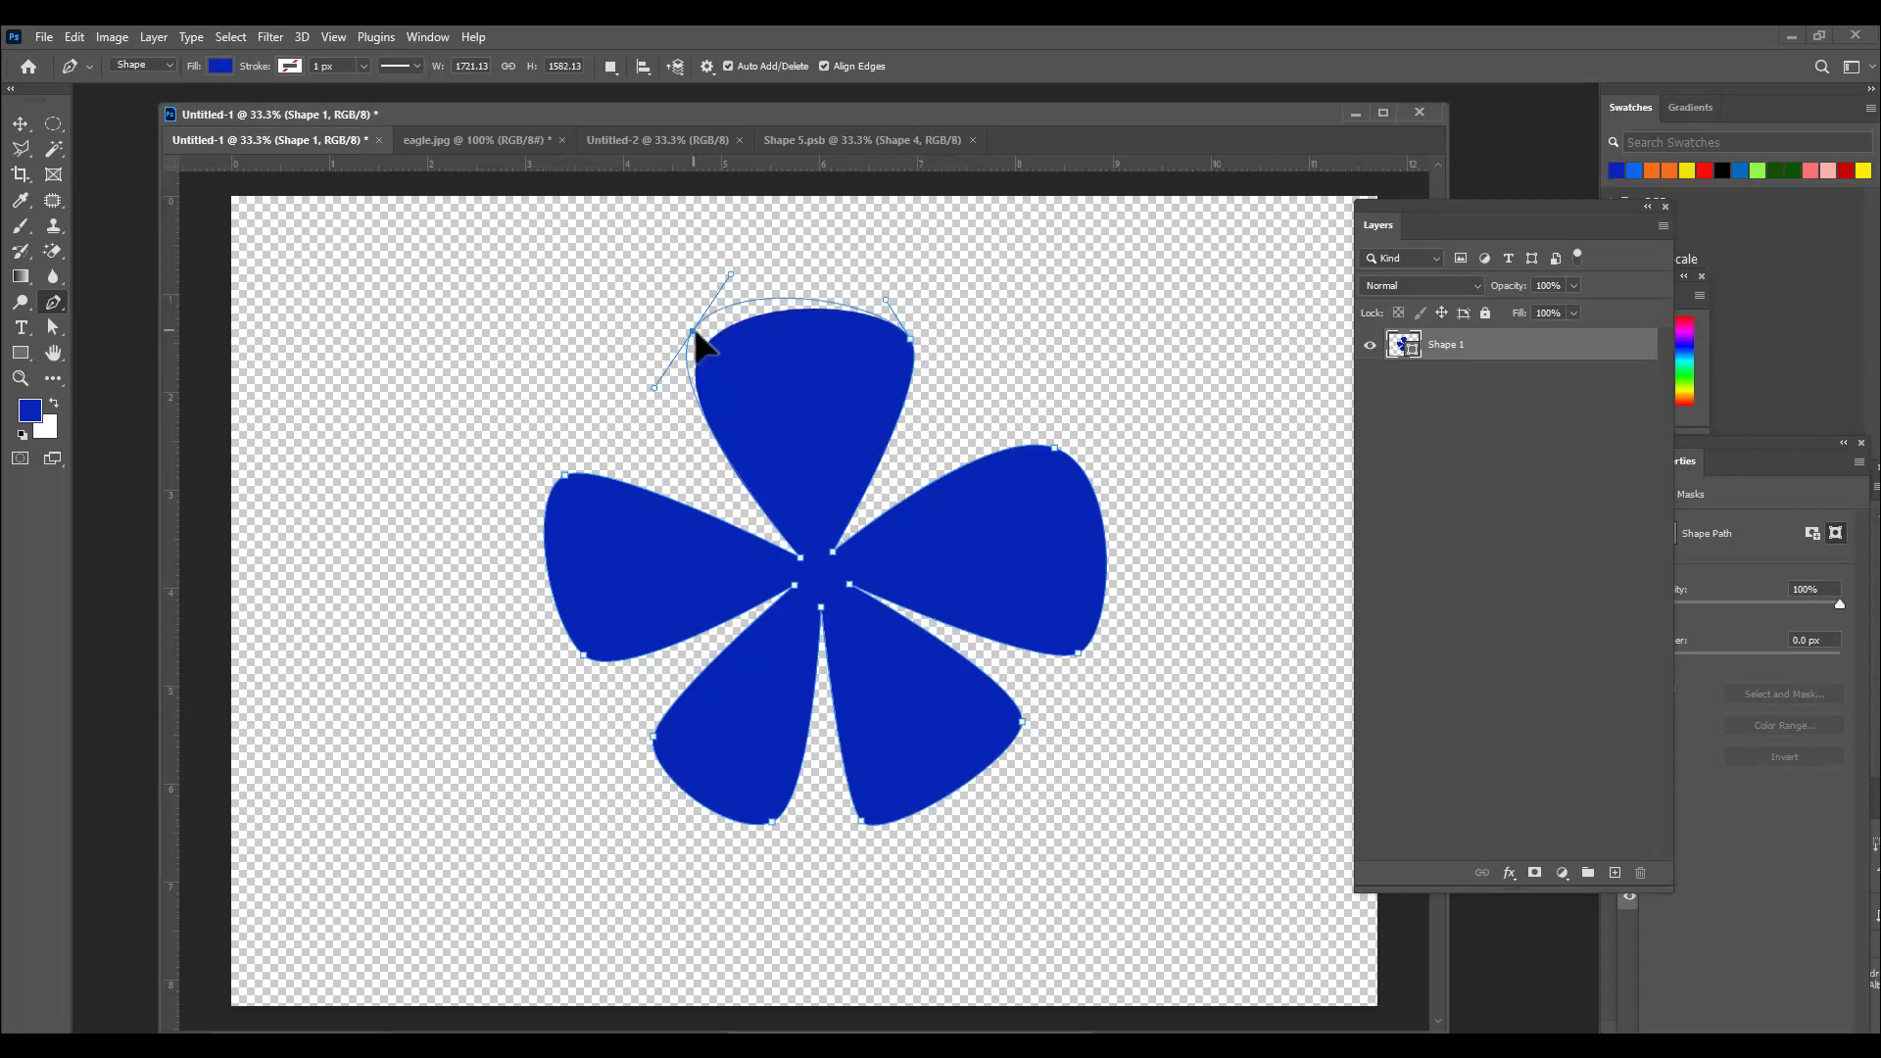
left_click_drag(567, 476, 565, 462)
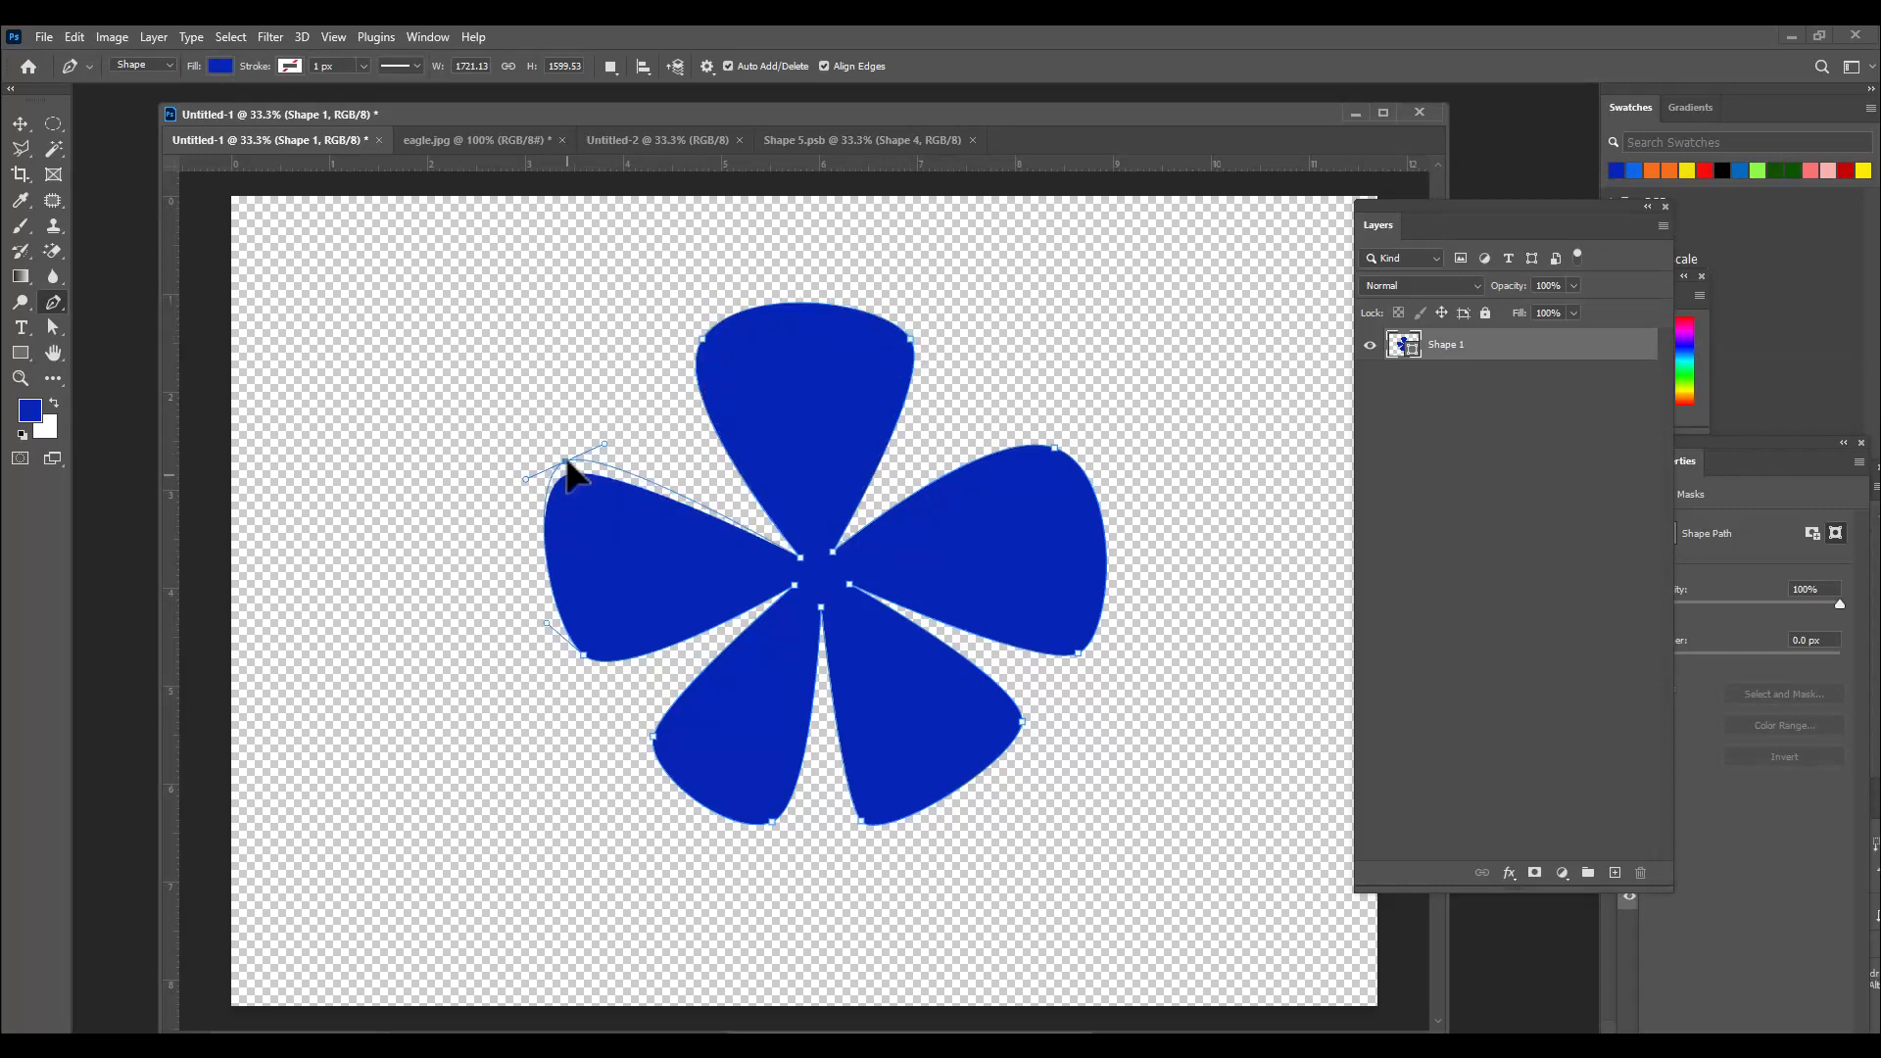
left_click(583, 655)
left_click_drag(584, 656, 581, 664)
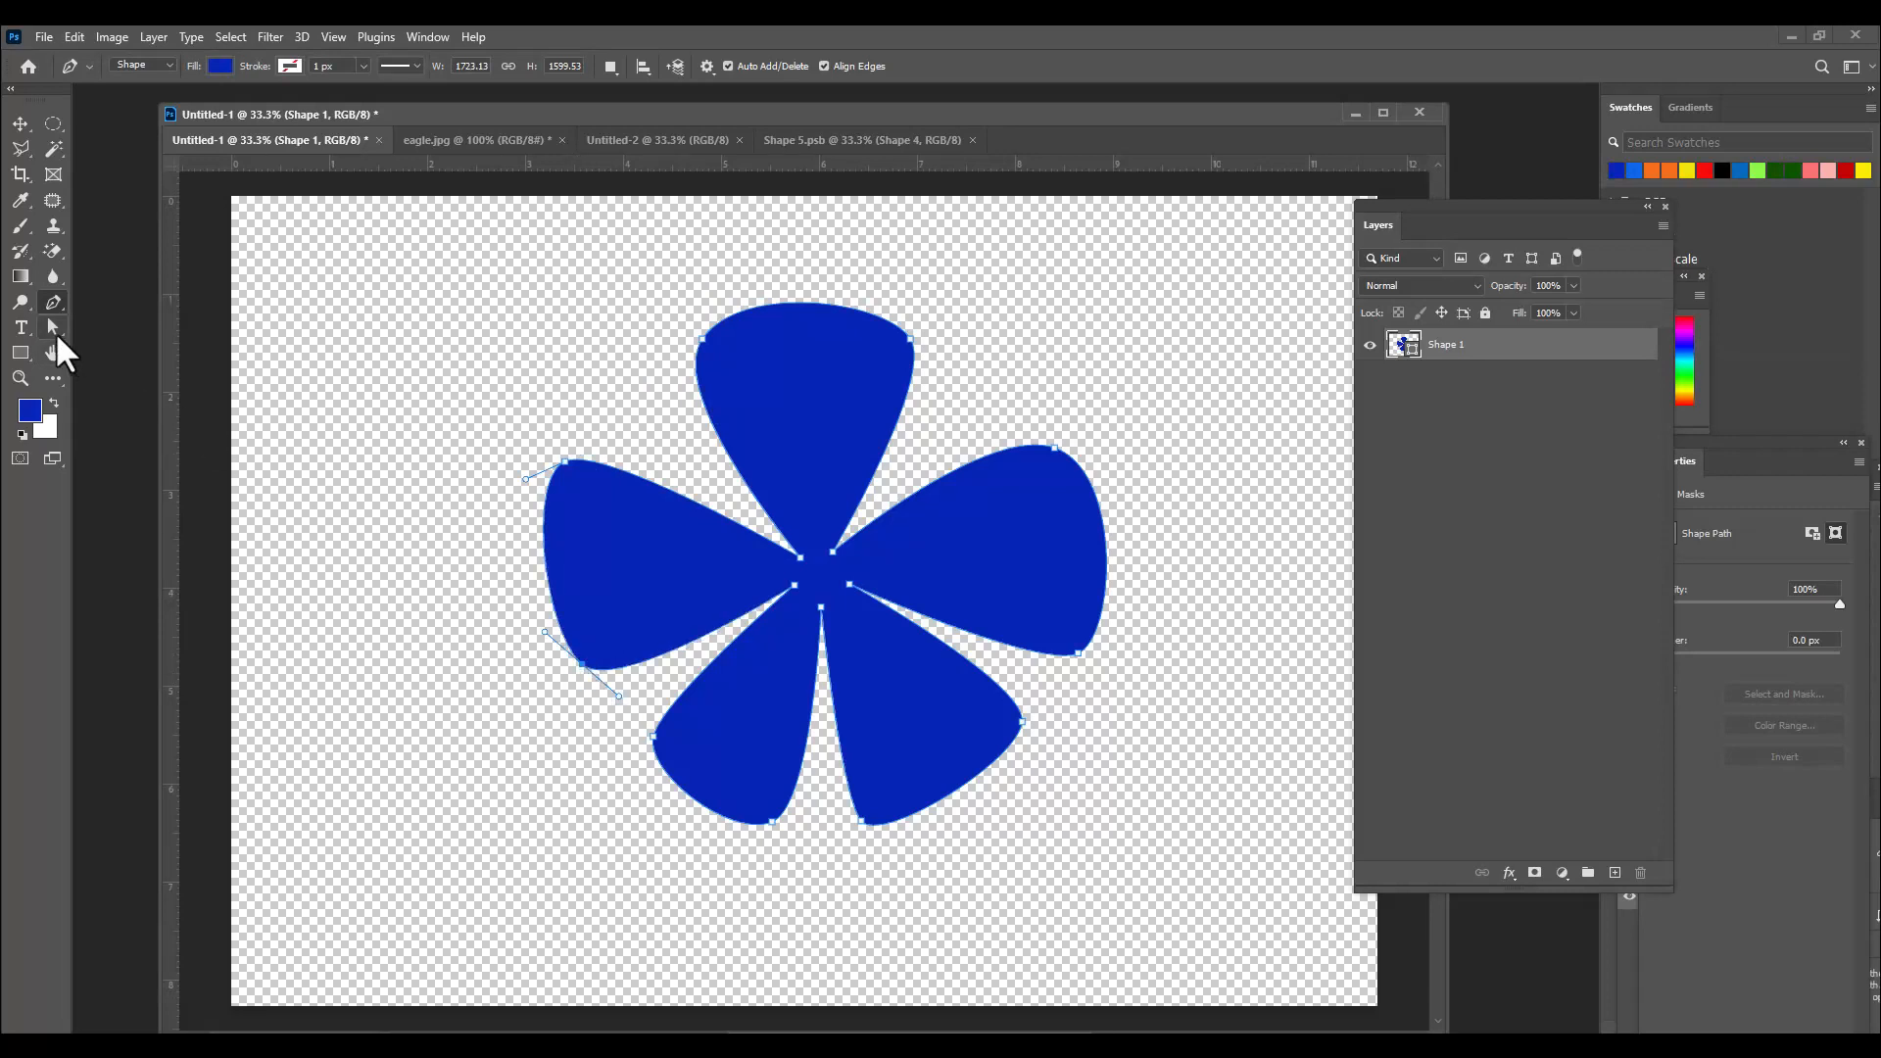
Reshape the right petal with the Direct Selection tool by moving its lower outer anchor slightly upward and angling its handle.
left_click(54, 329)
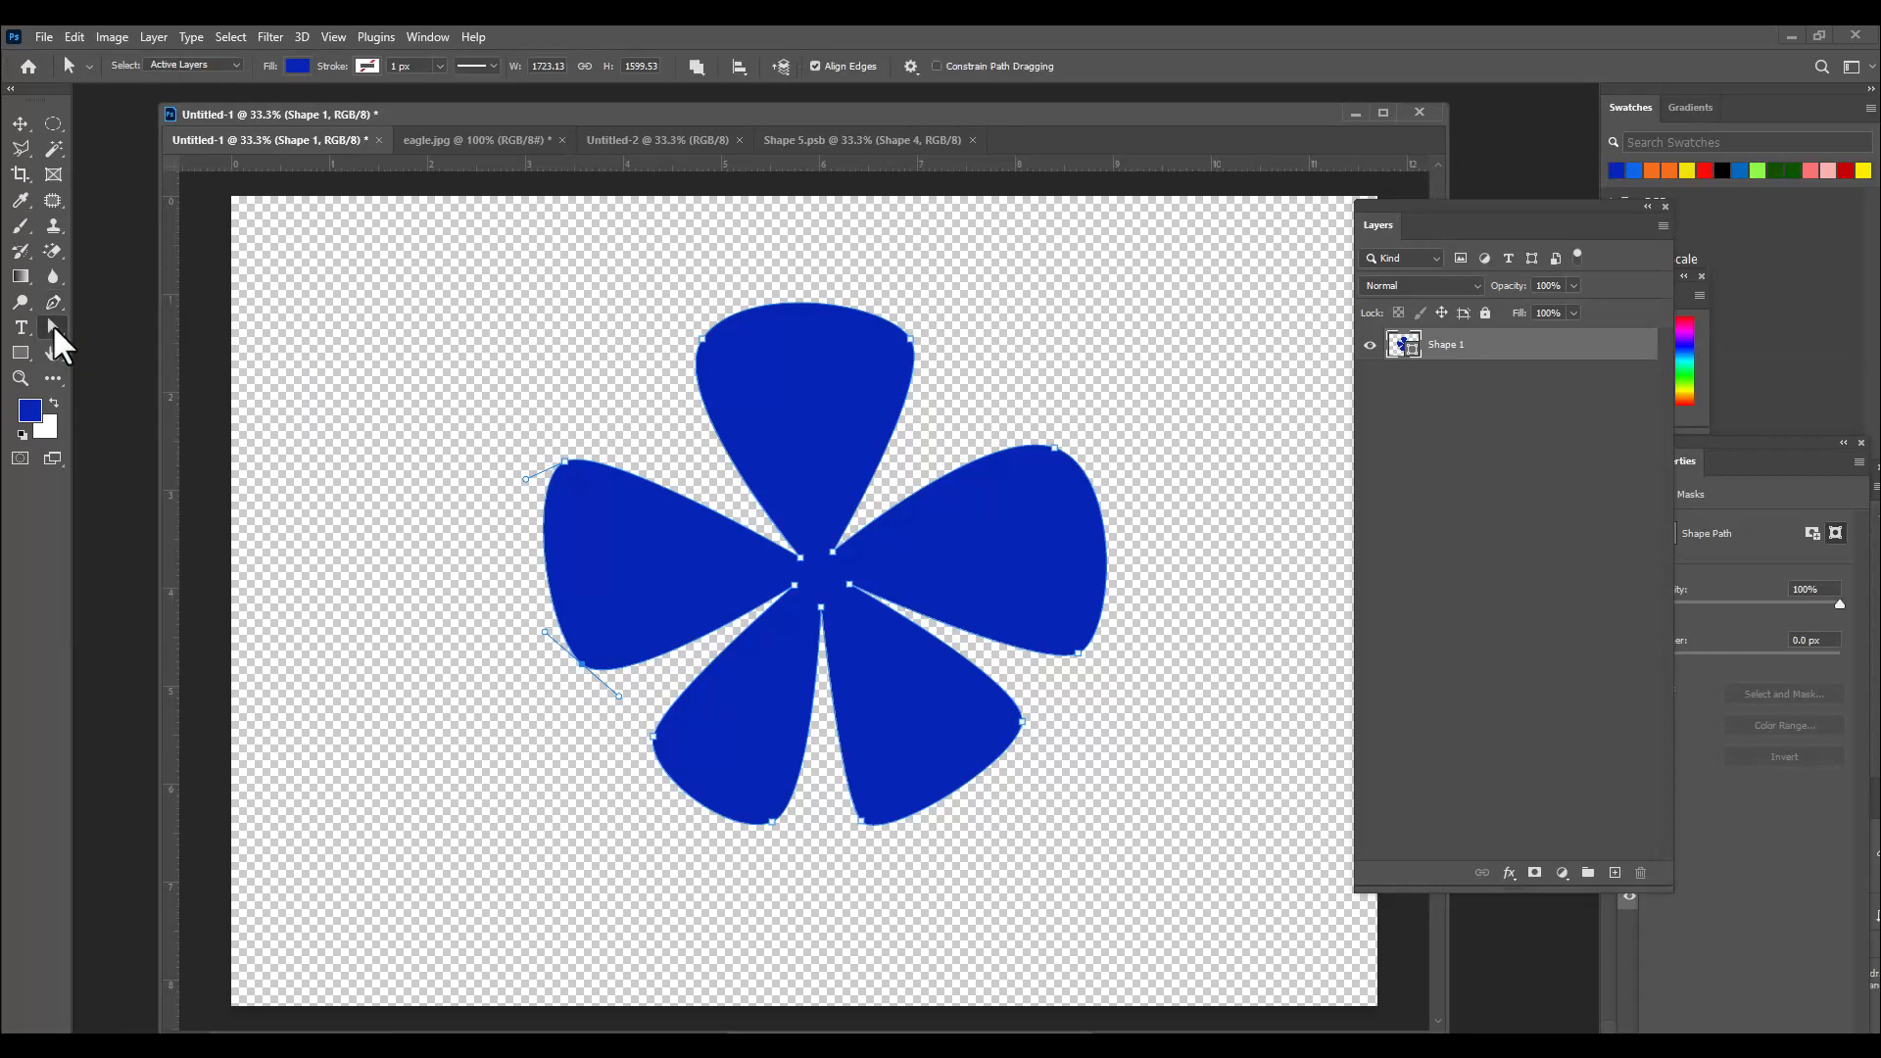
right_click(52, 333)
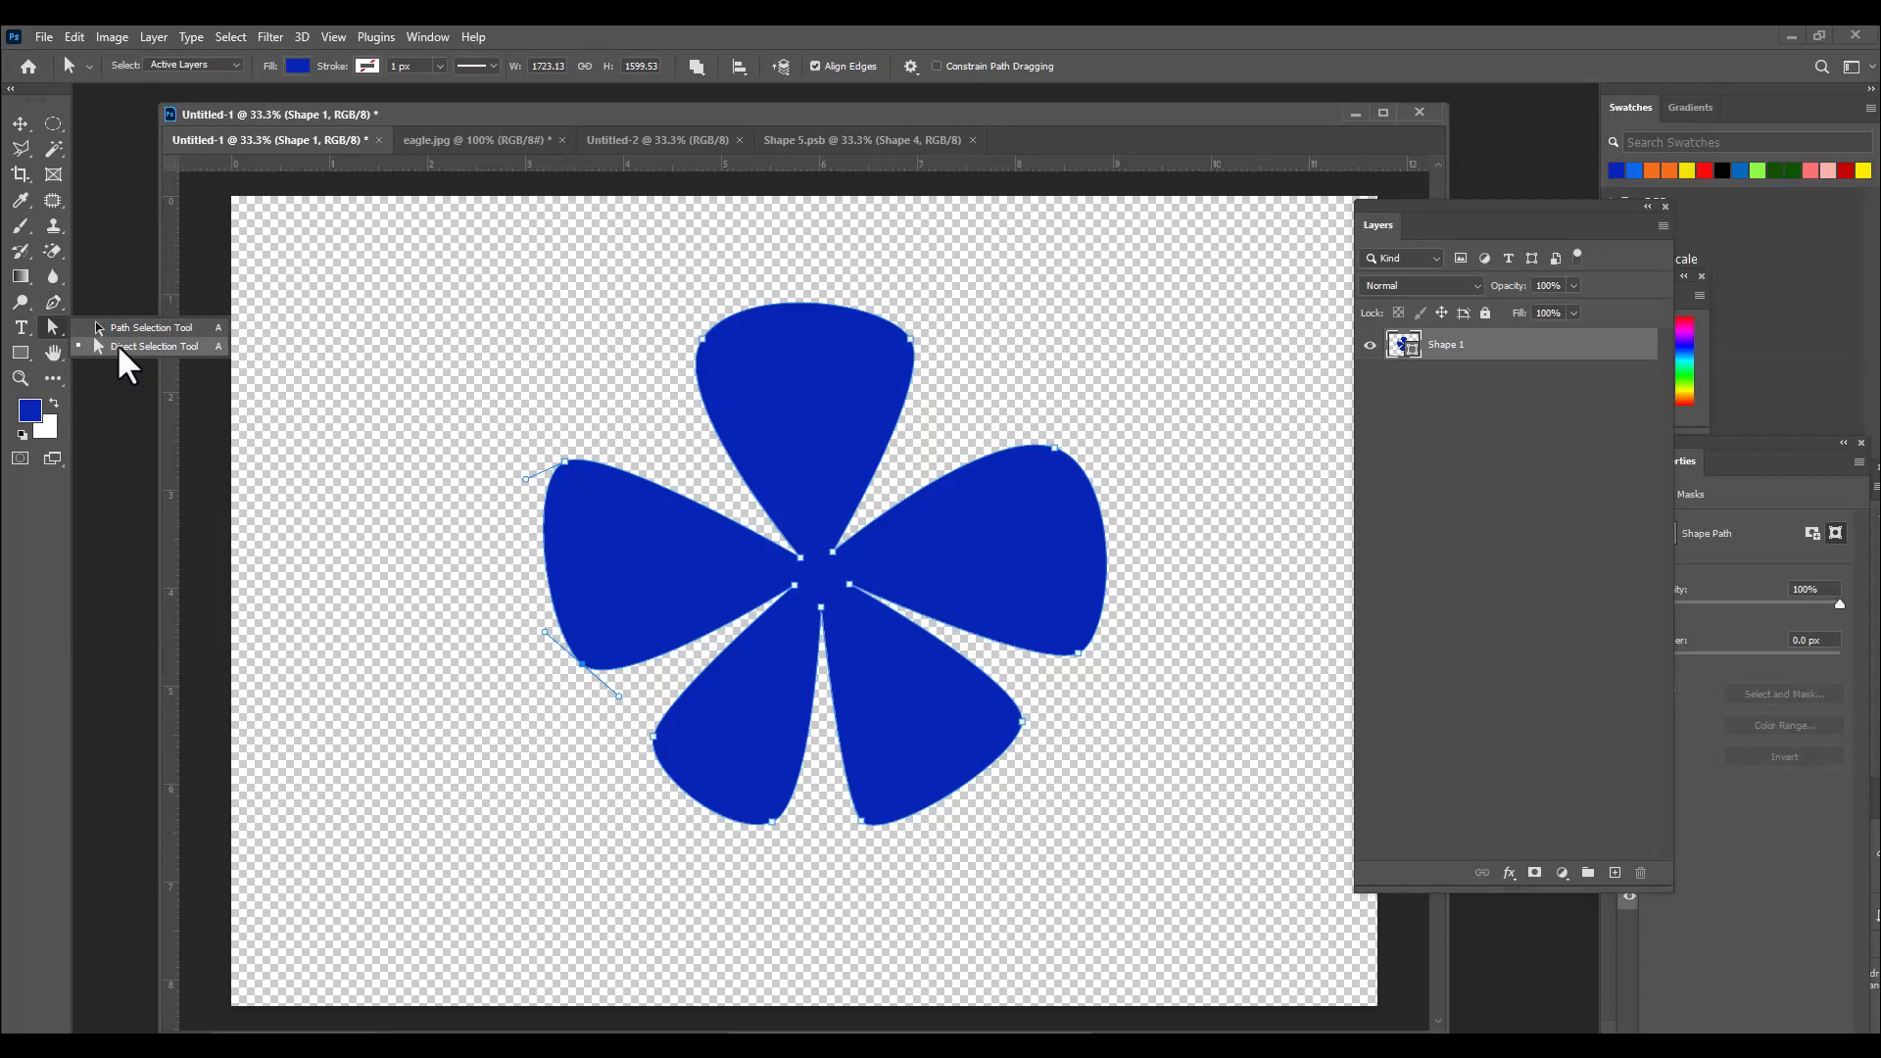
left_click(118, 348)
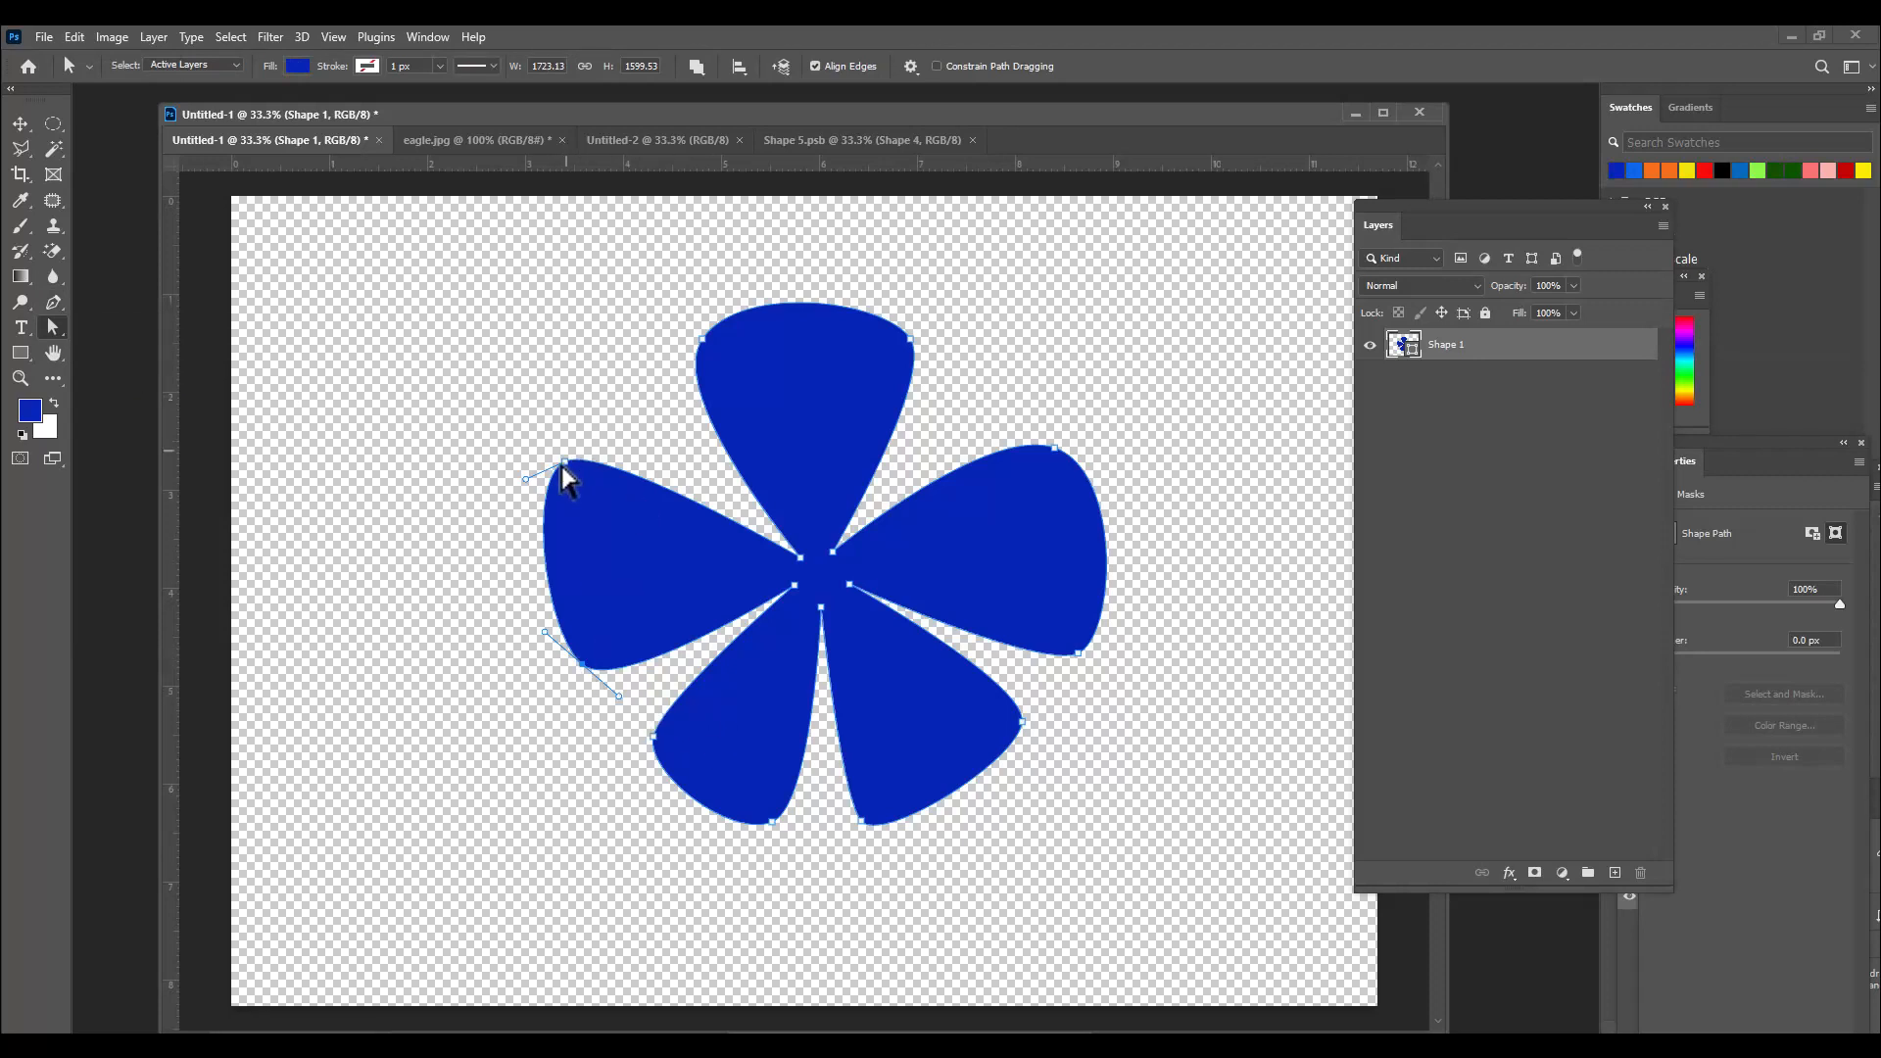
left_click(703, 341)
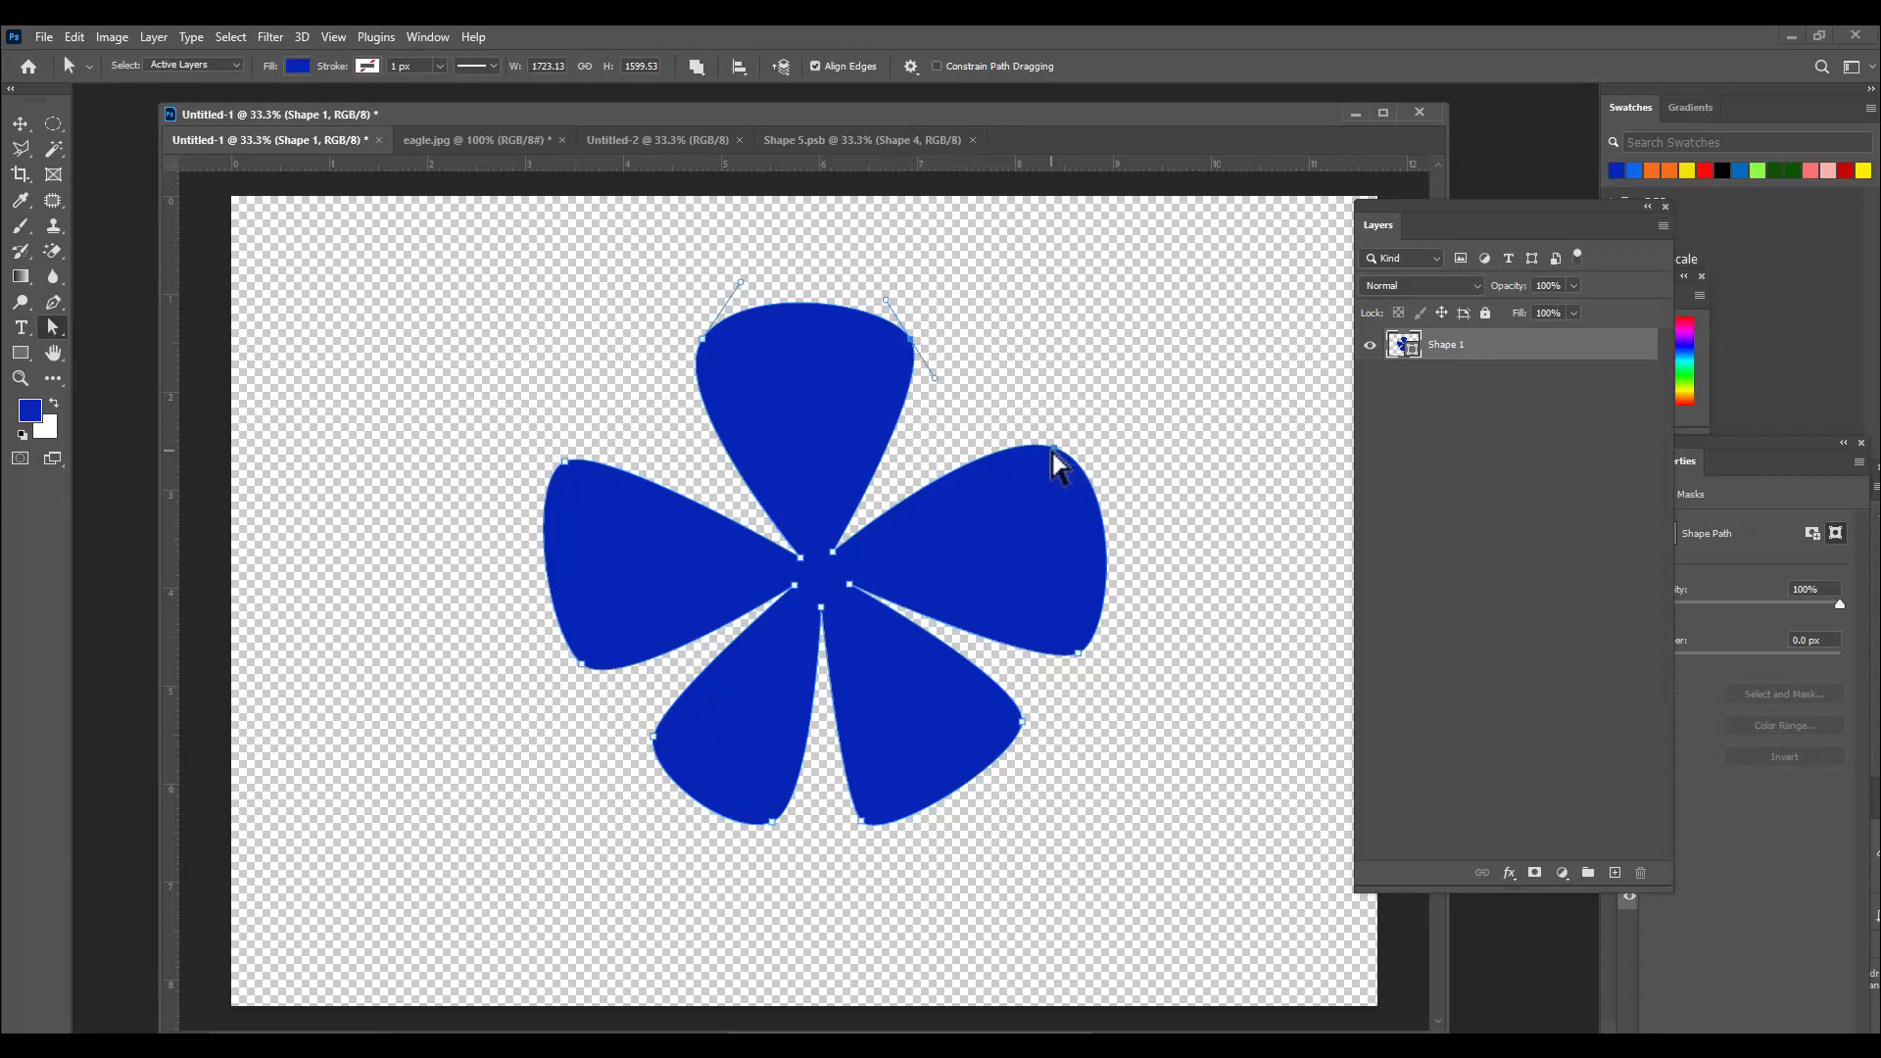
left_click(1080, 465)
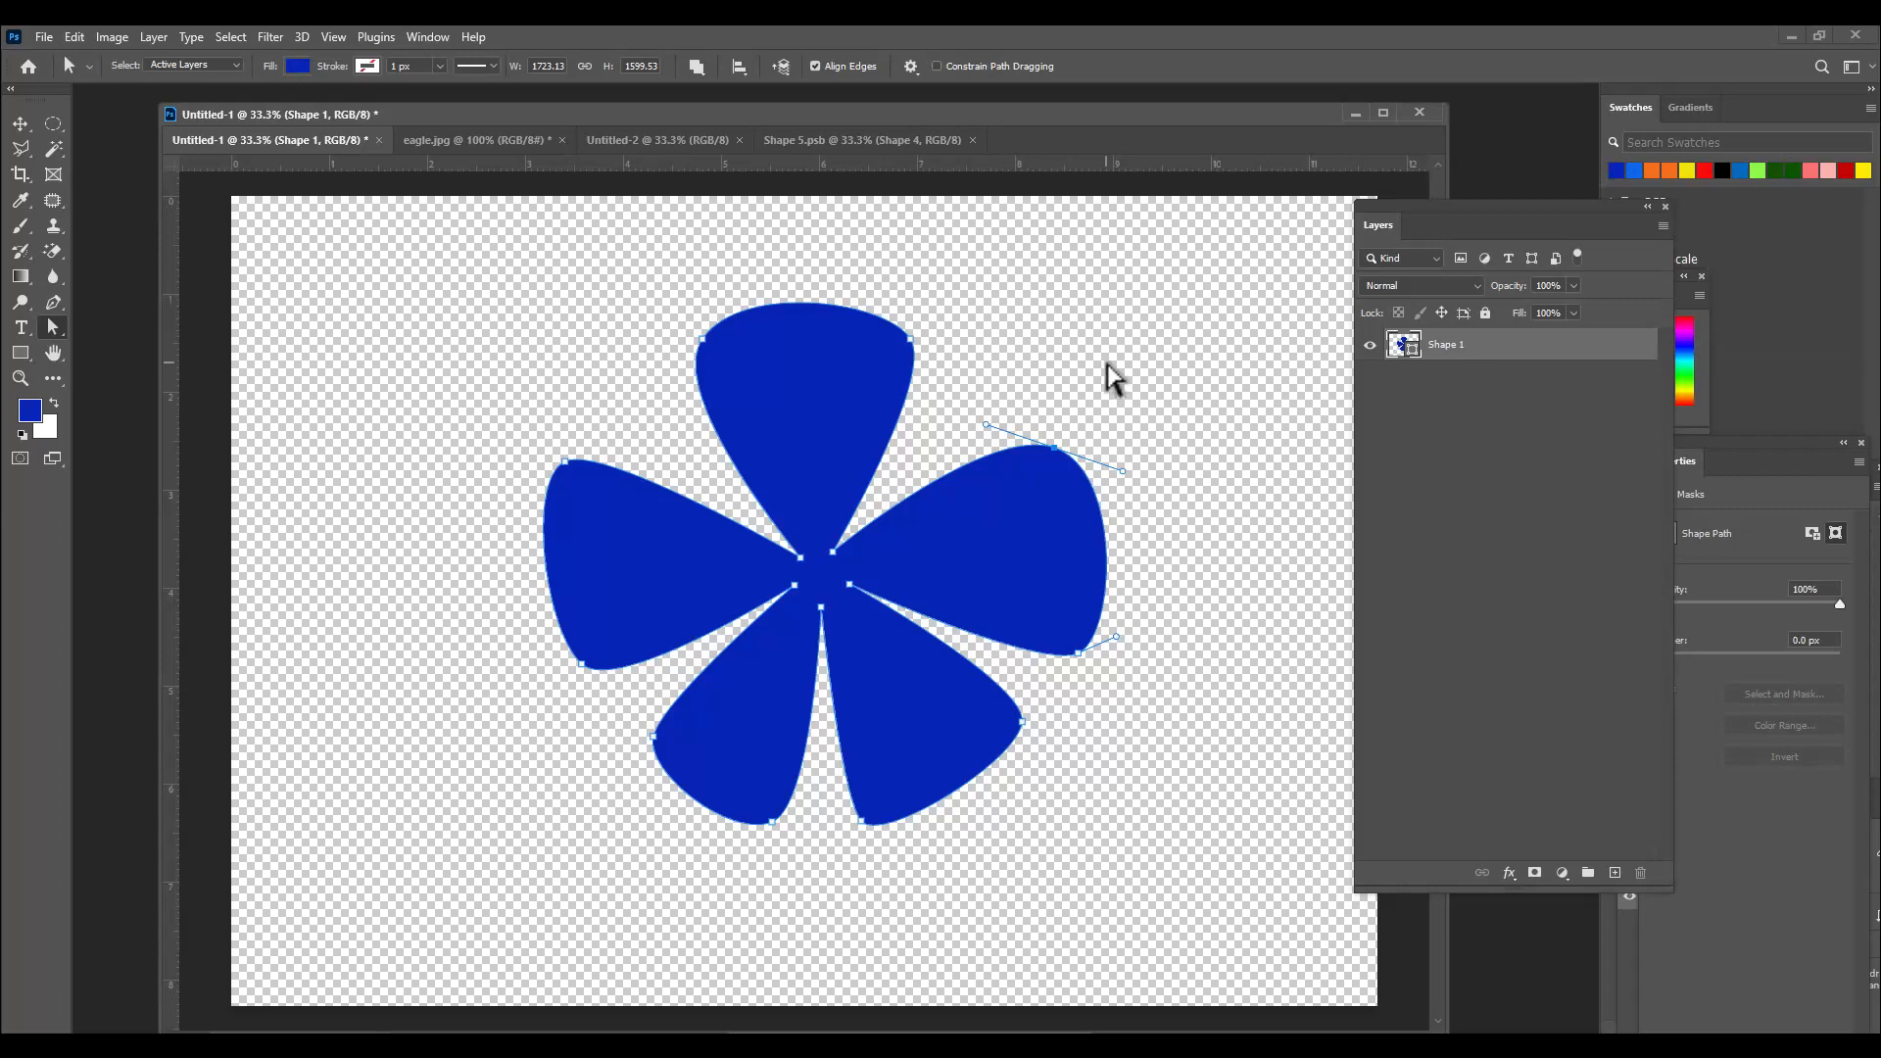
right_click(53, 328)
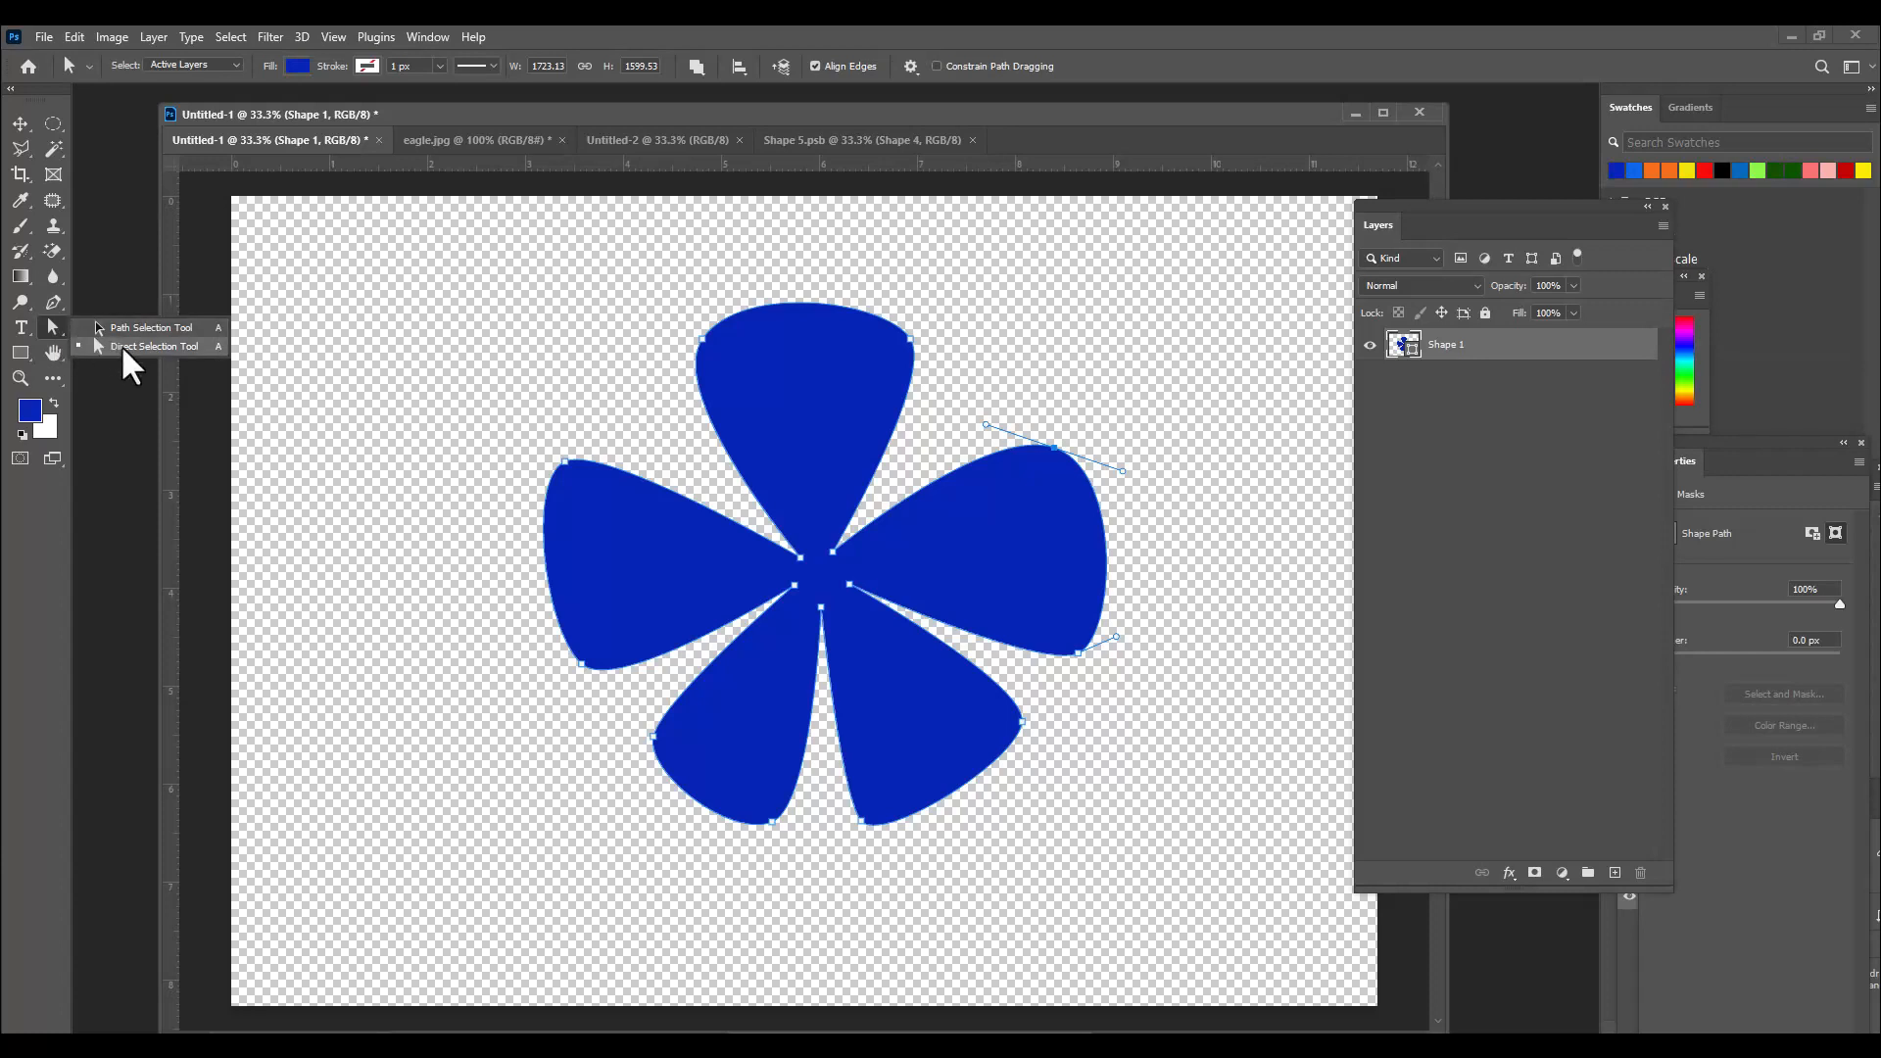
left_click(122, 348)
left_click_drag(1070, 664, 1111, 598)
Round the tip of the lower-right petal by adjusting its outer anchors and direction handles.
left_click(1020, 725)
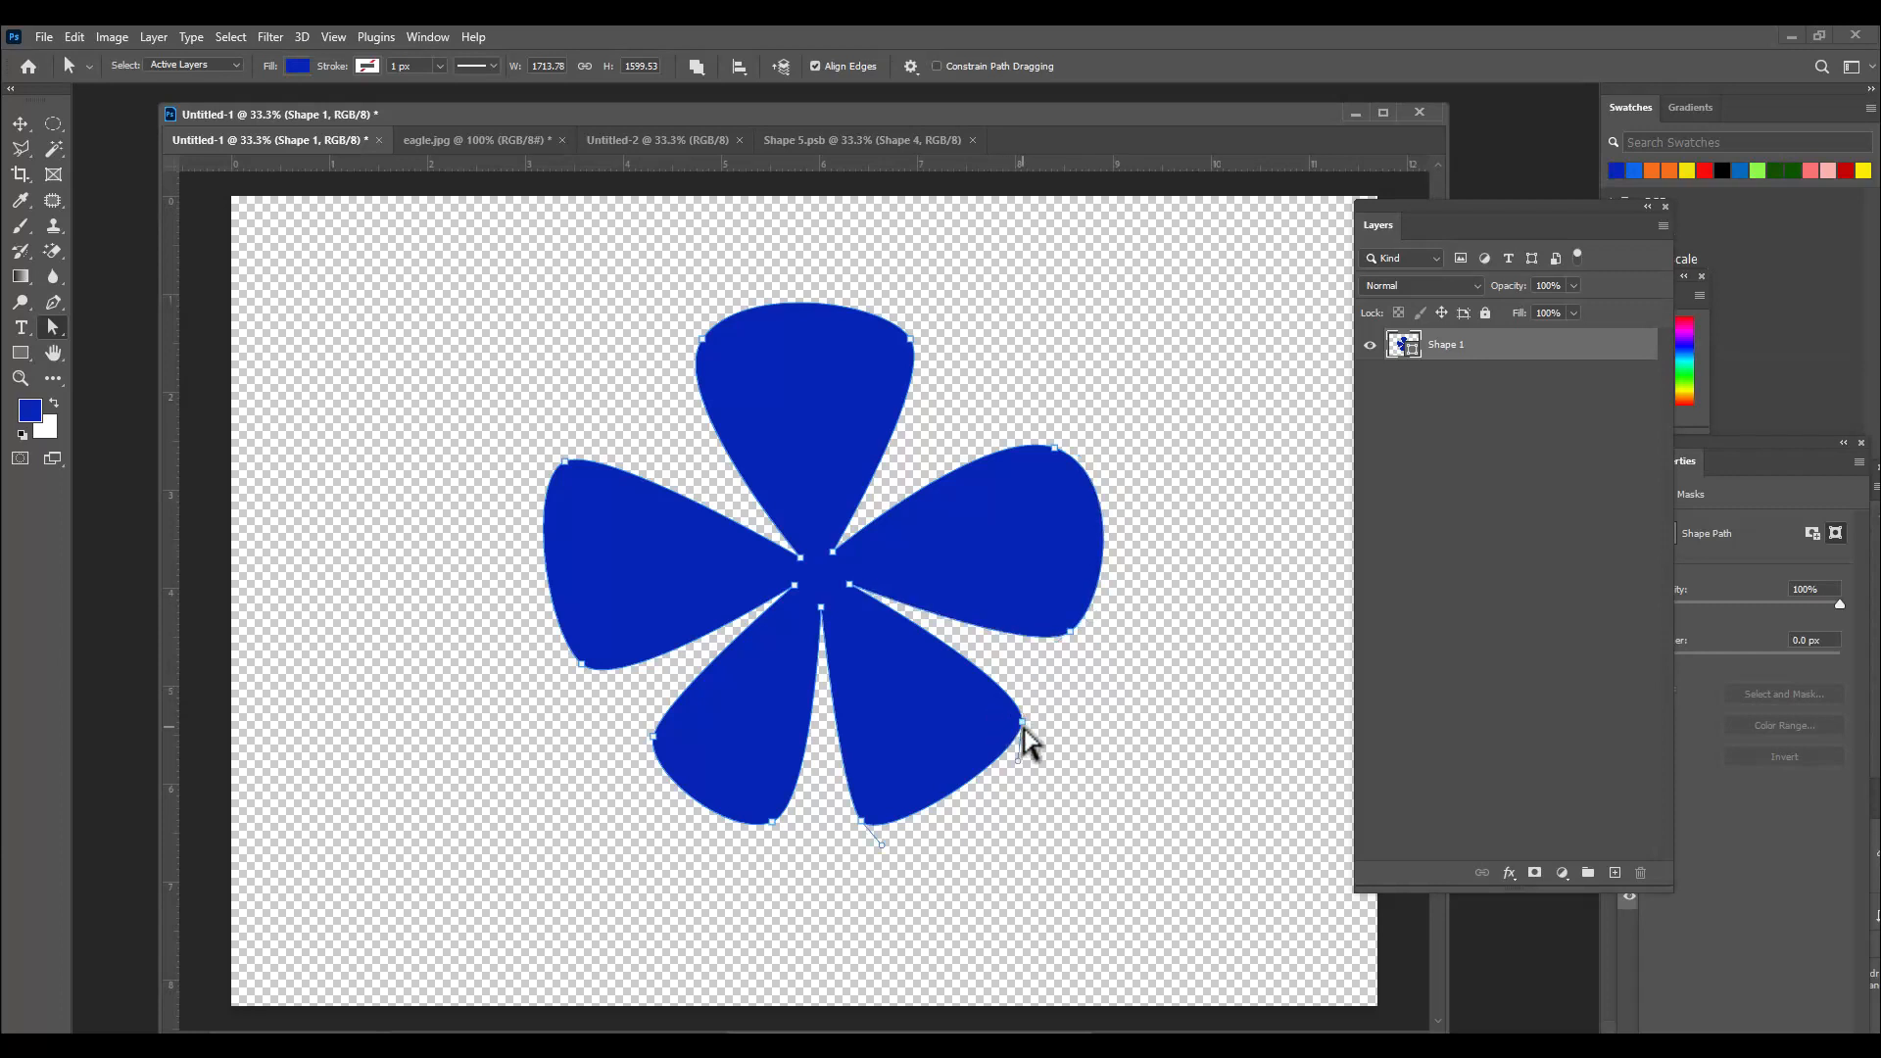
left_click_drag(1025, 669, 1025, 670)
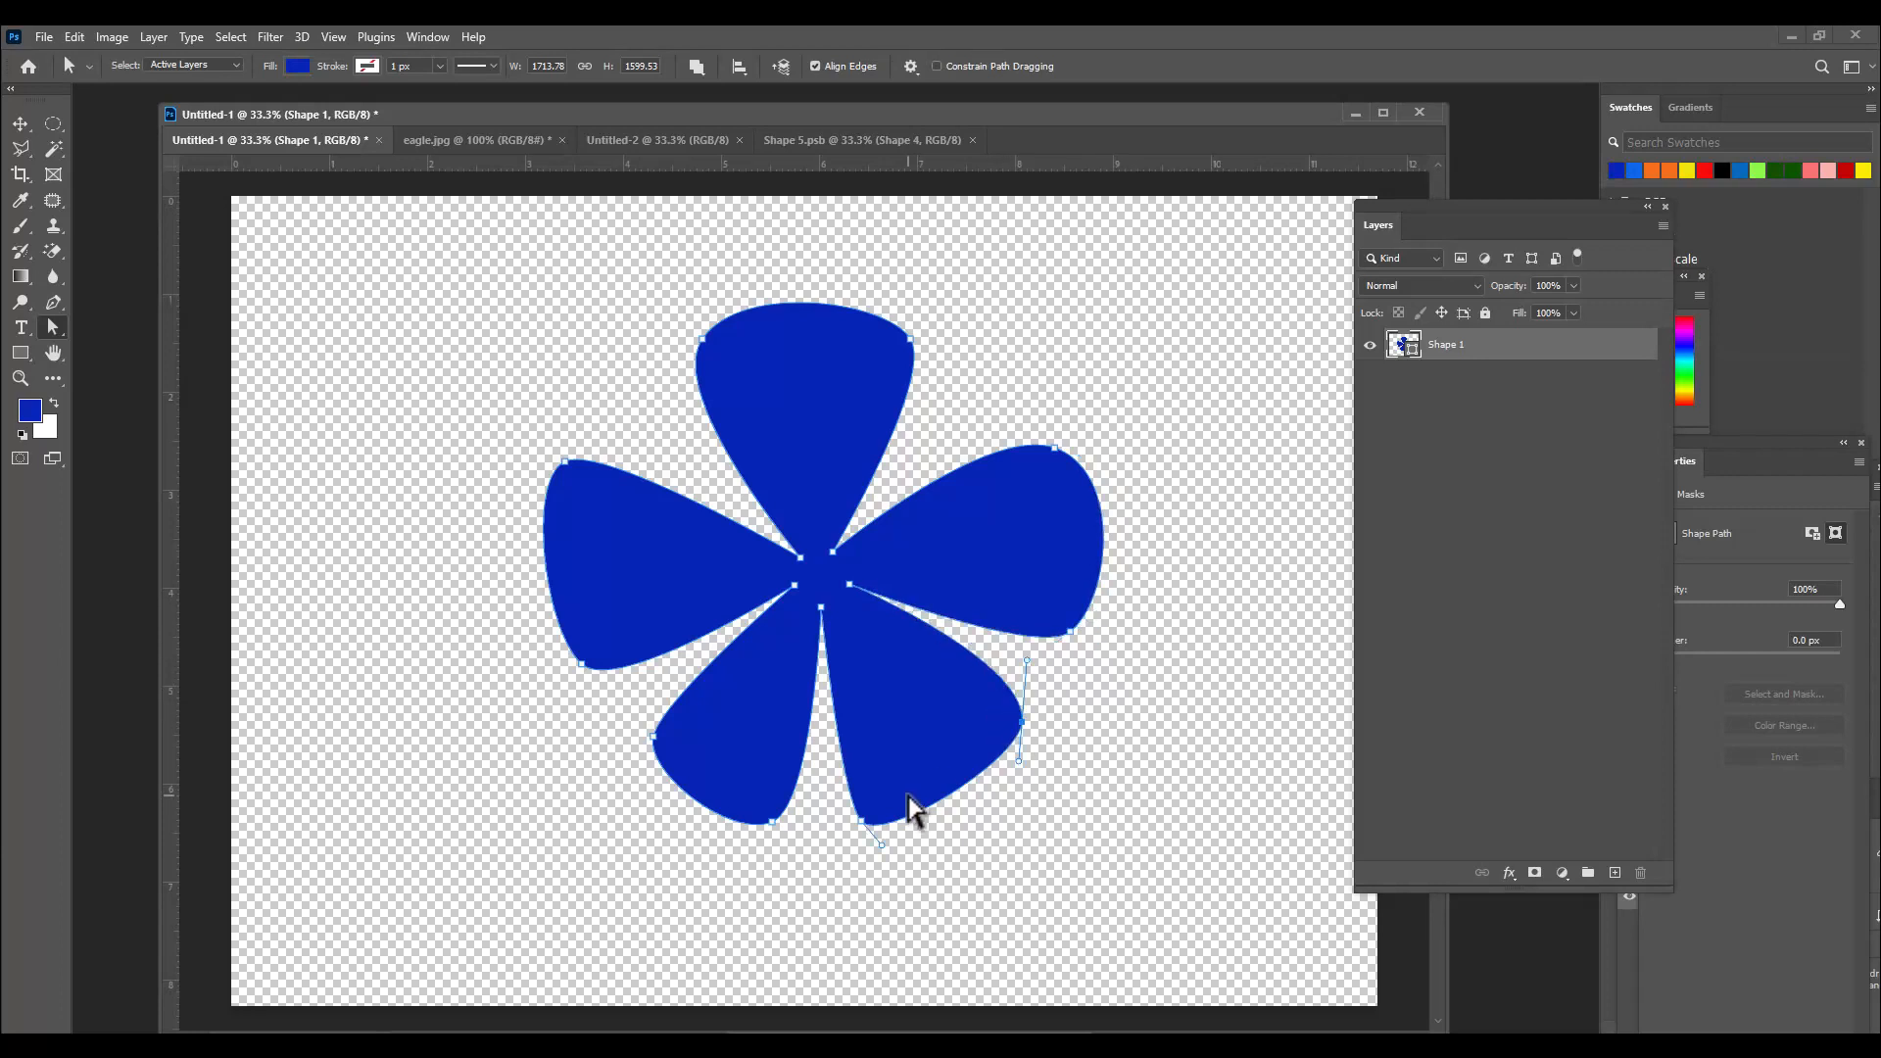
left_click(862, 821)
left_click_drag(882, 845, 866, 809)
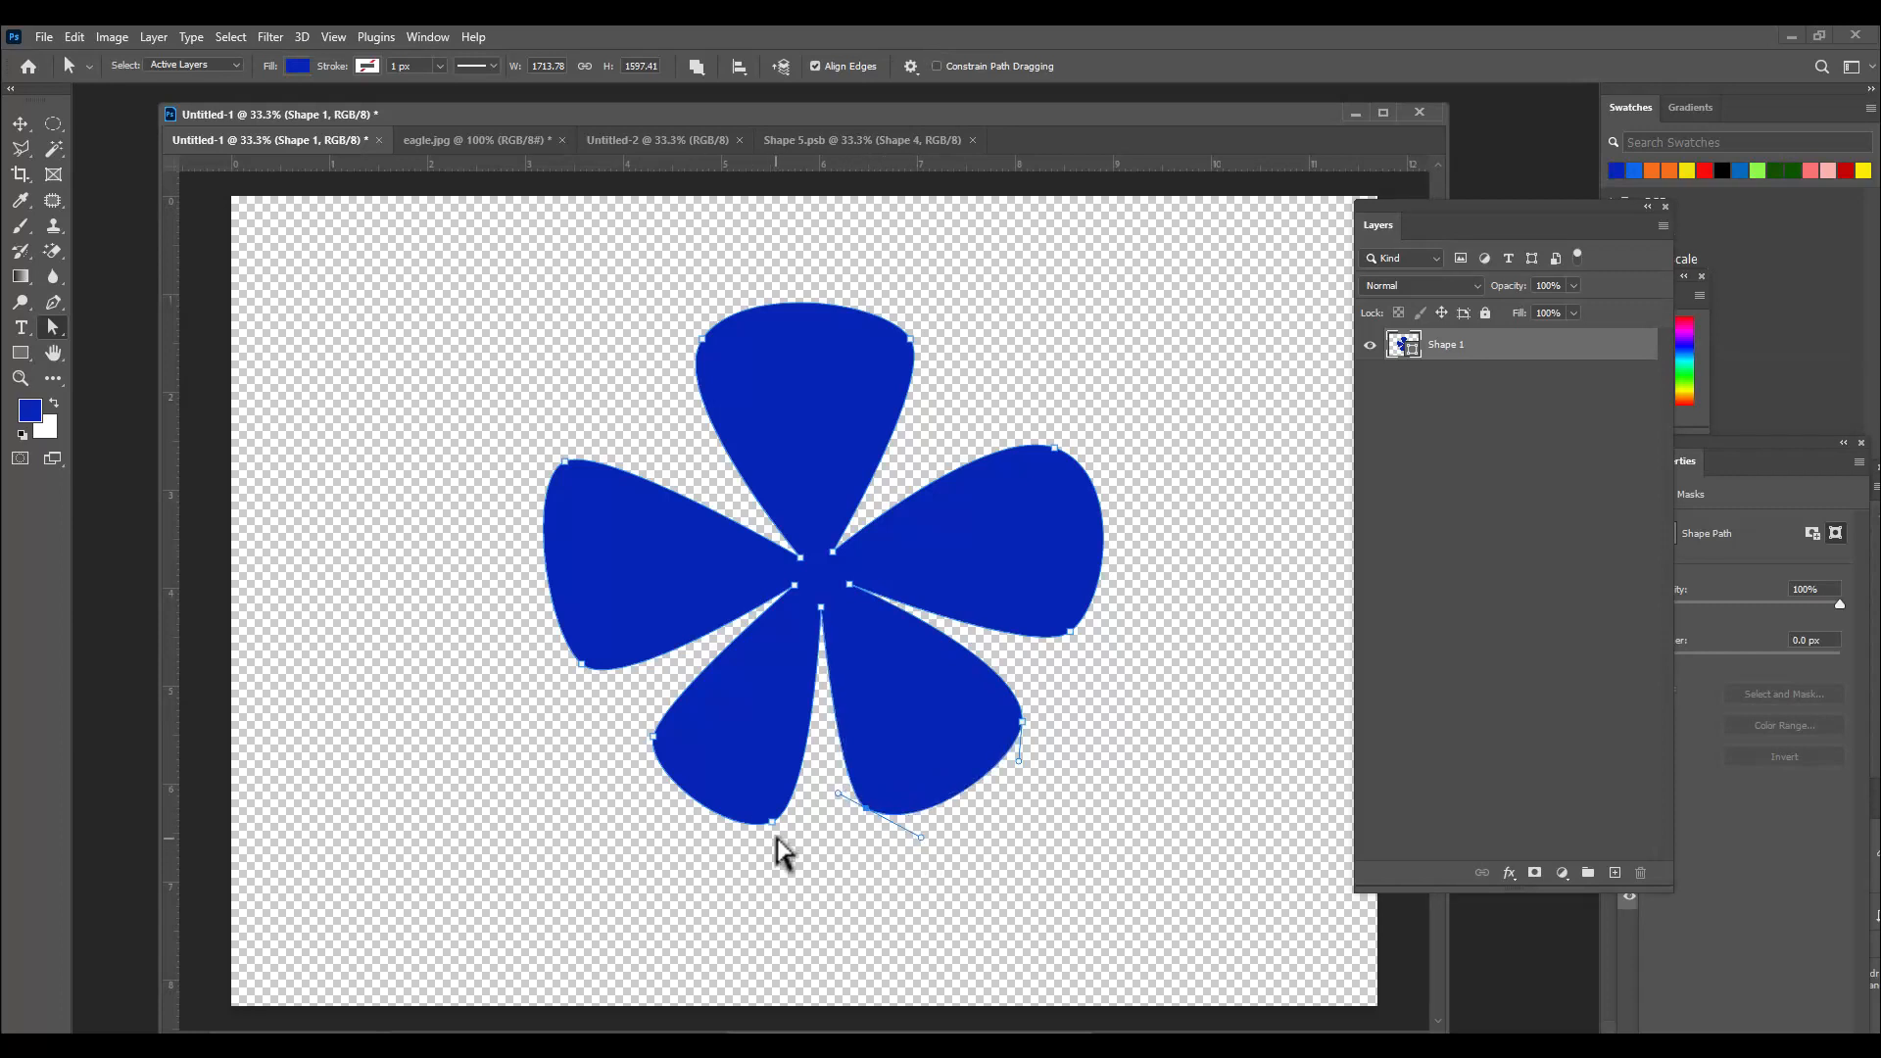
Widen the lower-left petal by moving its two outer anchors outward and adjusting their direction handles.
left_click(772, 822)
left_click_drag(732, 839, 737, 859)
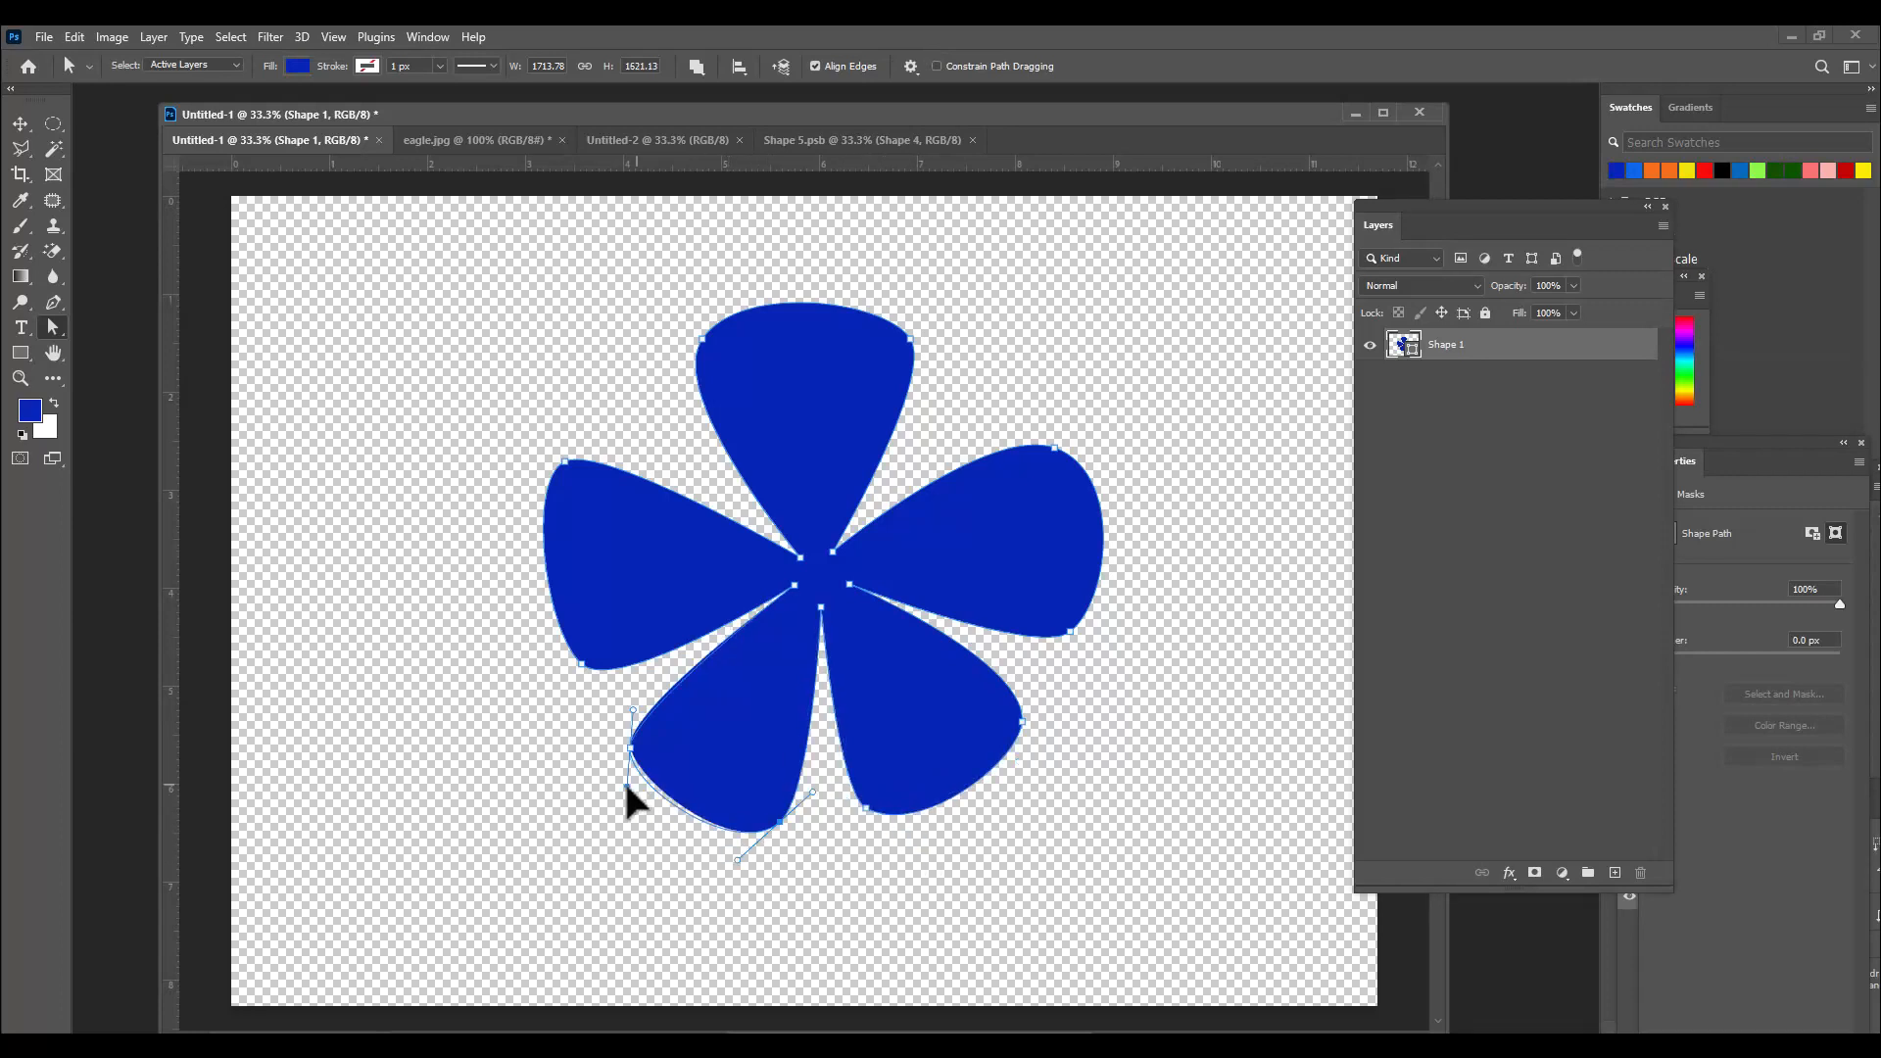
left_click_drag(635, 713, 633, 701)
left_click_drag(628, 791, 624, 751)
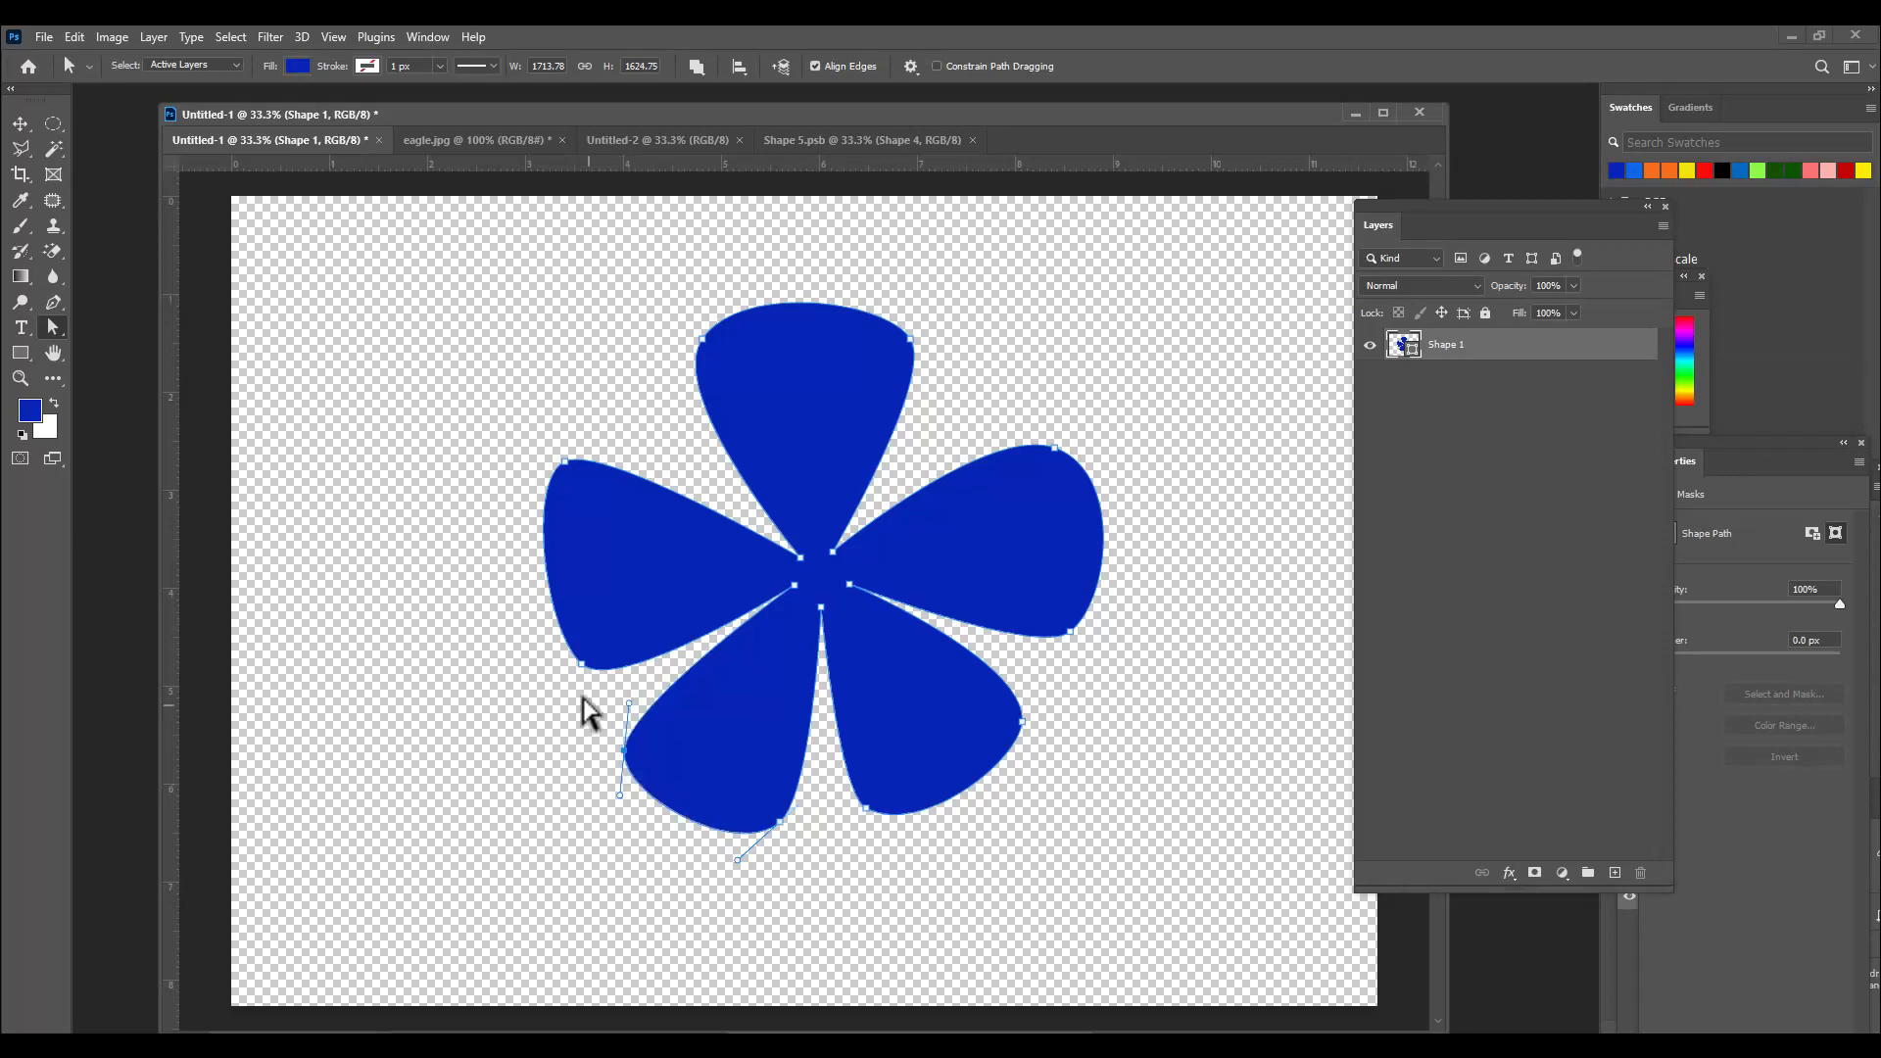
Balance the left and right petals by fine-tuning their outer anchors and direction handles.
left_click_drag(583, 671, 530, 635)
left_click_drag(567, 462, 533, 490)
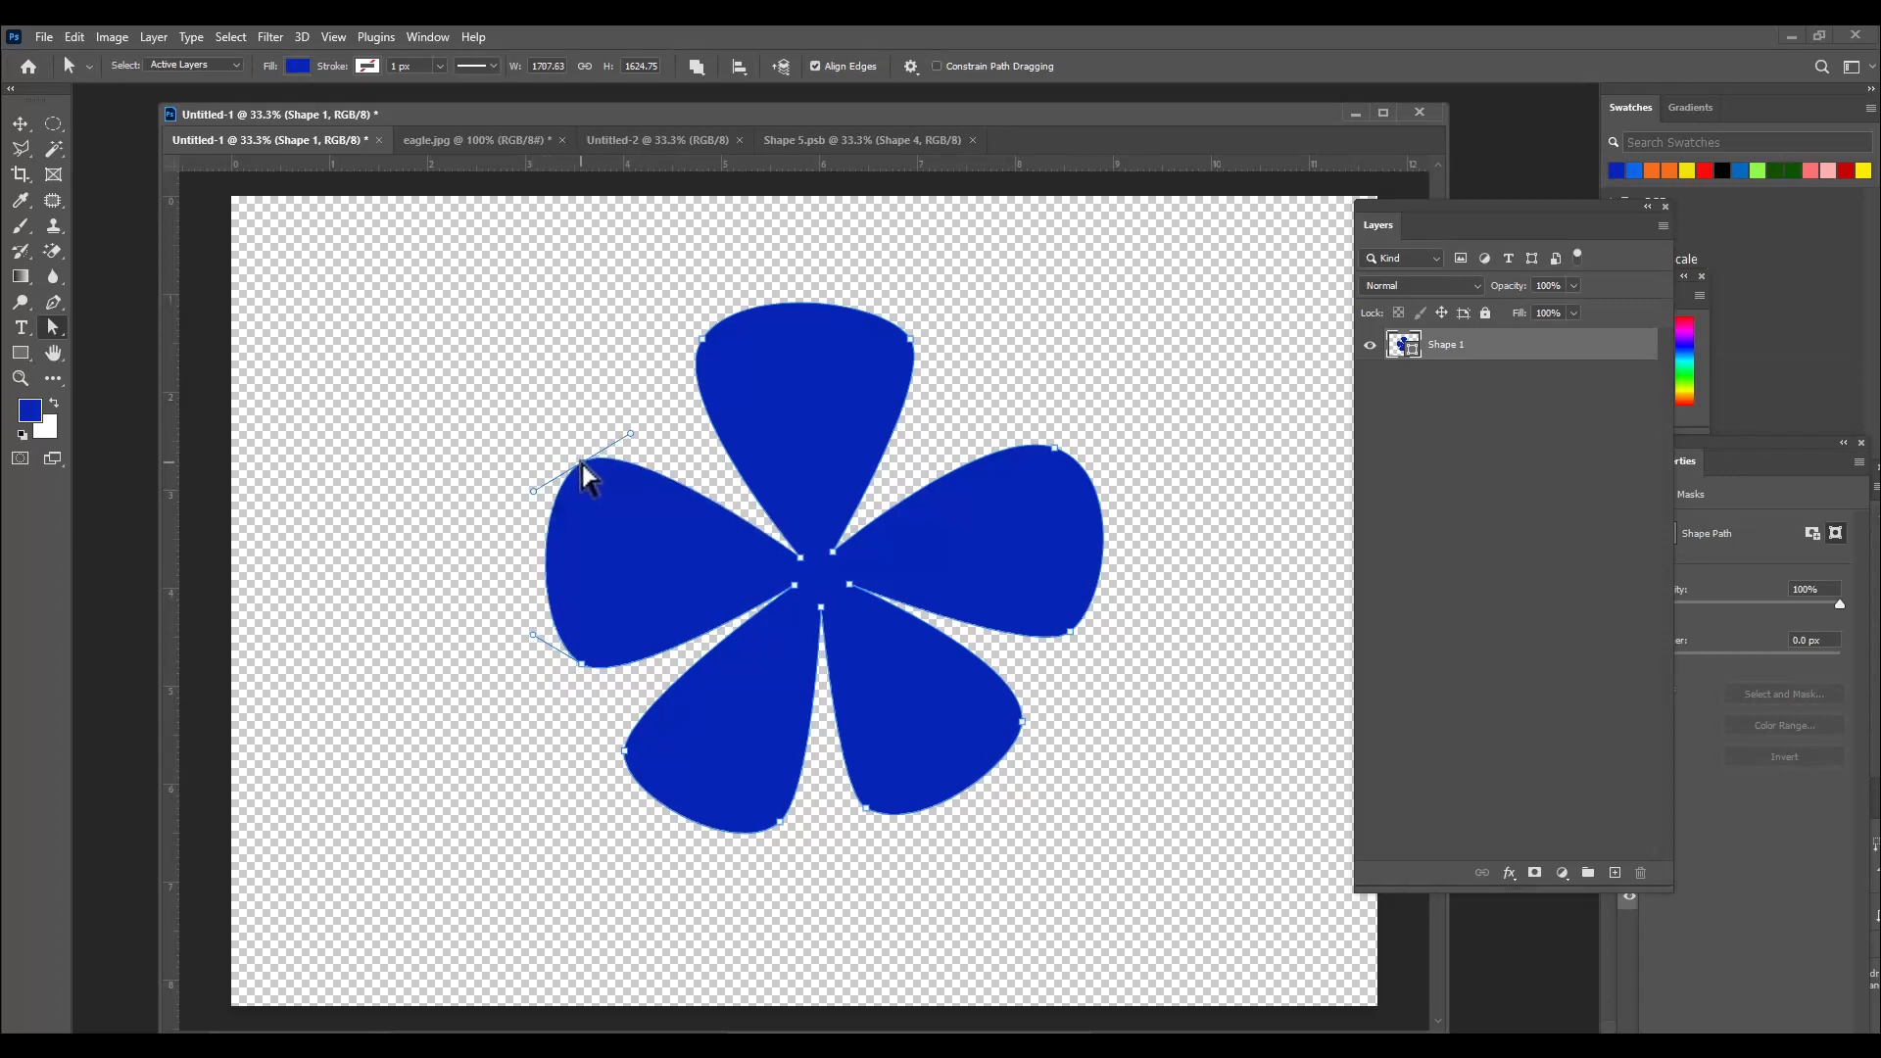
left_click_drag(1070, 633, 1066, 639)
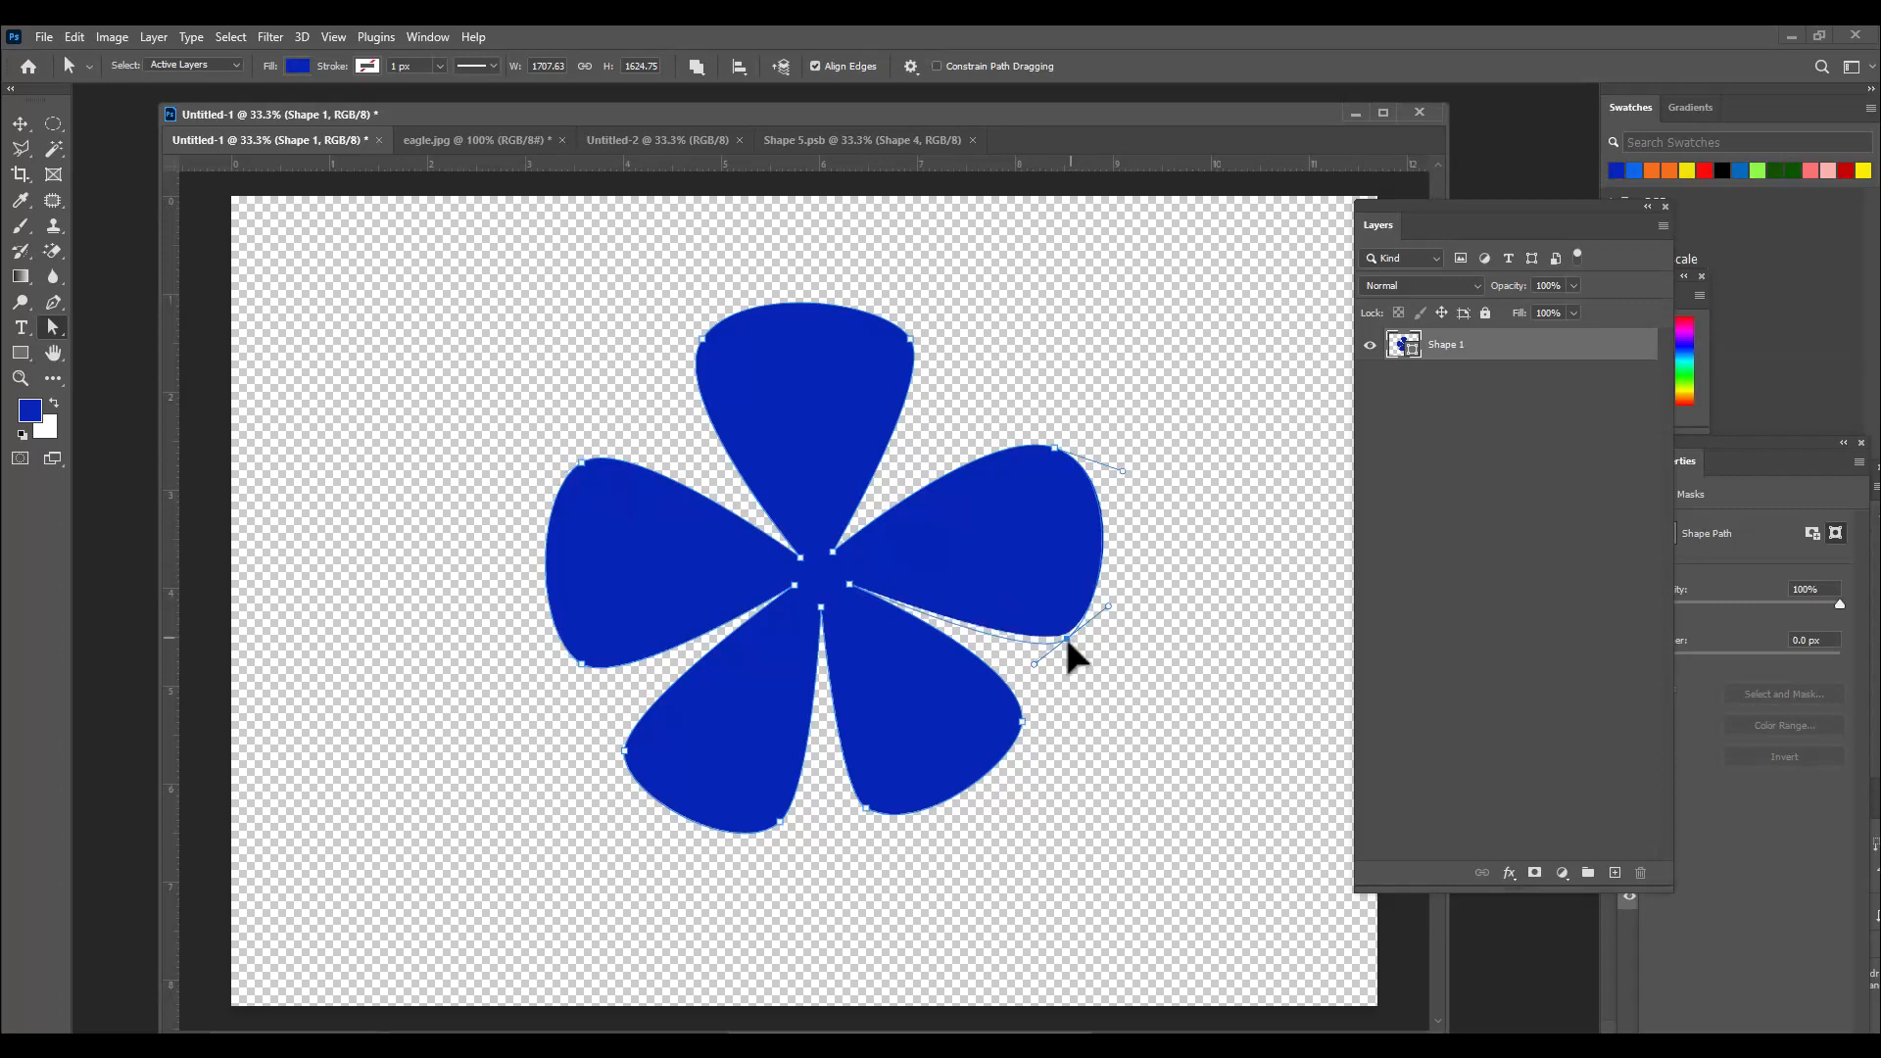
left_click_drag(1054, 448, 1046, 447)
Nudge the centre anchors beside the left petal and the lower-left petal's outer anchor, and deselect the path.
left_click(796, 578)
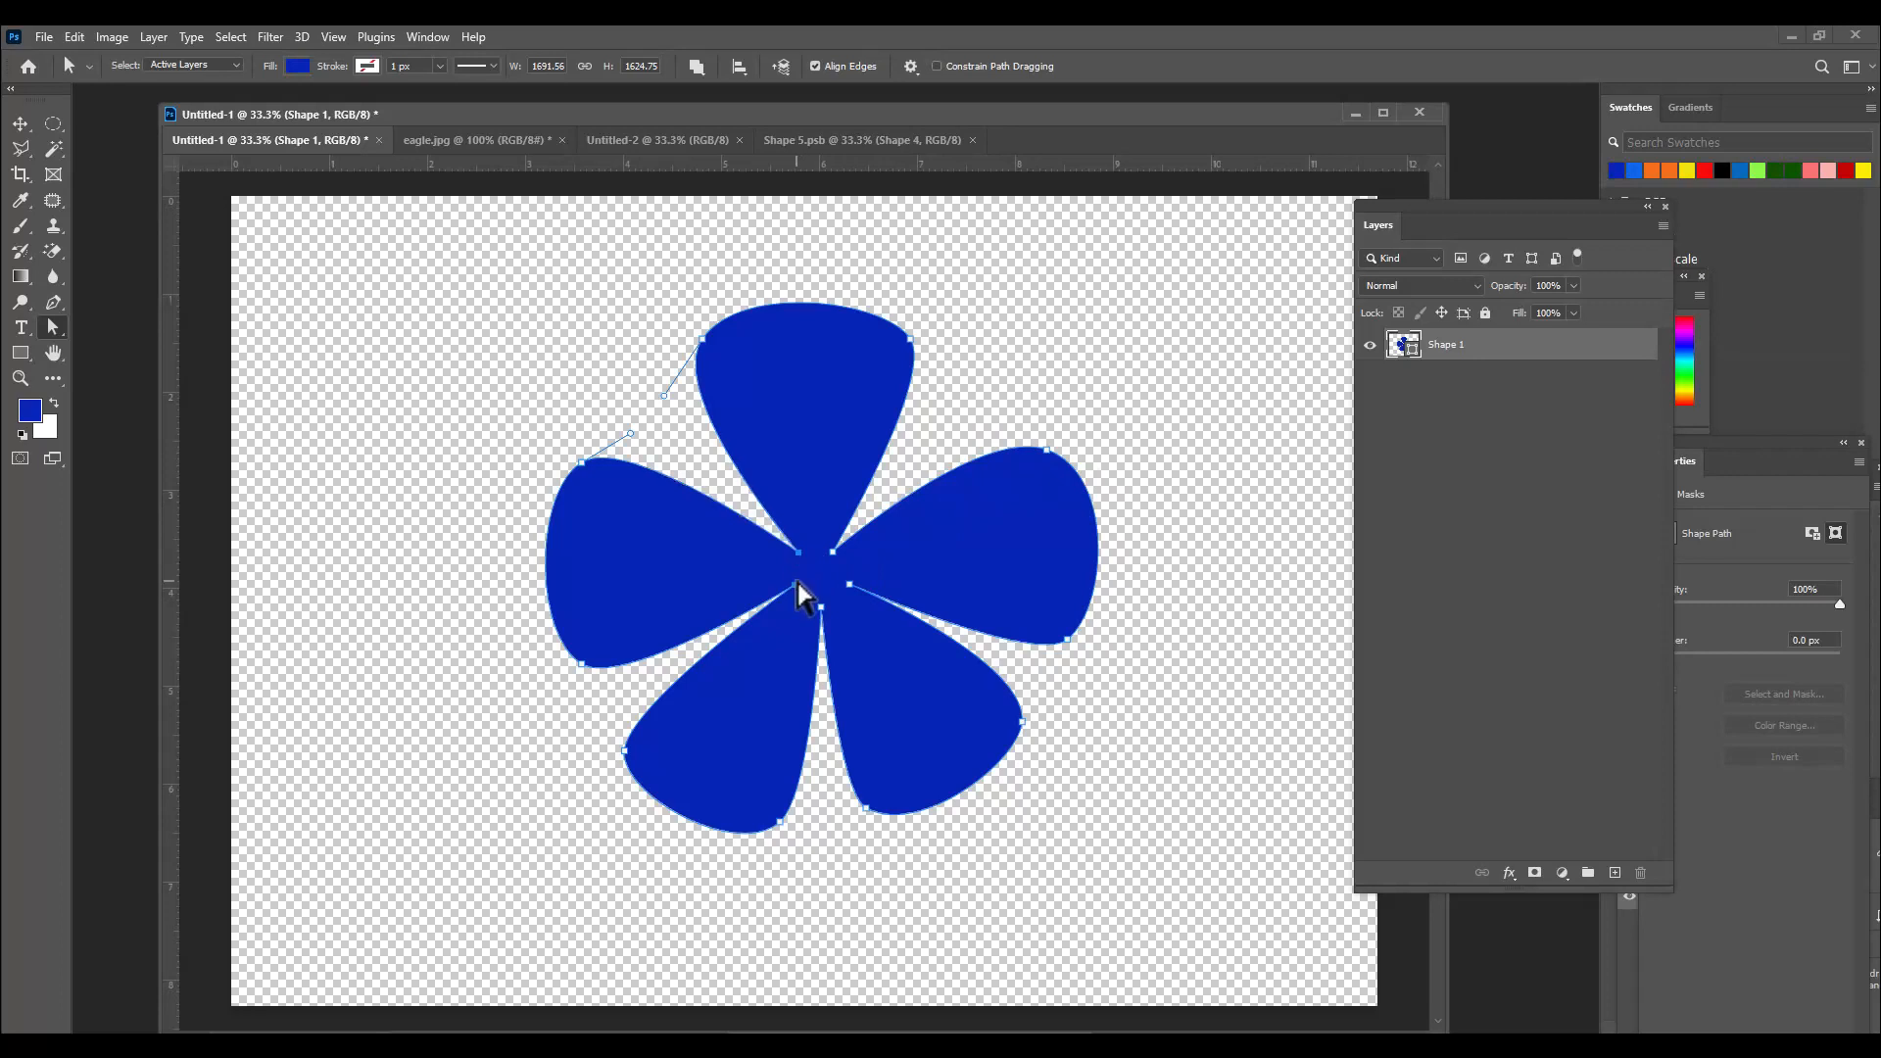
left_click(625, 751)
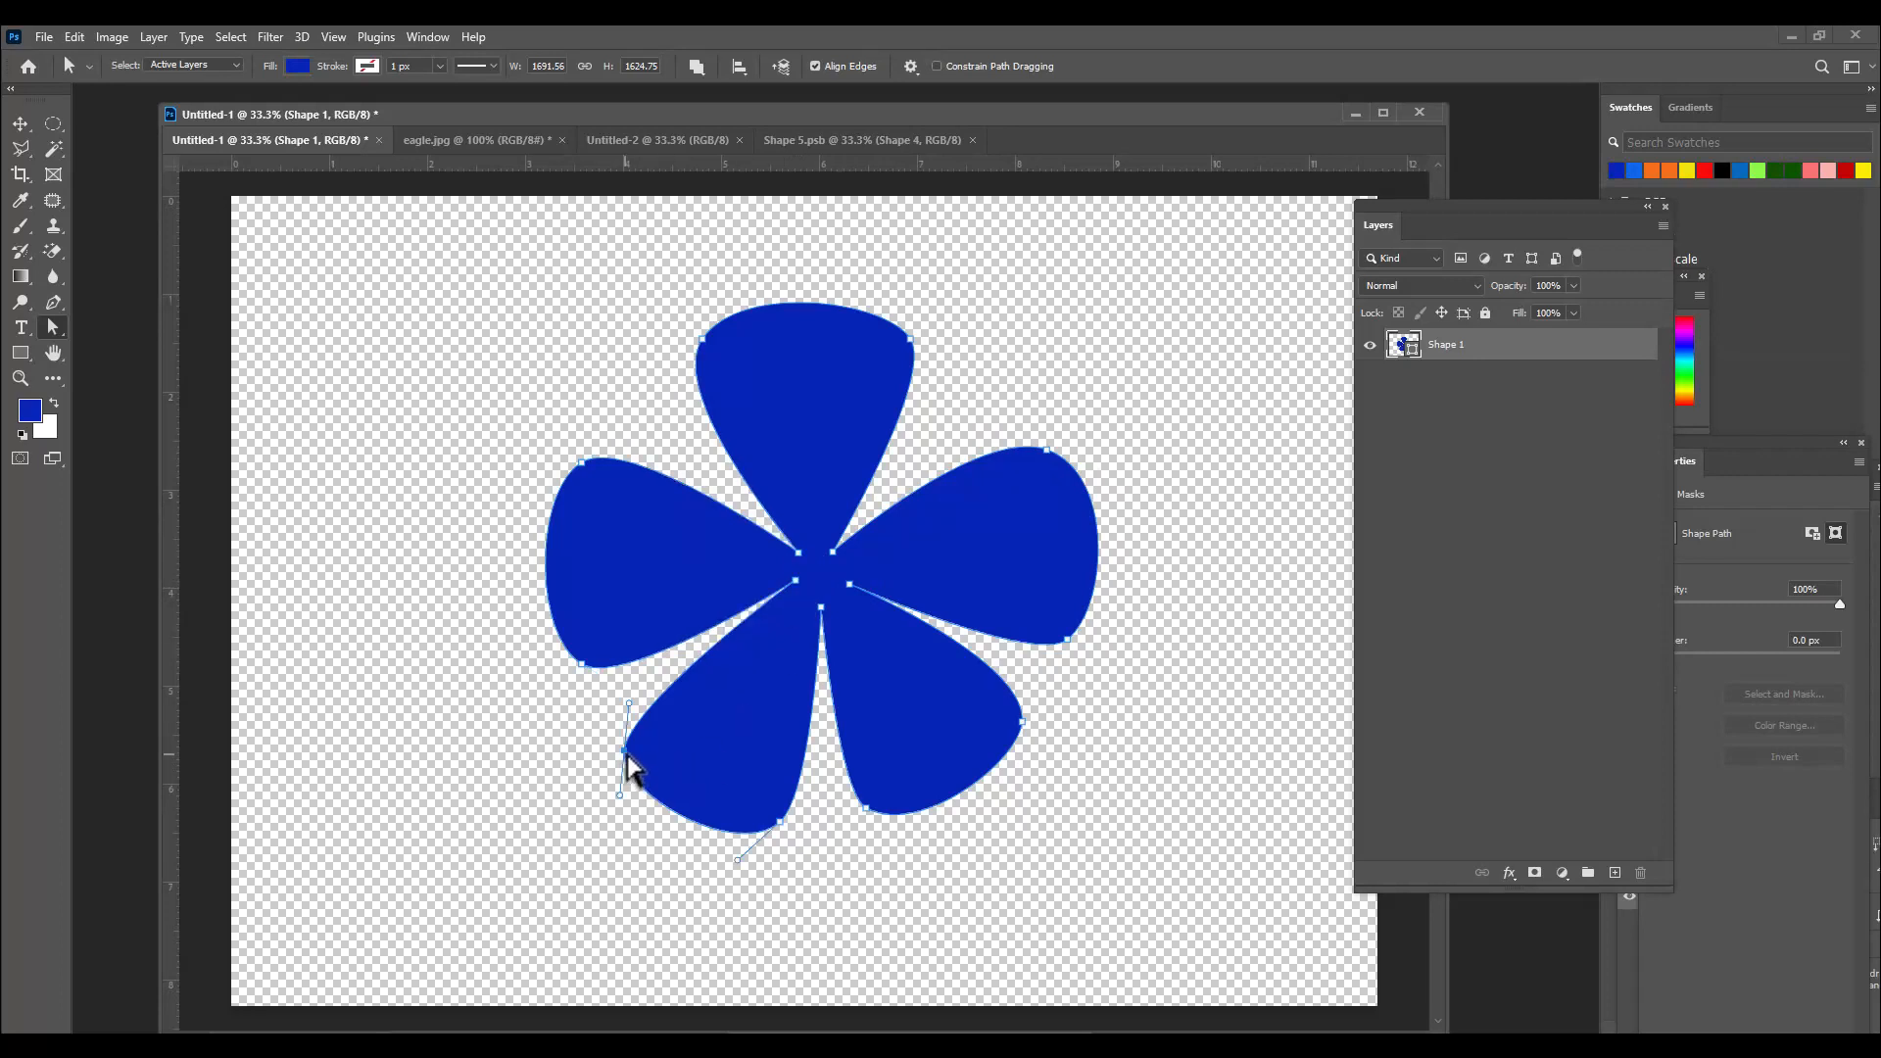
left_click_drag(625, 752, 626, 750)
left_click(885, 850)
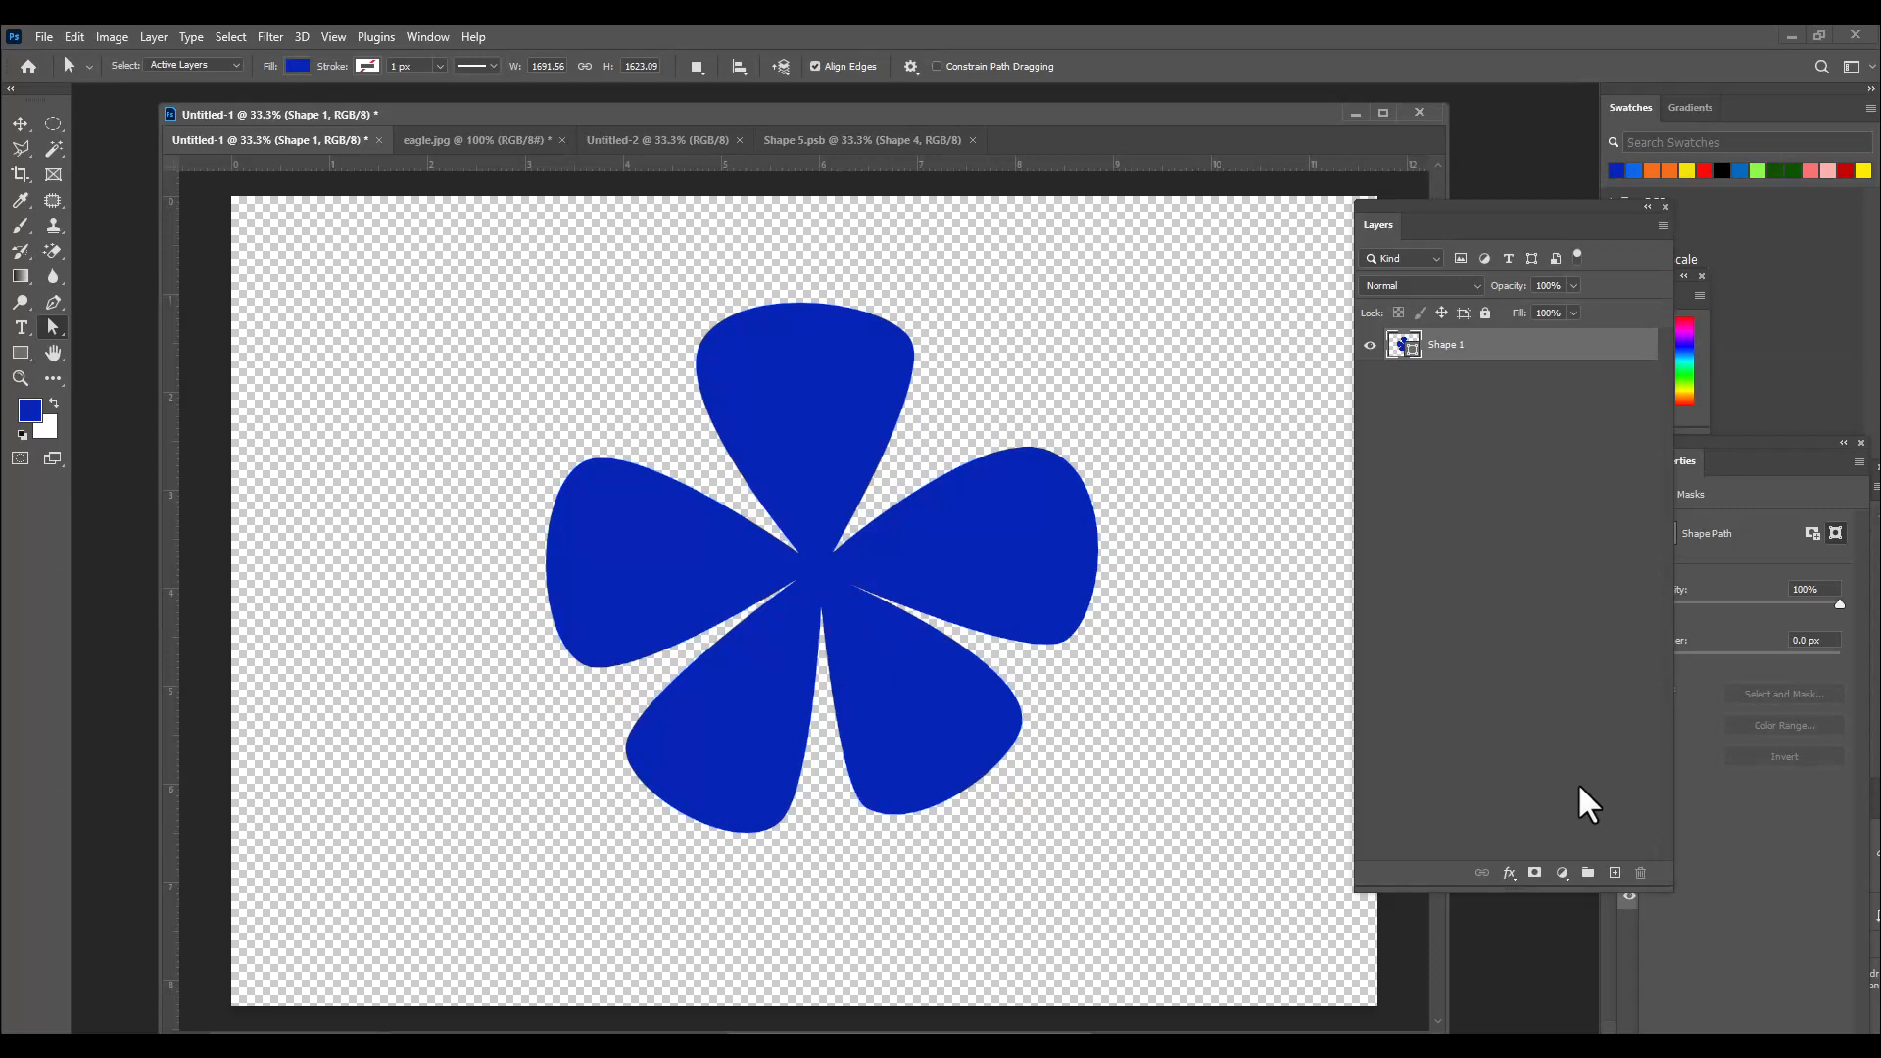
Give the flower shape a dark green stroke 10.14 px wide.
left_click(296, 67)
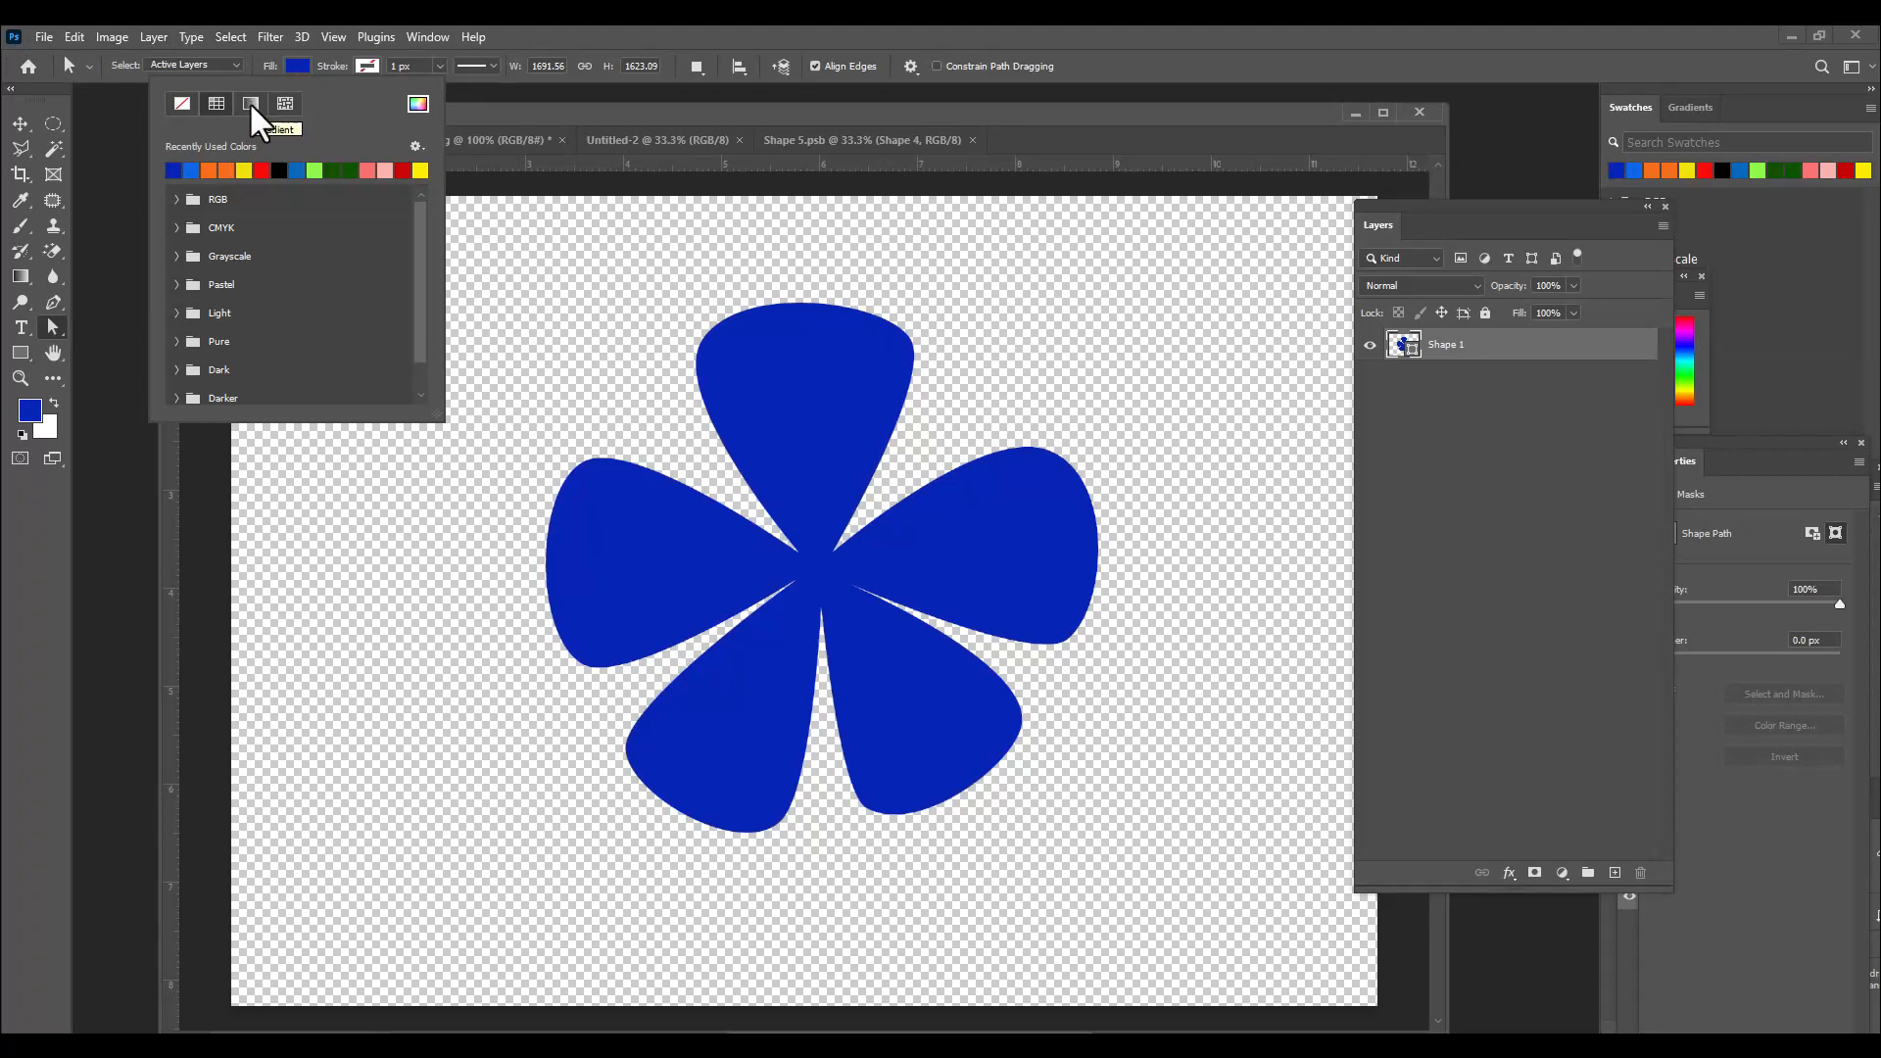
left_click(370, 66)
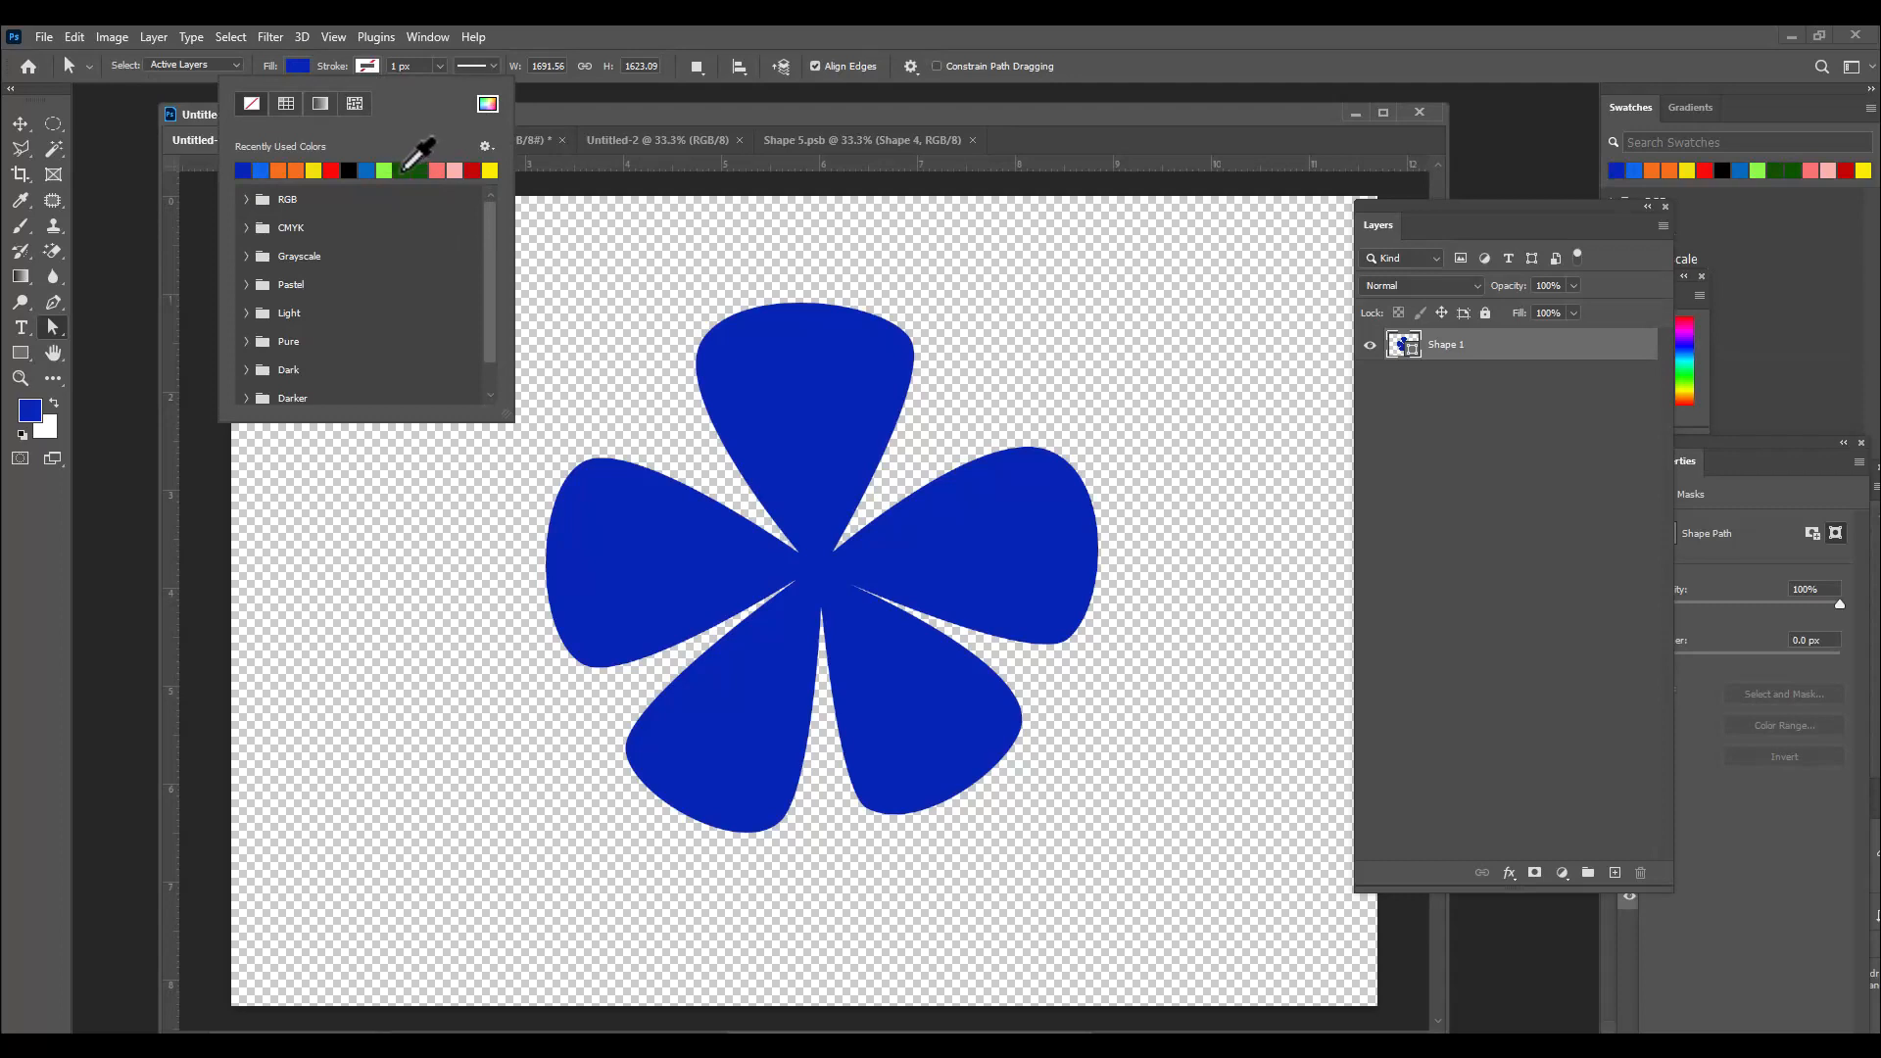
left_click(403, 171)
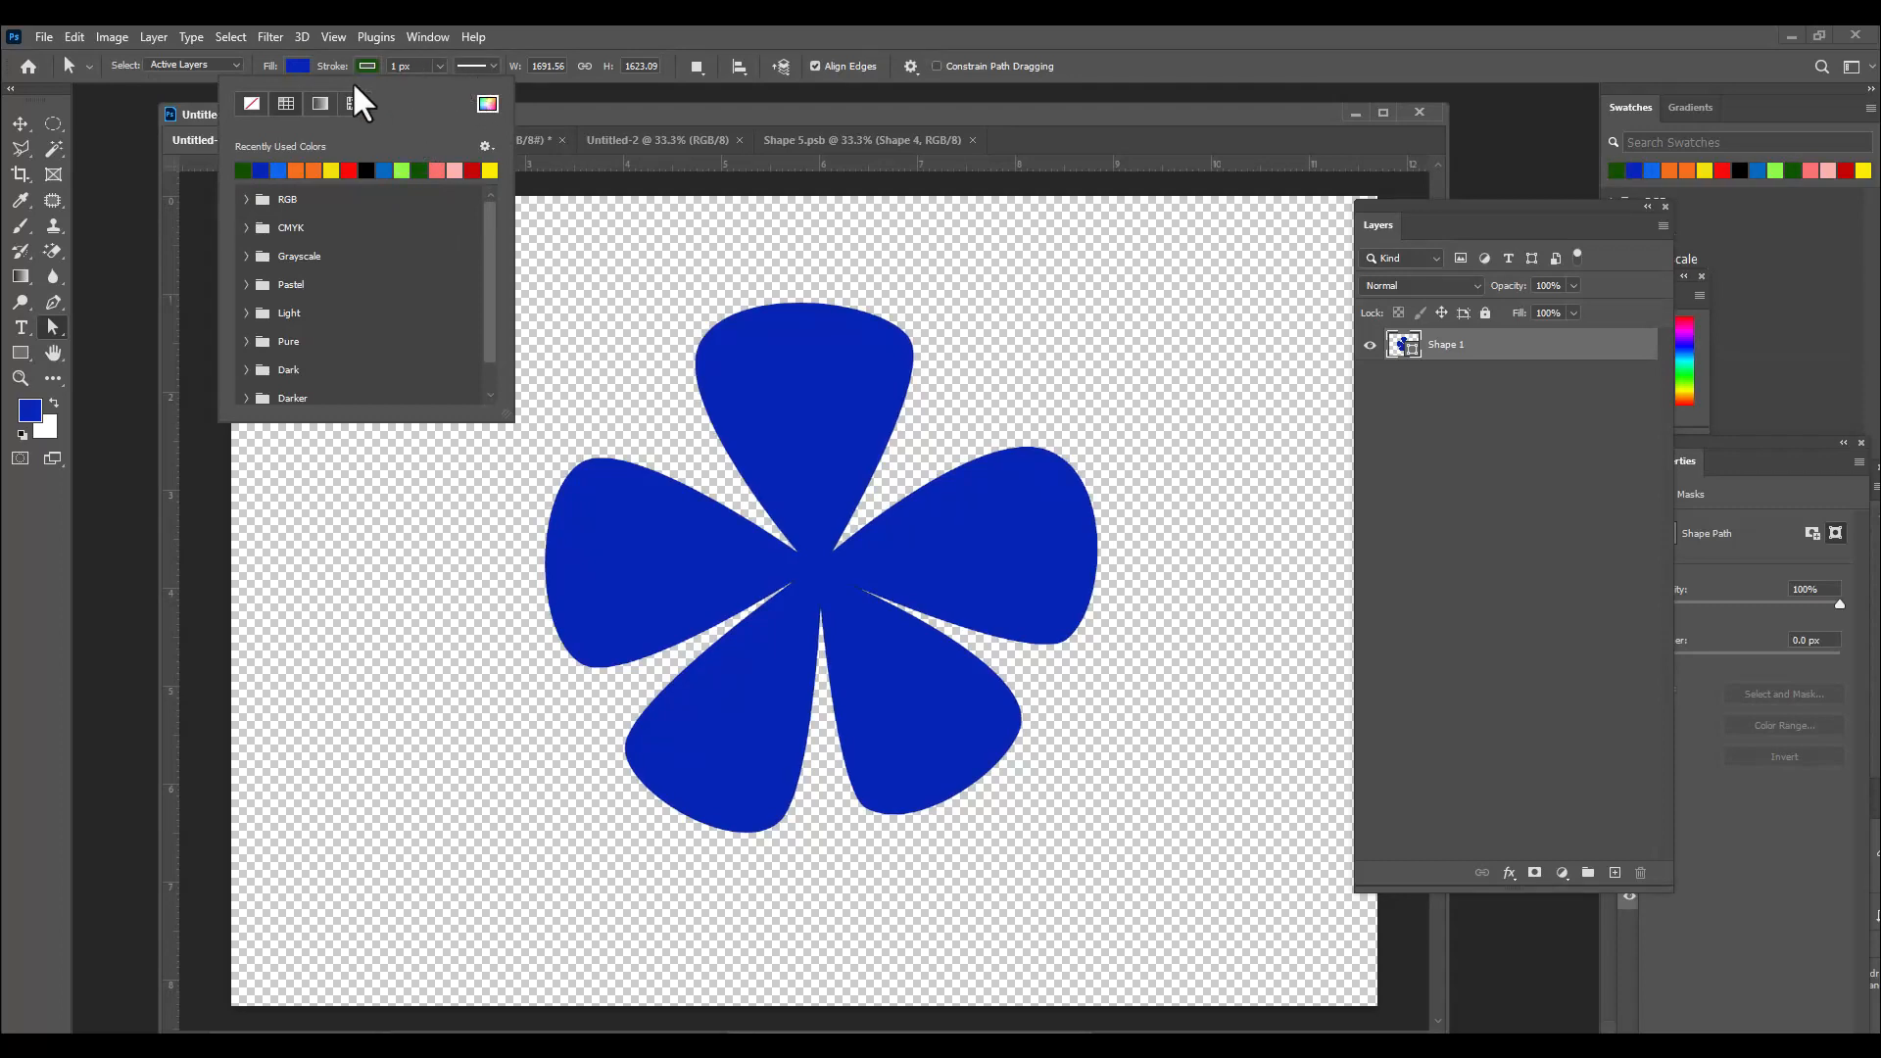
left_click(439, 65)
left_click_drag(443, 84, 442, 86)
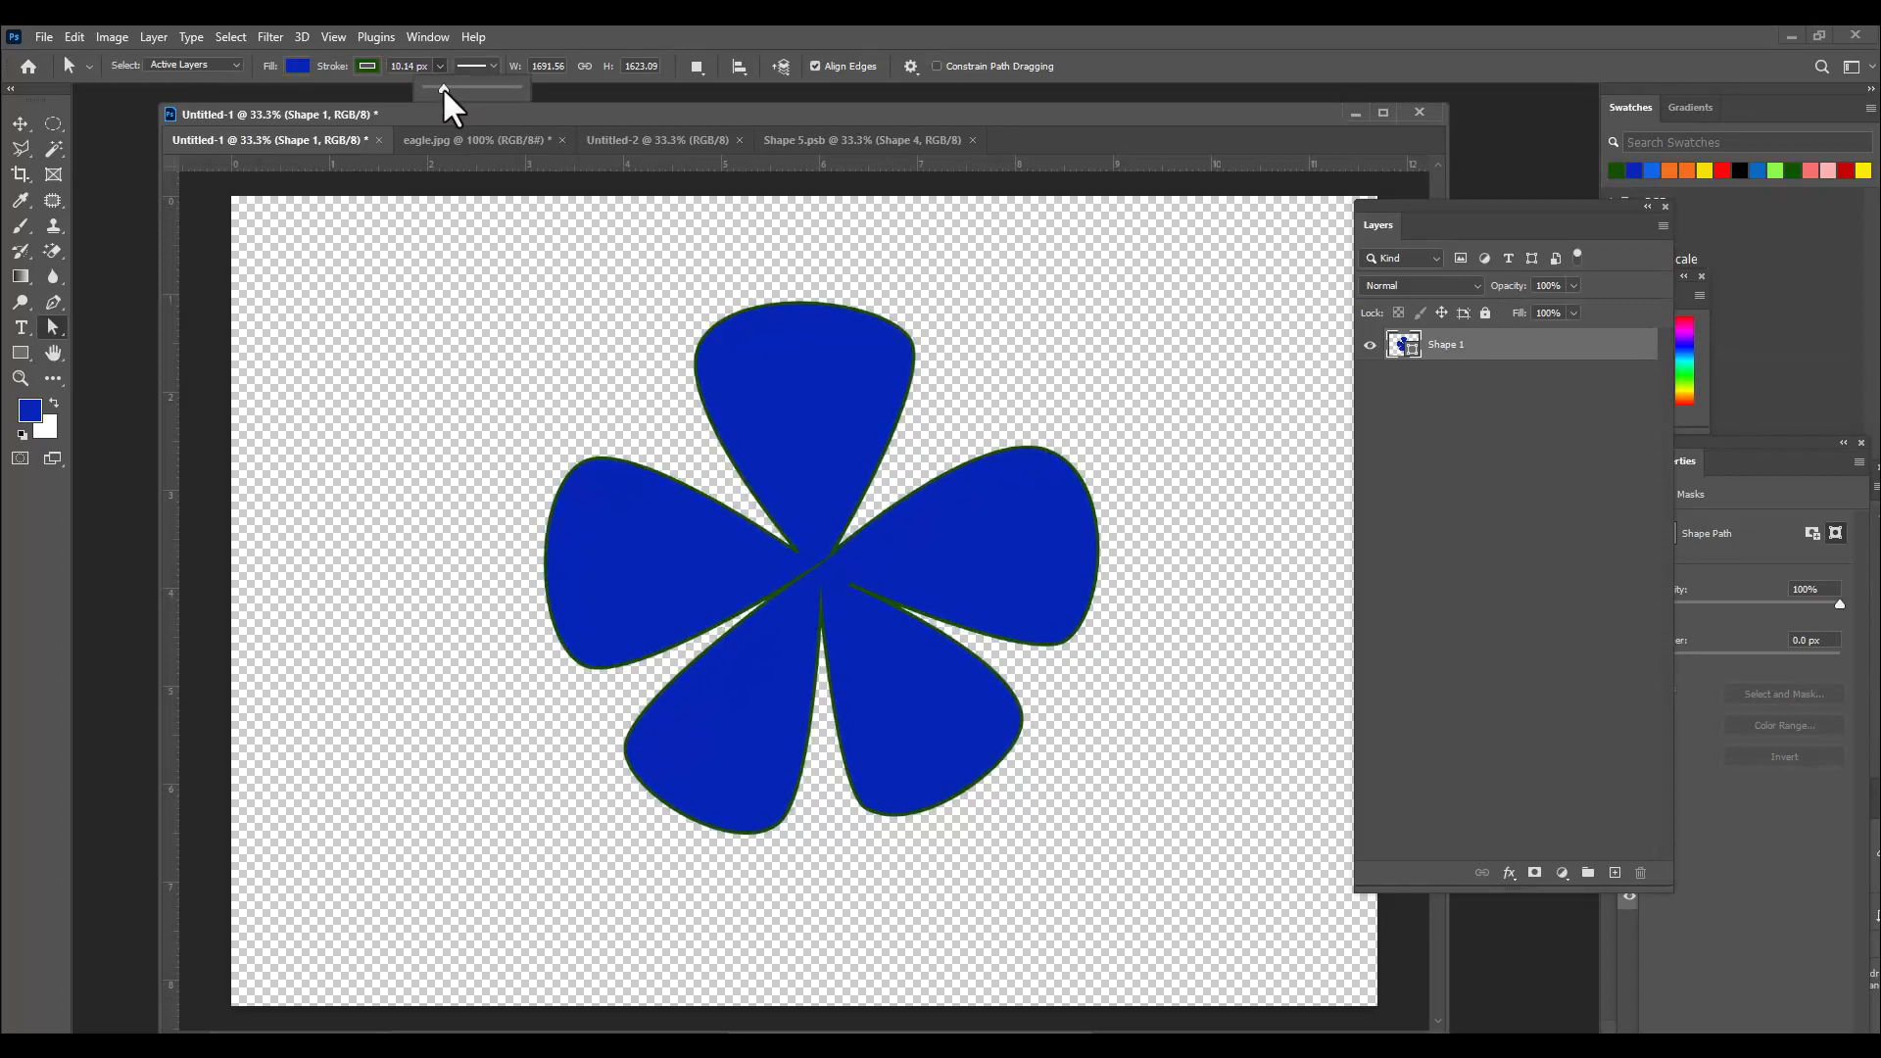
Recolour the flower's stroke with solid red d71818.
left_click(366, 66)
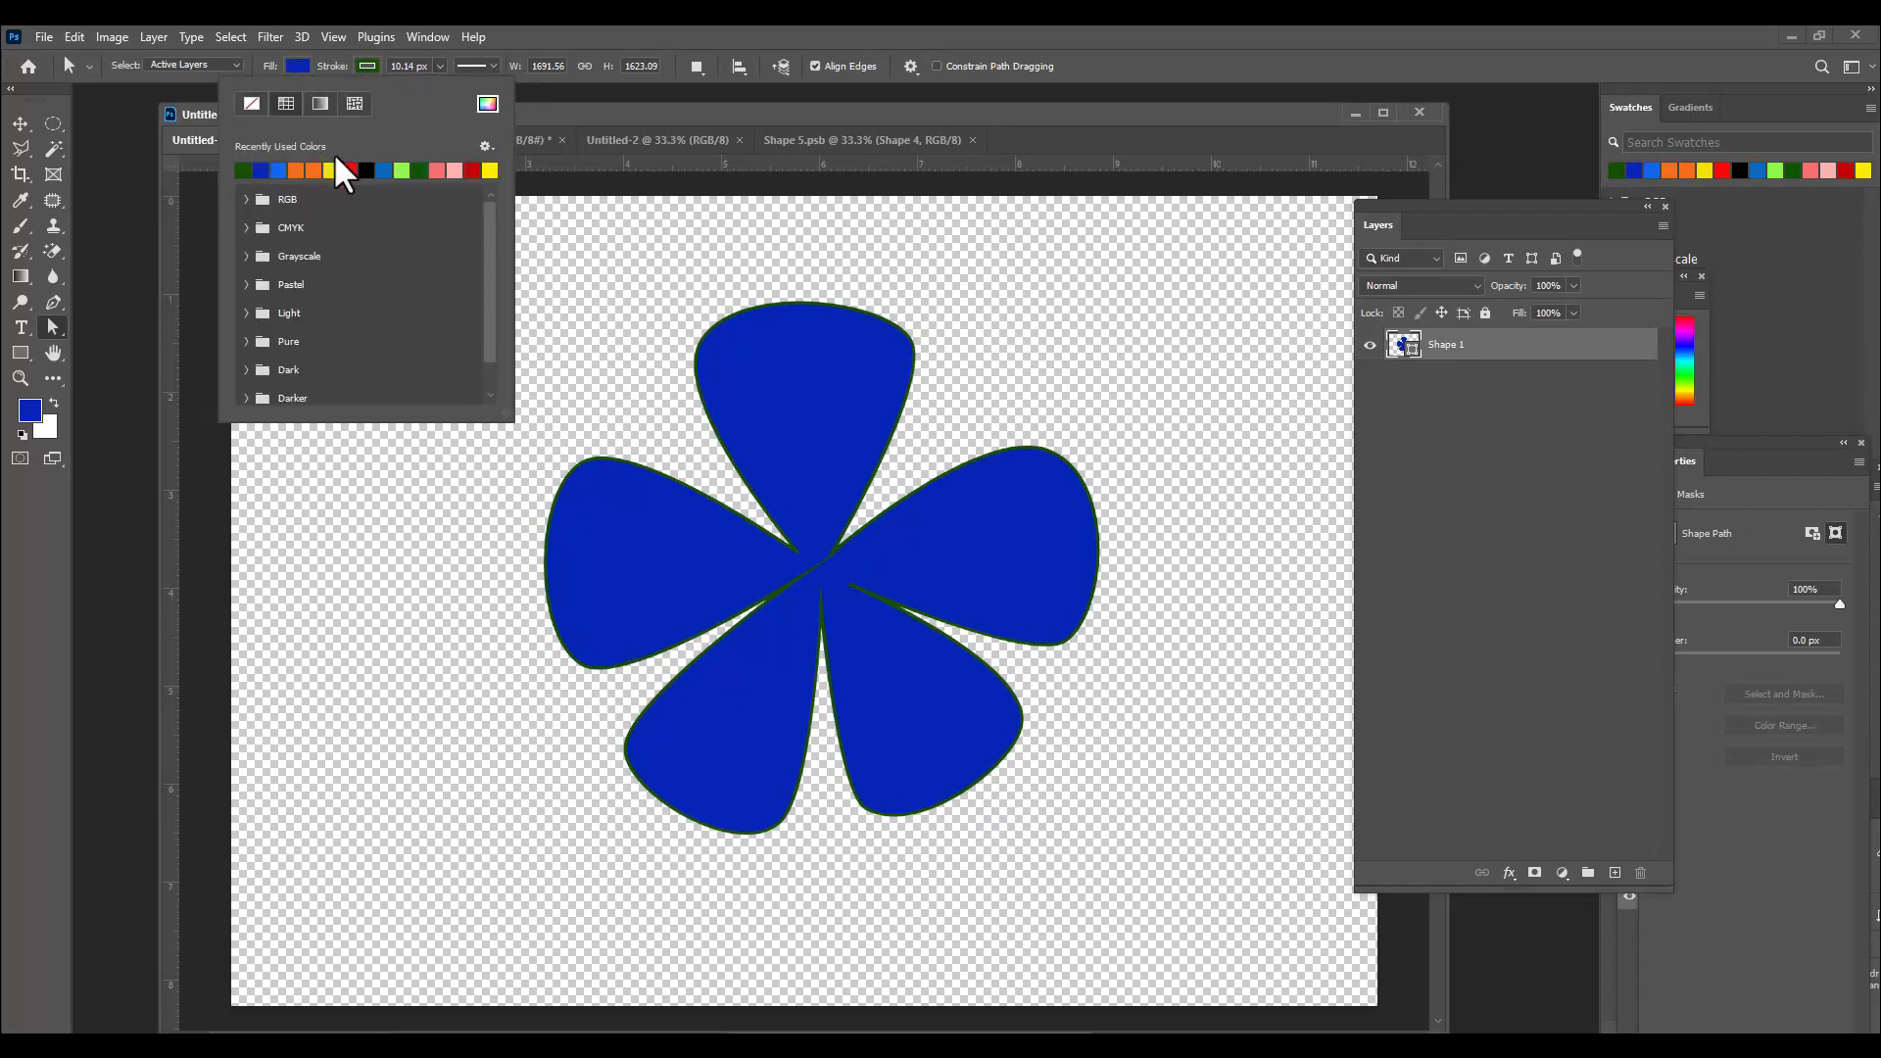
left_click(320, 104)
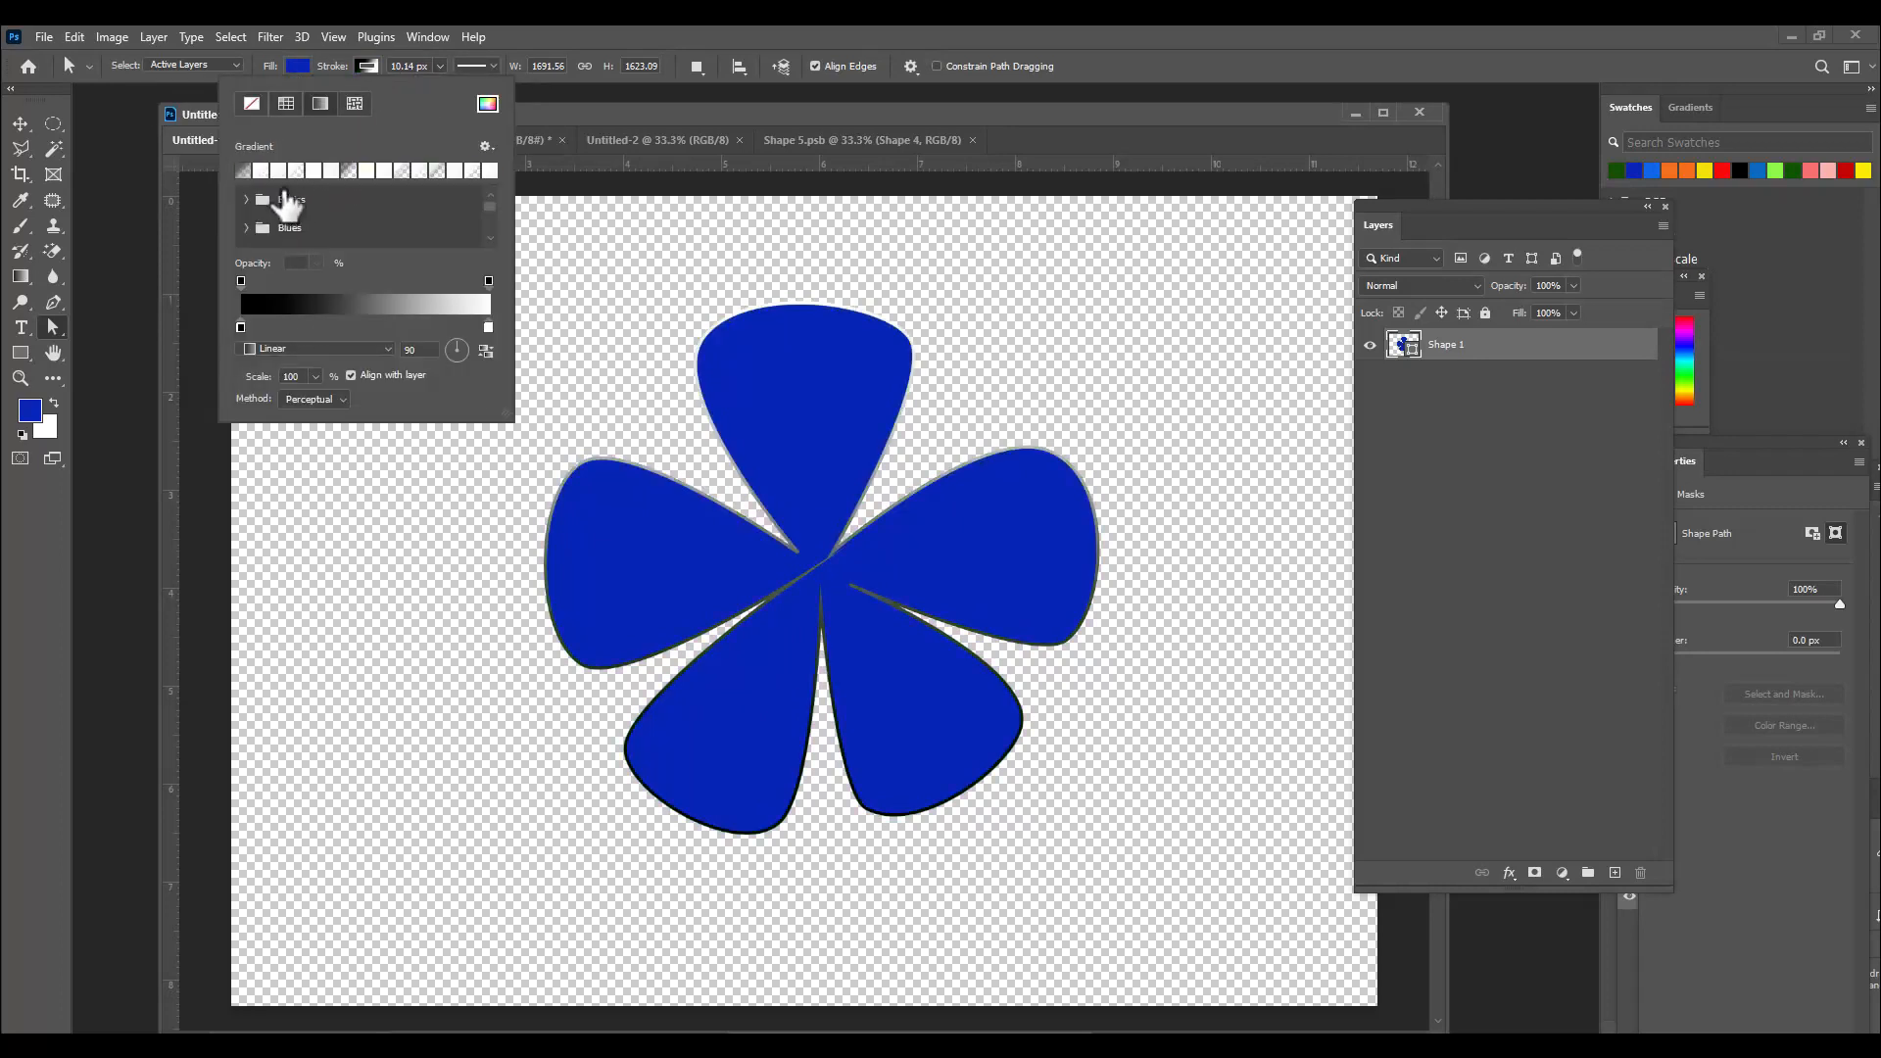
left_click(487, 104)
left_click(1224, 384)
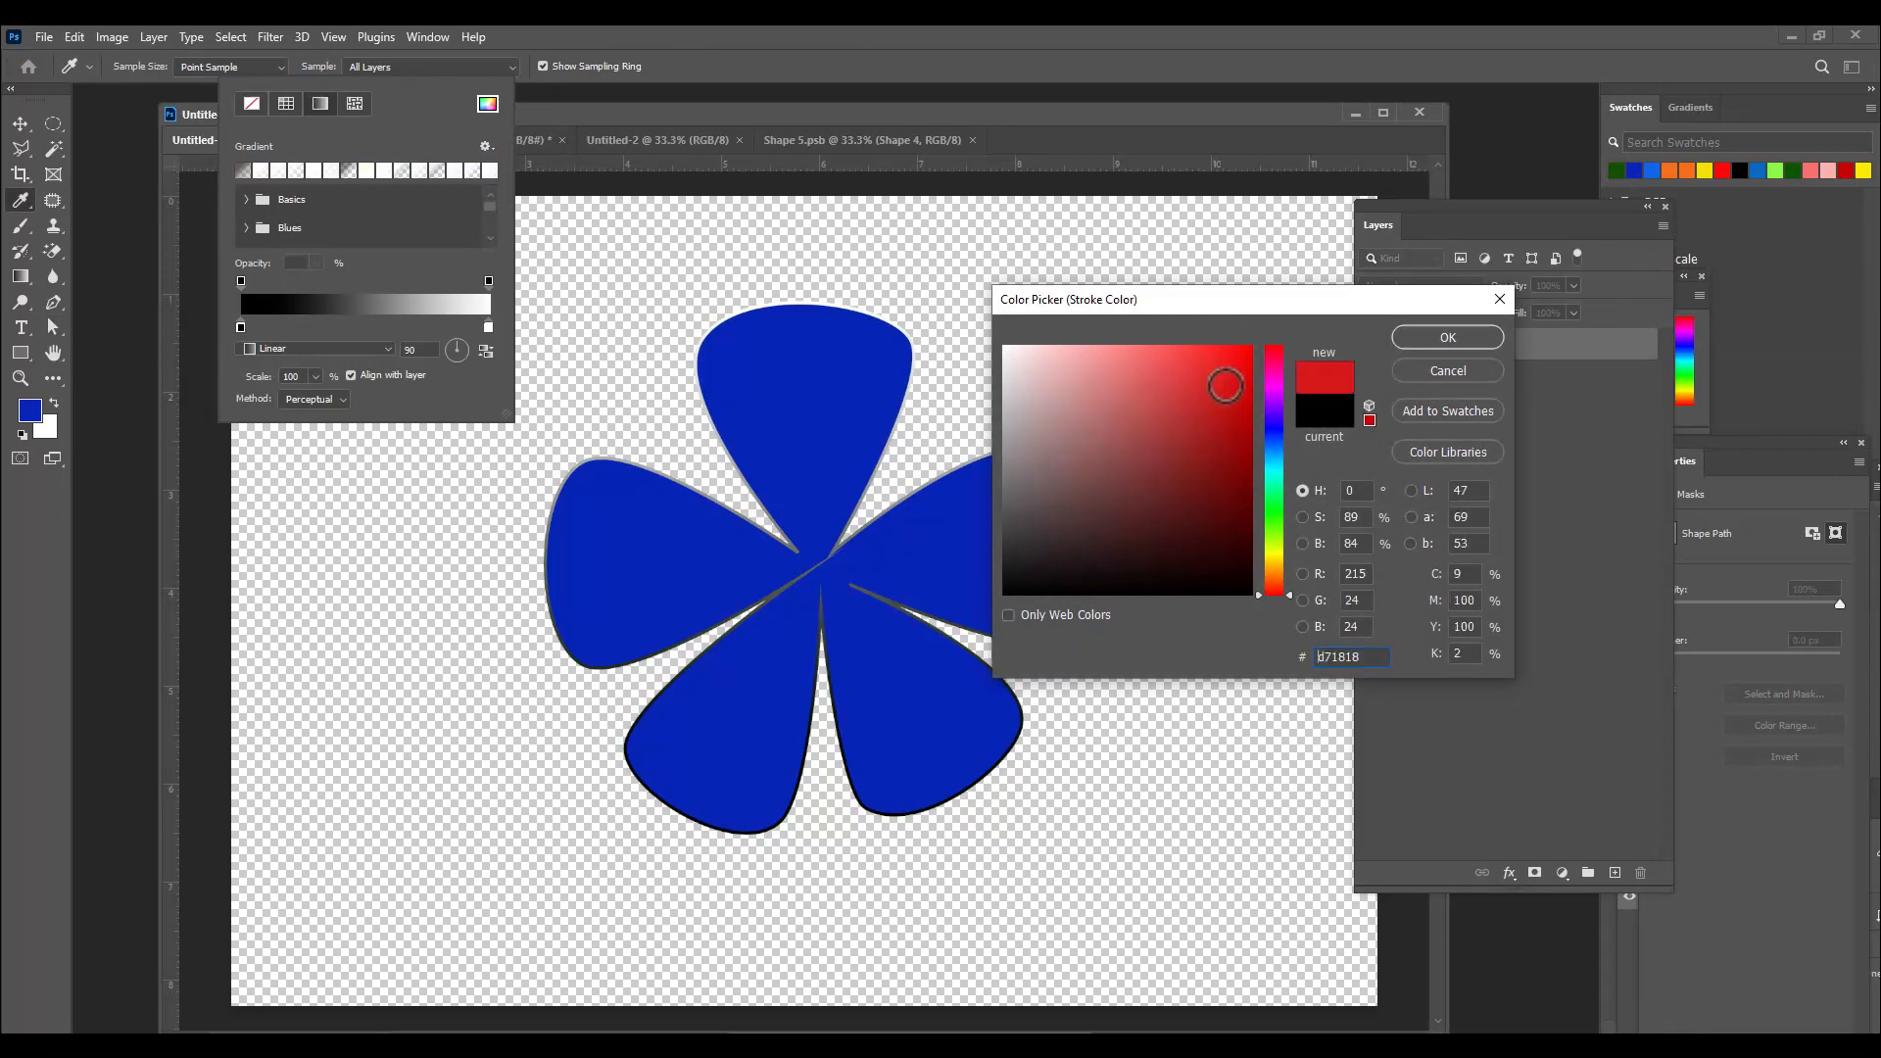
left_click(1443, 324)
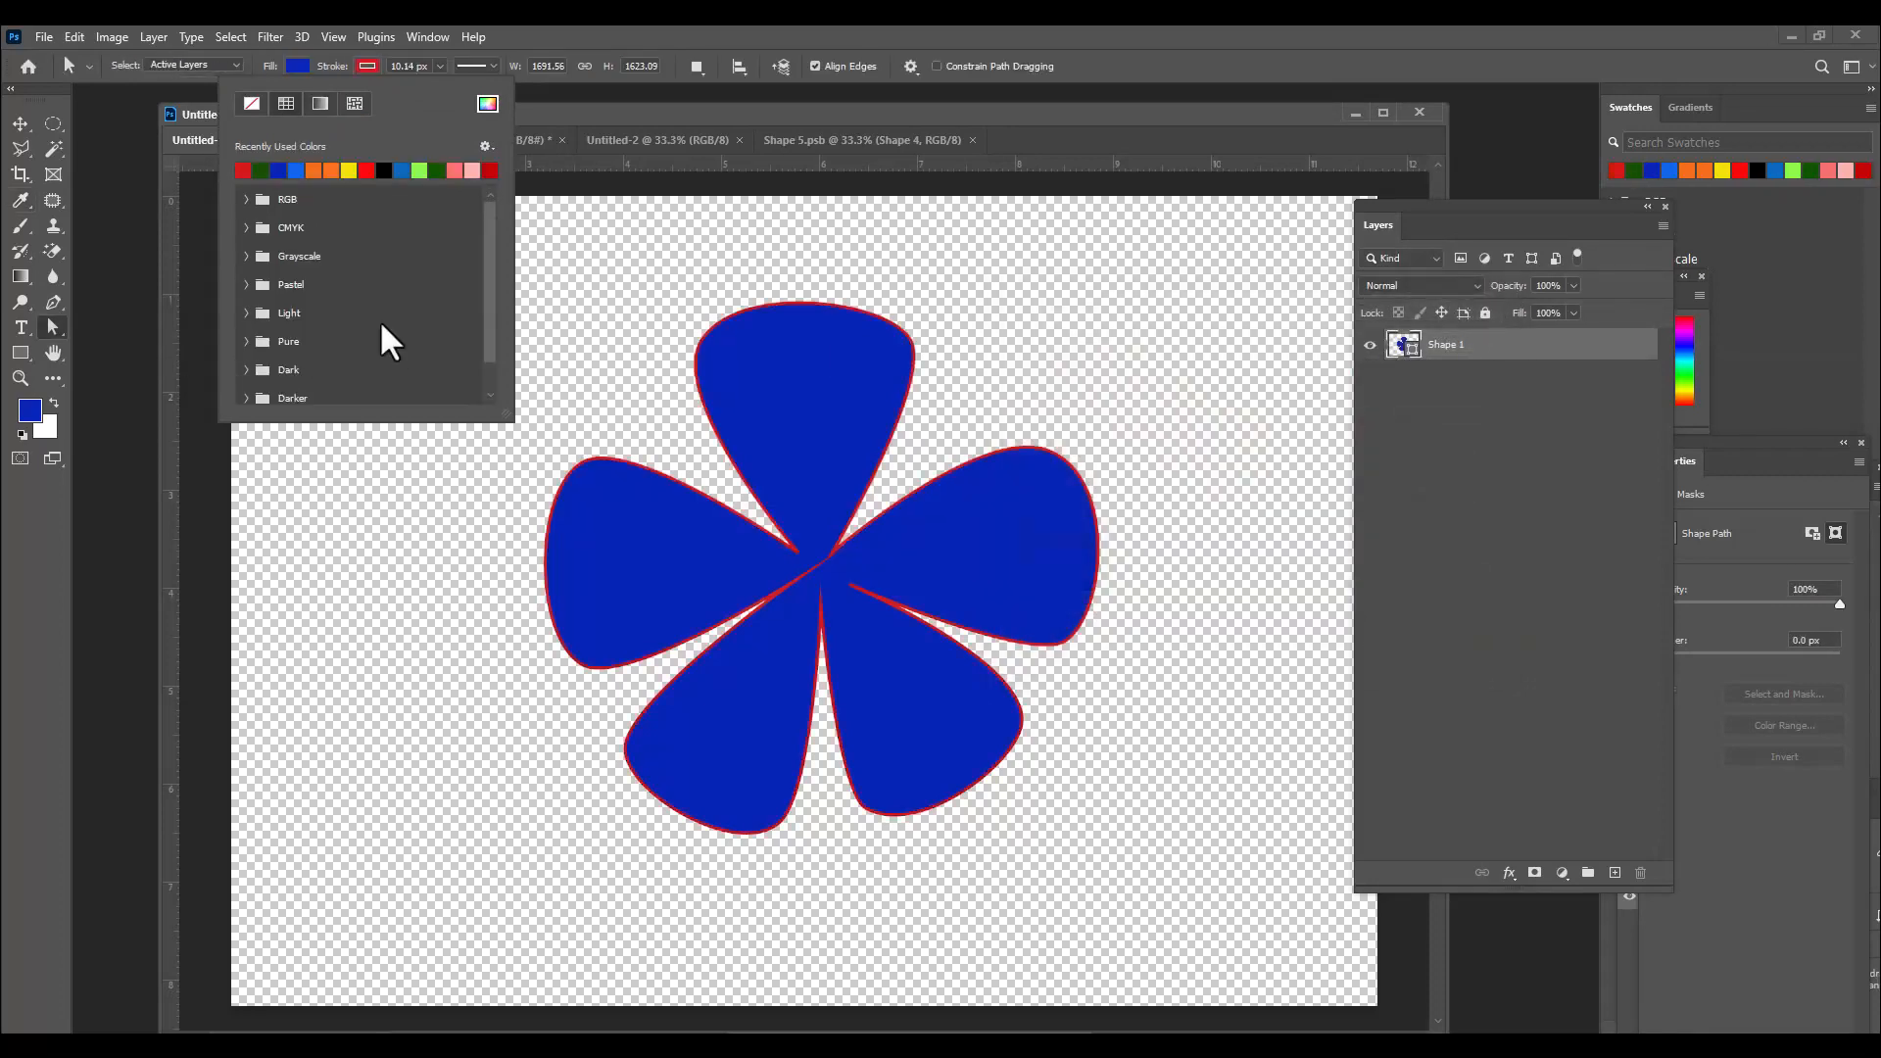
Apply a linear gradient stroke to the flower, running from red f23333 to dark green.
left_click(321, 104)
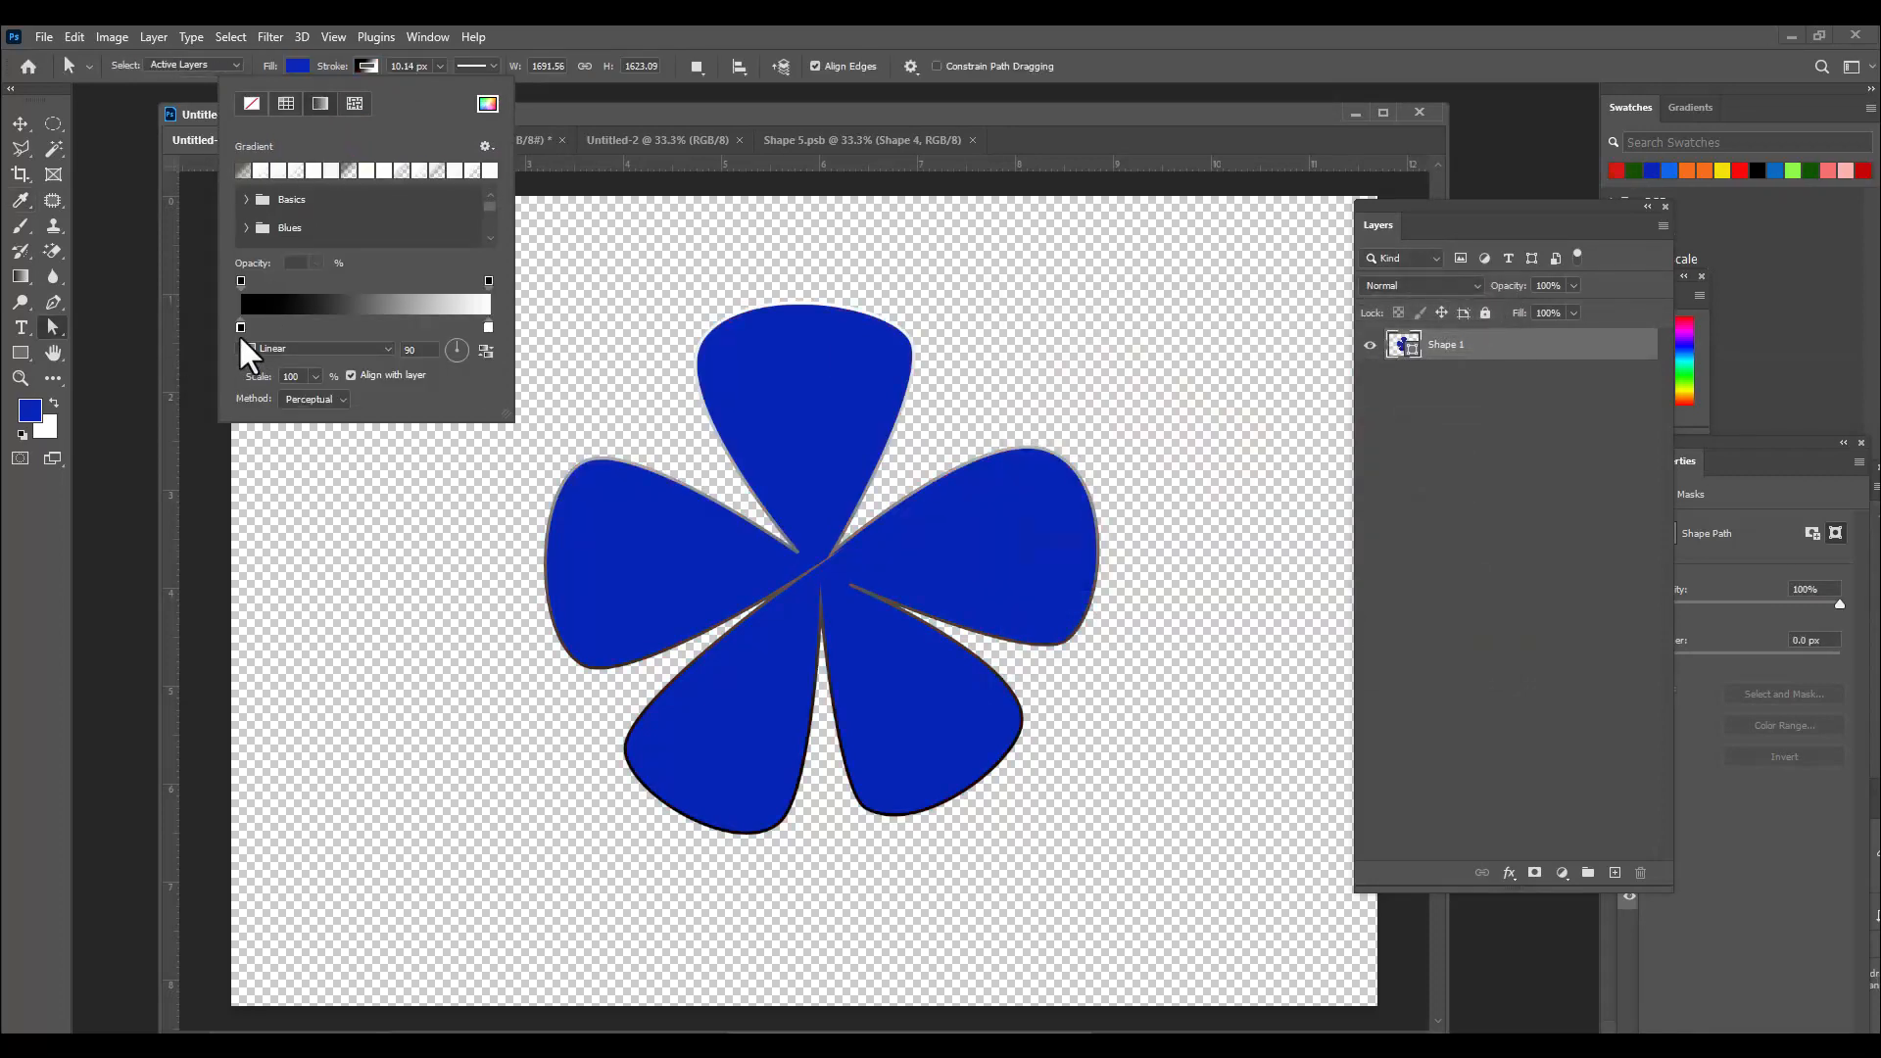
double_click(241, 328)
left_click(1199, 357)
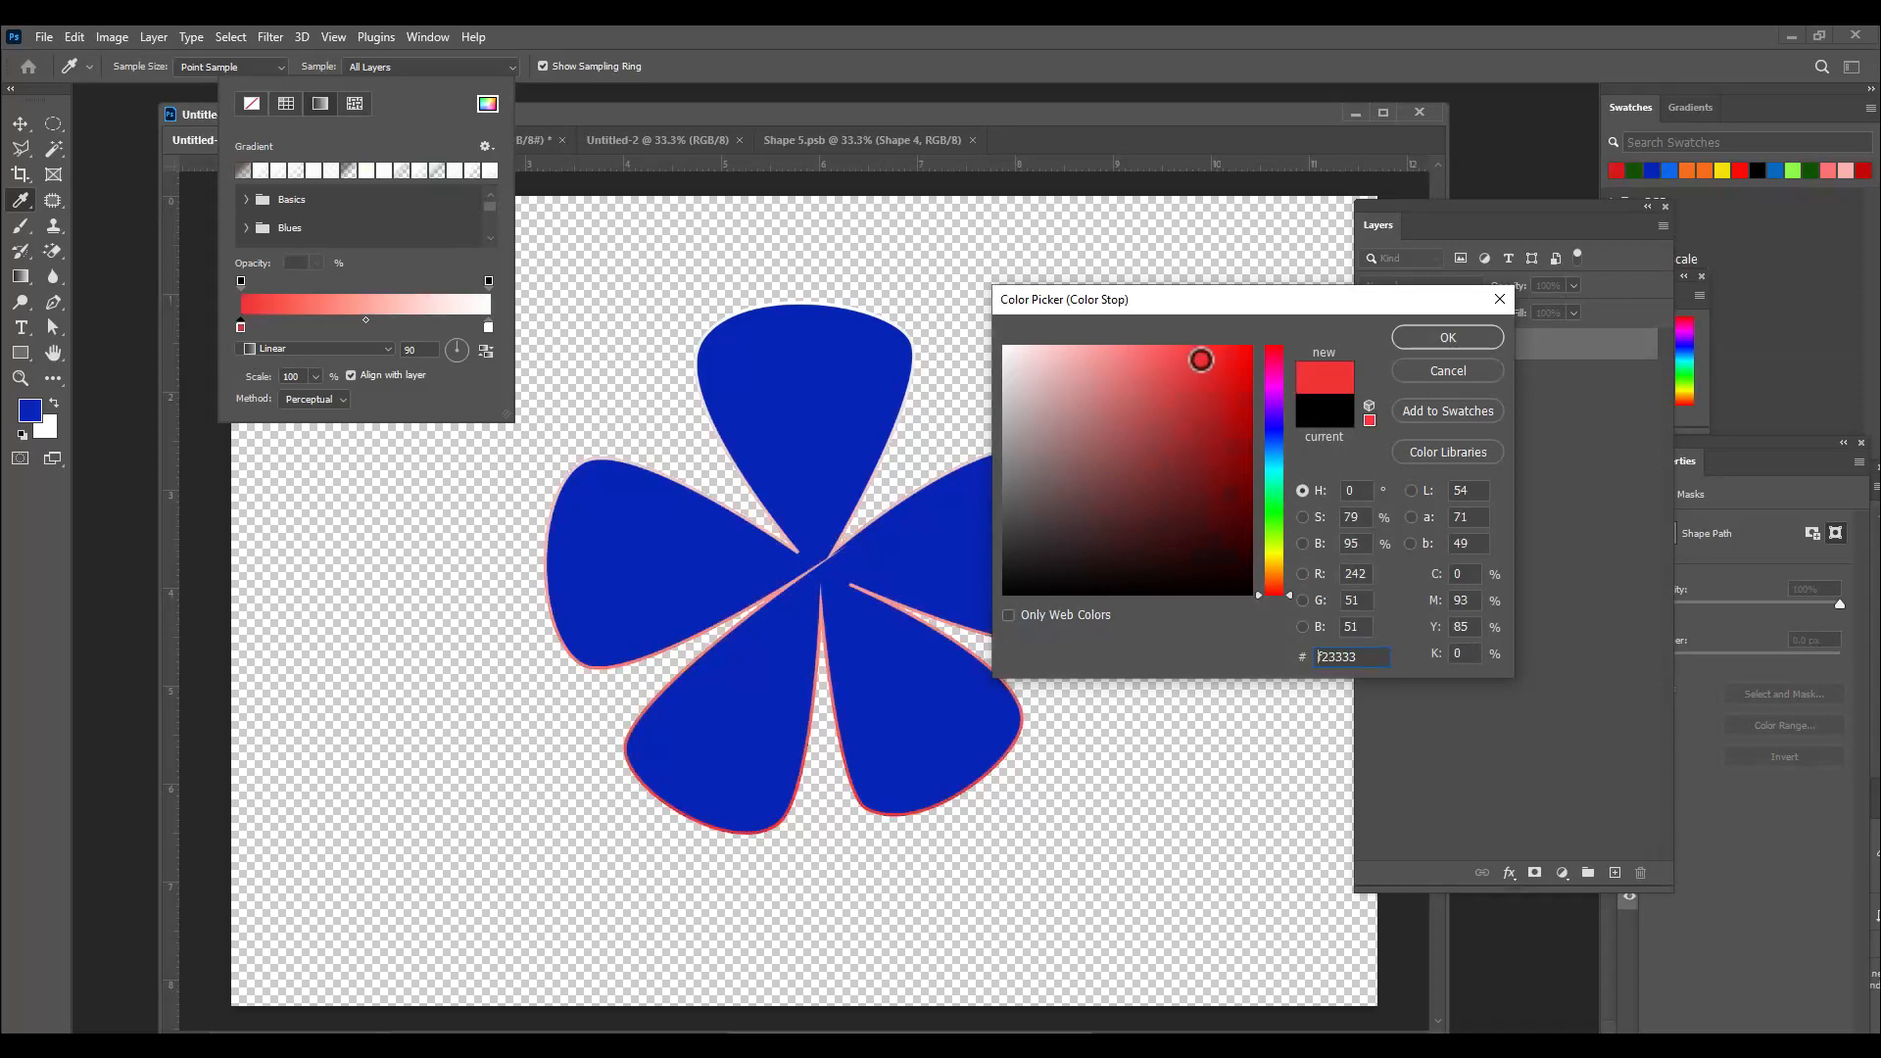
left_click(1474, 337)
double_click(488, 328)
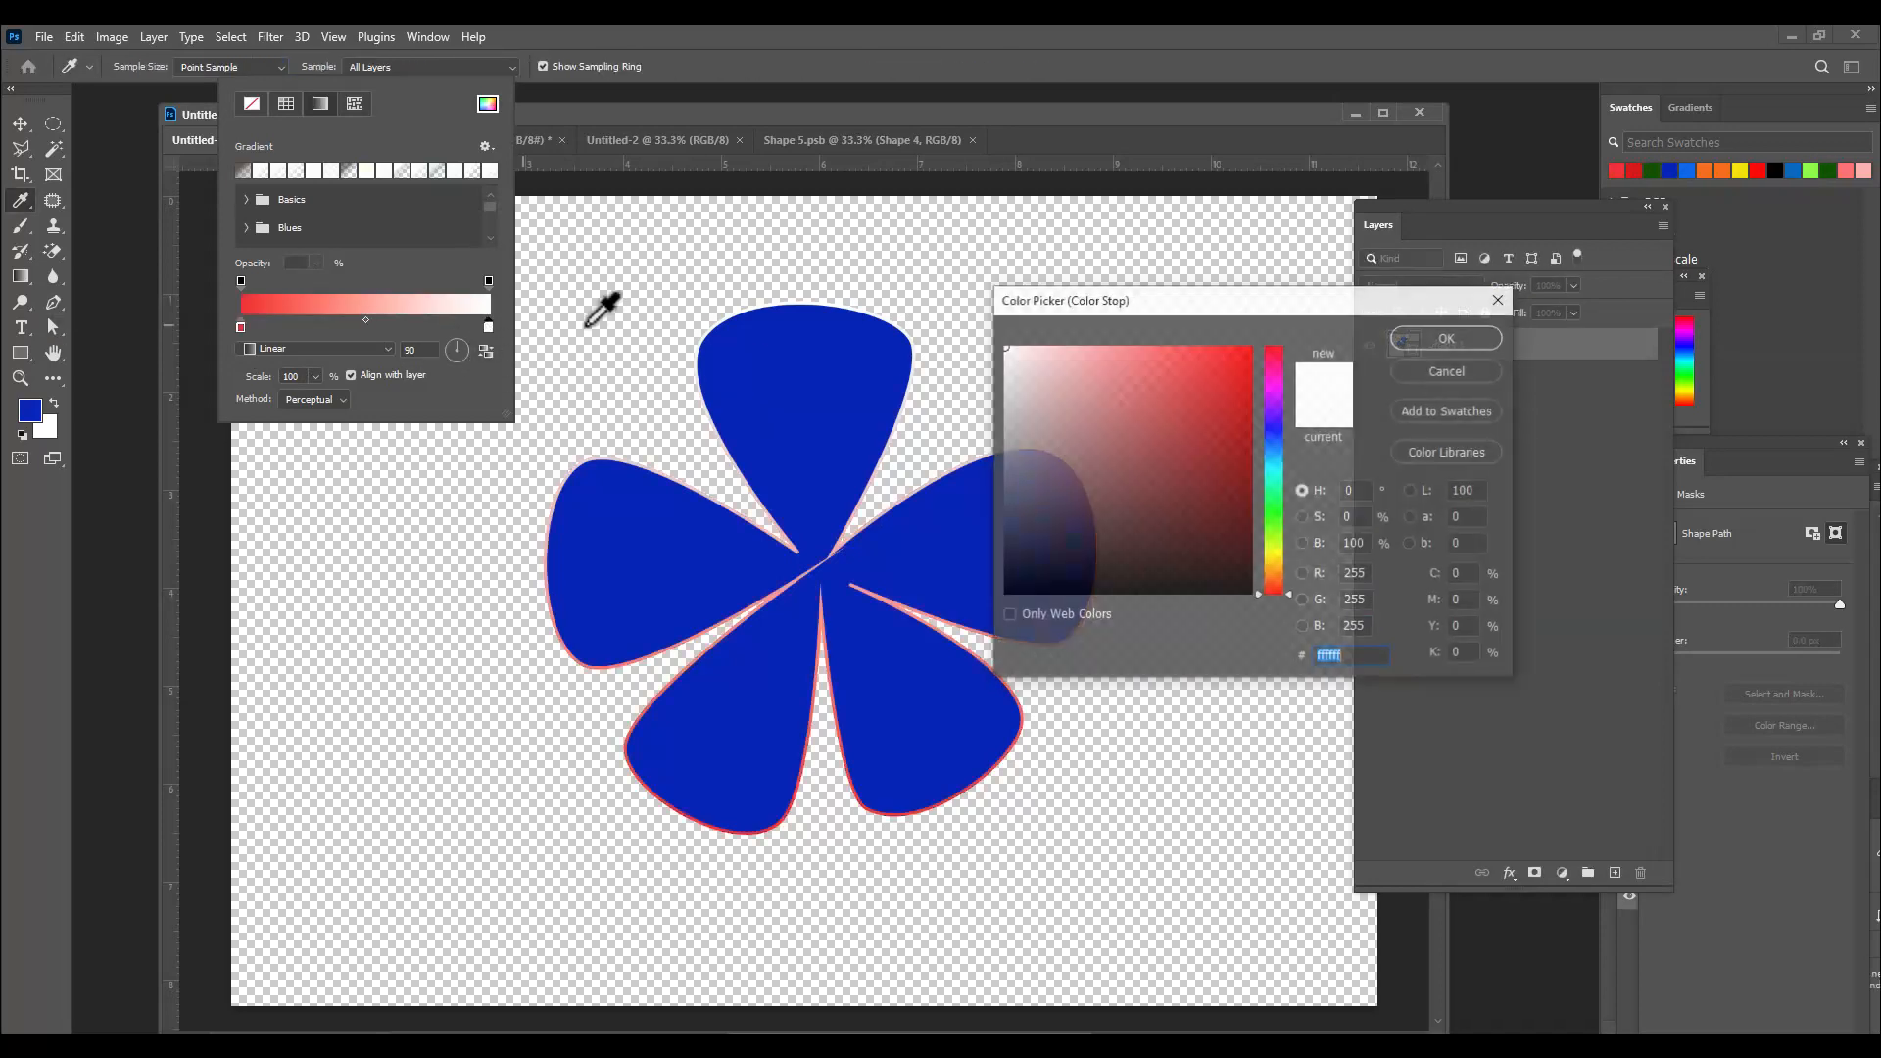
left_click(1273, 515)
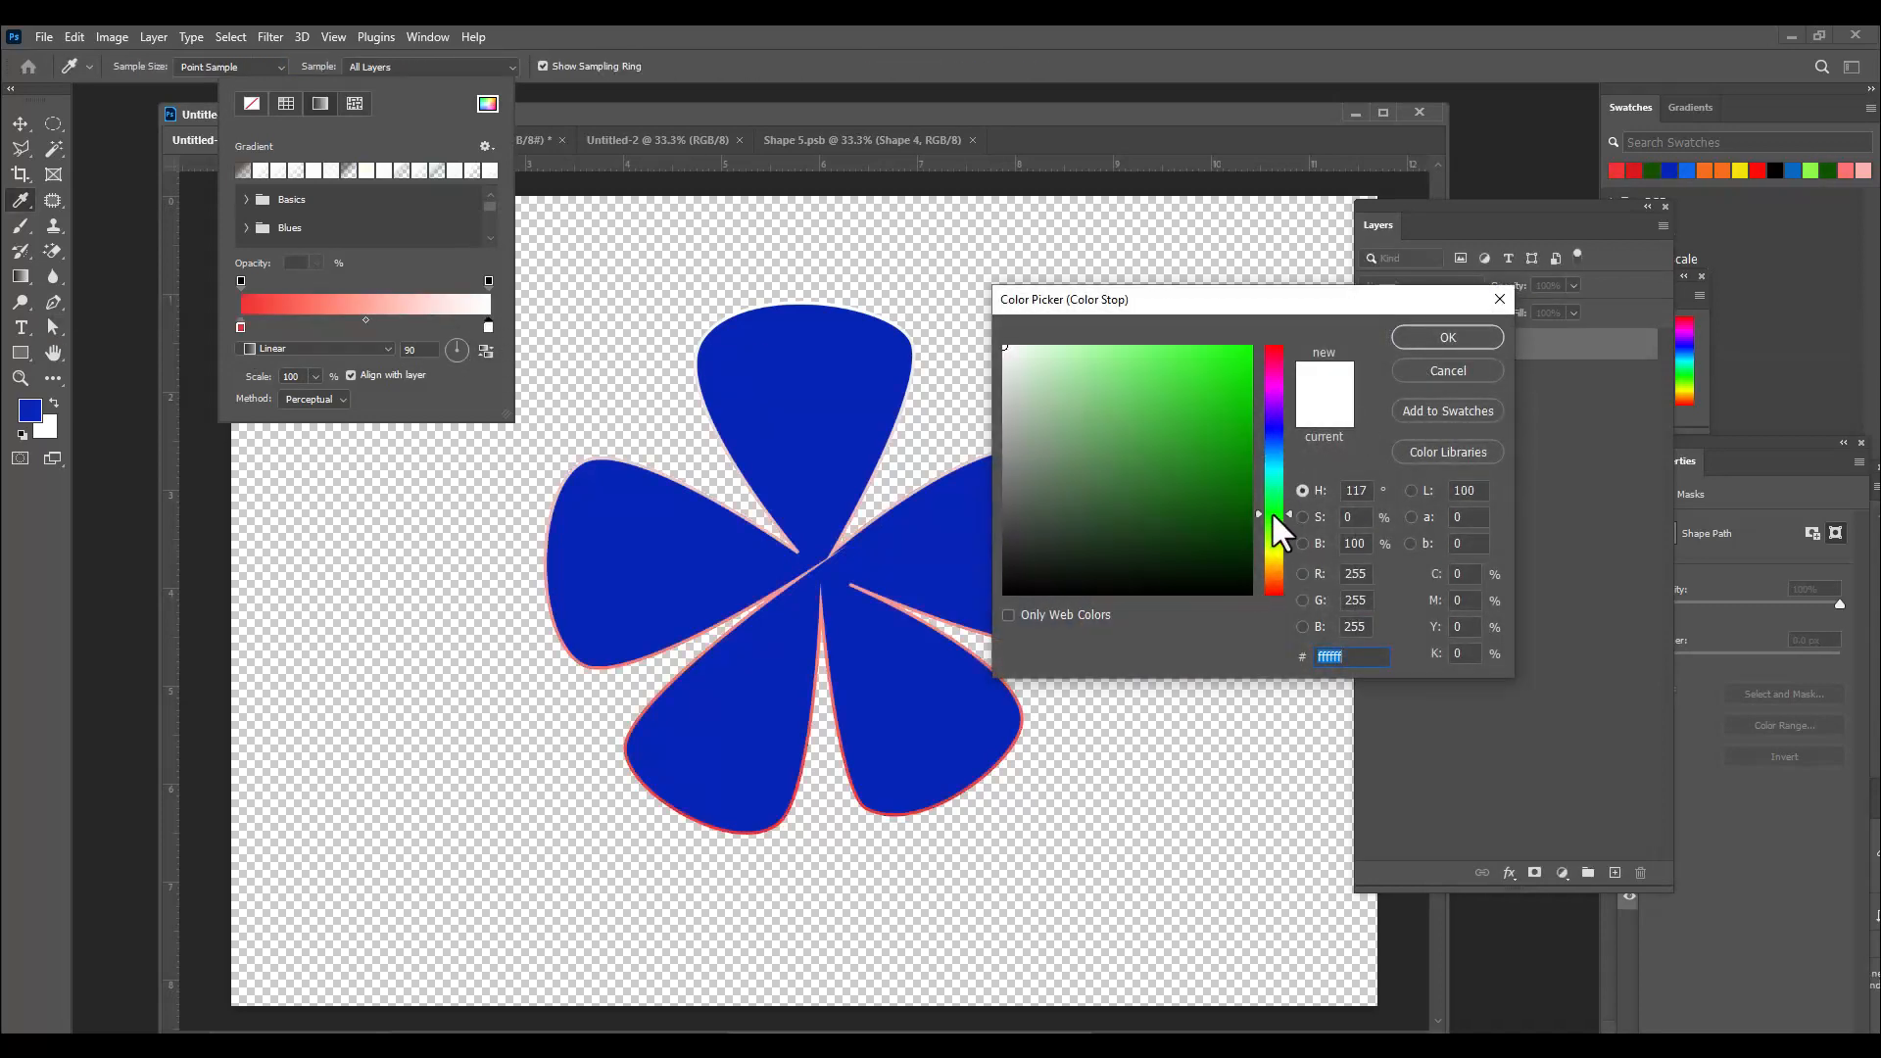
left_click(1224, 472)
left_click(1417, 335)
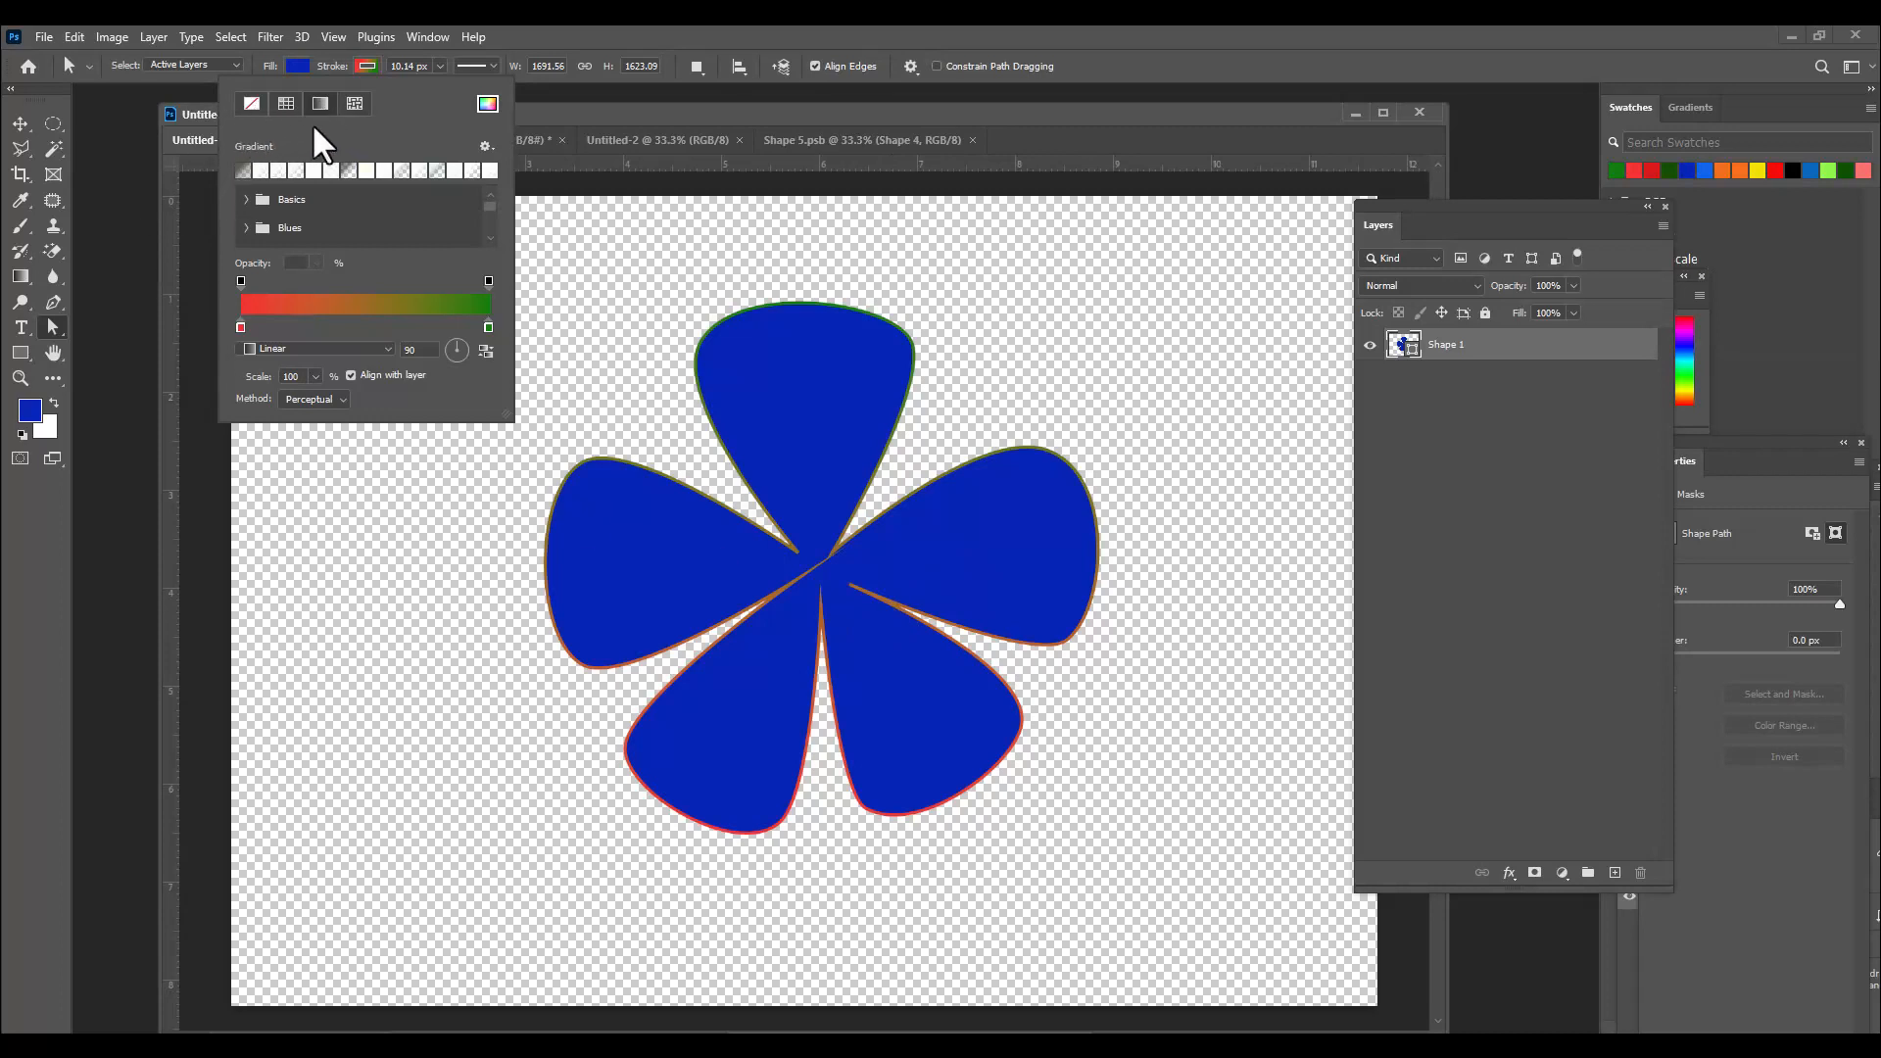
Remove the stroke from the flower shape.
left_click(249, 105)
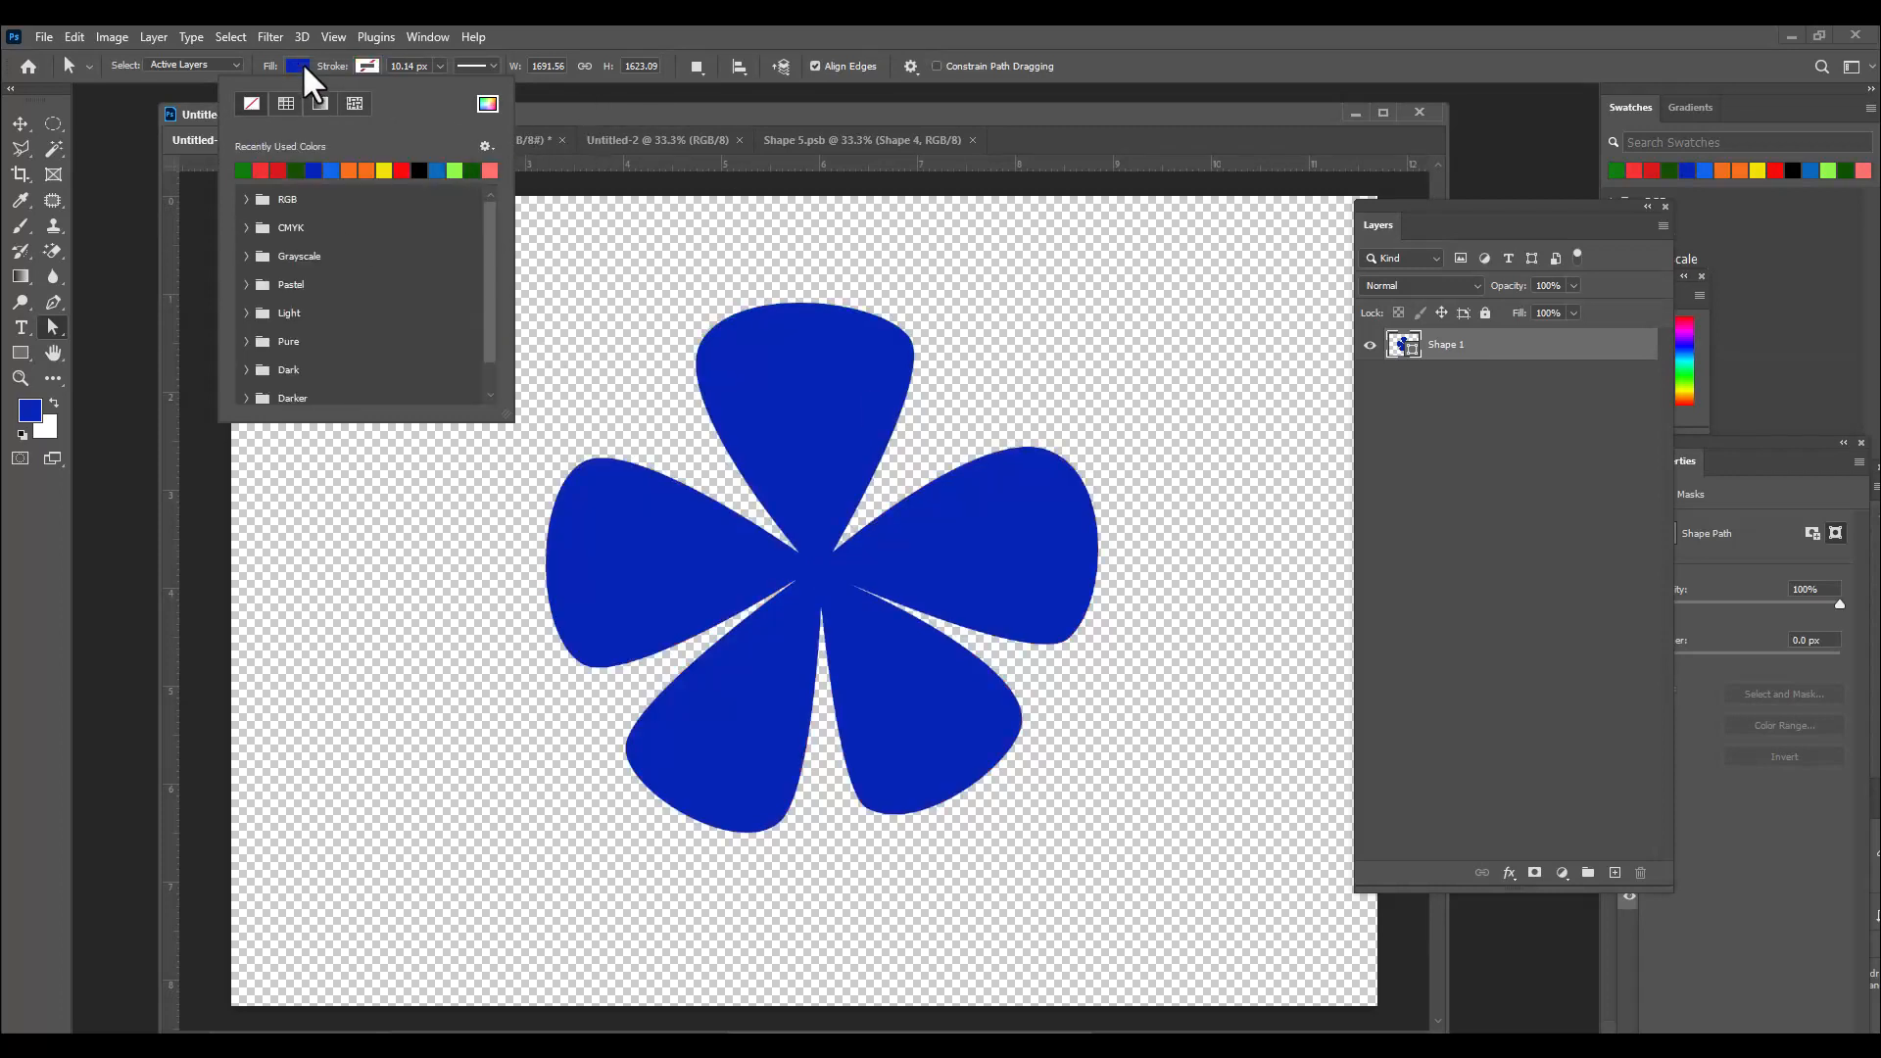
left_click(738, 111)
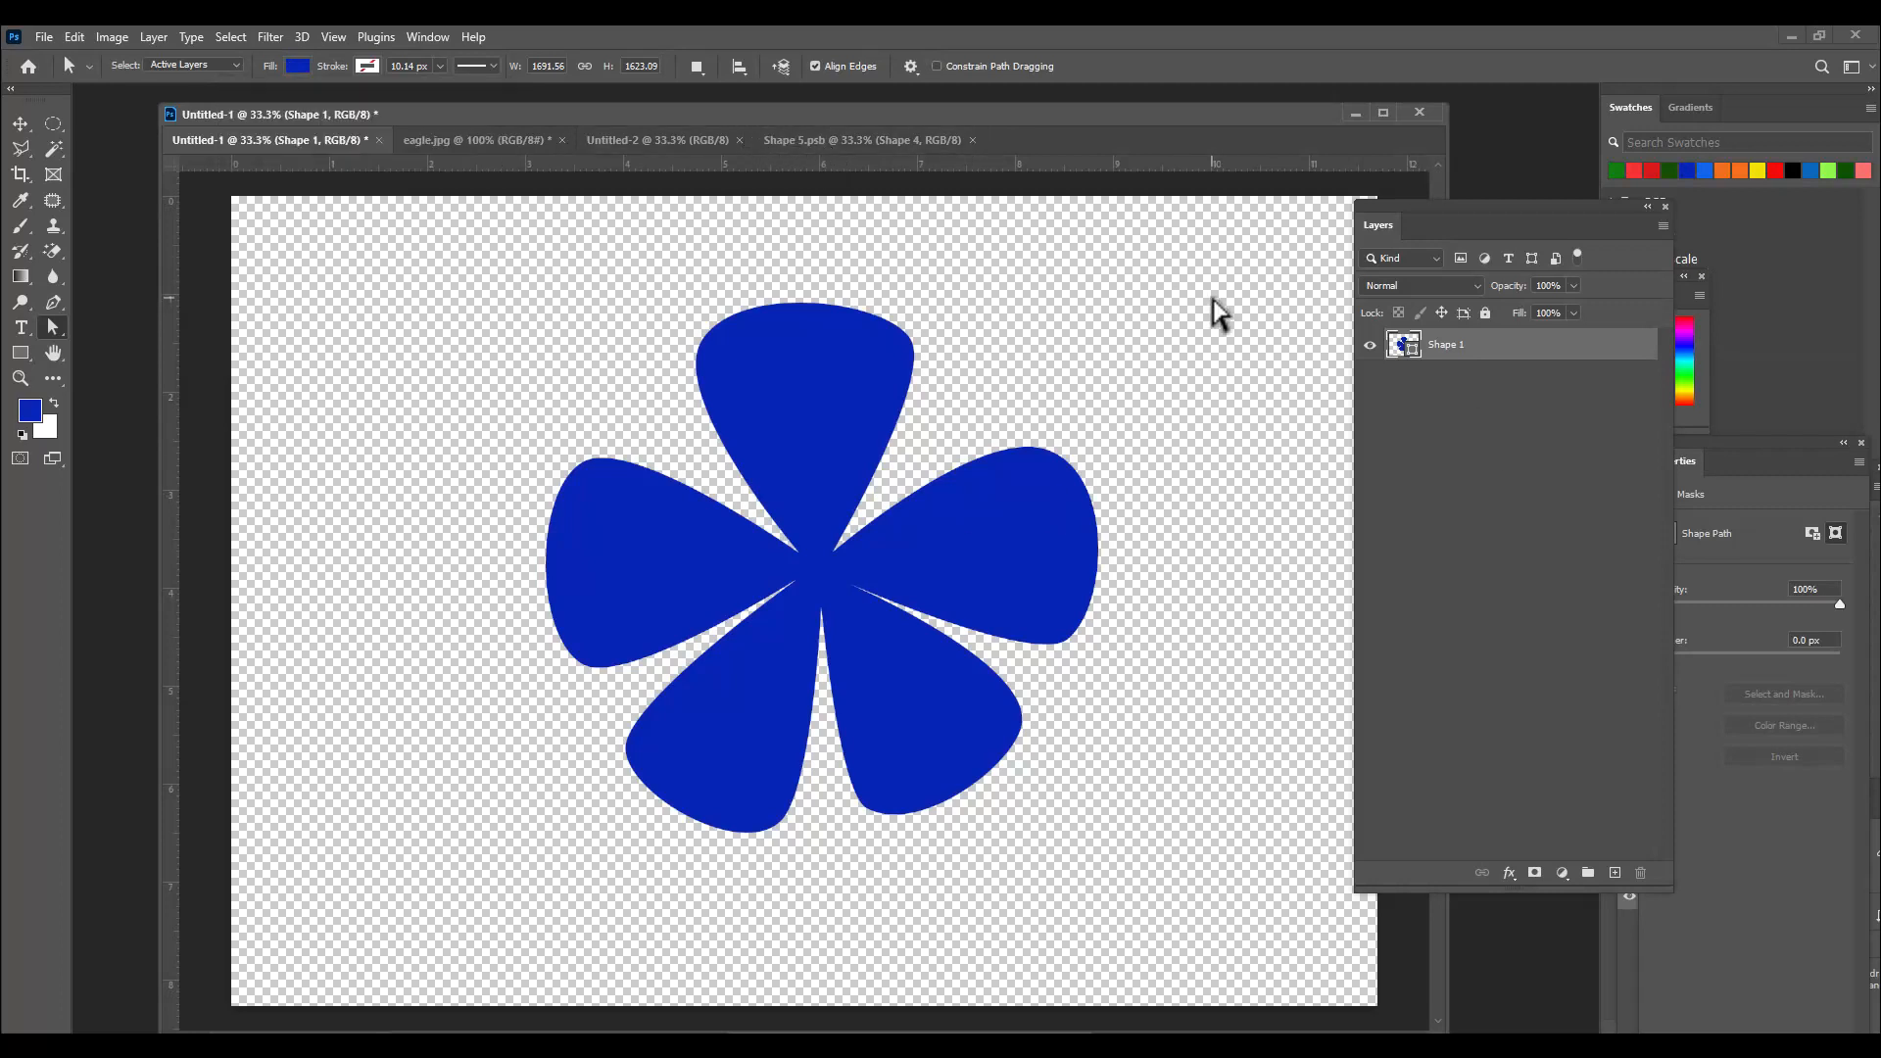
Fill the flower shape with a linear gradient running from red fa0d0d to orange fbb308.
left_click(297, 66)
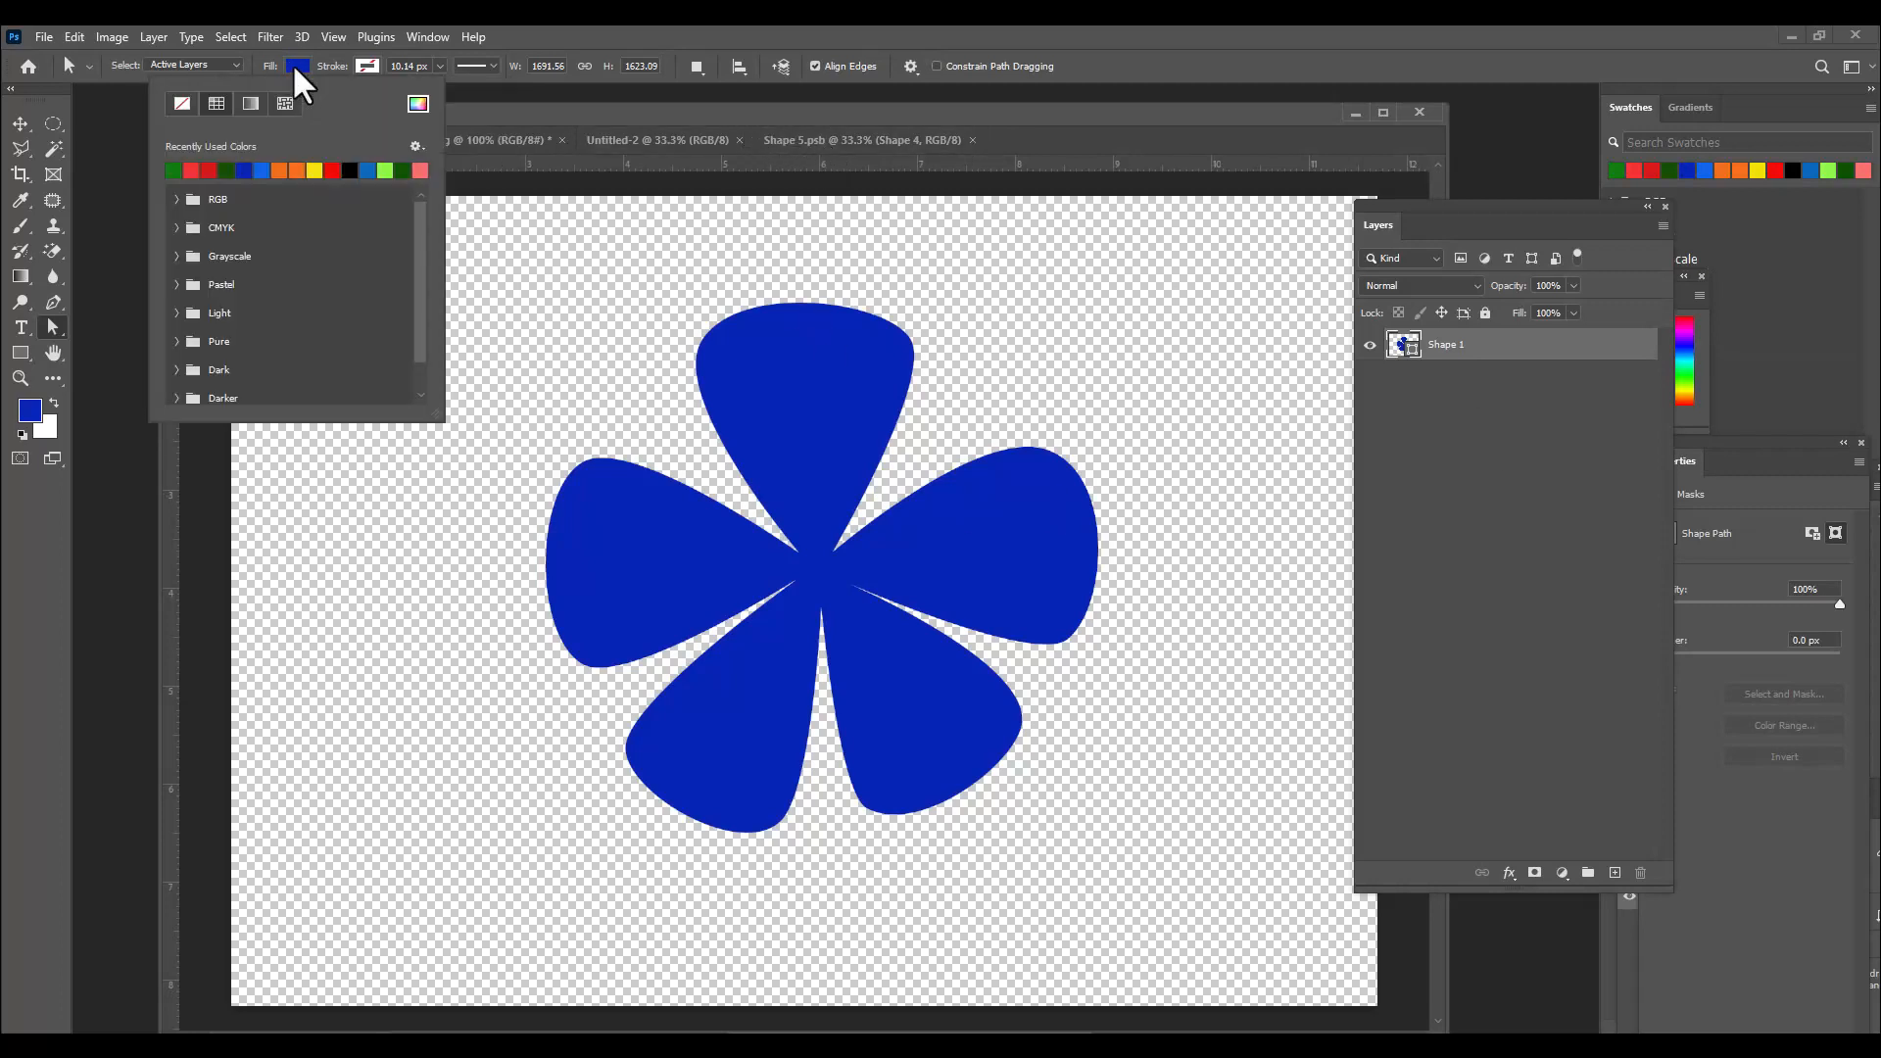
left_click(251, 104)
double_click(171, 328)
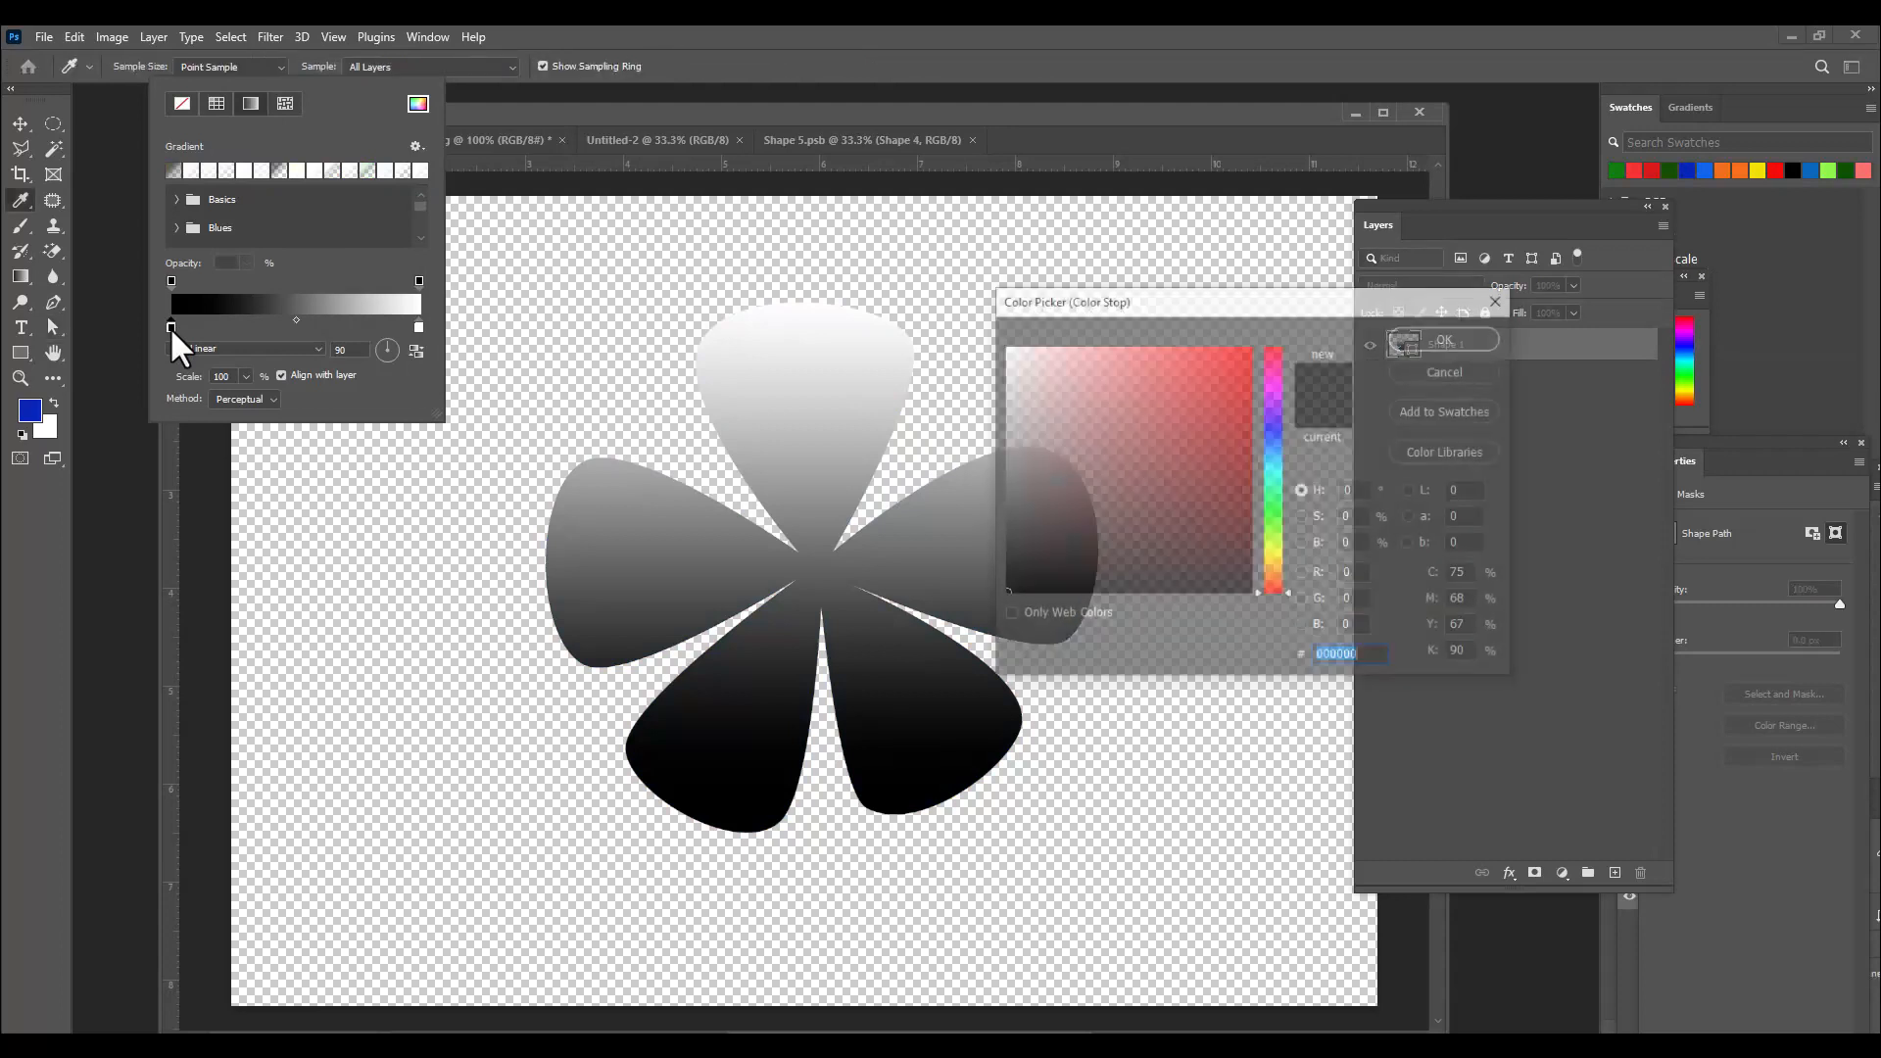
left_click(1234, 349)
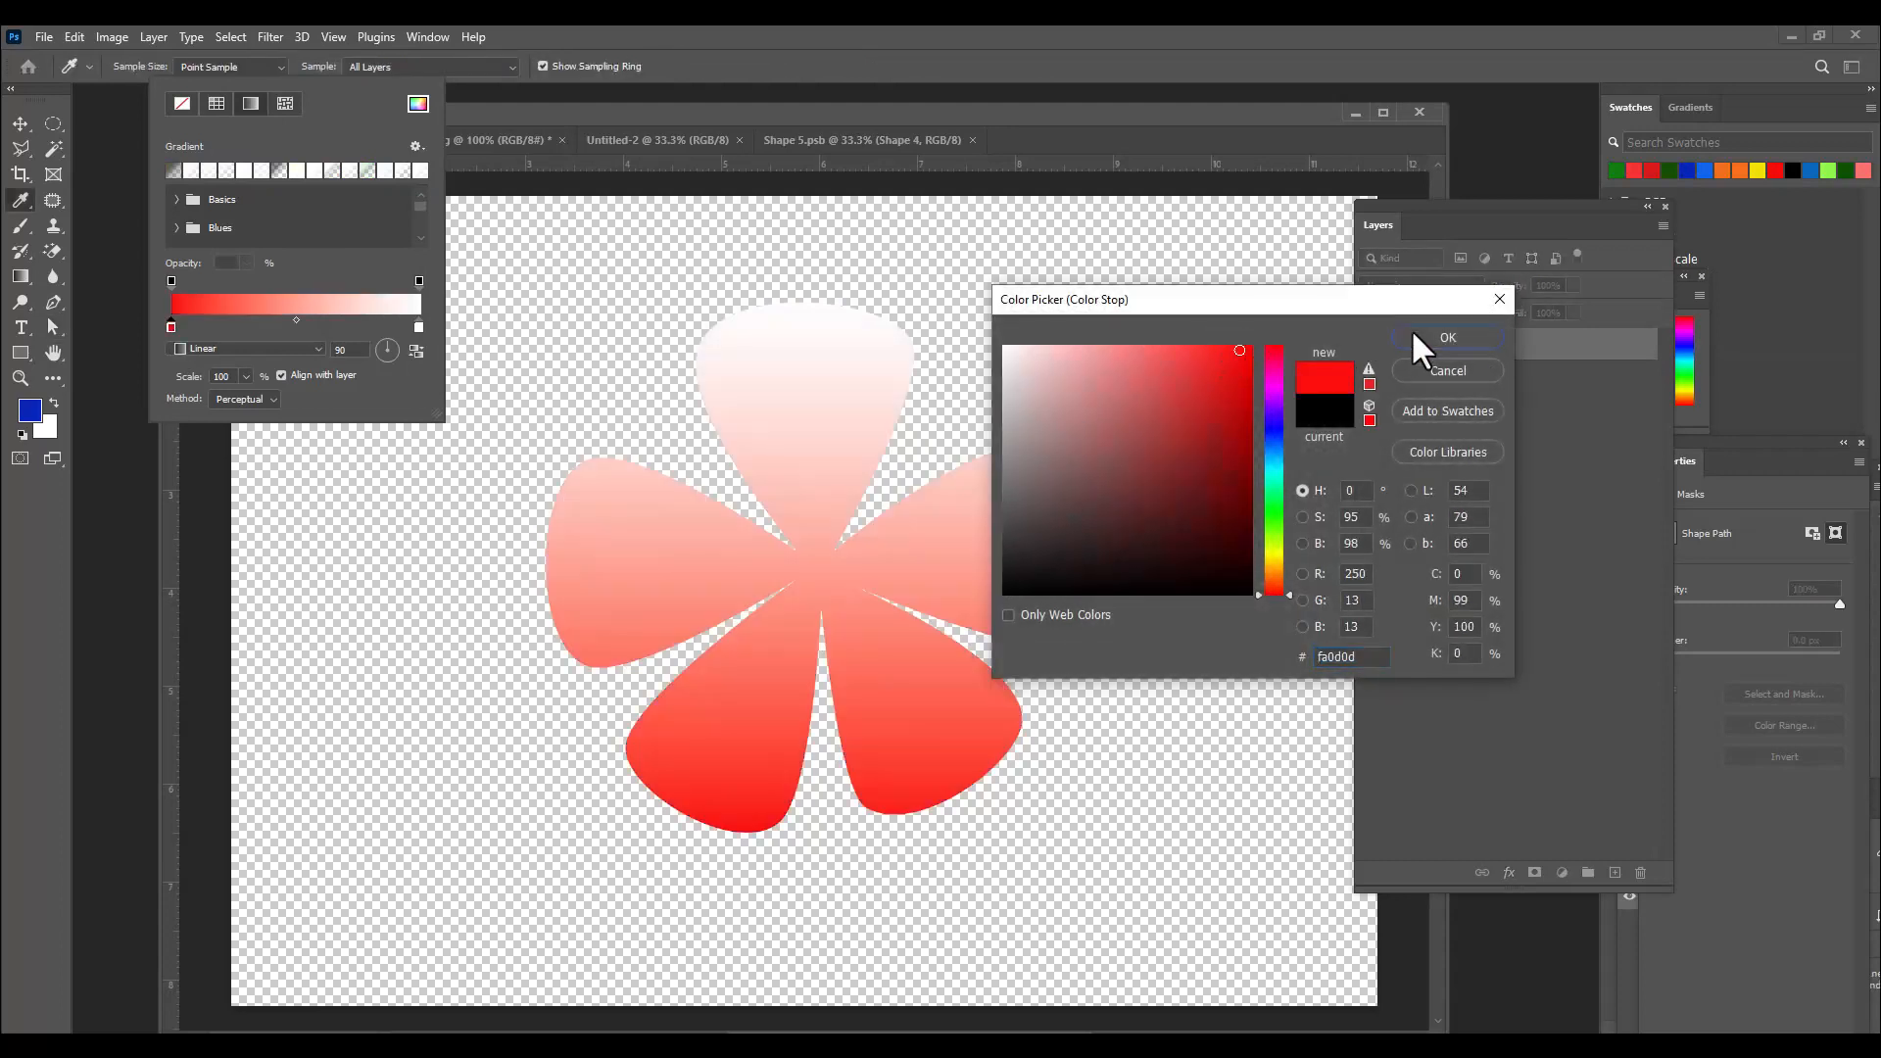
left_click(1435, 339)
double_click(420, 327)
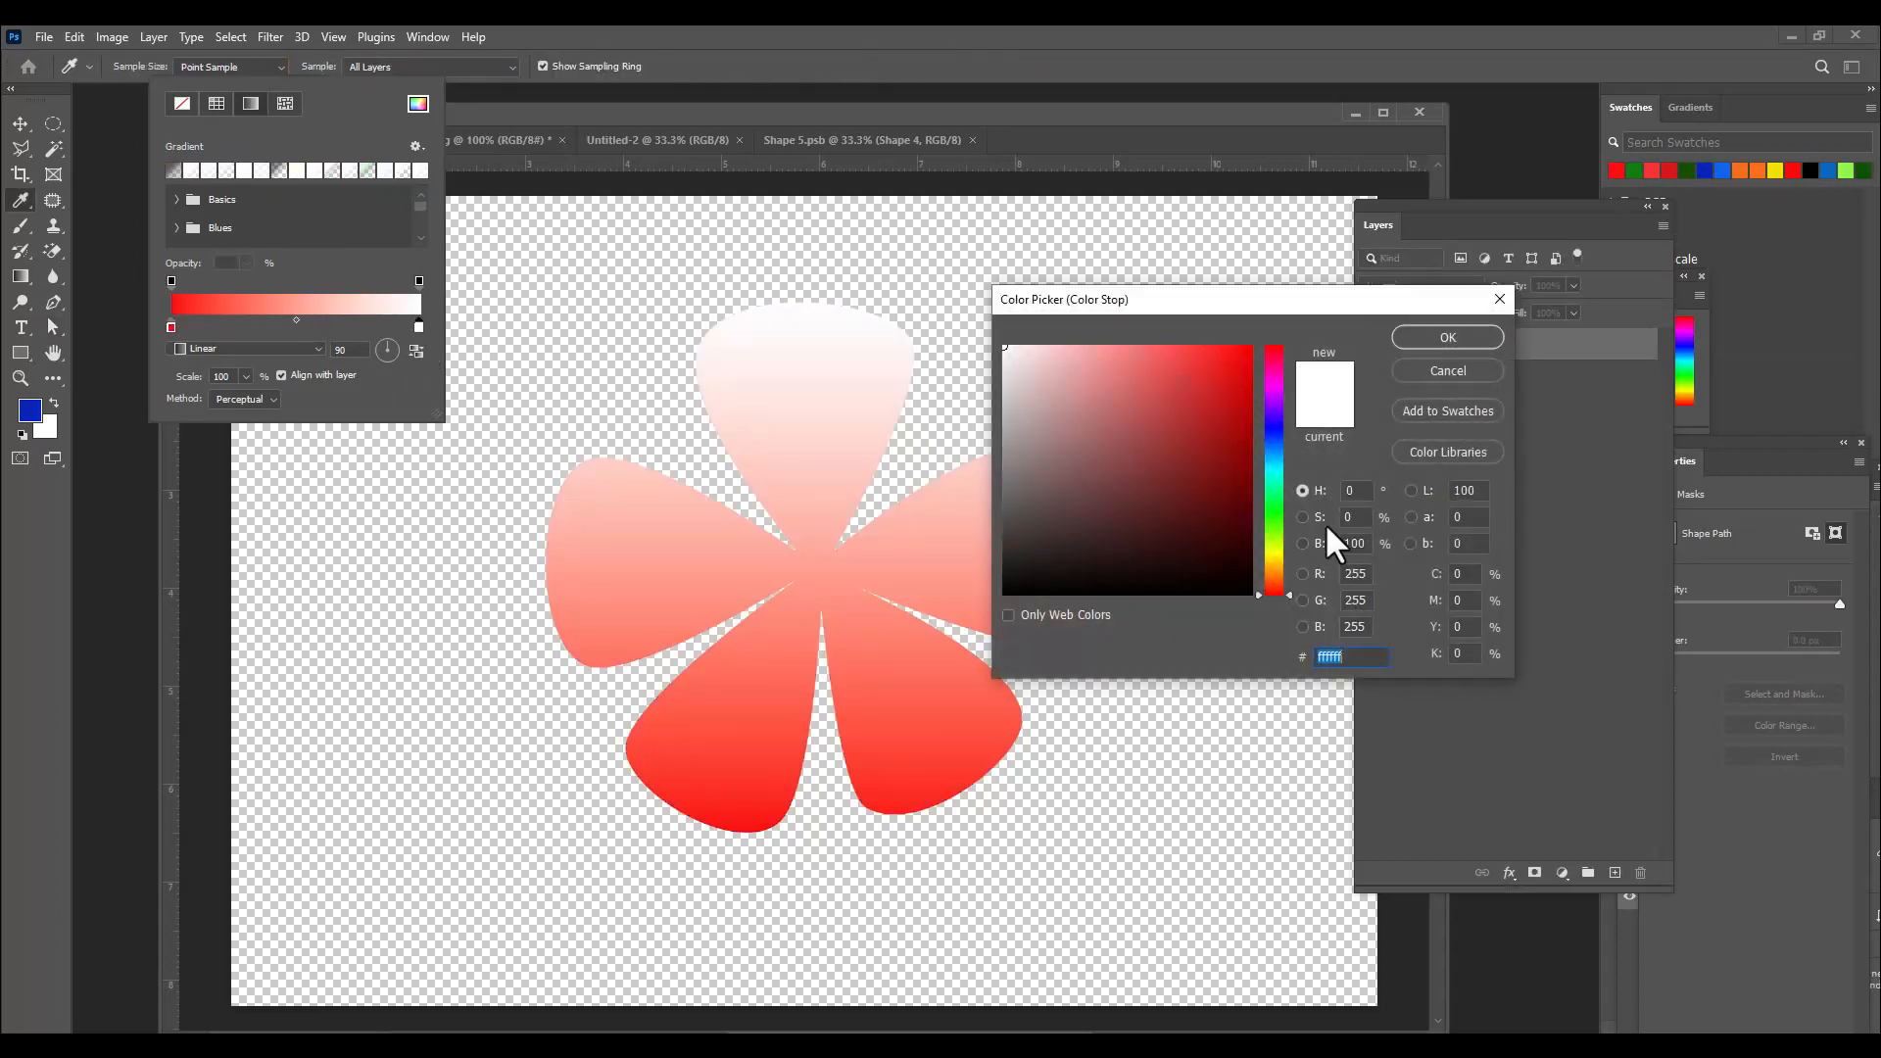
left_click(1273, 565)
left_click(1249, 350)
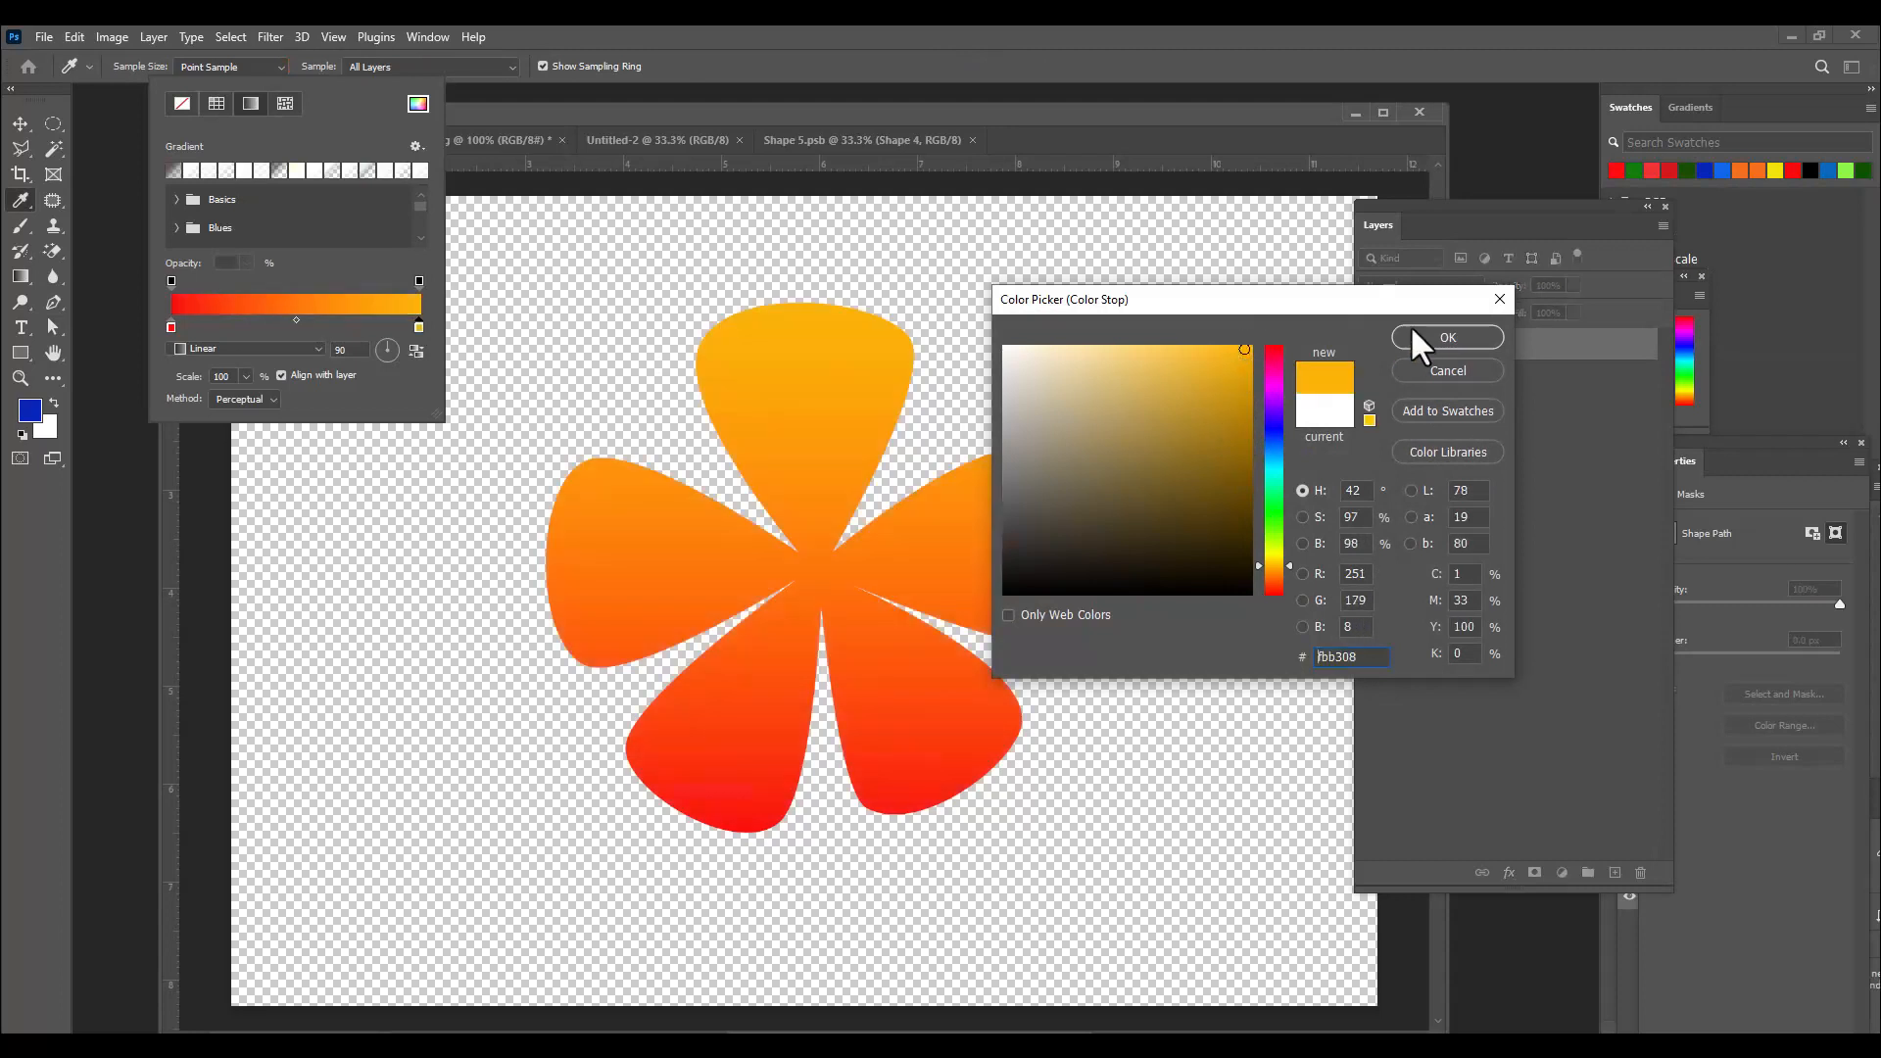
left_click(1448, 336)
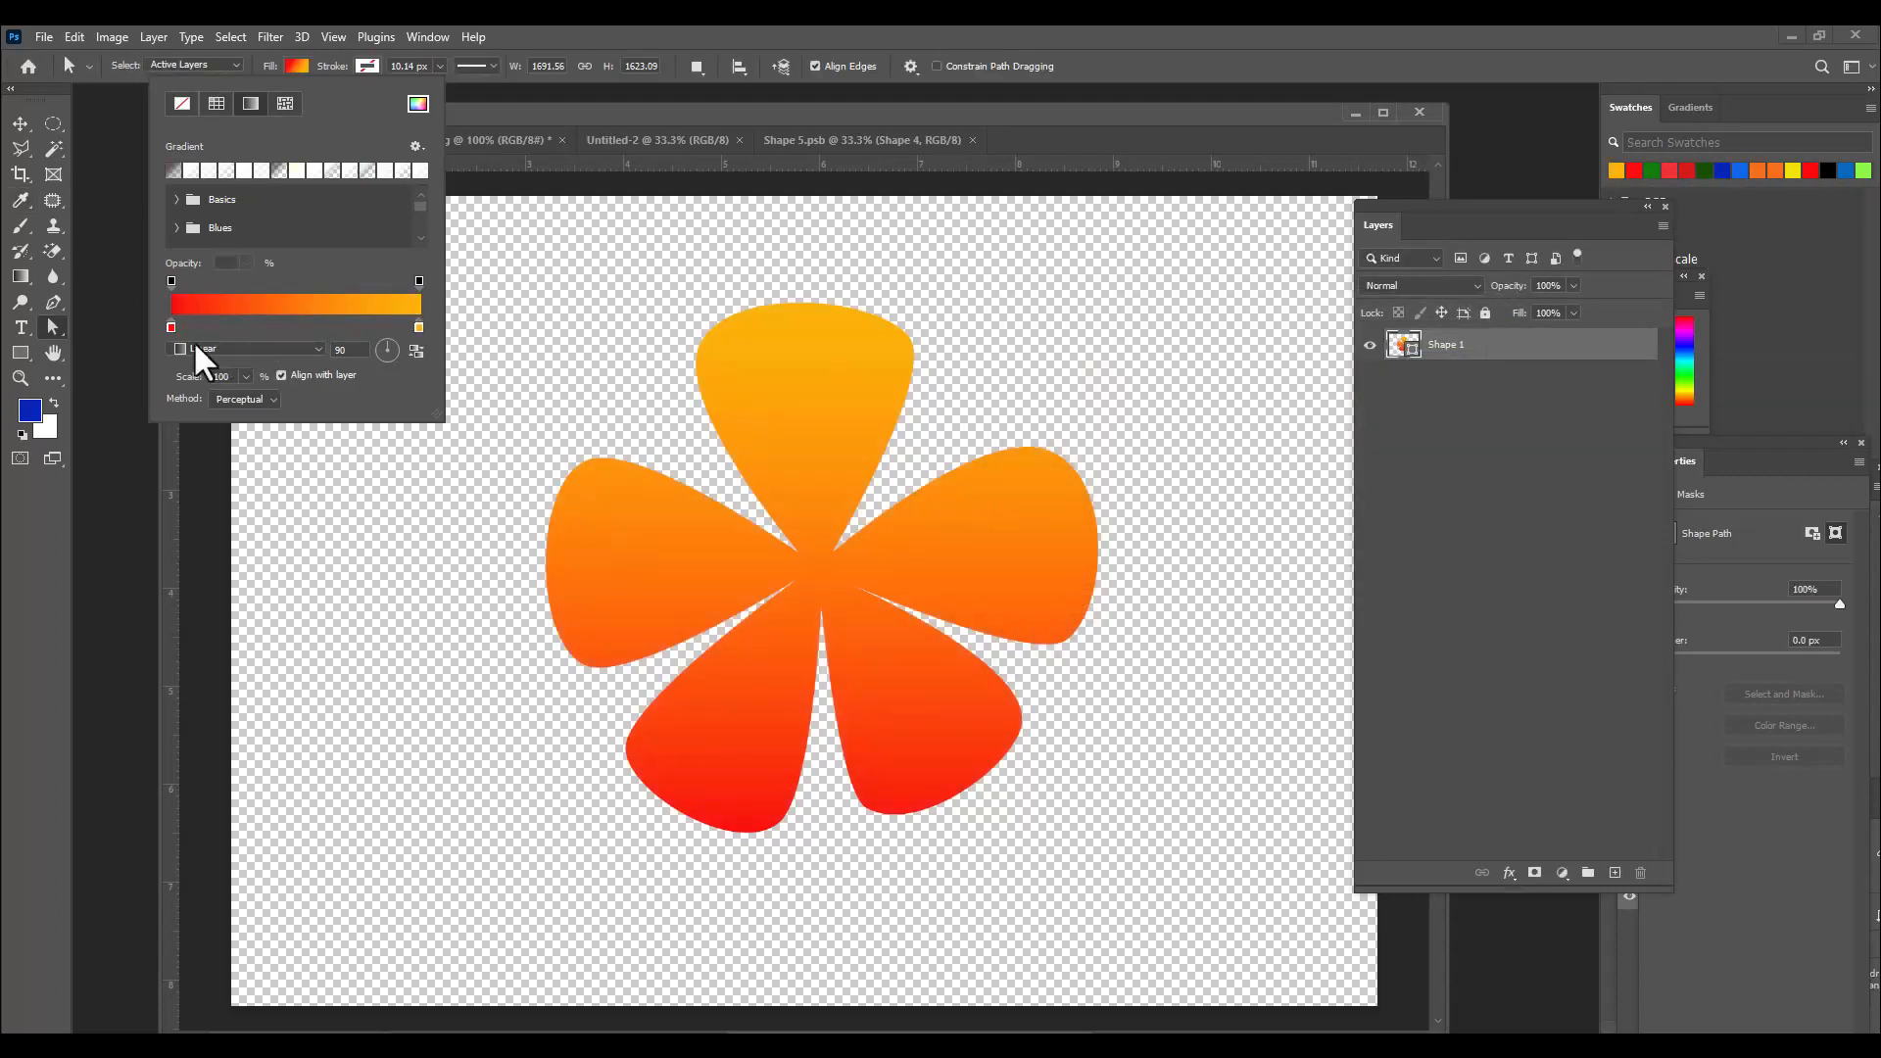
Change the flower's fill gradient style to Radial and reverse its colours so orange sits at the centre.
left_click(243, 345)
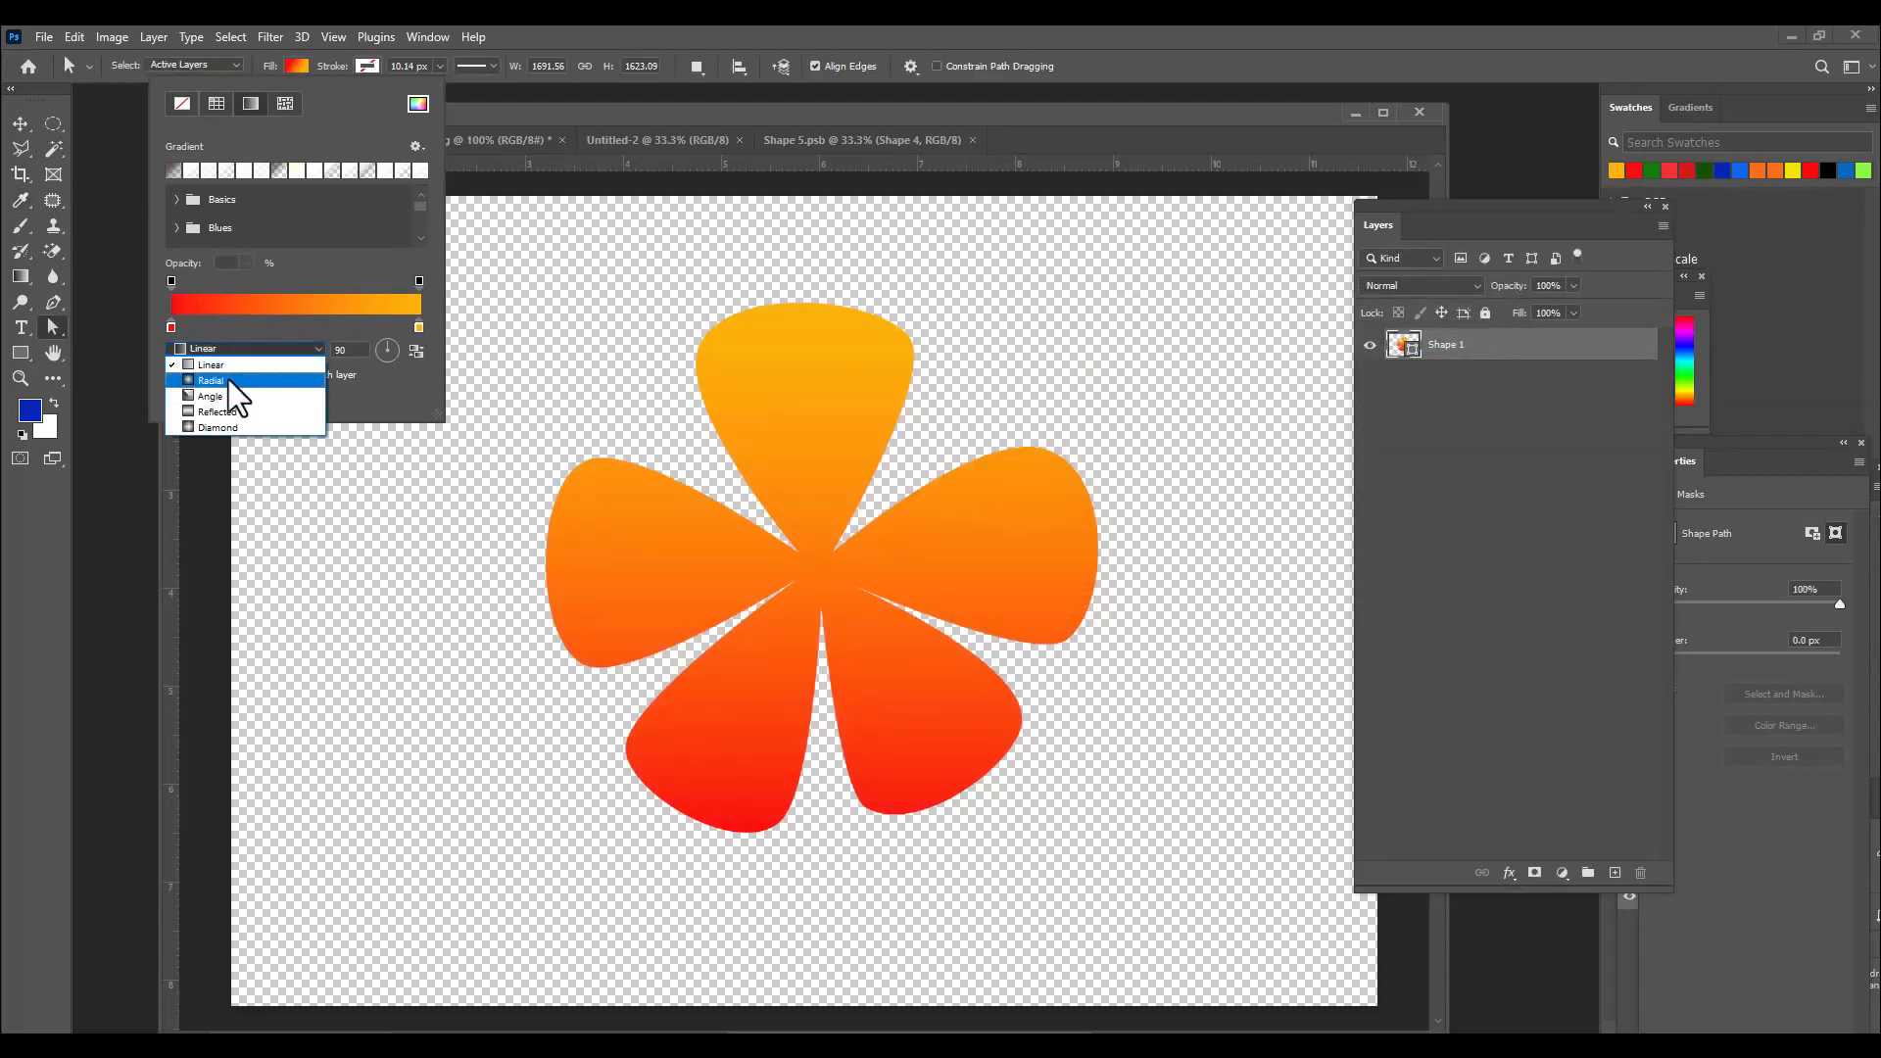
left_click(227, 379)
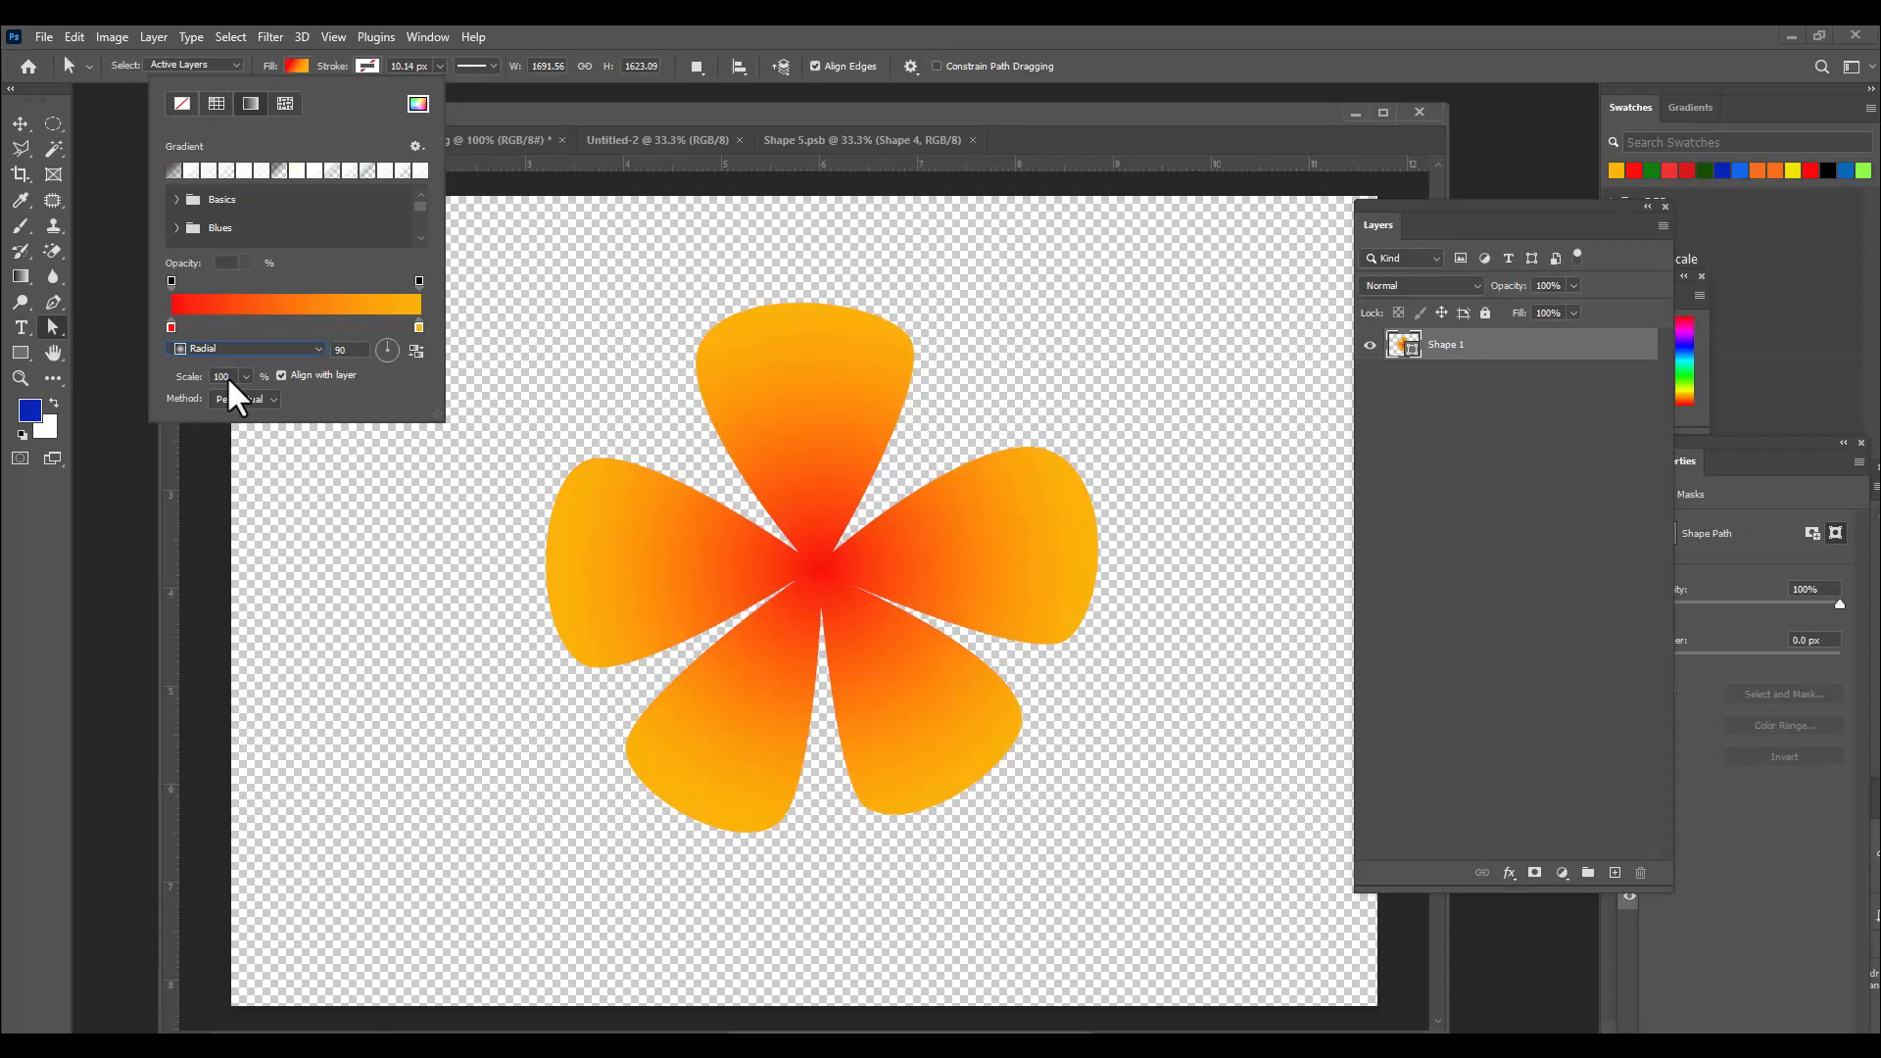
left_click(413, 351)
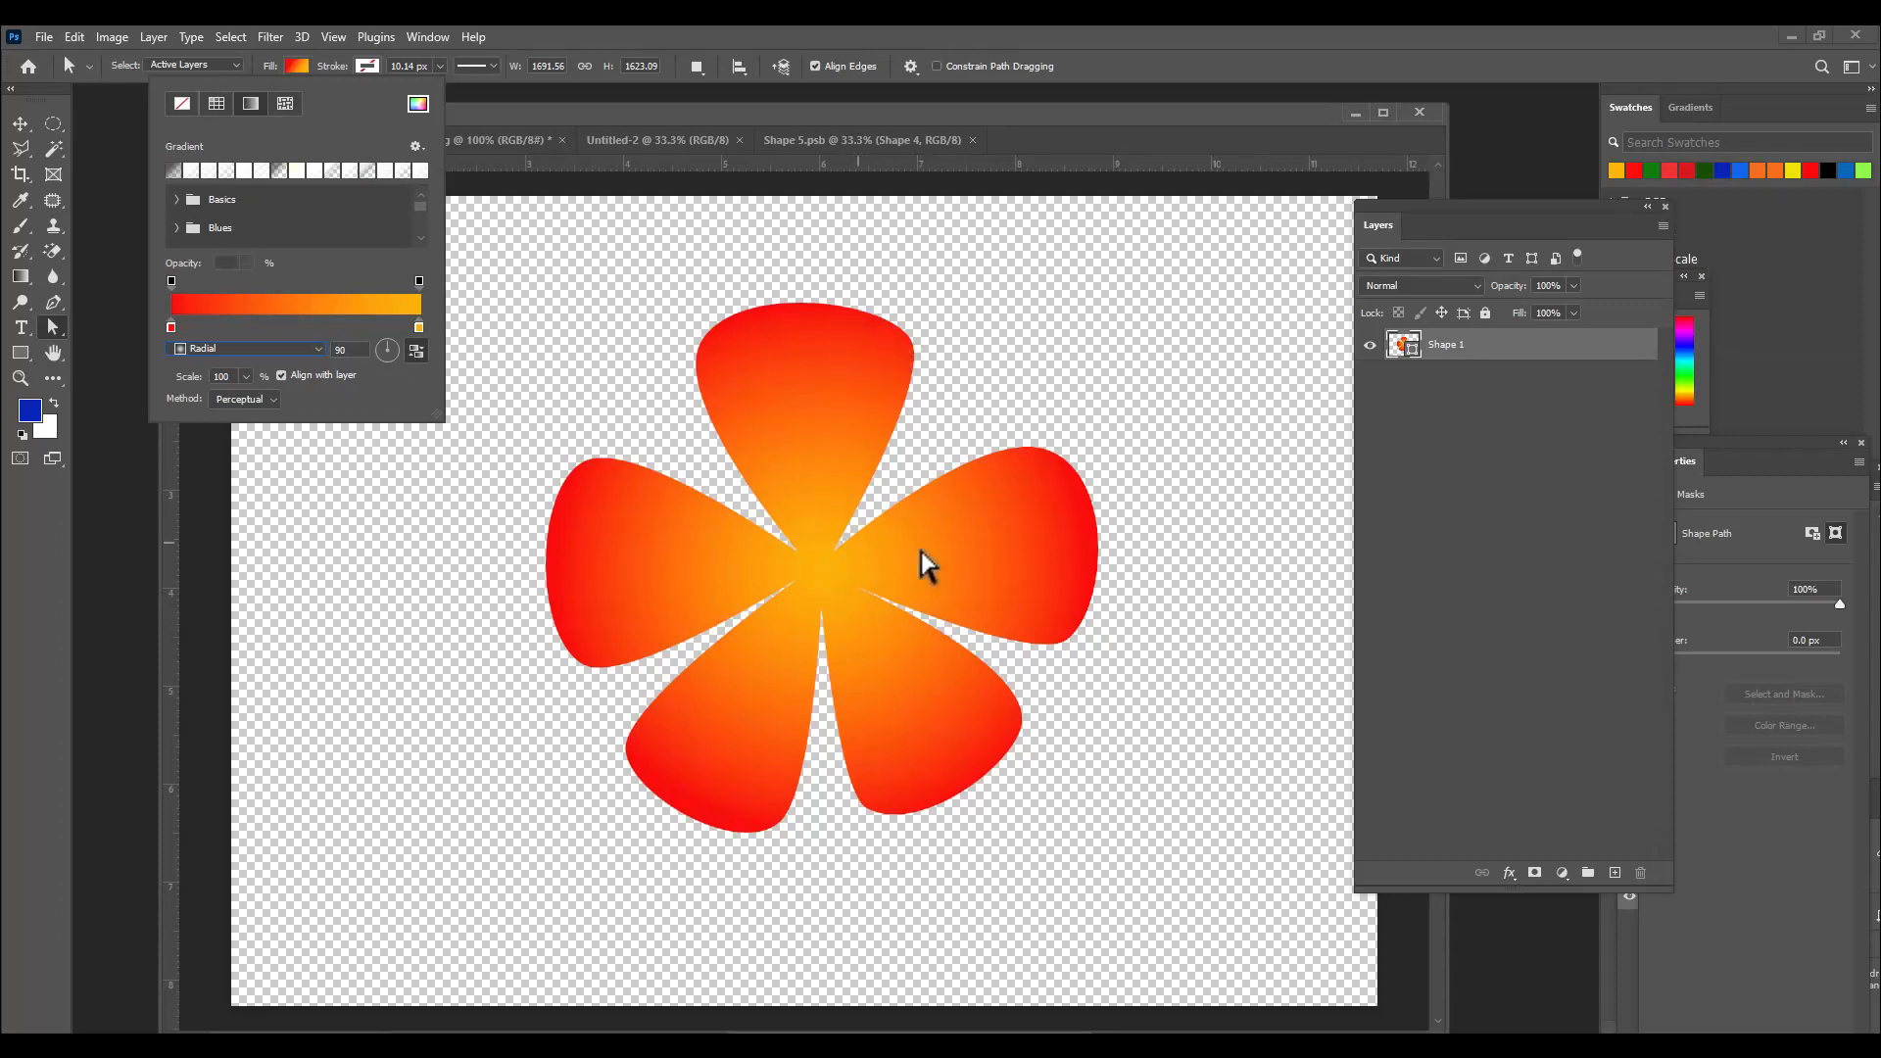
Shift the fill gradient's orange colour stop slightly inward and recolour it yellow fbd608.
left_click_drag(418, 324, 401, 326)
double_click(401, 325)
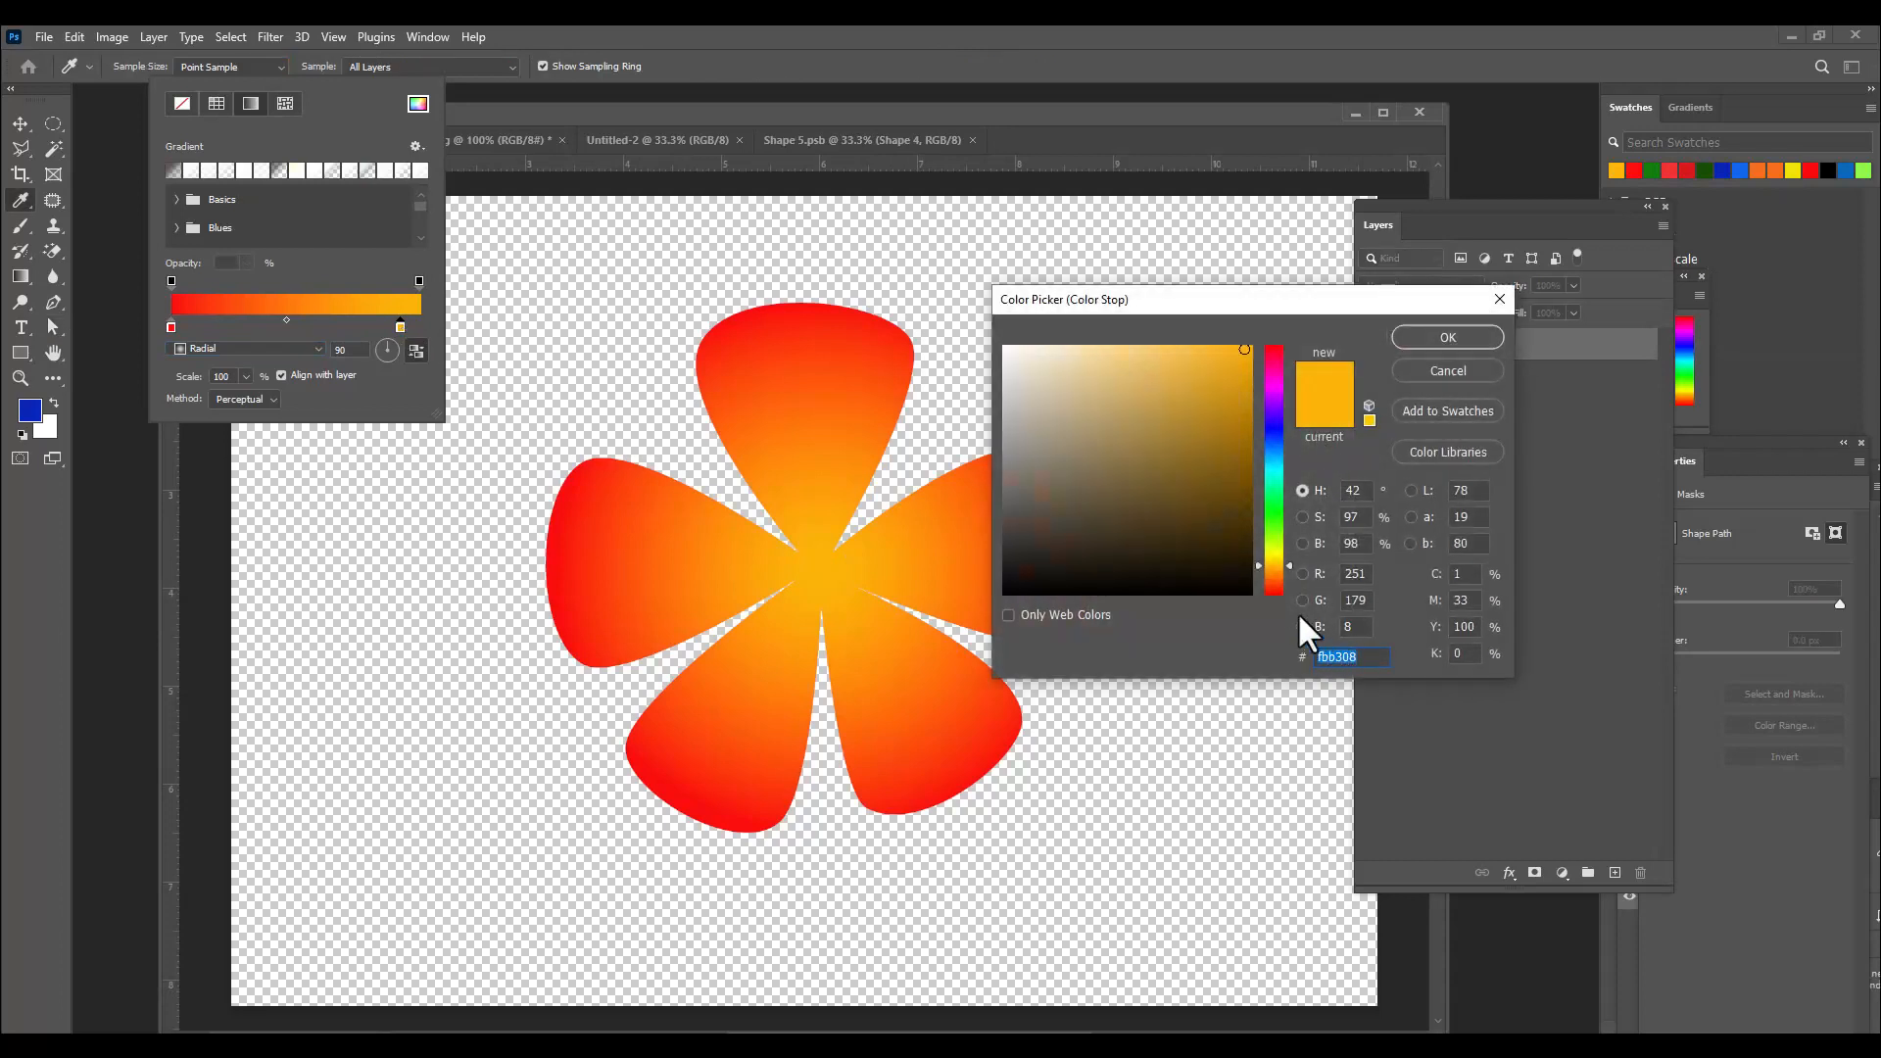
left_click_drag(1269, 551, 1272, 556)
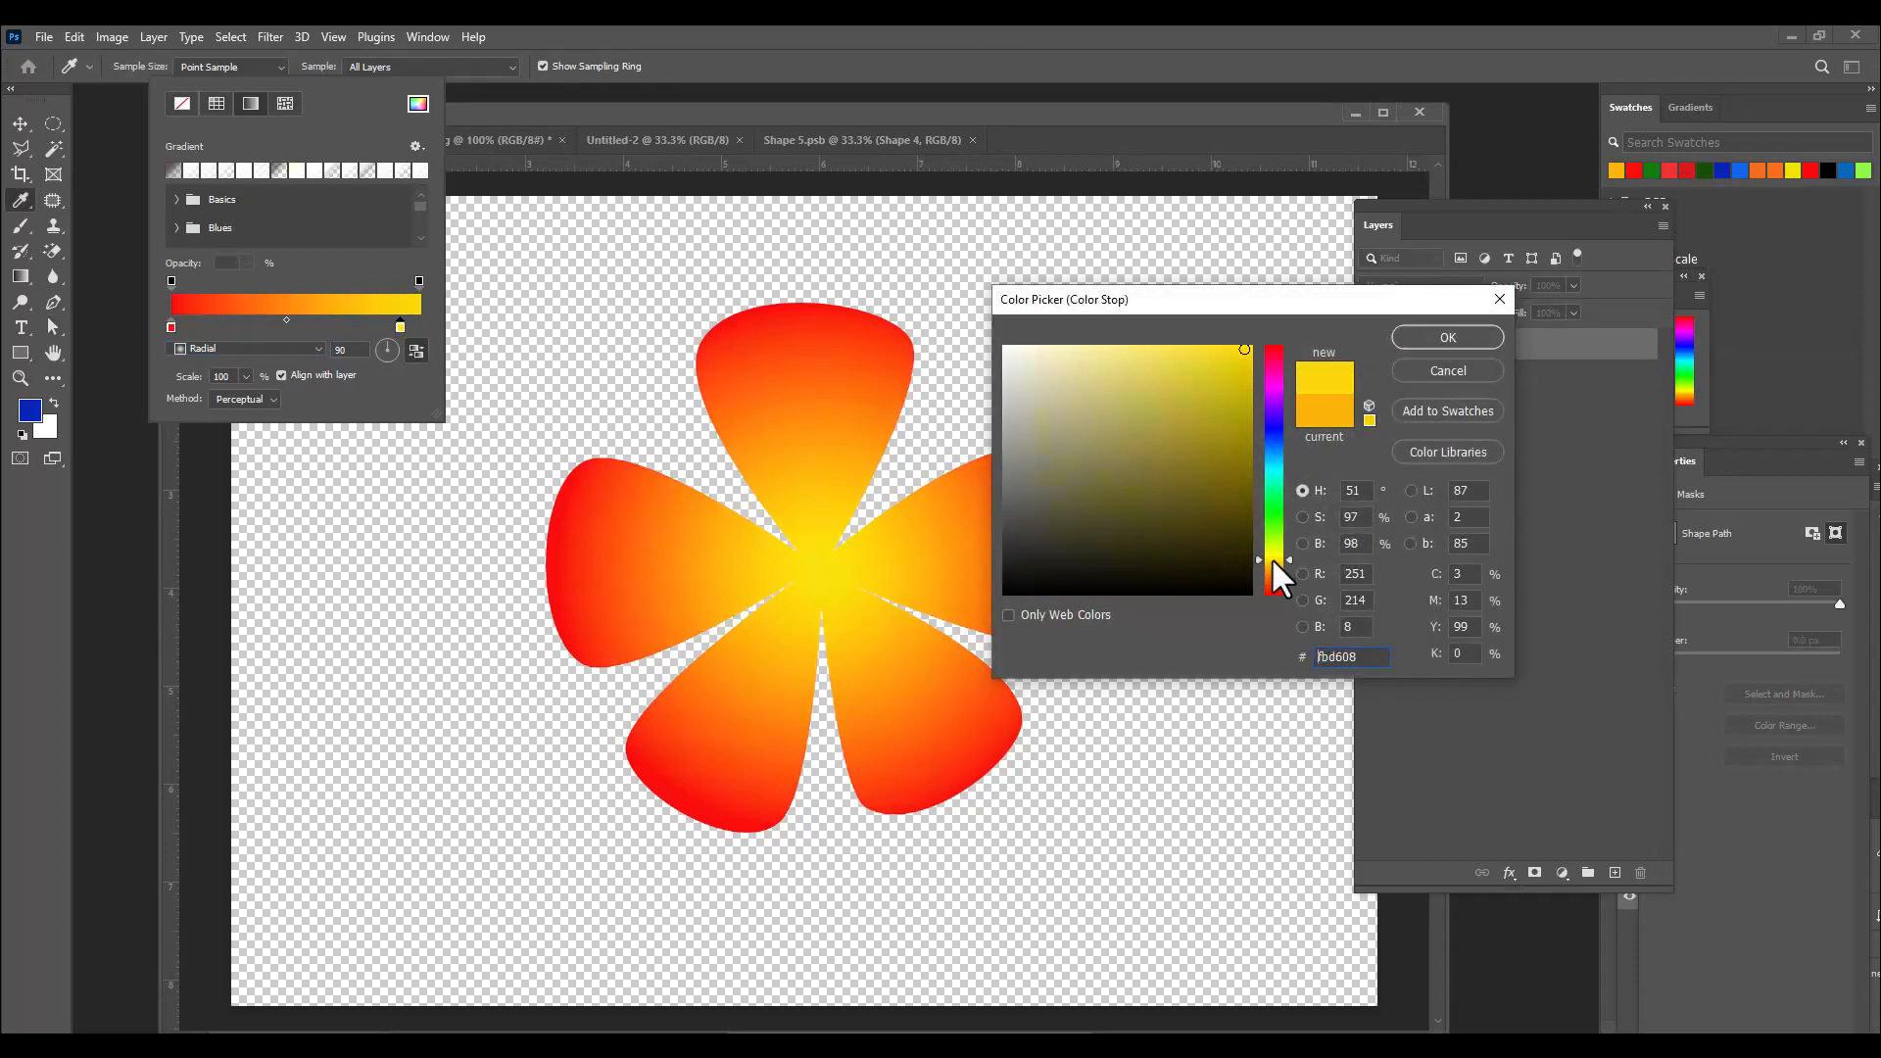
left_click(1415, 337)
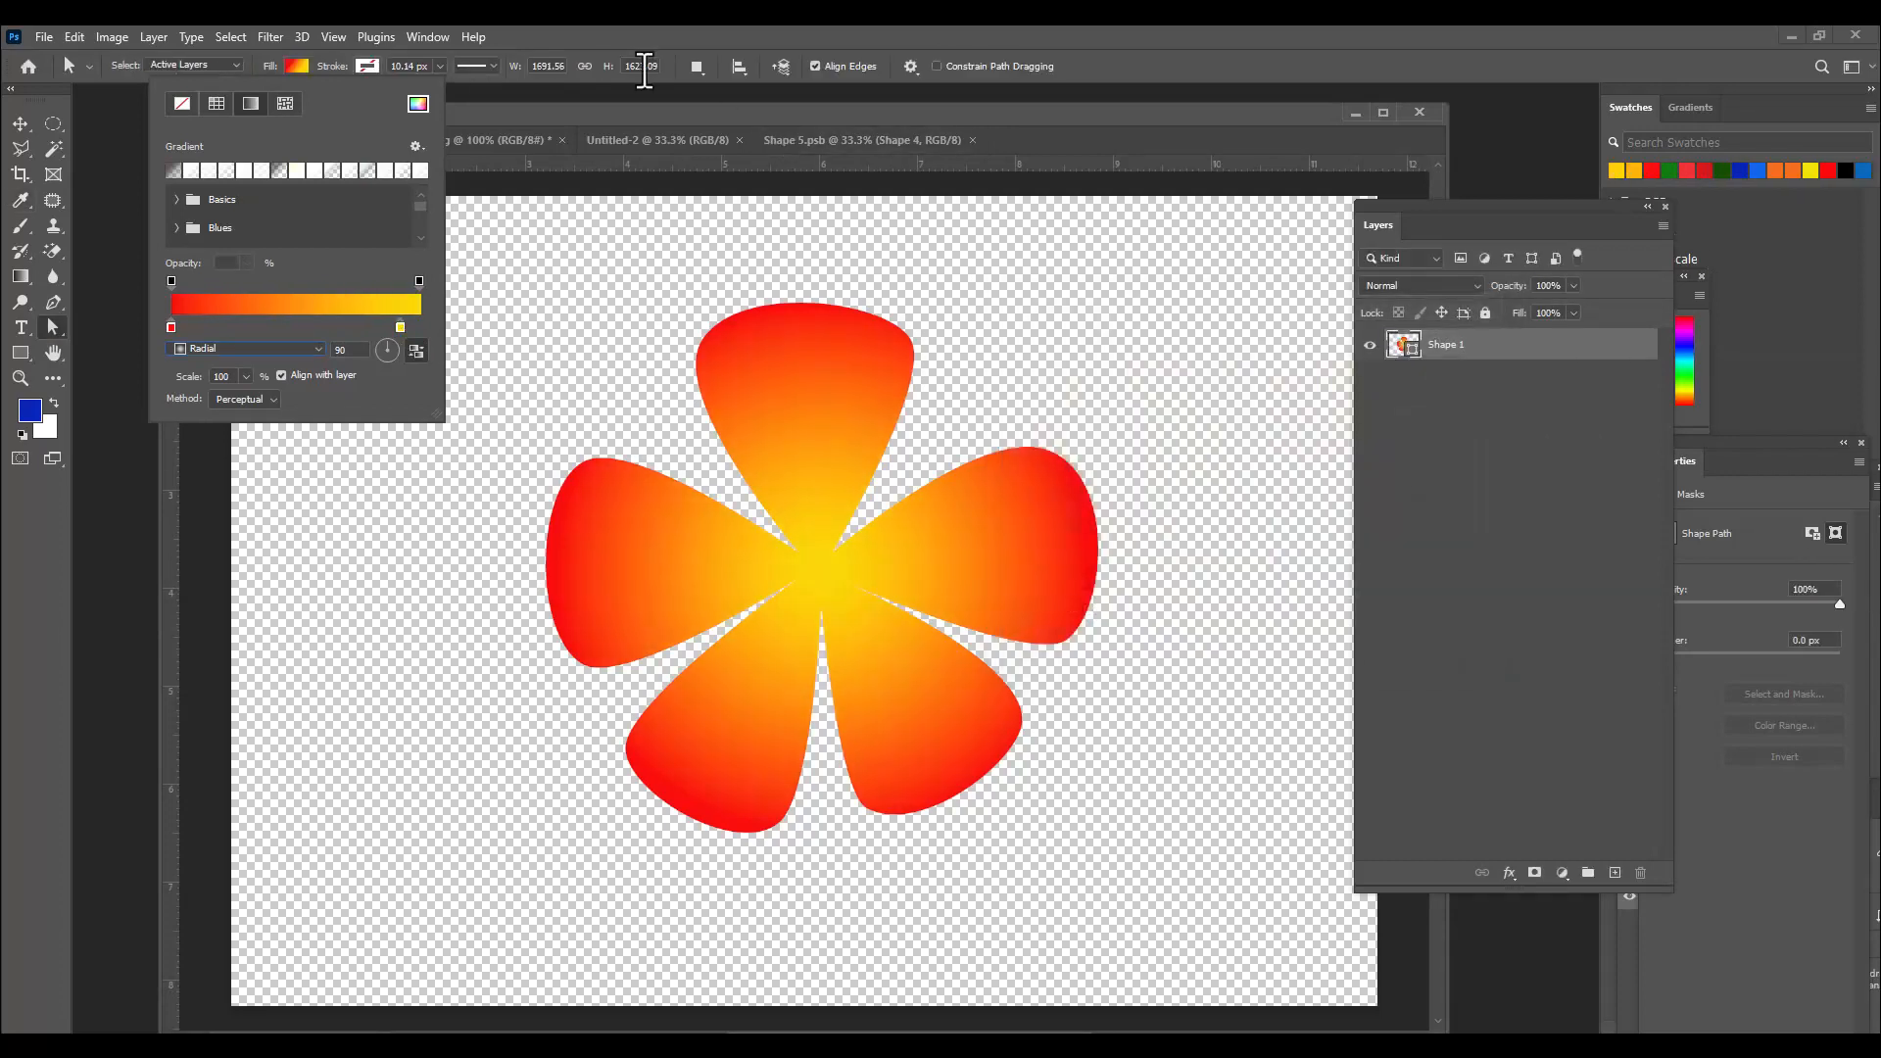
left_click(684, 114)
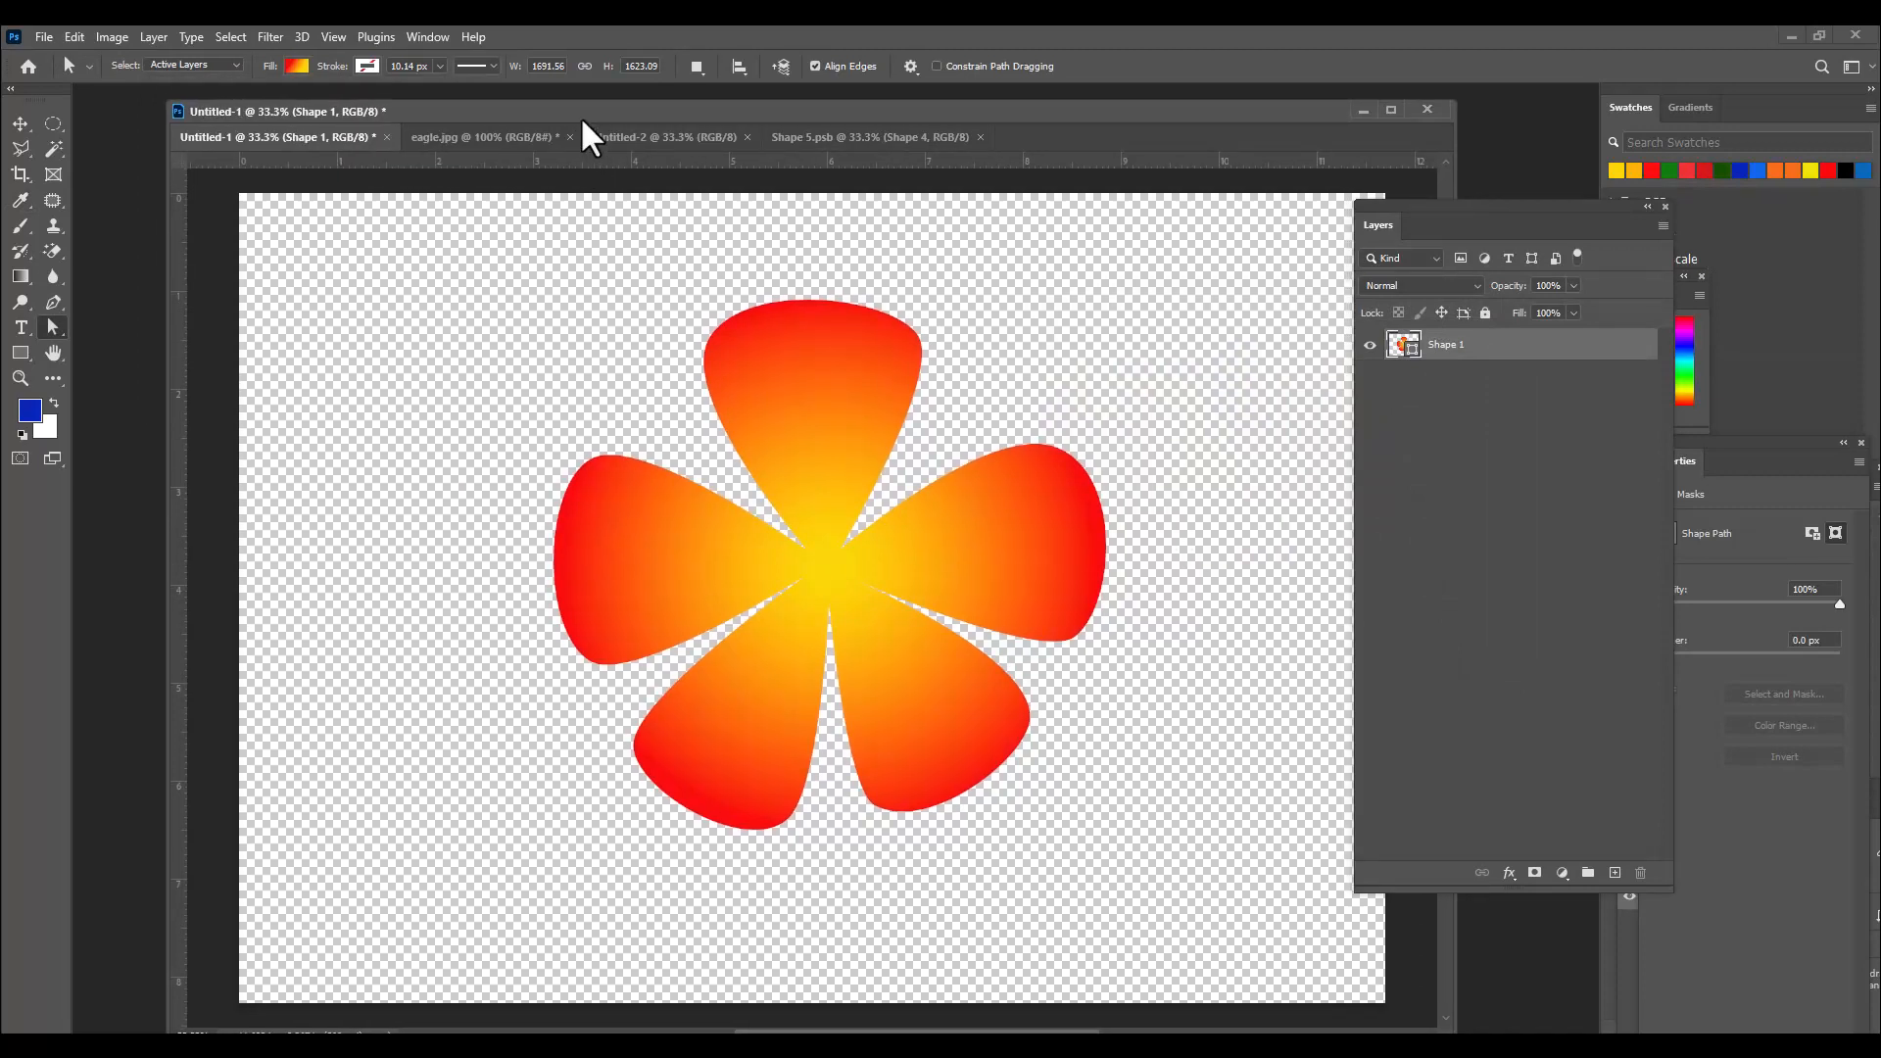
left_click_drag(580, 116, 545, 135)
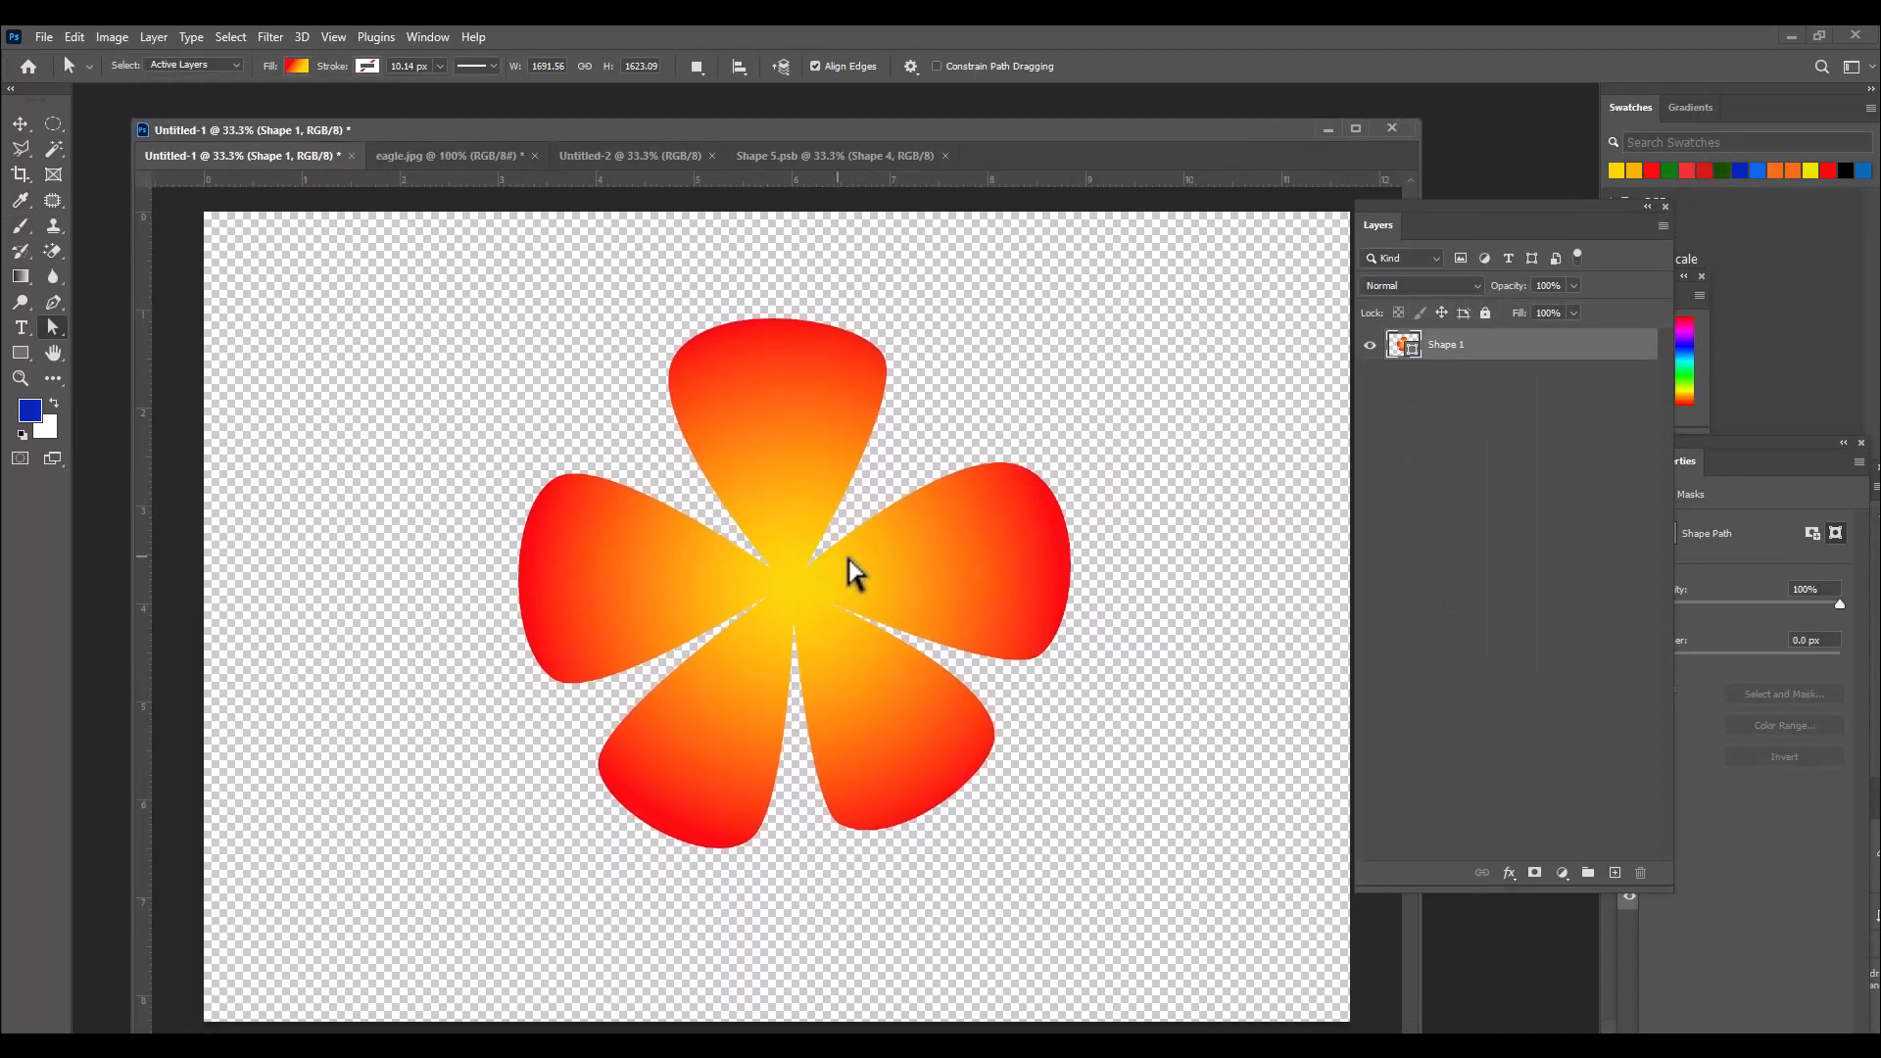
left_click_drag(840, 137, 858, 133)
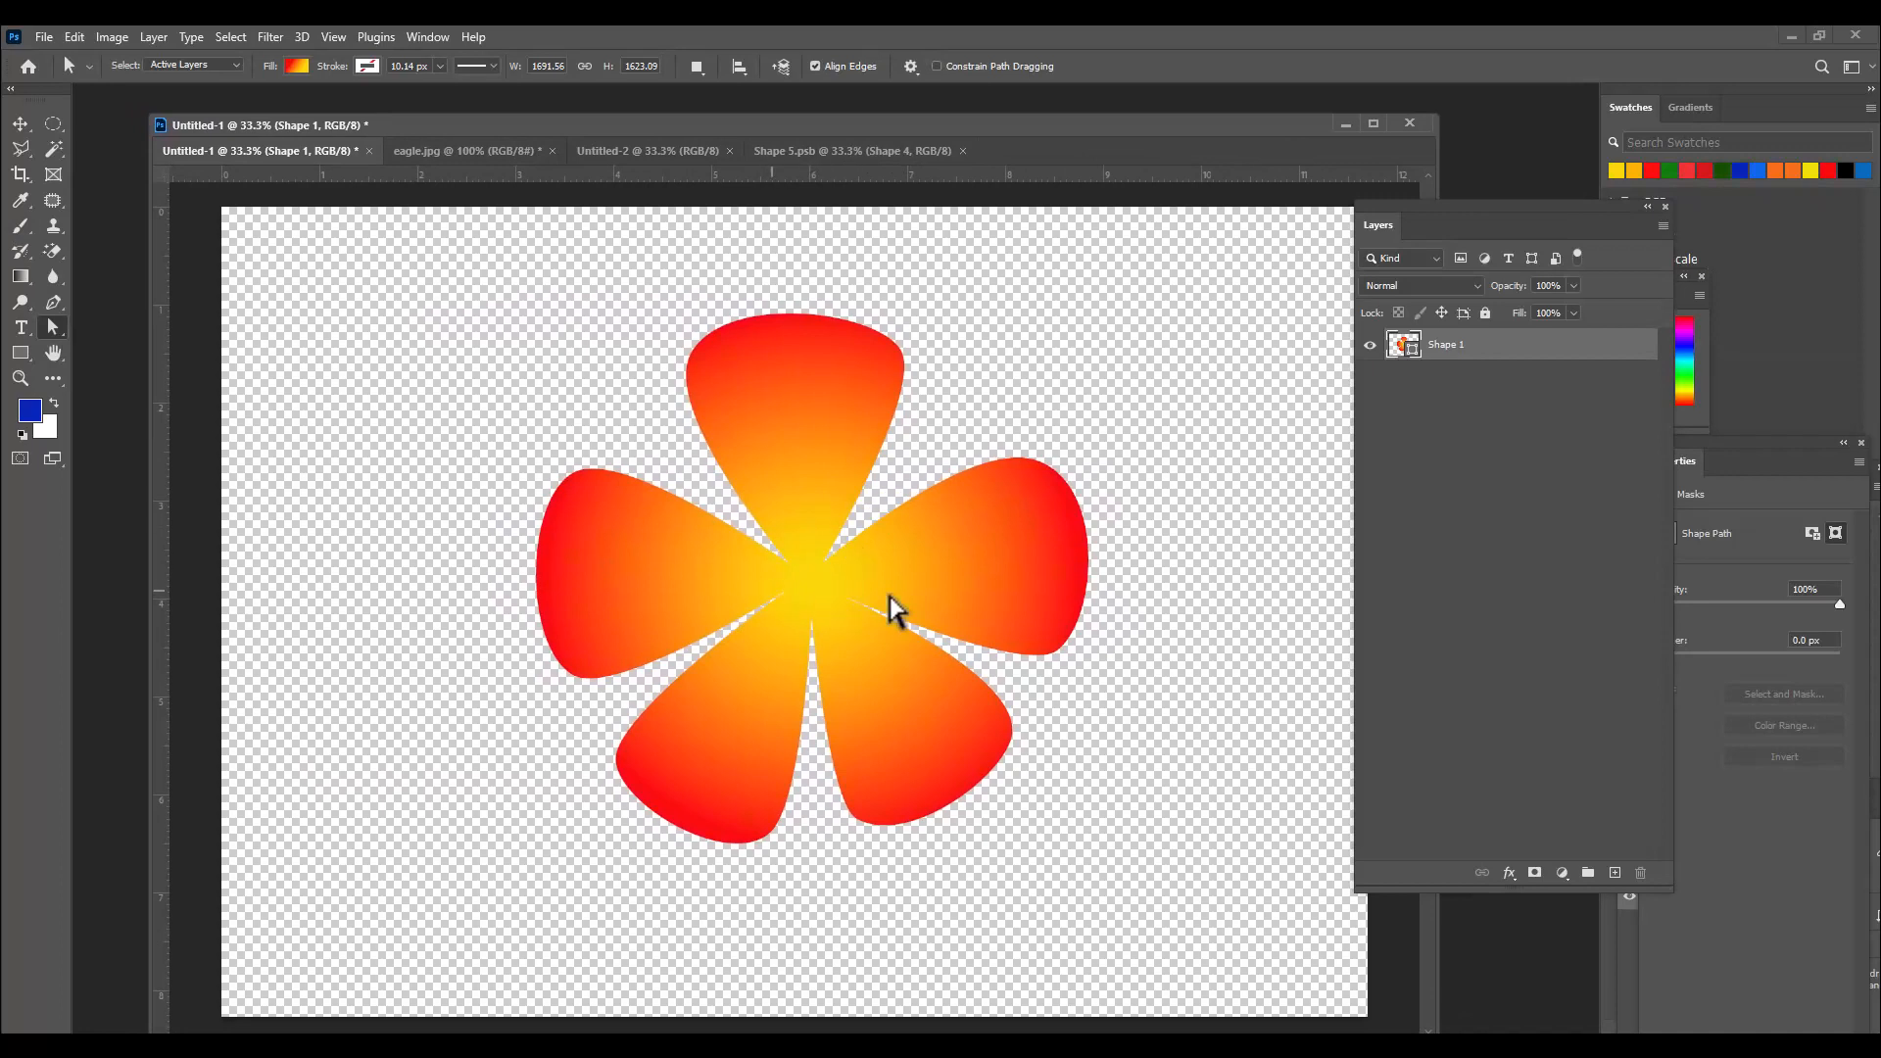
On a new layer, select a circle about 0.44 in wide at the flower's centre and fill it with the blue foreground colour.
left_click(1615, 873)
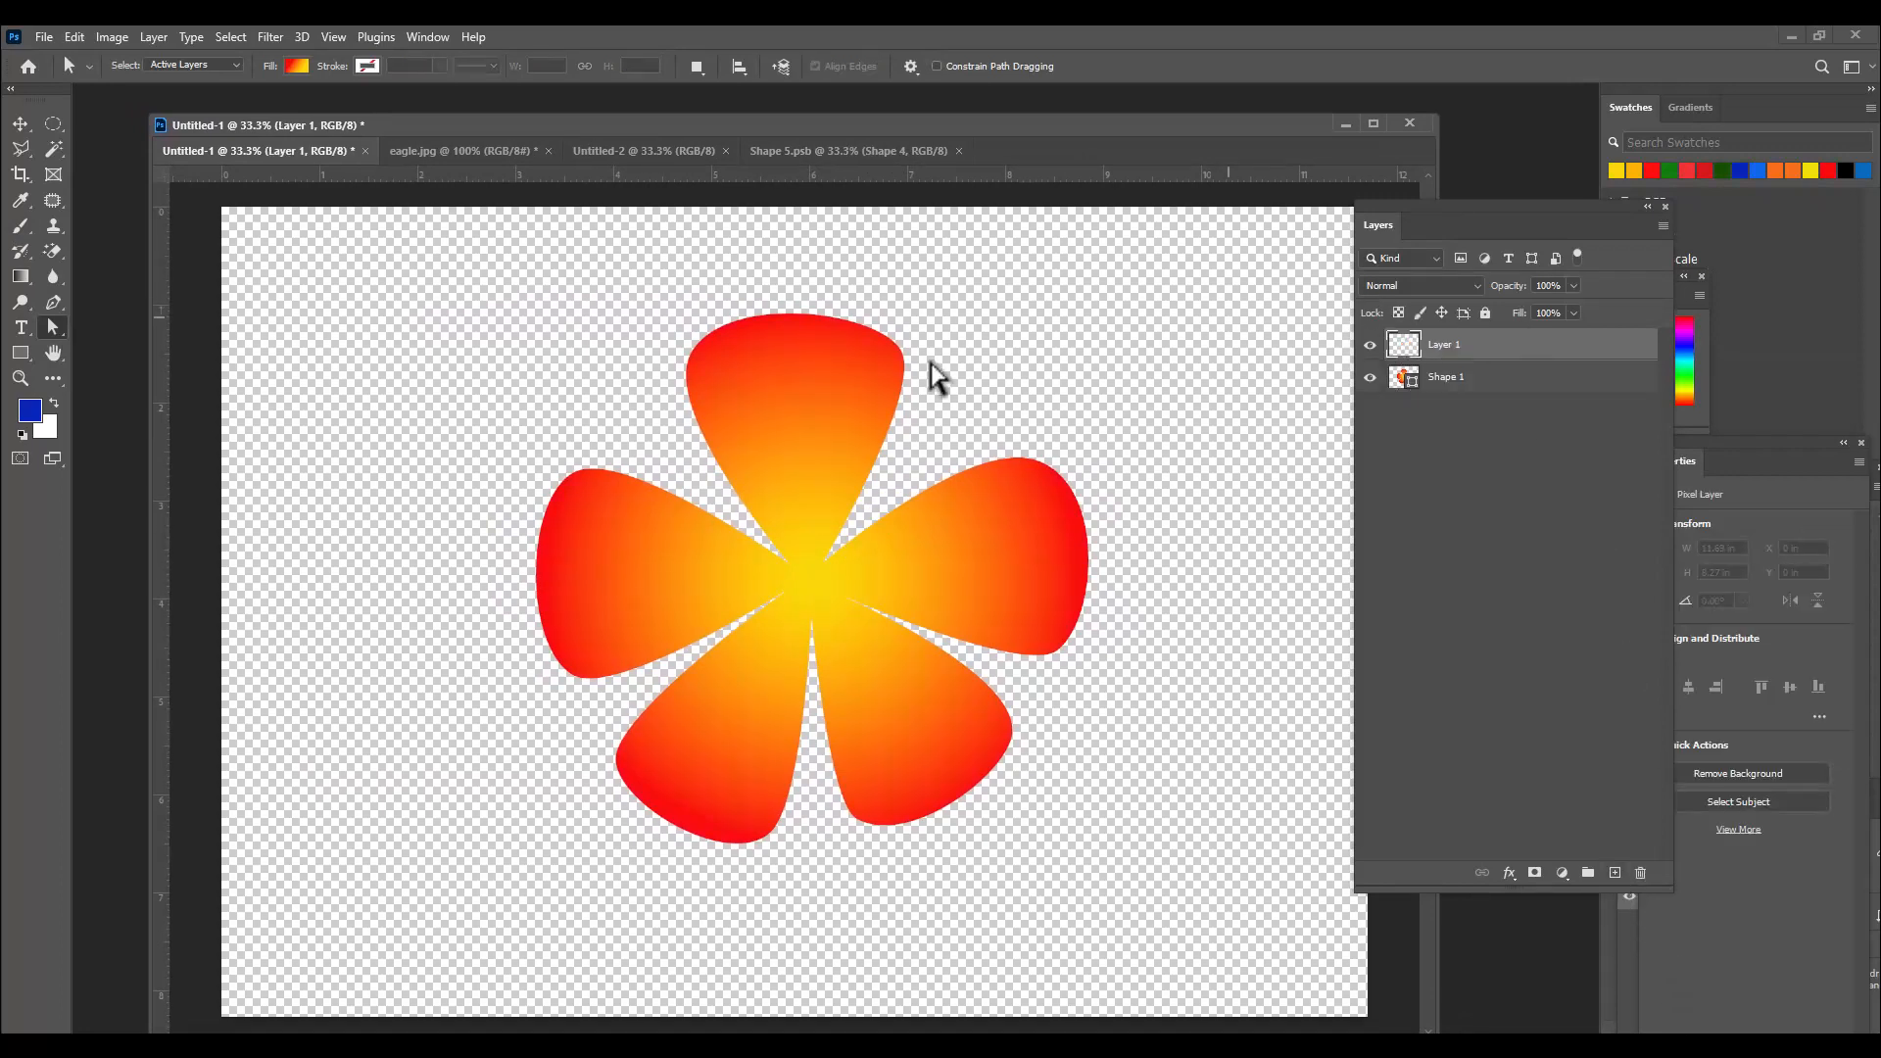
left_click(58, 126)
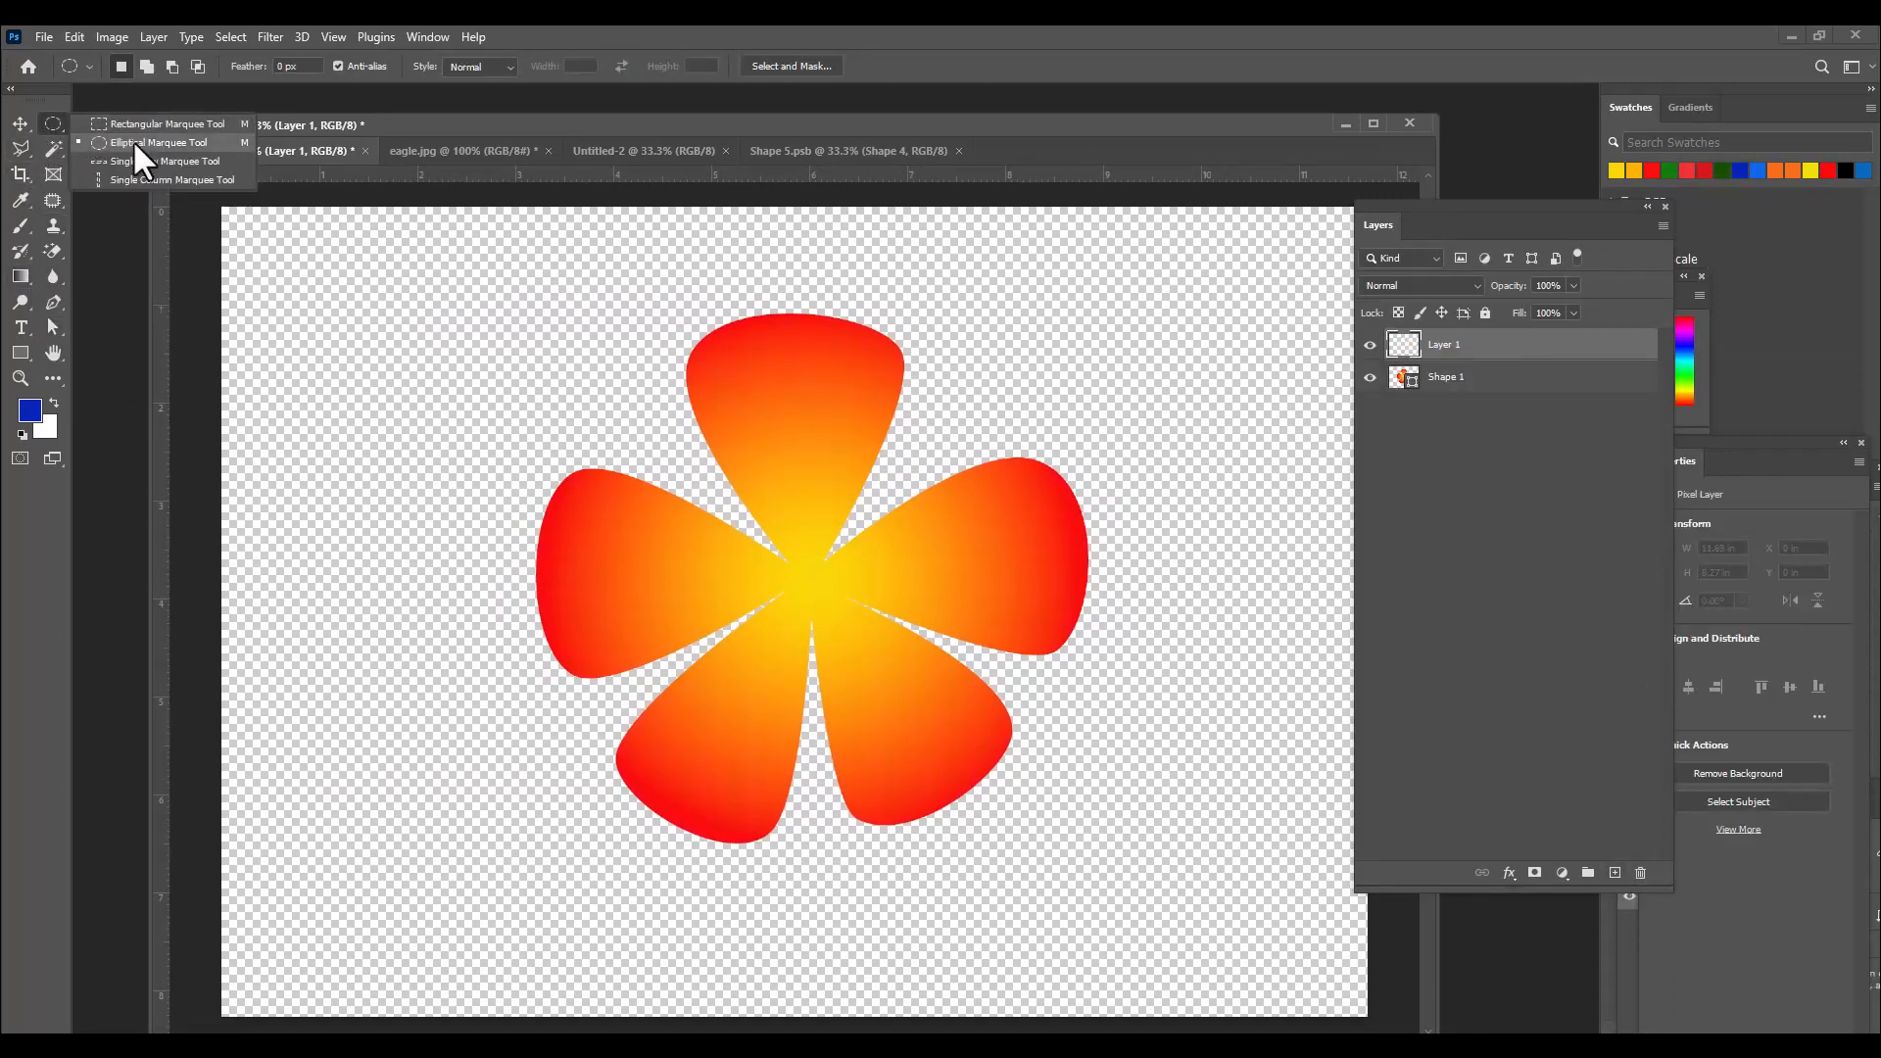
left_click(133, 142)
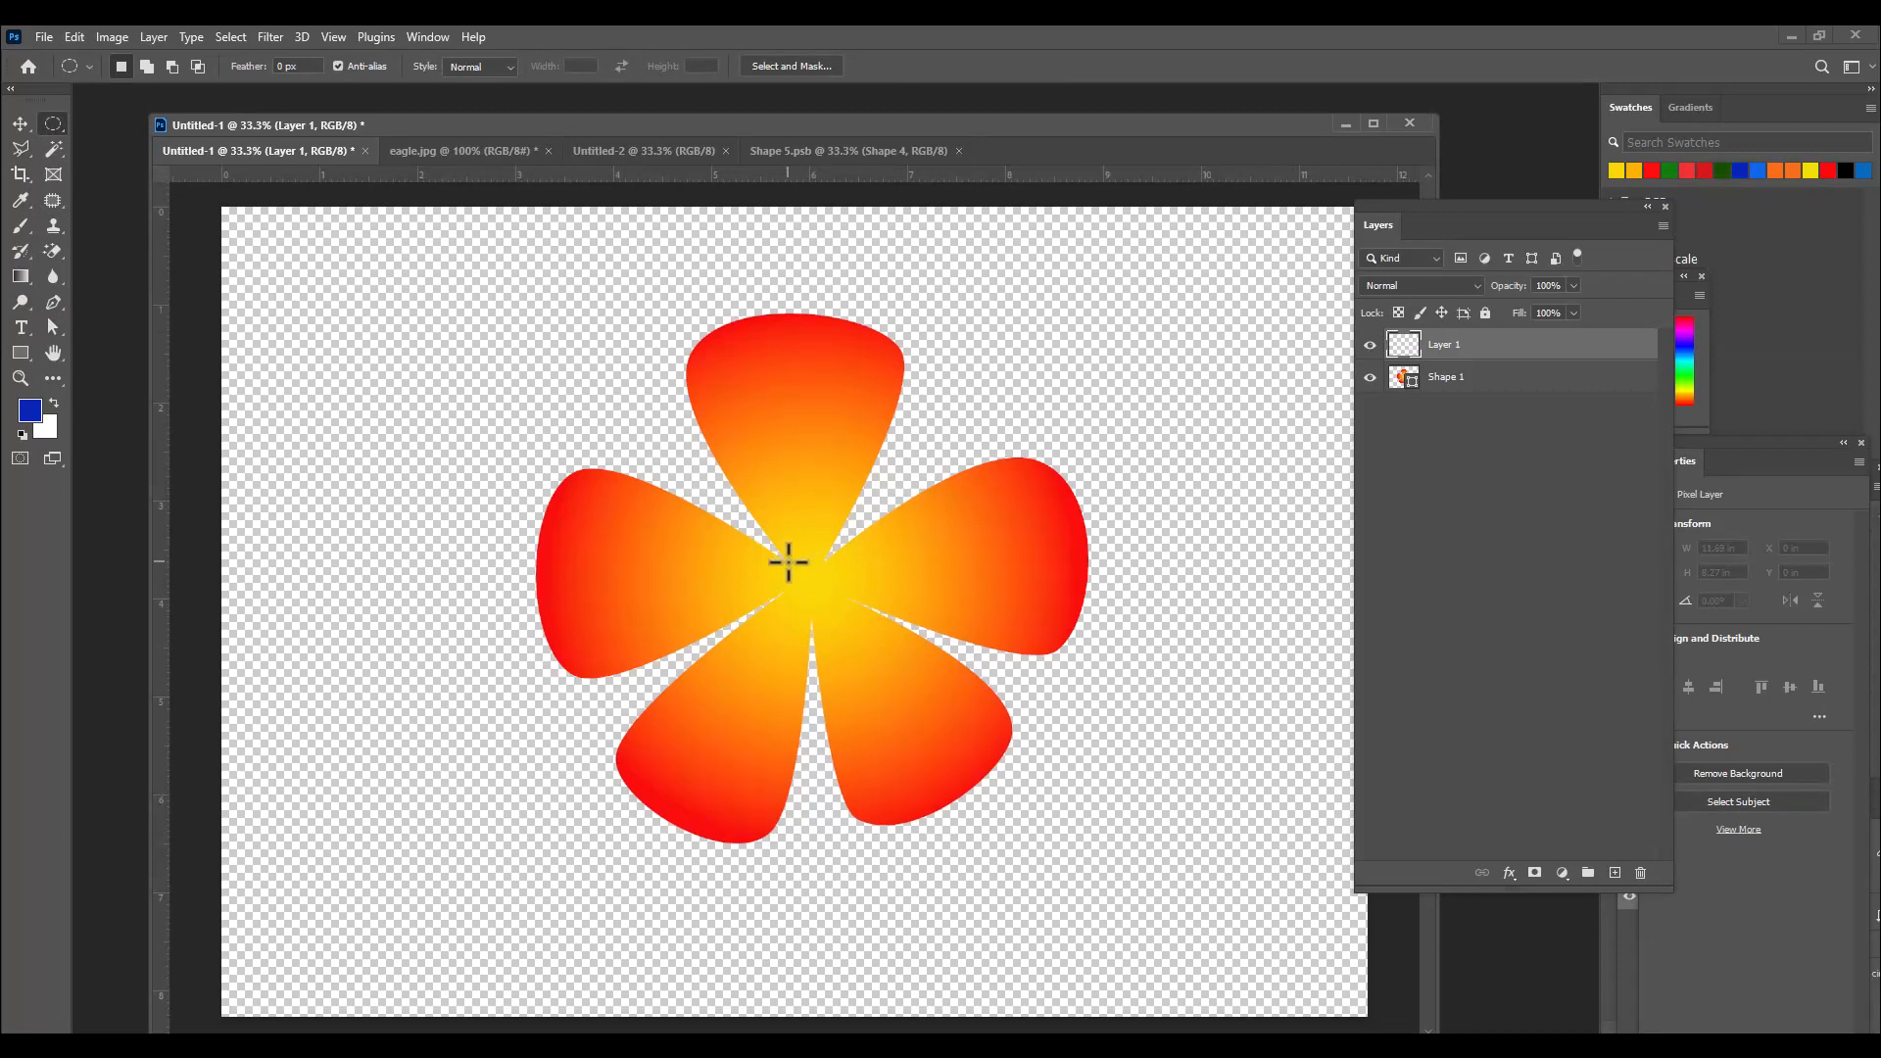
left_click_drag(788, 561, 846, 604)
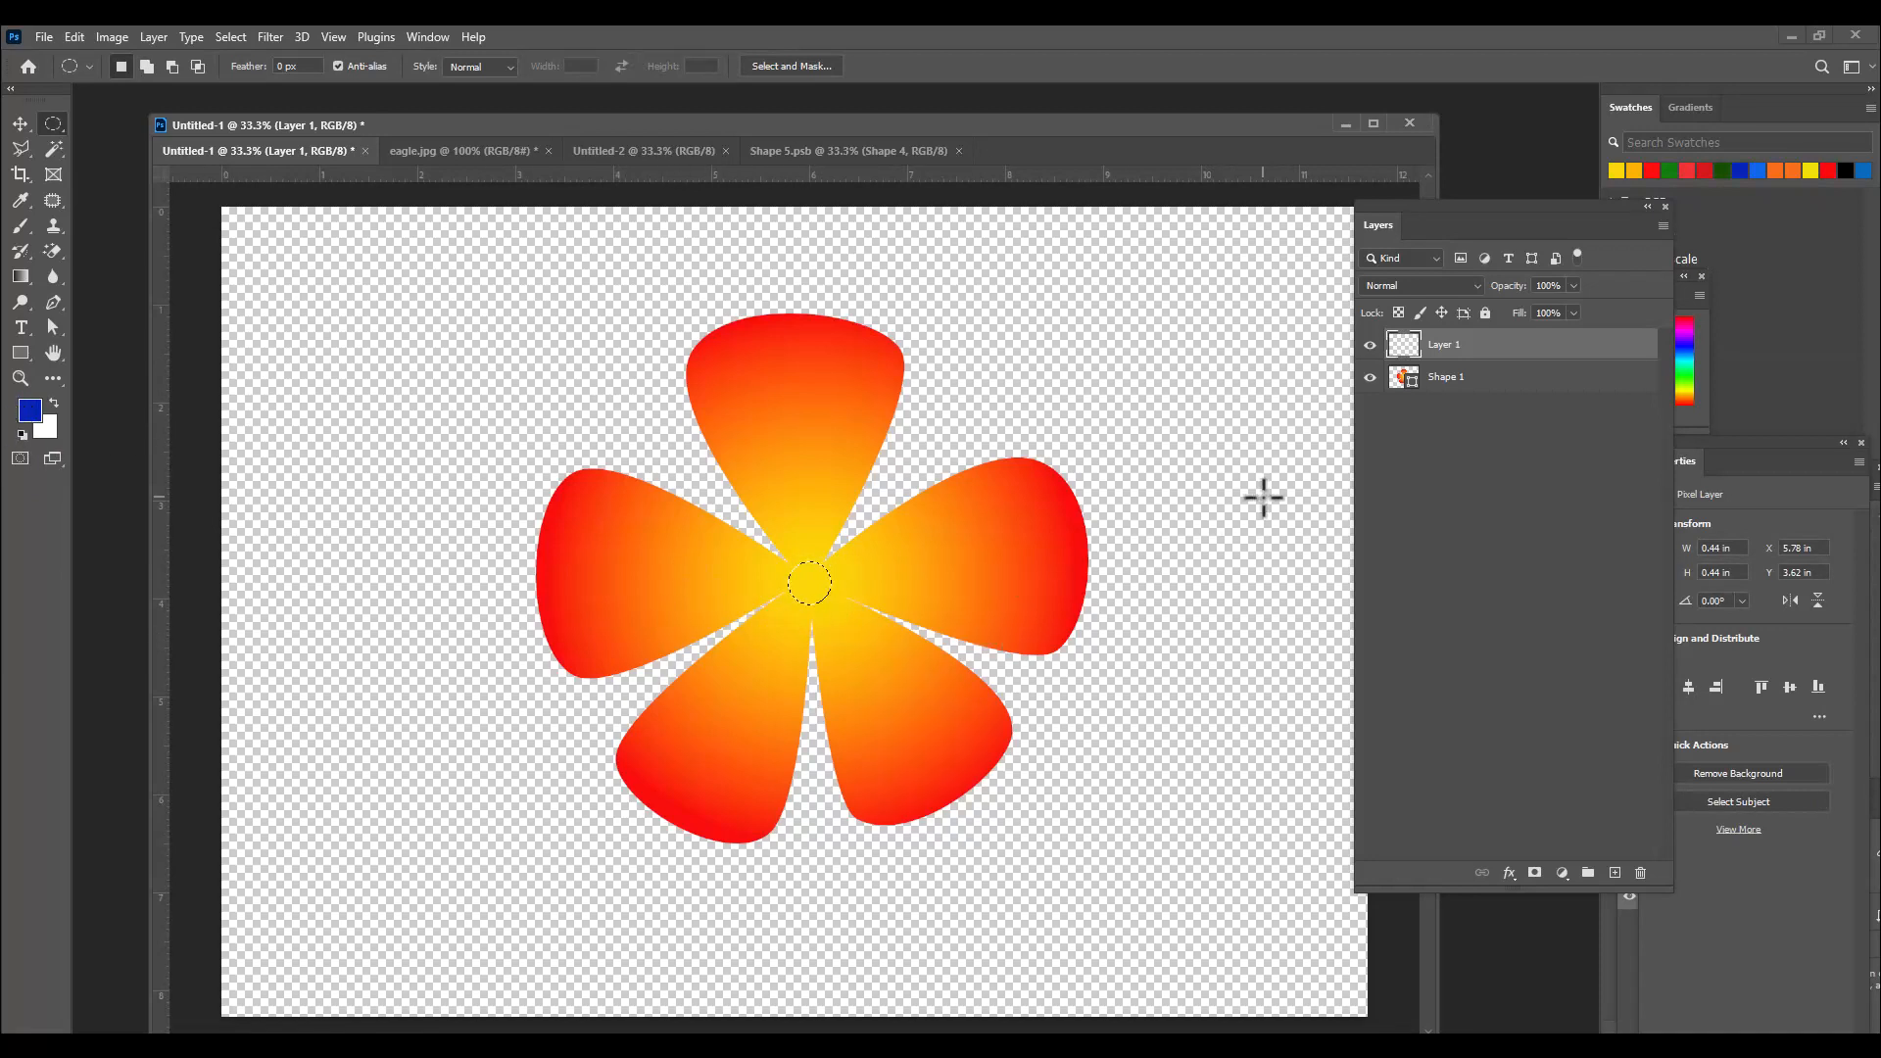
key("alt+BackSpace")
Scale the blue centre circle down to about 77% of its size with Free Transform.
key("ctrl+t")
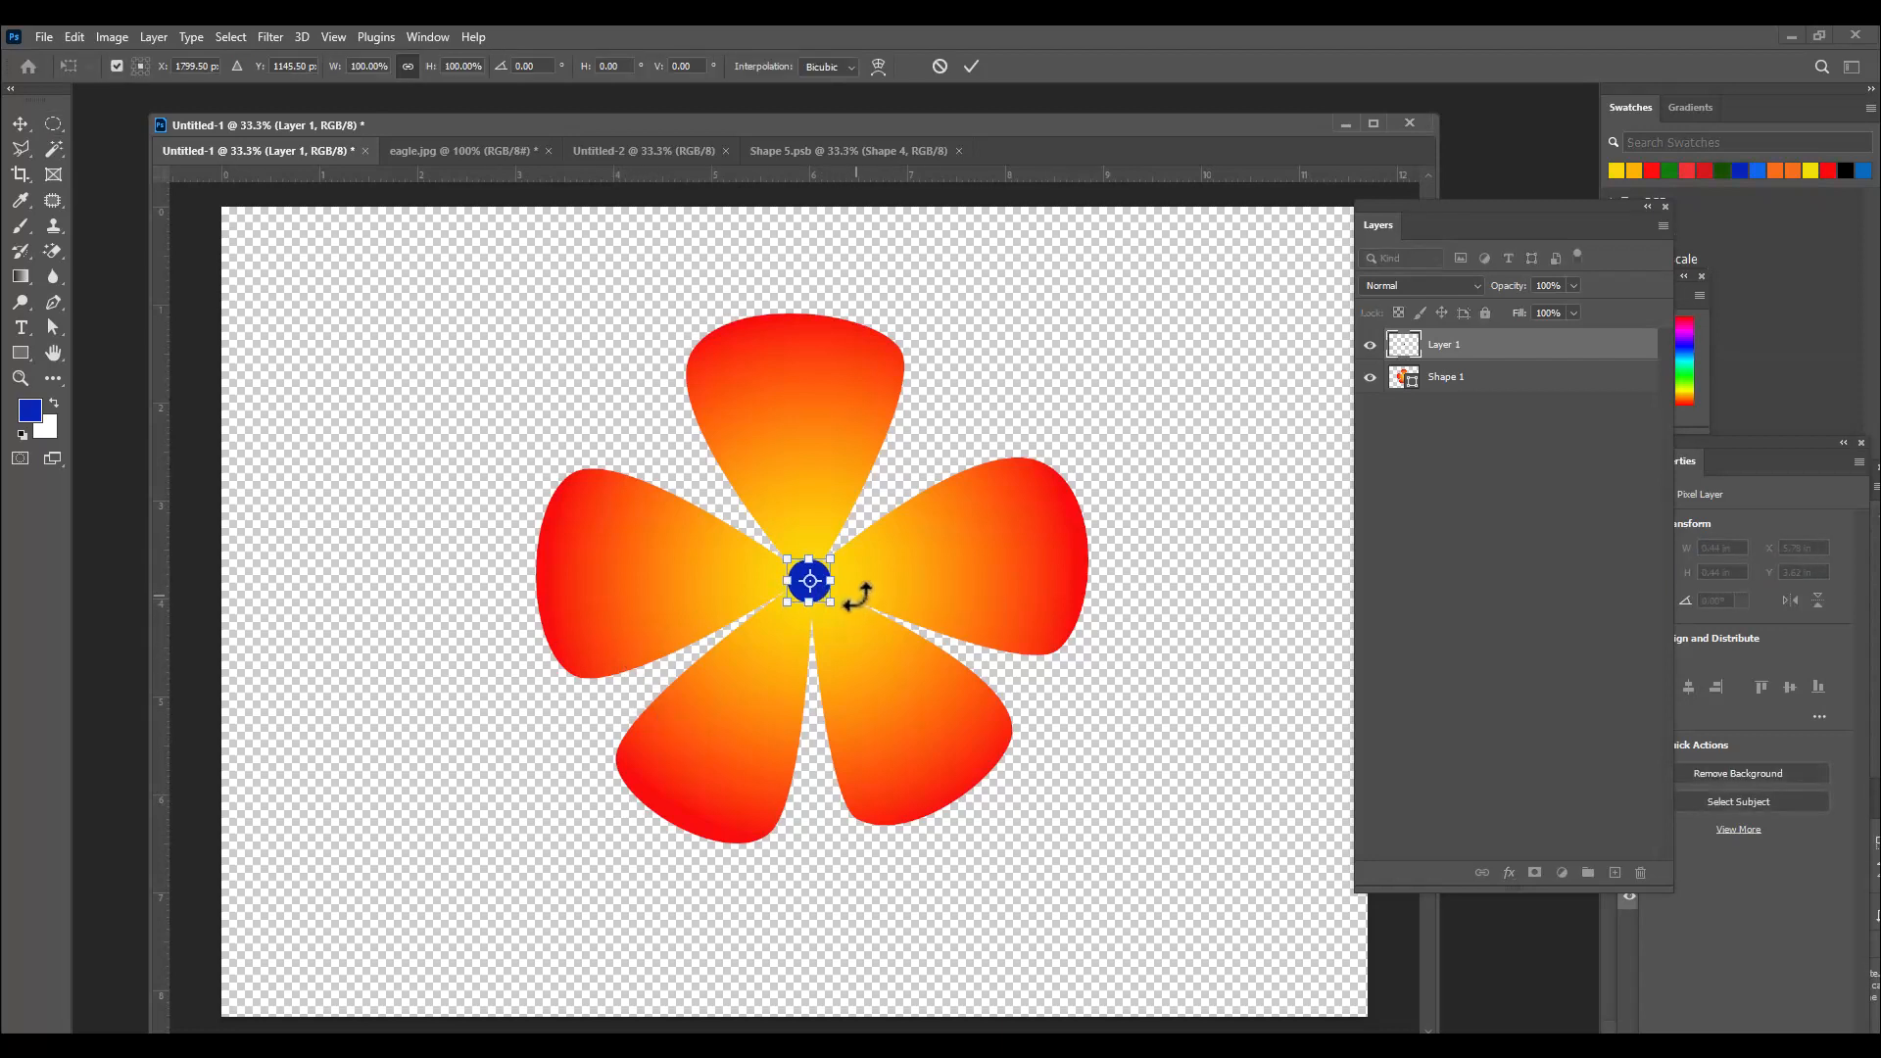
left_click_drag(832, 557, 828, 561)
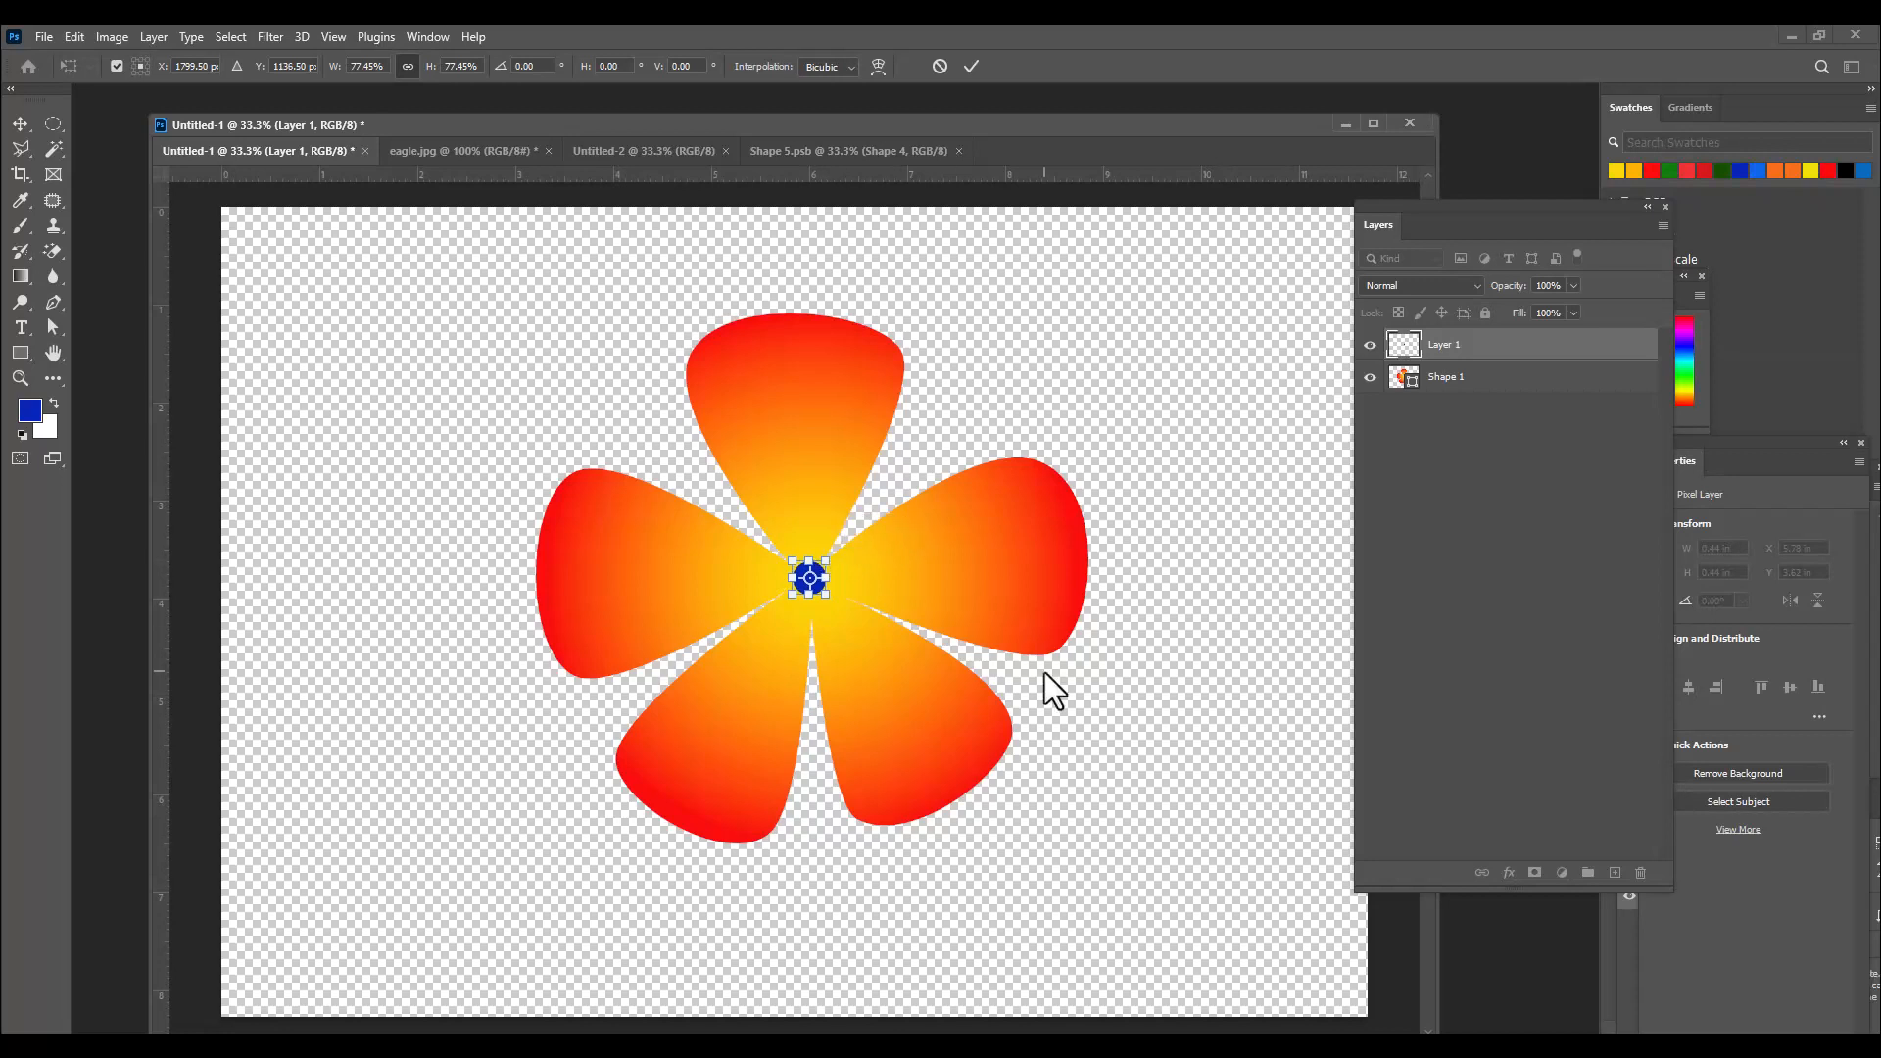
key("Return")
Convert the flower shape layer and the centre circle layer together into one smart object.
left_click(1472, 386)
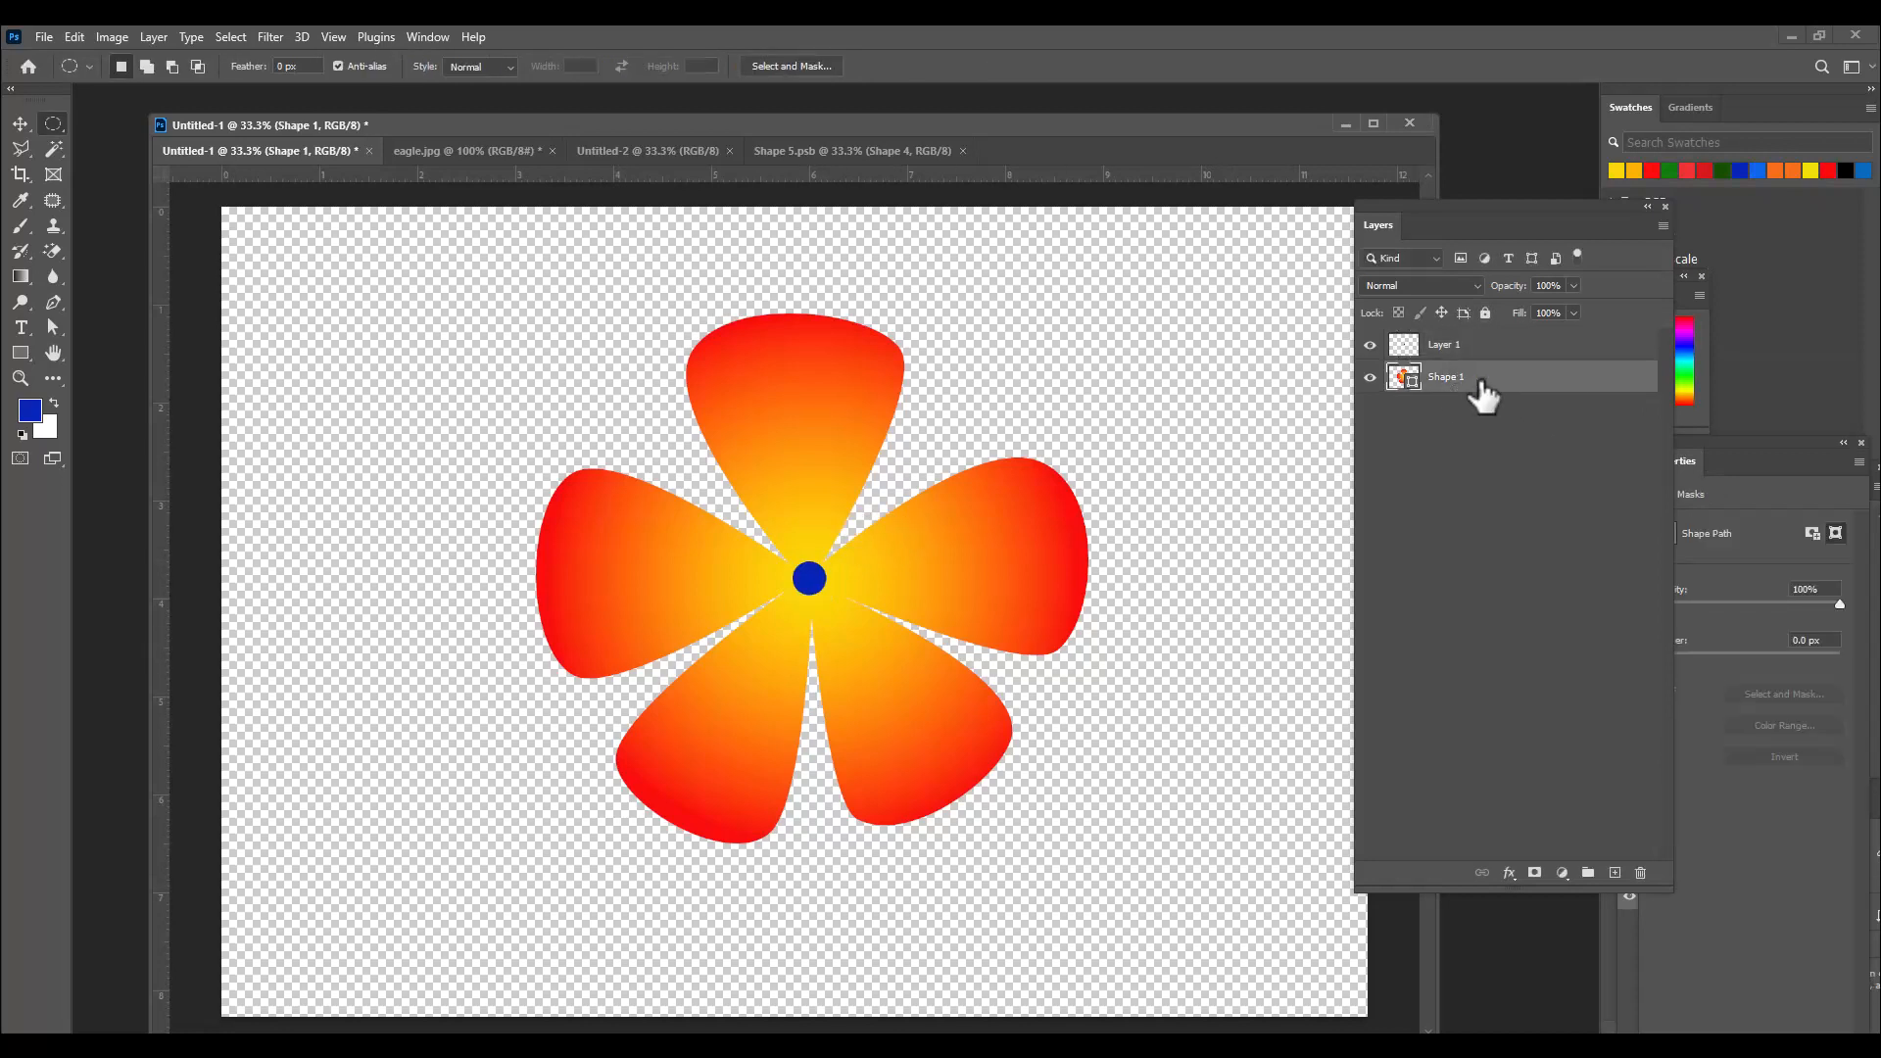
left_click(1466, 354, "shift")
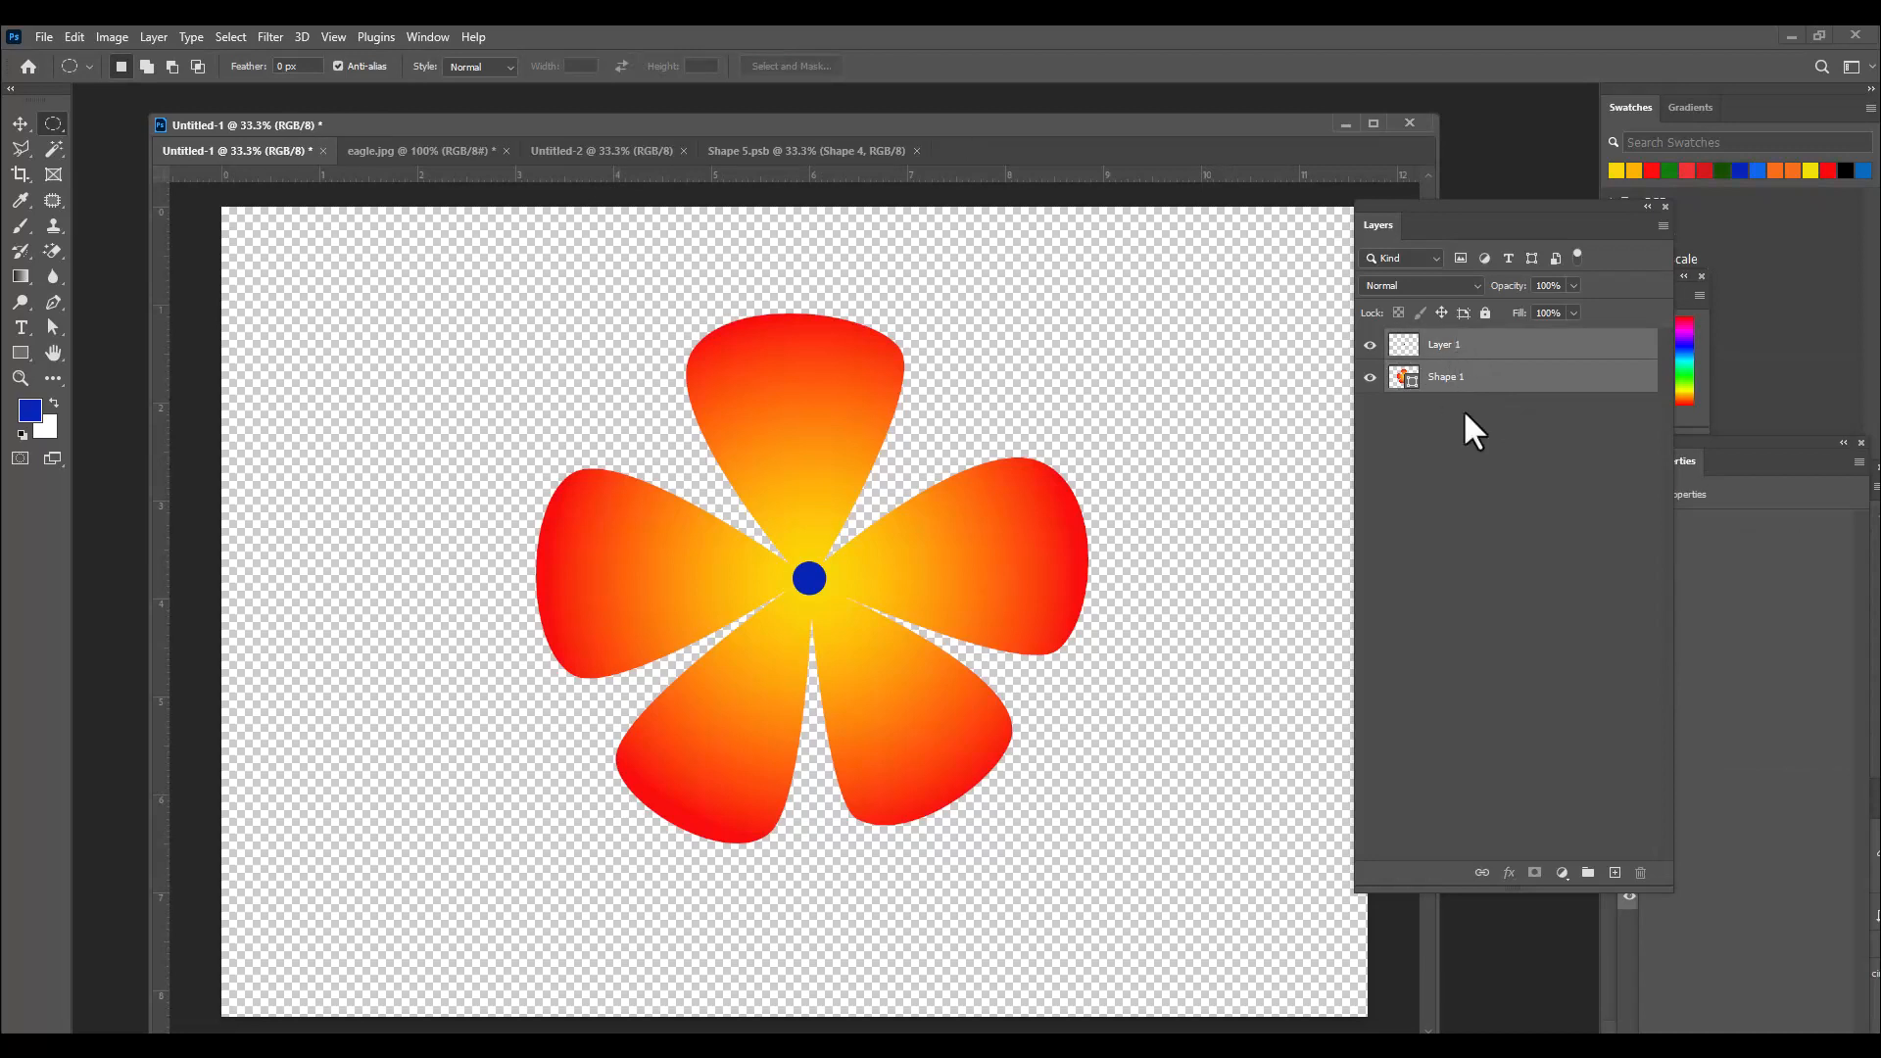
right_click(1484, 348)
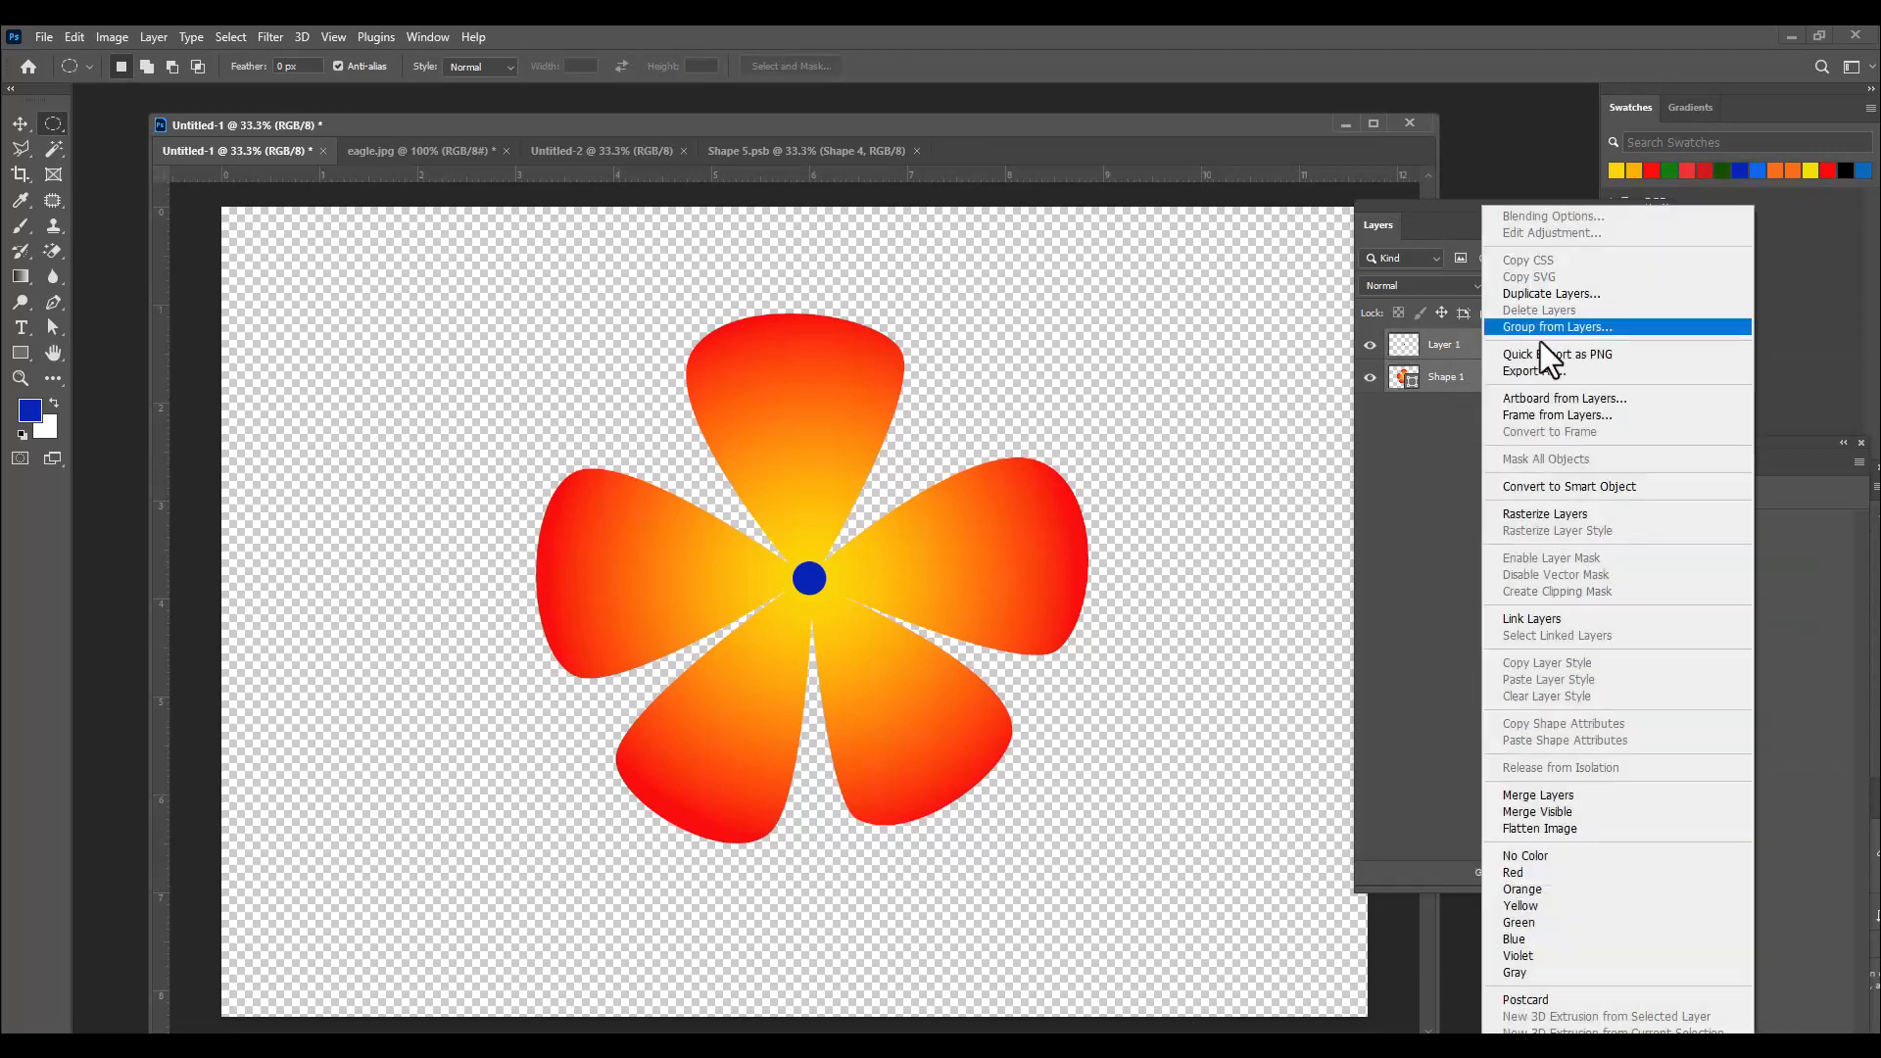
left_click(1570, 480)
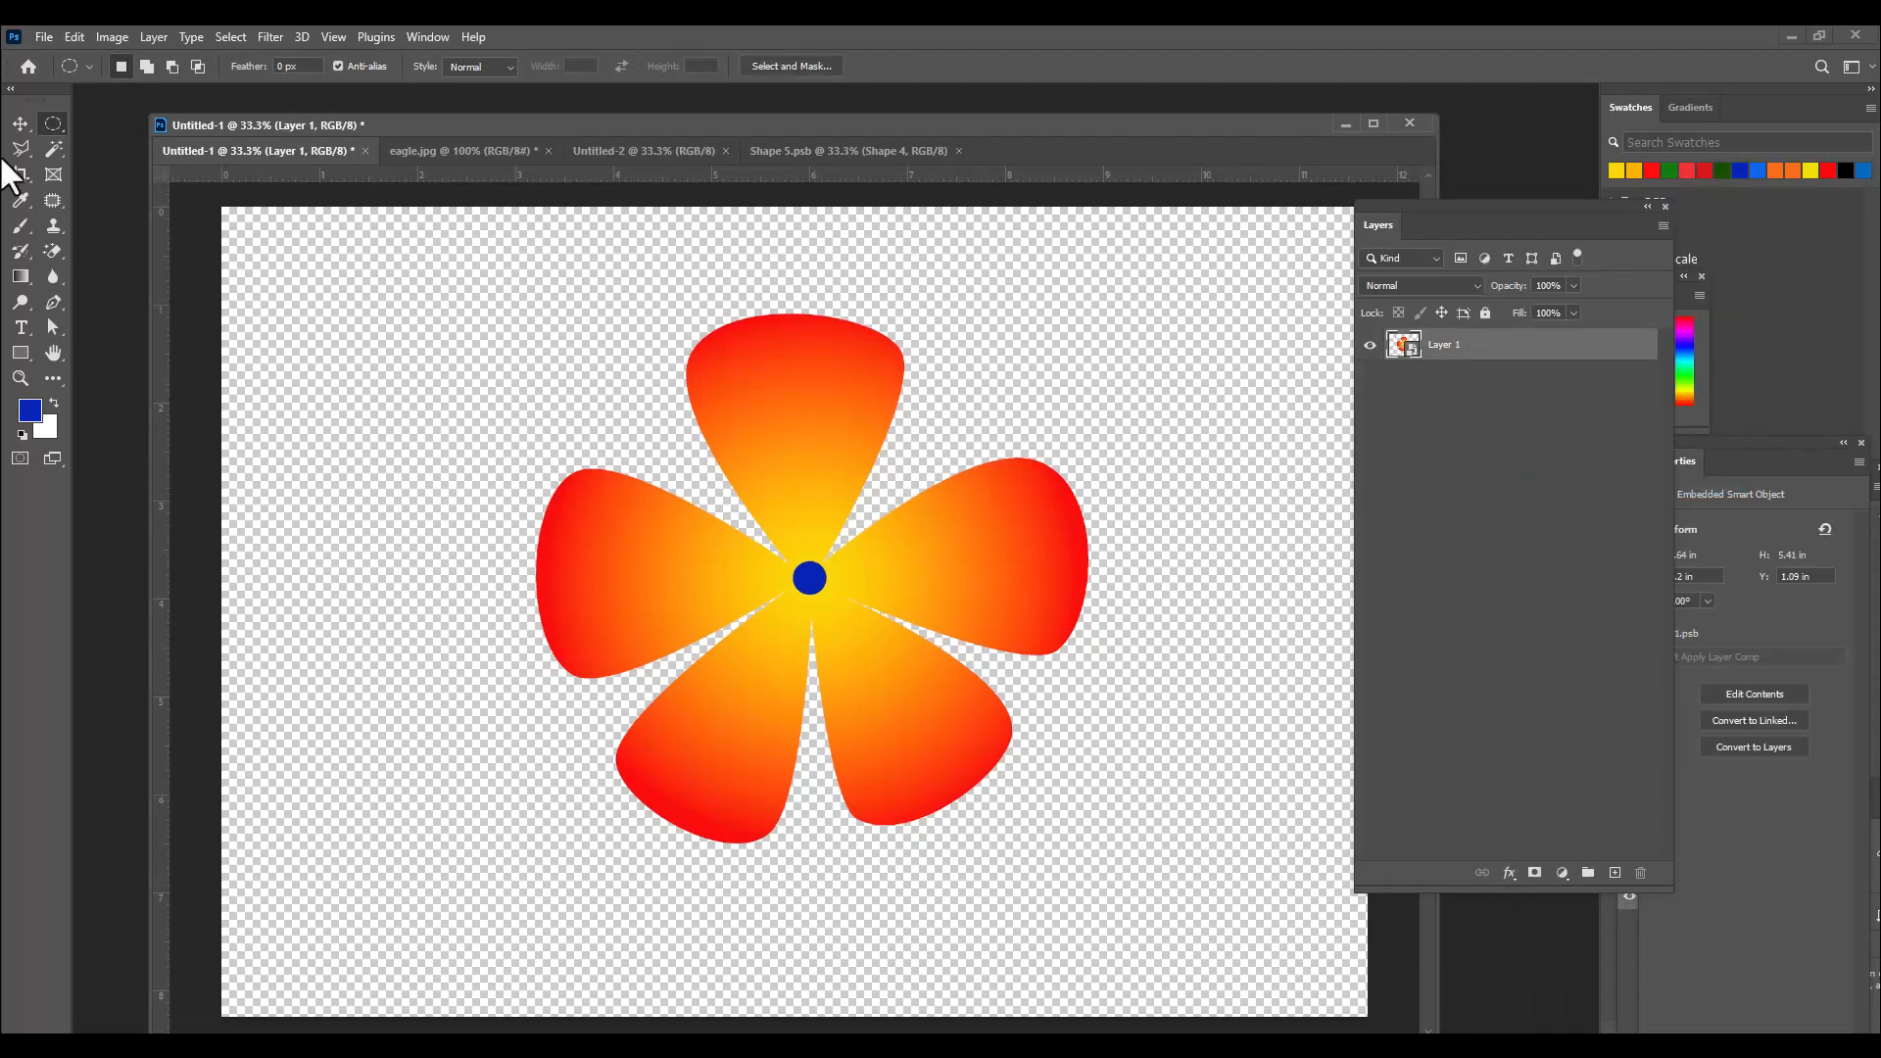
Scale the flower smart object down to about 46% and place it in the upper-left area of the canvas.
left_click(20, 123)
left_click_drag(798, 450, 802, 402)
key("ctrl+t")
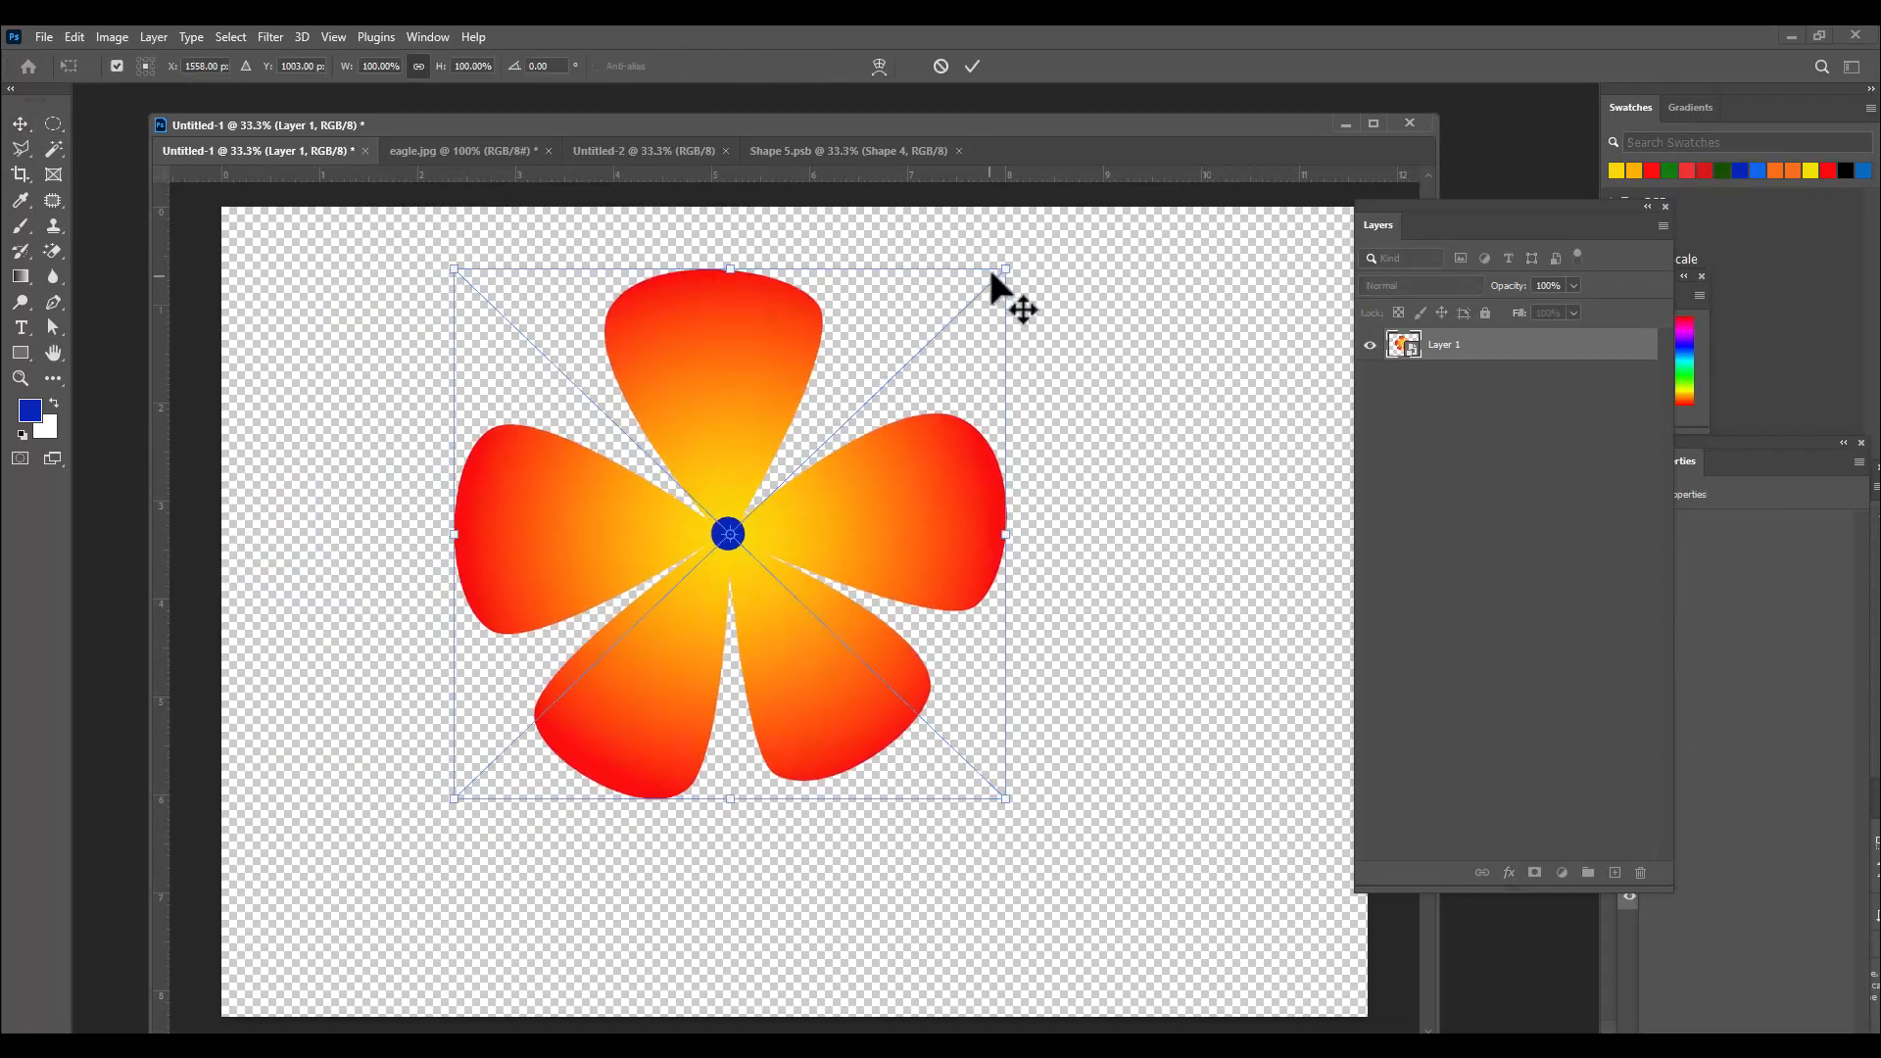
left_click_drag(1003, 269, 934, 333)
left_click_drag(789, 436, 527, 318)
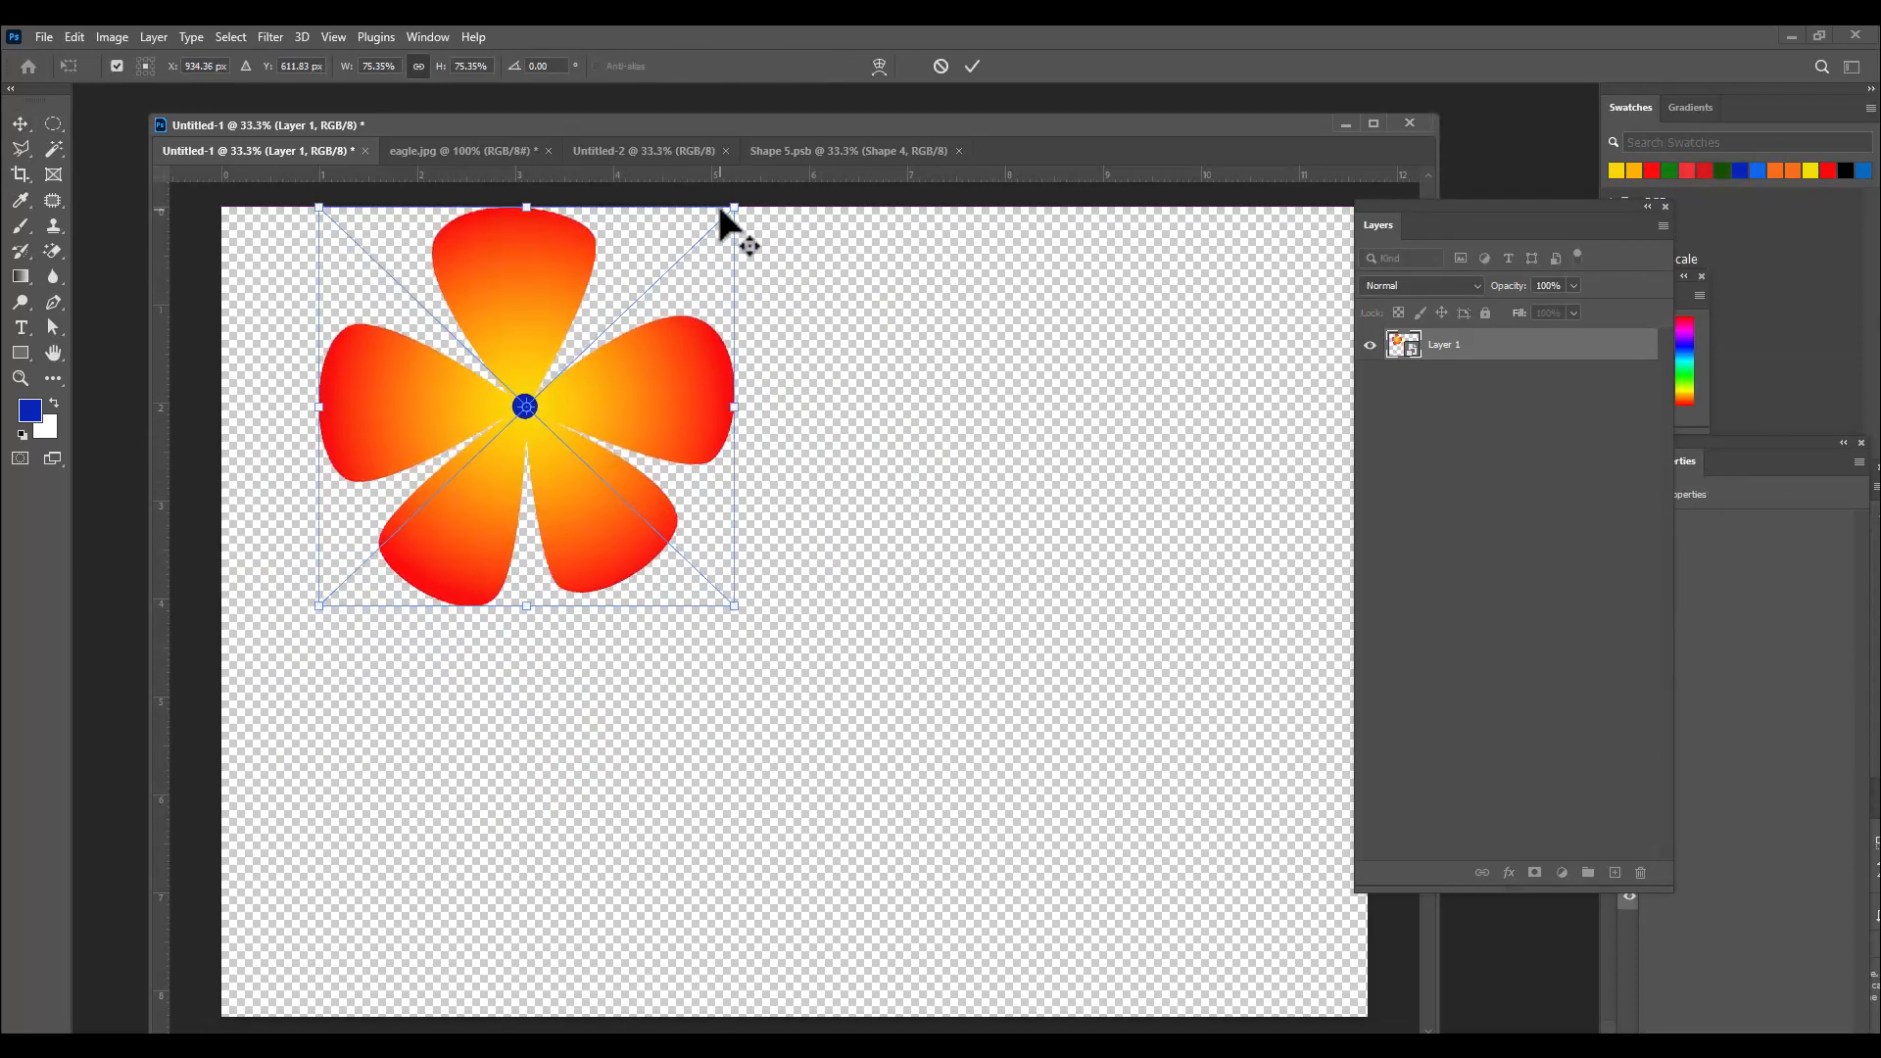
left_click_drag(727, 210, 656, 266)
left_click_drag(521, 332, 527, 314)
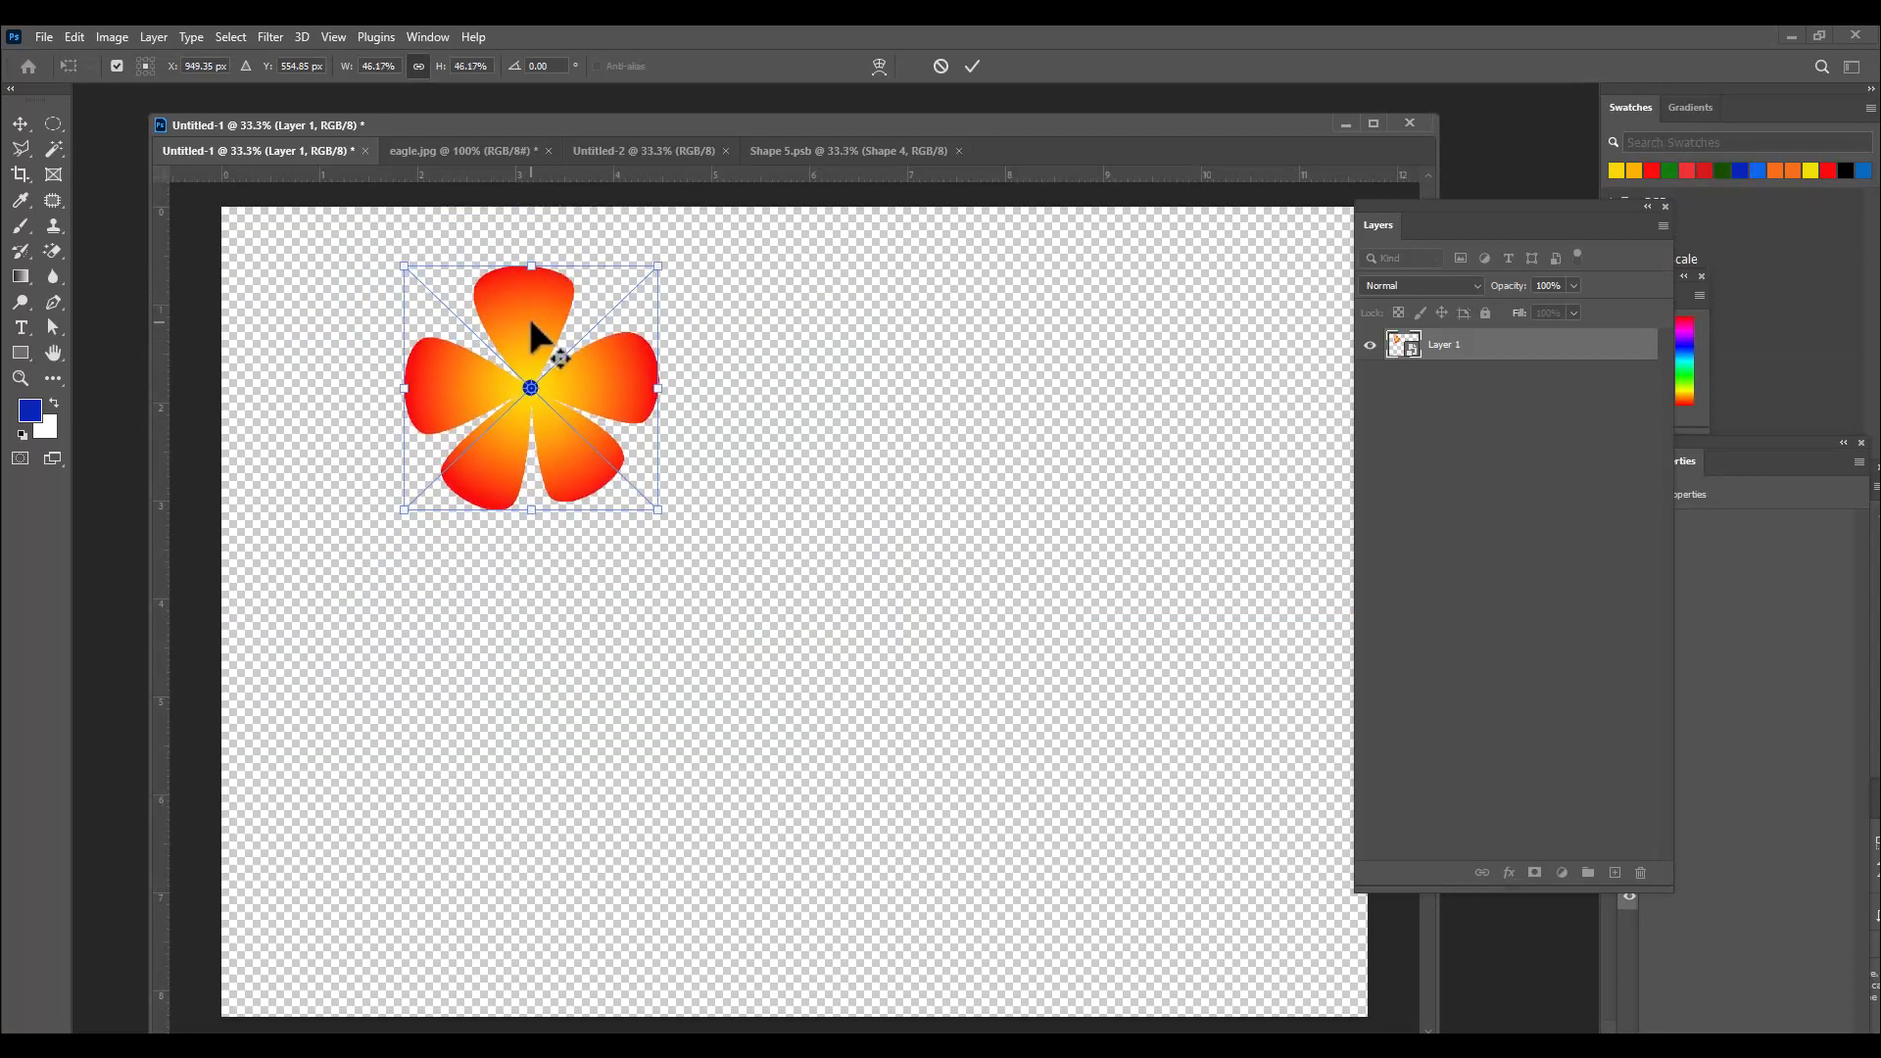
key("Return")
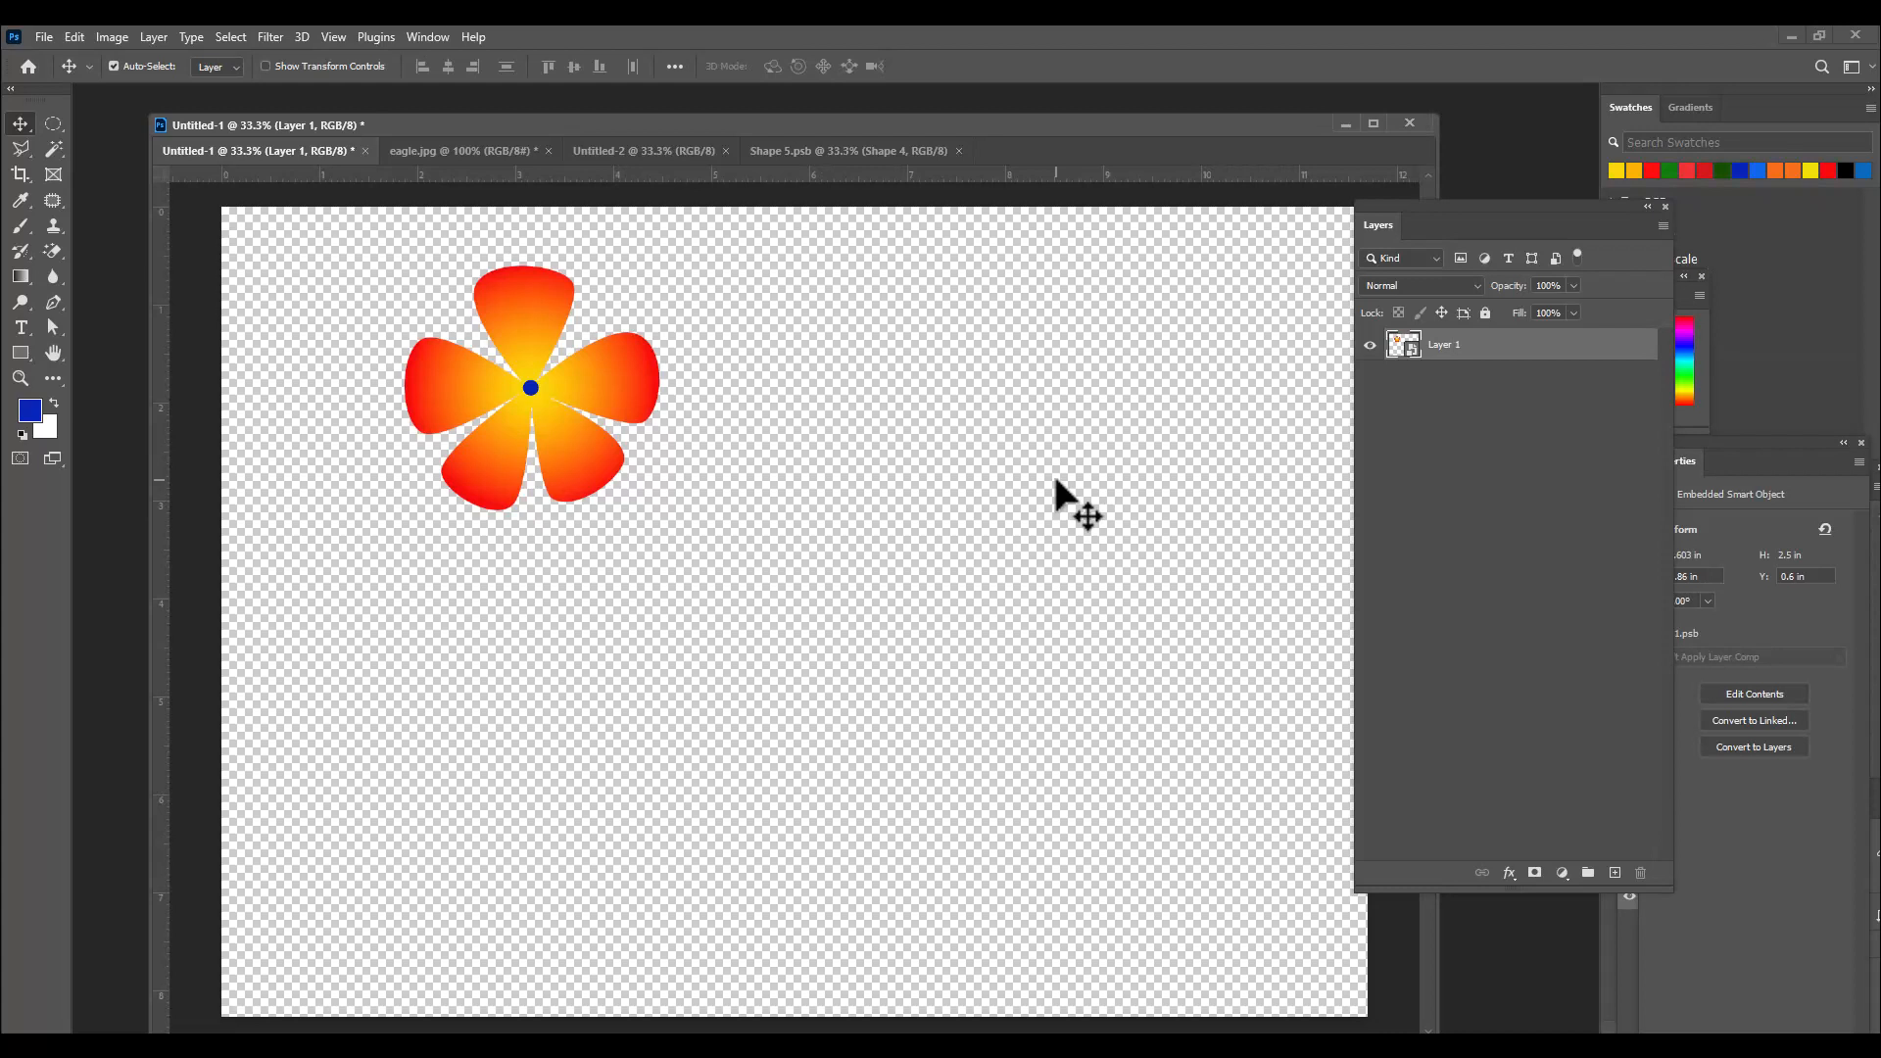
Draw the first edge of a curved stem with the Pen tool, from the flower's centre down to near the canvas bottom.
left_click(56, 299)
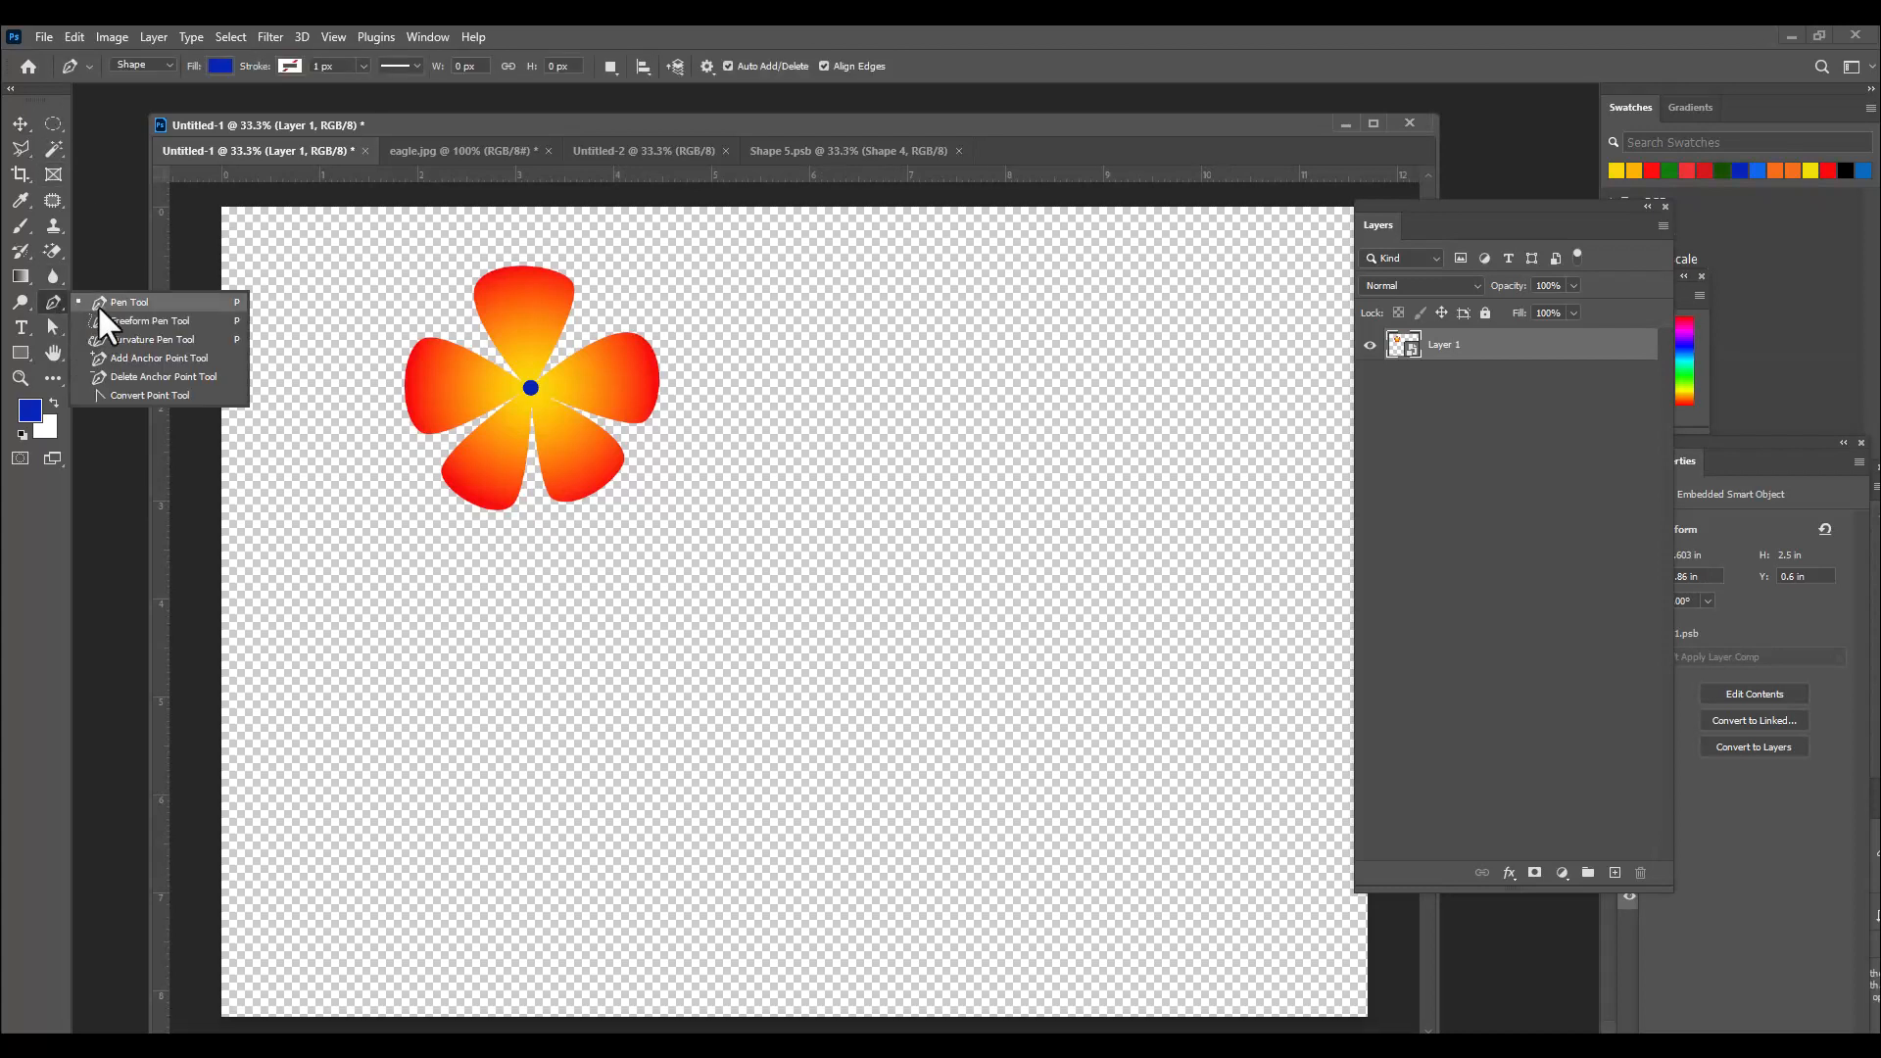
left_click(97, 304)
left_click_drag(544, 125, 562, 120)
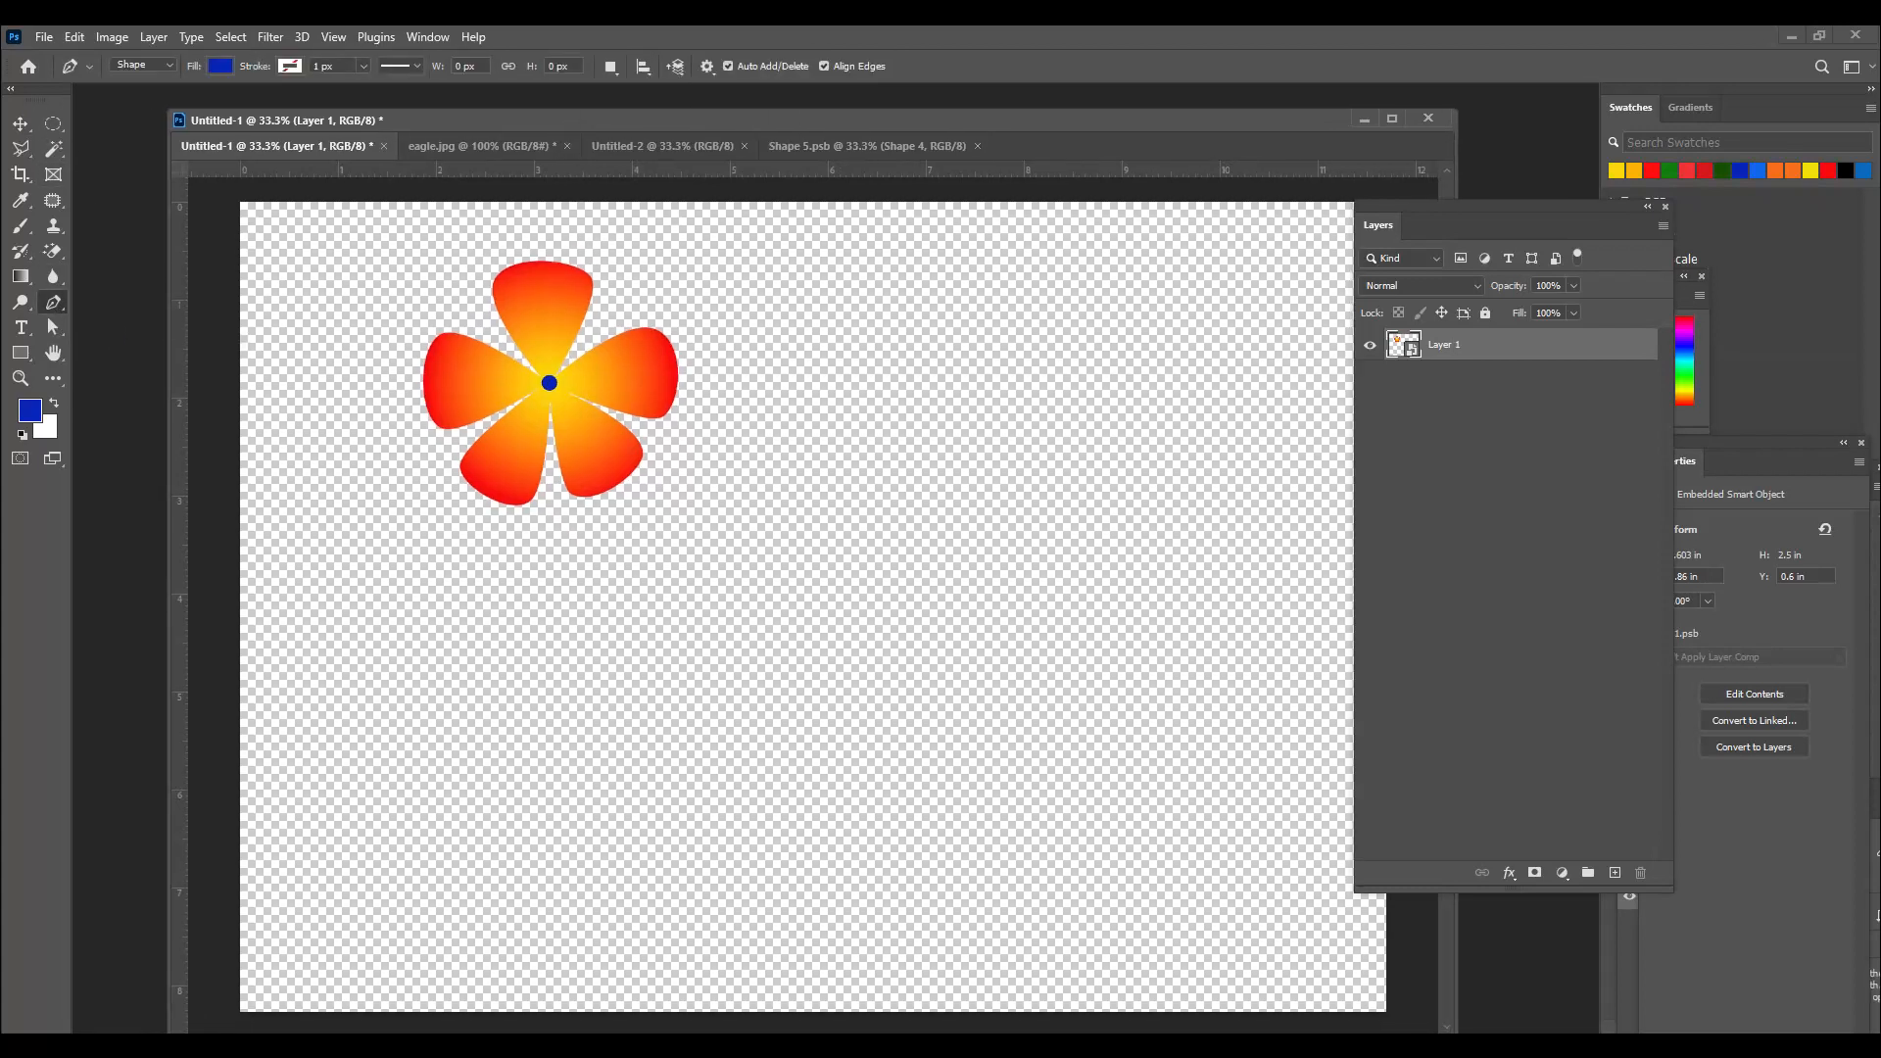
left_click(549, 384)
left_click_drag(591, 676, 494, 825)
left_click_drag(523, 901, 534, 955)
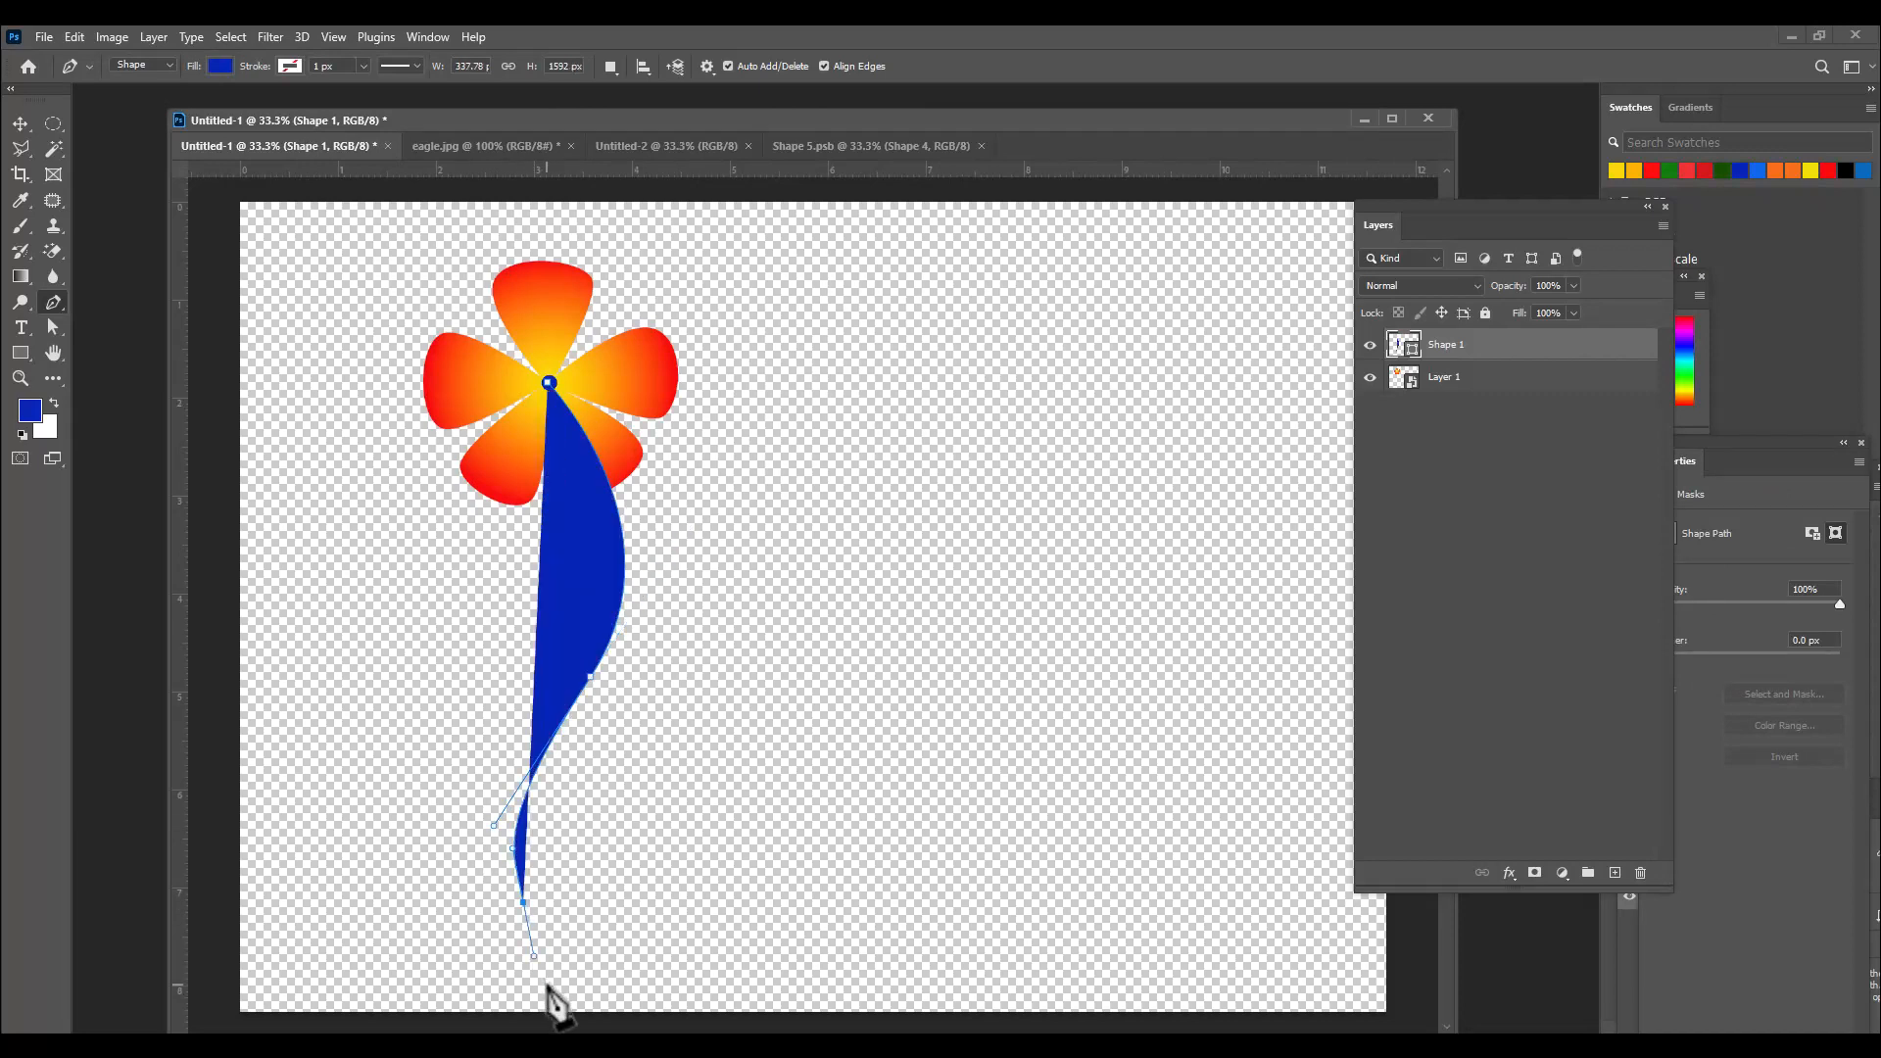
left_click(546, 984)
Draw the stem's narrow base and curve its second edge back up alongside the first to the flower's centre.
left_click(553, 983)
left_click_drag(527, 821, 541, 791)
left_click_drag(627, 614, 636, 538)
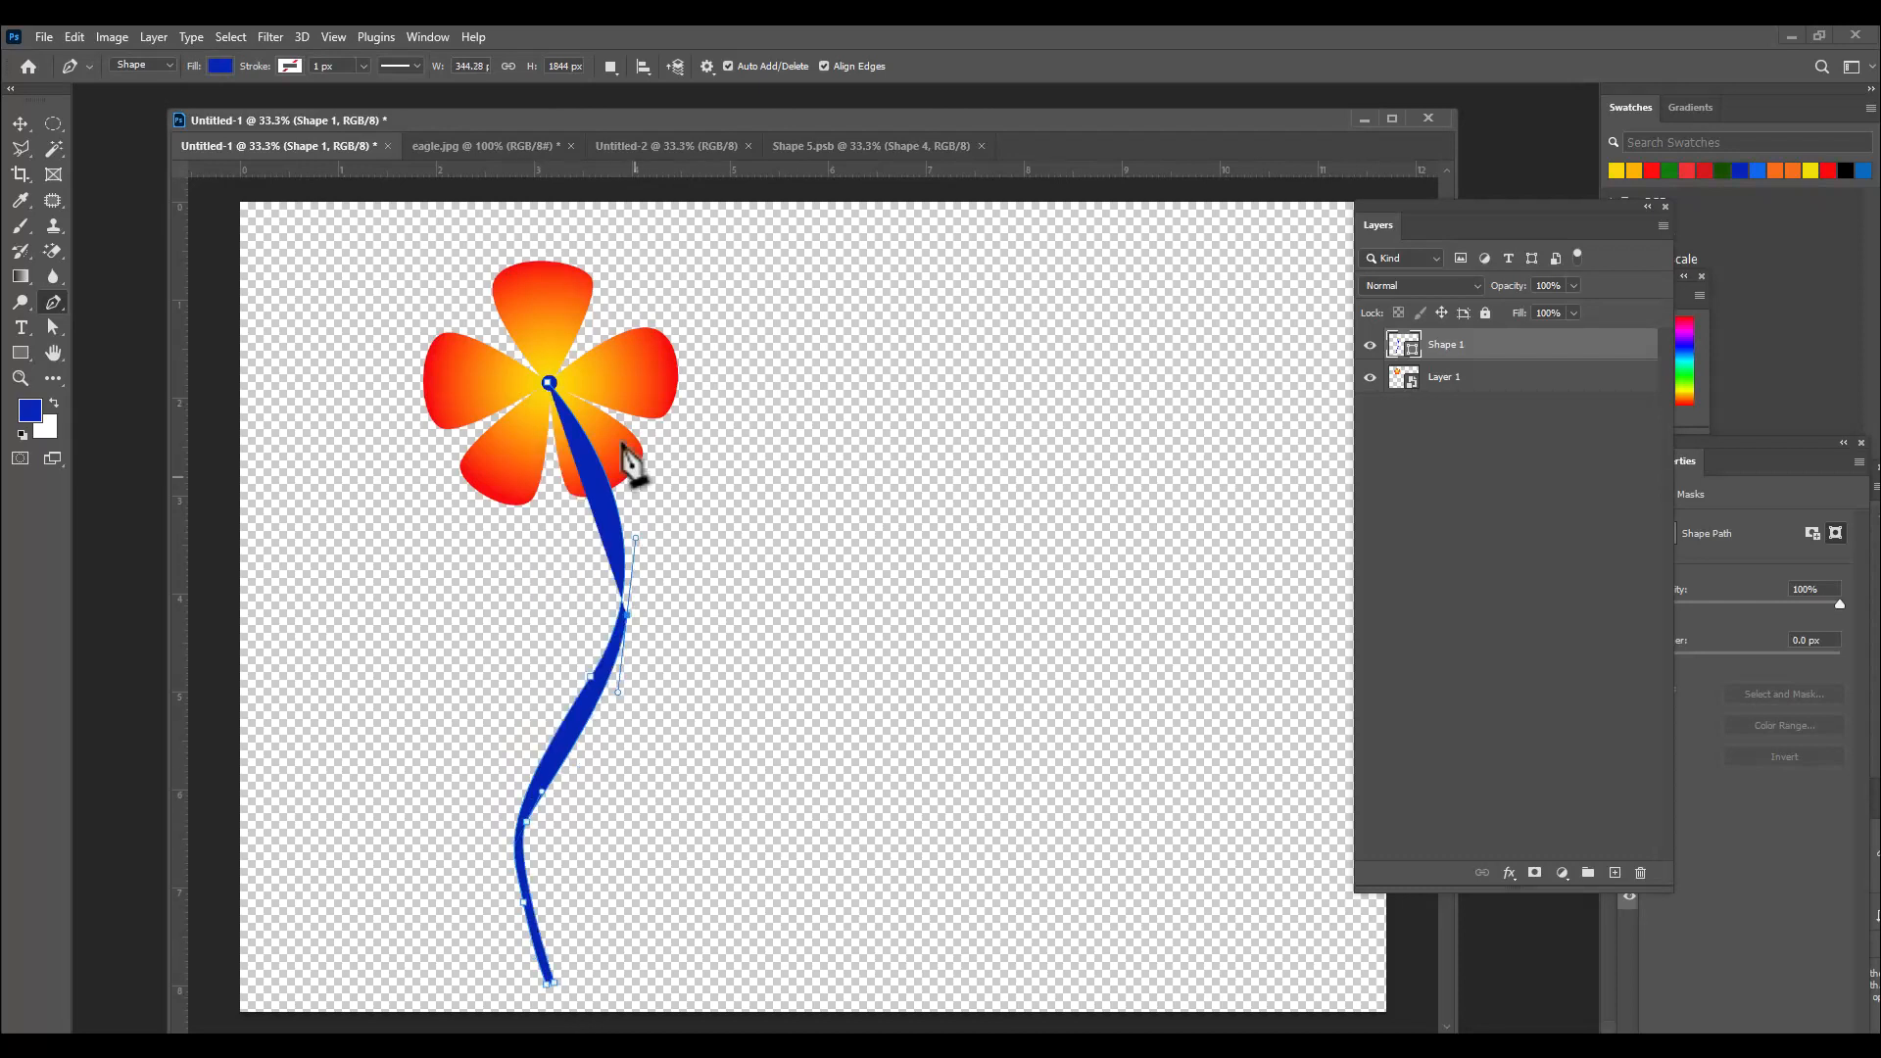
left_click(554, 383)
left_click_drag(555, 383, 584, 410)
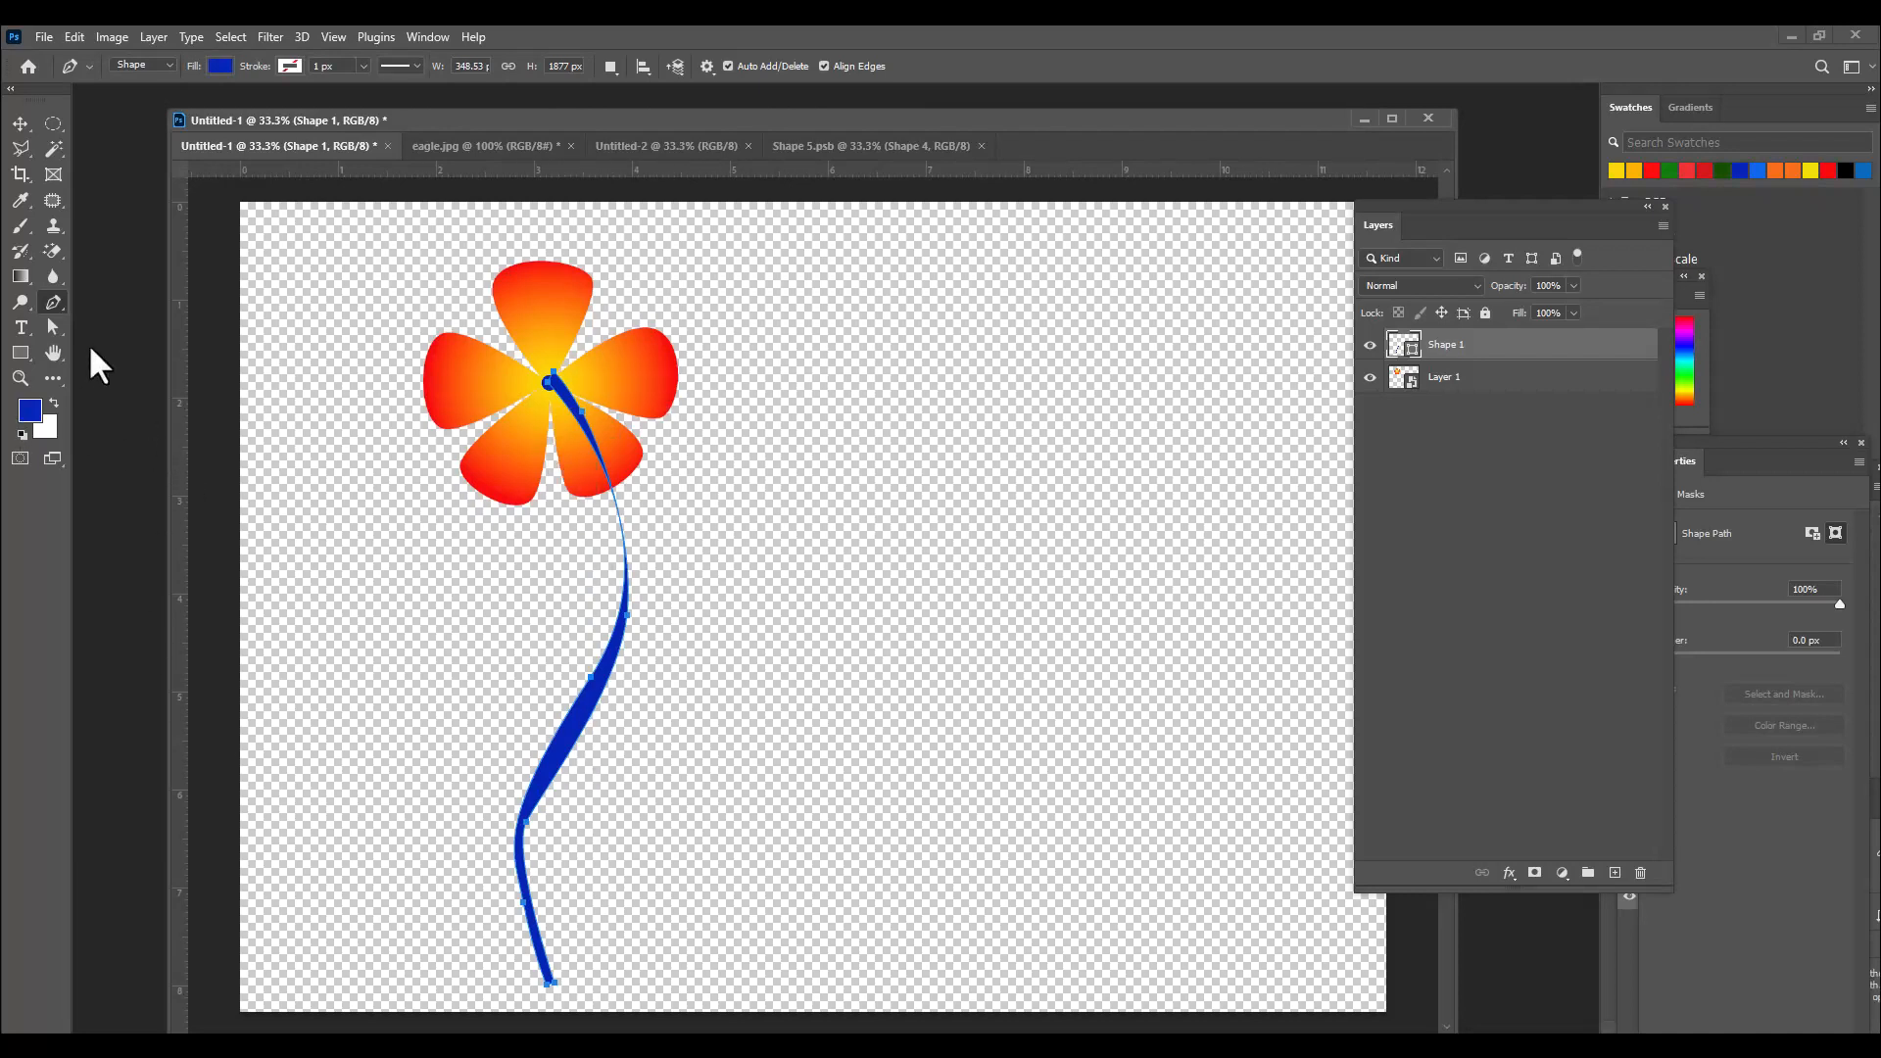
Thicken the thin upper part of the stem by moving its right-edge bend anchor and handles with the Direct Selection Tool.
left_click(54, 331)
right_click(54, 333)
left_click(92, 341)
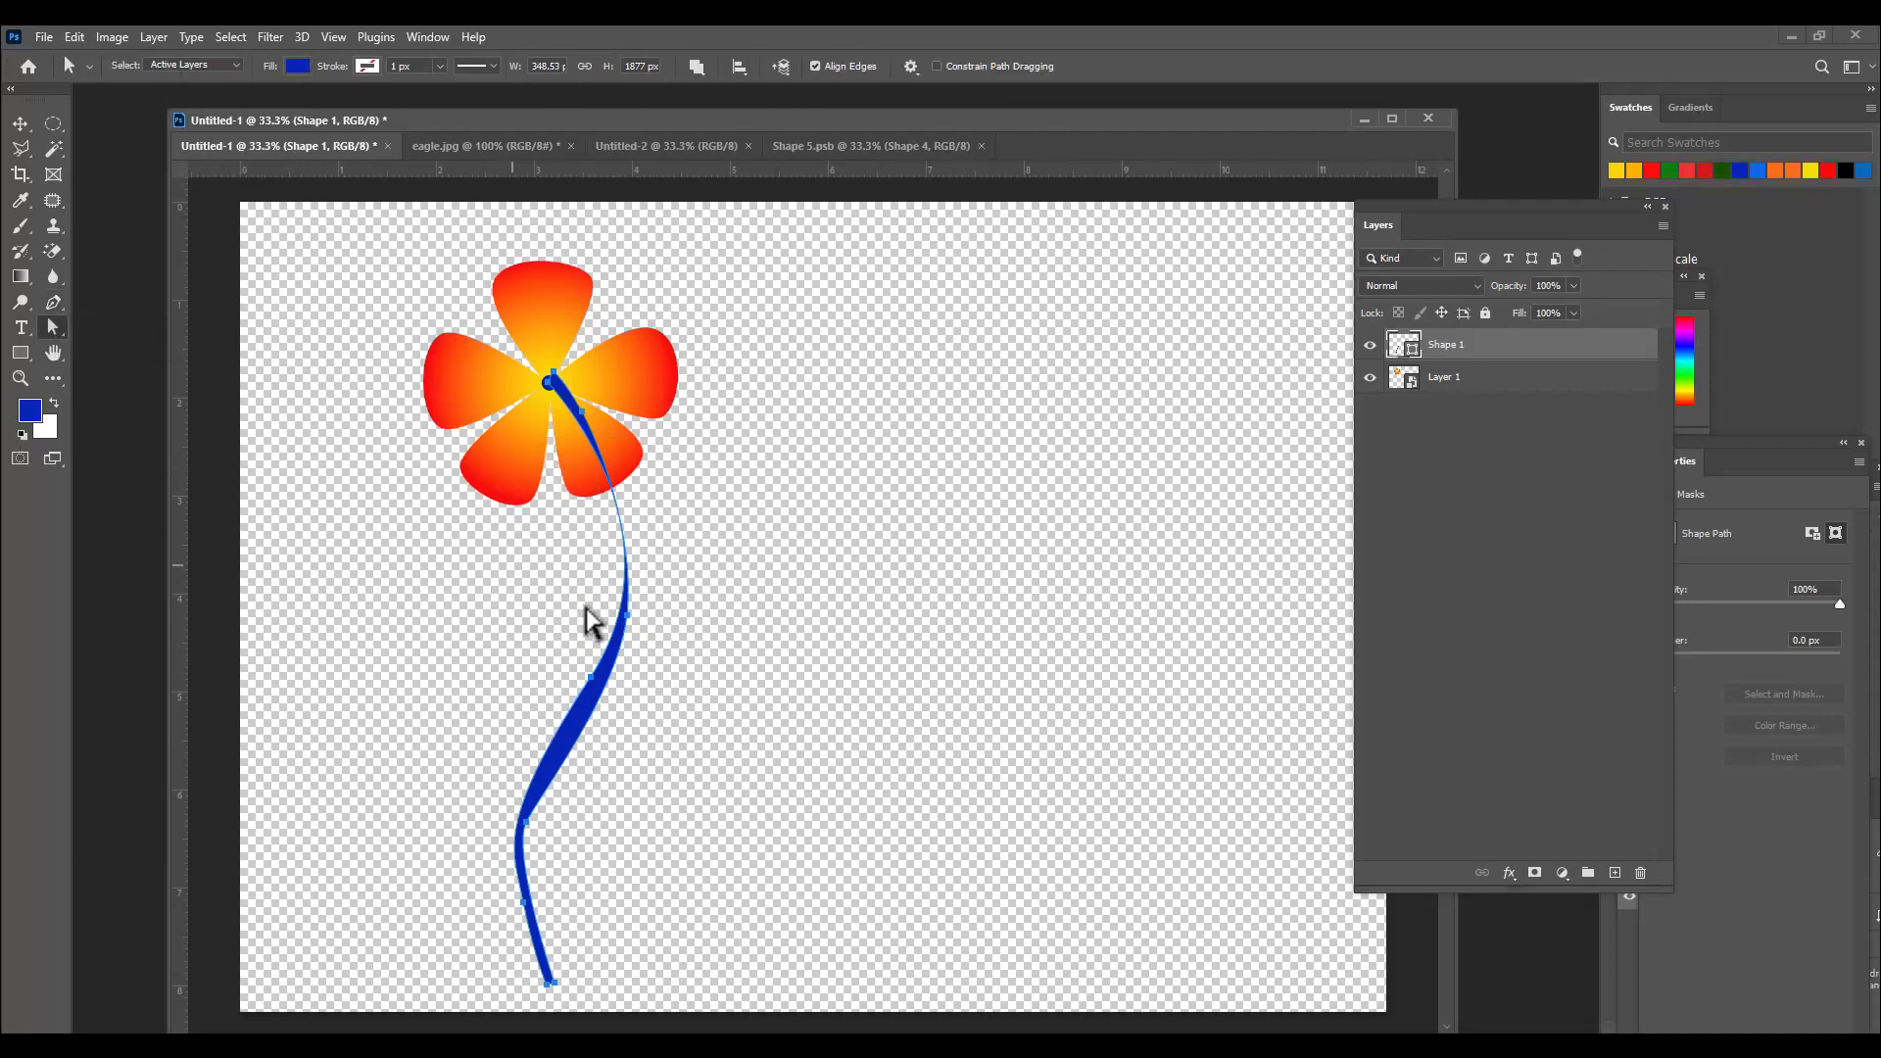
left_click(627, 615)
left_click_drag(634, 538, 648, 539)
left_click_drag(627, 614, 632, 619)
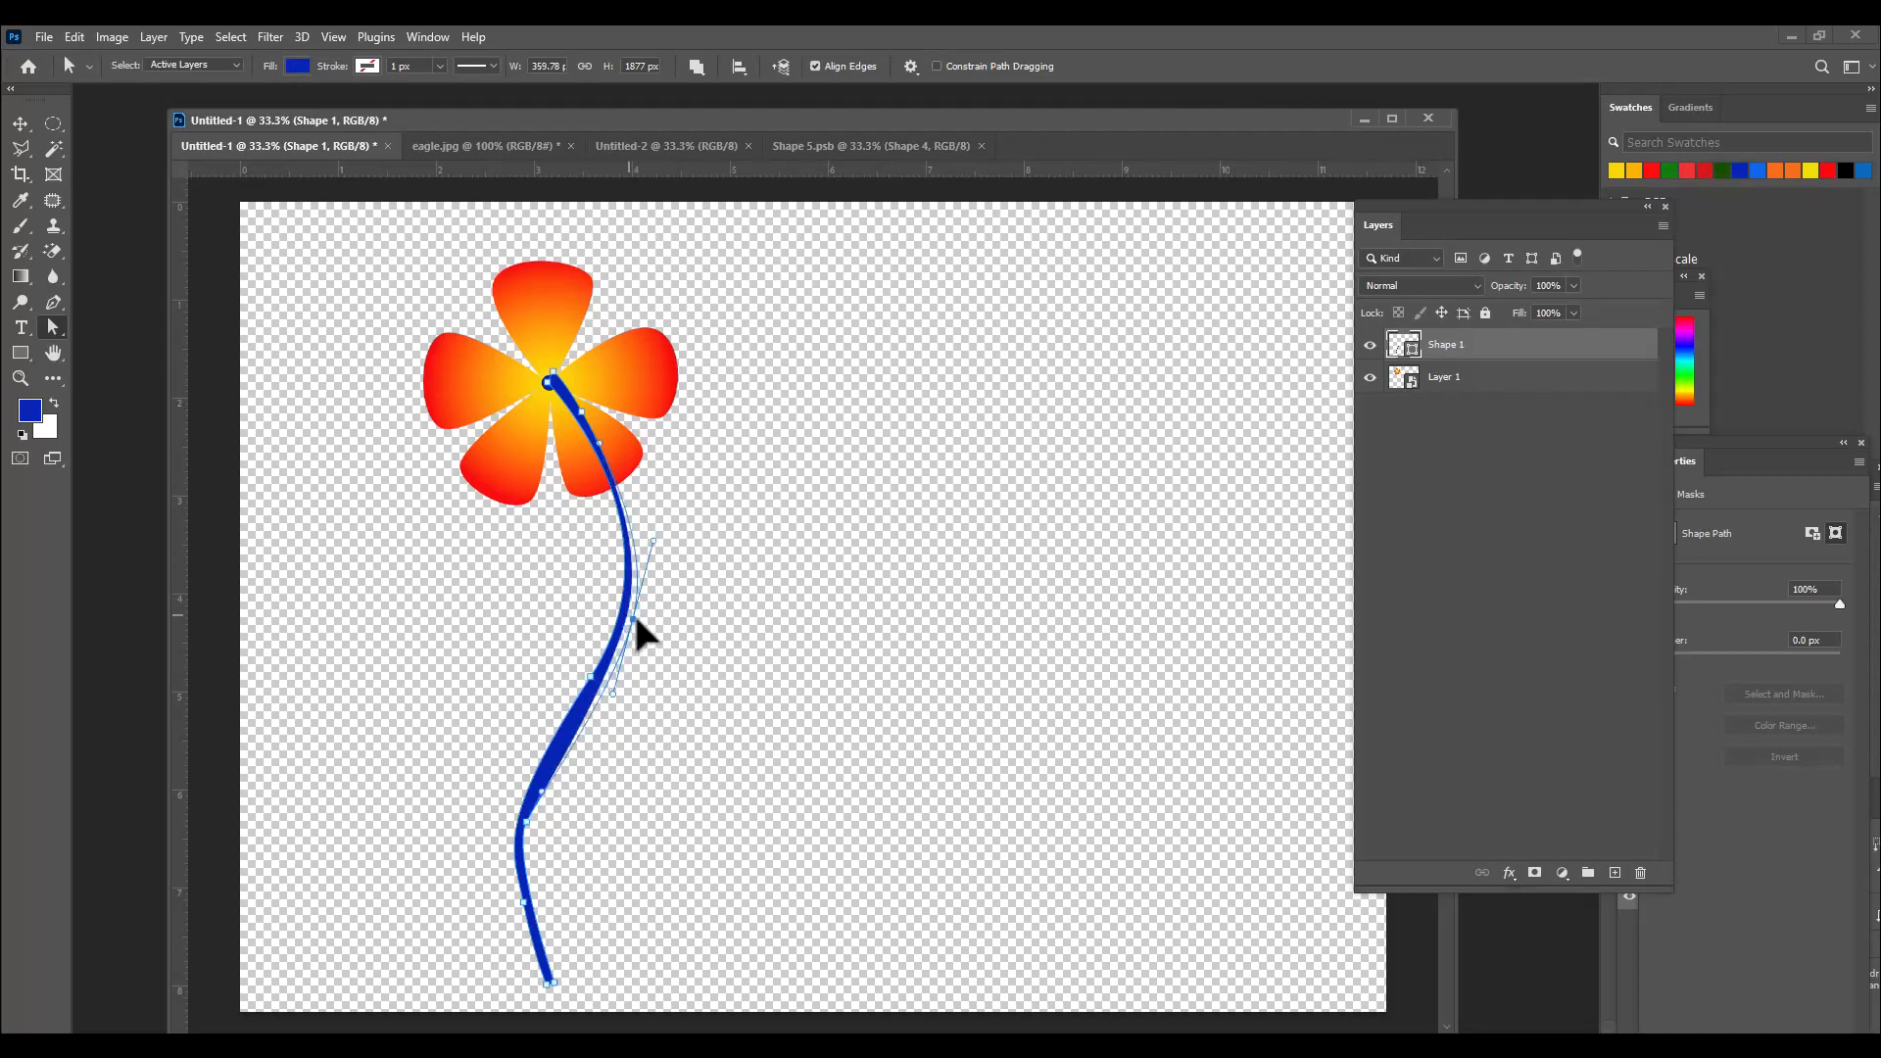
left_click_drag(612, 695, 592, 702)
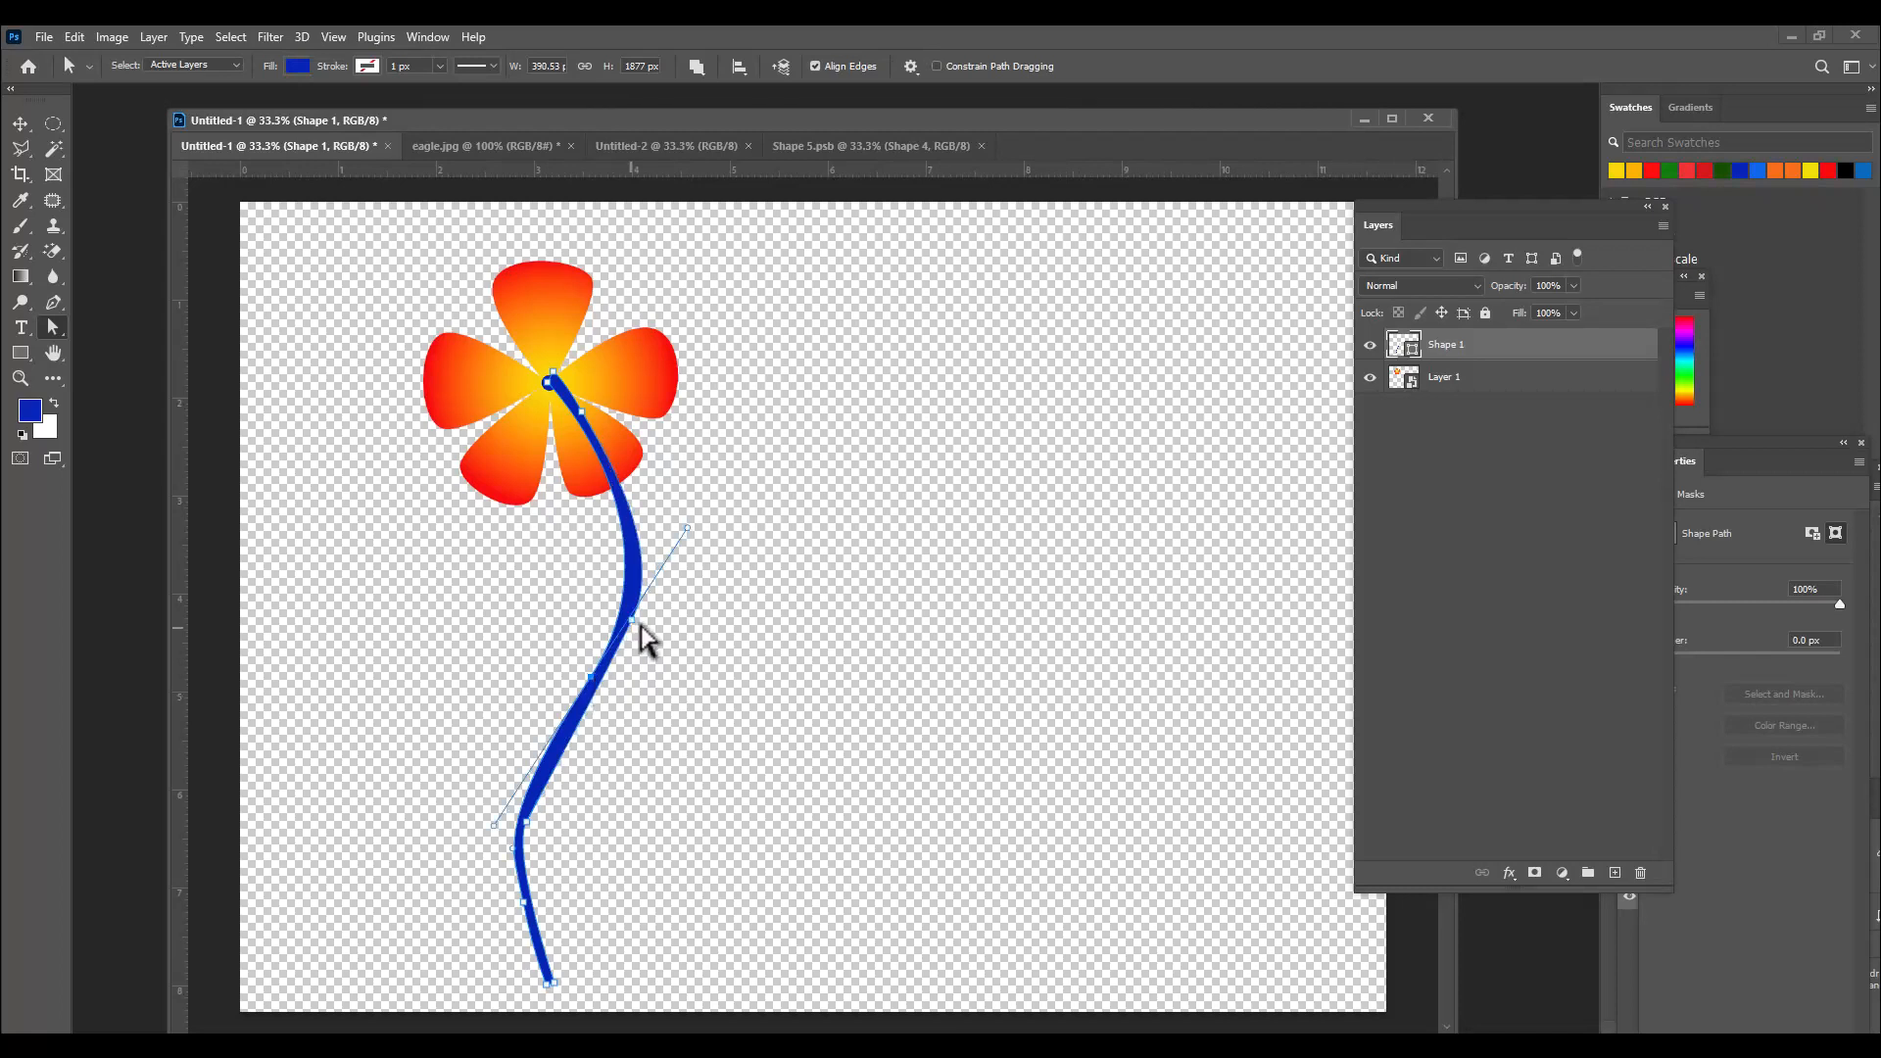
left_click_drag(686, 529, 669, 529)
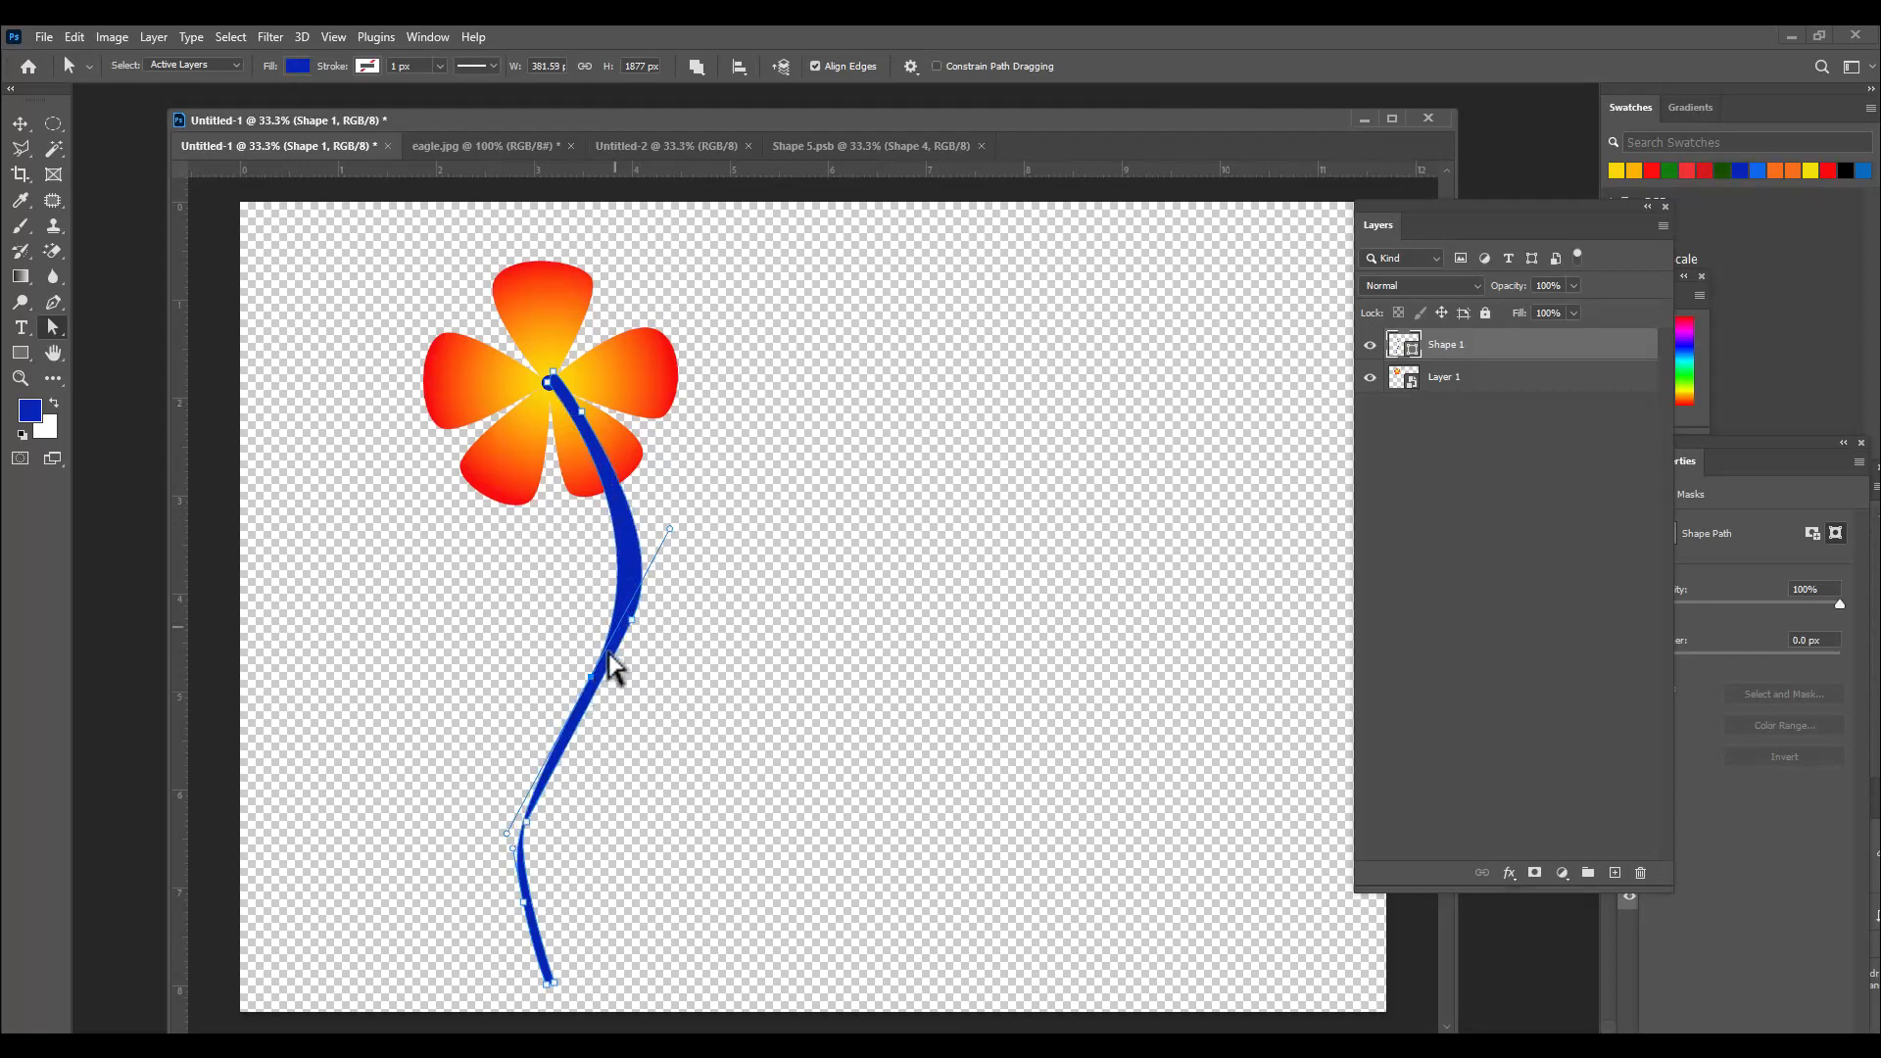
Even out the stem's upper curve by repositioning the mid-stem anchors on both edges and the anchor over the flower's petal.
left_click_drag(592, 678, 595, 655)
left_click(588, 429)
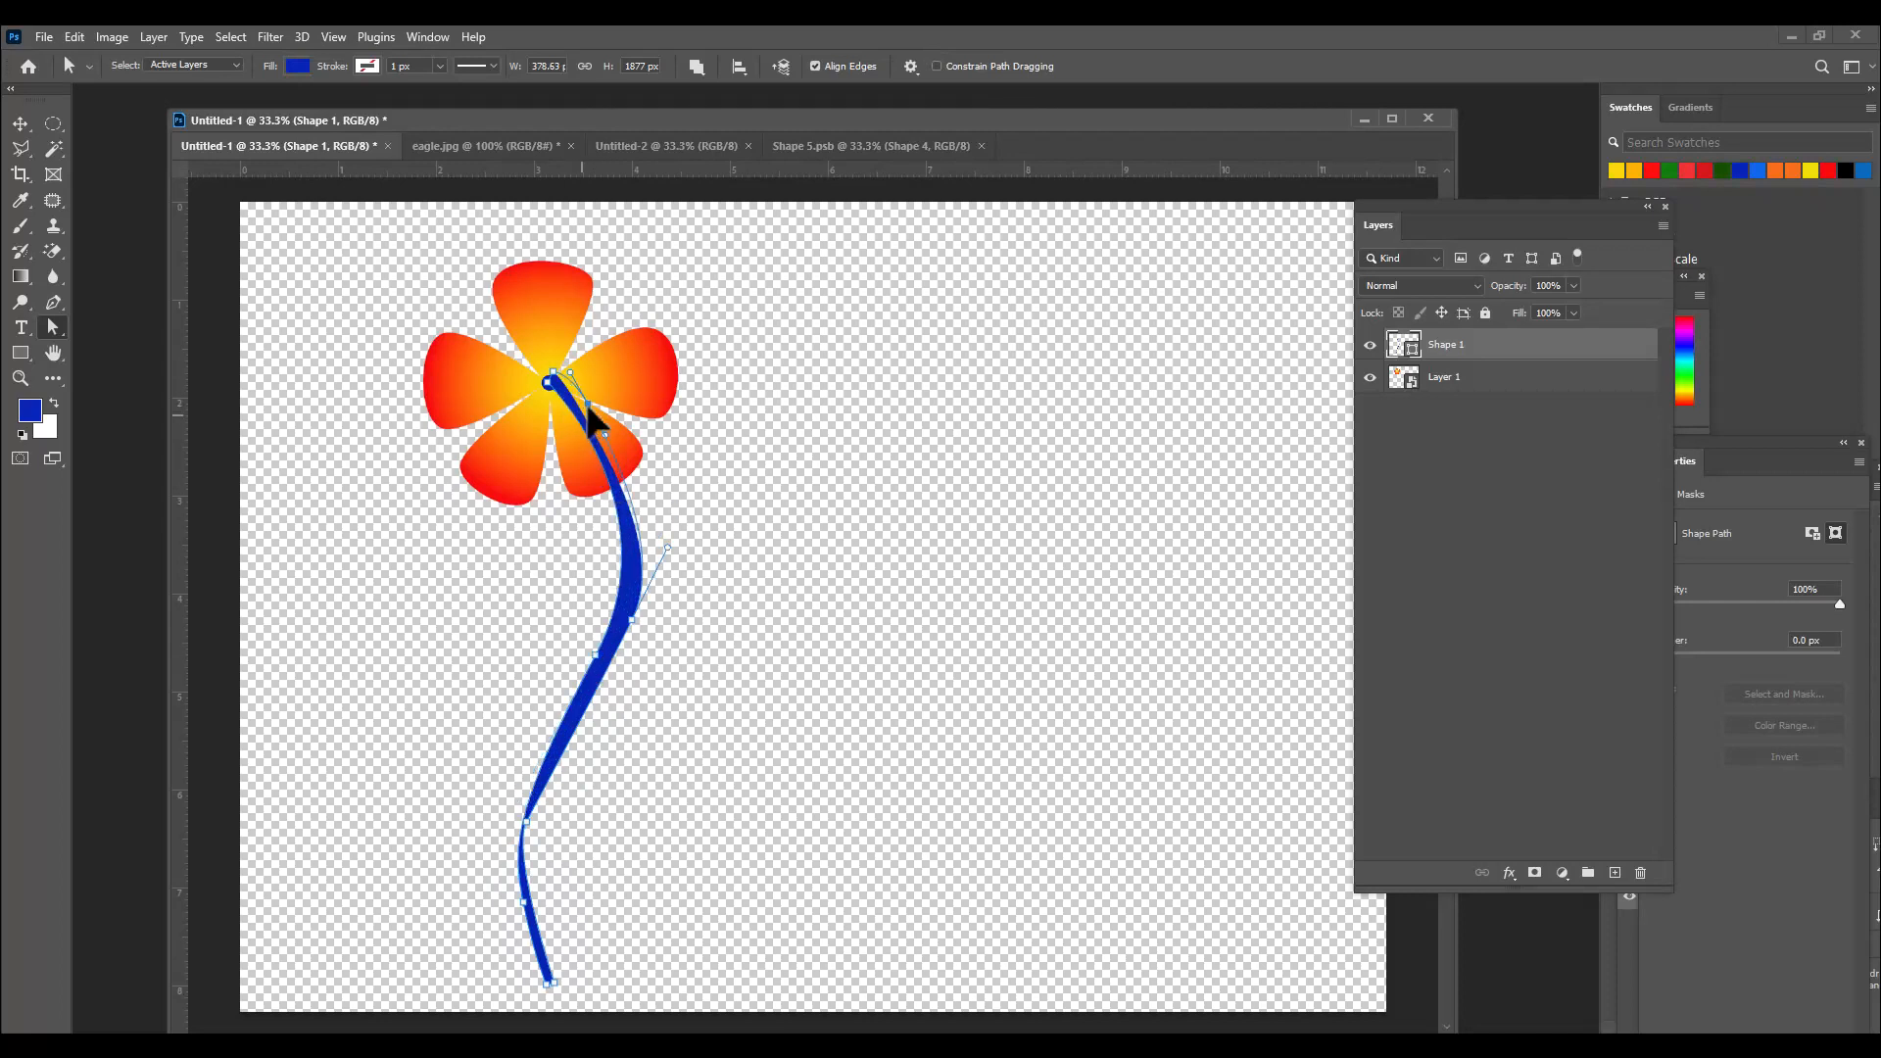
left_click_drag(586, 426, 594, 431)
left_click_drag(629, 621, 621, 628)
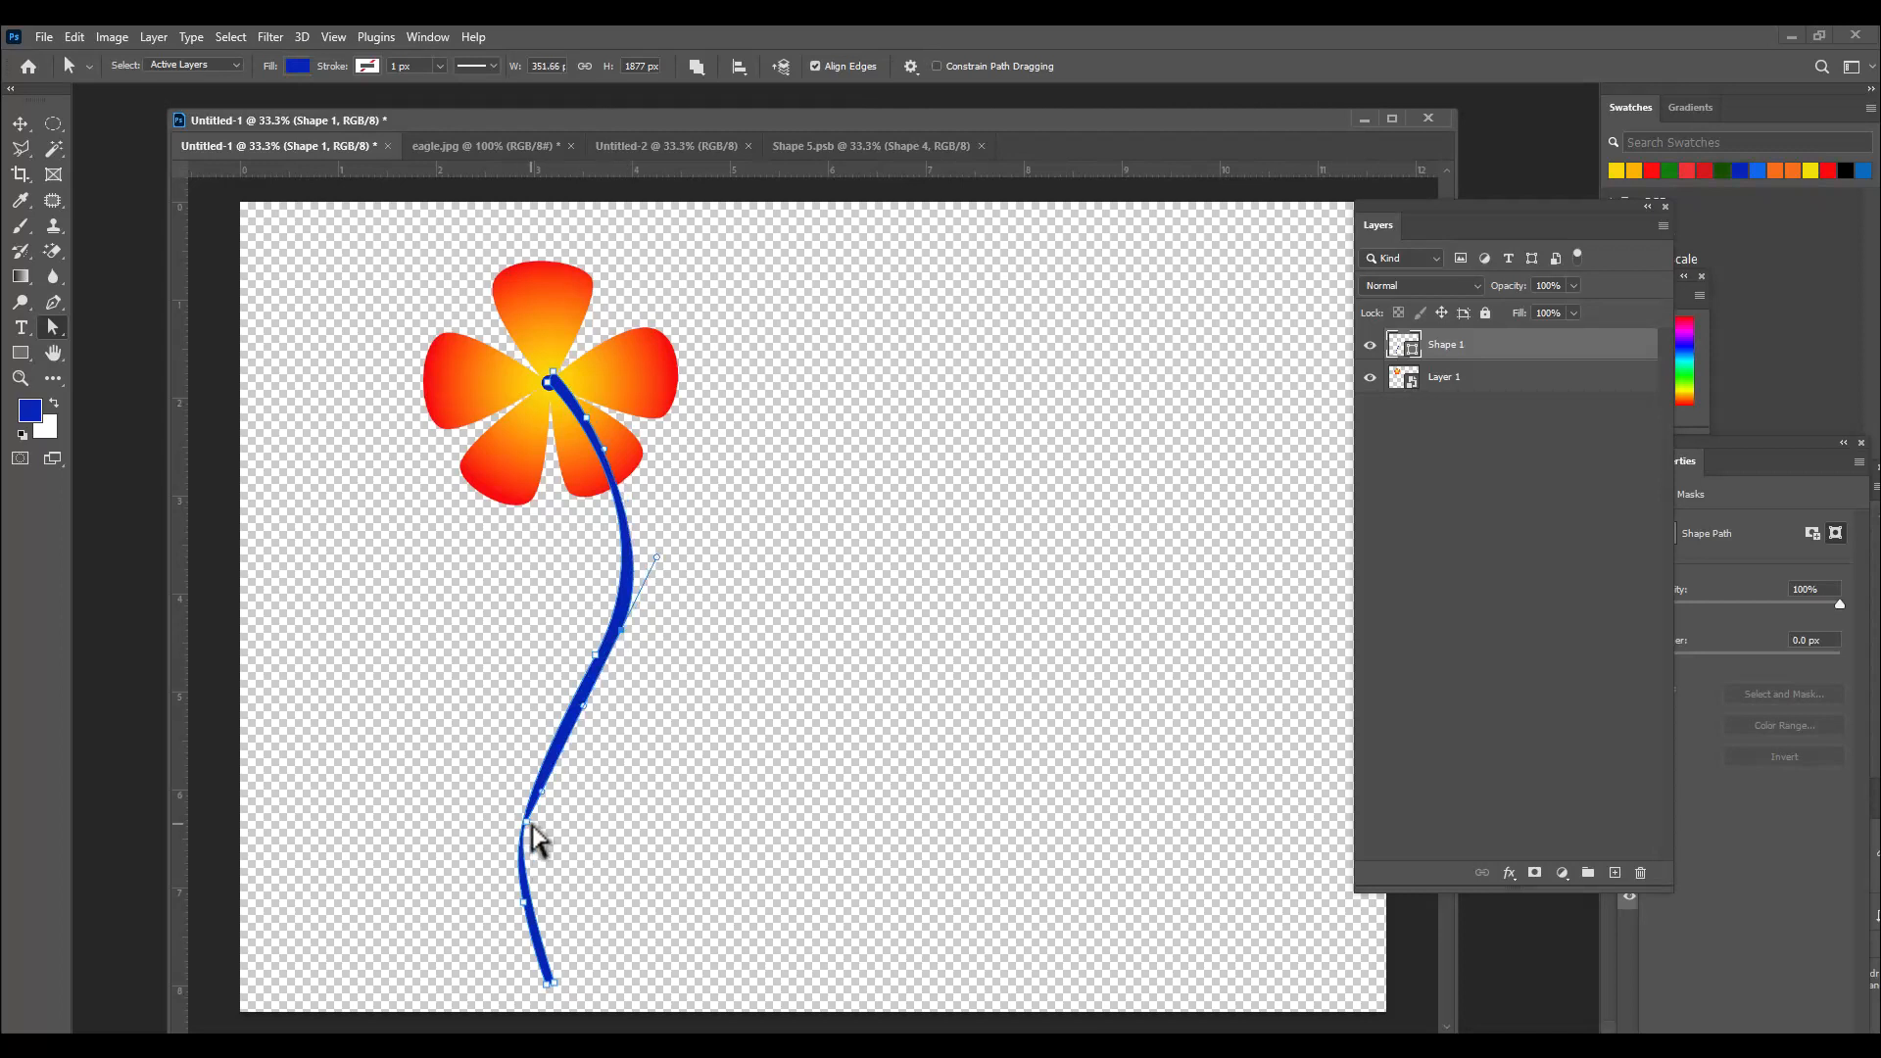
Smooth the stem's lower bend and even its thickness by moving the bend anchors and adjusting their handles.
left_click_drag(527, 823, 515, 879)
left_click_drag(550, 792, 552, 795)
left_click_drag(594, 657, 698, 604)
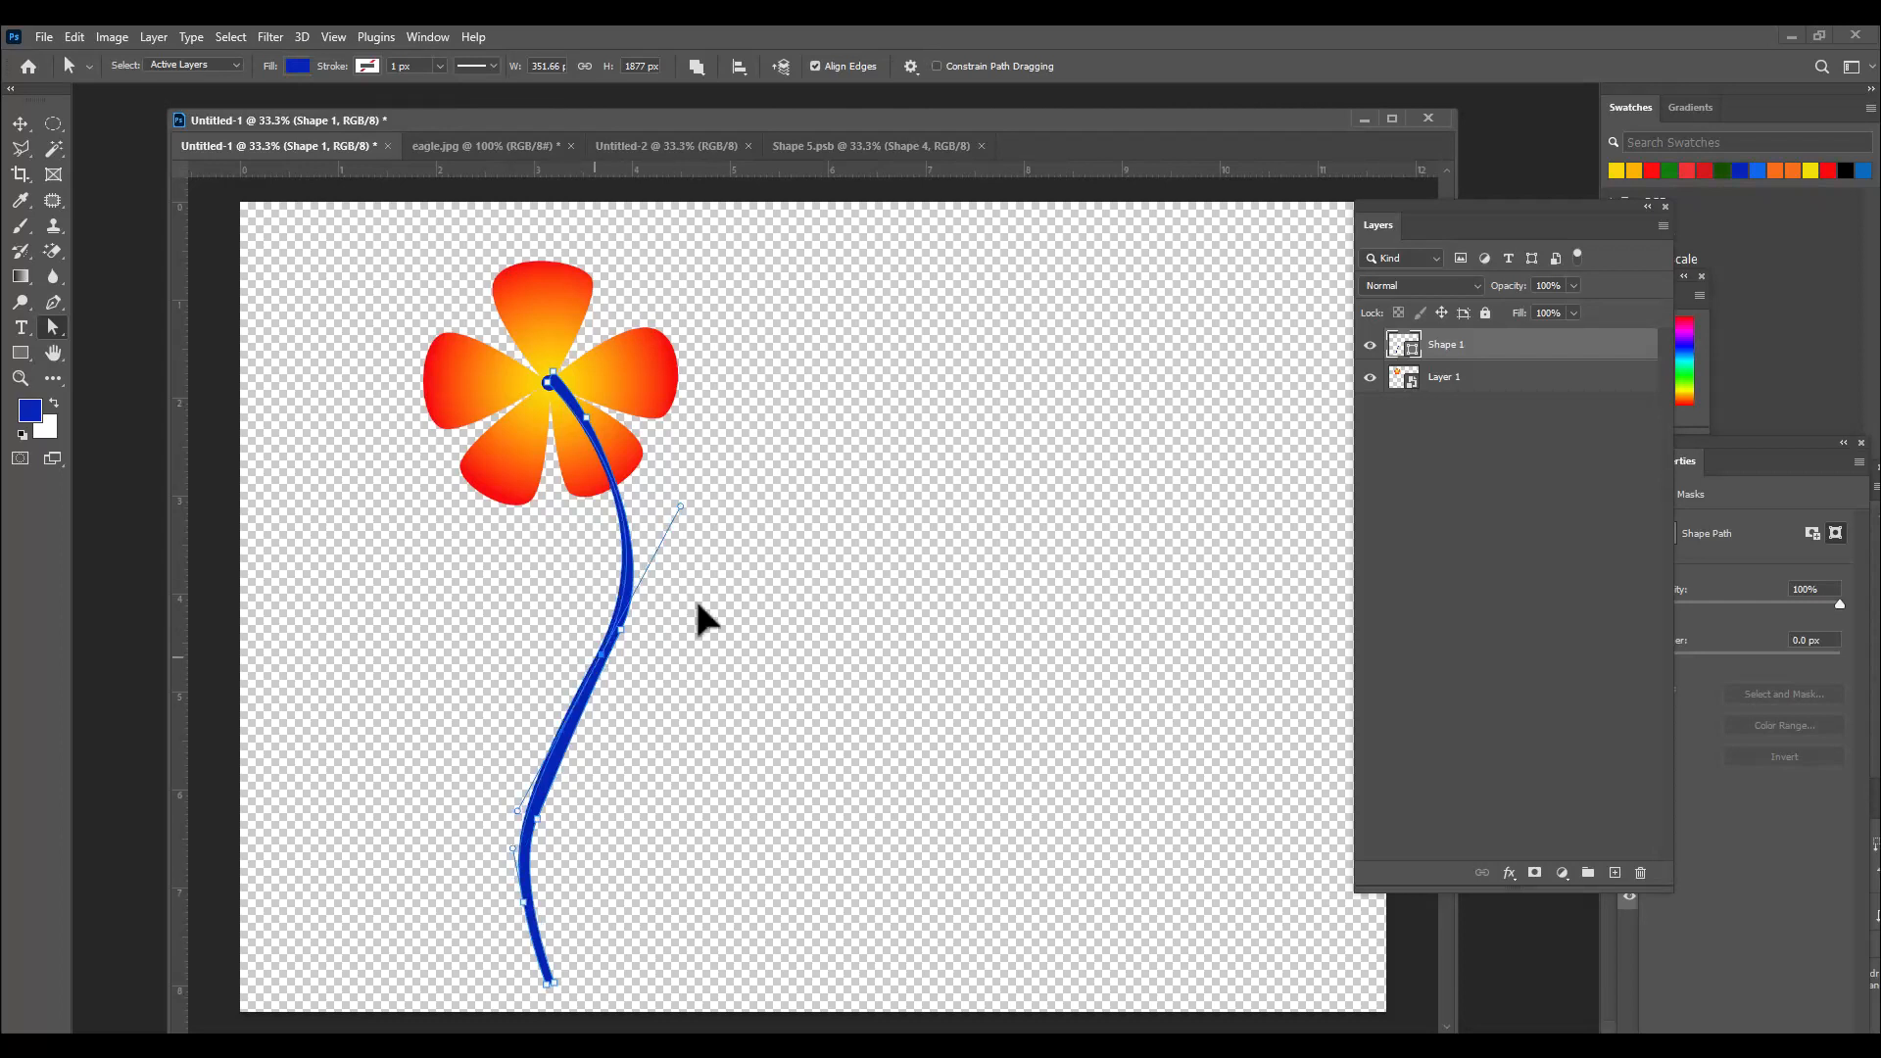
left_click(793, 553)
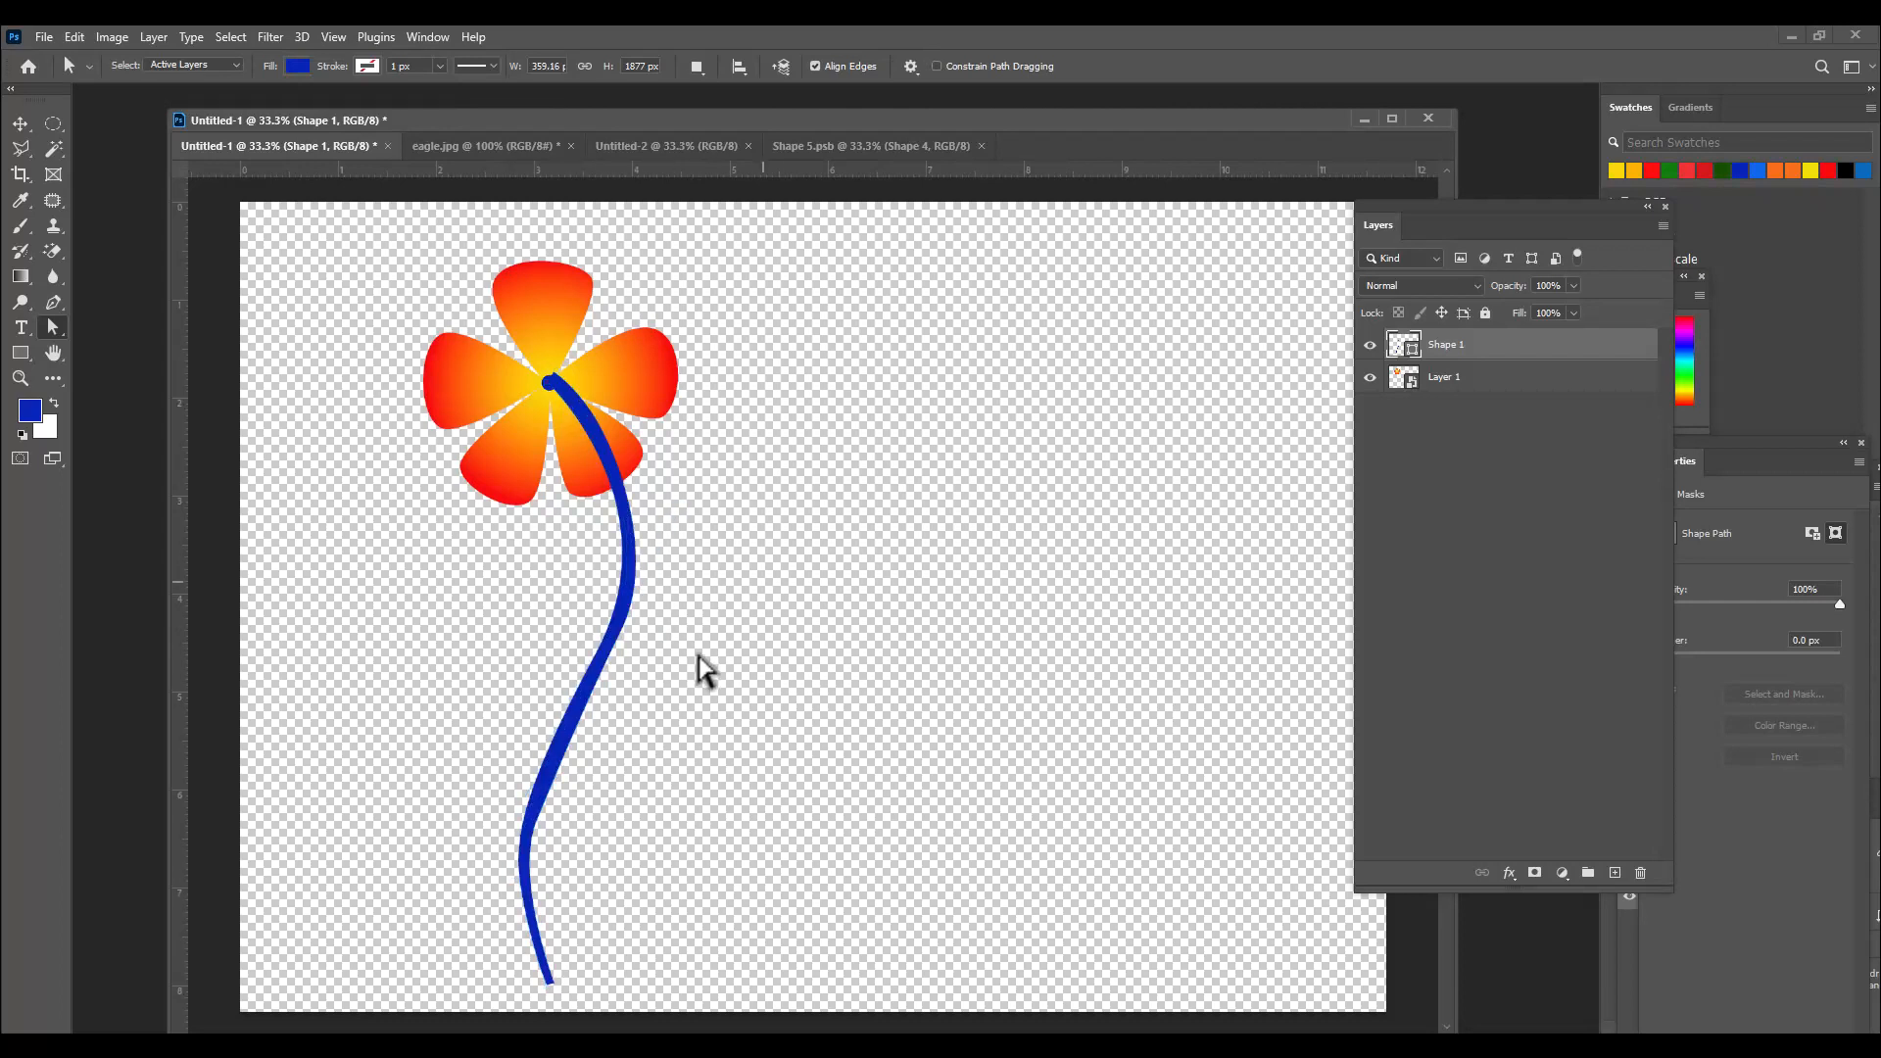
left_click(550, 799)
left_click_drag(537, 819, 543, 772)
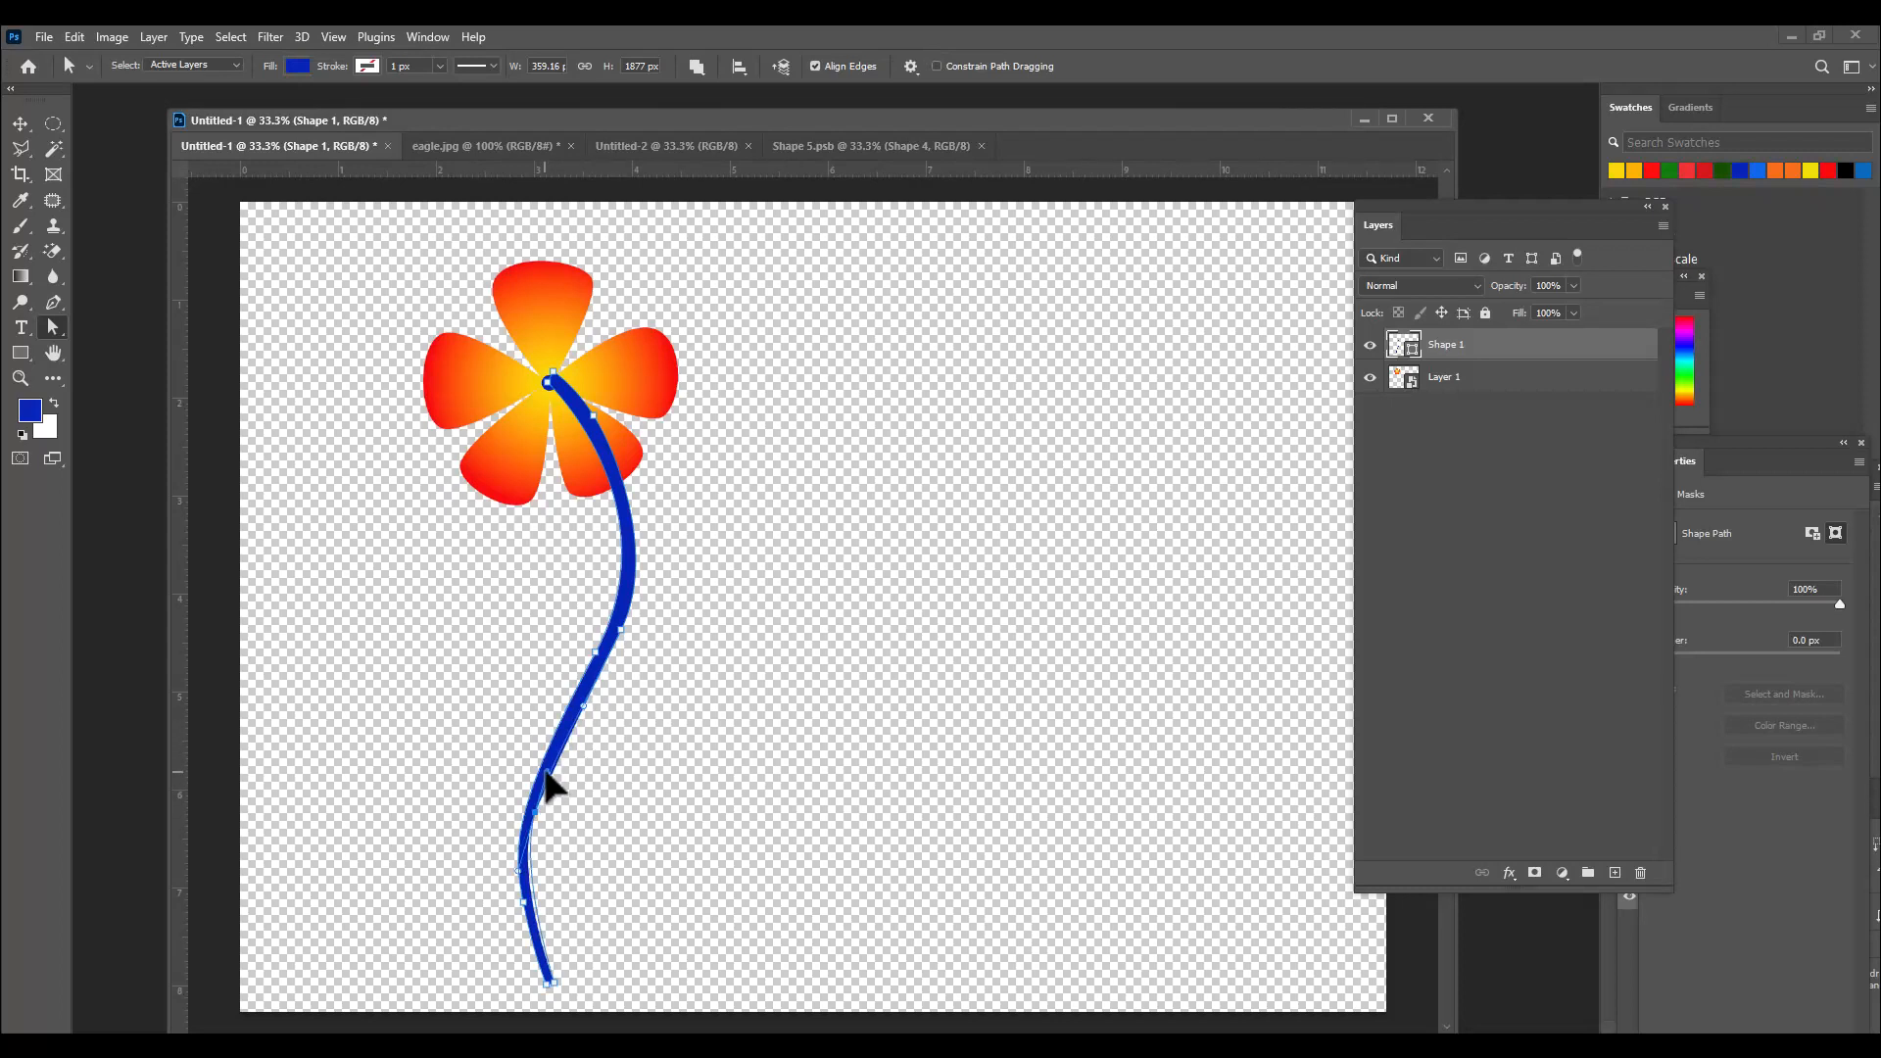
left_click(650, 777)
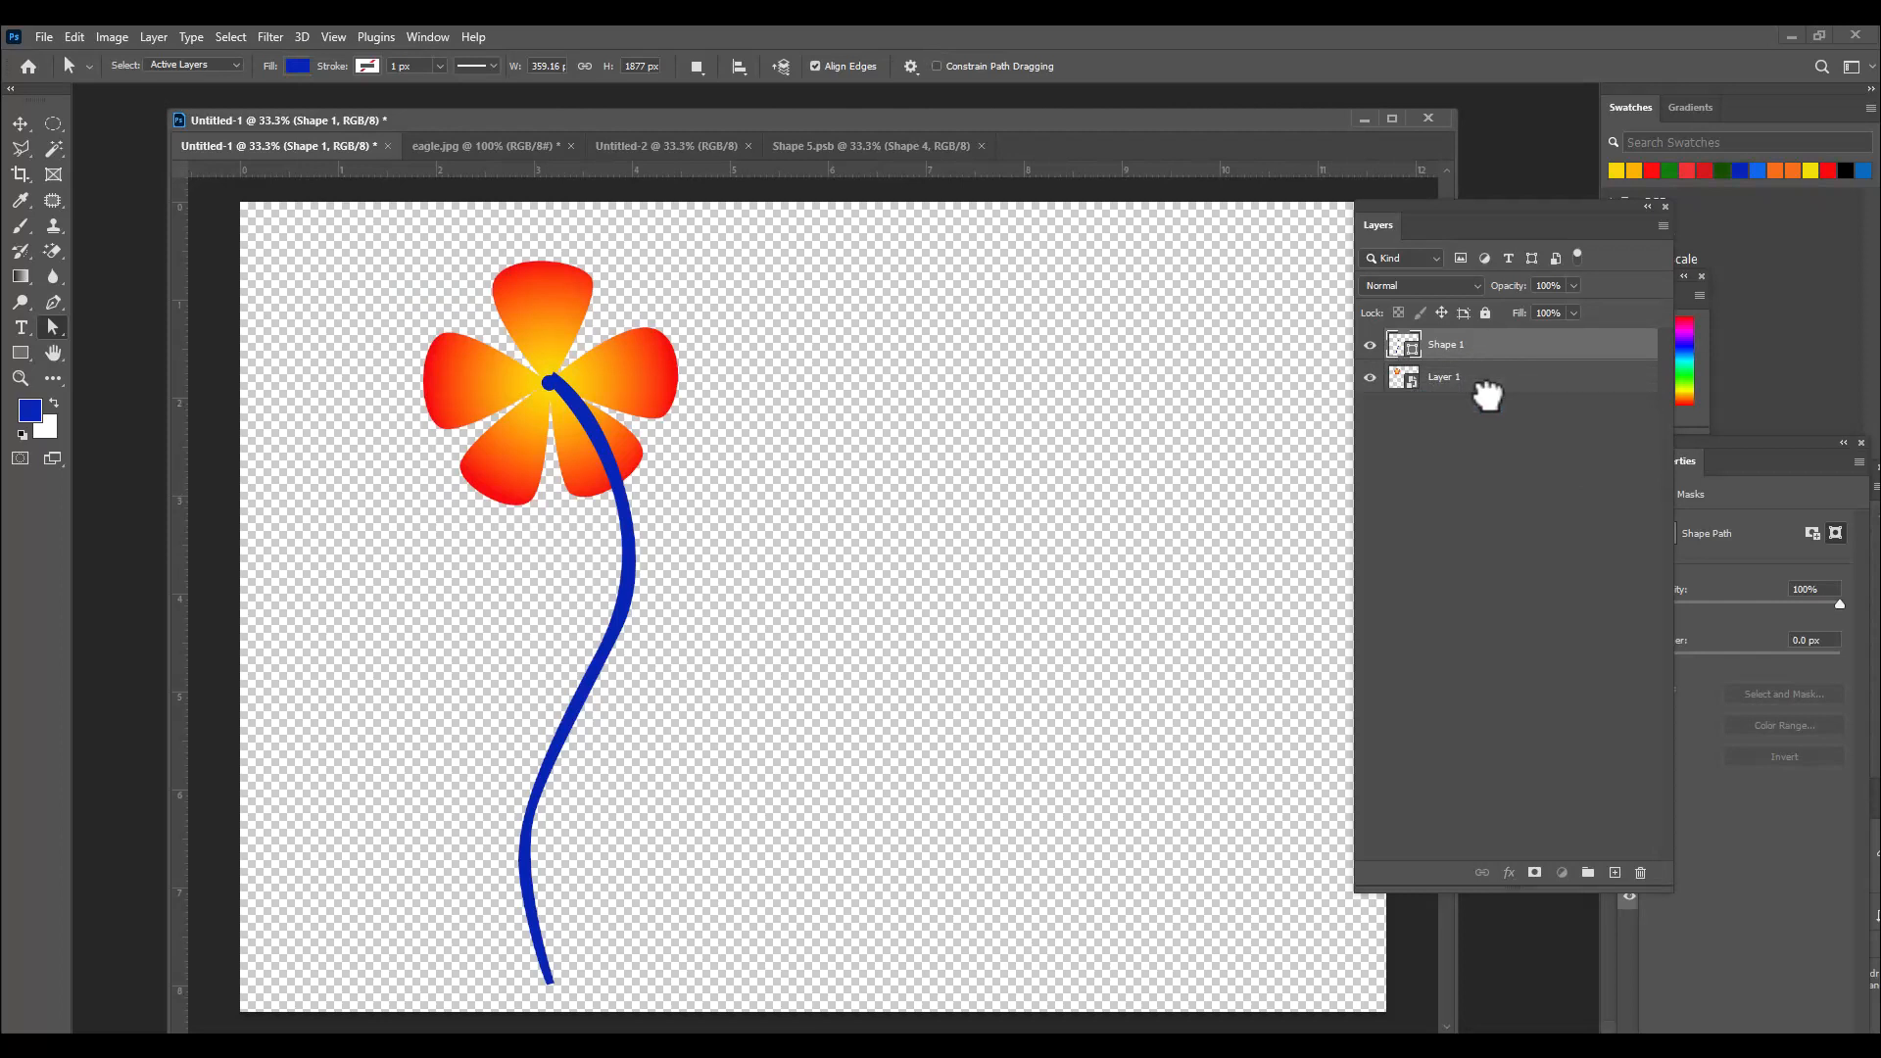
Place the stem layer below the flower layer and shift the document window slightly up.
left_click_drag(1487, 395, 1489, 394)
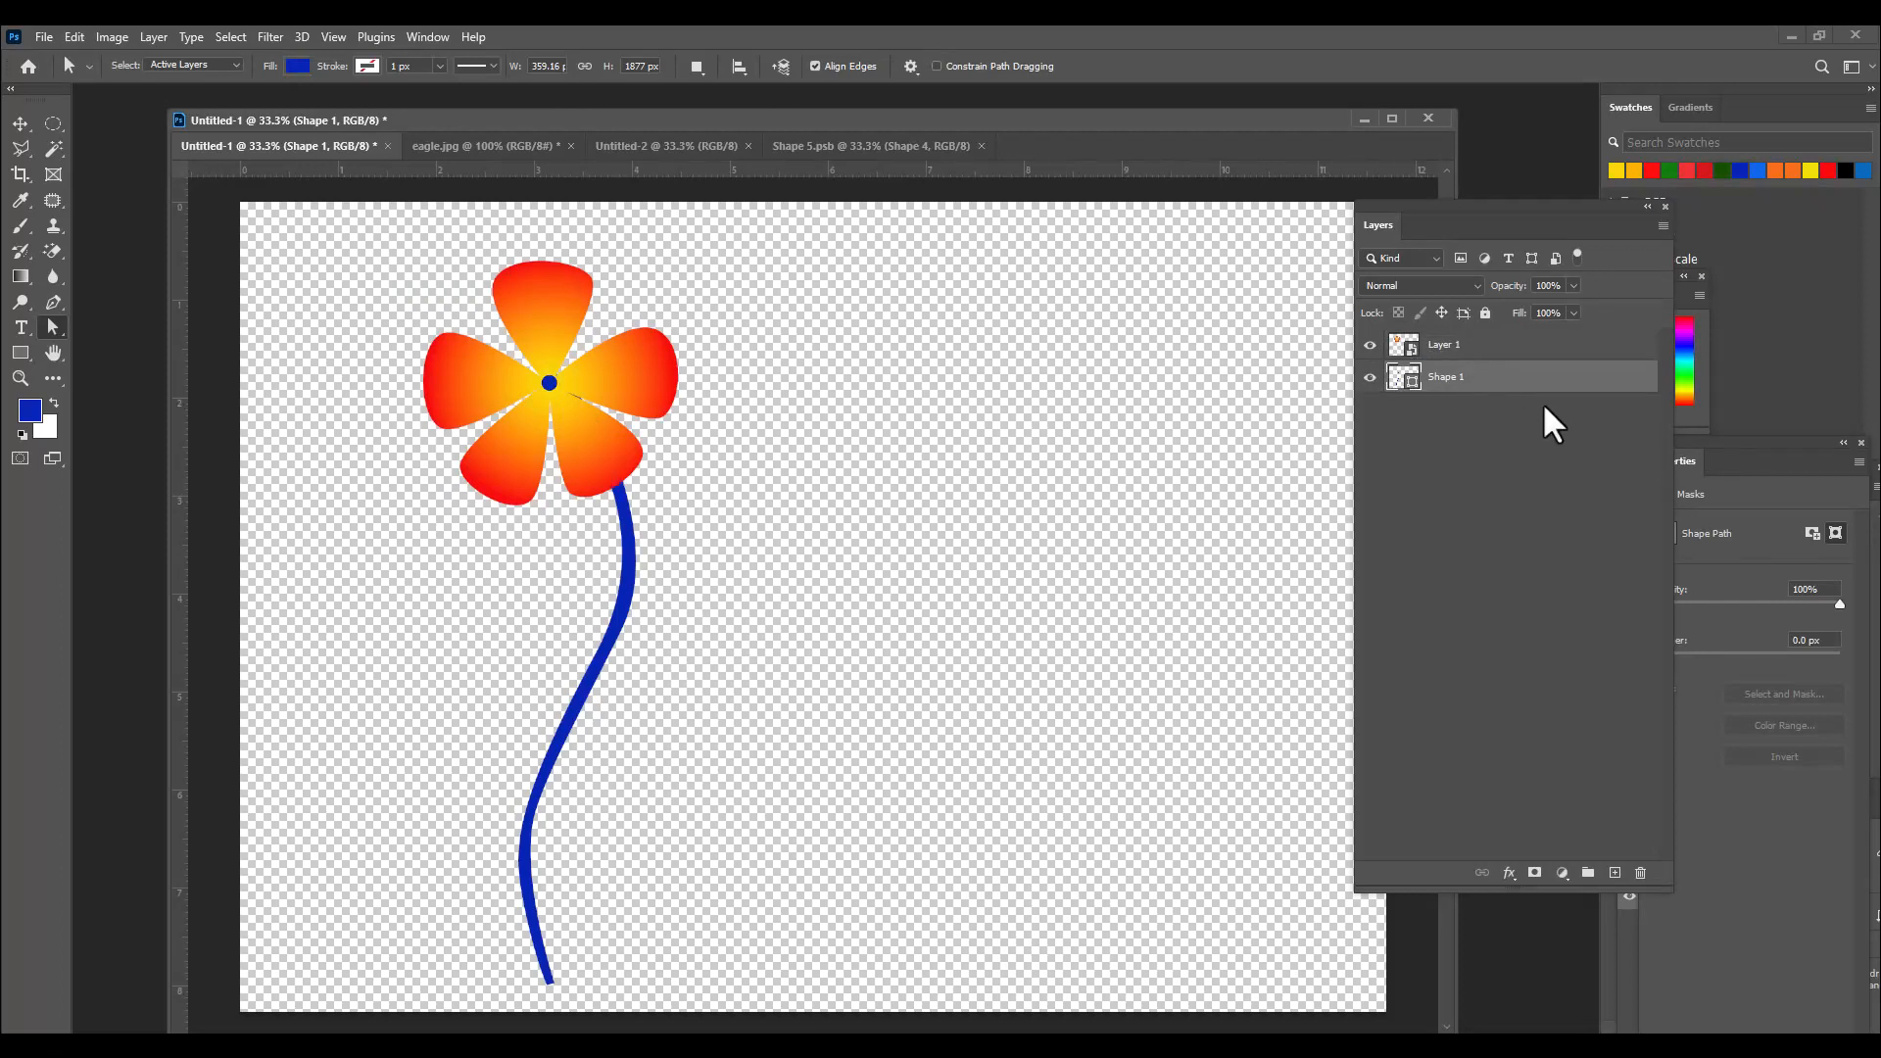
left_click_drag(734, 115, 747, 95)
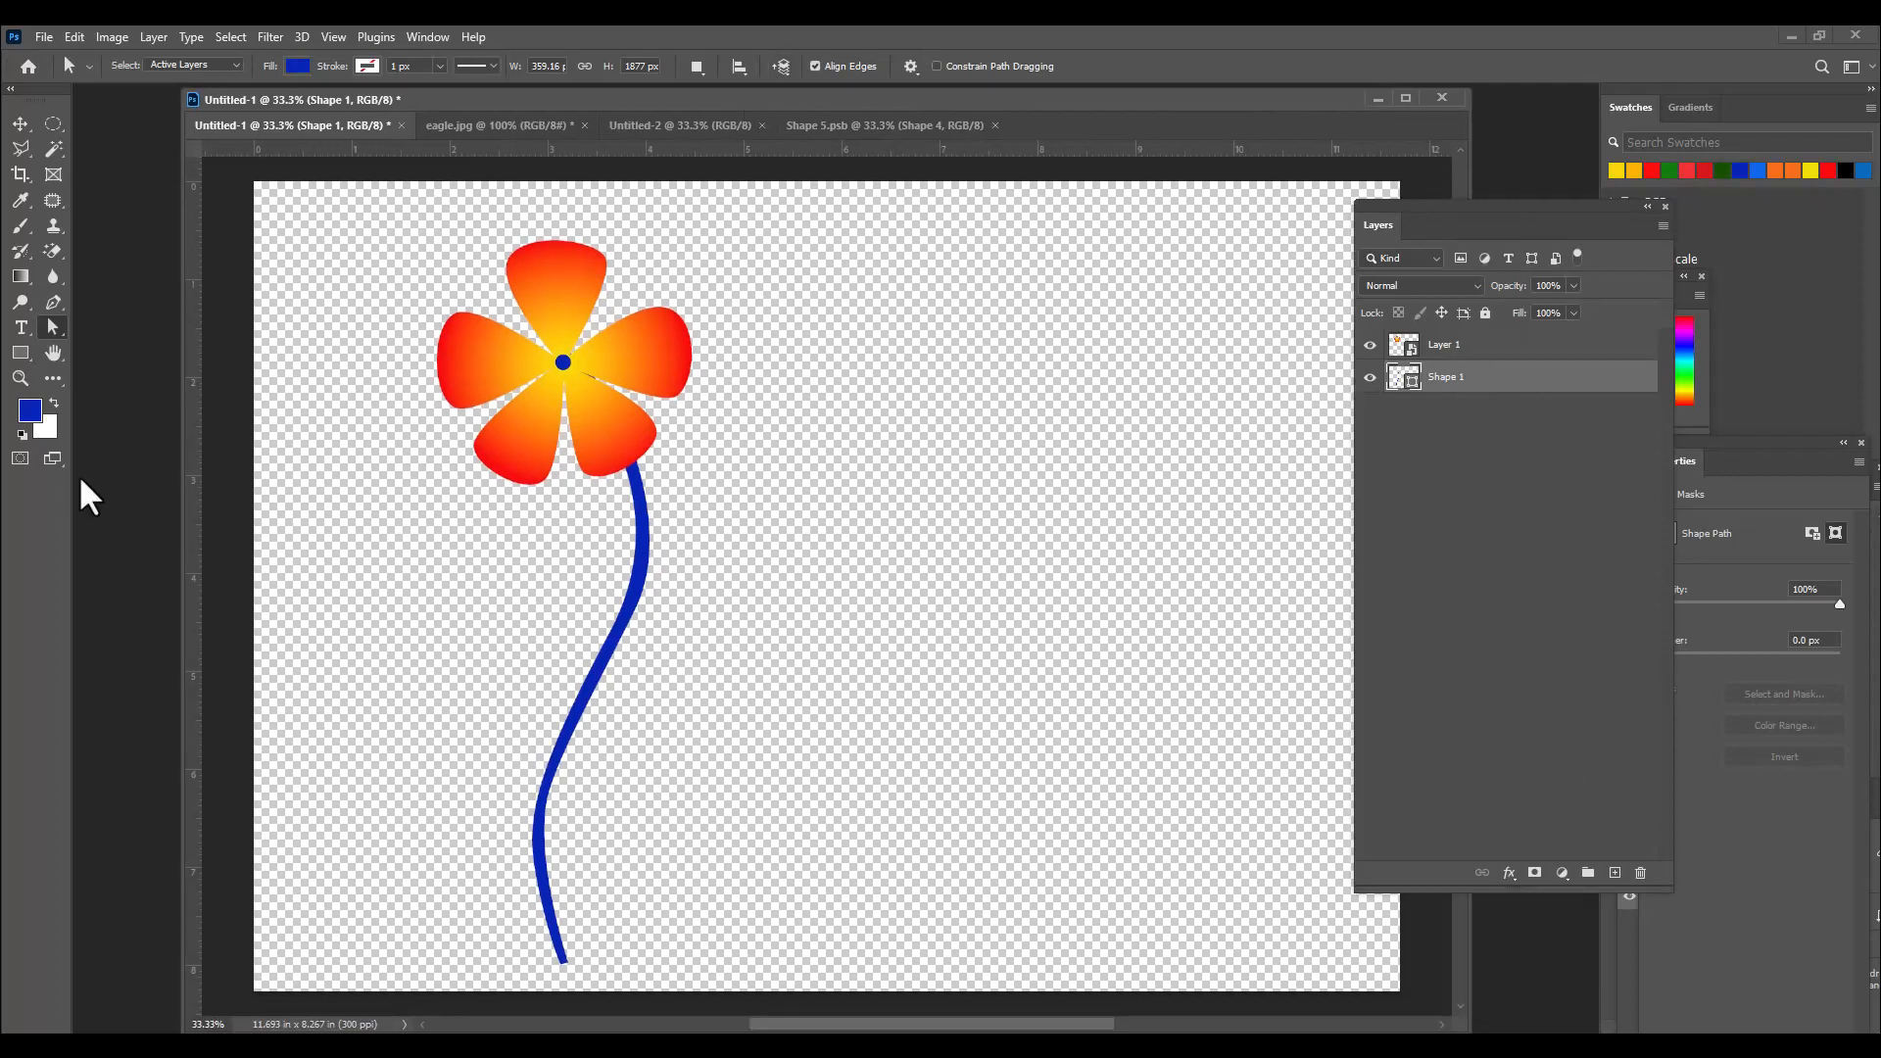
Draw a closed leaf with a short stalk, about 327 by 135 px, on the right side of the stem's middle with the Pen tool.
left_click_drag(47, 301, 97, 298)
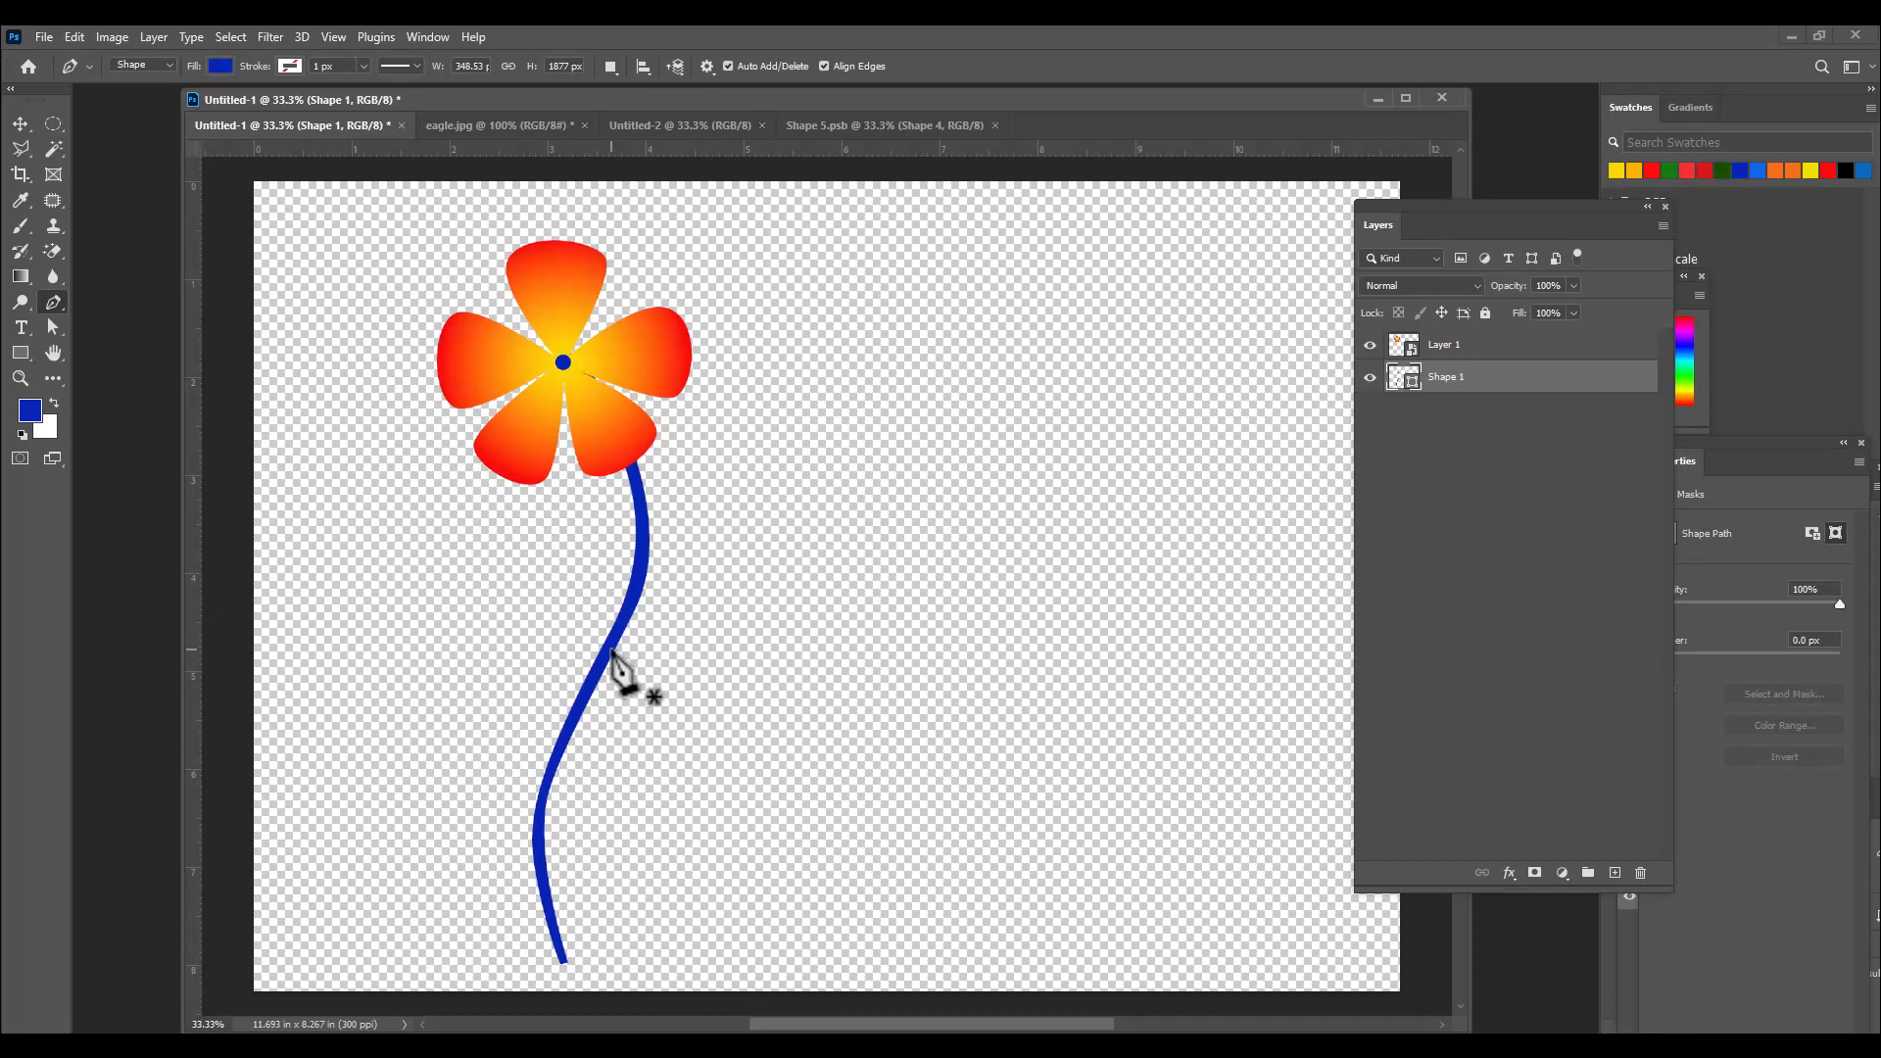
left_click_drag(610, 651, 684, 649)
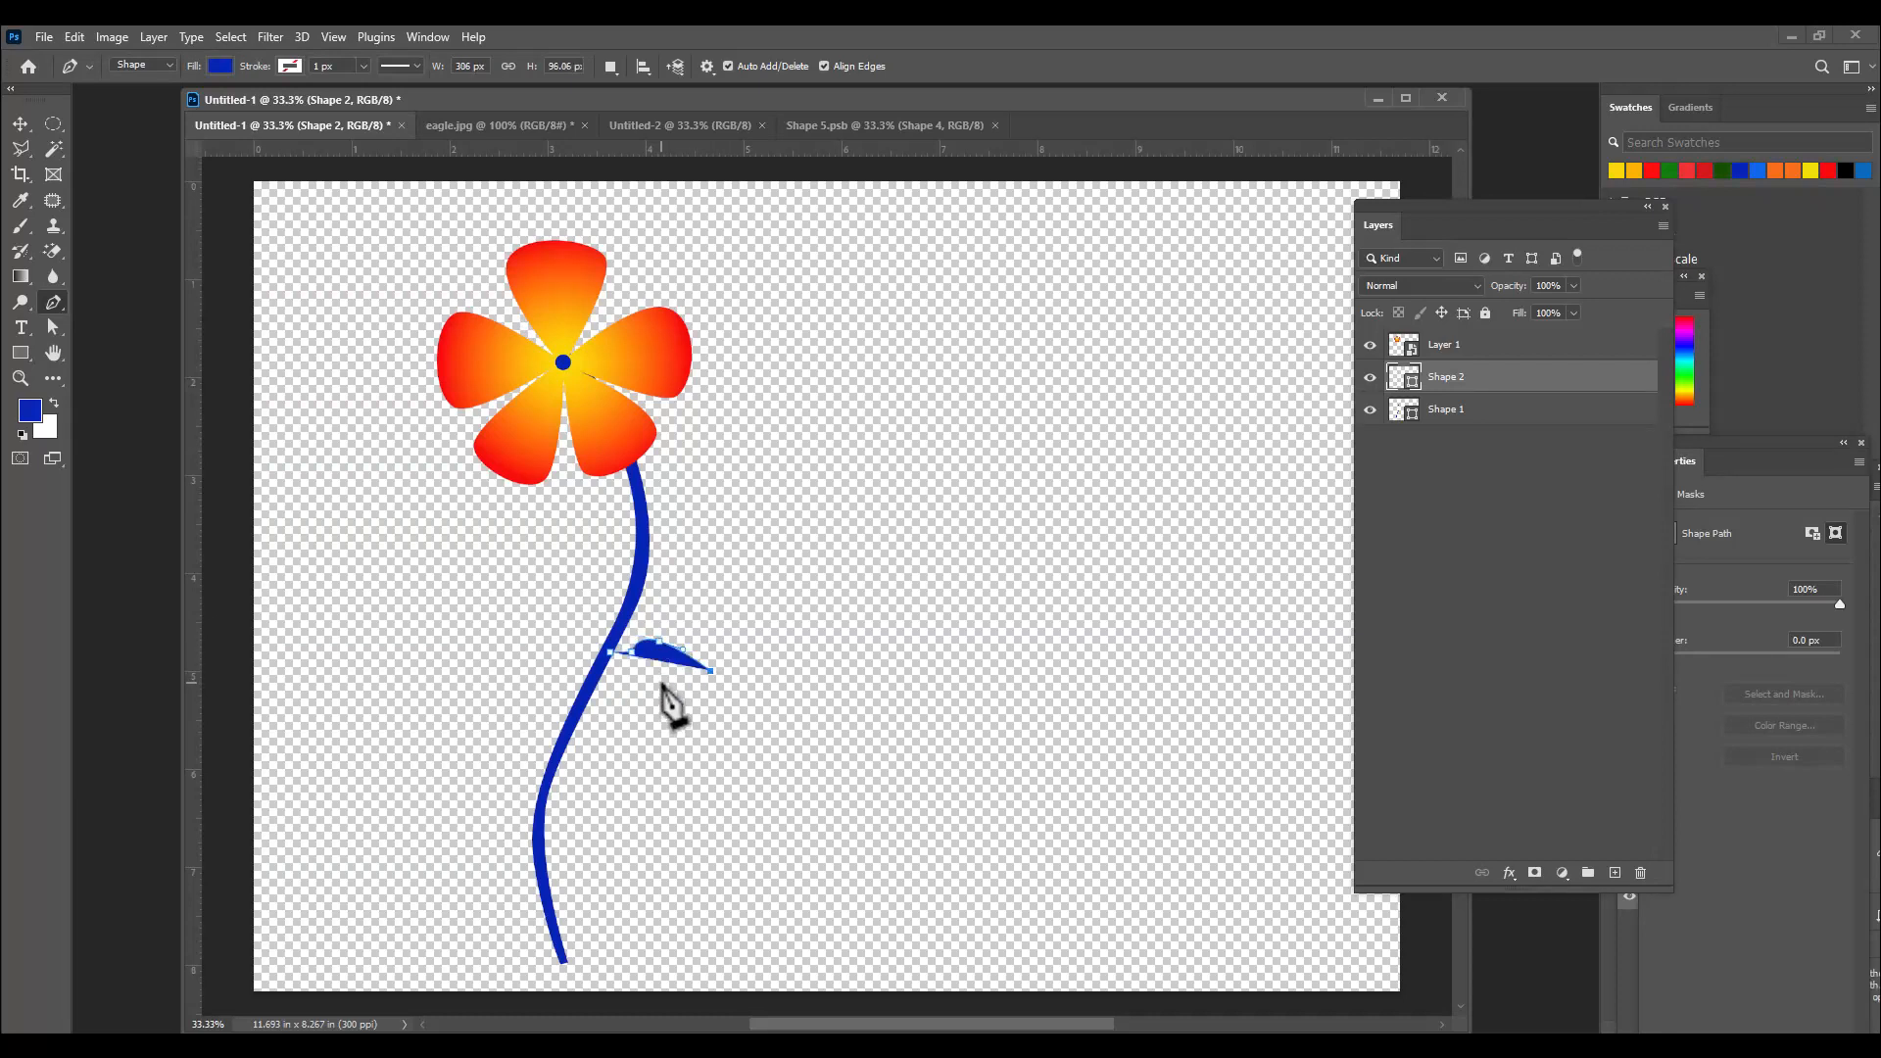
left_click_drag(659, 683, 640, 676)
left_click(636, 666)
left_click(603, 663)
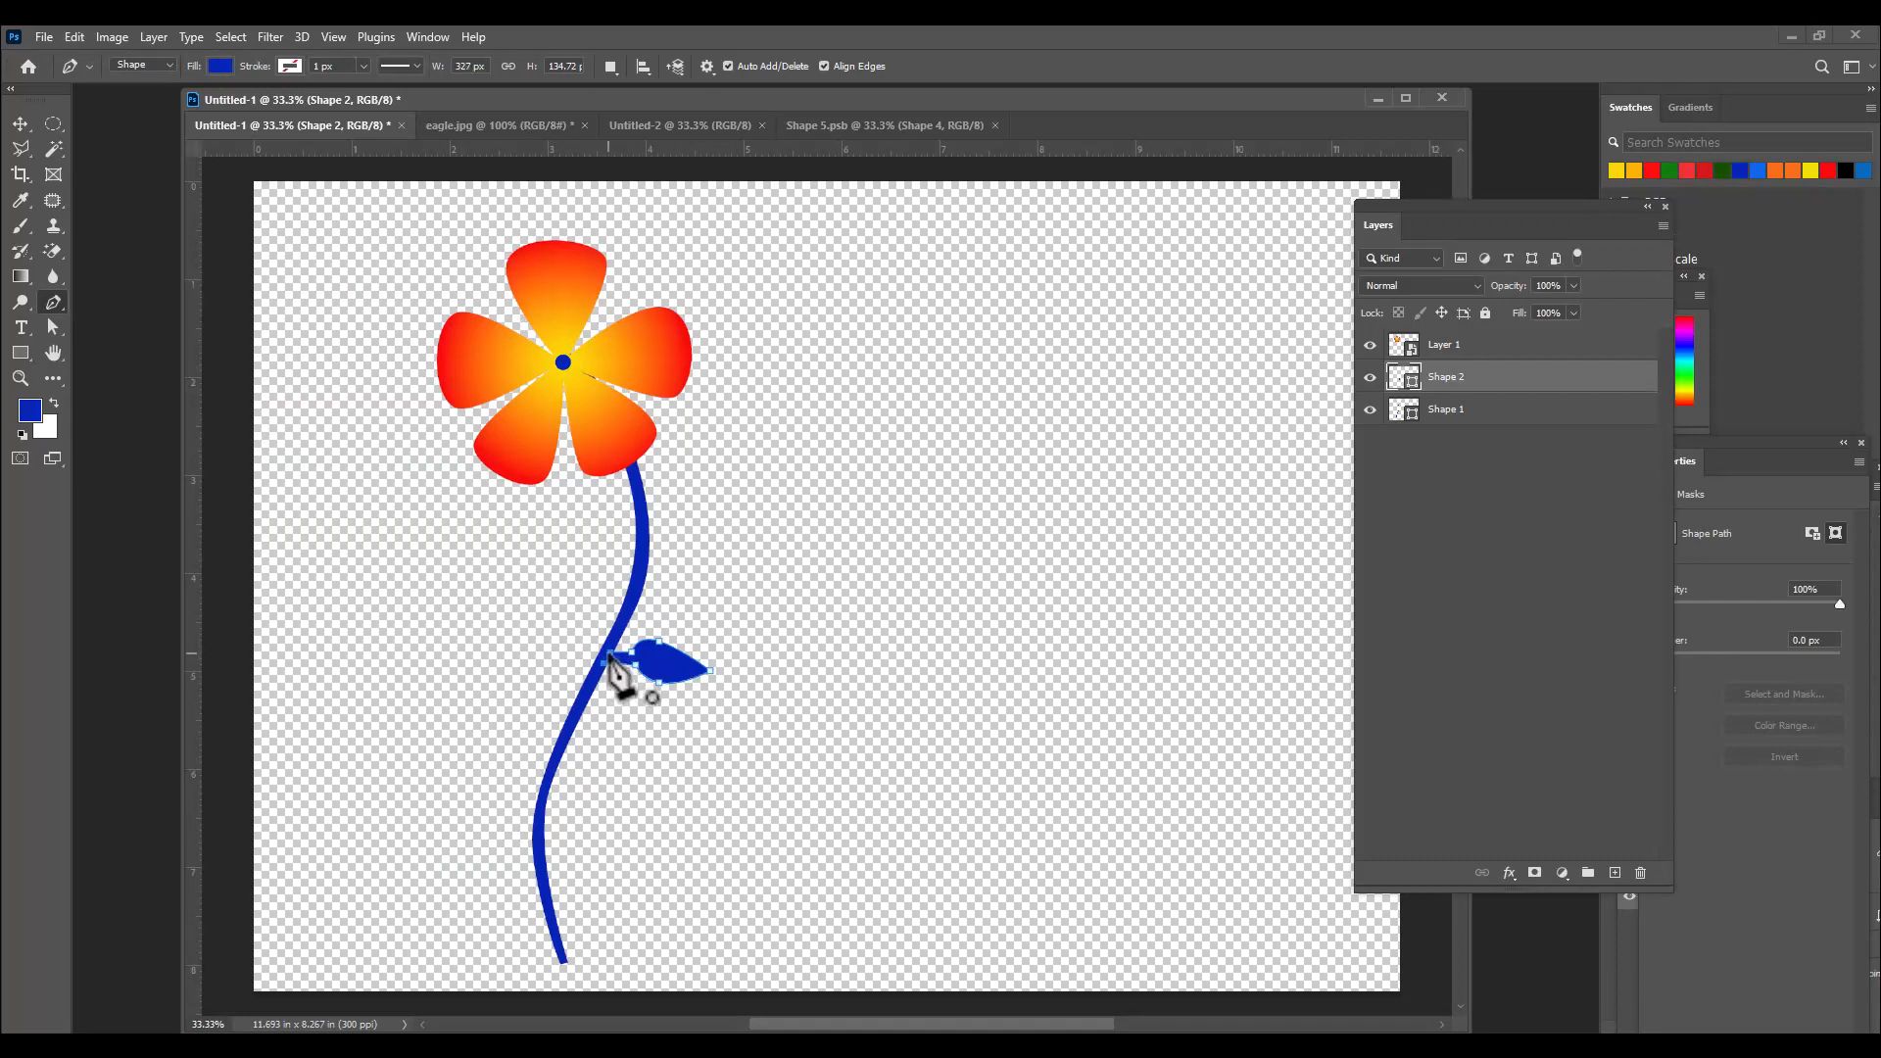
left_click(609, 654)
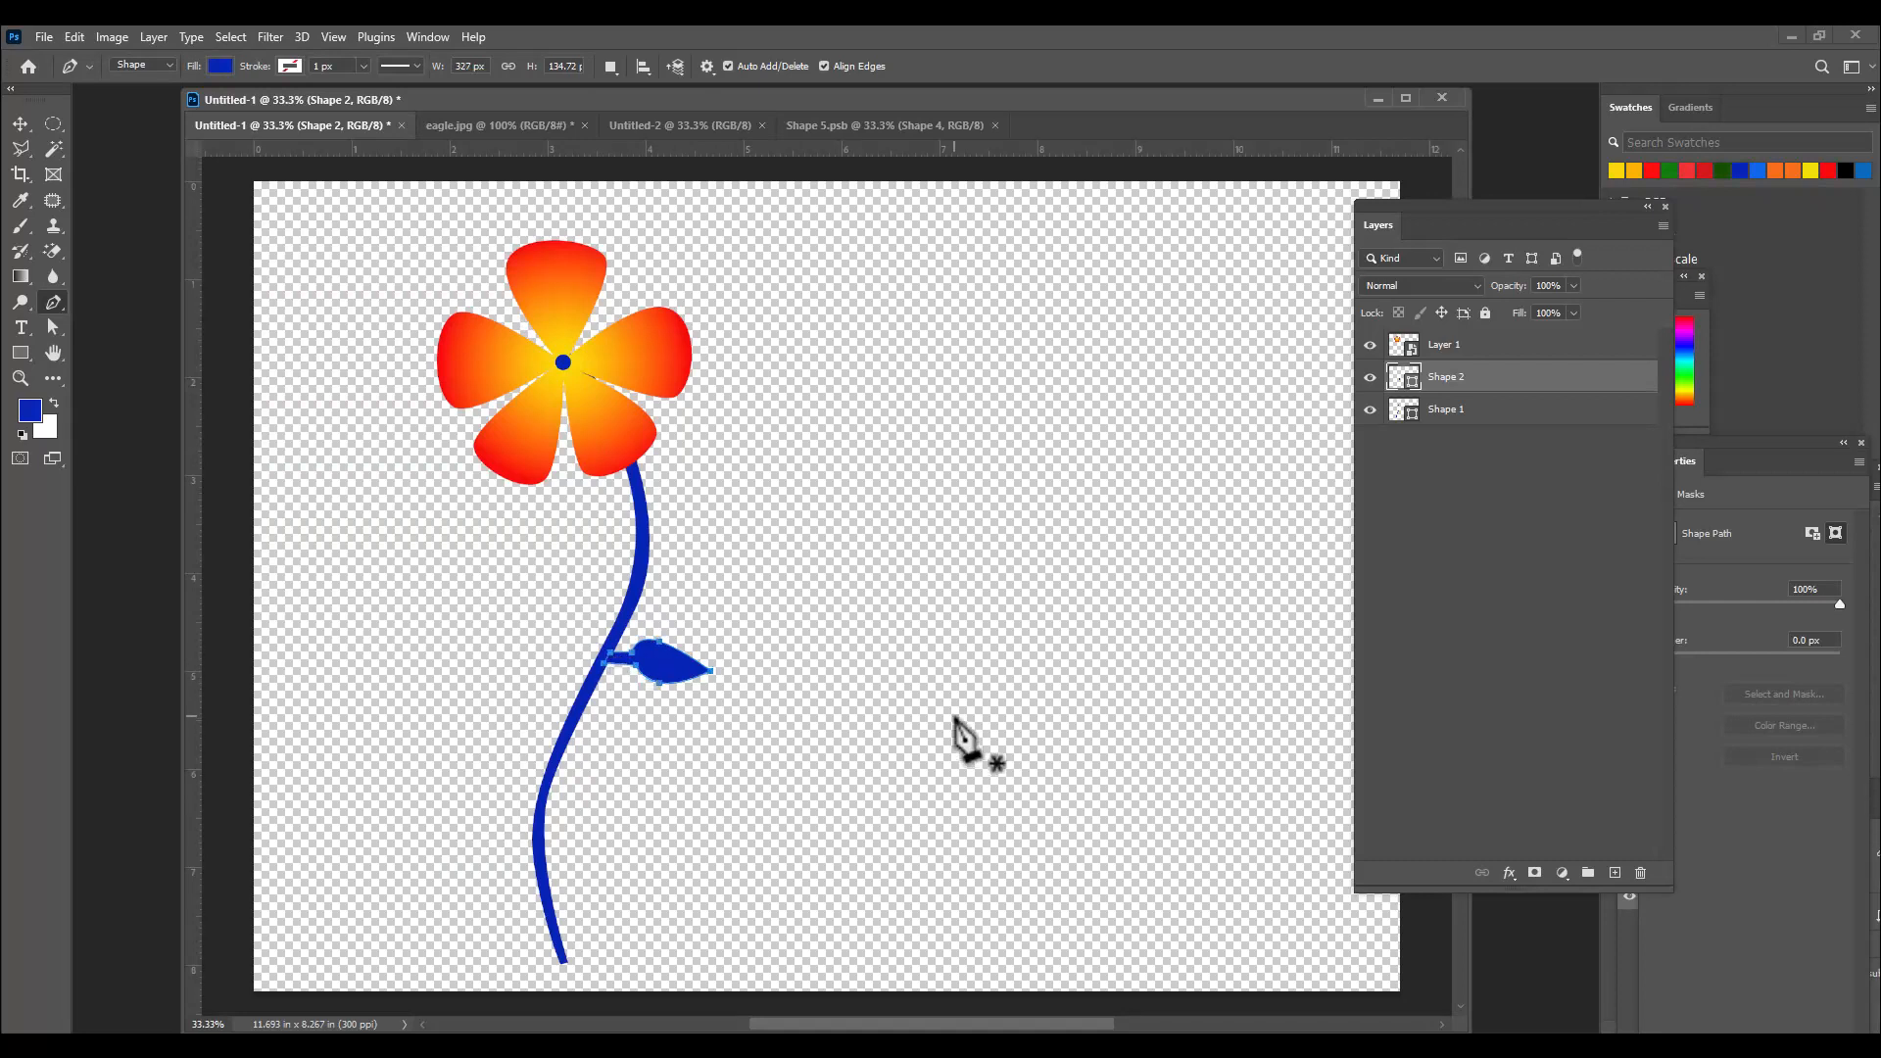
Reshape the leaf's upper edge and bend its tip downward with the Direct Selection Tool, making it about 315 by 127 px.
left_click(18, 125)
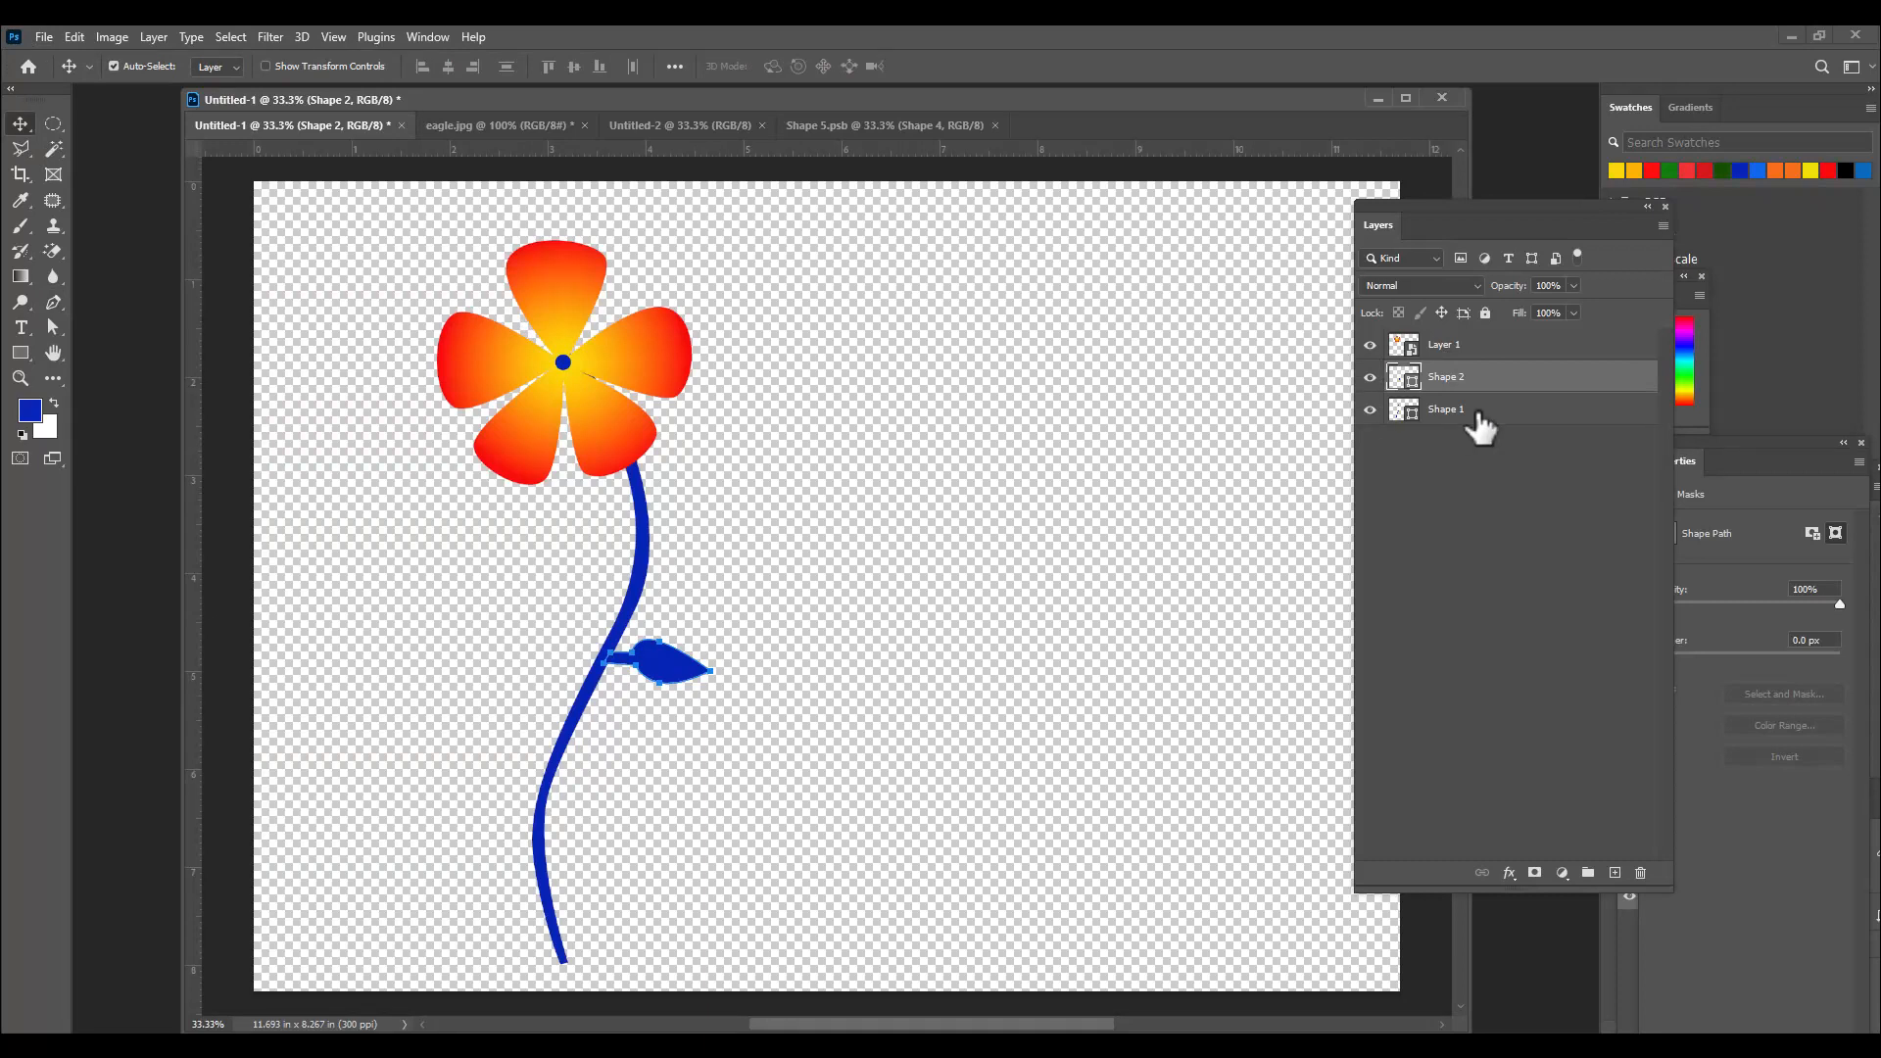
left_click(1477, 415)
left_click(54, 327)
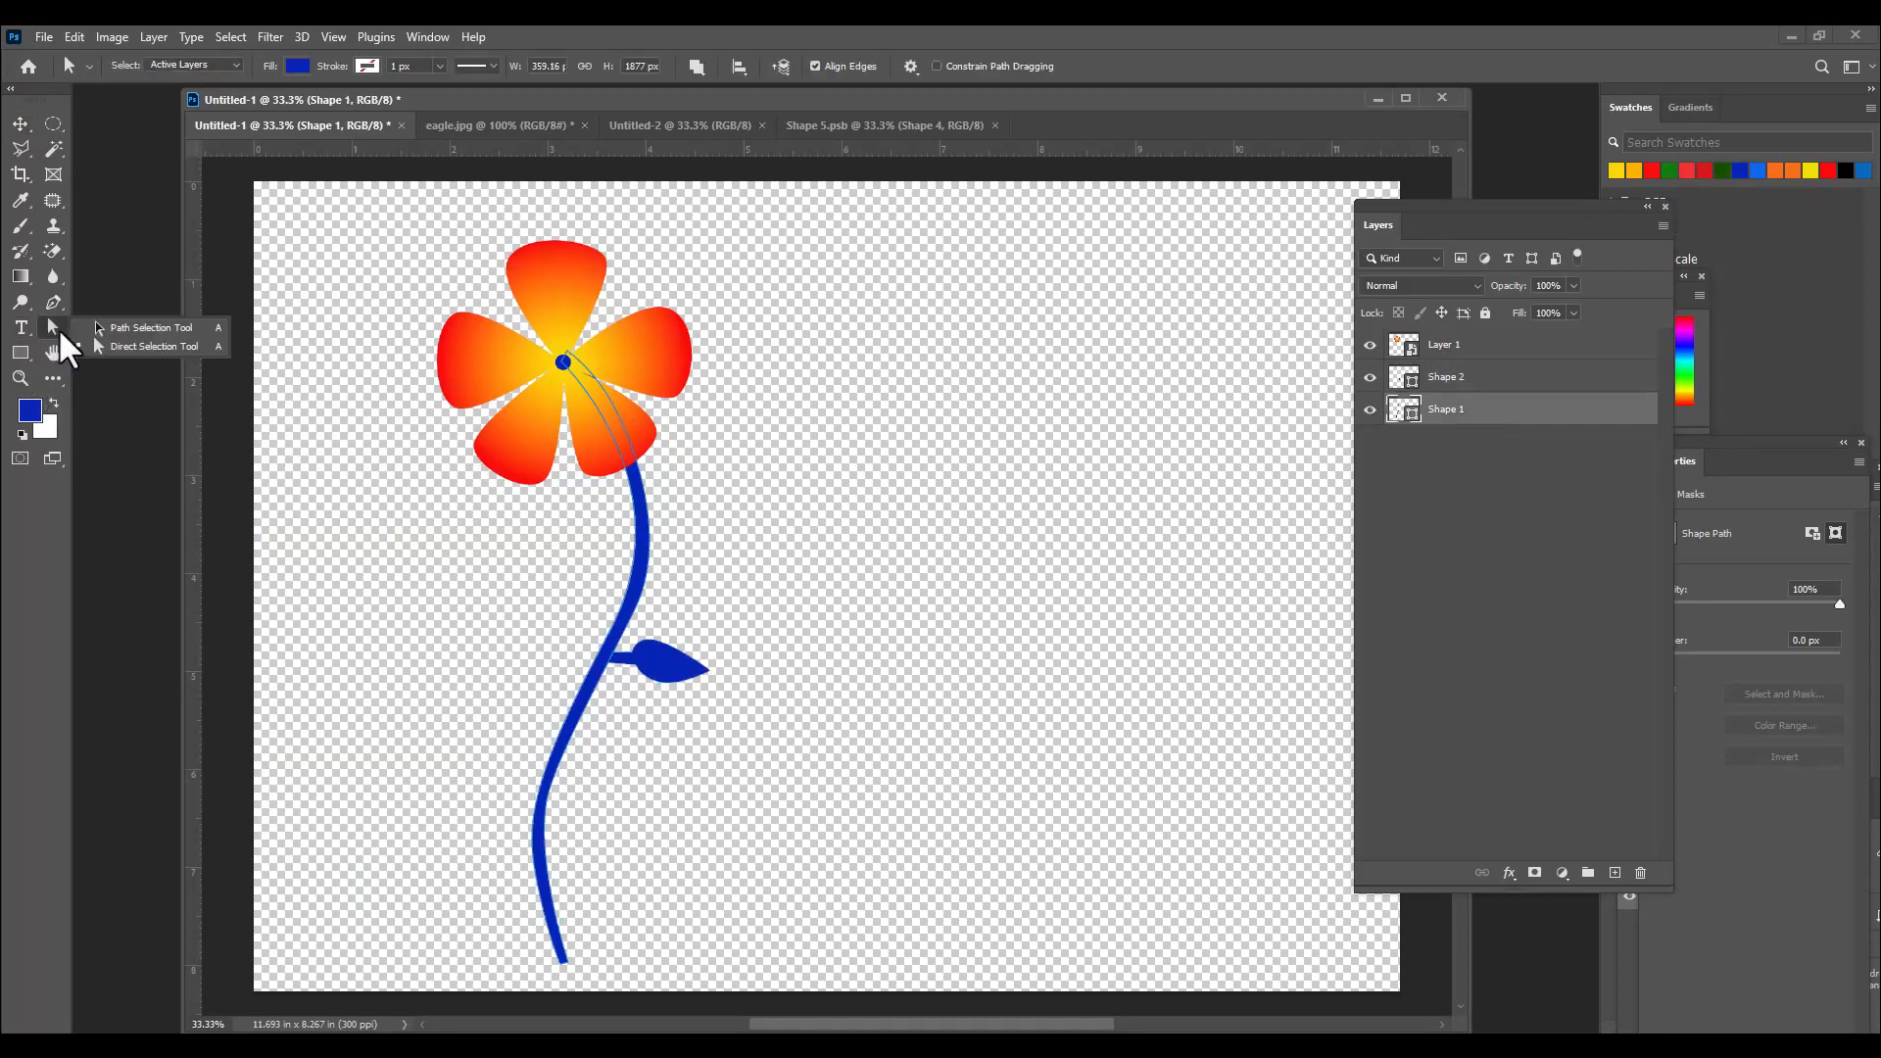
left_click(92, 362)
left_click(656, 643)
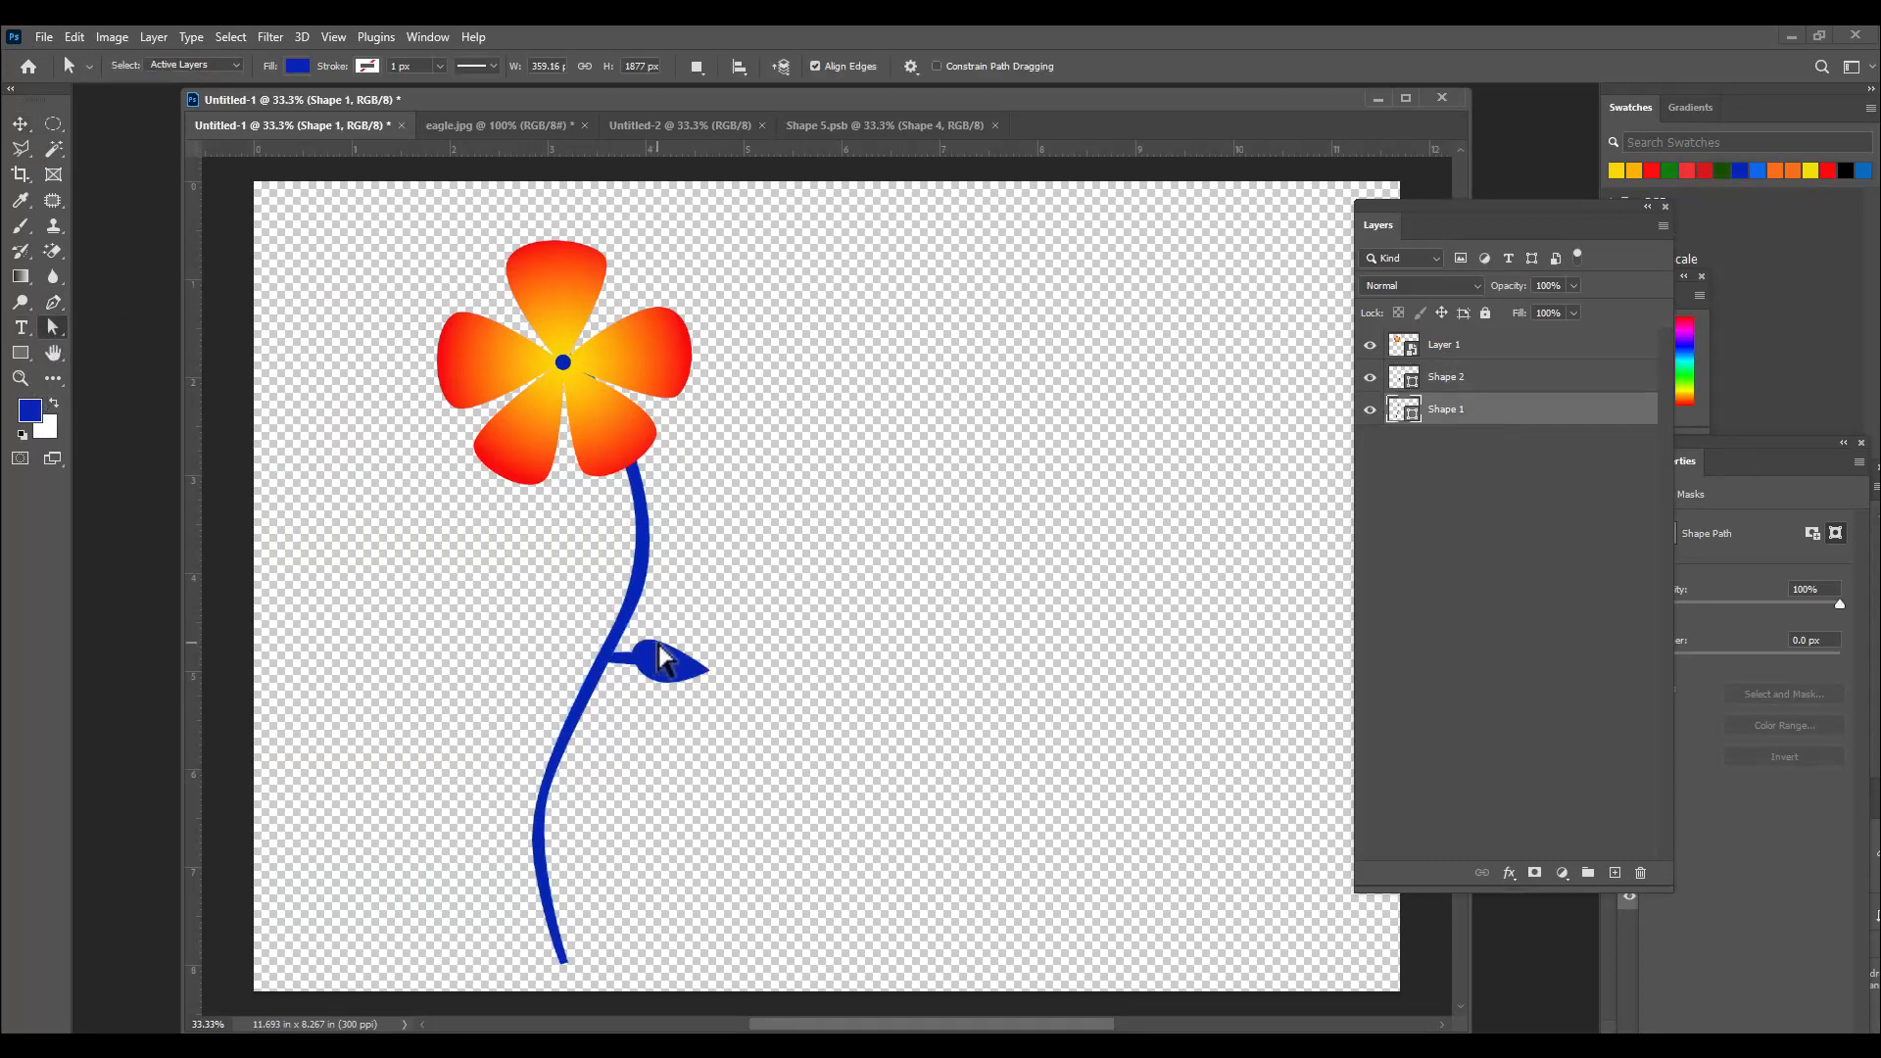
left_click(1557, 384)
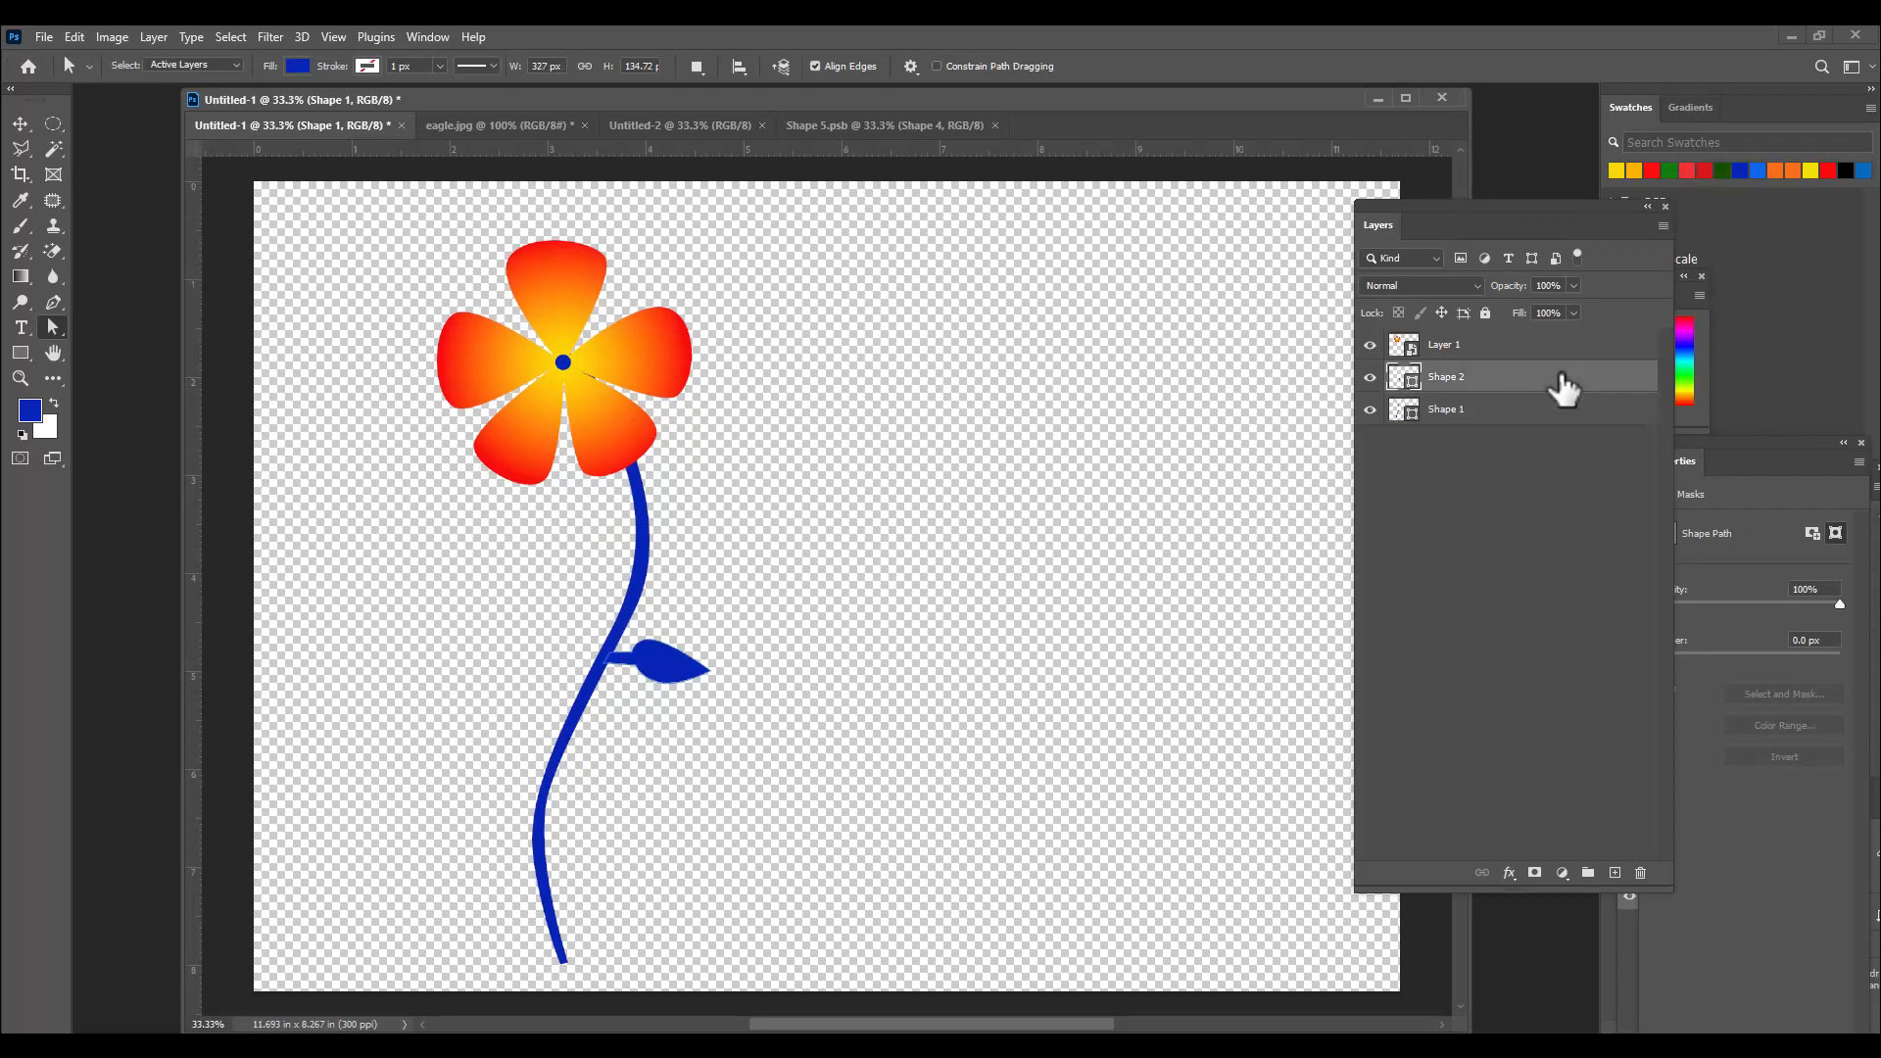
left_click(661, 659)
mouse_move(659, 641)
left_mouse_down()
mouse_move(659, 698)
mouse_move(658, 679)
mouse_move(704, 685)
mouse_move(671, 643)
left_mouse_up()
left_click(752, 637)
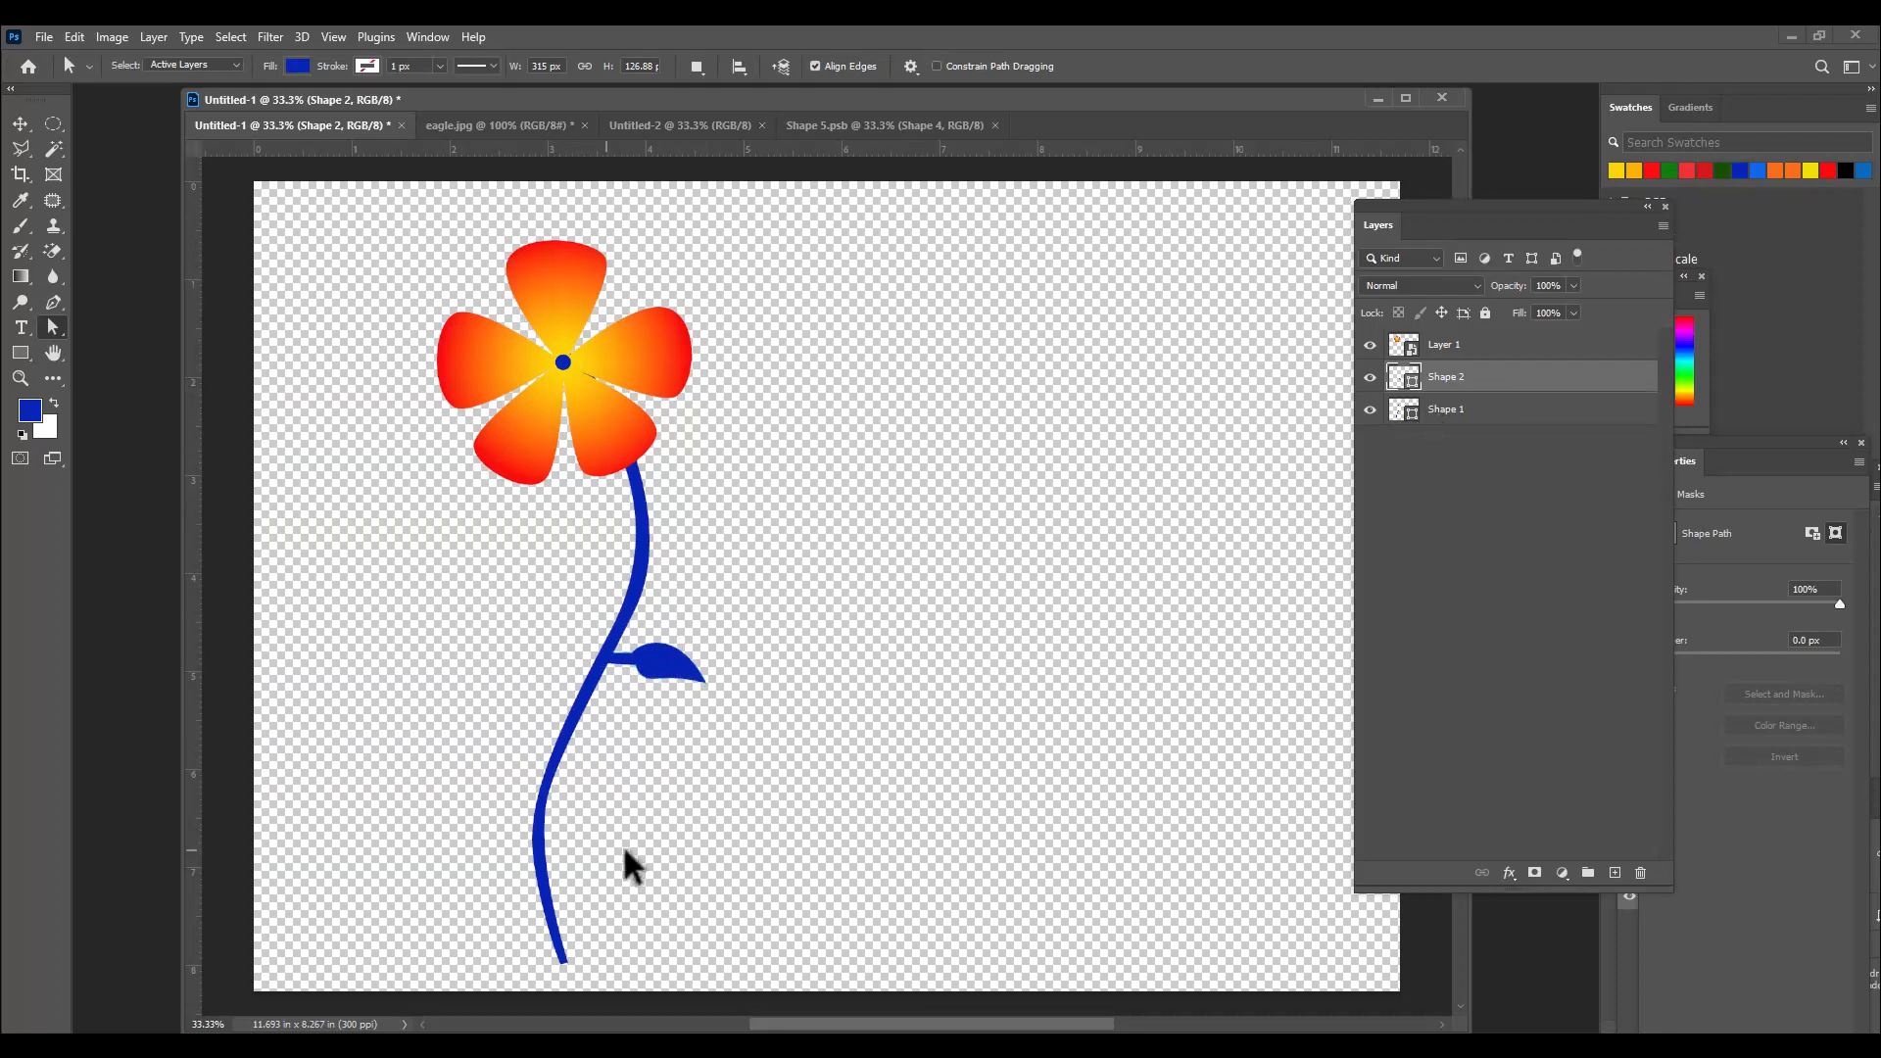
Scale the leaf down to about 216 by 87 px and move it so its stalk touches the stem.
key("ctrl+t")
left_click_drag(705, 638, 696, 630)
key("Return")
left_click(651, 676)
left_click(53, 329)
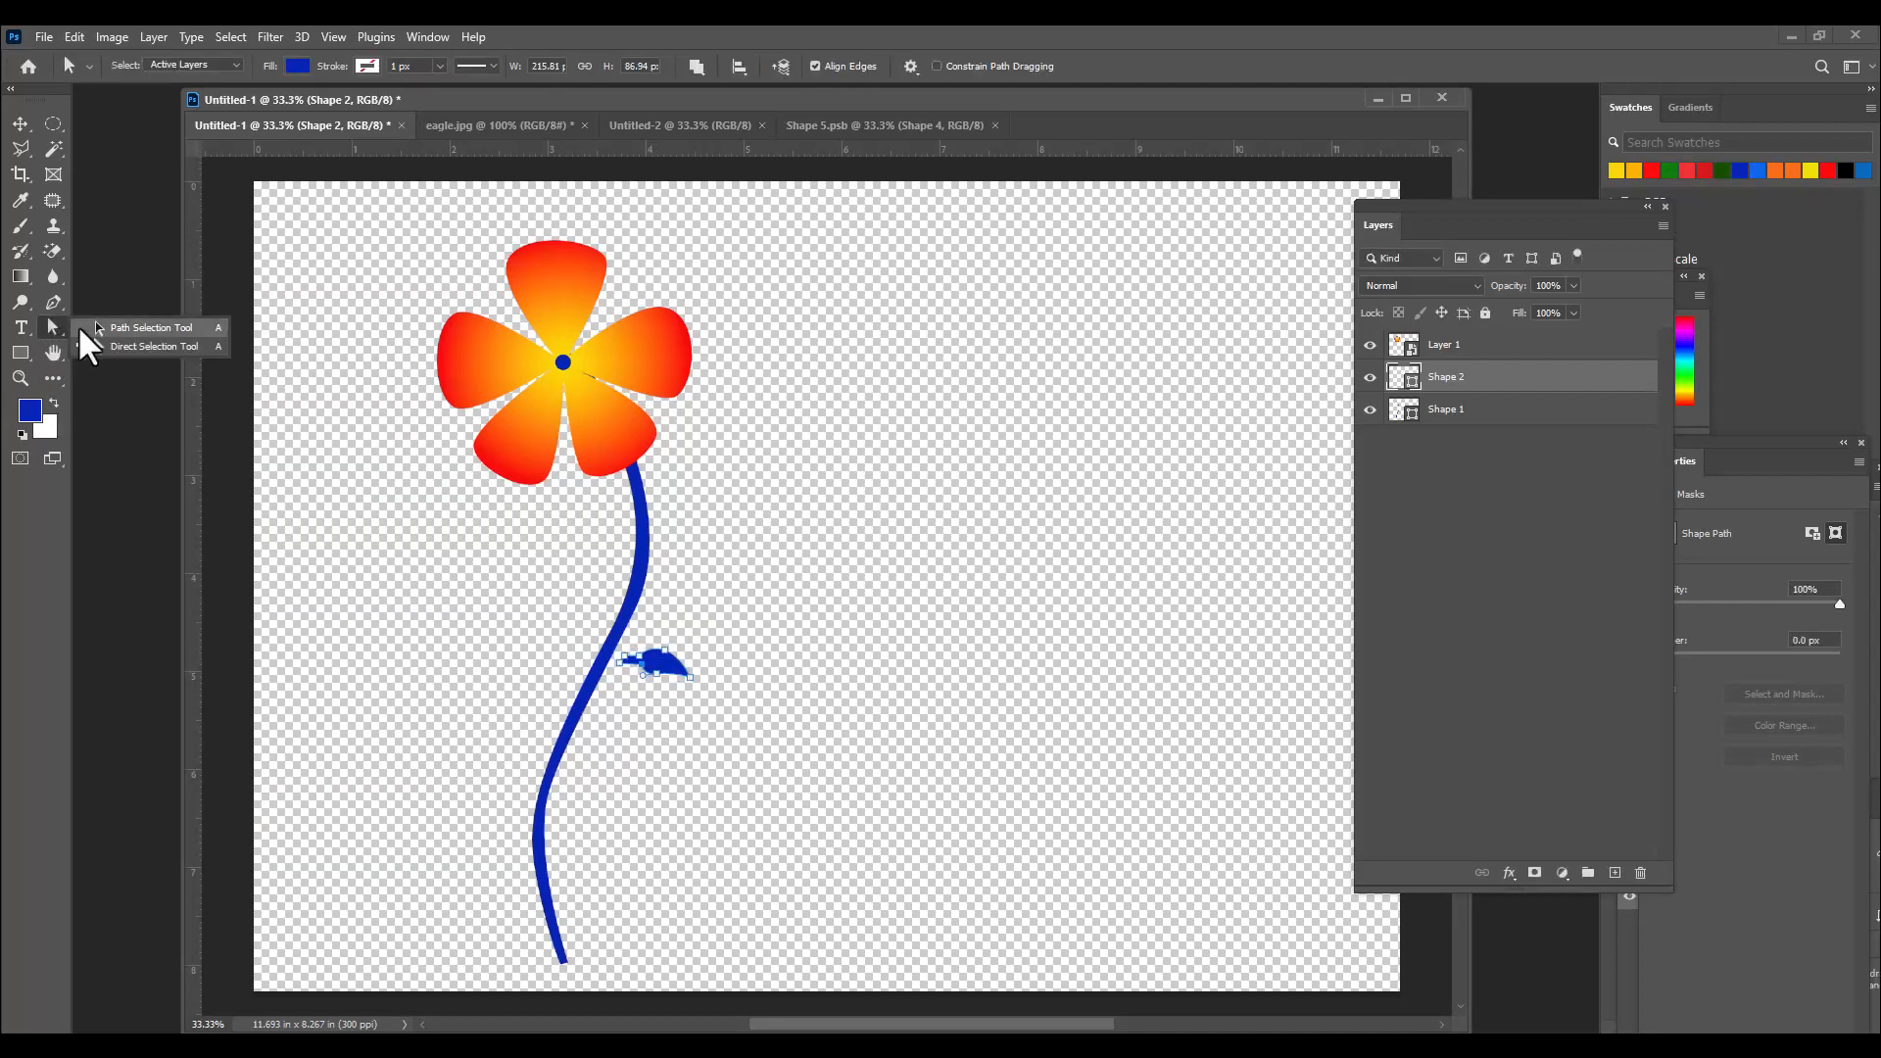
left_click(88, 347)
left_click_drag(671, 672, 653, 674)
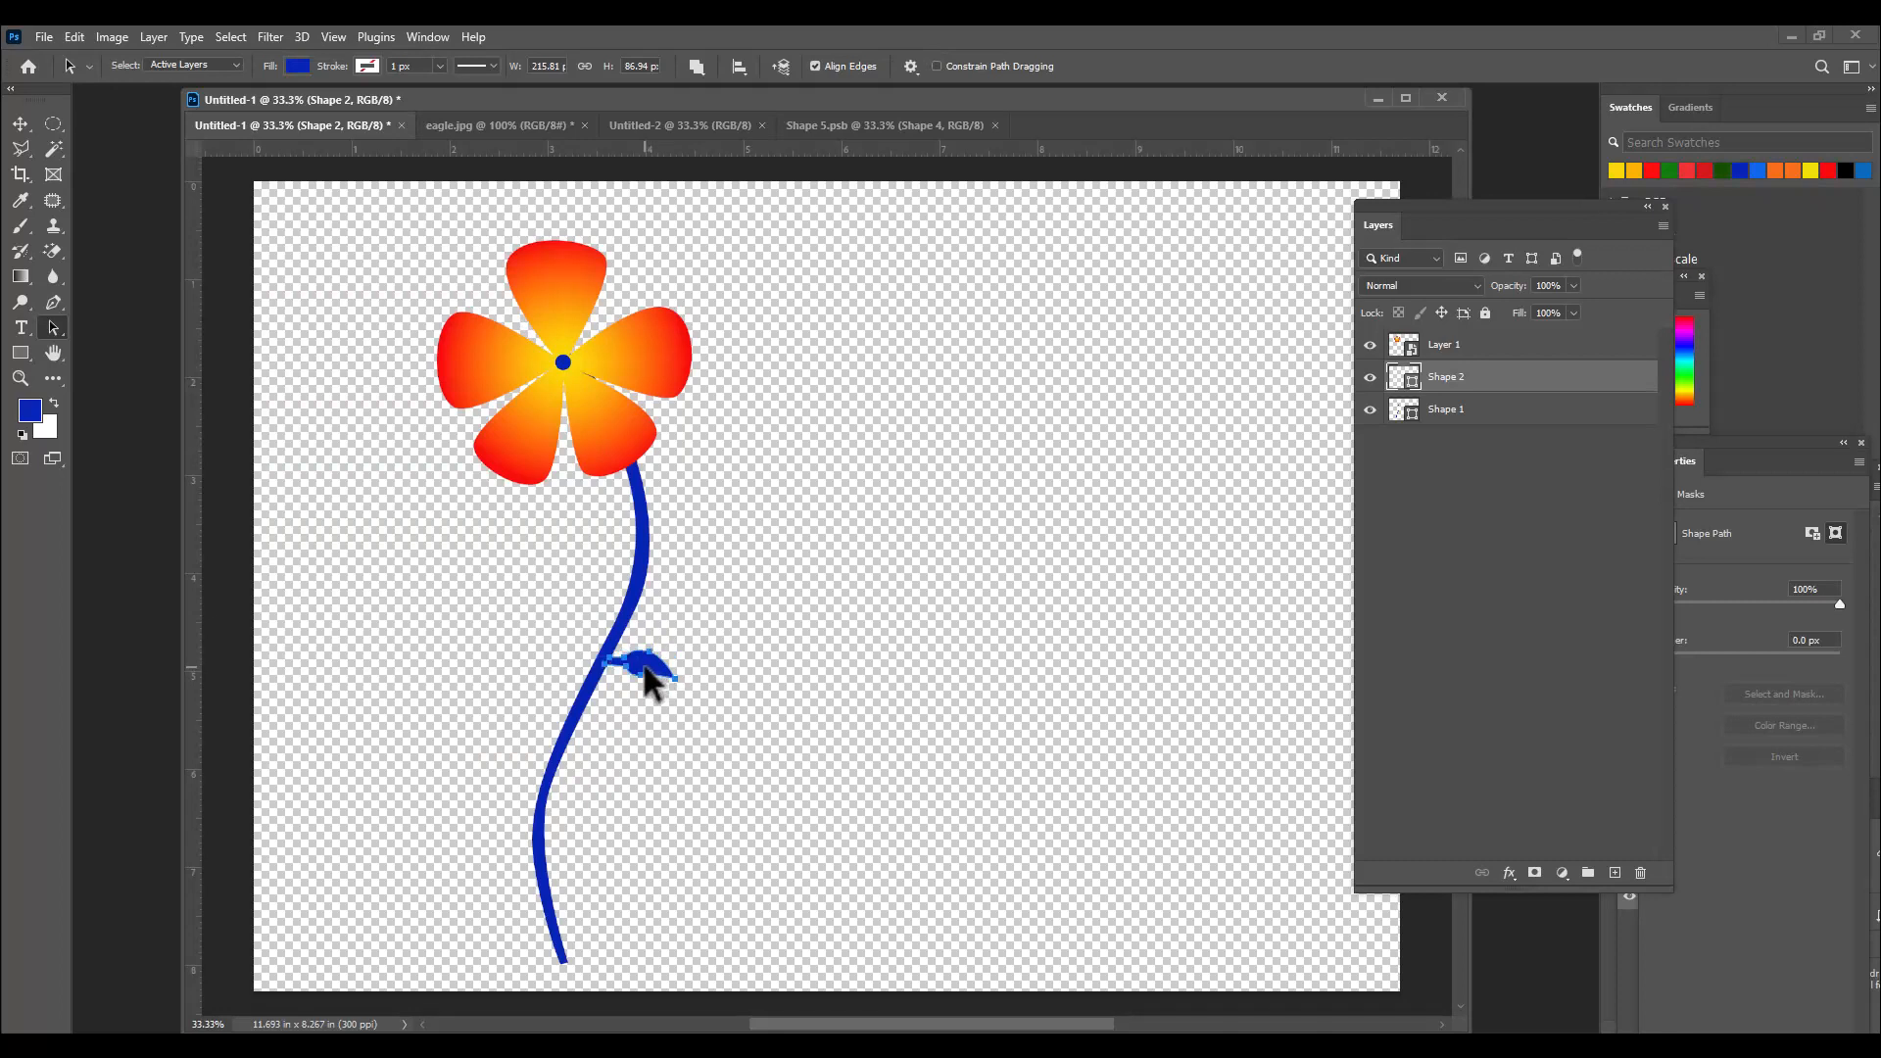
Duplicate the leaf within its layer, flip the copy horizontally, shrink it to about 83% width and 76% height, and attach it to the stem's left side.
left_click_drag(647, 676, 534, 694)
key("ctrl+t")
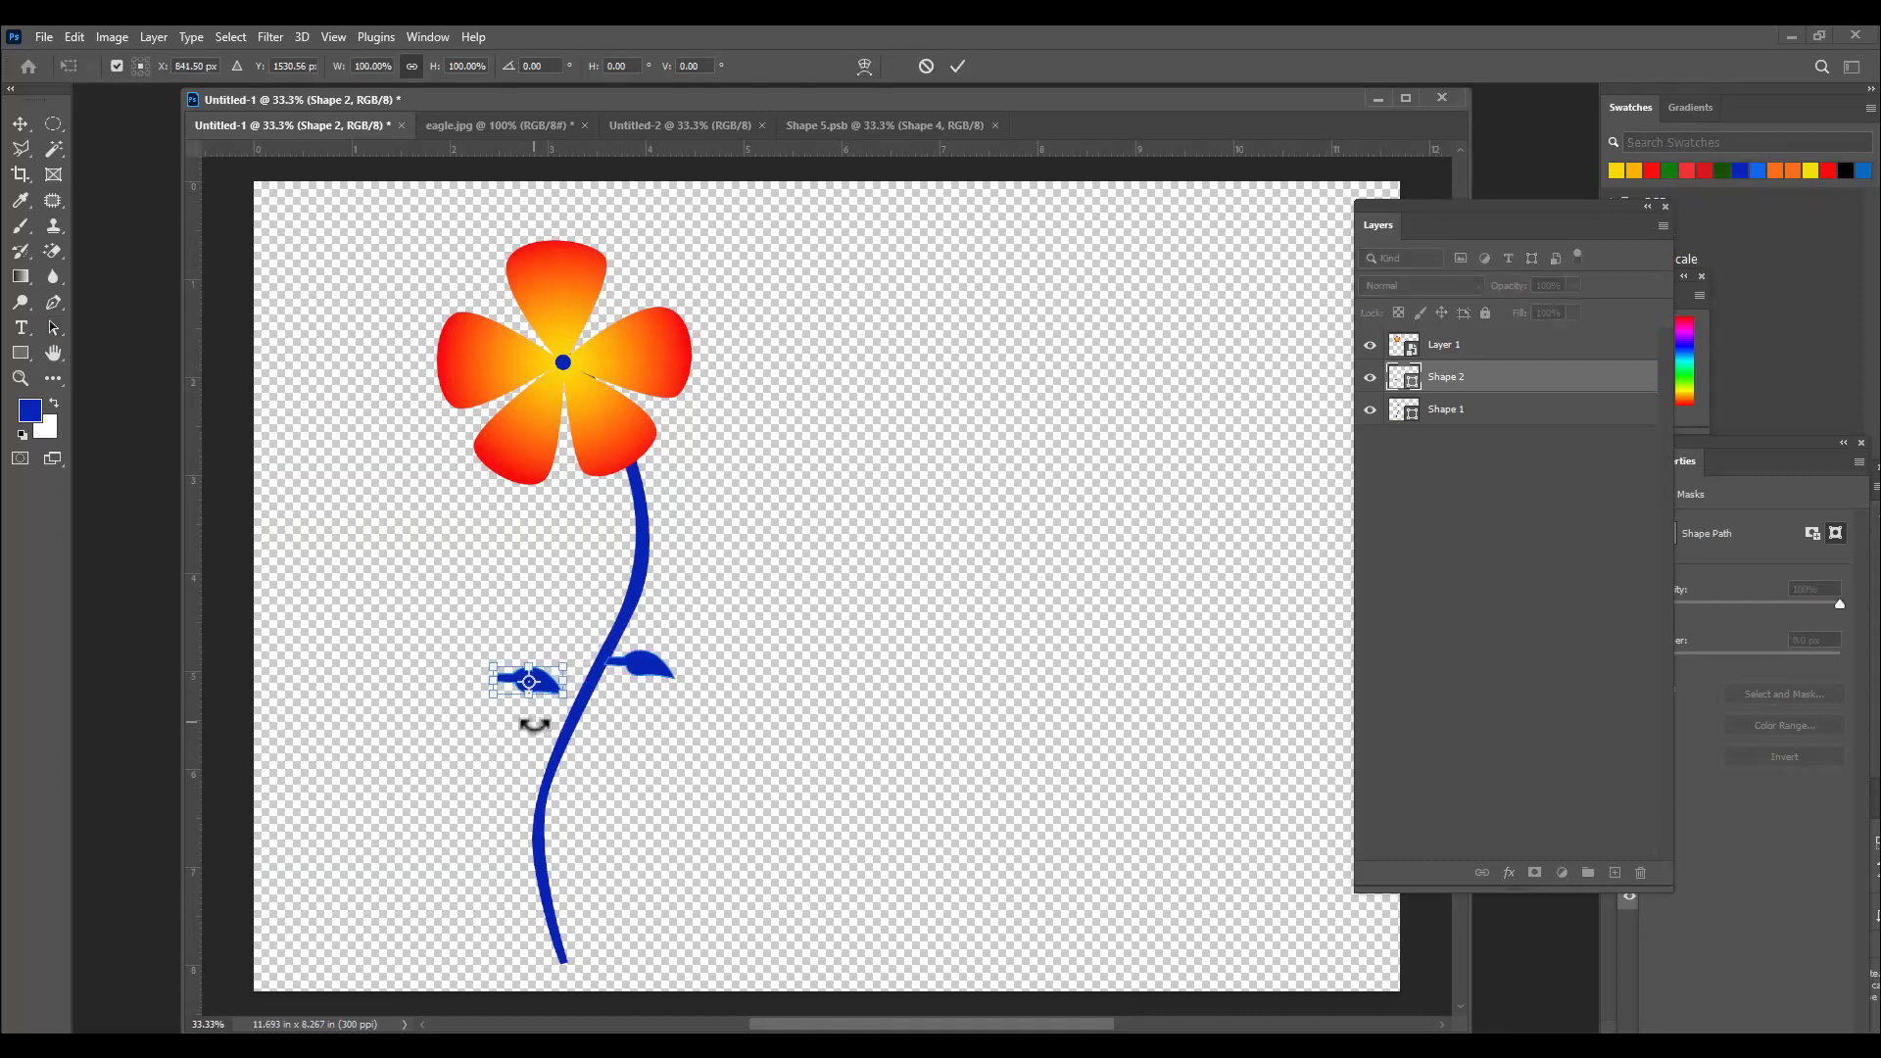
right_click(550, 682)
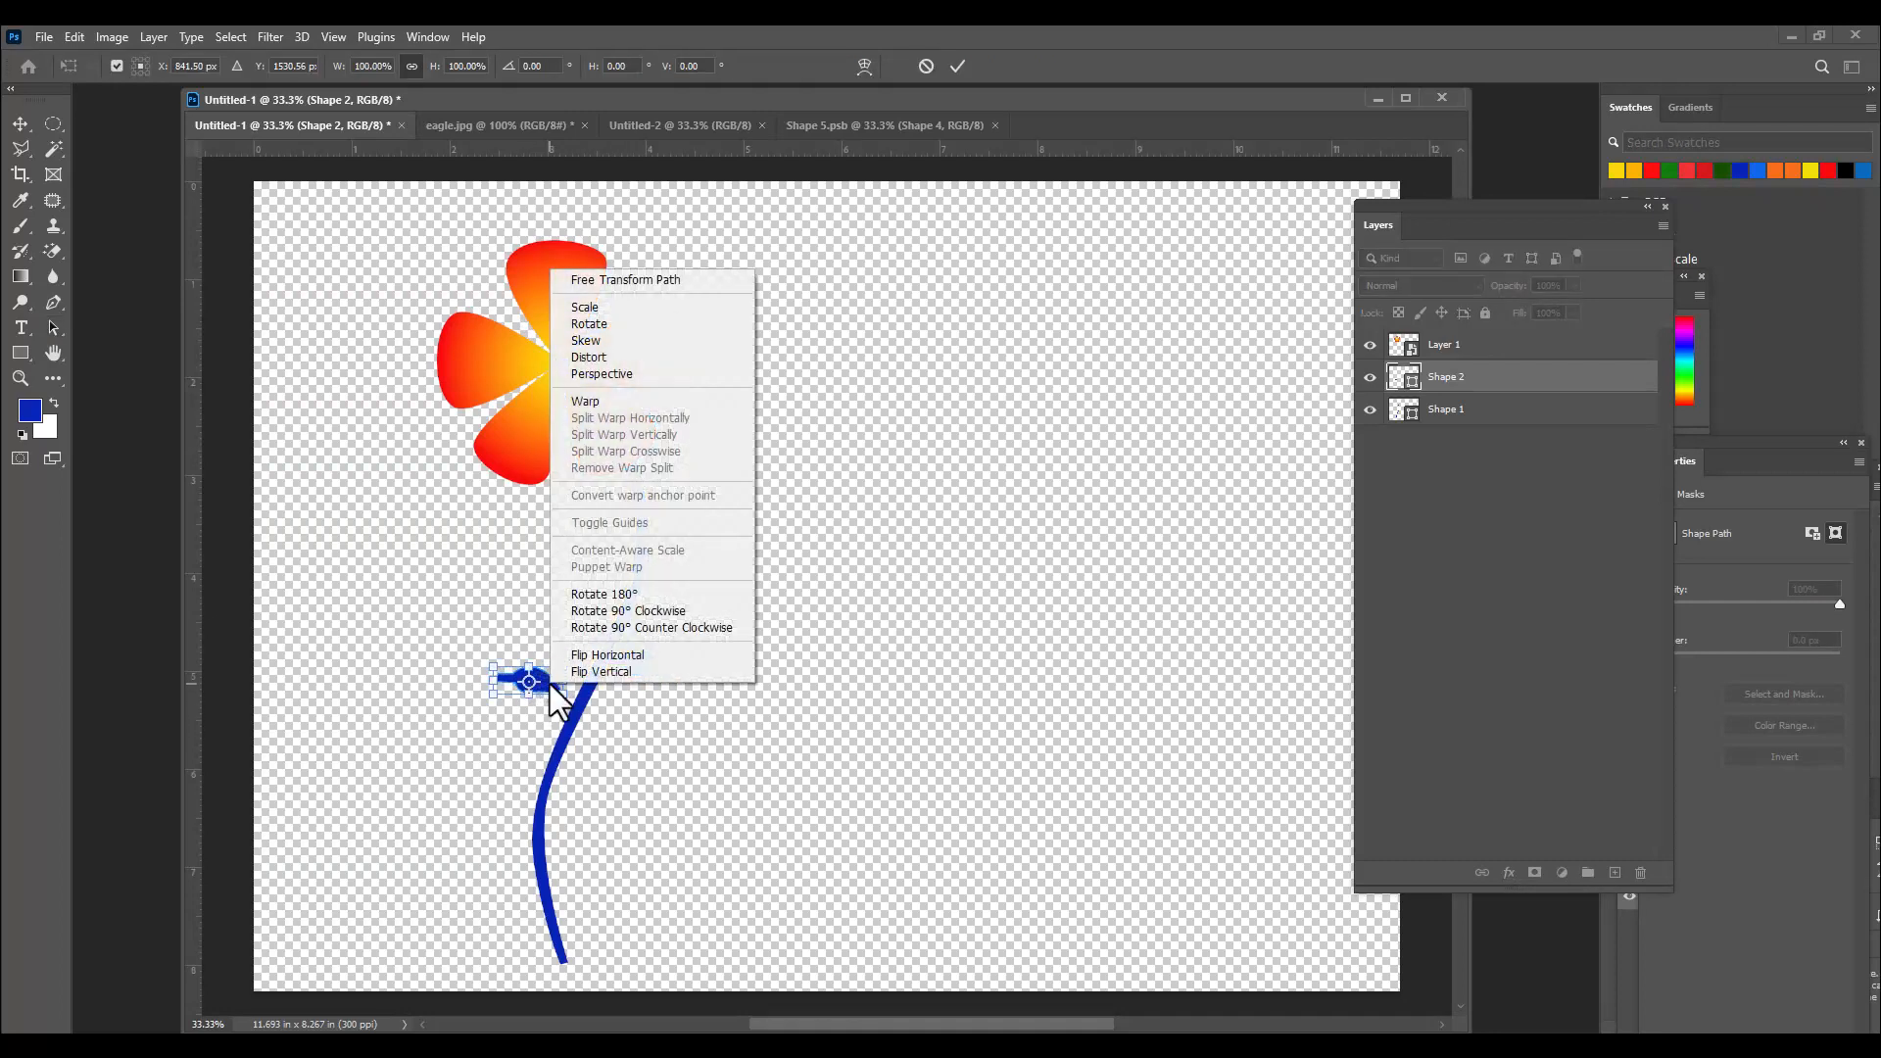
left_click(654, 656)
mouse_move(519, 683)
left_mouse_down()
mouse_move(544, 676)
mouse_move(533, 697)
left_mouse_up()
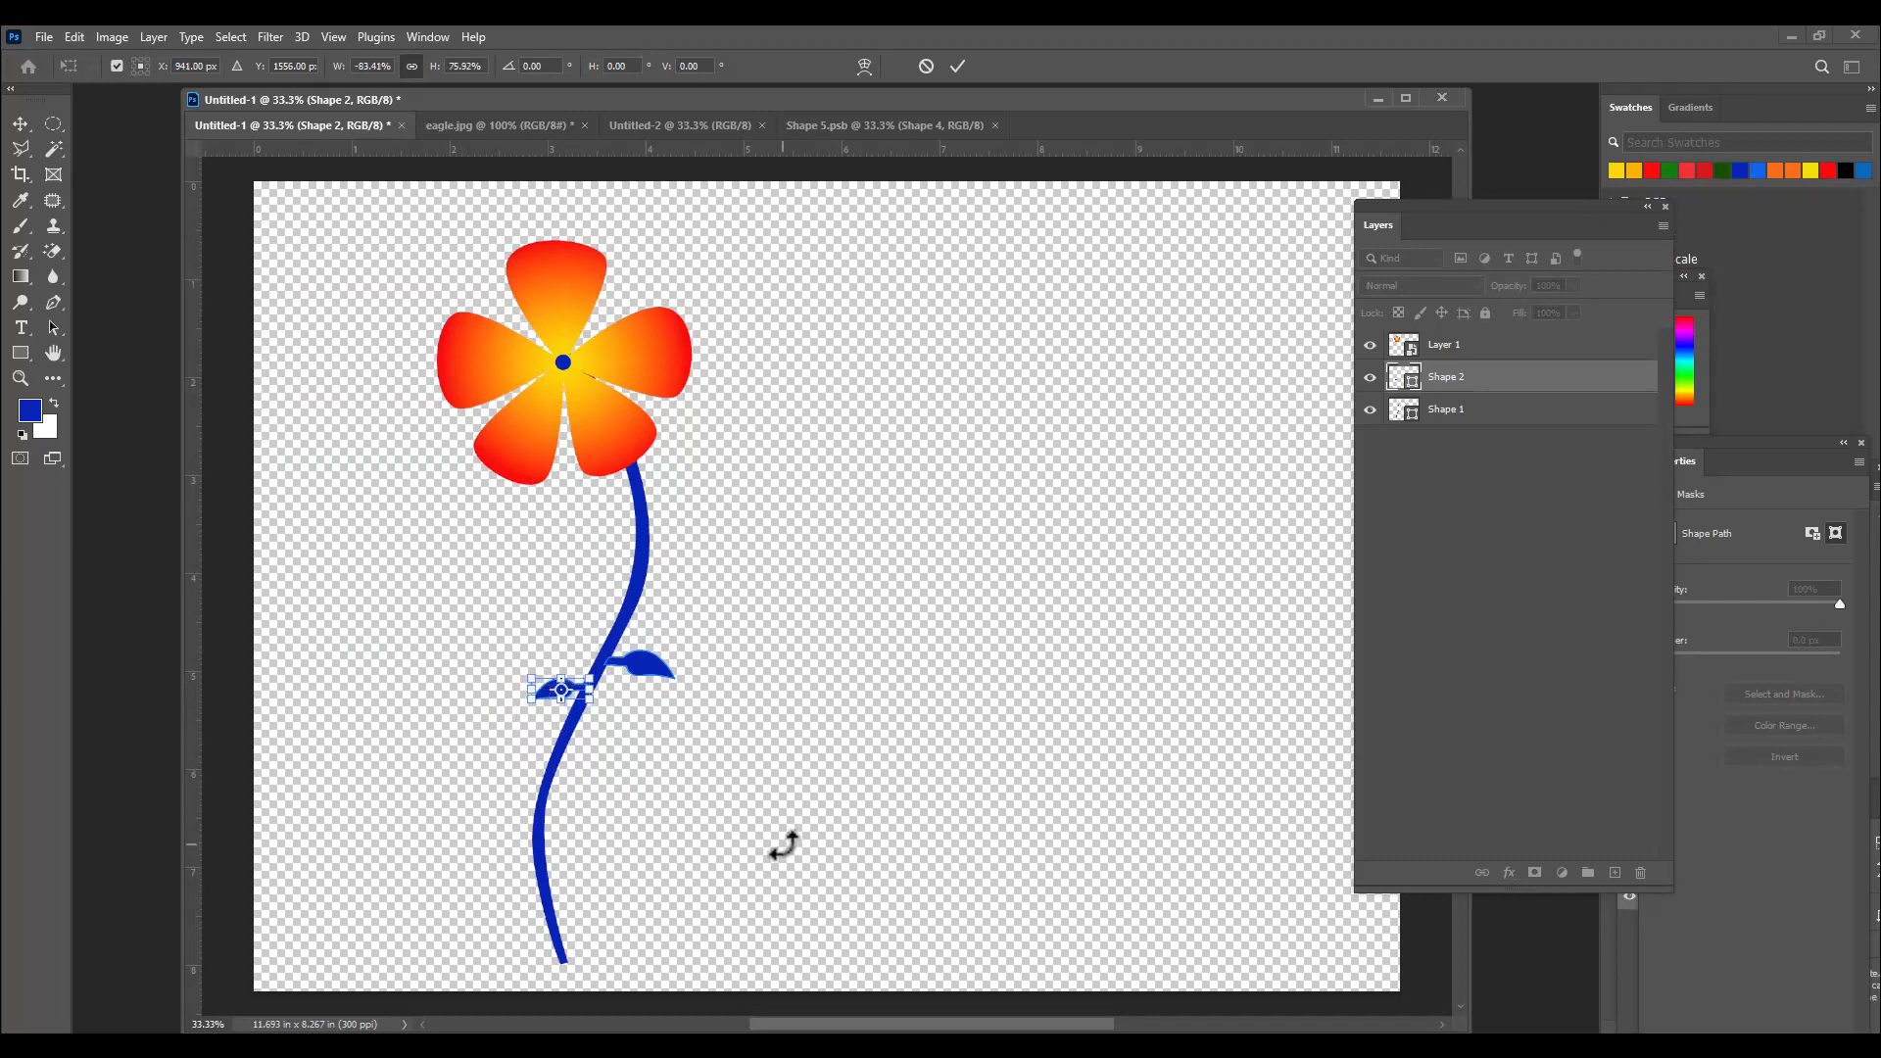
key("Return")
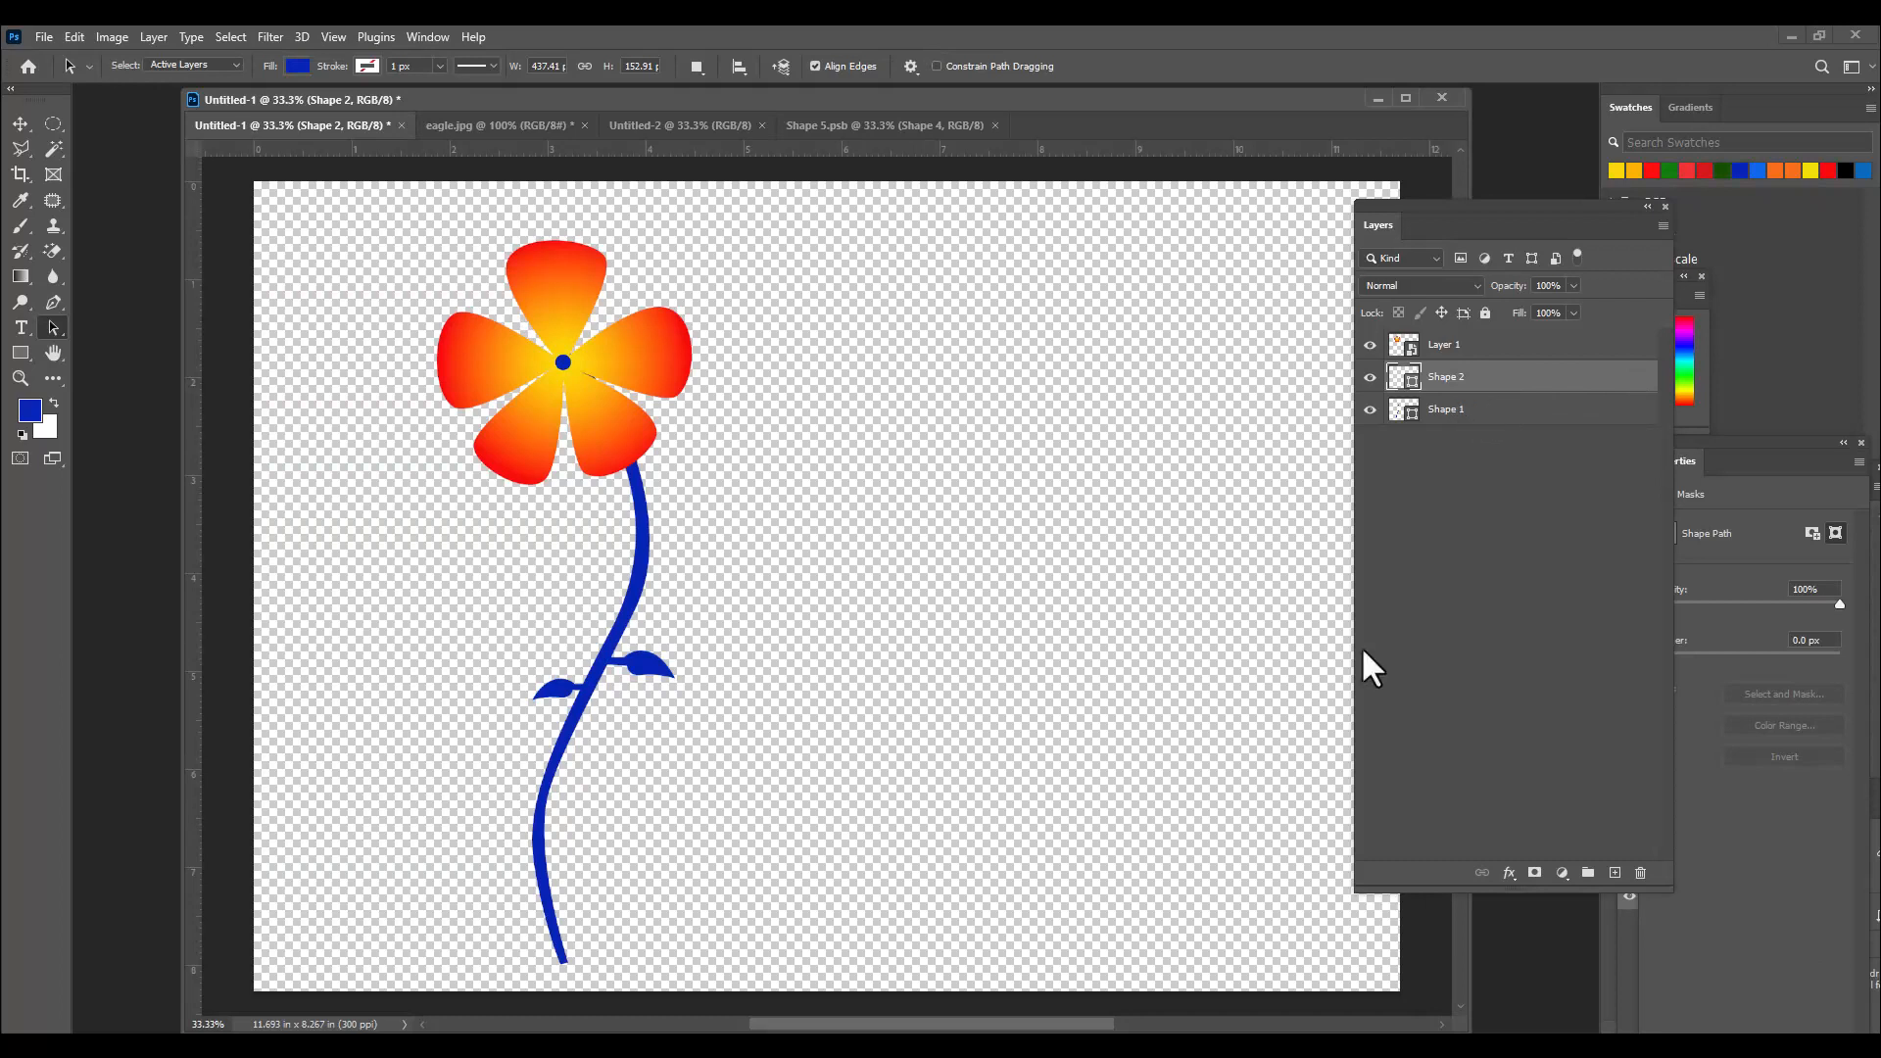
Fill the stem shape with the dark green from the recently used colors.
left_click(1475, 416)
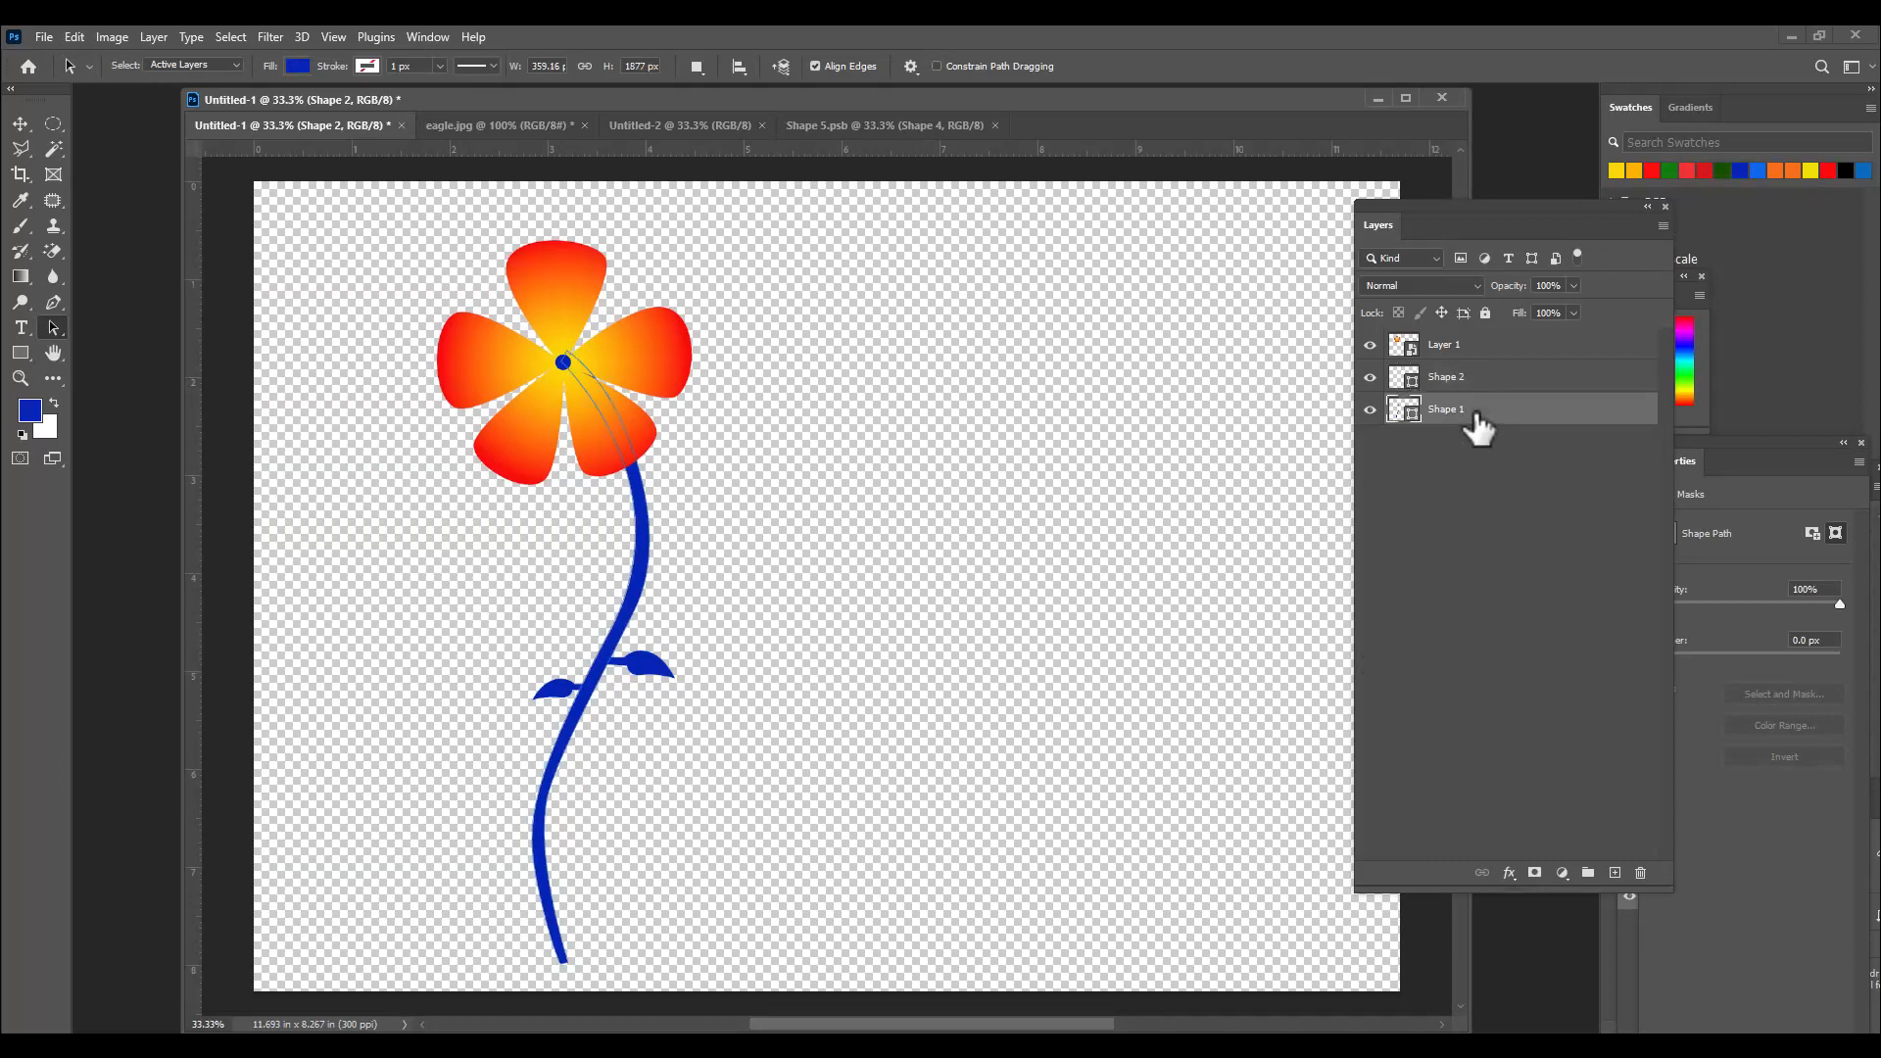
left_click(298, 66)
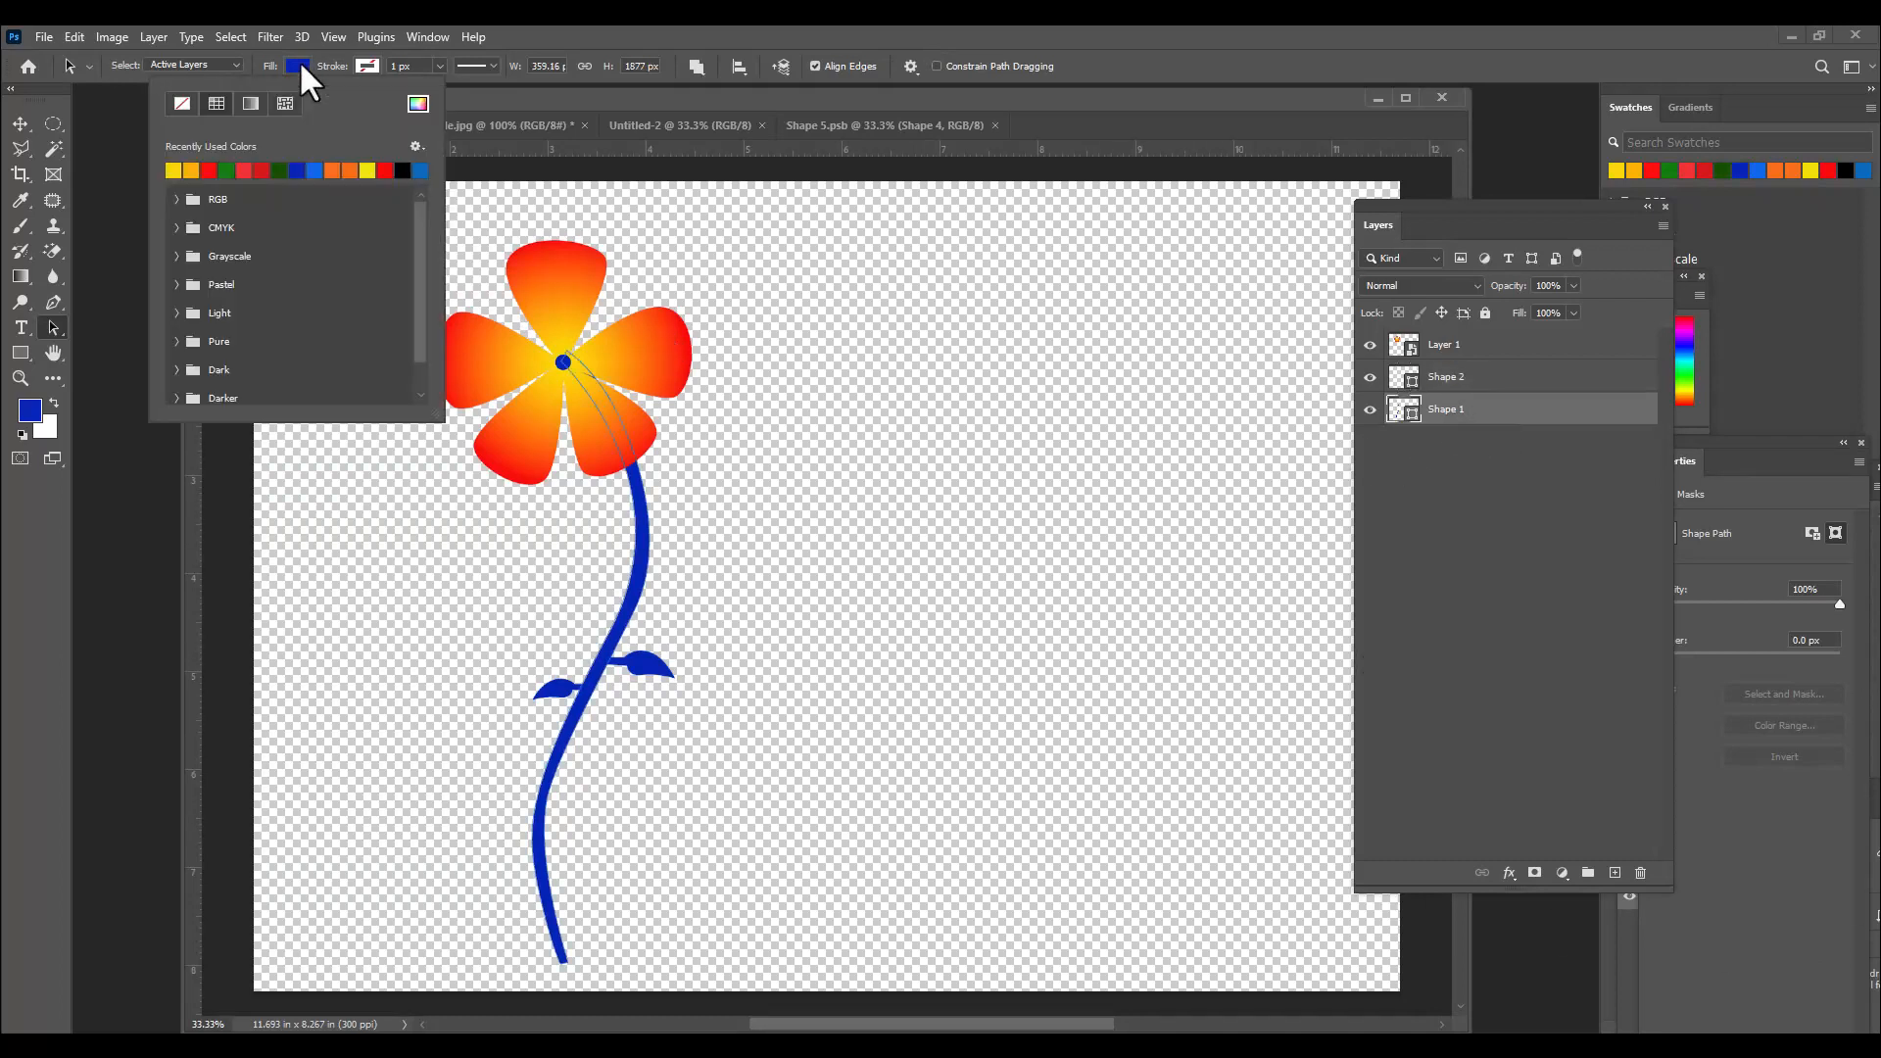
left_click(279, 170)
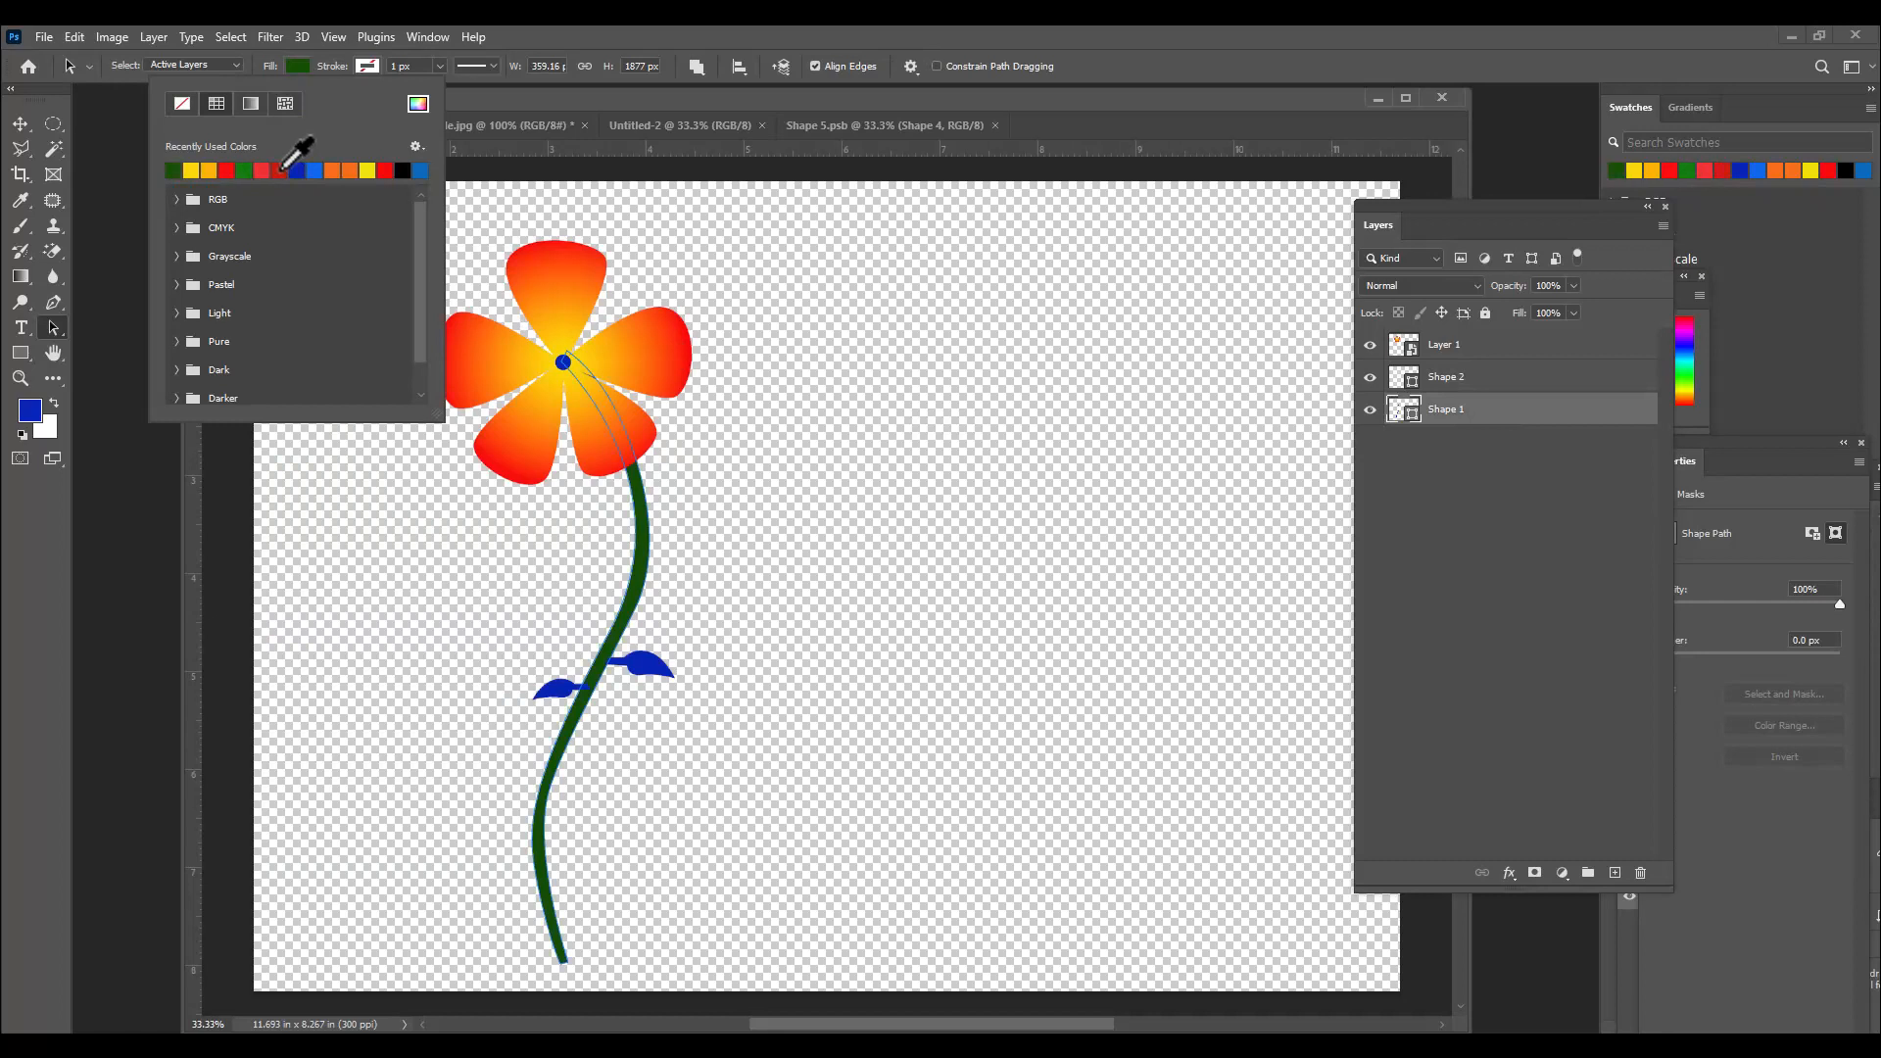
Set the leaves' fill color to the dark green sampled from the stem.
left_click(1484, 384)
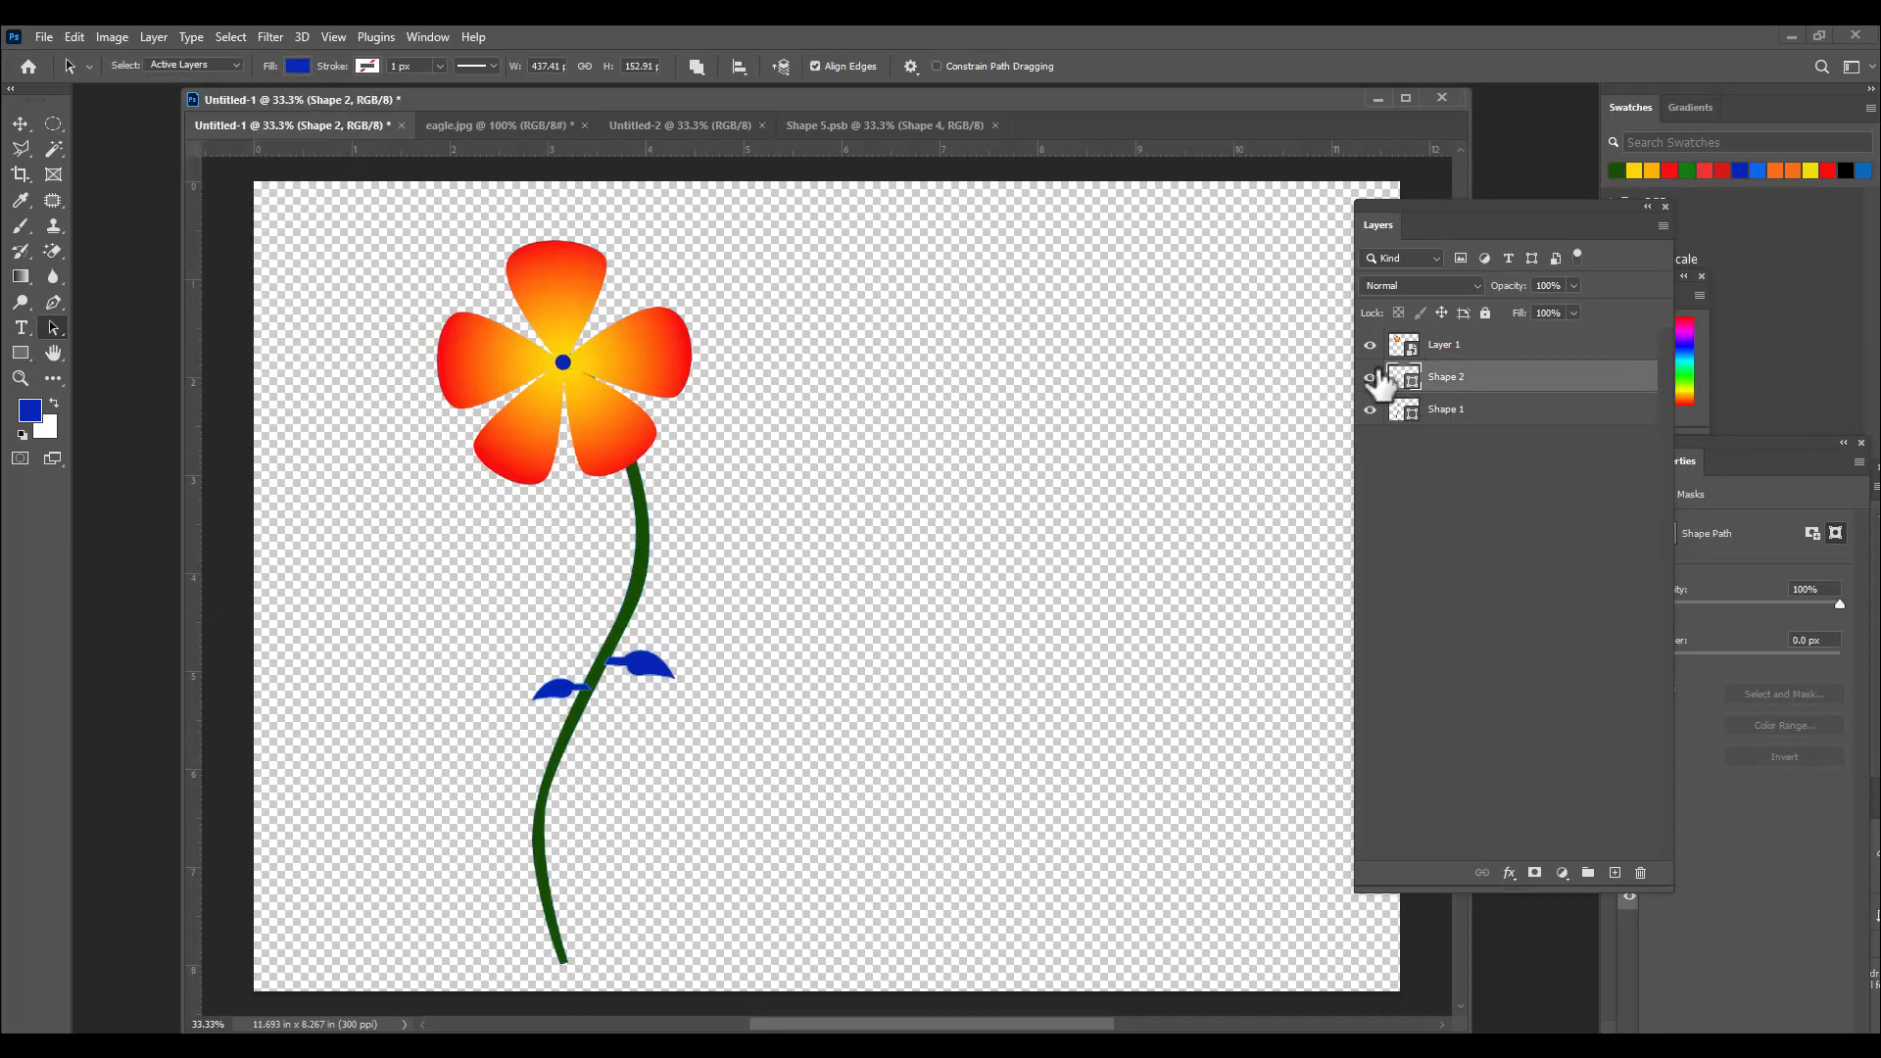
left_click(298, 66)
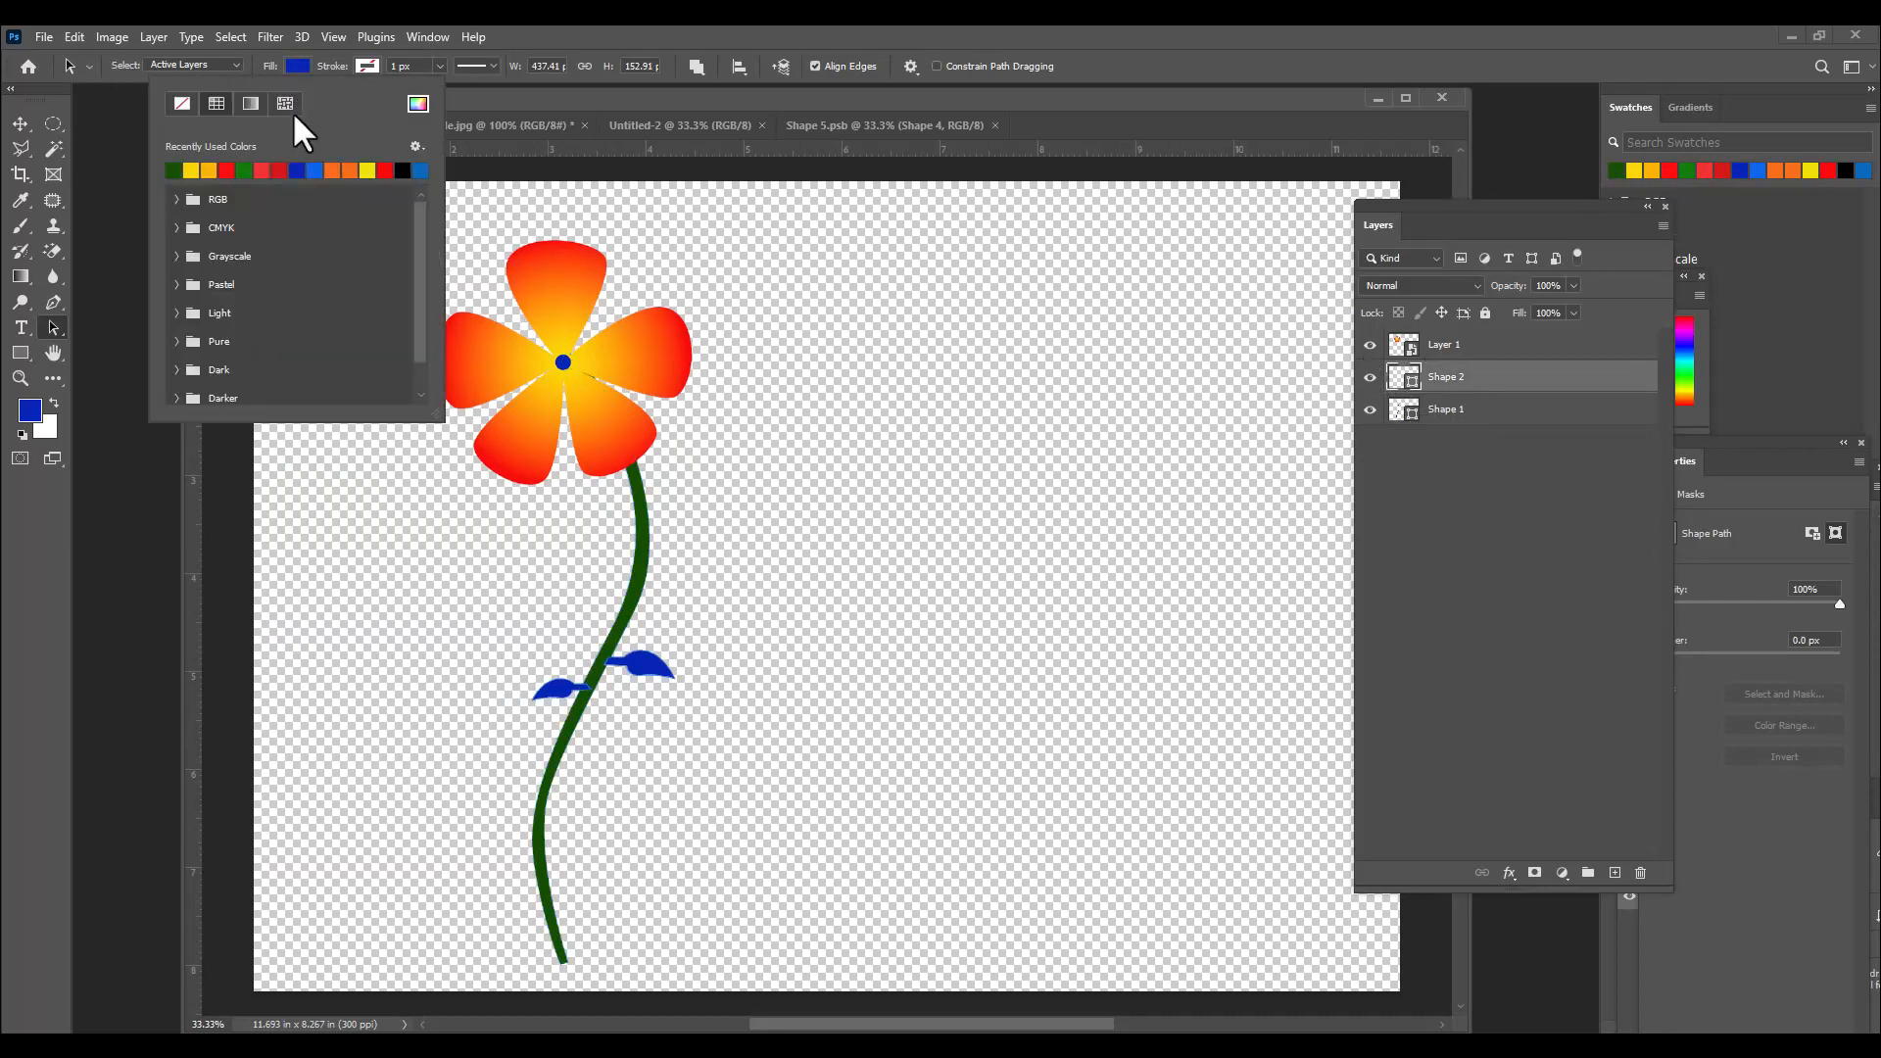
left_click(418, 103)
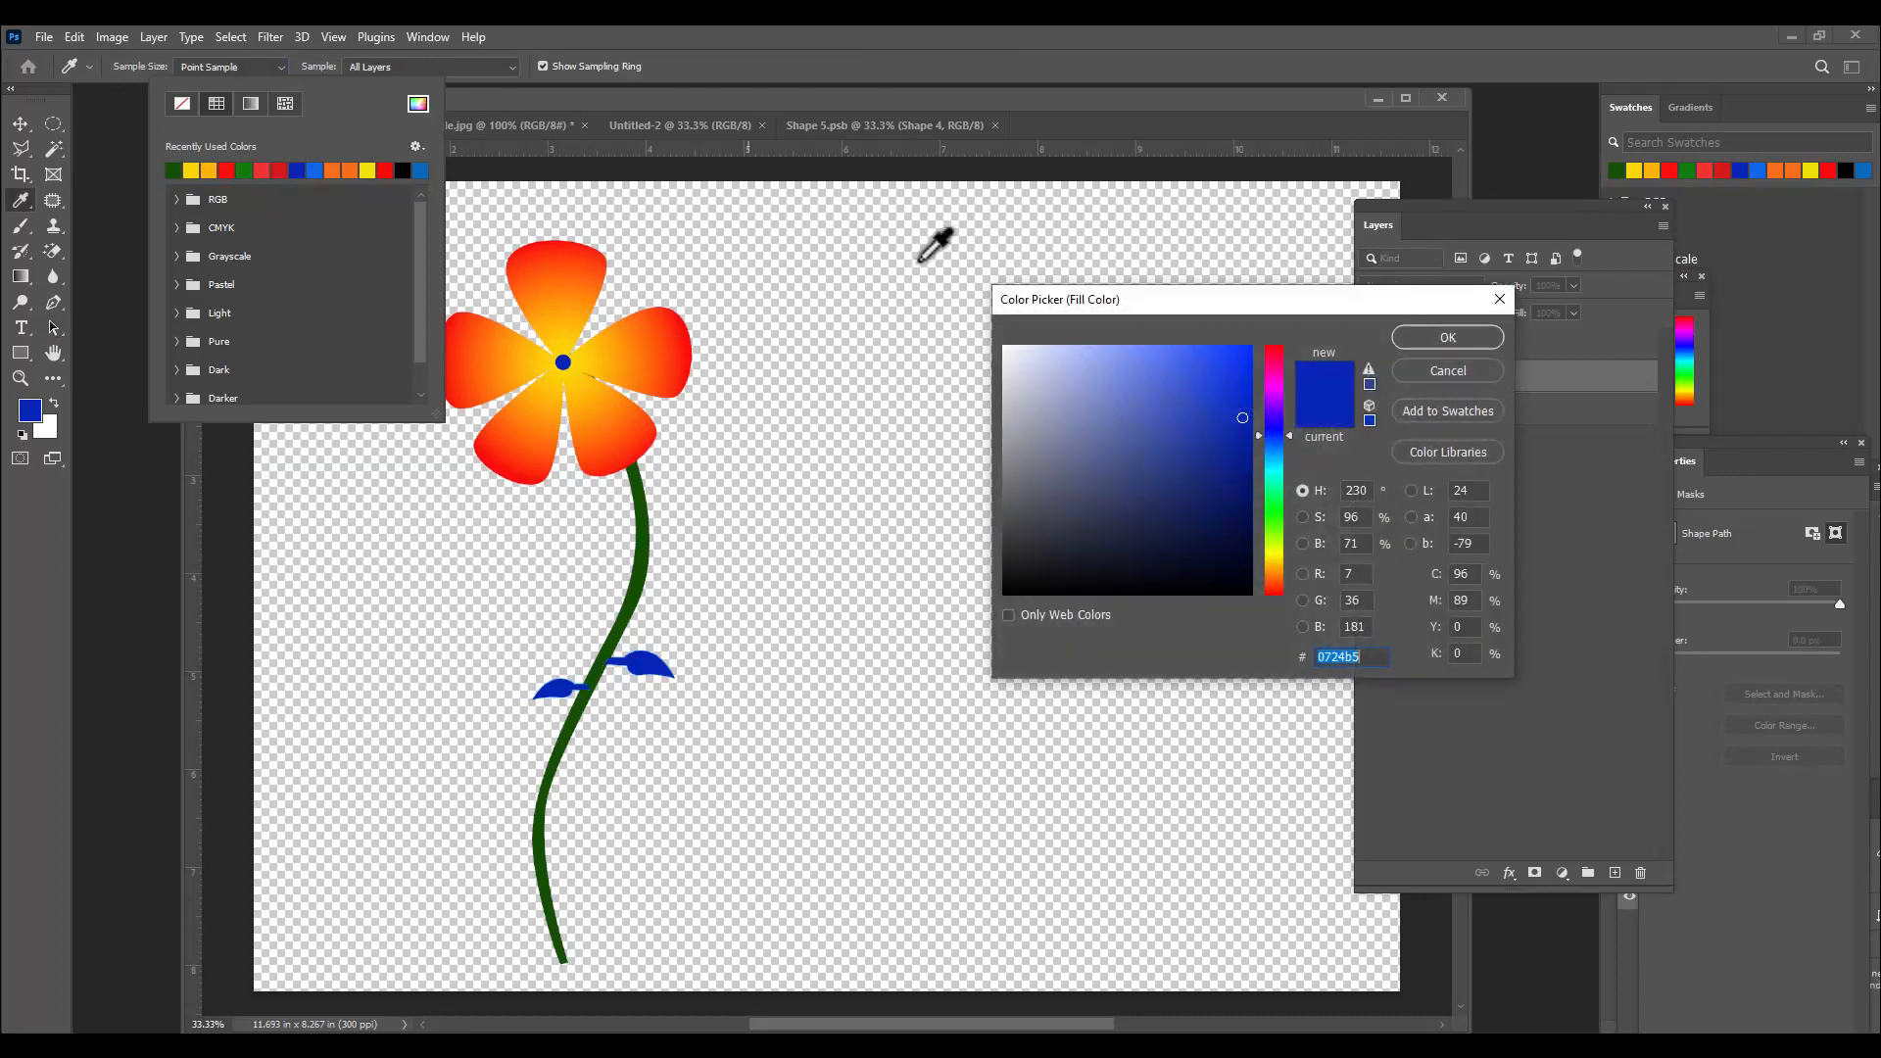
left_click(640, 570)
left_click(1440, 339)
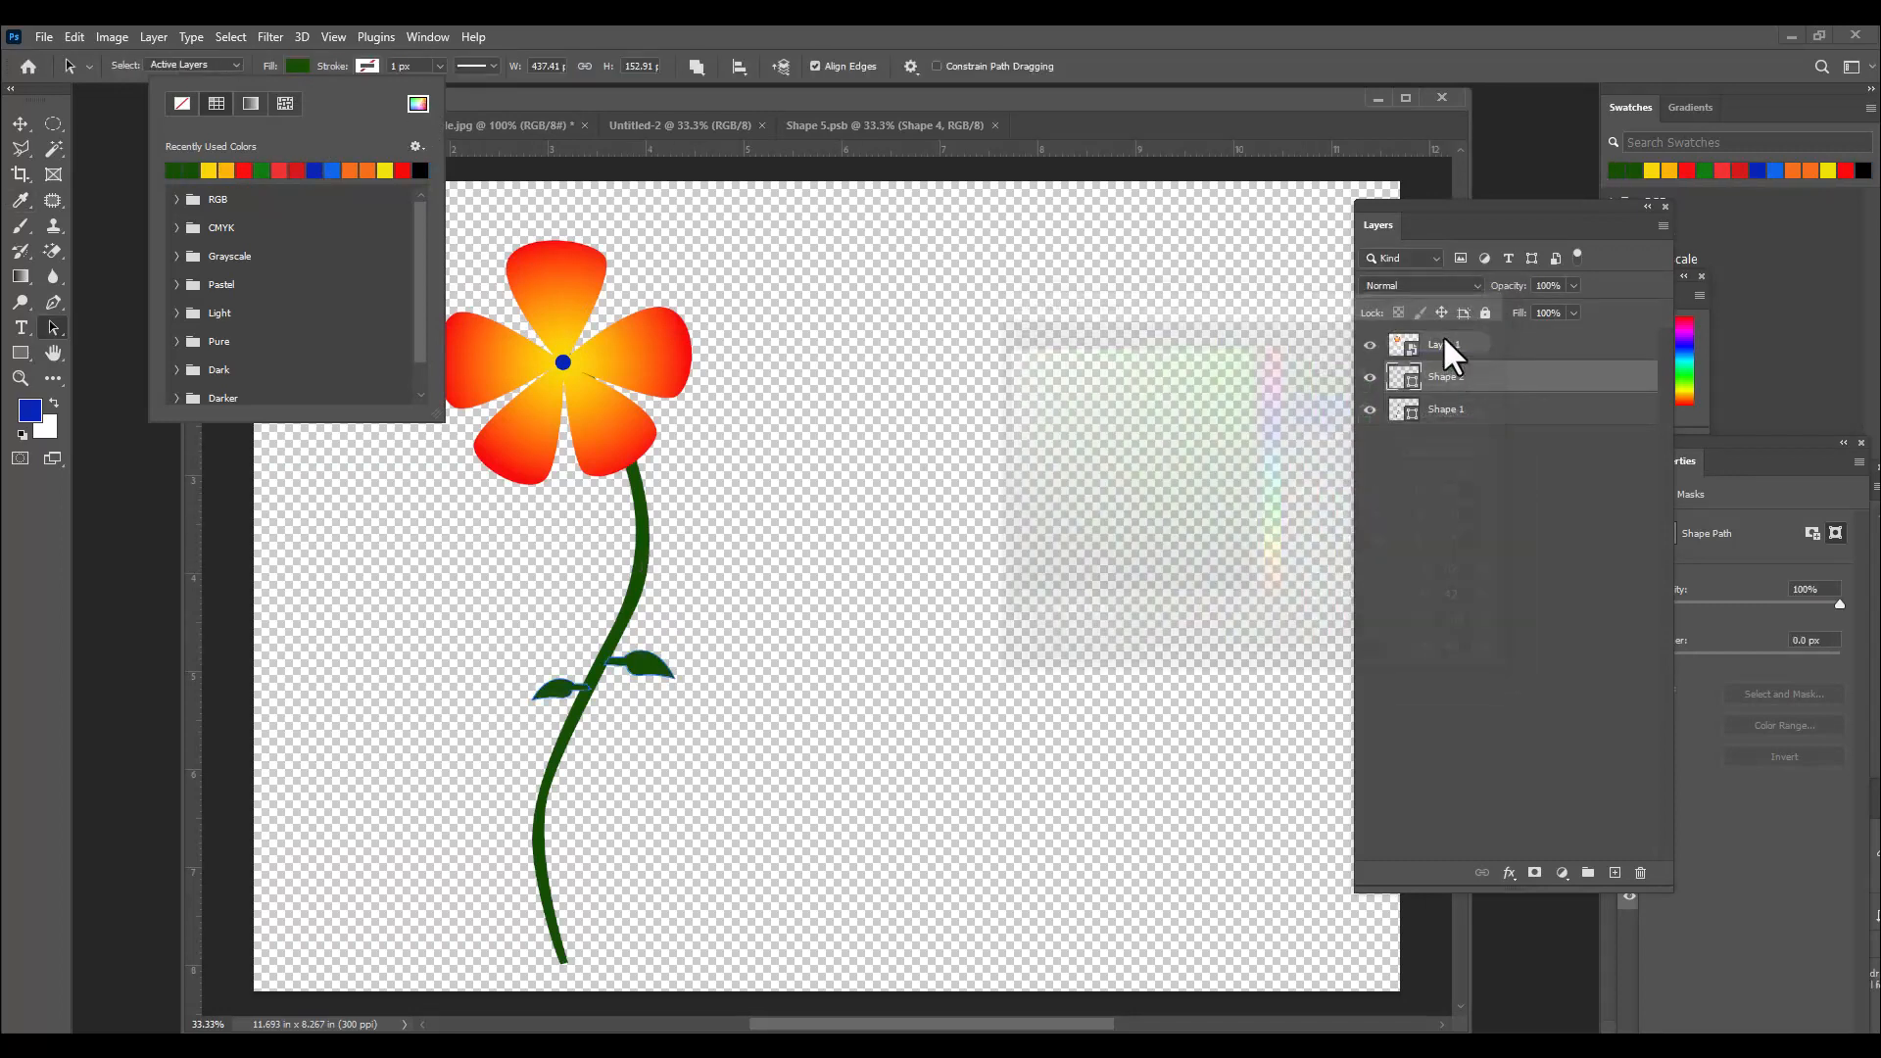
left_click(739, 103)
left_click(19, 123)
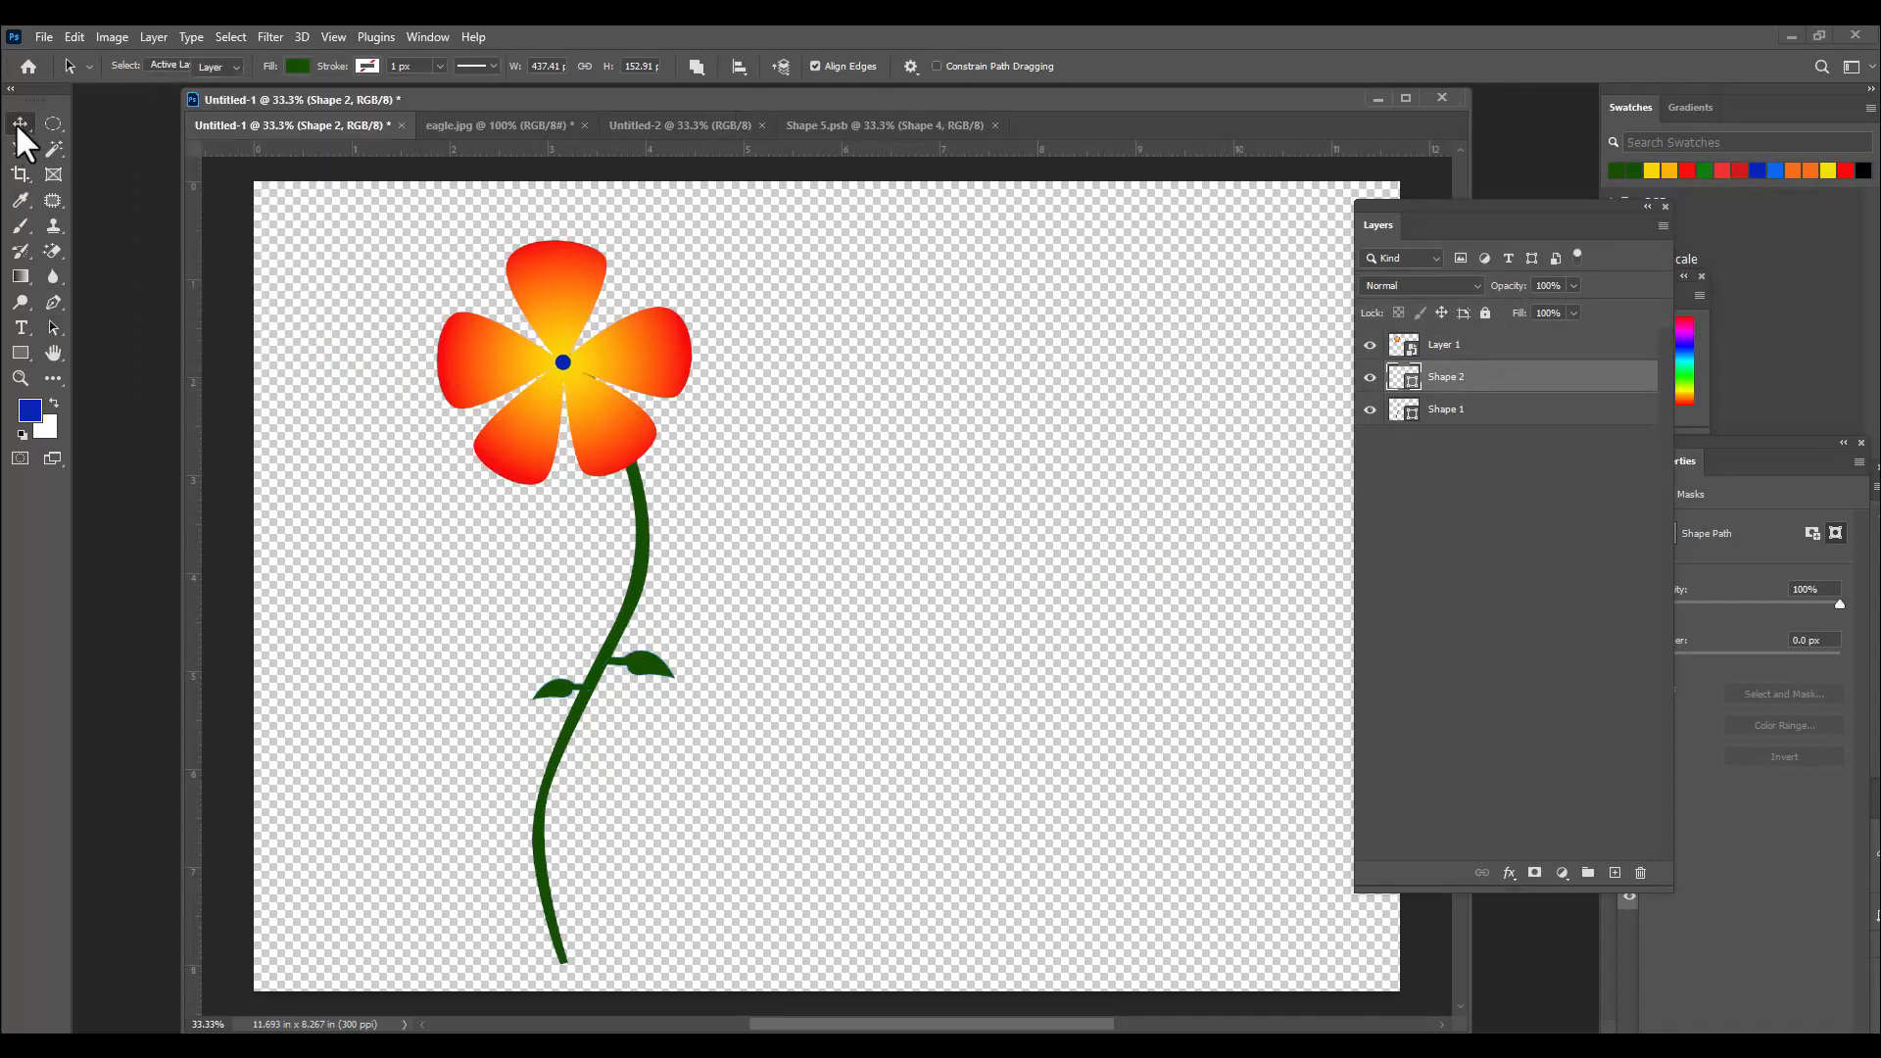
Combine the flower, leaves and stem layers into a single smart object.
left_click(877, 456)
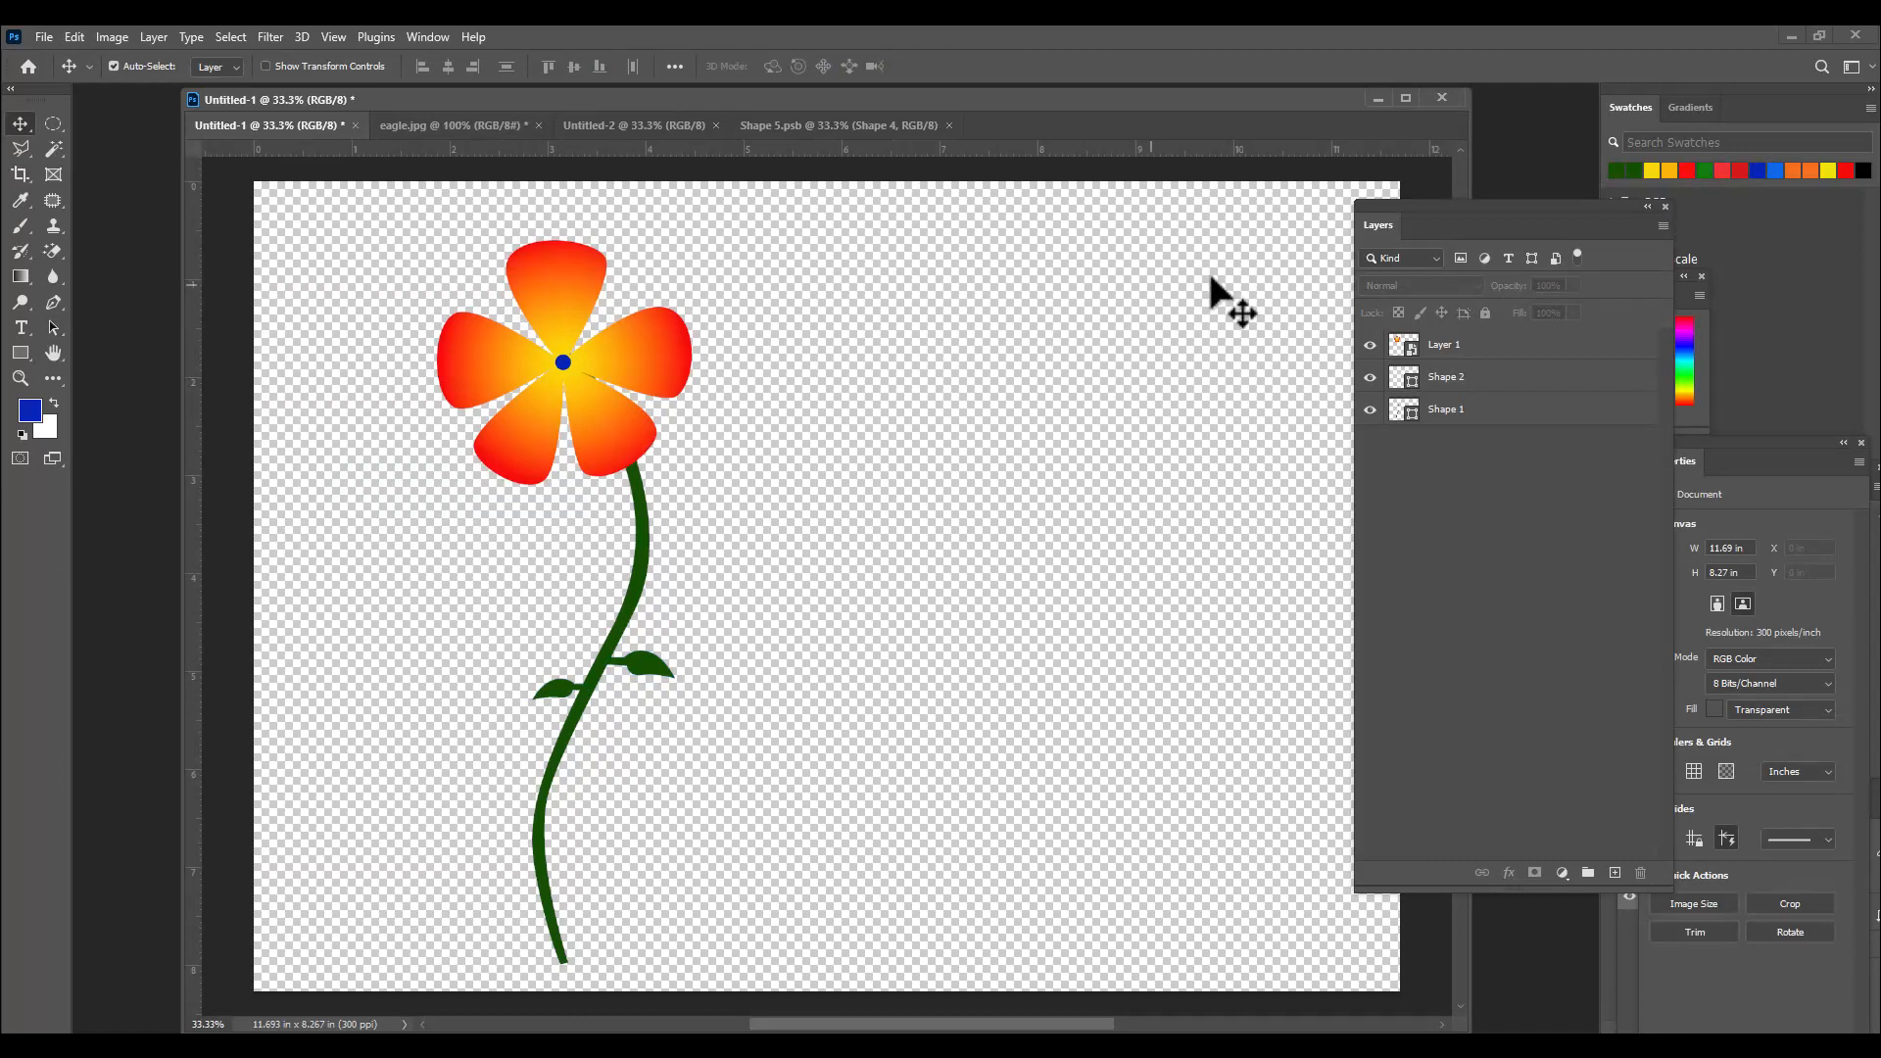
left_click(1469, 350)
left_click(1484, 411, "shift")
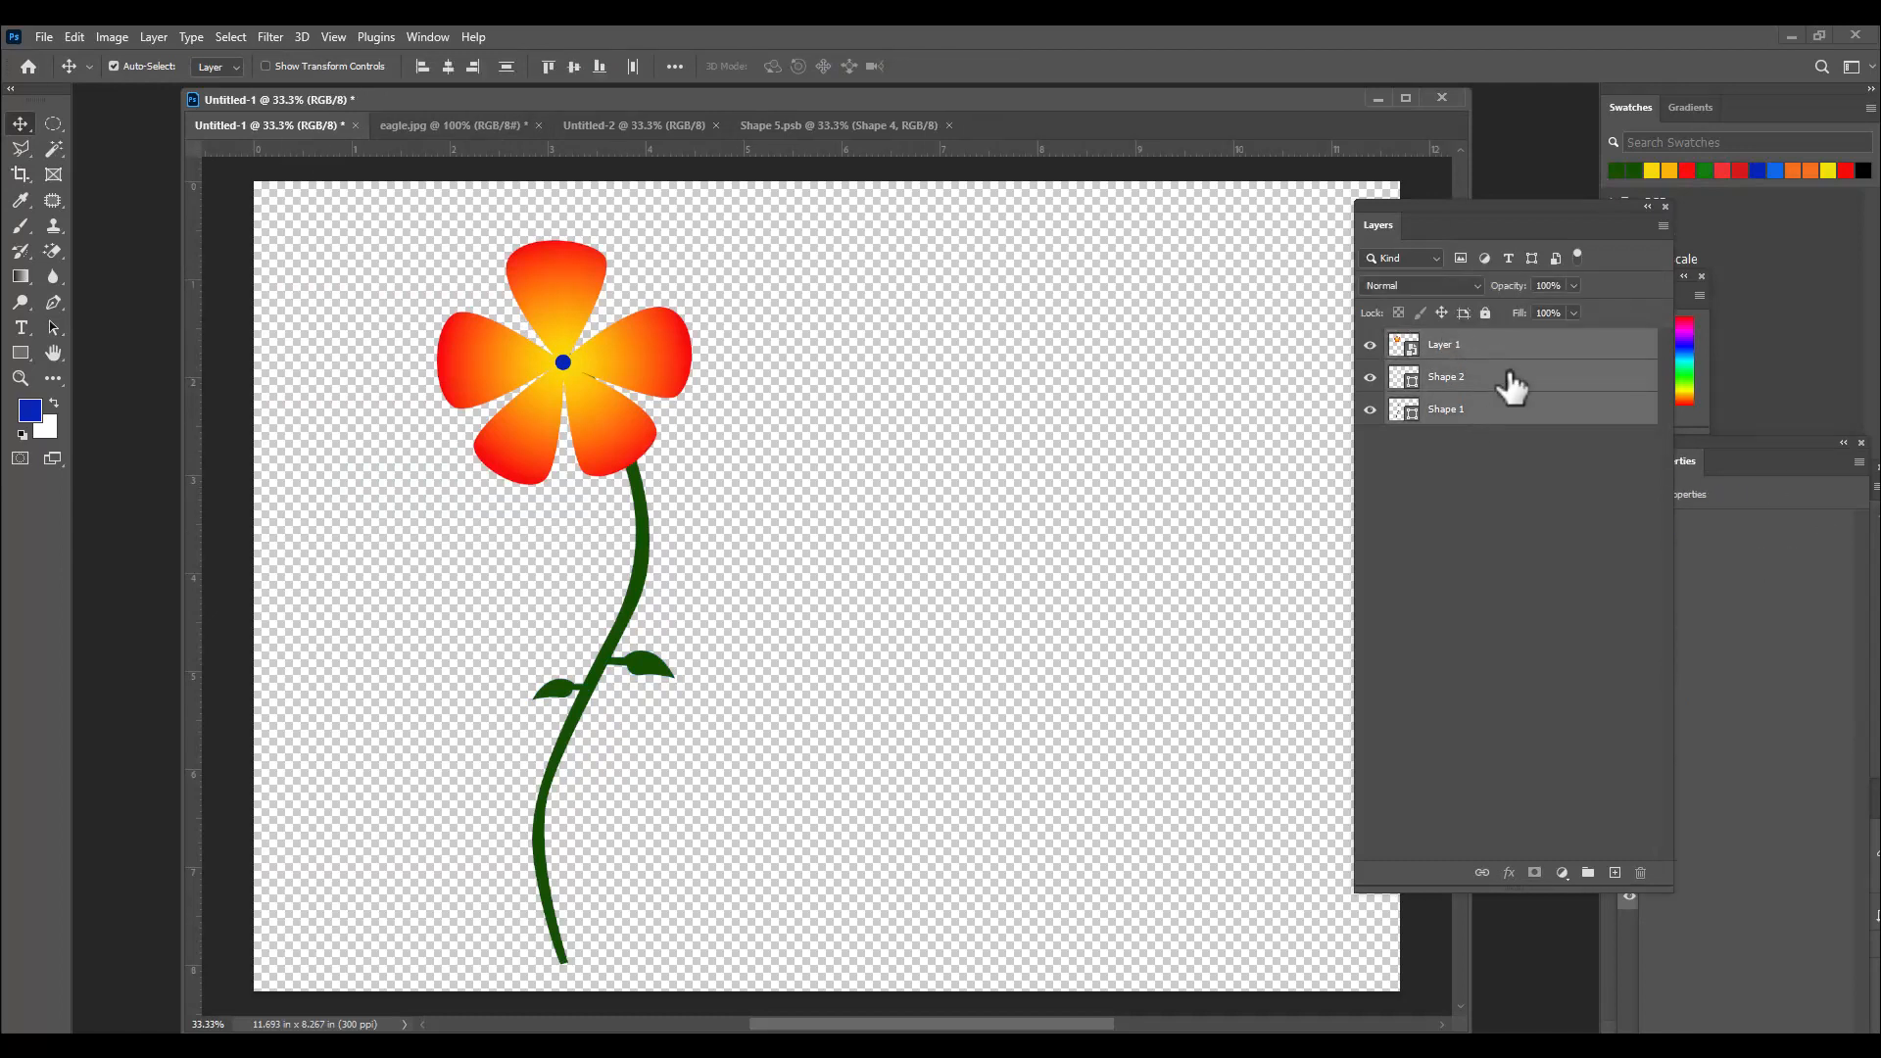
right_click(1518, 351)
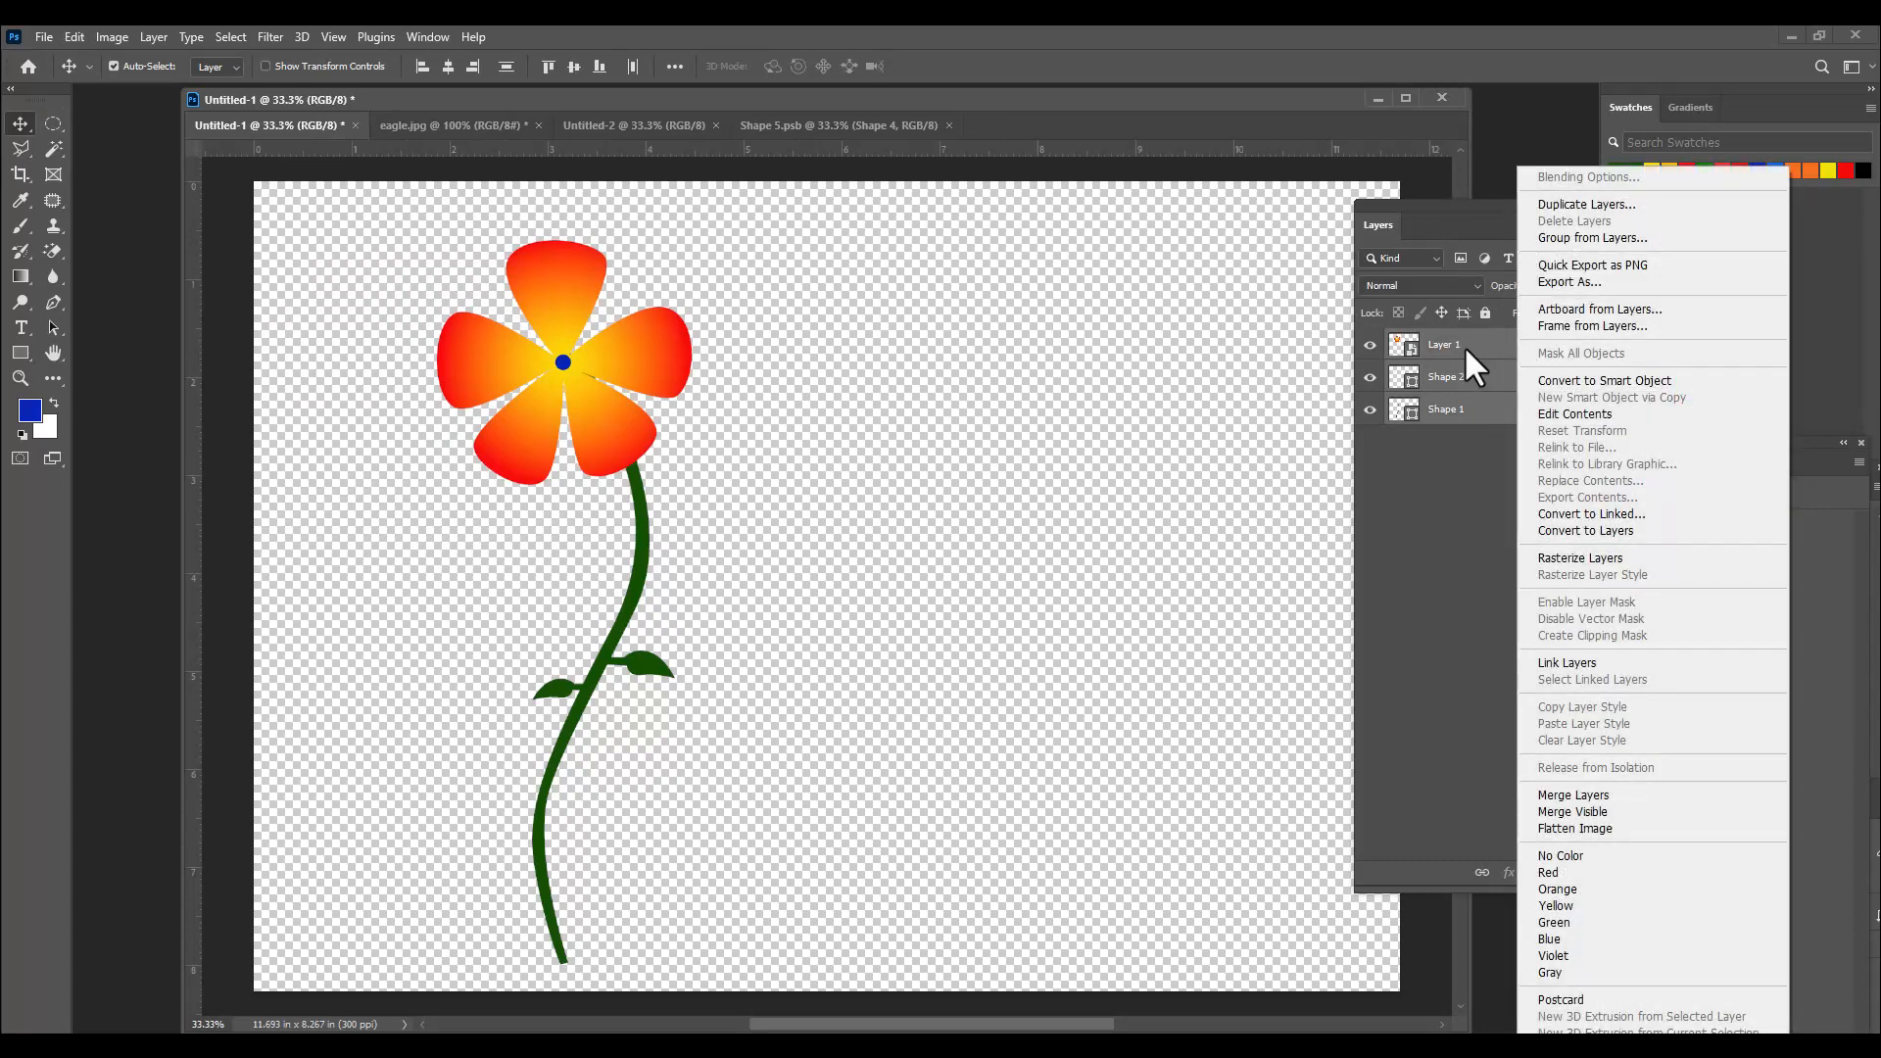
left_click(1703, 380)
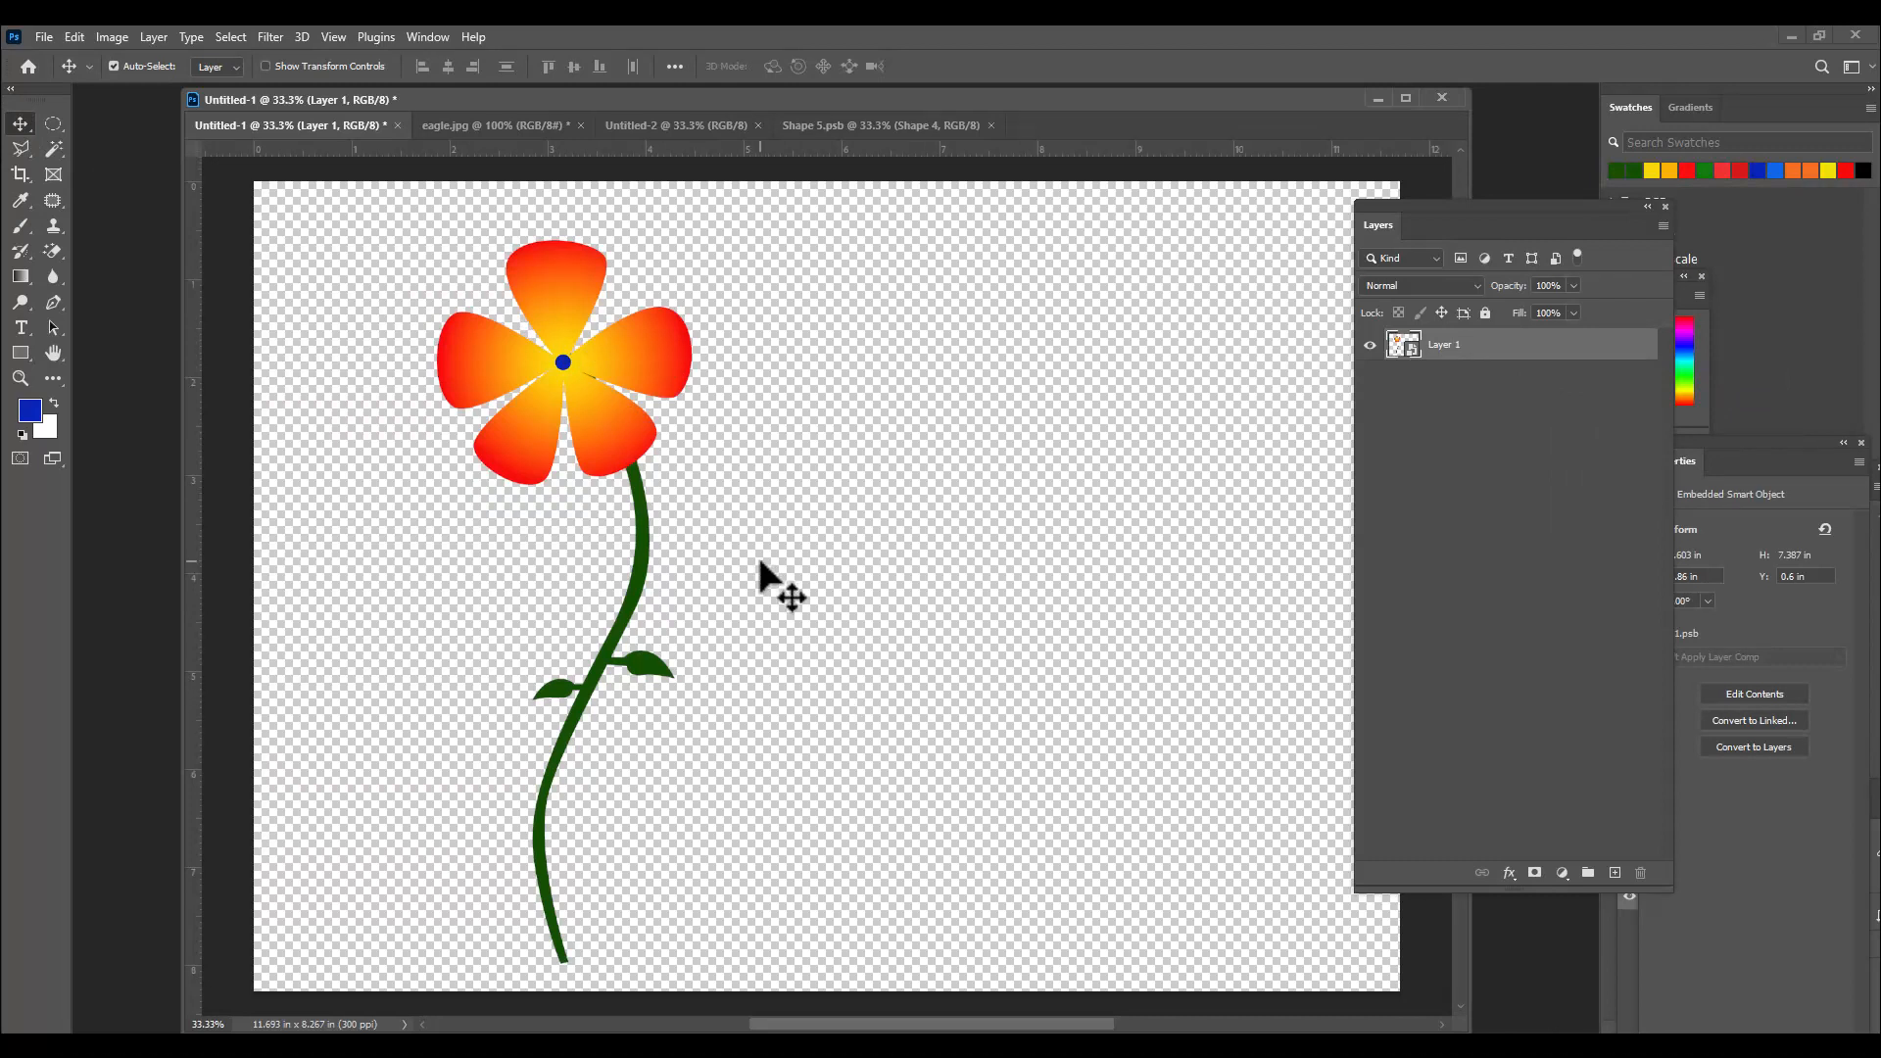
Scale the whole flower down proportionally to about 55% and position it in the upper-left part of the canvas.
key("ctrl+t")
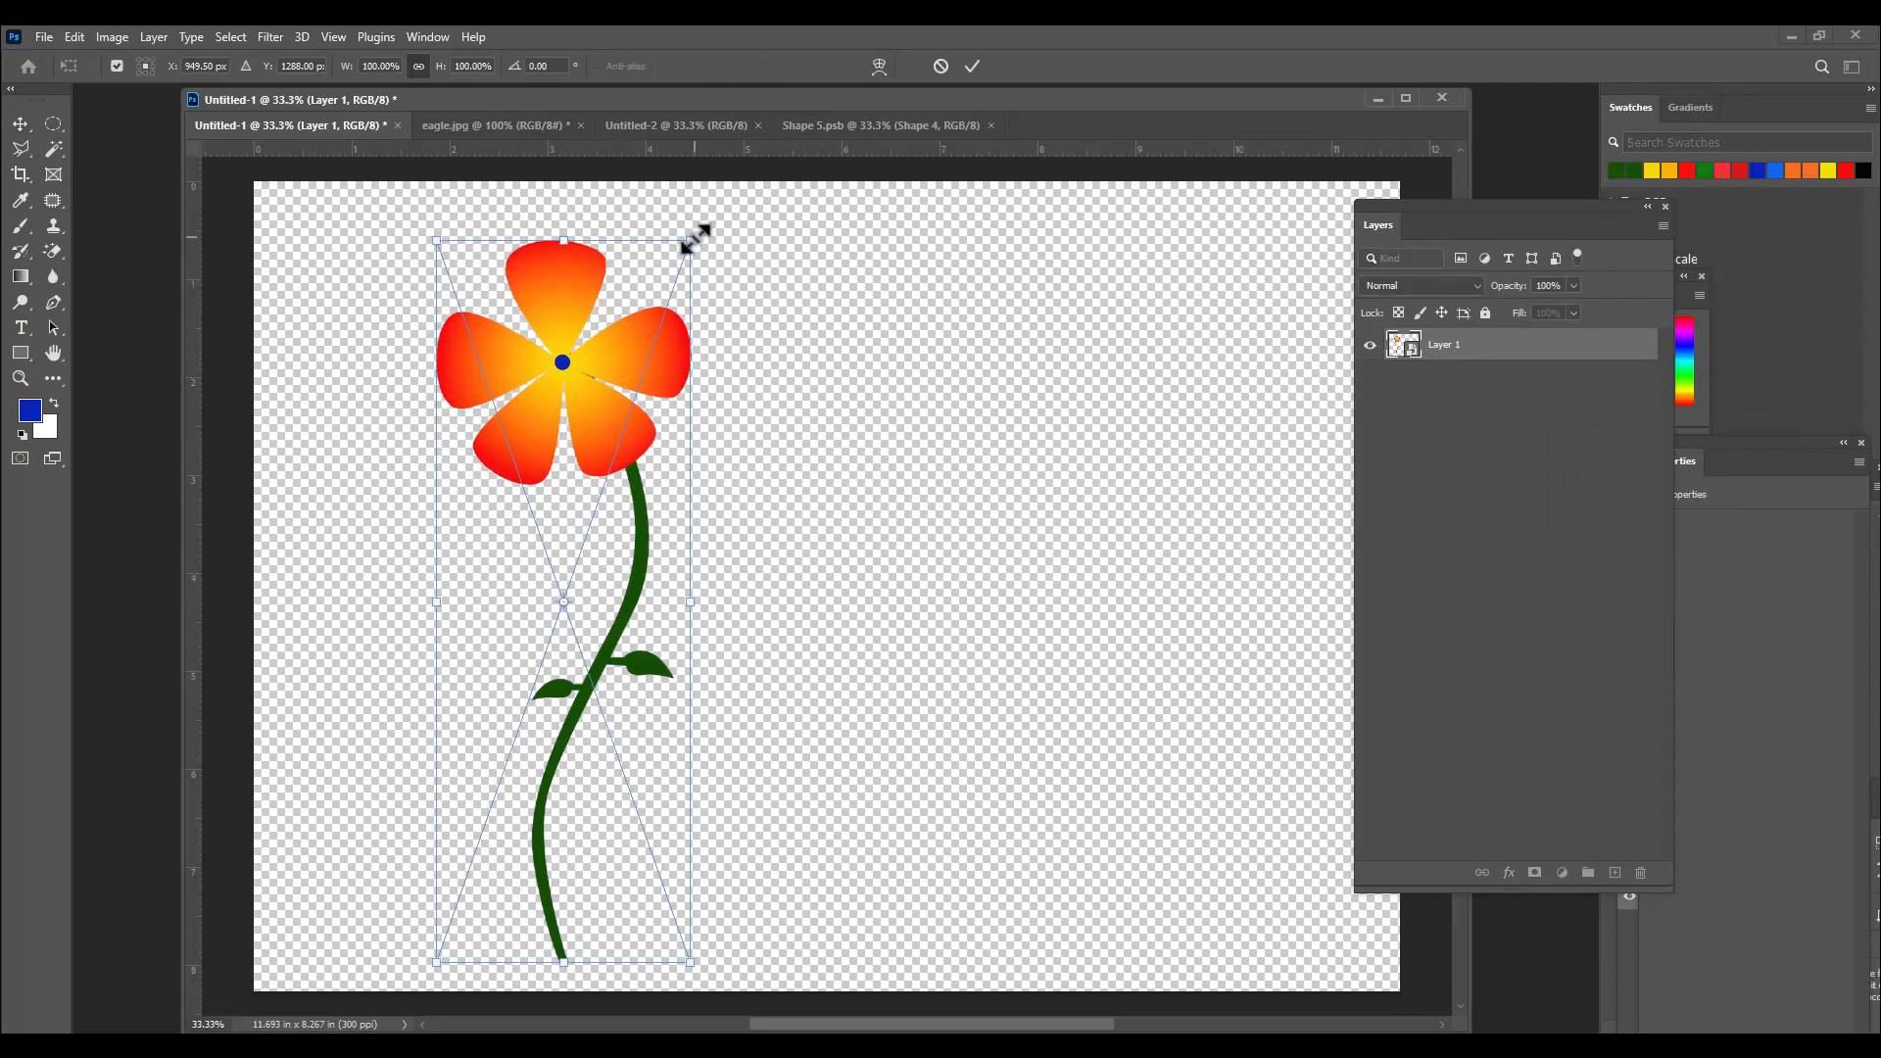
left_click_drag(692, 240, 647, 366)
left_click_drag(615, 439, 613, 311)
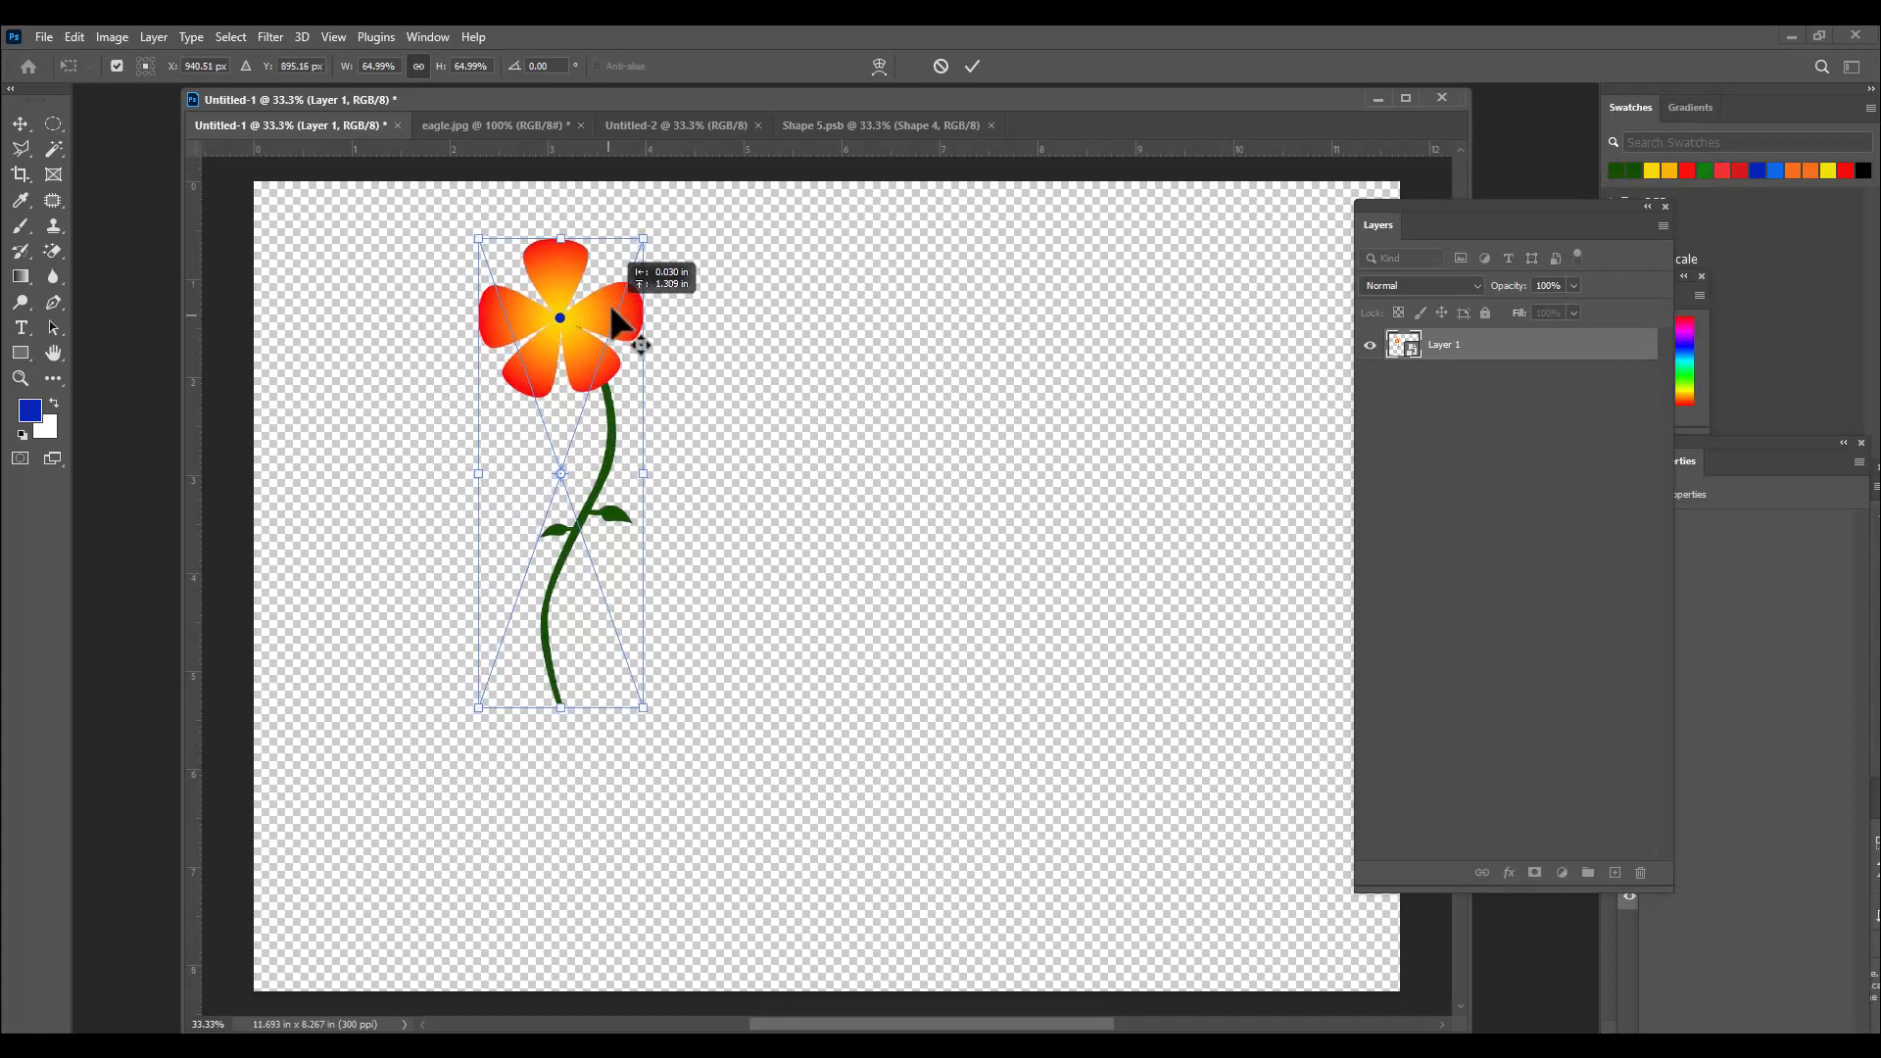
left_click_drag(643, 240, 630, 274)
left_click_drag(619, 345, 622, 330)
key("Return")
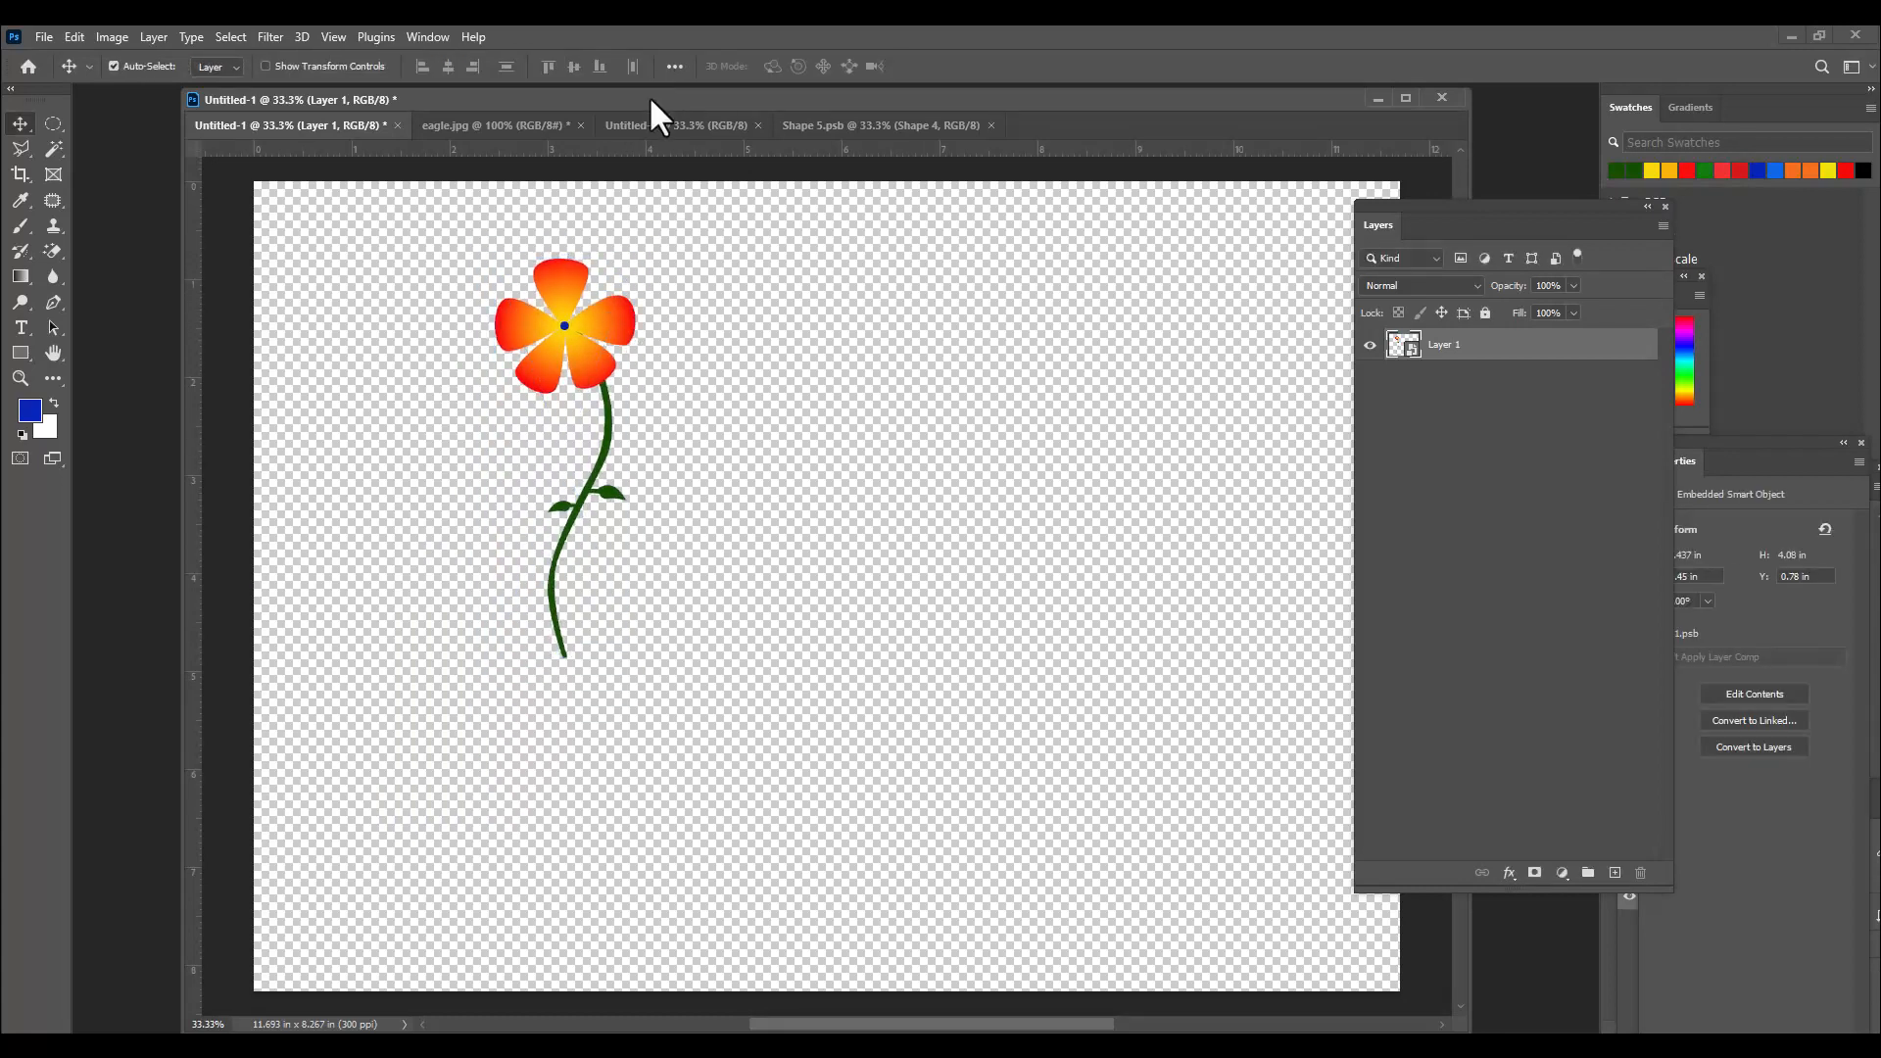
Draw a closed flowerpot shape about 476 by 439 px with the Pen tool, covering the lower end of the stem.
left_click_drag(651, 99, 582, 107)
left_click(56, 302)
left_click(519, 613)
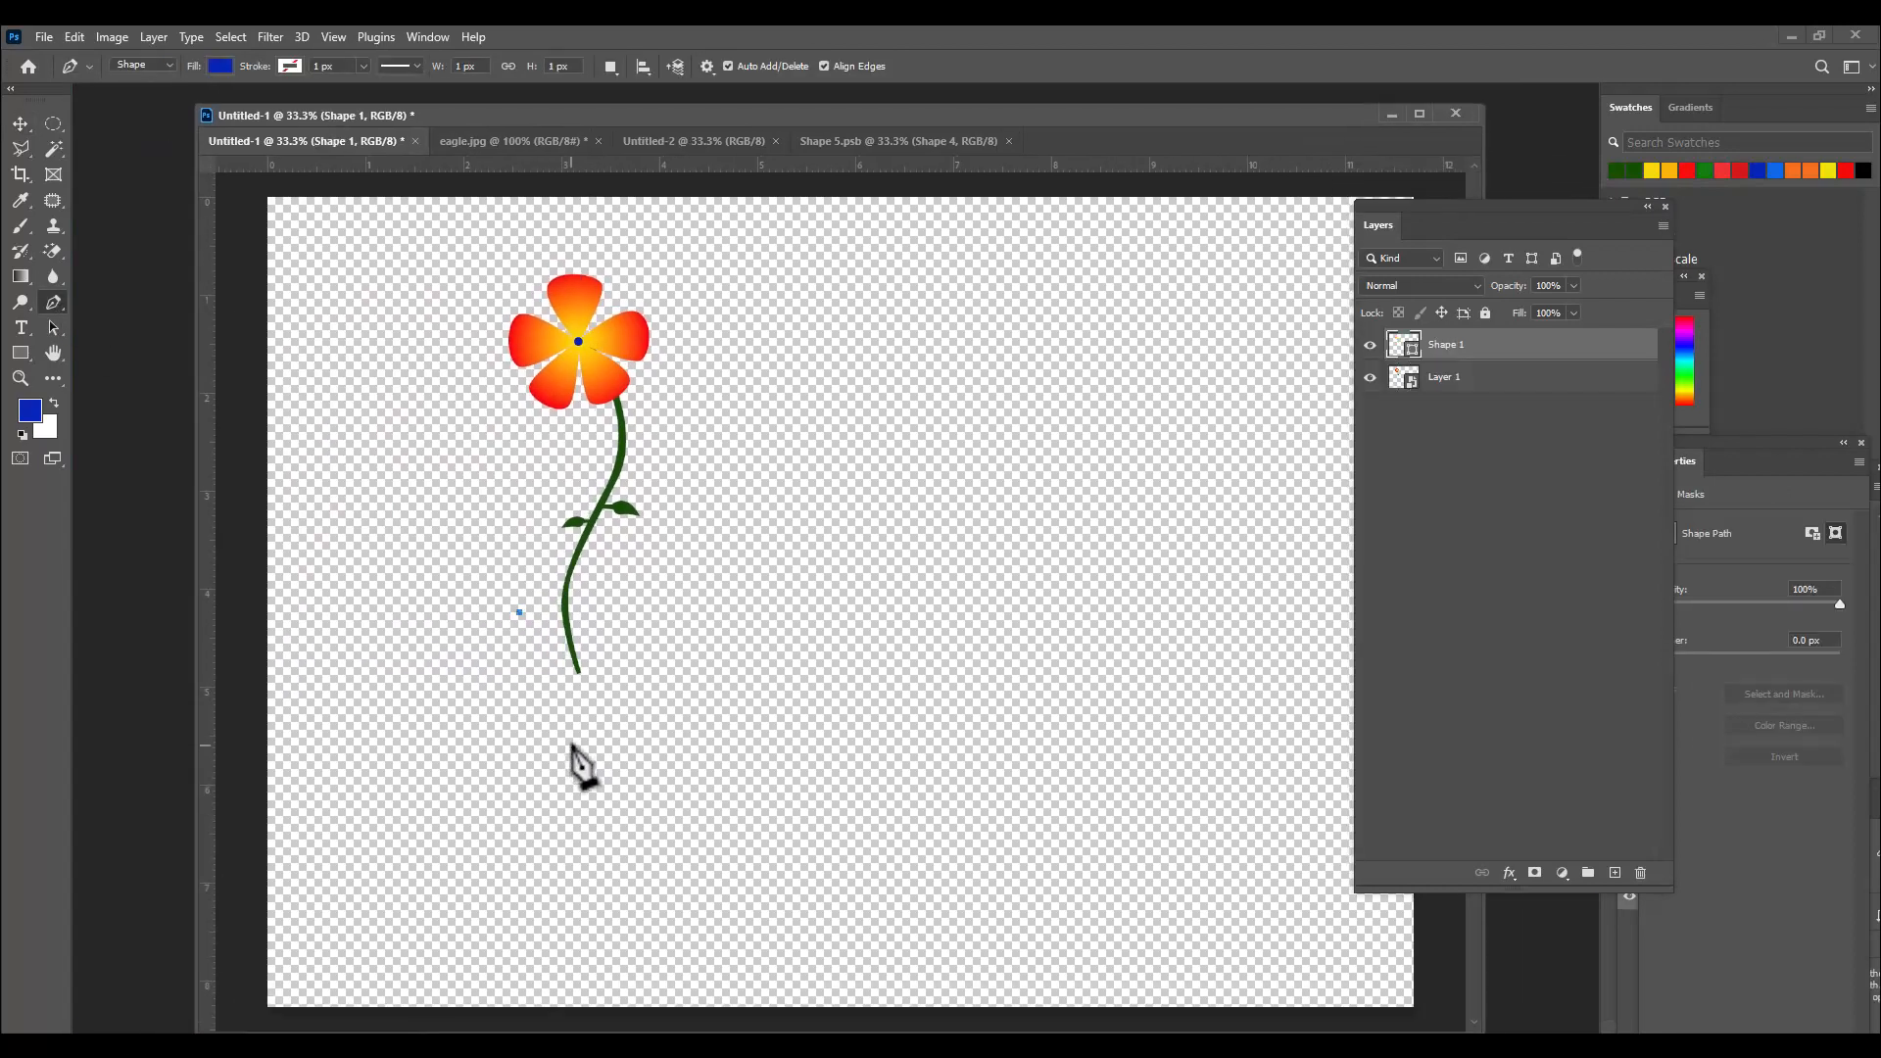
left_click_drag(566, 738, 591, 737)
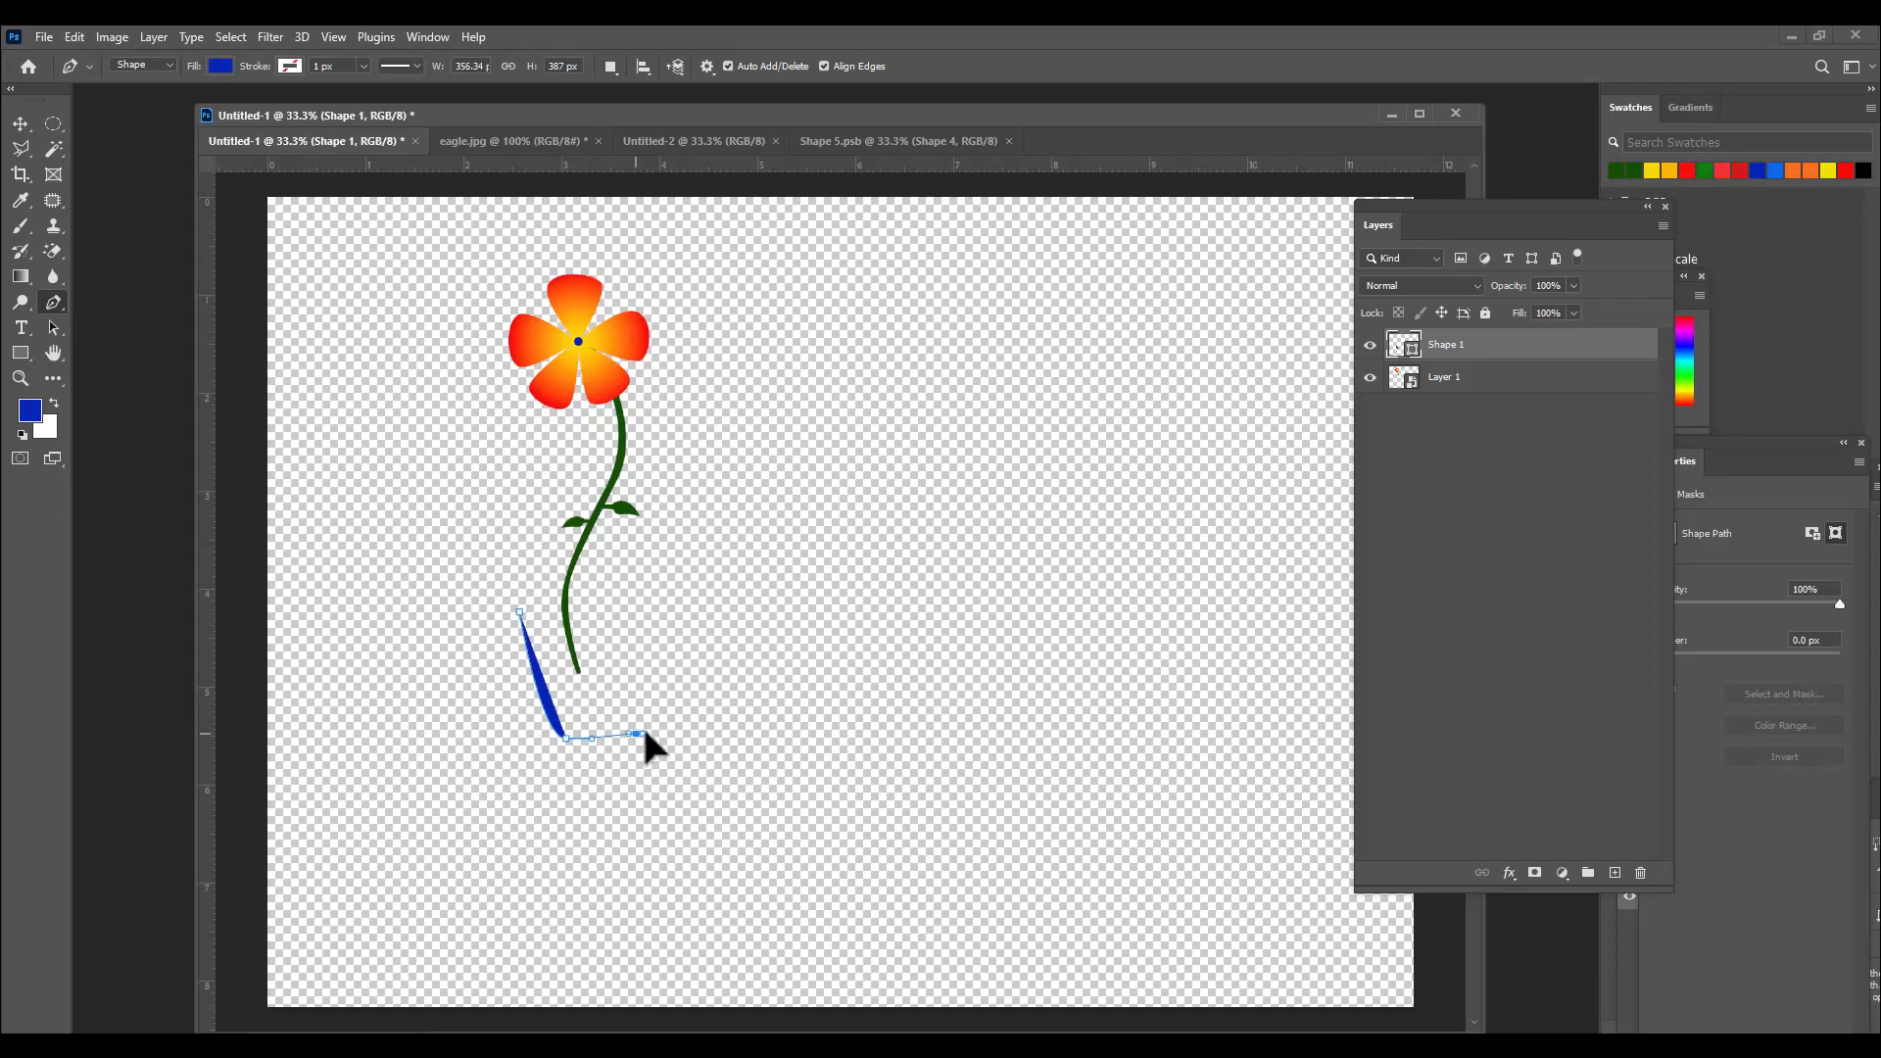
left_click(675, 599)
left_click(520, 614)
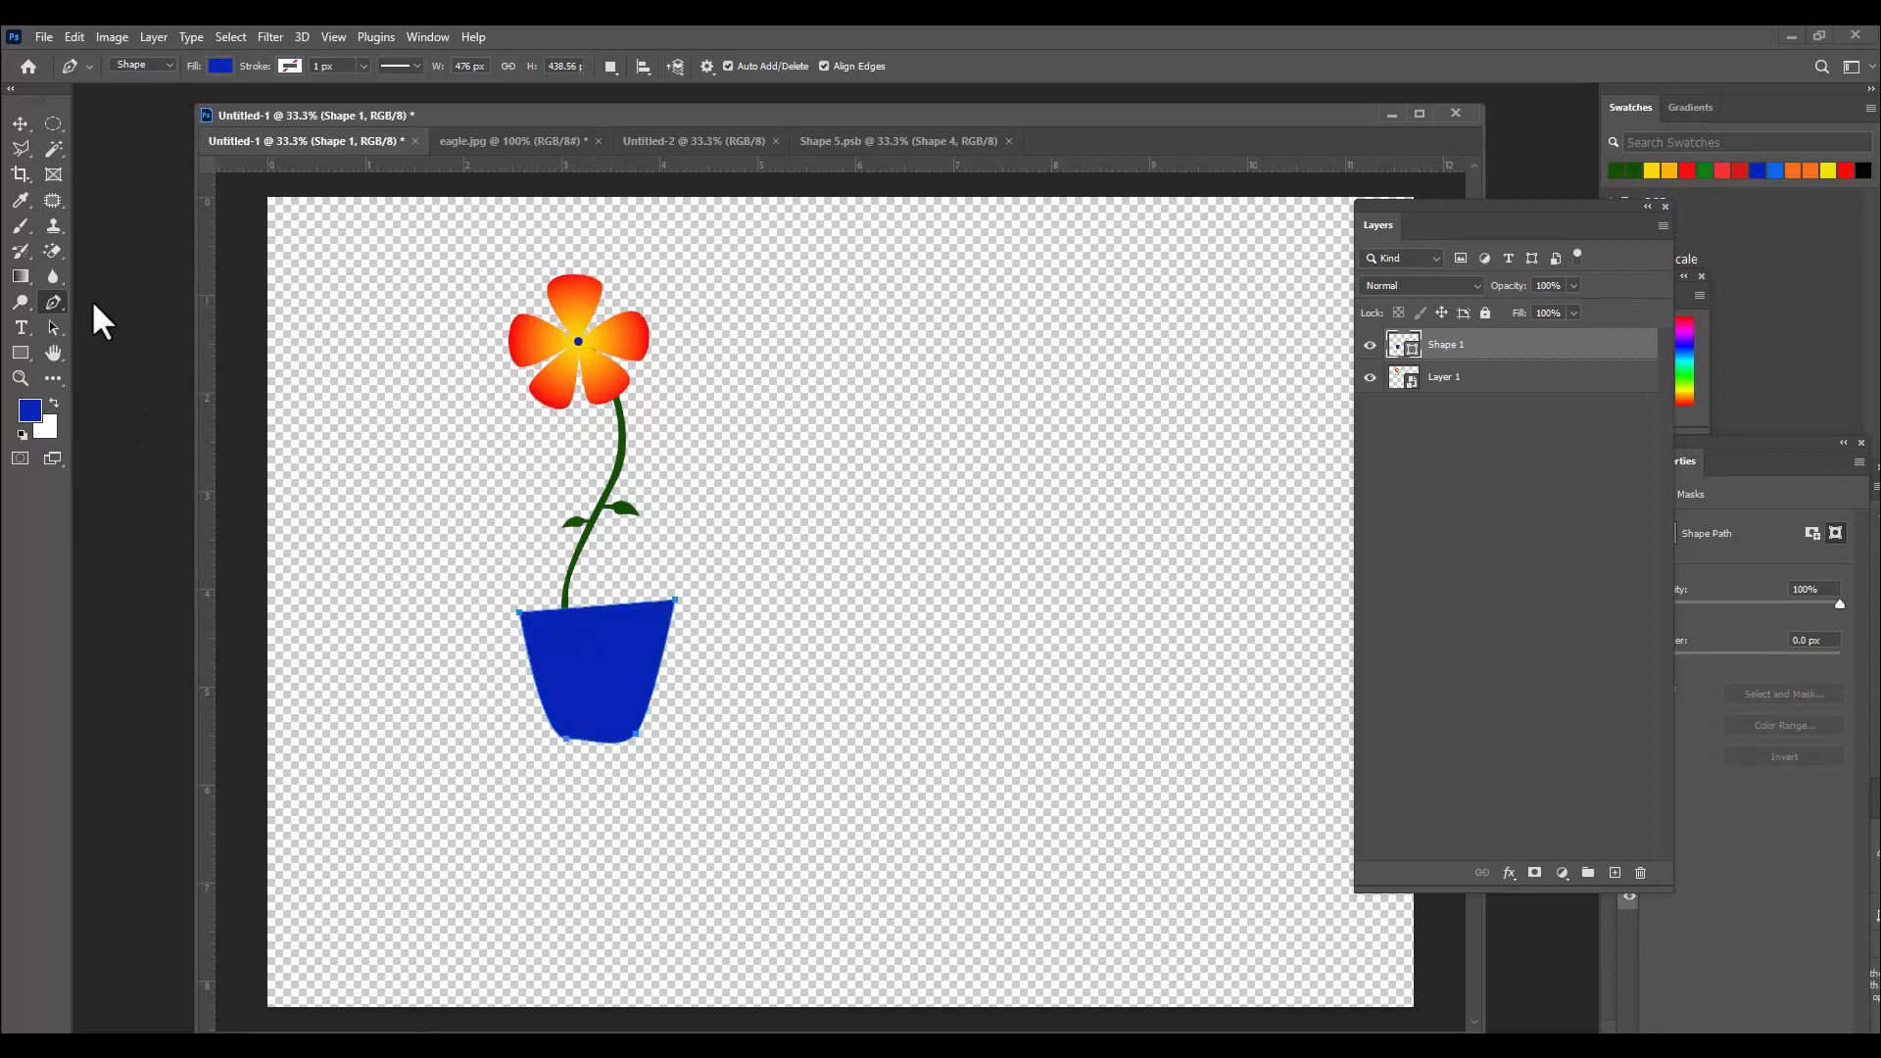
Adjust the pot's corner anchor points to level its rim and even out its base, making it about 467 by 426 px.
left_click_drag(53, 328, 98, 344)
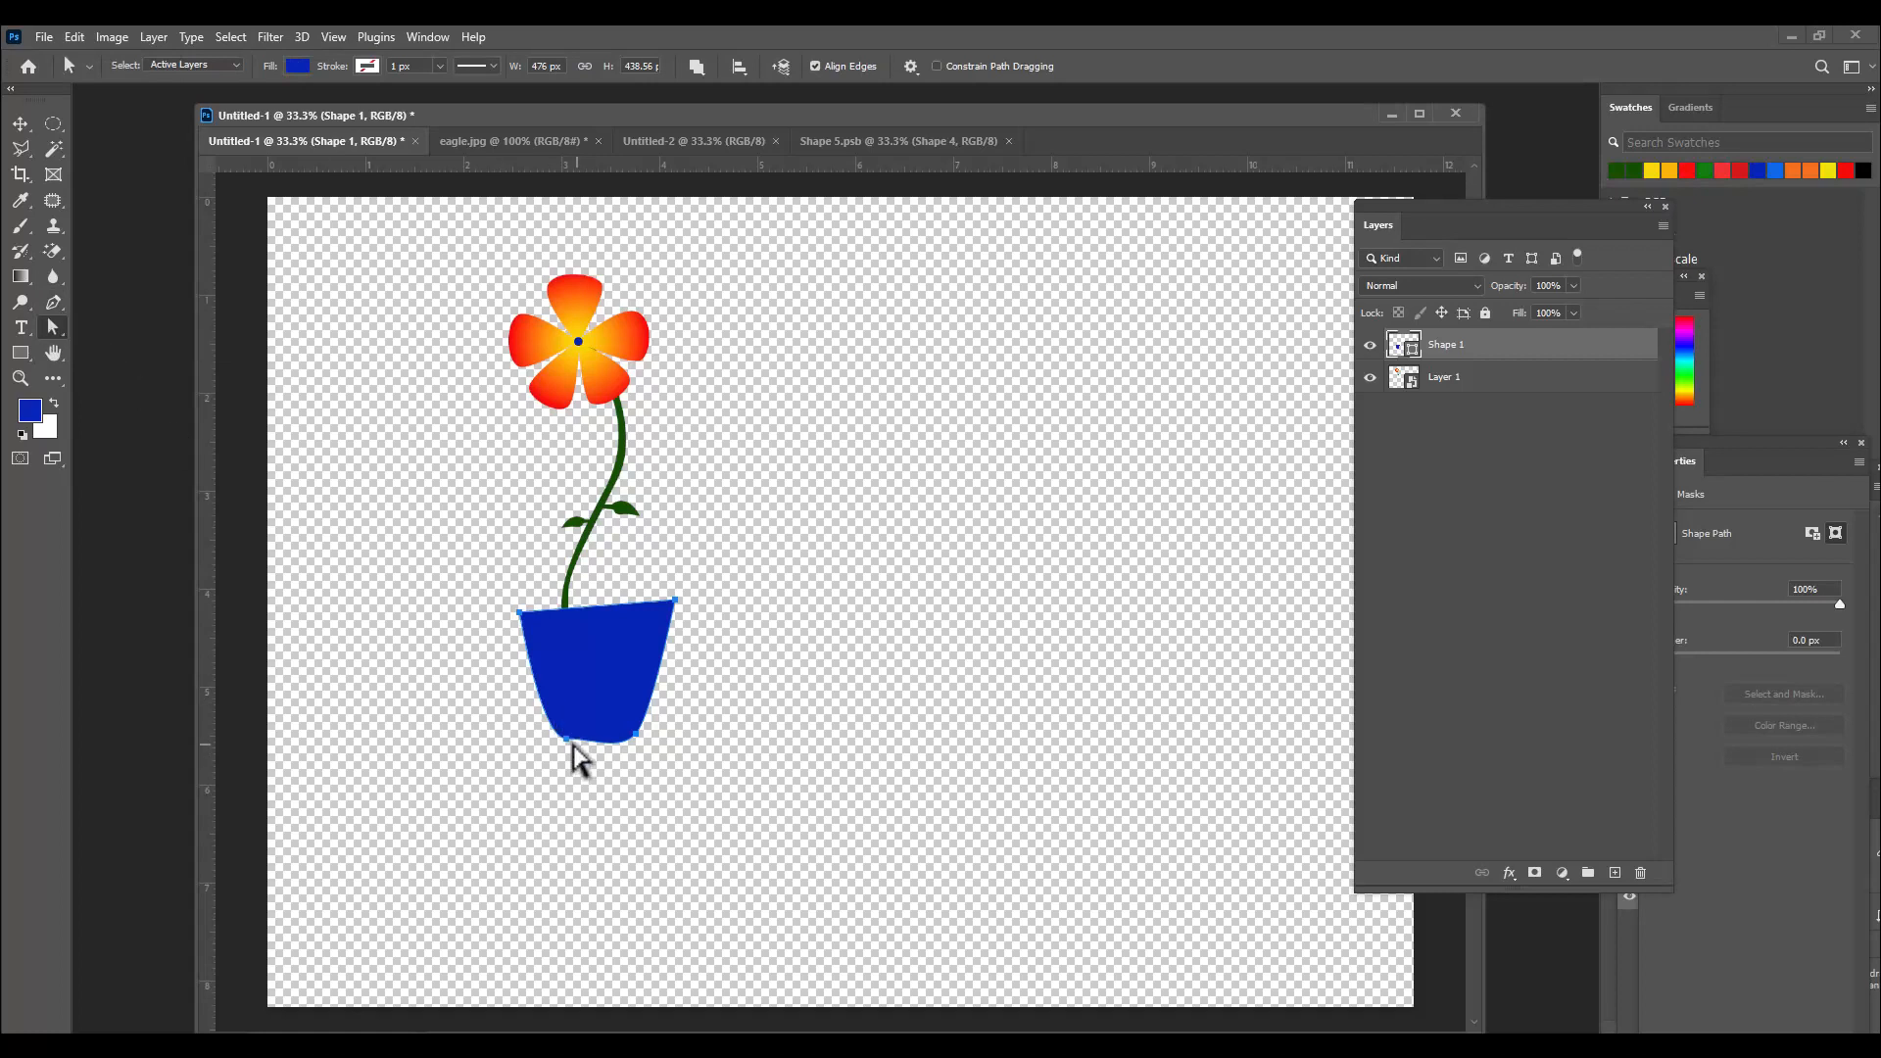
left_click_drag(566, 741, 633, 735)
left_click(635, 733)
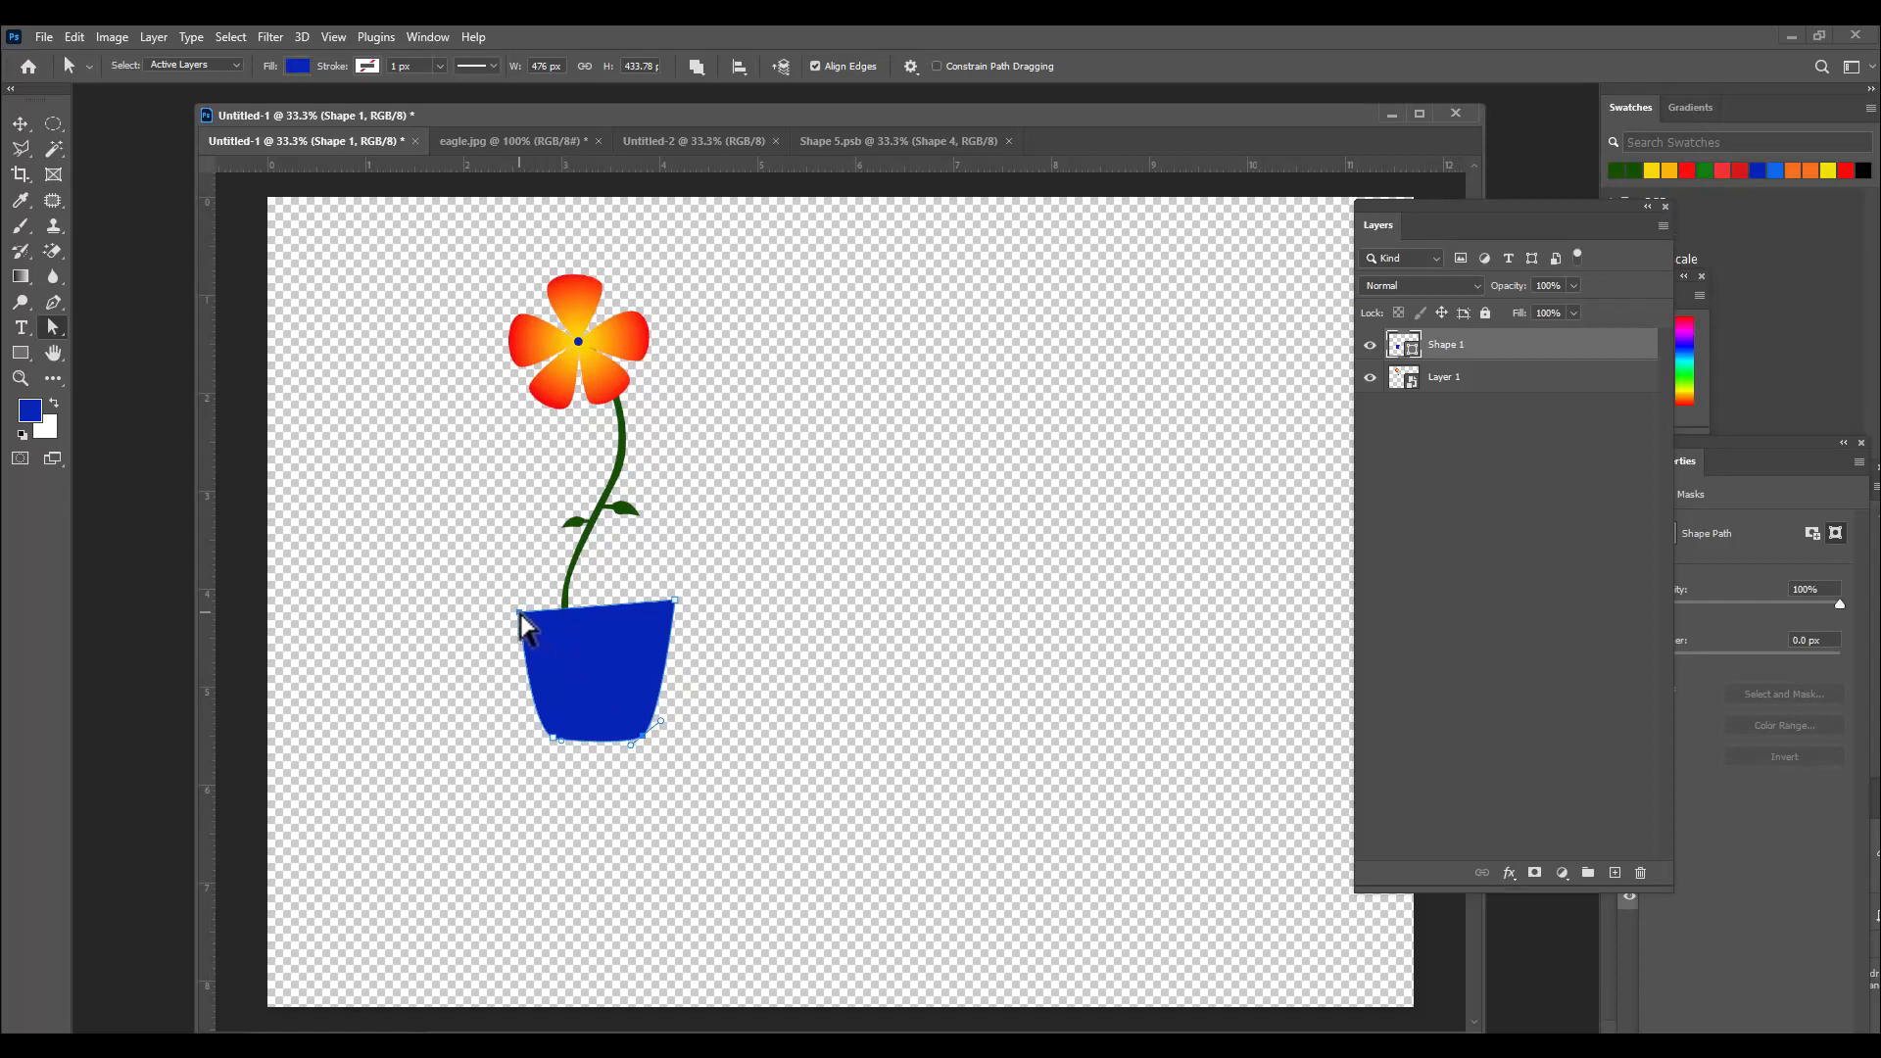
left_click_drag(520, 612, 520, 603)
left_click_drag(676, 605, 672, 605)
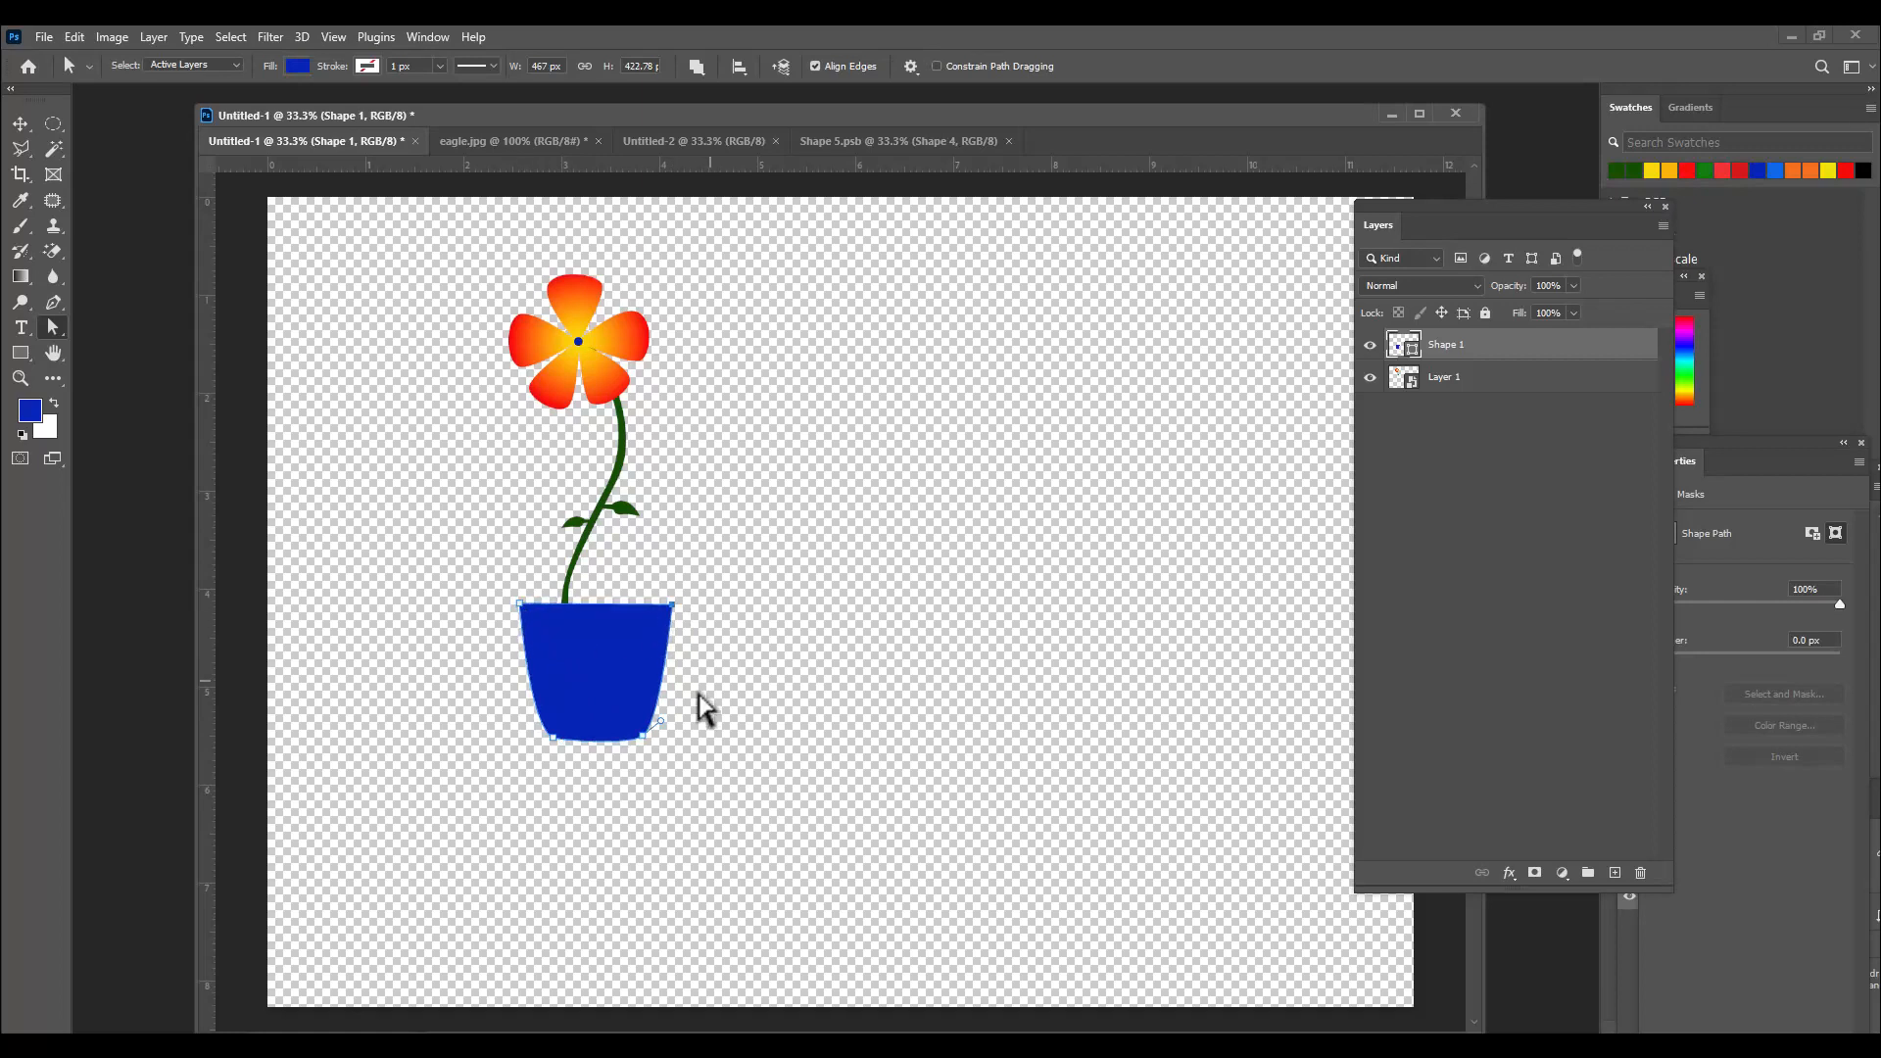
left_click(545, 736)
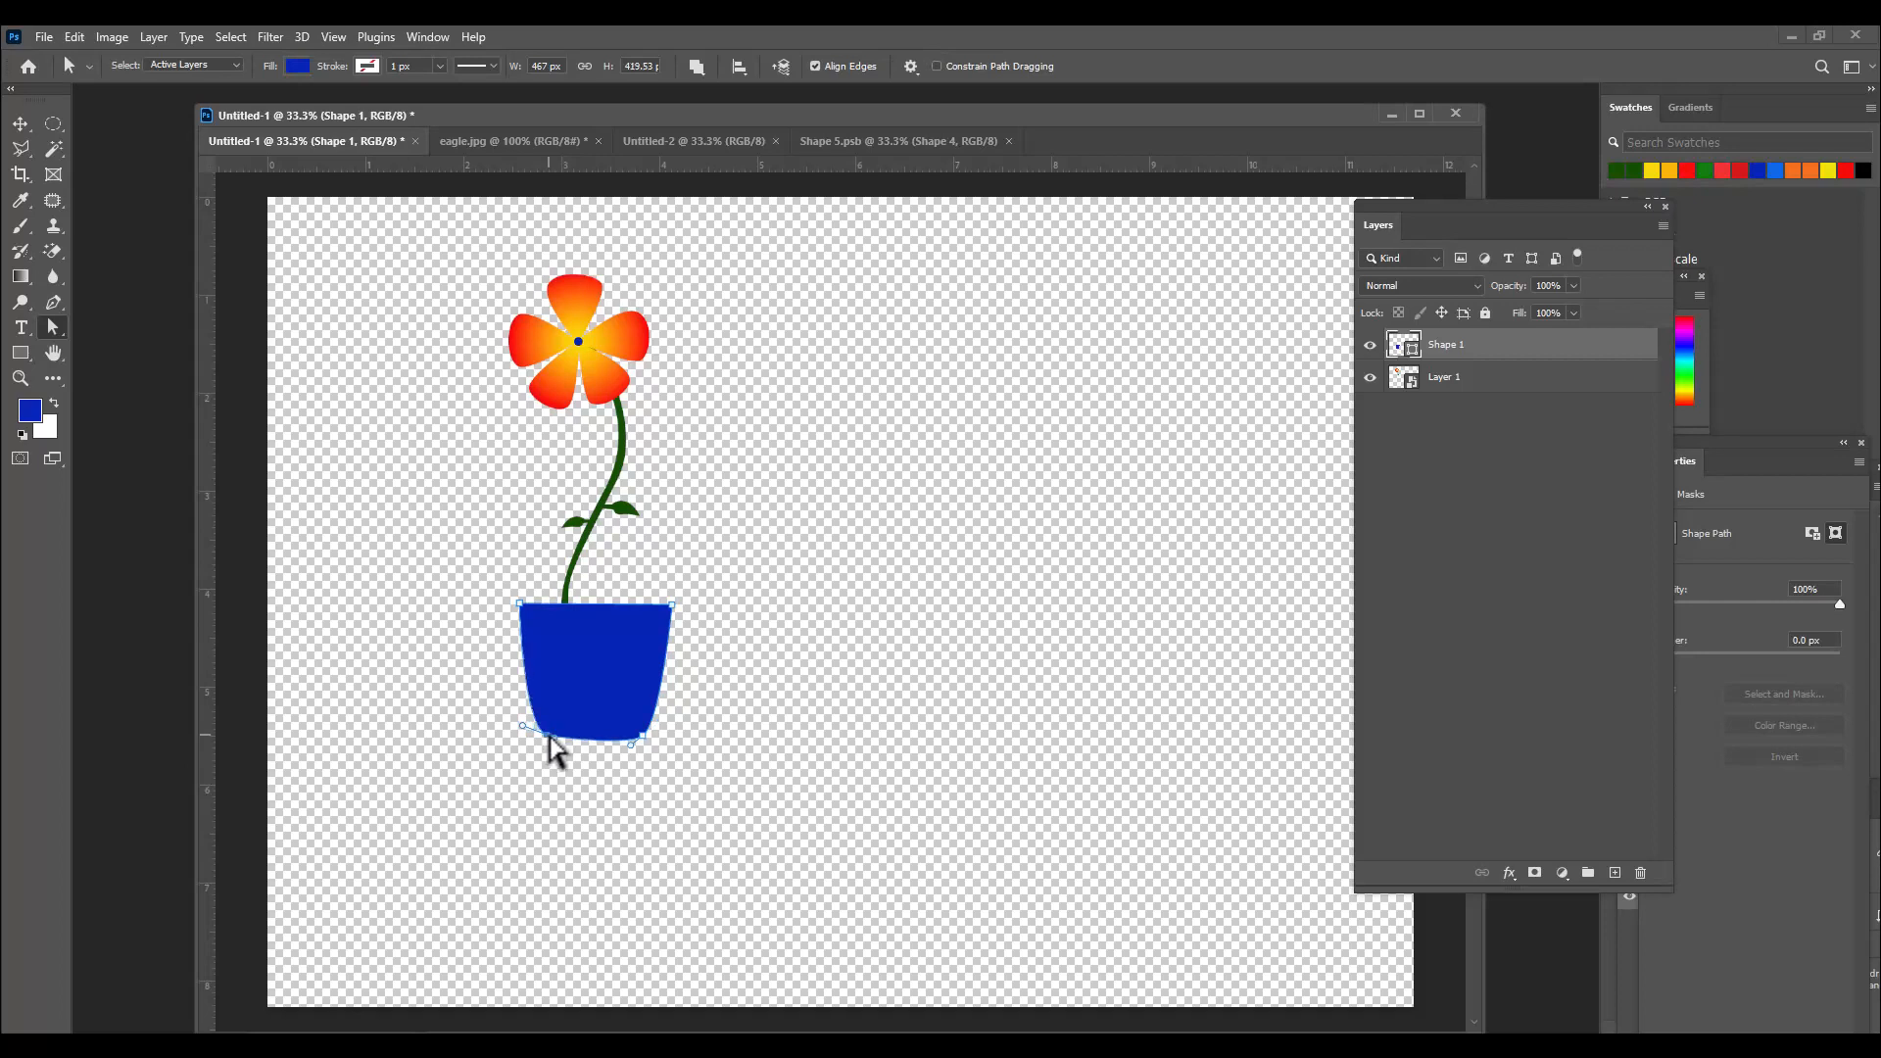
left_click_drag(554, 739, 557, 744)
left_click(743, 706)
Give the pot a linear gradient fill and set its starting color stop to dark brown 401401.
left_click(297, 65)
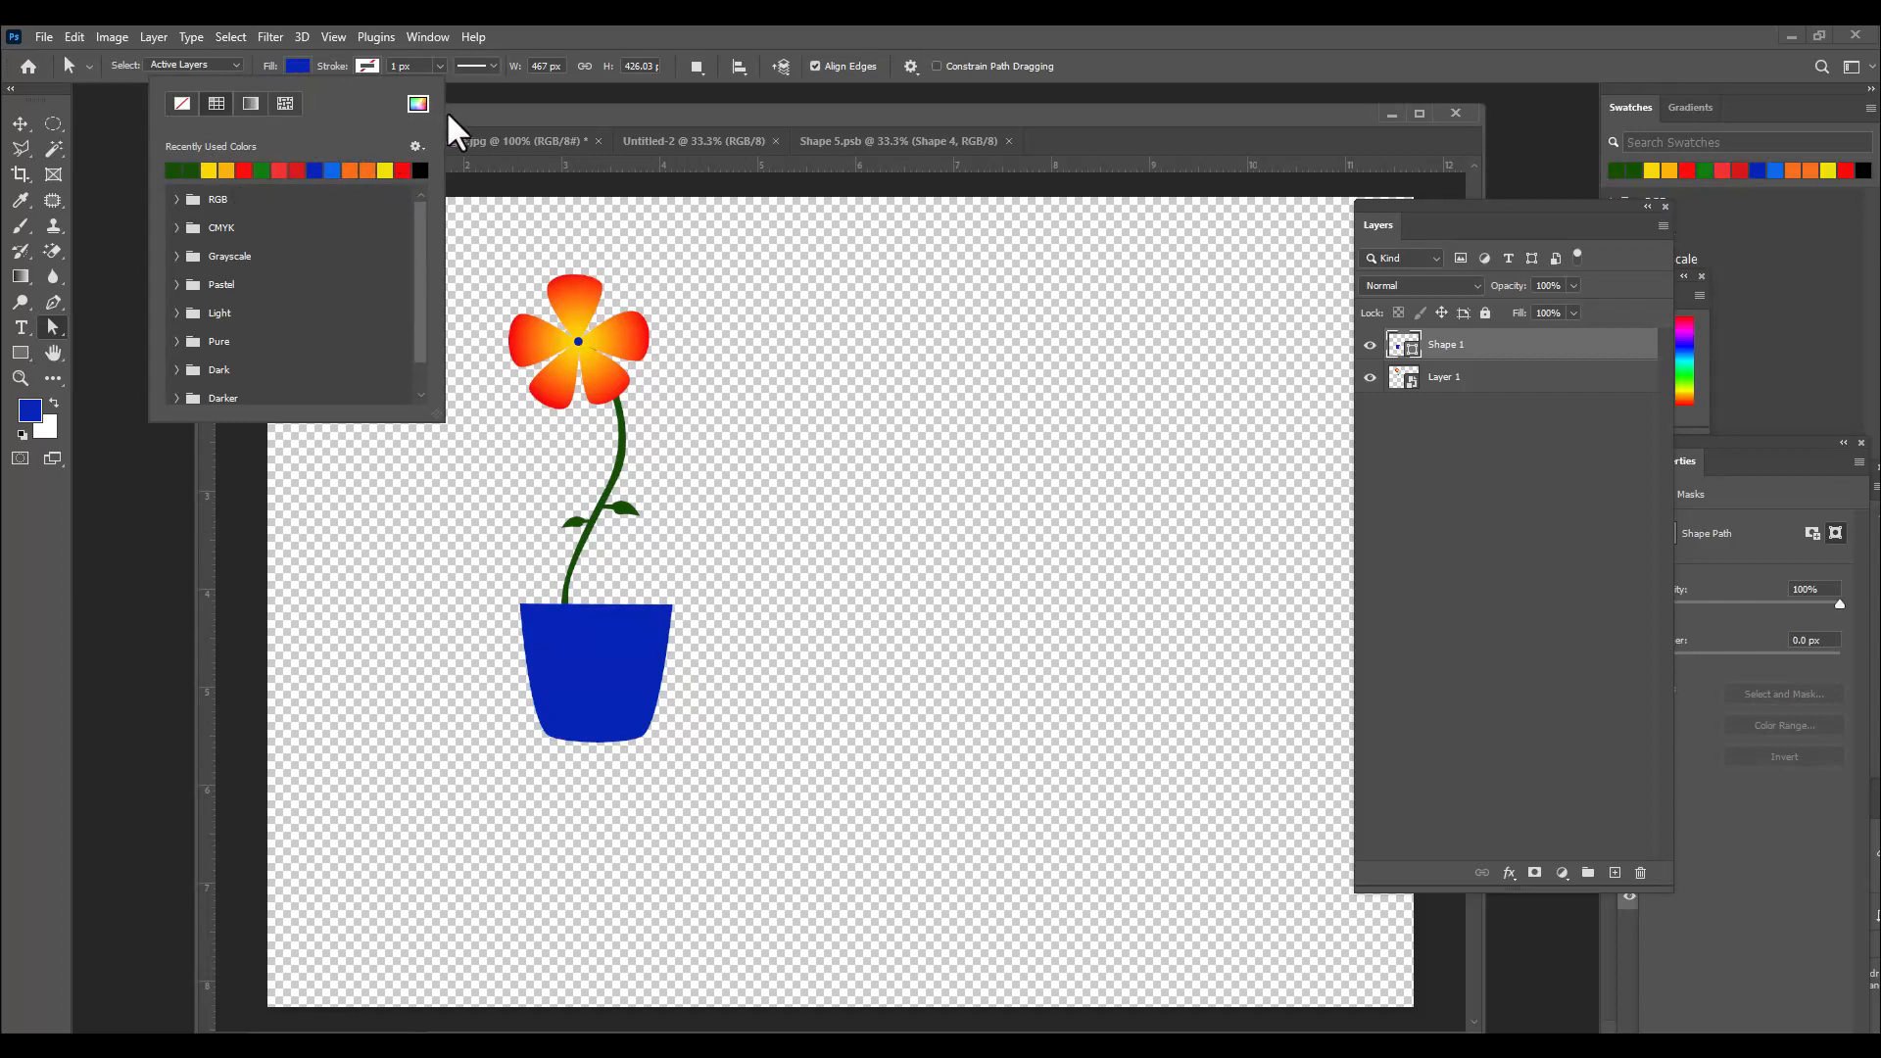
left_click(251, 103)
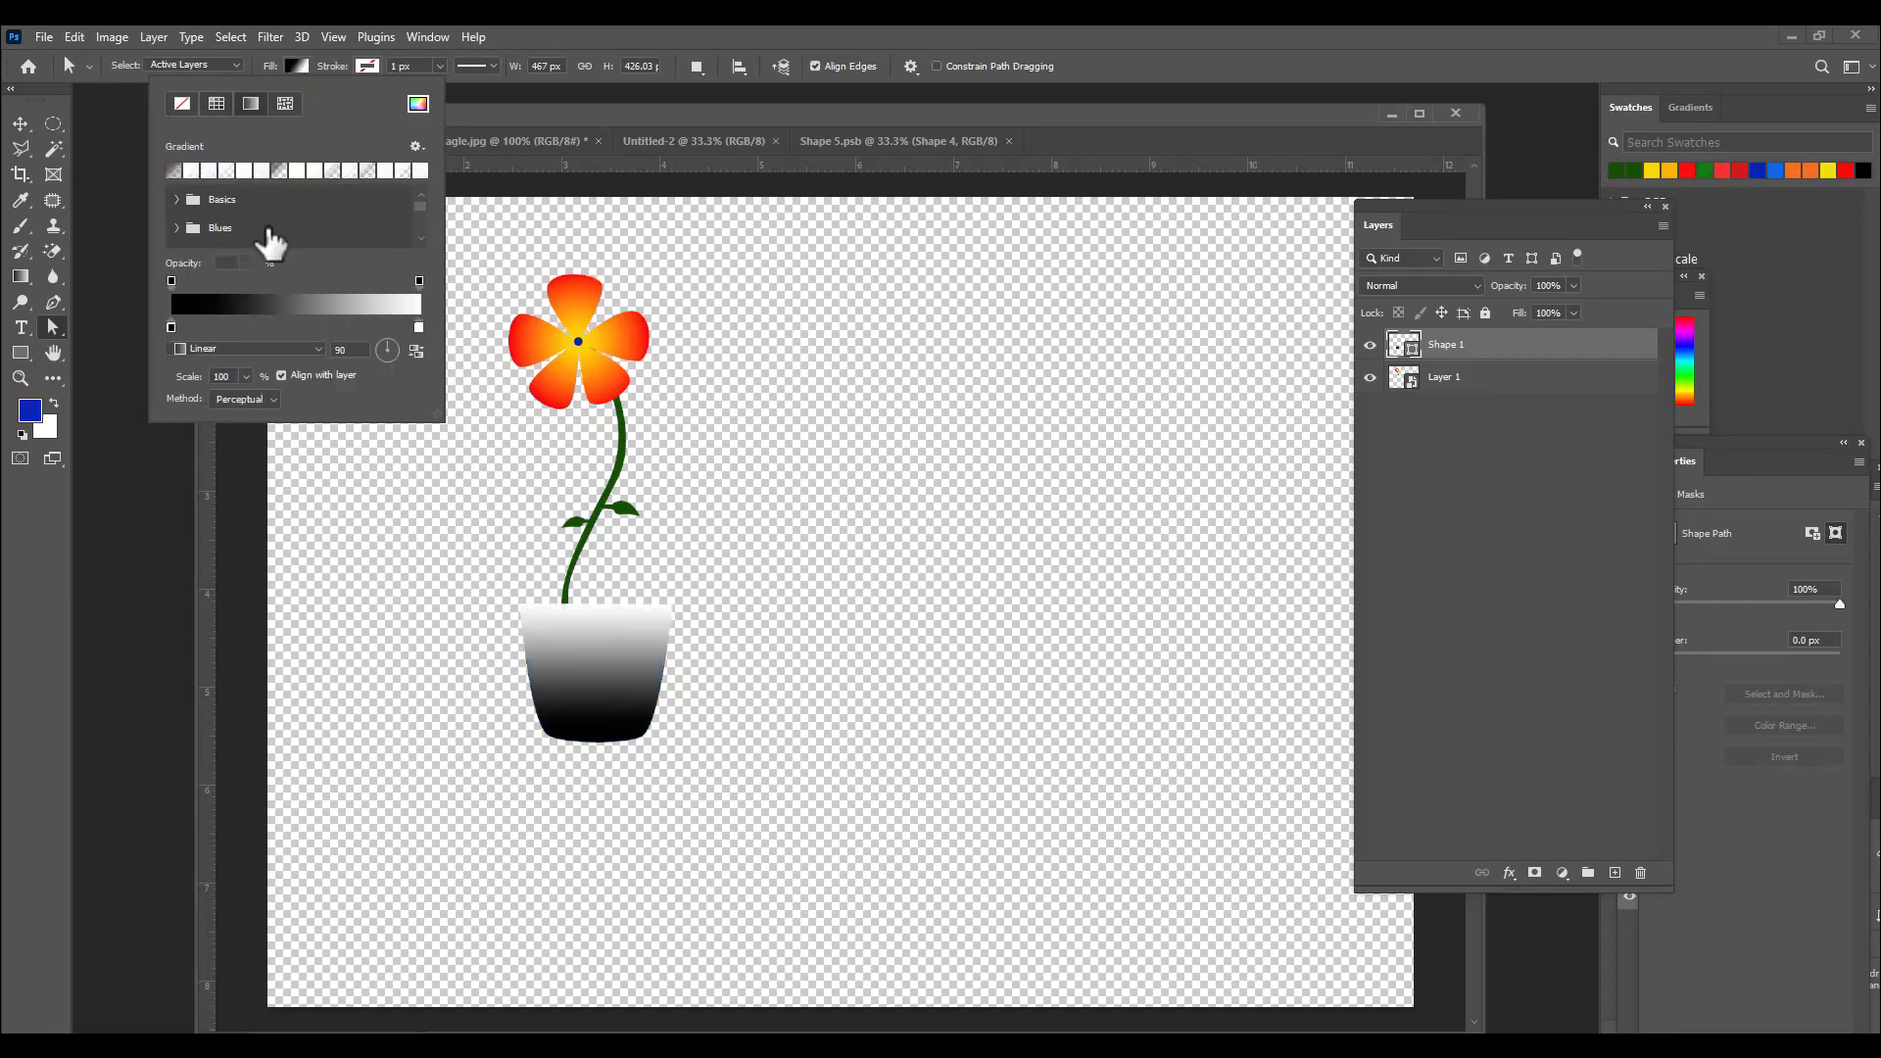
double_click(170, 325)
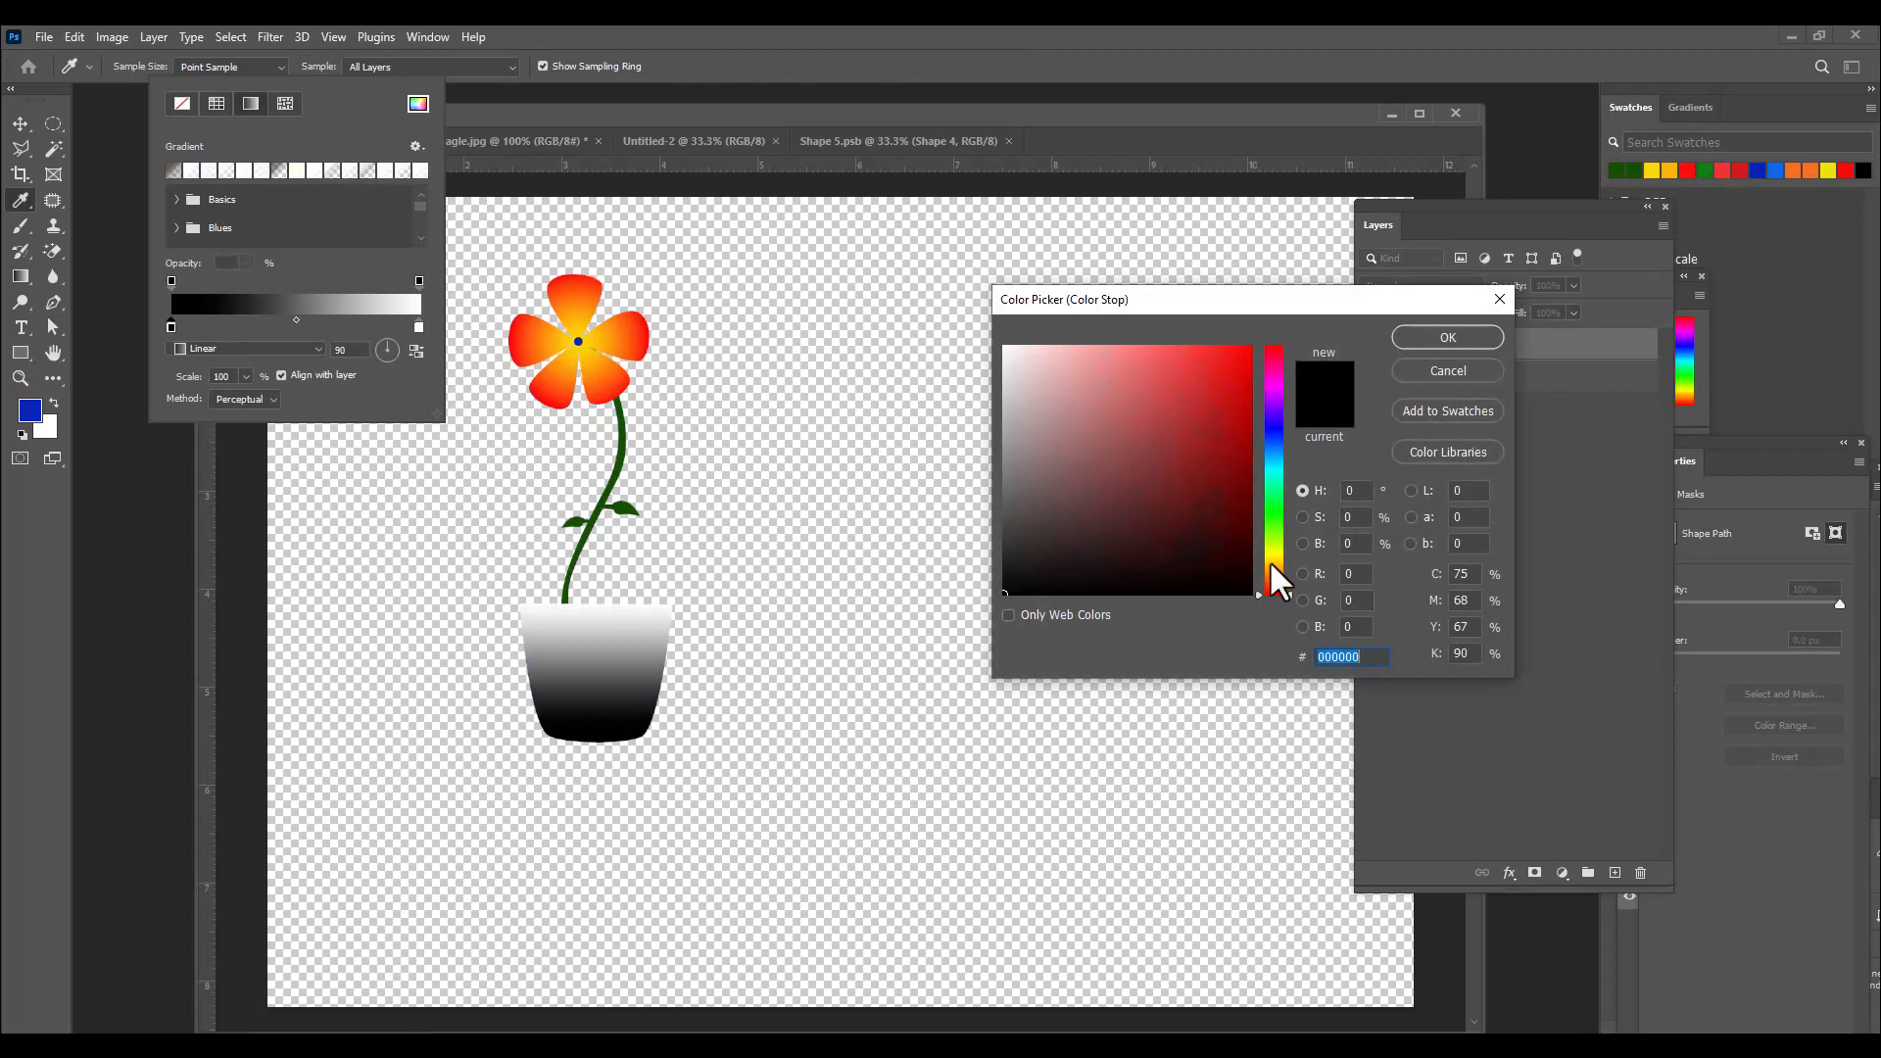
mouse_move(1278, 582)
left_mouse_down()
mouse_move(1275, 558)
mouse_move(1273, 582)
left_mouse_up()
left_click(1247, 532)
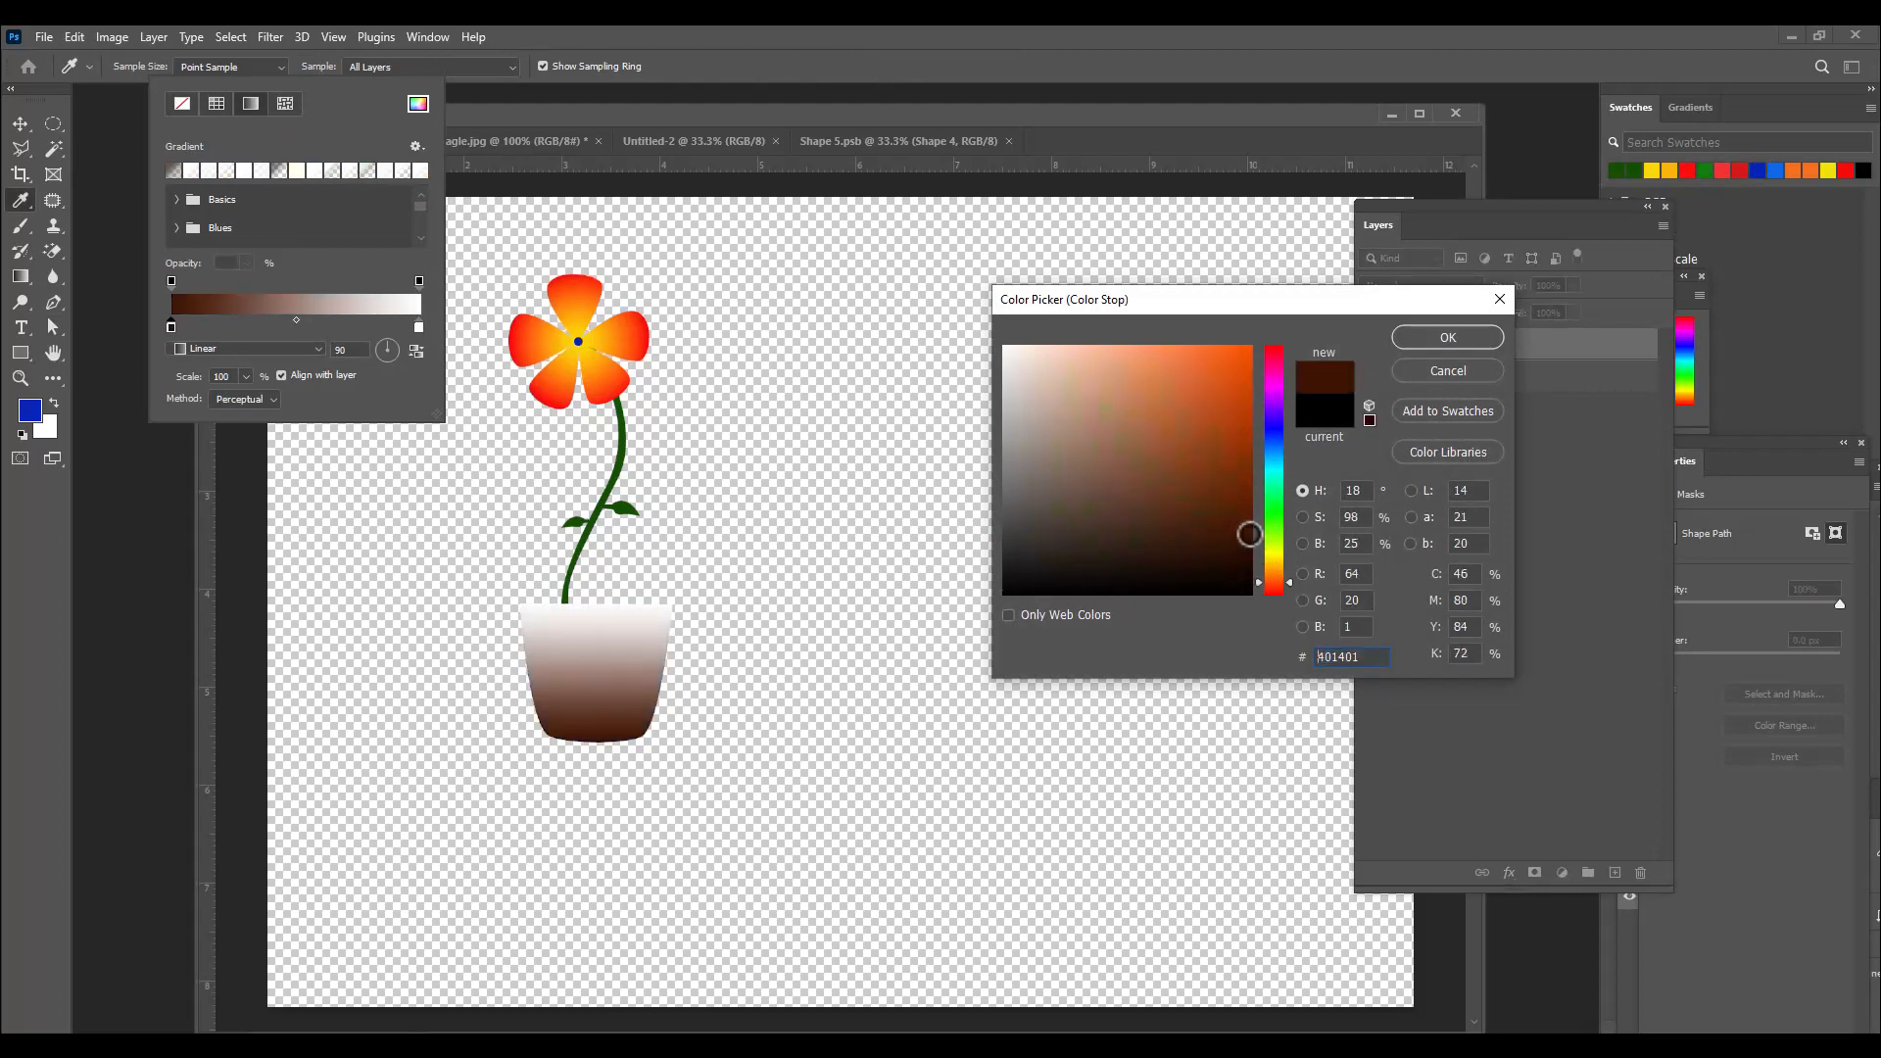
left_click(1449, 339)
Set the pot gradient's white end color stop to a lighter brown with a hue of 34°.
double_click(419, 326)
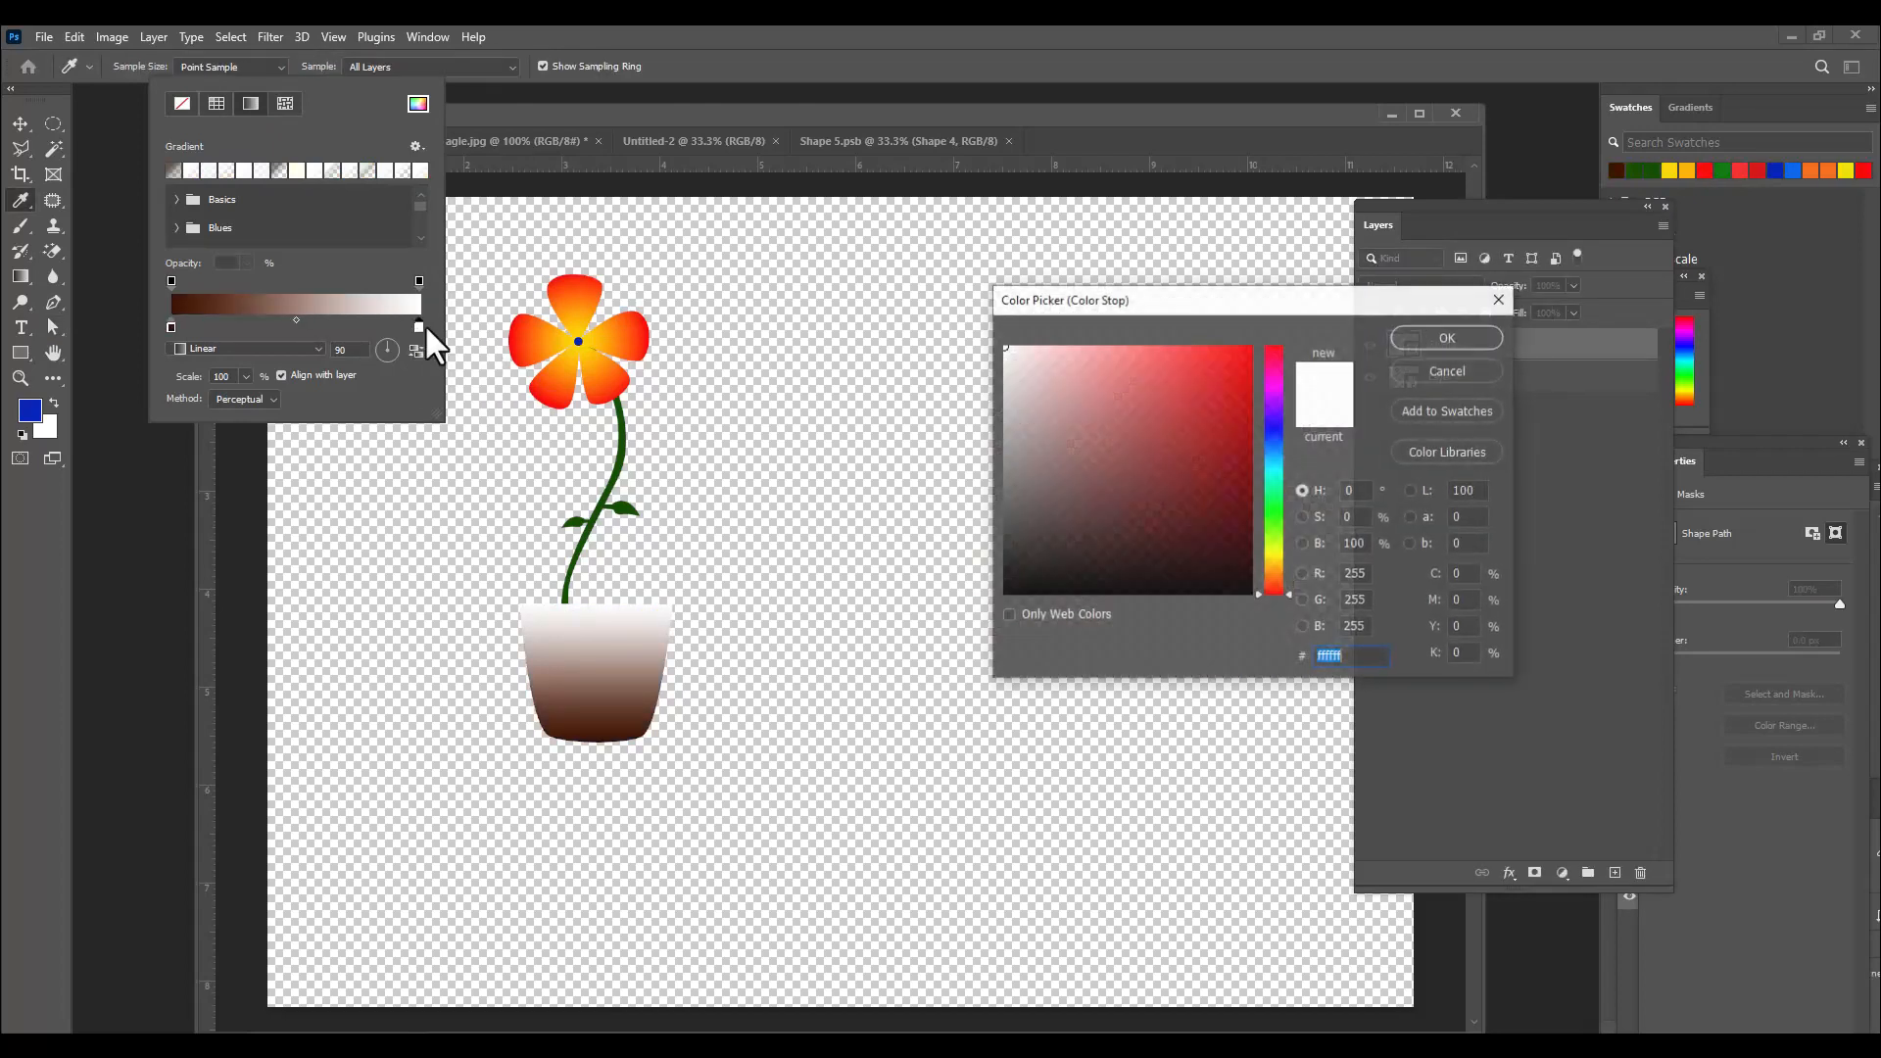
left_click_drag(1274, 592, 1273, 571)
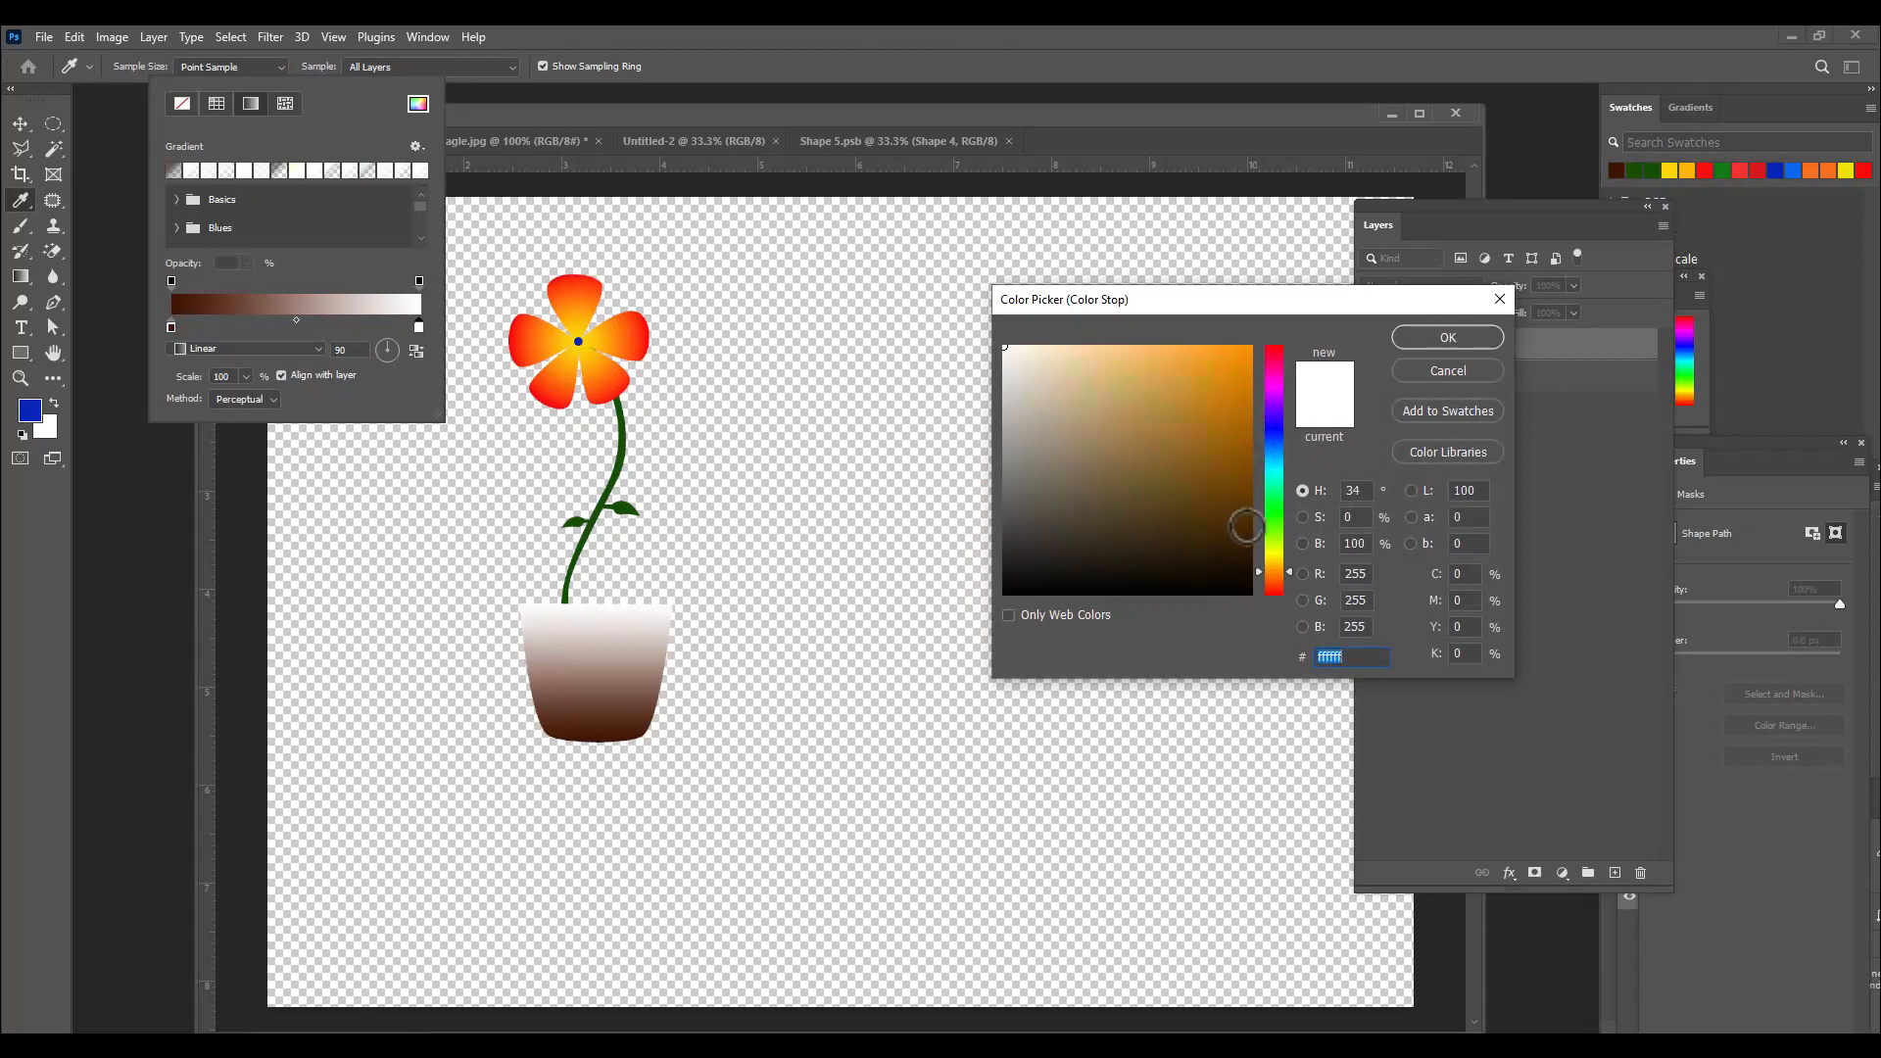
left_click(1248, 536)
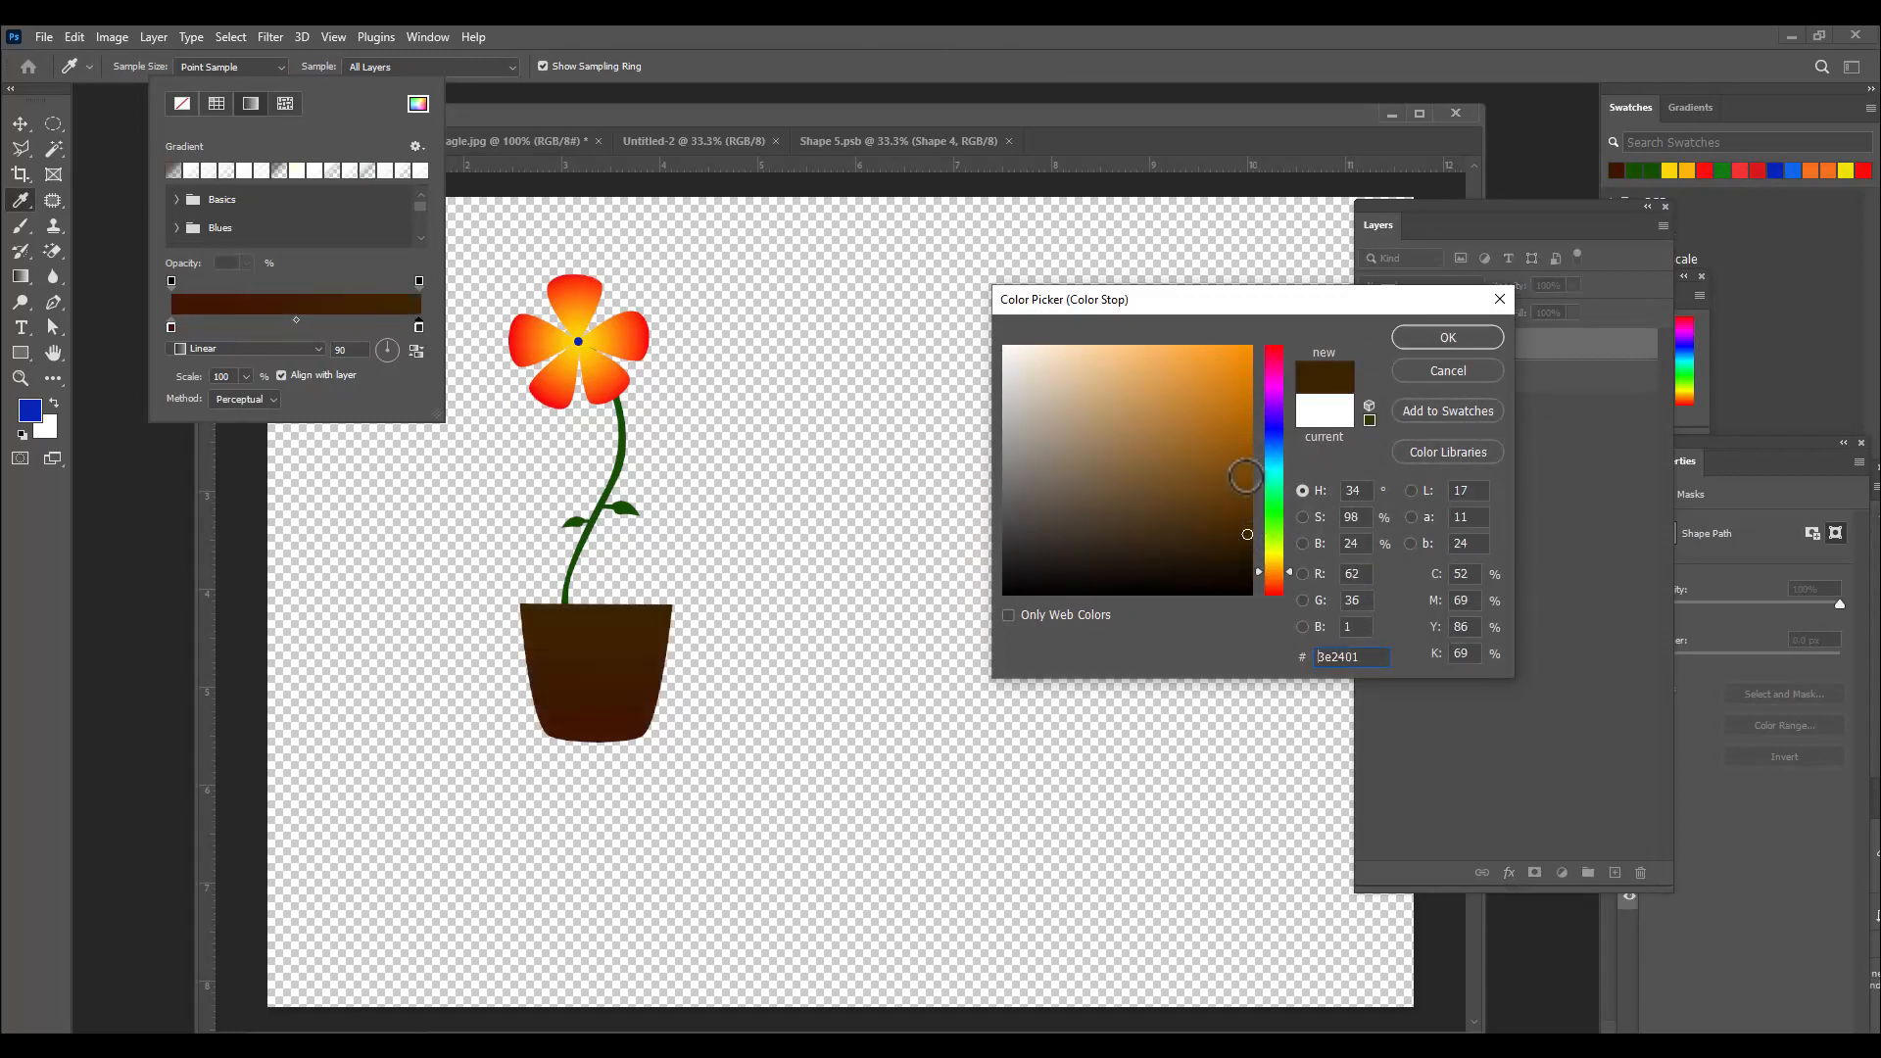
left_click(1440, 343)
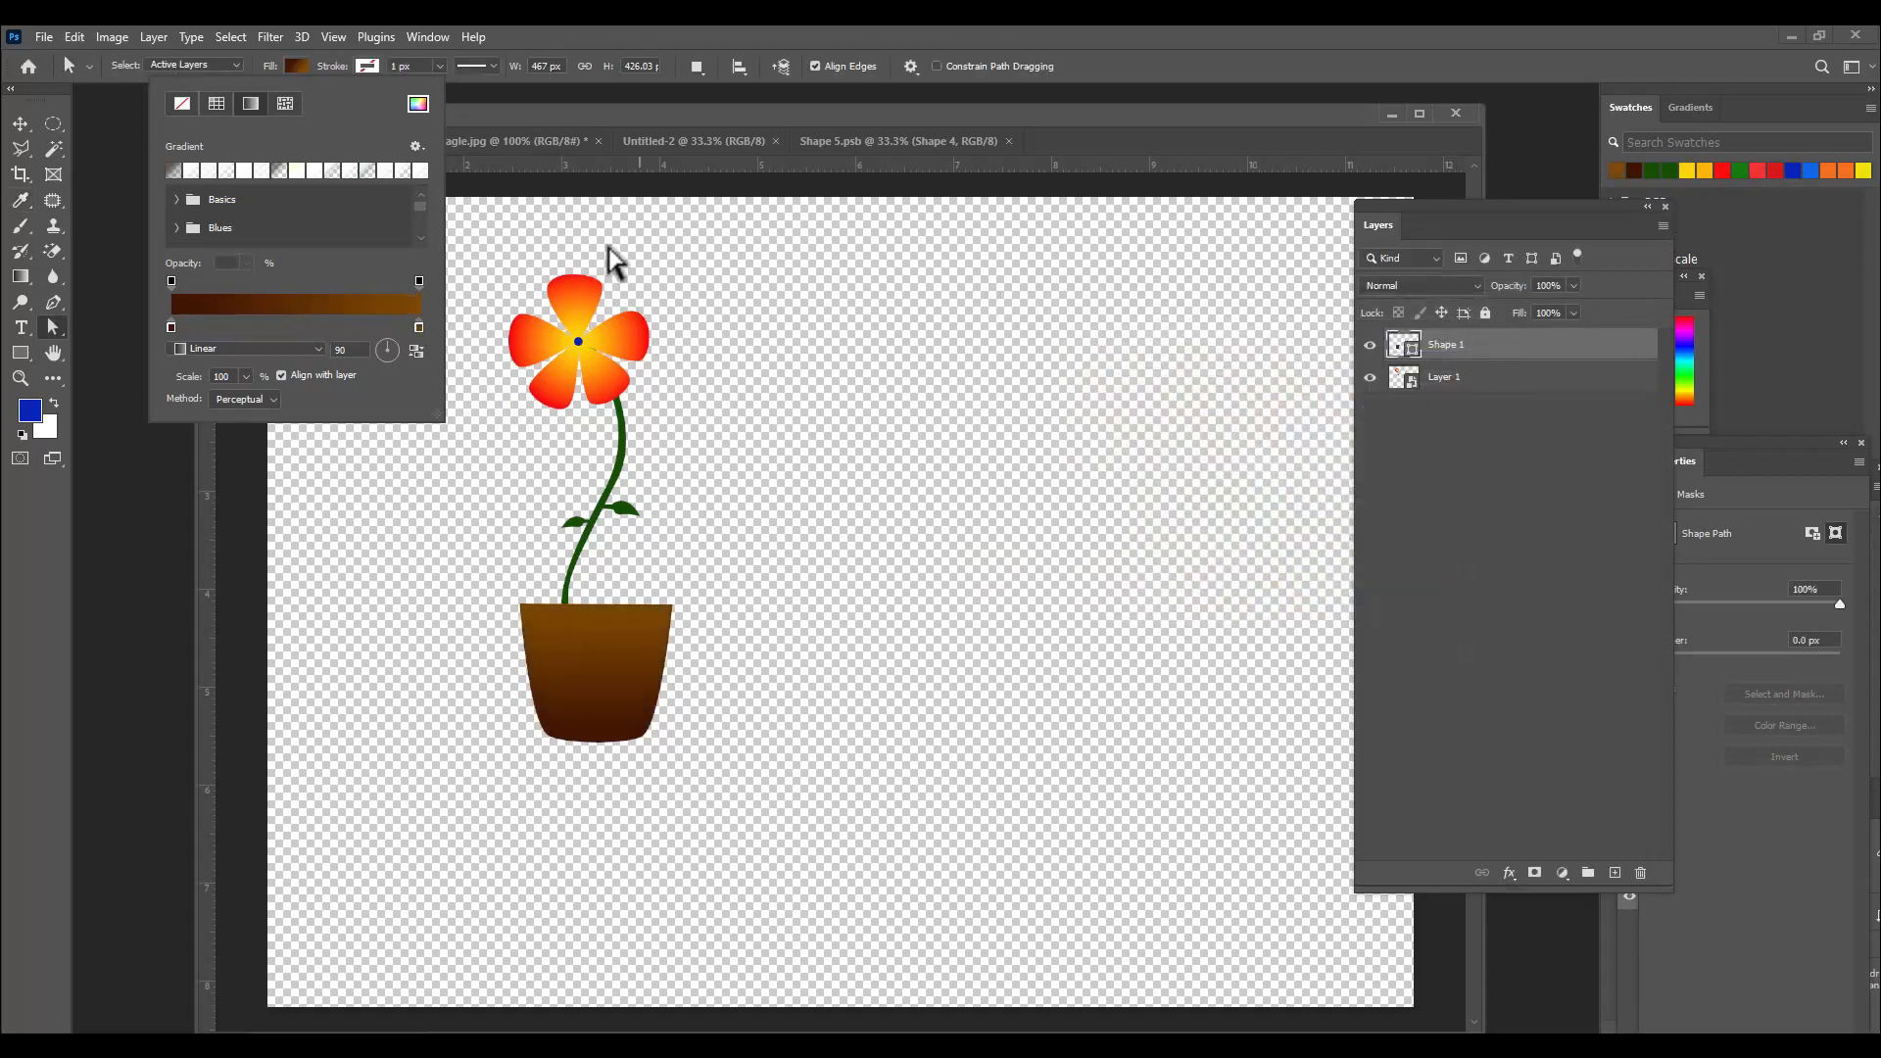
Duplicate the flower, flip the copy horizontally, scale it to about 37%, tilt it about 19° clockwise and place it in the pot's right side.
left_click_drag(650, 111, 625, 127)
left_click(22, 131)
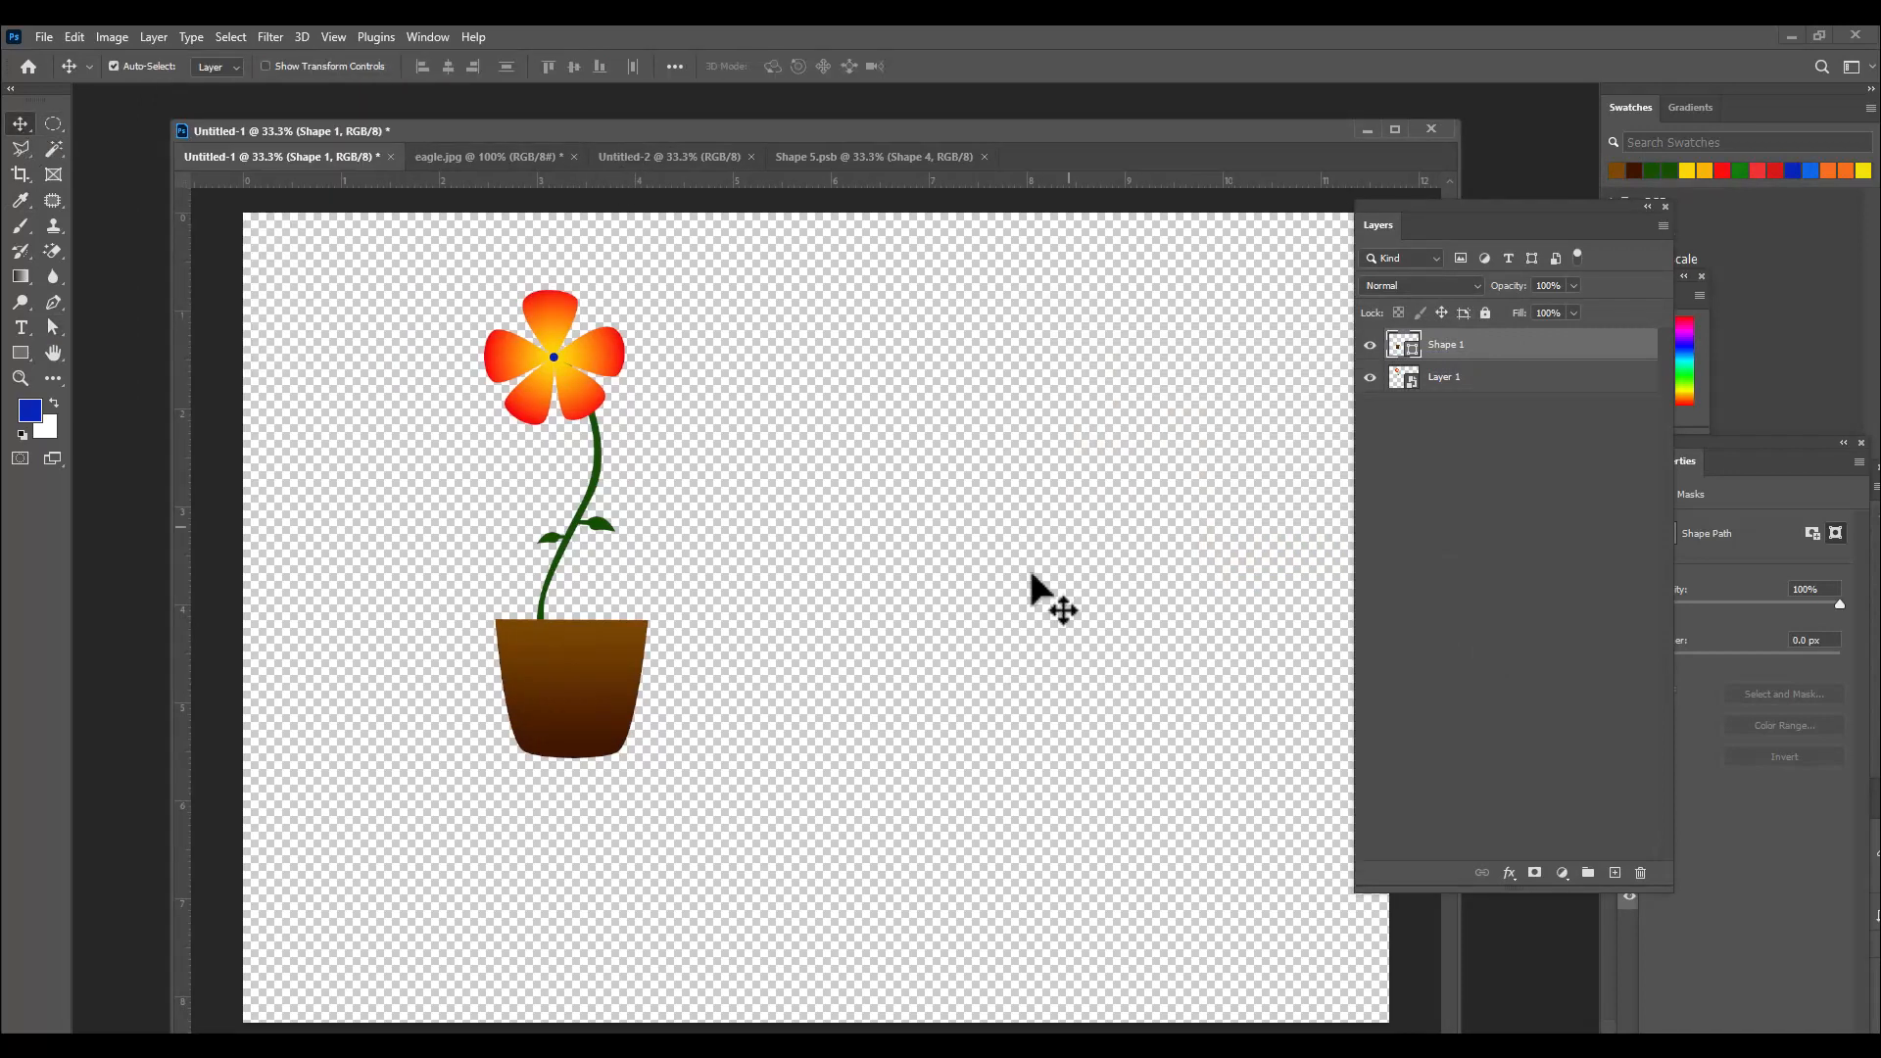
left_click(1477, 380)
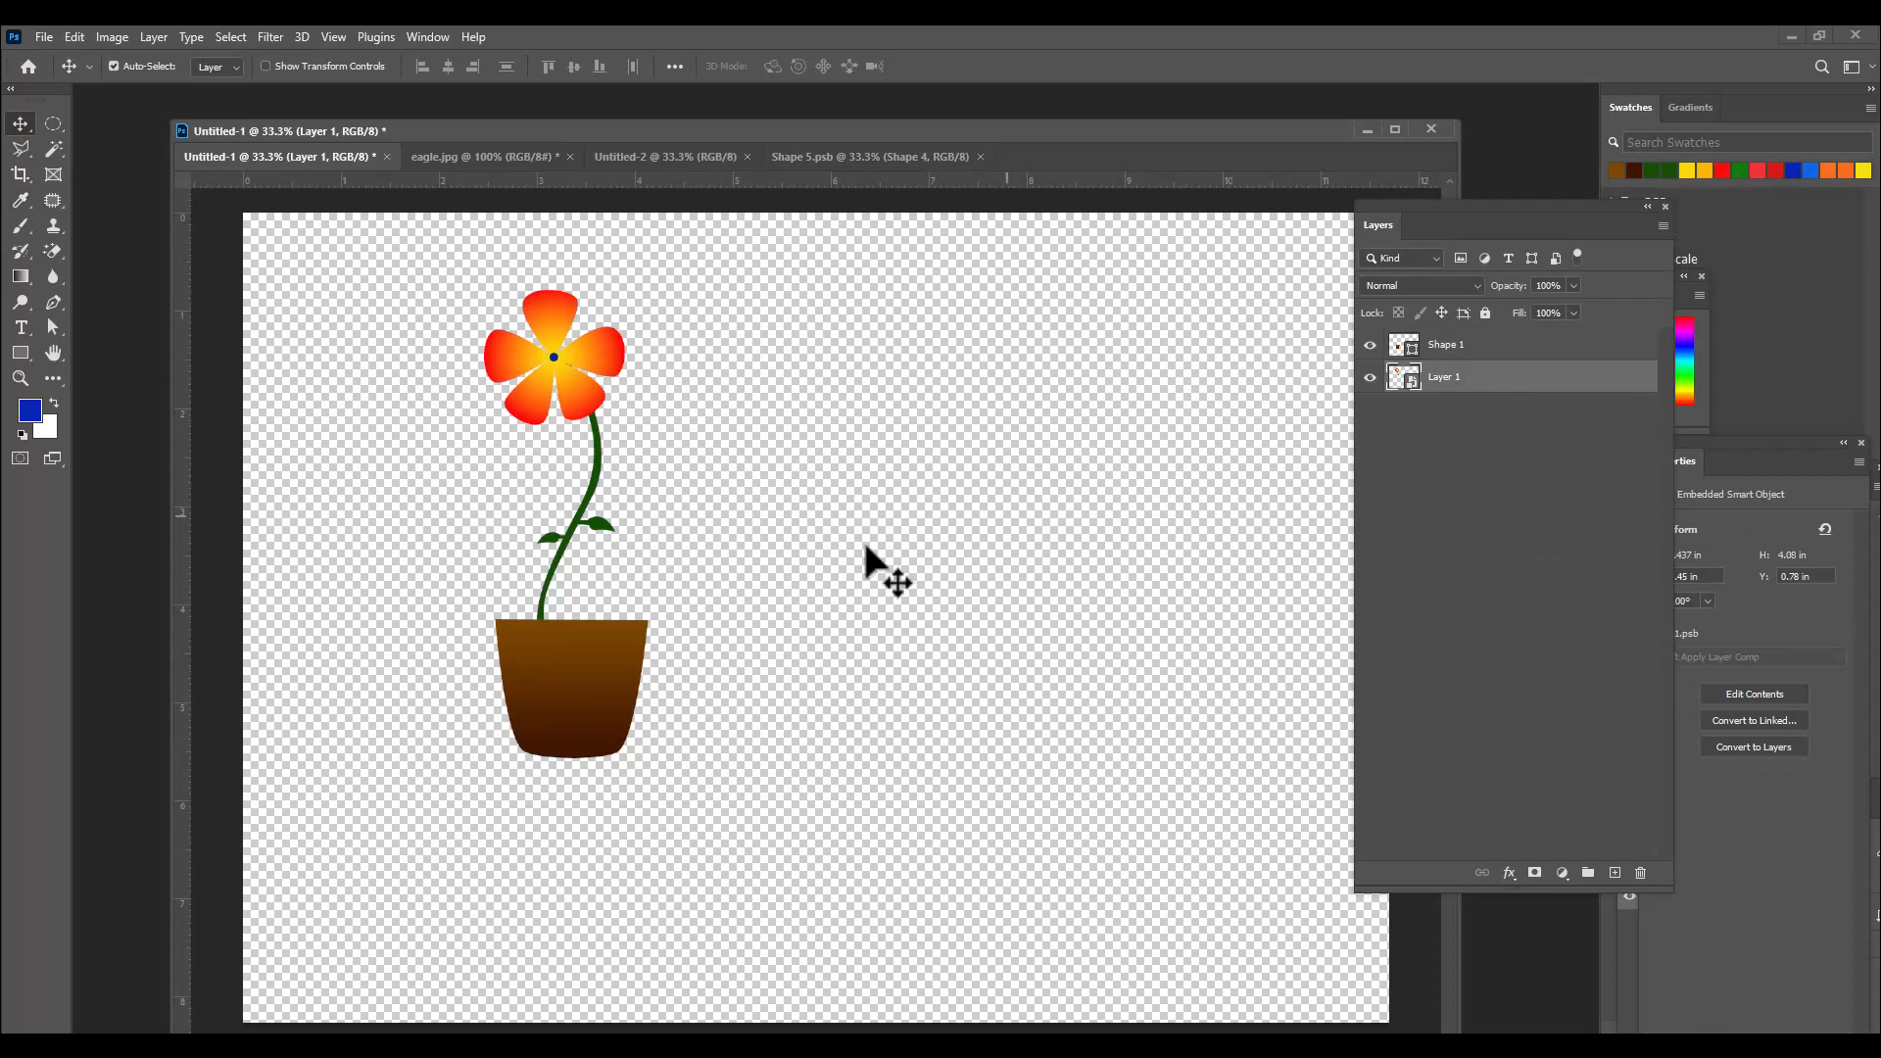
left_click_drag(595, 374, 840, 391)
key("ctrl+t")
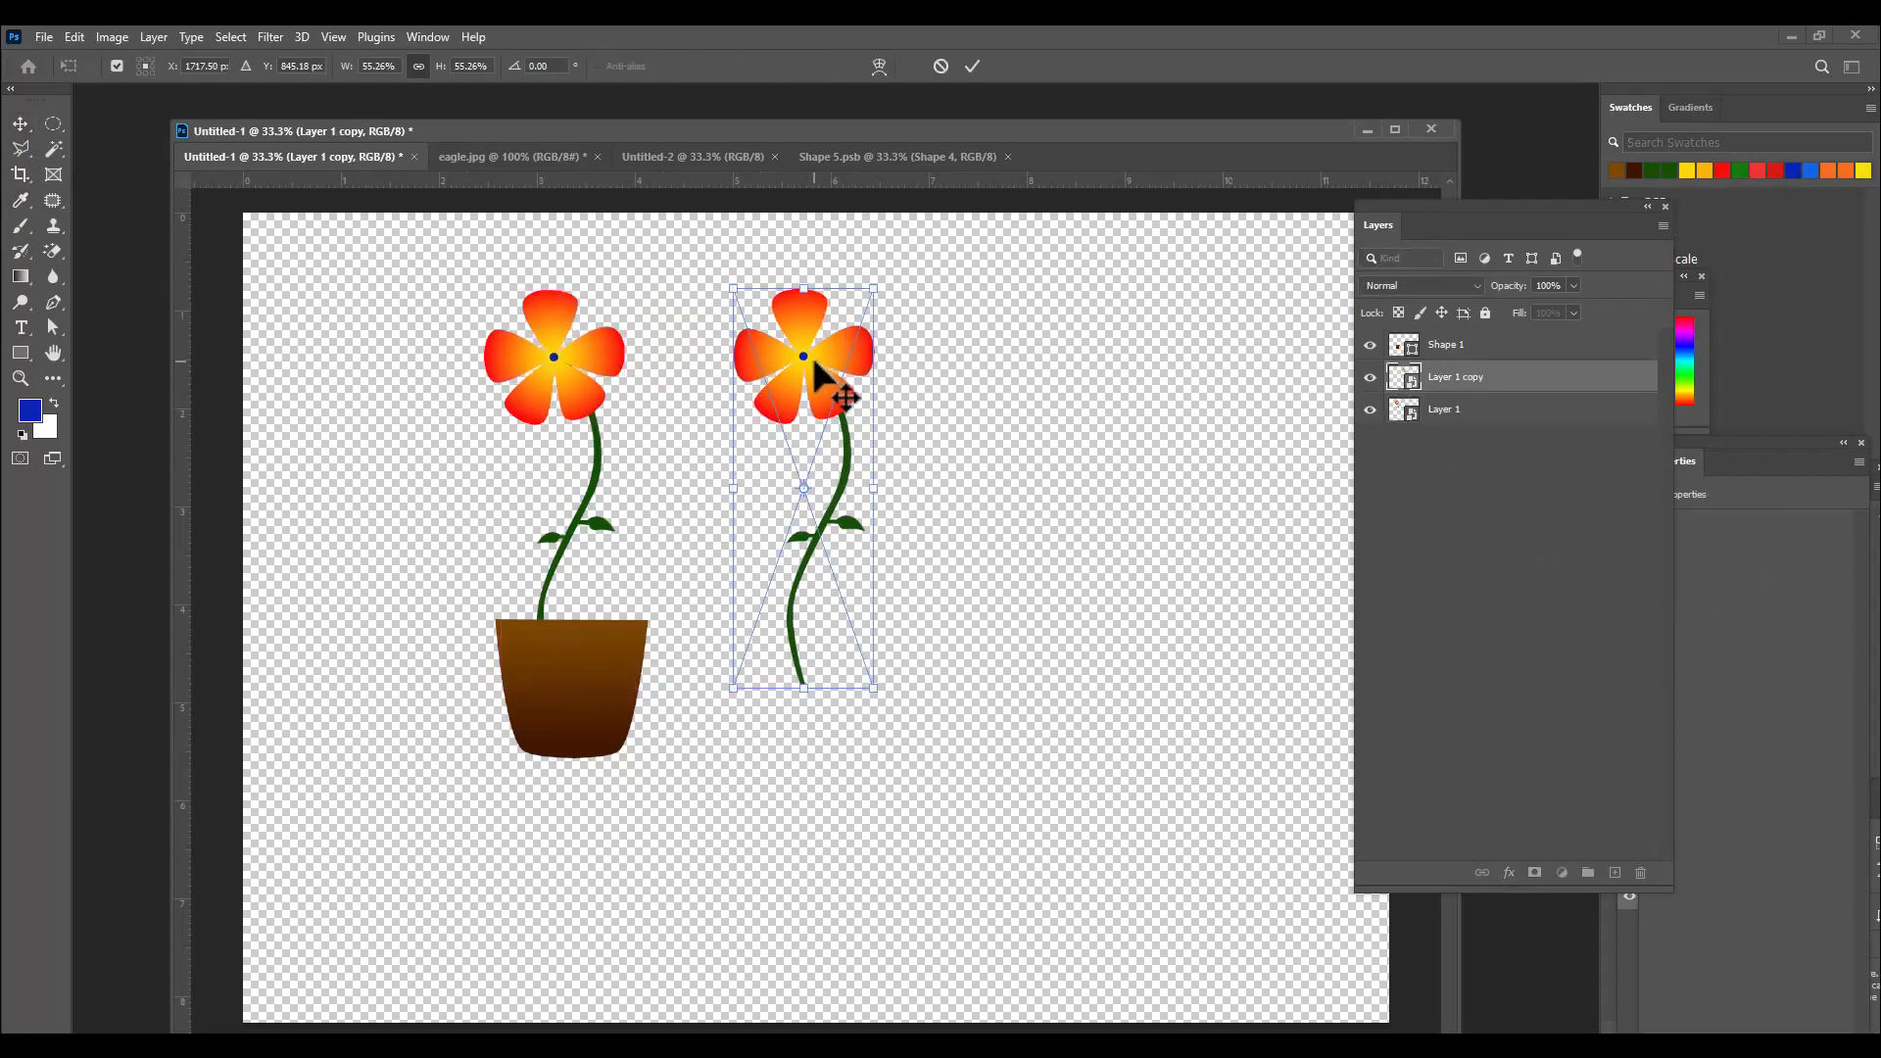
right_click(816, 364)
left_click(918, 727)
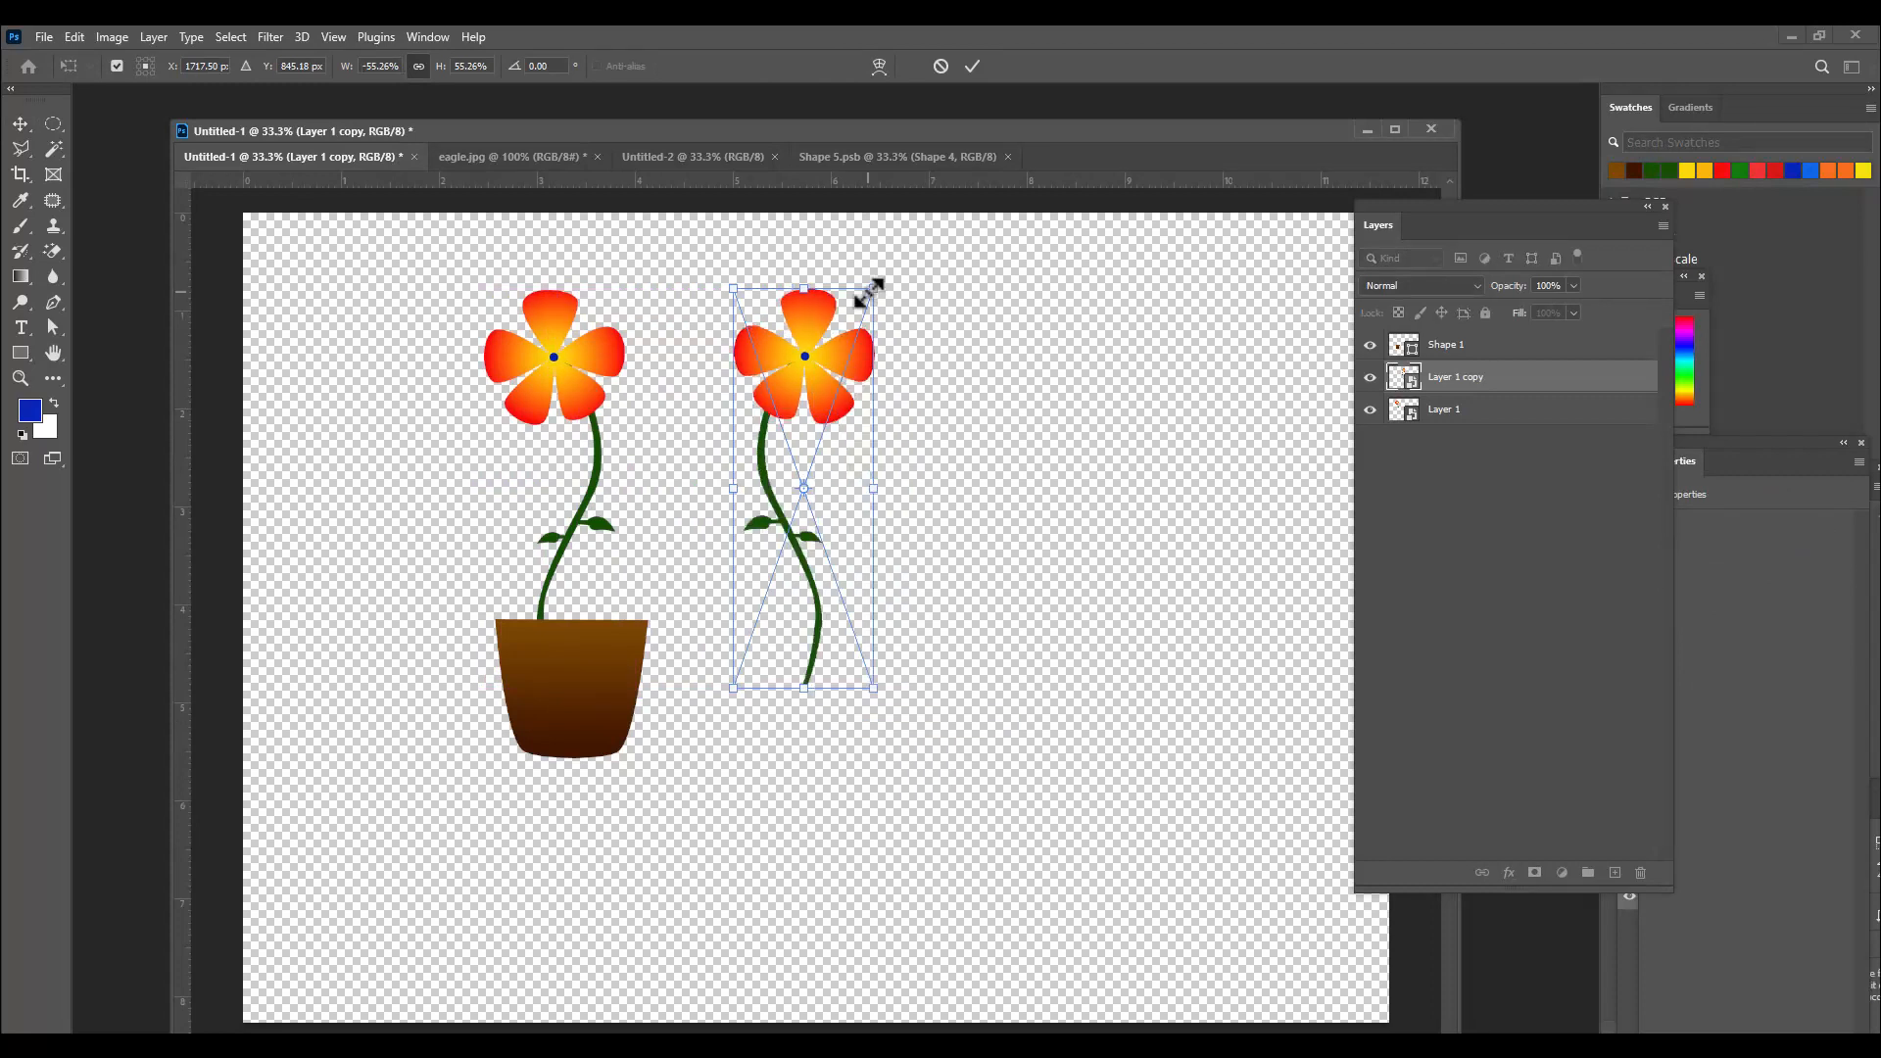
left_click_drag(874, 283, 712, 415)
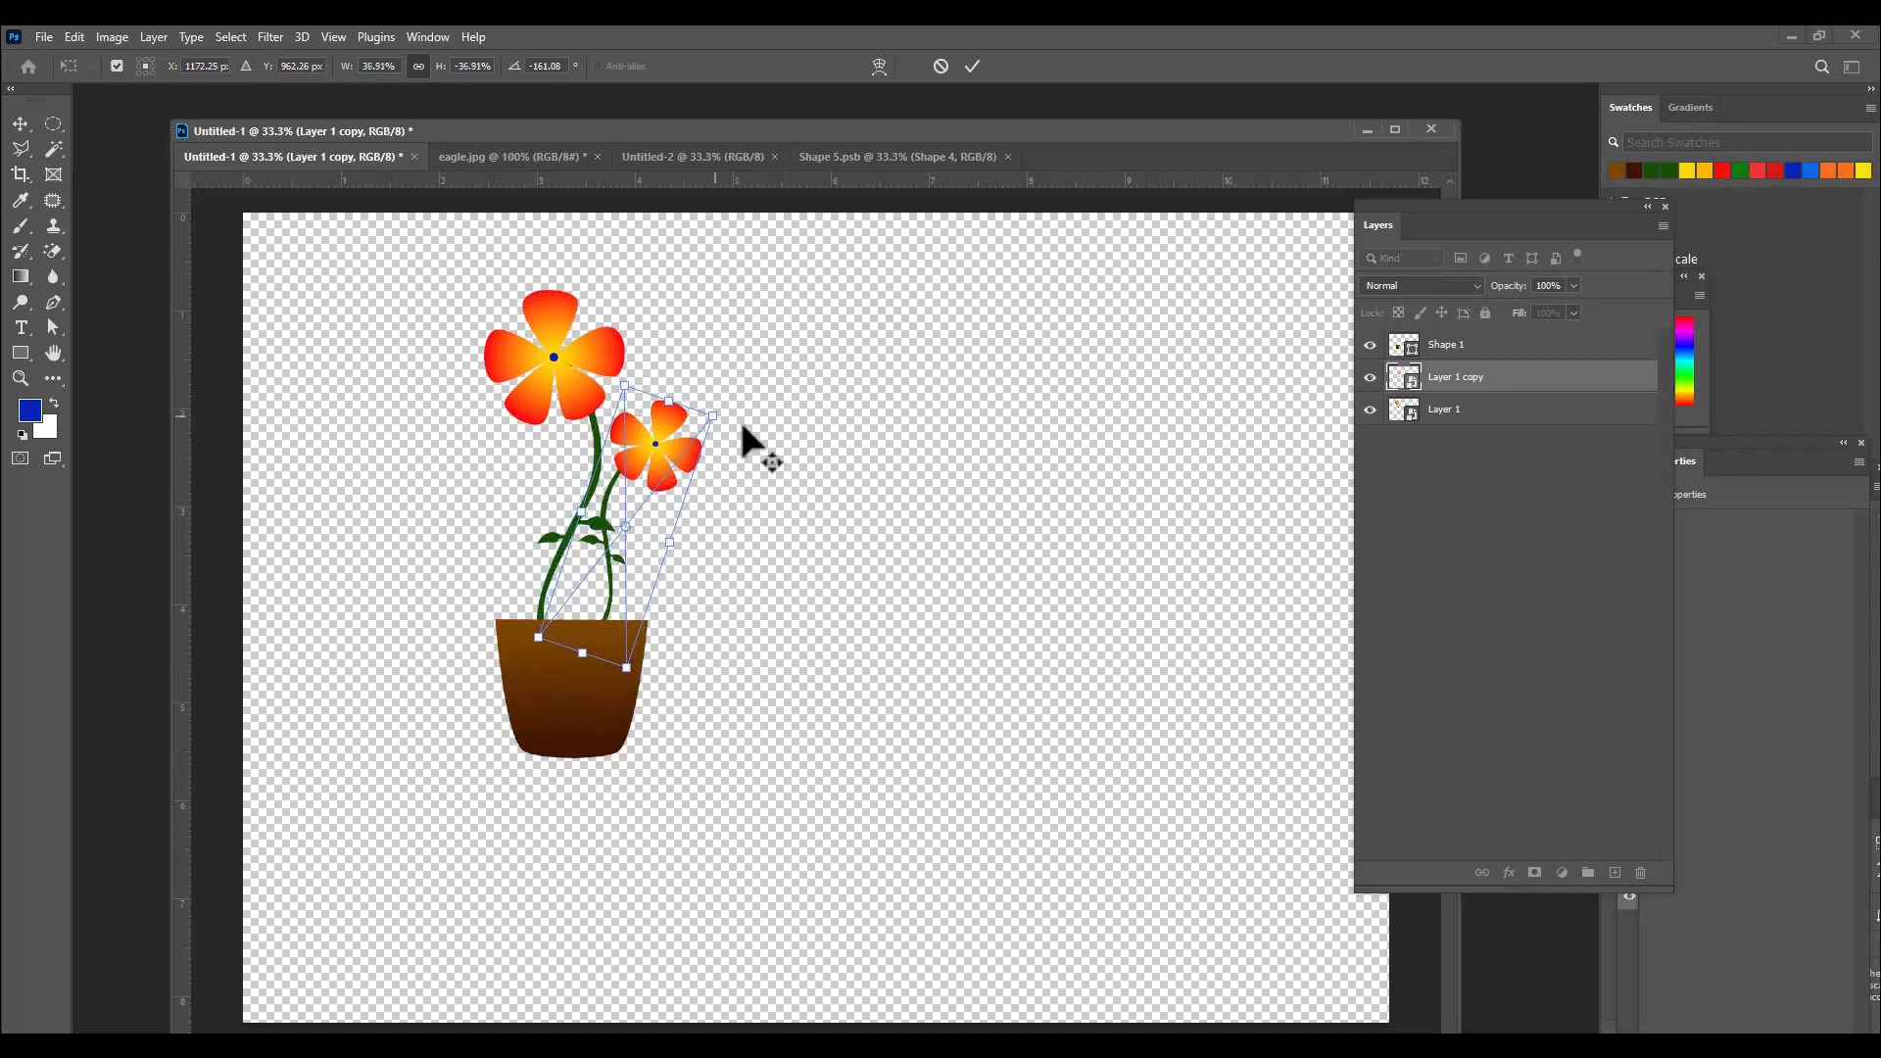
key("Return")
Duplicate the smaller flower, mirror the copy horizontally, scale it to about 23% and place it in the pot's left side.
left_click_drag(685, 496, 442, 509)
key("ctrl+alt+t")
right_click(458, 488)
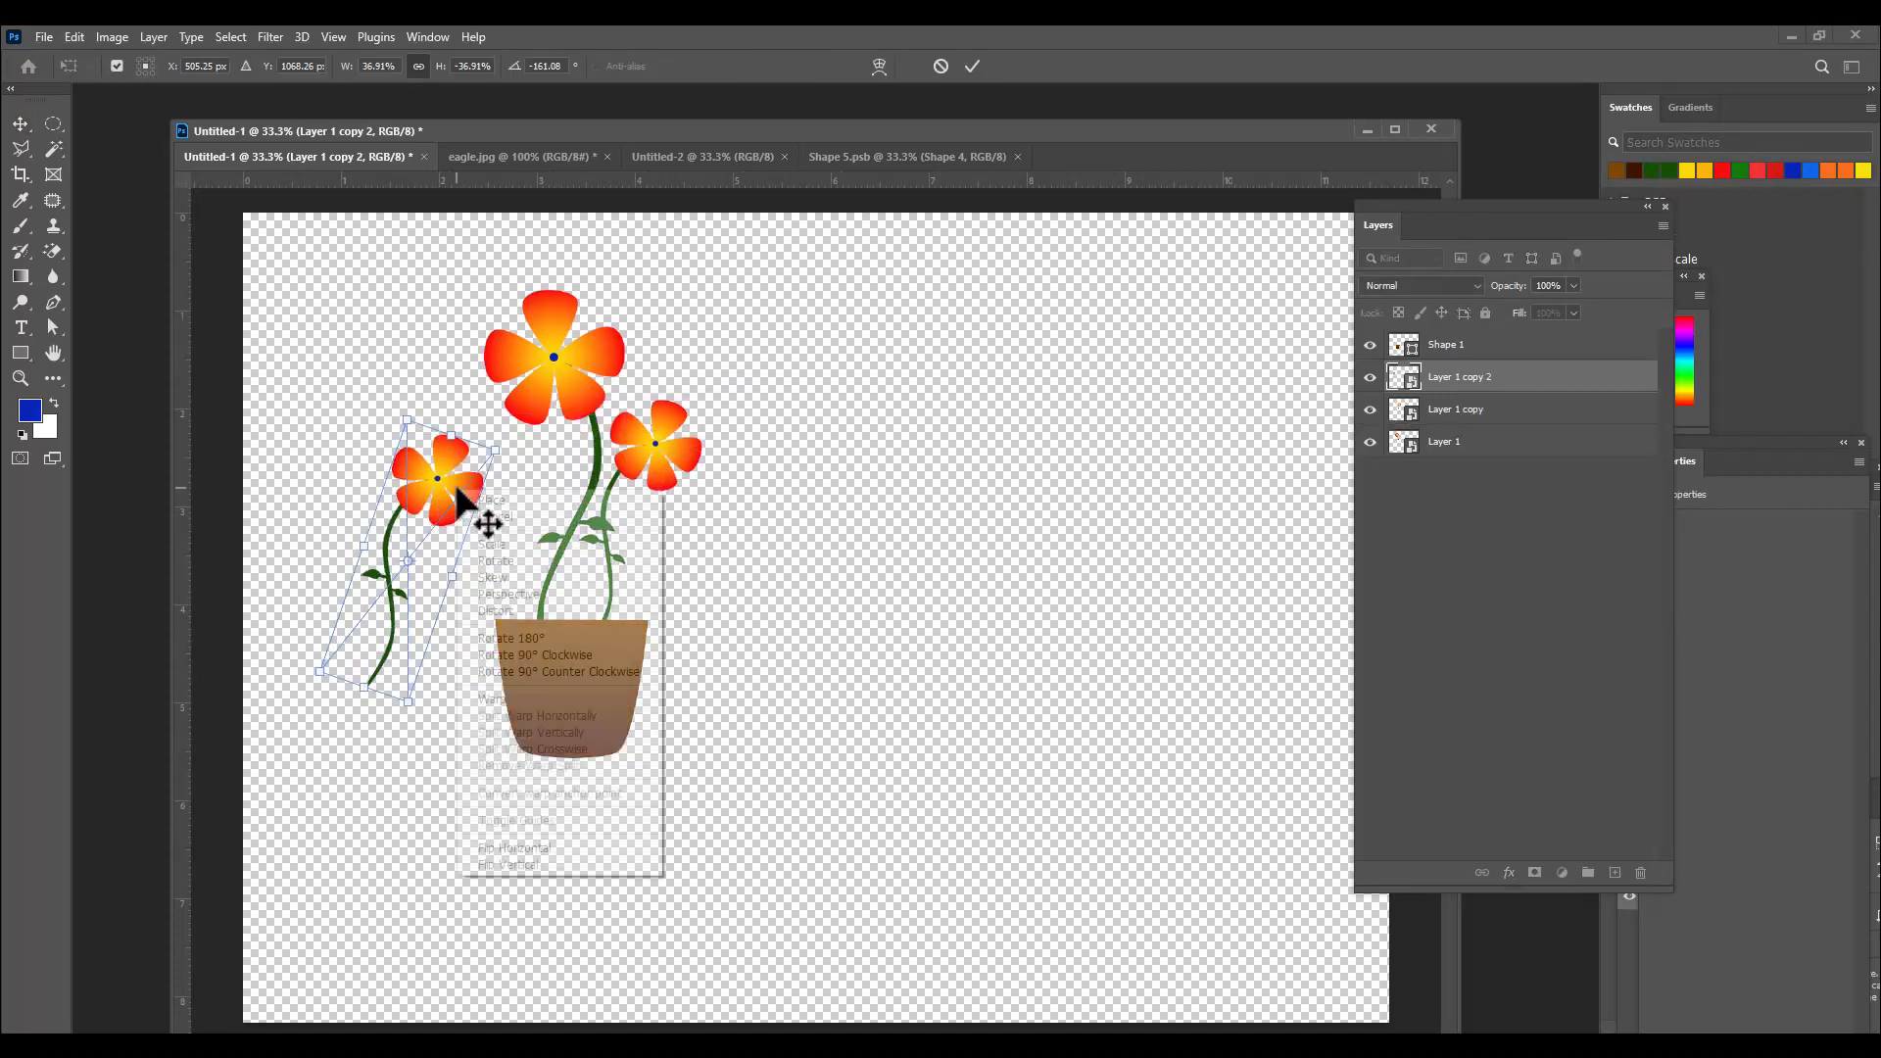
left_click(594, 864)
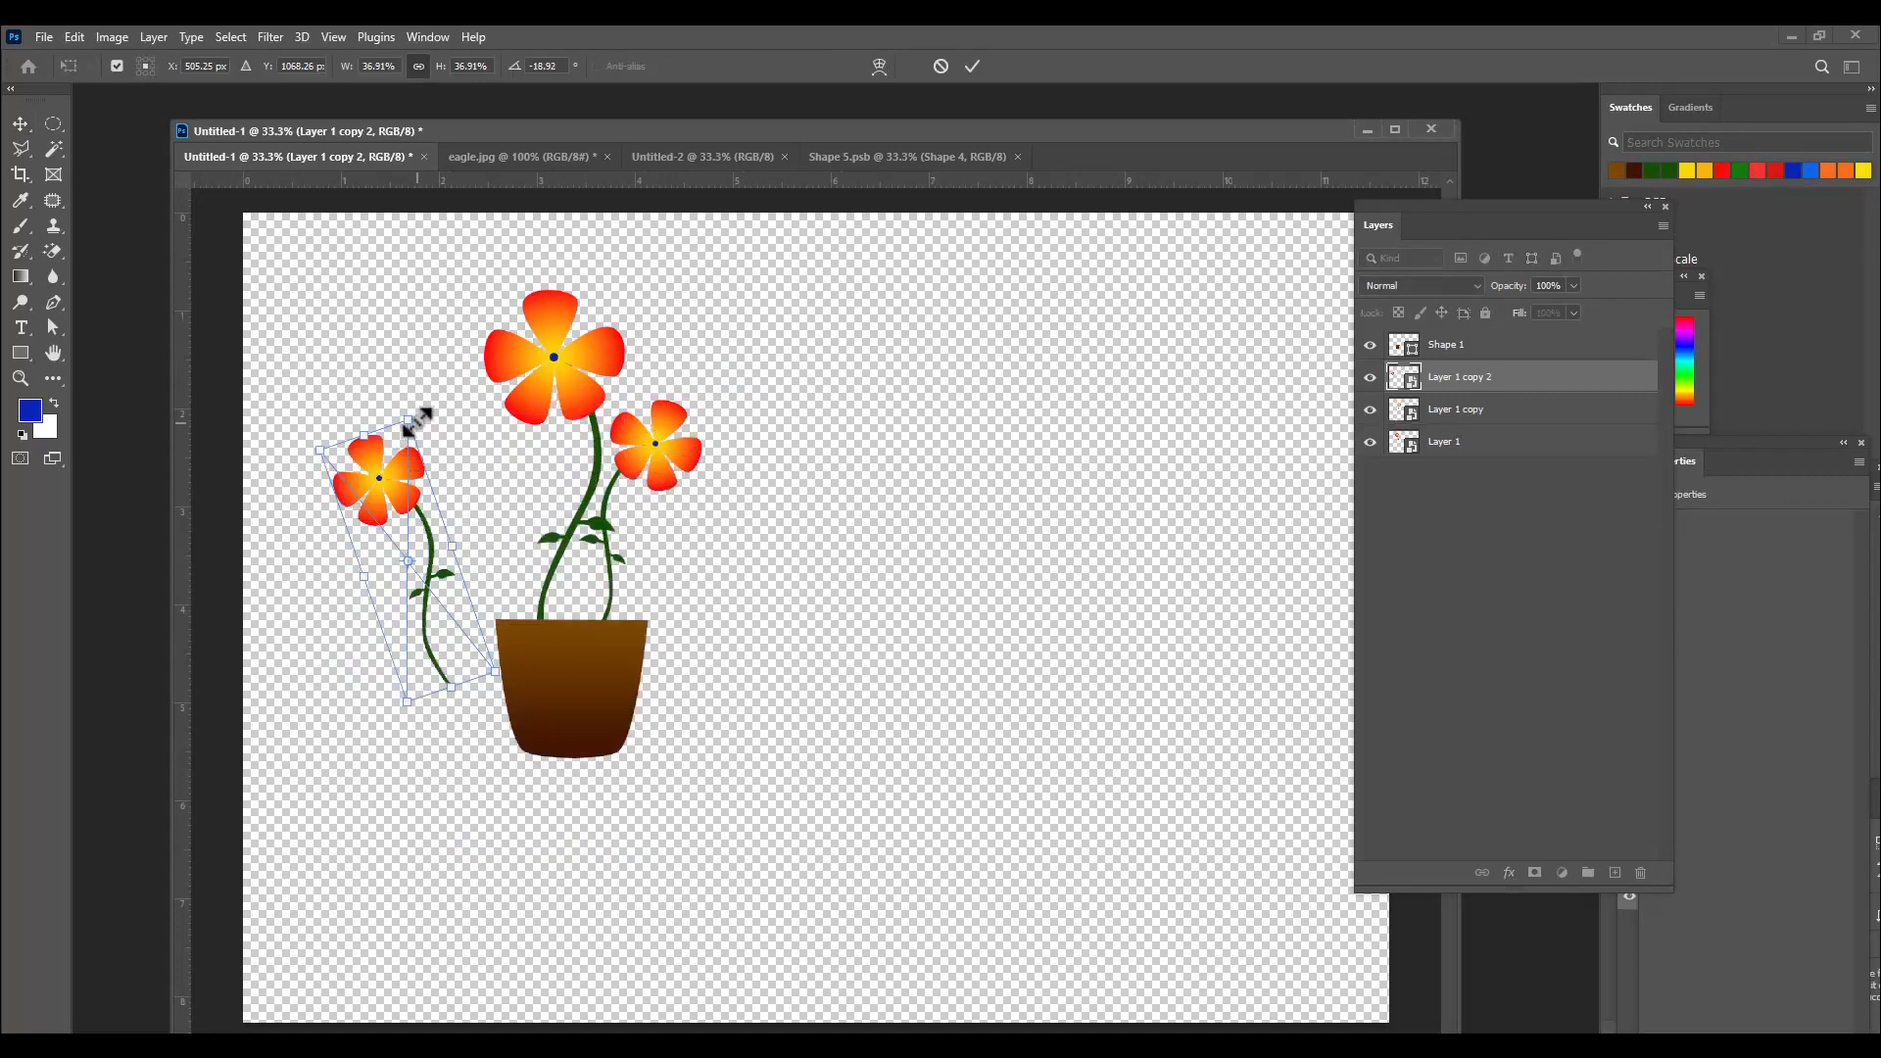
left_click_drag(412, 411, 509, 525)
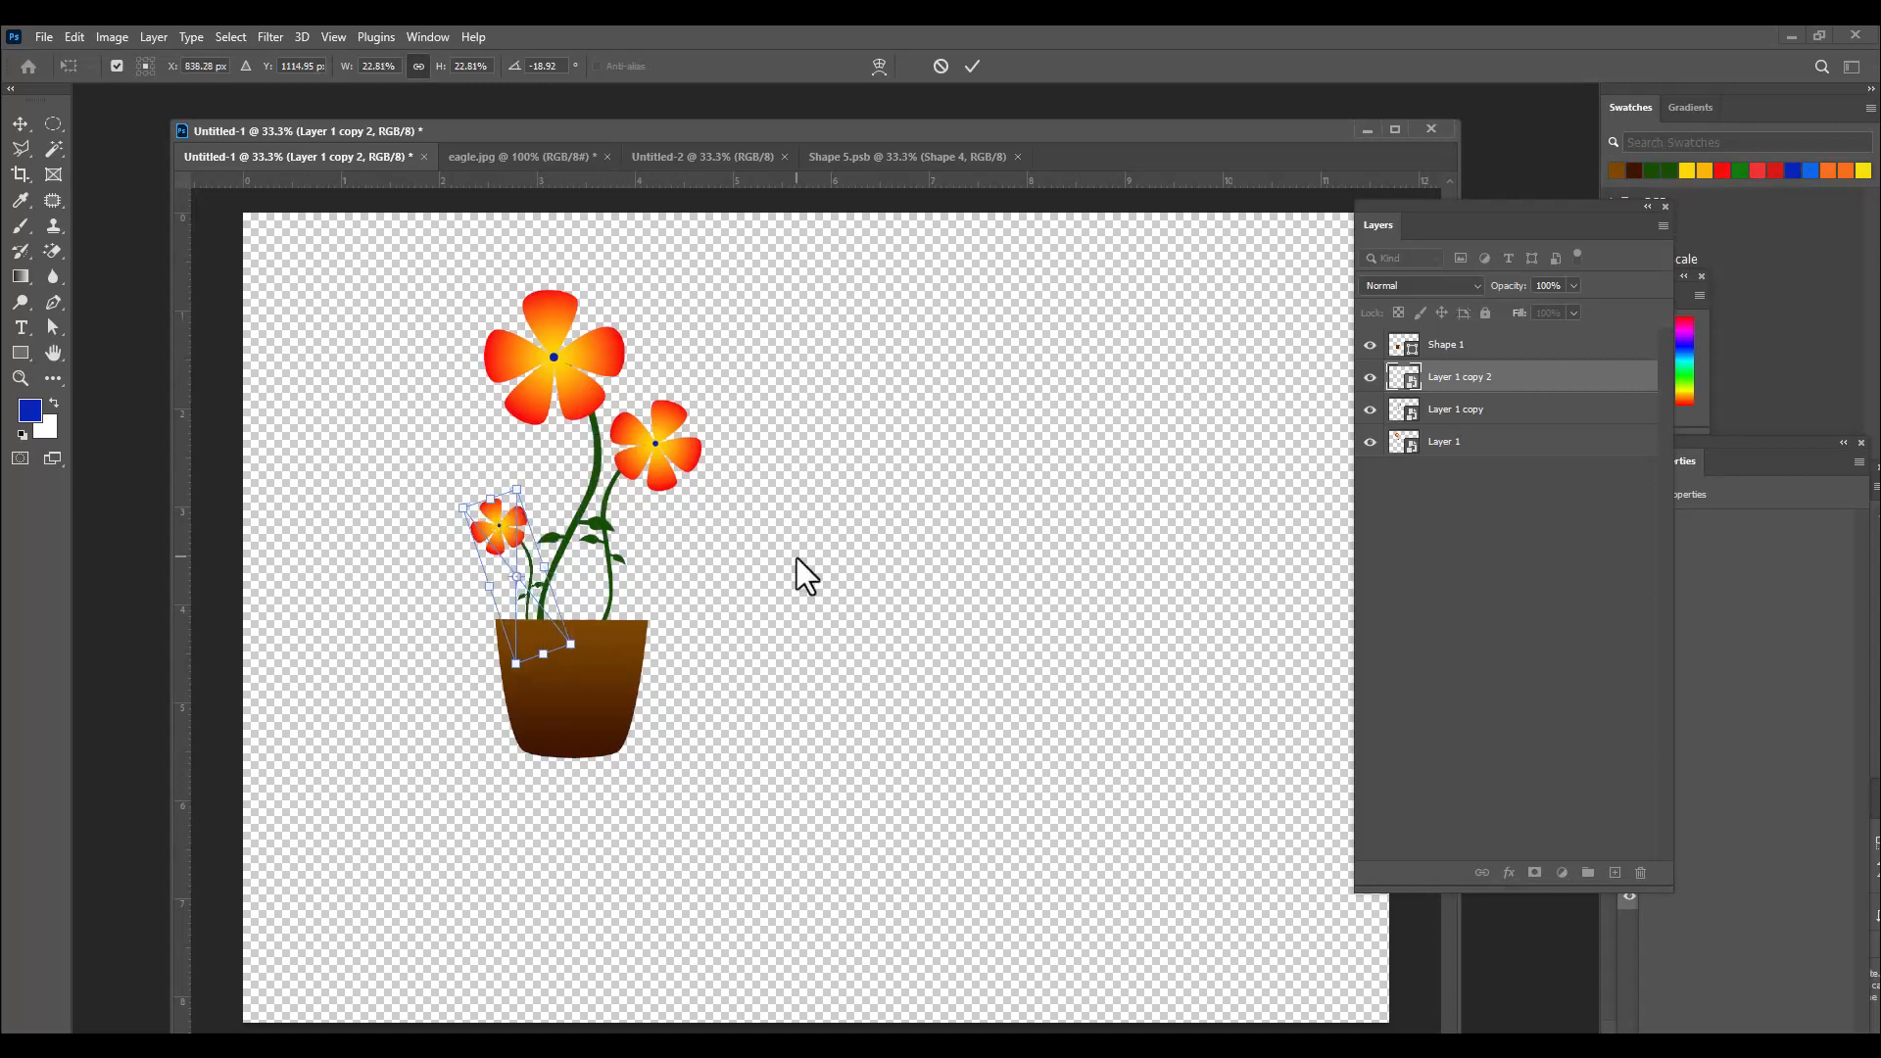
key("Return")
left_click(896, 568)
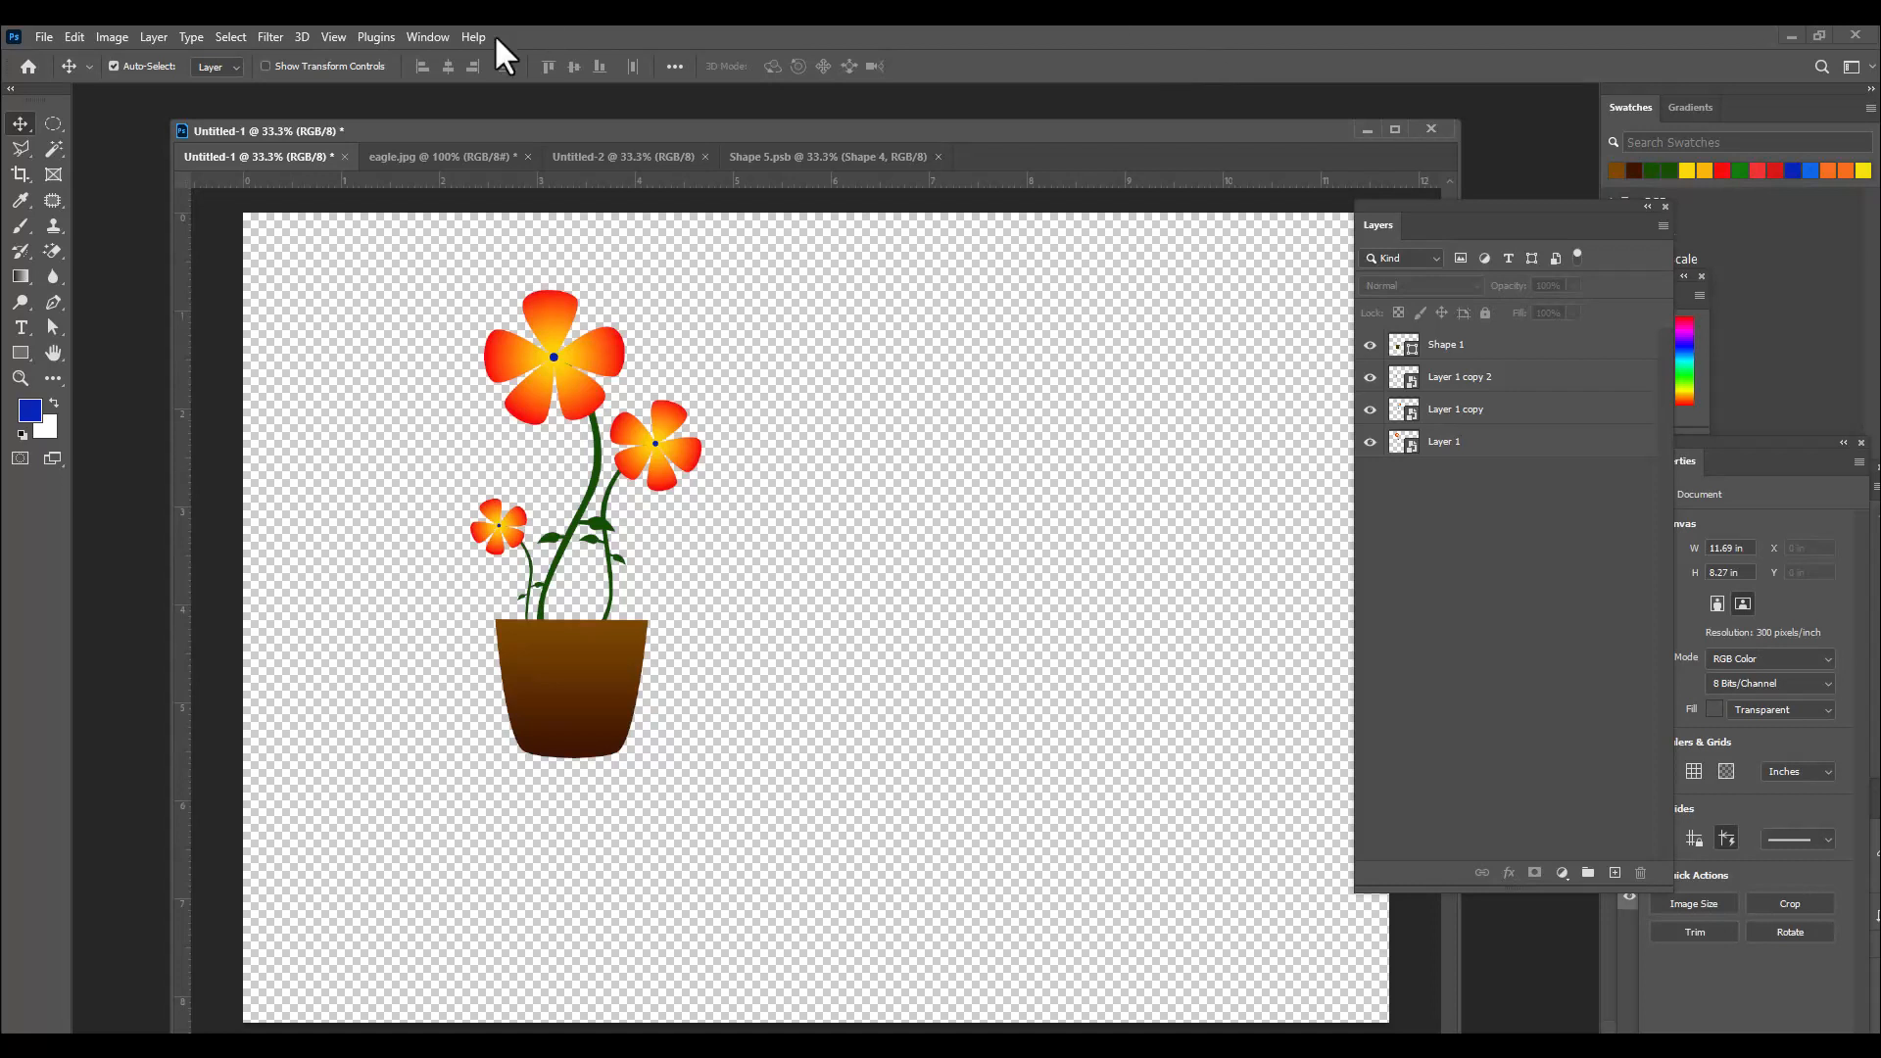
Rotate the large flower to about -5.17° and reposition it so its stem sits between the two smaller flowers.
left_click_drag(603, 362, 587, 372)
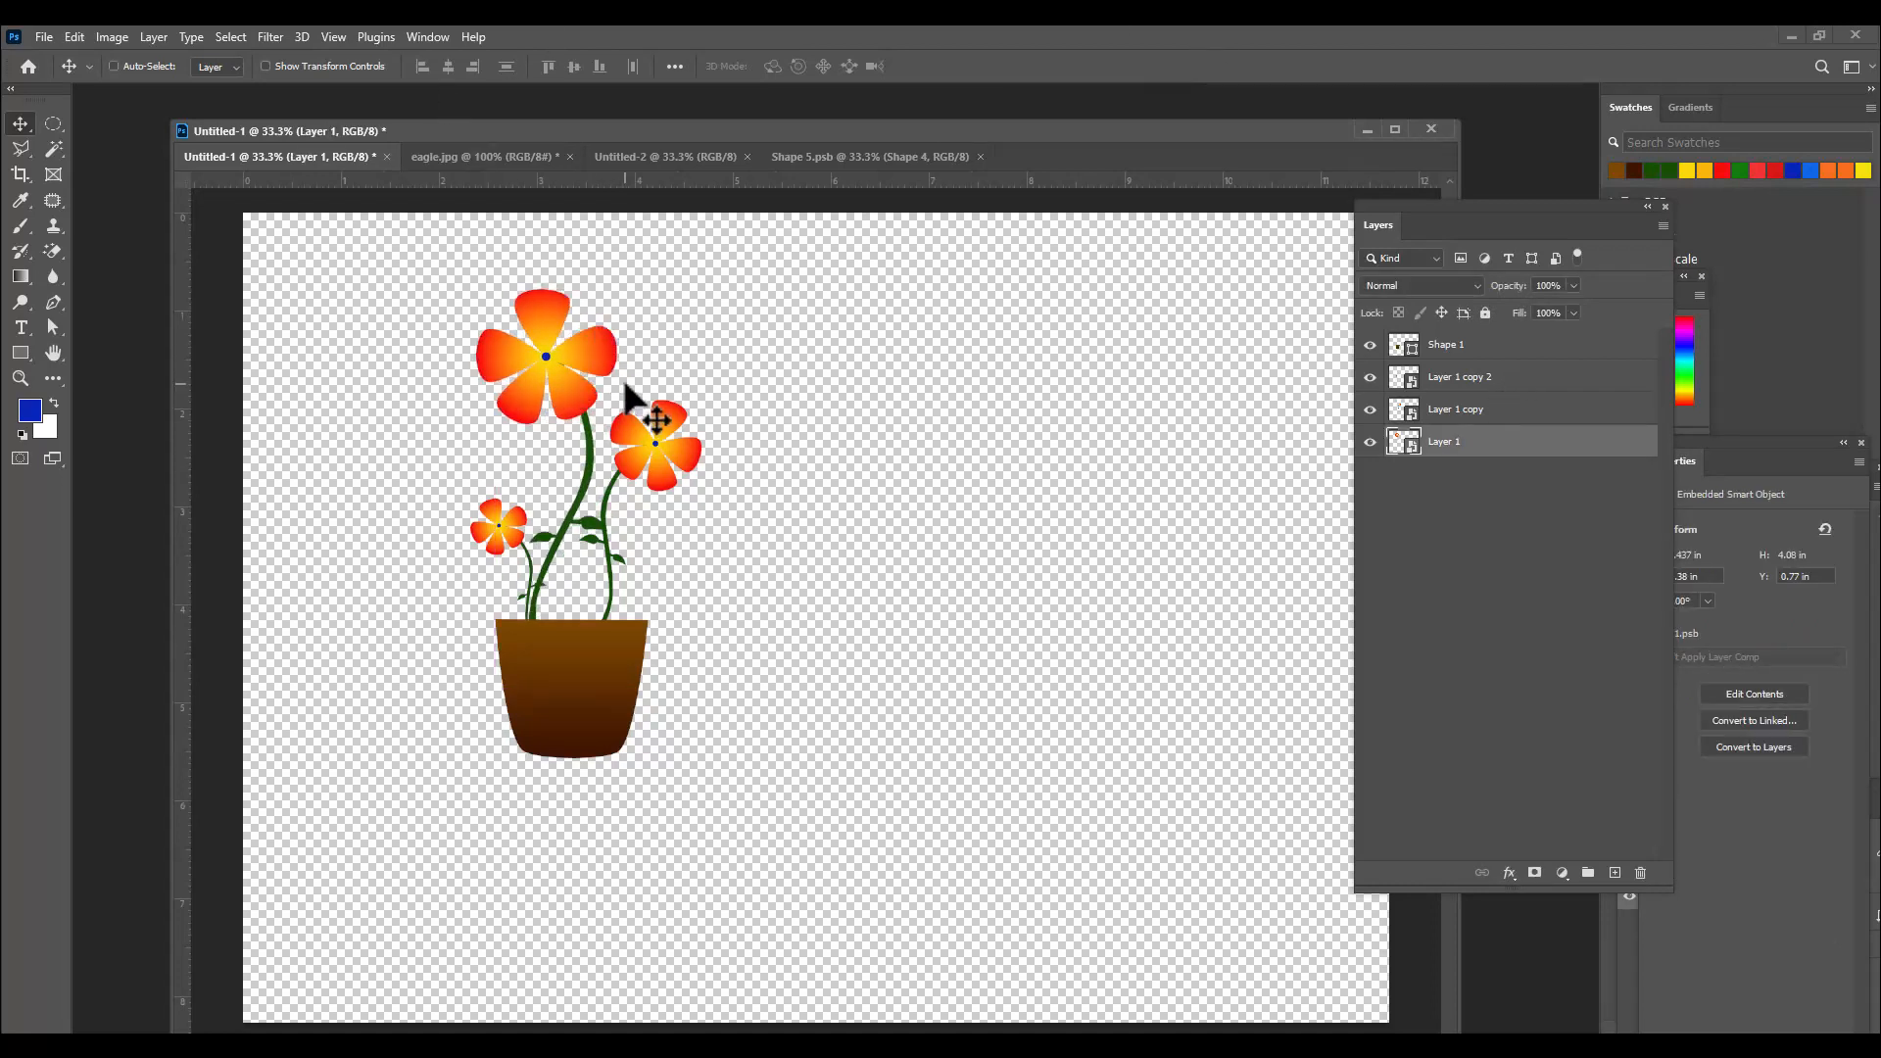
key("ctrl+t")
left_click_drag(635, 281, 605, 277)
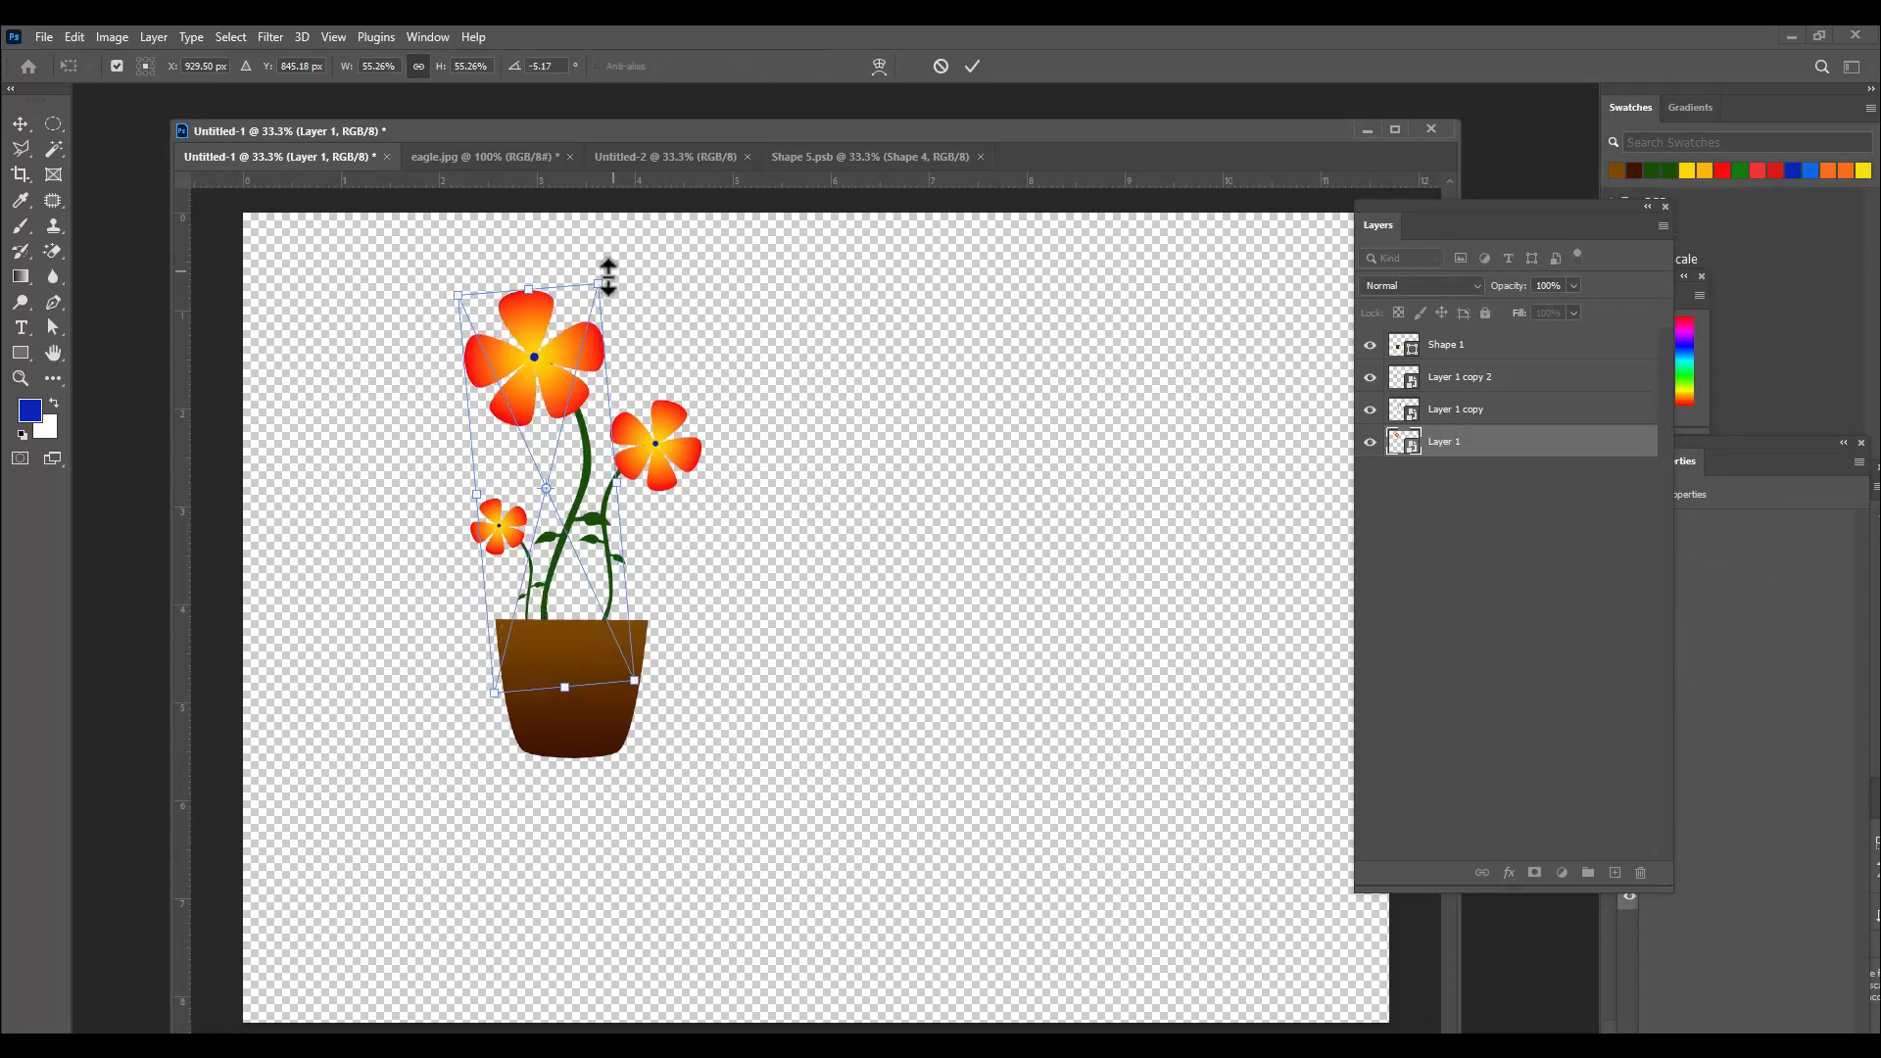
mouse_move(578, 344)
left_mouse_down()
mouse_move(568, 369)
mouse_move(586, 351)
left_mouse_up()
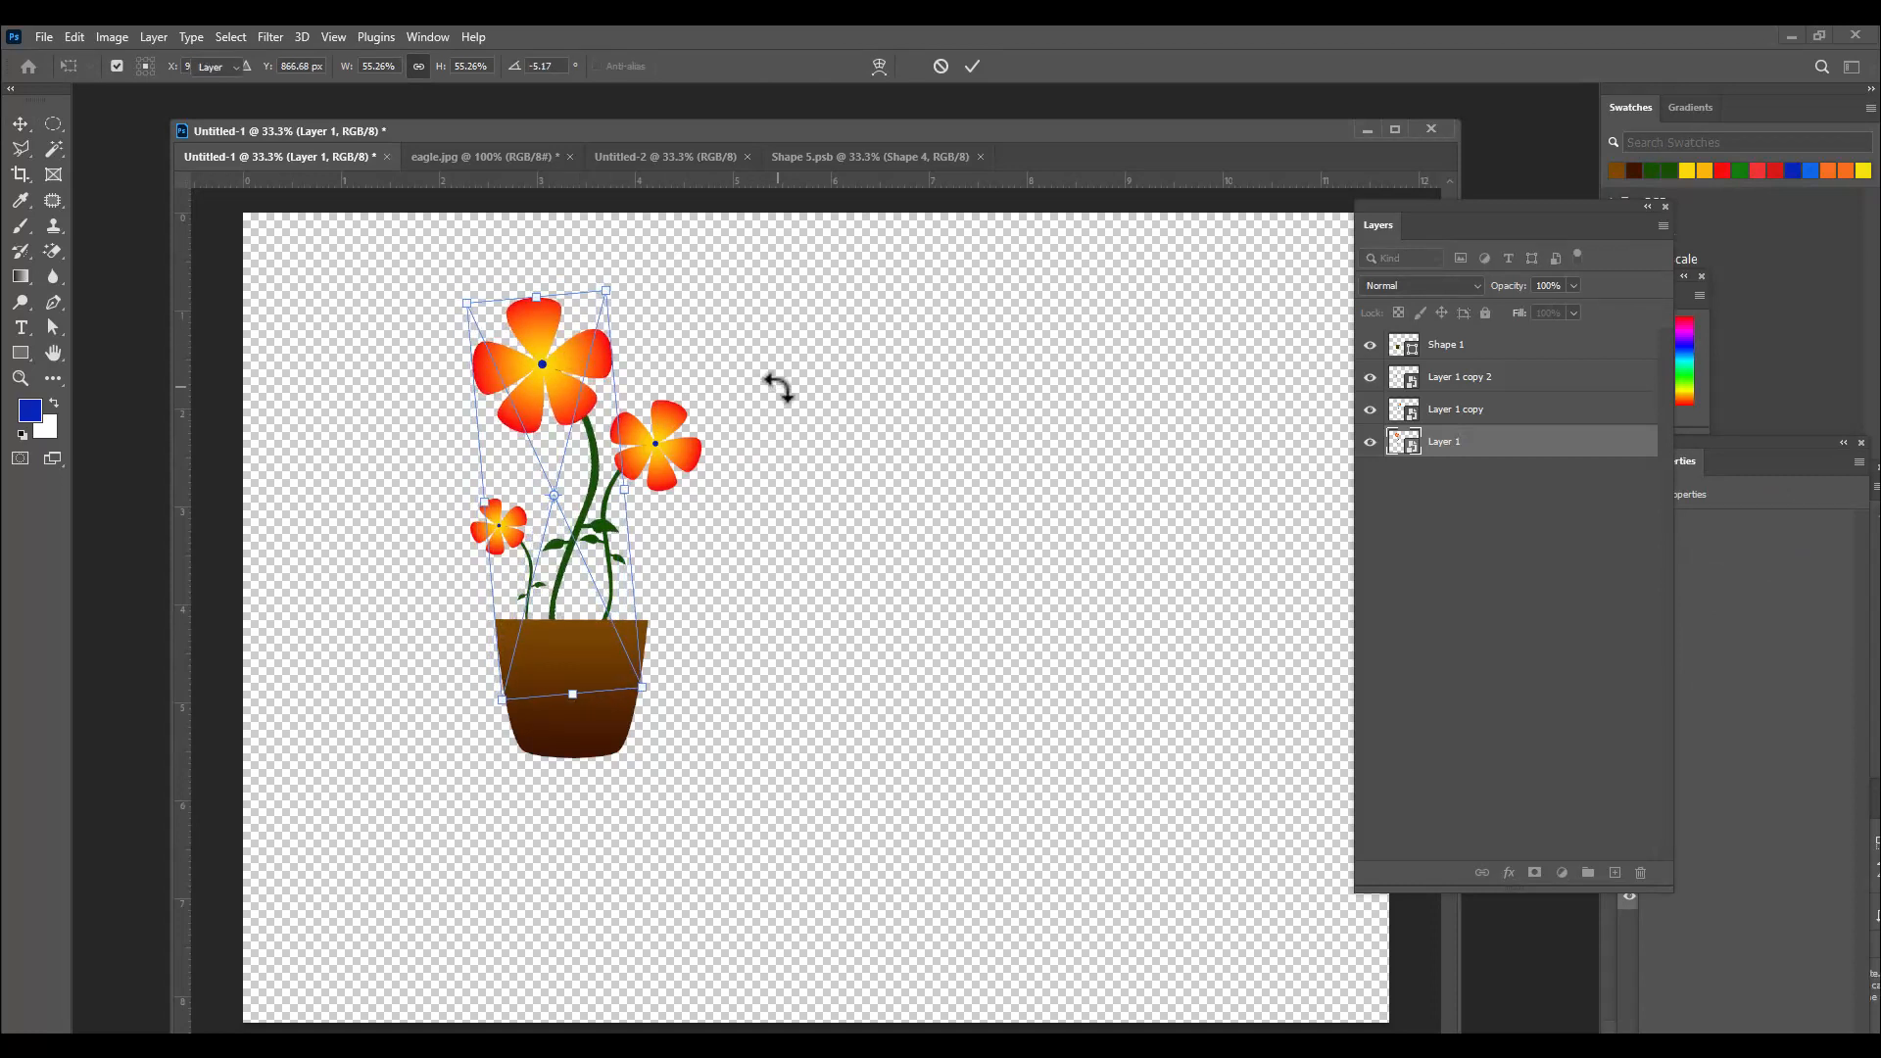
key("Return")
Select the pot and all three flower layers and convert them into one smart object.
left_click(1537, 350)
left_click(1524, 450, "shift")
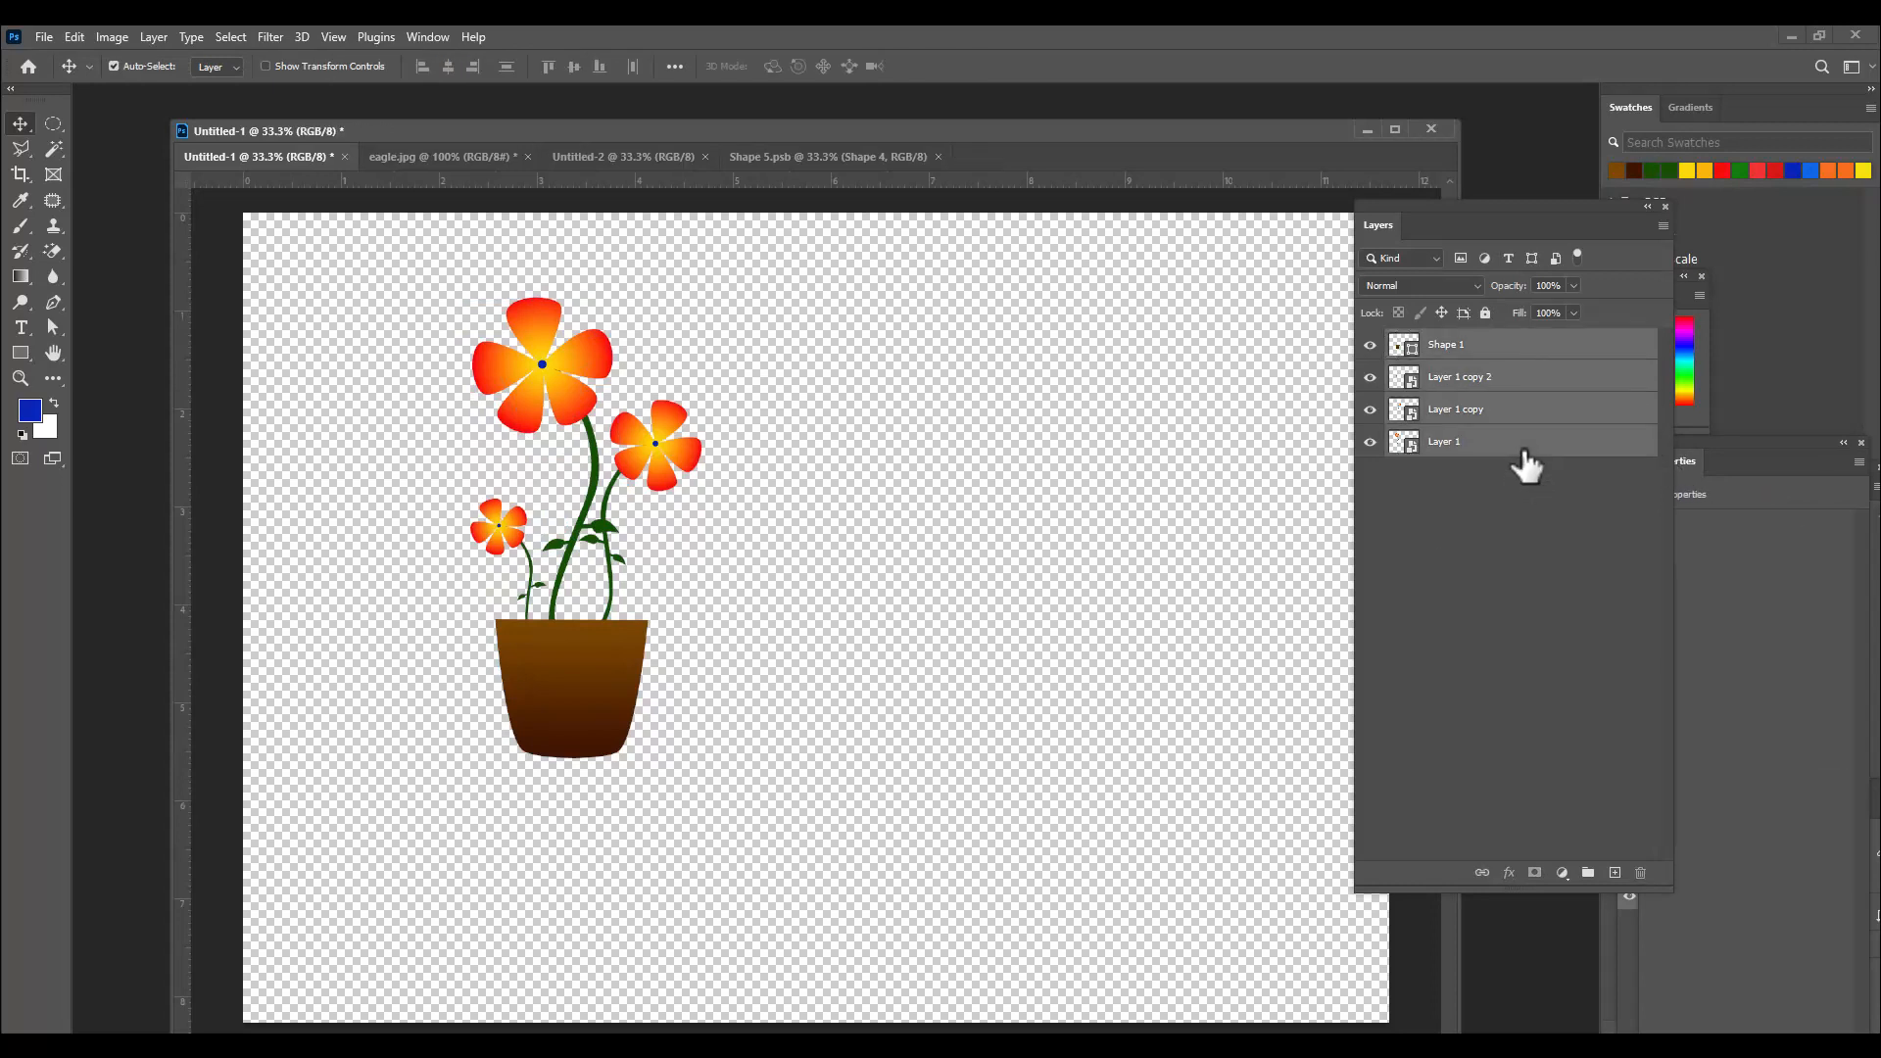
right_click(1555, 353)
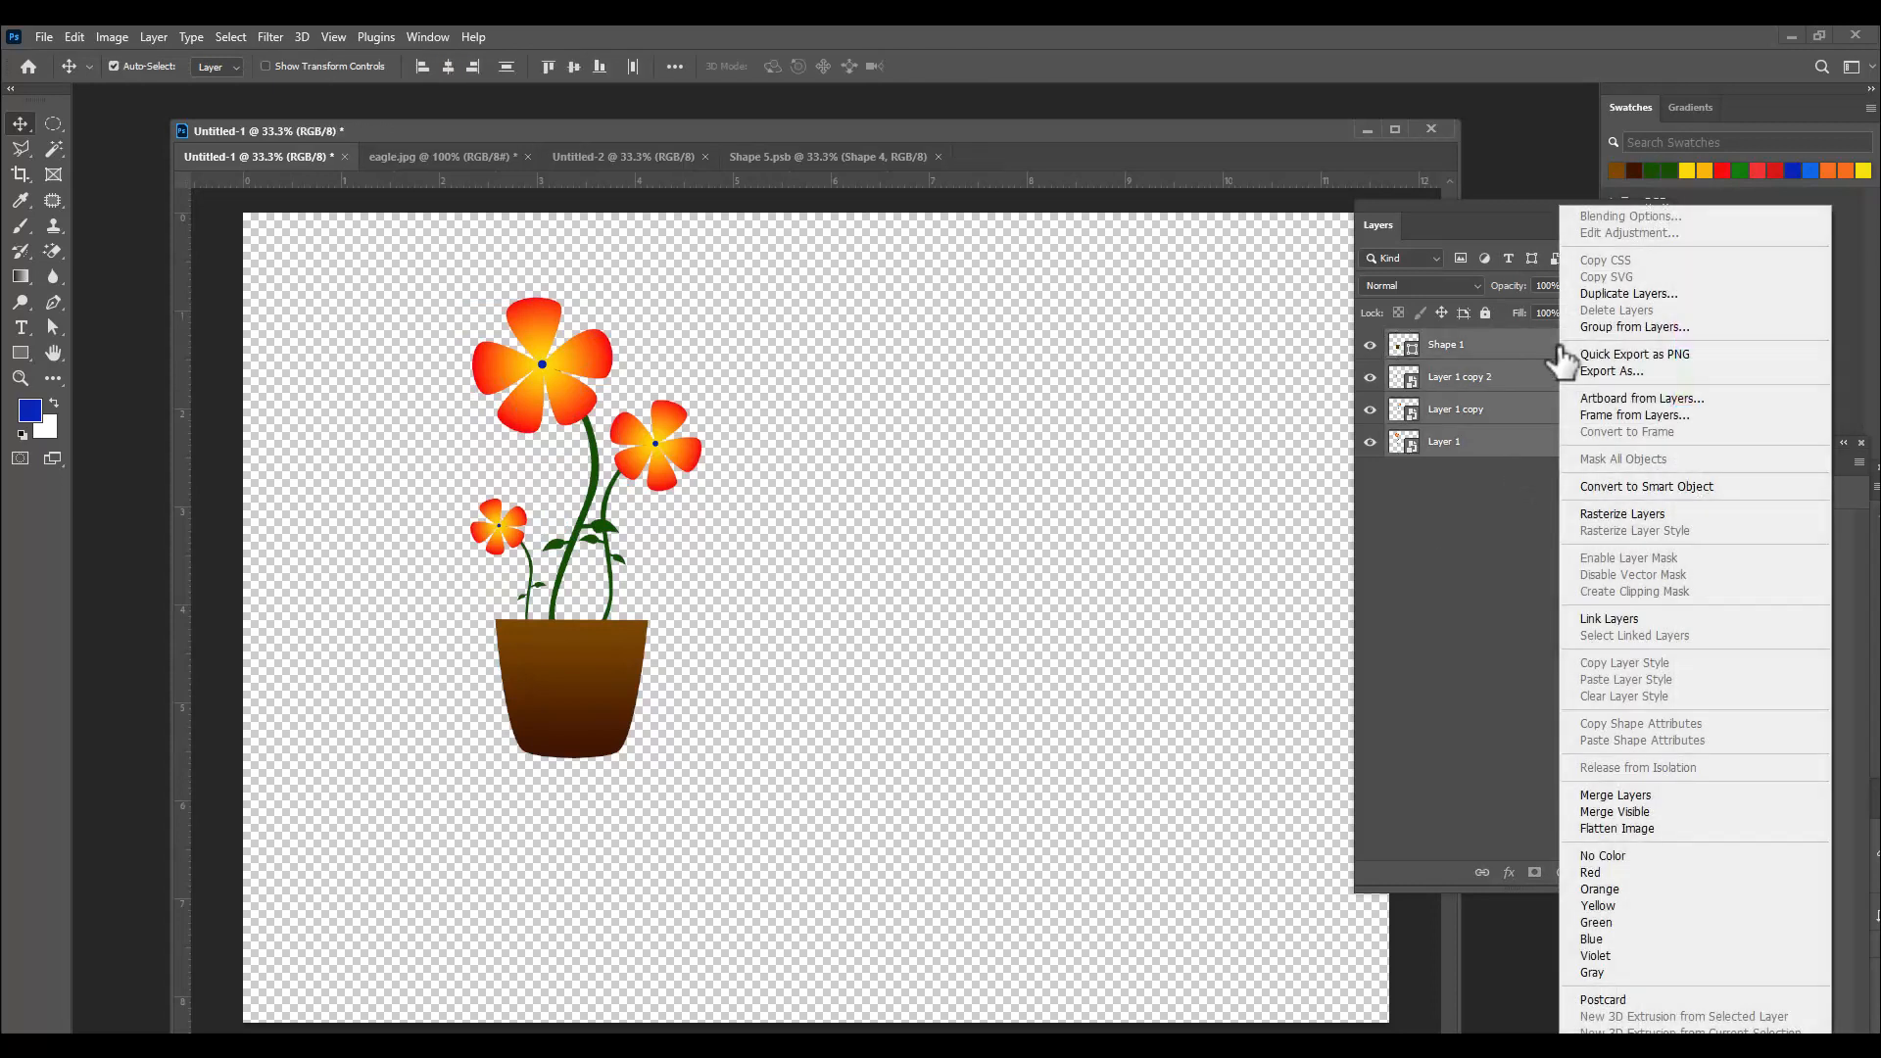
left_click(1691, 494)
Move the potted plant lower toward the canvas centre and scale it to about 138%.
left_click_drag(555, 671, 651, 770)
key("ctrl+t")
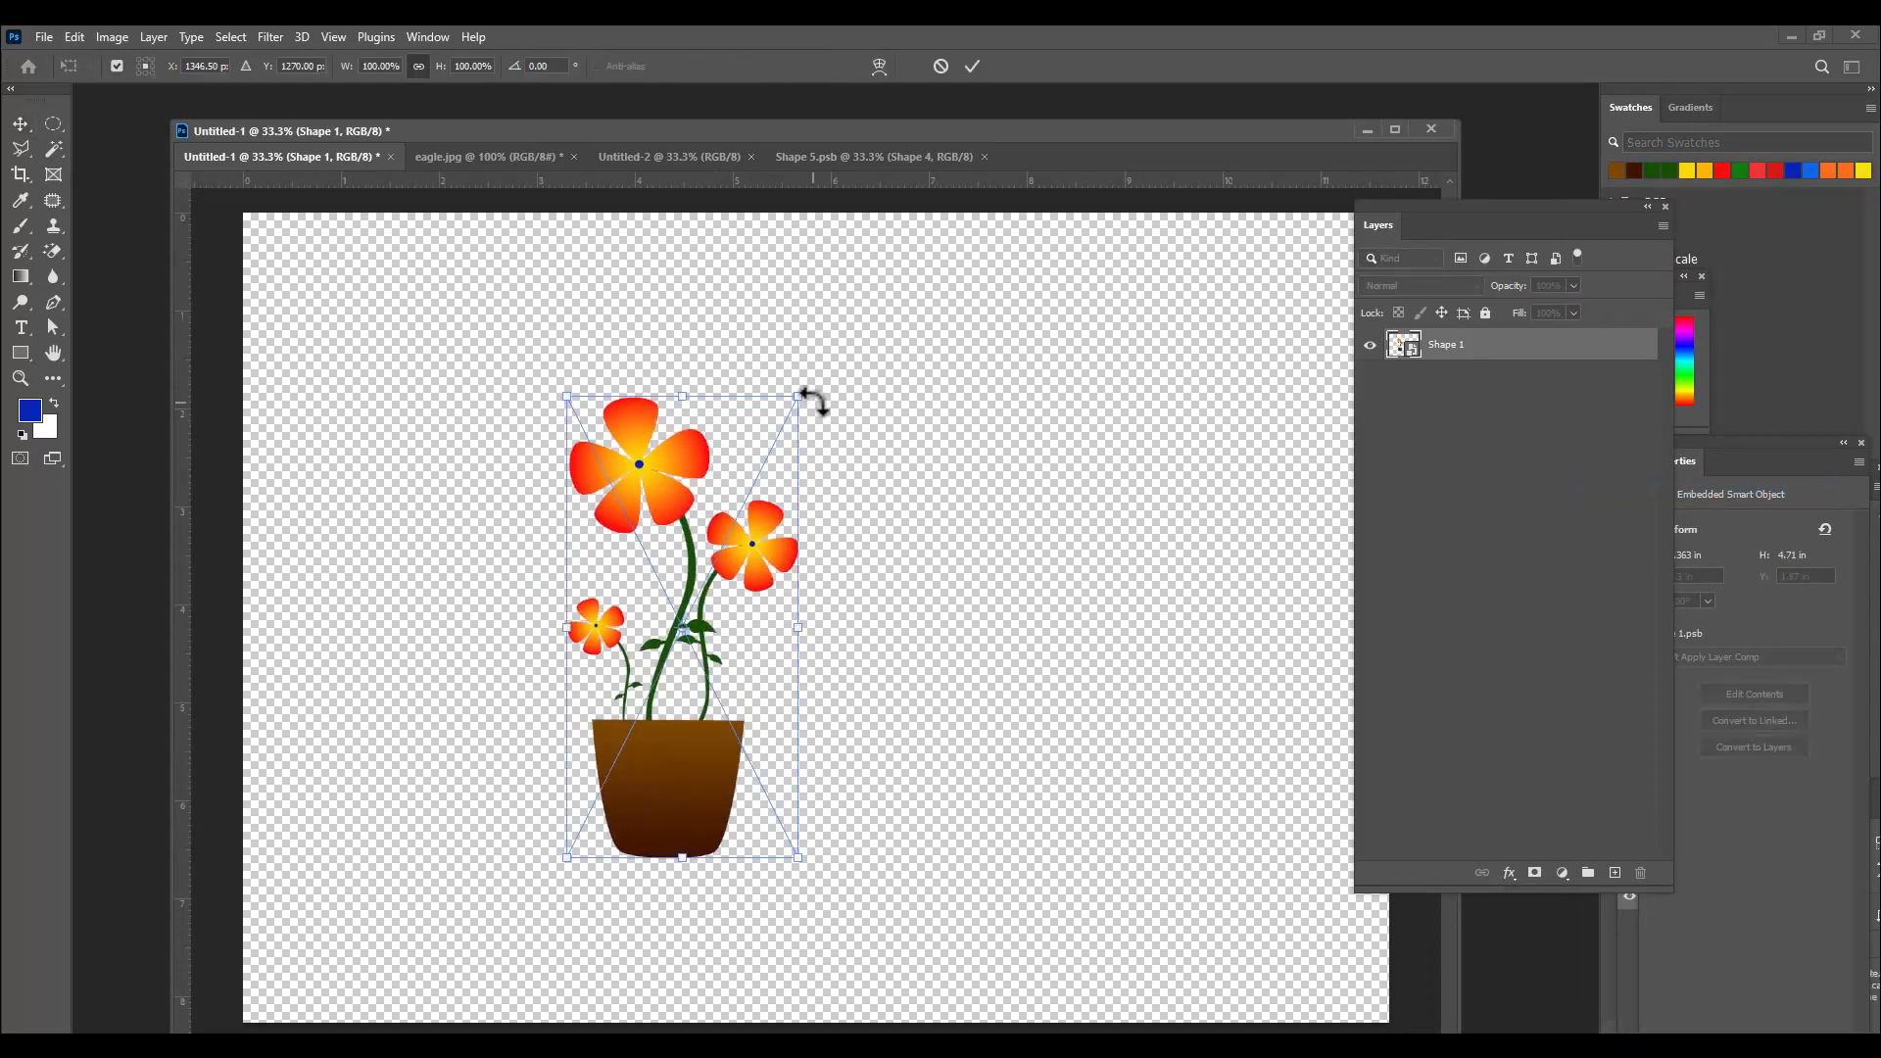
left_click_drag(799, 396, 842, 309)
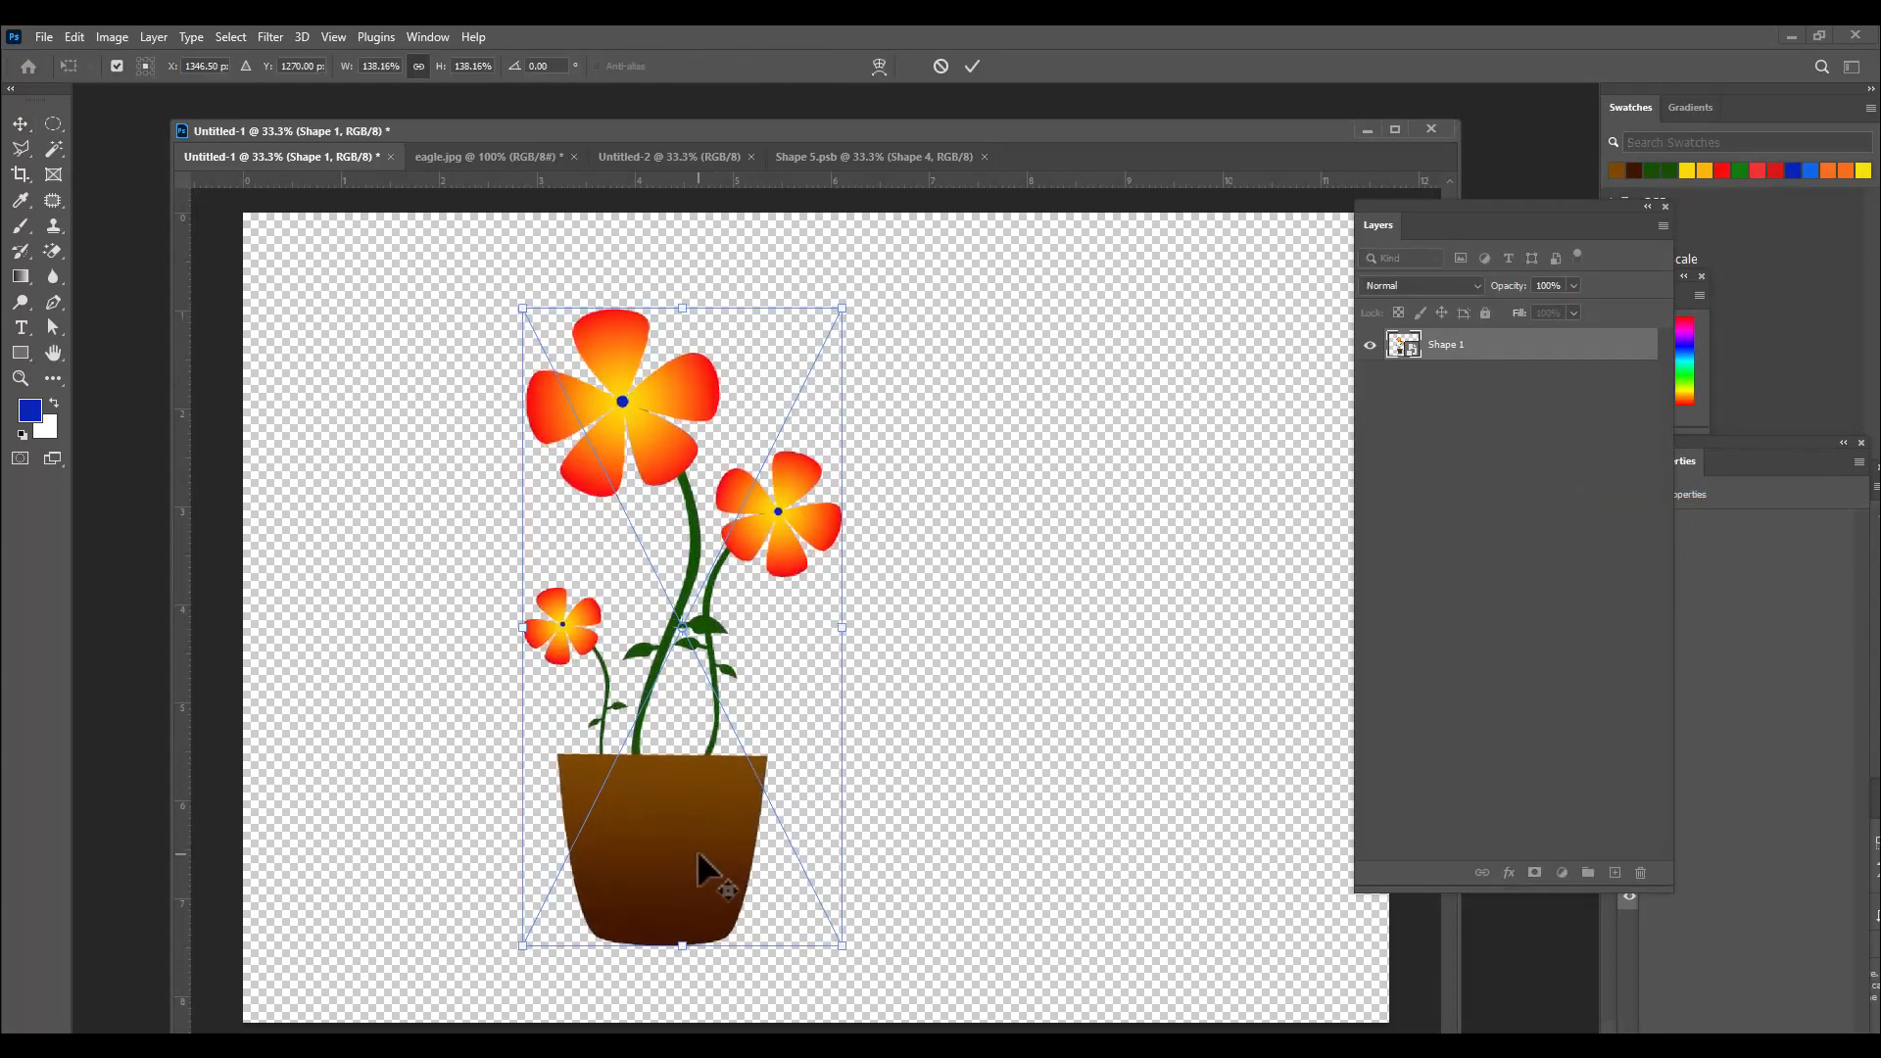
key("Return")
Duplicate the potted plant to the right of the original and flip the copy horizontally.
left_click_drag(672, 854, 1108, 839)
key("ctrl+t")
right_click(1064, 845)
left_click(1121, 830)
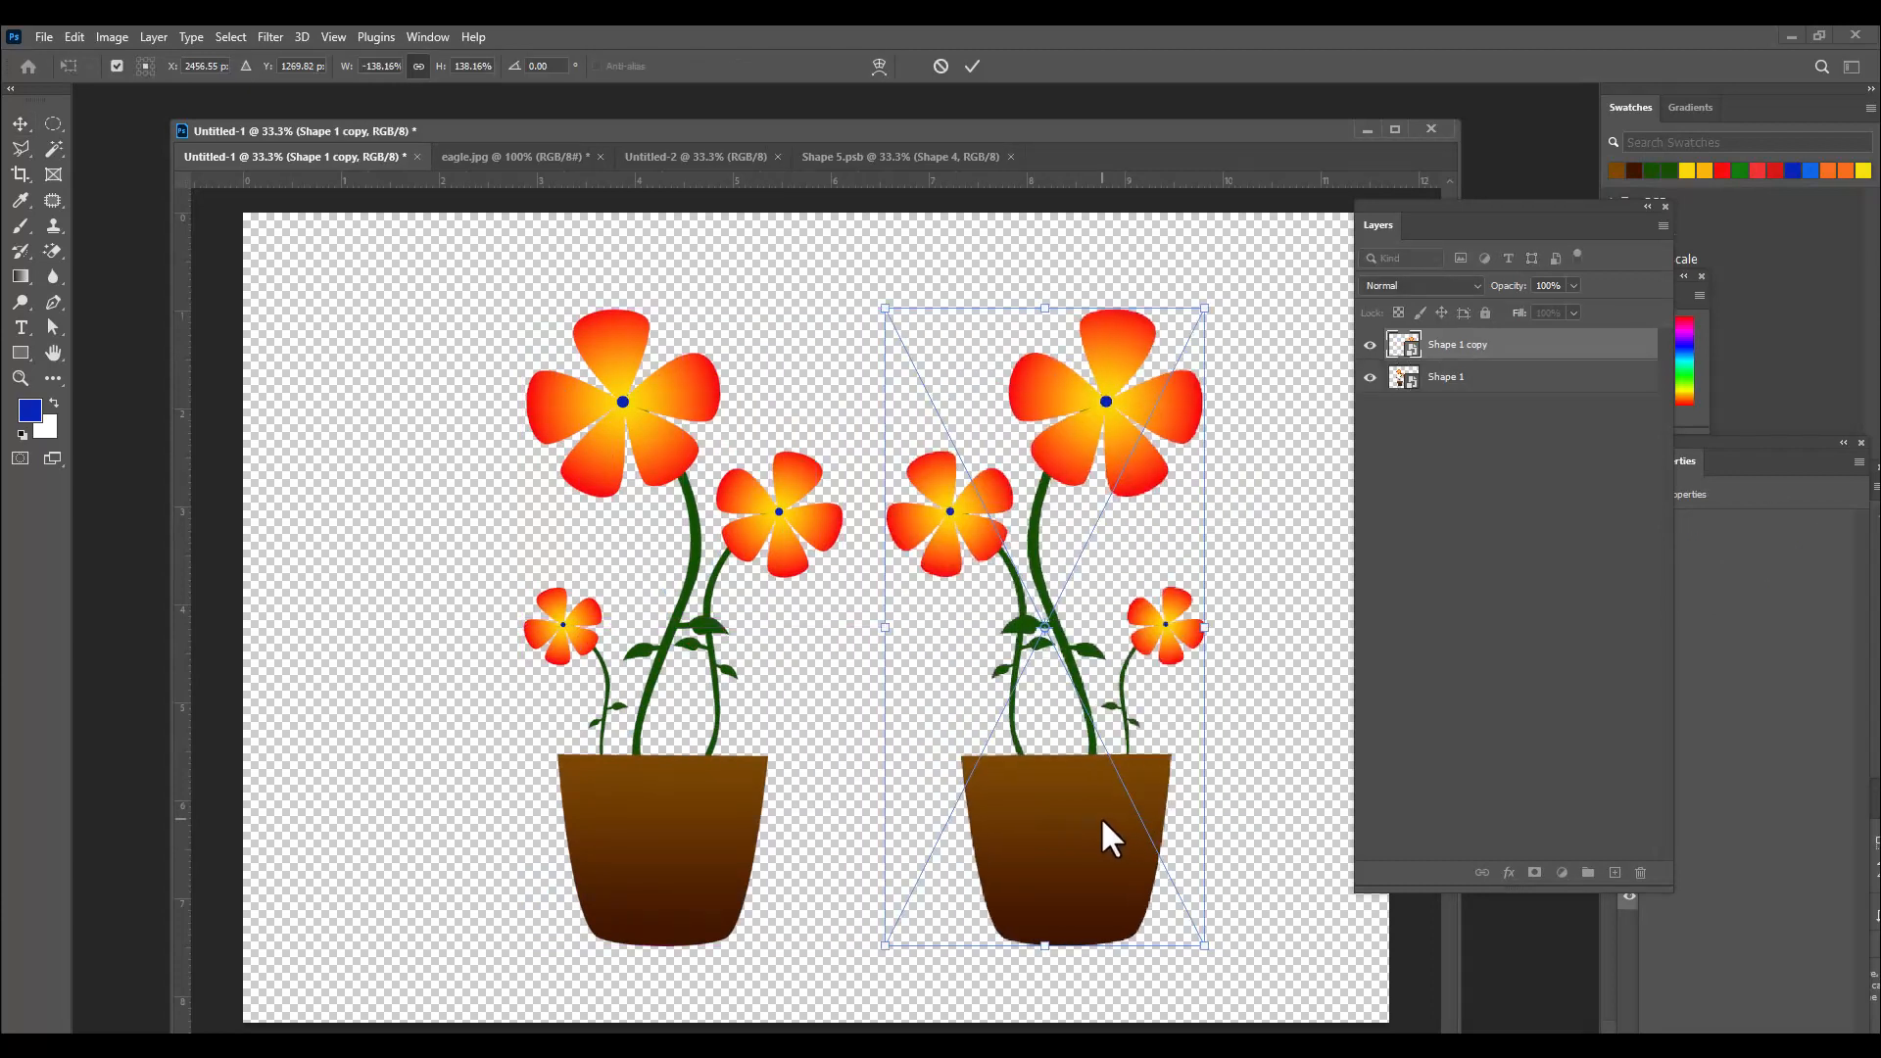
key("Return")
Scale both potted plants together to about 113.5%, keeping them centred on the canvas.
key("ctrl+minus")
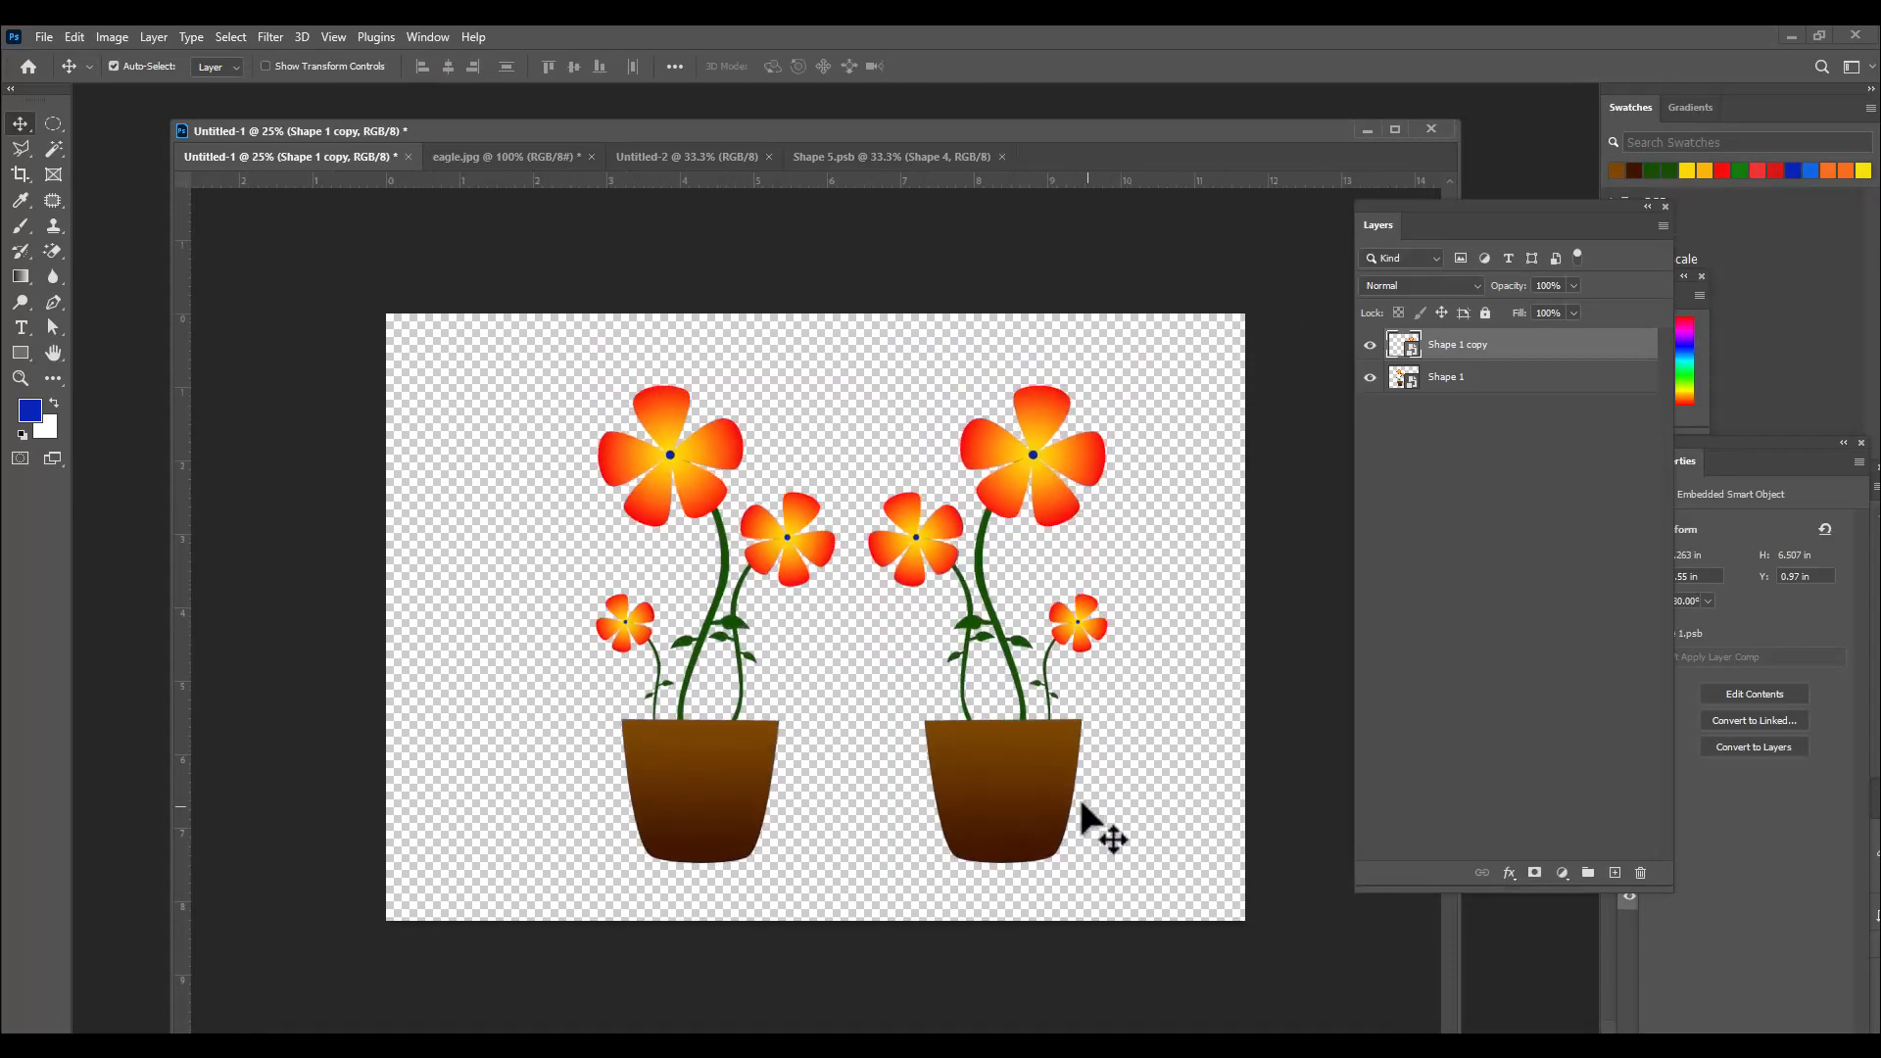
left_click(1528, 380, "ctrl")
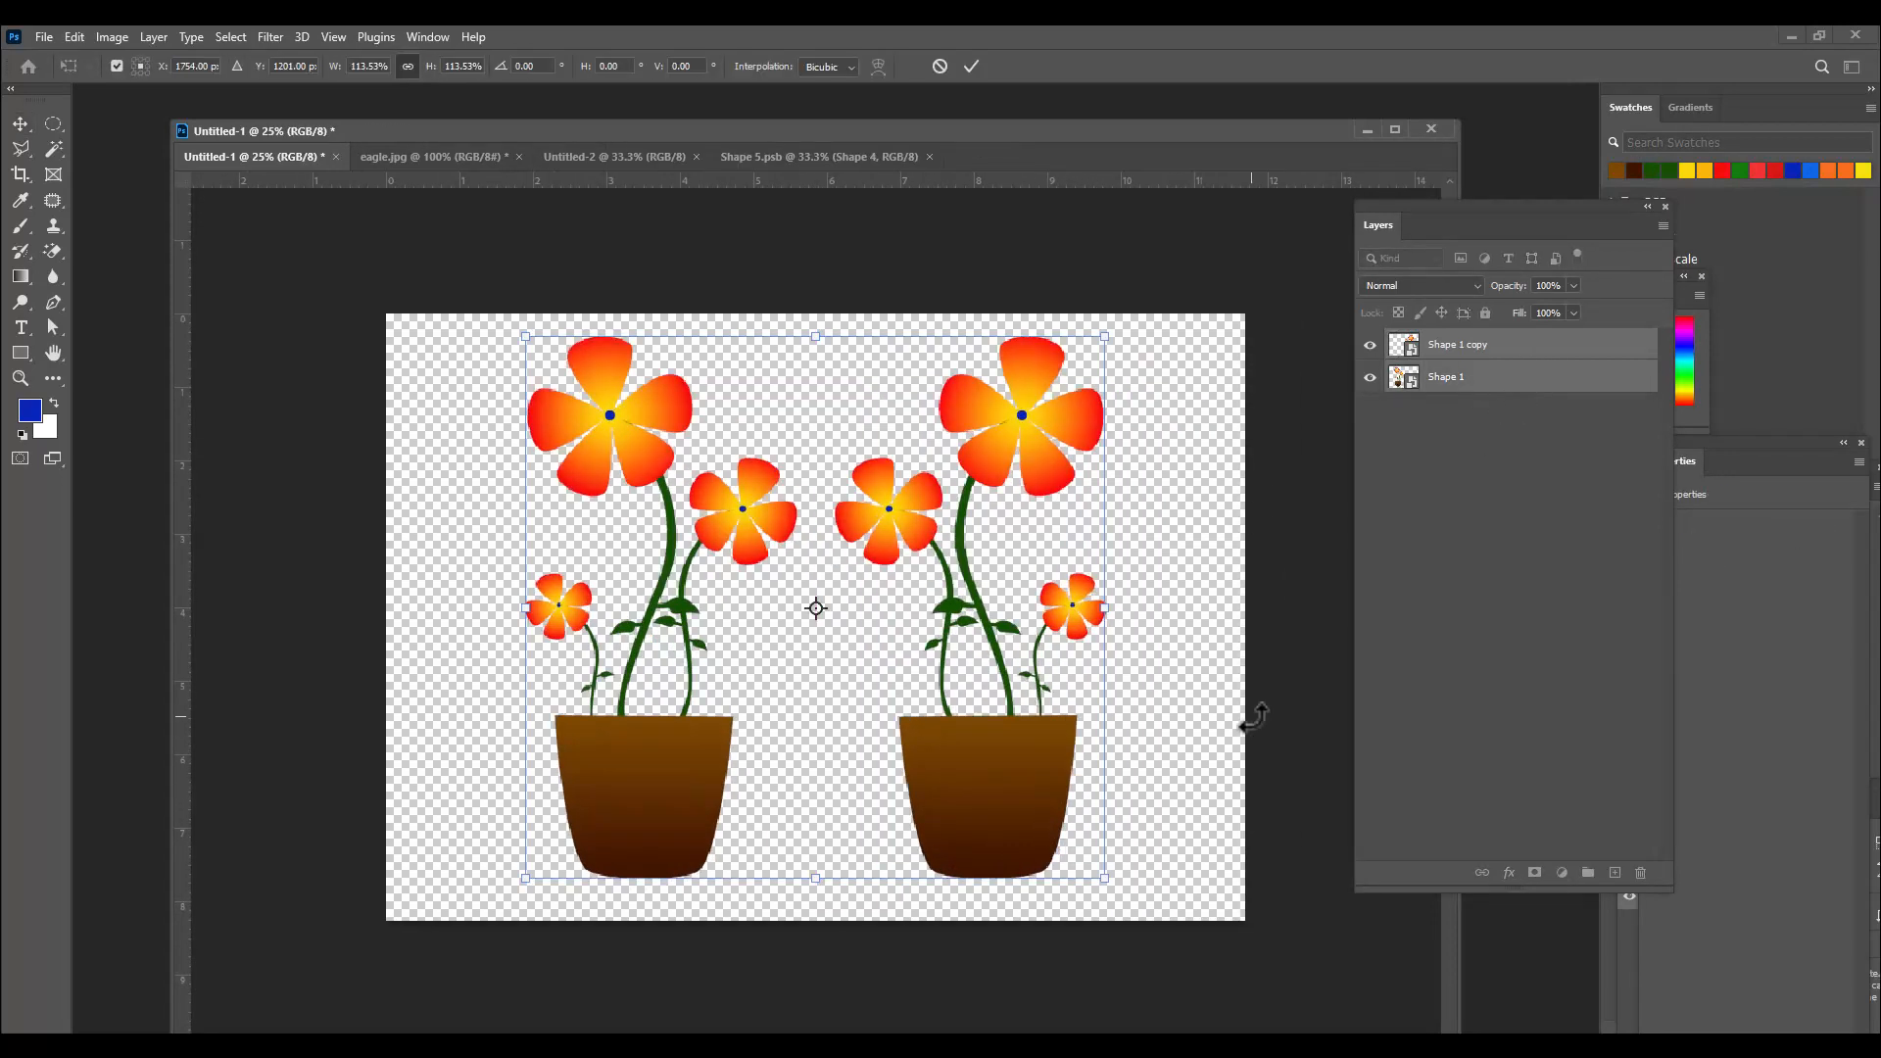
key("Return")
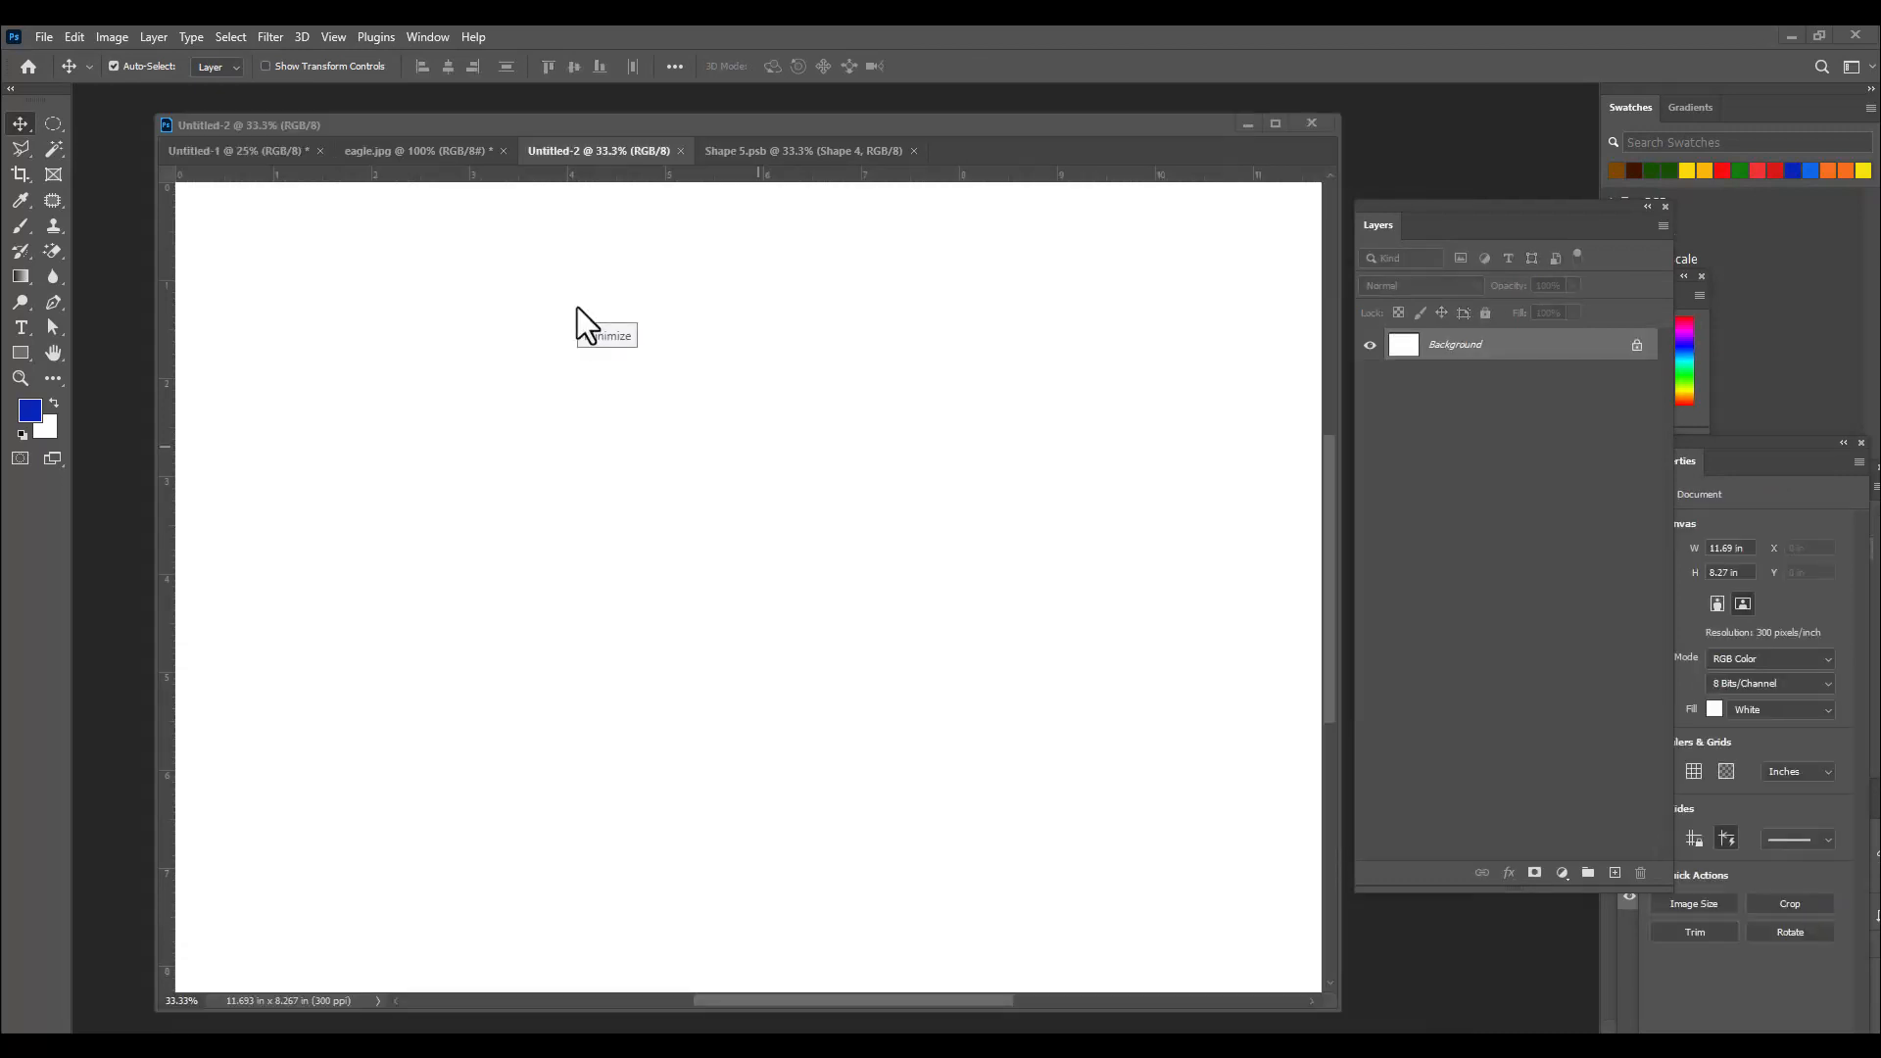
In the blank Untitled-2 document, draw a closed blue heart with the Pen tool, about 1308 px wide and 1119 px high.
left_click_drag(652, 118, 635, 117)
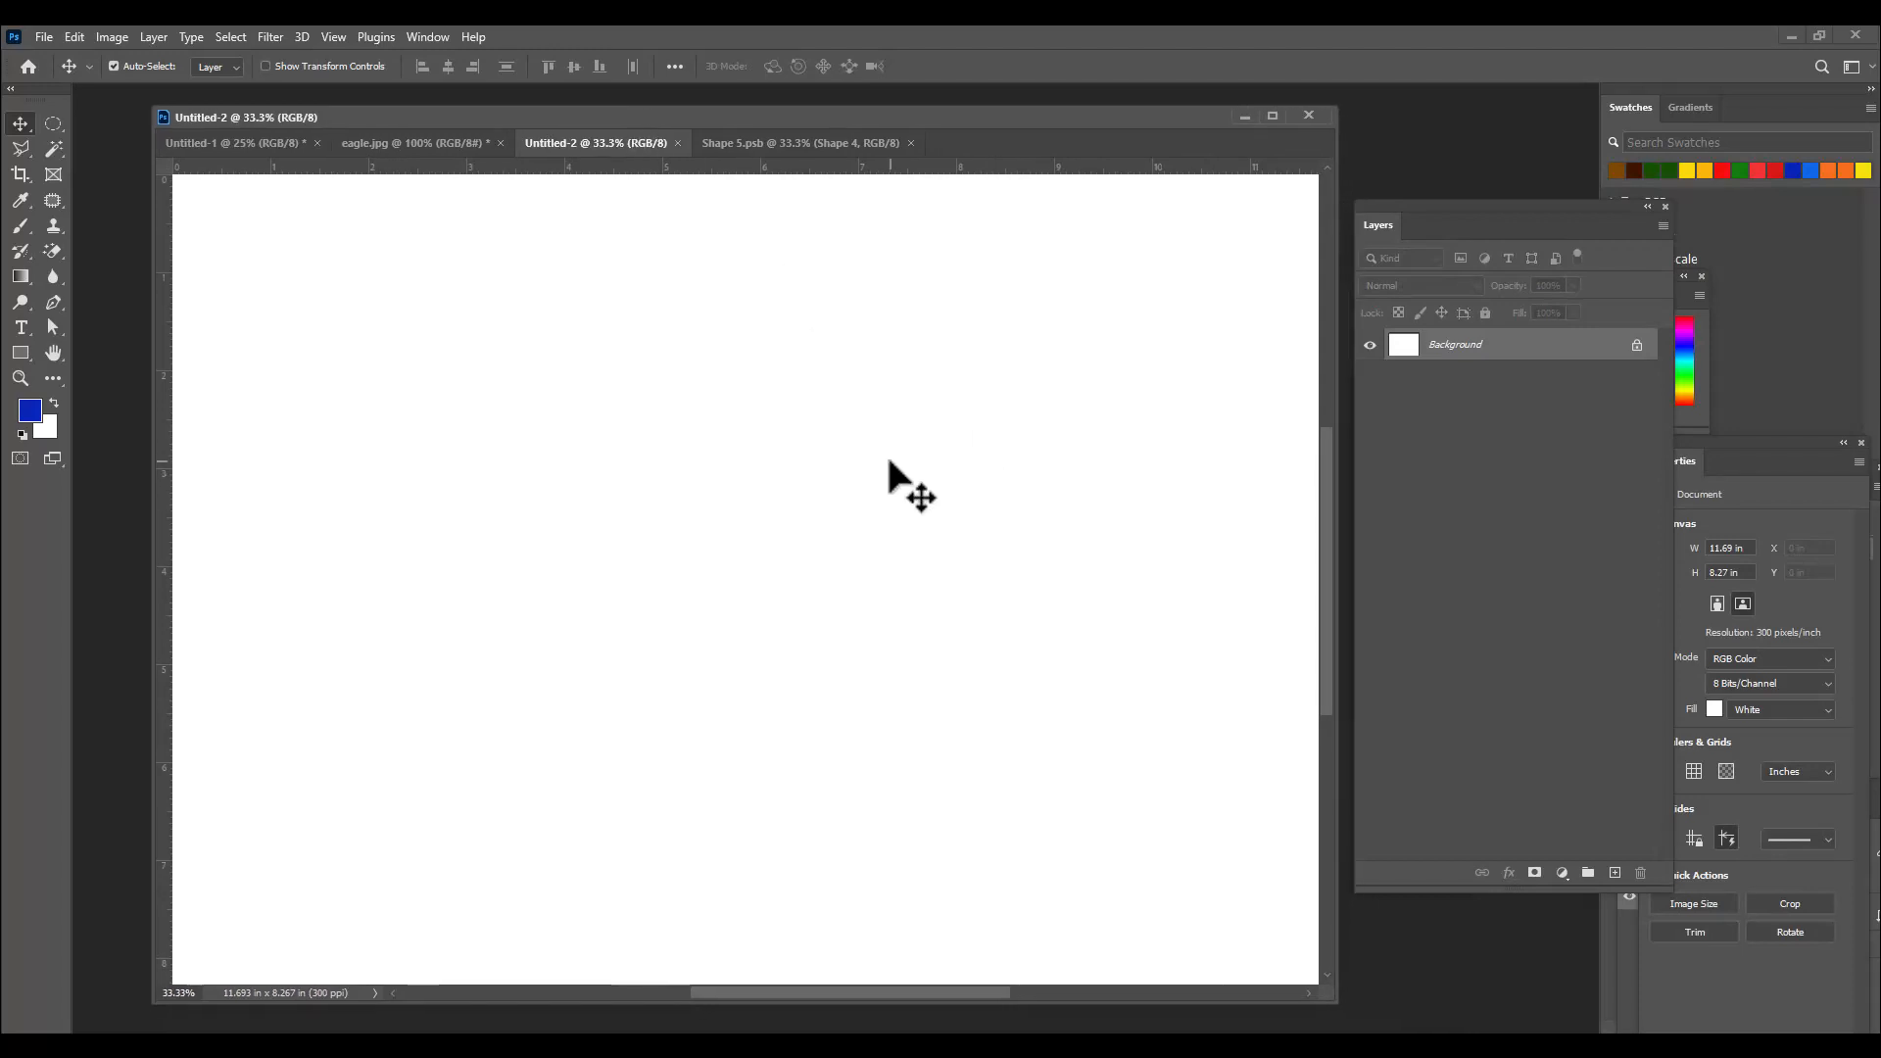
left_click_drag(407, 119, 418, 101)
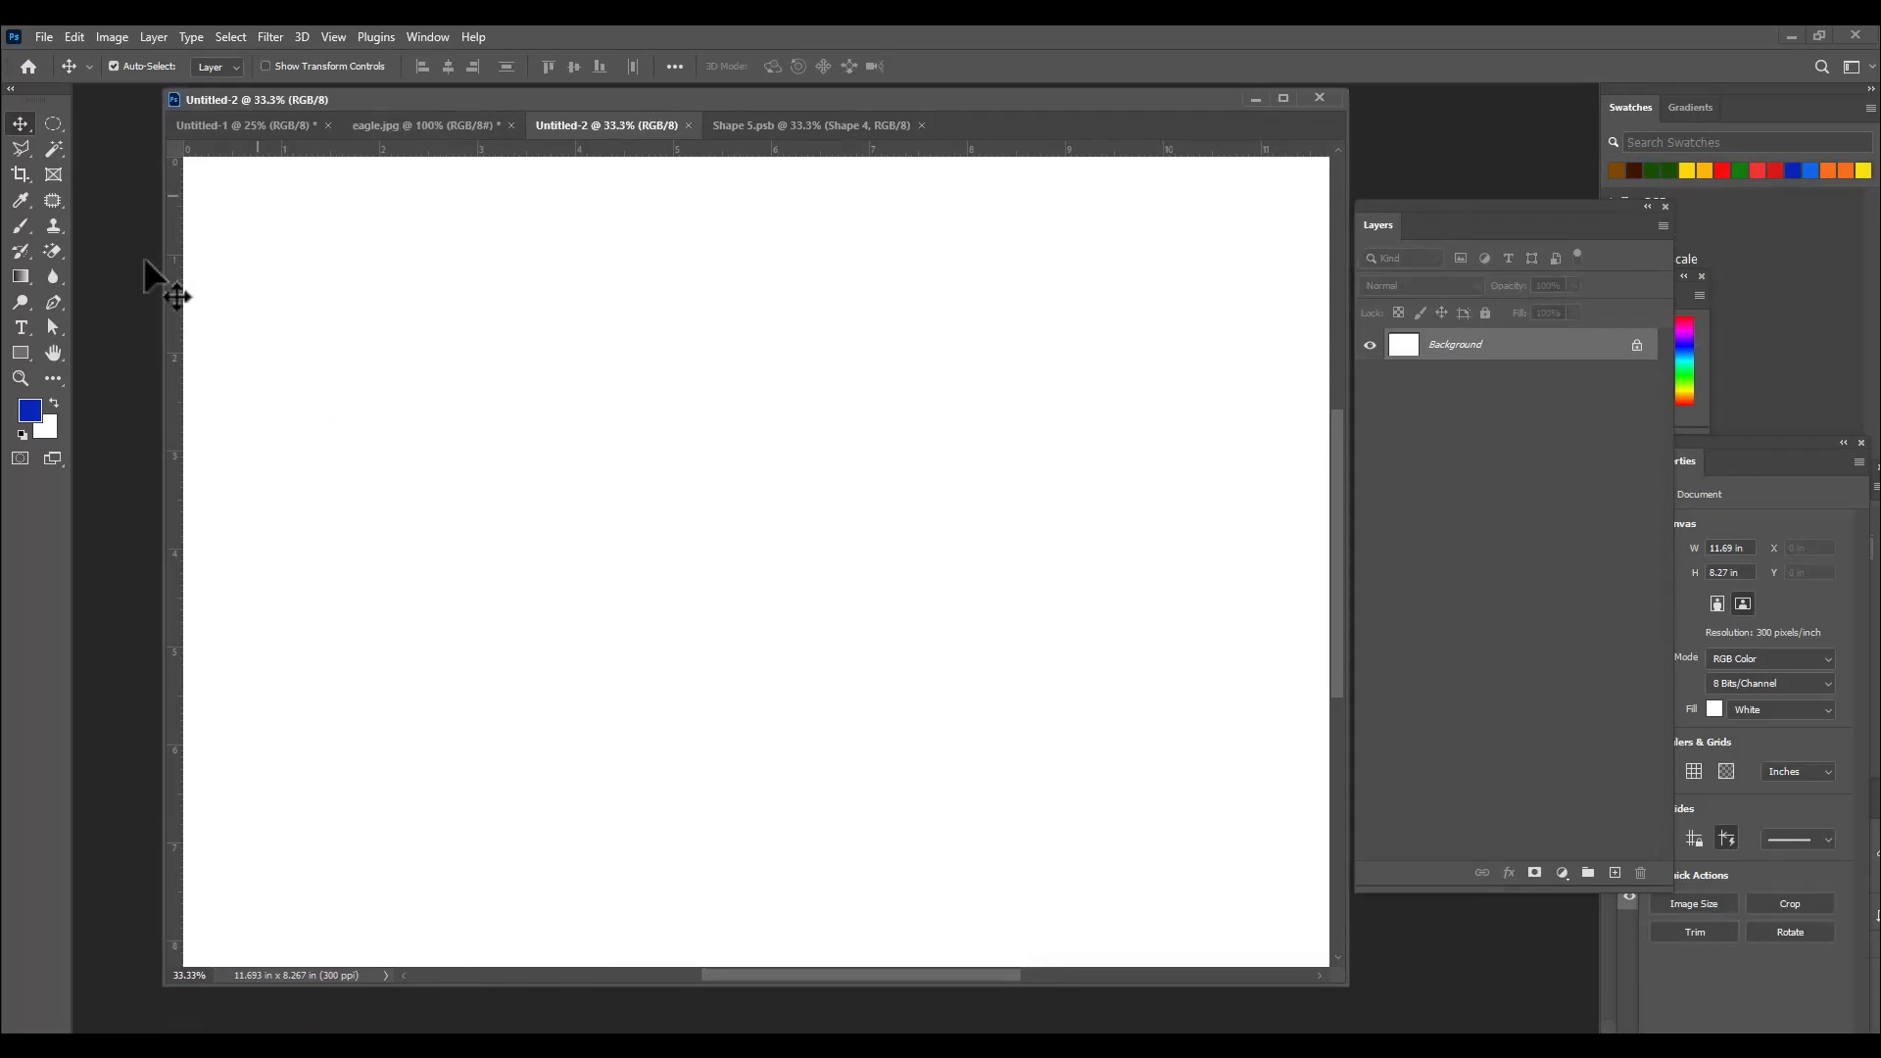
left_click(52, 302)
left_click_drag(560, 102, 525, 137)
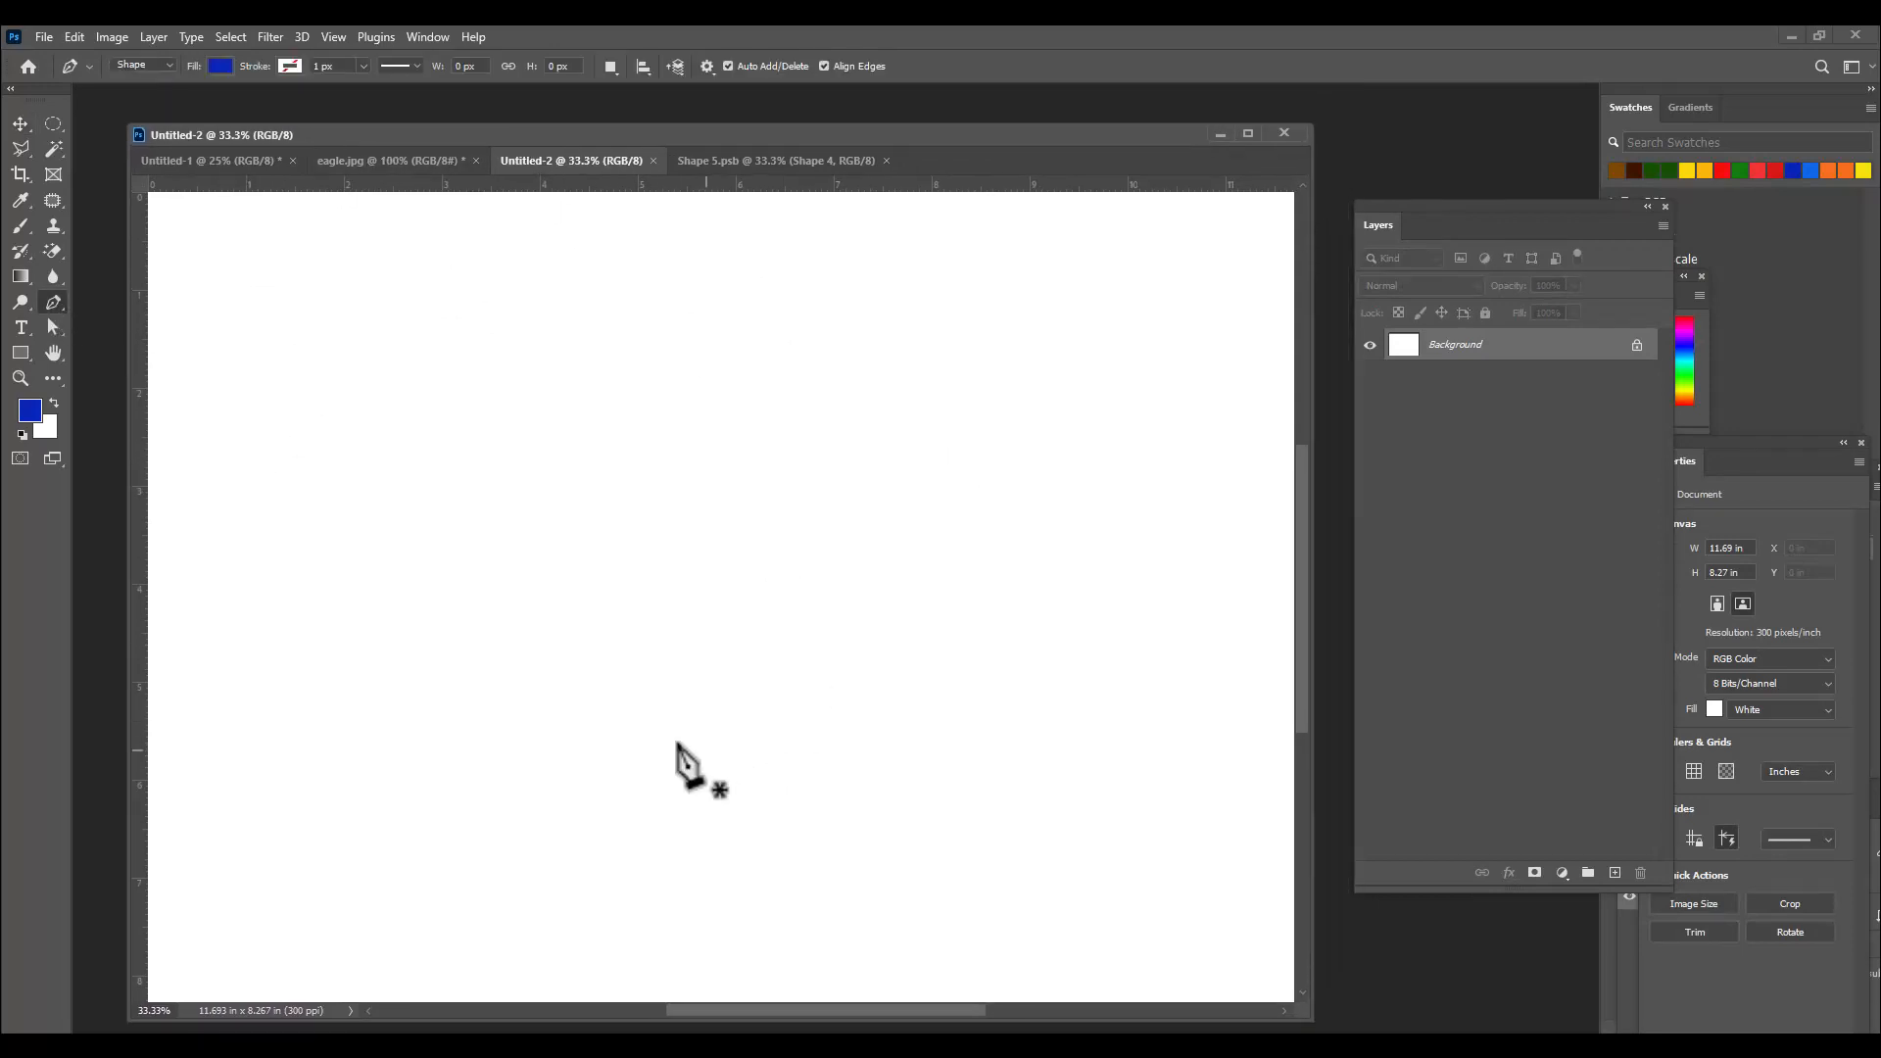
left_click(722, 842)
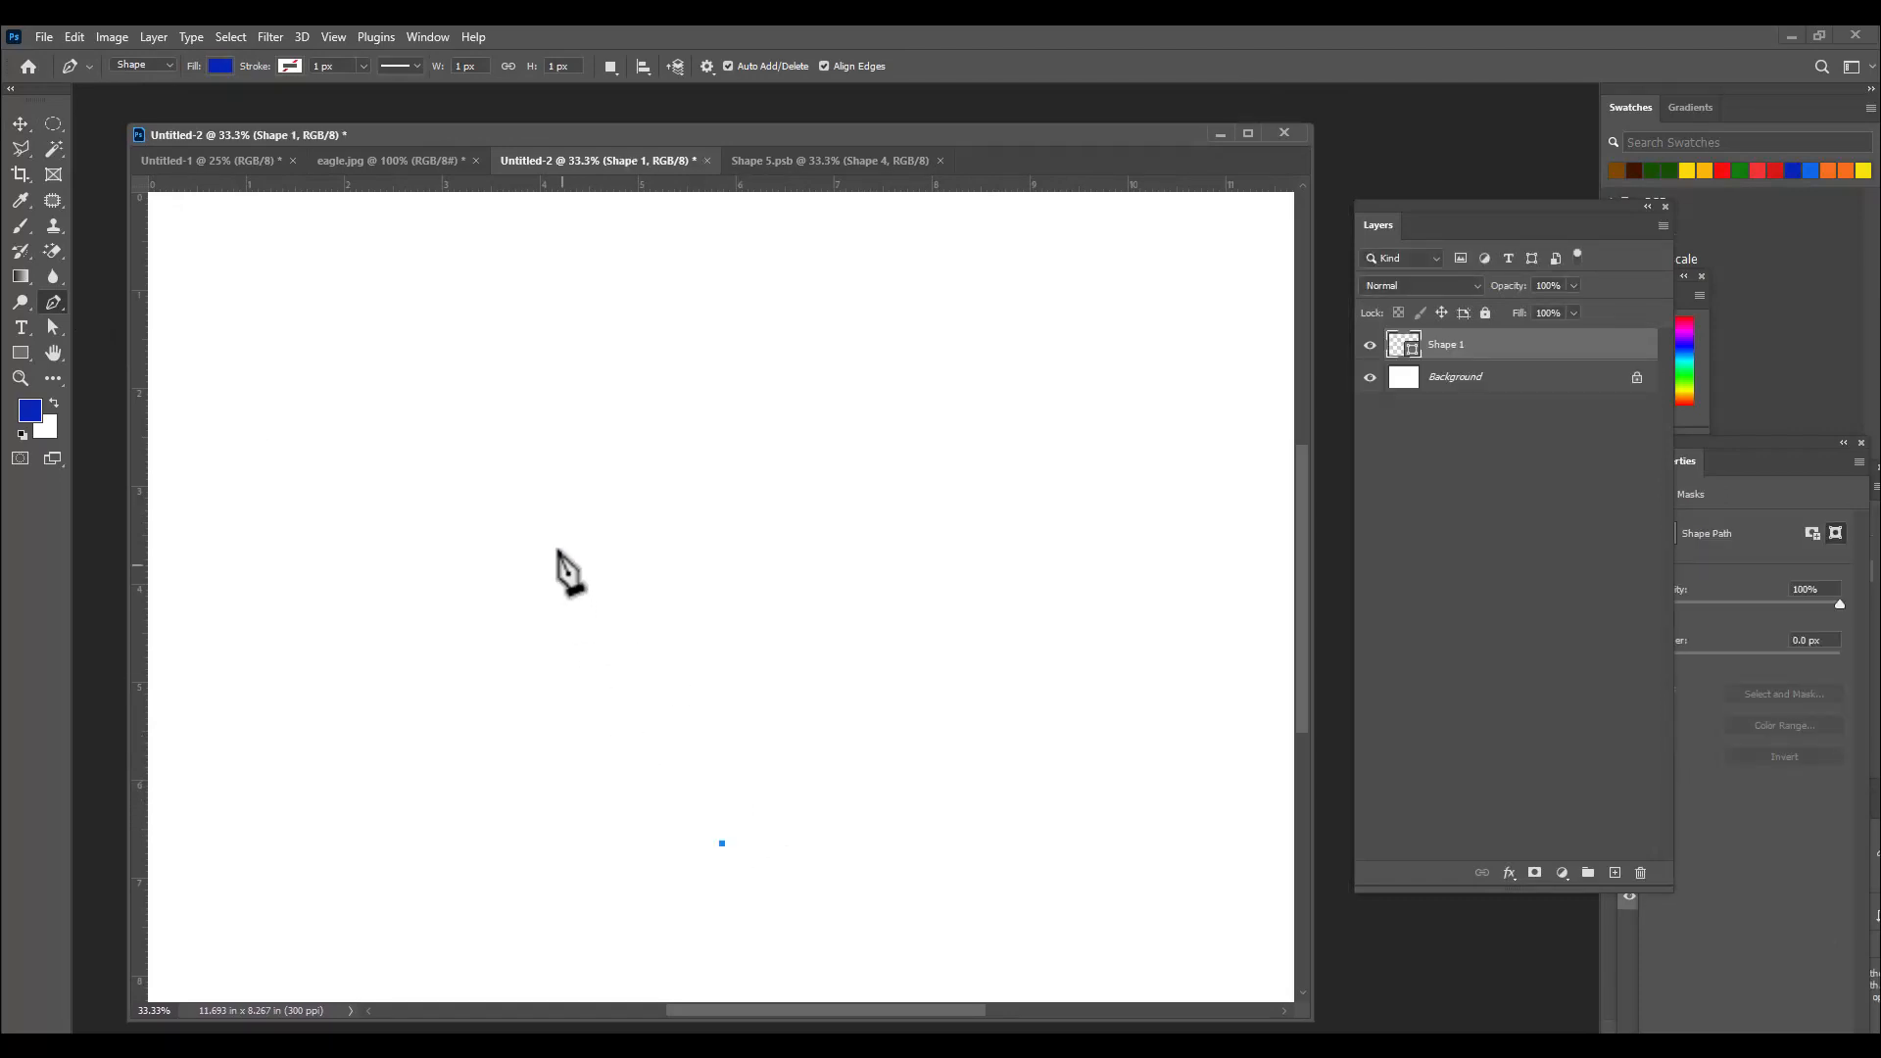
left_click(553, 521)
left_click_drag(553, 521, 600, 446)
left_click(760, 566)
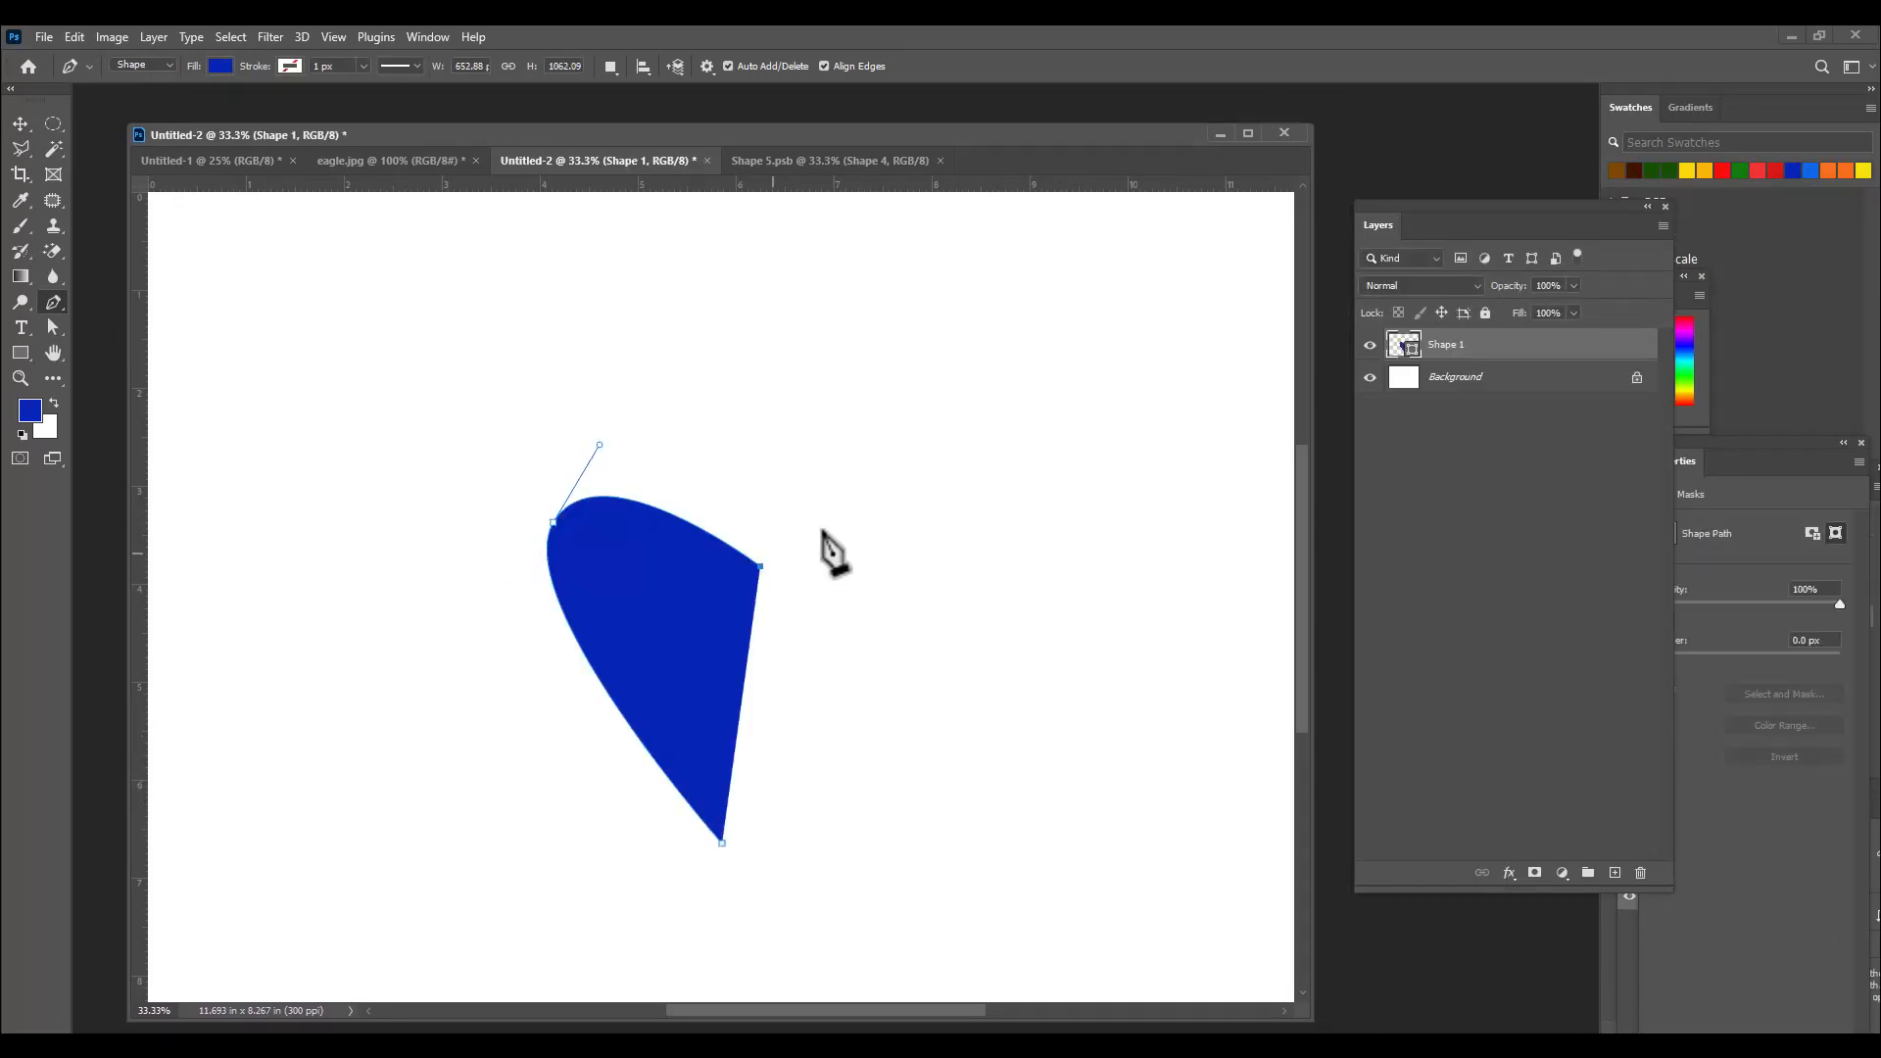
left_click_drag(972, 503, 983, 583)
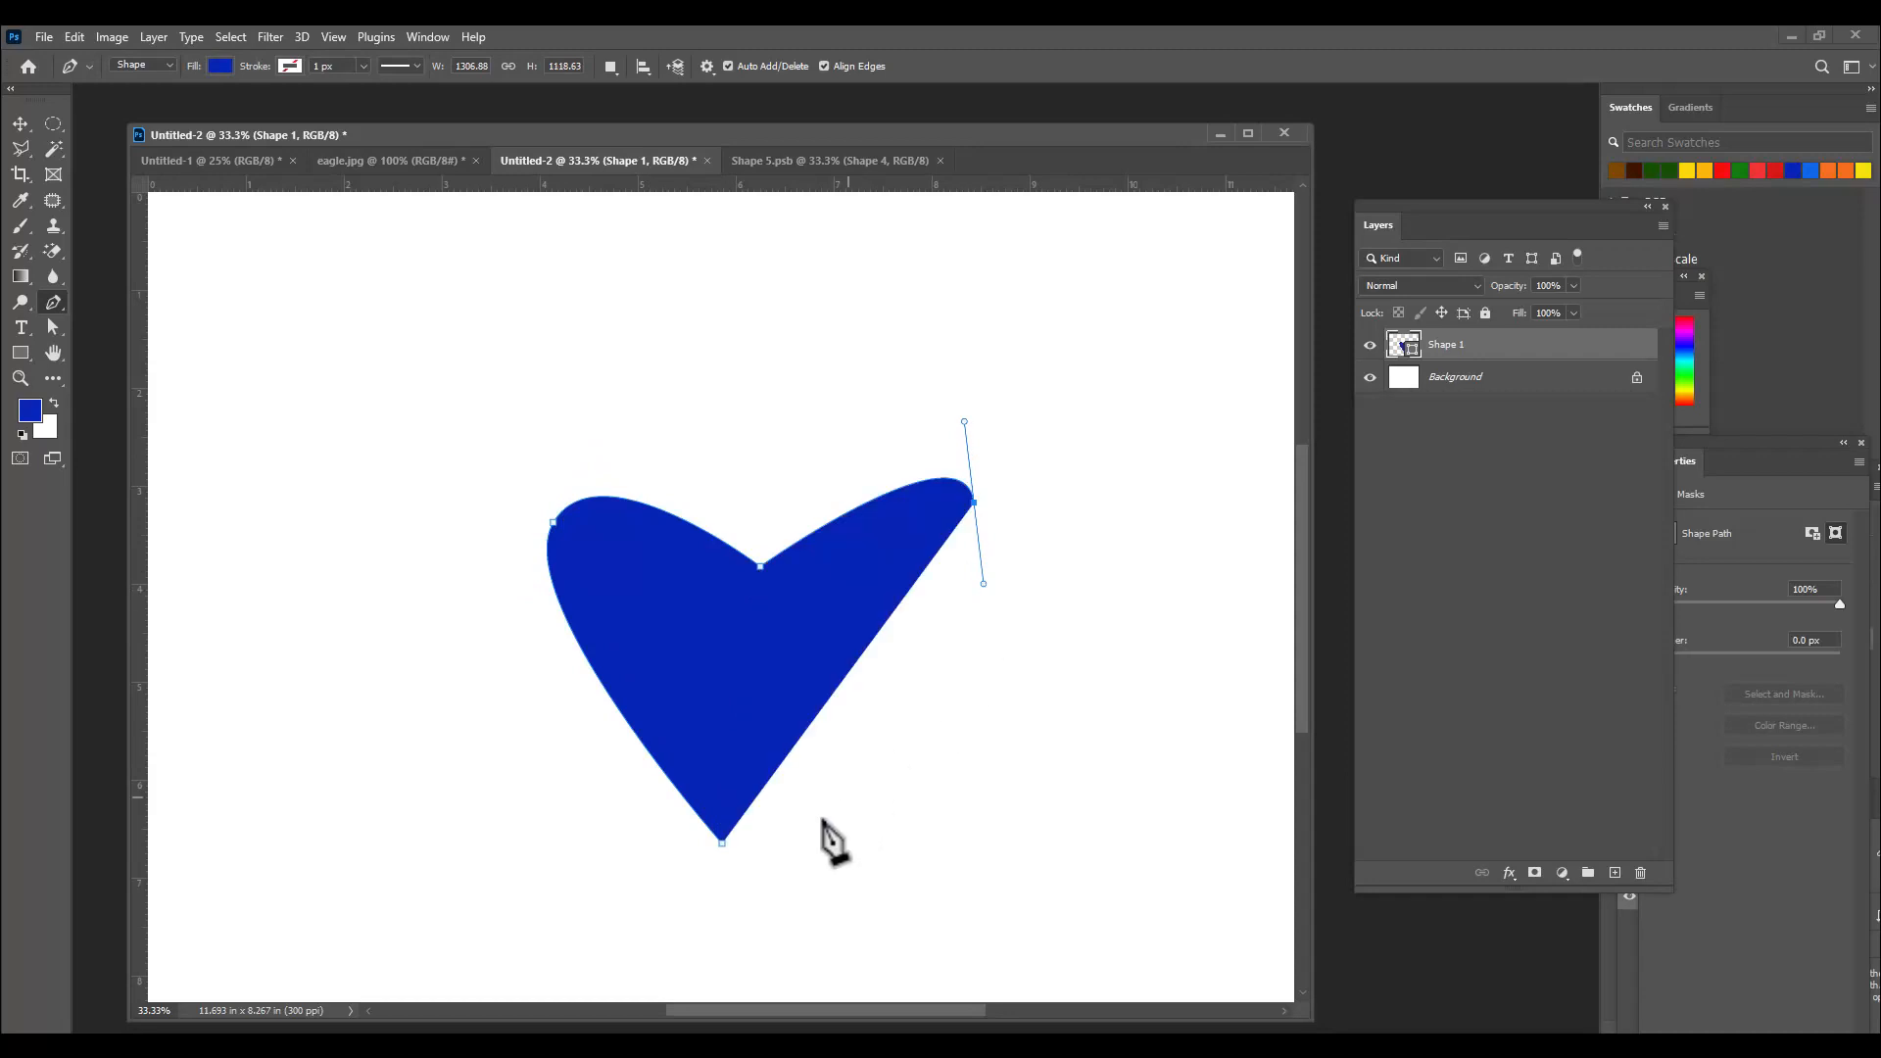
left_click(724, 845)
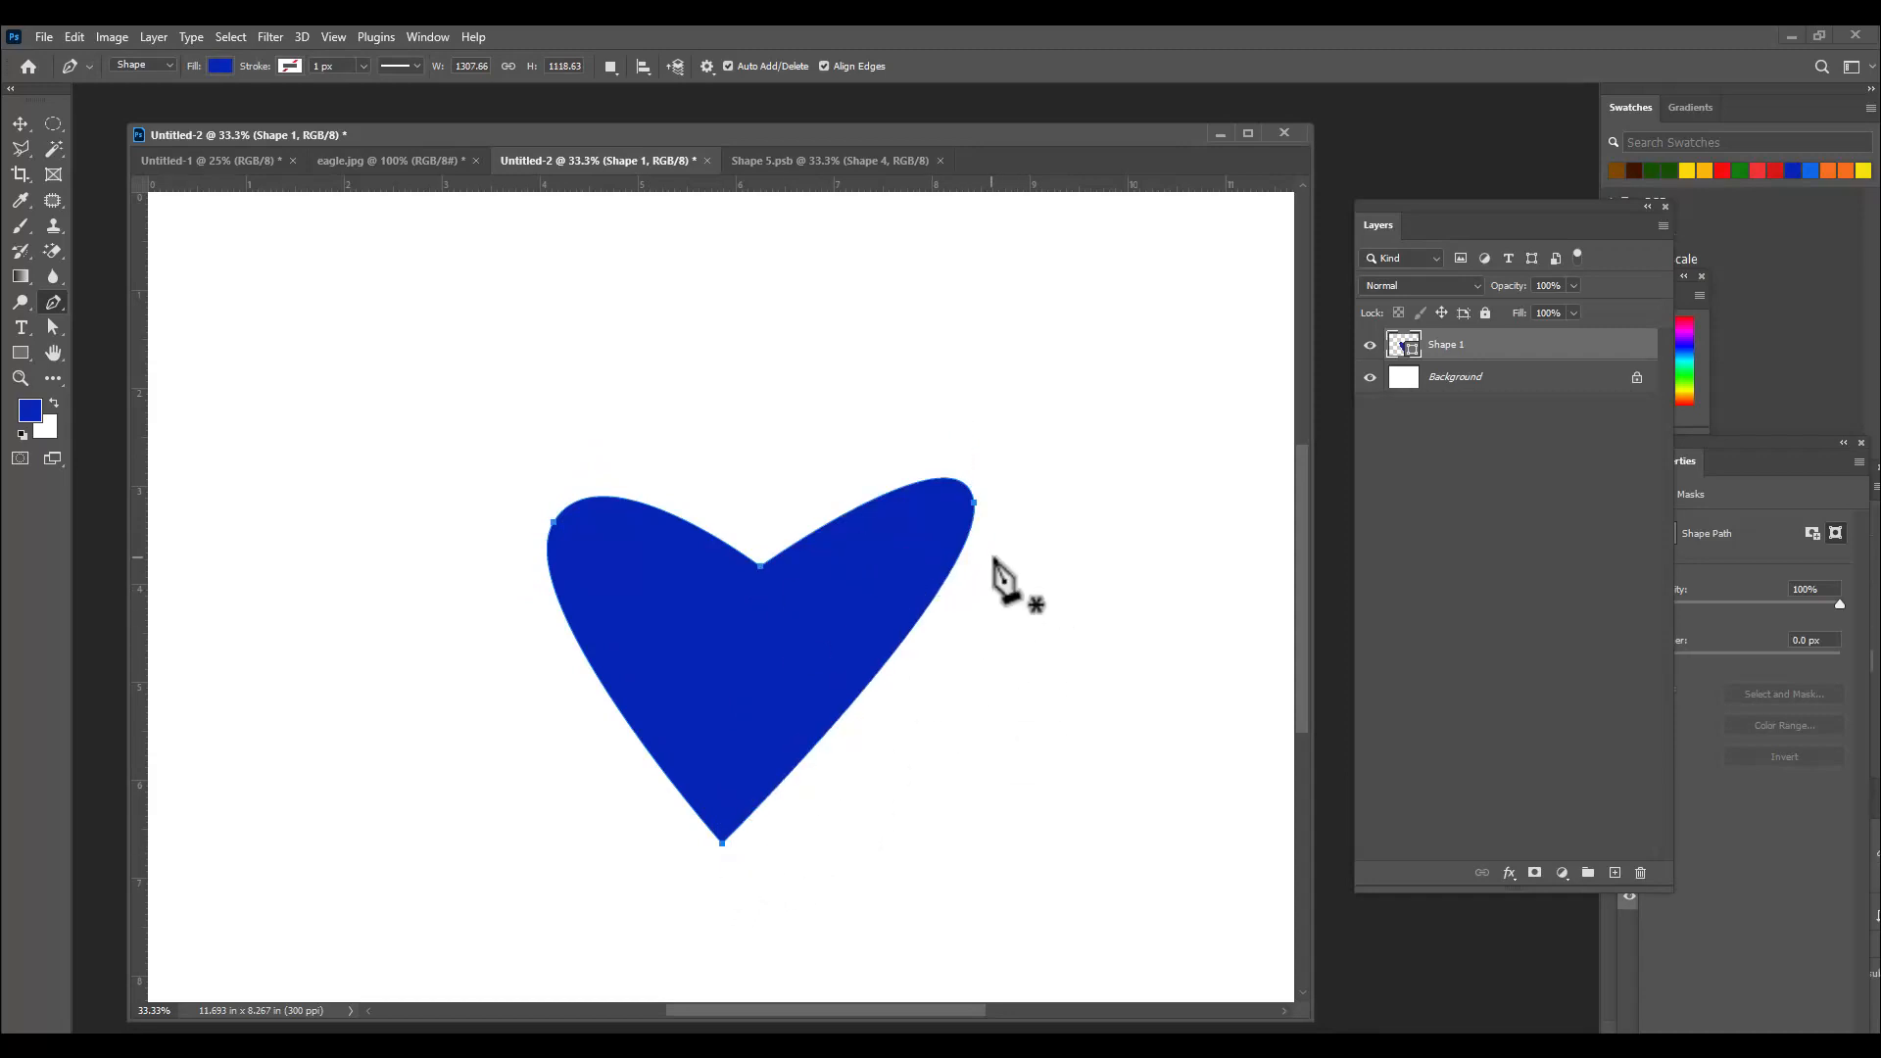
Reshape the heart's lobes with the Direct Selection tool, raising the left lobe's curve and rounding the right lobe outward.
right_click(54, 329)
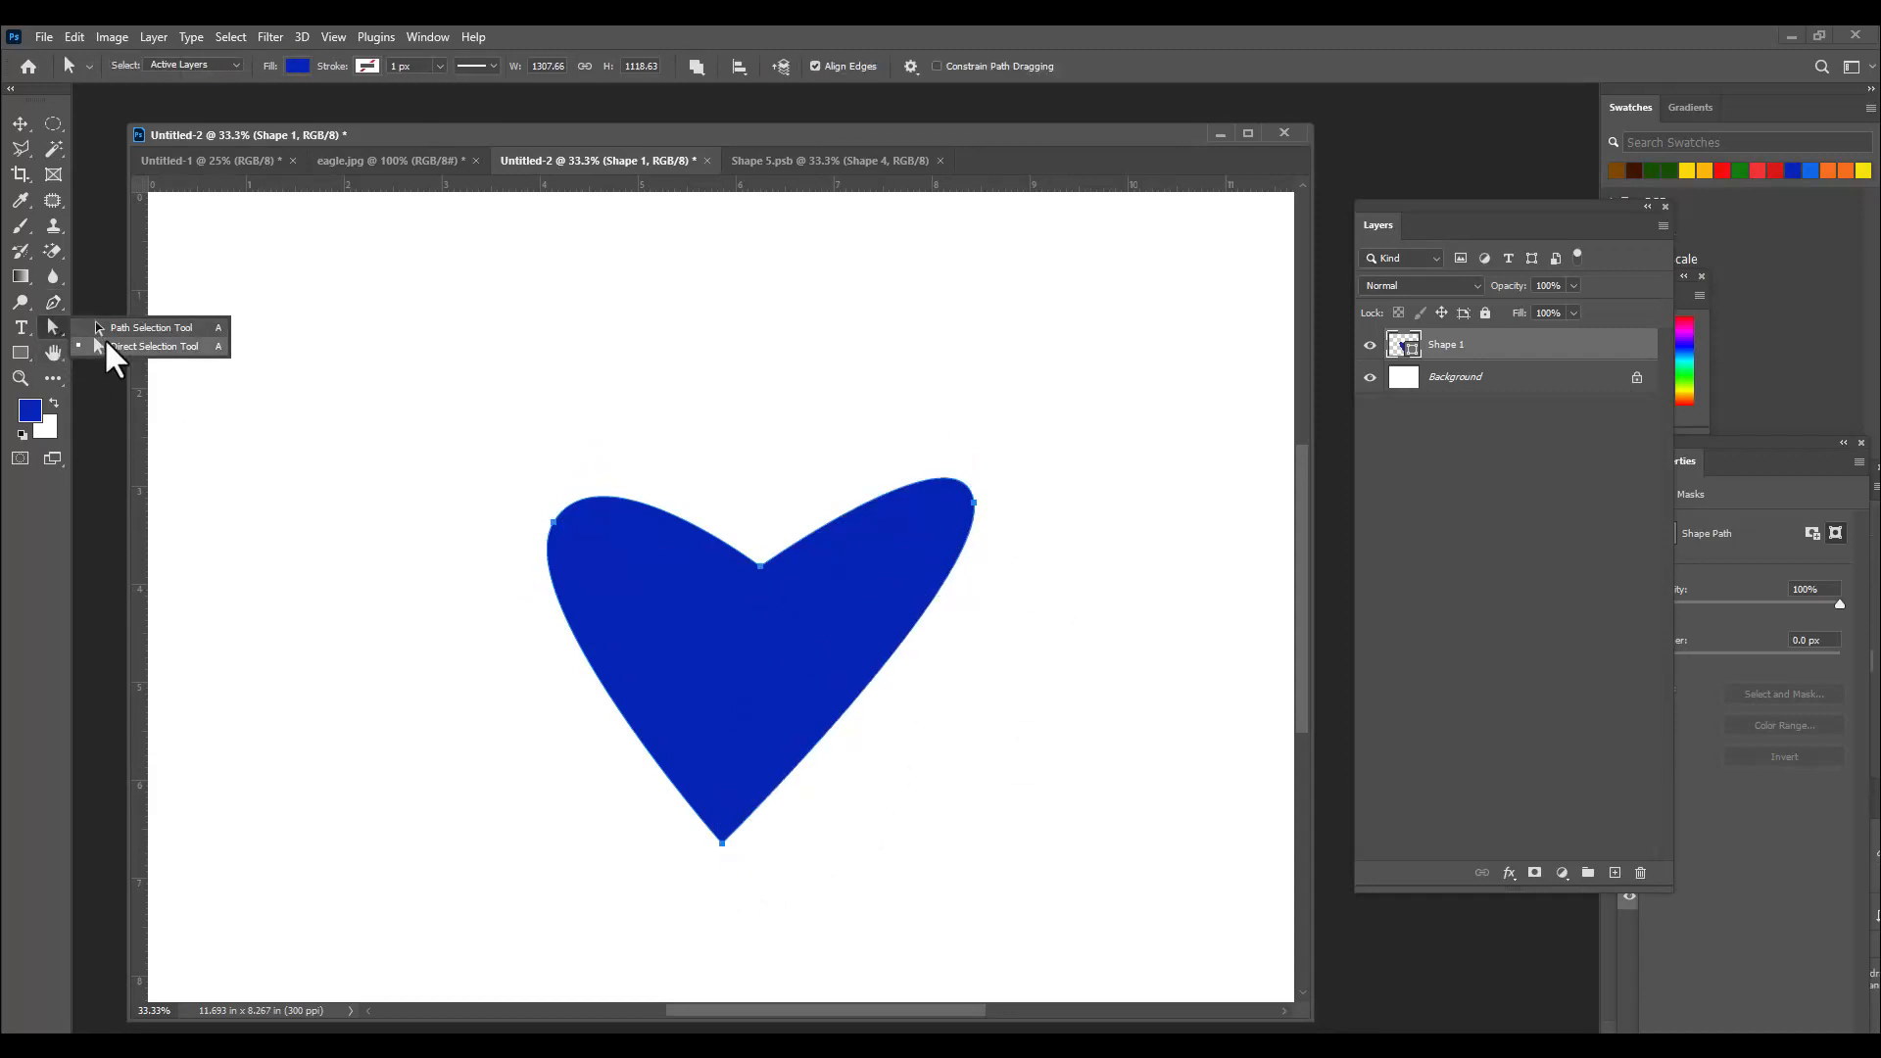
left_click(104, 345)
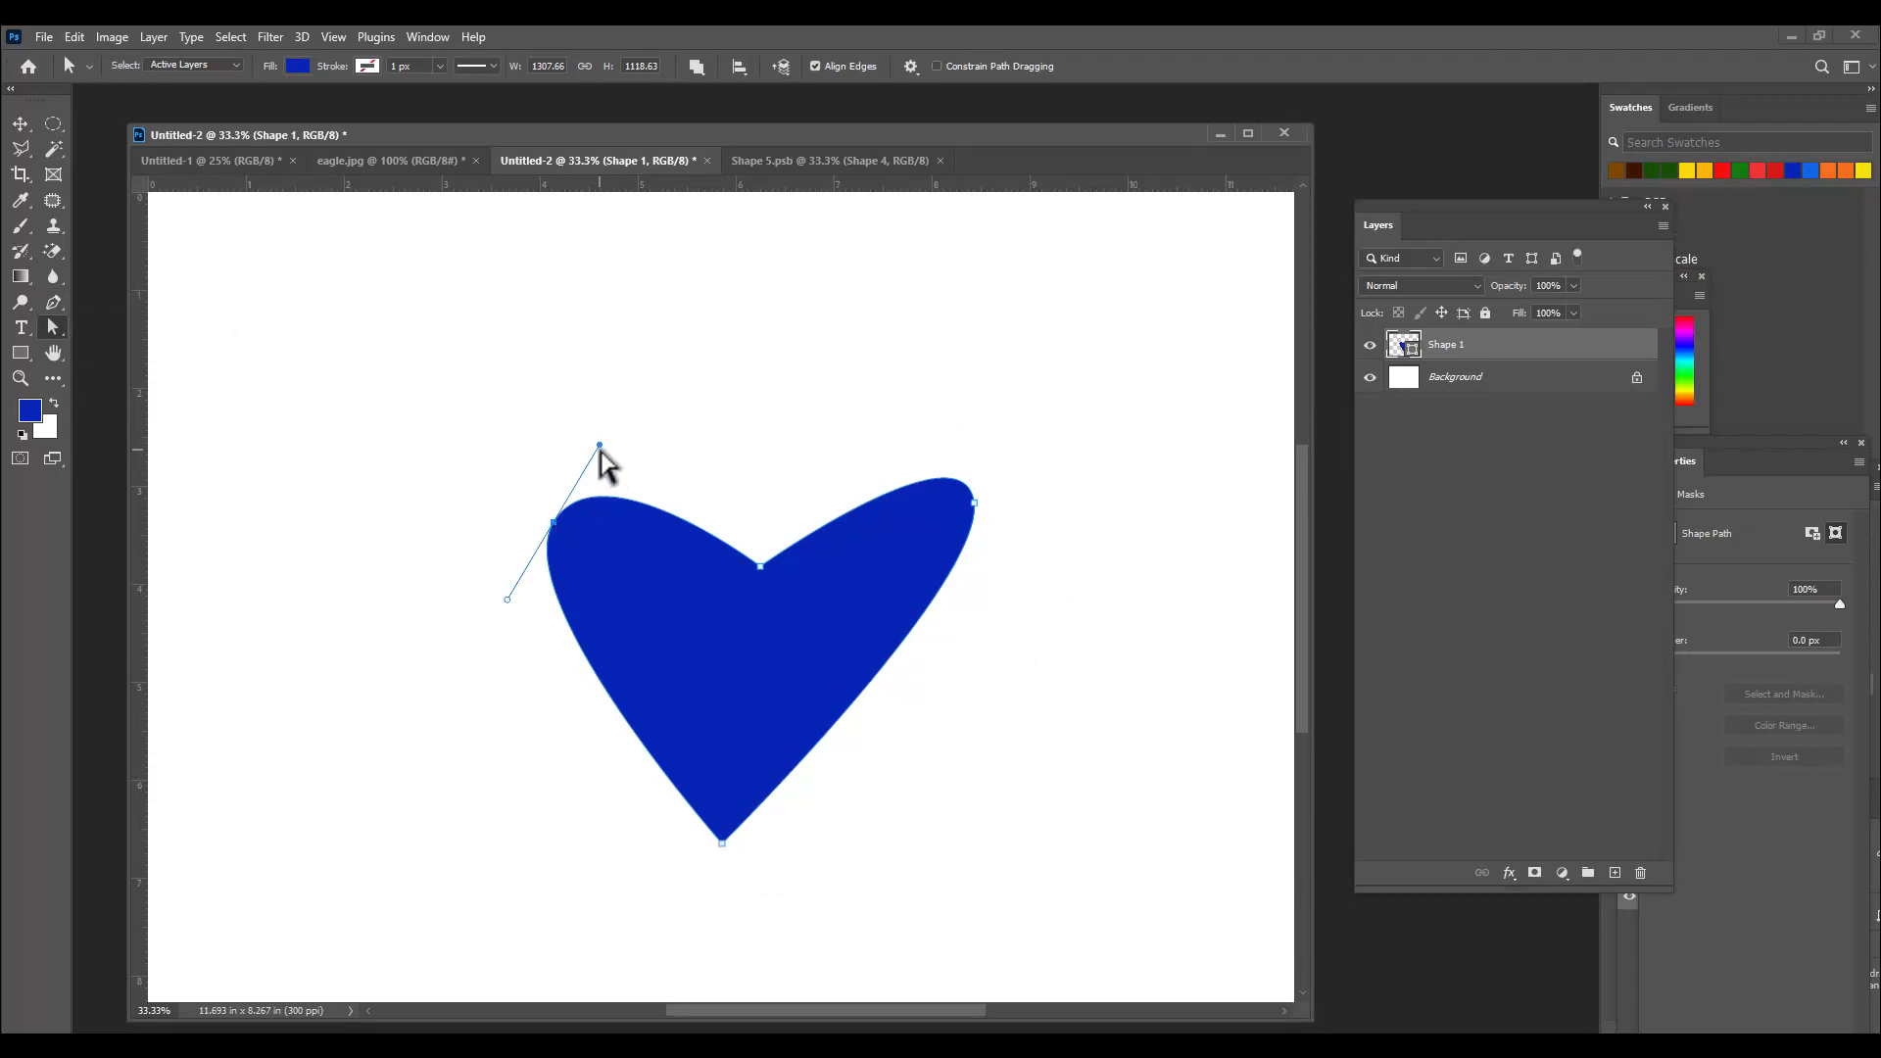
left_click_drag(600, 445, 619, 373)
left_click(972, 503)
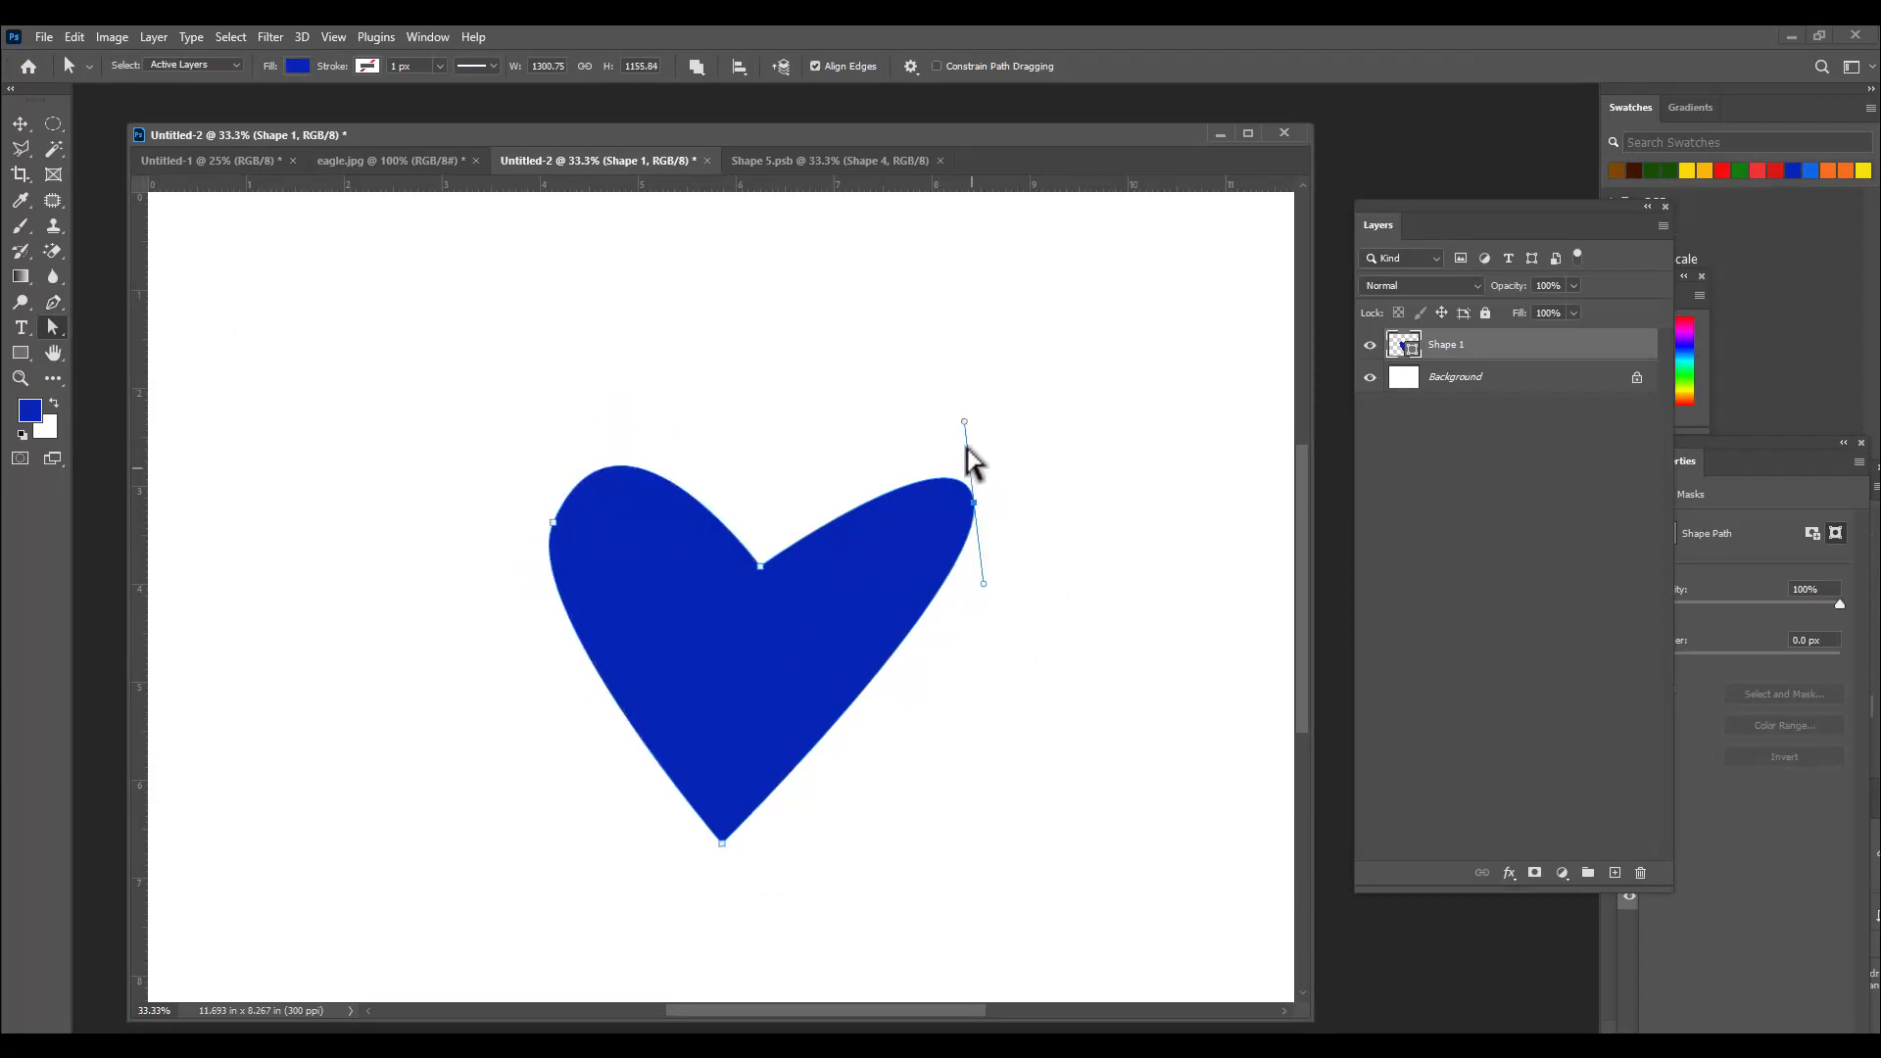
left_click_drag(965, 422, 890, 390)
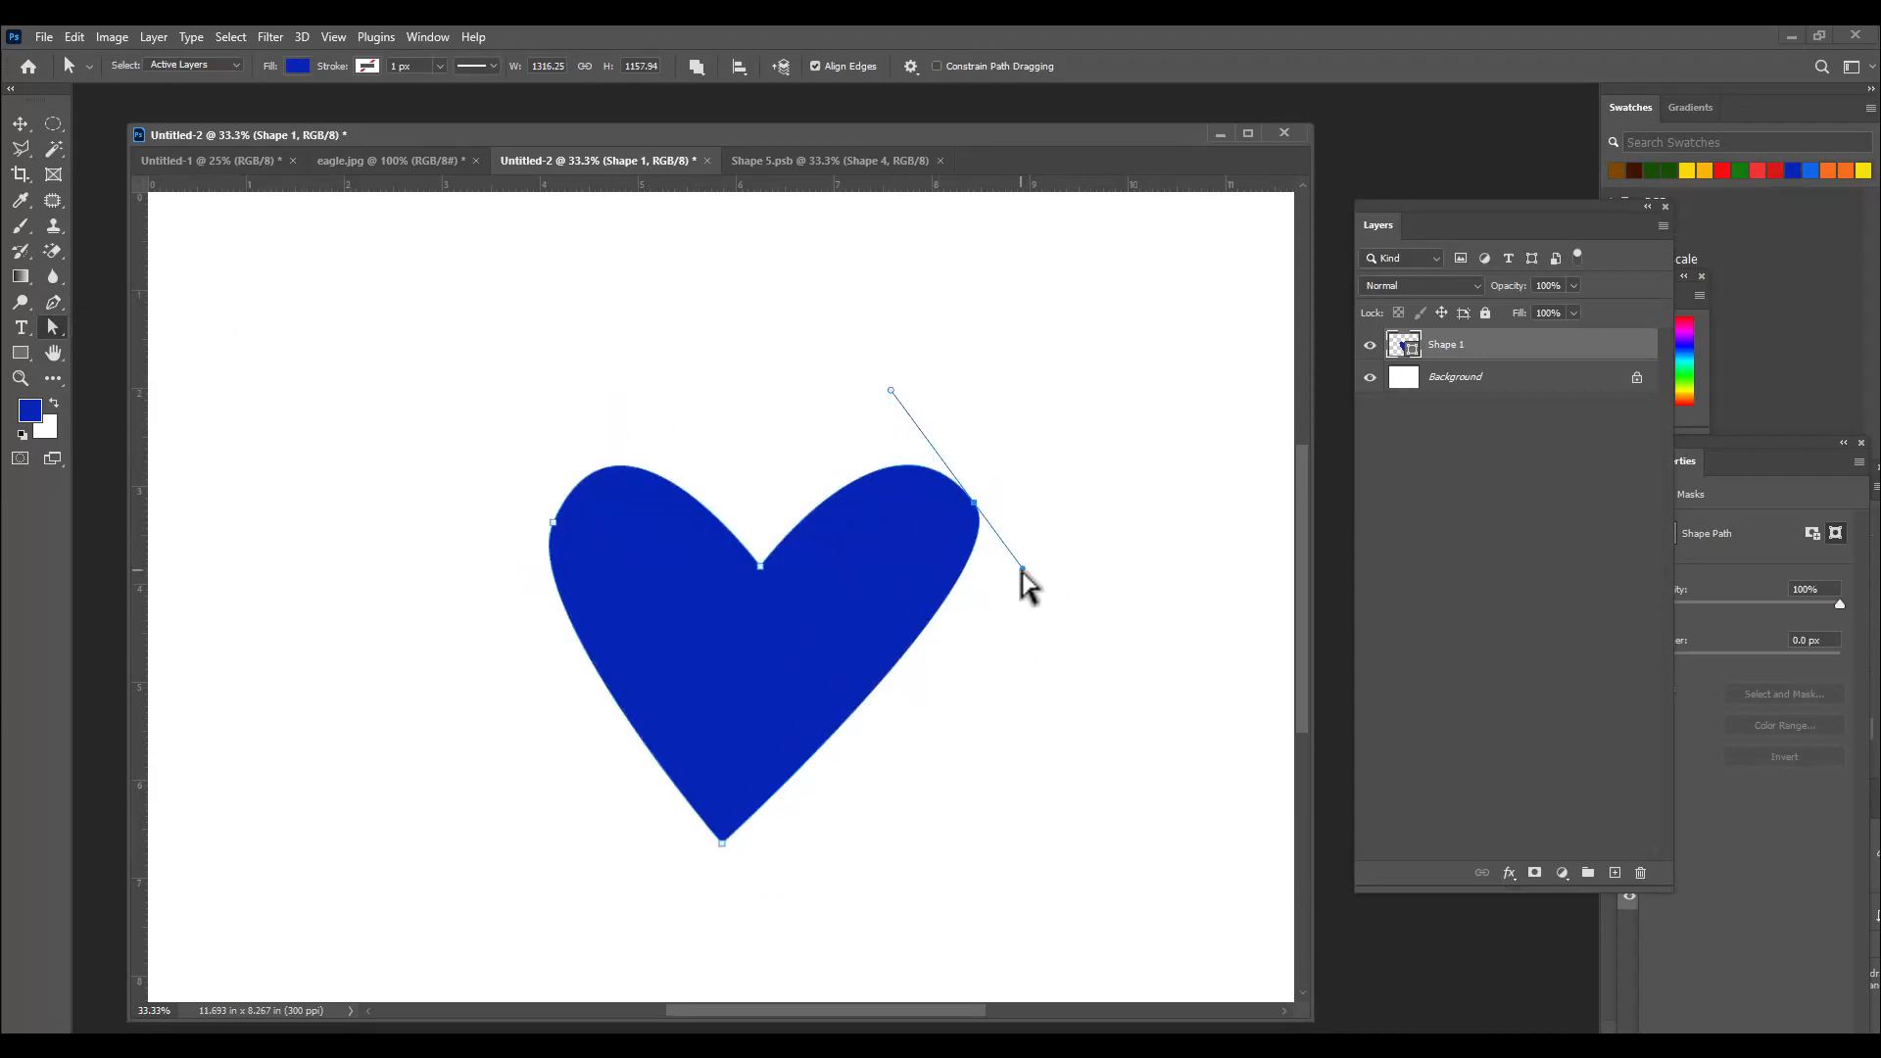
left_click_drag(1023, 568, 1068, 610)
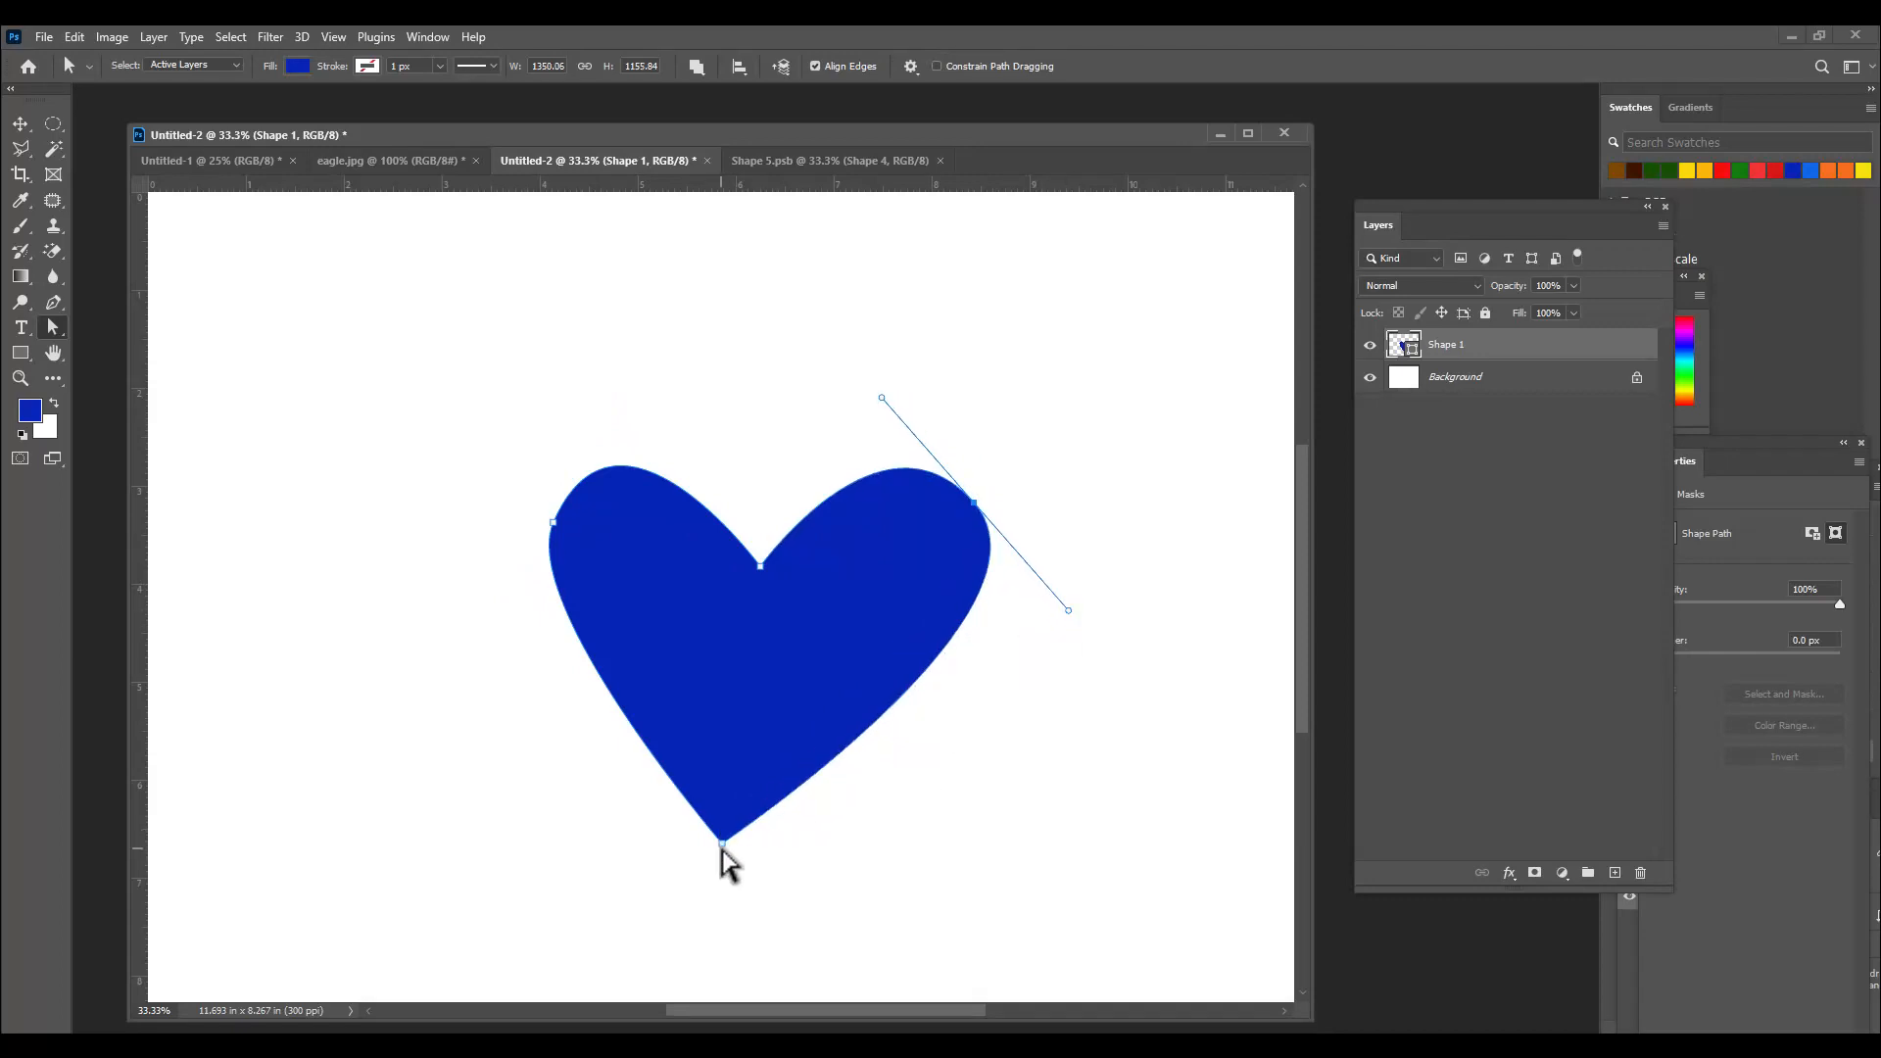
Lower the heart's bottom tip and centre it under the notch, then shift the left anchor outward and bulge its side curve.
left_click_drag(723, 844, 764, 895)
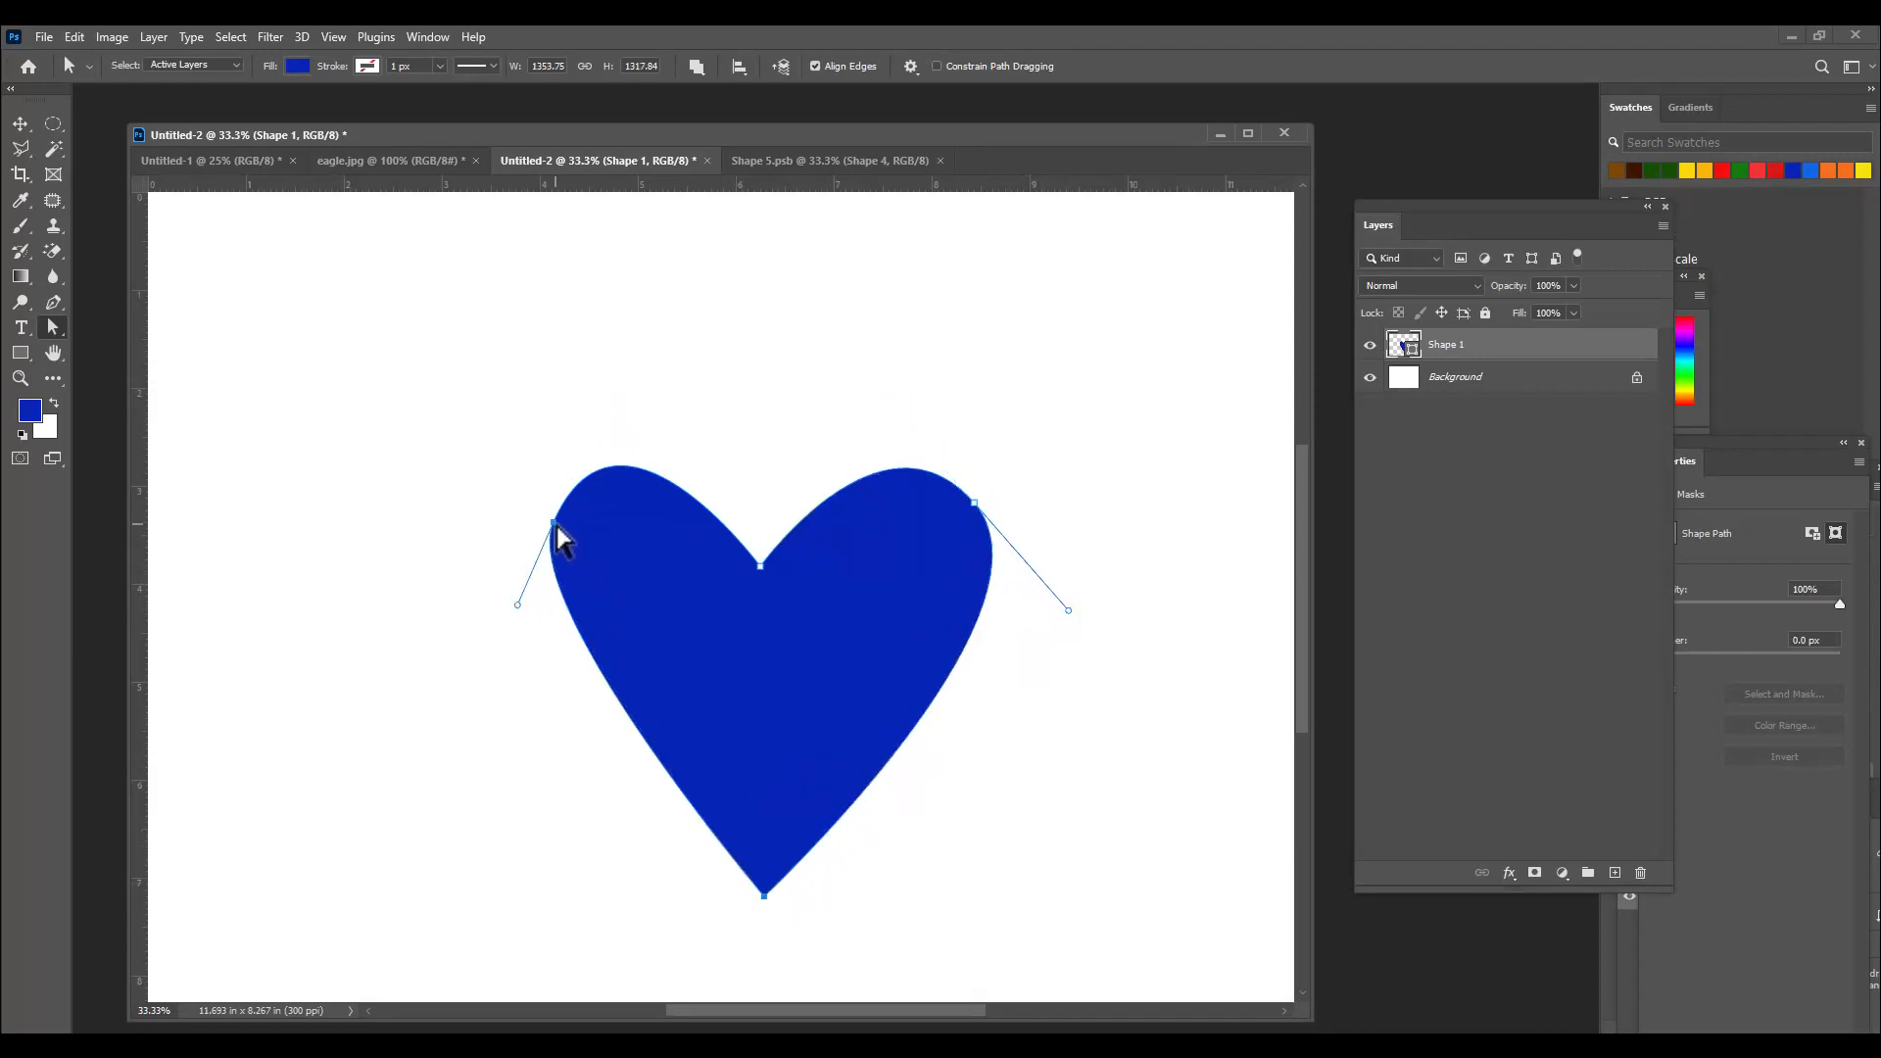
left_click_drag(555, 524, 552, 521)
left_click_drag(603, 389, 630, 374)
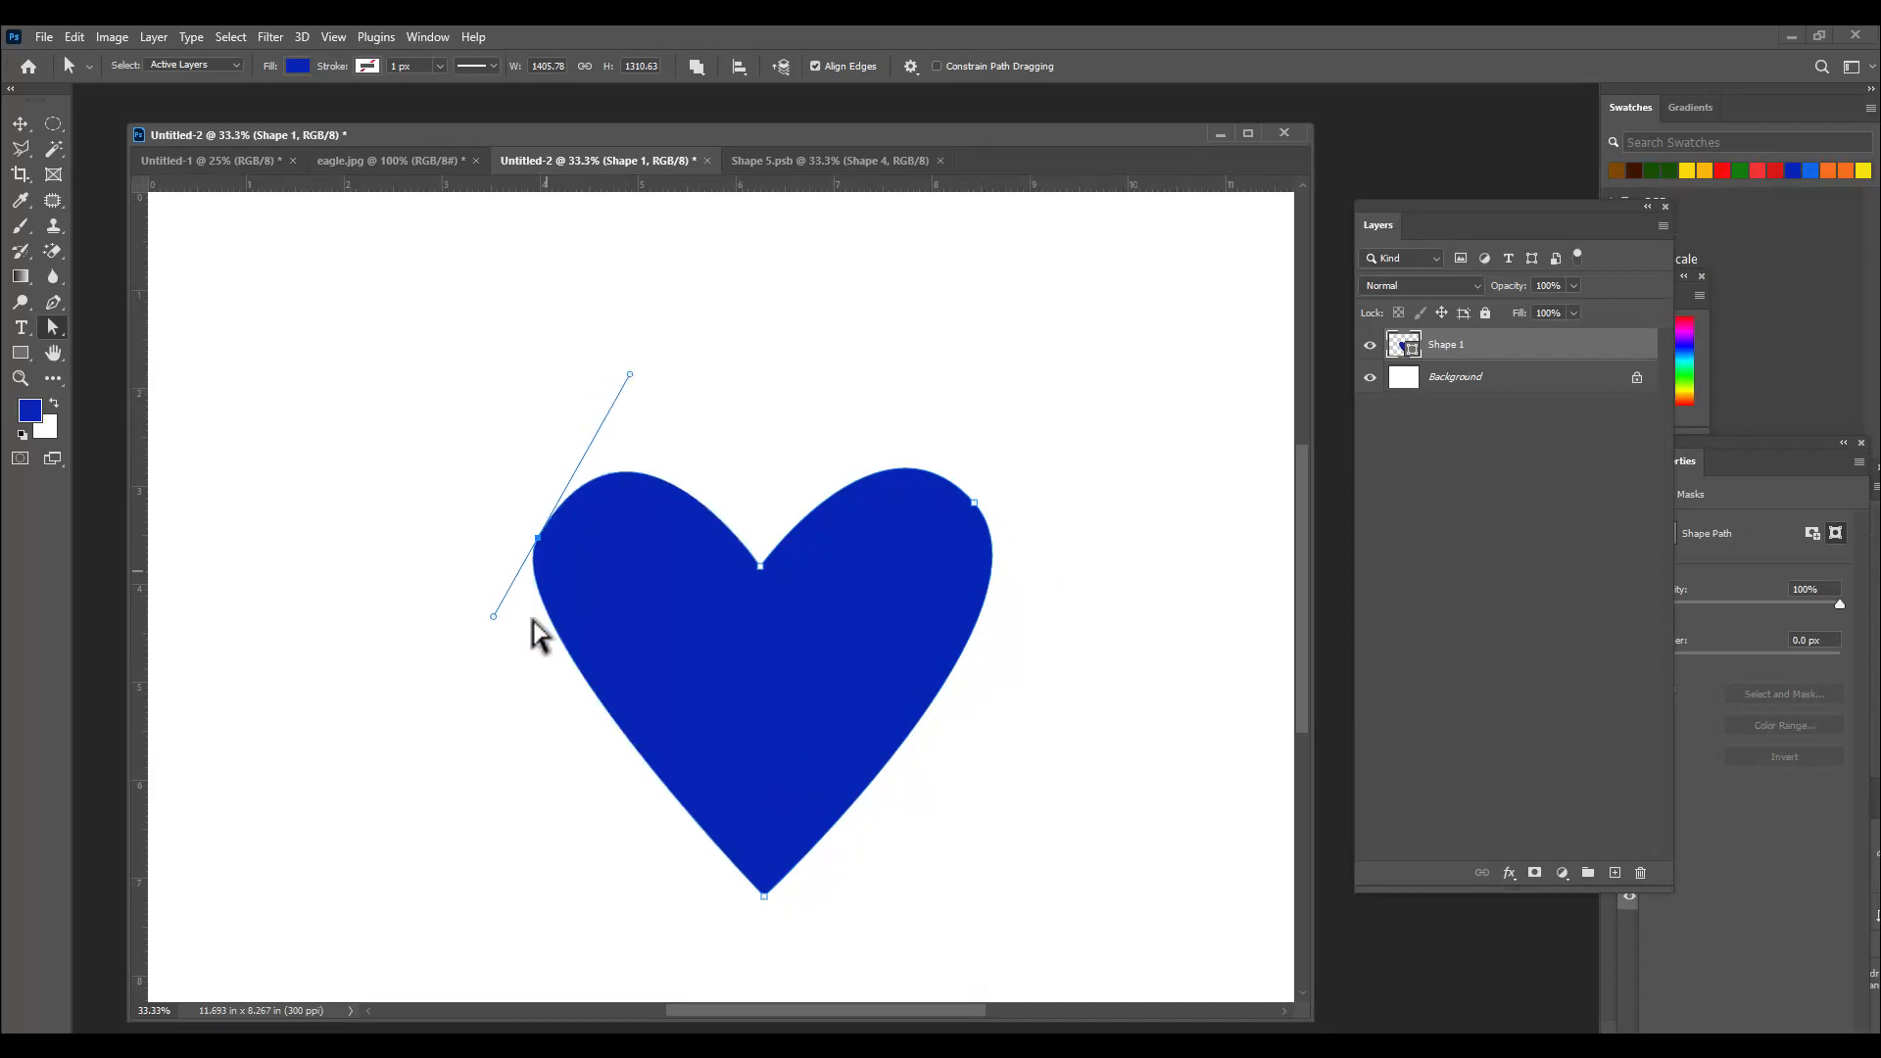
left_click_drag(494, 617, 470, 653)
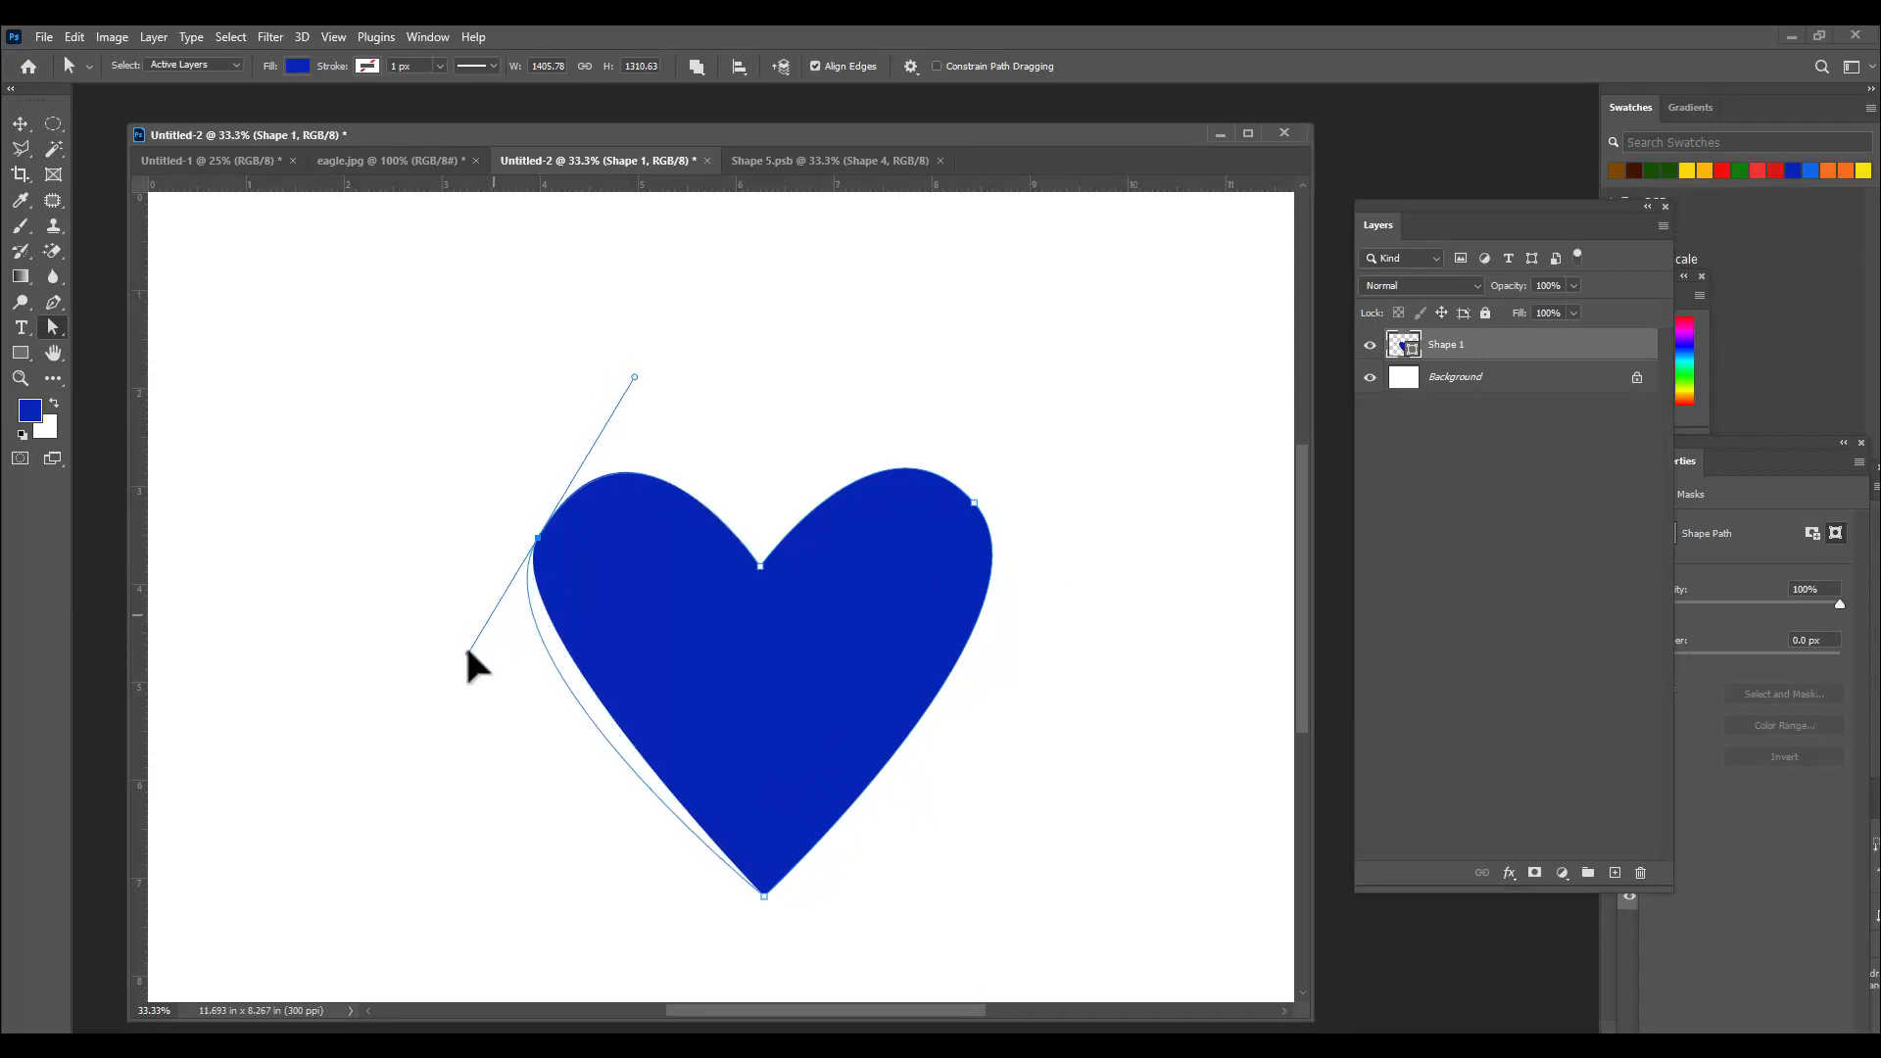
Lengthen both curve handles of the right lobe to make it fuller, and pull the bottom tip slightly lower and to the left.
left_click(977, 507)
mouse_move(894, 382)
left_mouse_down()
mouse_move(878, 407)
mouse_move(870, 381)
left_mouse_up()
left_click_drag(1068, 613, 1093, 638)
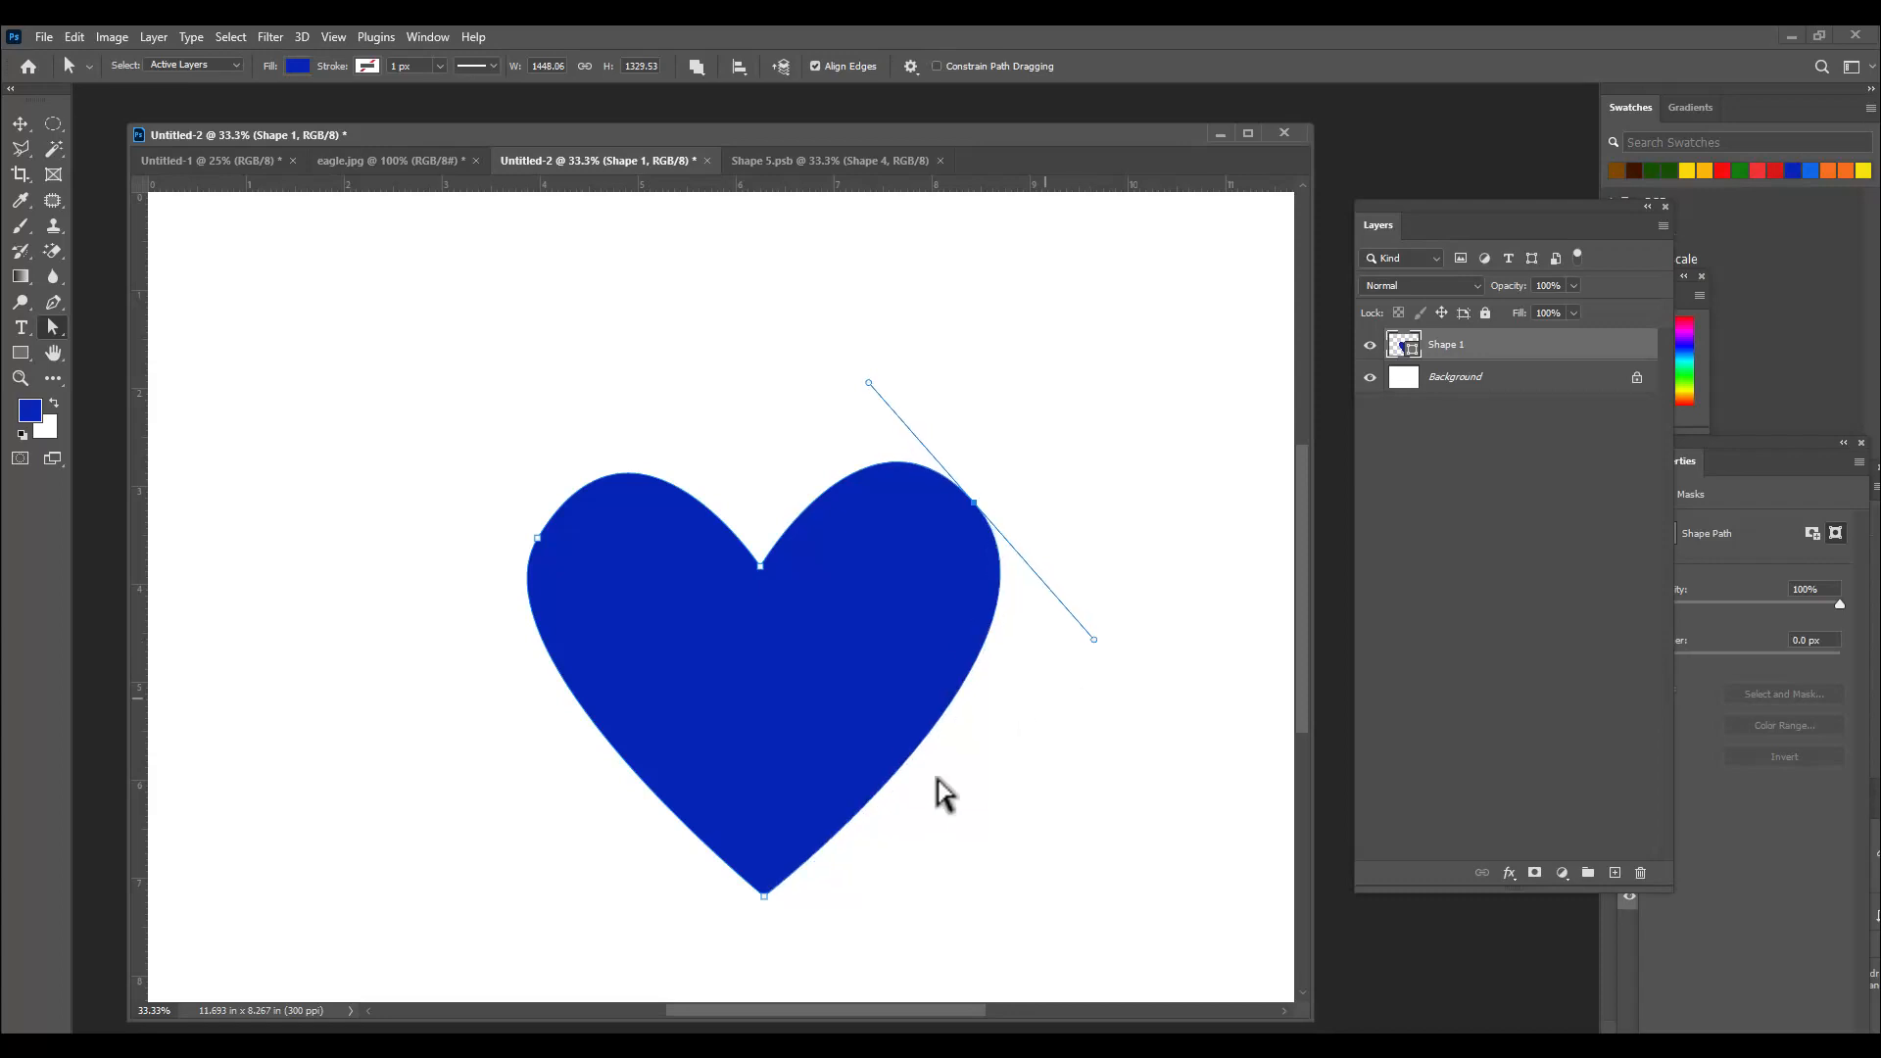
left_click_drag(767, 897, 759, 916)
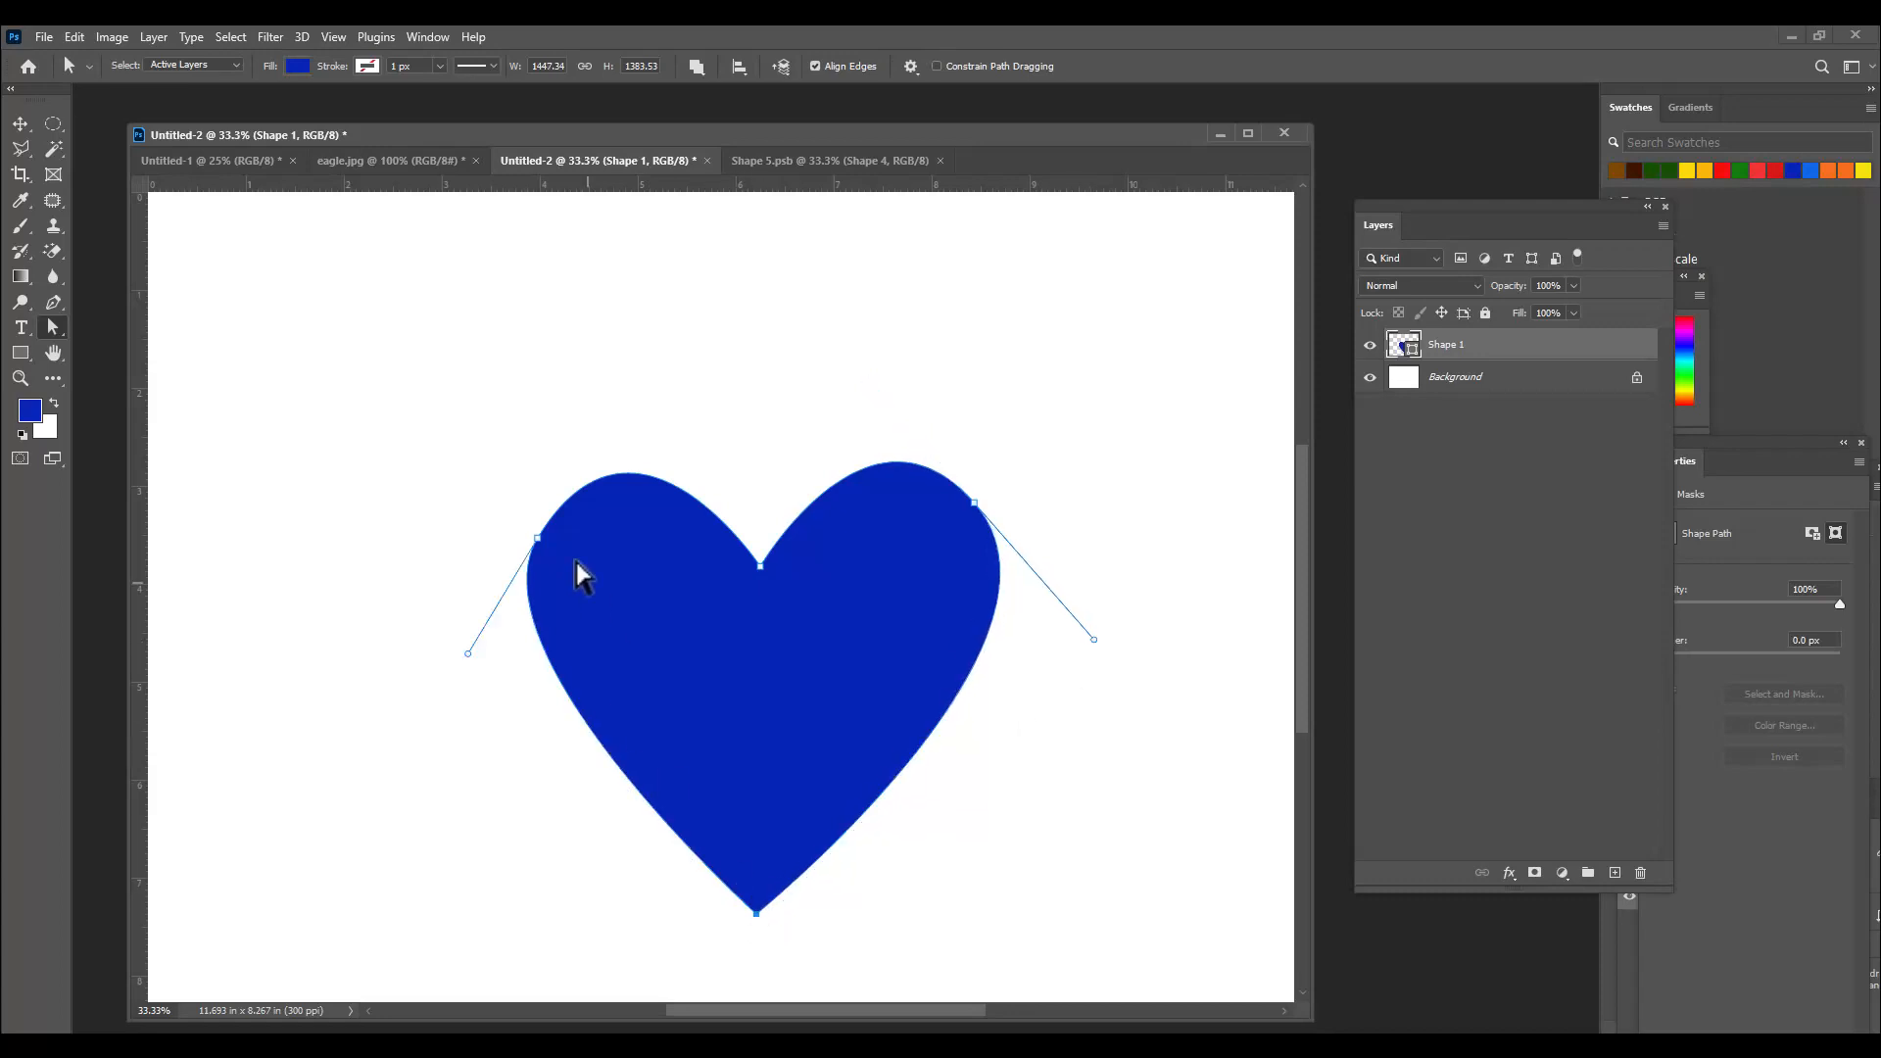
Fine-tune the left lobe's handles to widen its lower curve, and nudge the right lobe's upper handle slightly higher.
left_click(537, 538)
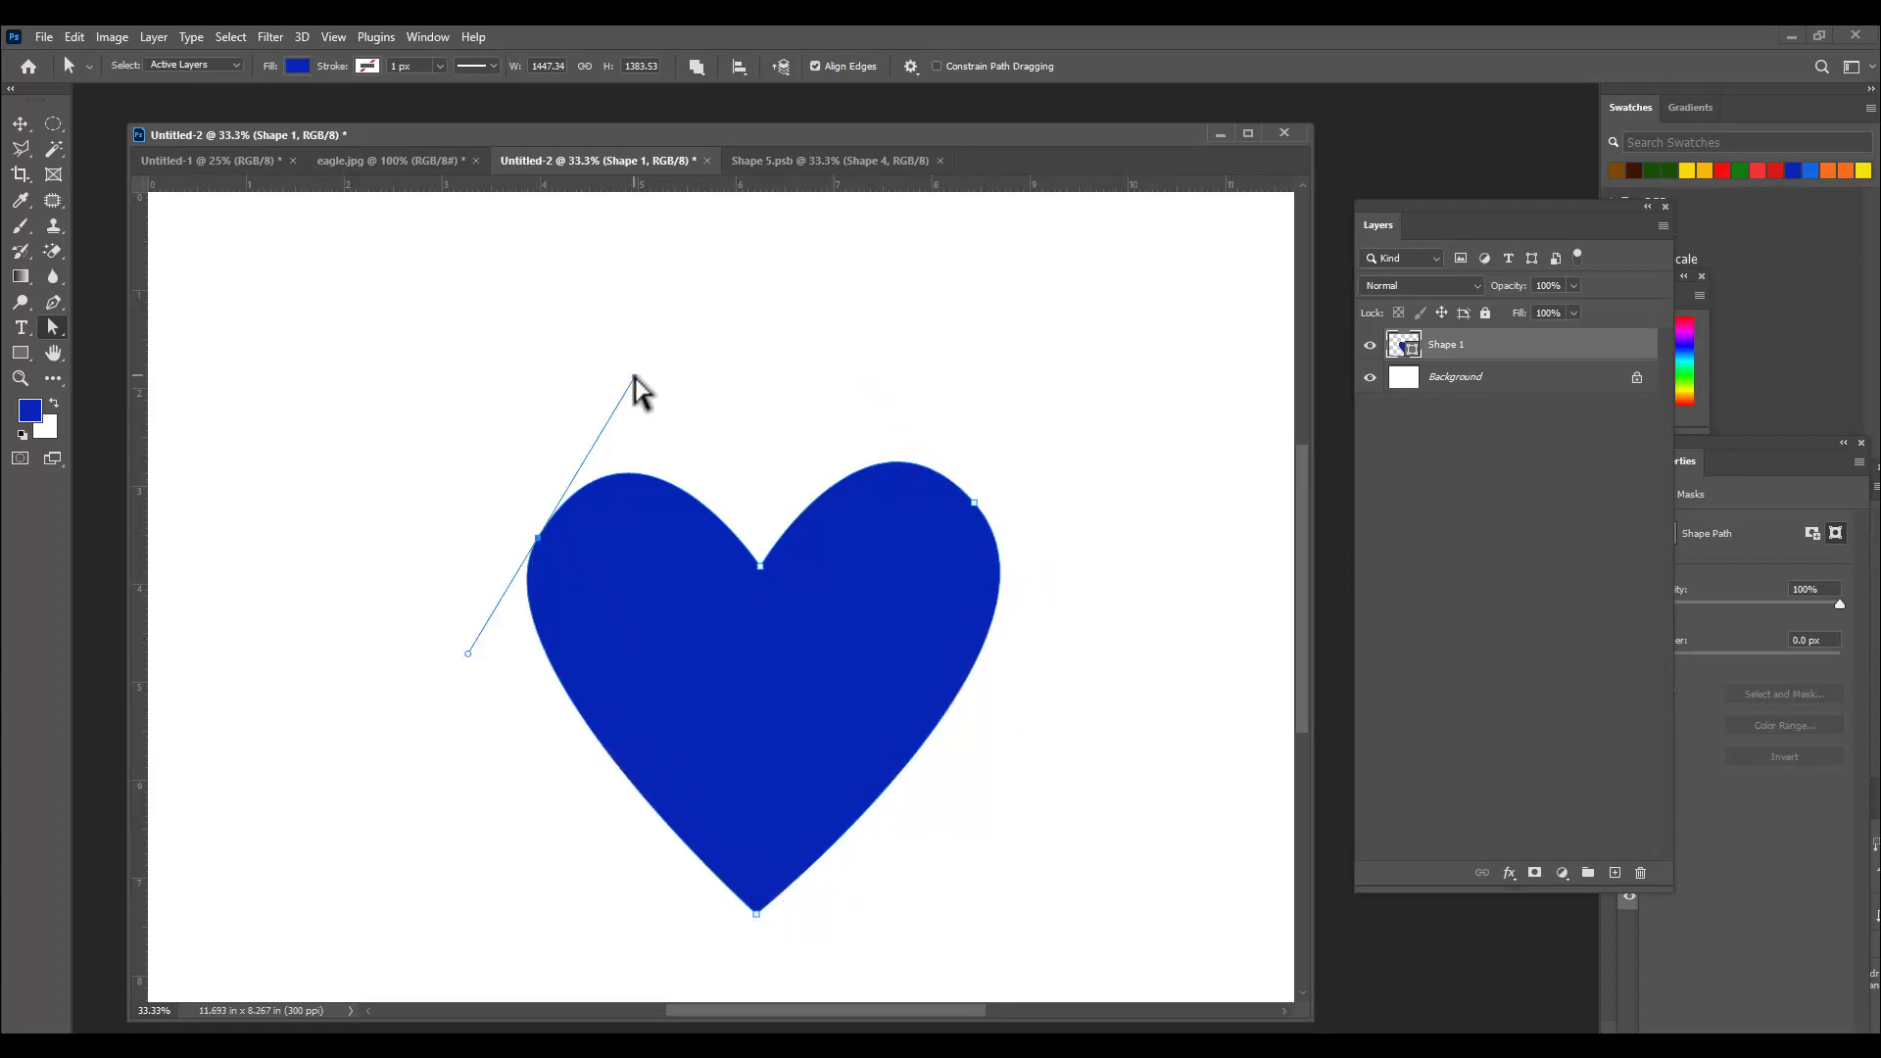
mouse_move(633, 377)
left_mouse_down()
mouse_move(650, 436)
mouse_move(617, 420)
mouse_move(626, 386)
left_mouse_up()
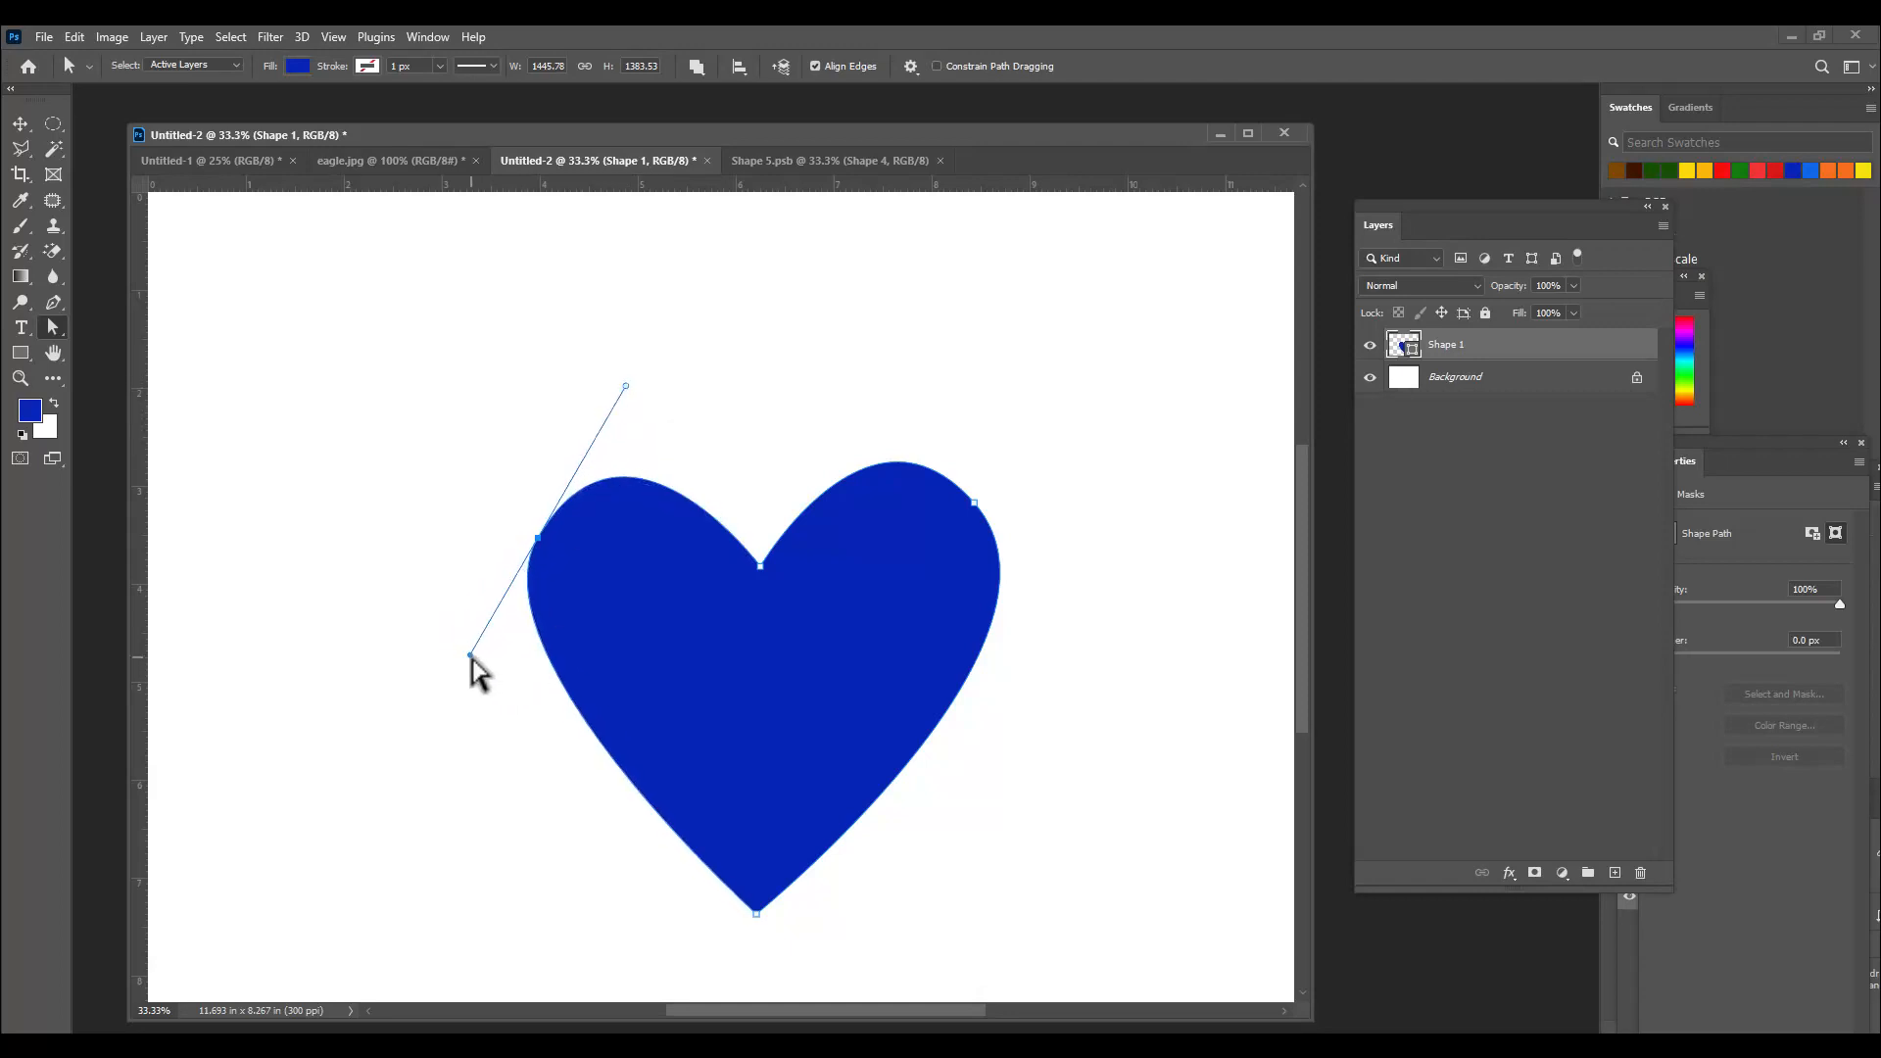
left_click_drag(471, 658, 450, 672)
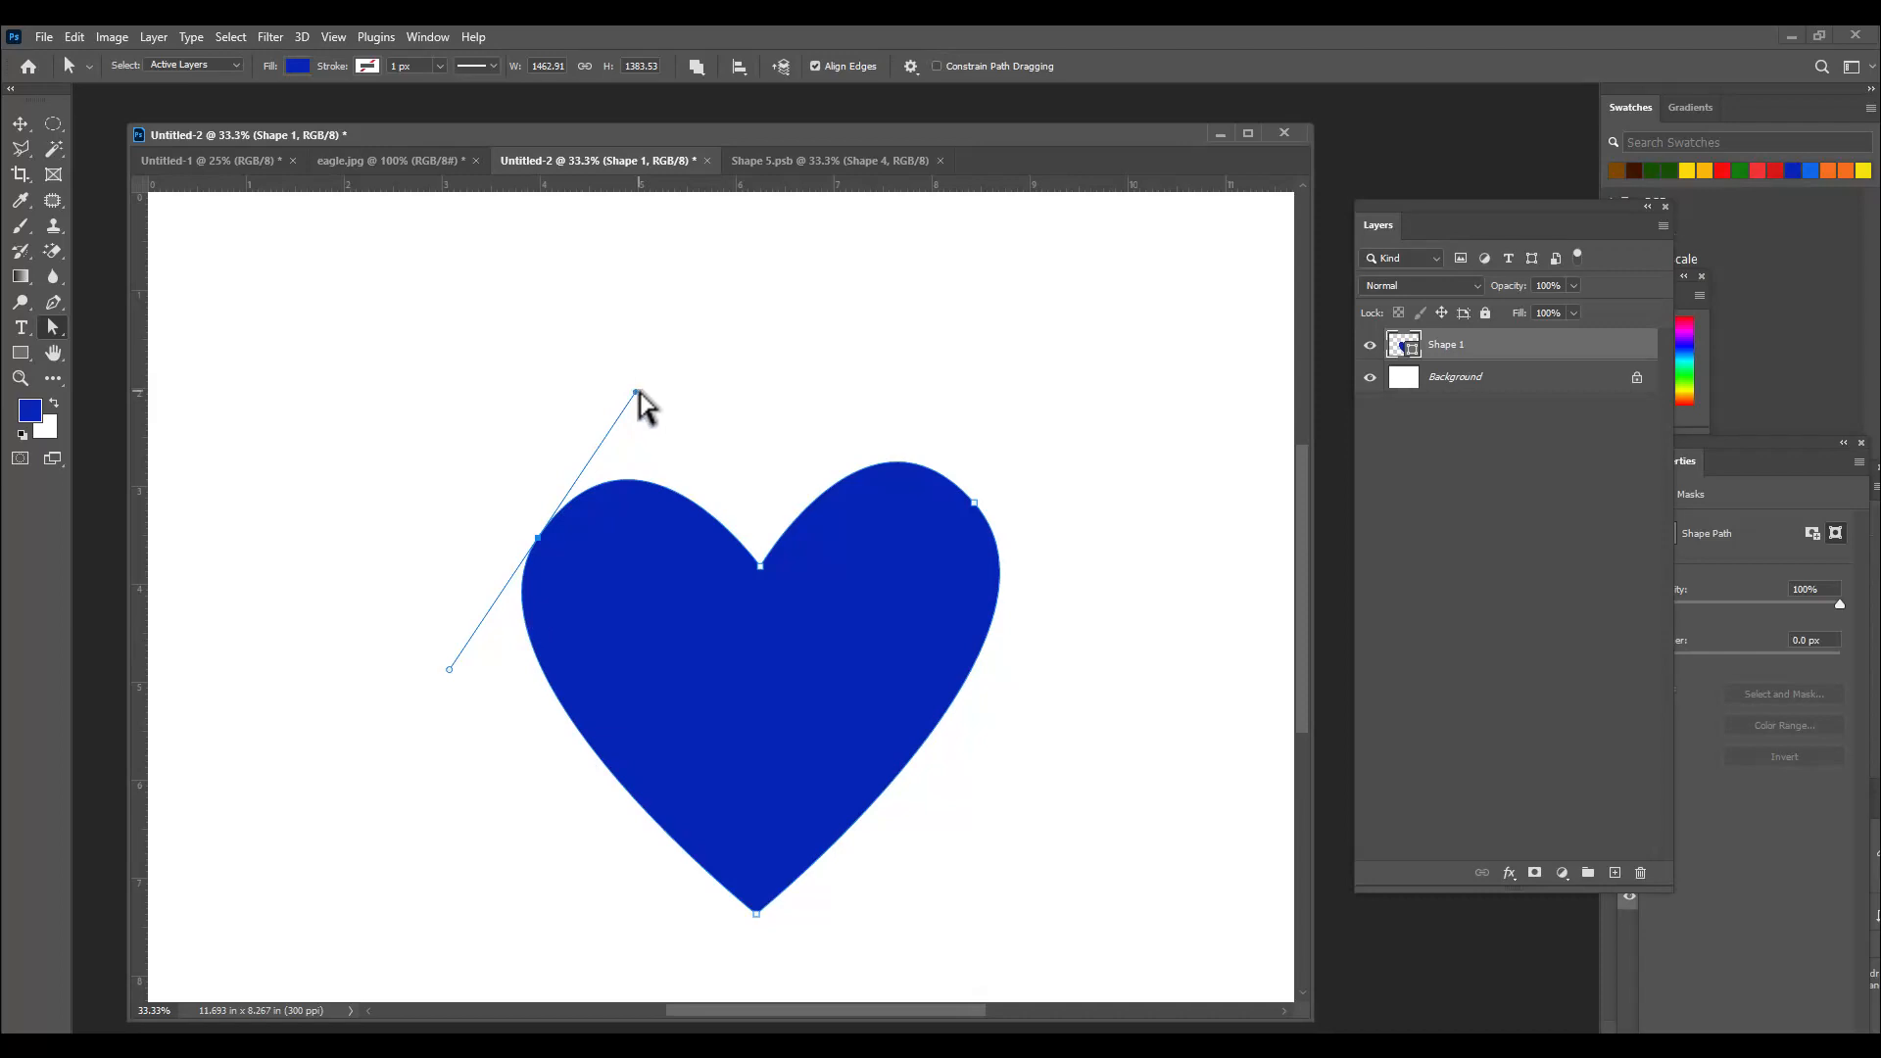
left_click_drag(638, 392, 631, 390)
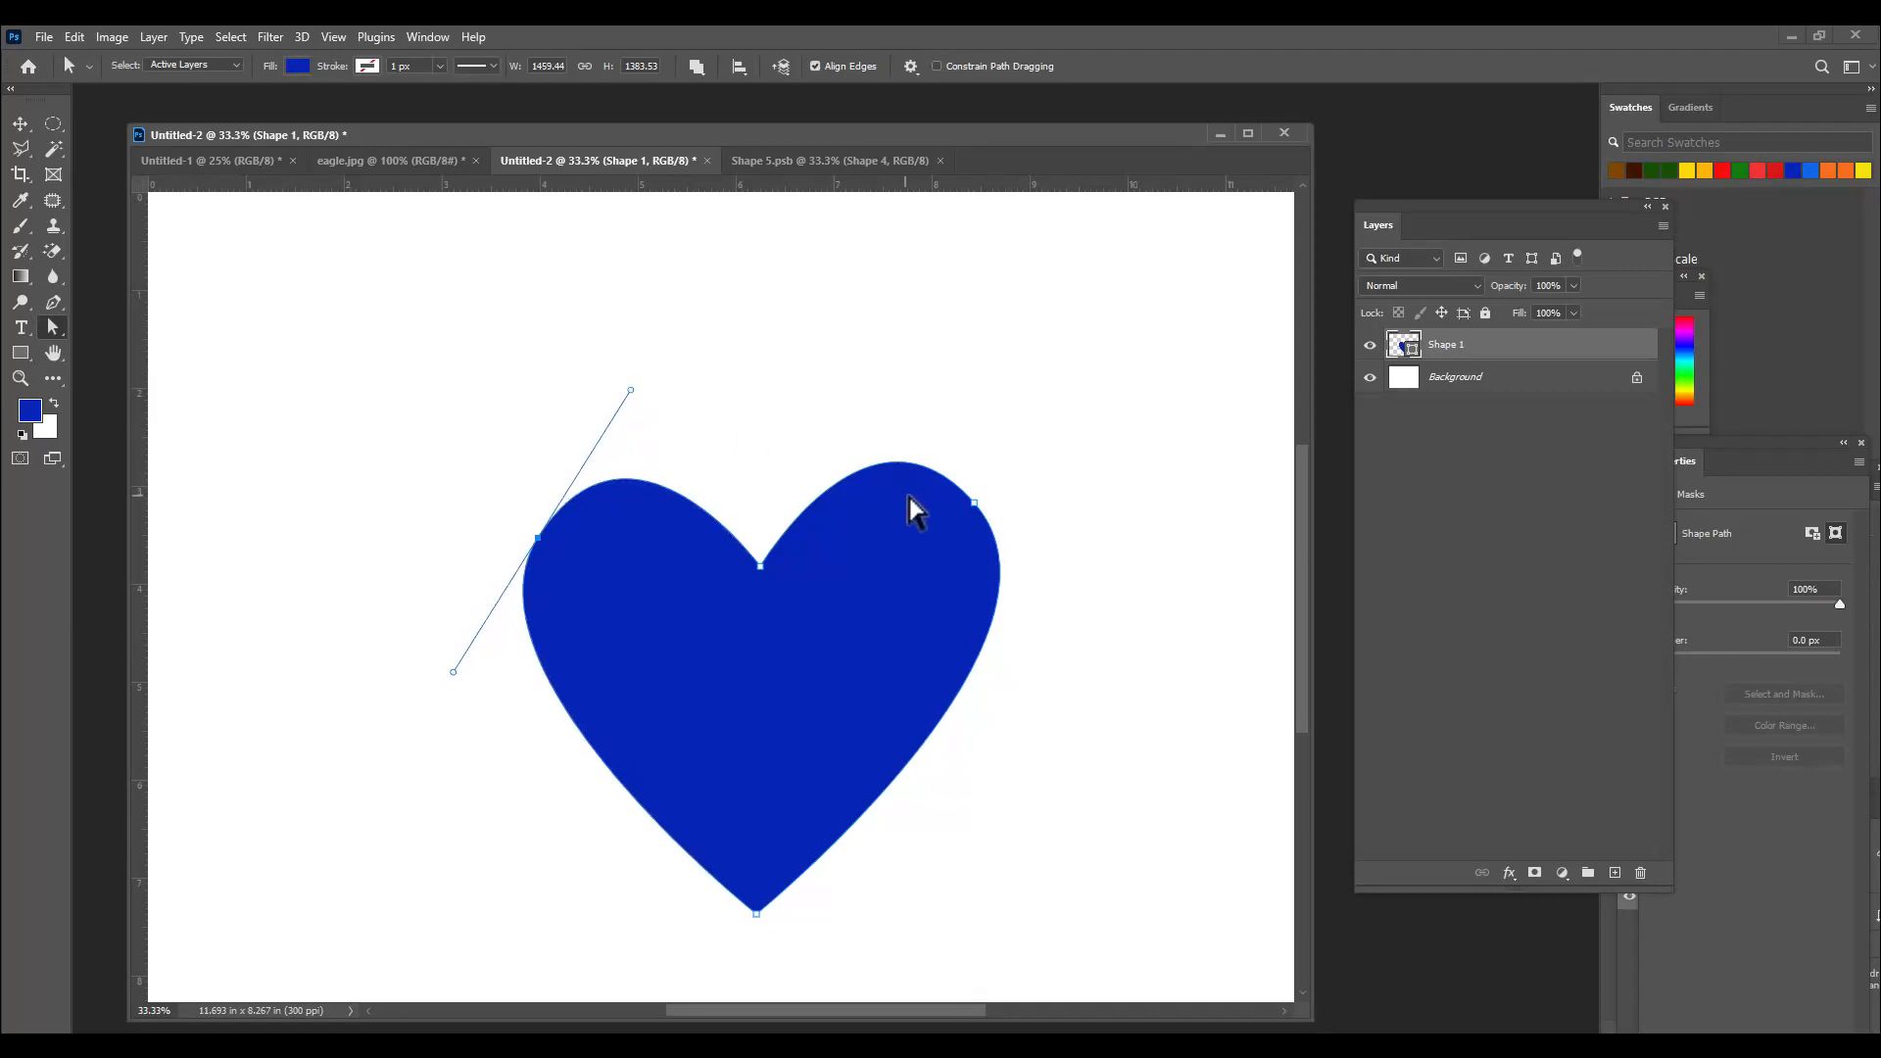
left_click(973, 504)
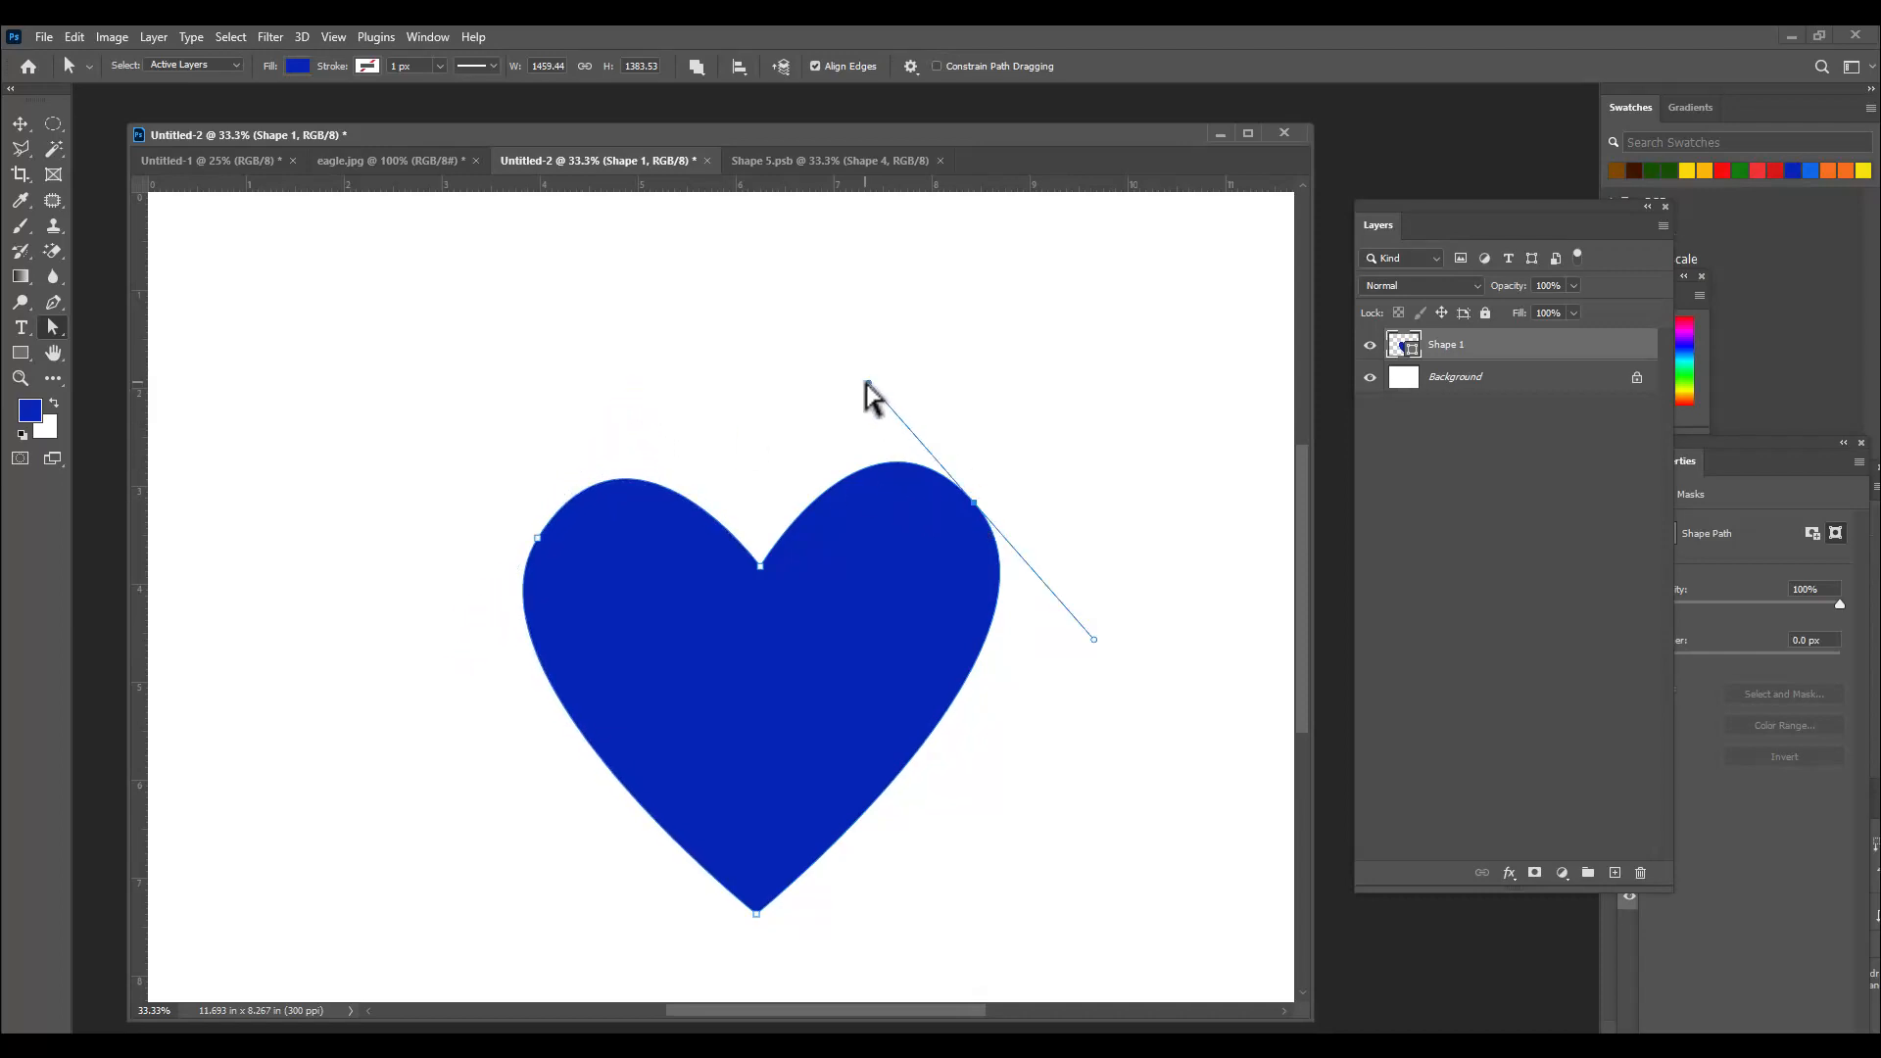
left_click_drag(867, 384, 870, 380)
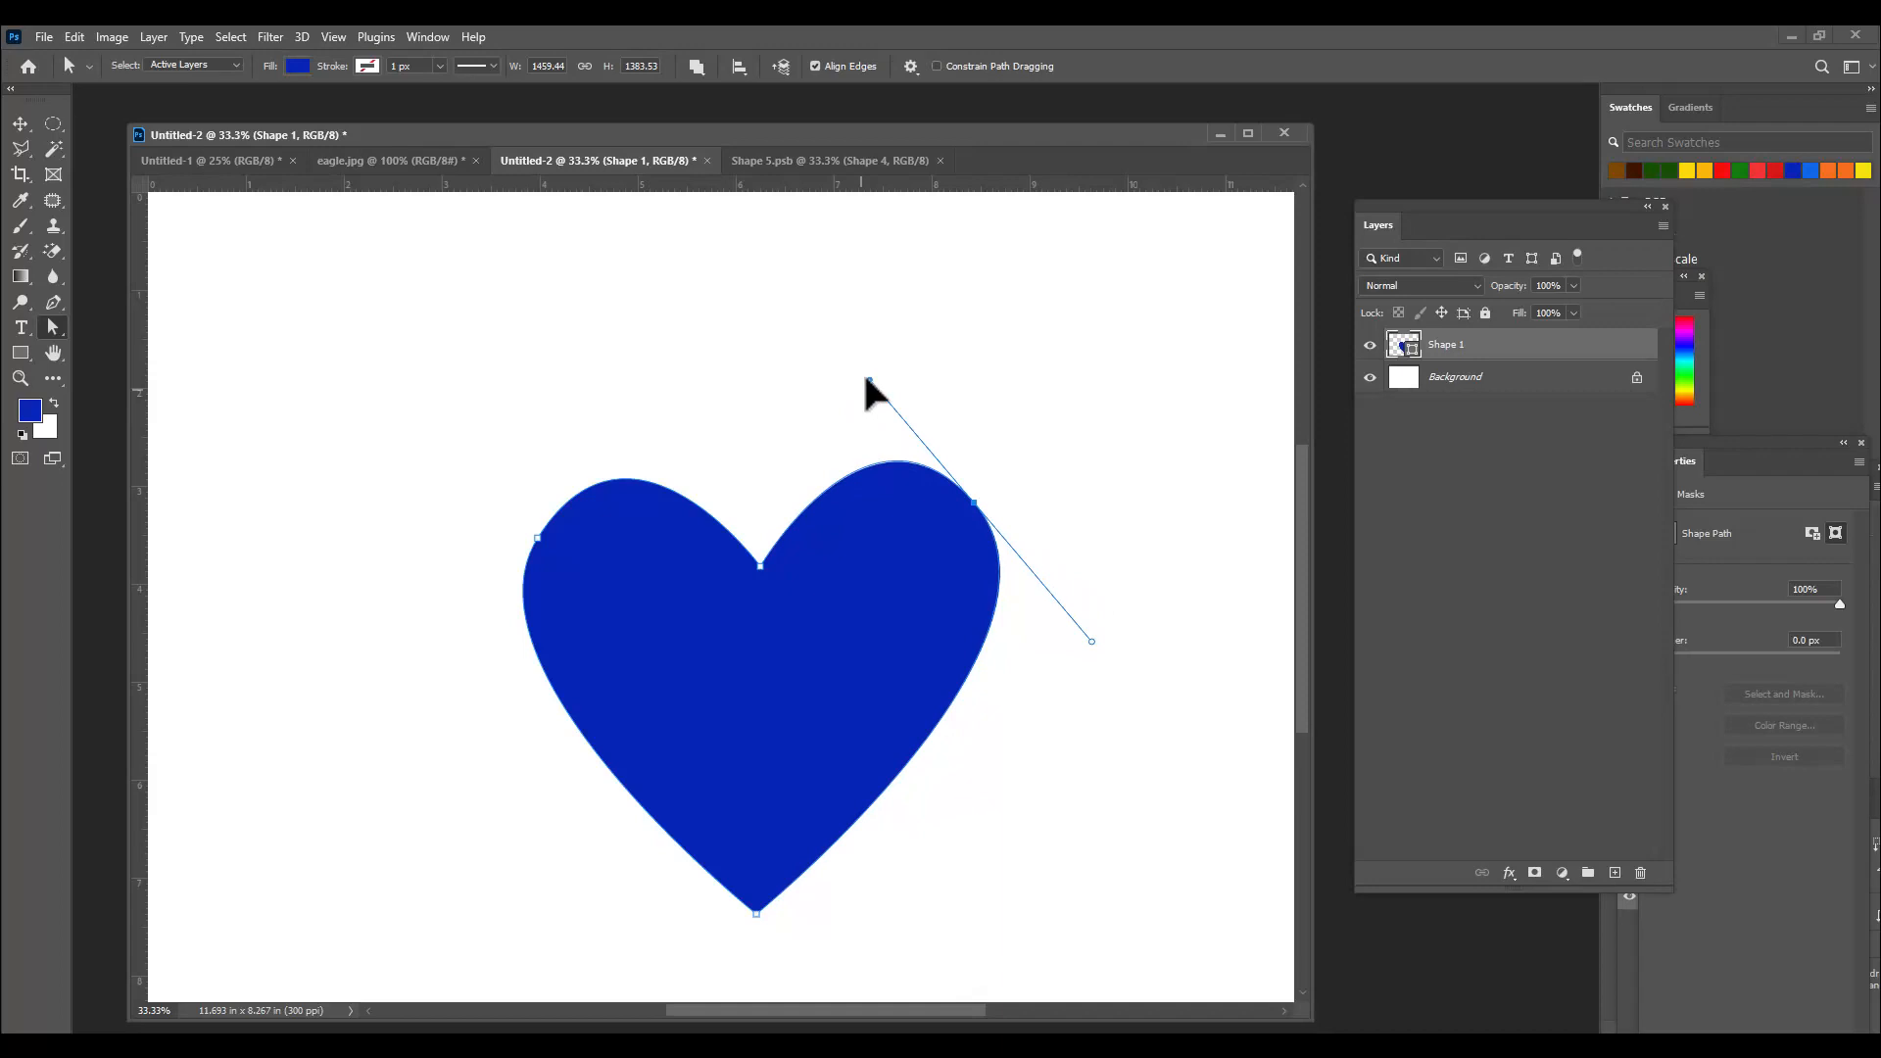
Raise the top curve of the left lobe slightly and bulge the heart's lower left side further outward.
left_click(538, 539)
left_click_drag(632, 391, 640, 383)
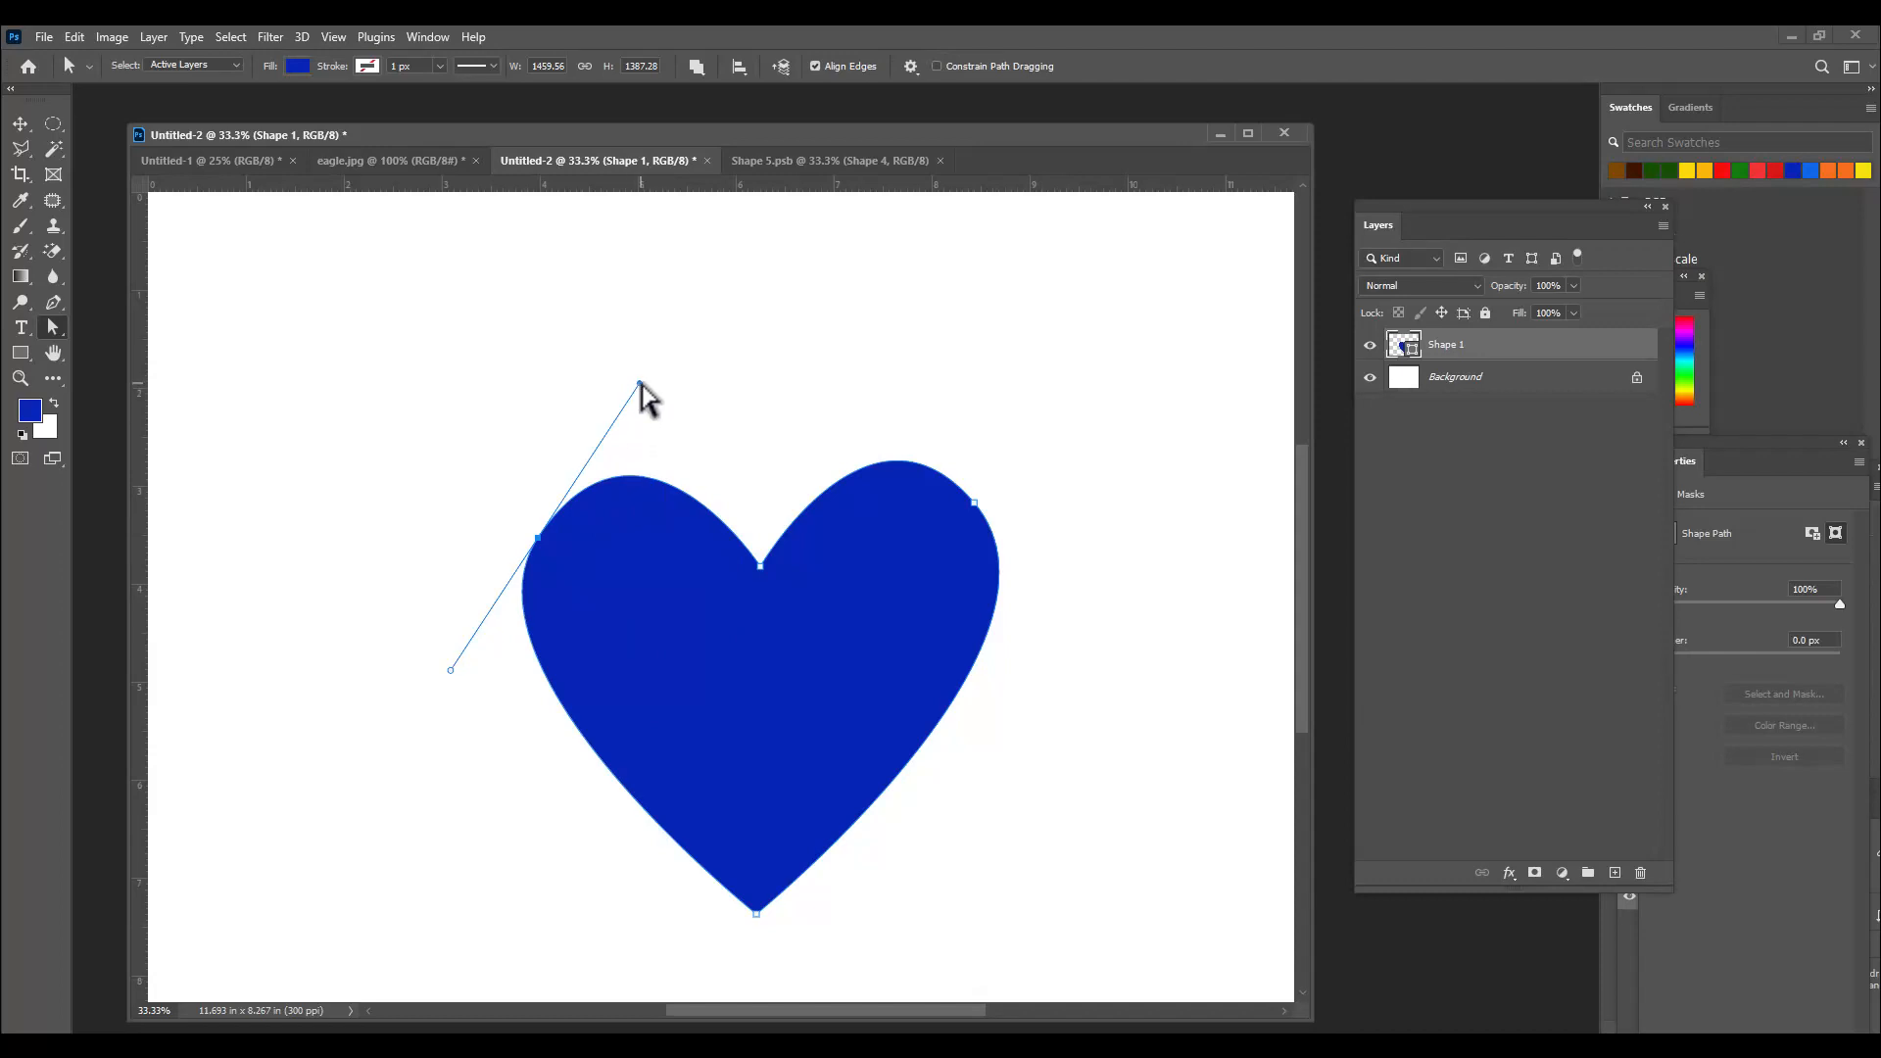
mouse_move(641, 384)
left_mouse_down()
mouse_move(660, 484)
mouse_move(604, 369)
mouse_move(650, 444)
mouse_move(562, 361)
mouse_move(629, 474)
mouse_move(583, 382)
mouse_move(612, 416)
mouse_move(630, 487)
mouse_move(604, 382)
mouse_move(634, 461)
mouse_move(608, 366)
mouse_move(642, 483)
mouse_move(617, 361)
mouse_move(630, 468)
mouse_move(621, 388)
mouse_move(648, 463)
mouse_move(638, 382)
left_mouse_up()
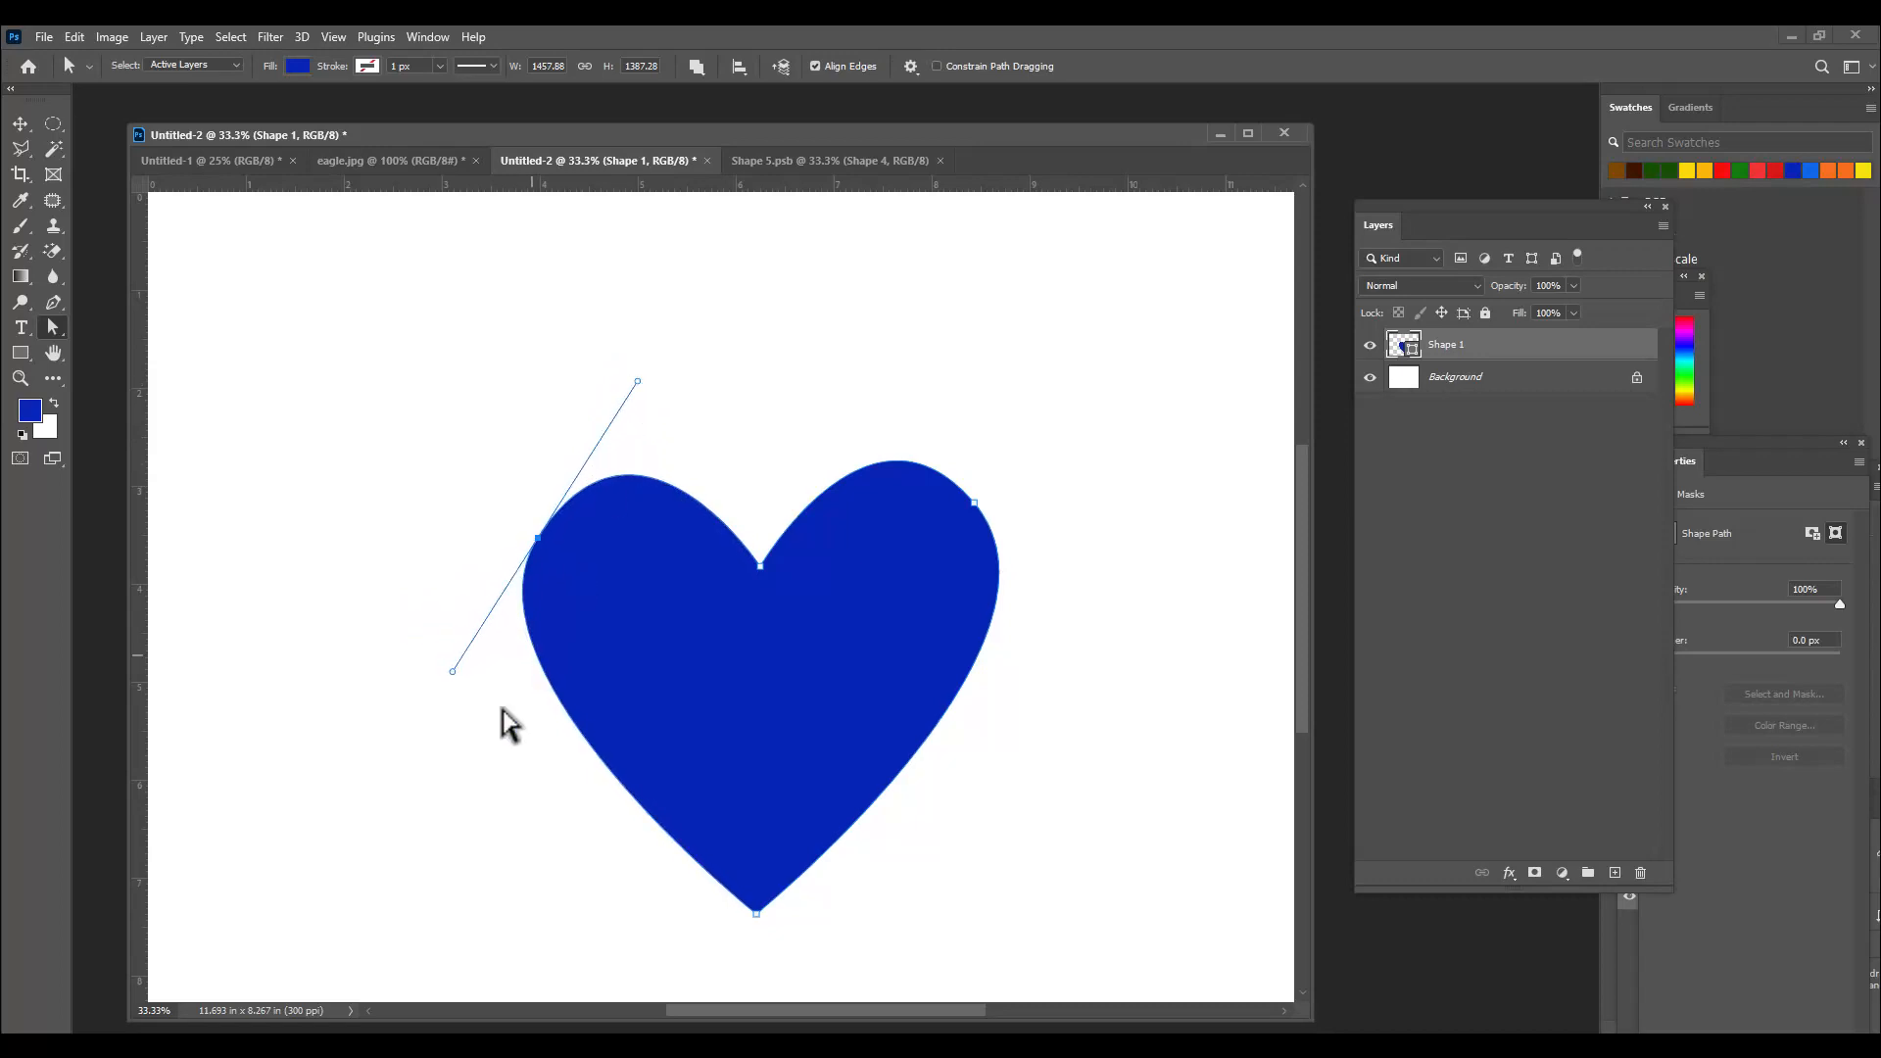
left_click_drag(453, 673, 431, 724)
left_click_drag(630, 377, 639, 372)
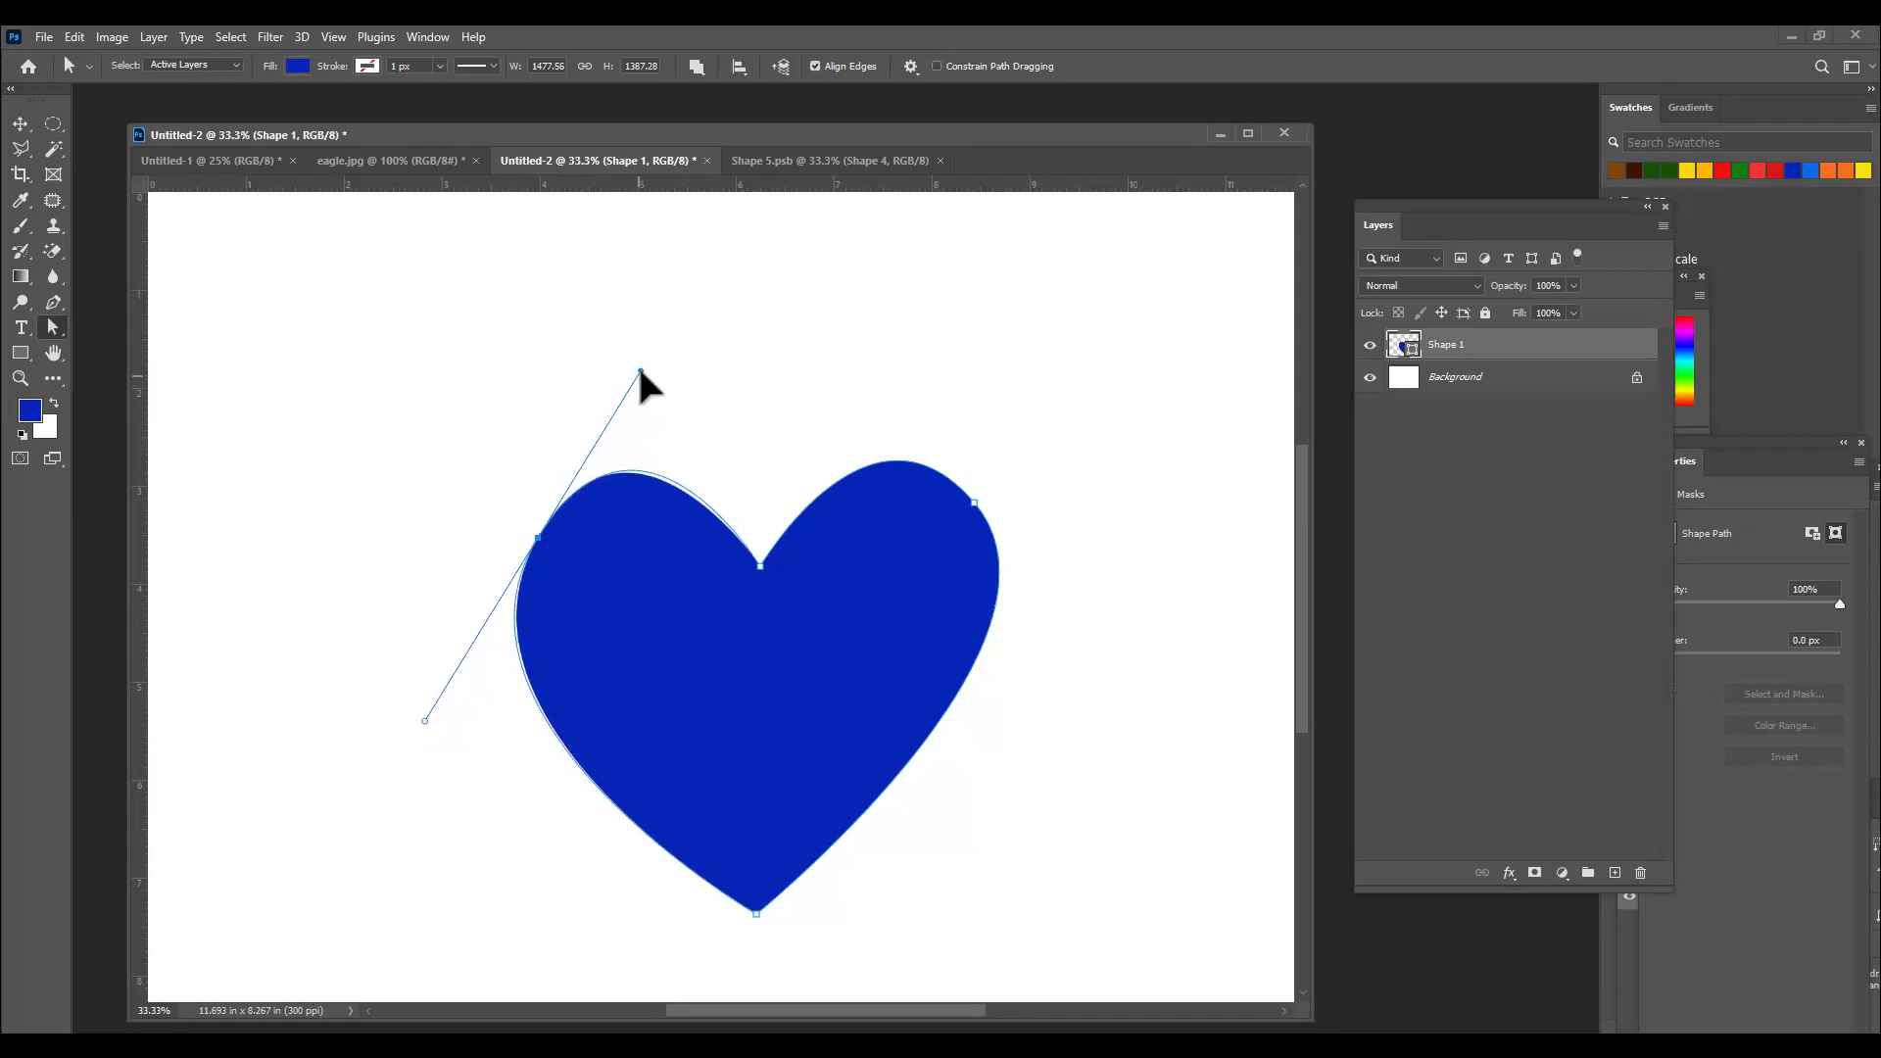
Lengthen the right lobe's handles so its lower side bulges to match the left, making the heart about 1518 px wide.
left_click(973, 504)
left_click_drag(1091, 642, 1123, 675)
left_click_drag(869, 382, 864, 377)
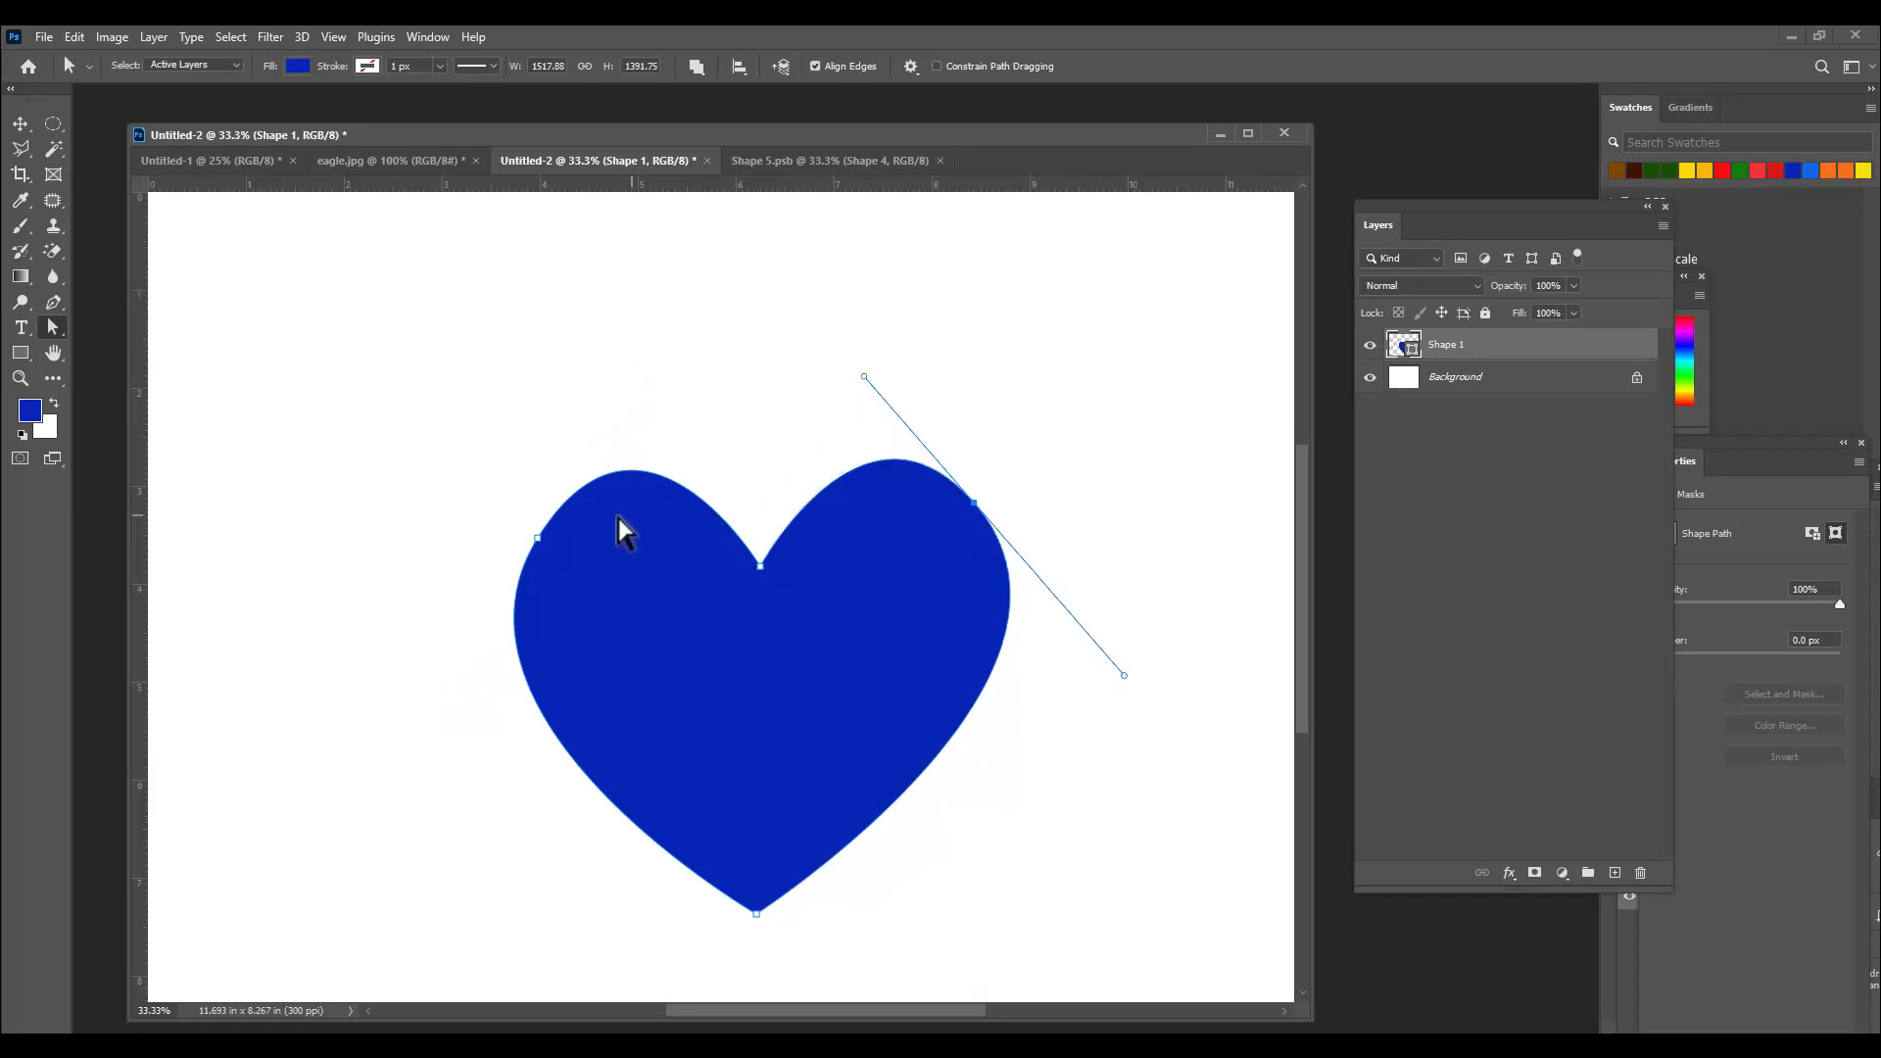
Break the upper handles of the left and right lobe points and pull them down inside the heart to form two concave dips.
left_click(538, 538)
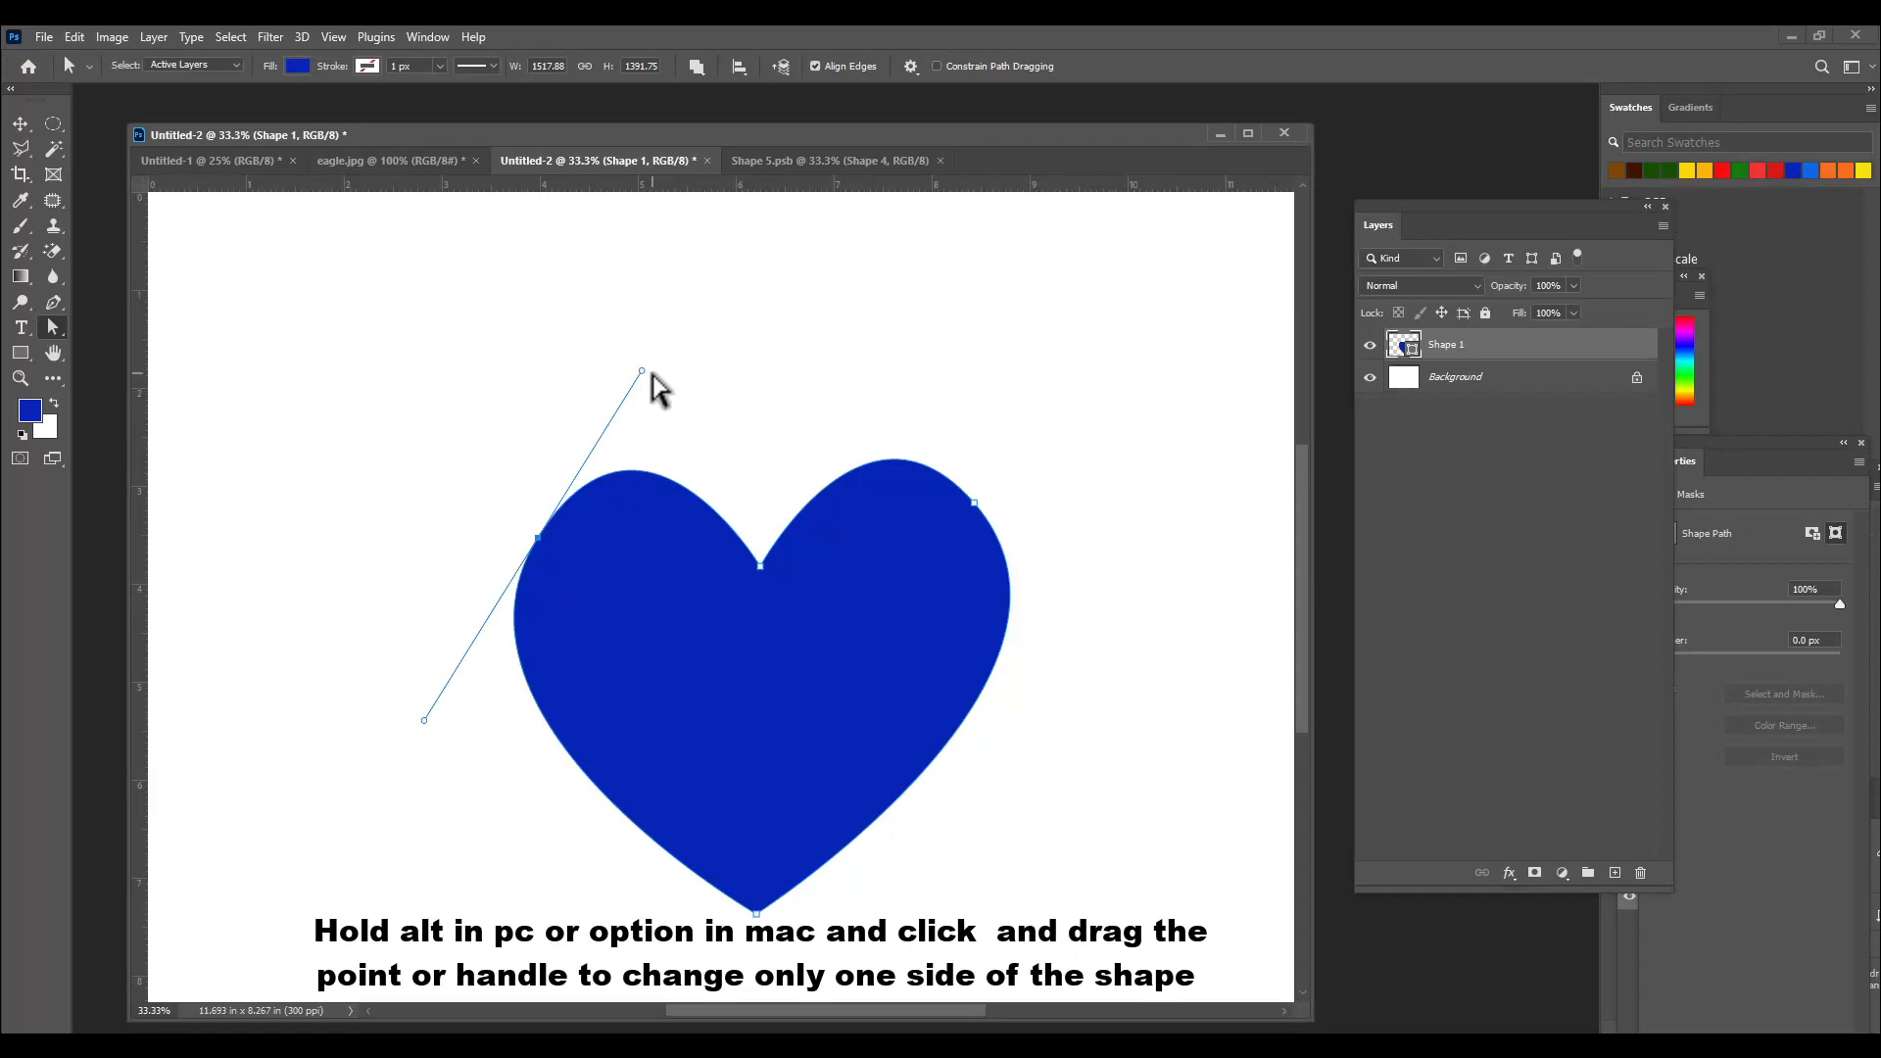
left_click_drag(642, 371, 677, 480)
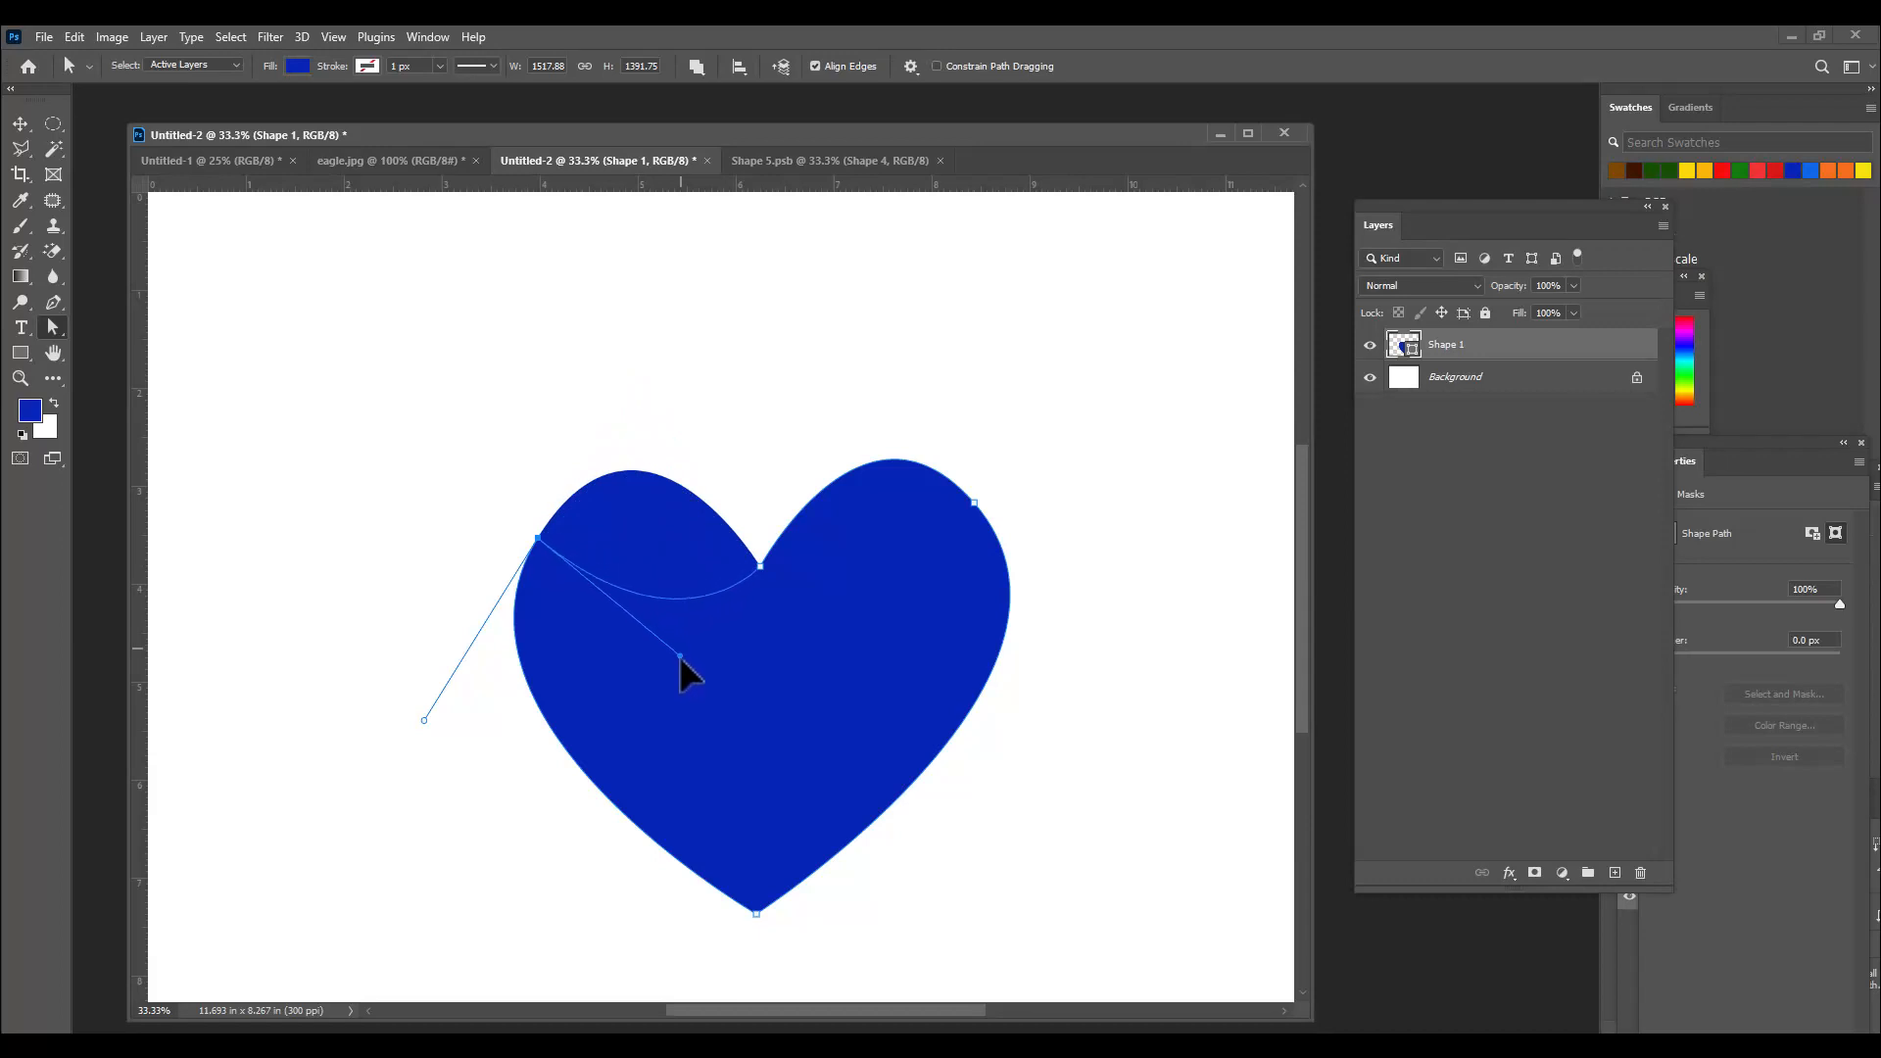
left_click_drag(680, 655, 681, 694)
left_click(974, 503)
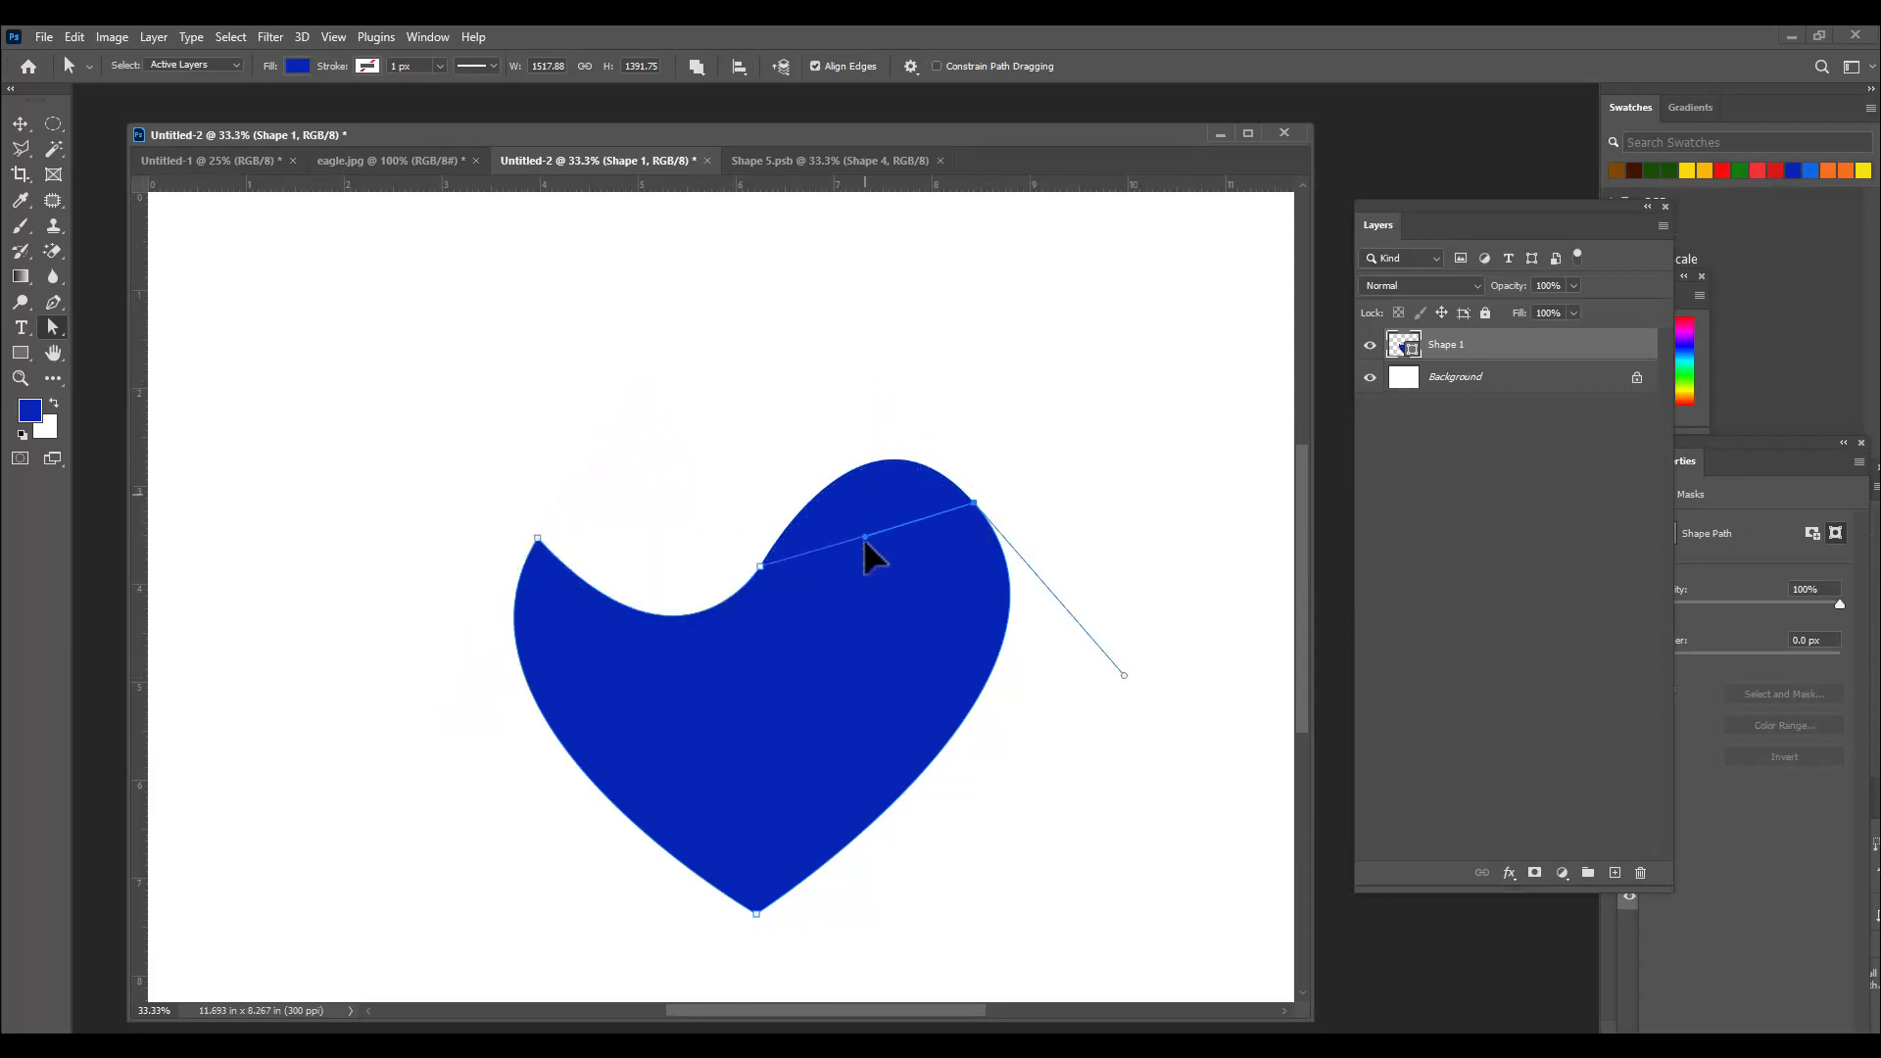
left_click_drag(864, 664, 868, 699)
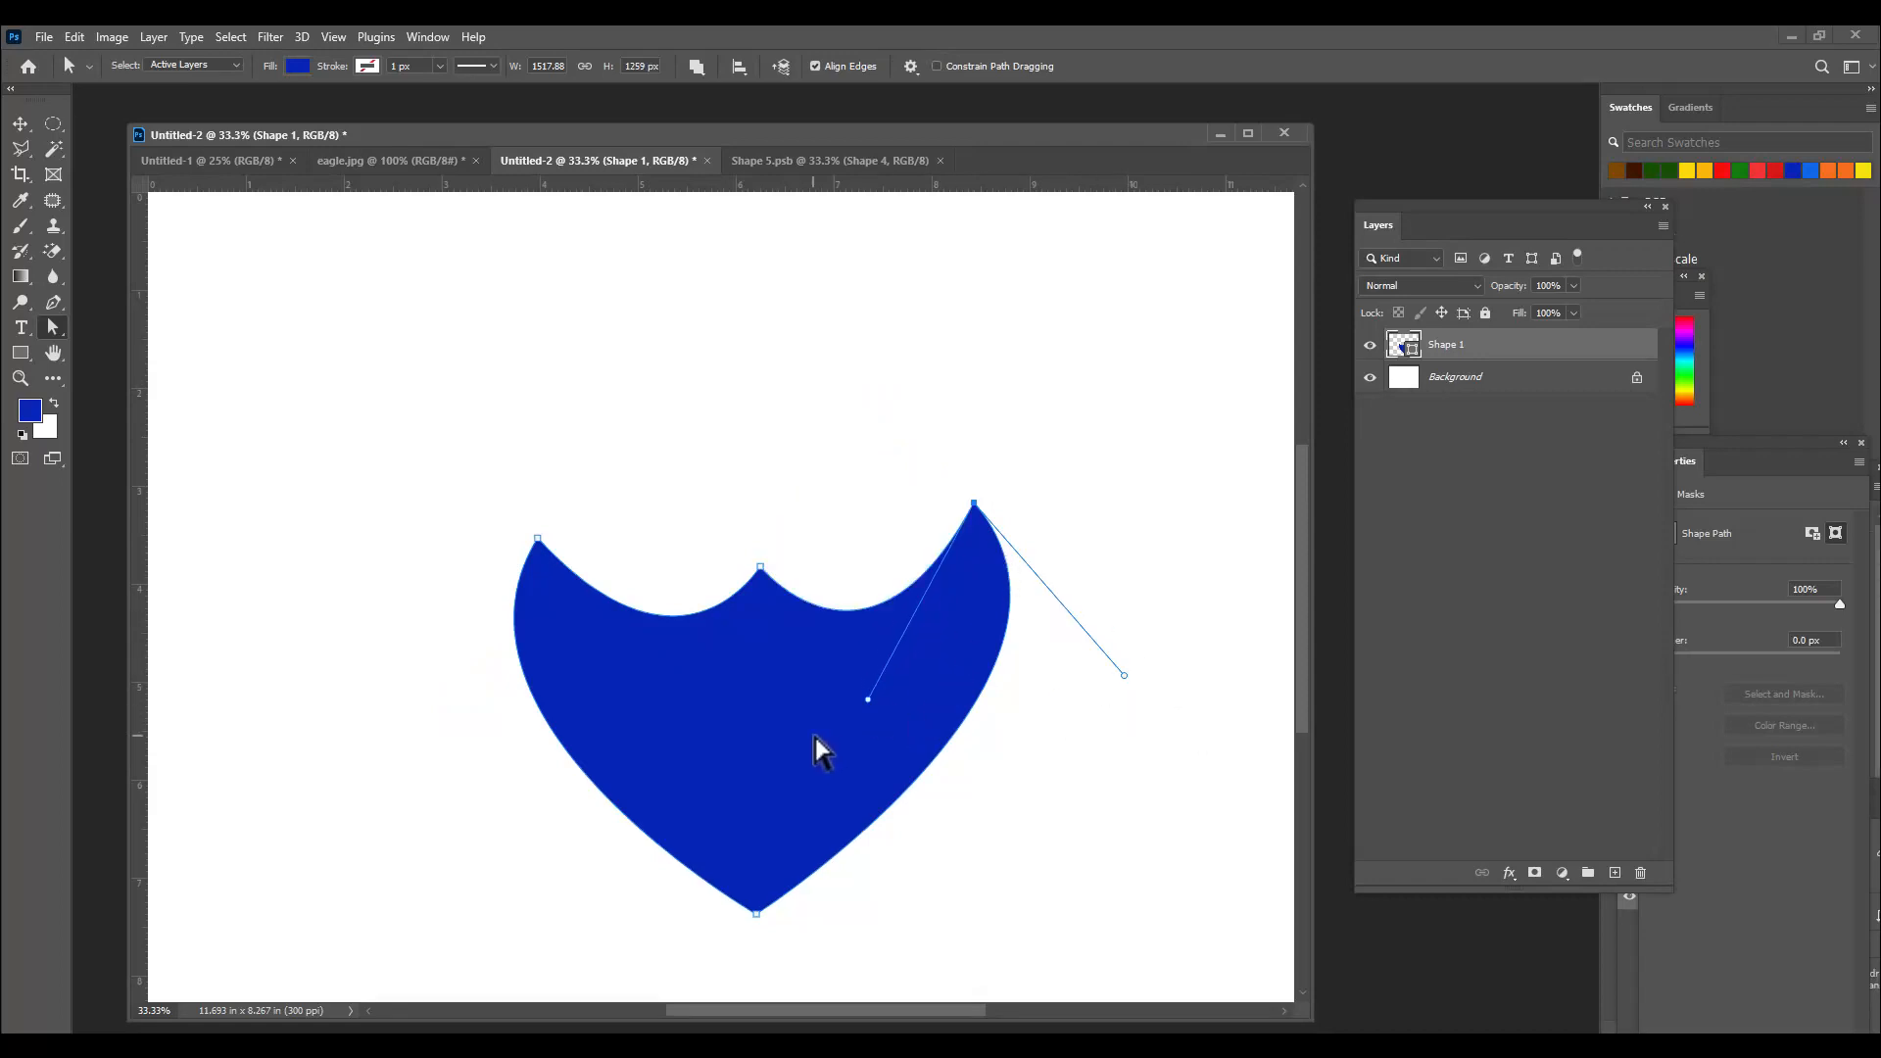
Bulge both lower sides outward with their independent handles and pull the bottom tip down, making the shape about 1587 × 1487 px.
left_click_drag(1123, 675, 1164, 721)
left_click(537, 541)
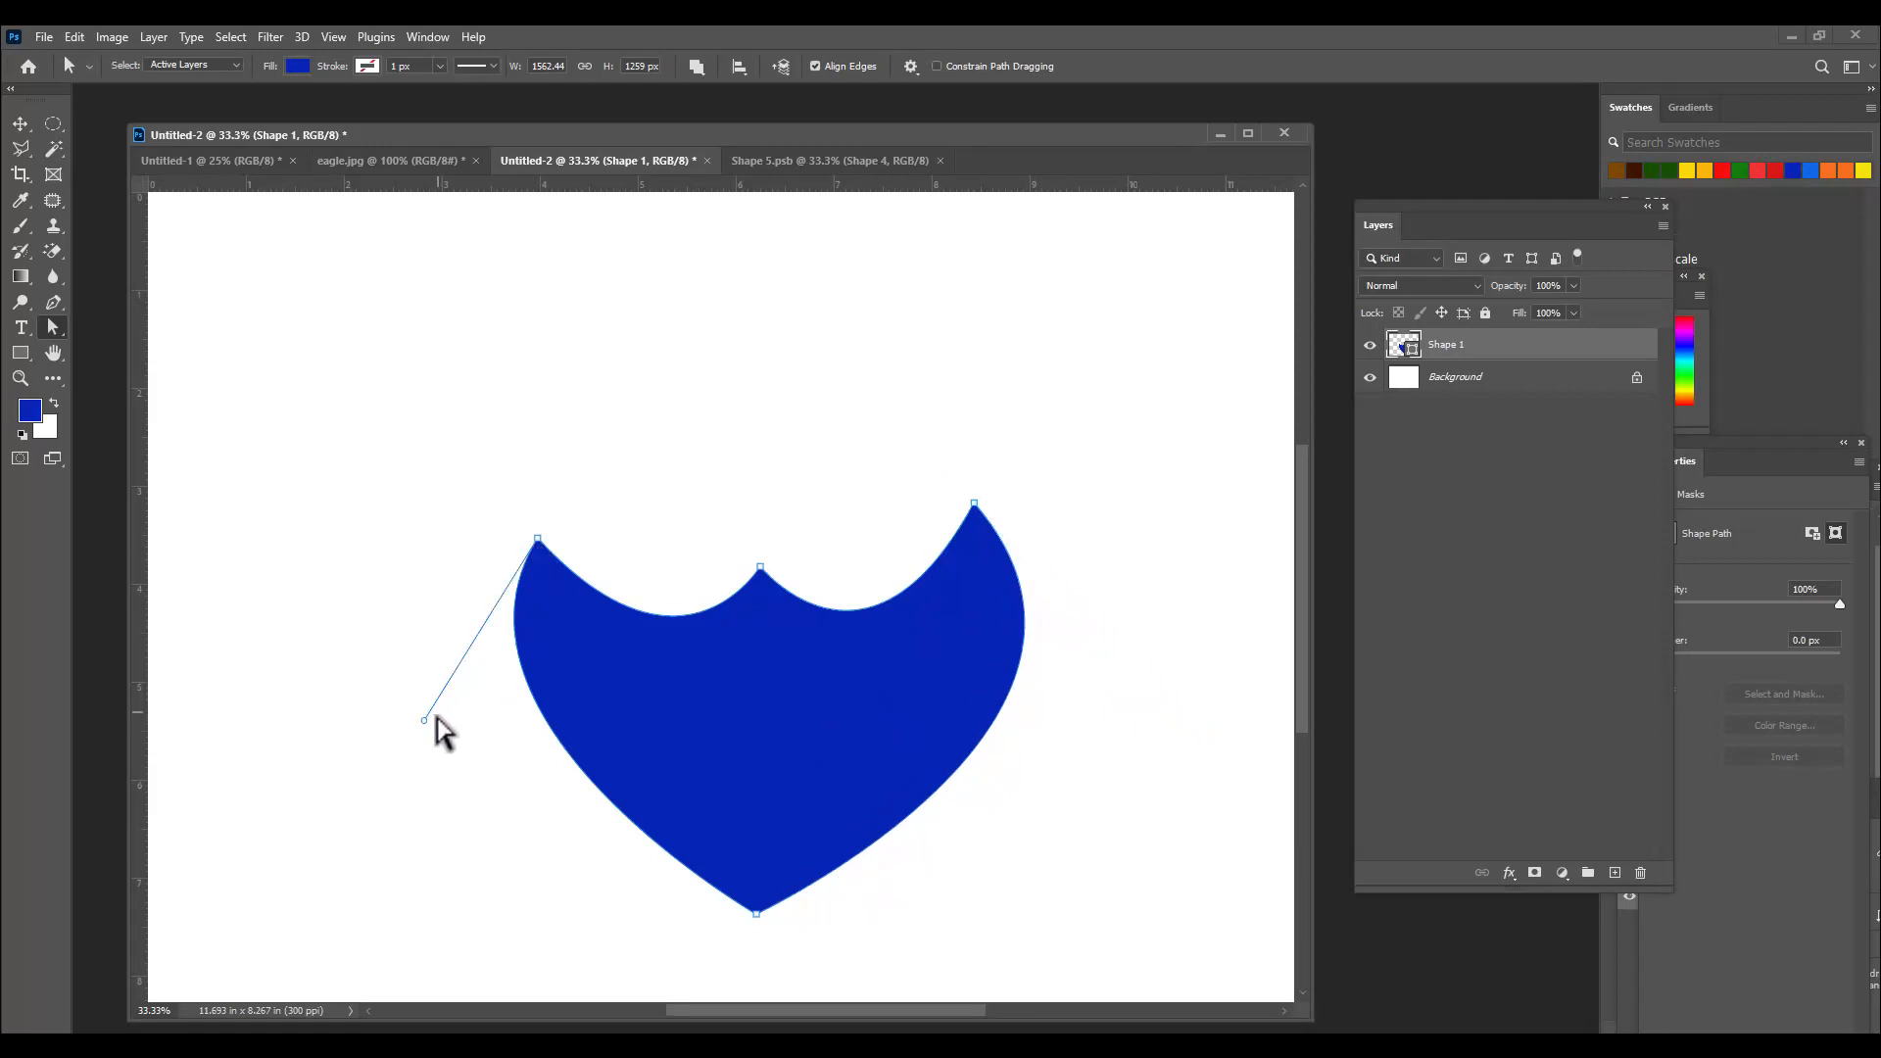
mouse_move(424, 721)
left_mouse_down()
mouse_move(376, 725)
mouse_move(400, 740)
left_mouse_up()
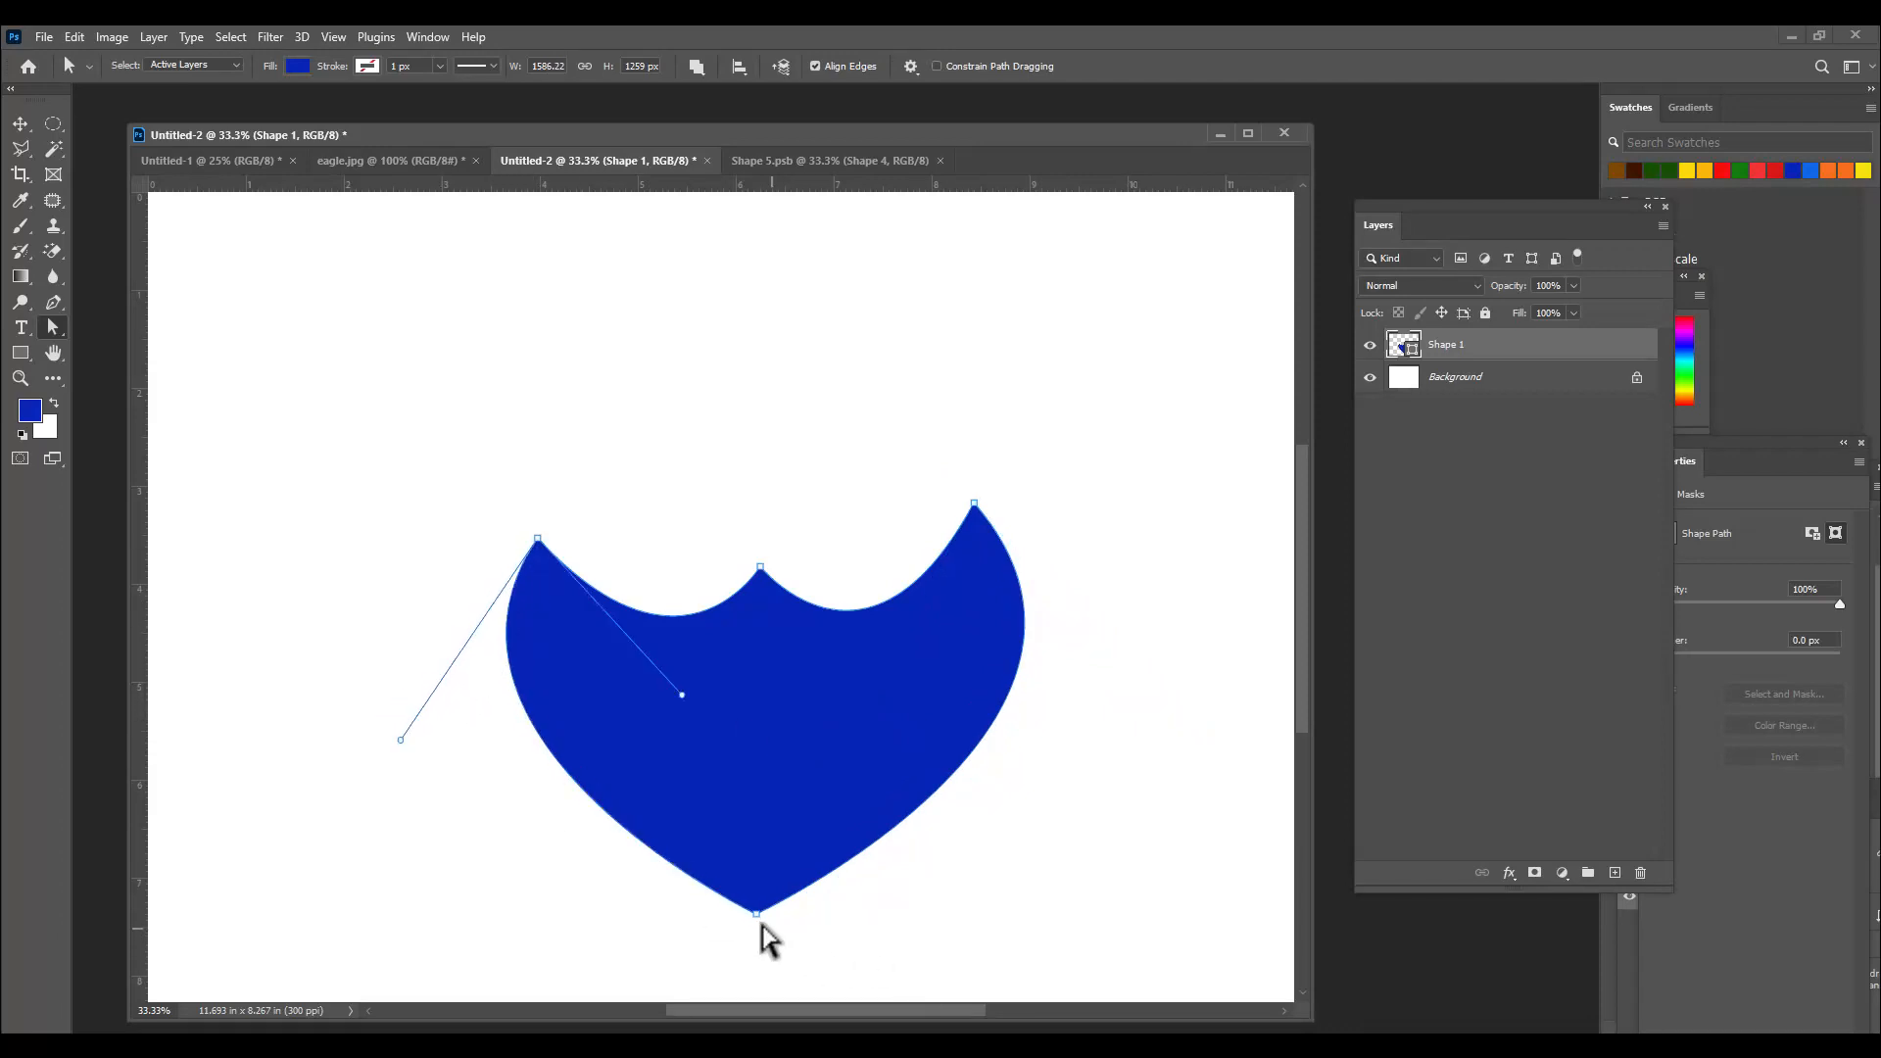
left_click_drag(756, 914, 761, 975)
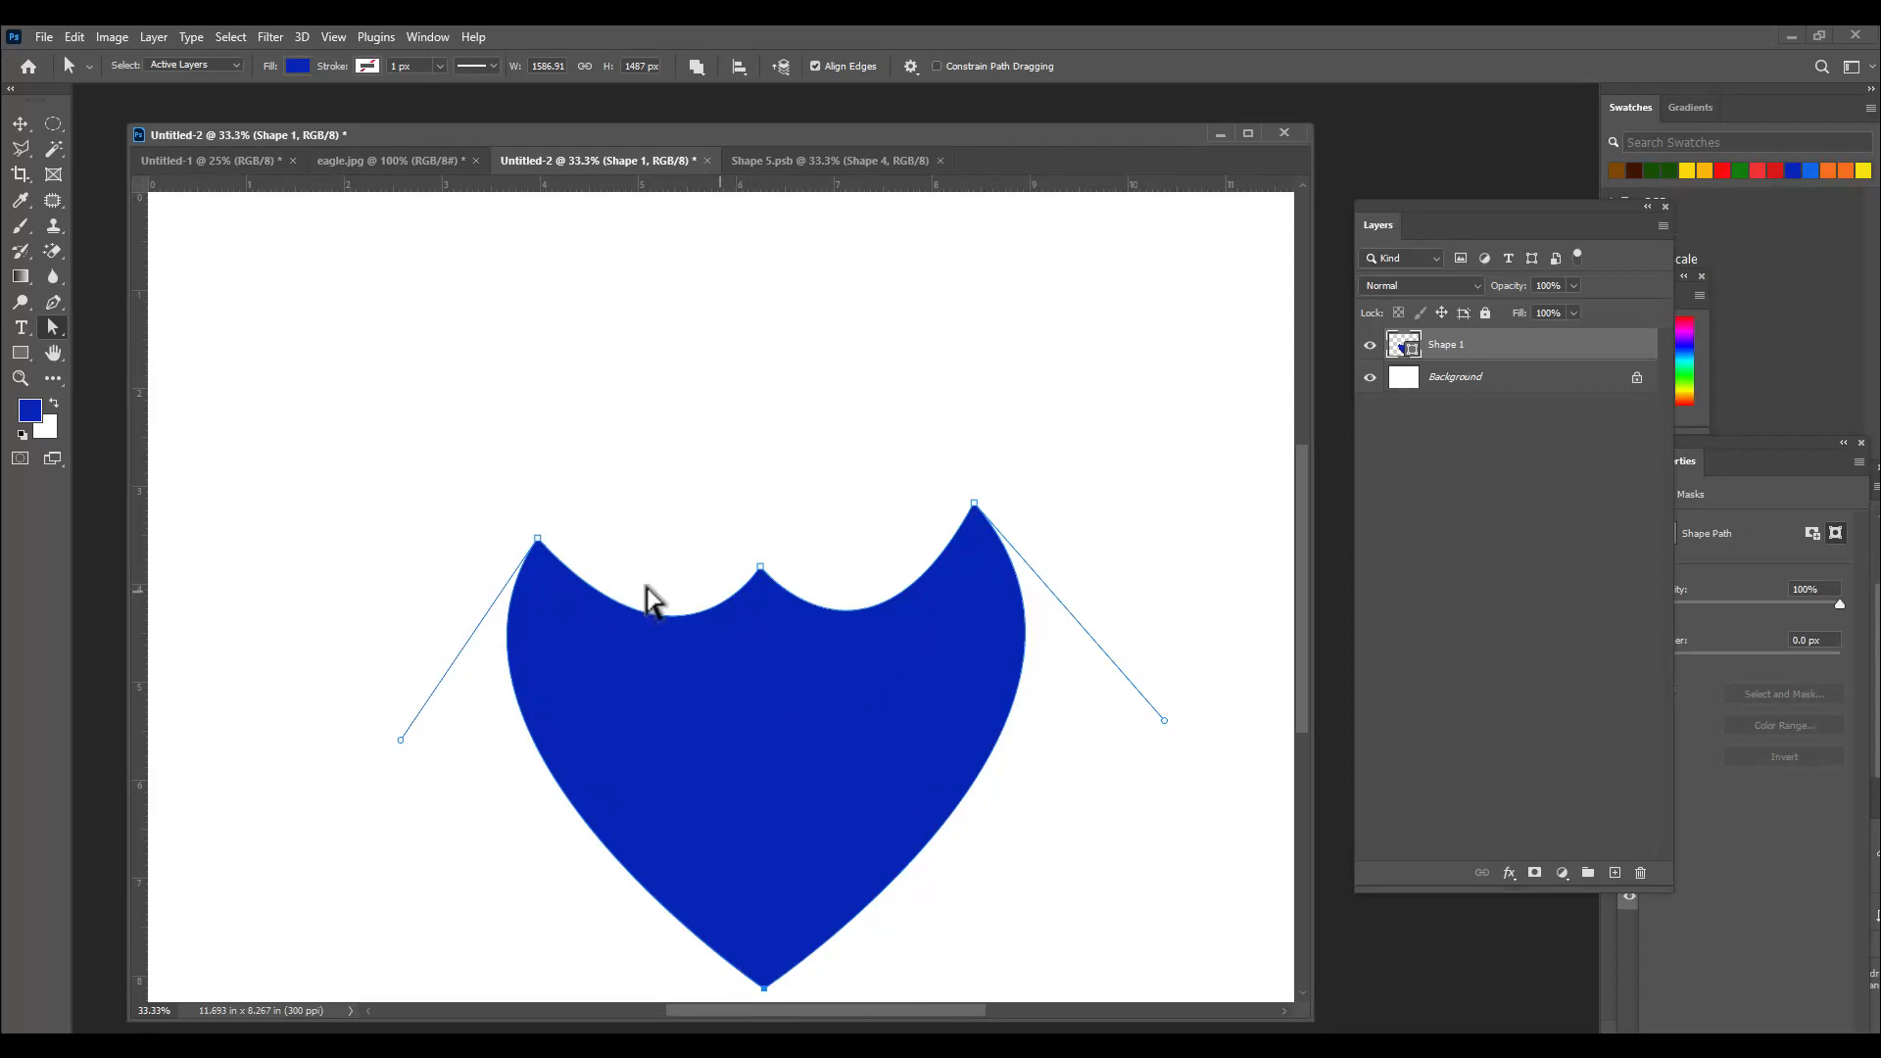
Raise the left corner, the middle peak and the right corner of the shield, making it about 1523 px tall.
mouse_move(539, 541)
left_mouse_down()
mouse_move(540, 491)
mouse_move(543, 515)
left_mouse_up()
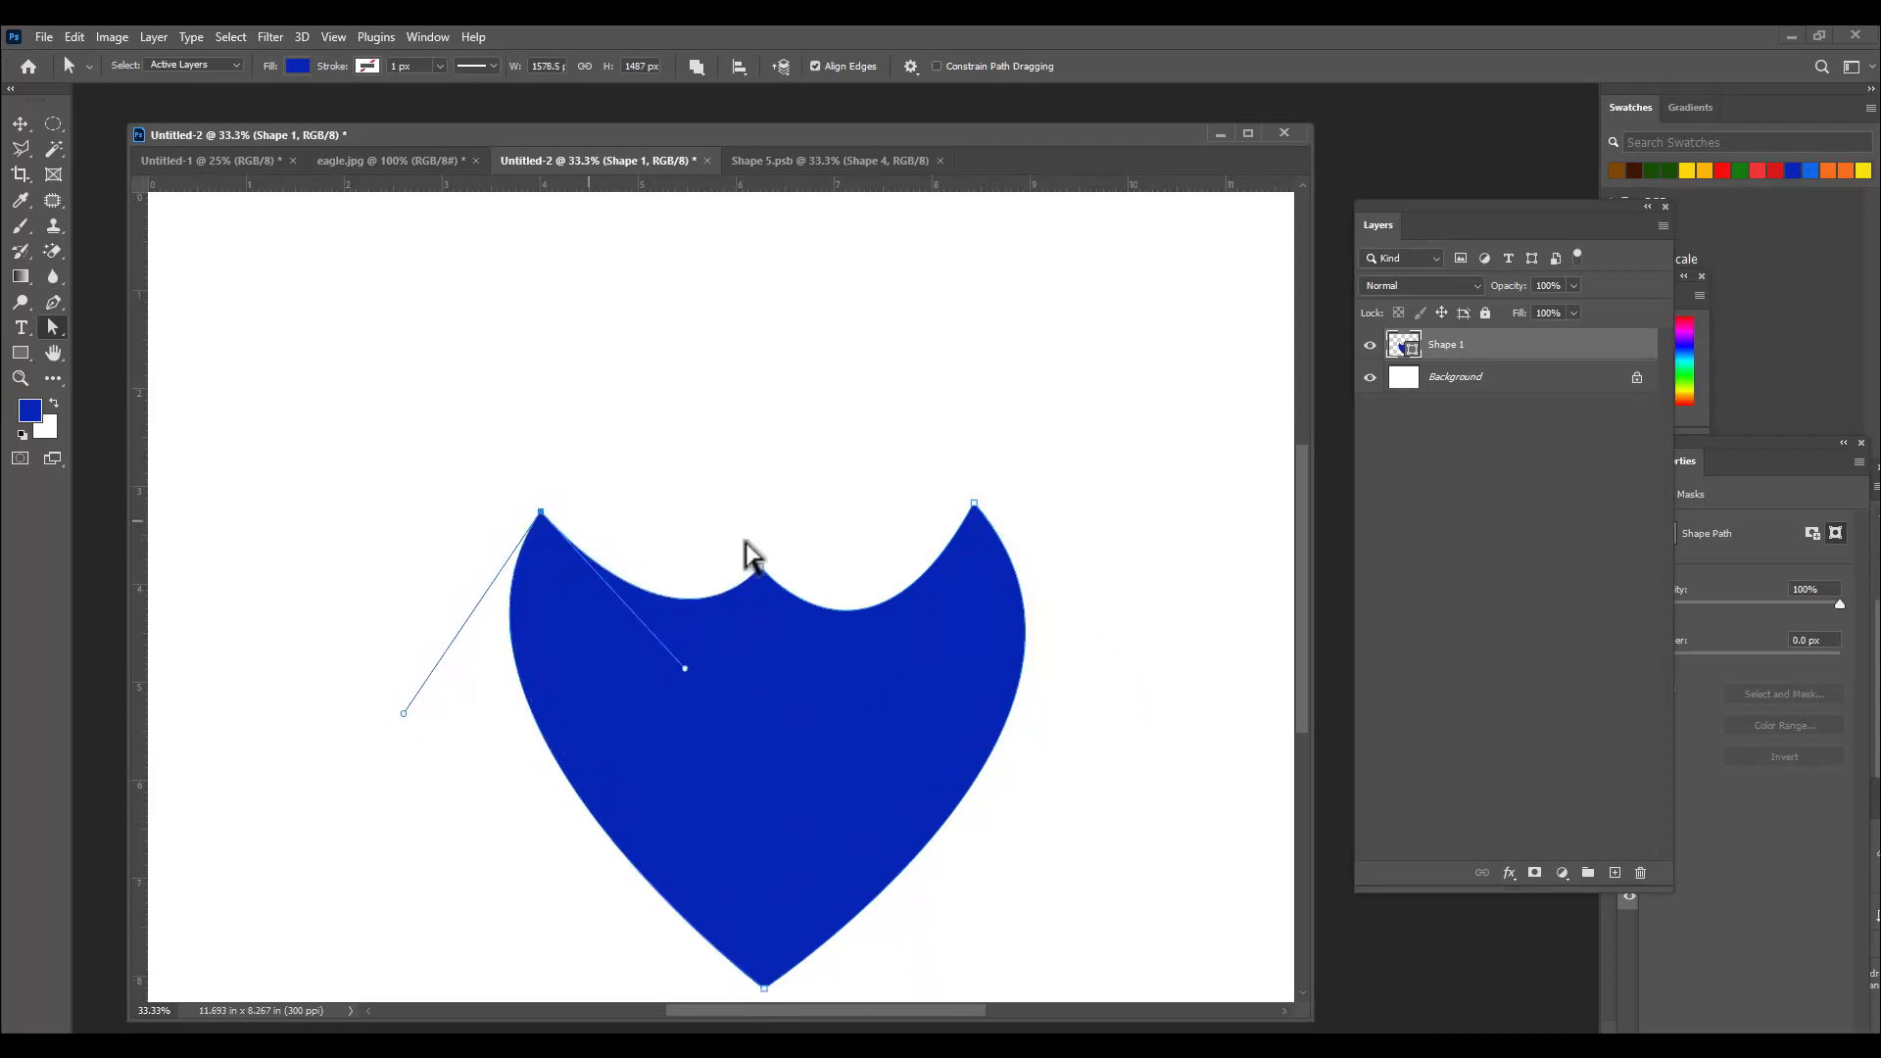
left_click_drag(772, 571, 774, 527)
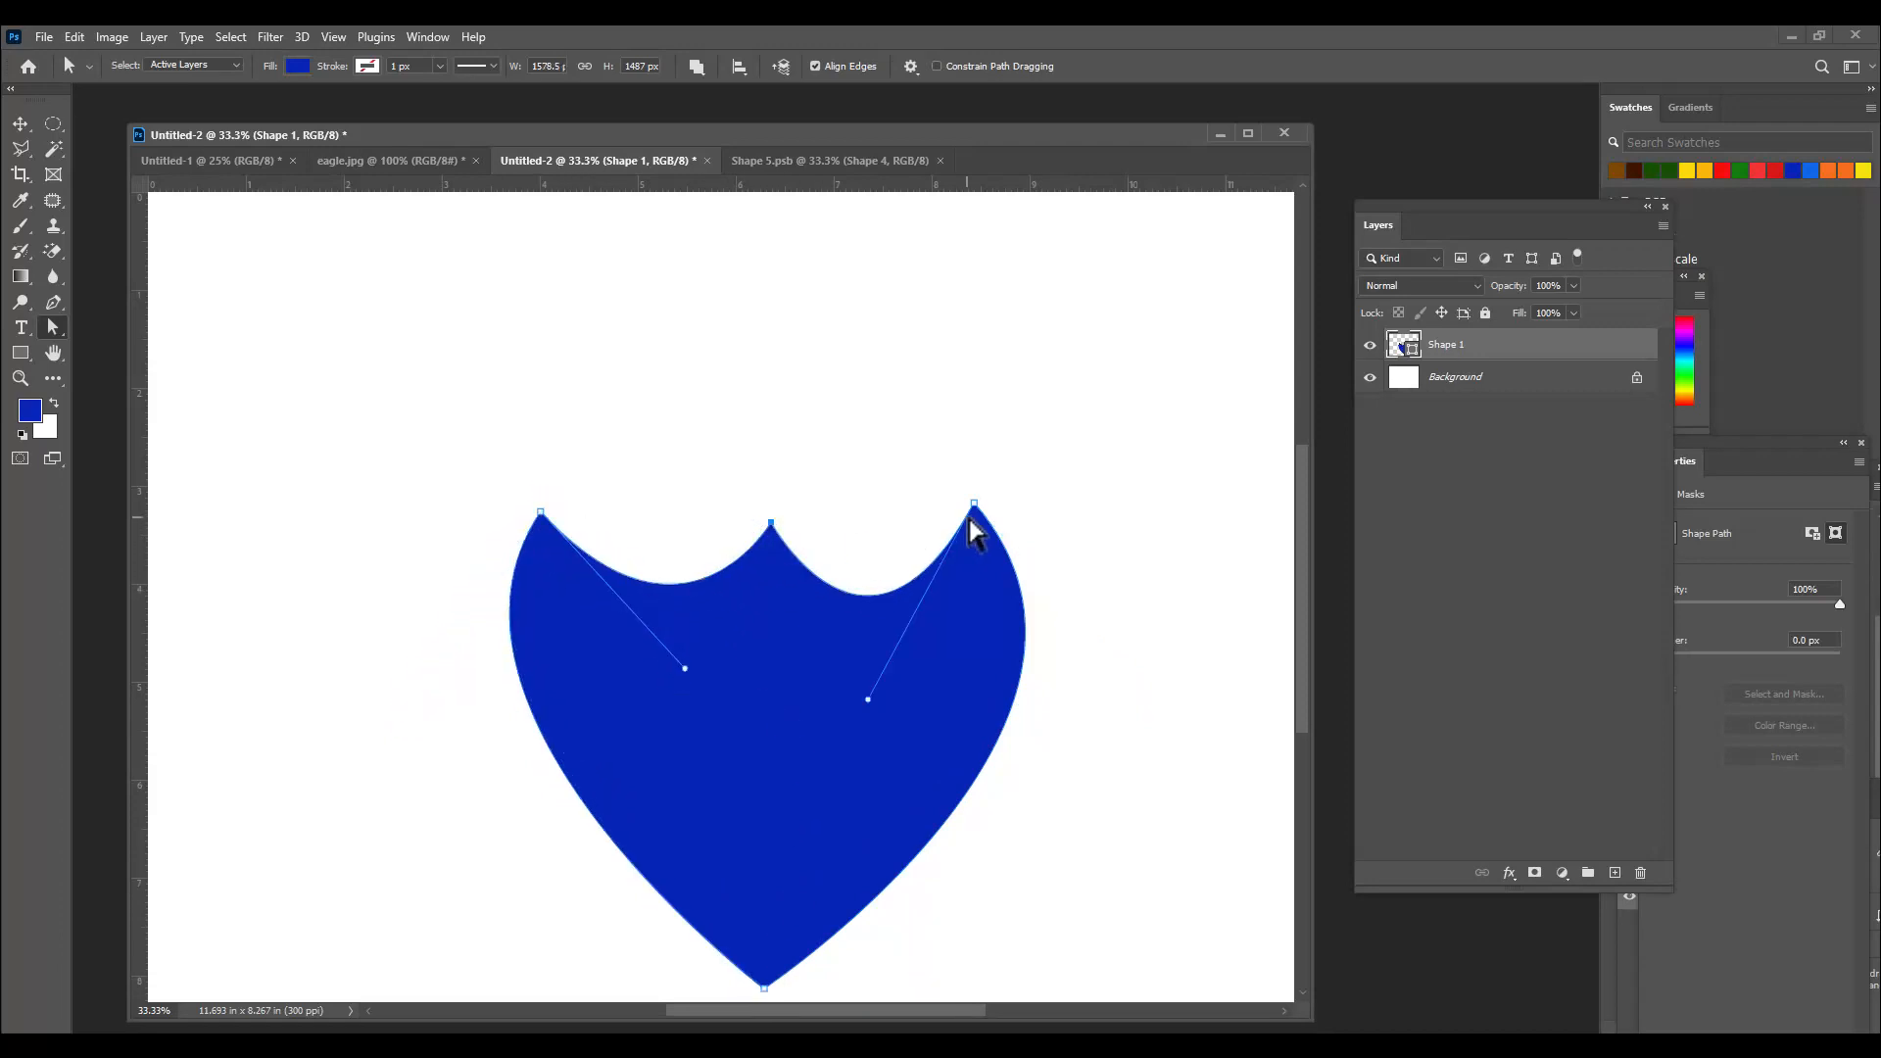
left_click_drag(977, 503, 975, 490)
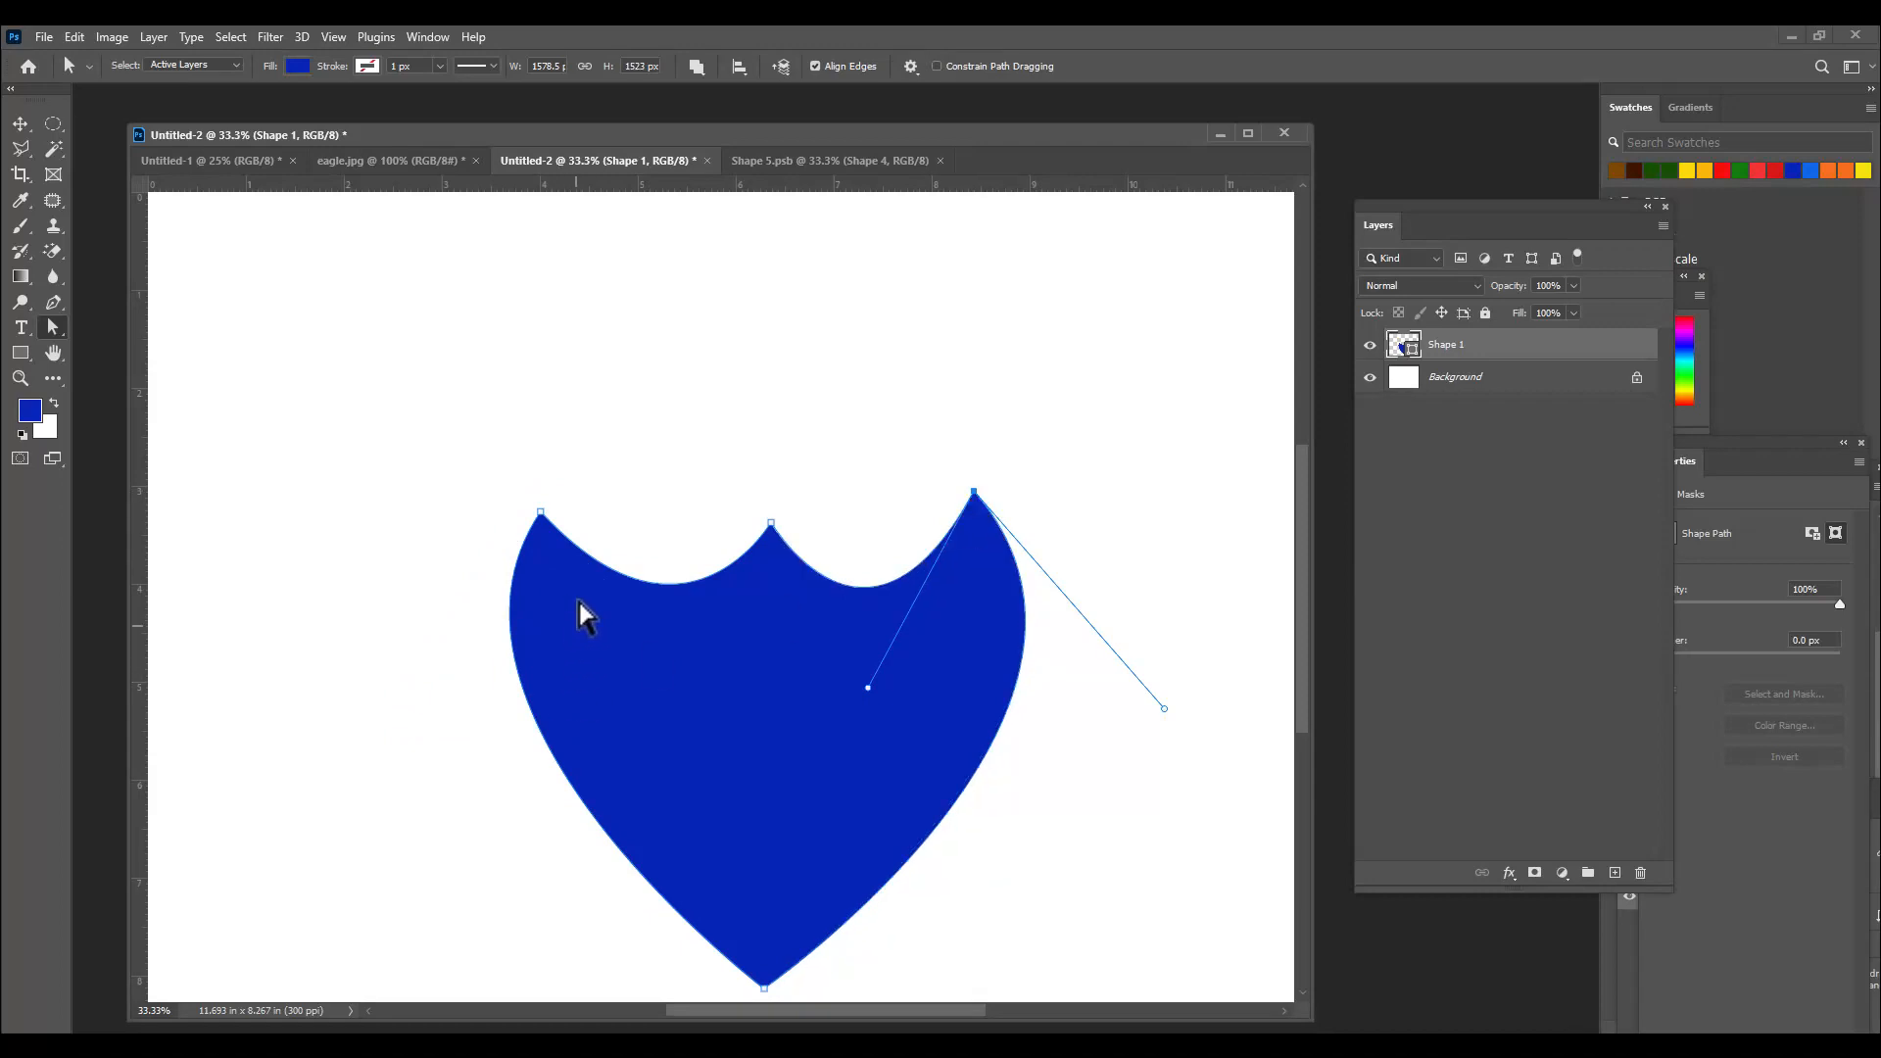
Deepen both dips in the shield's upper edge and shift its right corner slightly outward, making it about 1625 px wide.
left_click(540, 511)
left_click_drag(684, 672, 714, 719)
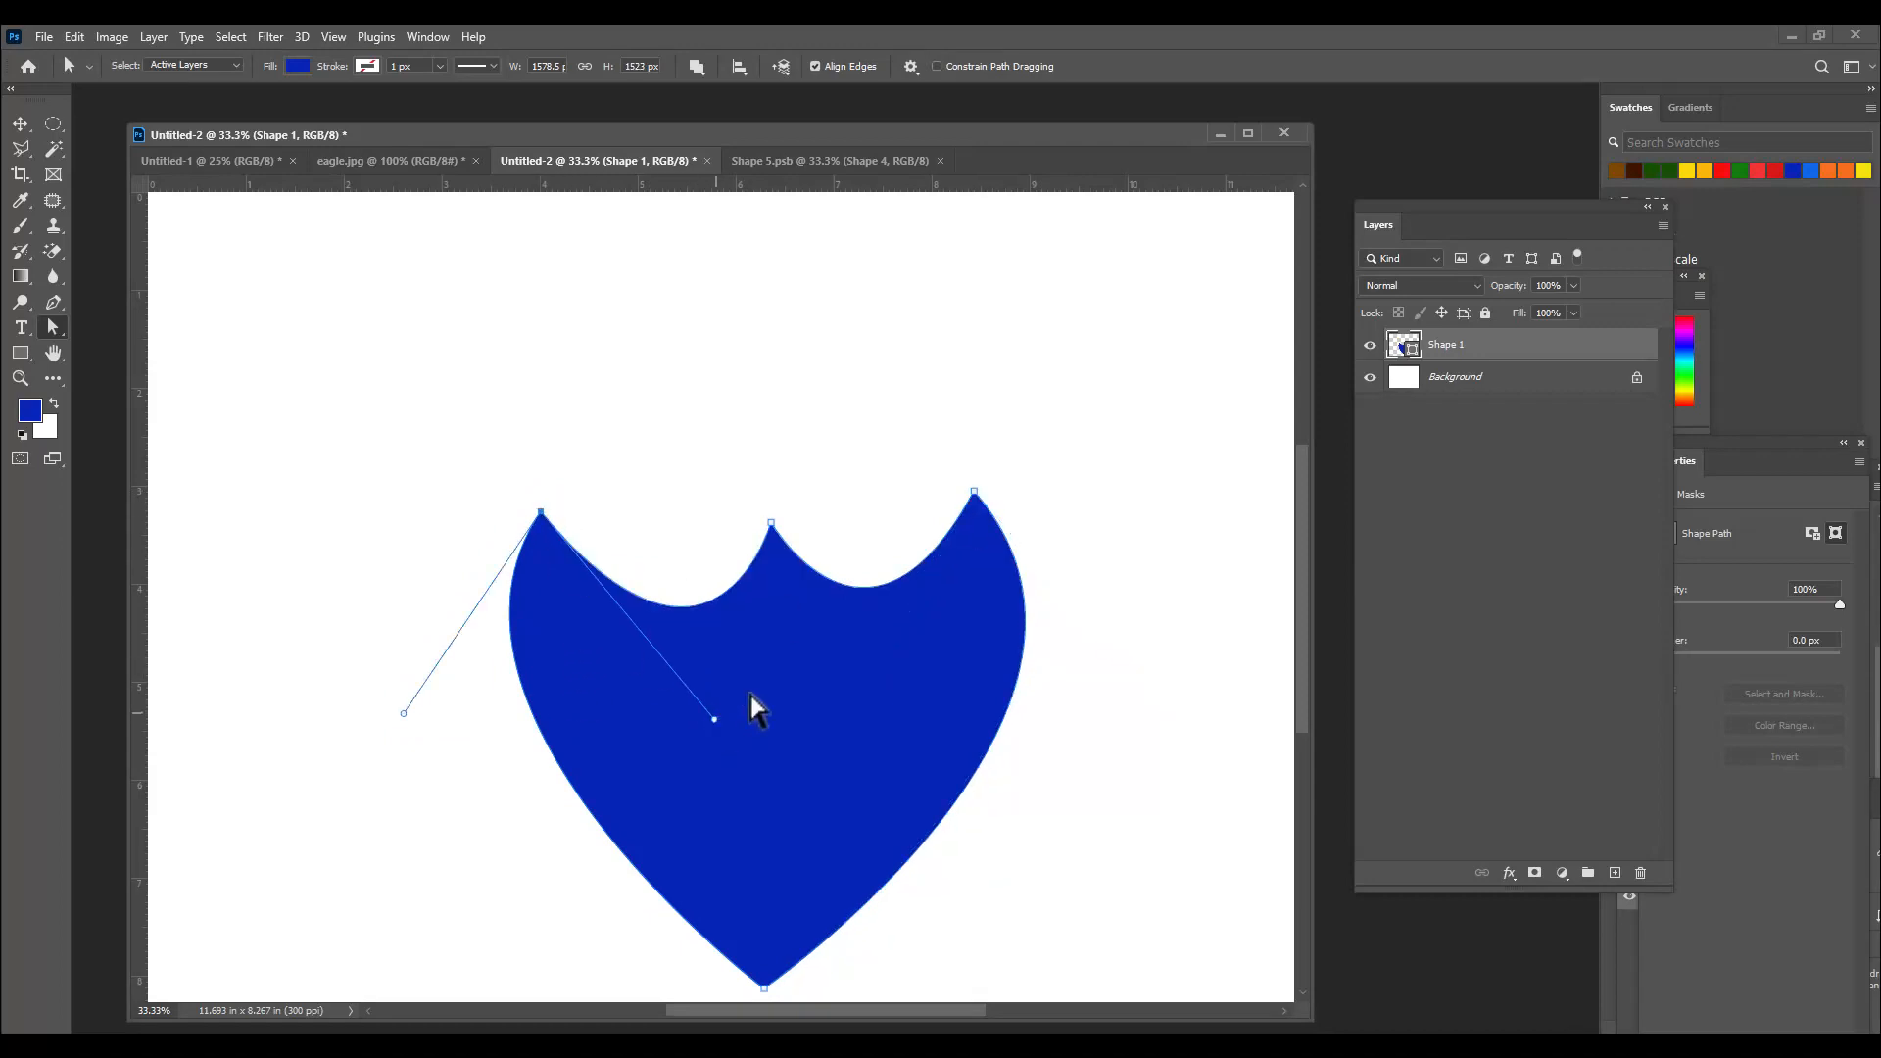
left_click(975, 493)
left_click_drag(865, 686, 861, 707)
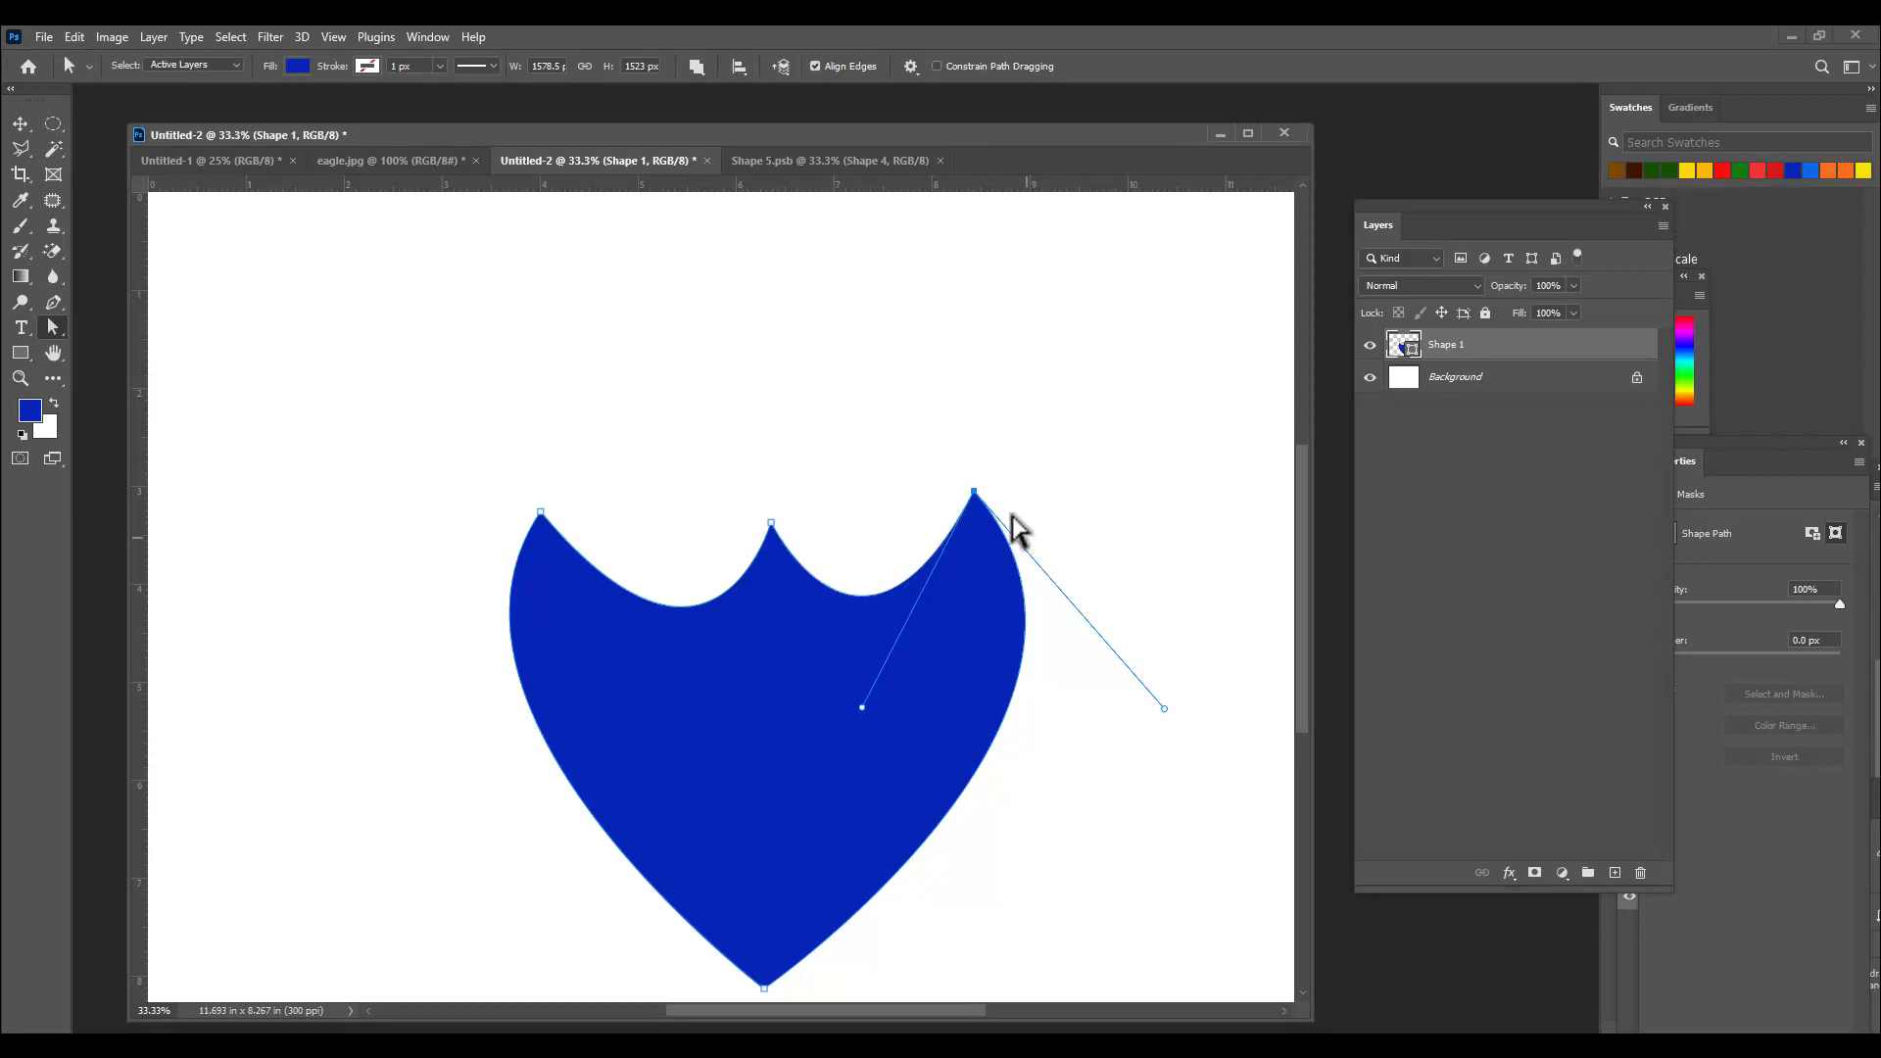
left_click_drag(973, 492, 991, 494)
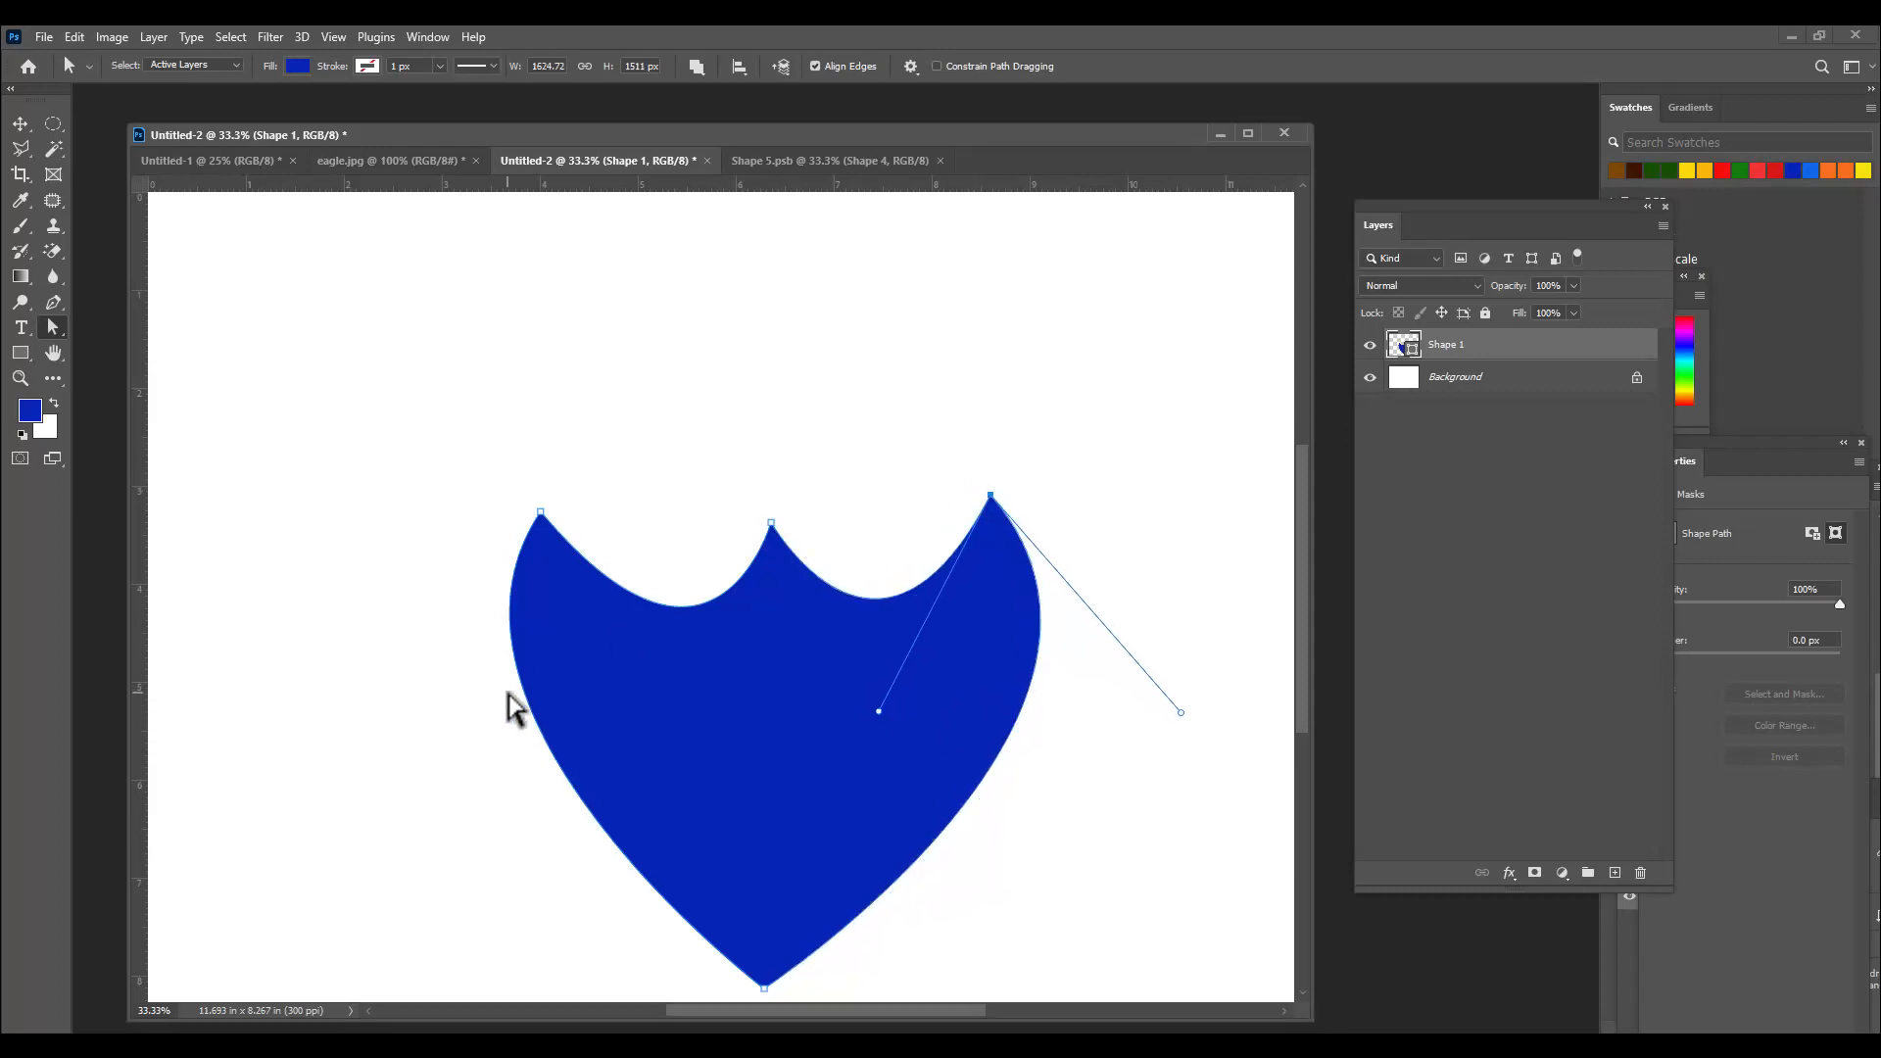
Bulge the shield's left side further outward to about 1650 px total width and raise the middle peak slightly.
left_click(541, 512)
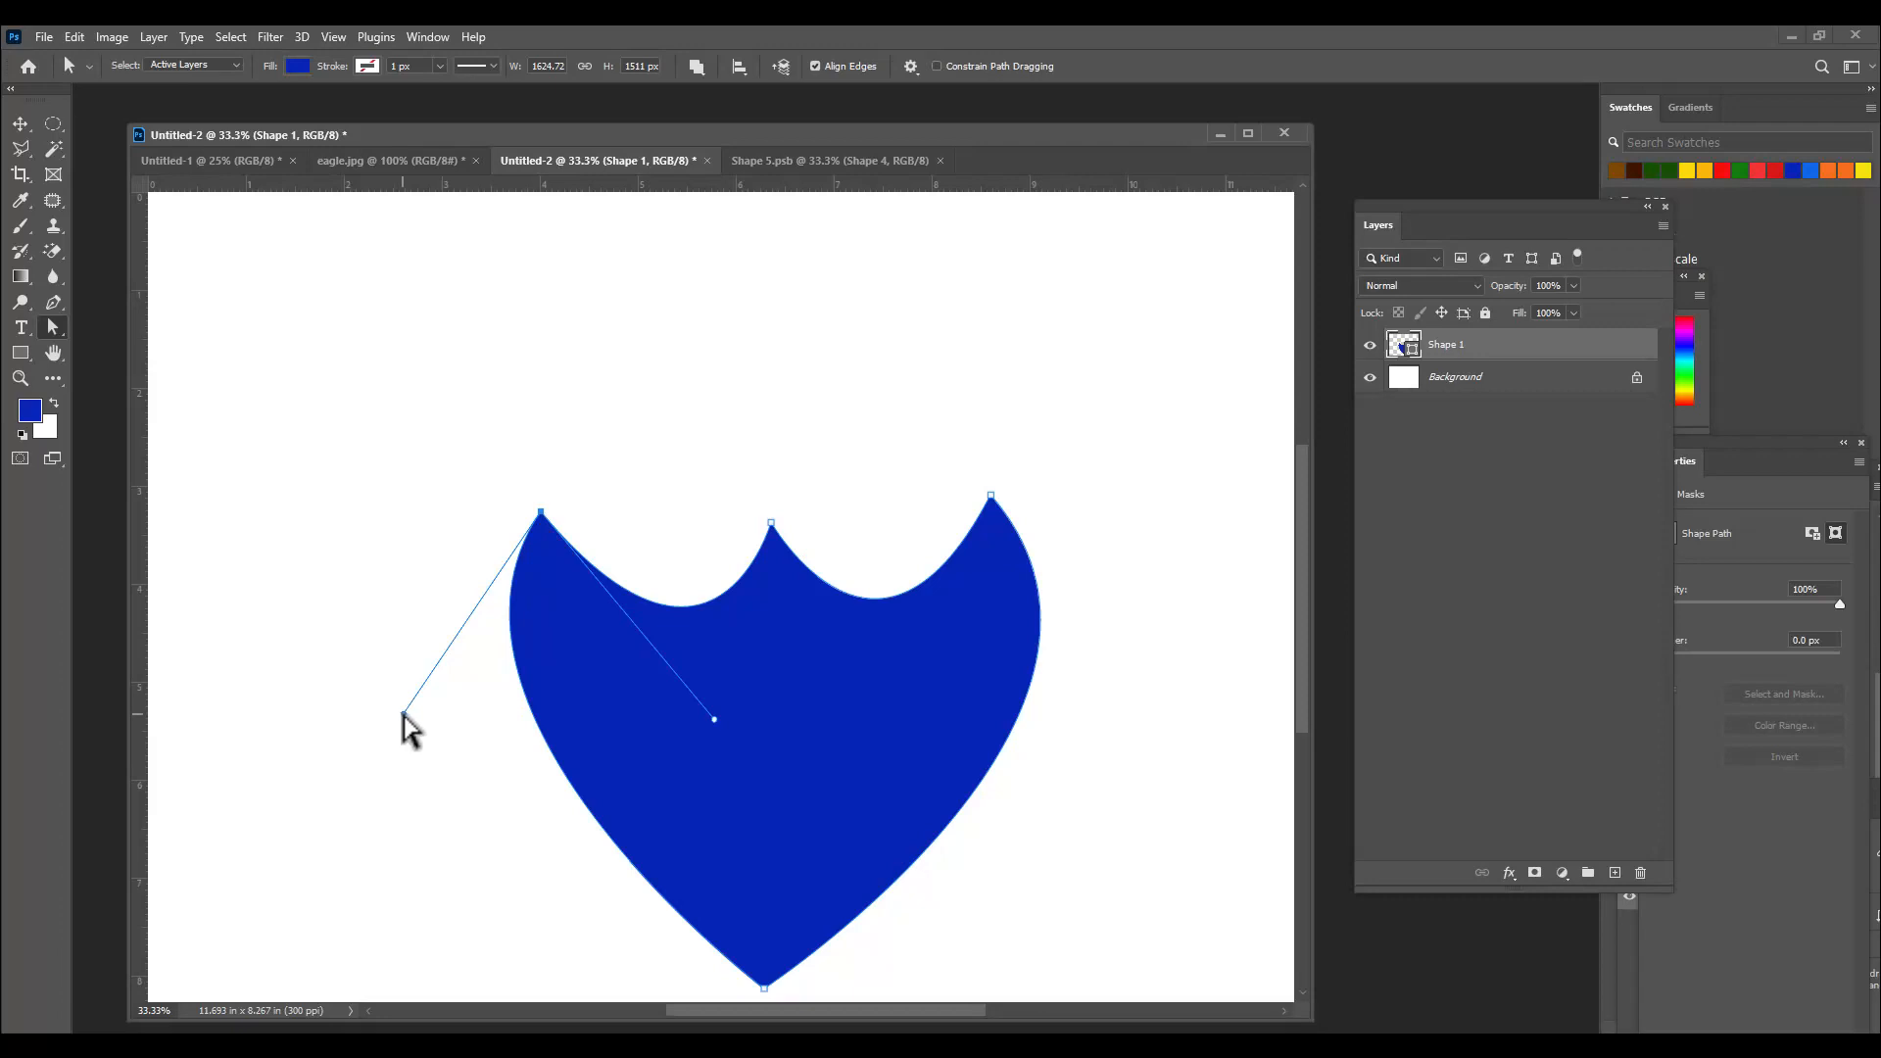
left_click_drag(404, 714, 380, 741)
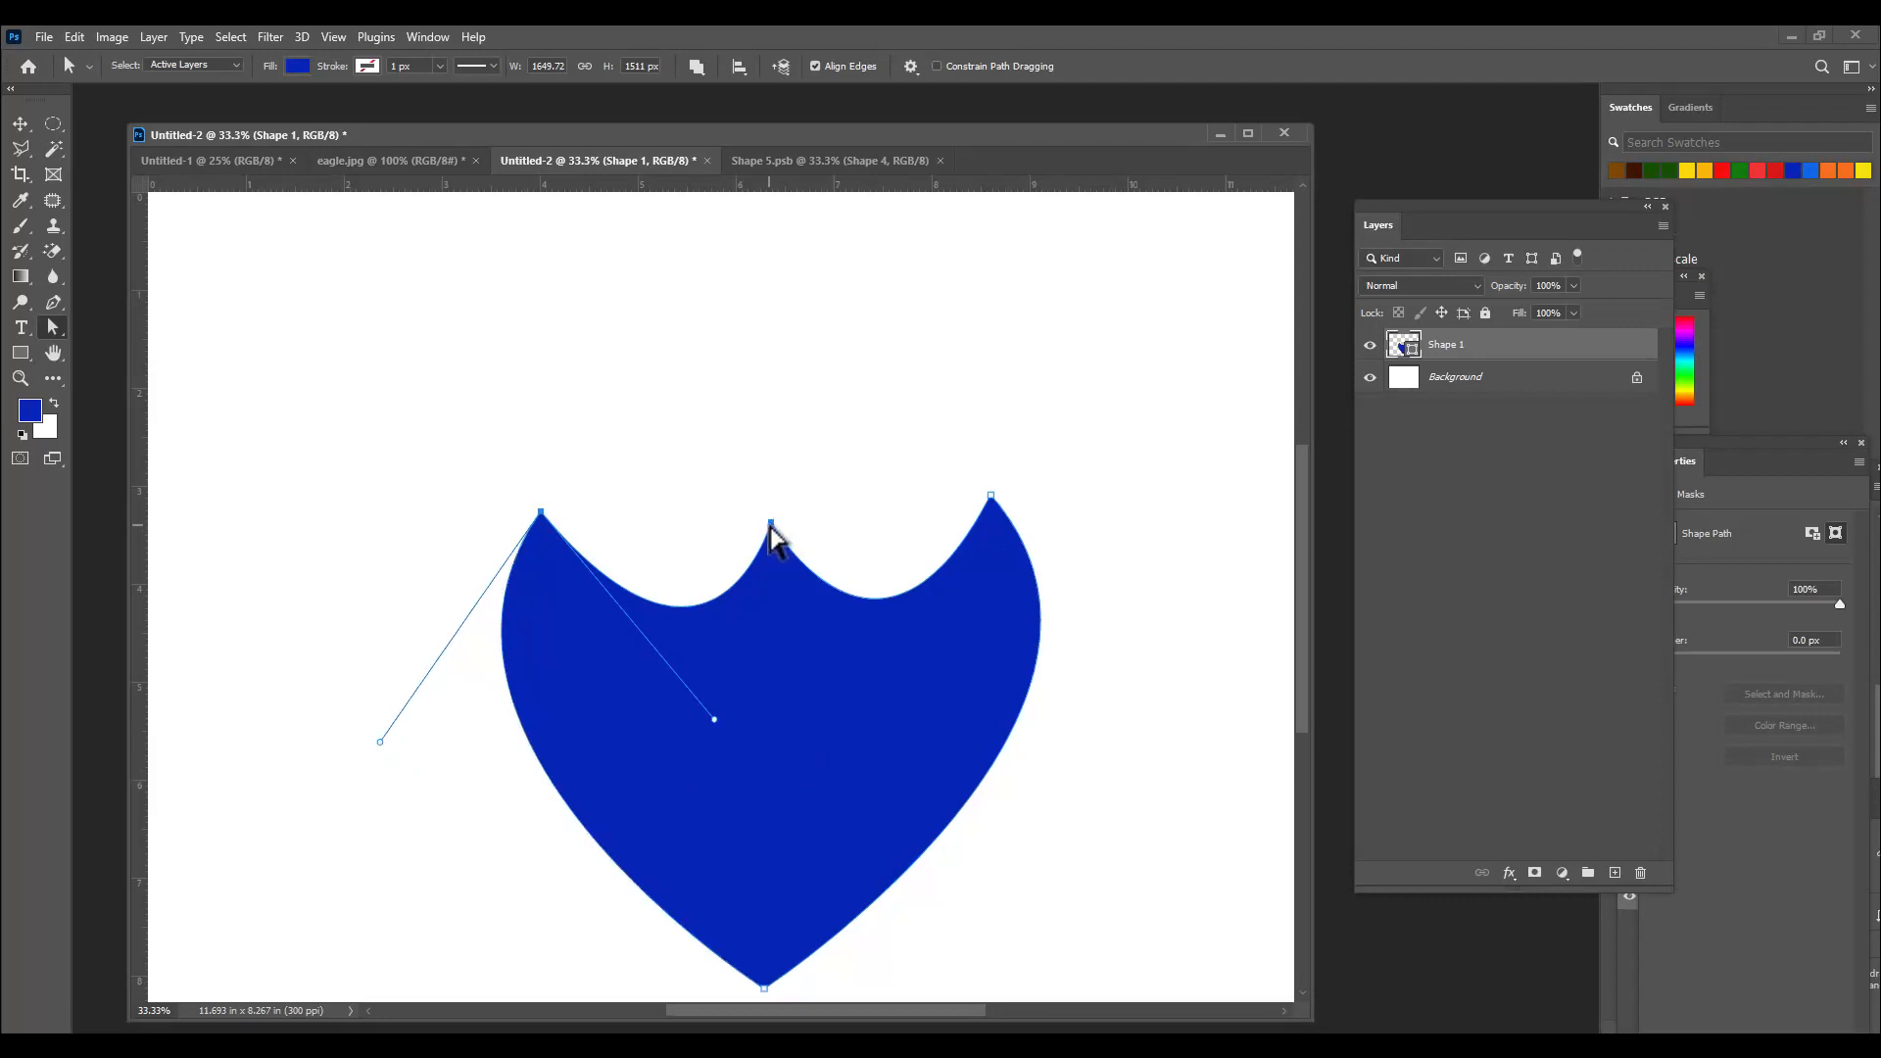
left_click_drag(771, 529, 772, 517)
Make both upper dips shallower and pull the shield's right side slightly inward, leaving it about 1640 px wide.
left_click_drag(714, 722, 691, 708)
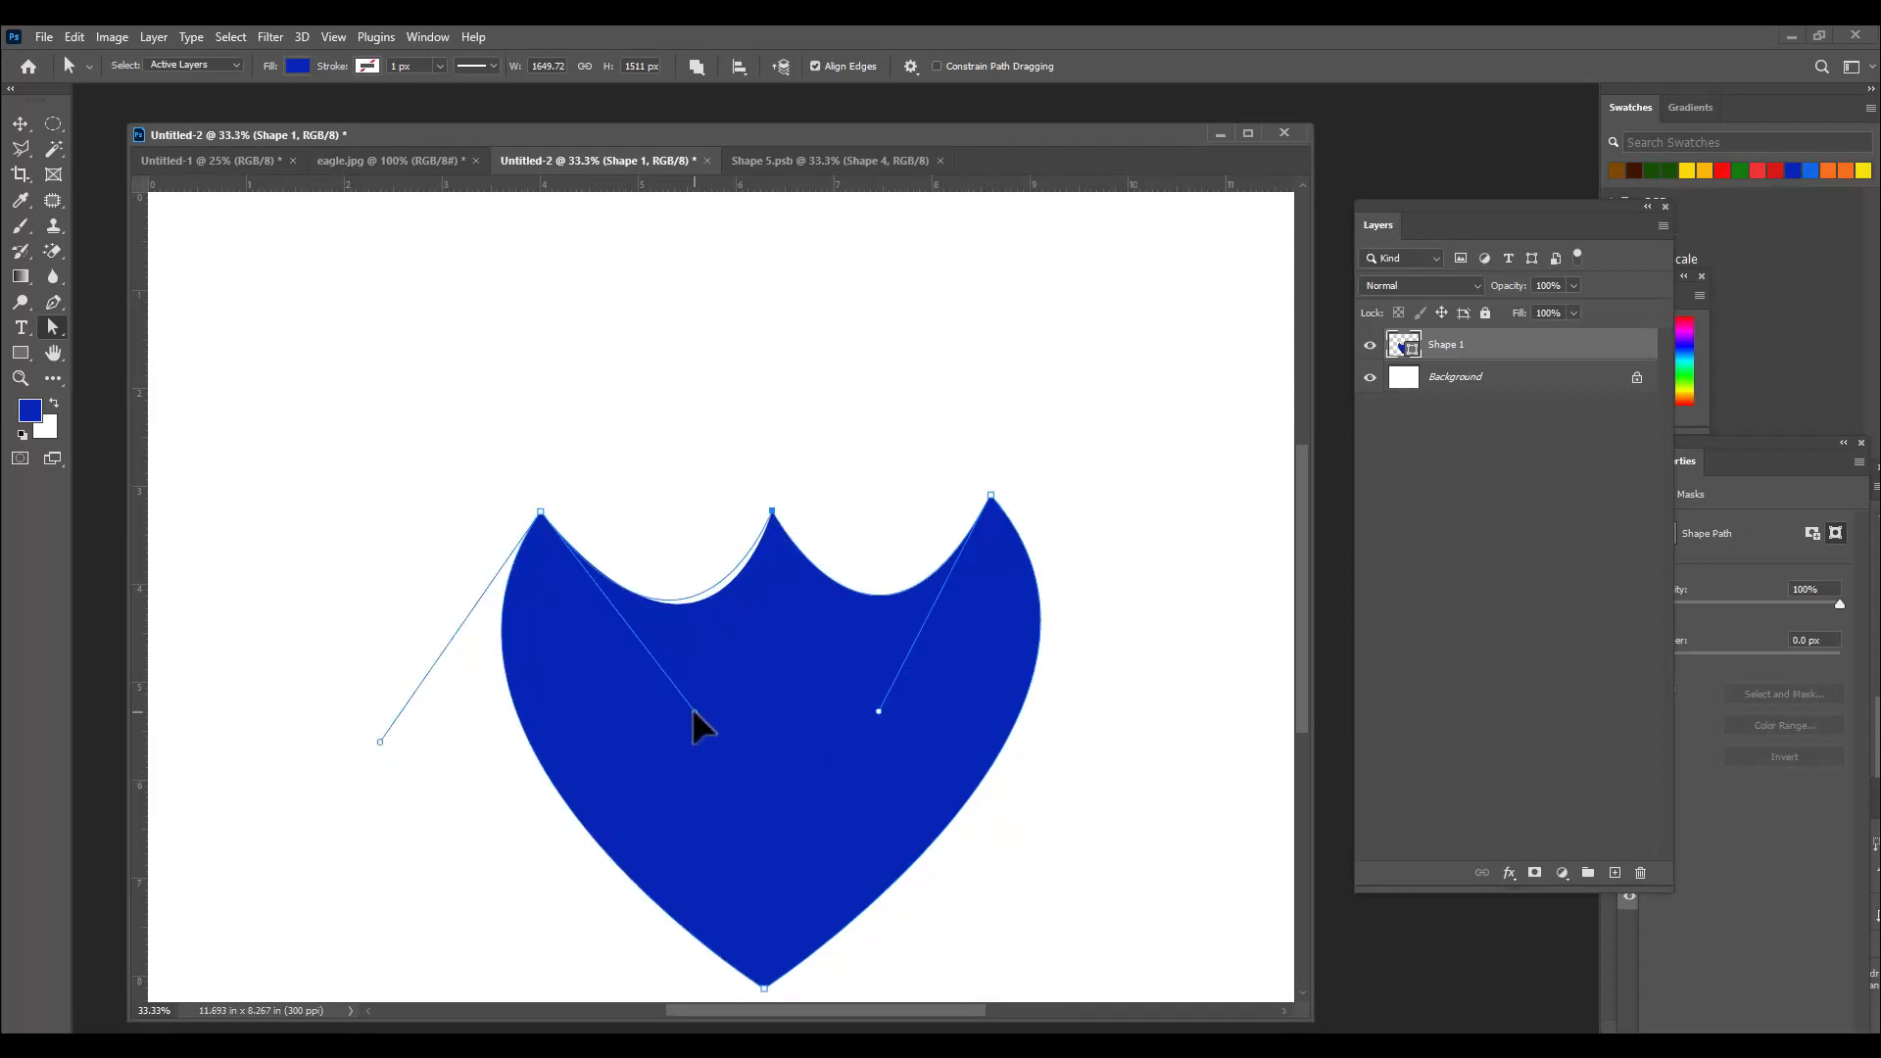
left_click_drag(880, 712, 877, 684)
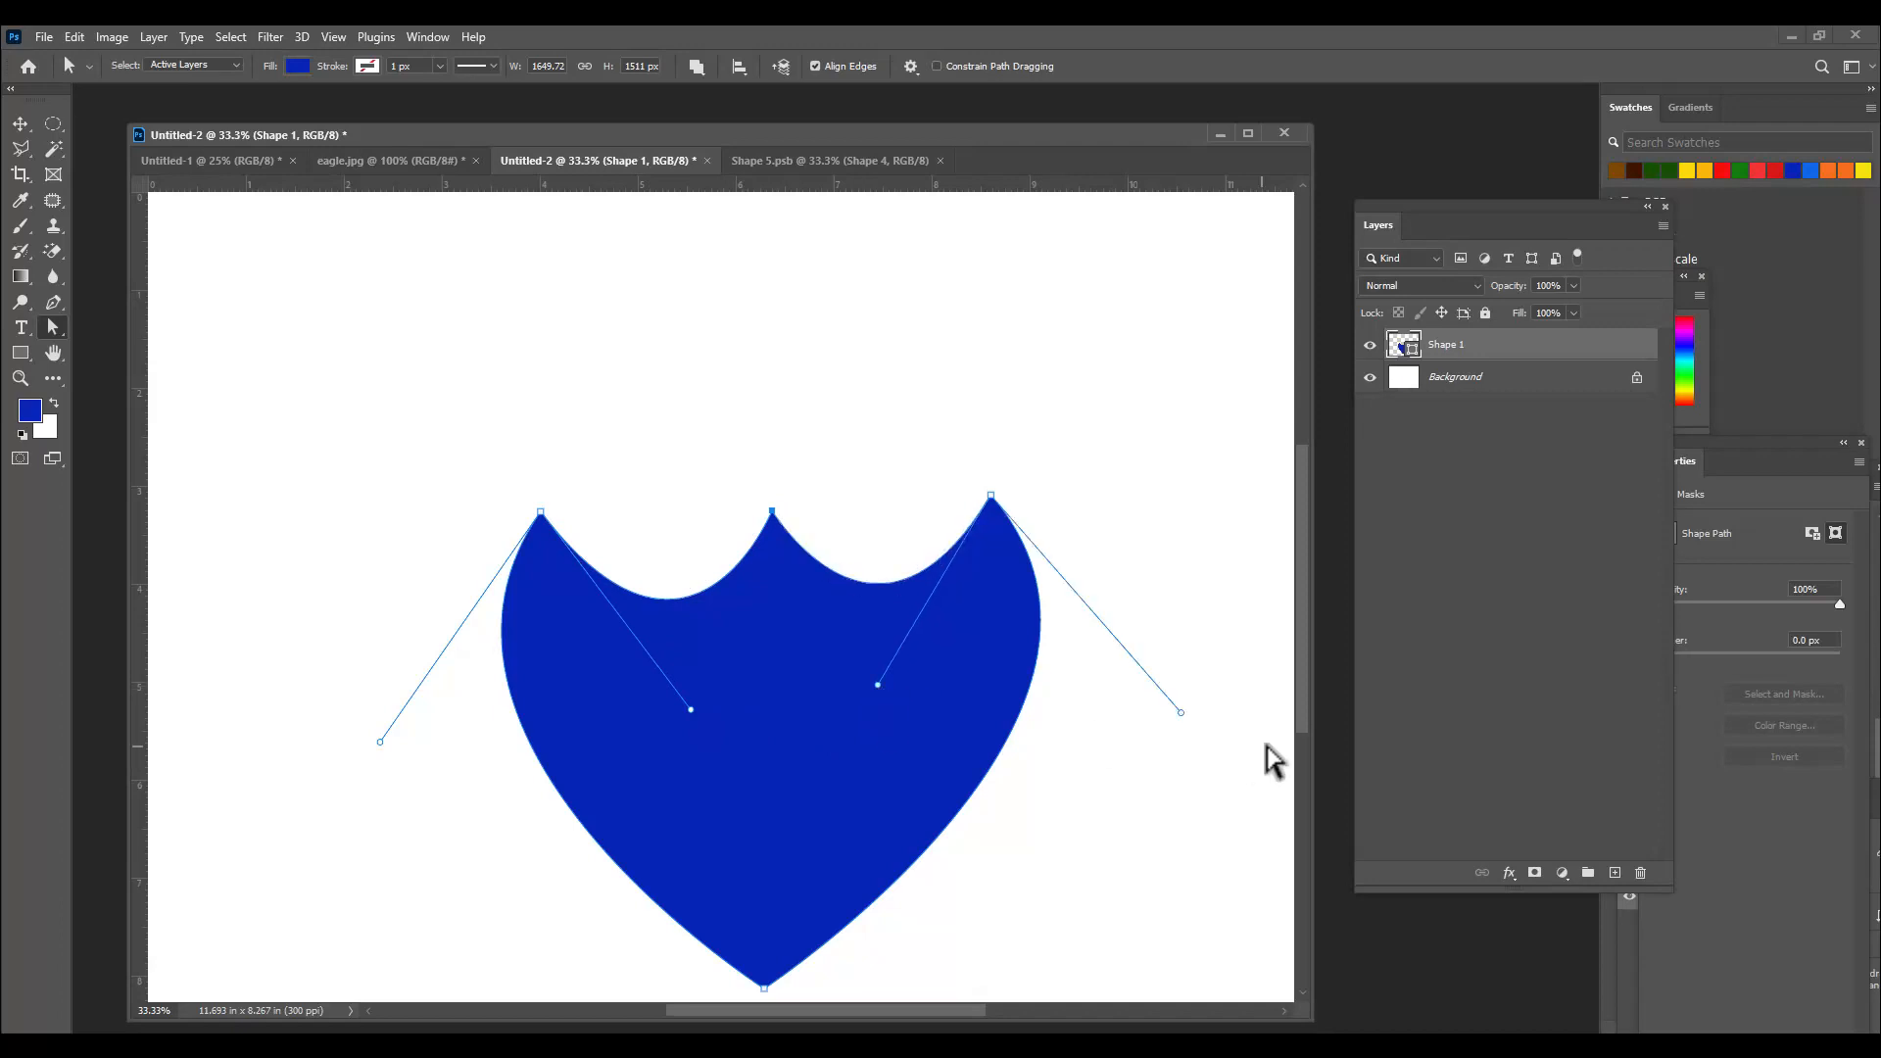
left_click_drag(1182, 714, 1172, 715)
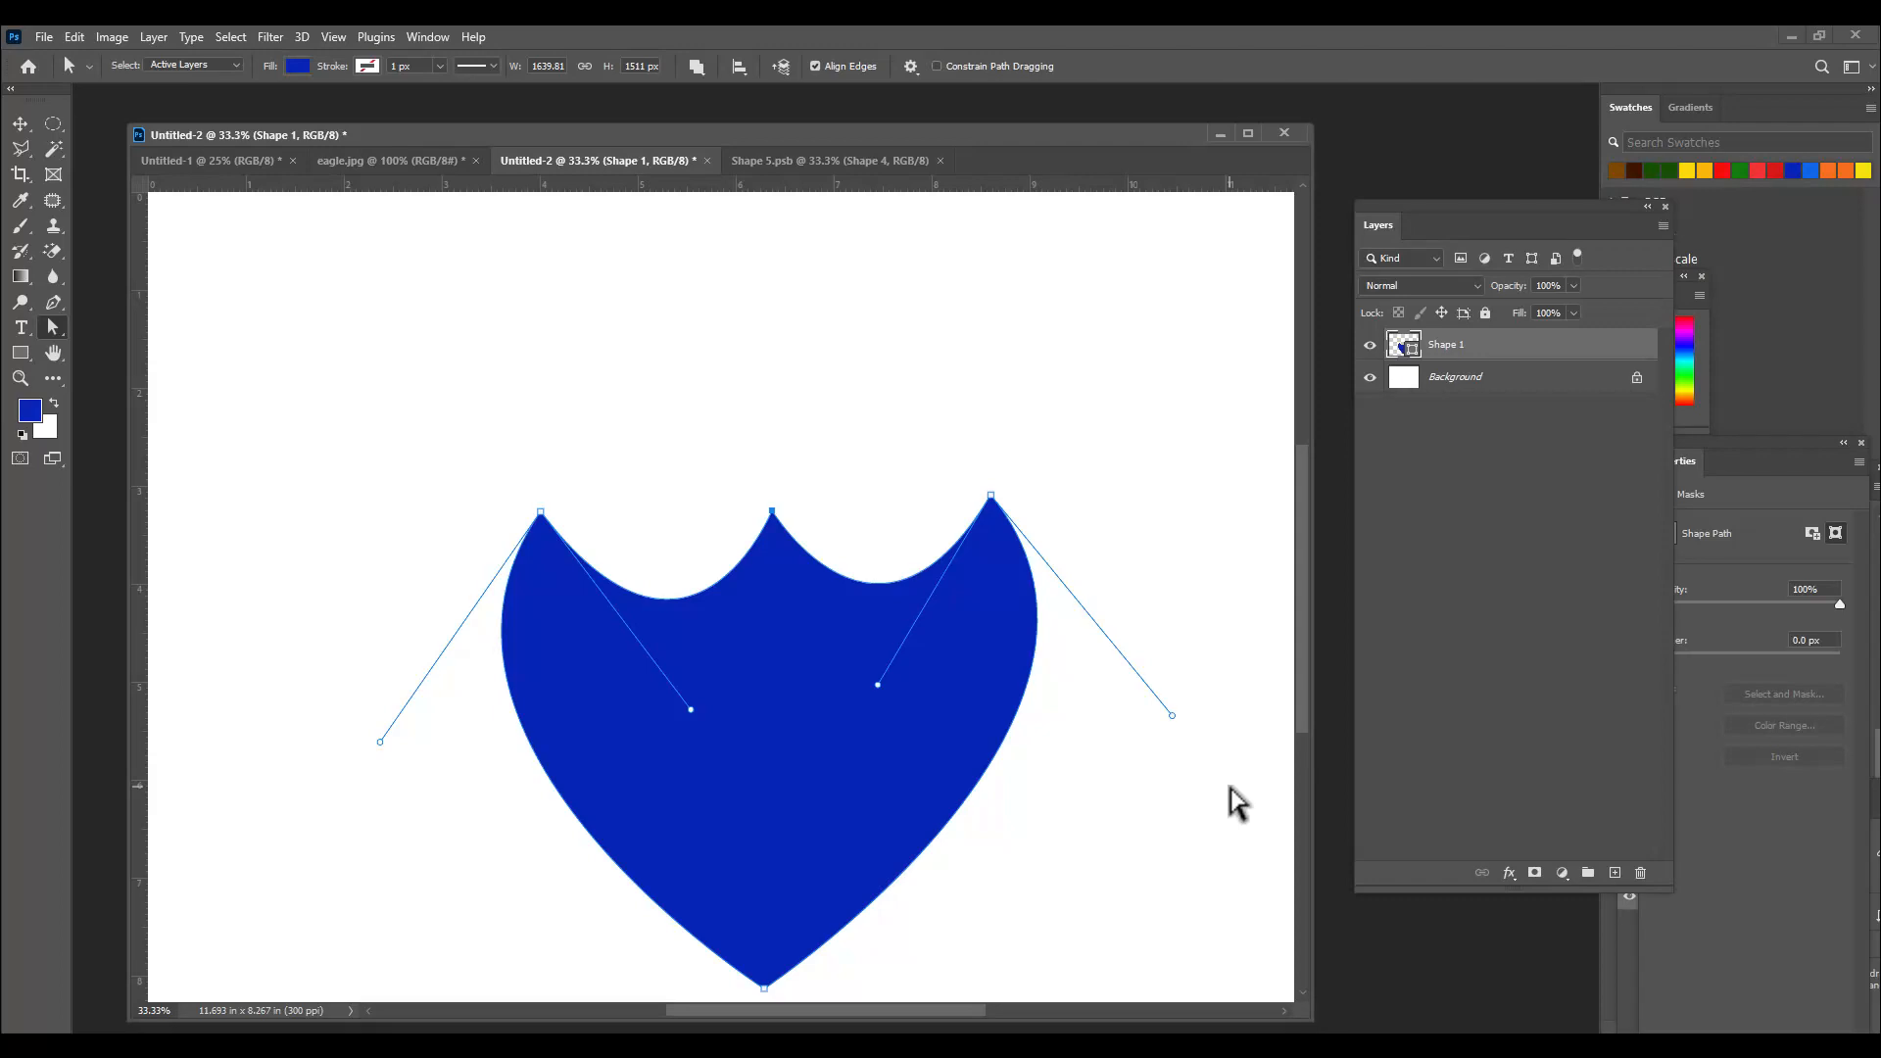
Turn the shield's left corner into a smooth point with the Convert Point tool, drawing its handle up and to the right.
left_click_drag(698, 148, 711, 142)
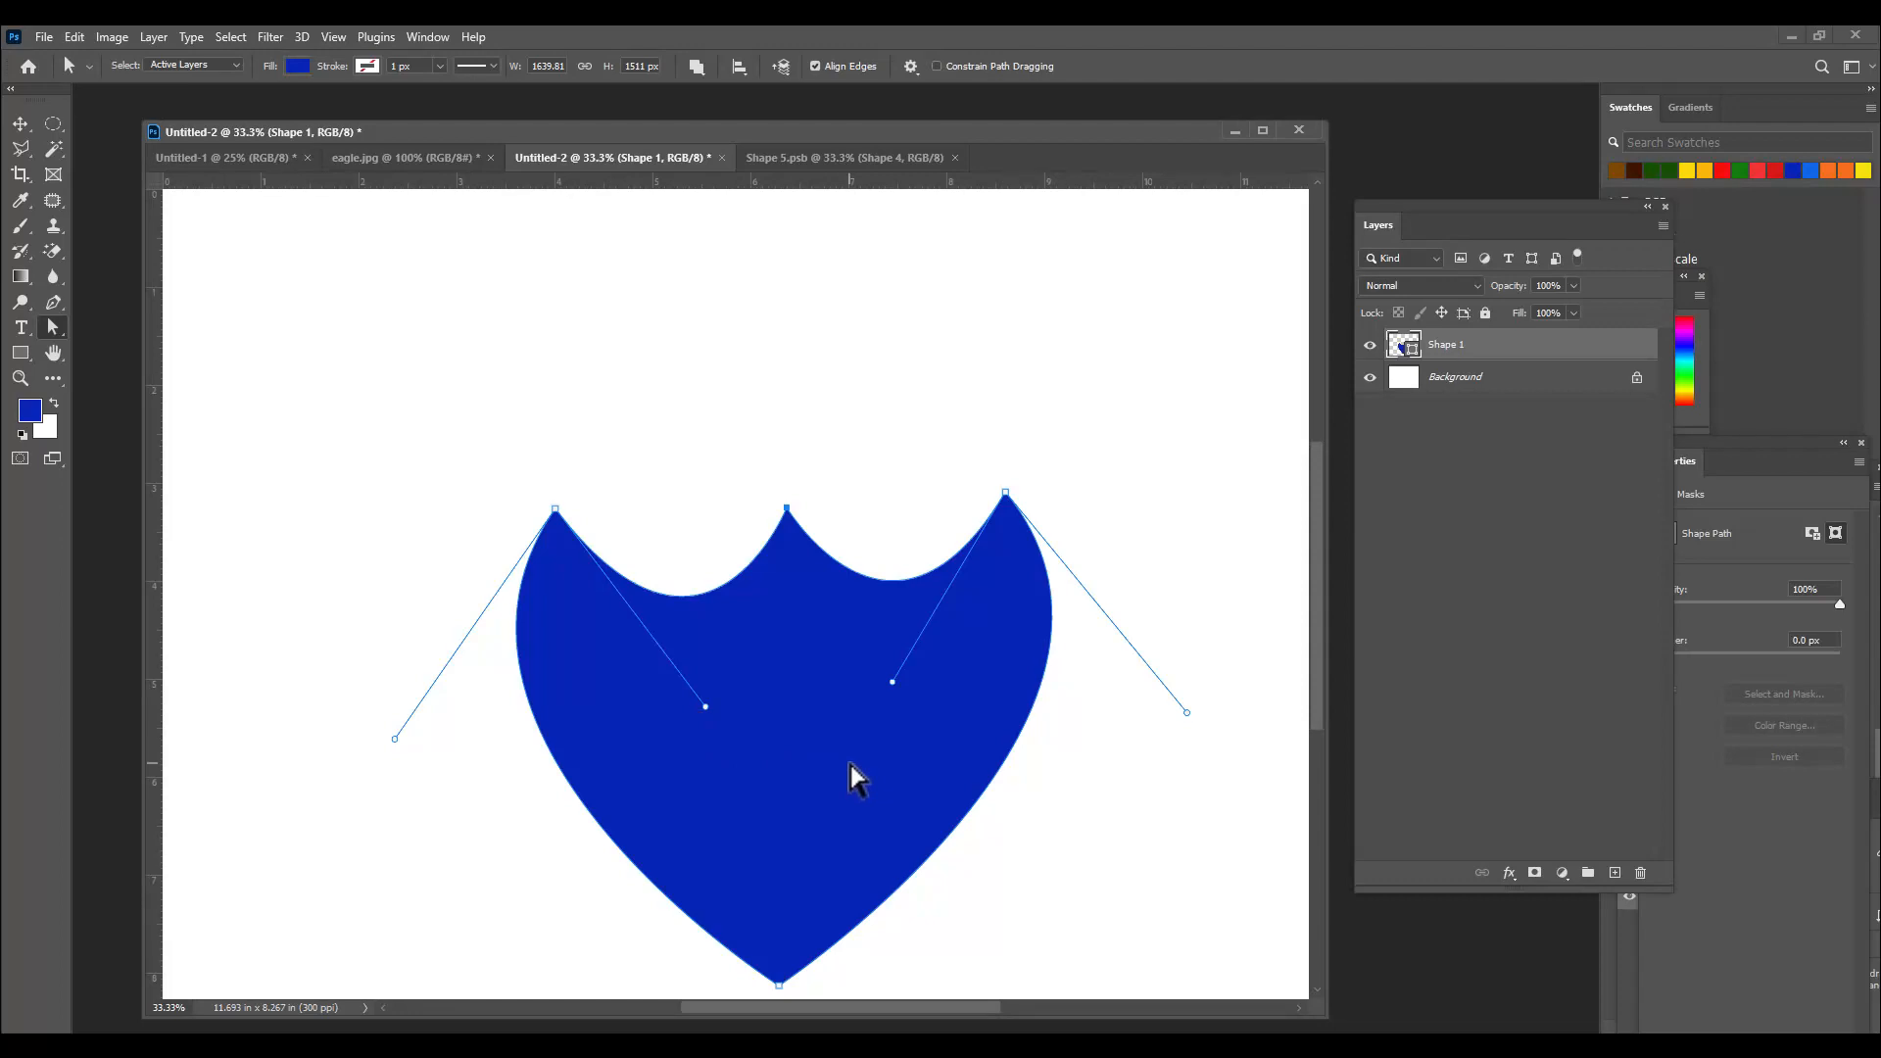
left_click_drag(632, 152, 636, 146)
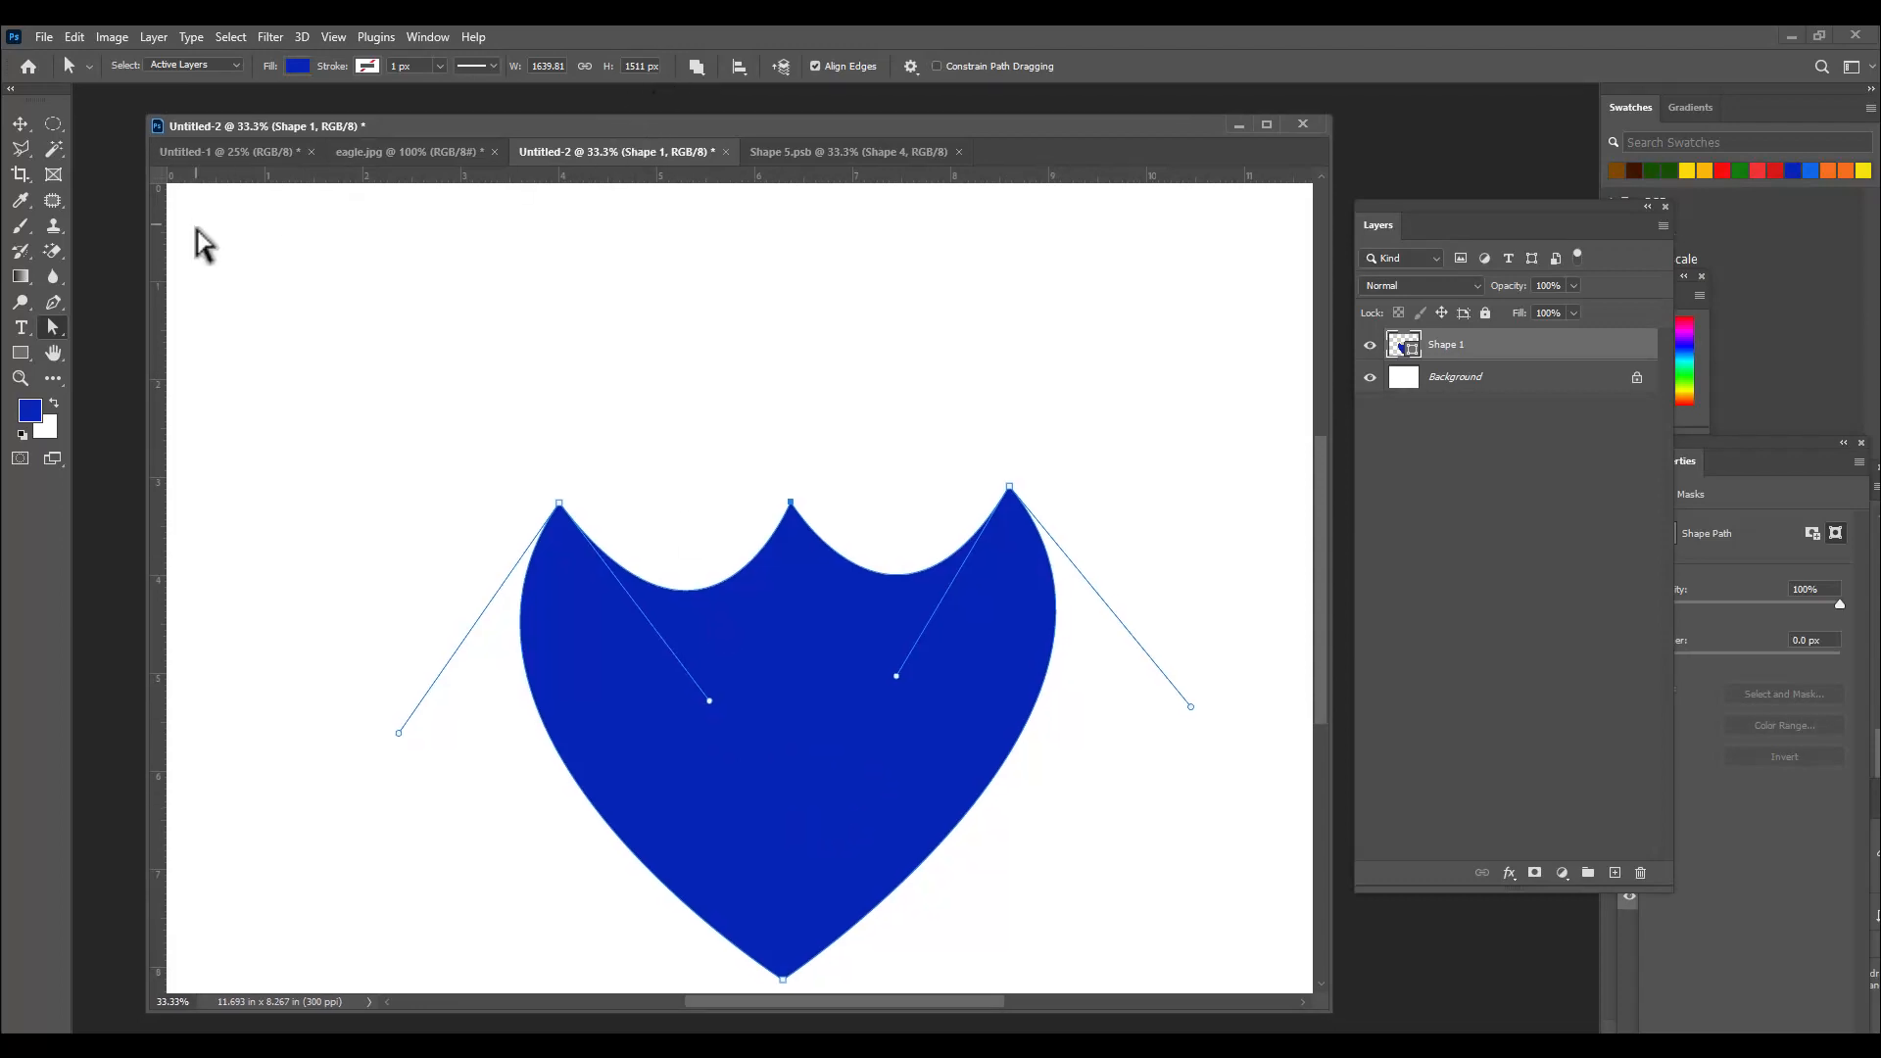
left_click(46, 298)
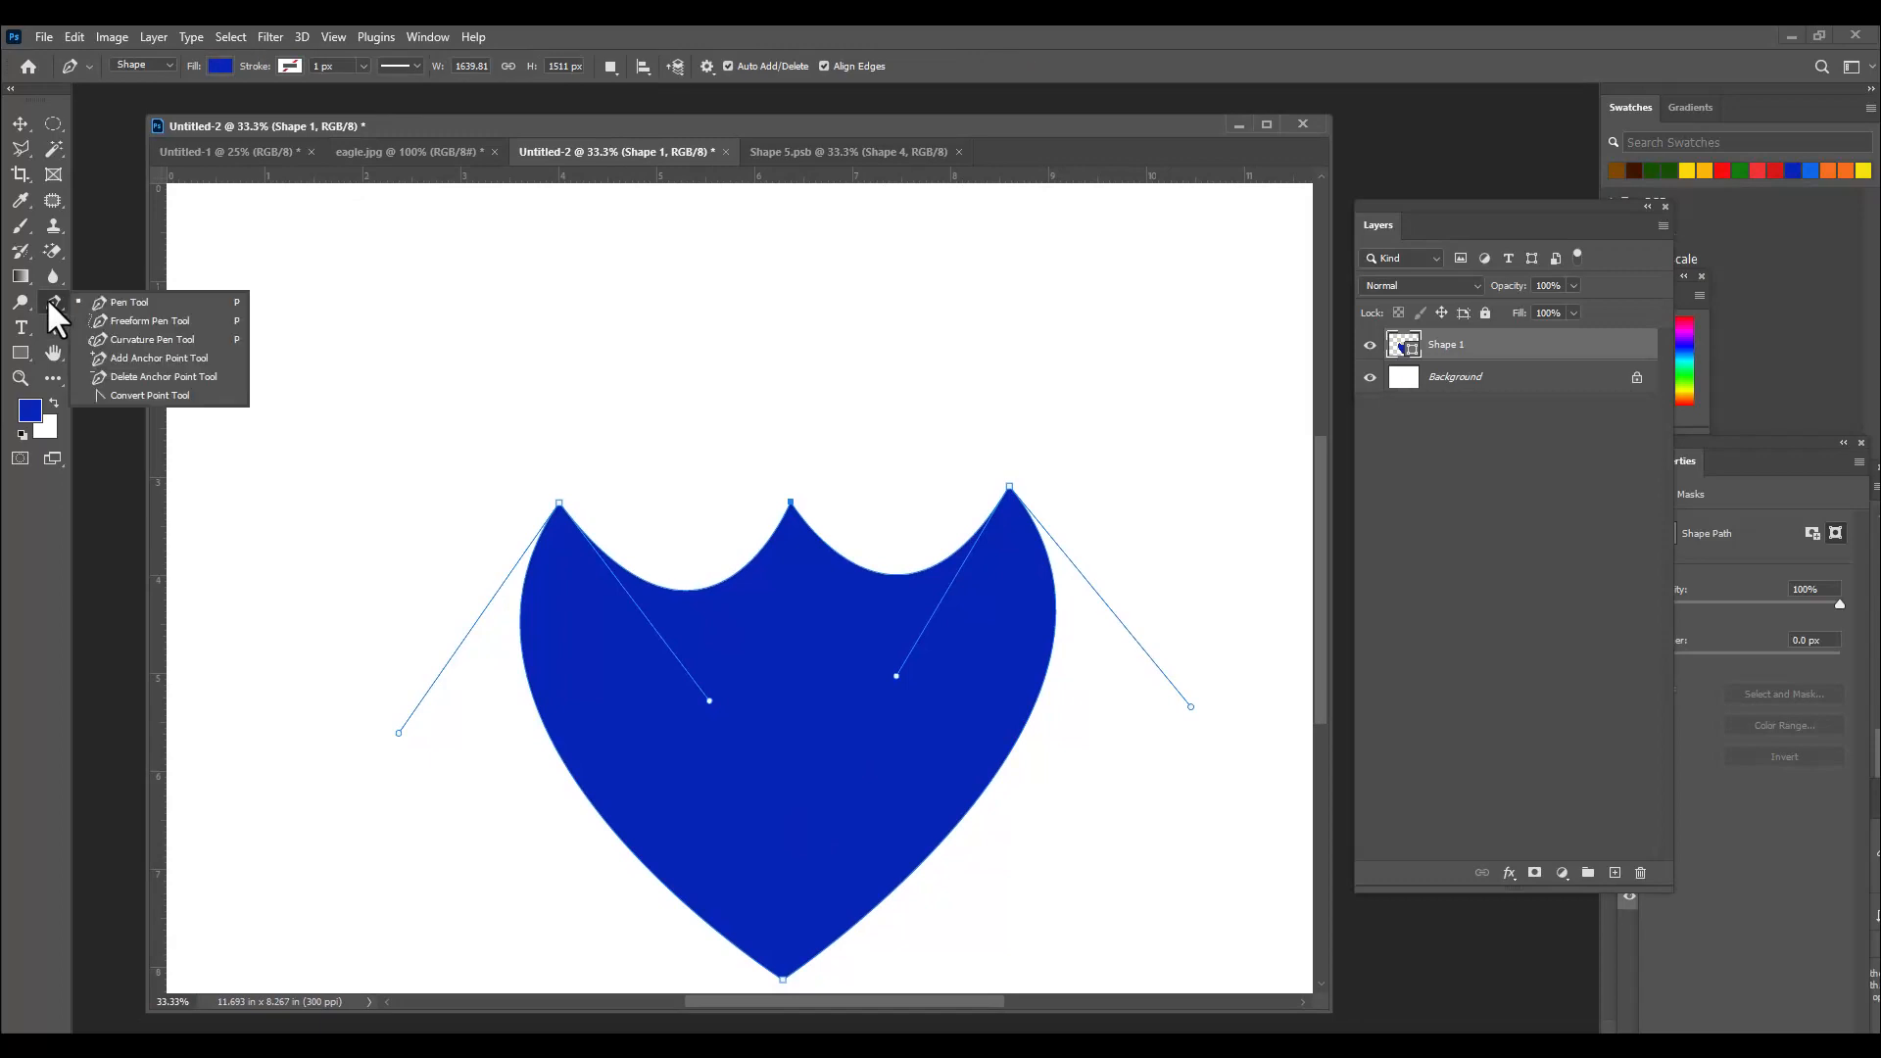
left_click(165, 395)
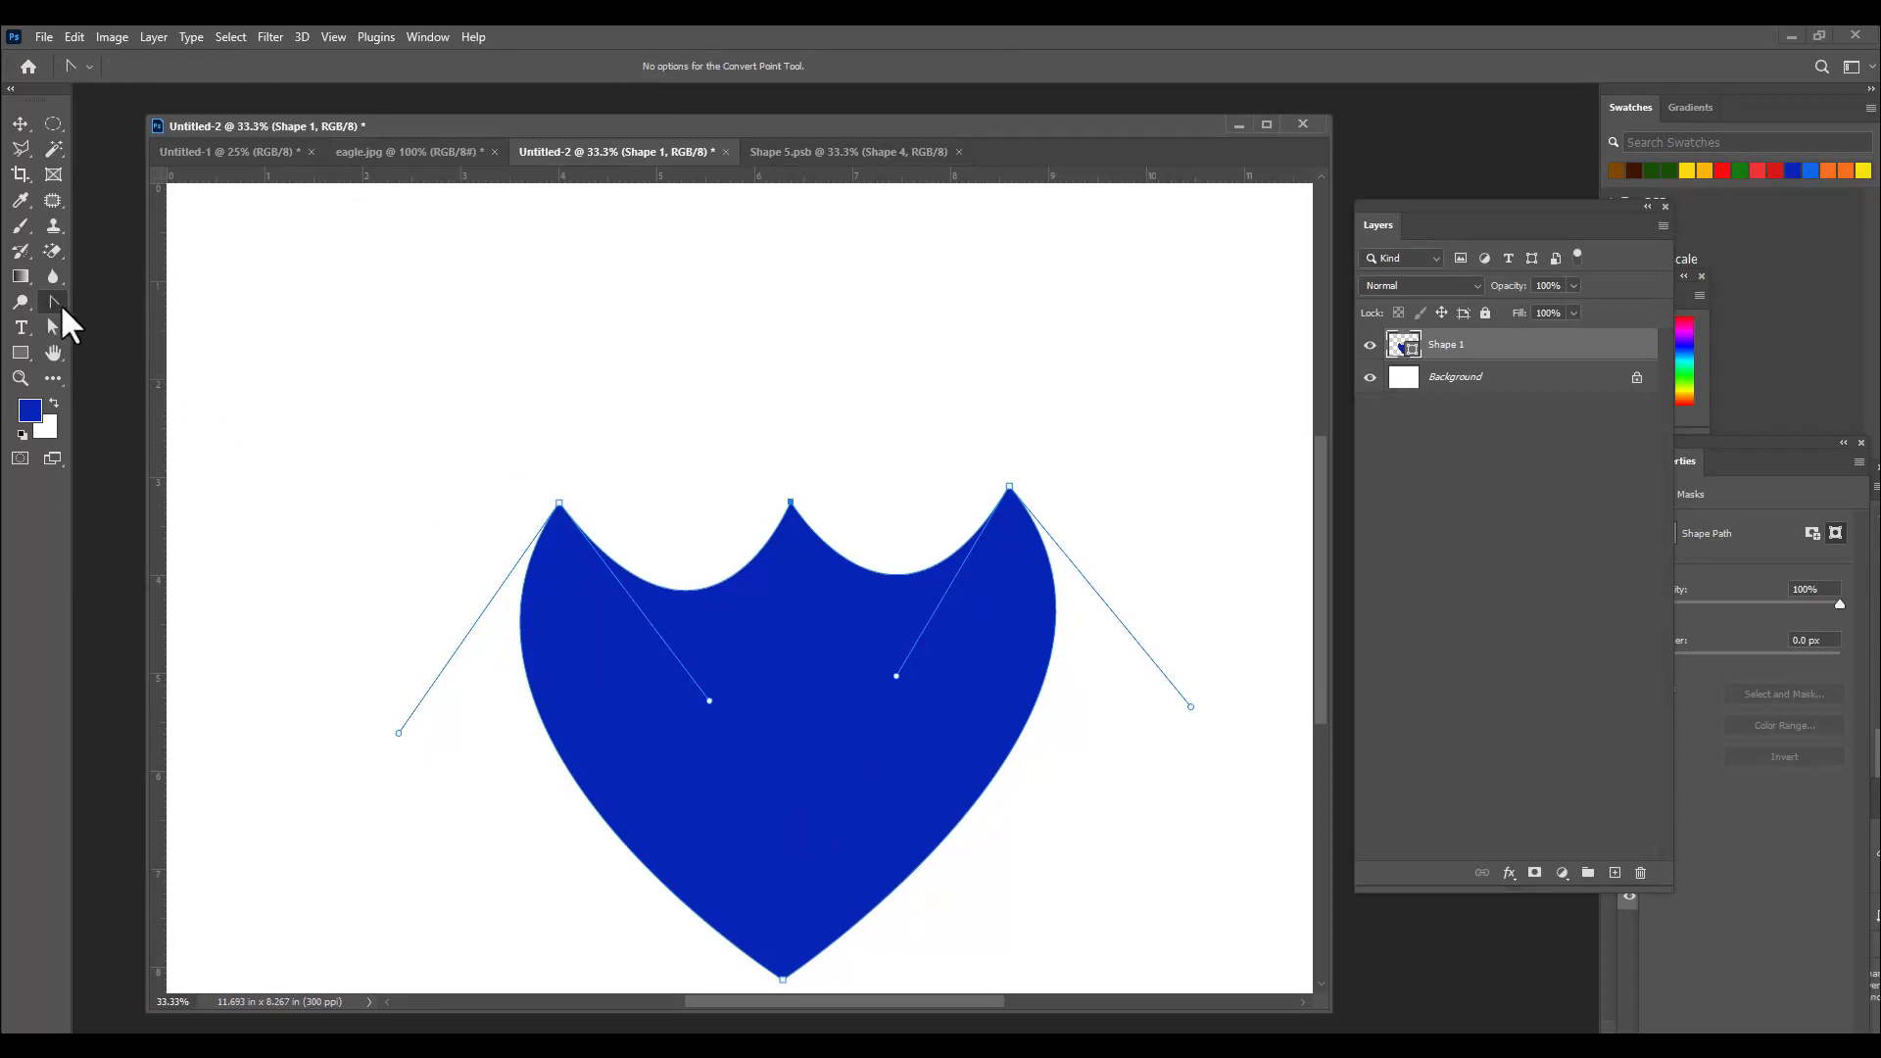
left_click(61, 303)
left_click(153, 396)
left_click_drag(559, 502, 653, 383)
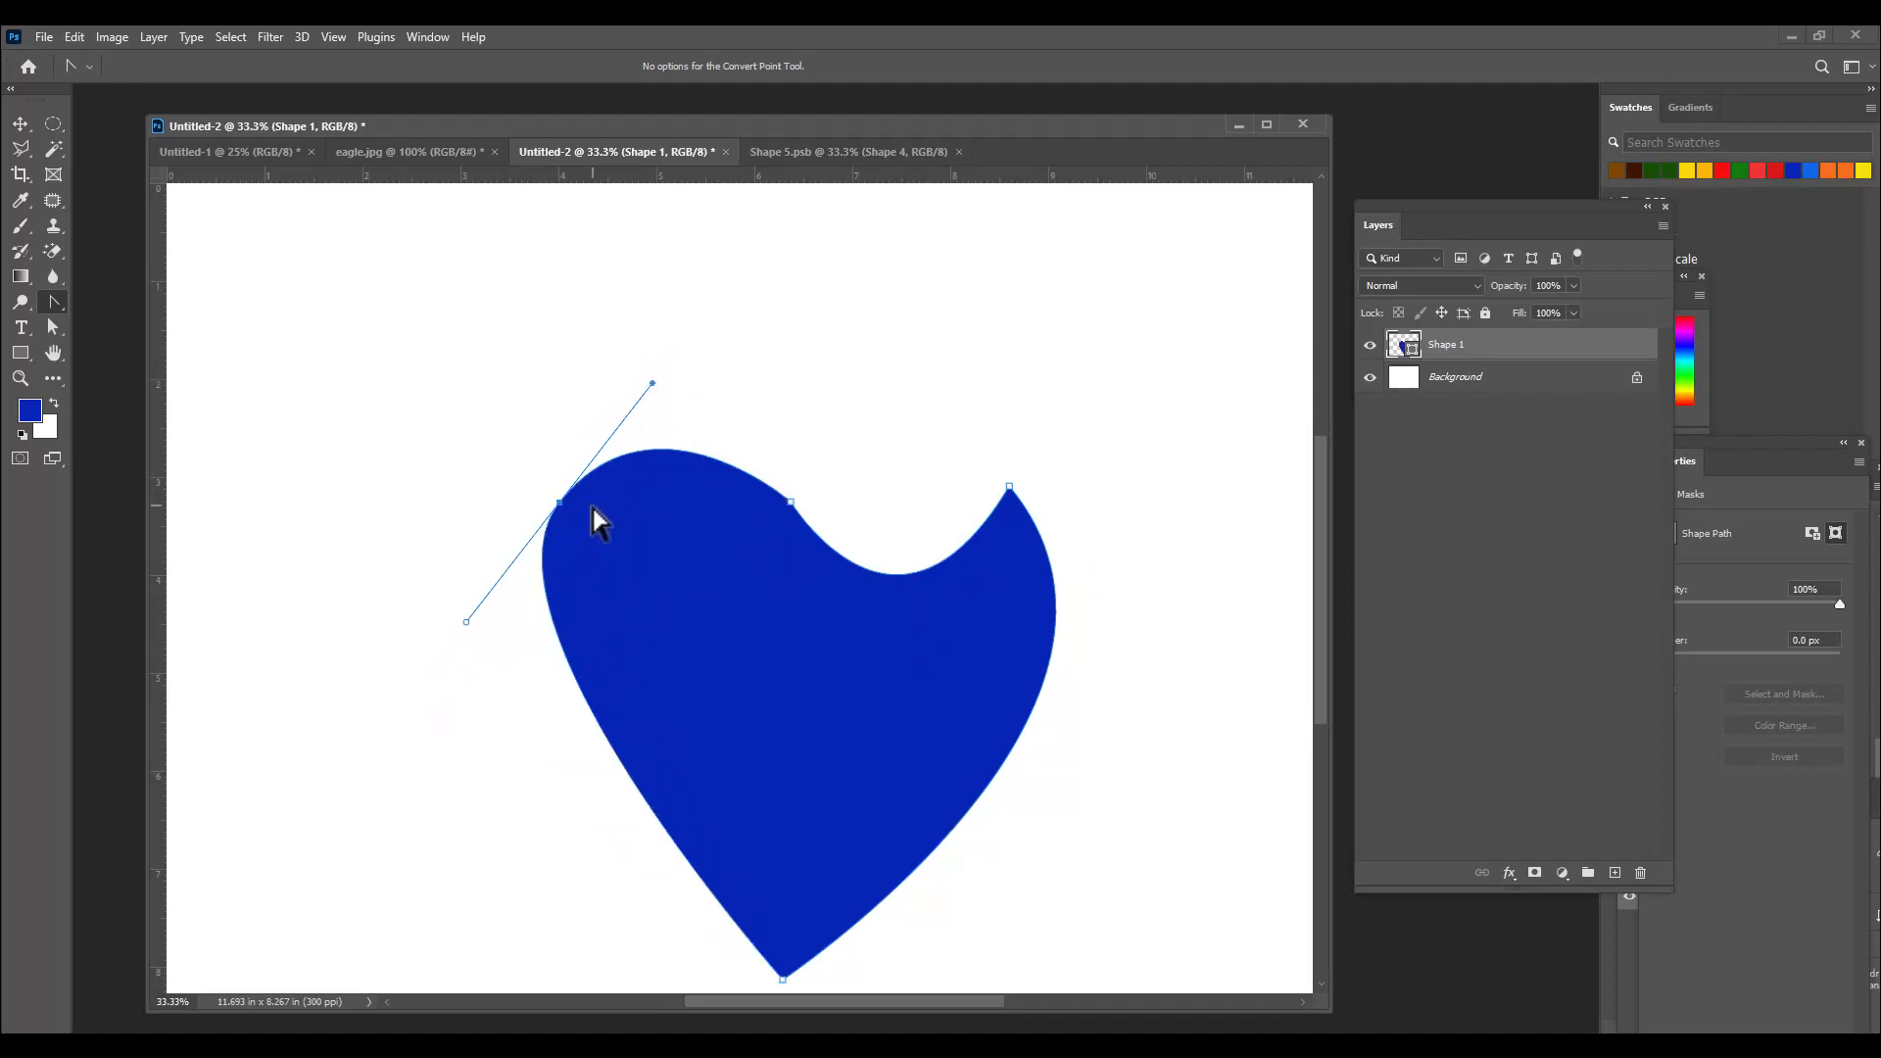
Using the Direct Selection tool, move the smooth left point slightly down and outward and rebalance its two linked handles.
left_click(53, 327)
left_click(98, 346)
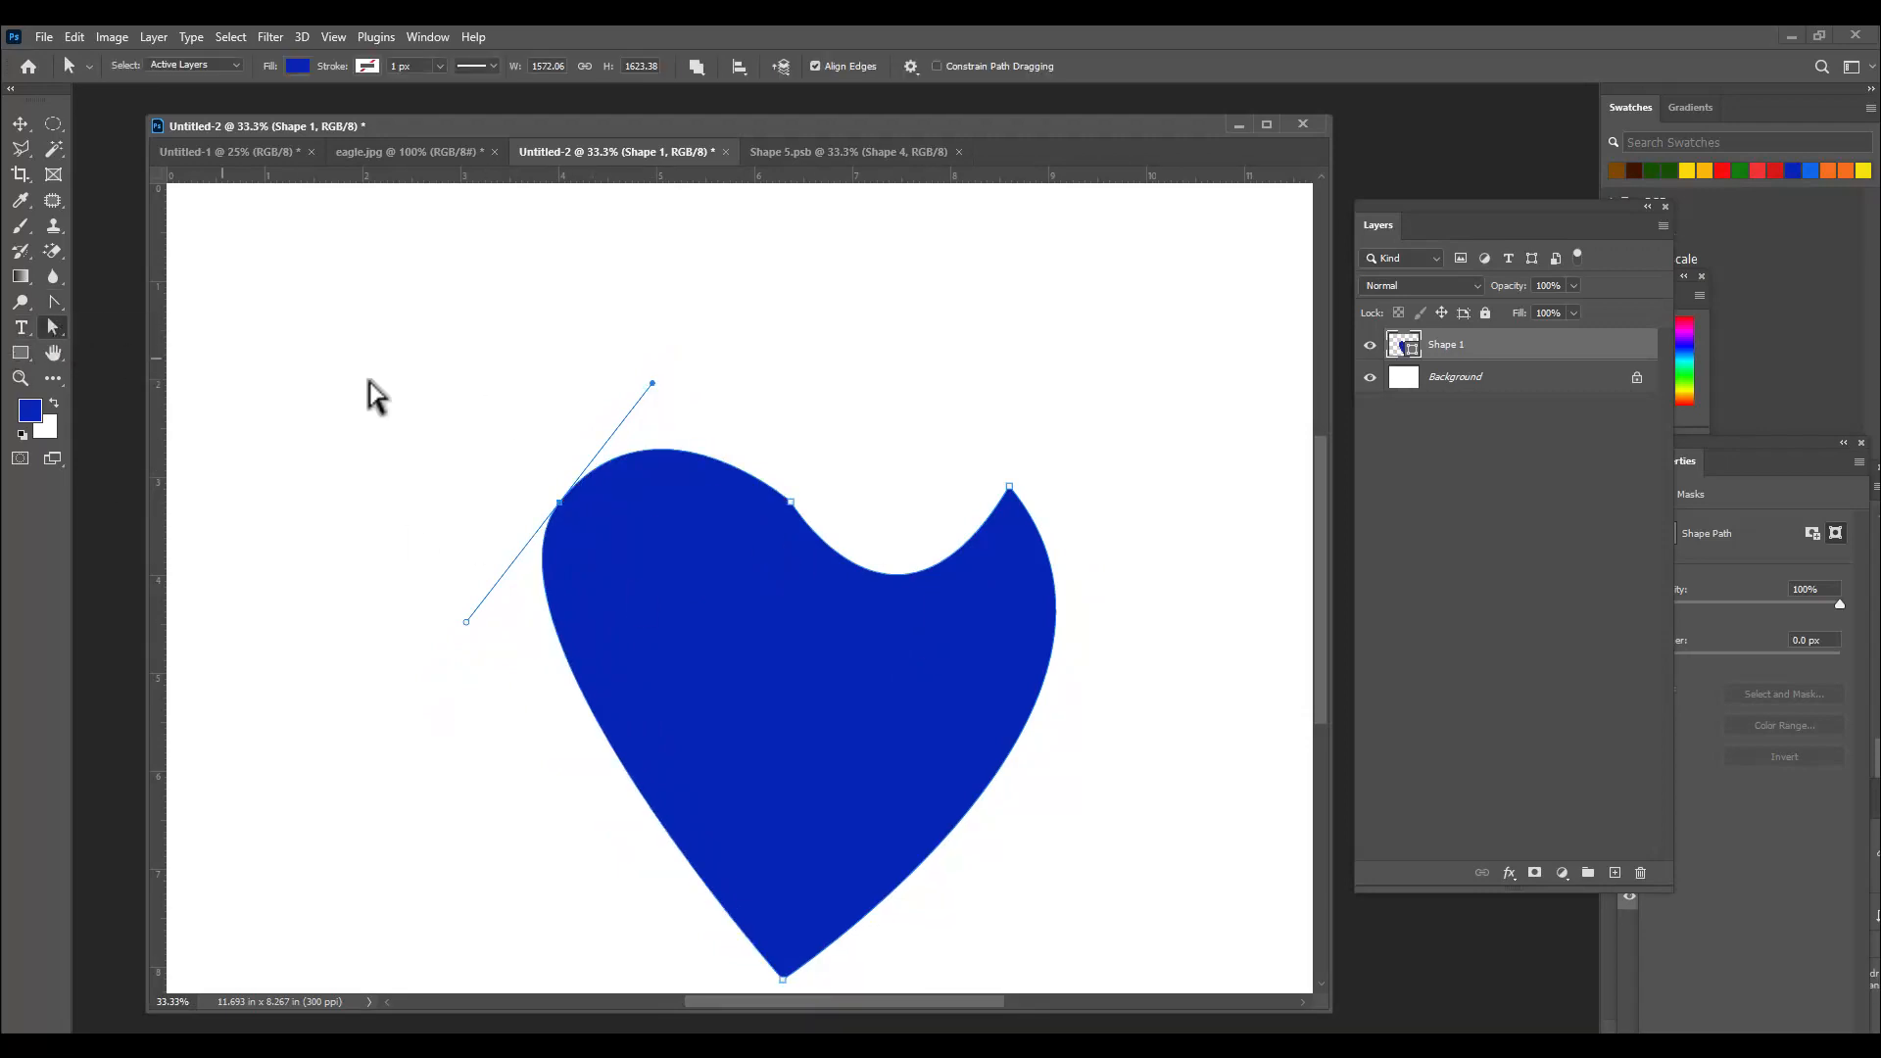
mouse_move(654, 386)
left_mouse_down()
mouse_move(666, 431)
mouse_move(639, 378)
left_mouse_up()
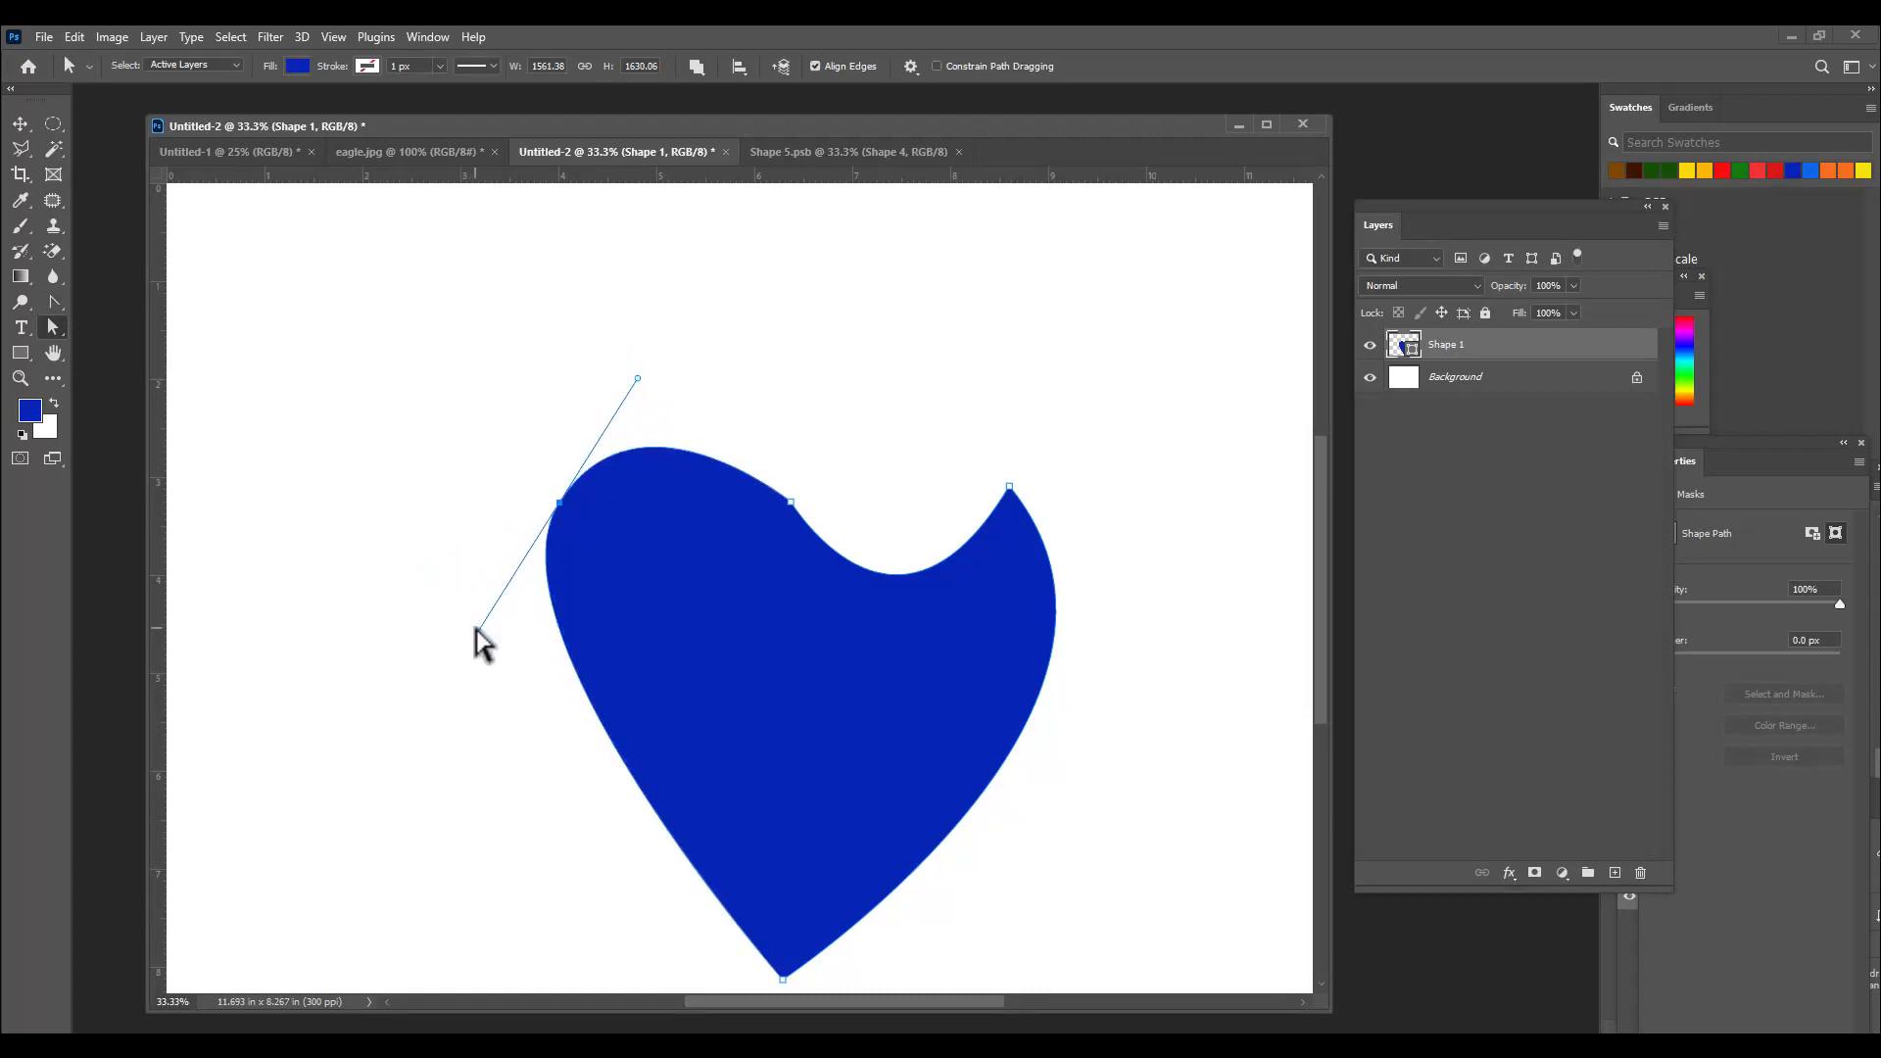
mouse_move(483, 639)
left_mouse_down()
mouse_move(514, 649)
mouse_move(474, 648)
left_mouse_up()
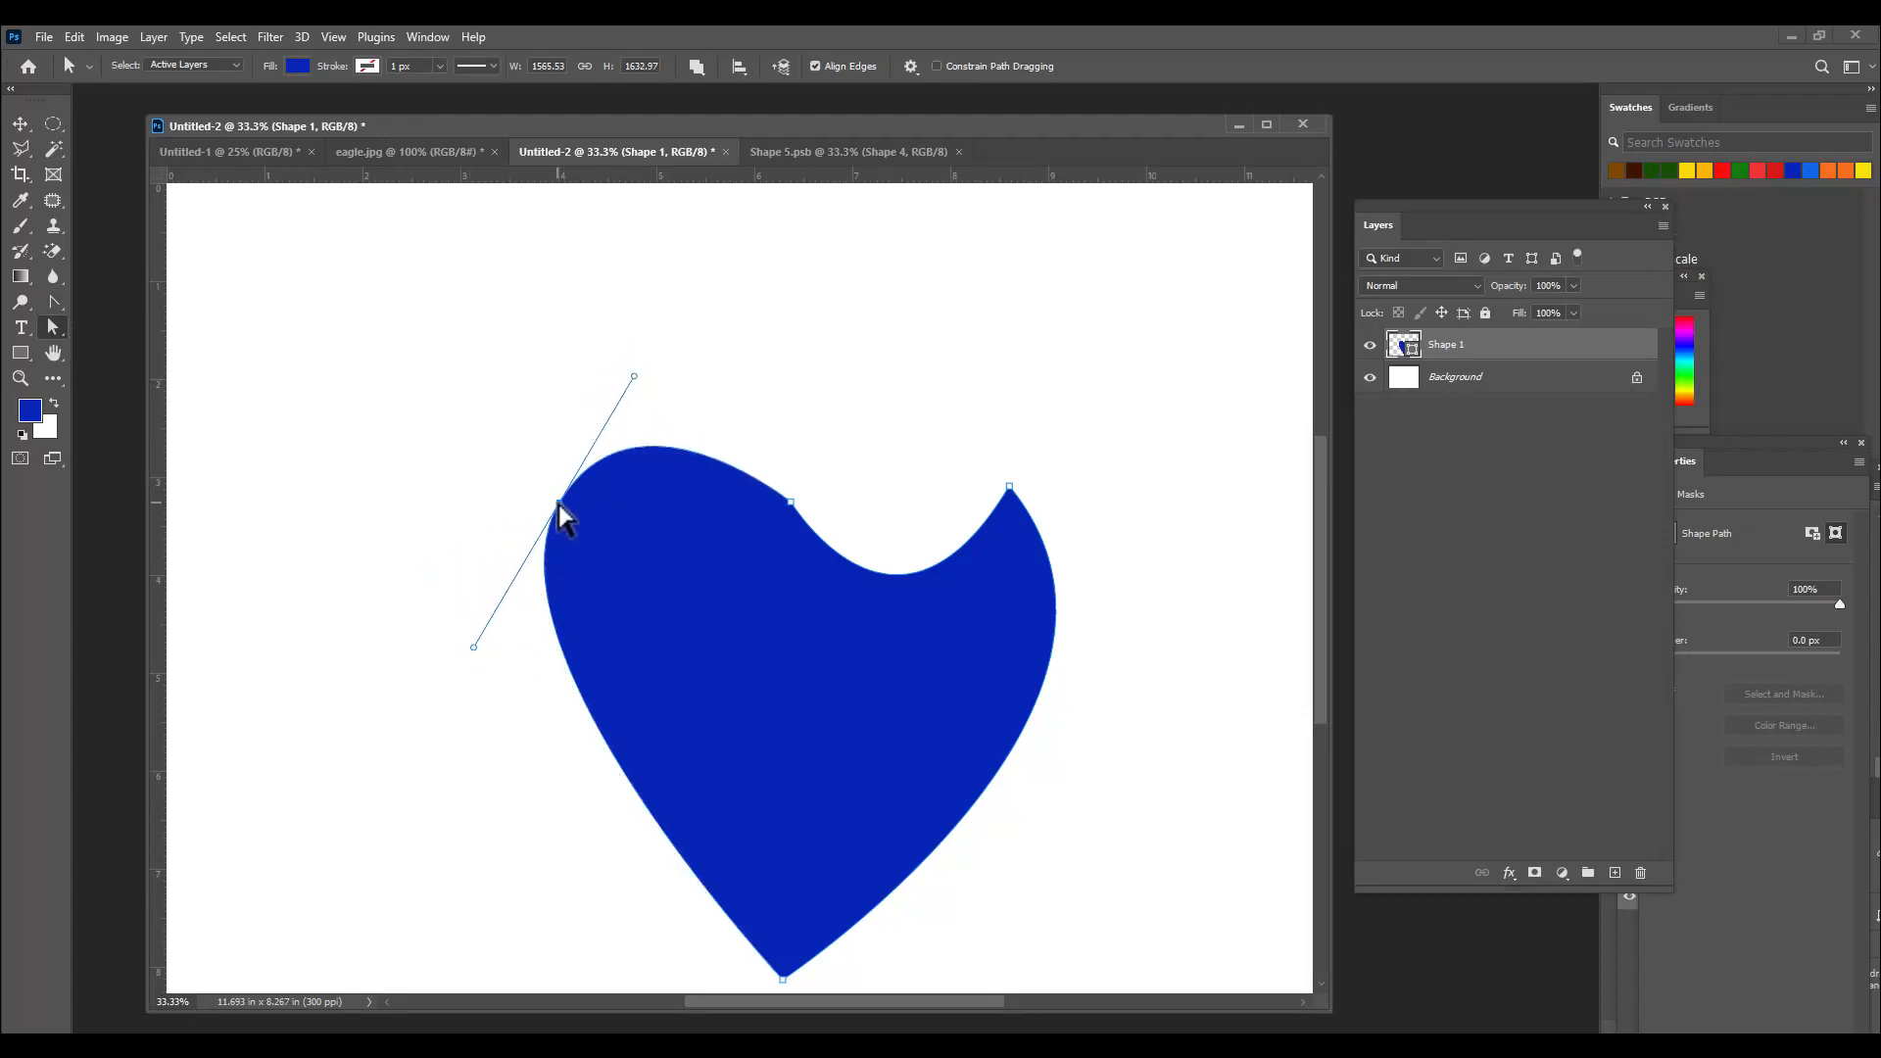
left_click_drag(559, 502, 539, 529)
mouse_move(616, 403)
left_mouse_down()
mouse_move(628, 429)
mouse_move(626, 412)
left_mouse_up()
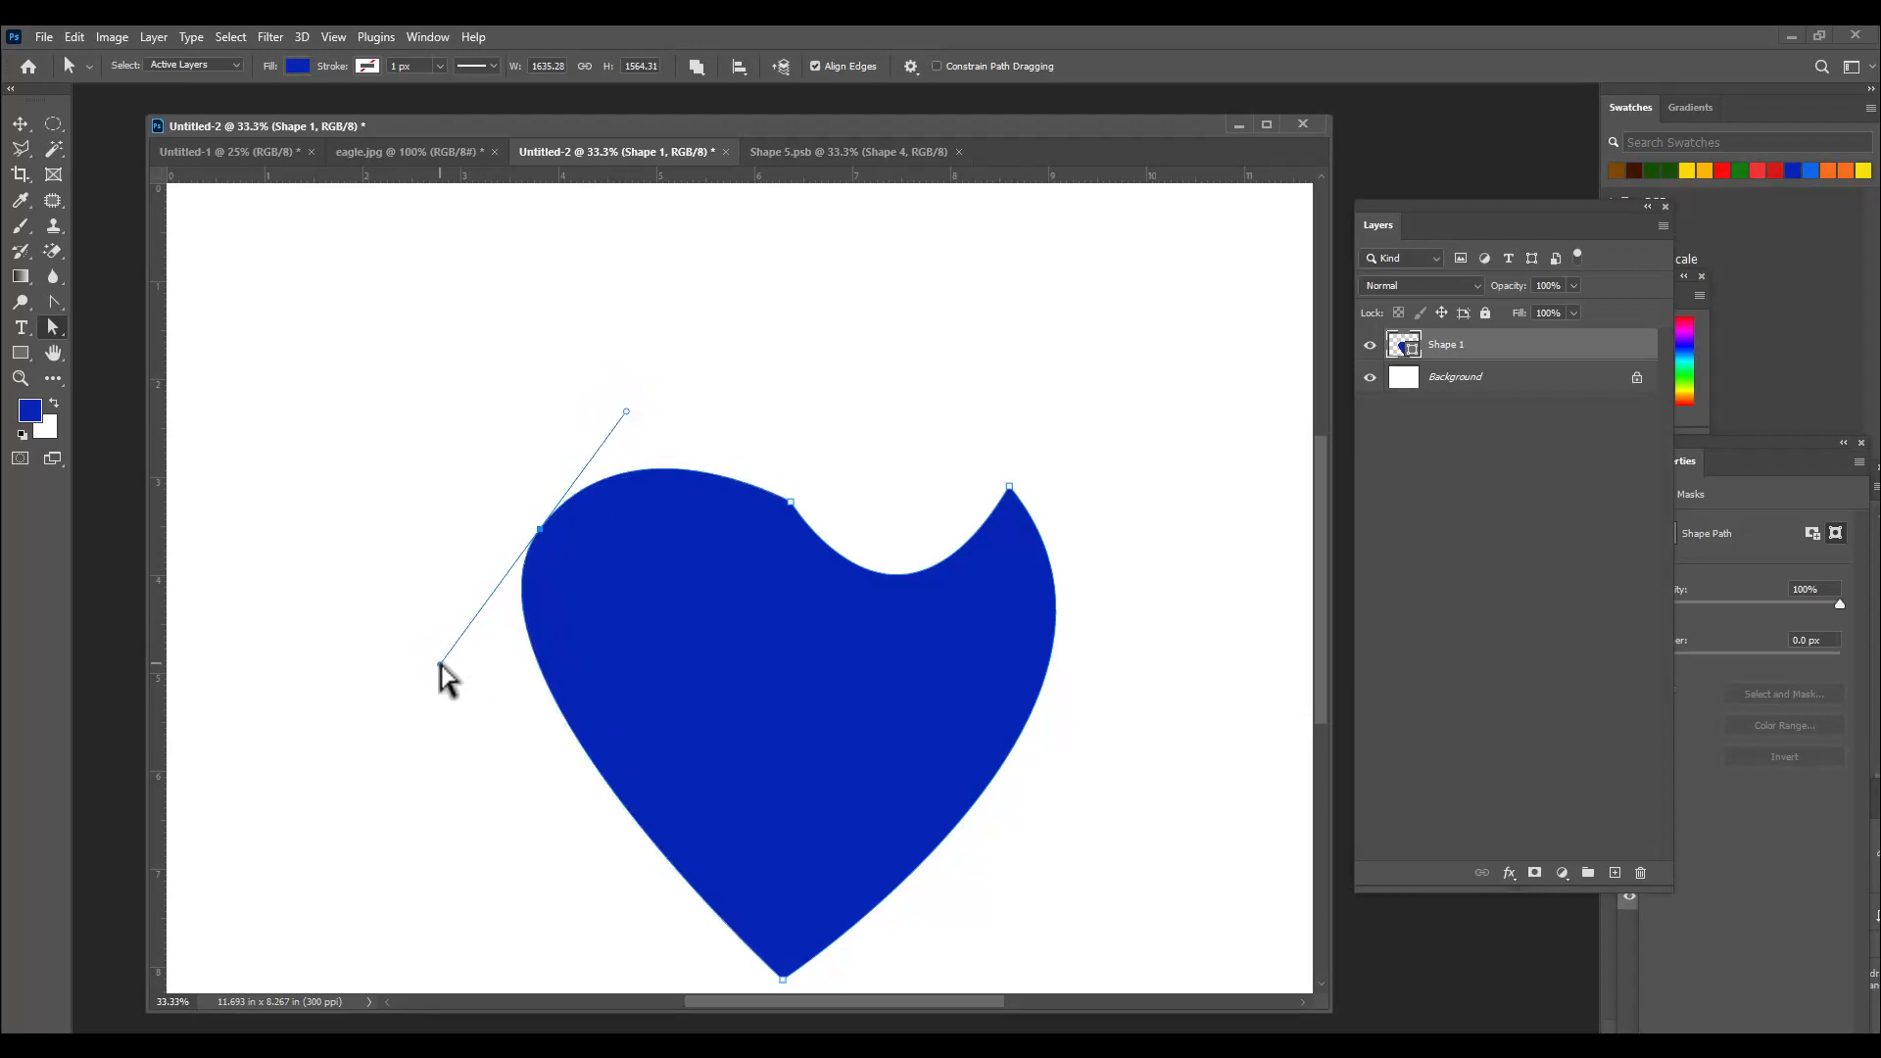
left_click_drag(440, 665, 444, 692)
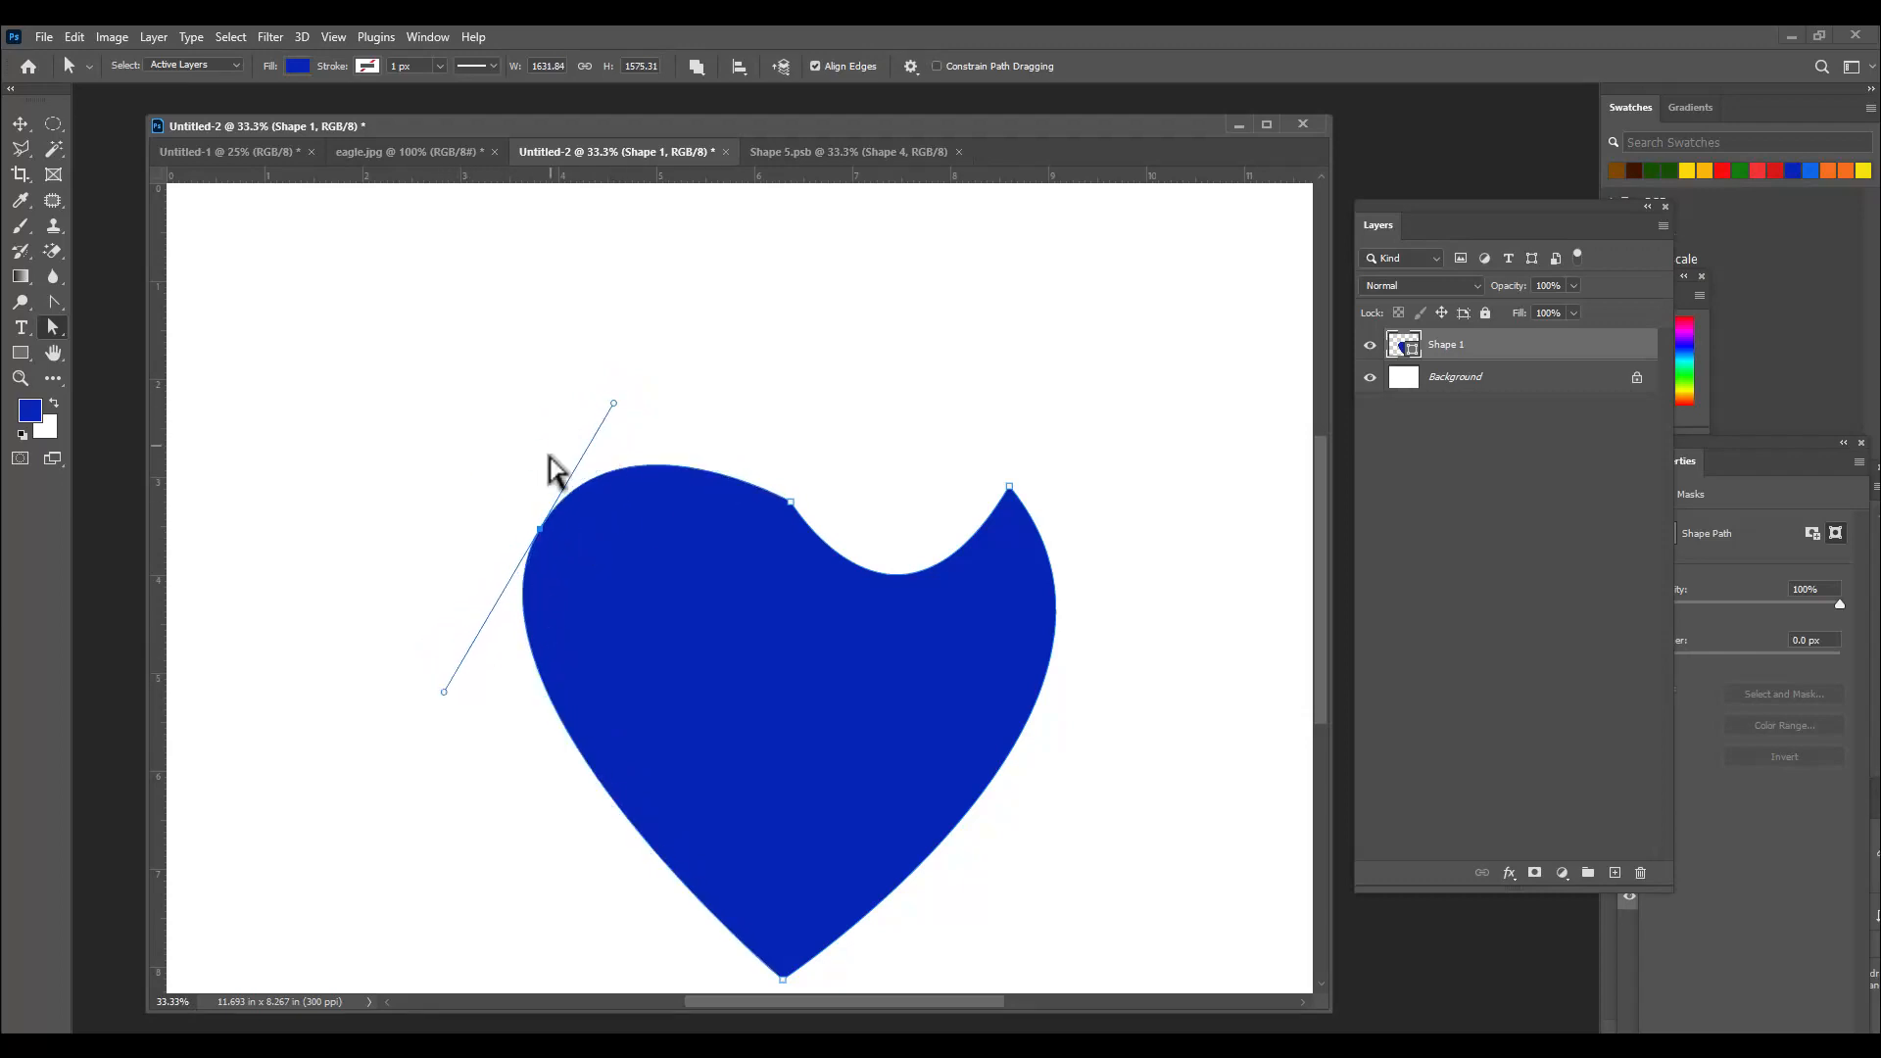
left_click_drag(542, 530, 545, 528)
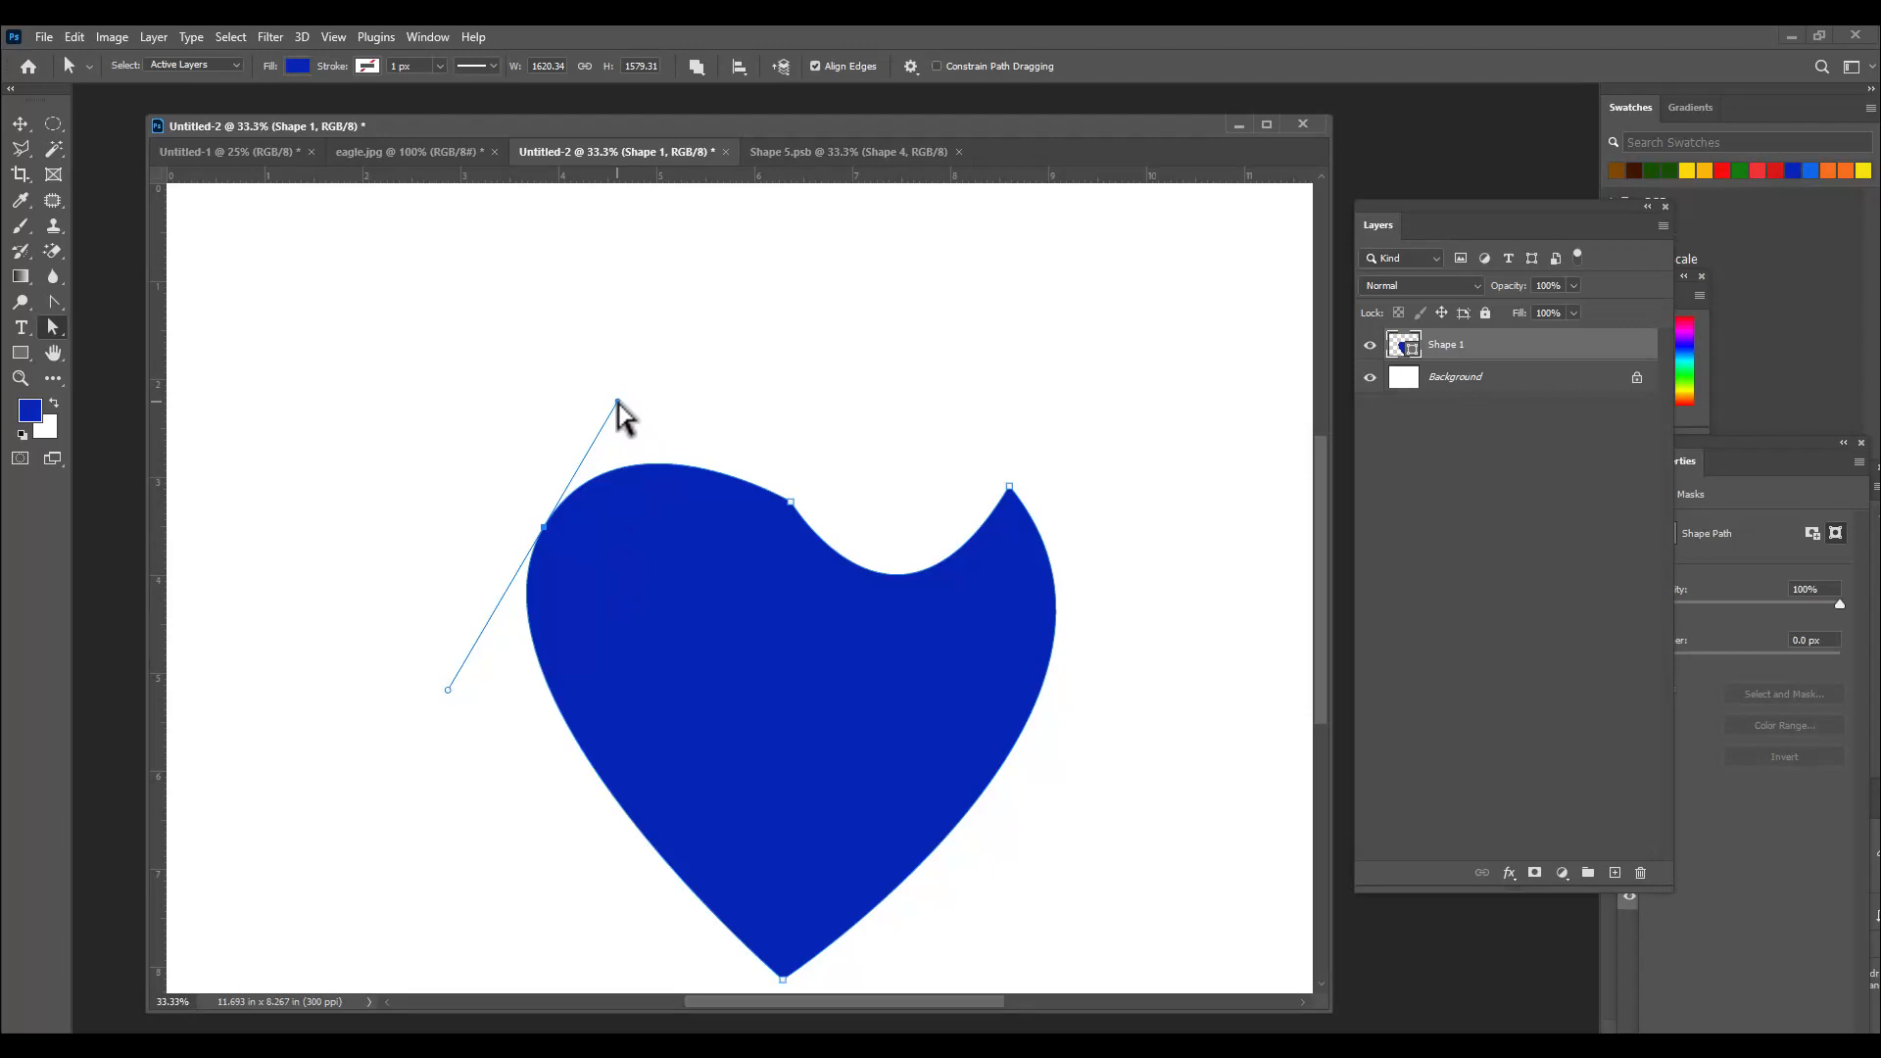
Break the left point's handles again, pulling the upper one down inside the shield and lengthening the lower one to widen that side.
left_click_drag(617, 402, 703, 681)
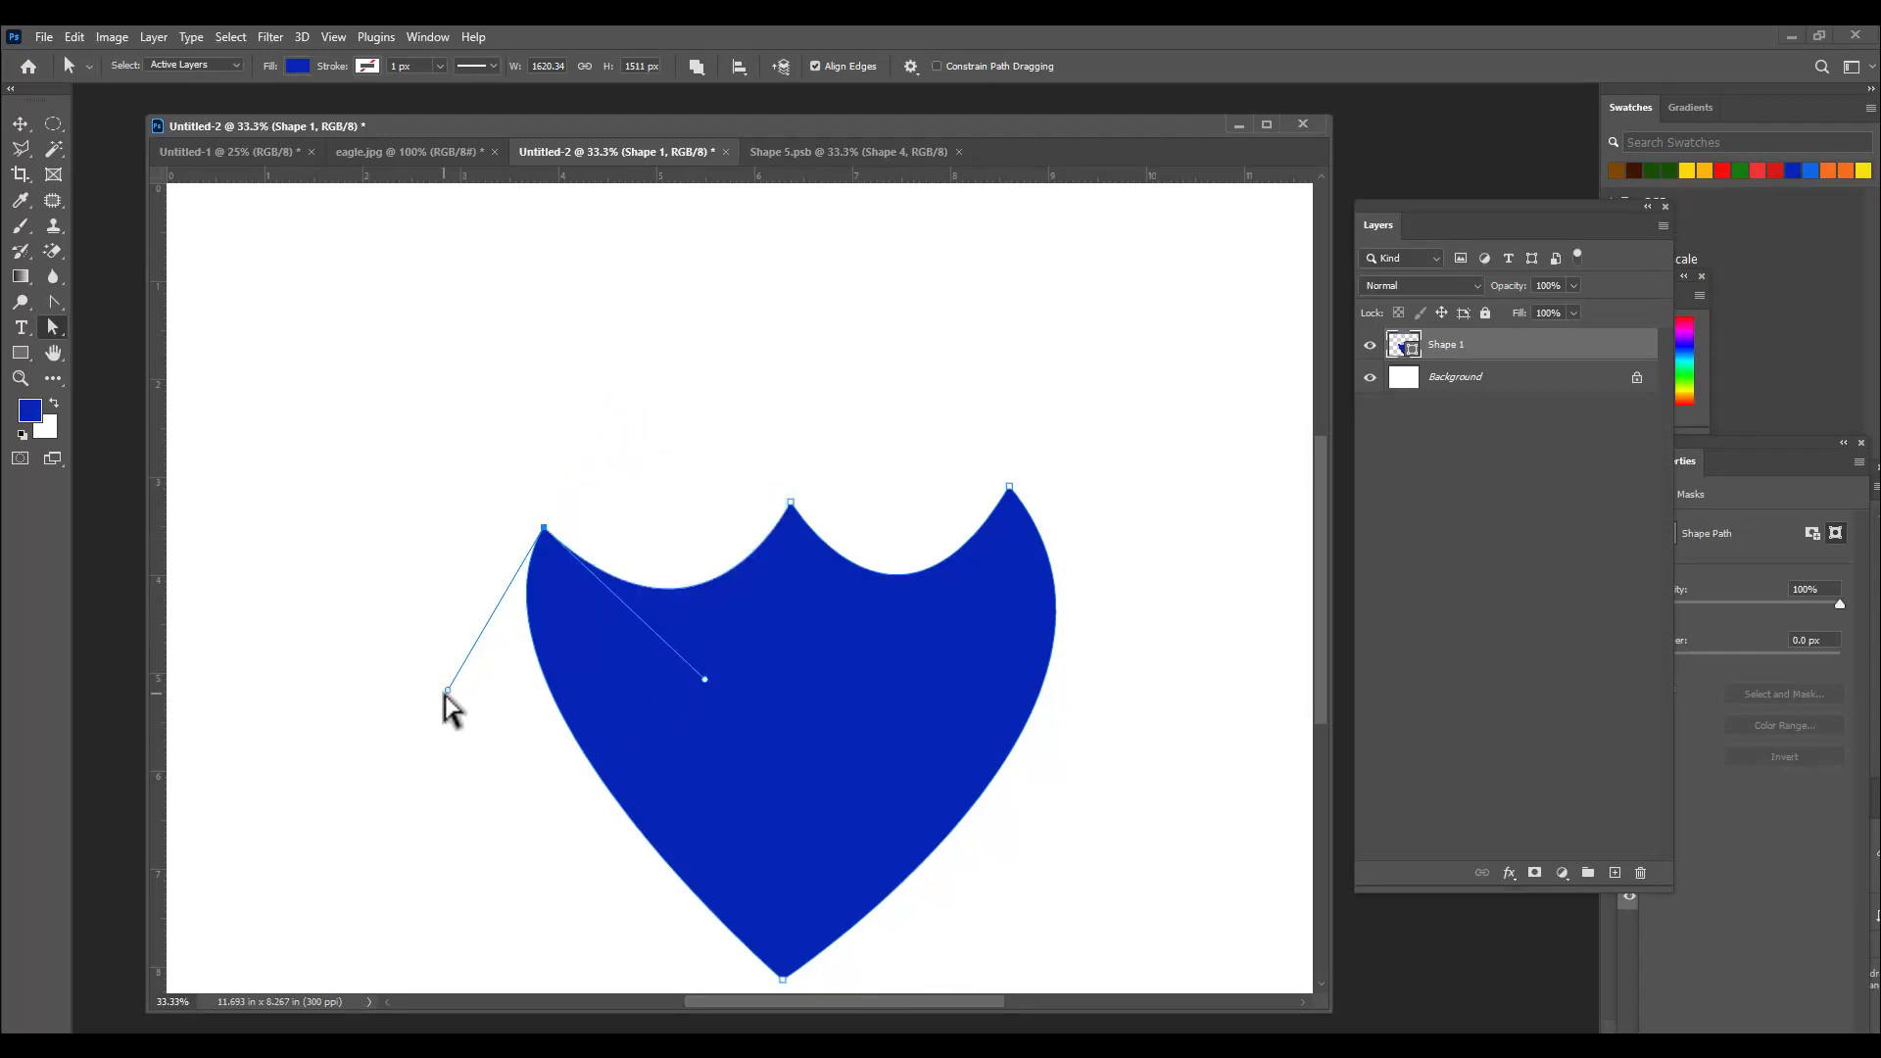
left_click_drag(447, 690, 432, 730)
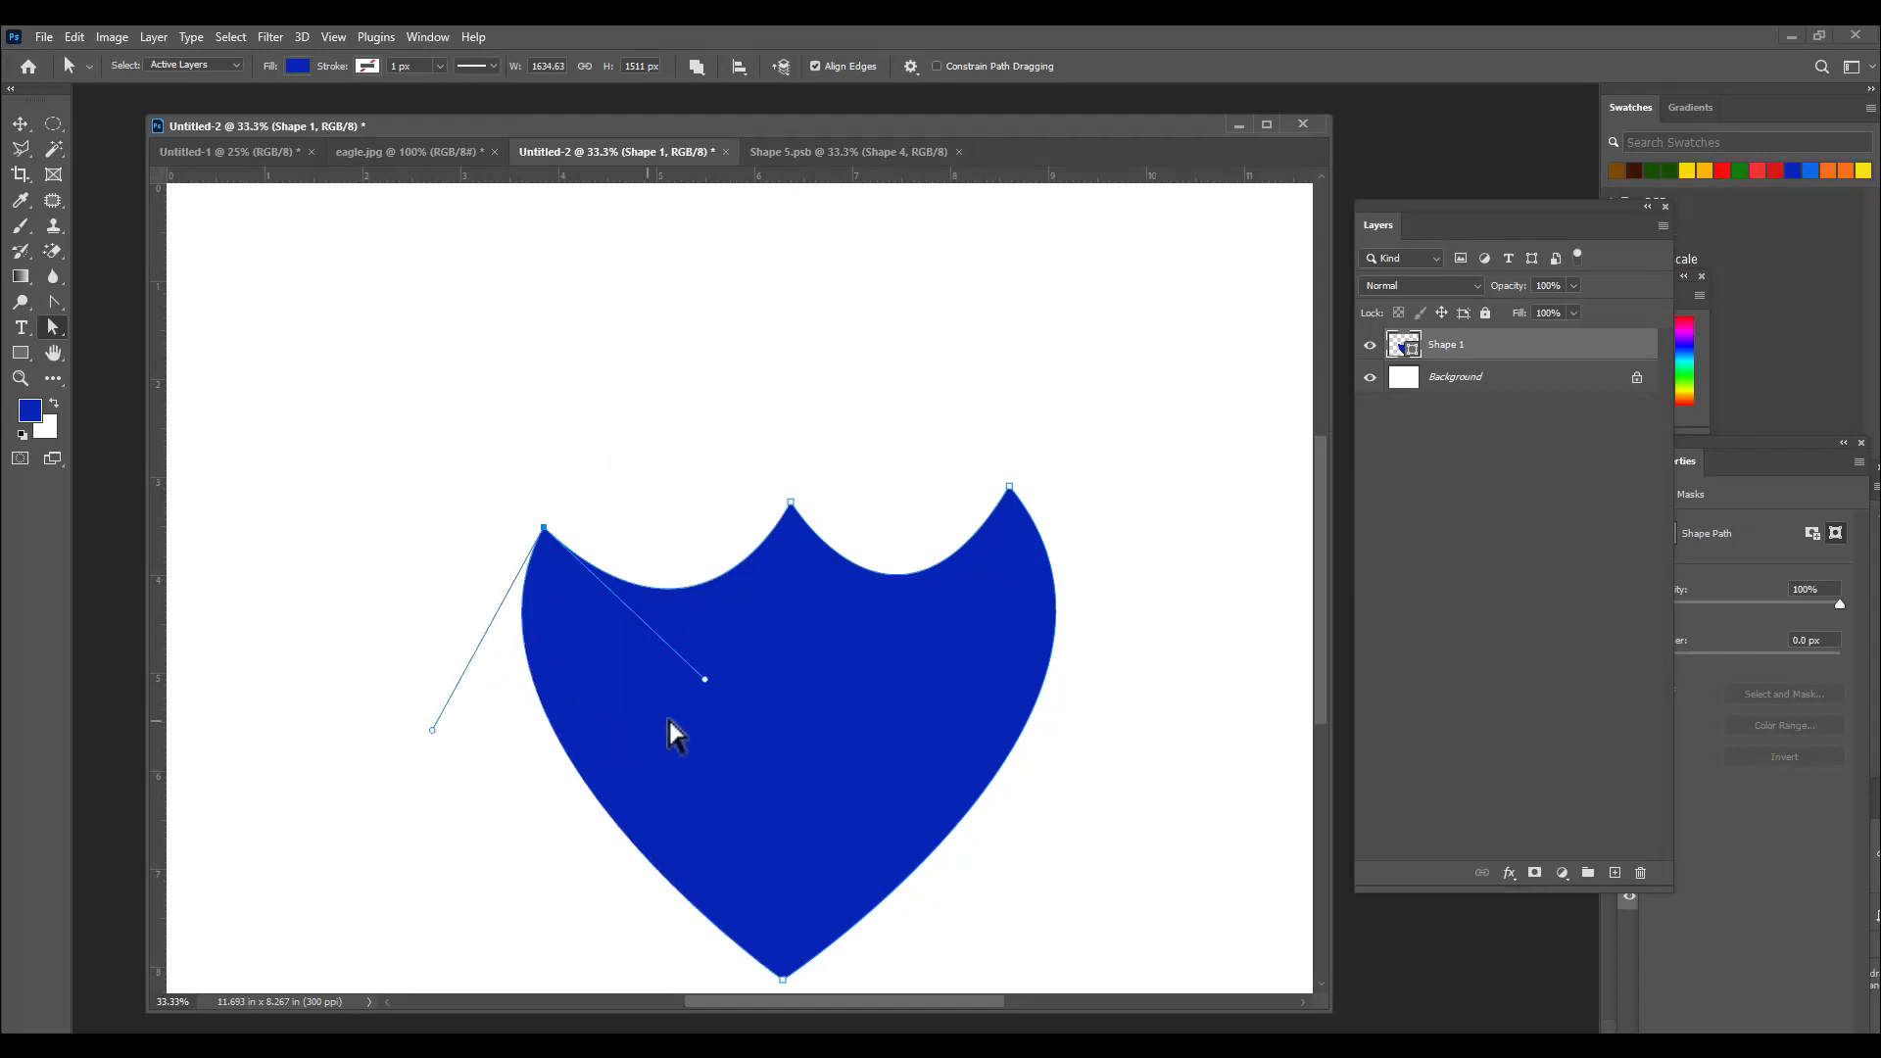
left_click_drag(705, 680, 715, 678)
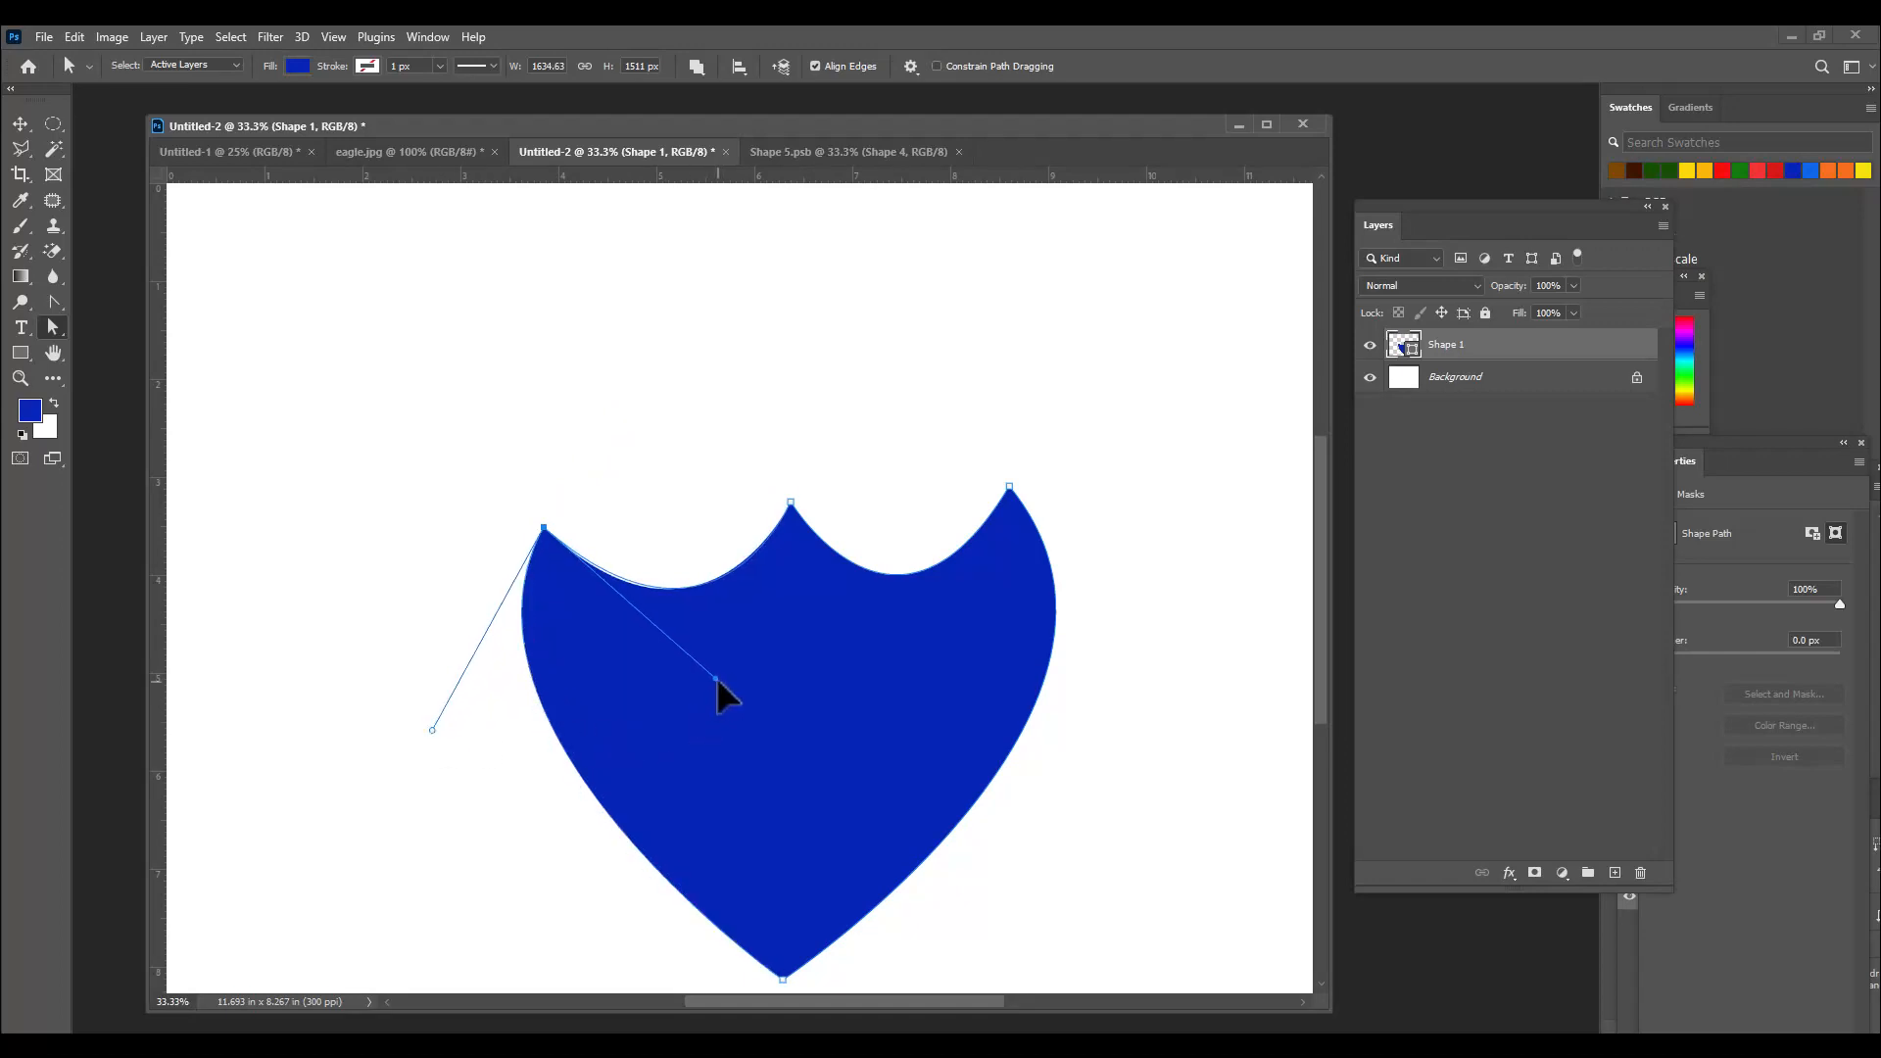
Adjust the right corner's handles to deepen its dip slightly and match the left side, making the shield about 1629 px wide.
left_click(1011, 489)
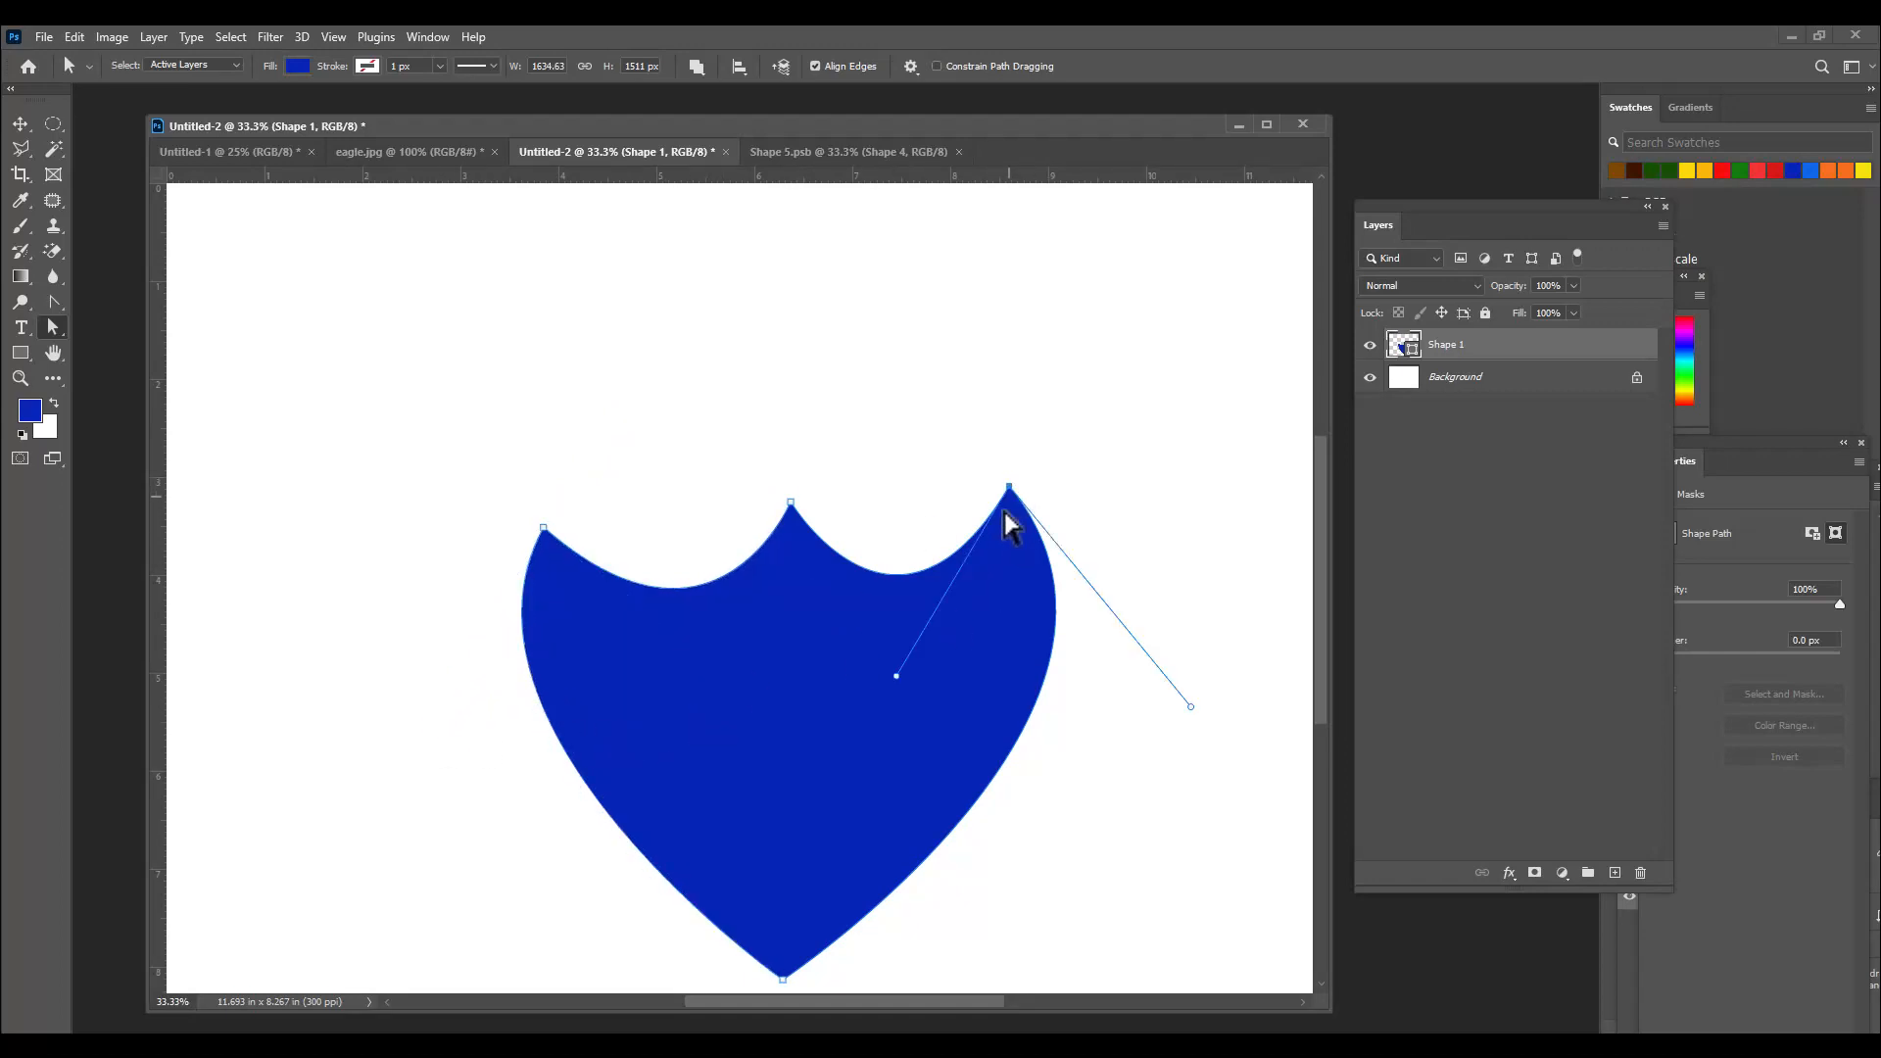
left_click_drag(897, 678, 890, 692)
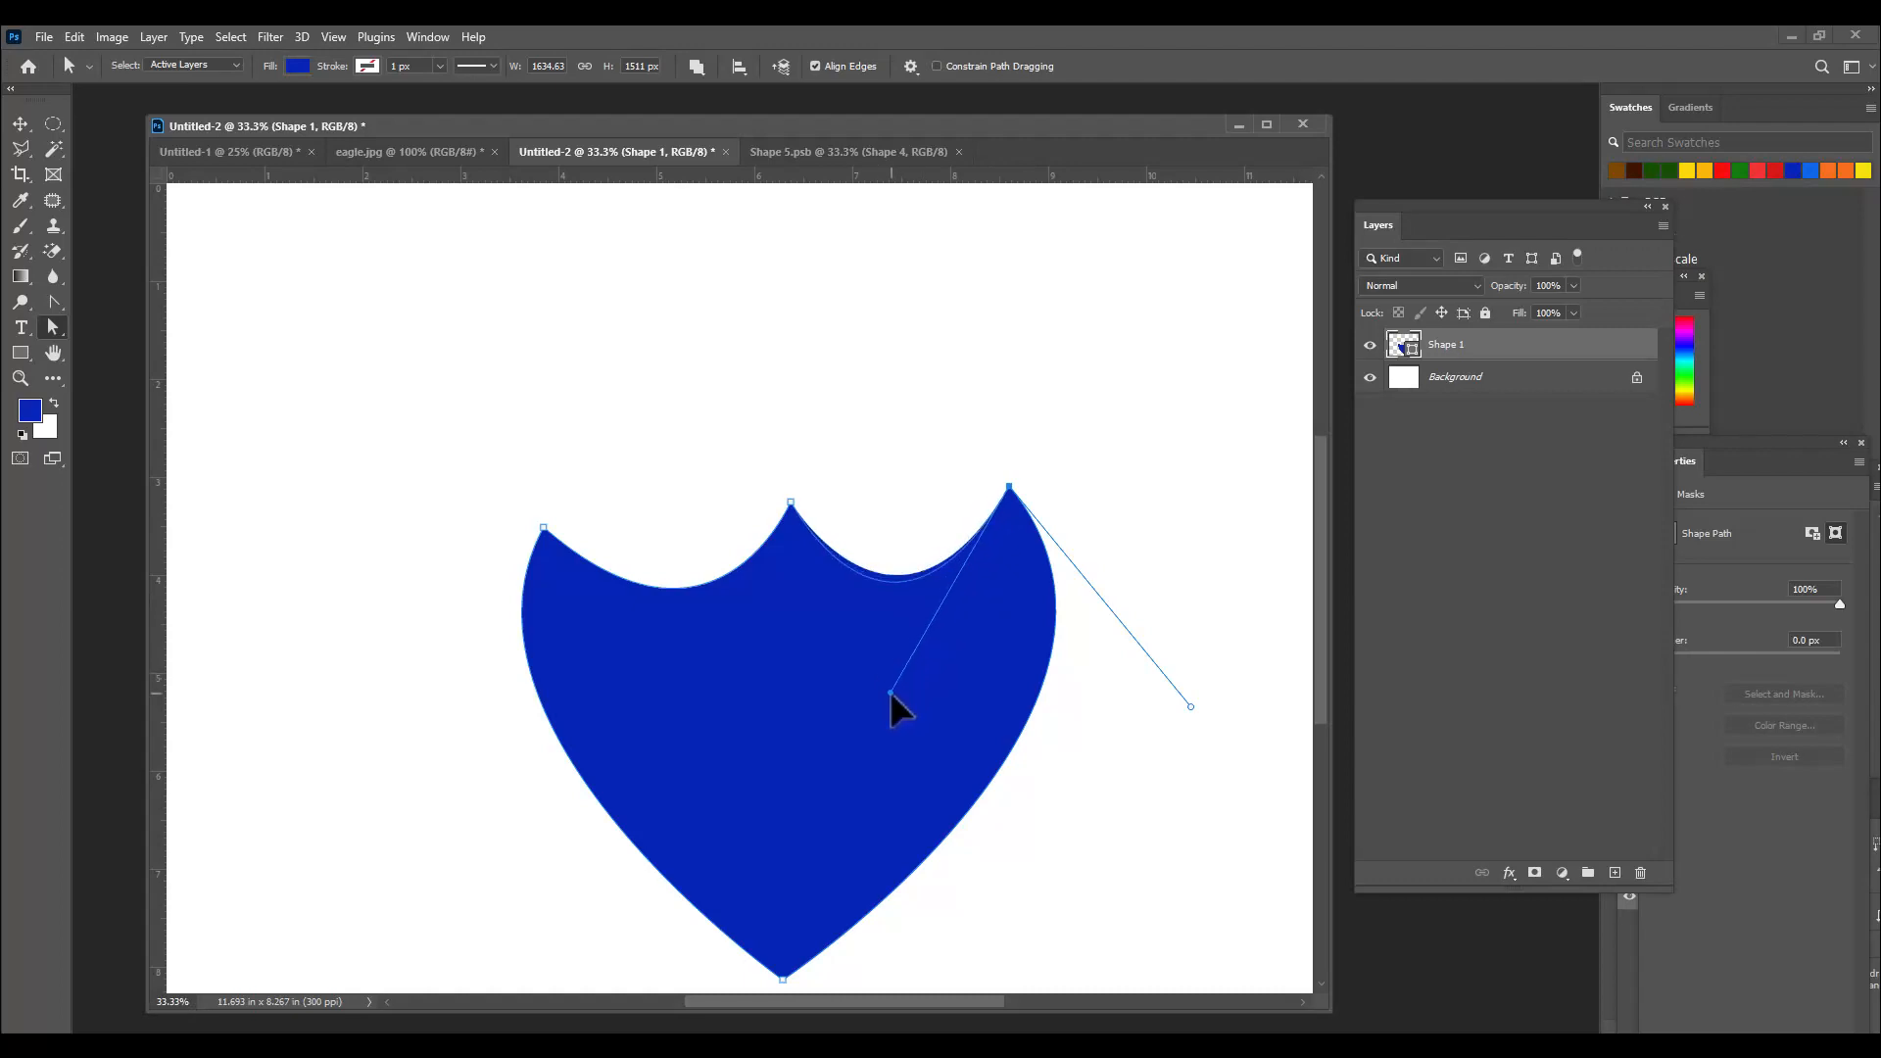
left_click_drag(1194, 709, 1188, 715)
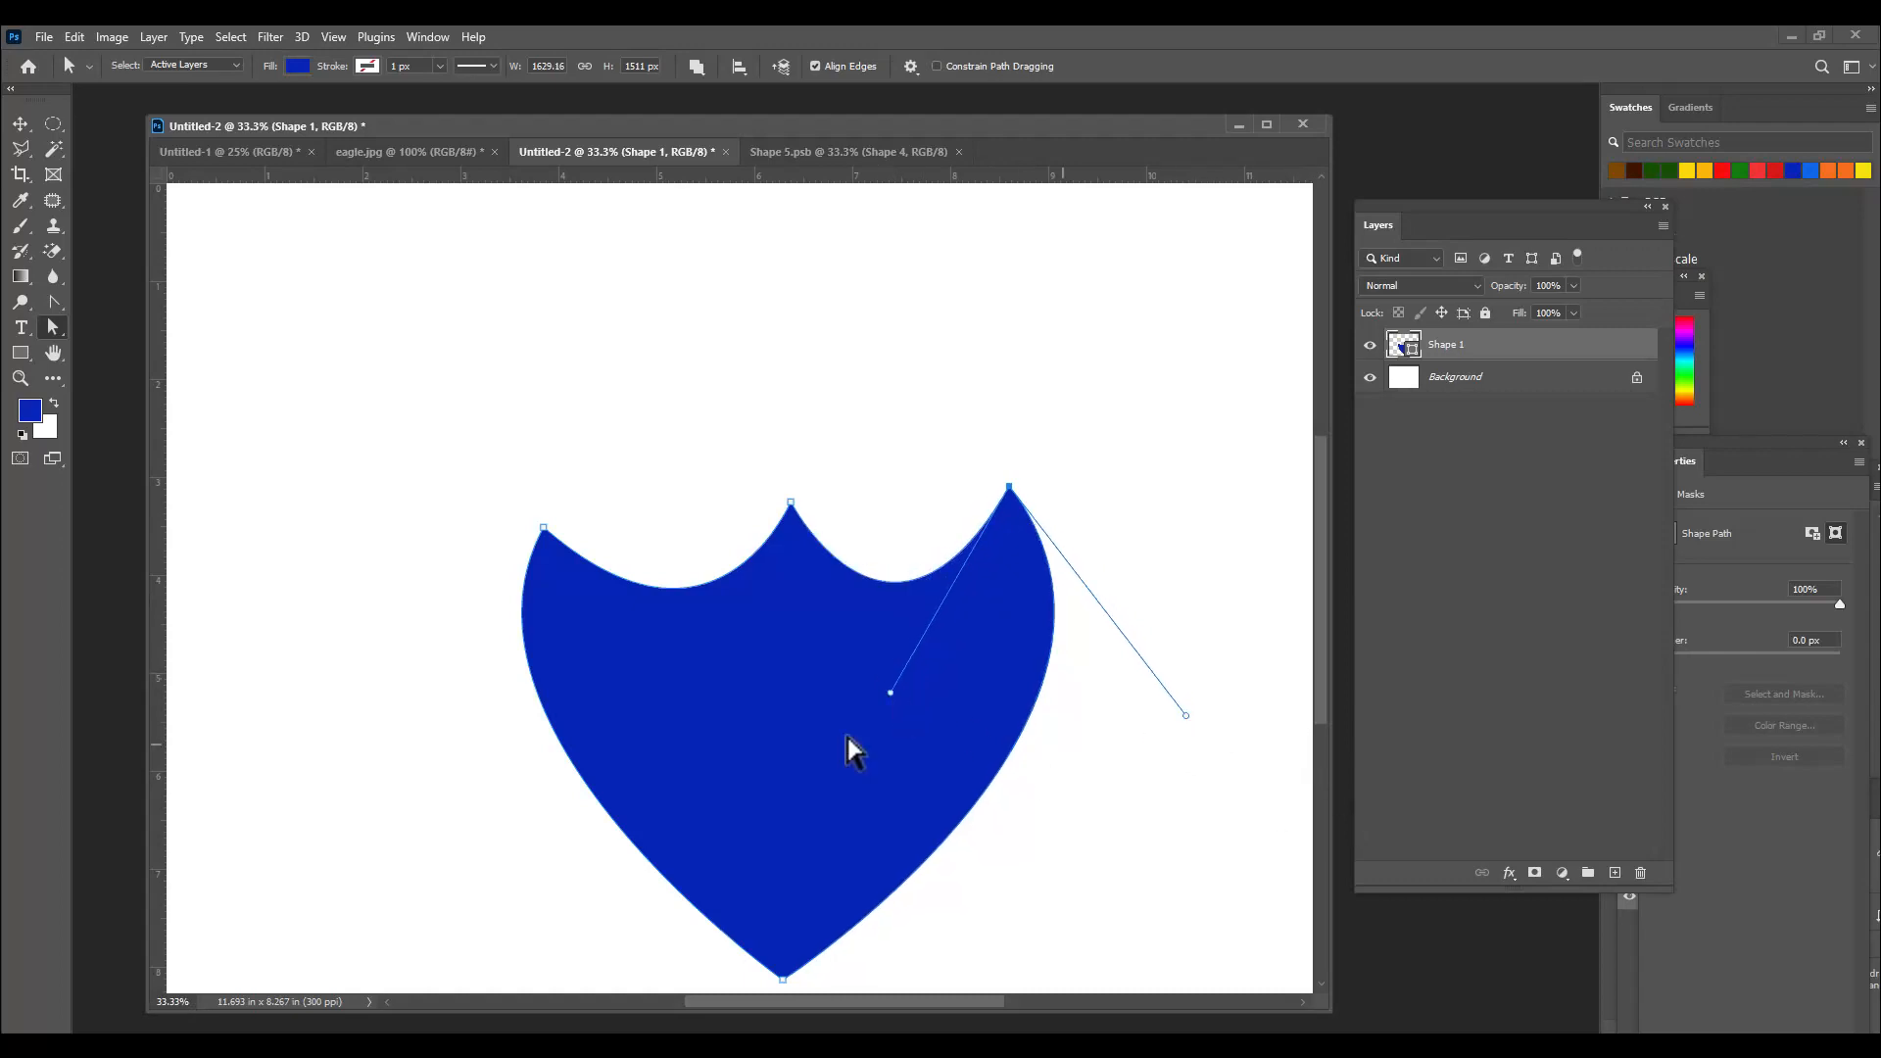
Raise the shield's left corner, rebalance its inner handle and lengthen its outer one, making the shield about 1638 px wide.
left_click(544, 530)
left_click_drag(716, 679, 697, 688)
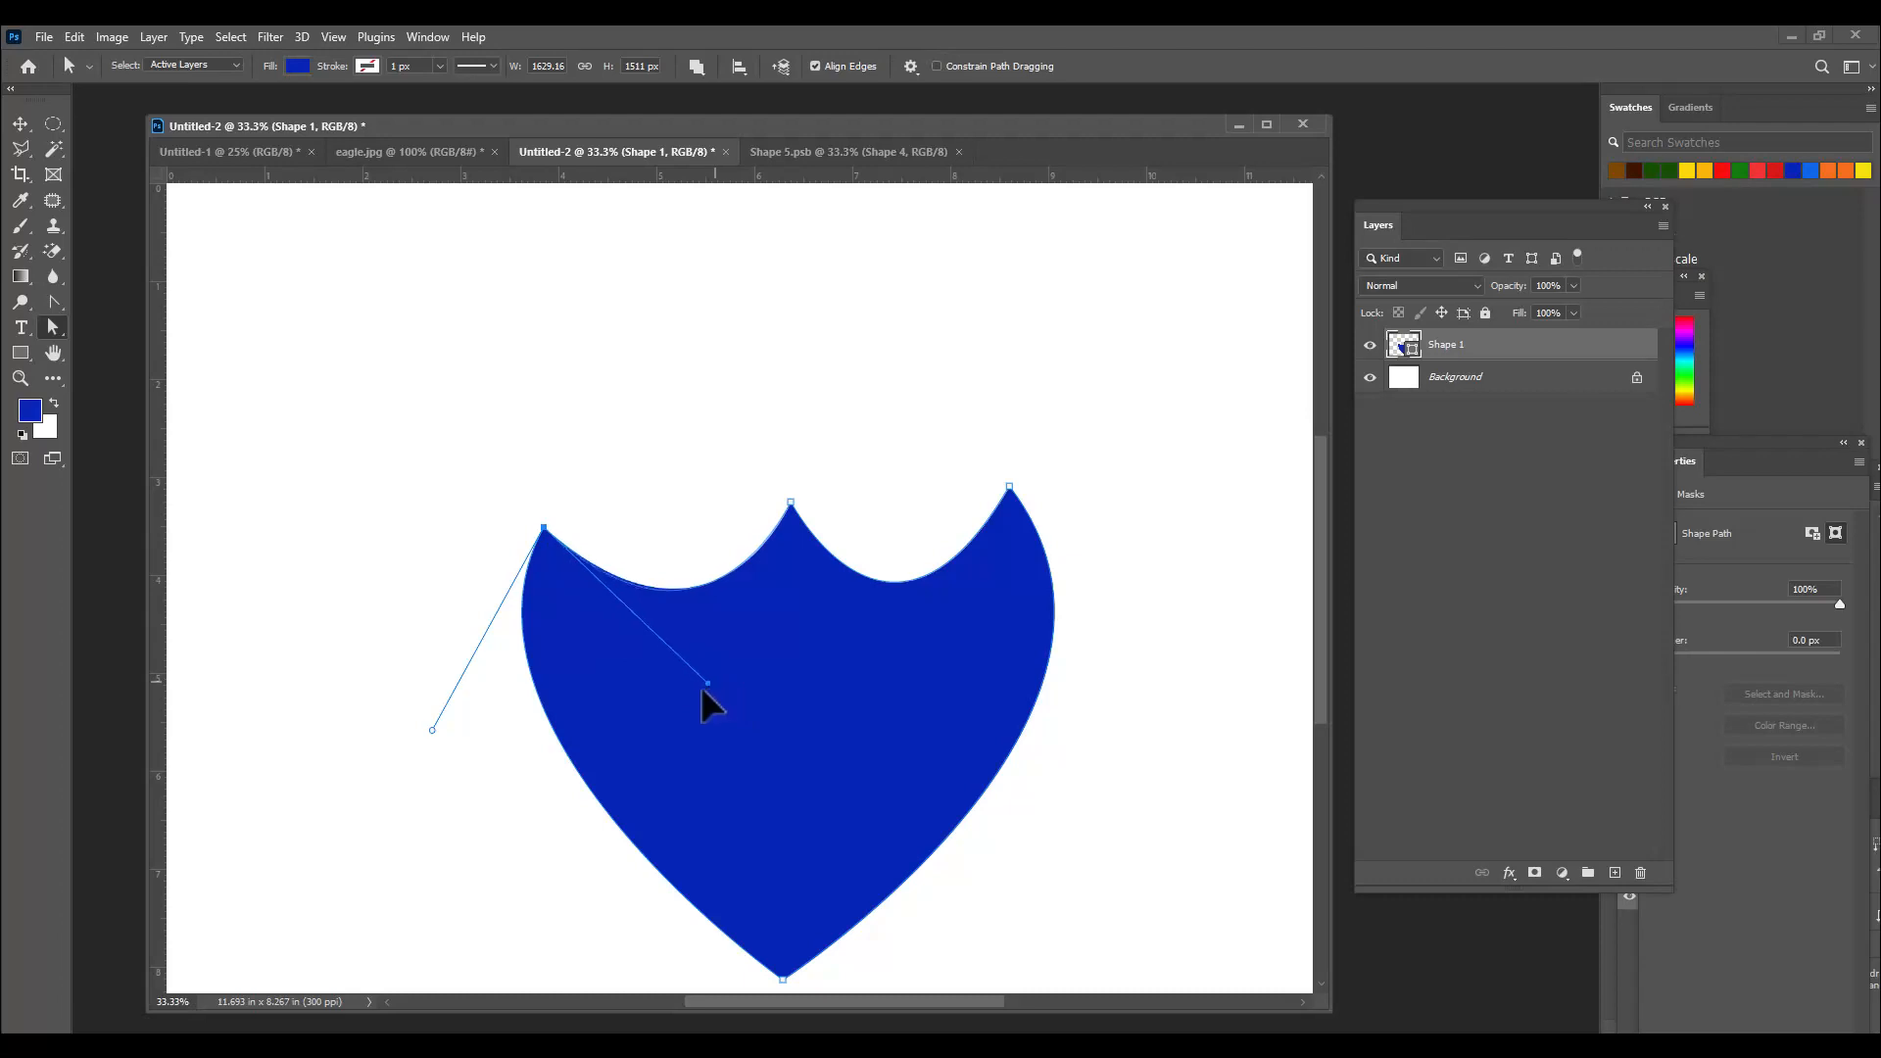
left_click_drag(545, 530, 546, 509)
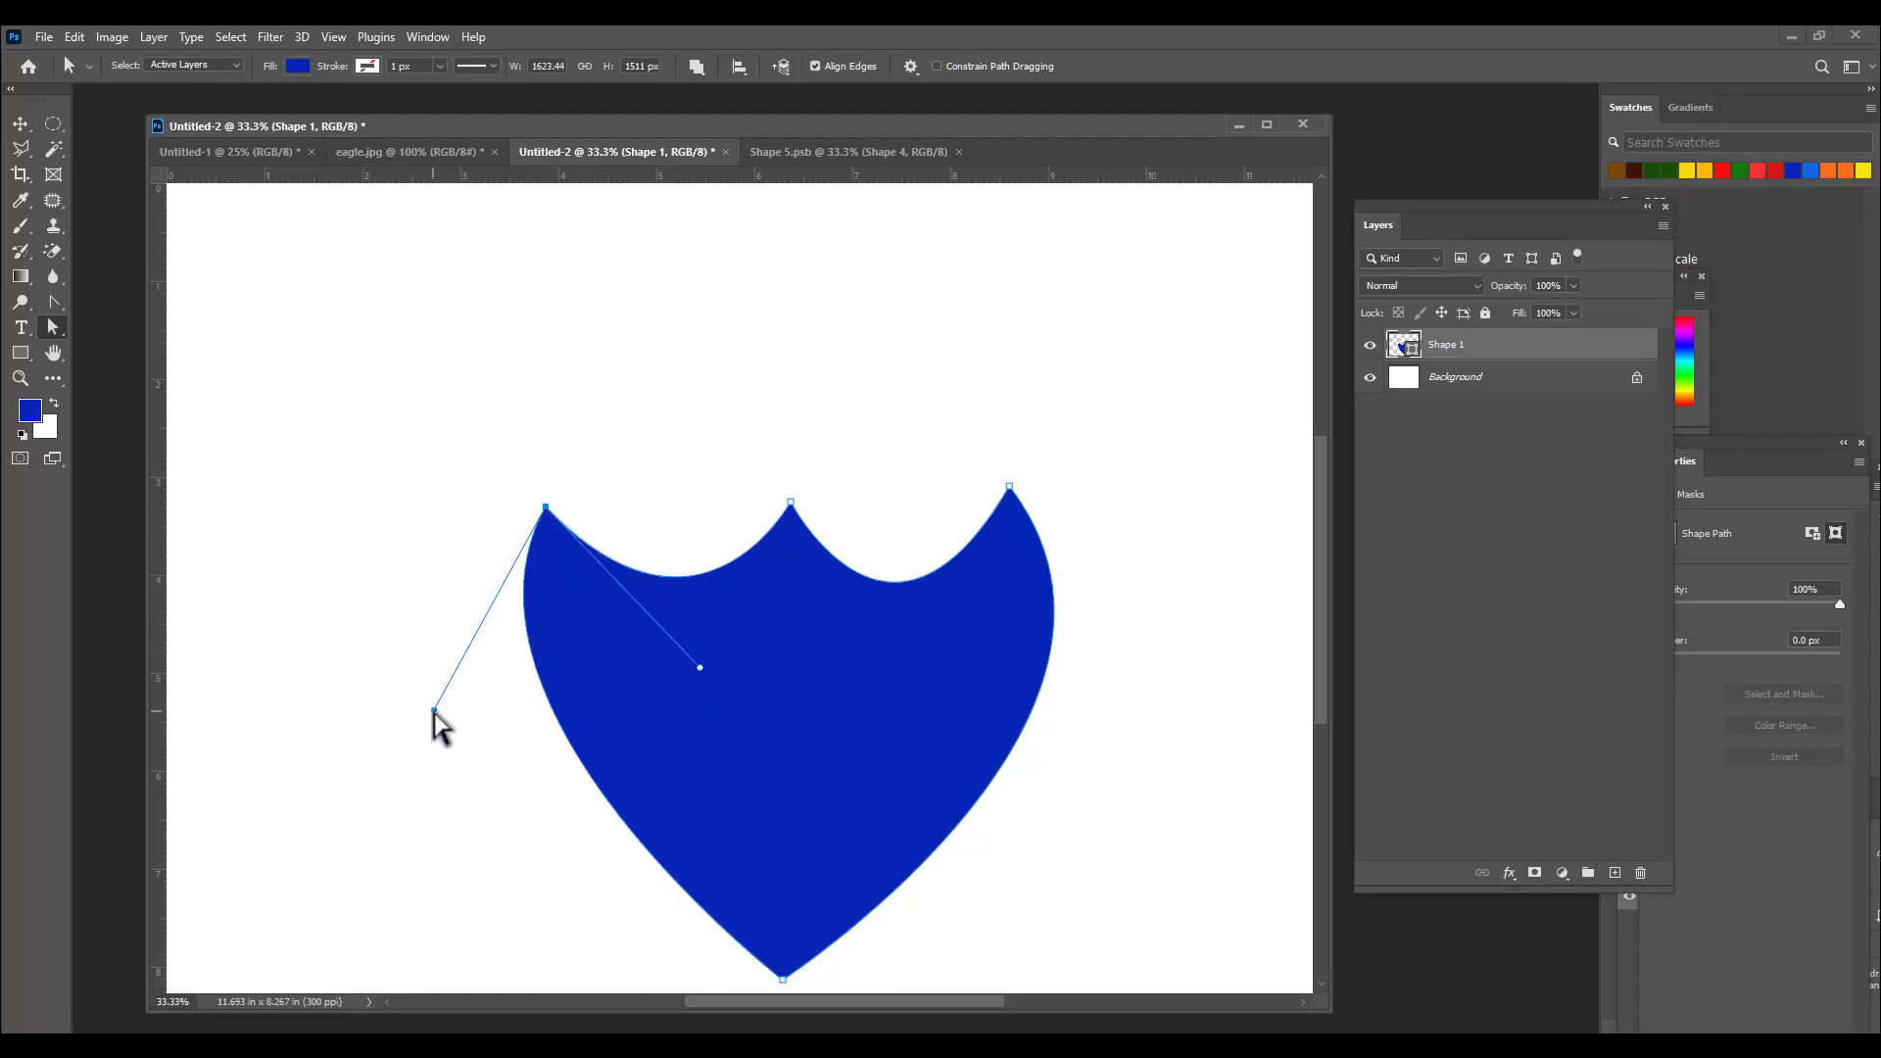
left_click_drag(434, 708, 419, 746)
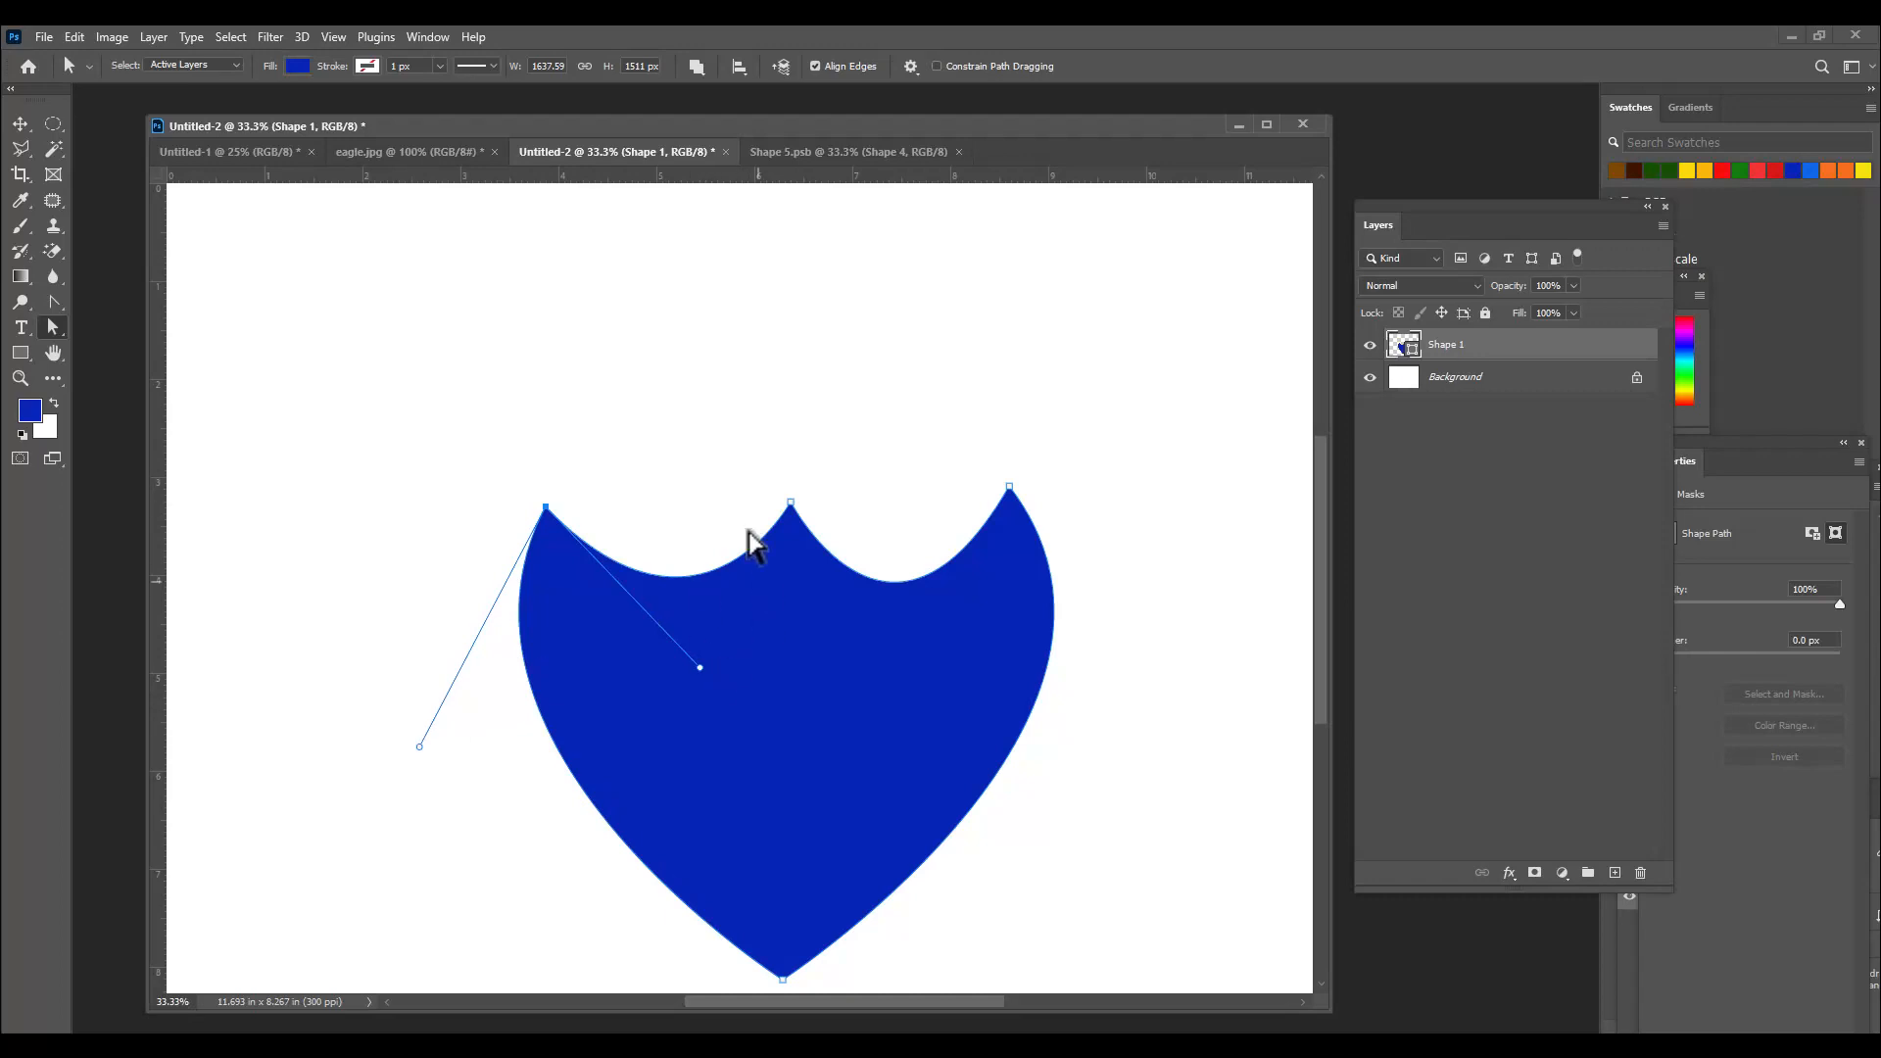
left_click(747, 492)
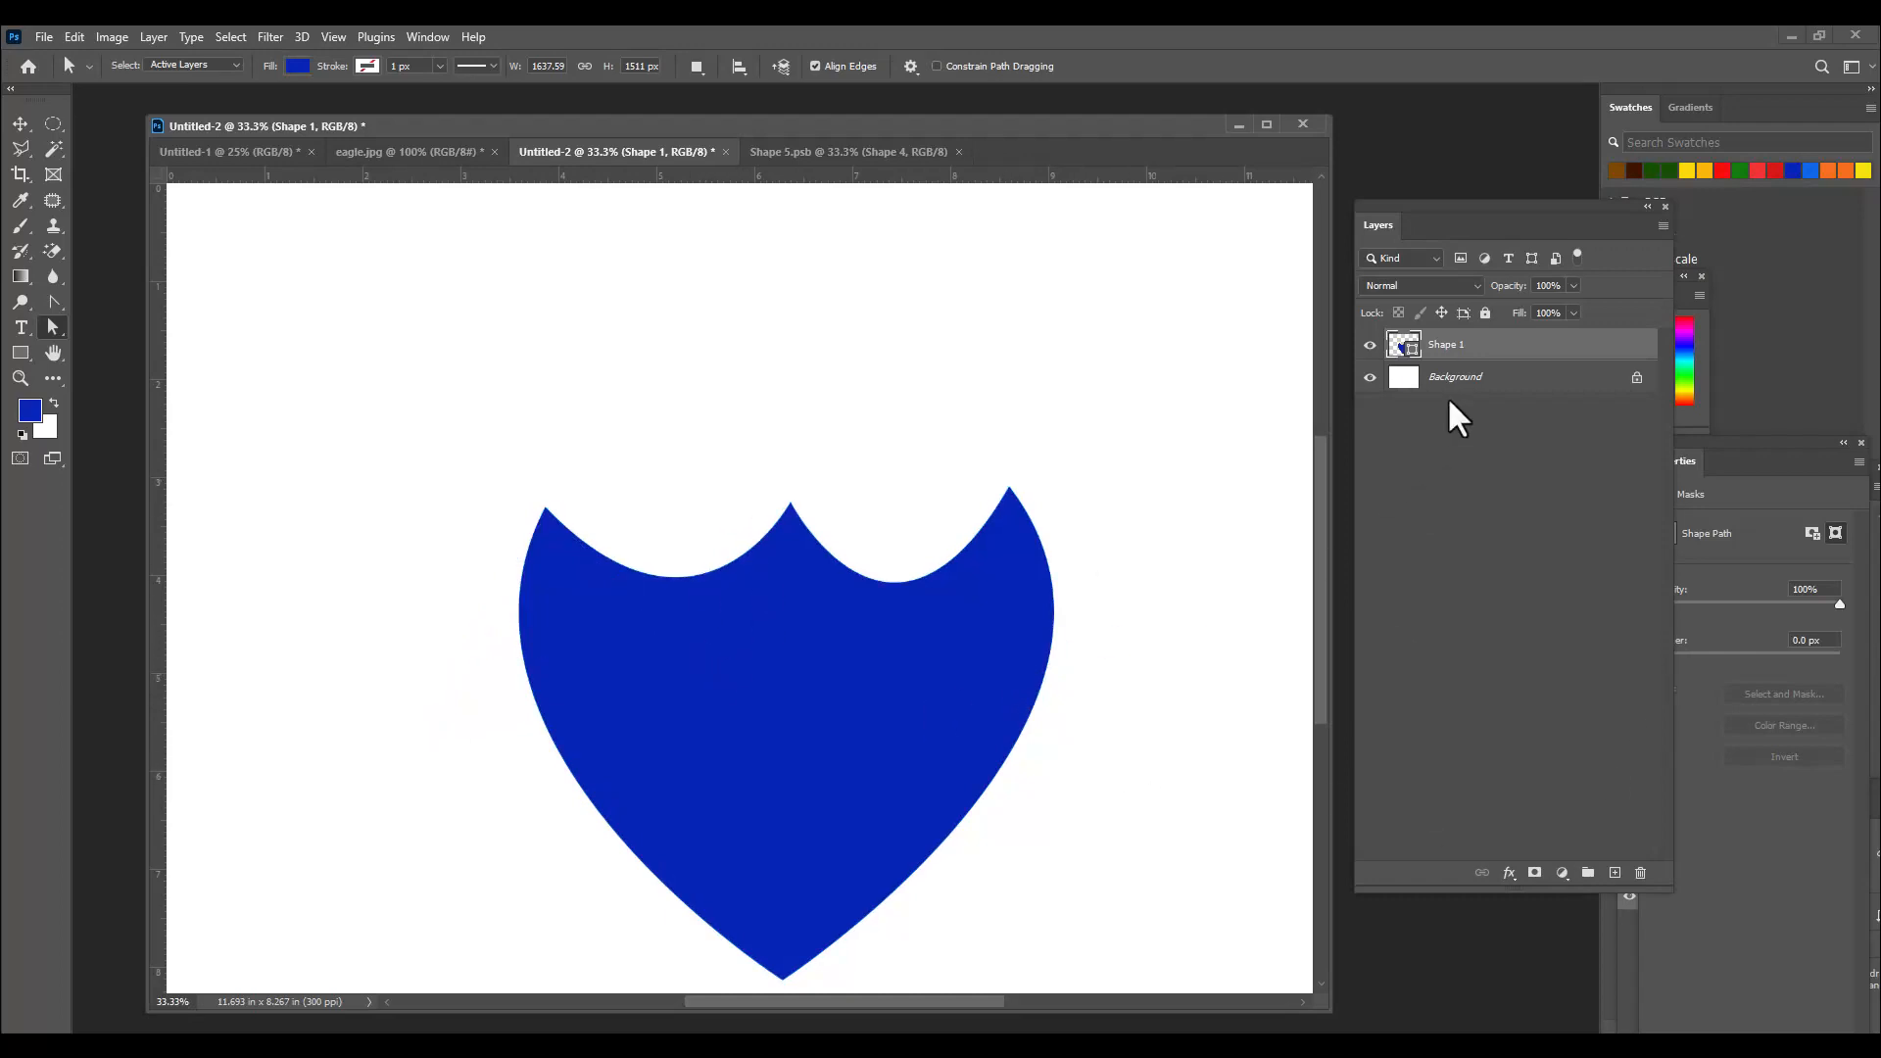
Delete the shield layer and draw a leaf's straight upper stalk edge and curved upper blade with the Pen tool, ending at a pointed tip.
key("Delete")
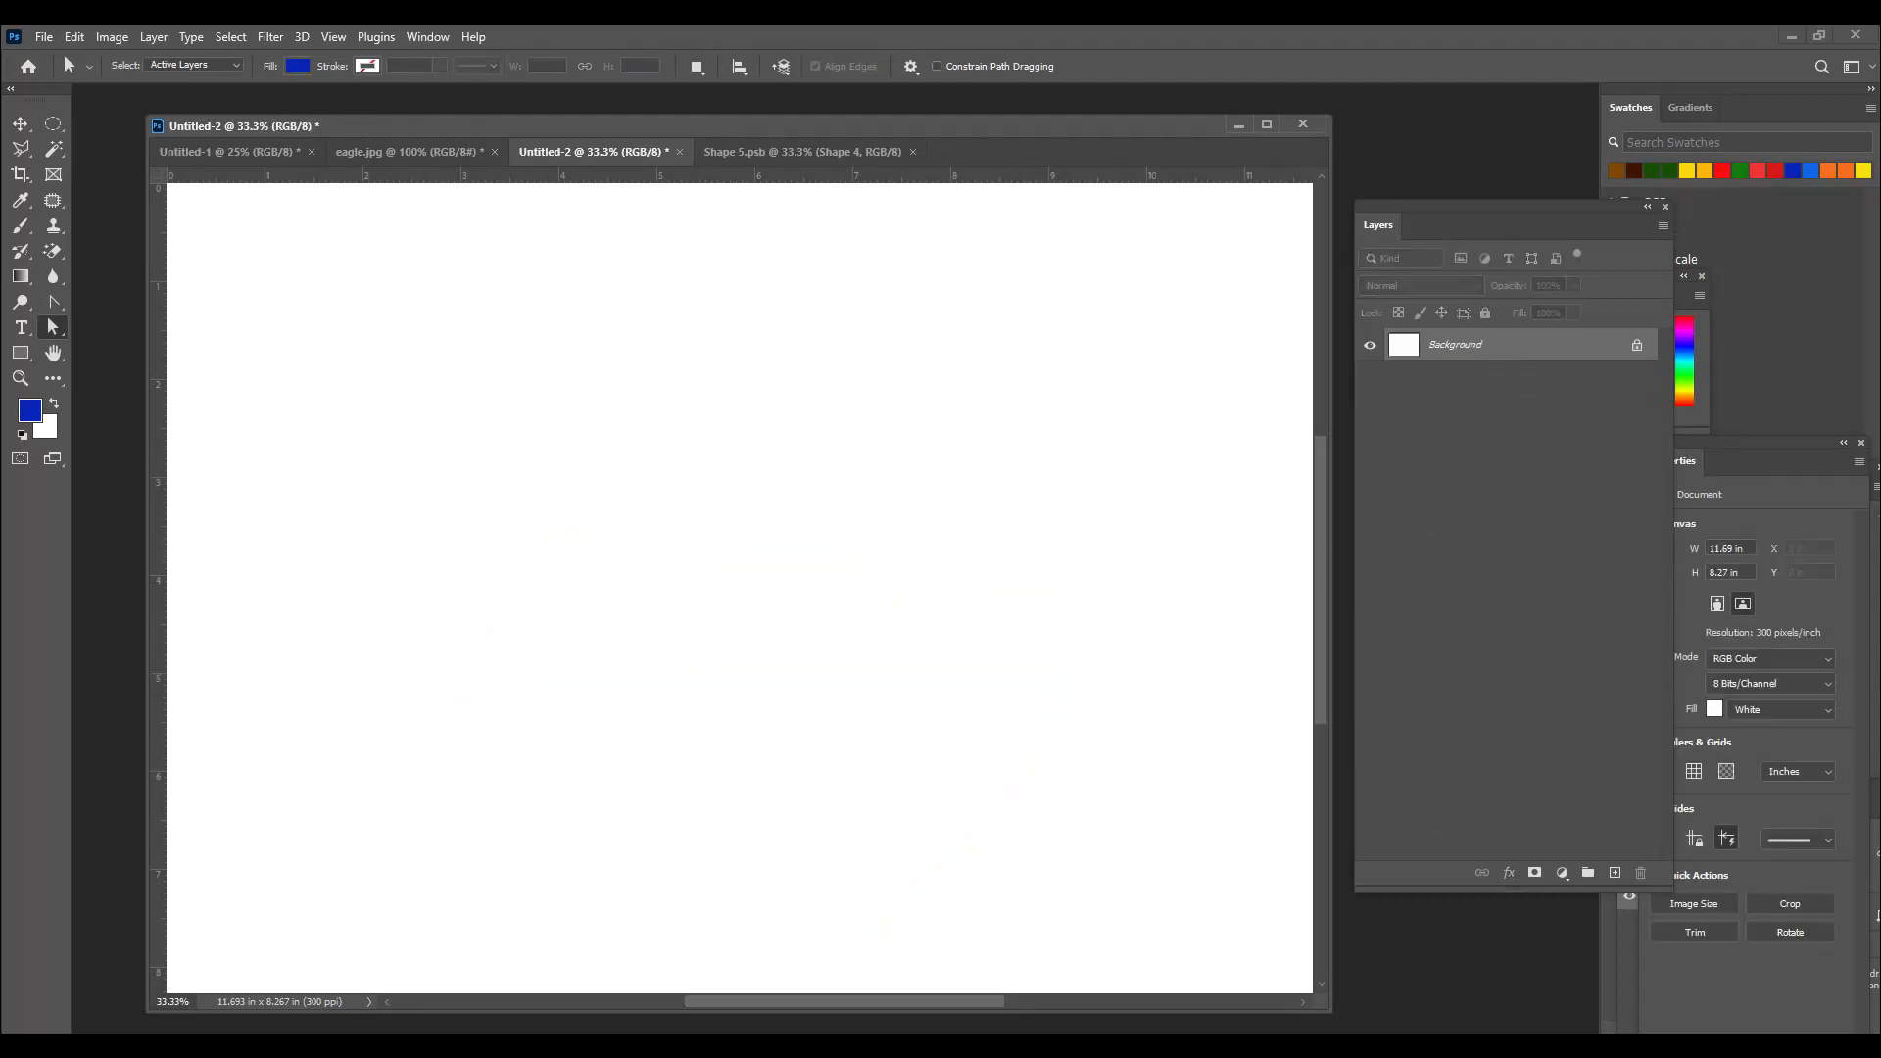
left_click(53, 301)
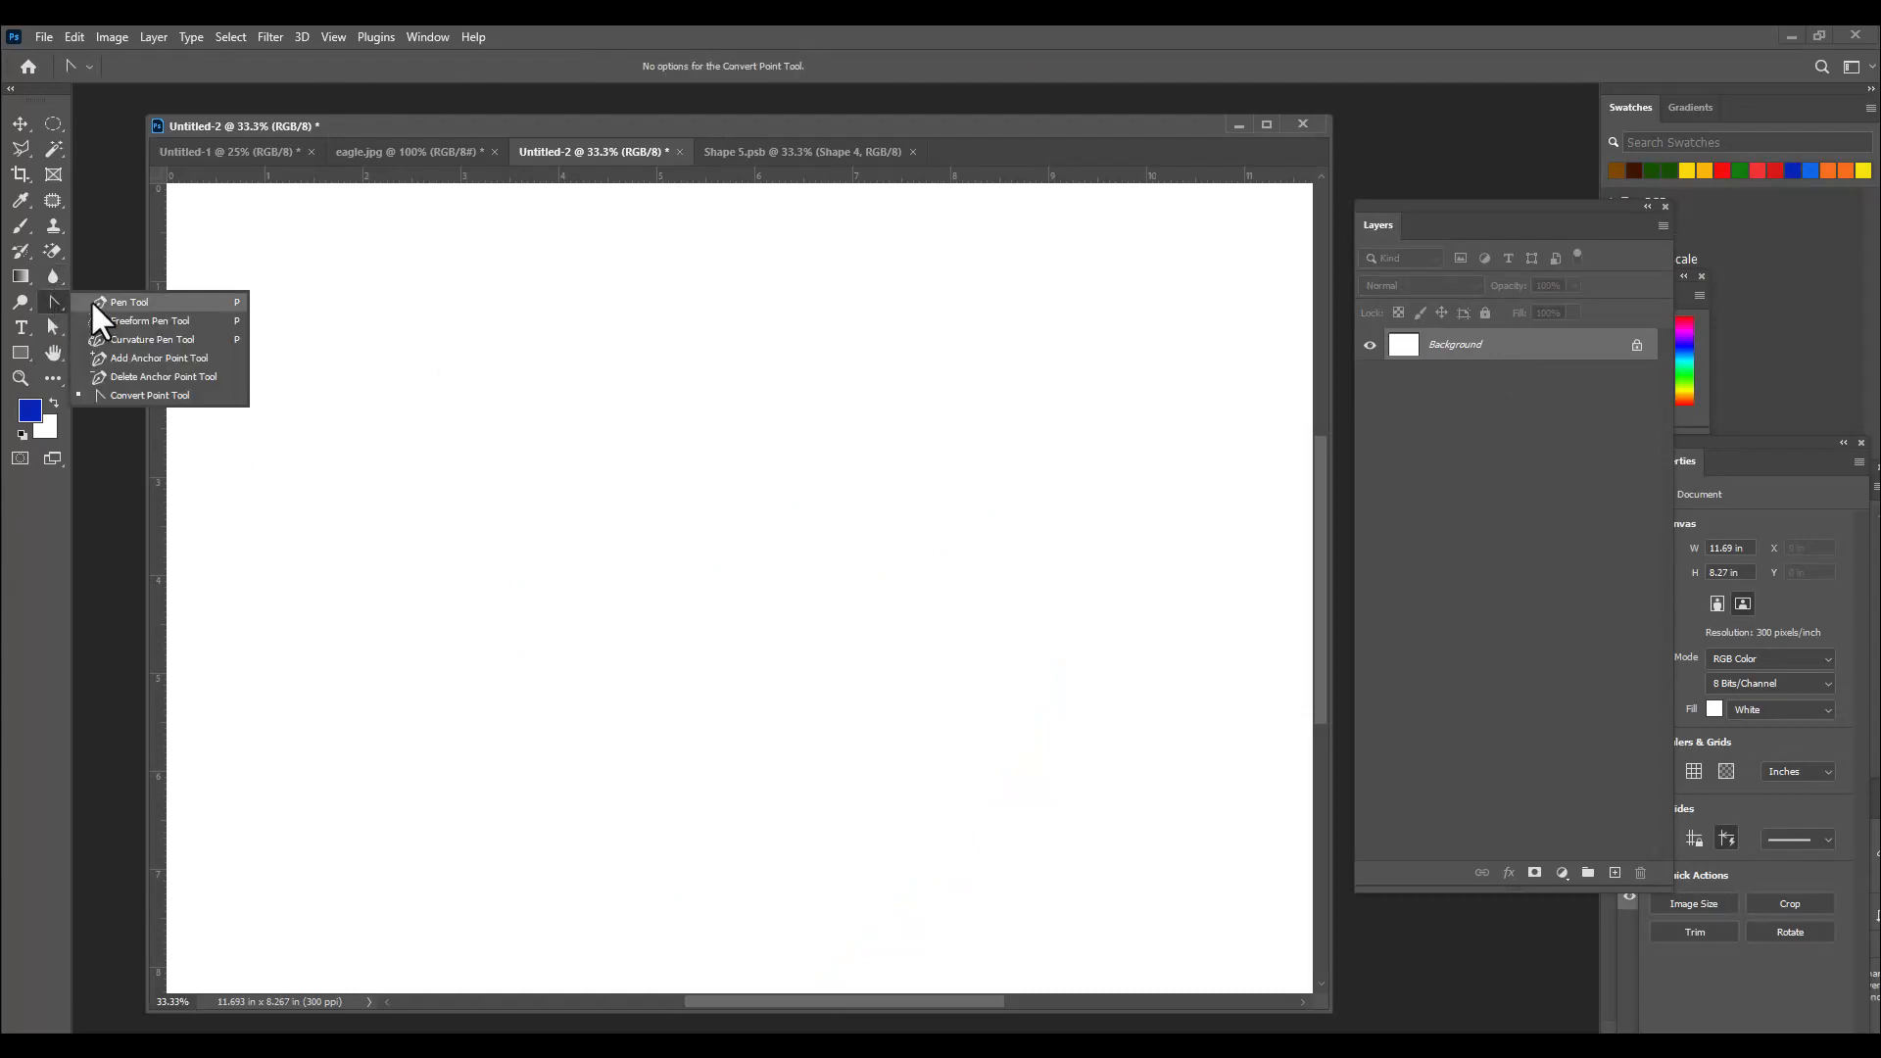
left_click(127, 301)
left_click(408, 534)
left_click(545, 538)
left_click(767, 474)
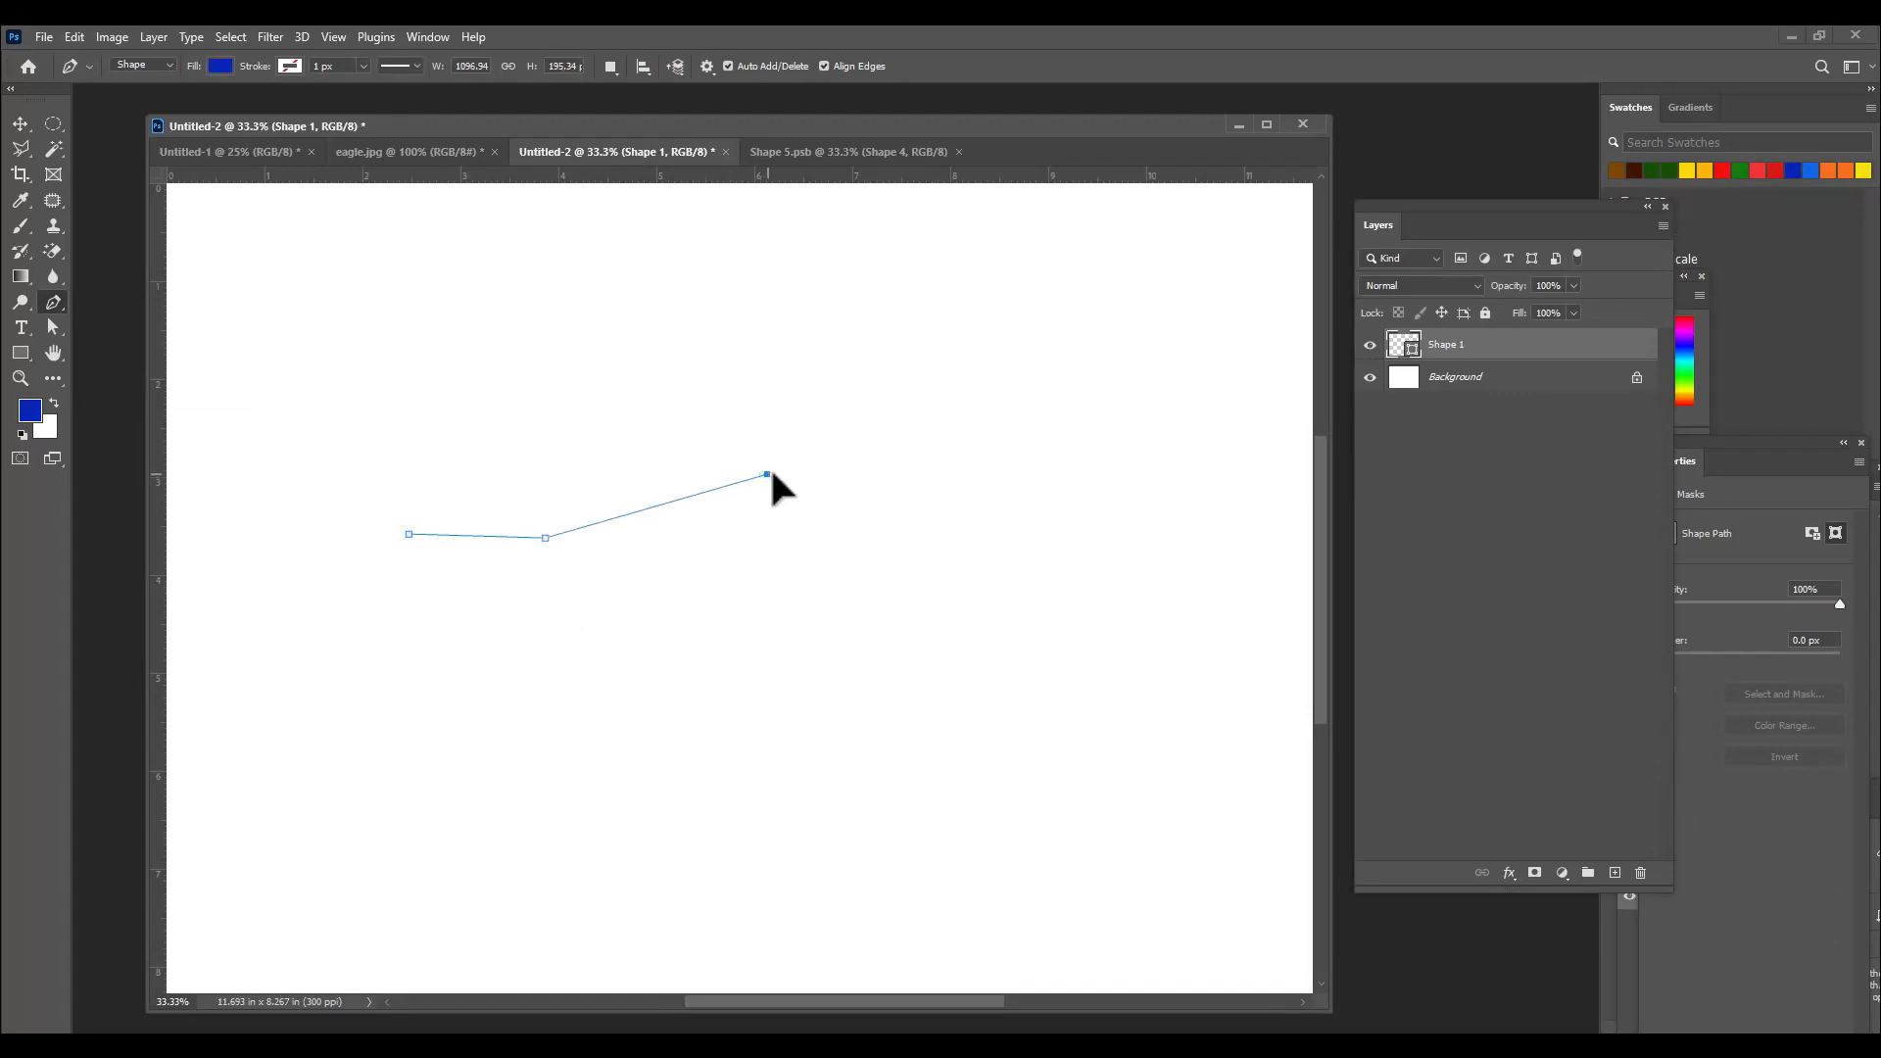
left_click_drag(767, 474, 931, 509)
left_click(1077, 554)
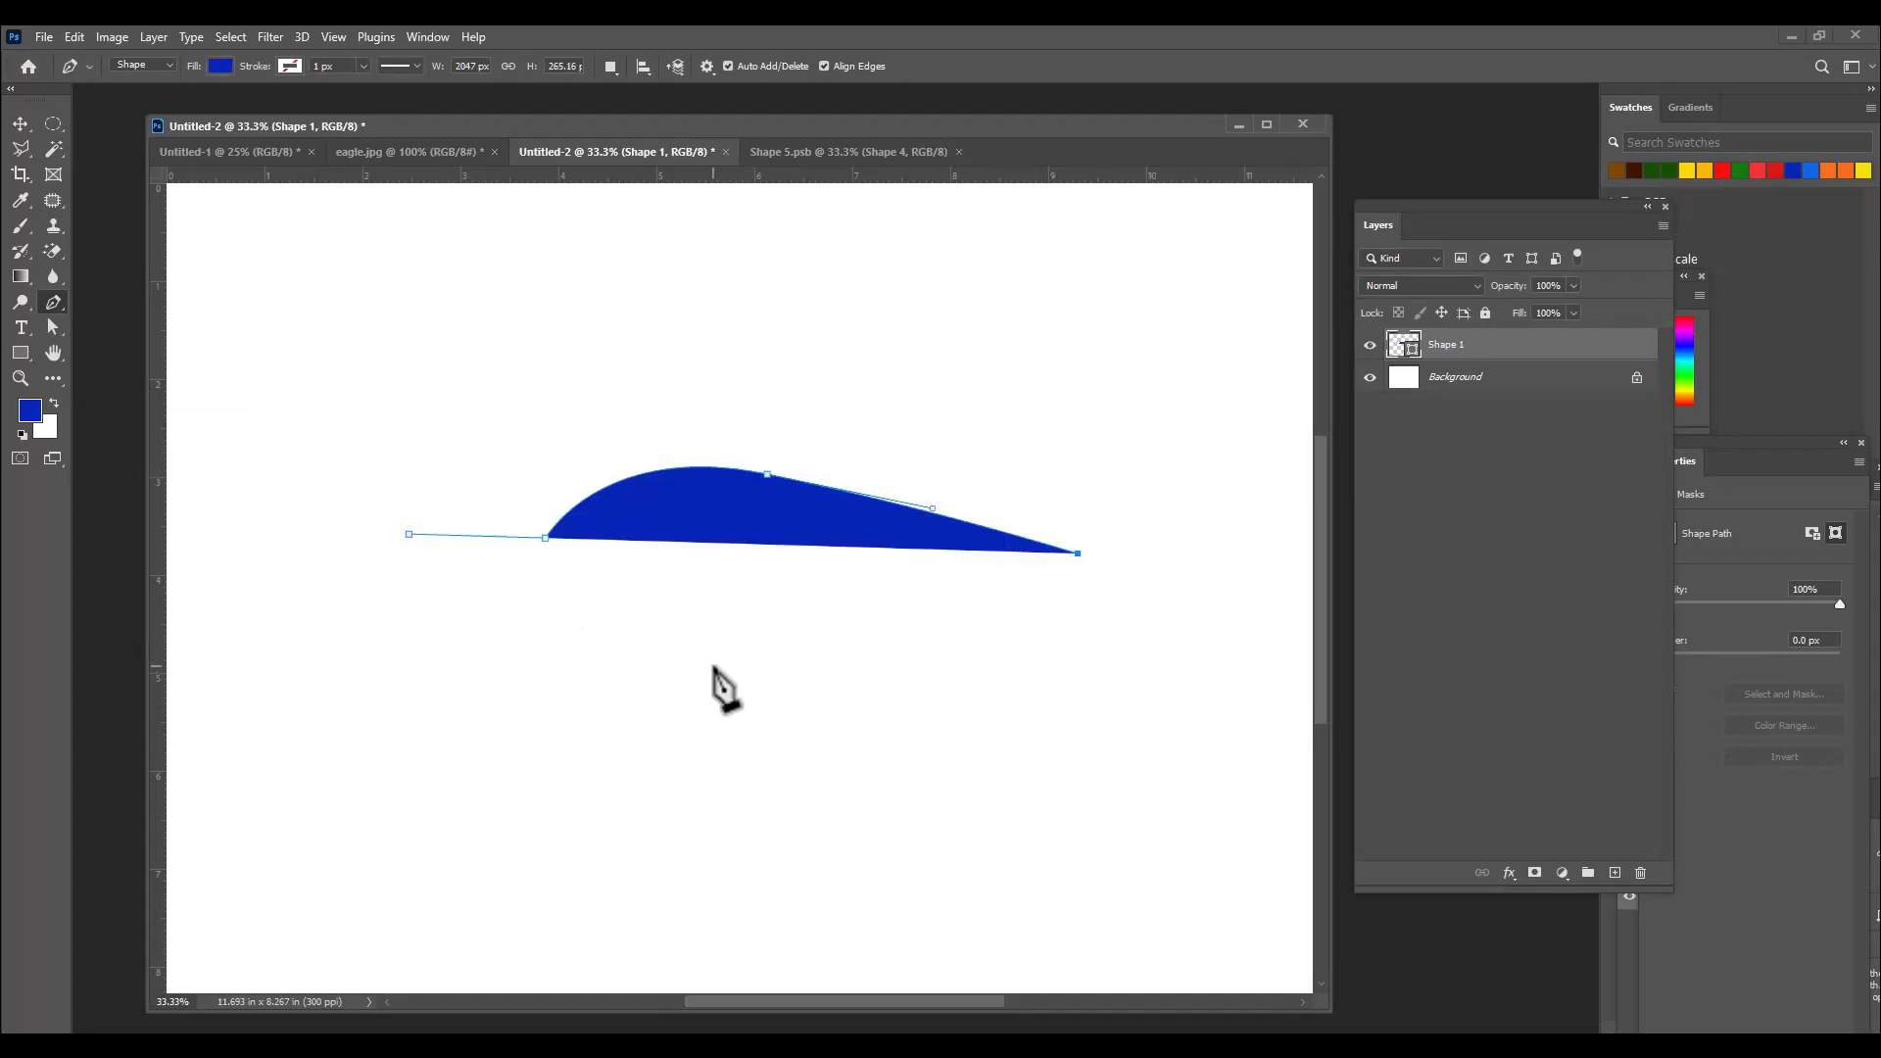
Curve the leaf's lower edge, shorten the bottom point's leading handle, and close the outline around the stalk, about 2047 by 705 px.
left_click_drag(736, 691, 565, 652)
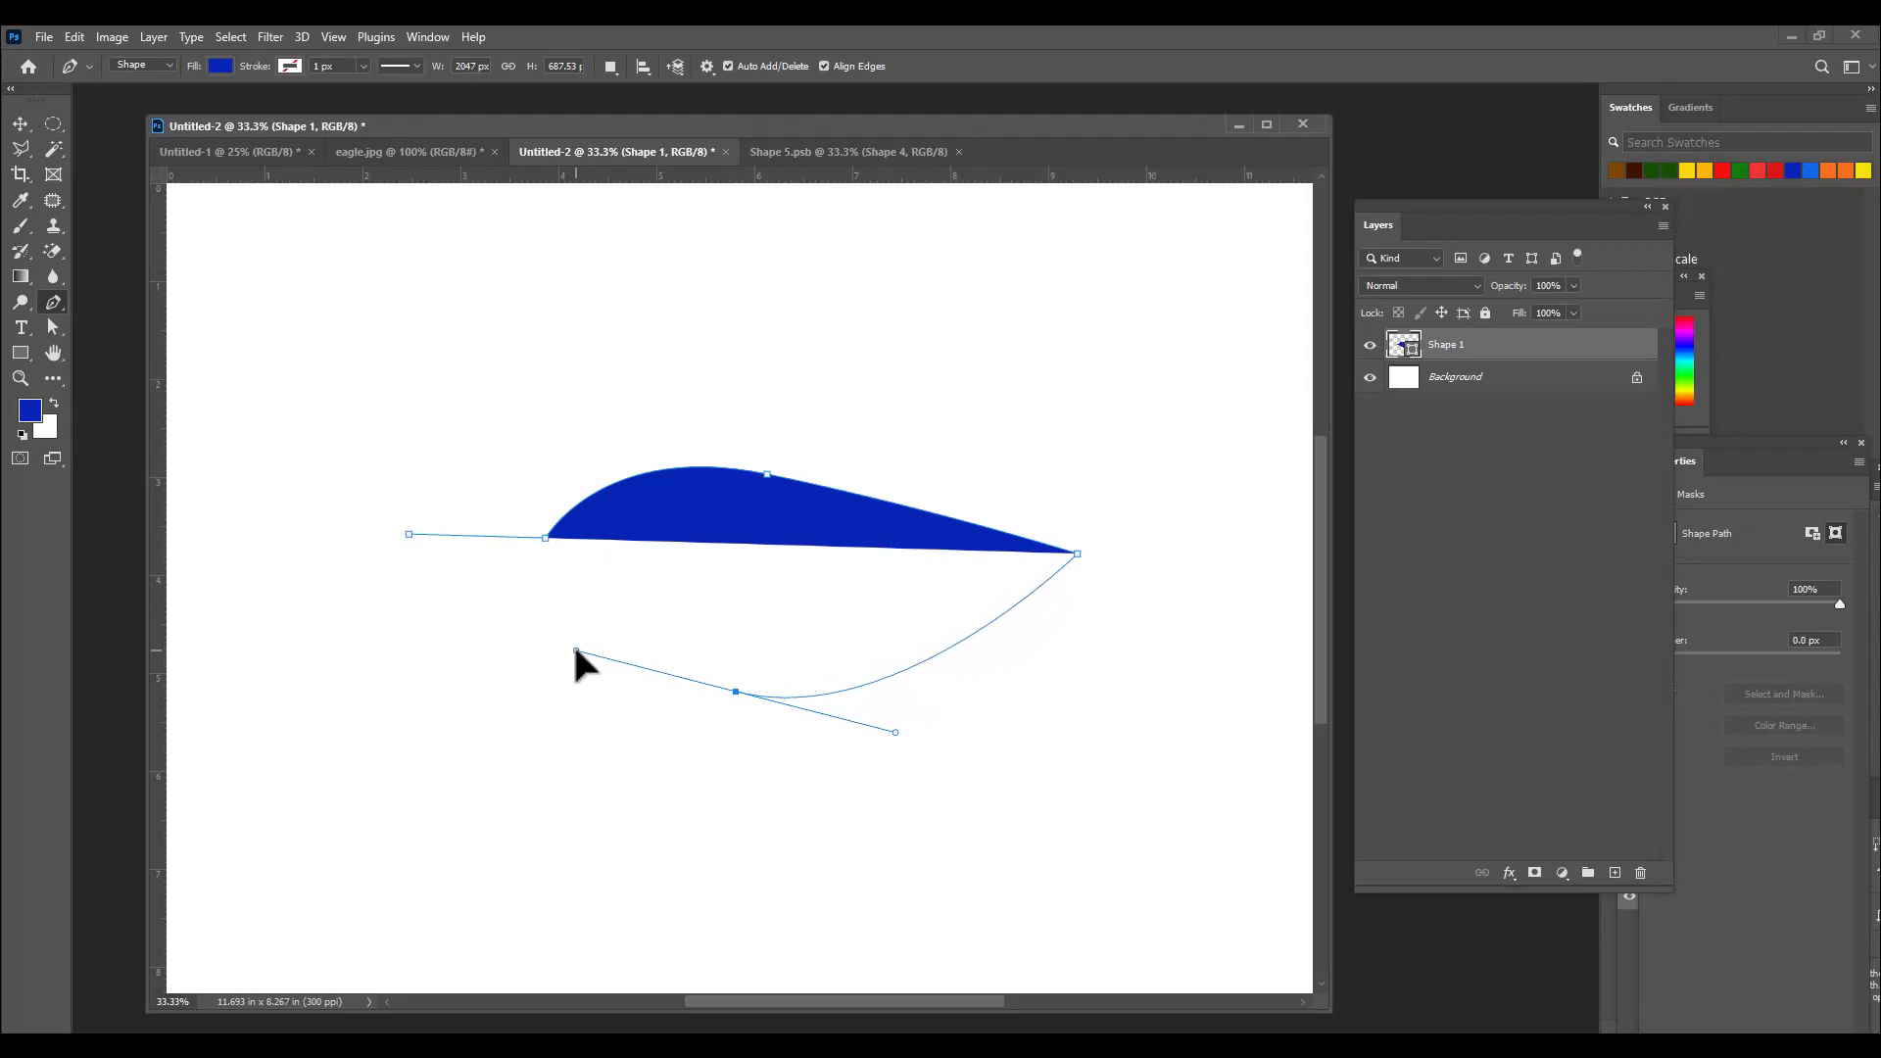
left_click_drag(577, 651, 577, 651)
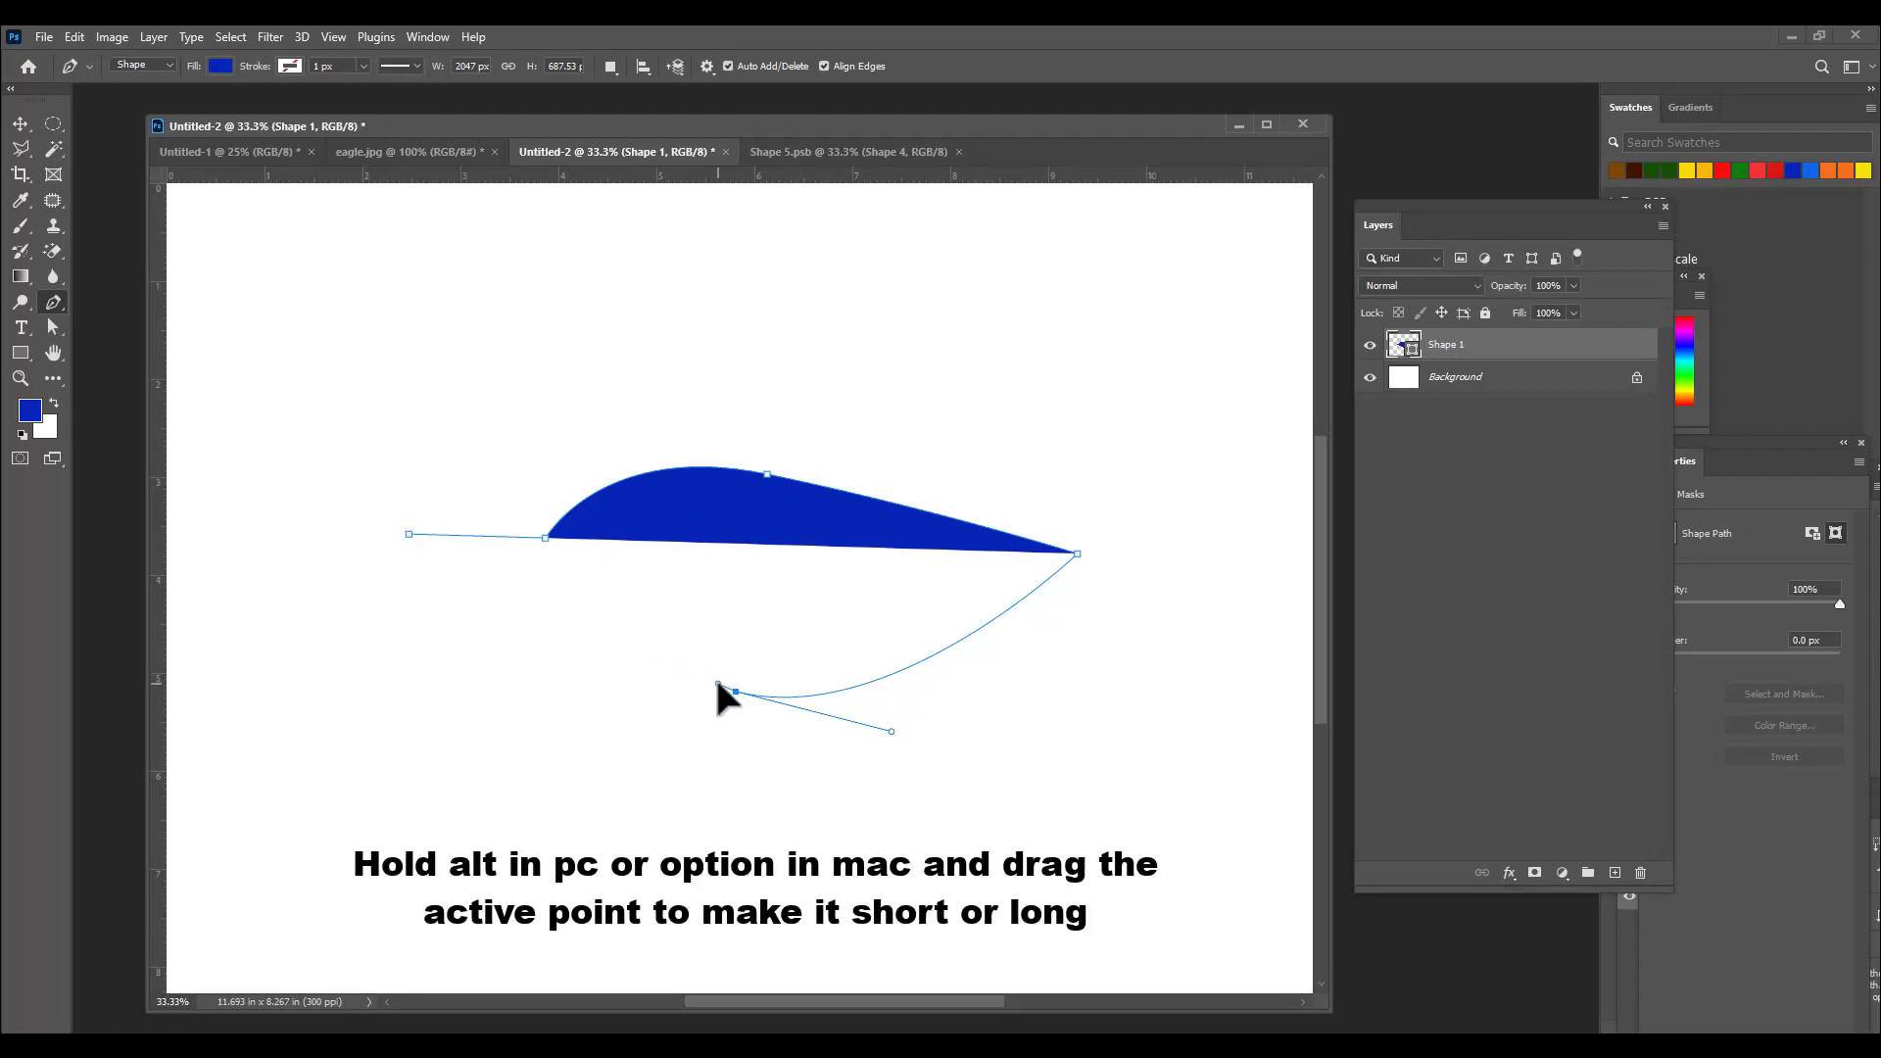
left_click_drag(718, 684, 718, 684)
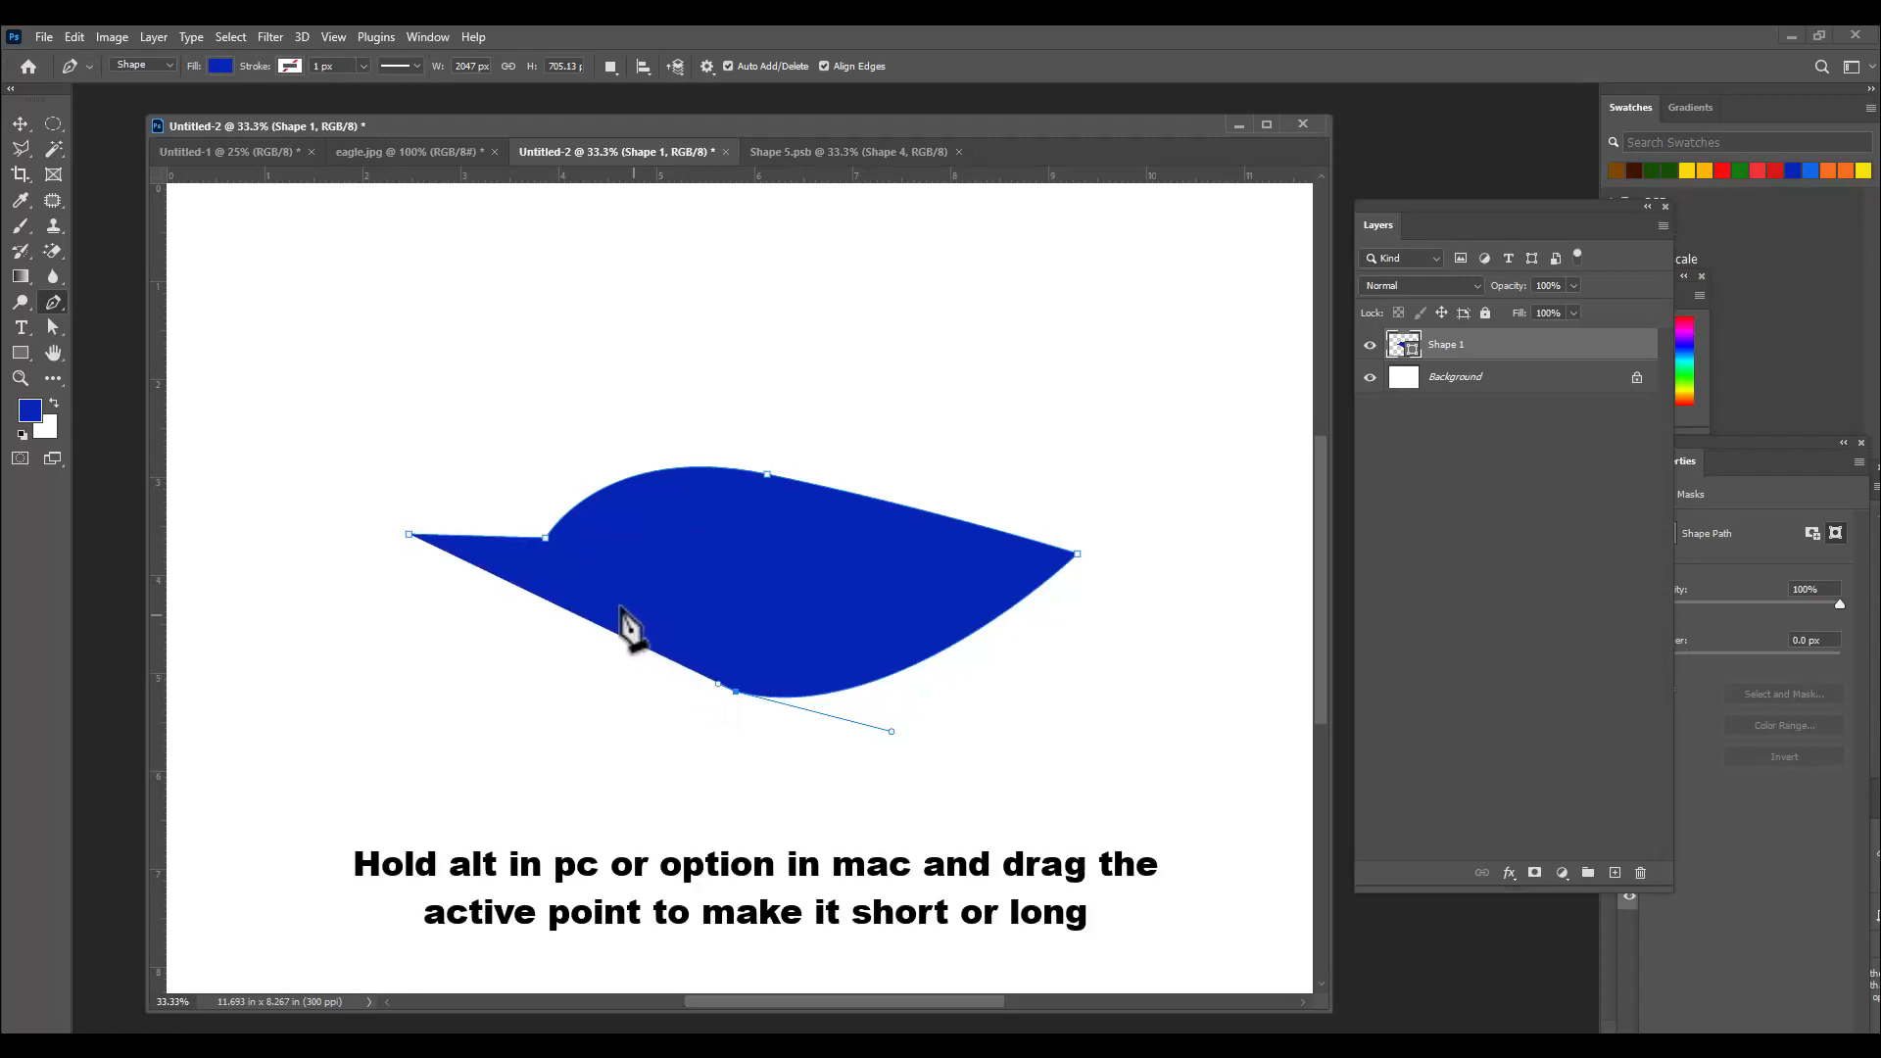
left_click(554, 568)
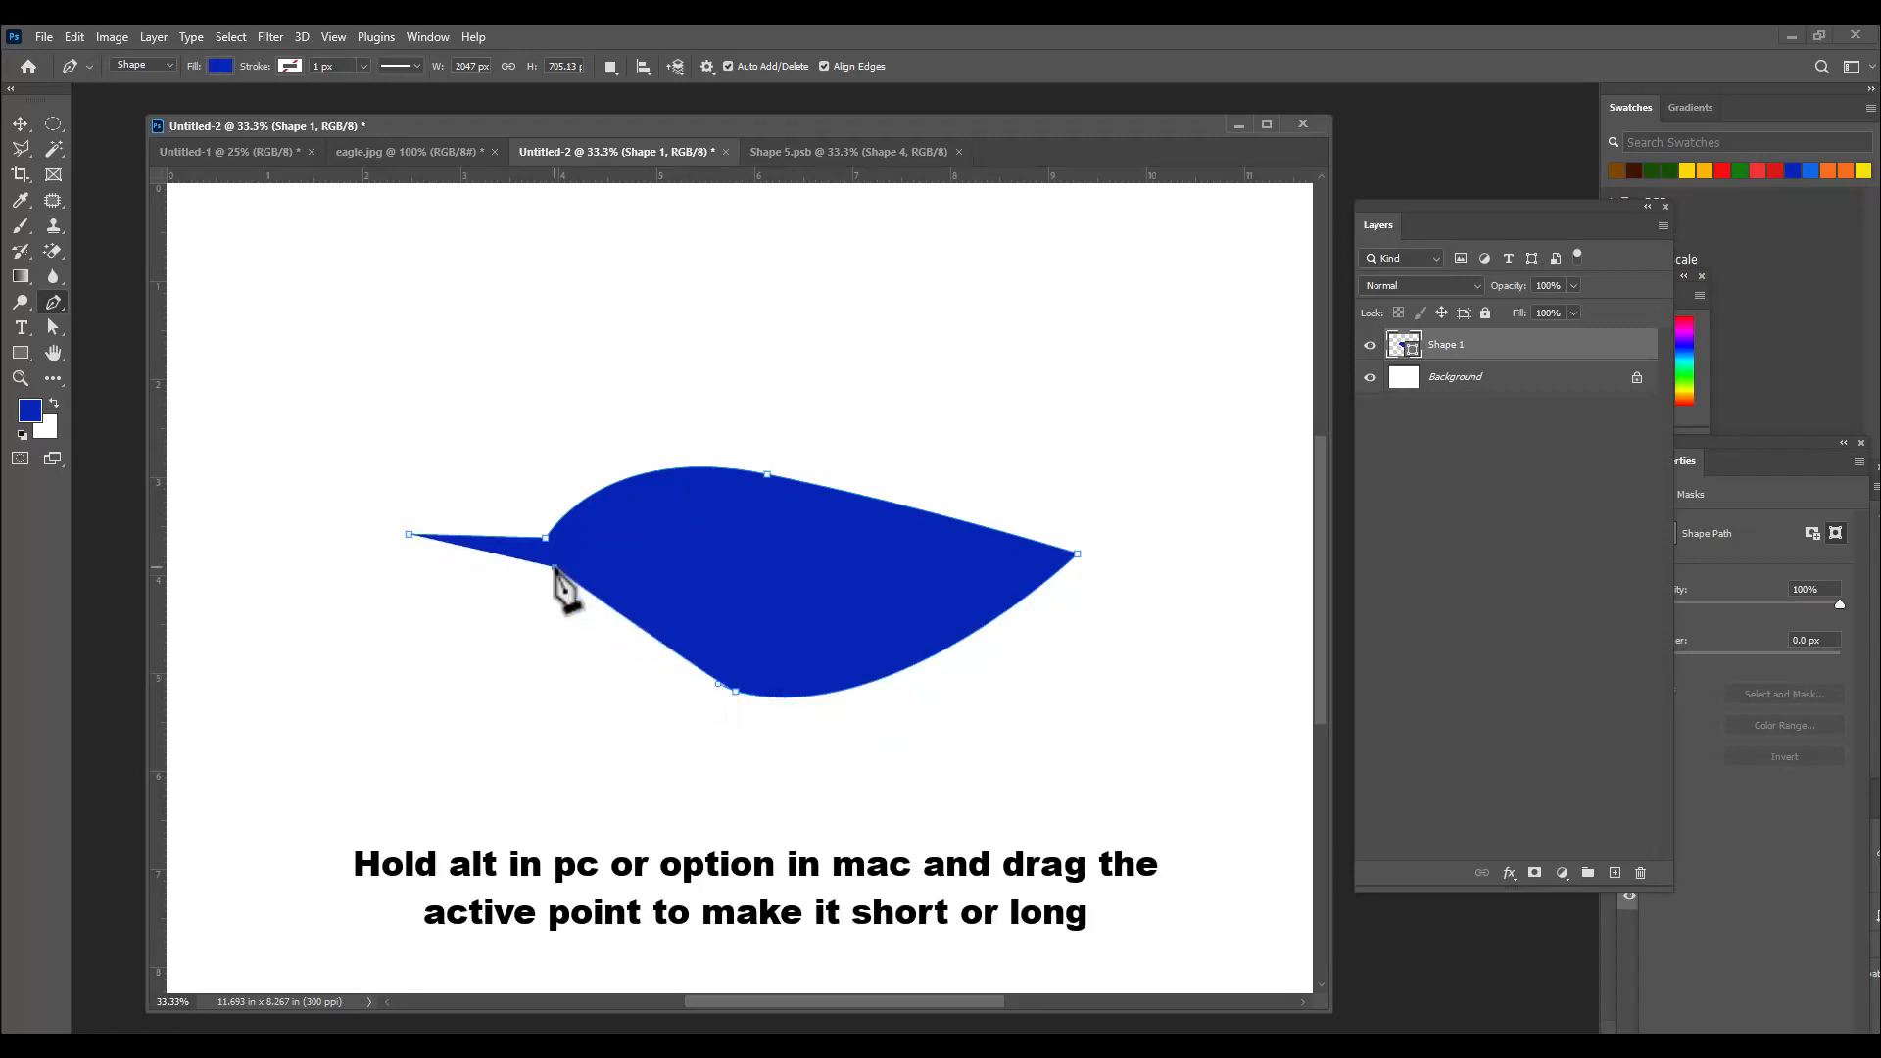
left_click(409, 535)
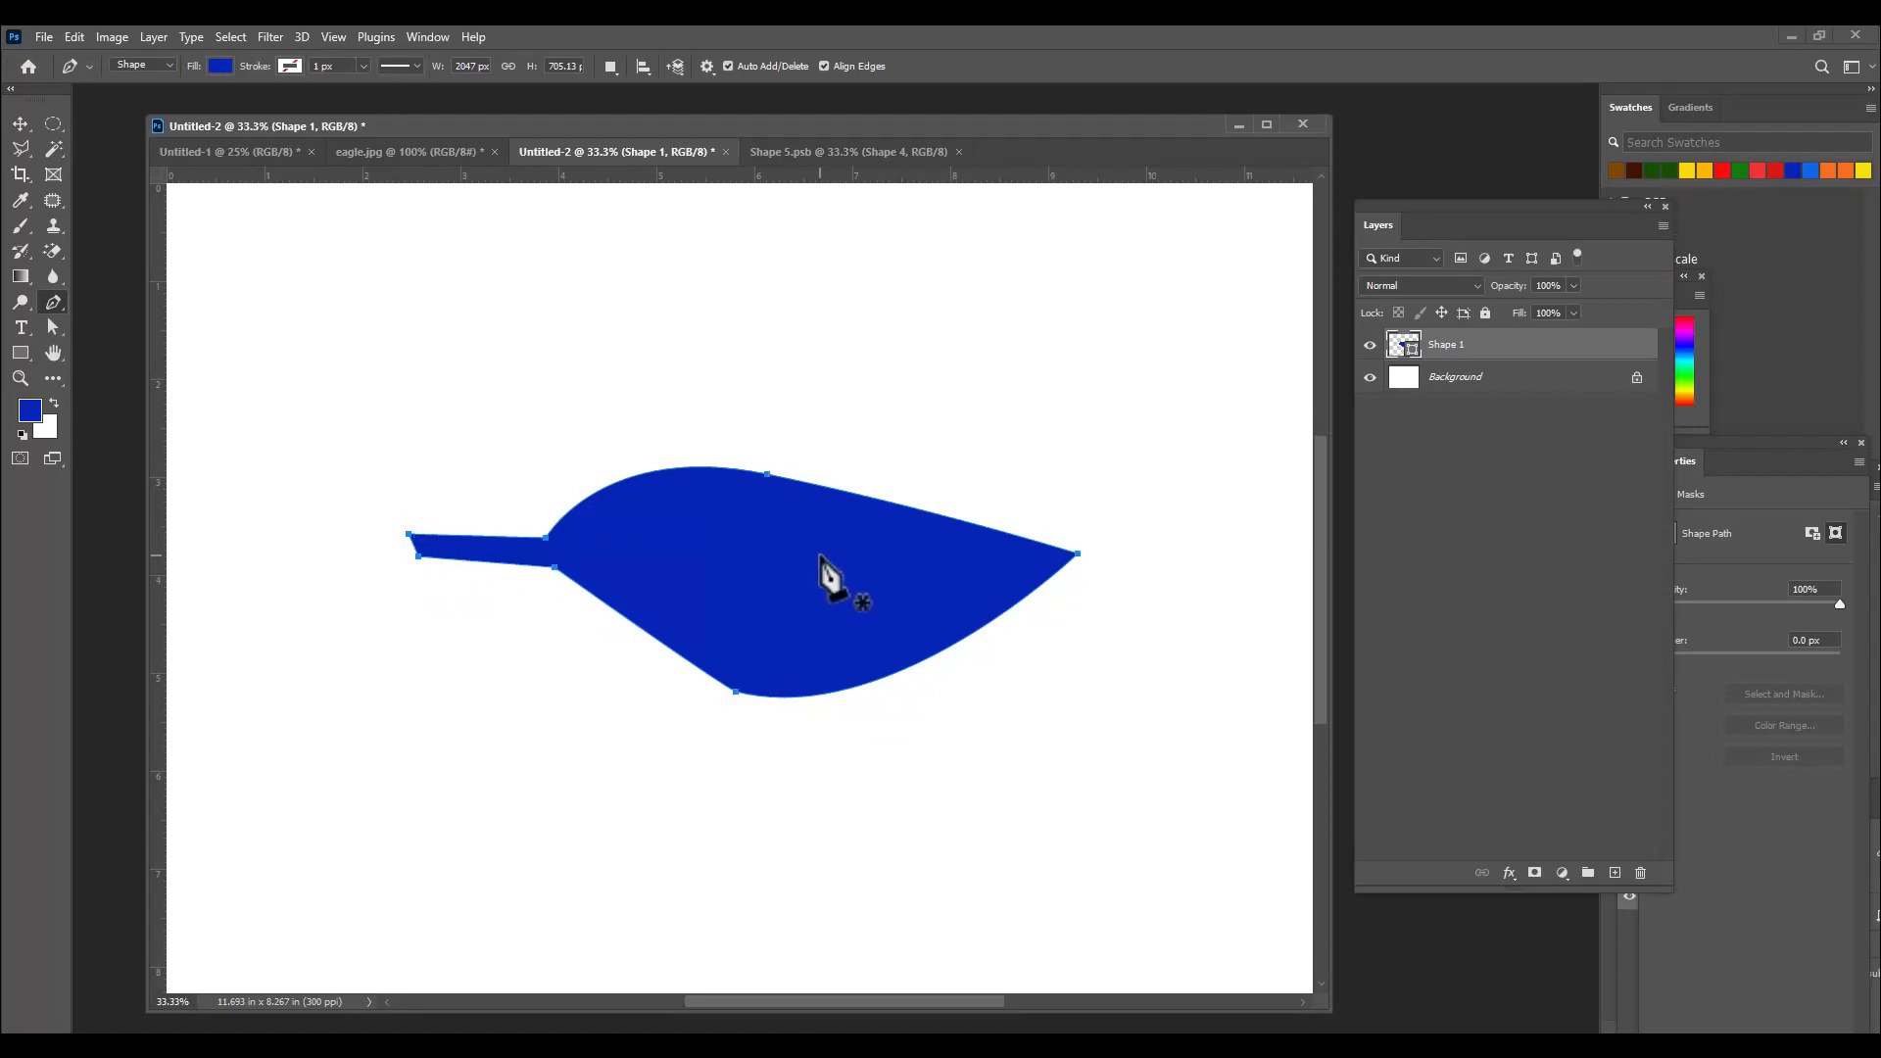
Square off the stalk's end with Direct Selection, check the blade points' handles, and delete the leaf layer.
left_click_drag(53, 328, 94, 331)
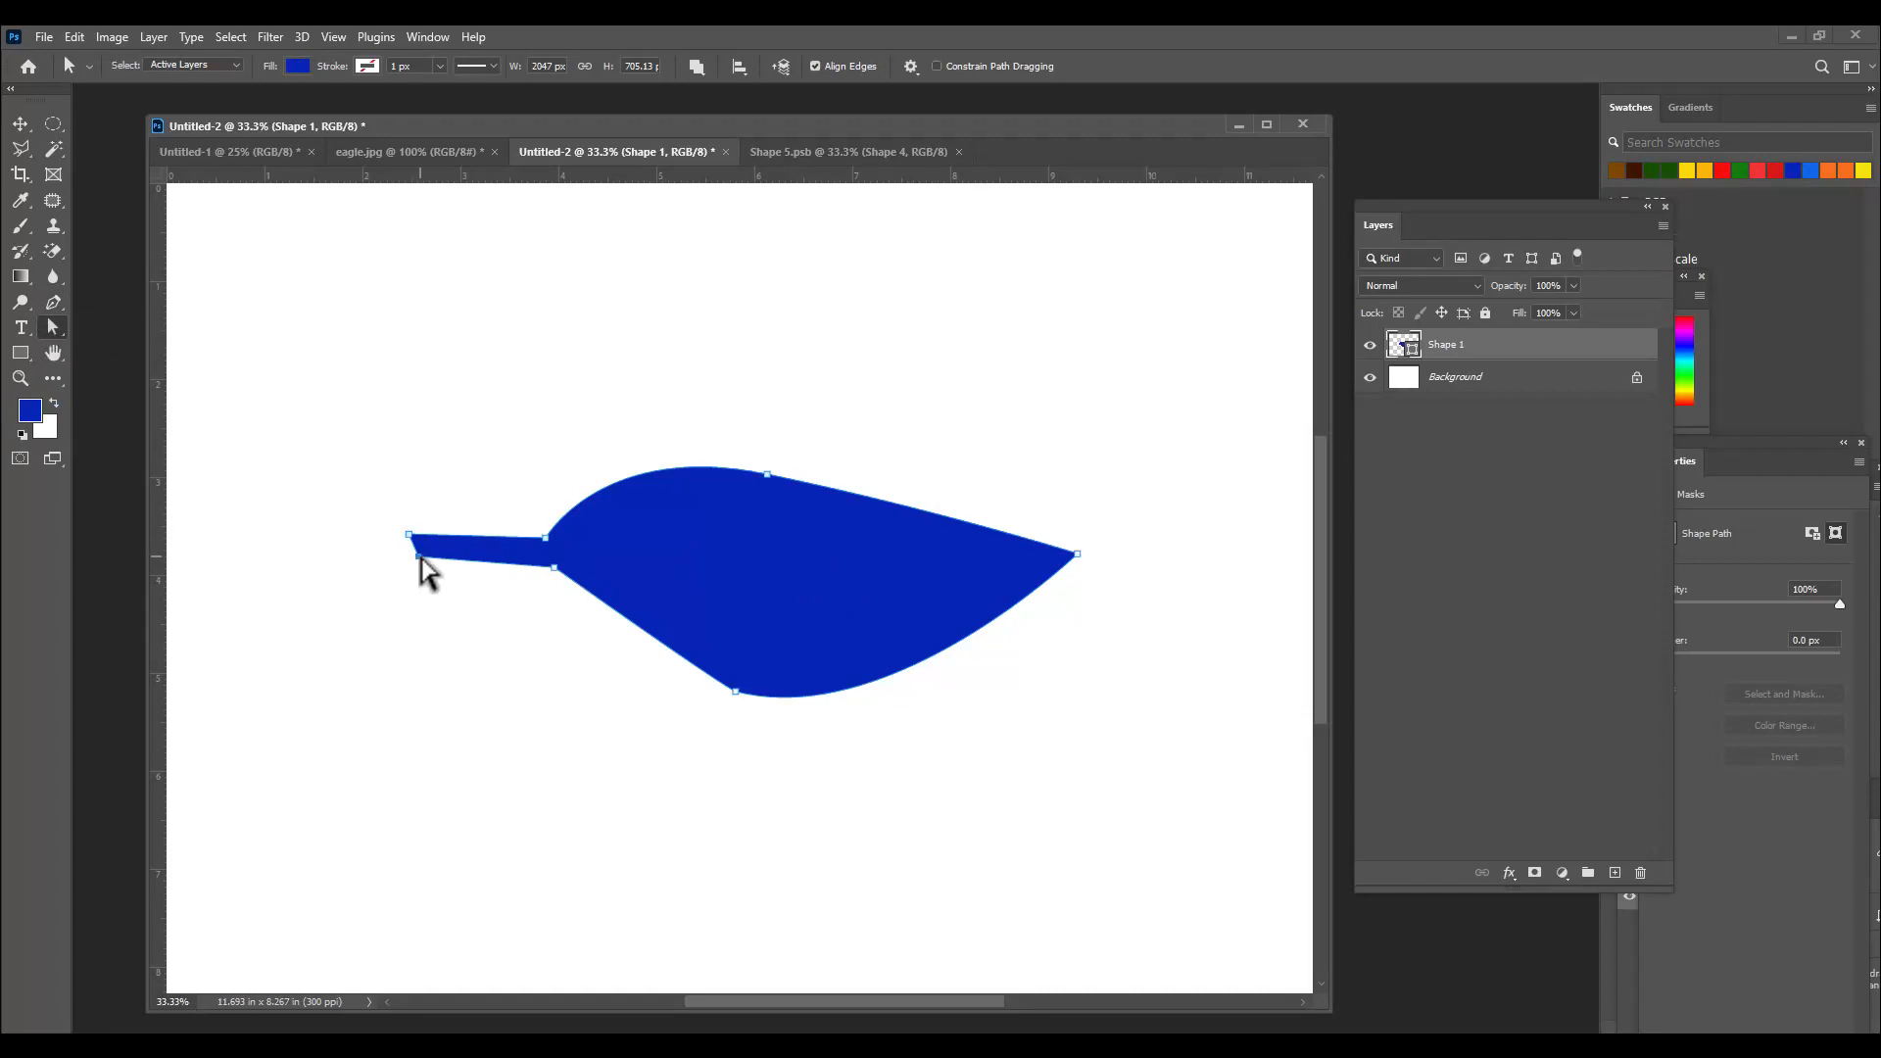
left_click_drag(420, 556, 404, 555)
left_click(767, 476)
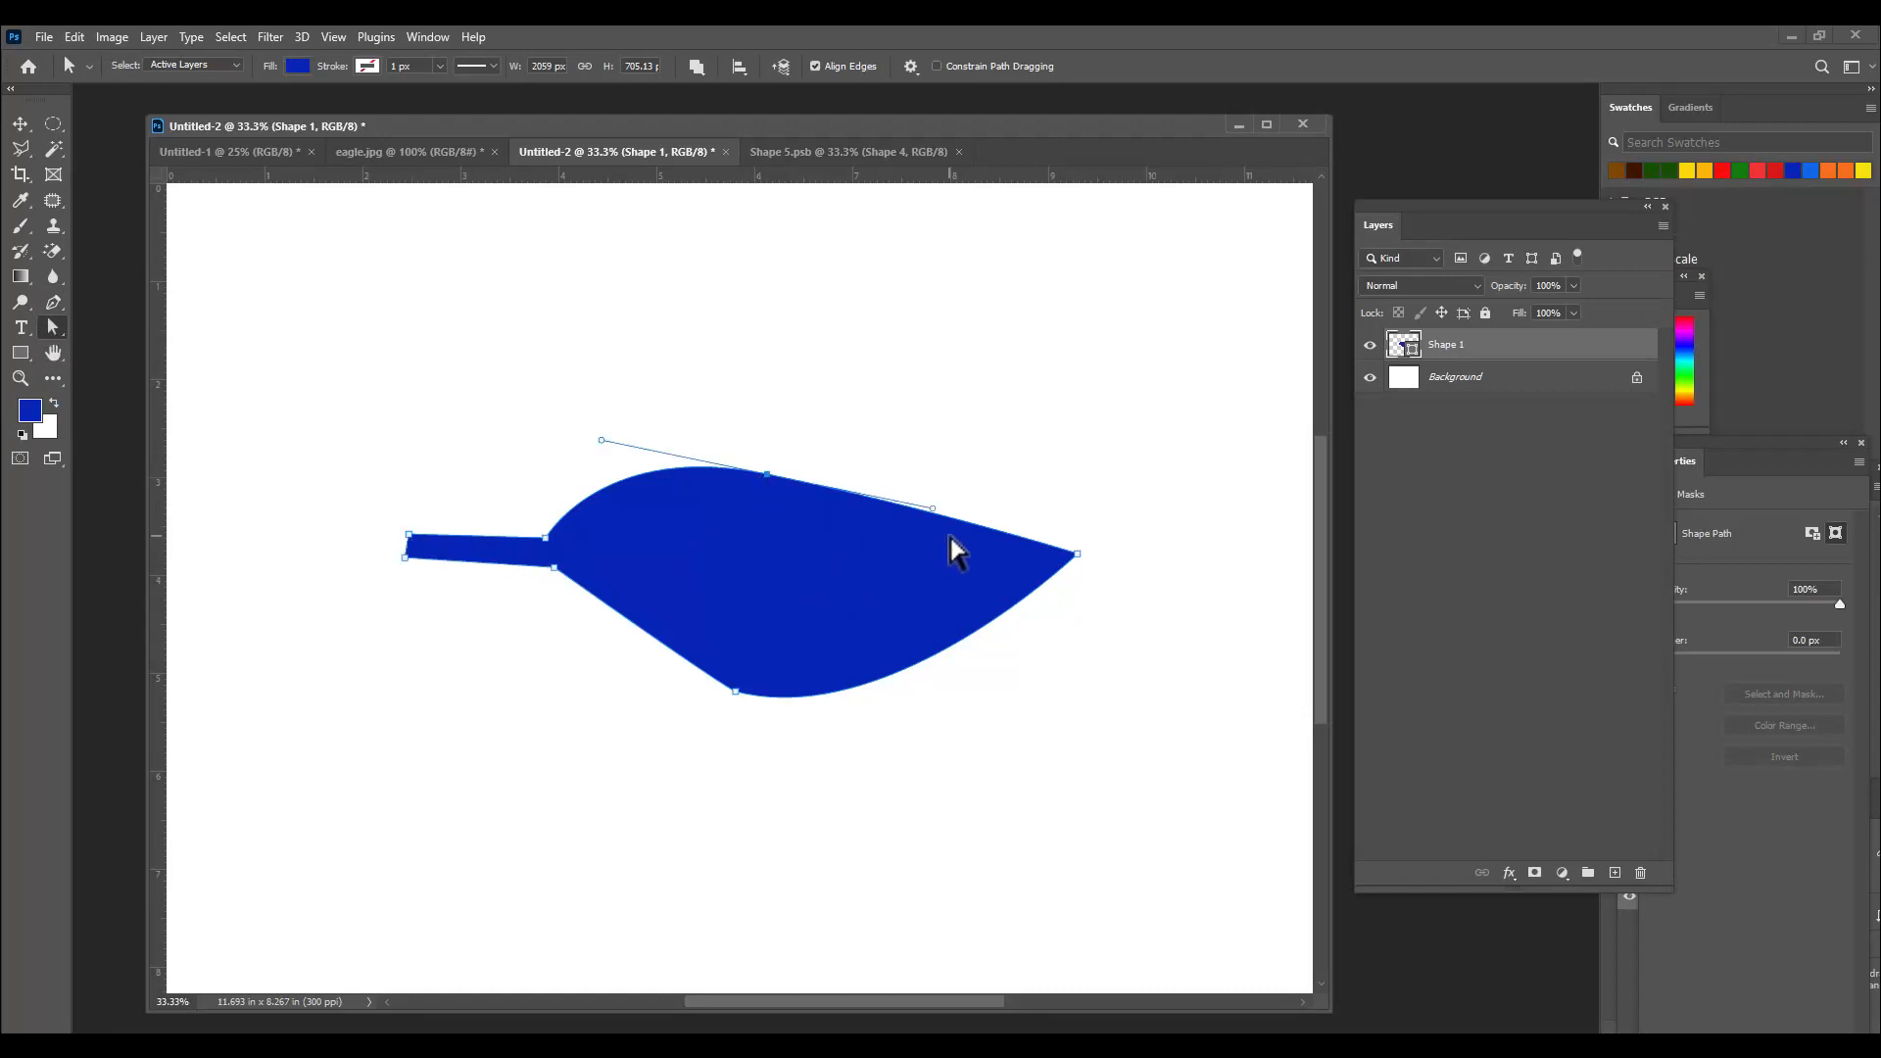
left_click(736, 692)
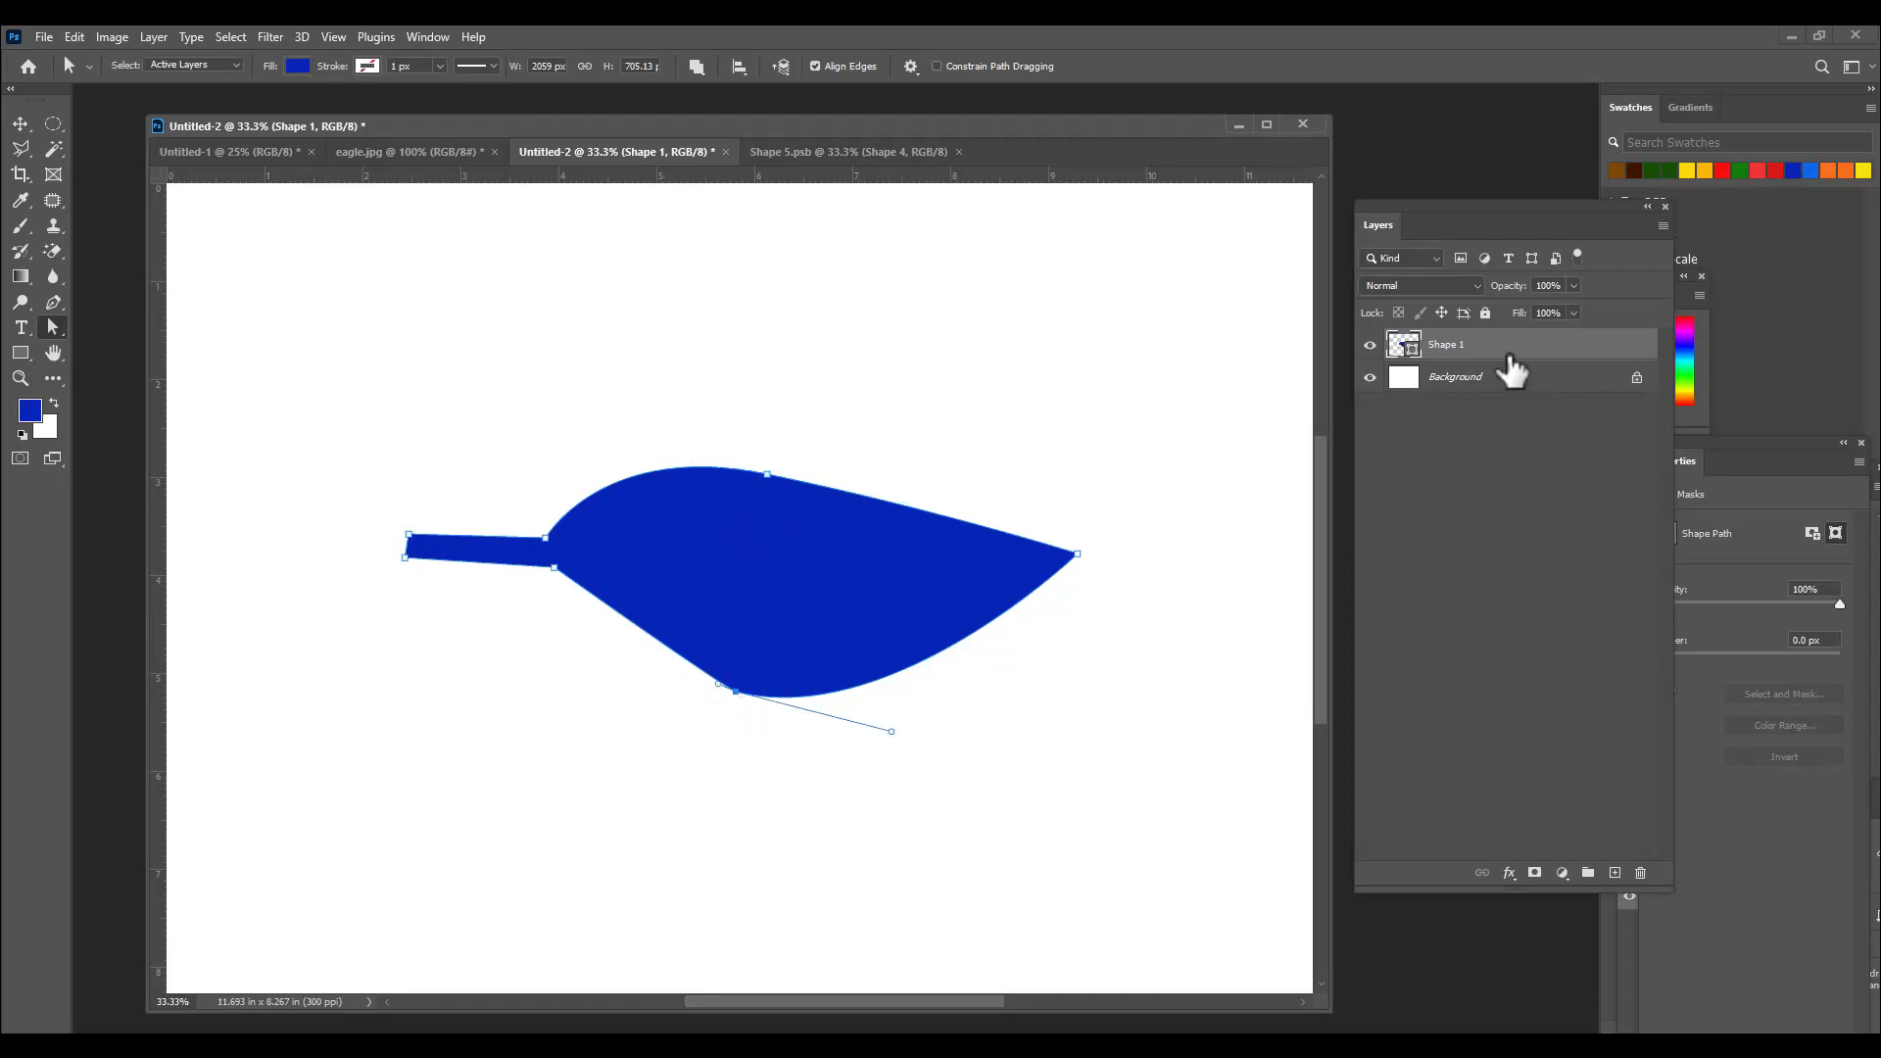
key("Delete")
key("Delete")
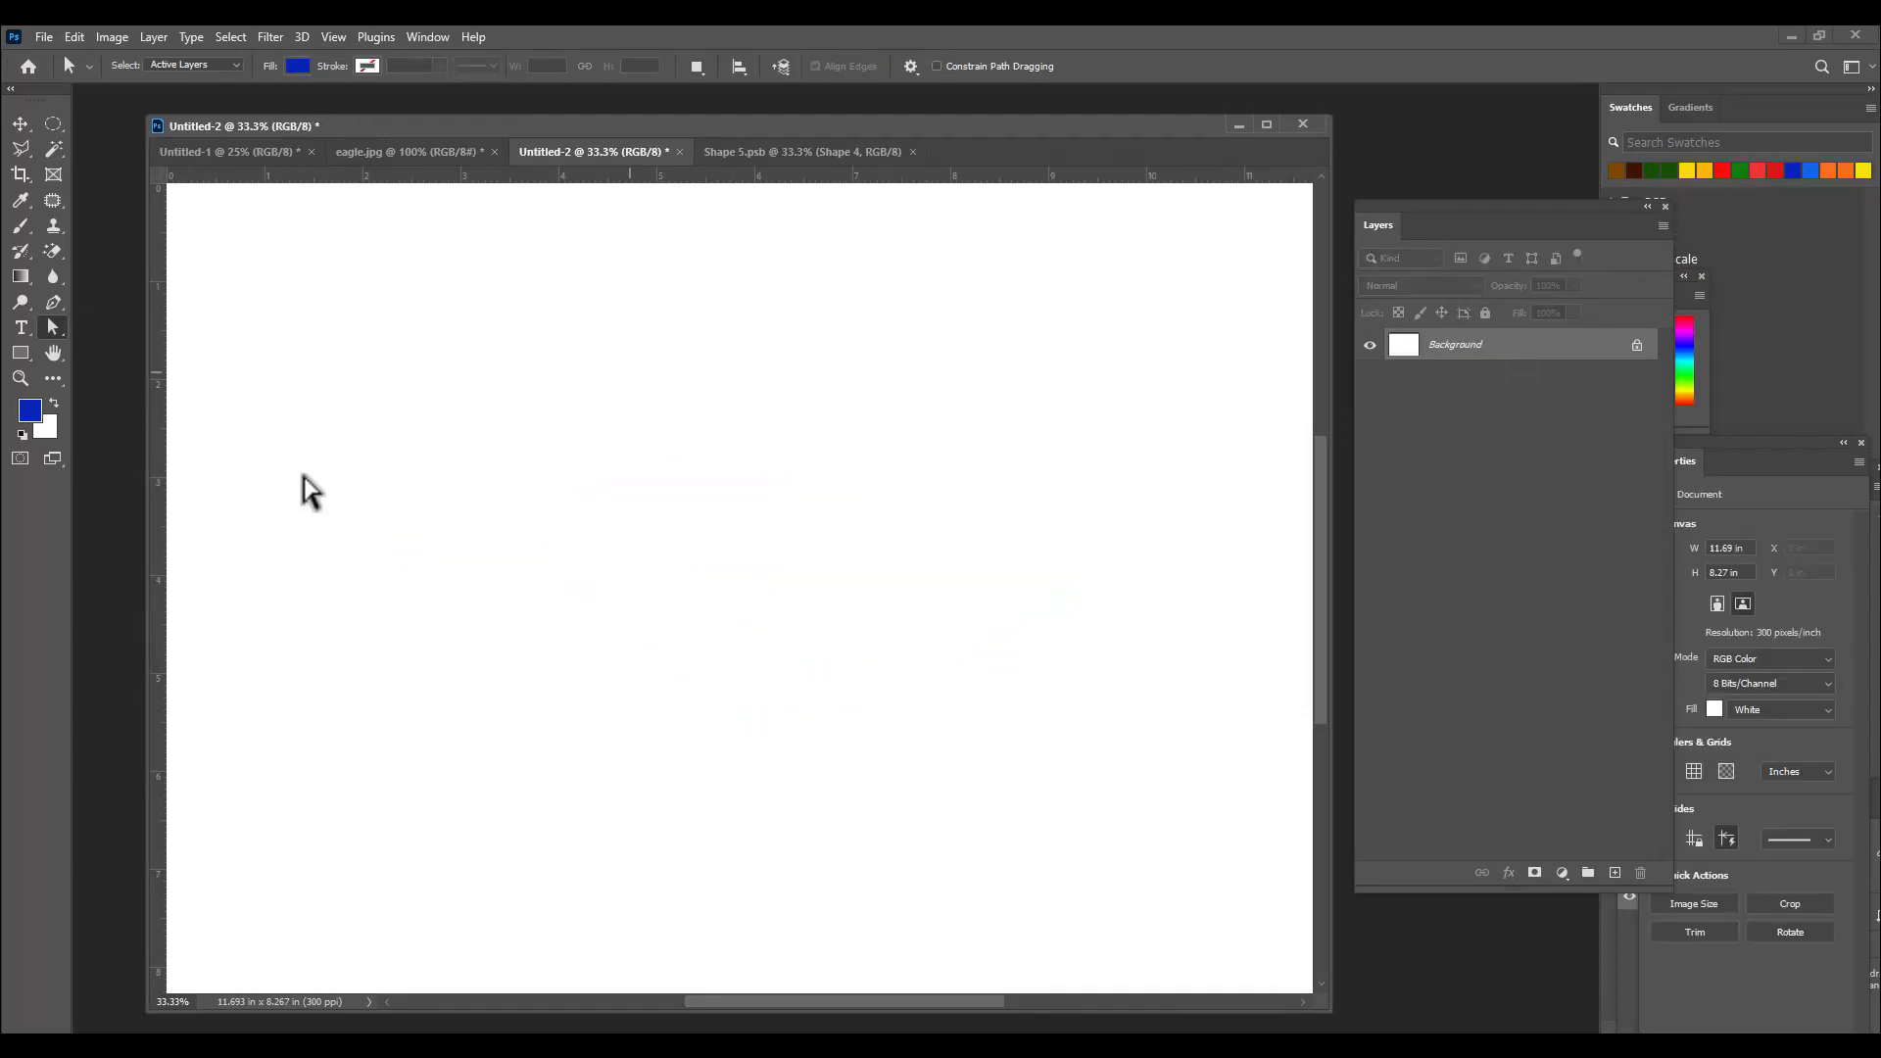
With the Pen tool, draw a curve up and left from a bottom point, remove its leading handle, and add another curved segment.
left_click(53, 301)
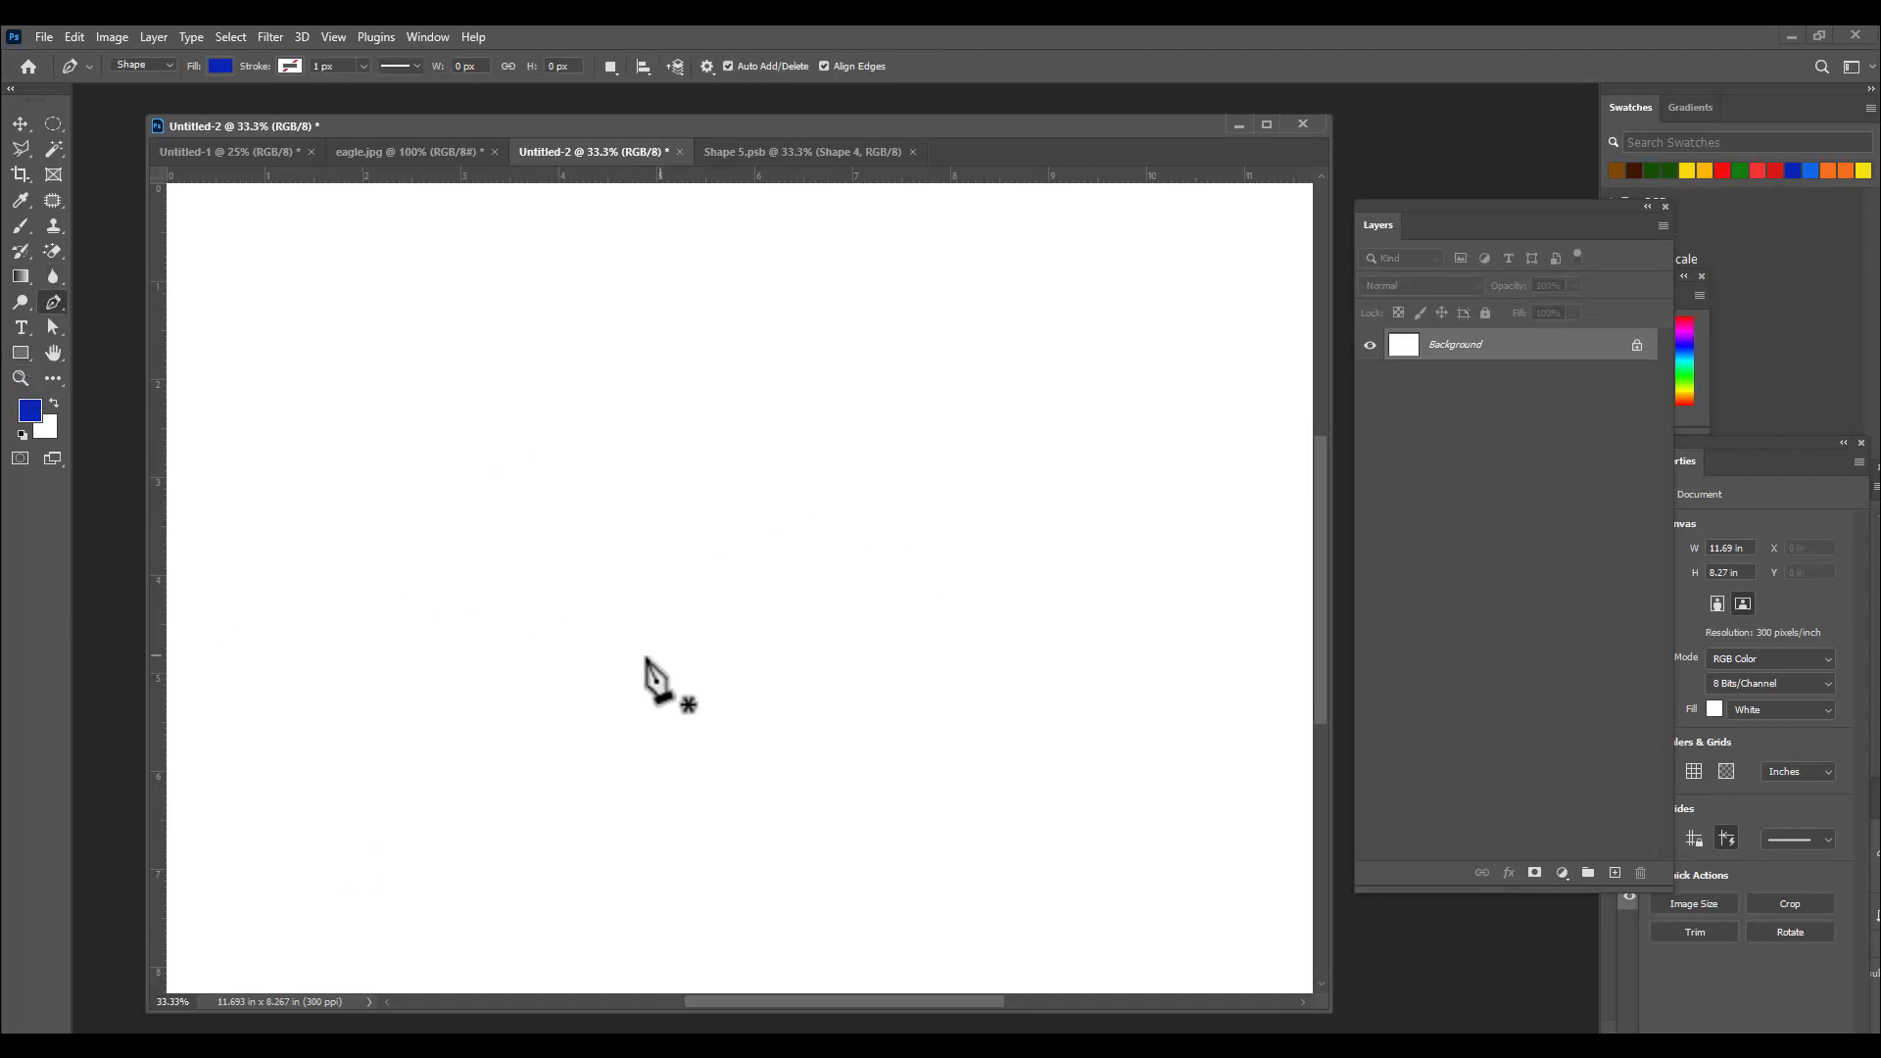
left_click(813, 833)
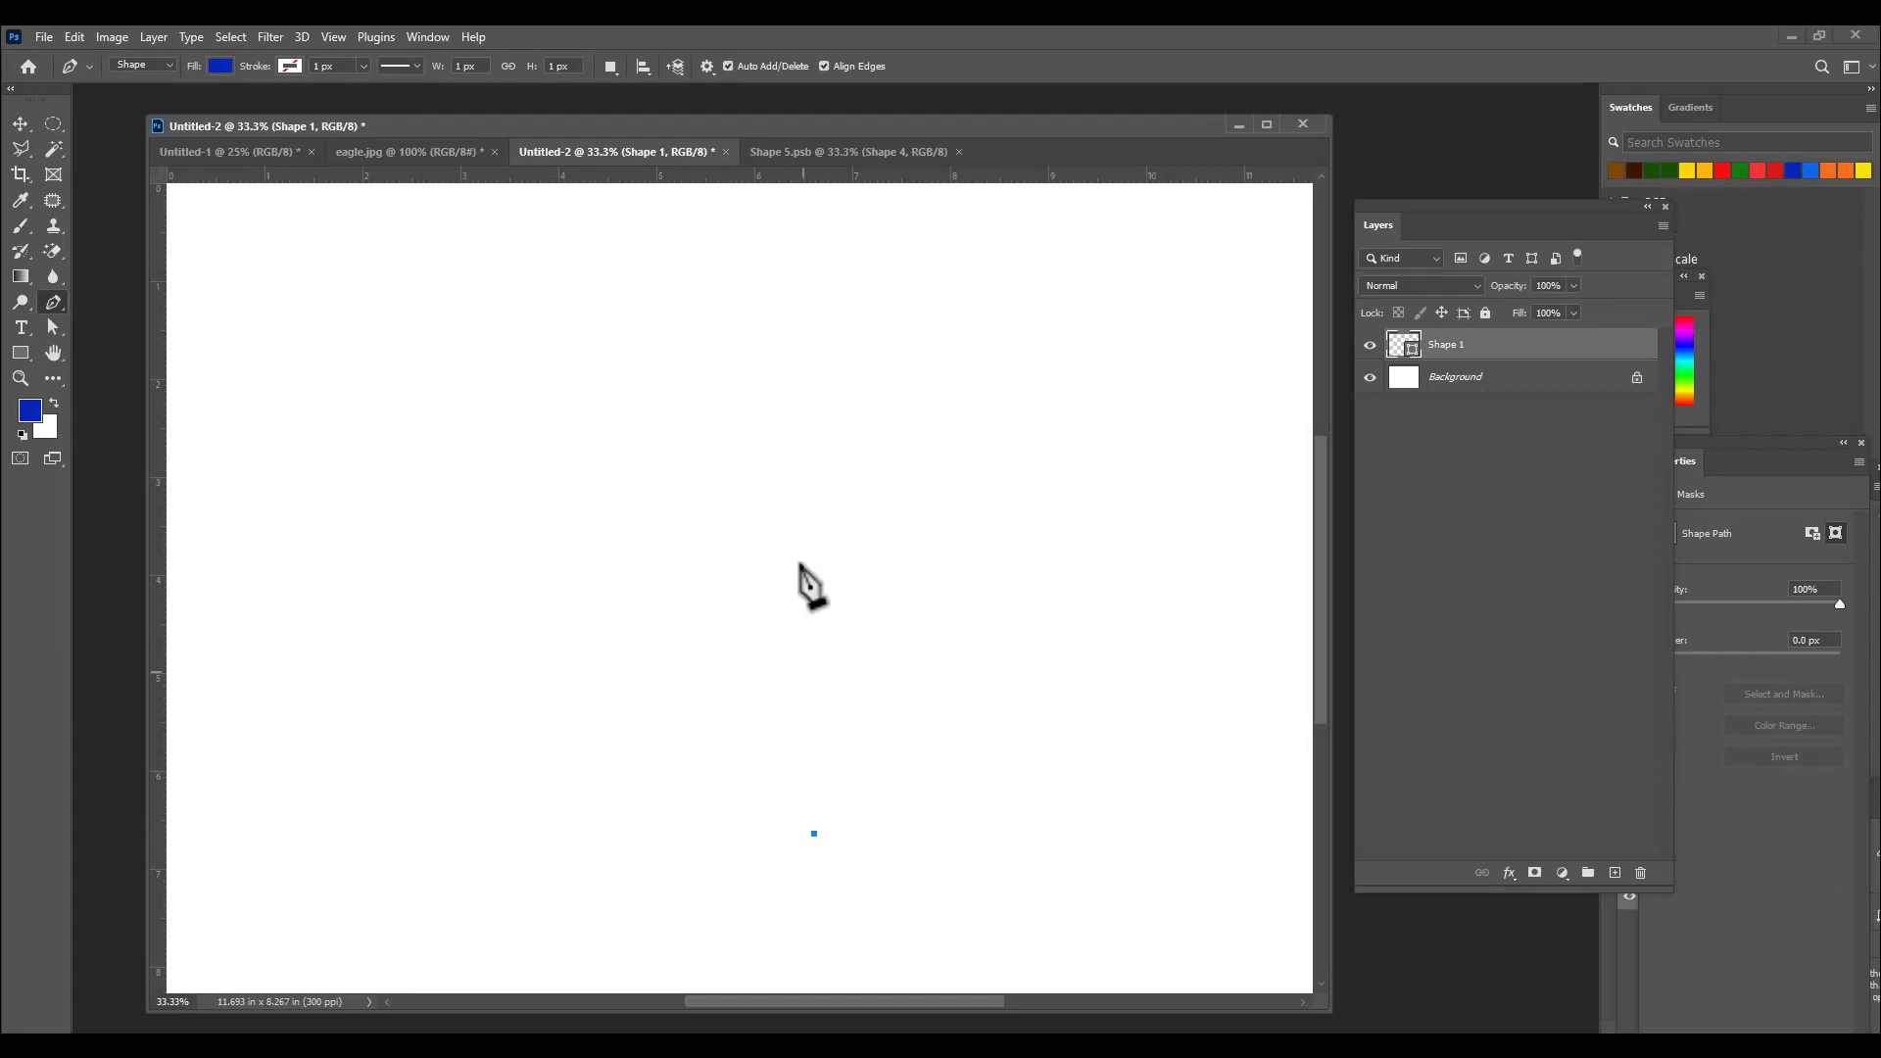
left_click_drag(603, 552, 666, 432)
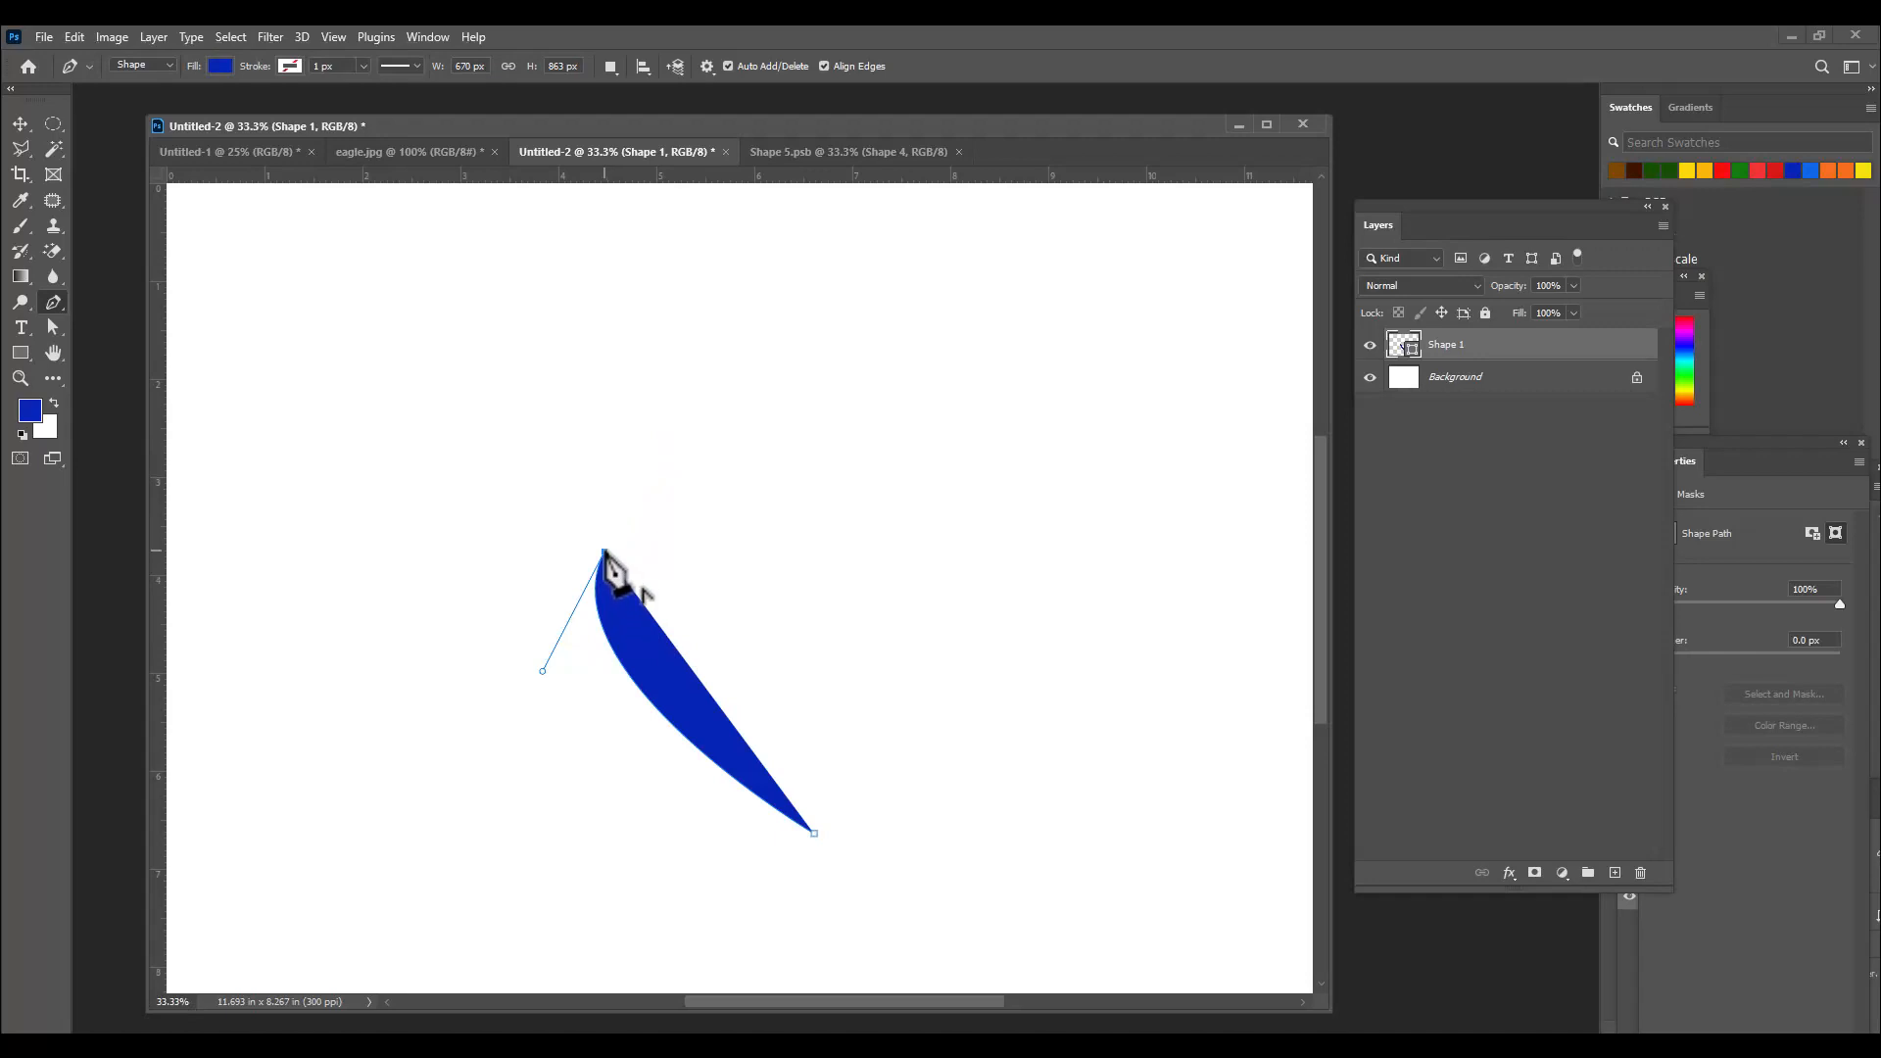
left_click(607, 555)
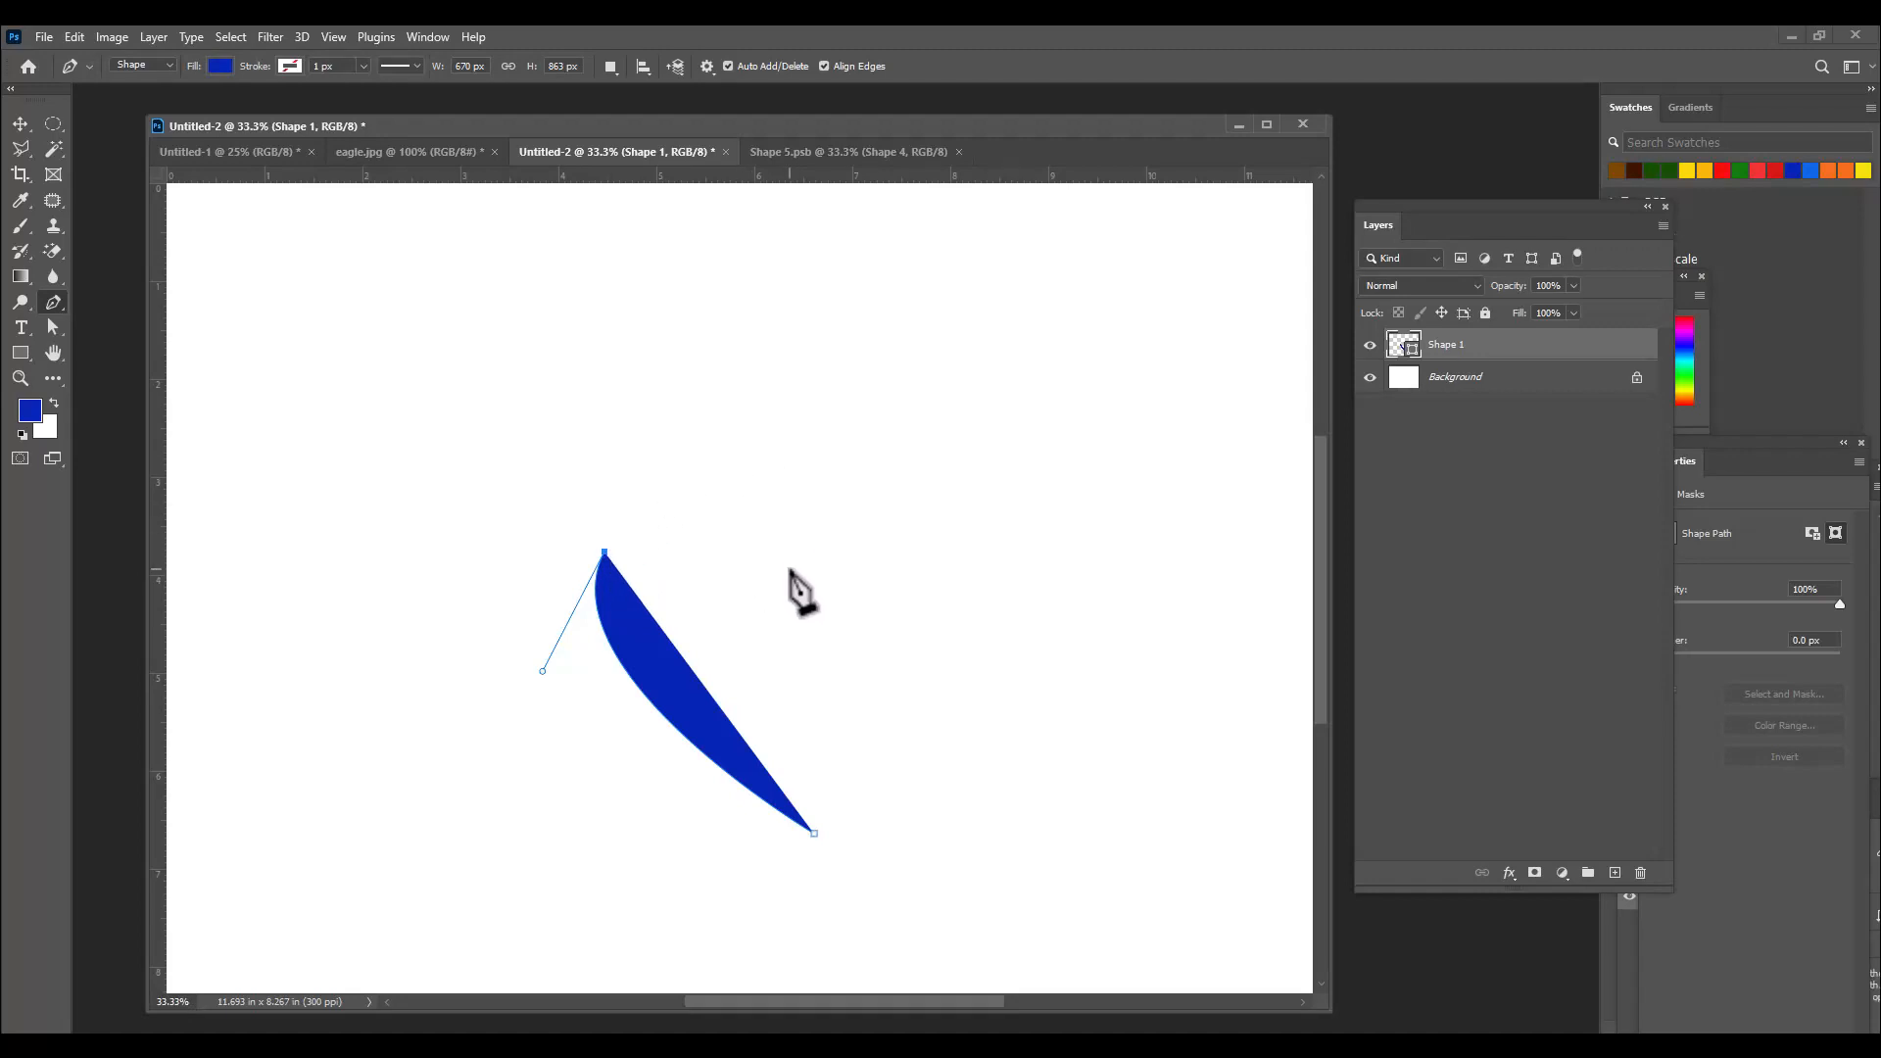
left_click_drag(801, 546, 958, 654)
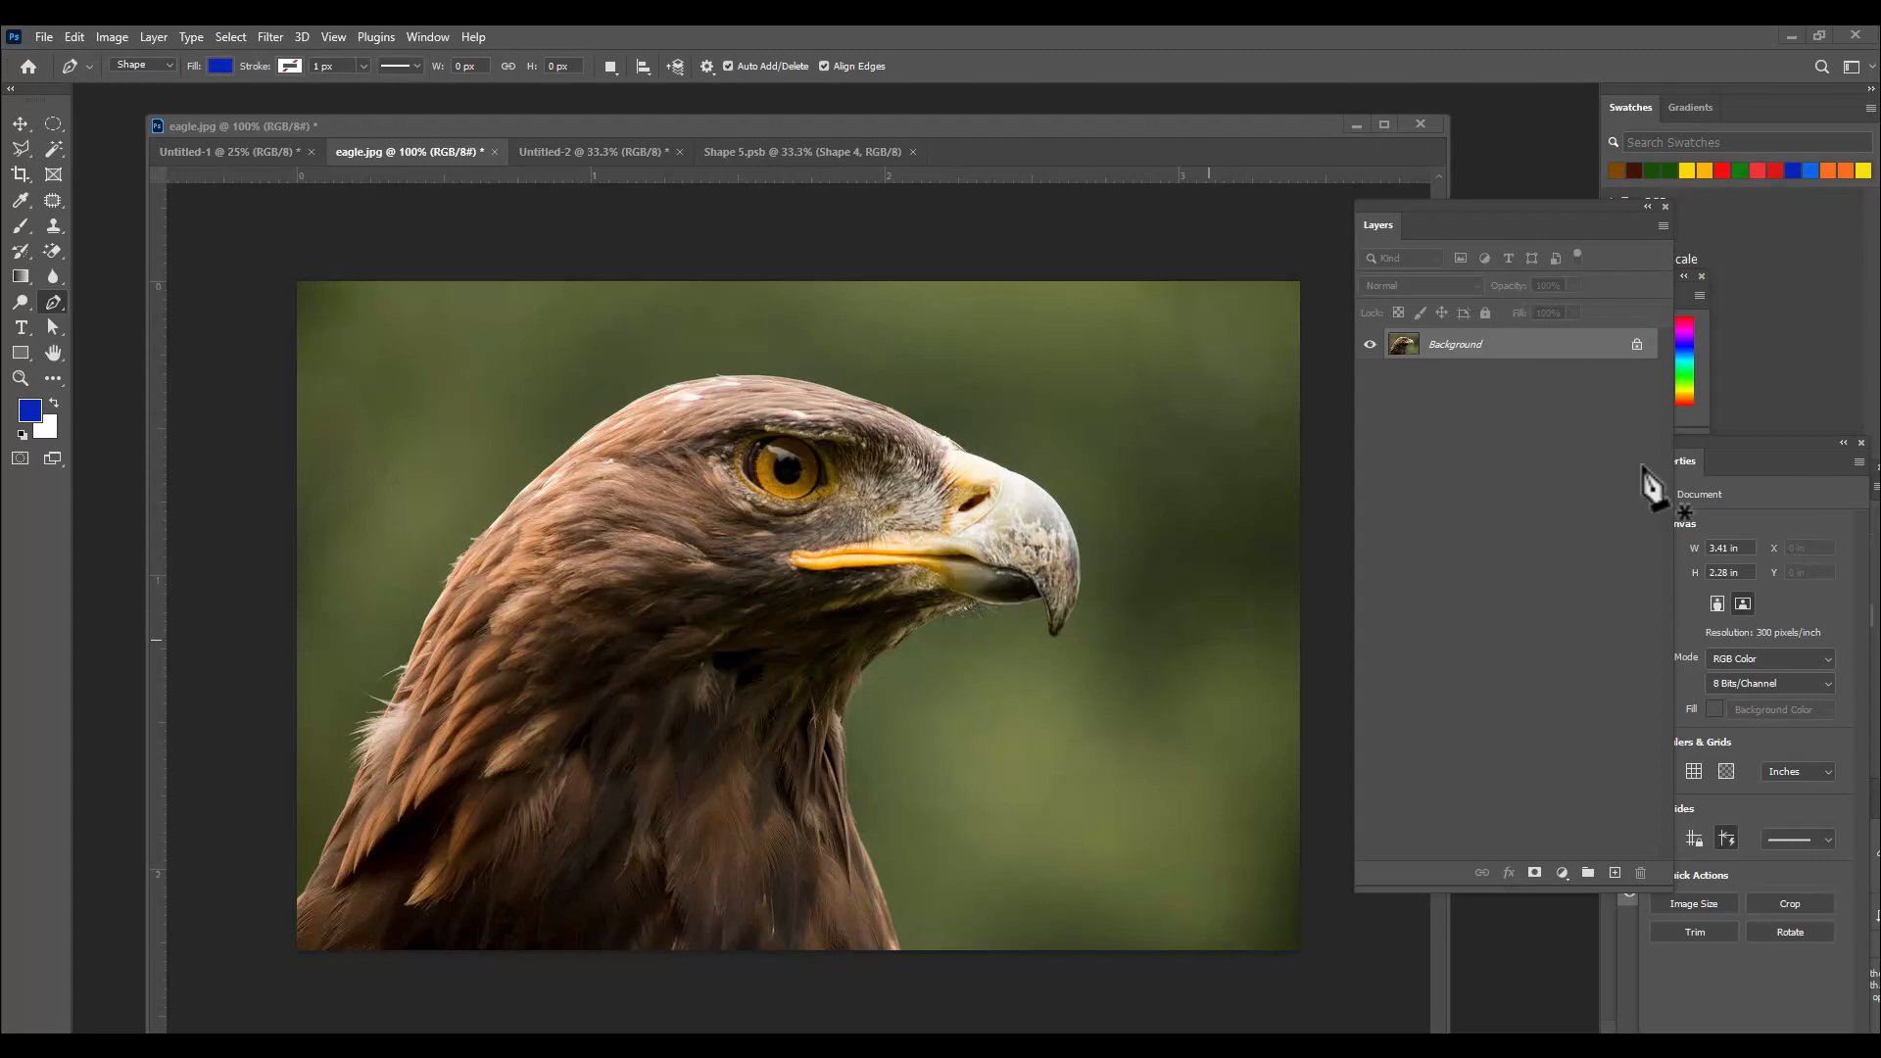
Set the Pen tool to Path mode in eagle.jpg and reposition the document window for tracing.
left_click_drag(300, 126, 328, 128)
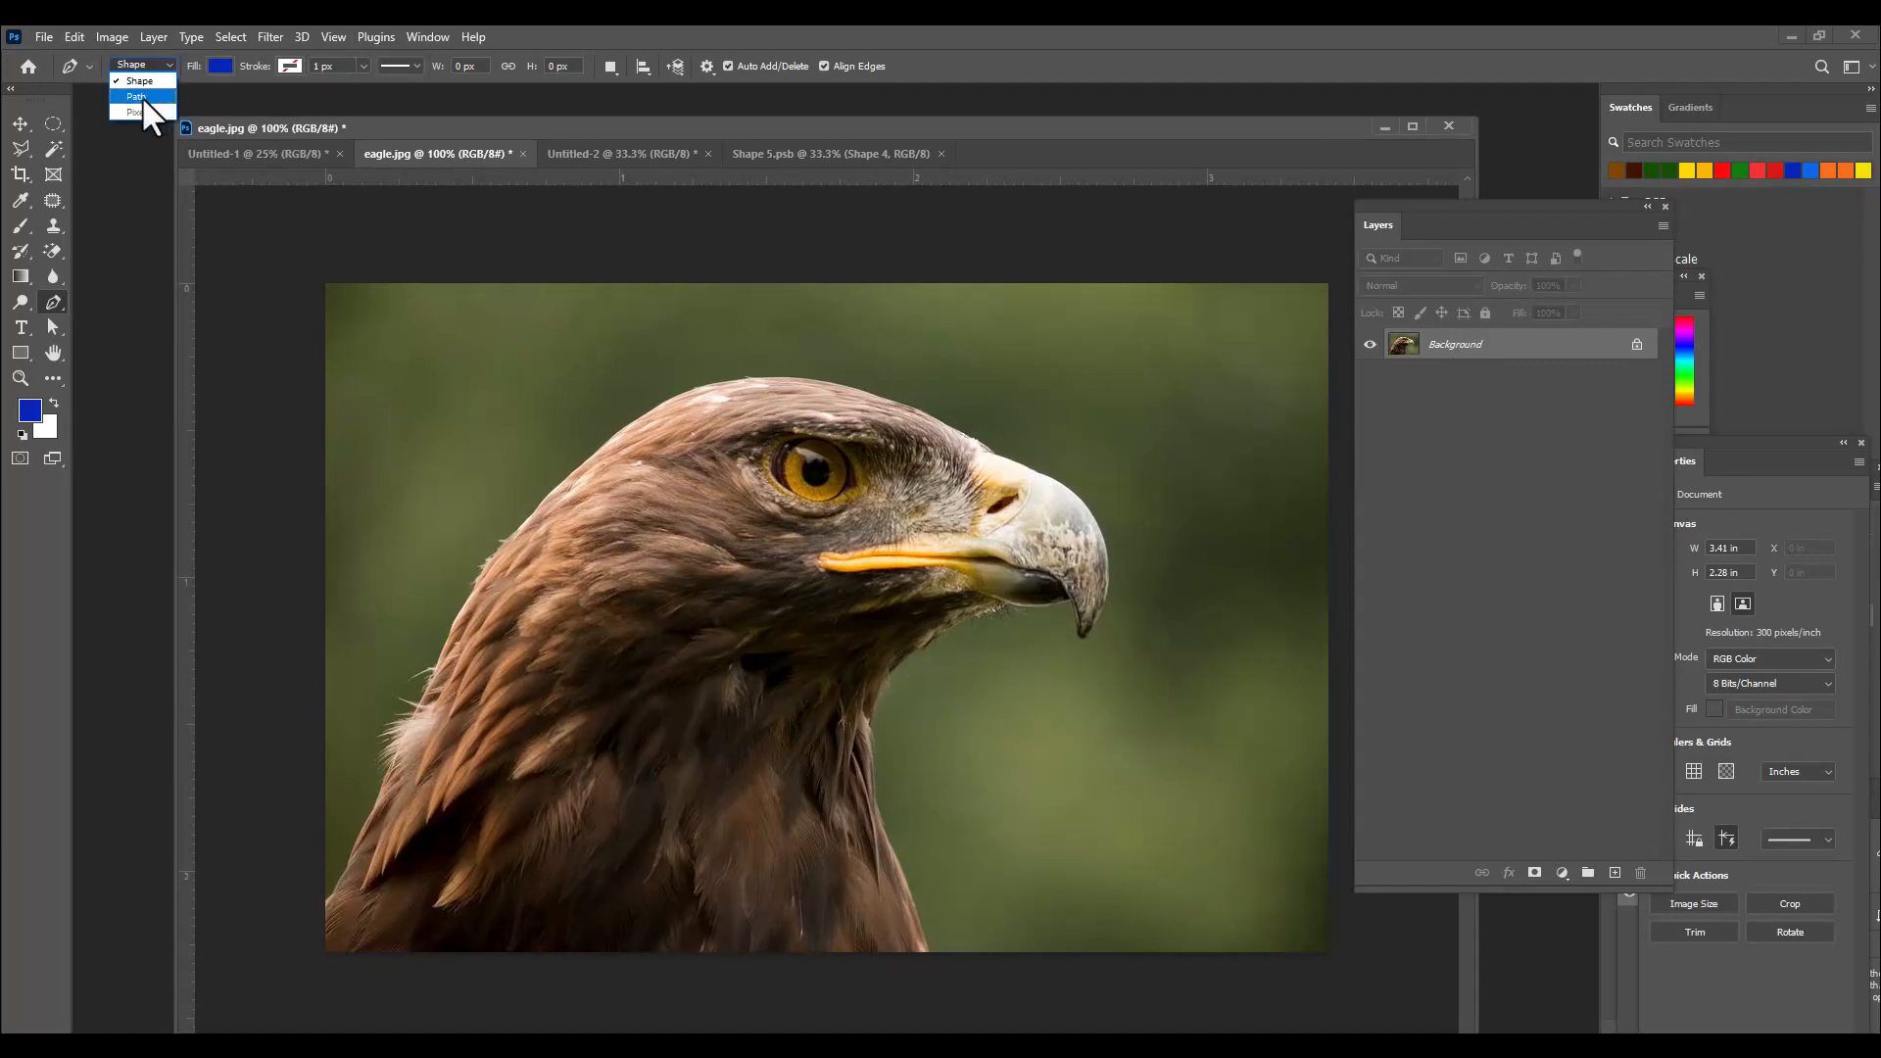
left_click(145, 96)
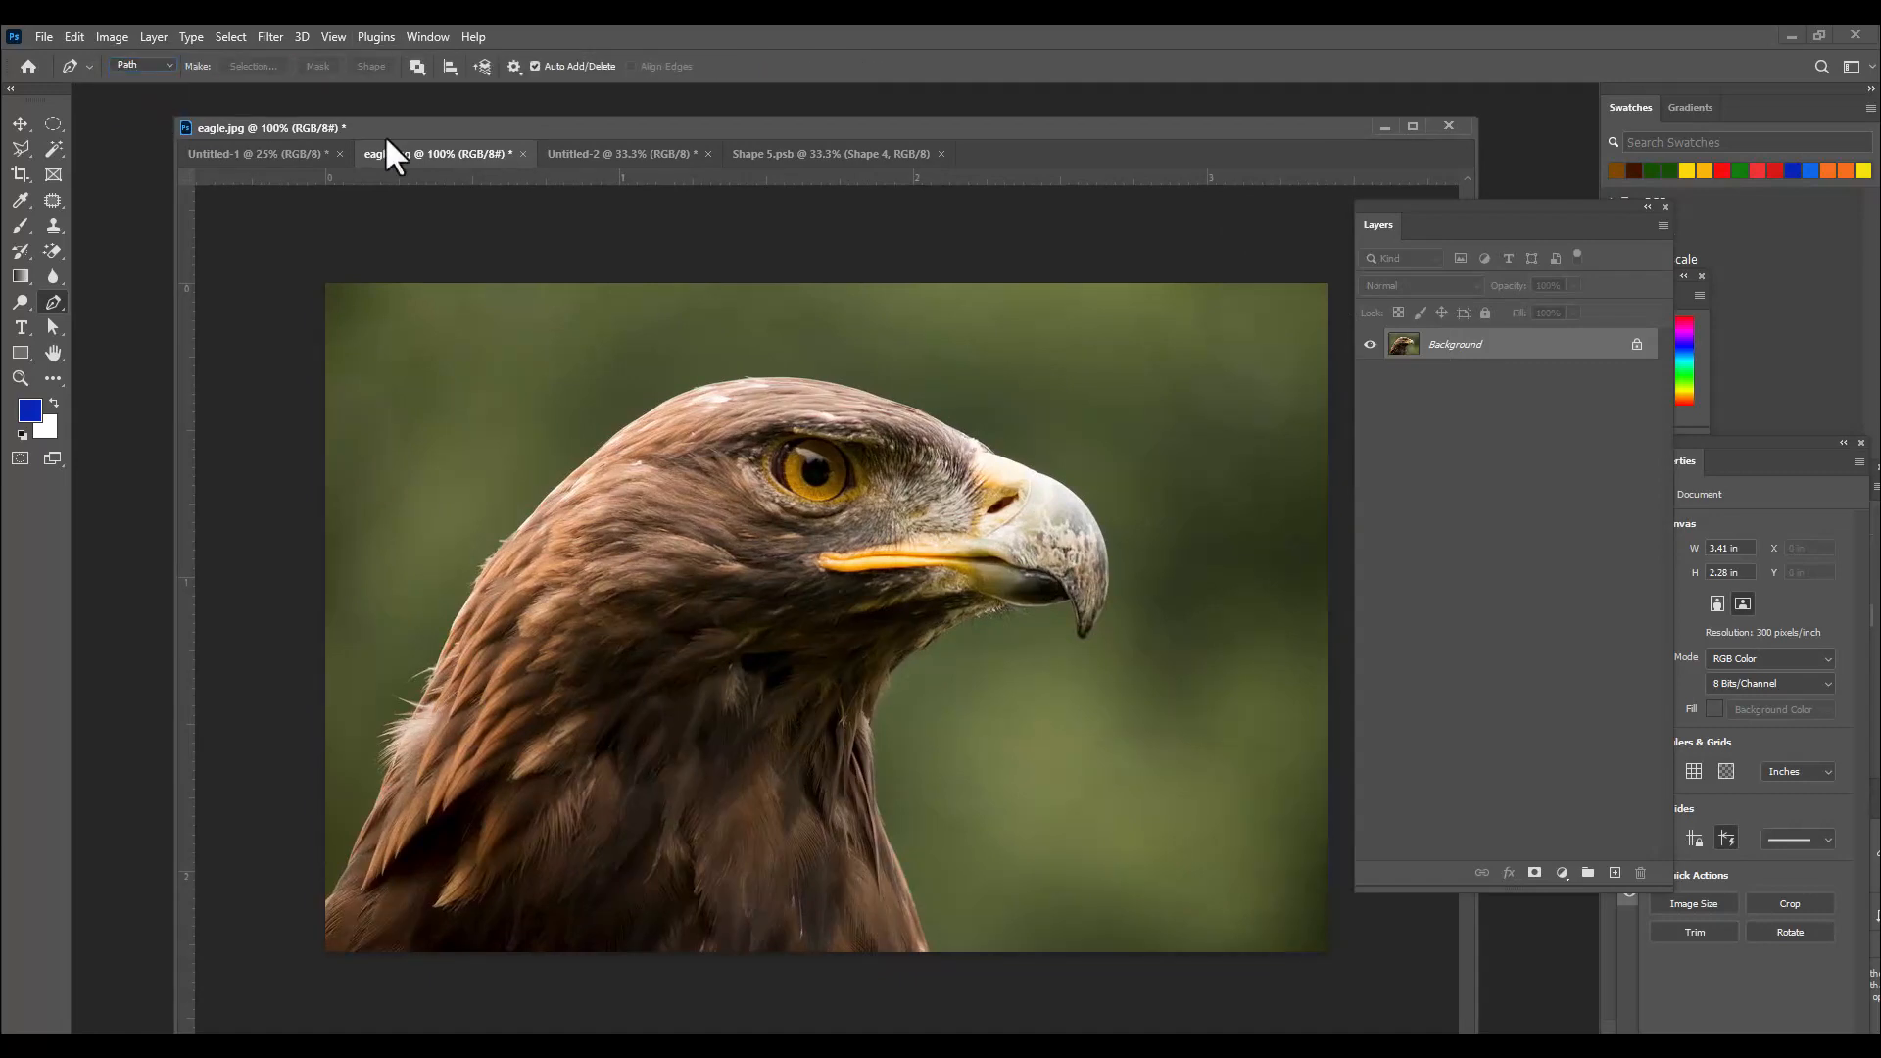
left_click_drag(486, 126, 429, 106)
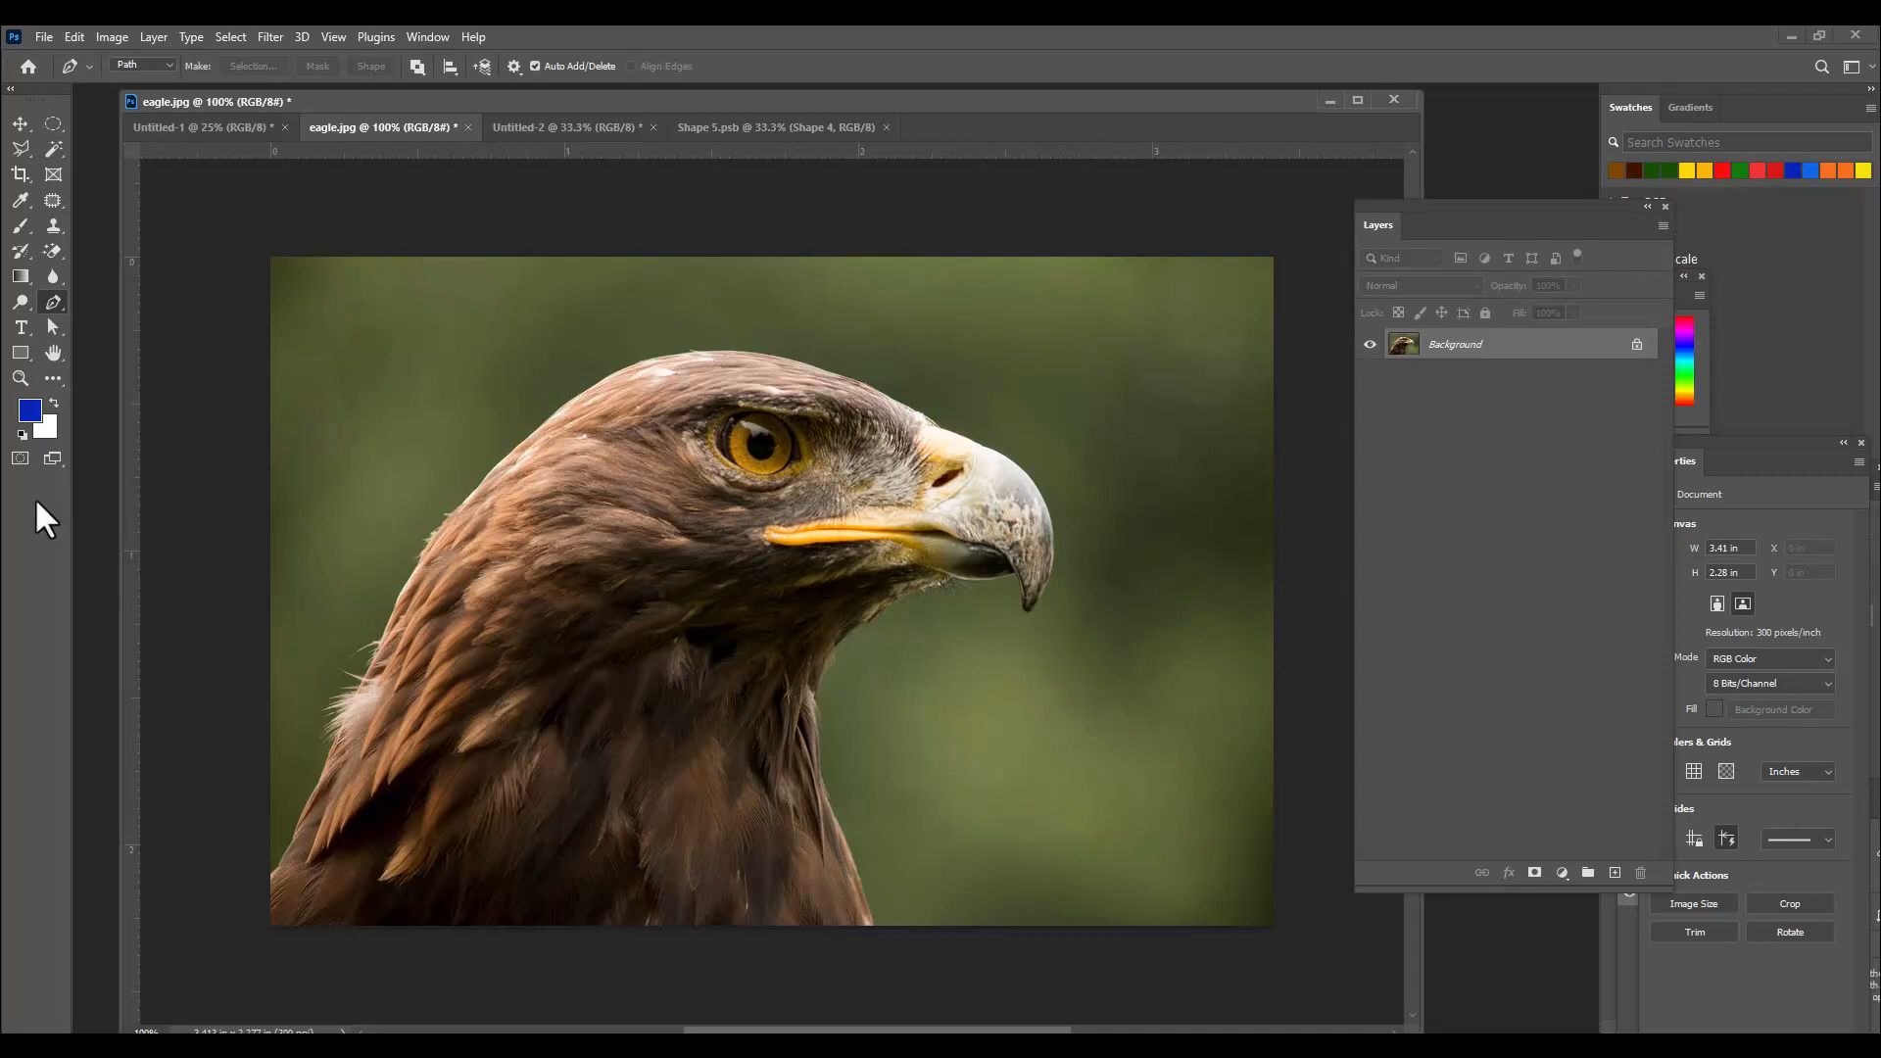
left_click_drag(638, 109, 685, 109)
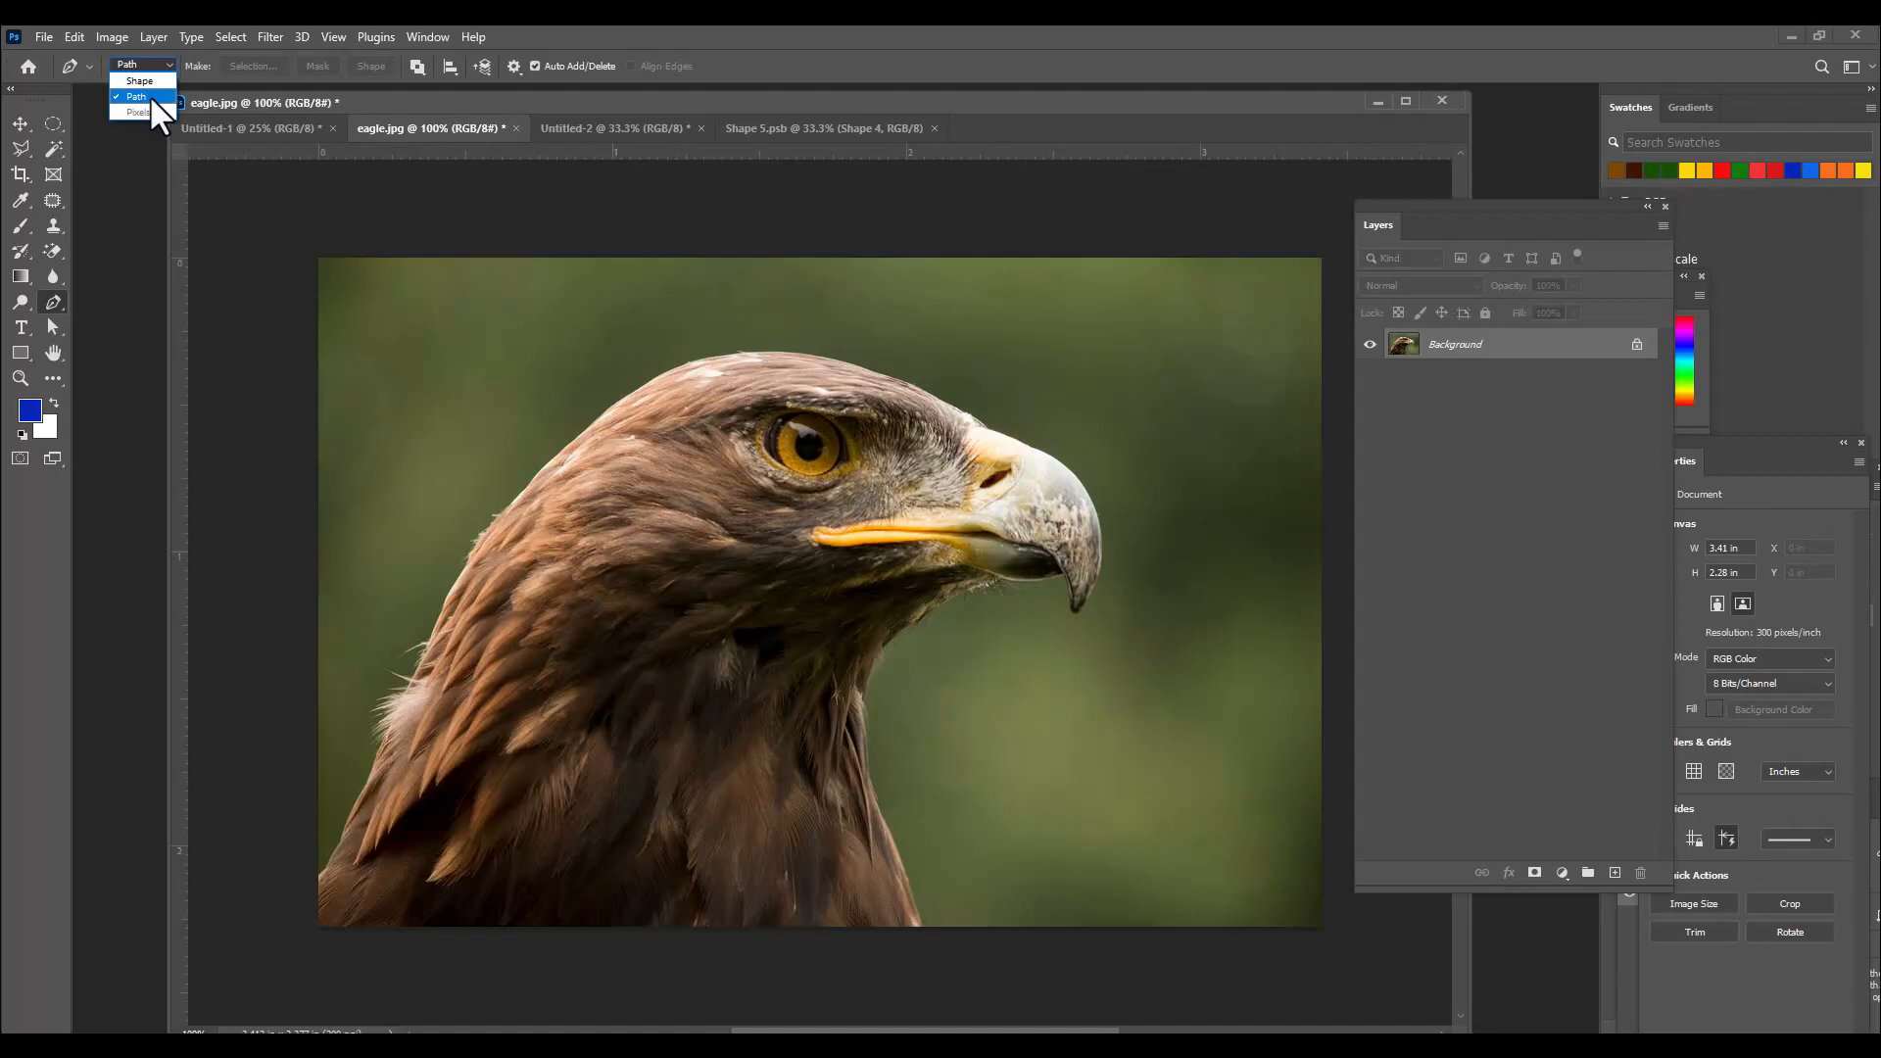
left_click_drag(318, 102, 328, 96)
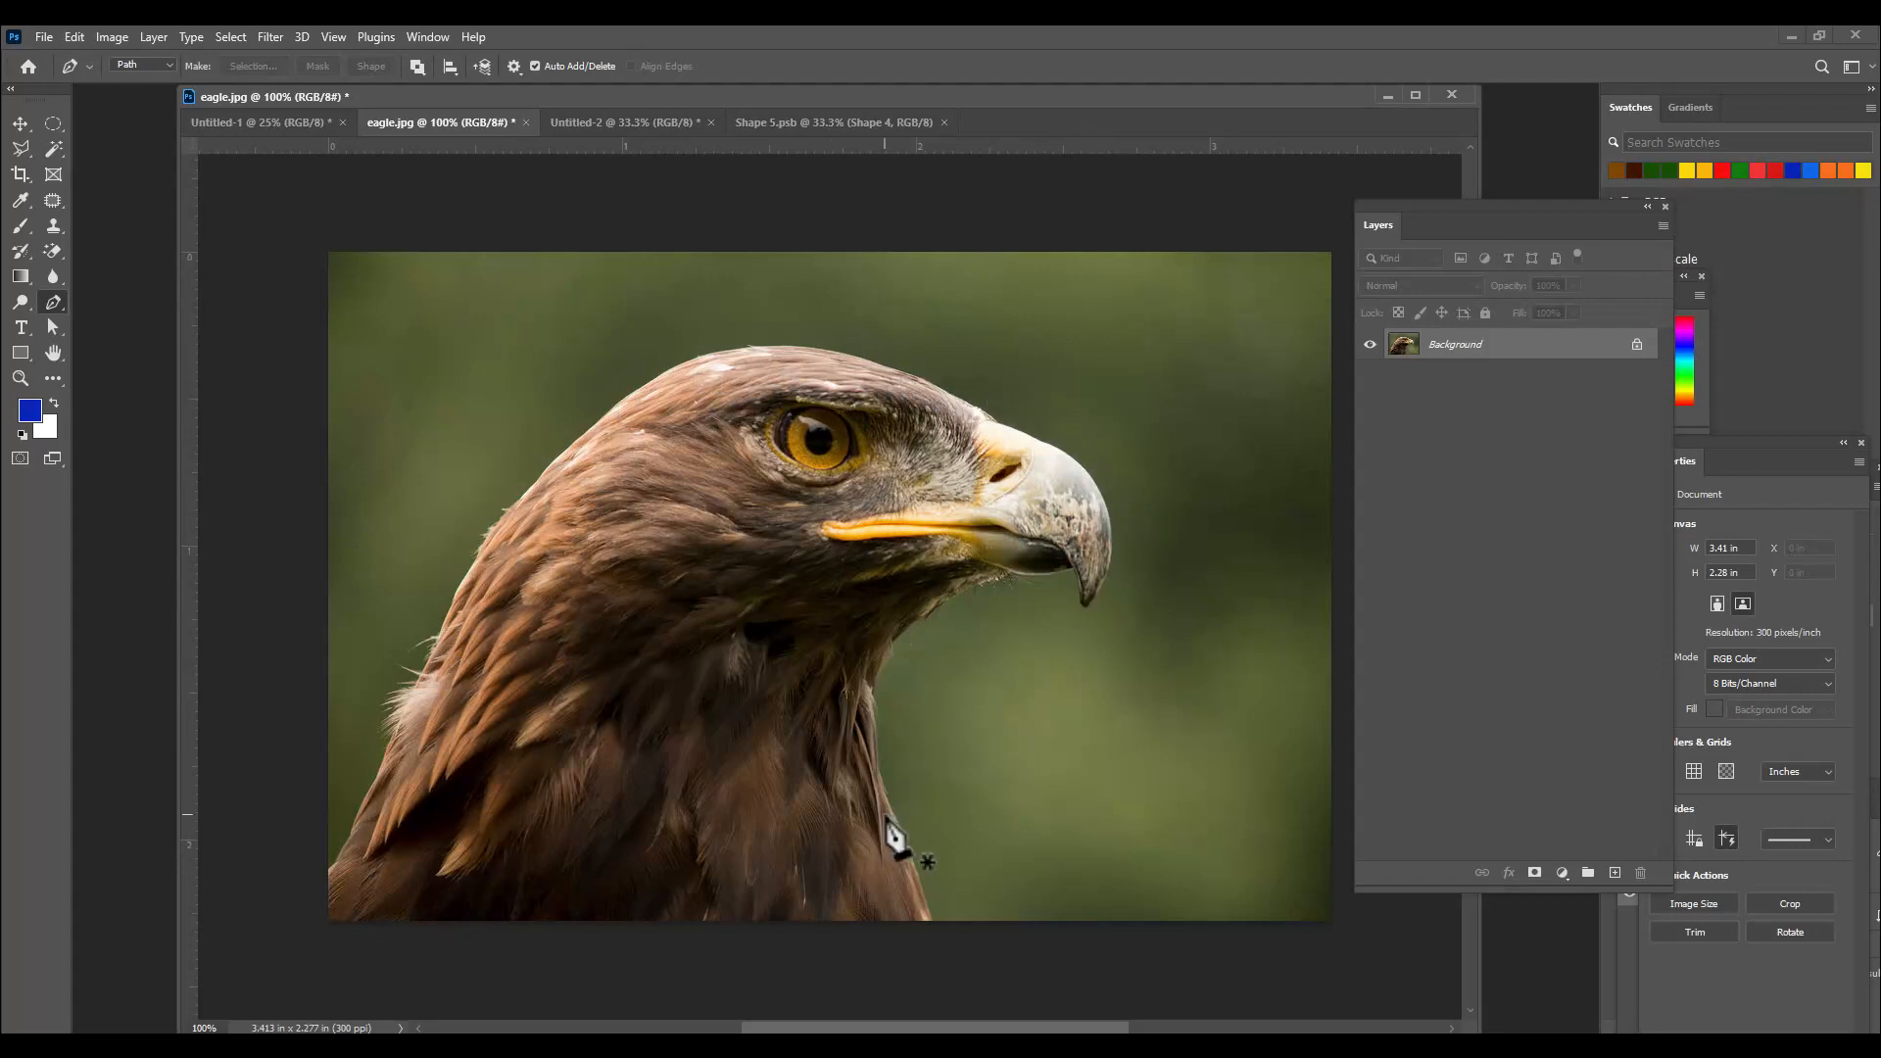
left_click_drag(676, 95, 669, 101)
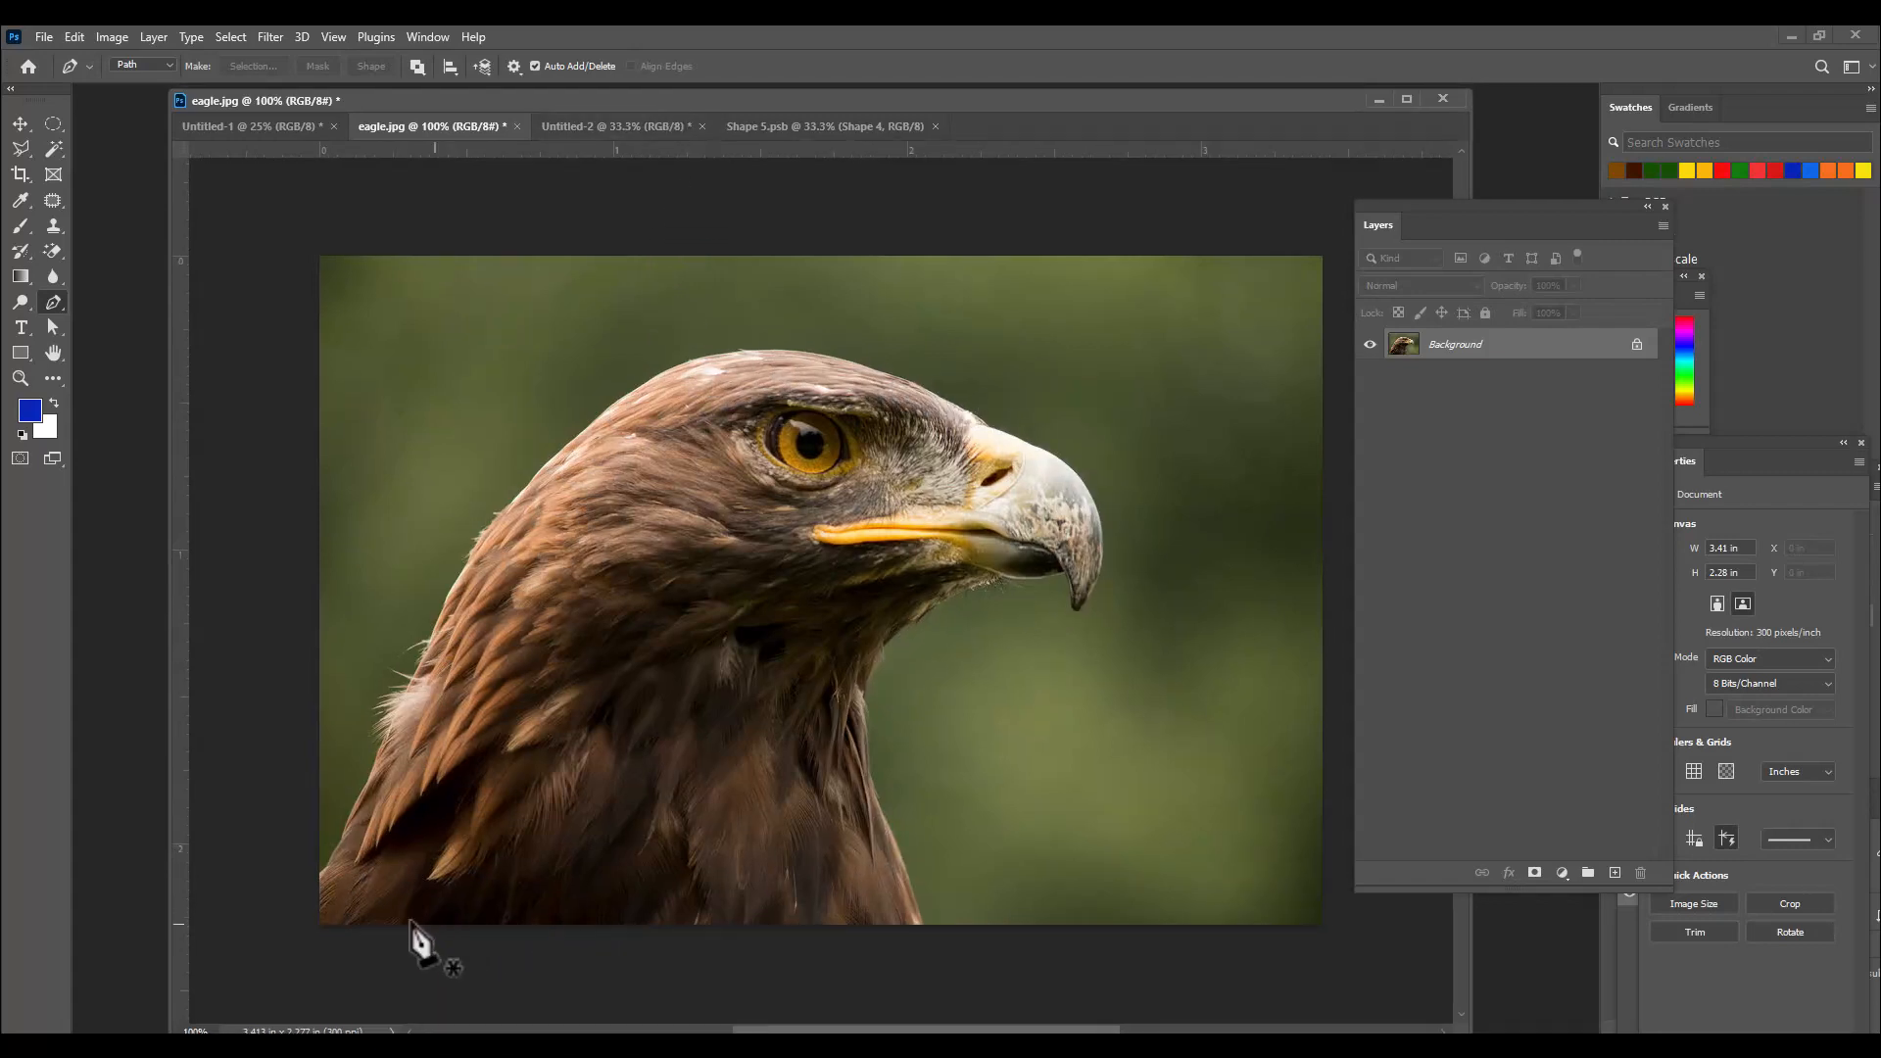
Start a path at the photo's left edge and trace the eagle's back and crown with curves, shortening the forehead point's leading handle.
left_click(320, 875)
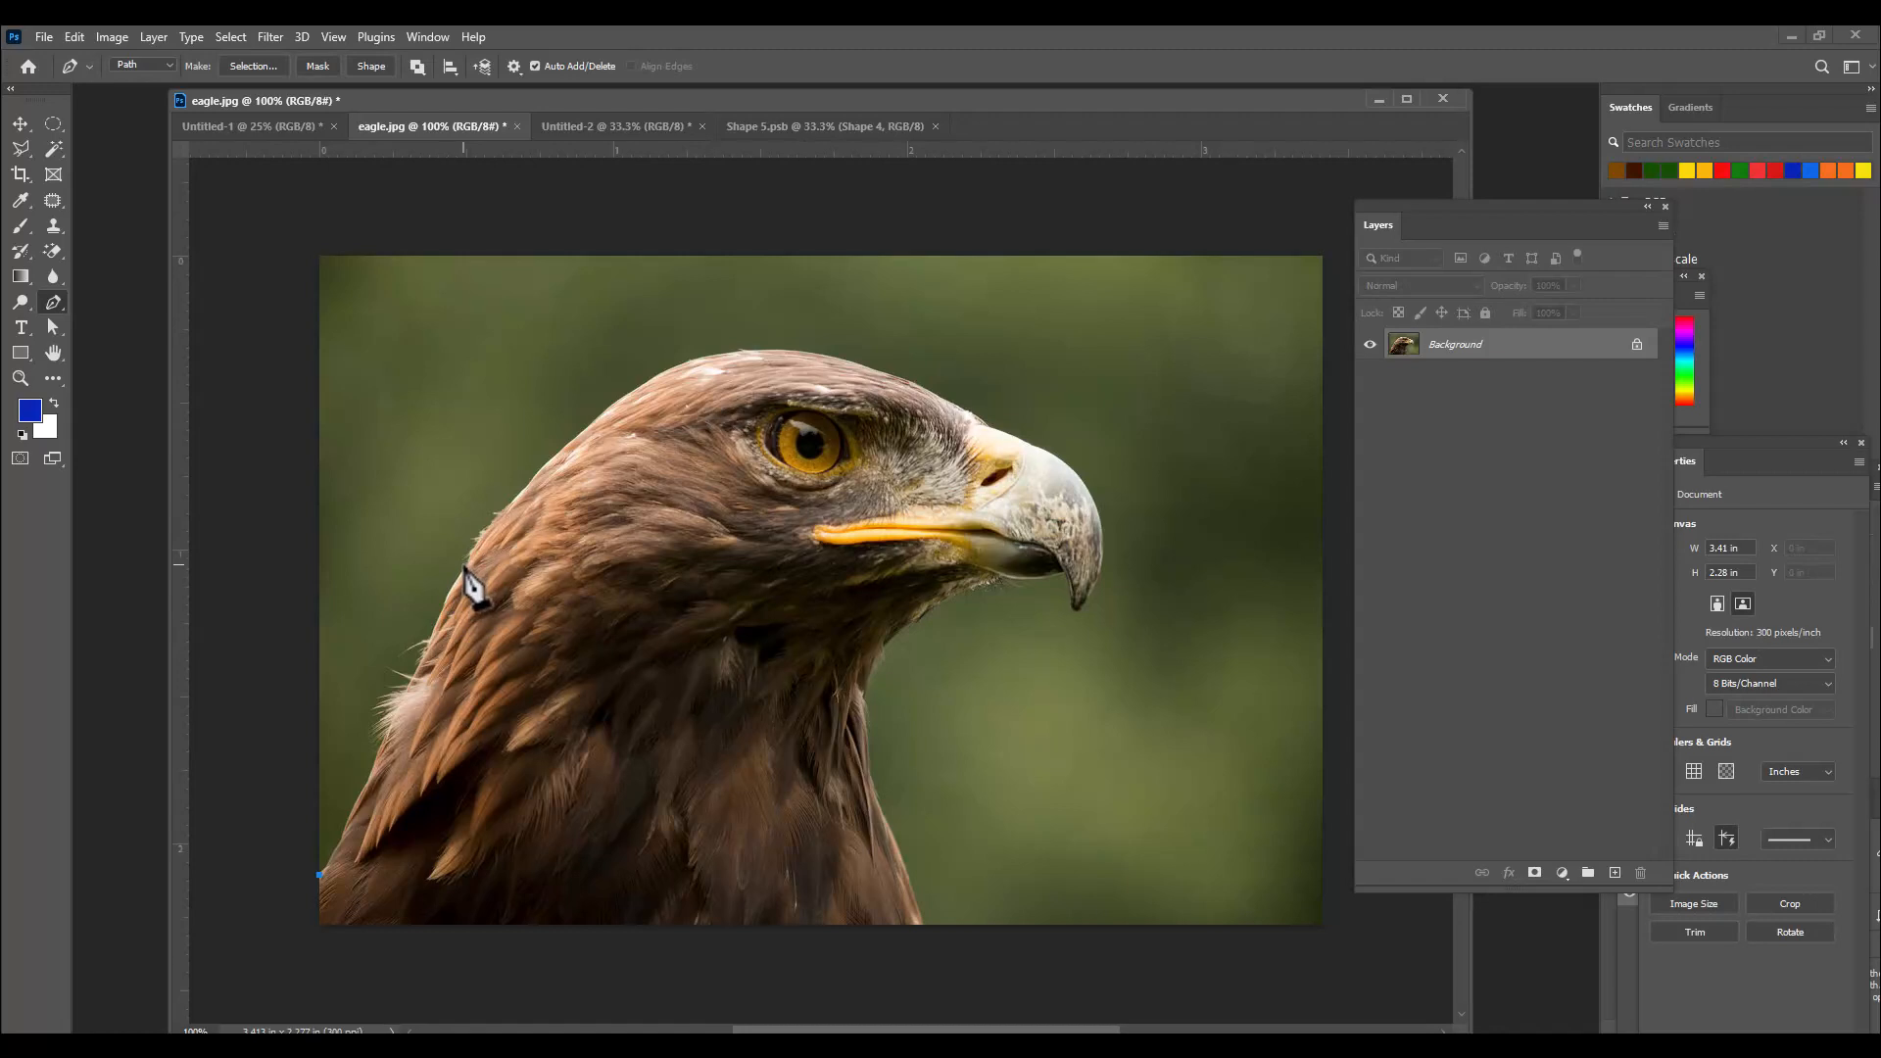
left_click_drag(472, 543, 524, 449)
left_click_drag(856, 361, 1040, 417)
left_click_drag(1052, 423, 901, 375)
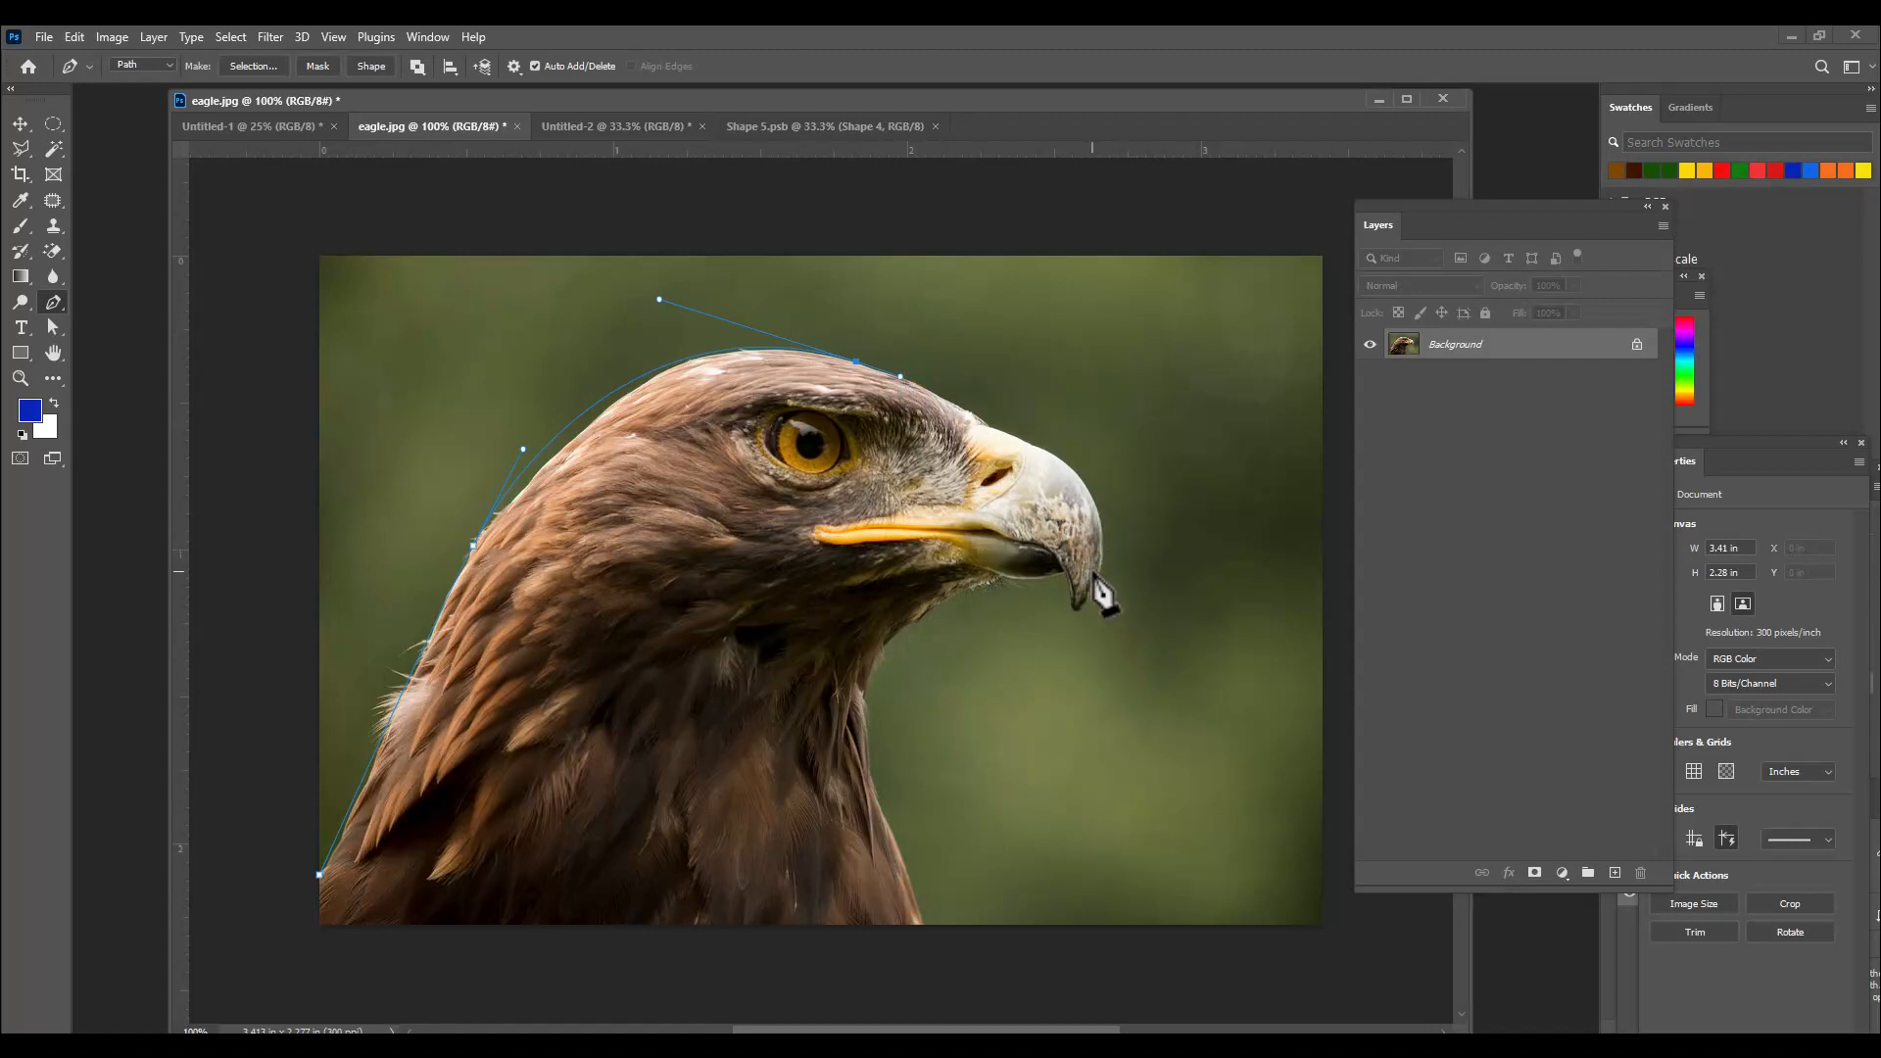
Continue the path around the hooked beak and its tip, along the beak's underside and down the chin.
left_click_drag(1099, 576, 1059, 717)
left_click_drag(1089, 601, 1039, 580)
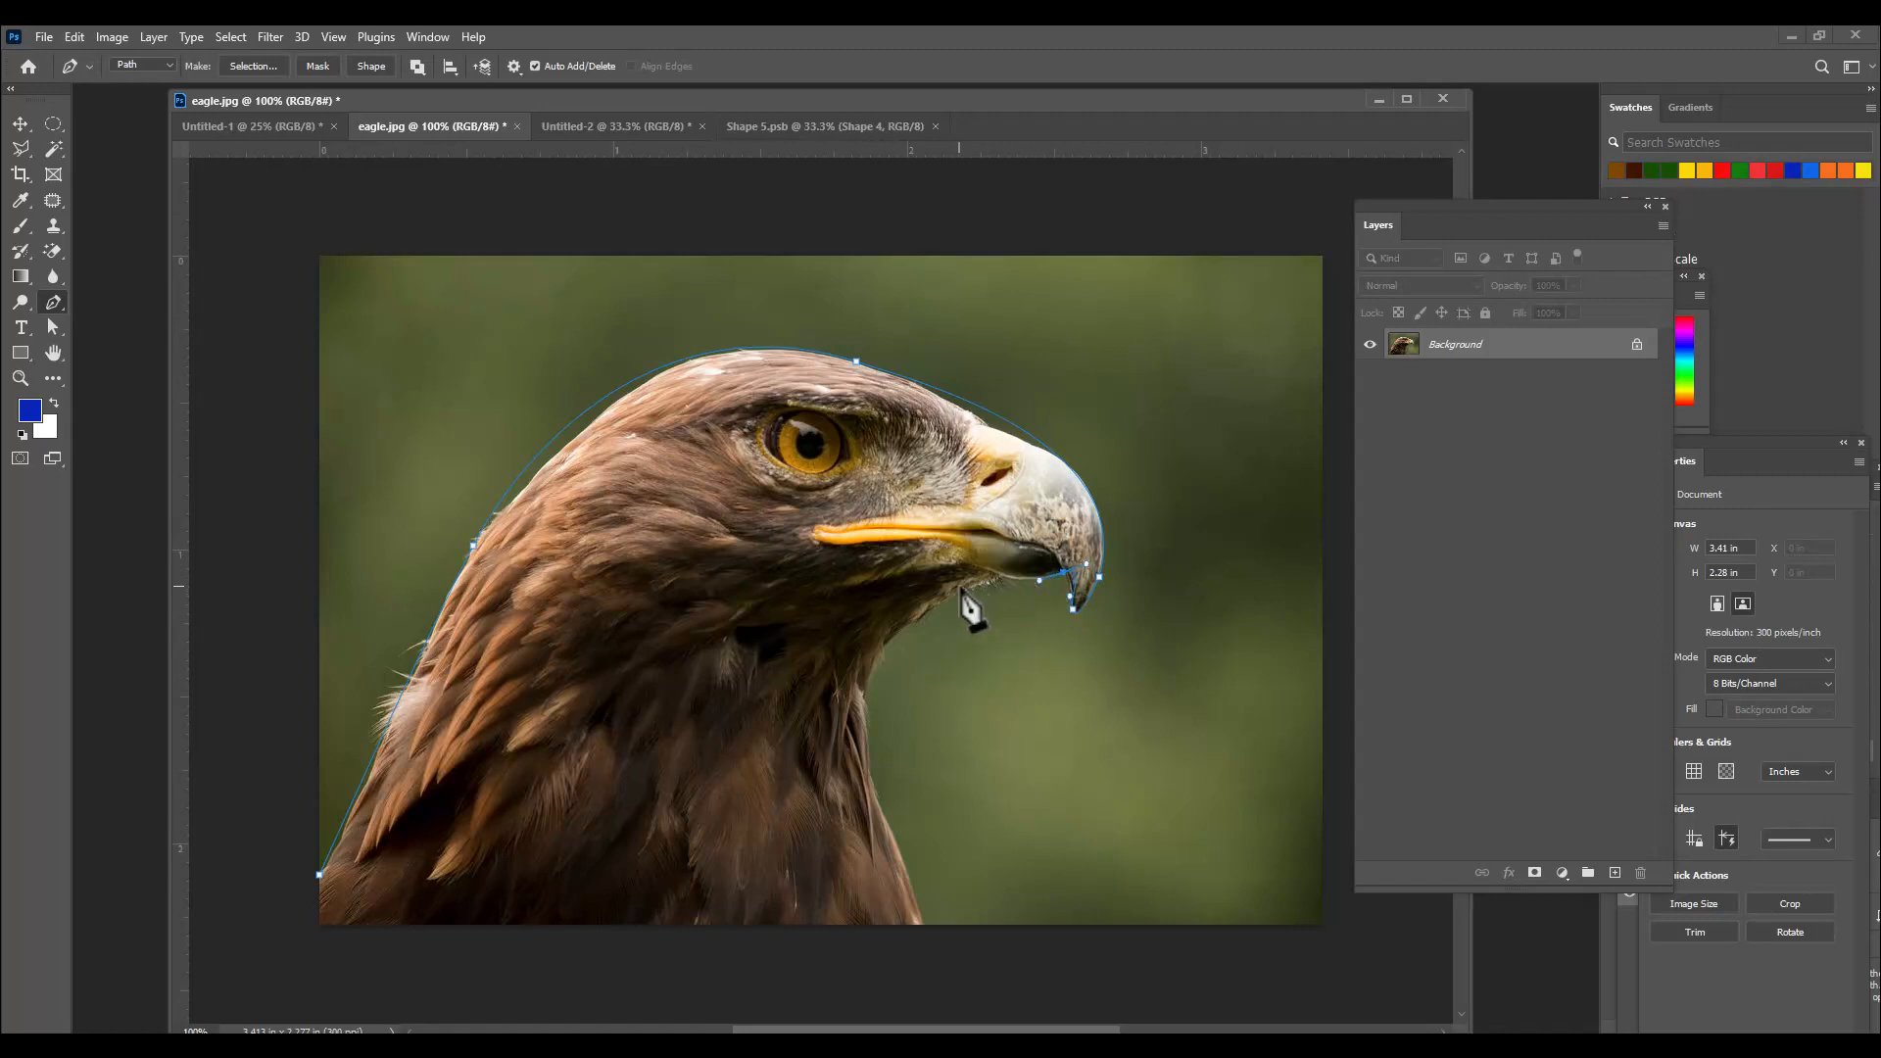
left_click(955, 595)
left_click(916, 626)
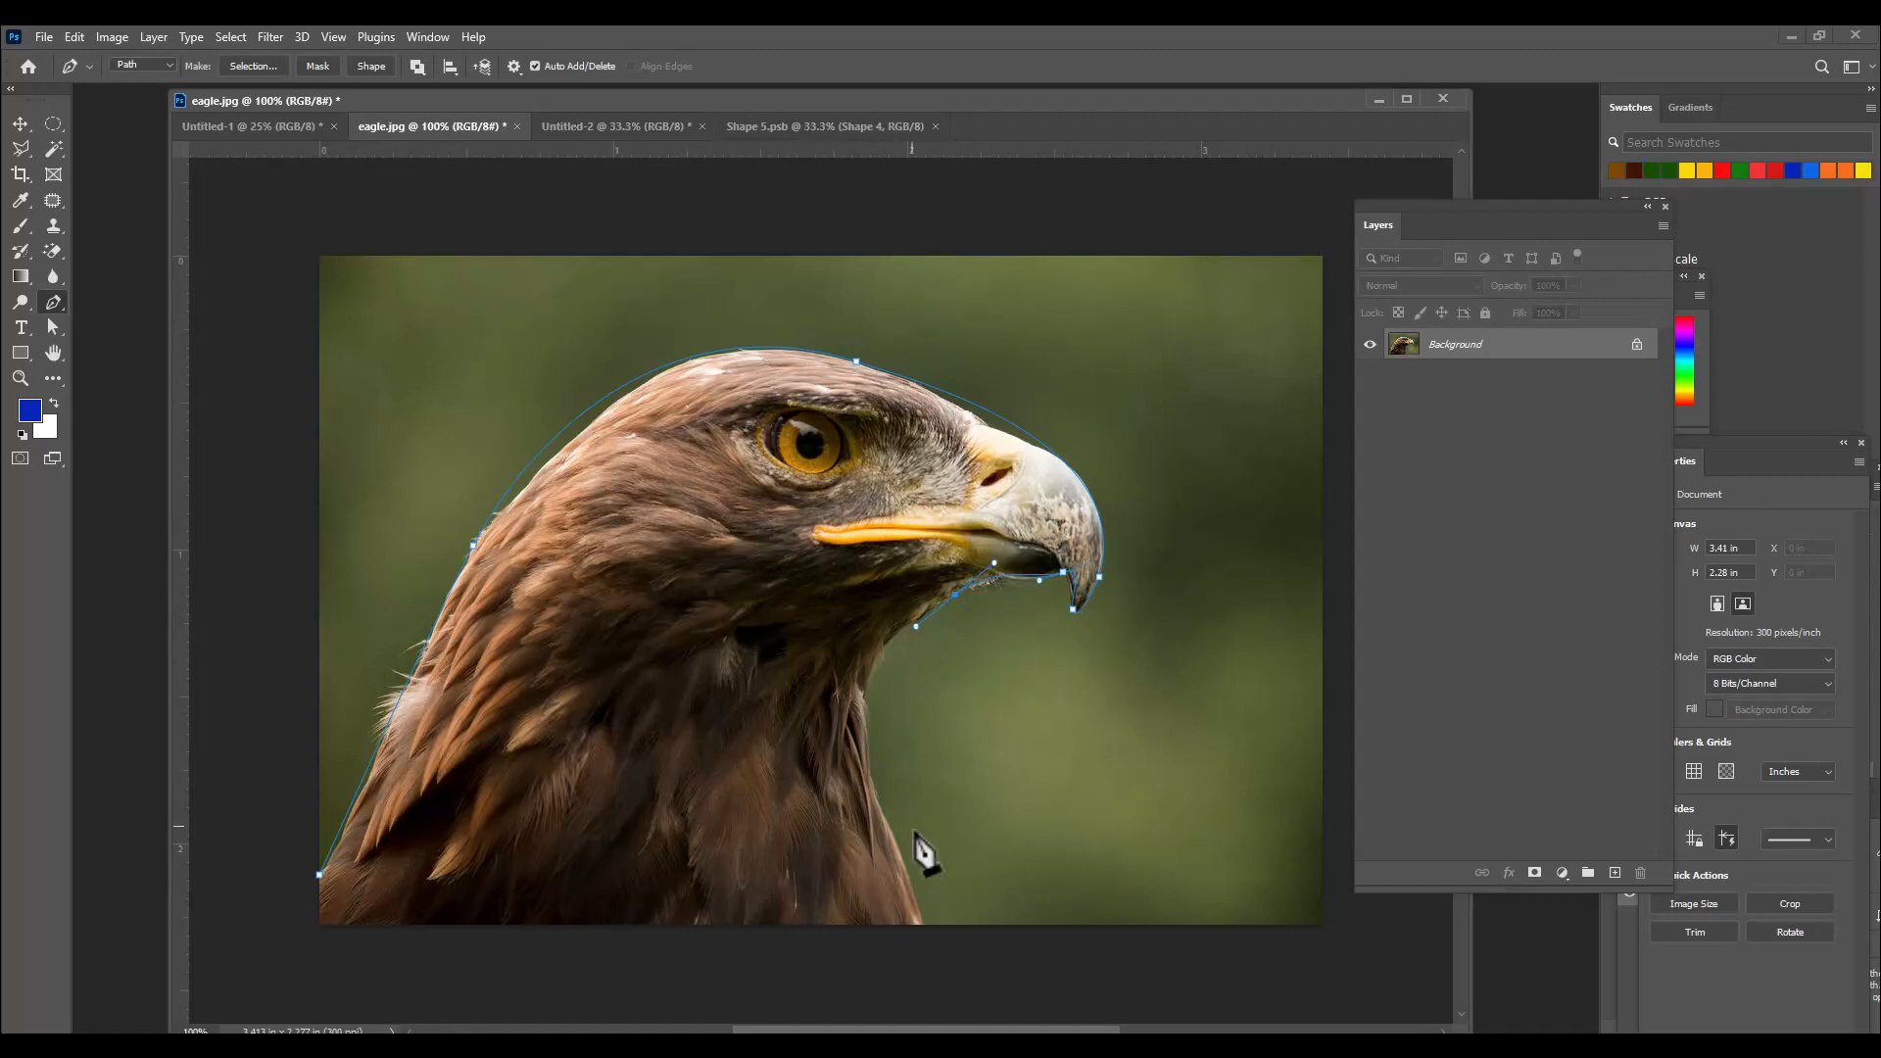
Trace the eagle's throat and chest with a curve, remove its leading handle, and close the path along the photo's bottom edge.
left_click_drag(899, 847, 977, 982)
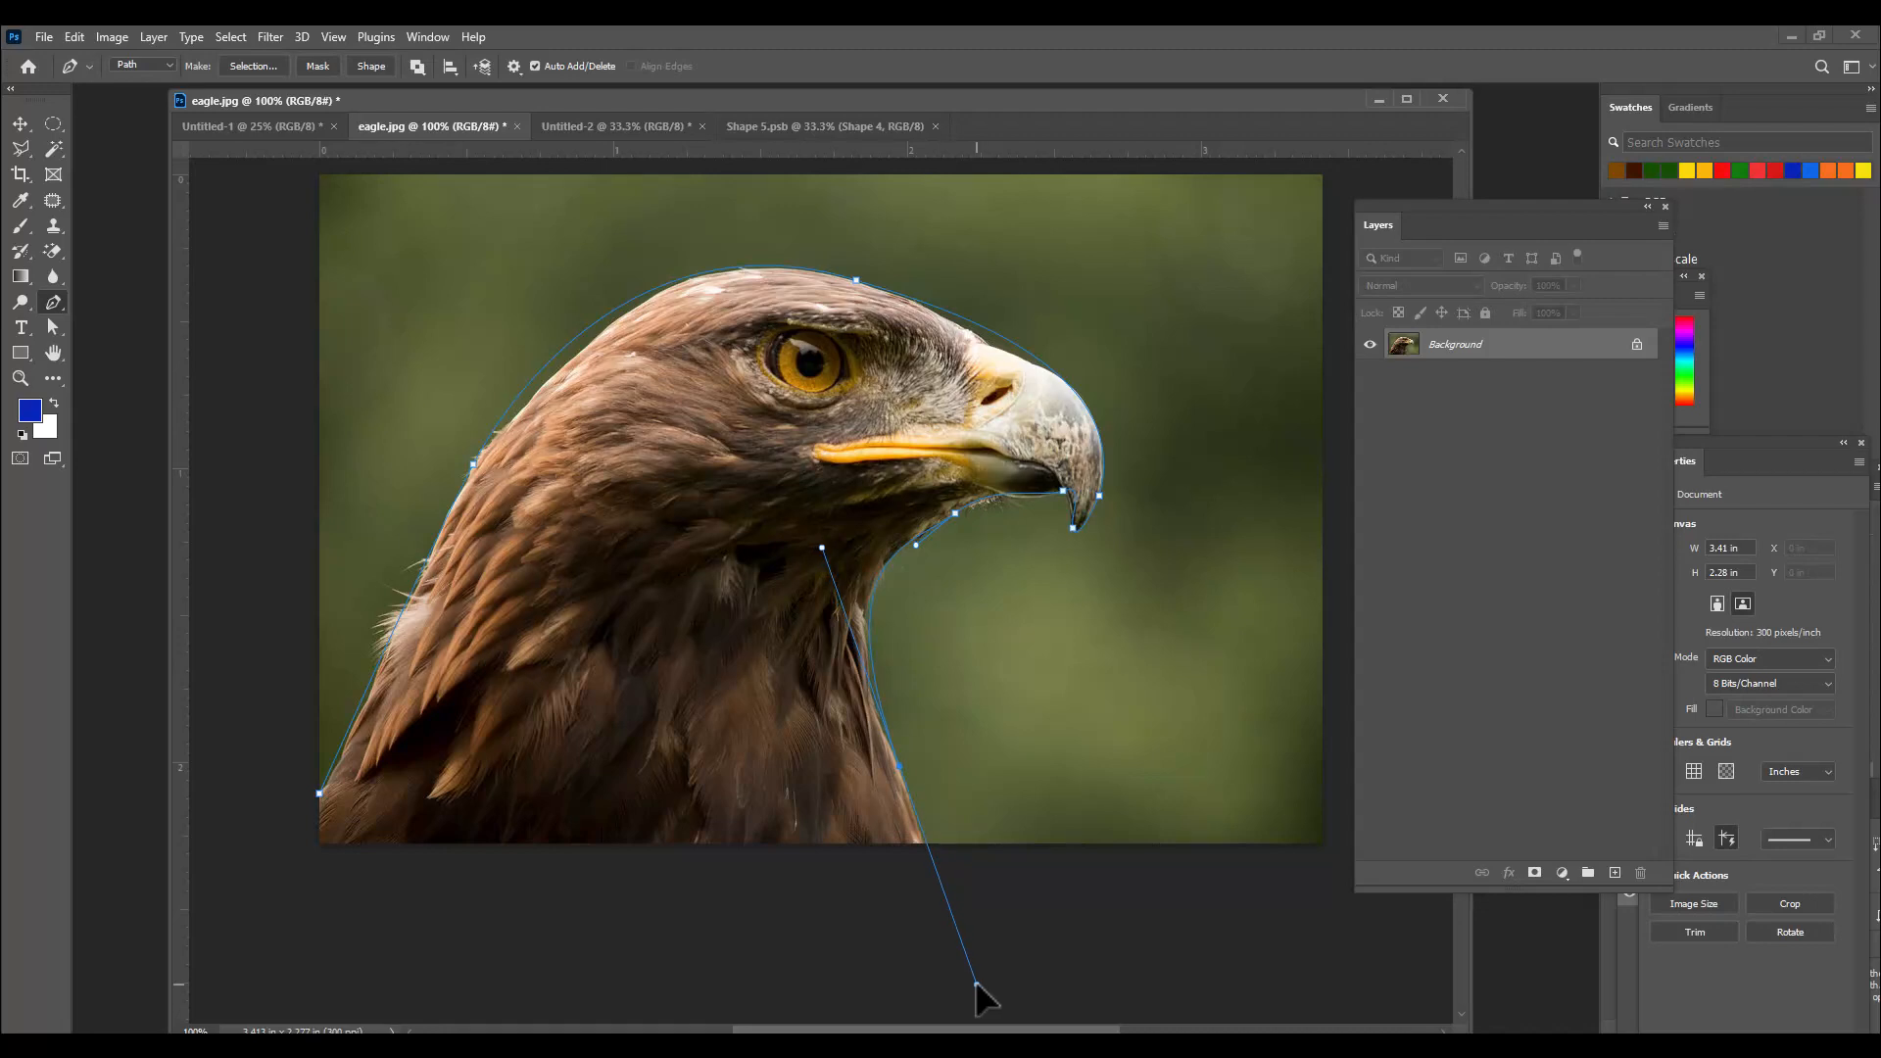
left_click_drag(977, 983, 942, 880)
left_click(903, 779)
left_click(923, 846)
left_click(319, 848)
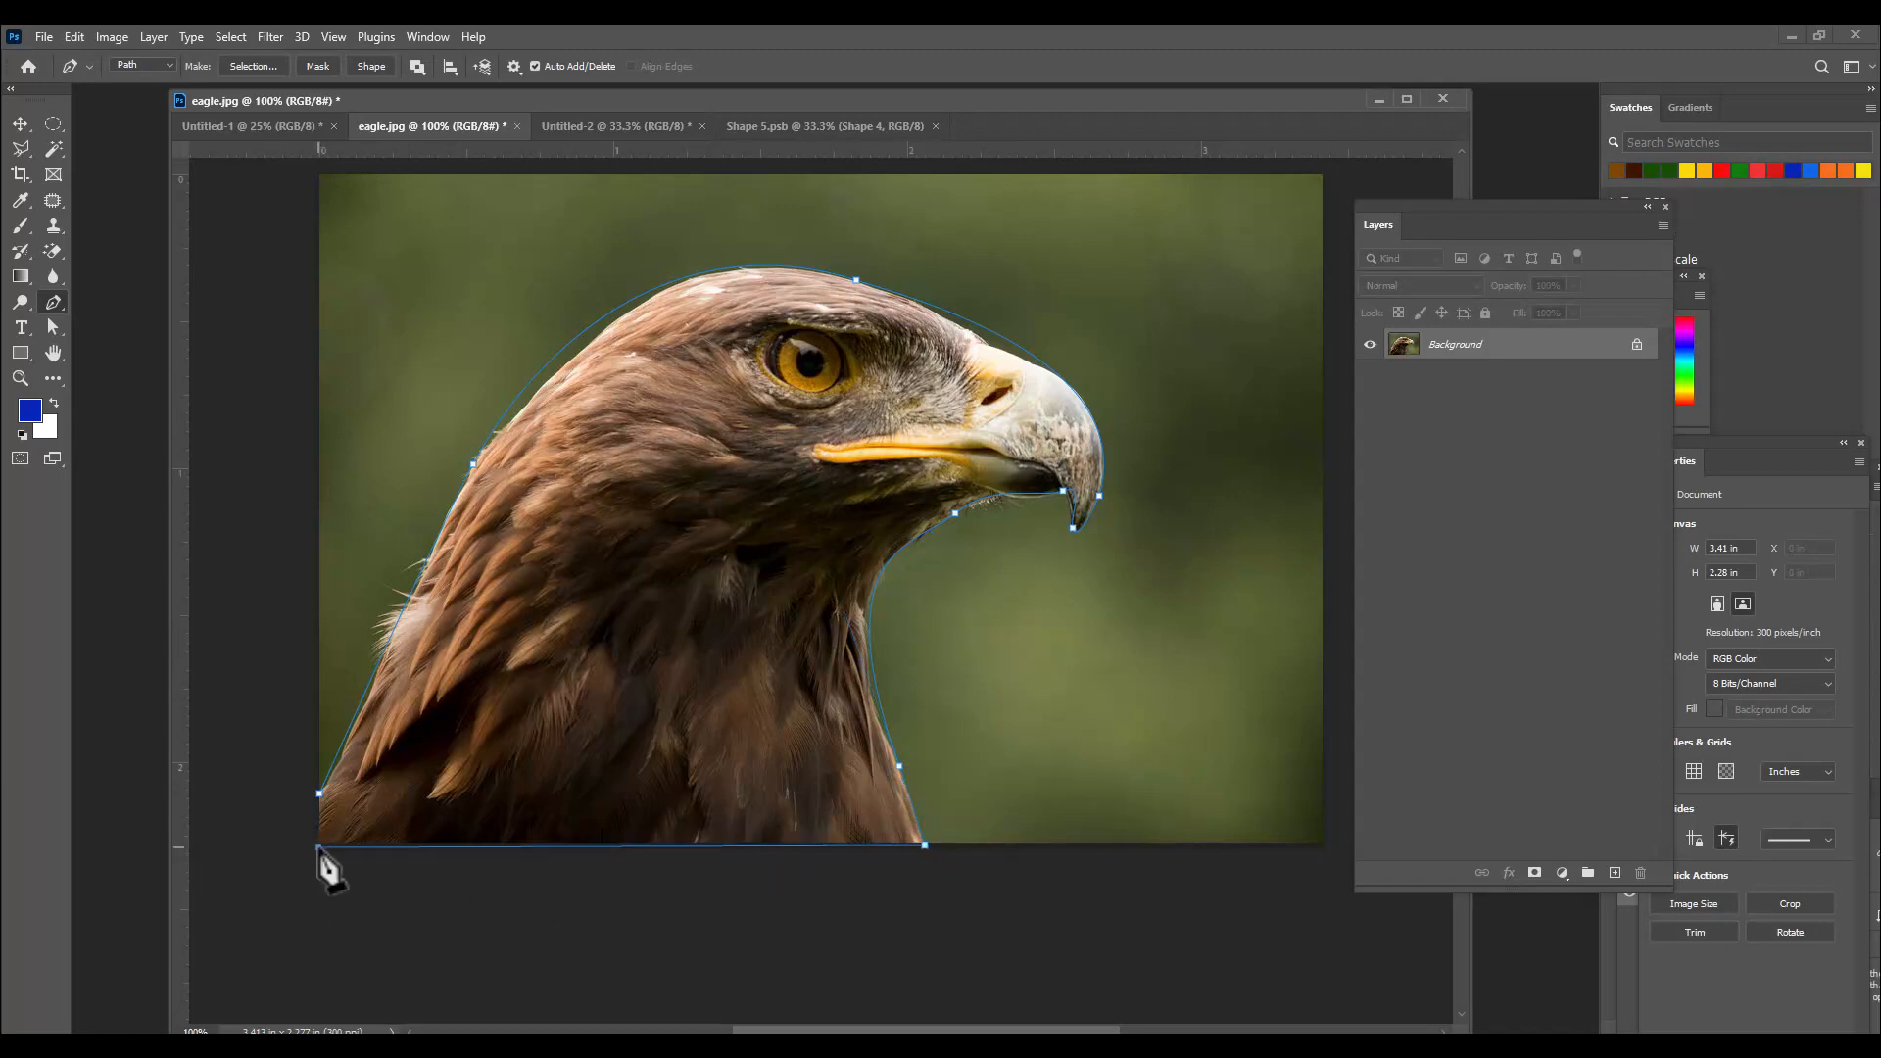
left_click(319, 793)
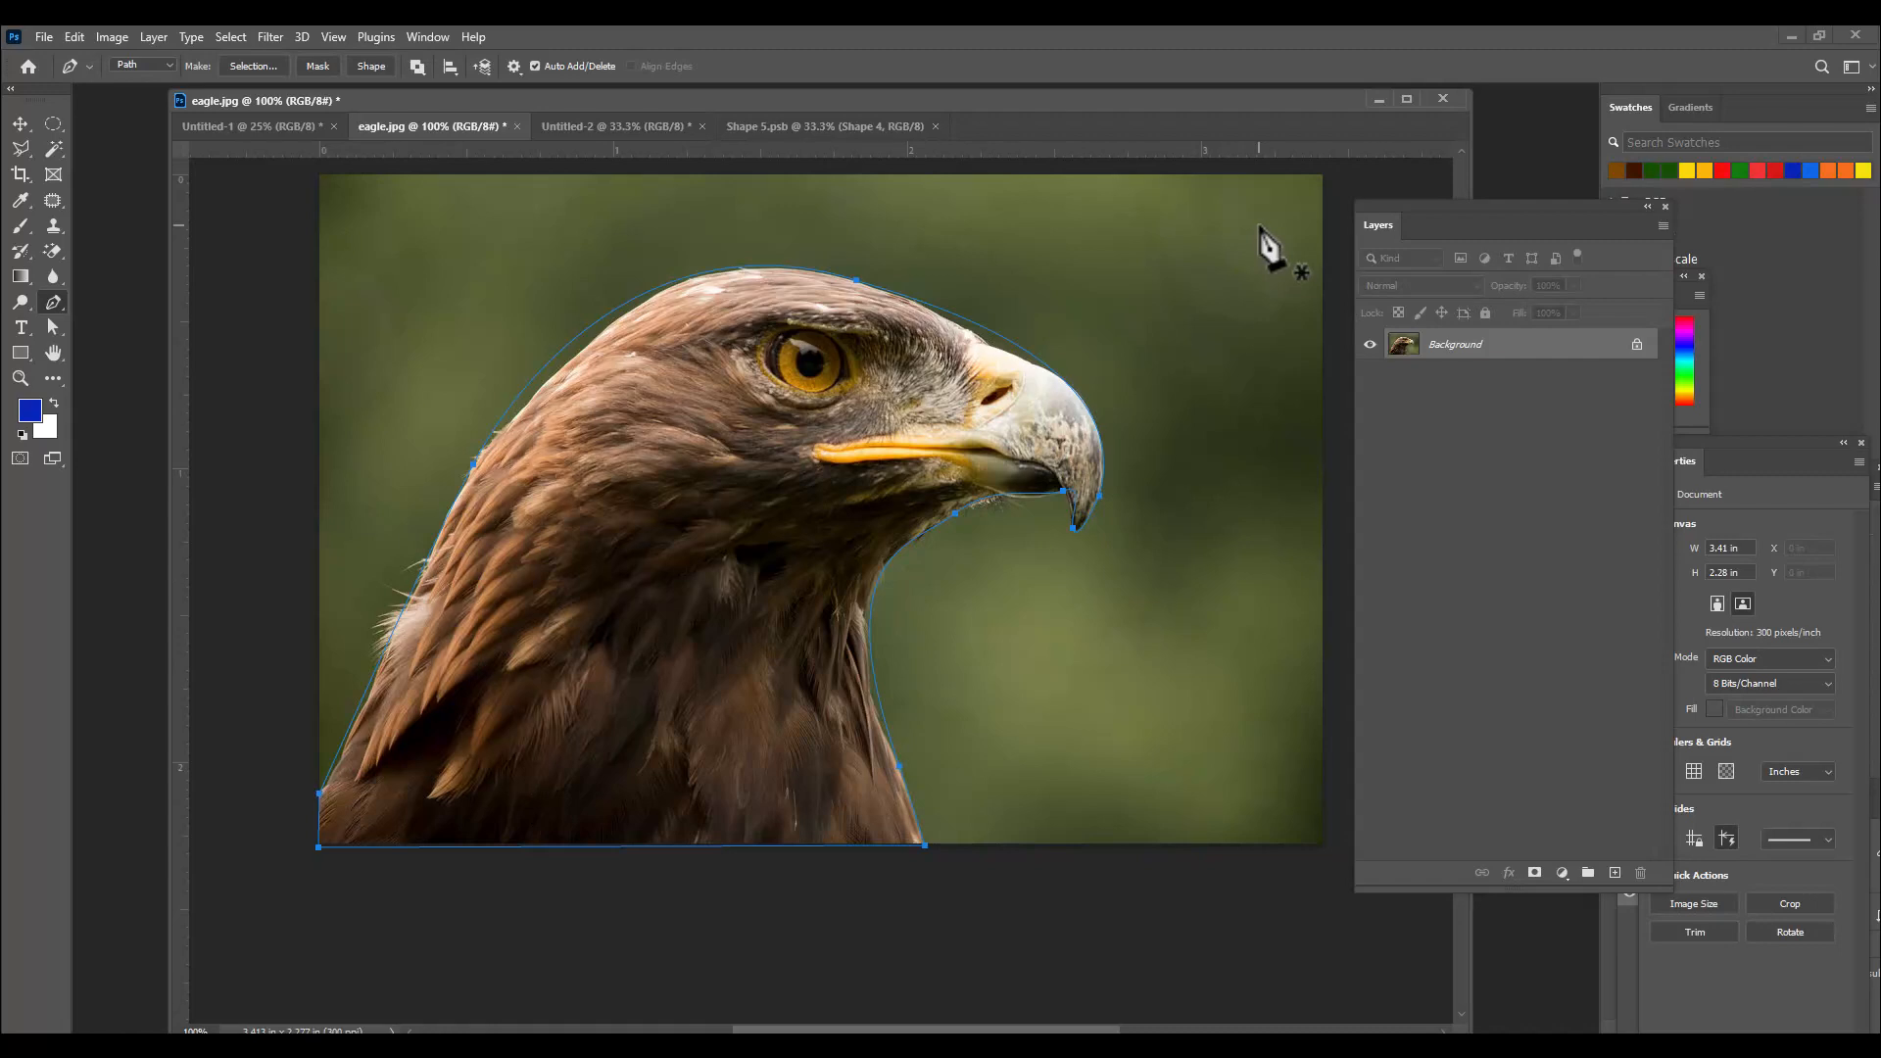
Shift the anchor points on the eagle's crown and nape inward so the path fits the back of the head.
left_click(601, 318)
left_click_drag(53, 328, 102, 349)
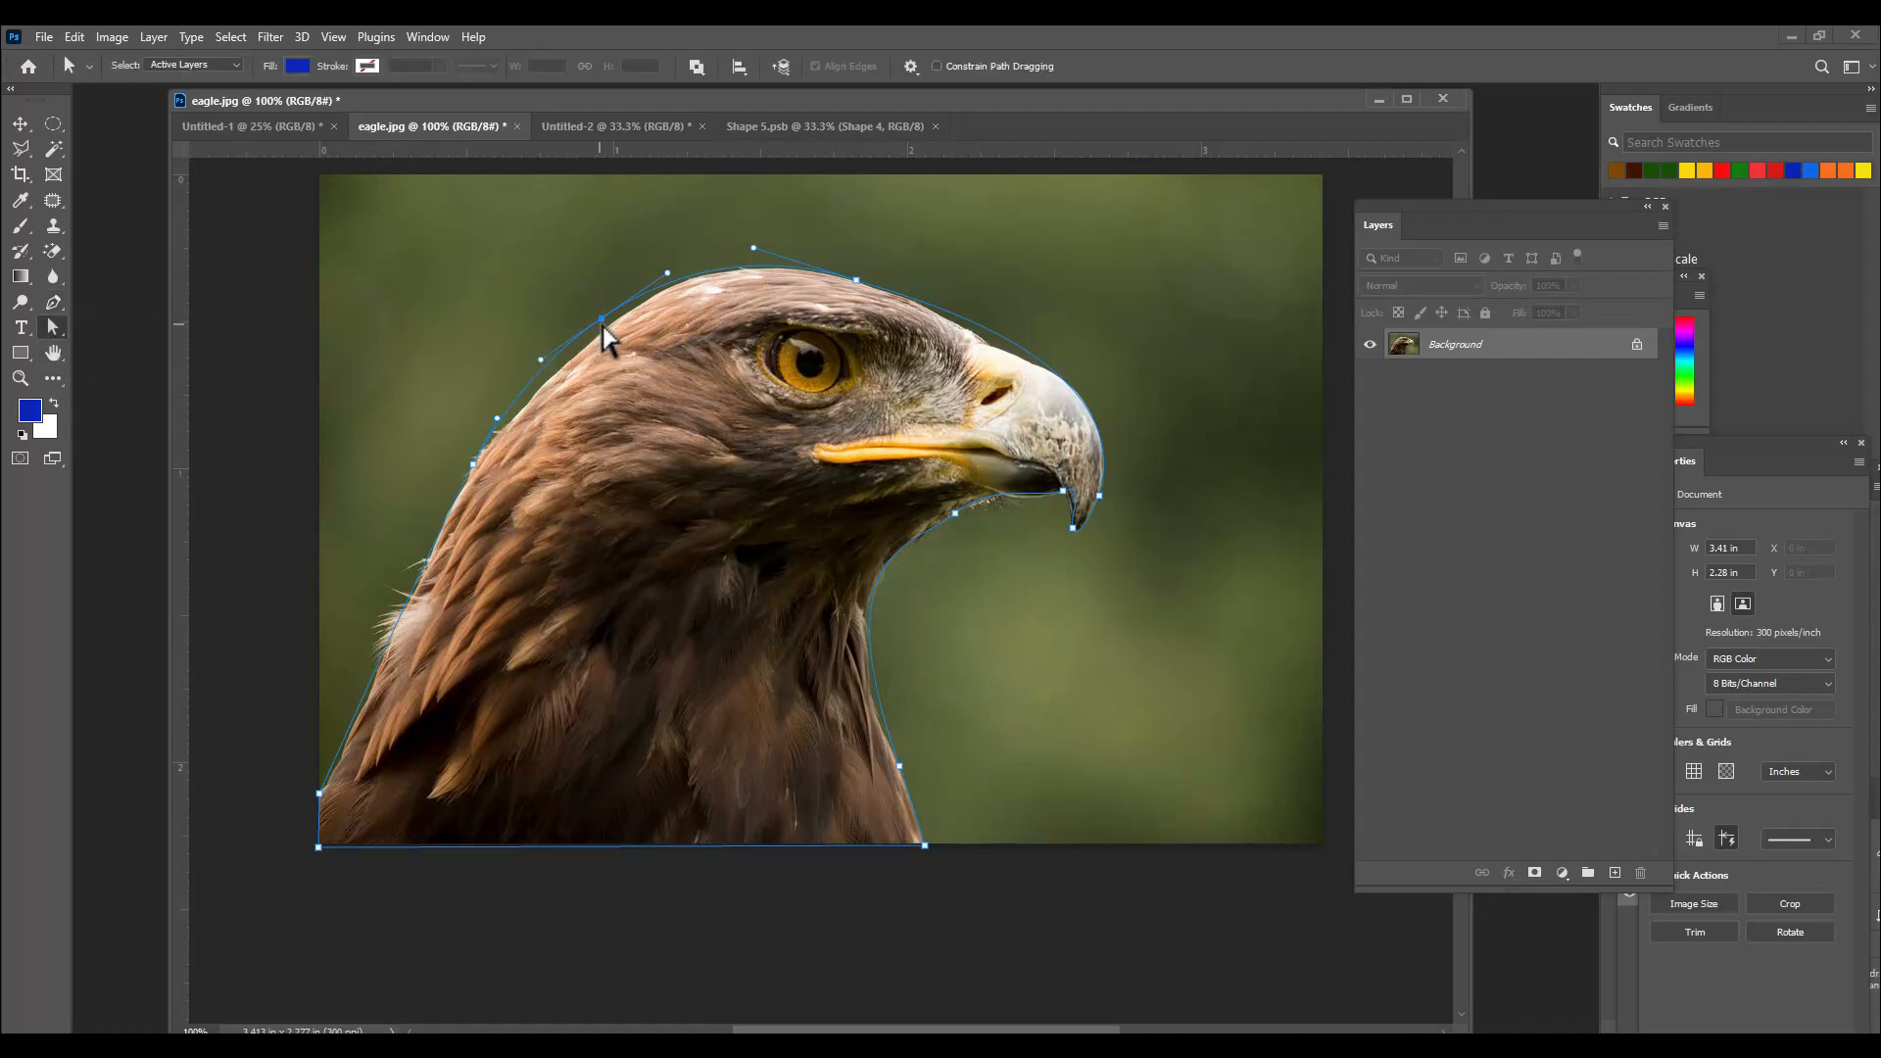
left_click_drag(604, 325, 613, 331)
left_click_drag(474, 466, 471, 476)
Add an anchor point where the forehead meets the beak and adjust the beak's curve handles and inner hook point to its outline.
left_click(55, 300)
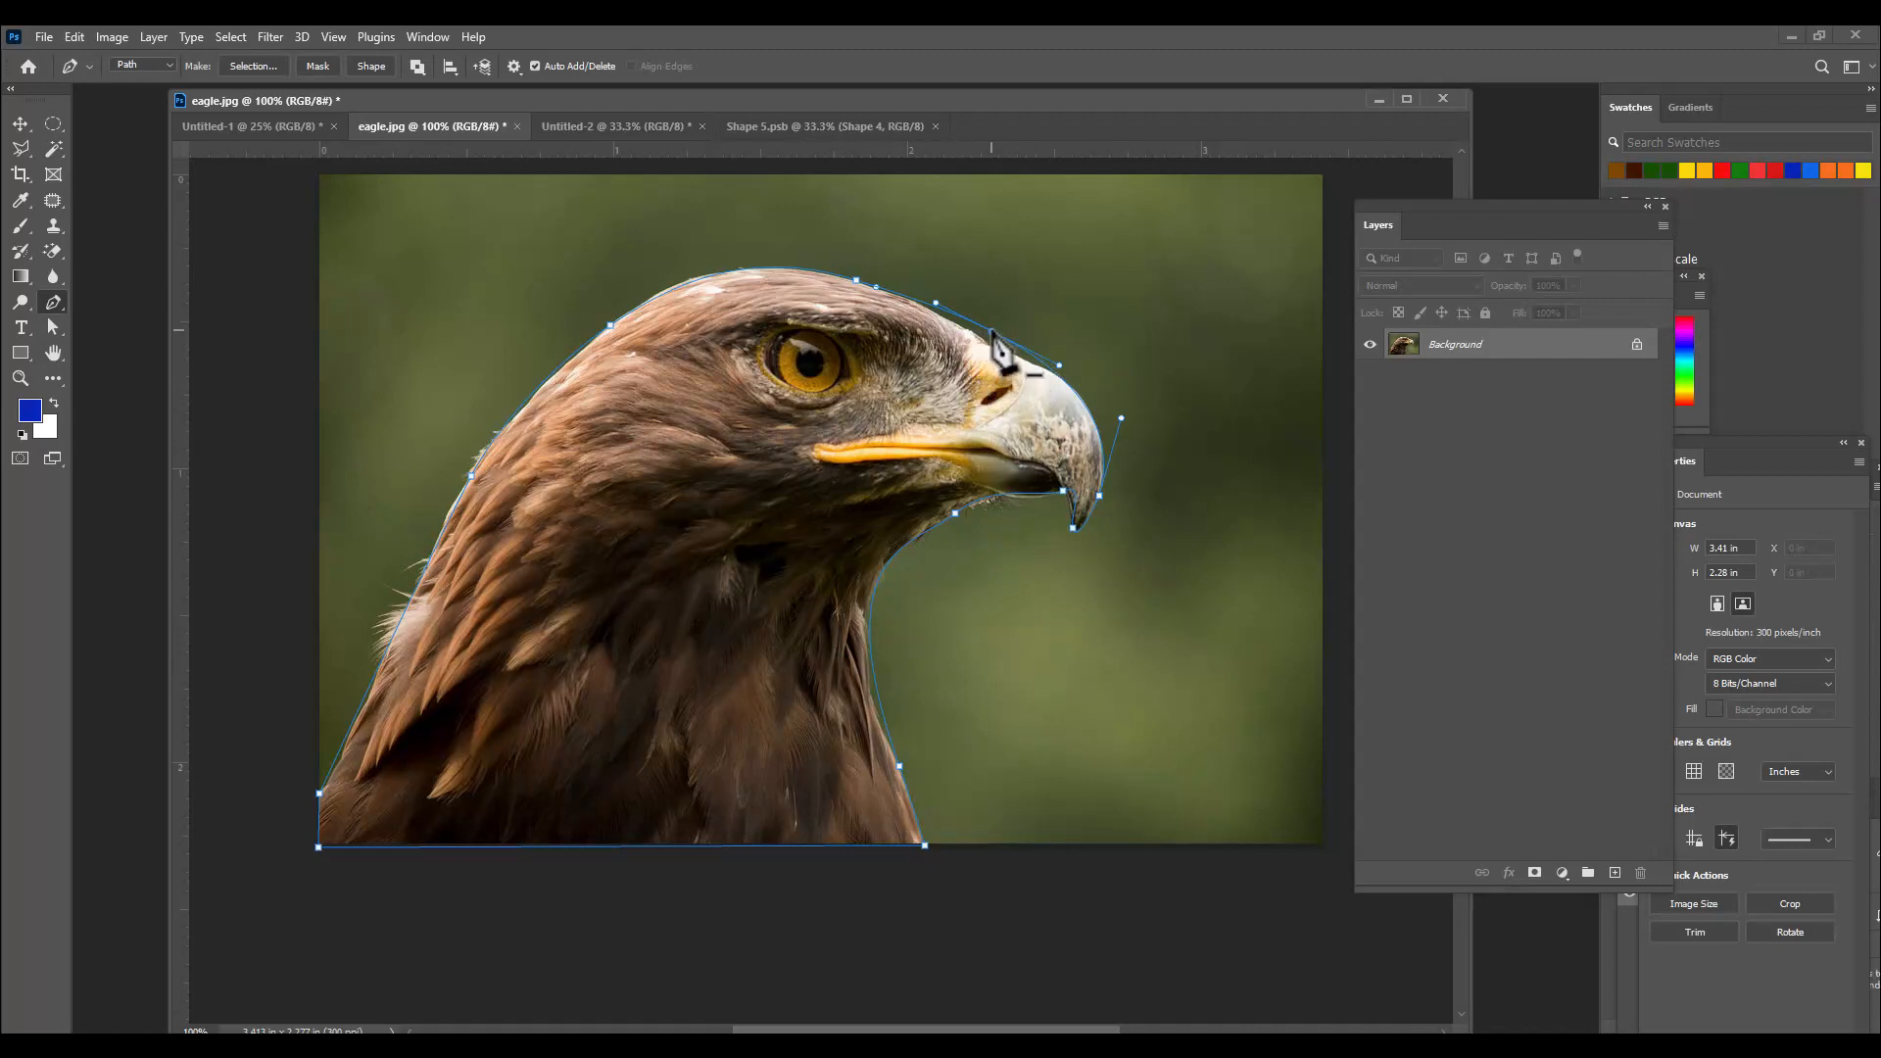
left_click_drag(991, 333, 998, 356)
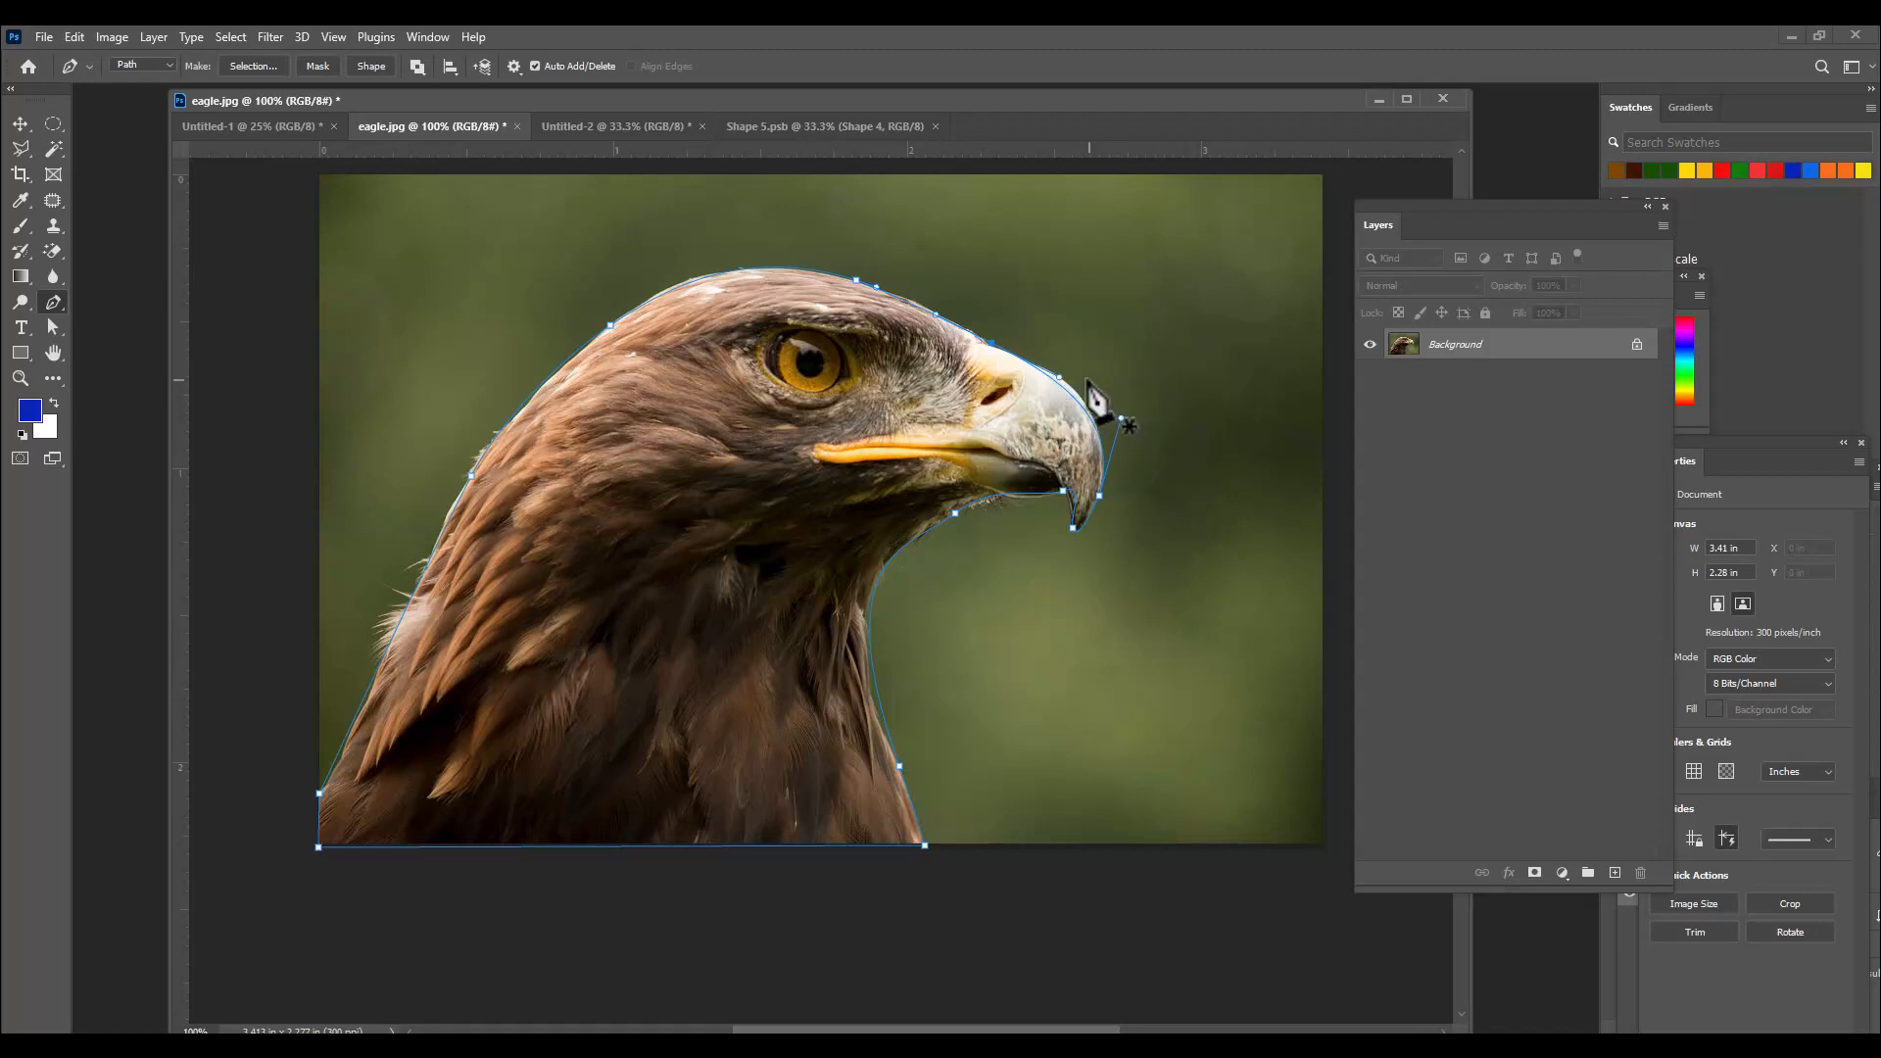
left_click_drag(1061, 381, 1113, 421)
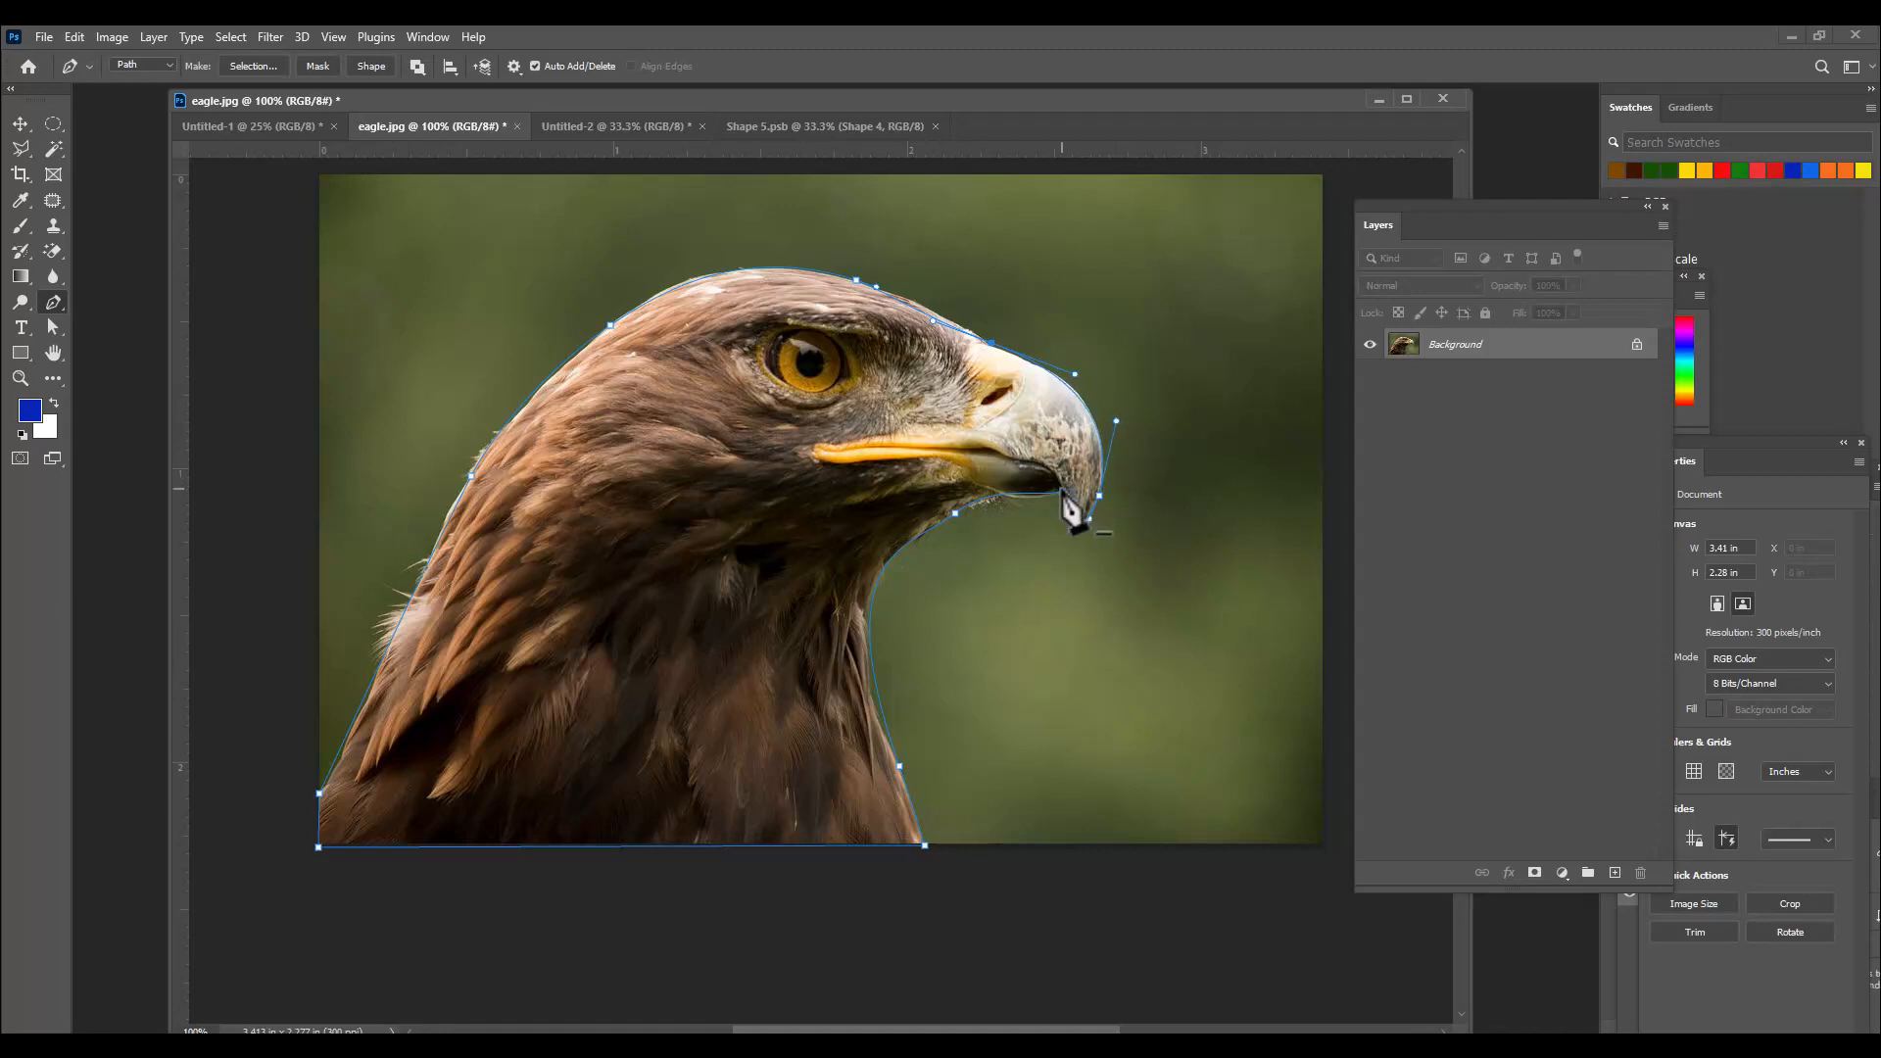
left_click_drag(1063, 491, 1042, 492)
Fine-tune the path's forehead, chin and throat curves, and reposition the anchor point inside the beak's hook.
left_click(857, 282, "ctrl")
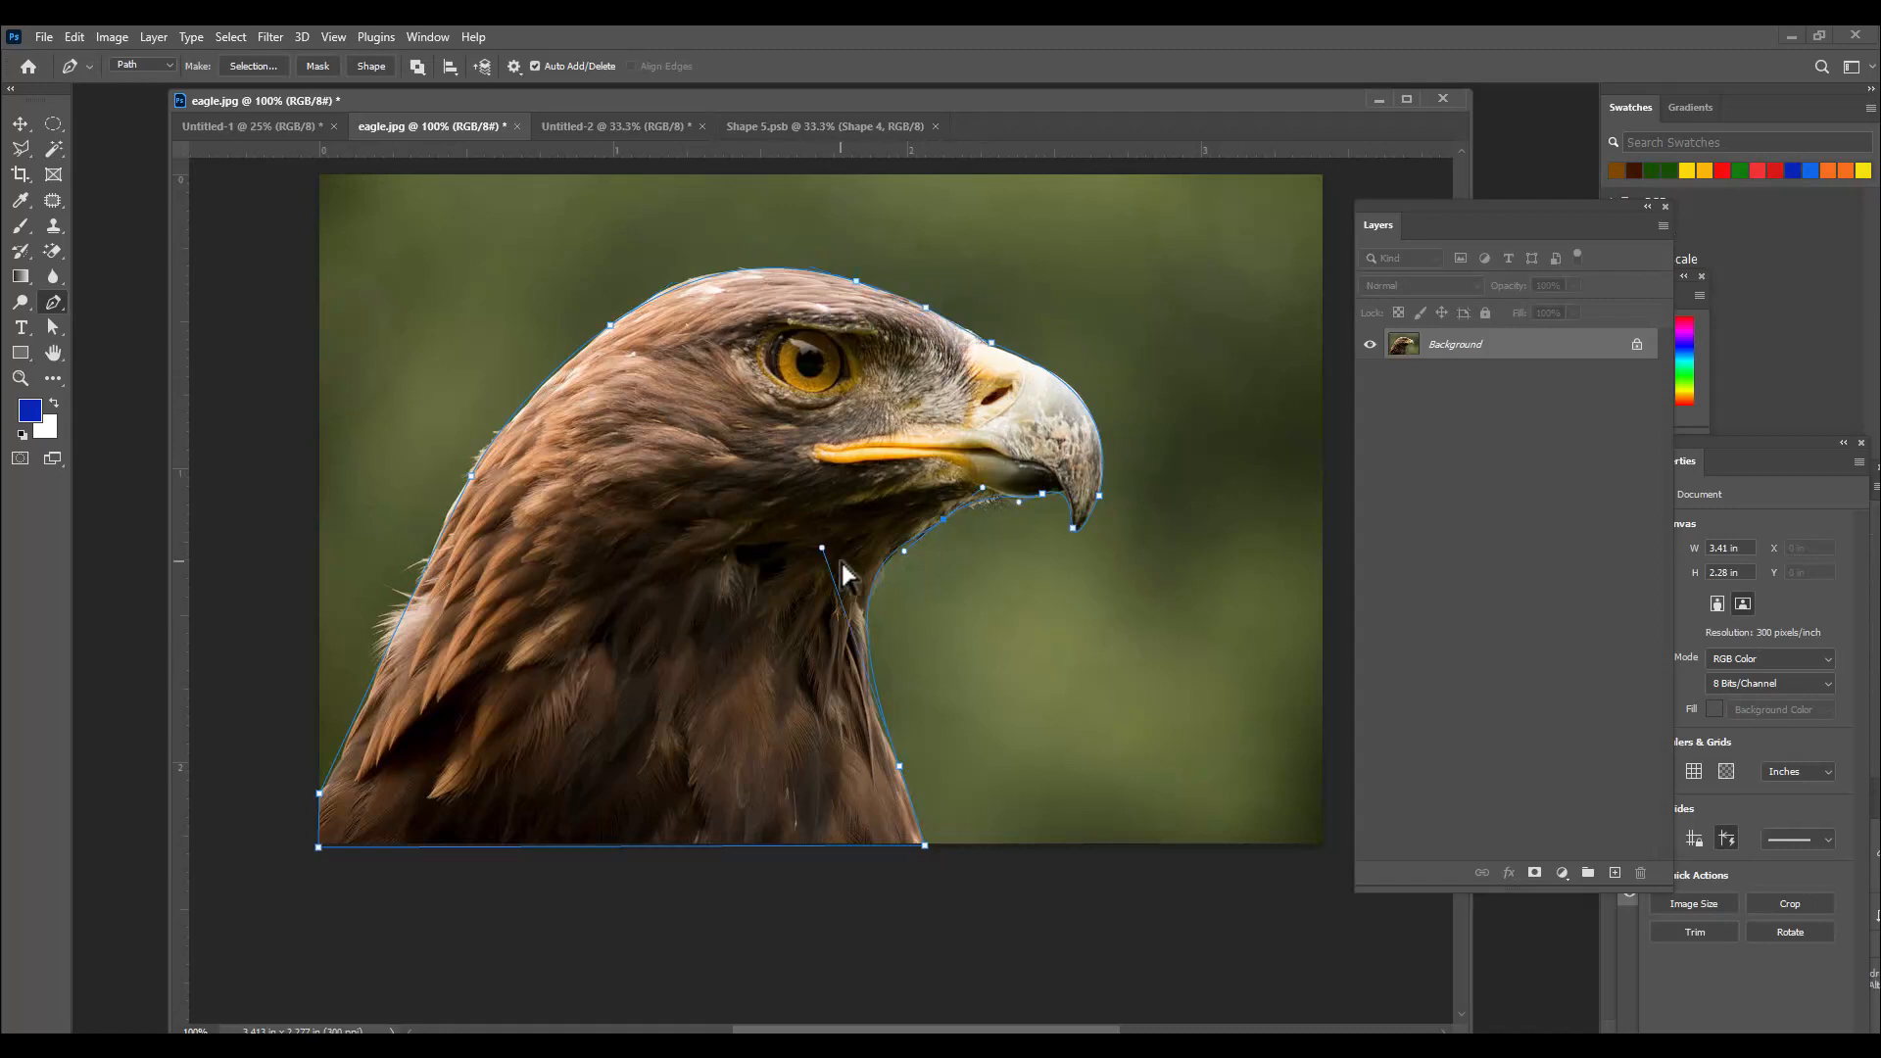
left_click_drag(840, 560, 824, 549)
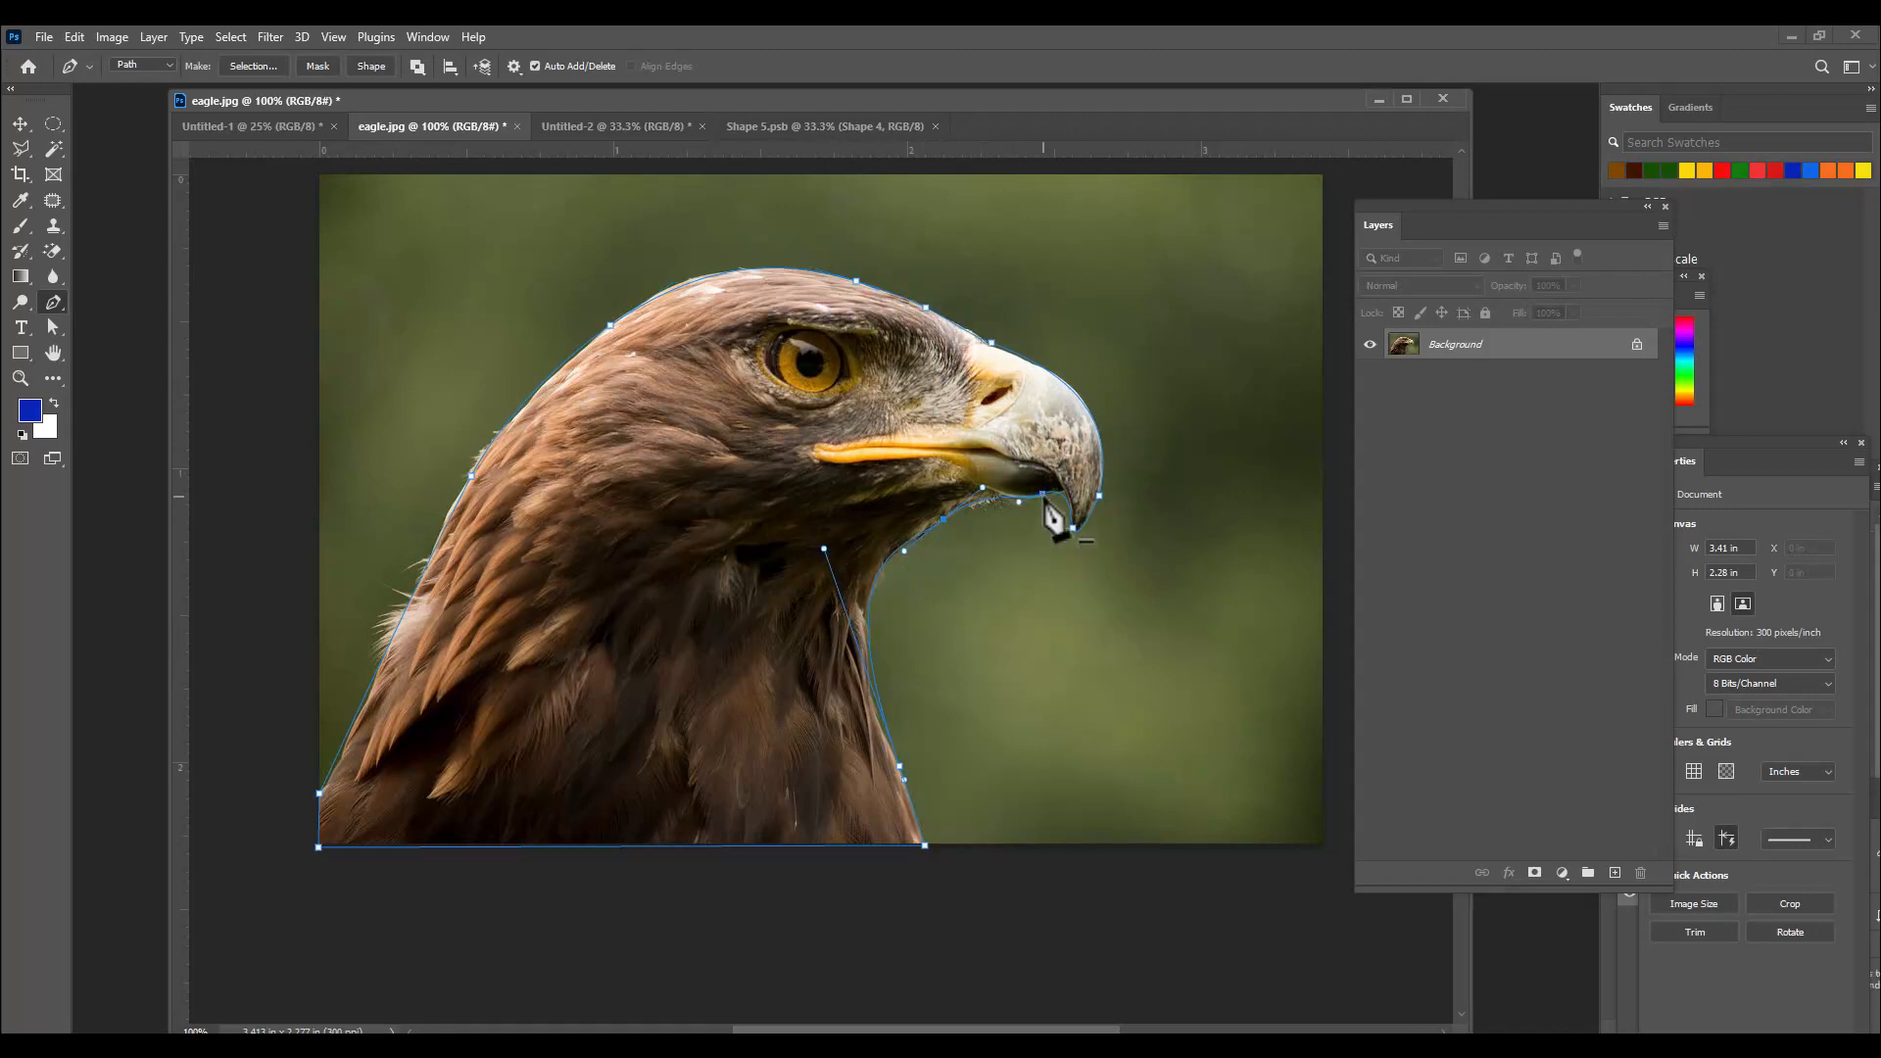
left_click_drag(1042, 494, 1060, 485)
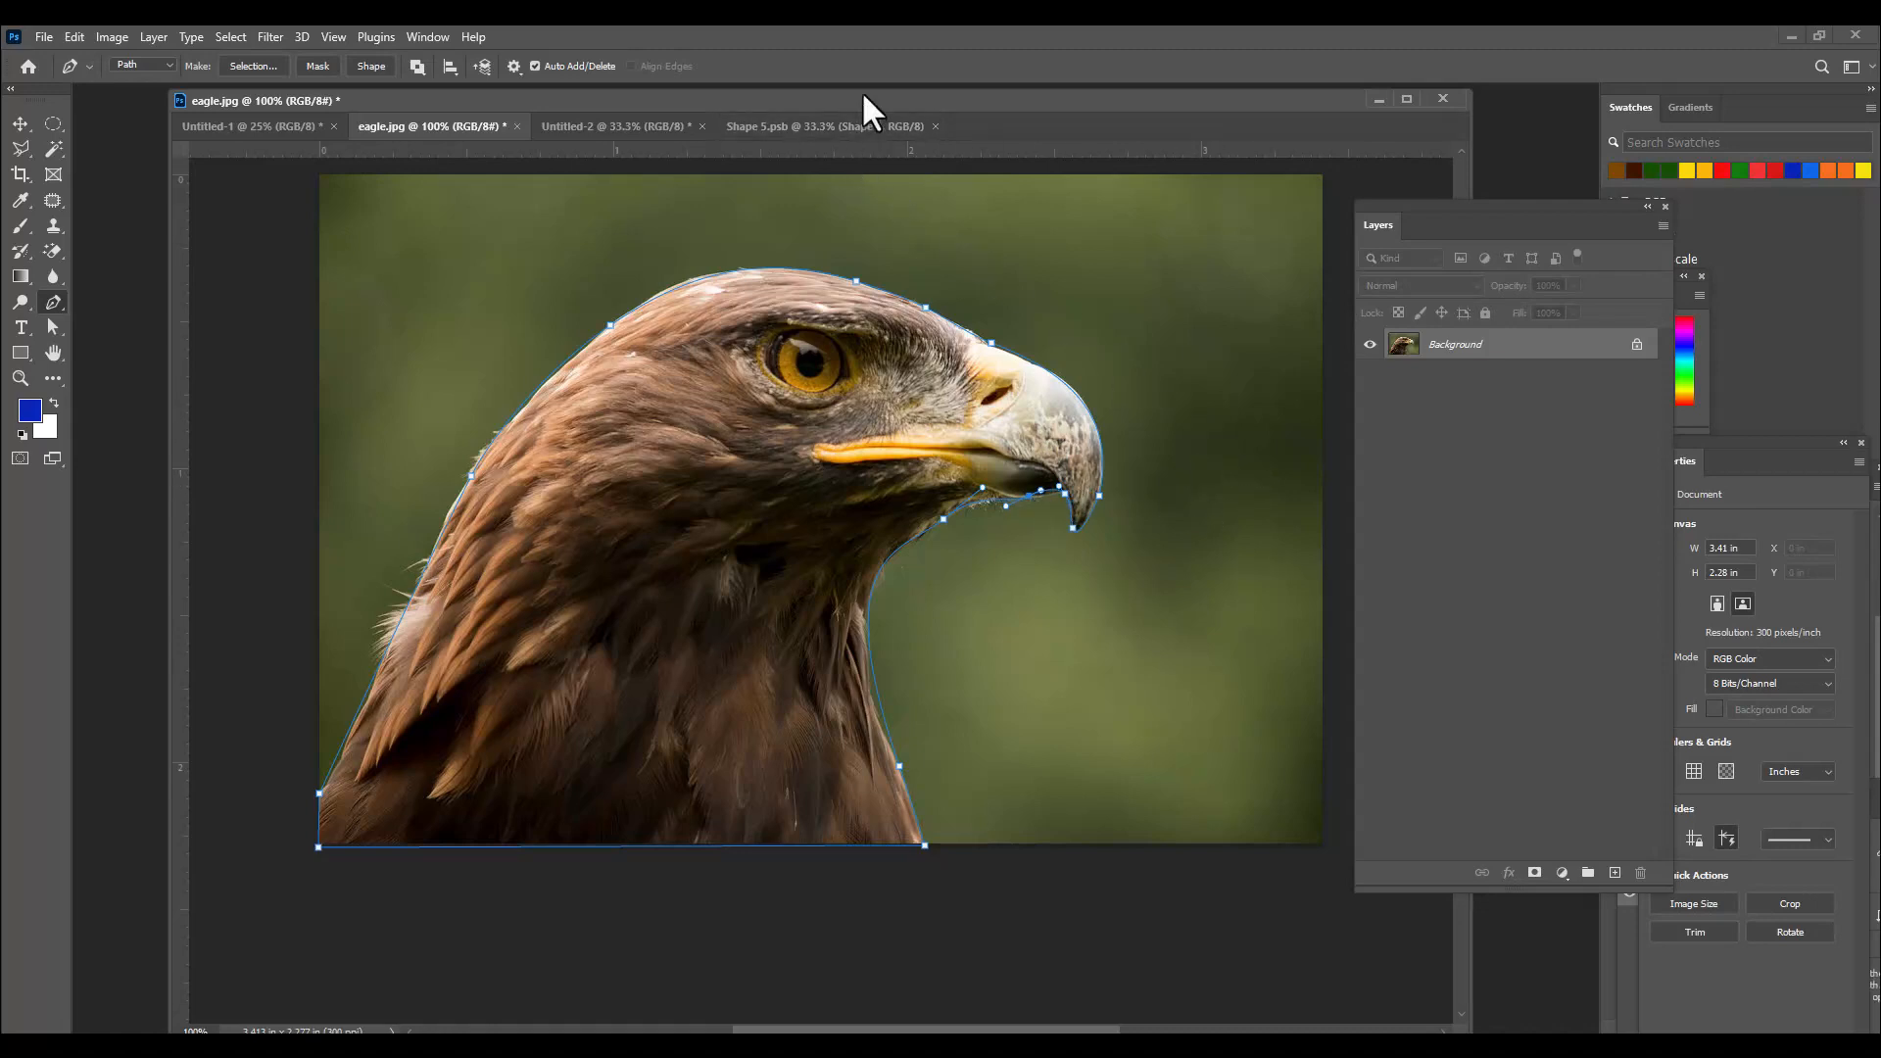
Convert the closed path to a selection and place an enlarged cutout of the eagle's head in Untitled-2.
left_click_drag(861, 95, 863, 120)
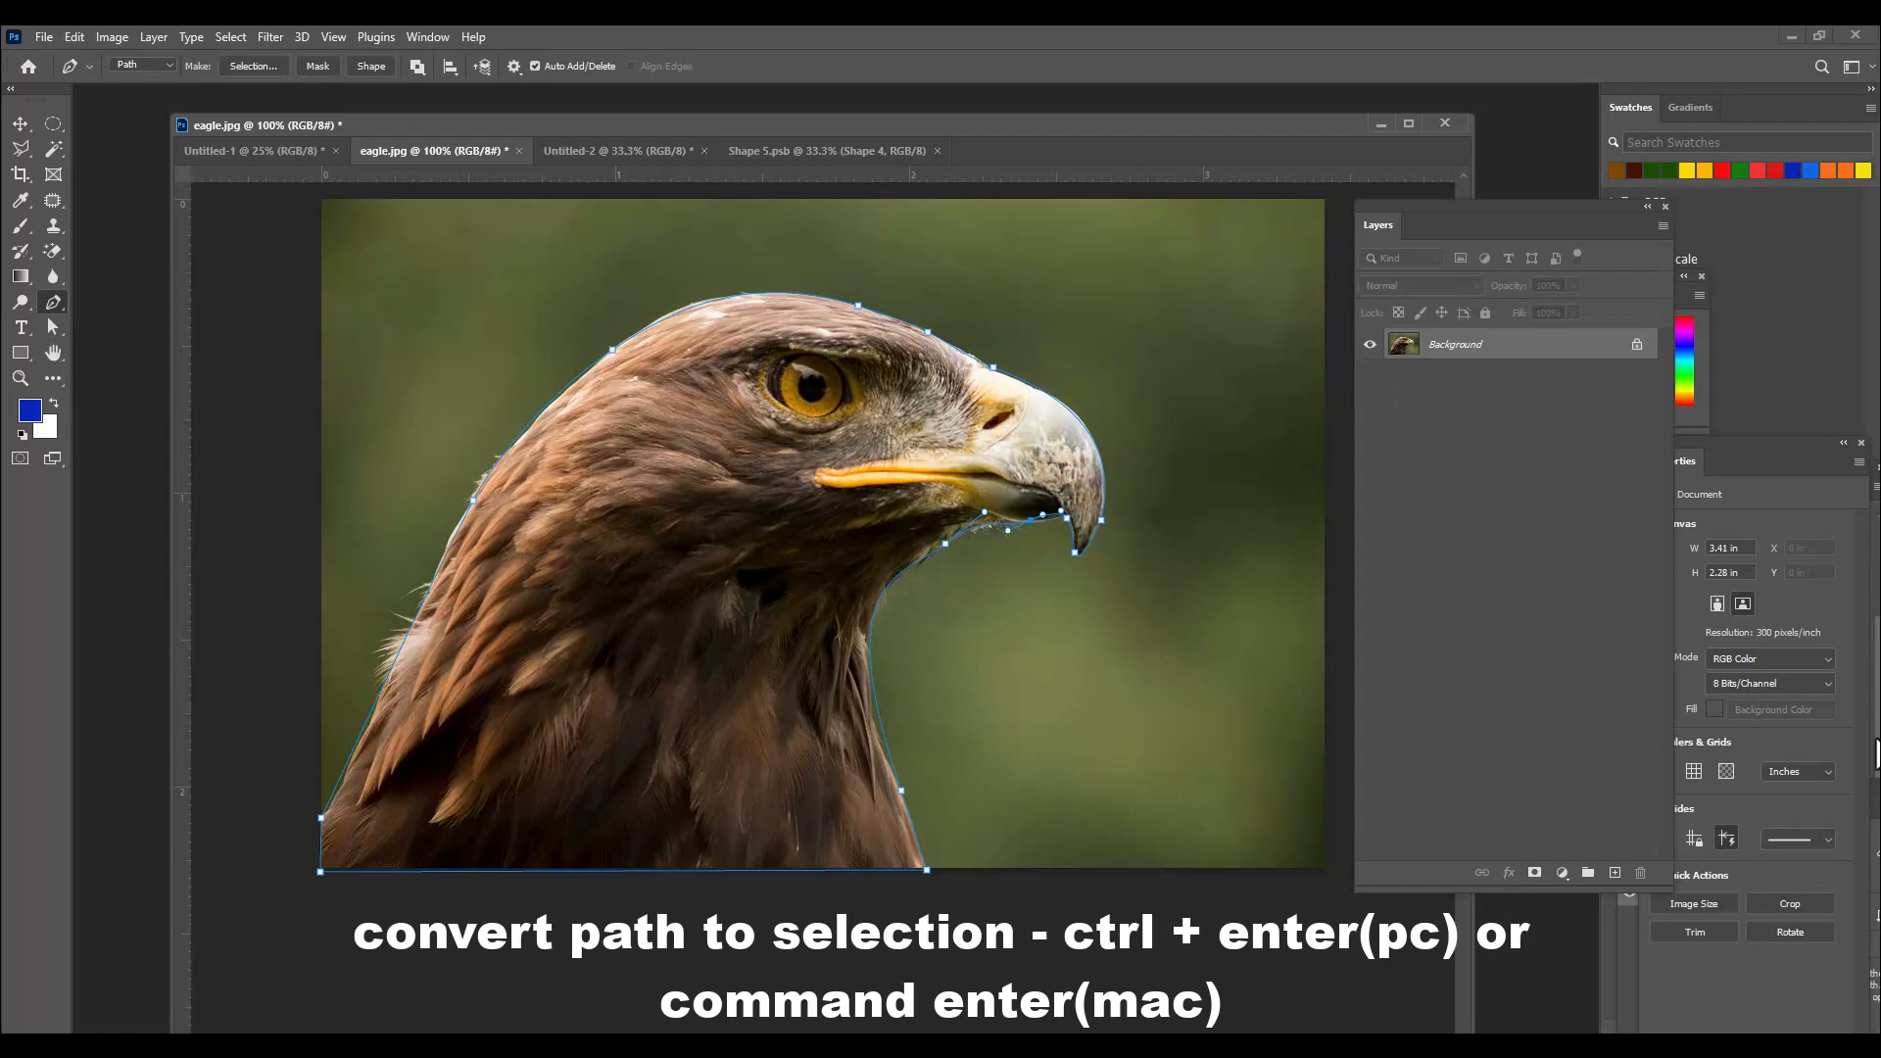
key("ctrl+Return")
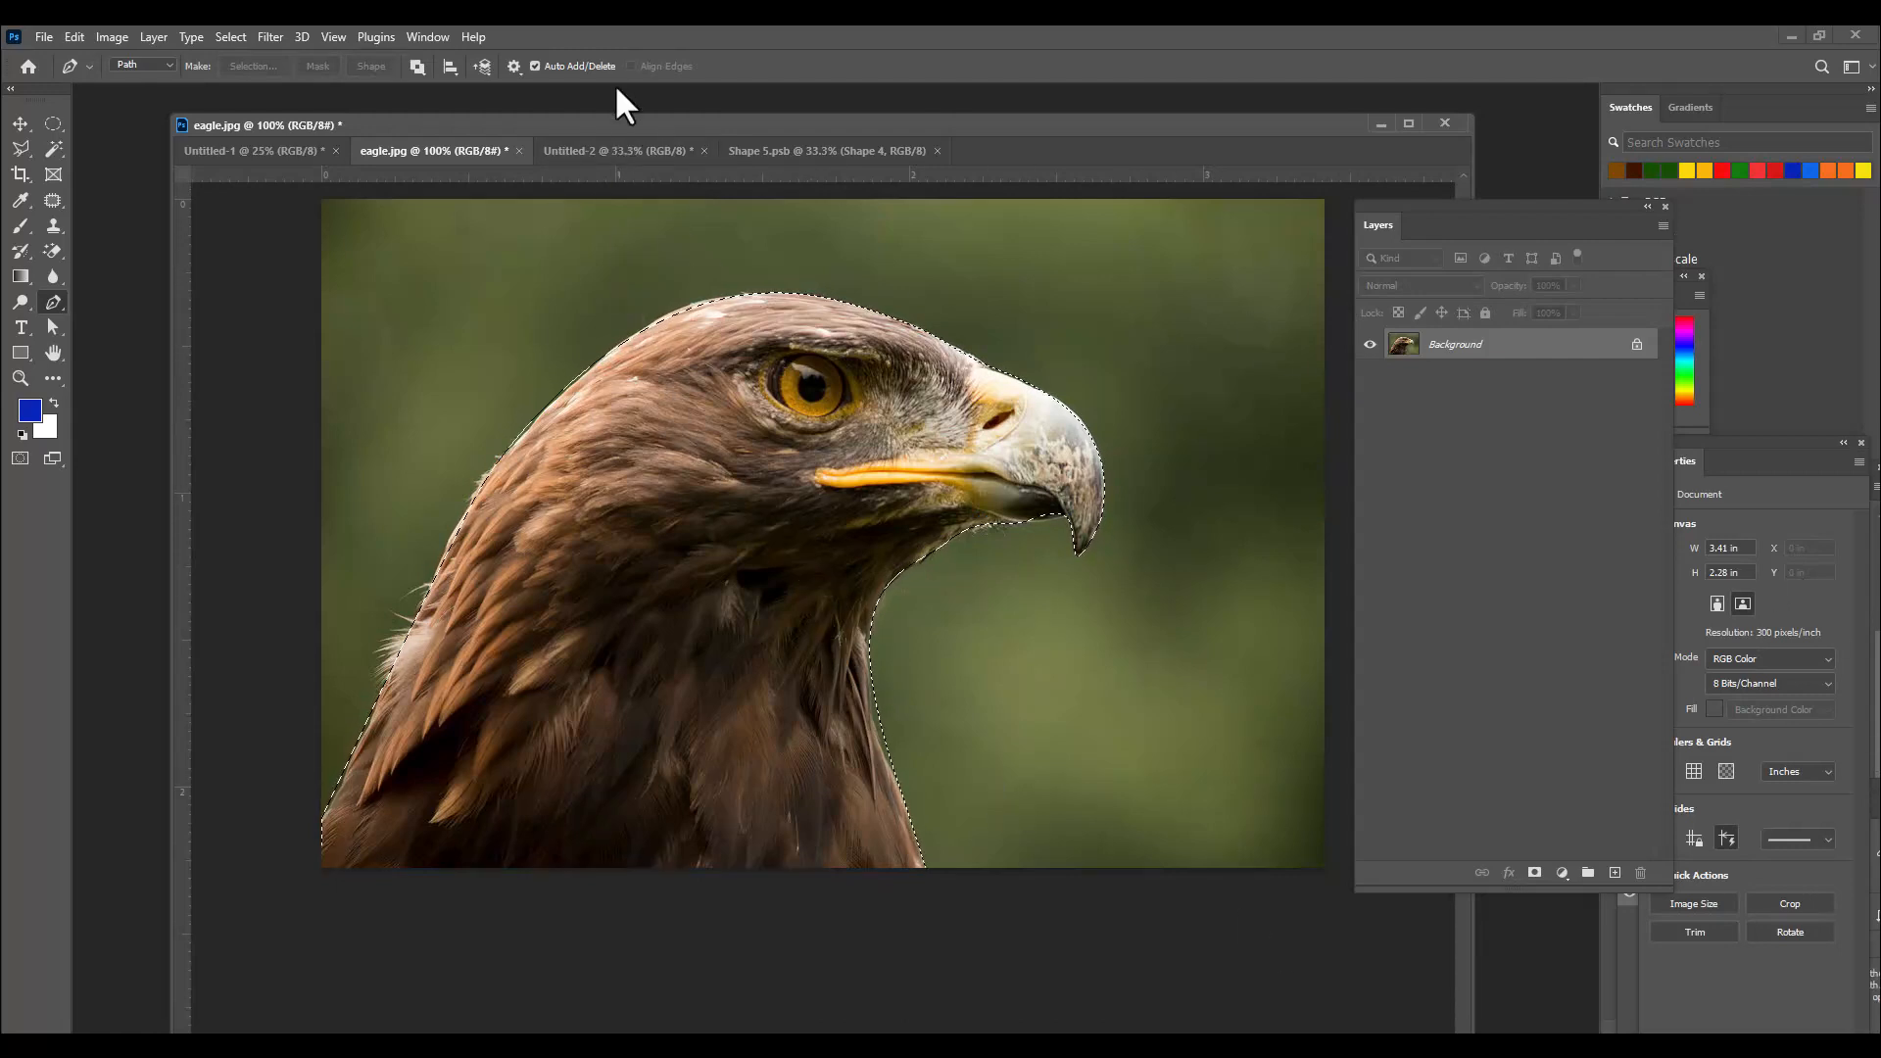
left_click_drag(599, 117, 632, 119)
left_click(20, 124)
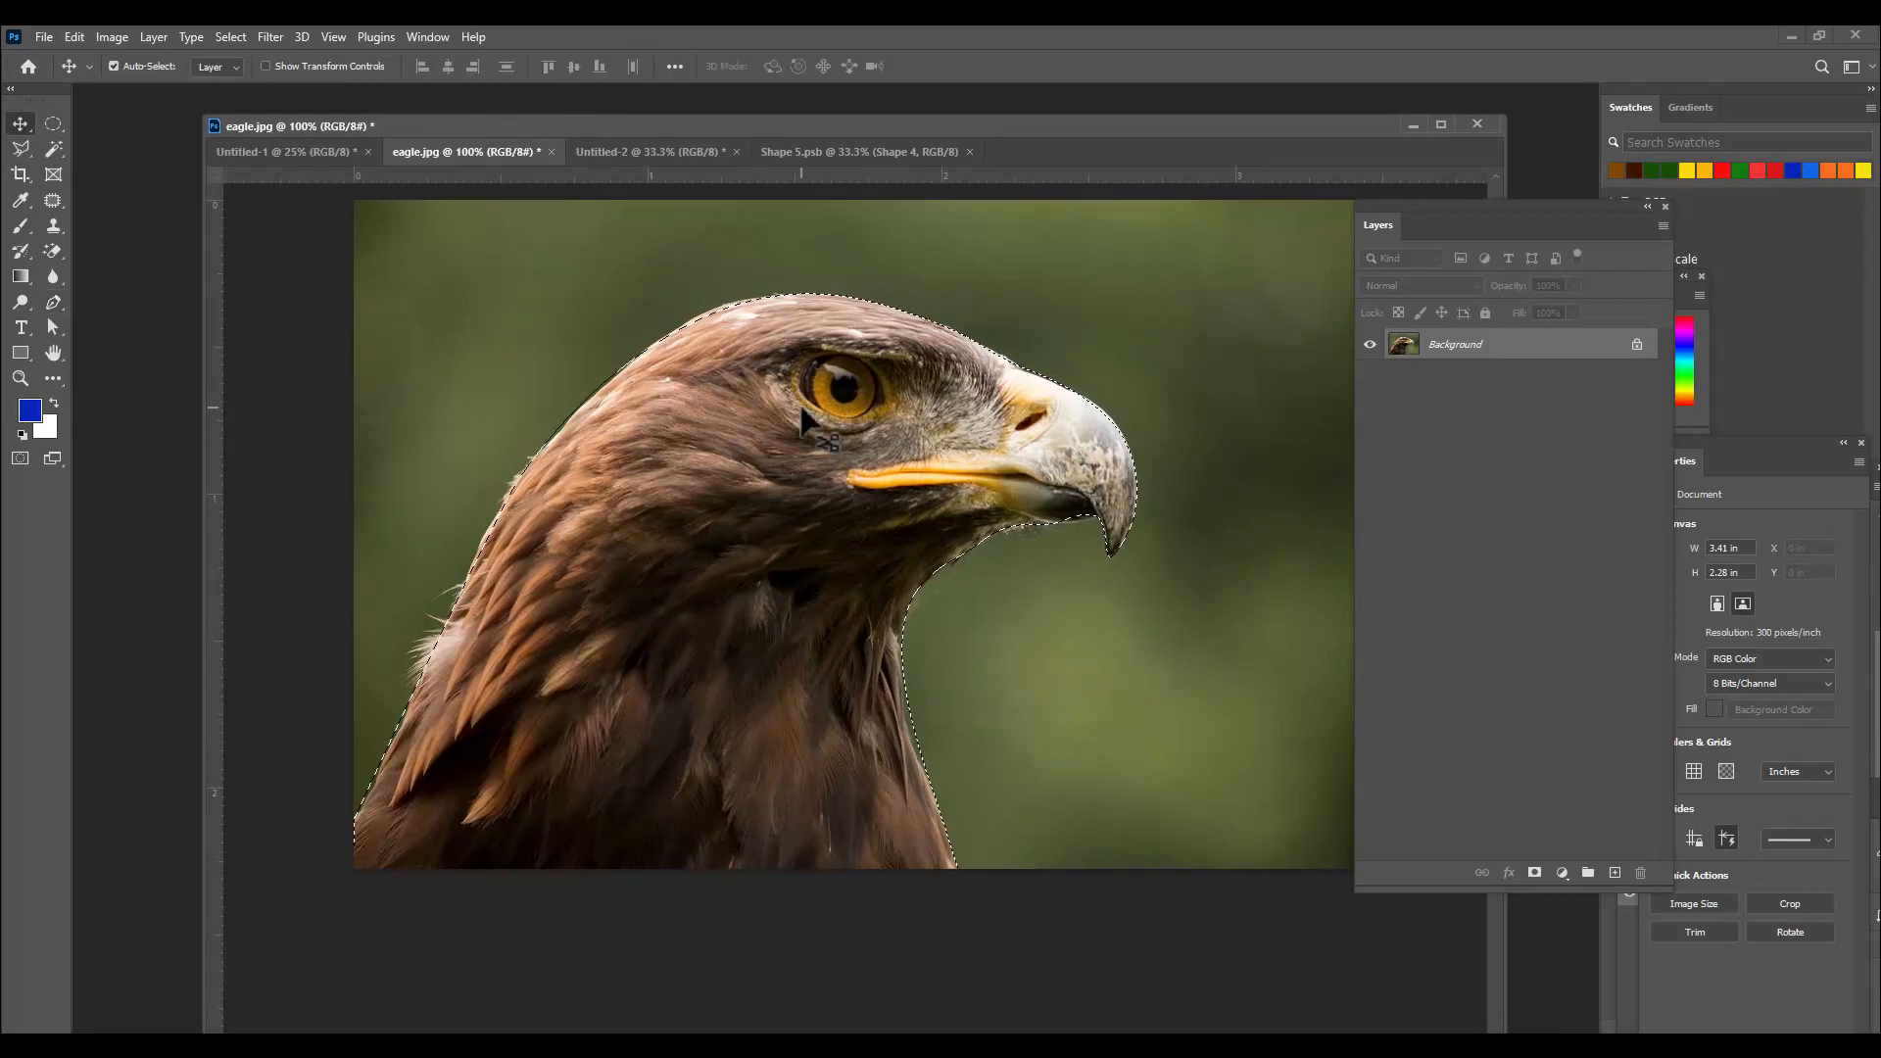
left_click_drag(691, 310, 617, 551)
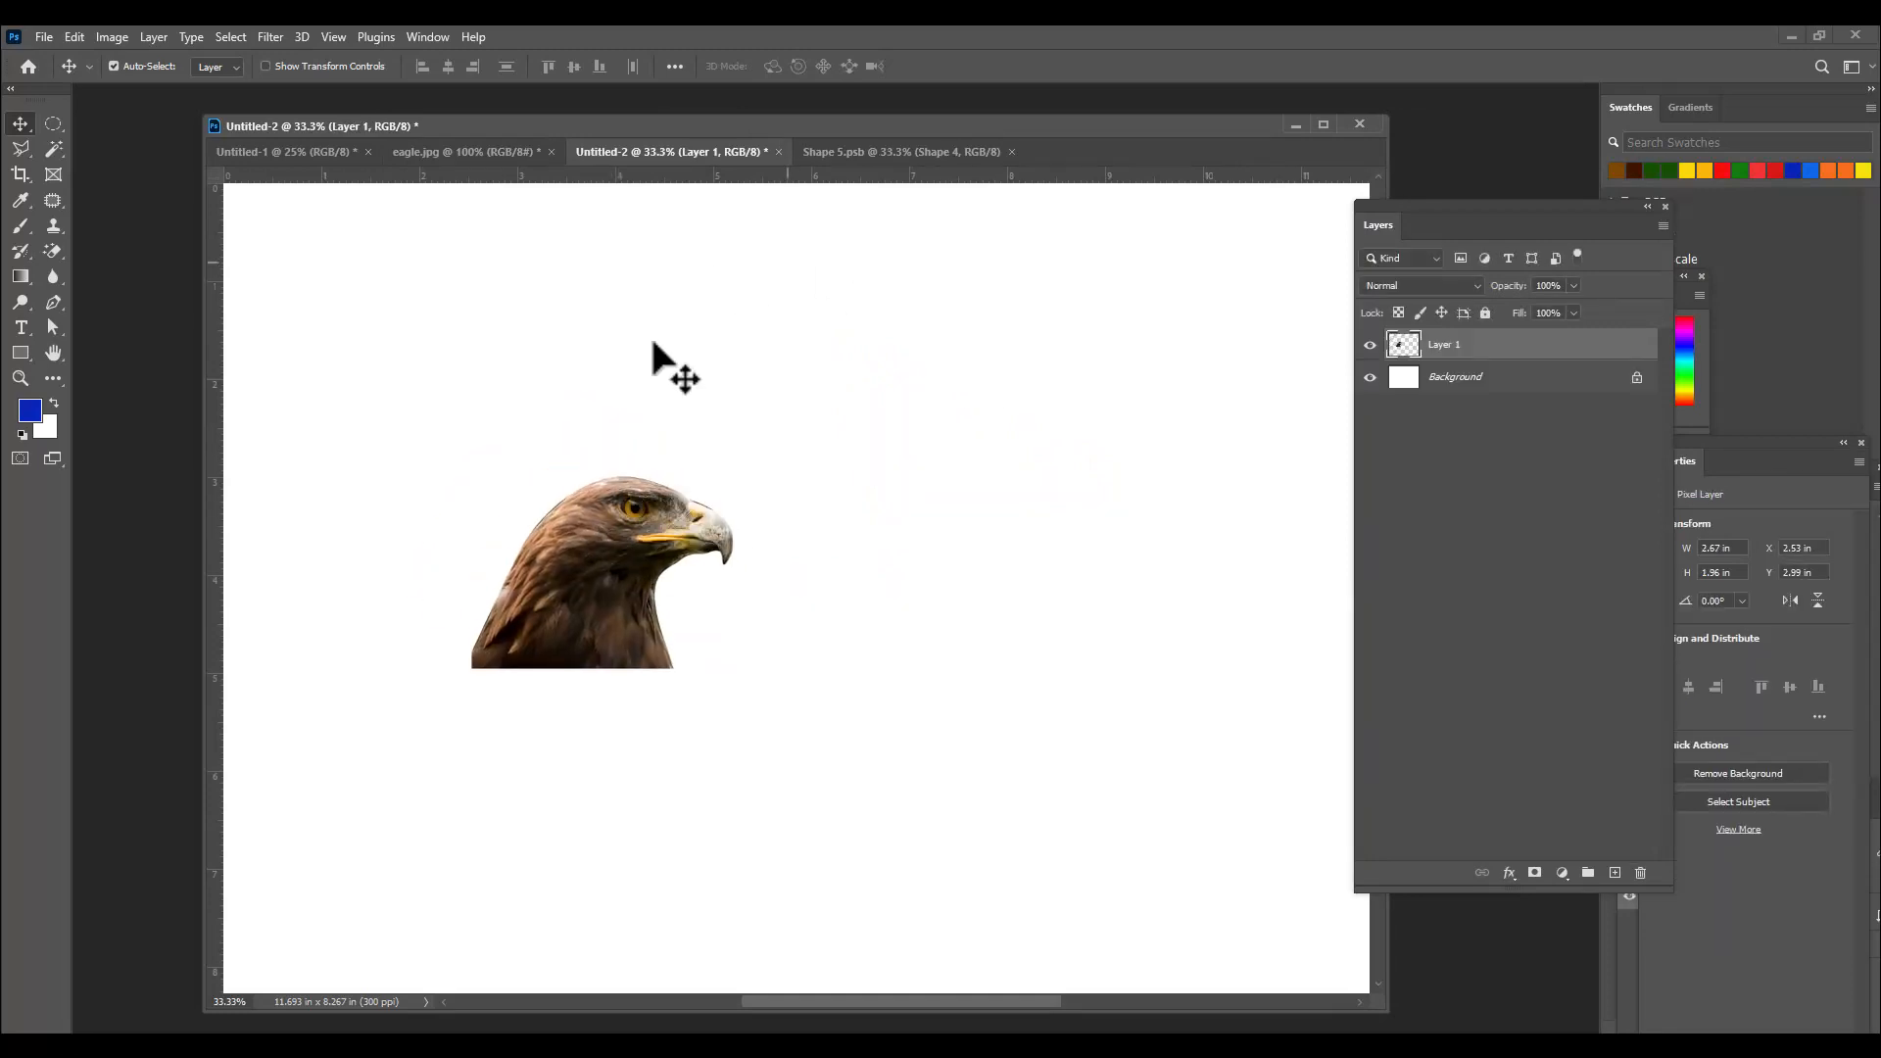
key("ctrl+t")
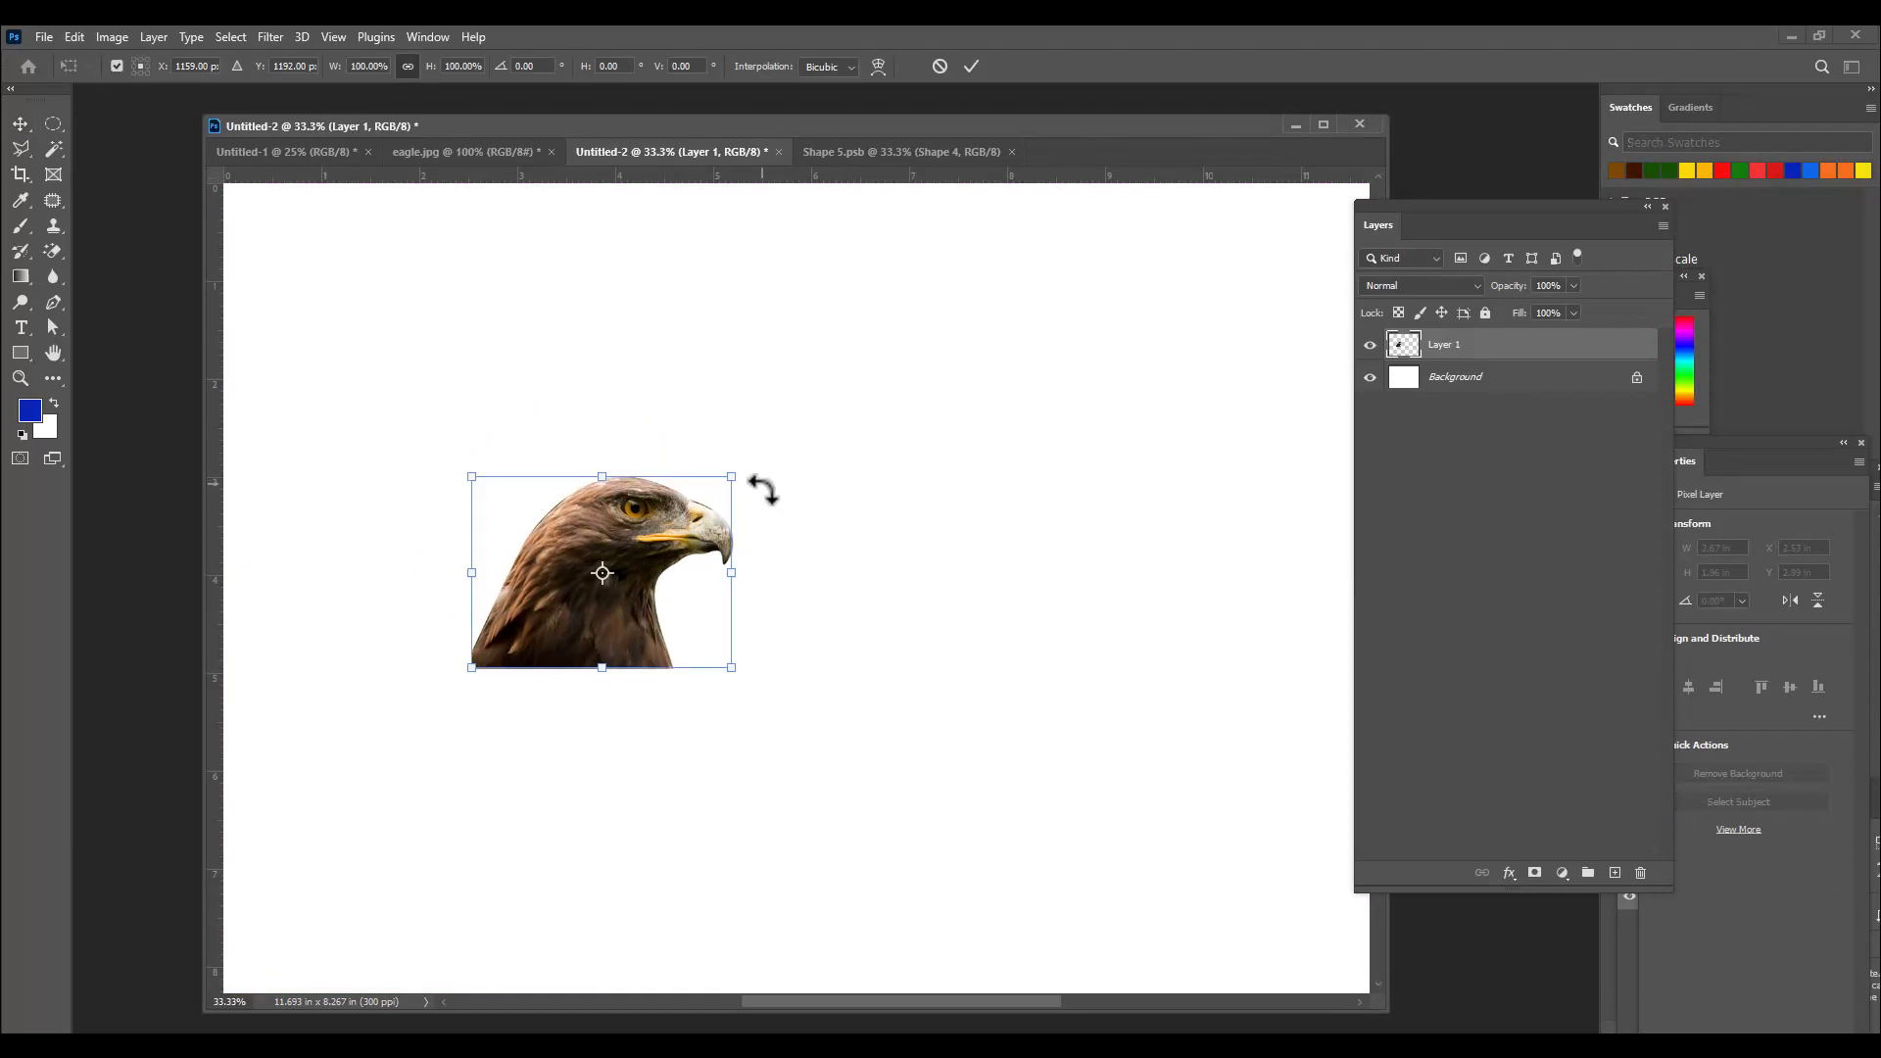
left_click_drag(732, 474, 798, 377)
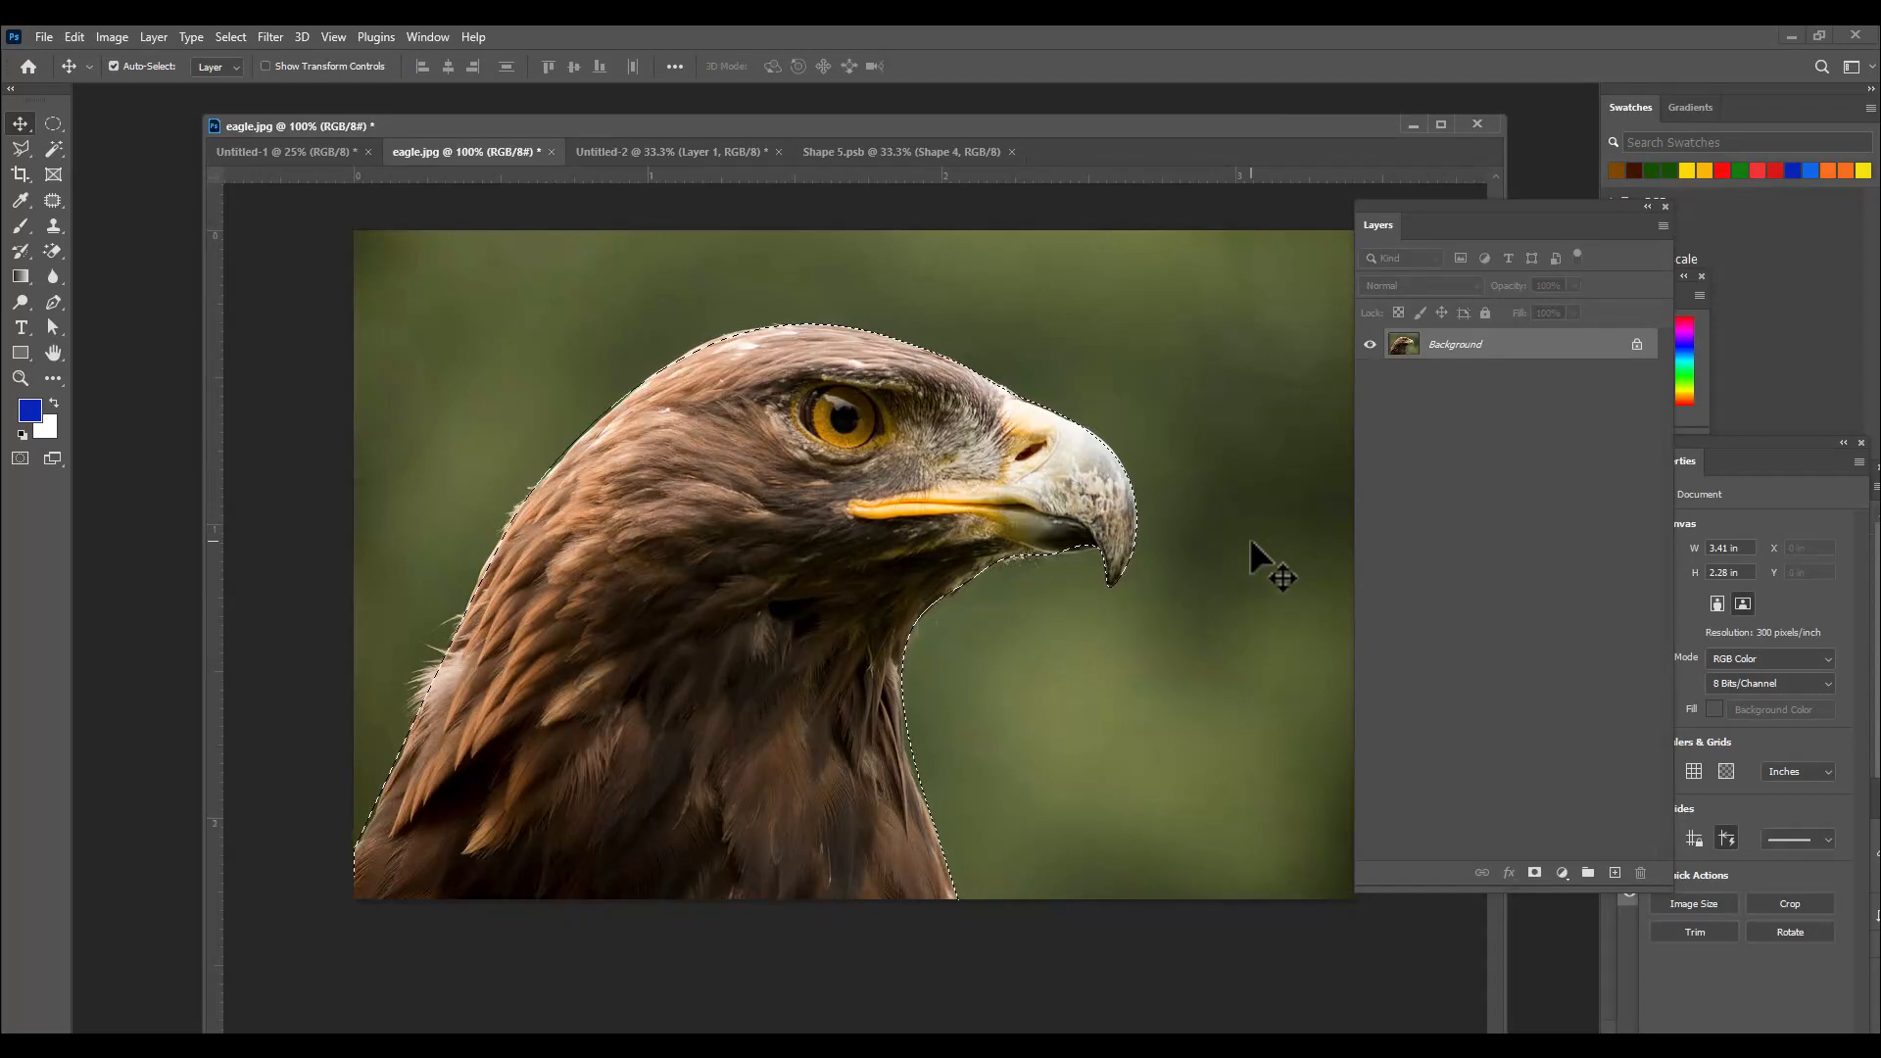
Clear the selection in eagle.jpg and display the Paths panel over the photo's upper right area.
key("ctrl+d")
left_click_drag(833, 124, 807, 136)
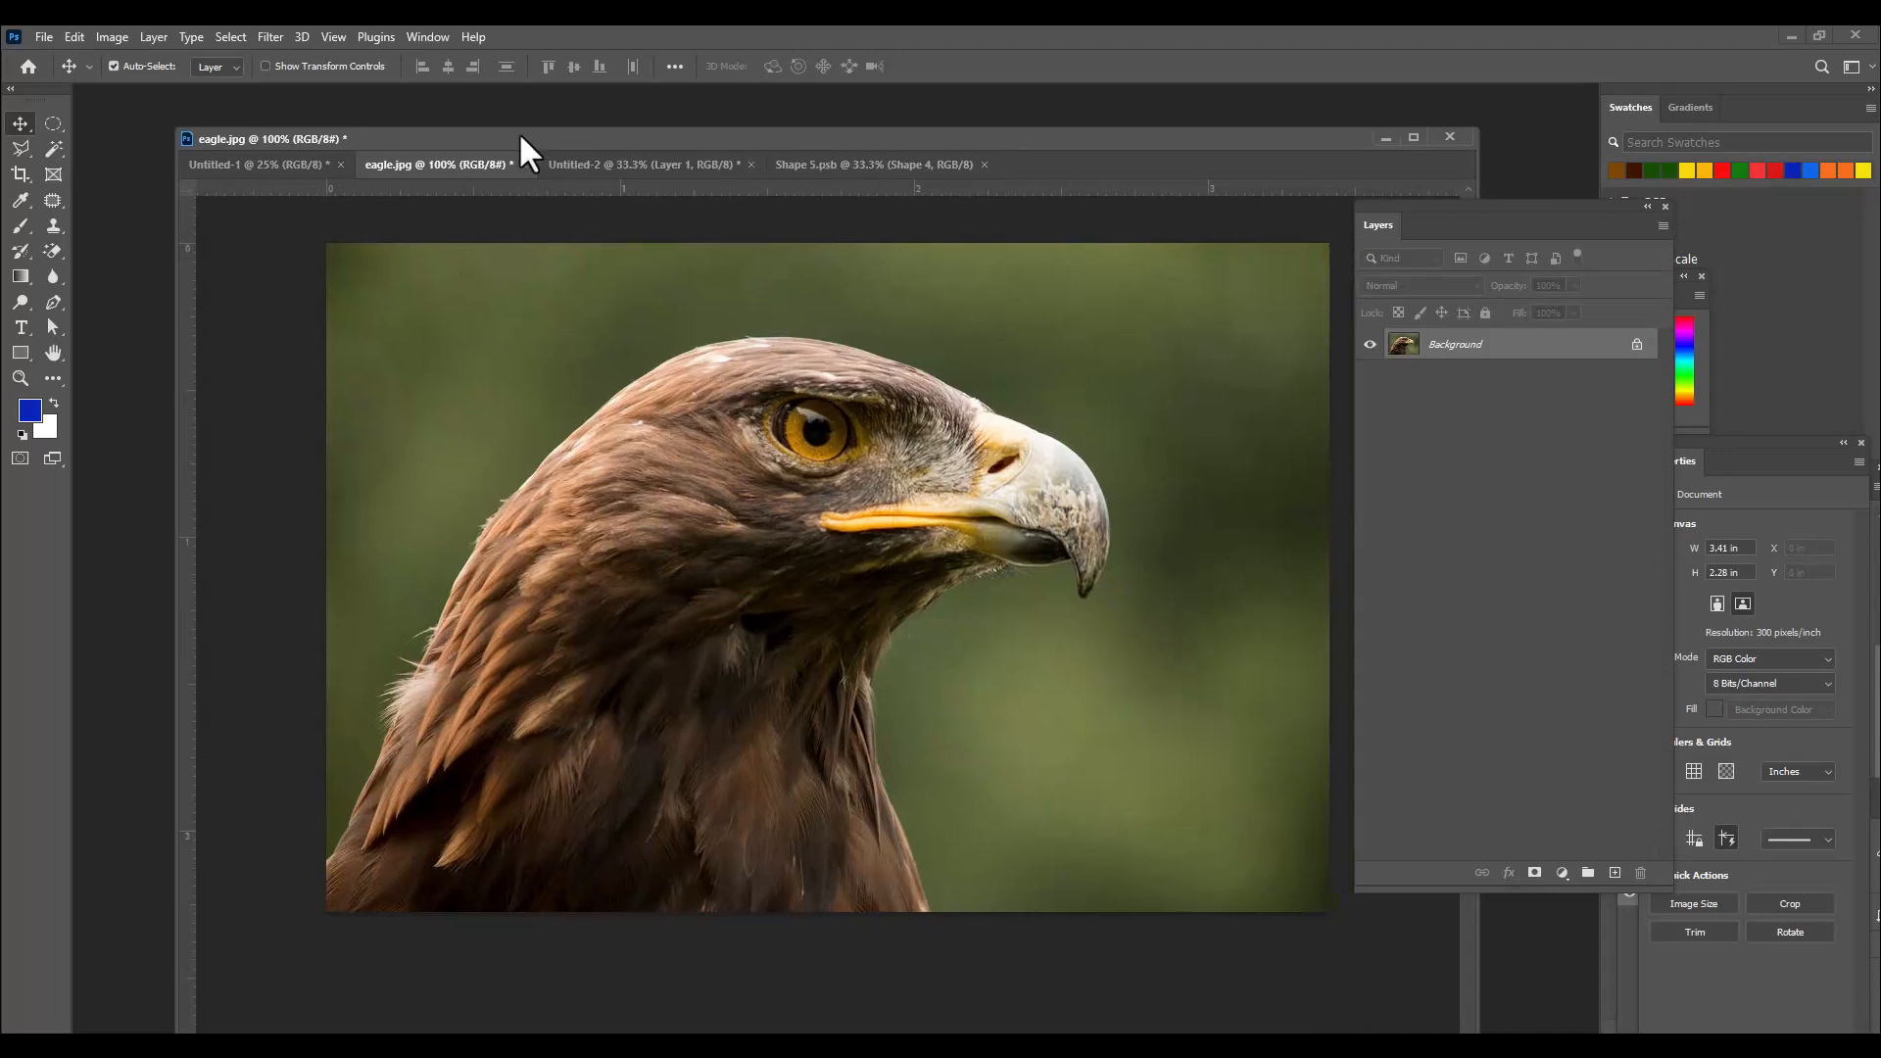
left_click(433, 37)
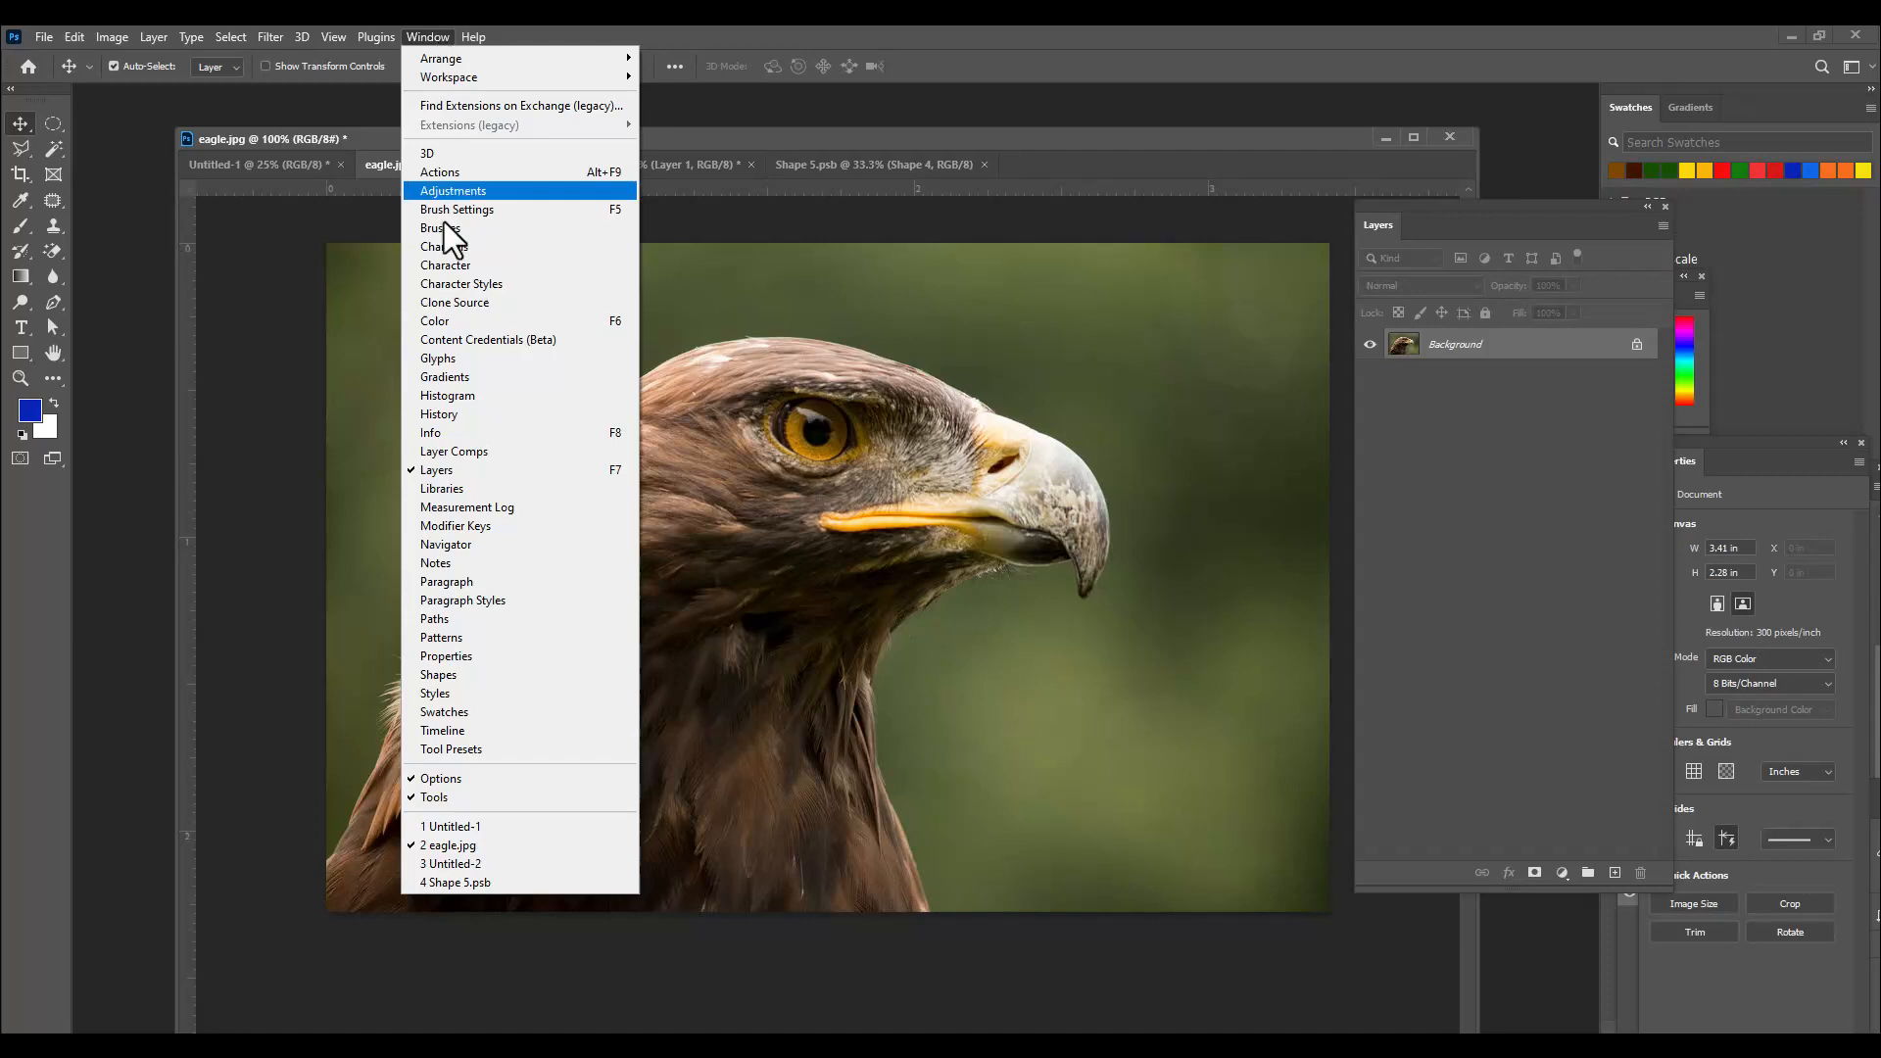
left_click(467, 621)
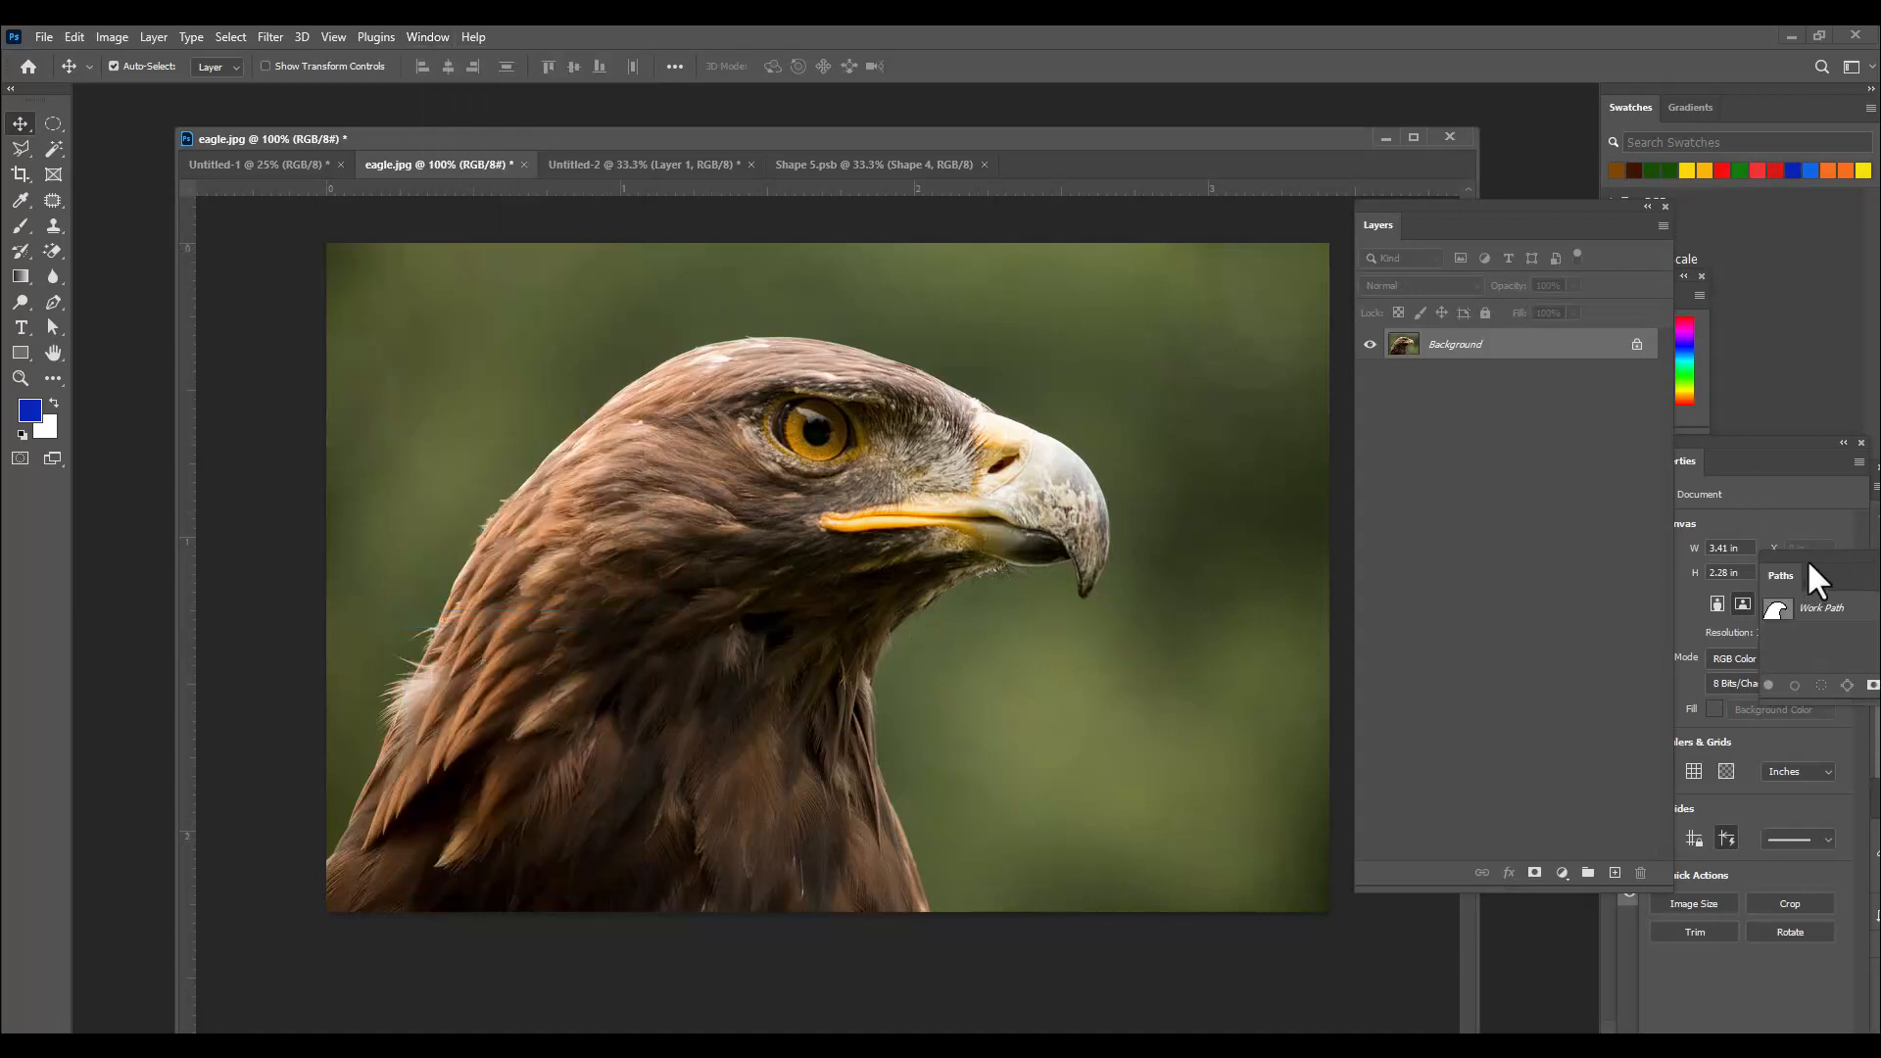
left_click_drag(1811, 572, 1296, 278)
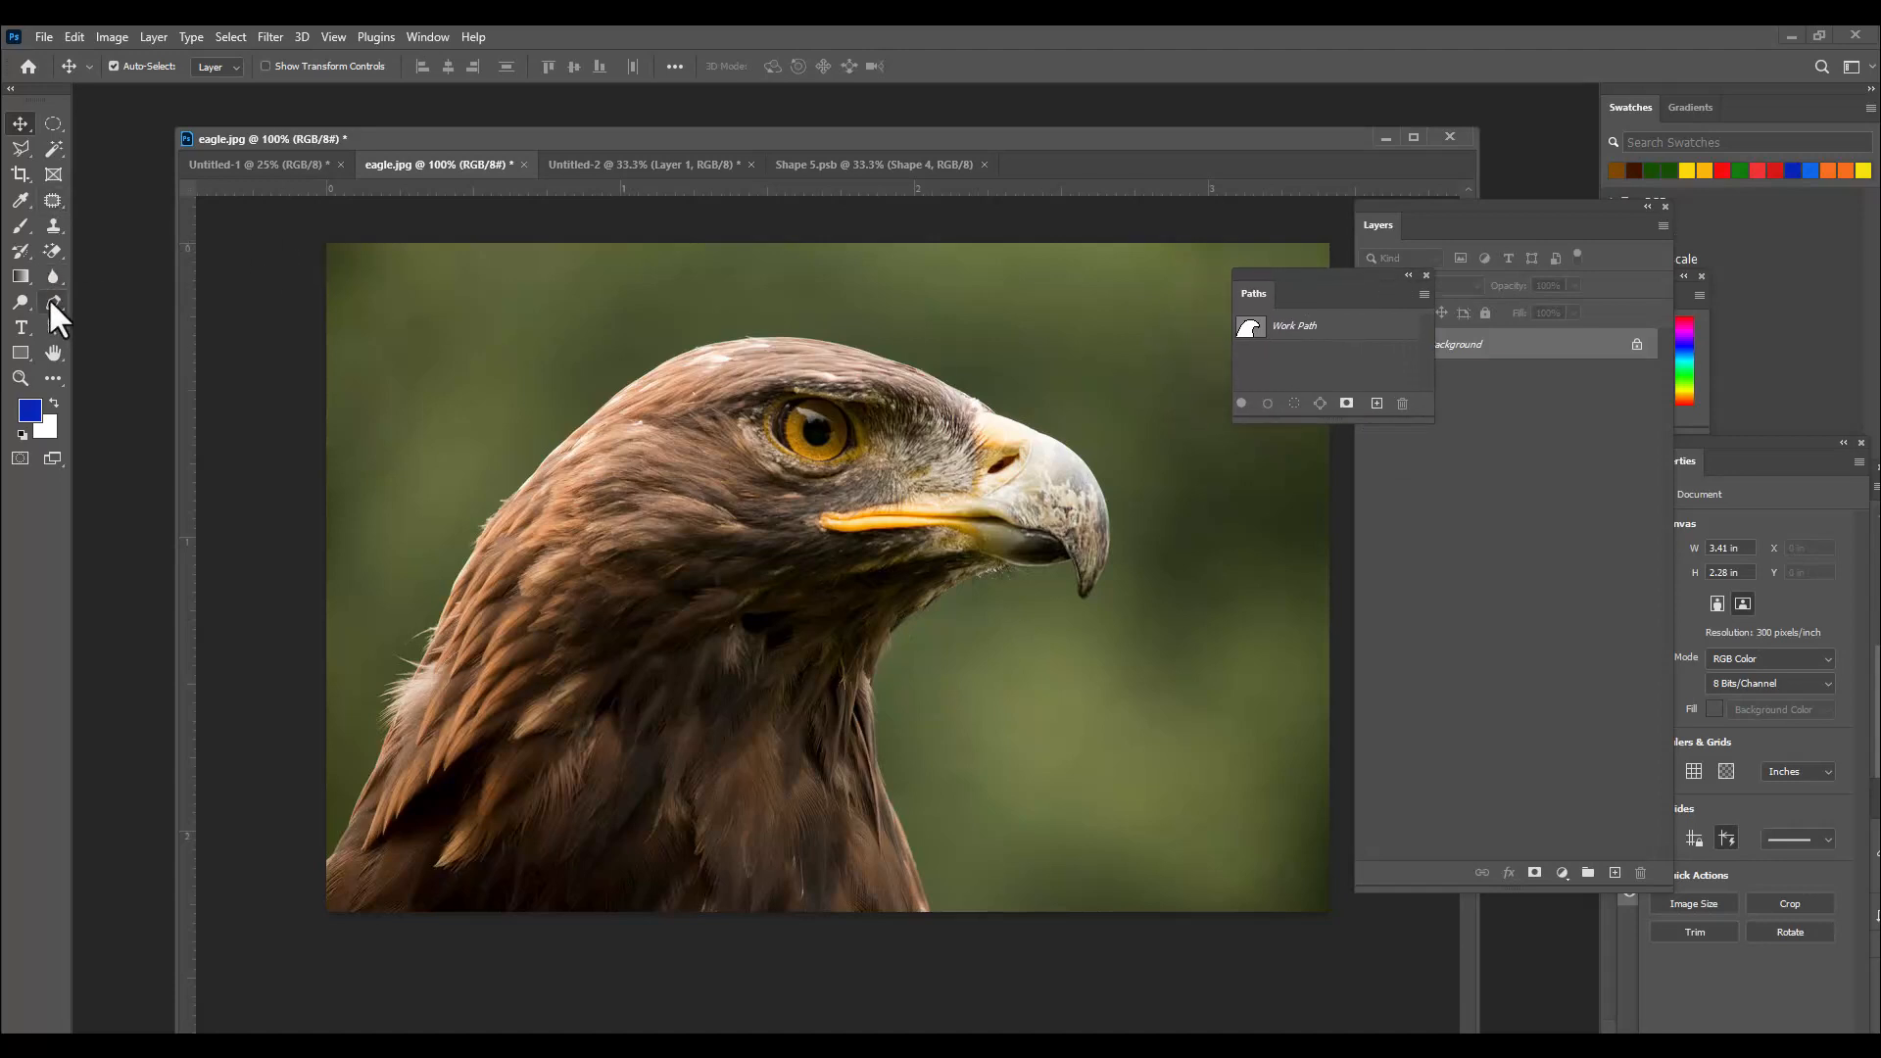
Start a new Pen tool path at the photo's left edge and trace the eagle's nape up to the back of the crown.
left_click_drag(51, 300, 167, 300)
left_click_drag(577, 137, 607, 136)
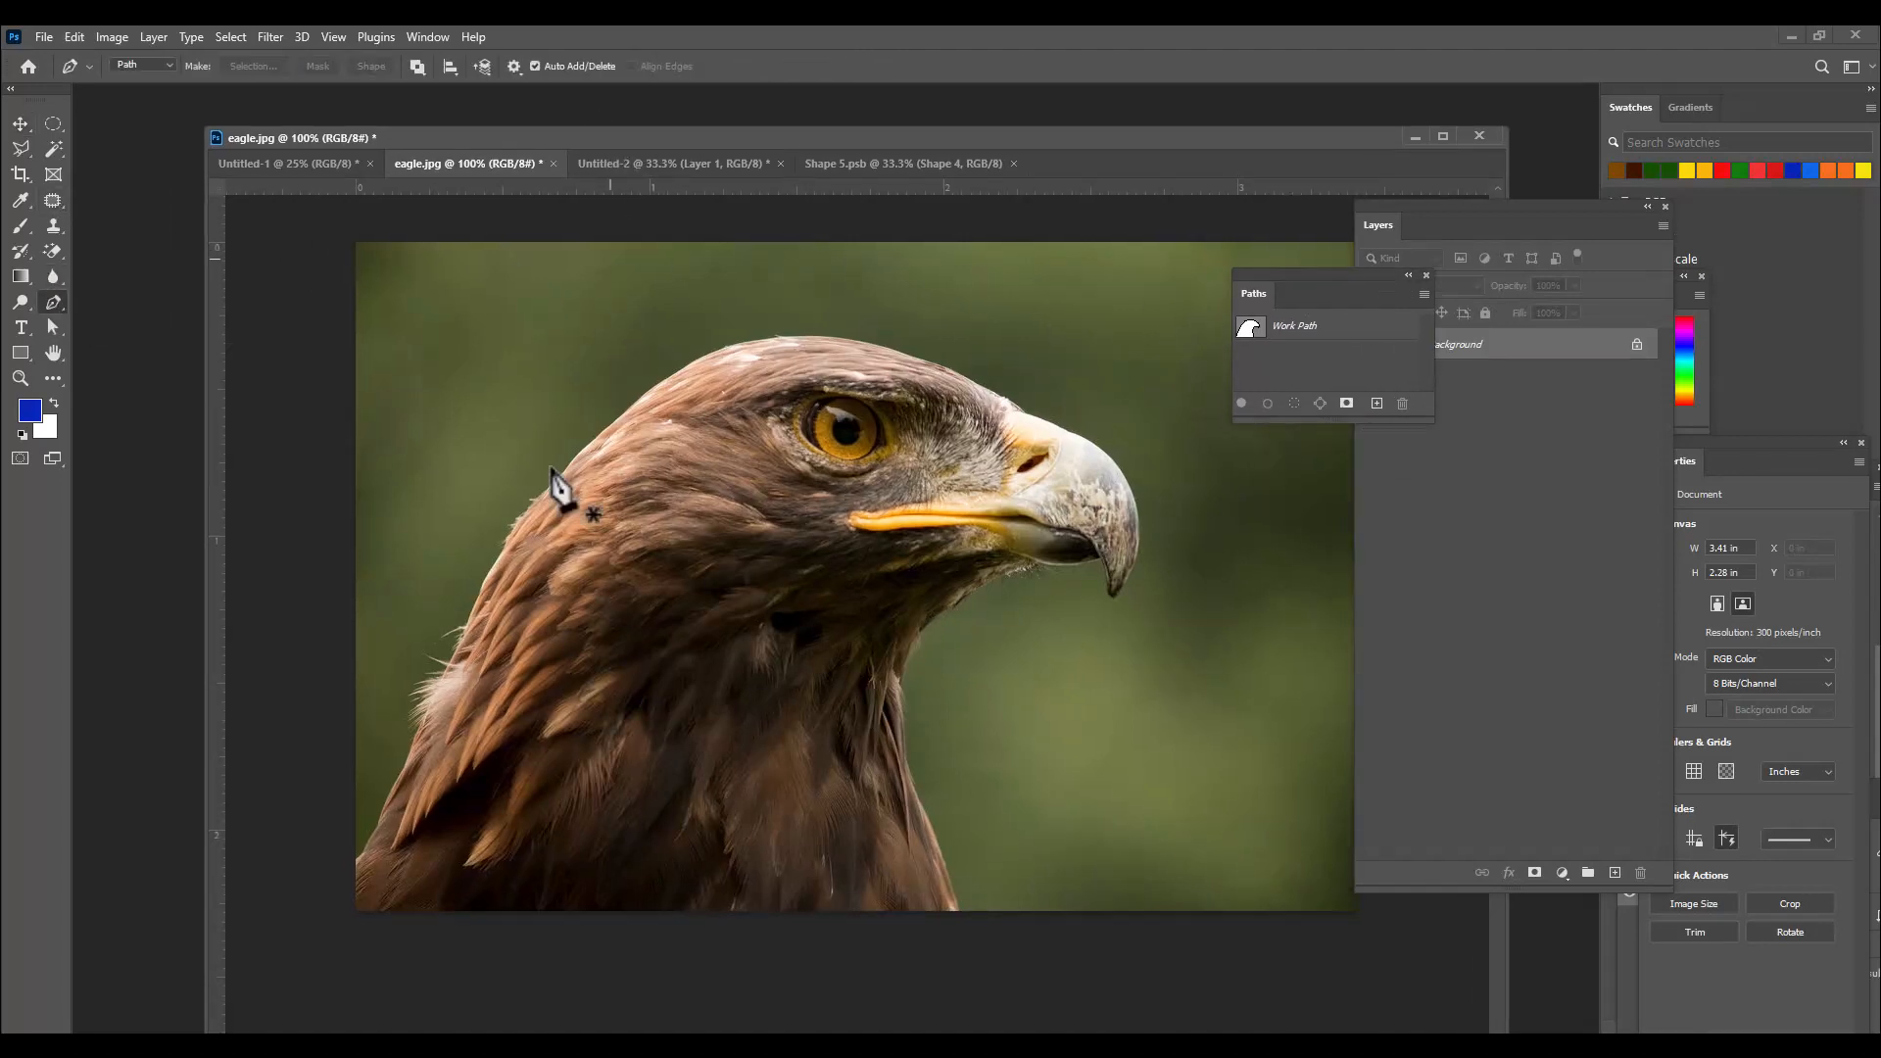
left_click(352, 862)
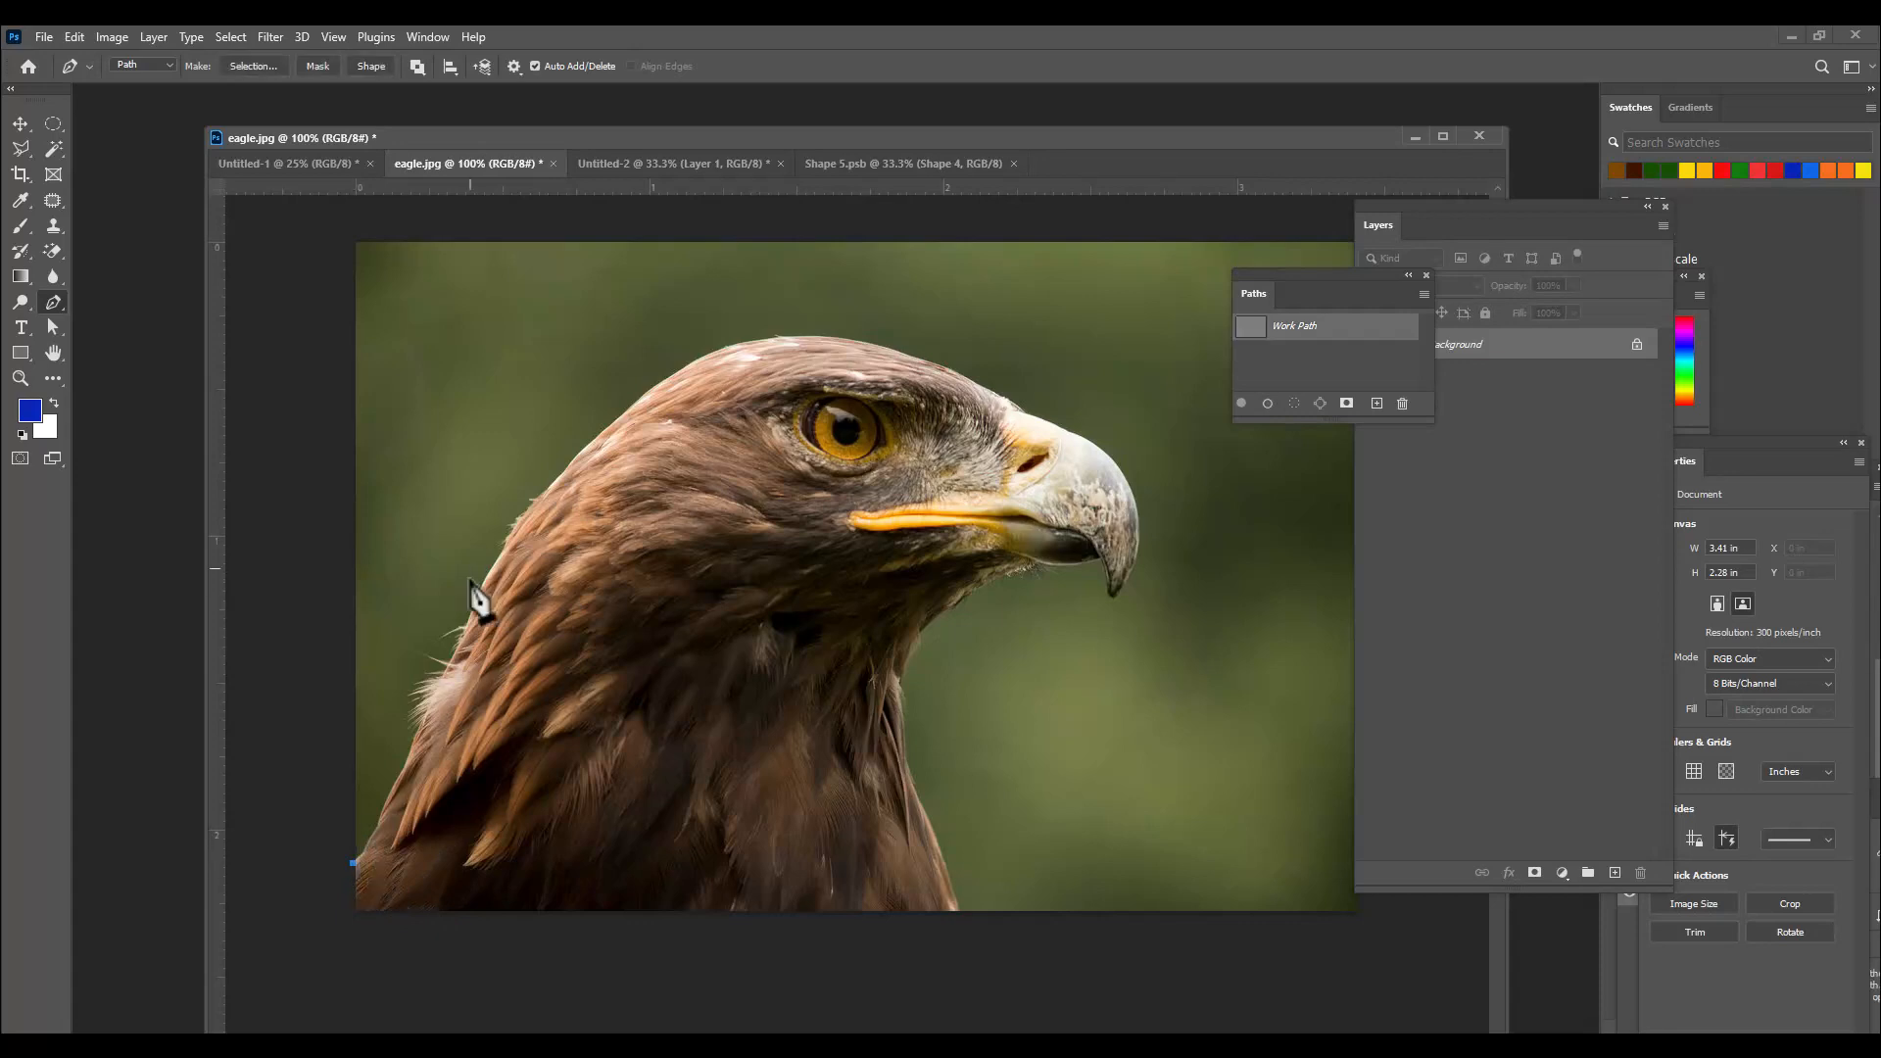
mouse_move(460, 629)
left_mouse_down()
mouse_move(470, 651)
mouse_move(470, 610)
left_mouse_up()
left_click(484, 589)
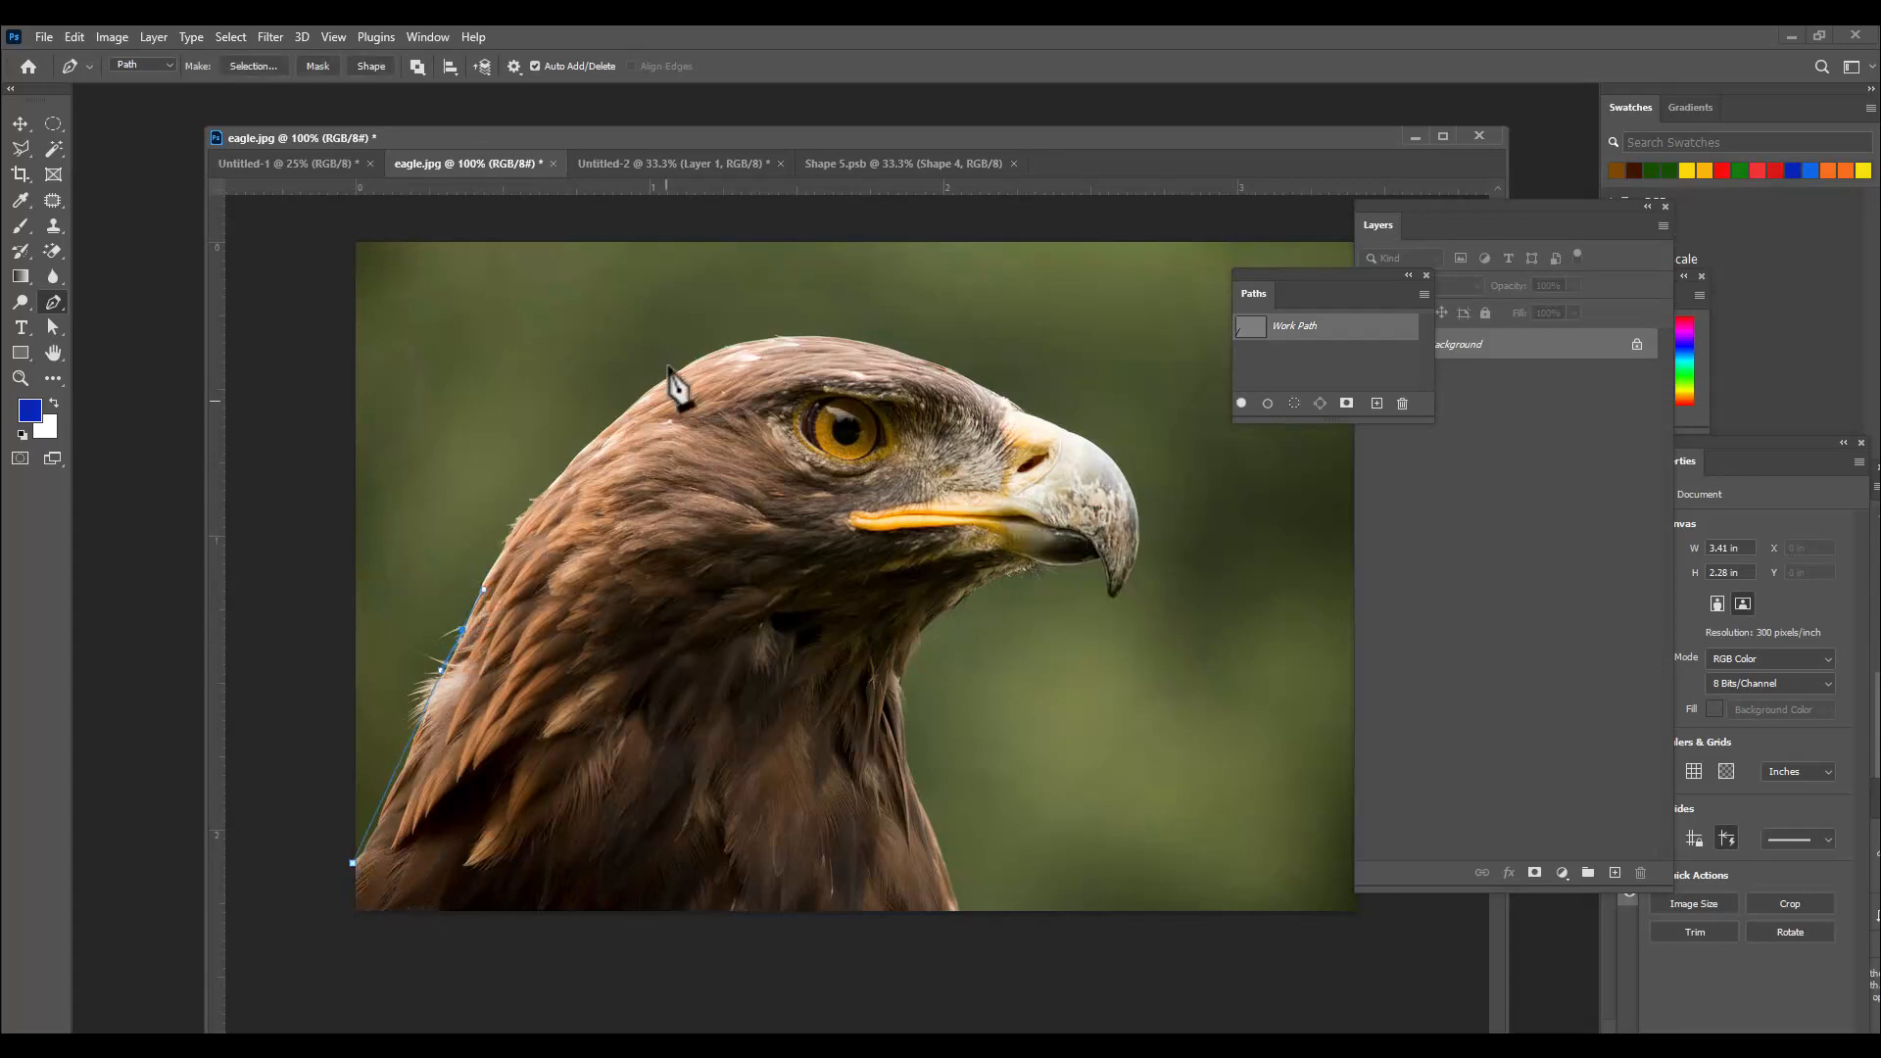
left_click_drag(632, 401, 695, 364)
left_click(696, 360)
Curve the path over the crown to the forehead just before the beak and remove that point's leading handle.
left_click(918, 359)
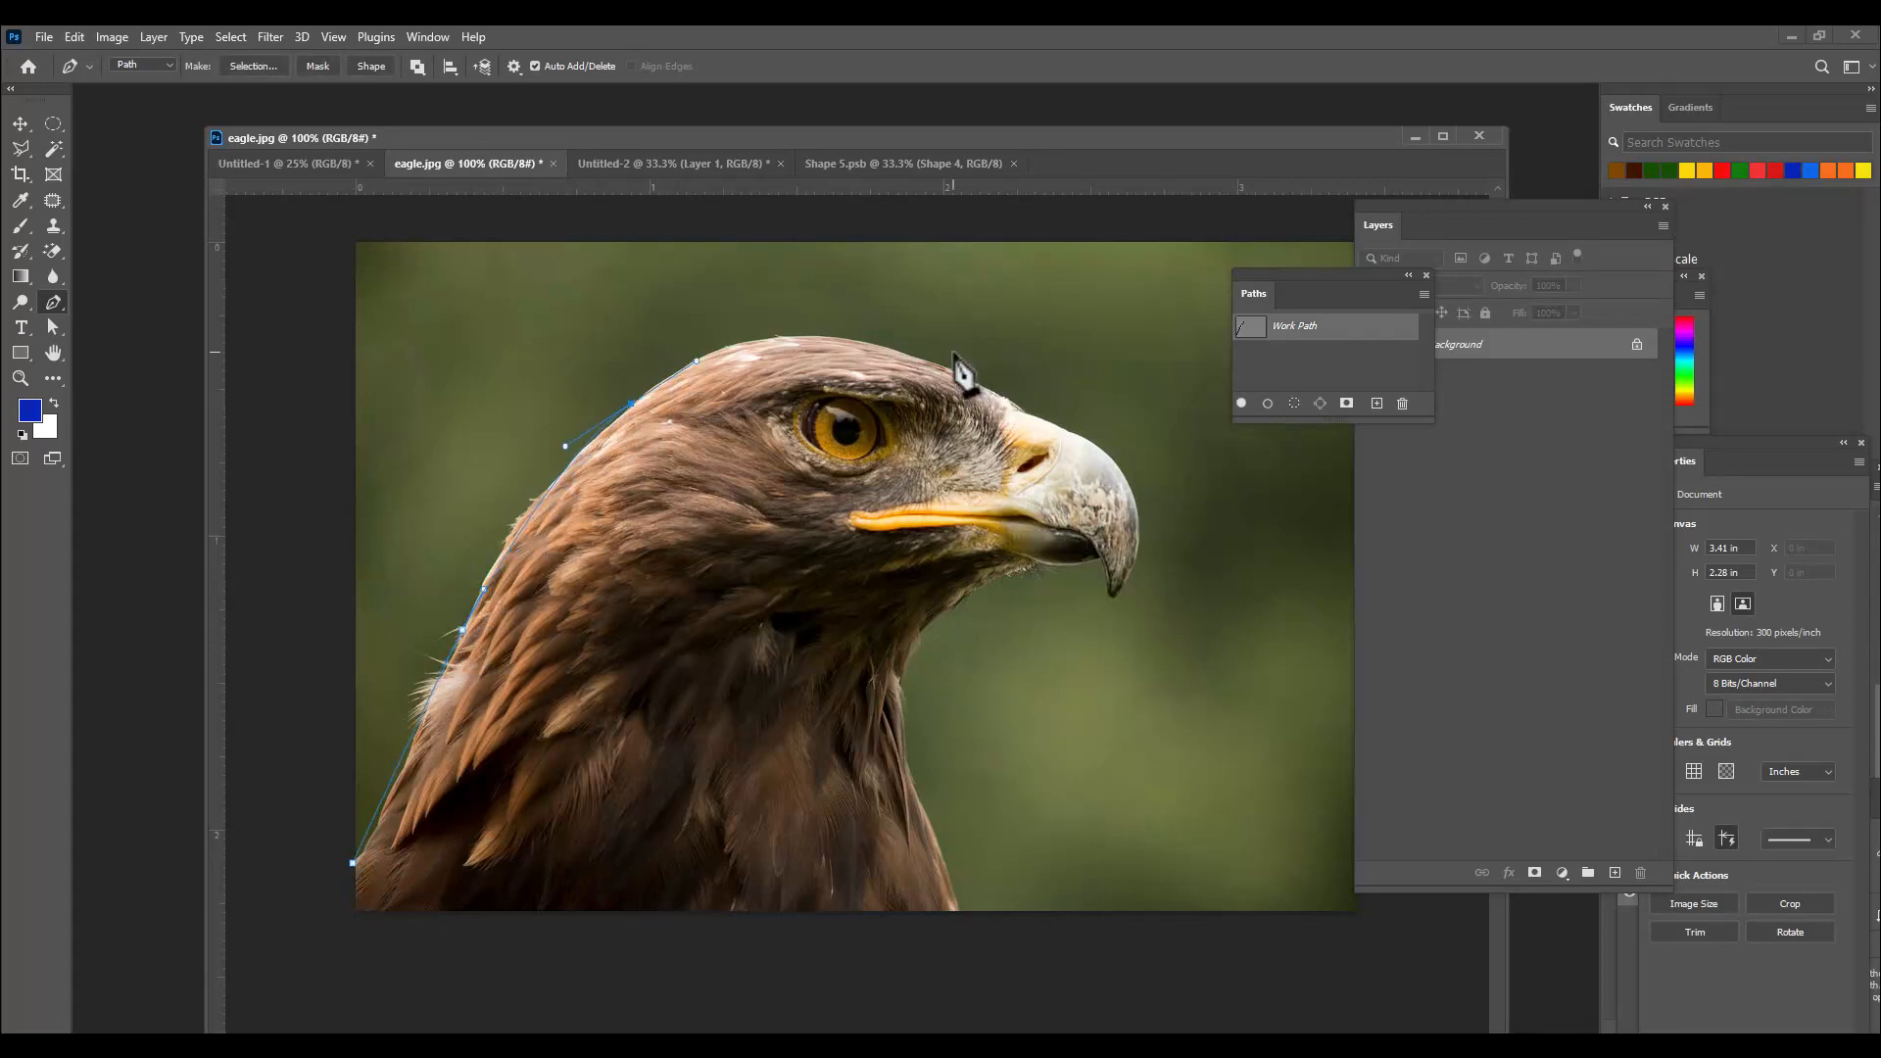
left_click(976, 382)
left_click(1034, 404)
left_click_drag(1034, 406, 1168, 470)
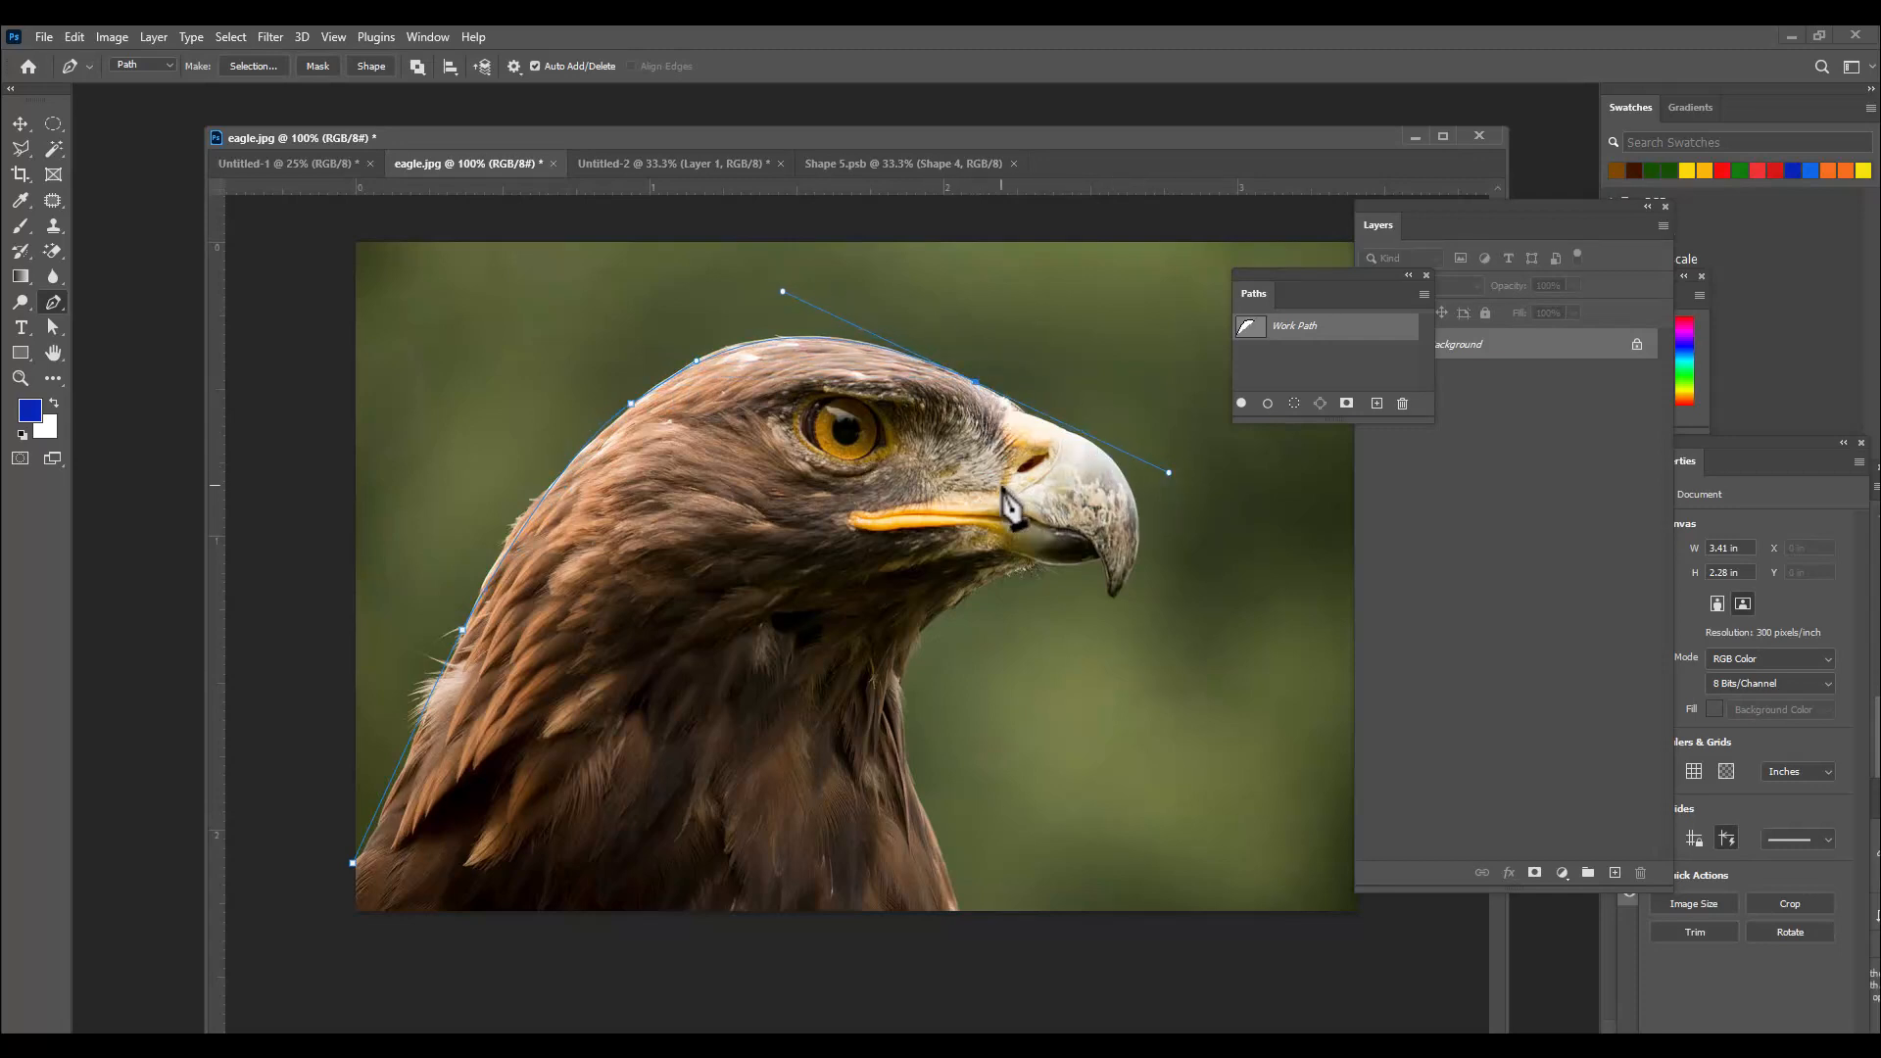
left_click(976, 382)
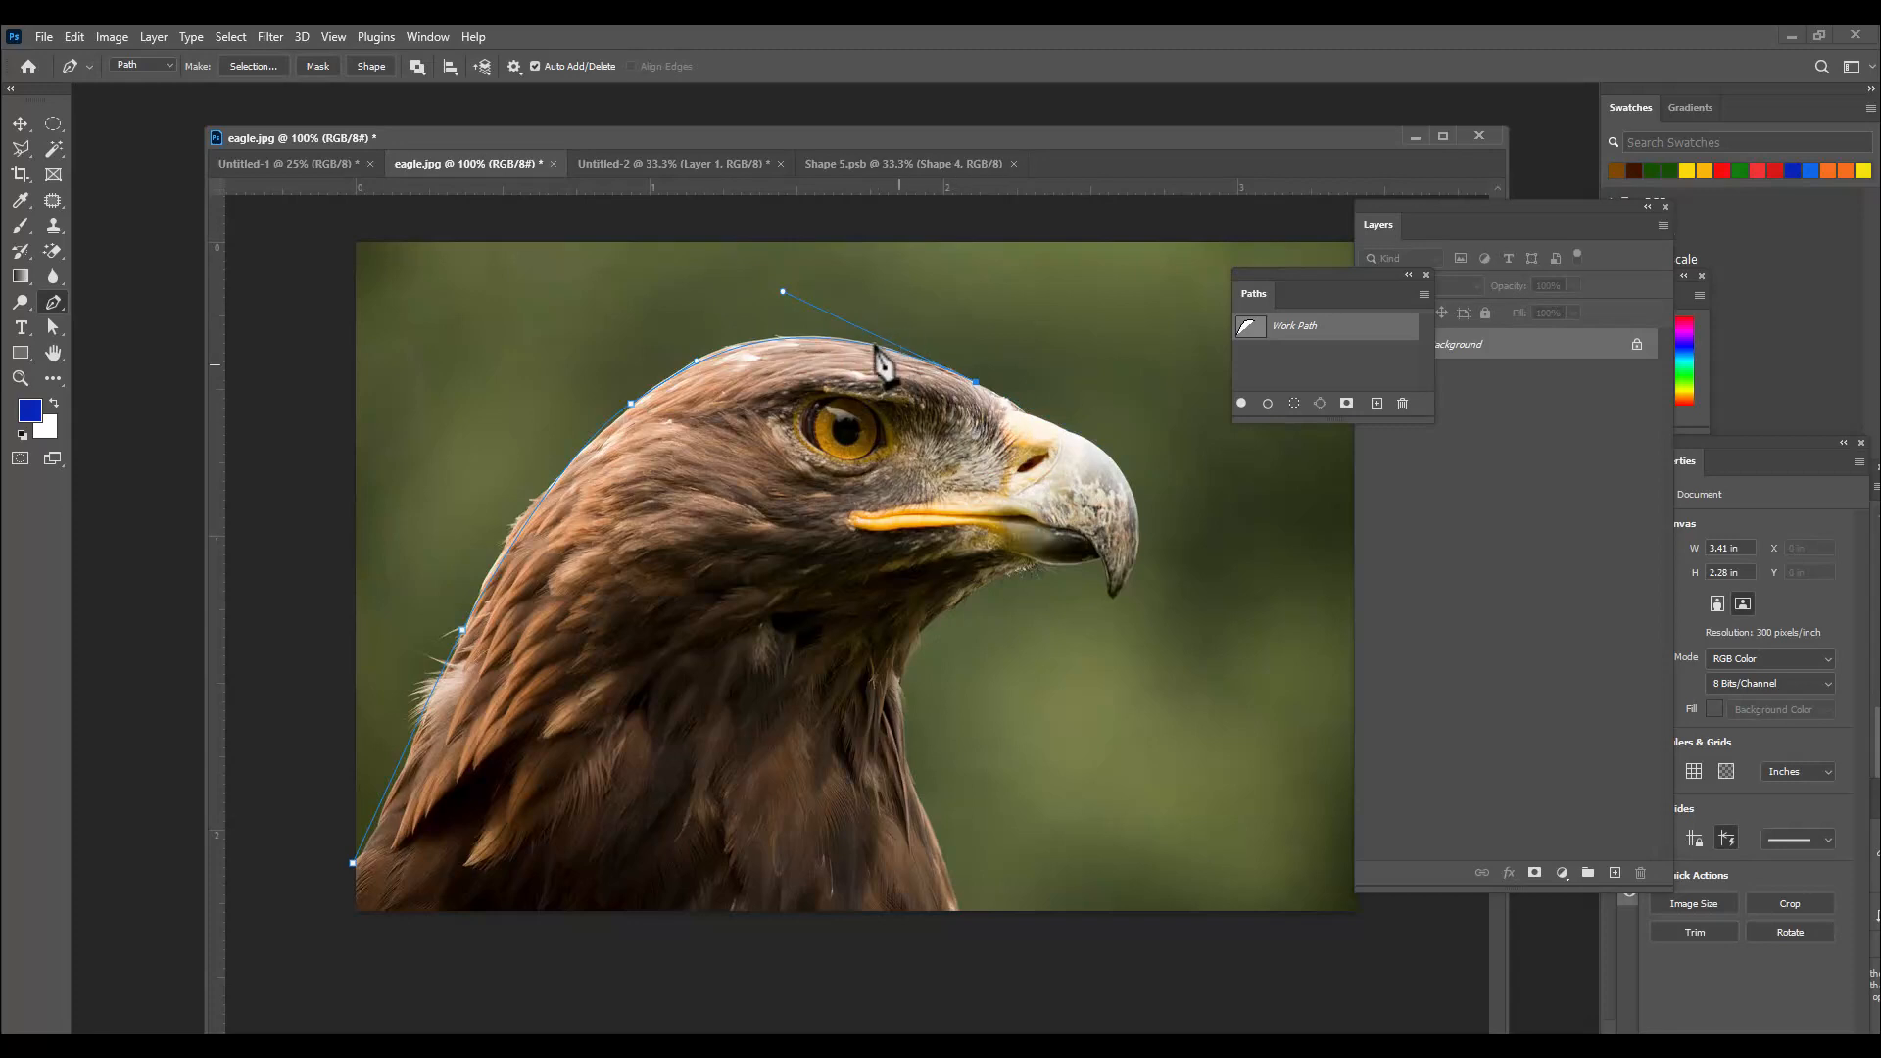
Curve the path around the beak to its tip, remove the leading handle, and continue along the beak's underside.
left_click(1115, 597)
left_click_drag(1117, 599, 1020, 748)
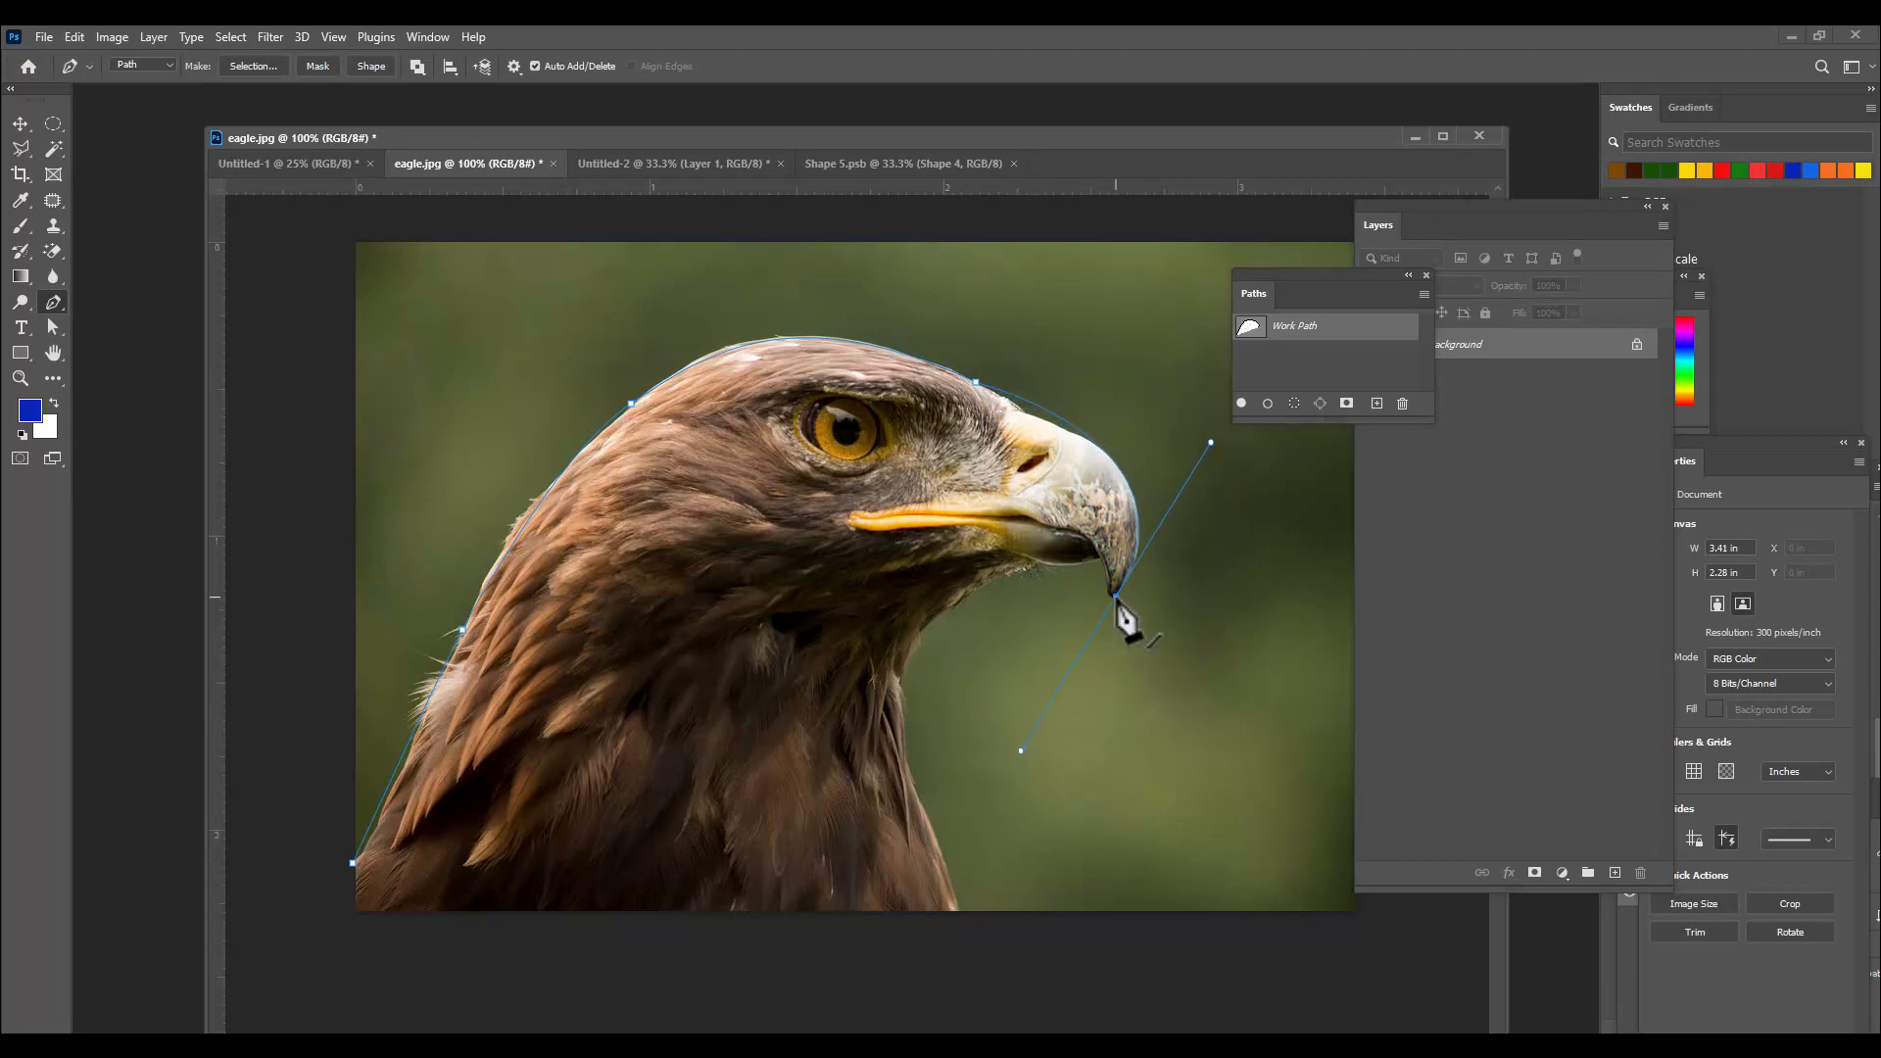
left_click(1116, 595, "alt")
left_click_drag(1062, 566, 1035, 566)
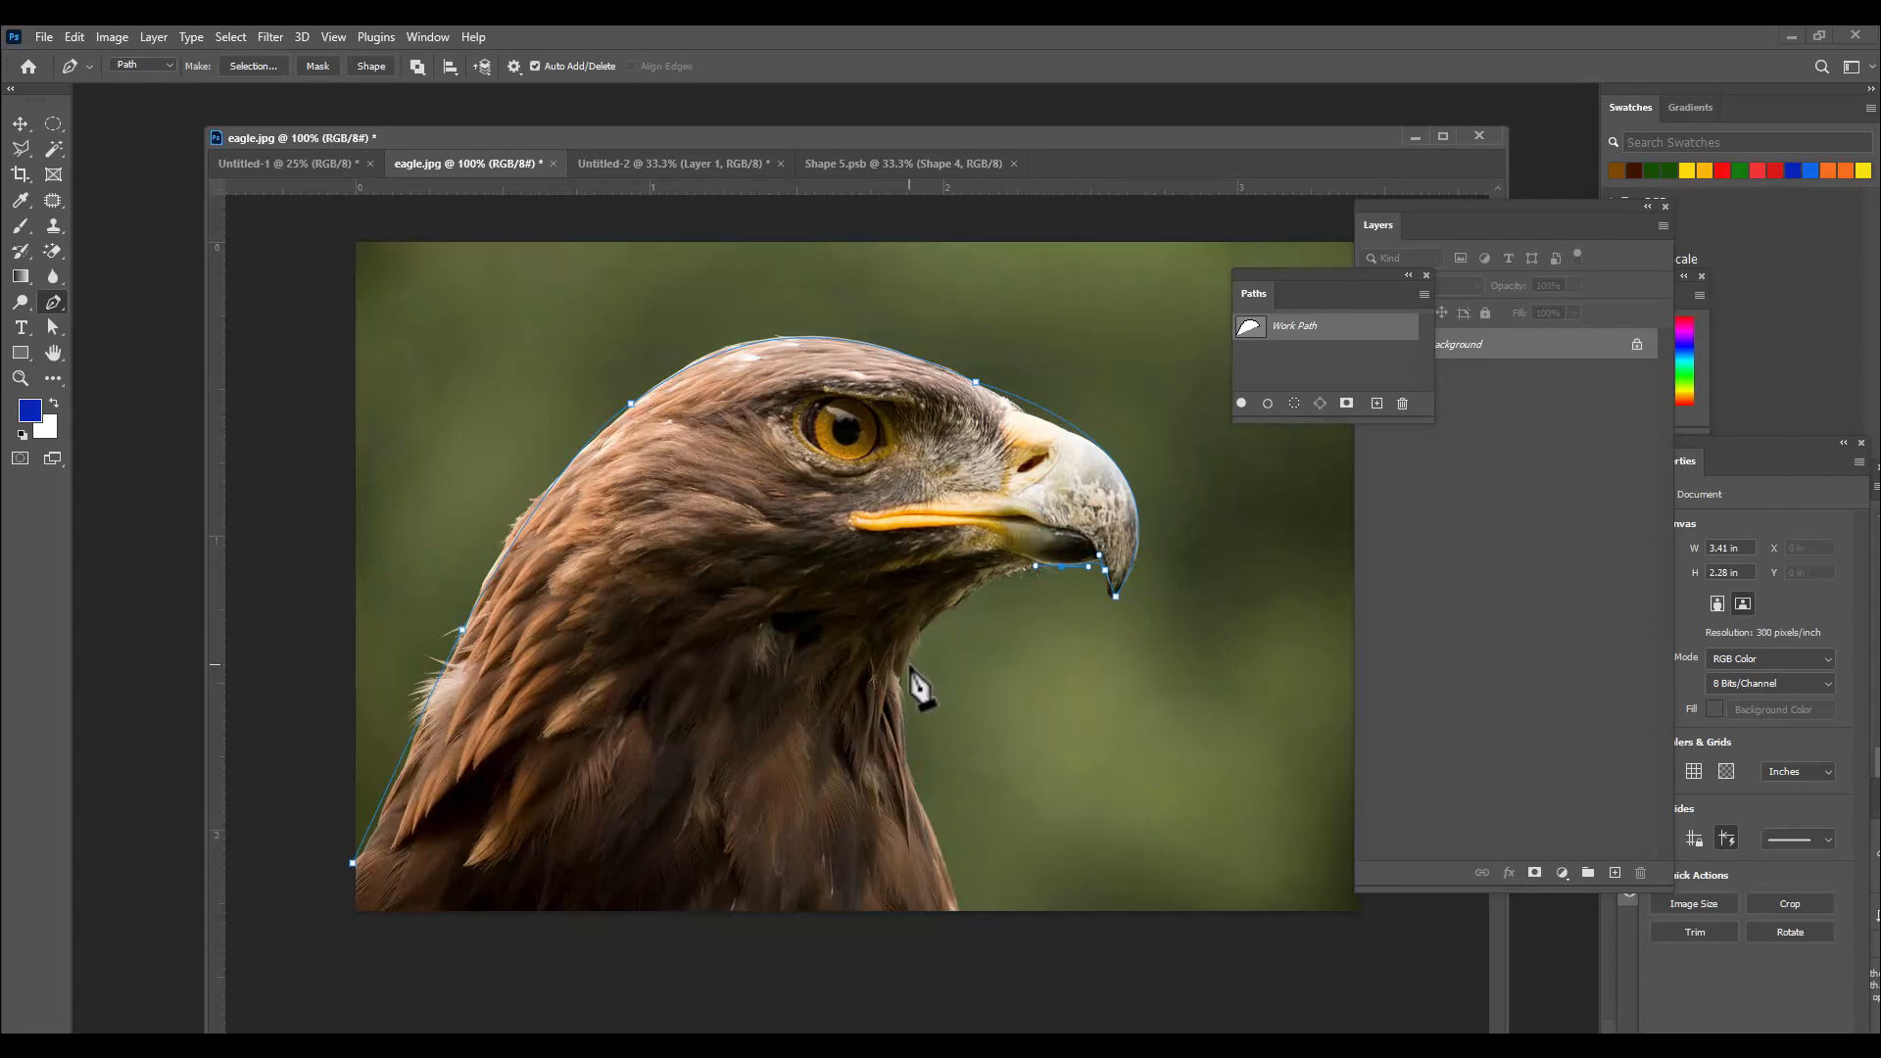
Trace the eagle's throat and chest down to the photo's bottom edge and close the path at its starting point.
left_click_drag(906, 667, 904, 678)
left_click(869, 722)
left_click_drag(876, 763, 888, 750)
left_click(948, 879)
left_click(964, 913)
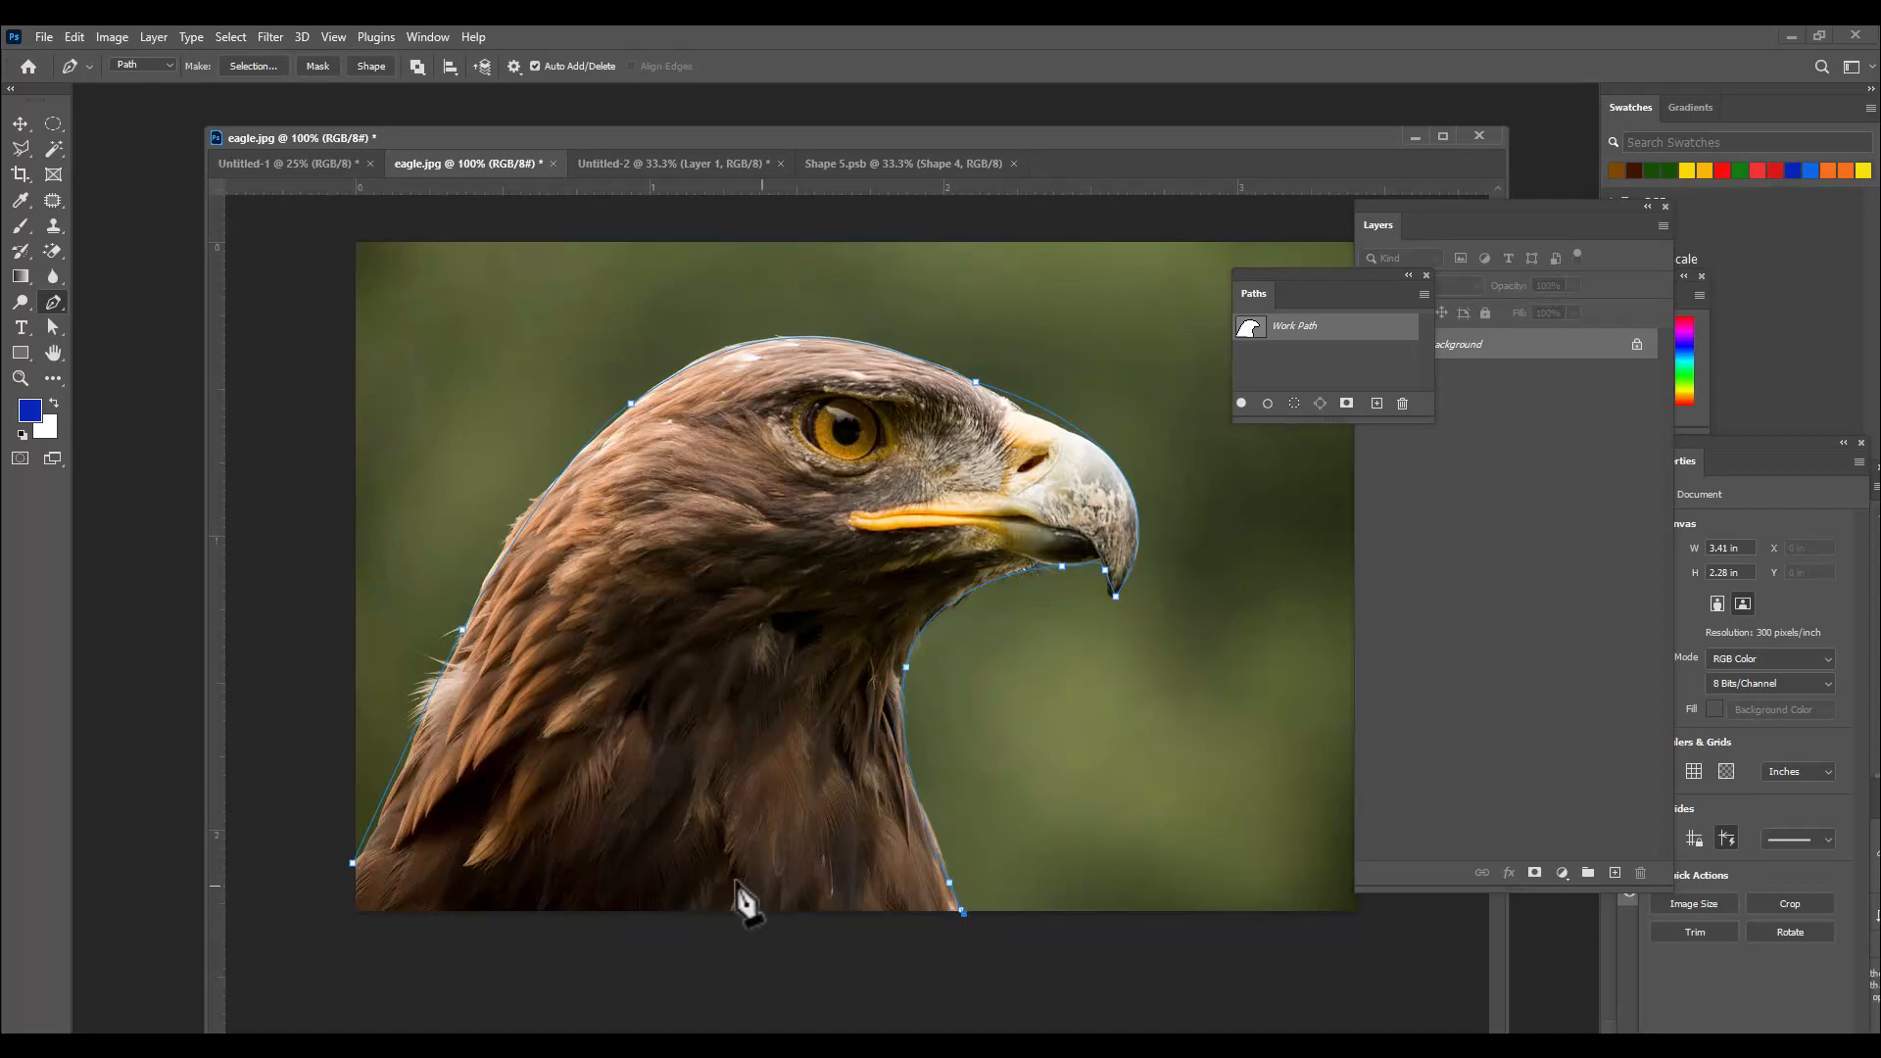
left_click(356, 911)
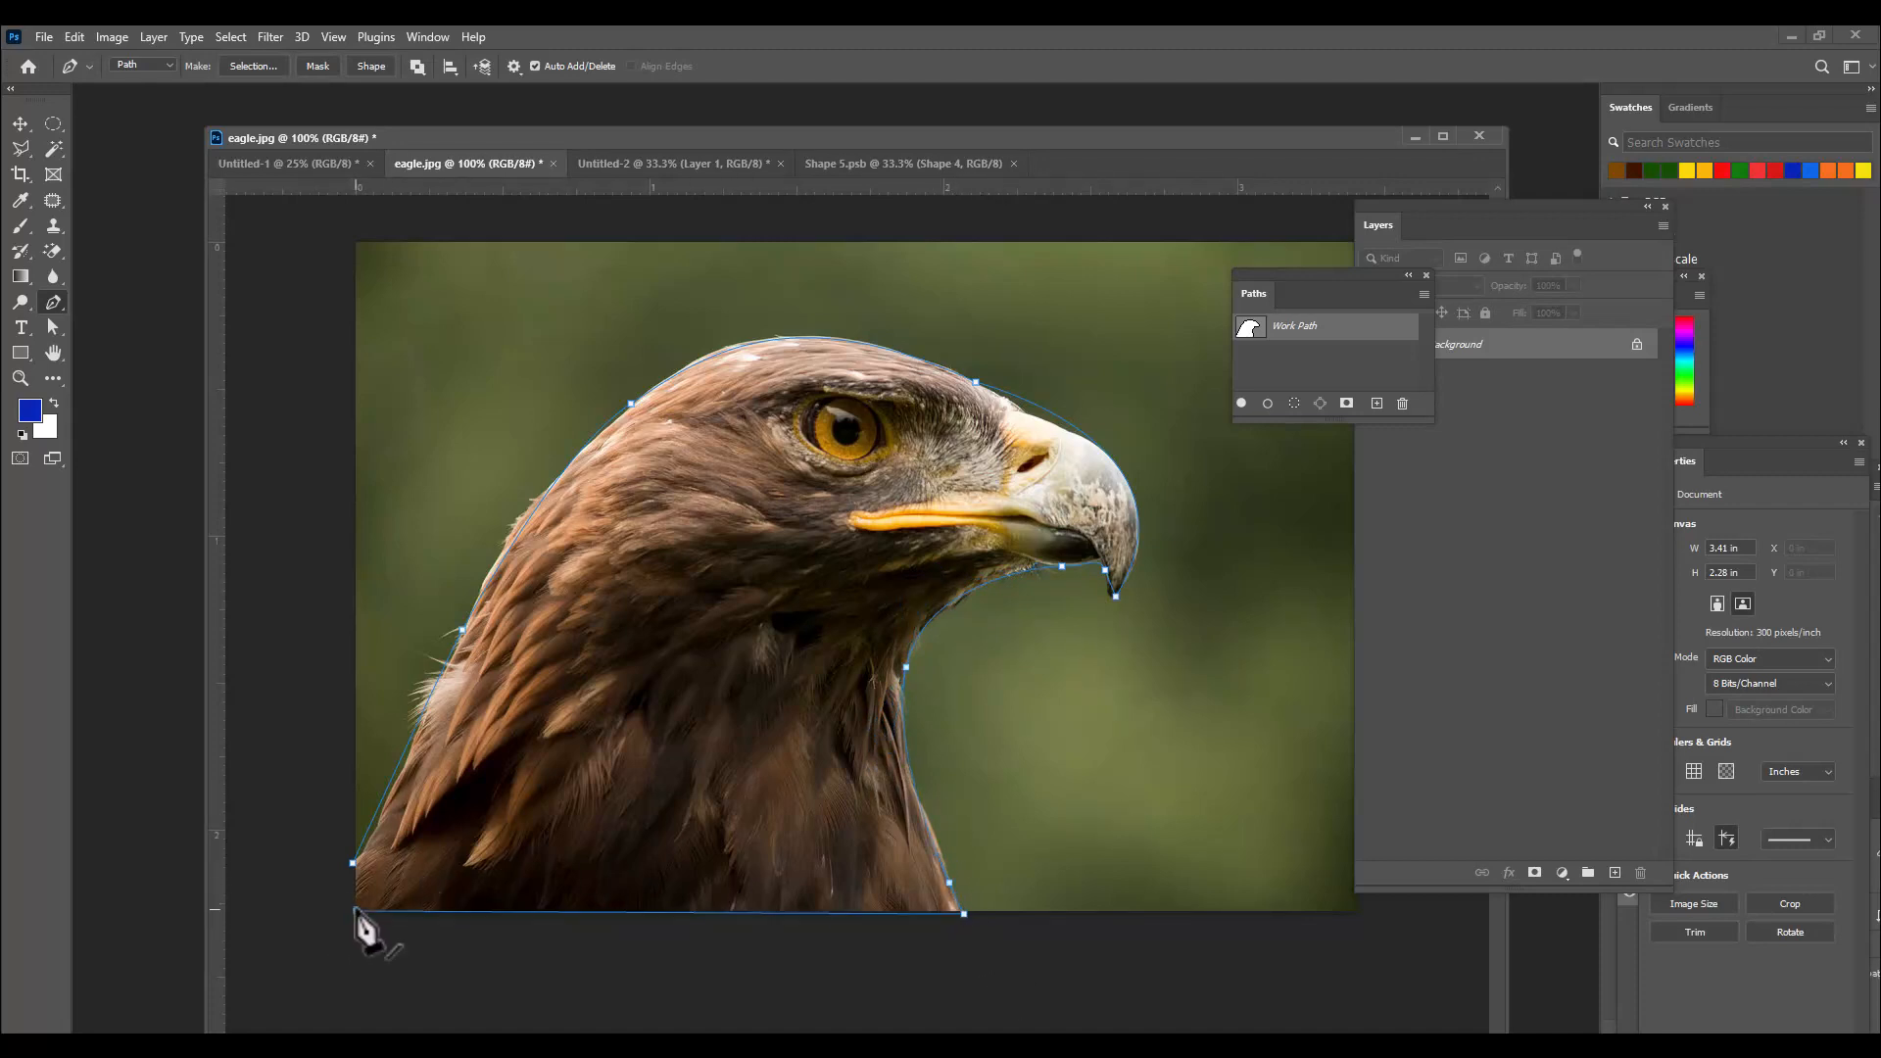
left_click(354, 863)
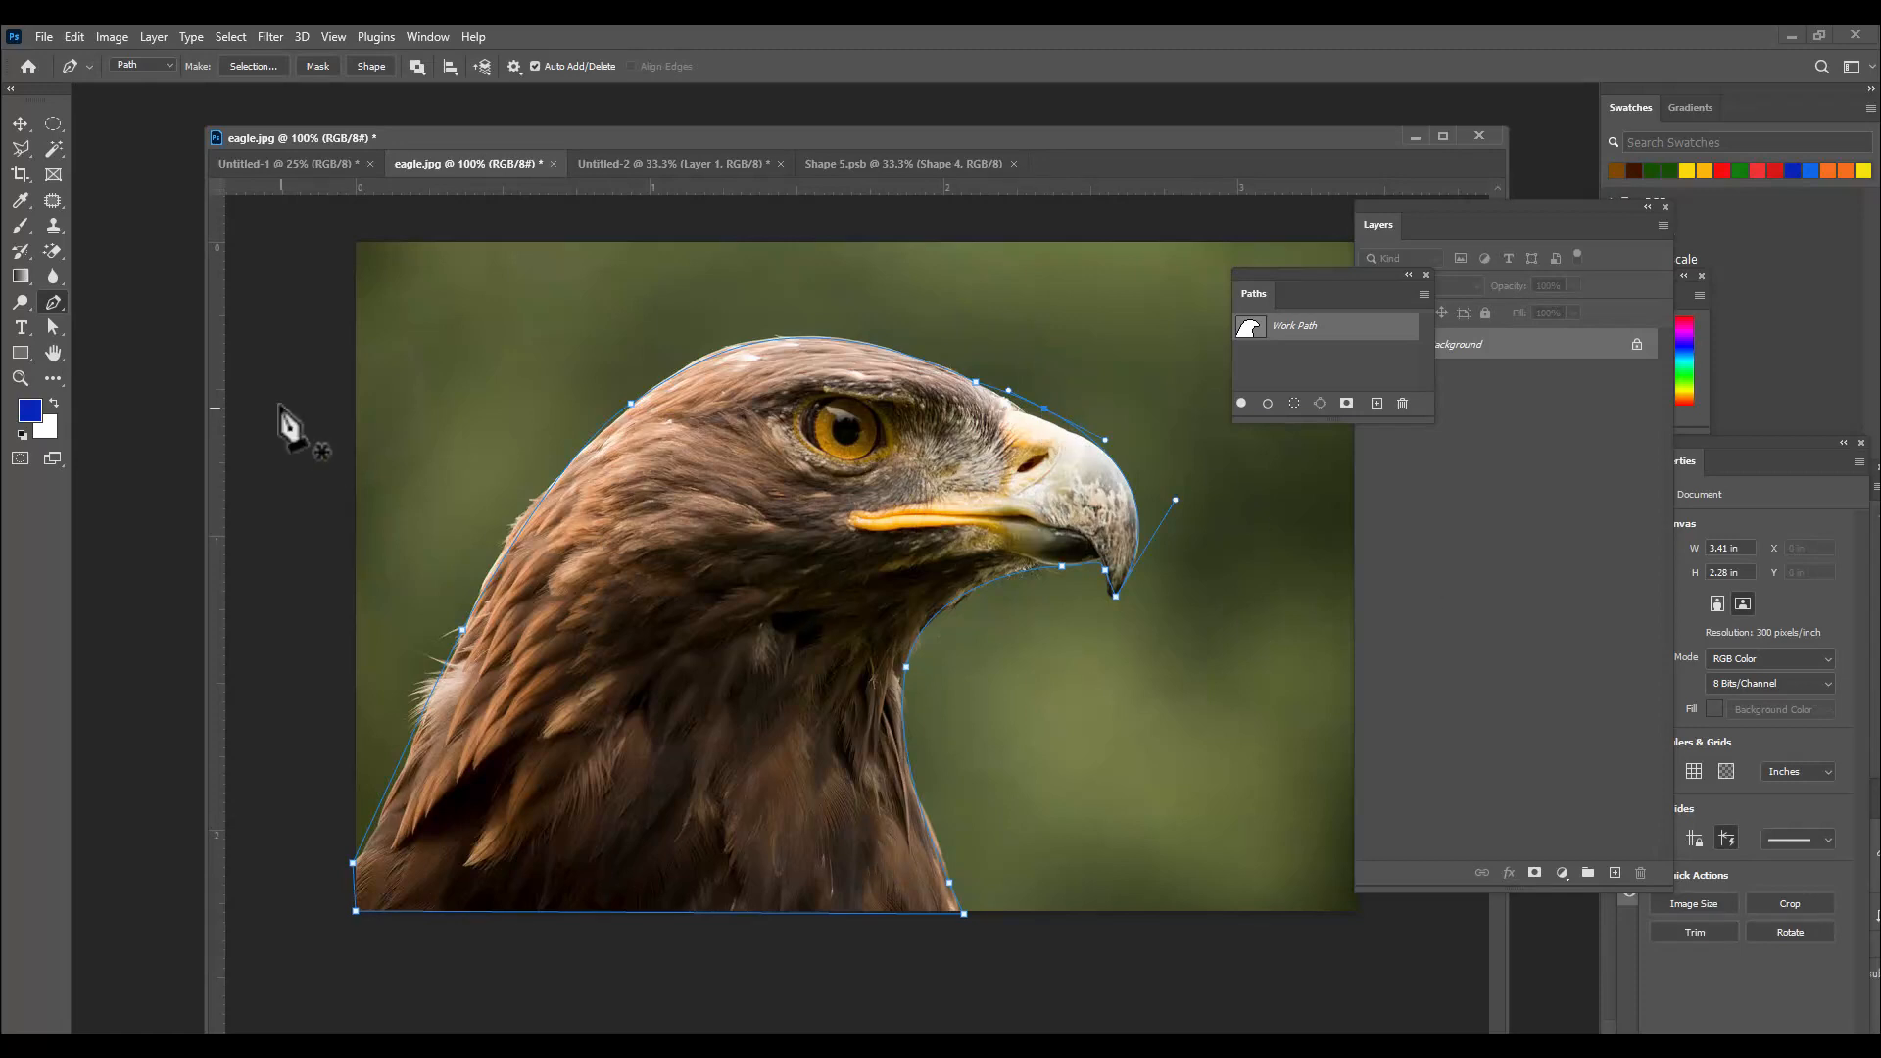
Refine the closed path by moving the upper beak point onto the outline and adjusting the crown handle and starting point.
left_click(55, 328)
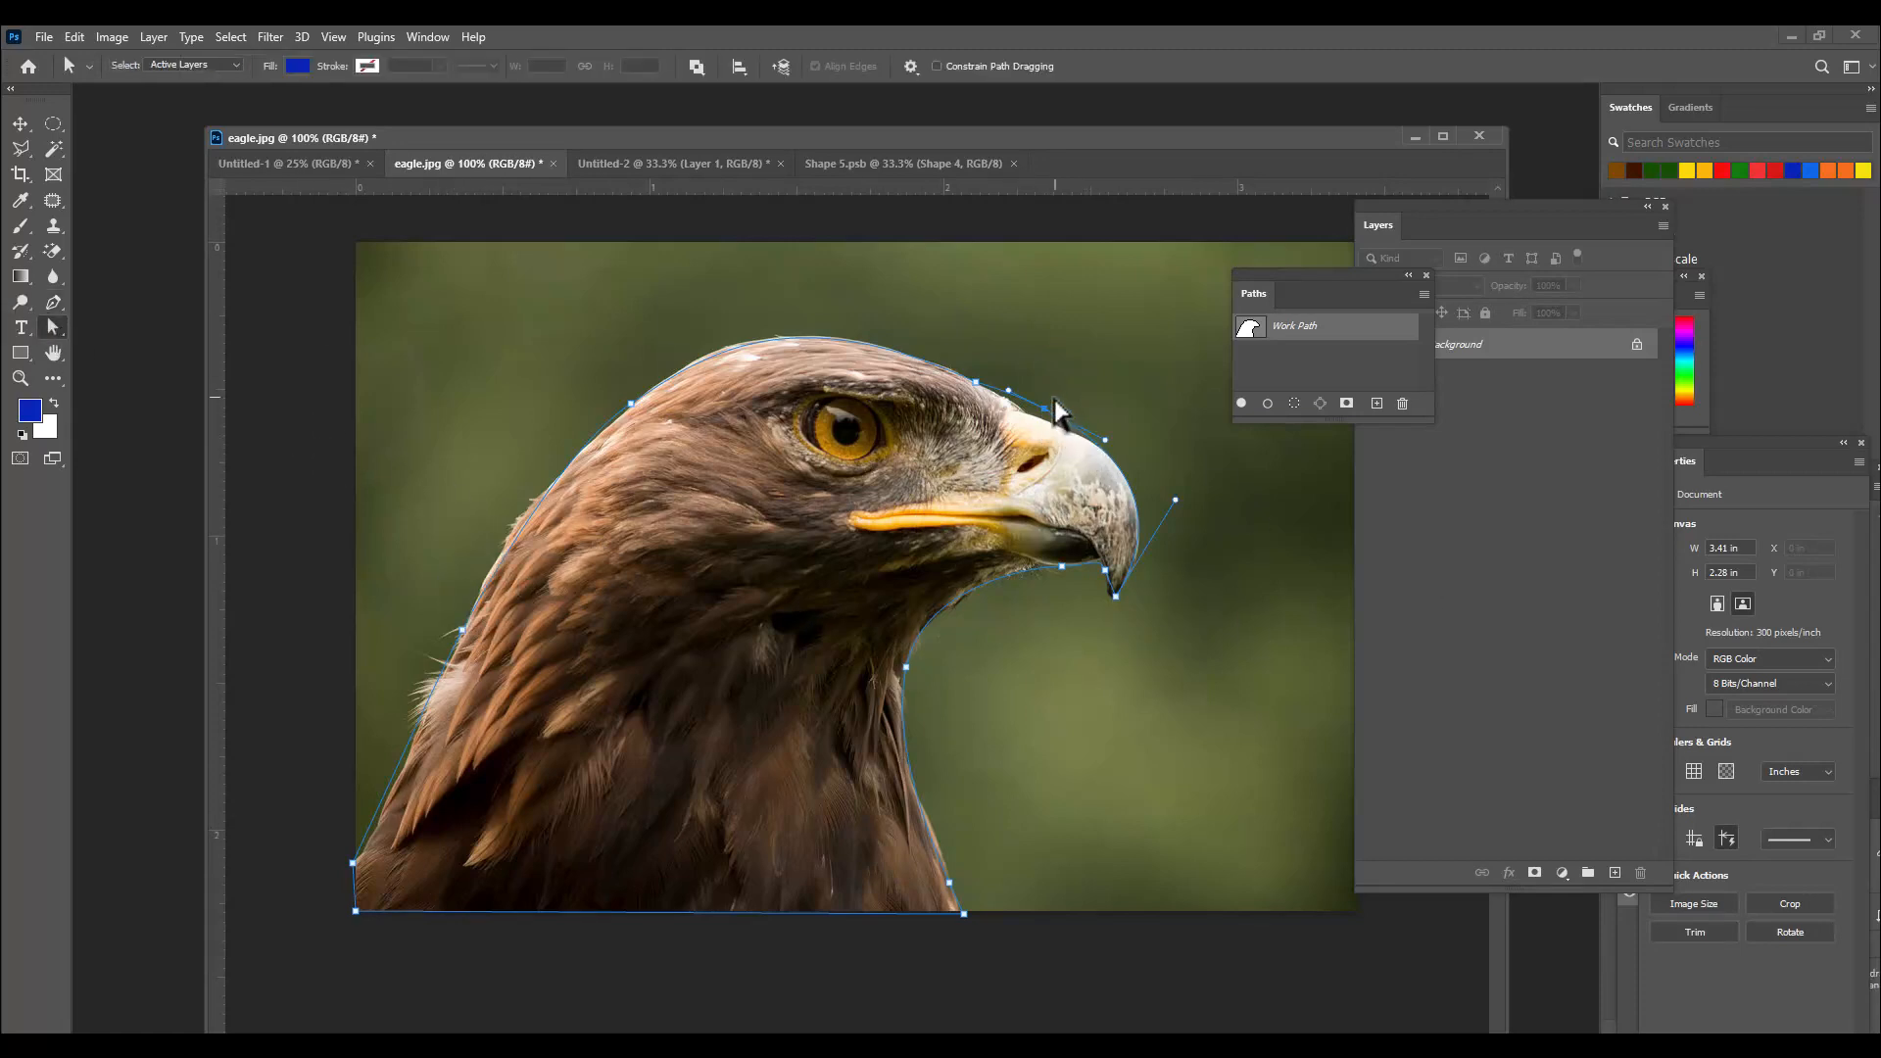
left_click_drag(1045, 409, 1106, 450)
left_click(1103, 601)
left_click(631, 402)
left_click_drag(565, 445, 539, 467)
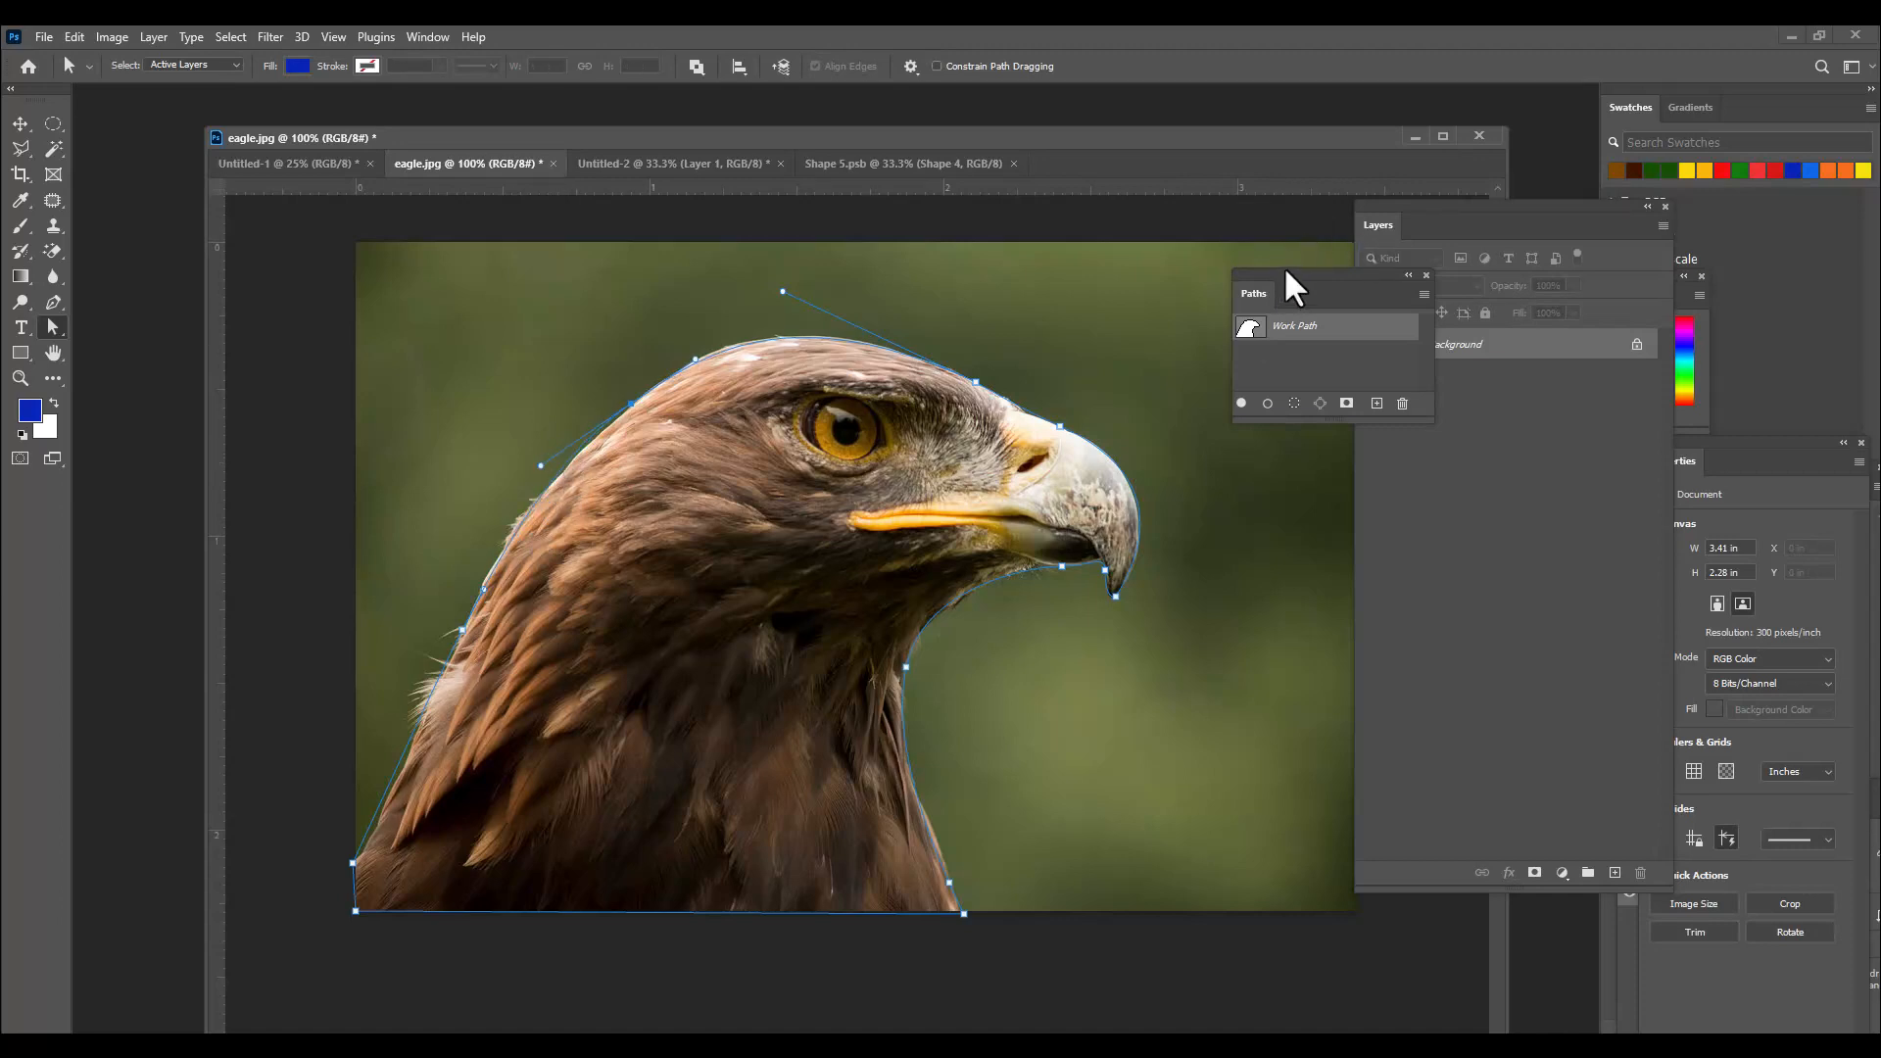
left_click_drag(1287, 273, 1302, 271)
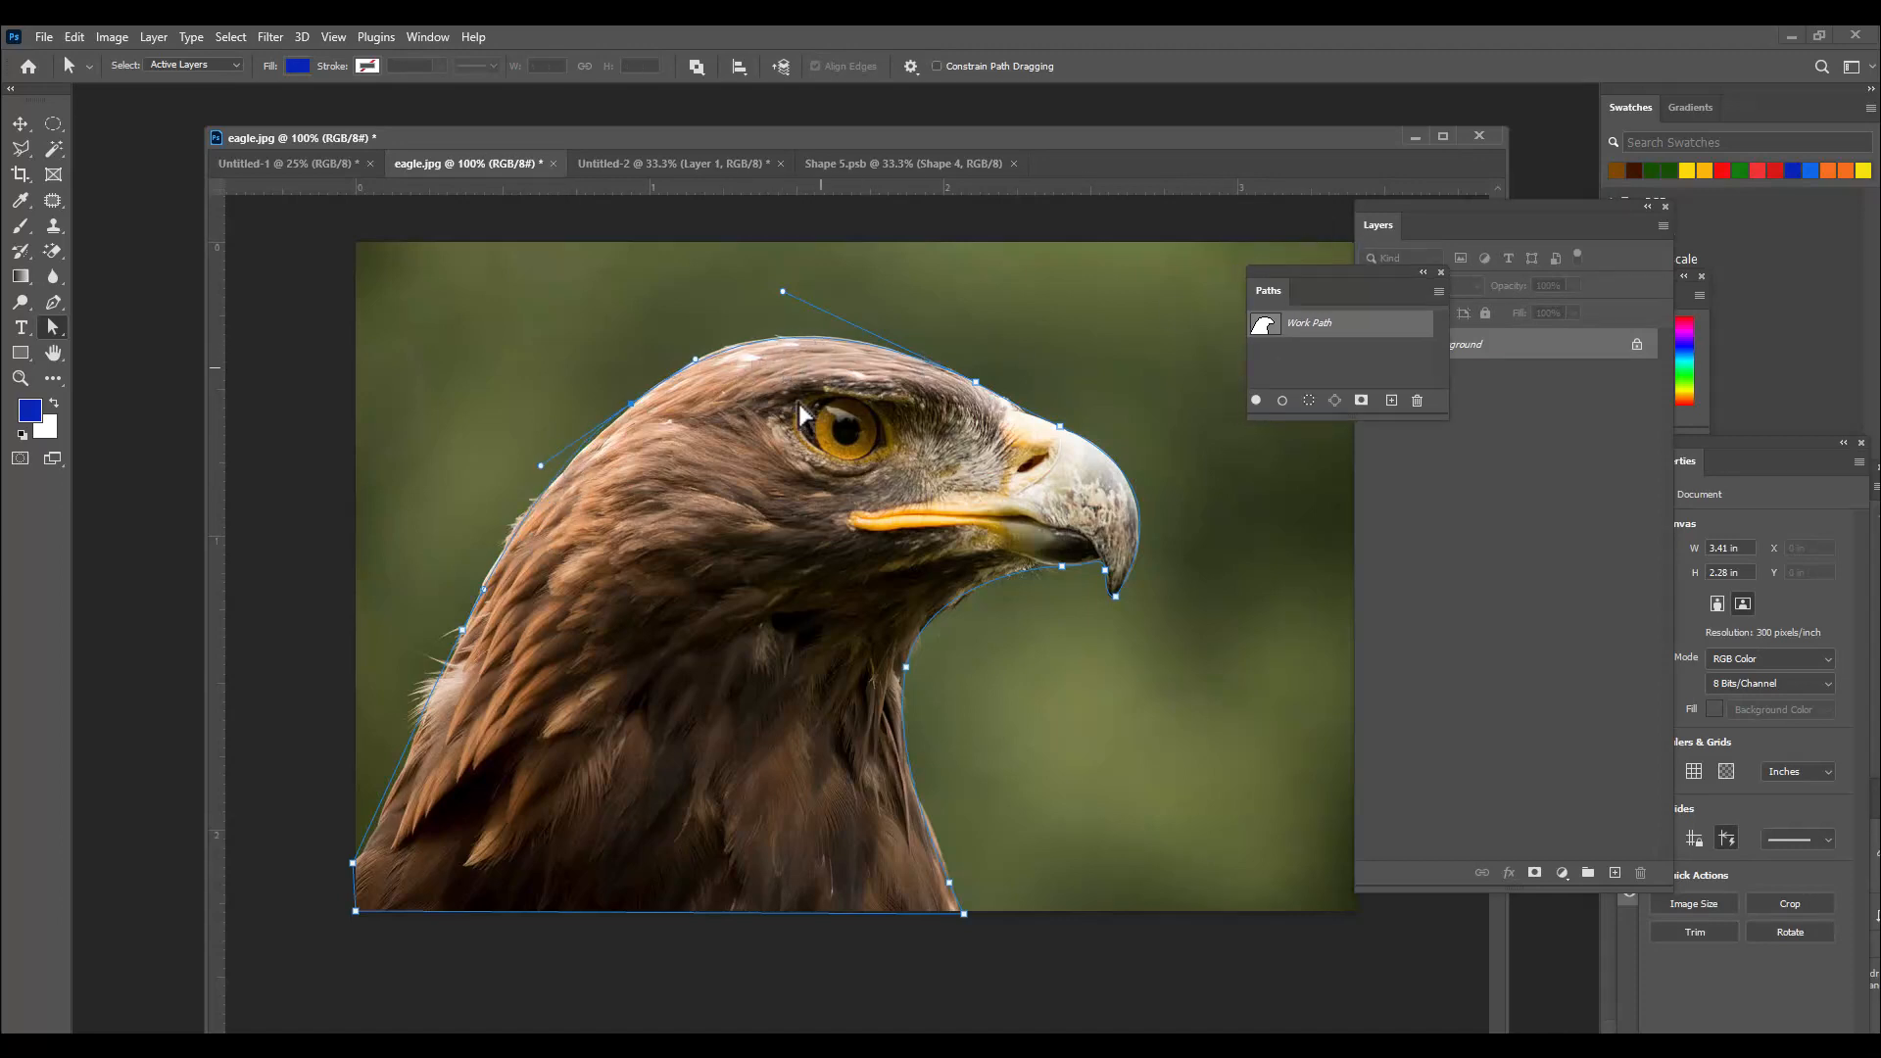
left_click(355, 867)
Load the Work Path as a selection, copy the eagle's head into Untitled-2, and return to eagle.jpg.
left_click_drag(1295, 268, 1260, 294)
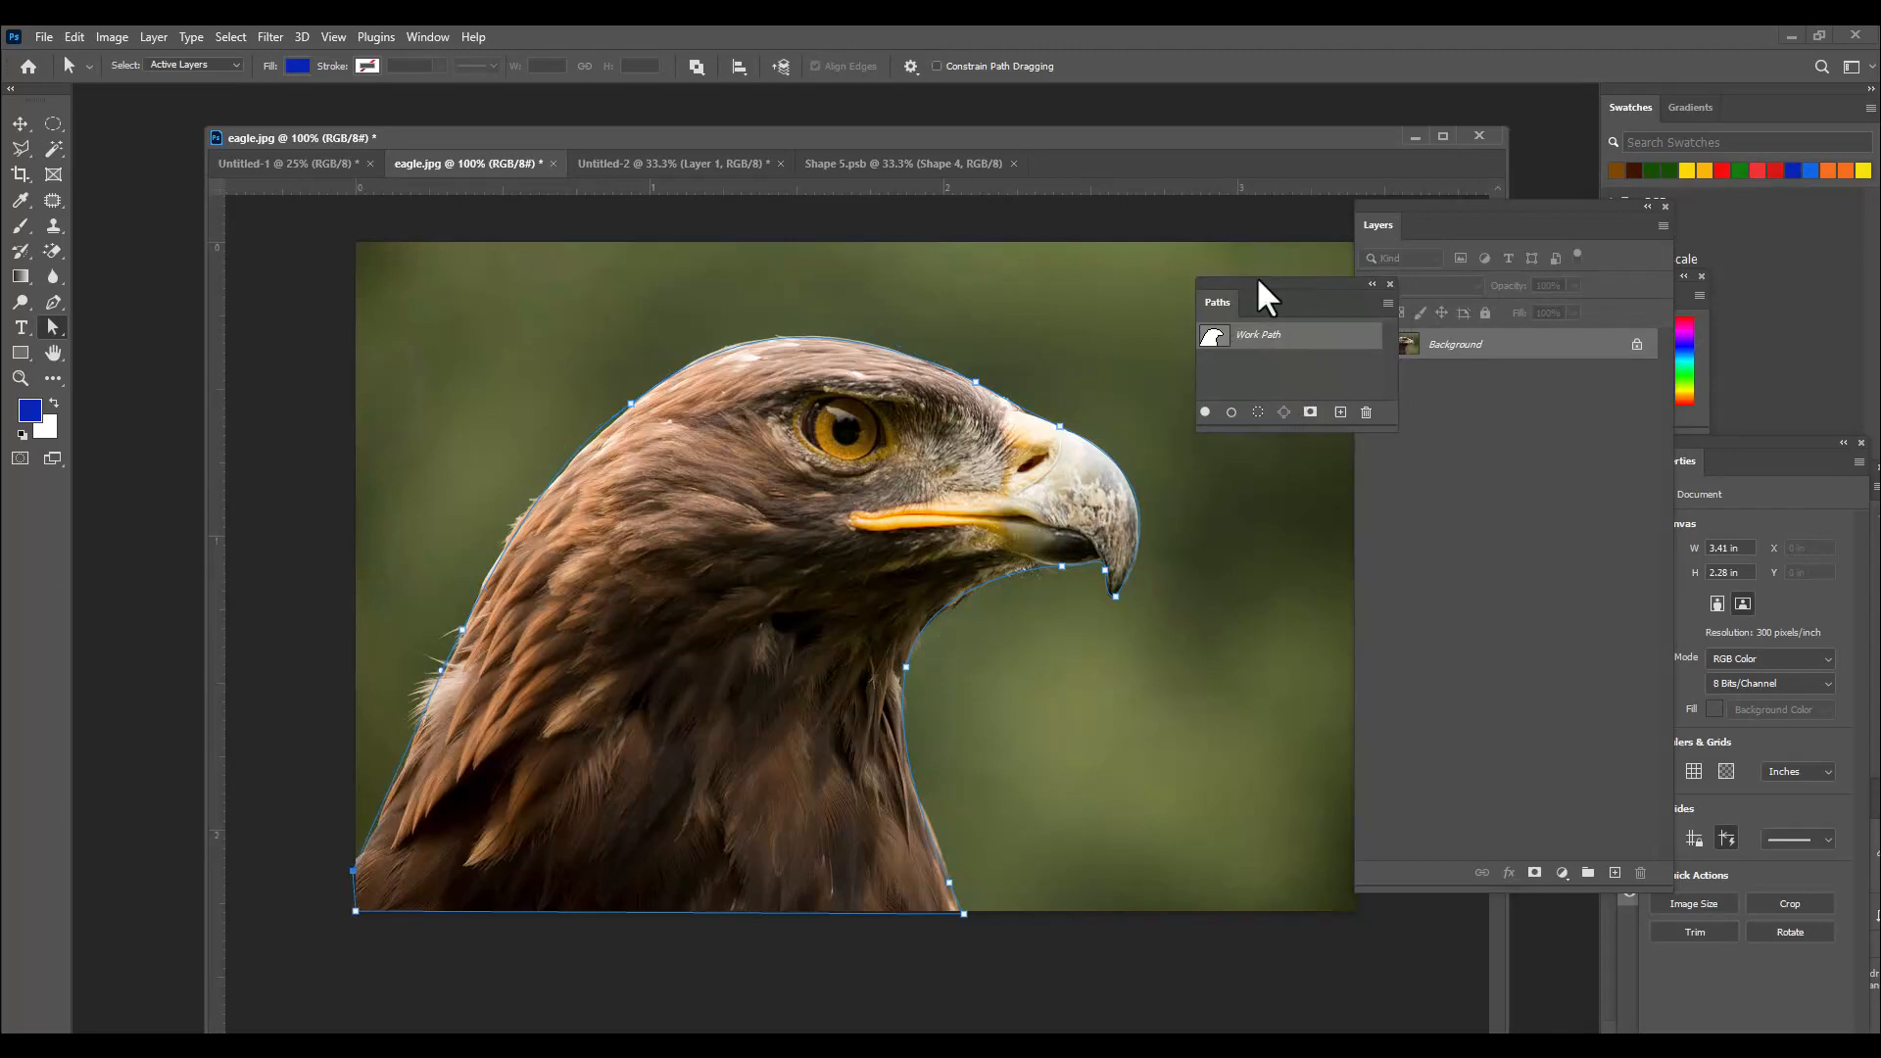
left_click(1258, 416)
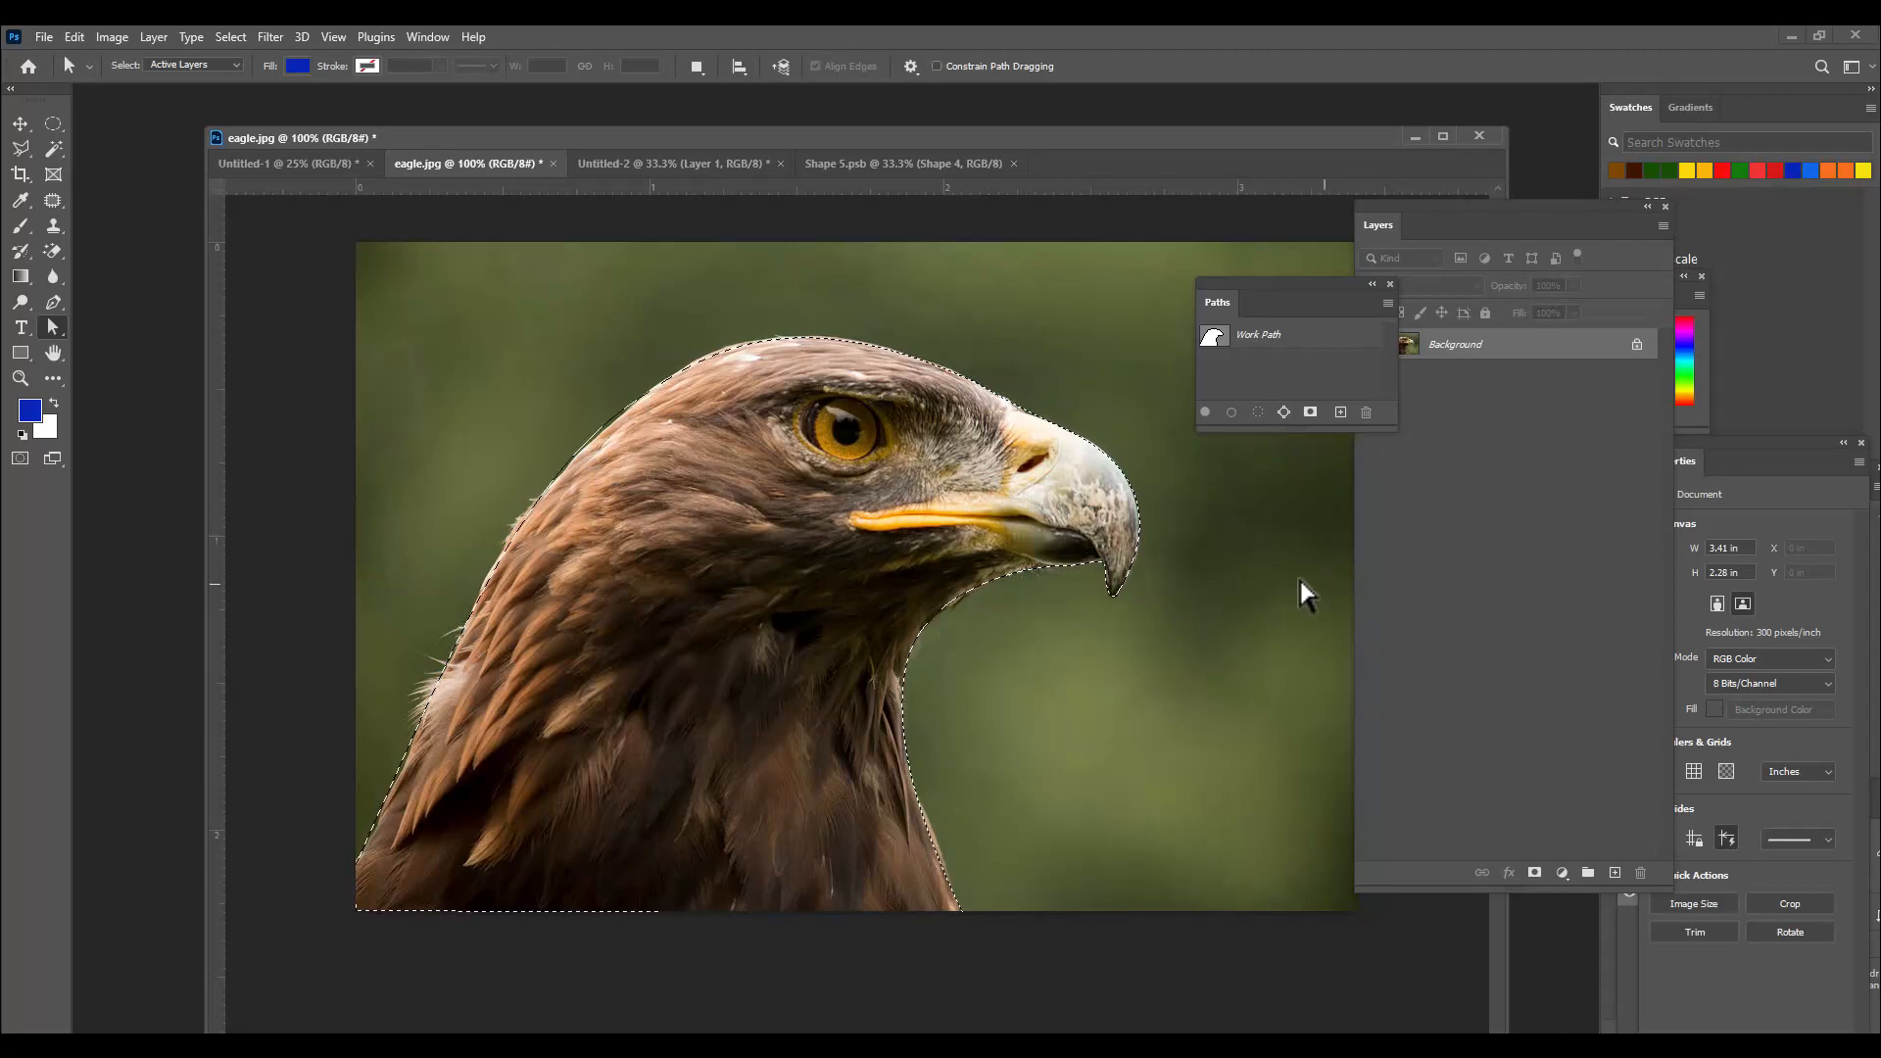
left_click(11, 125)
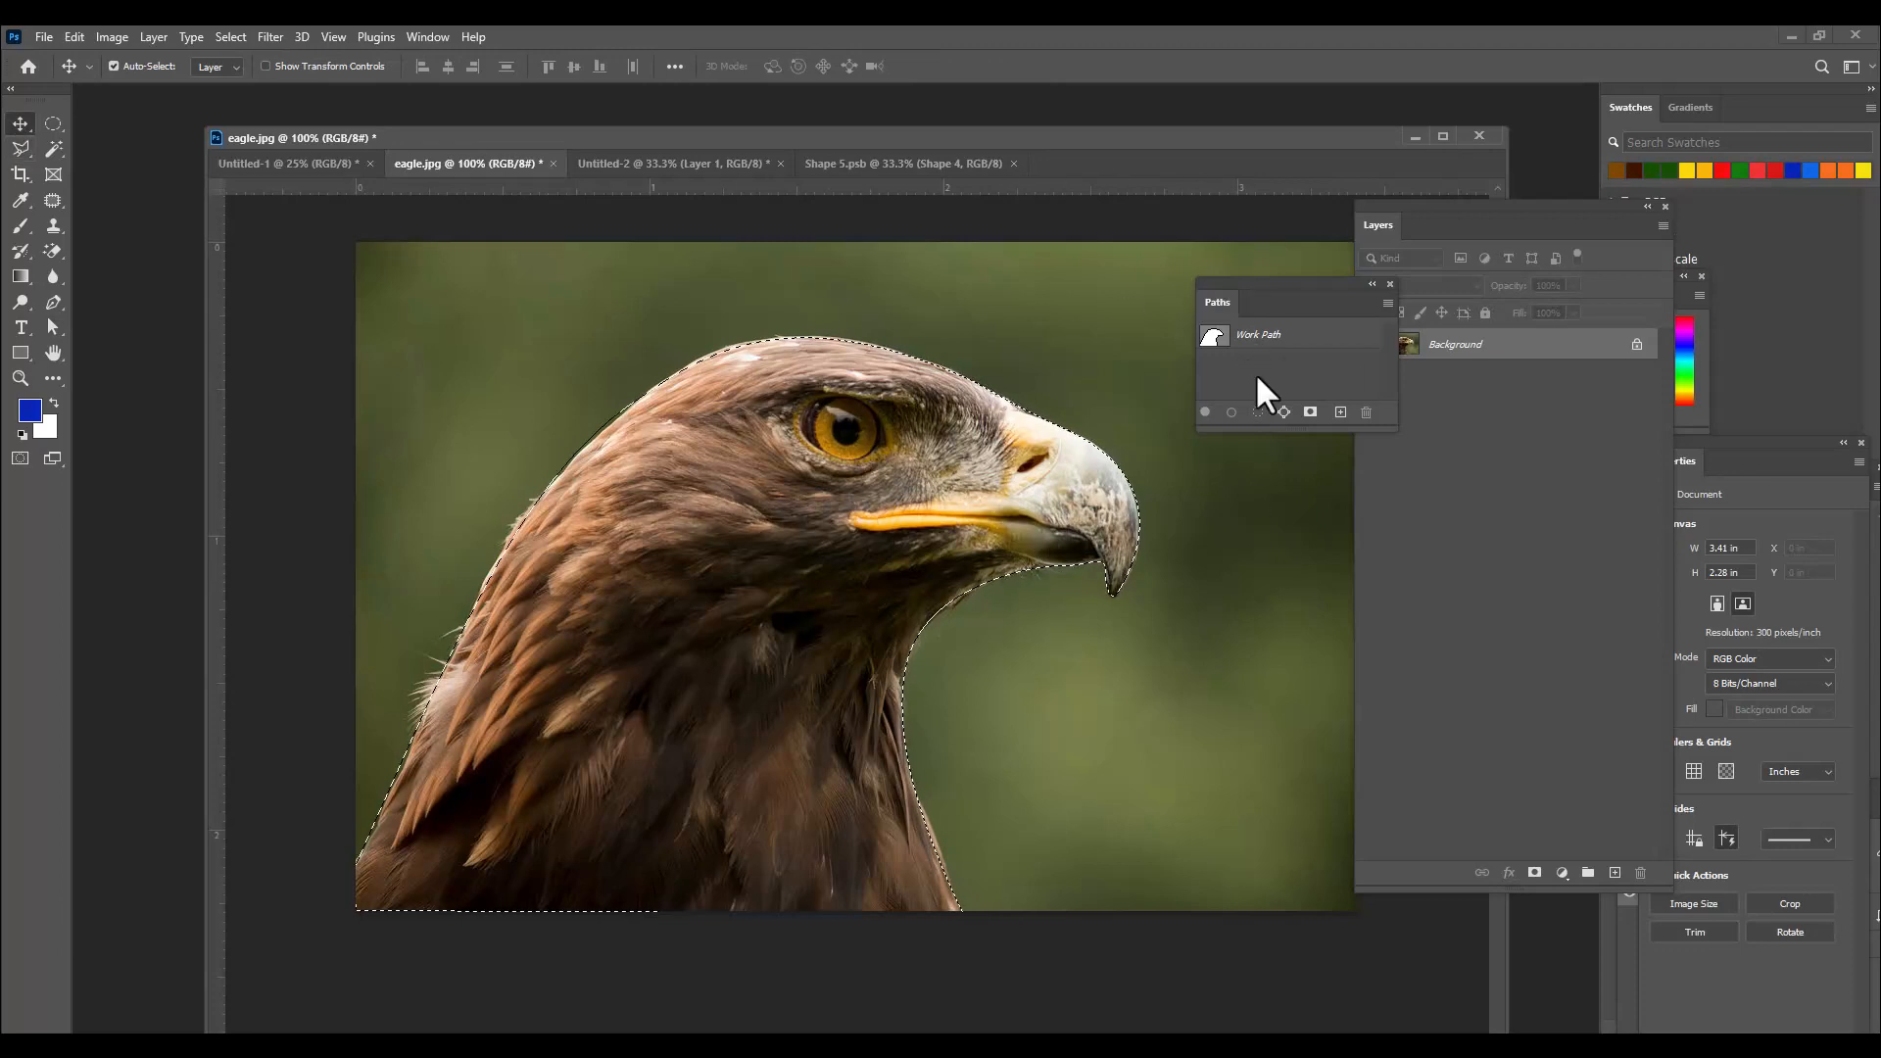
left_click_drag(690, 495, 684, 163)
left_click_drag(827, 530, 1024, 685)
key("ctrl+shift+Tab")
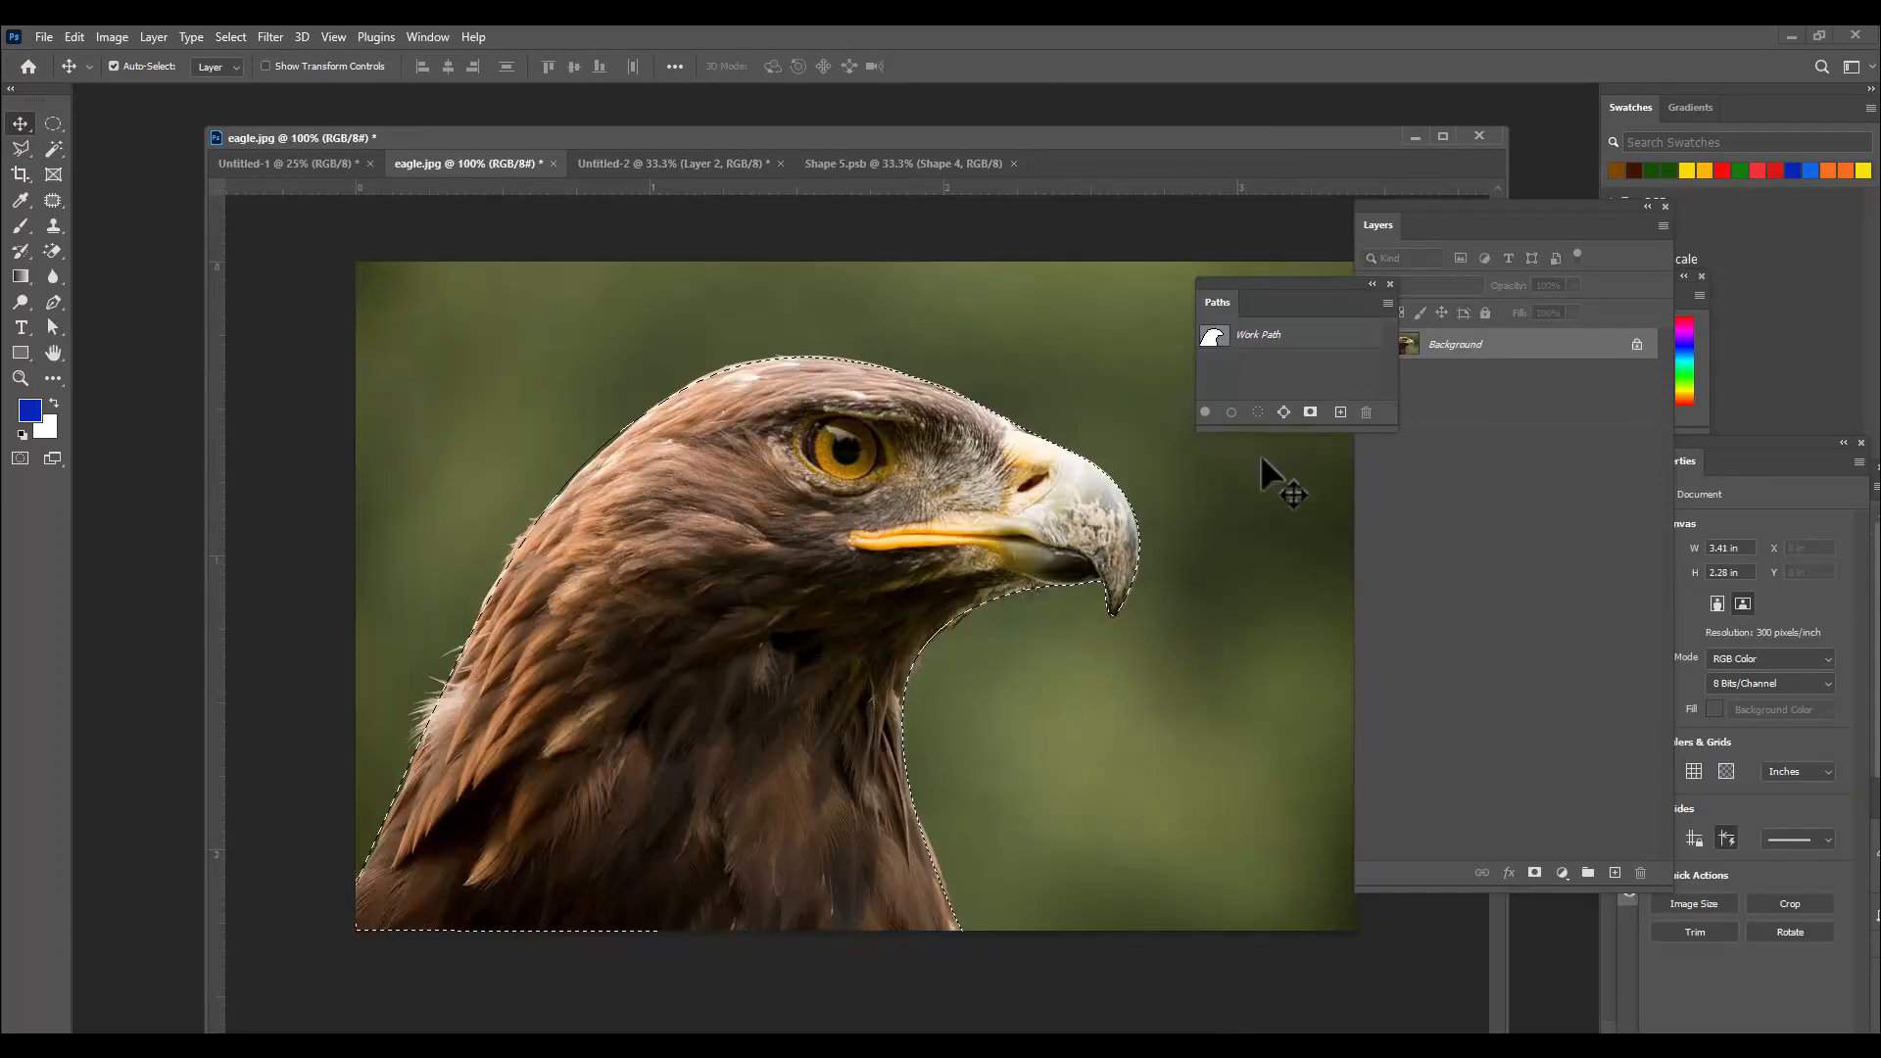
Make a work path from the active eagle selection and clear both the path display and the selection.
left_click_drag(1261, 282, 1275, 282)
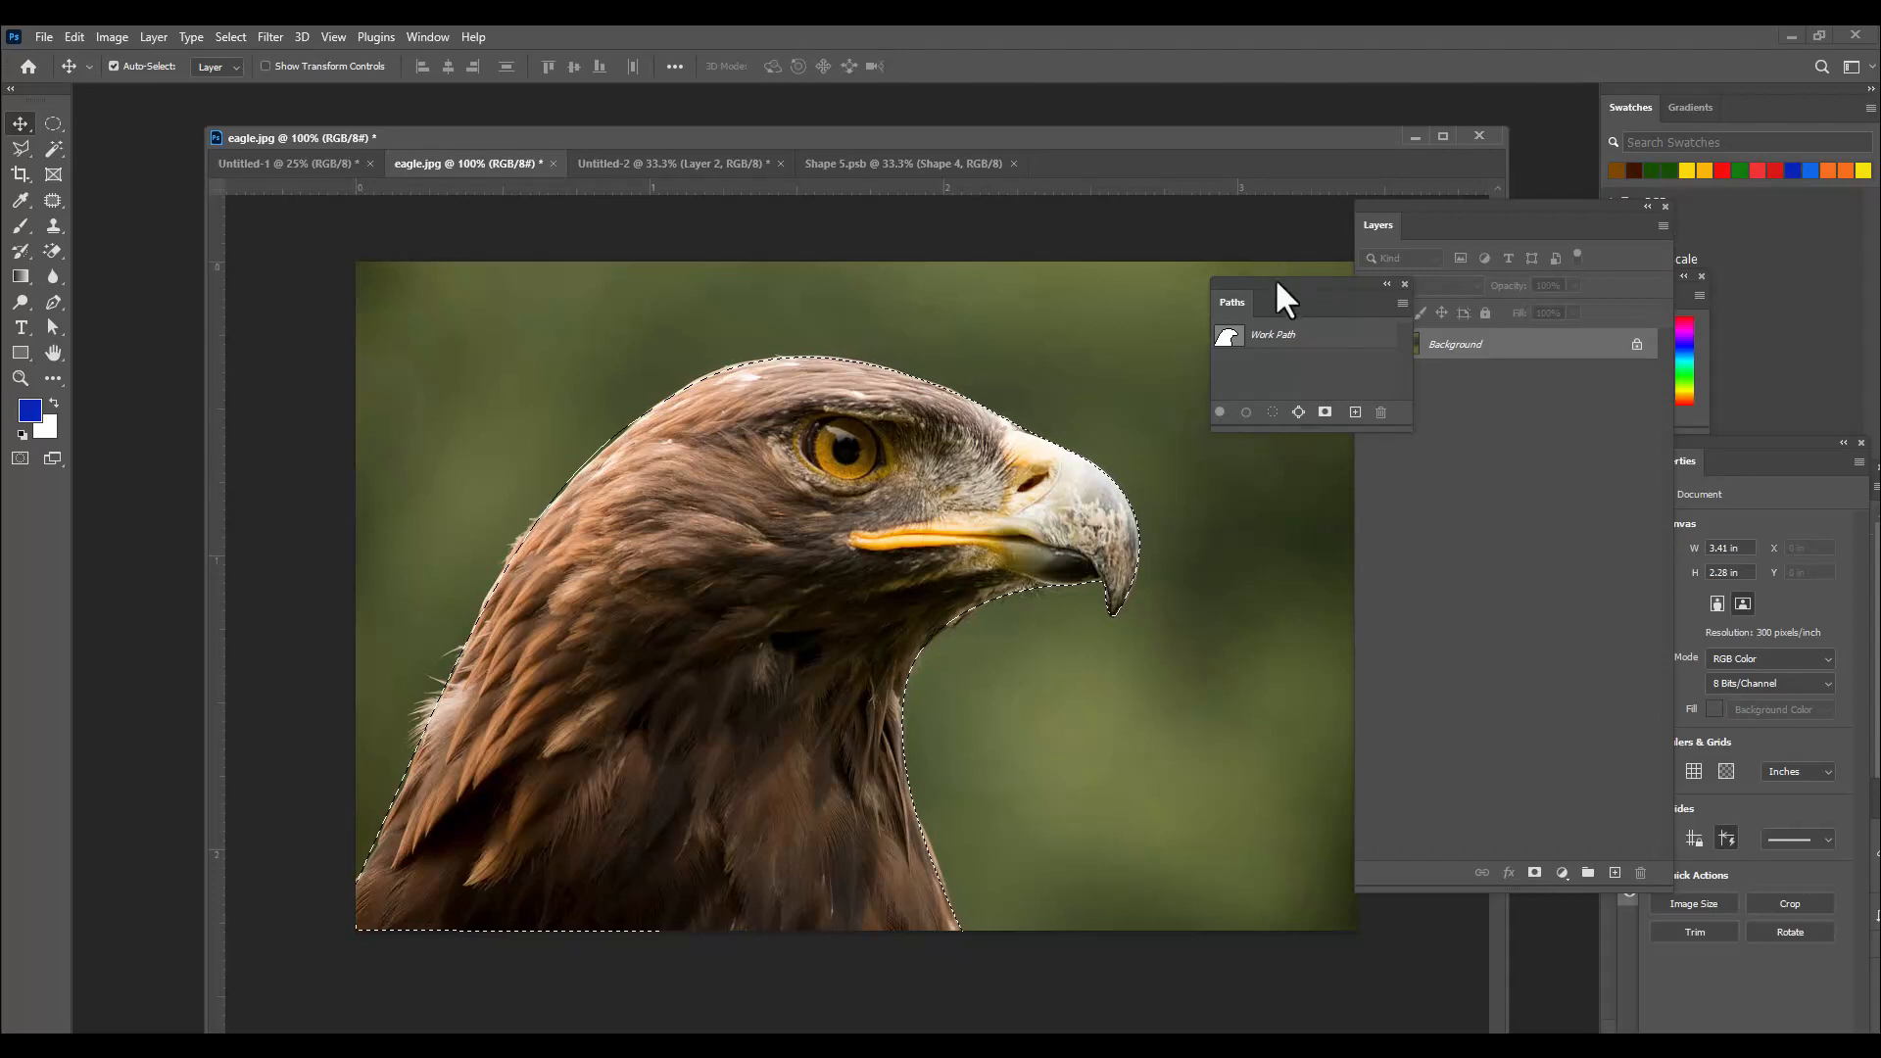
left_click_drag(1277, 283, 1242, 288)
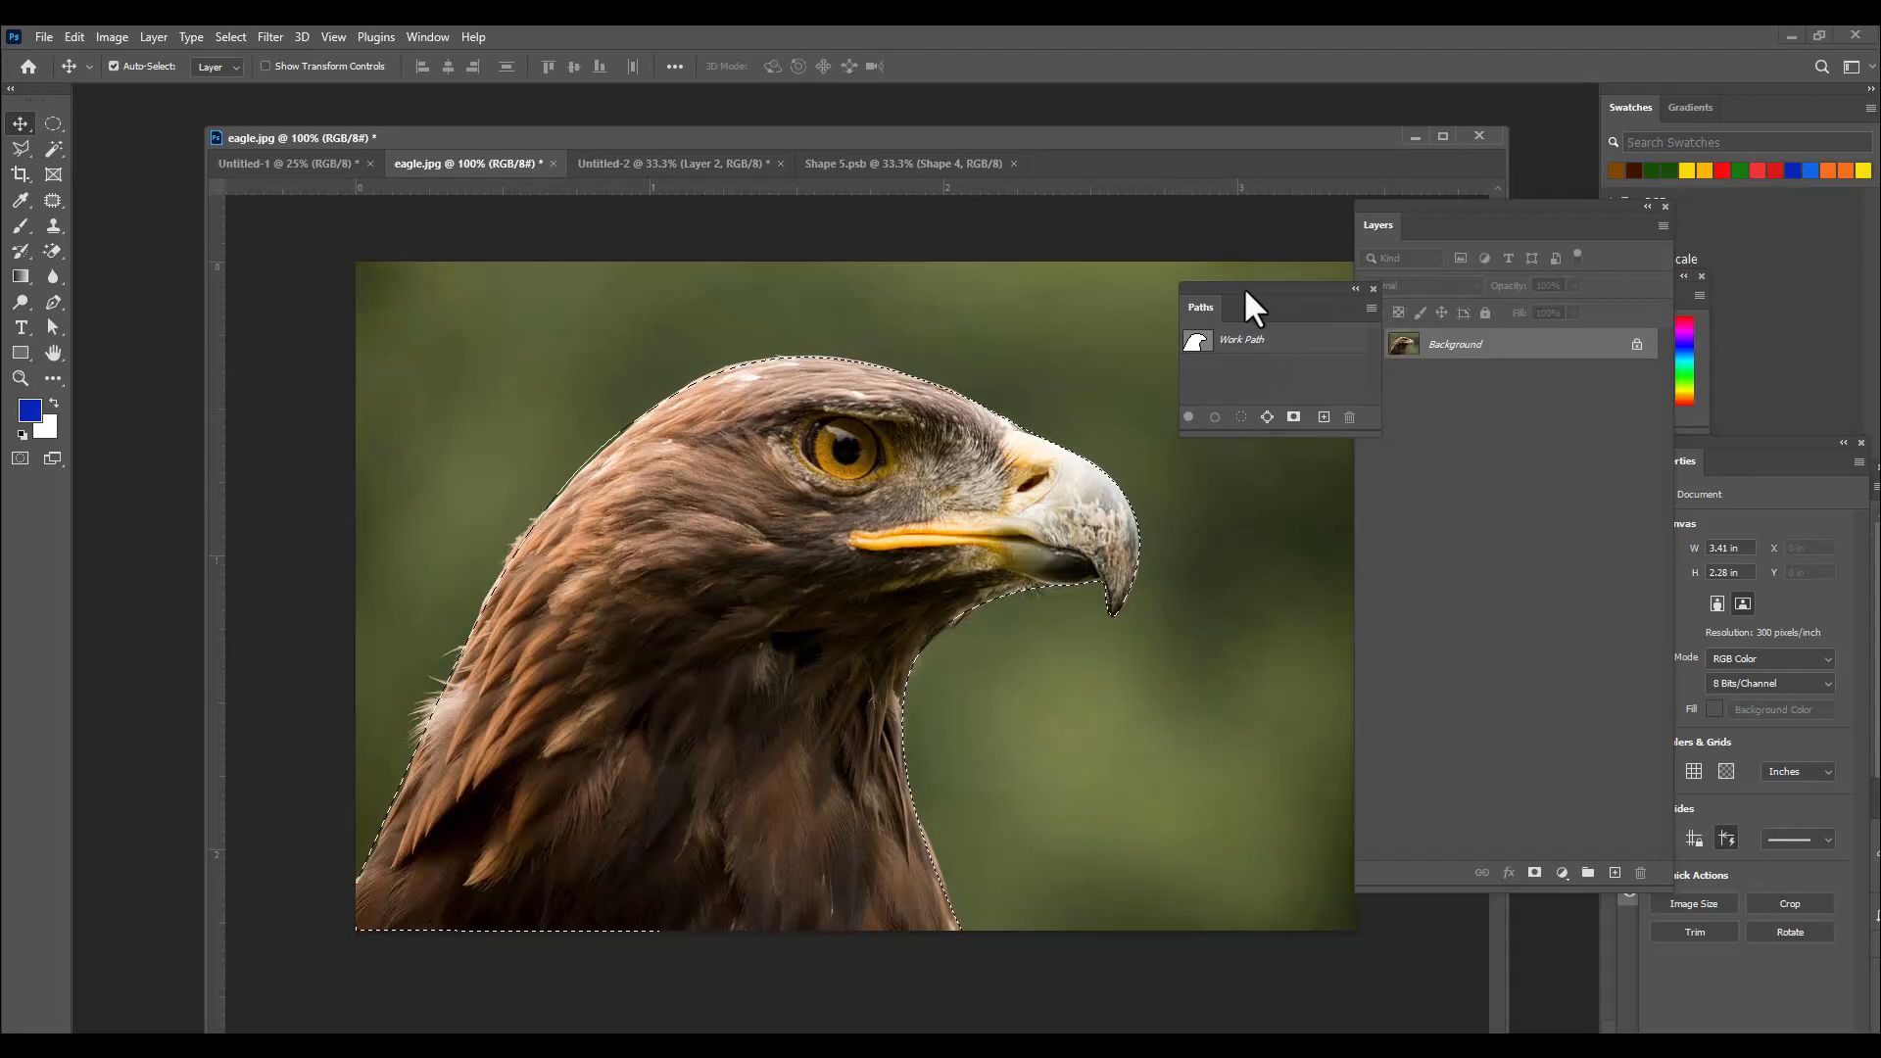
left_click(1267, 418)
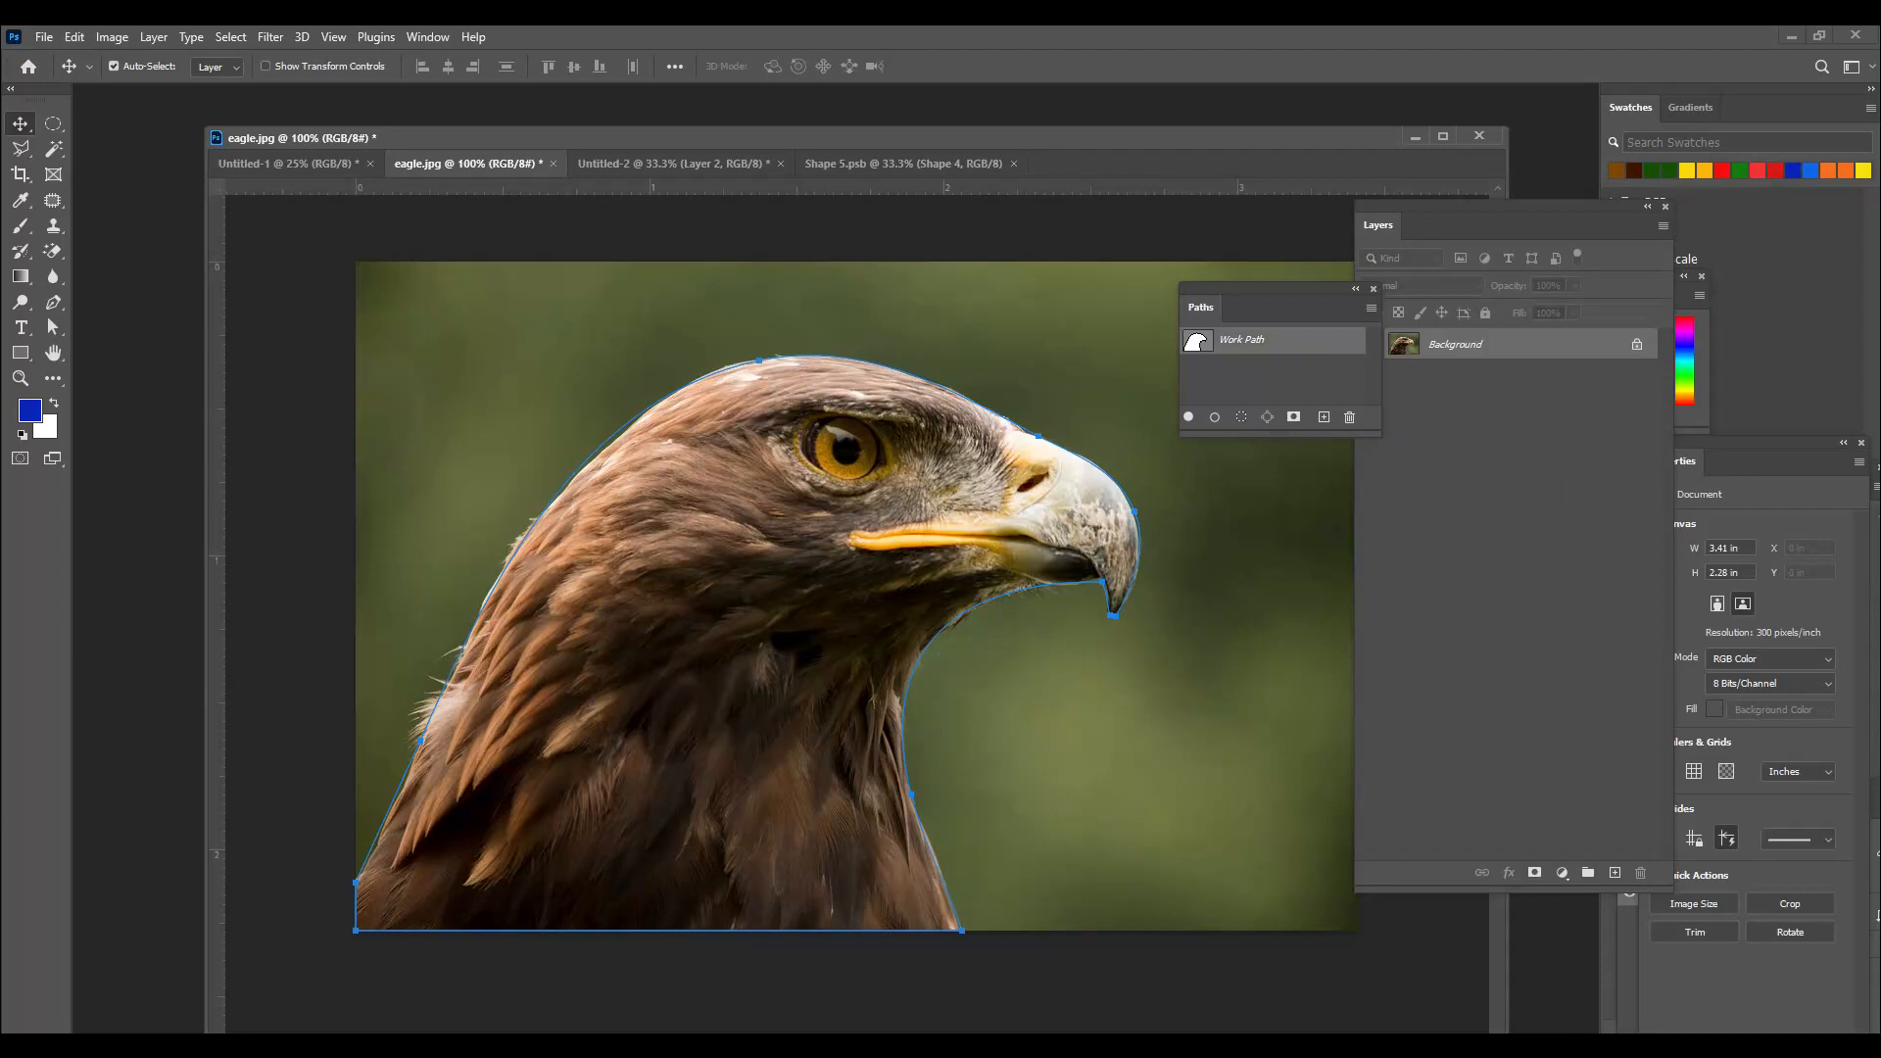
key("ctrl+Return")
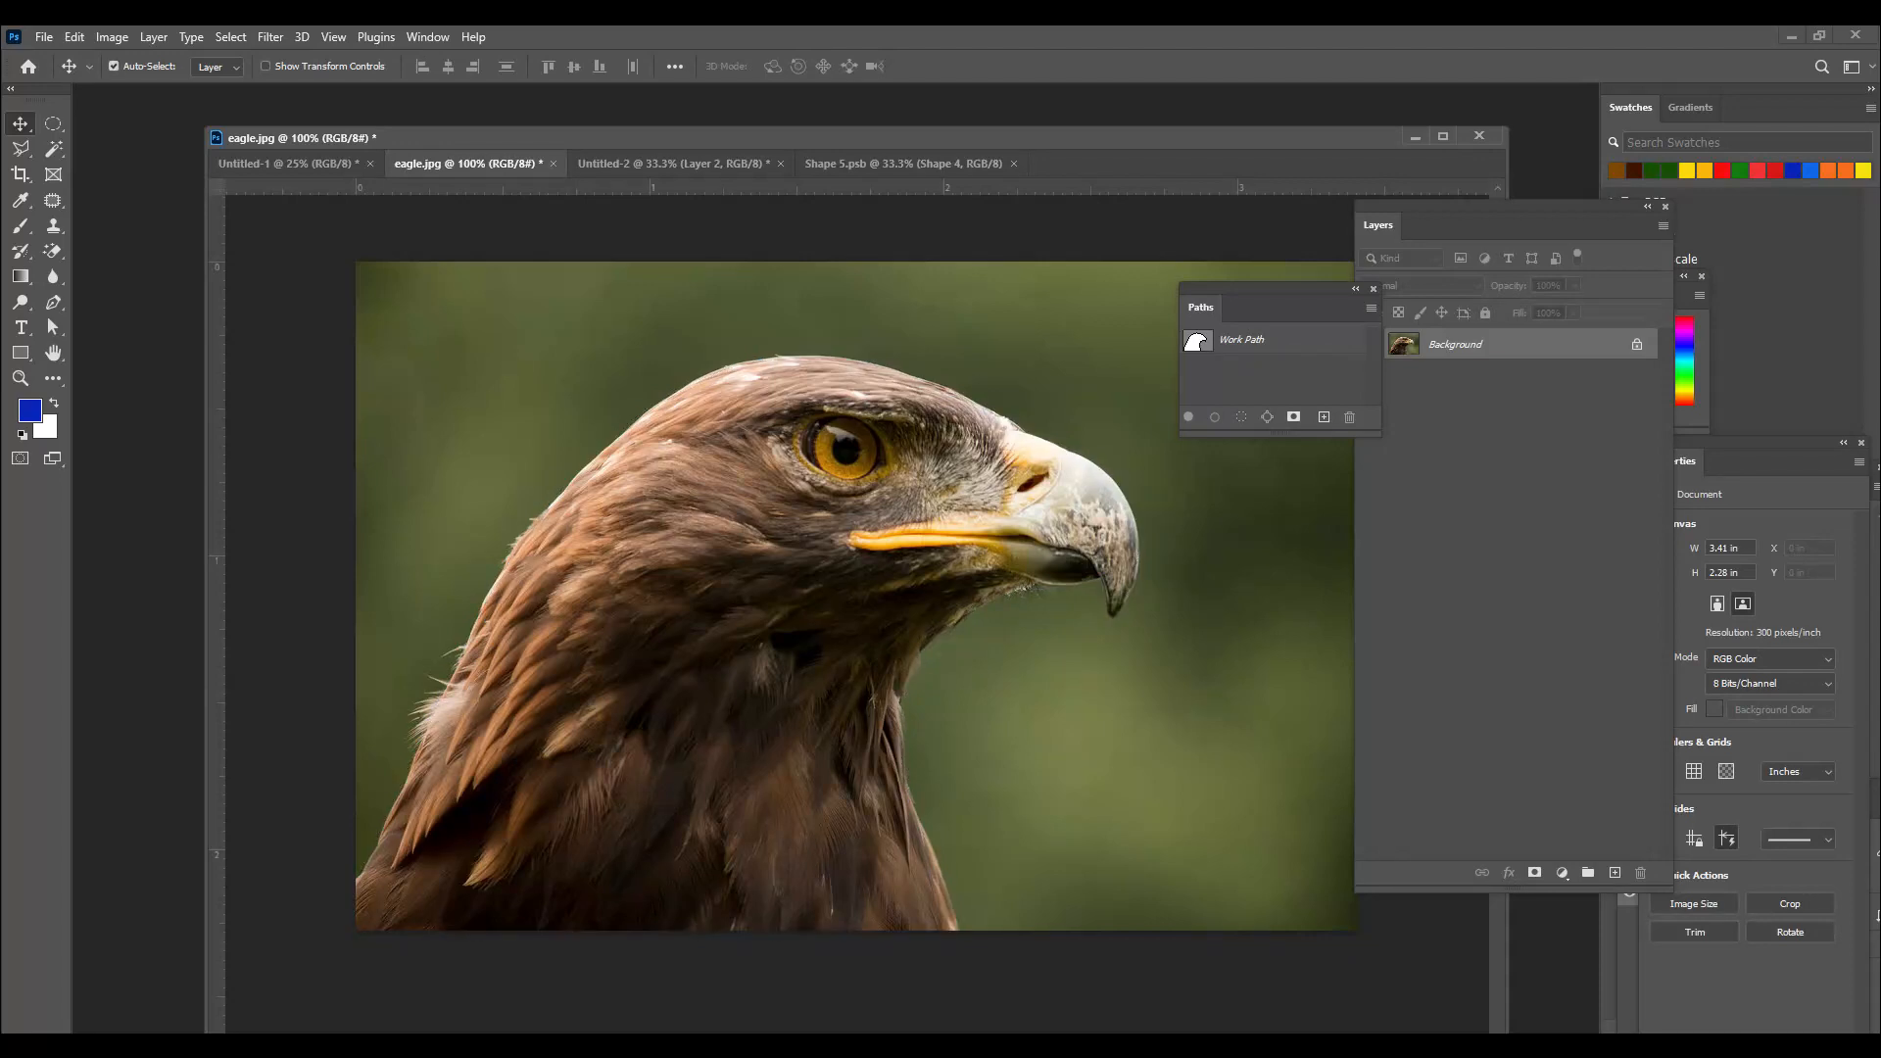
Select the eagle automatically using Select Subject with the Quick Selection Tool.
left_click(53, 147)
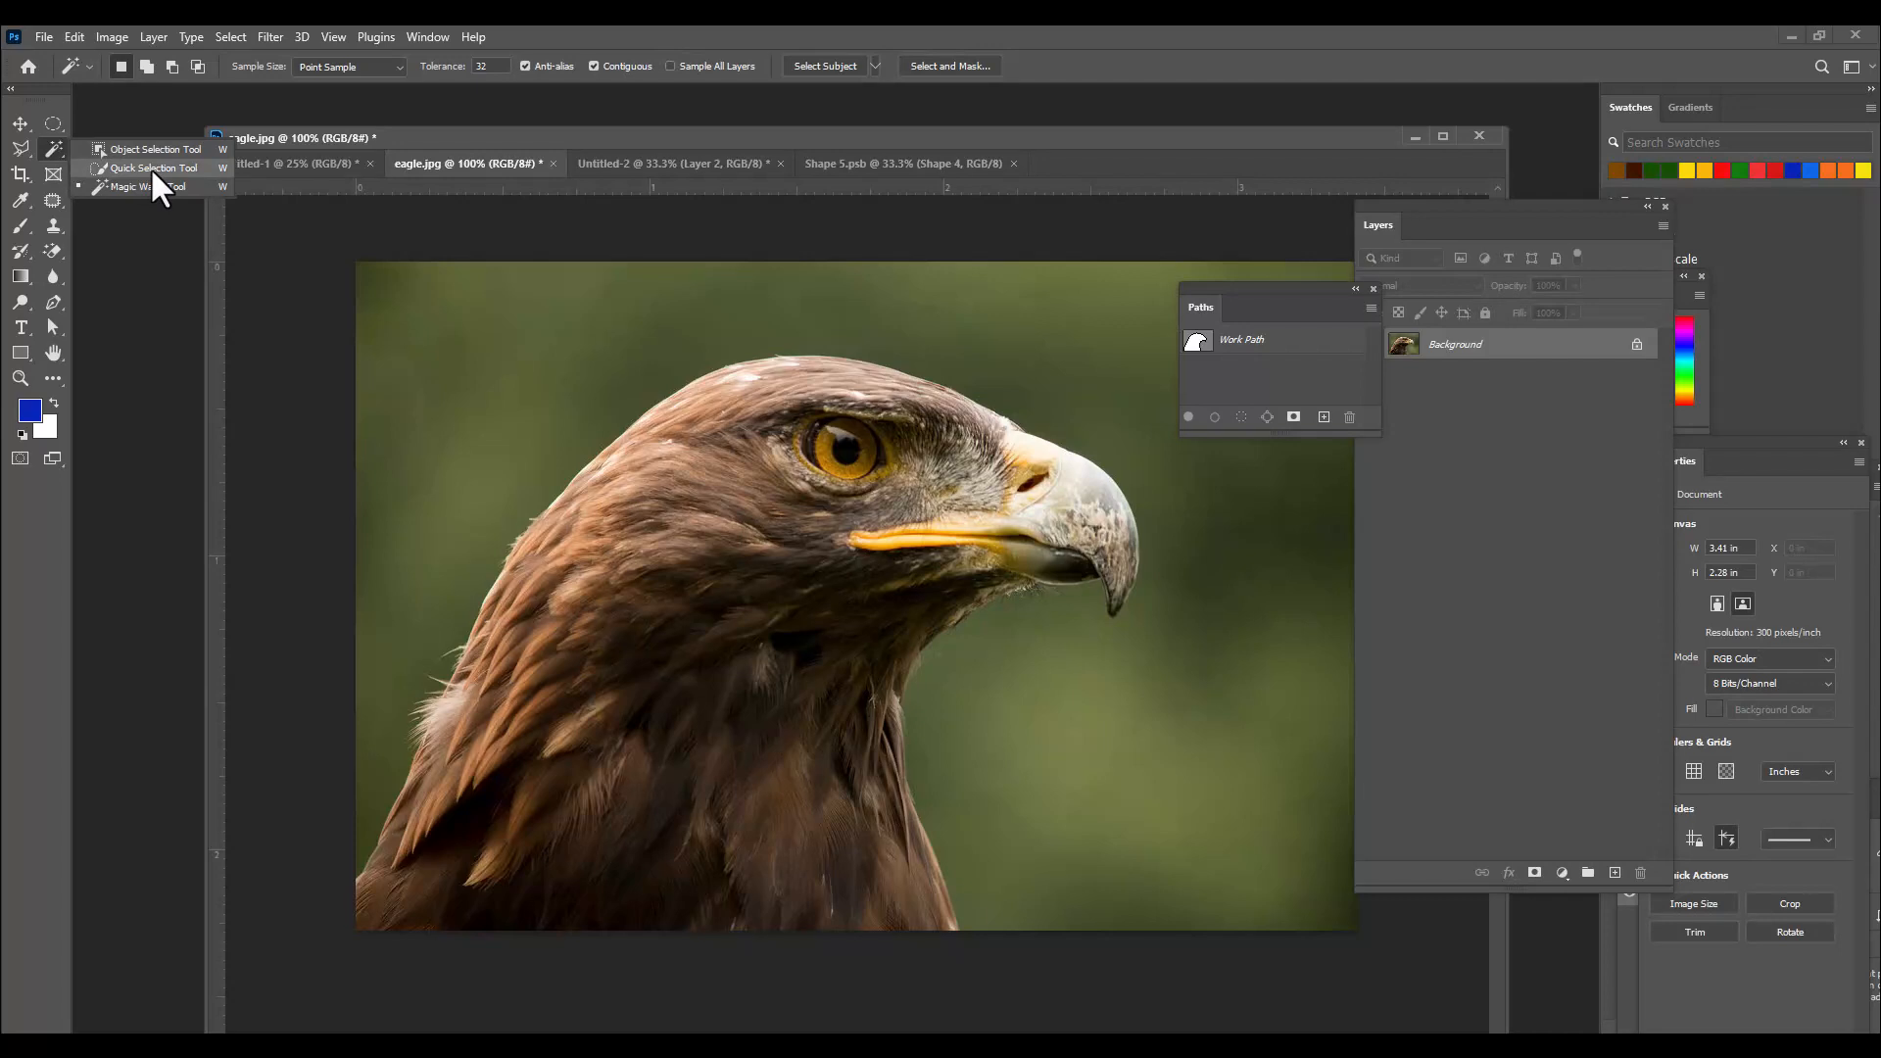
left_click(152, 168)
left_click_drag(674, 140, 635, 166)
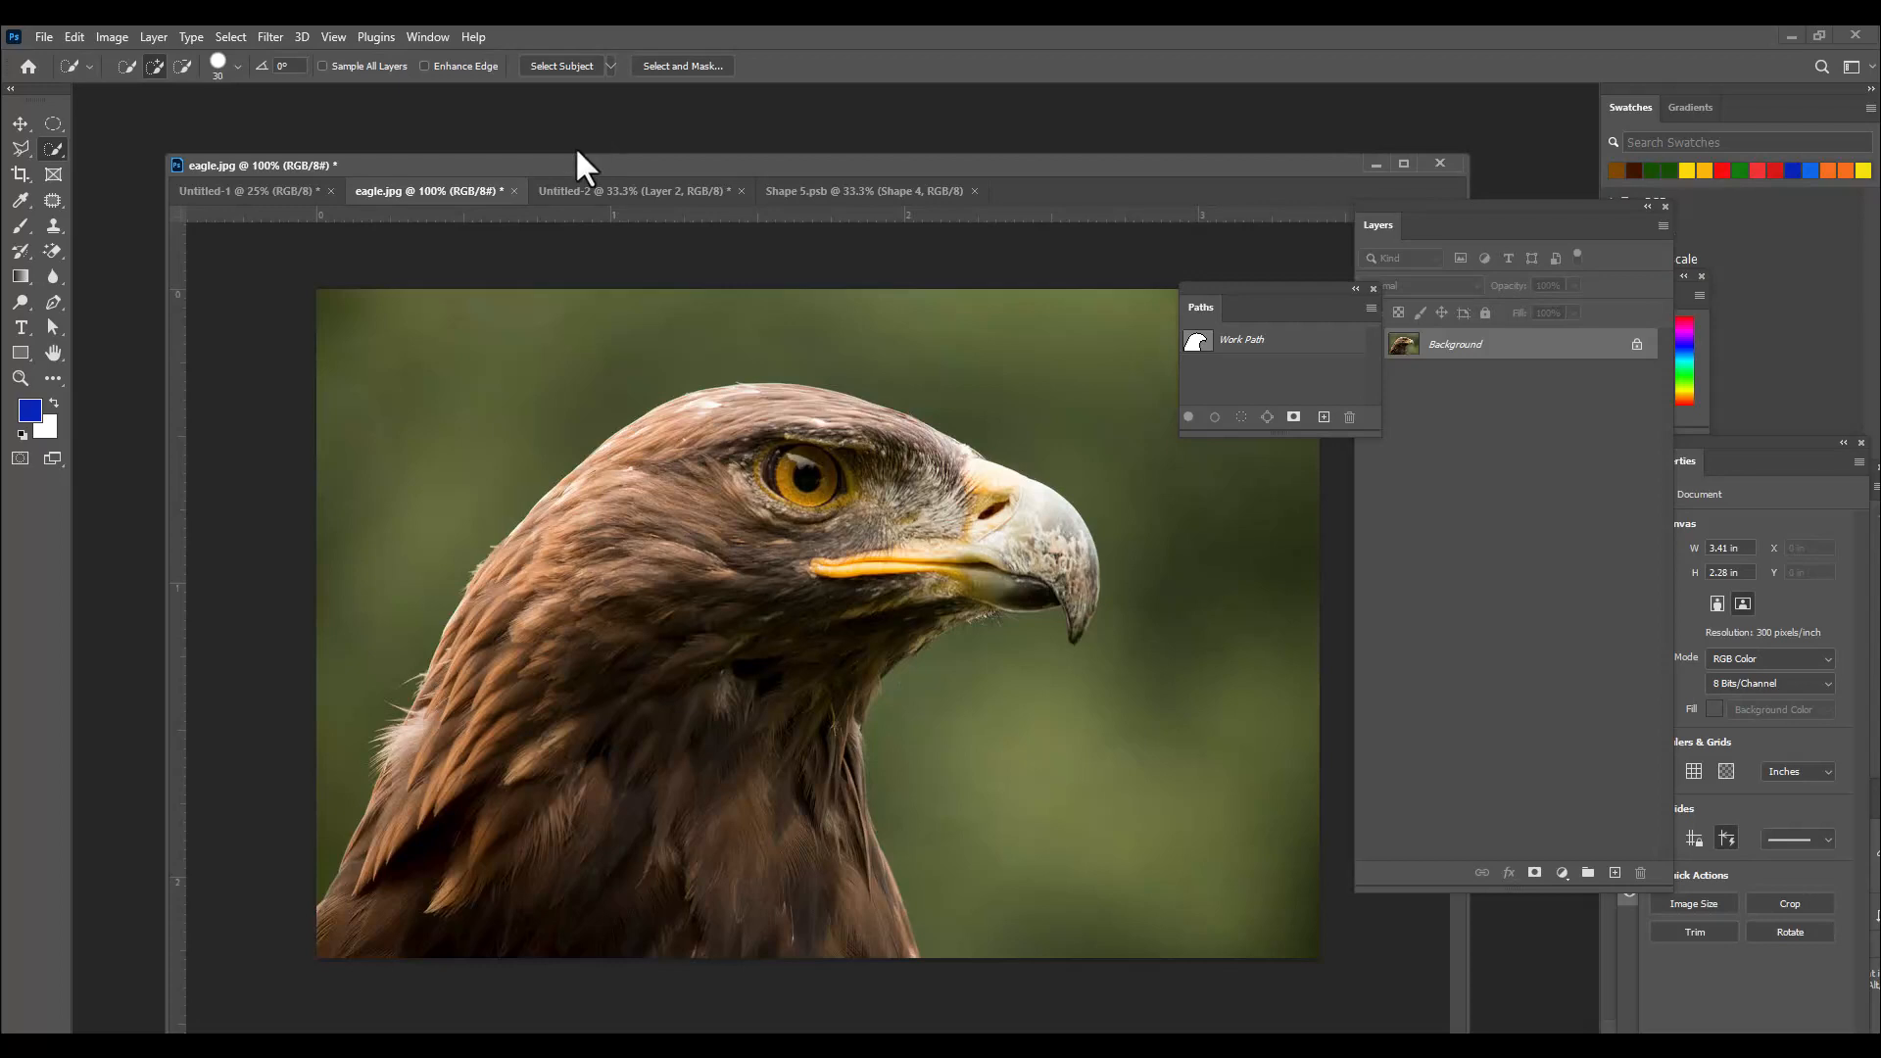
left_click_drag(575, 162, 592, 158)
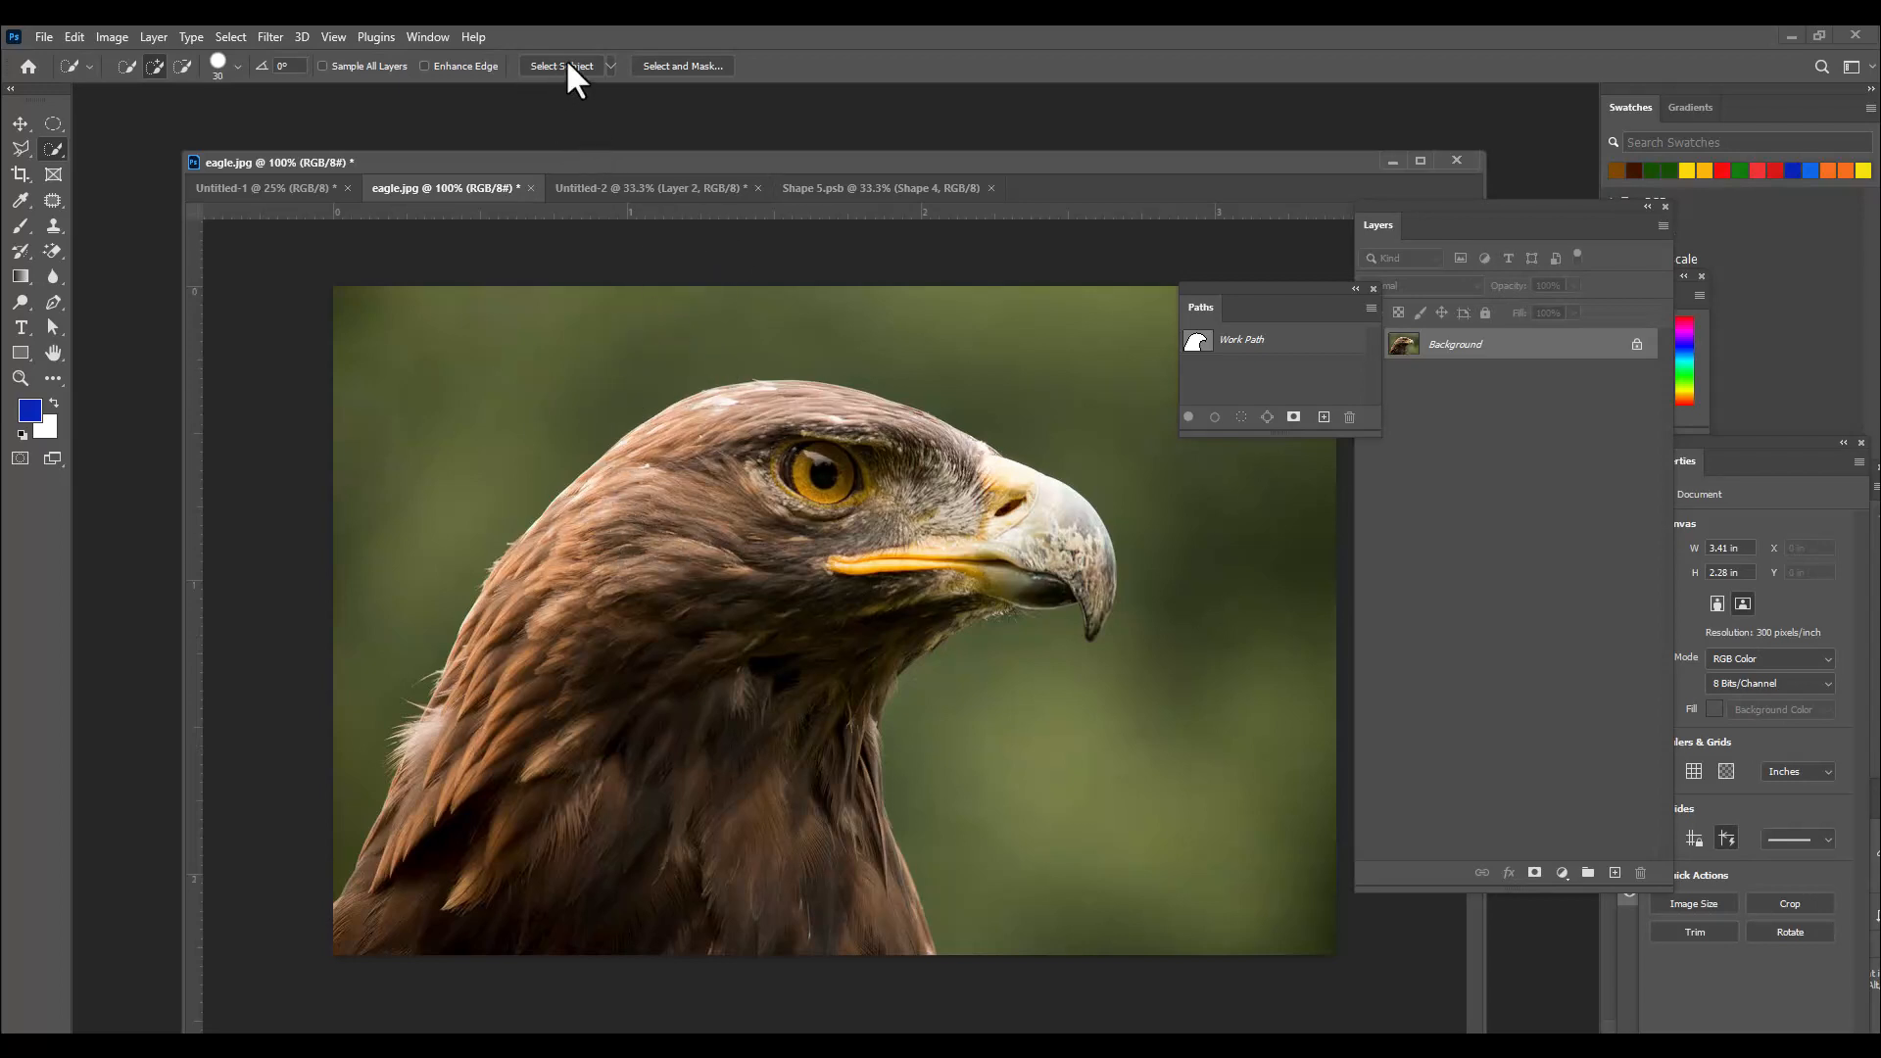
left_click_drag(565, 155, 545, 156)
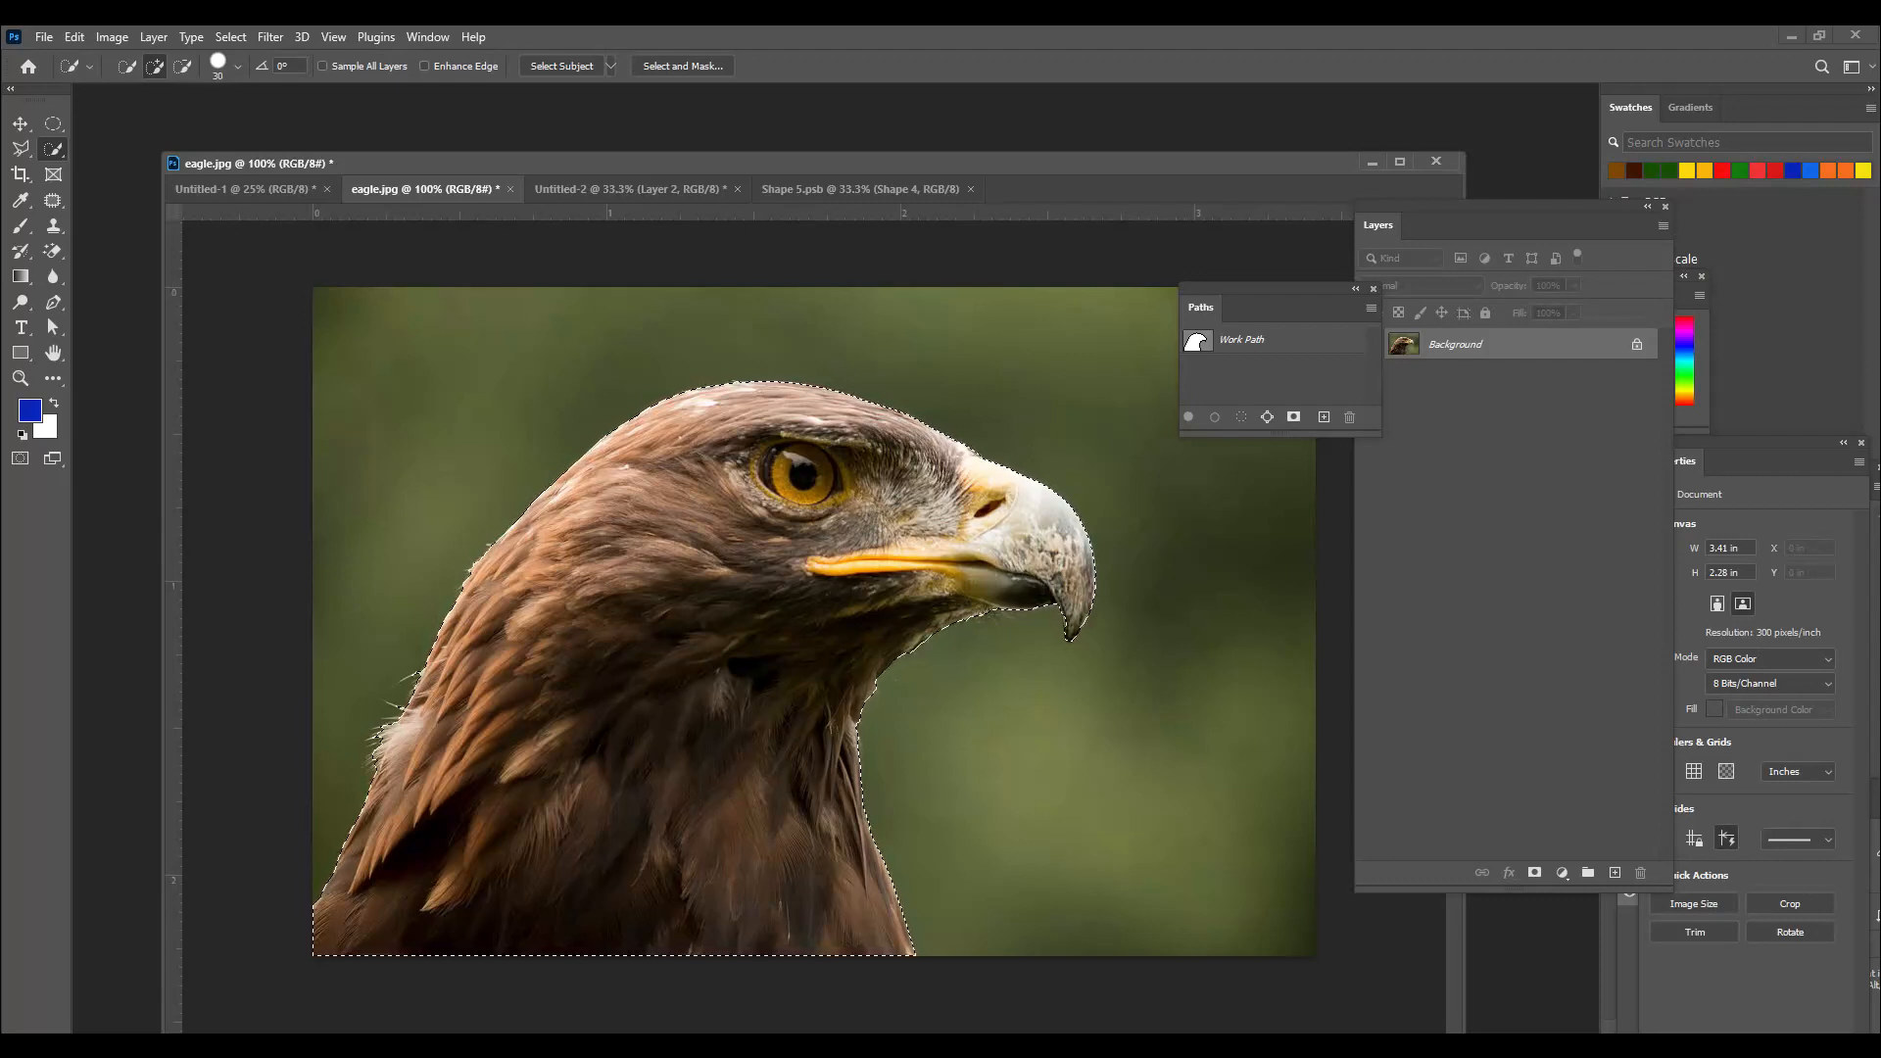
Make a new work path from the automatic eagle selection, replacing the hand-traced Work Path.
left_click(1275, 343)
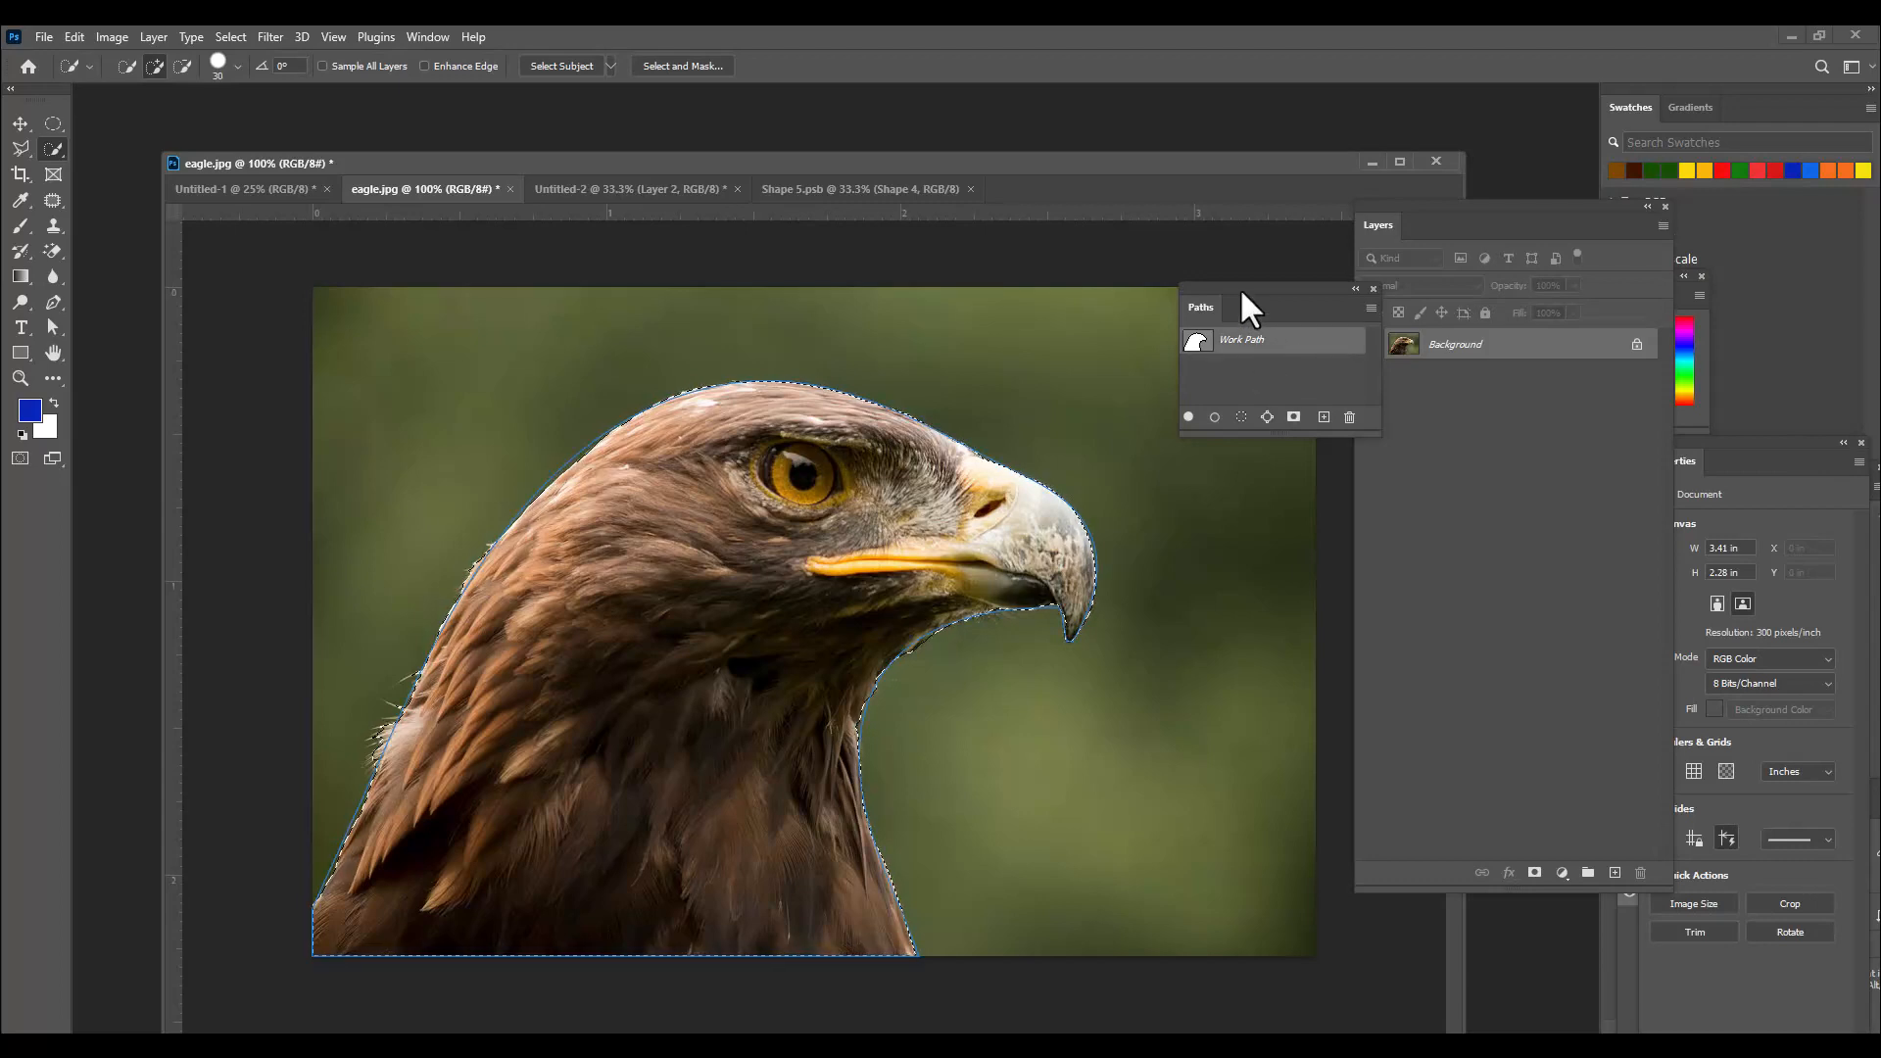
left_click_drag(1251, 308, 1222, 309)
left_click(1237, 419)
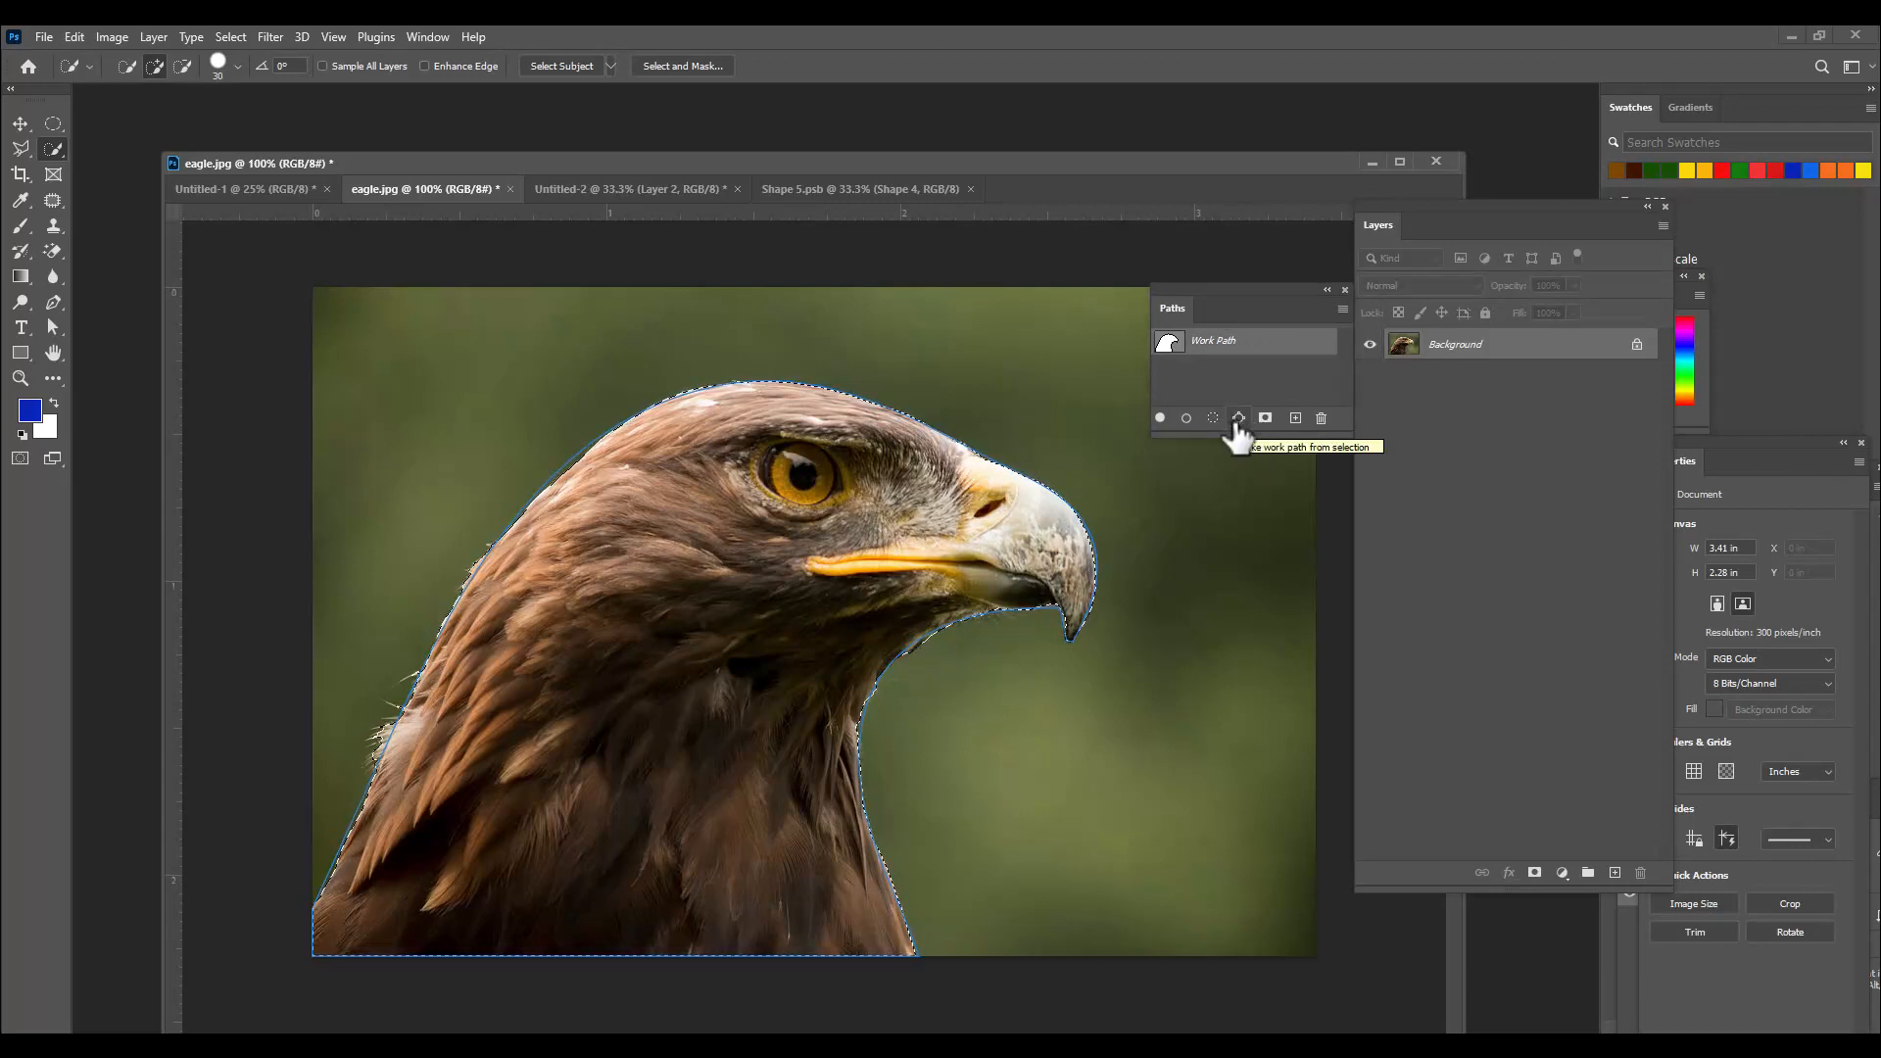
left_click(1237, 419)
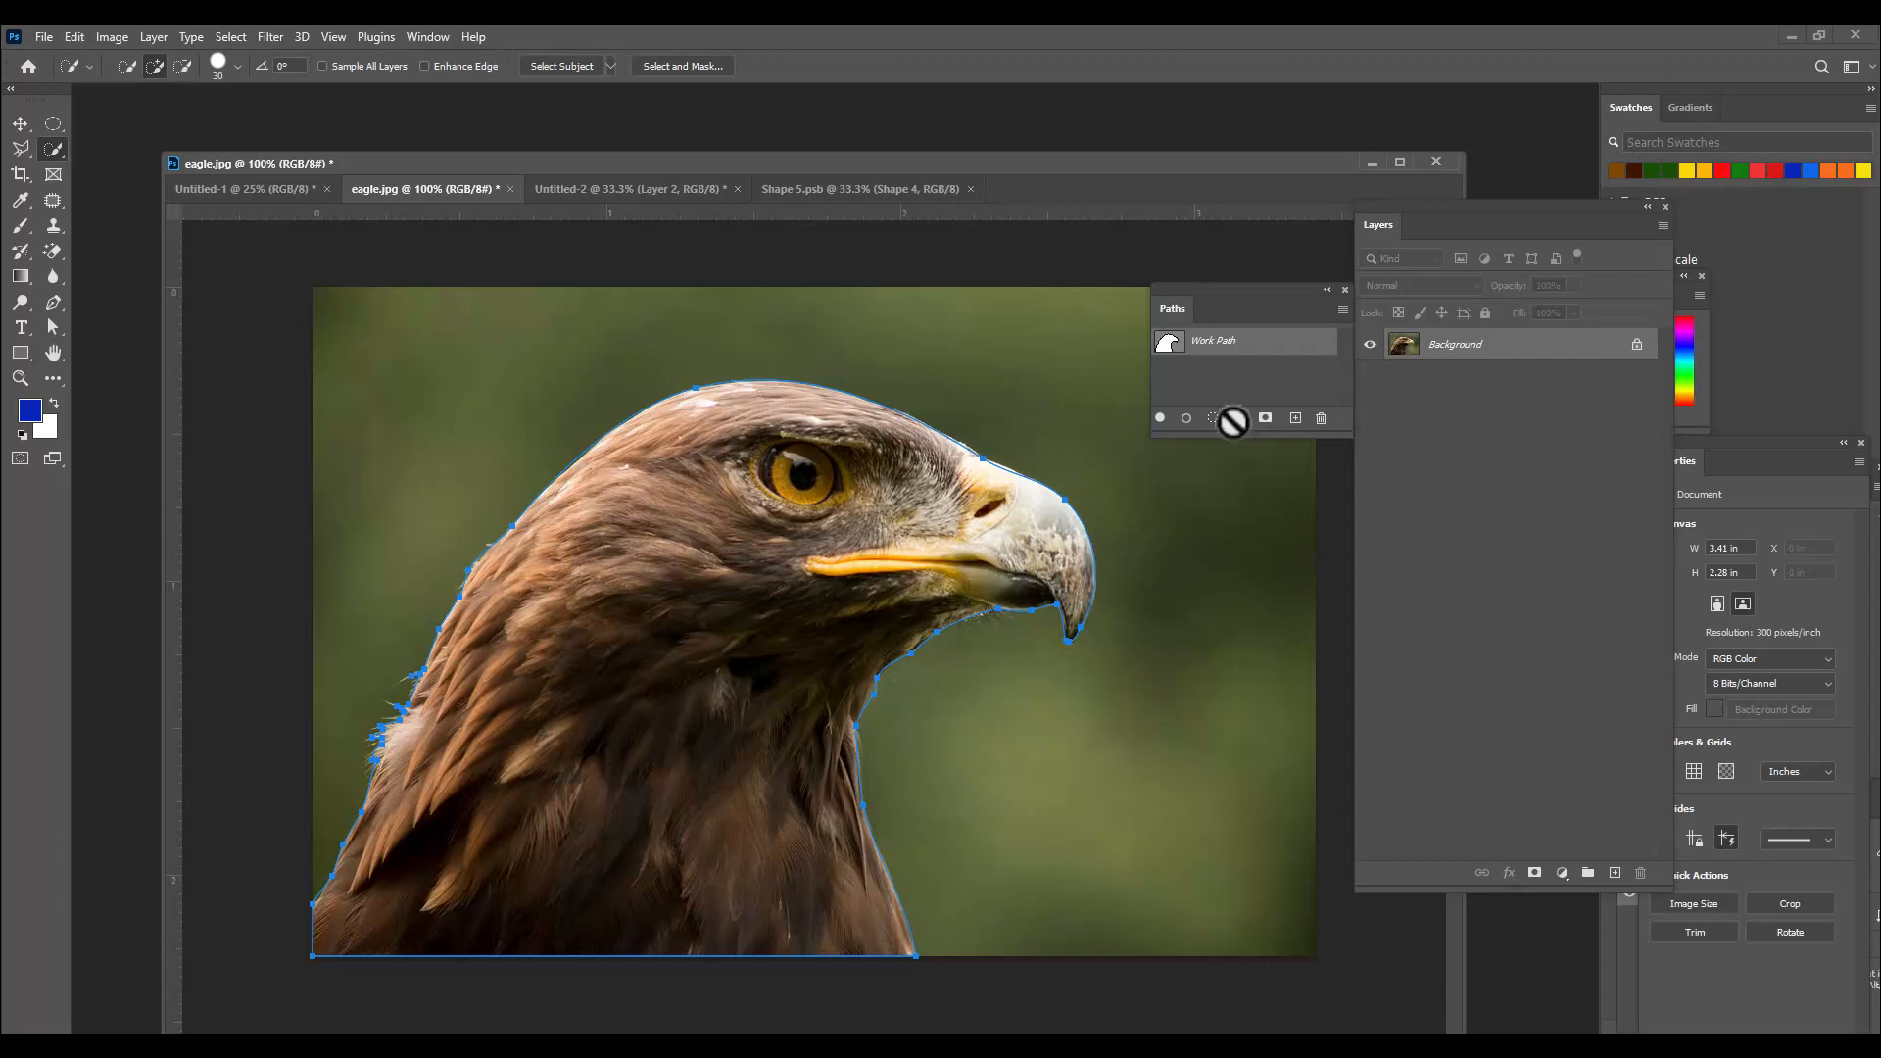
Examine the generated path's anchor points along the throat and the feathers at the back of the neck at 200% zoom.
left_click_drag(715, 187, 857, 132)
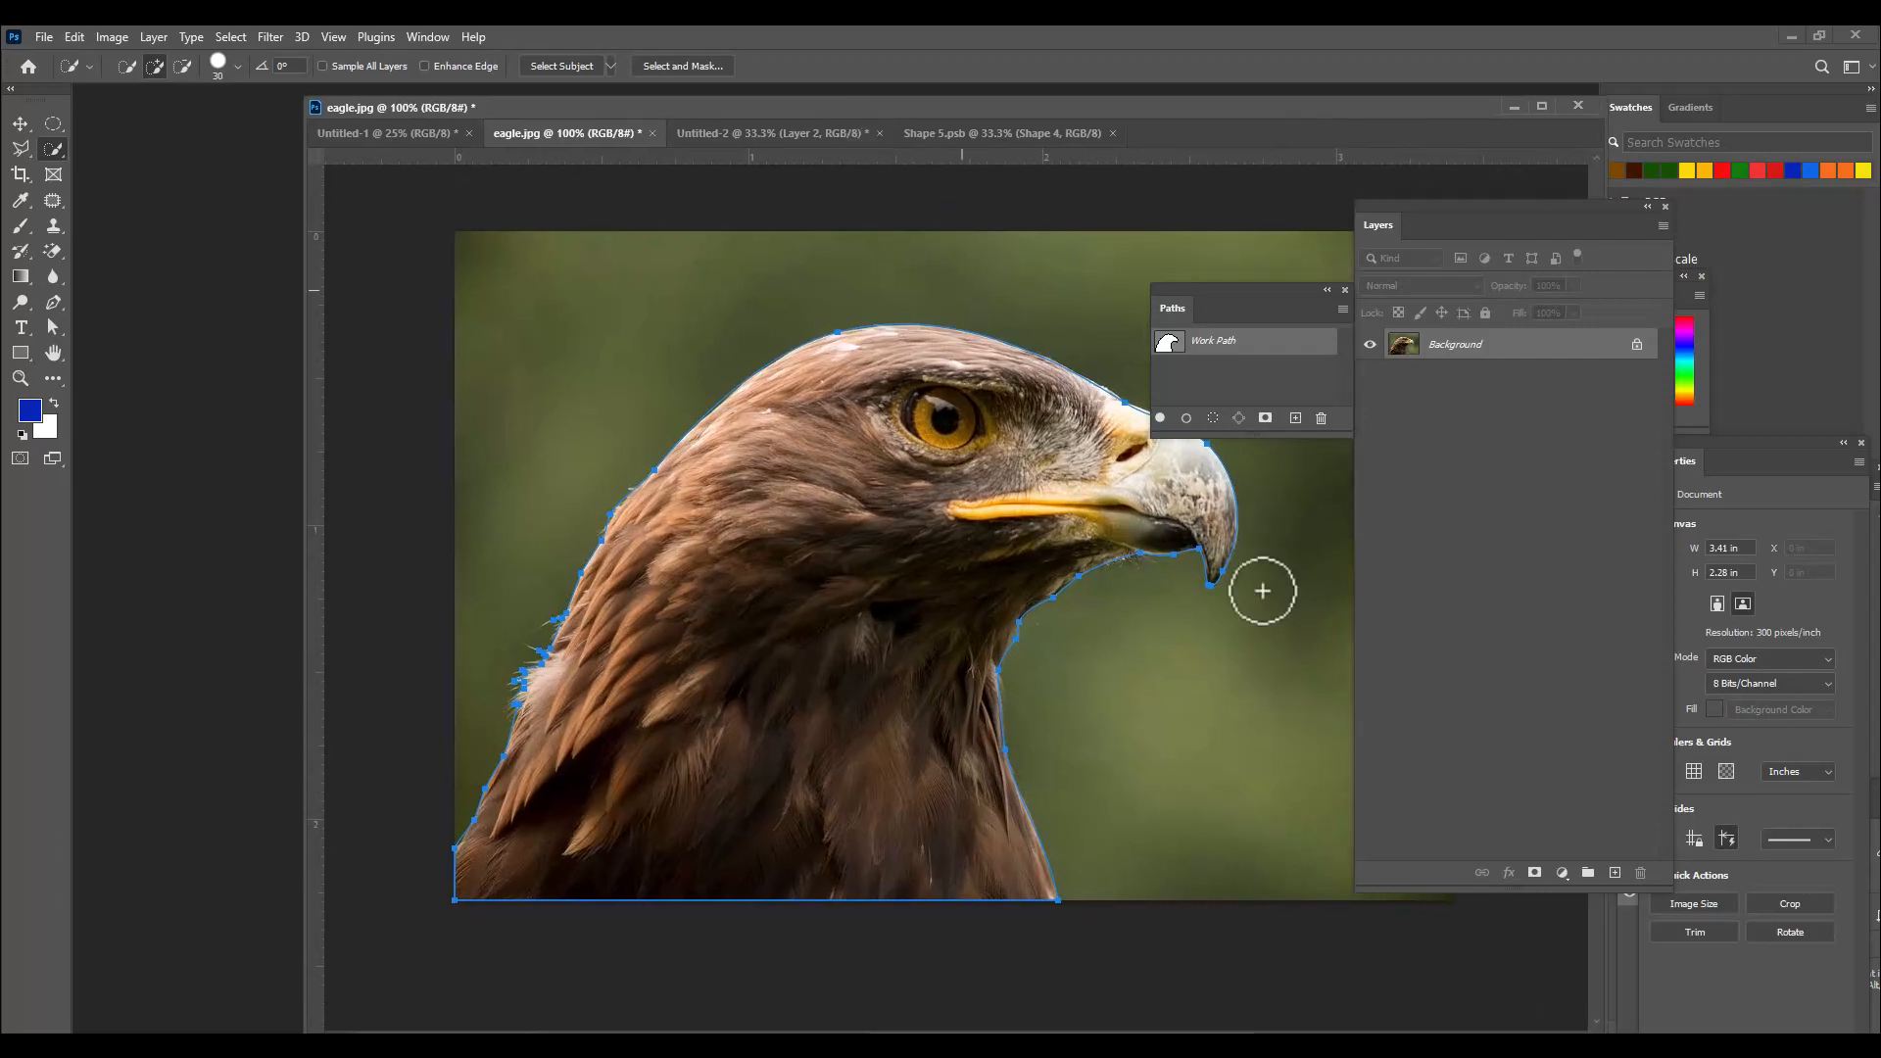
key("ctrl+plus")
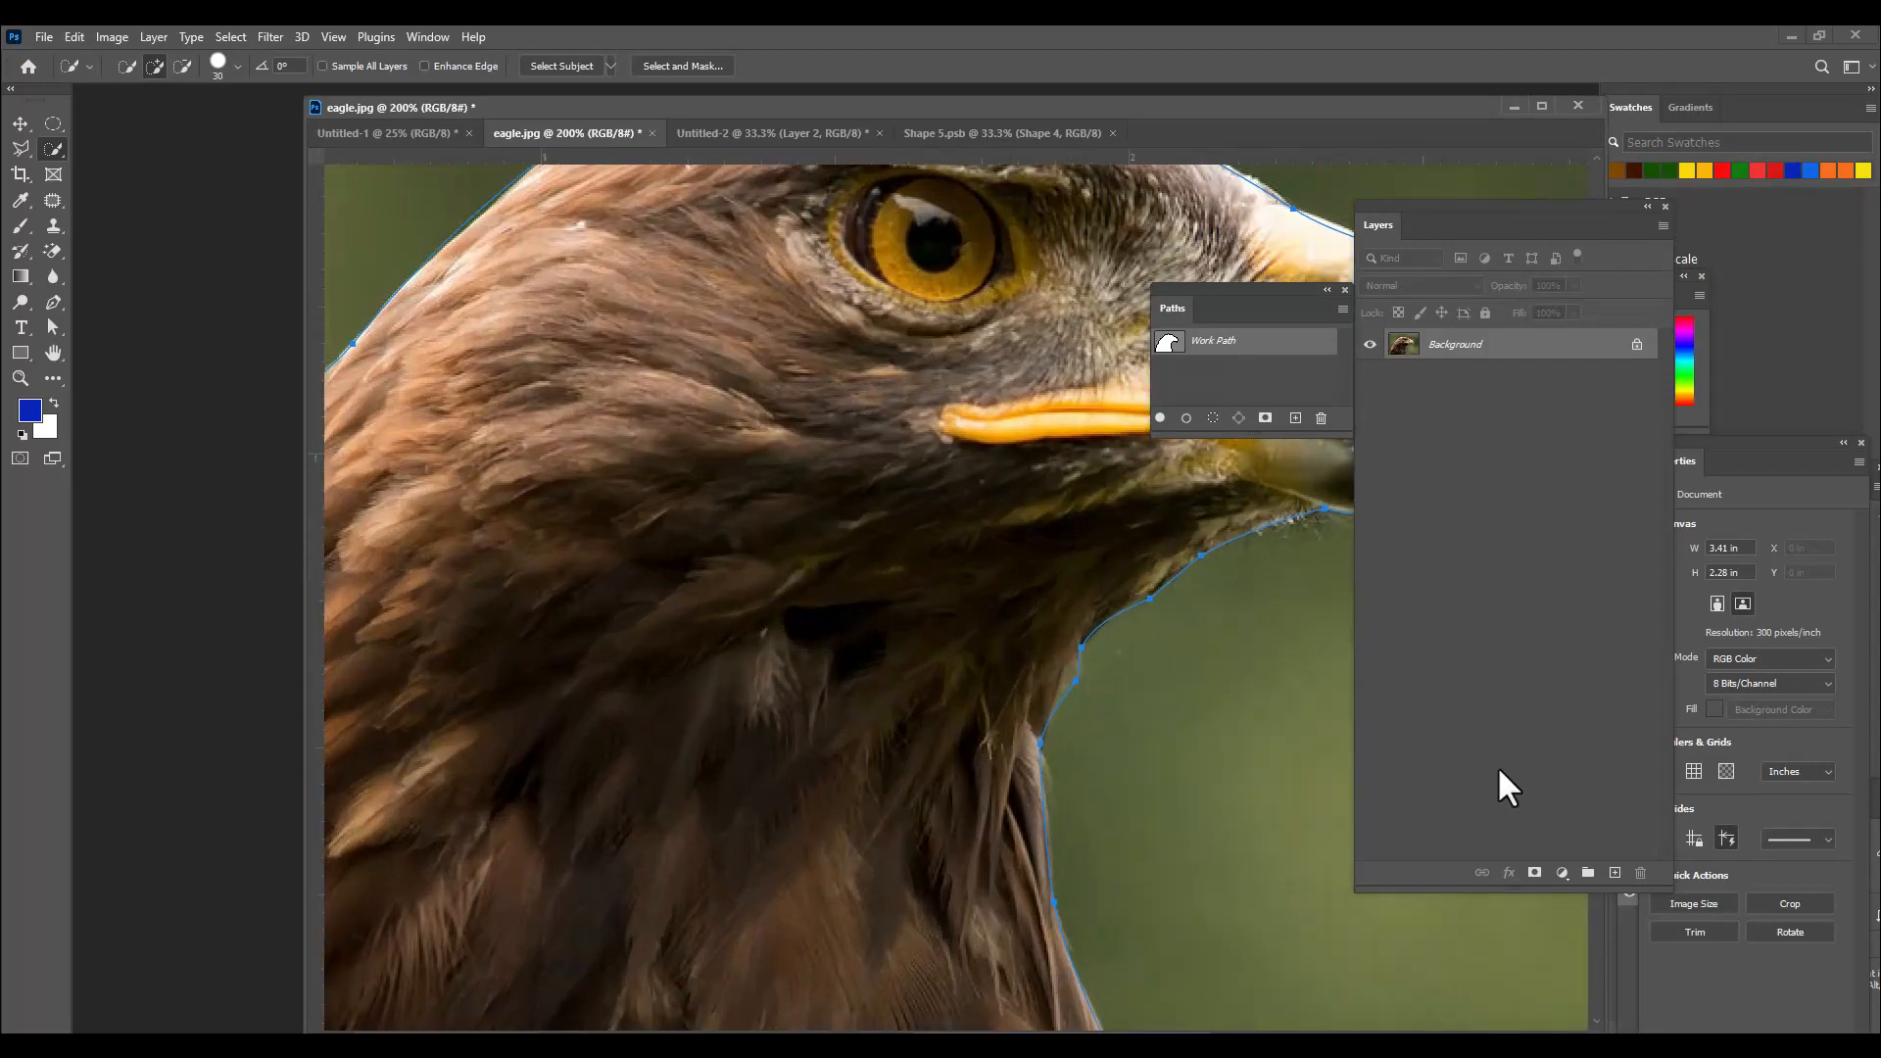
key("ctrl+minus")
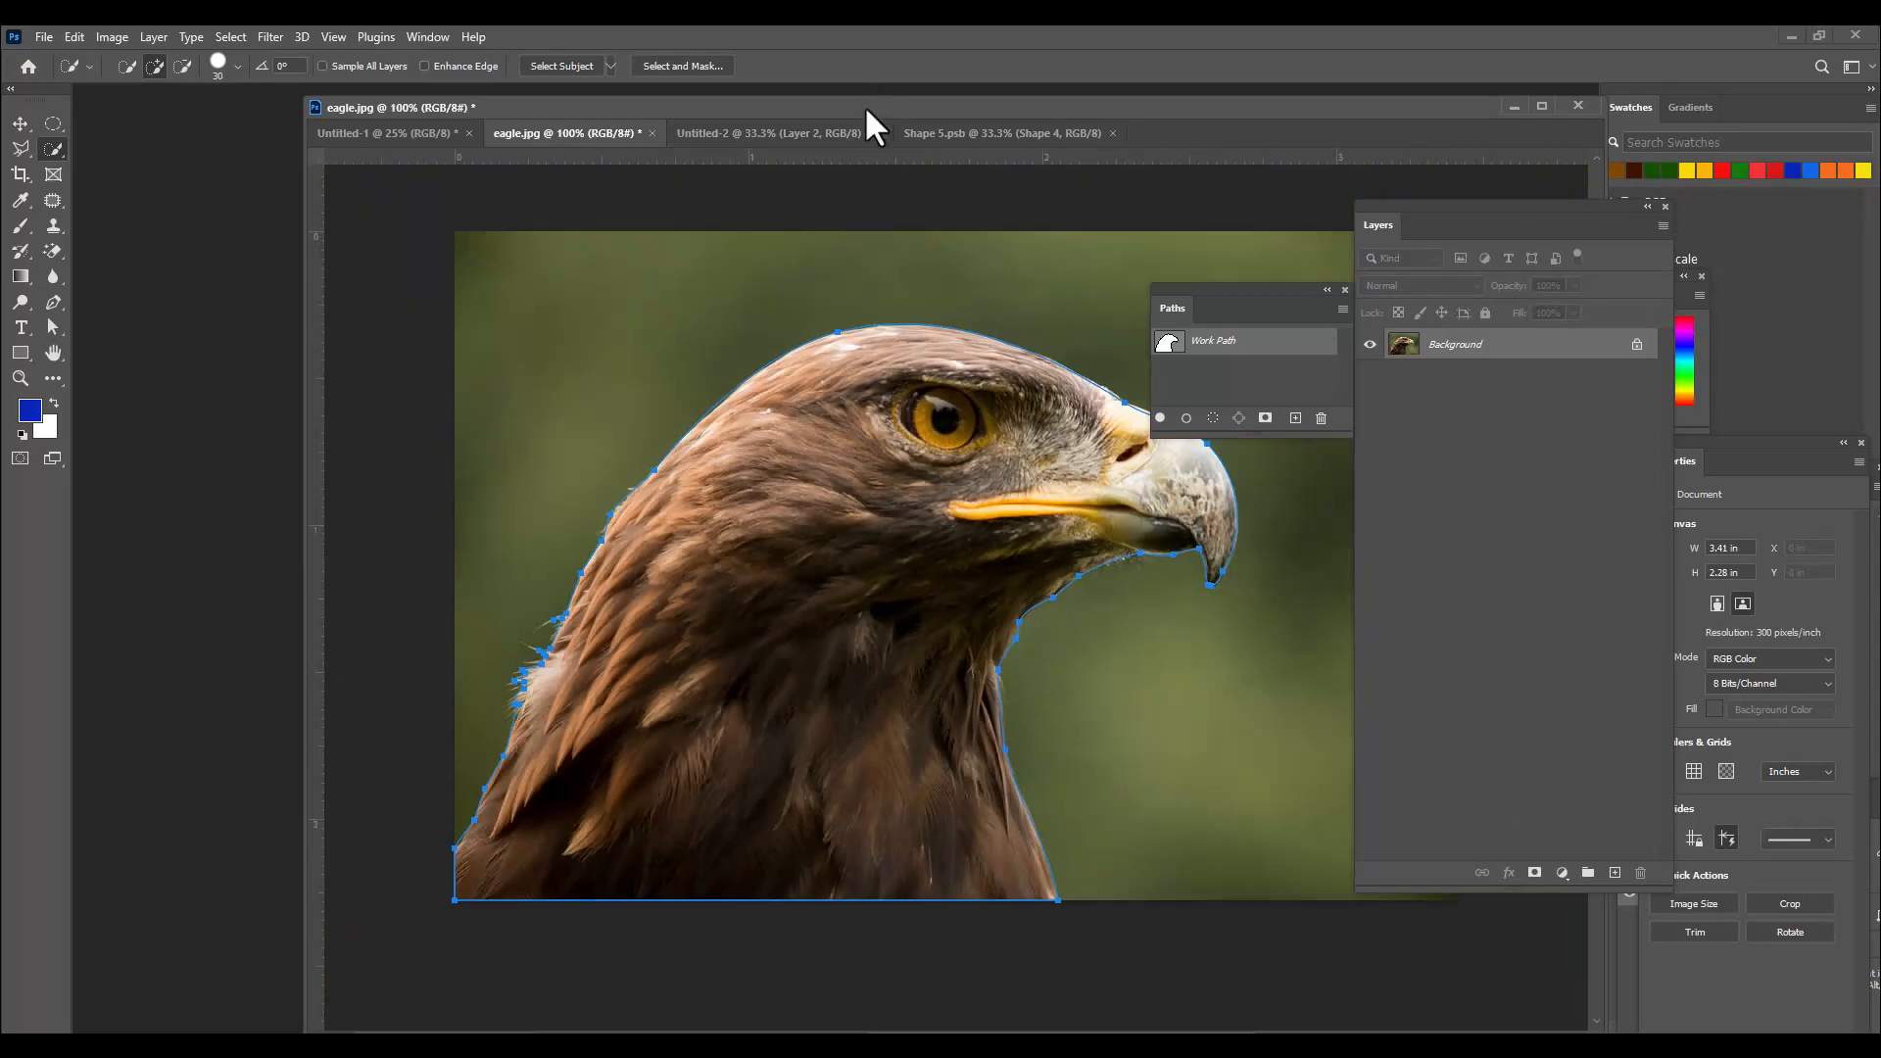
left_click_drag(865, 108, 872, 91)
left_click_drag(1038, 1021, 961, 1017)
key("ctrl+plus")
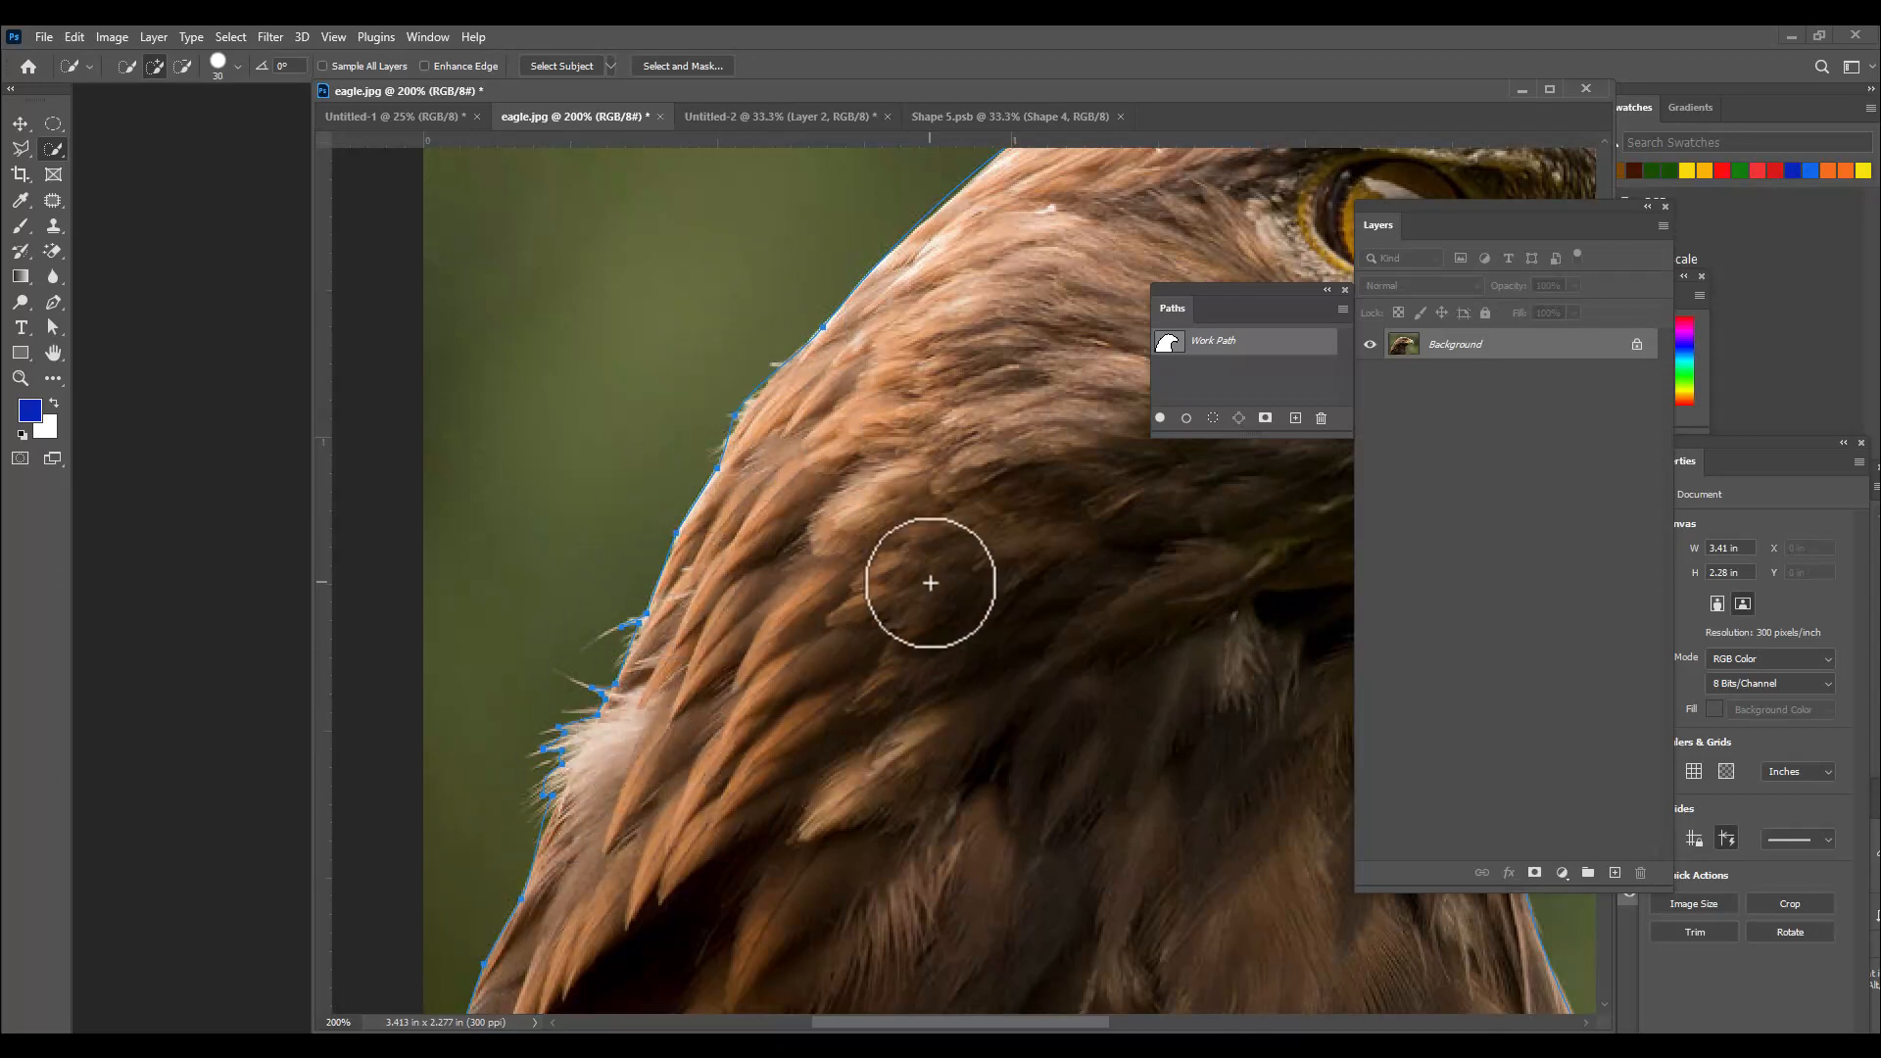
scroll(930, 583, "down", 3)
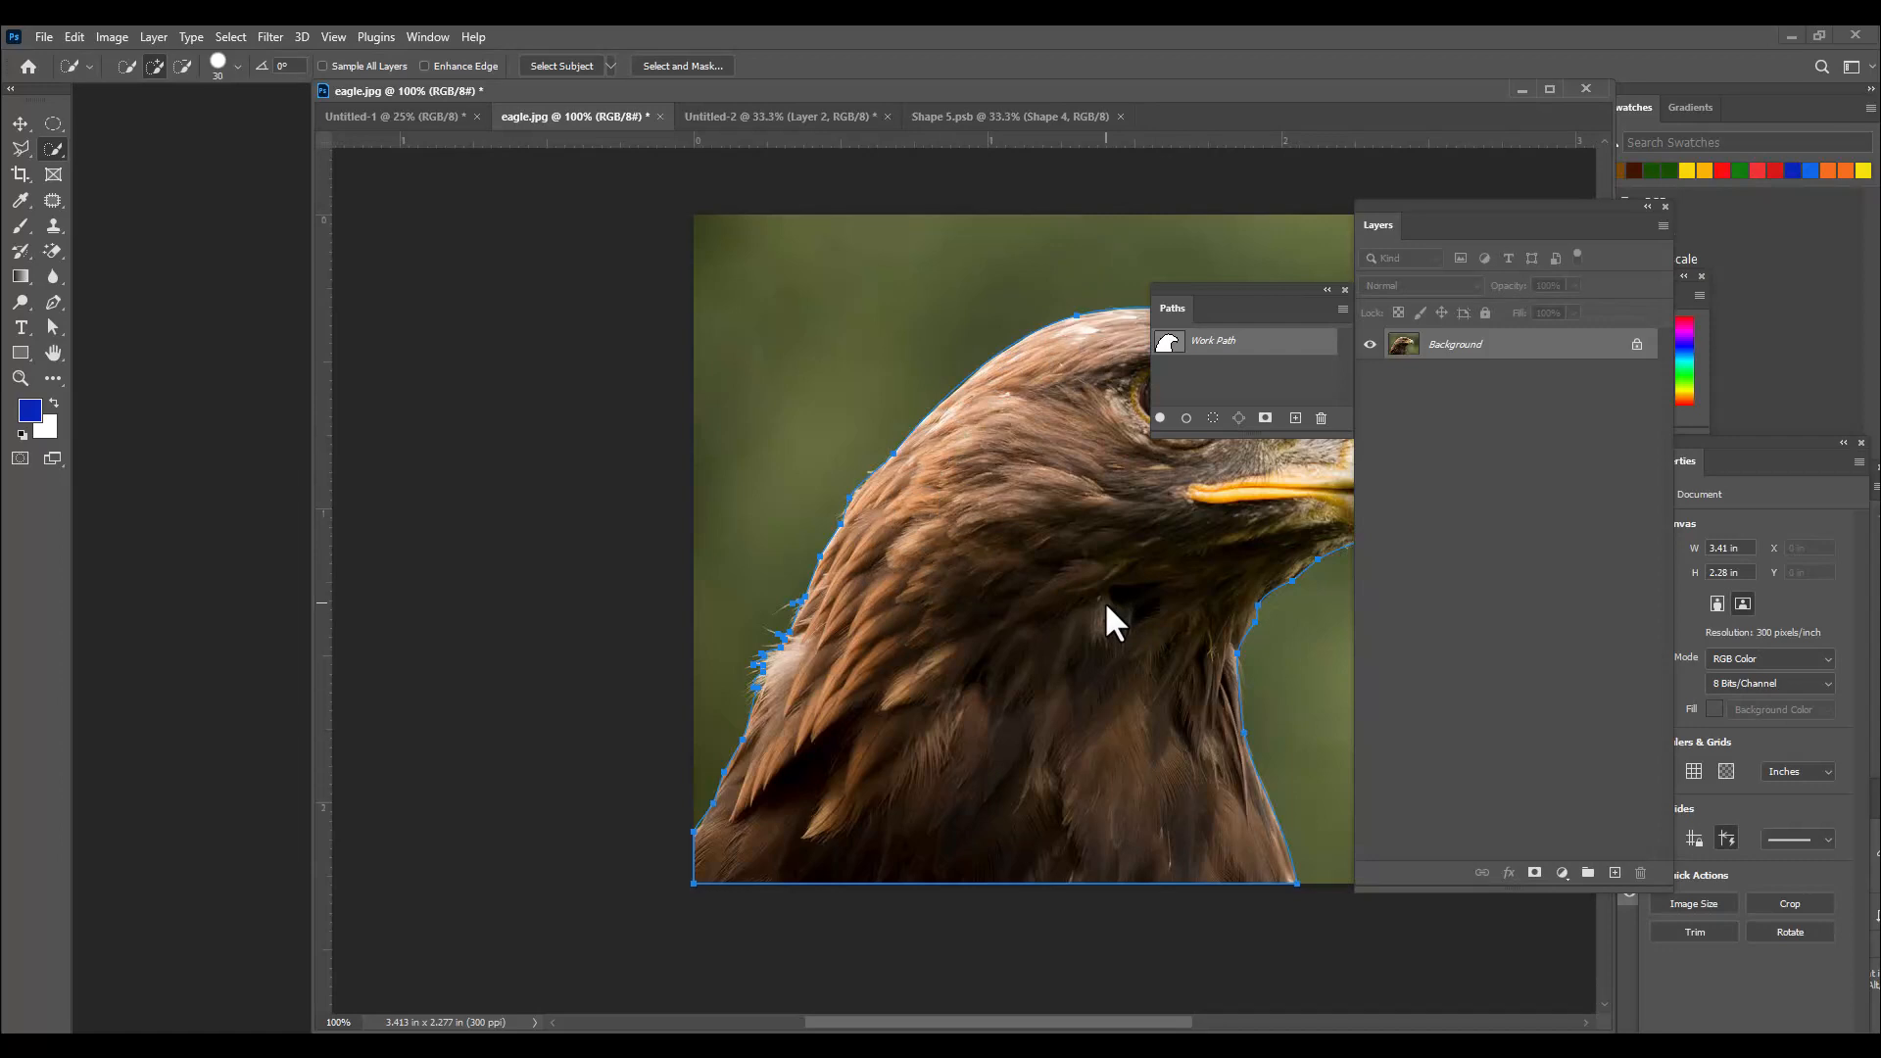
key("ctrl+plus")
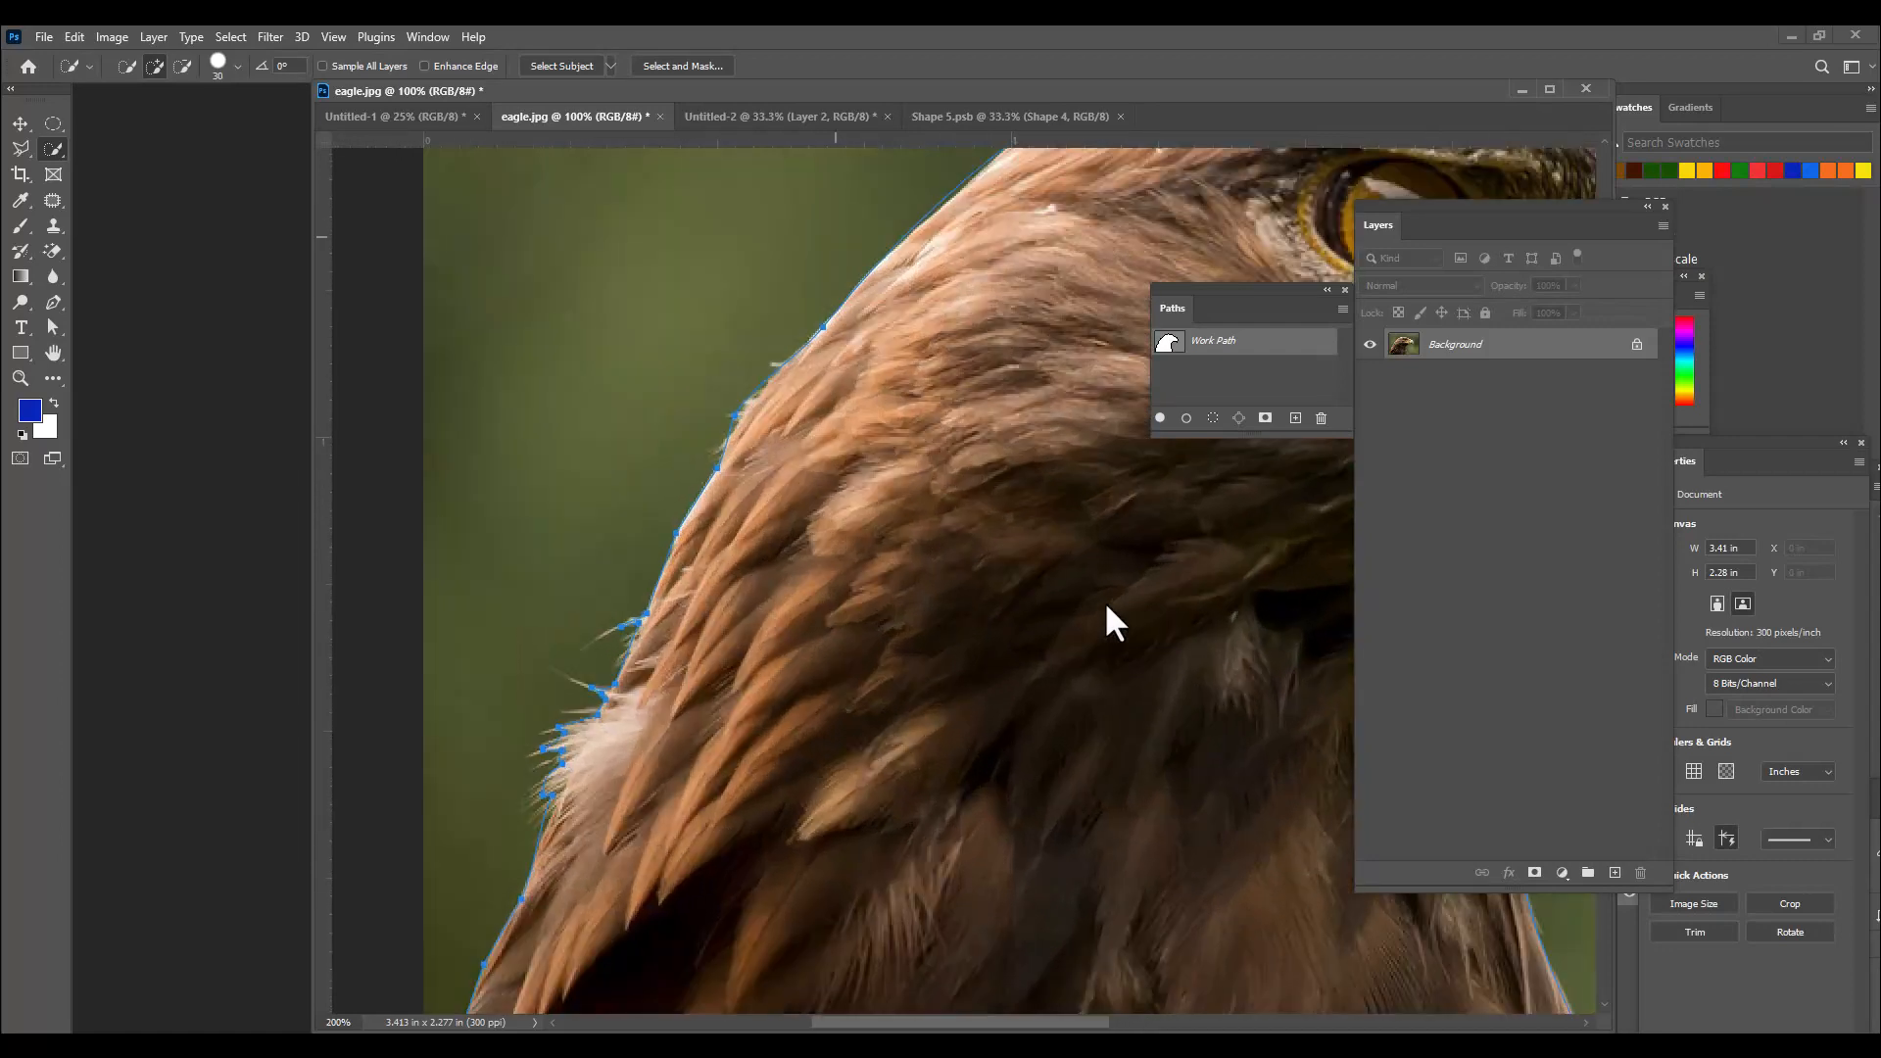
Move an anchor point on the back of the eagle's head slightly upward with the Direct Selection Tool.
left_click(46, 321)
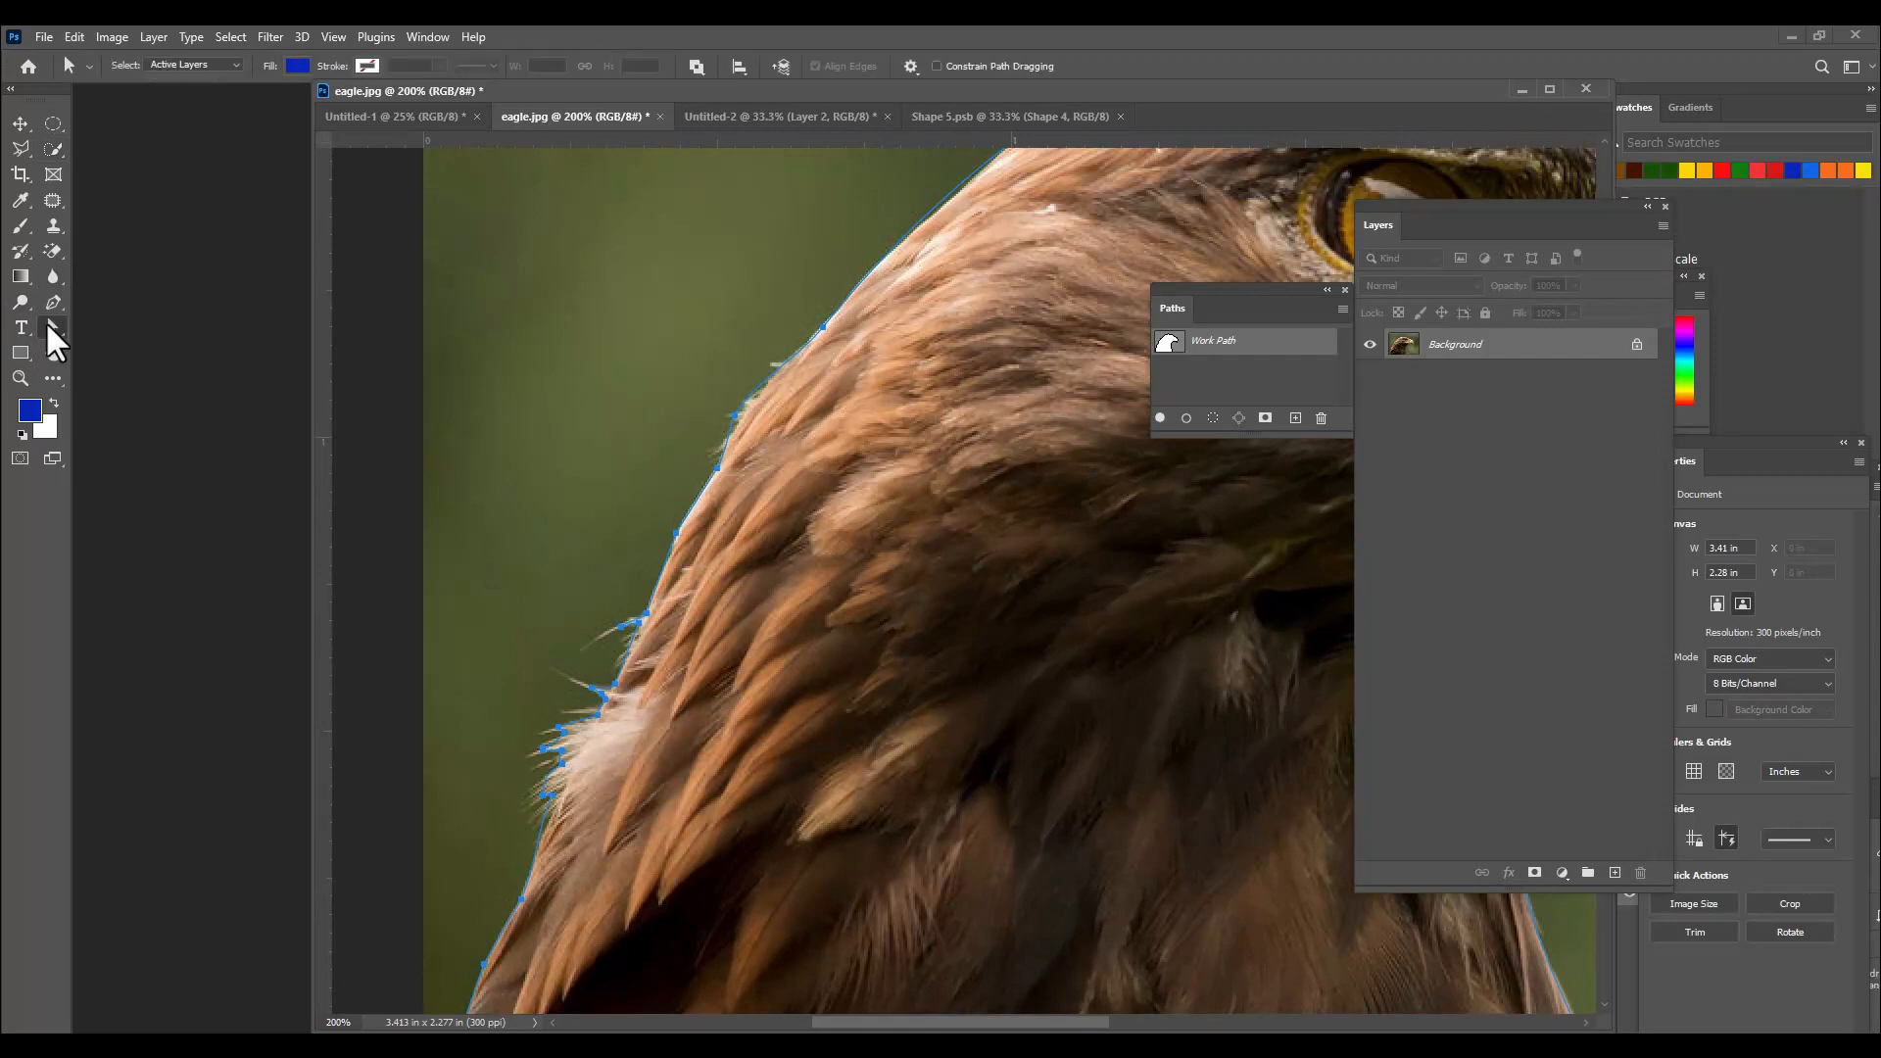
left_click(89, 342)
left_click_drag(823, 327, 825, 314)
key("ctrl+minus")
left_click_drag(909, 92, 771, 163)
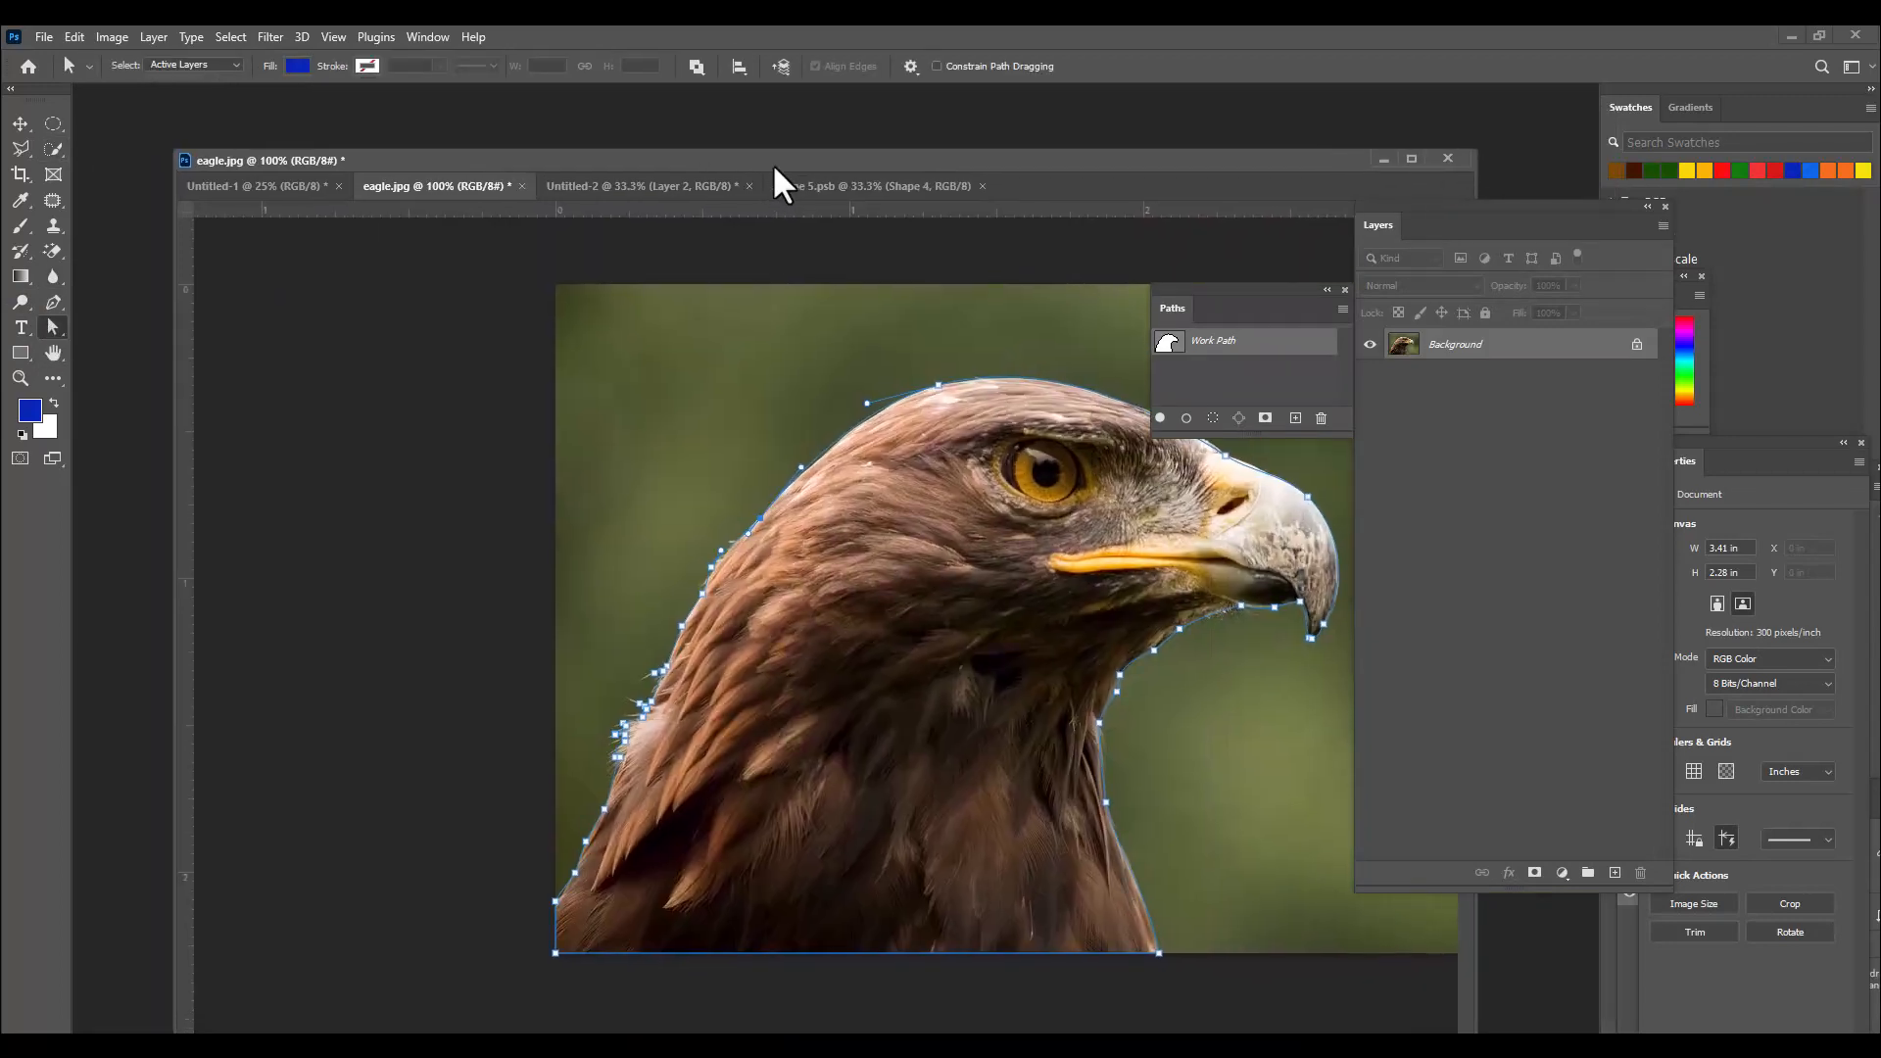